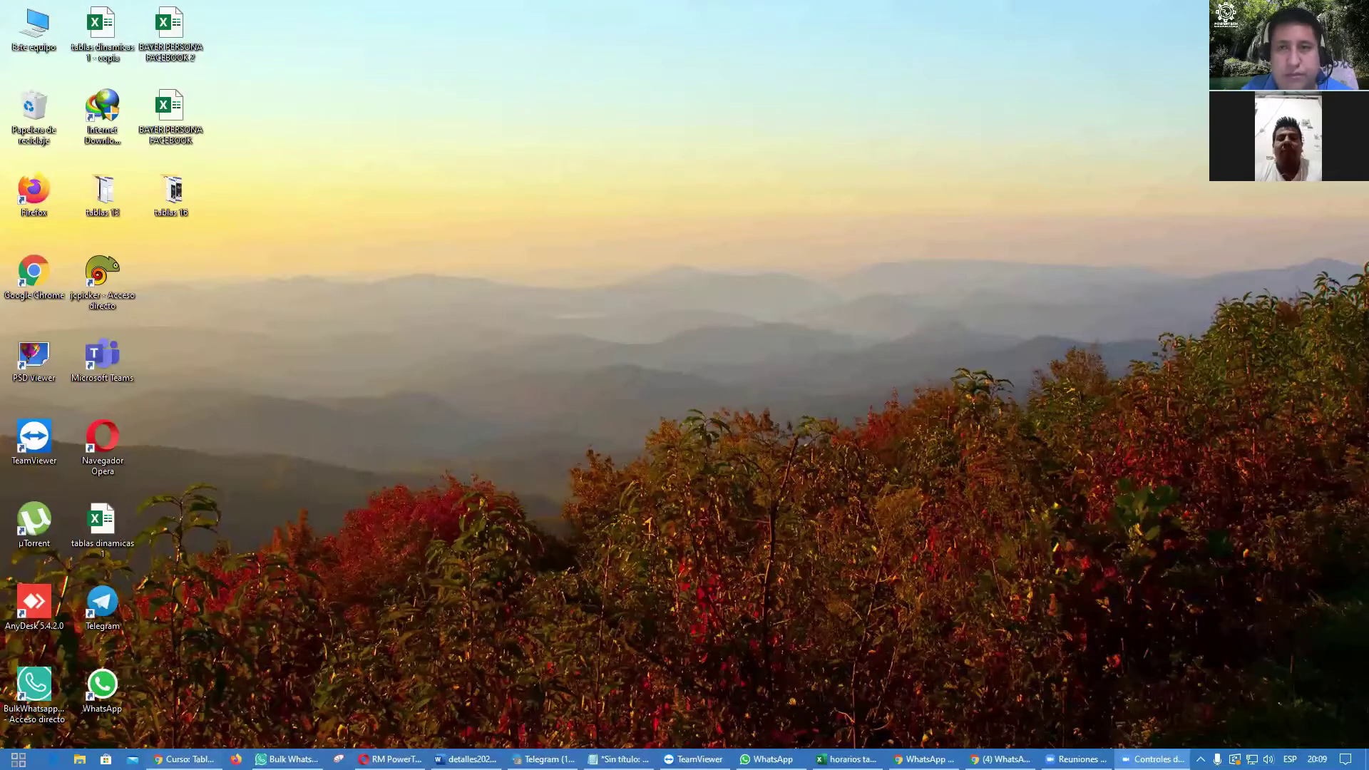
# Step: Switch to Chrome and load the pasted Google Drive link to tablas dinamicas 1.xlsx in a new tab
pyautogui.hotkey('alt', 'Tab')
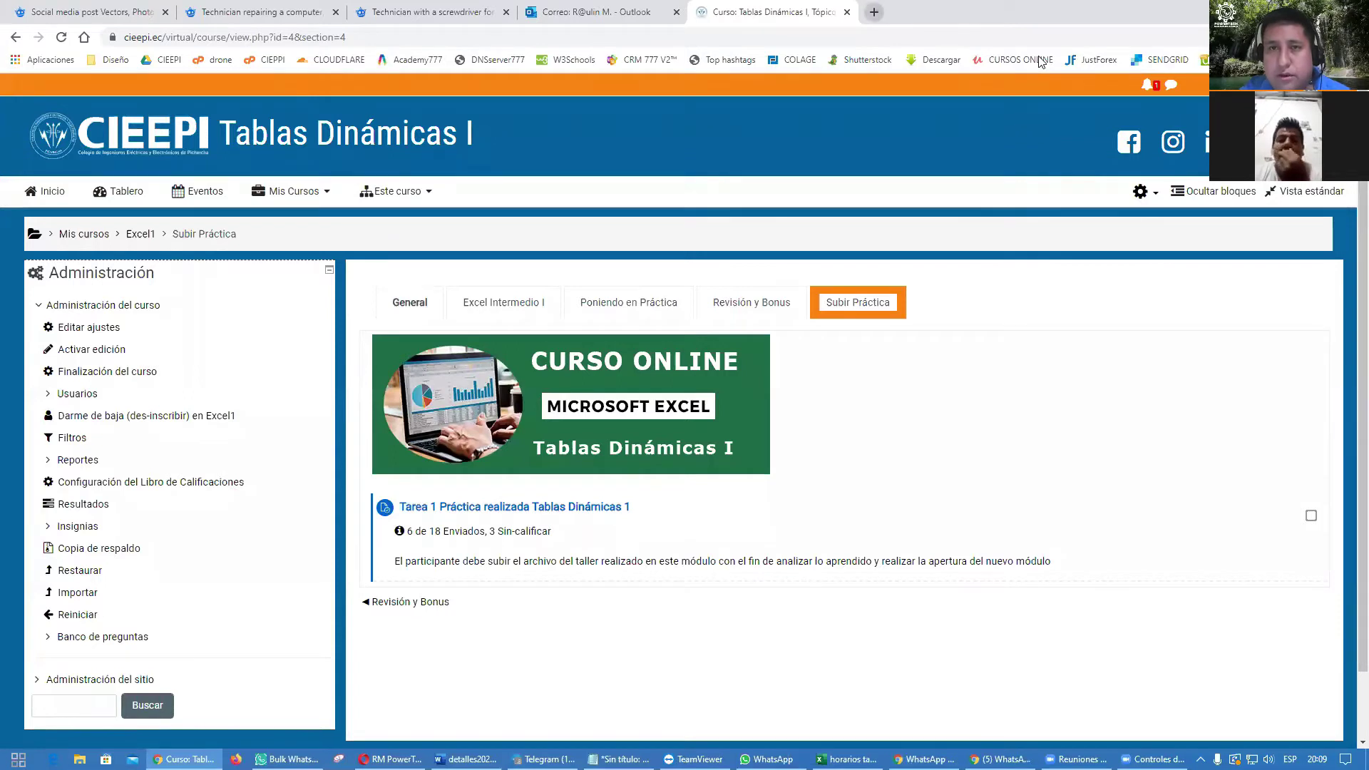
pyautogui.hotkey('ctrl', 't')
pyautogui.press('Return')
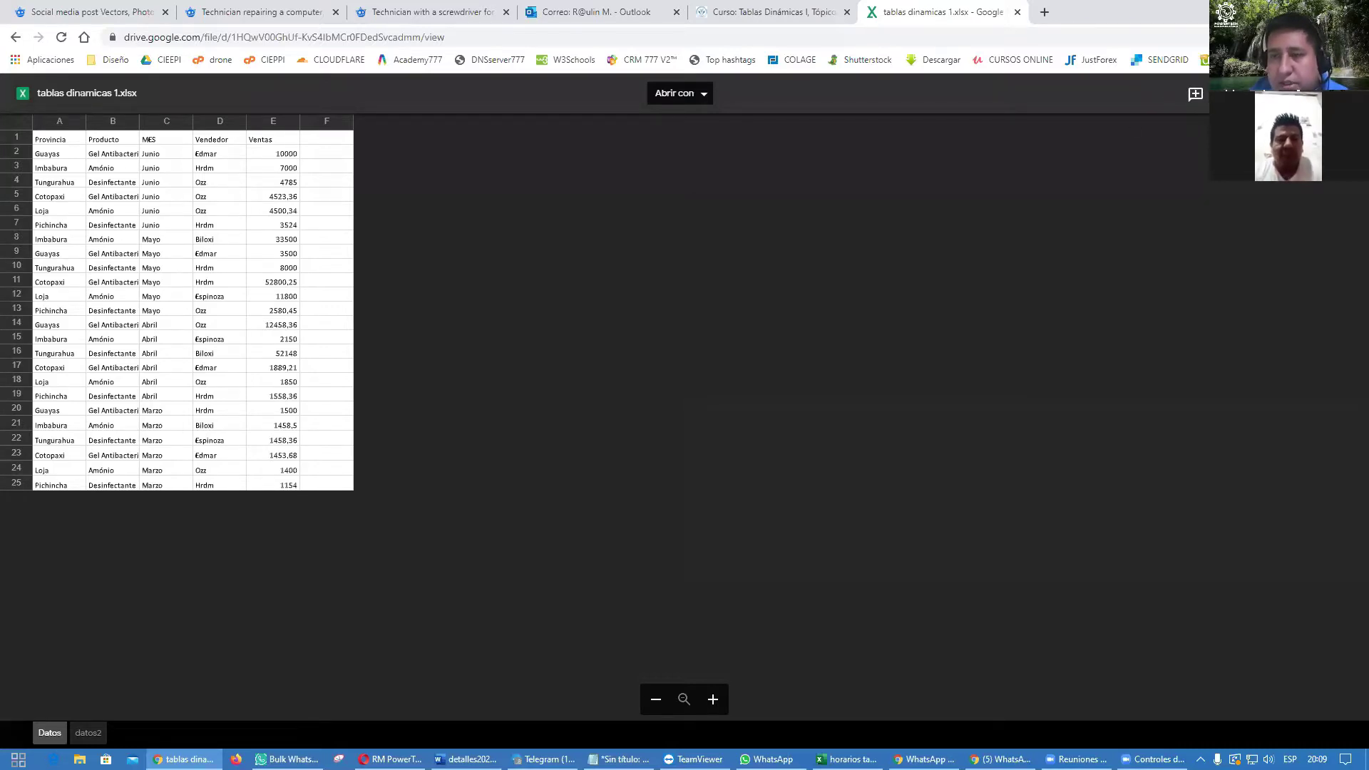
# Step: Download tablas dinamicas 1.xlsx from Google Drive and start a fresh browser tab
pyautogui.click(1263, 94)
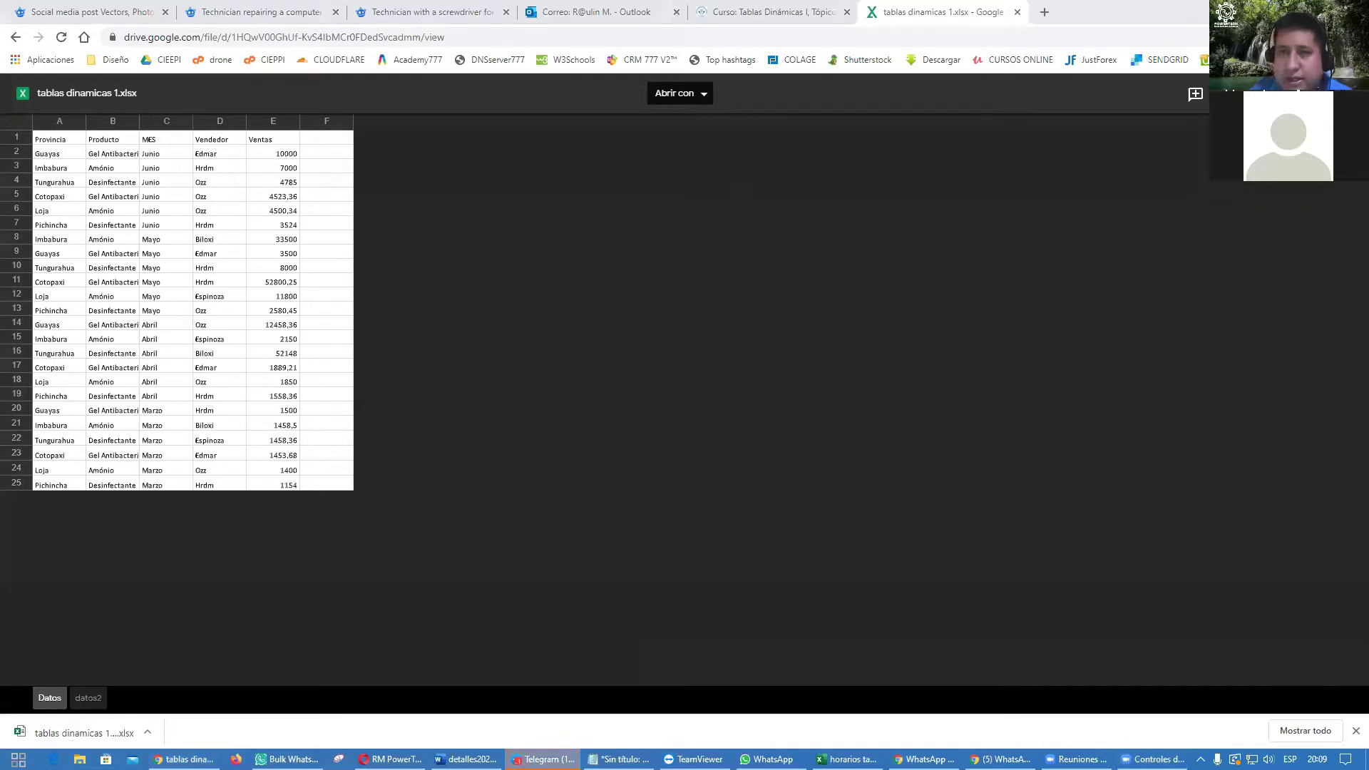
pyautogui.click(1045, 12)
# Step: Go to Google and search for 'dashboard excel'
pyautogui.write('go')
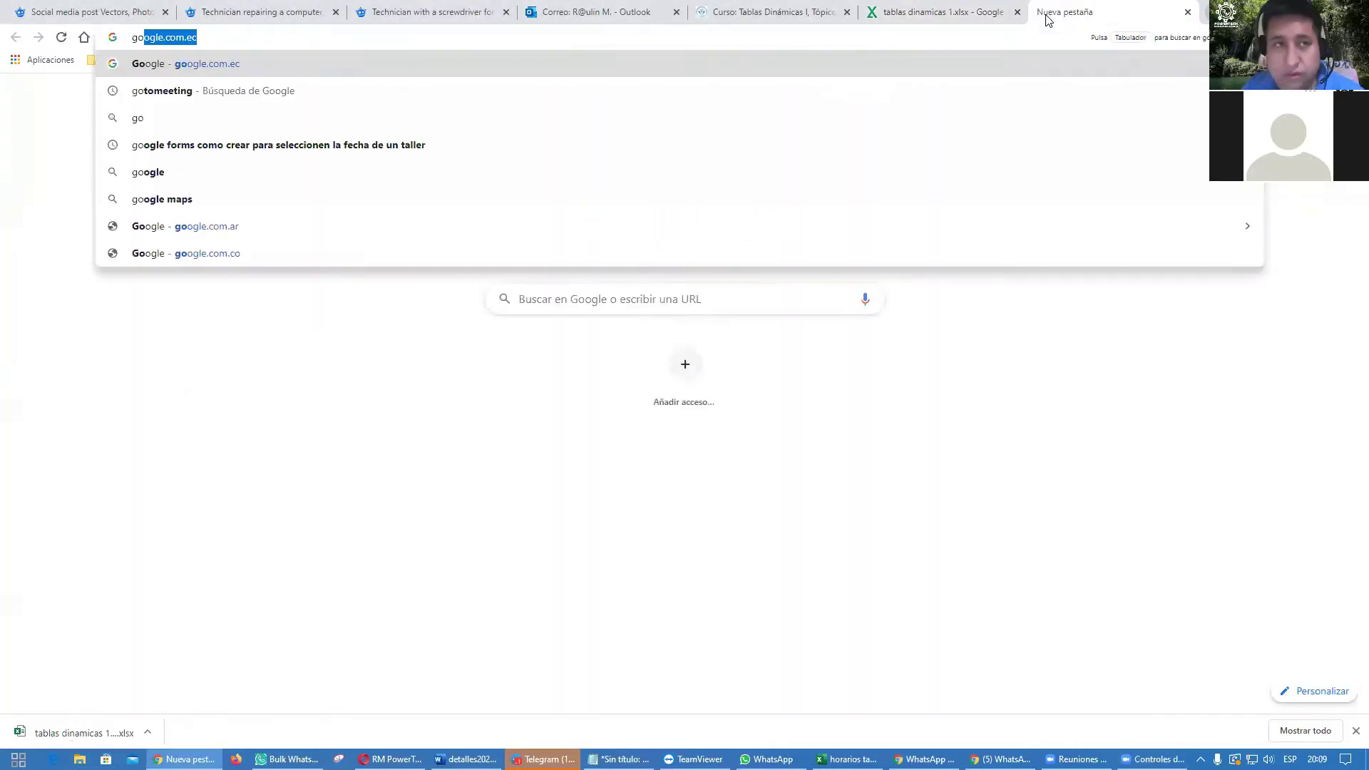
pyautogui.write('ogle')
pyautogui.press('Return')
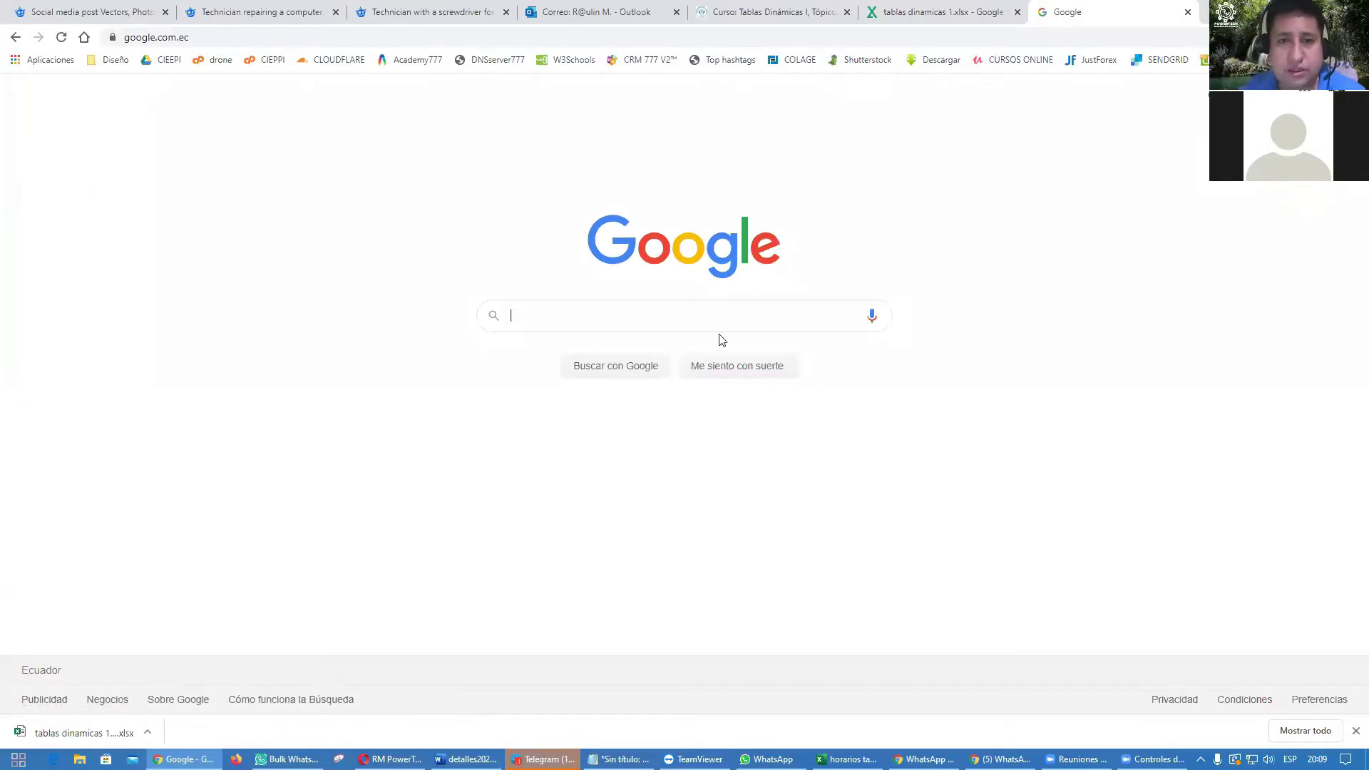
pyautogui.click(691, 308)
pyautogui.write('tablas di')
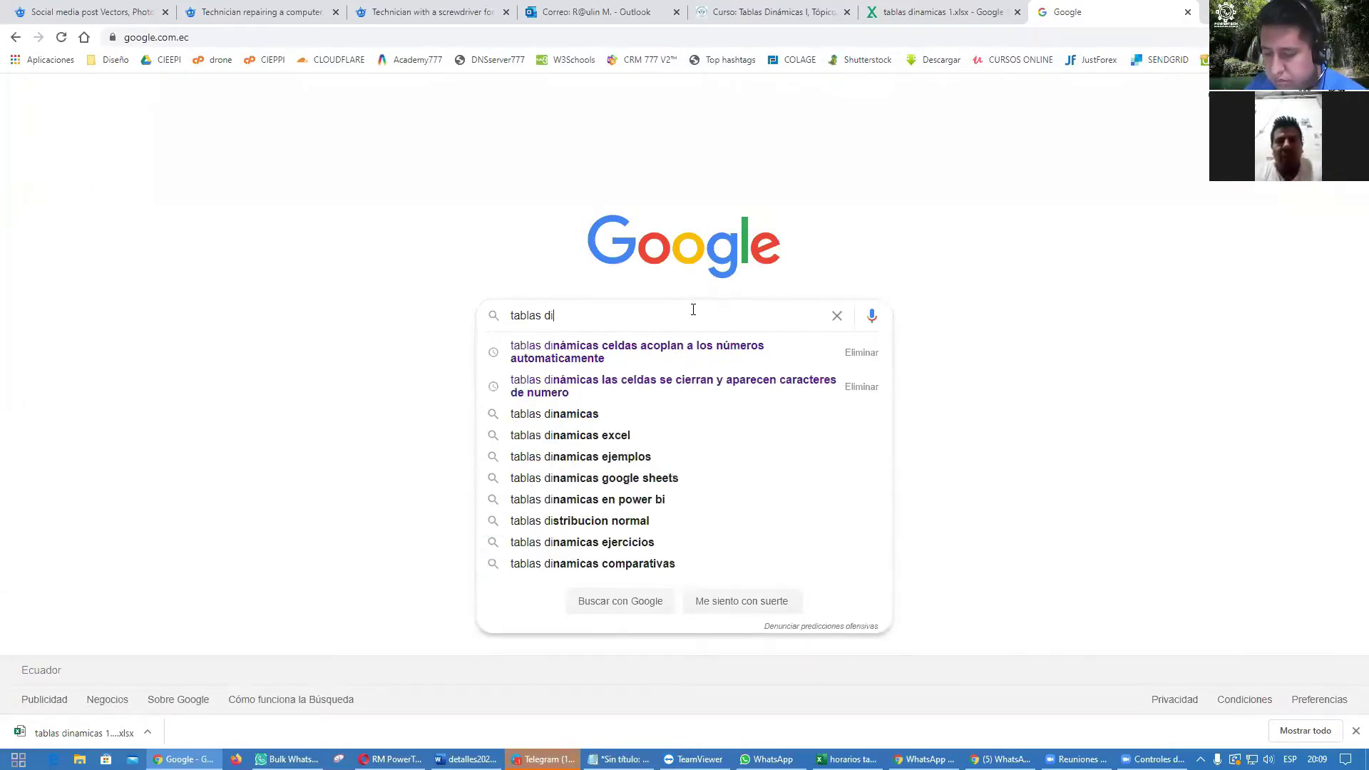
pyautogui.hotkey('ctrl', 'a')
pyautogui.write('da')
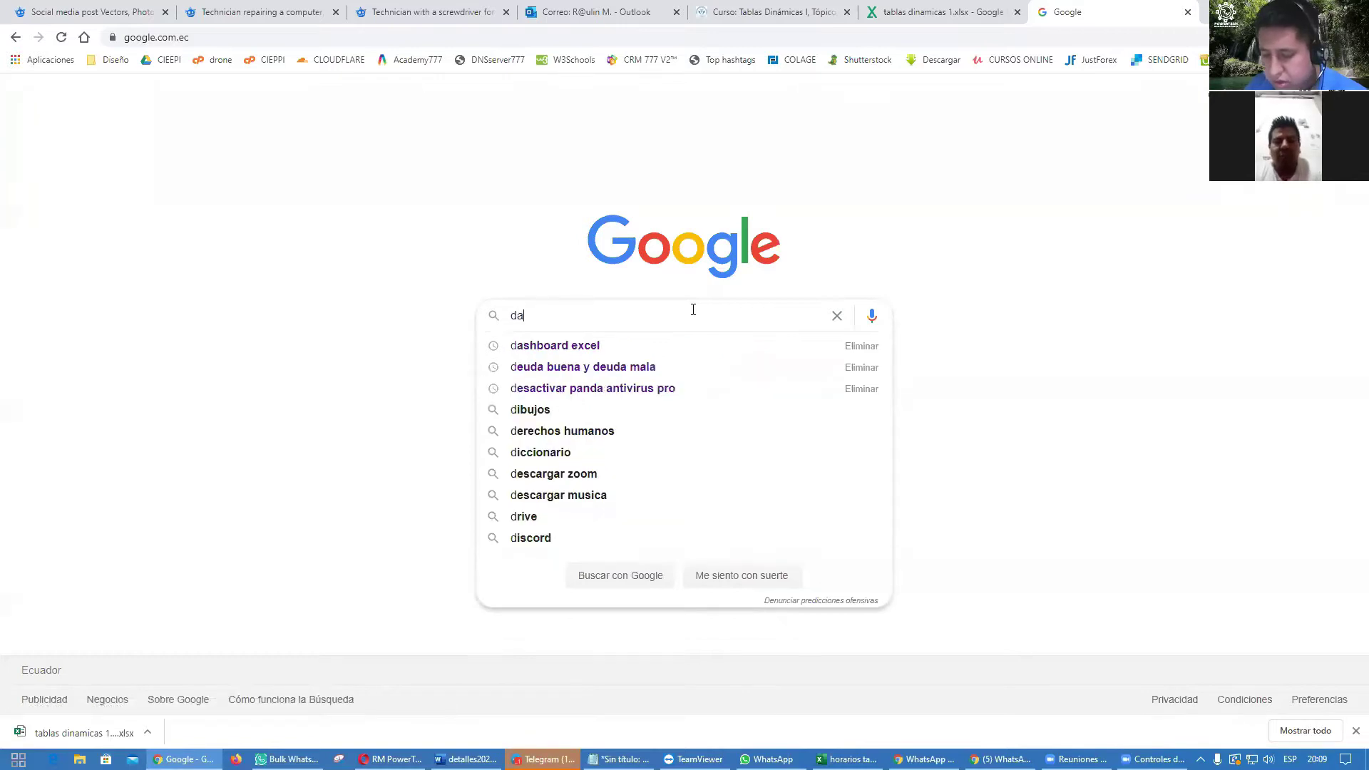
pyautogui.write('shboard')
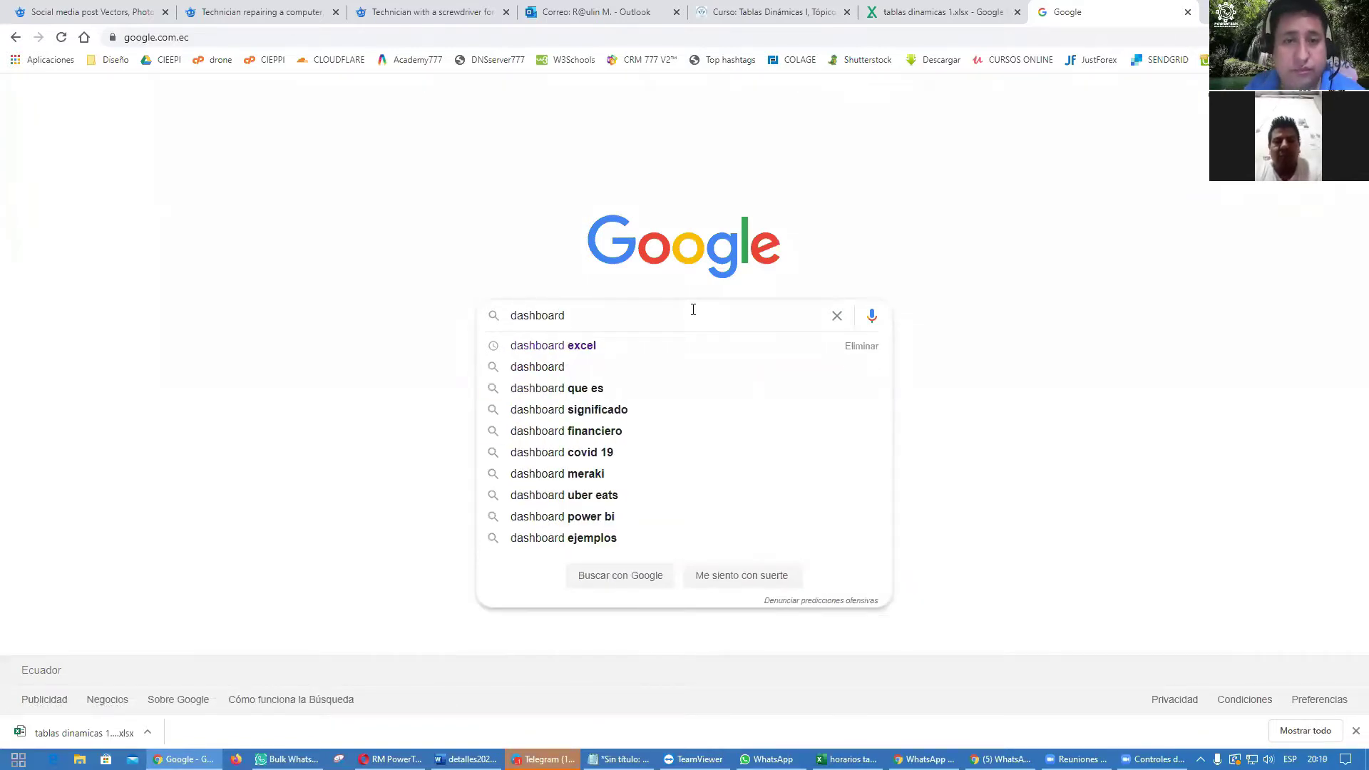
pyautogui.press('Down')
pyautogui.press('Return')
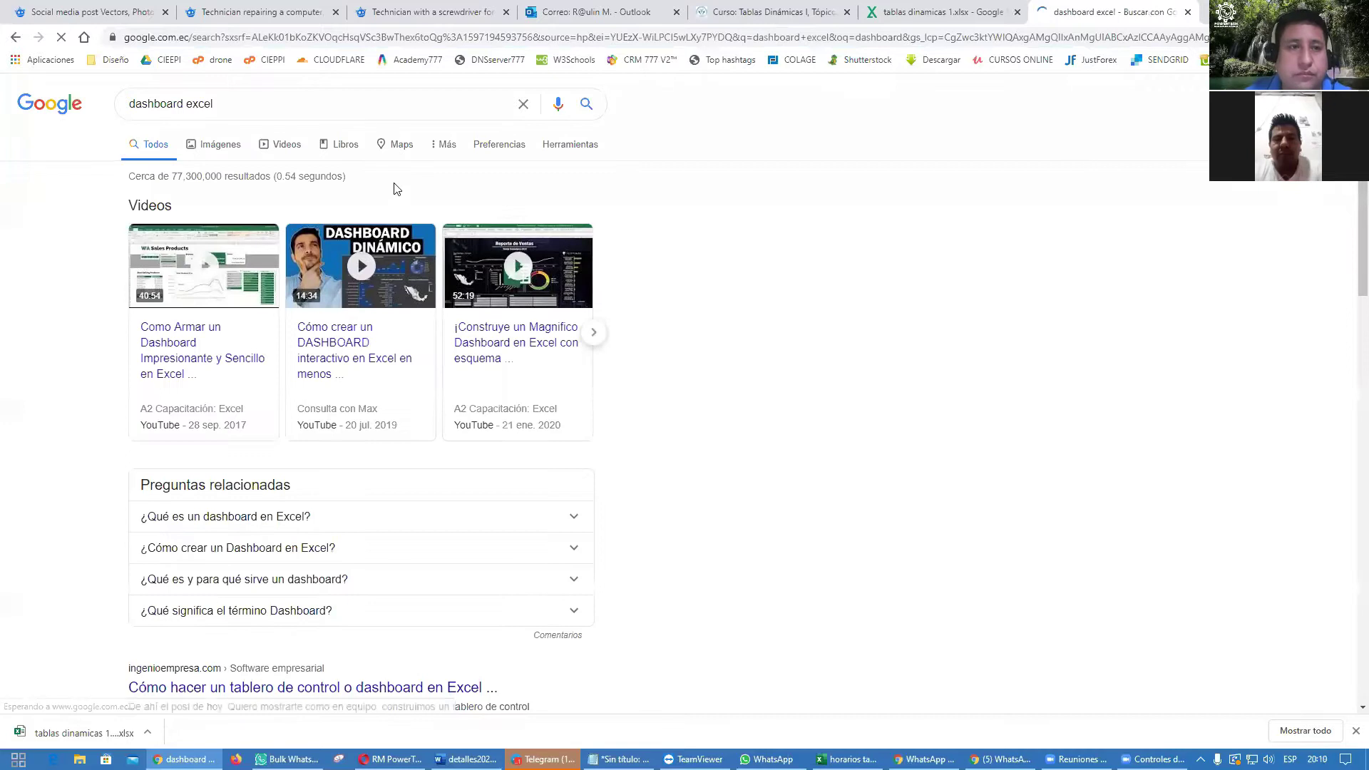
# Step: Preview the Online Excel Sales Dashboard and Recursos Humanos dashboard images in Imágenes results
pyautogui.click(230, 146)
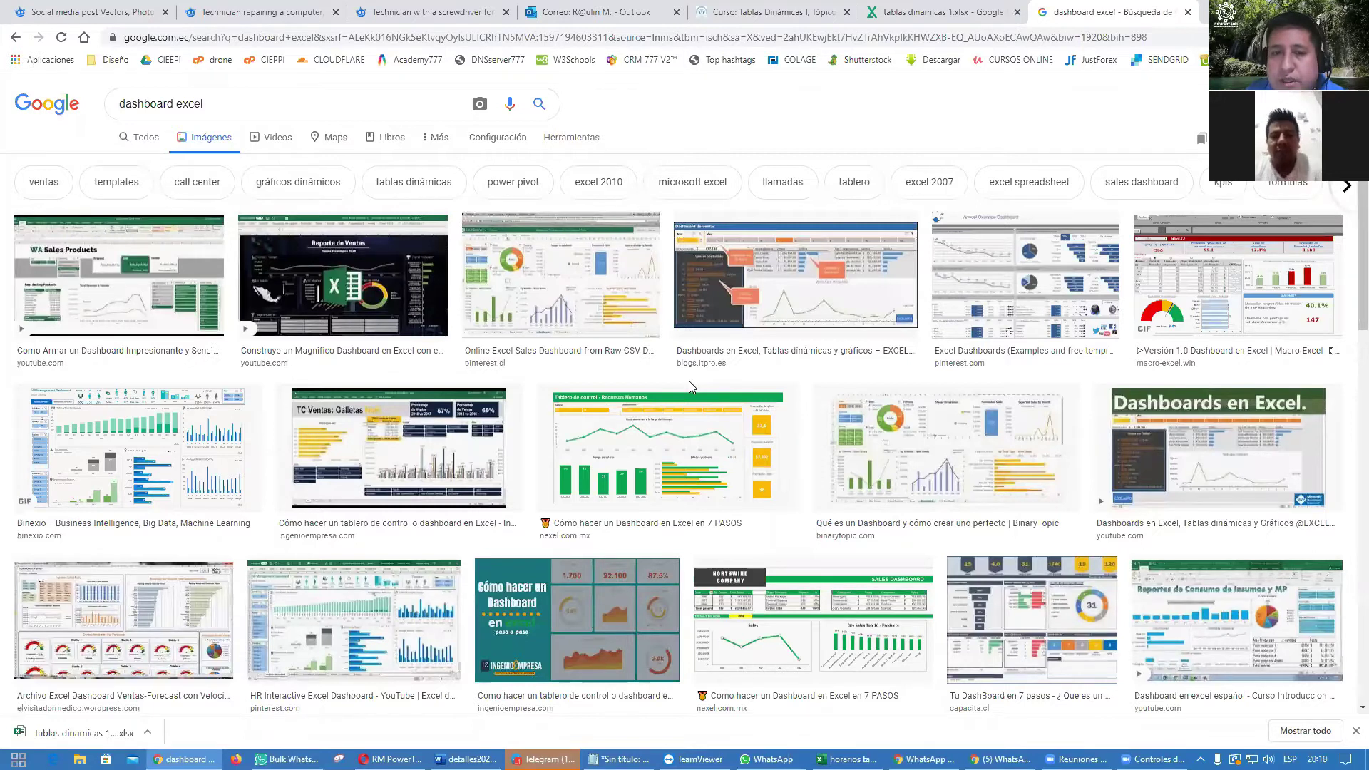
pyautogui.click(613, 299)
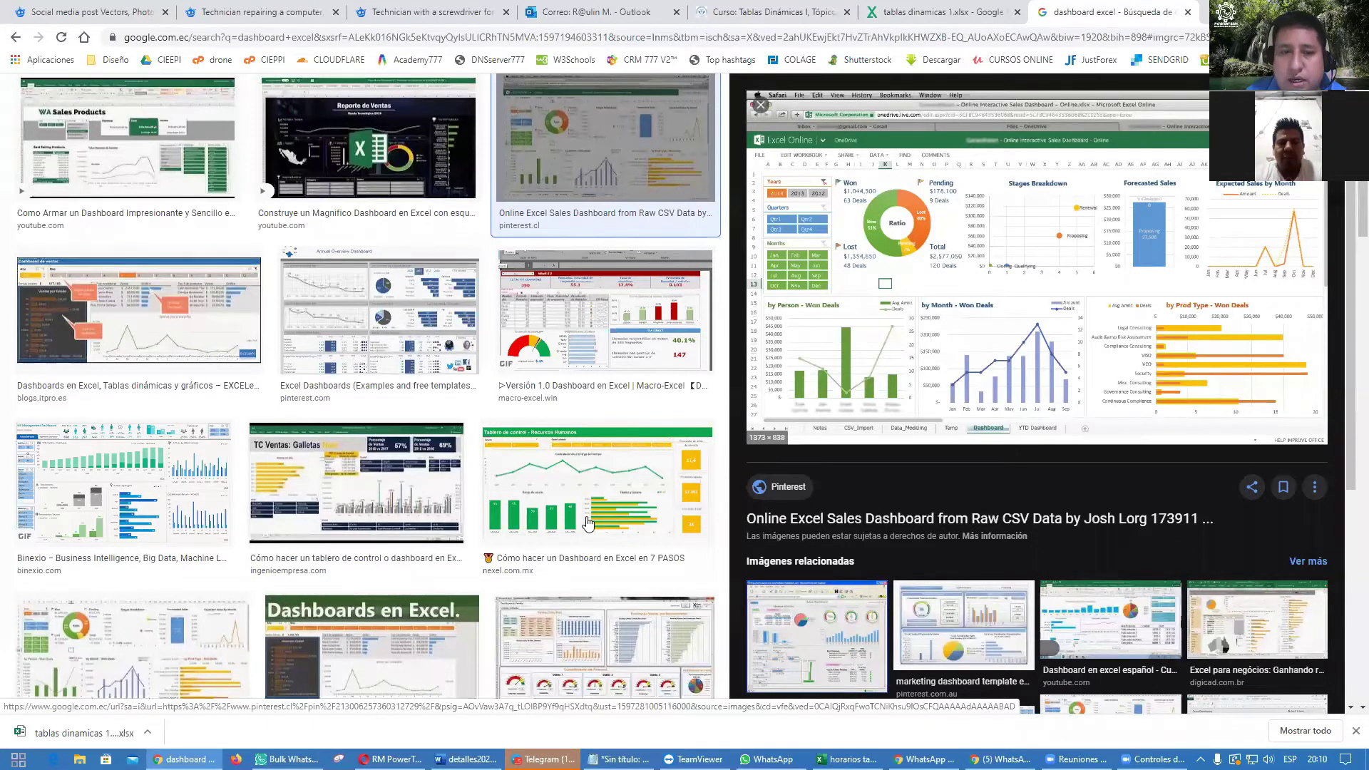
pyautogui.click(579, 542)
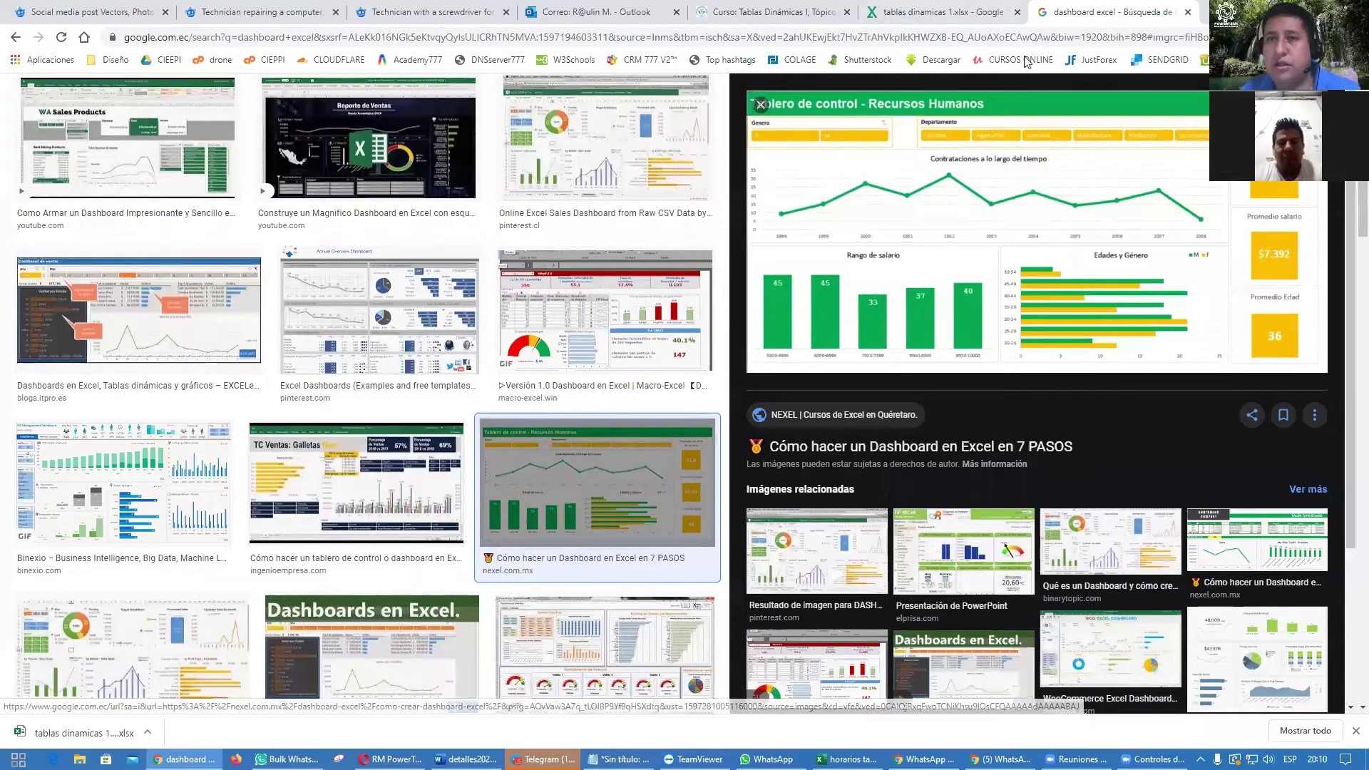
# Step: Close the Drive spreadsheet tab and the dashboard search tab
pyautogui.hotkey('ctrl', 'pageup')
pyautogui.click(1018, 13)
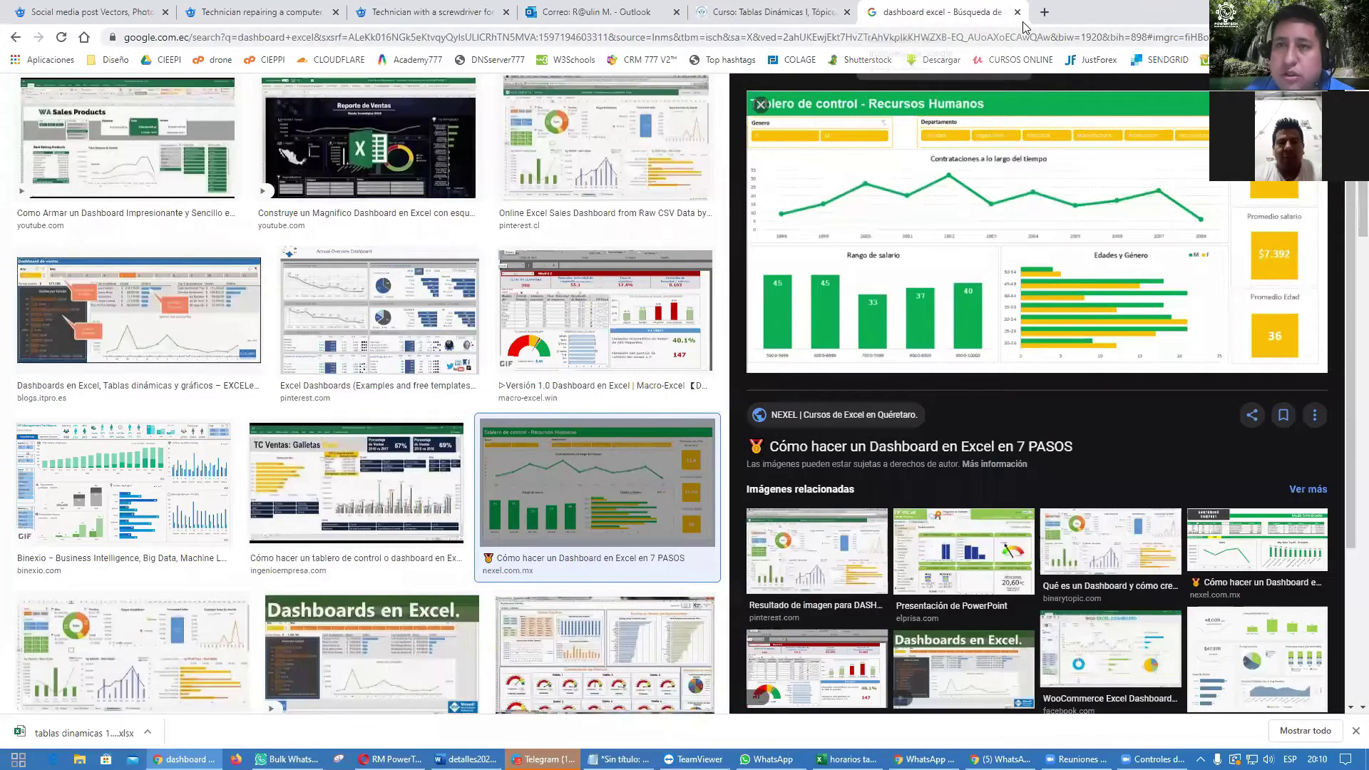
pyautogui.click(1018, 12)
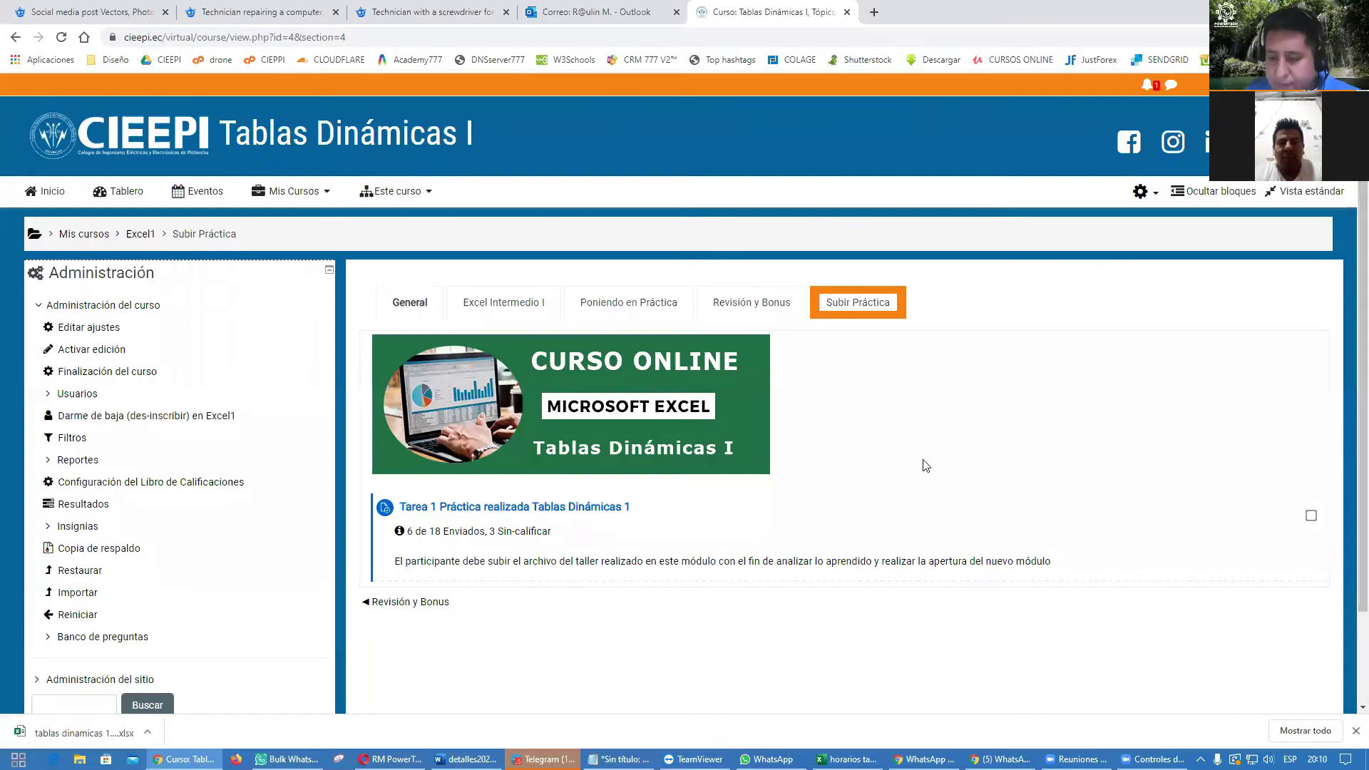
# Step: Minimize Chrome and open the 'tablas dinamicas 1' workbook from its desktop icon
pyautogui.press('super+d')
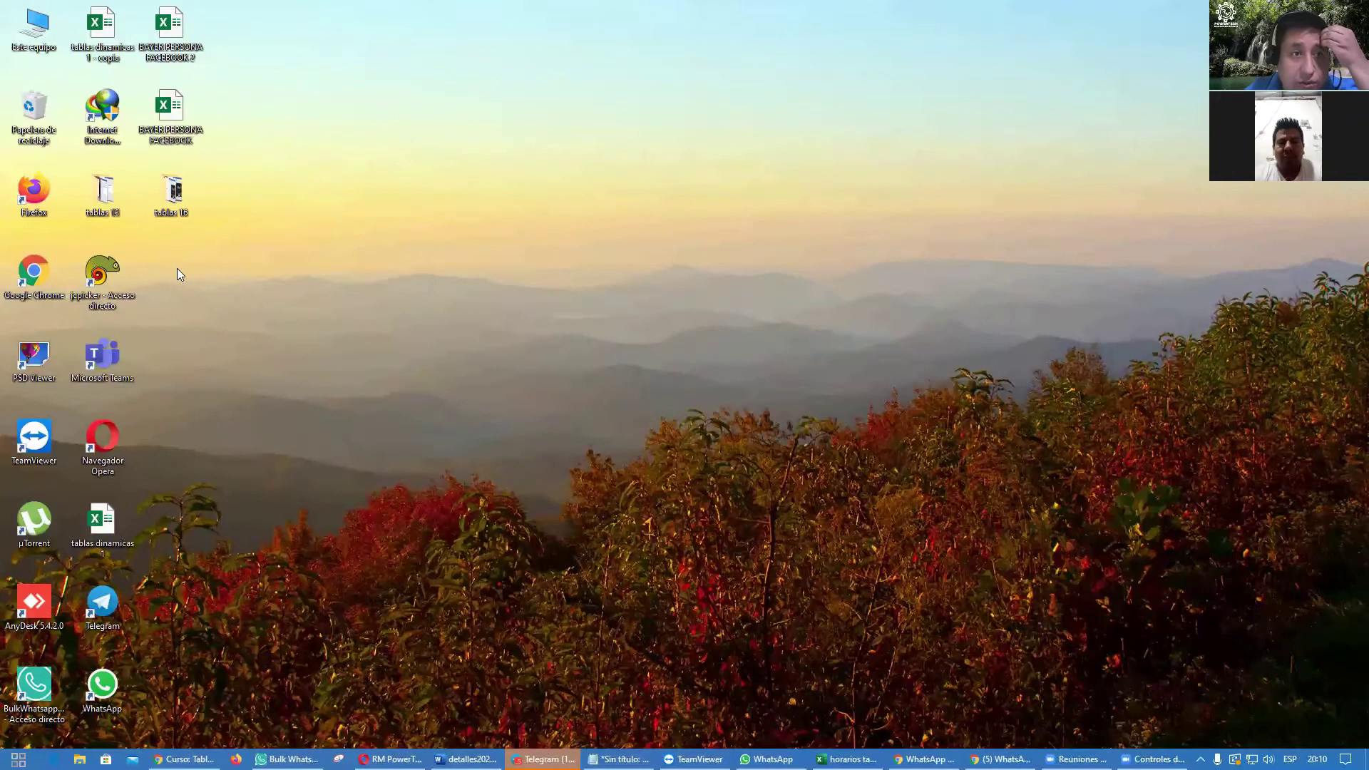
pyautogui.doubleClick(117, 533)
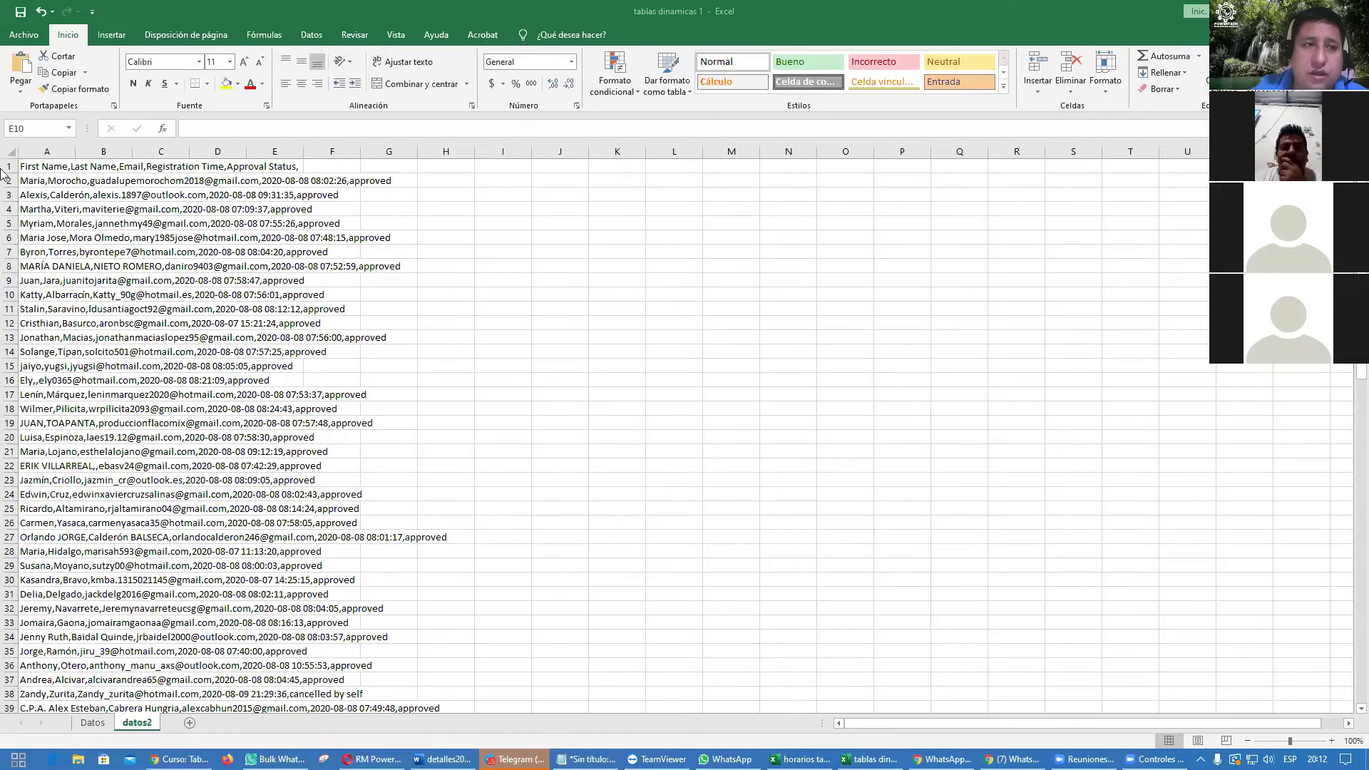
# Step: Inspect A1's comma-separated header, then select column A and show the Datos tab
pyautogui.click(29, 152)
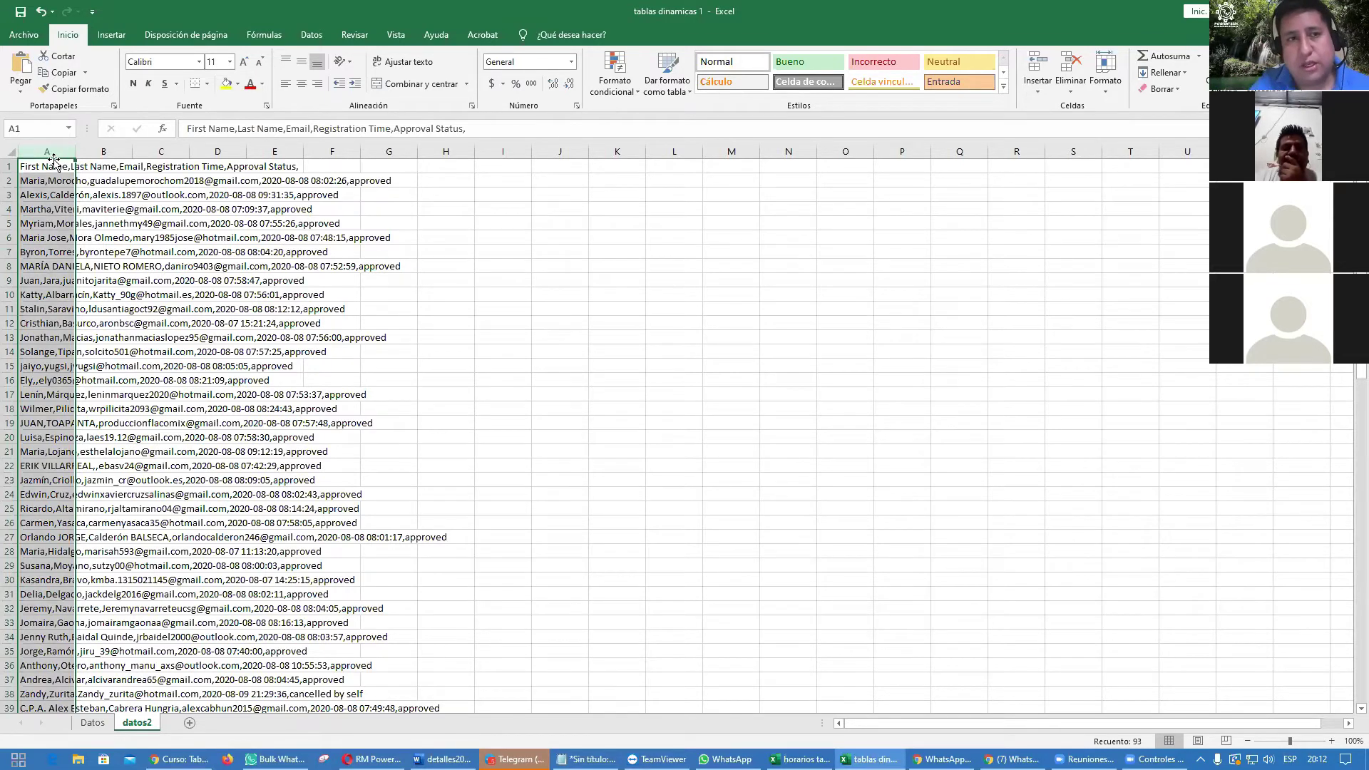
pyautogui.moveTo(488, 129); pyautogui.dragTo(186, 129)
pyautogui.click(468, 127)
pyautogui.moveTo(468, 128); pyautogui.dragTo(174, 128)
pyautogui.click(241, 255)
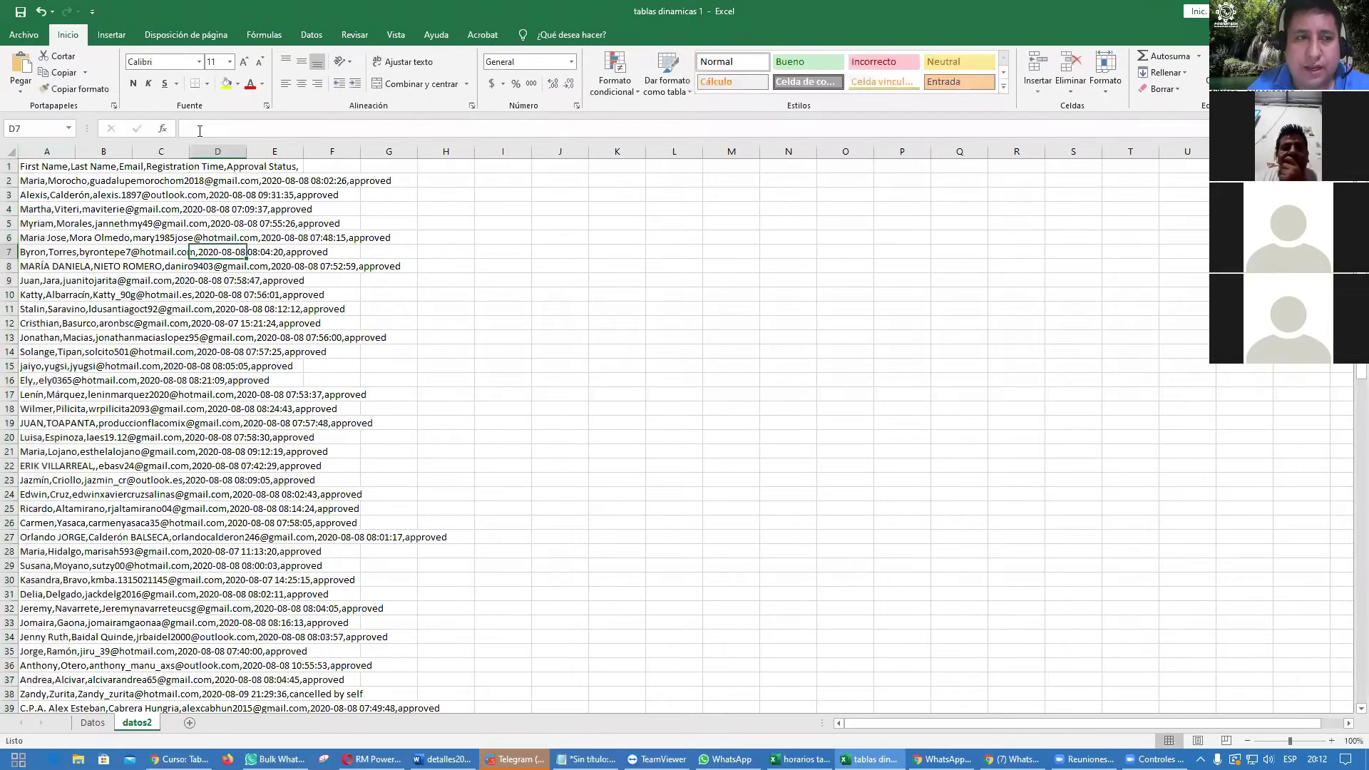
pyautogui.click(65, 151)
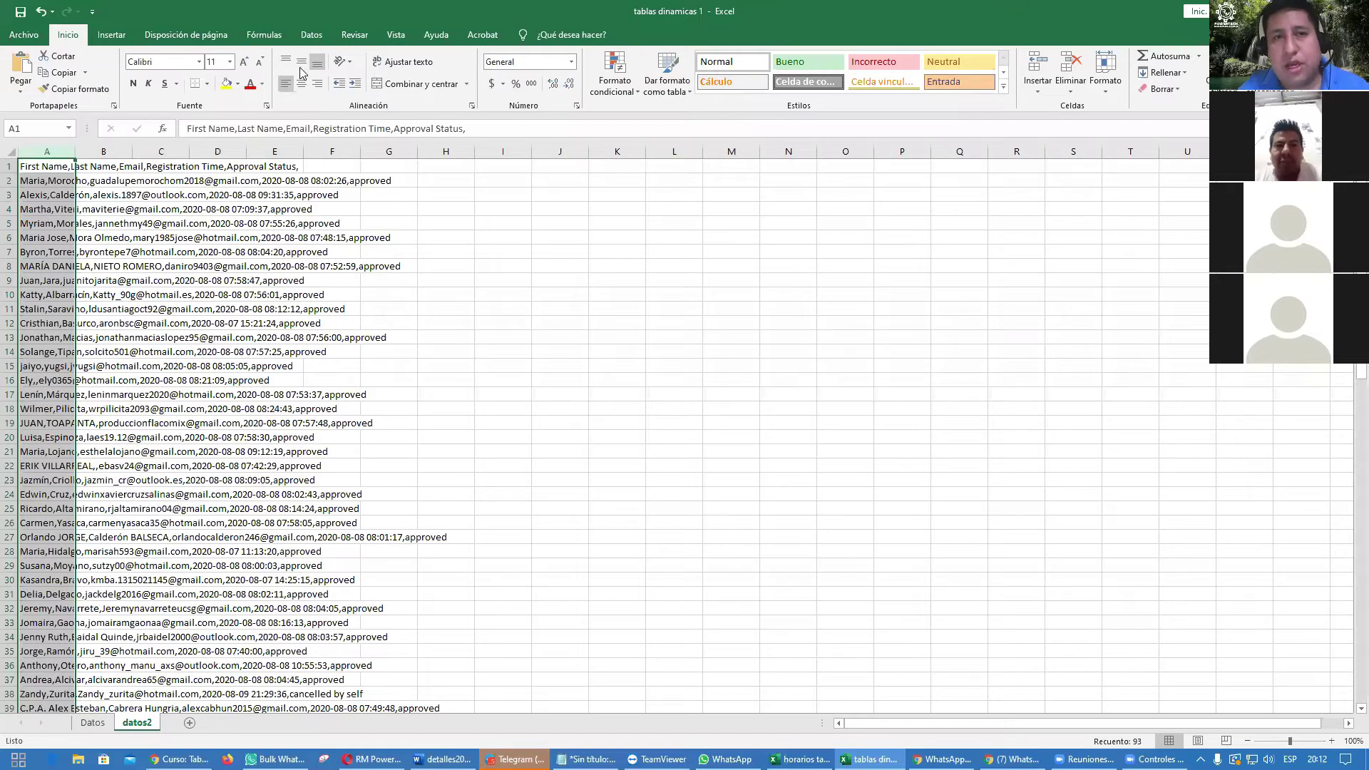
pyautogui.click(312, 36)
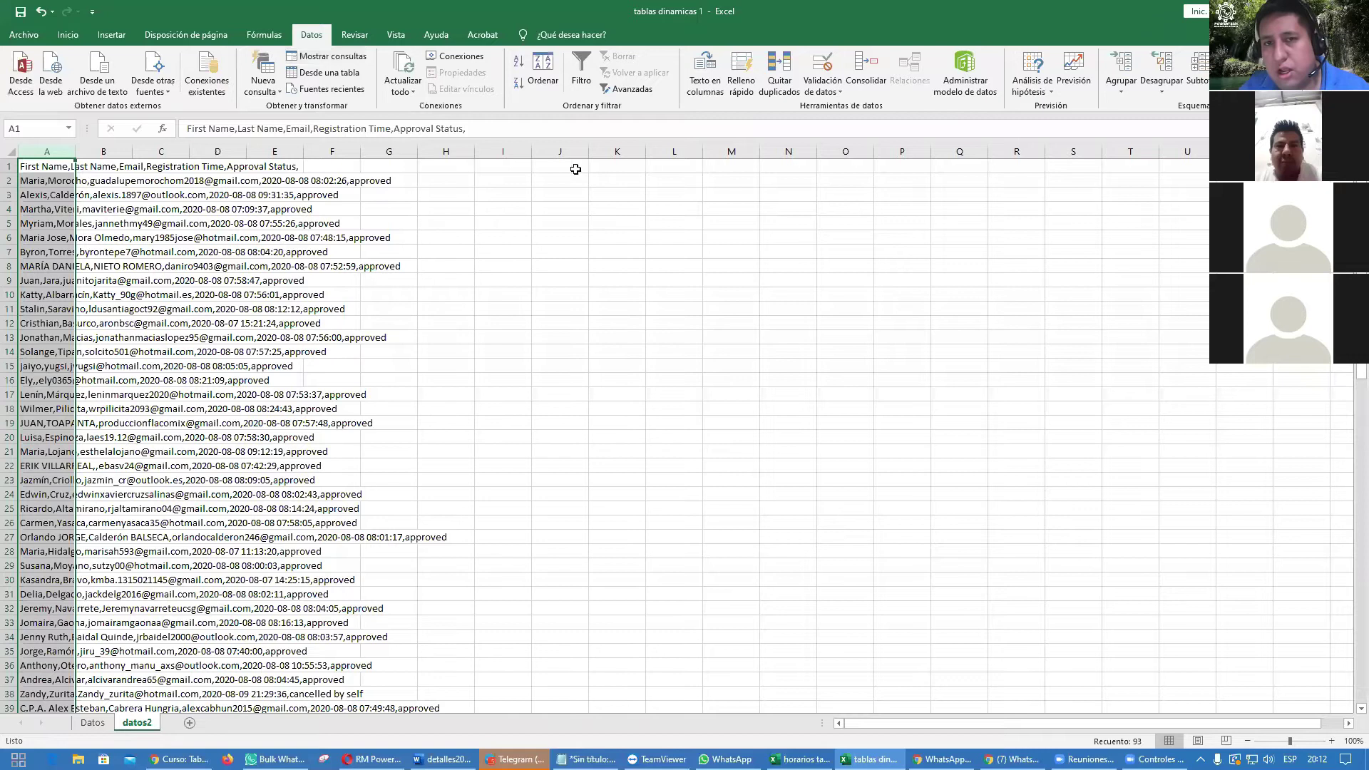
# Step: Split column A with Texto en columnas, Delimitados, using Coma as the separator
pyautogui.click(703, 87)
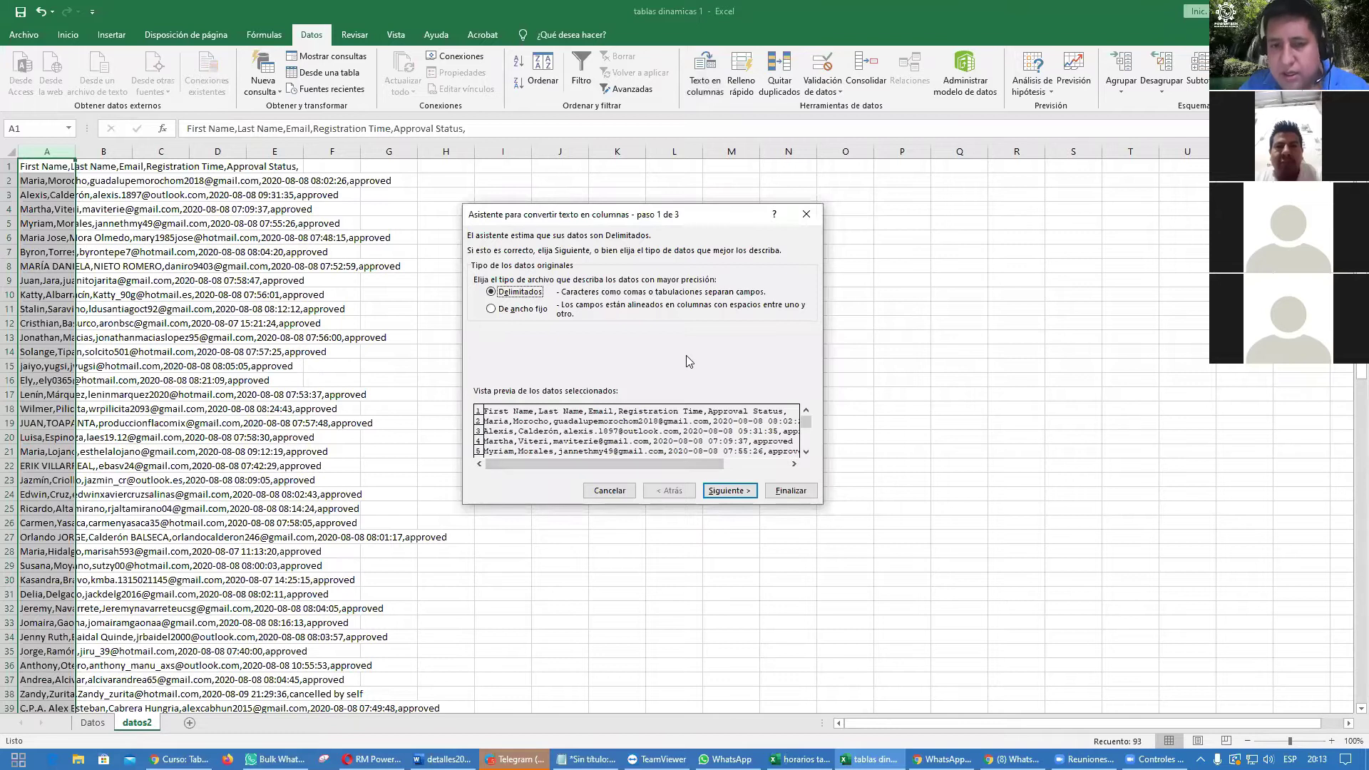
pyautogui.click(728, 491)
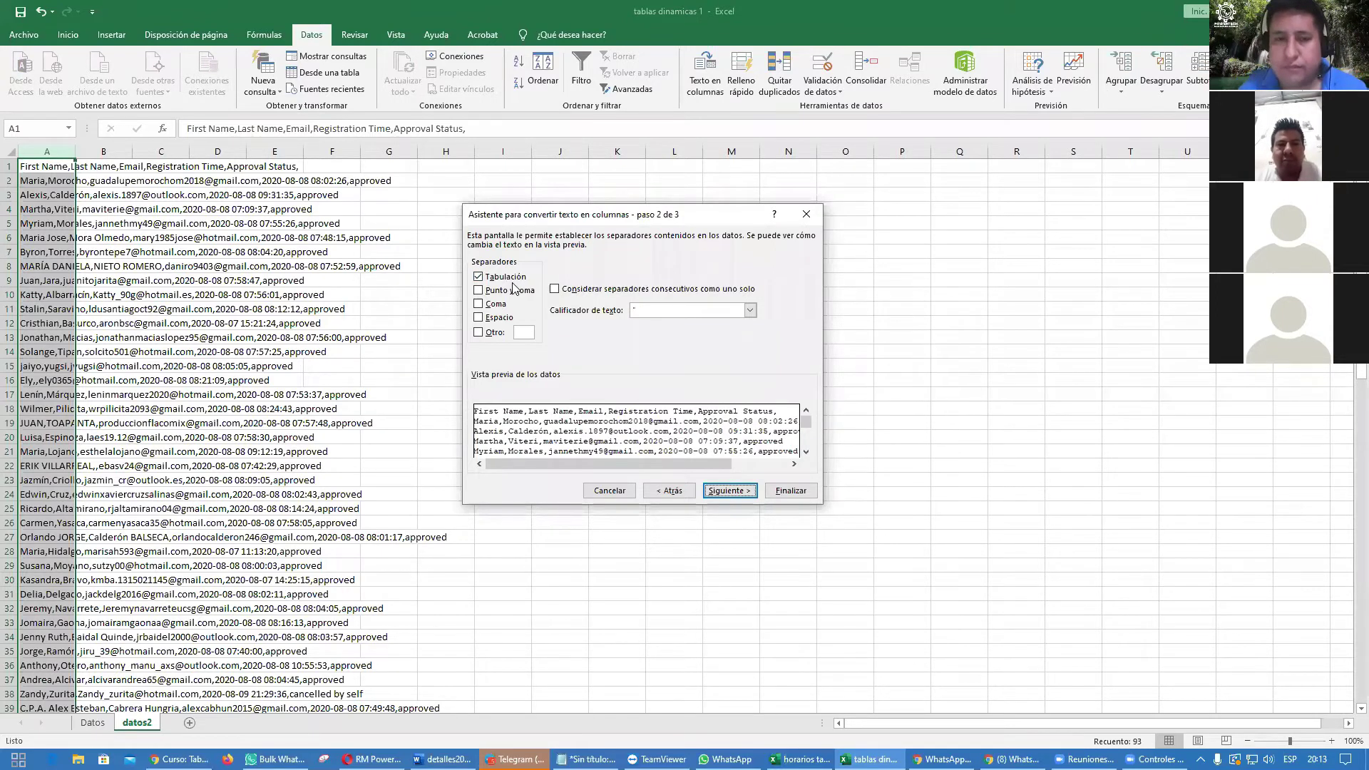
pyautogui.click(479, 305)
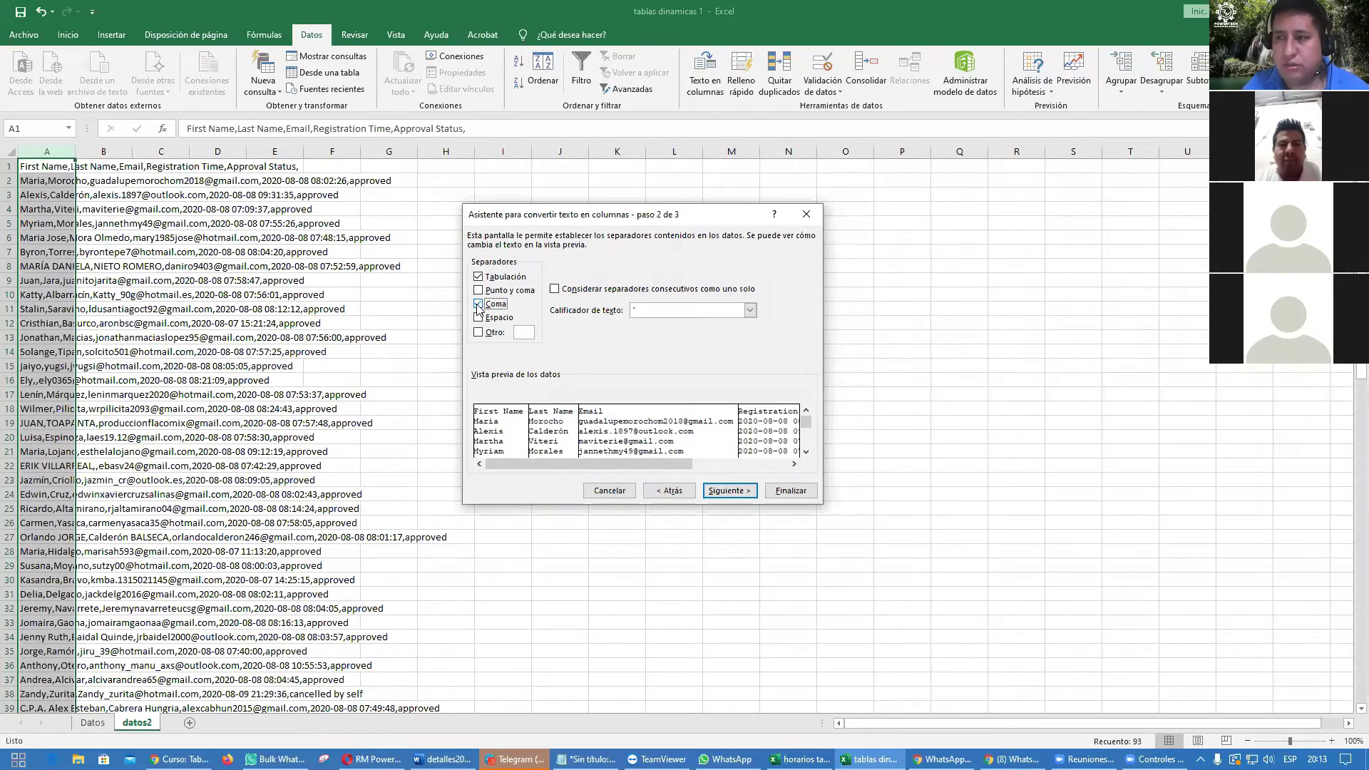
pyautogui.click(785, 492)
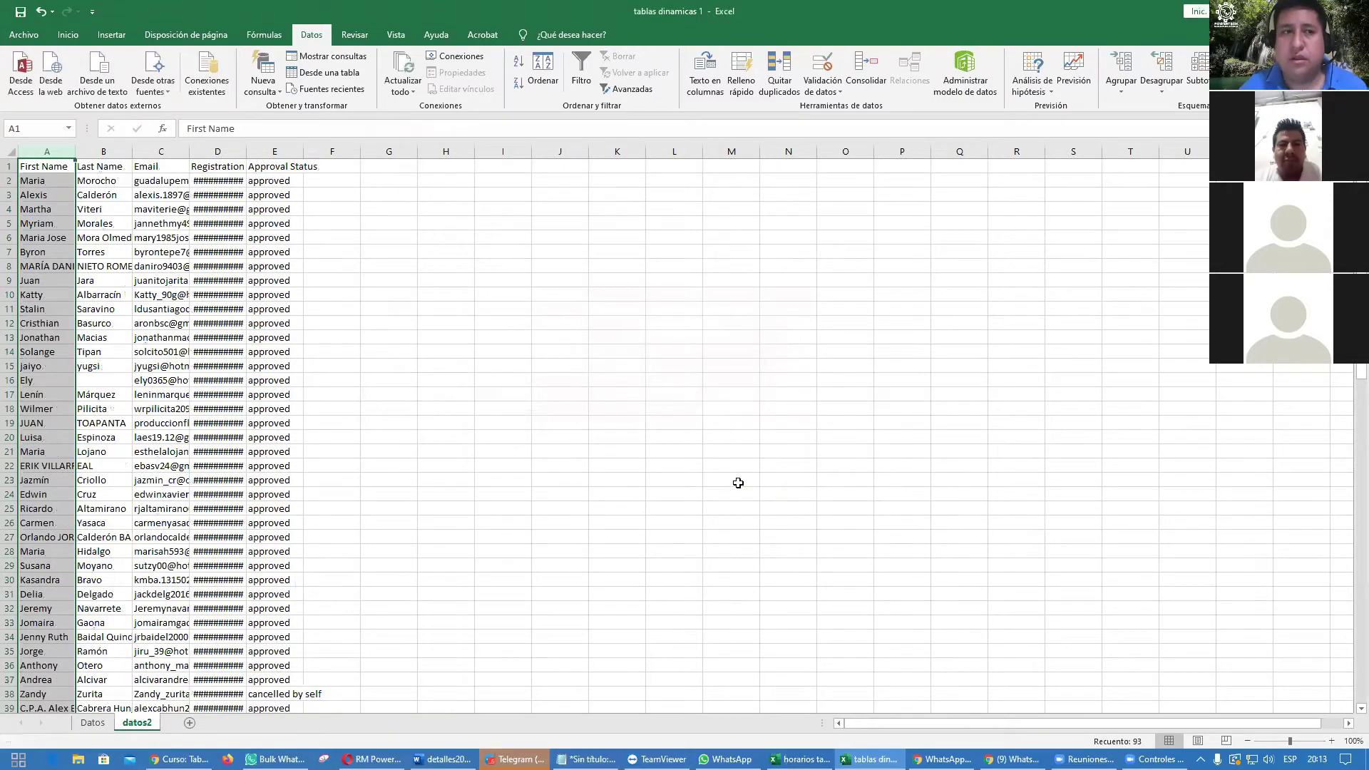
# Step: Widen column D, narrow column E to about 20.14, then undo the split and resizing
pyautogui.moveTo(246, 150); pyautogui.dragTo(482, 148)
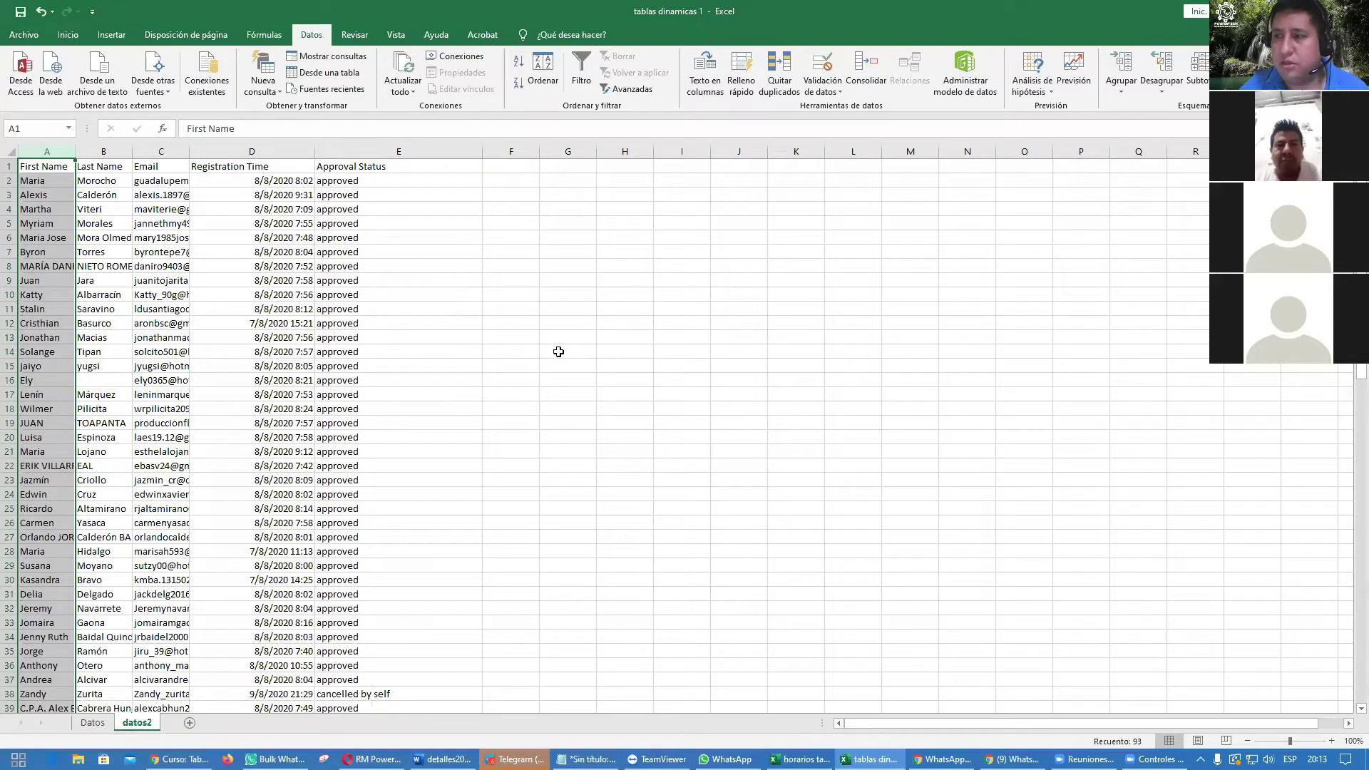
pyautogui.moveTo(482, 150); pyautogui.dragTo(420, 162)
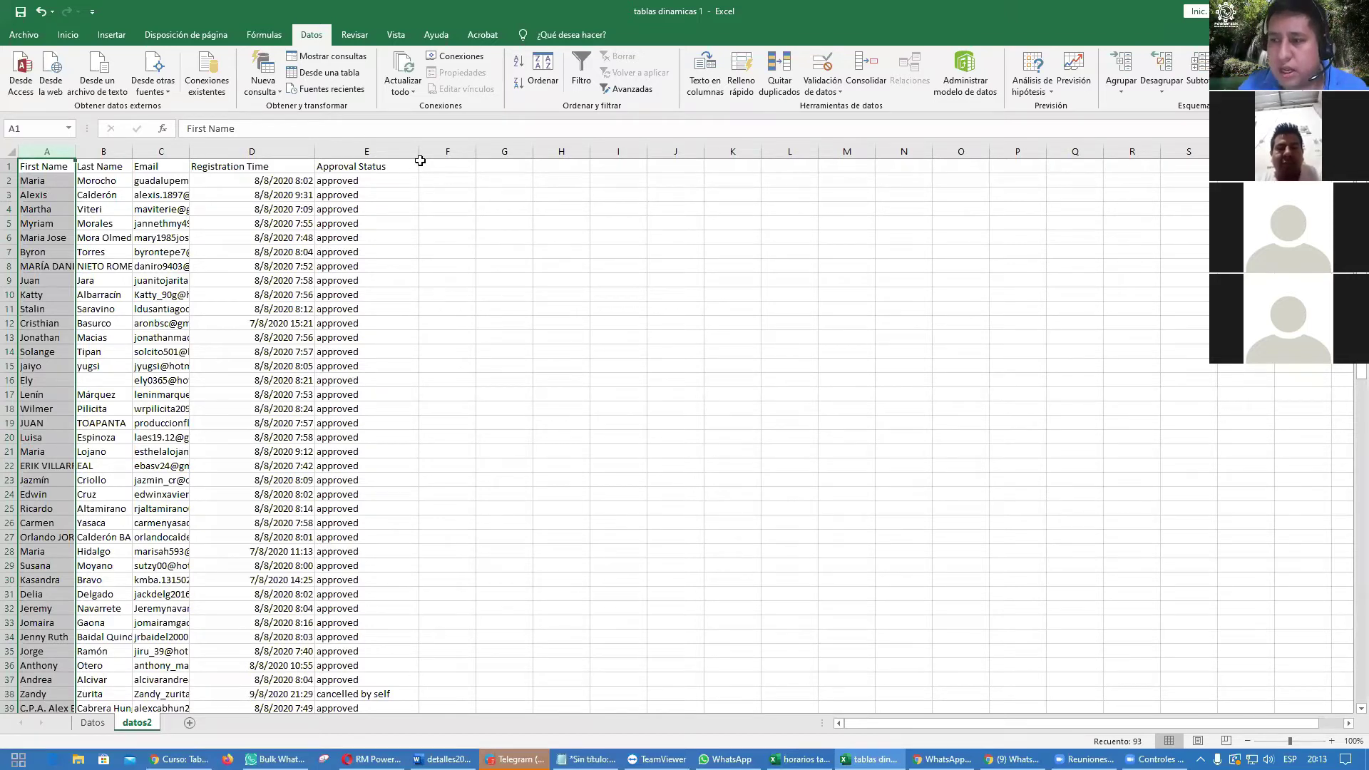
pyautogui.hotkey('ctrl', 'z')
pyautogui.hotkey('ctrl', 'z')
pyautogui.hotkey('ctrl', 'z')
pyautogui.hotkey('ctrl', 'z')
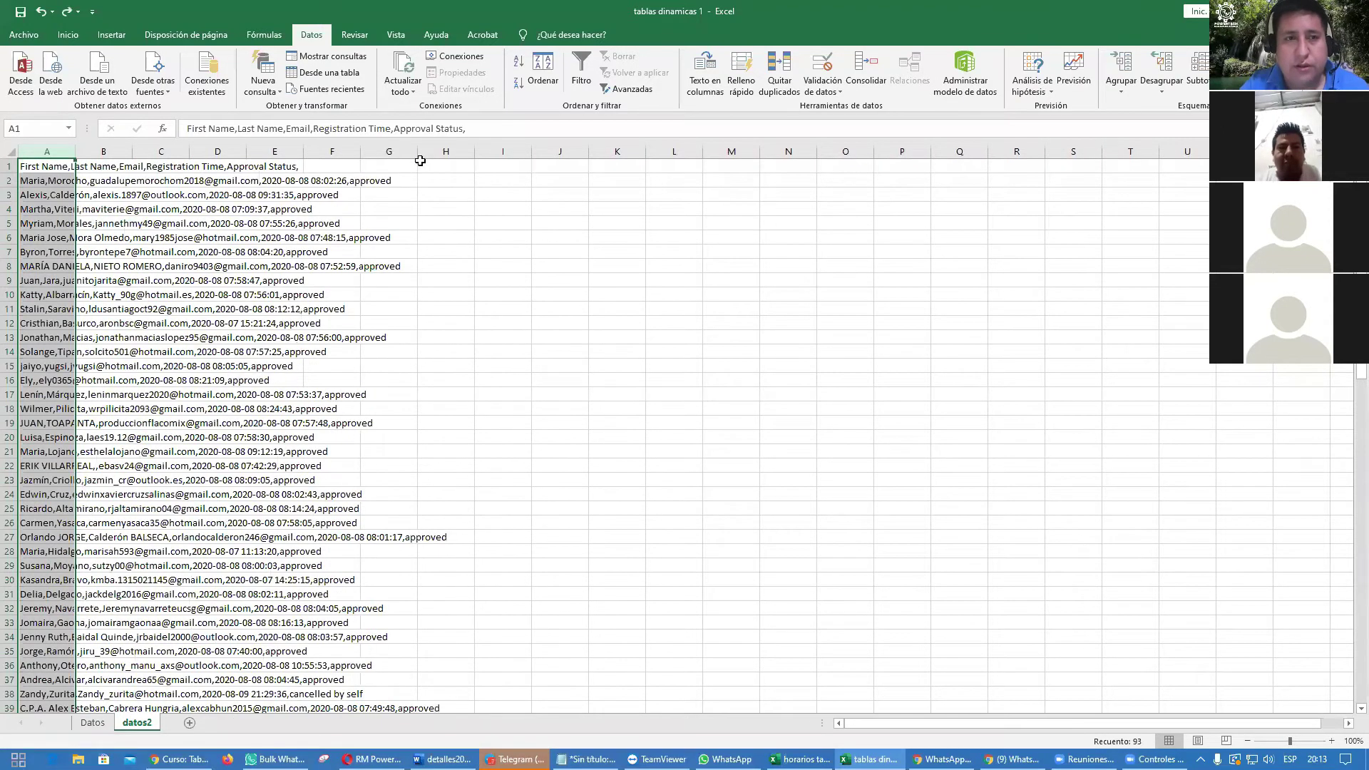
# Step: Try replacing A1's header commas with hyphens, then cancel the edit with Esc
pyautogui.click(609, 363)
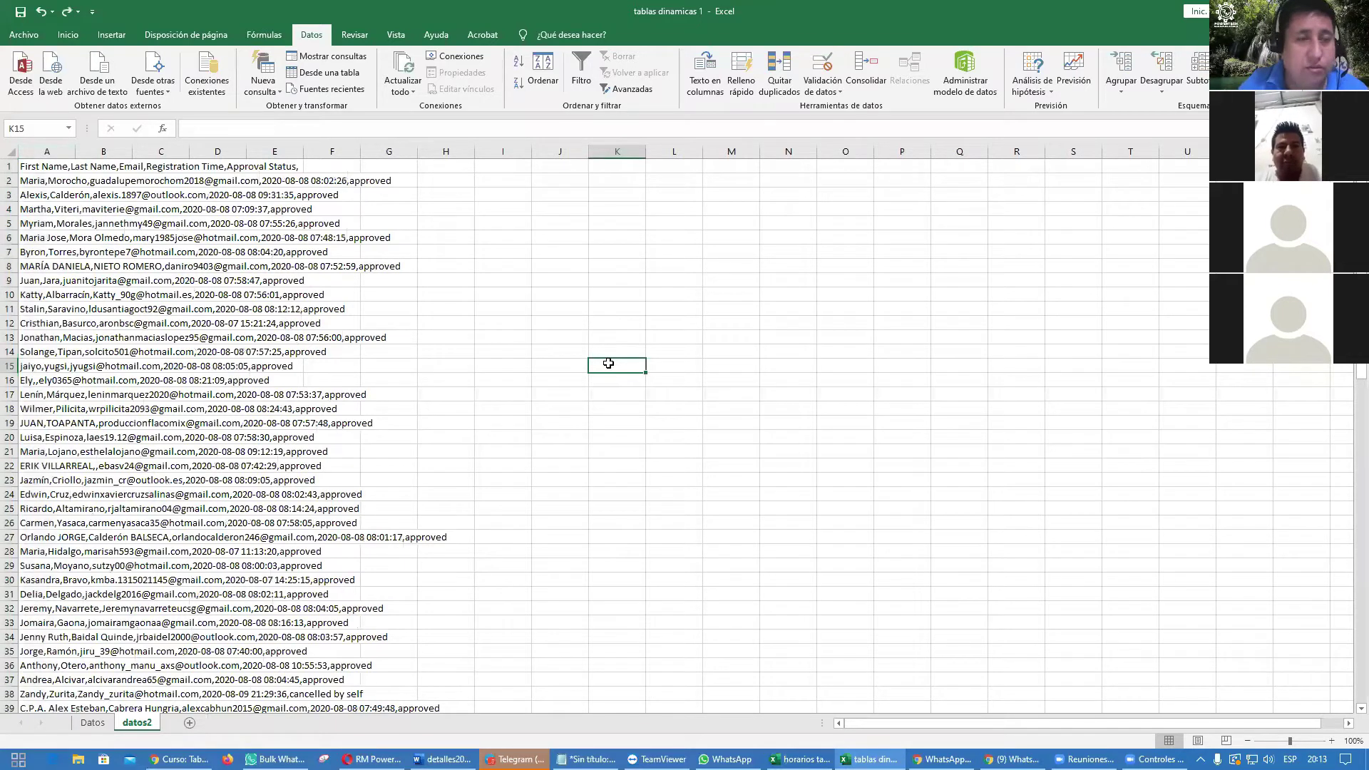
pyautogui.click(47, 166)
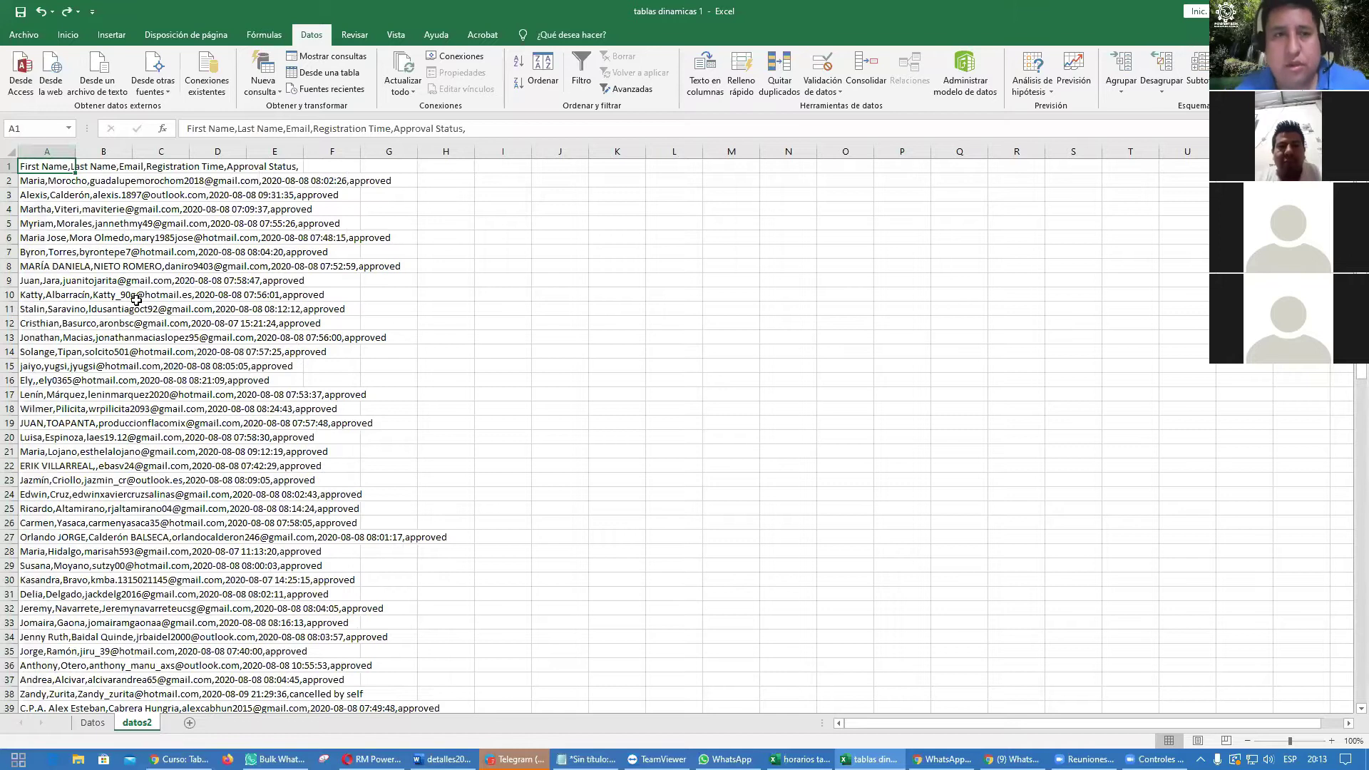
pyautogui.click(236, 130)
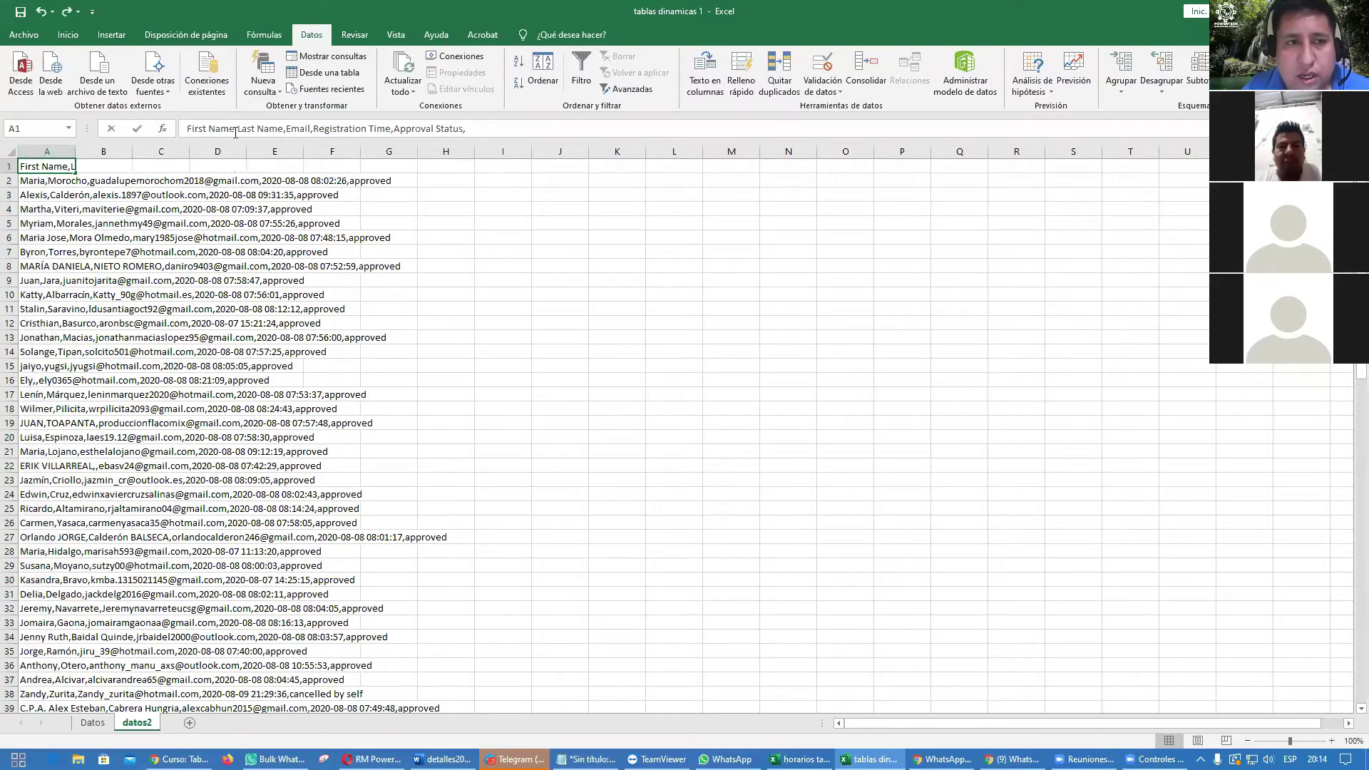
pyautogui.press('BackSpace')
pyautogui.write('-')
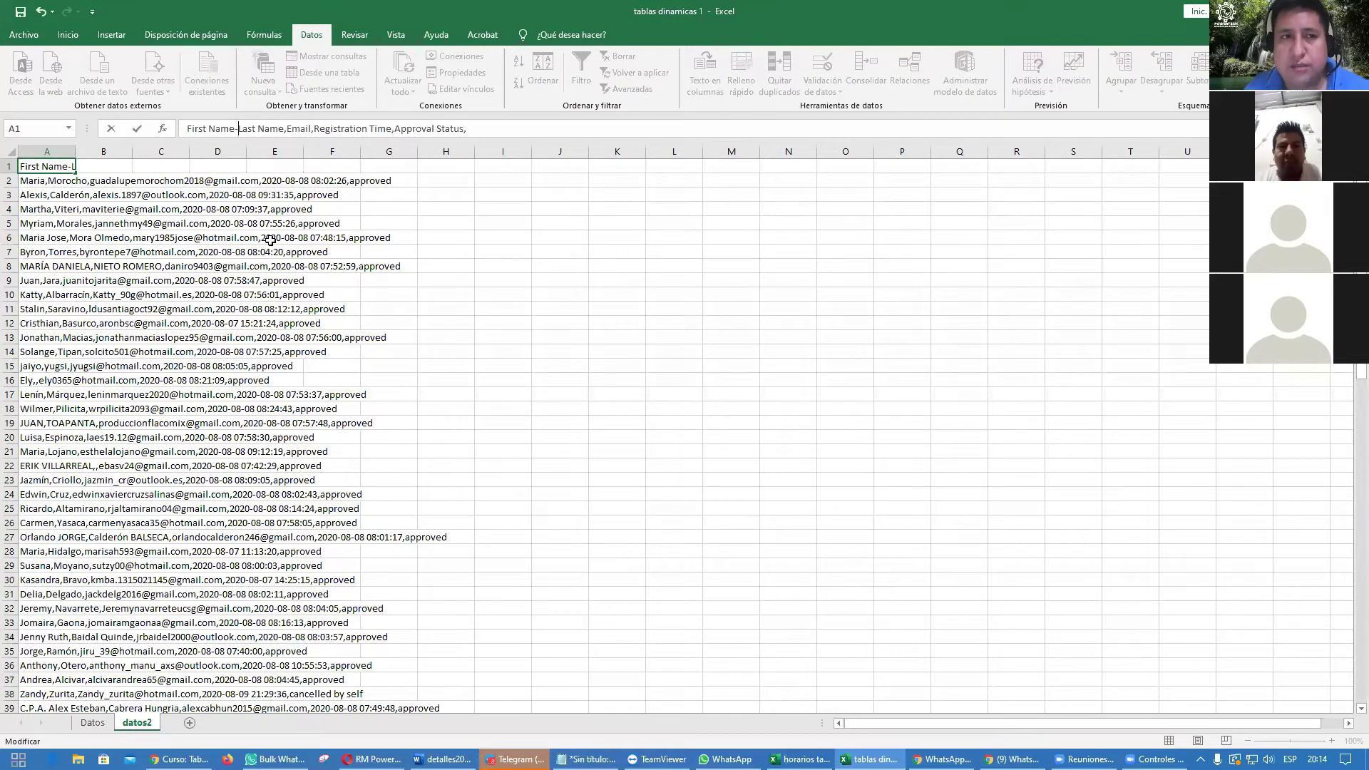
pyautogui.press('Right')
pyautogui.press('Right')
pyautogui.press('Right')
pyautogui.press('Right')
pyautogui.press('BackSpace')
pyautogui.write('-')
pyautogui.press('BackSpace')
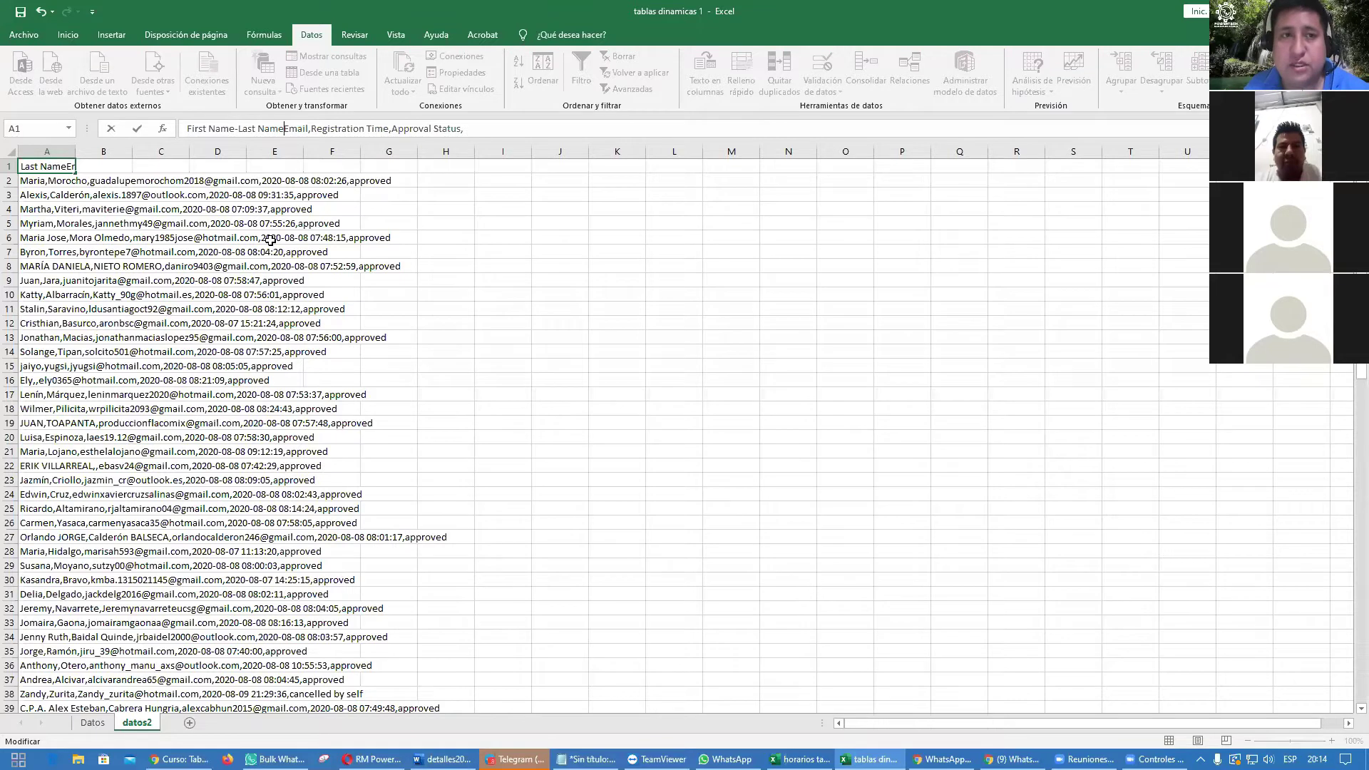
pyautogui.press('Escape')
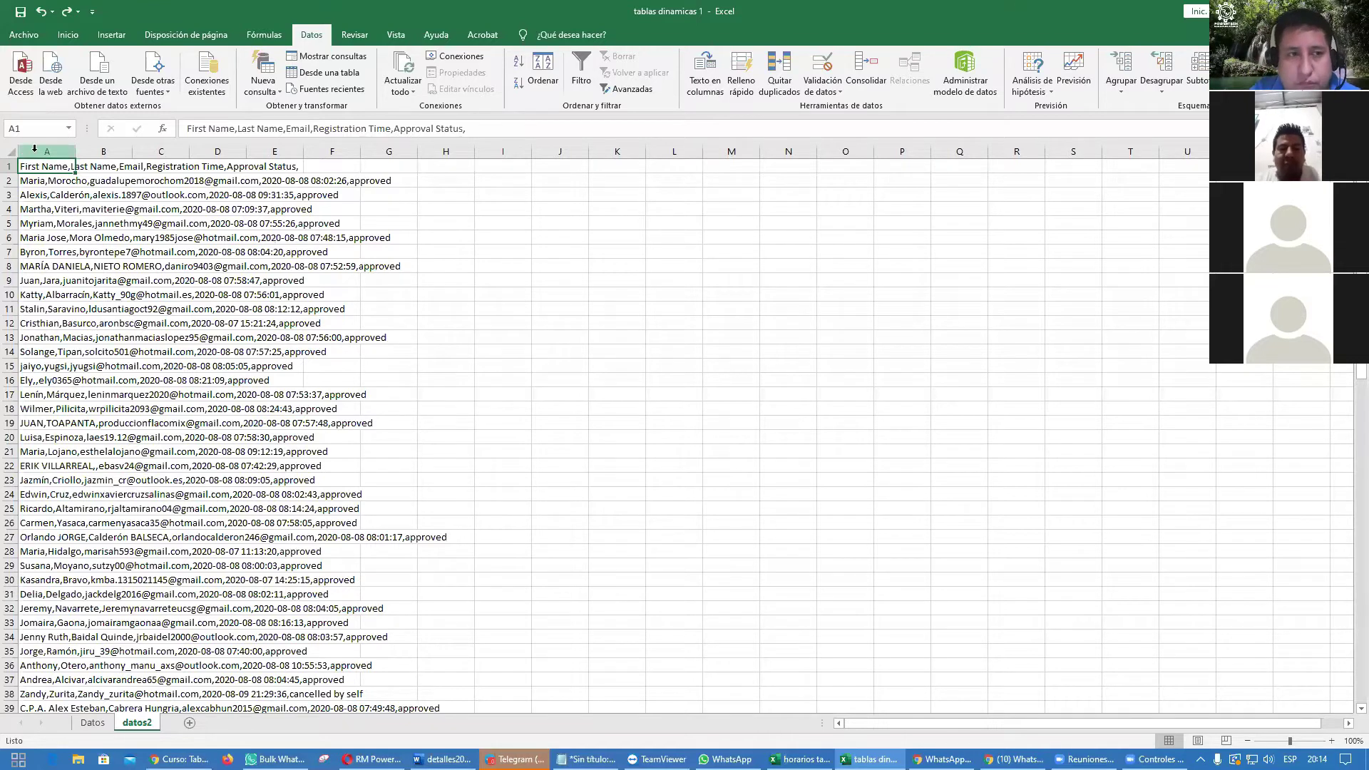
# Step: Check the comma breaks in A1's header, then select column A again
pyautogui.click(239, 129)
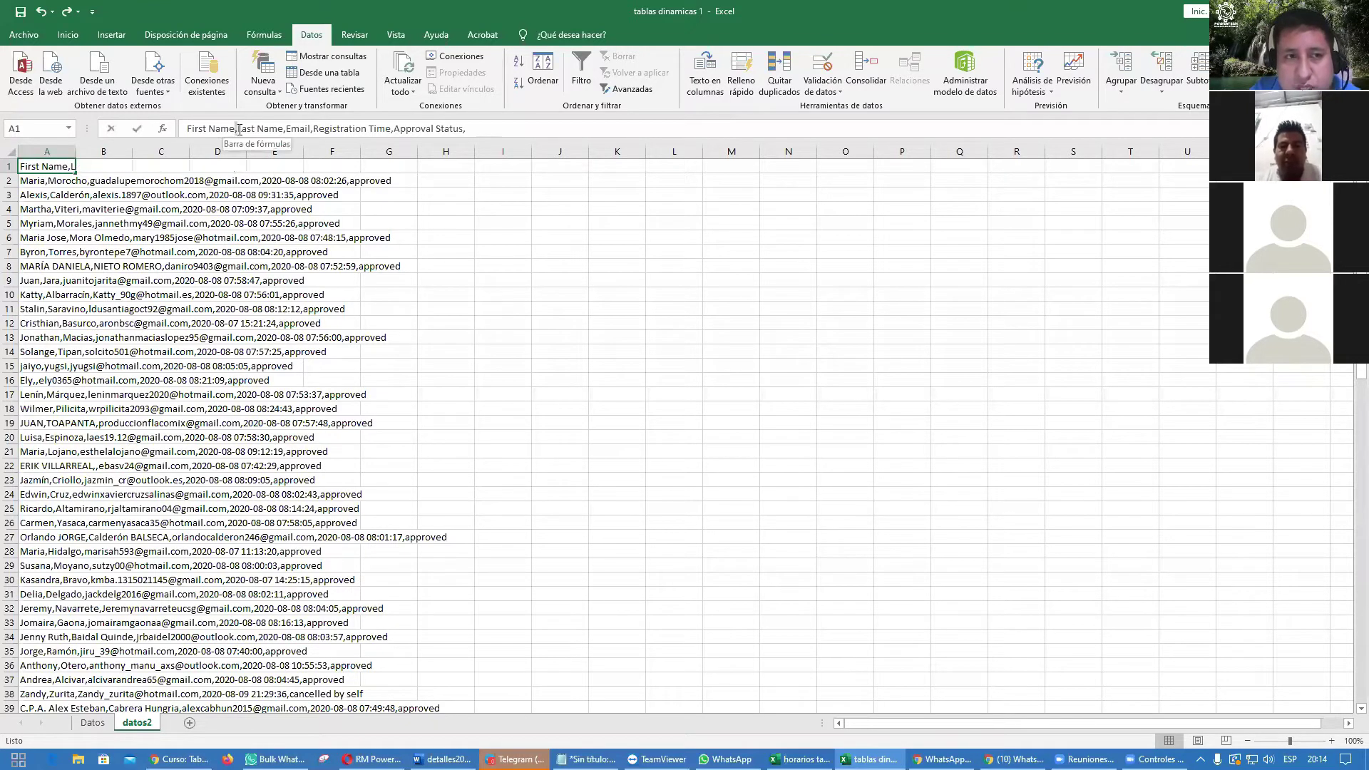
pyautogui.click(285, 129)
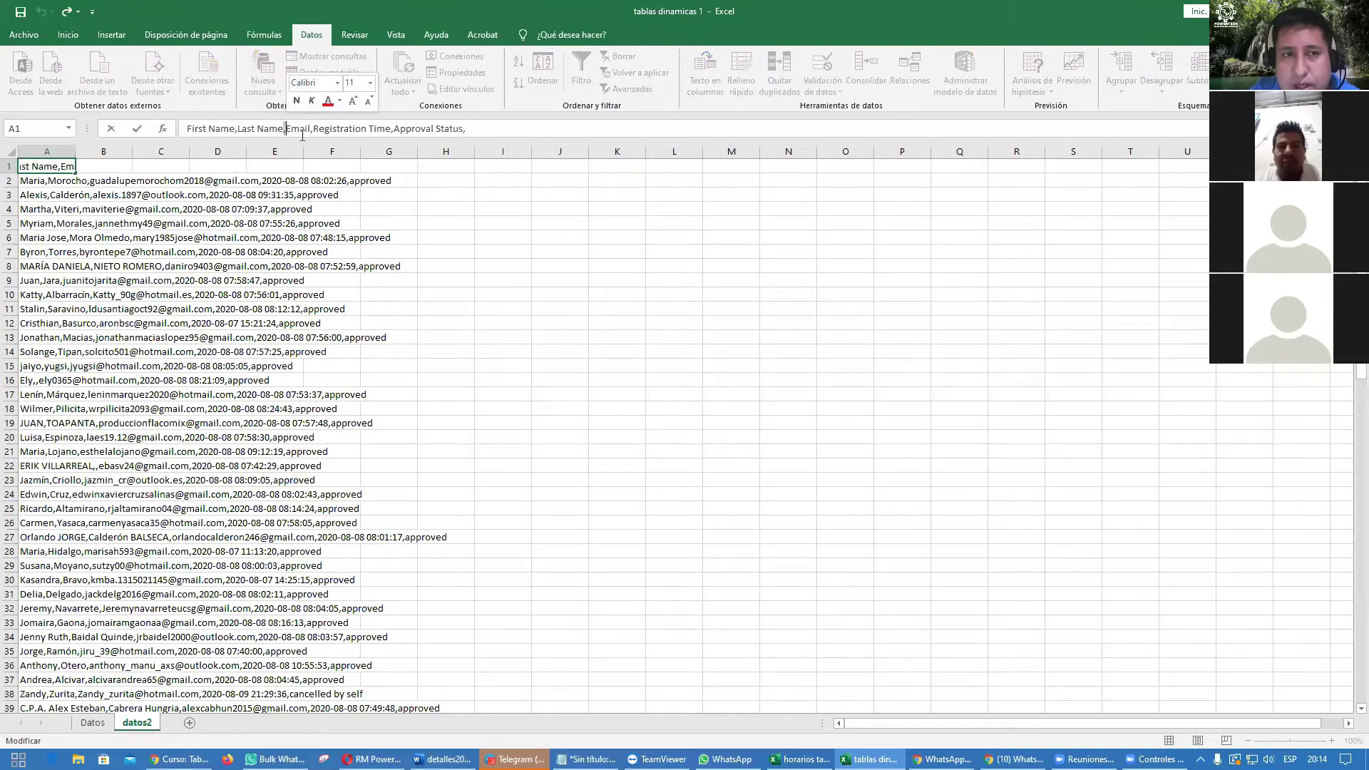
pyautogui.click(312, 129)
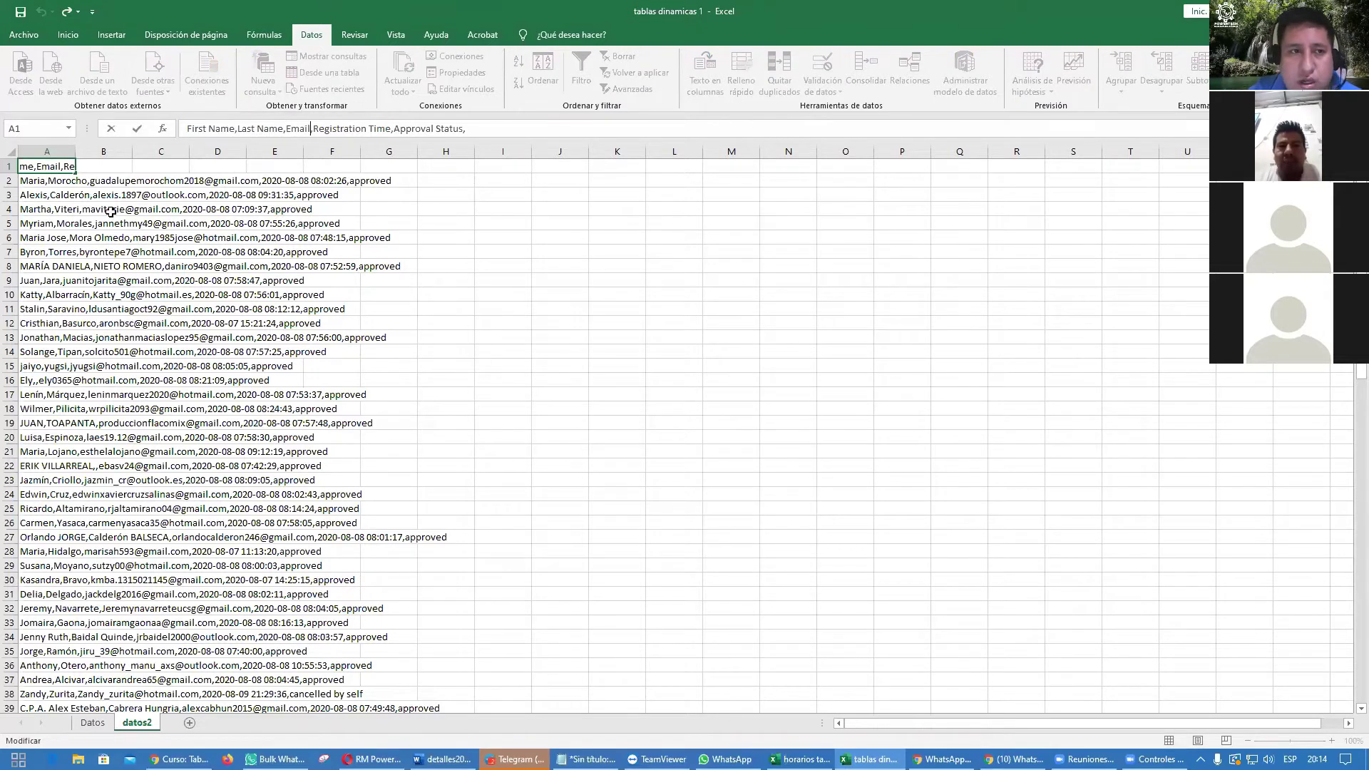
pyautogui.click(50, 150)
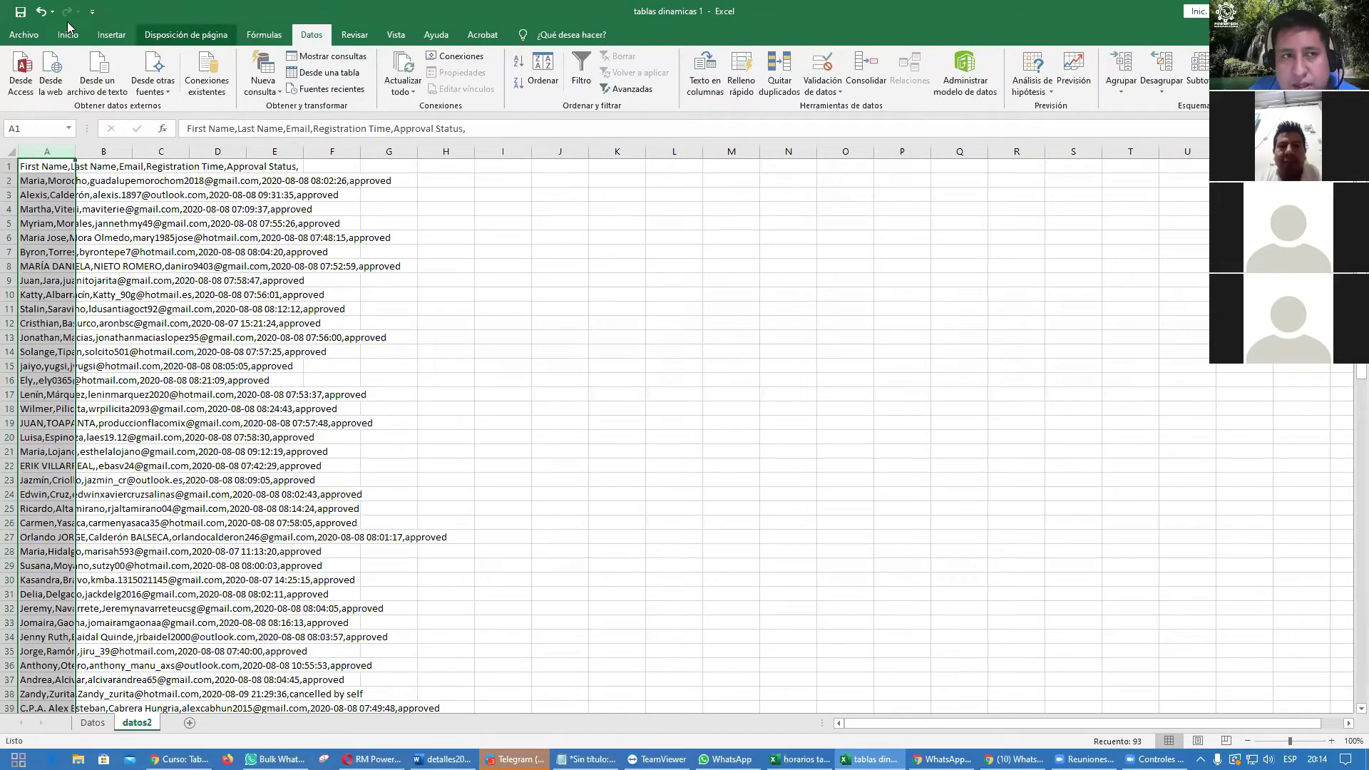
pyautogui.click(69, 33)
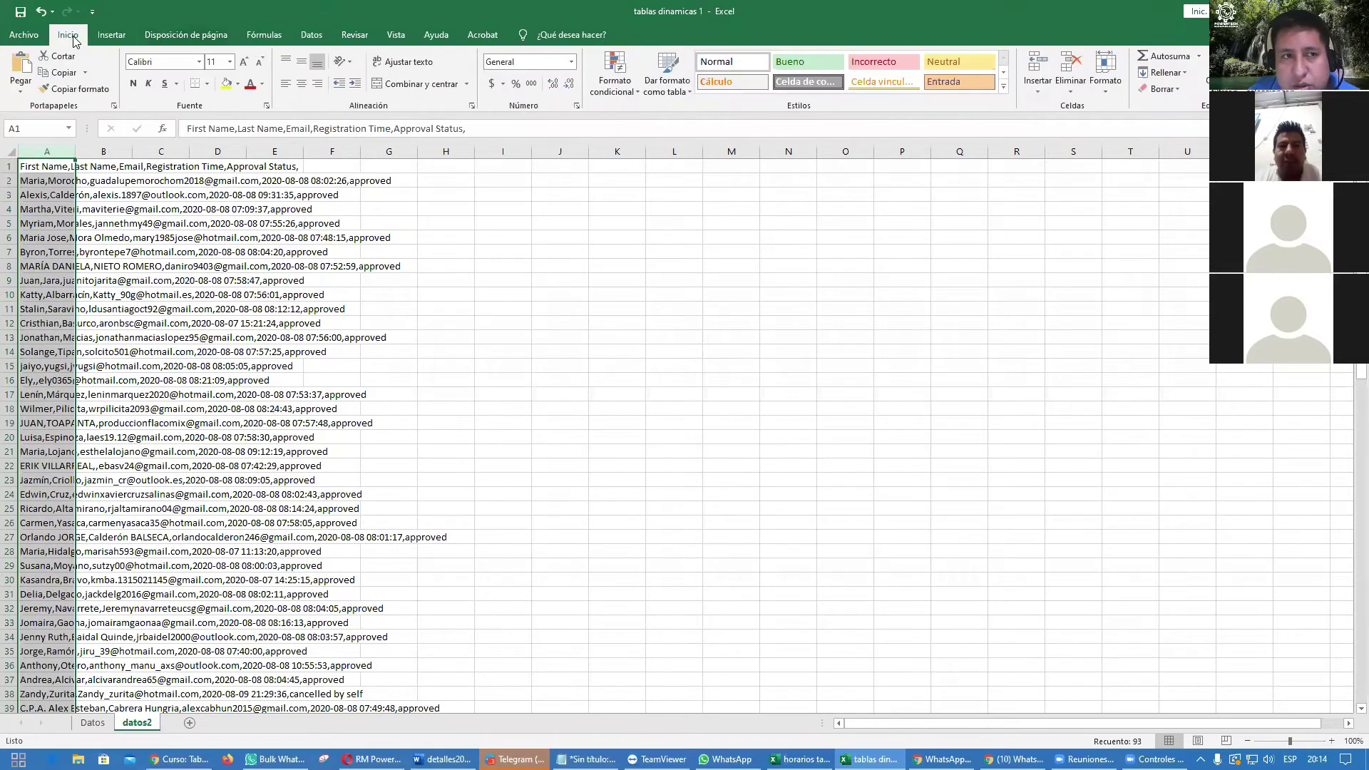
# Step: Start Texto en columnas with Delimitados and toggle the Coma separator on and off
pyautogui.click(311, 35)
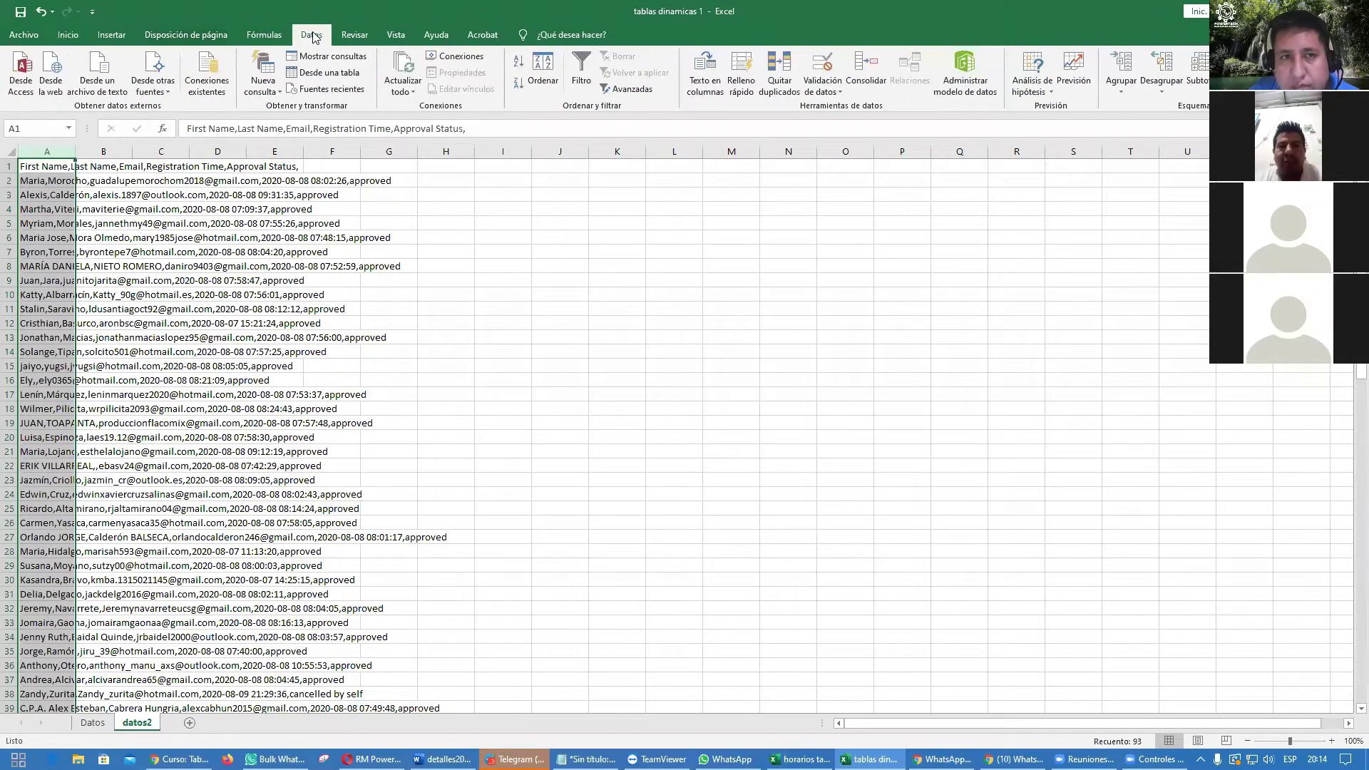
pyautogui.click(707, 84)
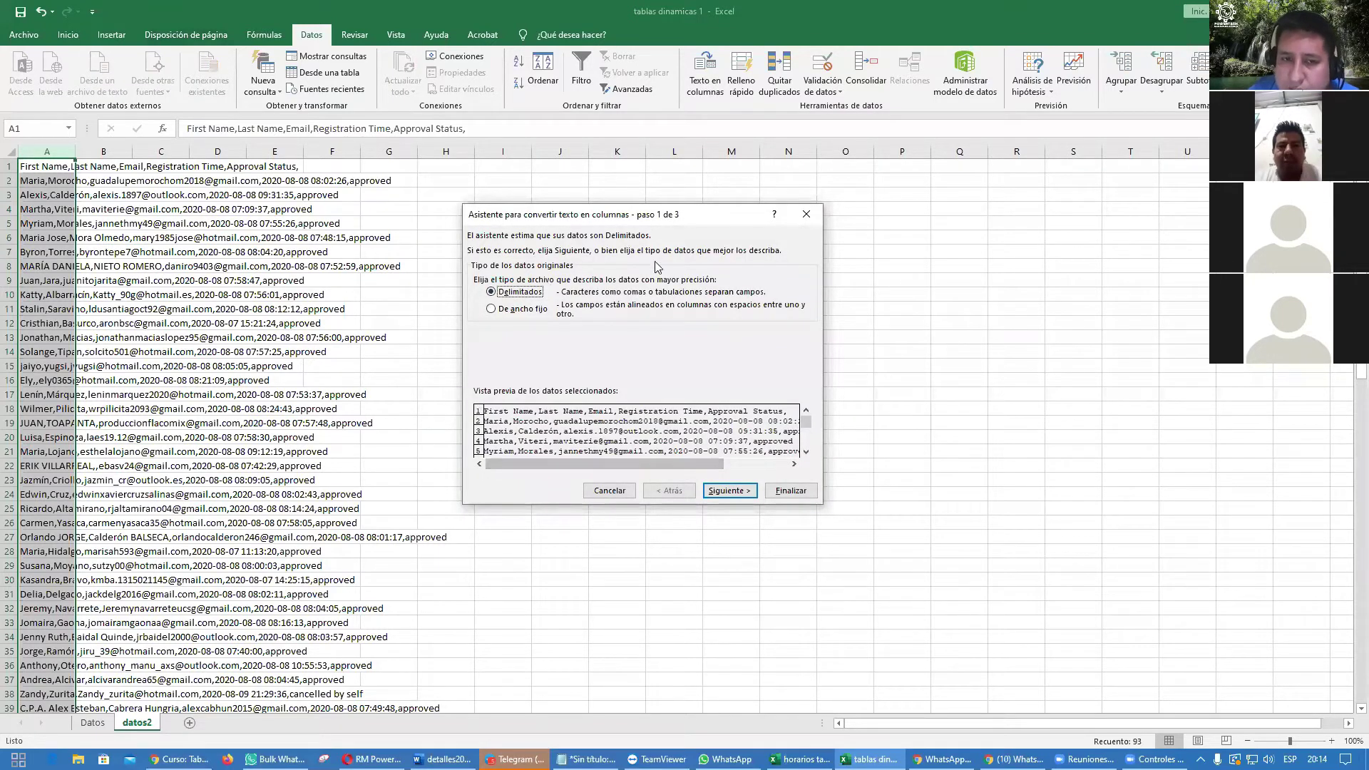
pyautogui.click(725, 492)
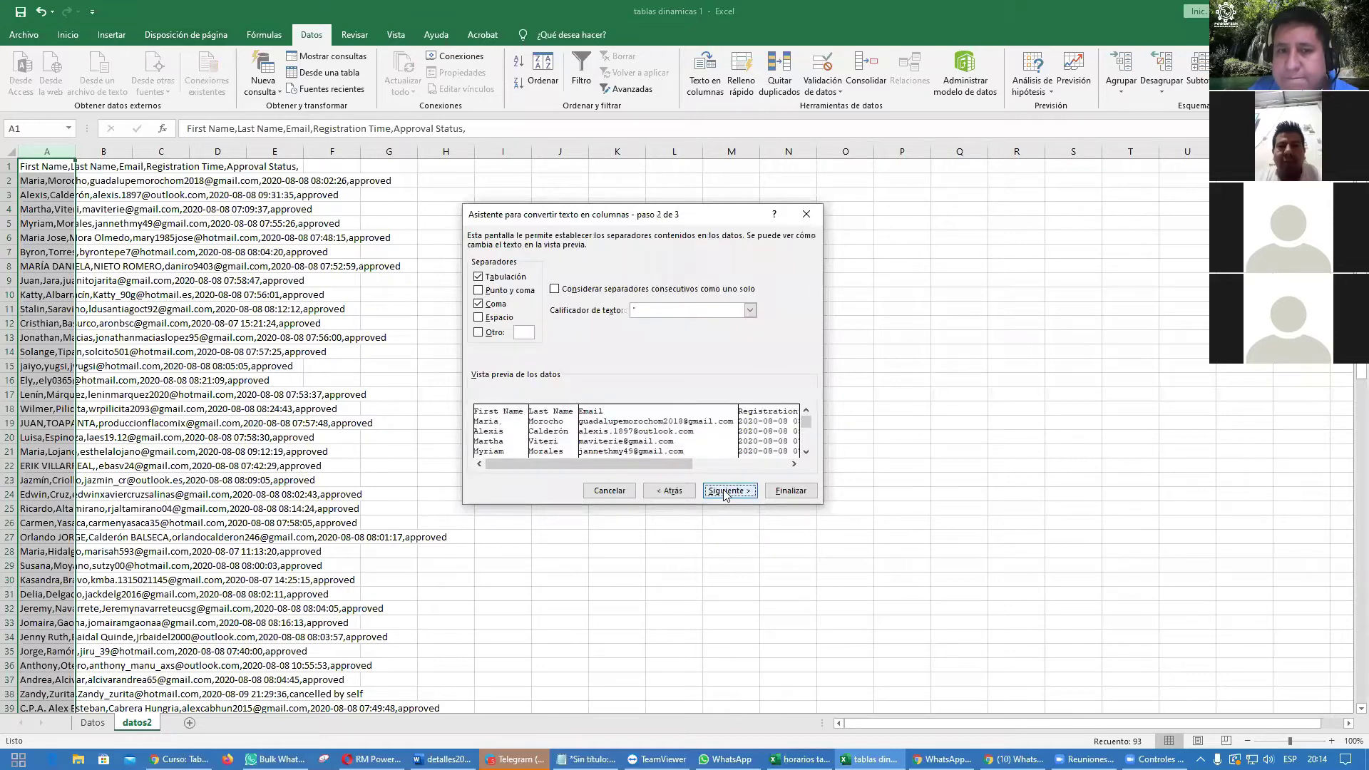
pyautogui.click(485, 305)
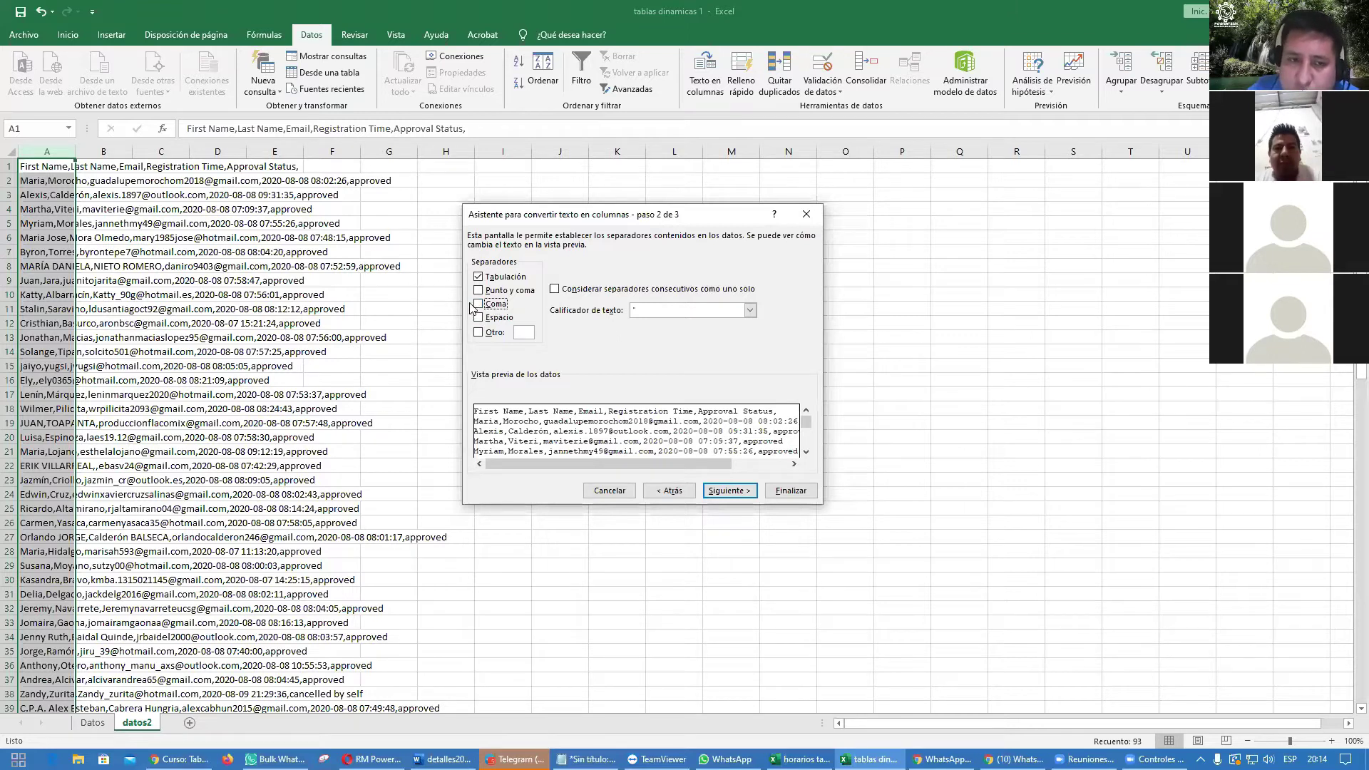
pyautogui.click(479, 305)
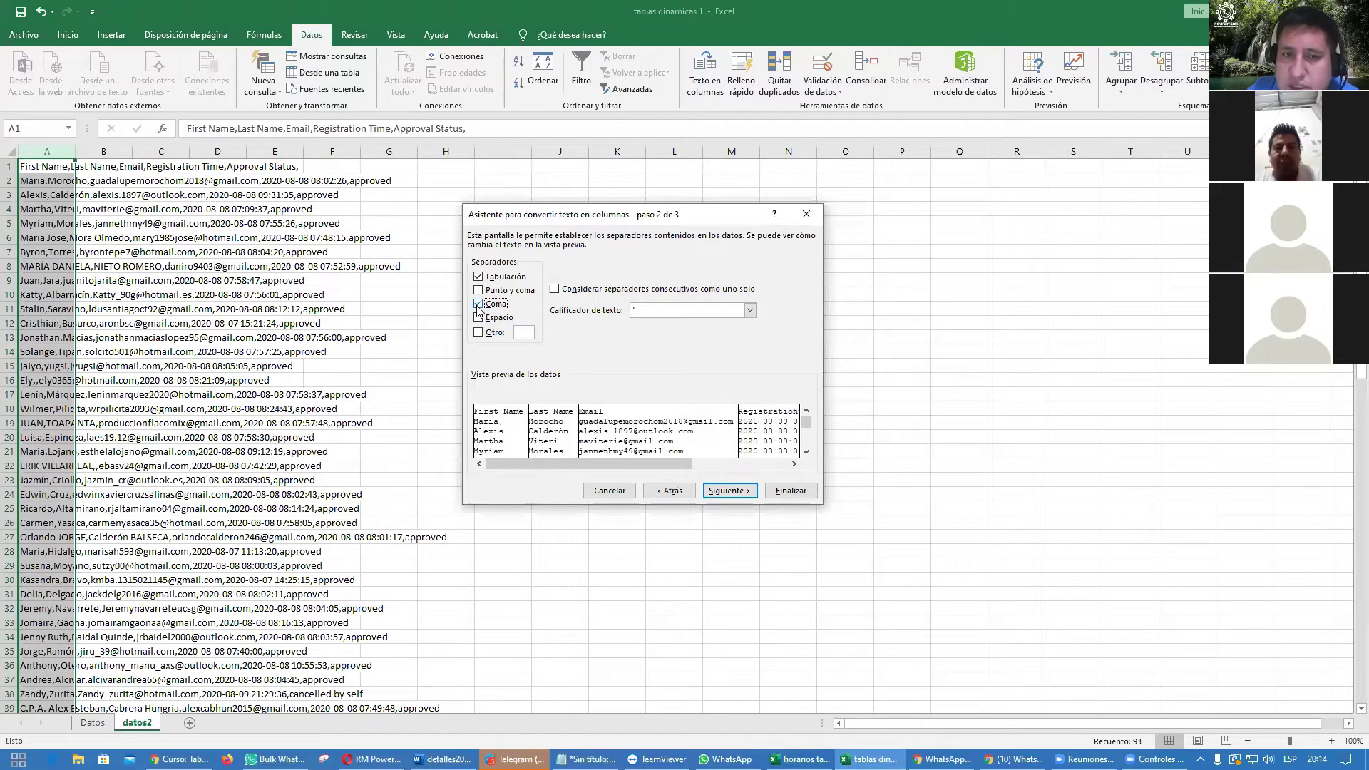
pyautogui.click(478, 305)
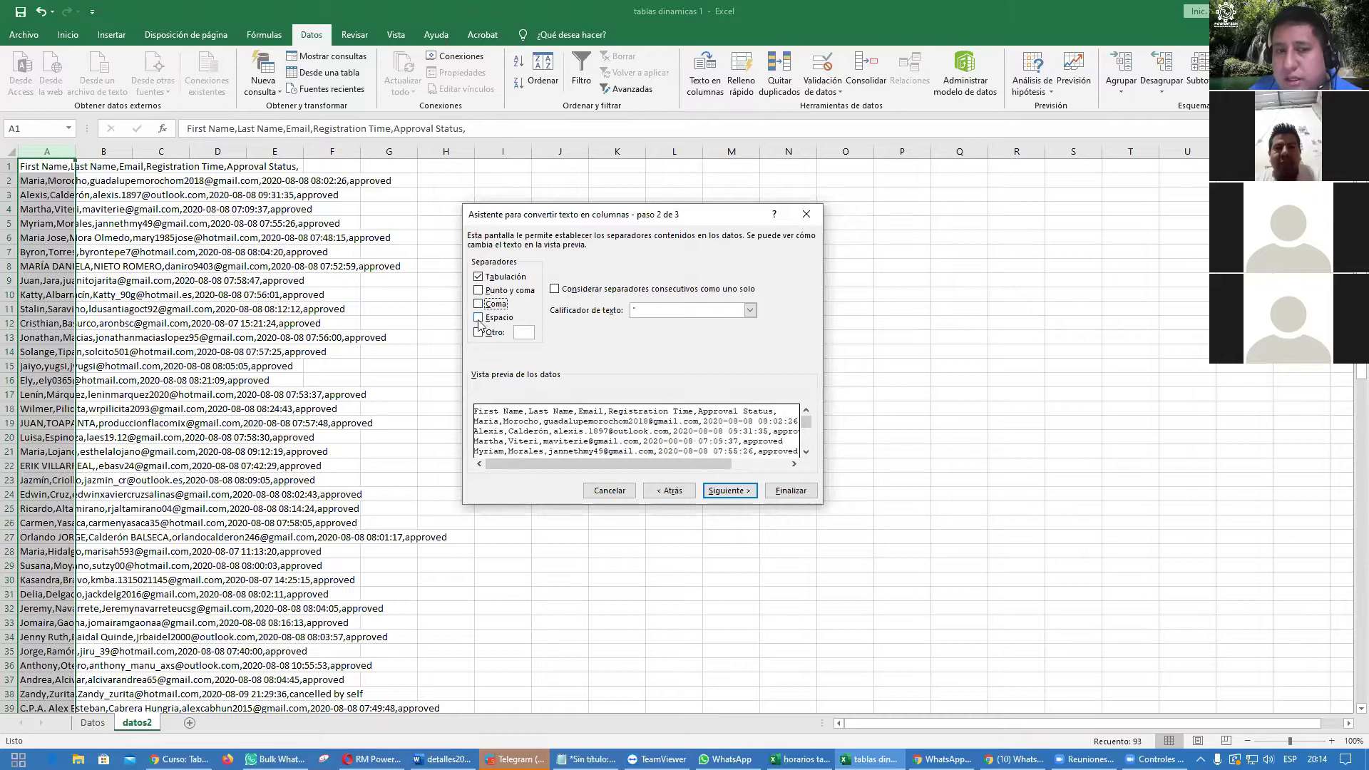
# Step: Try a '-' Otro separator, revert to Coma, and finish splitting into columns
pyautogui.click(478, 332)
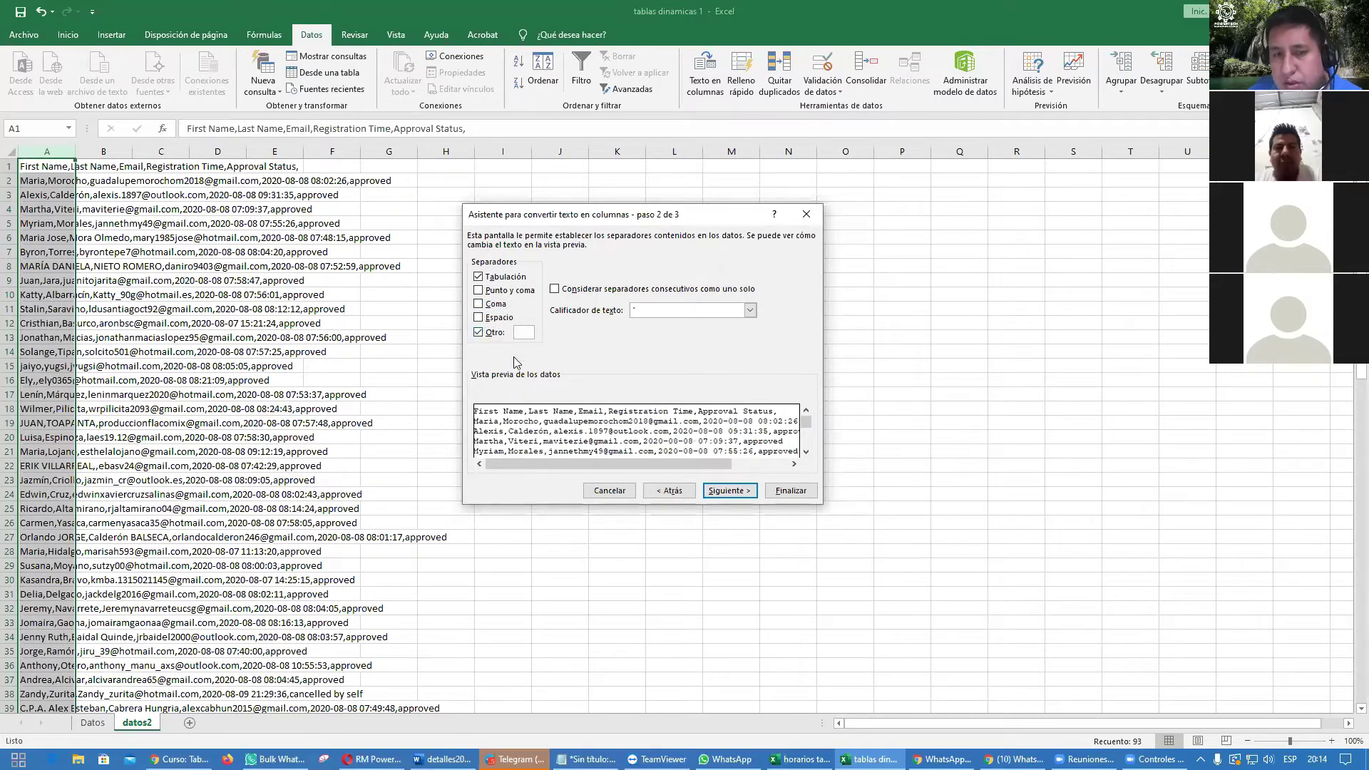
pyautogui.write('-')
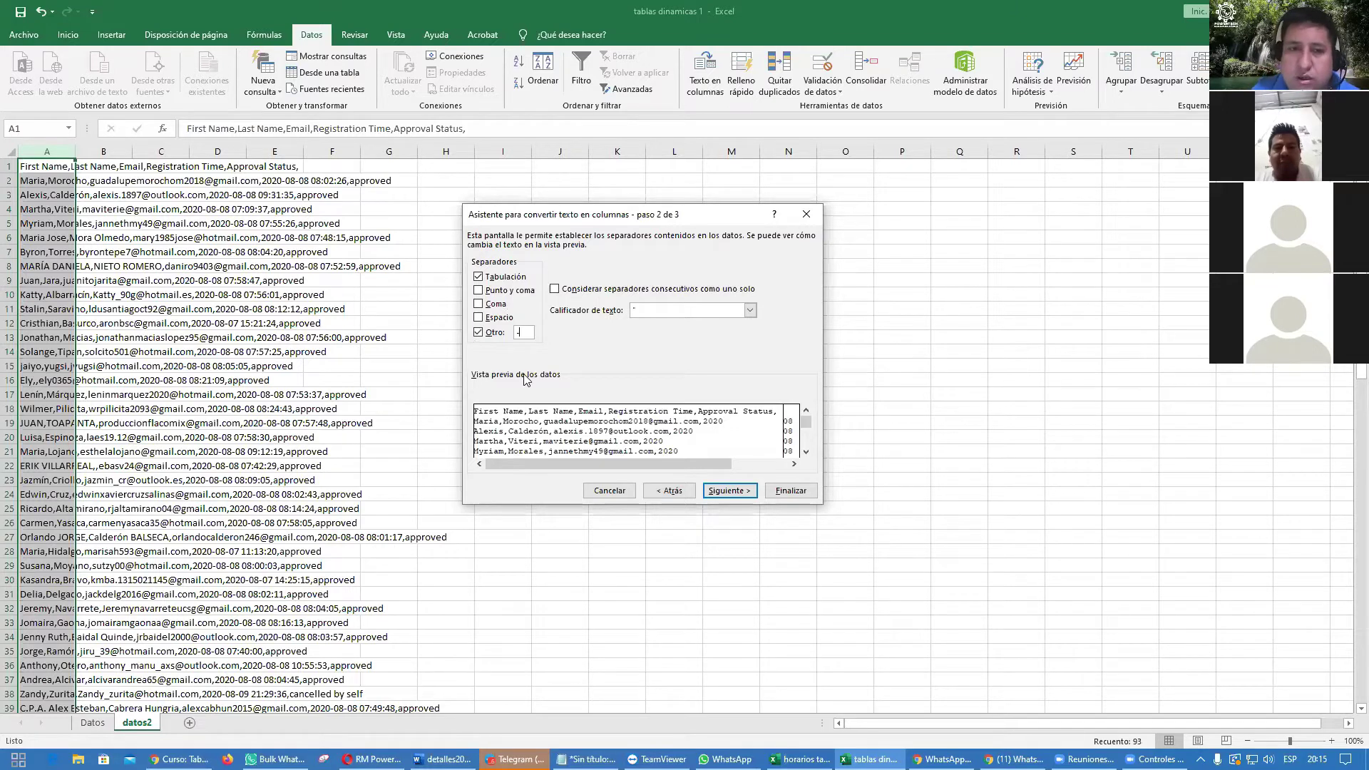
pyautogui.press('BackSpace')
pyautogui.click(478, 332)
pyautogui.click(478, 304)
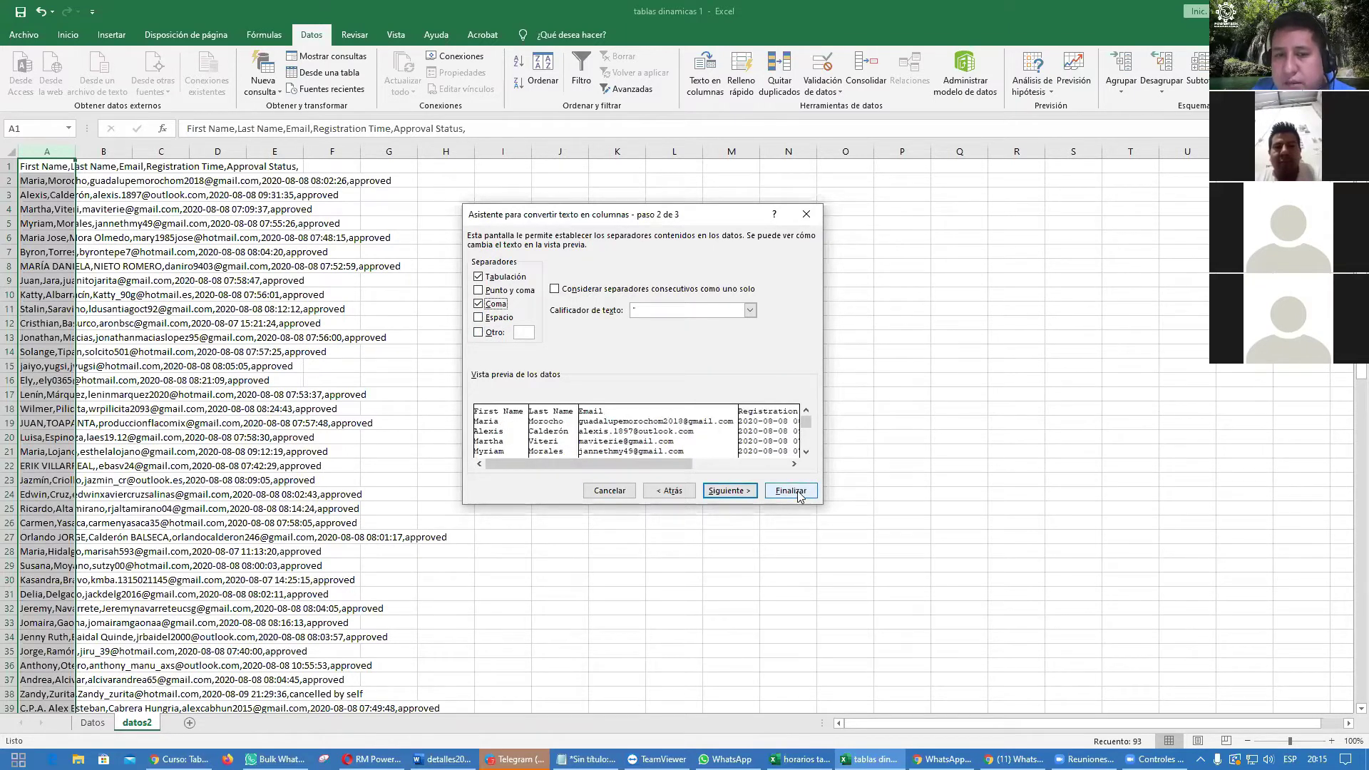
pyautogui.click(791, 491)
# Step: Autofit columns D, C and B, then undo the widening and split with Ctrl+Z
pyautogui.click(498, 341)
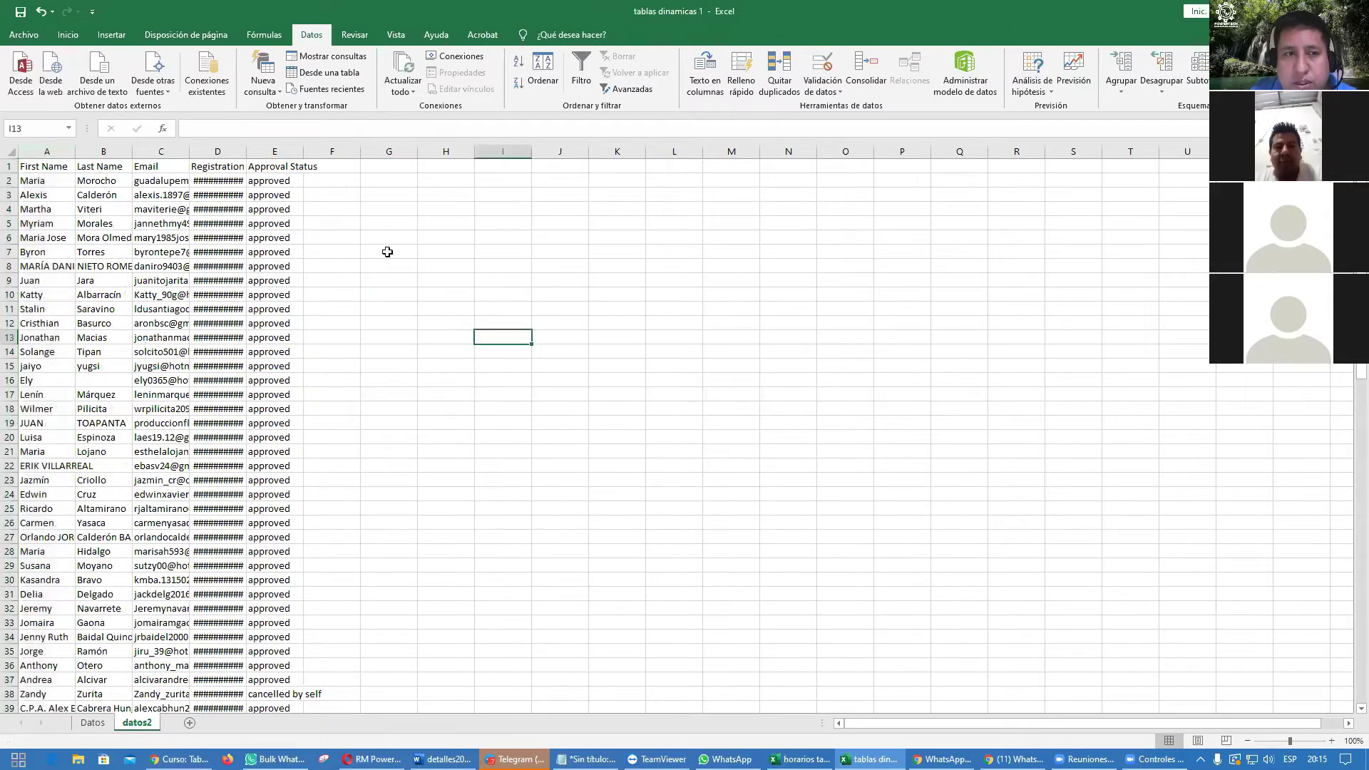
pyautogui.doubleClick(245, 152)
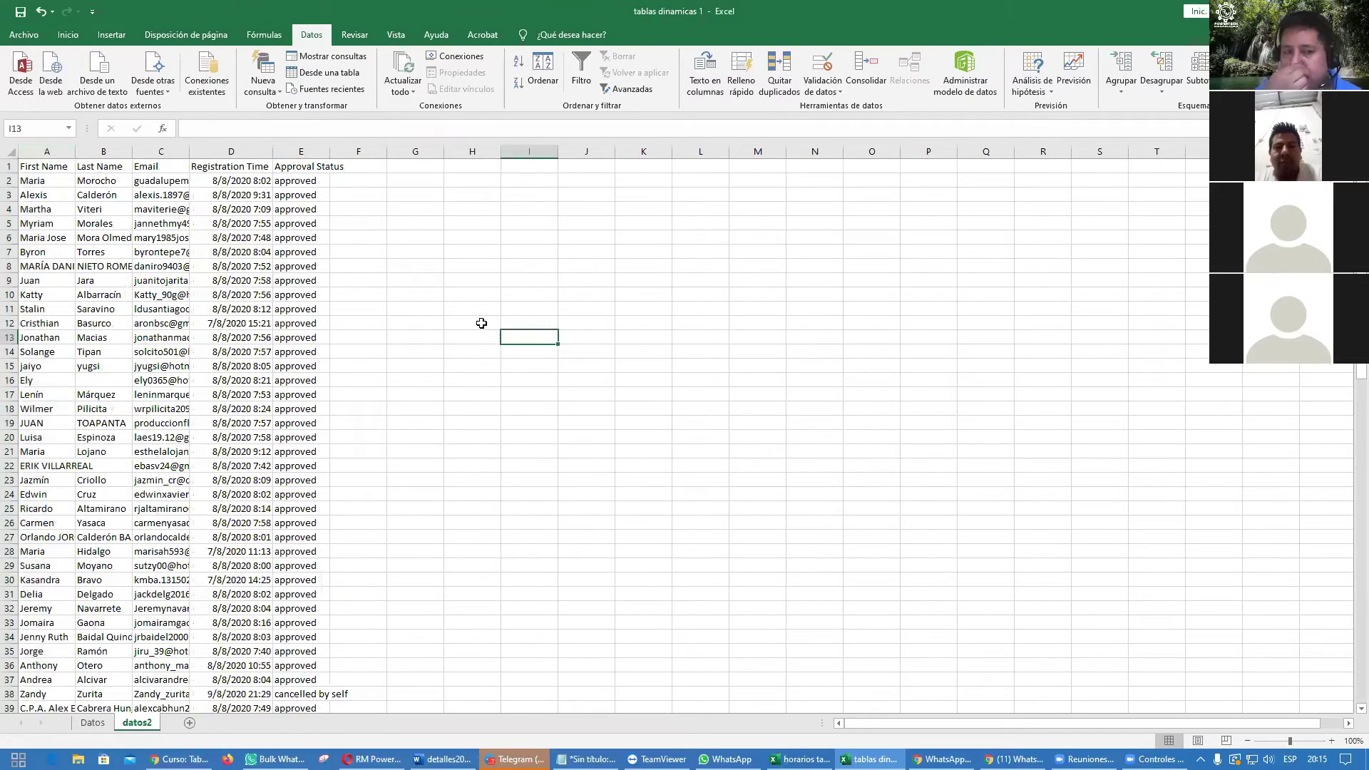
pyautogui.doubleClick(189, 152)
pyautogui.doubleClick(128, 152)
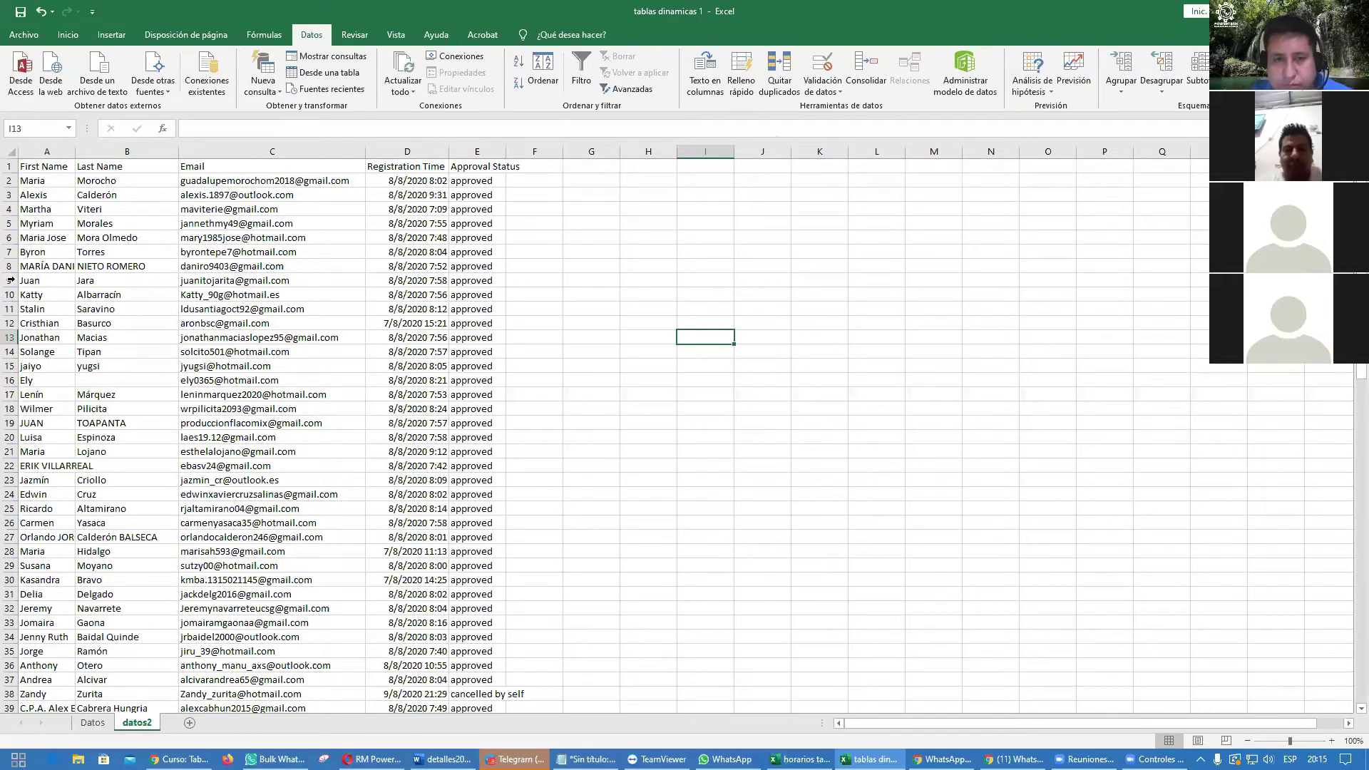
pyautogui.click(496, 294)
pyautogui.hotkey('ctrl', 'z')
pyautogui.hotkey('ctrl', 'z')
pyautogui.hotkey('ctrl', 'z')
pyautogui.hotkey('ctrl', 'z')
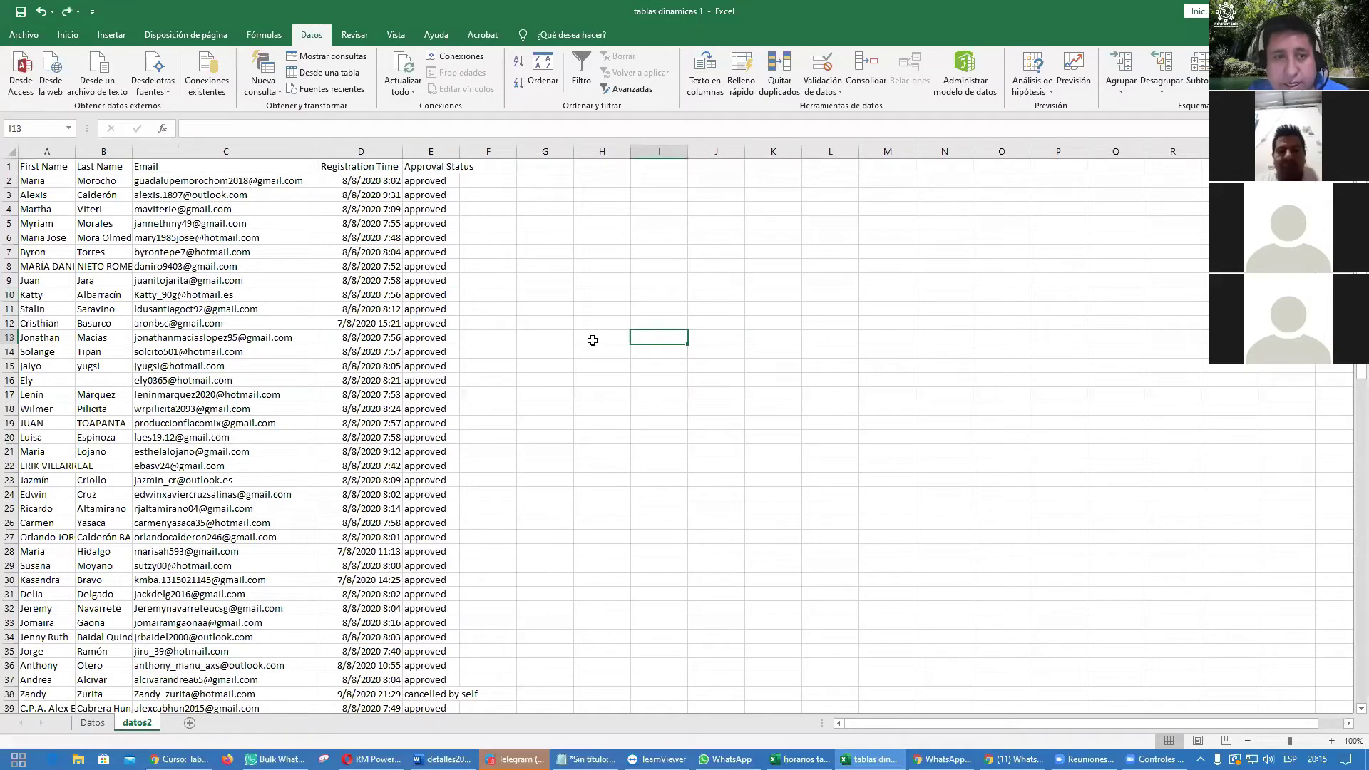
pyautogui.click(592, 340)
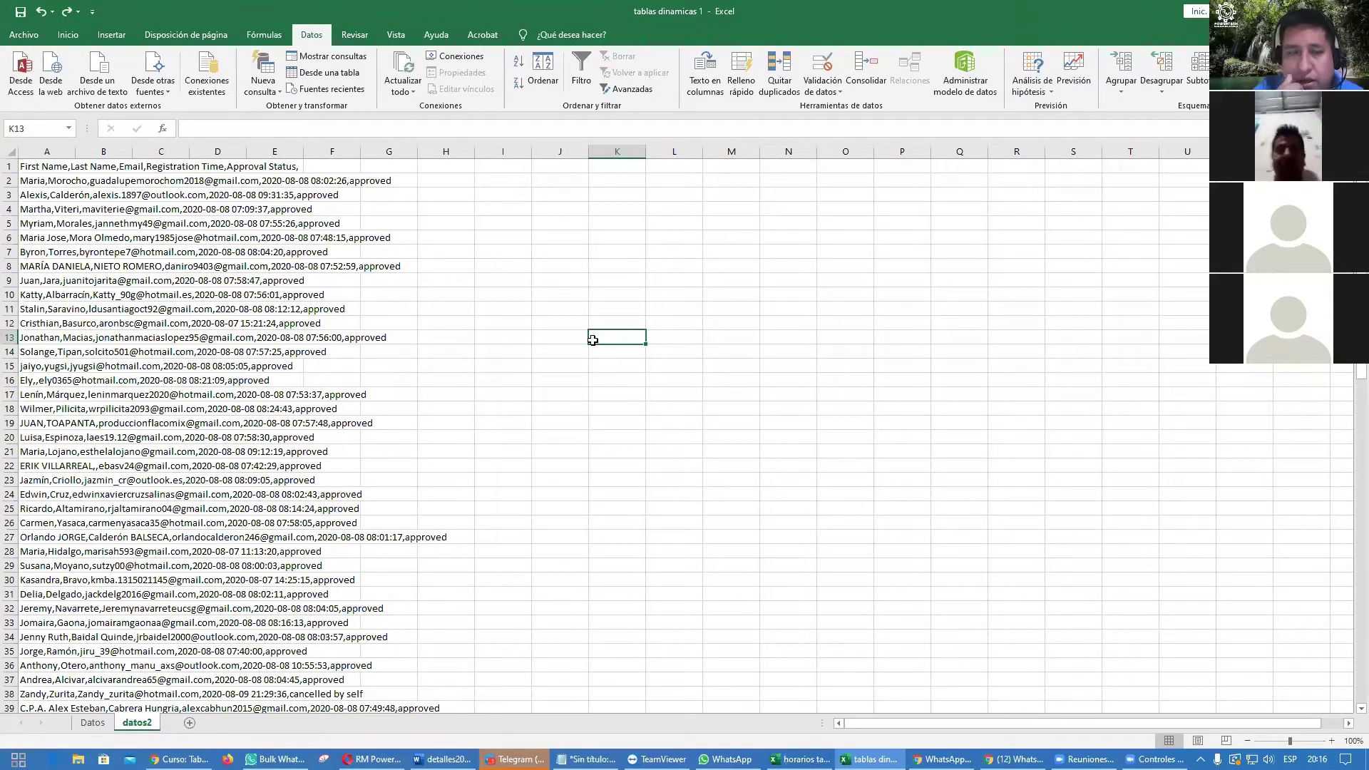
# Step: Check the comma-separated header in A1, leave it unchanged, and select all of column A
pyautogui.press('Left')
pyautogui.press('Left')
pyautogui.press('Down')
pyautogui.press('Down')
pyautogui.press('Down')
pyautogui.press('Down')
pyautogui.press('Down')
pyautogui.press('Down')
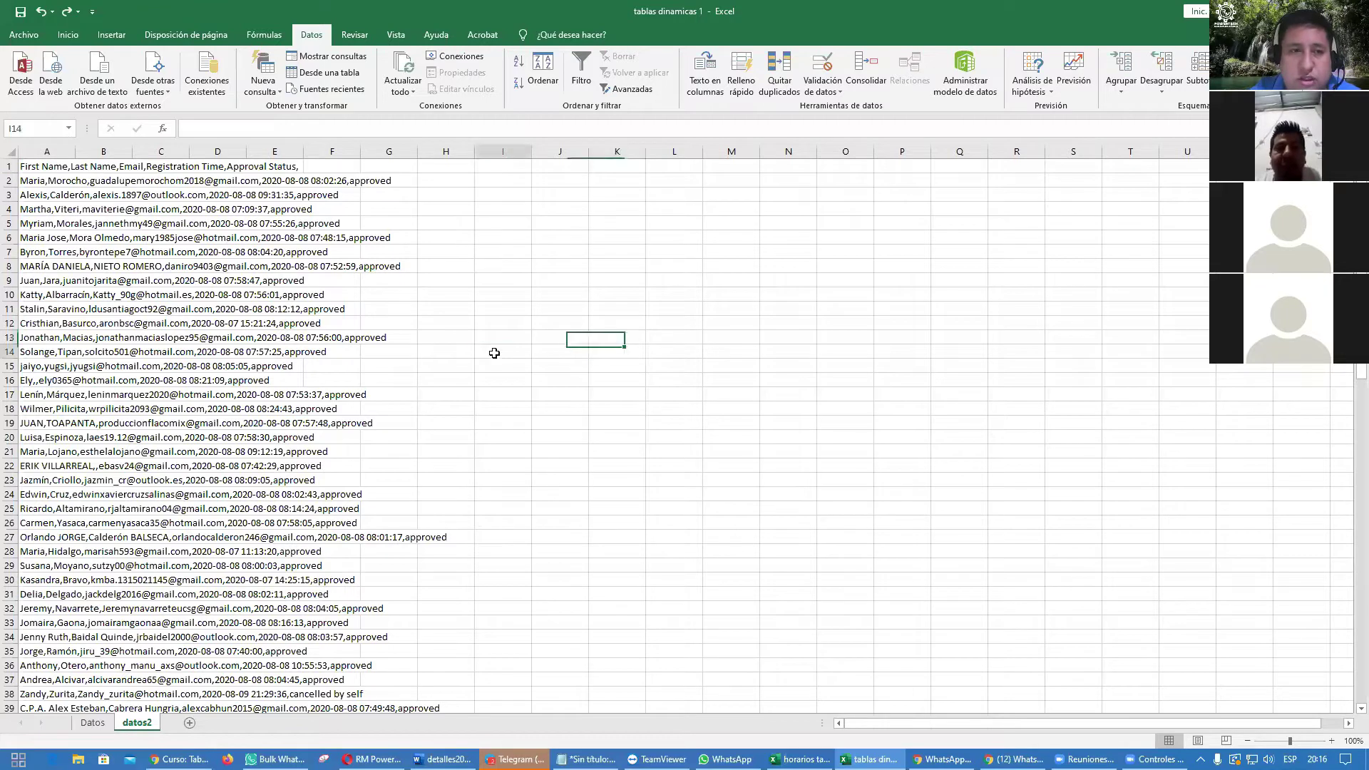
pyautogui.click(34, 169)
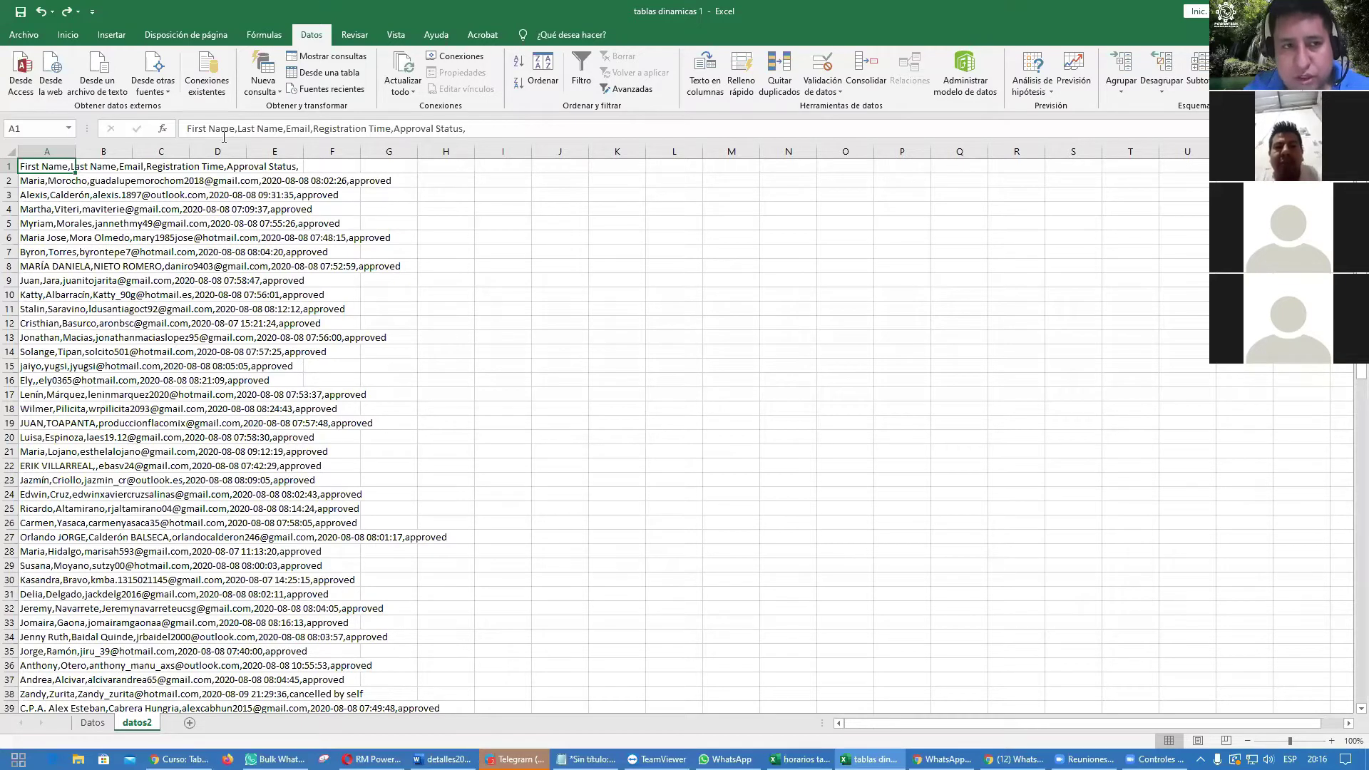
pyautogui.moveTo(235, 128); pyautogui.dragTo(285, 134)
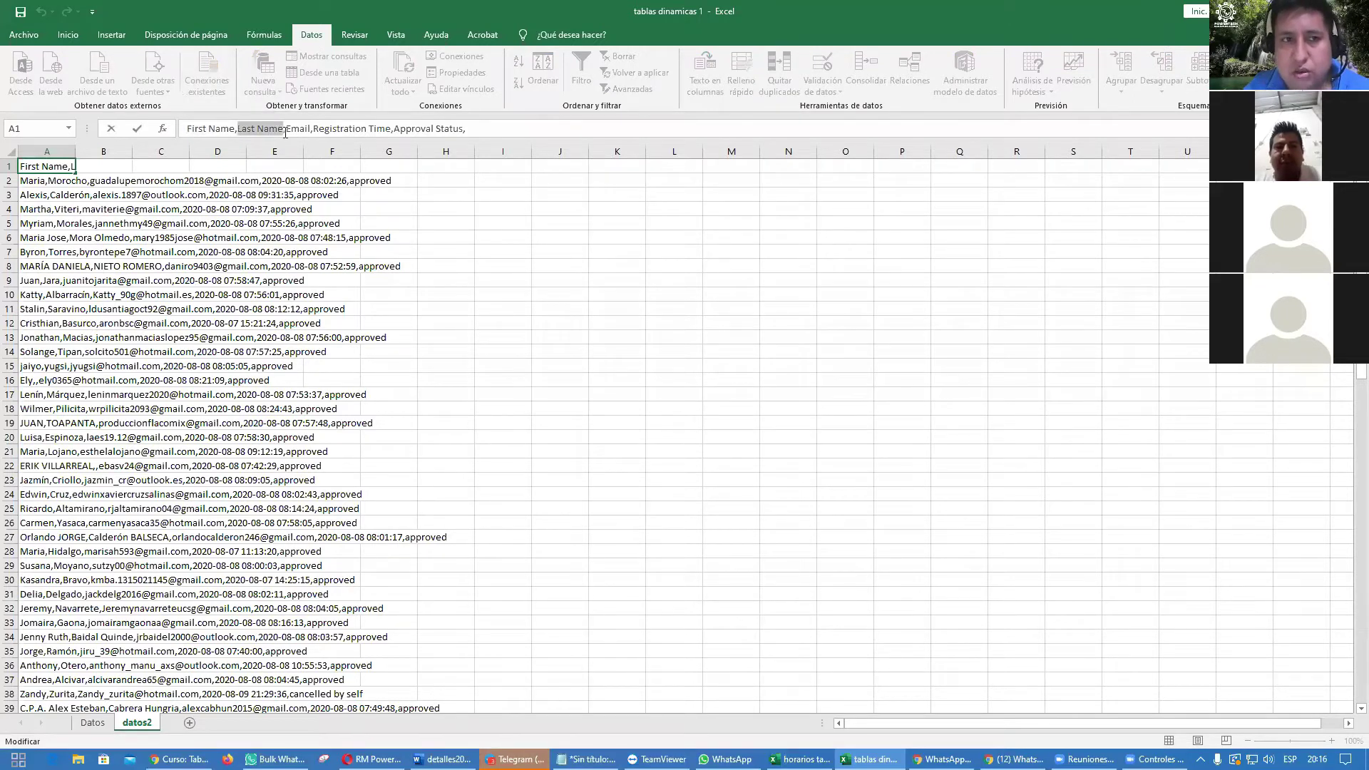
pyautogui.click(236, 130)
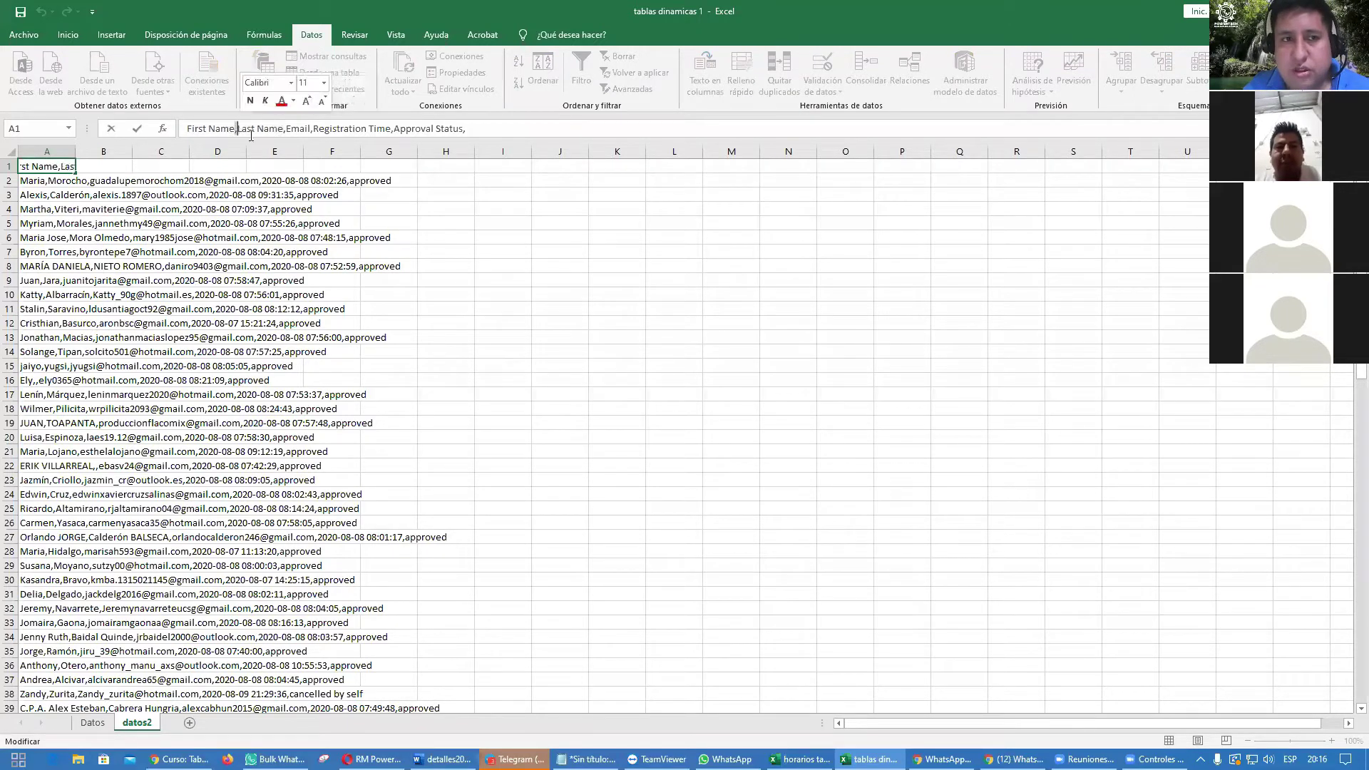
pyautogui.click(286, 130)
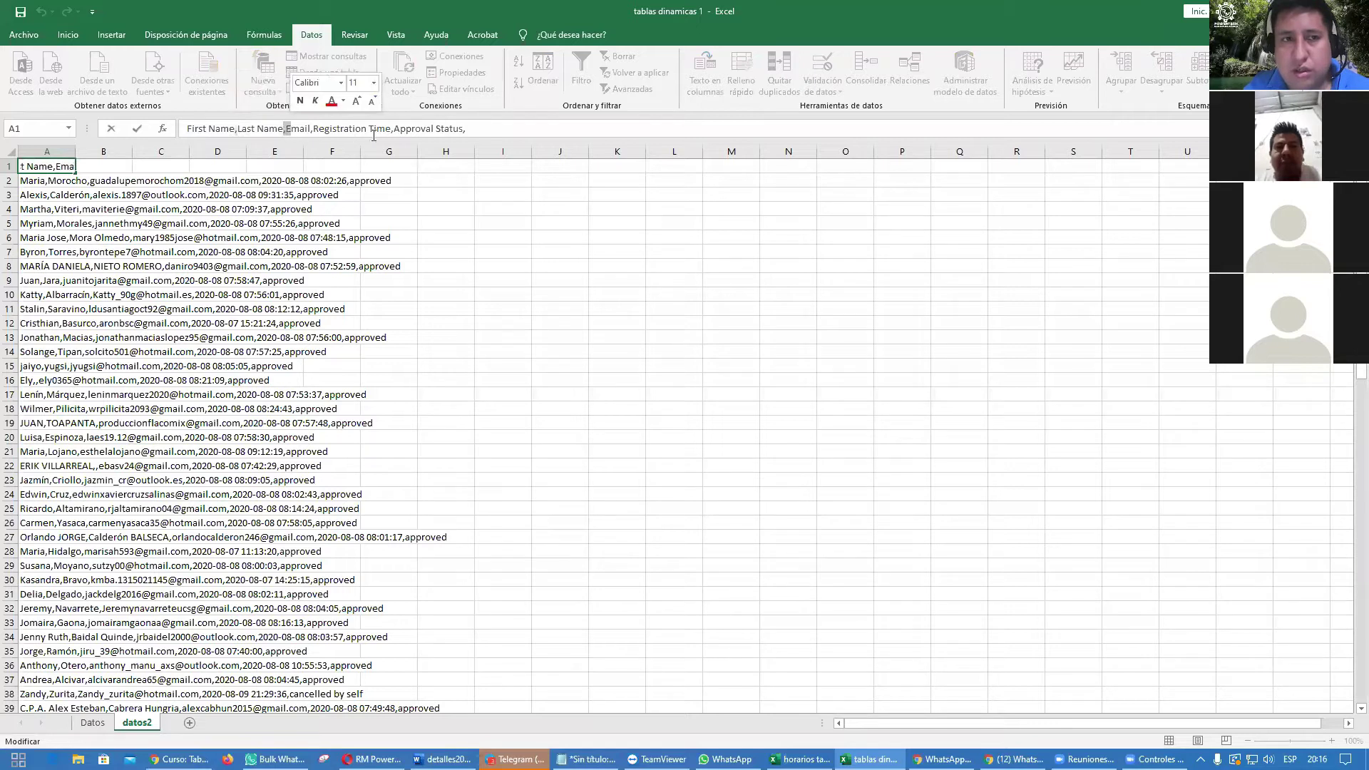
pyautogui.click(312, 129)
pyautogui.click(391, 130)
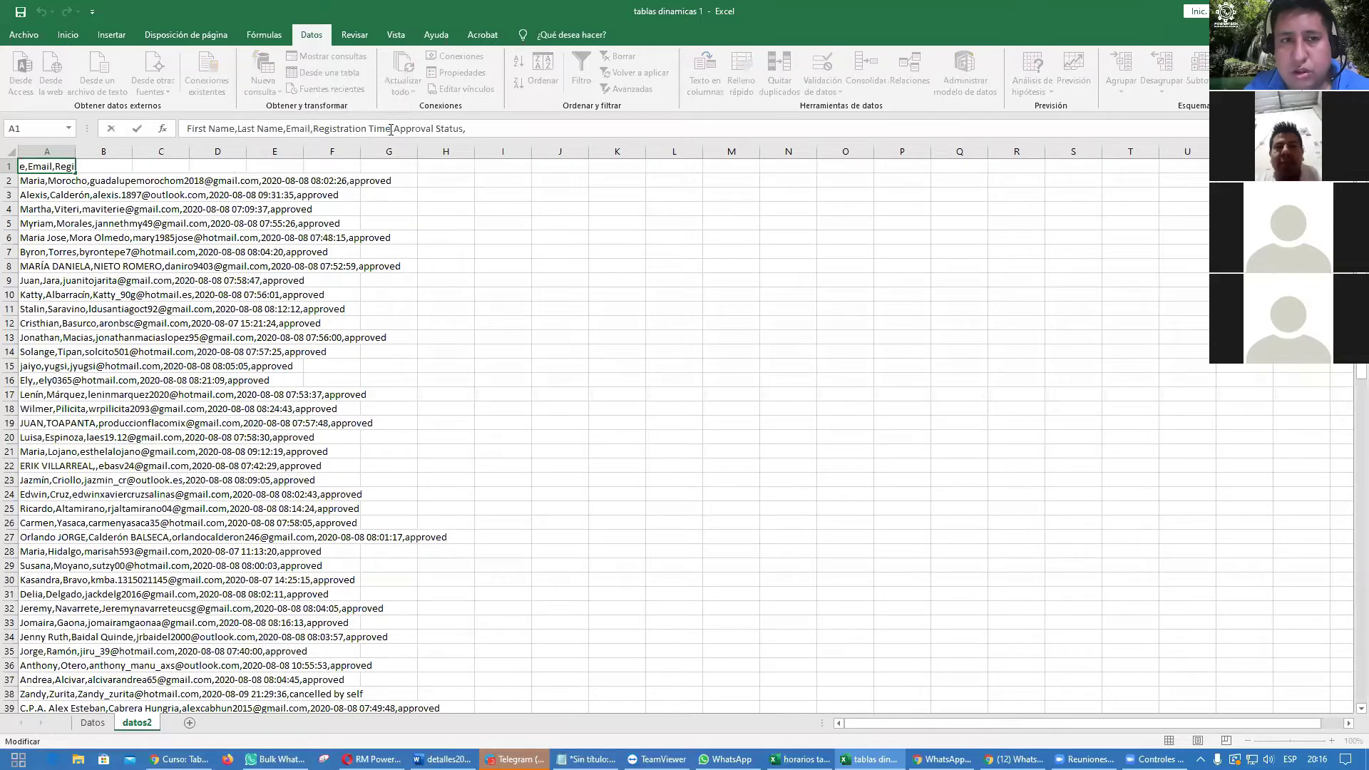
pyautogui.click(463, 131)
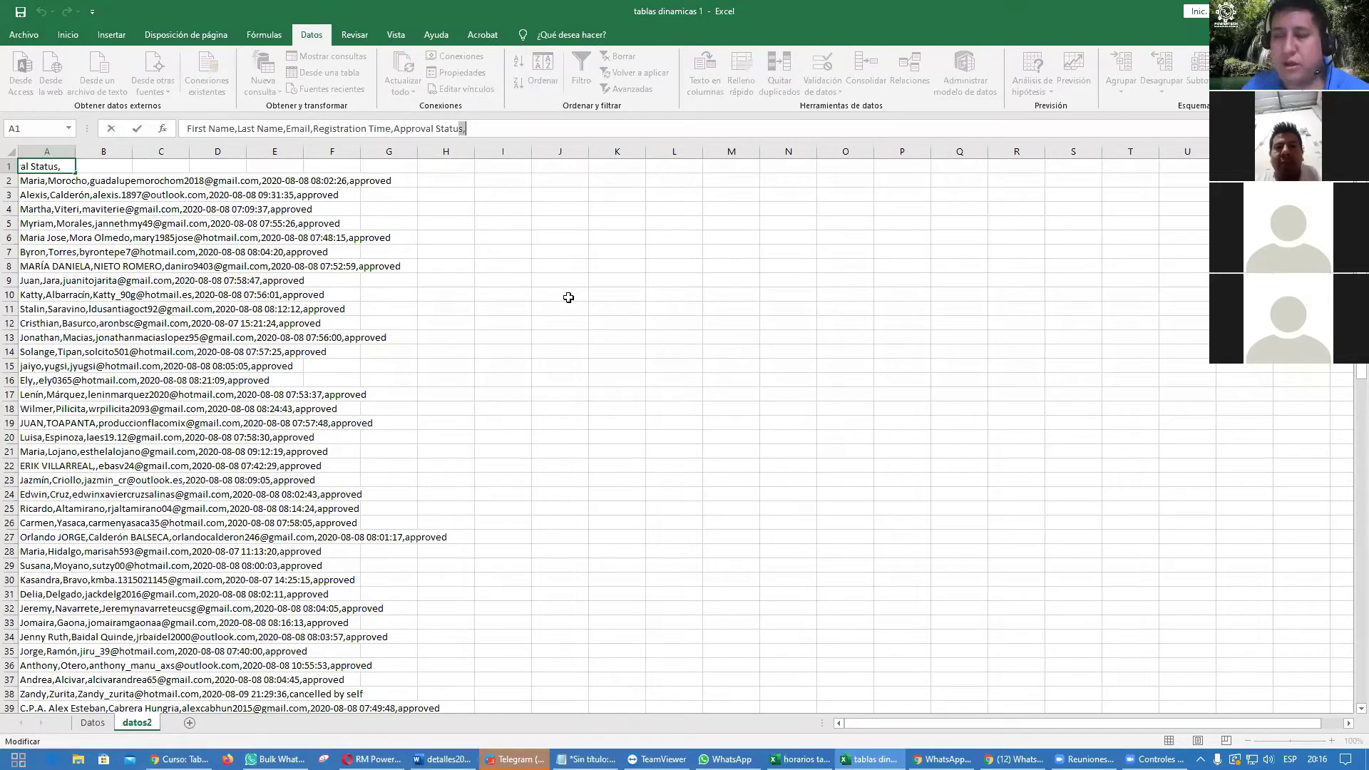
pyautogui.click(457, 281)
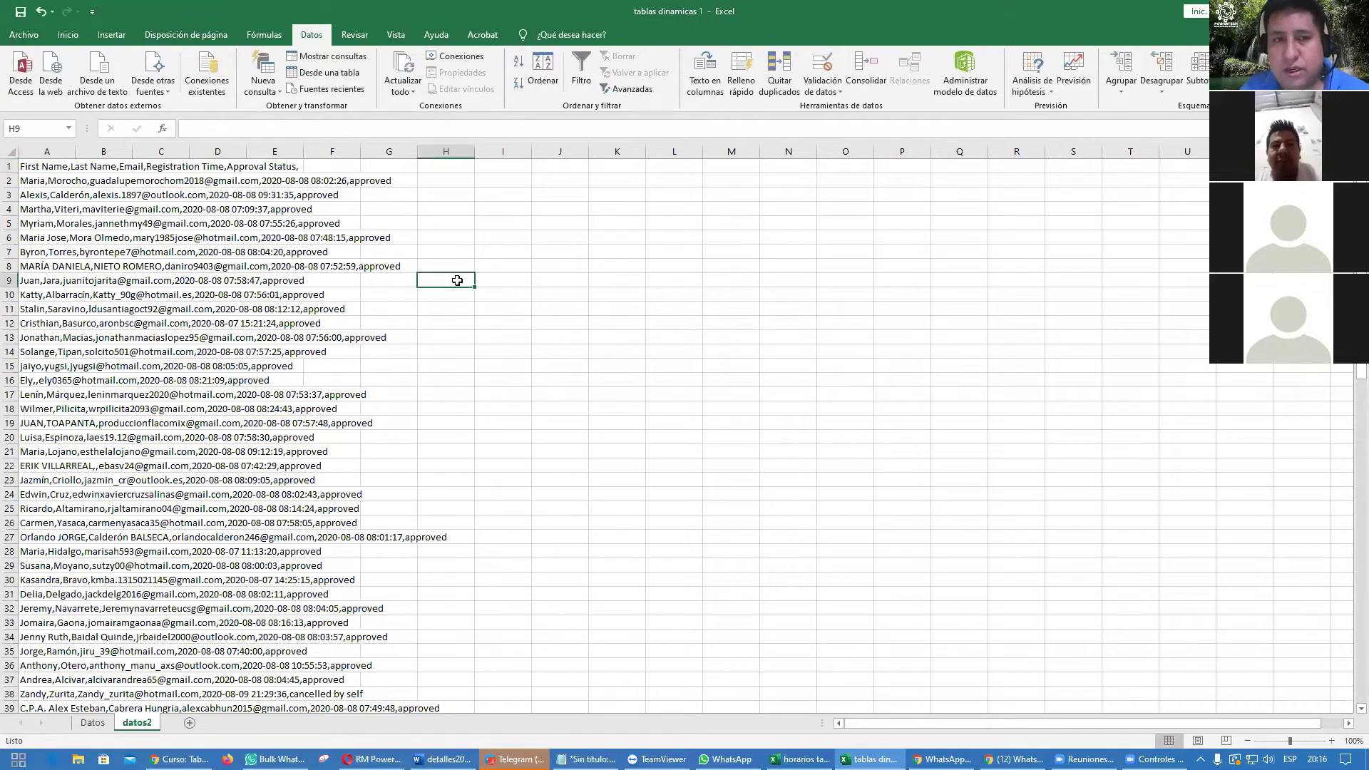
pyautogui.click(38, 150)
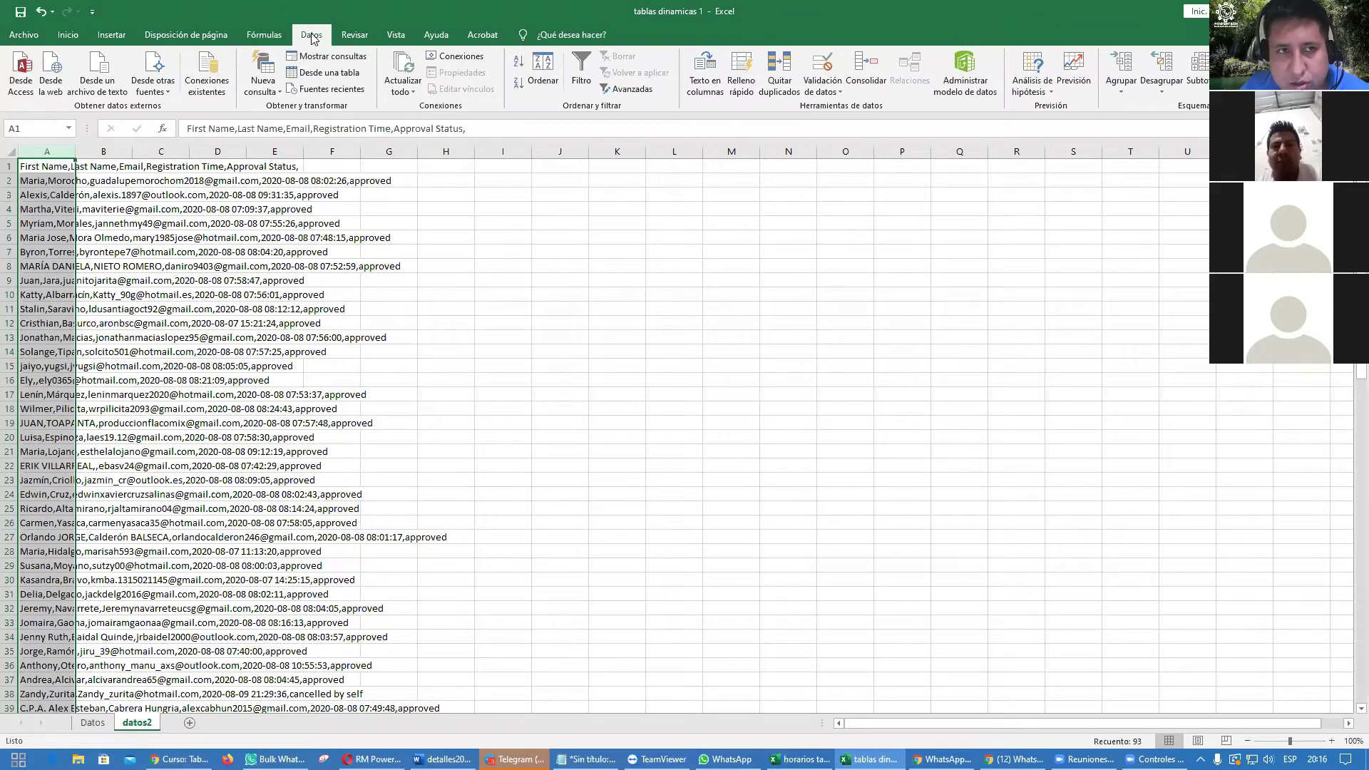
# Step: Split column A at commas into five columns, First Name through Approval Status, via Texto en columnas
pyautogui.click(704, 92)
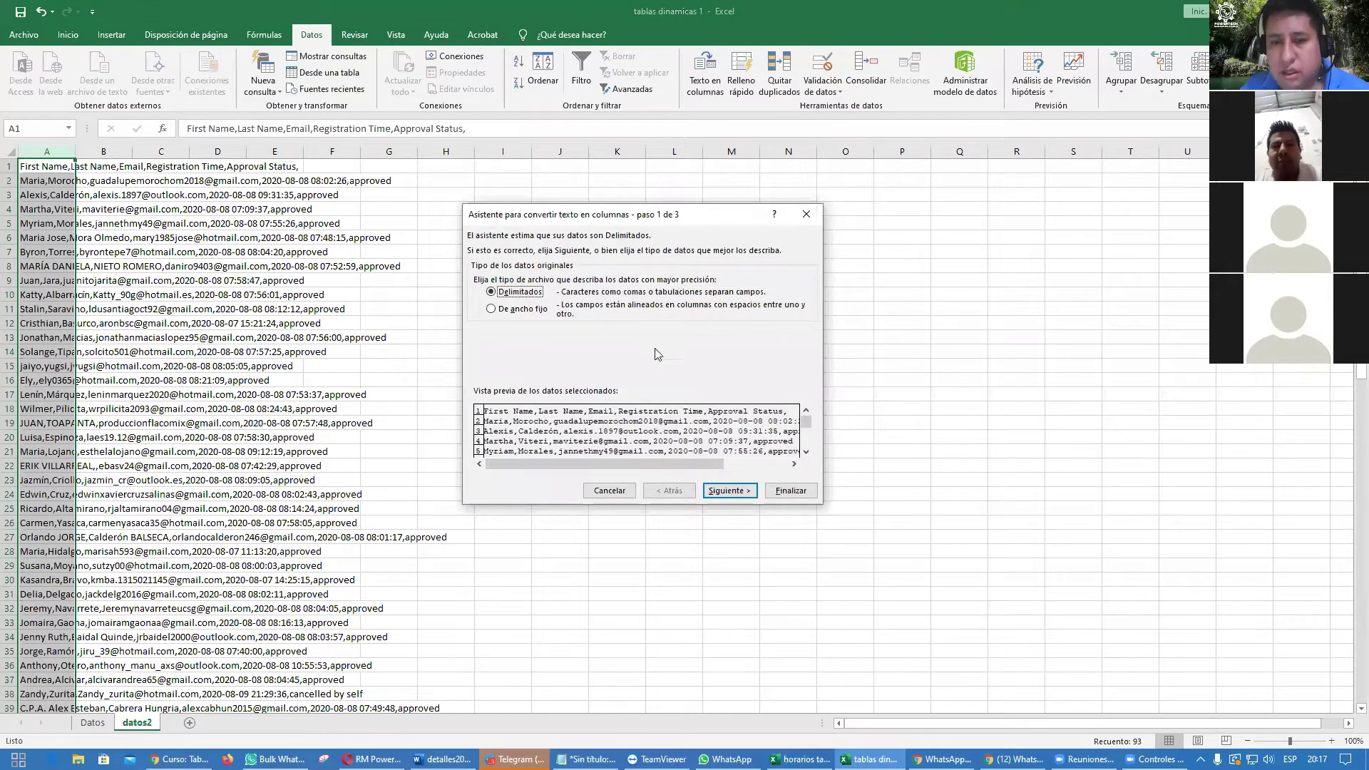
pyautogui.click(729, 491)
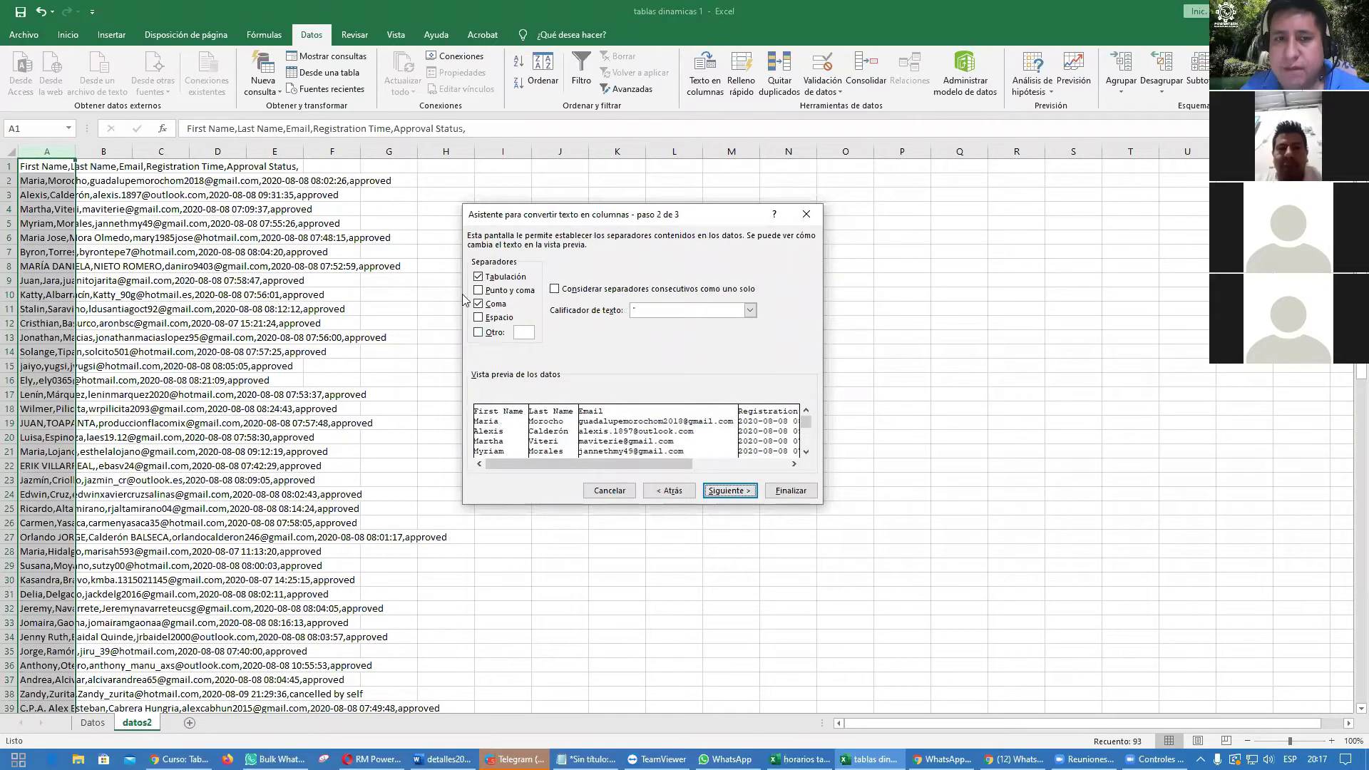
pyautogui.click(478, 304)
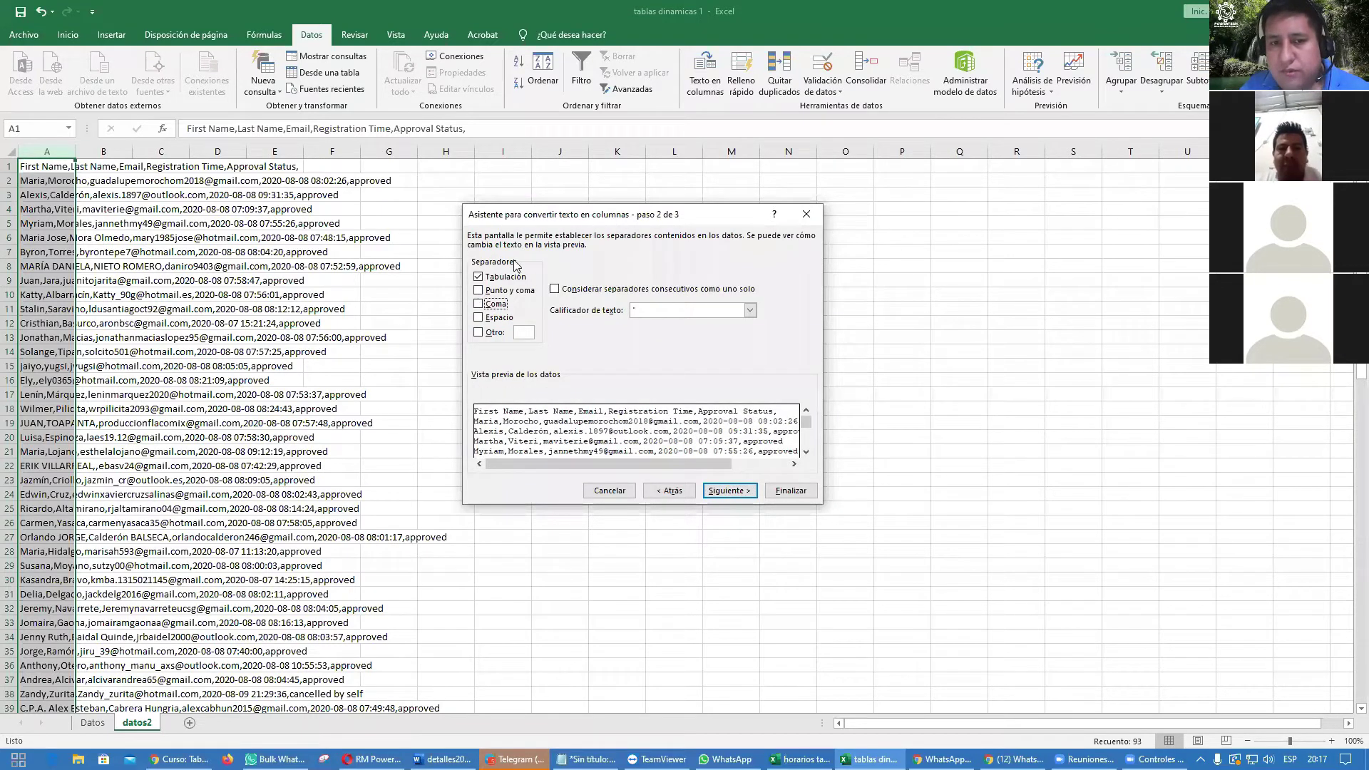
pyautogui.click(479, 305)
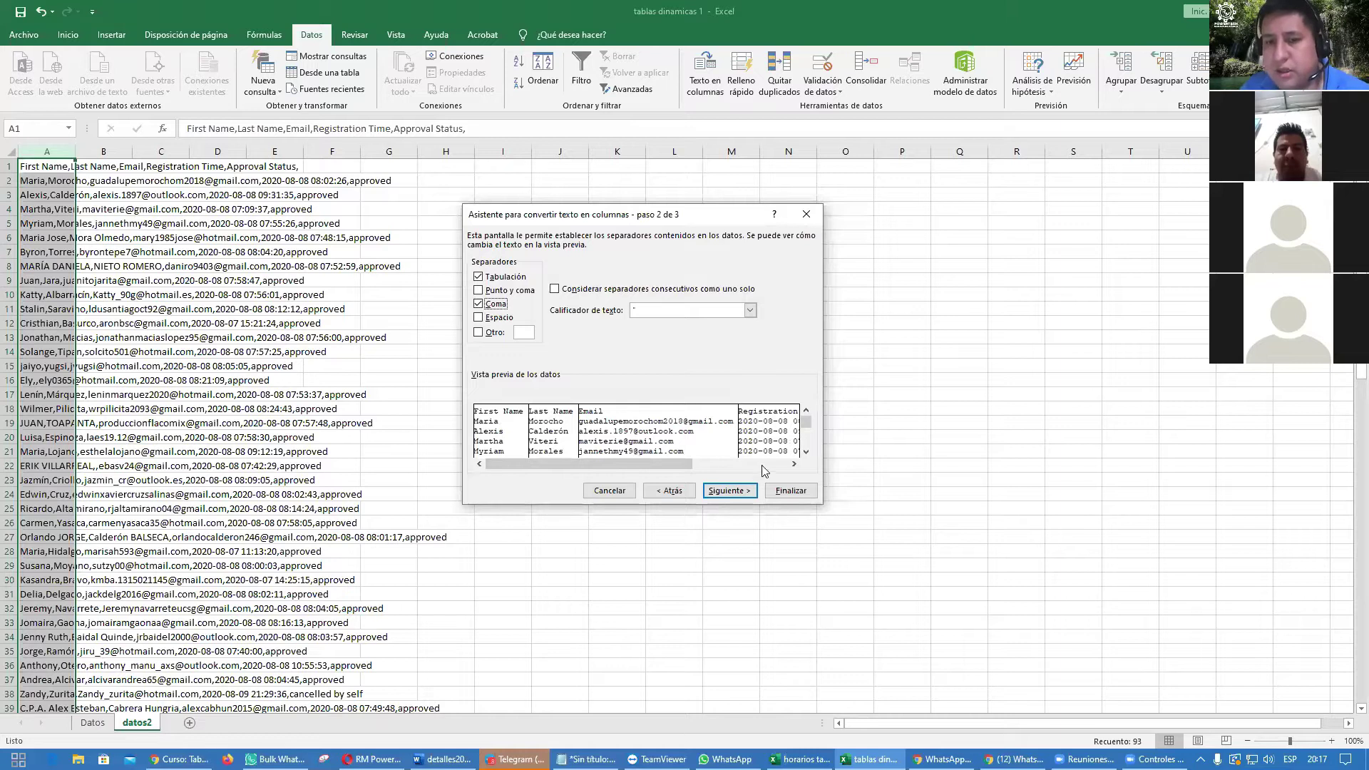
pyautogui.click(790, 492)
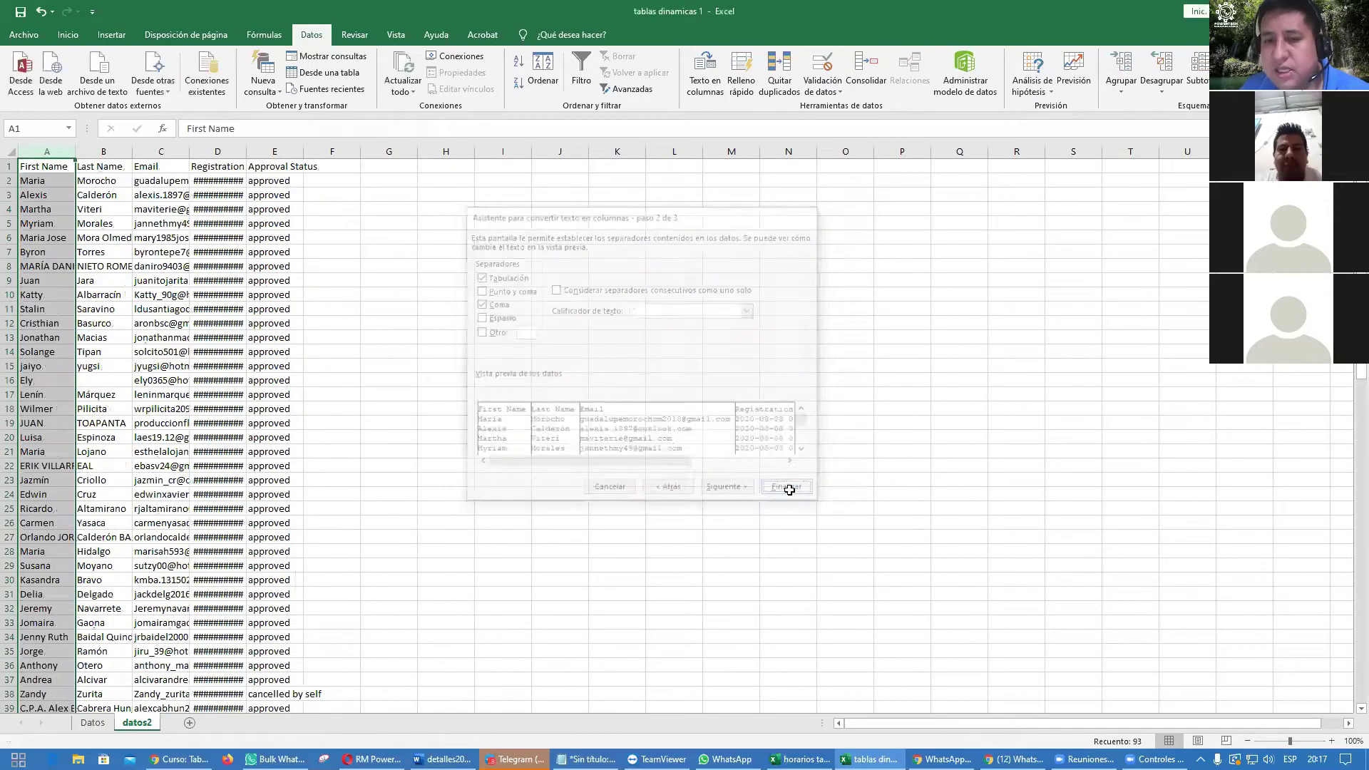
pyautogui.click(545, 425)
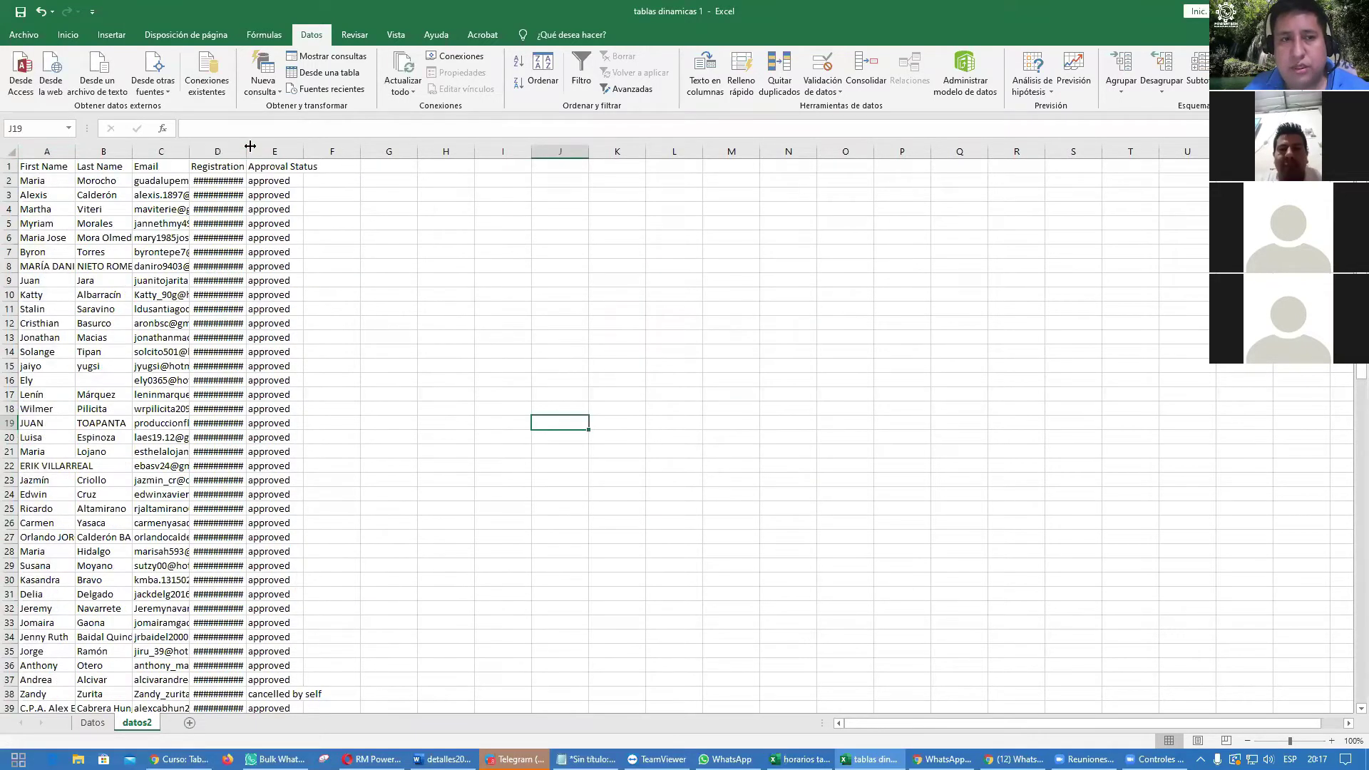
# Step: Autofit datos2 columns A–D to their names, emails and dates, then switch to the Datos sheet
pyautogui.doubleClick(246, 151)
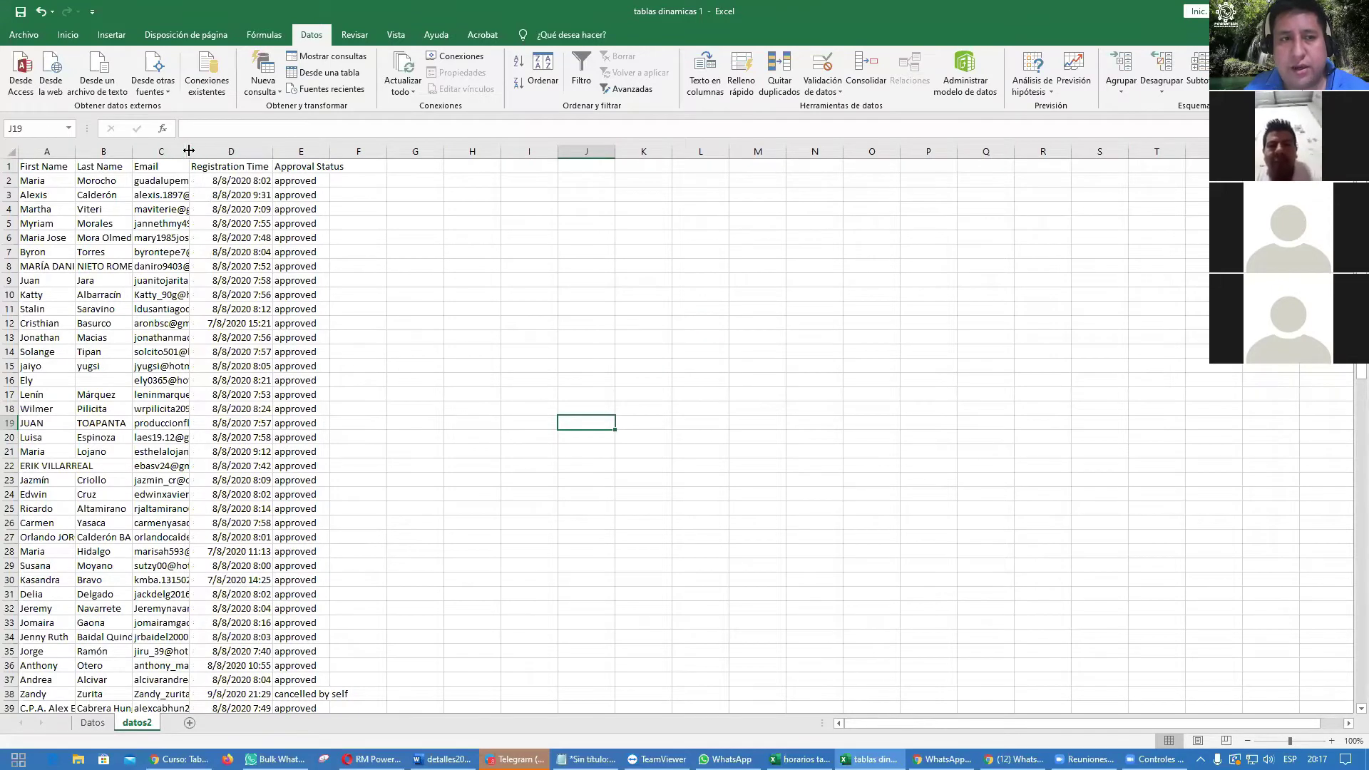
pyautogui.doubleClick(189, 151)
pyautogui.doubleClick(131, 151)
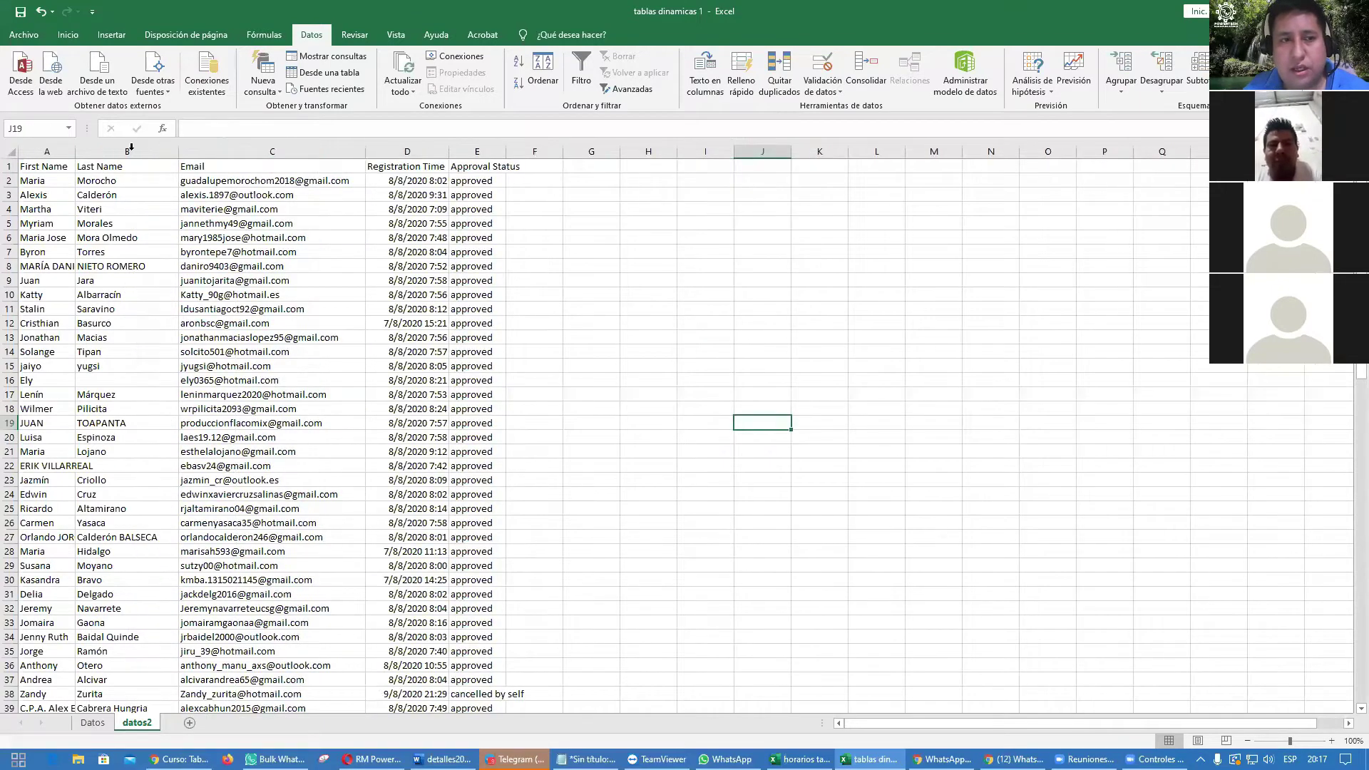
pyautogui.doubleClick(75, 151)
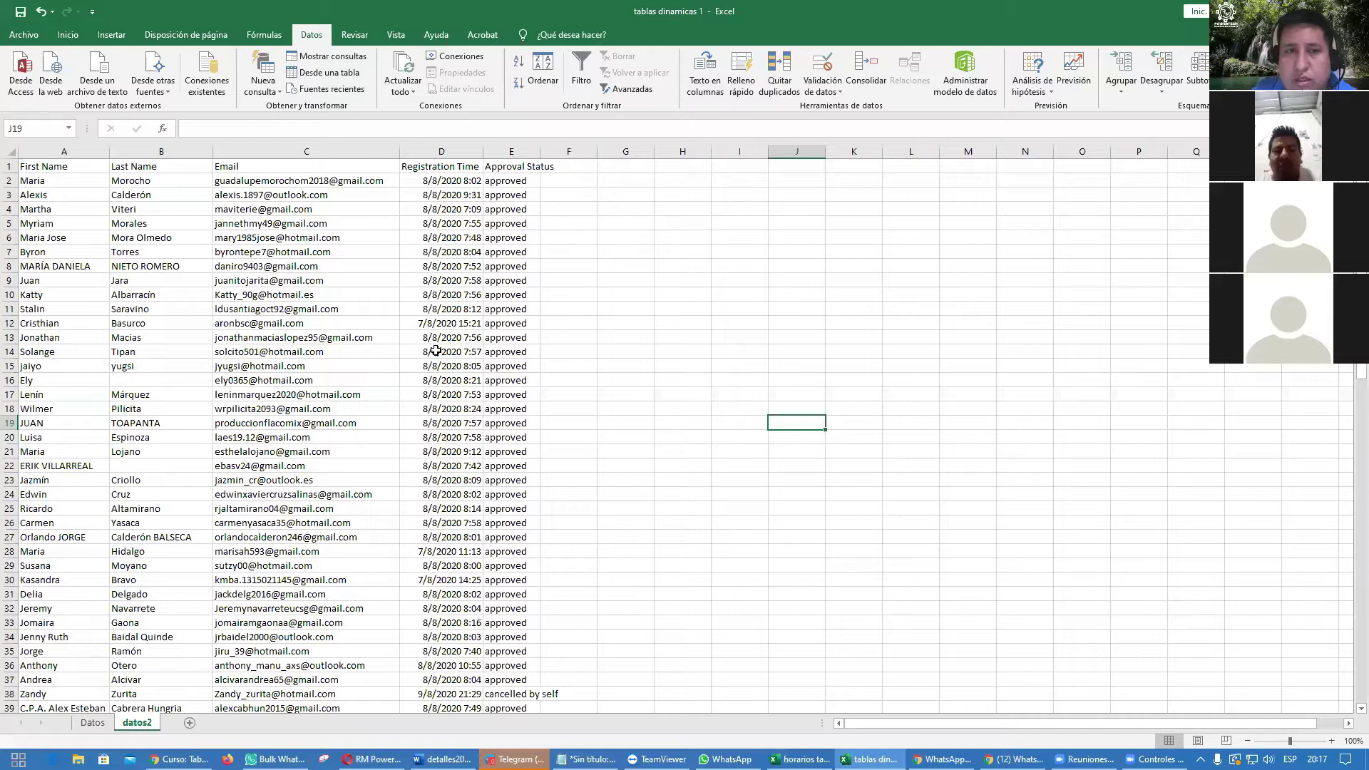
pyautogui.click(93, 723)
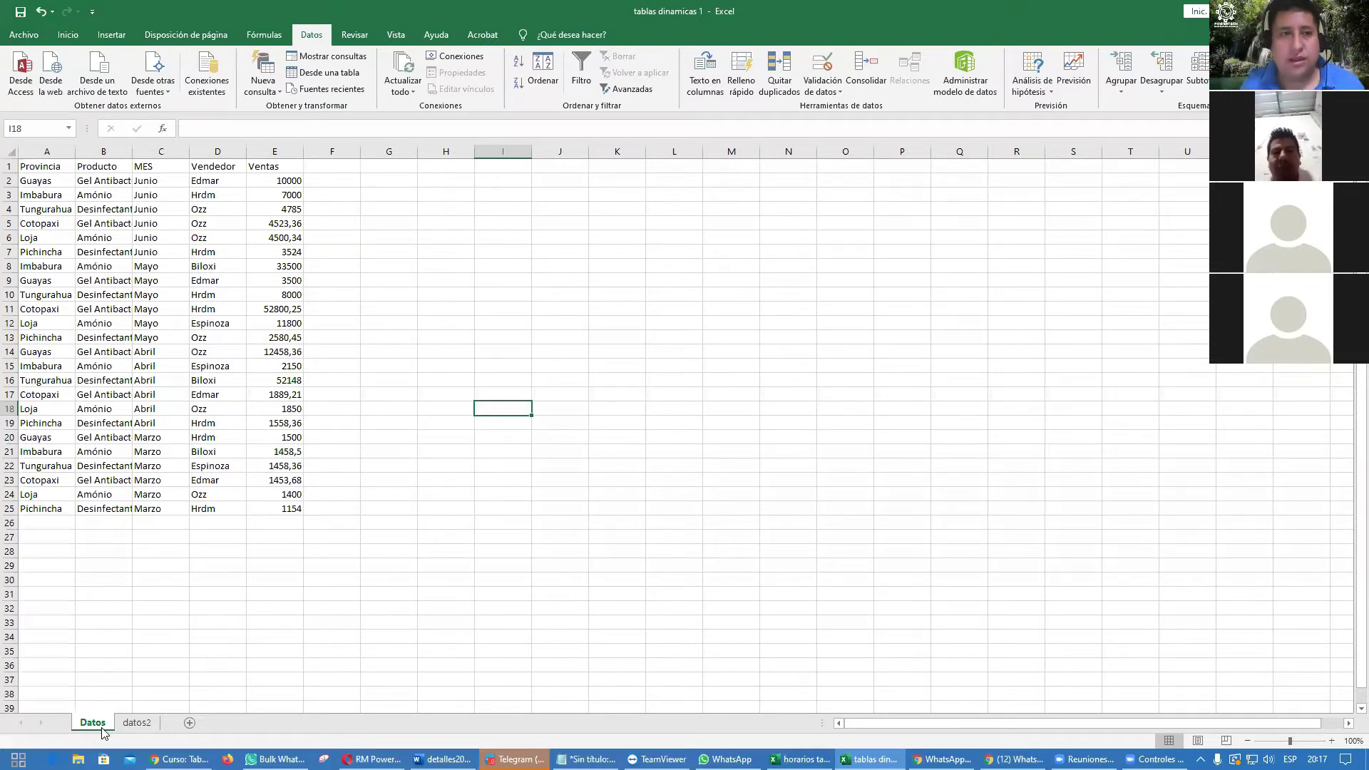
# Step: Change the C1 header from MES to Mes
pyautogui.click(154, 169)
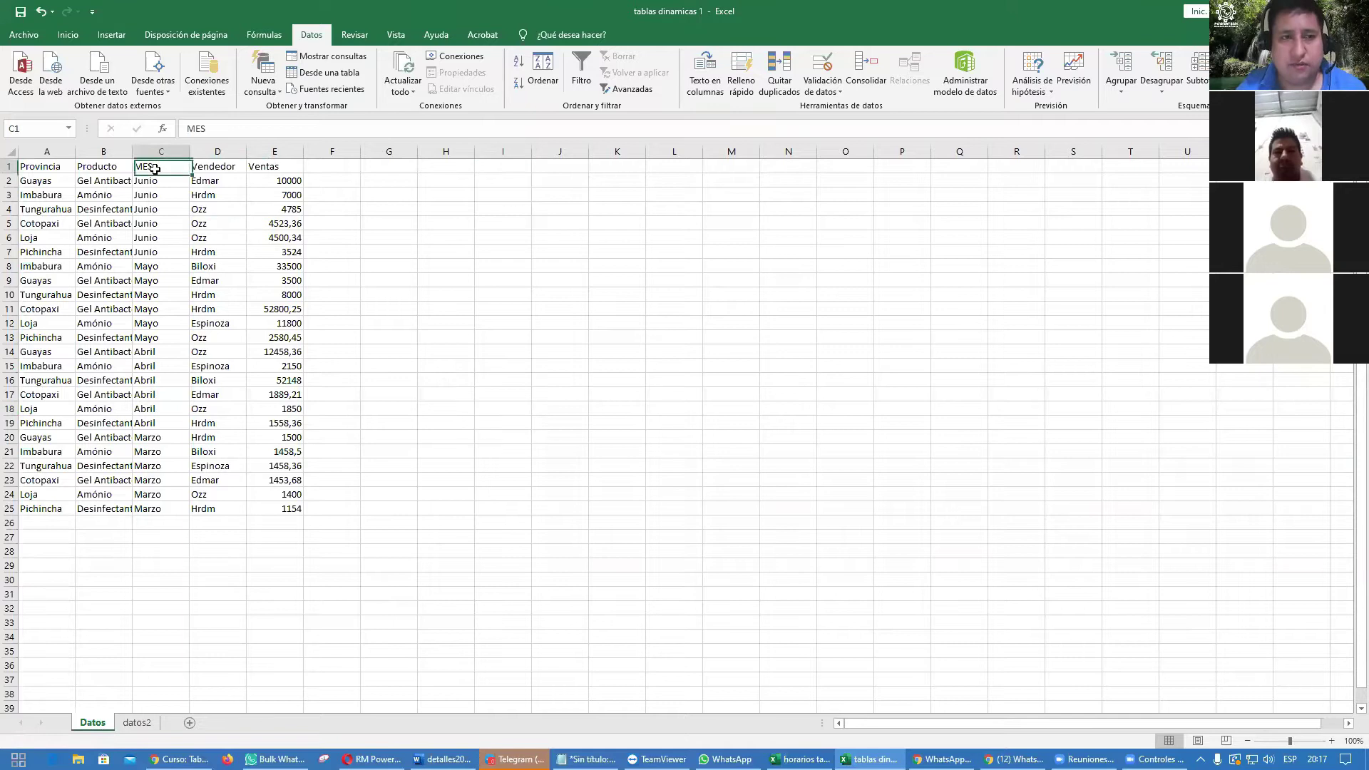
pyautogui.write('Mes')
pyautogui.press('Return')
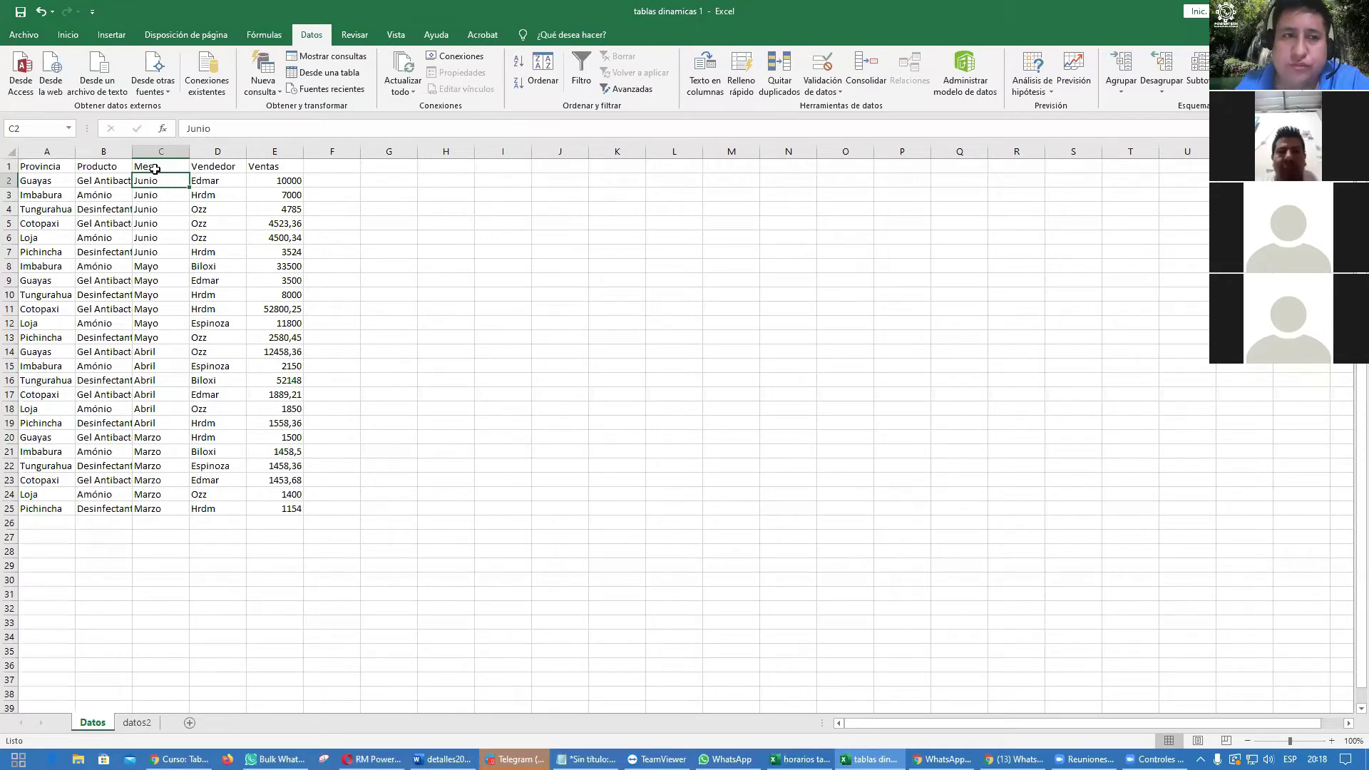
# Step: Centre the header row A1:E1
pyautogui.moveTo(48, 165); pyautogui.dragTo(256, 164)
pyautogui.click(67, 34)
pyautogui.click(300, 84)
pyautogui.click(419, 270)
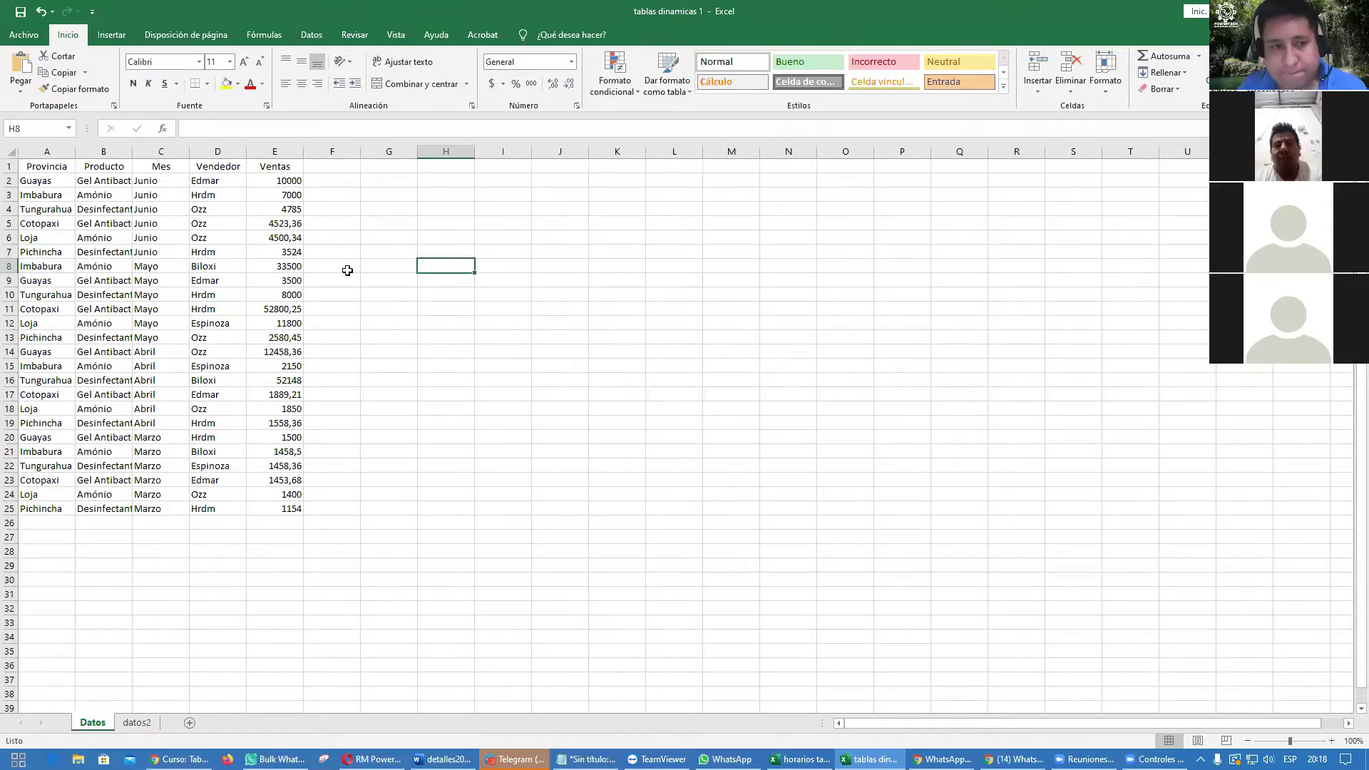
pyautogui.moveTo(44, 168); pyautogui.dragTo(267, 350)
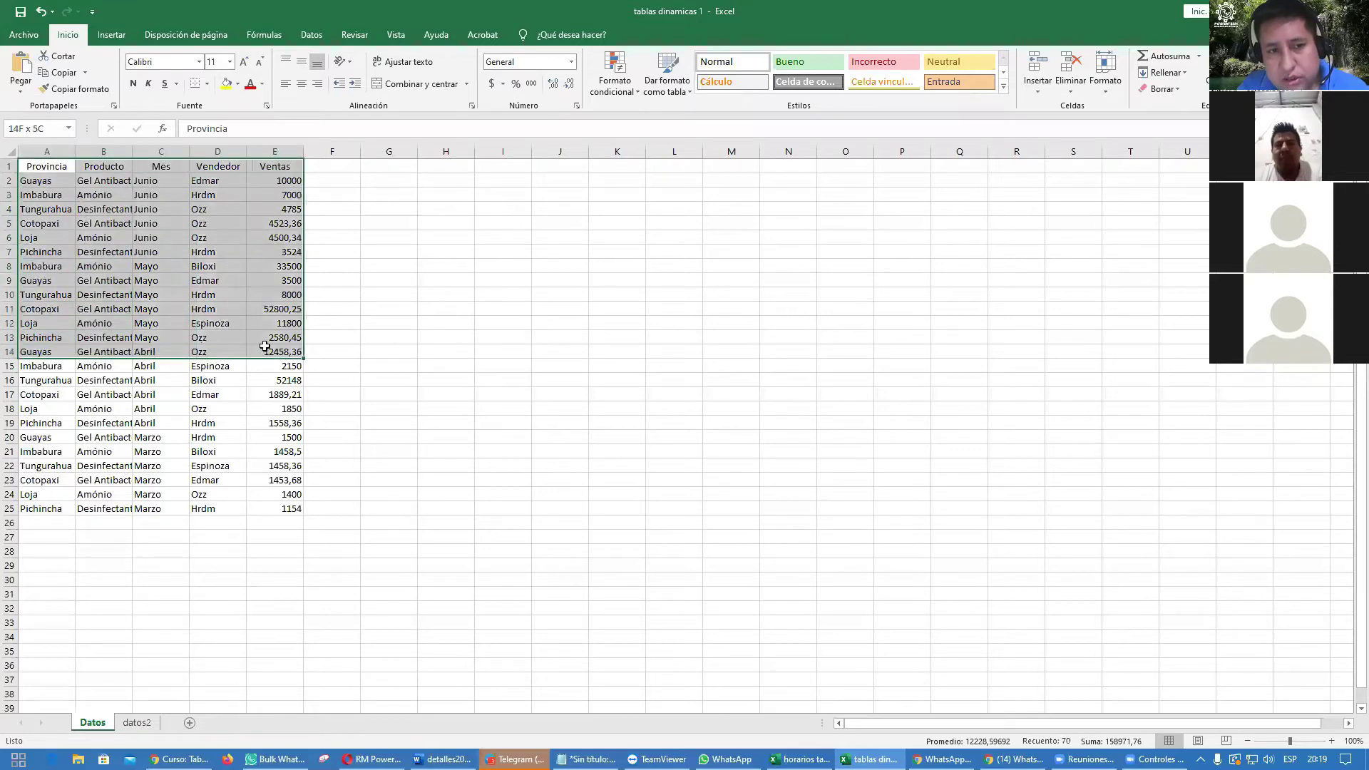
pyautogui.click(228, 86)
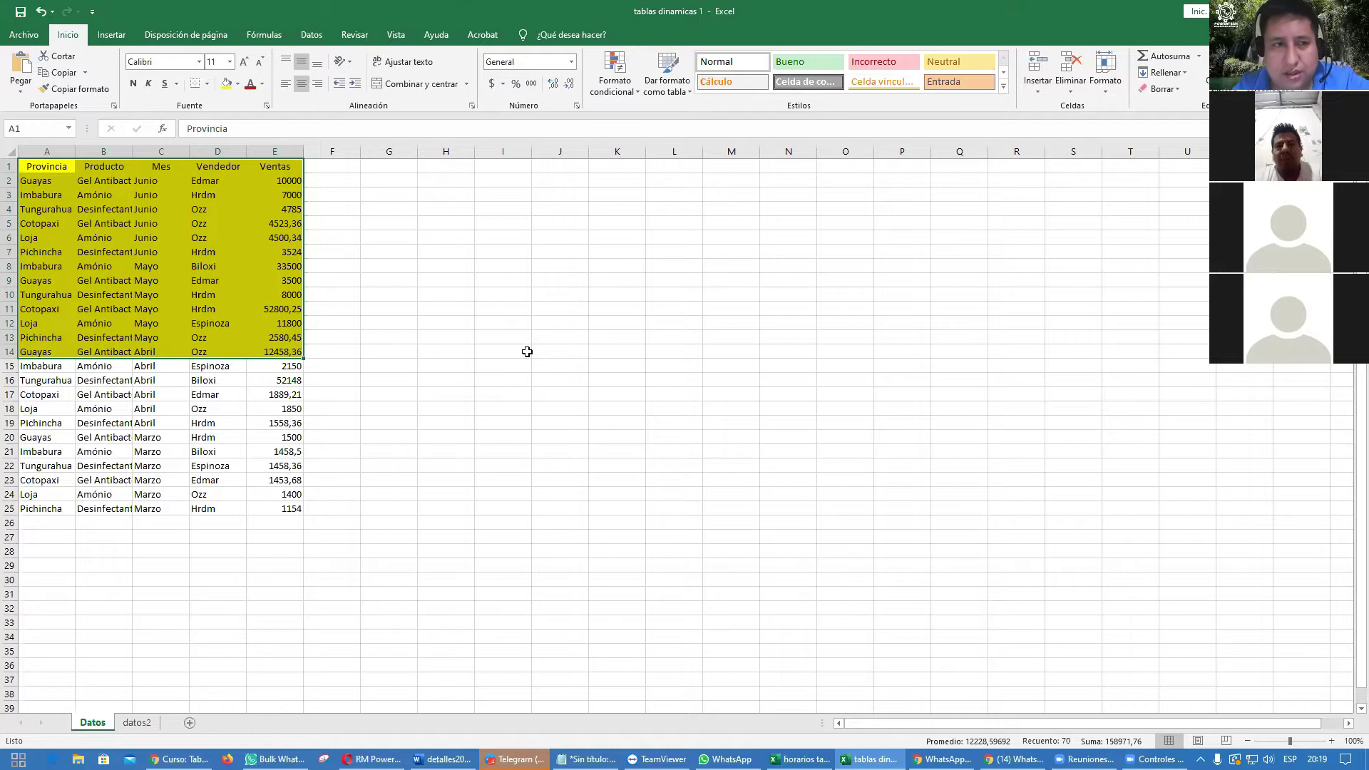
pyautogui.moveTo(49, 168); pyautogui.dragTo(298, 511)
pyautogui.click(227, 84)
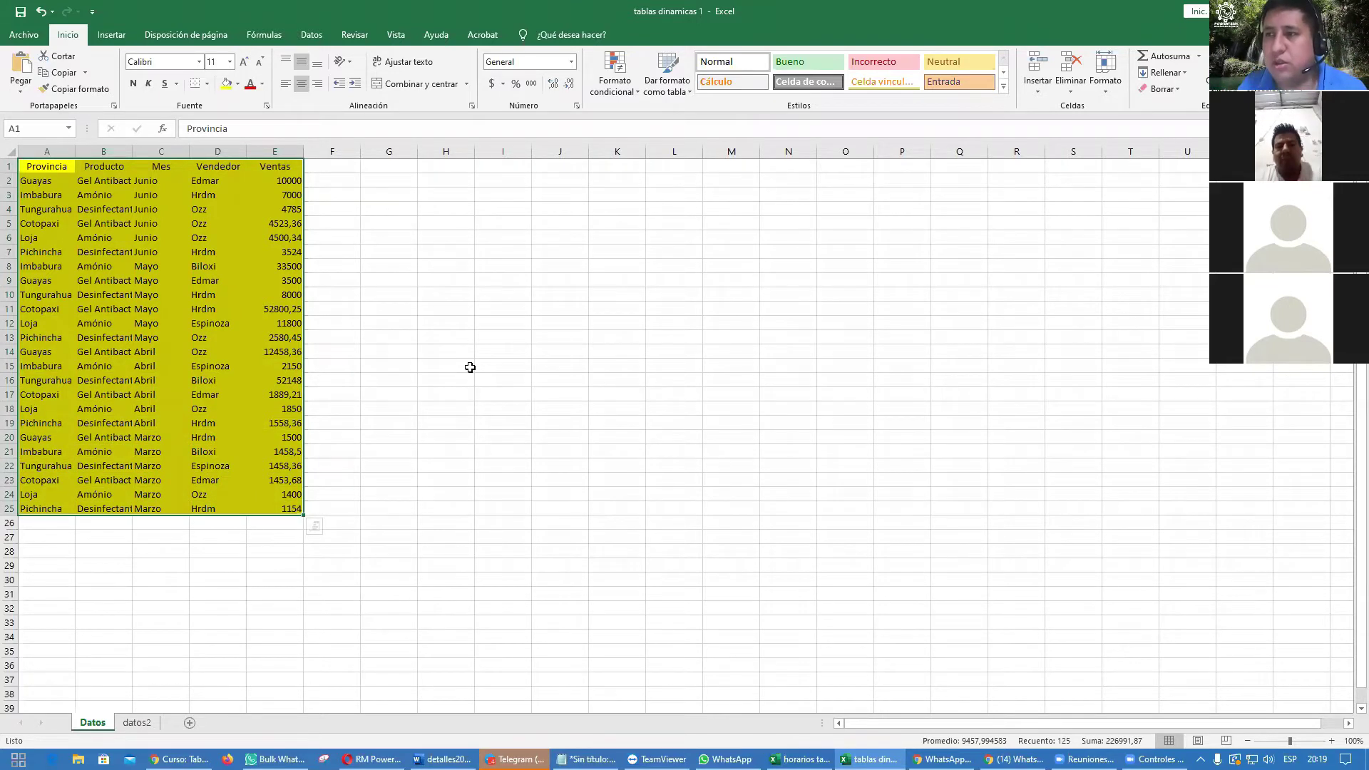
pyautogui.hotkey('ctrl', 'z')
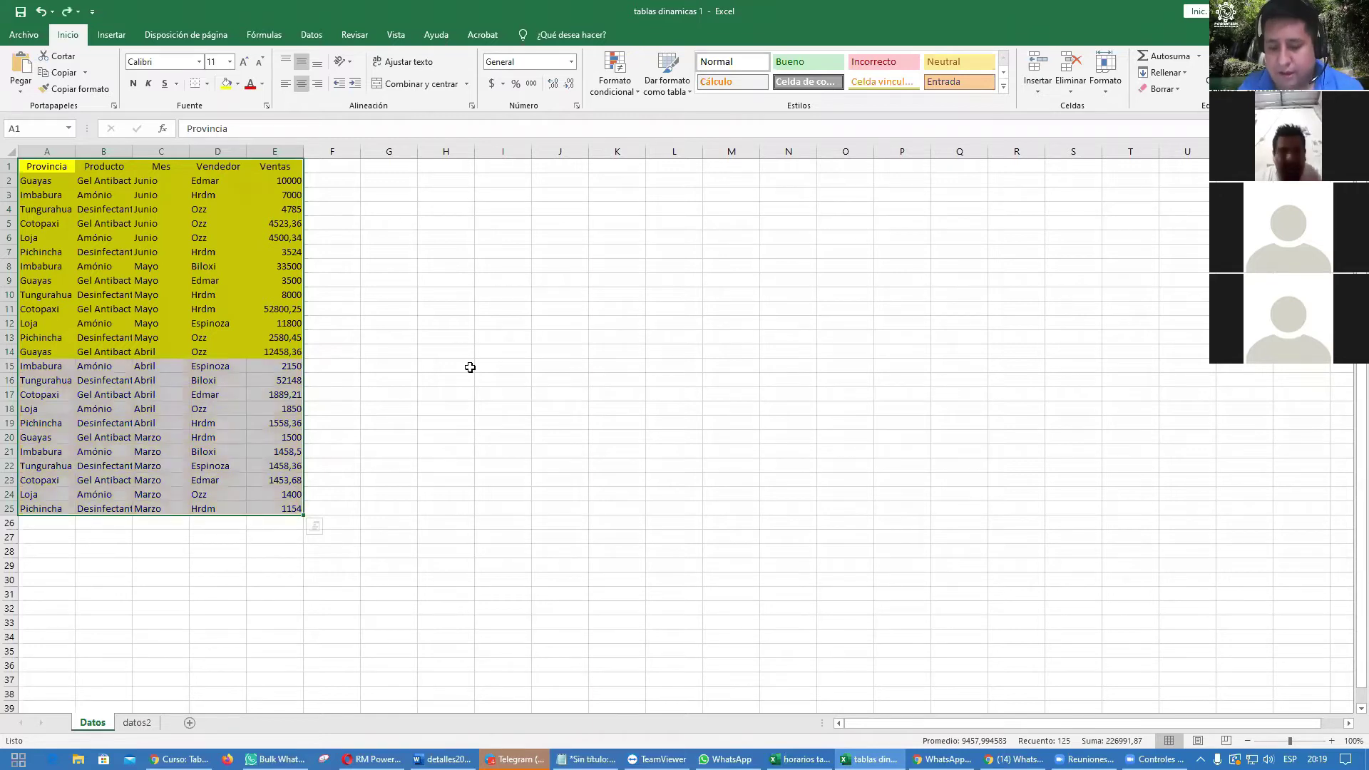
pyautogui.hotkey('ctrl', 'z')
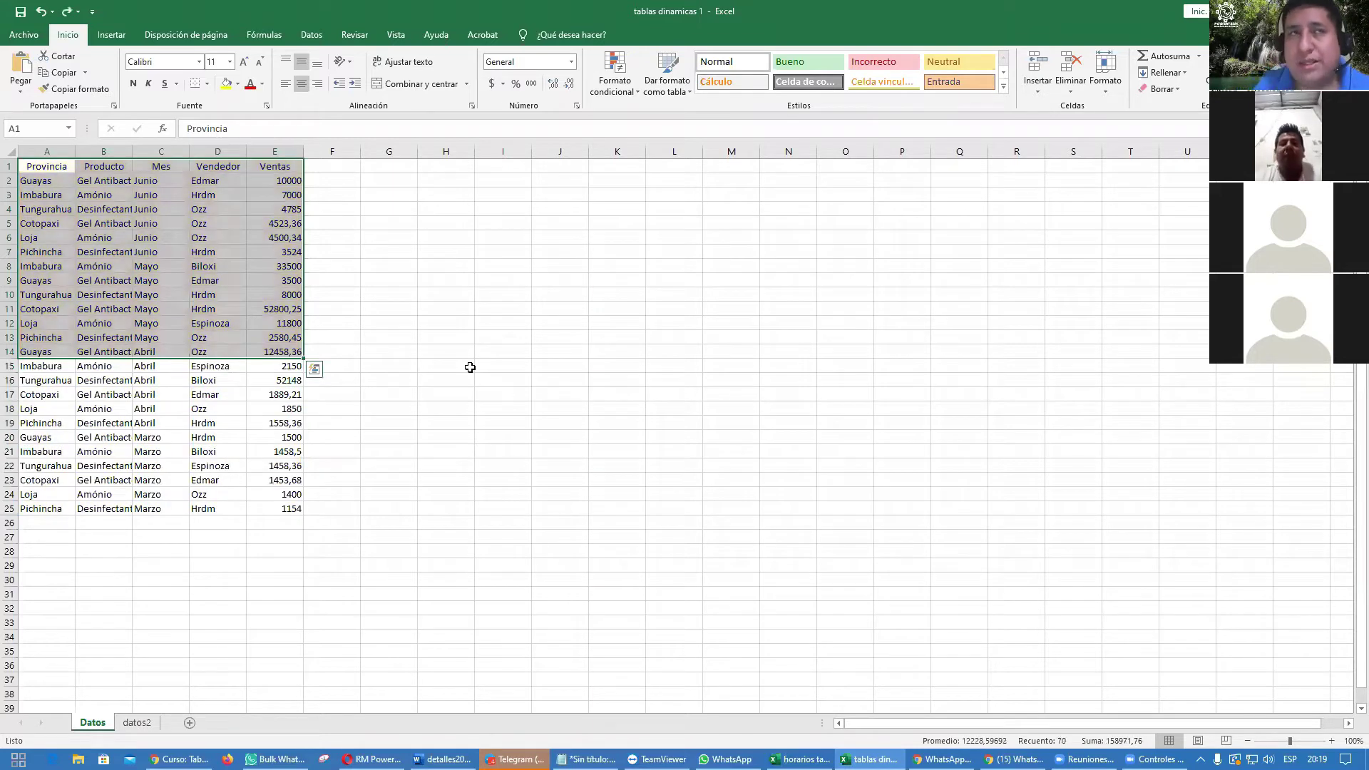
pyautogui.hotkey('ctrl', 'z')
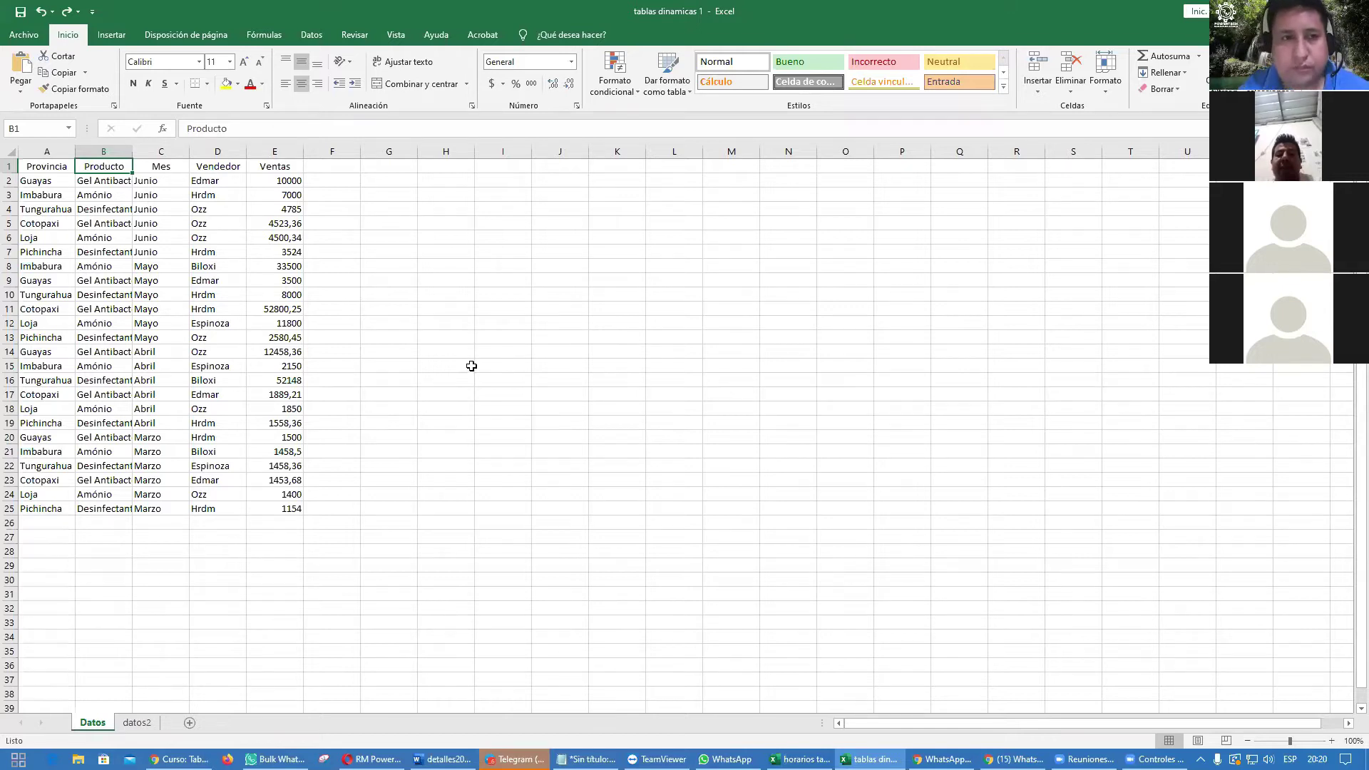
pyautogui.click(141, 283)
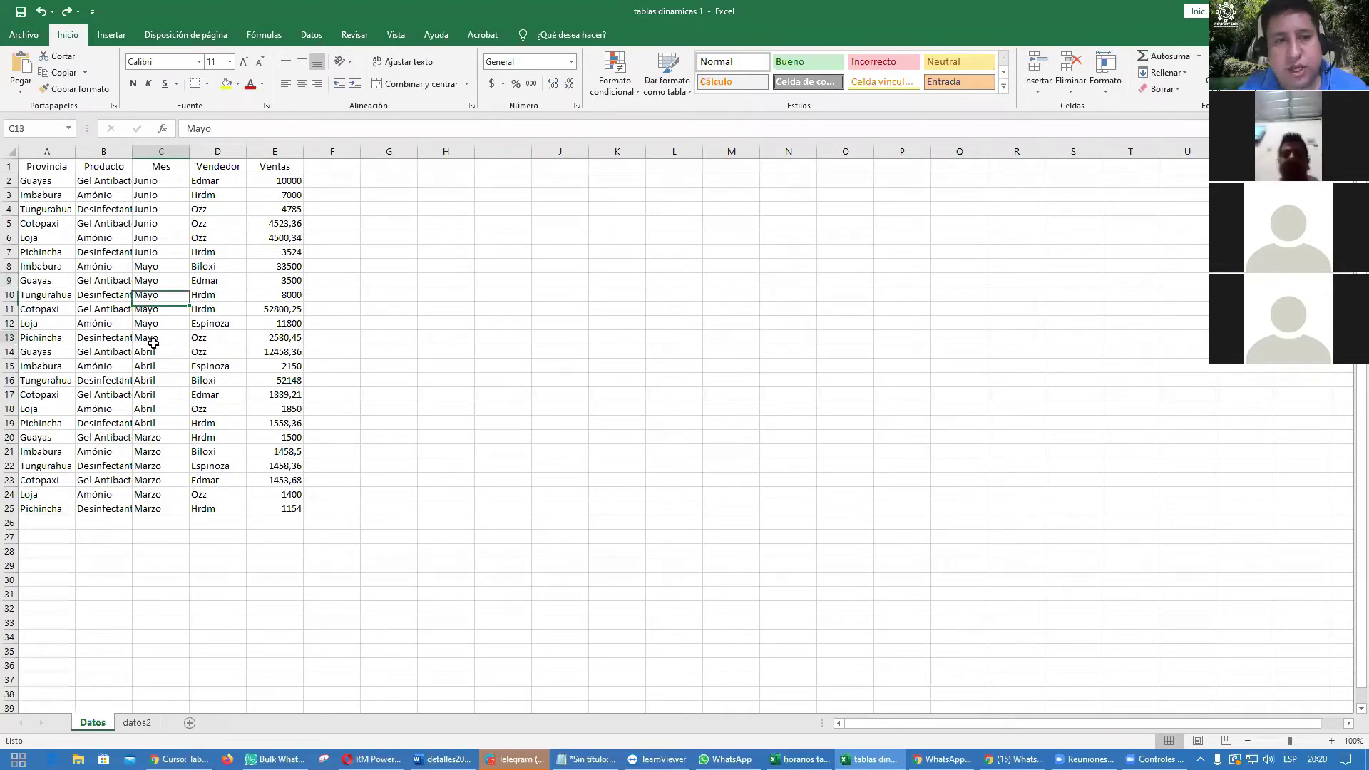
pyautogui.click(125, 255)
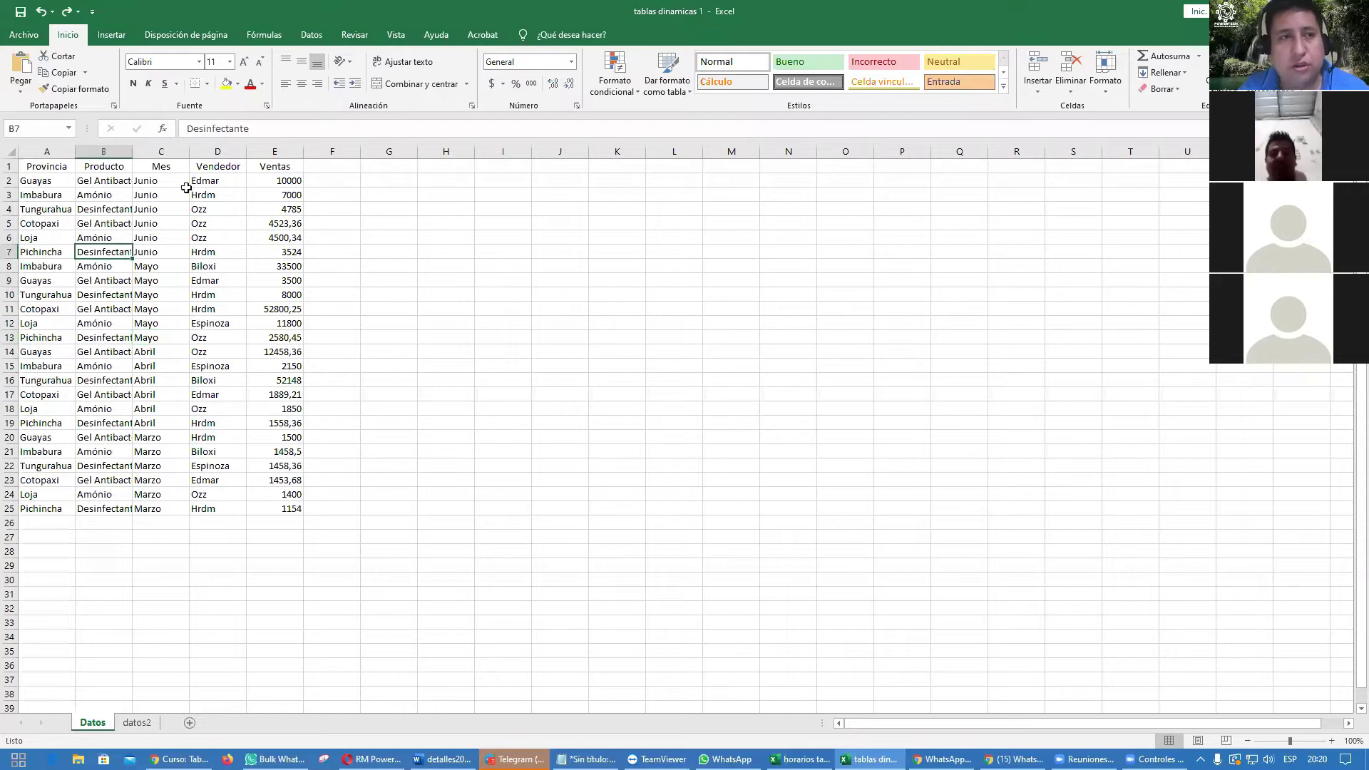
# Step: Turn the Datos range A1:E25 into a table with headers, then switch to datos2
pyautogui.click(117, 37)
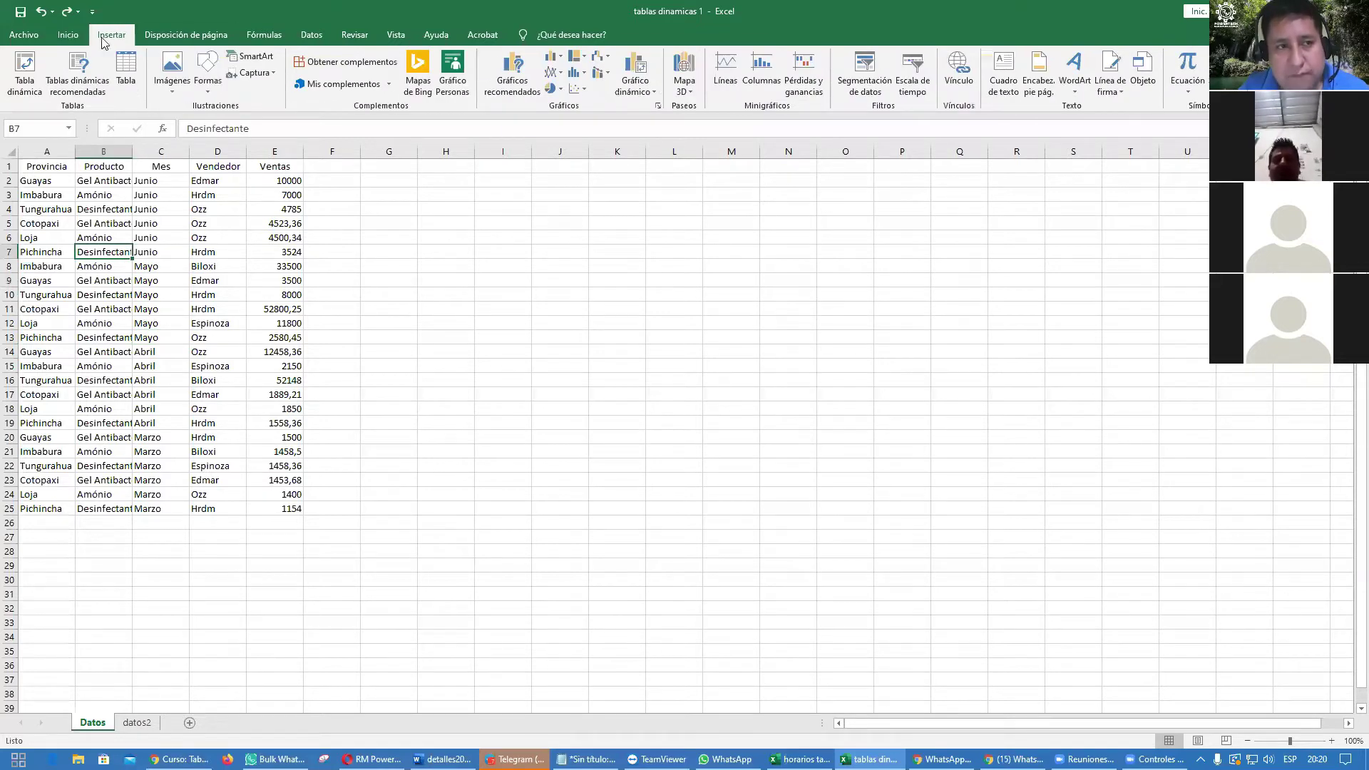
pyautogui.click(129, 76)
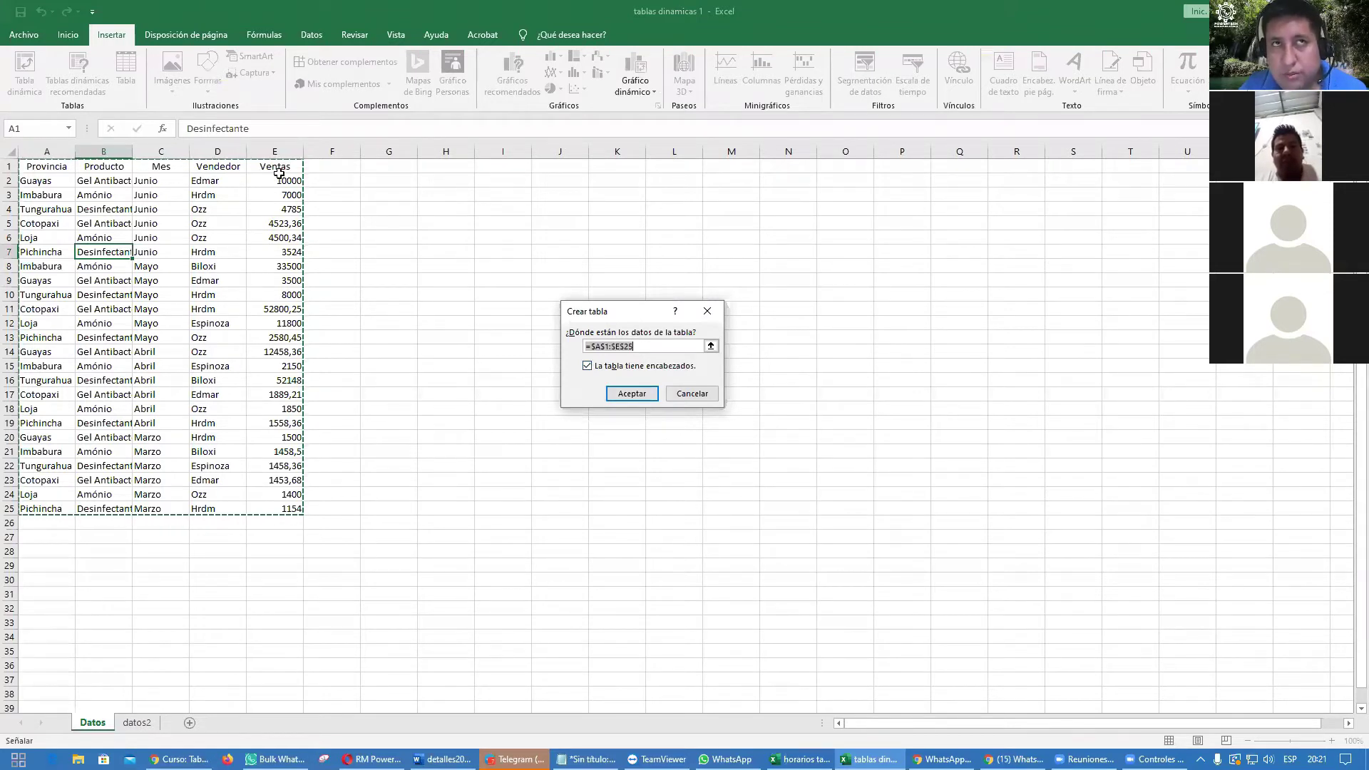
pyautogui.click(624, 394)
pyautogui.click(610, 431)
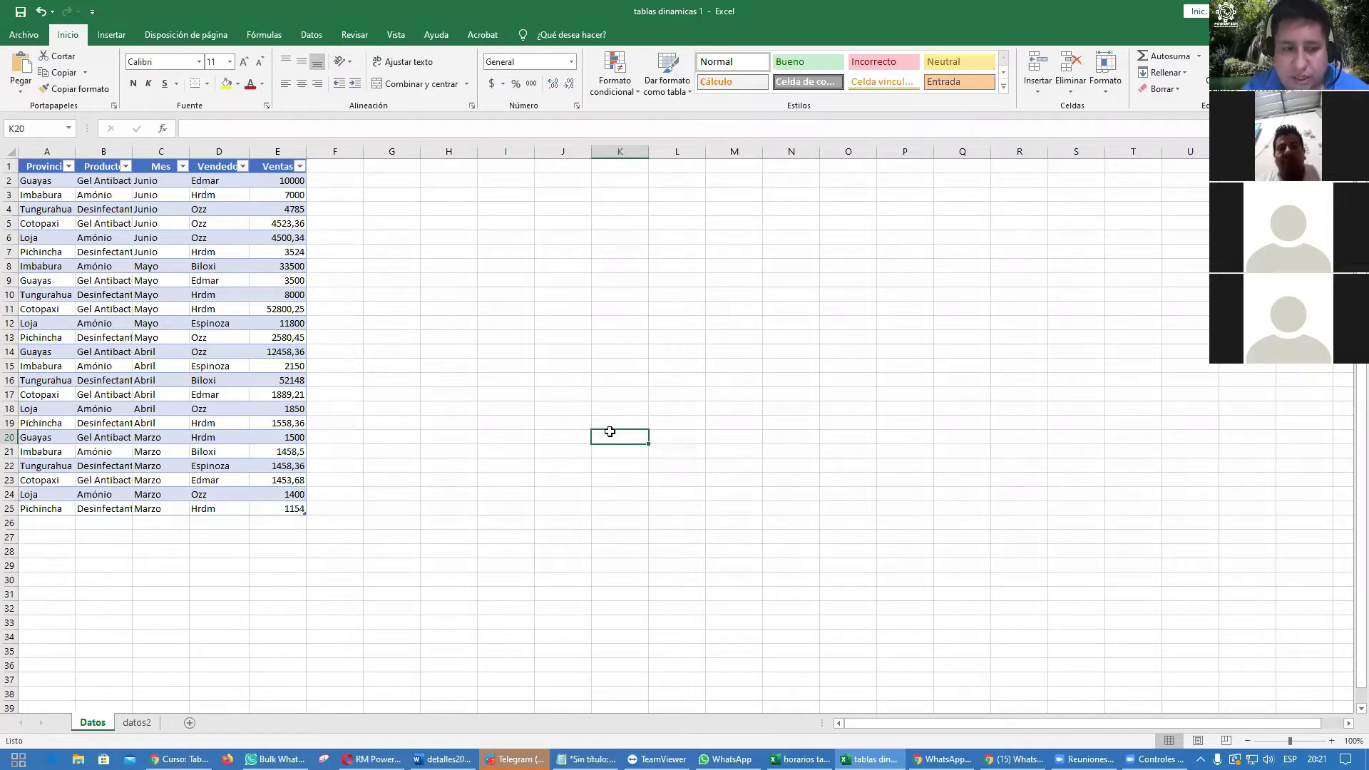
pyautogui.click(137, 723)
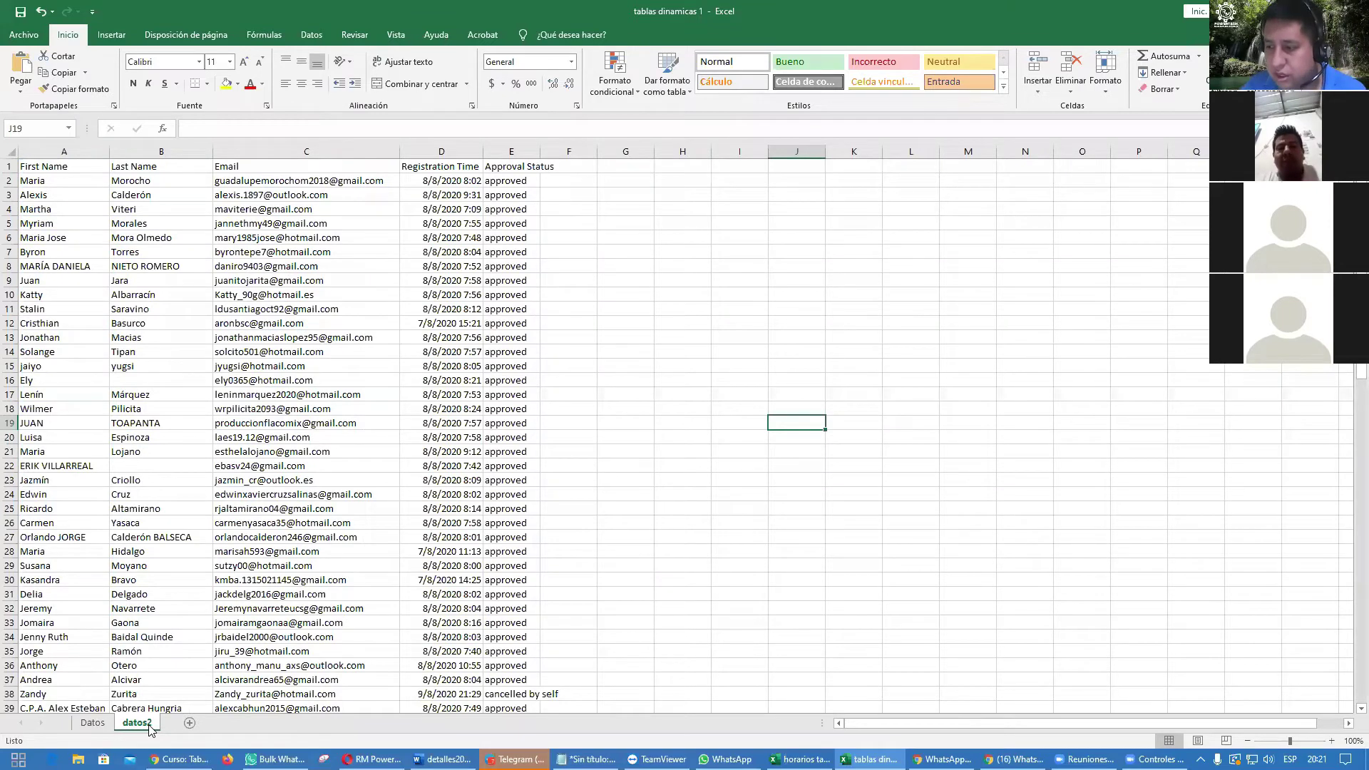
# Step: Make the datos2 registration list A1:E93 a table with headers using Ctrl+T
pyautogui.click(269, 379)
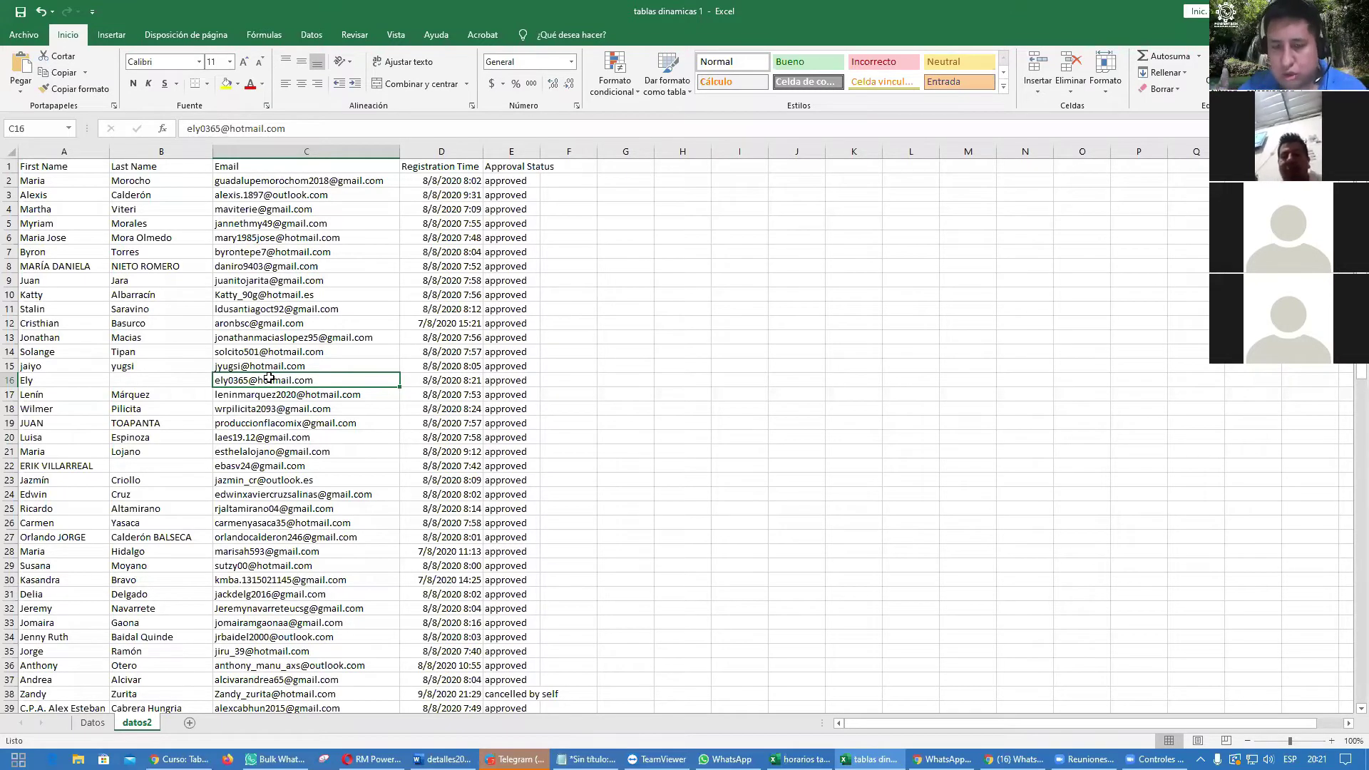
pyautogui.hotkey('ctrl', 't')
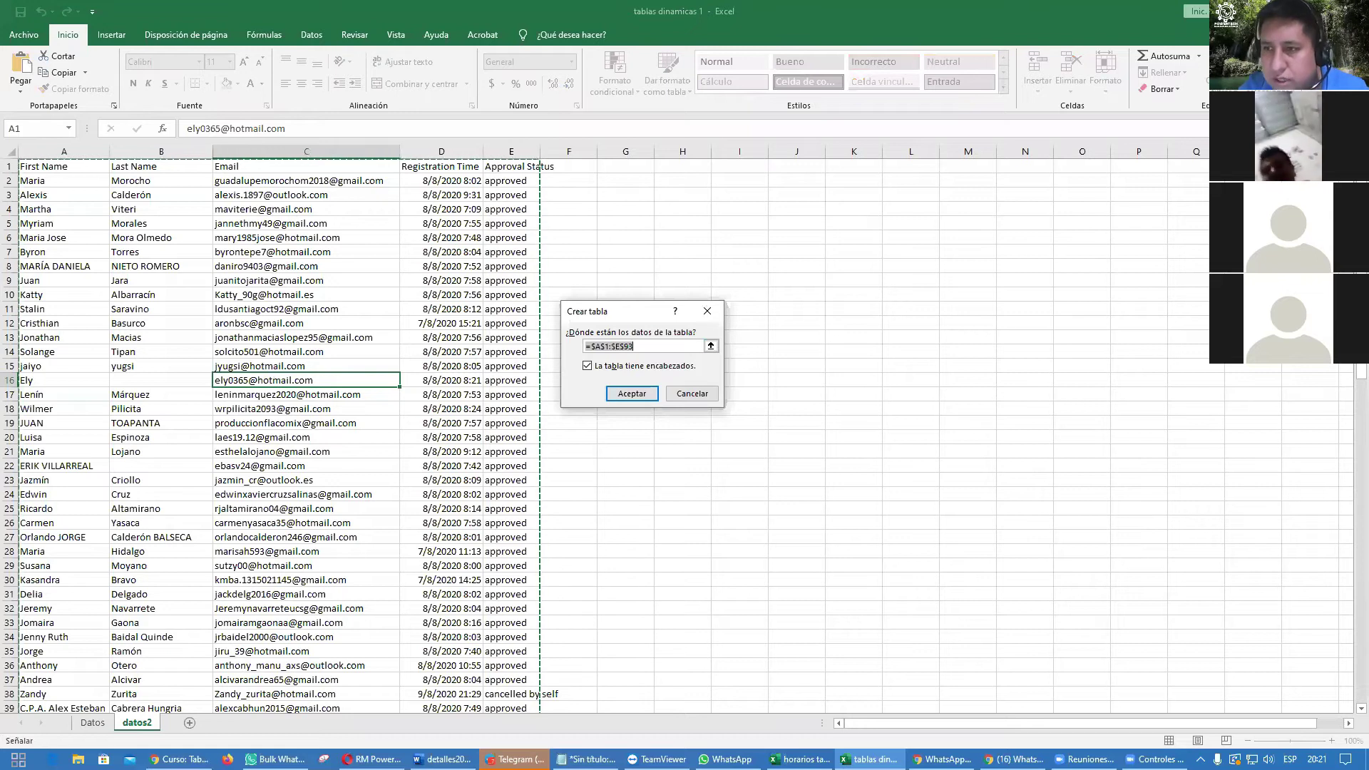
pyautogui.scroll(-13, 1349, 481)
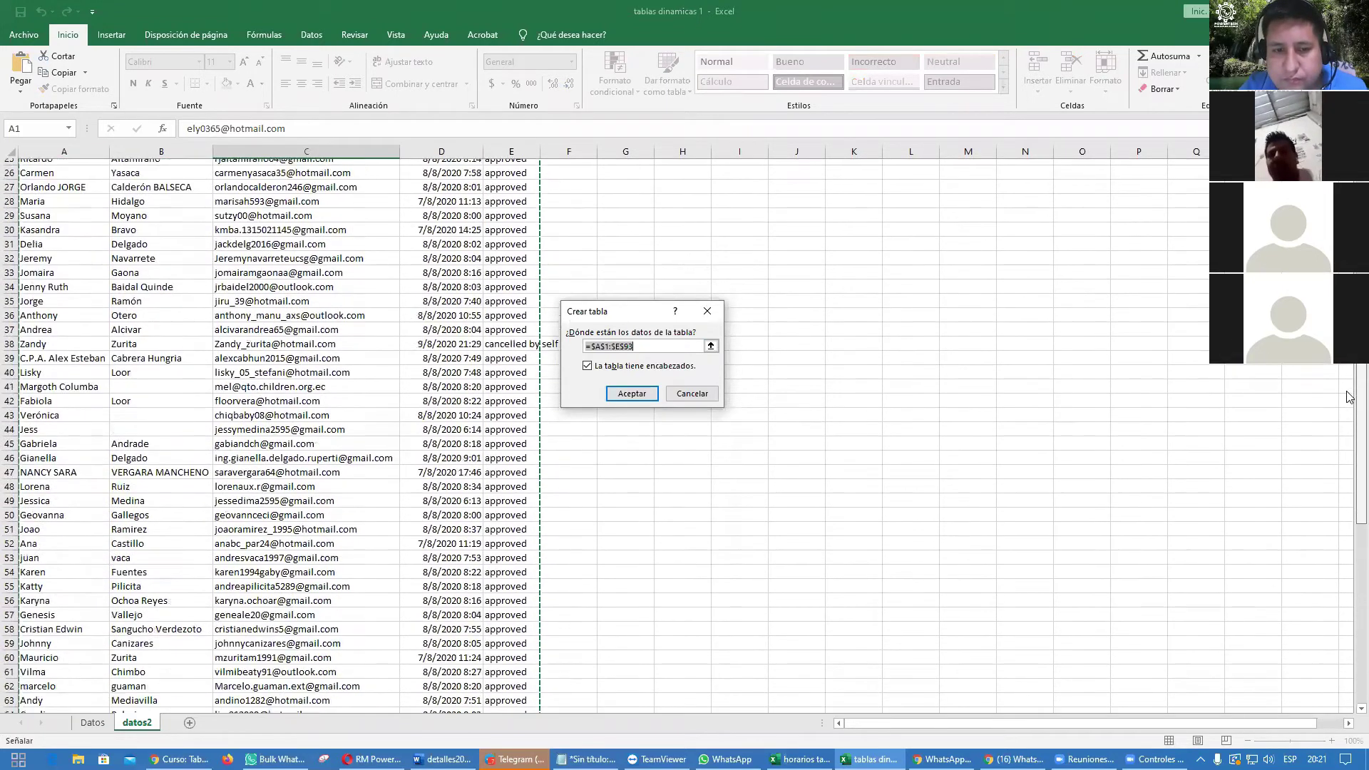
pyautogui.scroll(-3, 1349, 481)
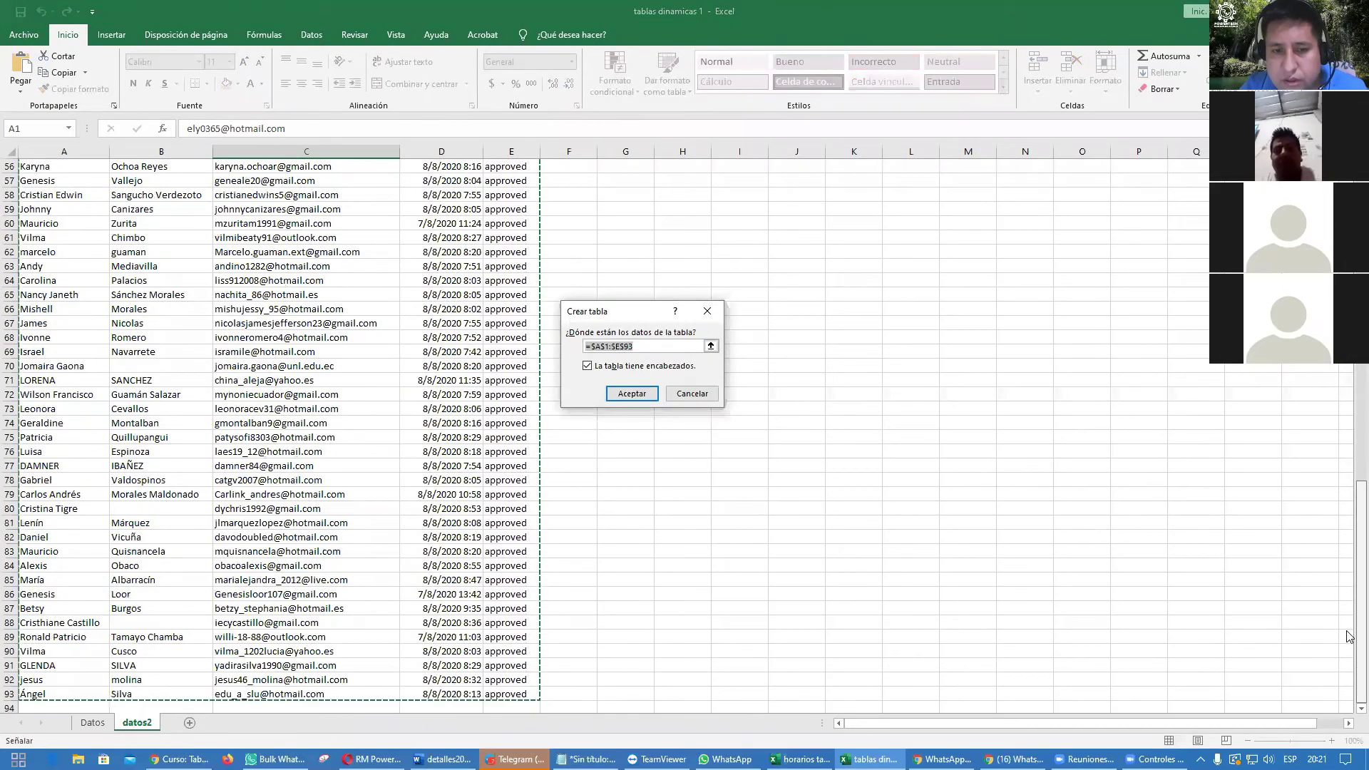
pyautogui.scroll(10, 1349, 495)
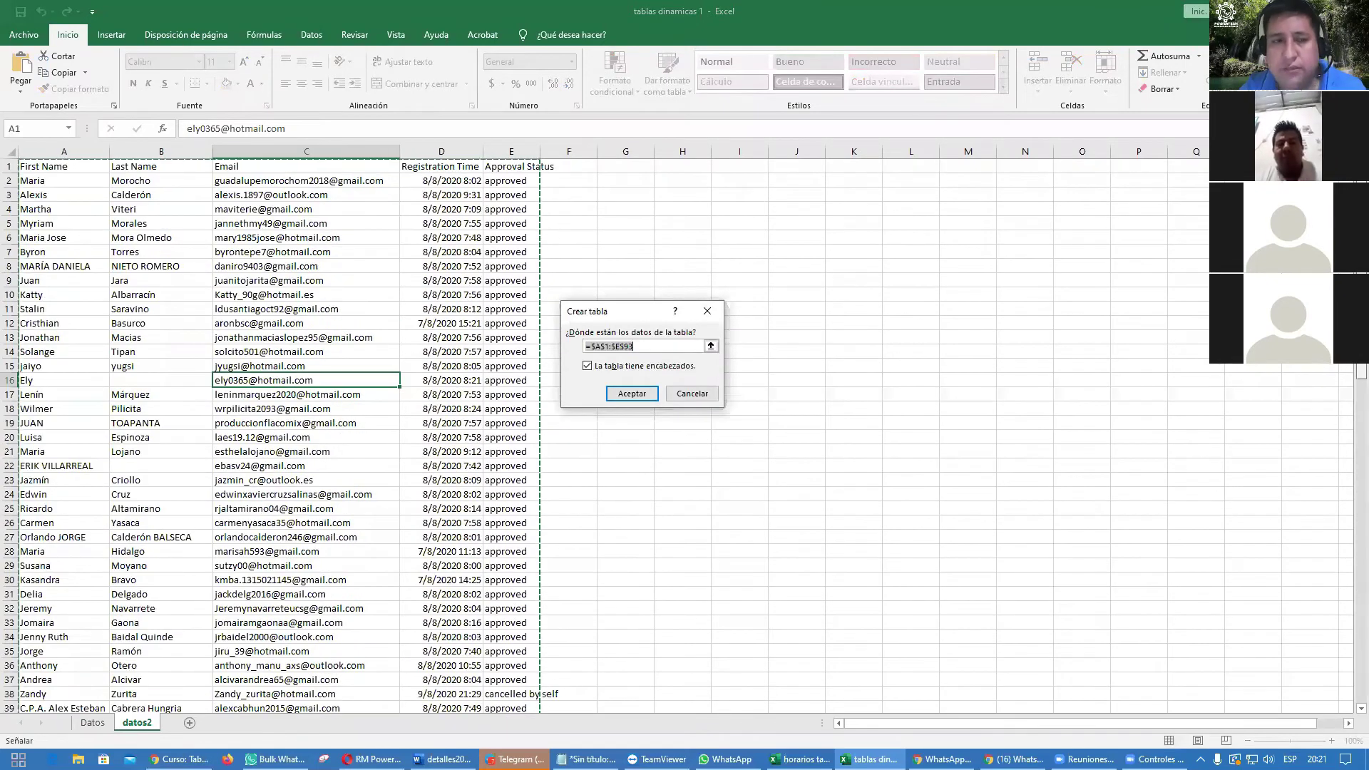
pyautogui.click(630, 393)
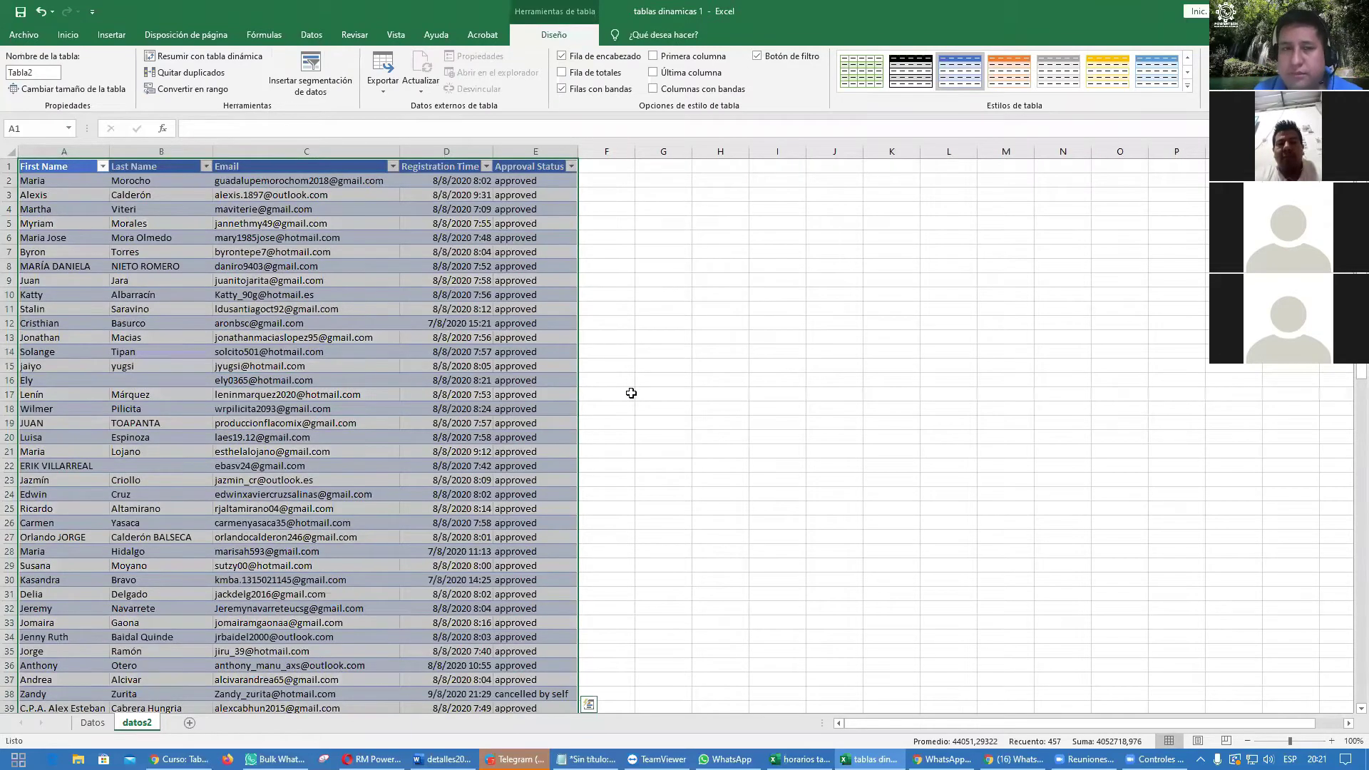
# Step: Add new table headers number, home and citizen in F1:H1
pyautogui.click(631, 393)
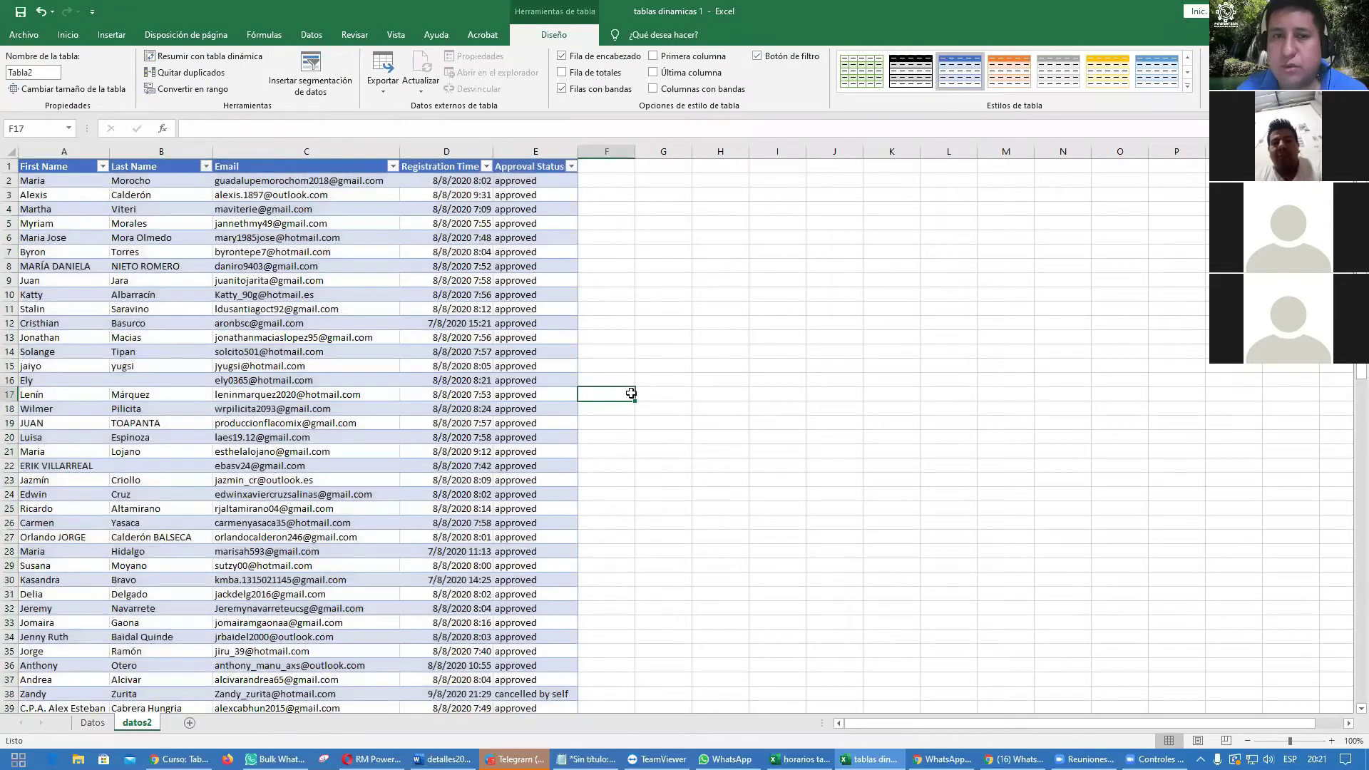
pyautogui.click(599, 169)
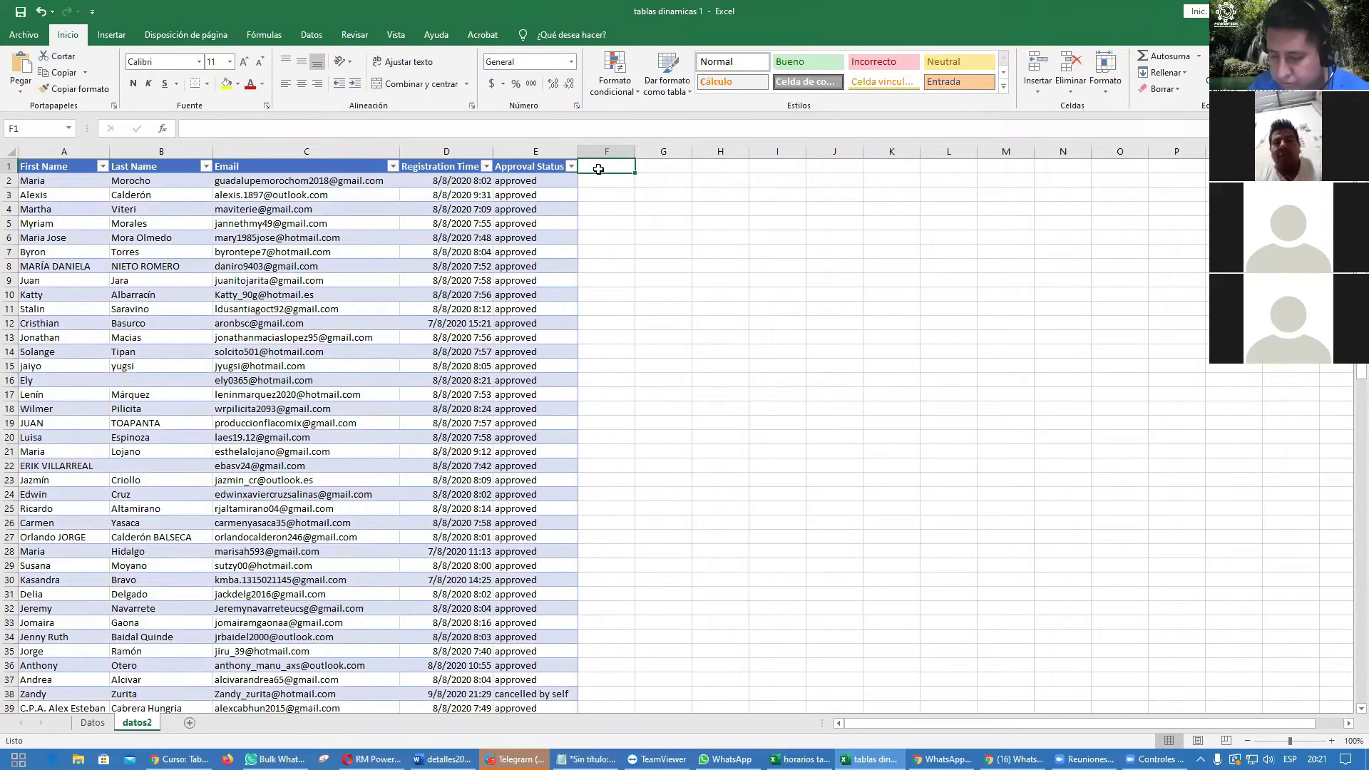
pyautogui.write('number')
pyautogui.press('Return')
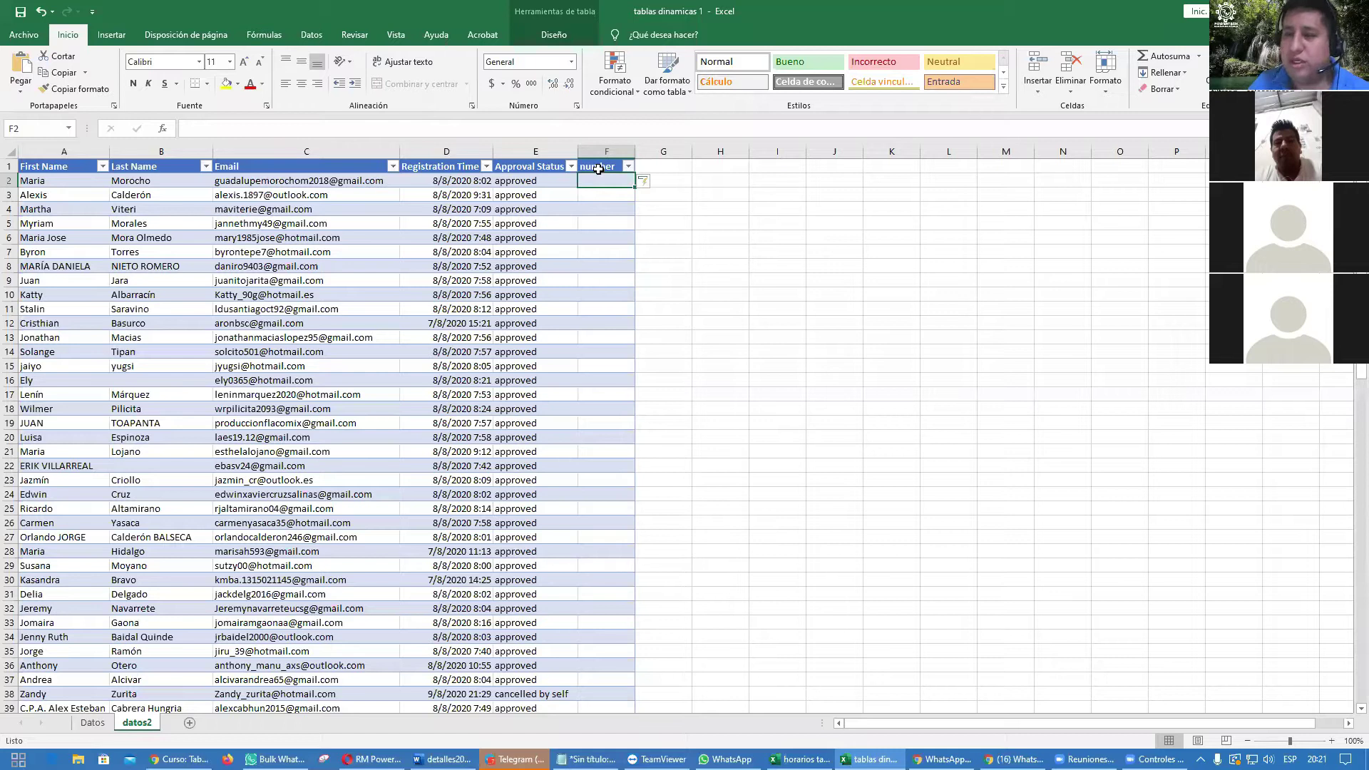
pyautogui.press('Up')
pyautogui.press('Right')
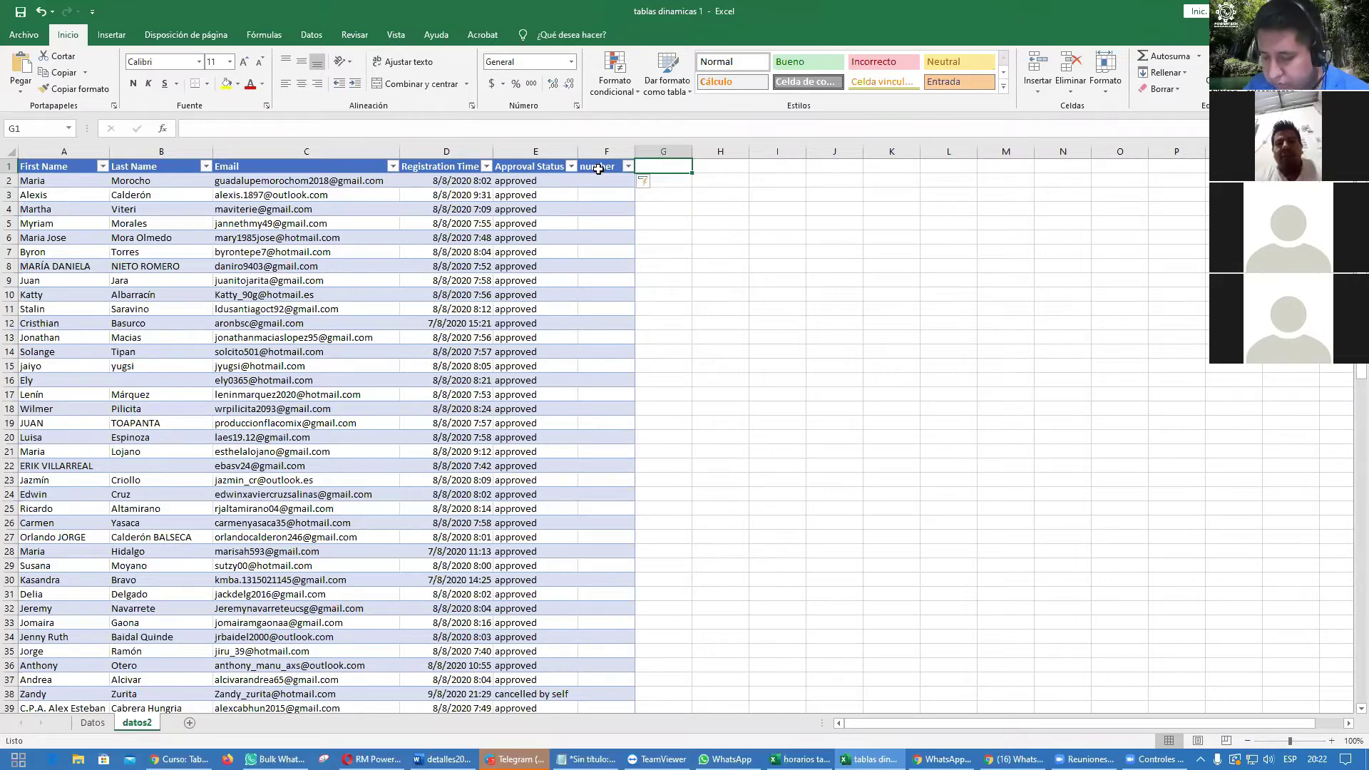
pyautogui.write('home')
pyautogui.press('Return')
pyautogui.press('Up')
pyautogui.press('Right')
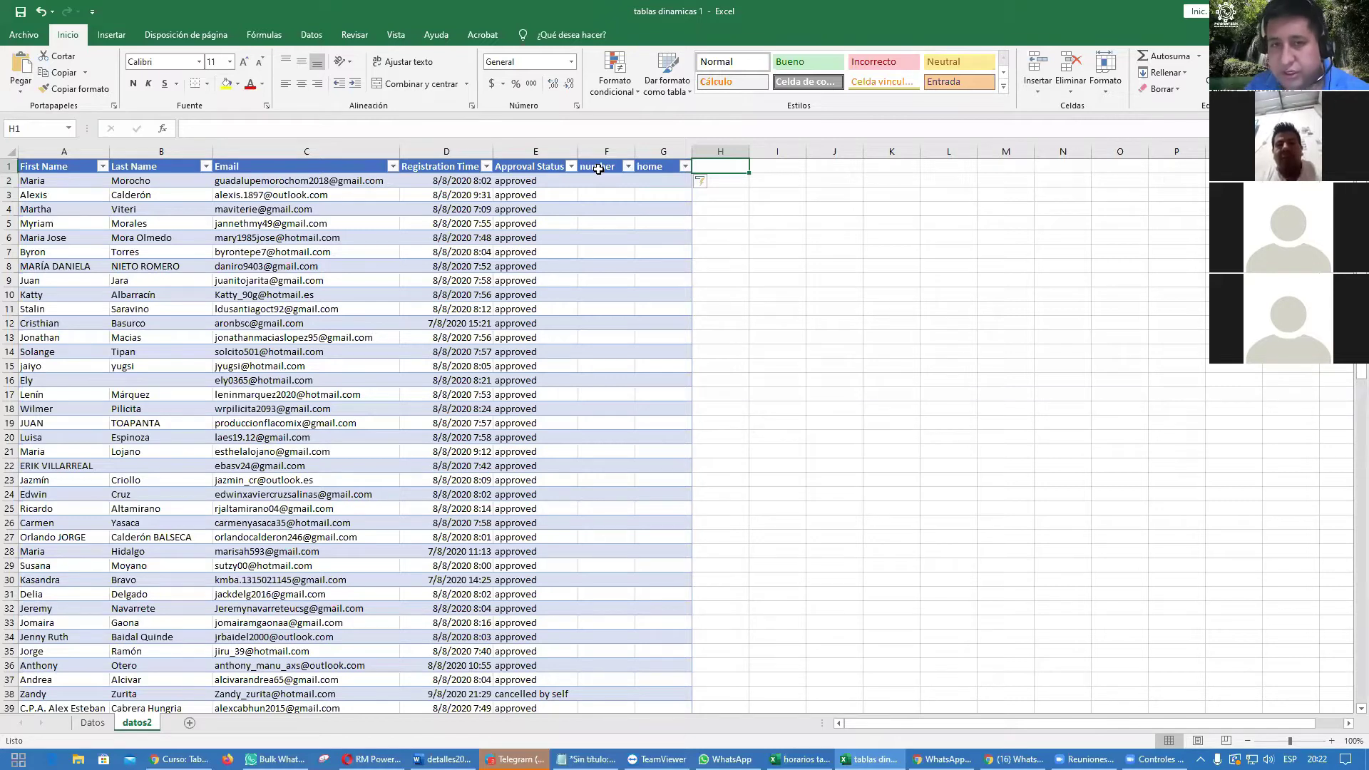
pyautogui.write('citizen')
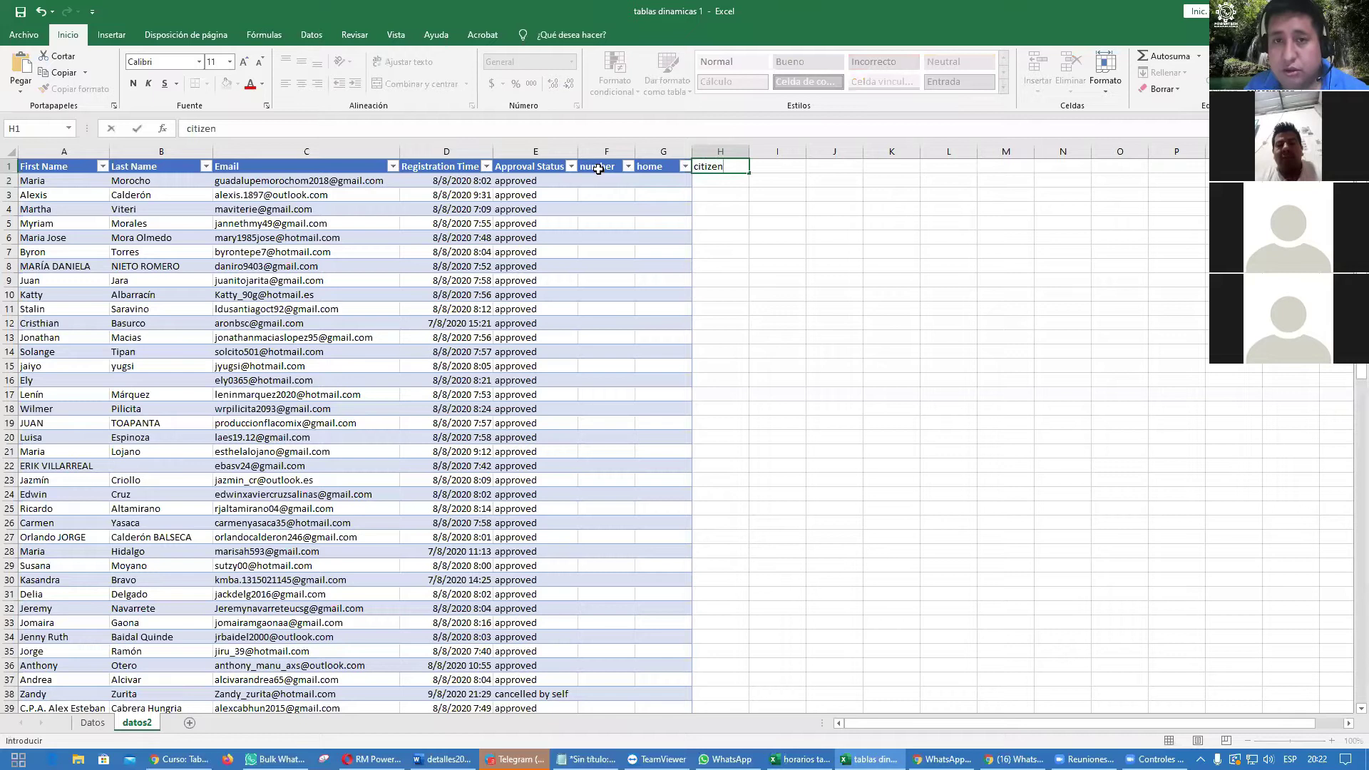
pyautogui.press('Return')
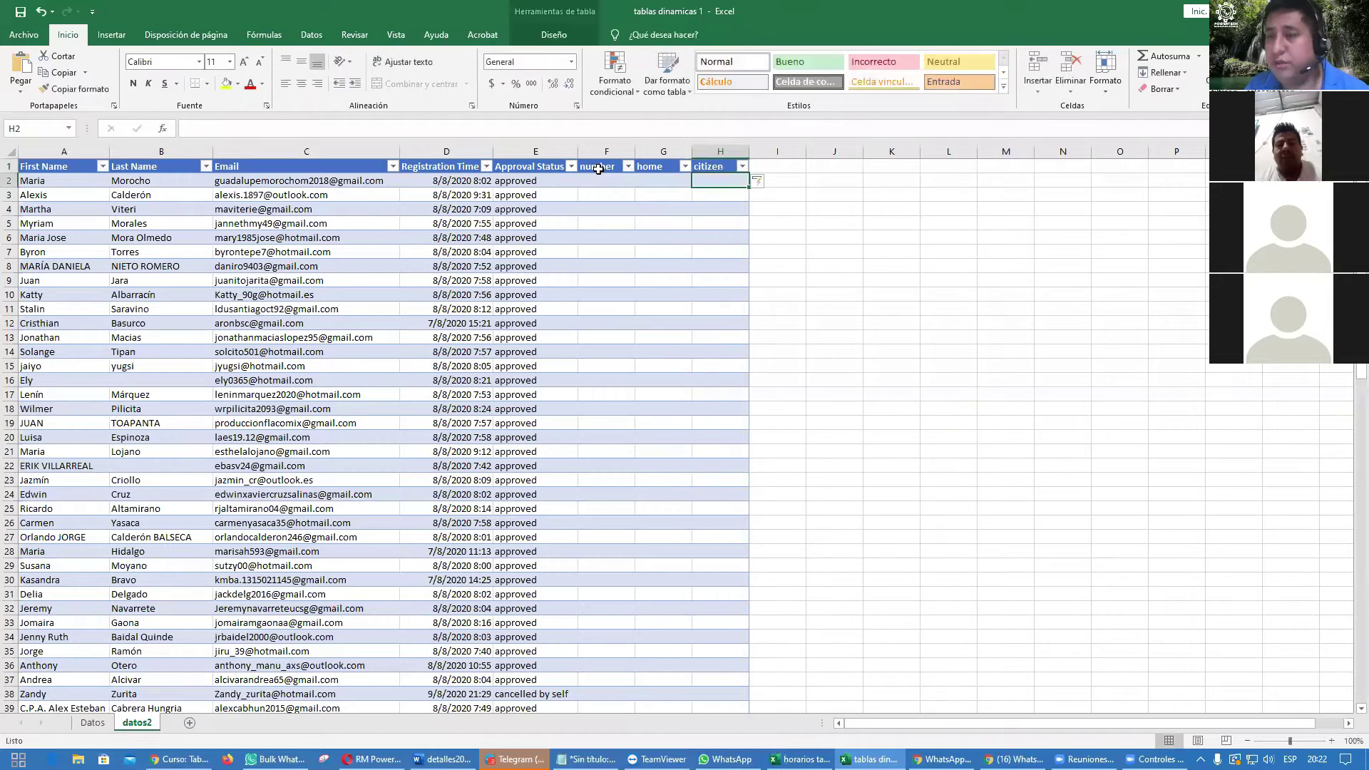
# Step: Enter hr in A94 and dm in B94, then return to the Datos sheet
pyautogui.scroll(-20, 518, 397)
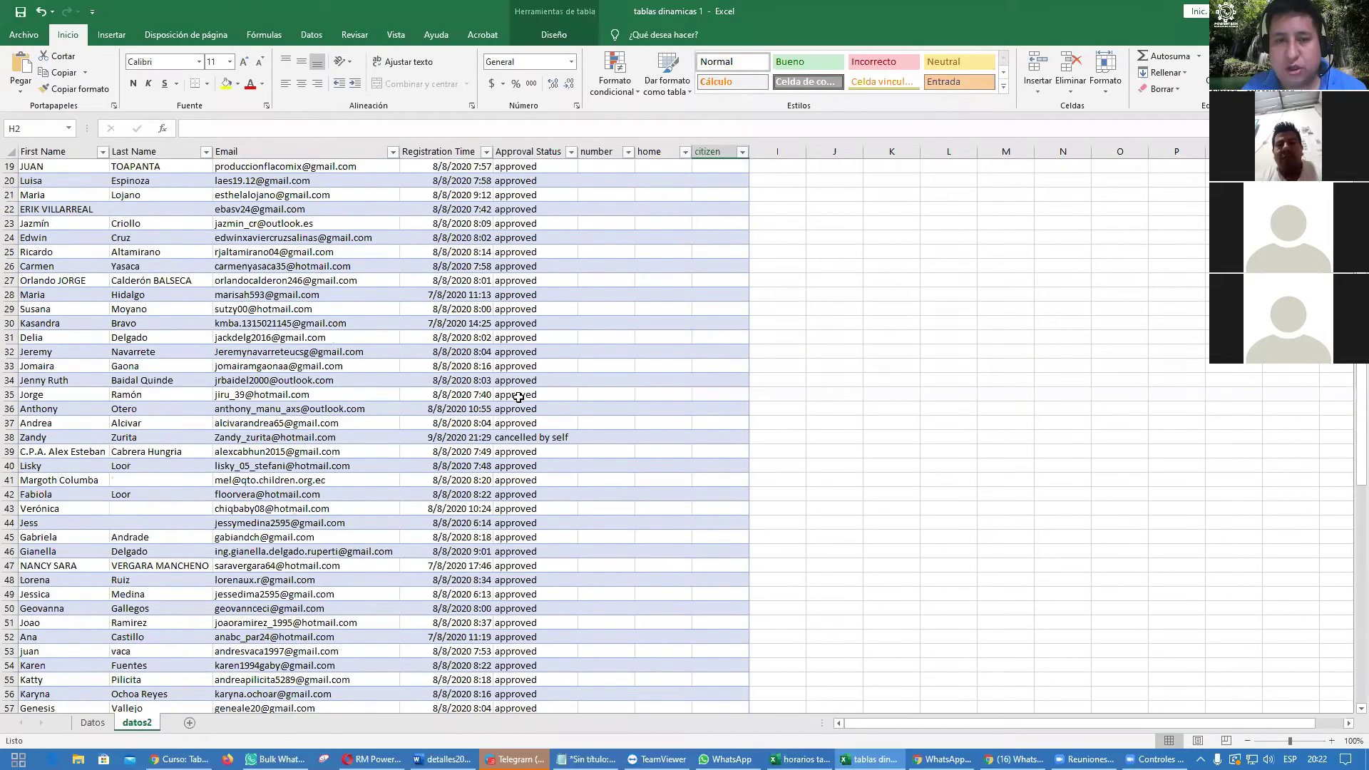
pyautogui.scroll(-1, 518, 397)
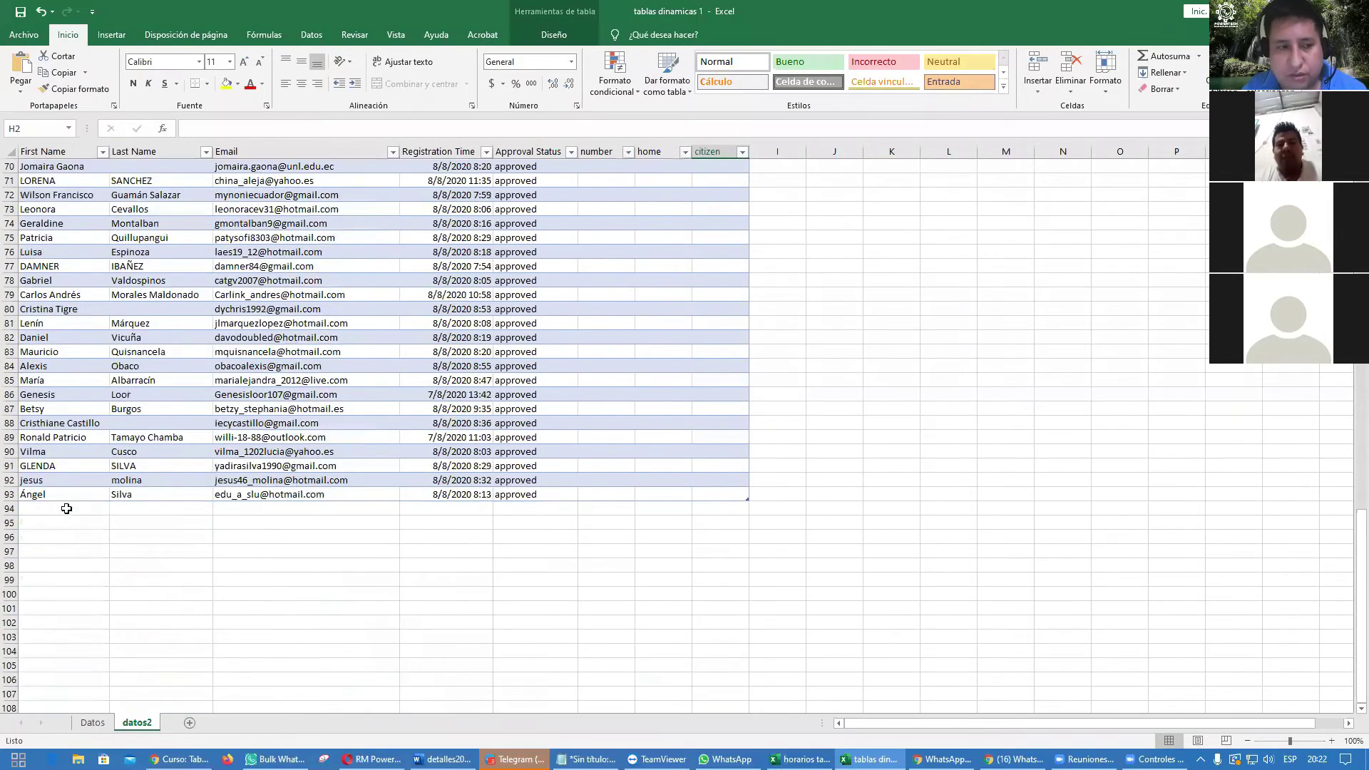
pyautogui.click(60, 510)
pyautogui.write('hr')
pyautogui.press('Tab')
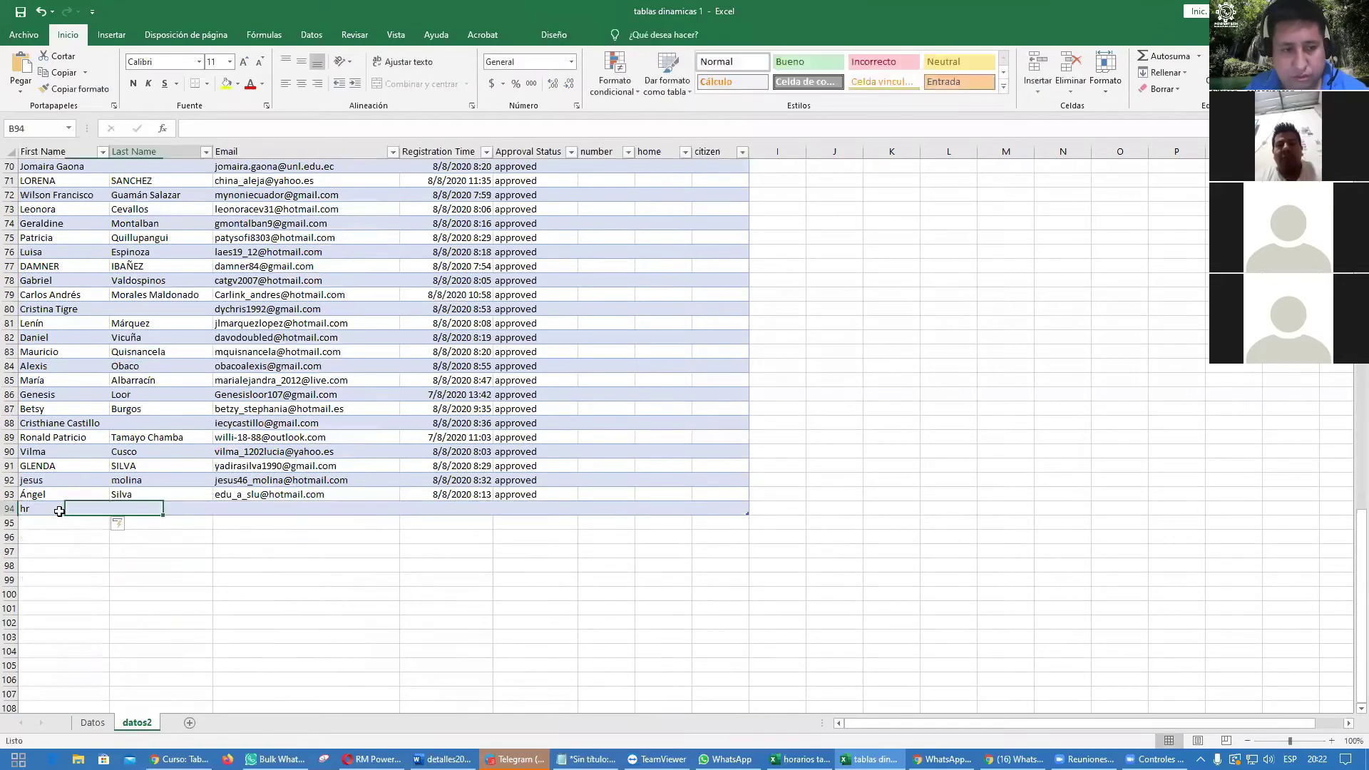
pyautogui.write('dm')
pyautogui.press('Tab')
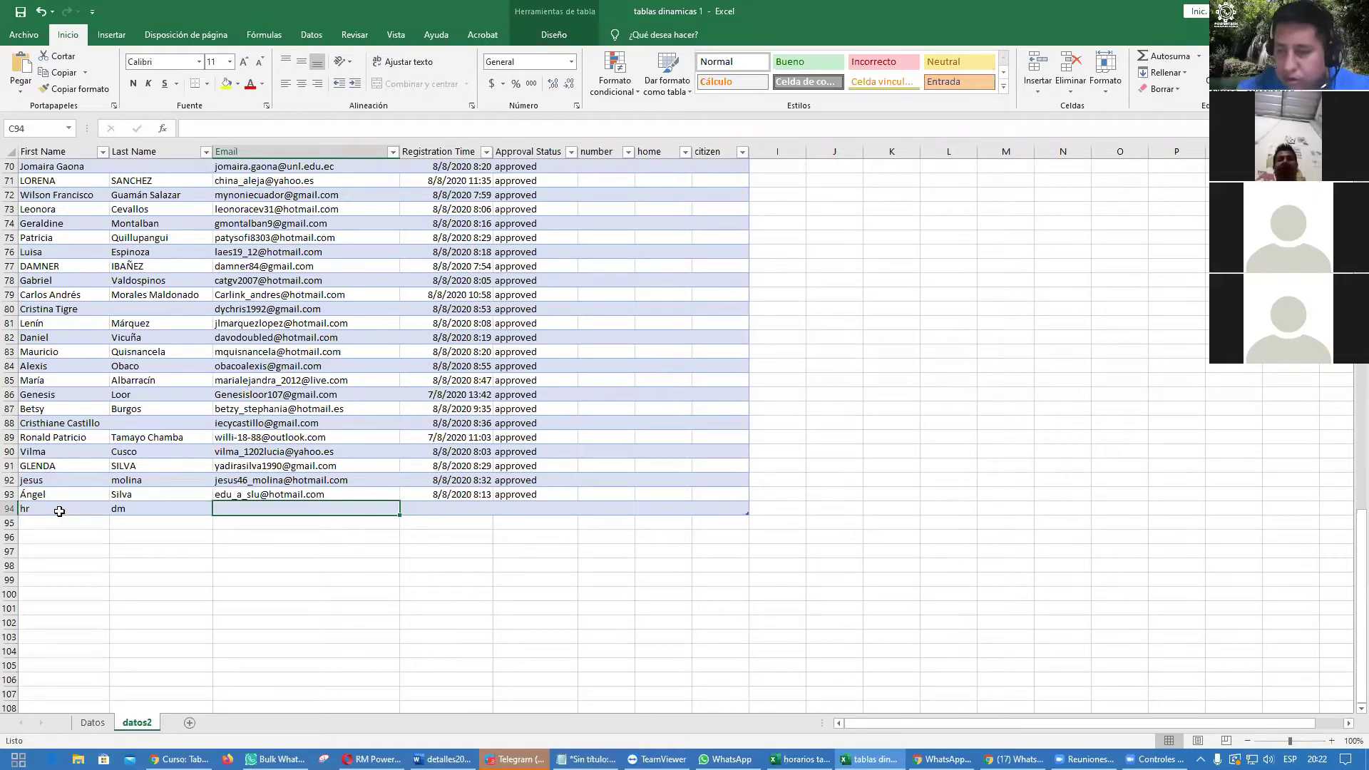
pyautogui.scroll(20, 175, 646)
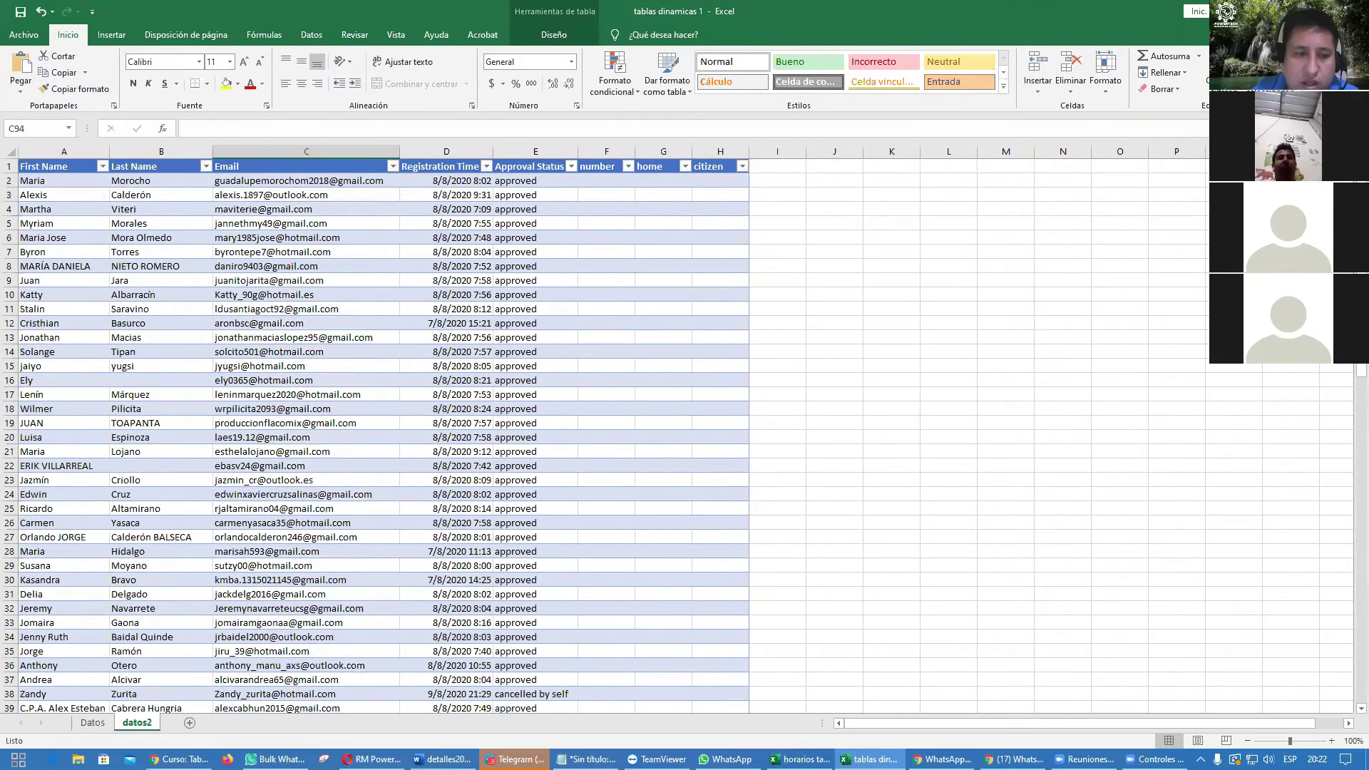
pyautogui.click(93, 723)
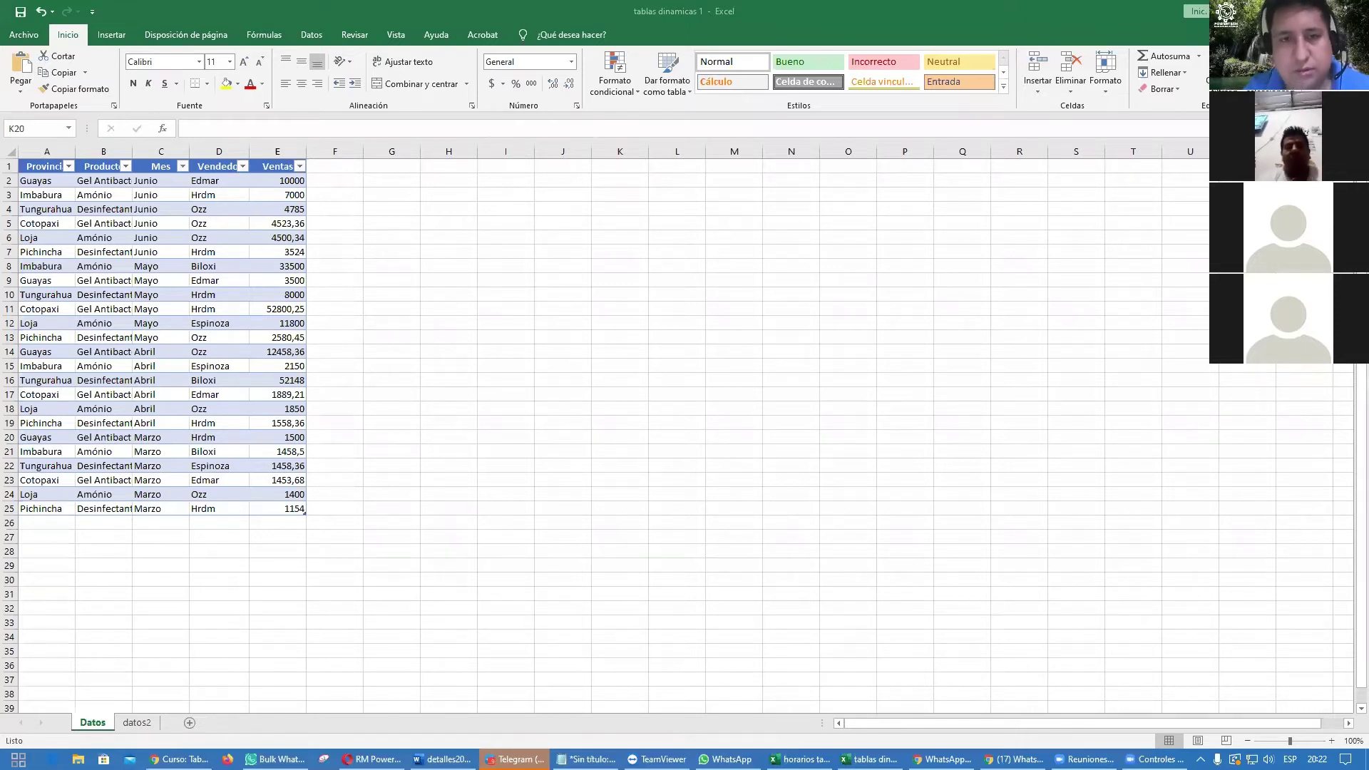
# Step: Sort the sales table by Ventas from largest to smallest and select the Ventas values
pyautogui.hotkey('alt', 'Tab')
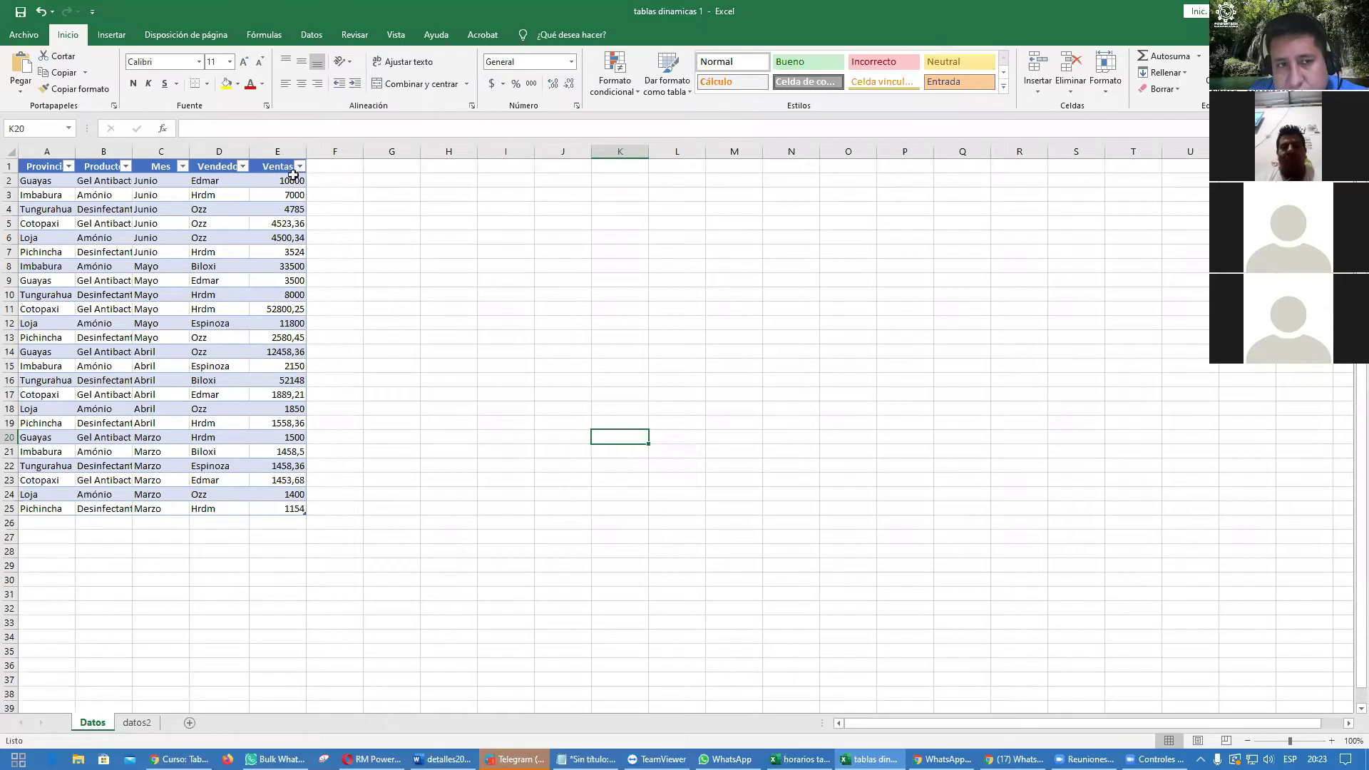
pyautogui.click(300, 168)
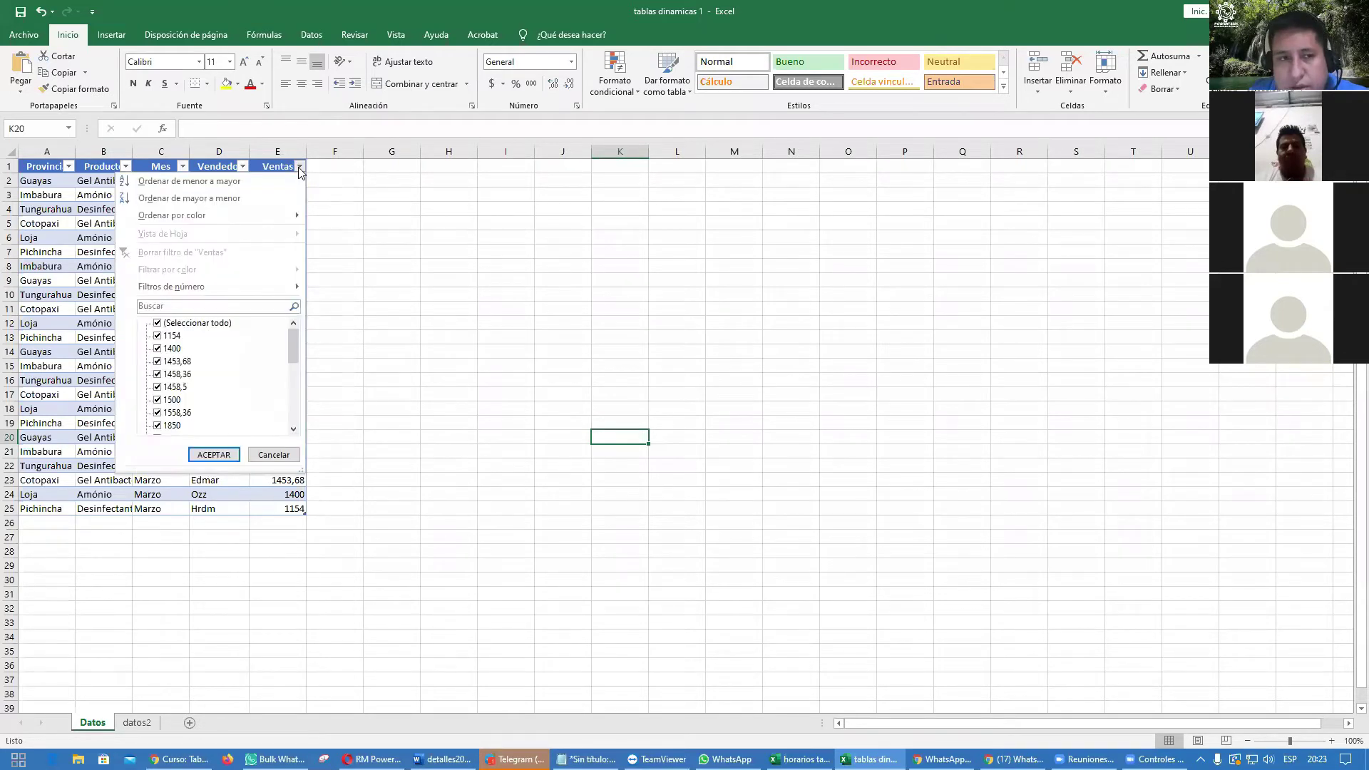
pyautogui.click(242, 197)
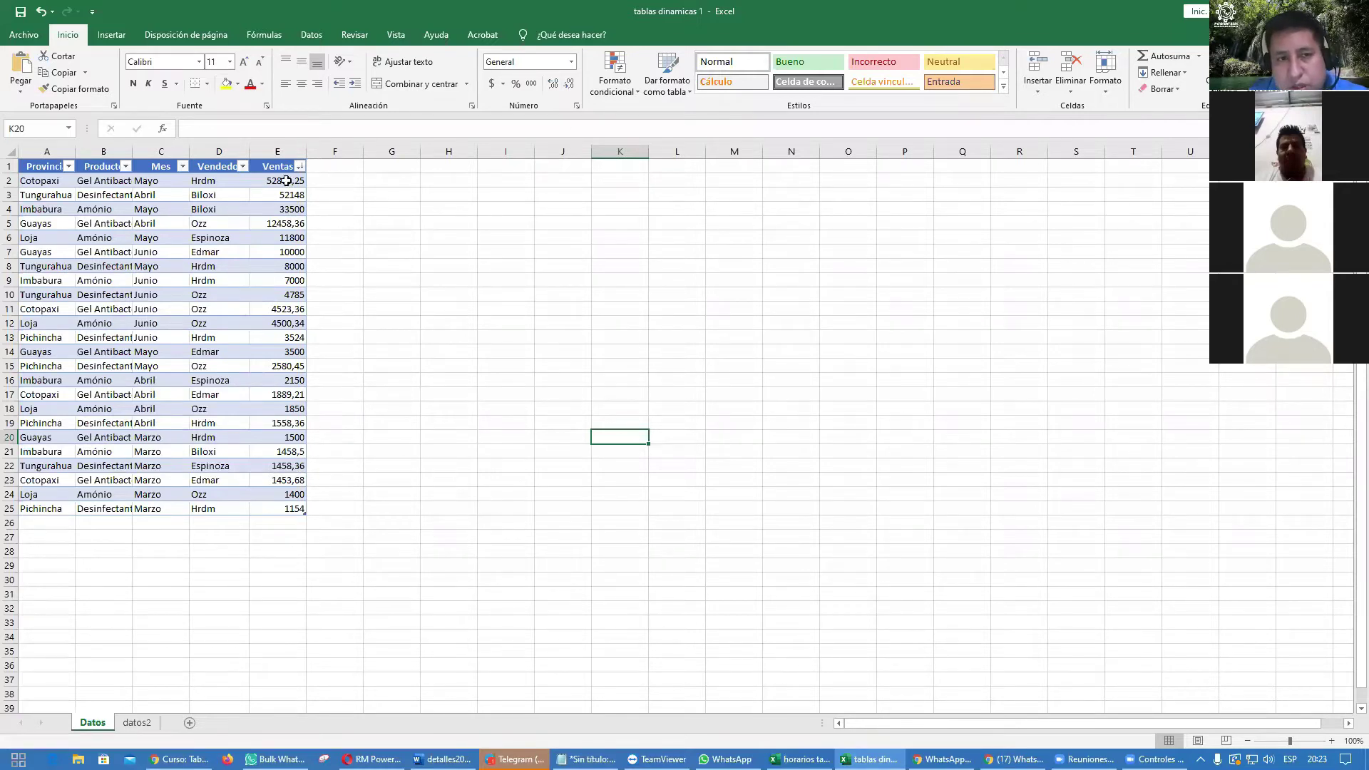
pyautogui.moveTo(283, 180); pyautogui.dragTo(269, 510)
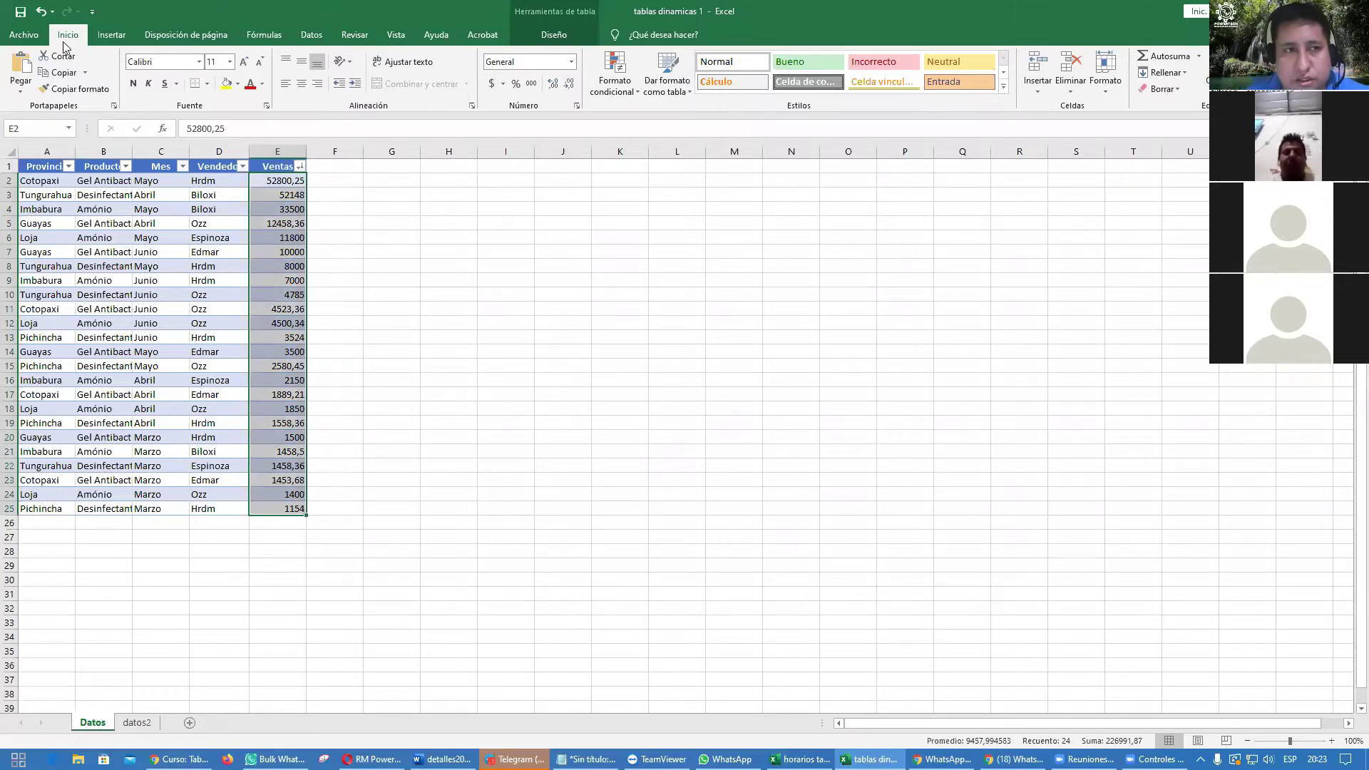
# Step: Try thousands separator, currency and accounting formats on Ventas, undoing each change
pyautogui.click(532, 84)
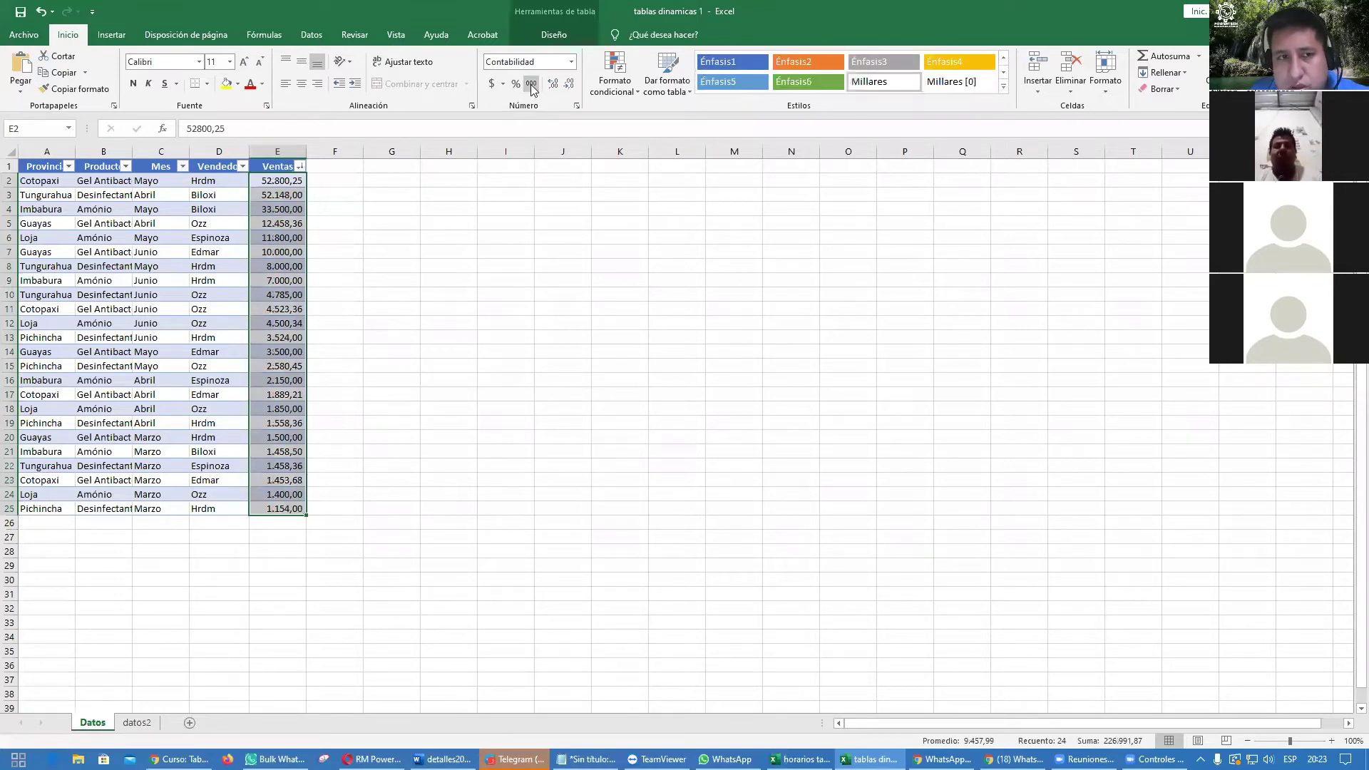
pyautogui.click(496, 84)
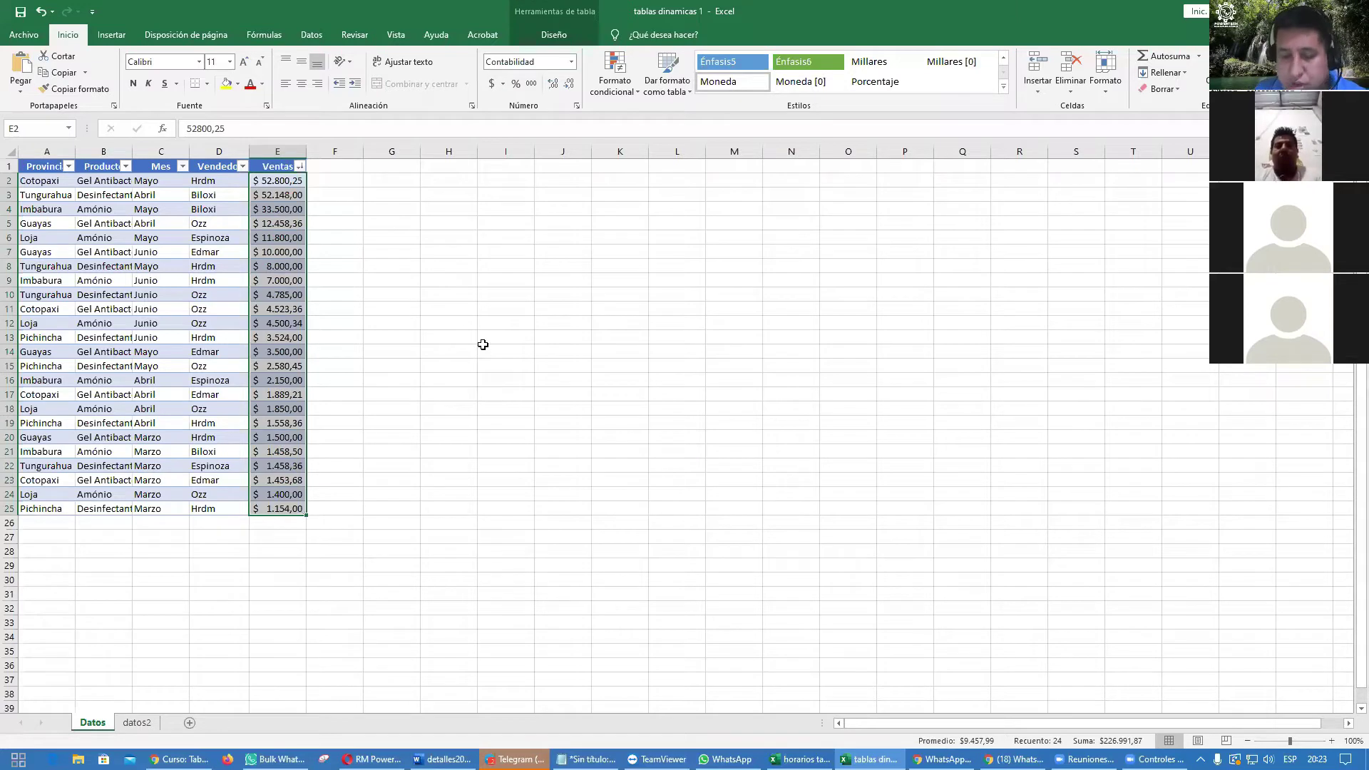
pyautogui.hotkey('ctrl', 'z')
pyautogui.hotkey('ctrl', 'z')
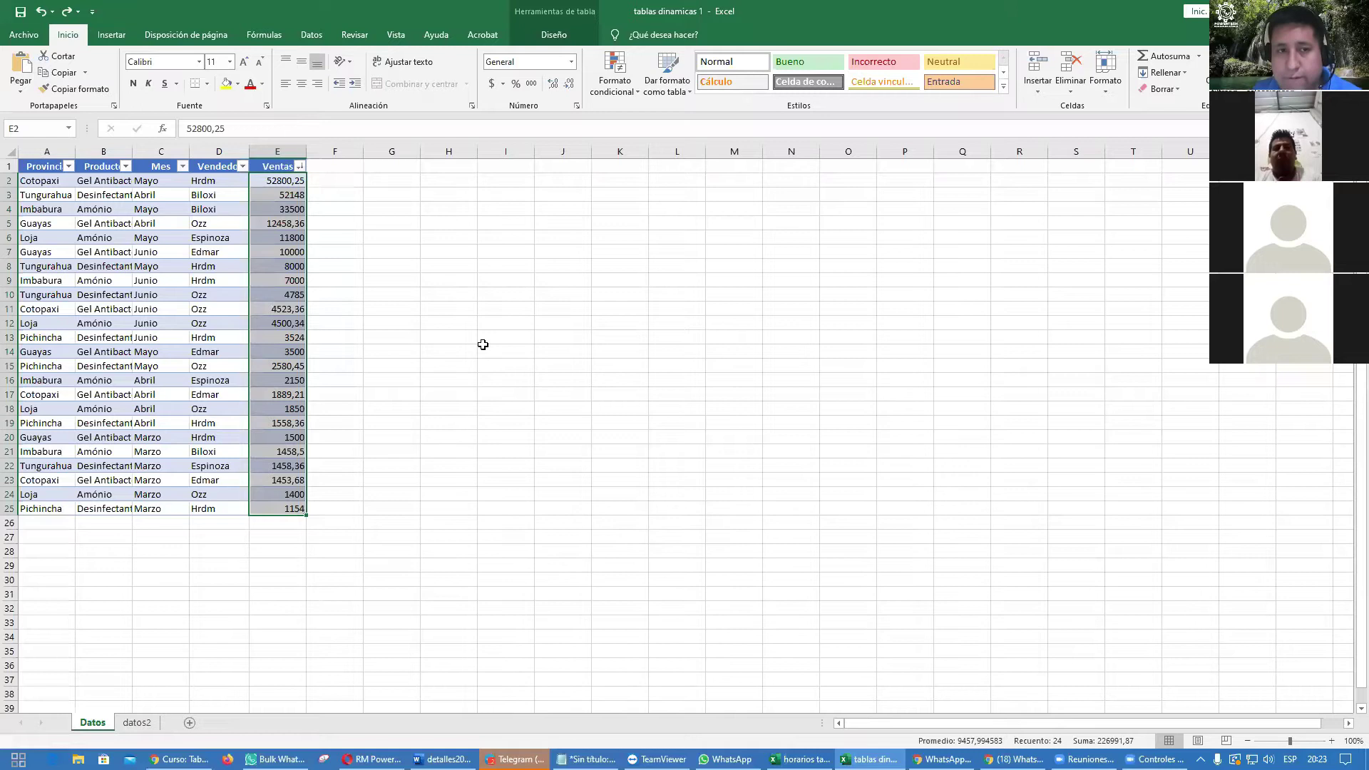
pyautogui.hotkey('ctrl', '1')
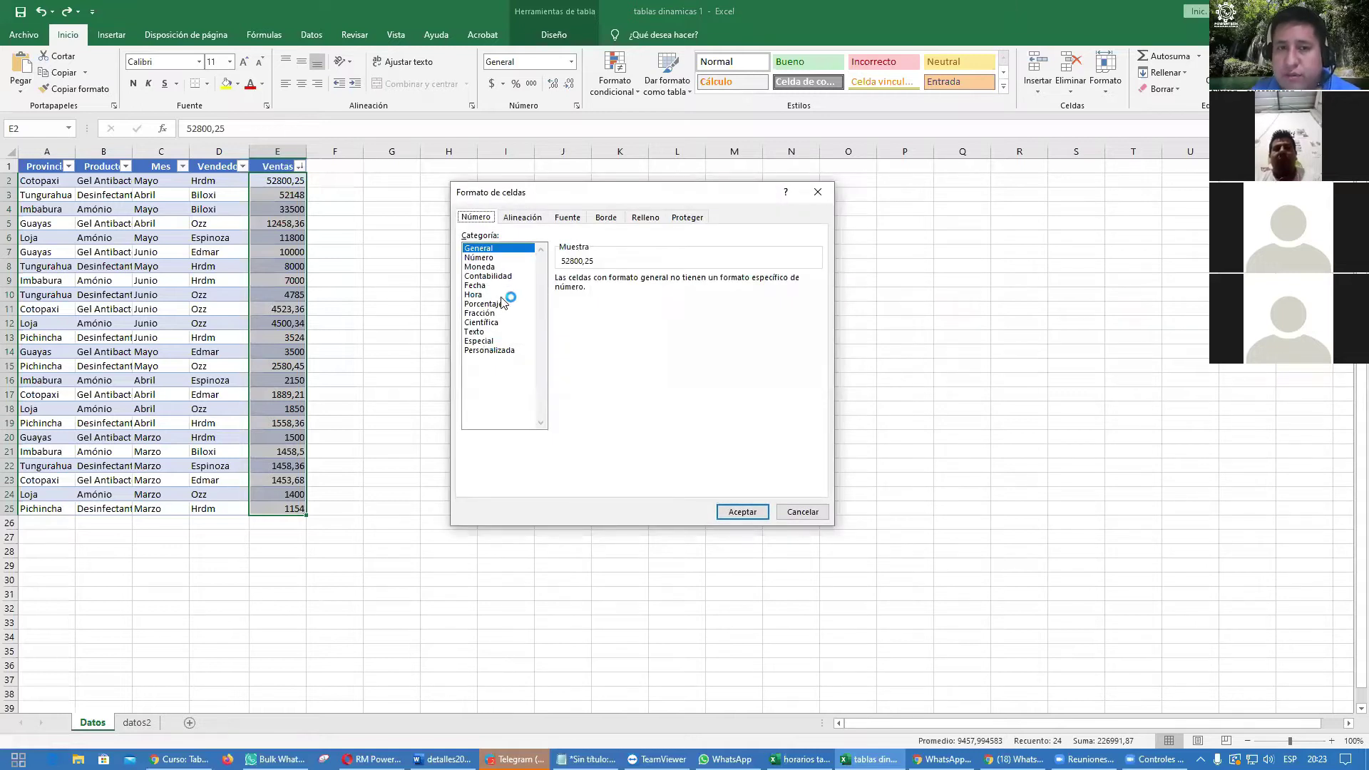
pyautogui.click(503, 276)
pyautogui.click(726, 512)
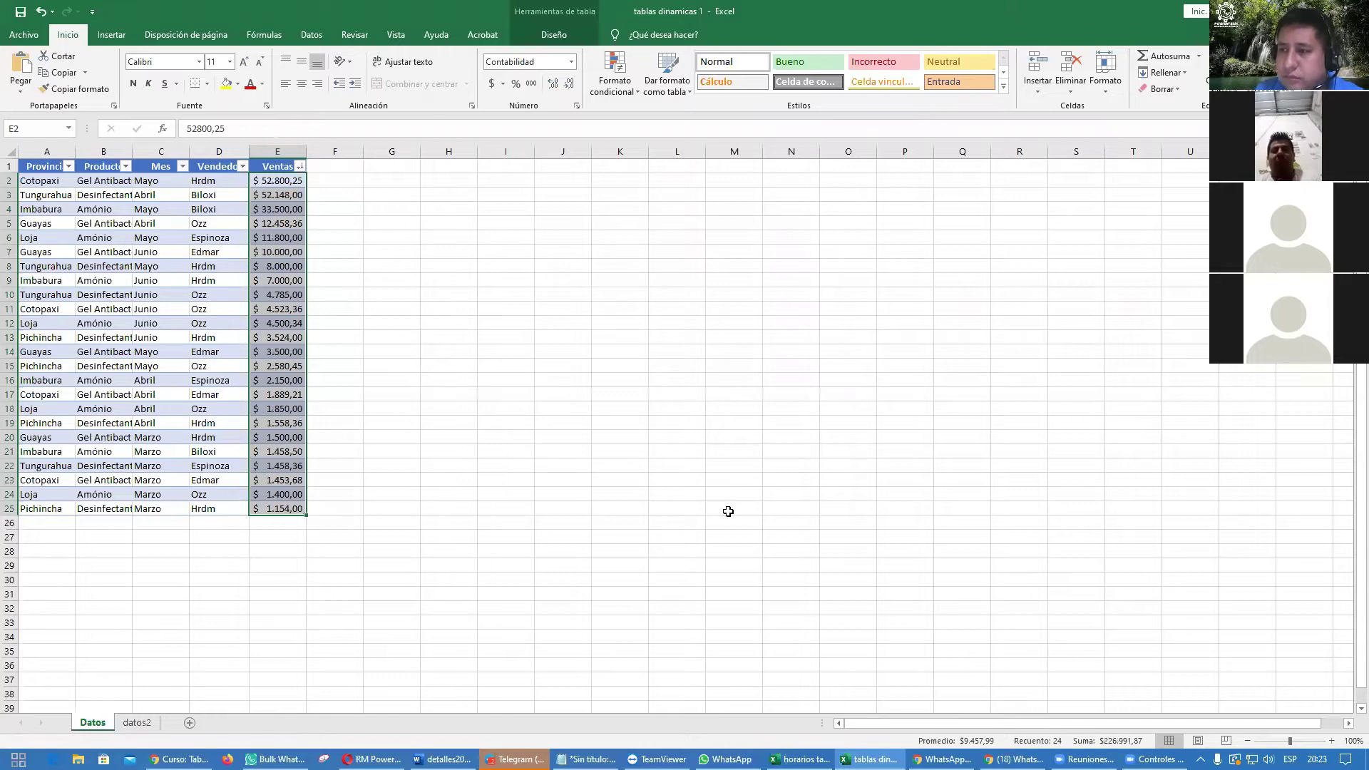
pyautogui.hotkey('ctrl', 'z')
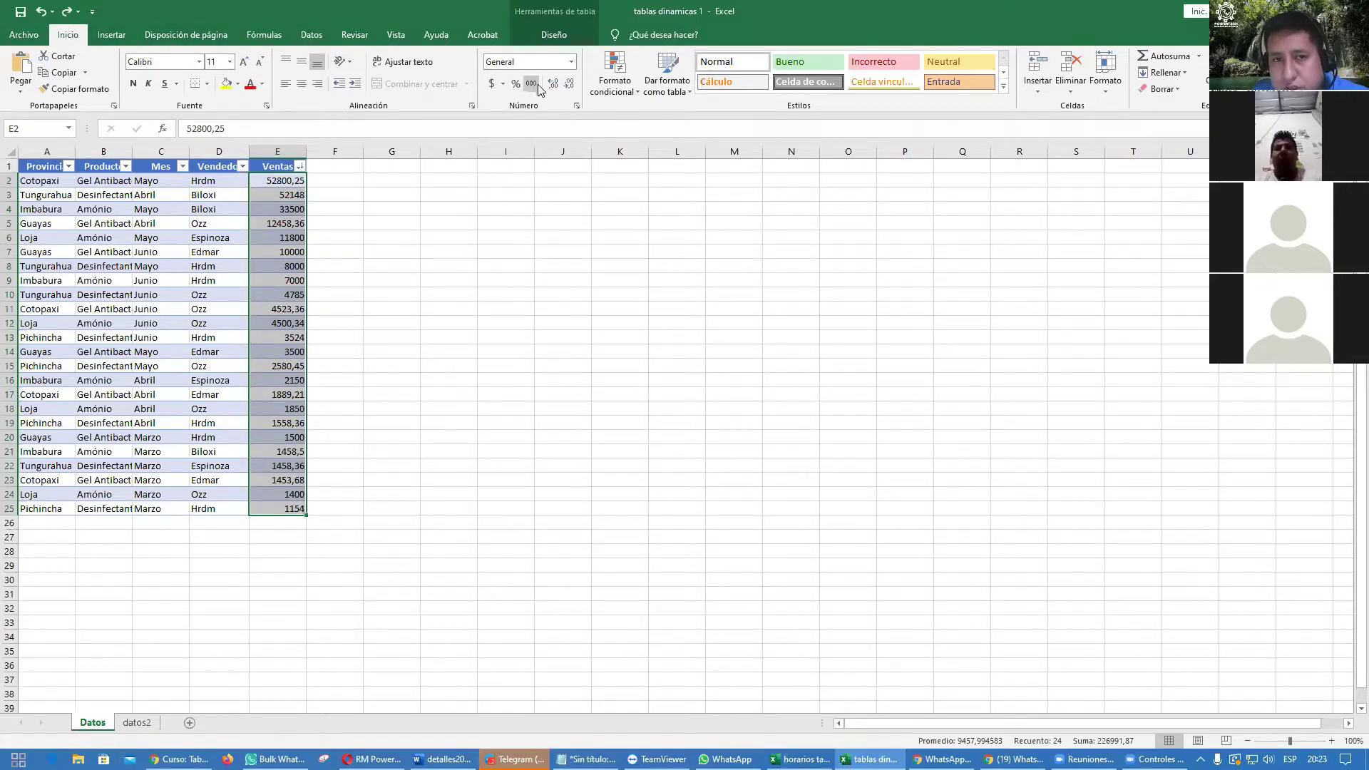
pyautogui.click(572, 63)
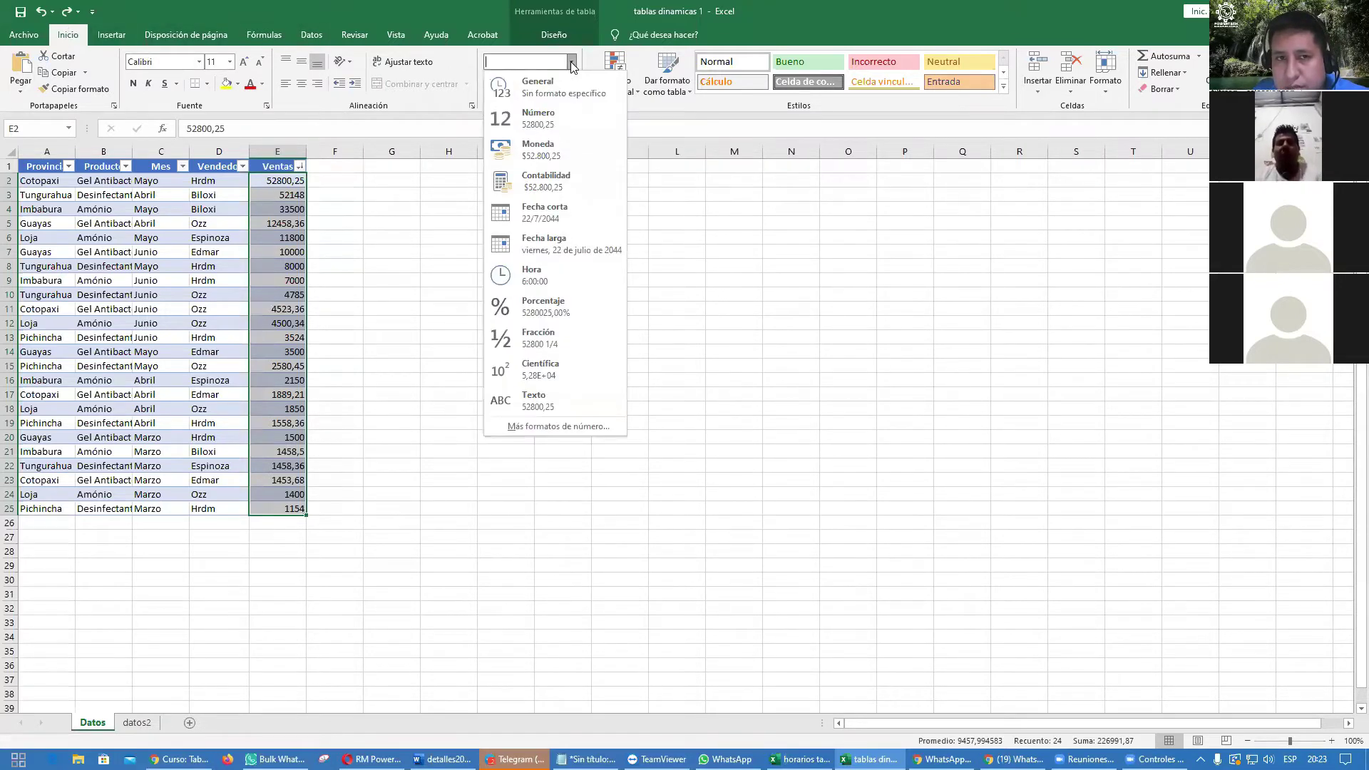
pyautogui.click(540, 151)
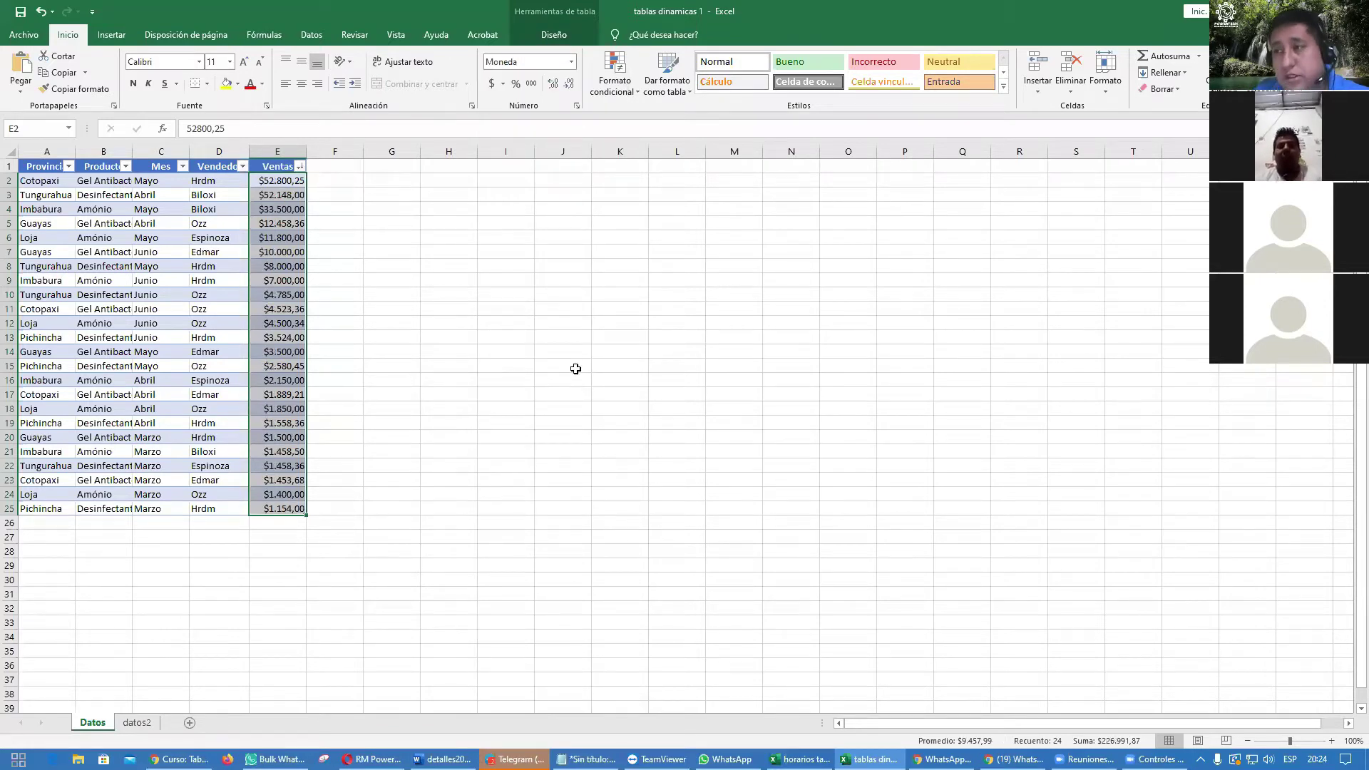
pyautogui.hotkey('ctrl', 'z')
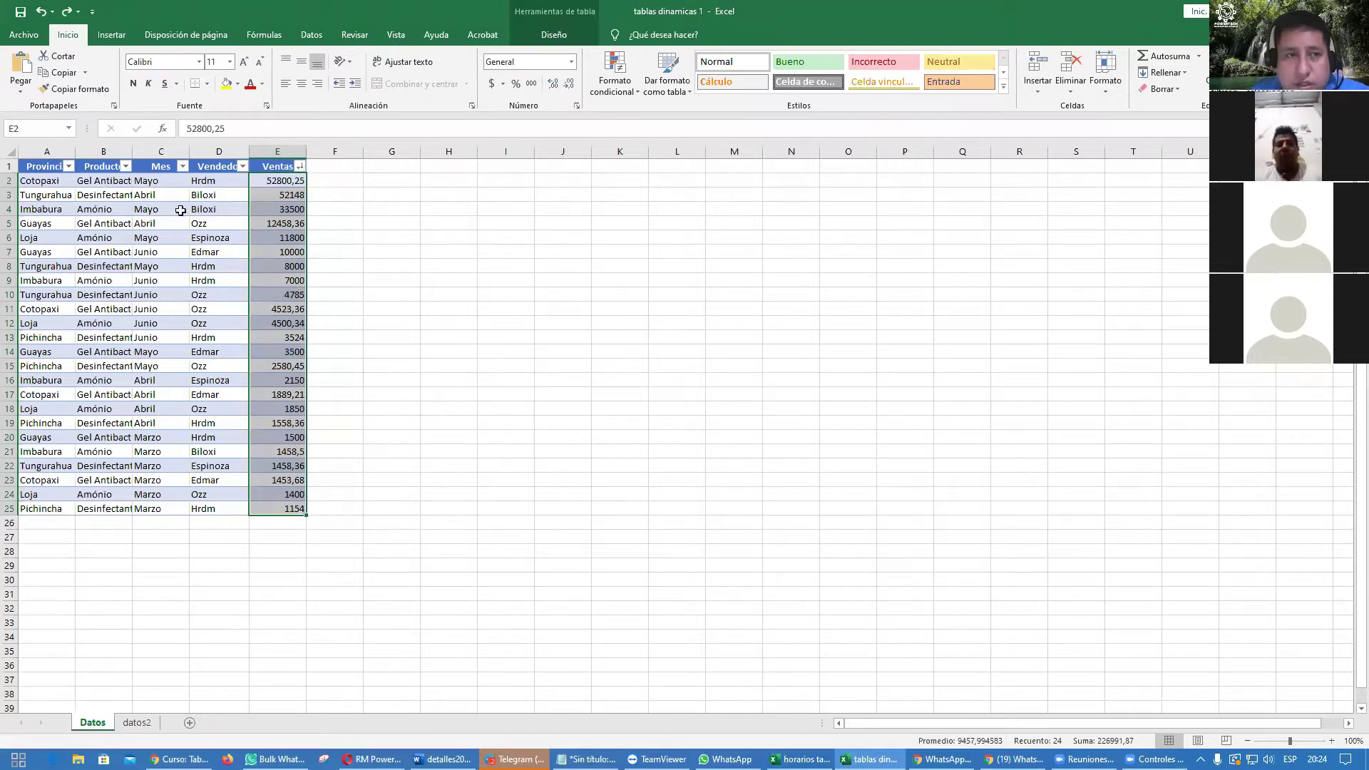
# Step: Select Ventas E2:E25 and test separator, currency, number and accounting formats, then undo
pyautogui.moveTo(275, 179); pyautogui.dragTo(285, 508)
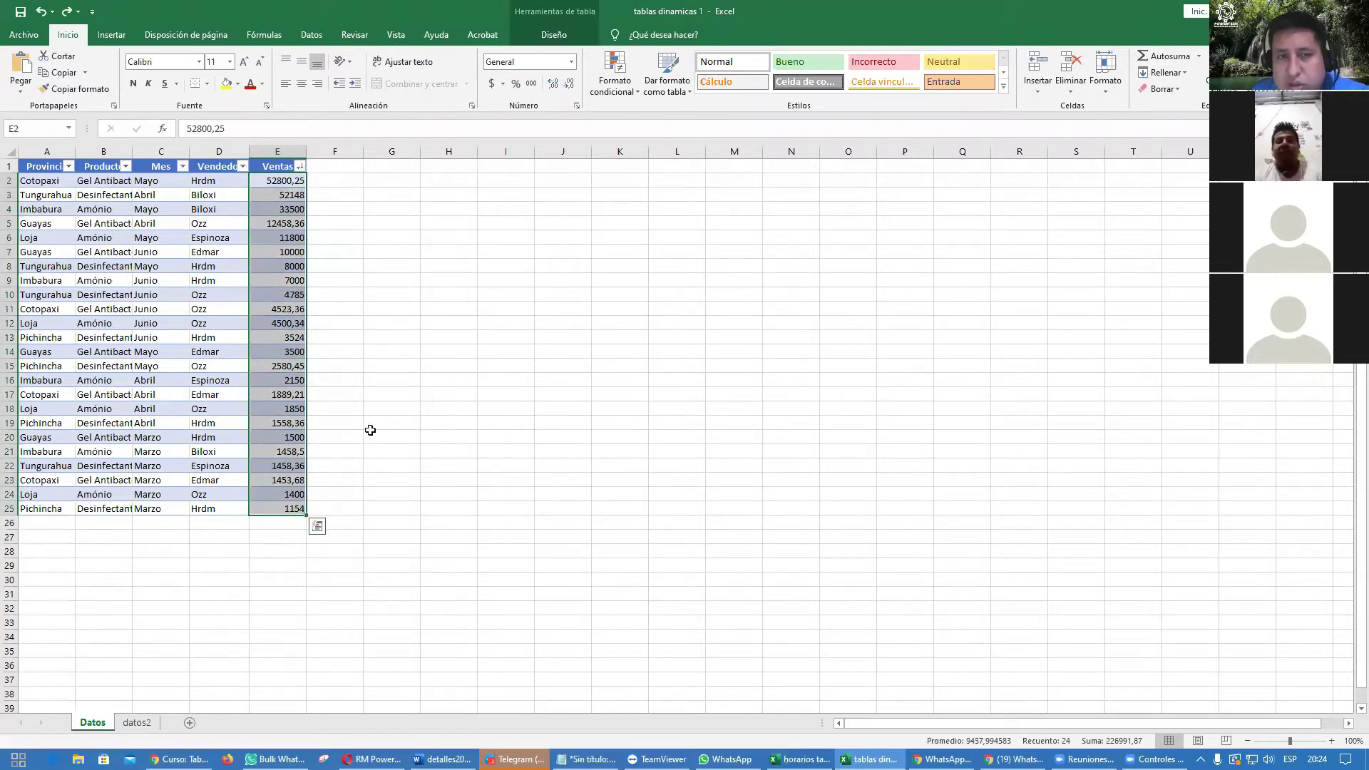
pyautogui.click(531, 84)
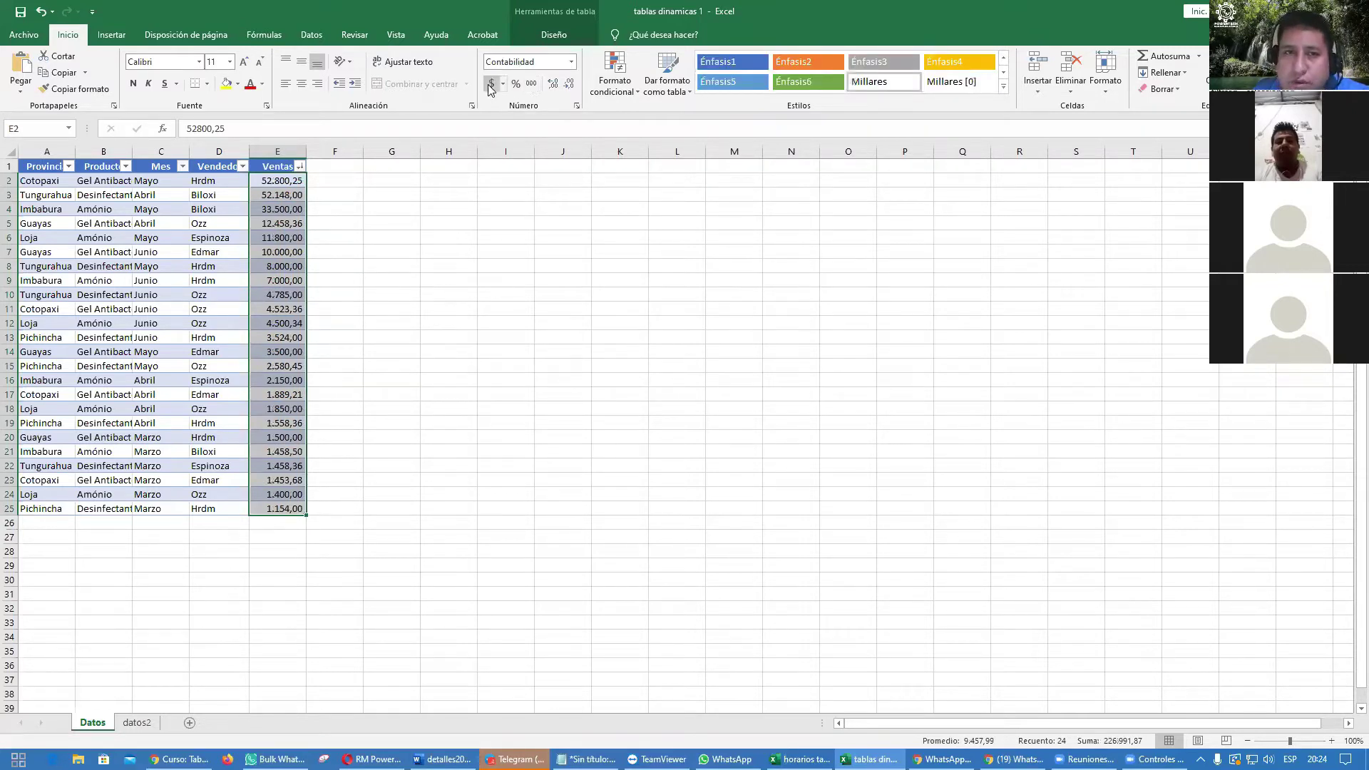
pyautogui.click(489, 84)
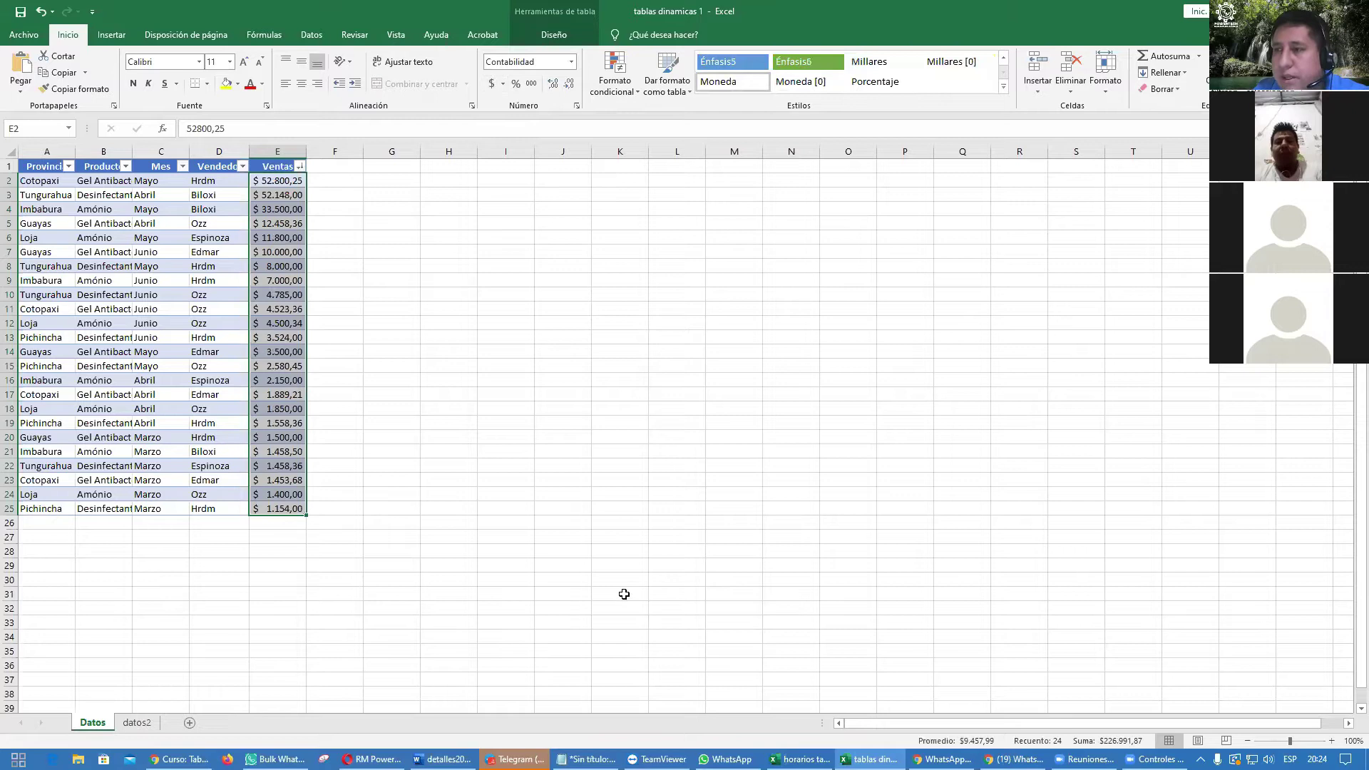
pyautogui.hotkey('ctrl', 'z')
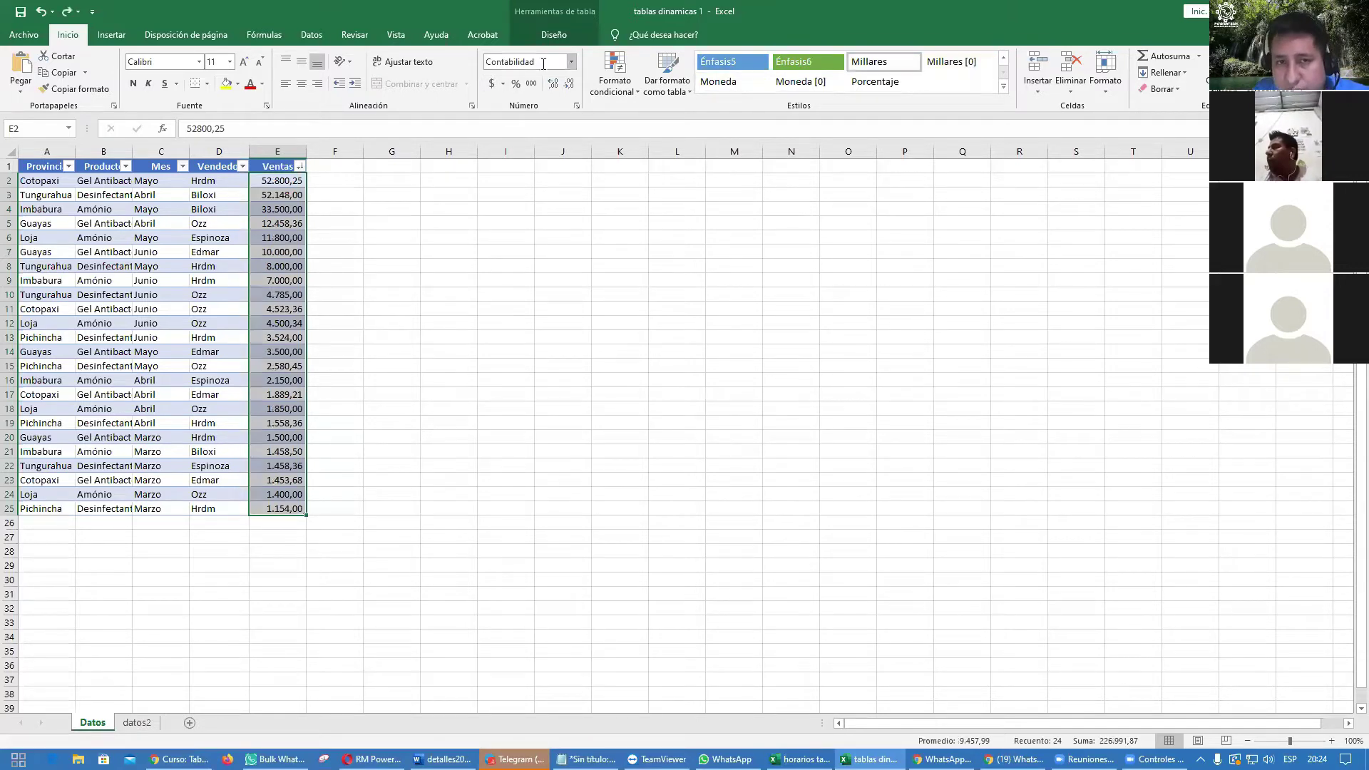
pyautogui.click(570, 61)
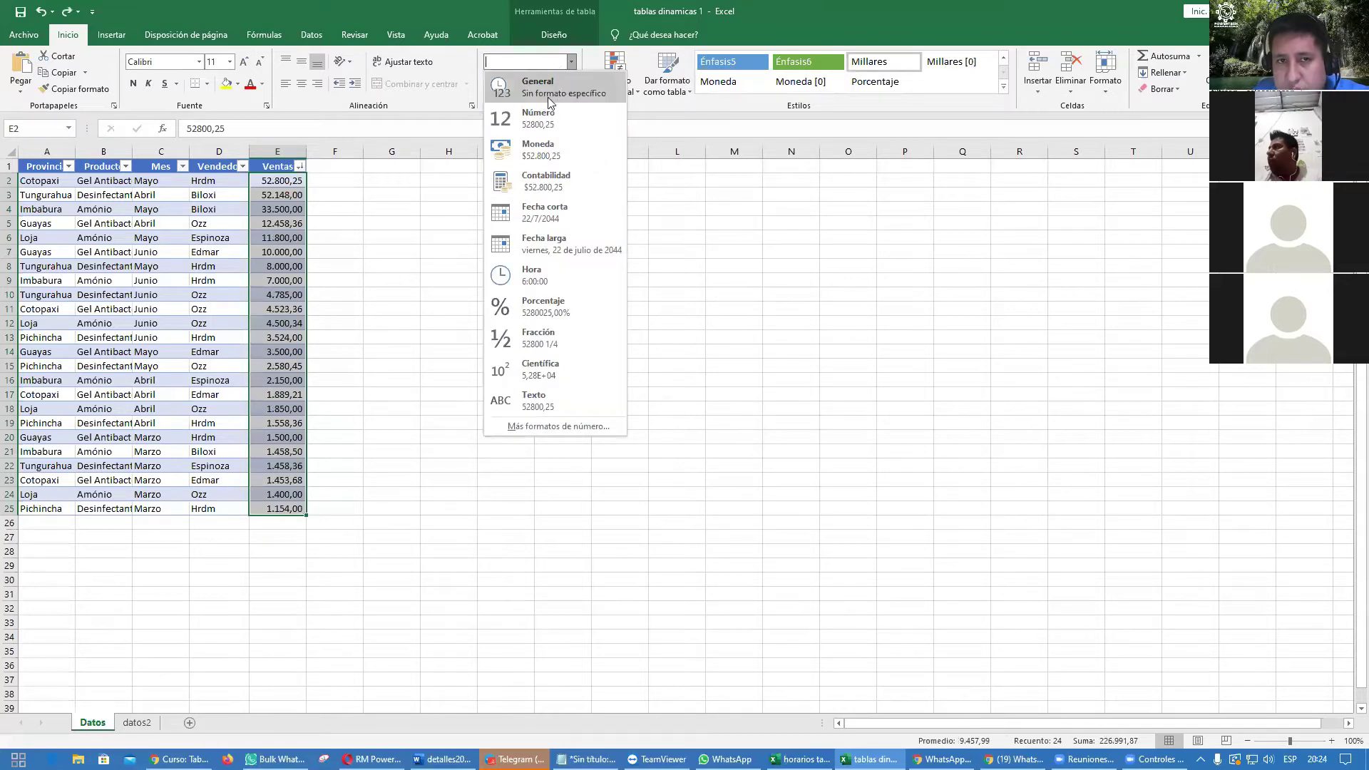
pyautogui.click(544, 124)
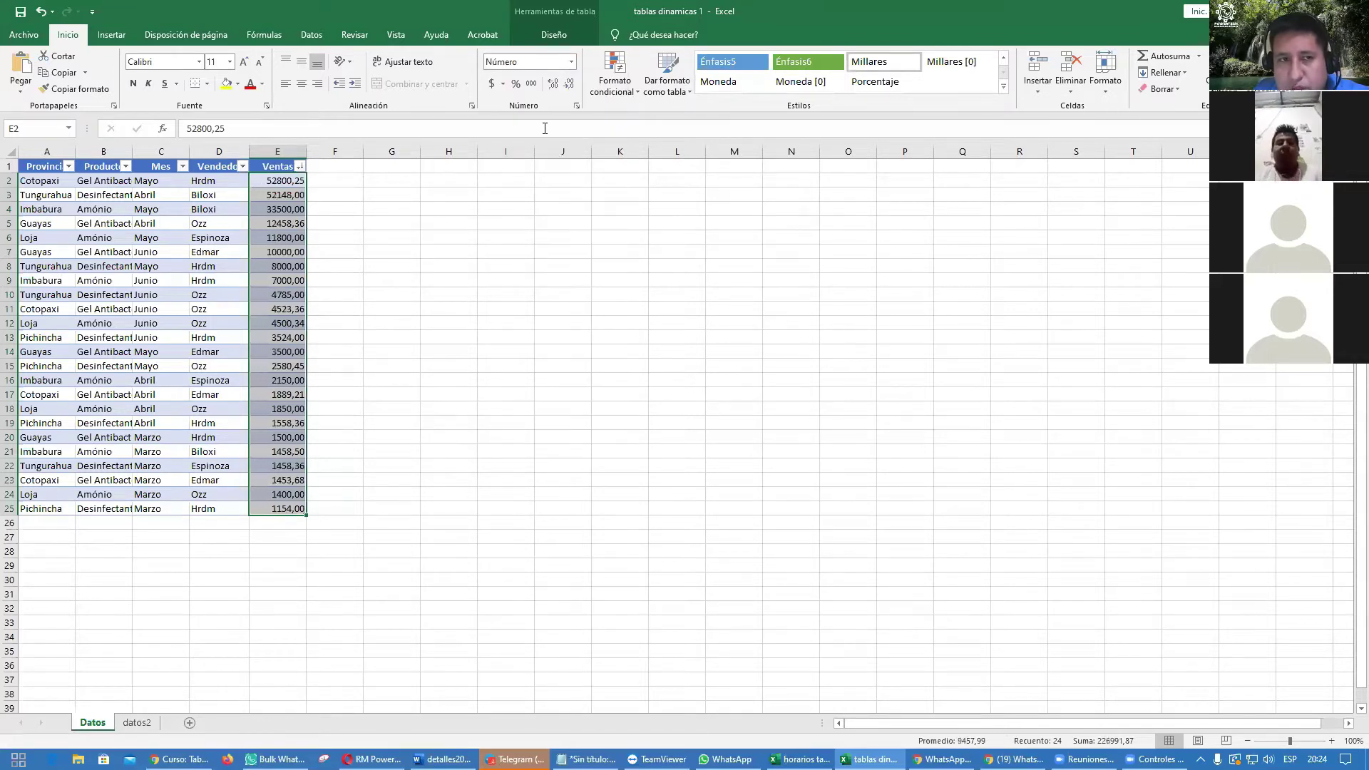
pyautogui.click(571, 63)
pyautogui.click(535, 179)
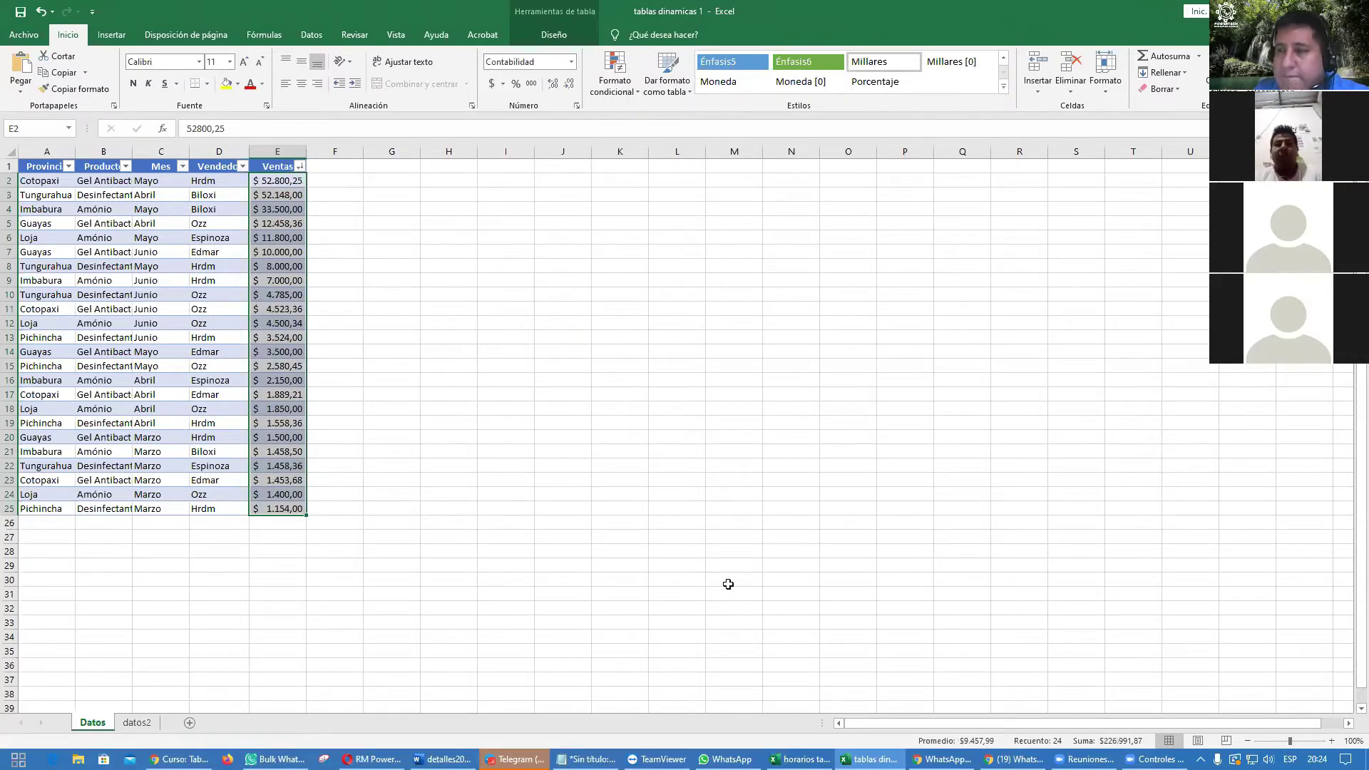
pyautogui.hotkey('ctrl', 'z')
pyautogui.hotkey('ctrl', 'z')
pyautogui.hotkey('ctrl', 'z')
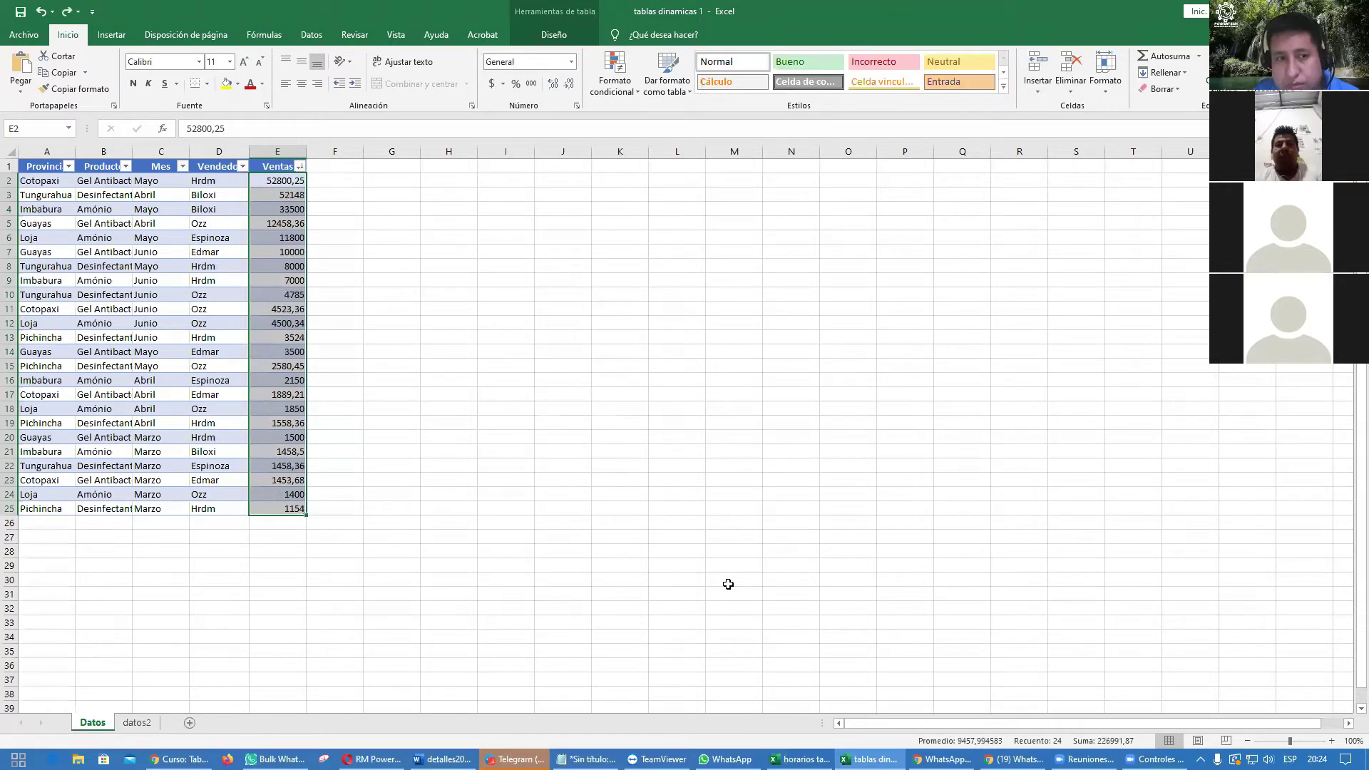
# Step: Apply the Contabilidad accounting format to the Ventas column through Format Cells
pyautogui.hotkey('ctrl', '1')
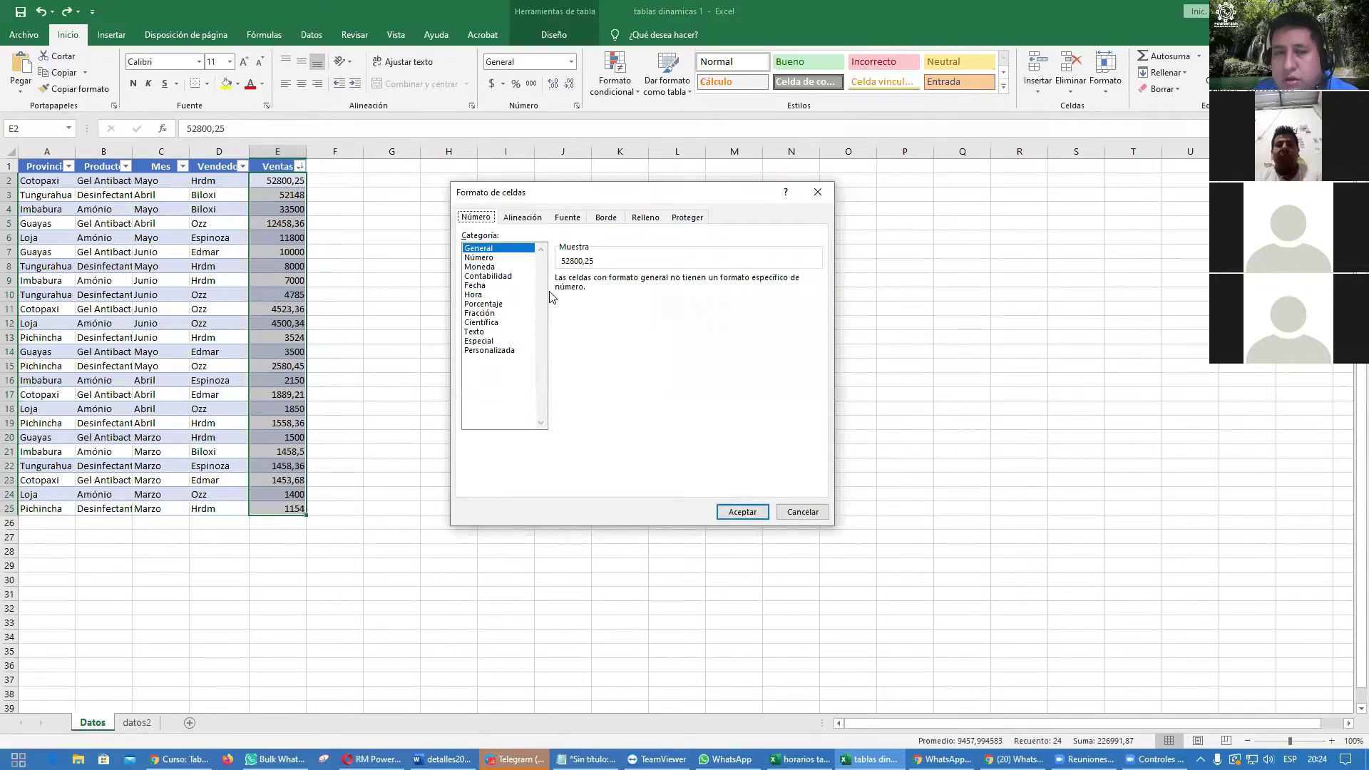
pyautogui.click(502, 277)
pyautogui.click(741, 513)
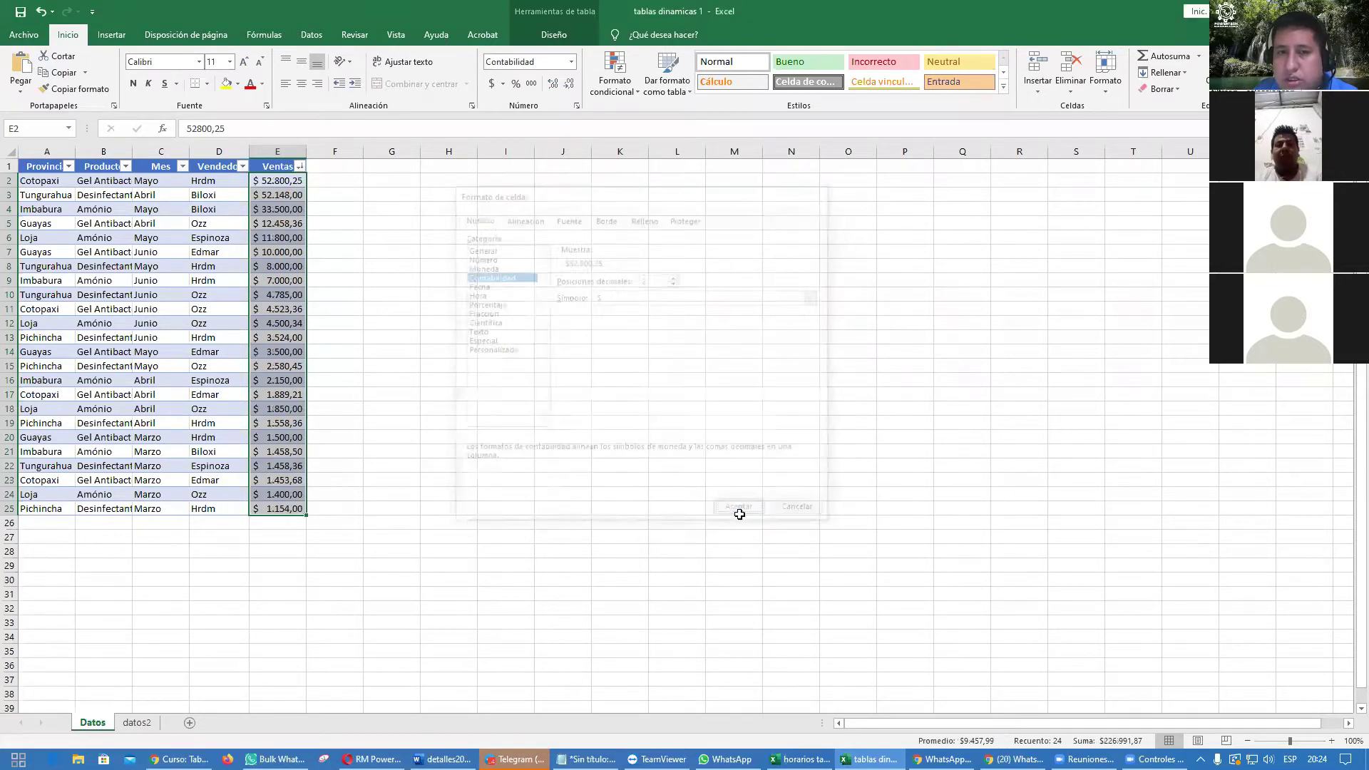
pyautogui.click(734, 511)
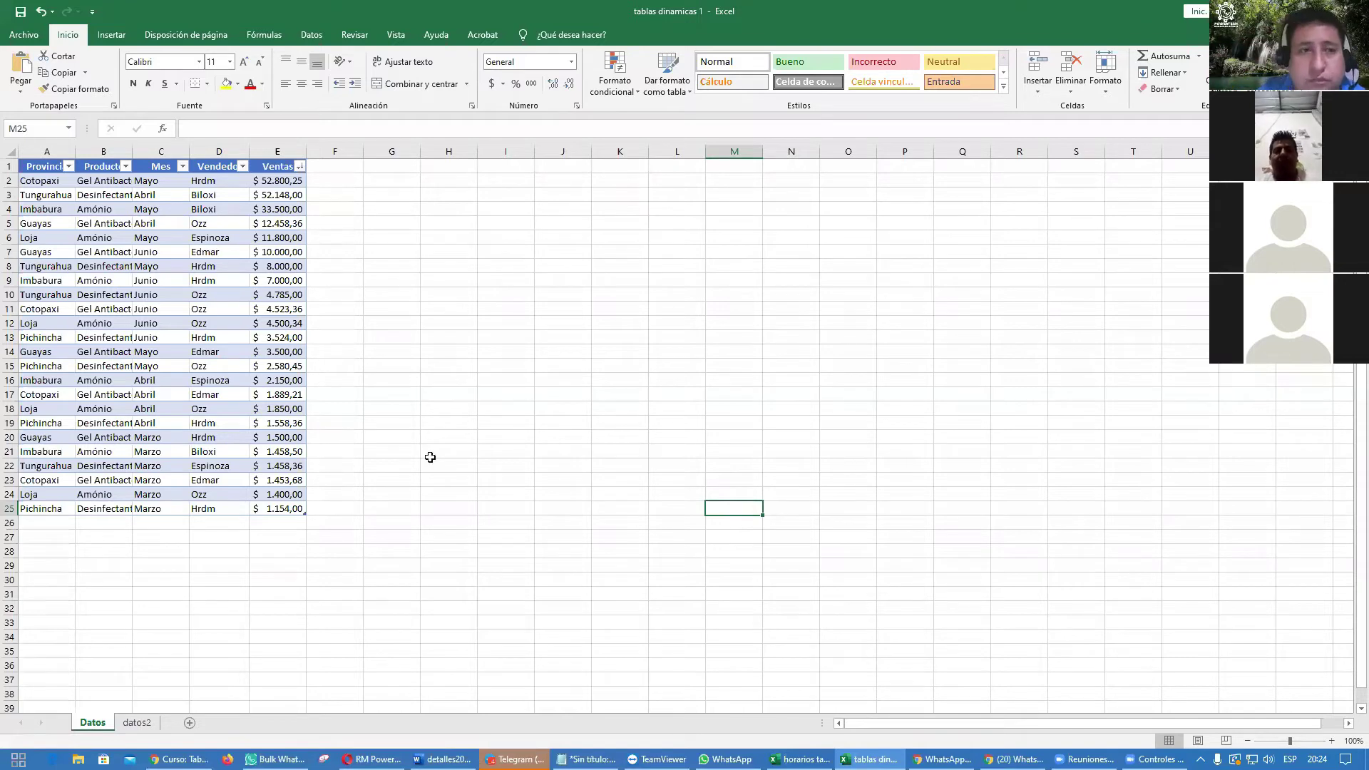
# Step: Try grey light, orange medium and black-orange dark styles on the sales table
pyautogui.click(171, 266)
pyautogui.click(83, 238)
pyautogui.click(50, 323)
pyautogui.click(119, 337)
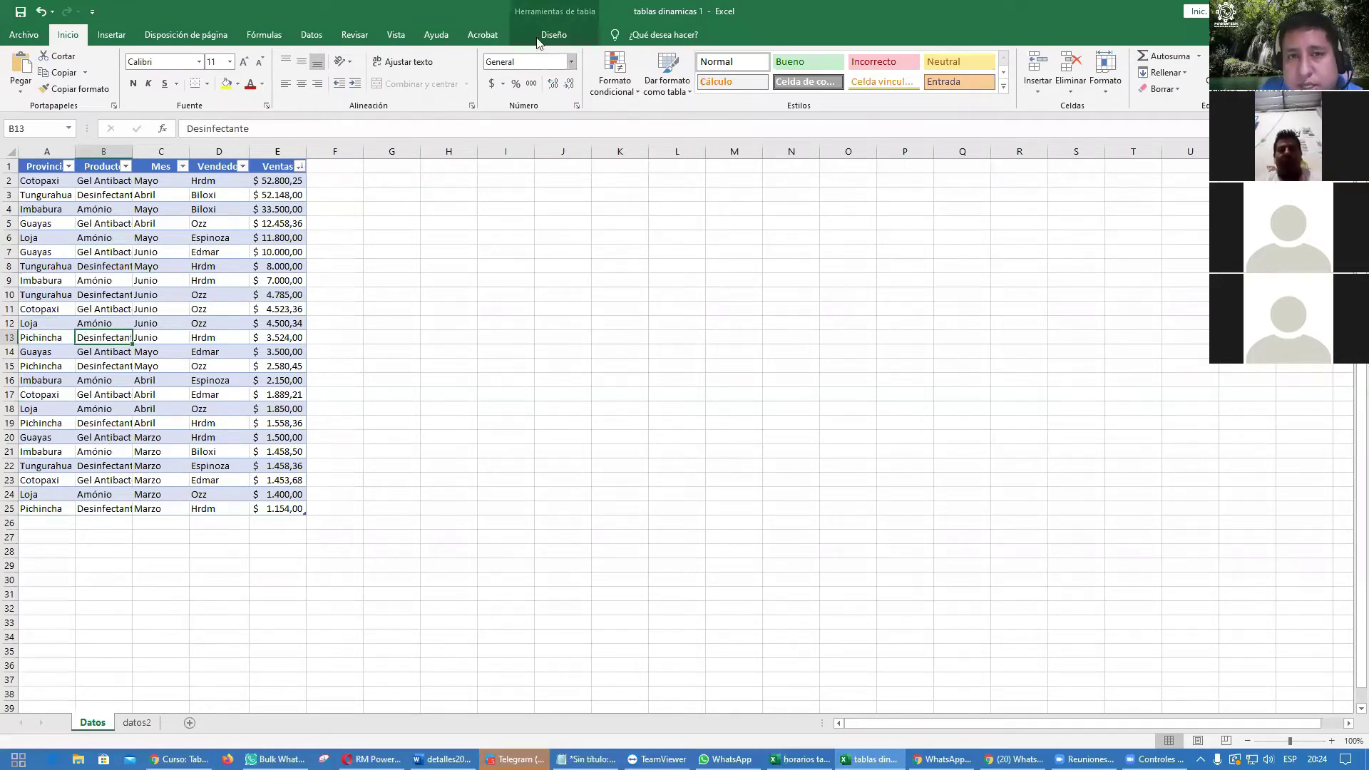
pyautogui.click(564, 35)
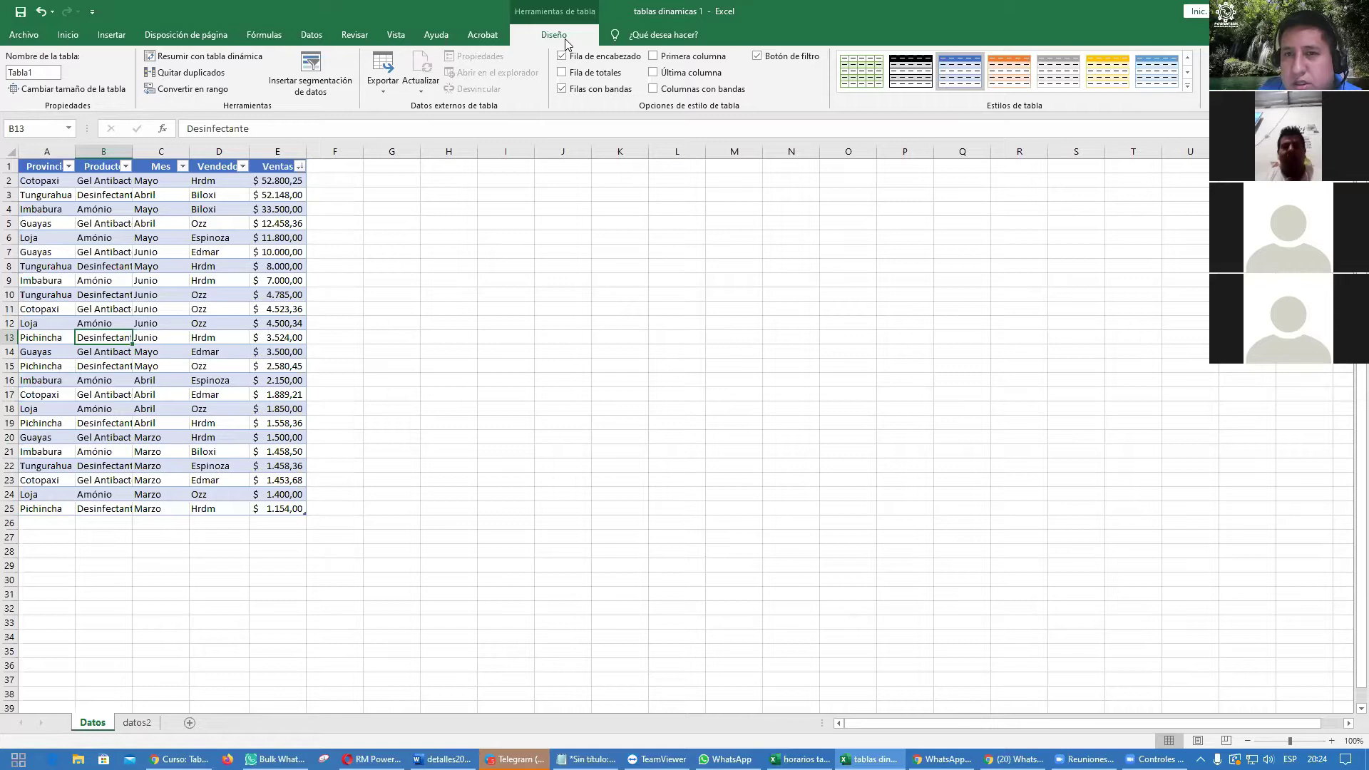
pyautogui.click(1187, 86)
pyautogui.click(1061, 171)
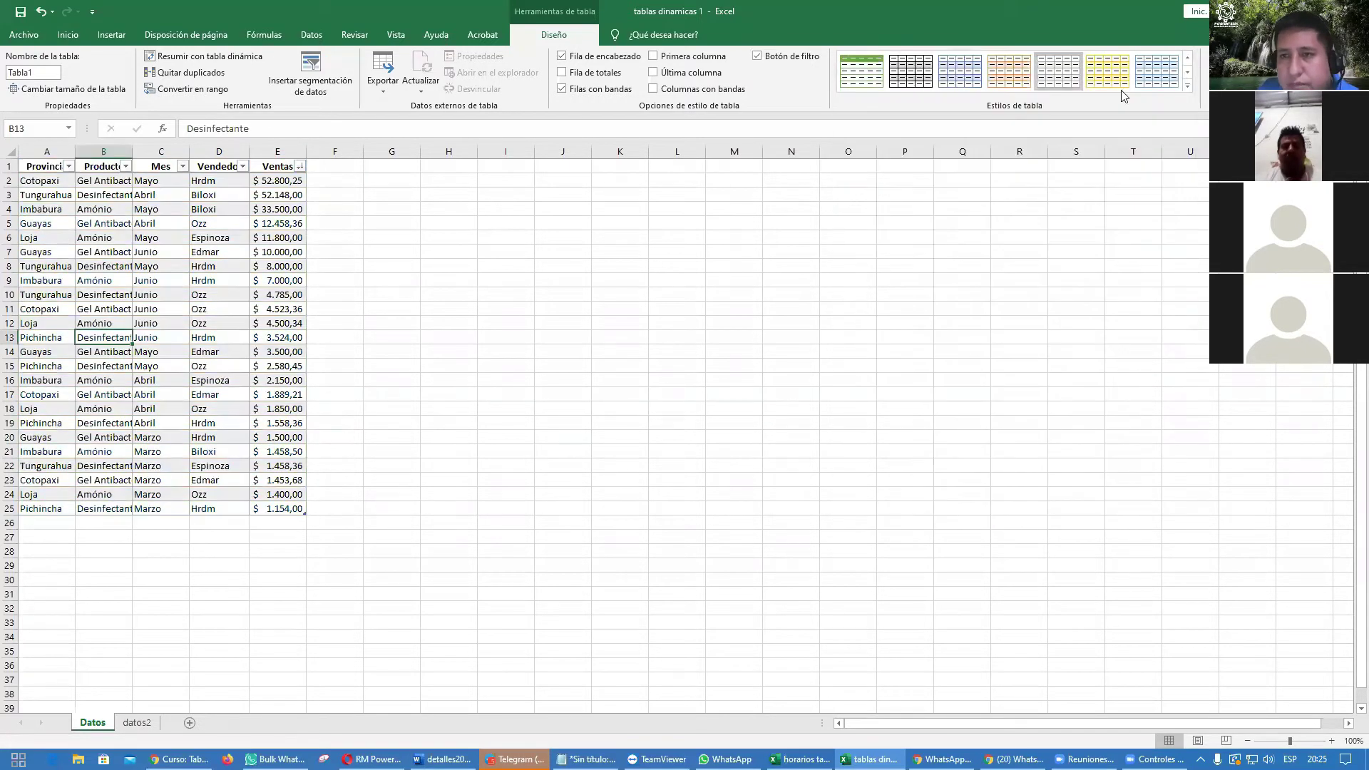
pyautogui.click(1187, 85)
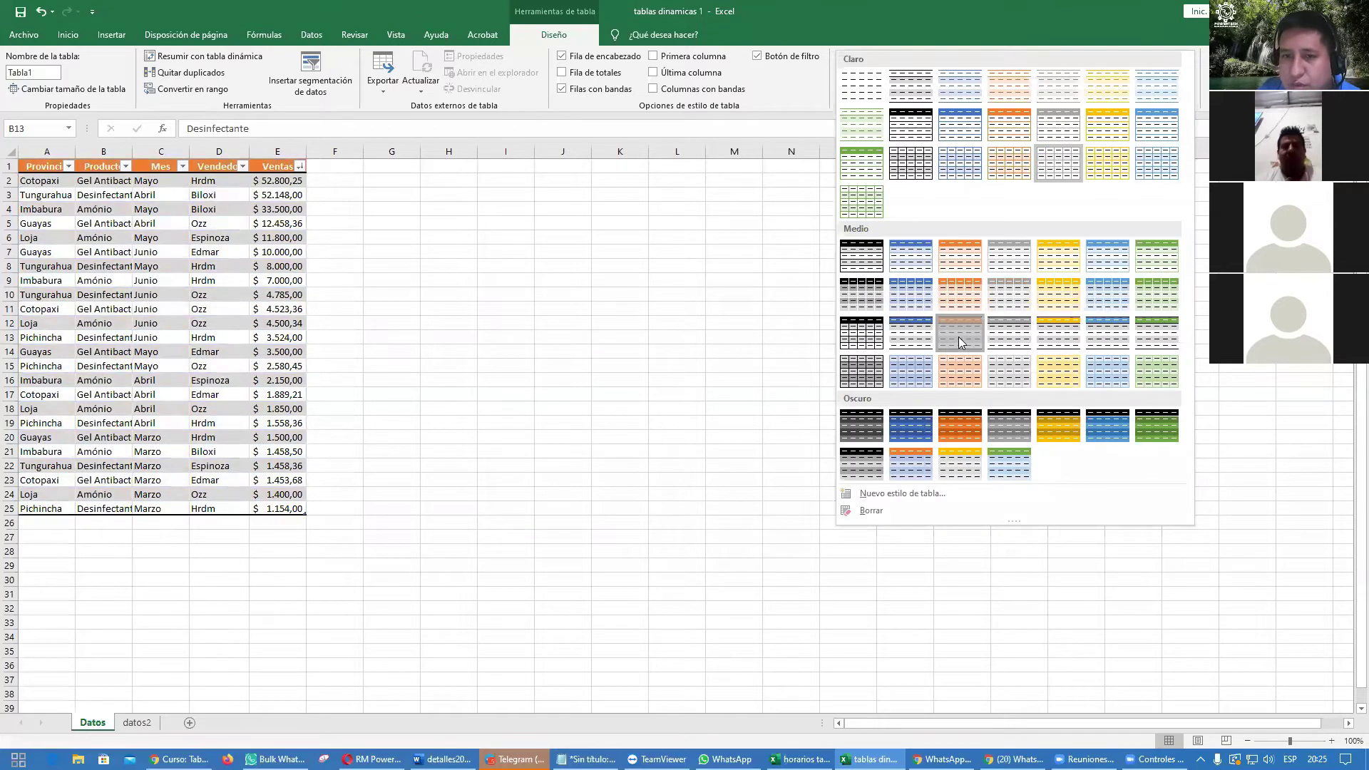
pyautogui.click(959, 333)
pyautogui.click(1187, 85)
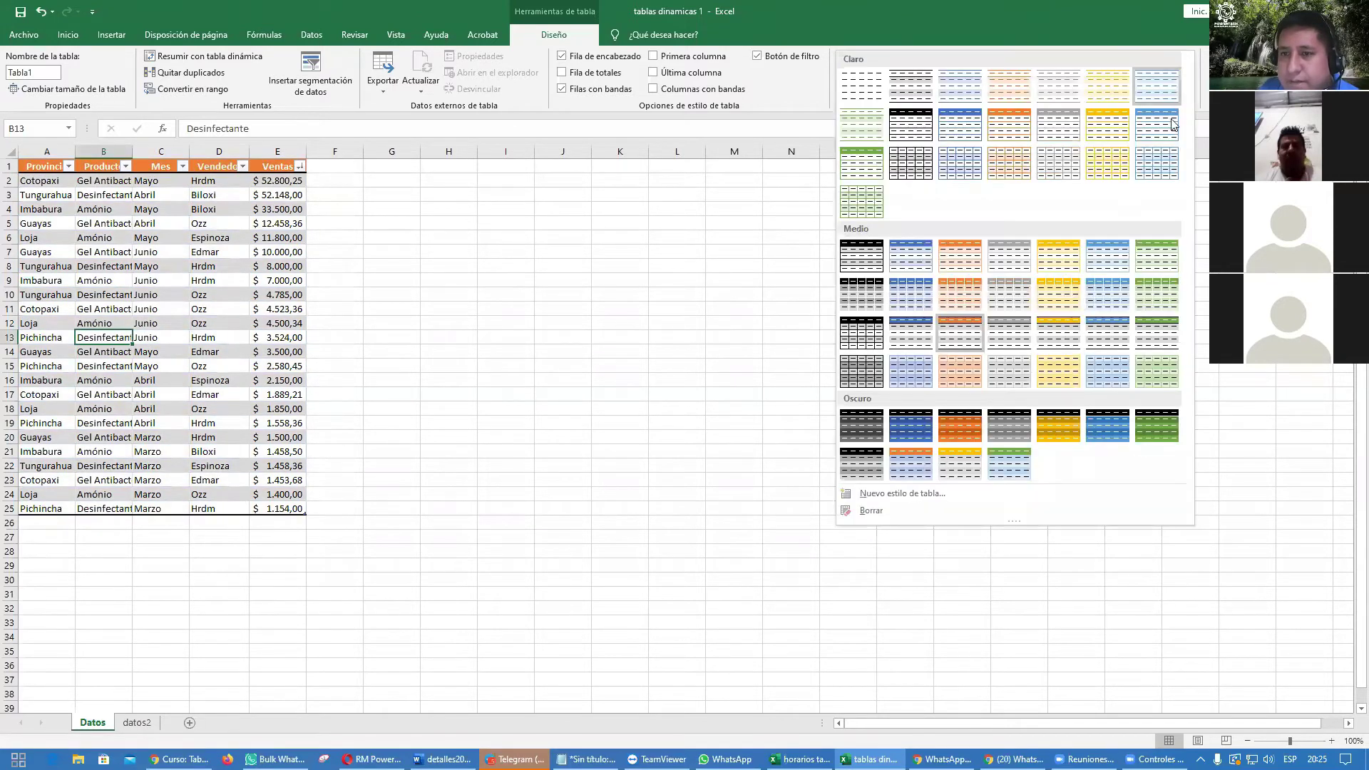
pyautogui.click(964, 437)
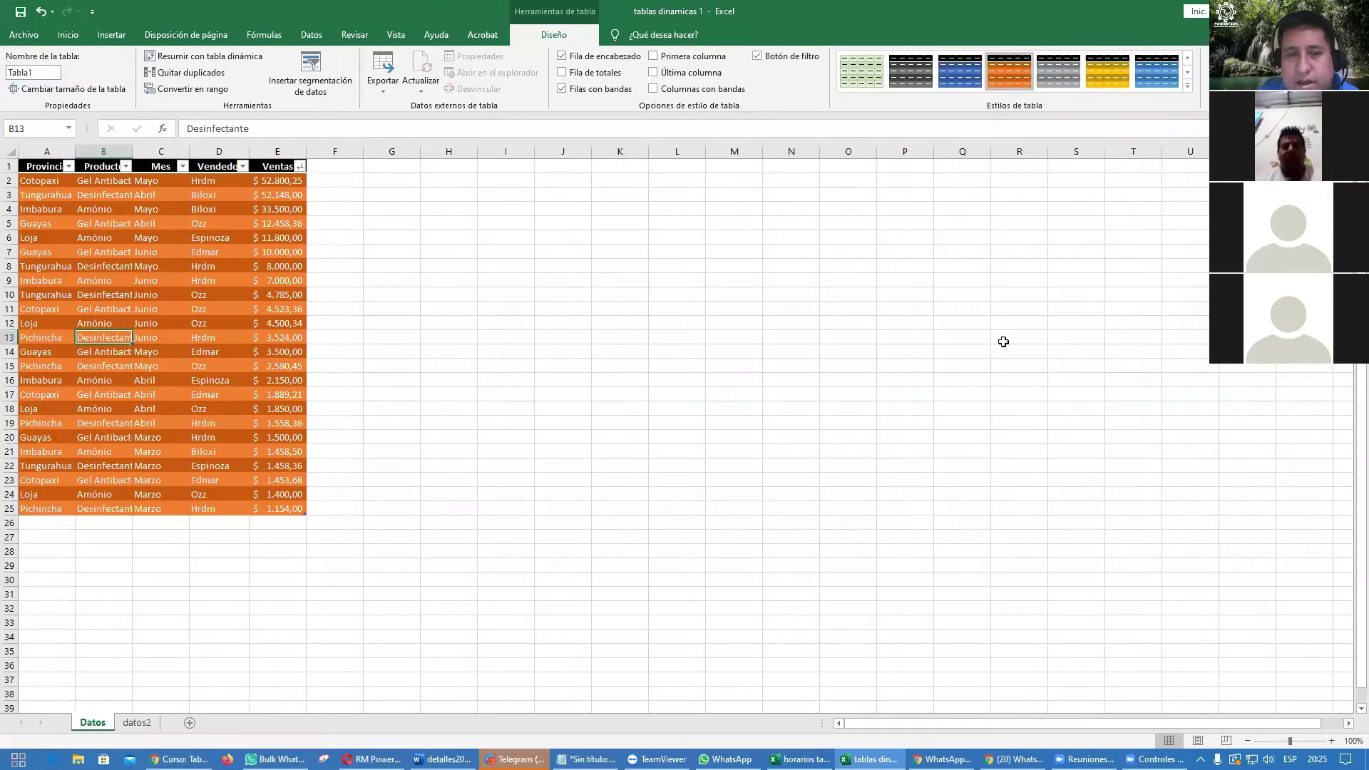
# Step: Try light blue and medium blue styles, then settle on the light green Claro style
pyautogui.click(1188, 86)
pyautogui.click(1016, 464)
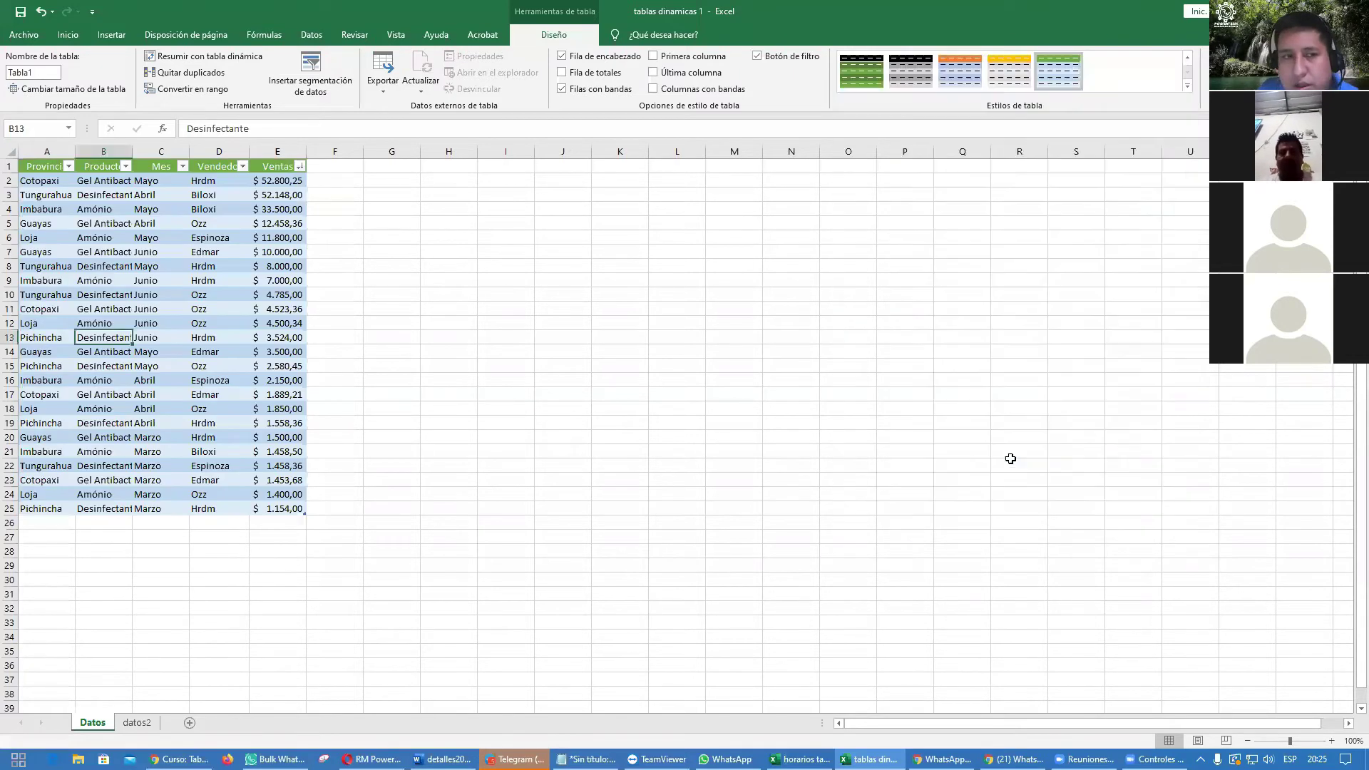
pyautogui.click(1187, 86)
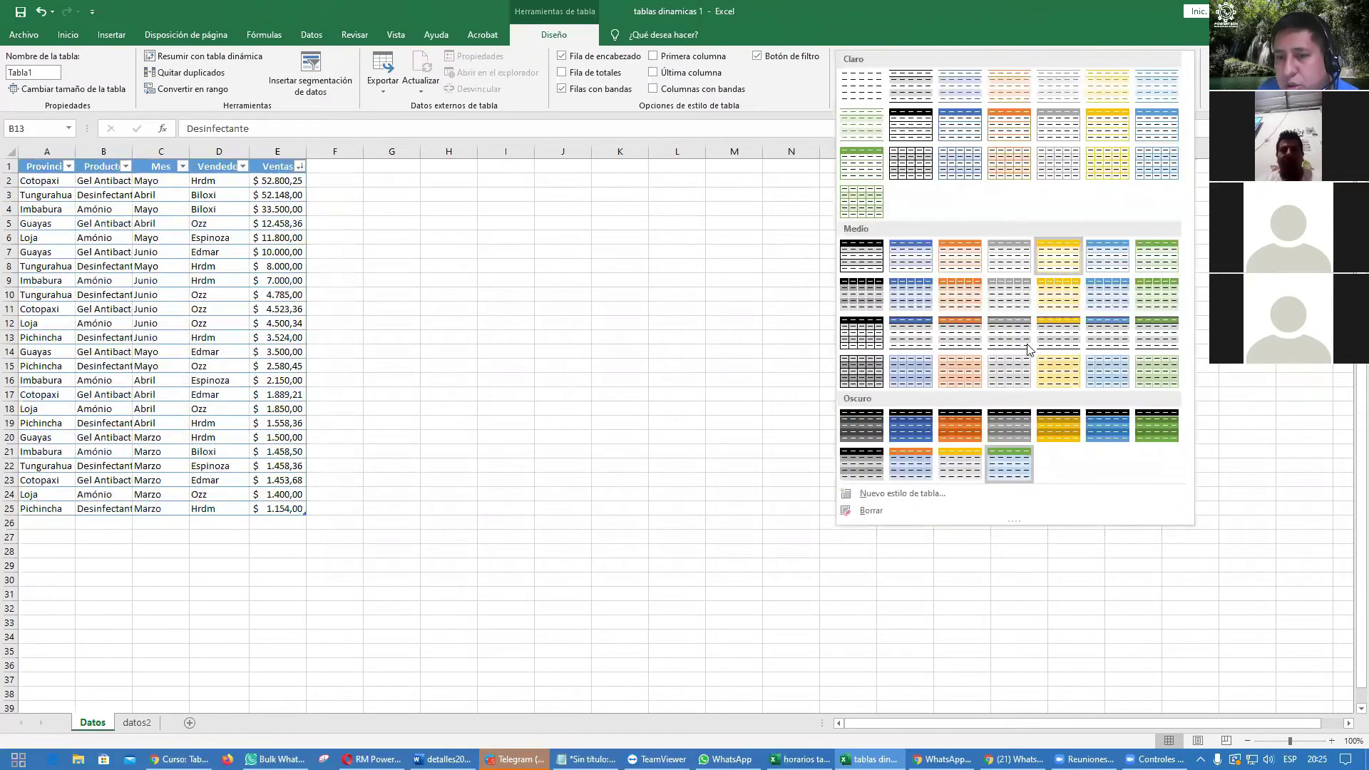
pyautogui.click(916, 304)
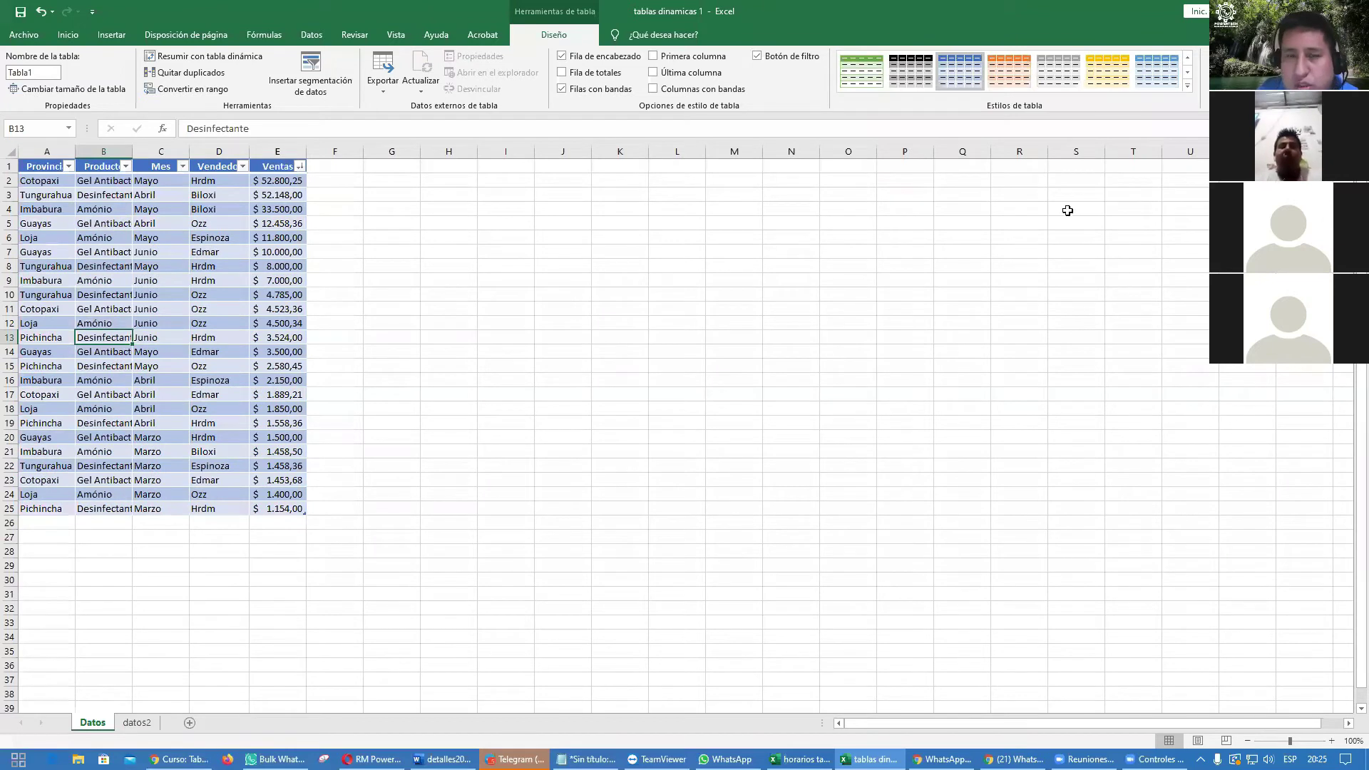
pyautogui.click(1188, 86)
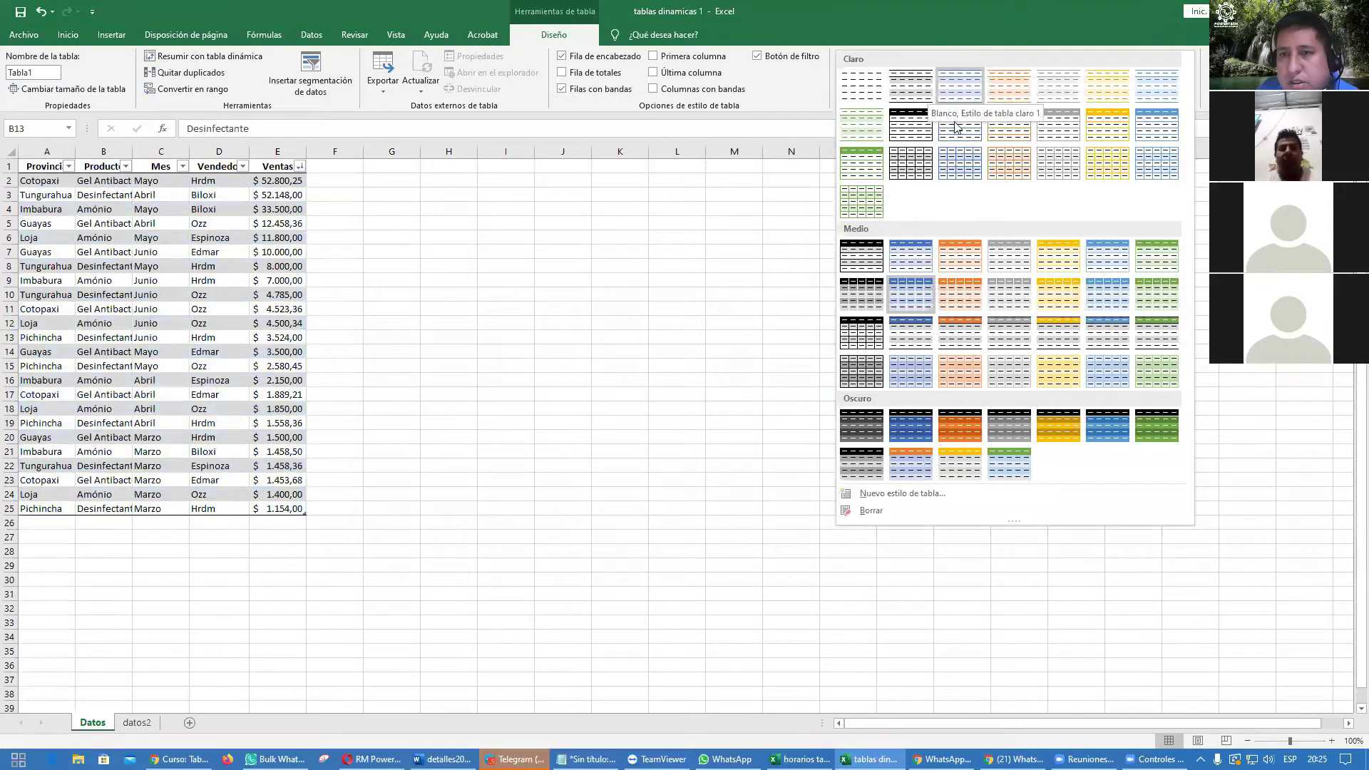
pyautogui.click(868, 174)
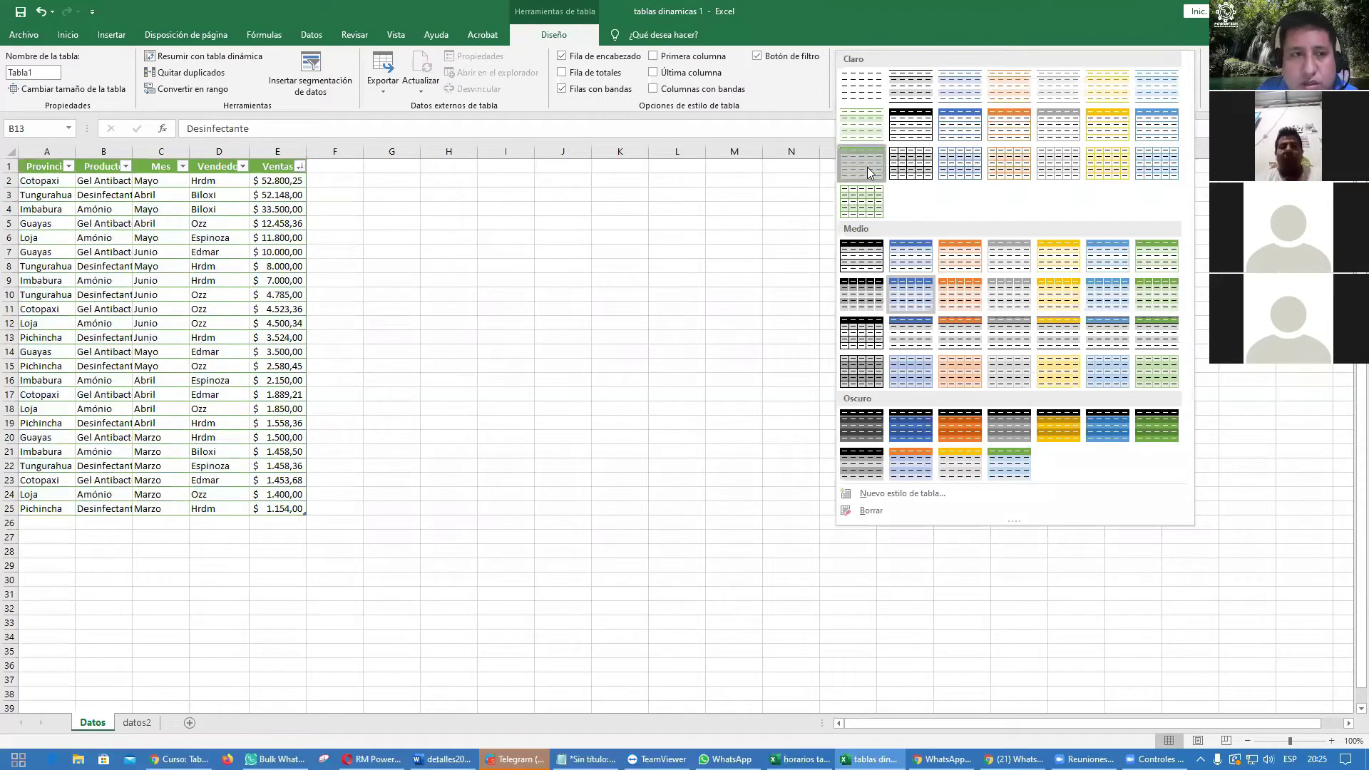
pyautogui.click(784, 278)
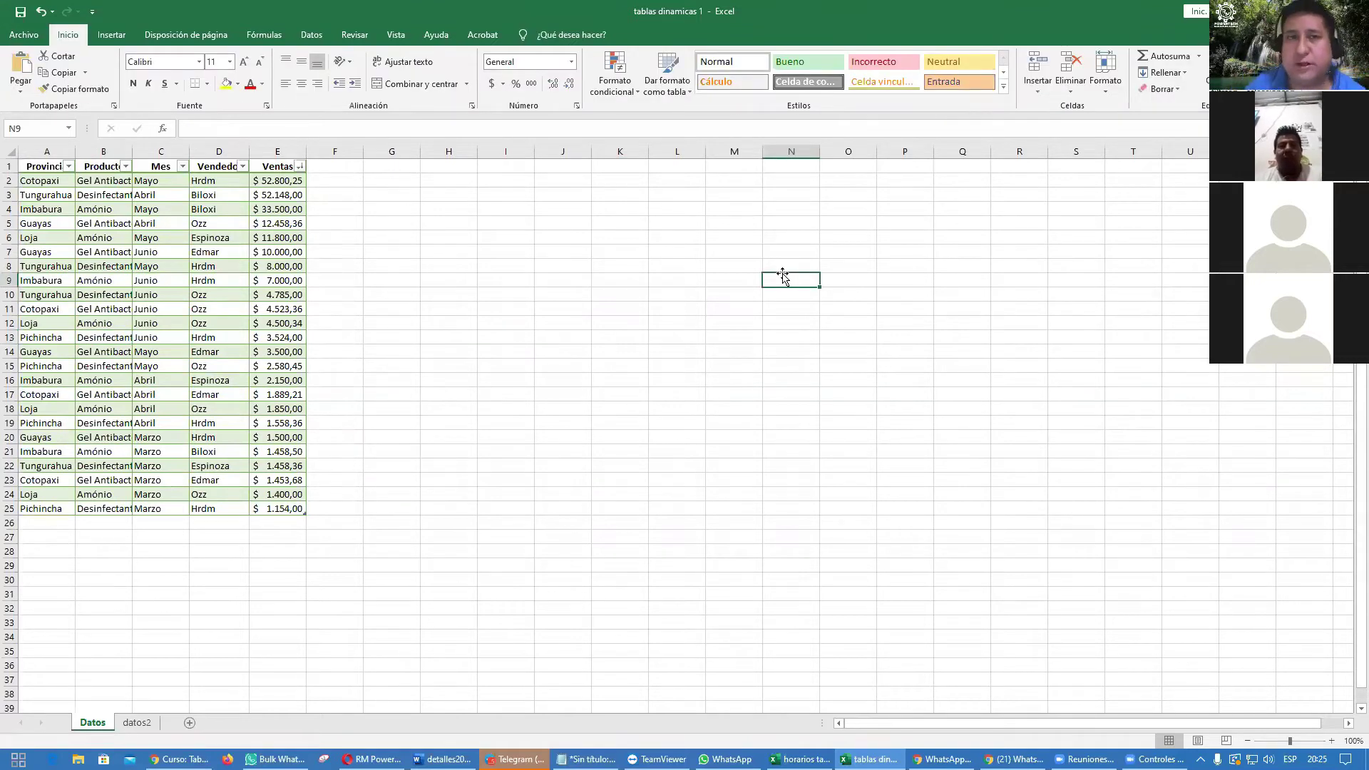
# Step: Toggle the table's header row off and on, leaving it shown
pyautogui.click(183, 278)
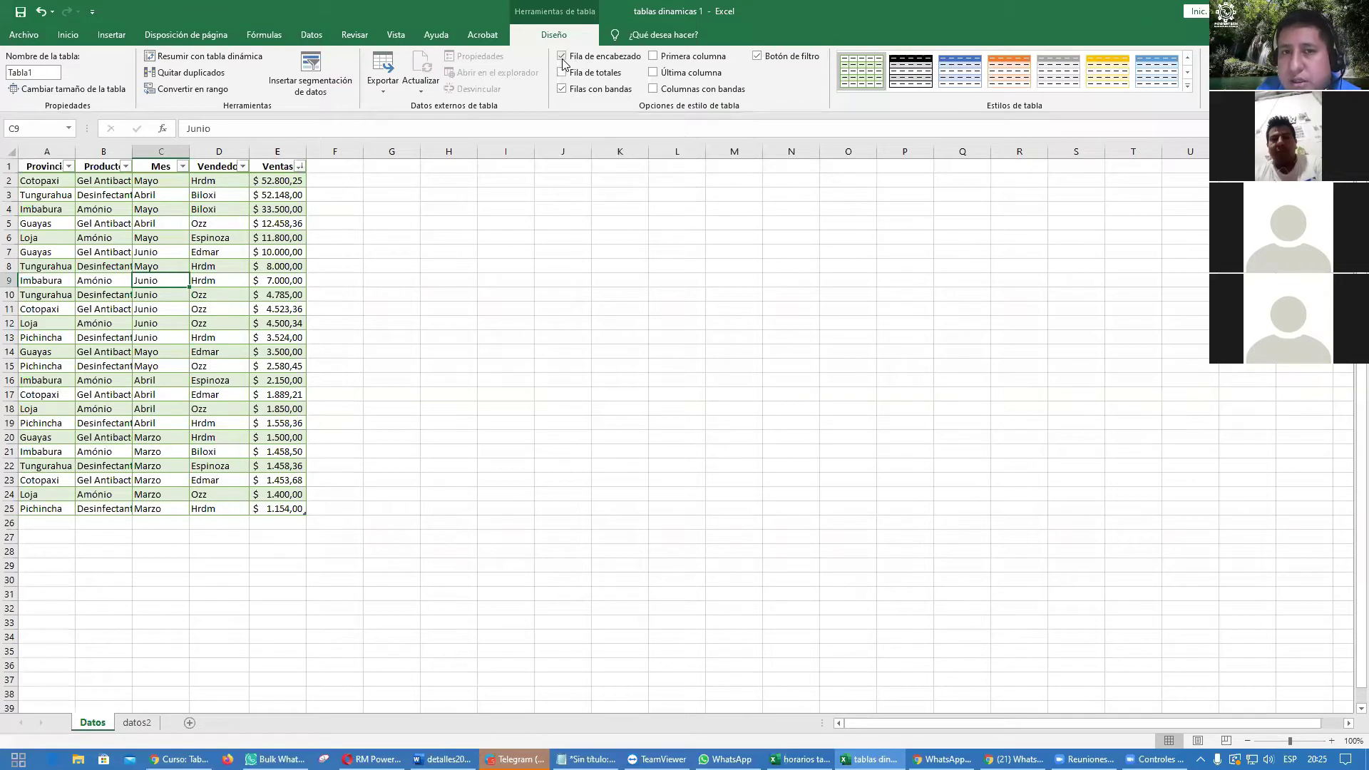
pyautogui.click(562, 56)
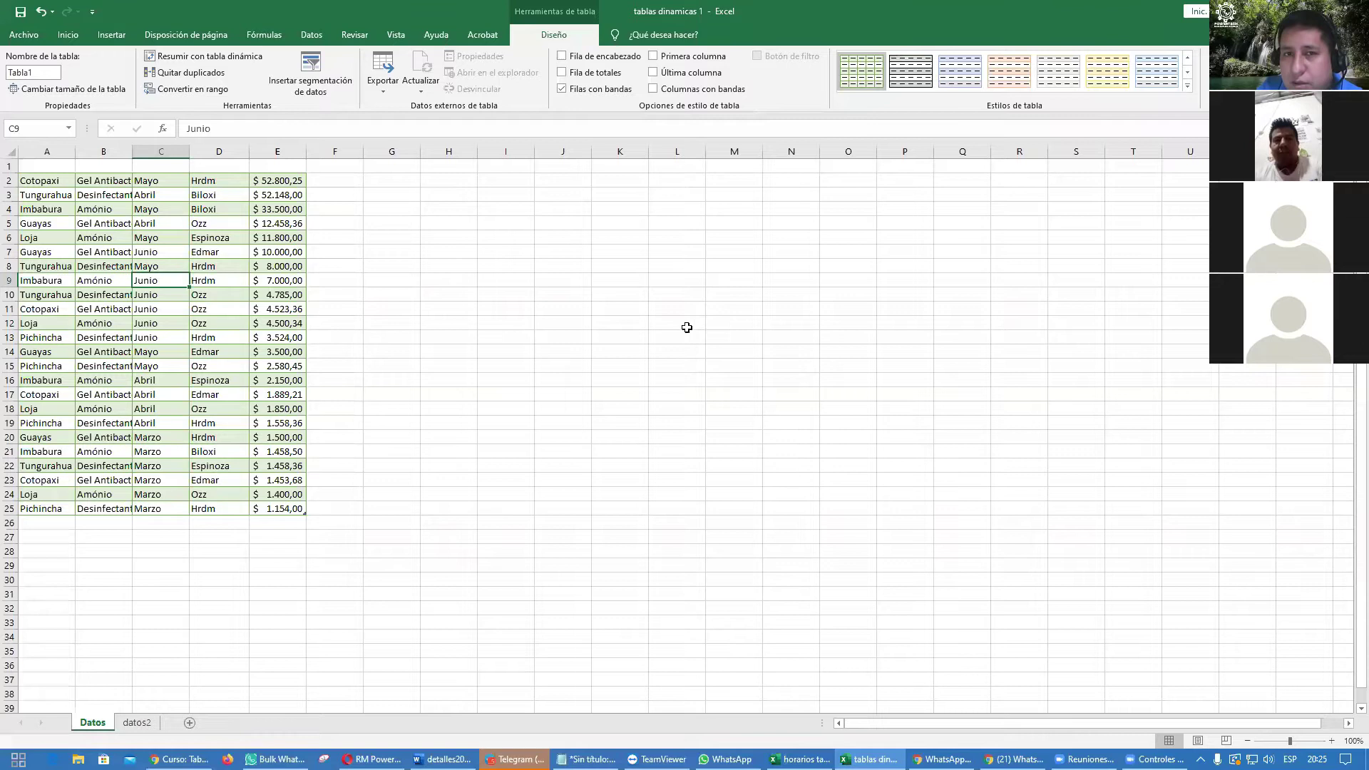
pyautogui.click(562, 57)
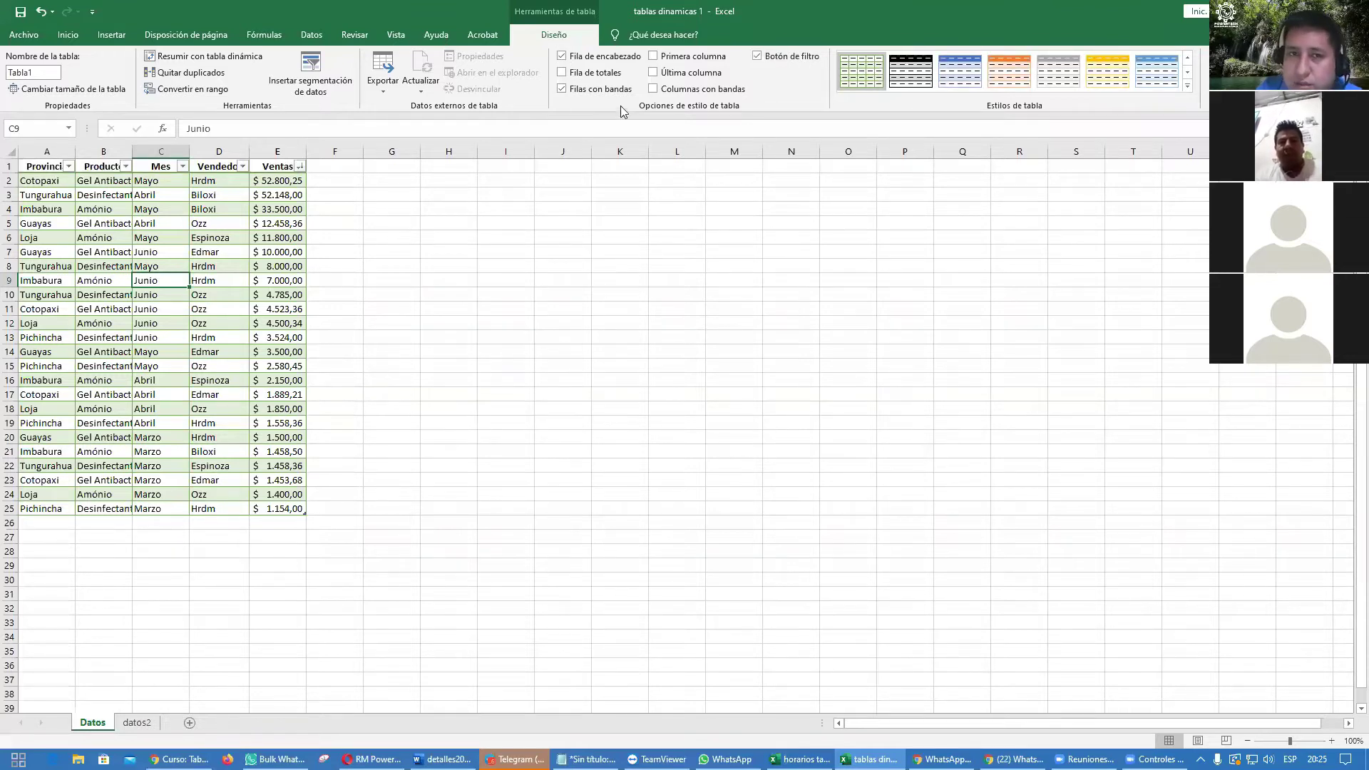
pyautogui.click(561, 56)
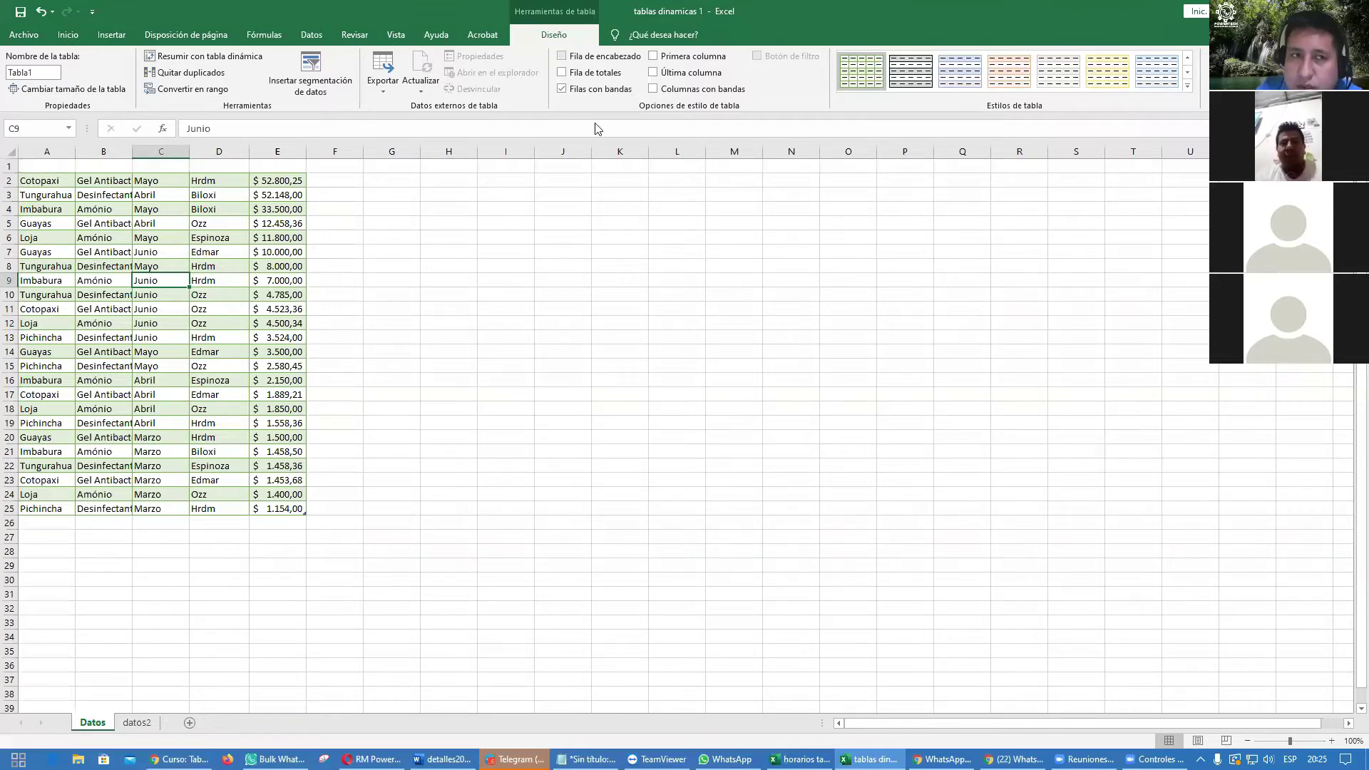
pyautogui.click(562, 57)
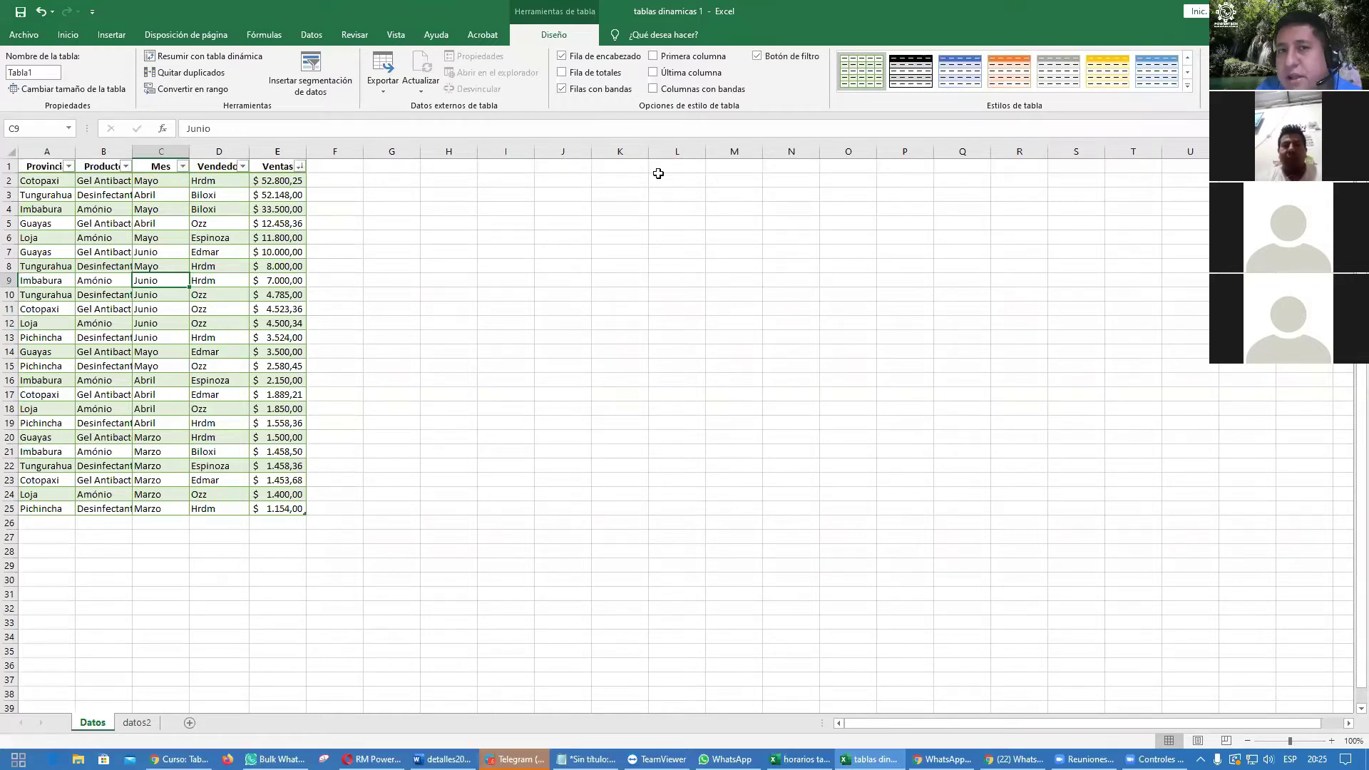
# Step: Add a Total row summing Ventas to $226.991,87 and autofit column E
pyautogui.click(563, 73)
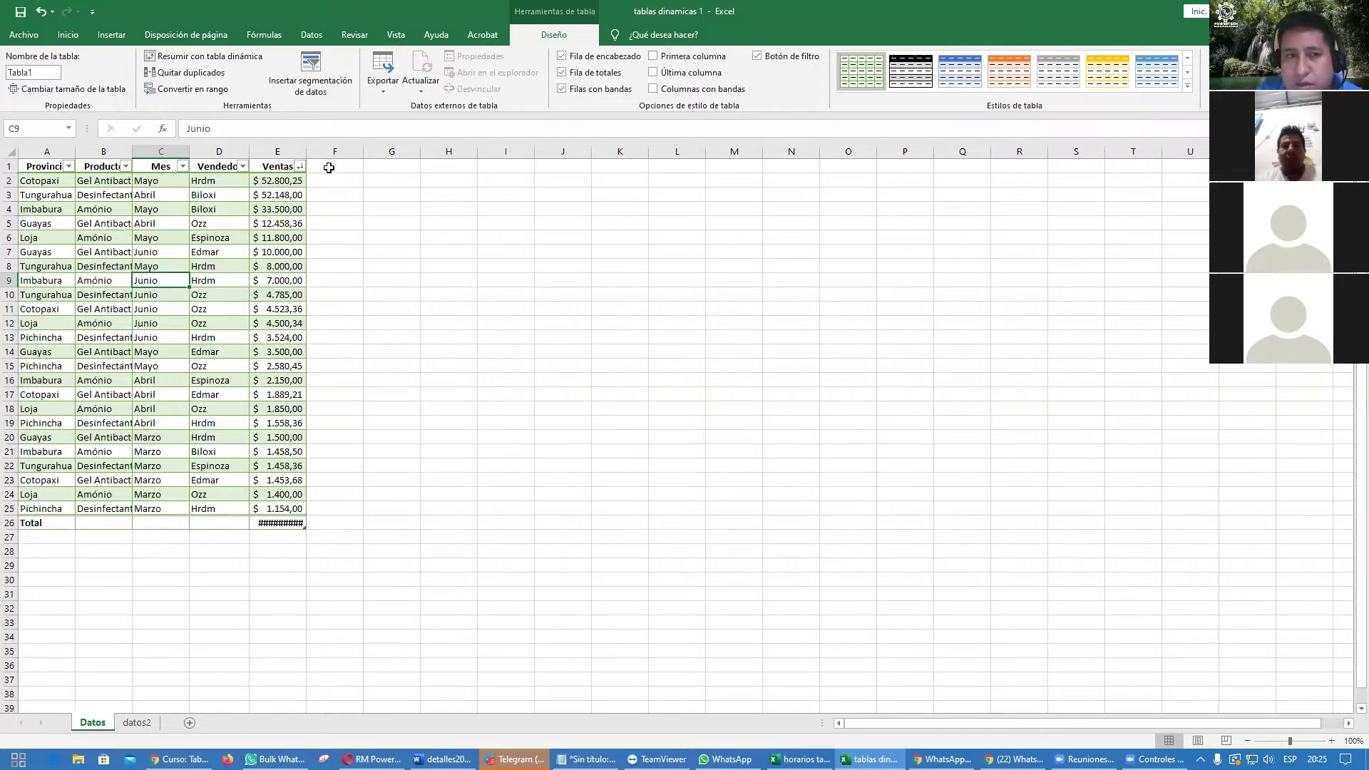
pyautogui.doubleClick(310, 151)
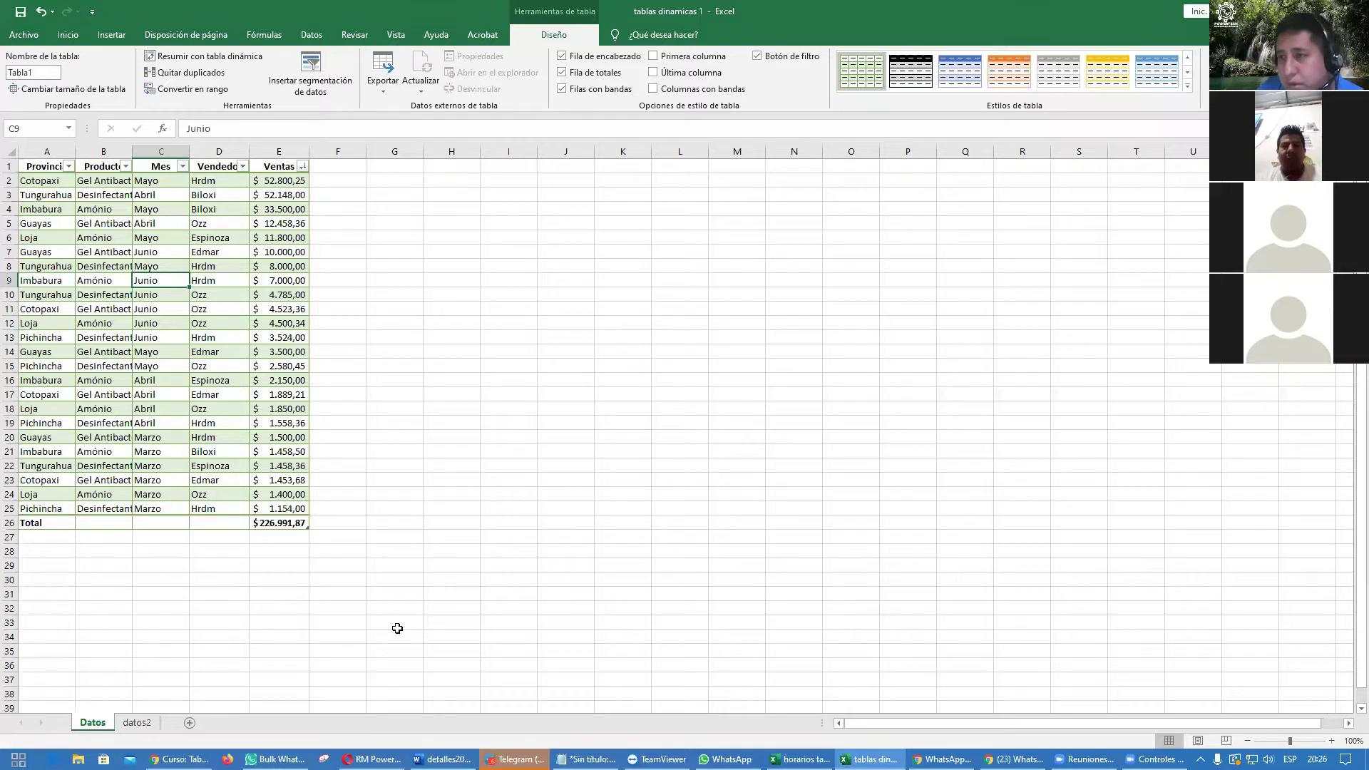
pyautogui.click(381, 507)
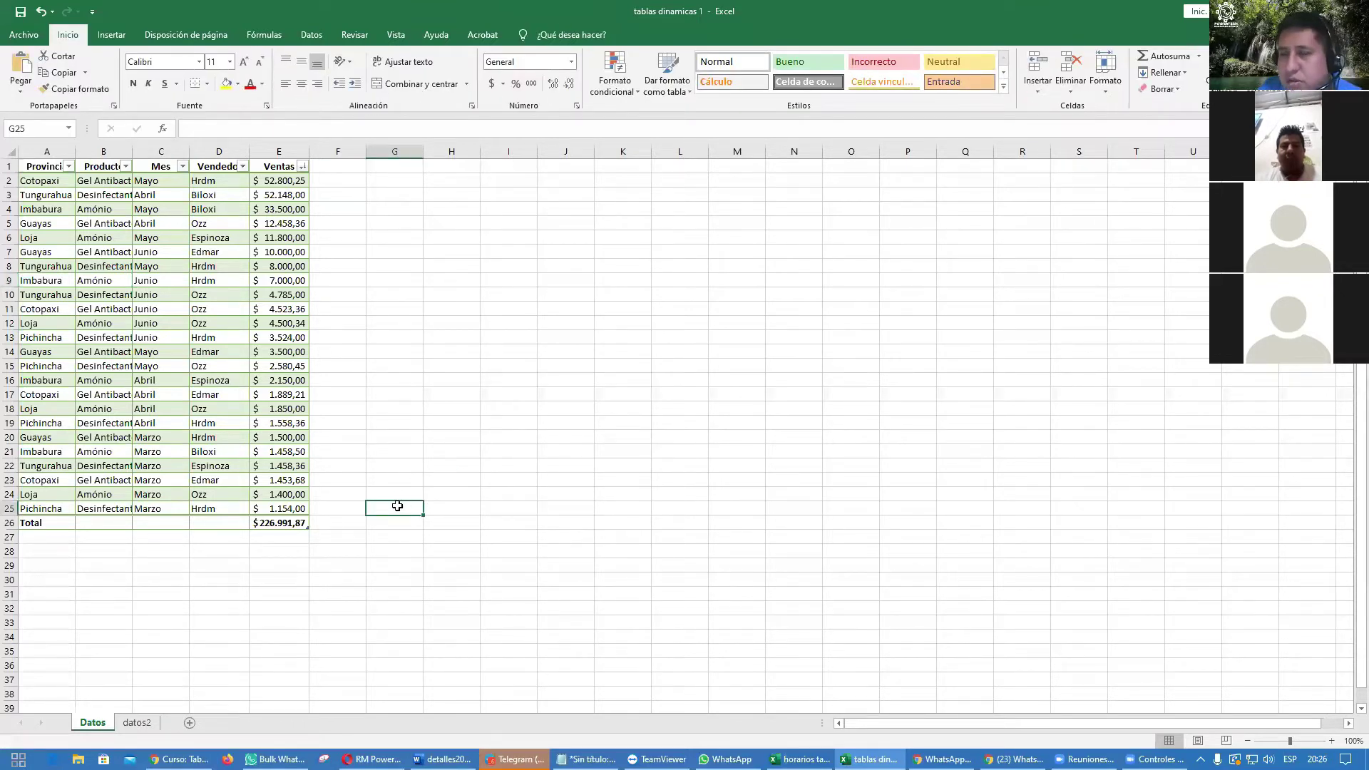
# Step: Sum the Ventas values in G25 with SUMA, matching the $226.991,87 total
pyautogui.click(1162, 56)
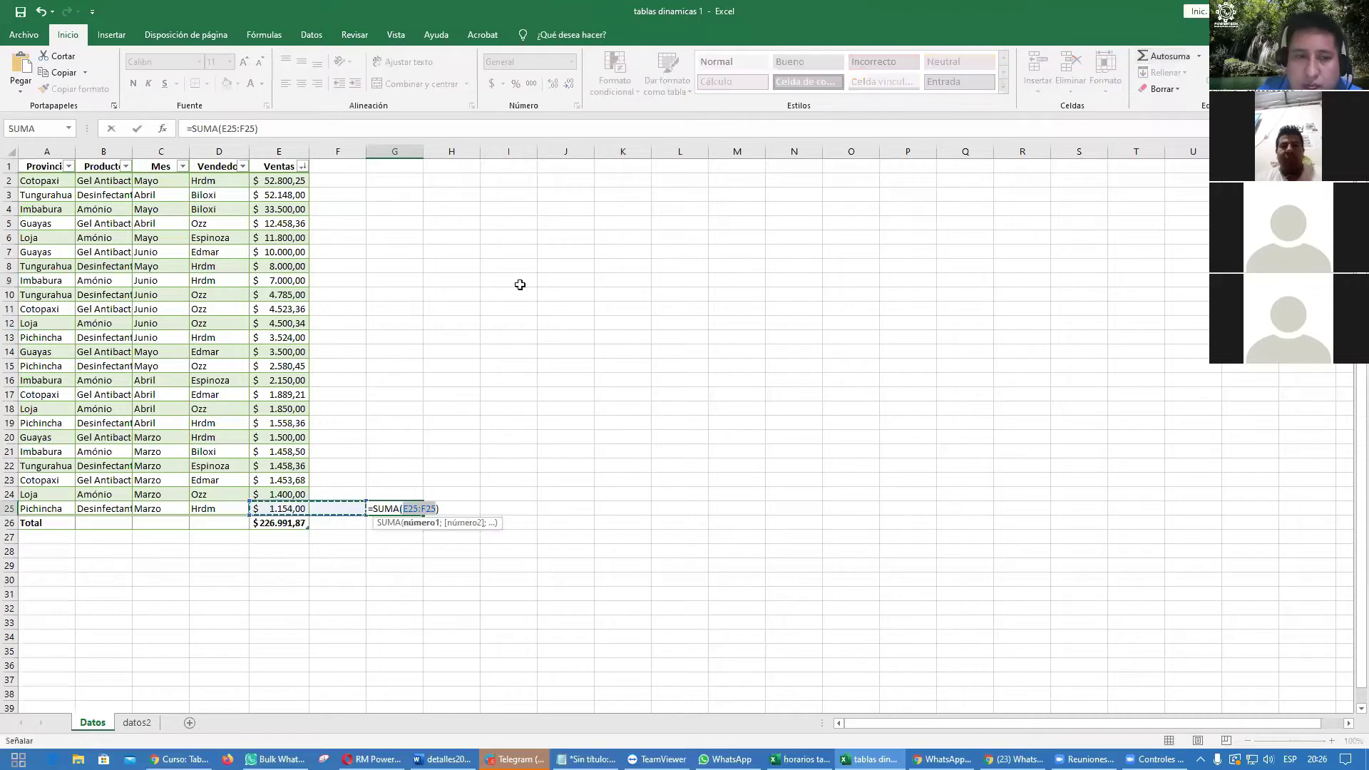
pyautogui.moveTo(282, 182); pyautogui.dragTo(280, 510)
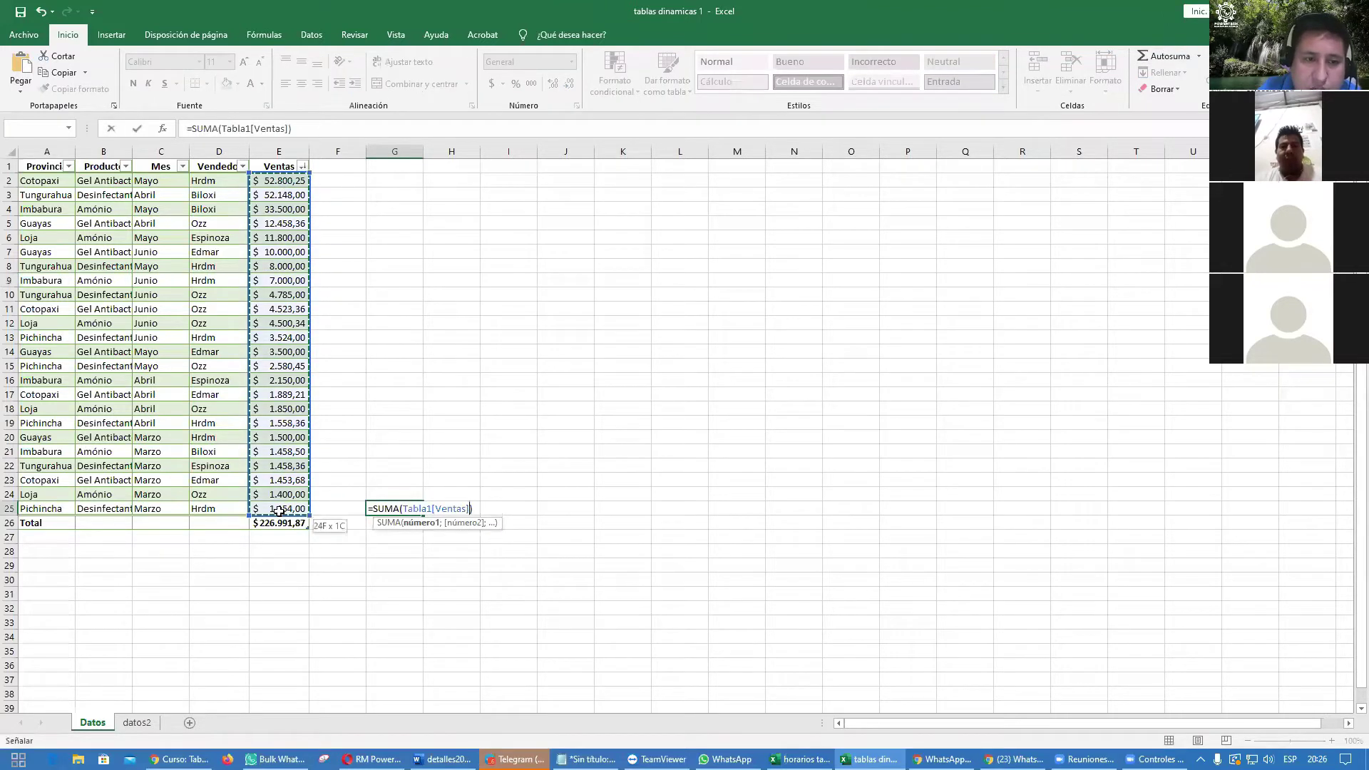
pyautogui.press('Return')
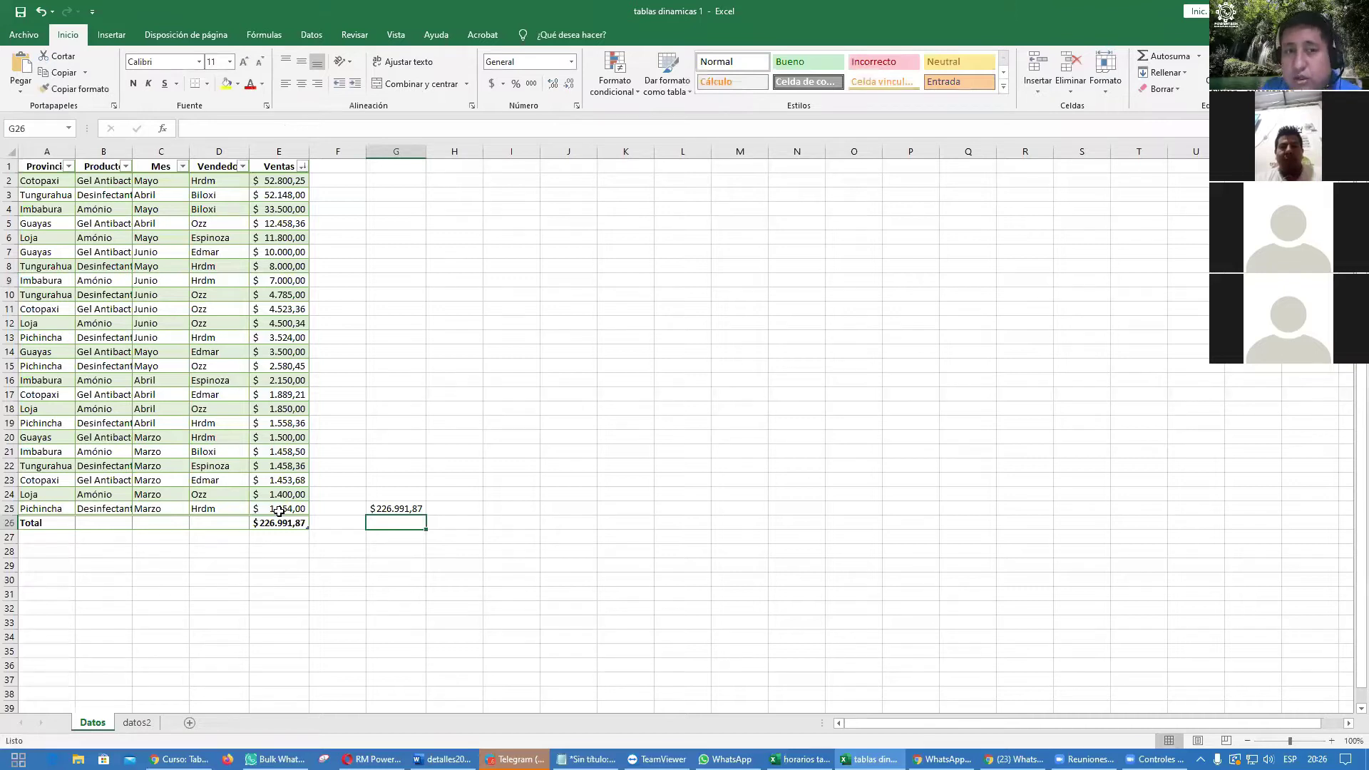
pyautogui.click(270, 525)
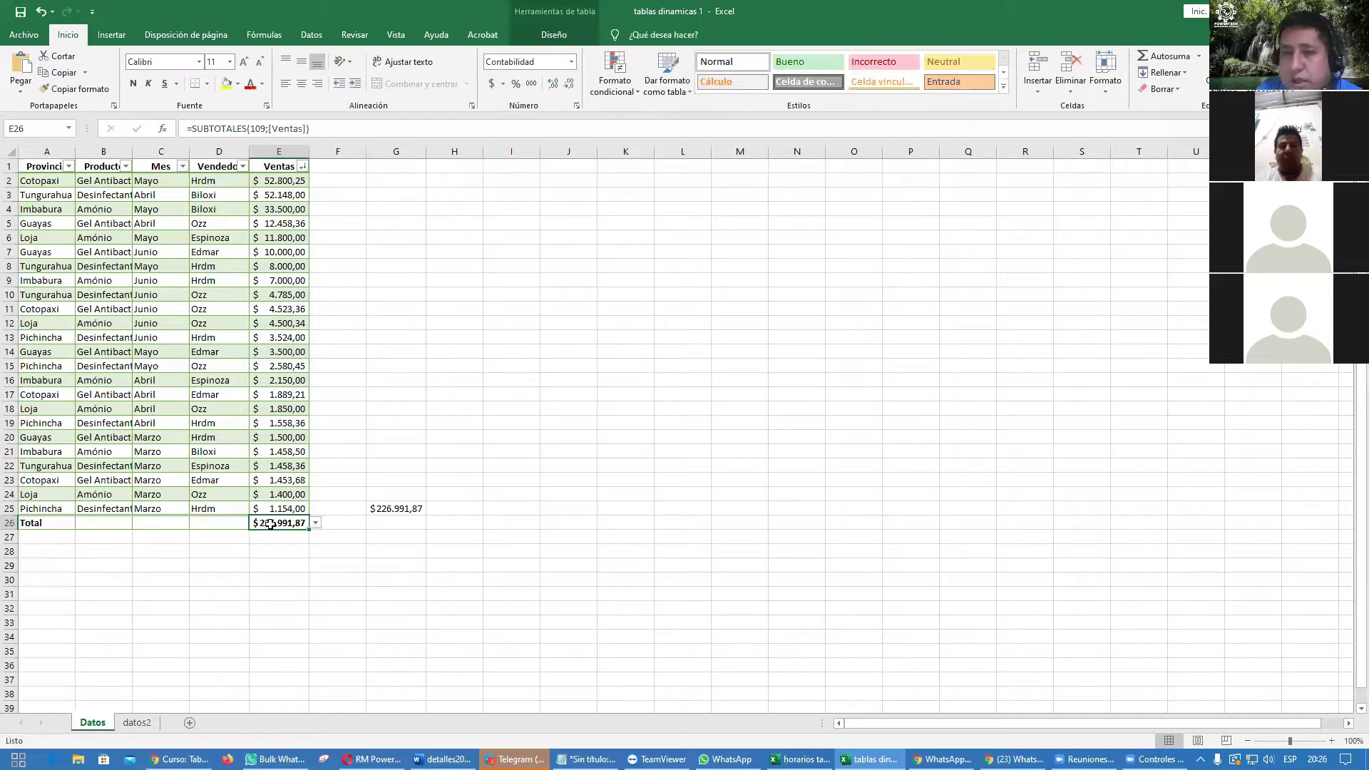
# Step: Select the Ventas value in E5 and bring up the table design options
pyautogui.click(282, 492)
pyautogui.click(289, 420)
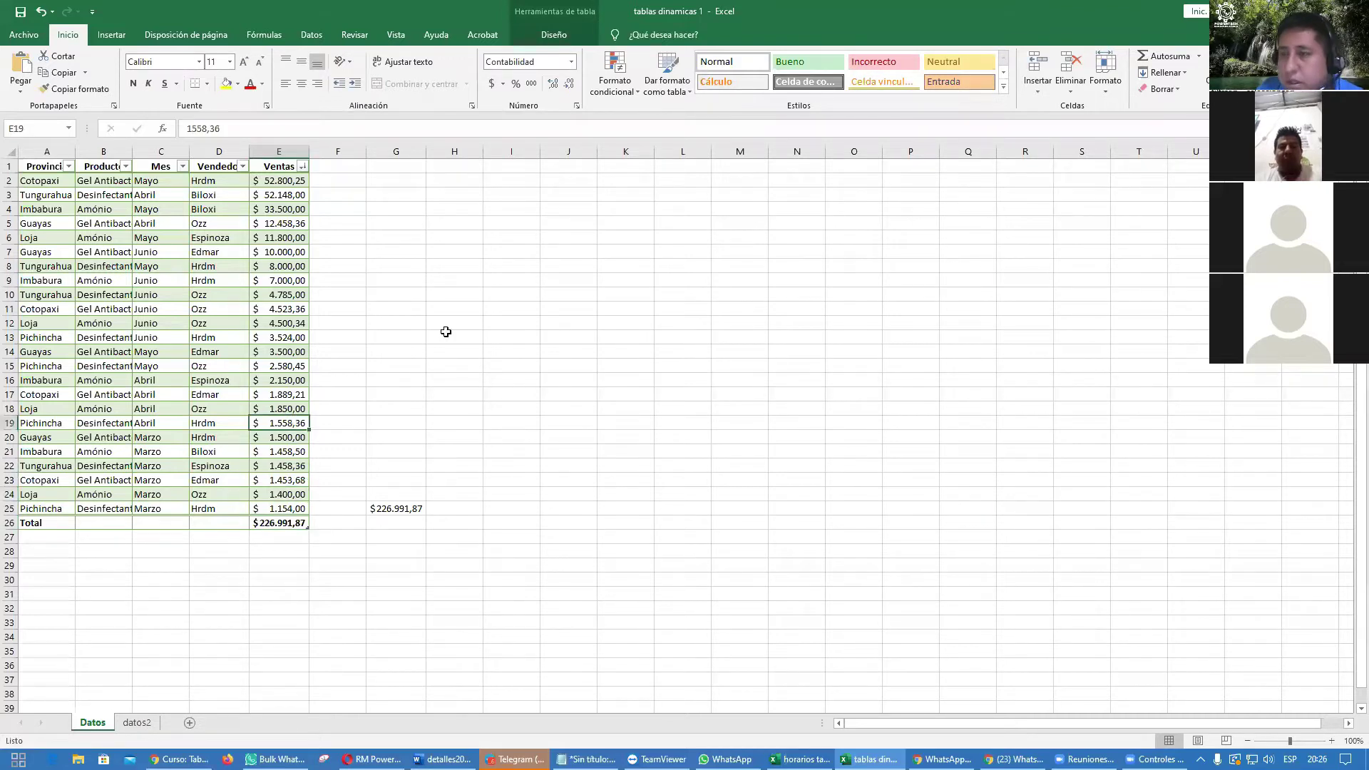
pyautogui.click(261, 222)
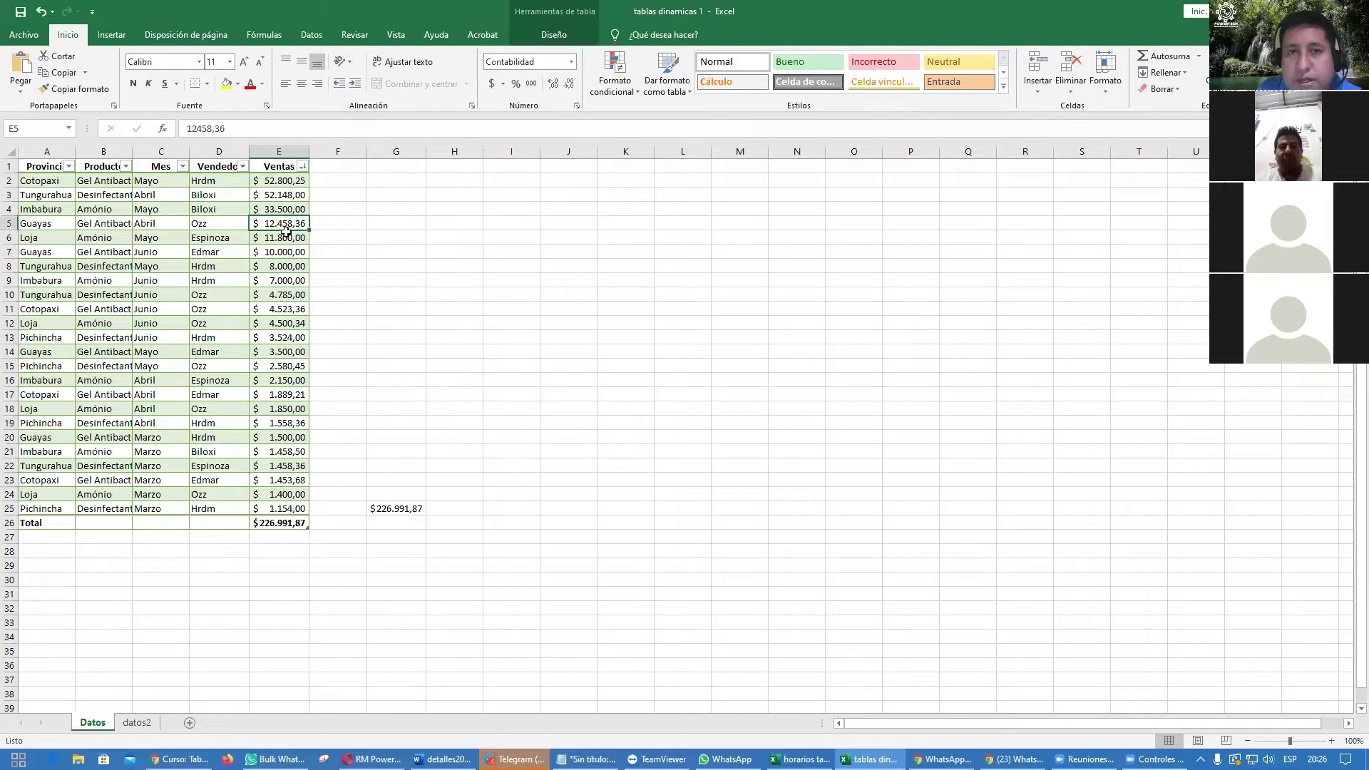
pyautogui.click(563, 35)
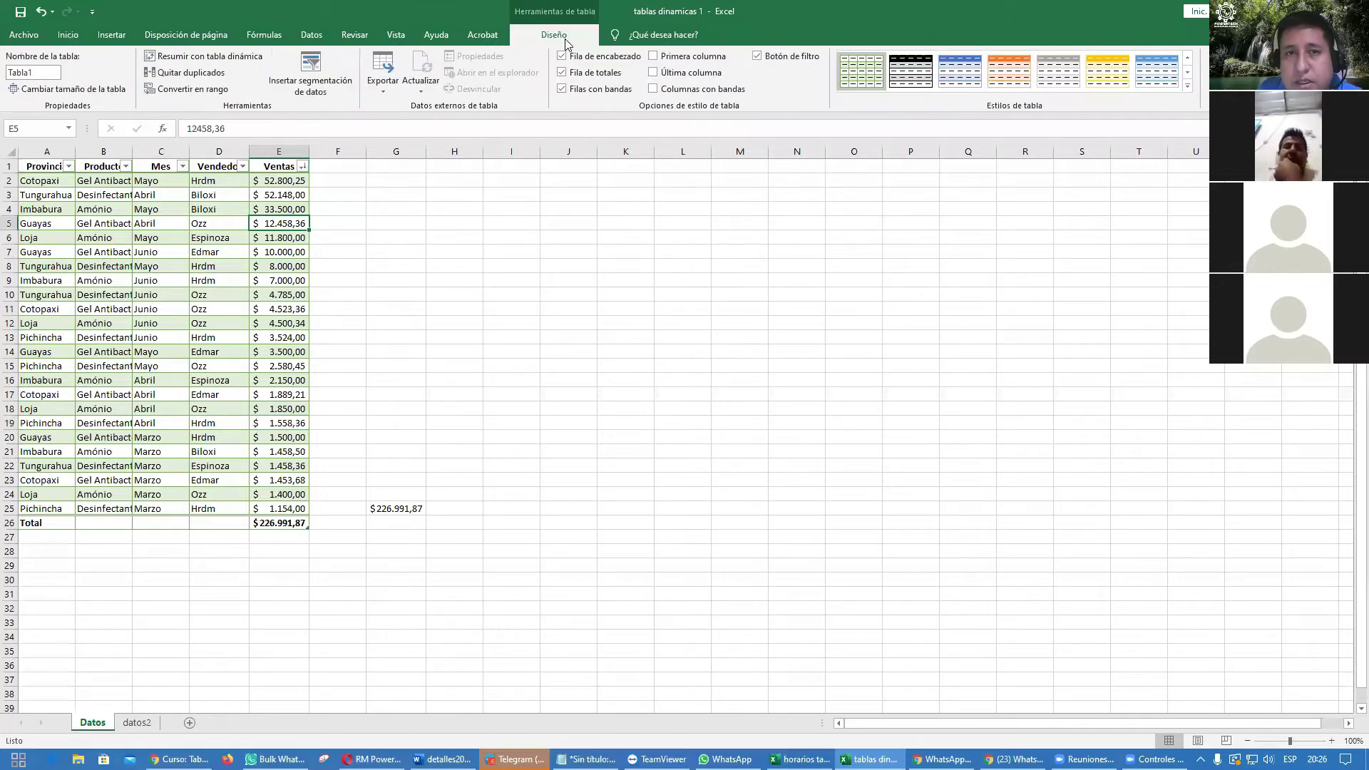
# Step: Bold the table's first and last columns, keeping banded rows on
pyautogui.click(586, 90)
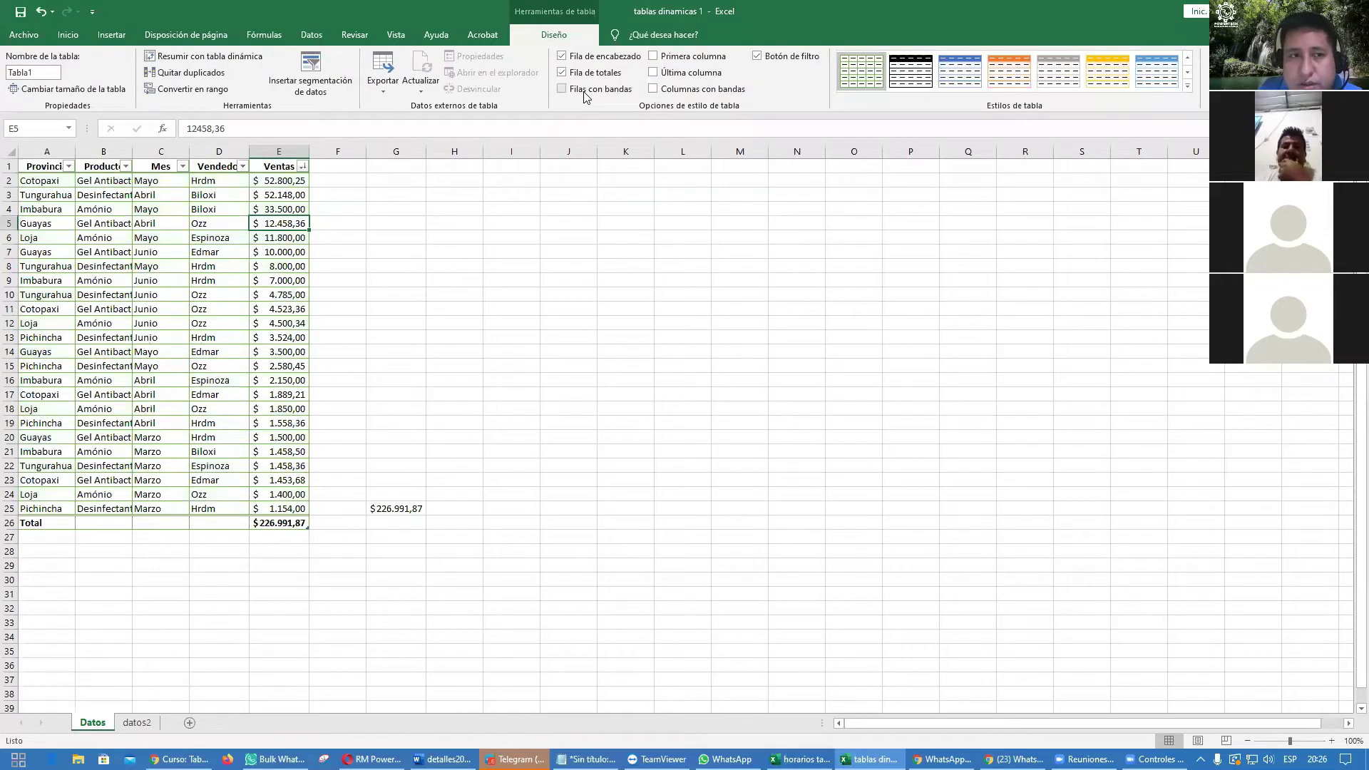
pyautogui.click(586, 90)
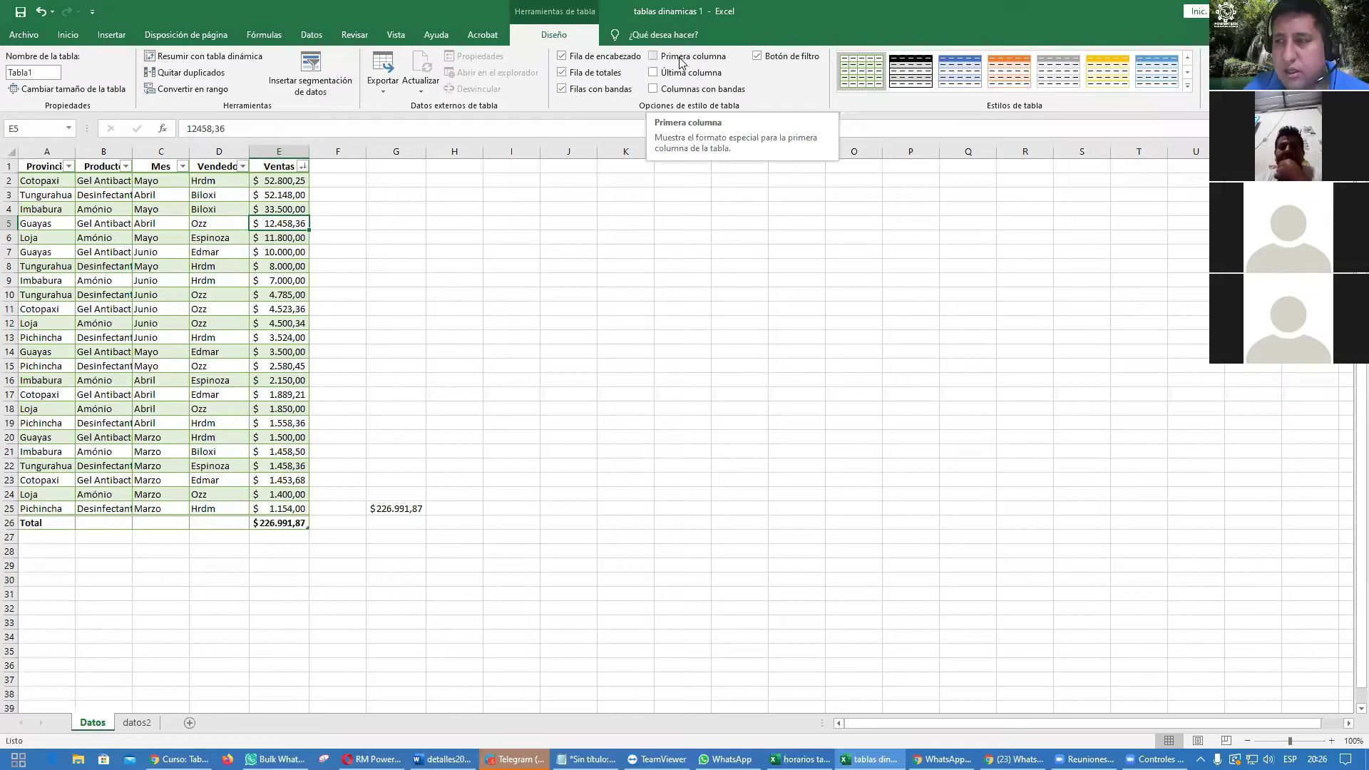
pyautogui.click(653, 56)
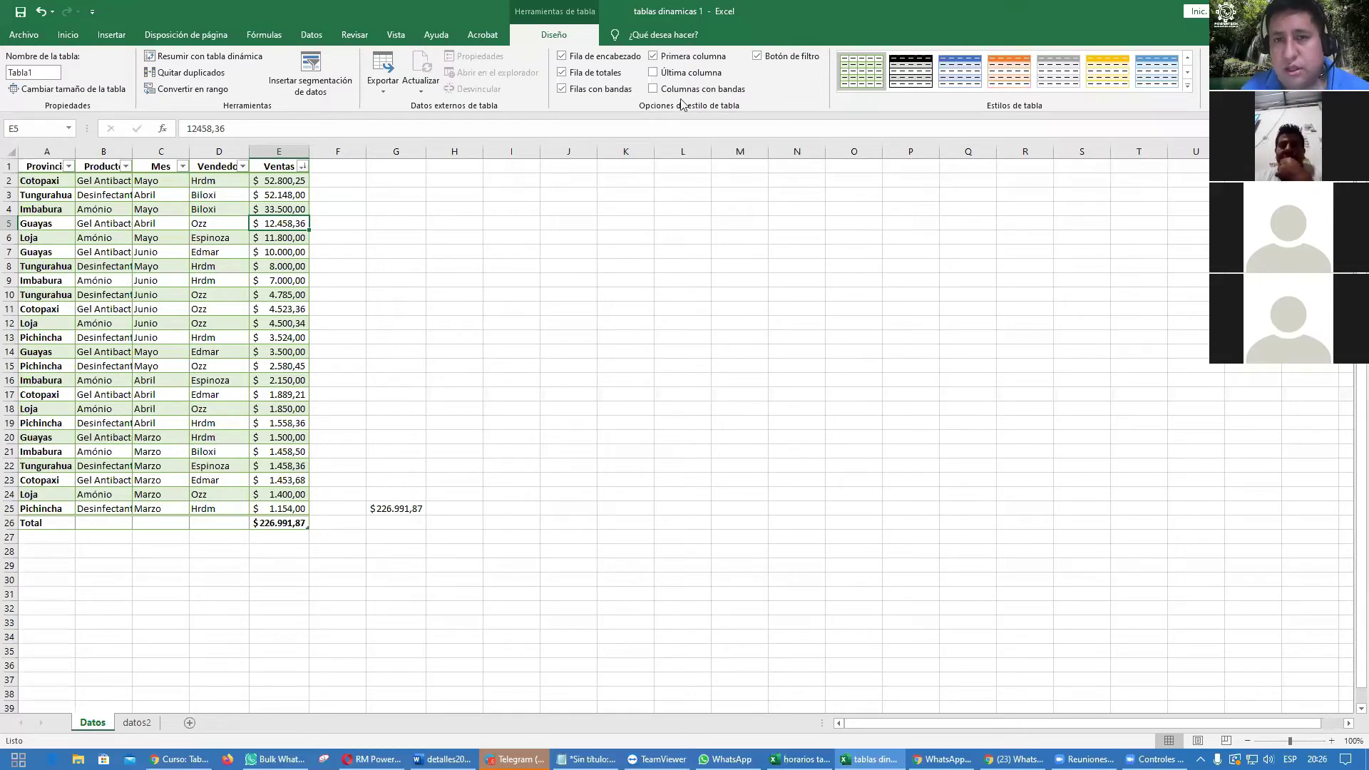
pyautogui.click(687, 74)
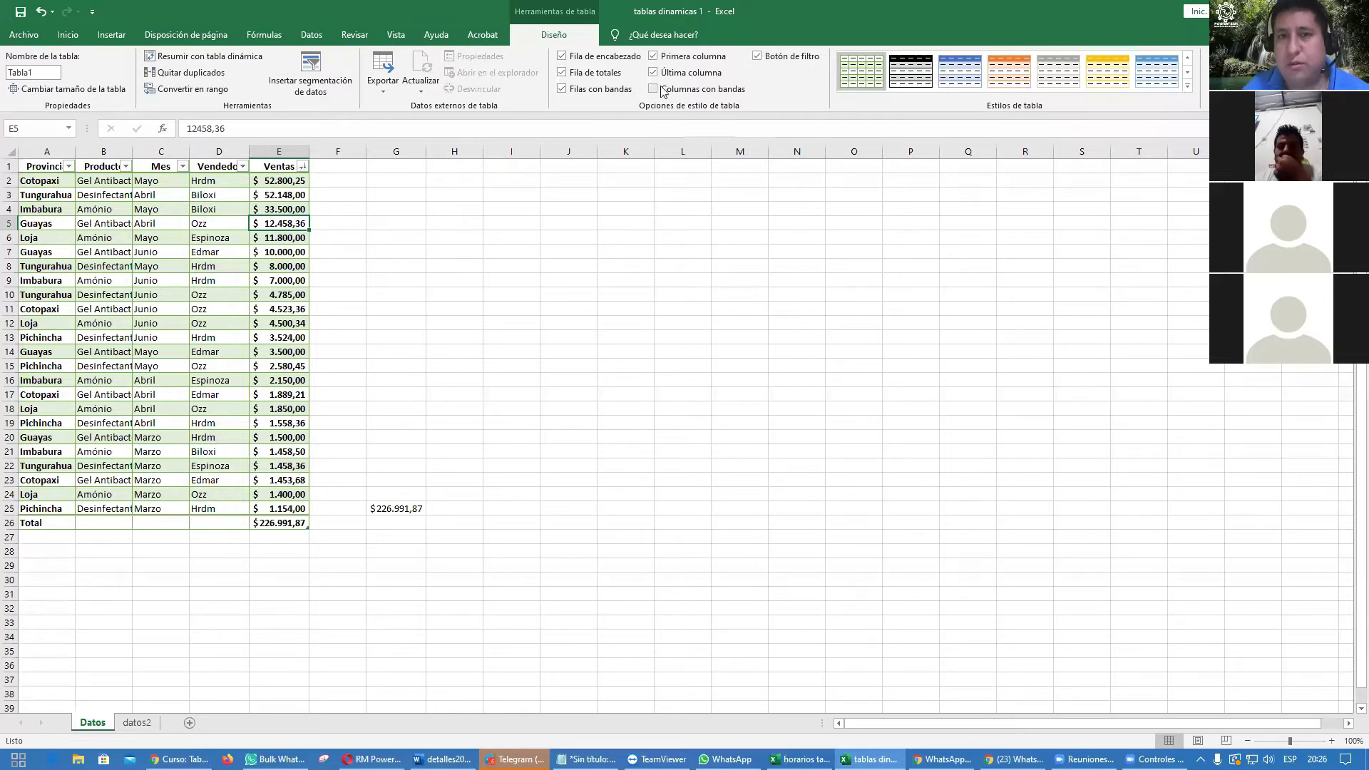
# Step: Test column banding and filter buttons, leaving banding off and filter arrows shown
pyautogui.click(698, 95)
pyautogui.click(698, 95)
pyautogui.click(698, 95)
pyautogui.click(698, 95)
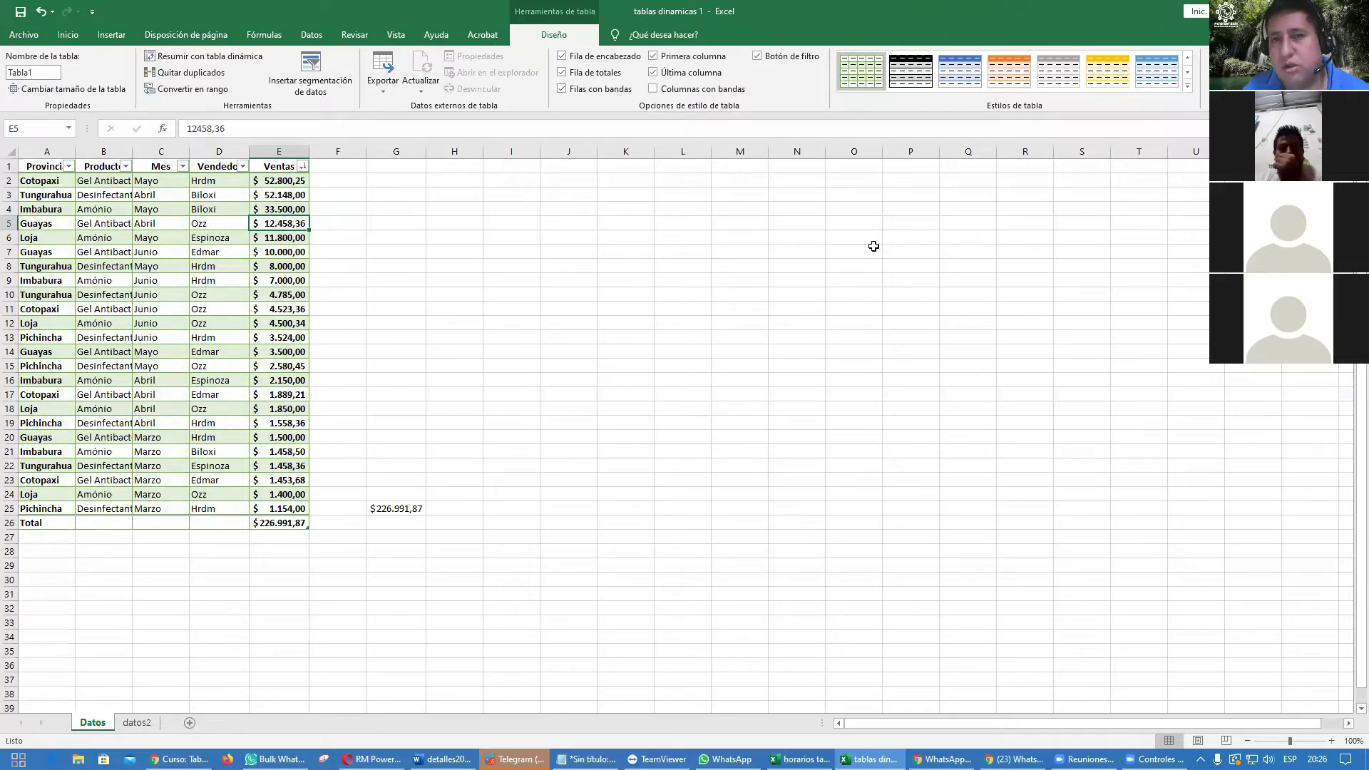
pyautogui.click(783, 60)
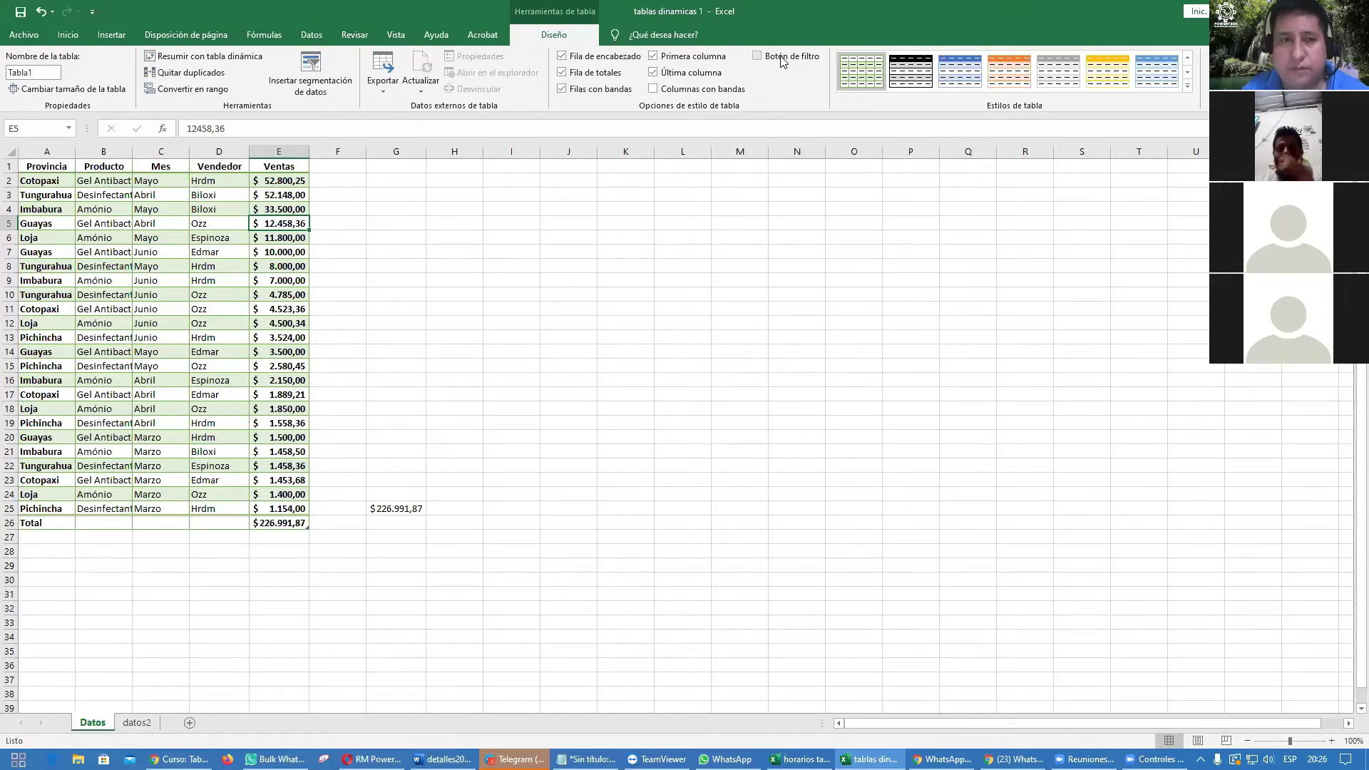
pyautogui.click(782, 60)
pyautogui.click(782, 60)
pyautogui.click(782, 60)
pyautogui.click(782, 60)
pyautogui.click(782, 60)
pyautogui.click(782, 60)
pyautogui.click(782, 60)
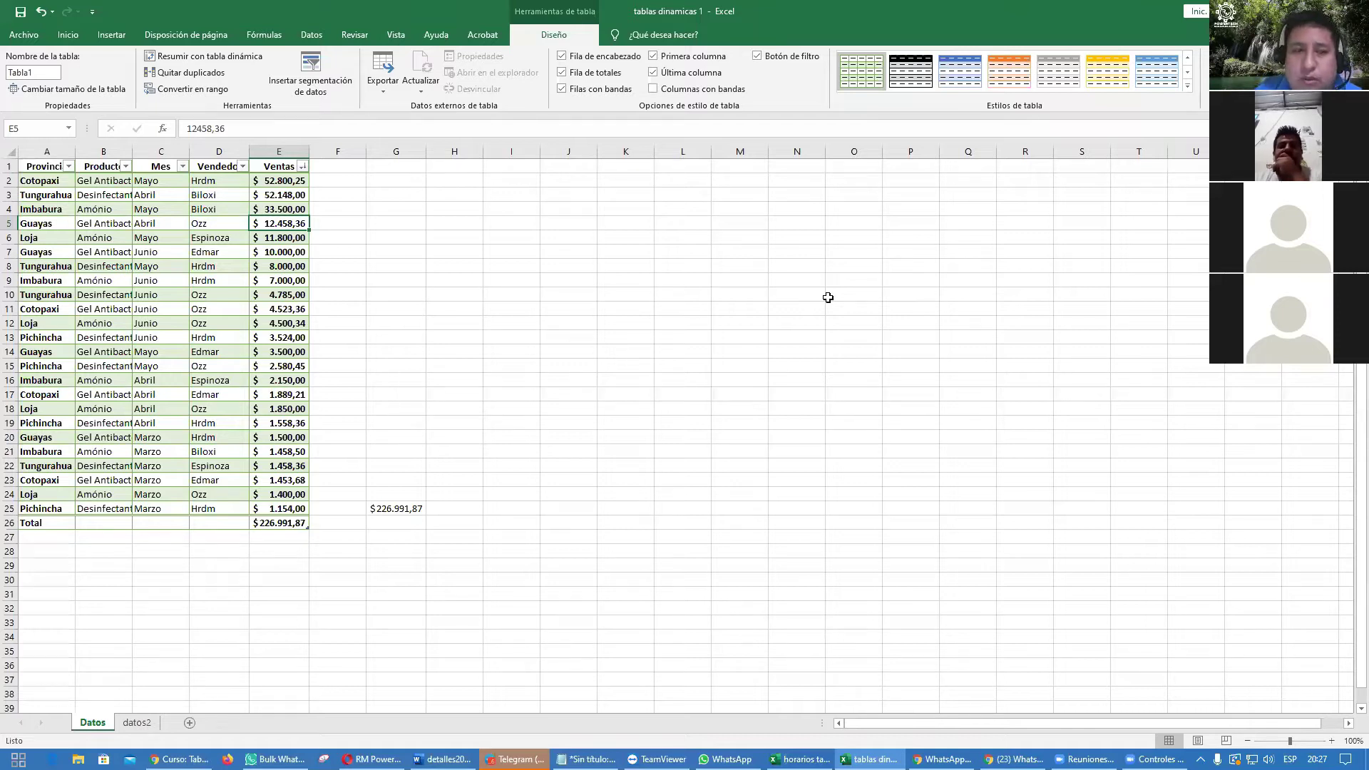
# Step: Widen column E and select the Ventas values E2:E25
pyautogui.moveTo(308, 152); pyautogui.dragTo(337, 153)
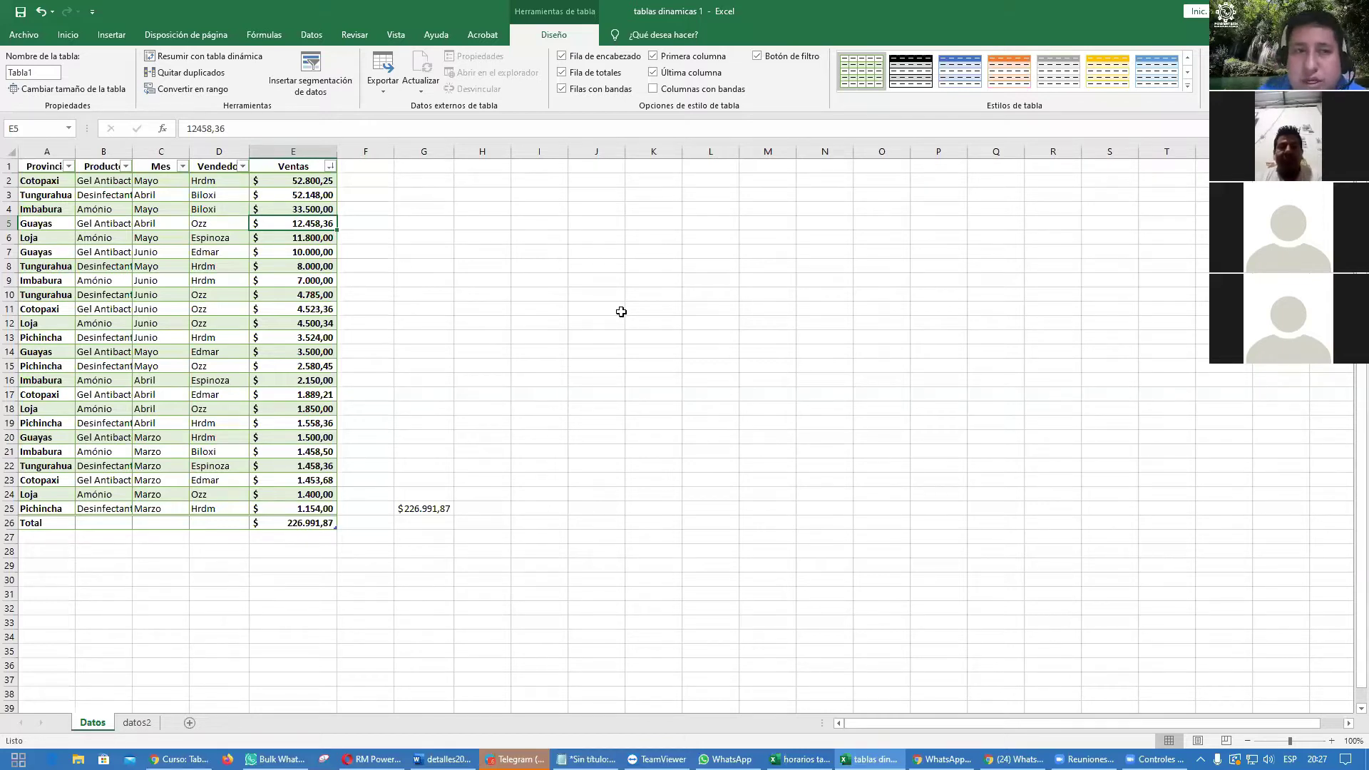
pyautogui.click(306, 181)
pyautogui.moveTo(305, 180); pyautogui.dragTo(279, 513)
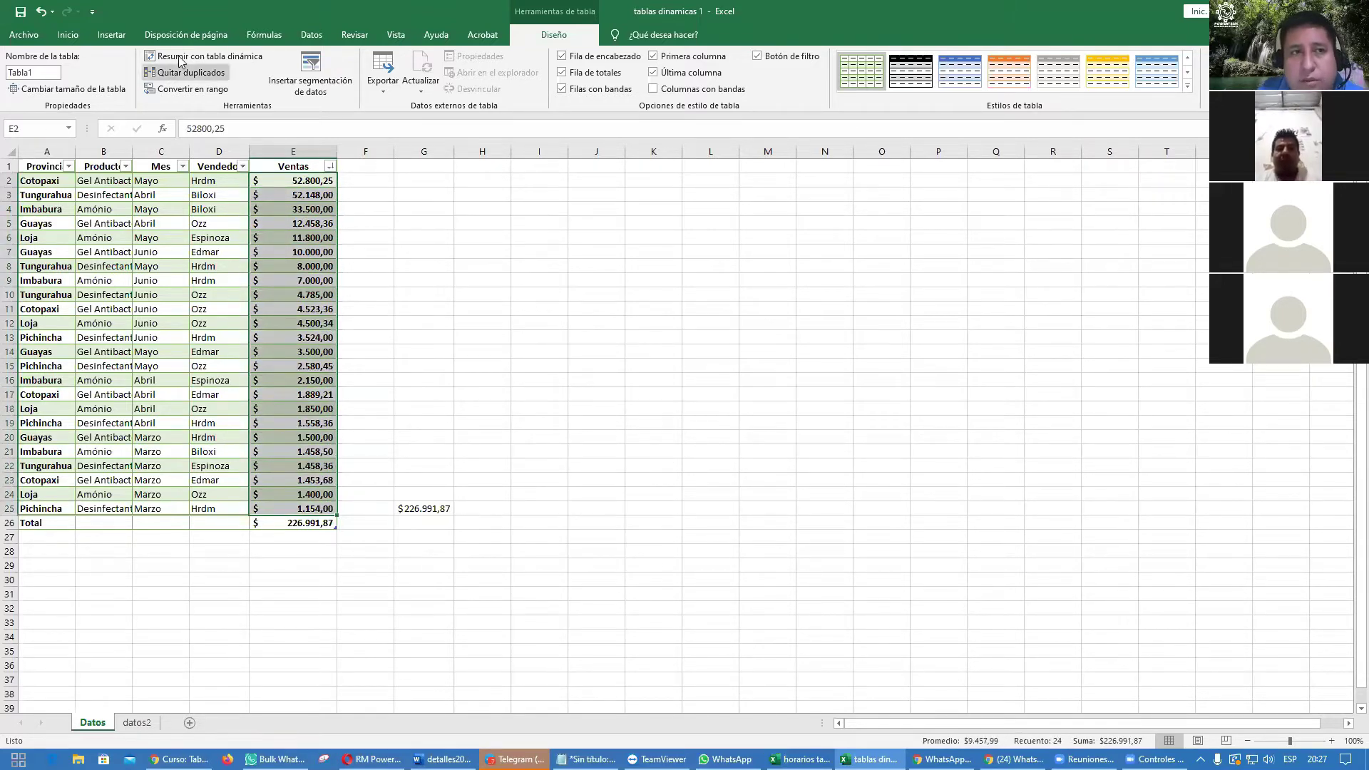
pyautogui.click(77, 42)
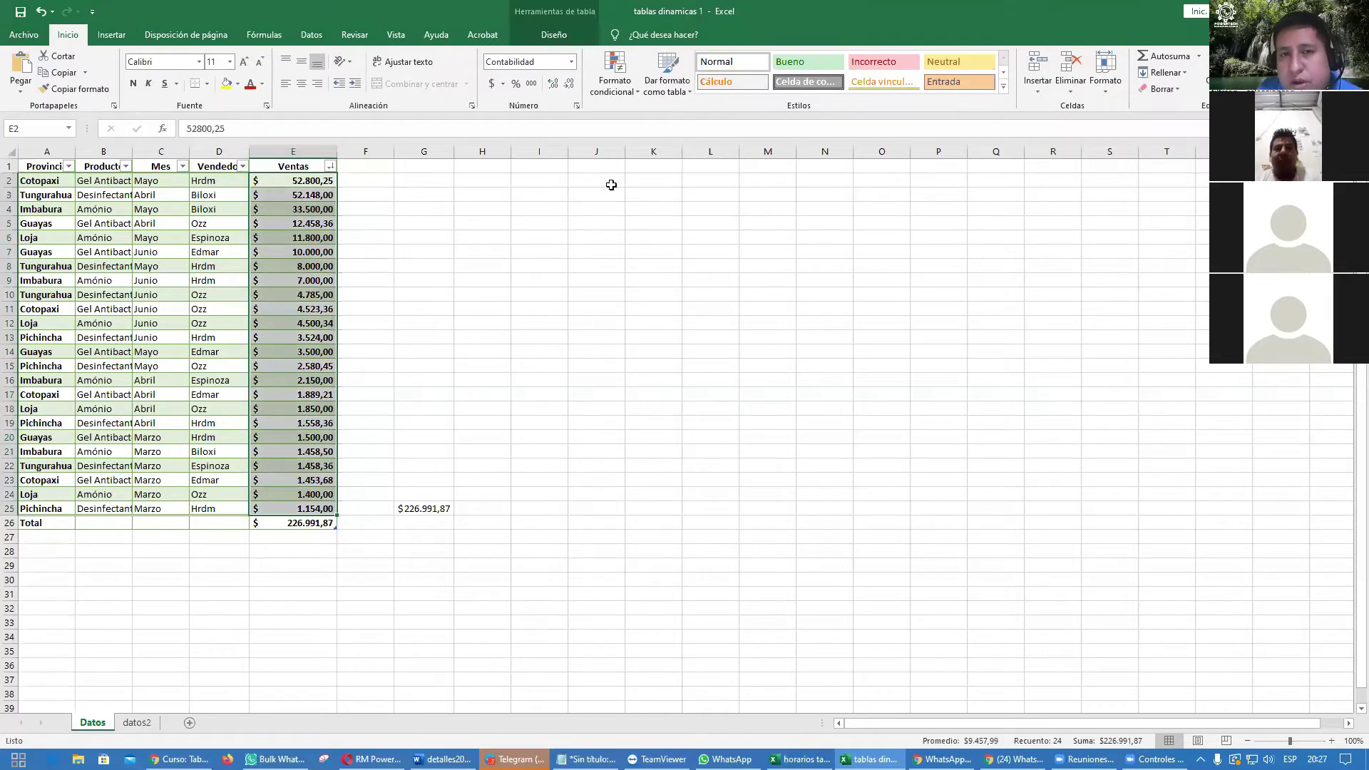
# Step: Apply red gradient data bars to the Ventas values
pyautogui.click(631, 89)
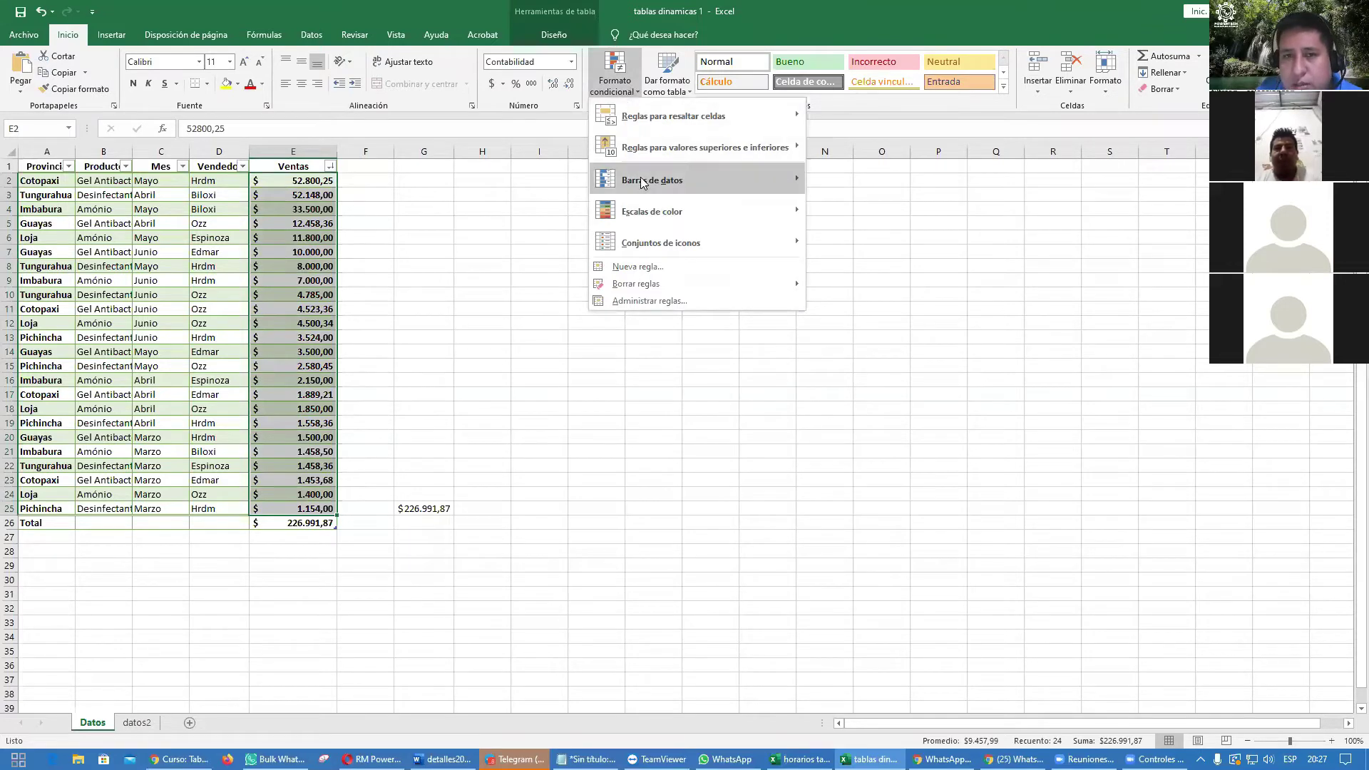
pyautogui.moveTo(644, 185)
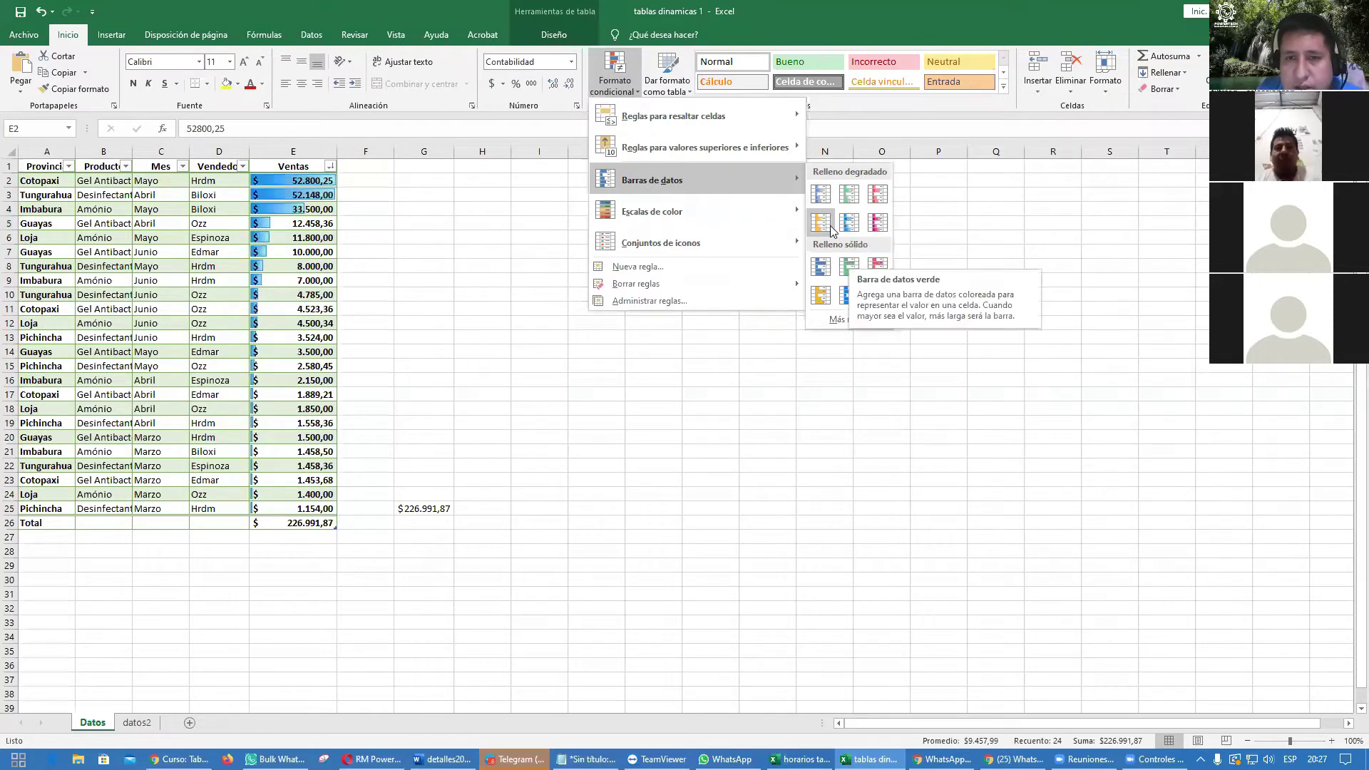
pyautogui.click(876, 200)
pyautogui.click(822, 321)
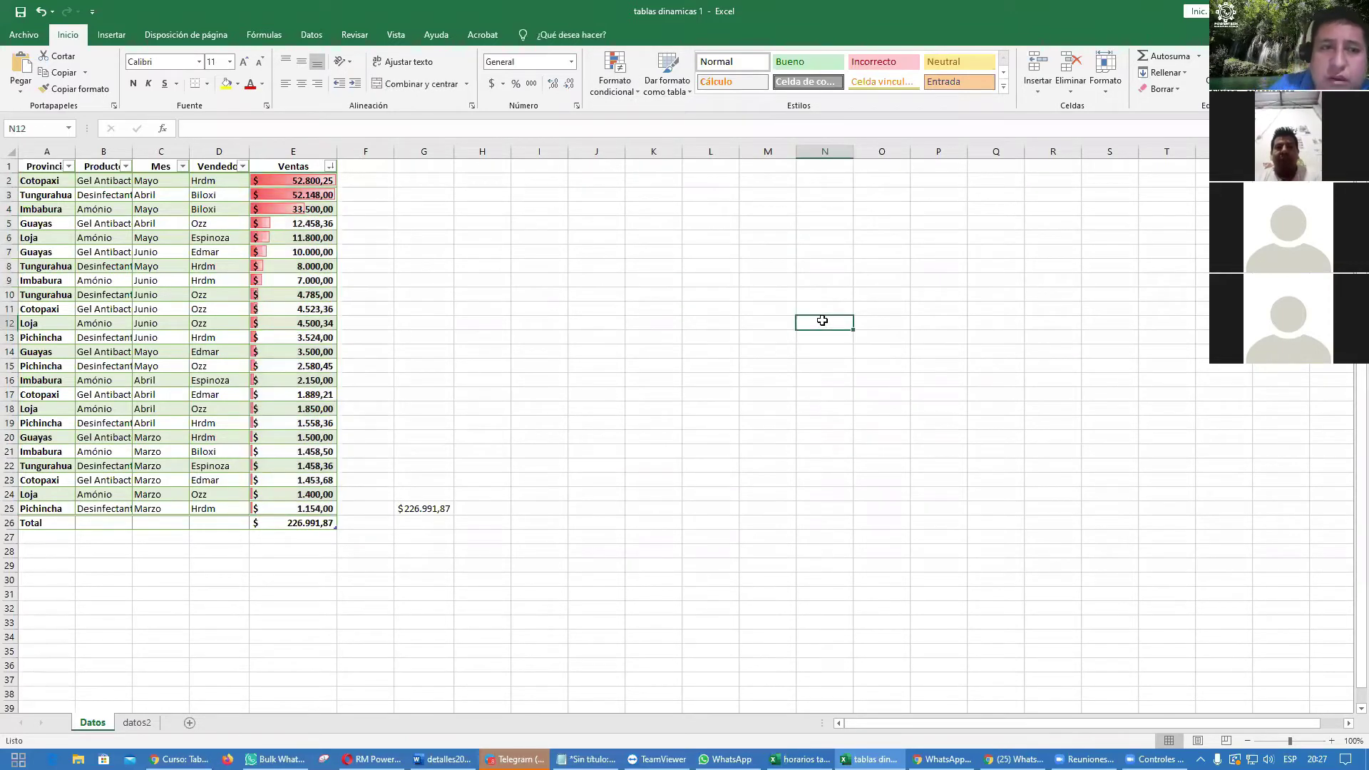
# Step: Reselect E2:E25 and replace the bars with blue gradient data bars
pyautogui.moveTo(275, 180); pyautogui.dragTo(276, 507)
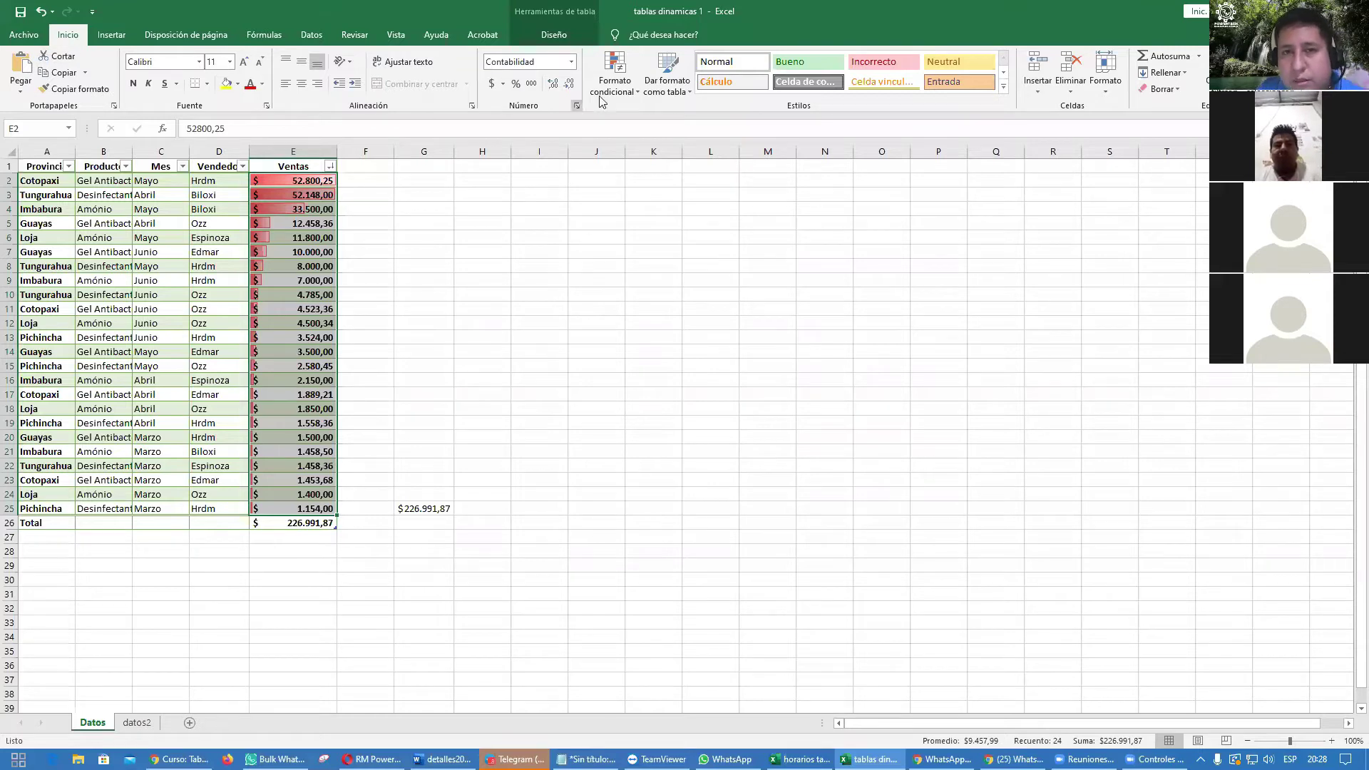
pyautogui.click(627, 93)
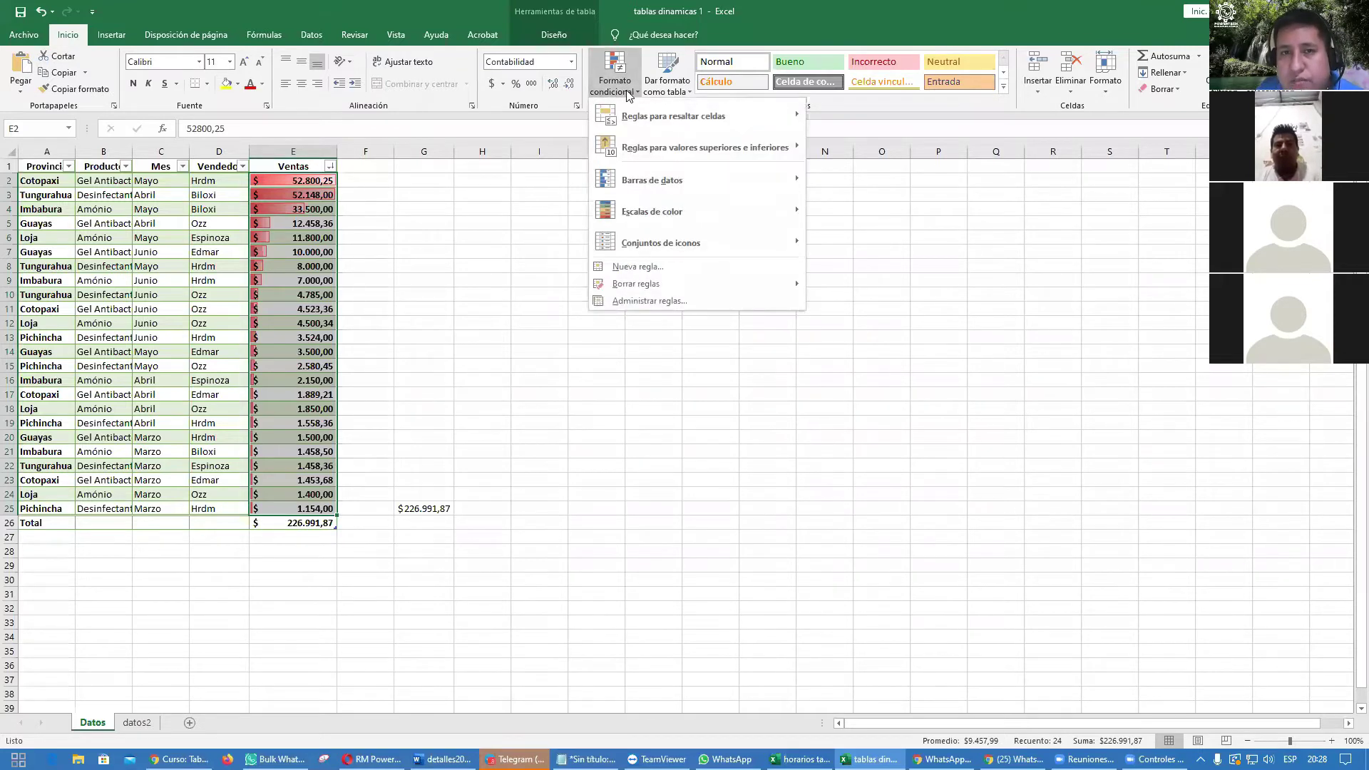
pyautogui.moveTo(690, 182)
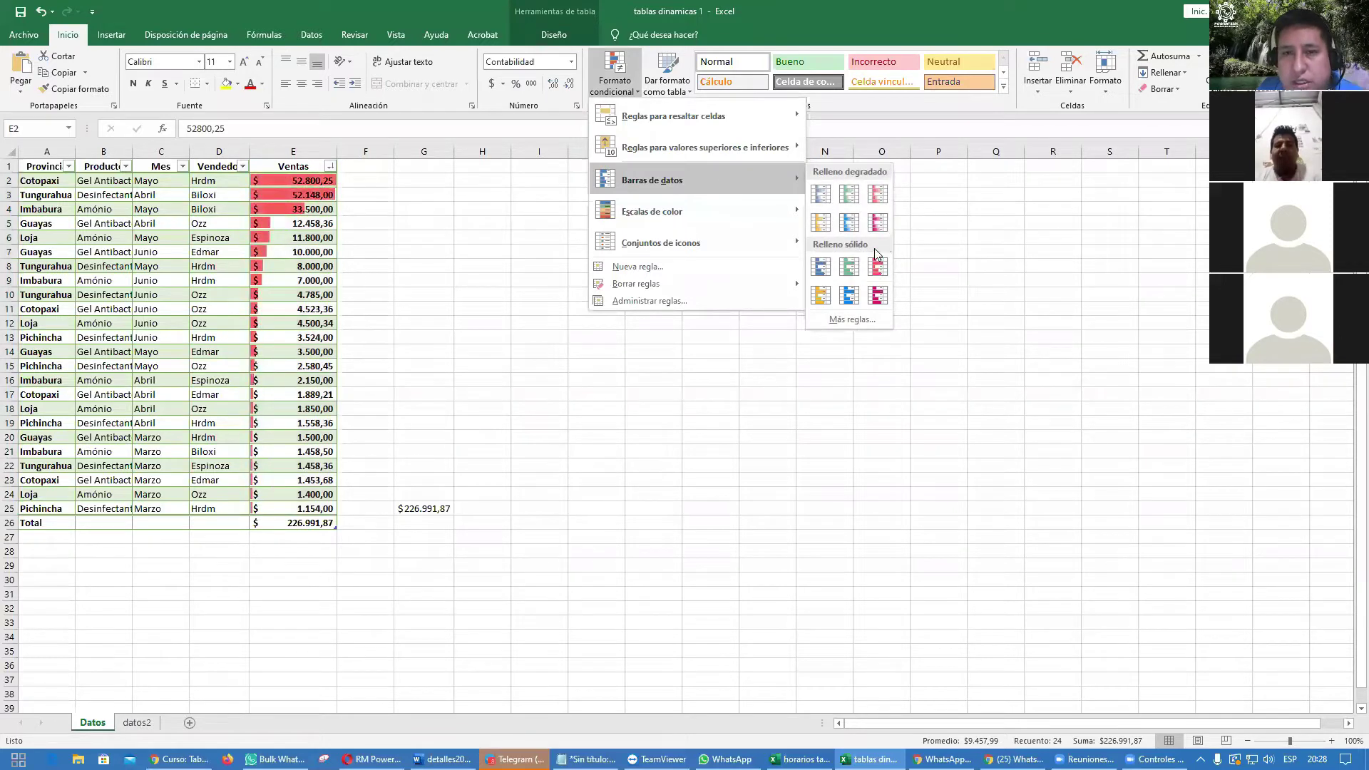
pyautogui.click(854, 232)
pyautogui.click(810, 270)
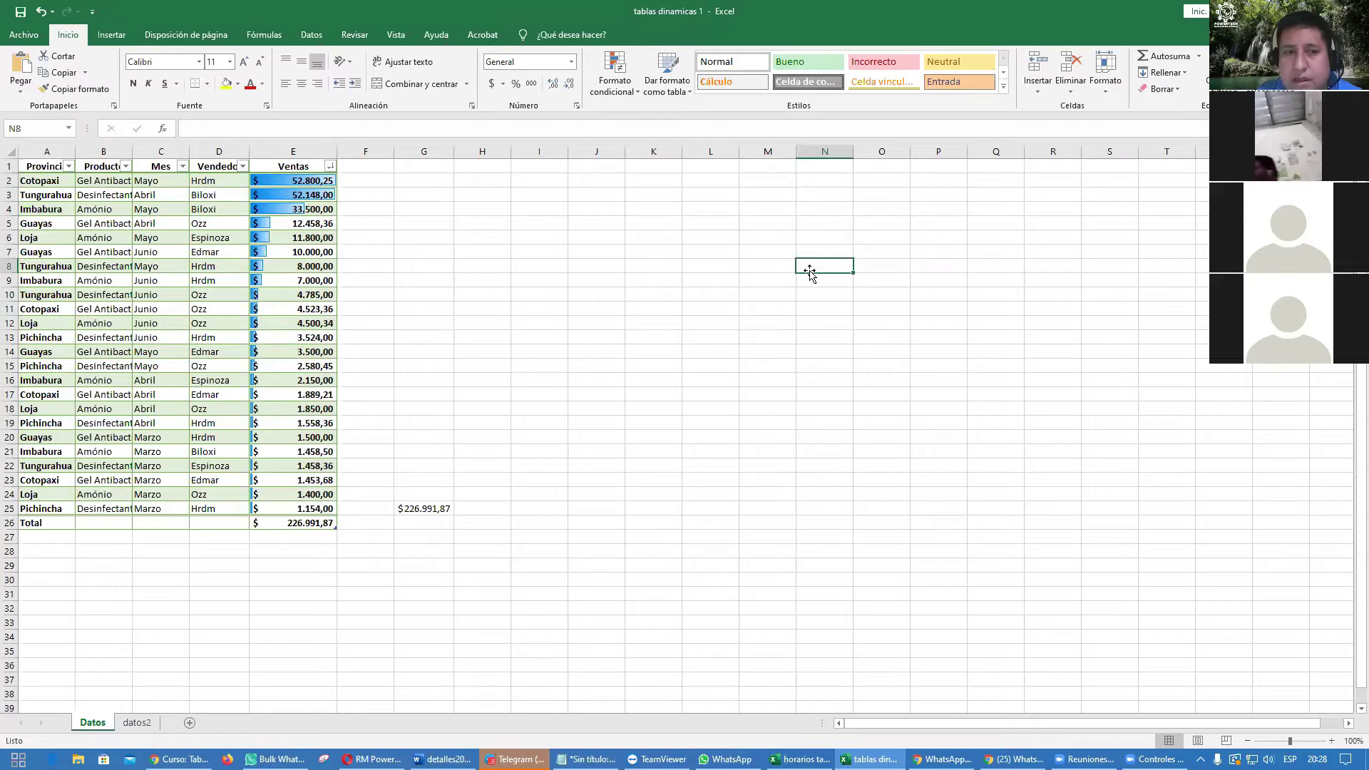
pyautogui.click(285, 326)
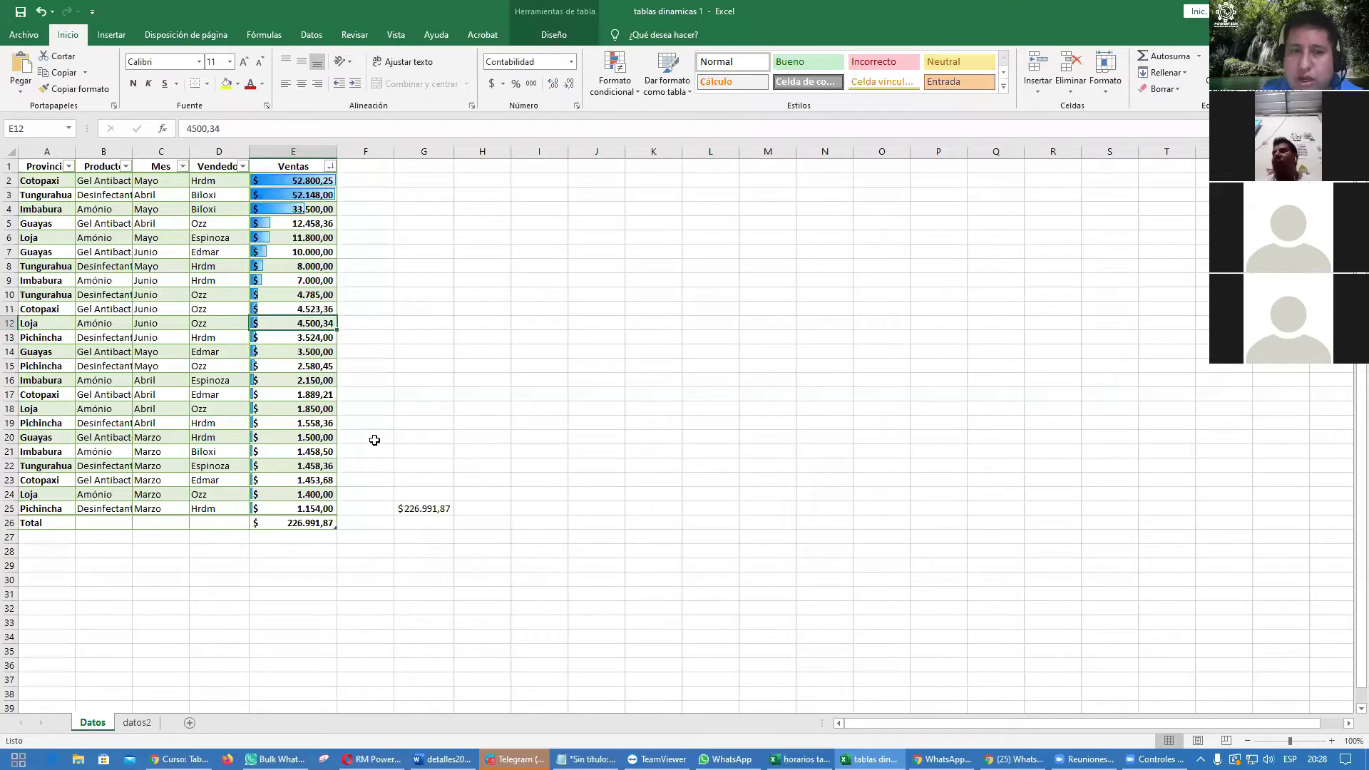
# Step: Enter -12530 in Loja's E12 to show a red bar, then undo it
pyautogui.write('-12530')
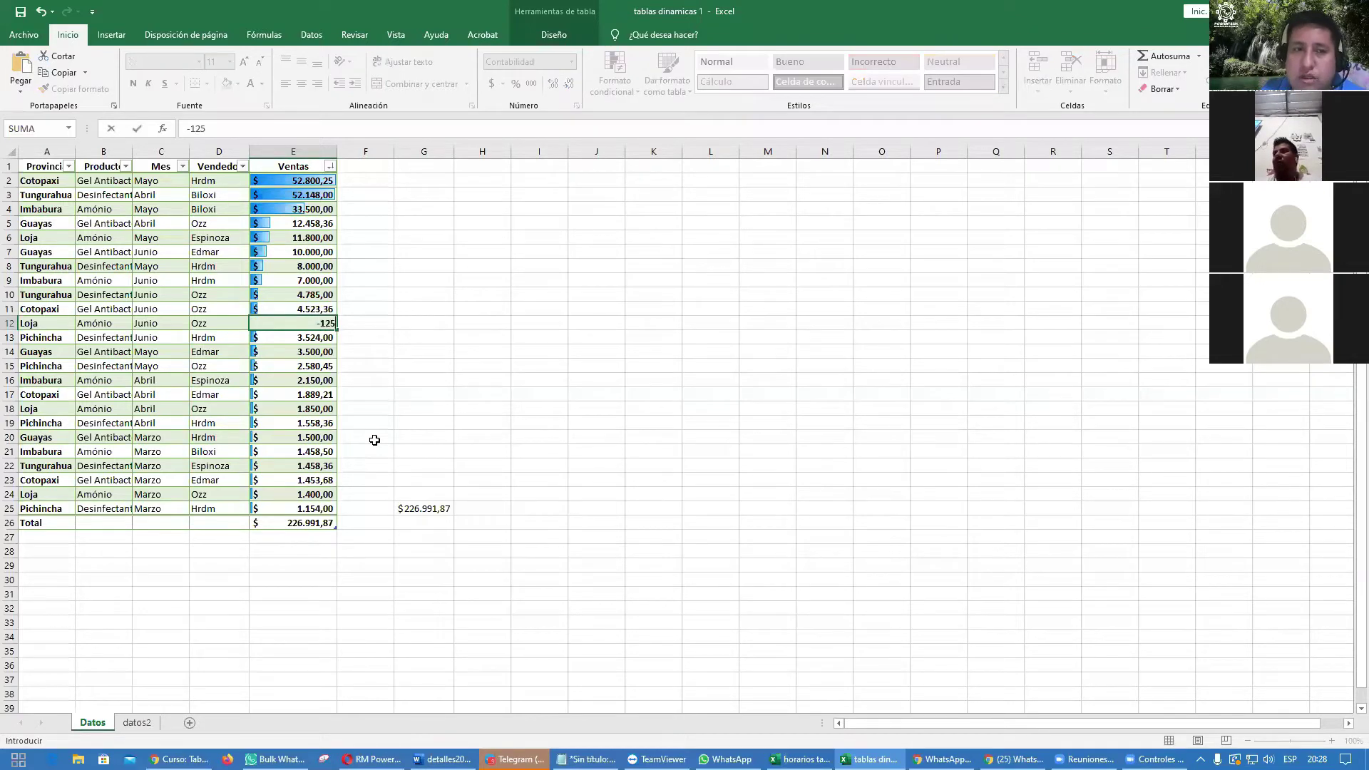
pyautogui.press('Return')
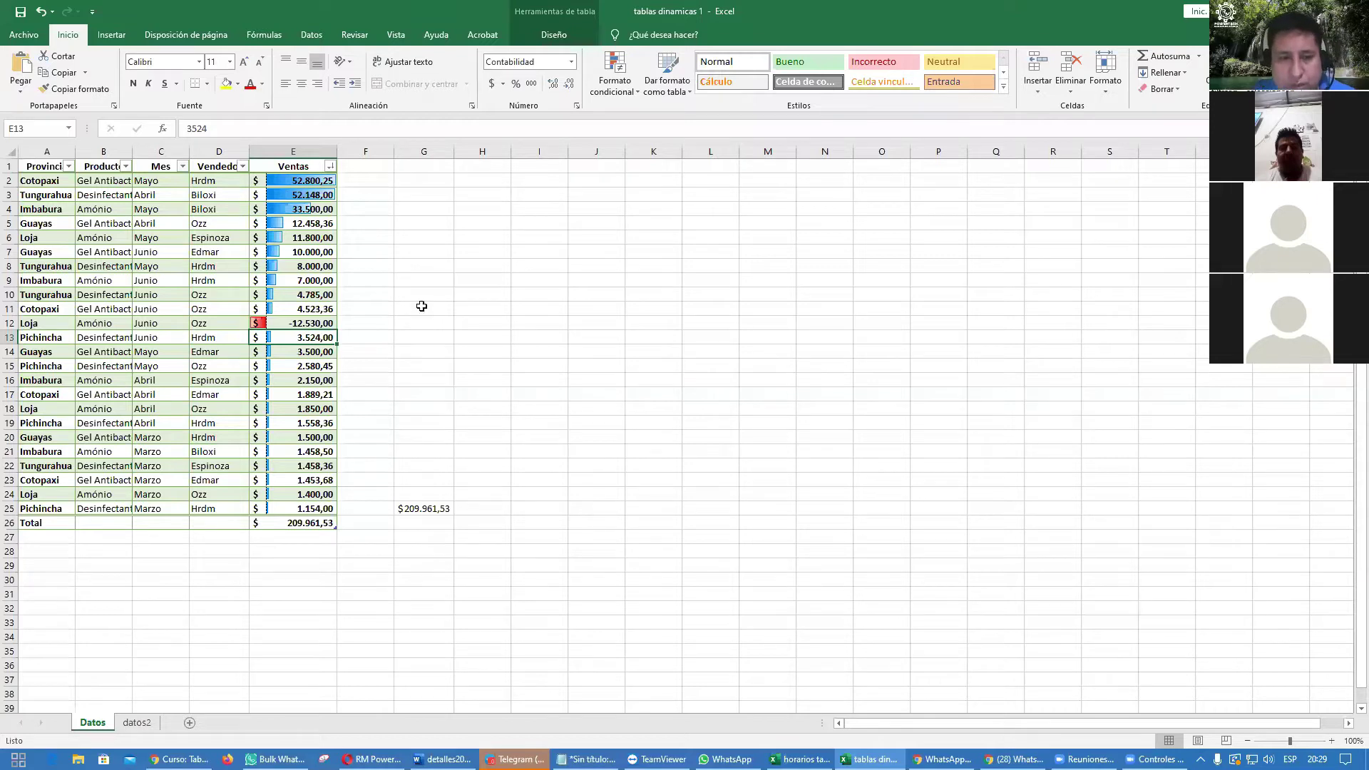
pyautogui.click(496, 380)
pyautogui.hotkey('ctrl', 'z')
pyautogui.hotkey('ctrl', 'z')
pyautogui.hotkey('ctrl', 'z')
# Step: Undo and redo edits to return the table to its plain light green style
pyautogui.click(495, 380)
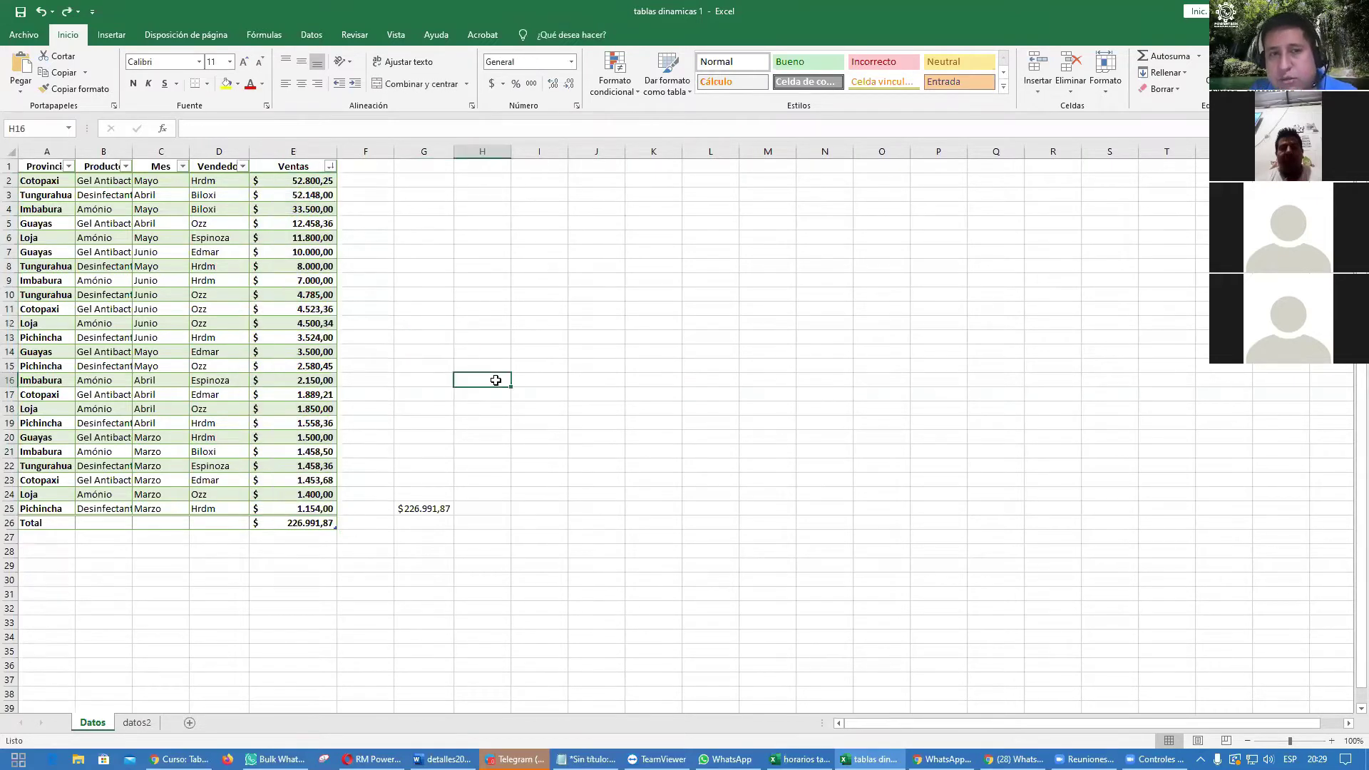
pyautogui.hotkey('ctrl', 'z')
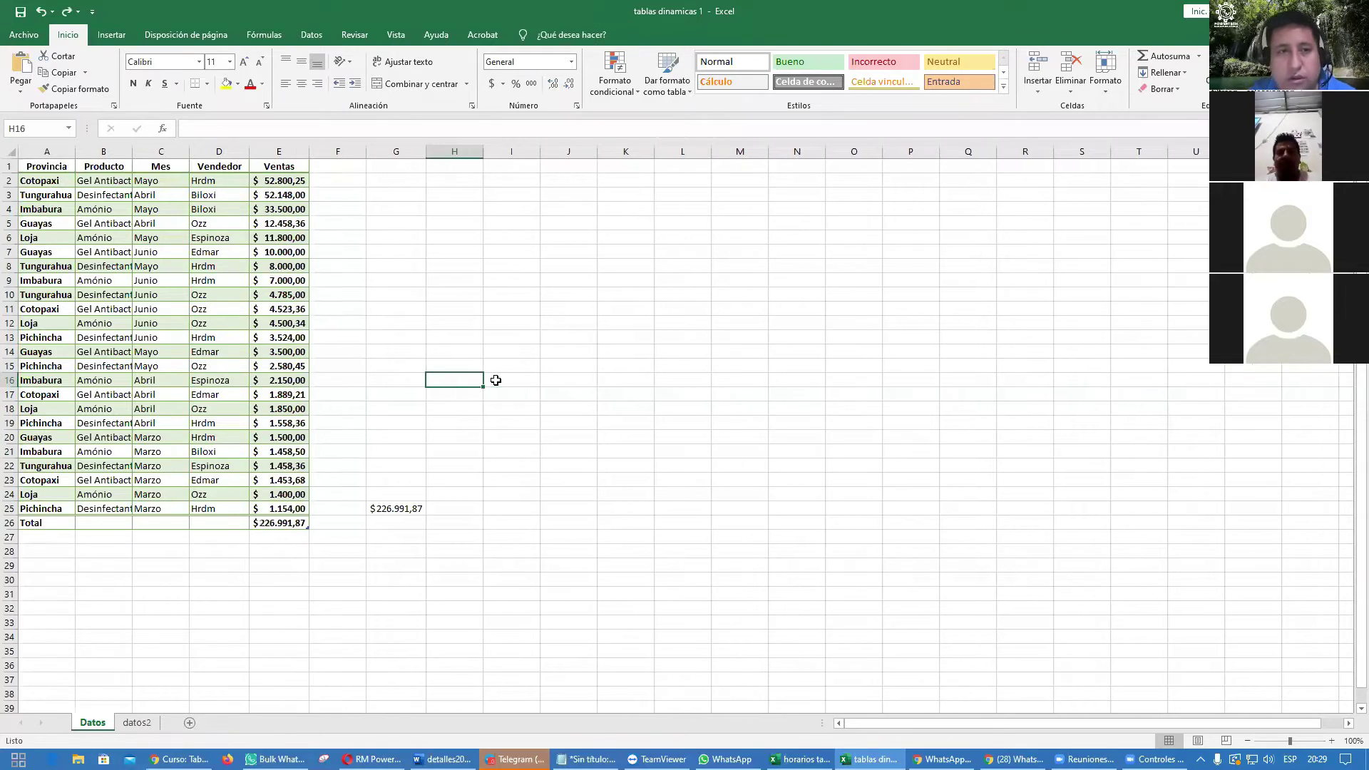
pyautogui.hotkey('ctrl', 'y')
pyautogui.hotkey('ctrl', 'y')
pyautogui.hotkey('ctrl', 'y')
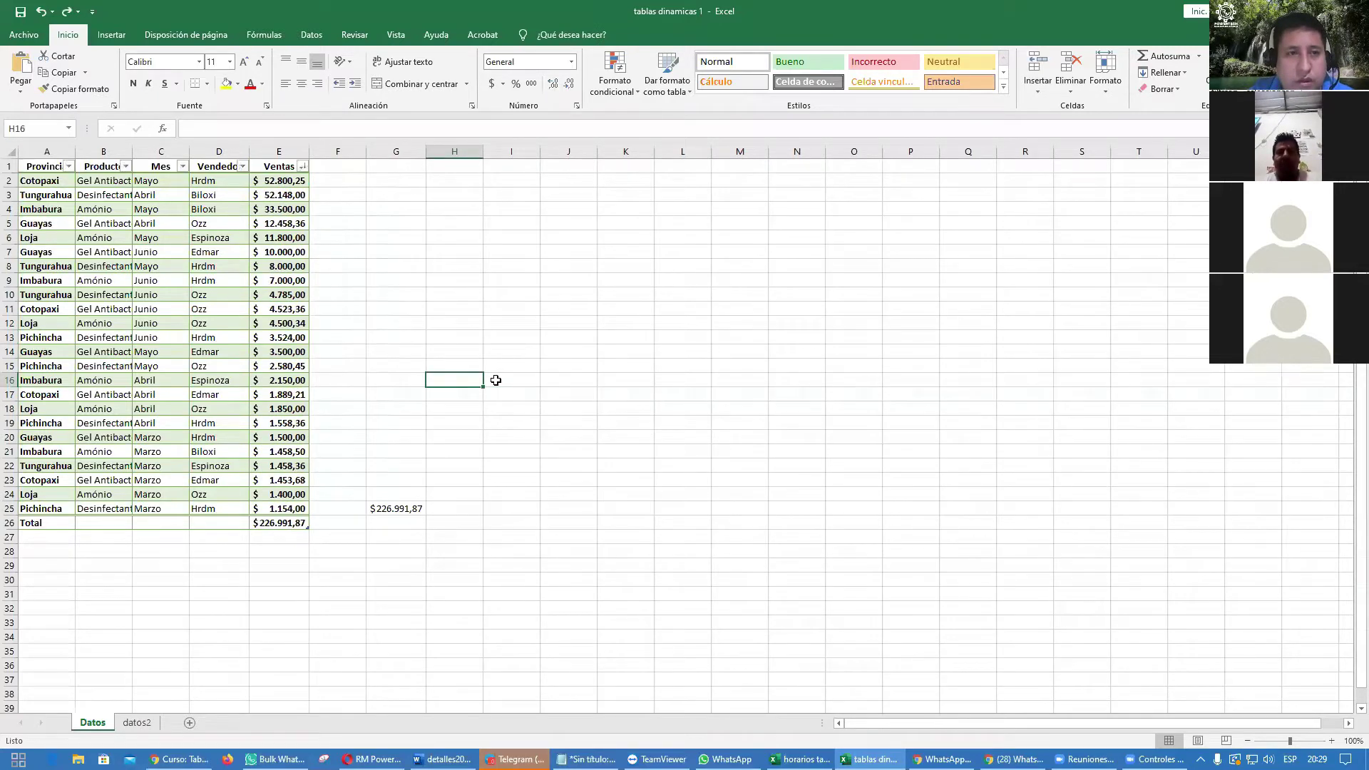
pyautogui.hotkey('ctrl', 'y')
pyautogui.hotkey('ctrl', 'y')
pyautogui.hotkey('ctrl', 'y')
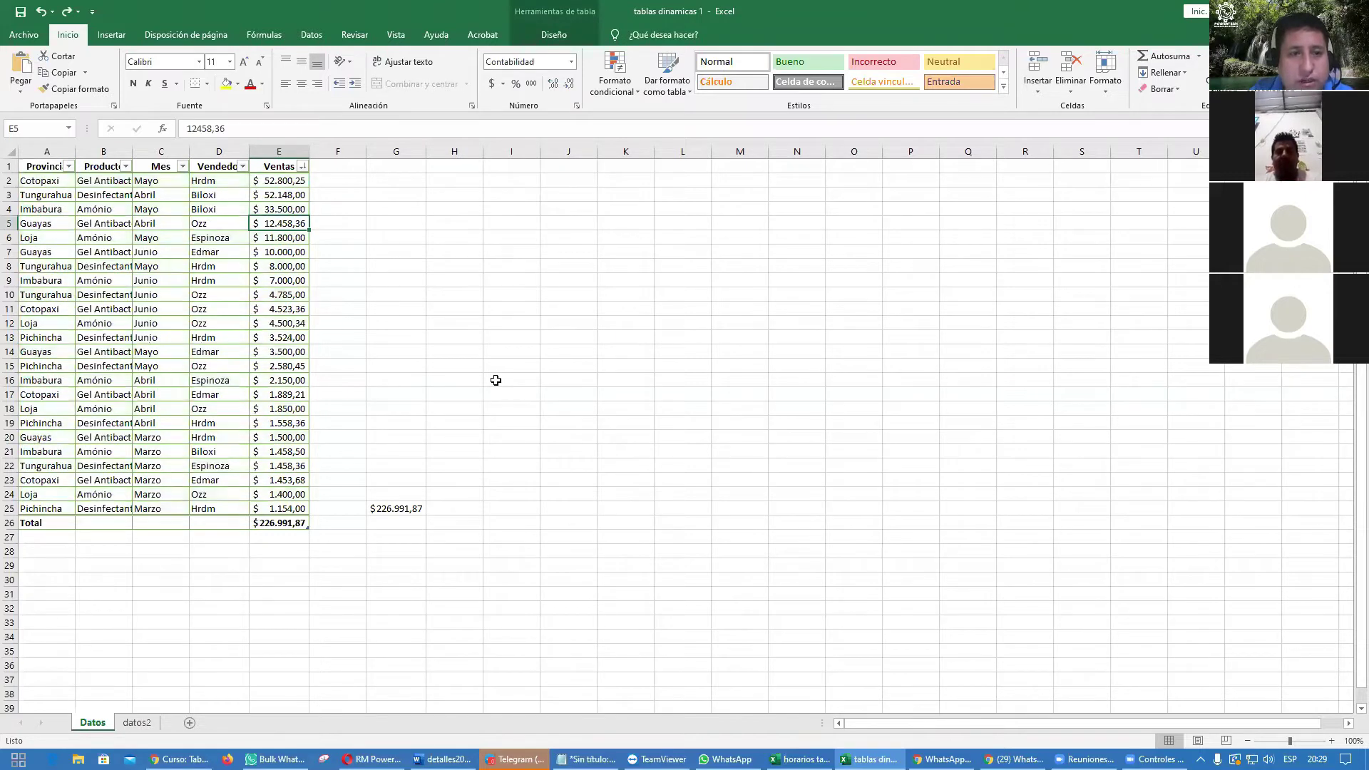
pyautogui.click(517, 397)
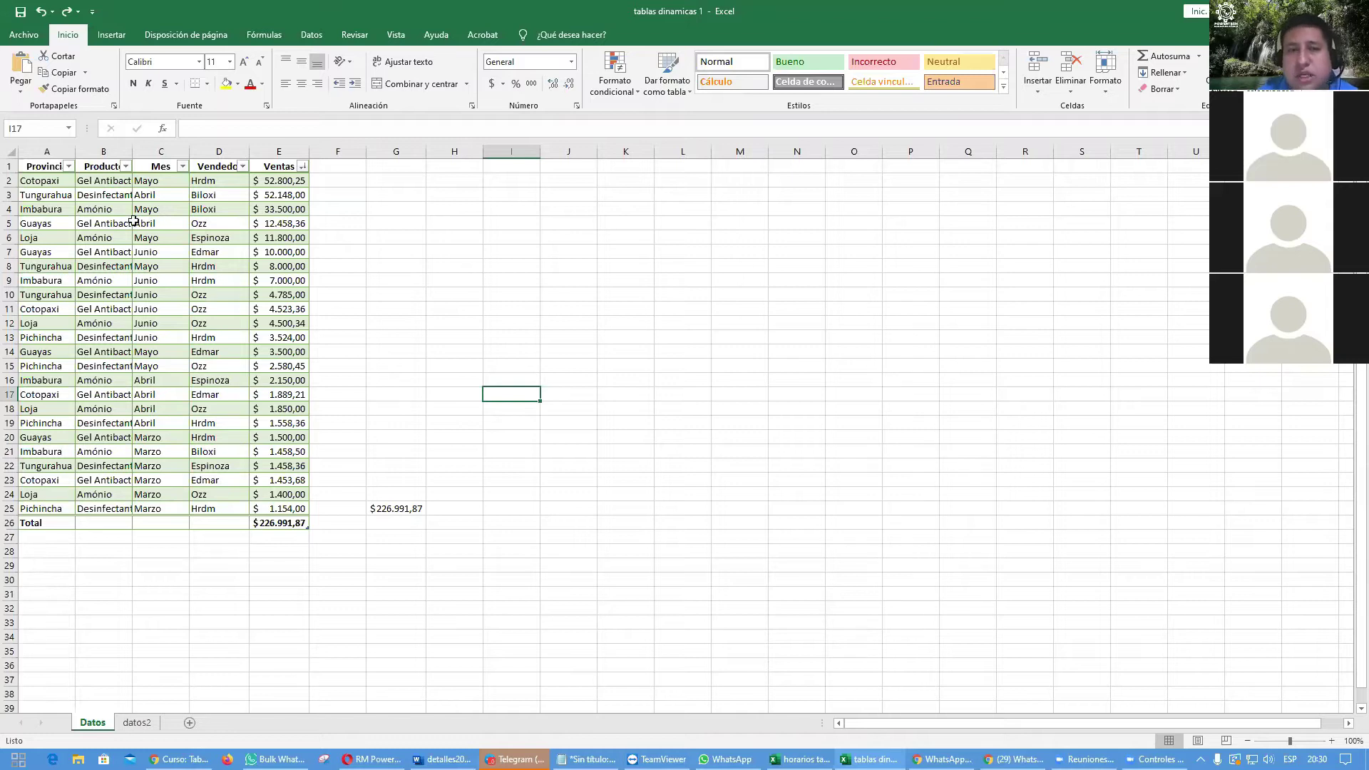
pyautogui.click(128, 286)
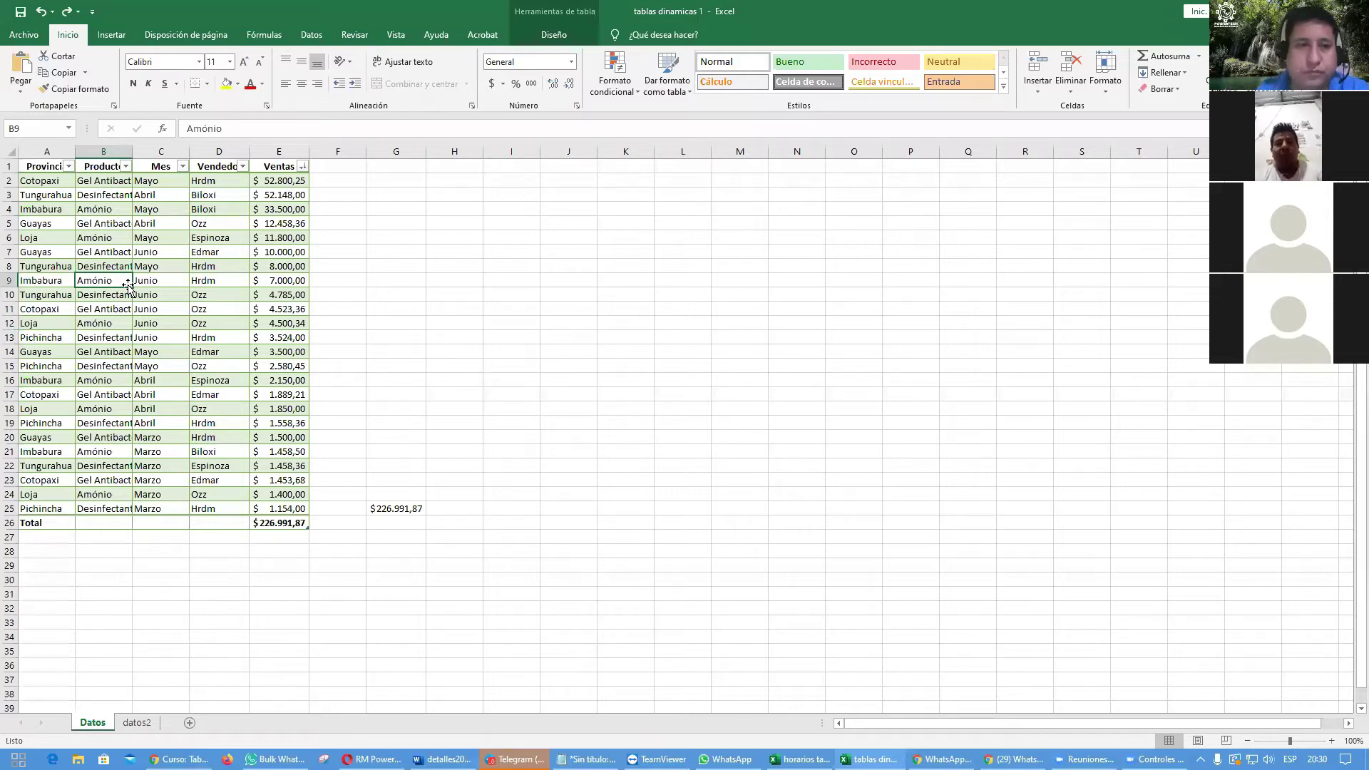
# Step: Sort the table by Ventas from smallest to largest
pyautogui.click(303, 168)
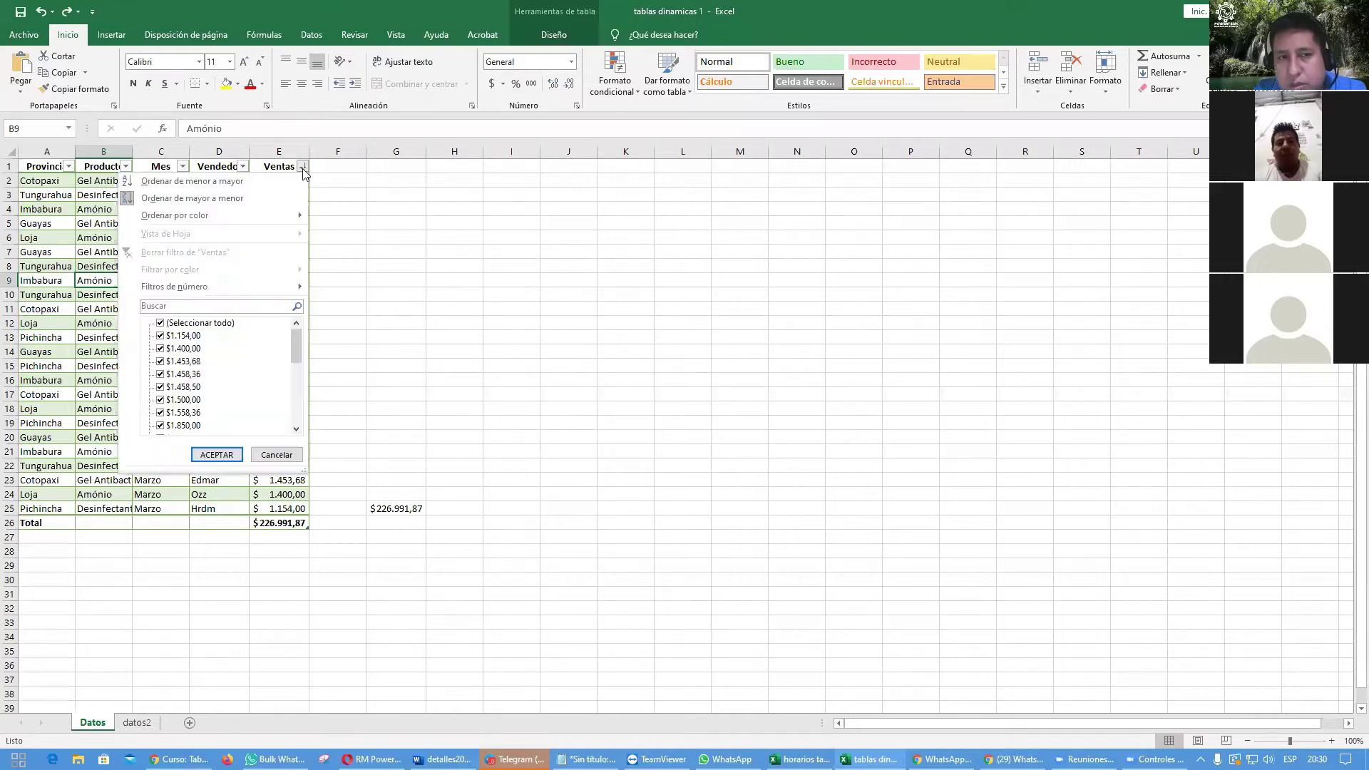
pyautogui.click(303, 168)
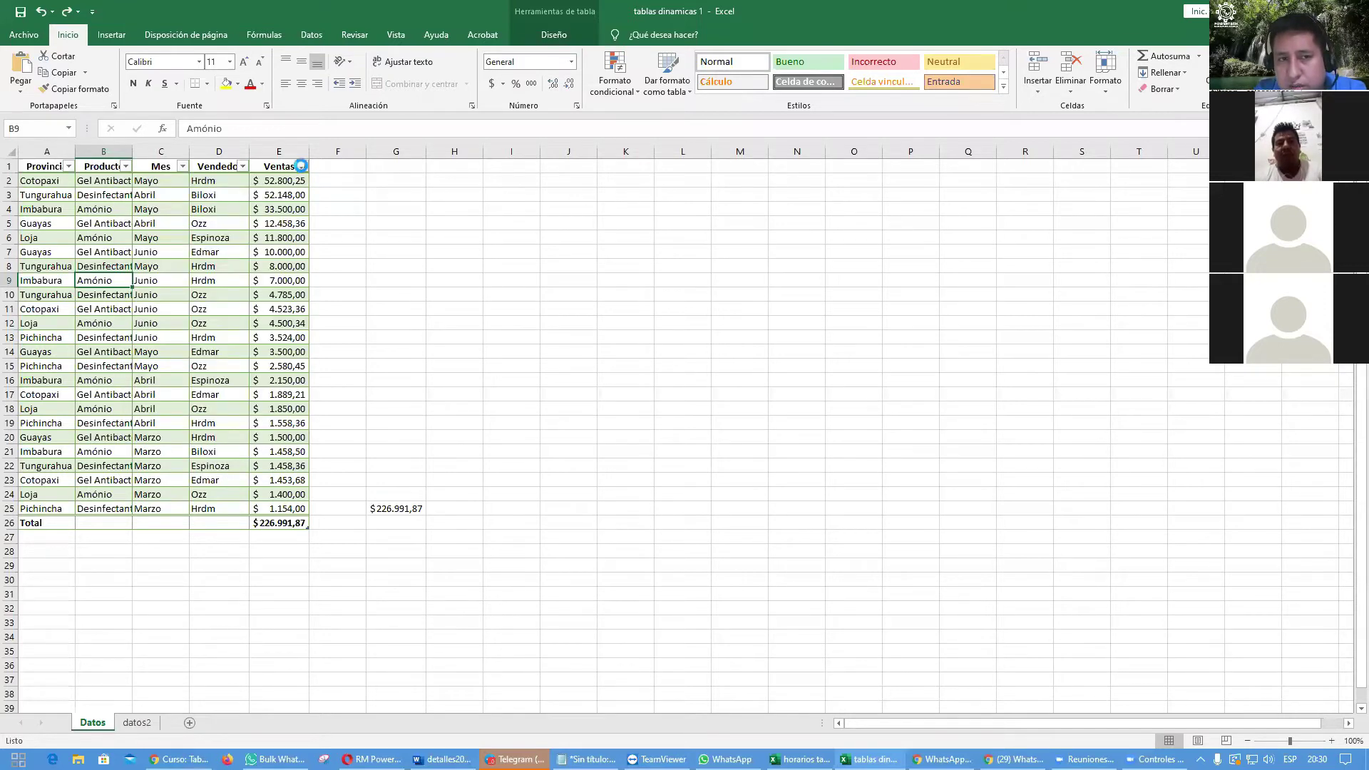
pyautogui.click(302, 168)
pyautogui.click(255, 181)
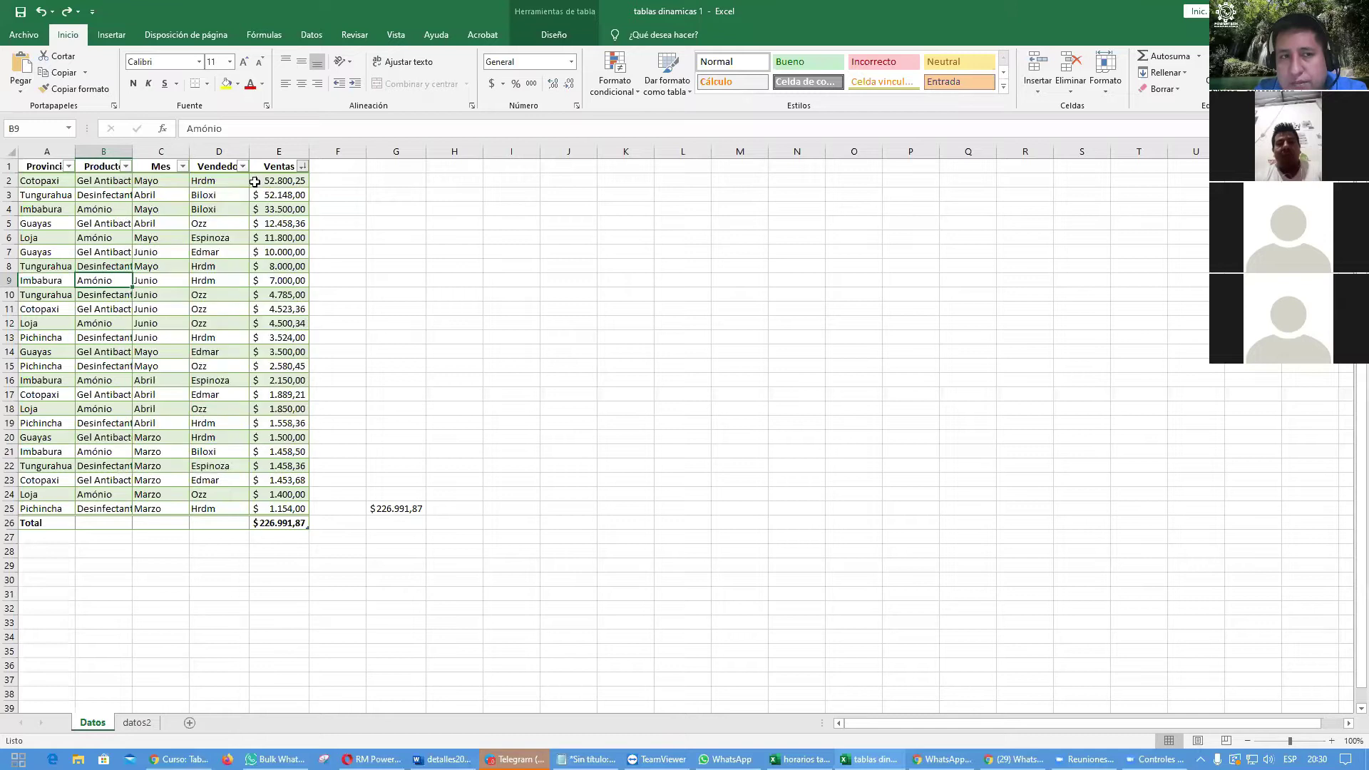
pyautogui.click(303, 166)
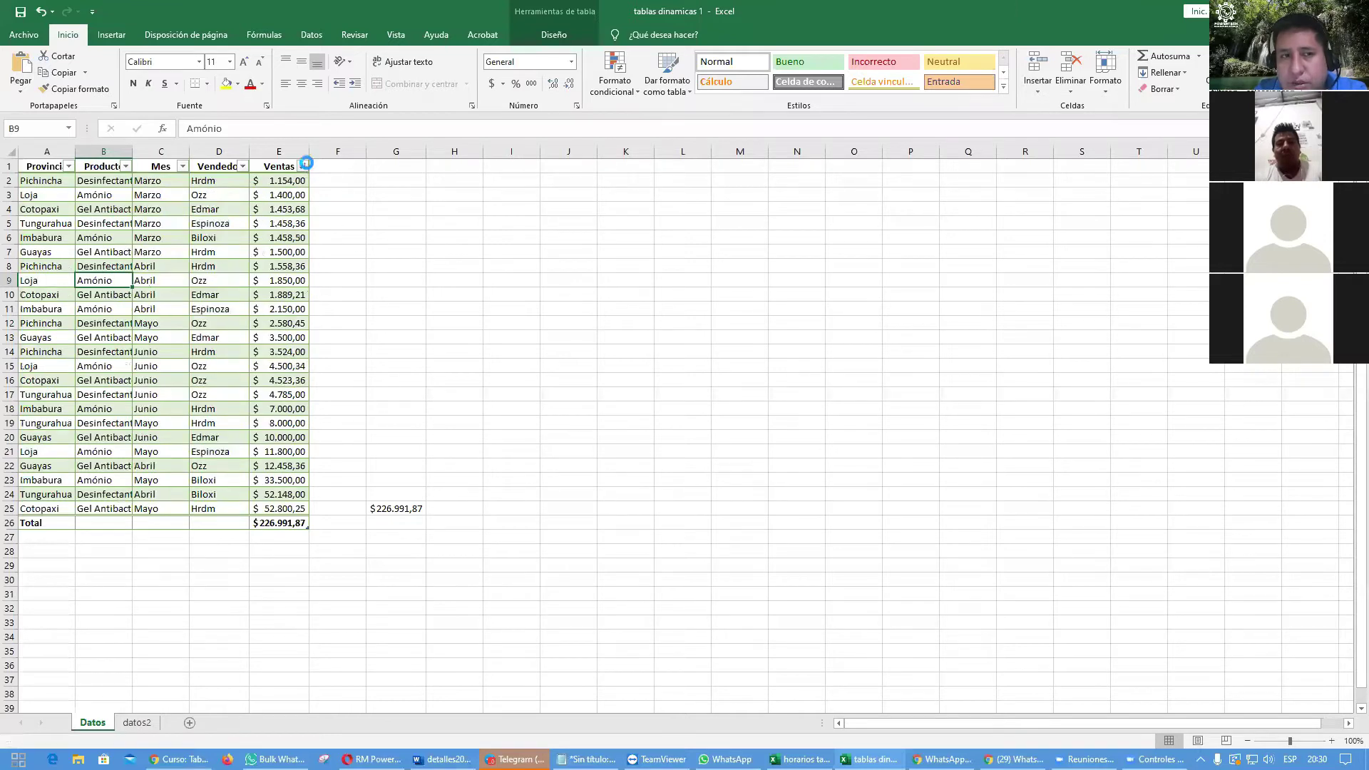
pyautogui.click(191, 181)
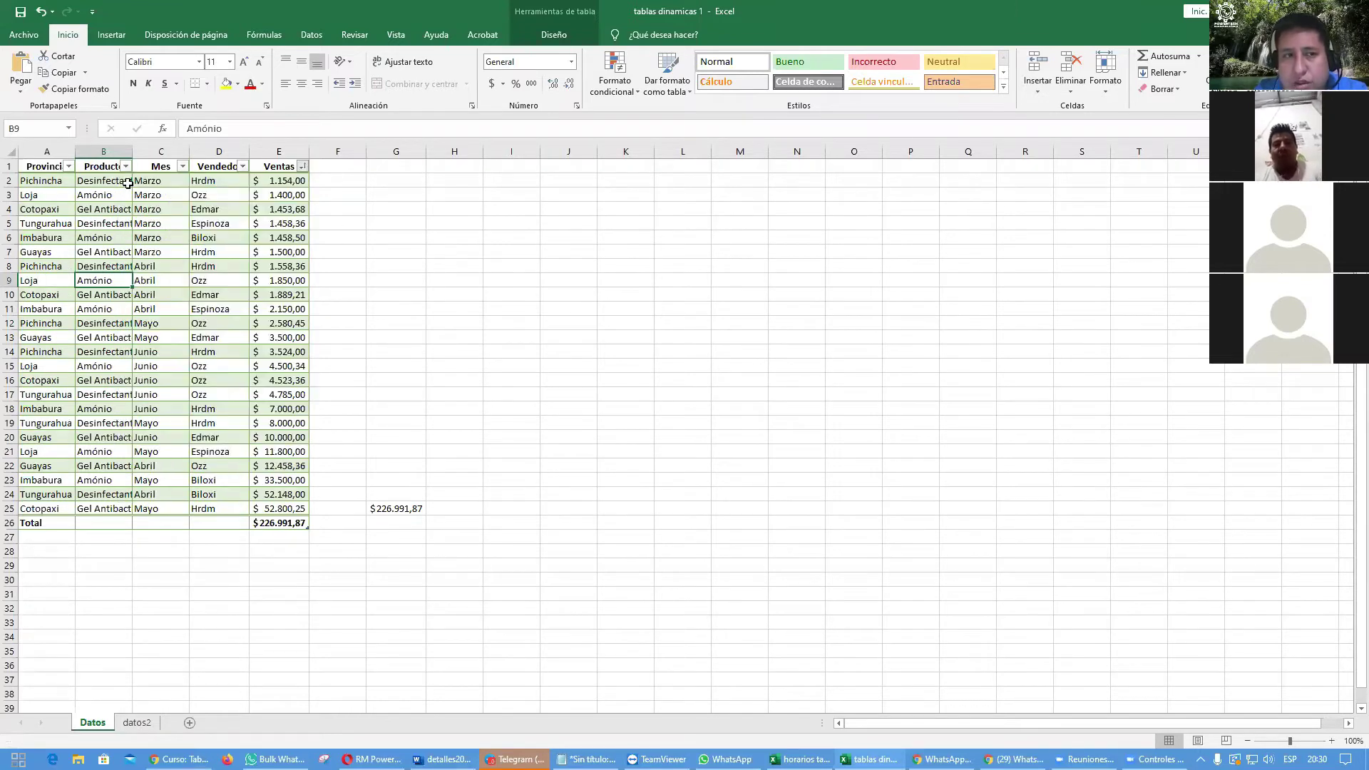
pyautogui.click(323, 207)
# Step: Re-sort the table by Ventas from largest (52.800,25) to smallest
pyautogui.click(303, 166)
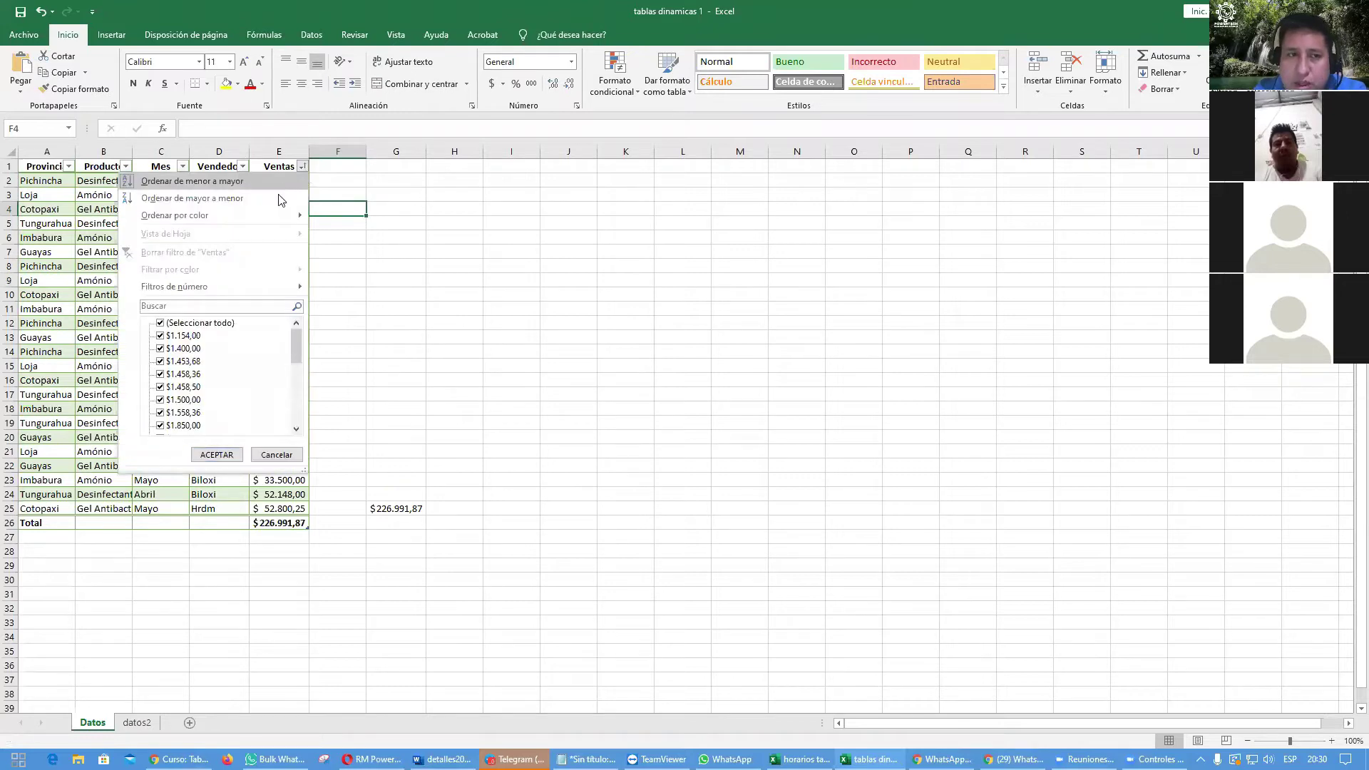
pyautogui.click(241, 199)
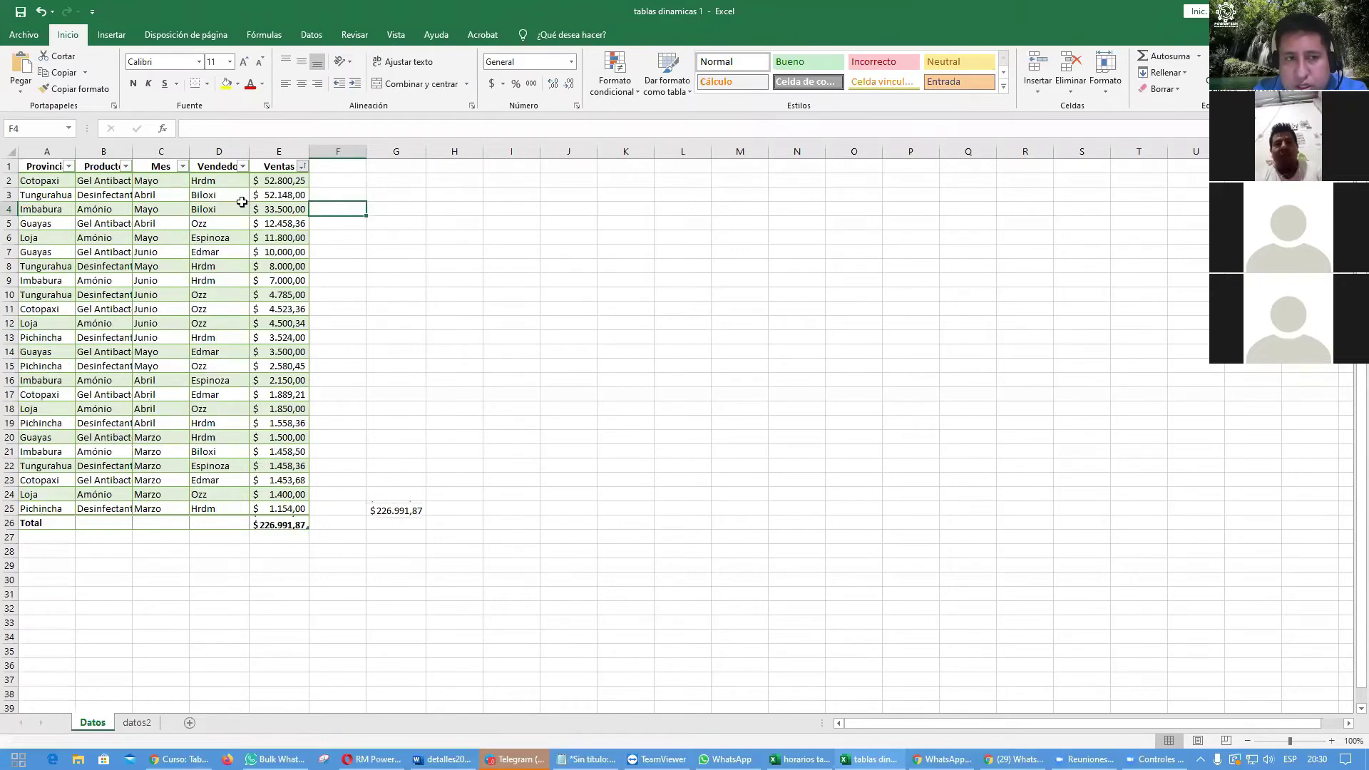
pyautogui.click(524, 304)
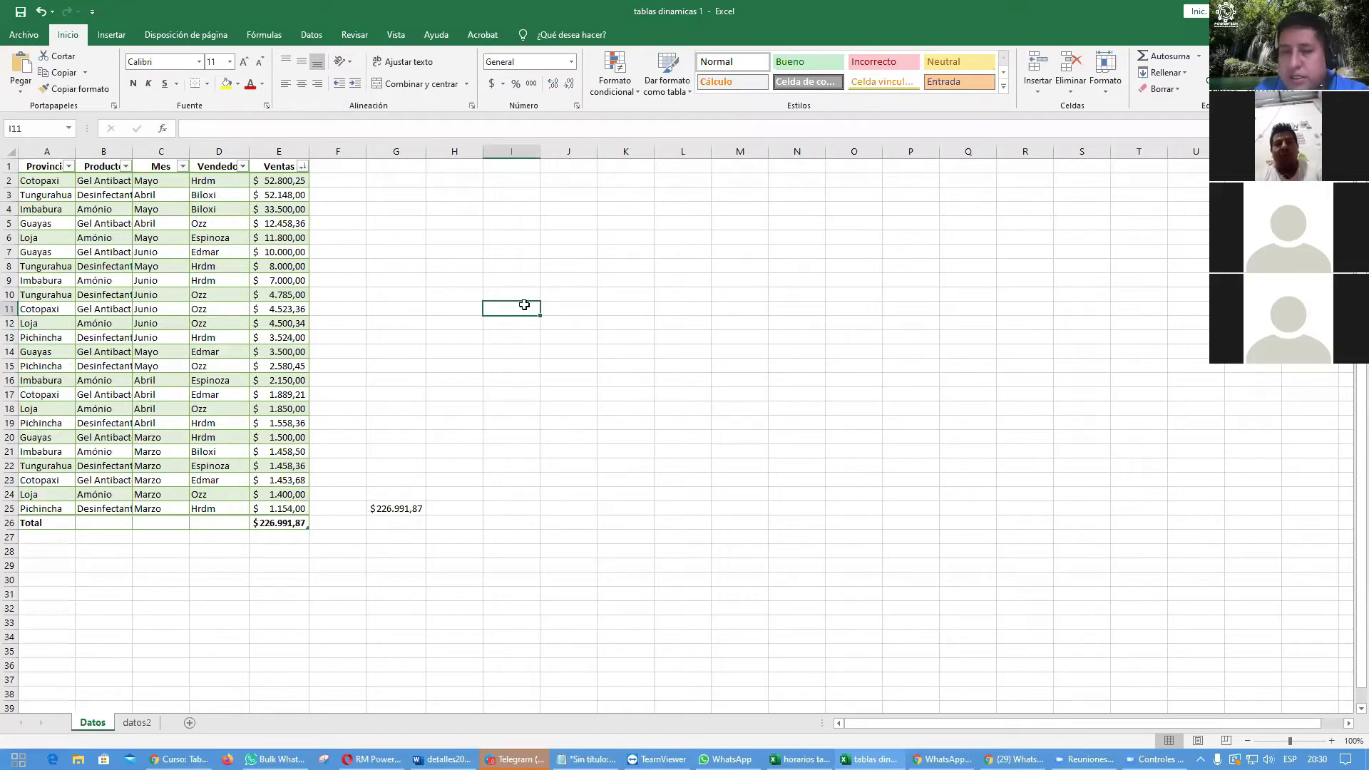
pyautogui.click(137, 251)
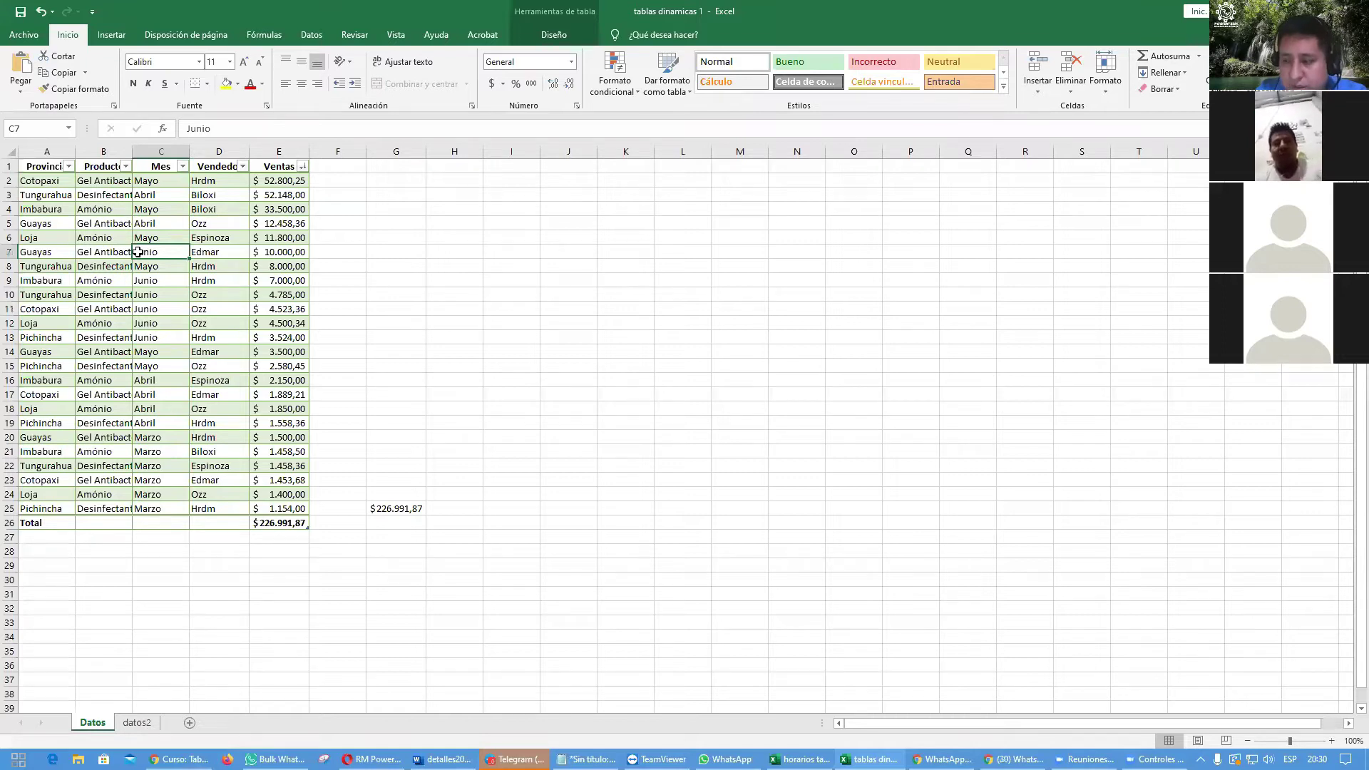
pyautogui.click(548, 36)
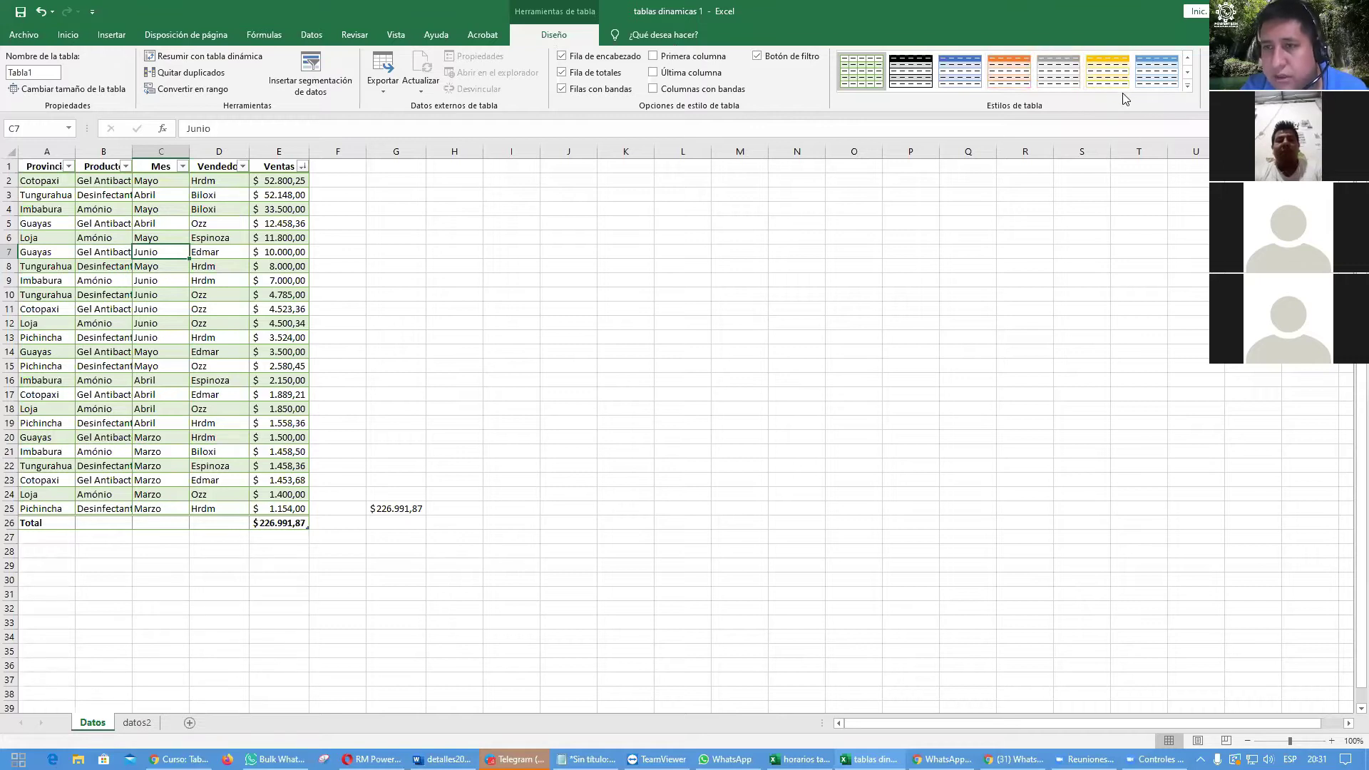
# Step: Apply a blue medium banded table style and select the whole table A1:E26
pyautogui.click(1186, 87)
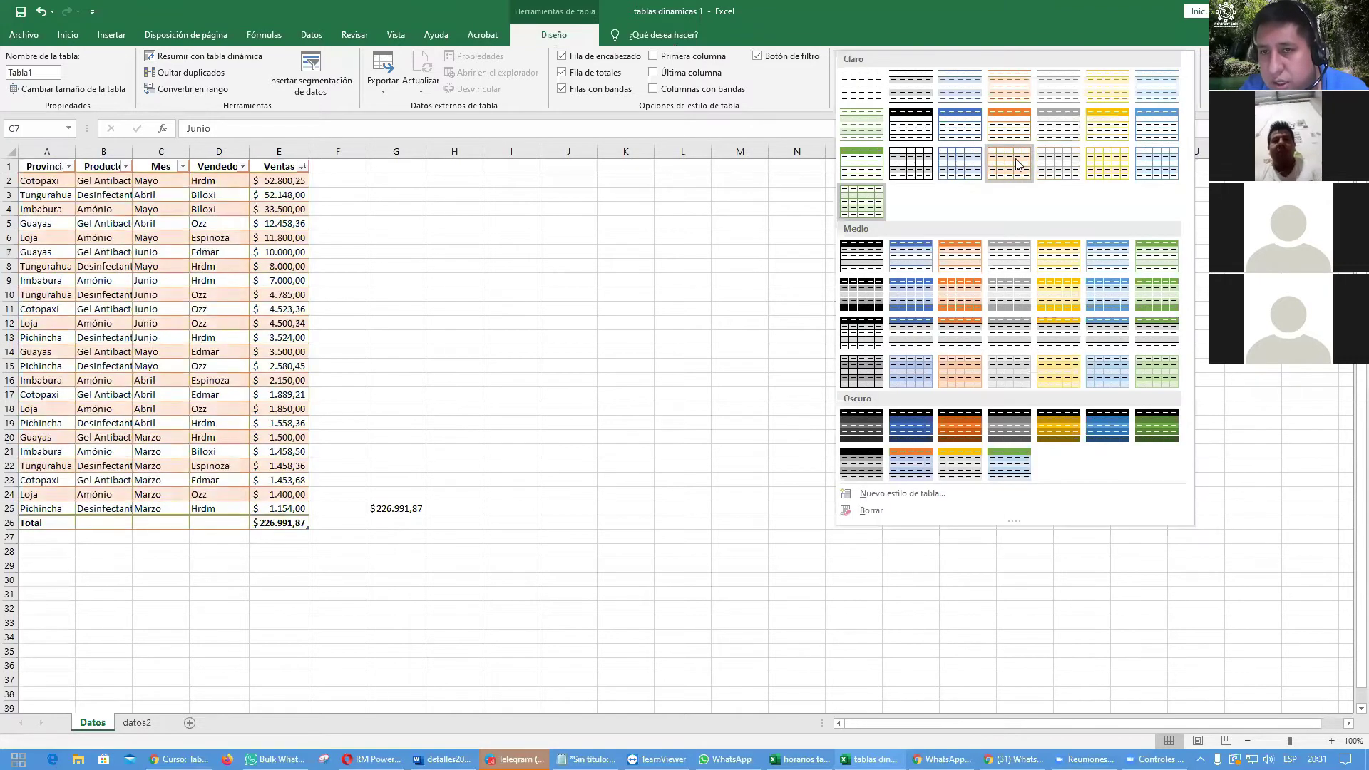
pyautogui.click(941, 526)
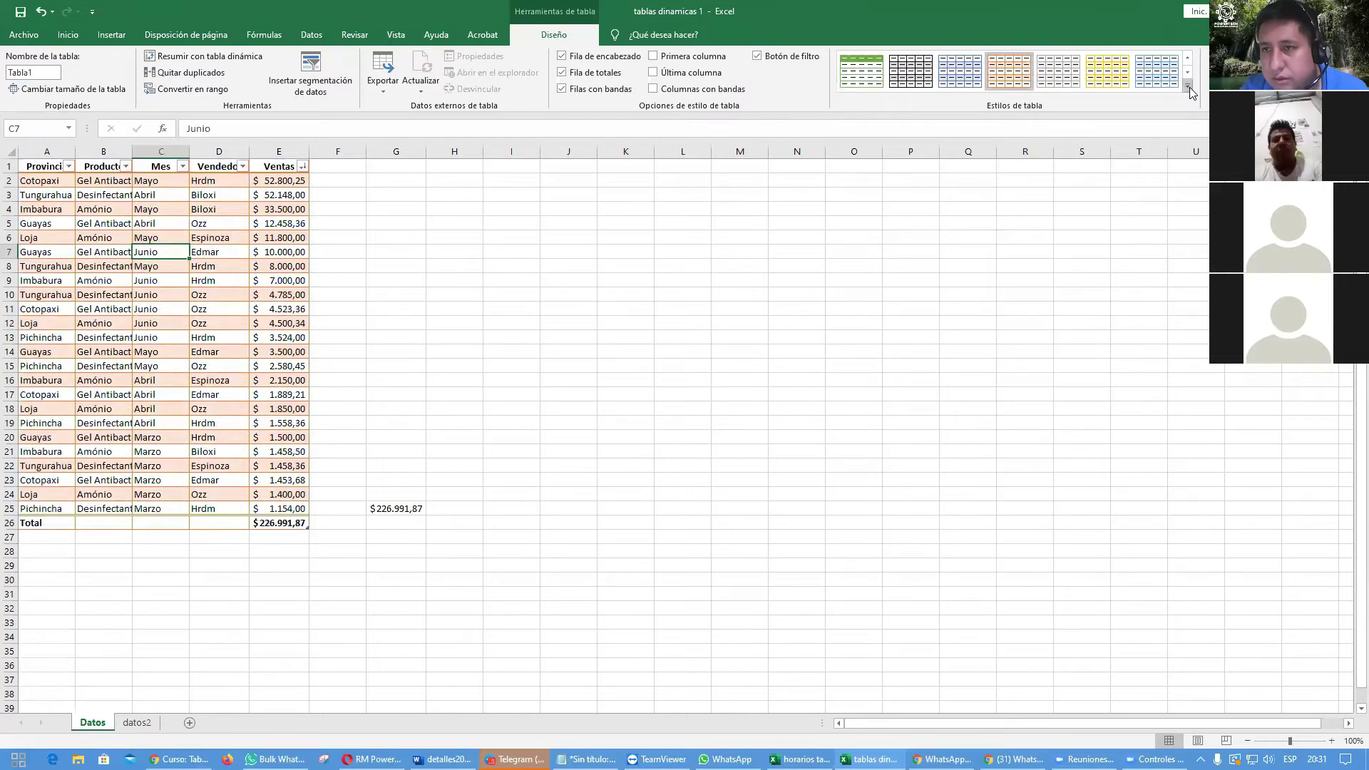
pyautogui.click(1188, 97)
pyautogui.click(1117, 291)
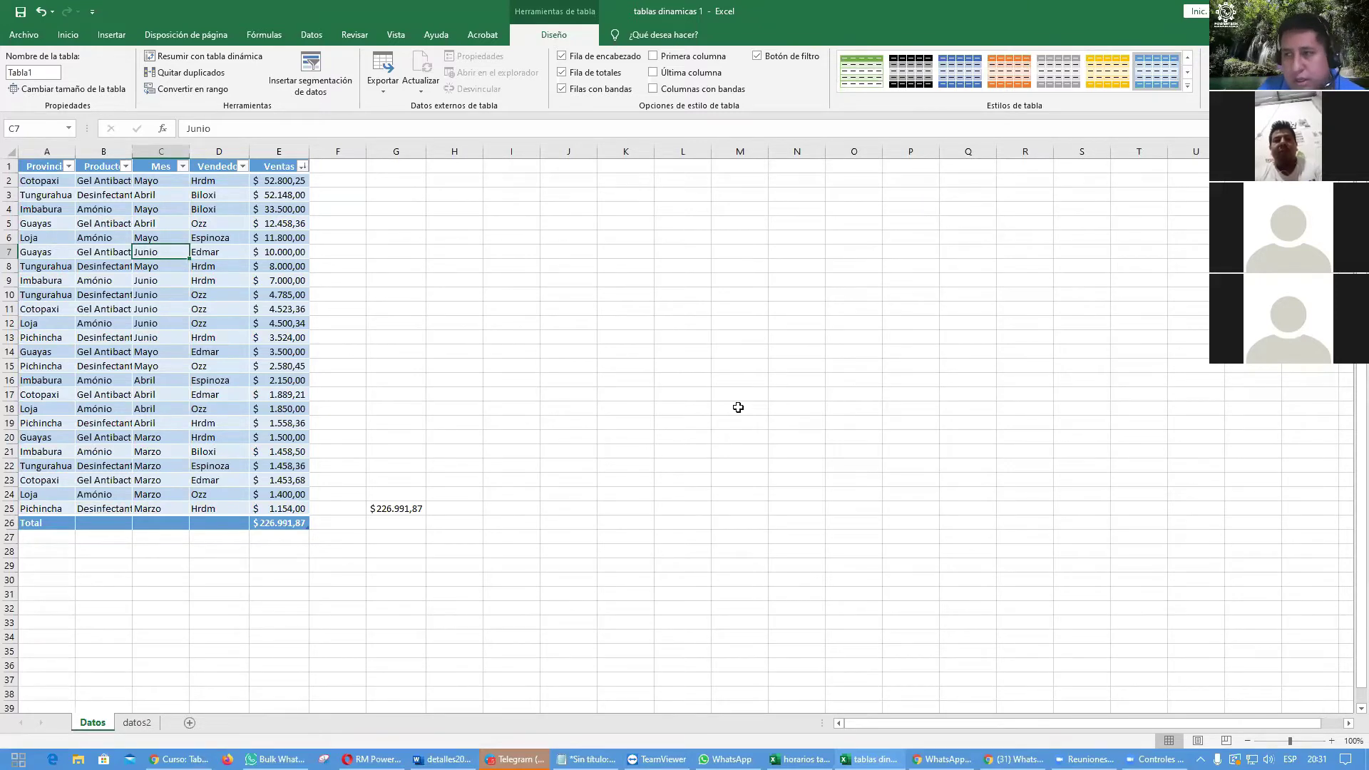
pyautogui.moveTo(32, 166); pyautogui.dragTo(284, 524)
# Step: Copy the table A1:E26 and paste it as values only at K1
pyautogui.hotkey('ctrl', 'c')
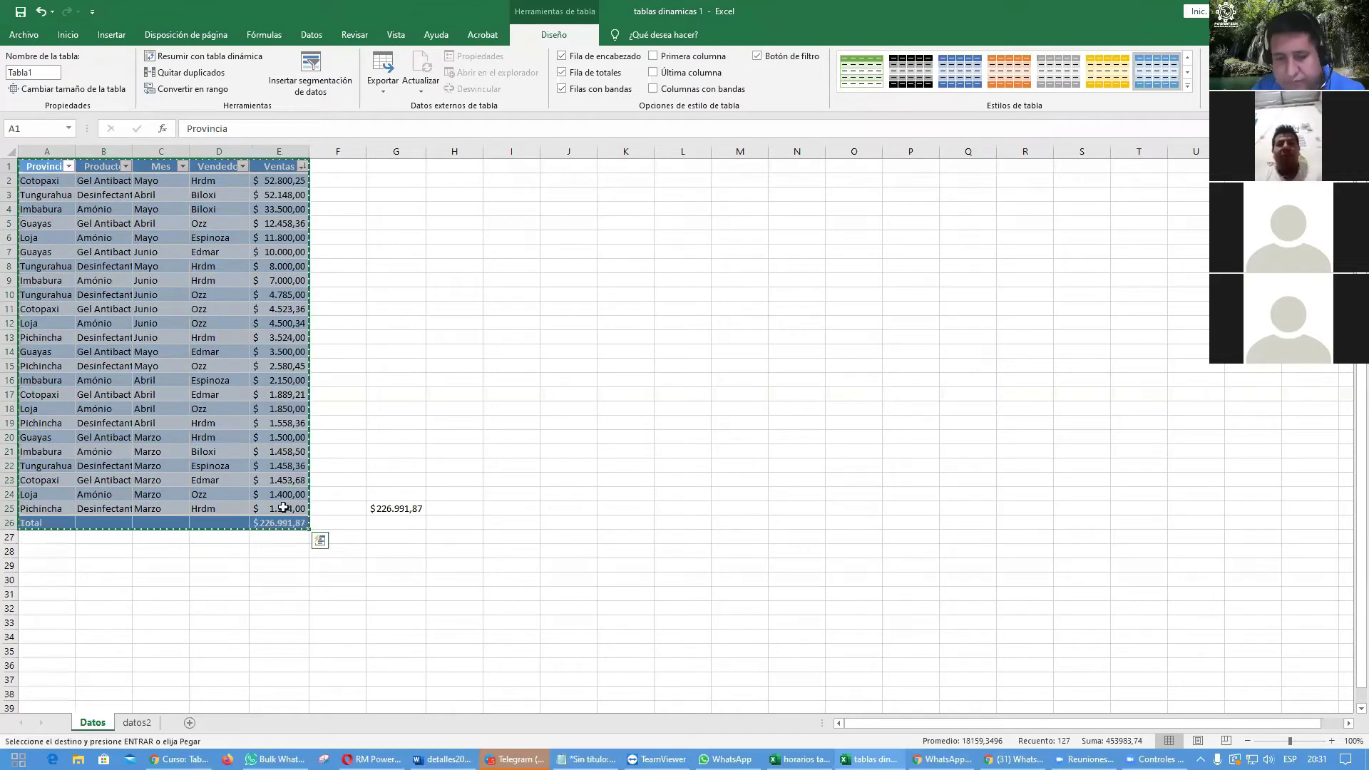
pyautogui.rightClick(618, 165)
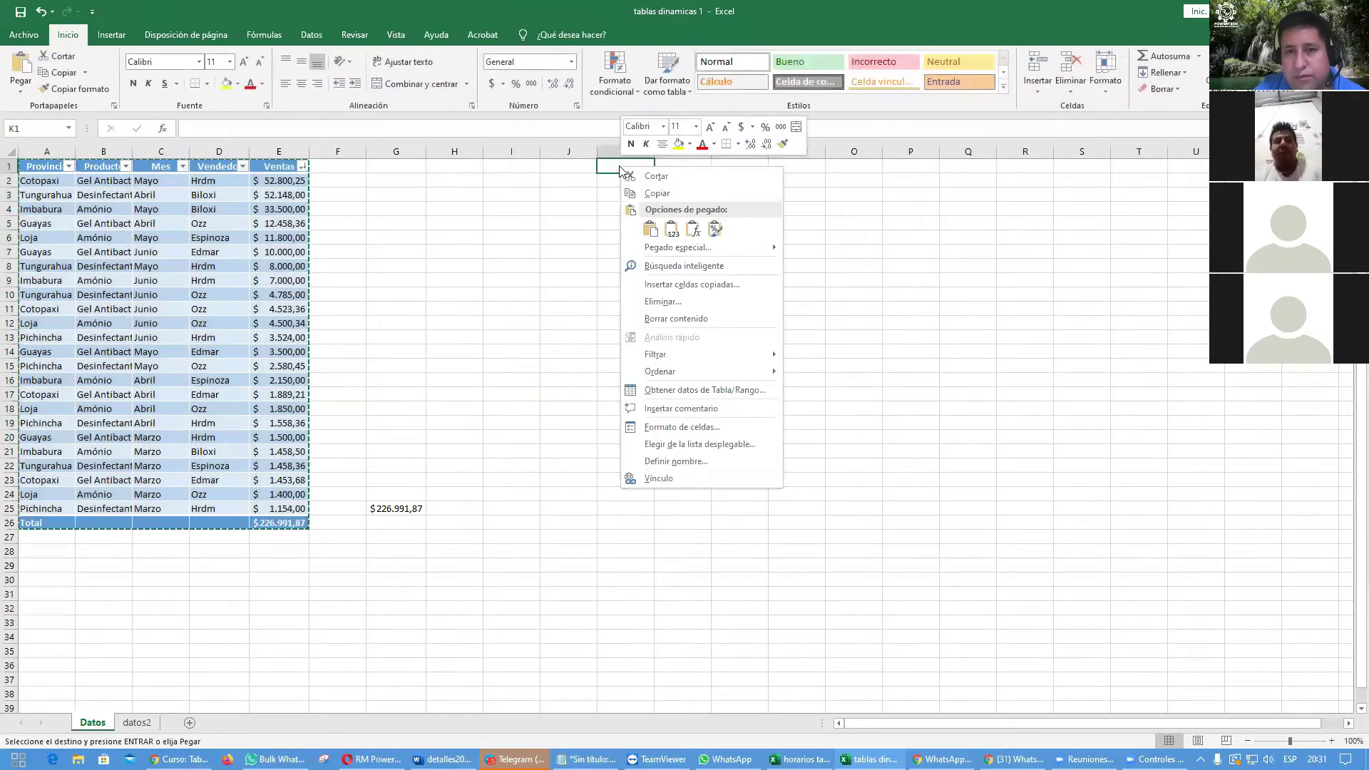
pyautogui.click(672, 228)
pyautogui.click(974, 382)
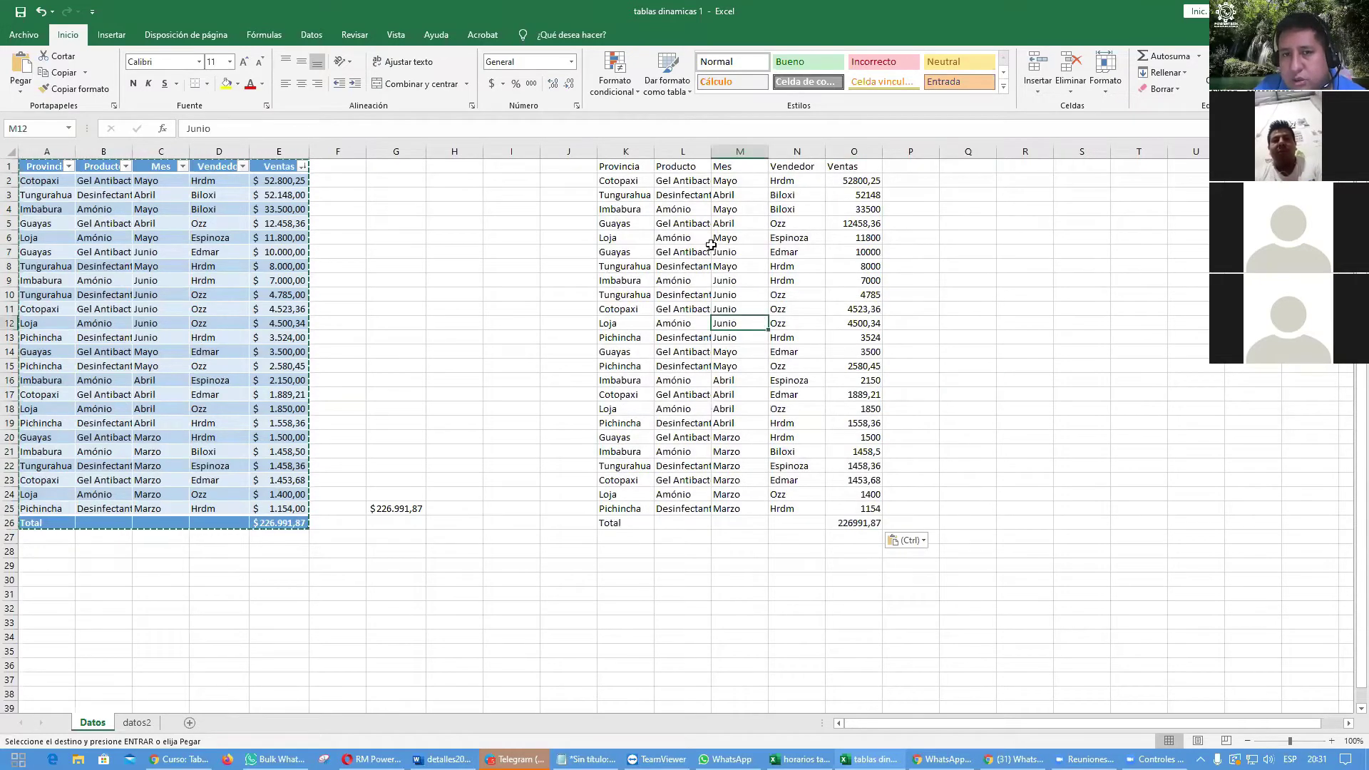
pyautogui.click(682, 366)
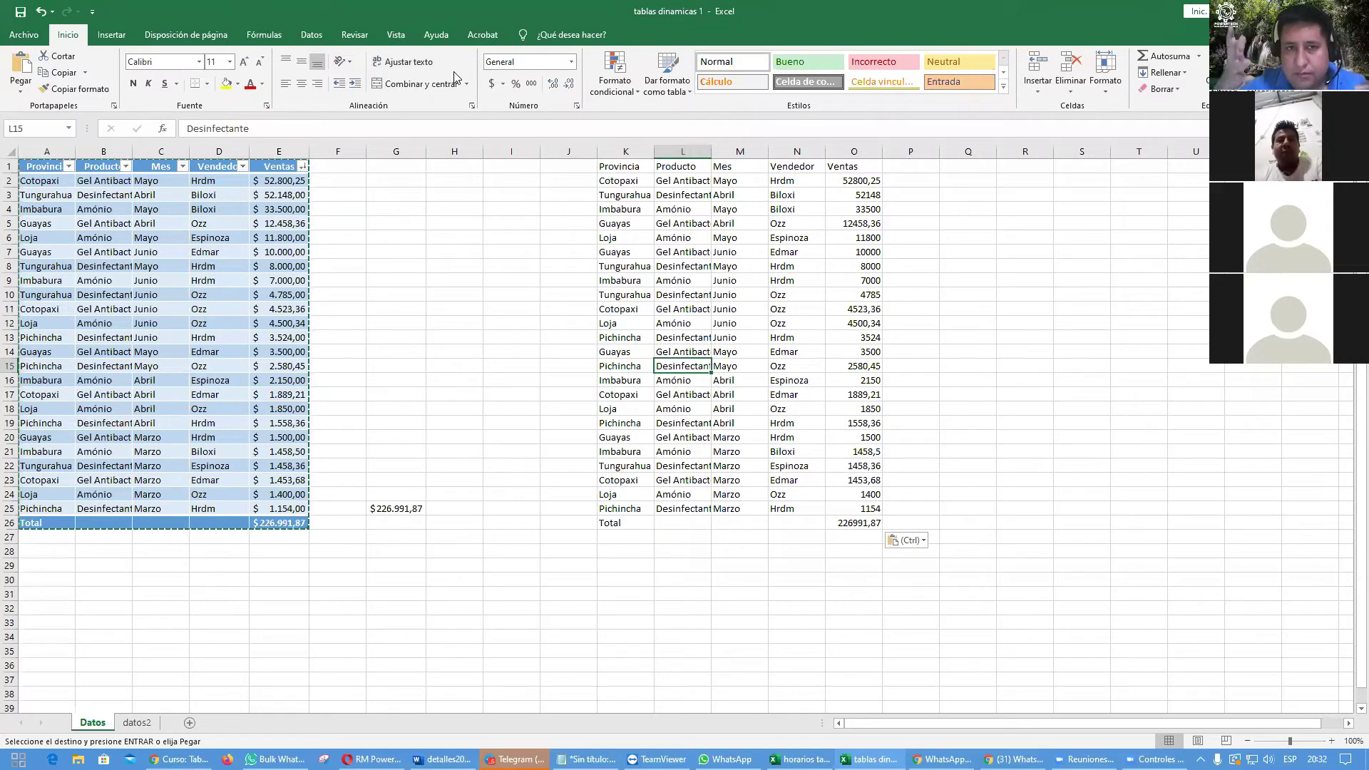
# Step: Try formatting the pasted copy with a medium table style, cancelling both attempts
pyautogui.click(734, 226)
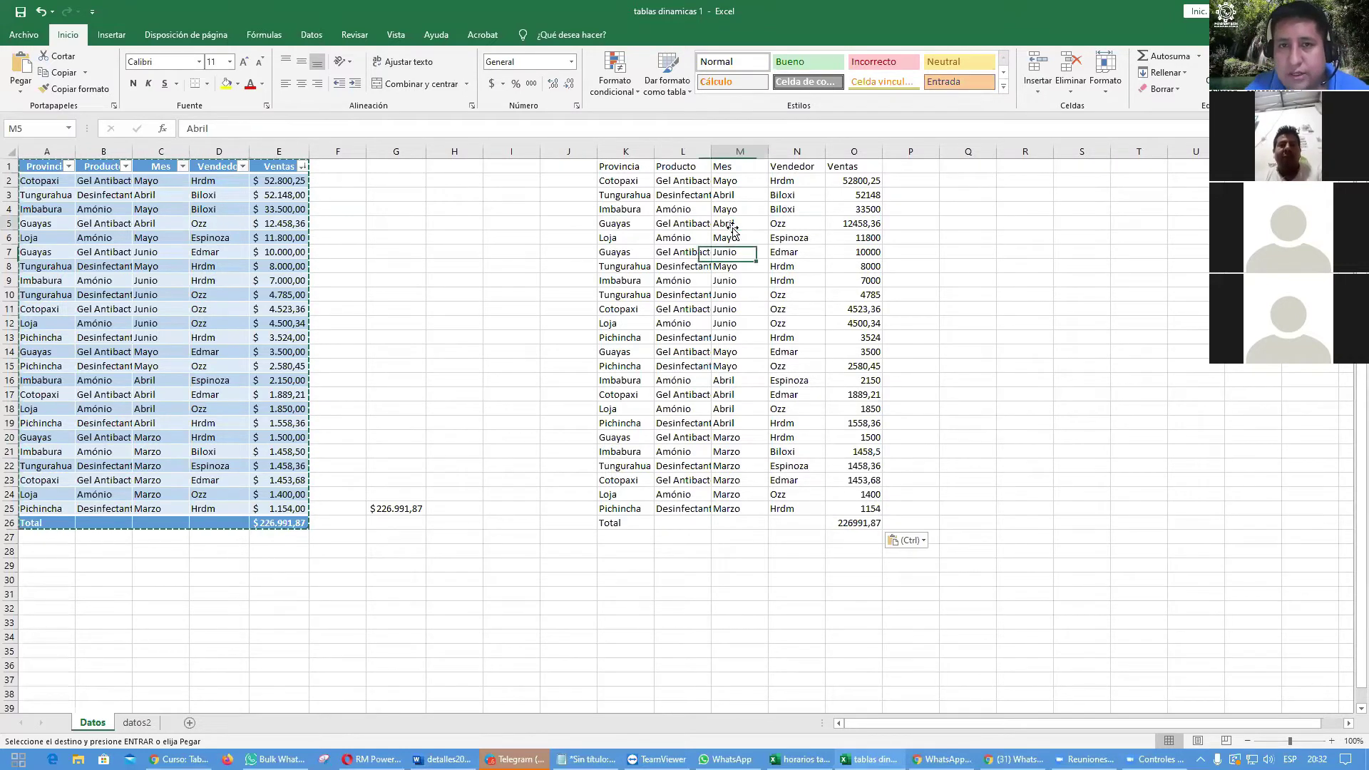
pyautogui.click(679, 93)
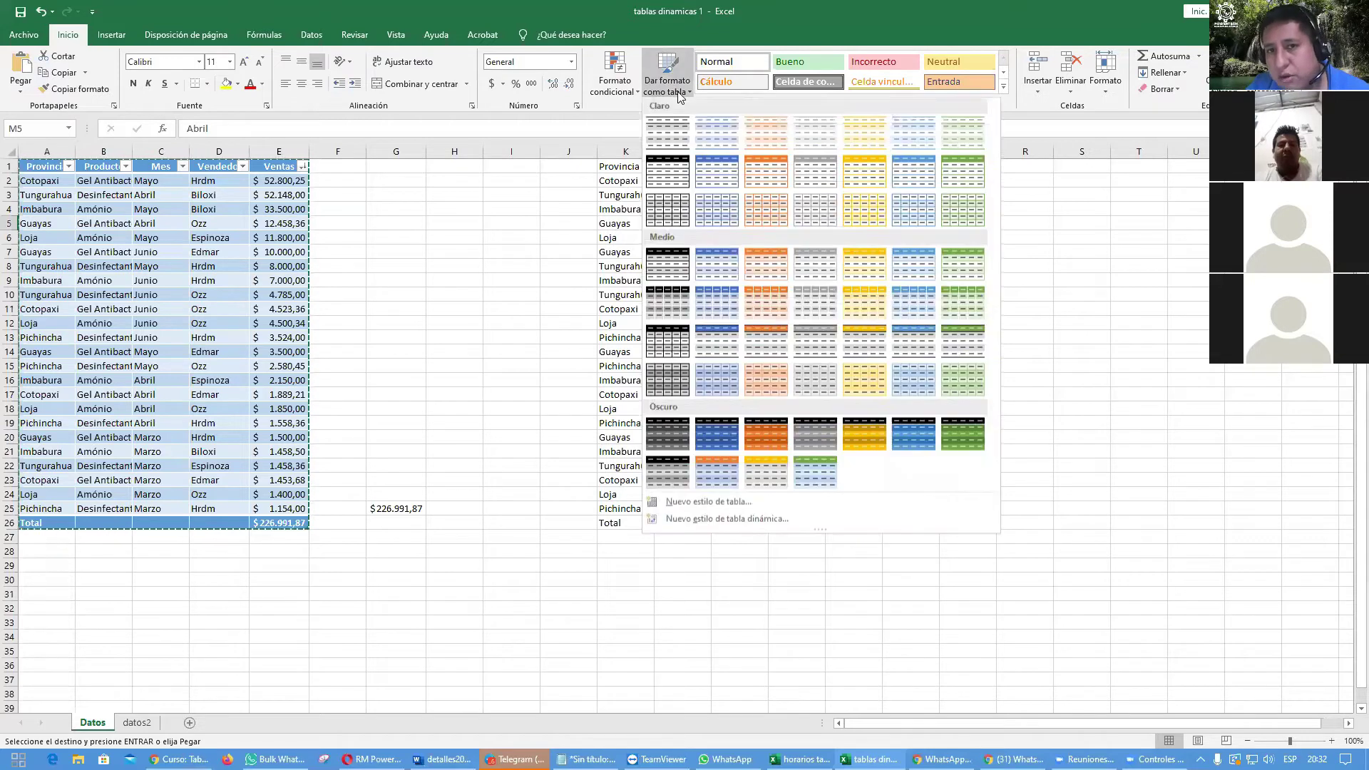
pyautogui.click(776, 251)
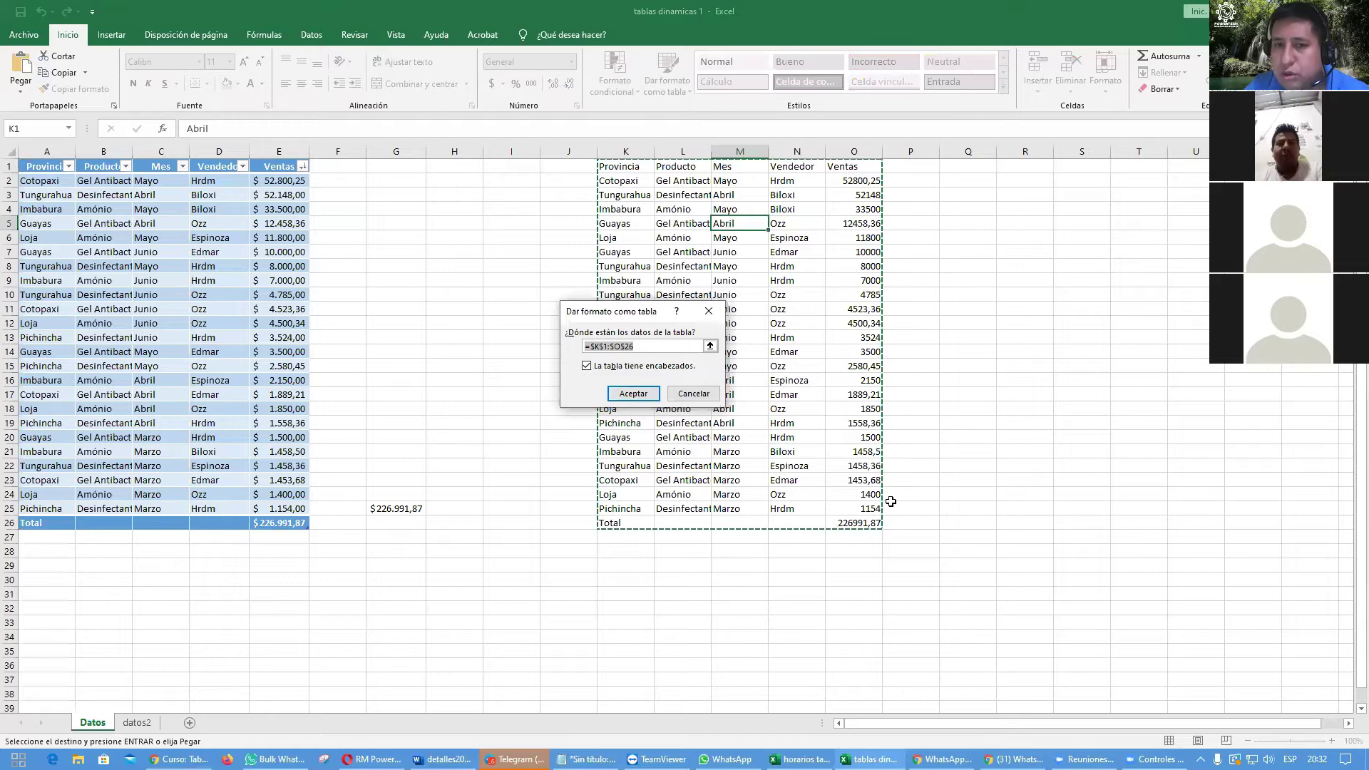
pyautogui.press('Escape')
pyautogui.click(706, 296)
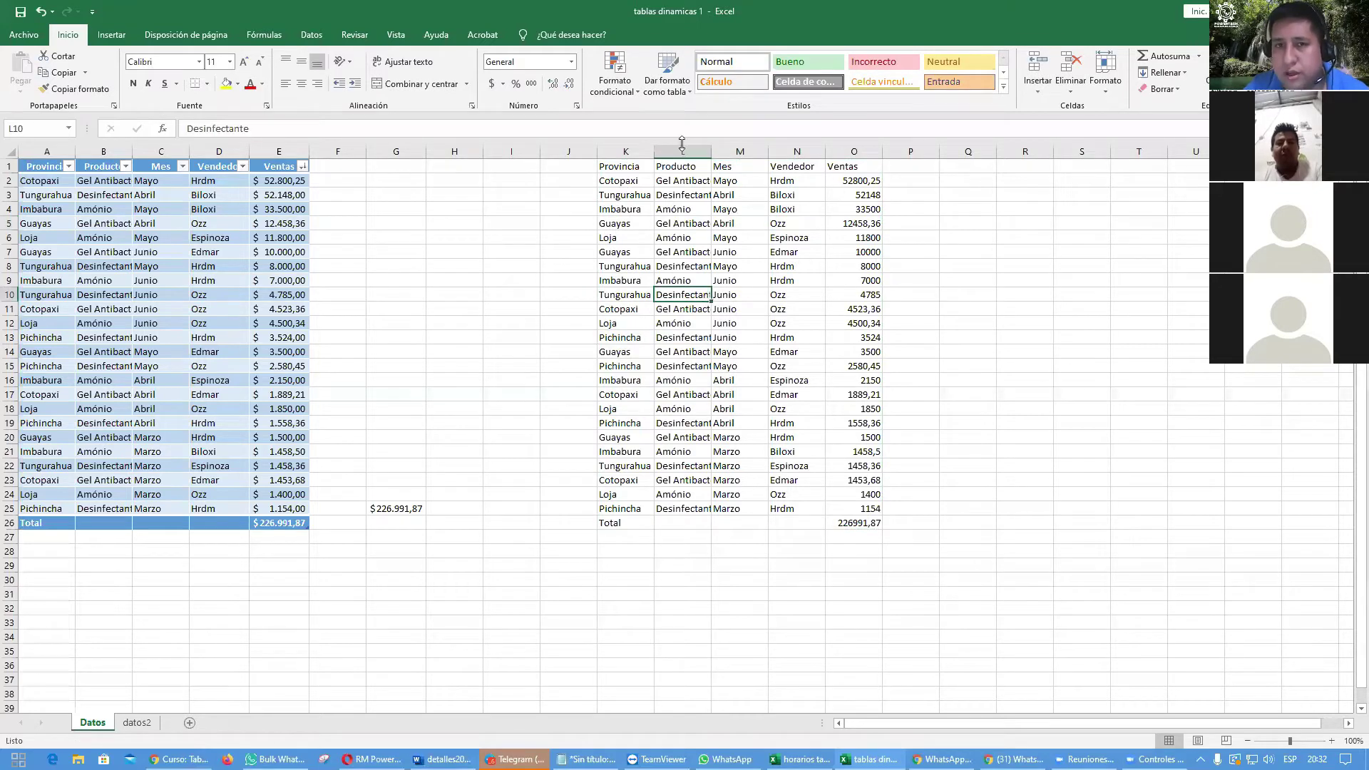
pyautogui.click(667, 74)
pyautogui.click(713, 187)
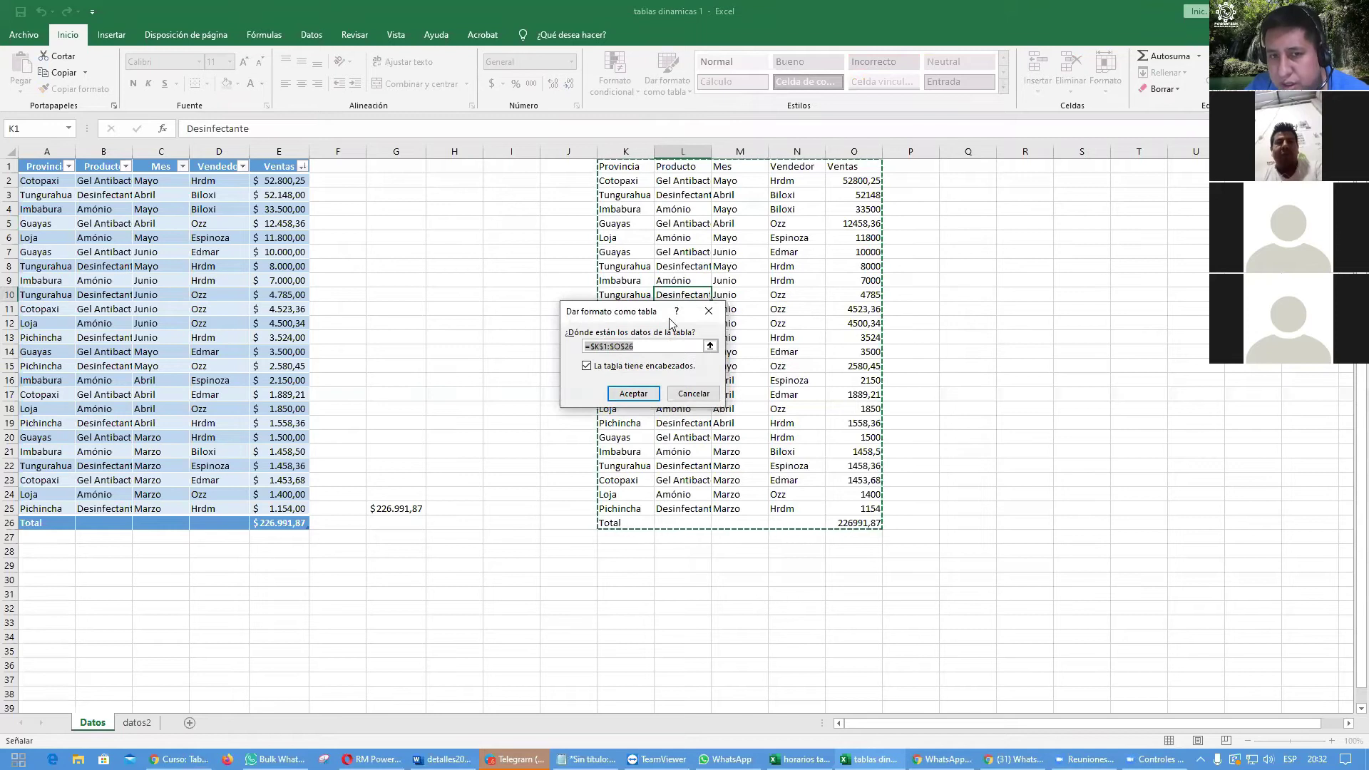
pyautogui.click(695, 395)
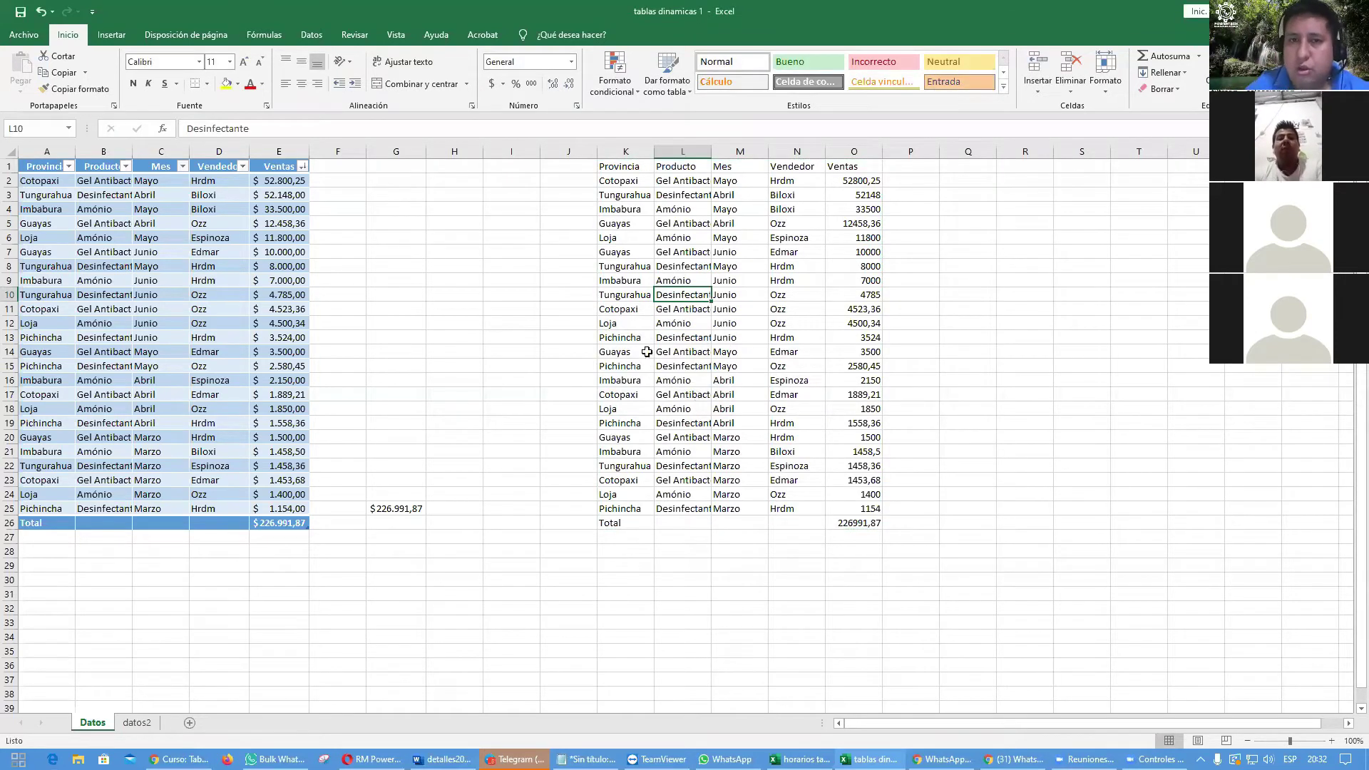
pyautogui.click(689, 241)
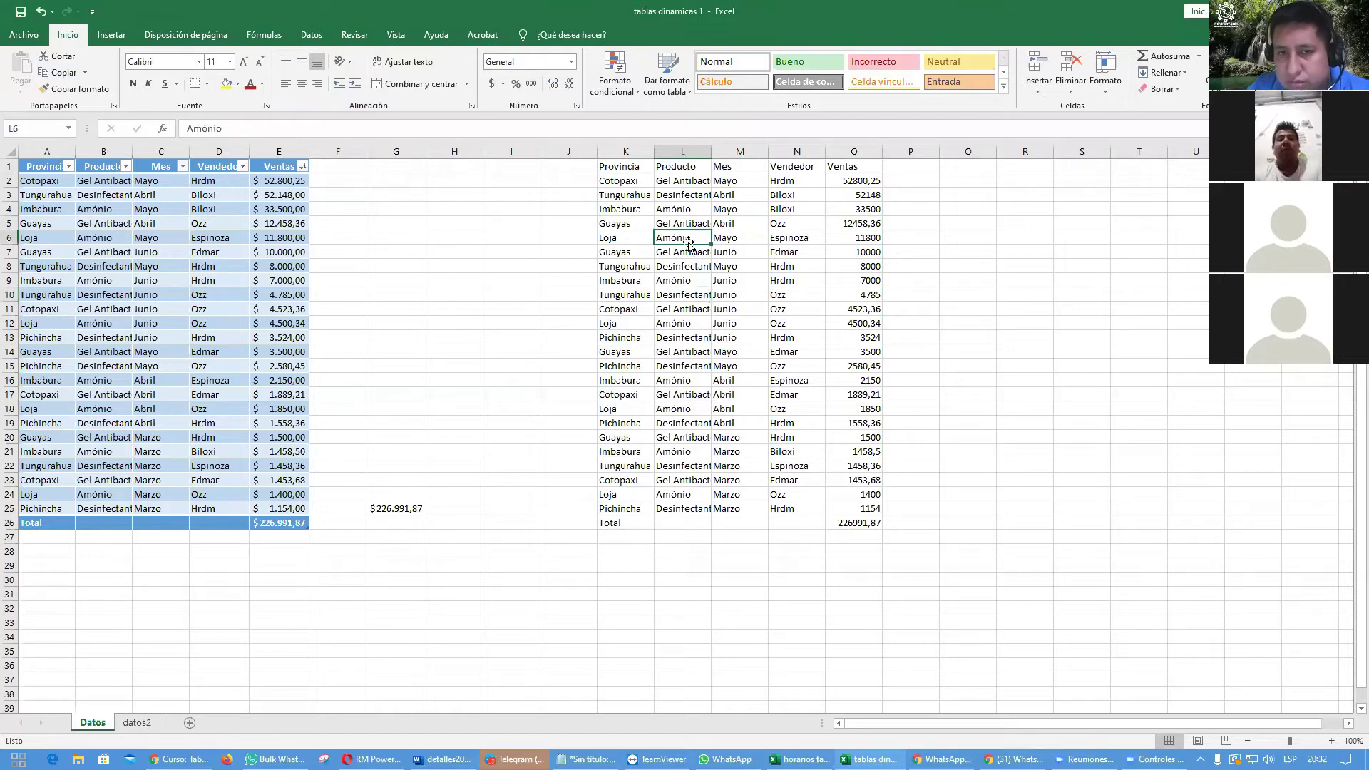
pyautogui.click(780, 365)
pyautogui.click(735, 380)
pyautogui.click(815, 298)
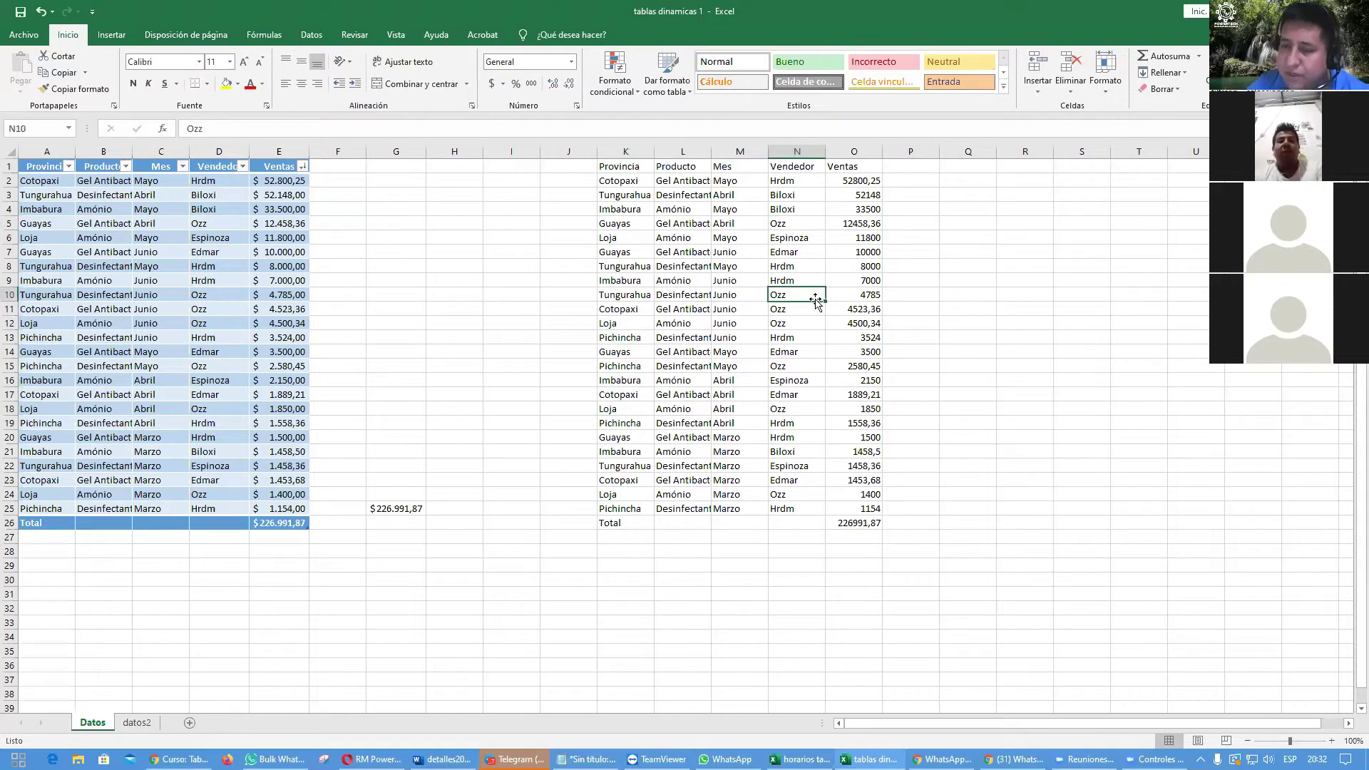
# Step: Convert K1:O26 into a table with Ctrl+T and select columns K through O
pyautogui.hotkey('ctrl', 't')
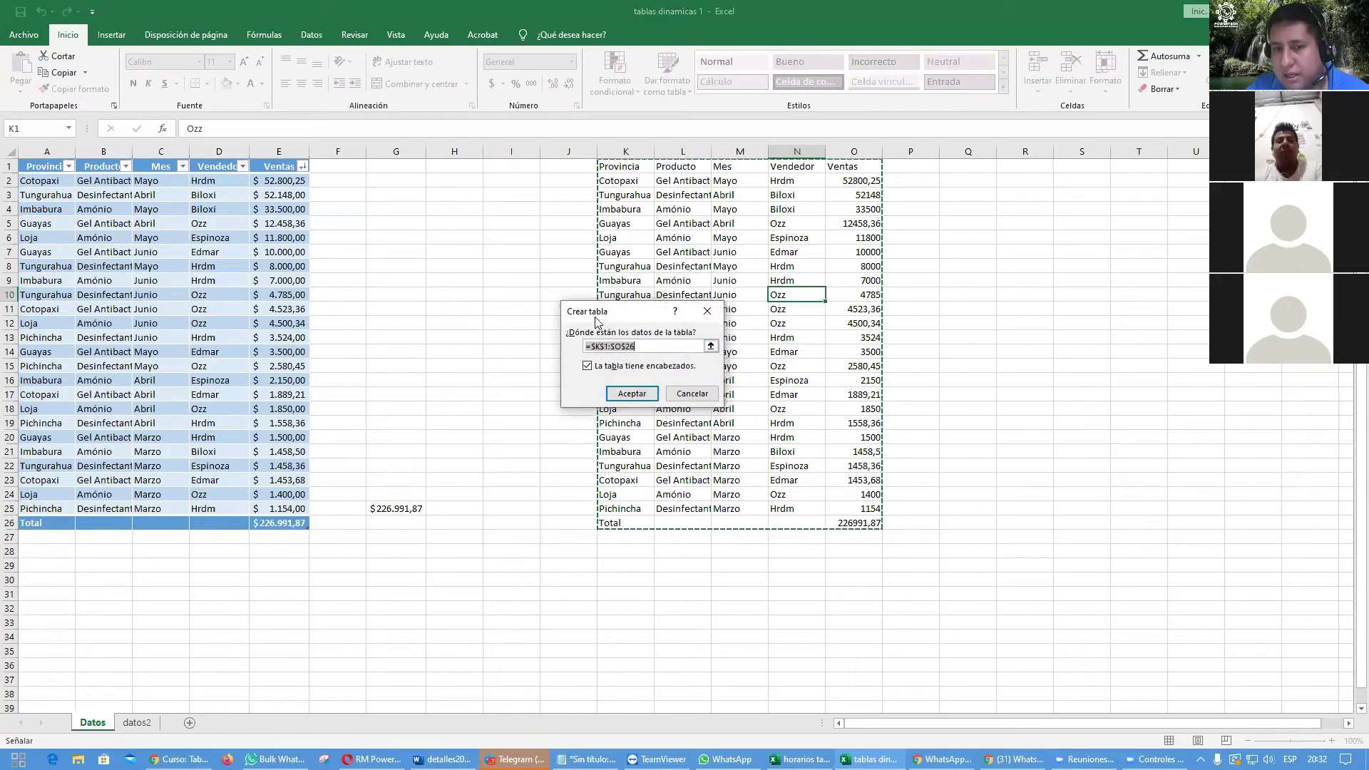
pyautogui.click(631, 393)
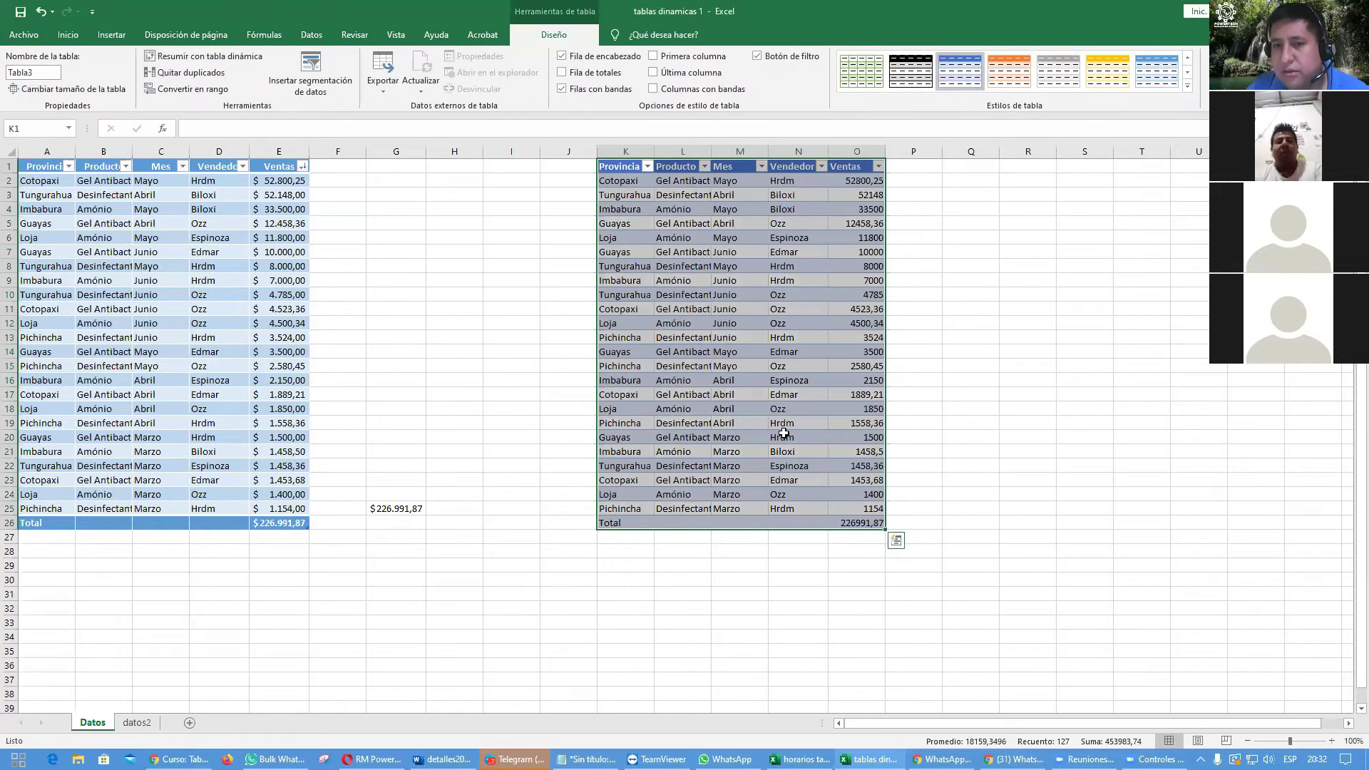
pyautogui.click(784, 435)
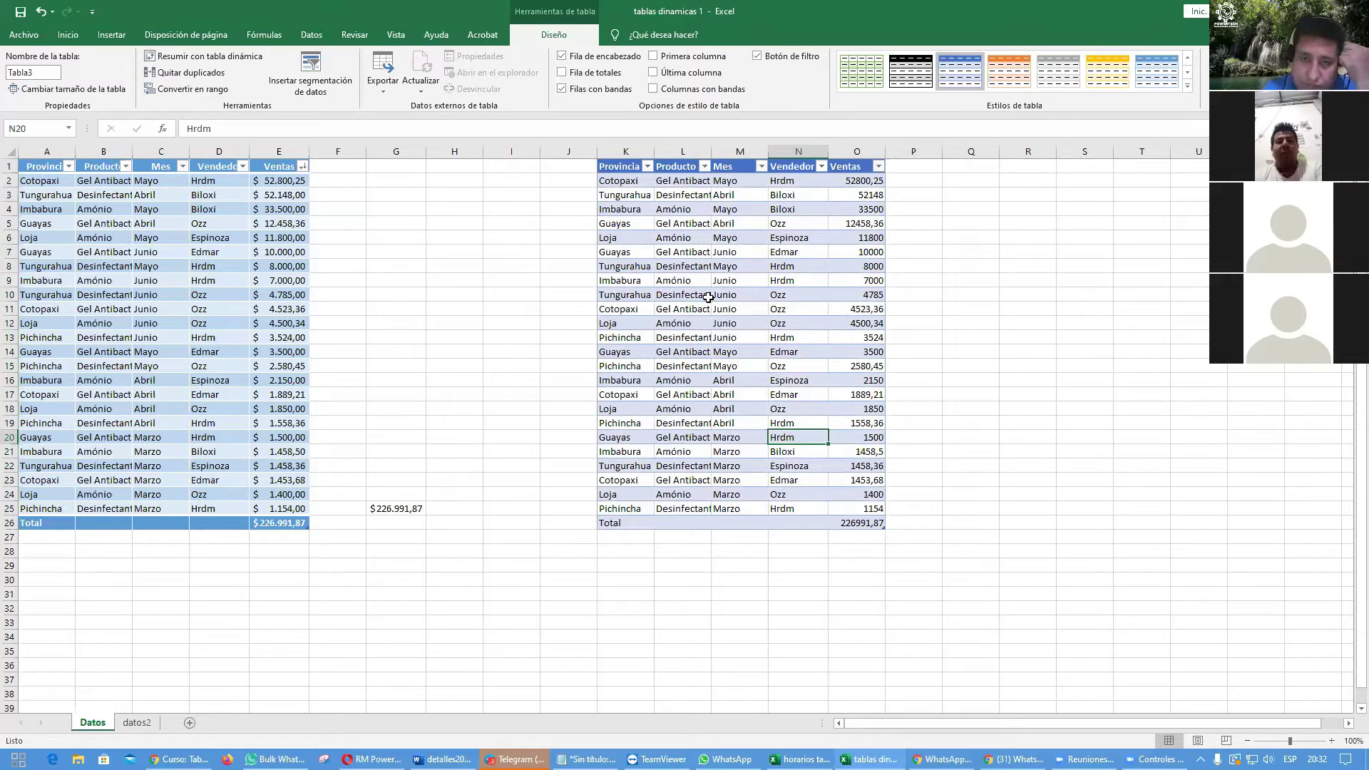
pyautogui.moveTo(626, 151); pyautogui.dragTo(857, 152)
# Step: Delete columns K through O to remove the copied table
pyautogui.rightClick(813, 436)
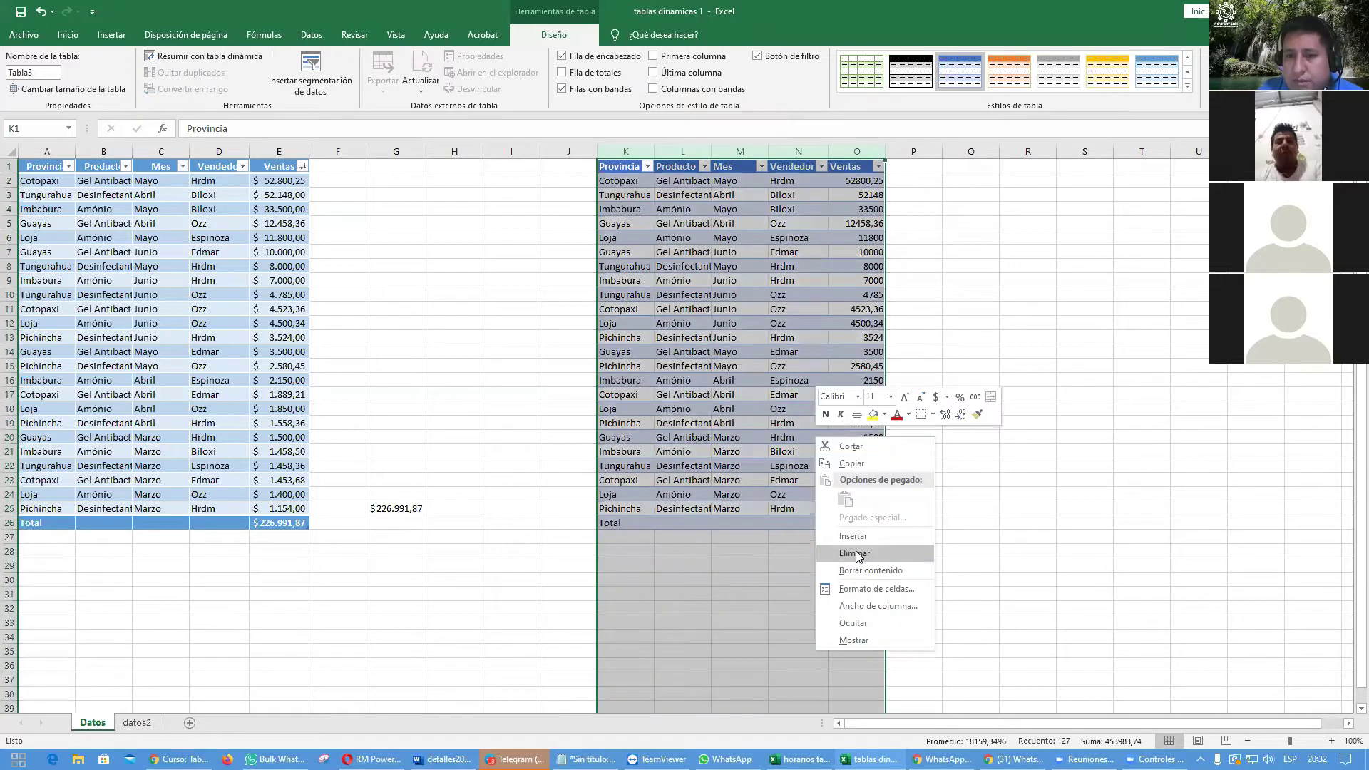
pyautogui.click(848, 554)
pyautogui.click(767, 482)
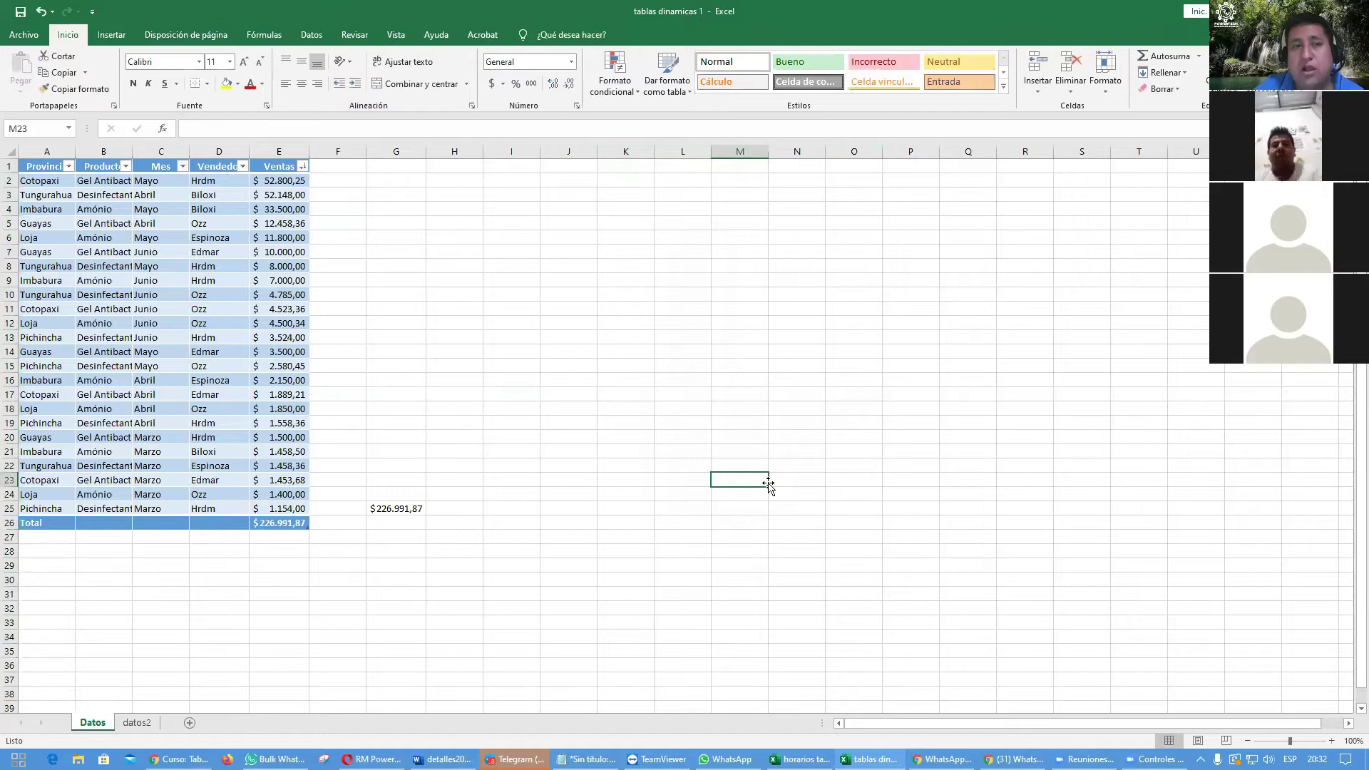
# Step: Select a cell in the original Datos table and bring up its Table Design options
pyautogui.click(170, 338)
pyautogui.click(121, 282)
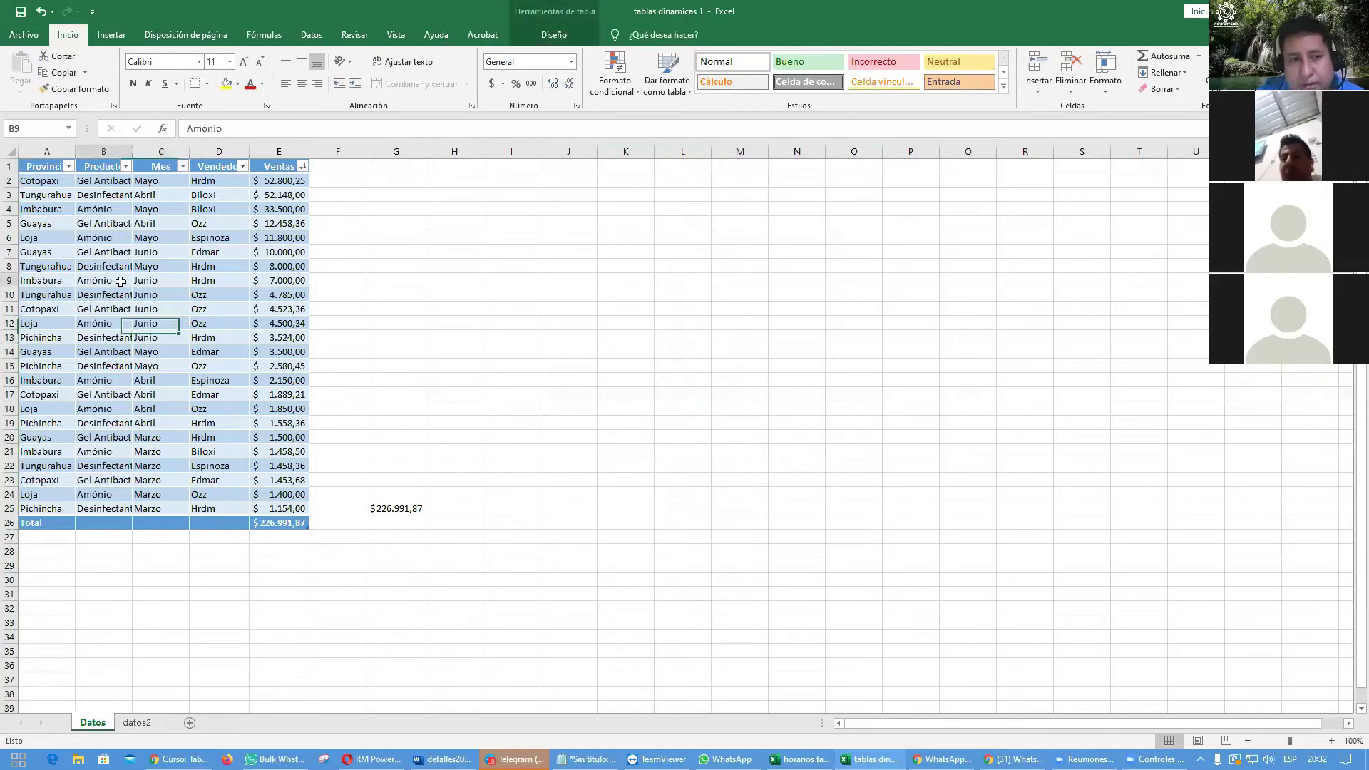
pyautogui.click(112, 318)
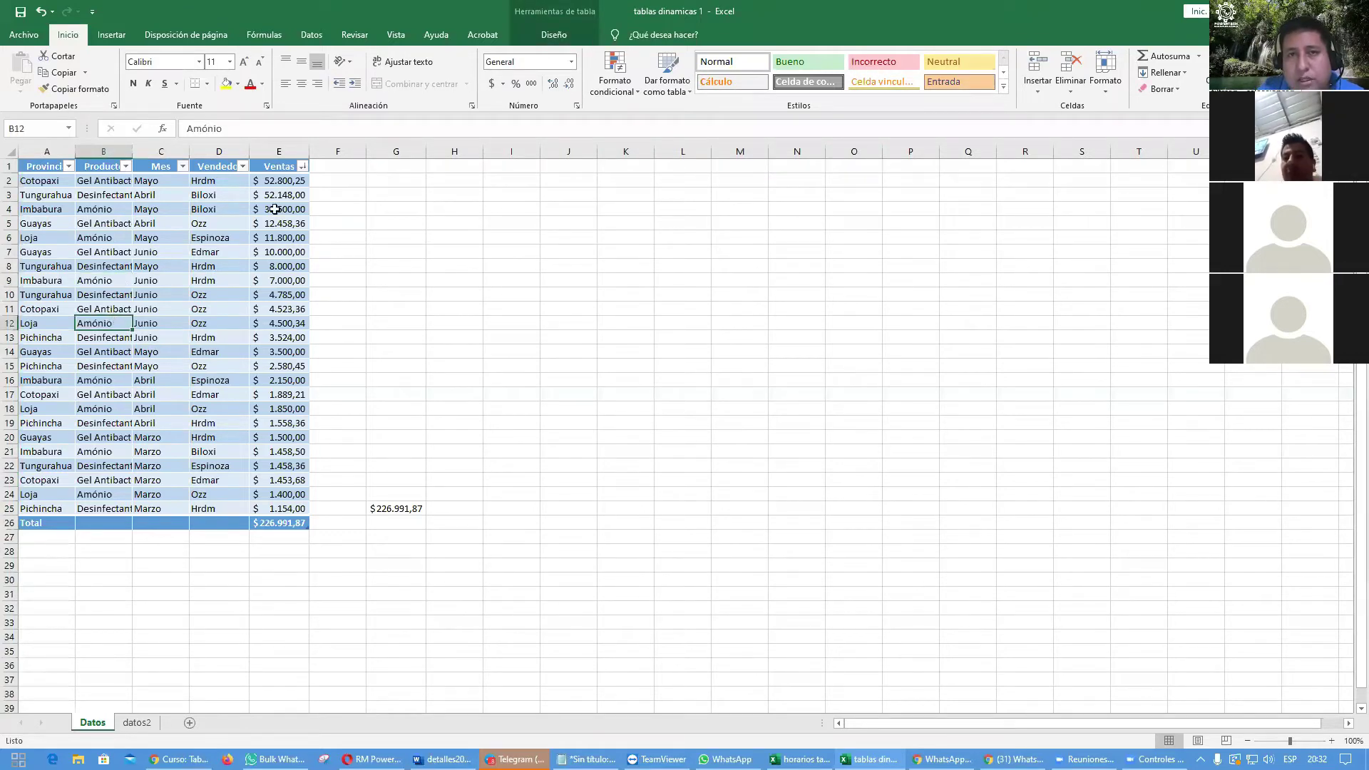
pyautogui.click(543, 36)
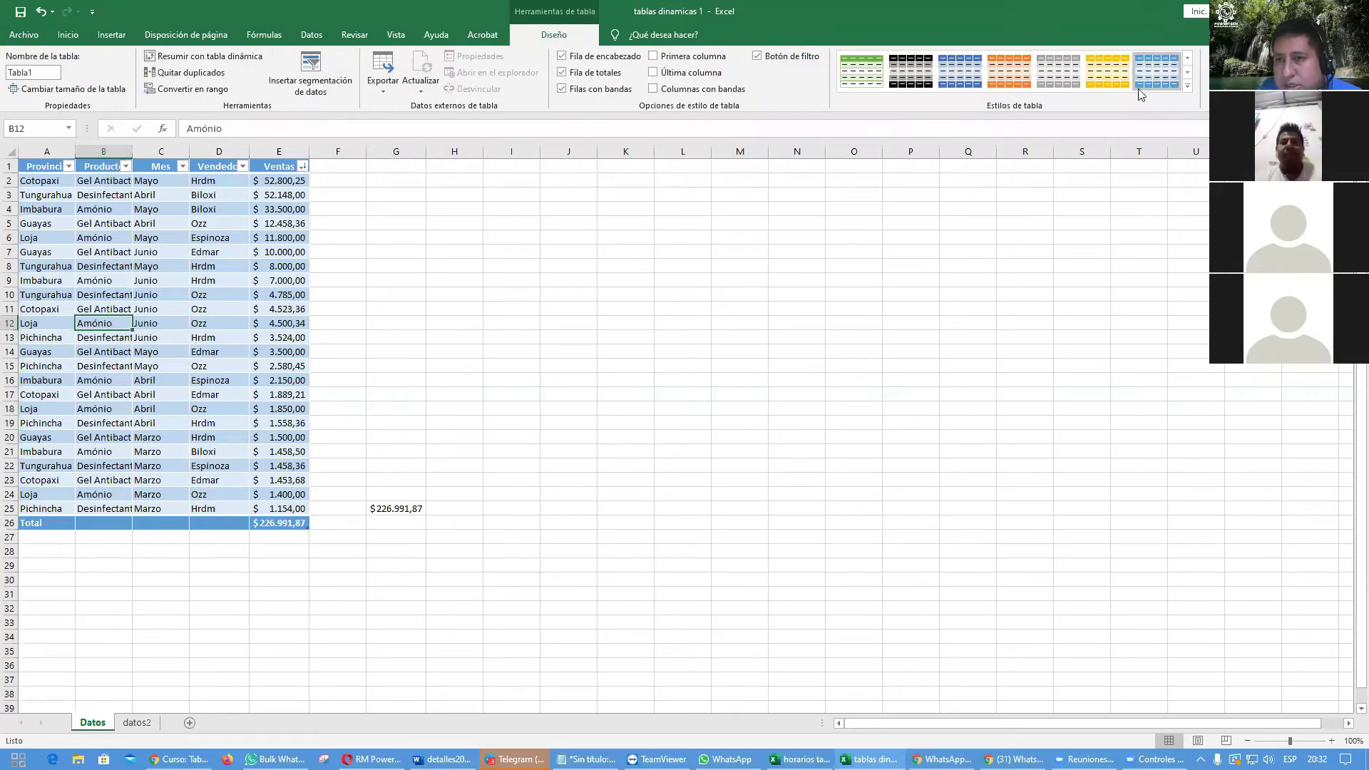
# Step: Apply the light green (Verde claro) banded table style to the sales table
pyautogui.click(1187, 85)
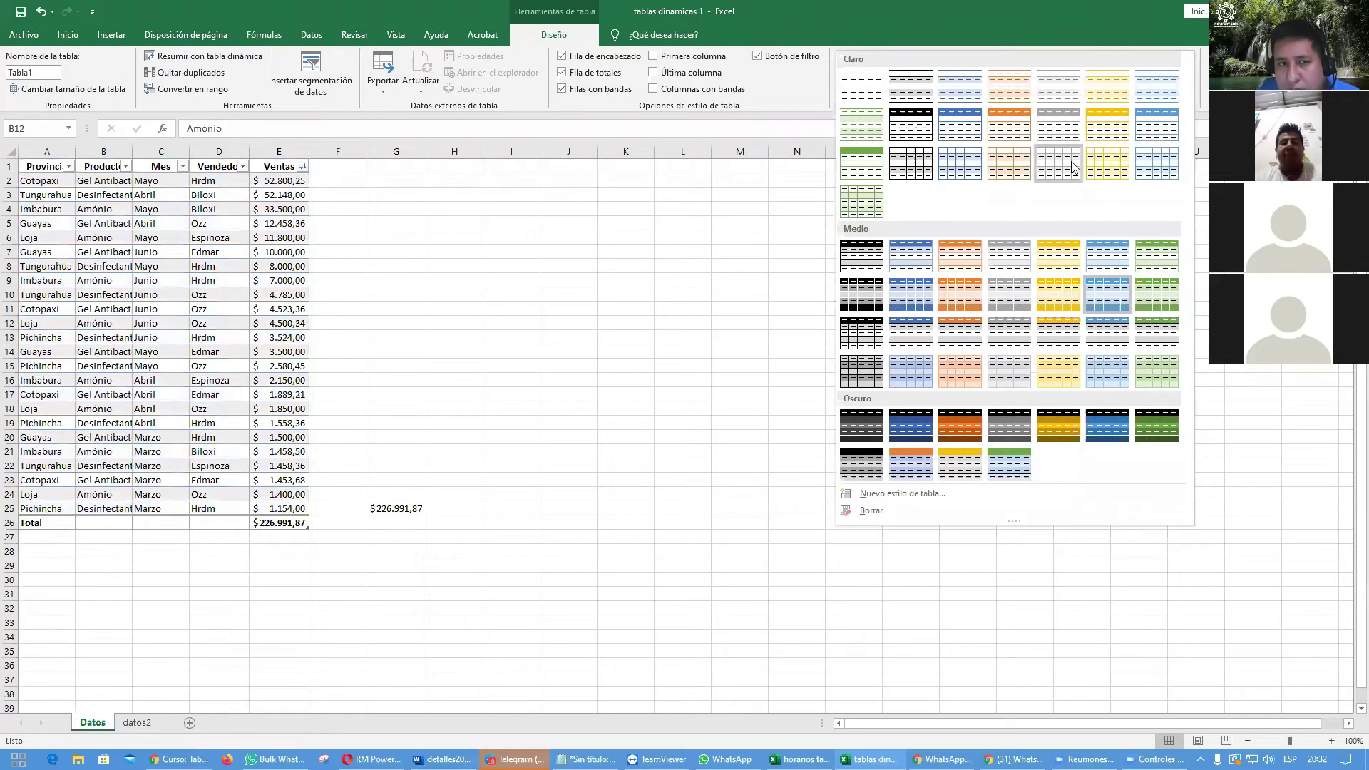
pyautogui.click(1067, 142)
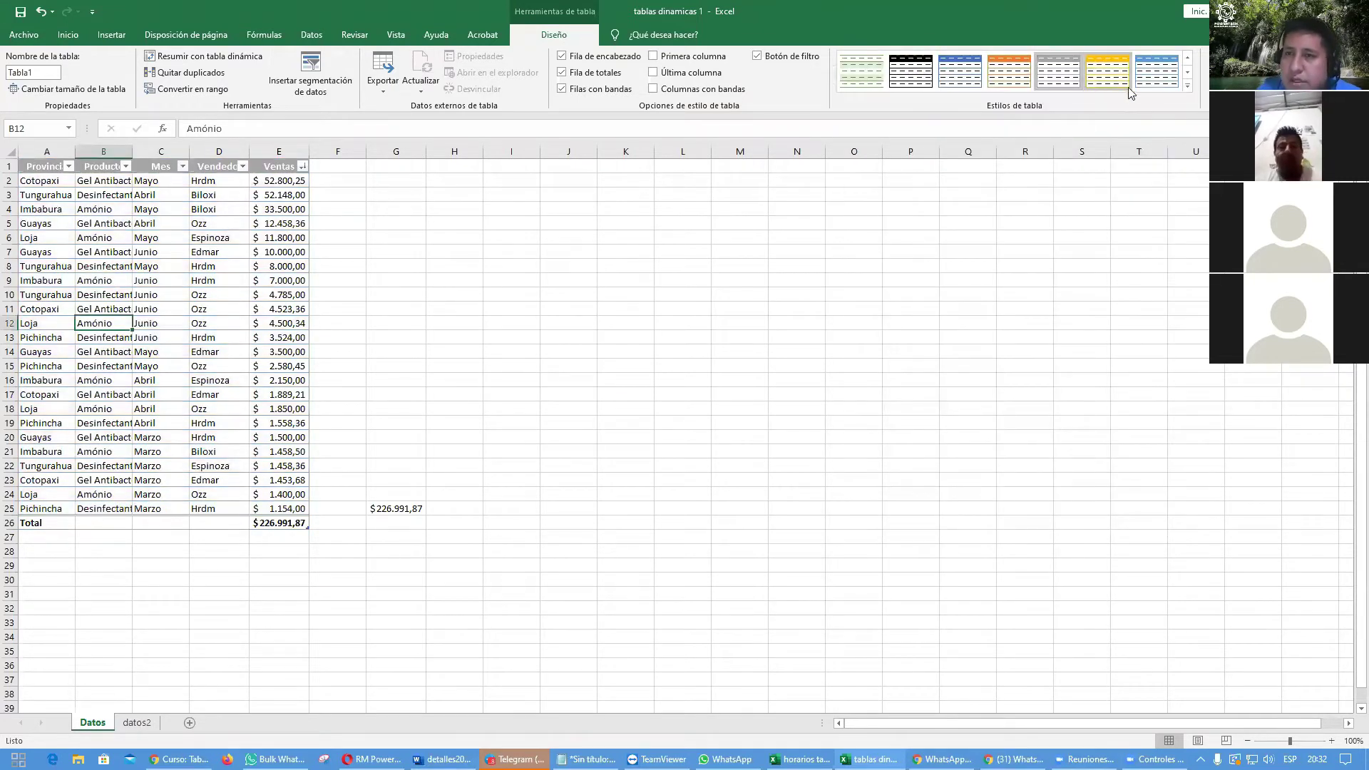
pyautogui.click(1177, 99)
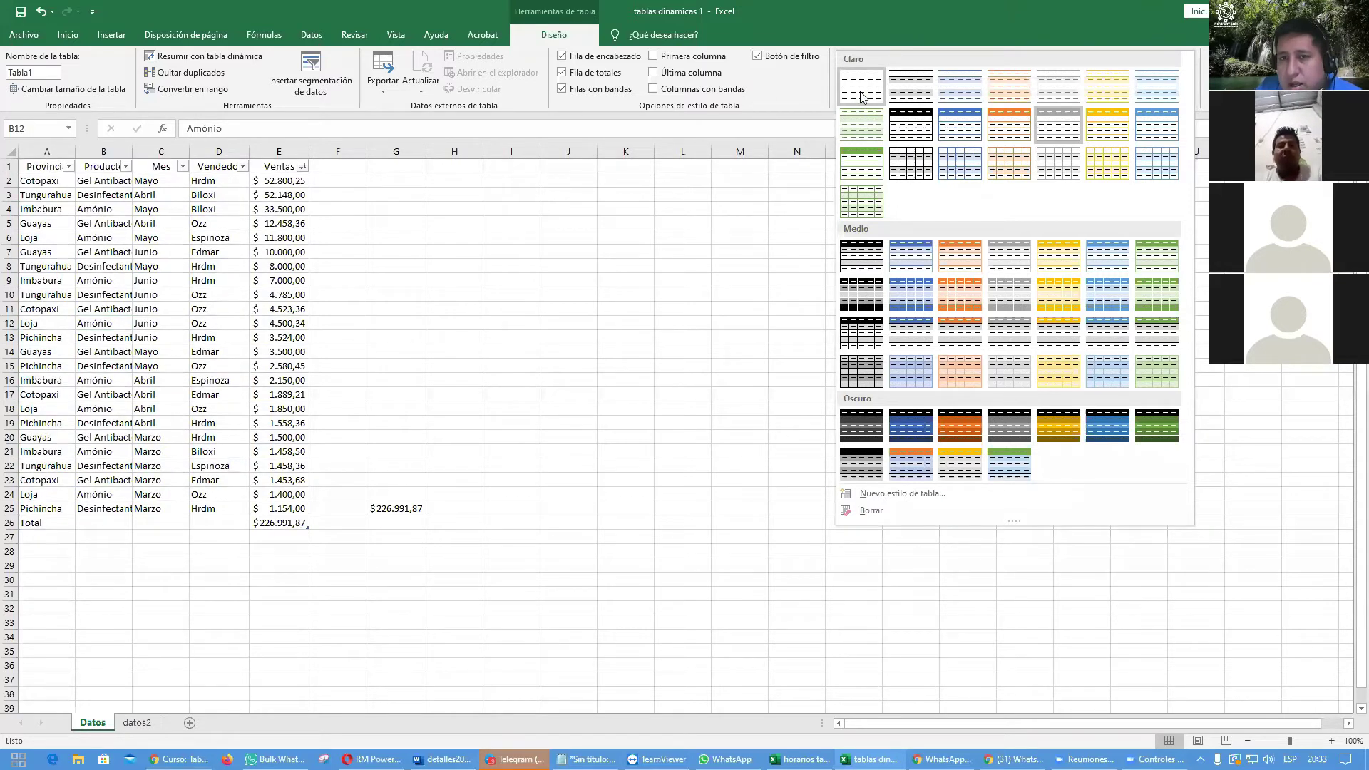
pyautogui.click(863, 201)
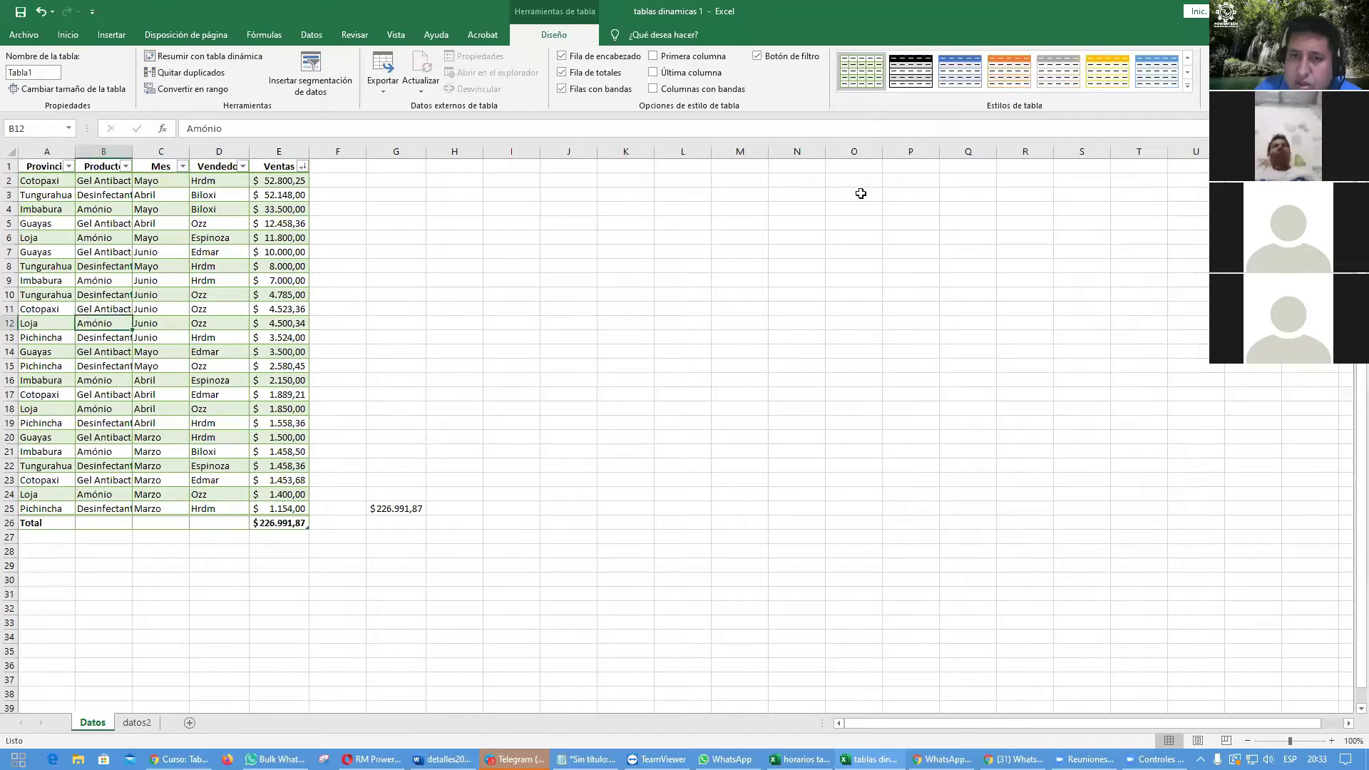
pyautogui.click(842, 323)
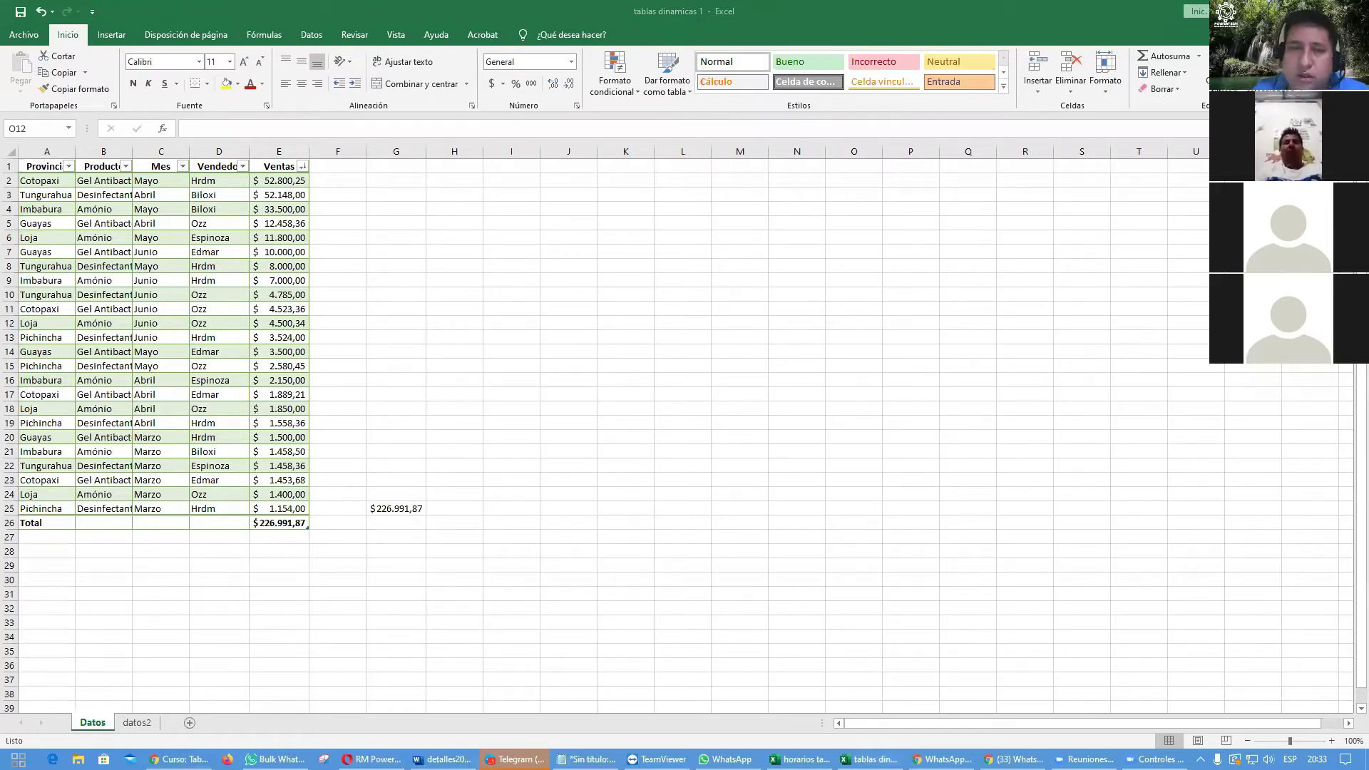
# Step: Add blue gradient-fill data bars to the Ventas amounts in E2:E25
pyautogui.moveTo(295, 181); pyautogui.dragTo(280, 511)
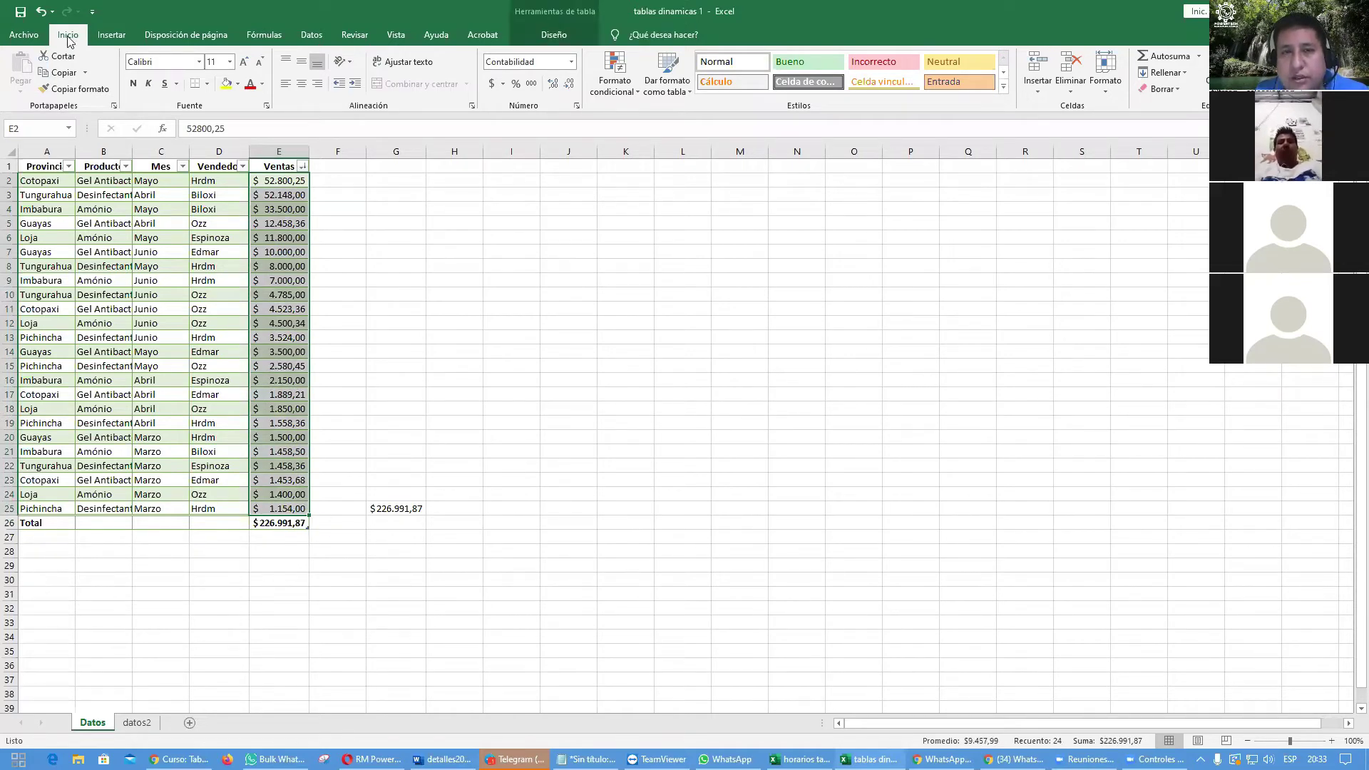
pyautogui.click(634, 93)
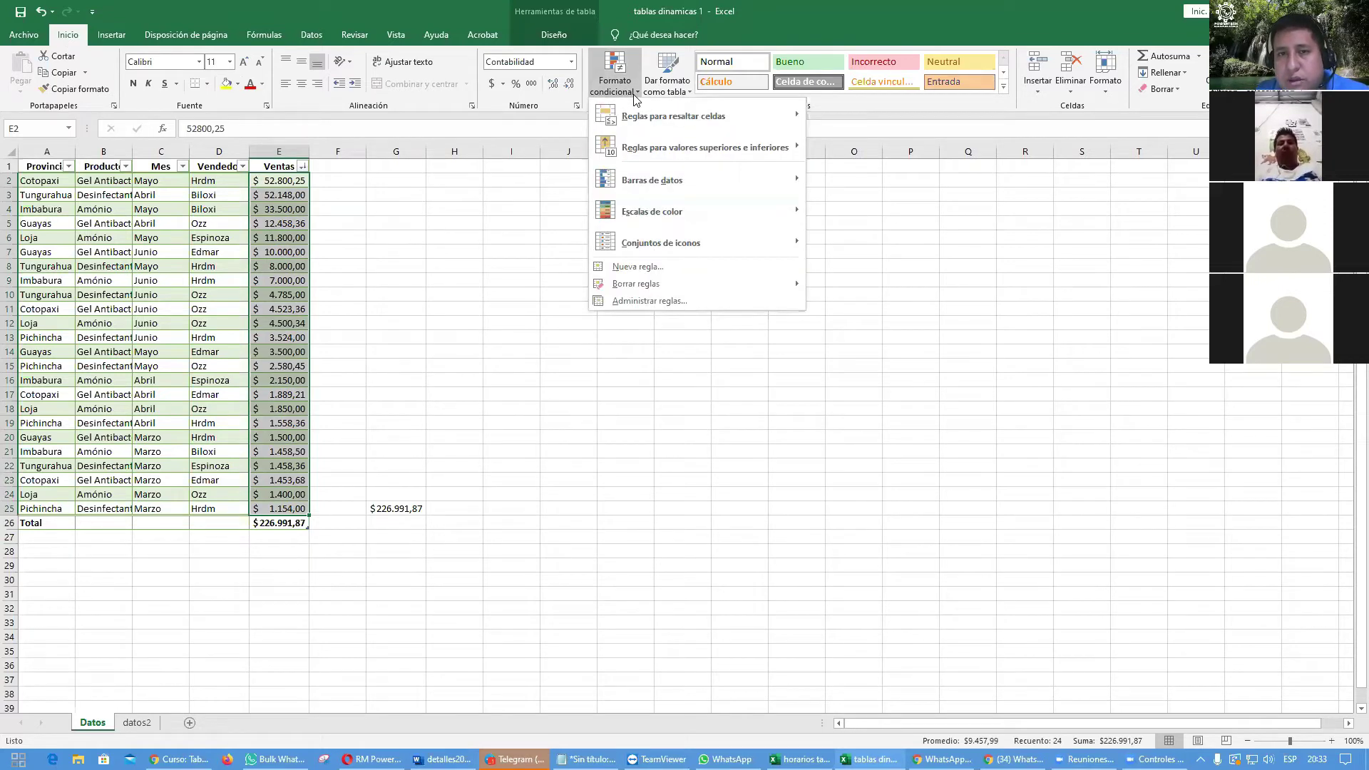
pyautogui.moveTo(685, 183)
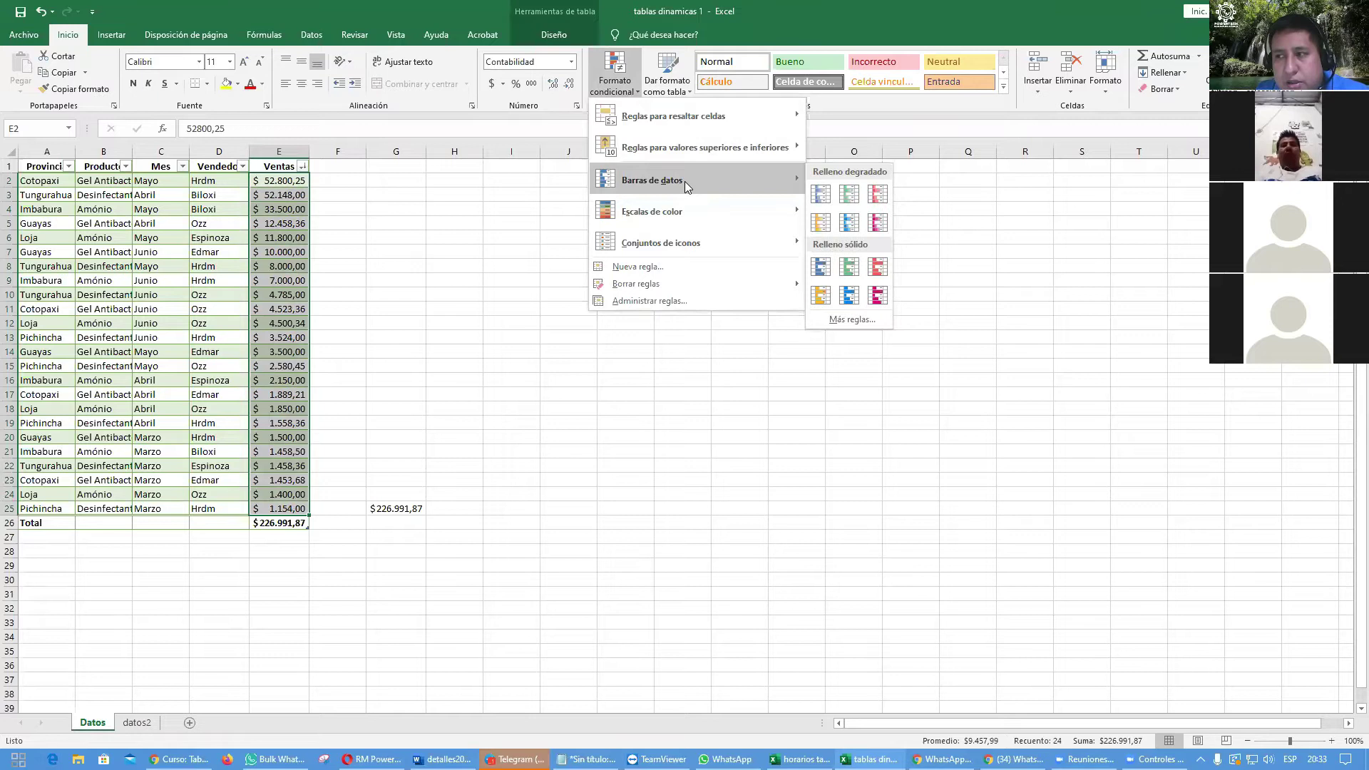
pyautogui.click(849, 222)
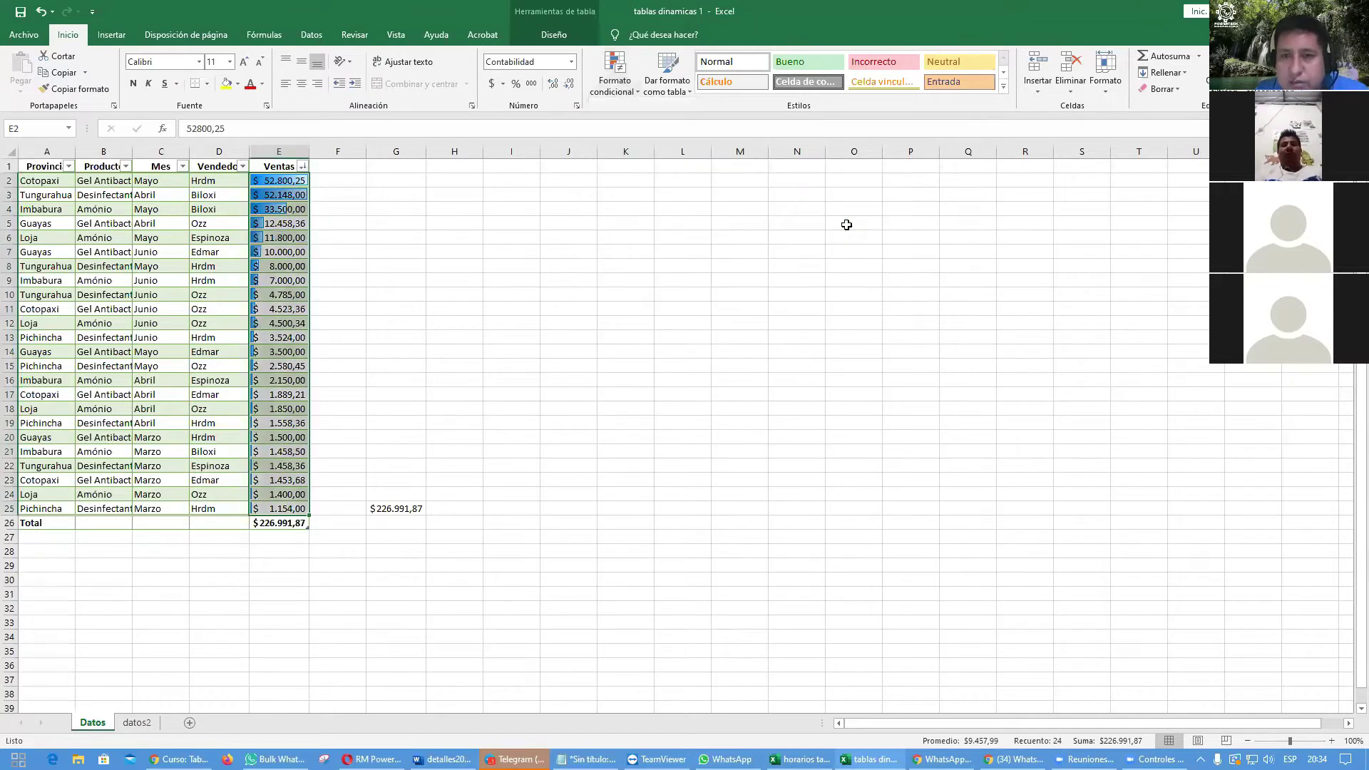
pyautogui.click(770, 294)
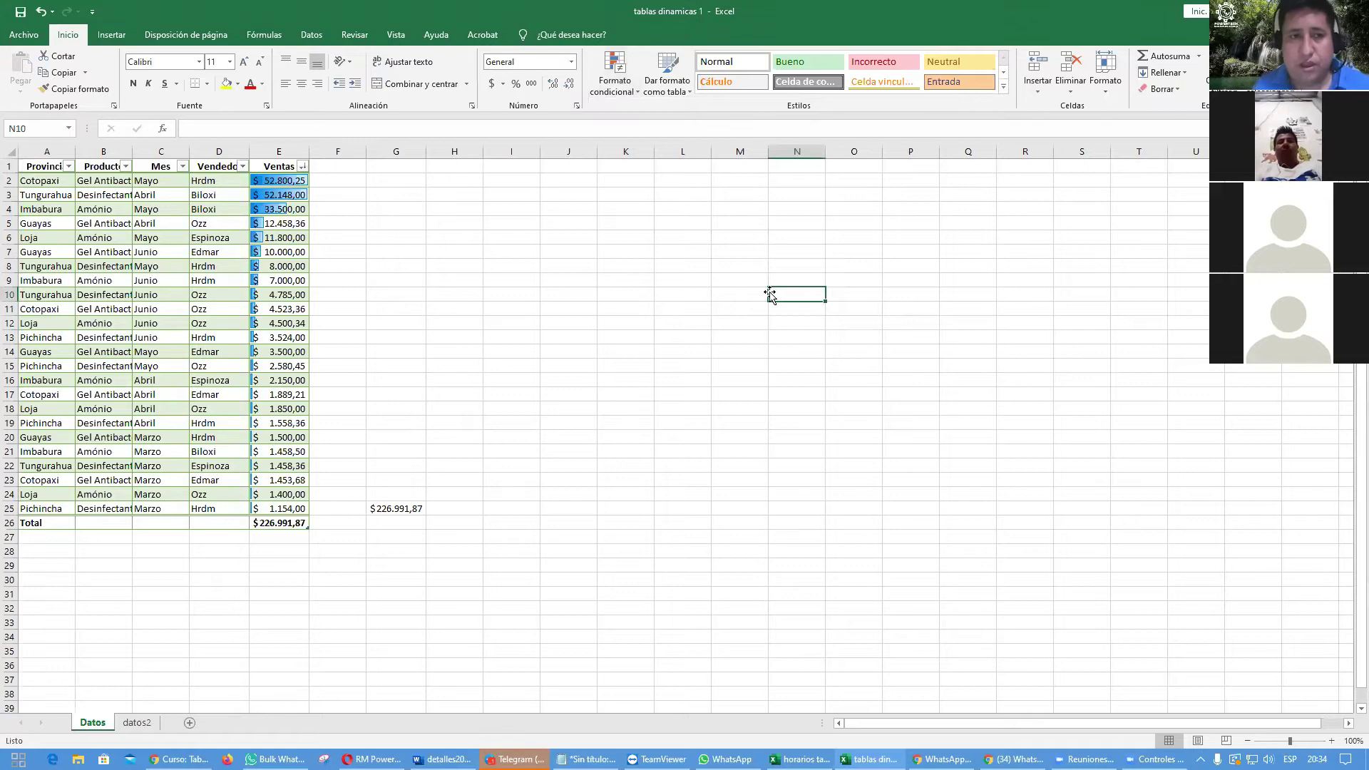
# Step: Bold the province names in A2:A25, then undo the bold
pyautogui.moveTo(35, 182); pyautogui.dragTo(47, 511)
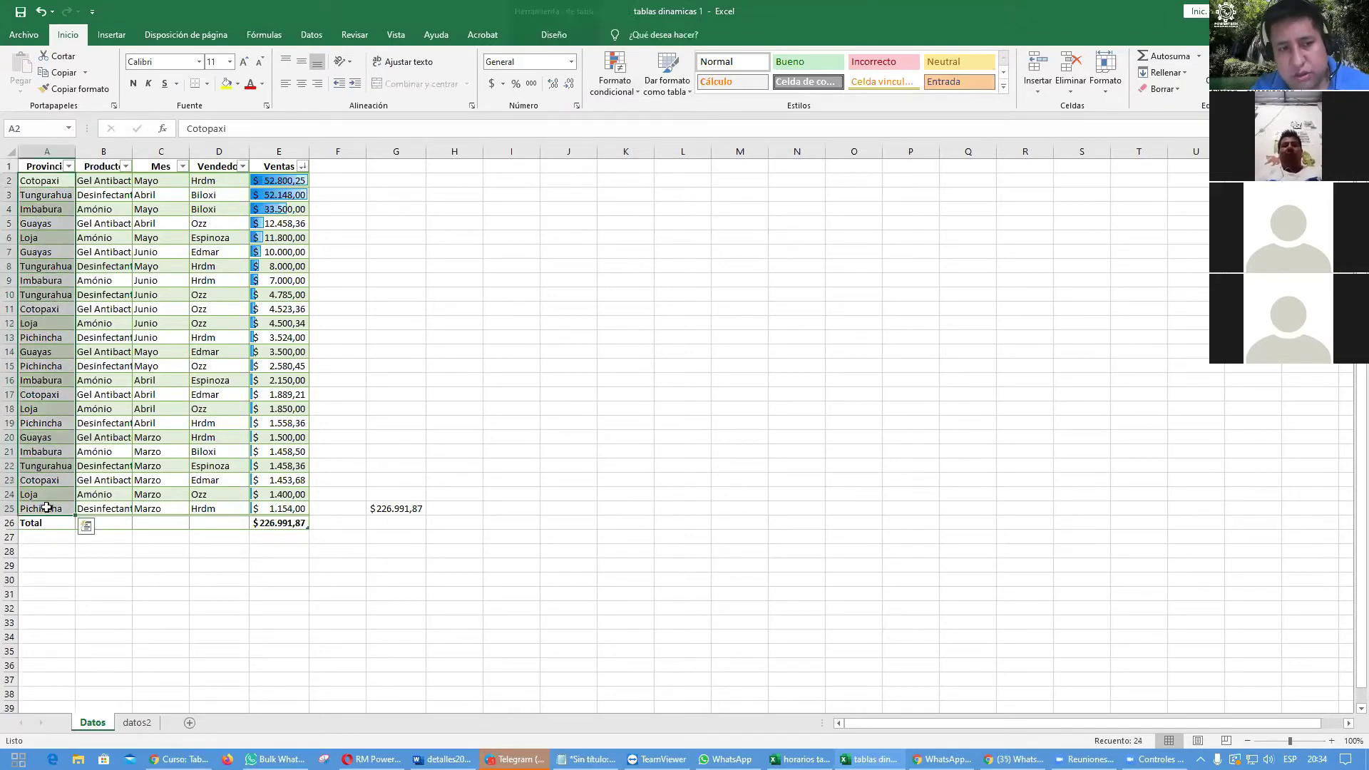
pyautogui.click(133, 84)
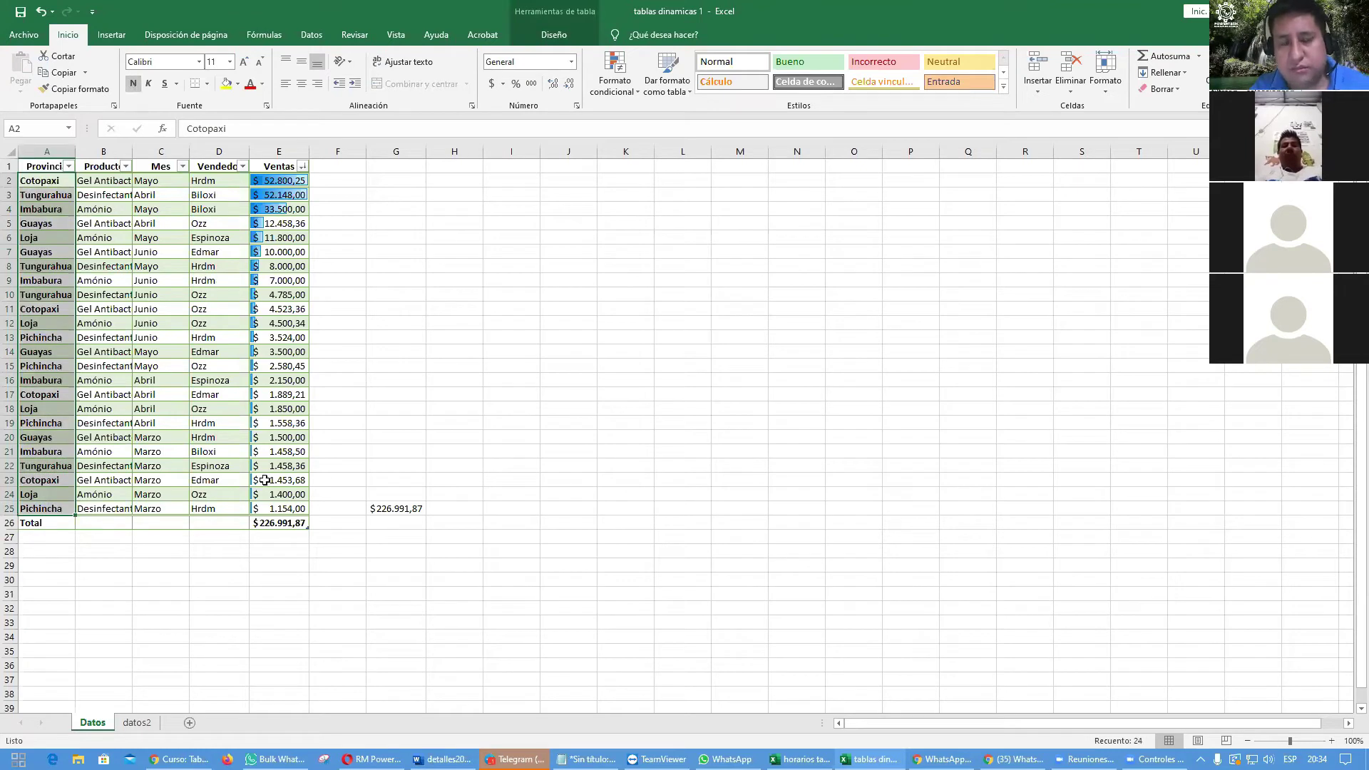
pyautogui.hotkey('ctrl', 'z')
# Step: Select a cell inside the Datos table and show the Table Design options
pyautogui.click(210, 322)
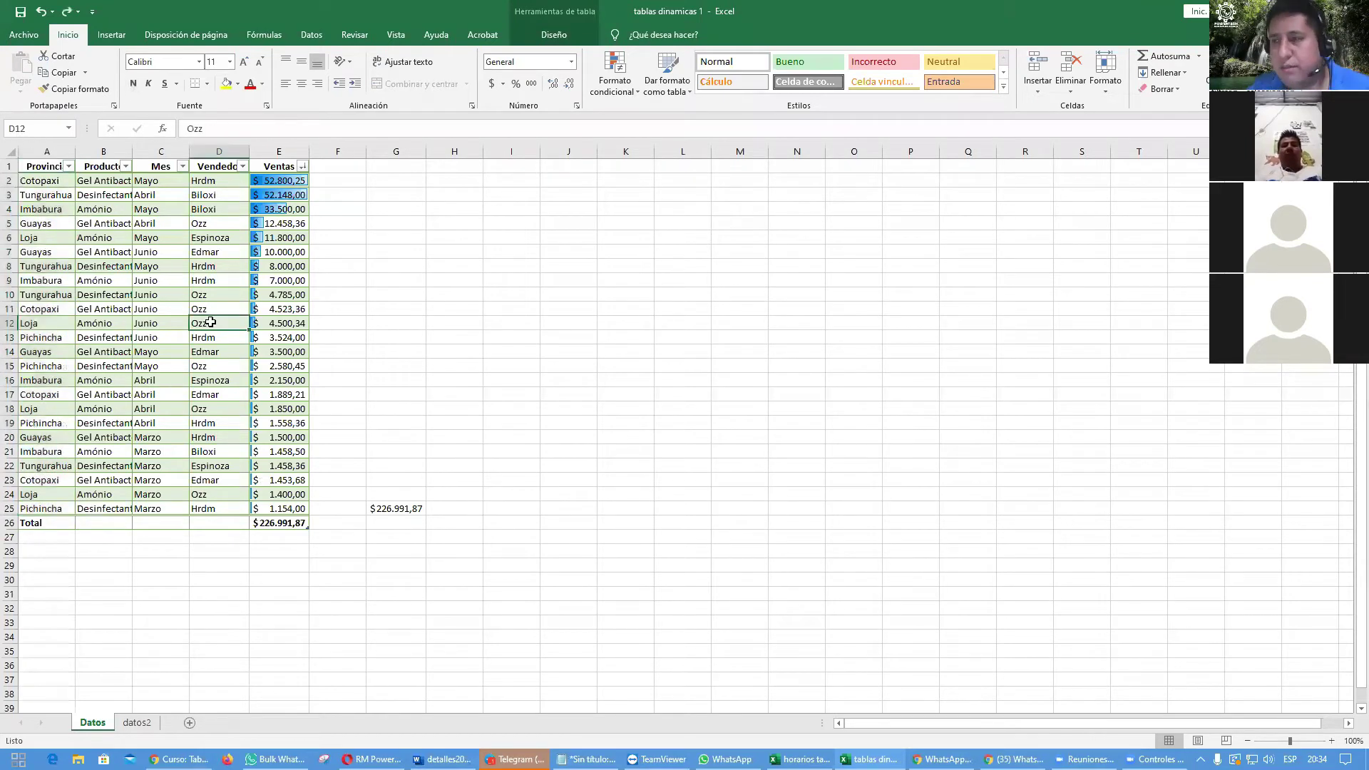
pyautogui.click(107, 252)
pyautogui.click(143, 391)
pyautogui.click(261, 349)
pyautogui.click(108, 273)
pyautogui.click(107, 365)
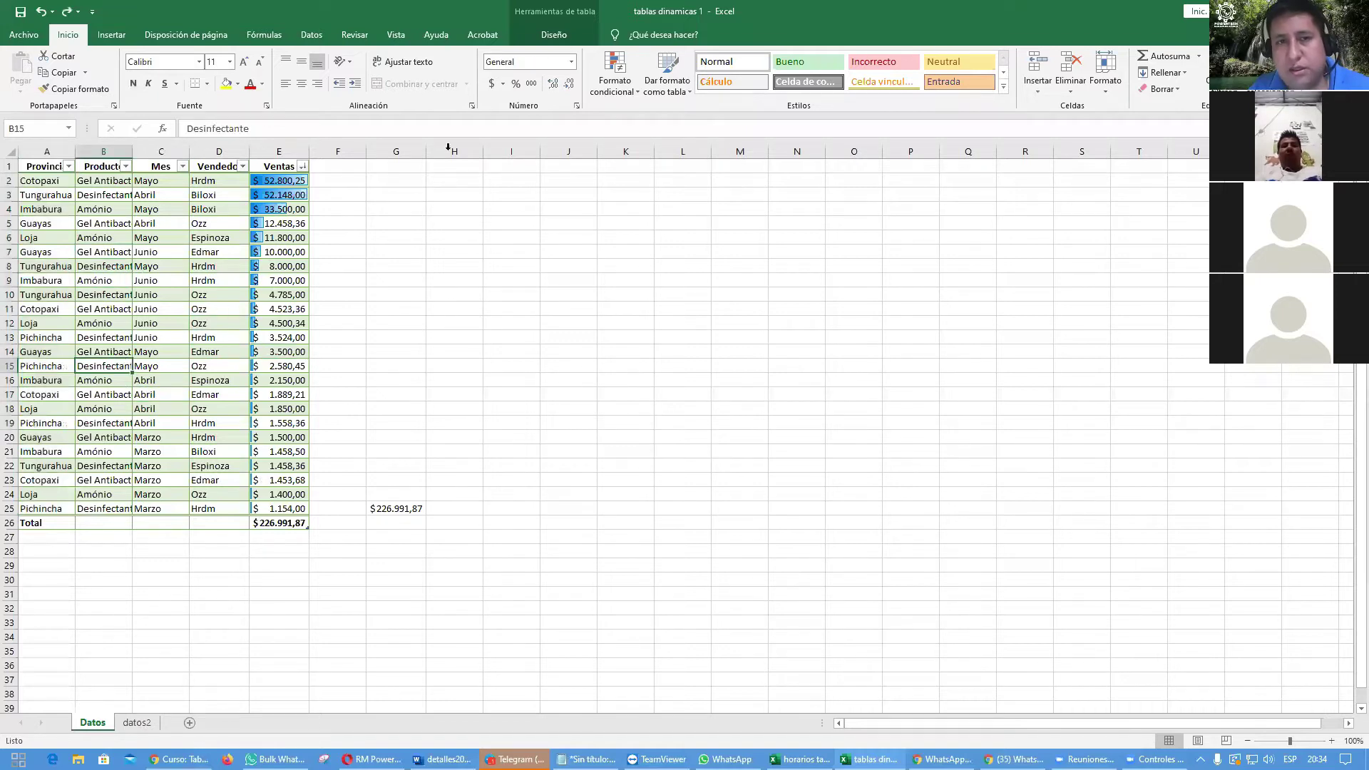
pyautogui.click(563, 37)
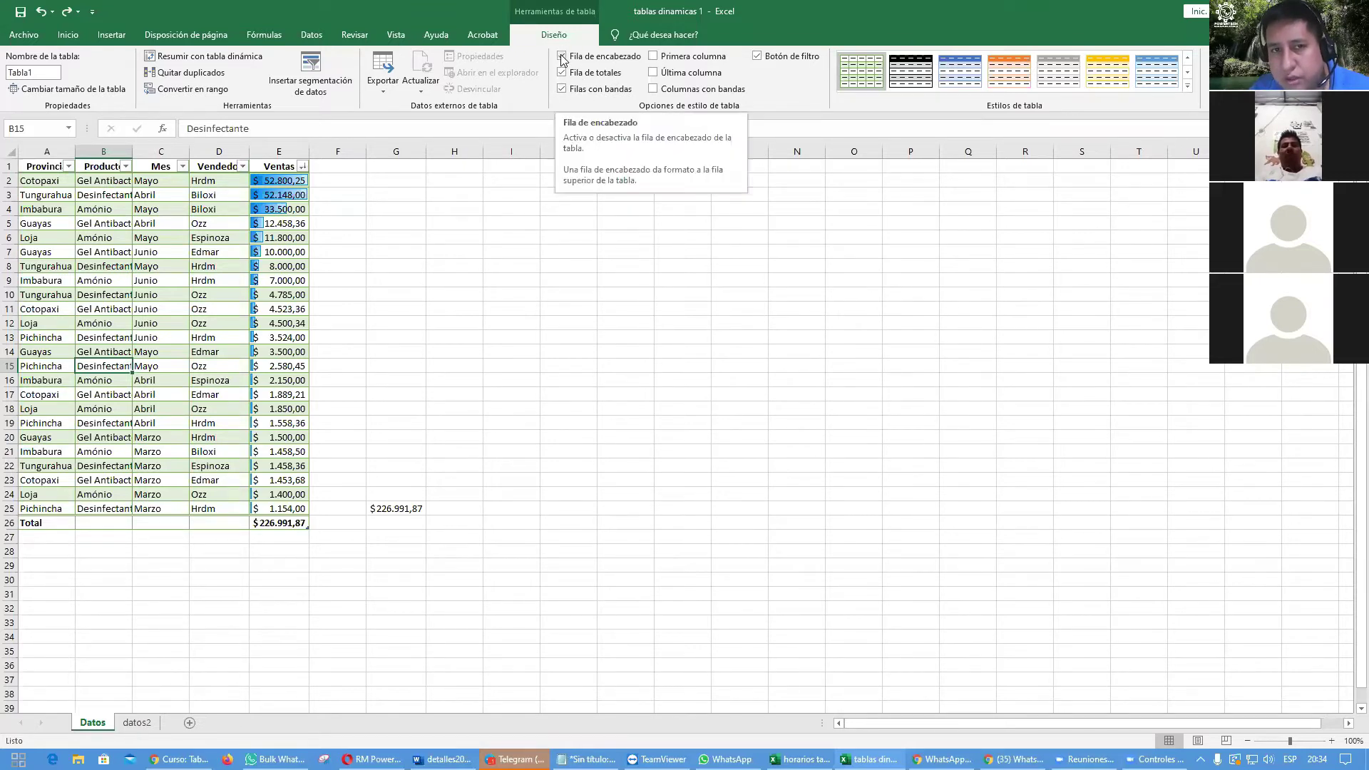
# Step: Toggle Header Row, Total Row and Banded Rows off and back on
pyautogui.click(562, 57)
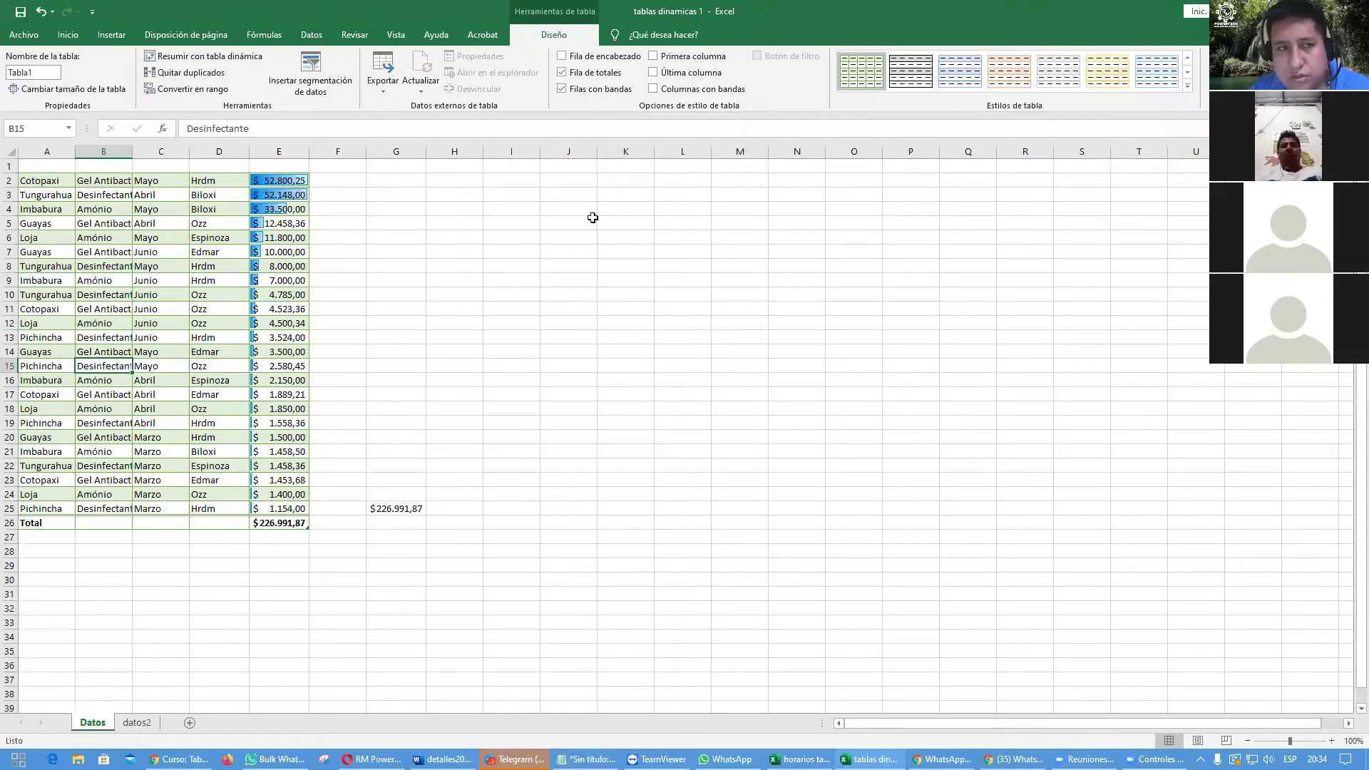
pyautogui.click(562, 57)
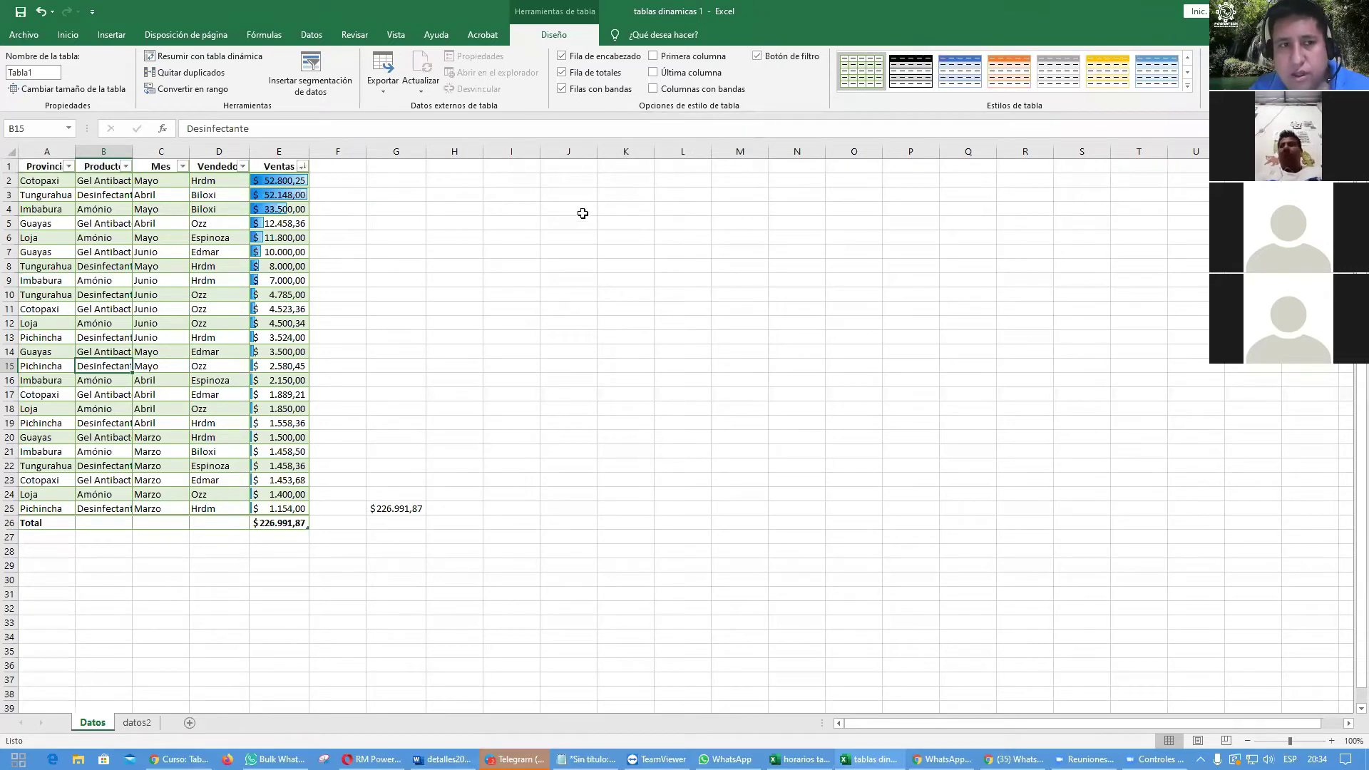
pyautogui.click(563, 74)
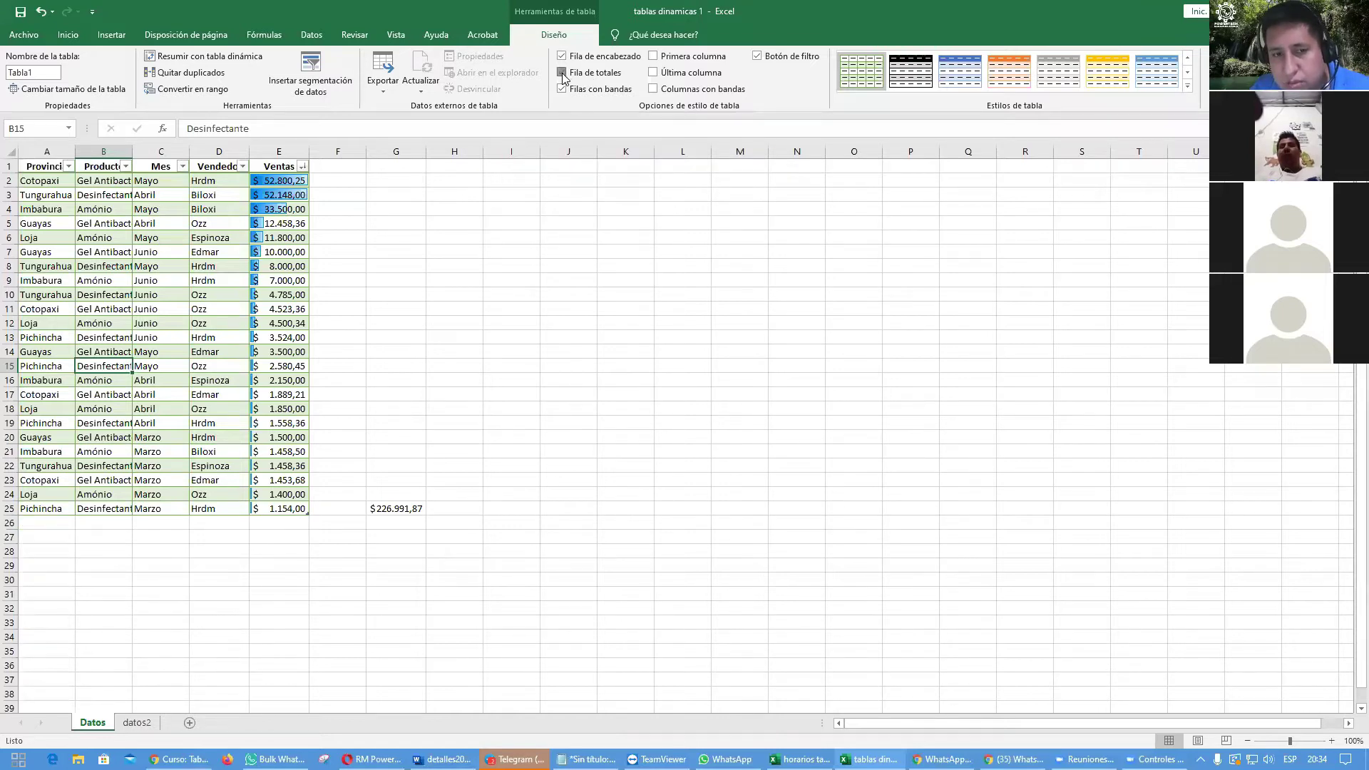
pyautogui.click(562, 72)
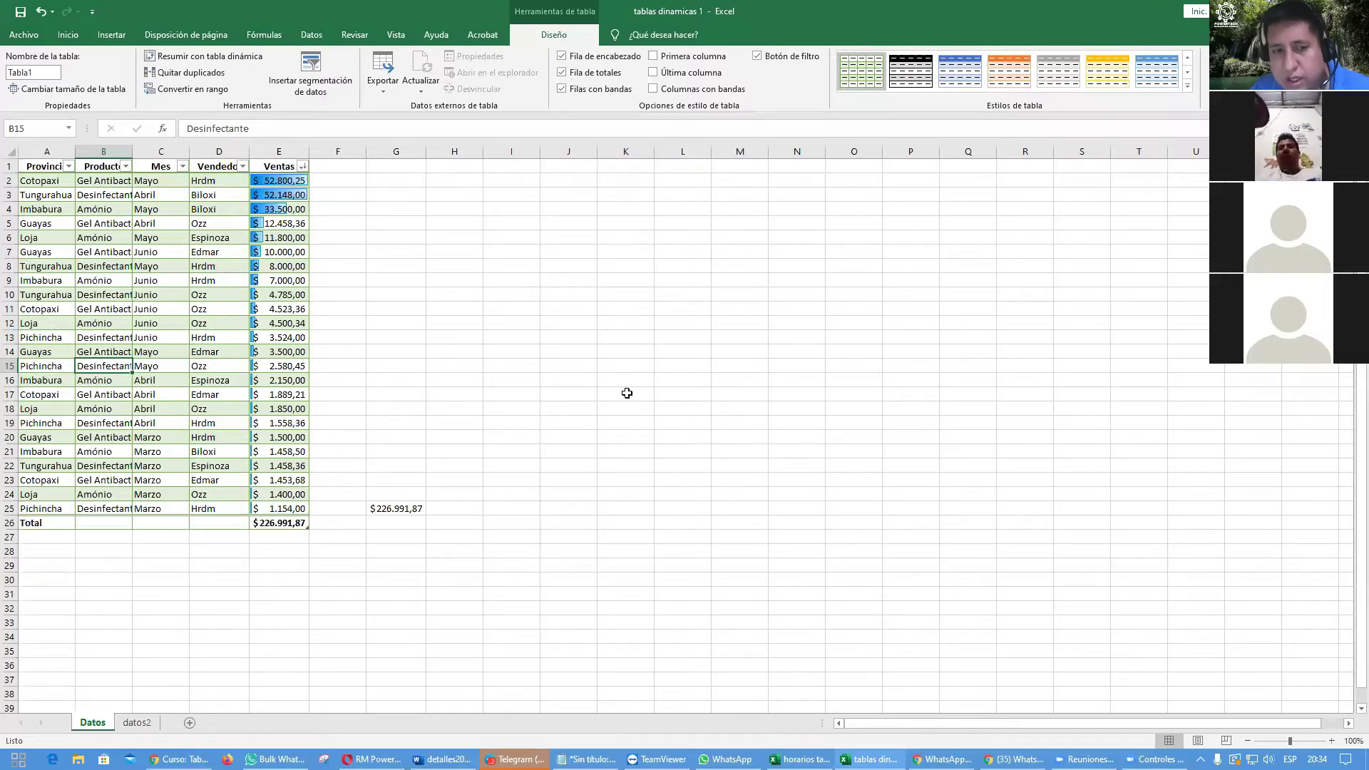
pyautogui.click(561, 89)
pyautogui.click(562, 90)
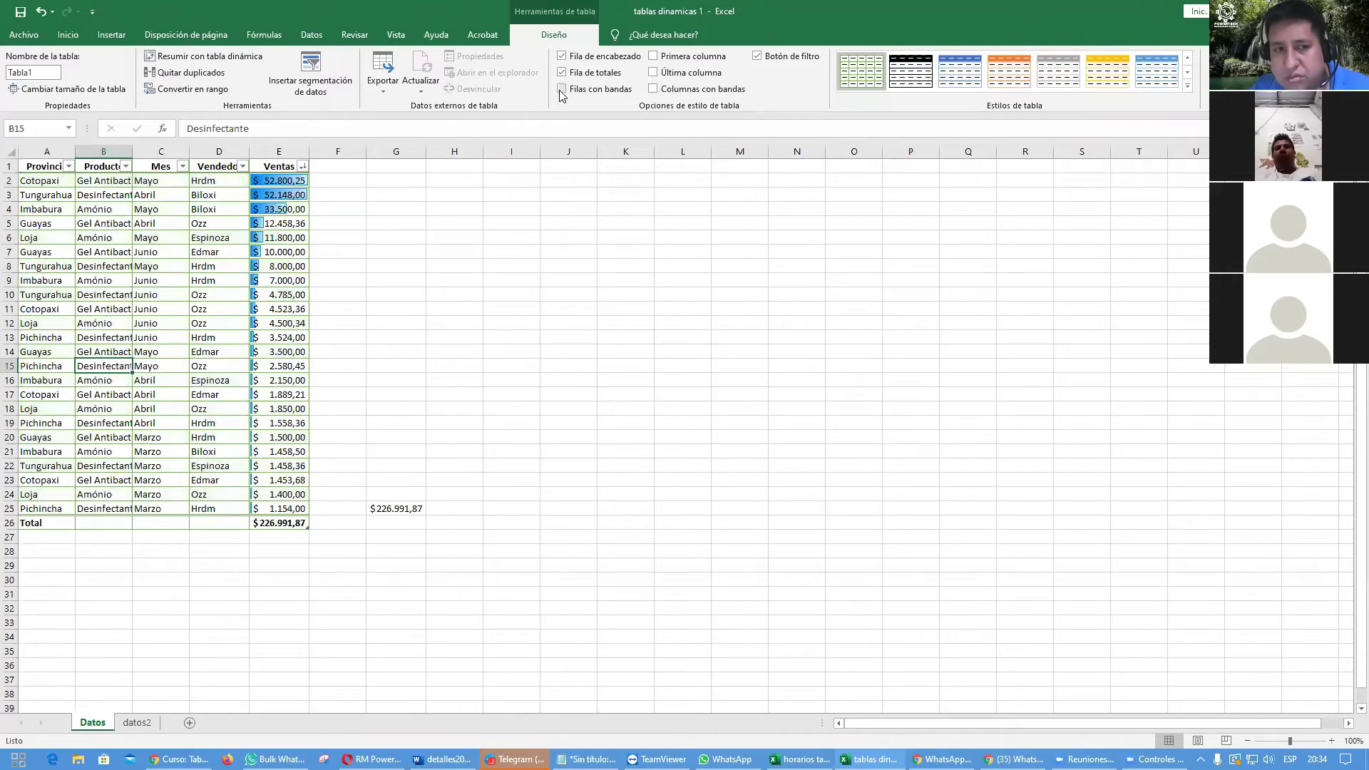
# Step: Check First Column and Last Column to bold them, keeping the header row shown
pyautogui.click(652, 58)
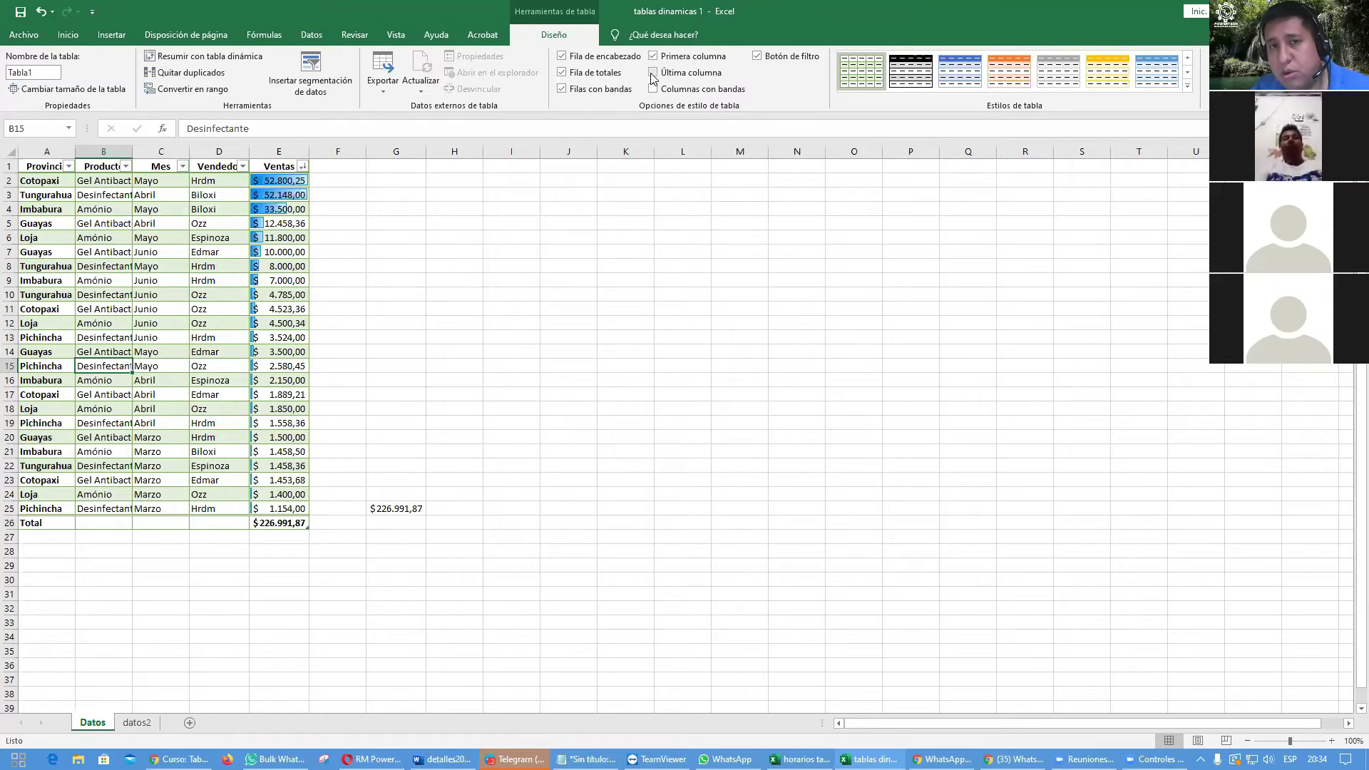
pyautogui.click(652, 73)
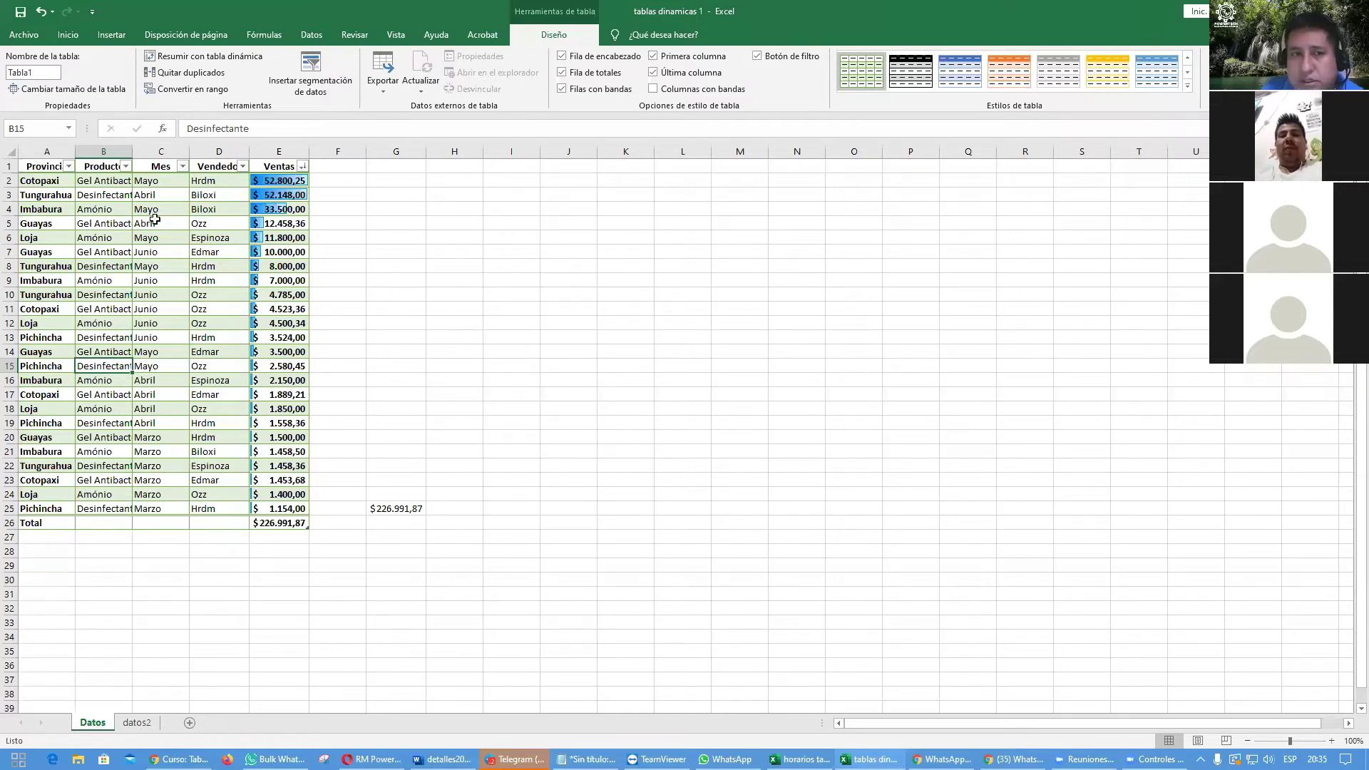
pyautogui.click(90, 160)
pyautogui.click(164, 274)
pyautogui.click(255, 246)
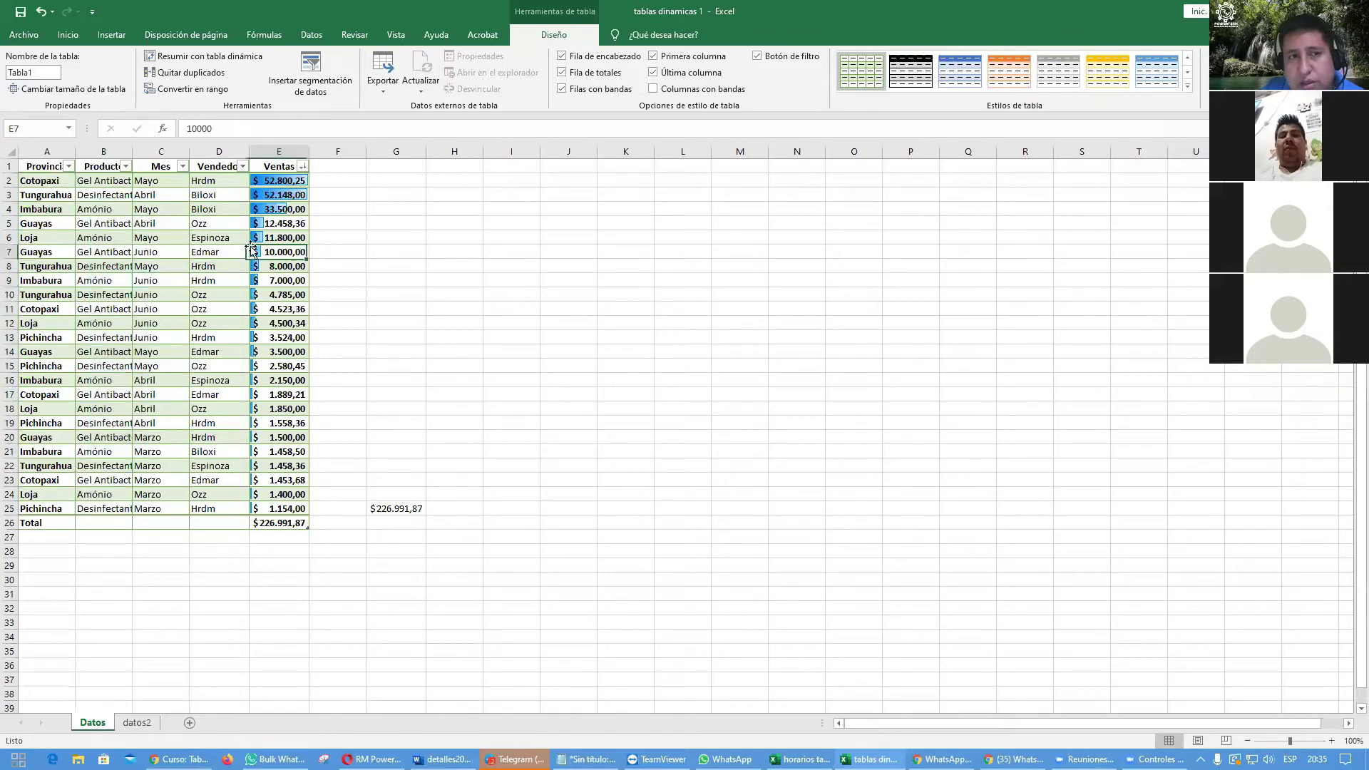
pyautogui.click(562, 56)
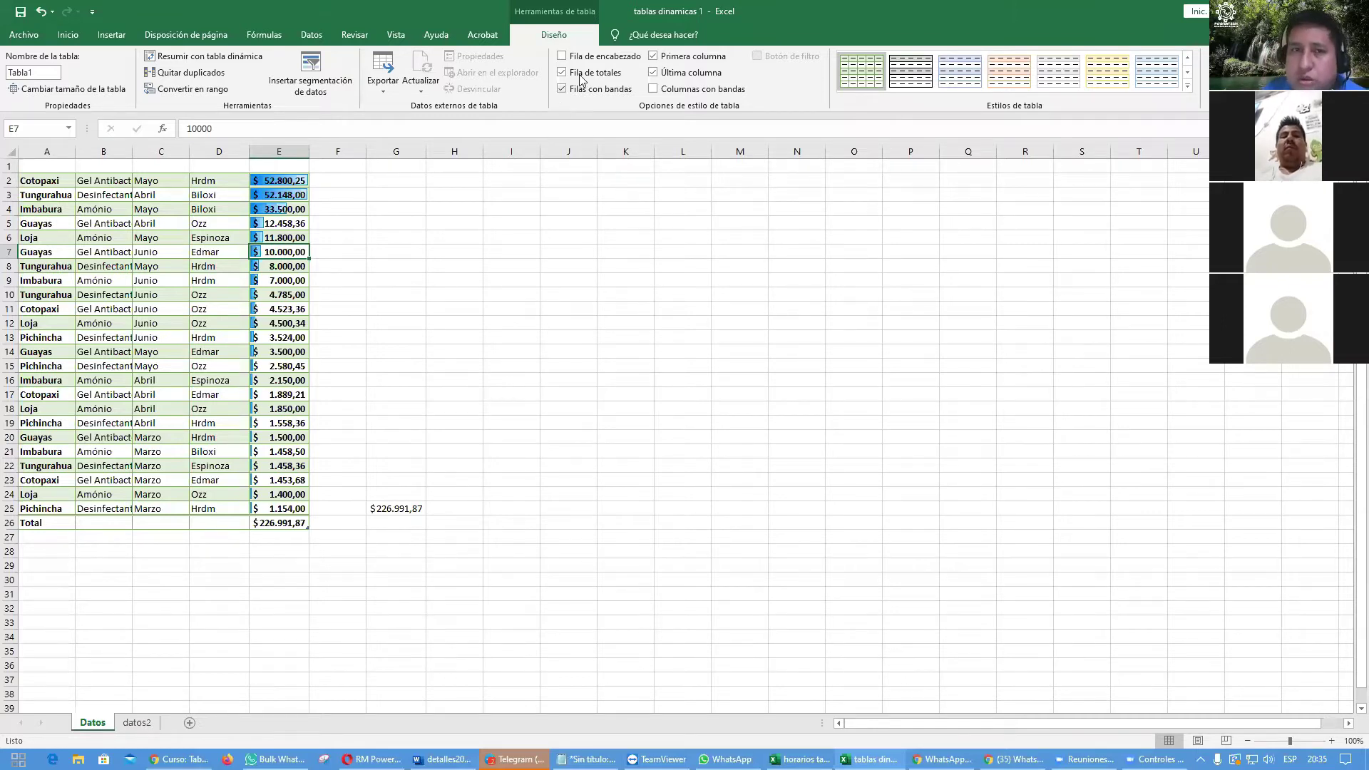
pyautogui.click(562, 57)
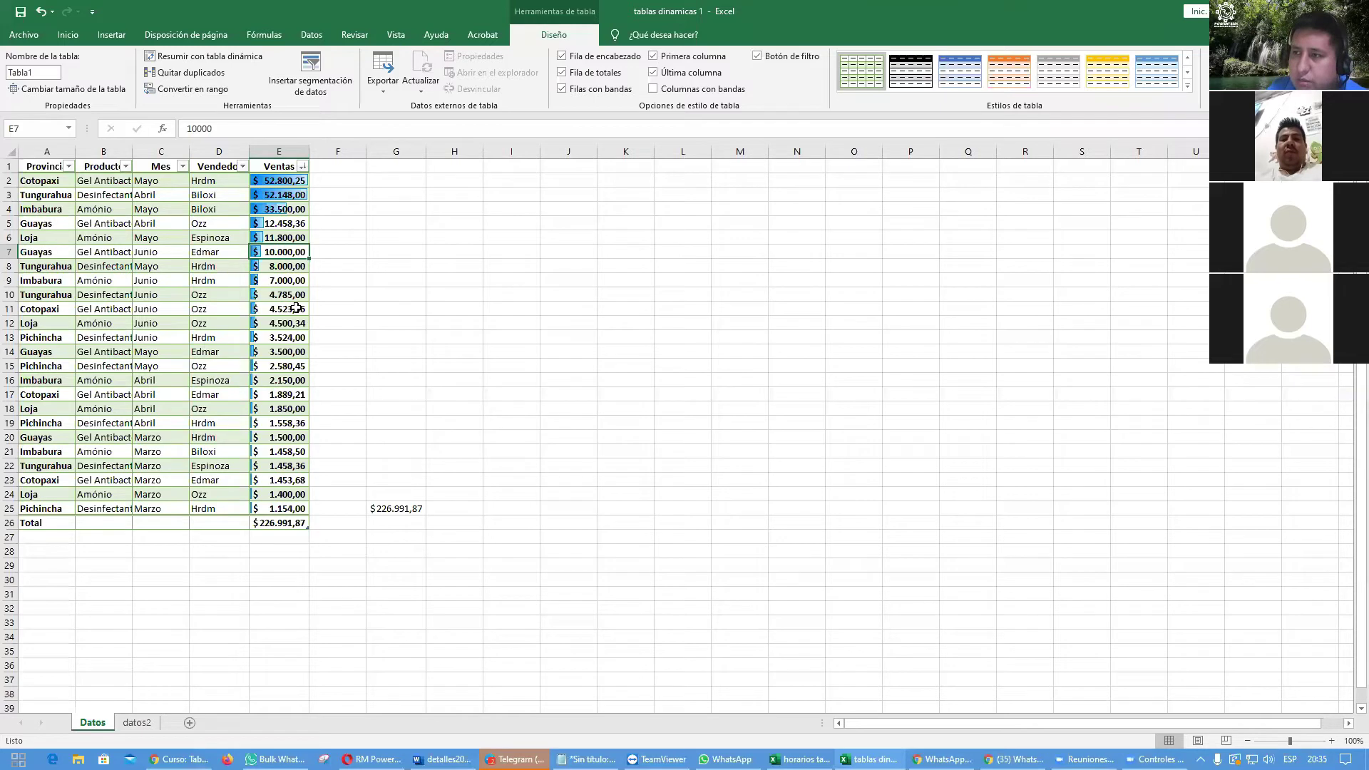
# Step: Enter -52.000 as Guayas's Ventas in E7 to produce a red negative data bar
pyautogui.write('-52')
pyautogui.press('Return')
pyautogui.press('Up')
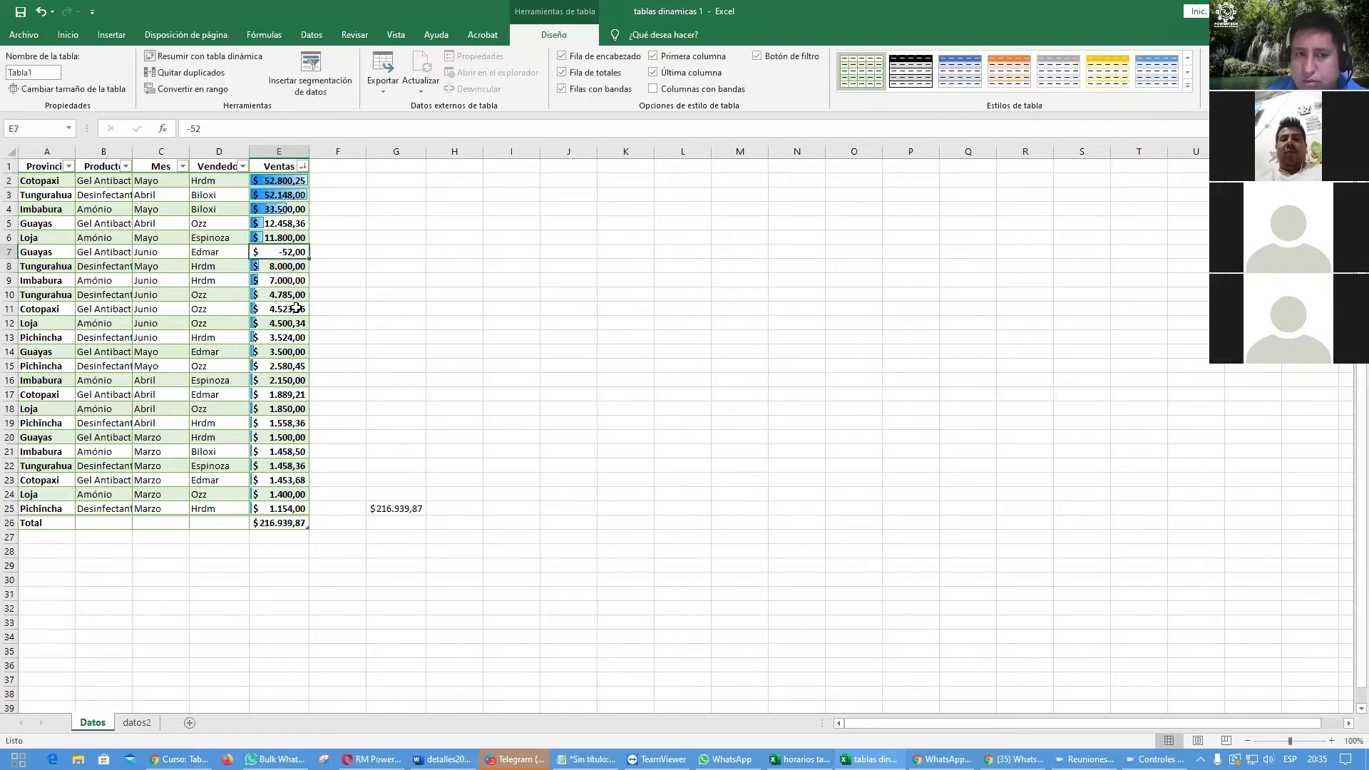
pyautogui.write('-52.000')
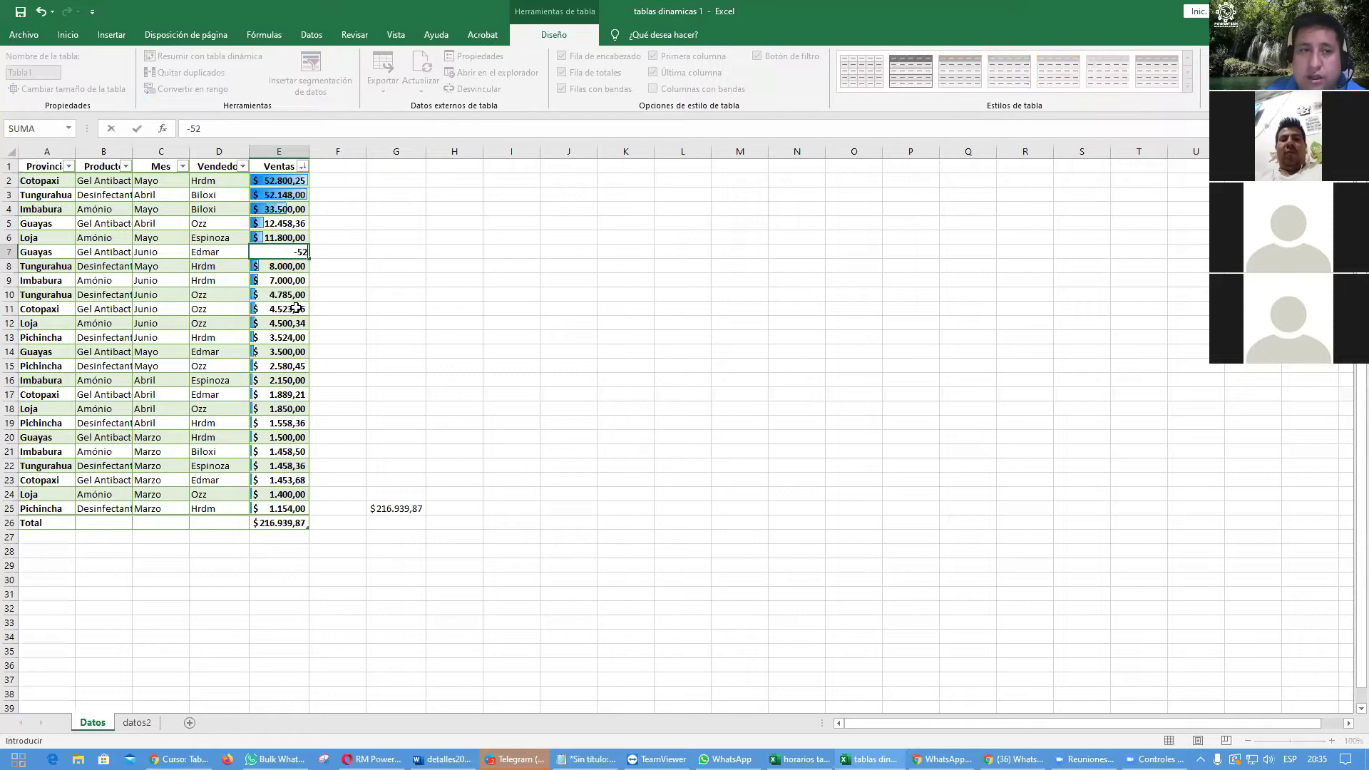
pyautogui.press('Return')
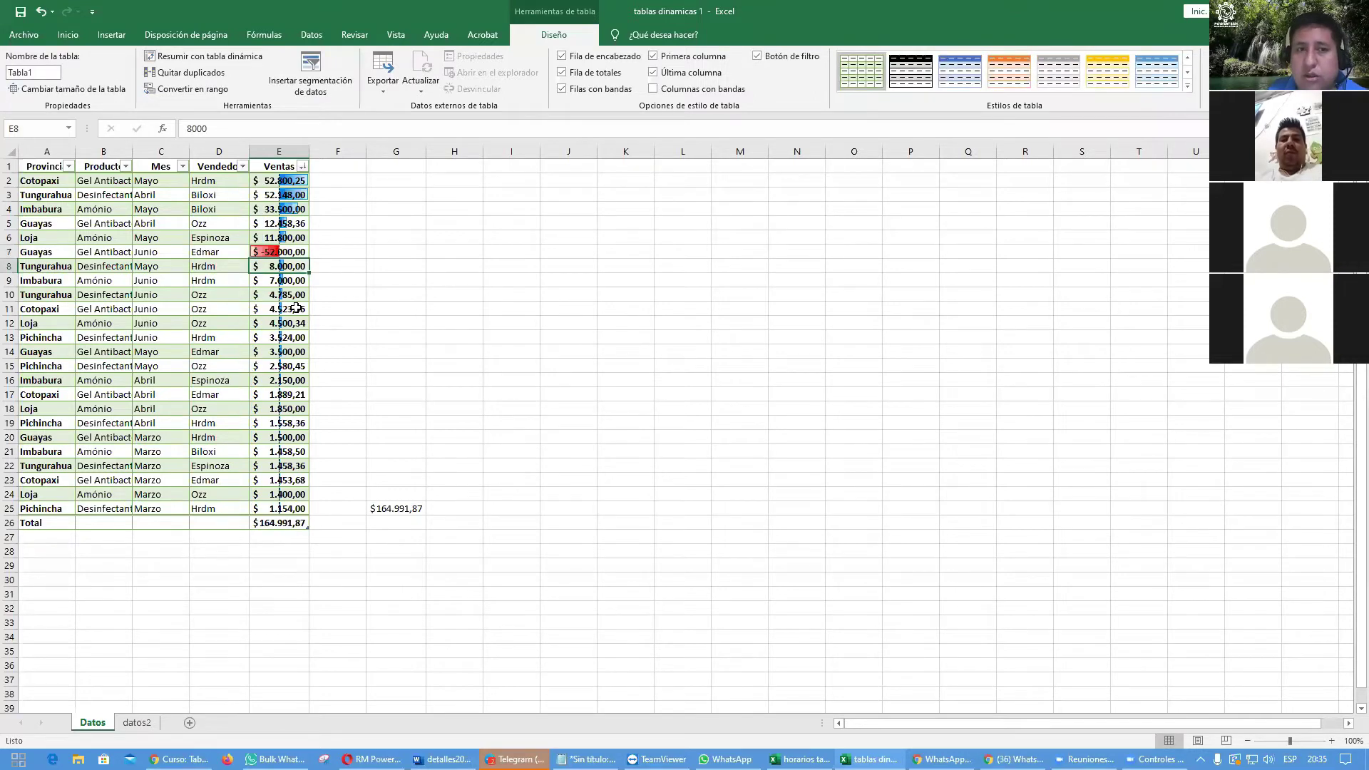
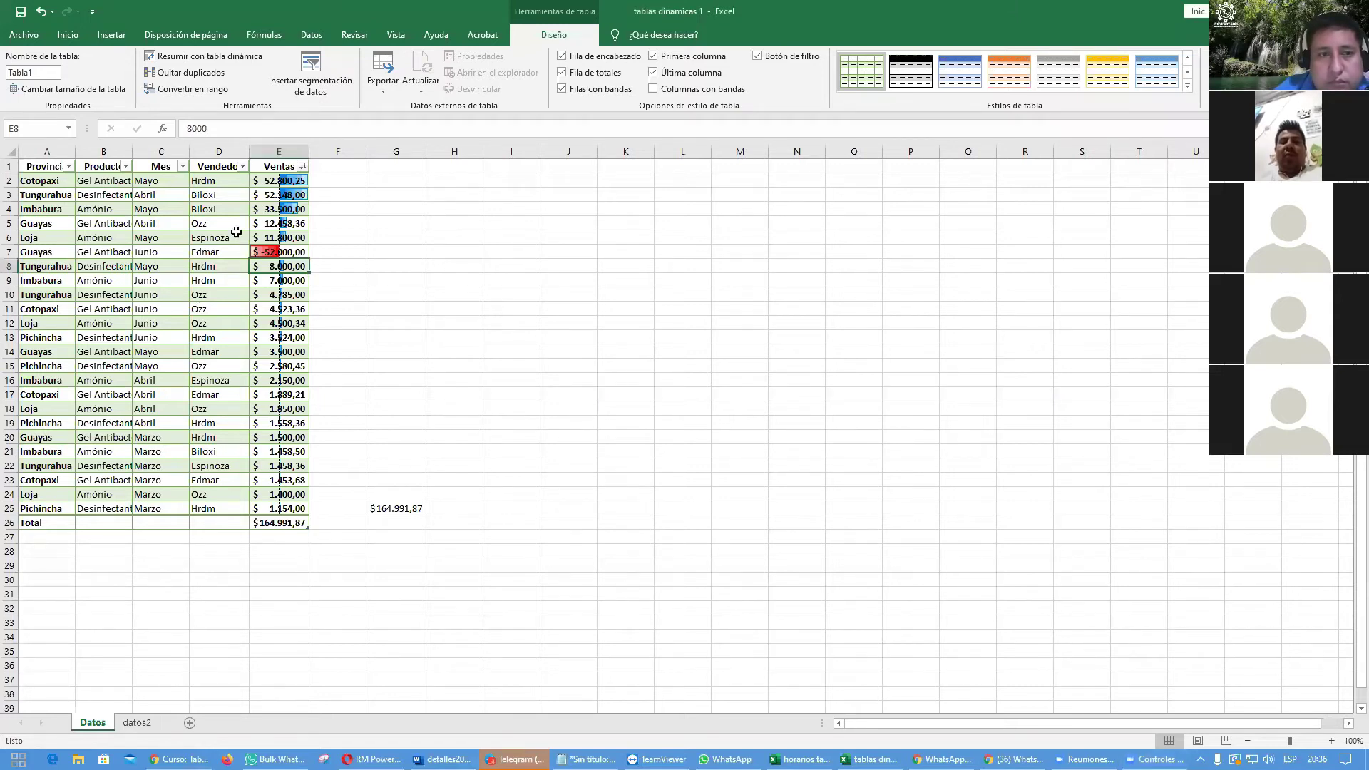
# Step: Toggle the sales table's header row and select A1:E15, the headers plus 14 sales rows
pyautogui.click(562, 57)
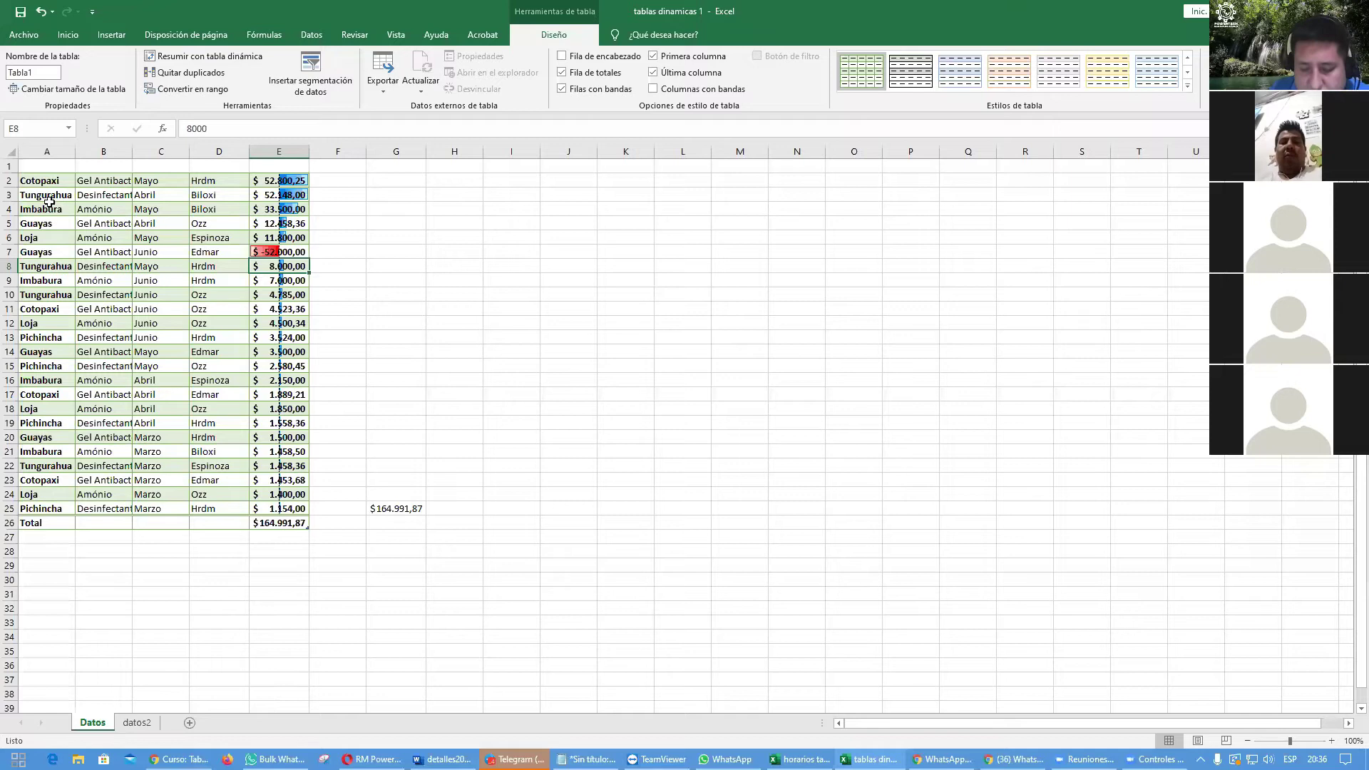
pyautogui.moveTo(41, 166); pyautogui.dragTo(285, 365)
# Step: Paste the copied sales rows into K4 as values only
pyautogui.hotkey('ctrl', 'c')
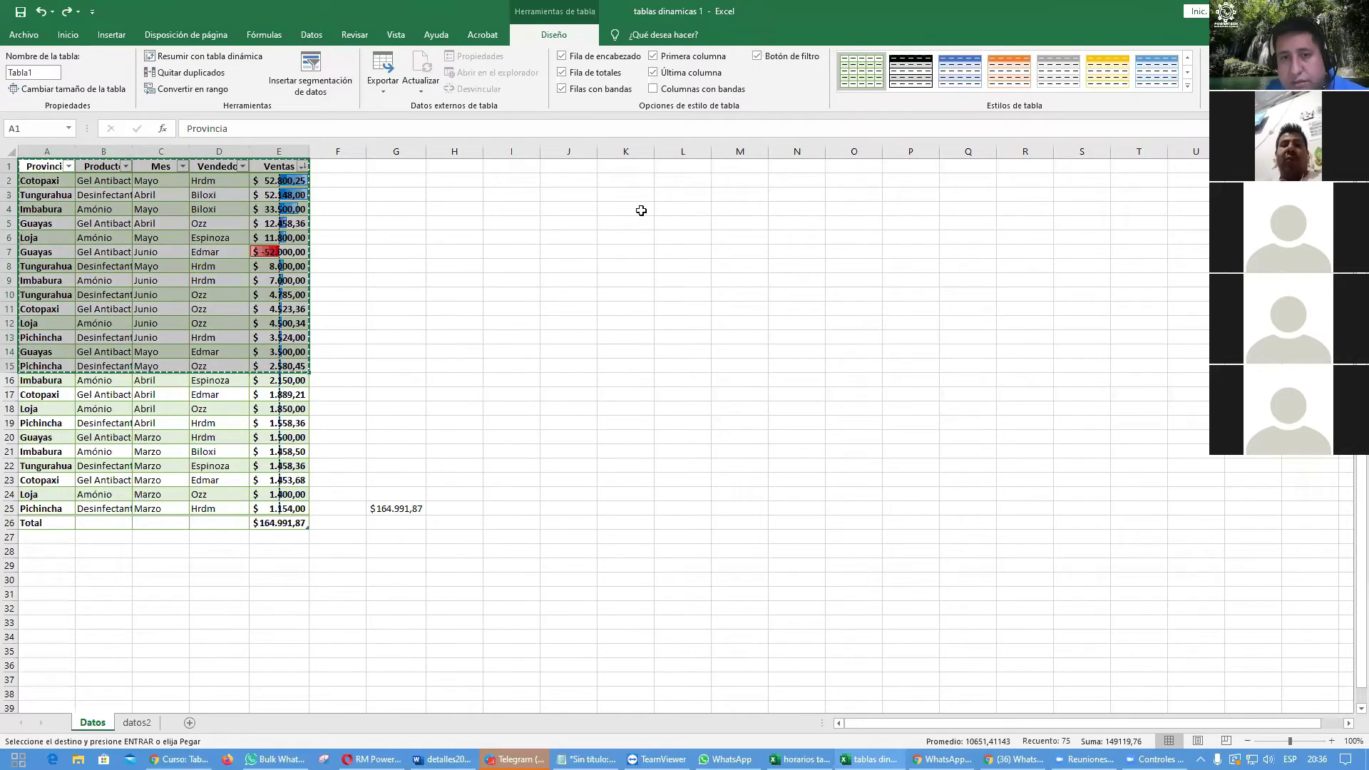
pyautogui.click(642, 210)
pyautogui.rightClick(642, 209)
pyautogui.click(691, 278)
pyautogui.click(797, 380)
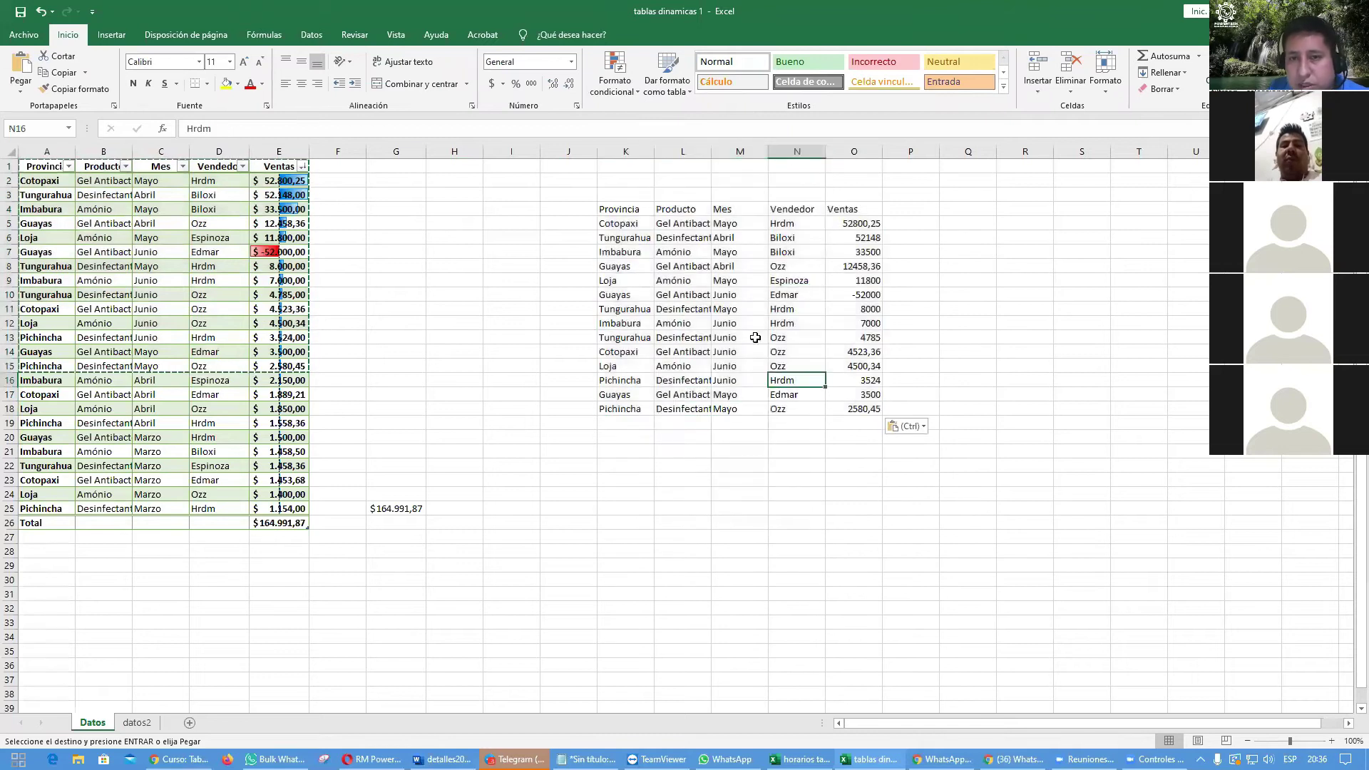
# Step: Turn the pasted headers and first two rows, K4:O6, into a test table
pyautogui.moveTo(607, 210)
pyautogui.mouseDown()
pyautogui.moveTo(855, 253)
pyautogui.moveTo(855, 241)
pyautogui.mouseUp()
pyautogui.hotkey('ctrl', 't')
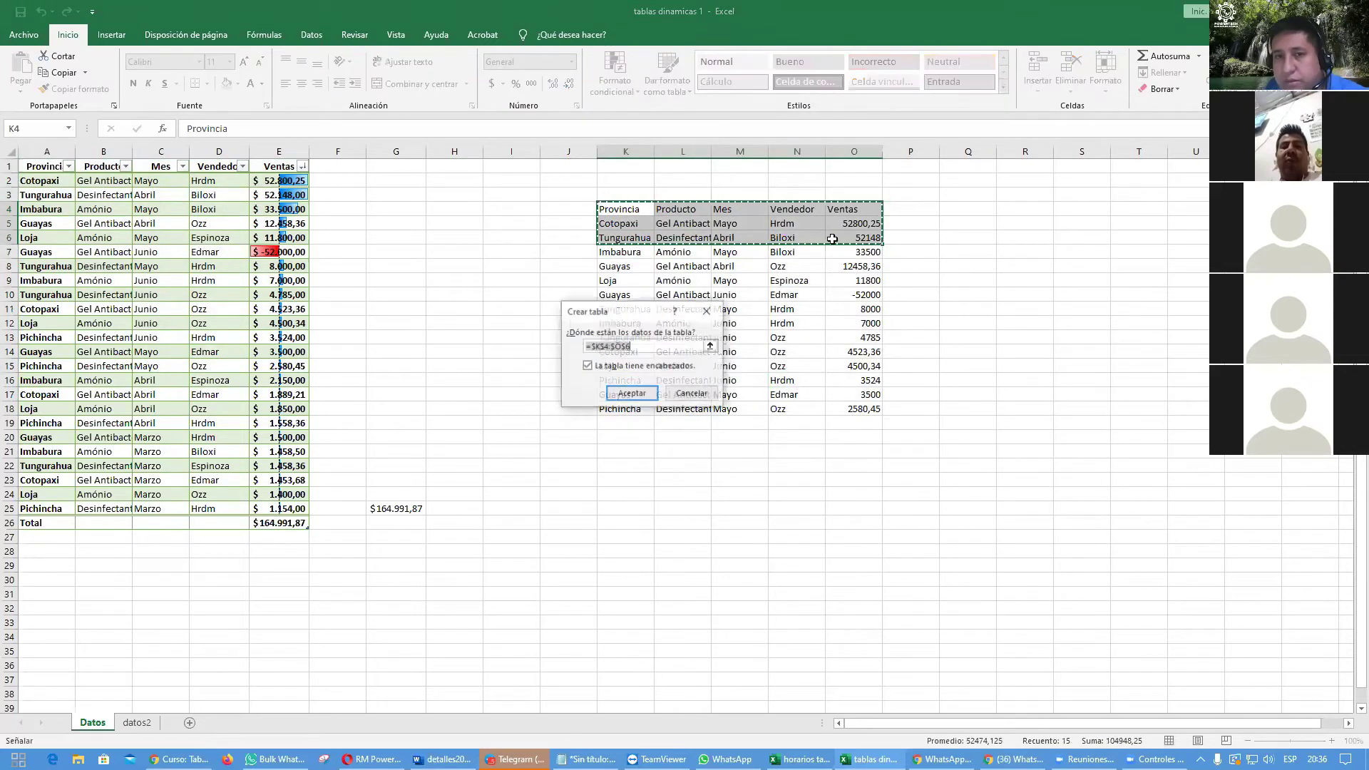
pyautogui.click(631, 394)
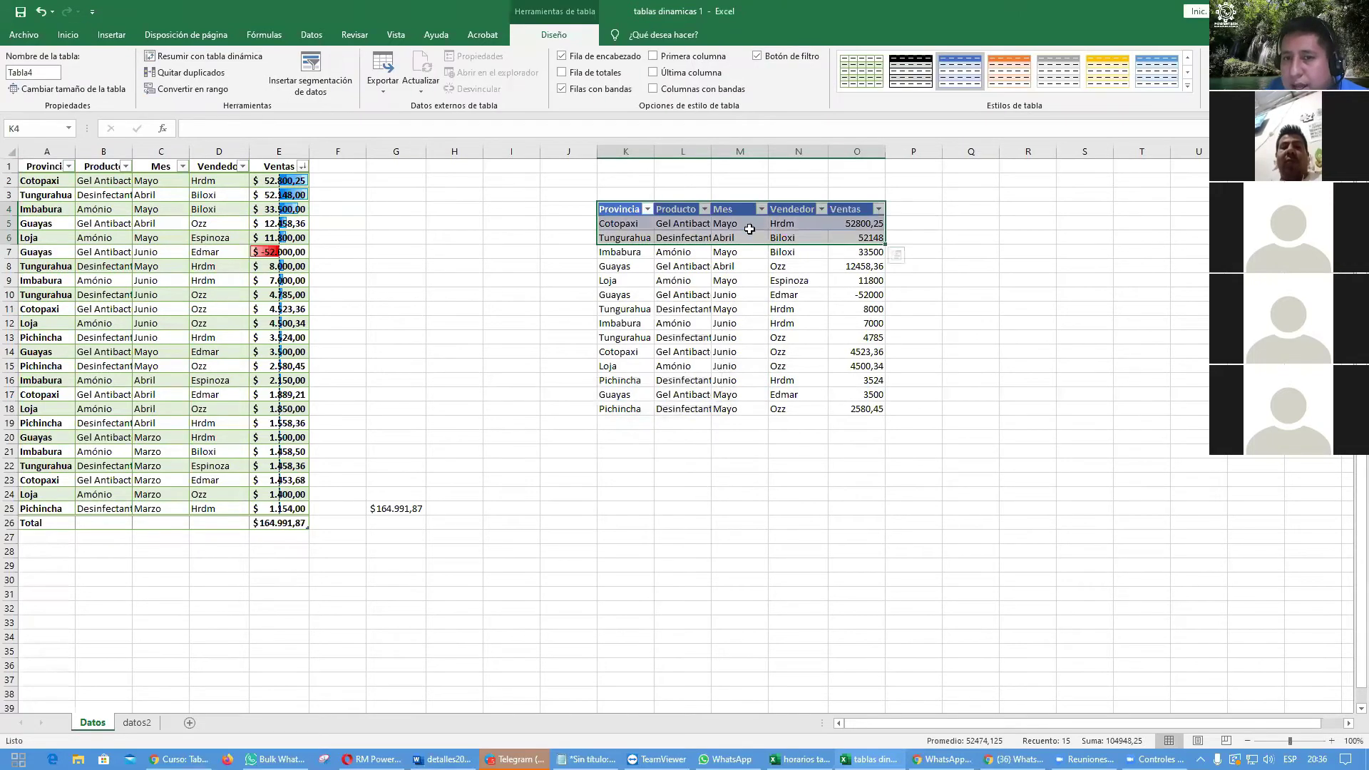
pyautogui.click(1110, 449)
pyautogui.moveTo(627, 251); pyautogui.dragTo(862, 467)
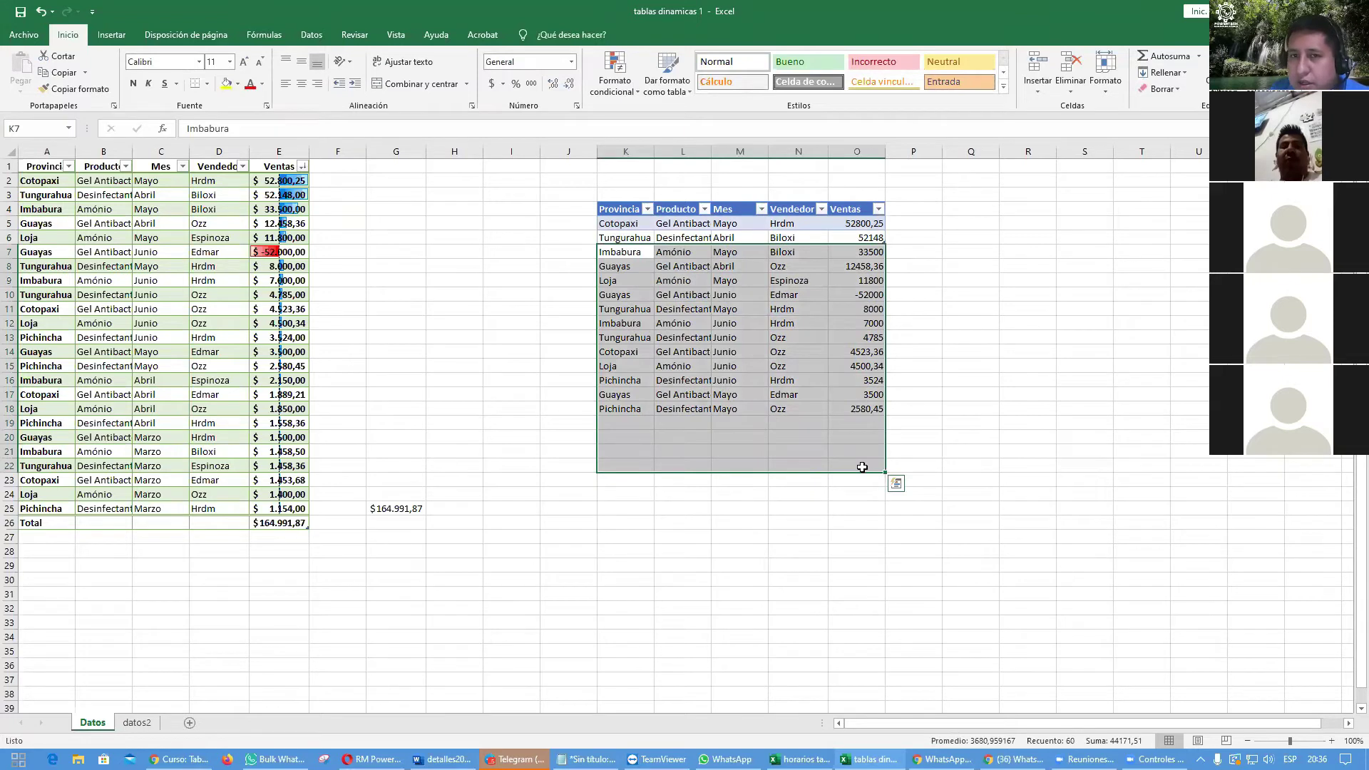
pyautogui.click(992, 379)
# Step: Check the pasted month cells, then undo the K4:O6 table conversion
pyautogui.click(622, 308)
pyautogui.click(716, 366)
pyautogui.click(715, 325)
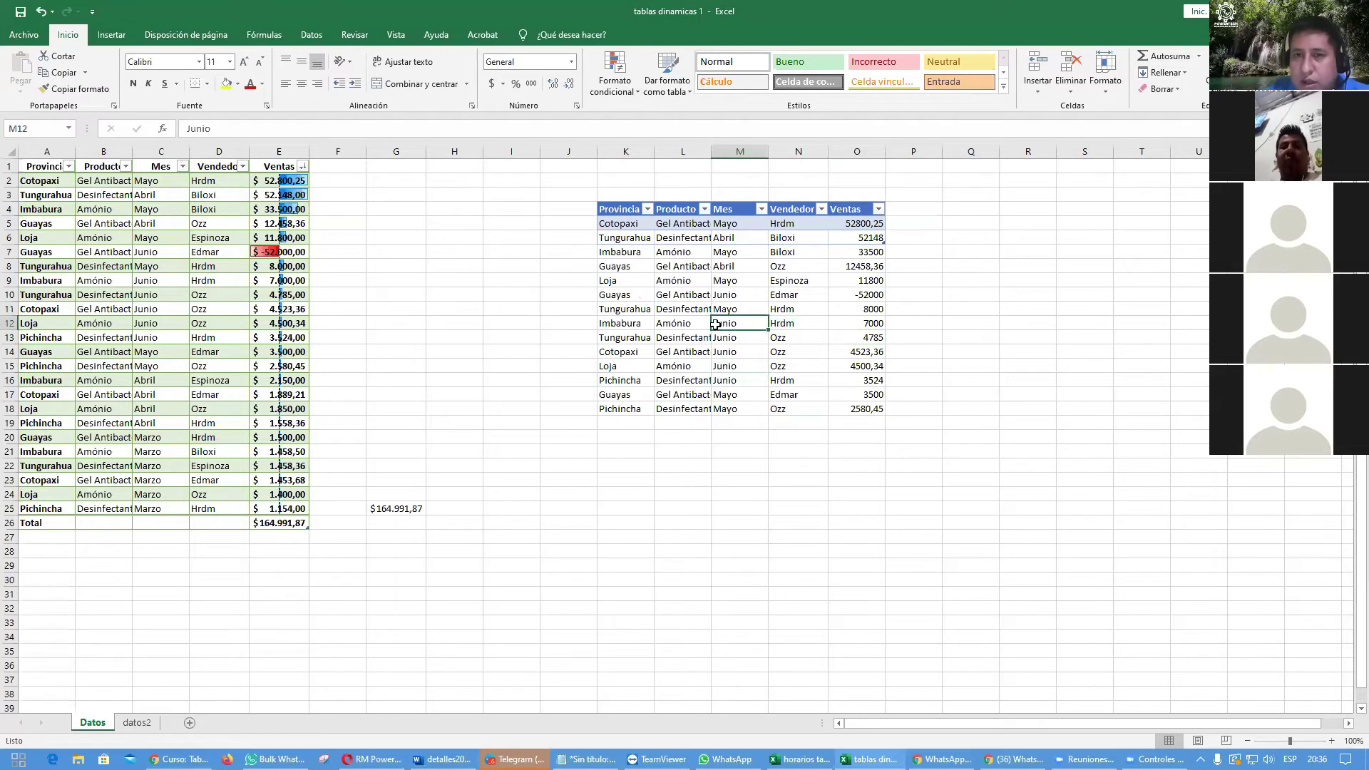
pyautogui.click(736, 210)
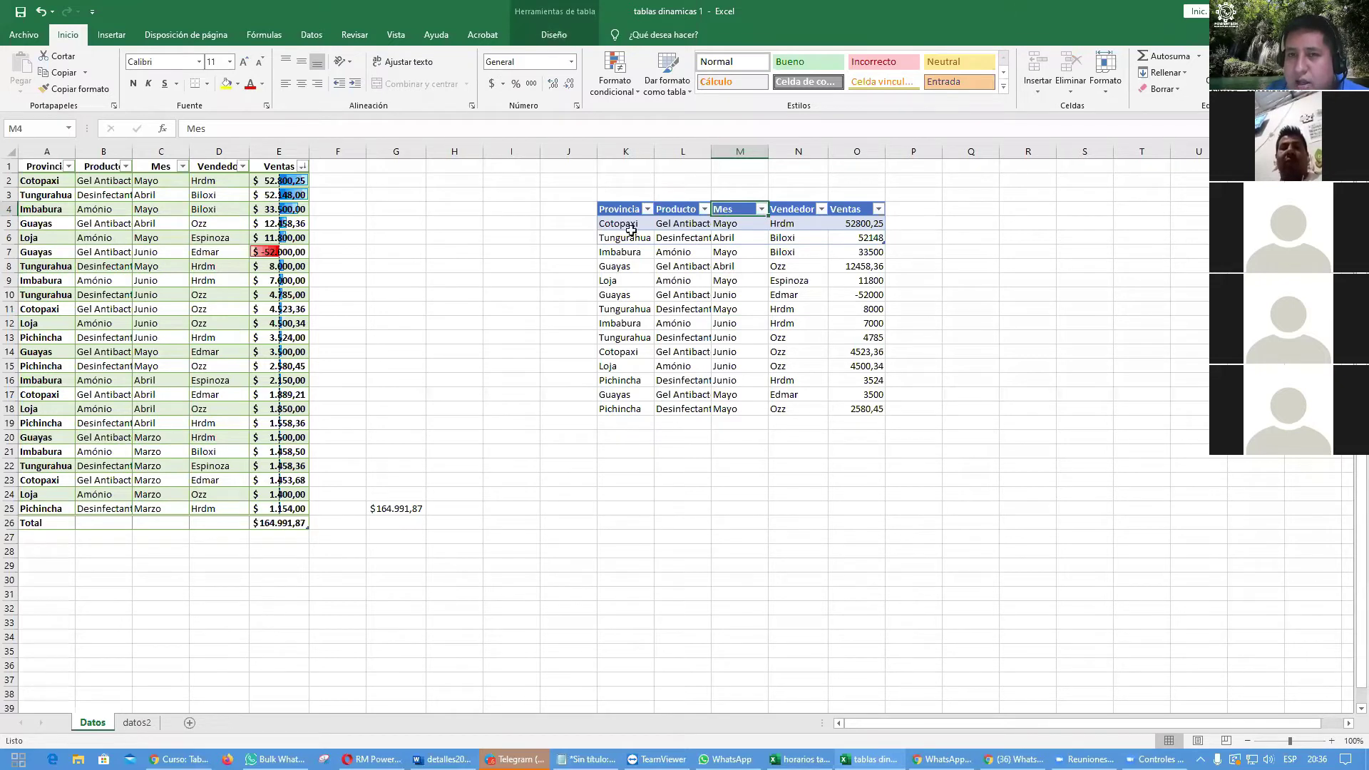
pyautogui.moveTo(619, 210); pyautogui.dragTo(877, 239)
pyautogui.click(740, 337)
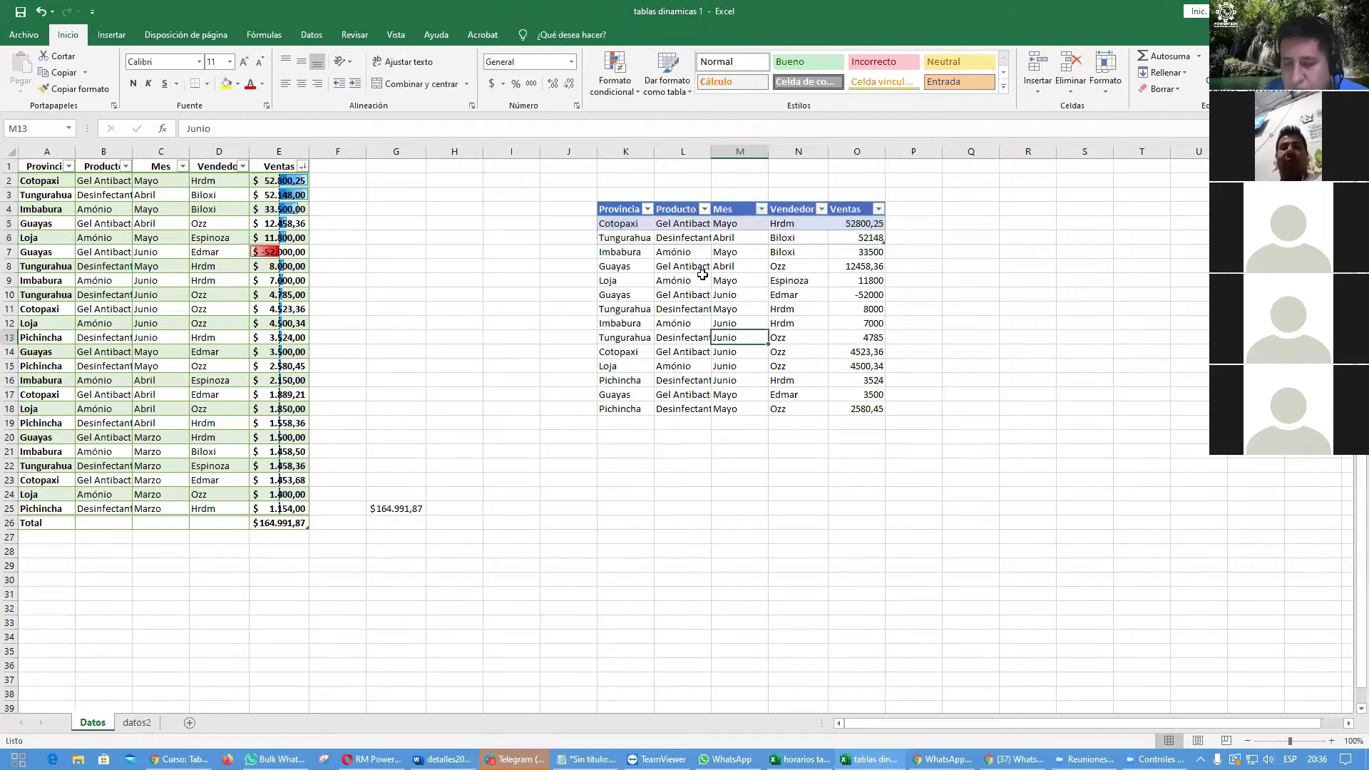
pyautogui.hotkey('ctrl', 'z')
pyautogui.hotkey('ctrl', 'z')
pyautogui.hotkey('ctrl', 'z')
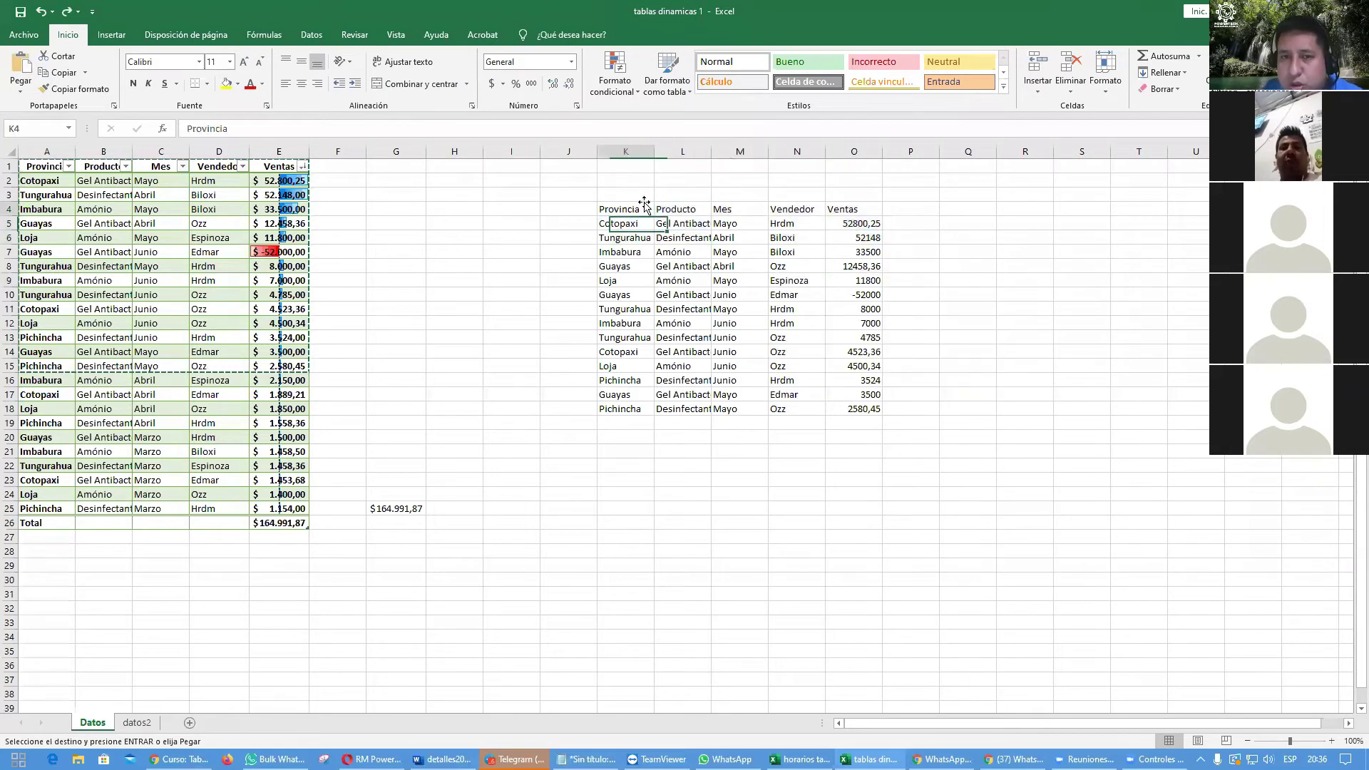
# Step: Make a table from the pasted header row K4:O4 and hide its Columna1–5 headers
pyautogui.moveTo(627, 209); pyautogui.dragTo(871, 208)
pyautogui.hotkey('ctrl', 't')
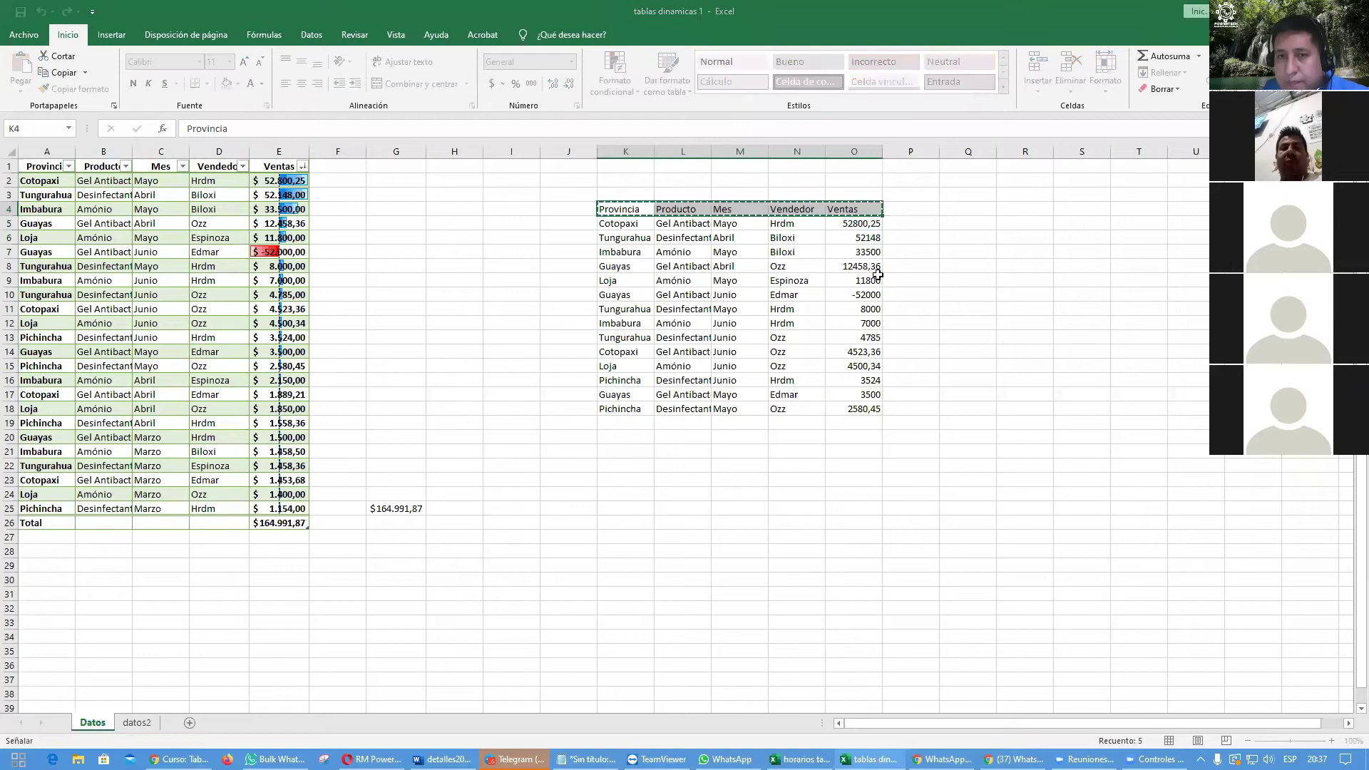
pyautogui.click(634, 390)
pyautogui.click(734, 351)
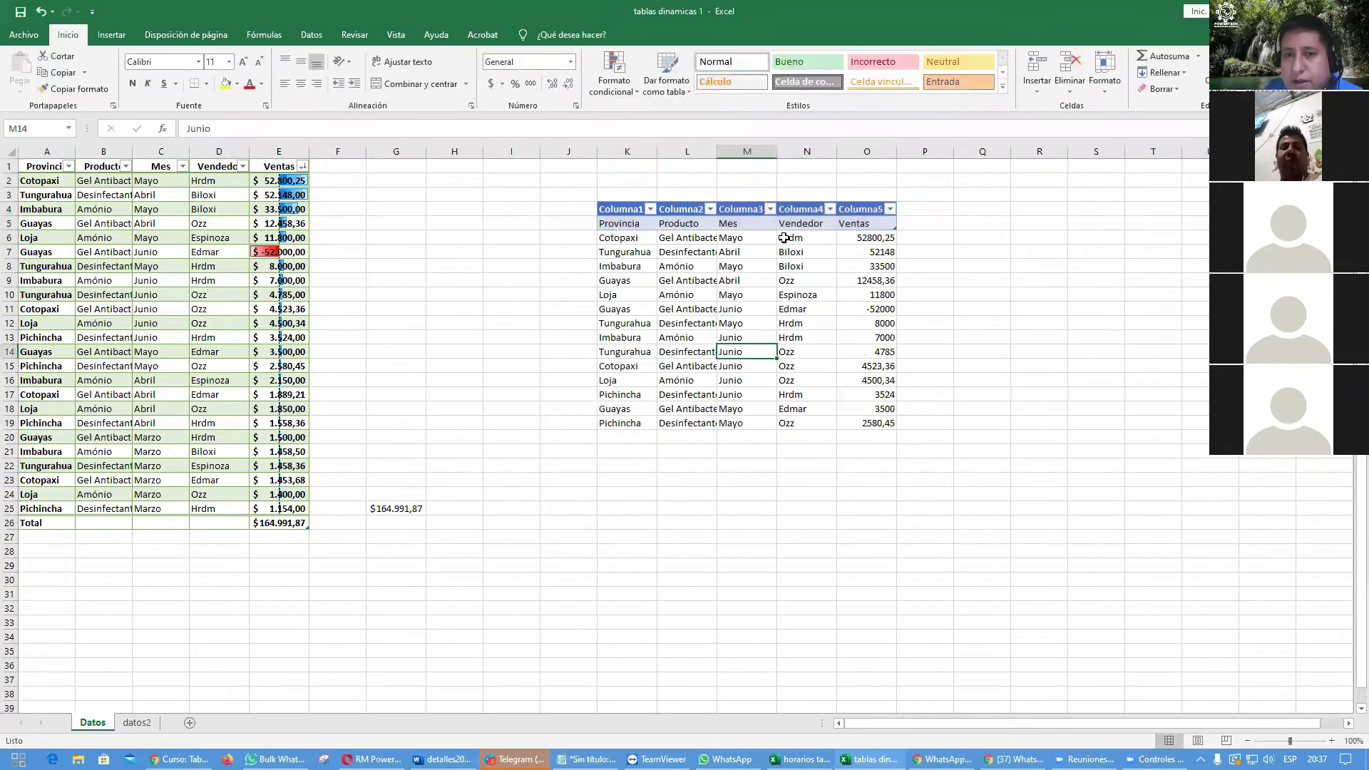
pyautogui.click(736, 222)
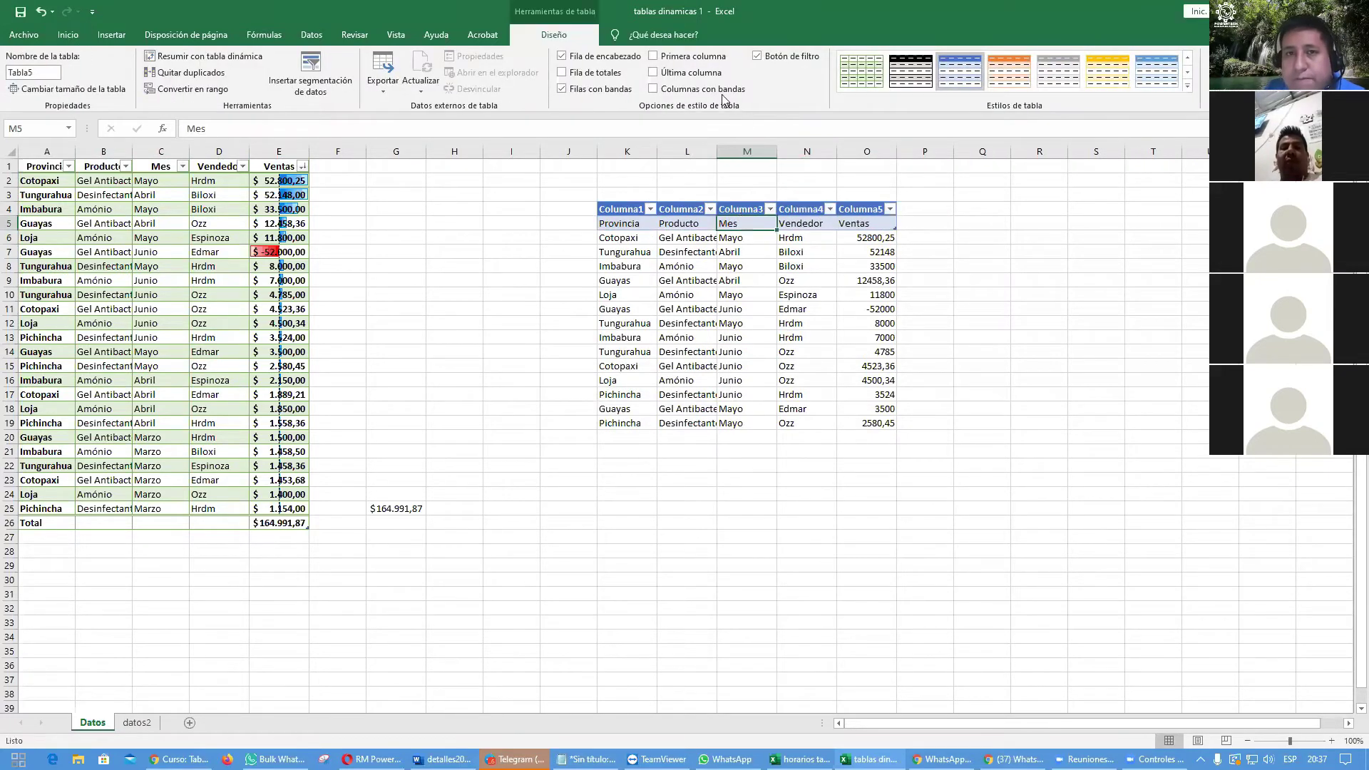
pyautogui.click(562, 55)
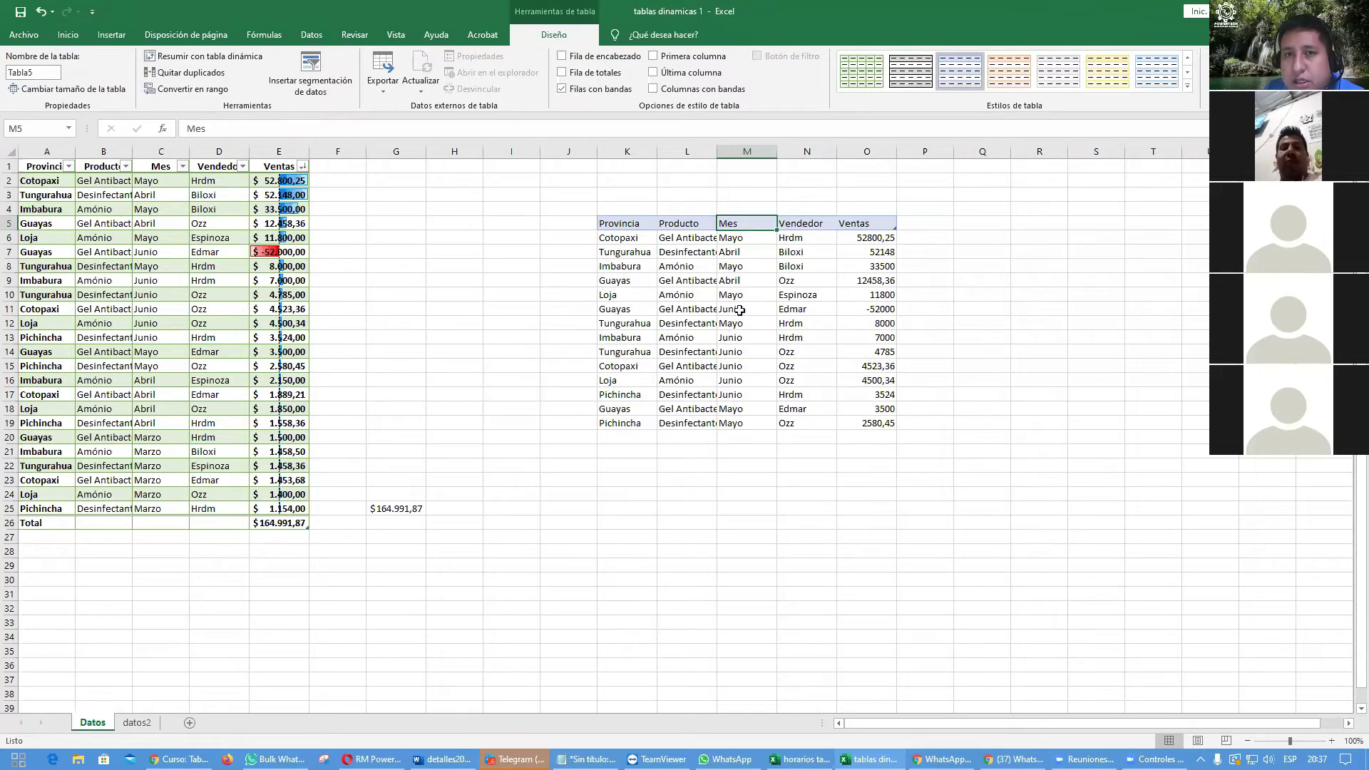
# Step: Browse the pasted cells, then undo the table conversions back to plain values
pyautogui.press('Down')
pyautogui.press('Down')
pyautogui.press('Down')
pyautogui.press('Down')
pyautogui.press('Down')
pyautogui.press('Left')
pyautogui.press('Down')
pyautogui.press('Right')
pyautogui.press('Right')
pyautogui.press('Down')
pyautogui.press('Down')
pyautogui.press('Left')
pyautogui.press('Left')
pyautogui.press('Down')
pyautogui.press('Right')
pyautogui.press('Right')
pyautogui.press('Right')
pyautogui.press('Up')
pyautogui.press('Up')
pyautogui.press('Up')
pyautogui.press('Up')
pyautogui.press('Up')
pyautogui.press('Up')
pyautogui.press('Left')
pyautogui.press('Down')
pyautogui.press('Left')
pyautogui.press('Left')
pyautogui.press('Left')
pyautogui.press('Down')
pyautogui.press('Down')
pyautogui.press('Down')
pyautogui.press('Down')
pyautogui.press('Down')
pyautogui.press('Right')
pyautogui.press('Right')
pyautogui.press('Right')
pyautogui.press('Right')
pyautogui.press('Up')
pyautogui.press('Up')
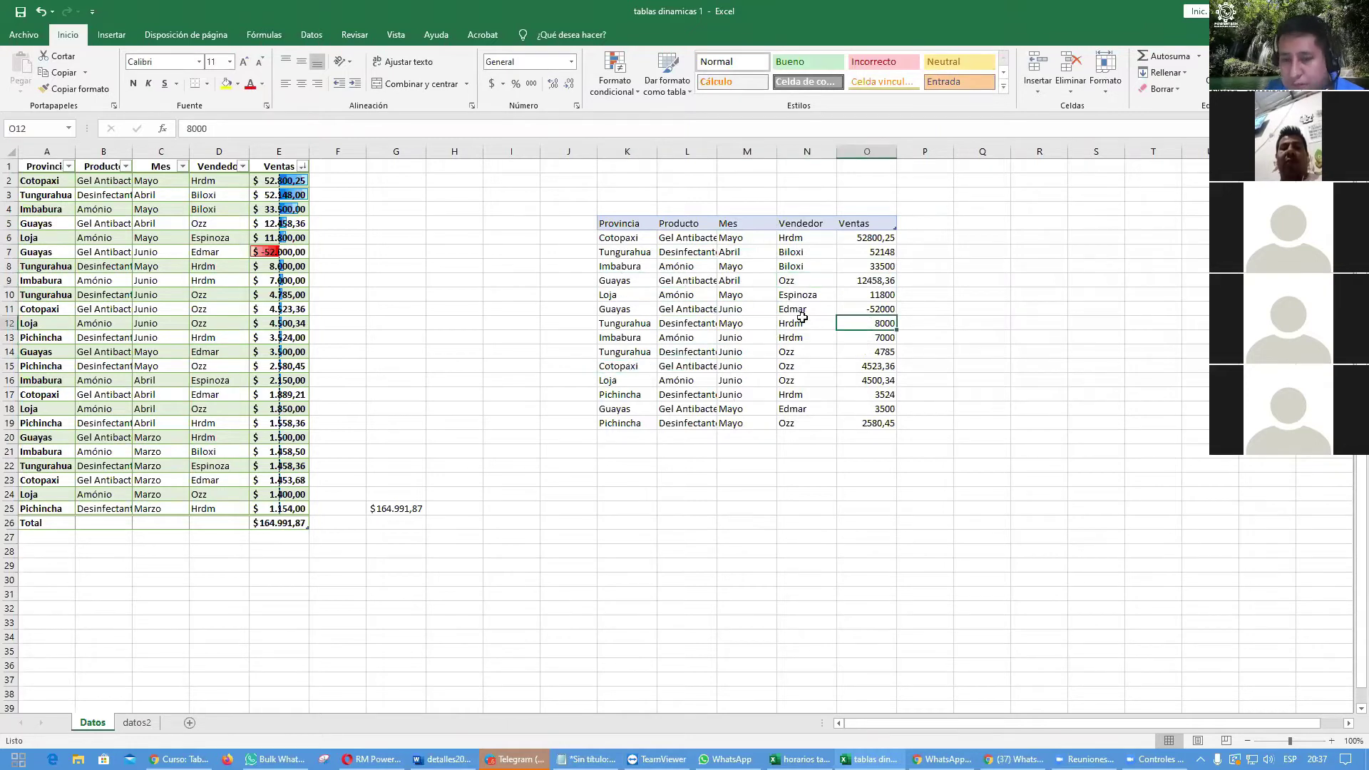
pyautogui.hotkey('ctrl', 'z')
pyautogui.hotkey('ctrl', 'z')
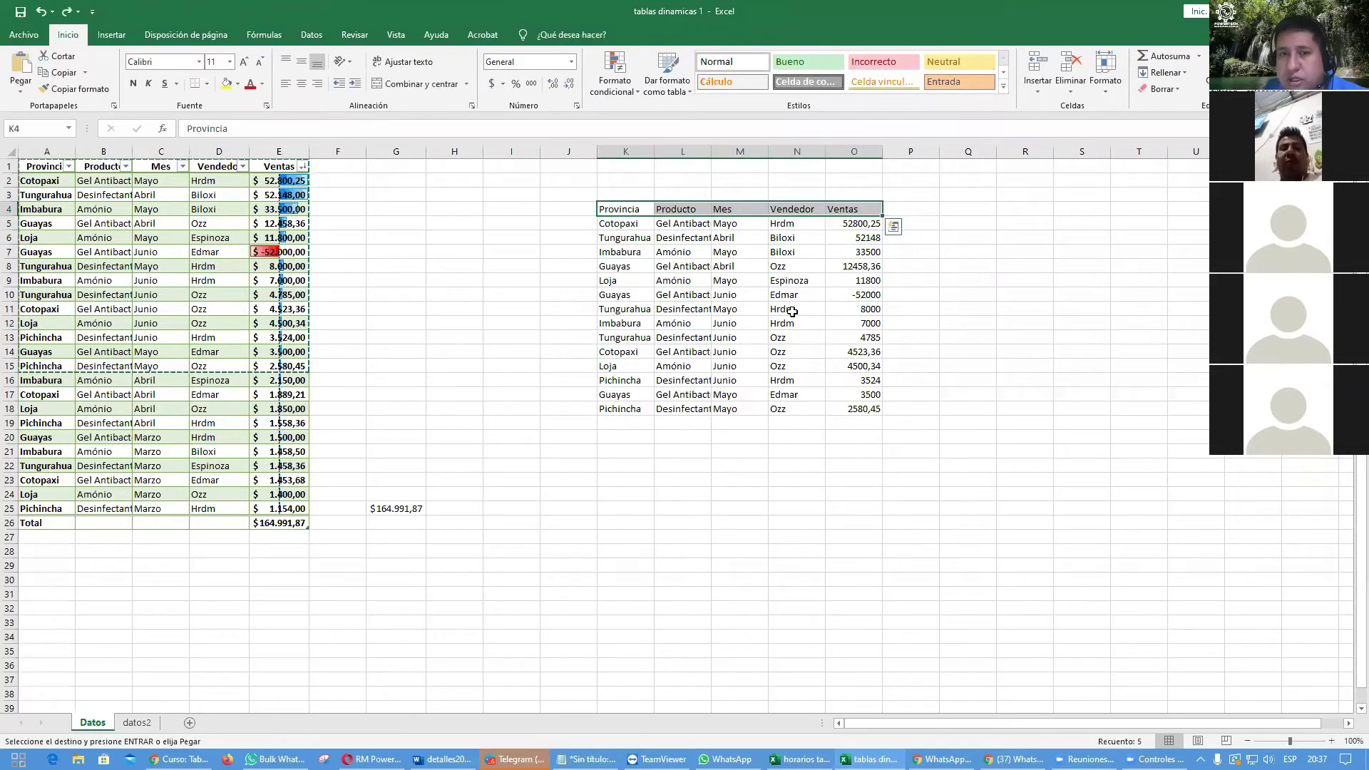
# Step: Bring up and dismiss Quick Analysis, then check cells in the pasted range
pyautogui.hotkey('ctrl', 'q')
pyautogui.press('Escape')
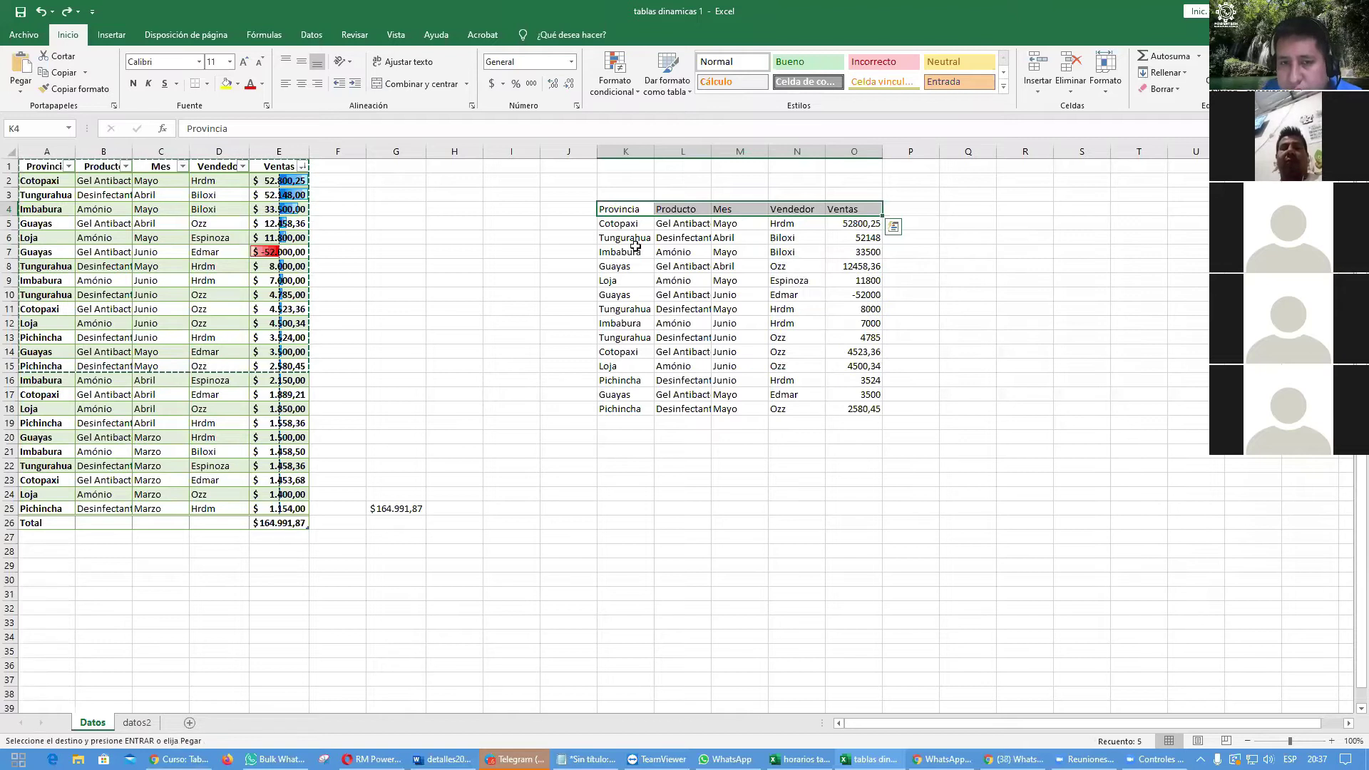
pyautogui.click(745, 318)
pyautogui.click(730, 280)
pyautogui.click(860, 321)
pyautogui.click(736, 360)
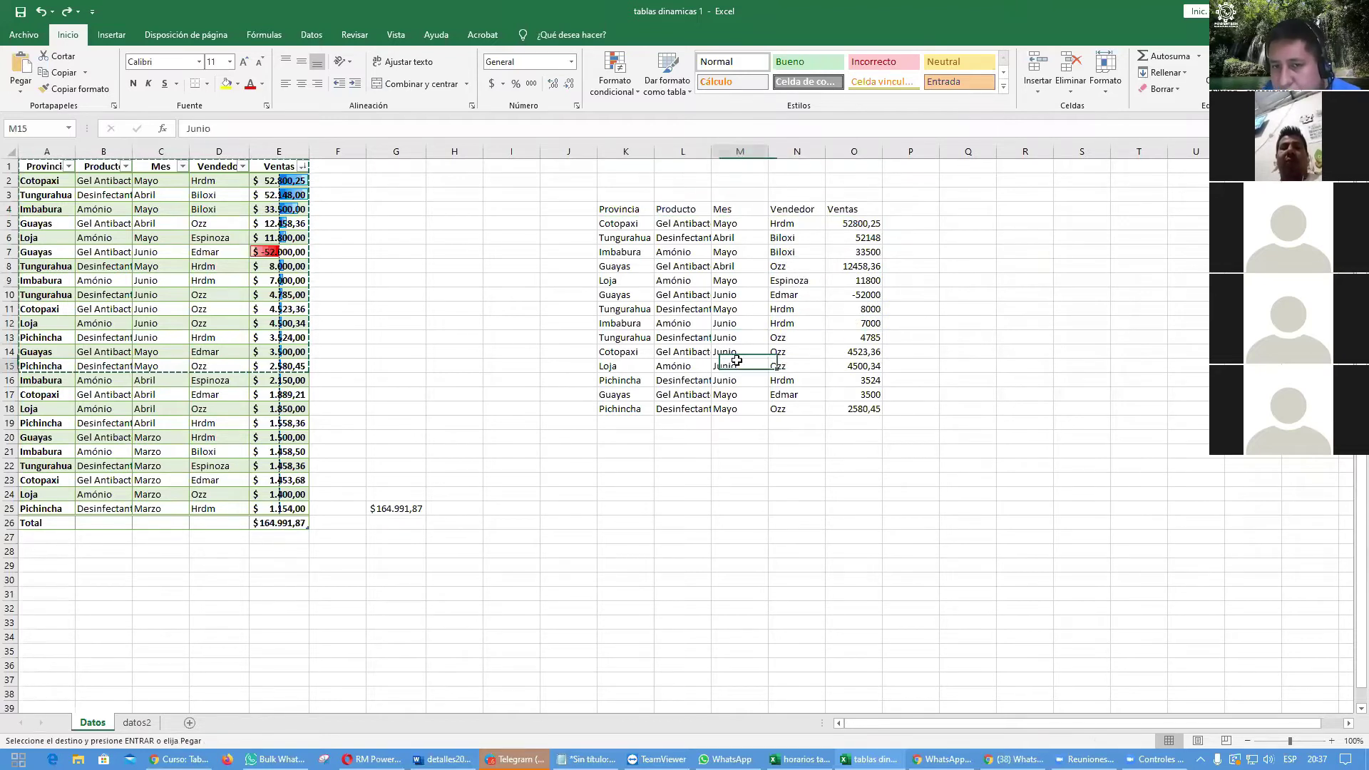
# Step: Convert K4:O18 into a table and switch off its header row
pyautogui.hotkey('ctrl', 't')
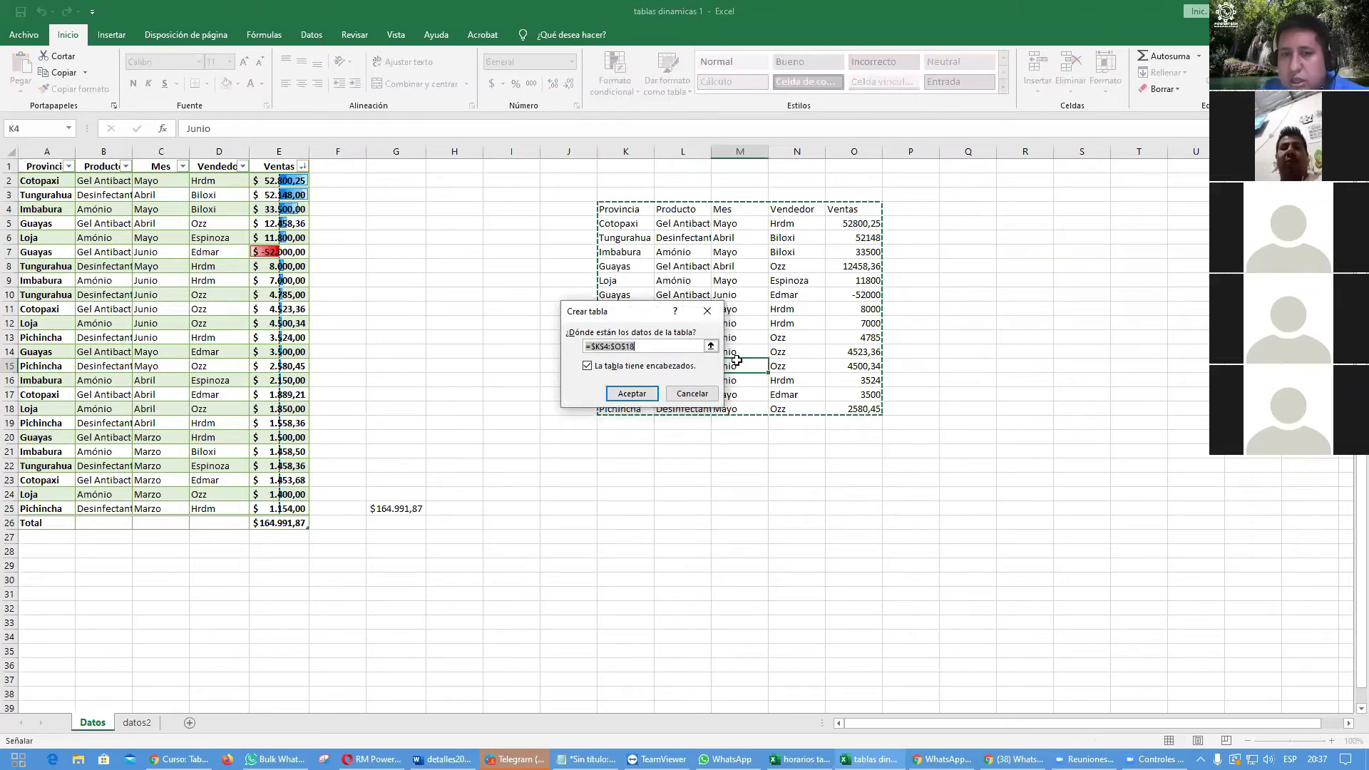
pyautogui.click(620, 395)
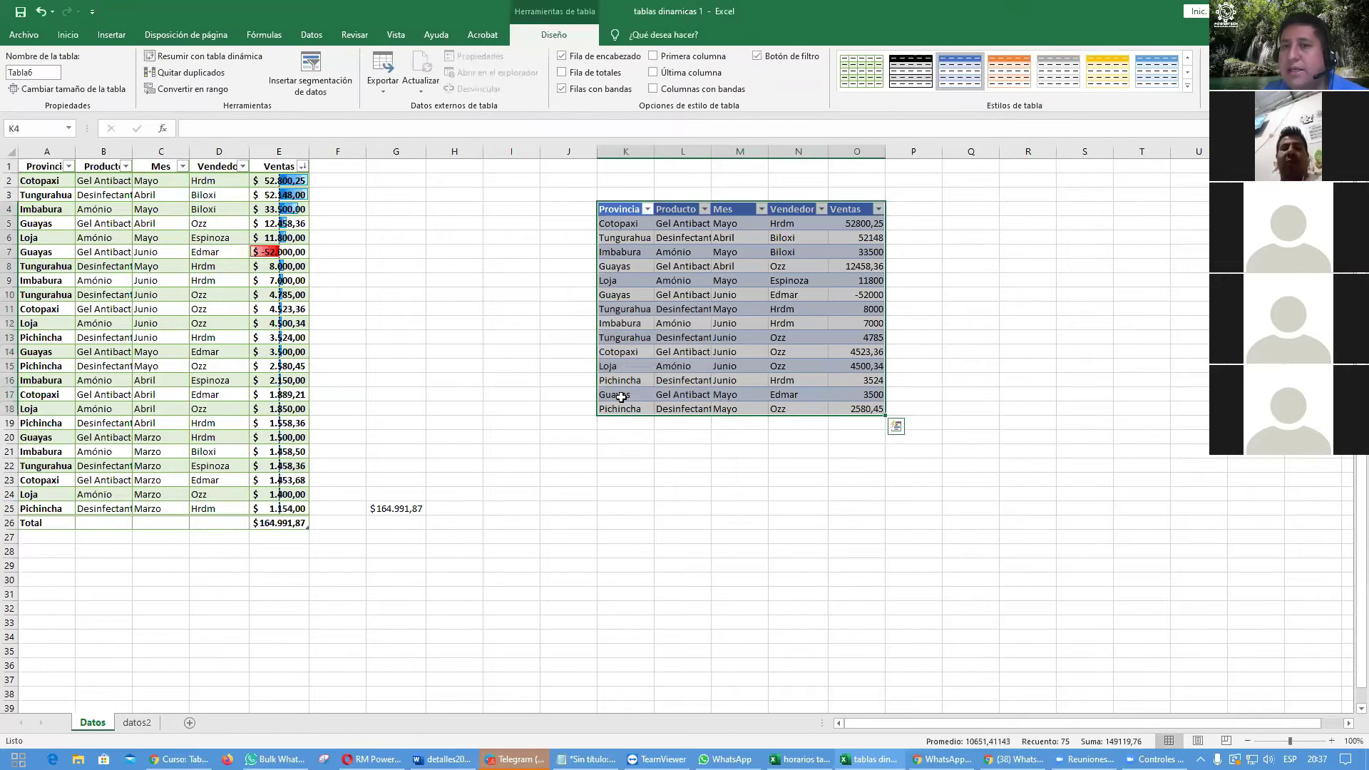
pyautogui.click(784, 307)
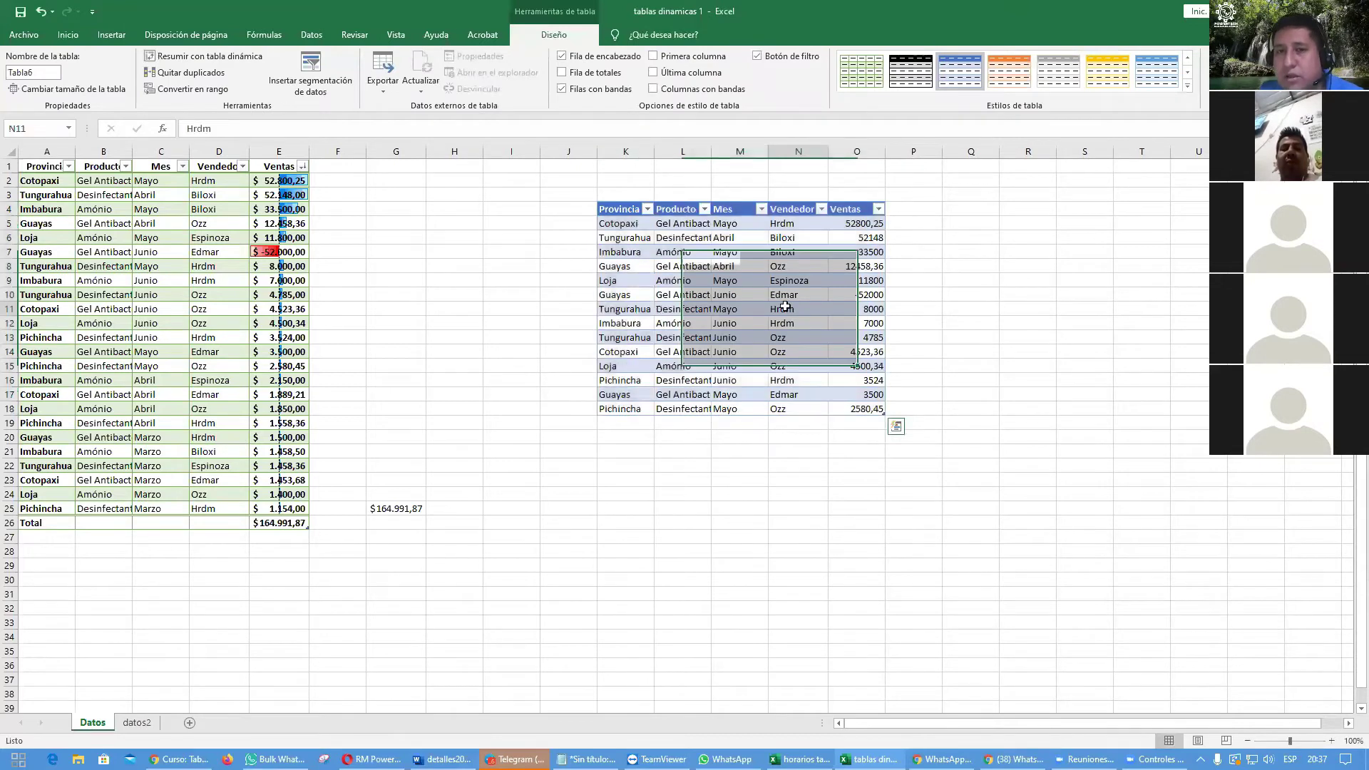
pyautogui.click(562, 56)
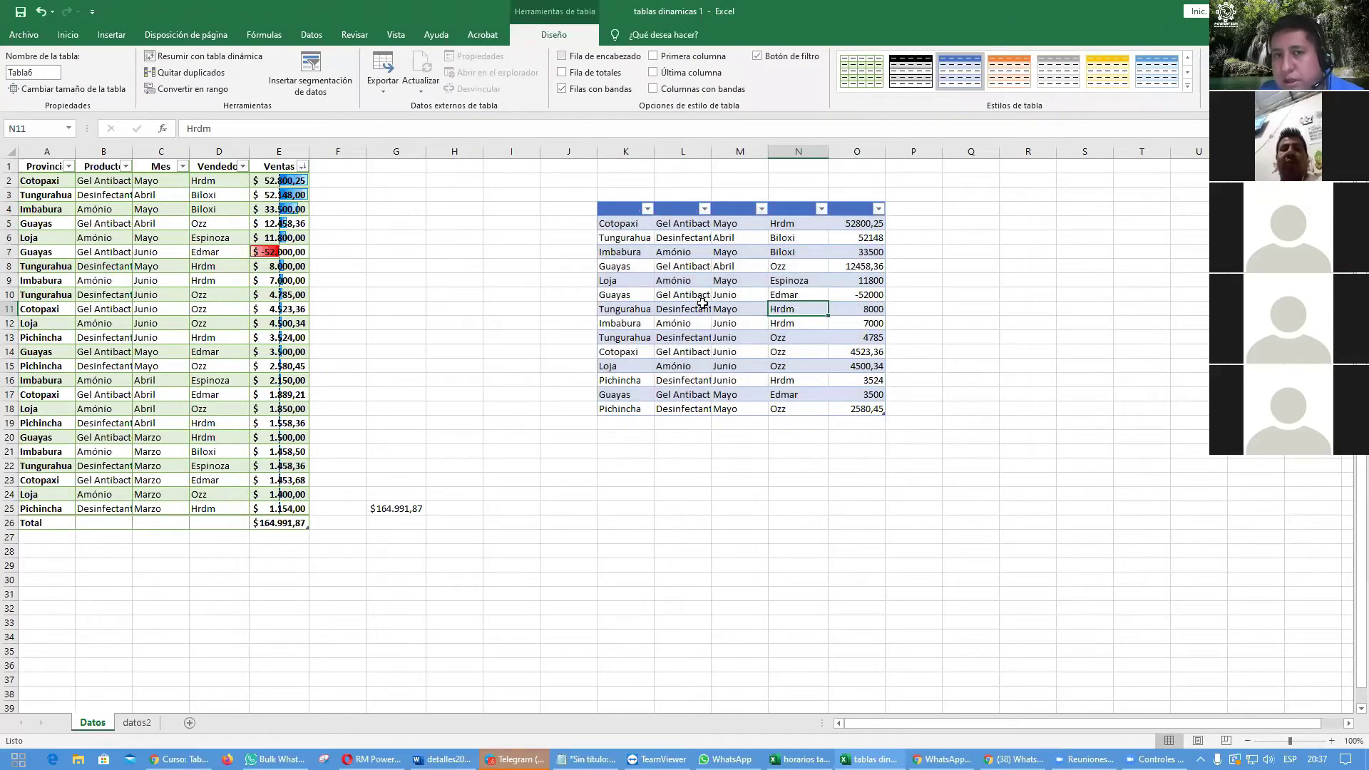
pyautogui.press('Up')
pyautogui.press('Up')
pyautogui.press('Up')
# Step: Try black-grey and light-blue banded table styles, then select columns K–R for removal
pyautogui.click(715, 266)
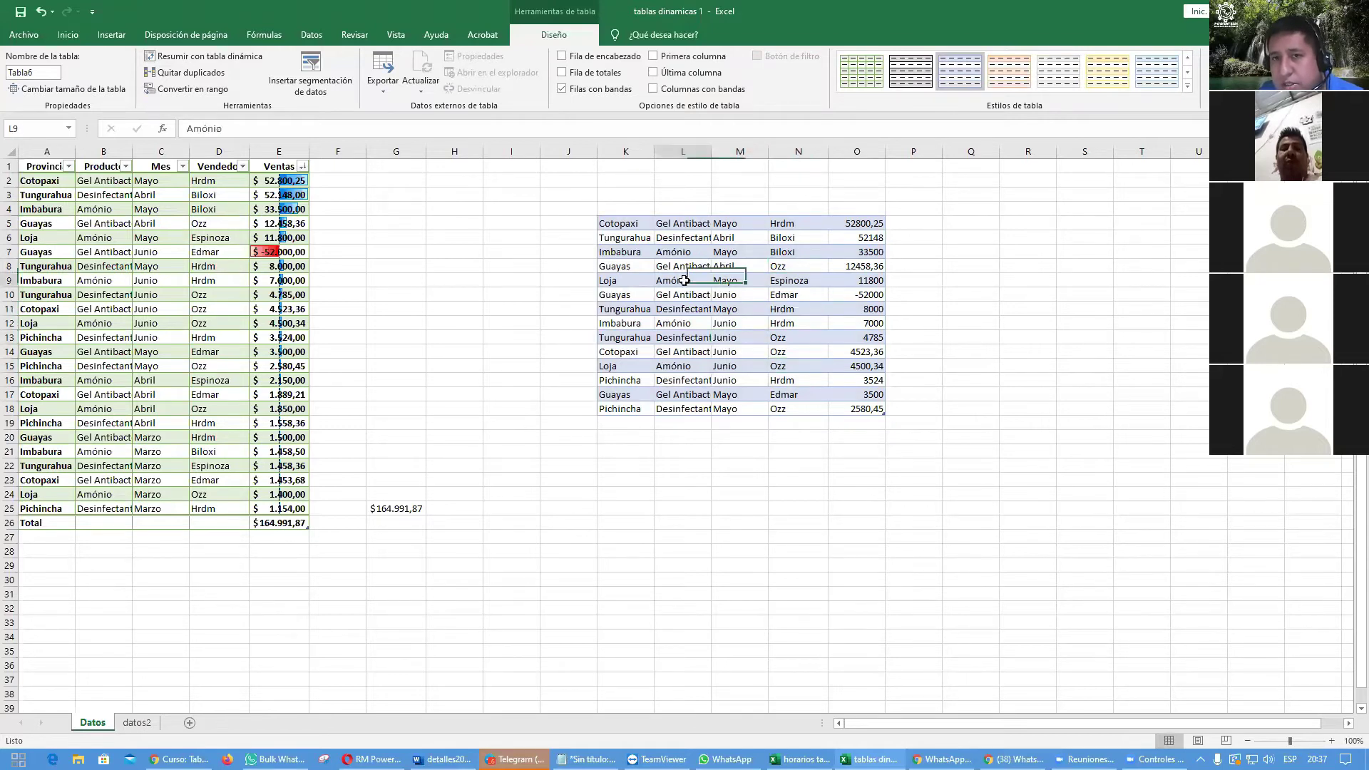
pyautogui.click(911, 70)
pyautogui.click(856, 323)
pyautogui.click(798, 266)
pyautogui.click(1156, 69)
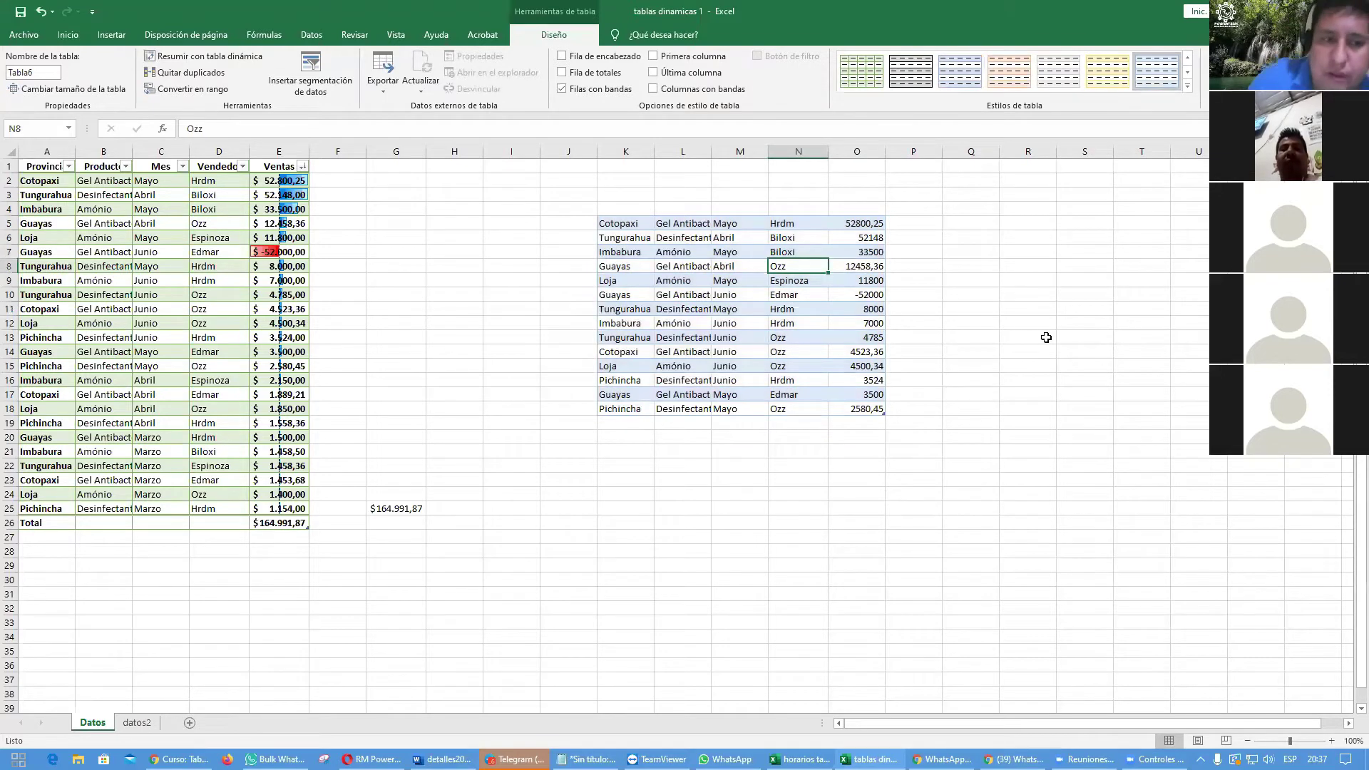
pyautogui.moveTo(614, 152); pyautogui.dragTo(949, 457)
pyautogui.rightClick(949, 457)
# Step: Delete columns K–R, then enter 2500 as the sale in cell E7
pyautogui.click(984, 568)
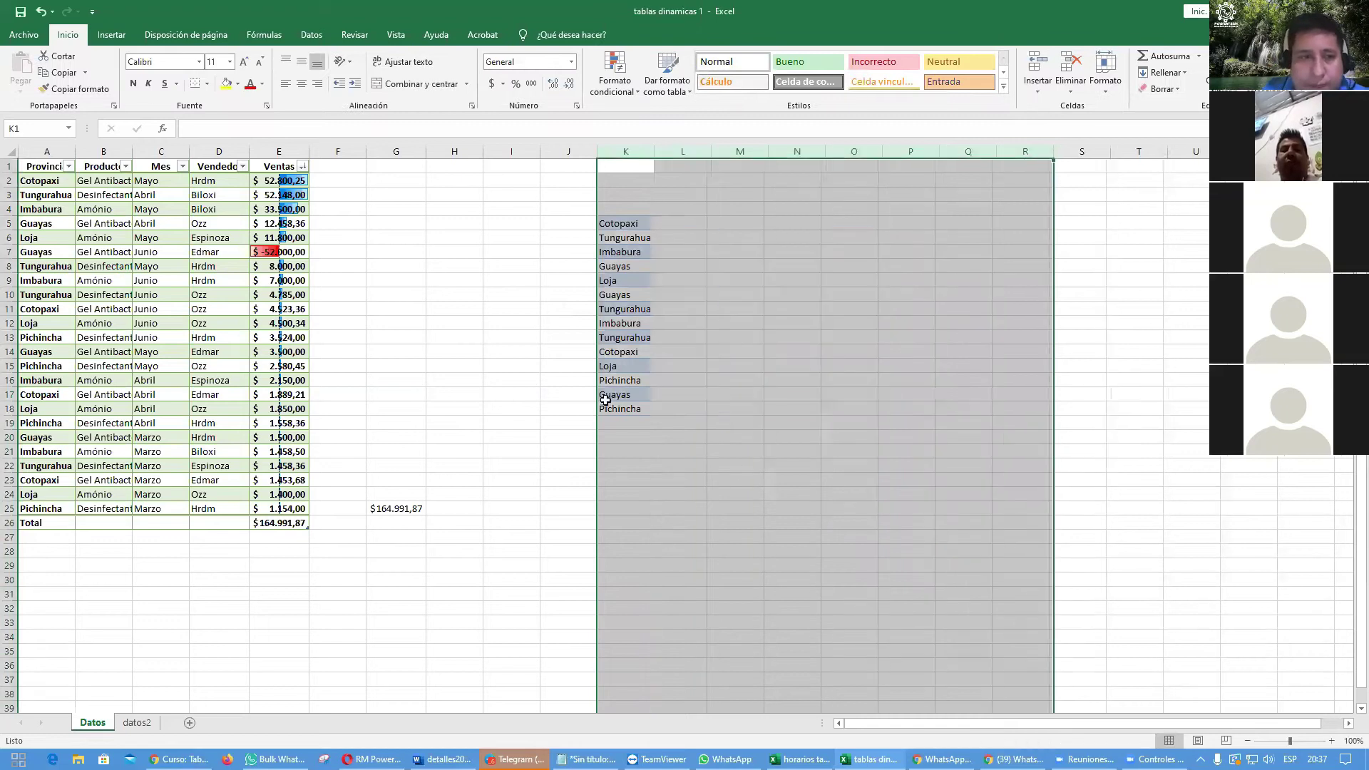
pyautogui.click(423, 353)
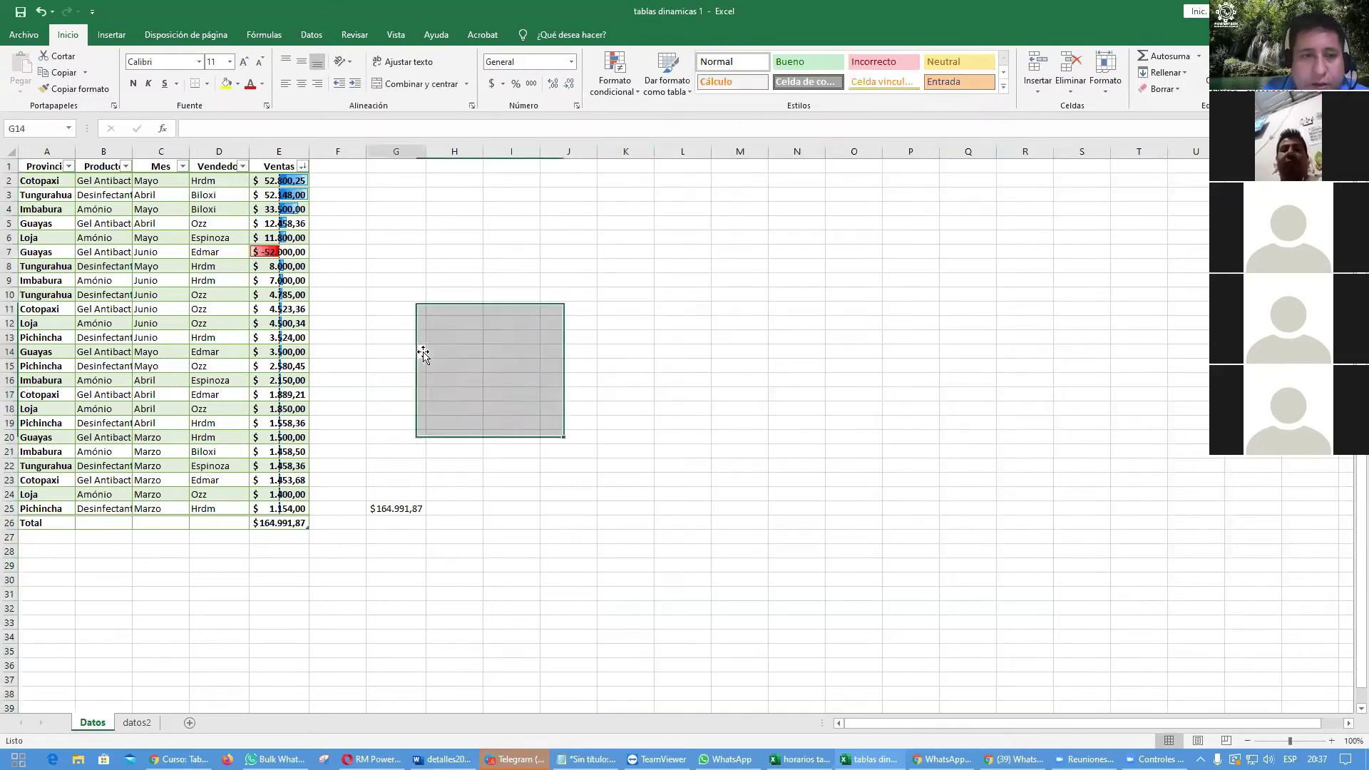
pyautogui.click(268, 255)
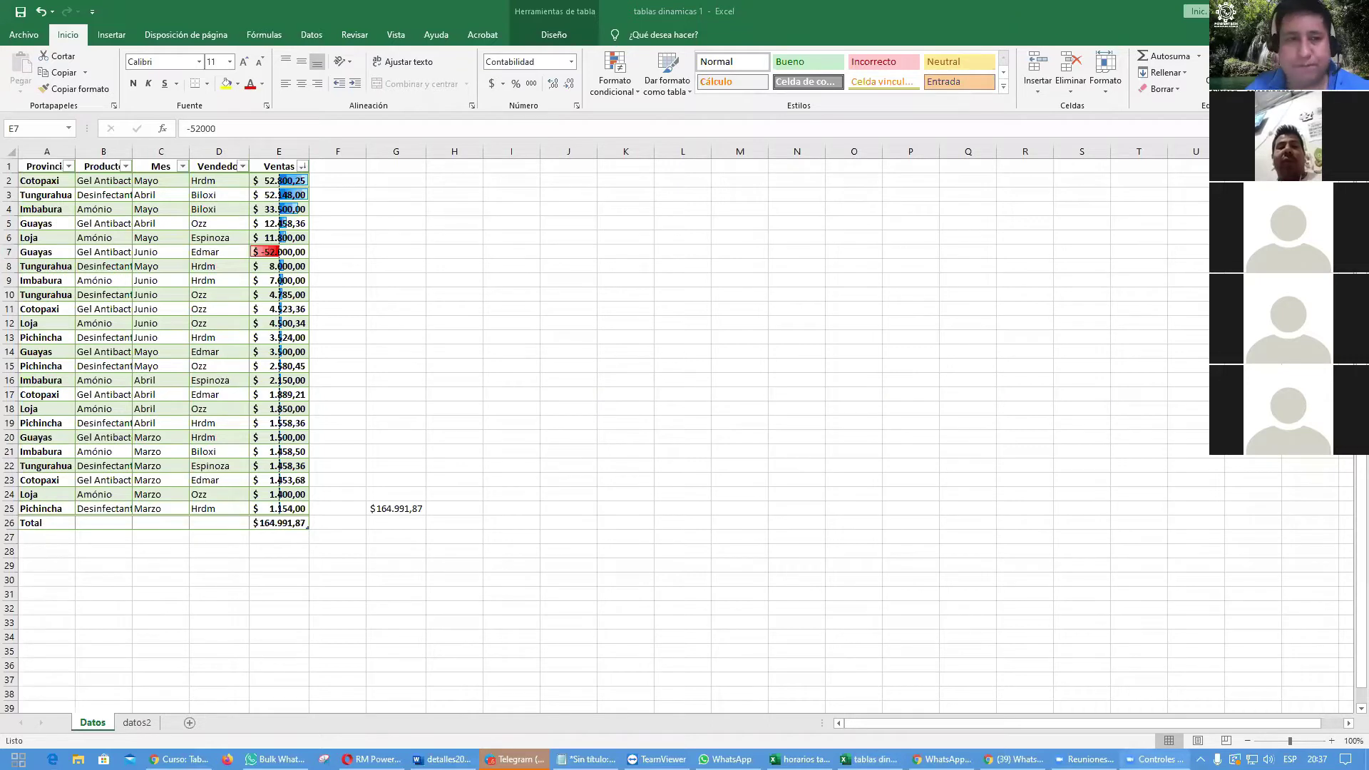
pyautogui.write('2500')
pyautogui.press('Return')
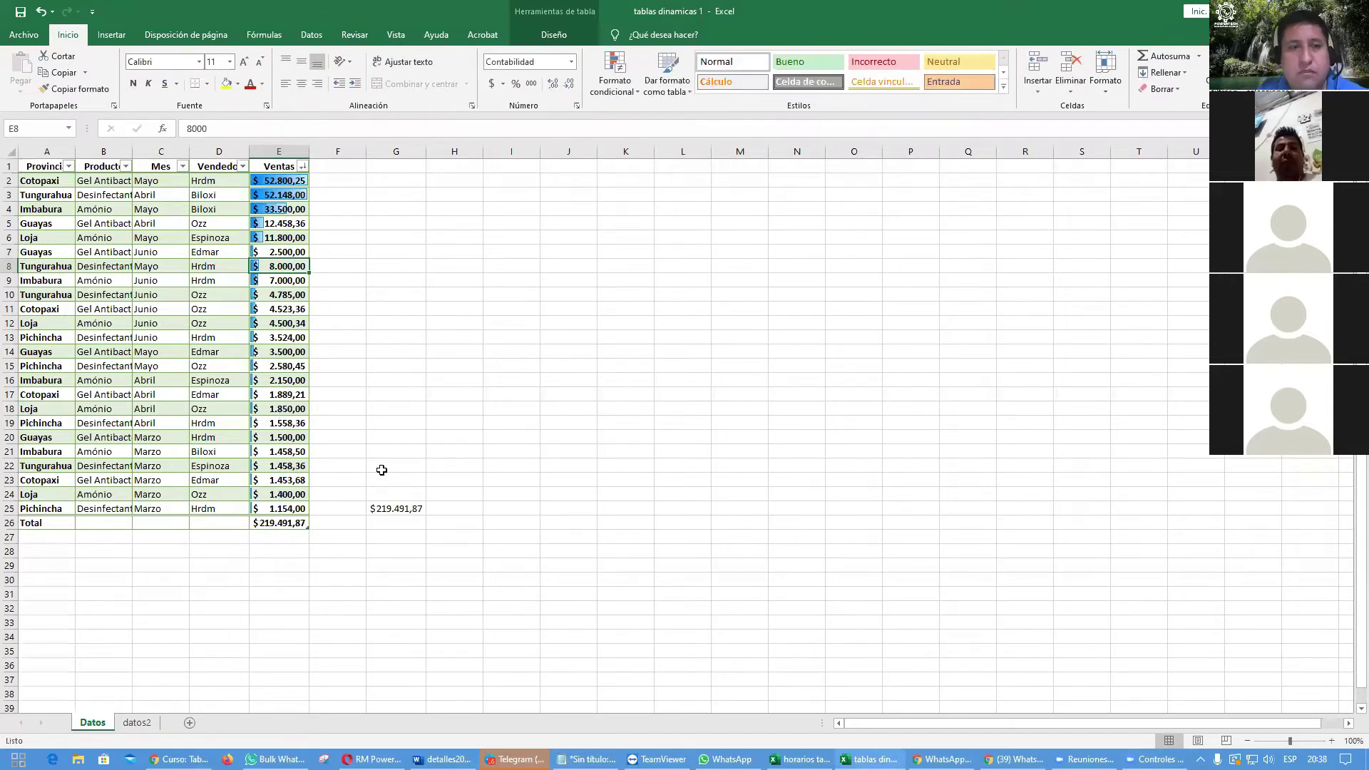
# Step: Undo back to 10.000,00 in E7 and clear the copy marquee
pyautogui.hotkey('ctrl', 'z')
pyautogui.hotkey('ctrl', 'z')
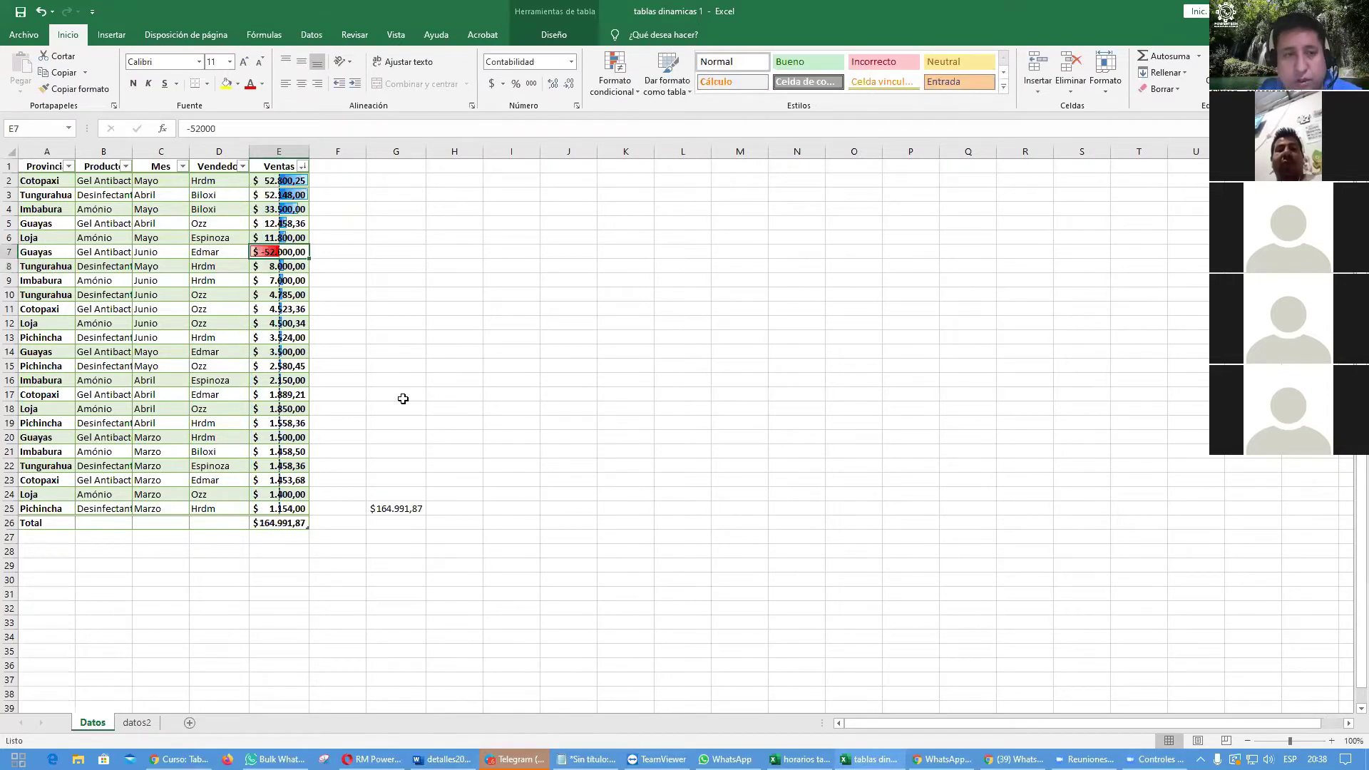
pyautogui.hotkey('ctrl', 'z')
pyautogui.hotkey('ctrl', 'z')
pyautogui.hotkey('ctrl', 'z')
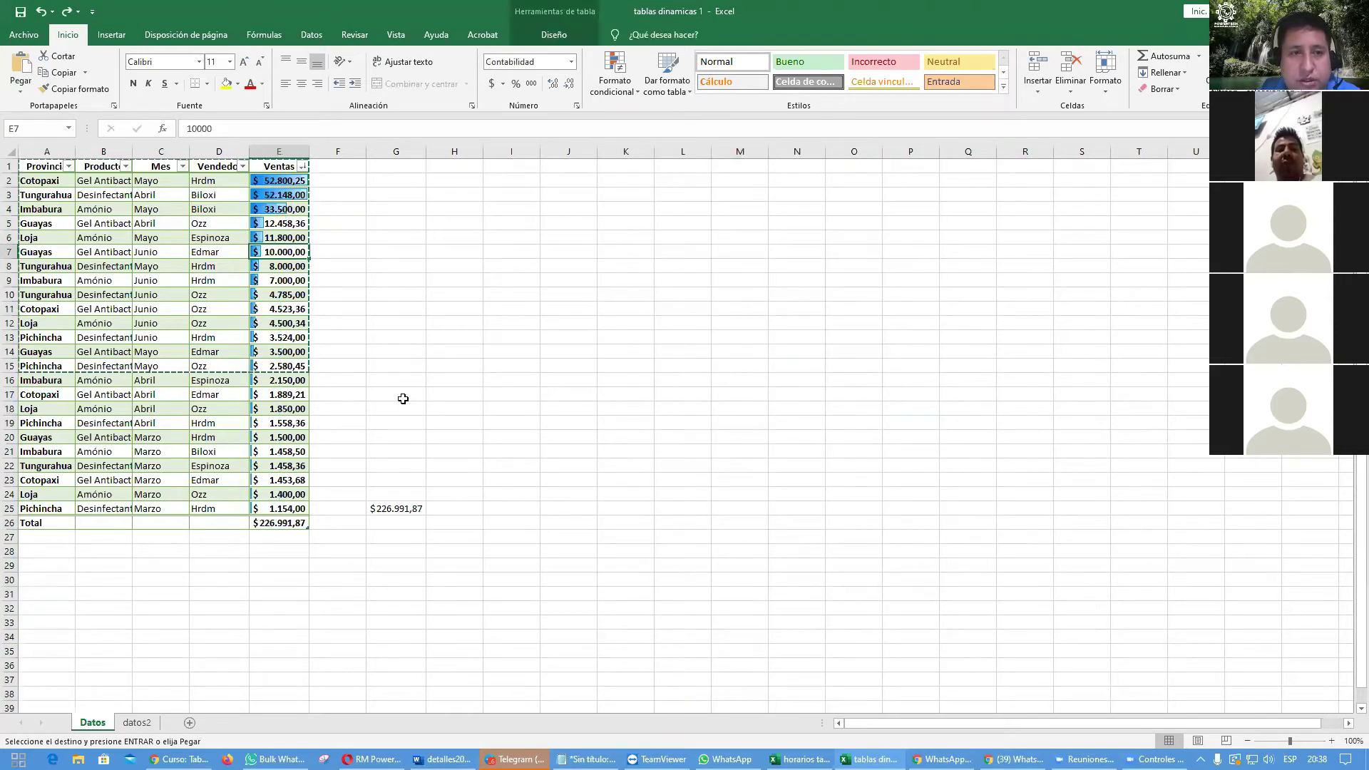
pyautogui.click(403, 398)
pyautogui.press('Escape')
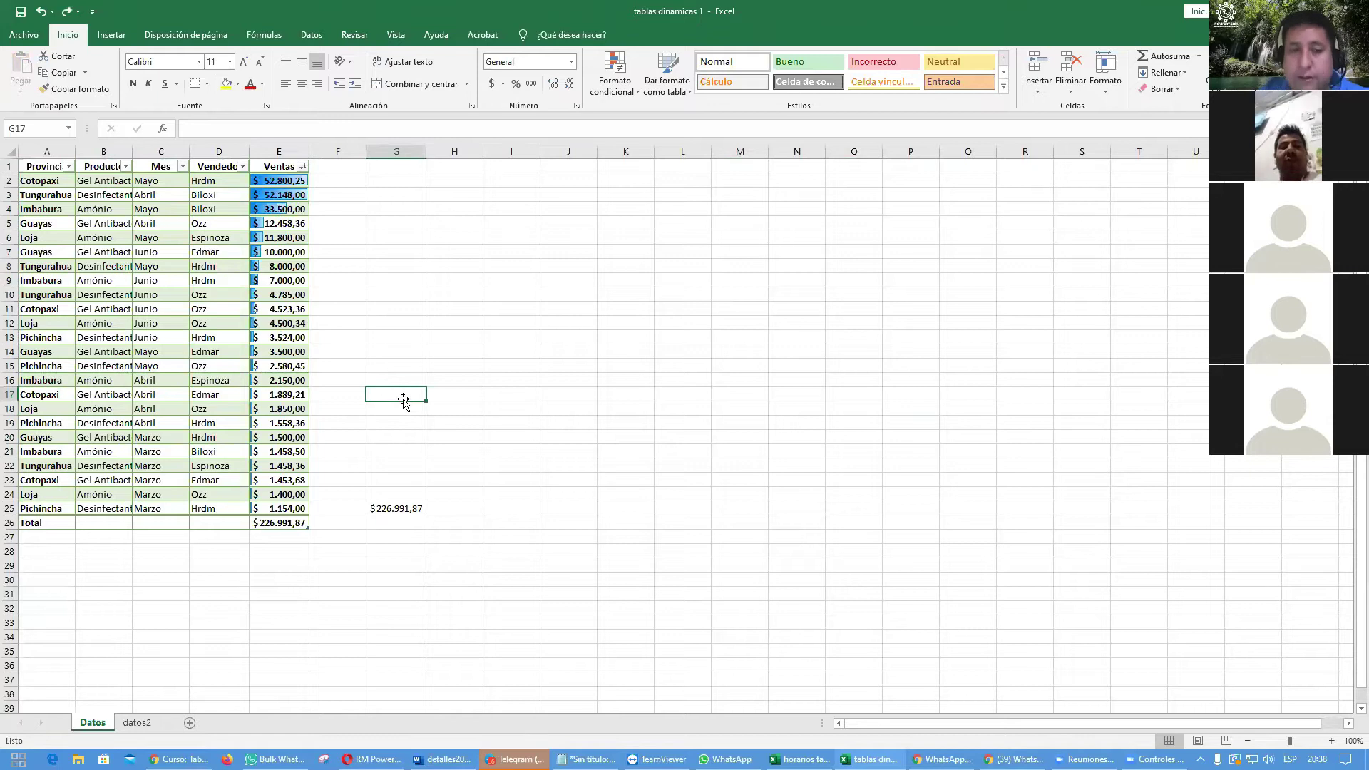
pyautogui.click(742, 392)
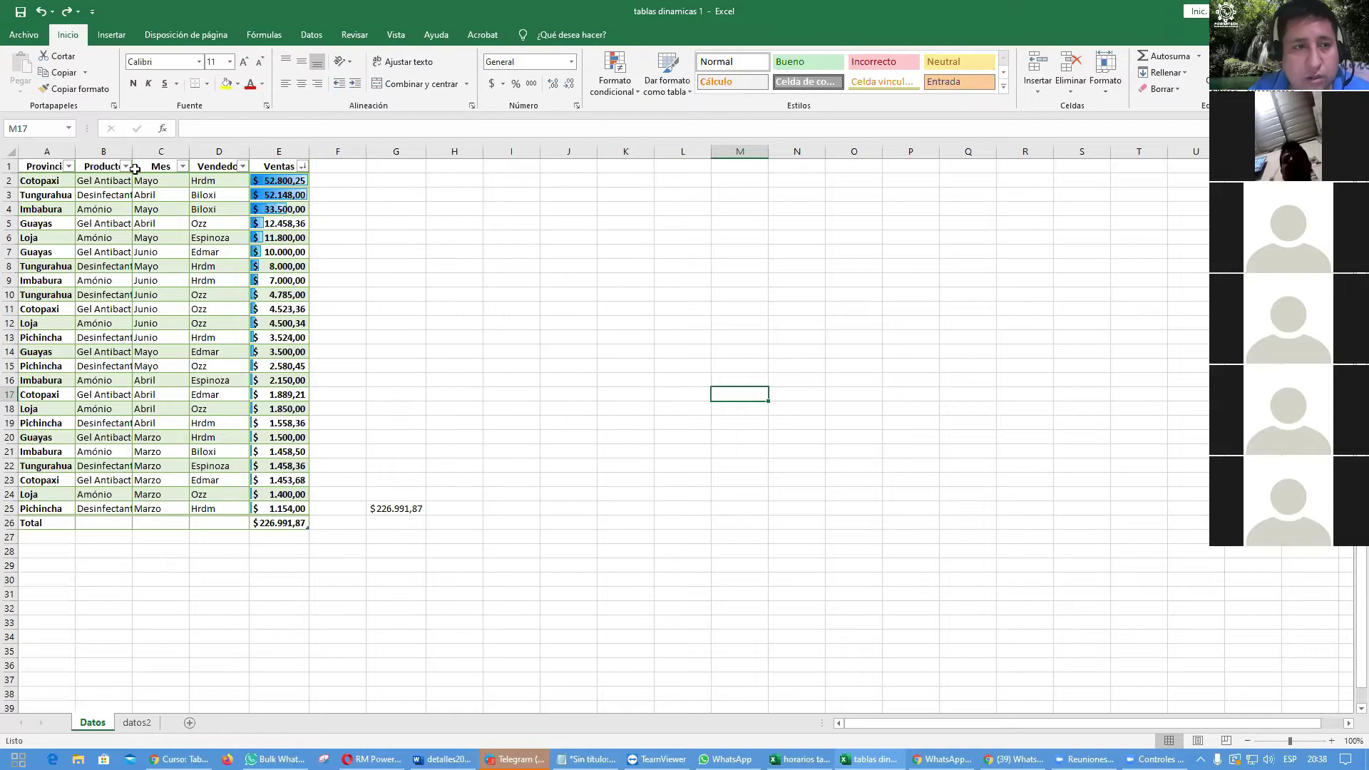
pyautogui.click(125, 166)
pyautogui.click(42, 323)
pyautogui.click(42, 336)
pyautogui.click(42, 361)
pyautogui.click(100, 454)
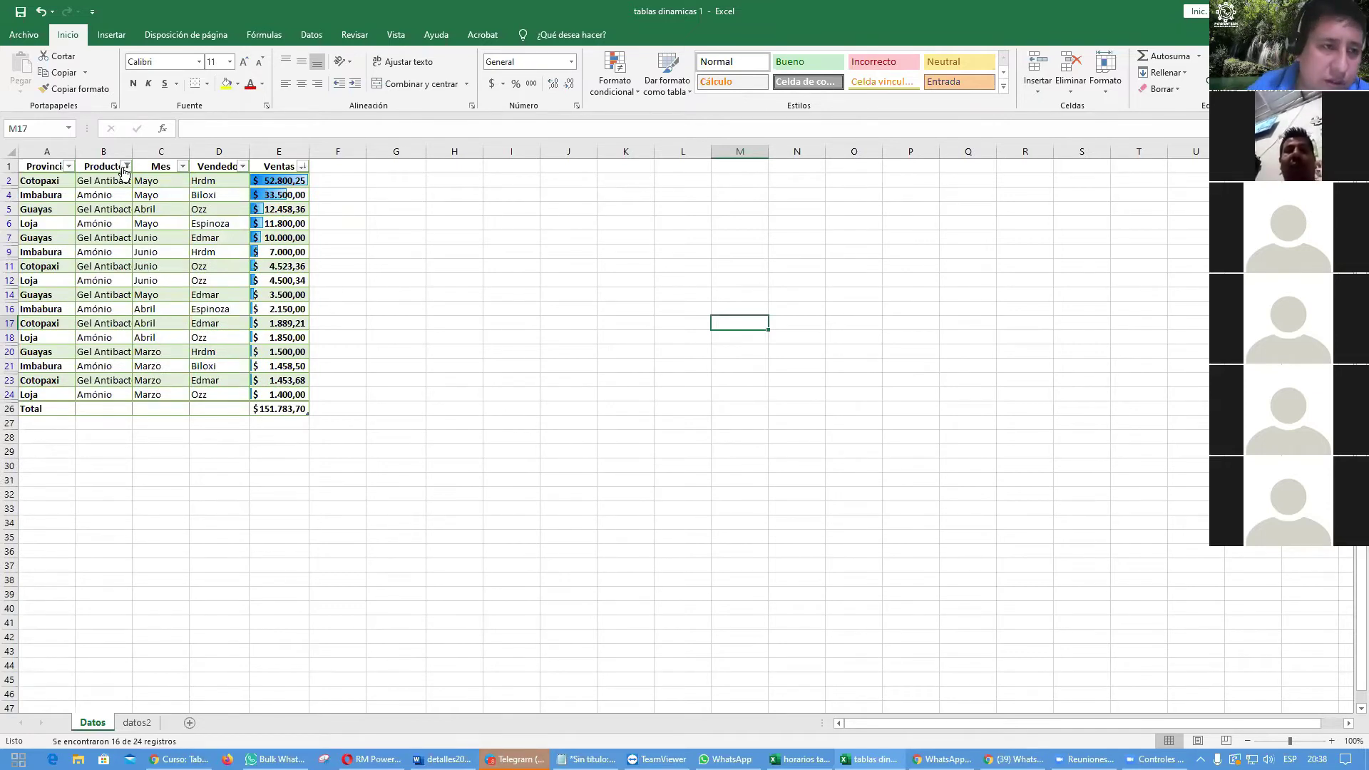
pyautogui.click(125, 167)
pyautogui.click(46, 253)
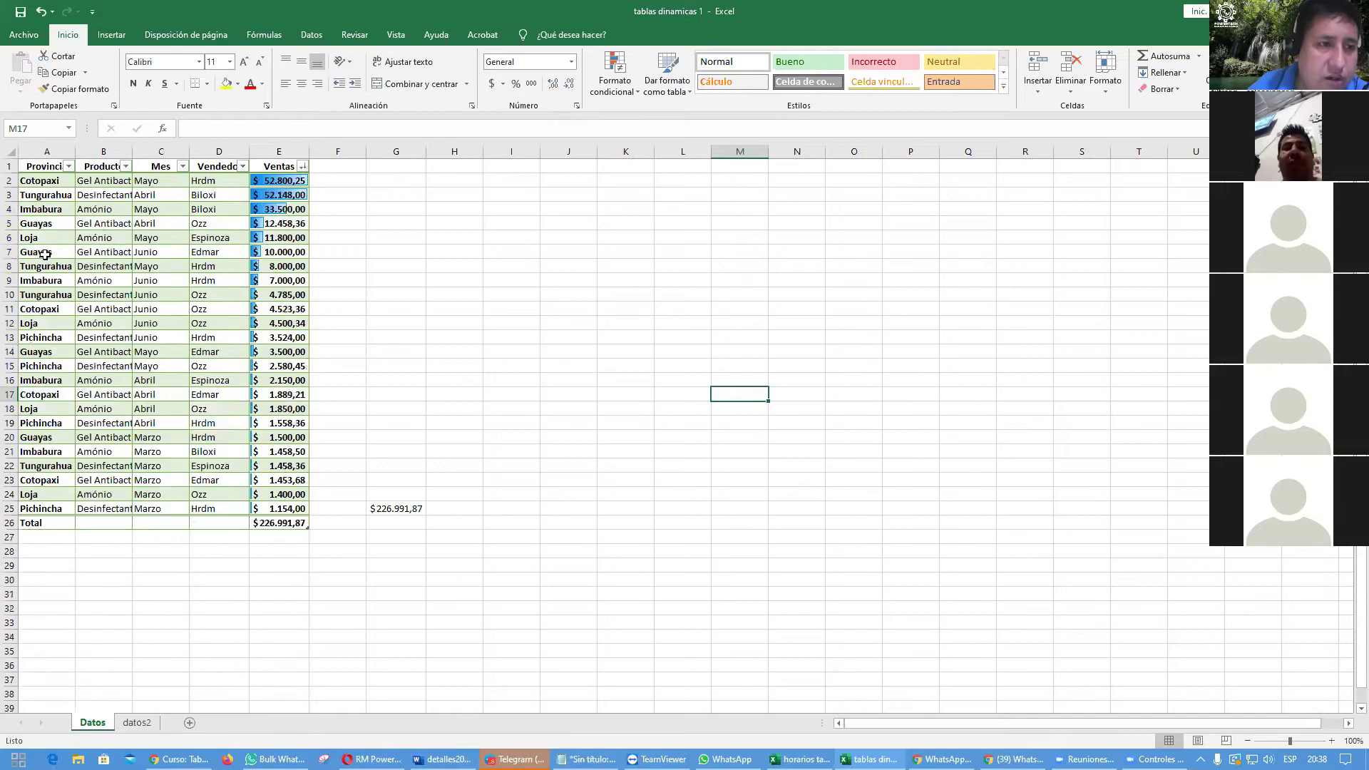
pyautogui.click(69, 166)
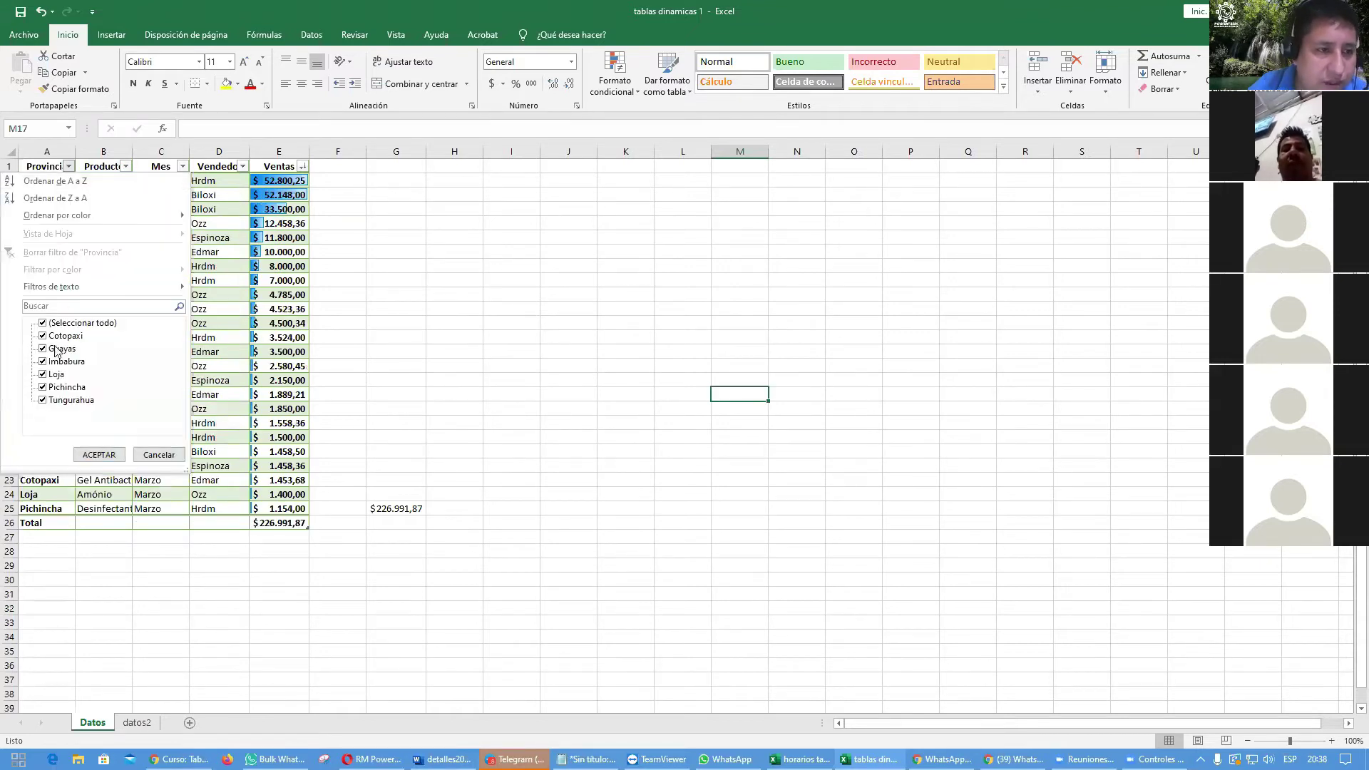
pyautogui.click(43, 349)
pyautogui.click(43, 387)
pyautogui.click(98, 454)
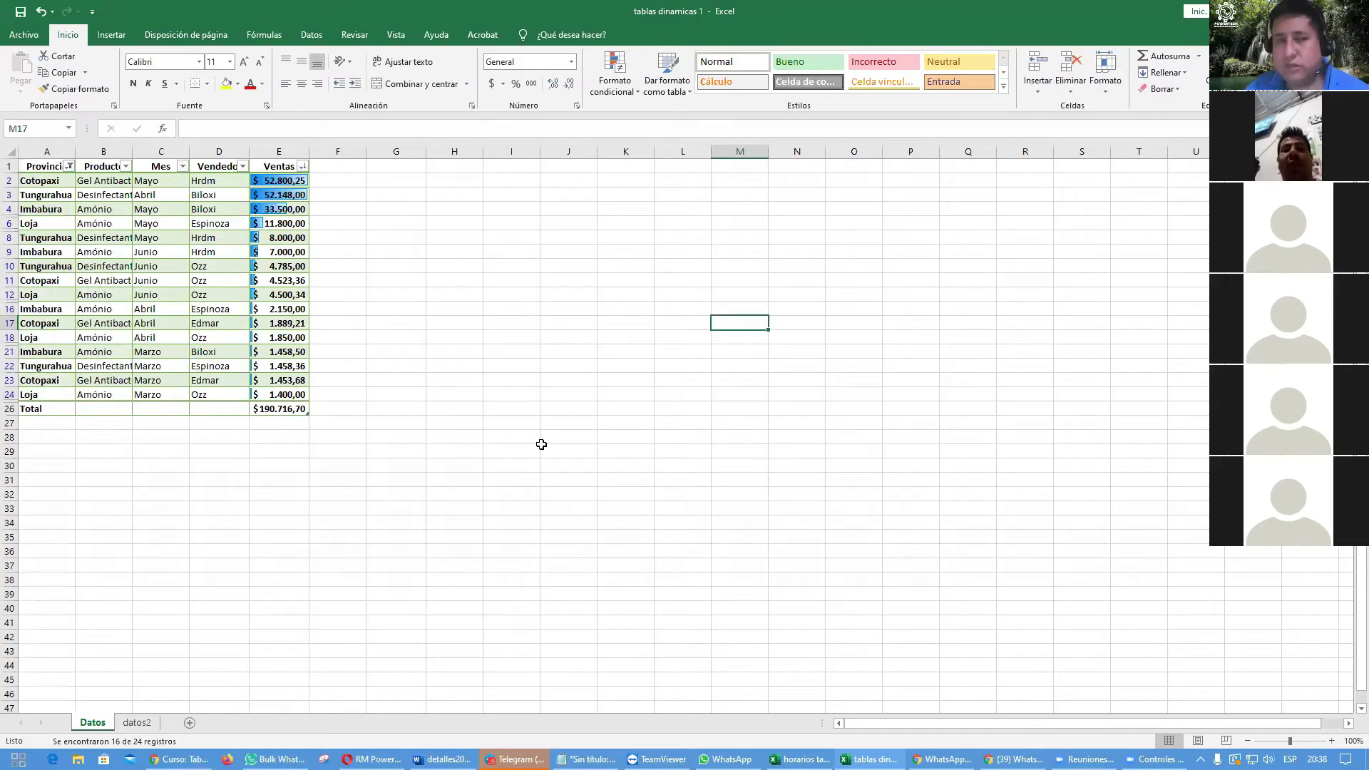
pyautogui.click(69, 167)
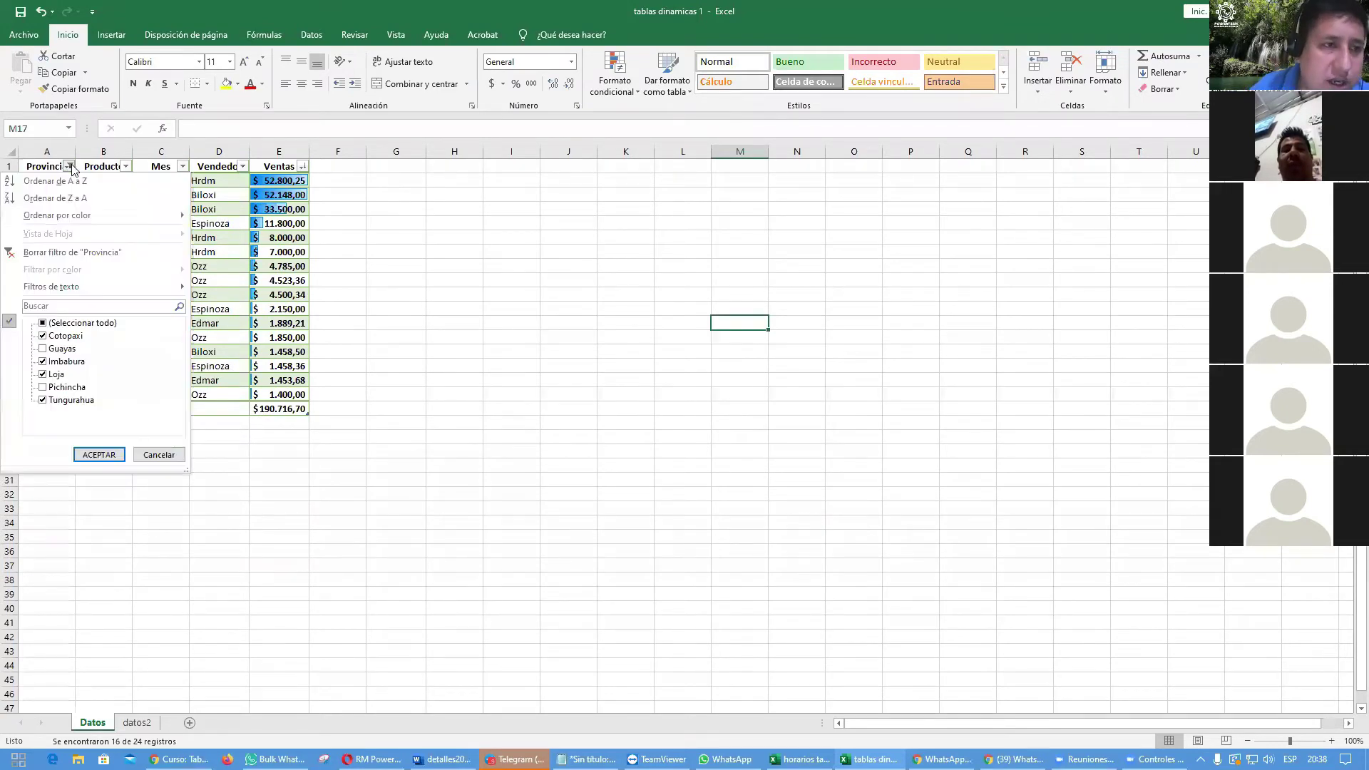
pyautogui.click(39, 252)
pyautogui.click(519, 392)
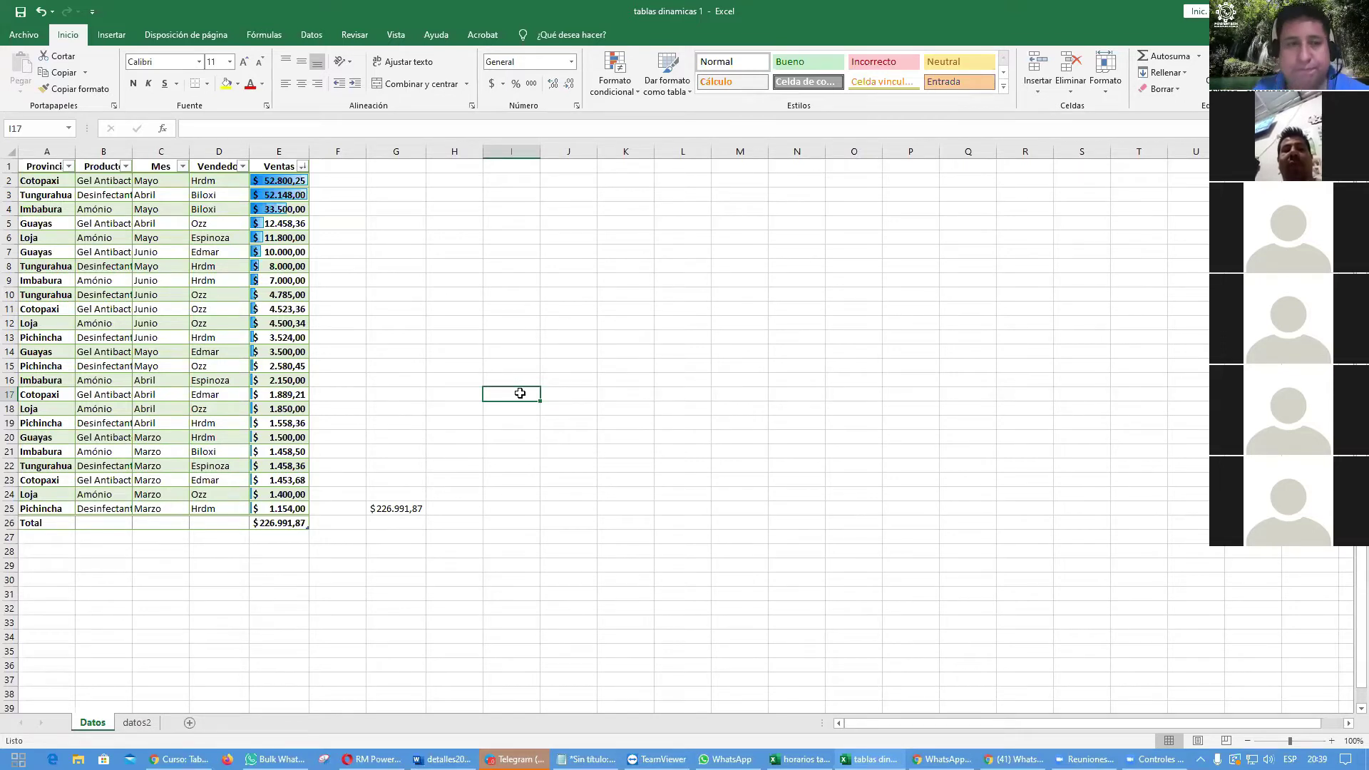
# Step: From a cell in the sales table, open the slicer dialog and close it unused
pyautogui.click(117, 342)
pyautogui.click(208, 275)
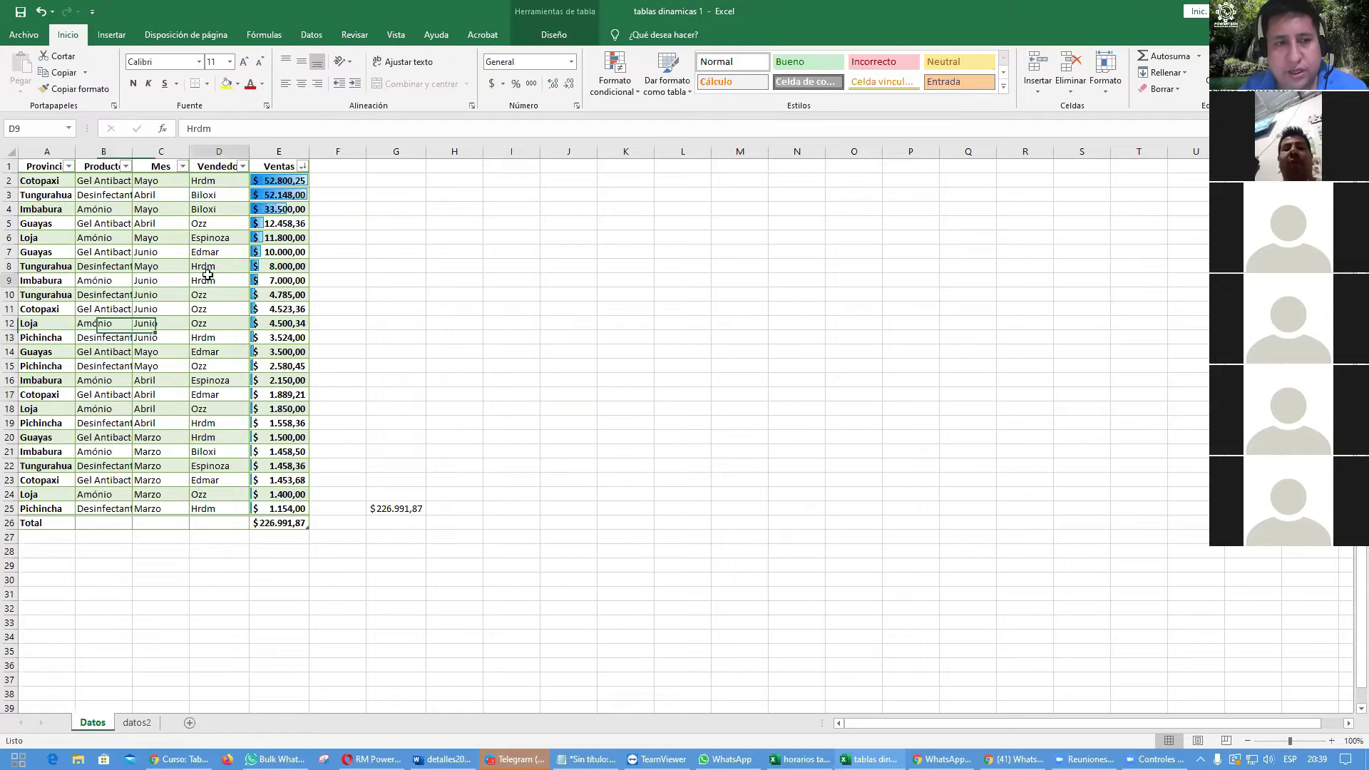
pyautogui.click(207, 377)
pyautogui.click(91, 305)
pyautogui.click(168, 419)
pyautogui.click(159, 339)
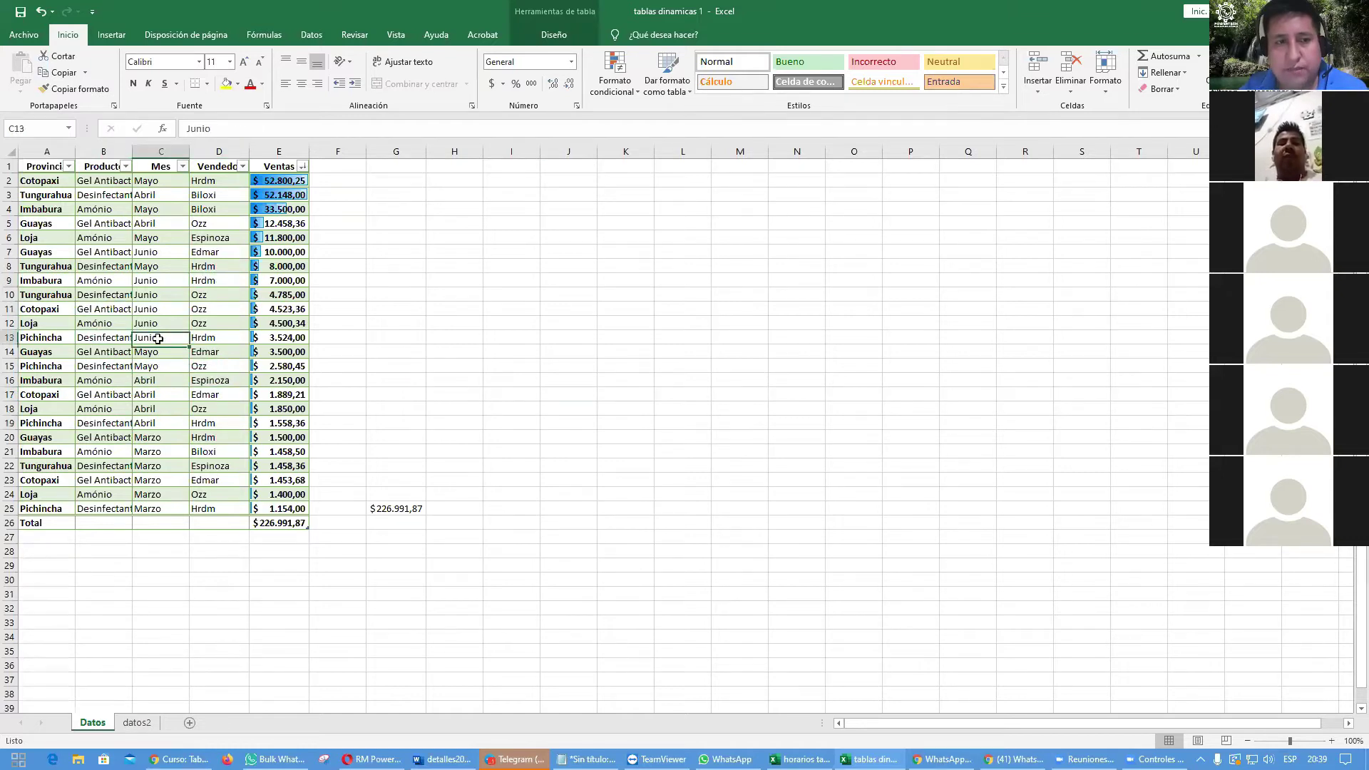
pyautogui.click(112, 36)
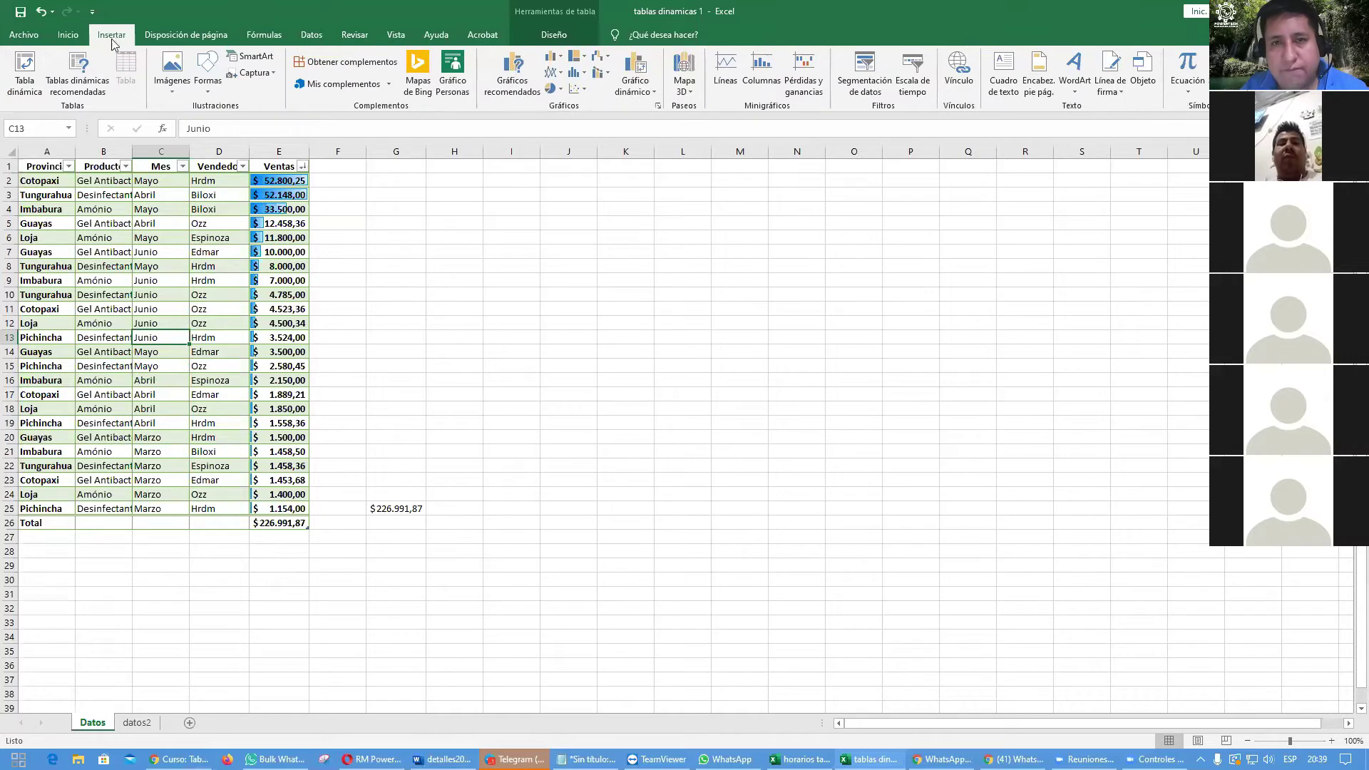
pyautogui.click(880, 90)
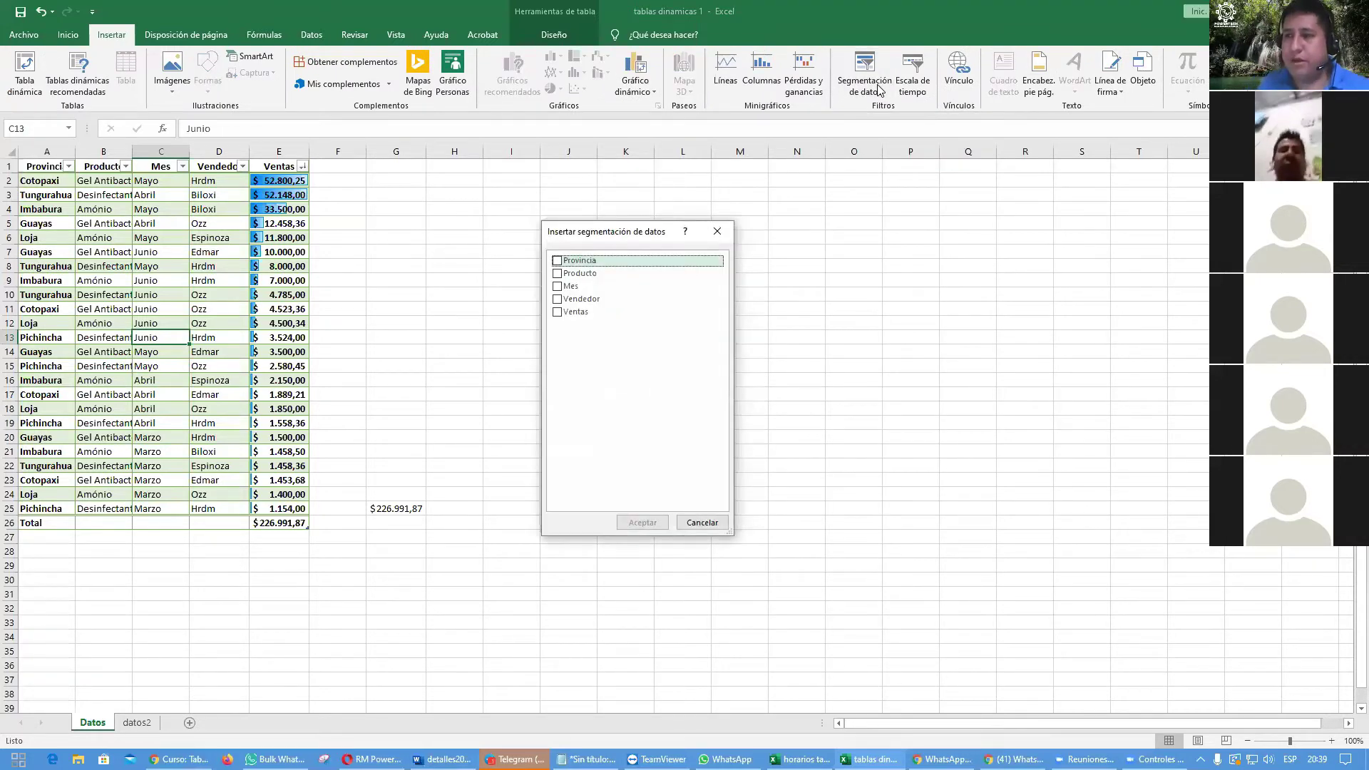
pyautogui.press('Escape')
# Step: Reopen the slicer dialog, tick Provincia, Producto, Mes and Vendedor, and insert them
pyautogui.click(65, 435)
pyautogui.click(214, 382)
pyautogui.click(212, 318)
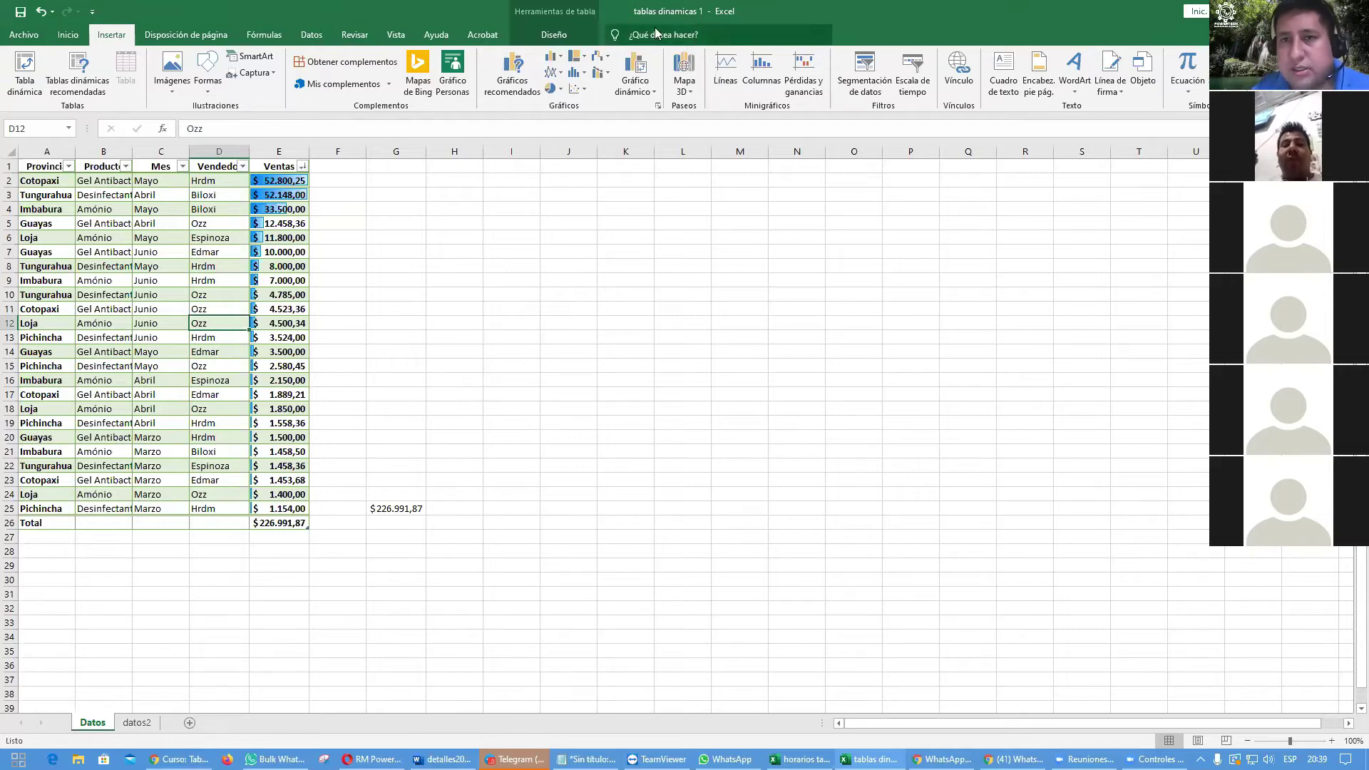
pyautogui.click(865, 86)
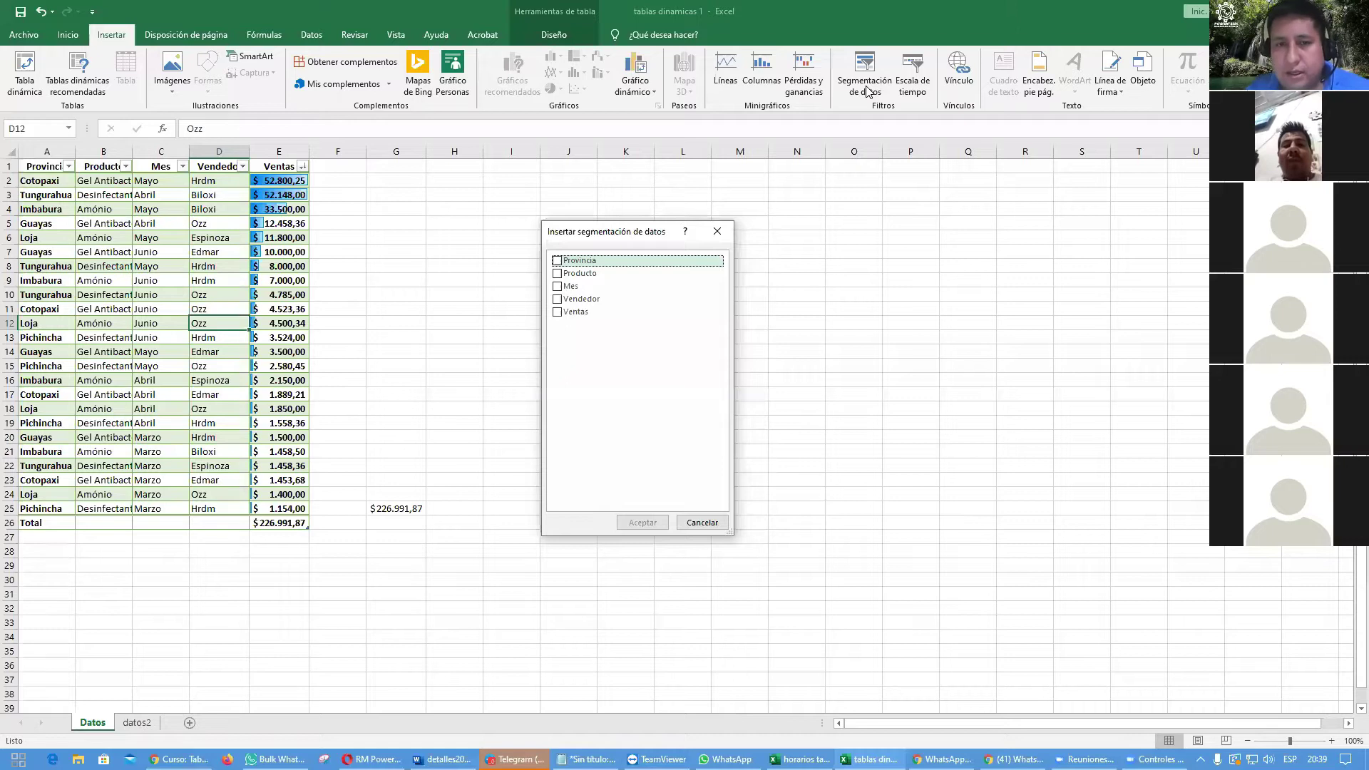
pyautogui.click(558, 261)
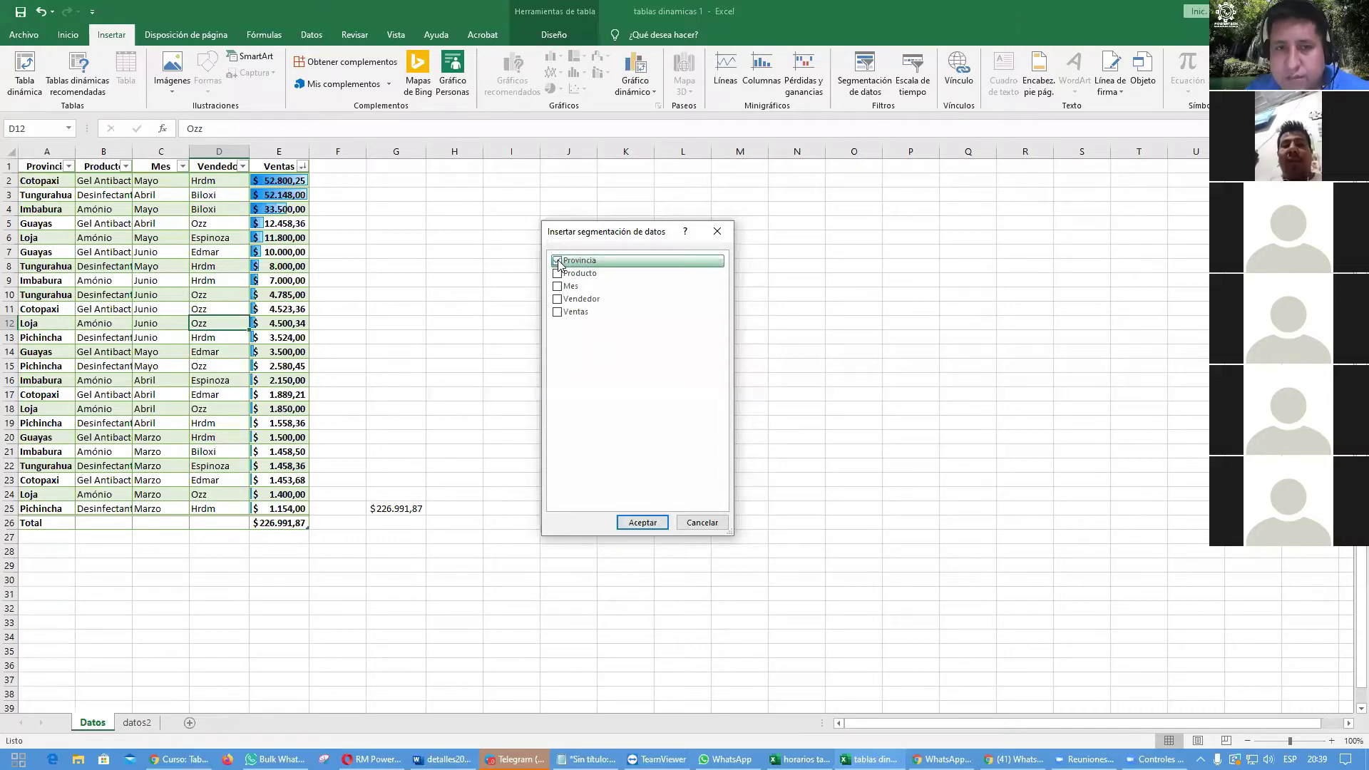
pyautogui.click(557, 273)
pyautogui.click(557, 285)
pyautogui.click(557, 299)
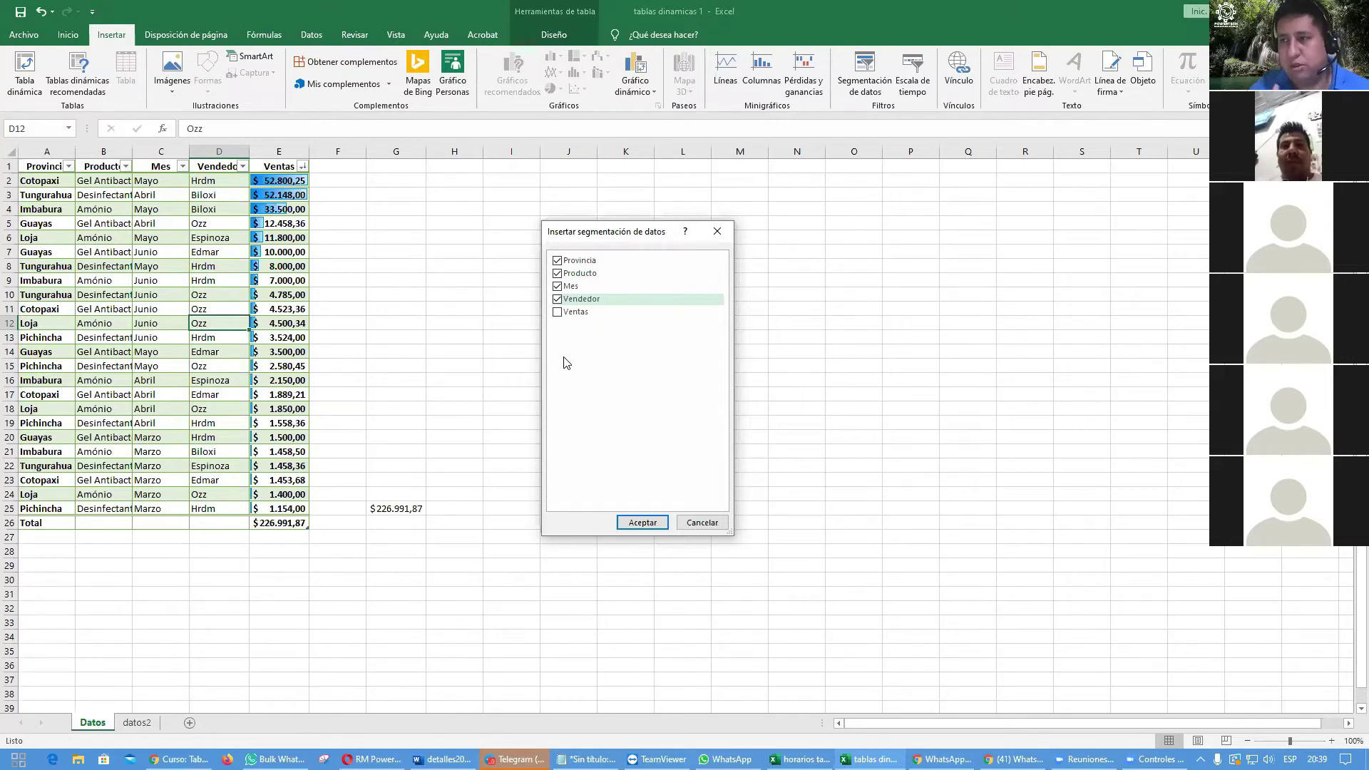
pyautogui.click(628, 521)
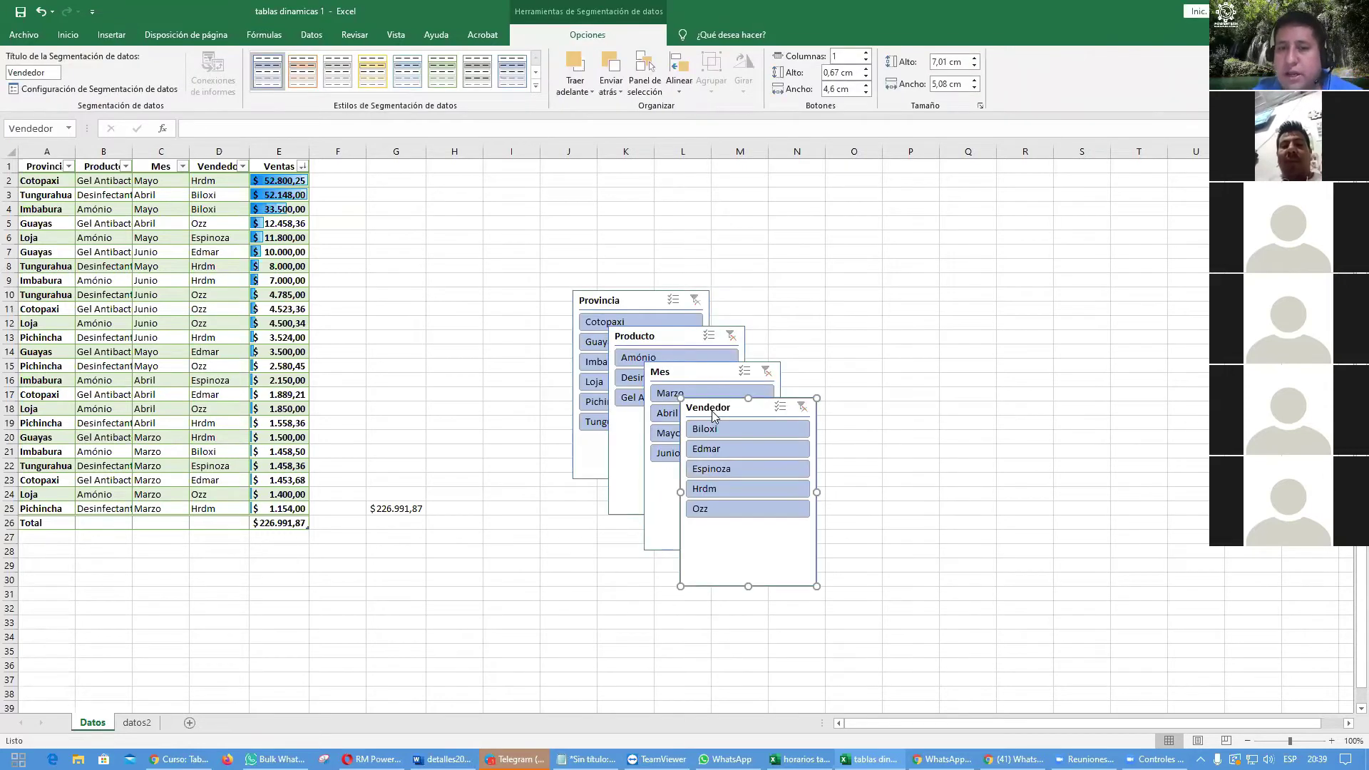
# Step: Arrange the Vendedor, Mes, Producto and Provincia slicers side by side in one row
pyautogui.moveTo(740, 399); pyautogui.dragTo(1087, 254)
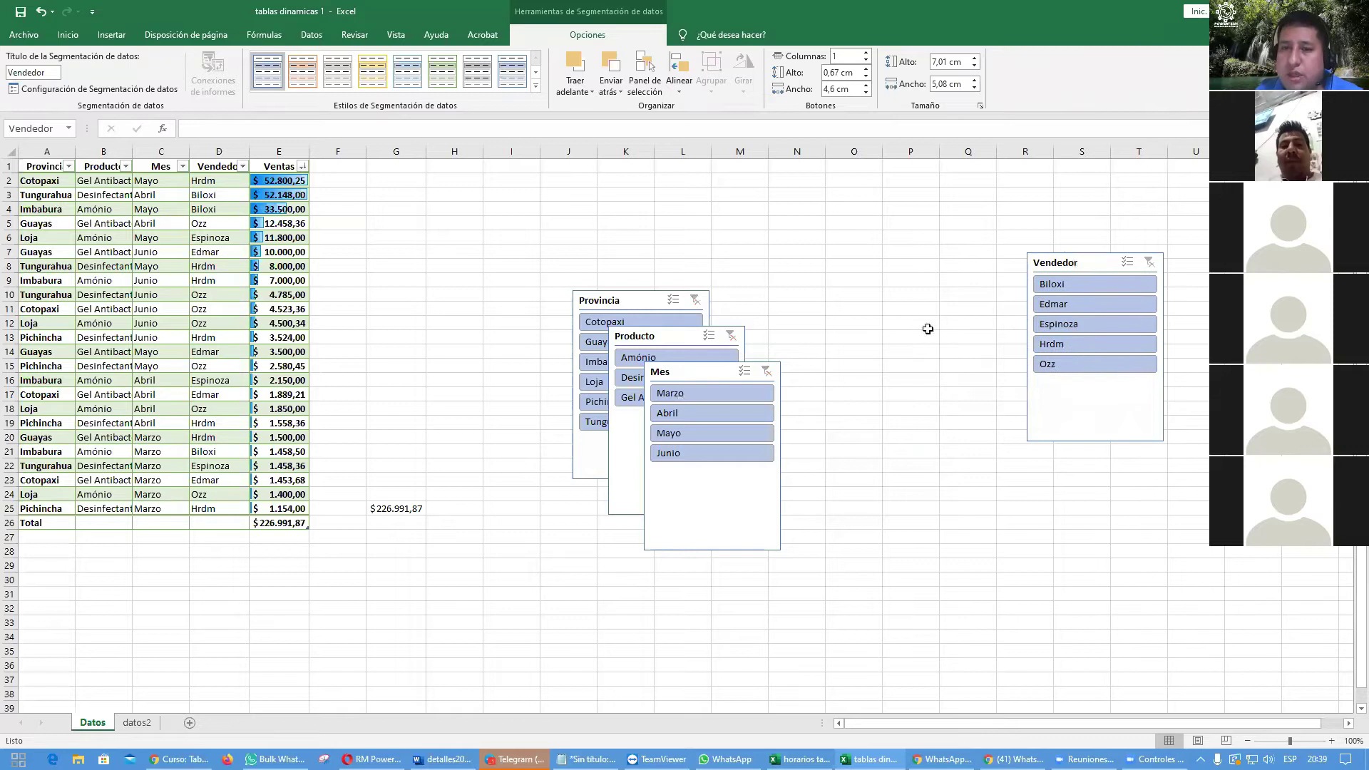
pyautogui.moveTo(709, 365); pyautogui.dragTo(969, 245)
pyautogui.moveTo(638, 298); pyautogui.dragTo(588, 266)
pyautogui.moveTo(671, 339); pyautogui.dragTo(782, 270)
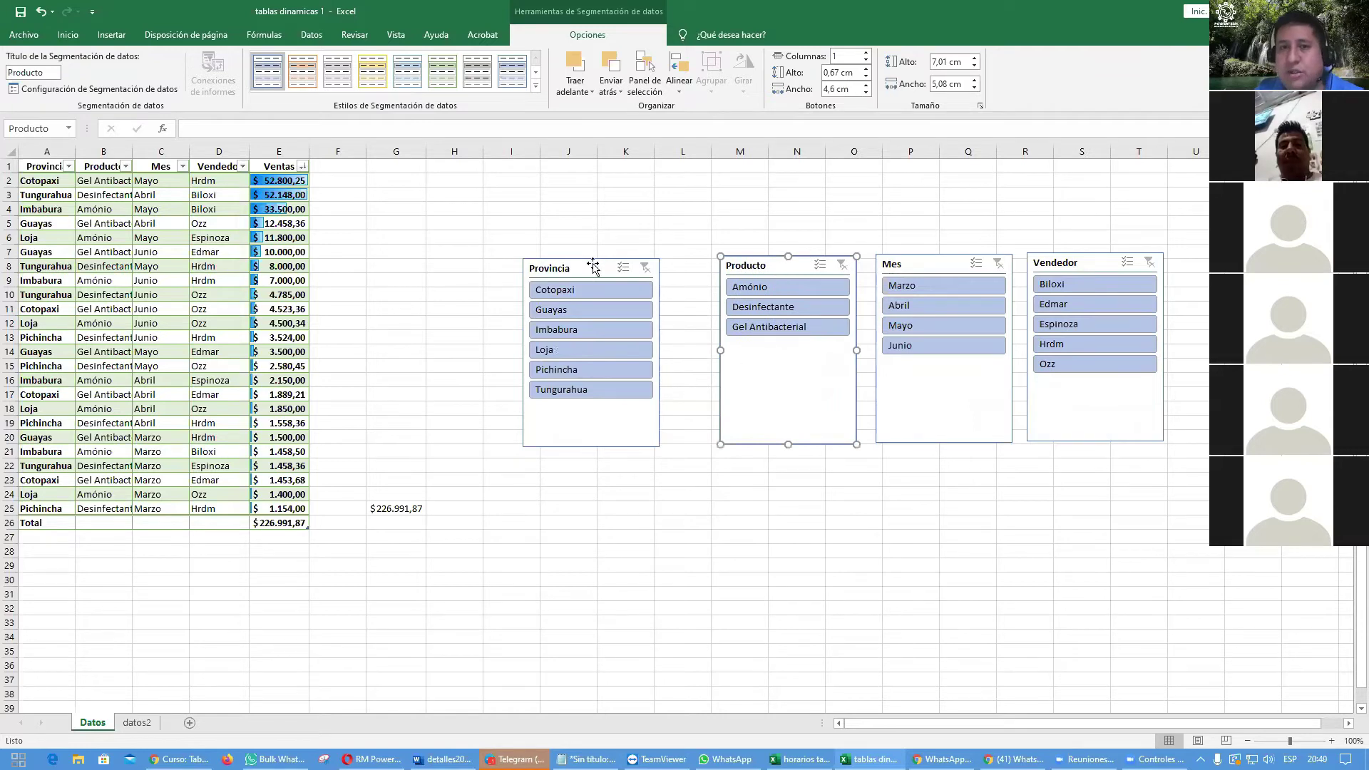
pyautogui.moveTo(590, 270); pyautogui.dragTo(626, 265)
pyautogui.click(776, 508)
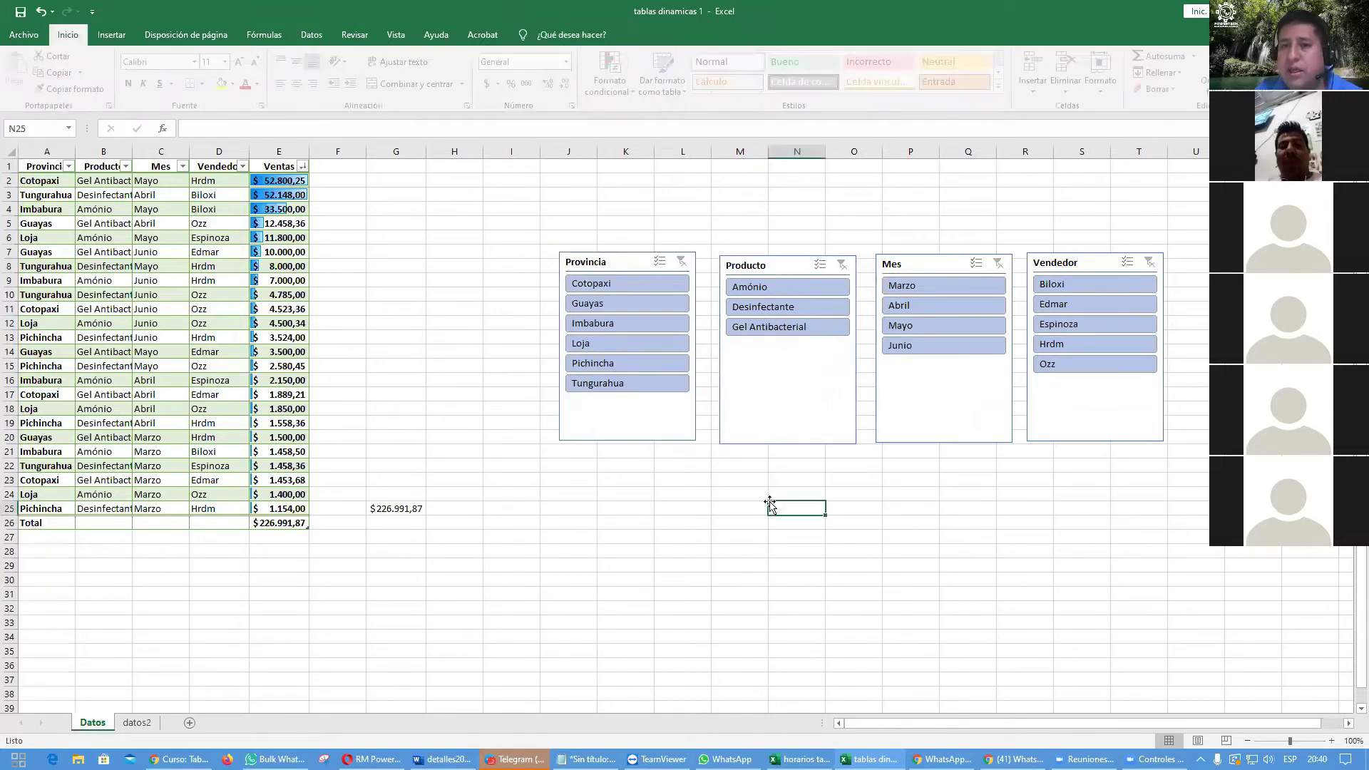
# Step: Filter to Guayas, Loja and Tungurahua, dropping Abril, Mayo, Hrdm and Espinoza
pyautogui.click(633, 309)
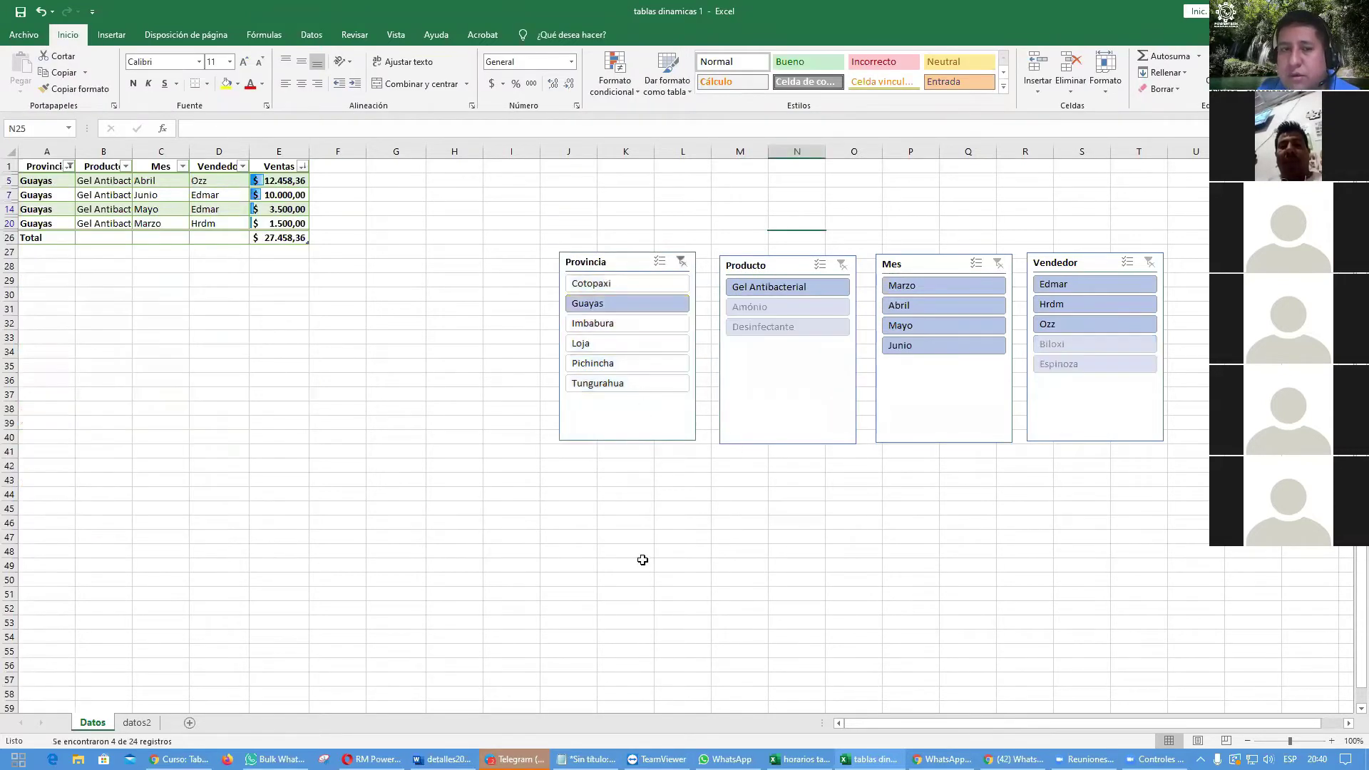
pyautogui.keyDown('ctrl'); pyautogui.click(605, 346); pyautogui.keyUp('ctrl')
pyautogui.keyDown('ctrl'); pyautogui.click(614, 385); pyautogui.keyUp('ctrl')
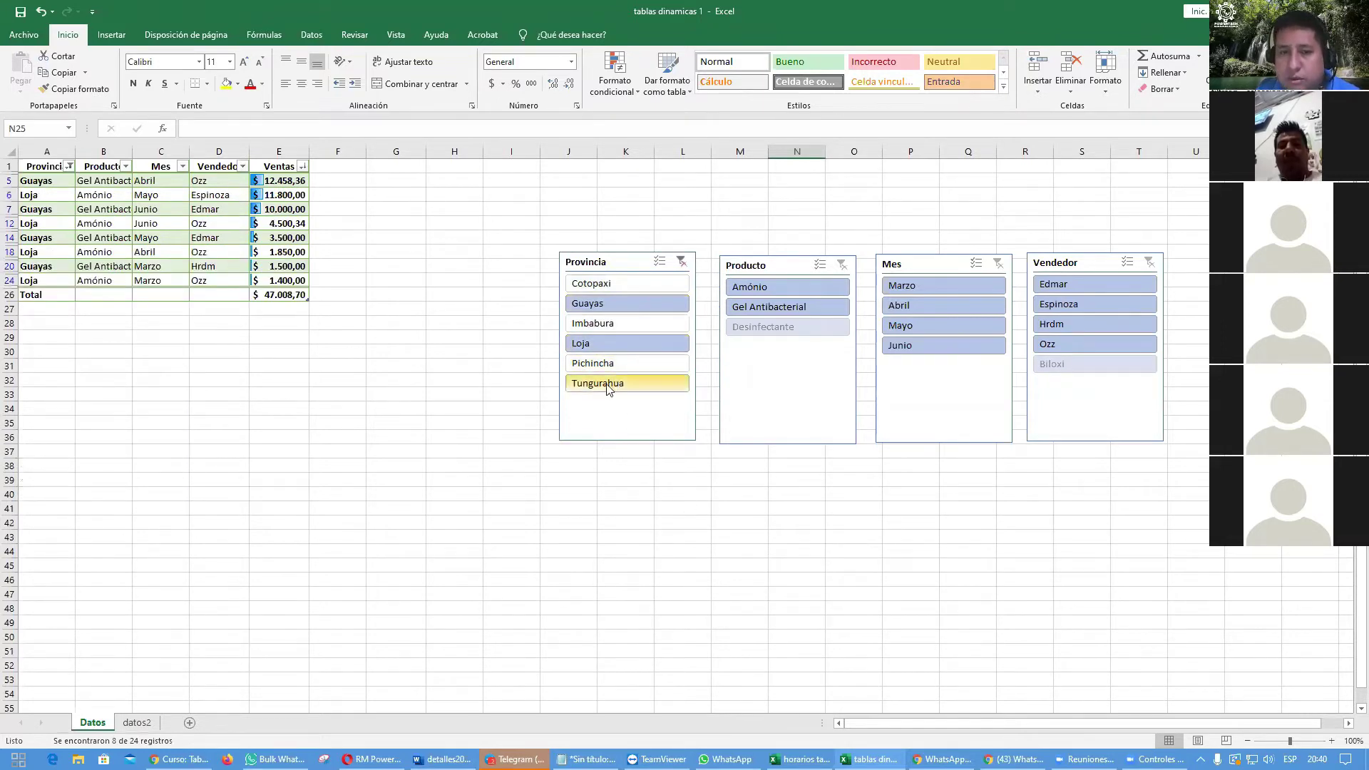
pyautogui.keyDown('ctrl'); pyautogui.click(934, 309); pyautogui.keyUp('ctrl')
pyautogui.keyDown('ctrl'); pyautogui.click(930, 330); pyautogui.keyUp('ctrl')
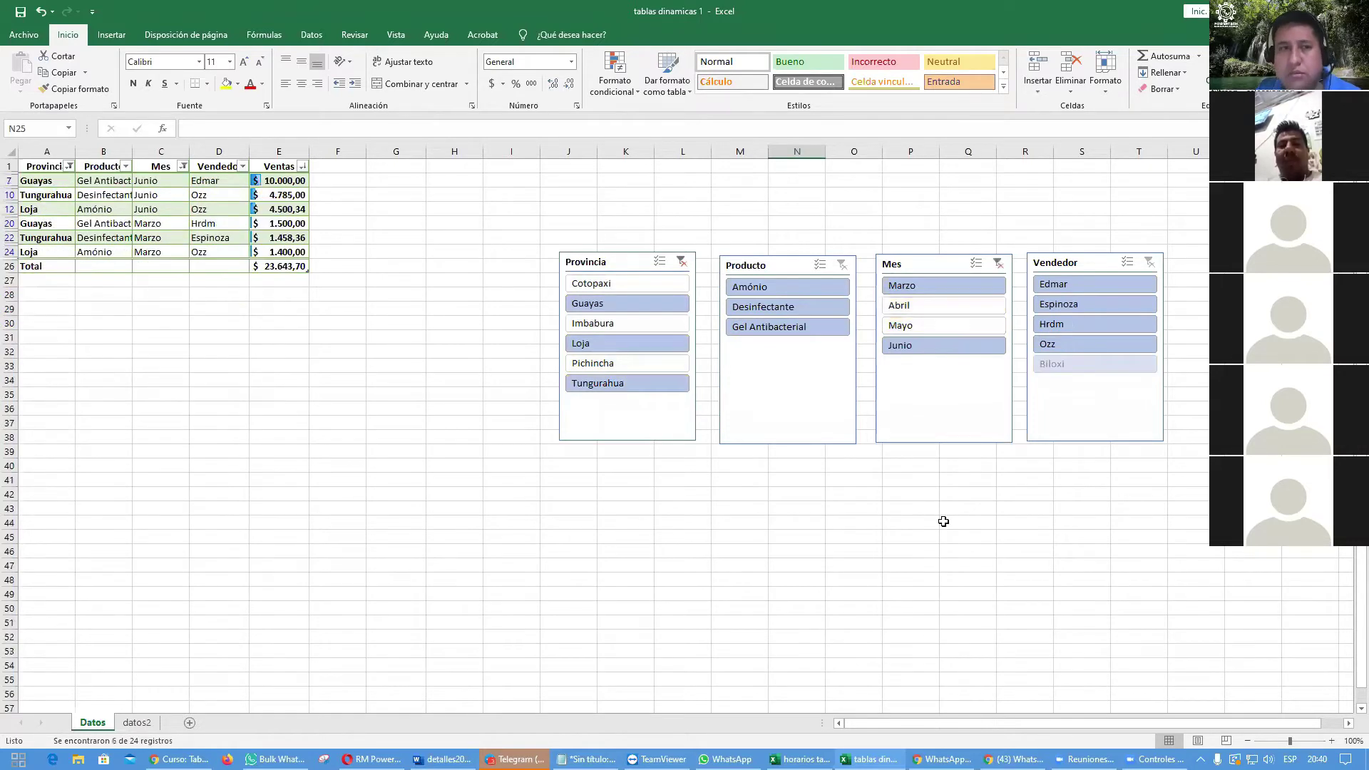
pyautogui.keyDown('ctrl'); pyautogui.click(1098, 323); pyautogui.keyUp('ctrl')
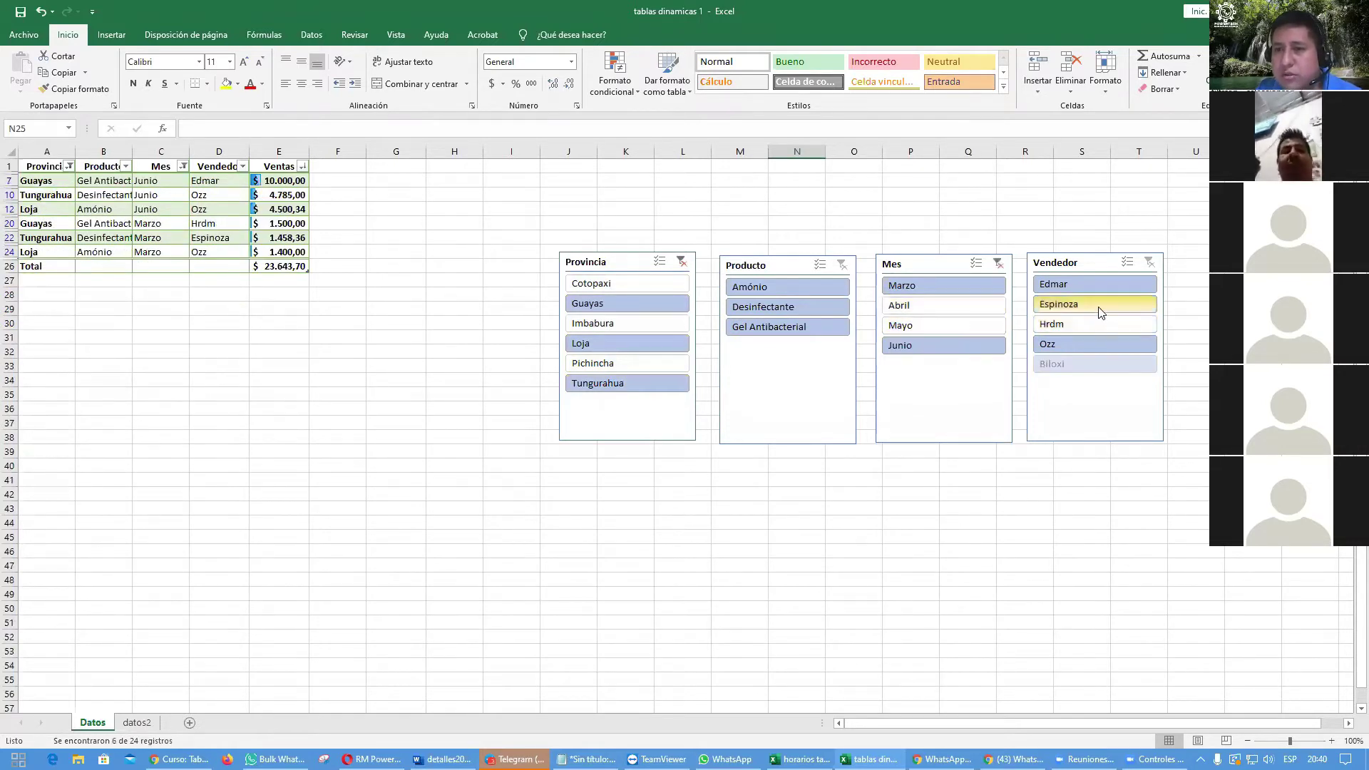
pyautogui.keyDown('ctrl'); pyautogui.click(1100, 307); pyautogui.keyUp('ctrl')
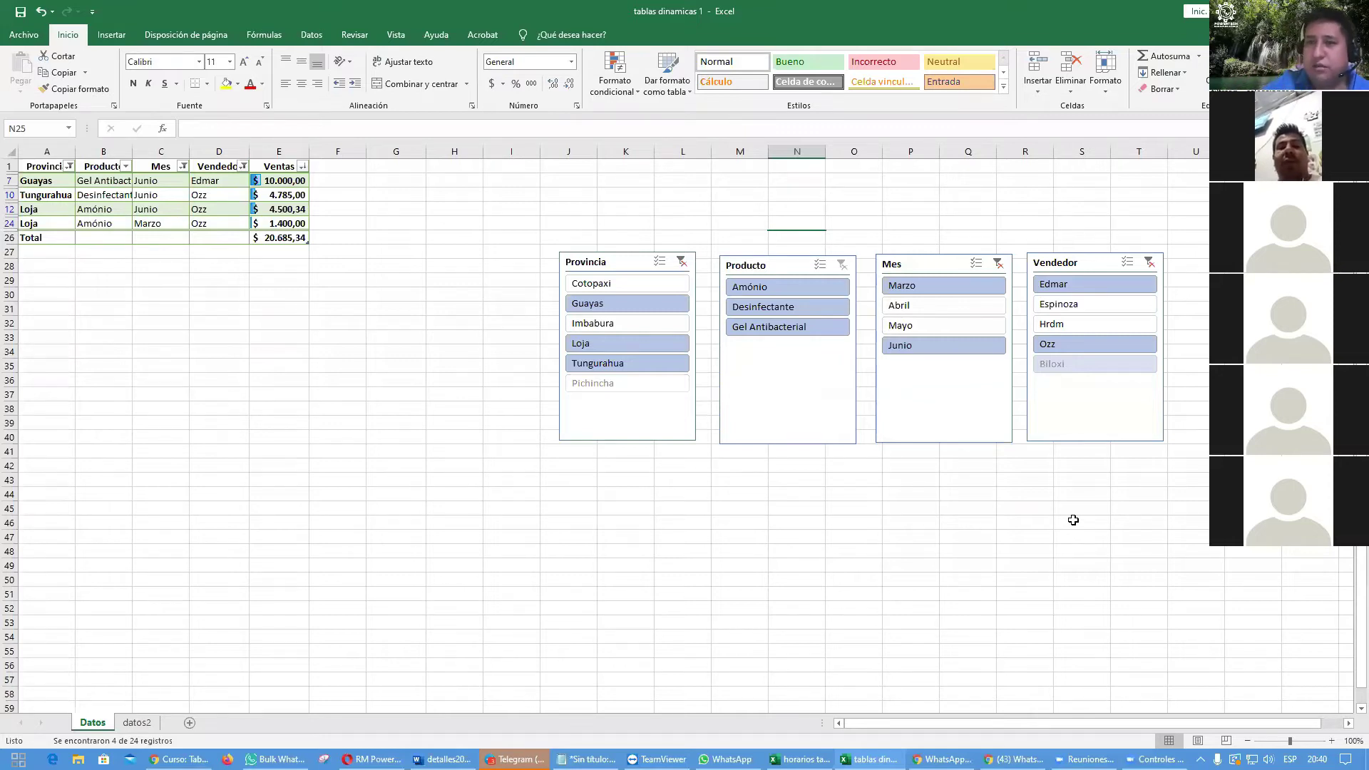
# Step: Clear the vendor, month and province slicer filters
pyautogui.click(1149, 262)
pyautogui.click(998, 263)
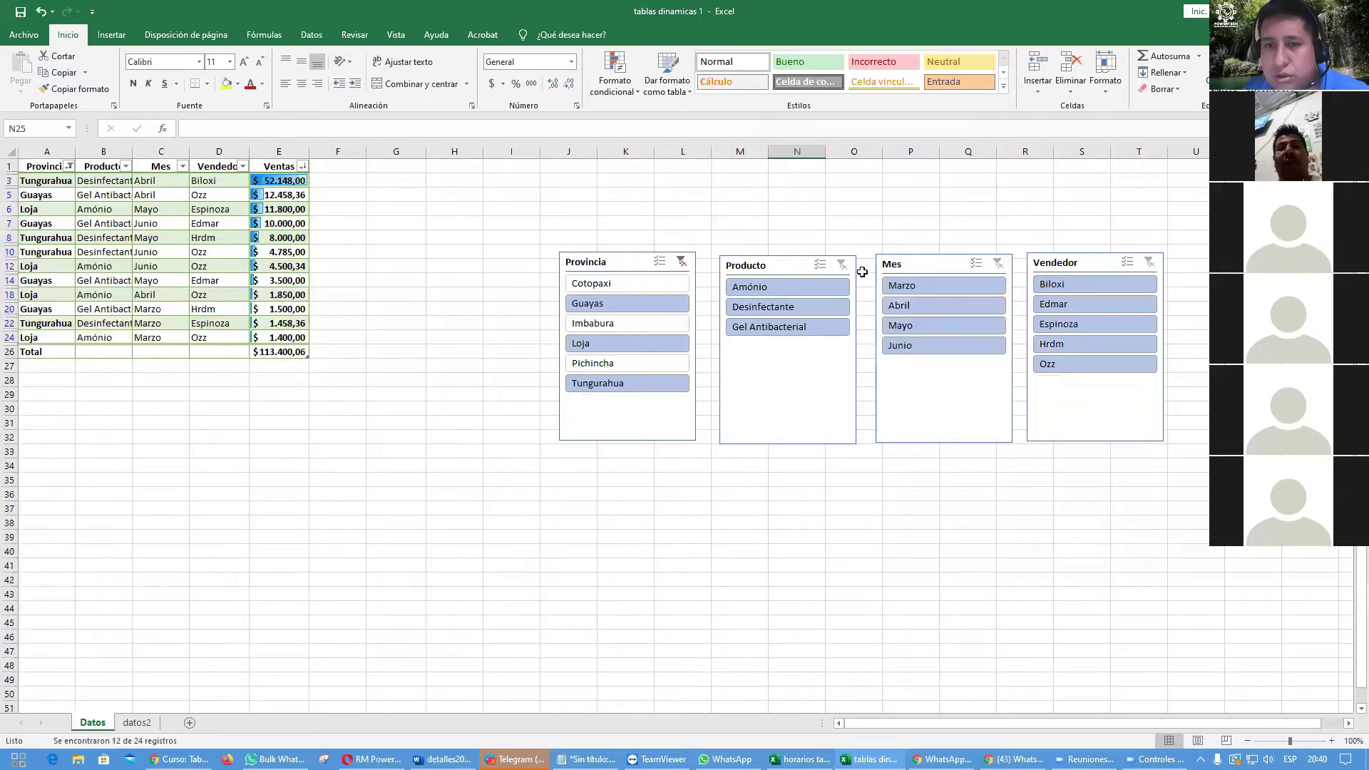
pyautogui.click(681, 264)
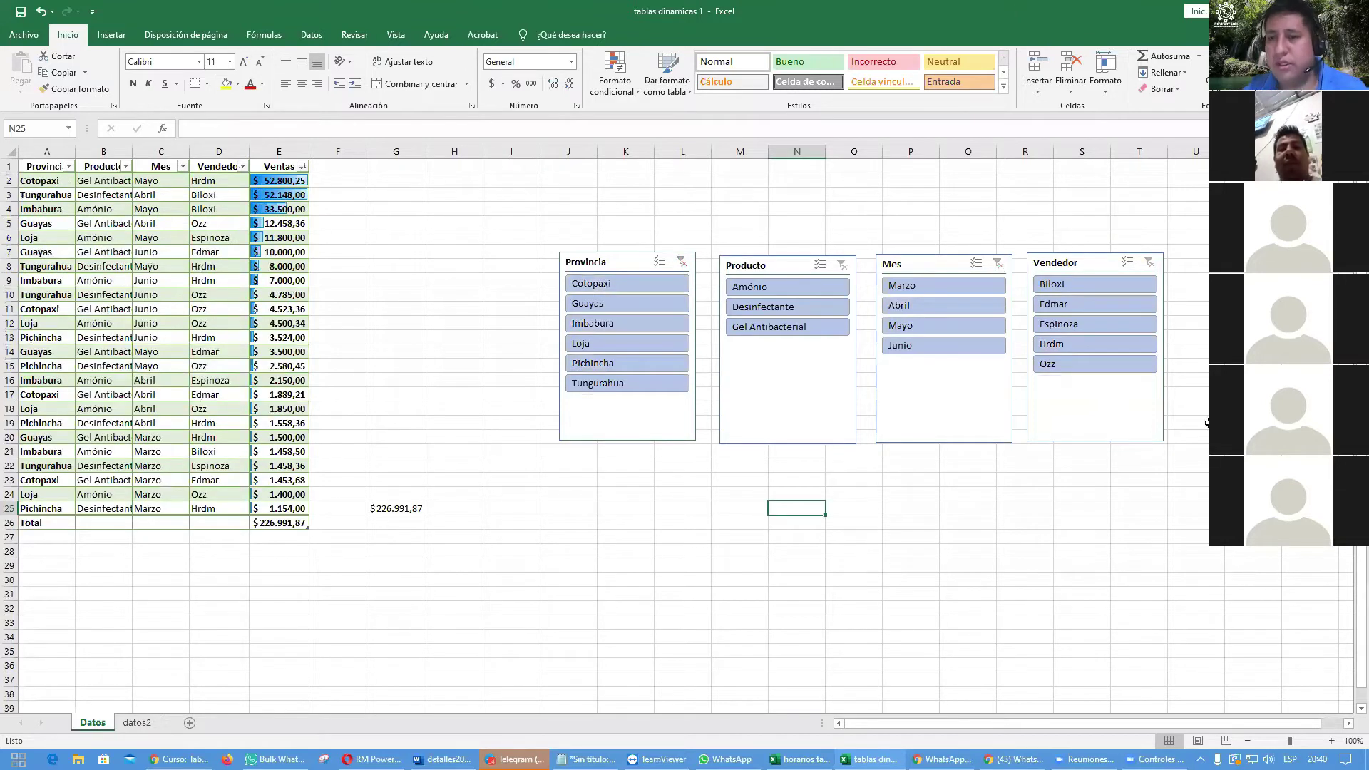
pyautogui.click(1146, 417)
pyautogui.press('Delete')
pyautogui.click(1001, 418)
pyautogui.press('Delete')
pyautogui.click(789, 392)
pyautogui.press('Delete')
pyautogui.click(673, 412)
pyautogui.press('Delete')
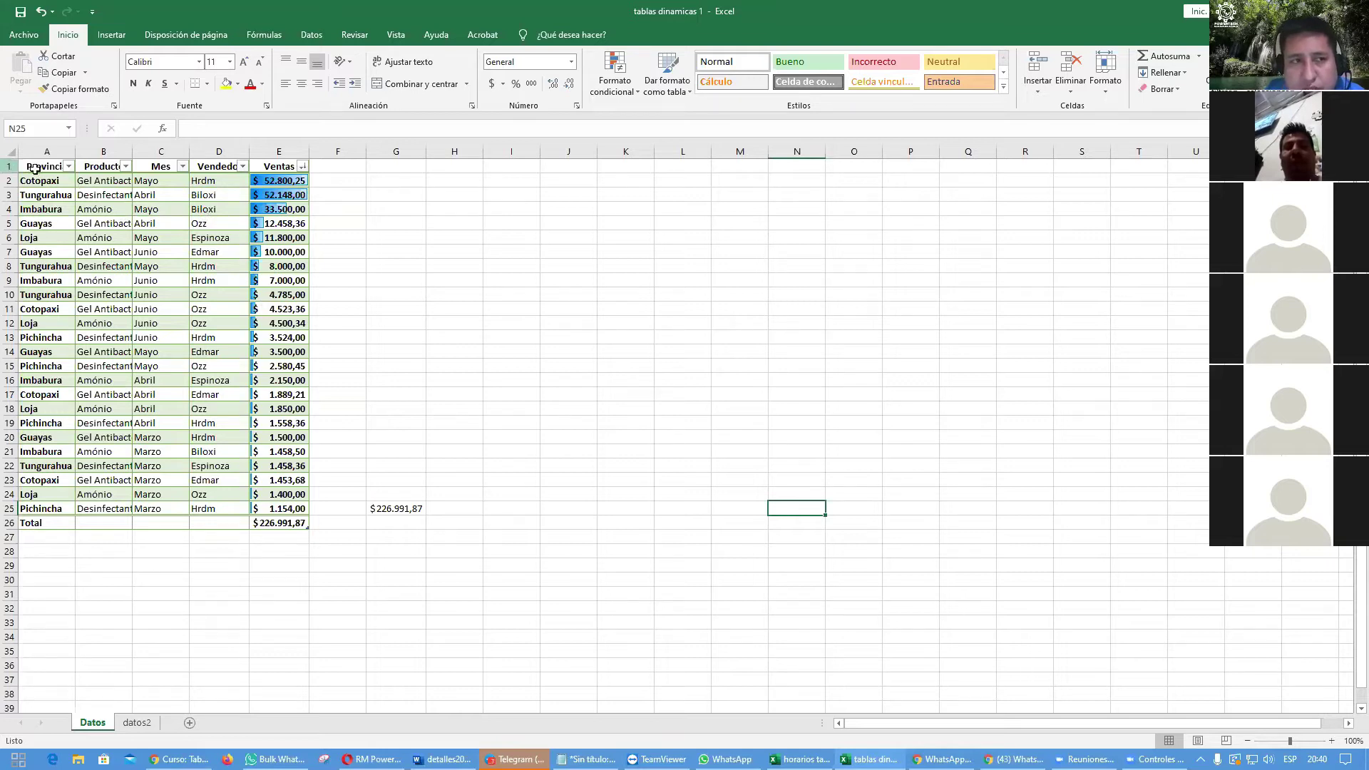
pyautogui.click(69, 166)
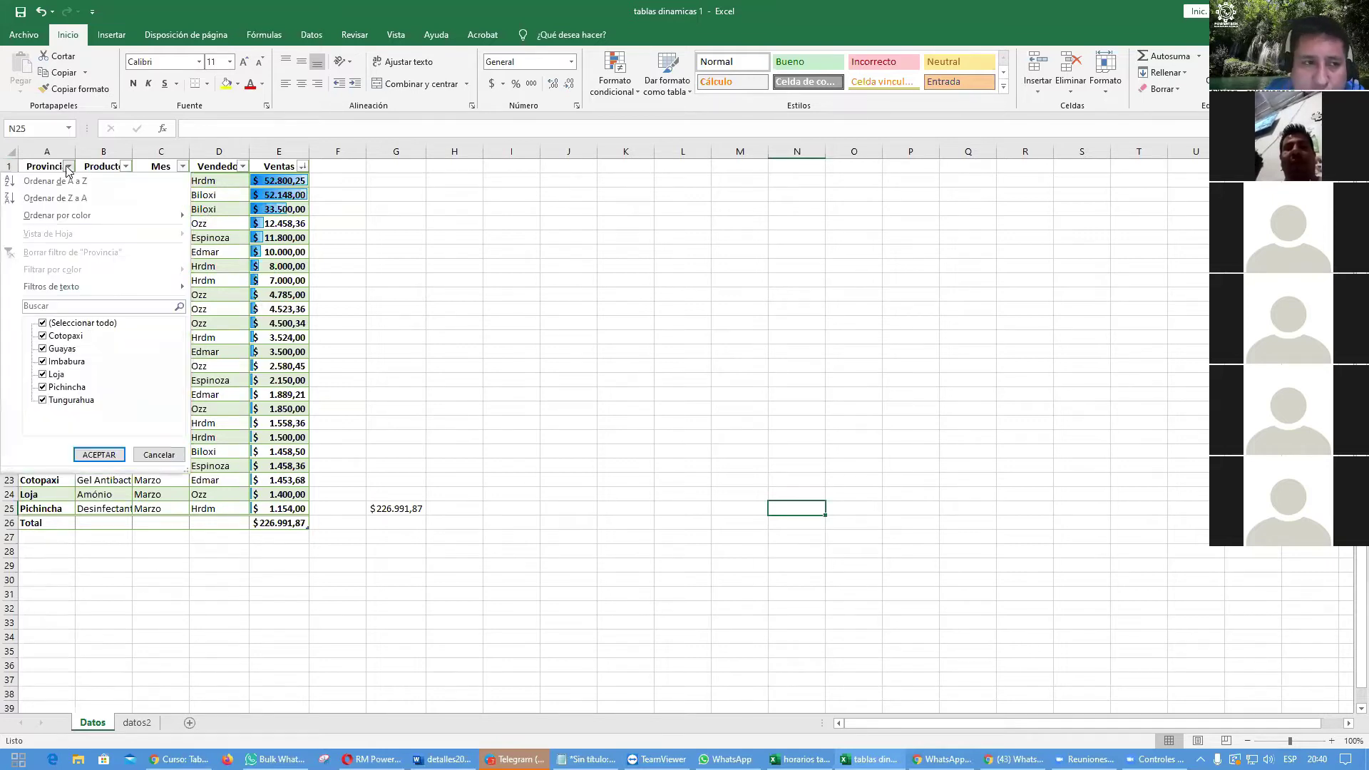
pyautogui.click(42, 323)
pyautogui.click(42, 336)
pyautogui.click(42, 362)
pyautogui.click(42, 400)
pyautogui.click(100, 455)
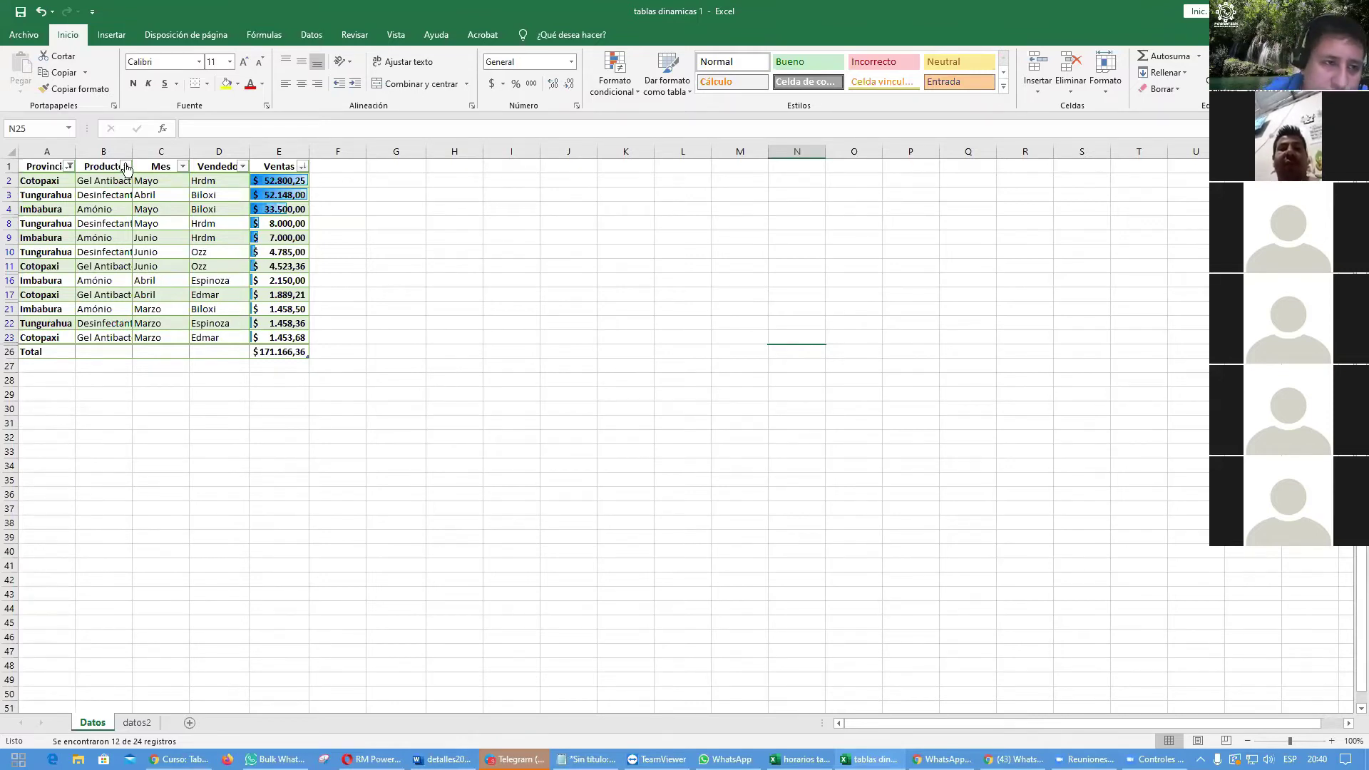
pyautogui.click(125, 166)
pyautogui.click(42, 348)
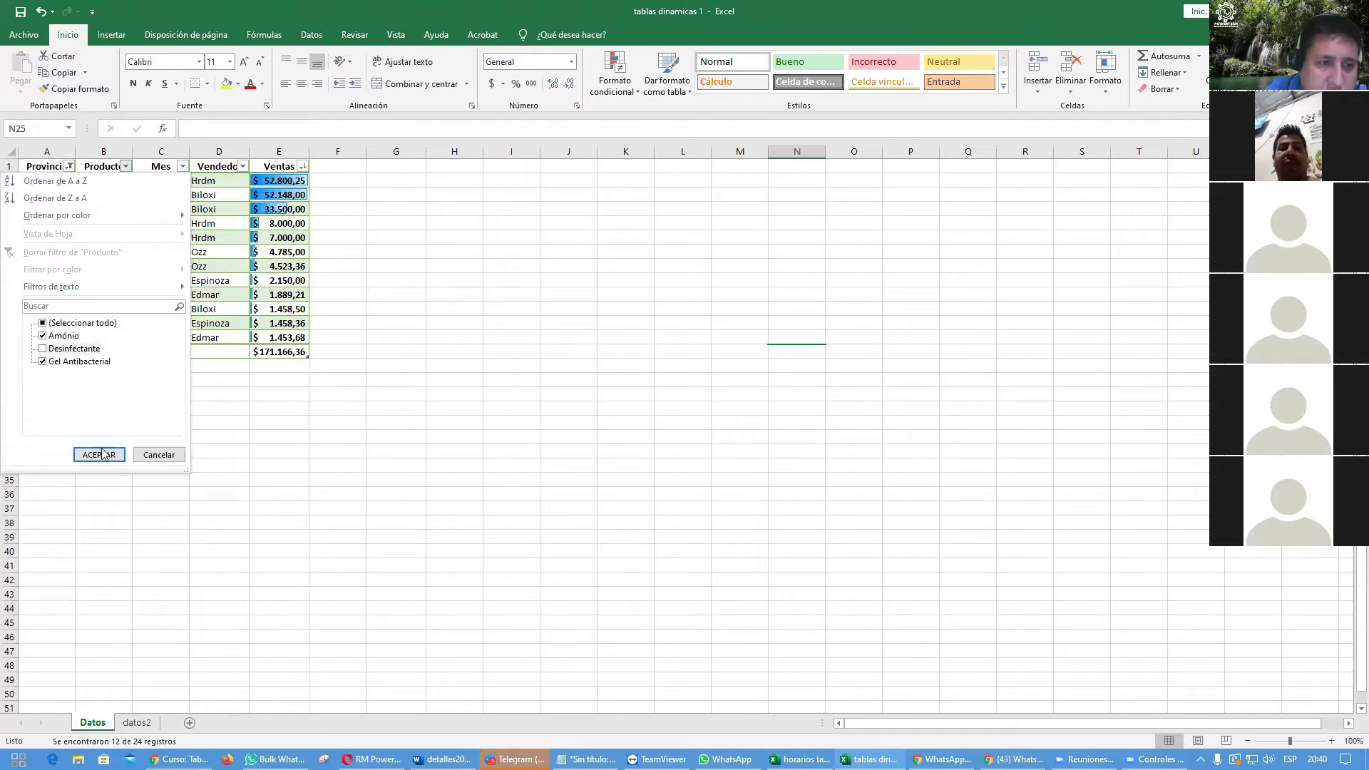
pyautogui.click(100, 455)
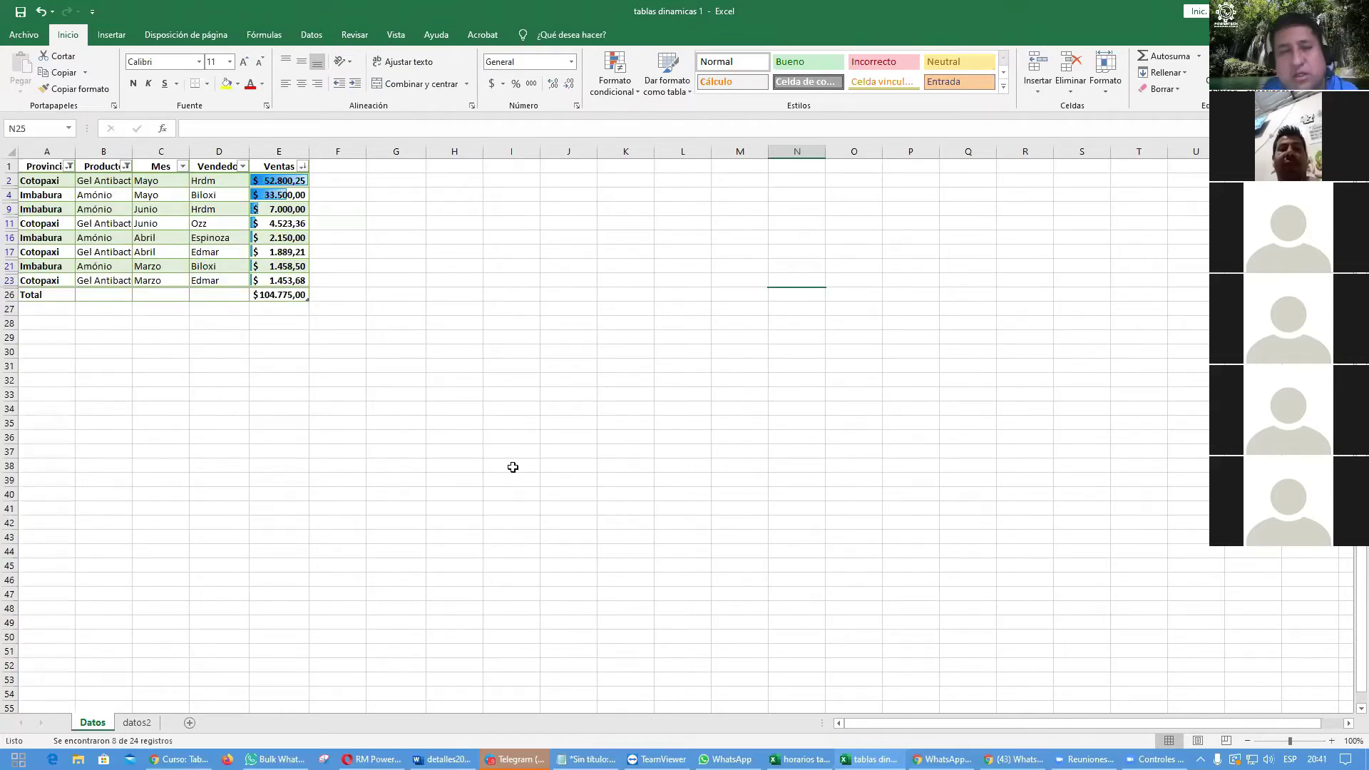
pyautogui.click(69, 166)
pyautogui.click(44, 349)
pyautogui.click(98, 455)
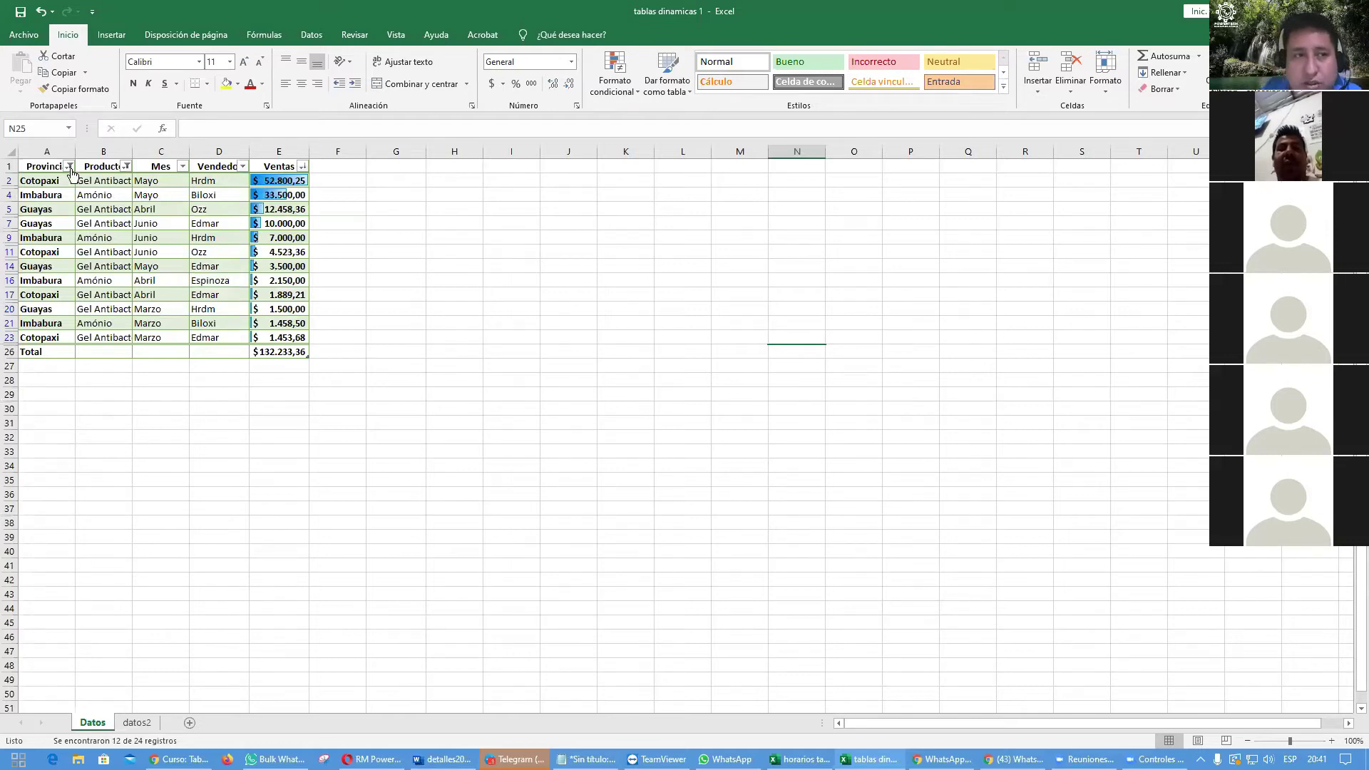
pyautogui.click(69, 166)
pyautogui.click(41, 252)
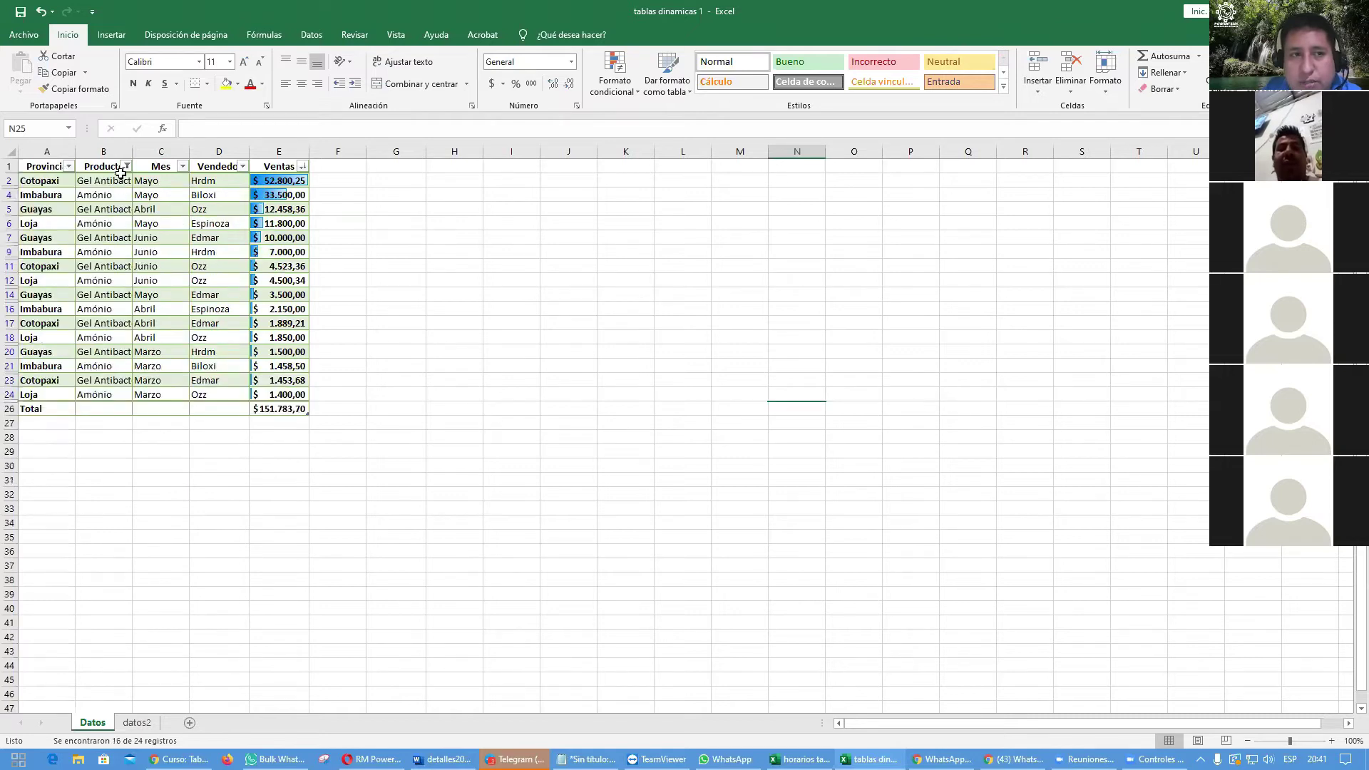
pyautogui.click(127, 166)
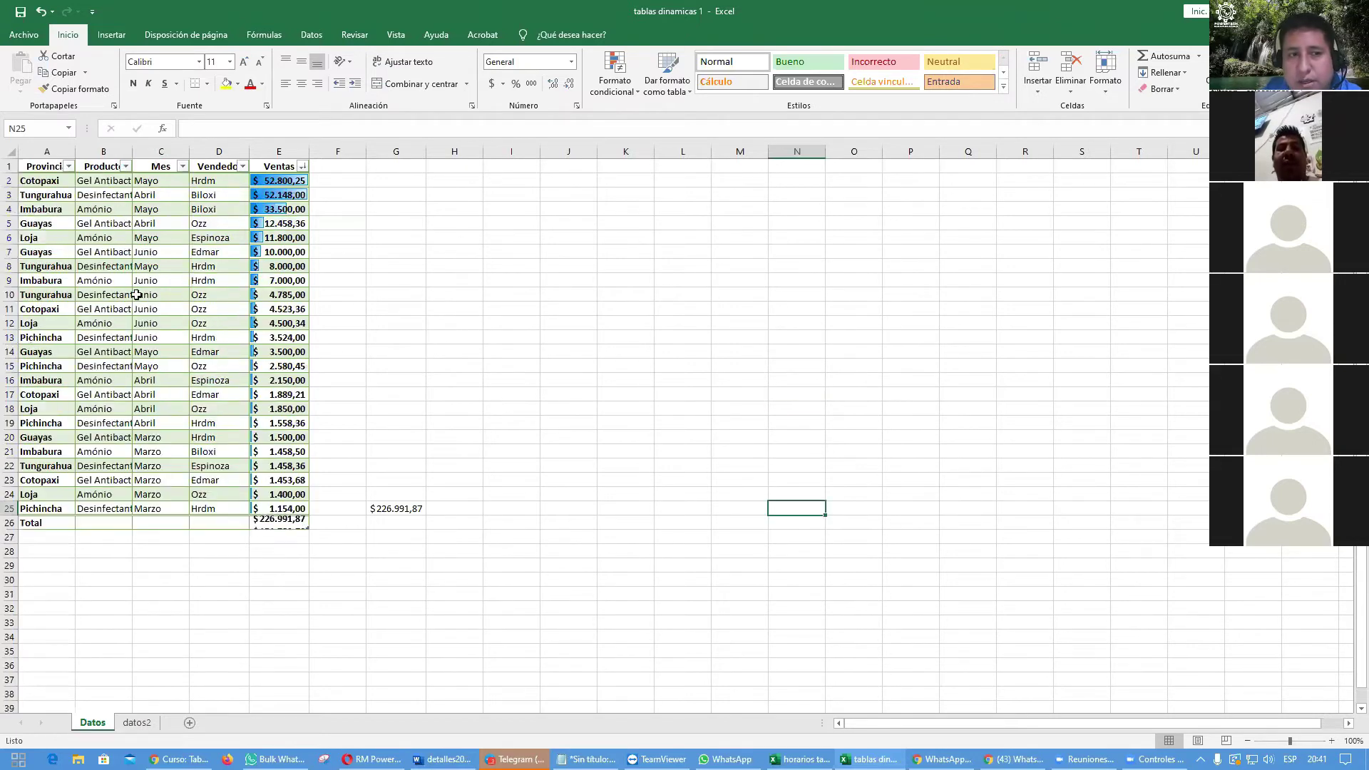
pyautogui.click(35, 254)
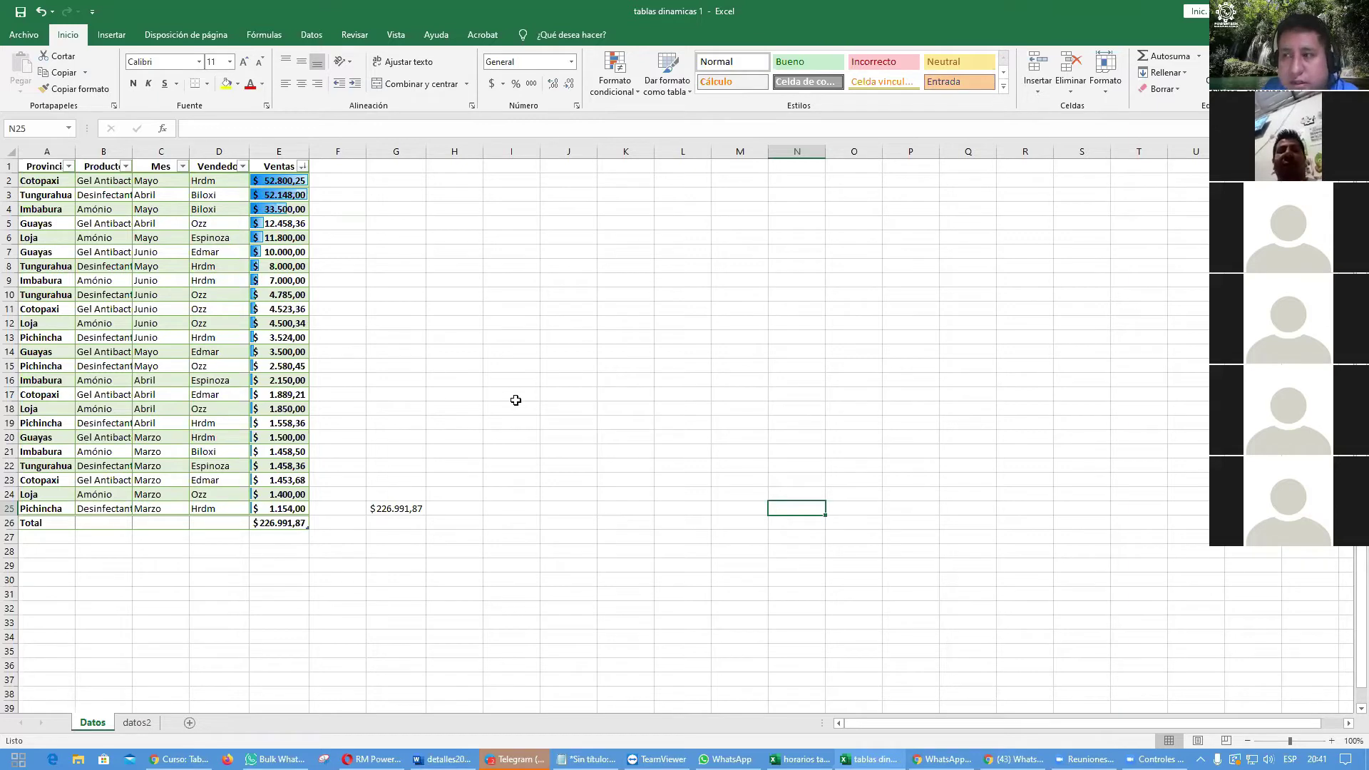
# Step: Via Segmentación de datos, create Provincia, Producto, Mes and Vendedor slicers, leaving Ventas unticked
pyautogui.click(103, 237)
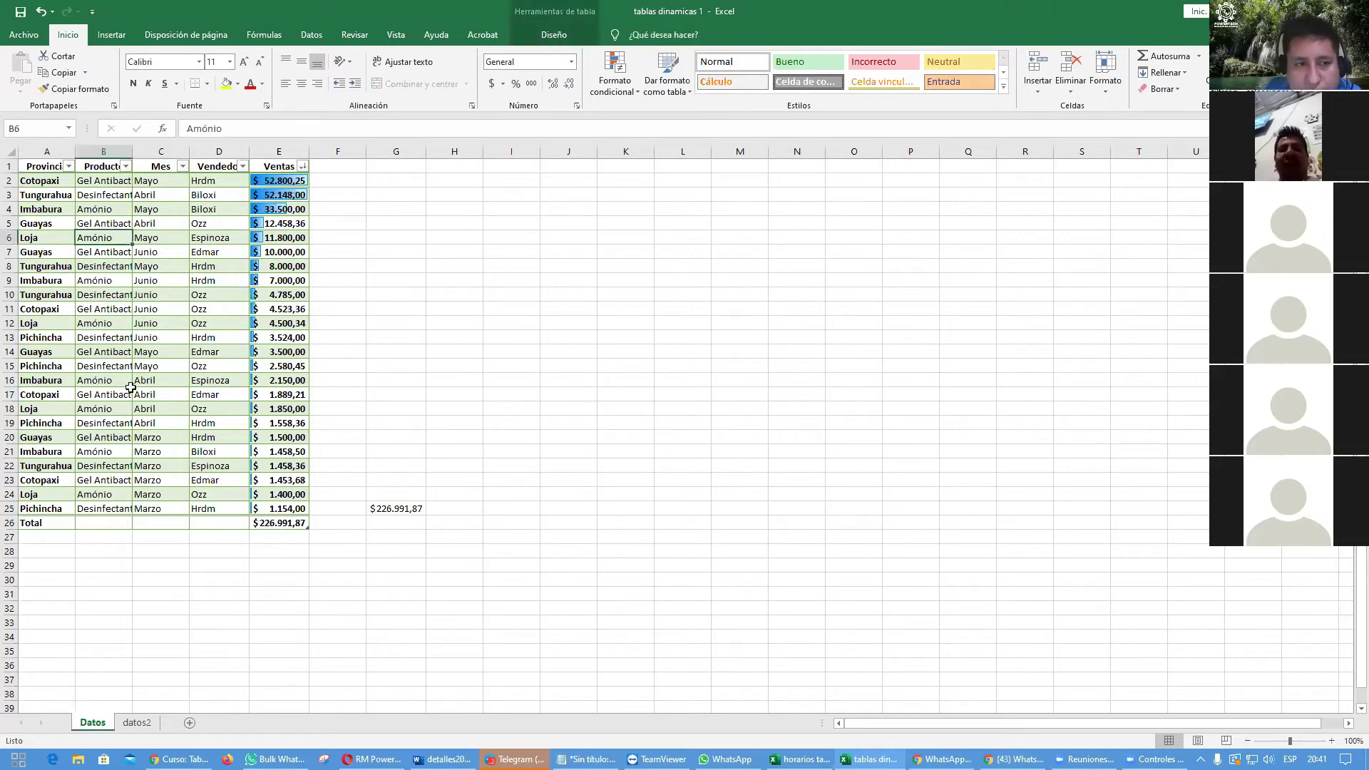
pyautogui.click(104, 323)
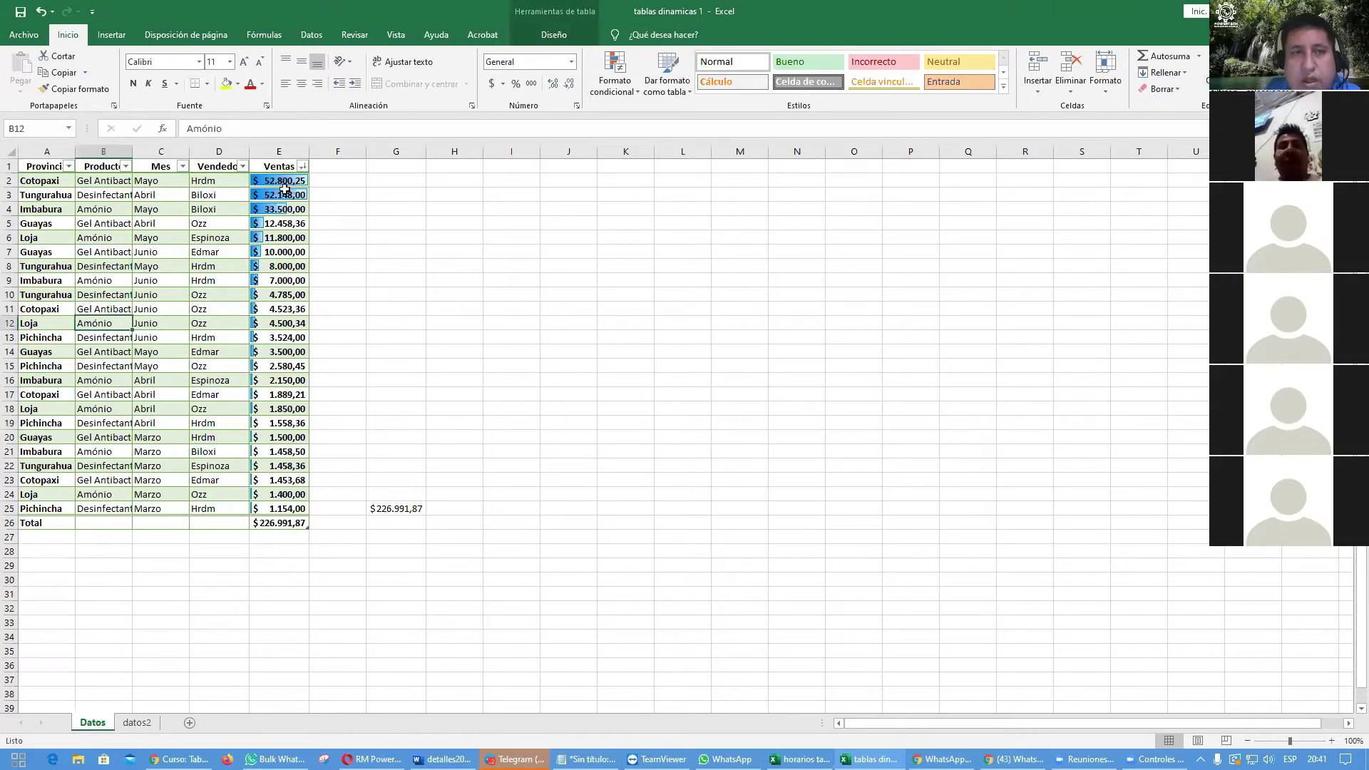
pyautogui.click(111, 35)
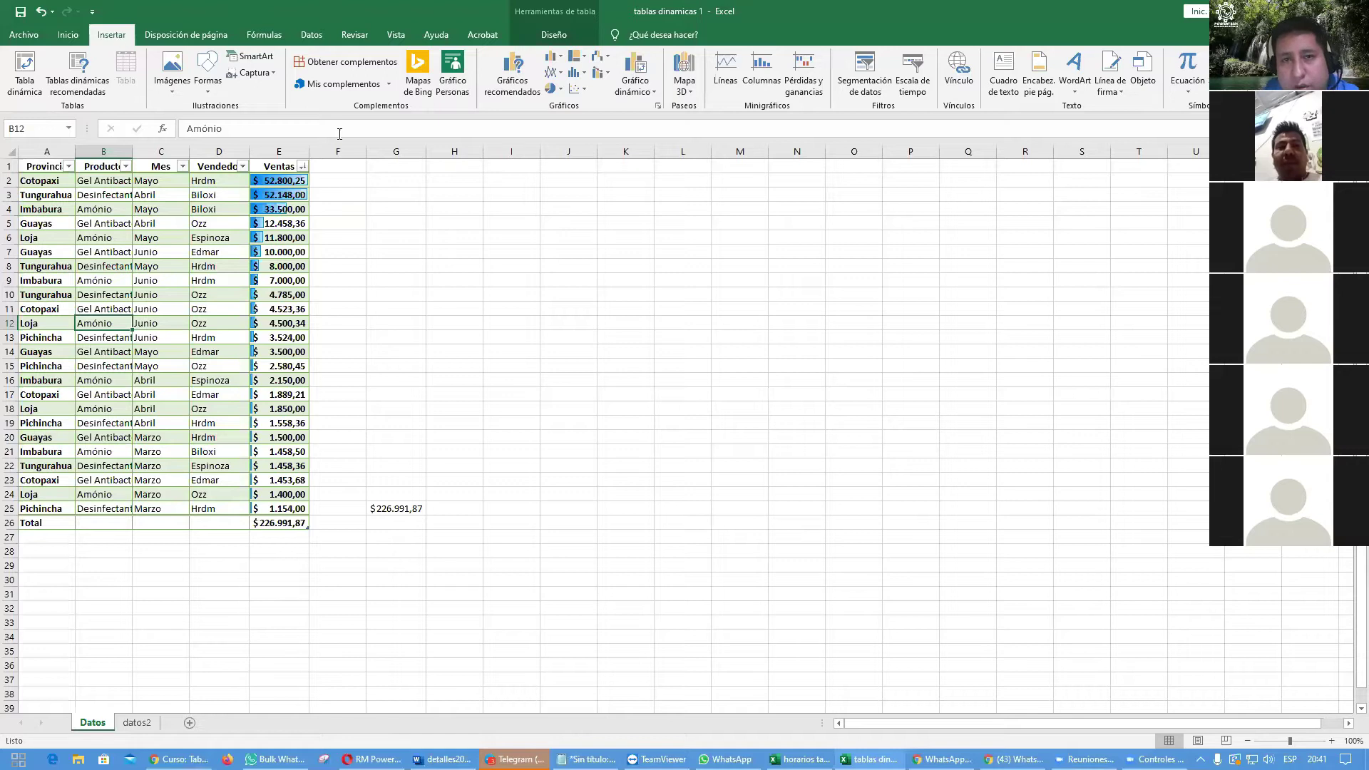
pyautogui.click(872, 85)
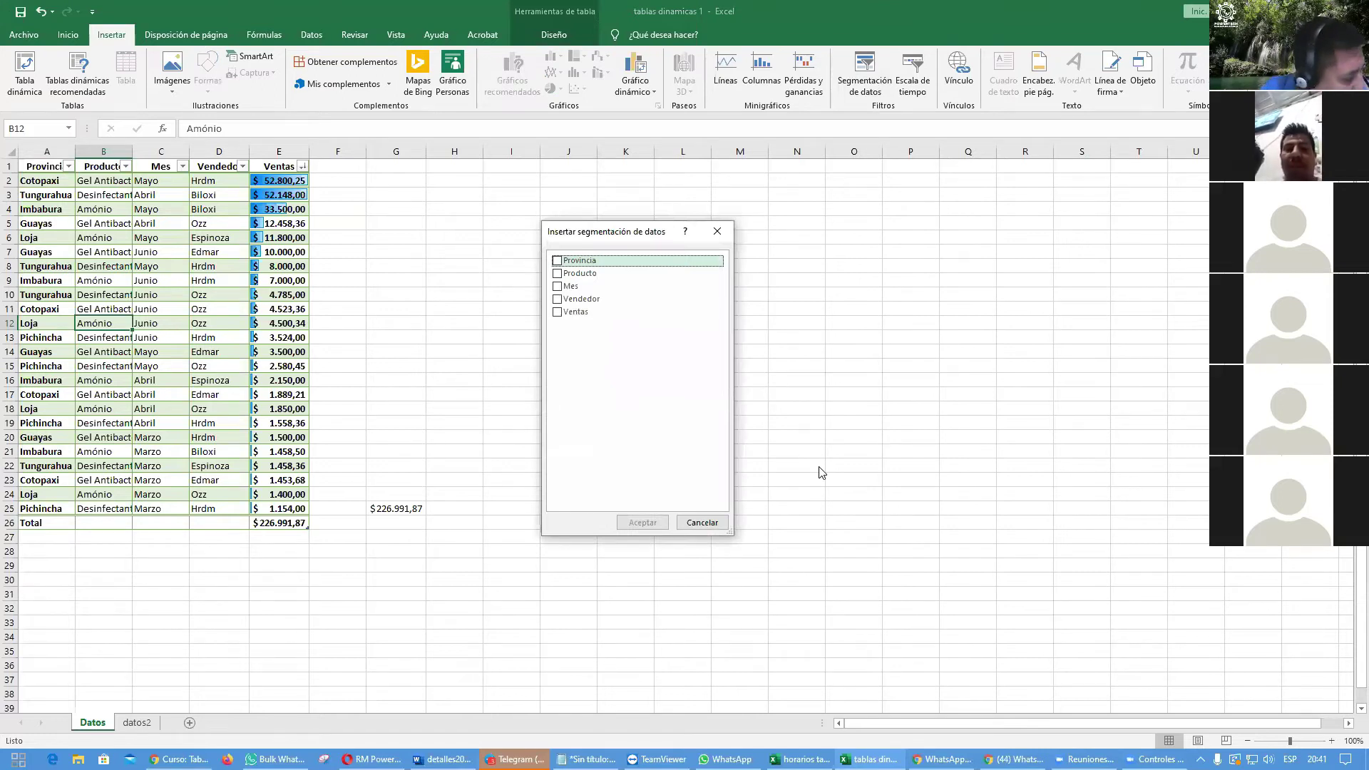
pyautogui.click(557, 261)
pyautogui.click(558, 274)
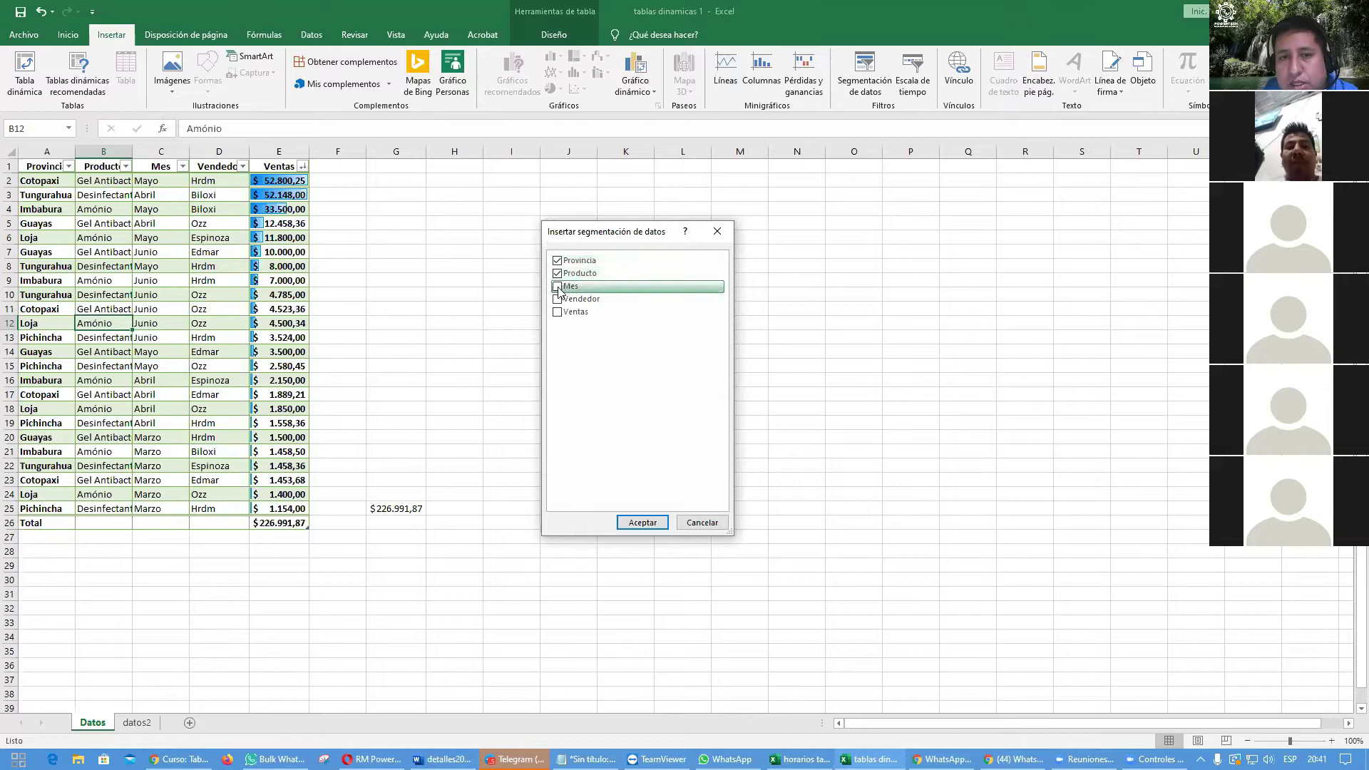
pyautogui.click(557, 287)
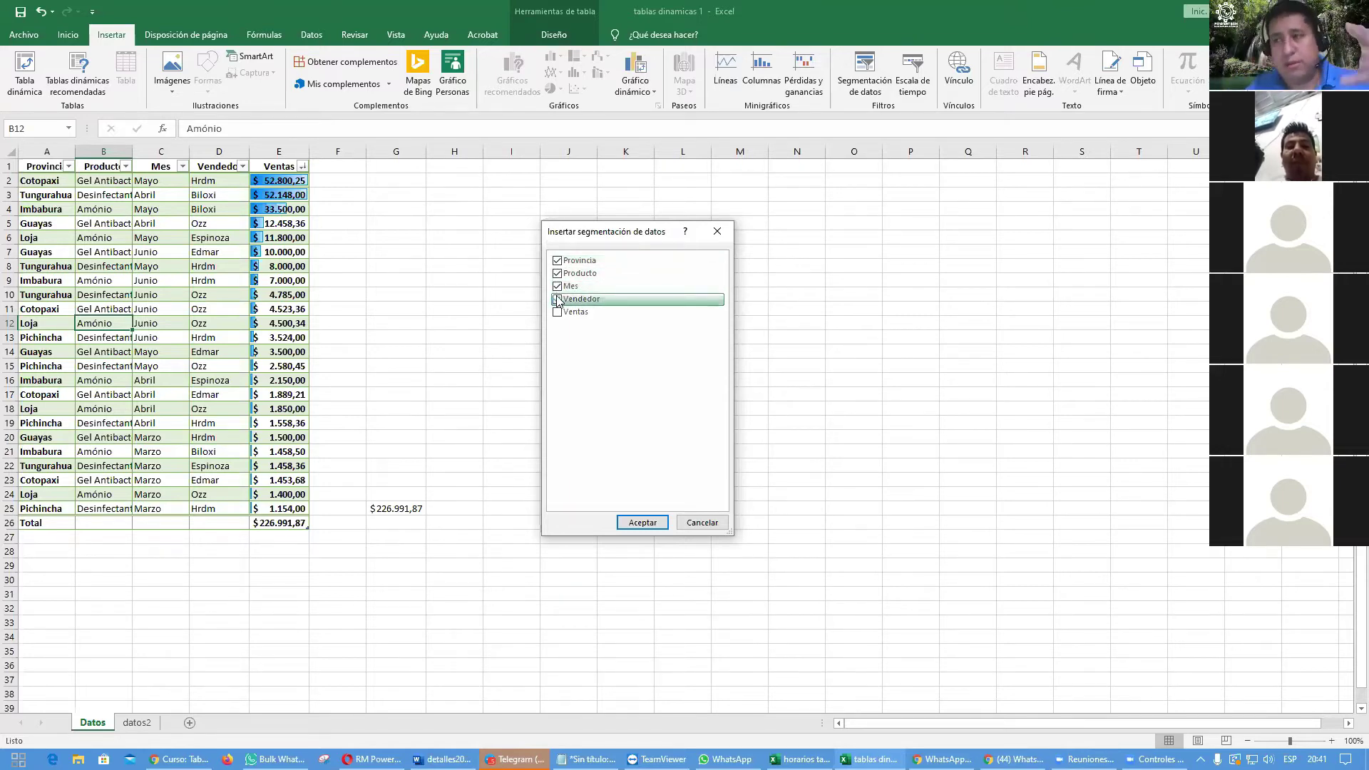
pyautogui.click(558, 300)
pyautogui.click(642, 524)
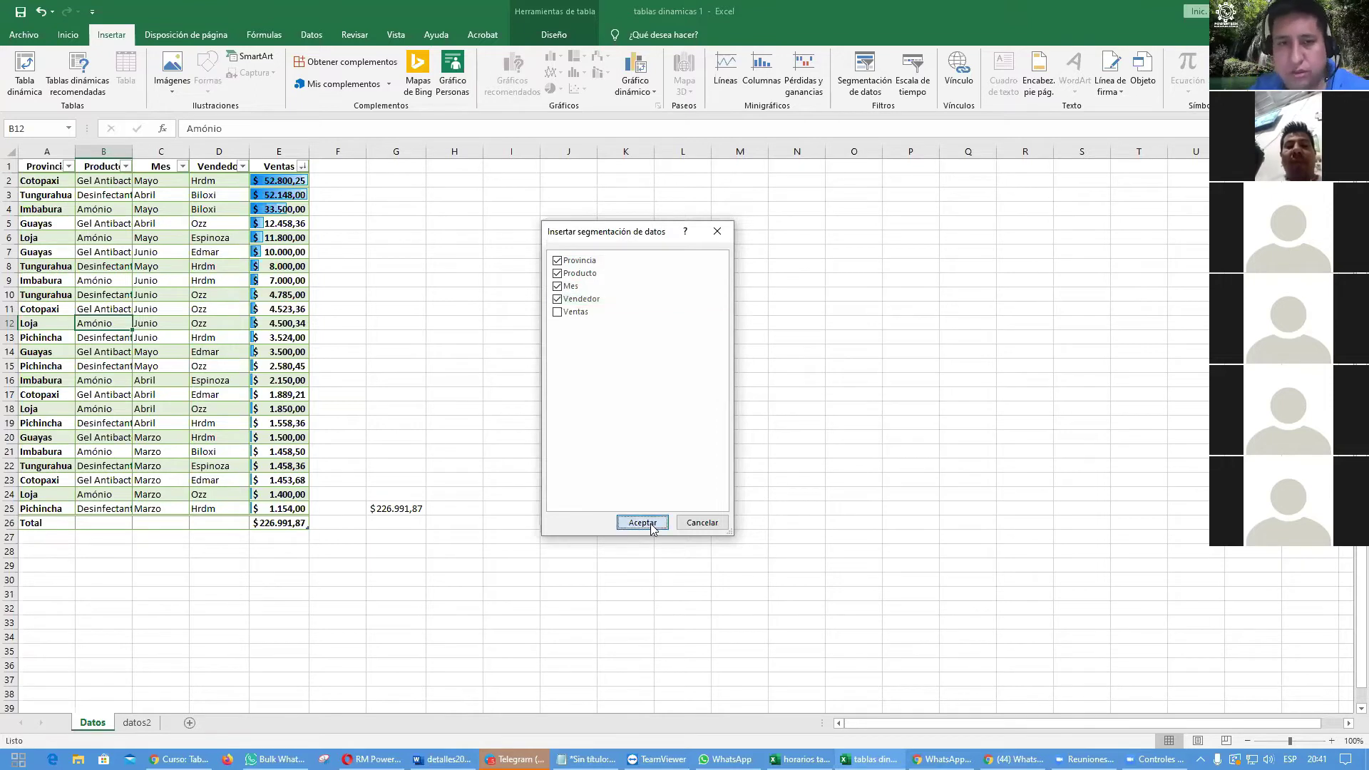
# Step: Line up the Vendedor, Mes, Producto and Provincia slicers in a row at the upper right
pyautogui.moveTo(740, 408); pyautogui.dragTo(1150, 232)
pyautogui.moveTo(721, 370); pyautogui.dragTo(1023, 235)
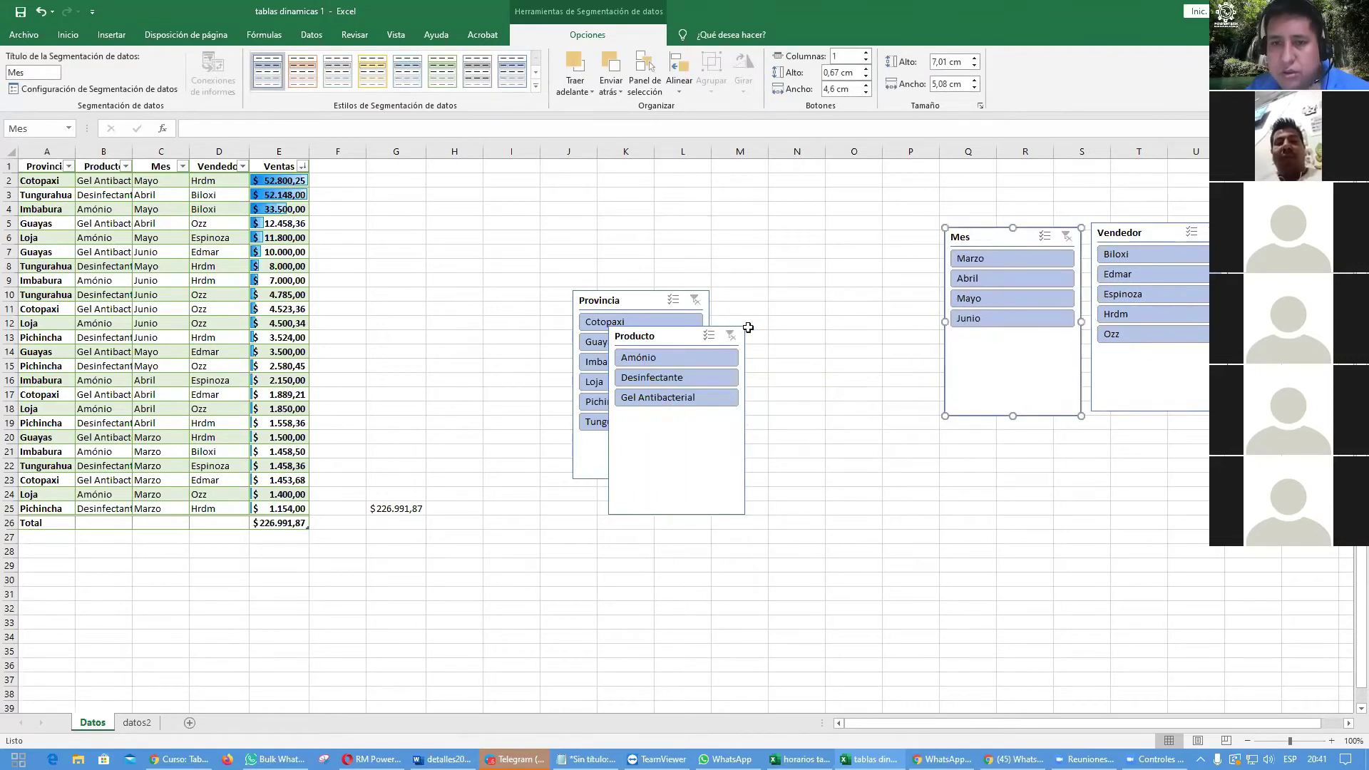
pyautogui.moveTo(659, 335); pyautogui.dragTo(845, 246)
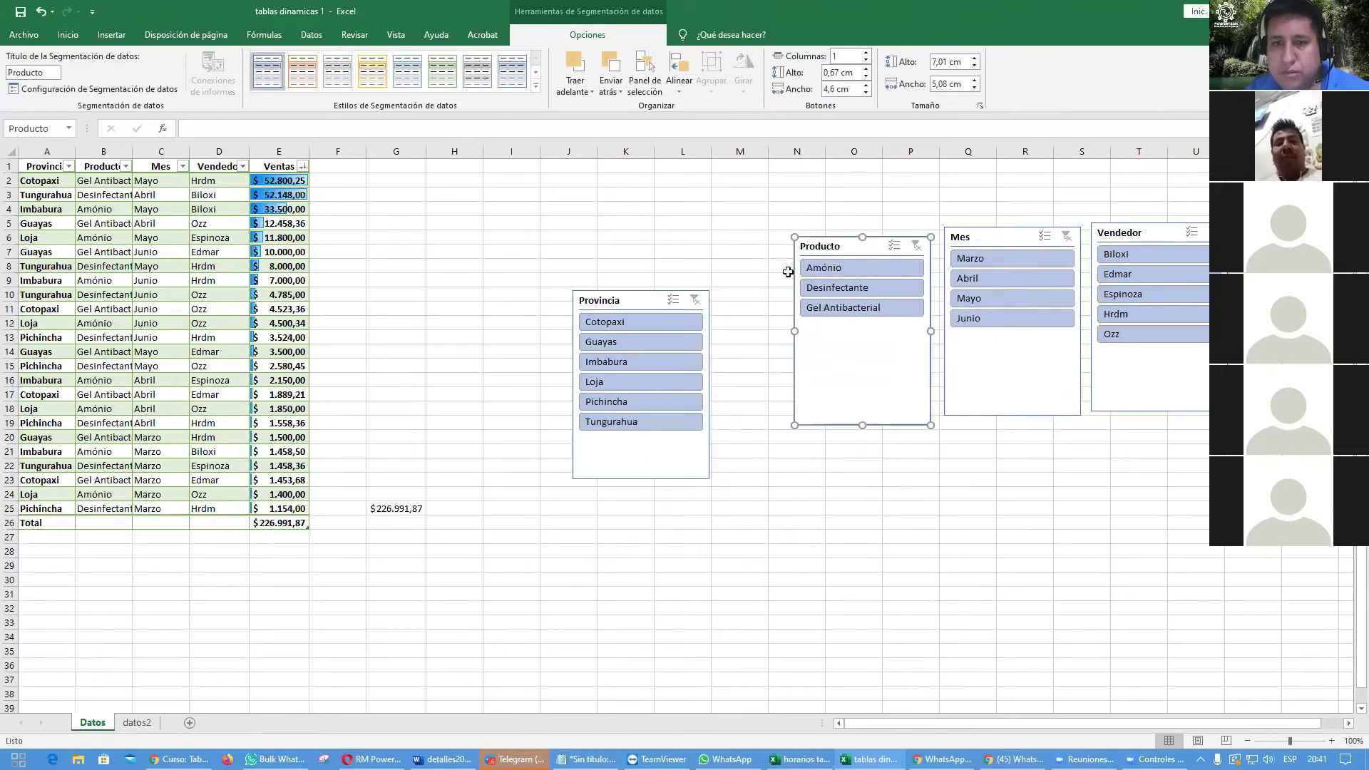
pyautogui.moveTo(623, 305); pyautogui.dragTo(695, 248)
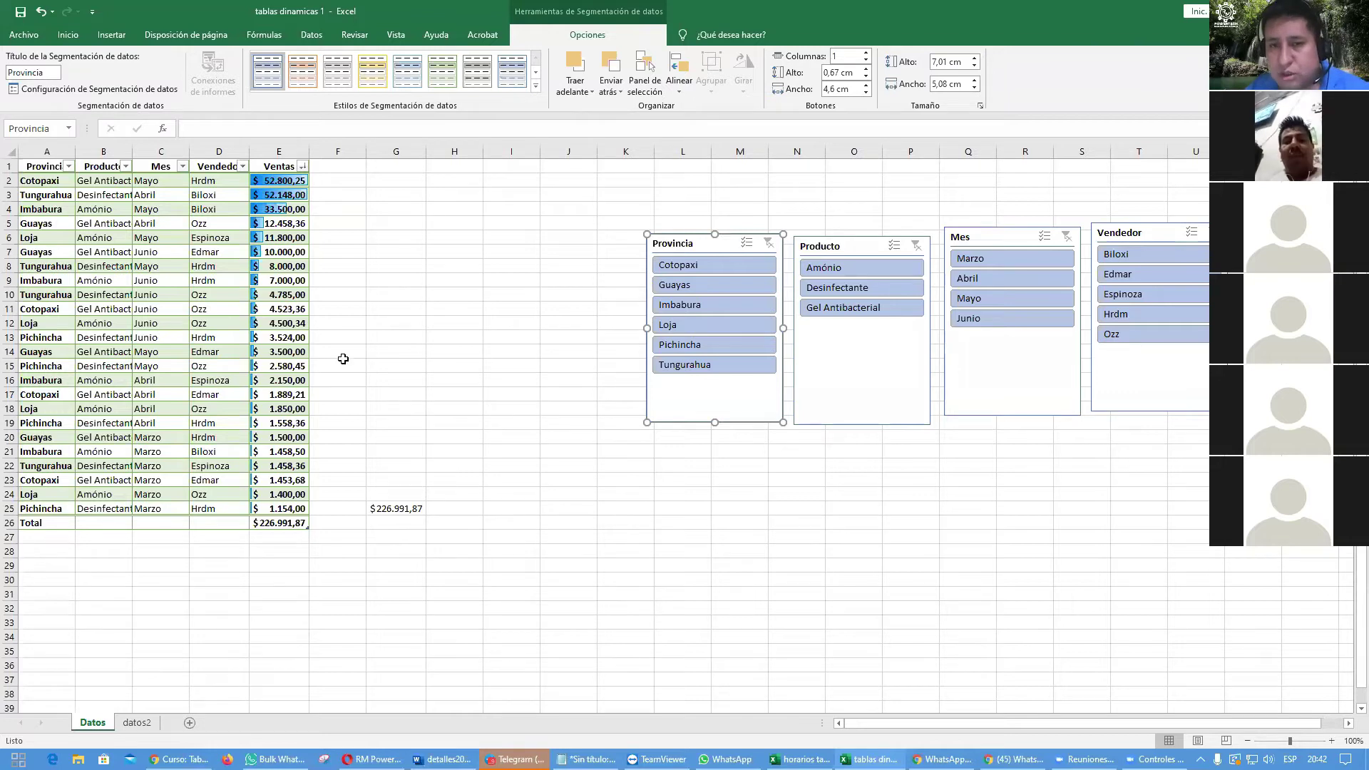
# Step: Drop Imbabura and Pichincha in the Provincia slicer, leaving Guayas, Loja and Tungurahua
pyautogui.keyDown('ctrl'); pyautogui.click(700, 306); pyautogui.keyUp('ctrl')
pyautogui.keyDown('ctrl'); pyautogui.click(707, 346); pyautogui.keyUp('ctrl')
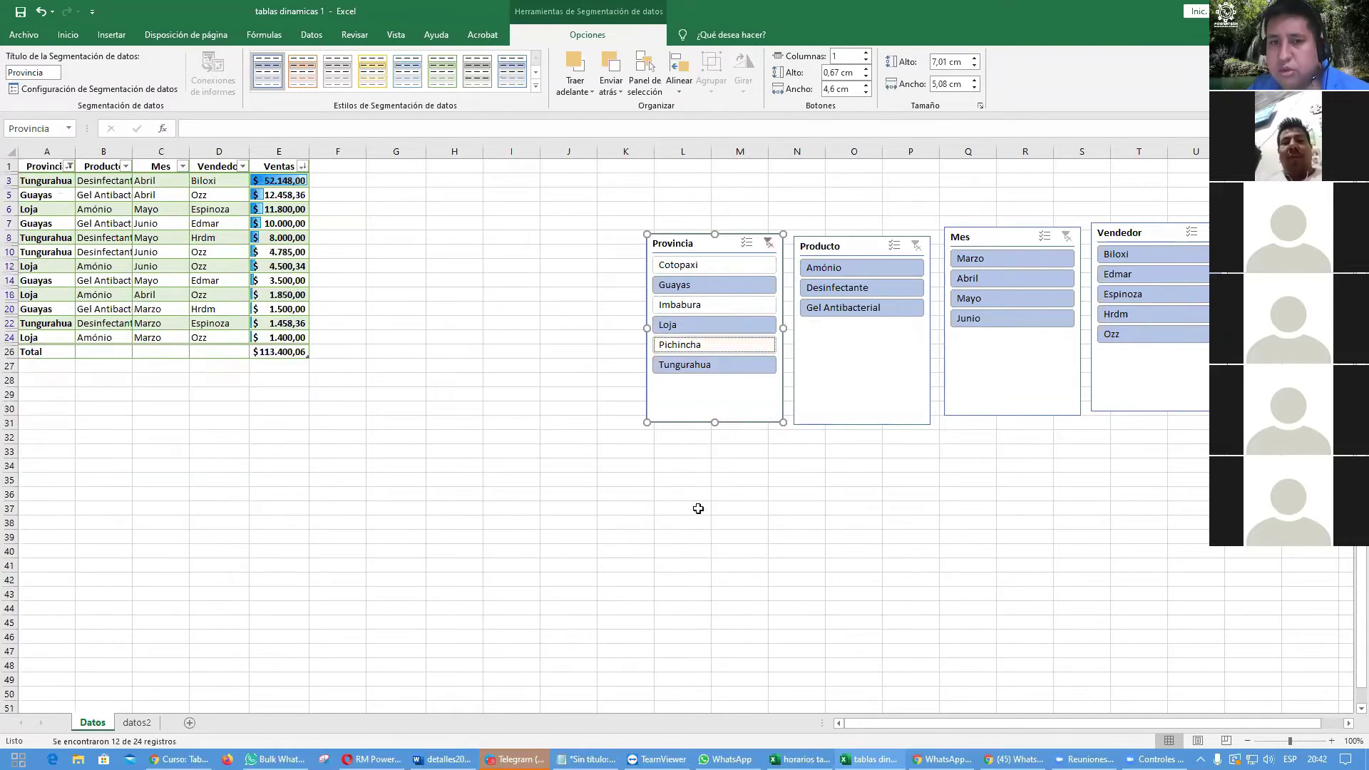
pyautogui.click(697, 509)
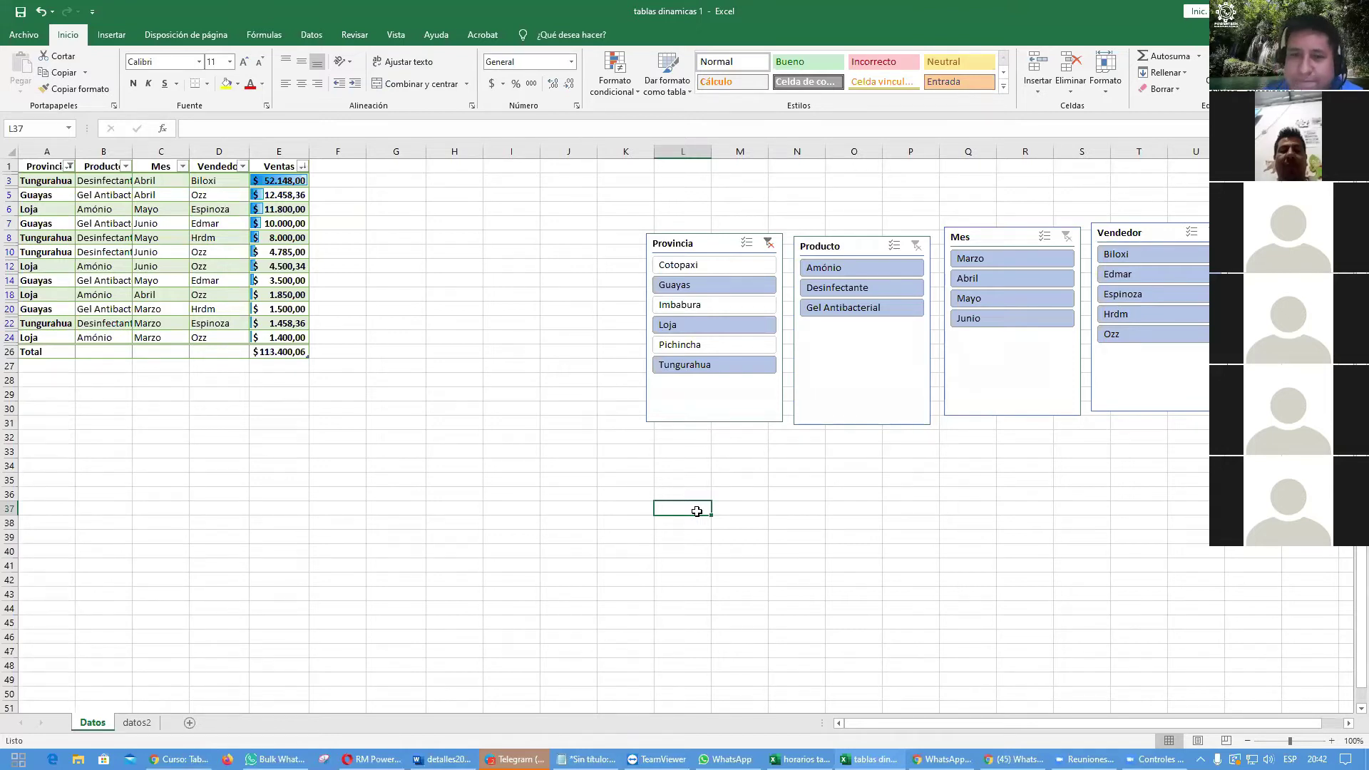
pyautogui.click(769, 243)
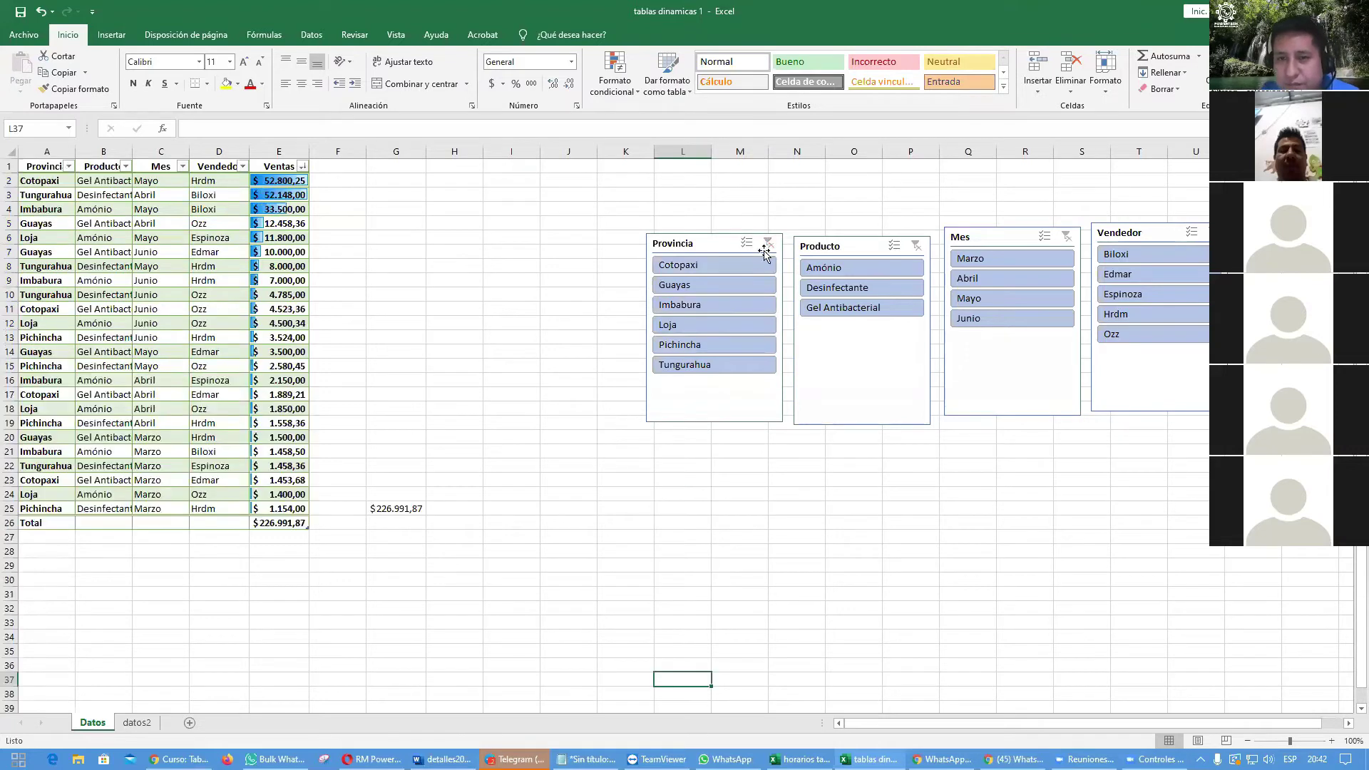
pyautogui.click(701, 251)
pyautogui.press('Delete')
pyautogui.click(840, 248)
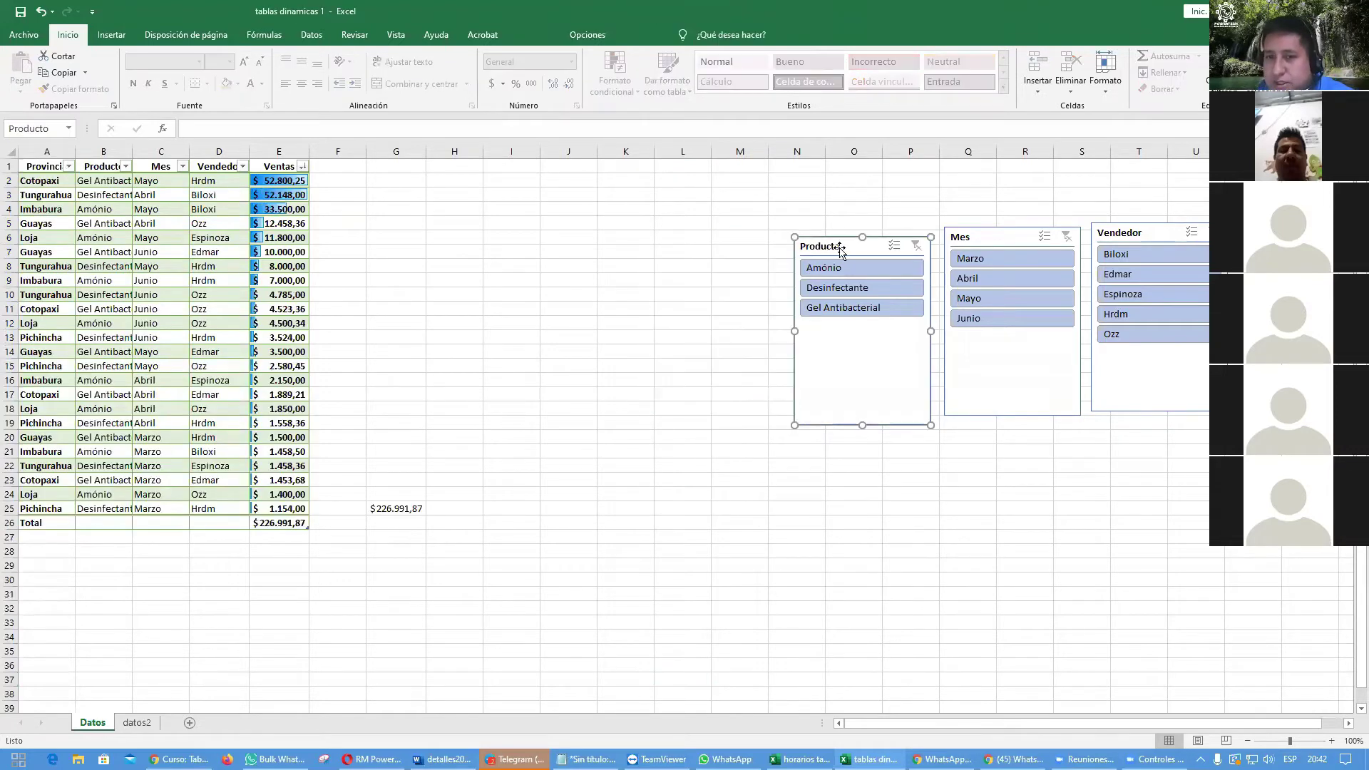
pyautogui.press('Delete')
pyautogui.click(959, 242)
pyautogui.press('Delete')
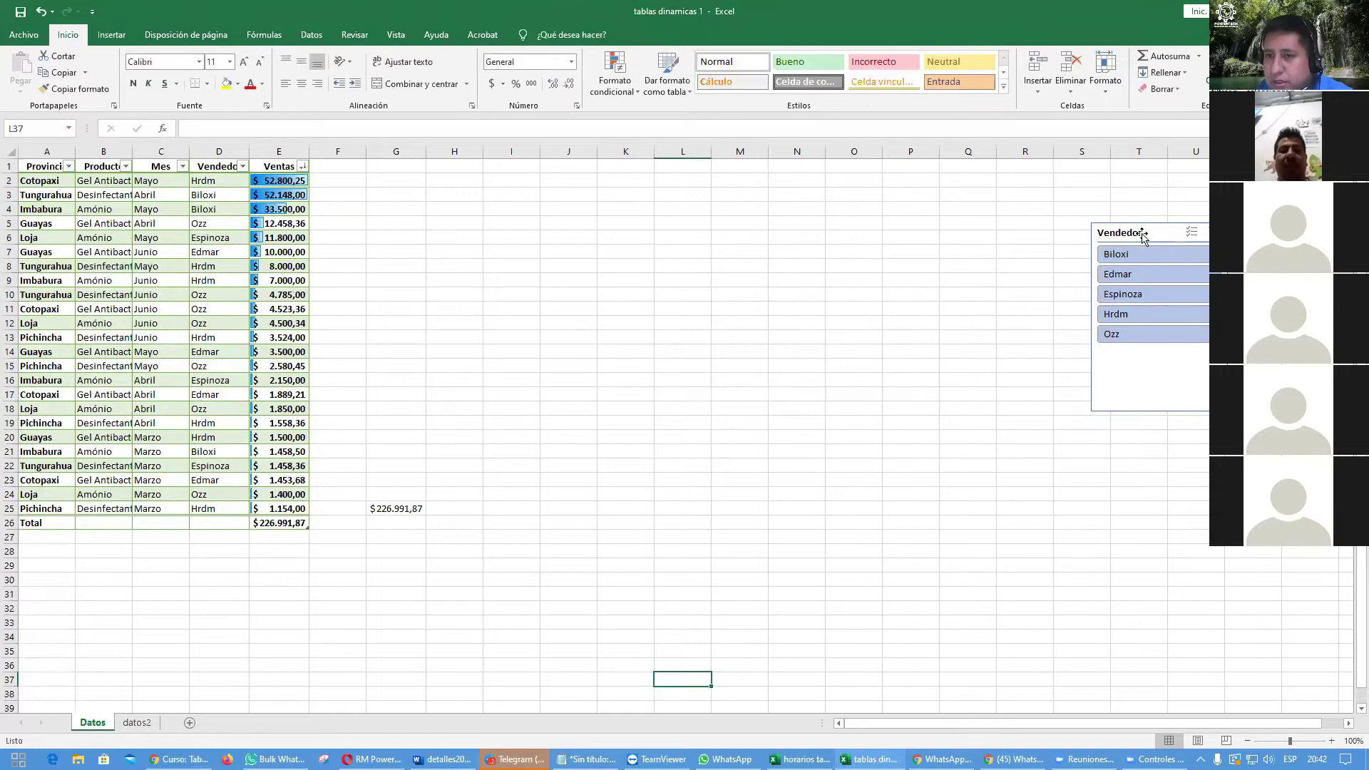
pyautogui.click(1141, 237)
pyautogui.press('Delete')
pyautogui.click(778, 290)
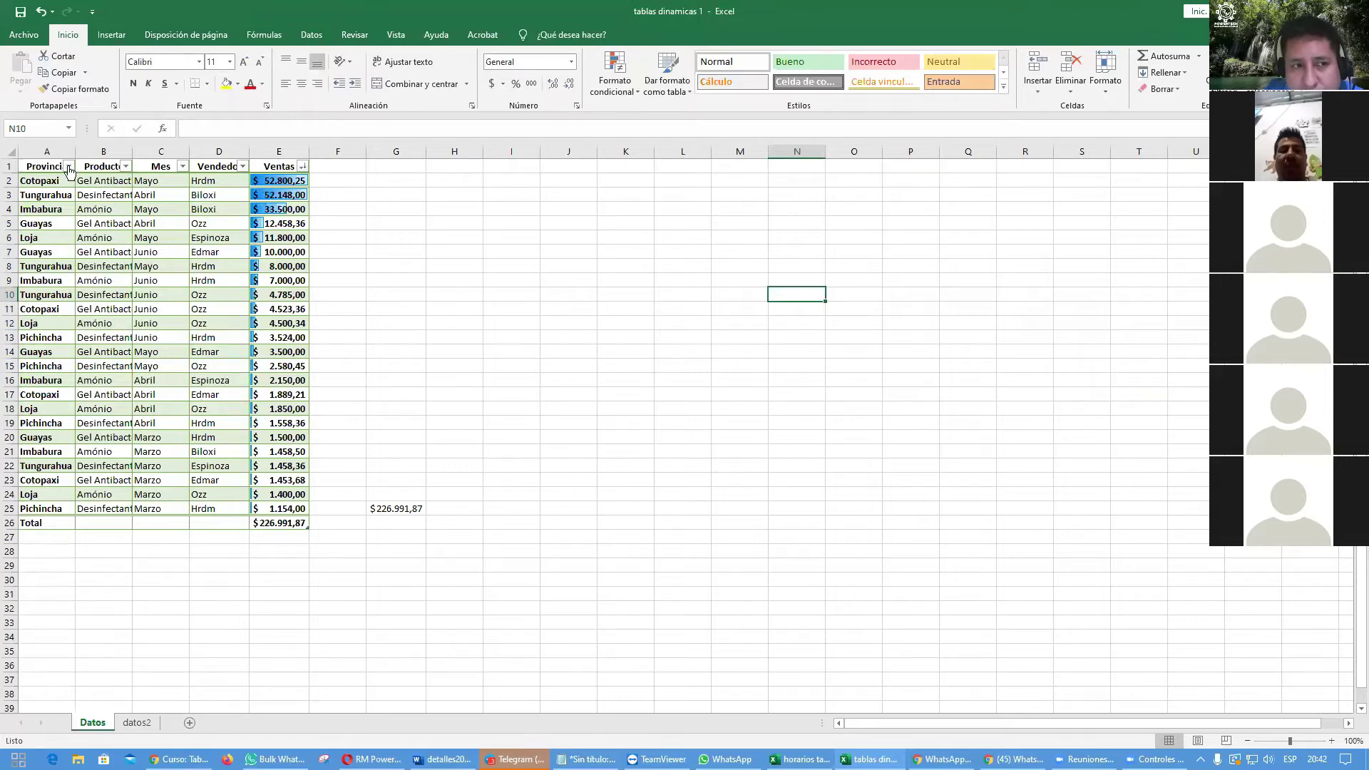
pyautogui.click(68, 166)
pyautogui.click(126, 167)
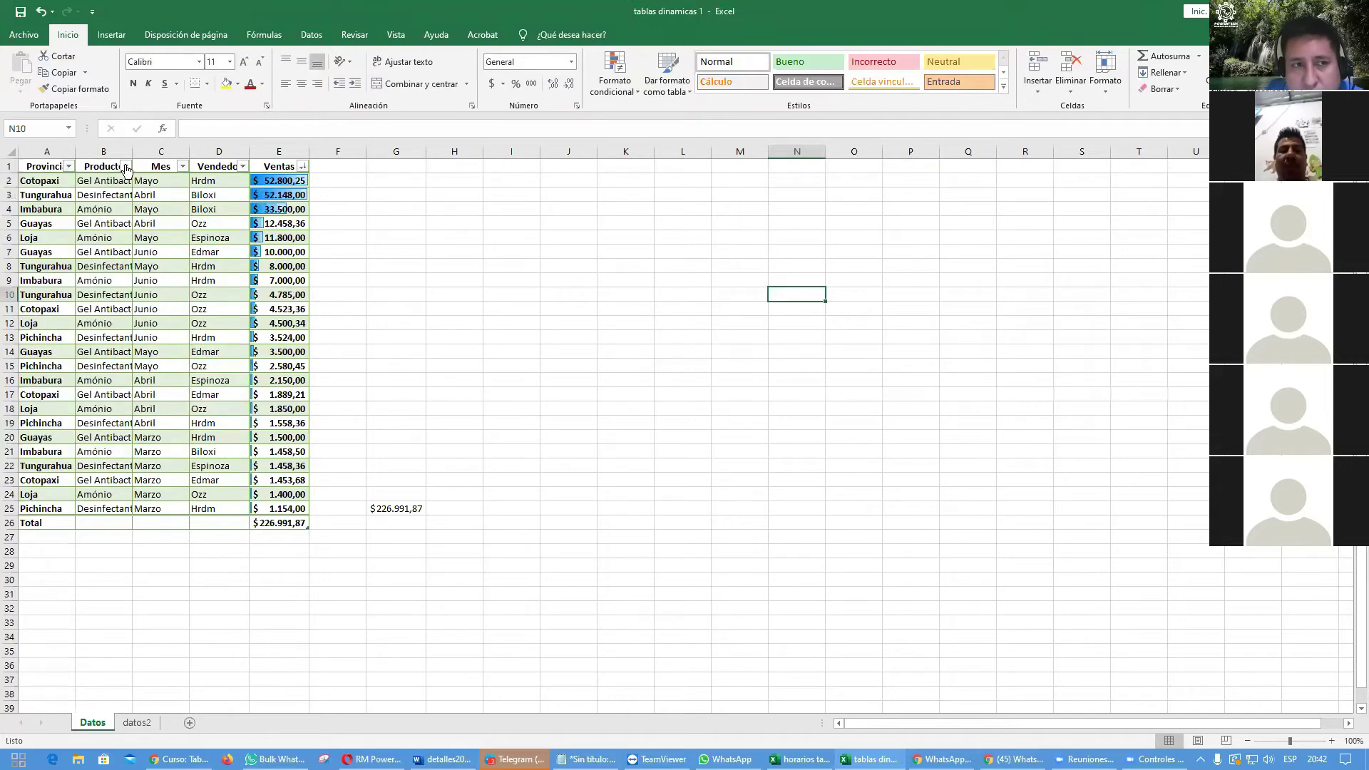
pyautogui.click(183, 166)
pyautogui.click(182, 166)
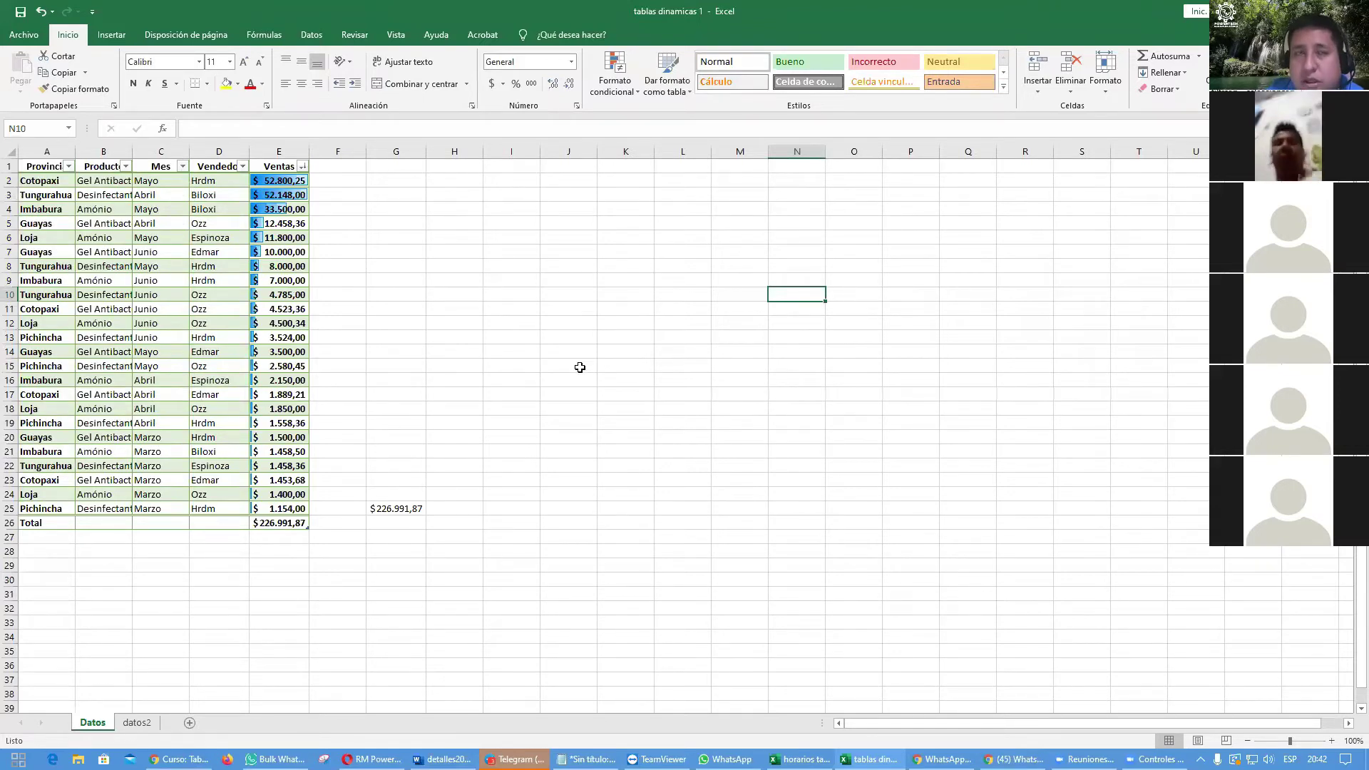
pyautogui.click(151, 319)
pyautogui.press('Up')
pyautogui.press('Up')
pyautogui.press('Up')
pyautogui.press('Up')
pyautogui.press('Up')
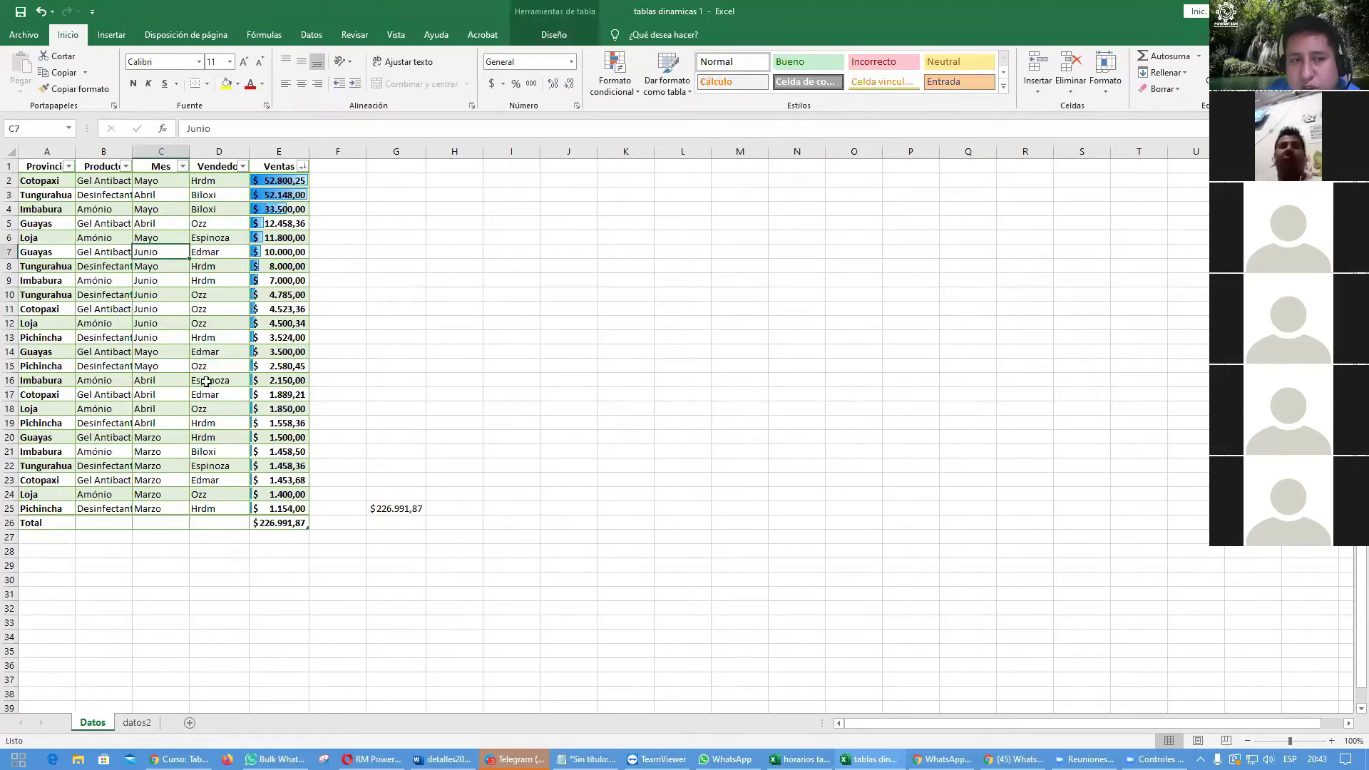
pyautogui.click(206, 381)
pyautogui.click(265, 323)
pyautogui.click(103, 297)
pyautogui.click(84, 381)
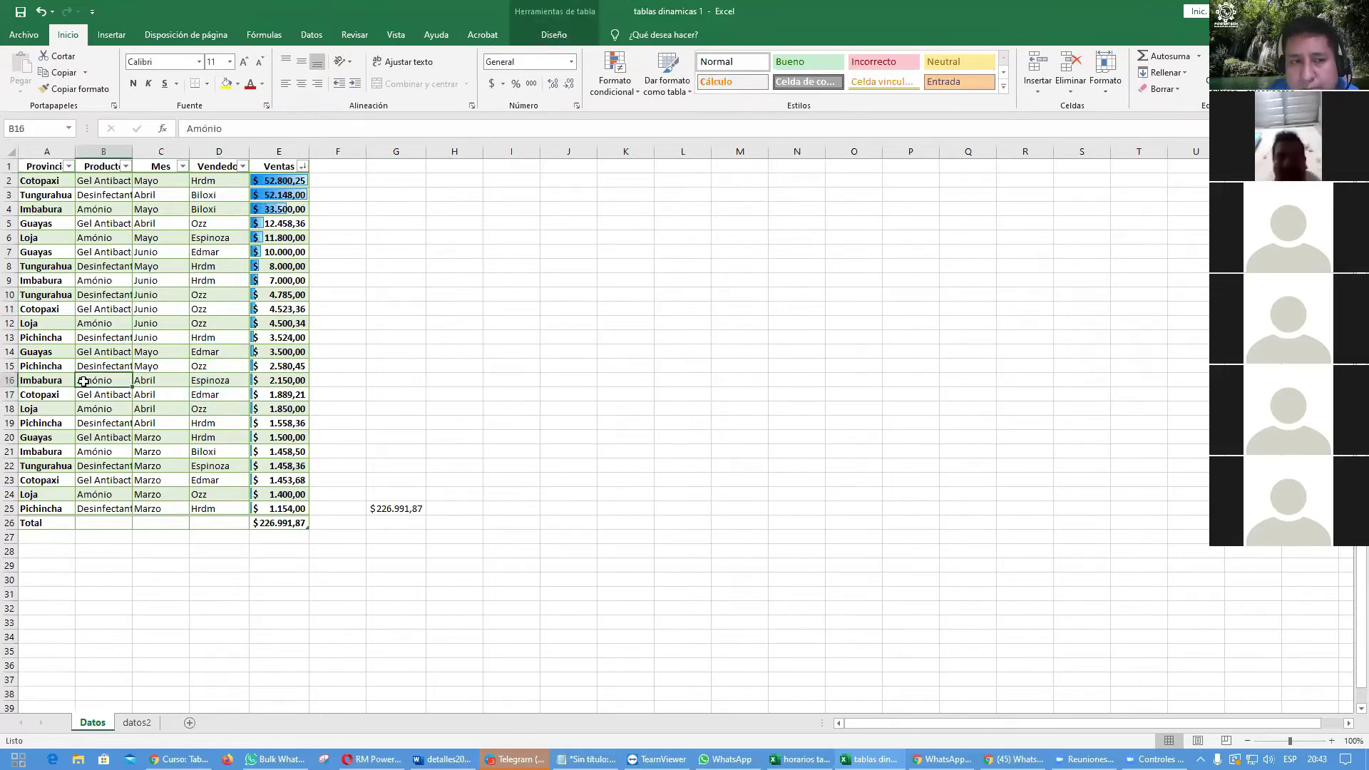
pyautogui.click(139, 423)
pyautogui.press('Up')
pyautogui.press('Up')
pyautogui.press('Up')
pyautogui.press('Up')
pyautogui.press('Up')
pyautogui.press('Up')
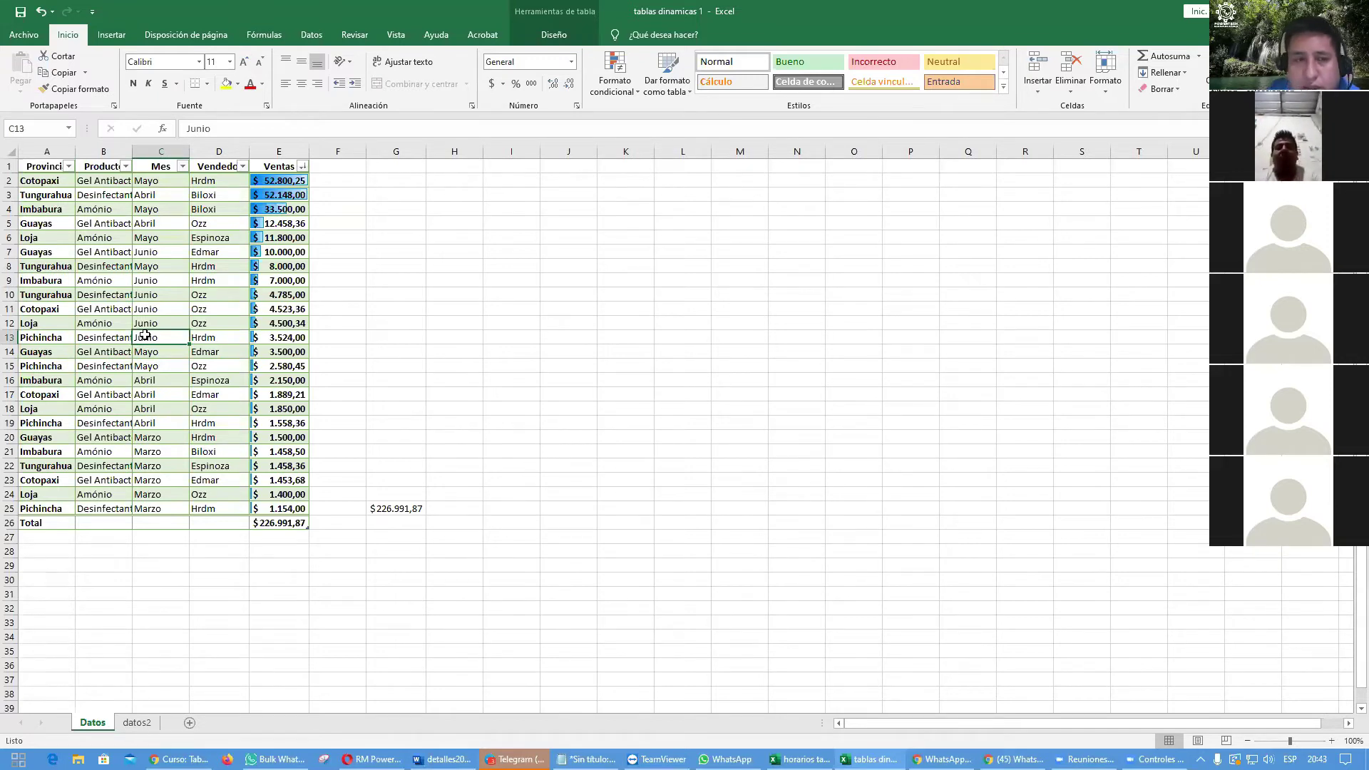
pyautogui.click(123, 282)
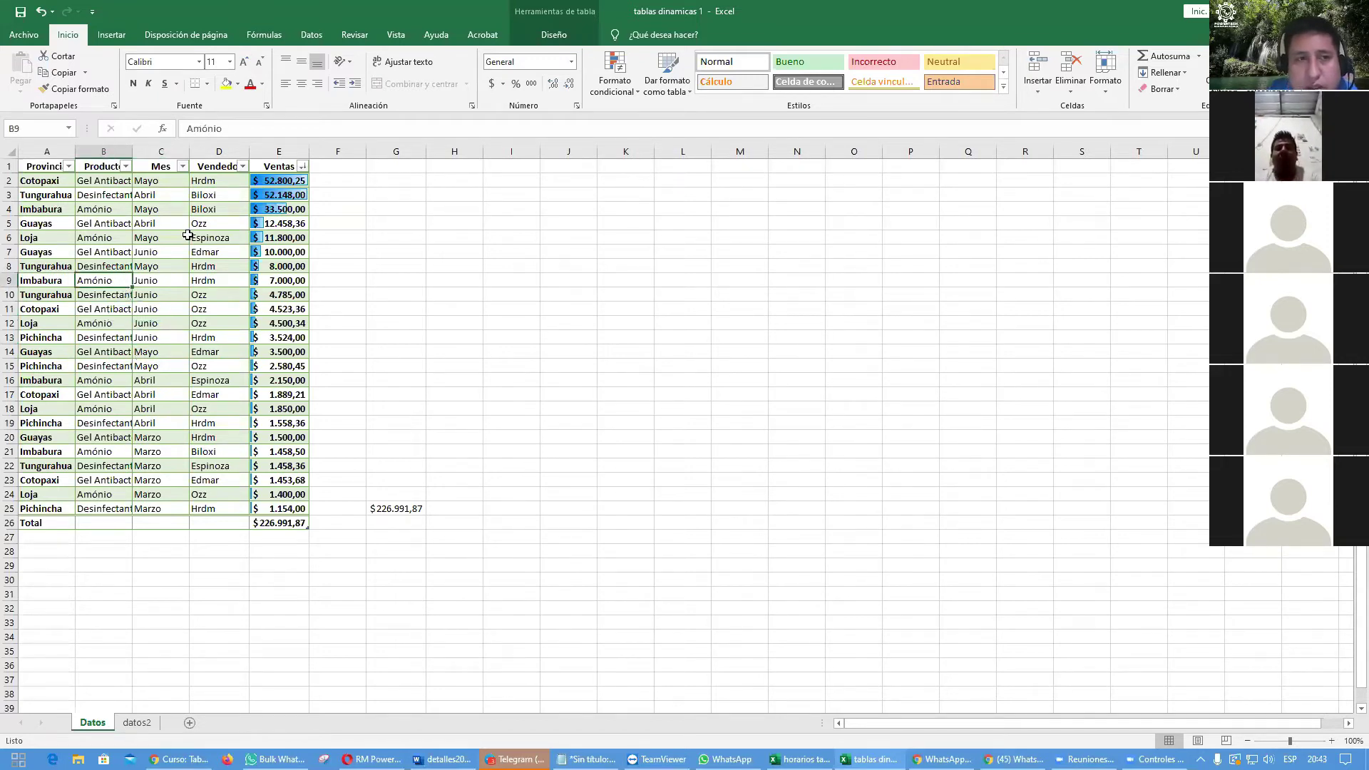
# Step: Insert slicers for Provincia, Producto, Mes and Vendedor from the Segmentación de datos chooser
pyautogui.click(112, 40)
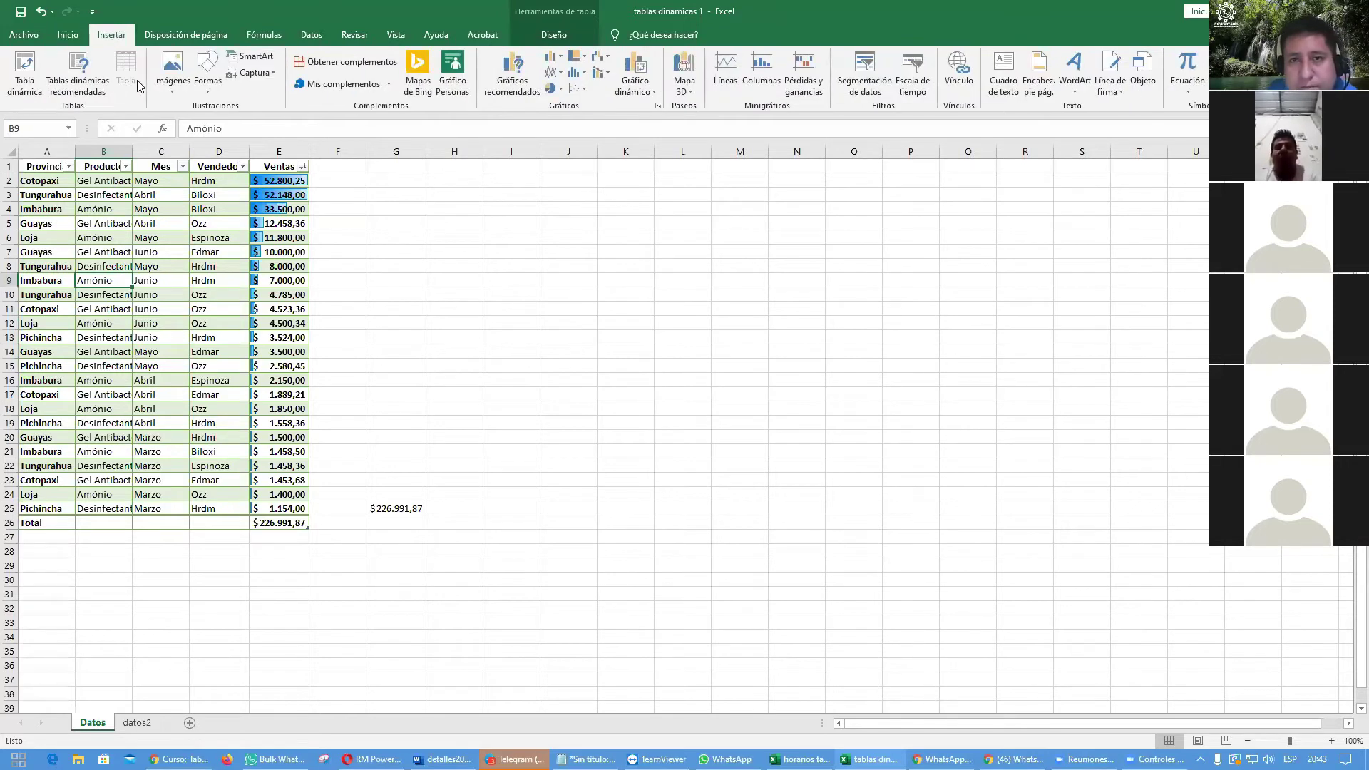
pyautogui.click(872, 84)
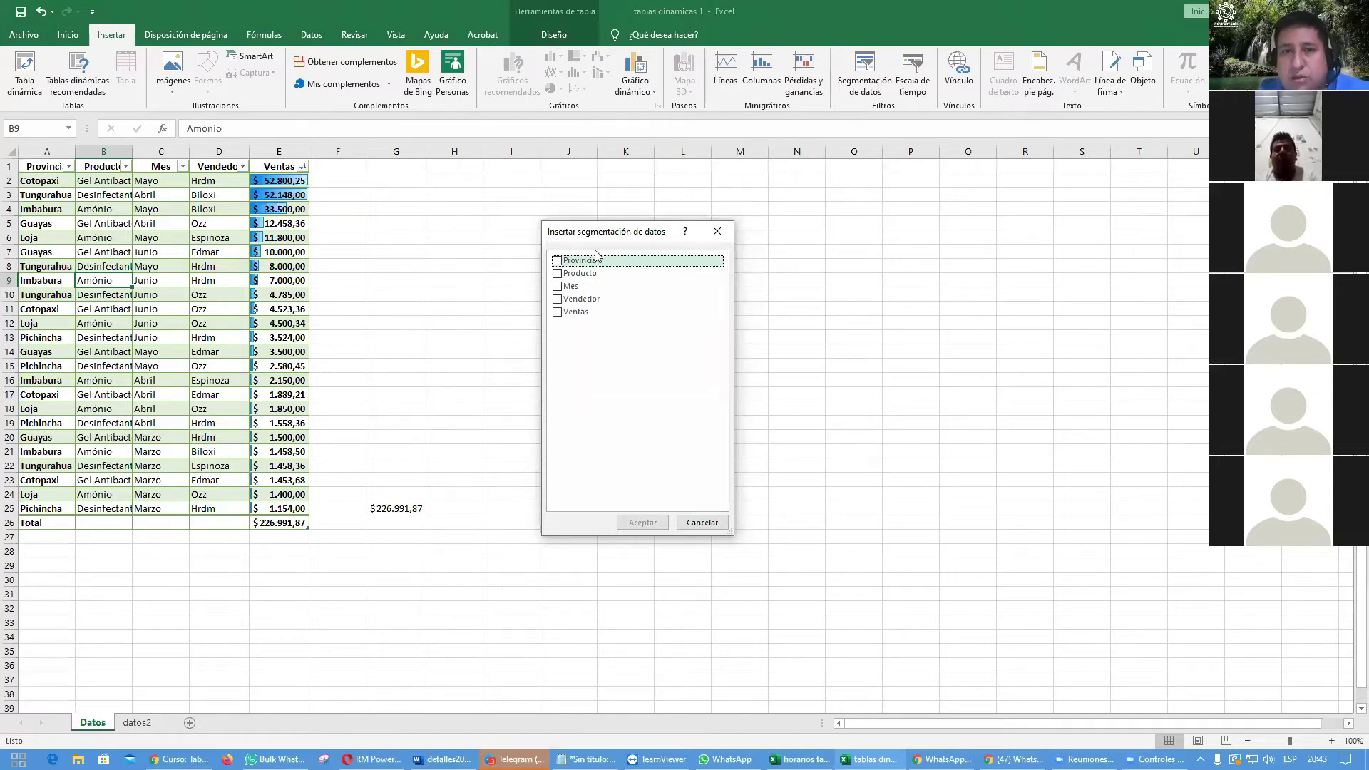
pyautogui.moveTo(602, 232); pyautogui.dragTo(614, 209)
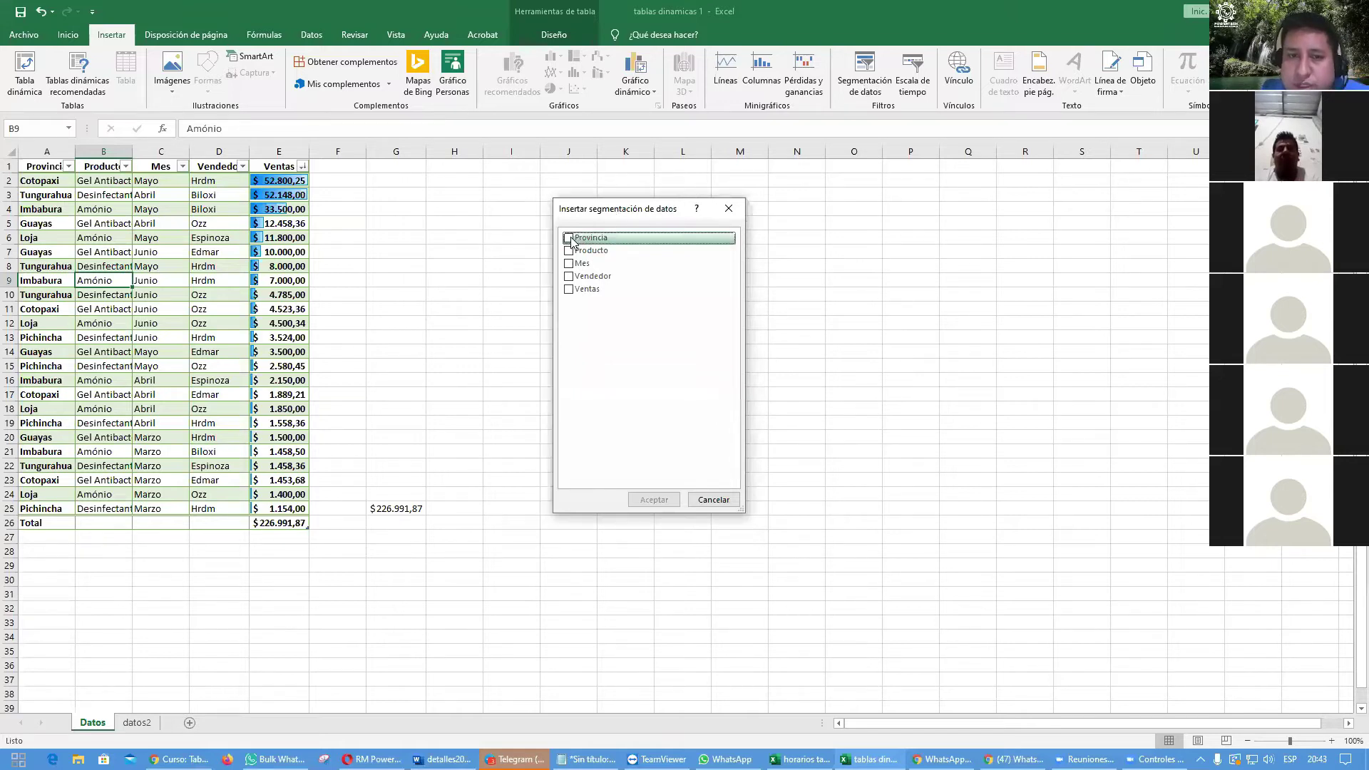
pyautogui.click(569, 239)
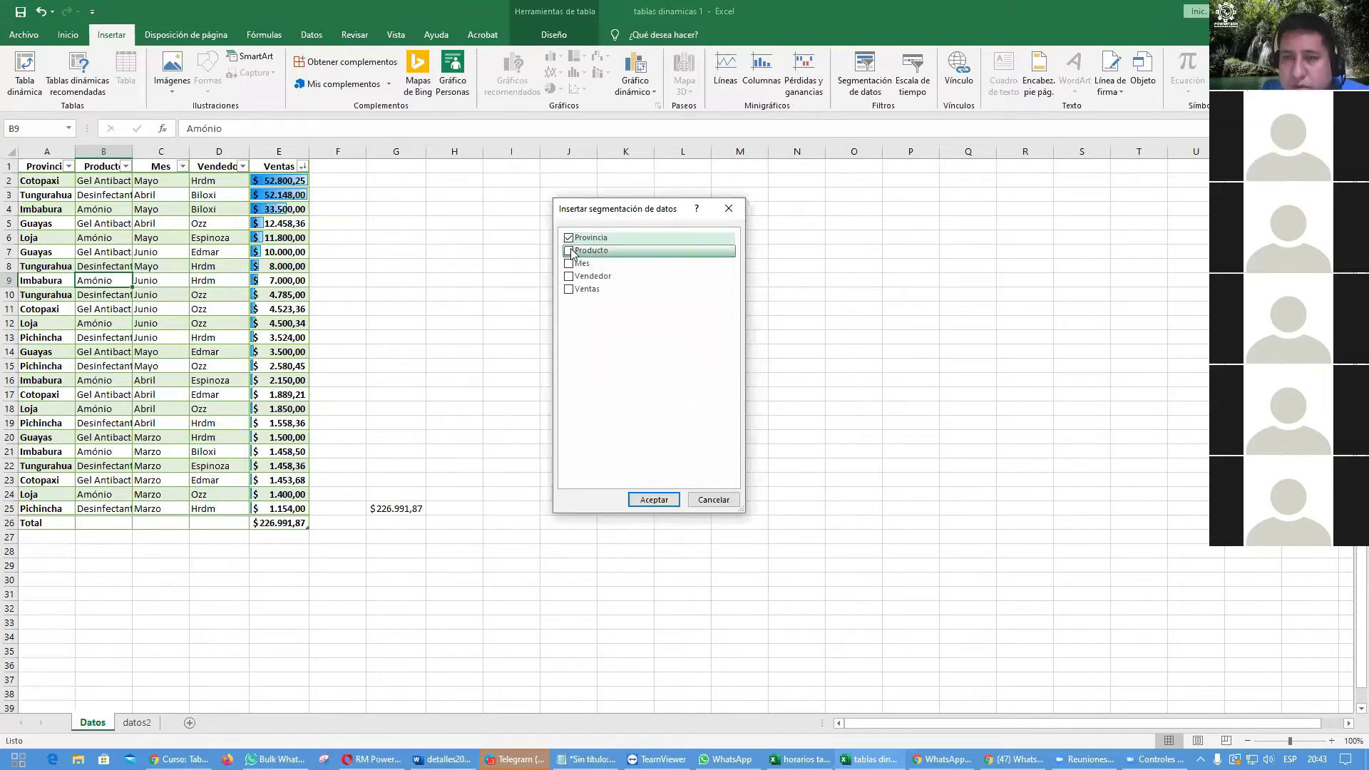
pyautogui.click(569, 264)
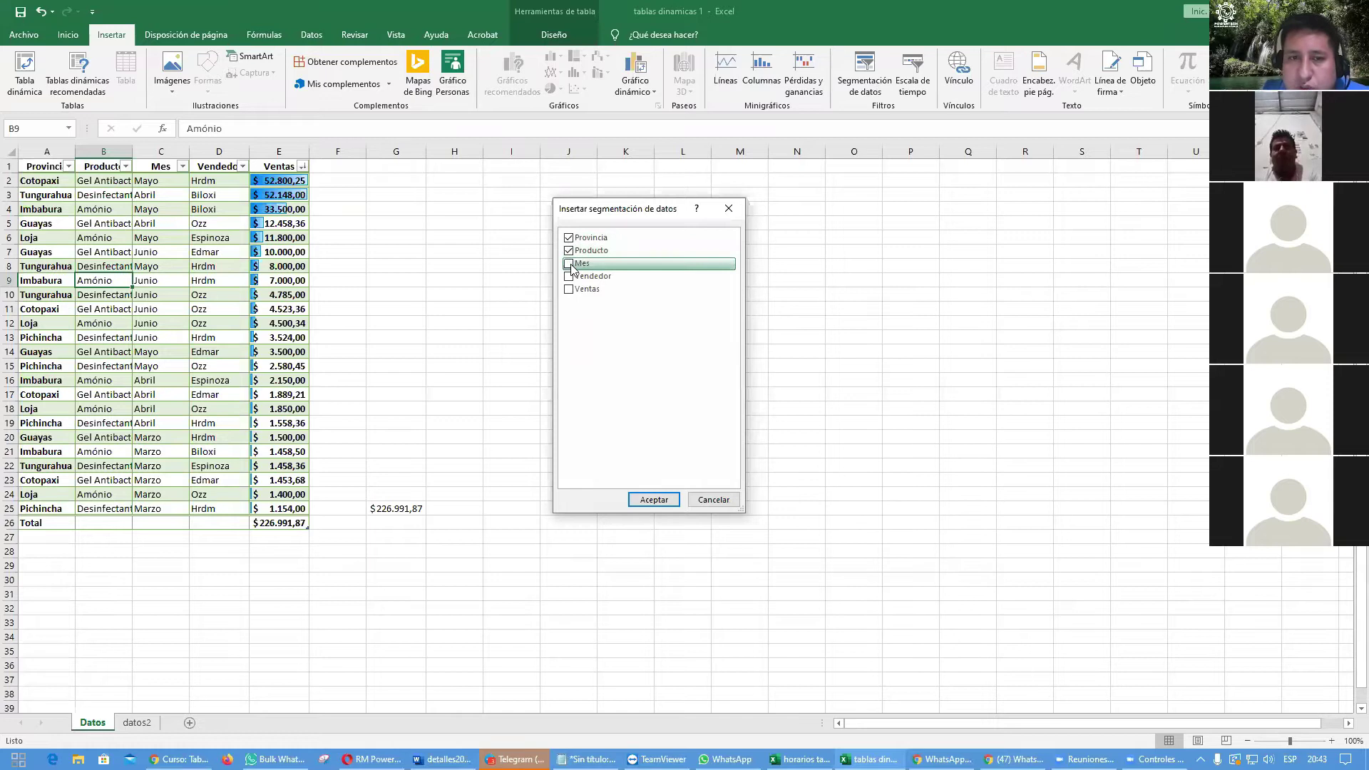
pyautogui.click(579, 279)
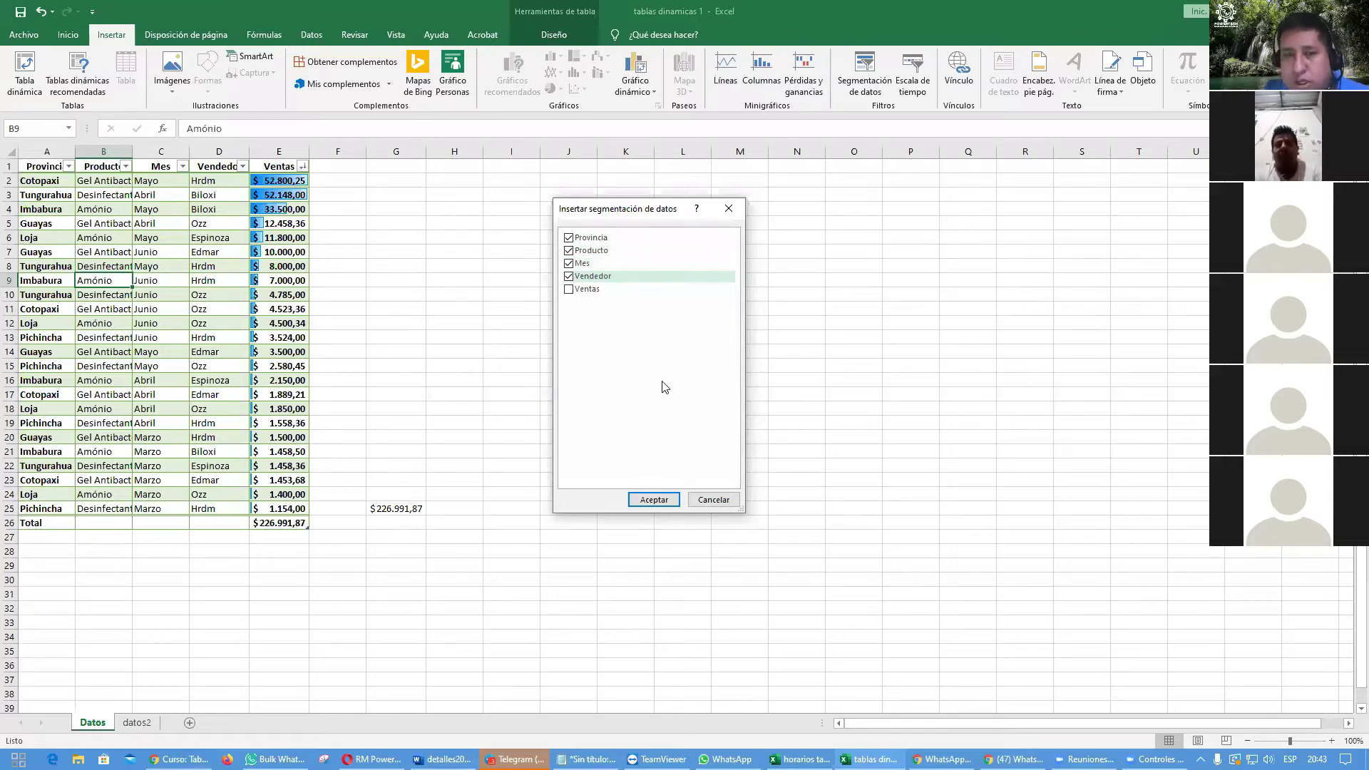
pyautogui.click(654, 499)
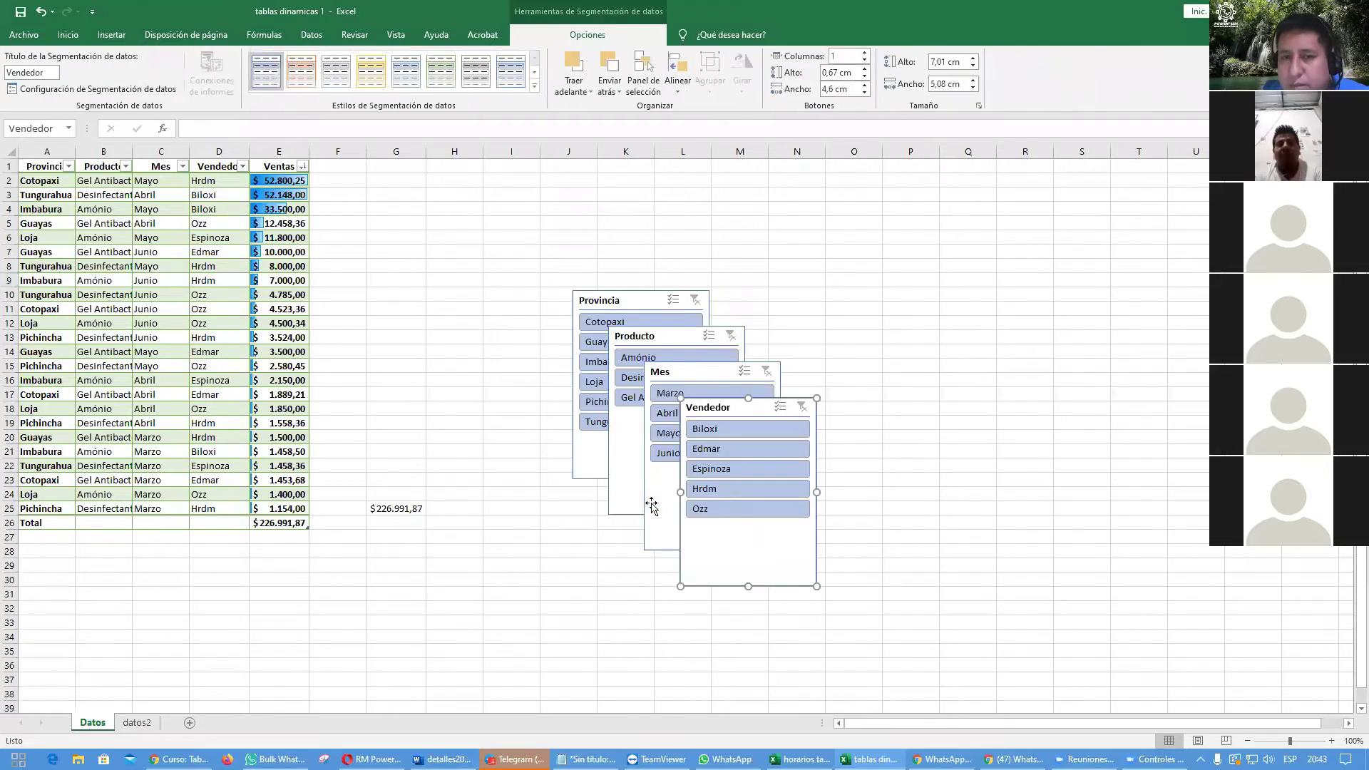
# Step: Align the Provincia, Producto, Mes and Vendedor slicers in one row, then bring up the Chrome course page
pyautogui.moveTo(726, 408); pyautogui.dragTo(1081, 252)
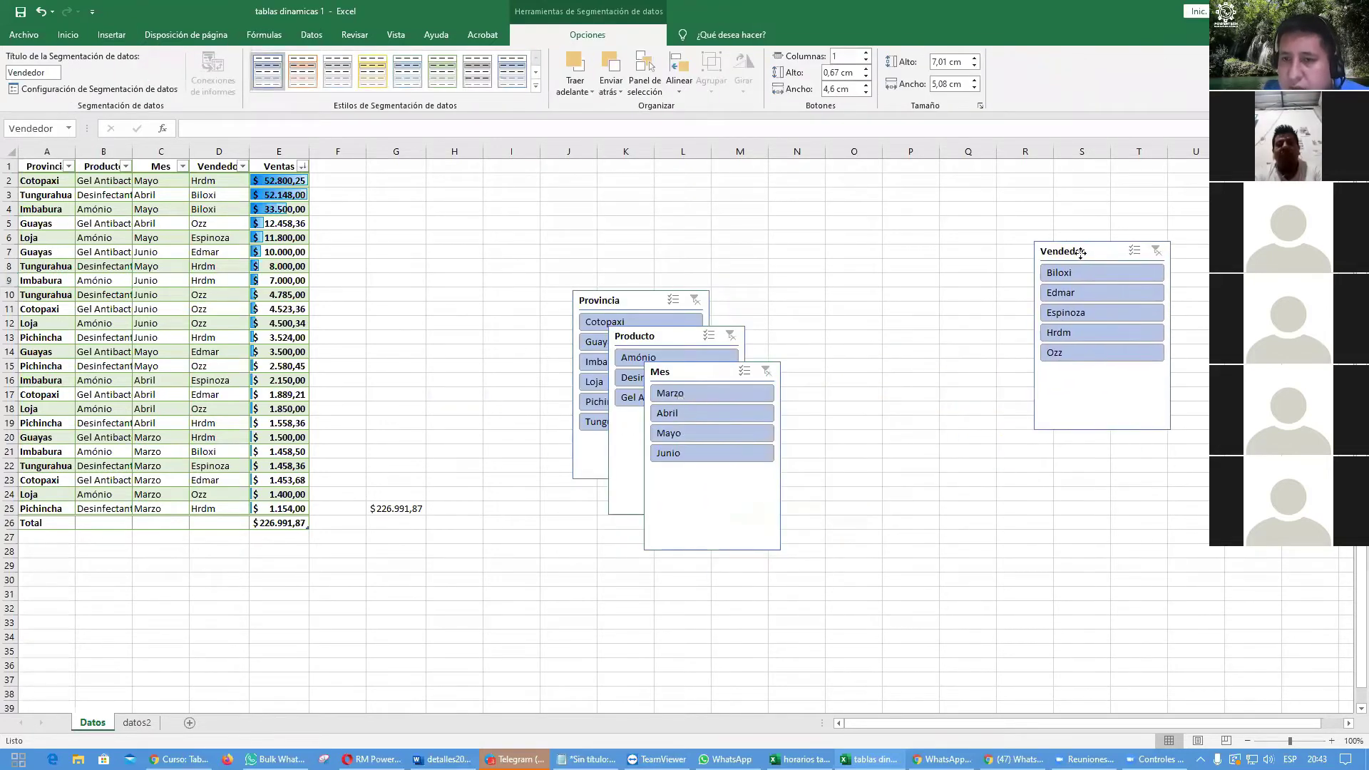
pyautogui.moveTo(707, 372); pyautogui.dragTo(946, 247)
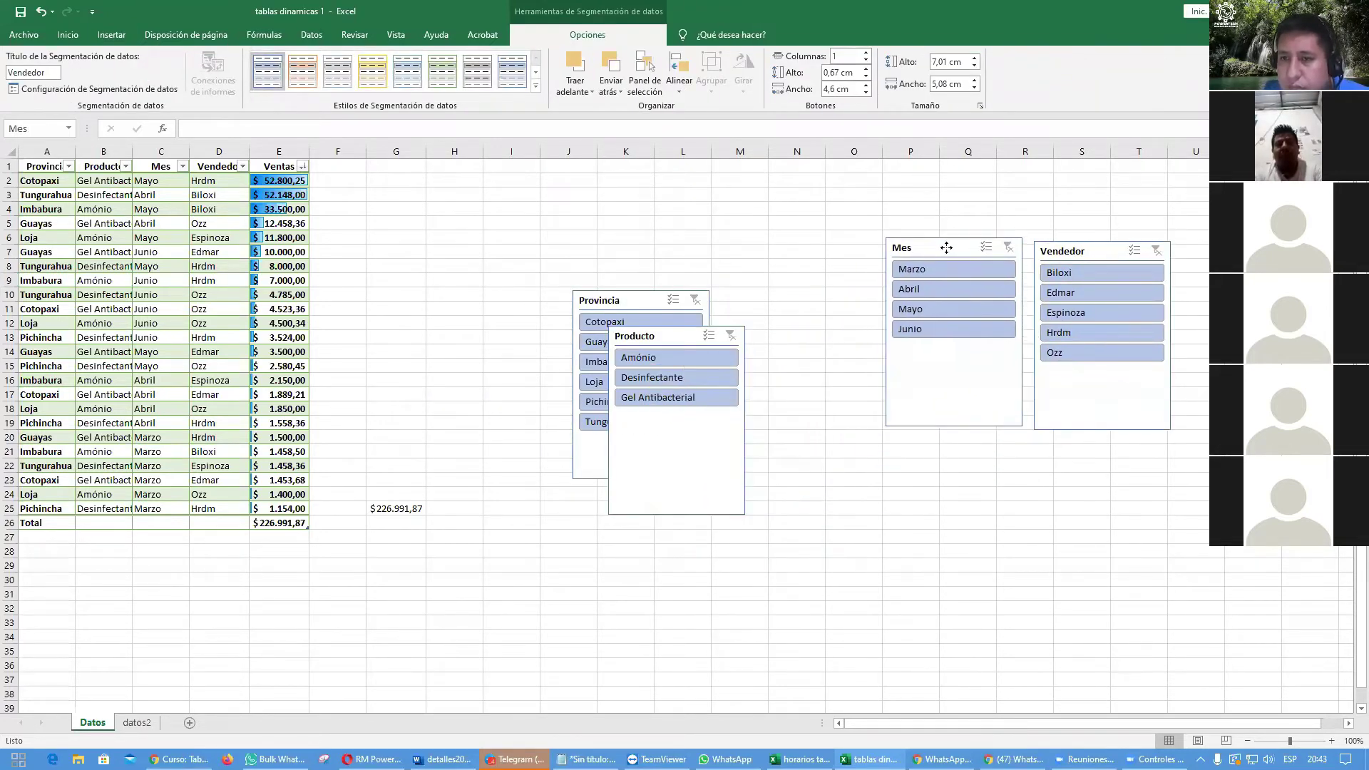
pyautogui.moveTo(653, 336); pyautogui.dragTo(789, 255)
pyautogui.moveTo(624, 302); pyautogui.dragTo(643, 261)
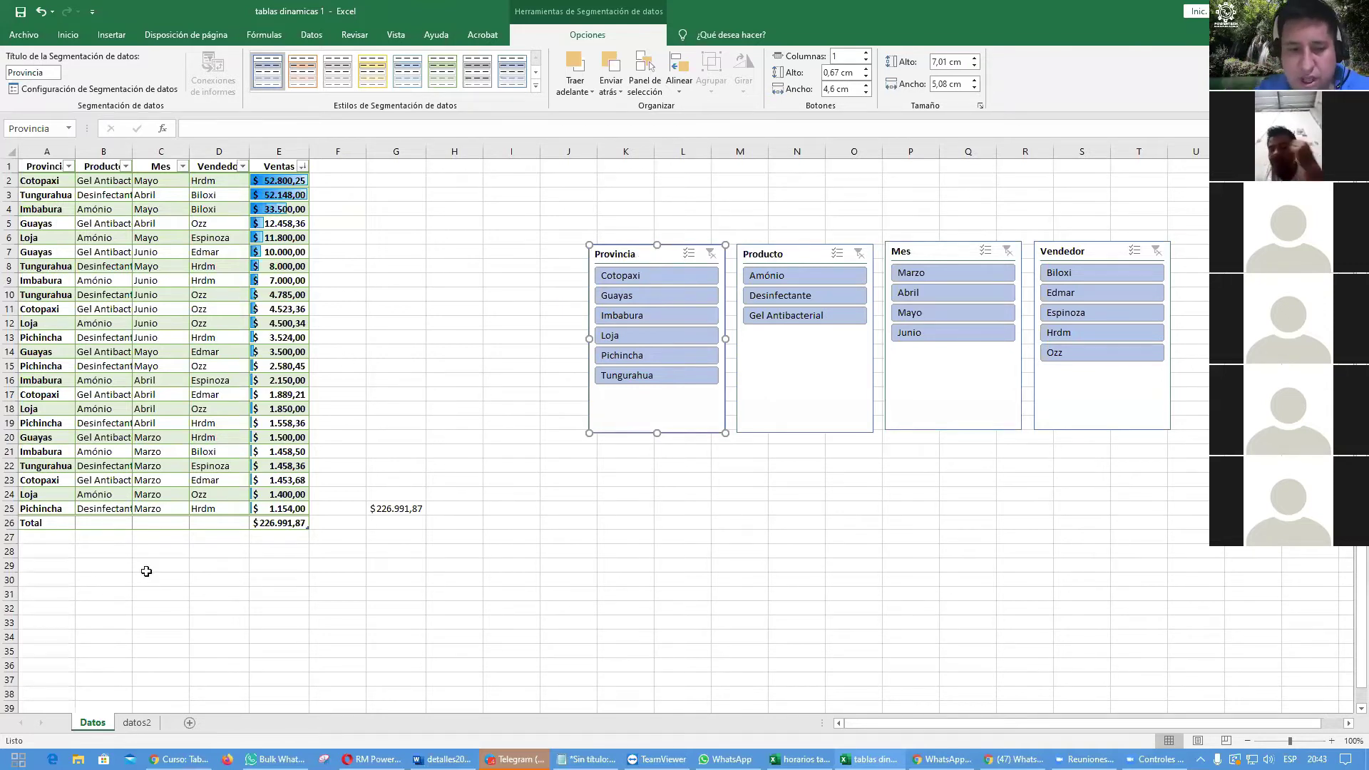
pyautogui.click(180, 758)
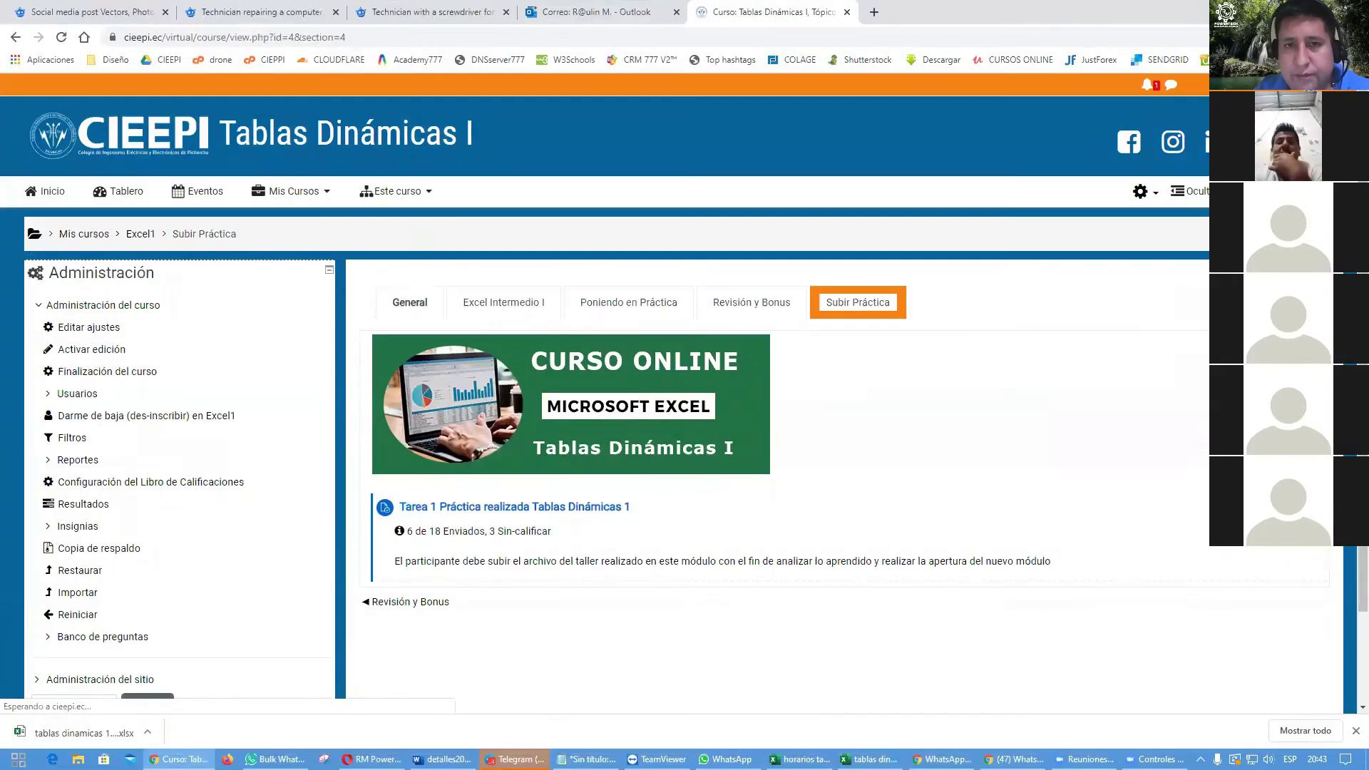
# Step: In a new Chrome tab, search Google Images for 'dashboard excel' and preview the Recursos Humanos dashboard
pyautogui.click(874, 12)
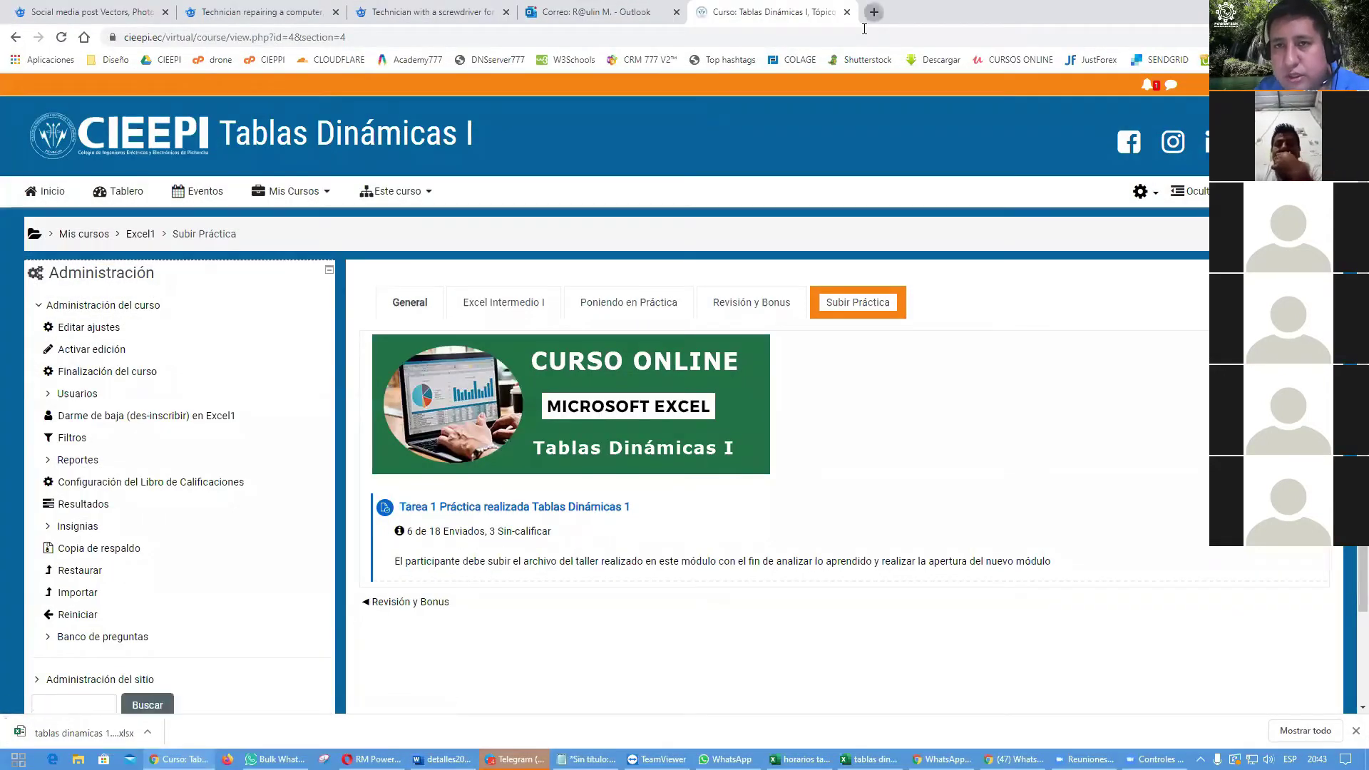
pyautogui.write('dashboard')
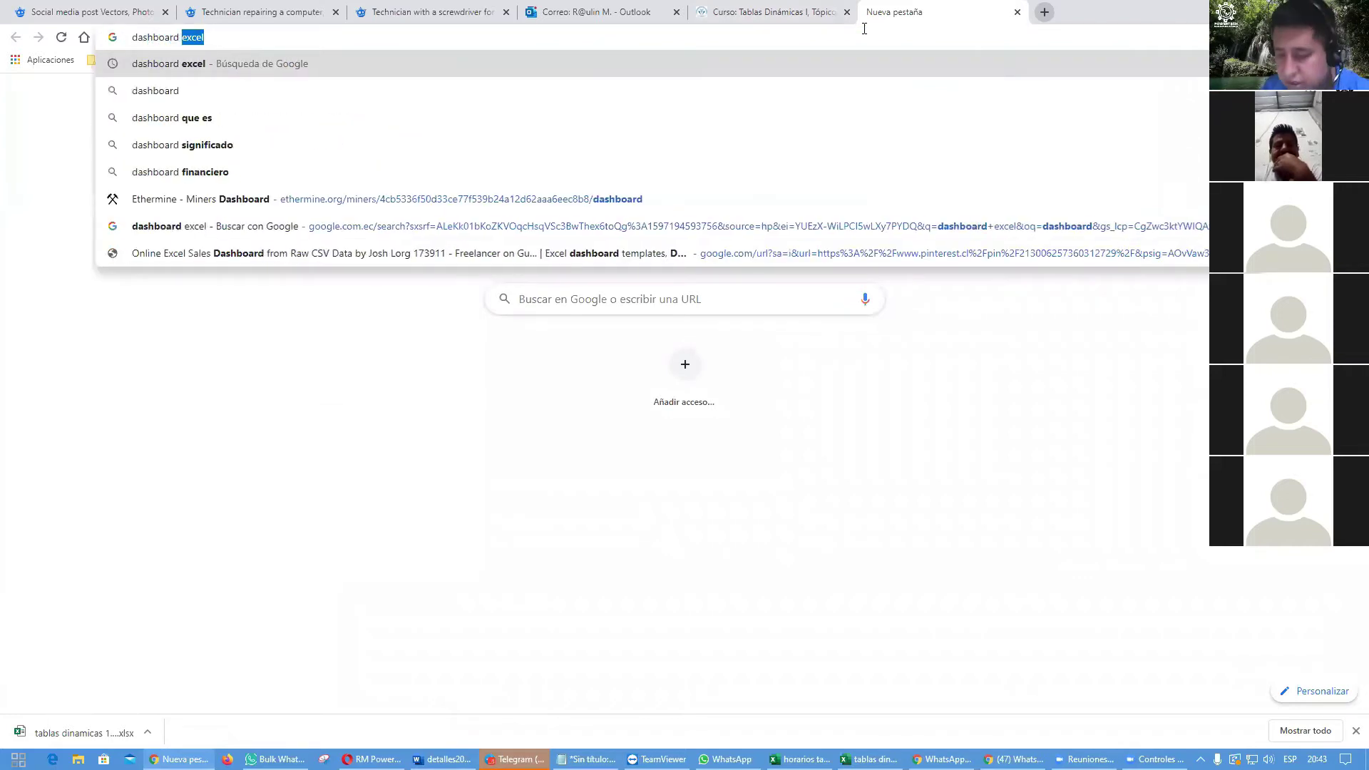
pyautogui.press('Return')
pyautogui.click(226, 146)
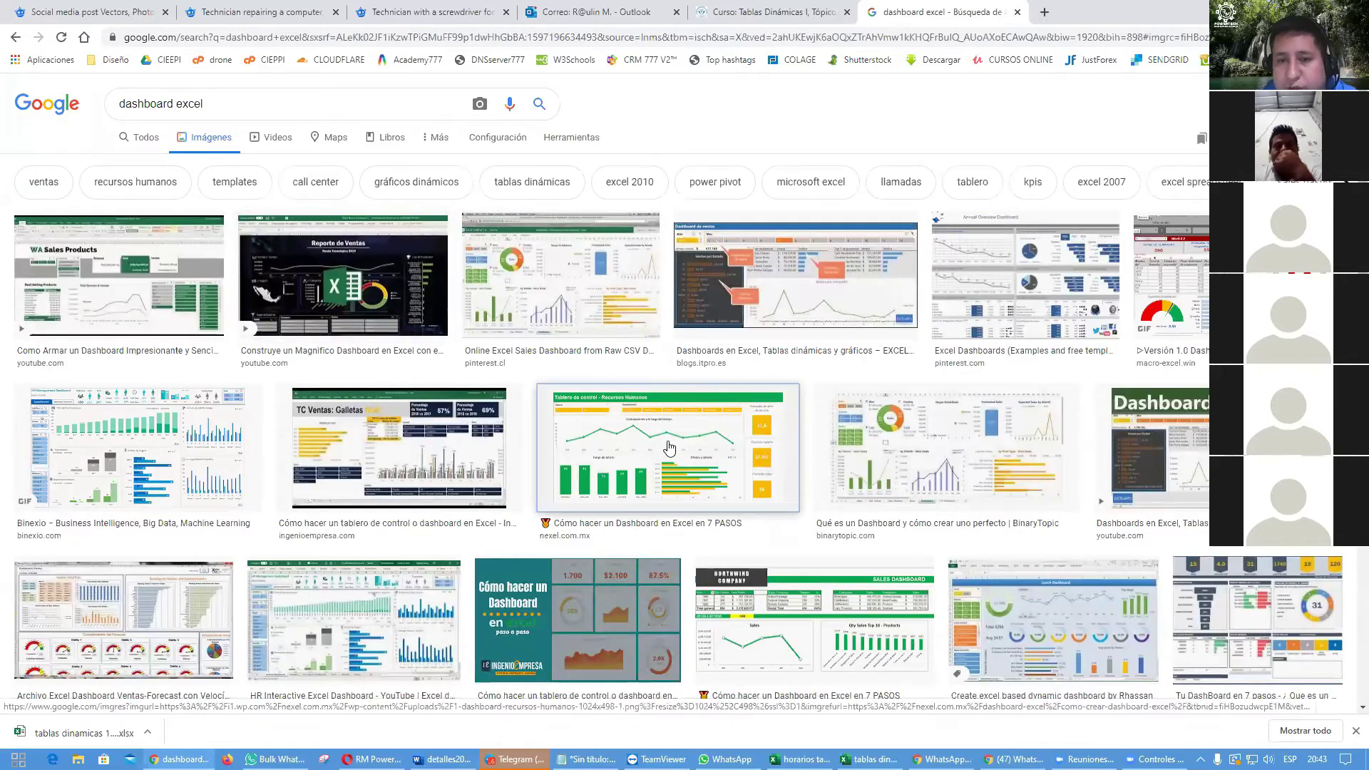
pyautogui.click(669, 448)
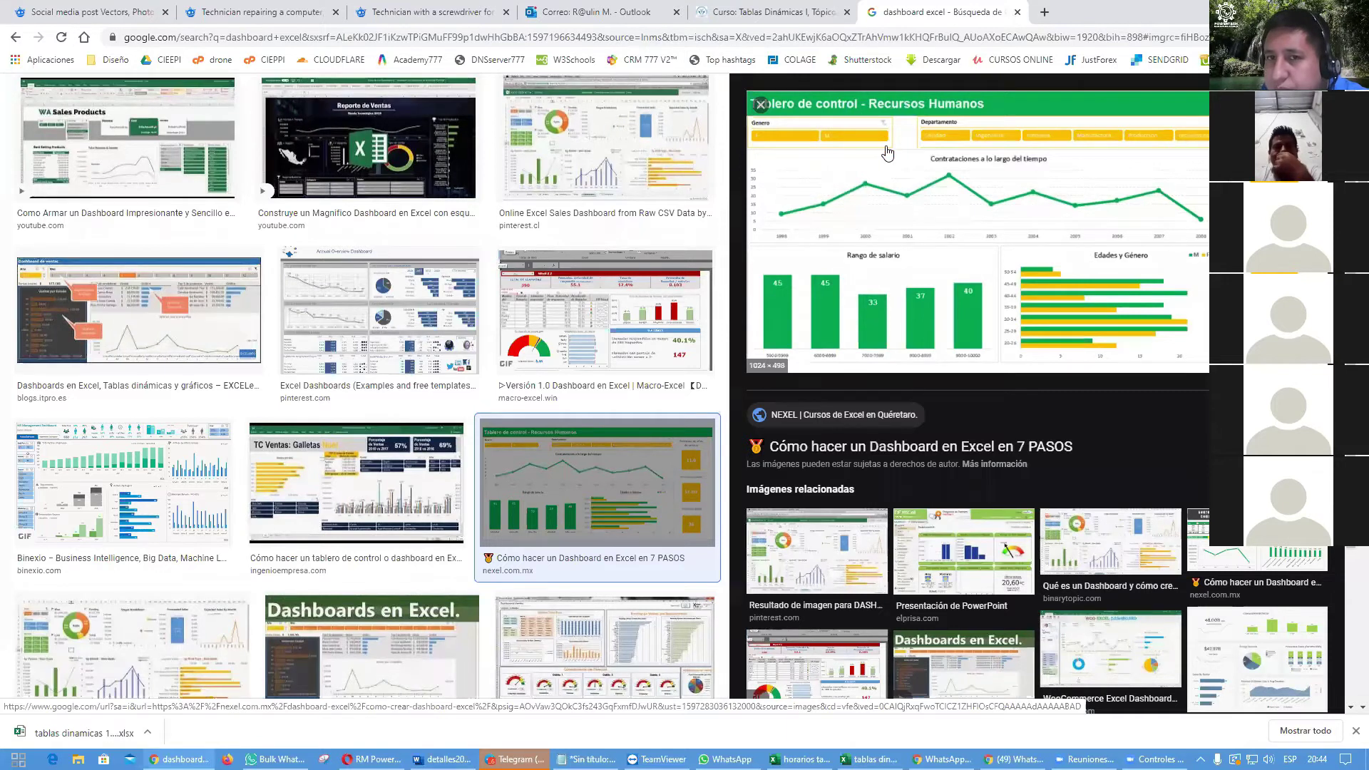
# Step: Back in Excel, try the Provincia slicer with Cotopaxi, Guayas, Loja and Tungurahua, then clear it
pyautogui.hotkey('alt', 'Tab')
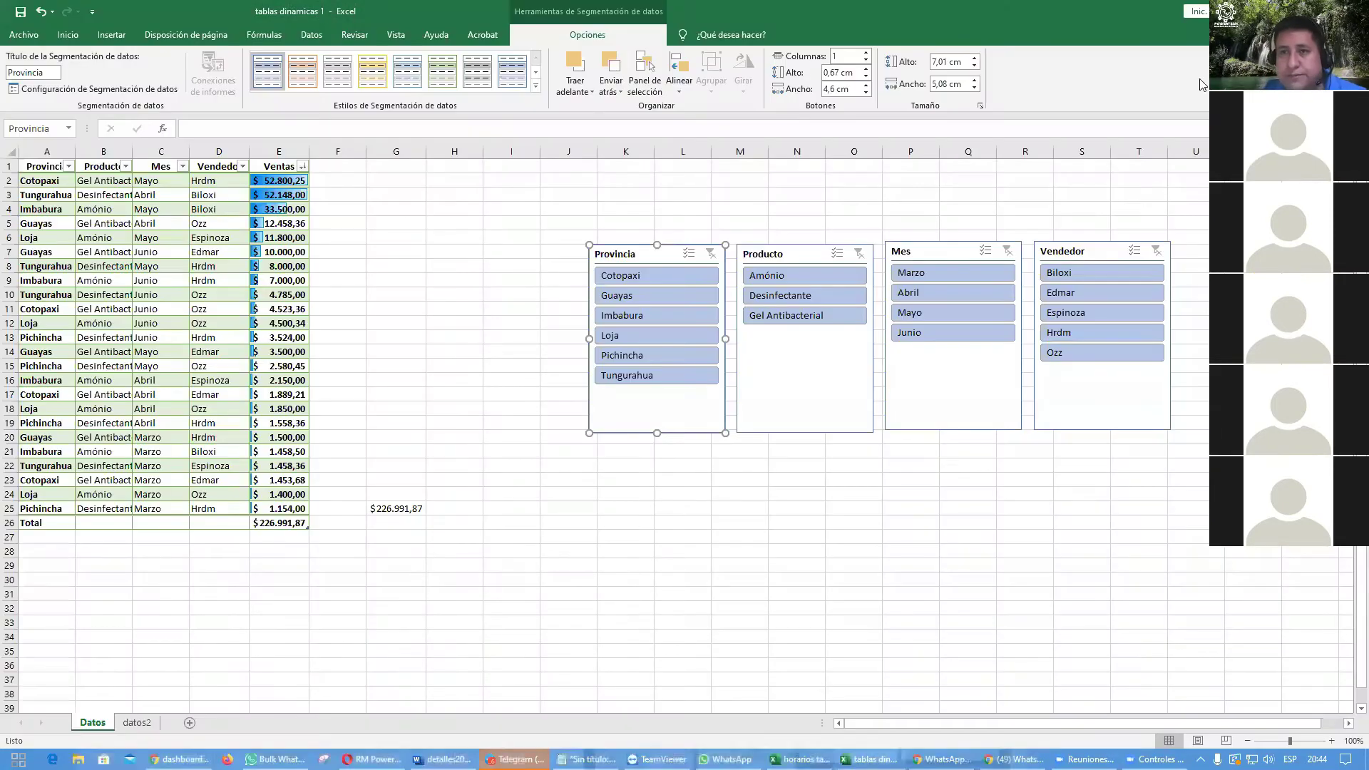
pyautogui.click(675, 544)
pyautogui.moveTo(647, 254)
pyautogui.mouseDown()
pyautogui.moveTo(639, 184)
pyautogui.moveTo(646, 254)
pyautogui.mouseUp()
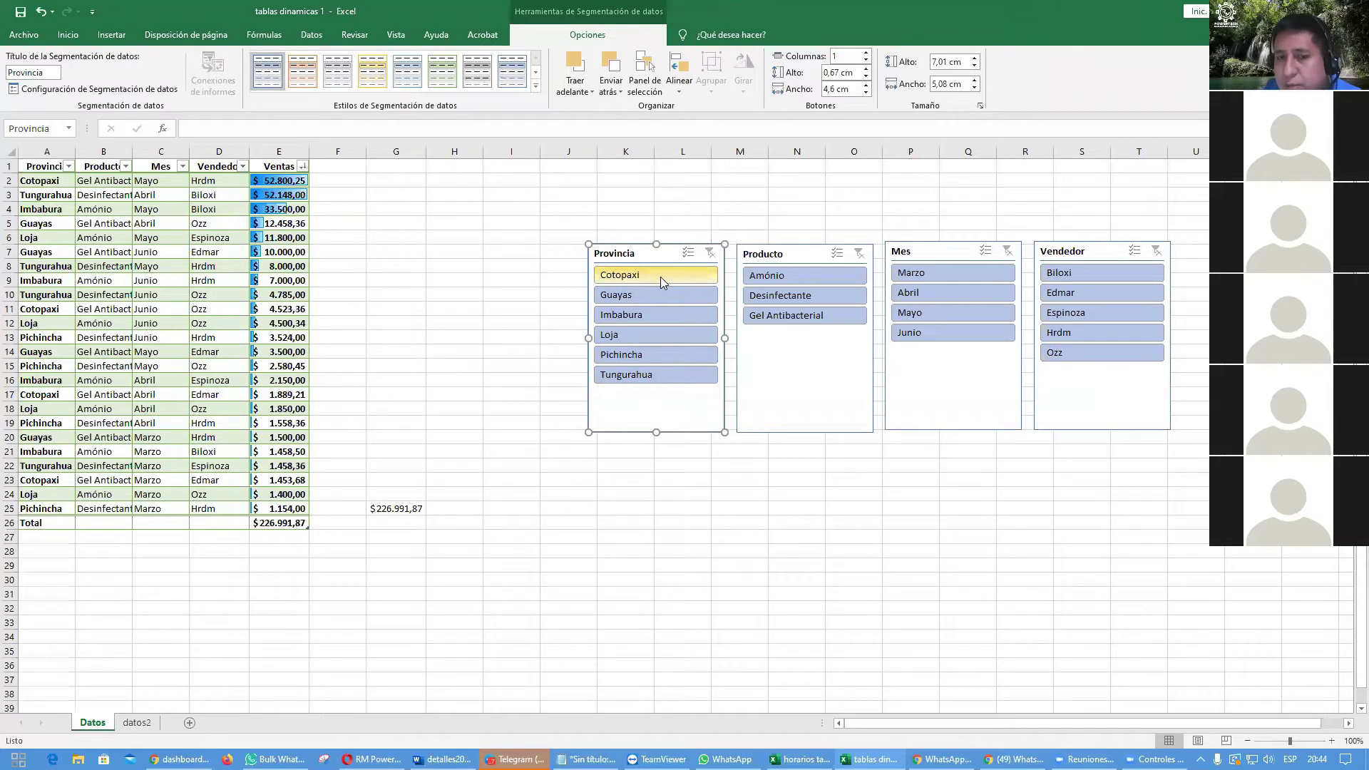
pyautogui.click(660, 277)
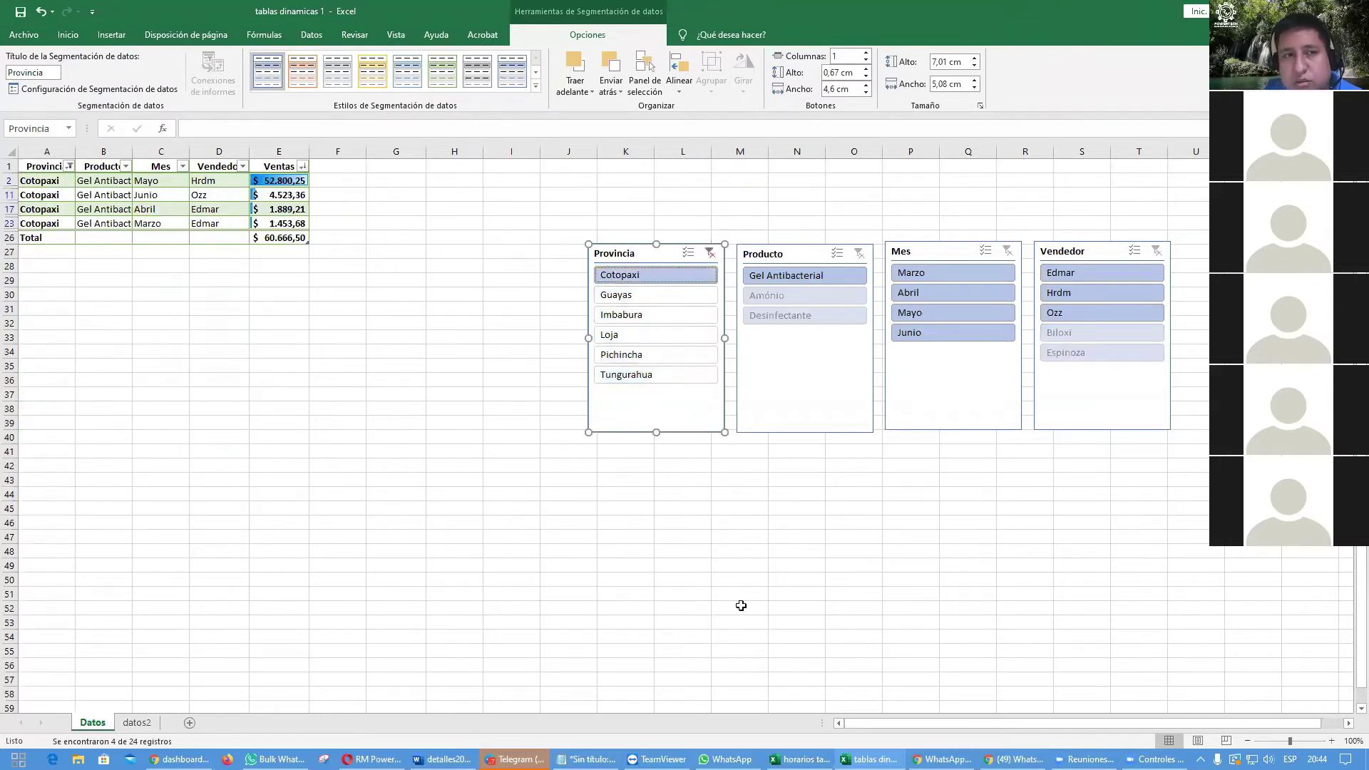
pyautogui.click(644, 295)
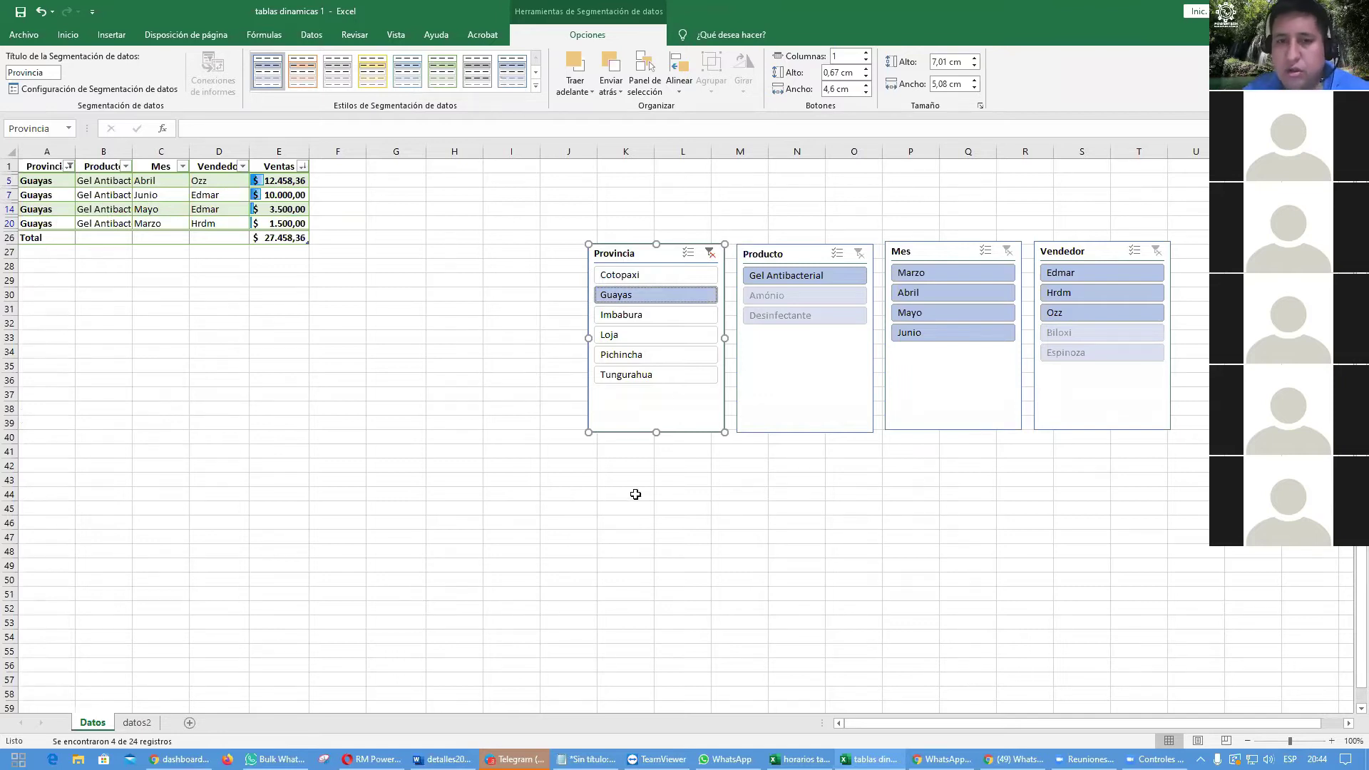
pyautogui.keyDown('ctrl'); pyautogui.click(667, 335); pyautogui.keyUp('ctrl')
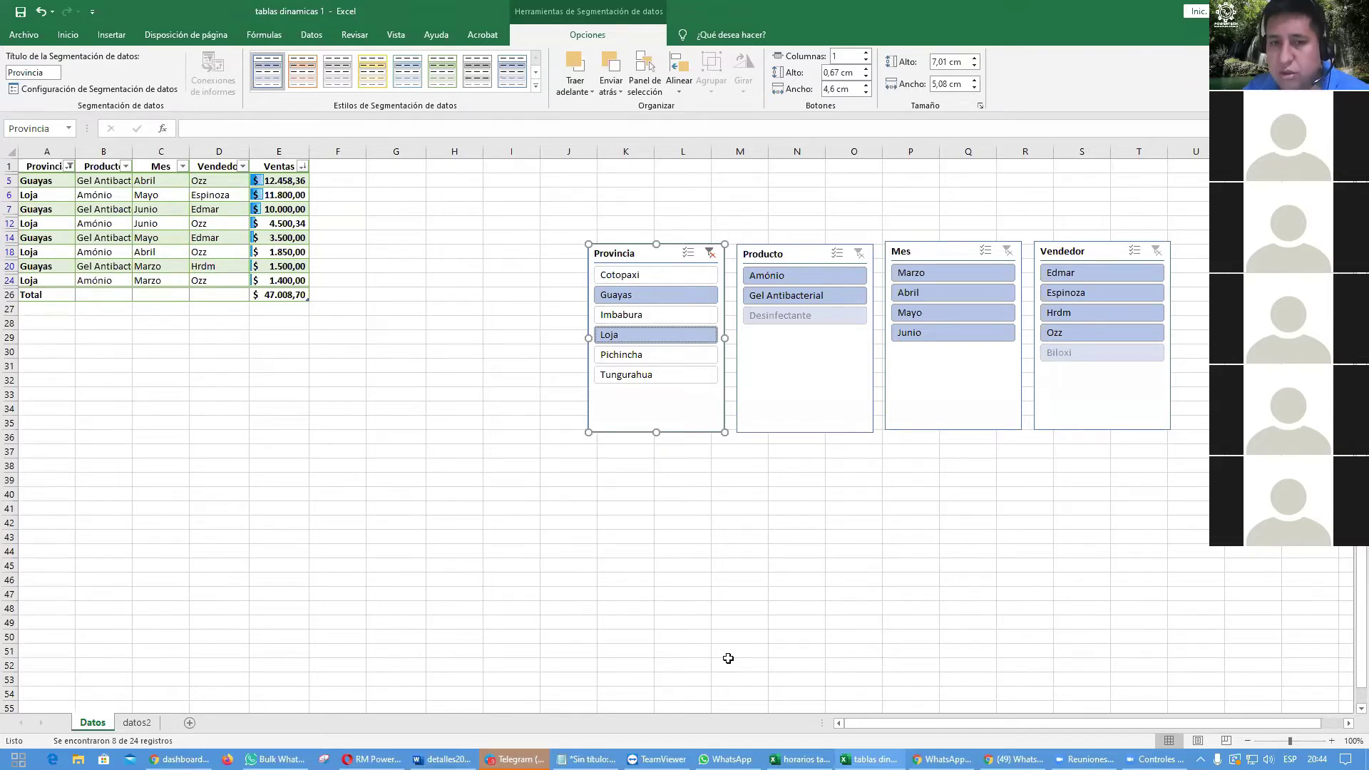
pyautogui.click(641, 376)
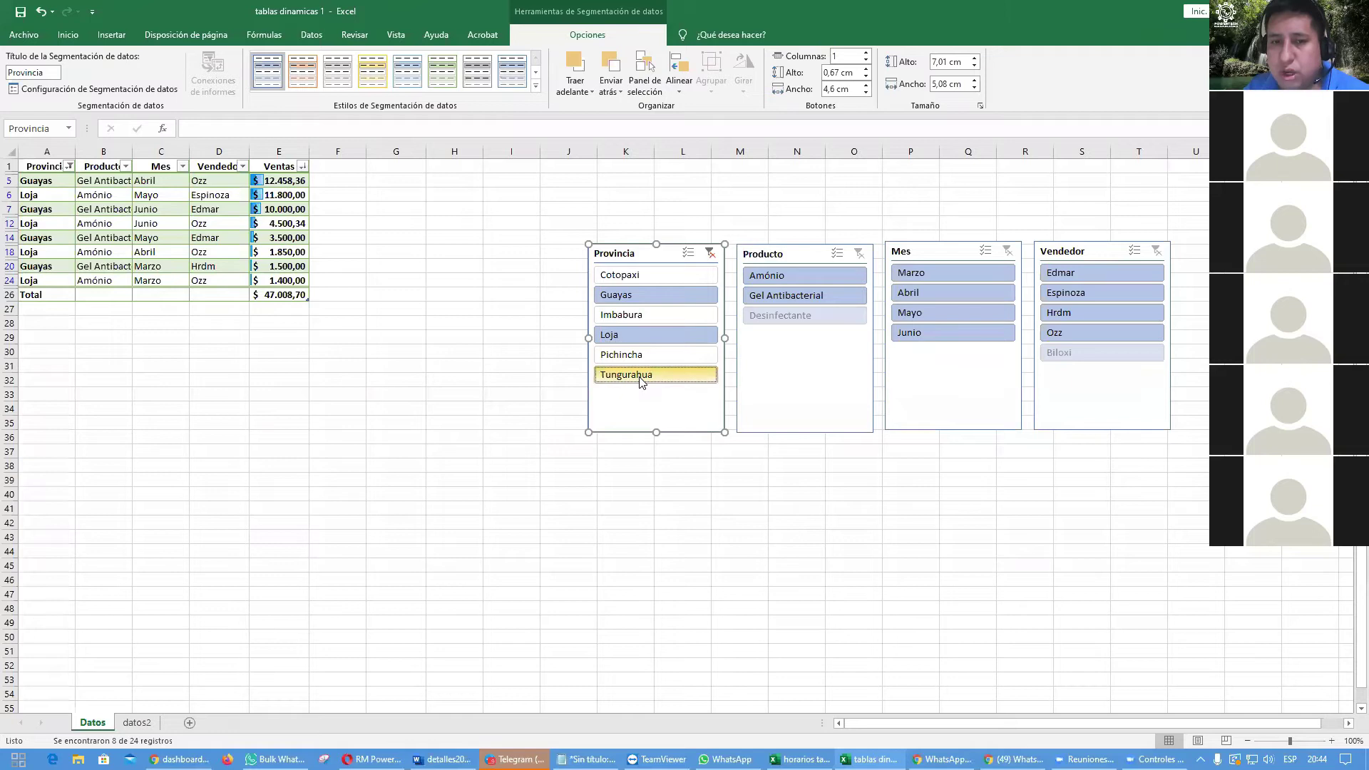
pyautogui.keyDown('ctrl'); pyautogui.click(642, 378); pyautogui.keyUp('ctrl')
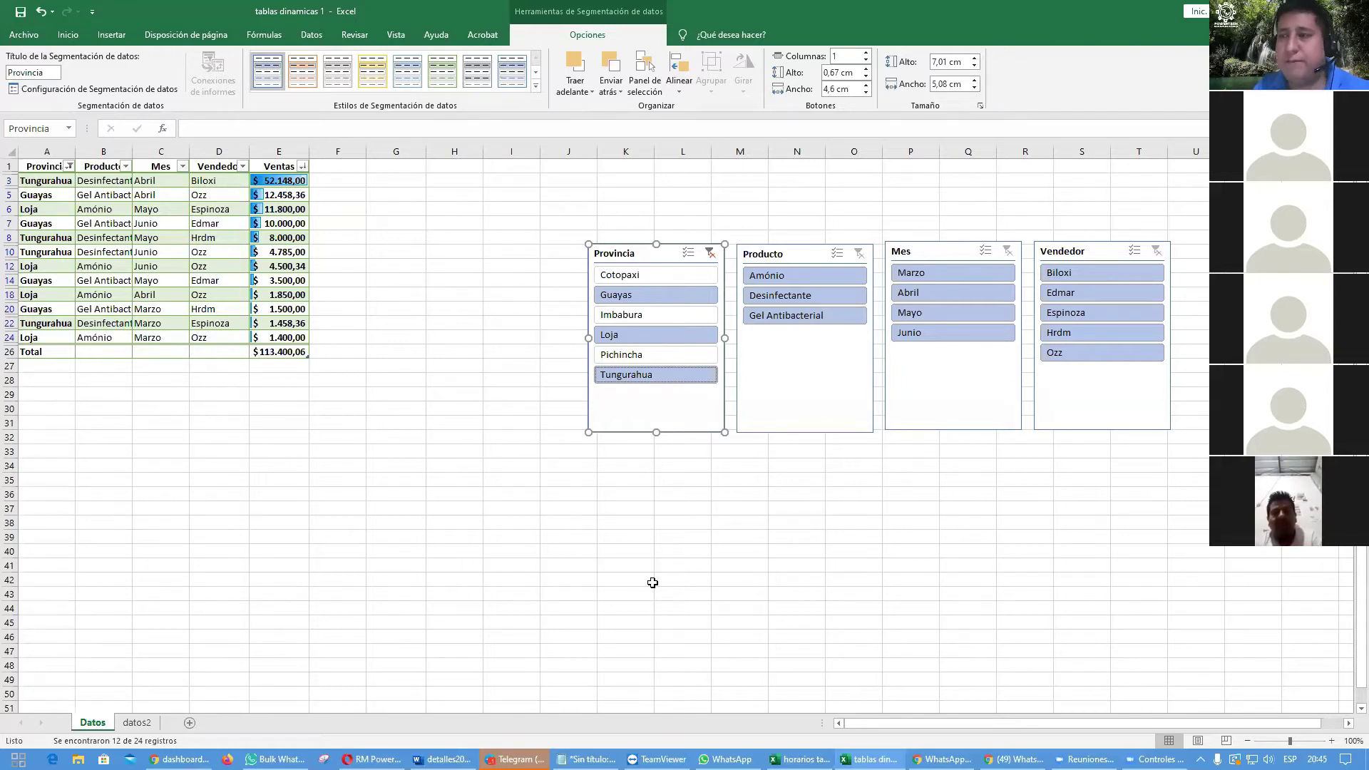
pyautogui.click(709, 254)
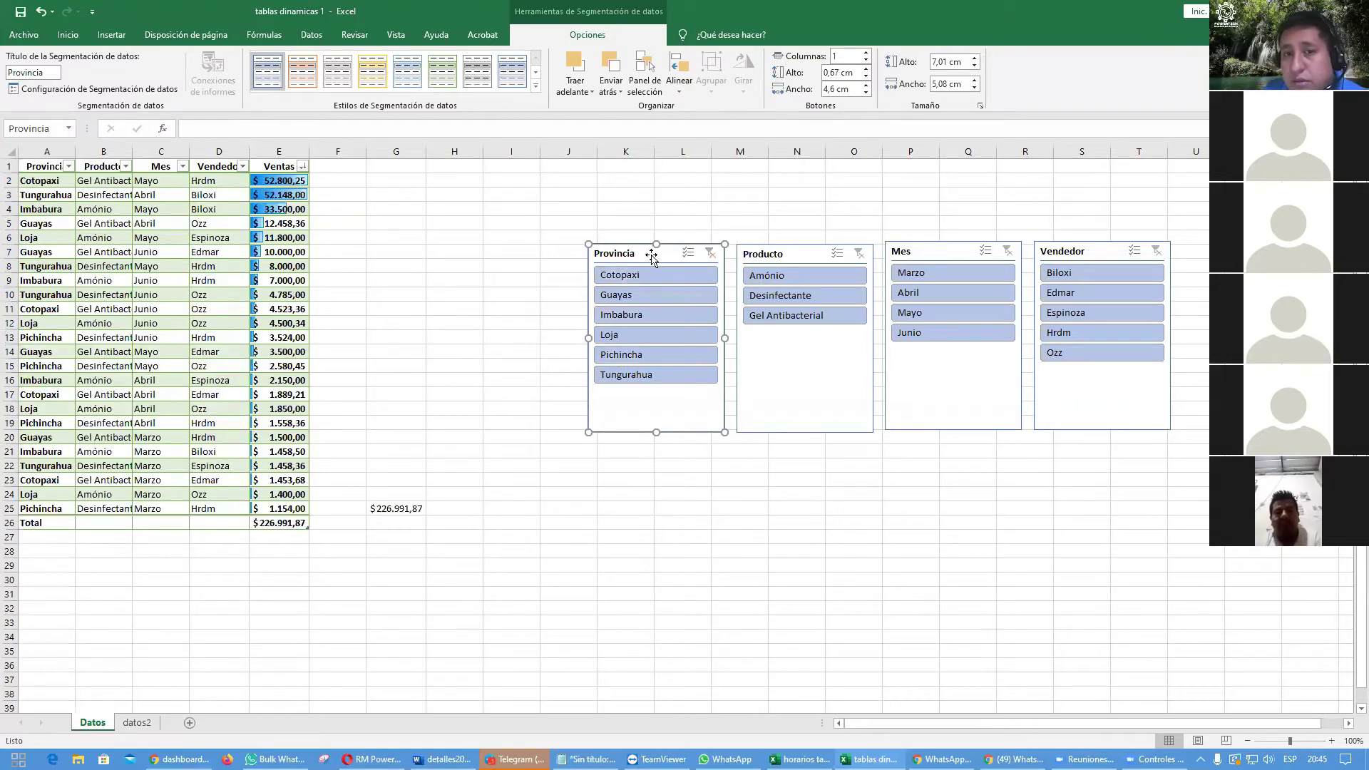
# Step: Pick a cell in the sales table and bring up the Insertar ribbon commands
pyautogui.click(725, 612)
pyautogui.click(633, 259)
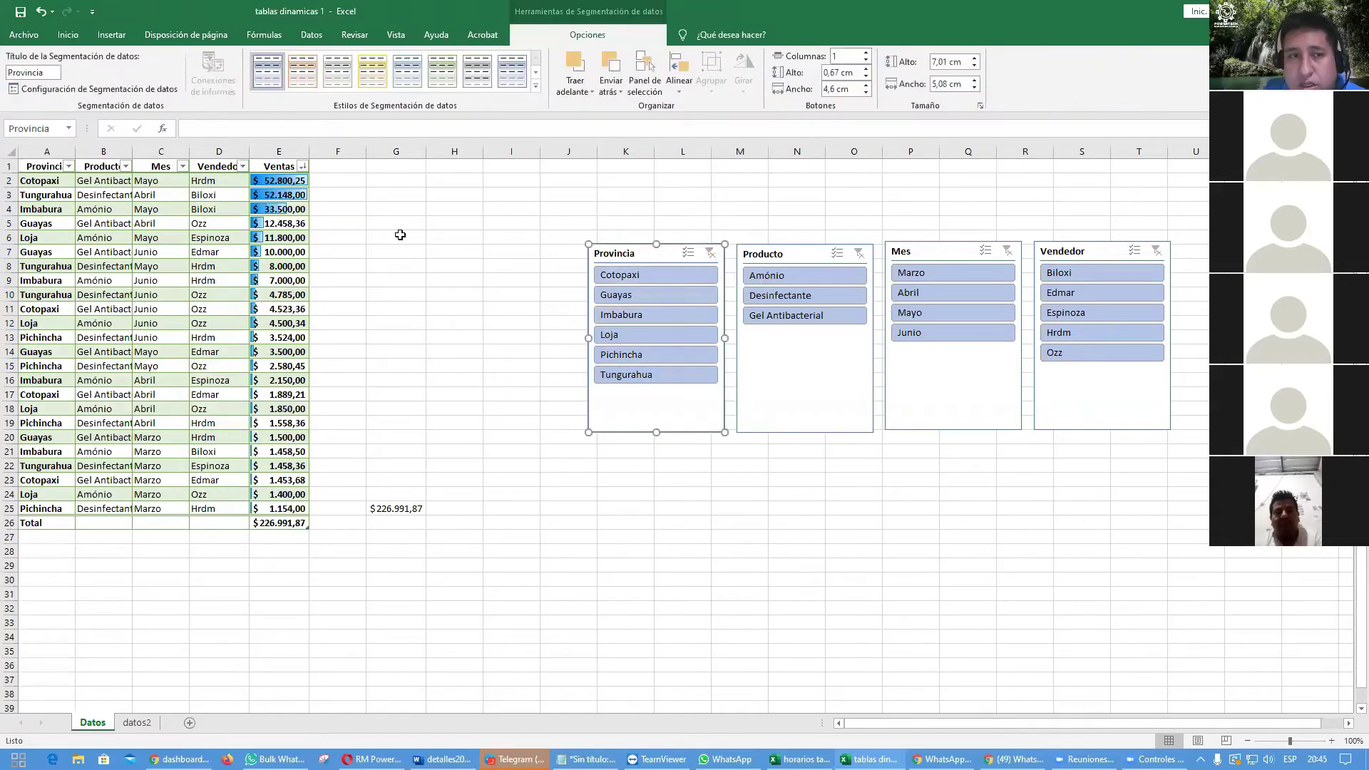
pyautogui.click(135, 308)
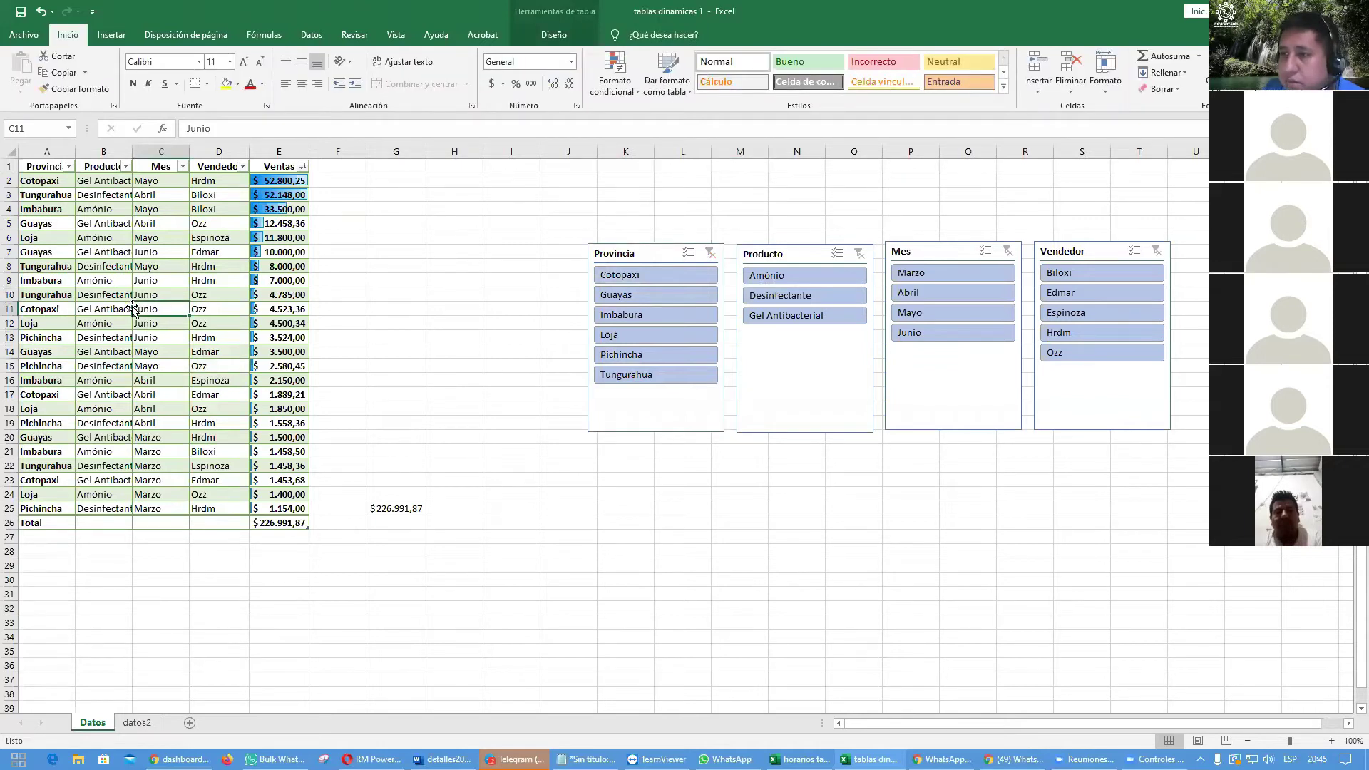
pyautogui.click(39, 238)
pyautogui.click(40, 337)
pyautogui.click(166, 295)
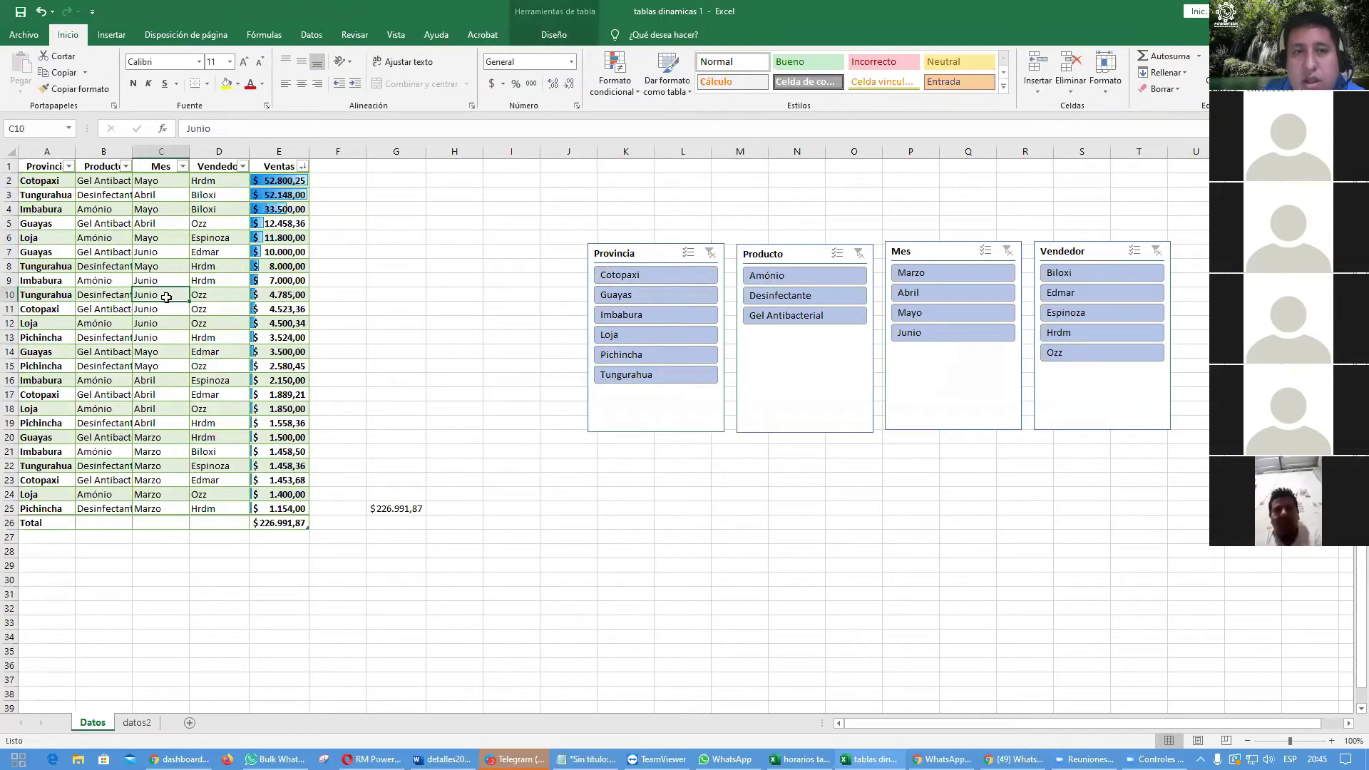
pyautogui.click(107, 36)
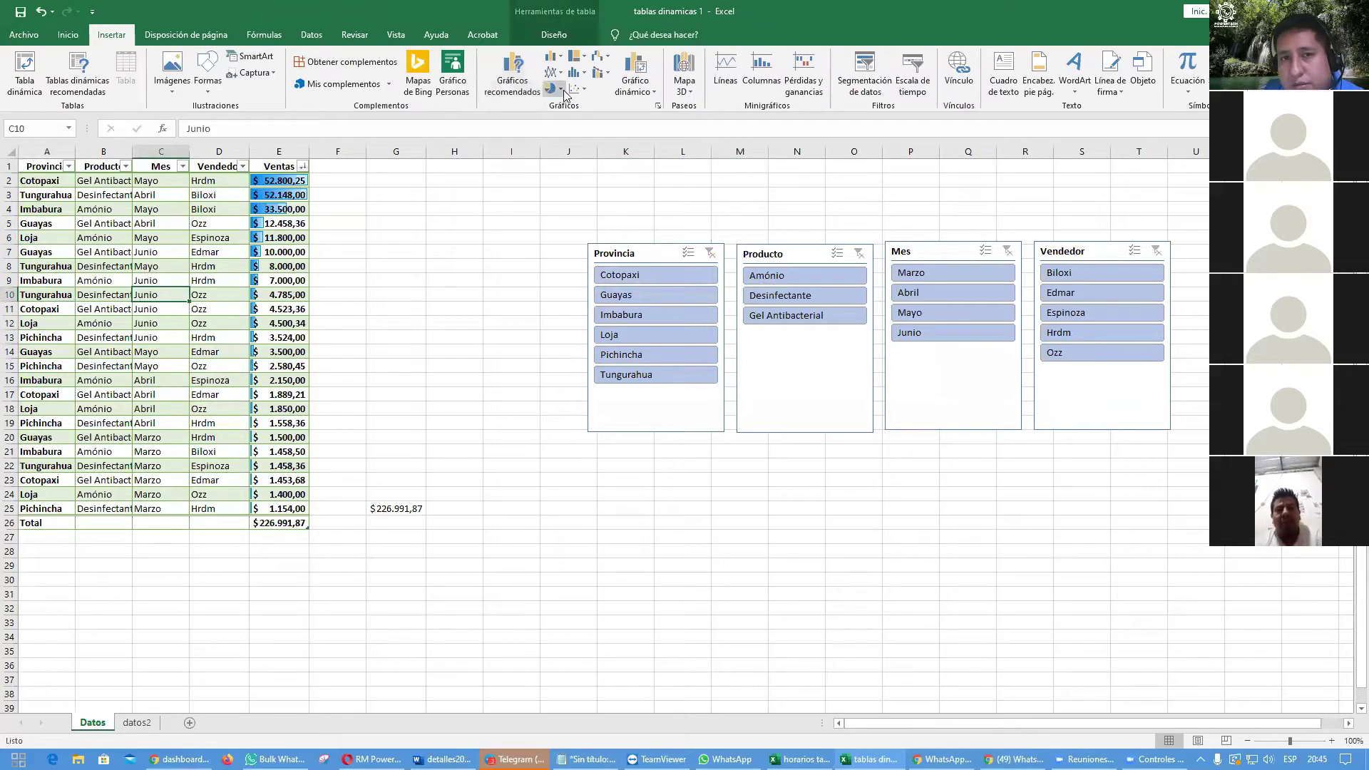
pyautogui.click(519, 89)
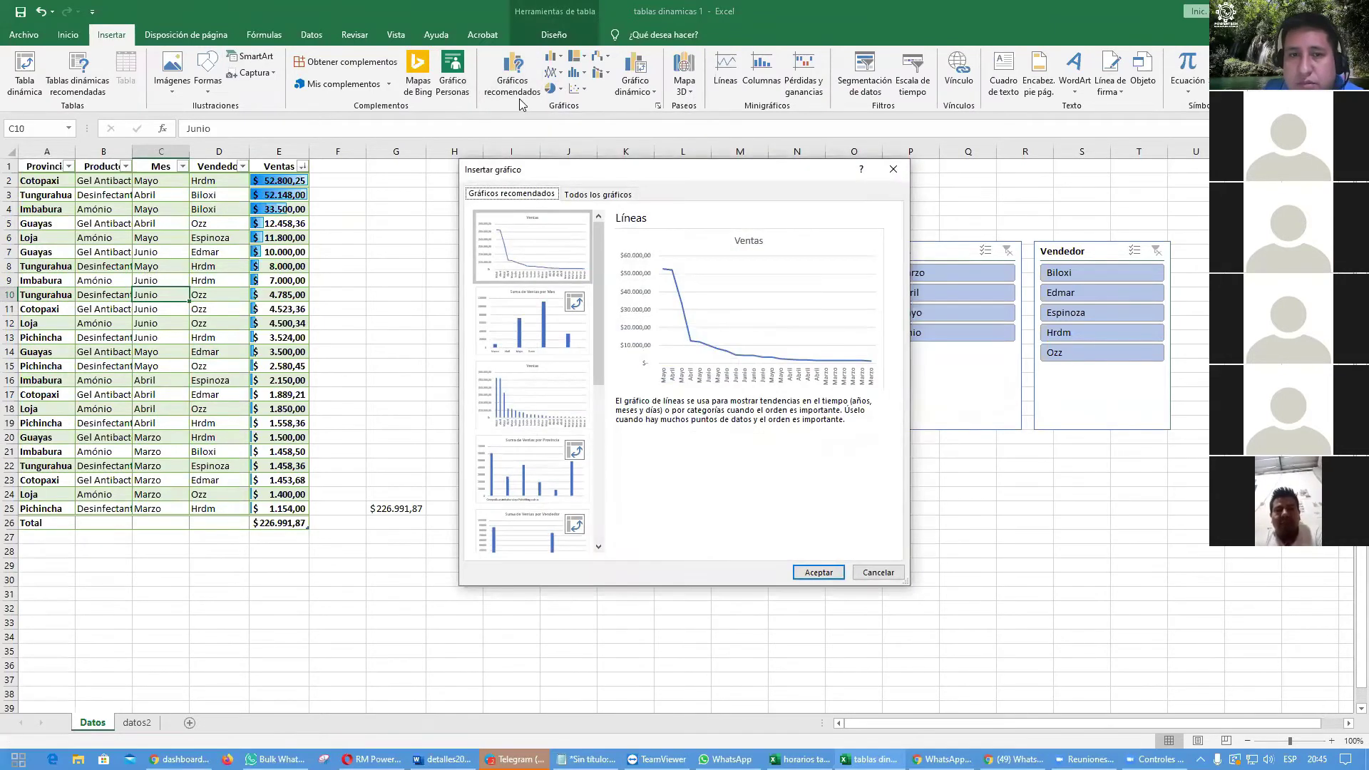
pyautogui.click(549, 367)
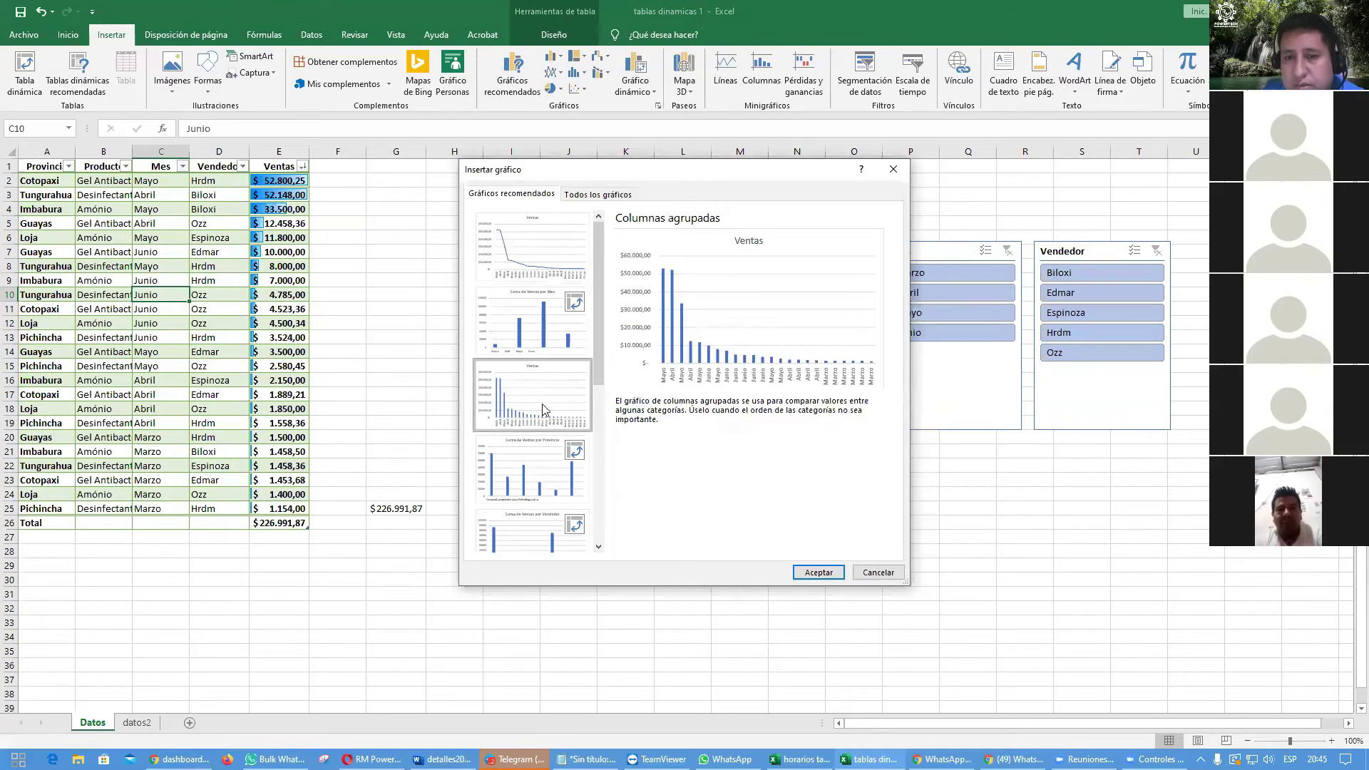
pyautogui.click(818, 573)
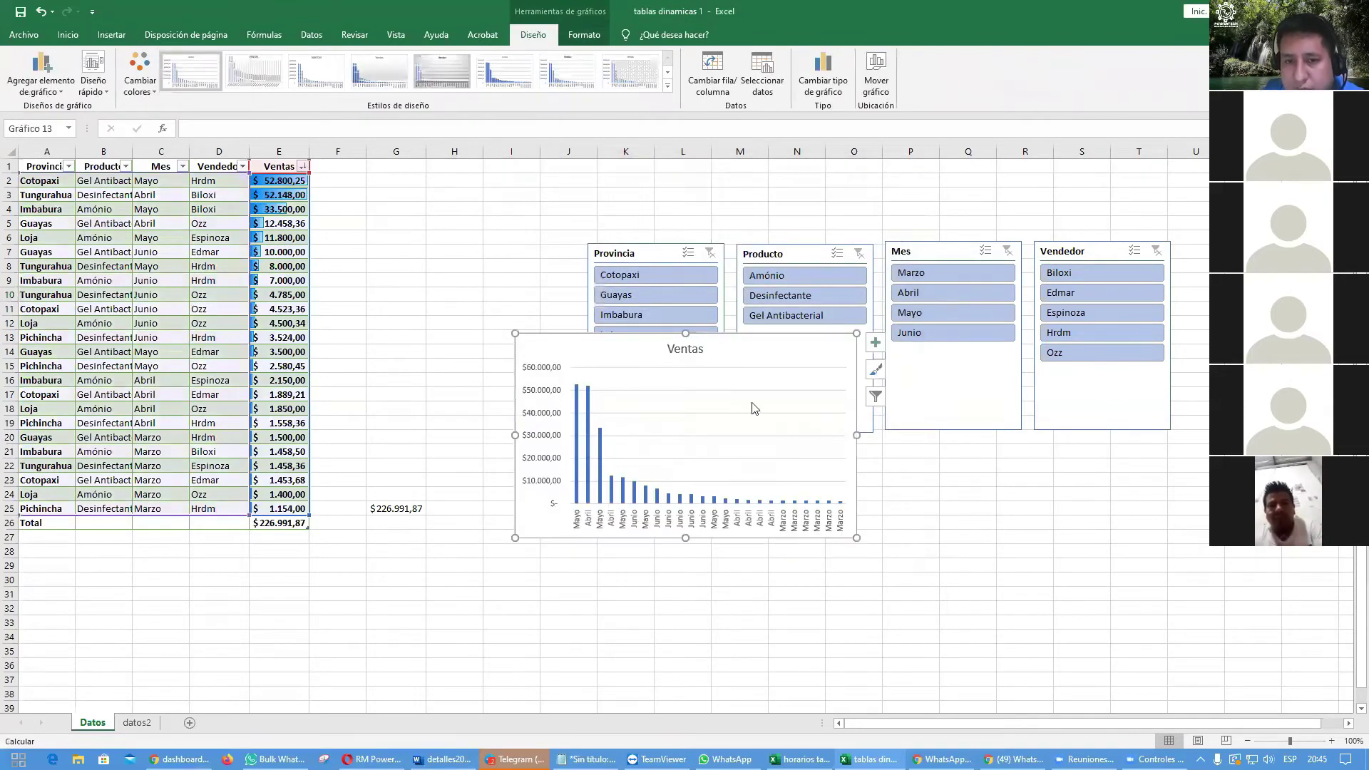
pyautogui.moveTo(742, 354); pyautogui.dragTo(803, 499)
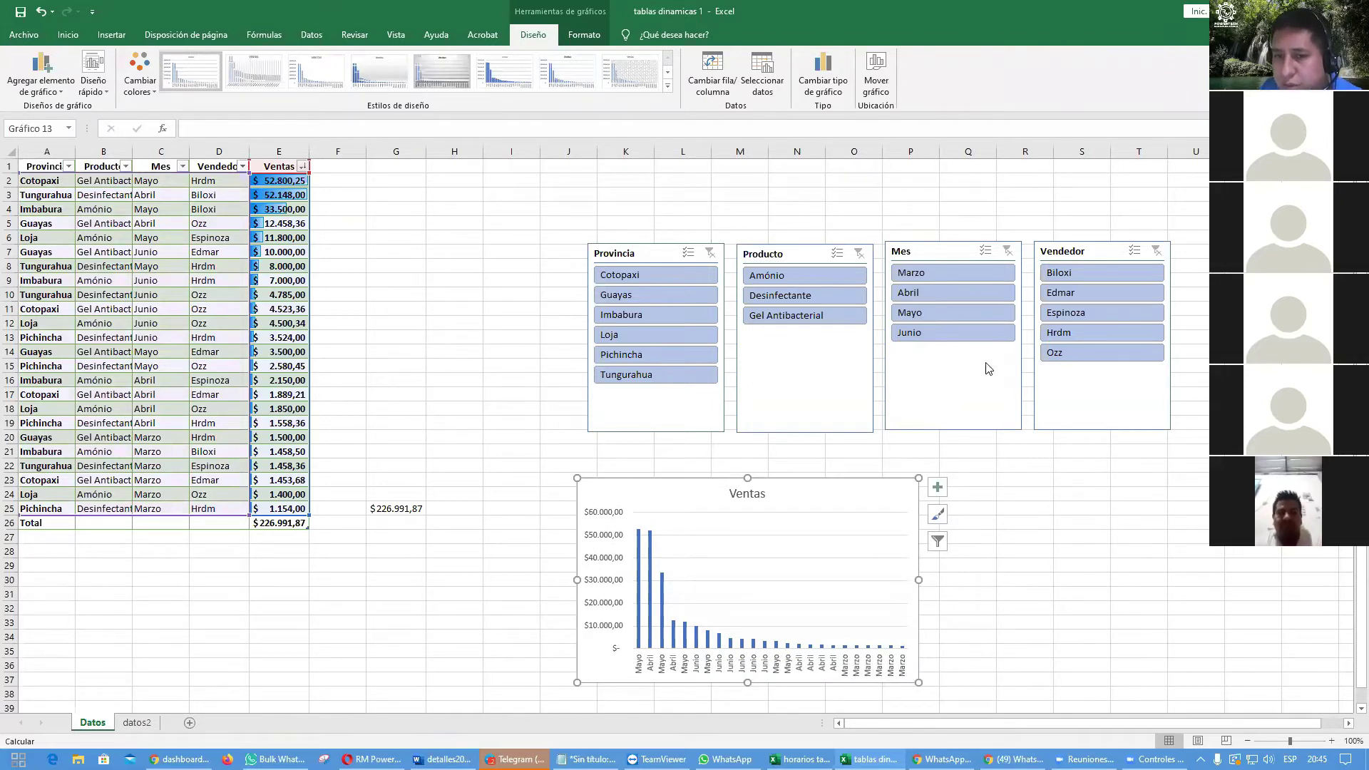
pyautogui.keyDown('ctrl'); pyautogui.click(951, 312); pyautogui.keyUp('ctrl')
pyautogui.keyDown('ctrl'); pyautogui.click(948, 292); pyautogui.keyUp('ctrl')
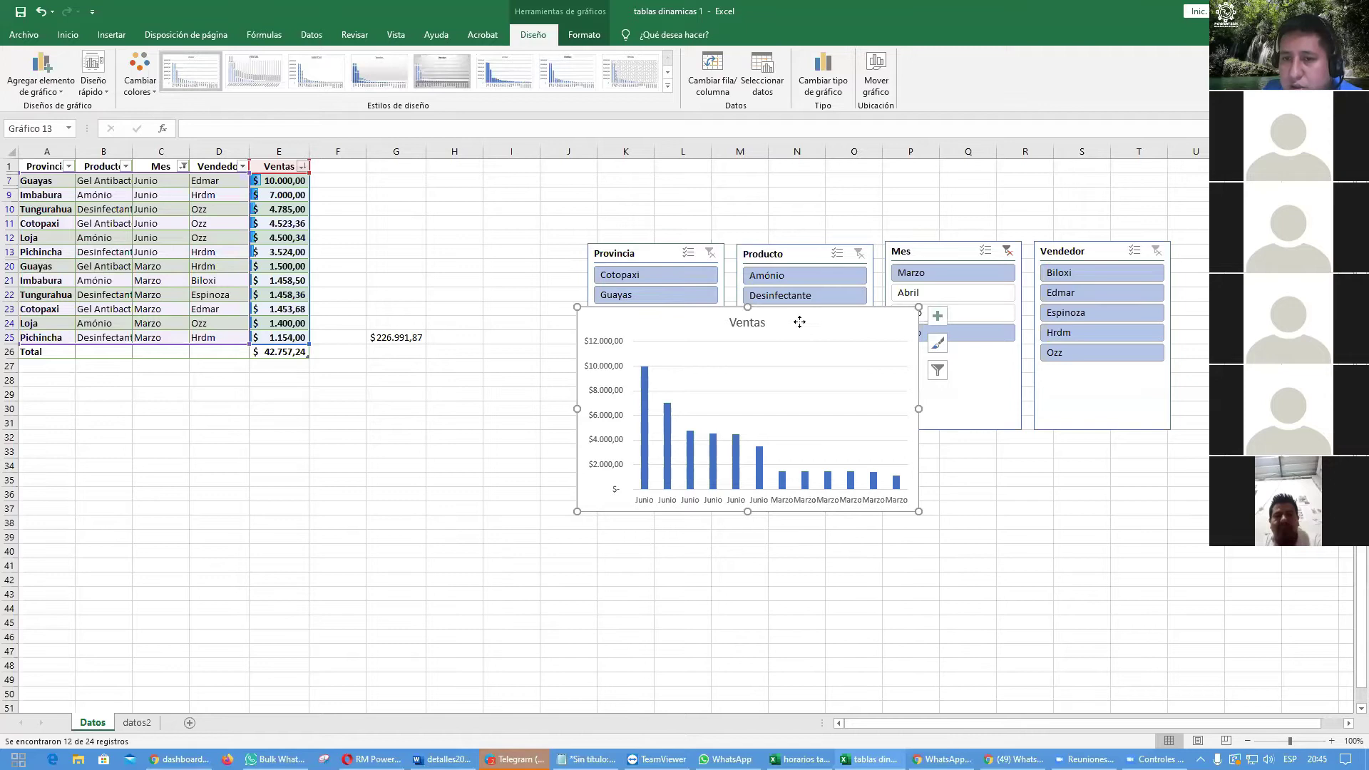
pyautogui.moveTo(800, 321); pyautogui.dragTo(629, 393)
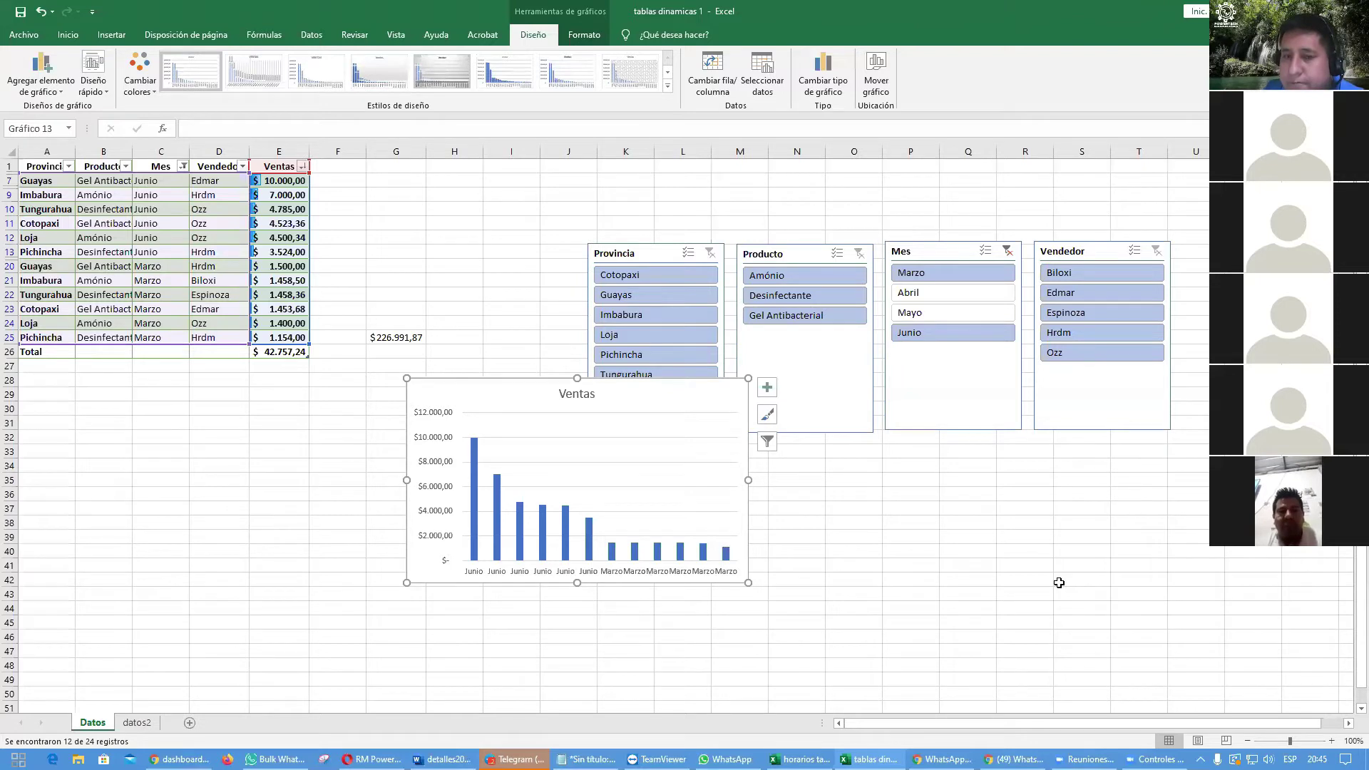
pyautogui.click(929, 311)
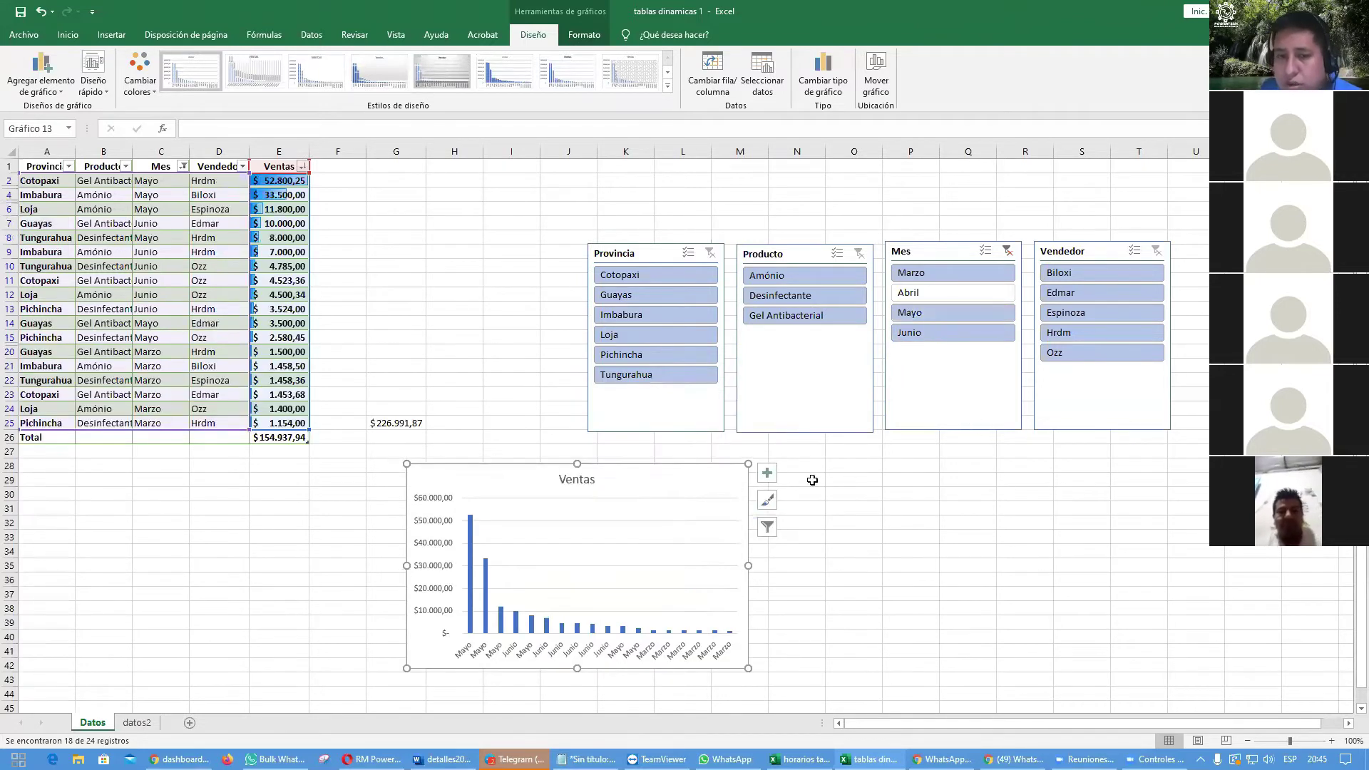
pyautogui.moveTo(642, 480); pyautogui.dragTo(700, 351)
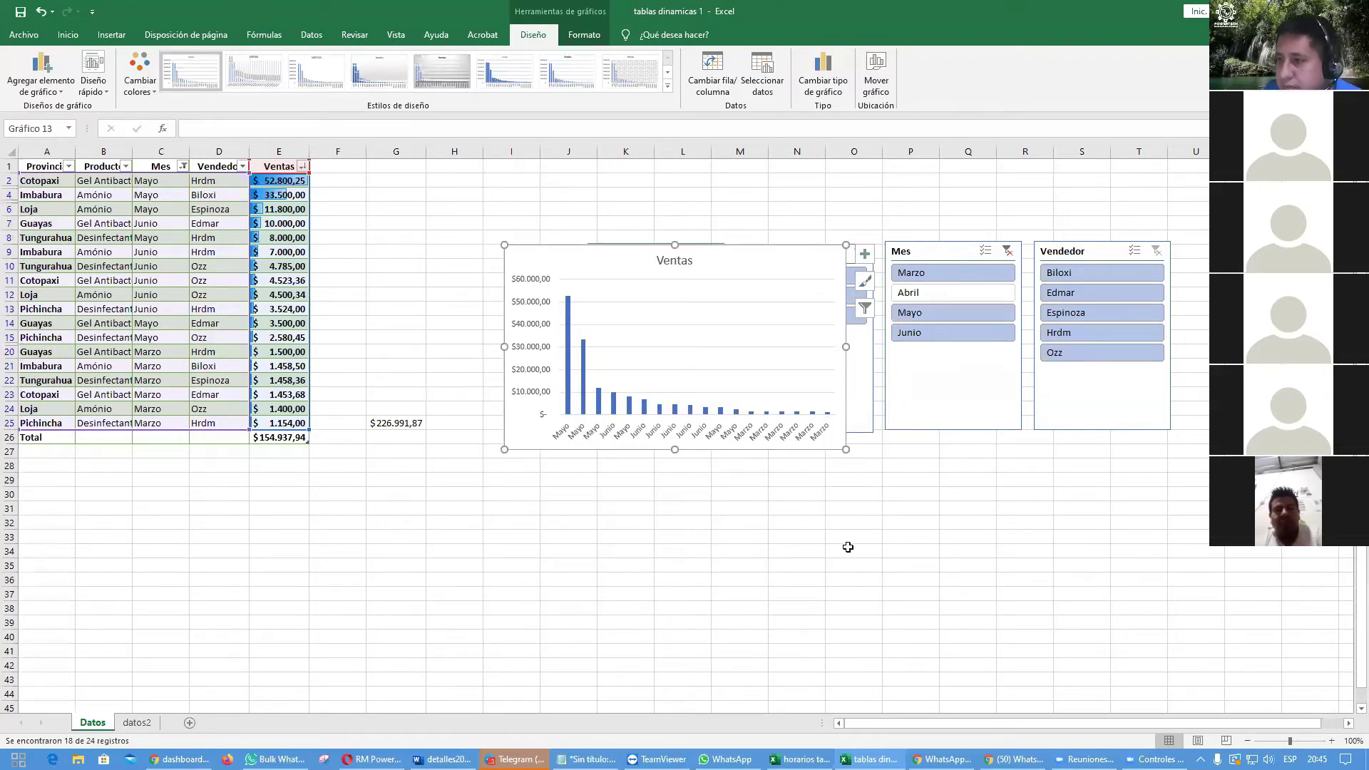
pyautogui.moveTo(753, 268); pyautogui.dragTo(827, 492)
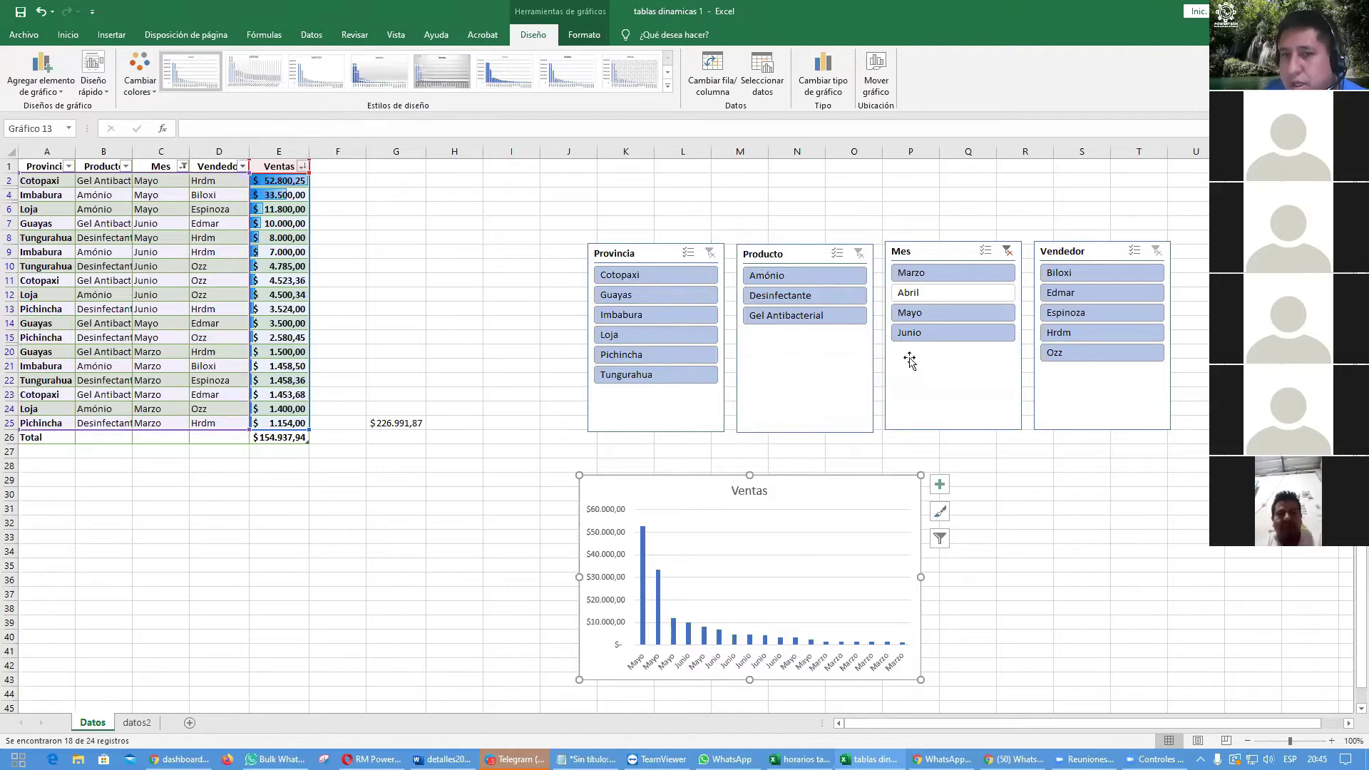
pyautogui.click(1007, 251)
pyautogui.moveTo(841, 579); pyautogui.dragTo(914, 482)
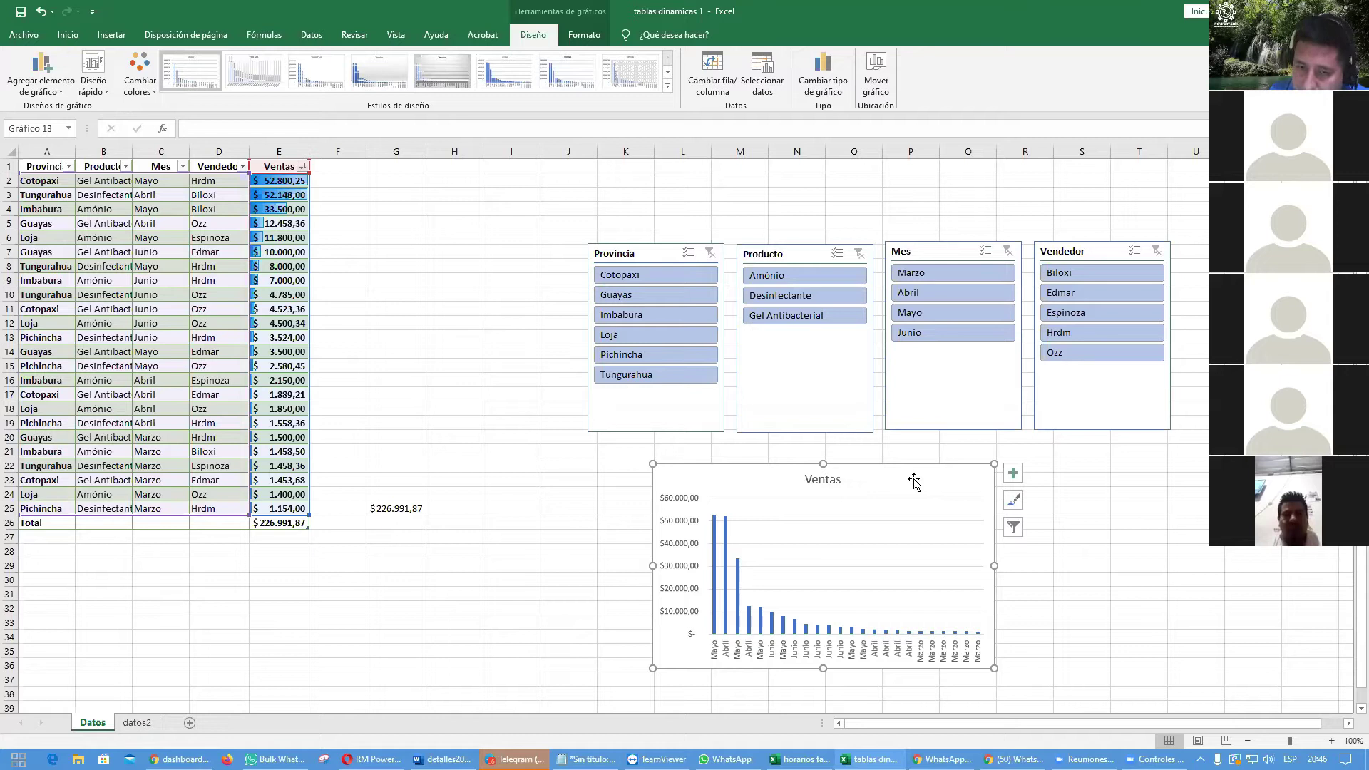
pyautogui.press('Delete')
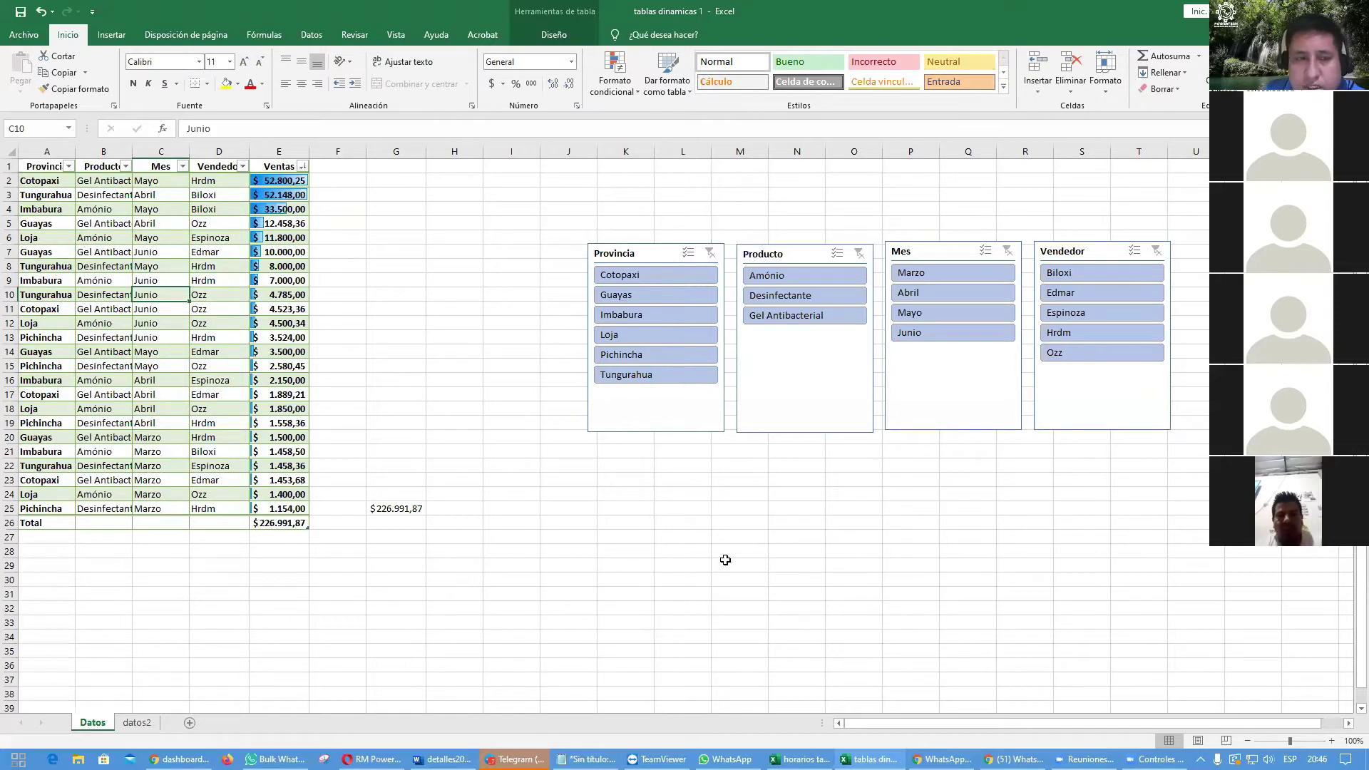
# Step: Select cells in the sales table, such as A14 and B6, and show the Insertar ribbon
pyautogui.click(65, 357)
pyautogui.click(99, 432)
pyautogui.click(182, 285)
pyautogui.click(90, 243)
pyautogui.click(50, 394)
pyautogui.click(142, 452)
pyautogui.click(171, 296)
pyautogui.click(126, 243)
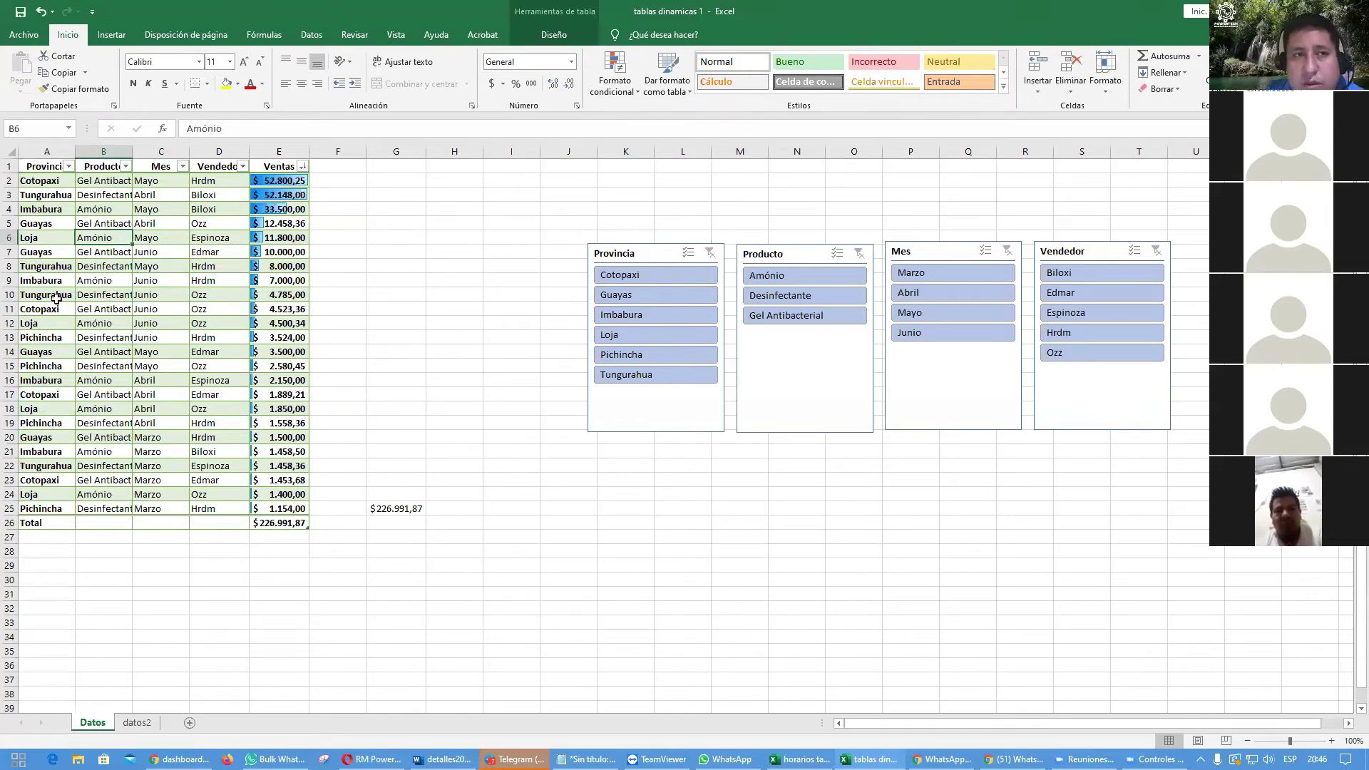
pyautogui.click(112, 36)
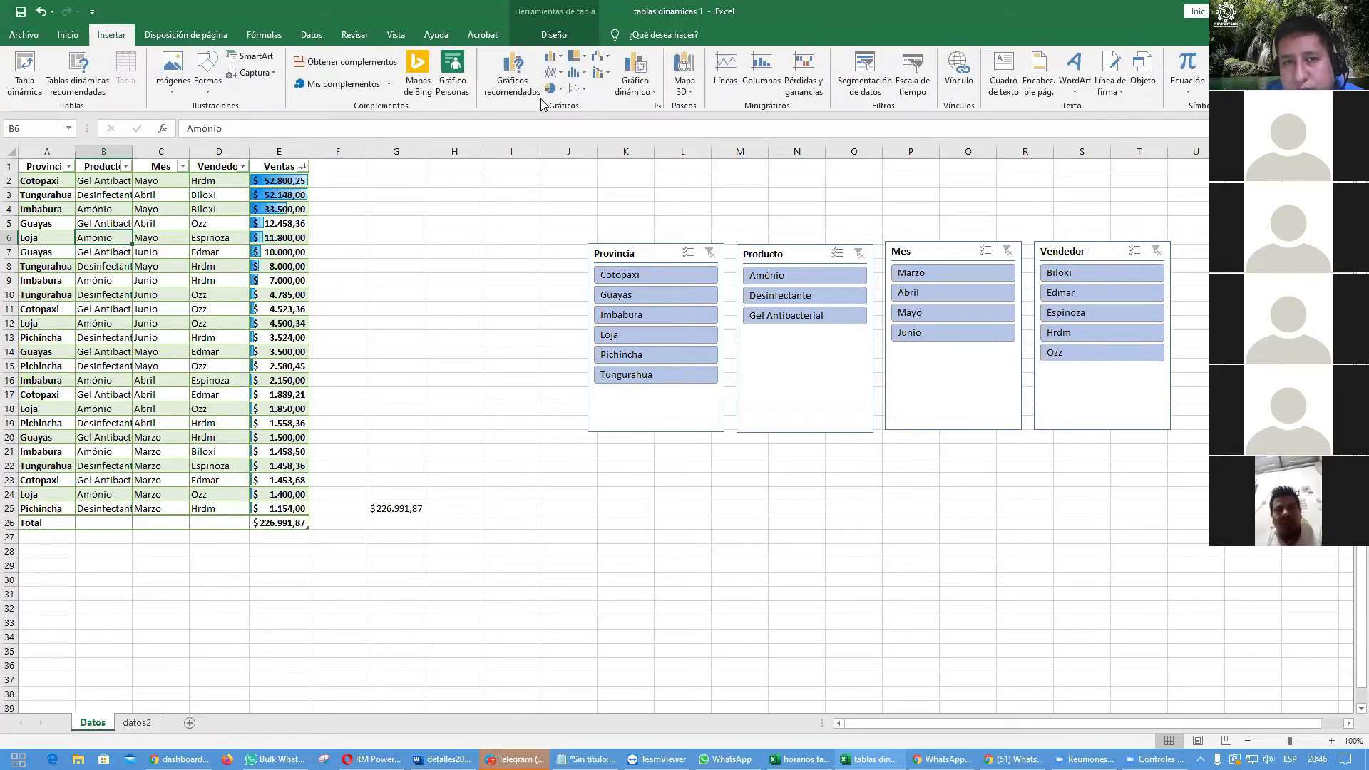
# Step: Insert a 2-D clustered column chart from the sales table and drag it below the slicers
pyautogui.click(554, 57)
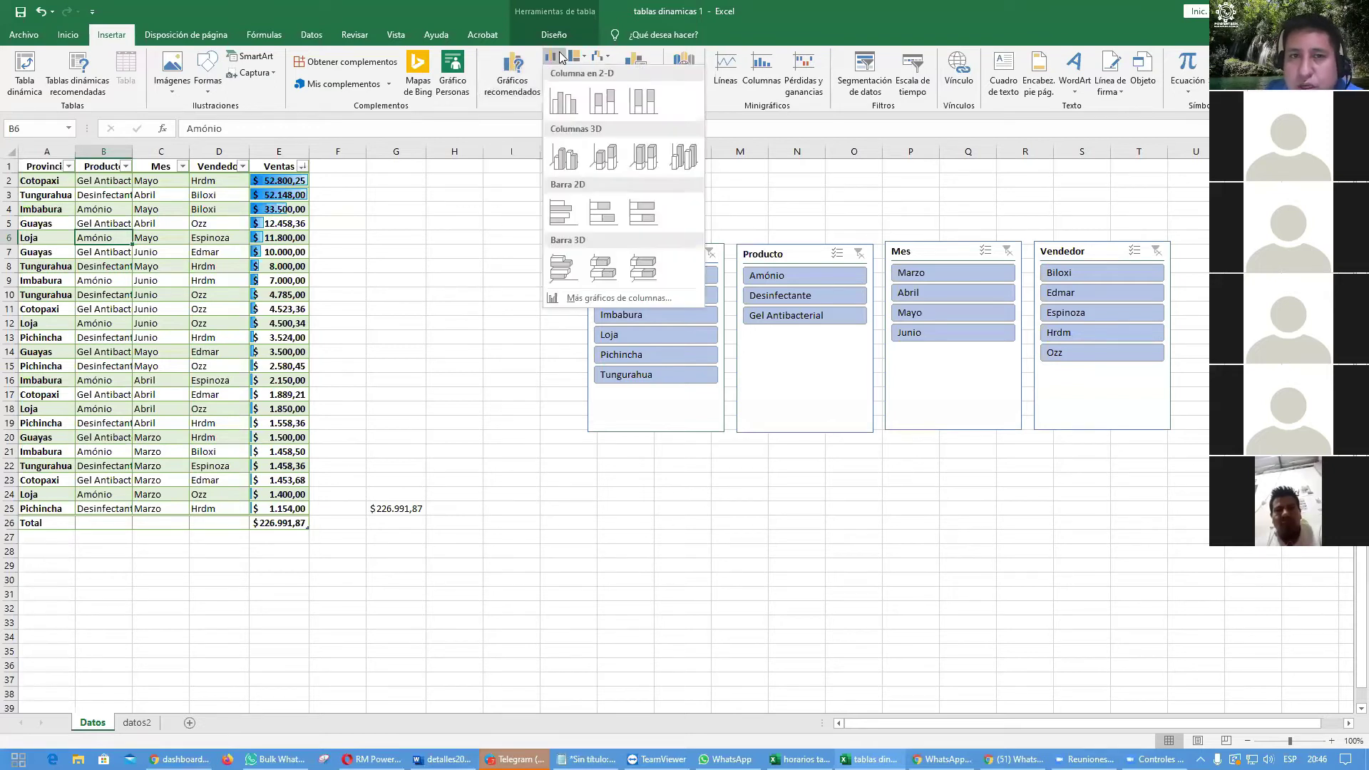
pyautogui.click(565, 102)
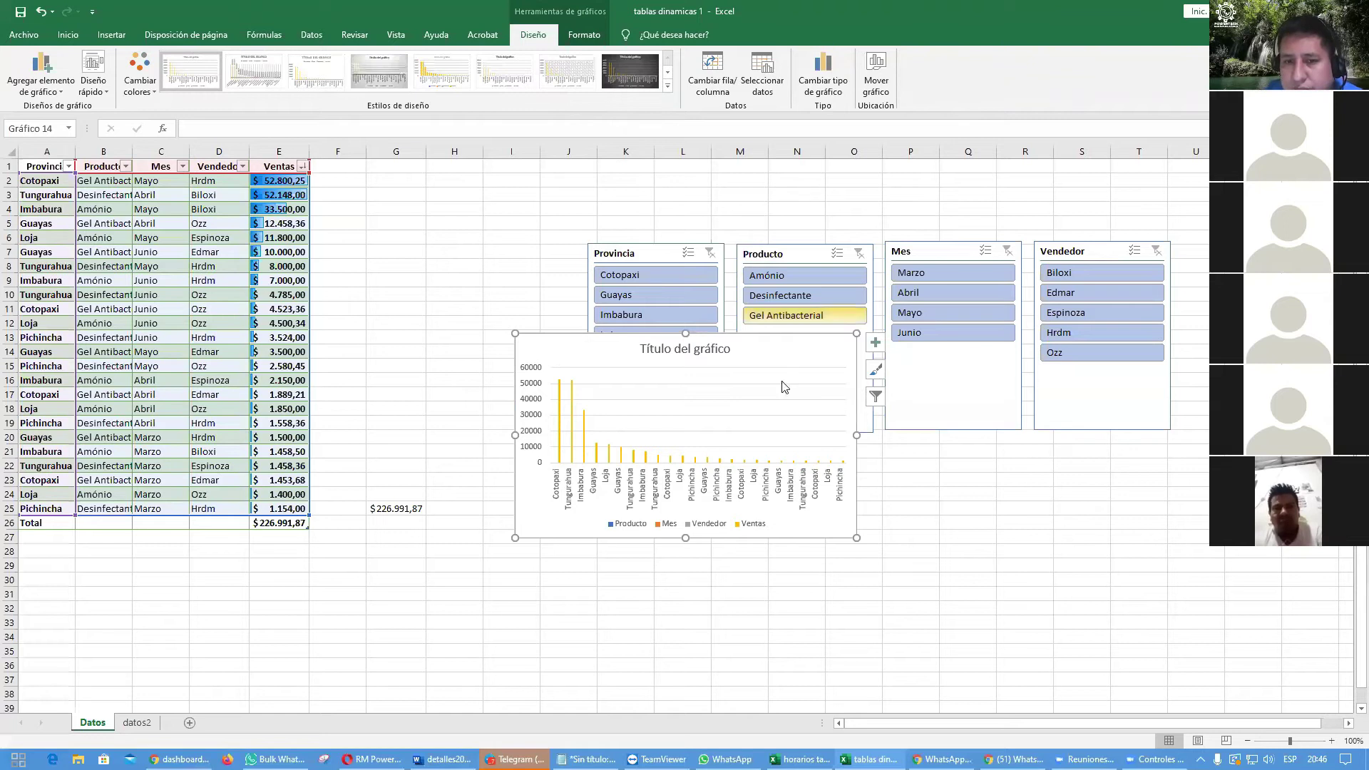
pyautogui.moveTo(770, 343); pyautogui.dragTo(787, 471)
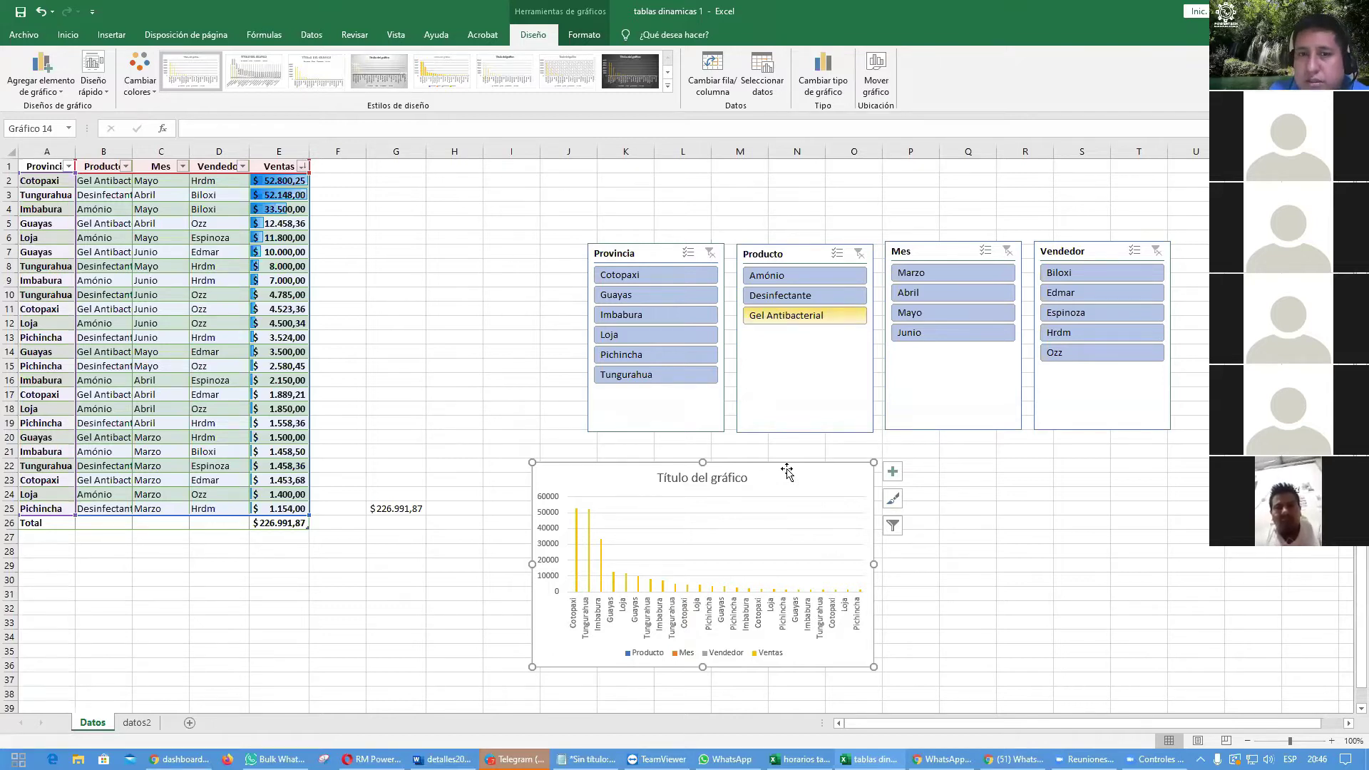
pyautogui.click(1082, 523)
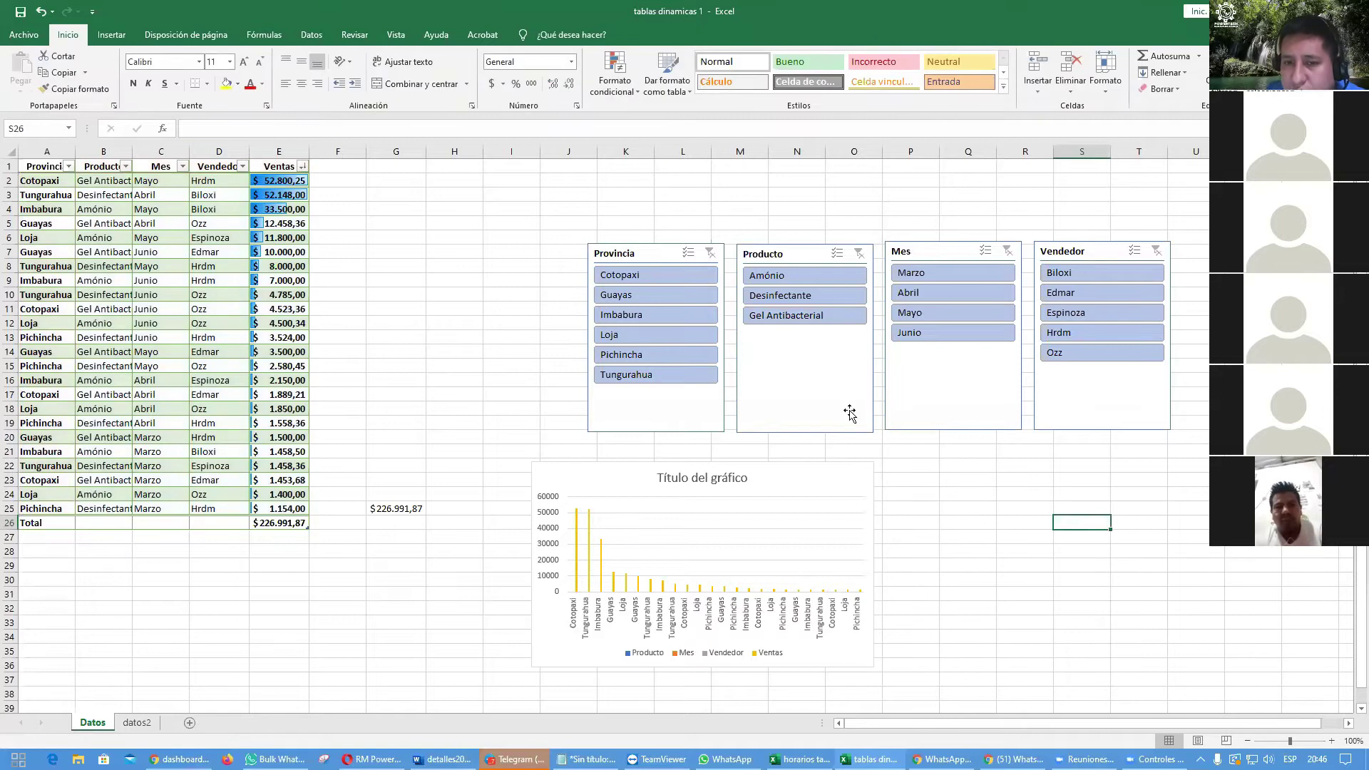
# Step: Test the Producto slicer on Gel Antibacterial, clear it, and shift the chart right below the slicers
pyautogui.click(802, 316)
pyautogui.moveTo(780, 288); pyautogui.dragTo(798, 476)
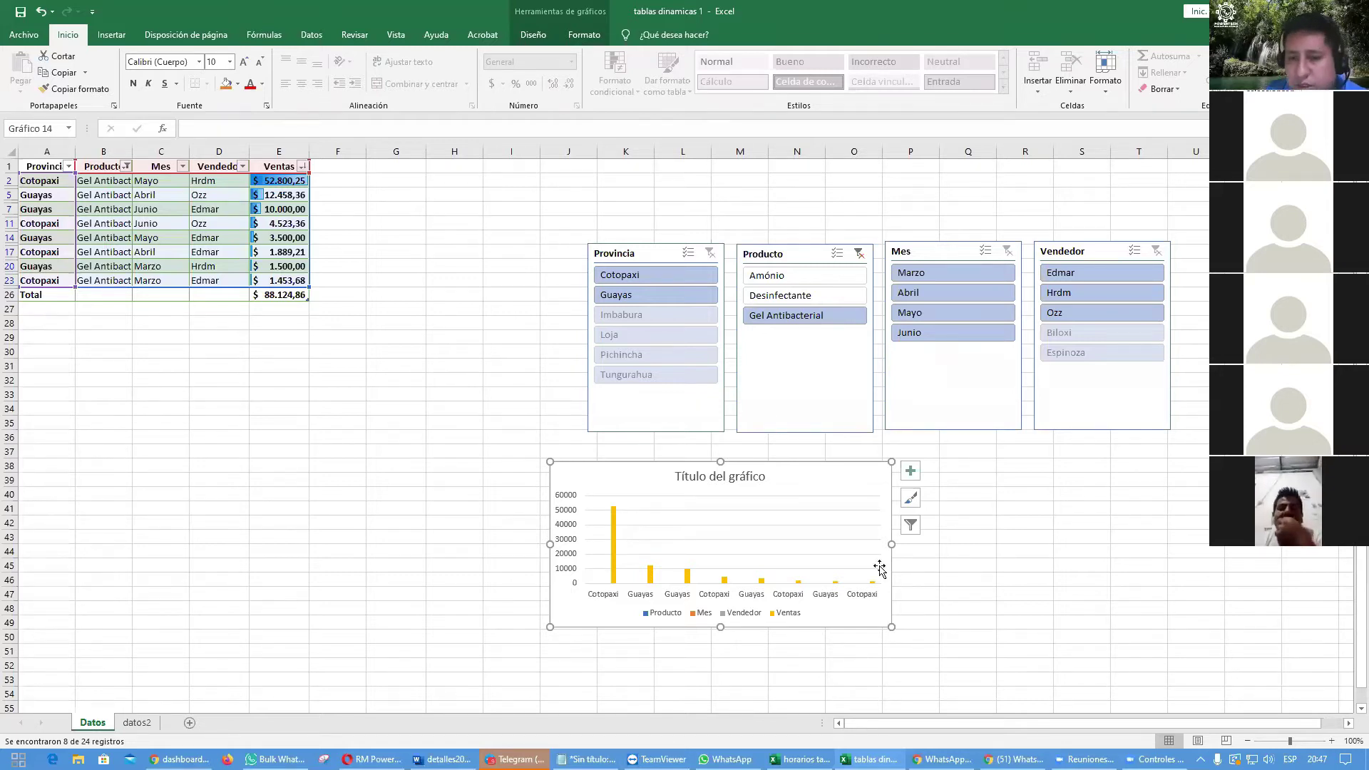
pyautogui.click(859, 254)
pyautogui.moveTo(832, 699); pyautogui.dragTo(904, 480)
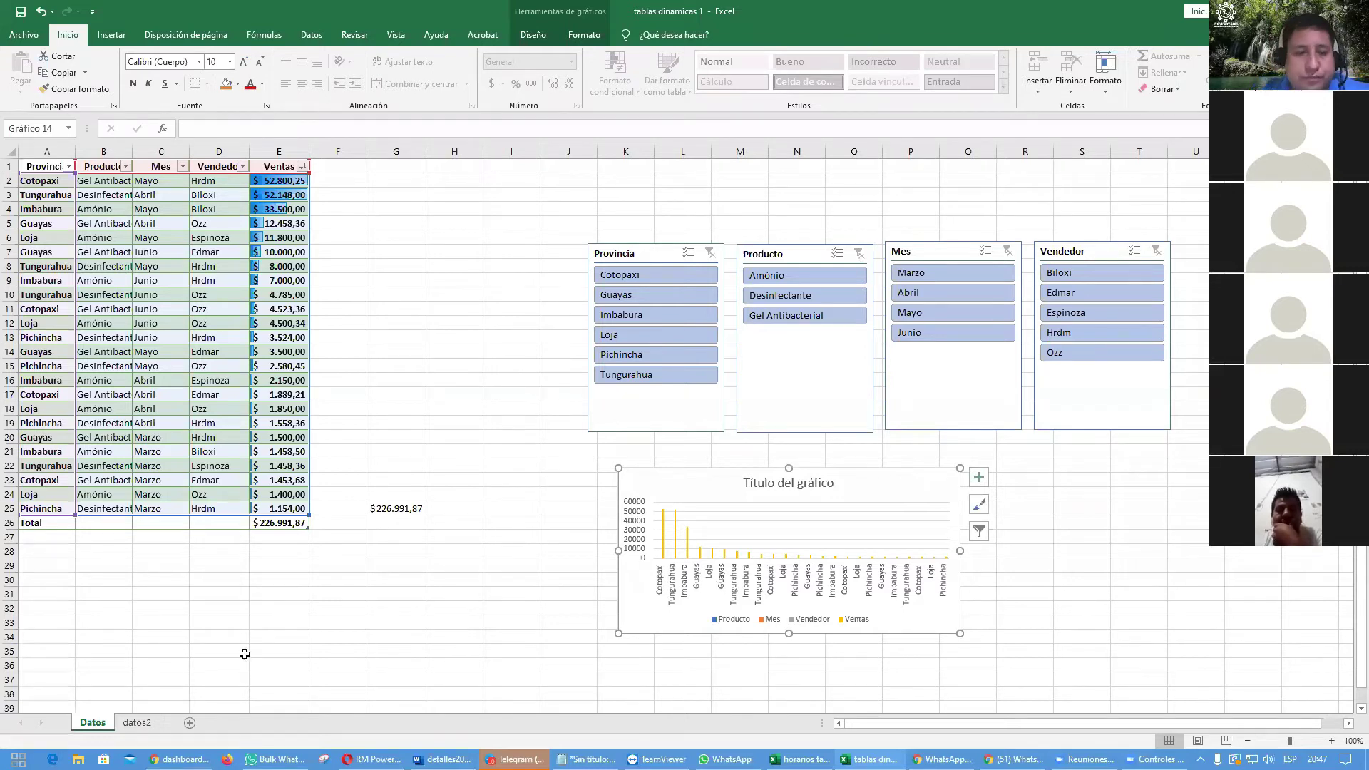
# Step: Switch to datos2 and back to Datos, select a table cell and show the Insertar ribbon
pyautogui.click(139, 723)
pyautogui.click(92, 723)
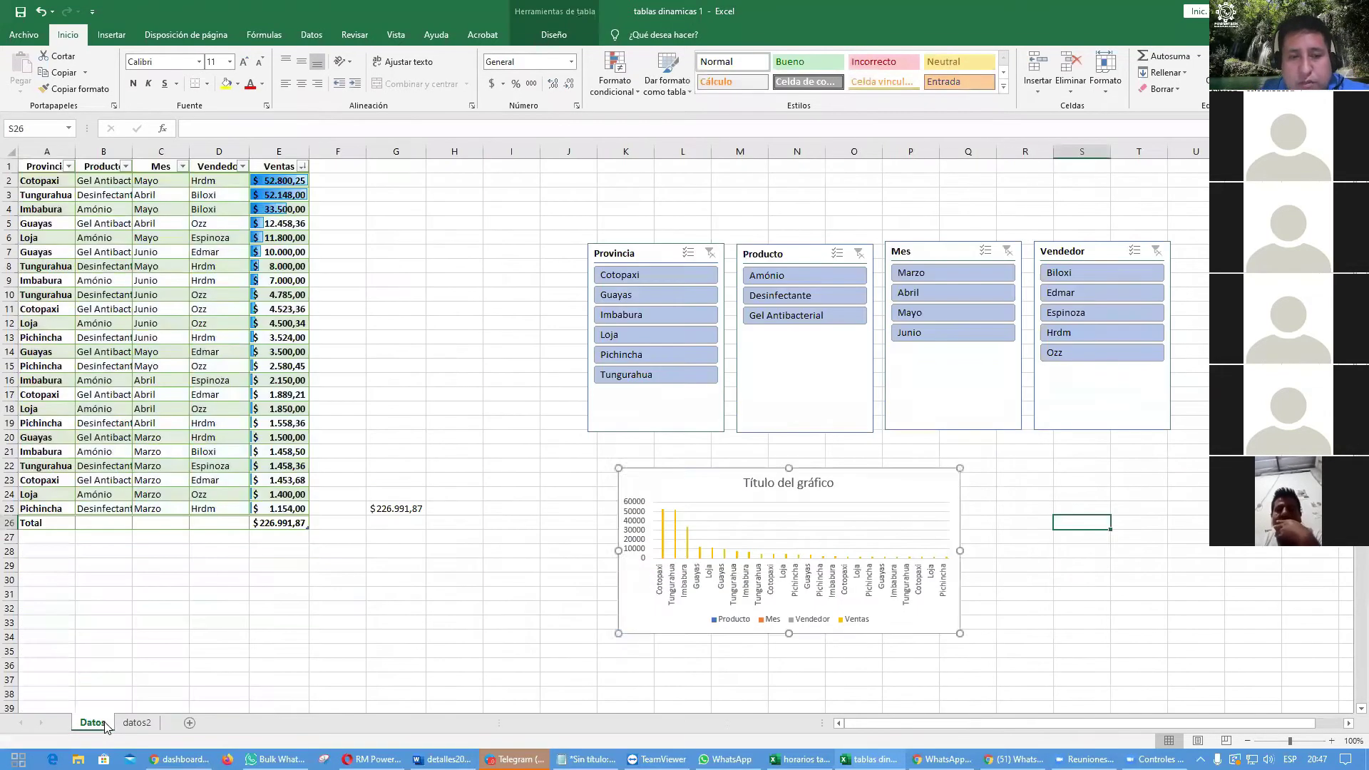
pyautogui.click(490, 377)
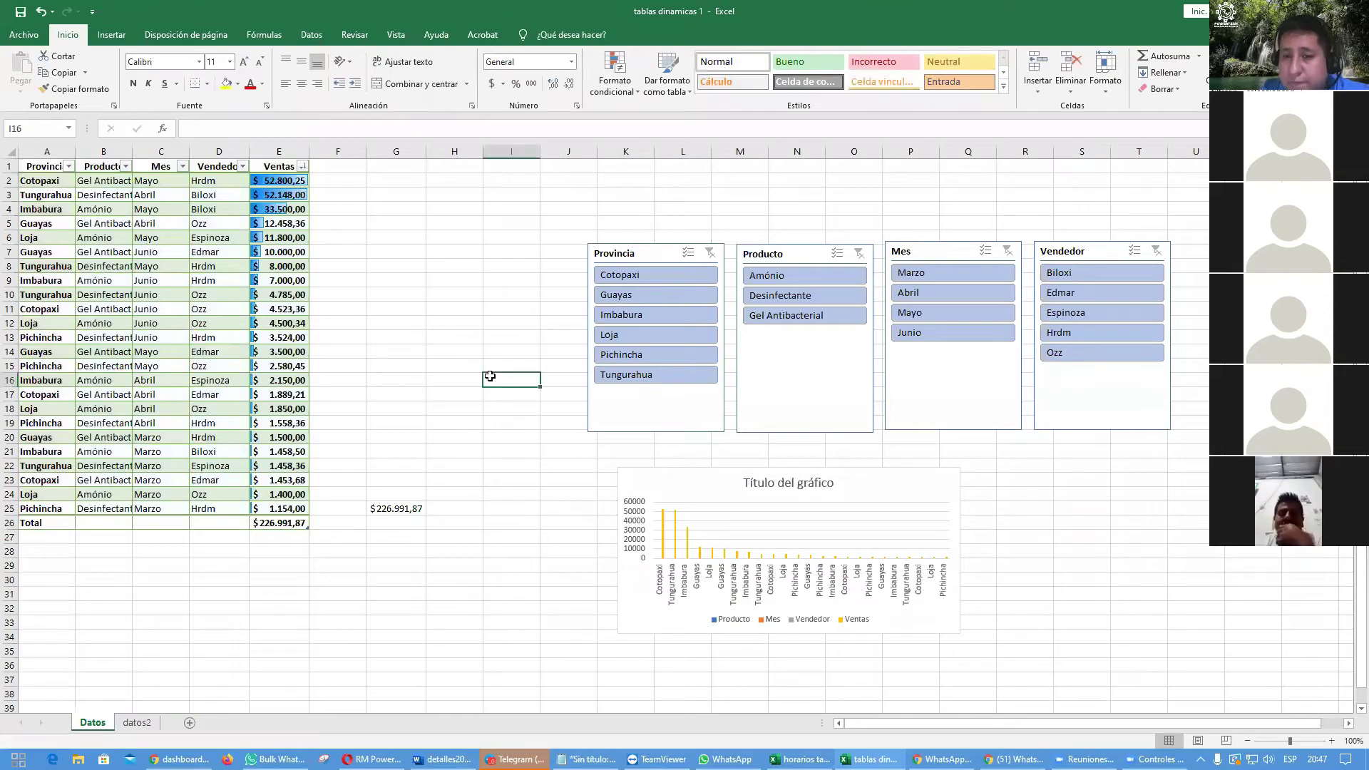
pyautogui.click(88, 255)
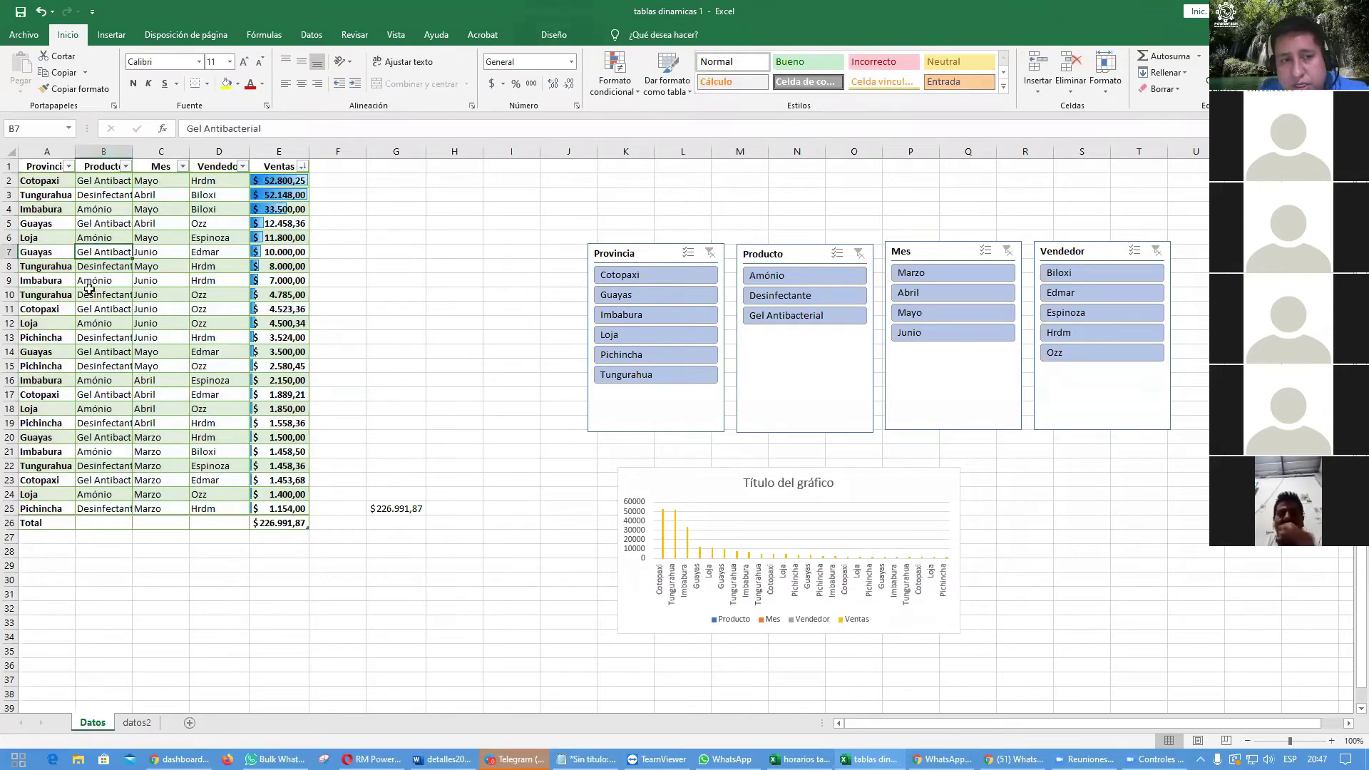
pyautogui.click(157, 365)
pyautogui.click(145, 223)
pyautogui.click(42, 309)
pyautogui.click(153, 423)
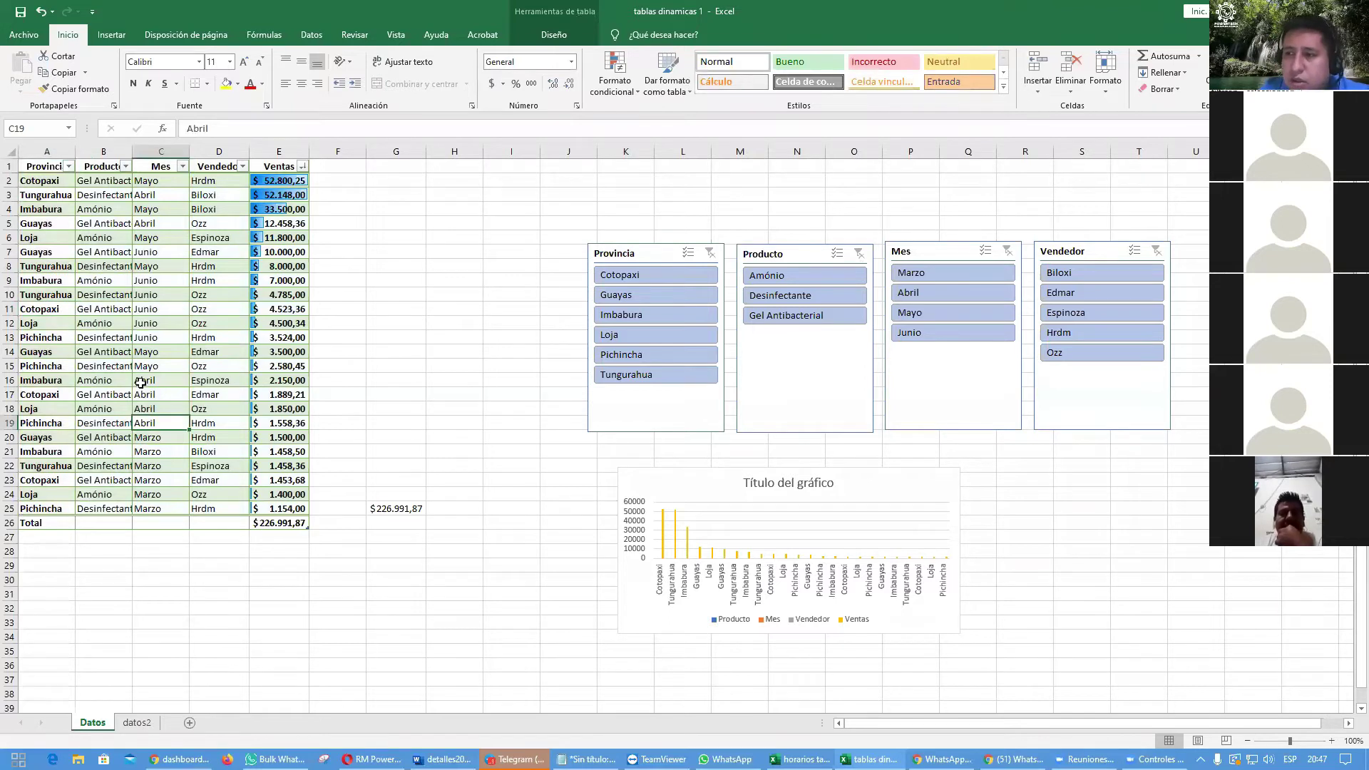
pyautogui.click(118, 296)
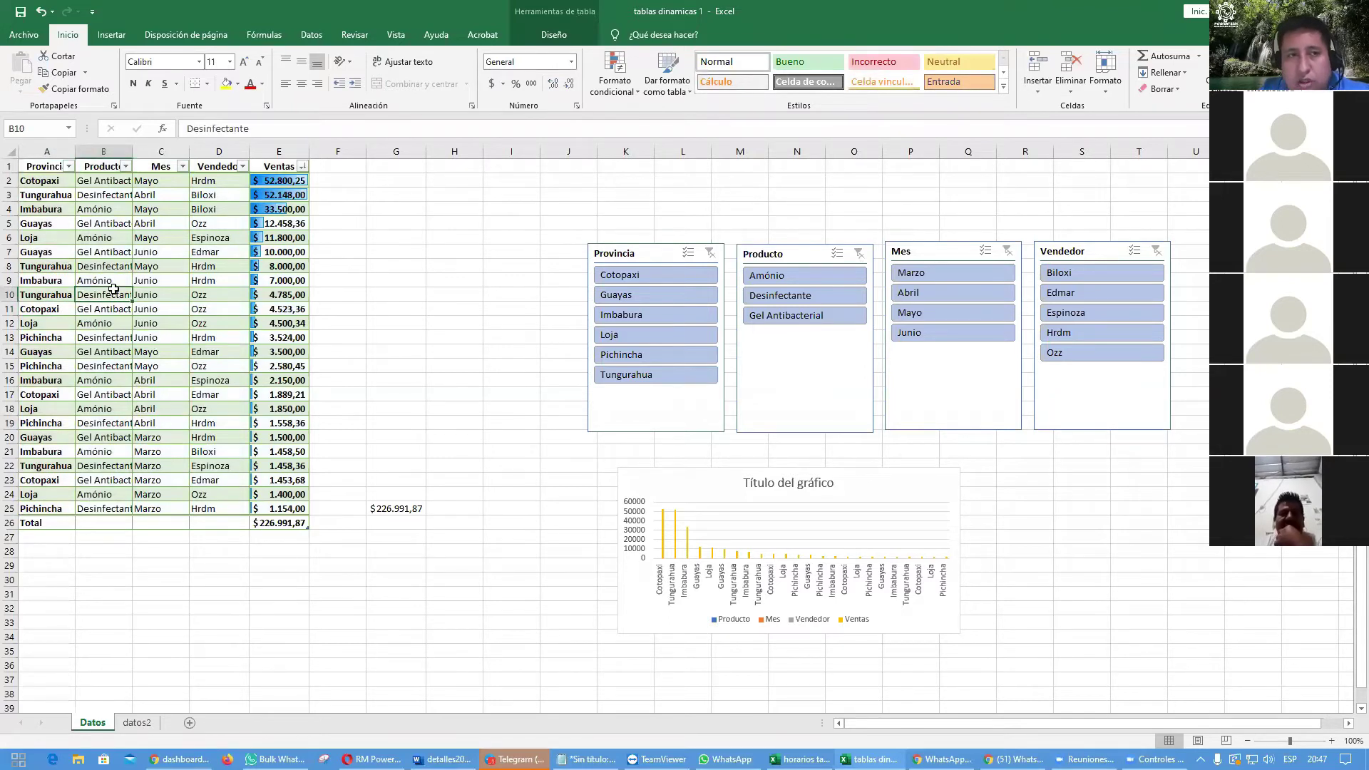
pyautogui.click(113, 35)
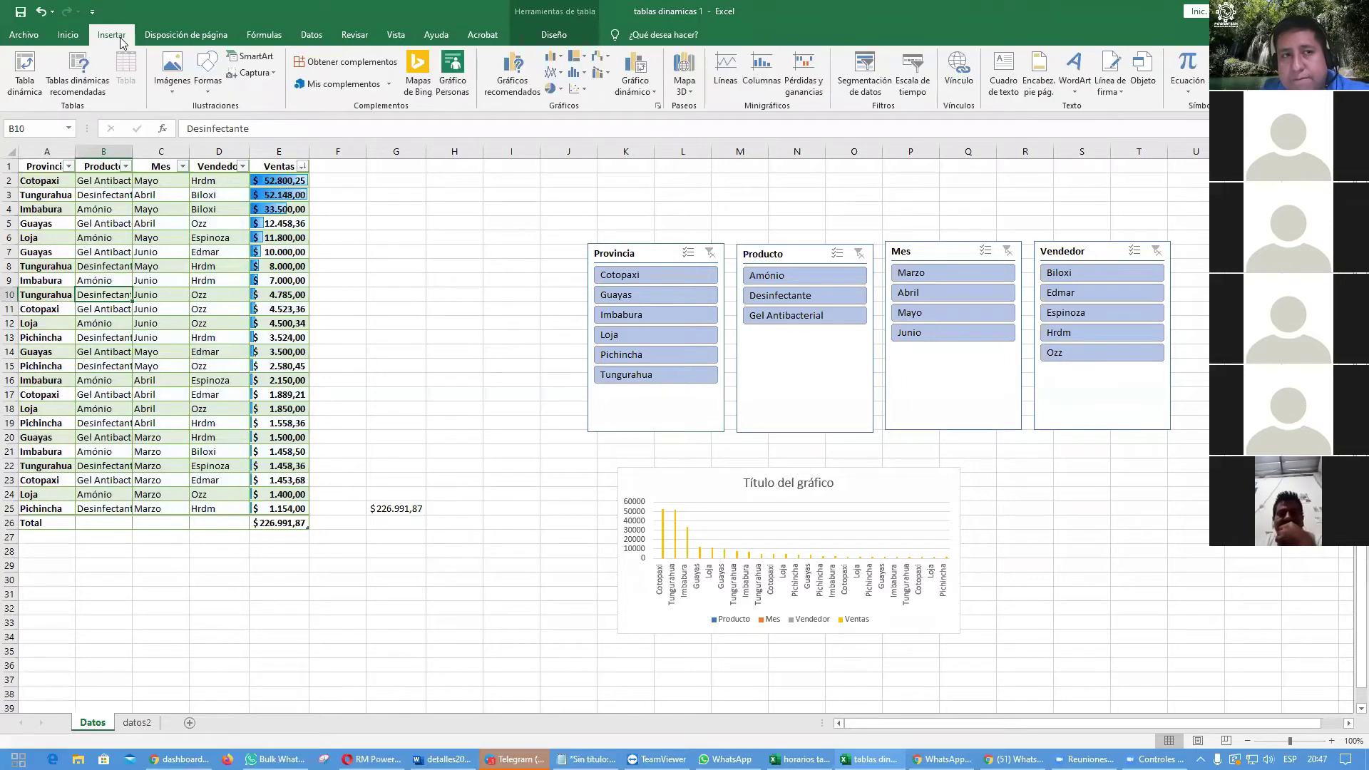
pyautogui.click(29, 75)
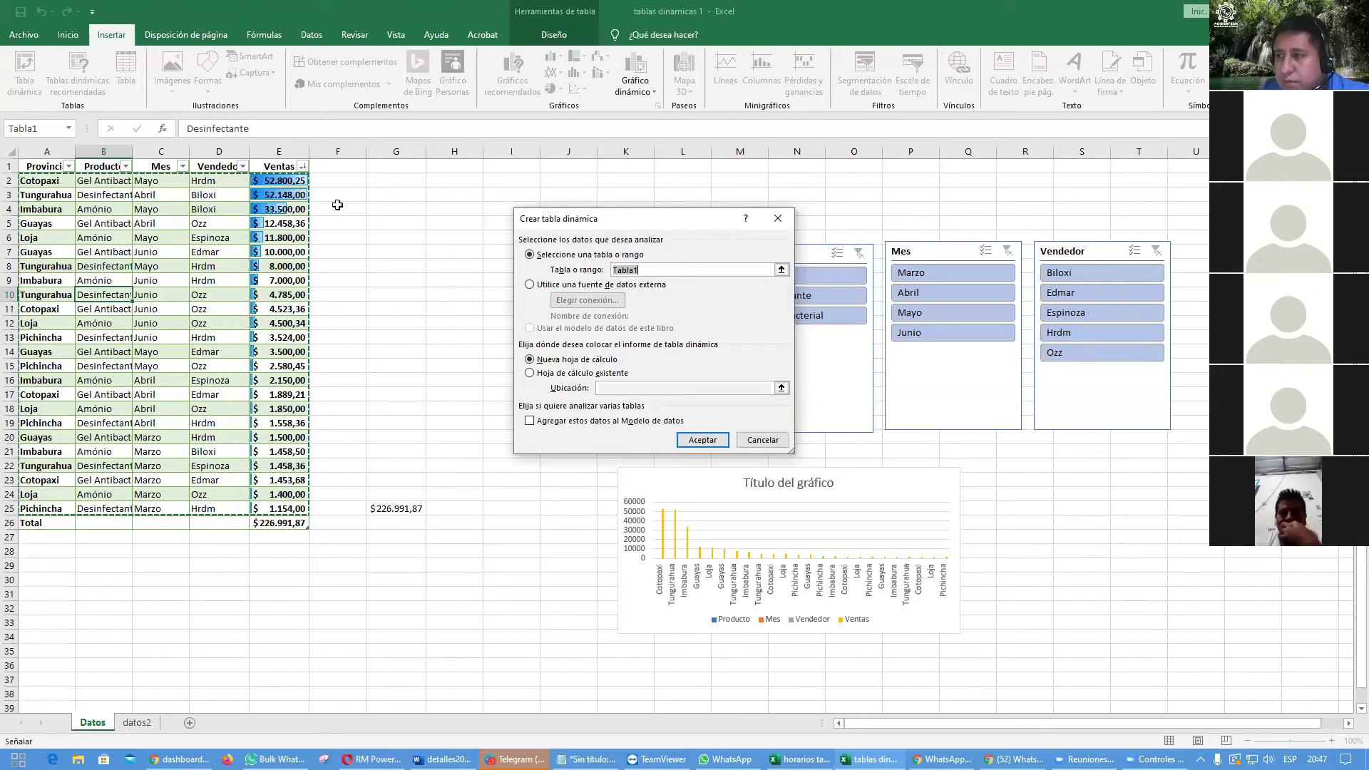
pyautogui.click(763, 439)
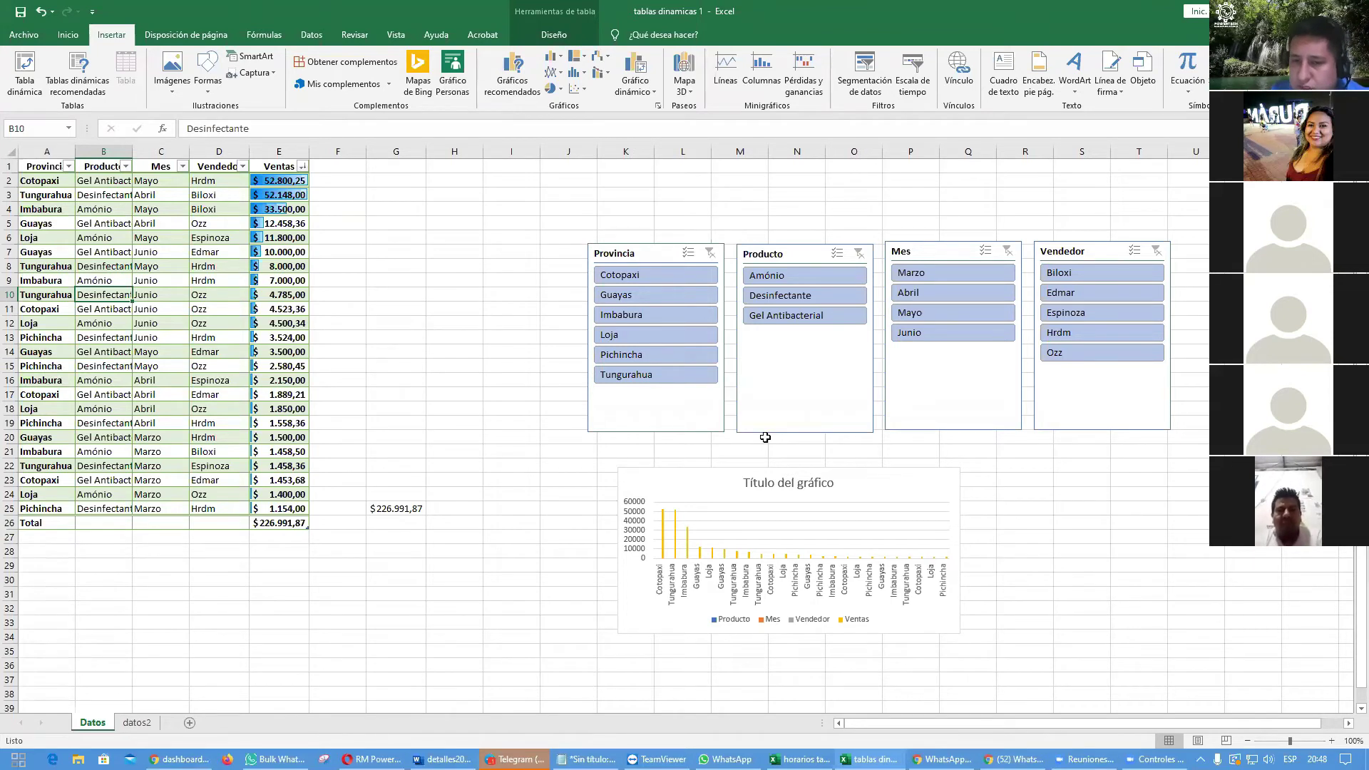
pyautogui.click(858, 482)
pyautogui.press('Delete')
pyautogui.click(676, 482)
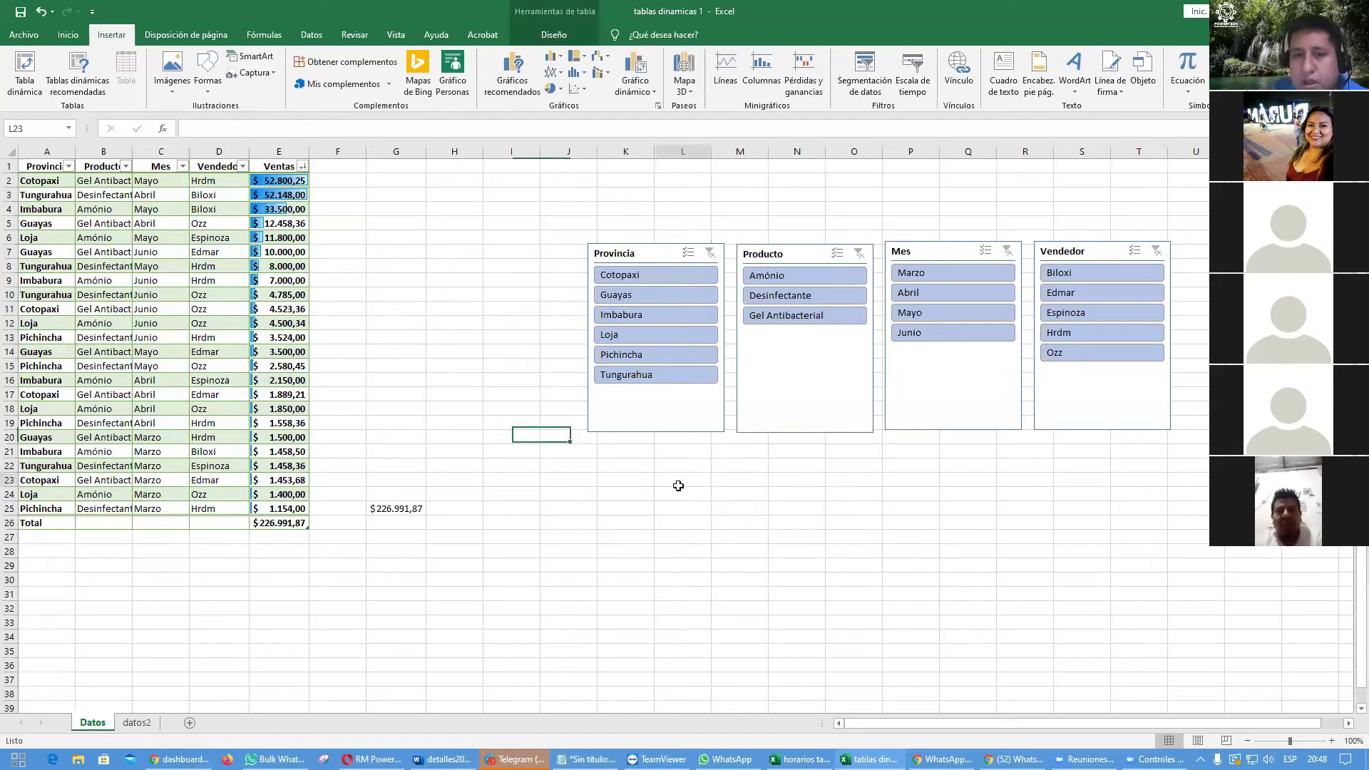
pyautogui.click(137, 265)
pyautogui.click(226, 397)
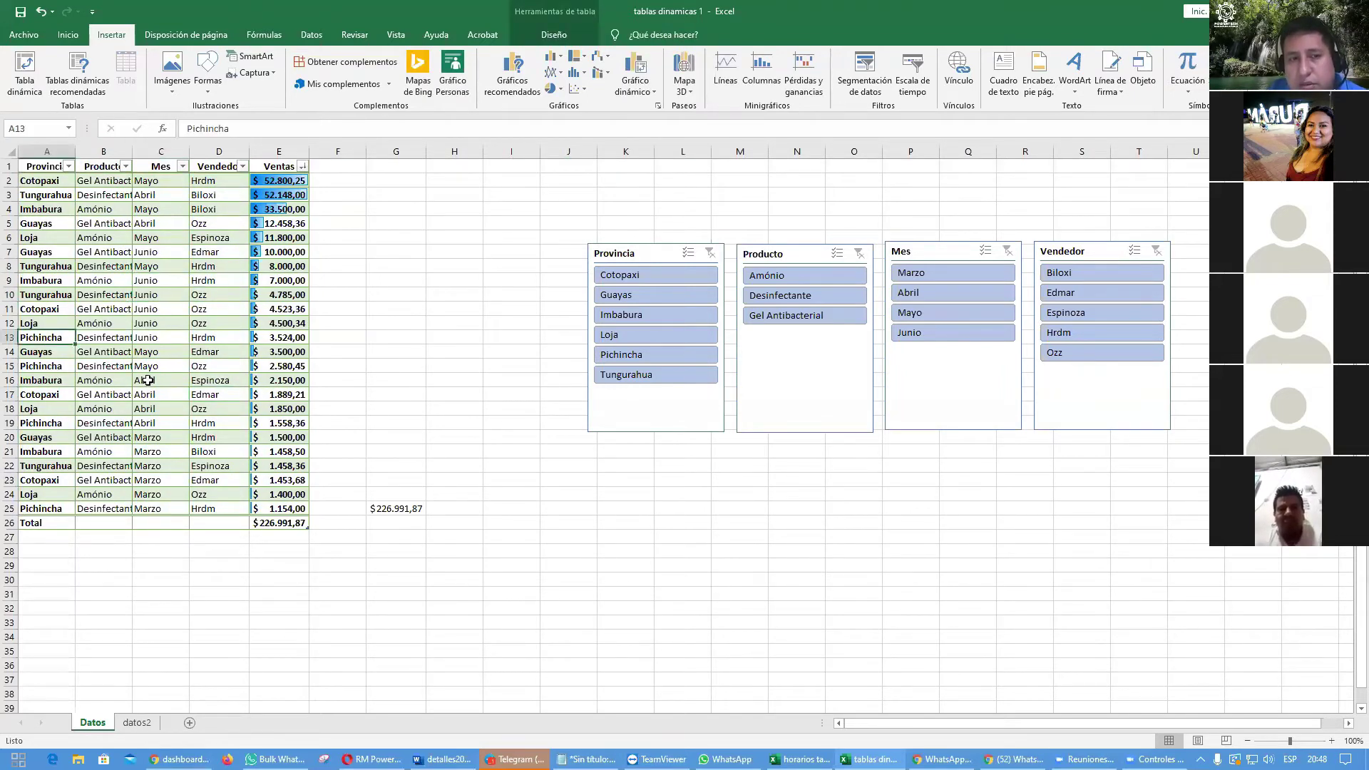
pyautogui.click(178, 319)
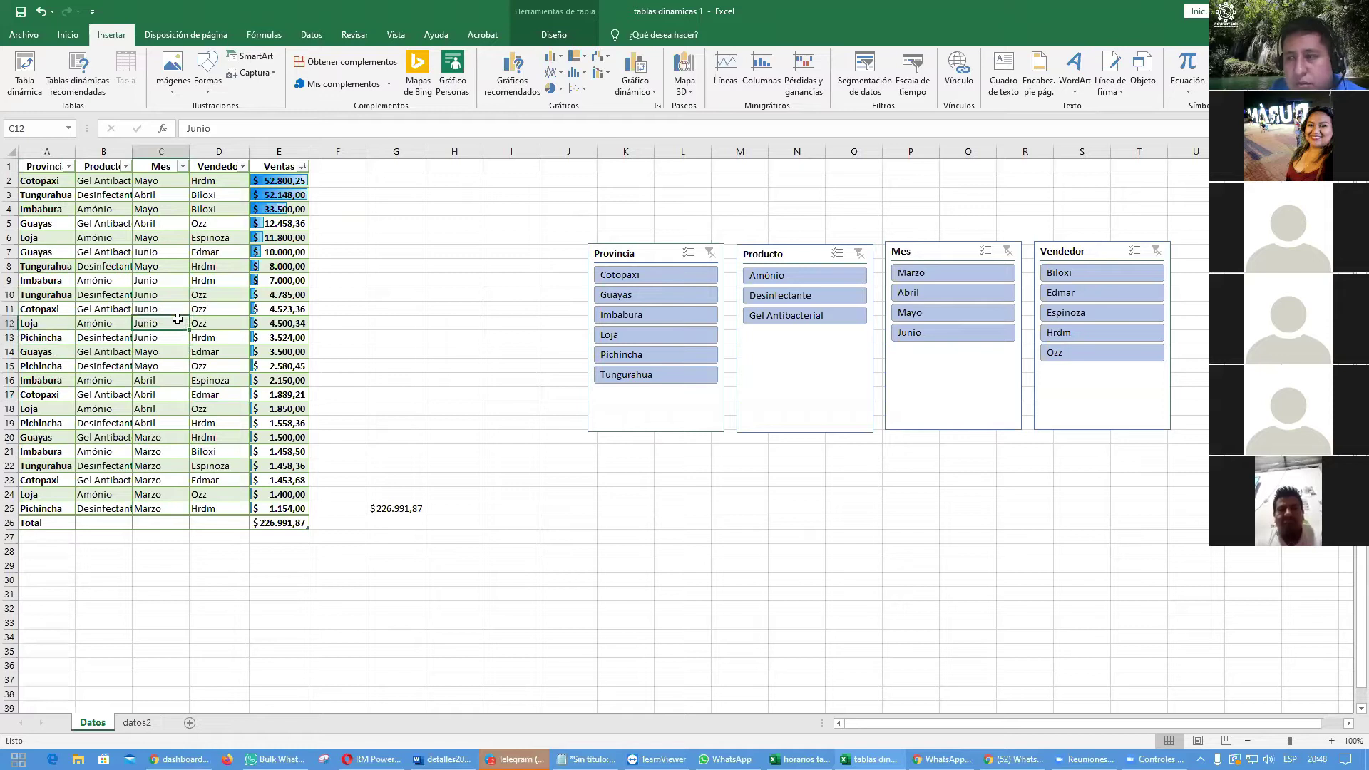
pyautogui.click(147, 257)
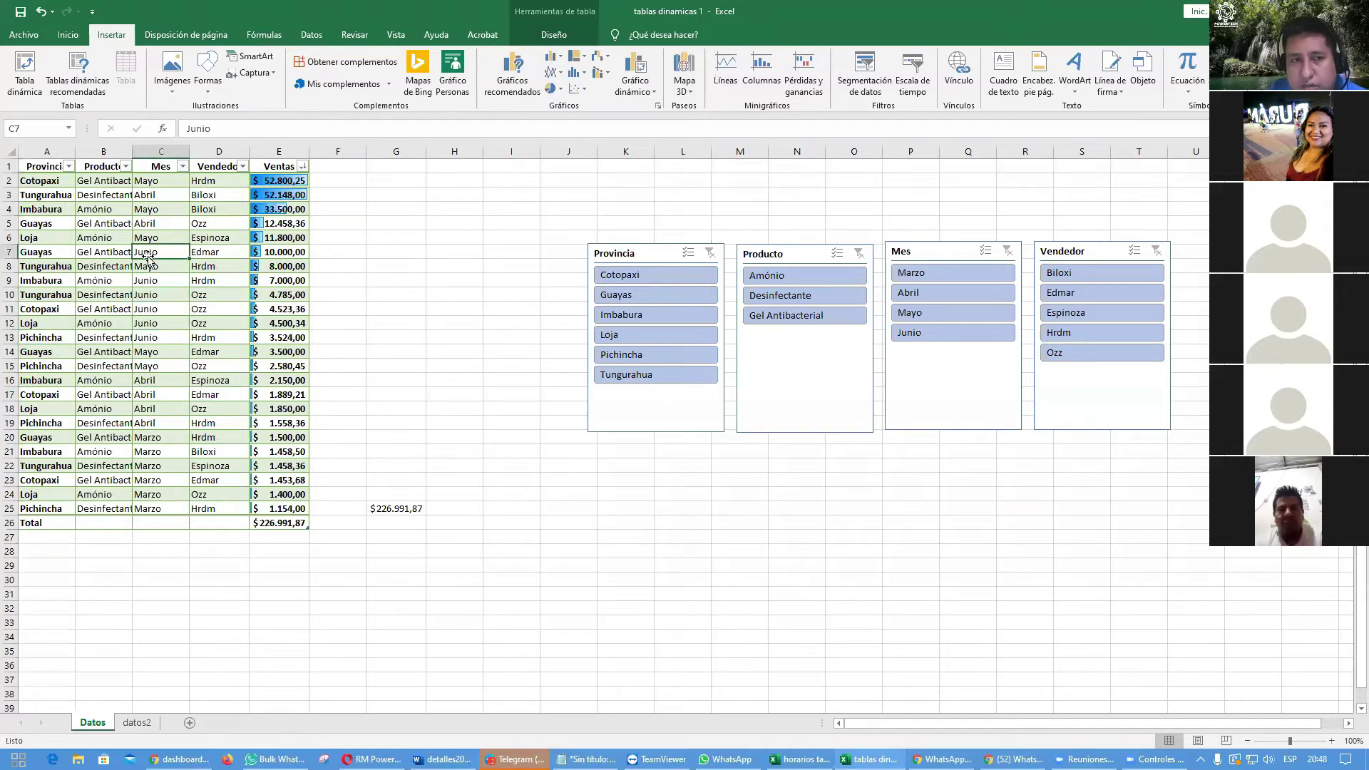
pyautogui.click(103, 253)
pyautogui.click(110, 280)
pyautogui.click(114, 309)
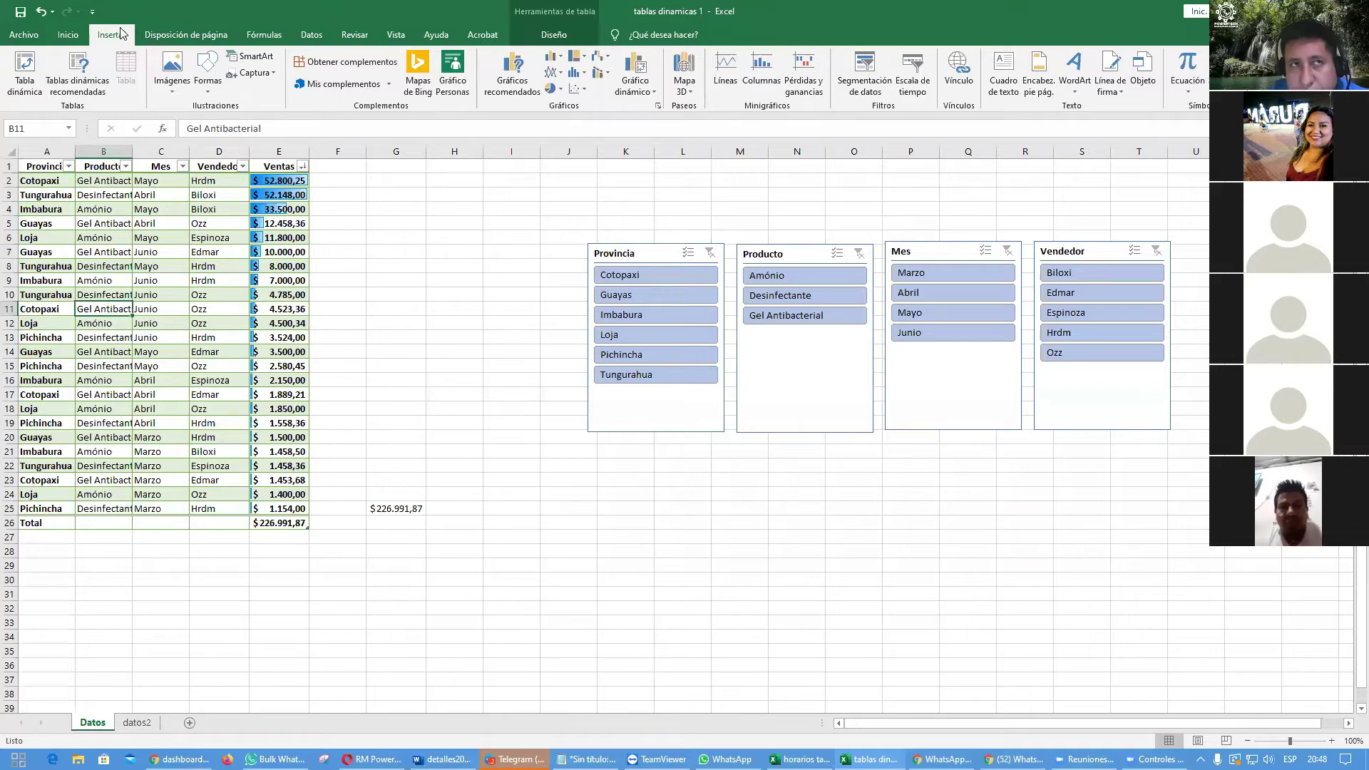
# Step: Insert the Pareto chart from Gráficos recomendados and drag it below the slicers
pyautogui.click(509, 84)
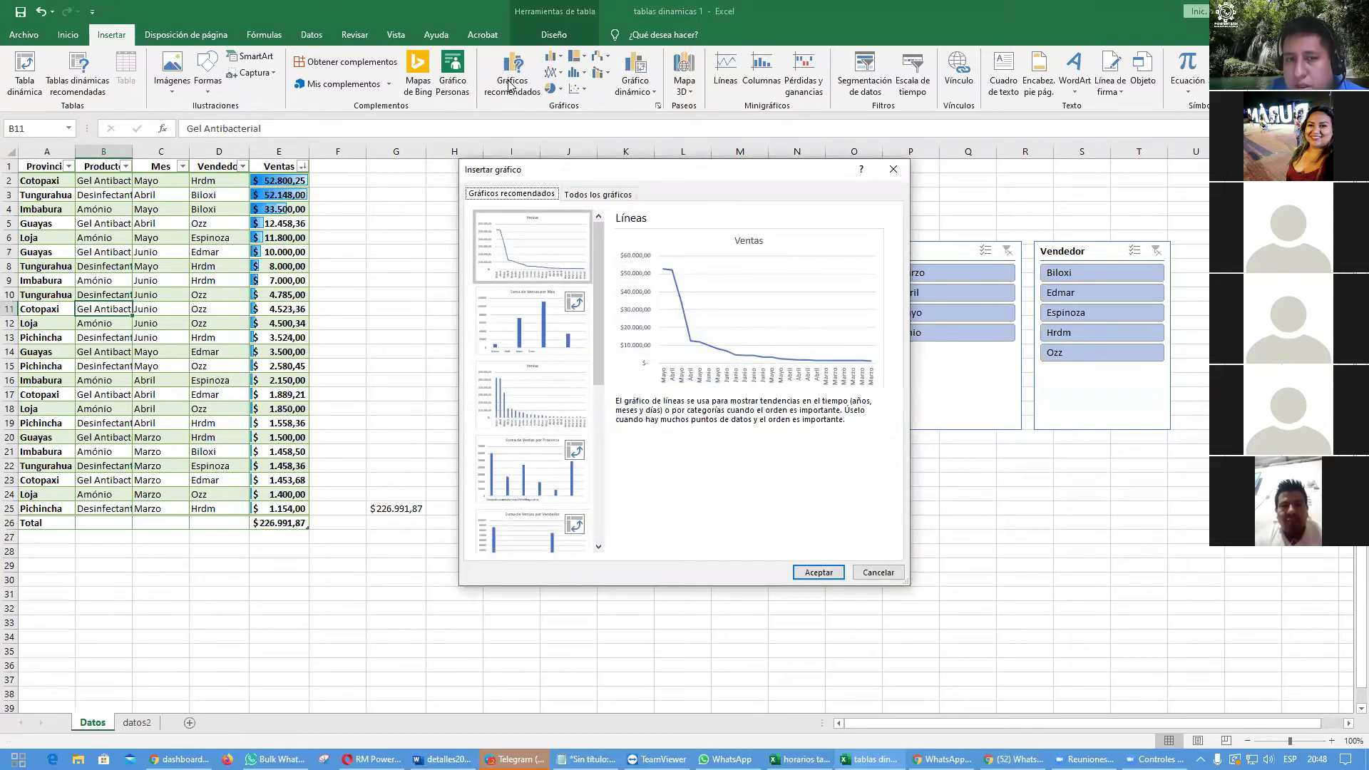
pyautogui.moveTo(600, 250); pyautogui.dragTo(604, 429)
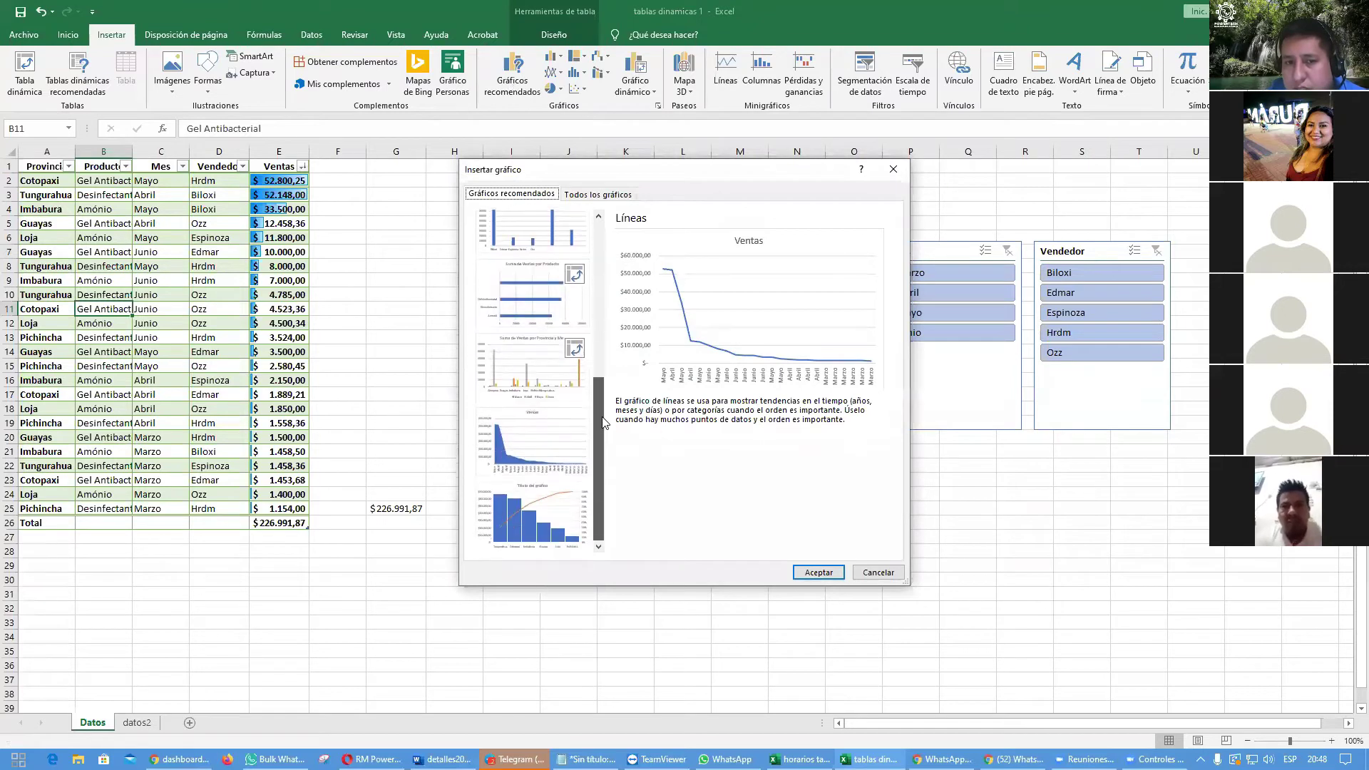
pyautogui.click(551, 515)
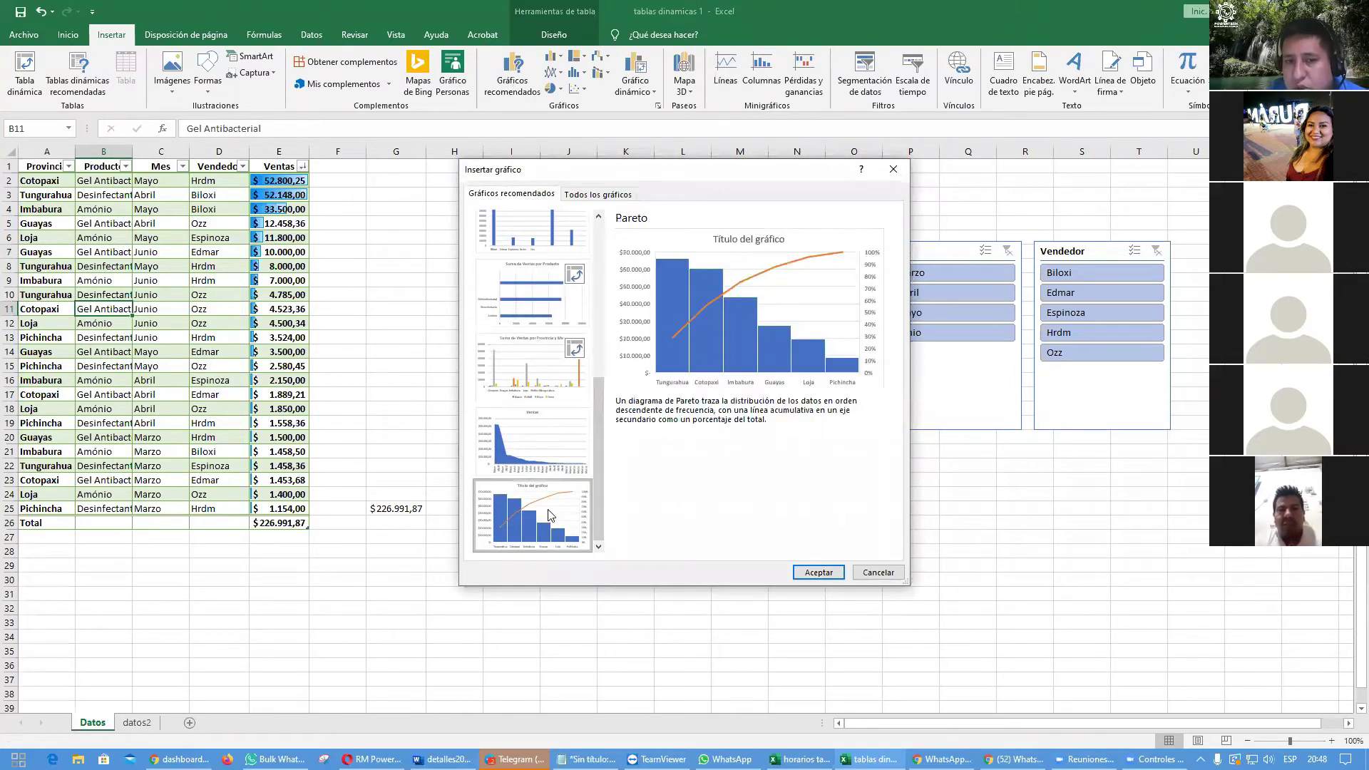
pyautogui.click(815, 573)
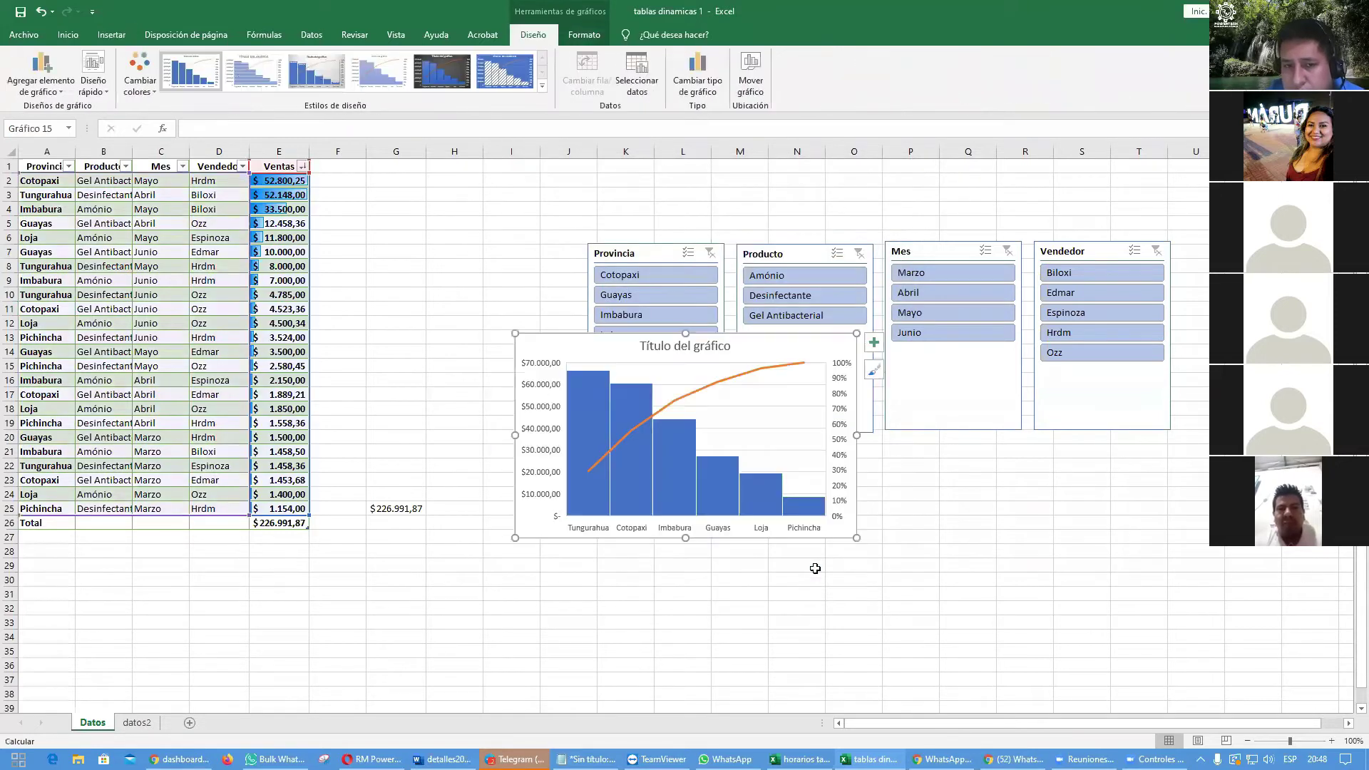
pyautogui.moveTo(815, 349); pyautogui.dragTo(831, 479)
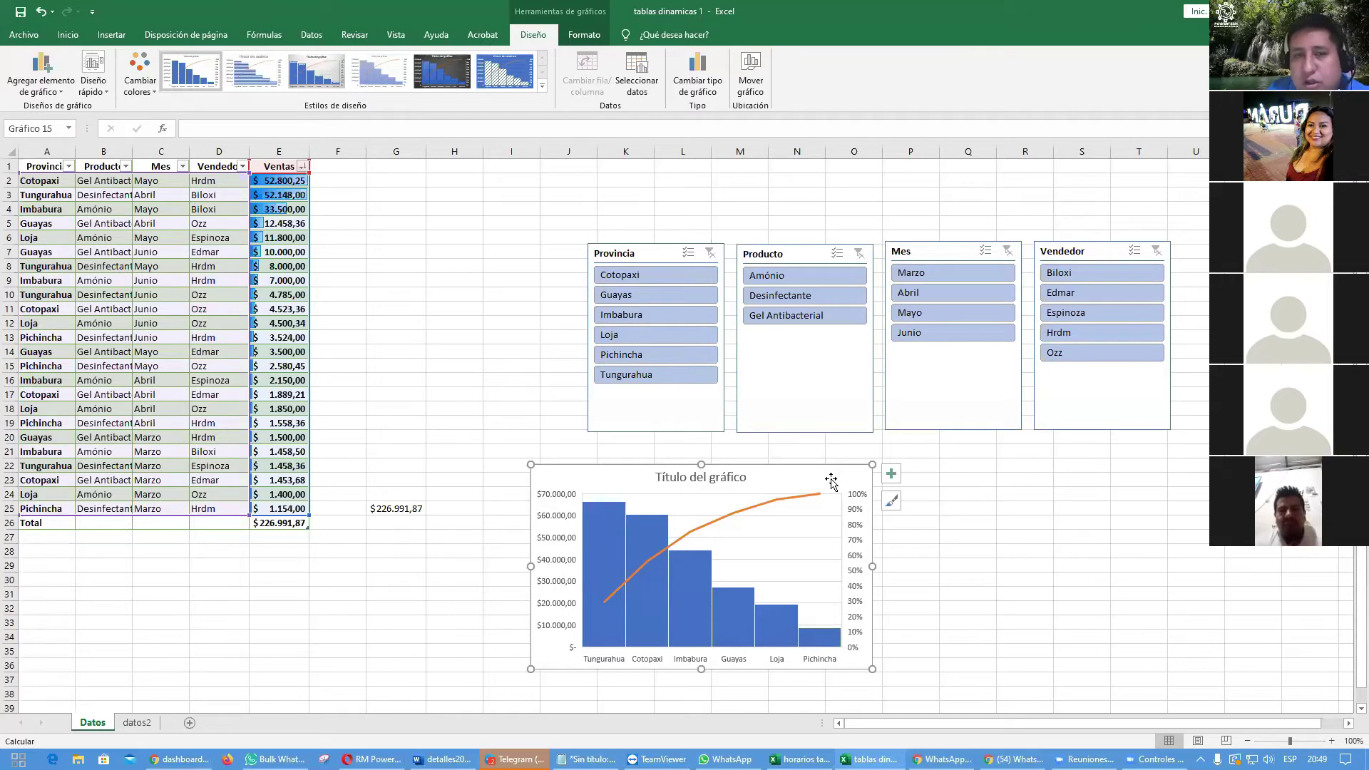
pyautogui.click(436, 323)
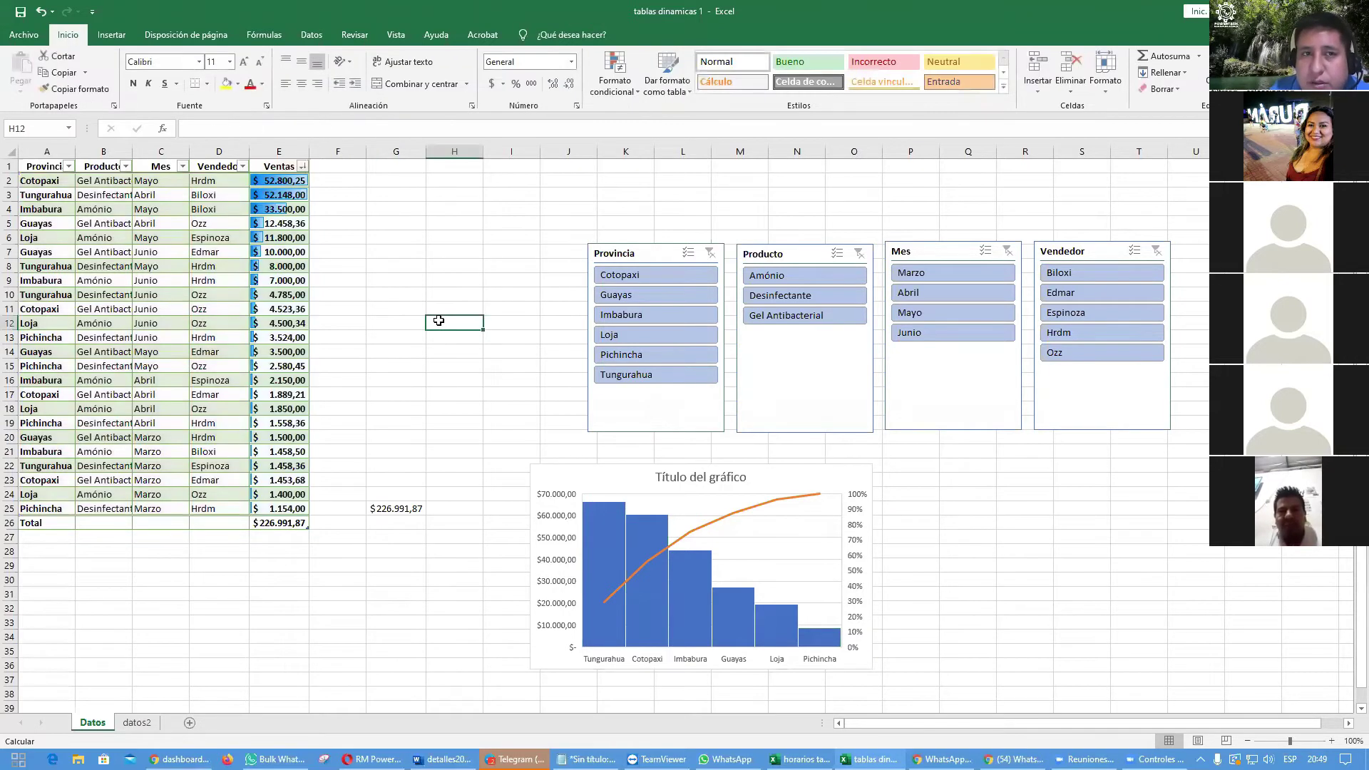
# Step: Enter 'total de ventas por provincia' in H4 and number G4:G7 from 1 to 4
pyautogui.press('Up')
pyautogui.press('Up')
pyautogui.press('Up')
pyautogui.press('Up')
pyautogui.press('Up')
pyautogui.press('Up')
pyautogui.press('Up')
pyautogui.press('Up')
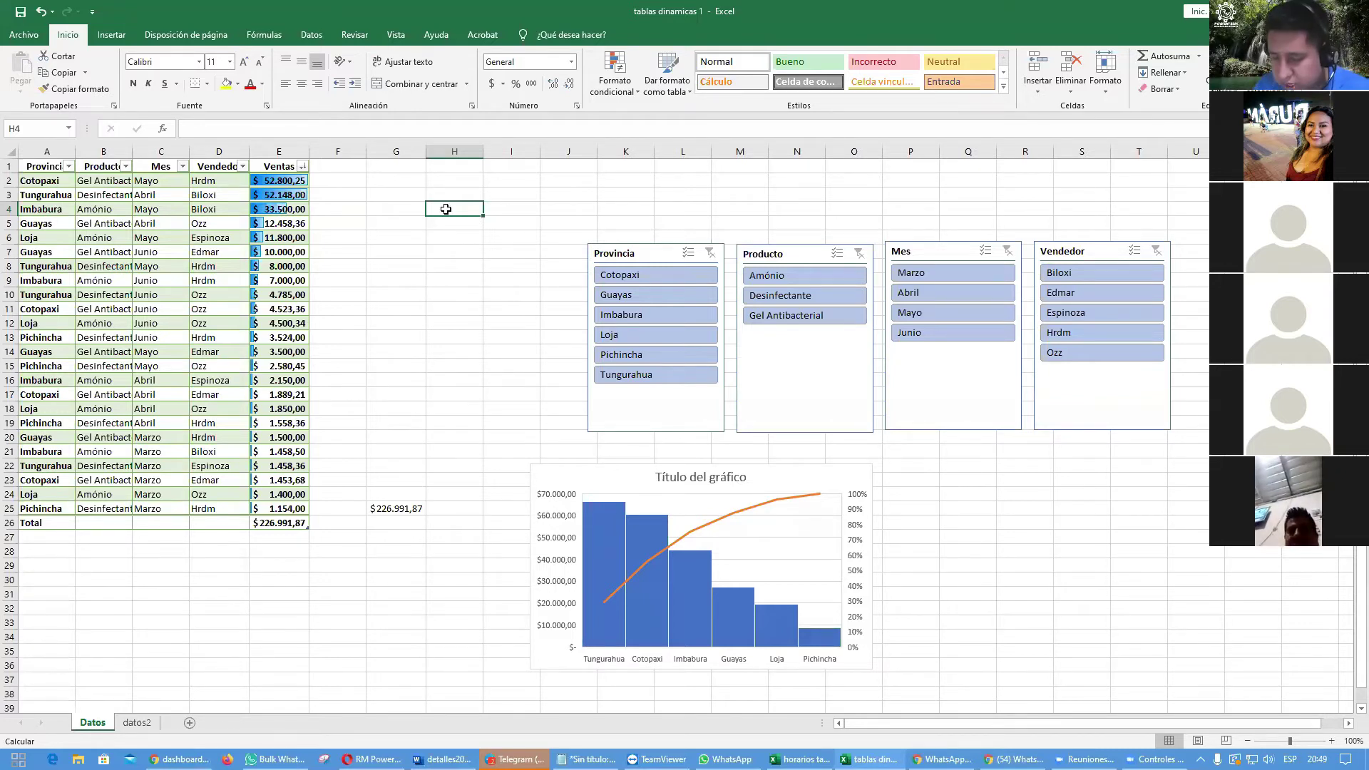
pyautogui.write('total de ventas por provincia')
pyautogui.press('Return')
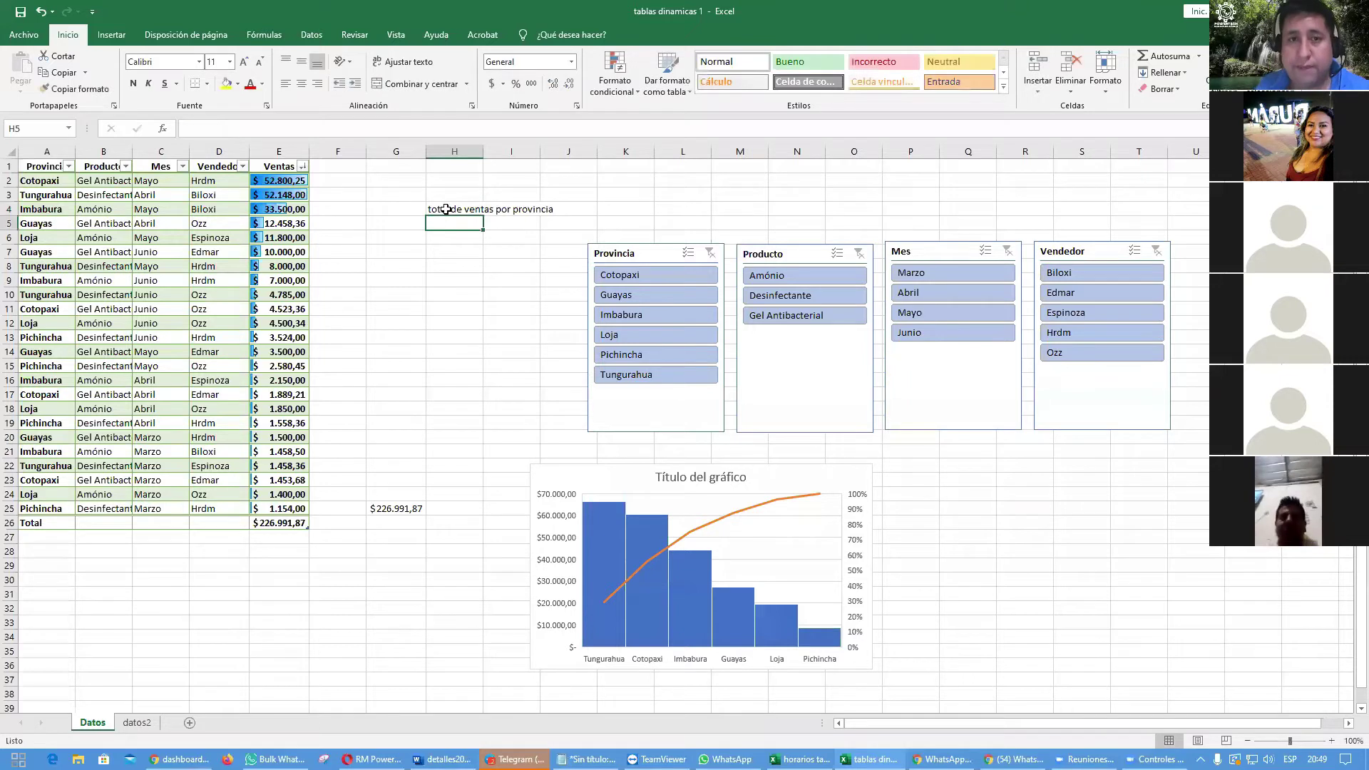
pyautogui.press('Up')
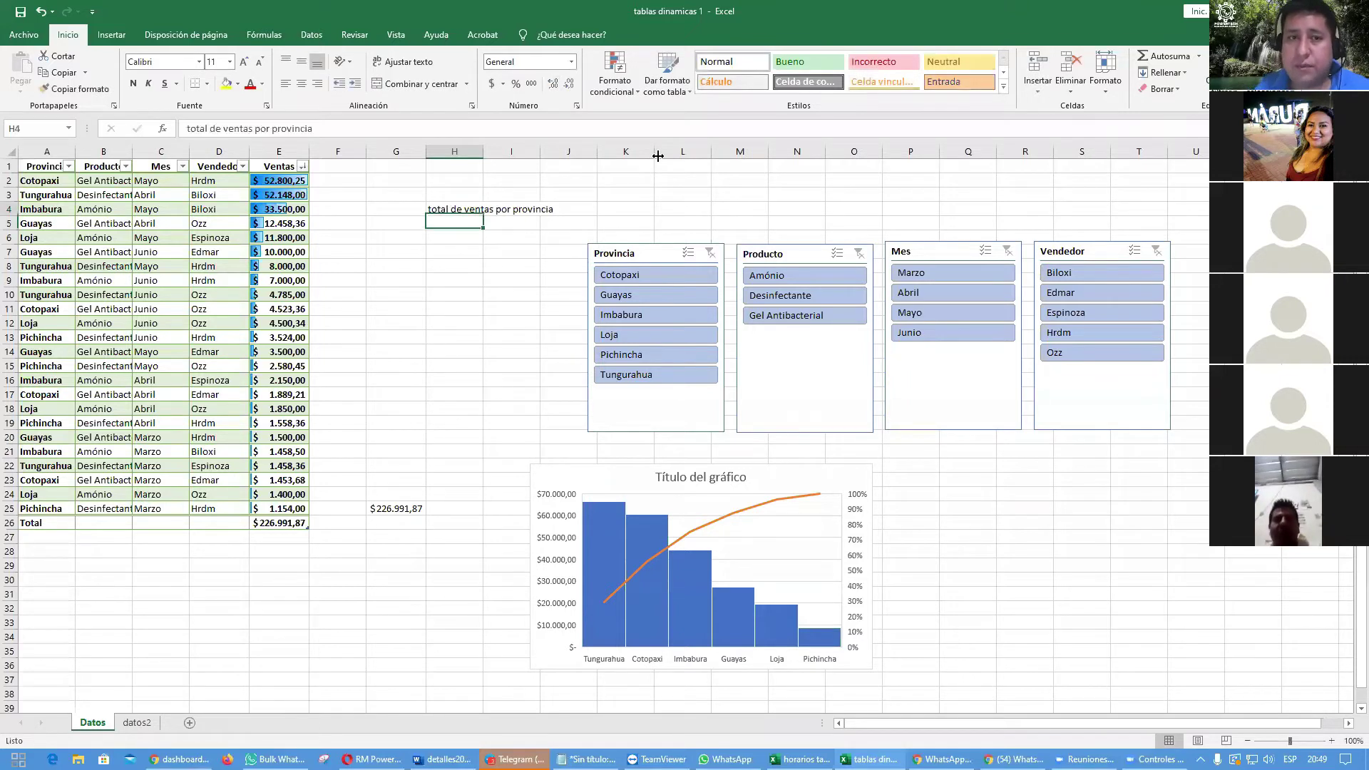
pyautogui.press('Left')
pyautogui.write('1')
pyautogui.press('Return')
pyautogui.write('2')
pyautogui.press('Return')
pyautogui.write('3')
pyautogui.press('Return')
pyautogui.write('4')
pyautogui.press('Return')
# Step: Copy the H4 heading into H5 and edit it to 'total de ventas por producto'
pyautogui.press('Right')
pyautogui.press('Up')
pyautogui.press('Up')
pyautogui.press('Up')
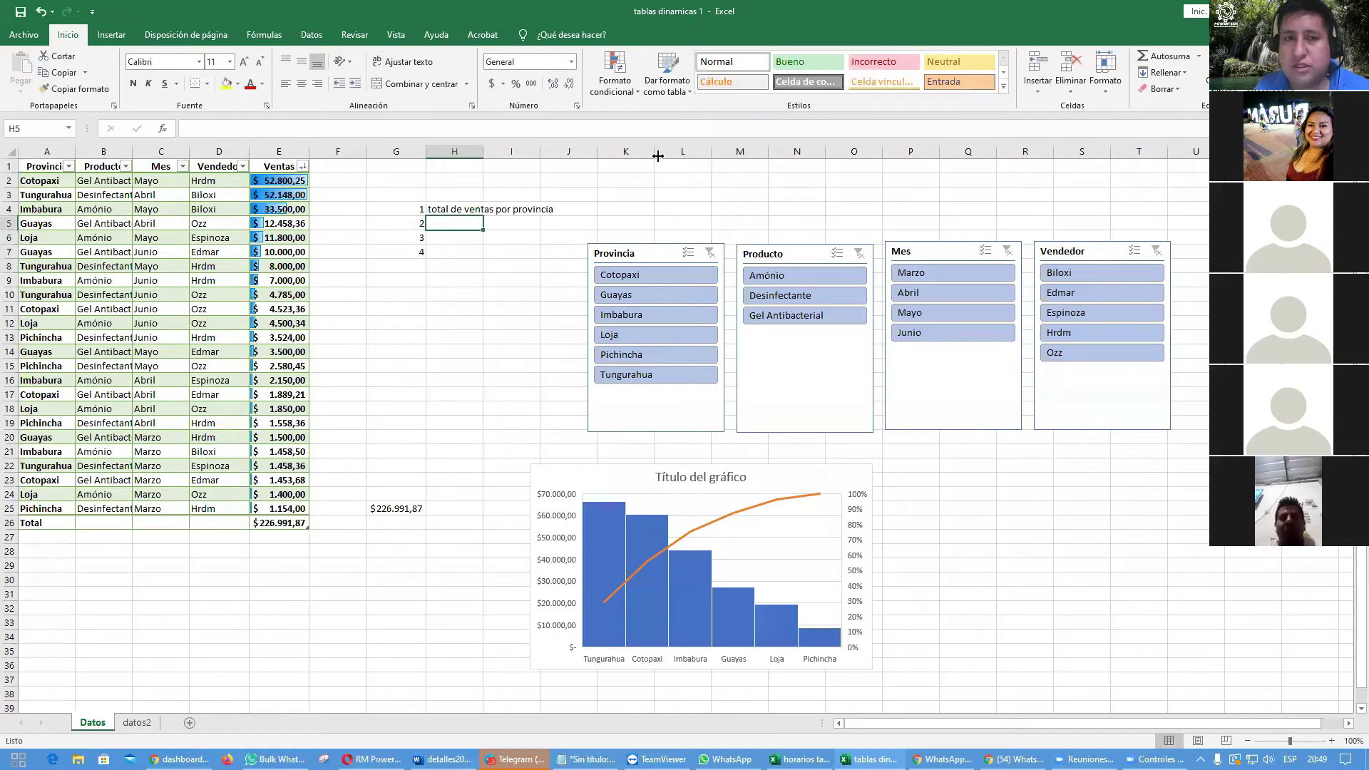
pyautogui.press('Up')
pyautogui.hotkey('ctrl', 'c')
pyautogui.press('Down')
pyautogui.hotkey('ctrl', 'v')
pyautogui.press('Escape')
pyautogui.press('F2')
pyautogui.hotkey('ctrl', 'shift', 'Left')
pyautogui.write('producto')
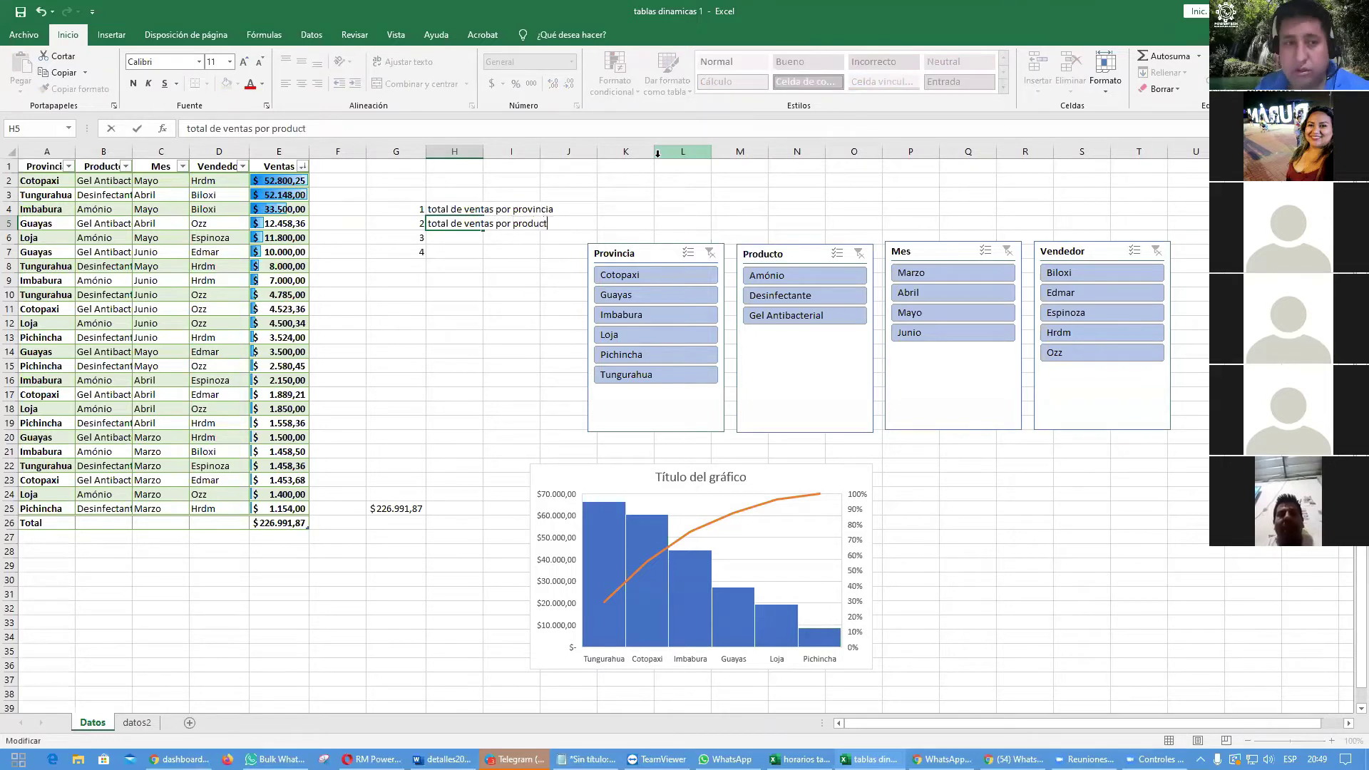
pyautogui.press('Return')
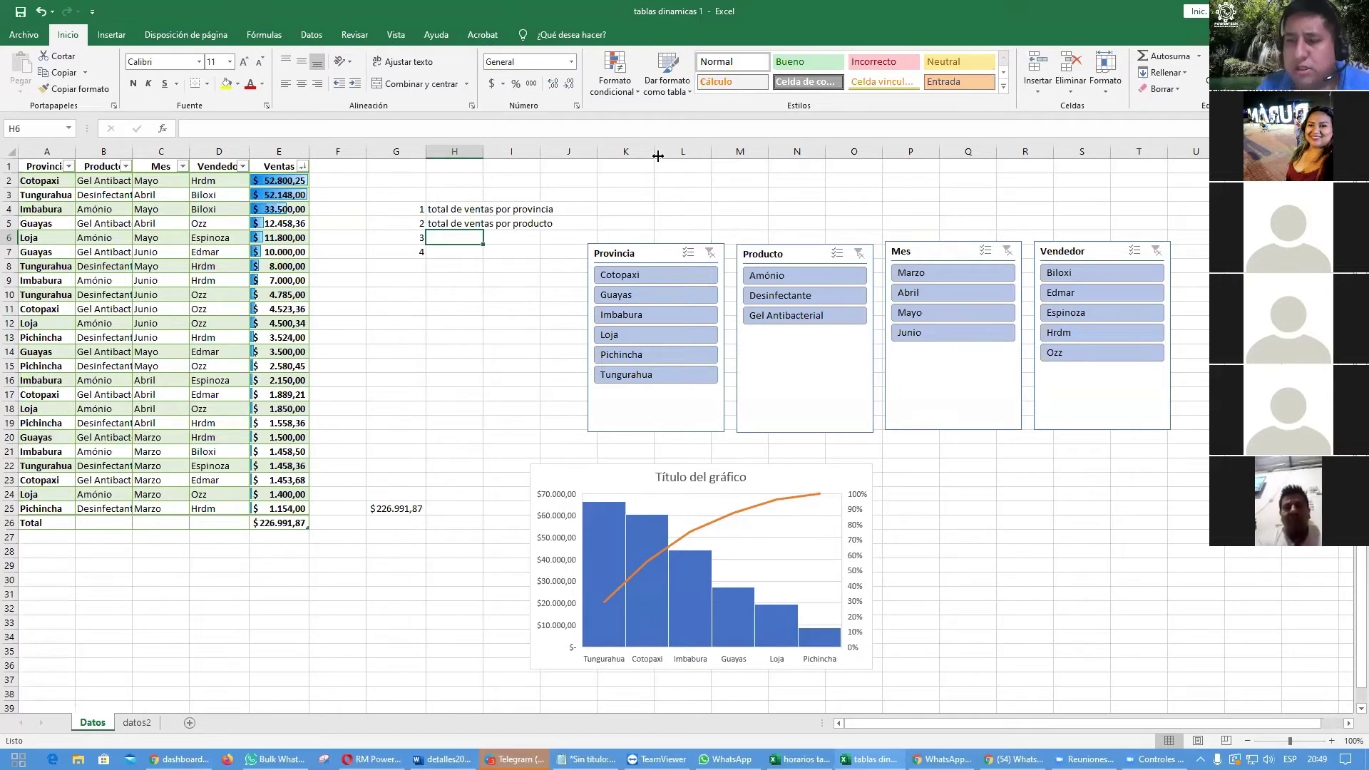
# Step: Copy the heading into H6 and change it to 'total de ventas por mes'
pyautogui.press('Up')
pyautogui.hotkey('ctrl', 'c')
pyautogui.press('Down')
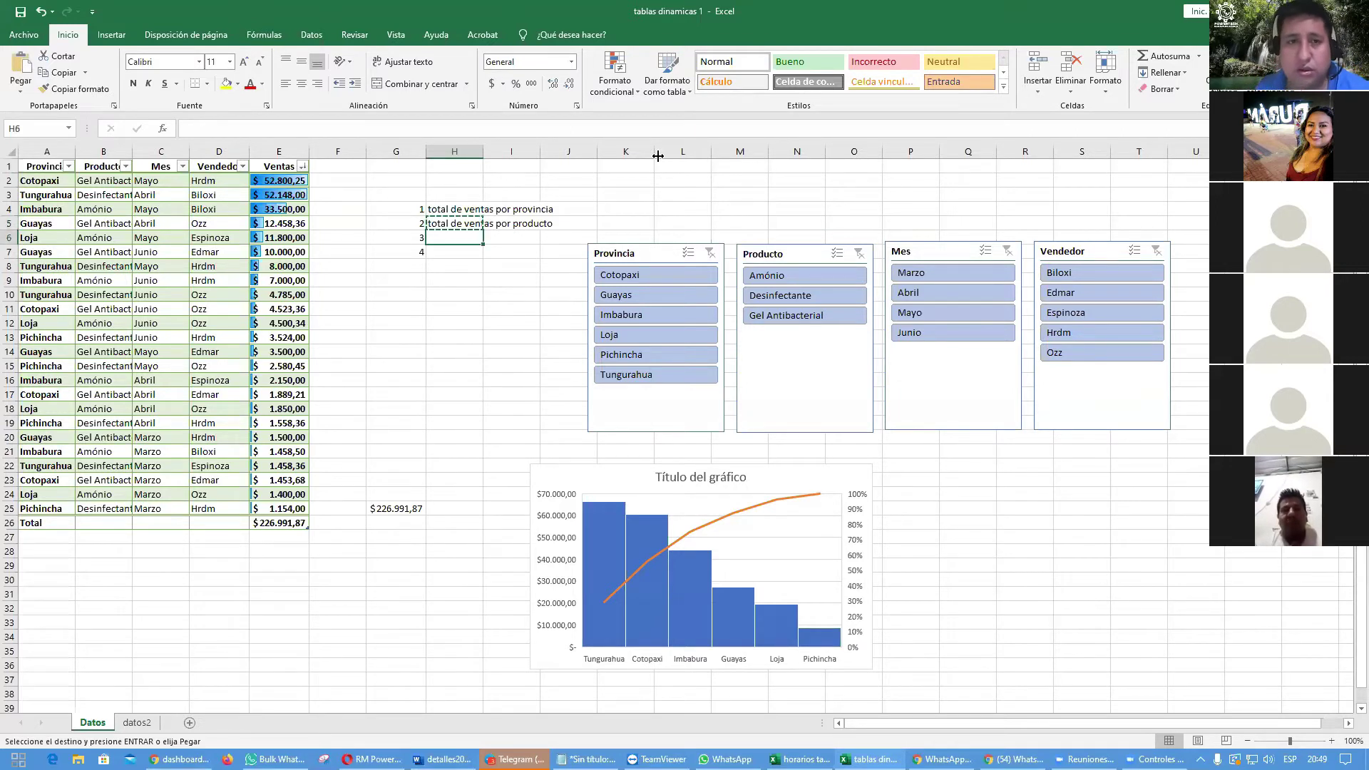
pyautogui.press('Return')
pyautogui.press('F2')
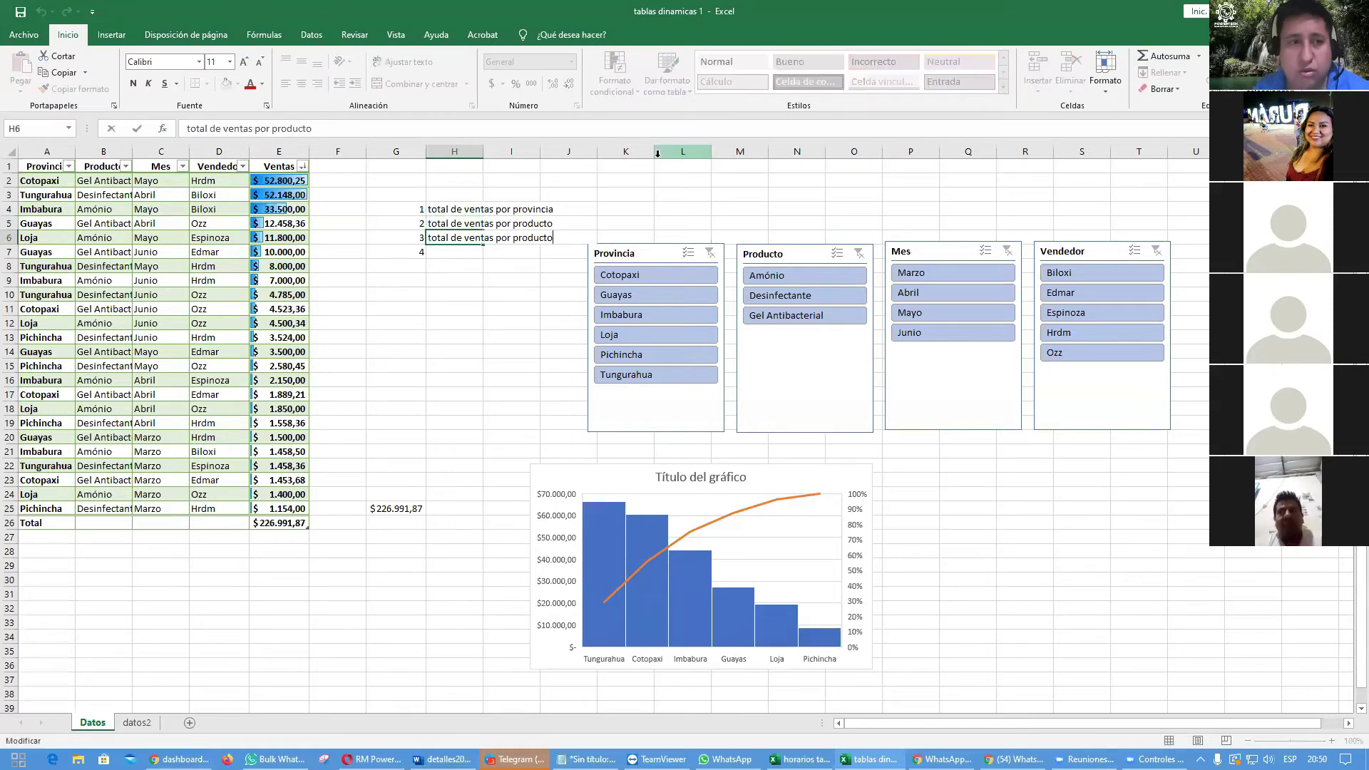
pyautogui.press('BackSpace')
pyautogui.press('BackSpace')
pyautogui.press('BackSpace')
pyautogui.press('BackSpace')
pyautogui.press('BackSpace')
pyautogui.press('BackSpace')
pyautogui.press('BackSpace')
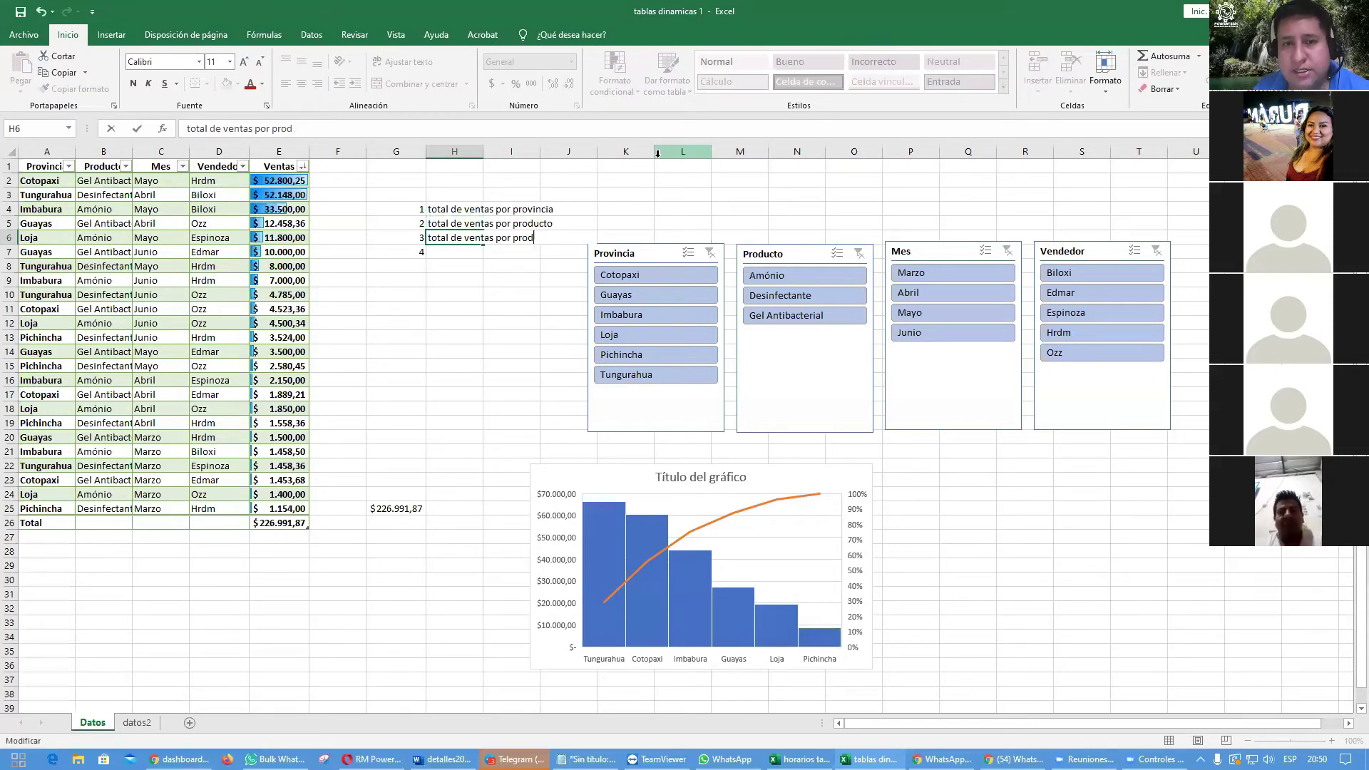
pyautogui.press('BackSpace')
pyautogui.write('mes')
pyautogui.press('Return')
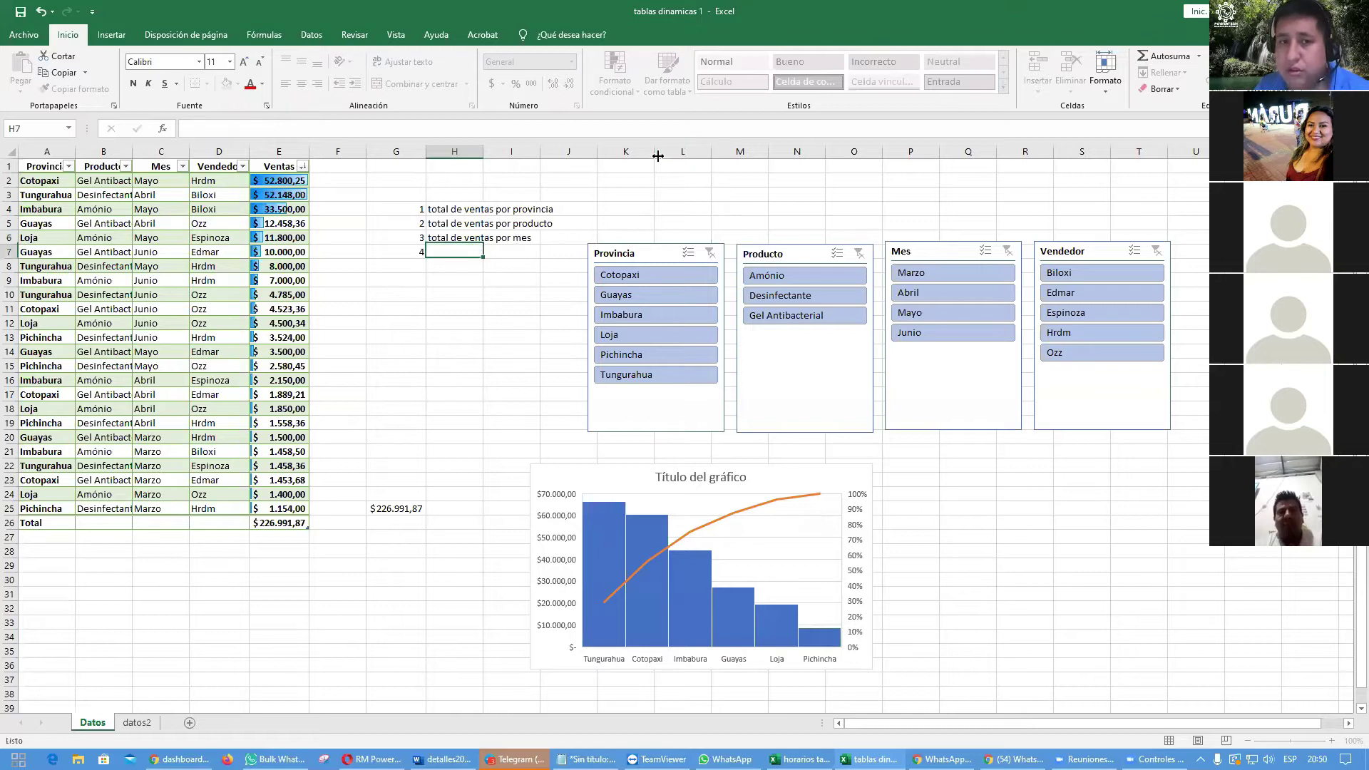
# Step: Copy the heading into H7 and edit it to 'total de ventas por vendedor'
pyautogui.press('Up')
pyautogui.hotkey('ctrl', 'c')
pyautogui.press('Down')
pyautogui.hotkey('ctrl', 'v')
pyautogui.press('F2')
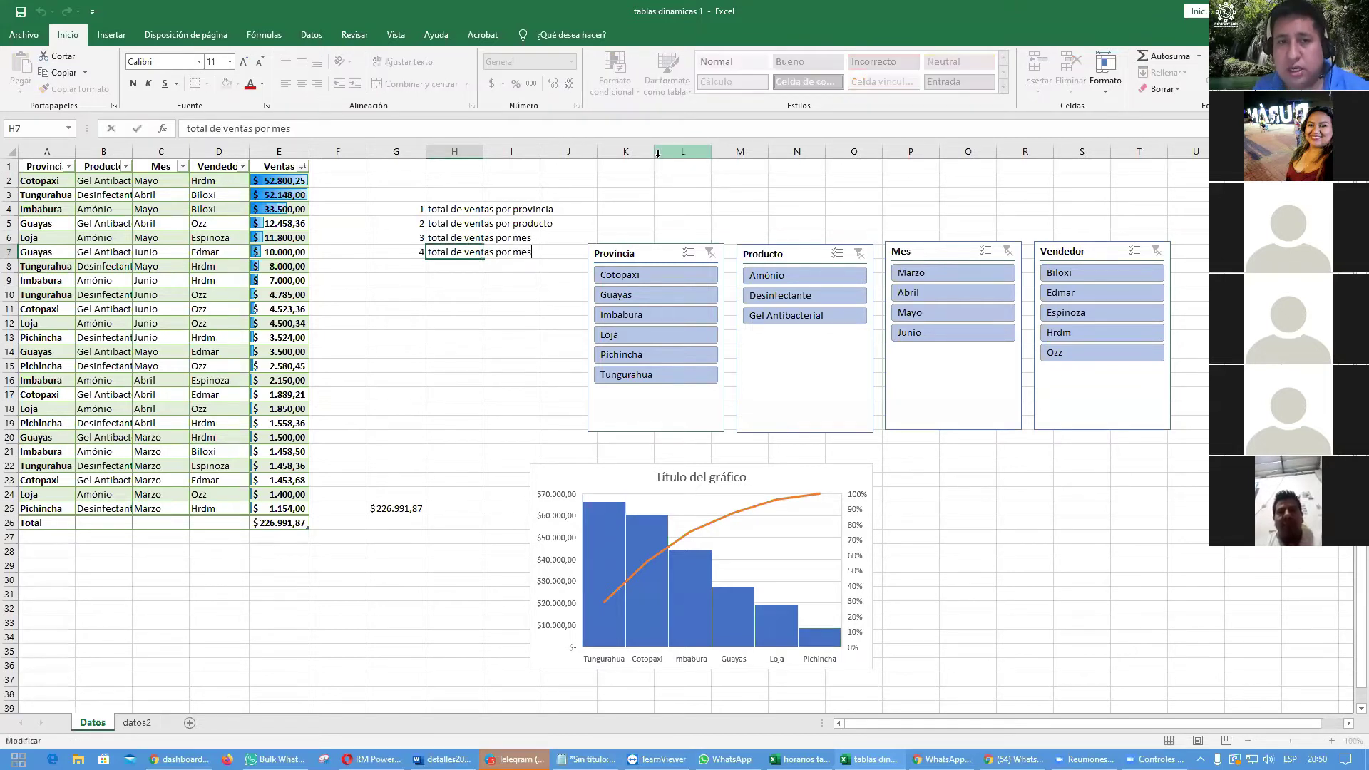
pyautogui.hotkey('ctrl', 'shift', 'Left')
pyautogui.hotkey('ctrl', 'shift', 'Left')
pyautogui.hotkey('ctrl', 'shift', 'Right')
pyautogui.write('vendero')
pyautogui.press('Return')
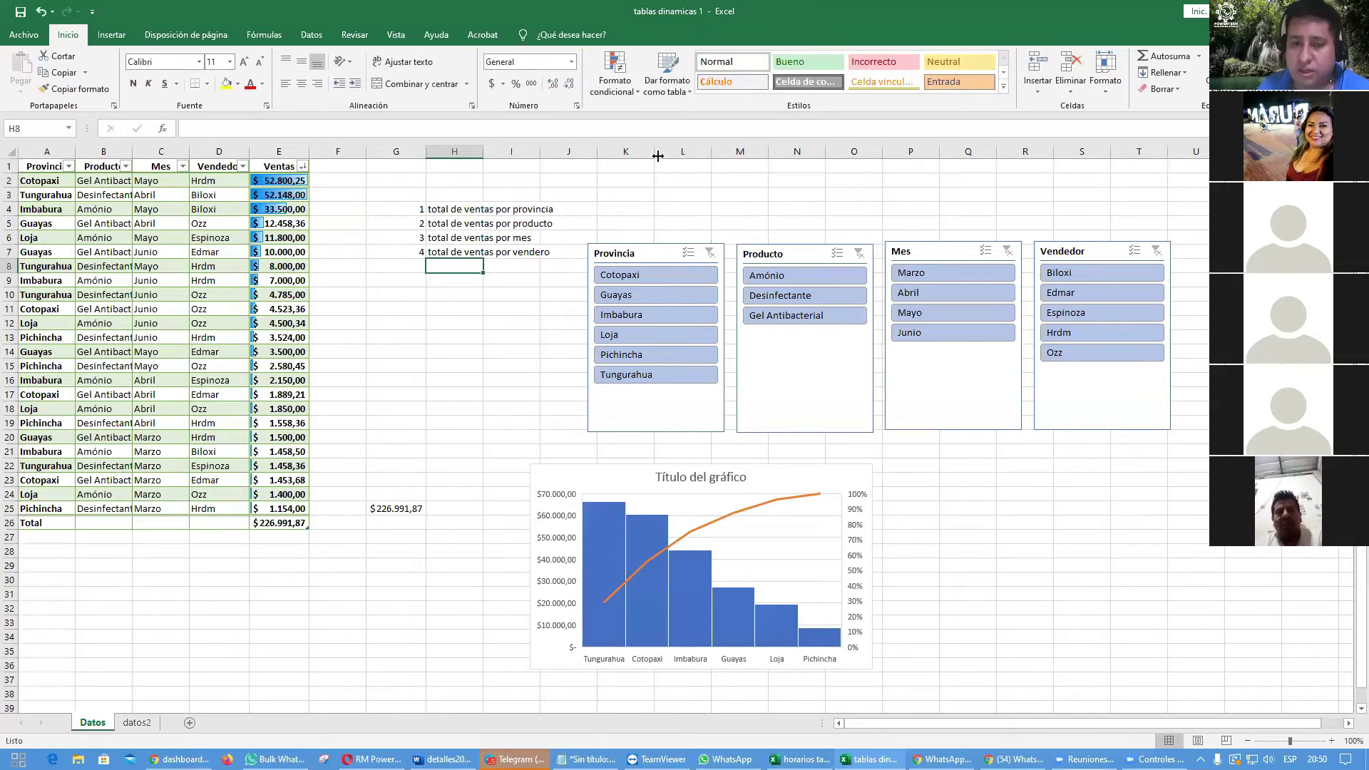
pyautogui.press('Up')
pyautogui.press('F2')
pyautogui.write('r')
pyautogui.press('Return')
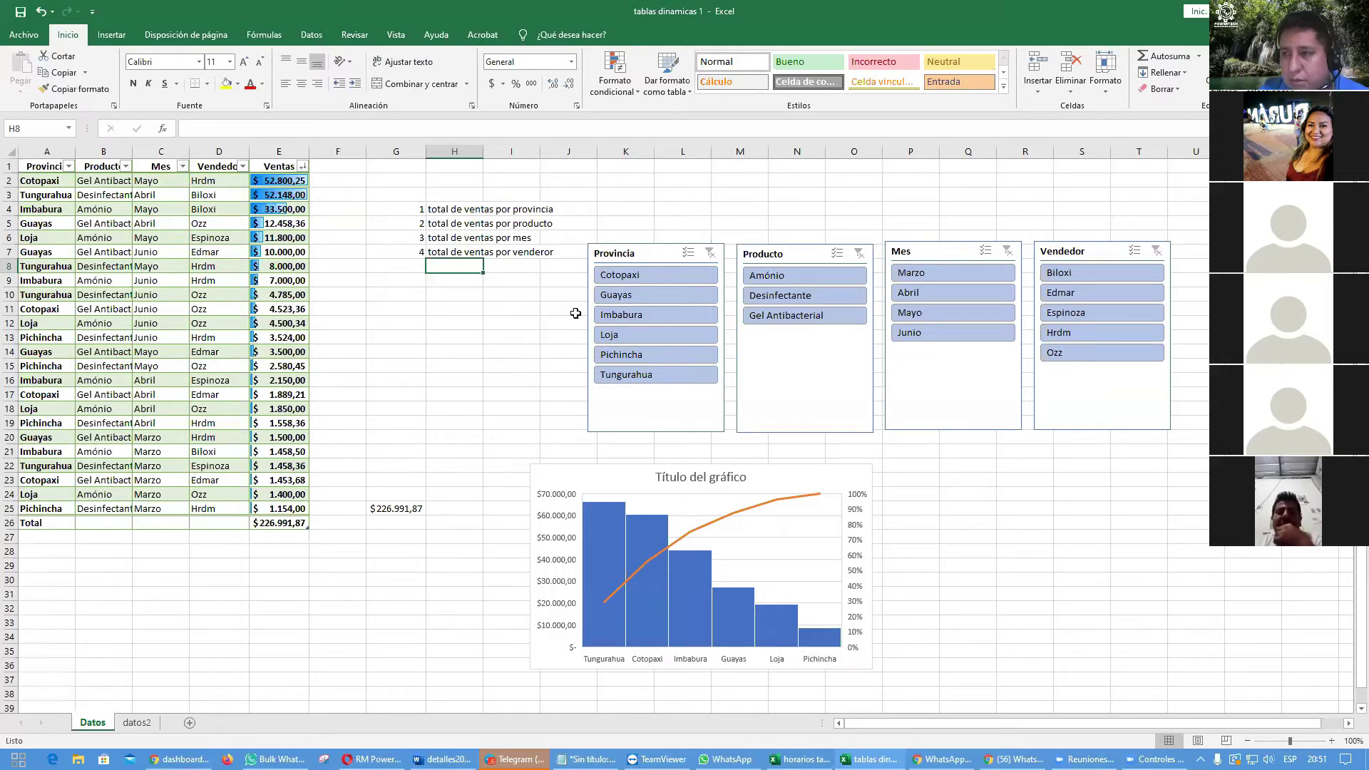
# Step: Select cells inside the sales table and show the Insertar ribbon commands
pyautogui.click(158, 271)
pyautogui.click(148, 379)
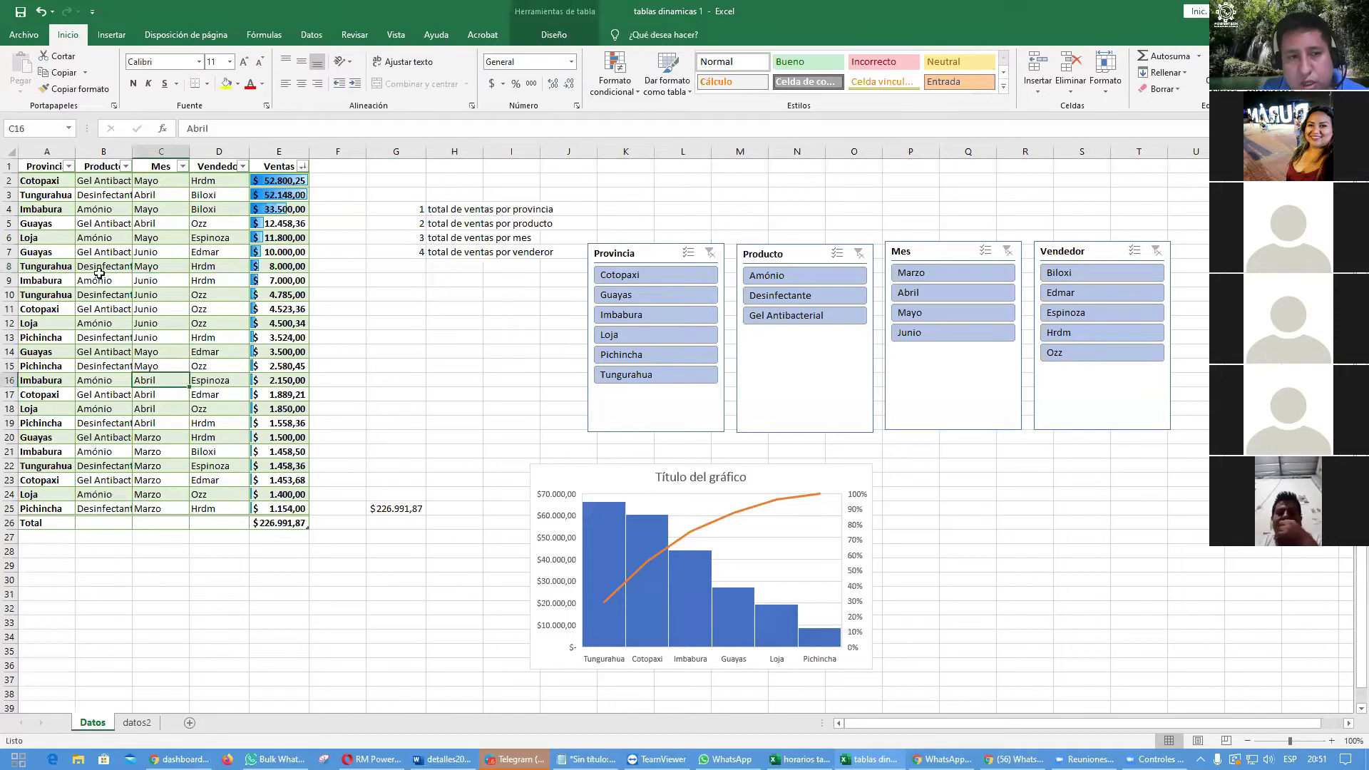
pyautogui.click(99, 270)
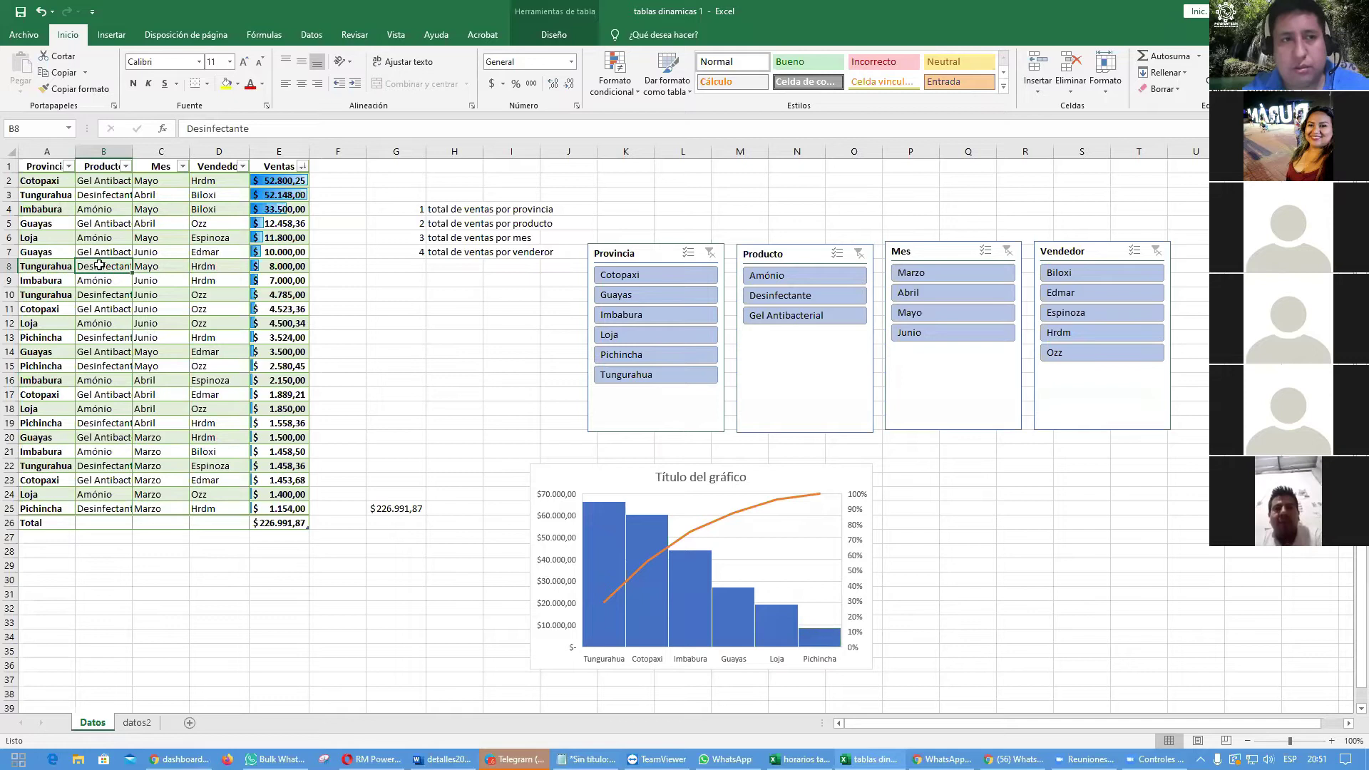
pyautogui.click(111, 33)
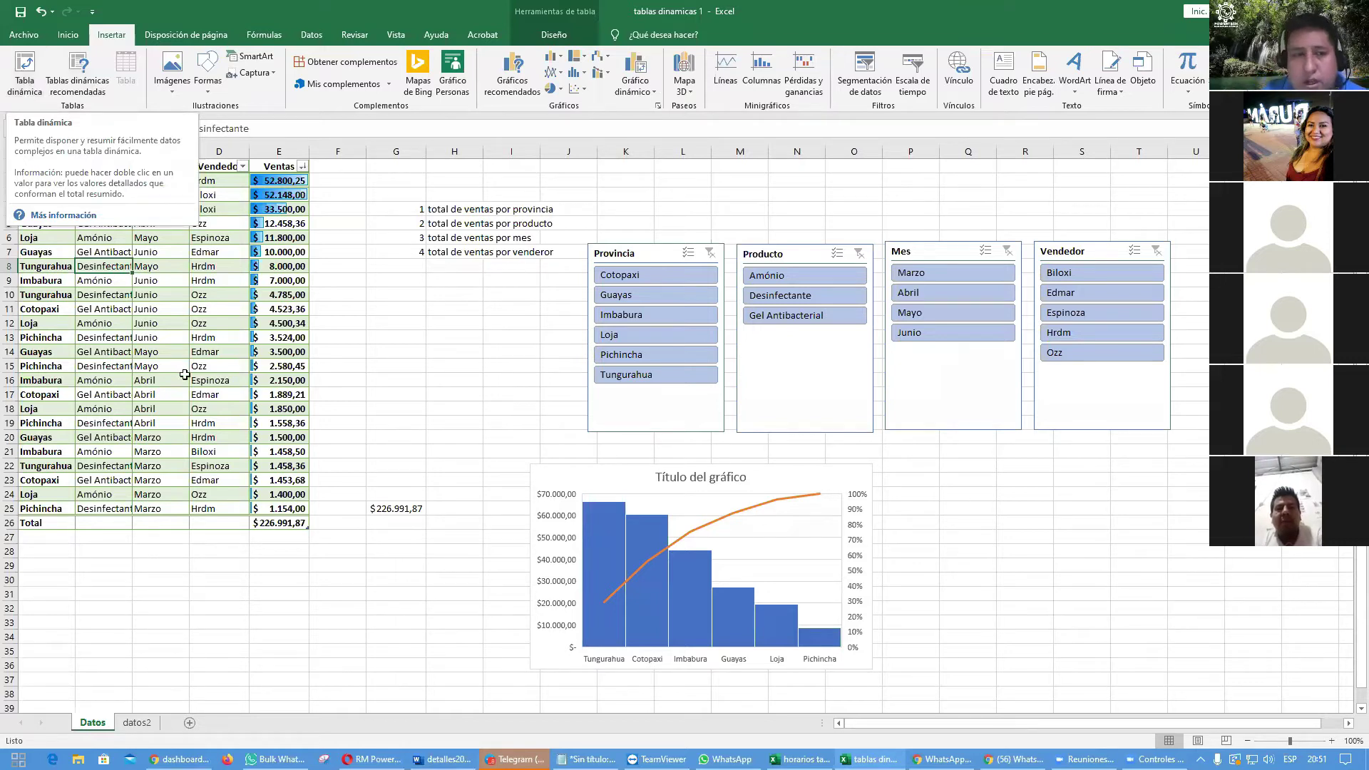
# Step: Create a Tabla dinámica from Tabla1 placed on a new worksheet
pyautogui.click(161, 309)
pyautogui.click(163, 377)
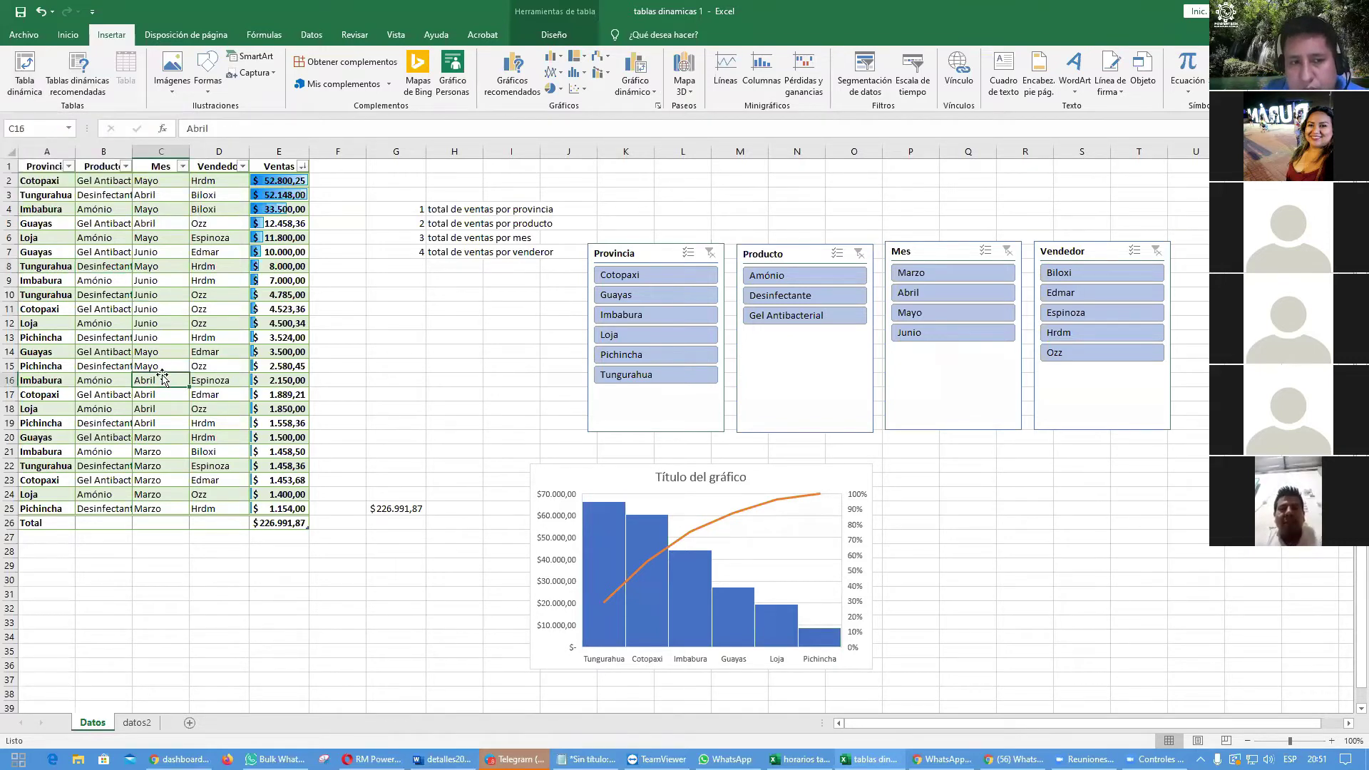
pyautogui.click(102, 376)
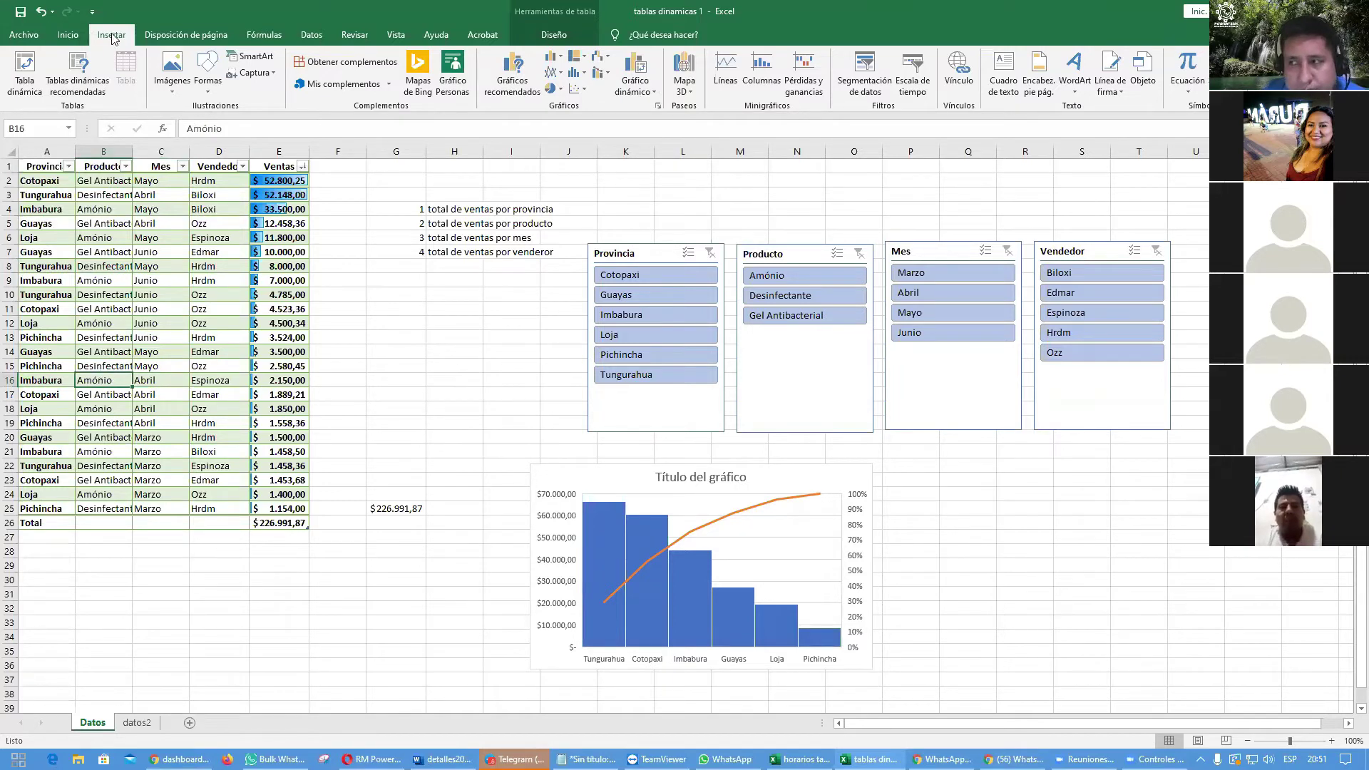
pyautogui.click(16, 91)
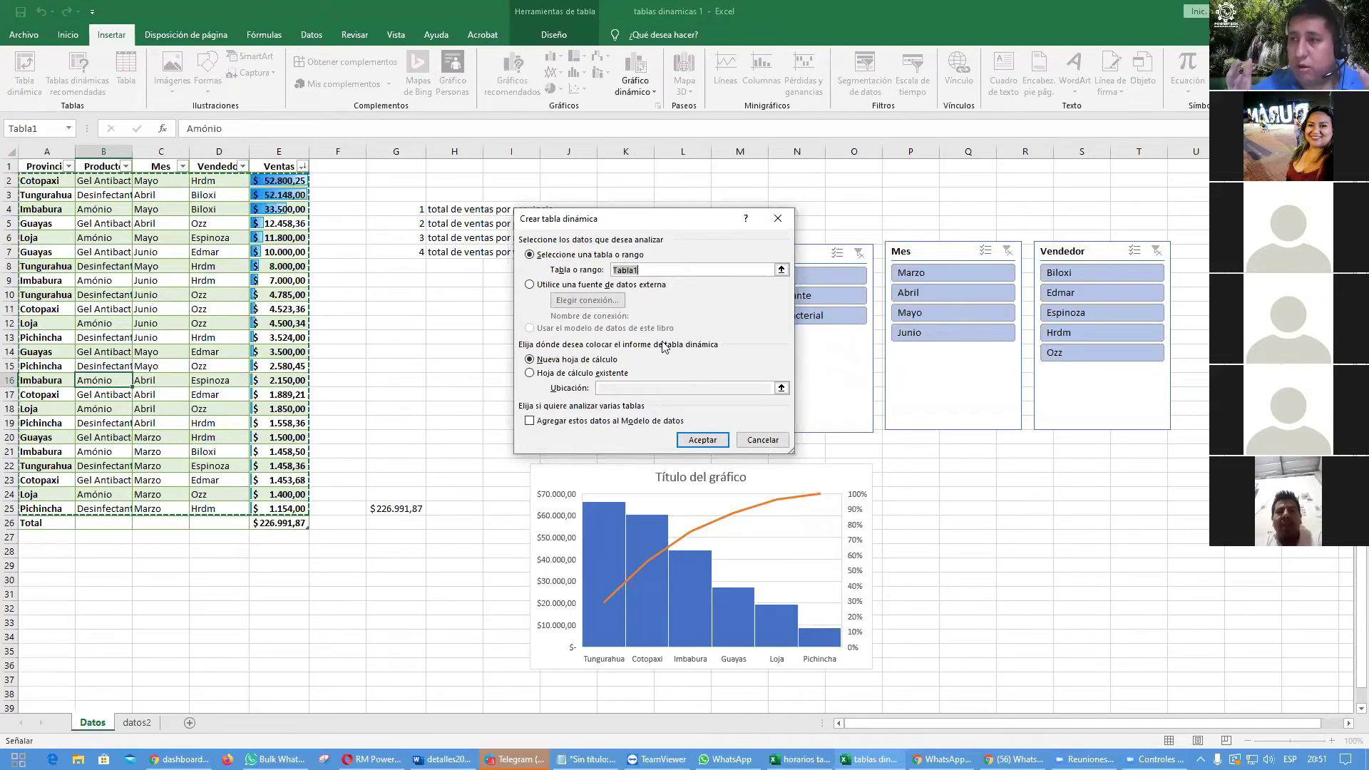
pyautogui.click(700, 441)
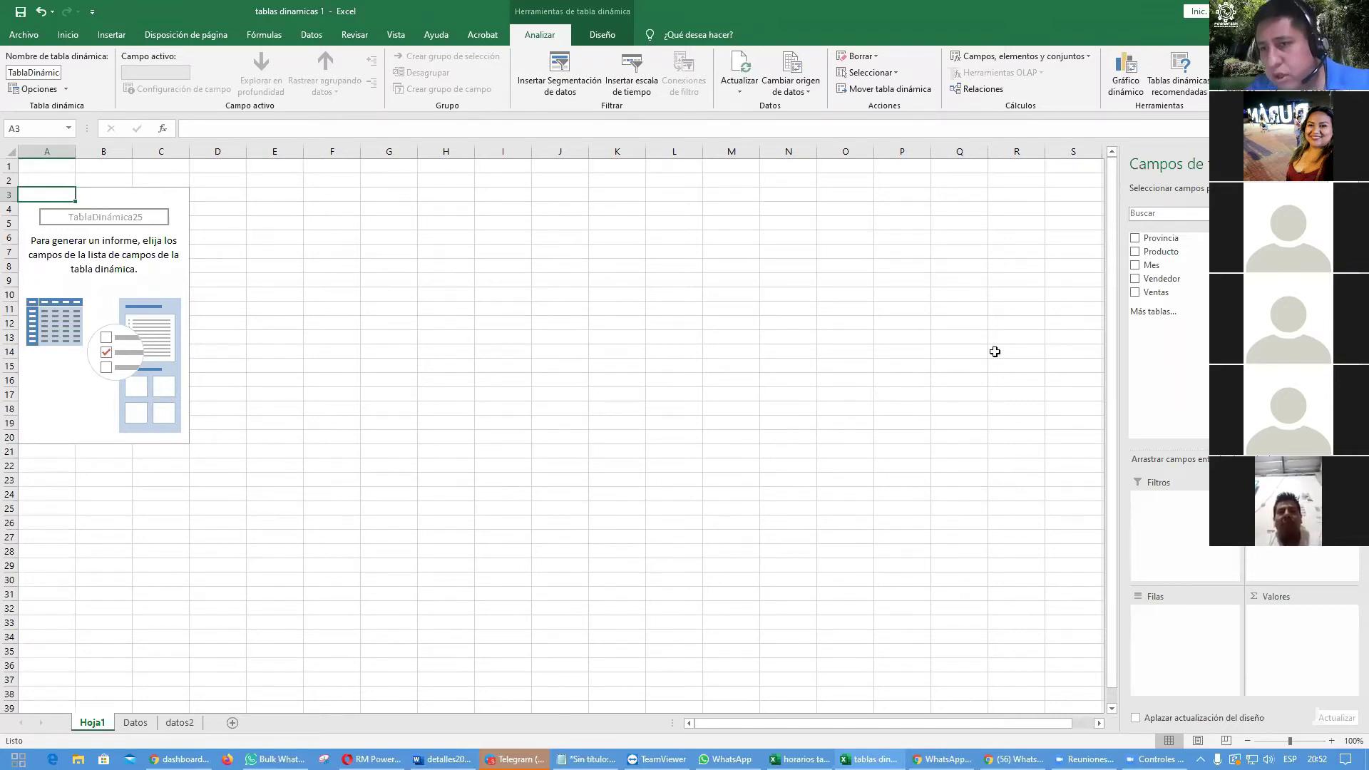
# Step: Add Provincia, Mes and Producto to the pivot and try moving Mes and Producto between rows and columns
pyautogui.click(1134, 240)
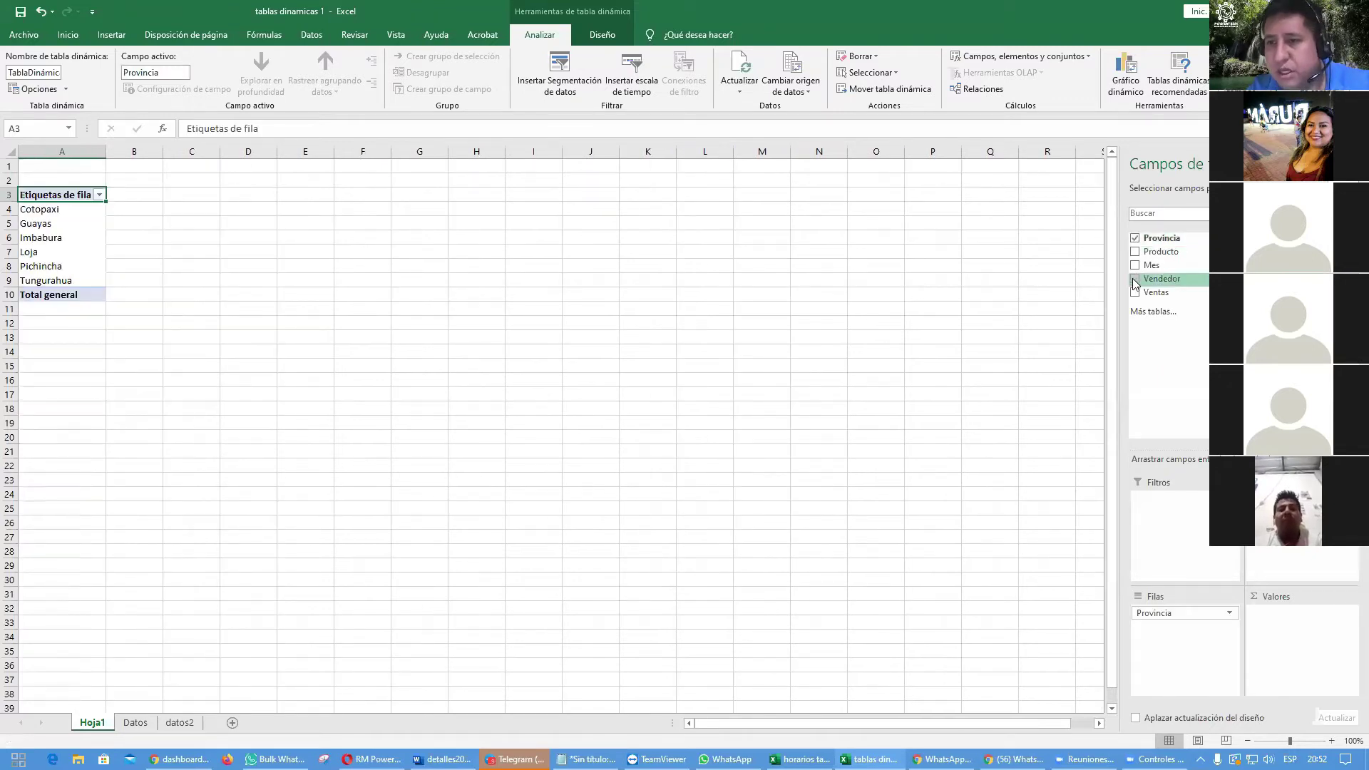
pyautogui.click(1135, 266)
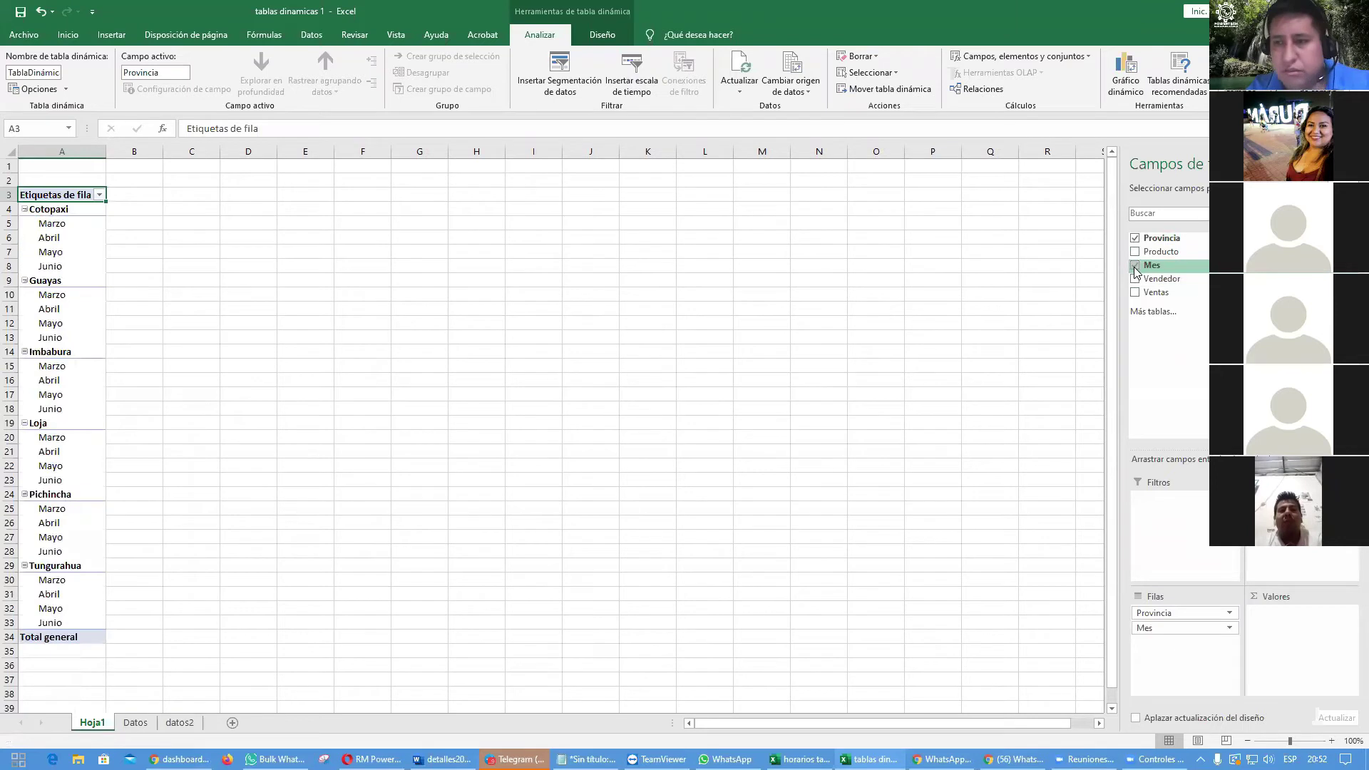
pyautogui.click(1136, 252)
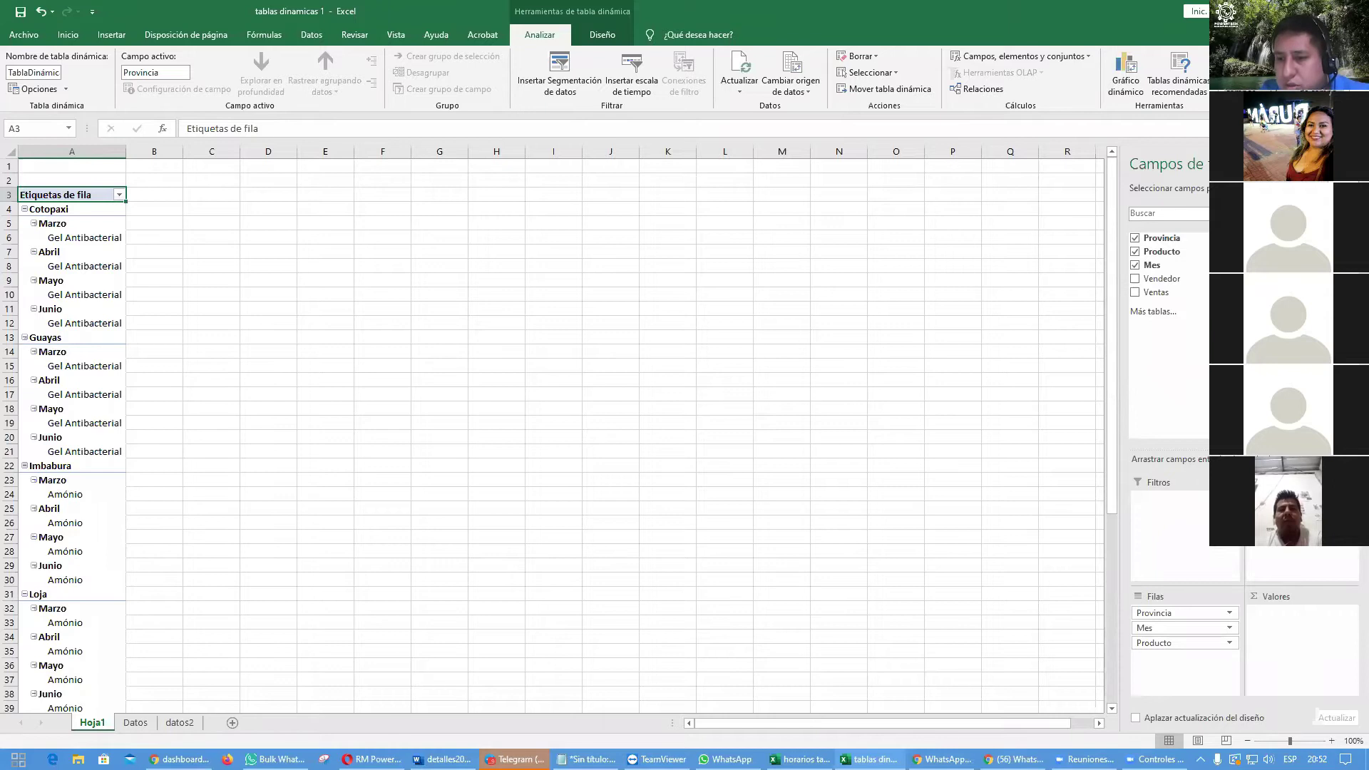
pyautogui.moveTo(1143, 631); pyautogui.dragTo(1255, 556)
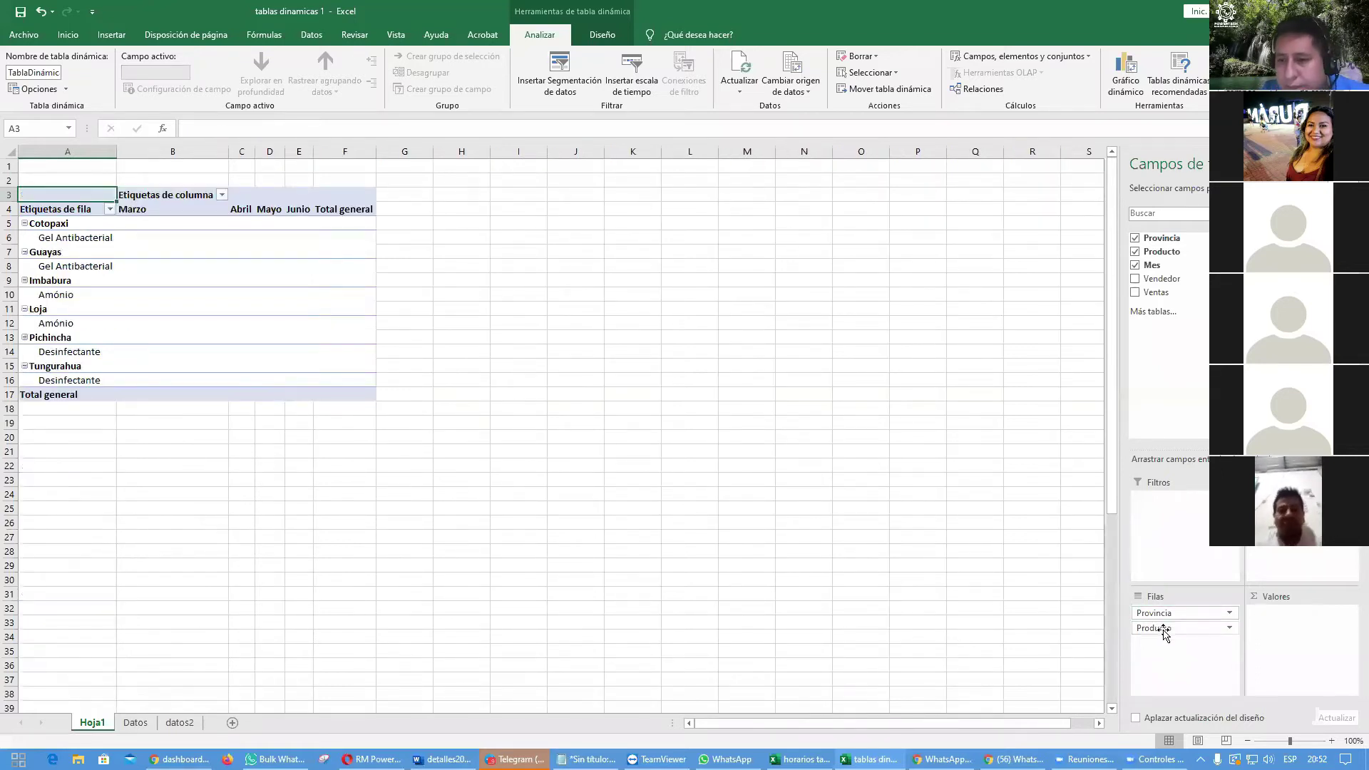
pyautogui.moveTo(1184, 628); pyautogui.dragTo(1270, 560)
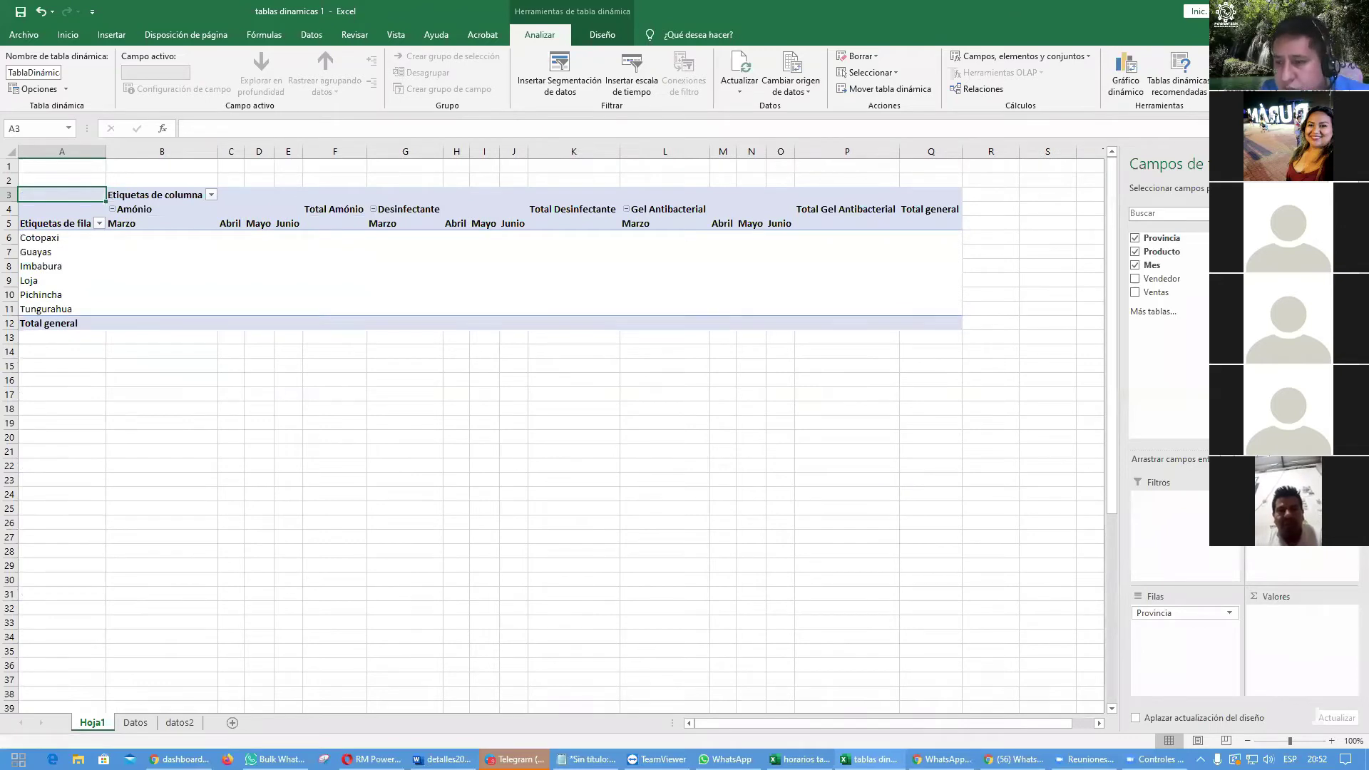
# Step: Add Suma de Ventas and remove Provincia, Mes and Producto, leaving the 226991,87 total
pyautogui.moveTo(1269, 564); pyautogui.dragTo(931, 464)
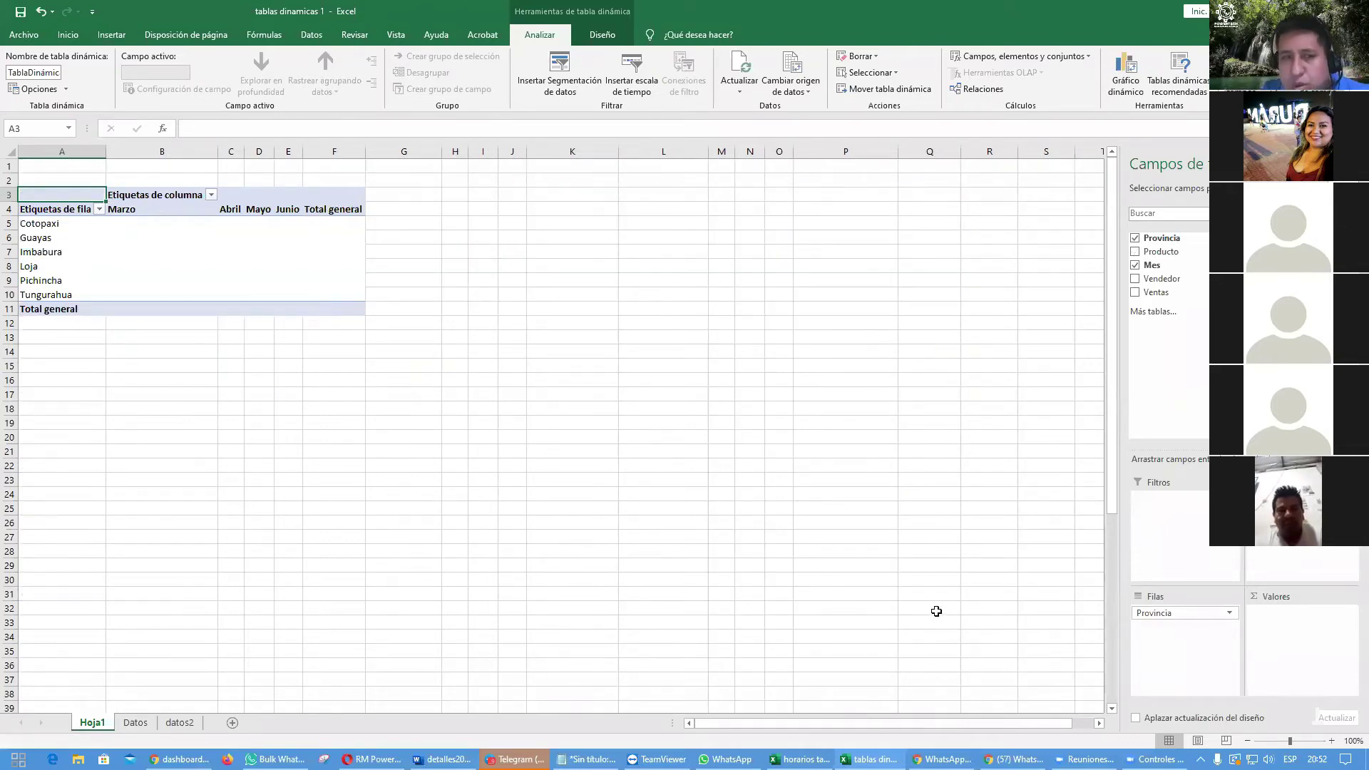
pyautogui.click(1135, 292)
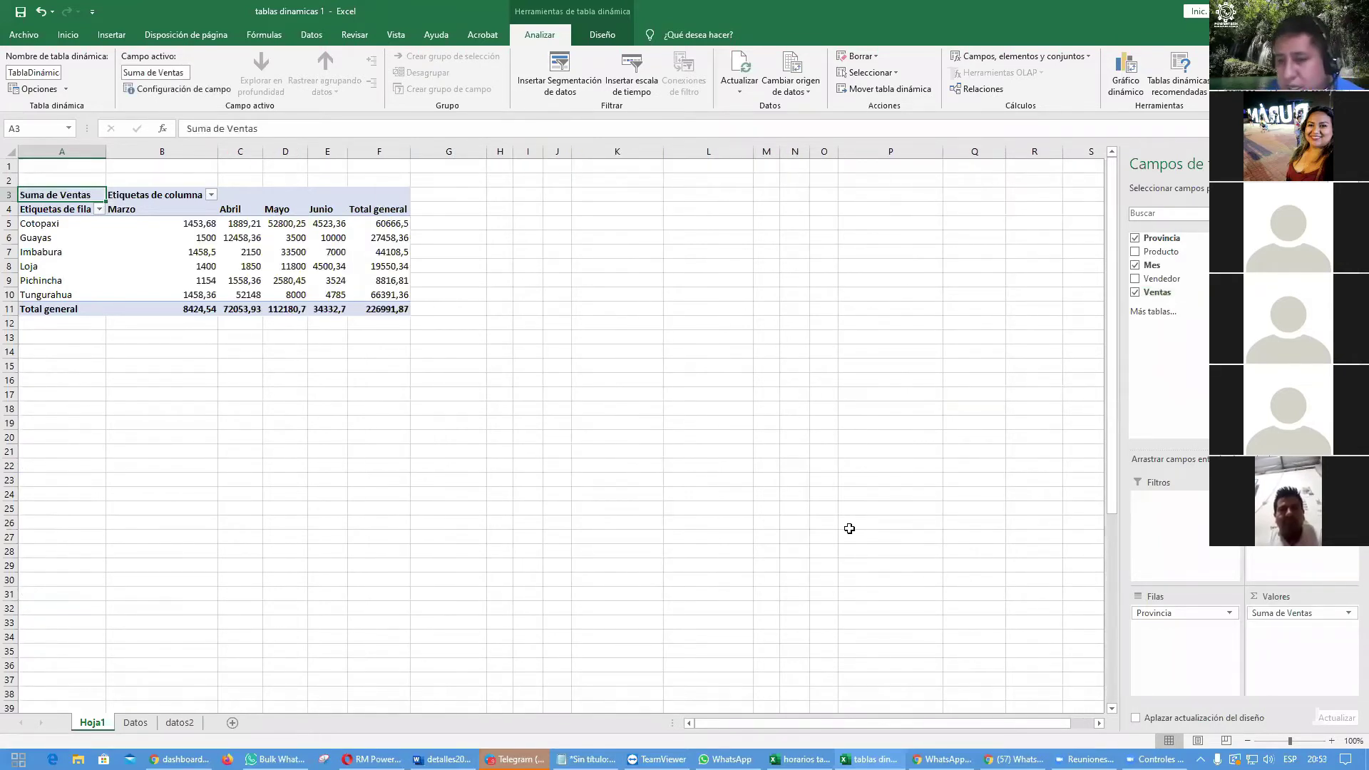
pyautogui.moveTo(1156, 611); pyautogui.dragTo(1041, 494)
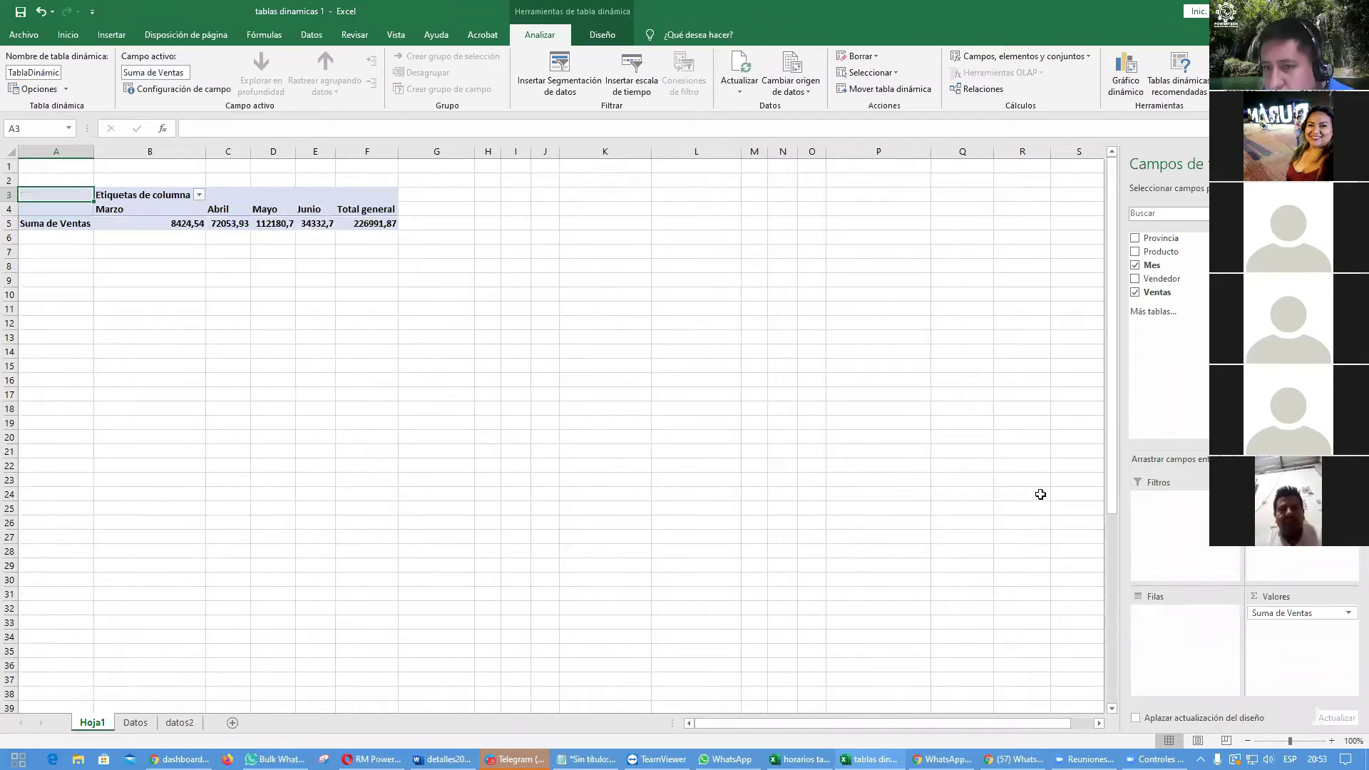
pyautogui.moveTo(1161, 253); pyautogui.dragTo(1172, 623)
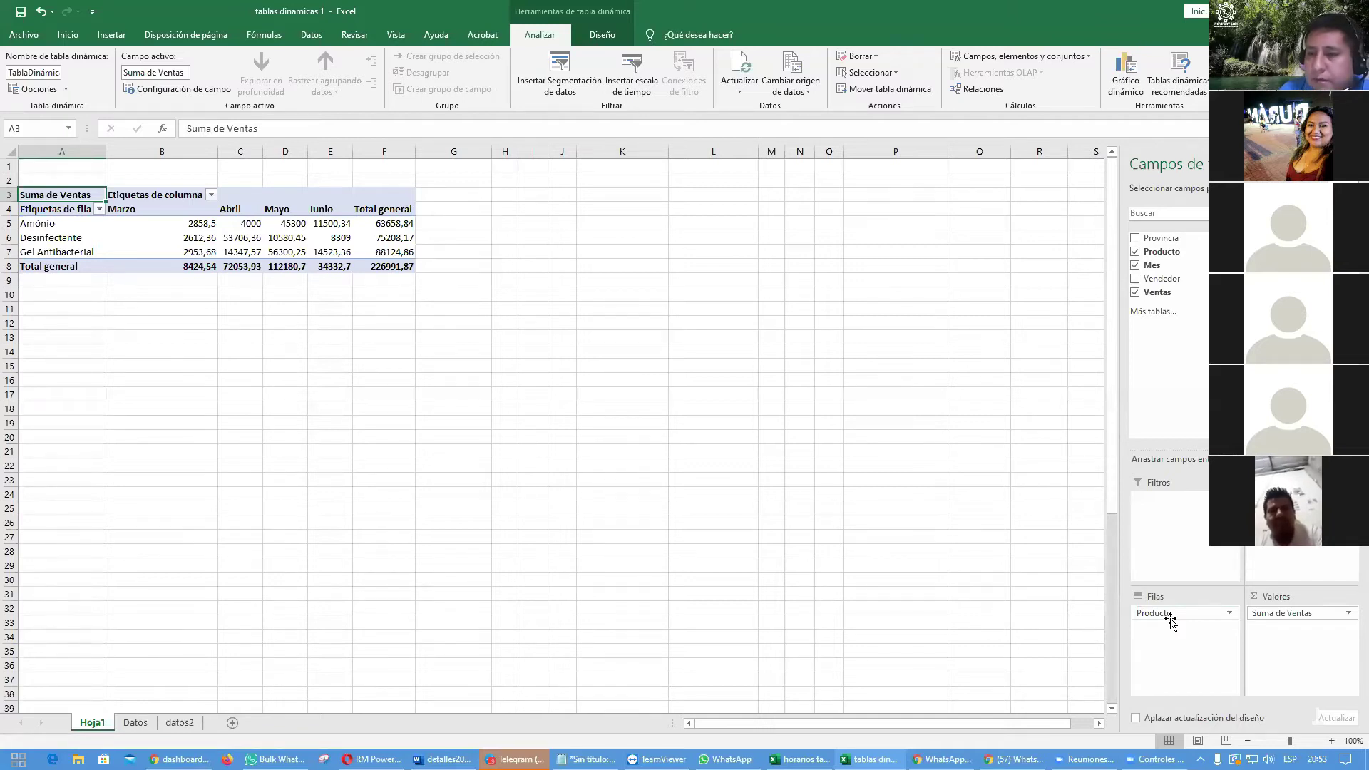
pyautogui.moveTo(1291, 499); pyautogui.dragTo(900, 472)
pyautogui.moveTo(1176, 612); pyautogui.dragTo(855, 552)
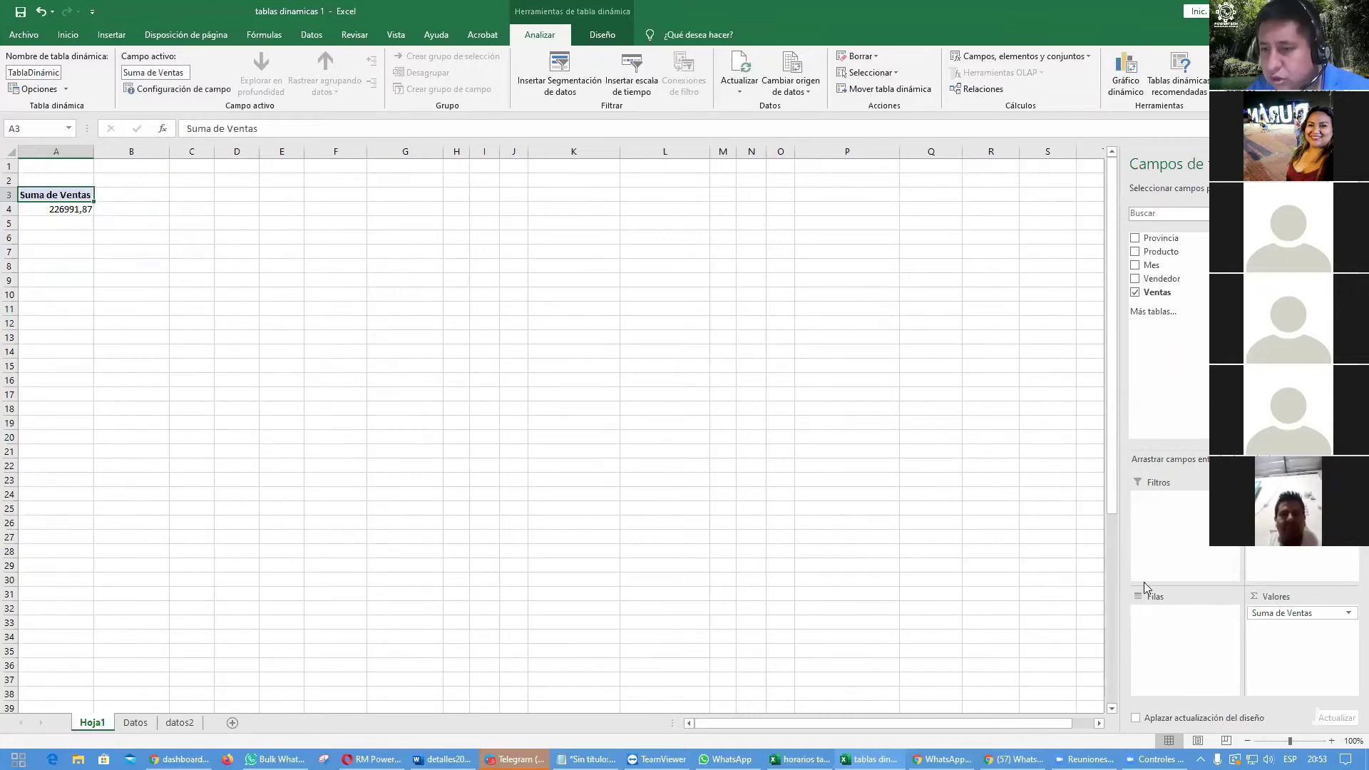
# Step: Rebuild the pivot with Mes in rows, Producto in columns and summed Ventas as values
pyautogui.moveTo(1271, 612); pyautogui.dragTo(765, 478)
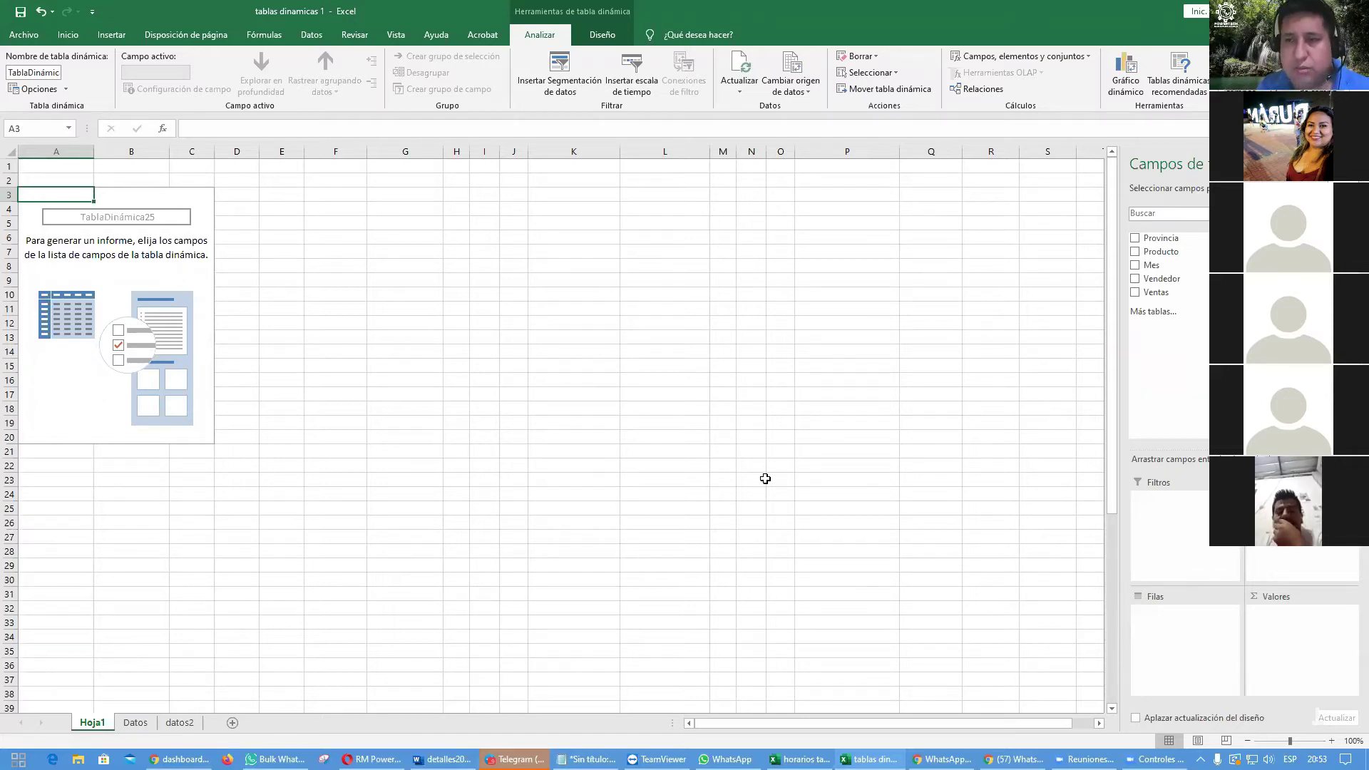
pyautogui.moveTo(1151, 266); pyautogui.dragTo(1173, 633)
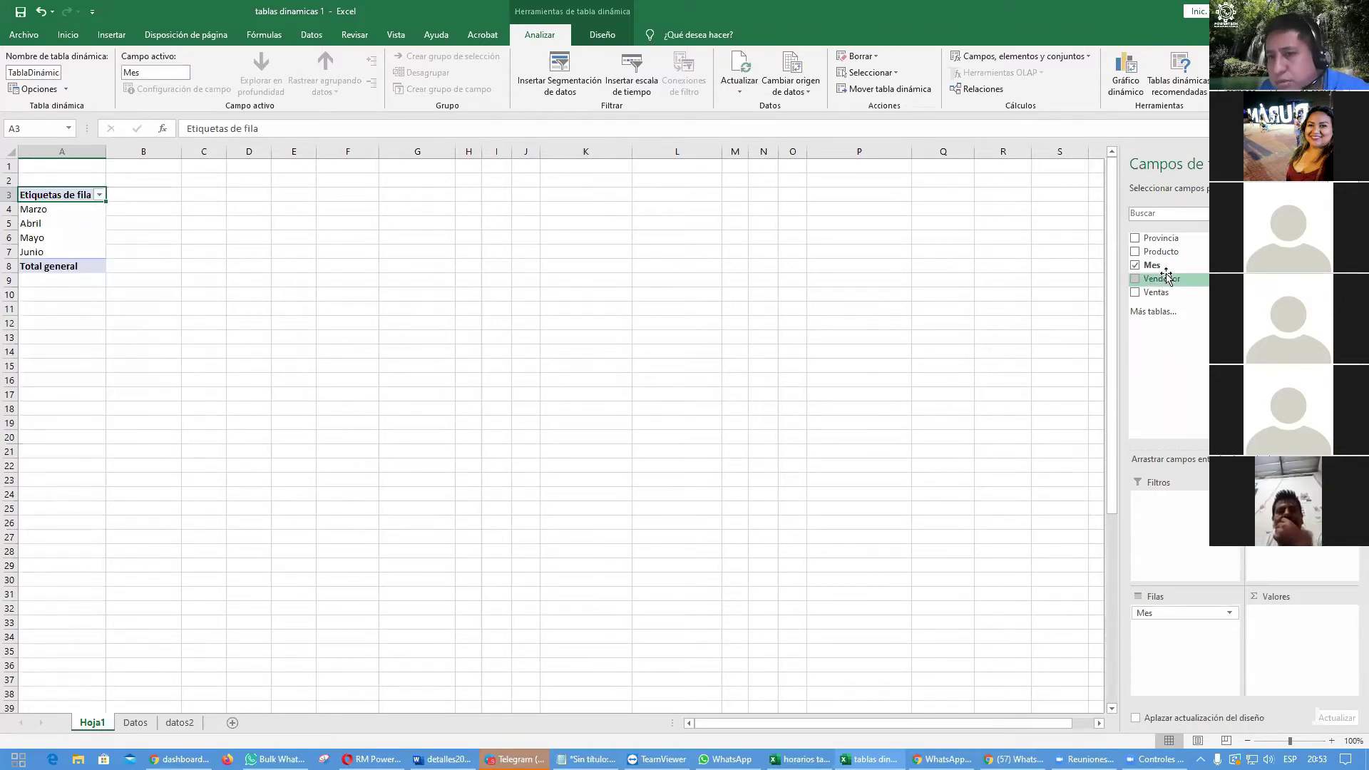
pyautogui.moveTo(1159, 254); pyautogui.dragTo(1298, 528)
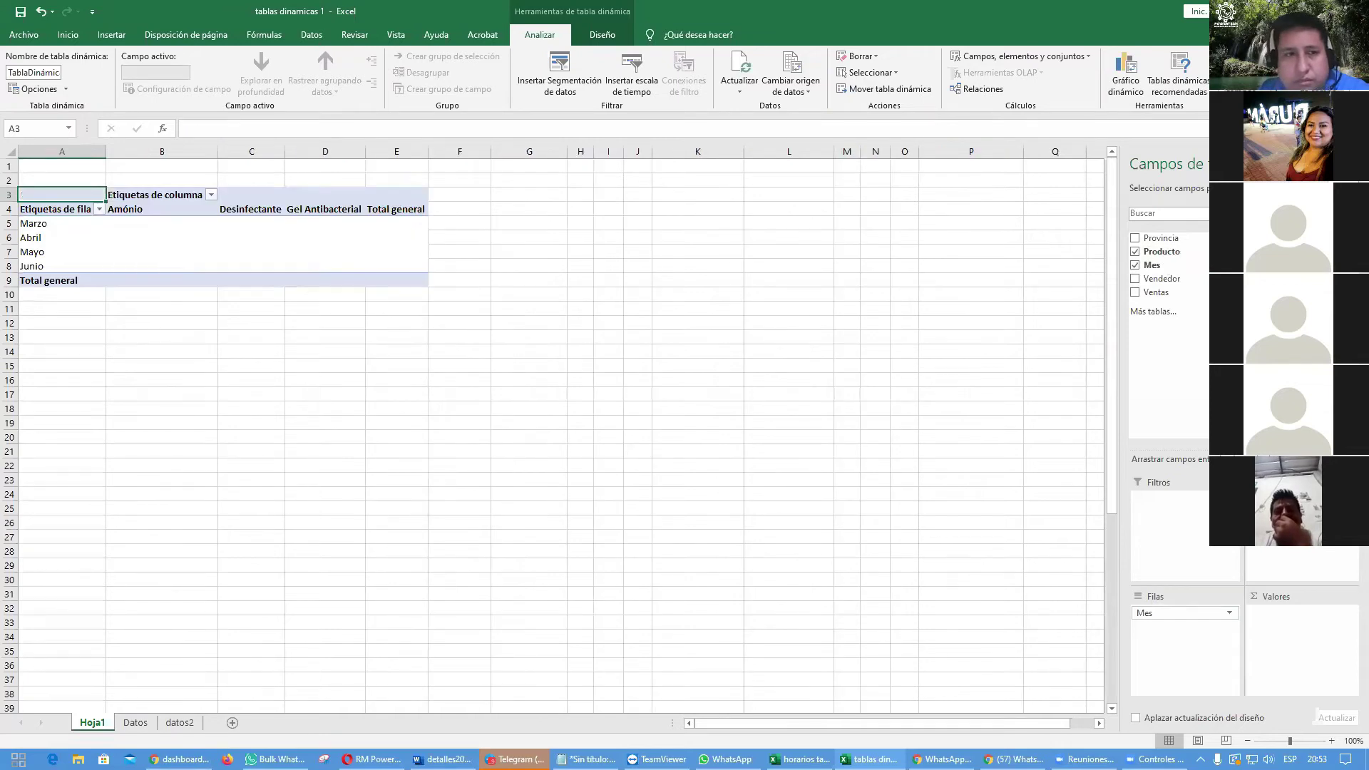
pyautogui.moveTo(1157, 292); pyautogui.dragTo(1290, 613)
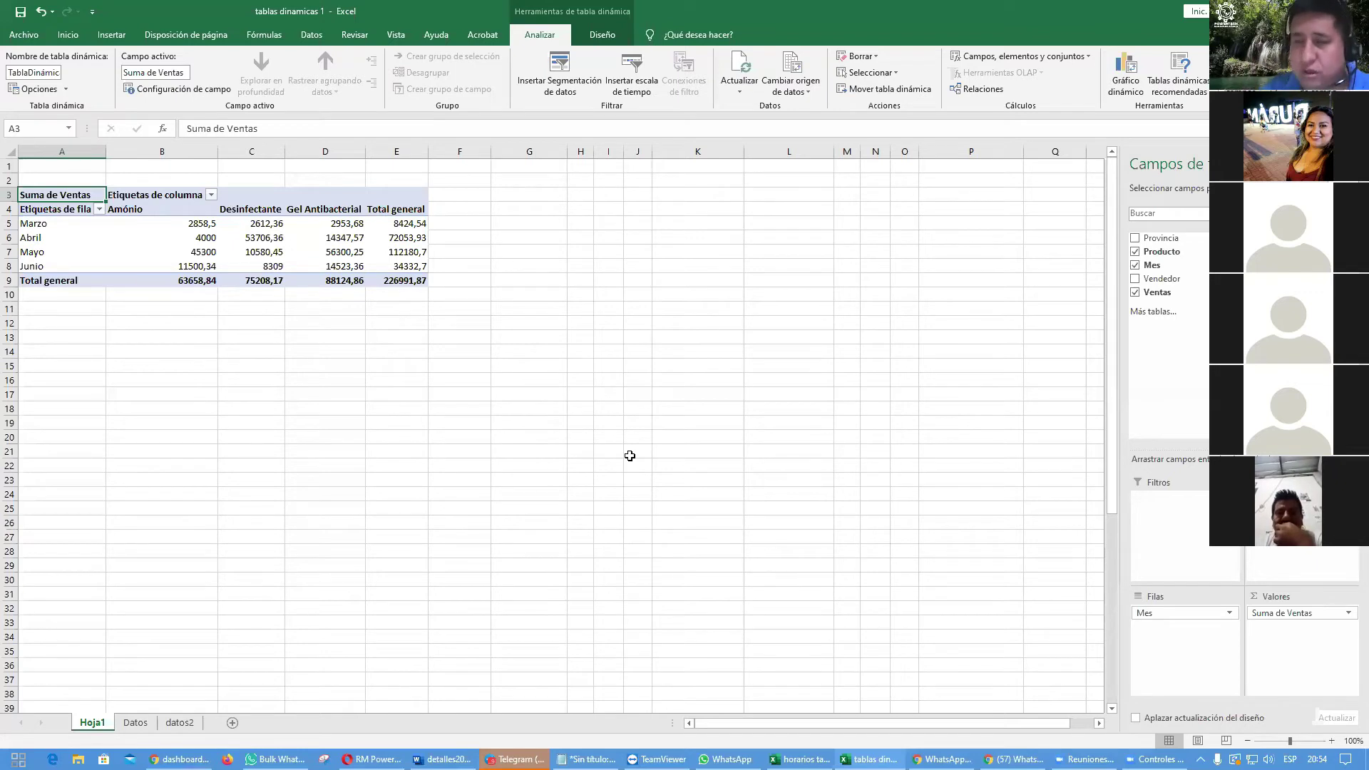
# Step: Format the sales figures B5:E9 in accounting style with thousands separators, and narrow column B
pyautogui.moveTo(160, 223); pyautogui.dragTo(398, 283)
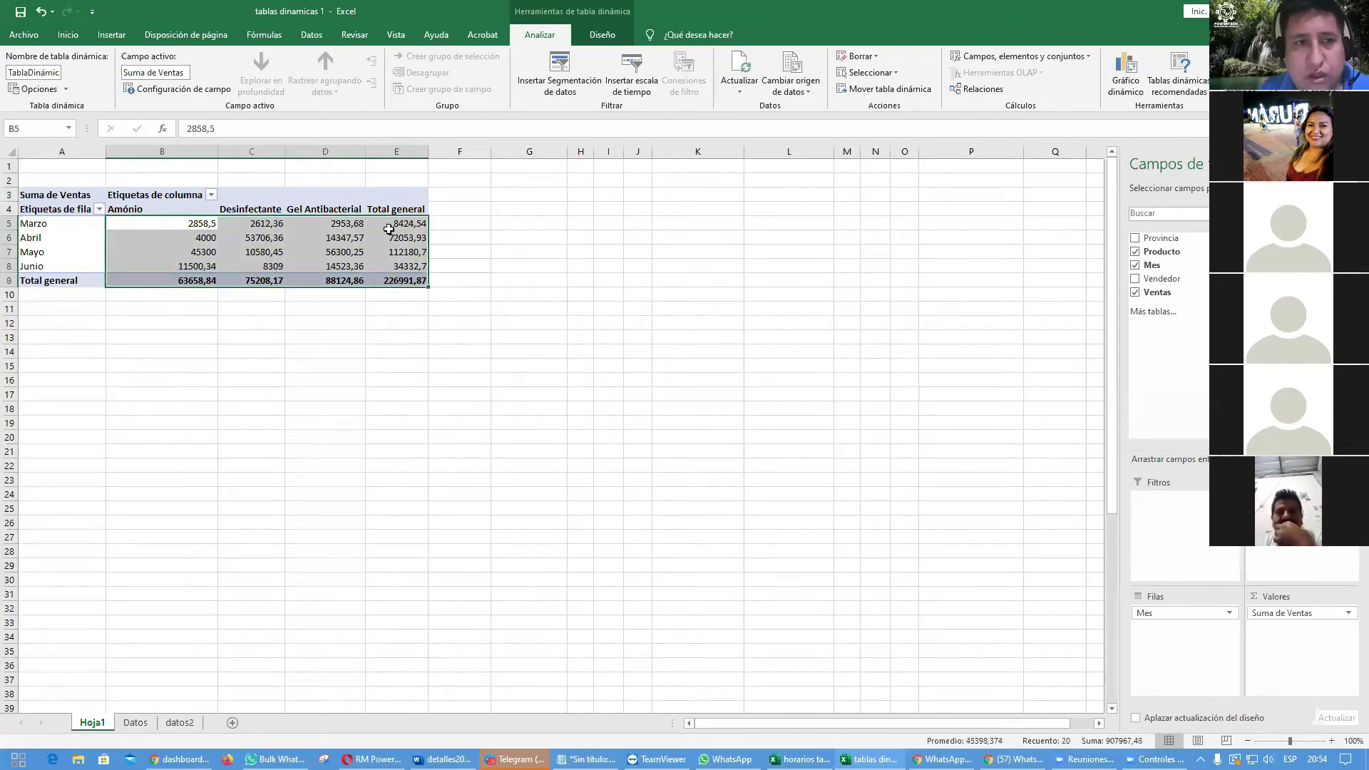
pyautogui.click(68, 35)
pyautogui.click(531, 84)
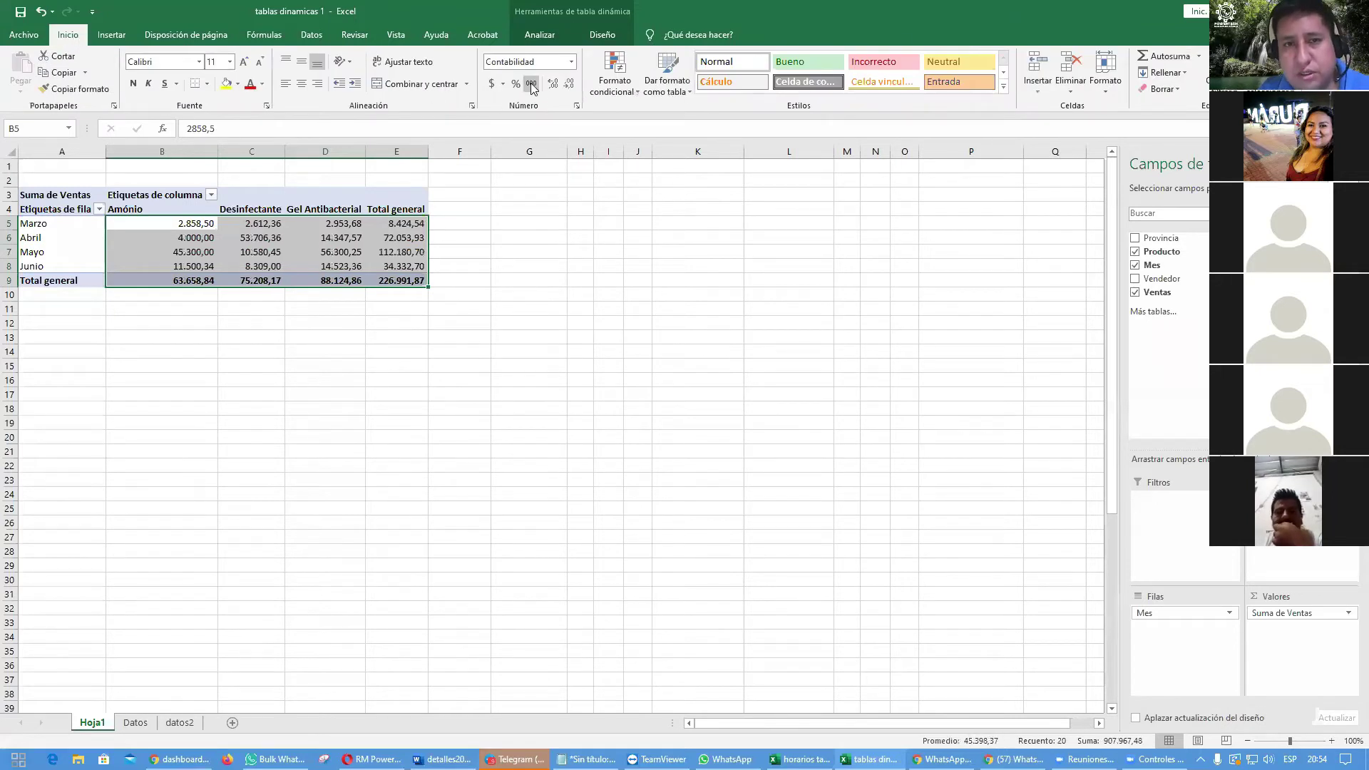
pyautogui.click(491, 83)
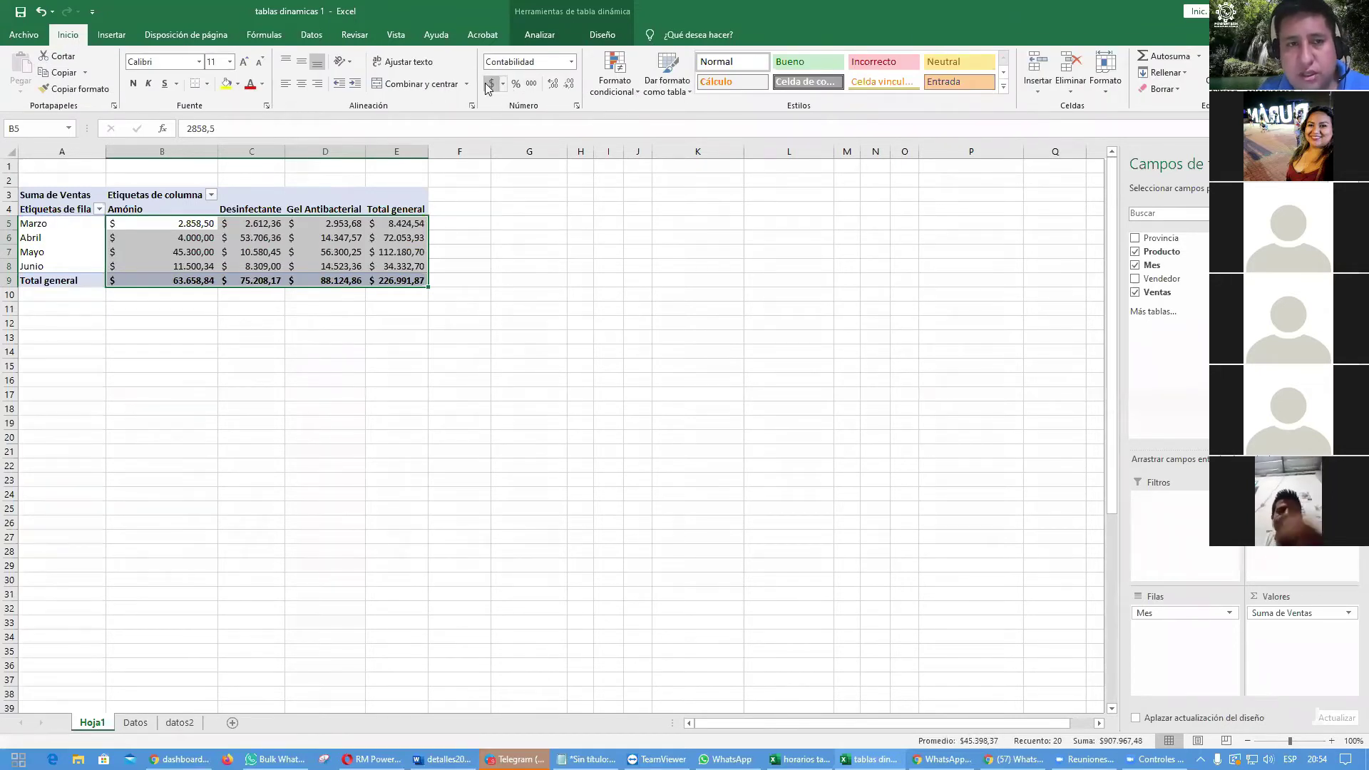
pyautogui.click(473, 363)
pyautogui.moveTo(218, 151); pyautogui.dragTo(191, 151)
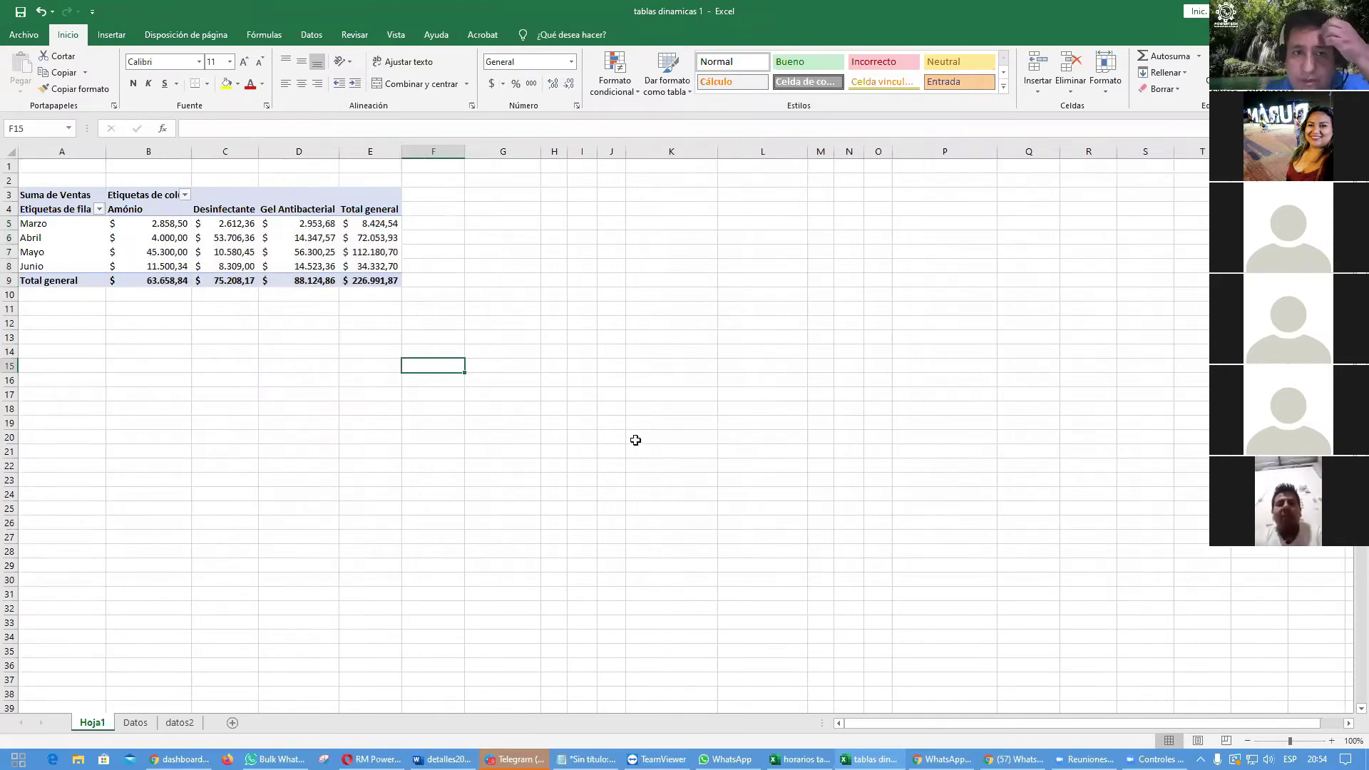
pyautogui.click(442, 223)
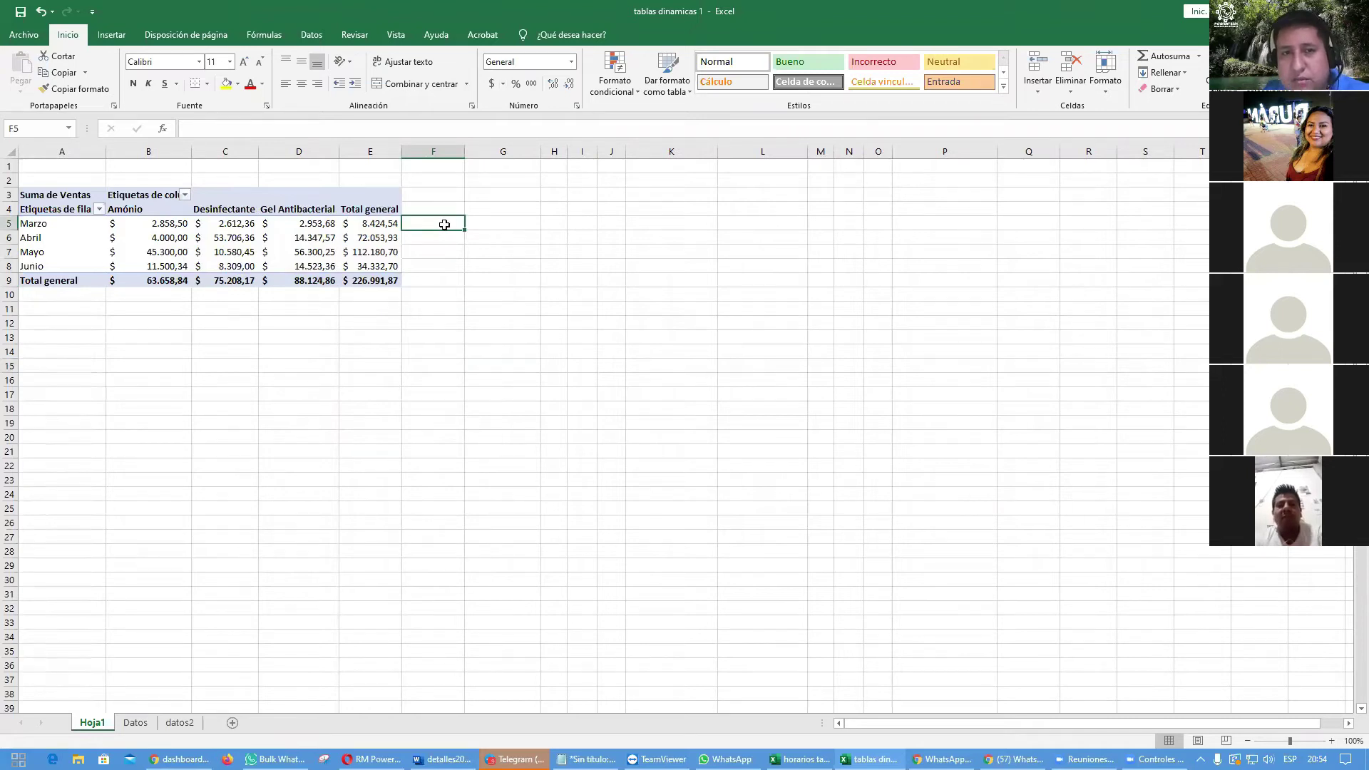
pyautogui.click(112, 36)
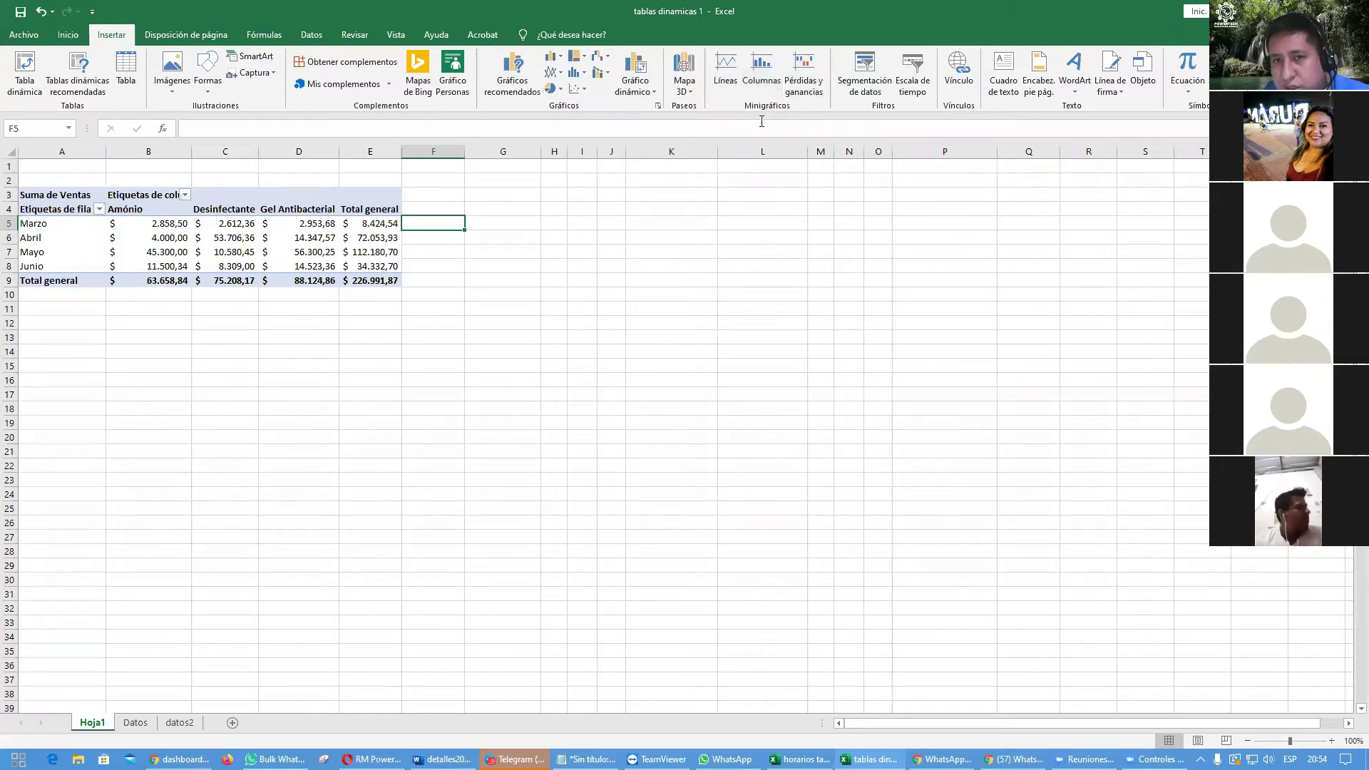
# Step: Add a column sparkline in F5 from March's values B5:D5
pyautogui.click(762, 71)
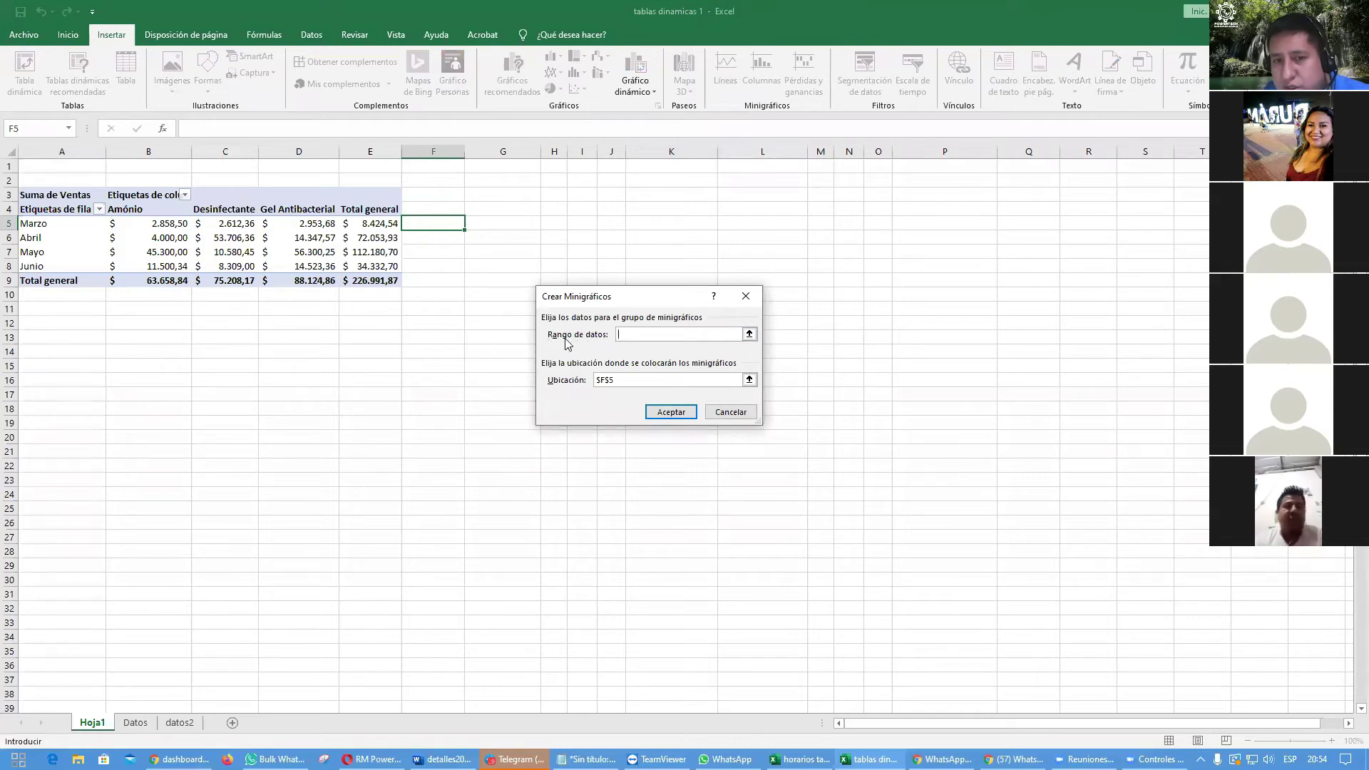
pyautogui.moveTo(157, 223); pyautogui.dragTo(283, 225)
pyautogui.click(674, 413)
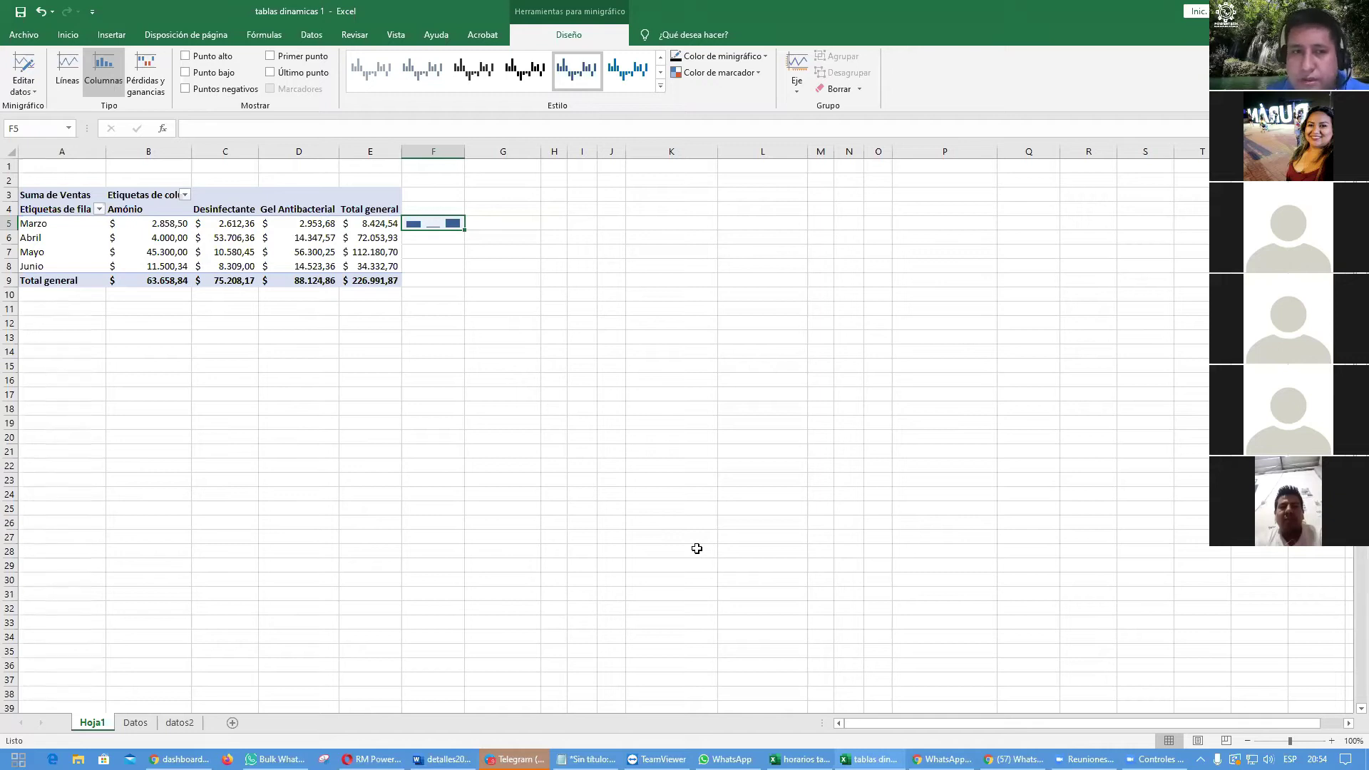
# Step: Add a line sparkline in F6 from April's values B6:D6
pyautogui.click(437, 240)
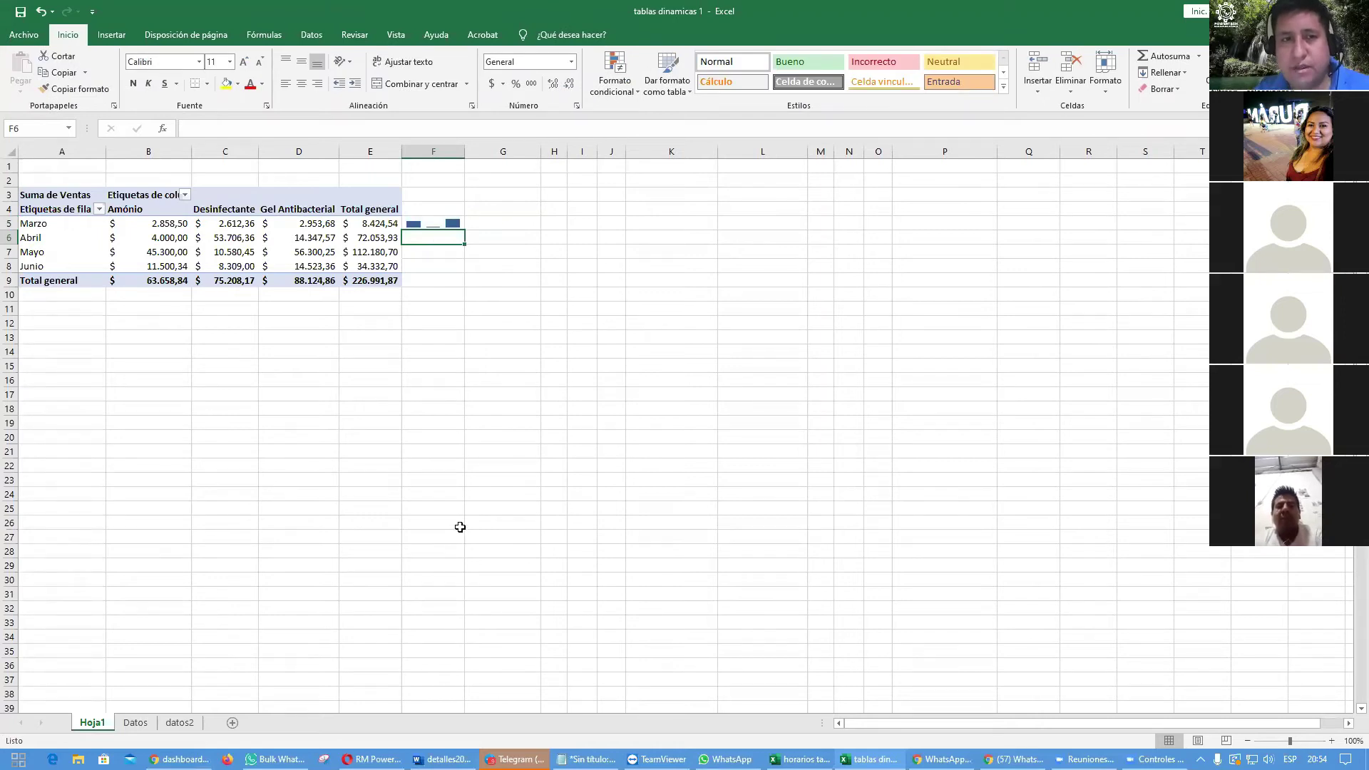
pyautogui.click(111, 36)
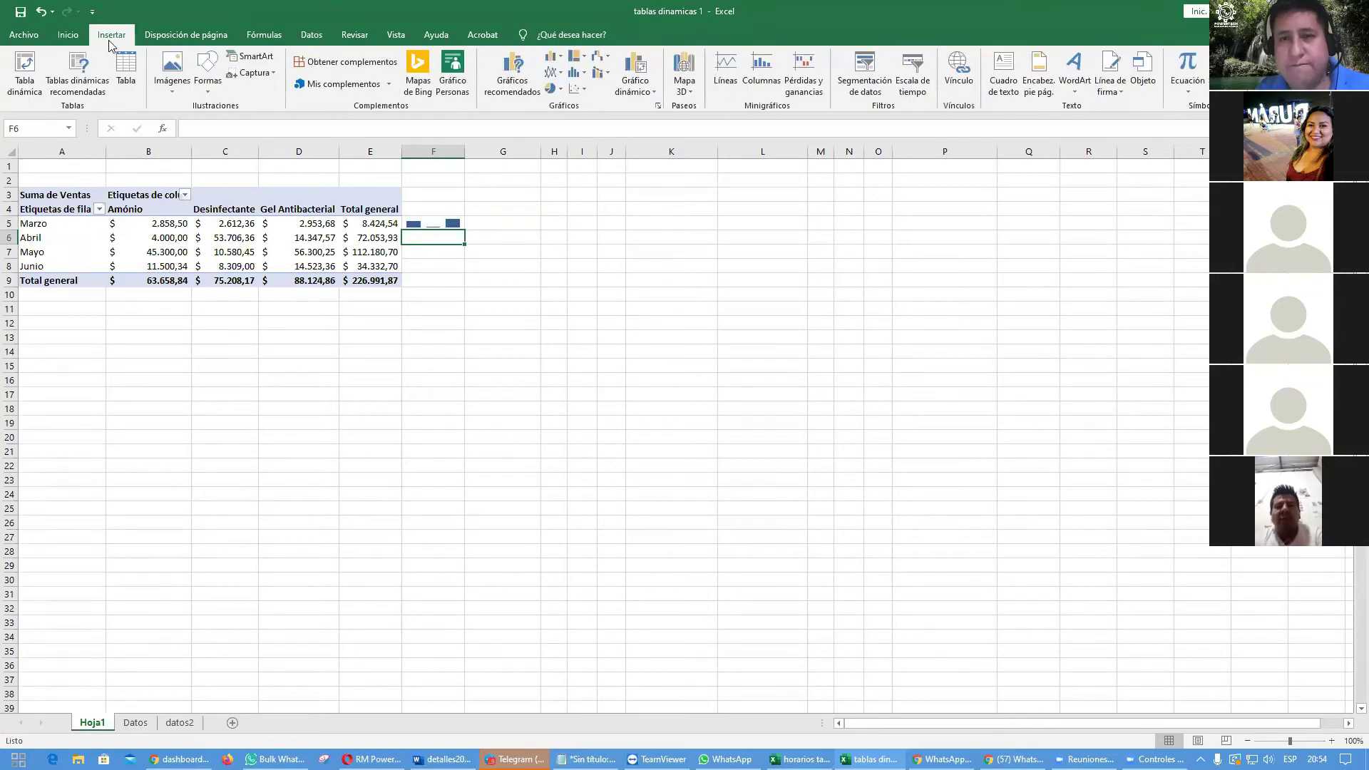
pyautogui.click(726, 80)
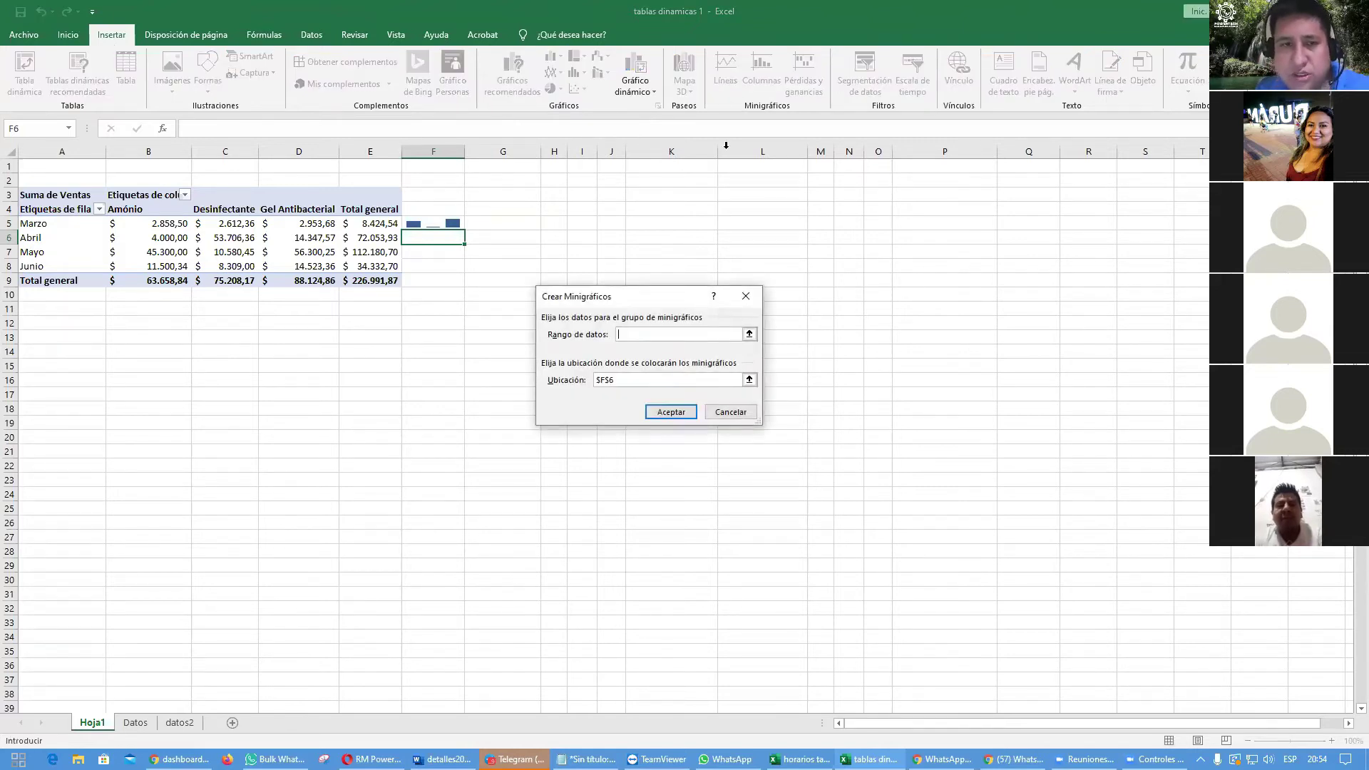
pyautogui.moveTo(207, 238); pyautogui.dragTo(289, 239)
pyautogui.click(659, 414)
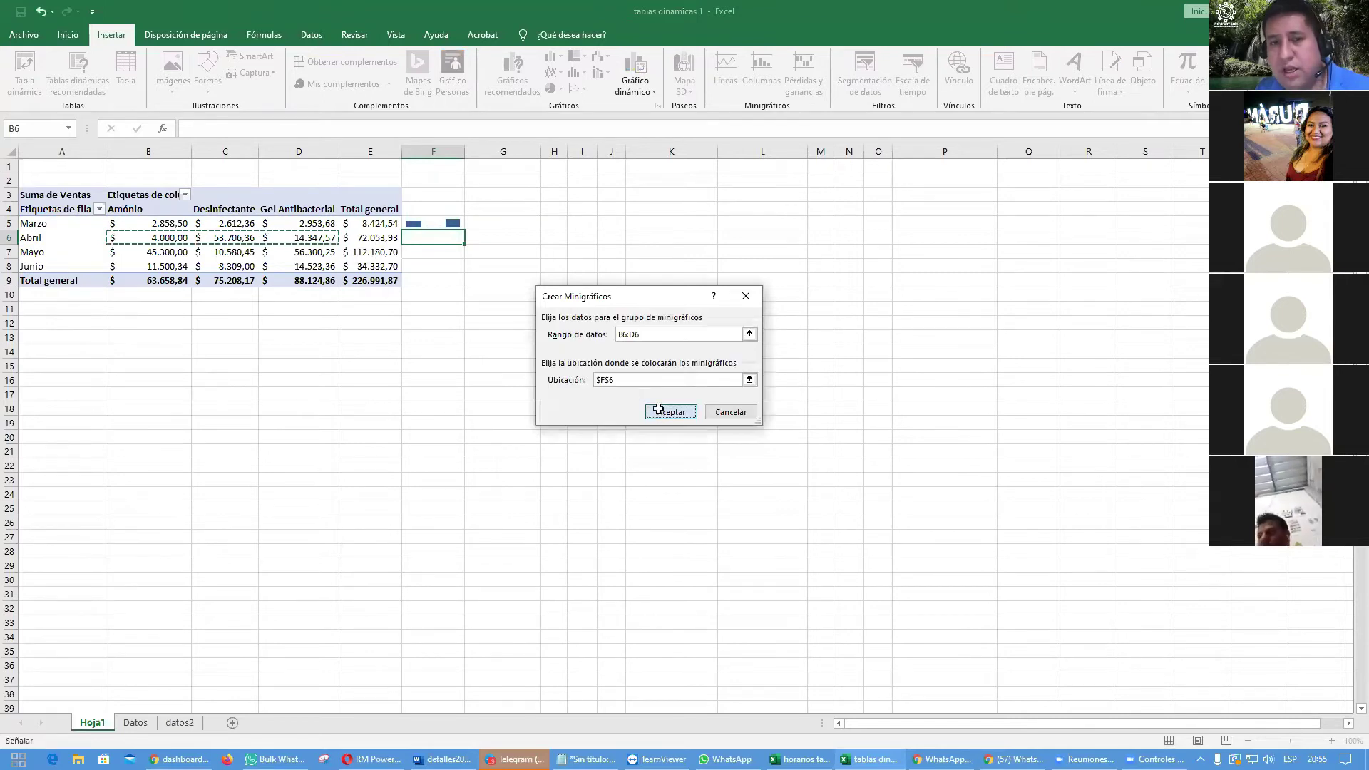
pyautogui.click(605, 433)
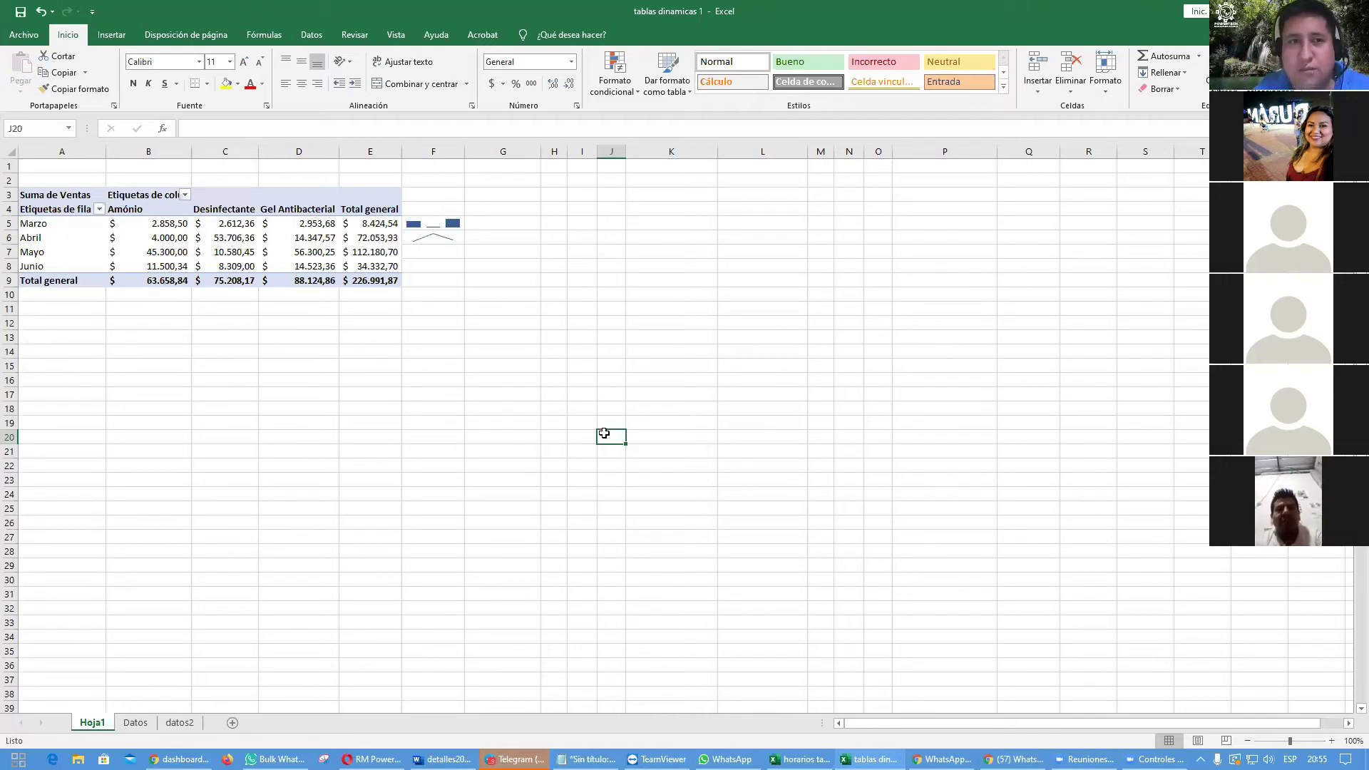
# Step: Add a column sparkline in F7 from the Mayo sales B7:D7
pyautogui.click(440, 250)
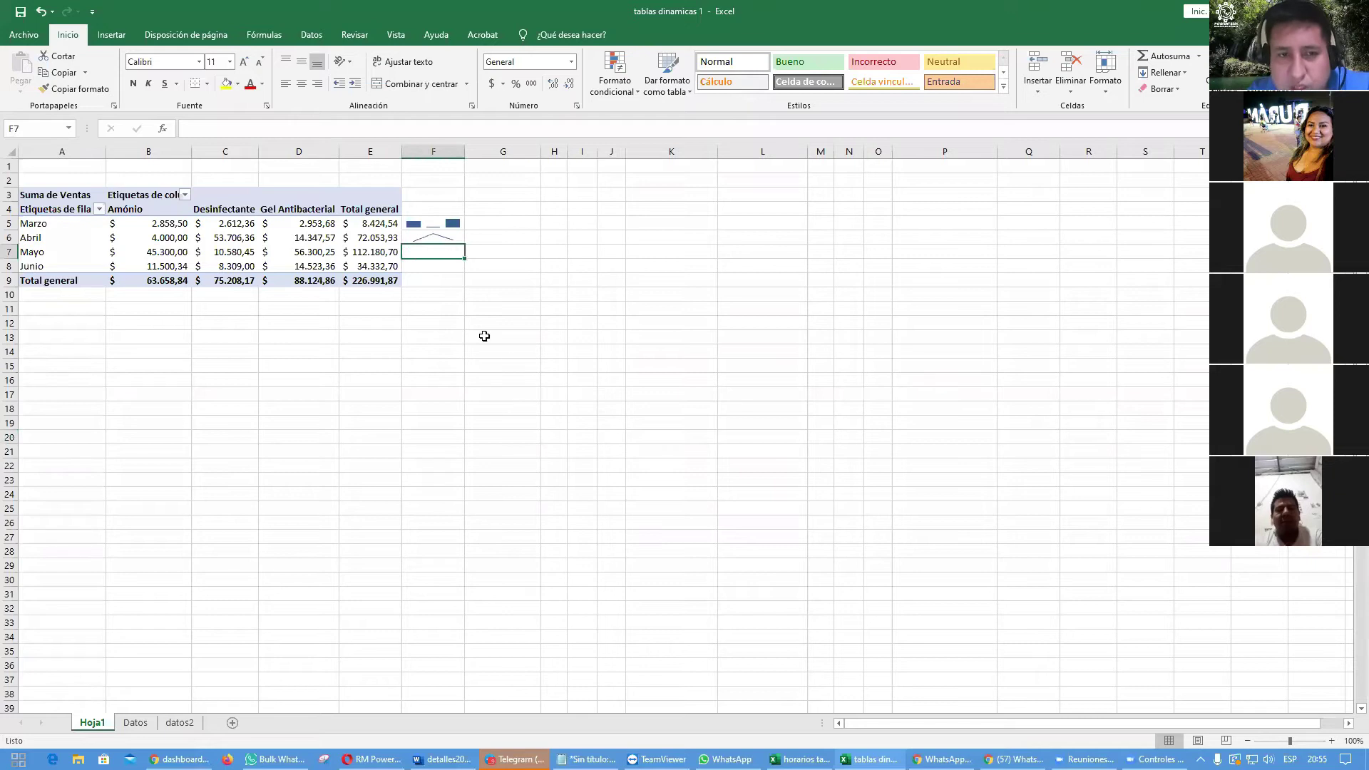
pyautogui.click(112, 37)
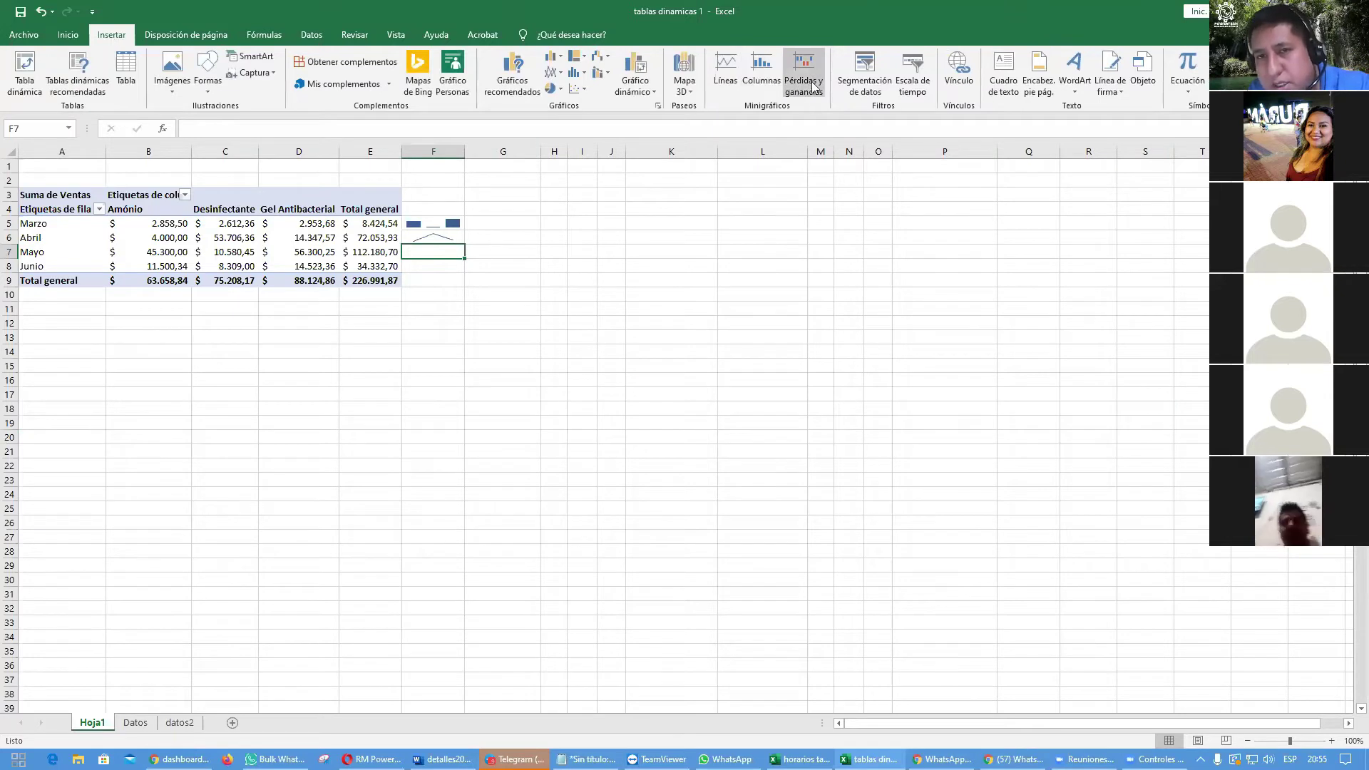
pyautogui.click(767, 86)
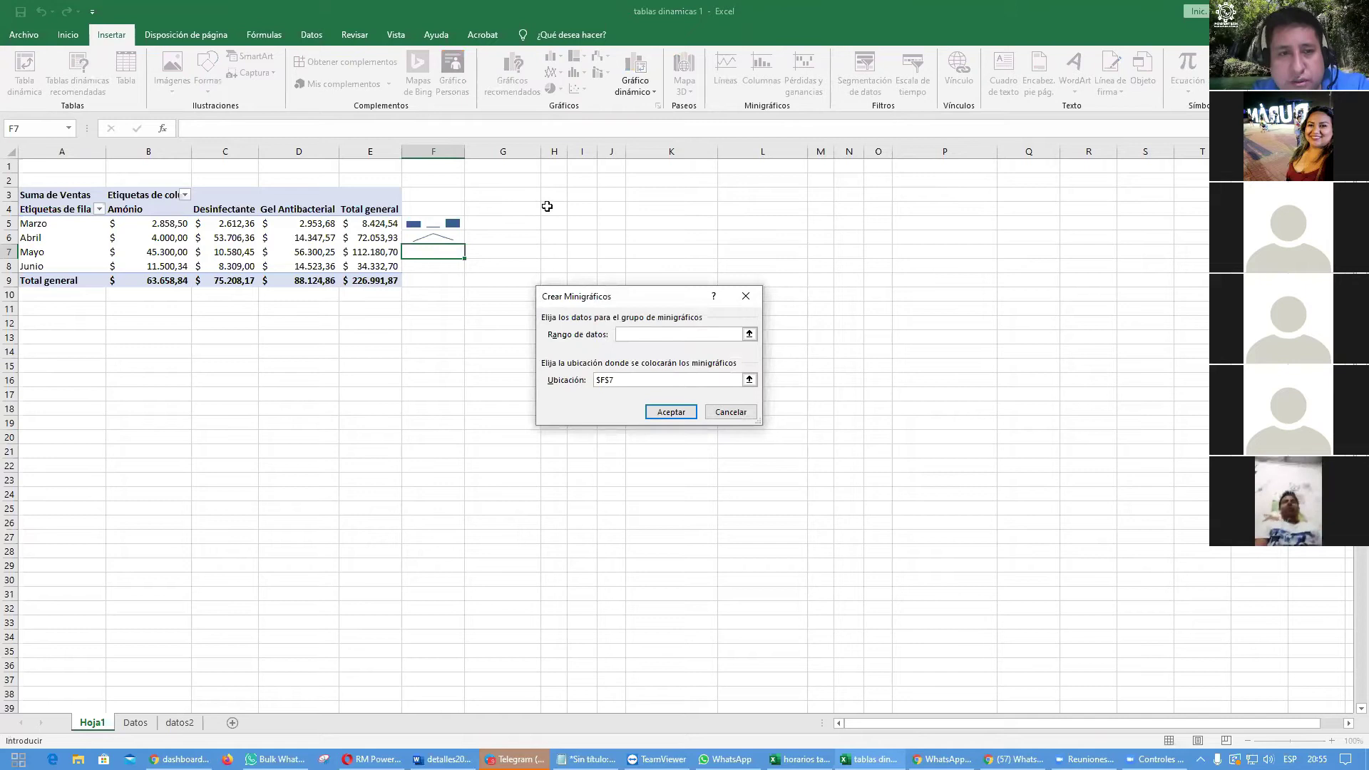
pyautogui.moveTo(149, 249); pyautogui.dragTo(289, 246)
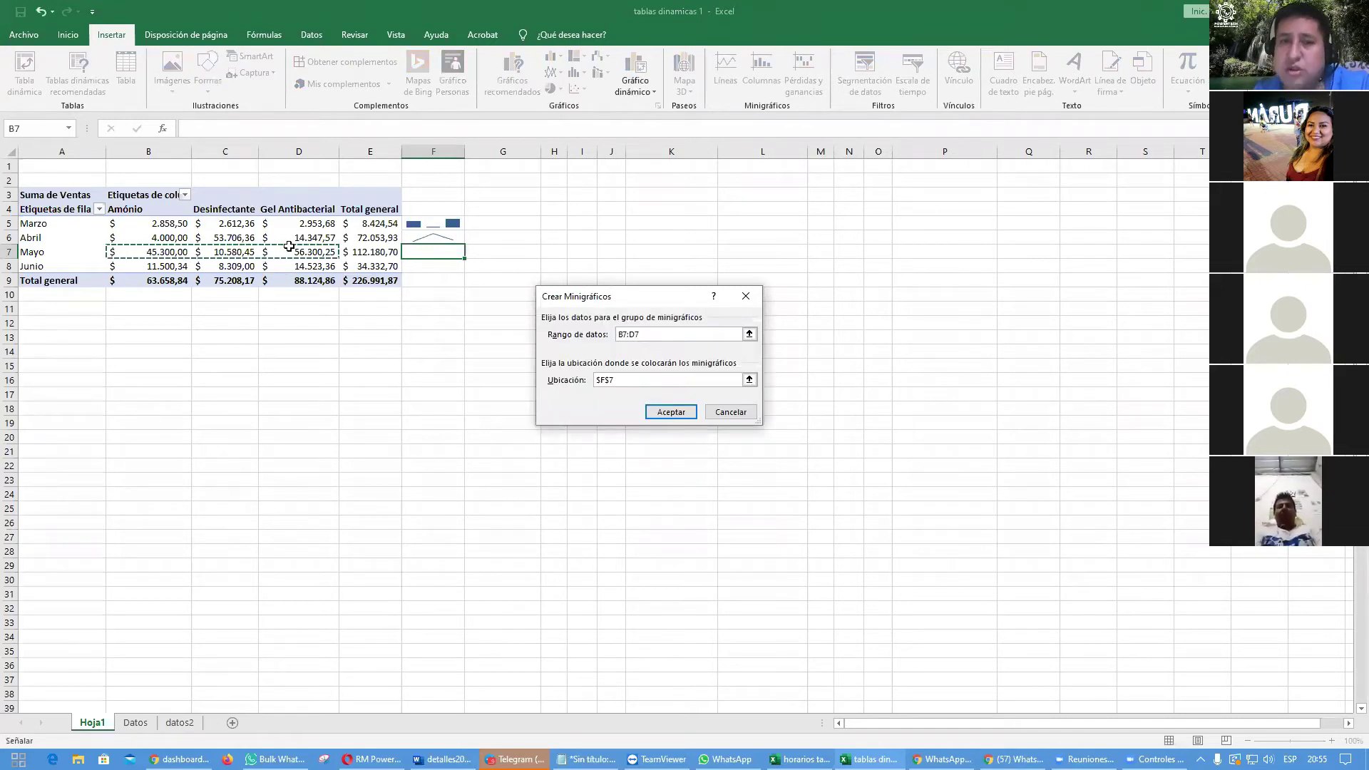
pyautogui.click(667, 414)
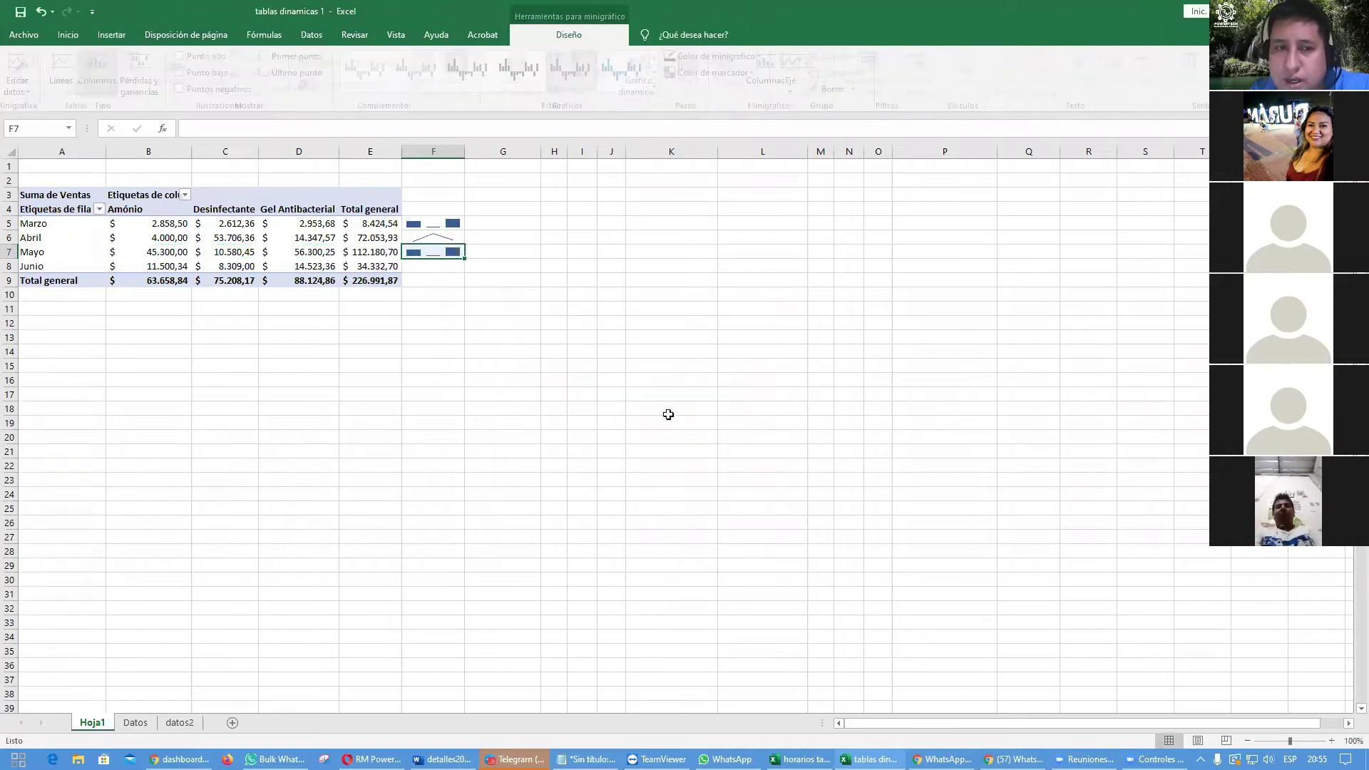
pyautogui.click(667, 421)
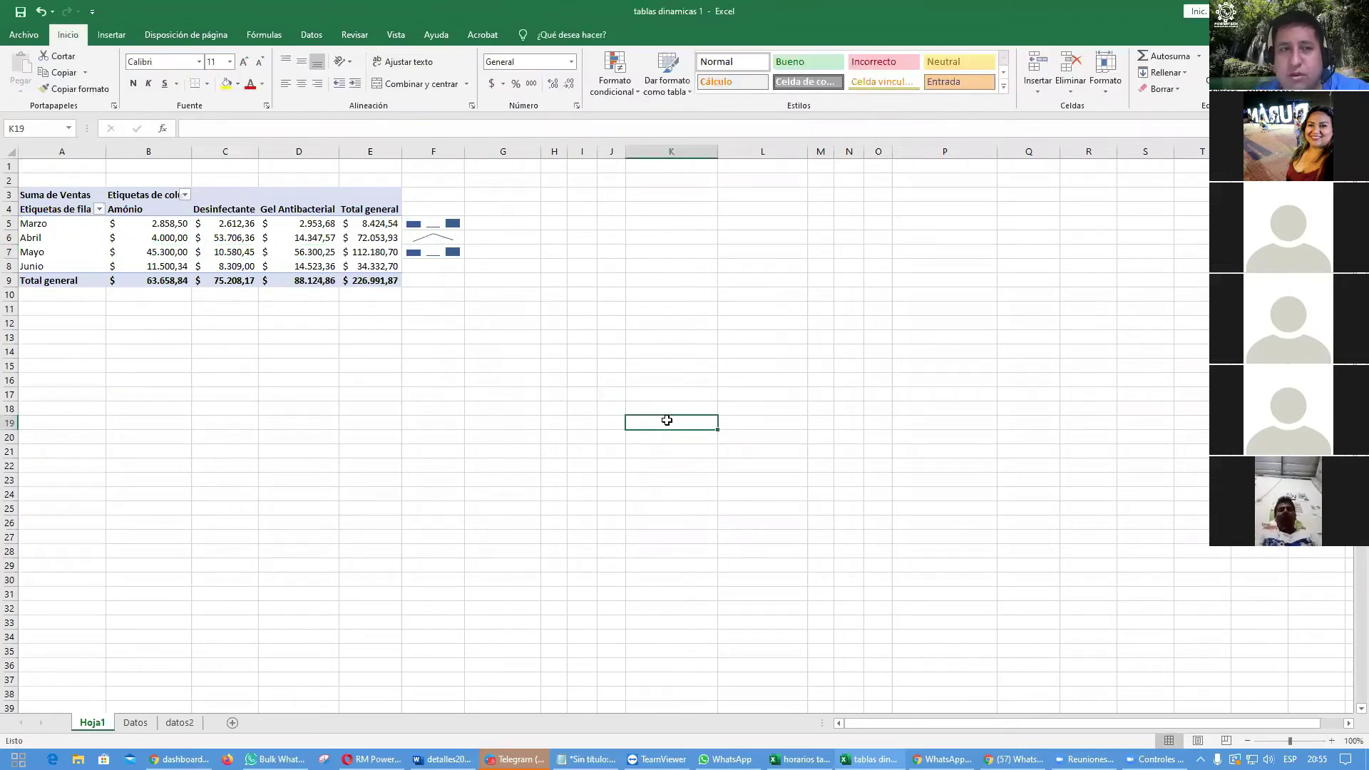
pyautogui.click(432, 254)
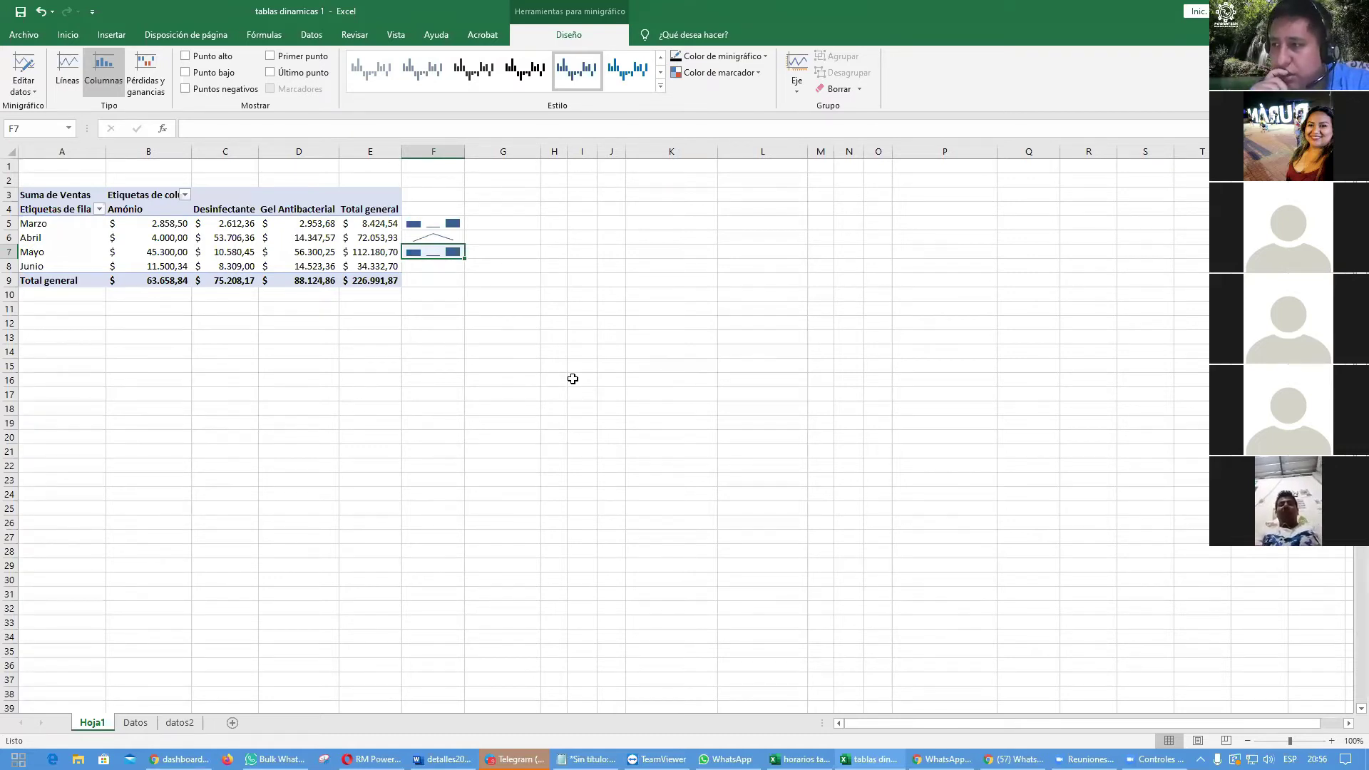
# Step: Add a column sparkline in F8 from the Junio sales B8:D8
pyautogui.click(452, 267)
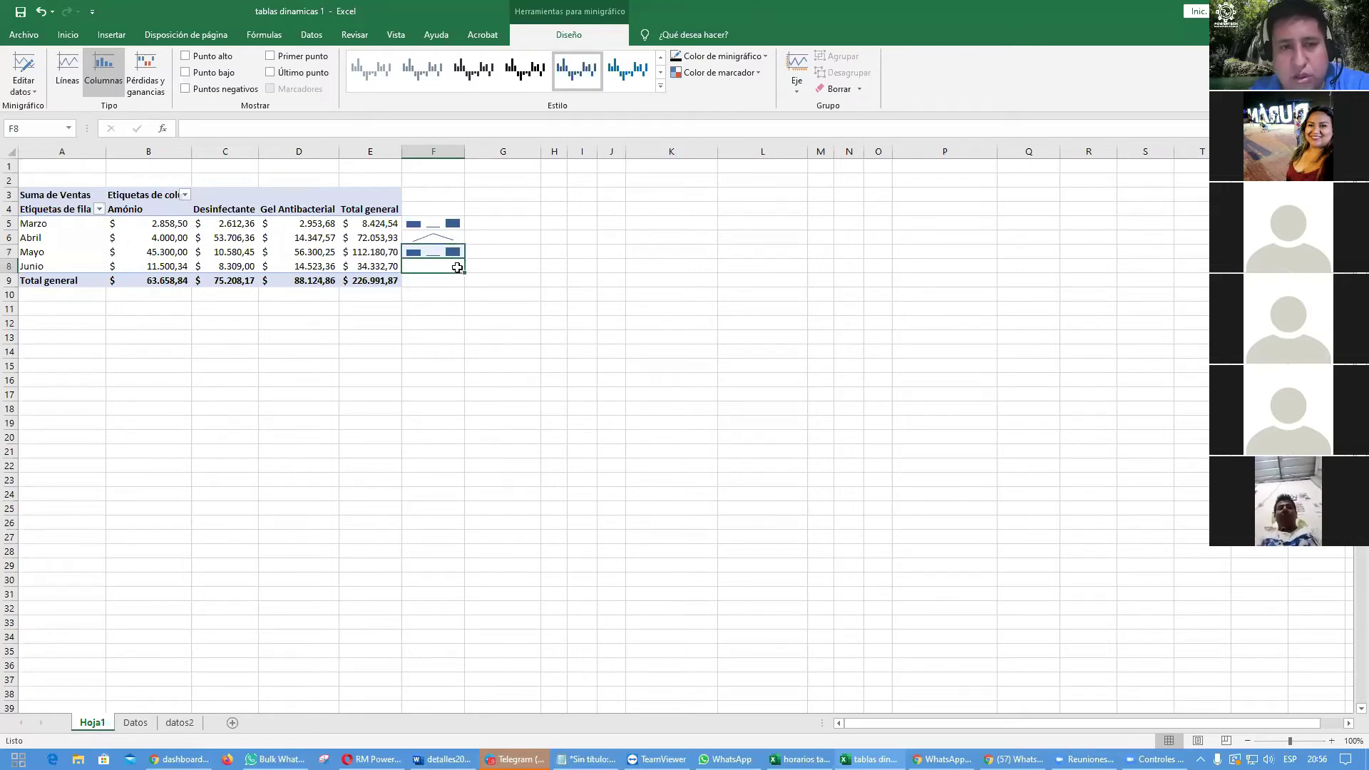
pyautogui.click(111, 34)
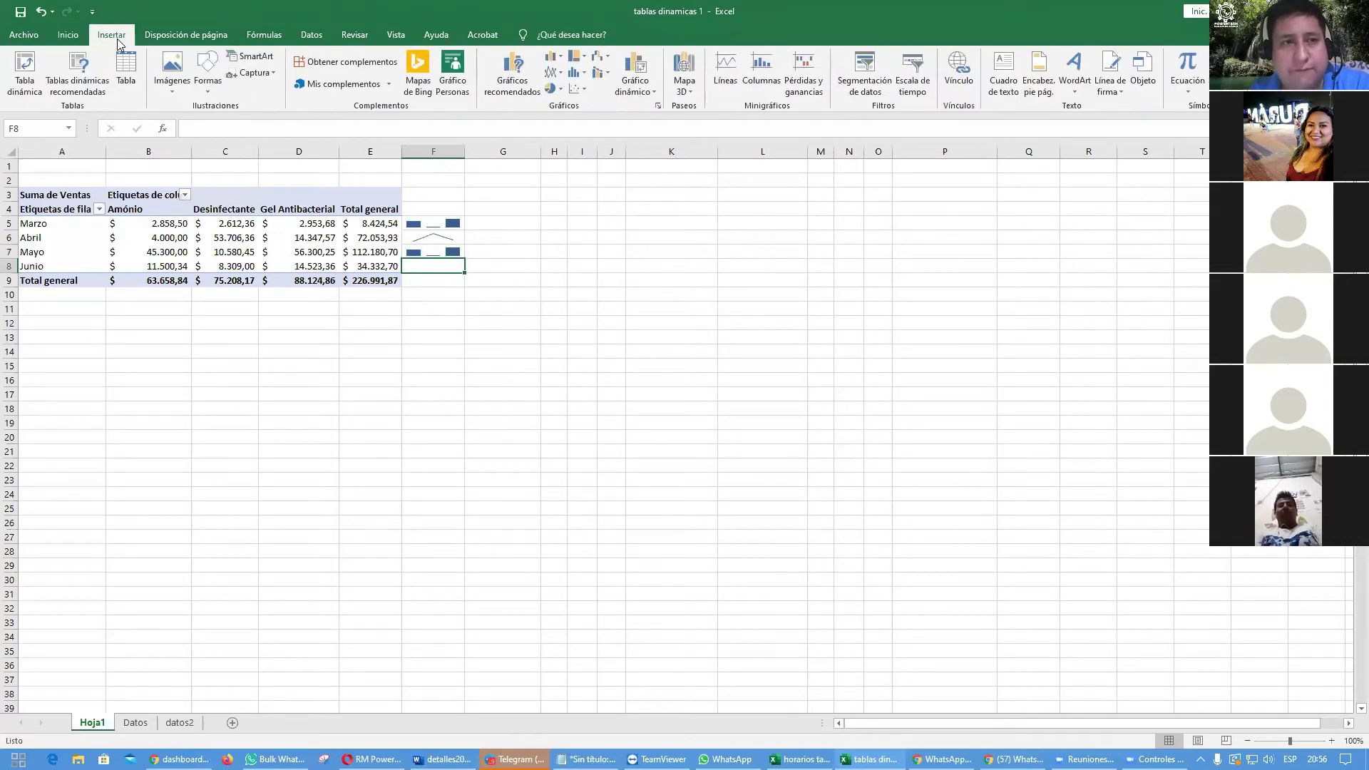
pyautogui.click(762, 71)
pyautogui.moveTo(163, 266); pyautogui.dragTo(319, 267)
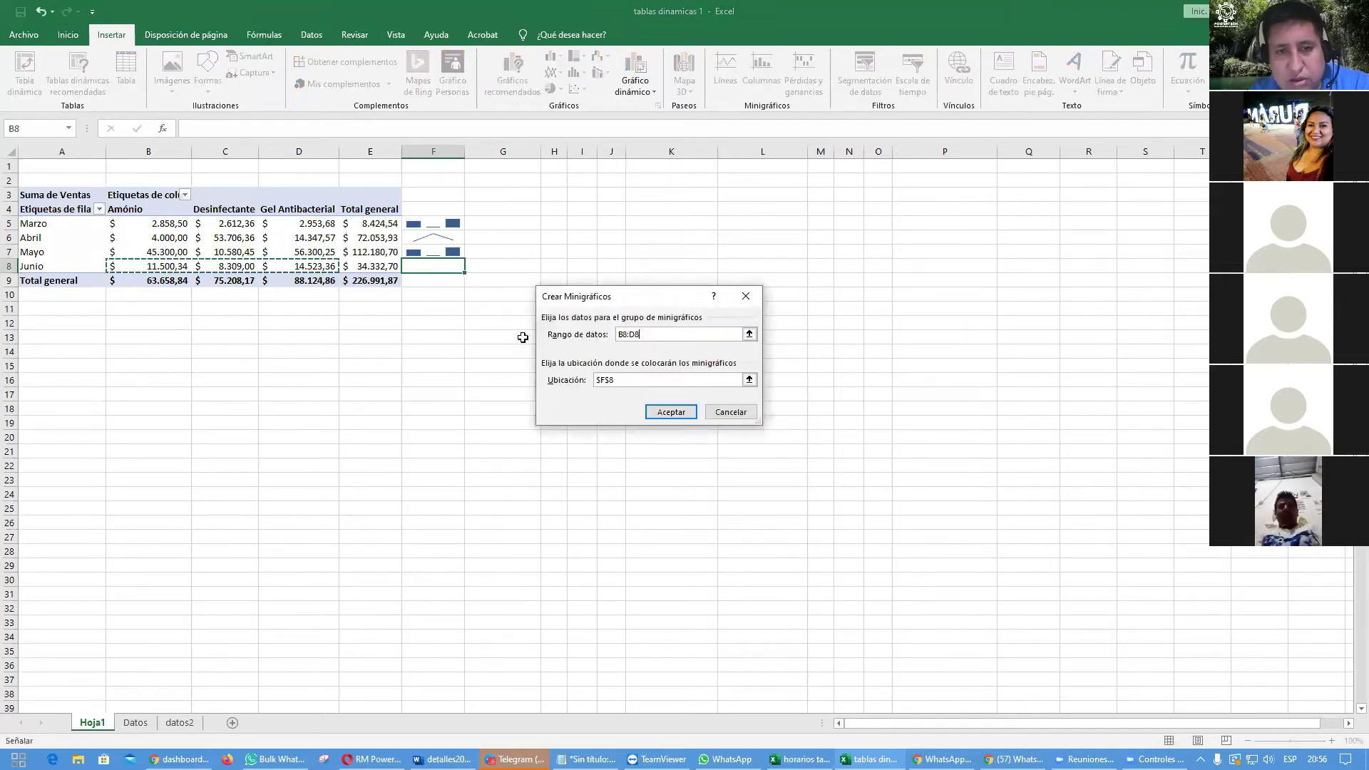
pyautogui.click(680, 411)
pyautogui.click(682, 333)
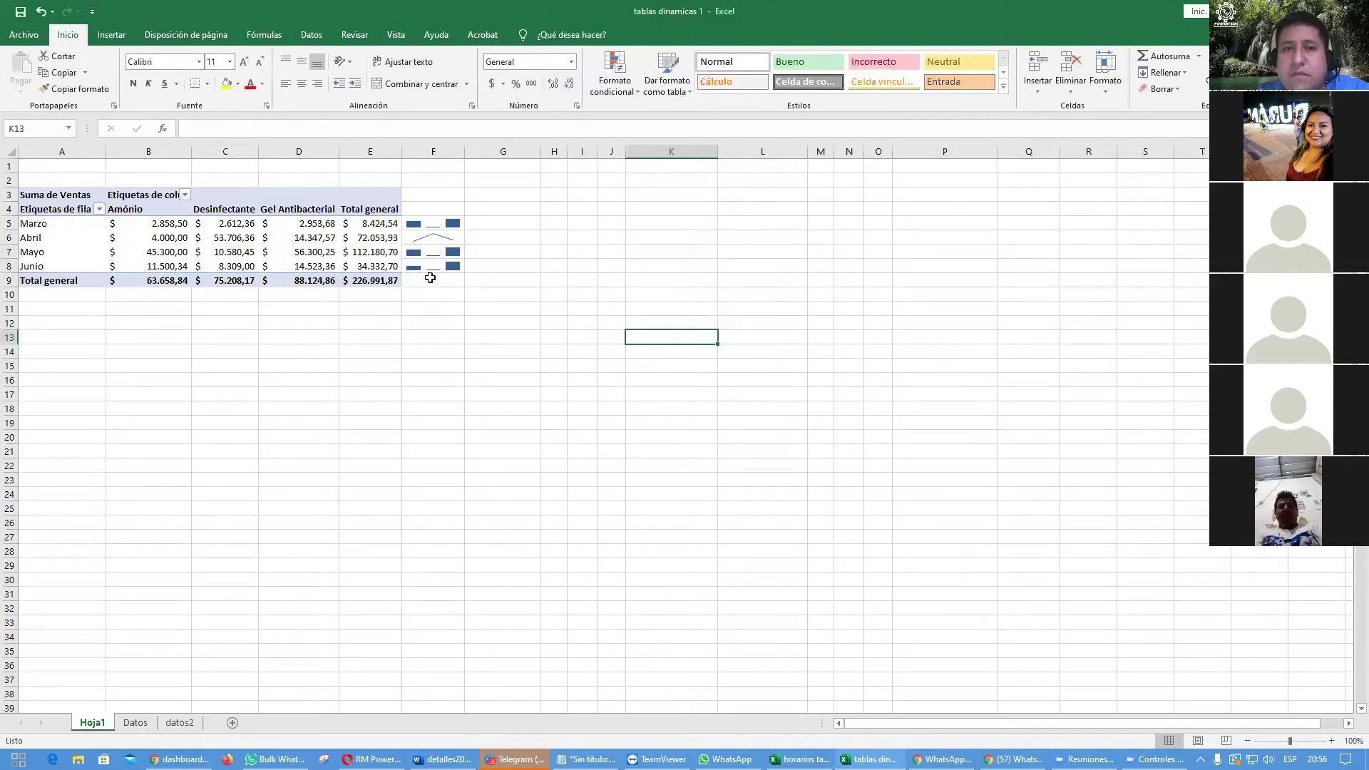
pyautogui.click(445, 269)
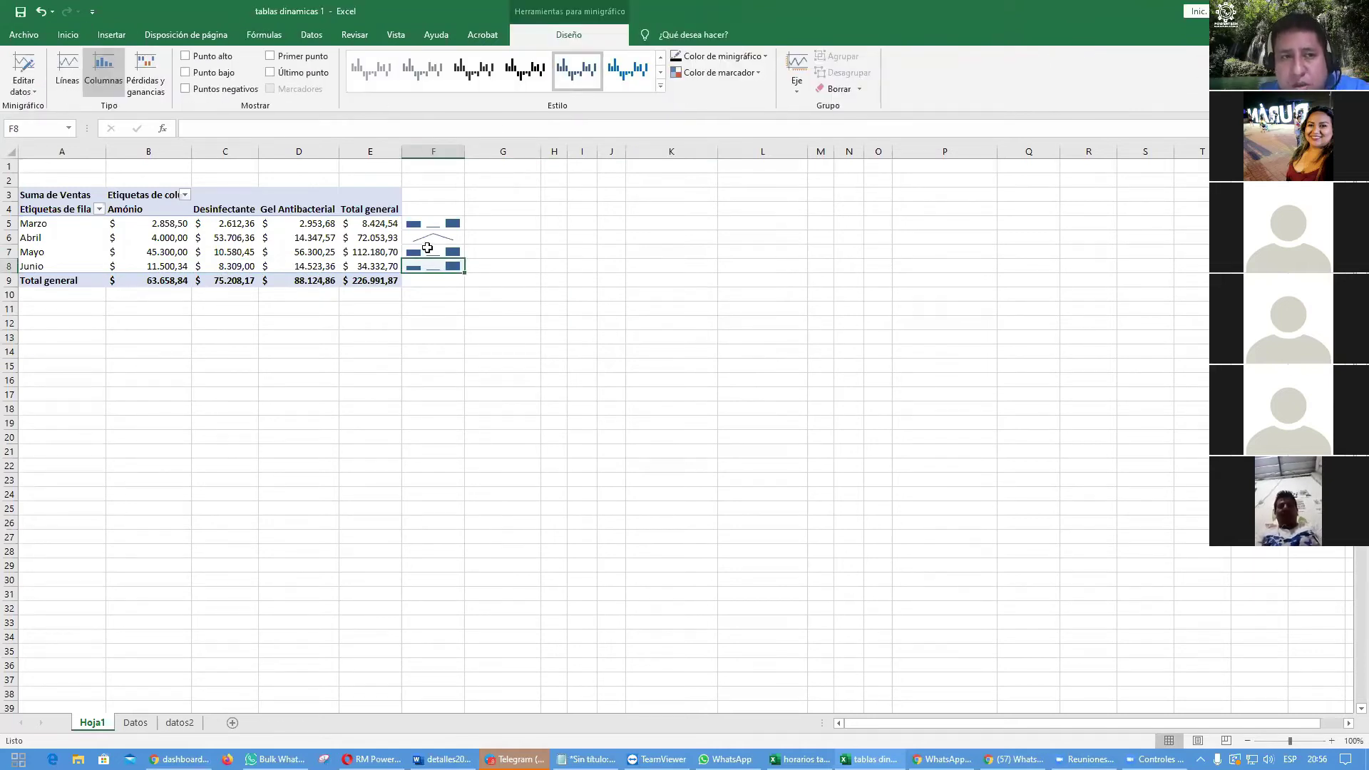
# Step: Apply a new gallery style to the Abril line sparkline in F6
pyautogui.click(432, 238)
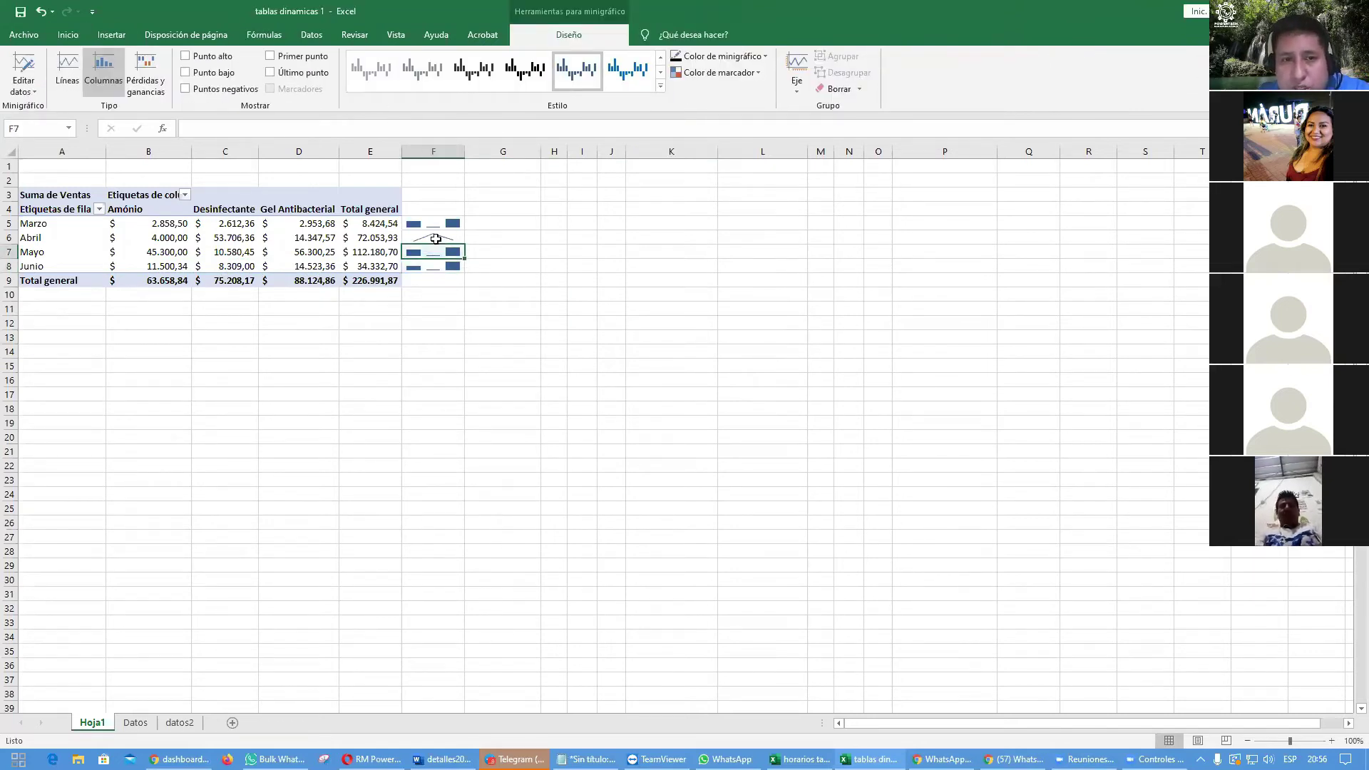
pyautogui.click(661, 86)
pyautogui.click(476, 270)
pyautogui.click(720, 351)
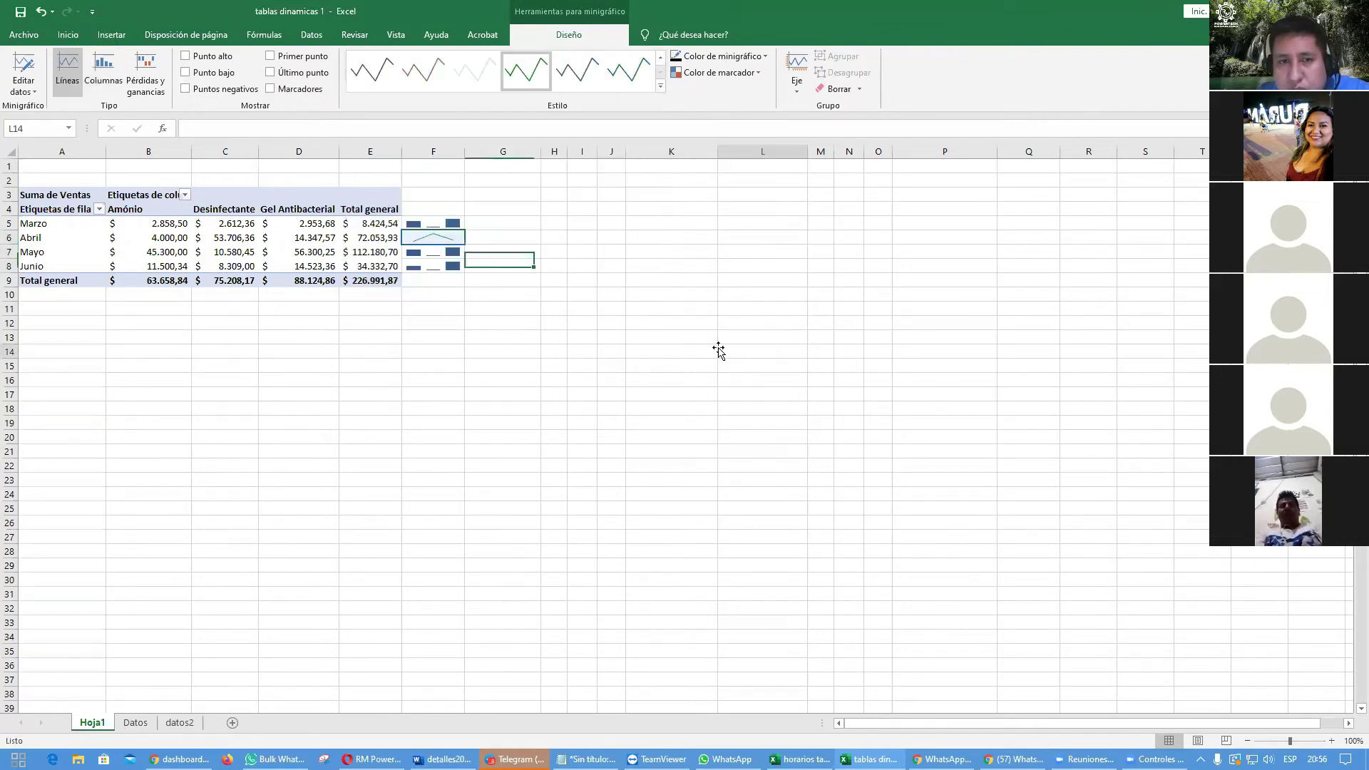
# Step: Give the Mayo column sparkline in F7 a green style
pyautogui.click(446, 252)
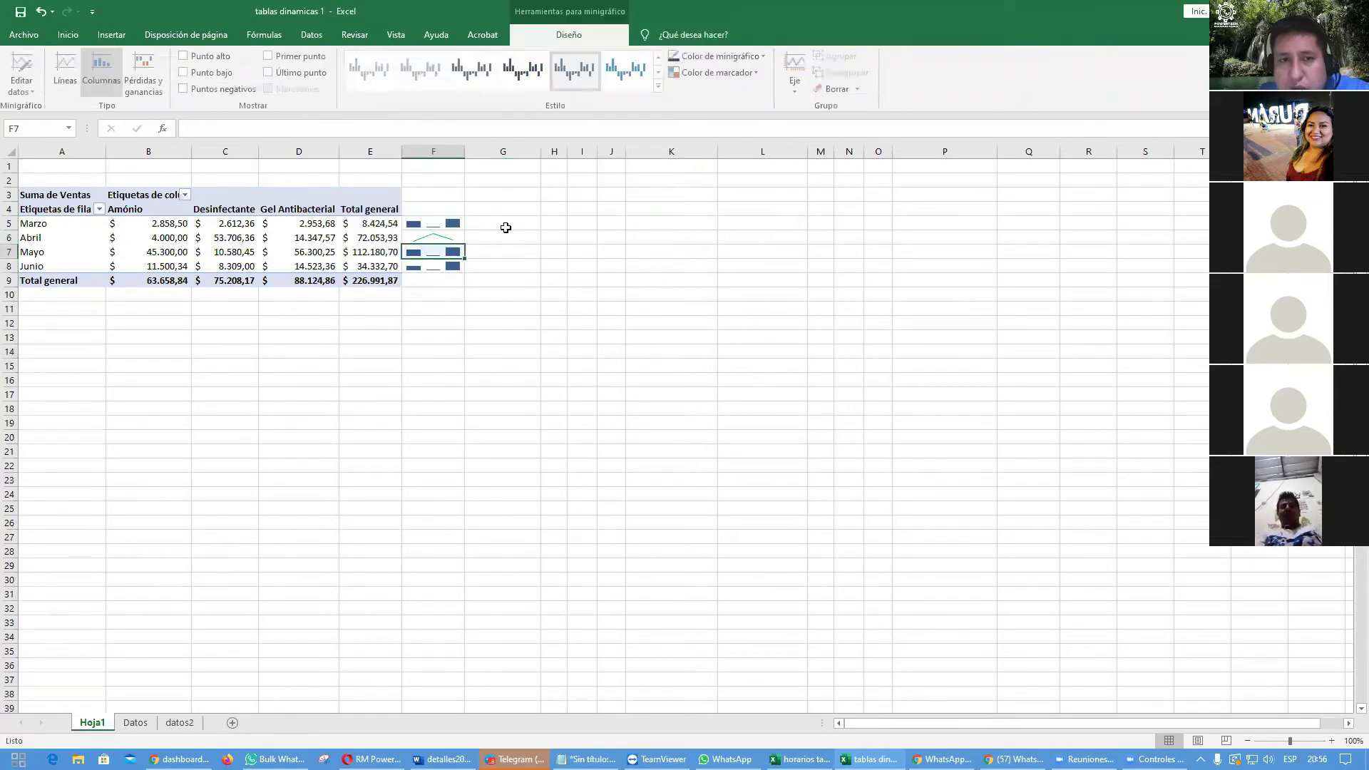
pyautogui.click(660, 86)
pyautogui.click(528, 288)
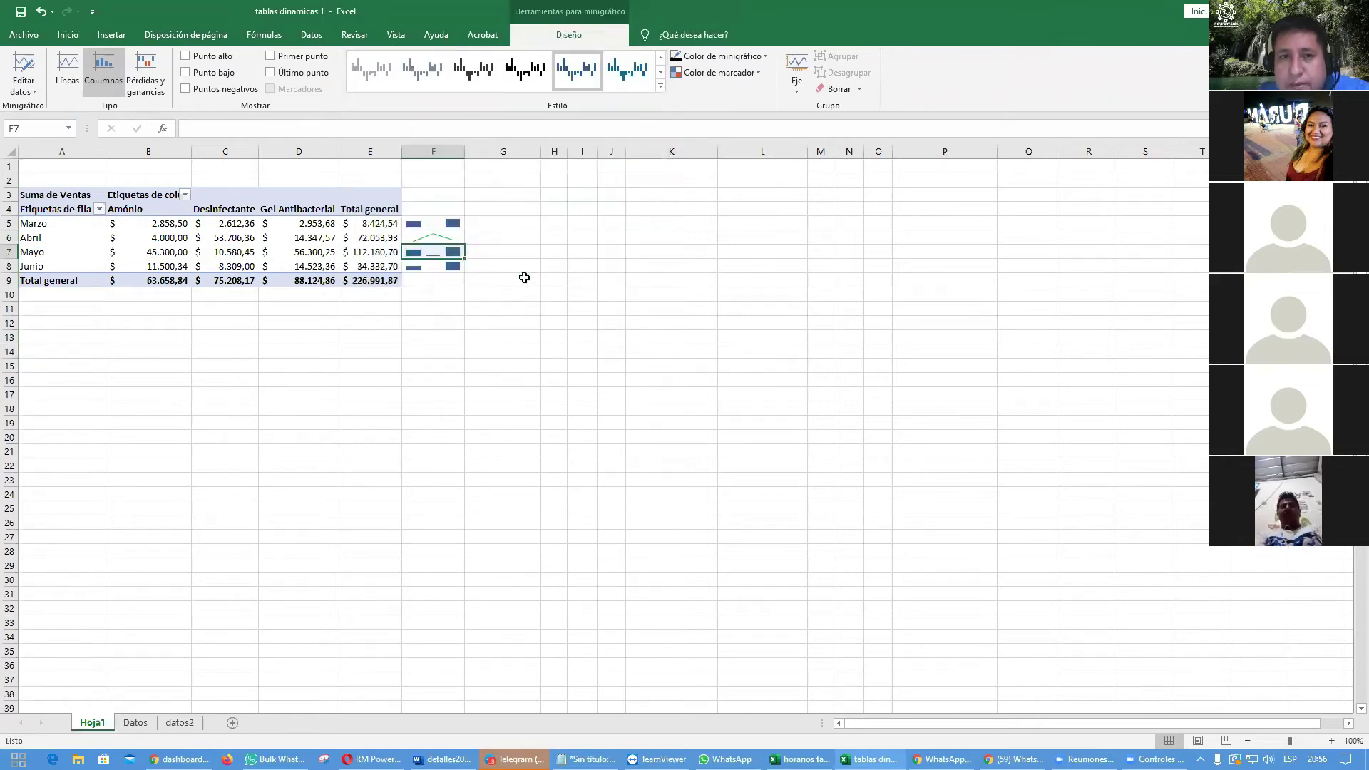
pyautogui.click(682, 351)
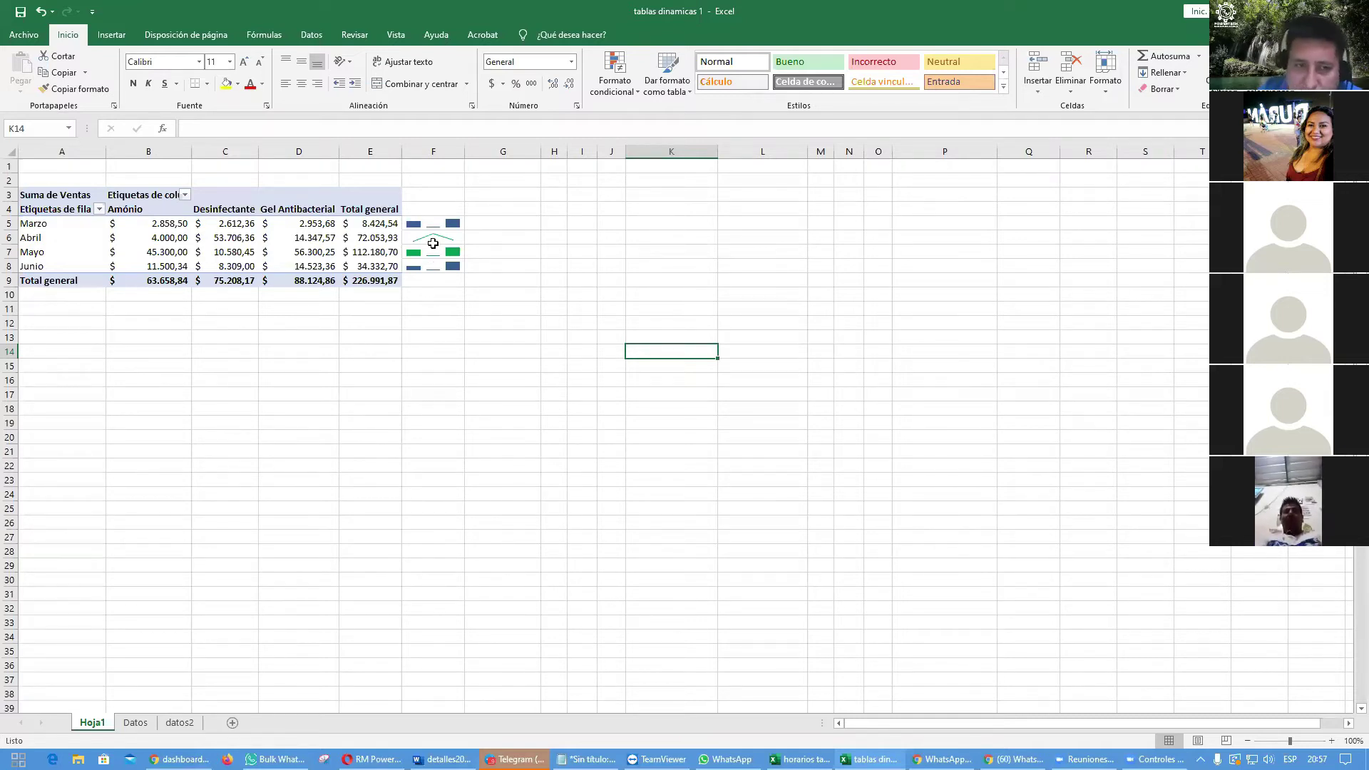
# Step: Undo twice with Ctrl+Z to remove the sparklines and revert the pivot
pyautogui.click(473, 362)
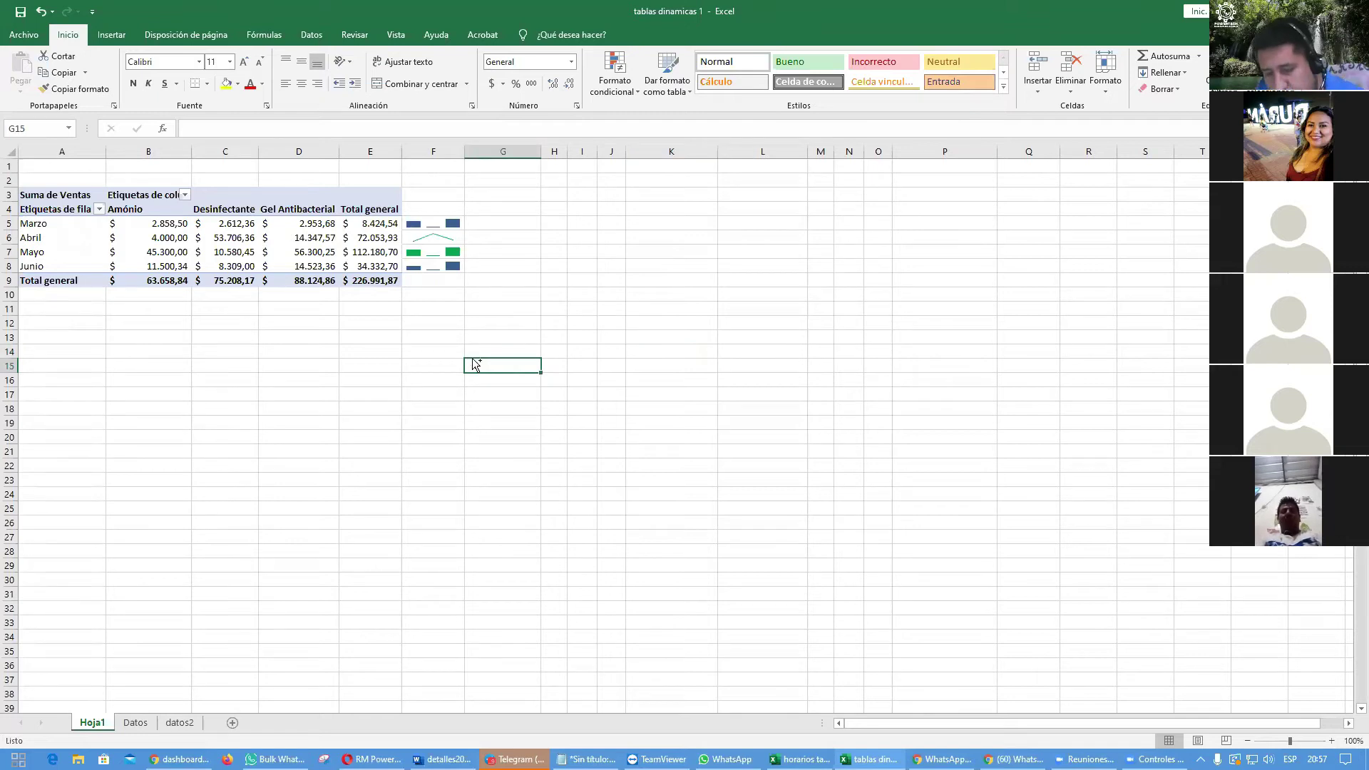
pyautogui.hotkey('ctrl', 'z')
pyautogui.hotkey('ctrl', 'z')
pyautogui.hotkey('ctrl', 'z')
pyautogui.hotkey('ctrl', 'z')
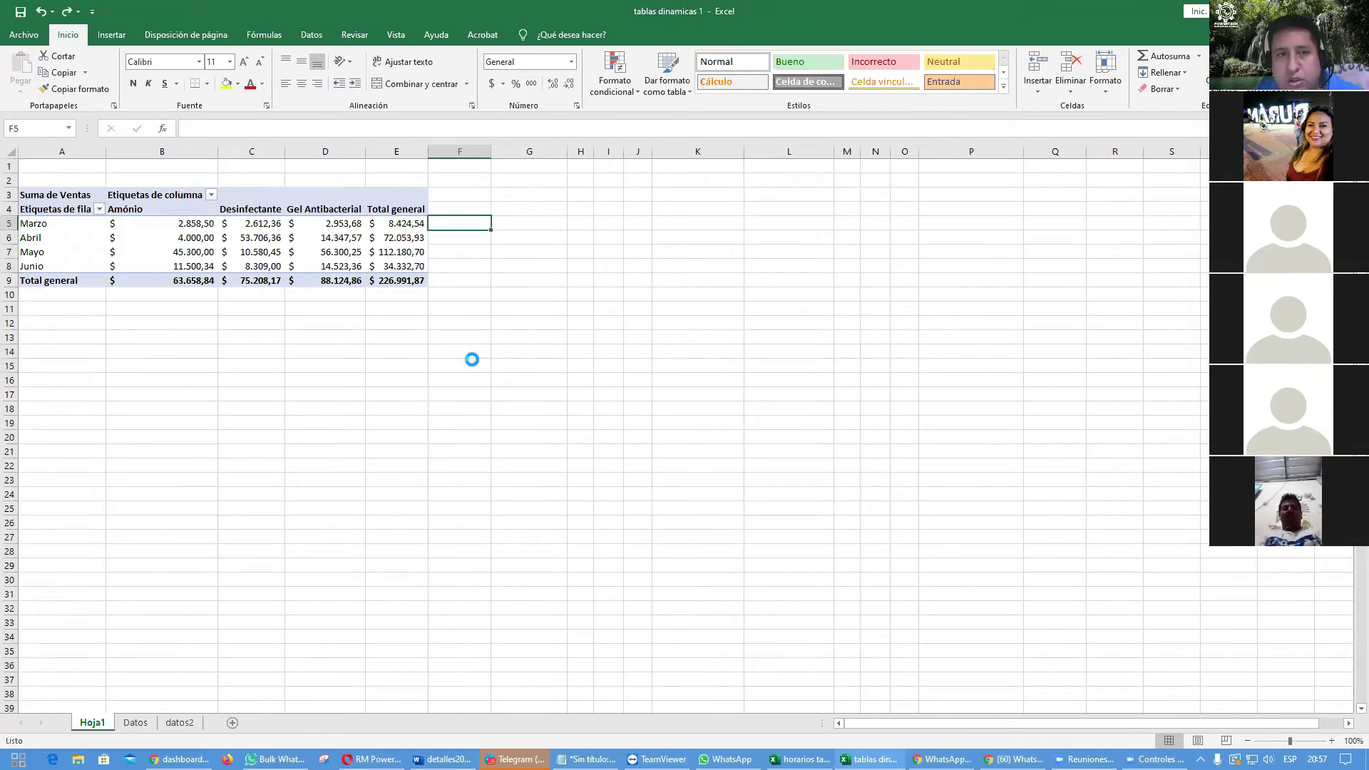
pyautogui.hotkey('ctrl', 'z')
pyautogui.hotkey('ctrl', 'z')
pyautogui.hotkey('ctrl', 'z')
pyautogui.hotkey('ctrl', 'z')
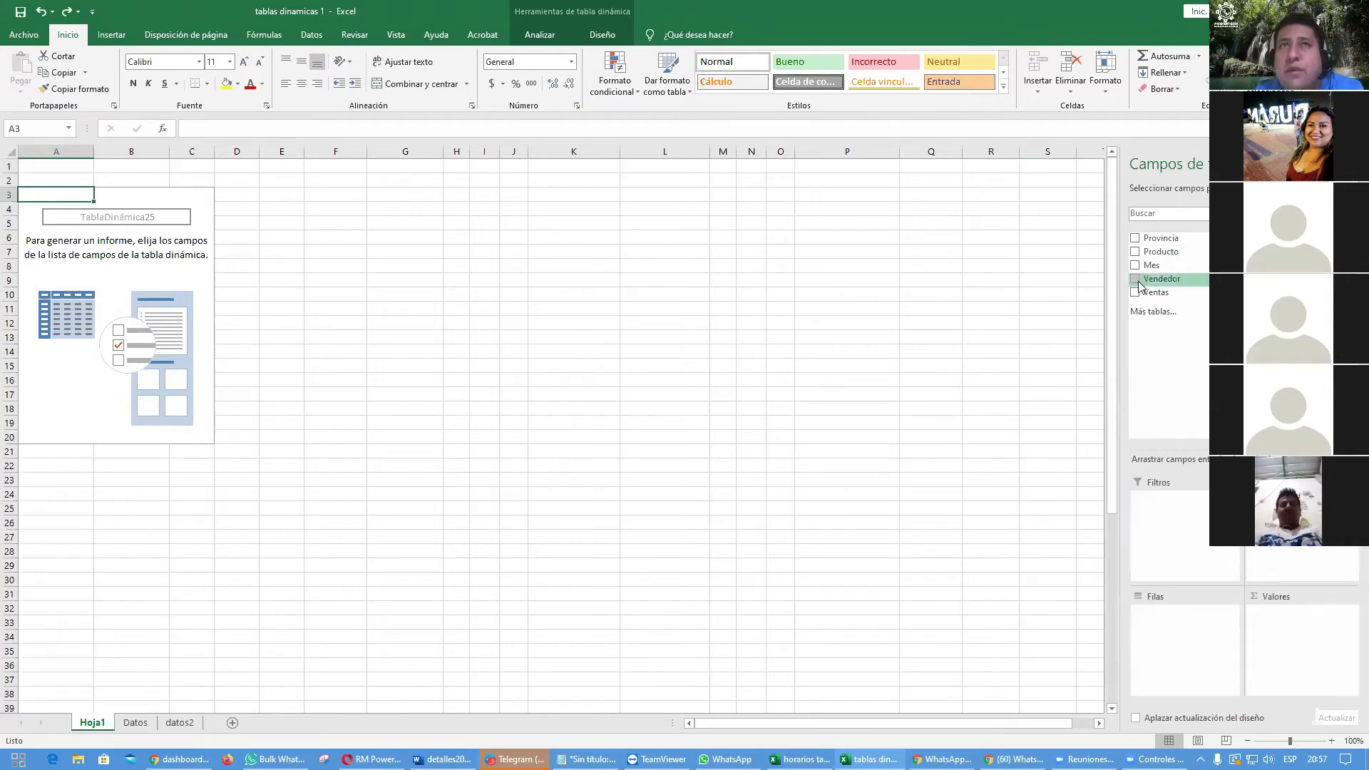
# Step: Lay out the pivot with Vendedor in rows, Mes in columns and summed Ventas, narrowing column B
pyautogui.moveTo(1139, 283); pyautogui.dragTo(1171, 622)
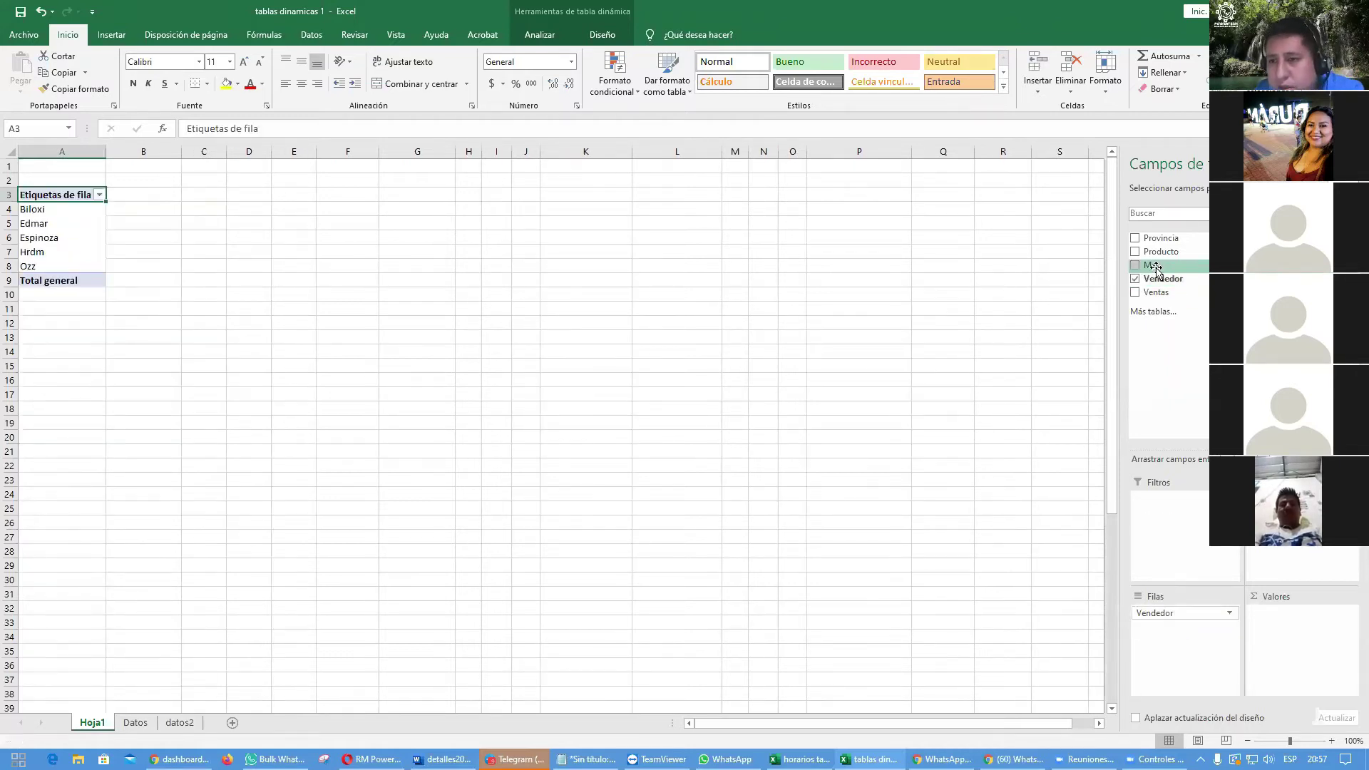
pyautogui.moveTo(1305, 550); pyautogui.dragTo(1304, 549)
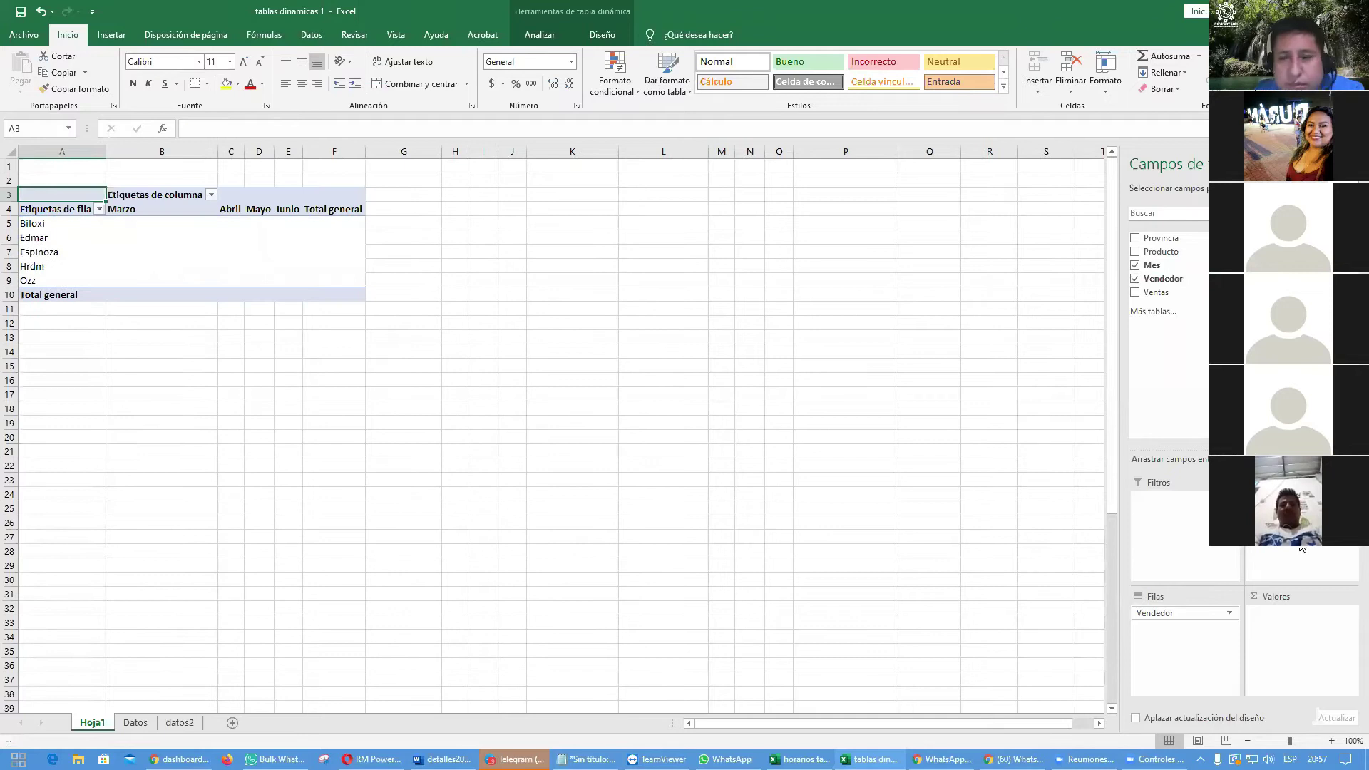
pyautogui.moveTo(1155, 293); pyautogui.dragTo(1297, 621)
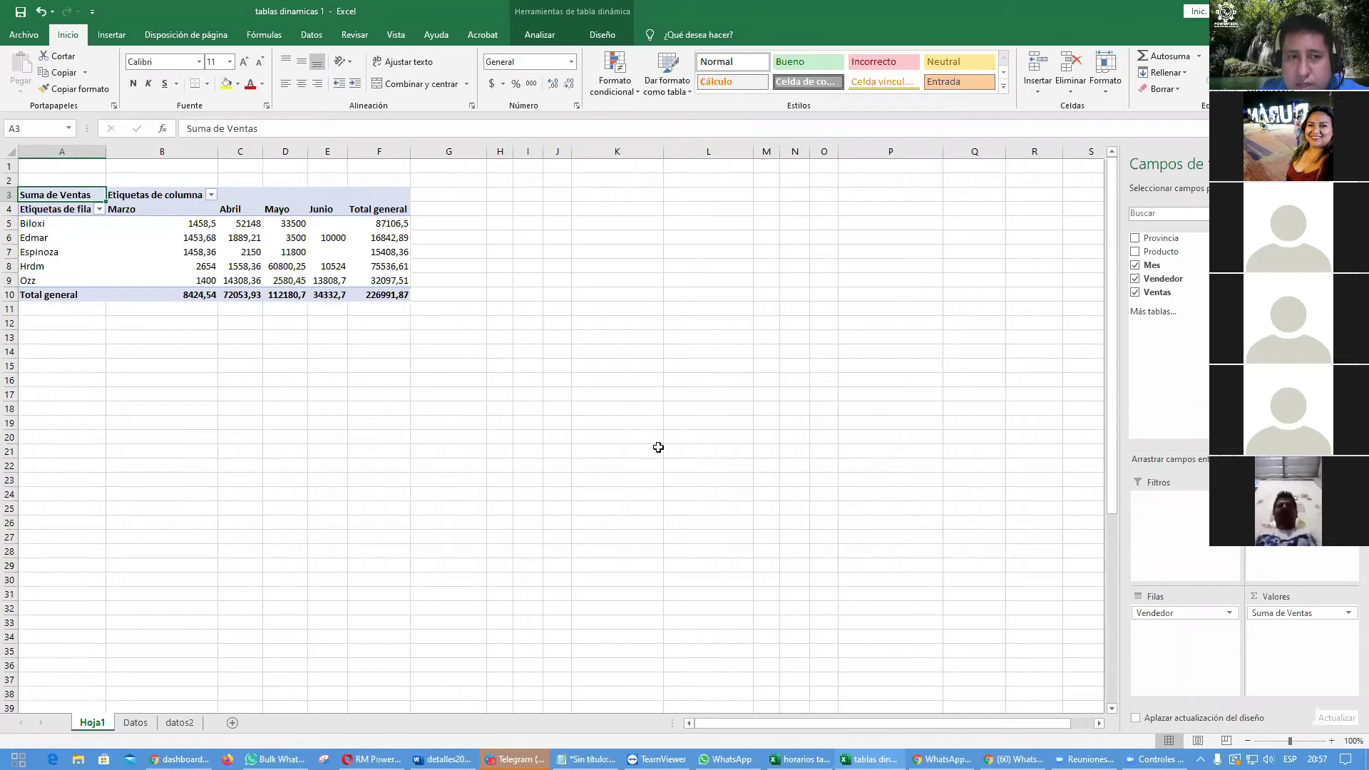
pyautogui.moveTo(218, 151); pyautogui.dragTo(174, 151)
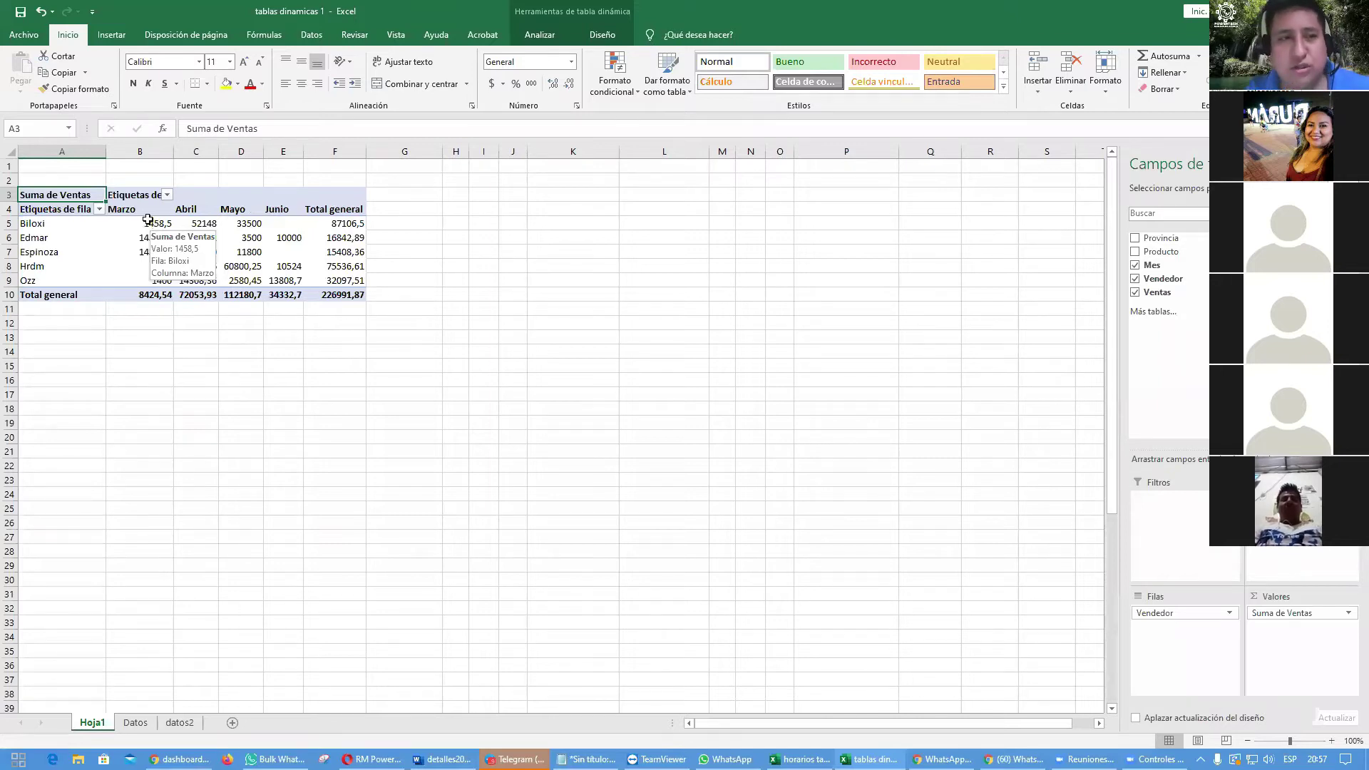
# Step: Select the pivot's sales figures, then the Edmar total in F6
pyautogui.moveTo(141, 223); pyautogui.dragTo(343, 295)
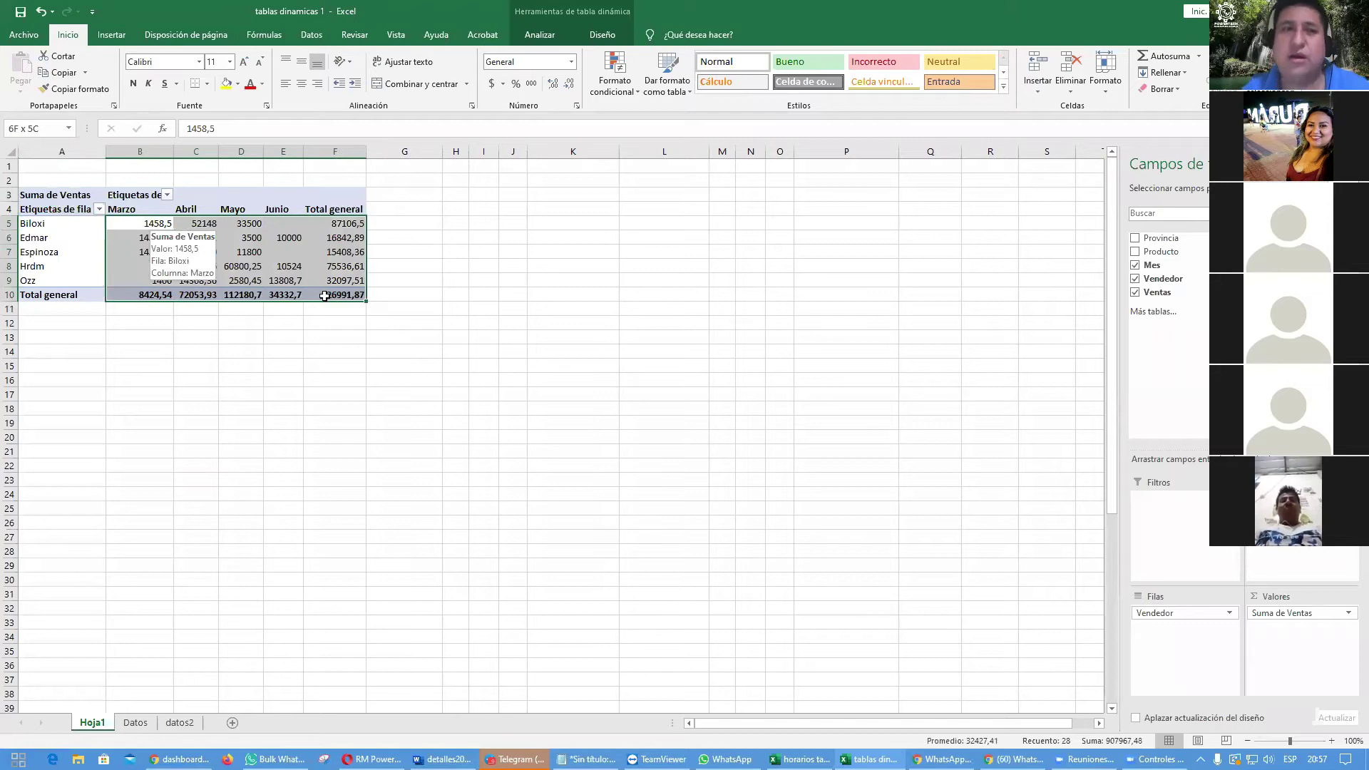
pyautogui.click(330, 364)
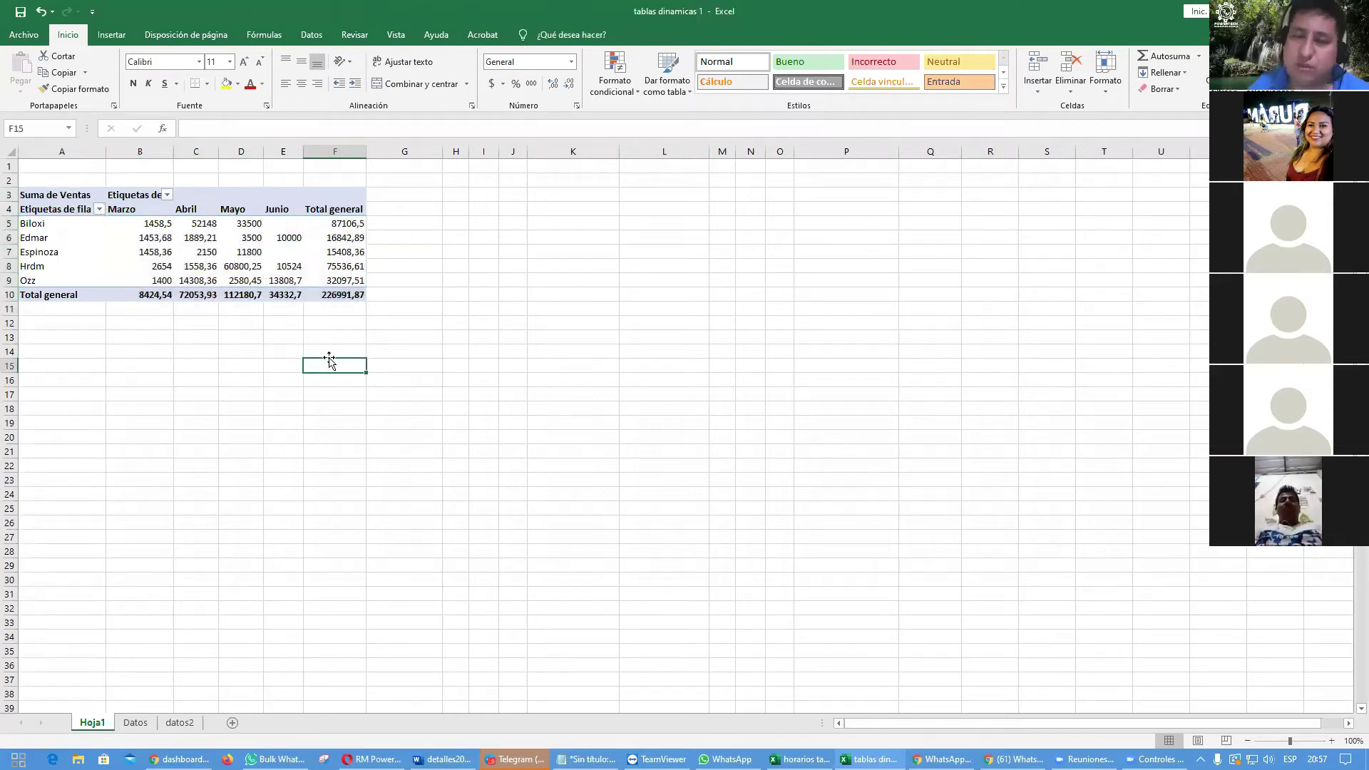
pyautogui.click(342, 264)
pyautogui.click(360, 236)
pyautogui.moveTo(255, 284)
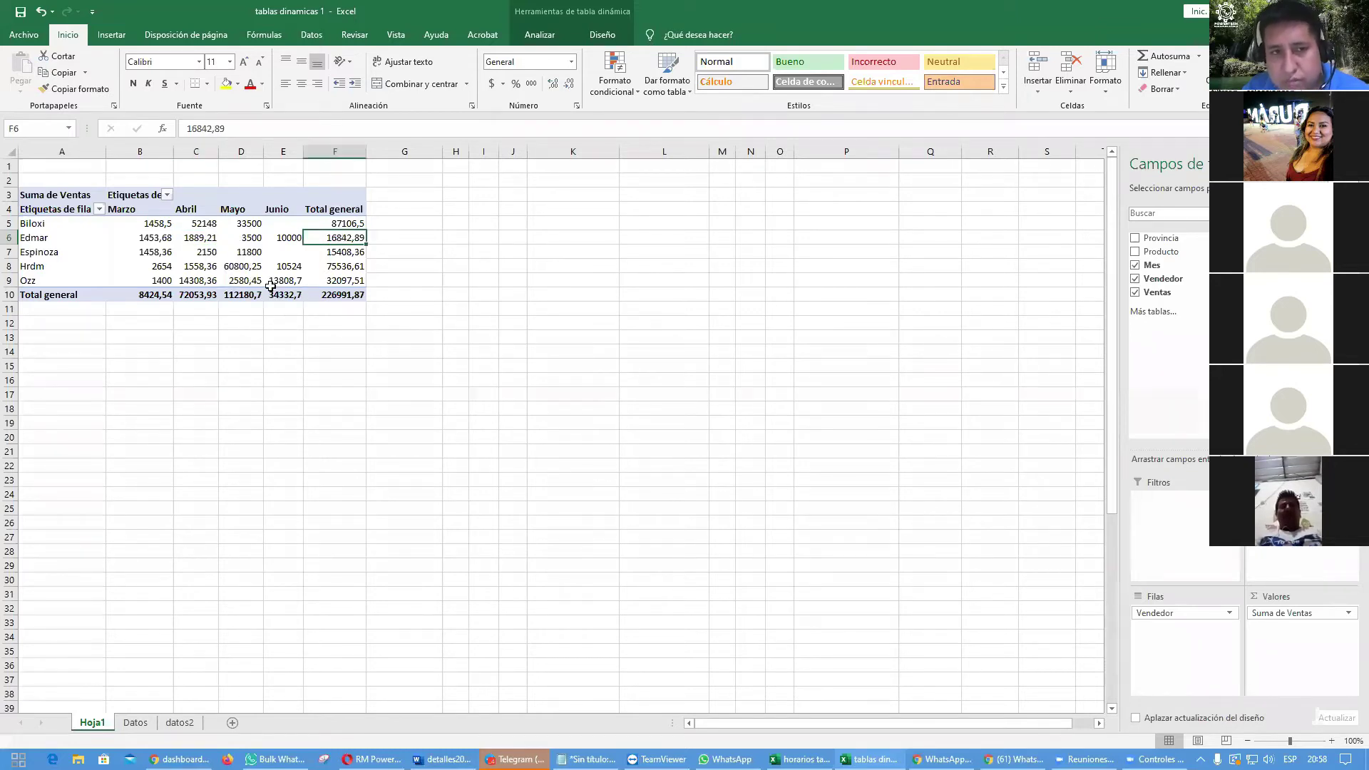
# Step: Turn grand totals off for both rows and columns
pyautogui.click(603, 37)
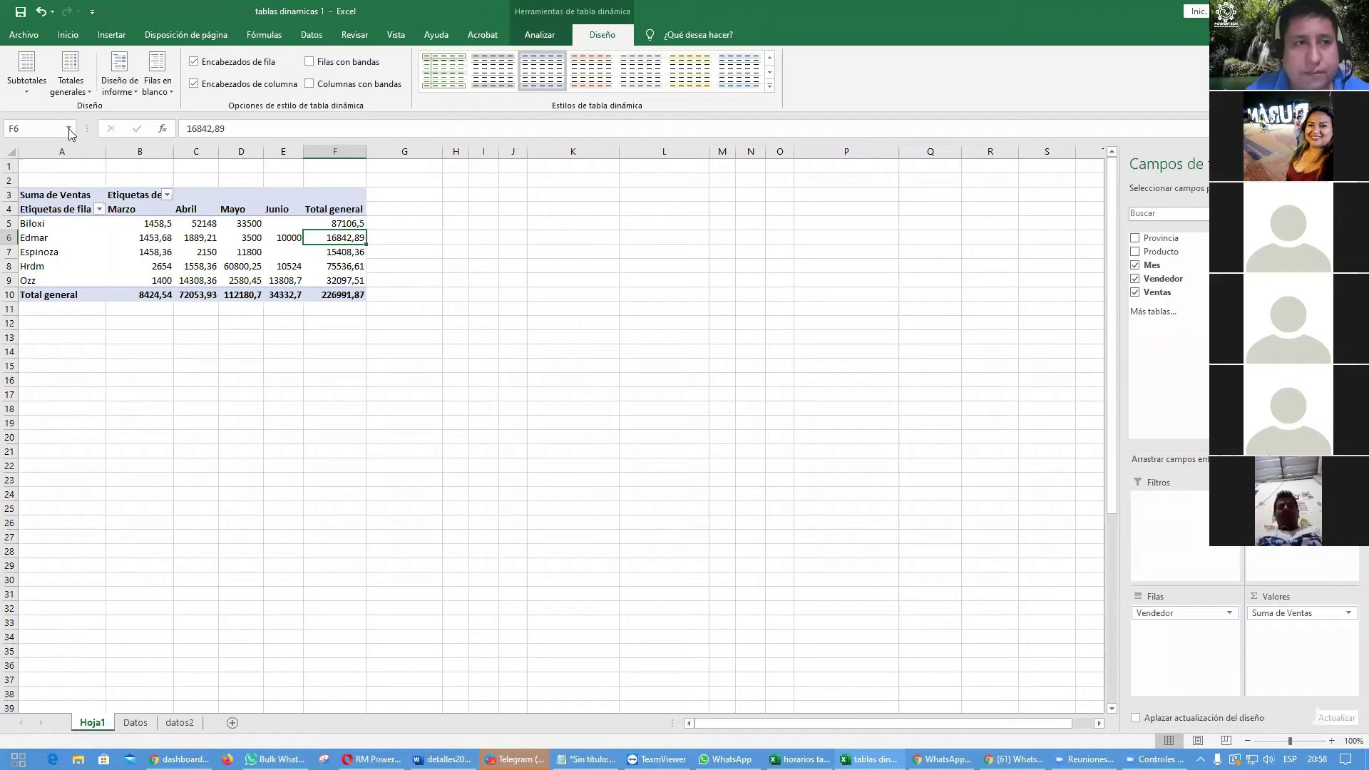
pyautogui.click(85, 93)
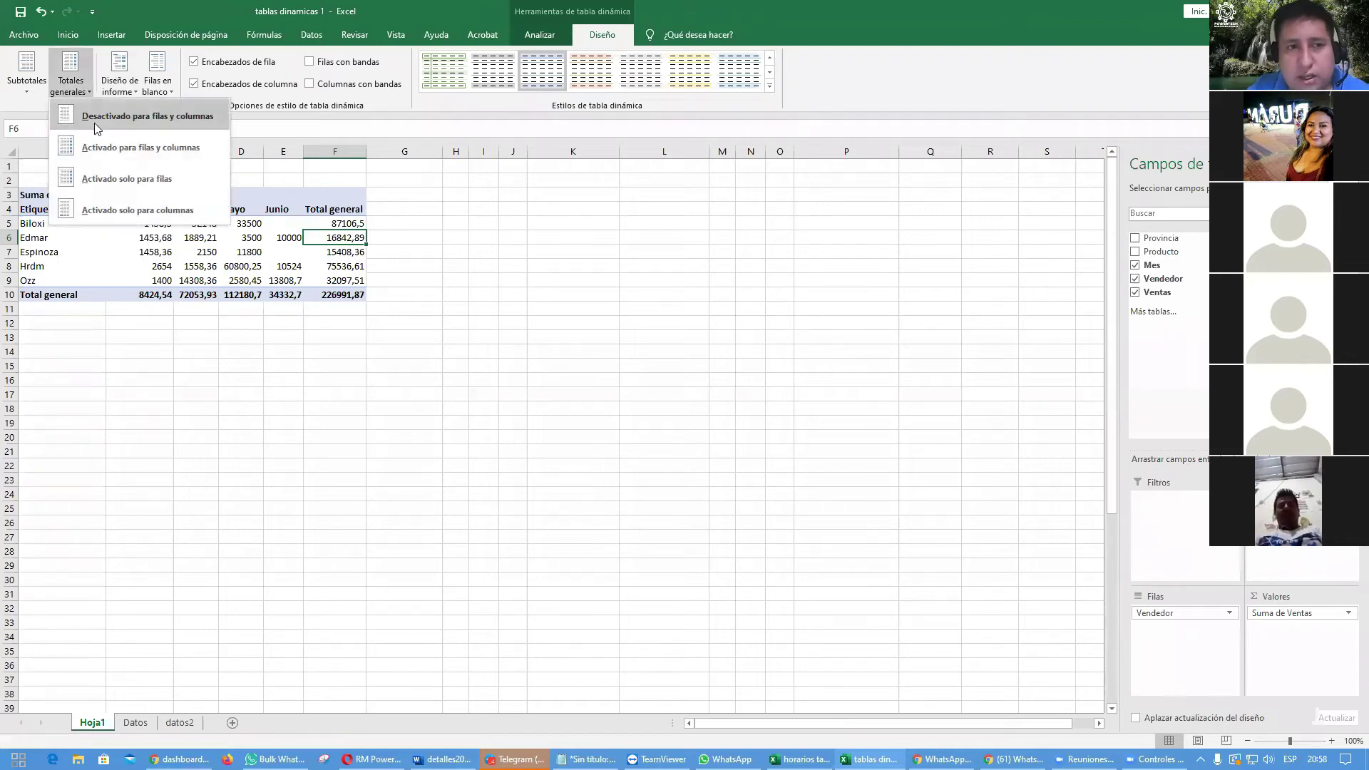
pyautogui.click(96, 118)
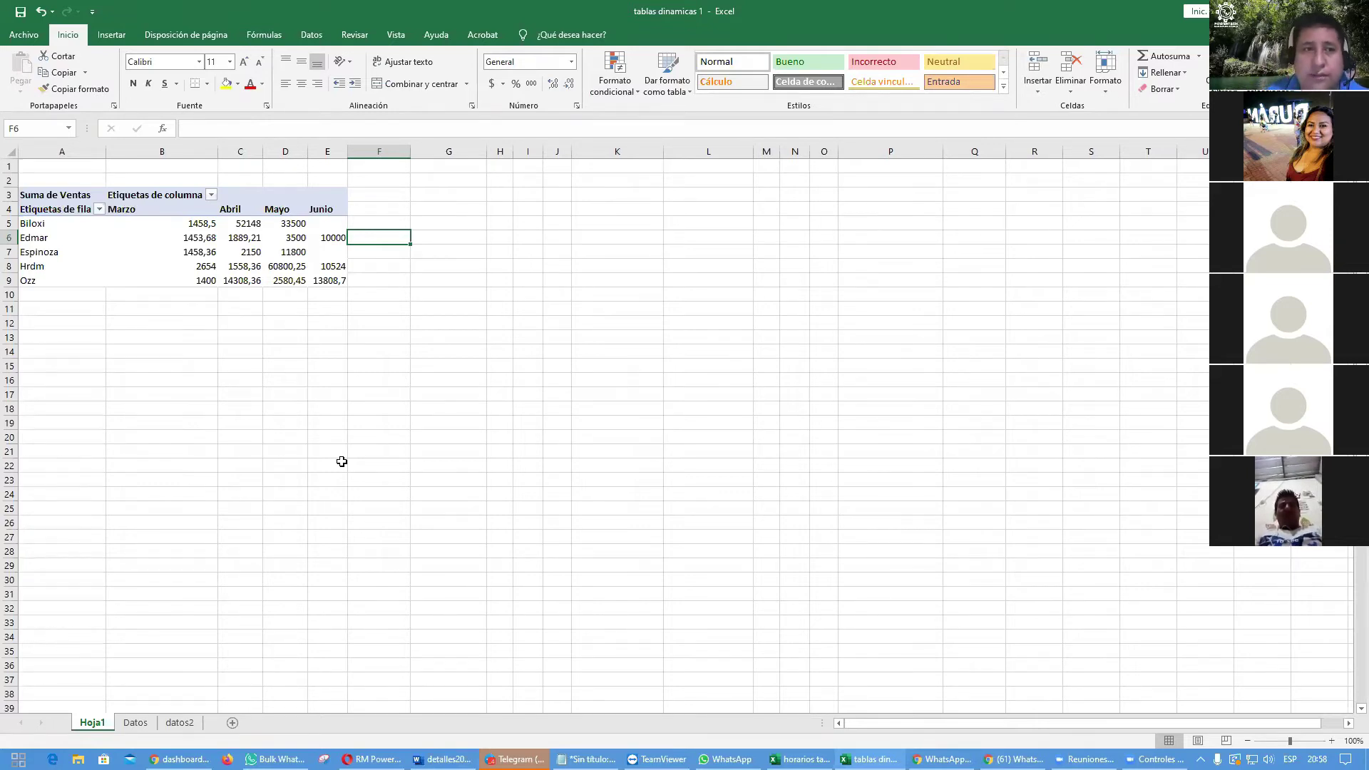
# Step: Apply accounting format to the monthly sales values B5:E9 and adjust column B's width
pyautogui.moveTo(218, 151); pyautogui.dragTo(150, 139)
pyautogui.moveTo(132, 223); pyautogui.dragTo(262, 283)
pyautogui.click(491, 84)
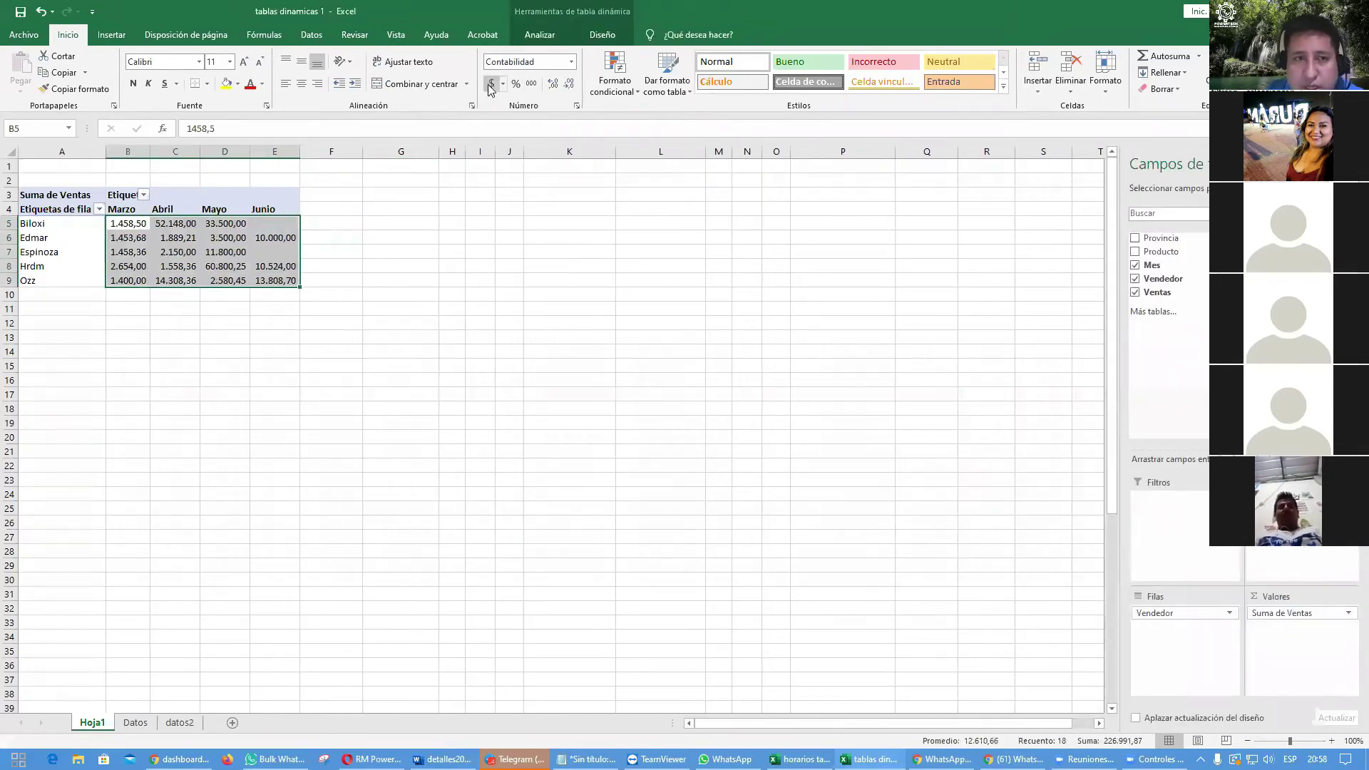
pyautogui.moveTo(152, 146); pyautogui.dragTo(178, 145)
pyautogui.click(239, 370)
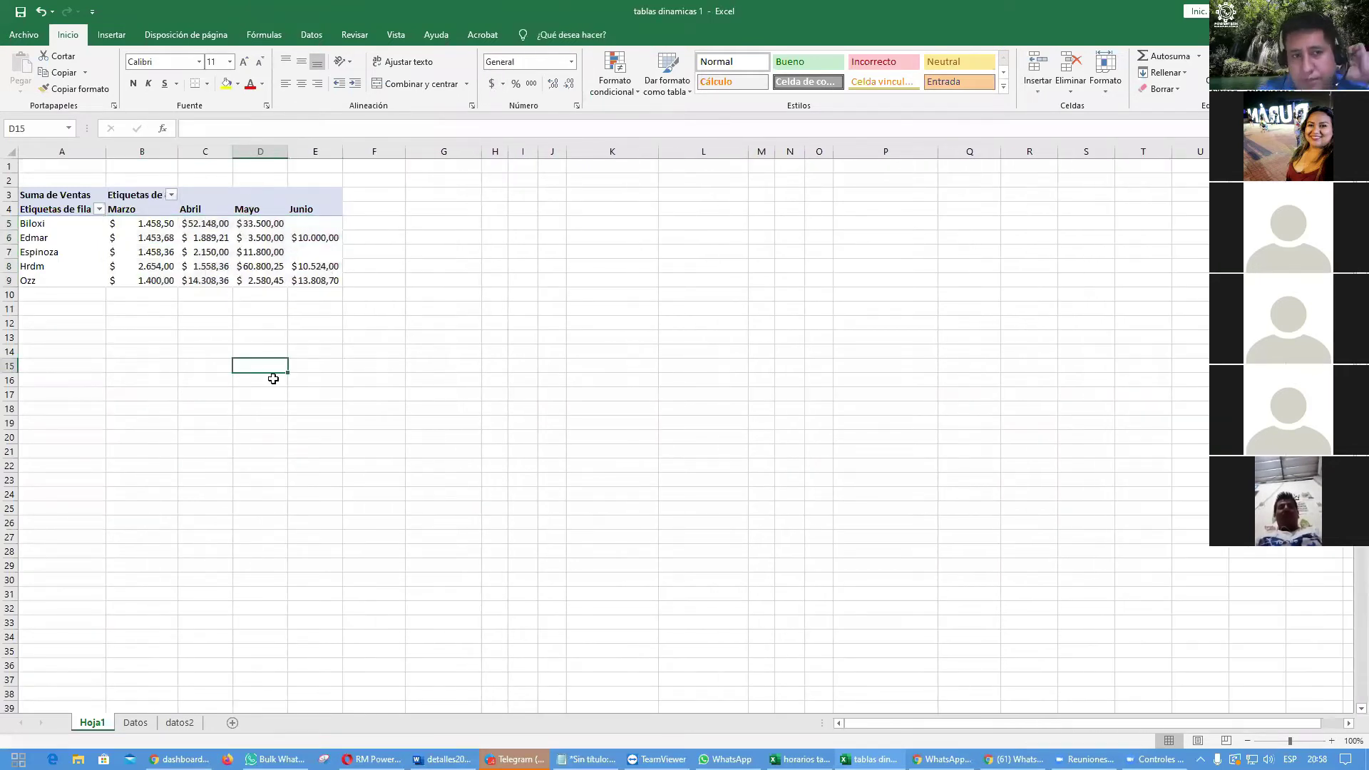
# Step: Check the blank Junio cells, then reselect all the pivot's sales values
pyautogui.click(317, 223)
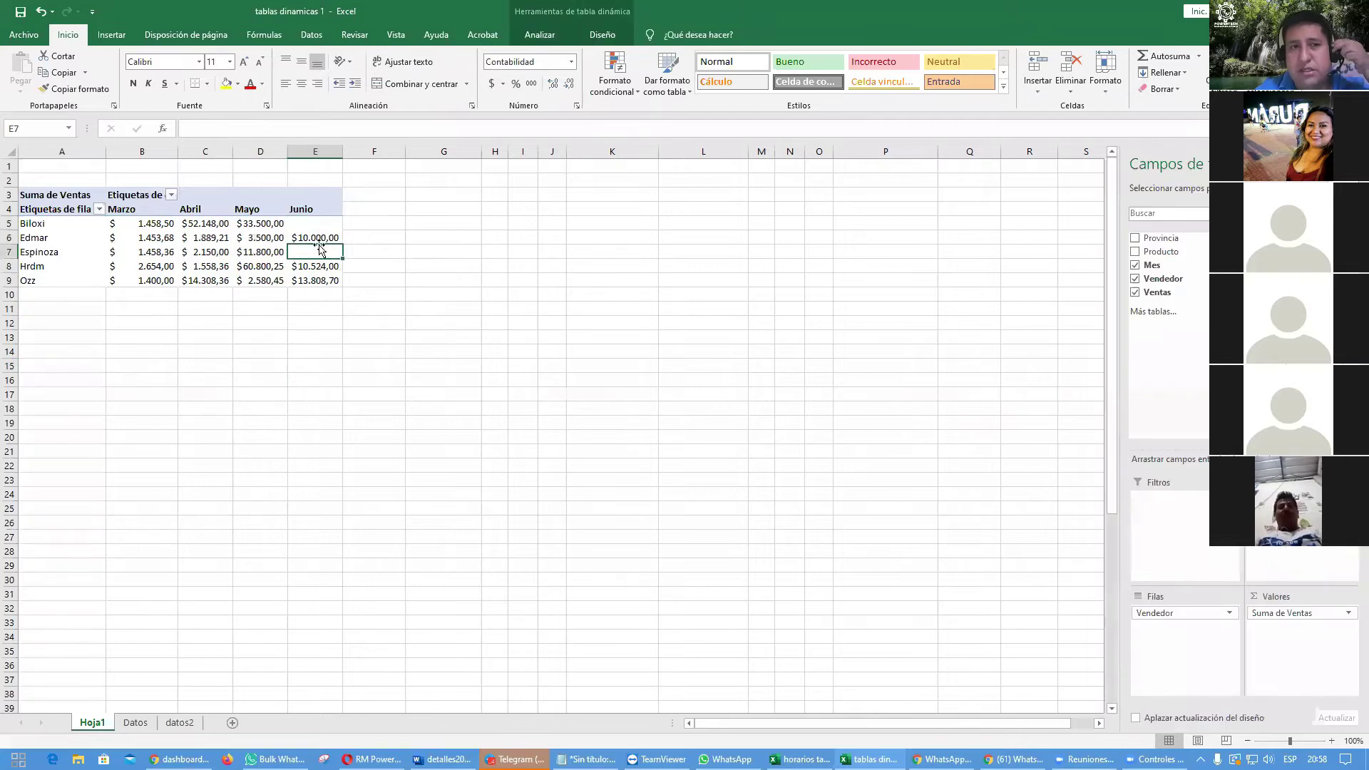
pyautogui.click(320, 239)
pyautogui.click(321, 225)
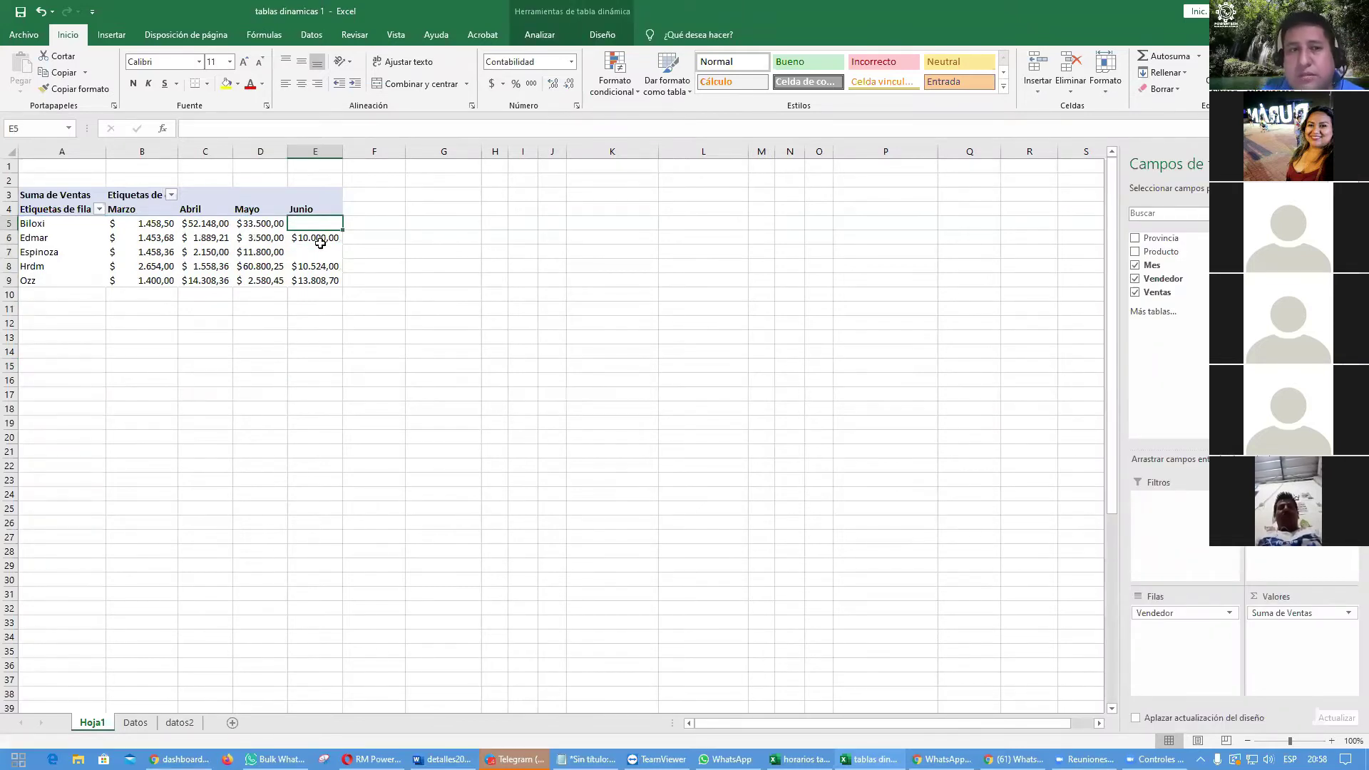
pyautogui.moveTo(112, 218); pyautogui.dragTo(325, 280)
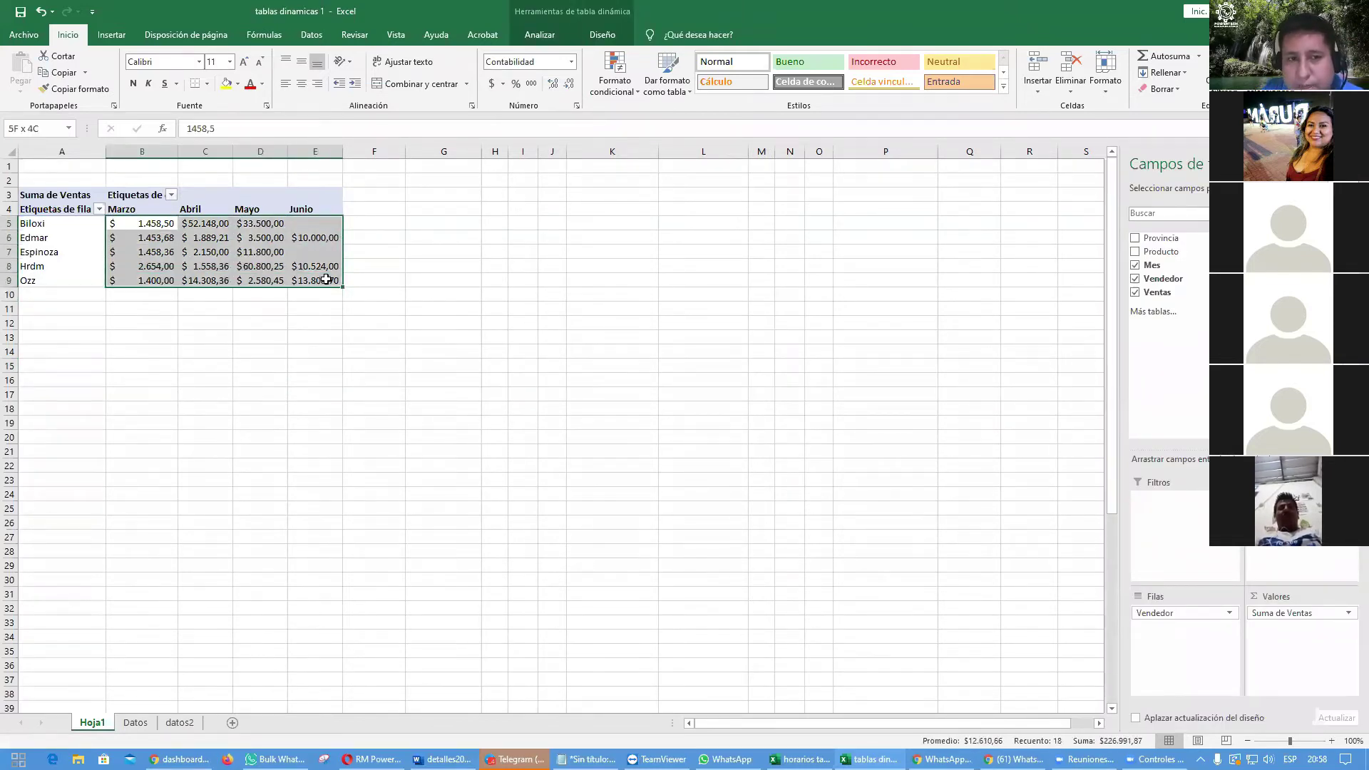
# Step: Set the pivot table options to show a dash (-) in empty cells
pyautogui.rightClick(322, 280)
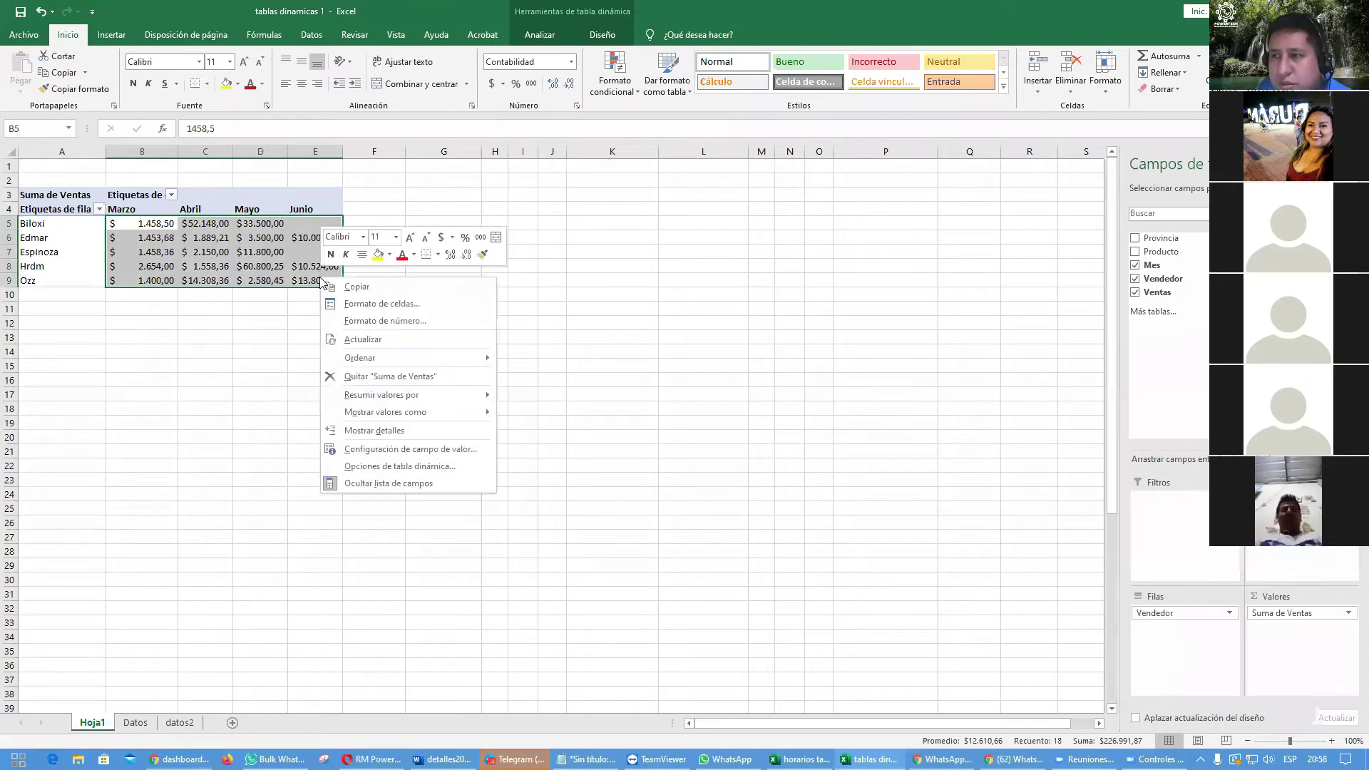
pyautogui.click(425, 466)
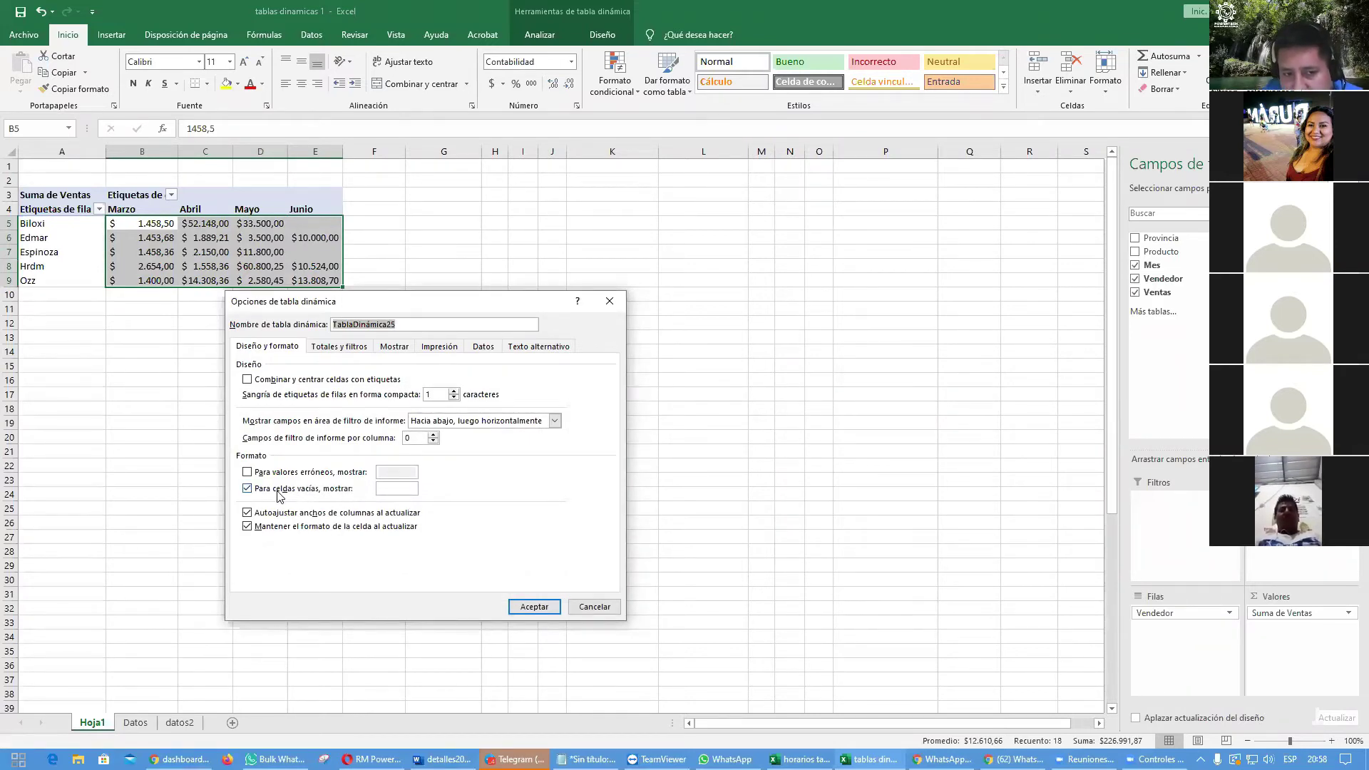
pyautogui.click(406, 491)
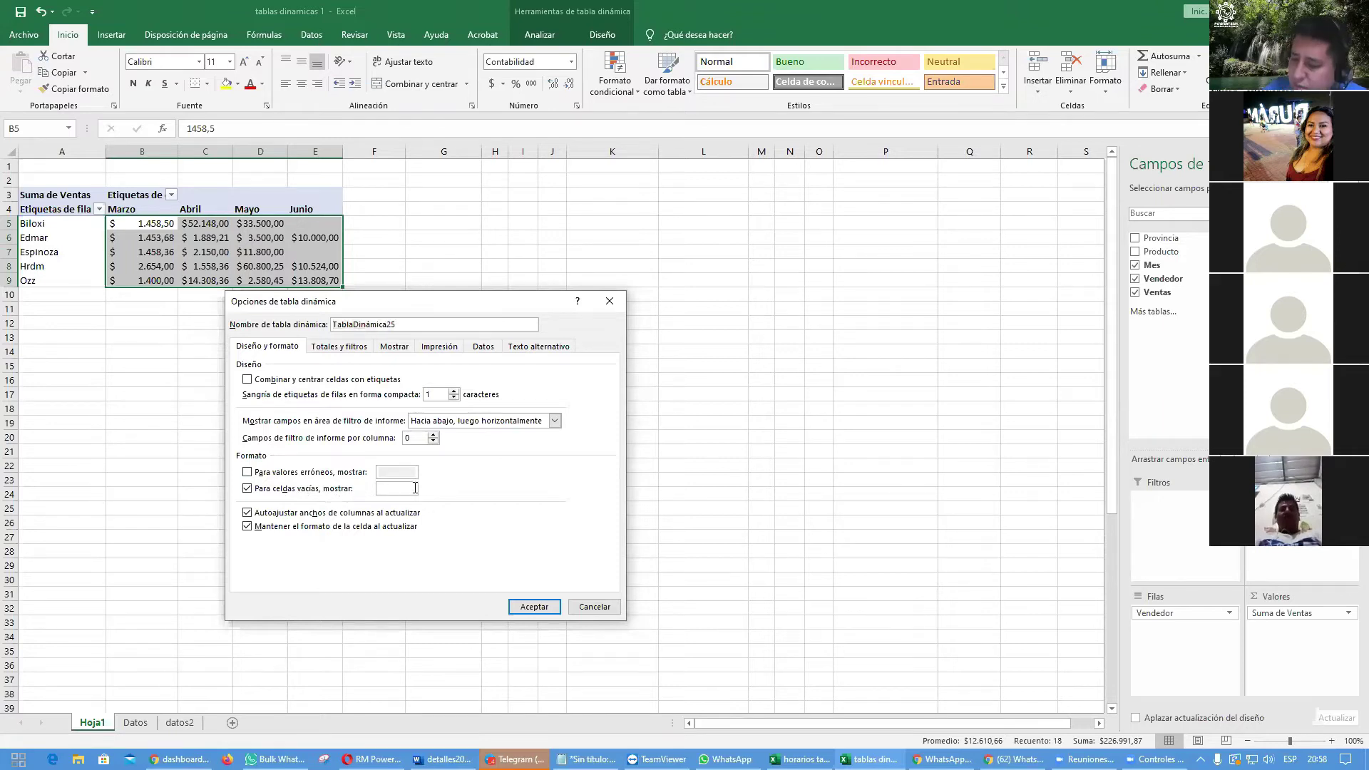
pyautogui.write('-')
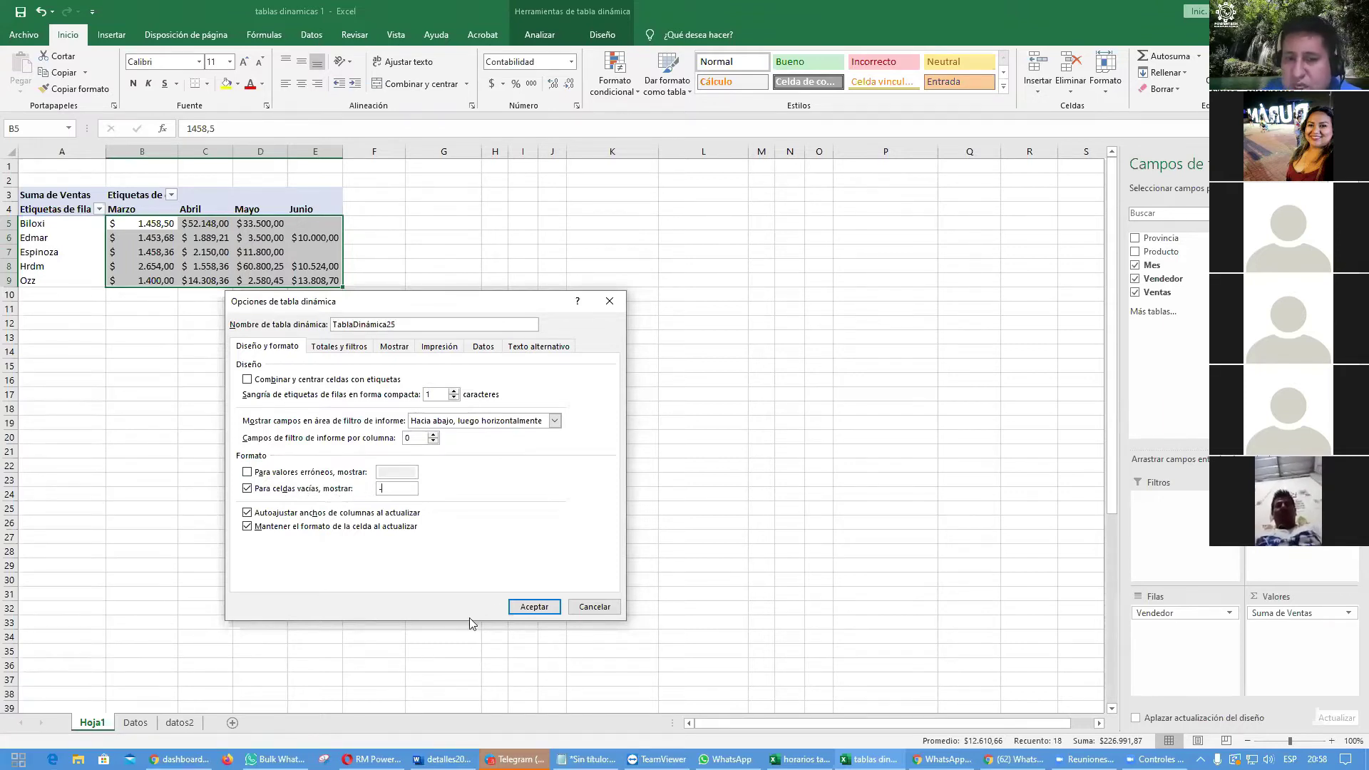
pyautogui.click(534, 607)
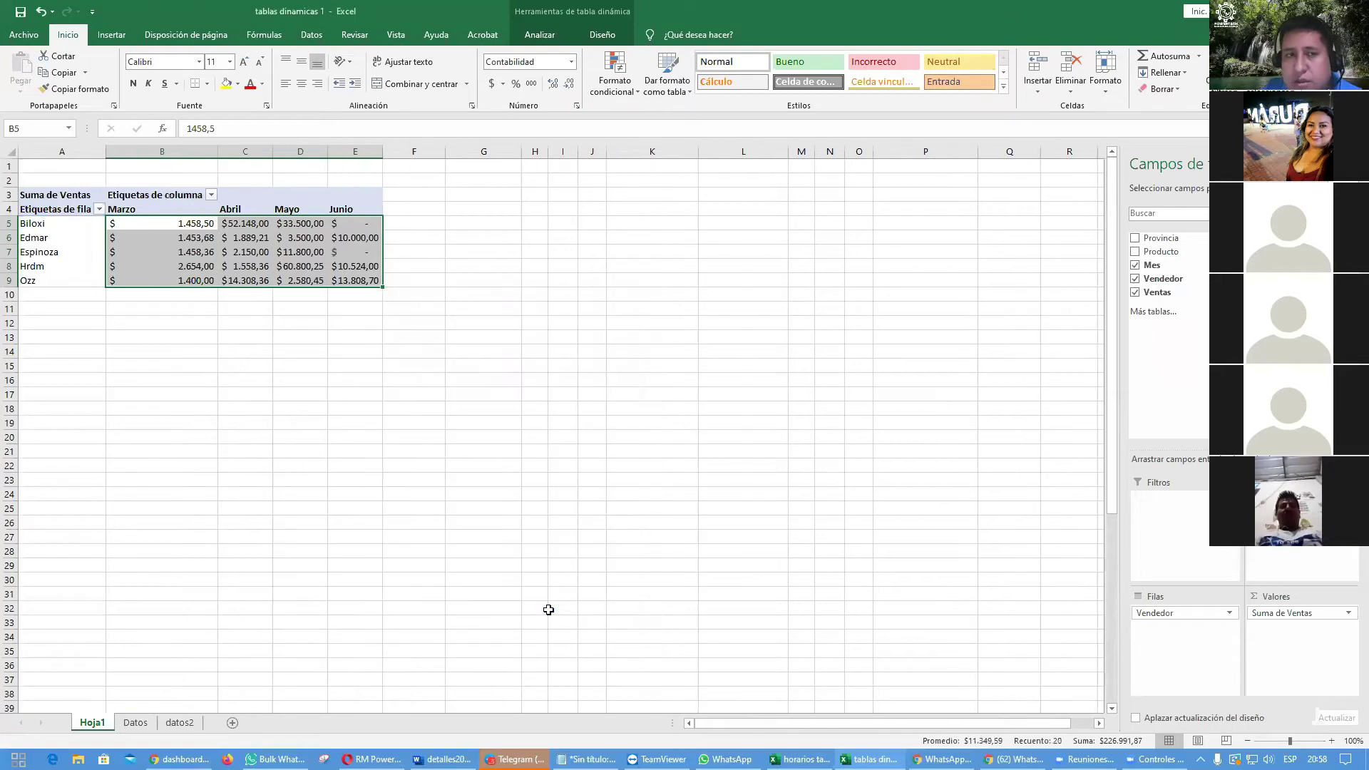
pyautogui.click(516, 425)
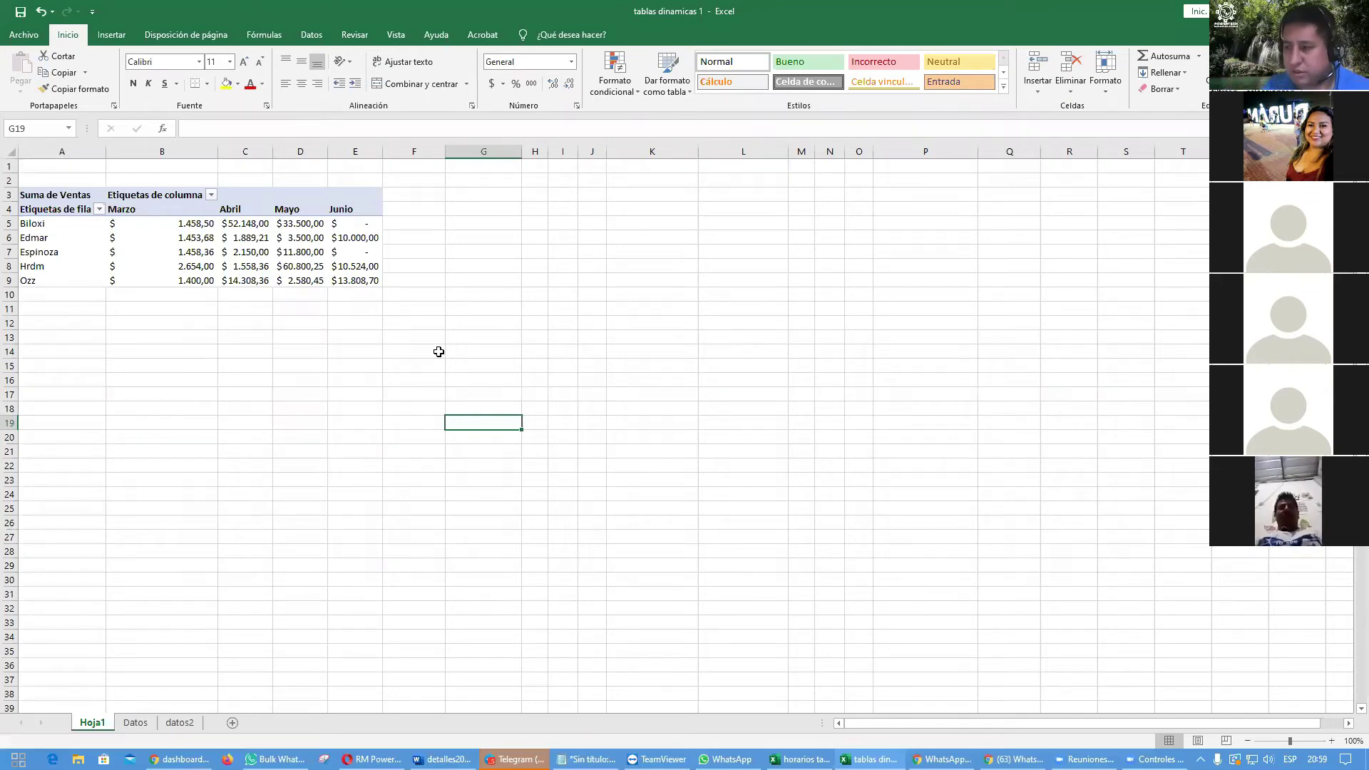
# Step: Undo the empty-cell dash setting and inspect the now-blank June cells for Biloxi and Espinoza
pyautogui.hotkey('ctrl', 'z')
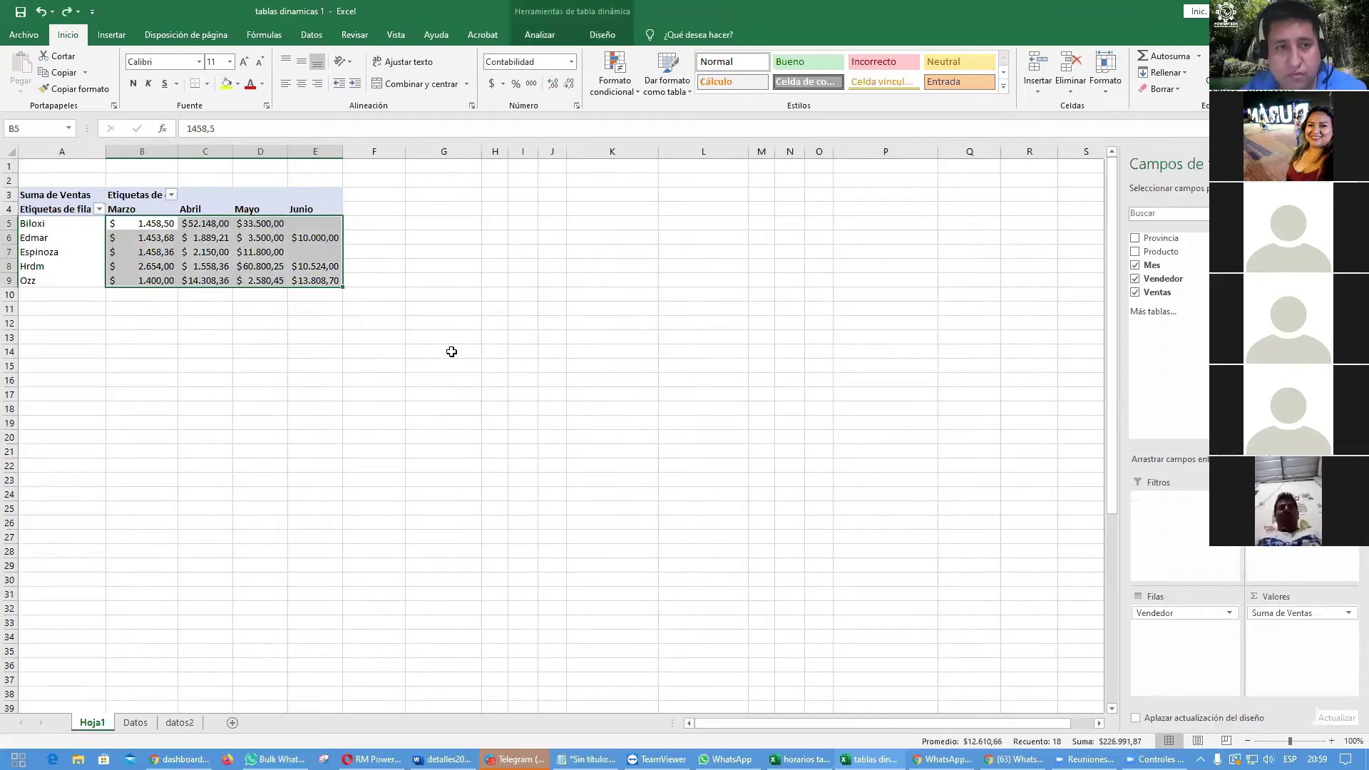
pyautogui.click(450, 351)
pyautogui.click(322, 224)
pyautogui.click(325, 246)
pyautogui.click(323, 223)
pyautogui.click(322, 245)
pyautogui.click(321, 220)
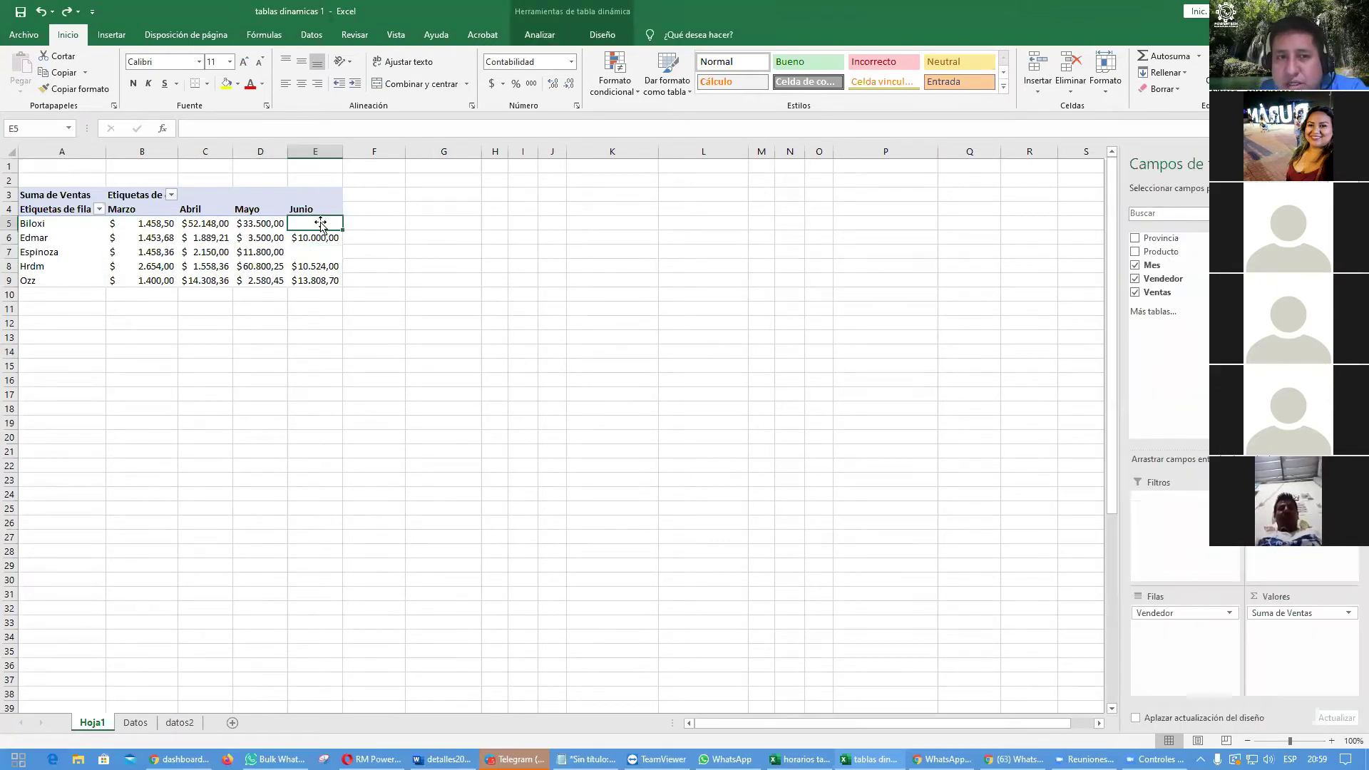
pyautogui.click(319, 252)
pyautogui.click(320, 225)
pyautogui.click(318, 250)
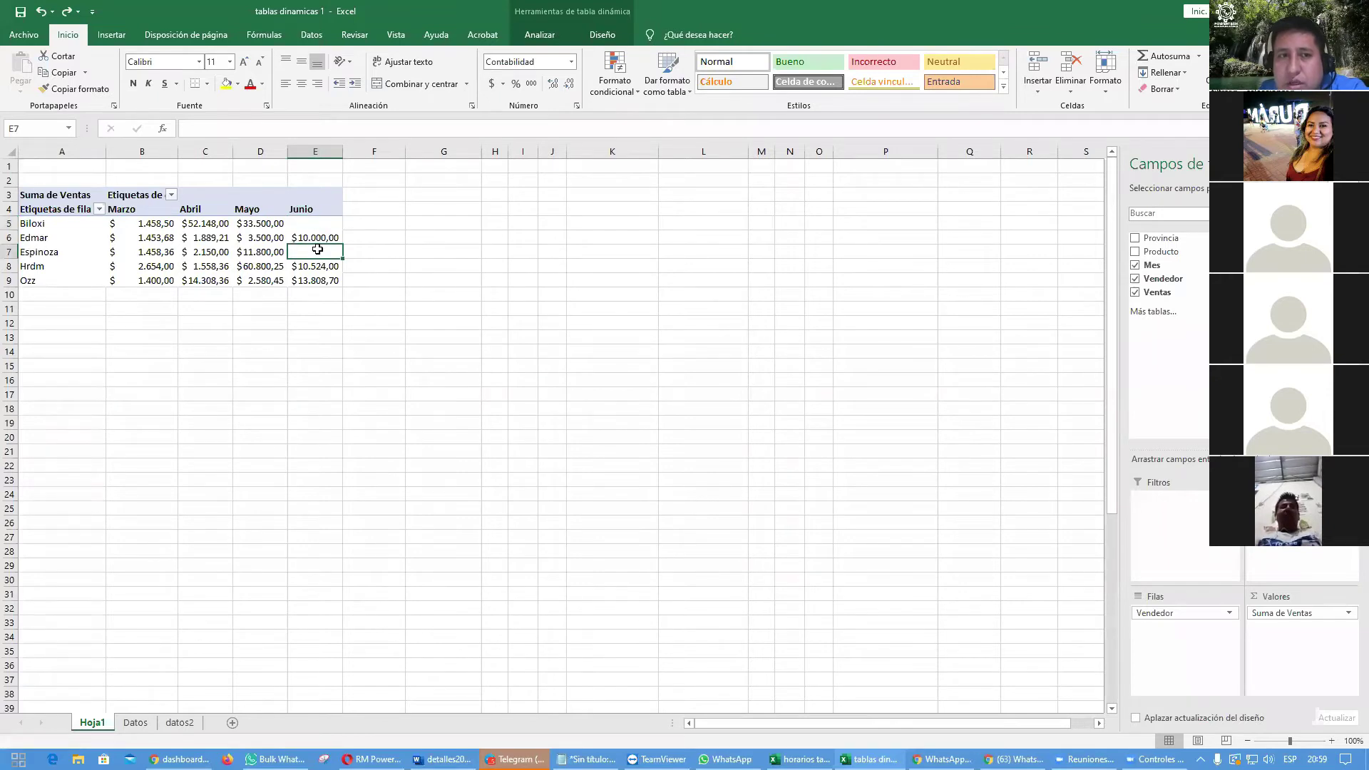
pyautogui.click(325, 221)
pyautogui.click(291, 241)
# Step: In PivotTable Options, set empty cells to show '-' again
pyautogui.rightClick(300, 256)
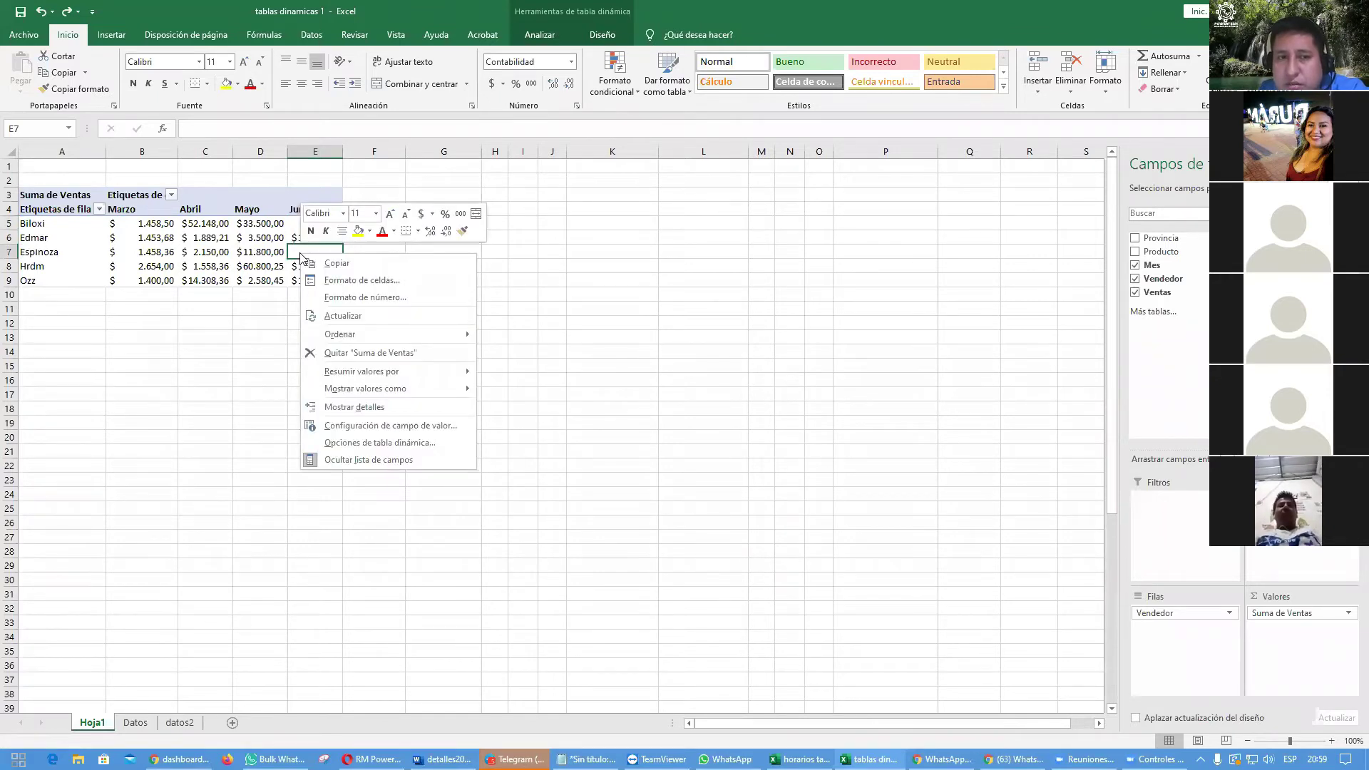
pyautogui.click(396, 443)
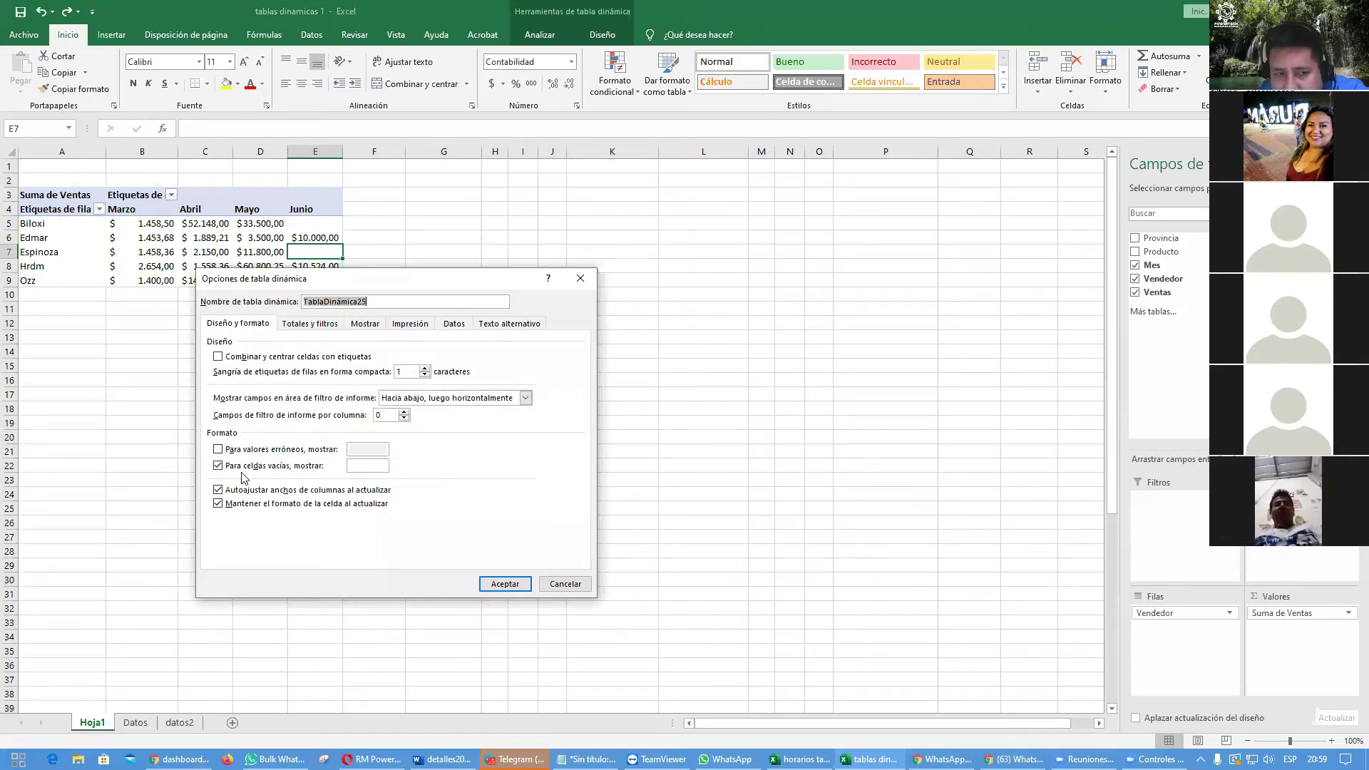
pyautogui.click(297, 467)
pyautogui.click(246, 467)
pyautogui.click(245, 468)
pyautogui.doubleClick(243, 468)
pyautogui.doubleClick(243, 467)
pyautogui.click(243, 467)
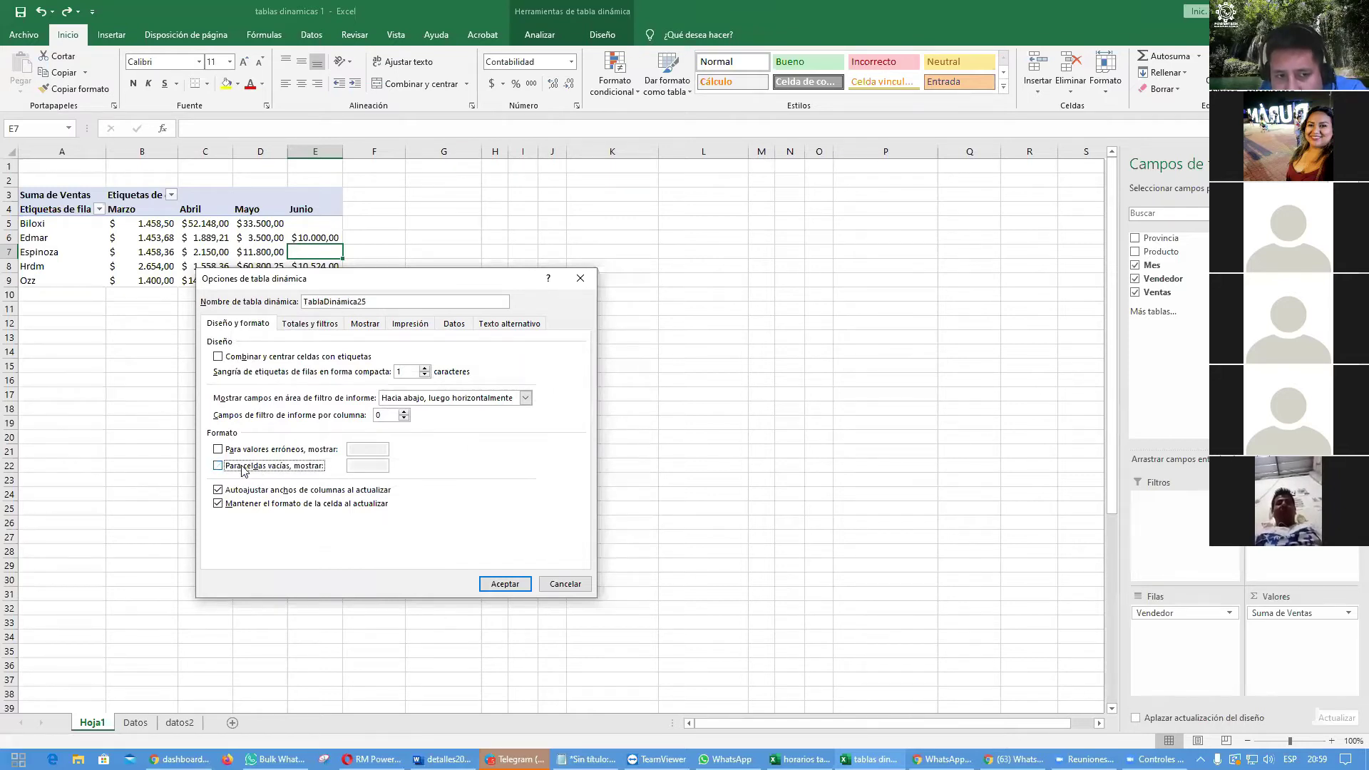
pyautogui.click(242, 467)
pyautogui.click(373, 465)
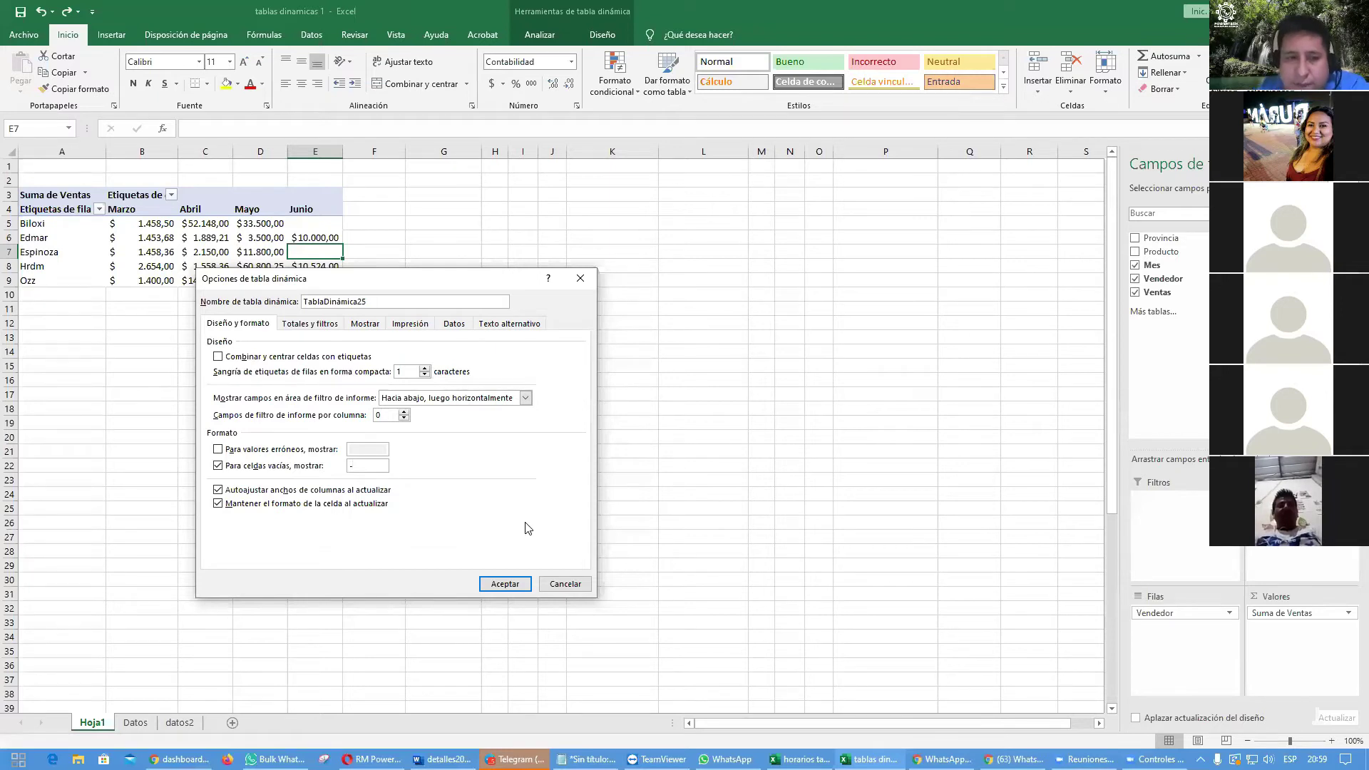
pyautogui.click(504, 583)
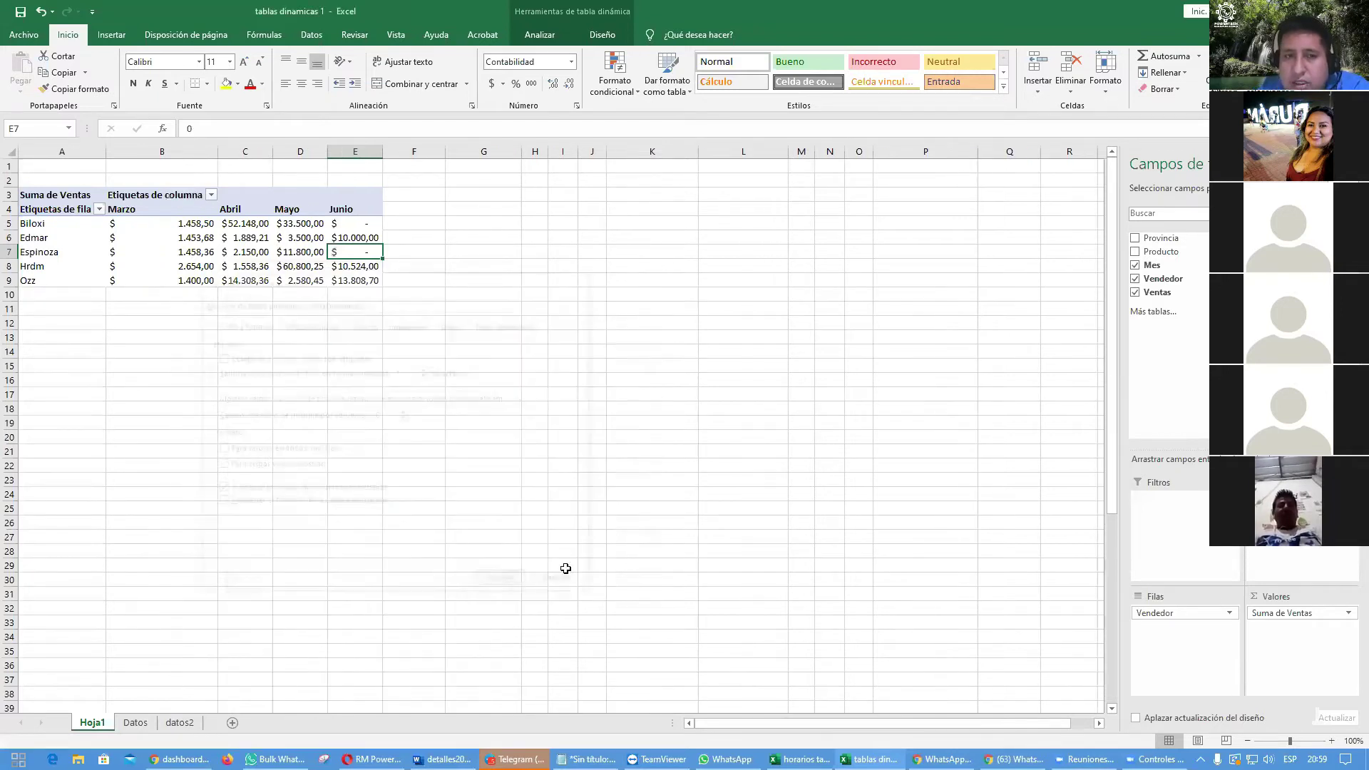
# Step: Check that the June cells for Biloxi and Espinoza show dashes, then select F5 for the first sparkline
pyautogui.click(738, 492)
pyautogui.click(368, 223)
pyautogui.click(370, 255)
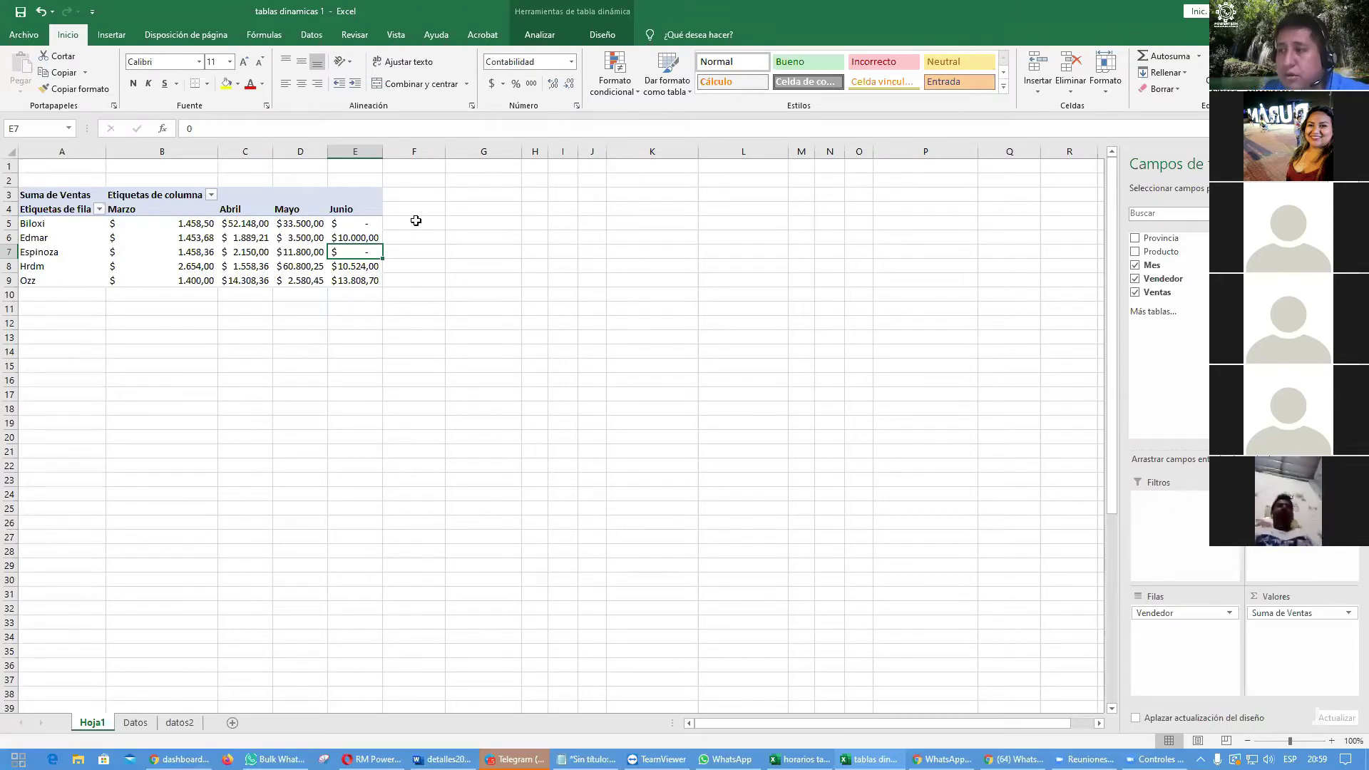
pyautogui.click(413, 220)
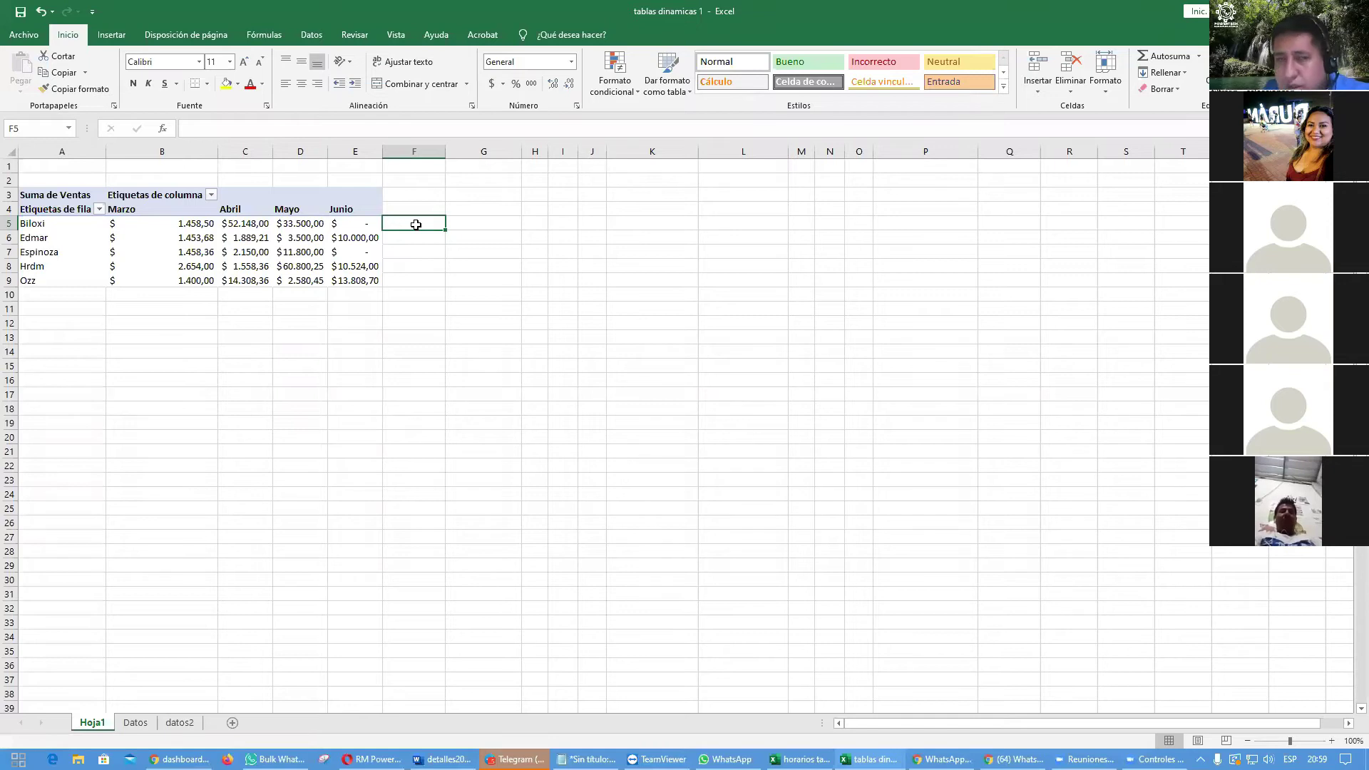
pyautogui.click(106, 36)
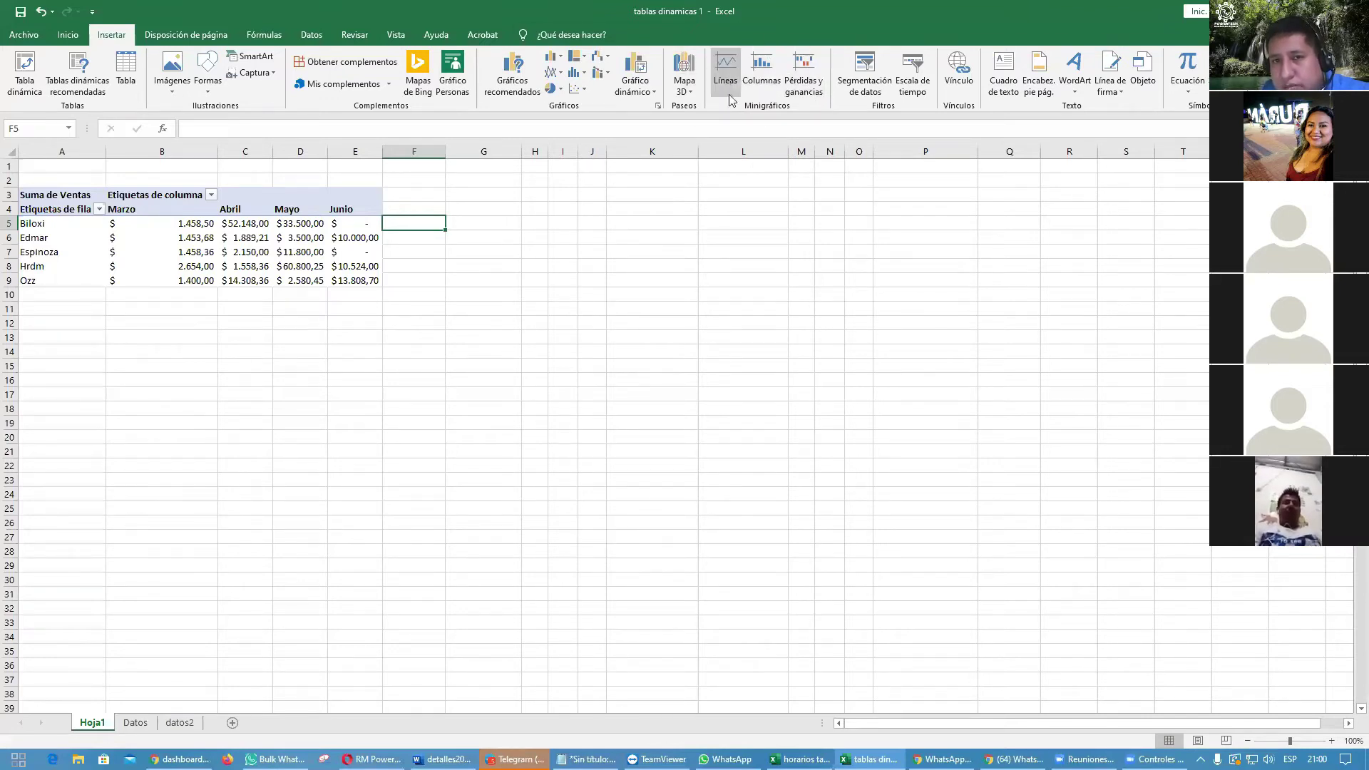
# Step: Add a column sparkline in F5 charting Biloxi's sales from B5:E5
pyautogui.click(762, 71)
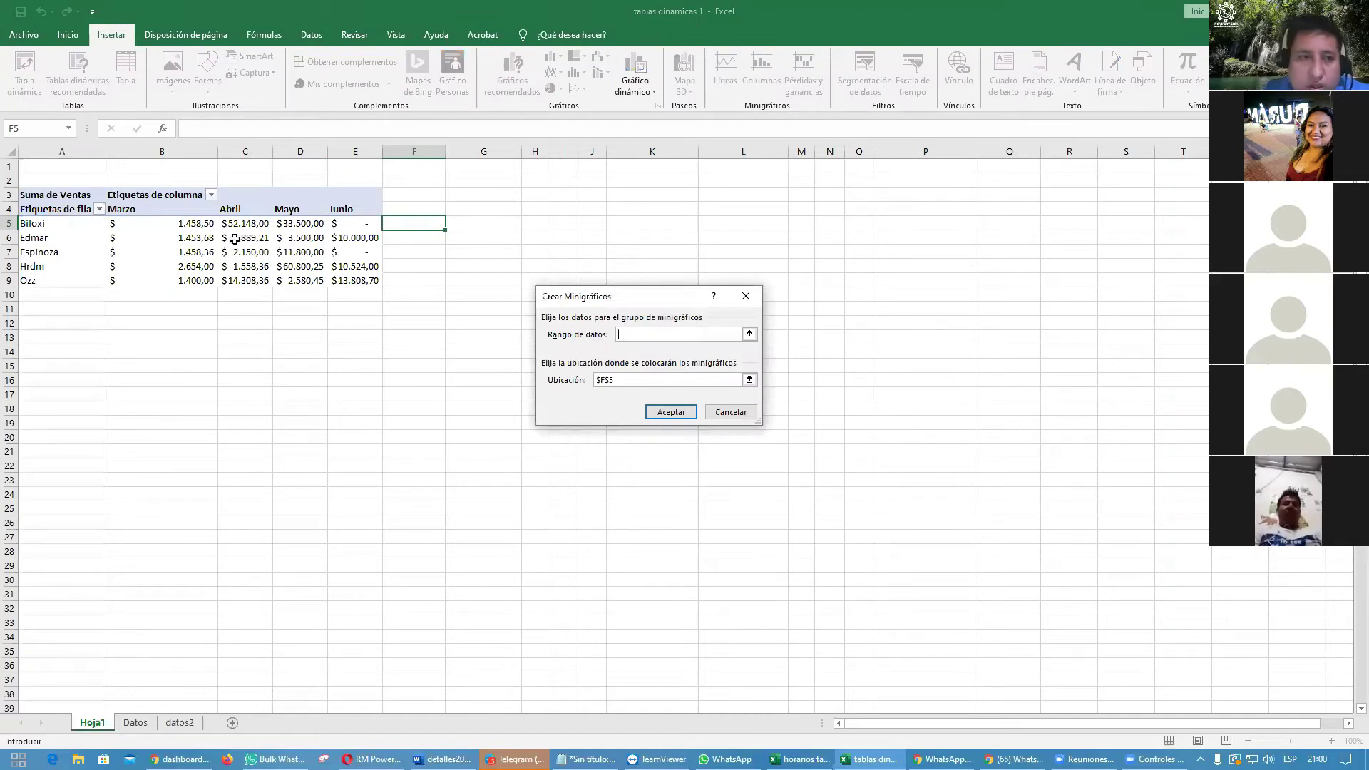
pyautogui.moveTo(197, 223); pyautogui.dragTo(363, 224)
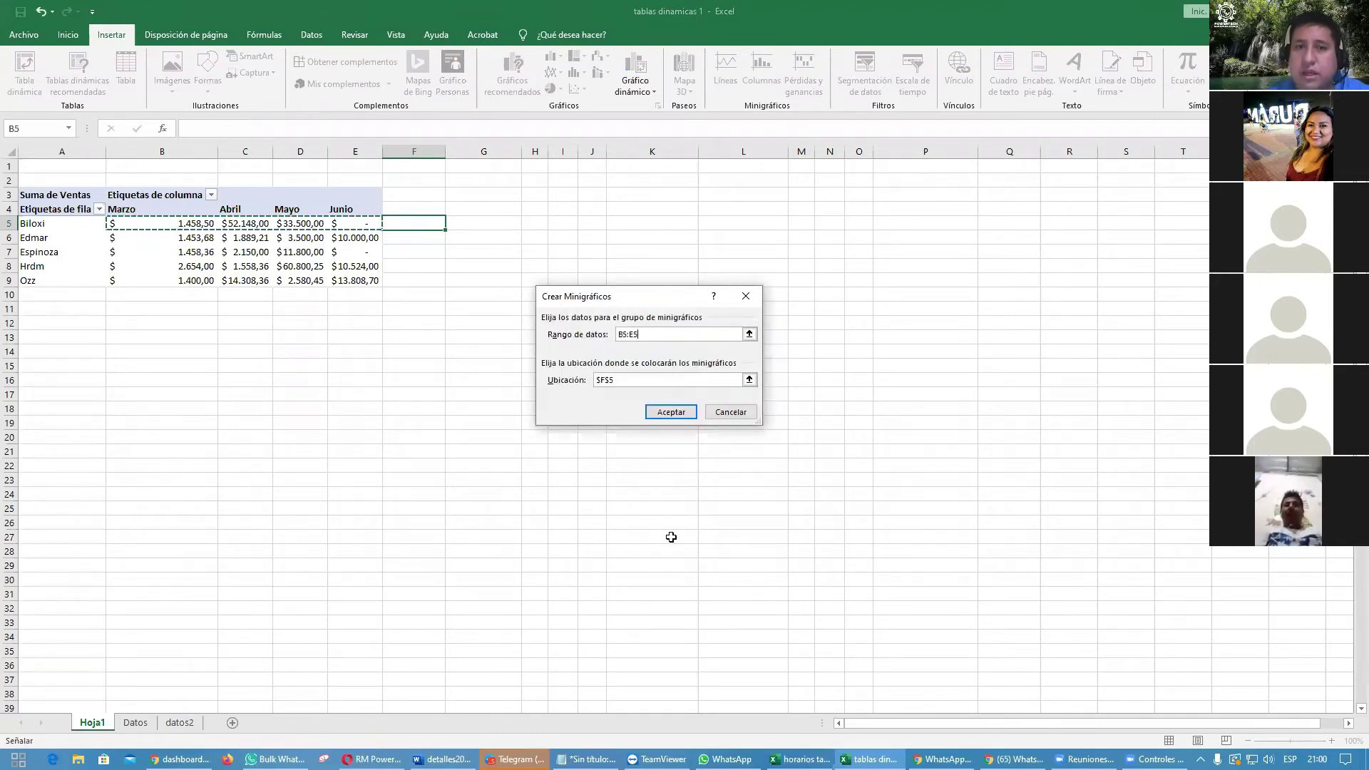
pyautogui.press('Return')
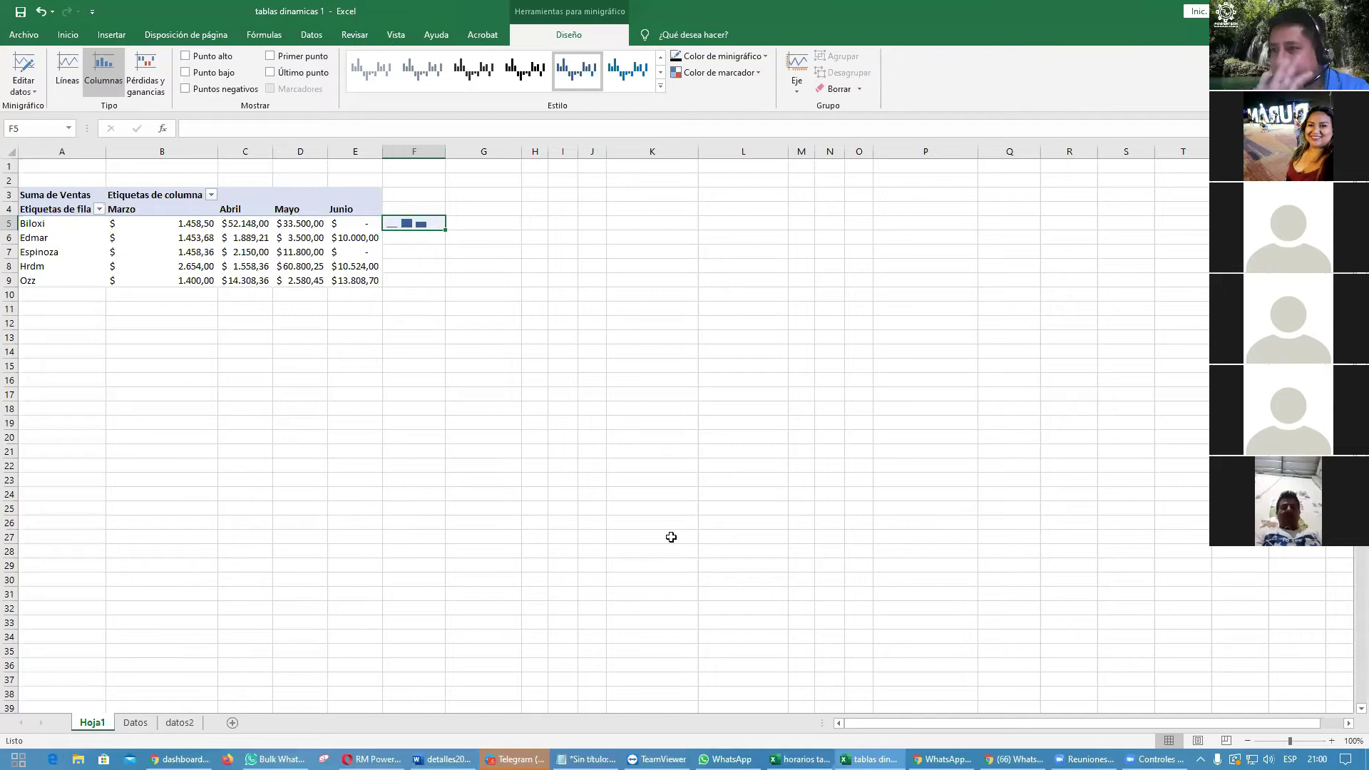
# Step: Add a column sparkline in F6 charting Edmar's sales from B6:E6
pyautogui.click(421, 238)
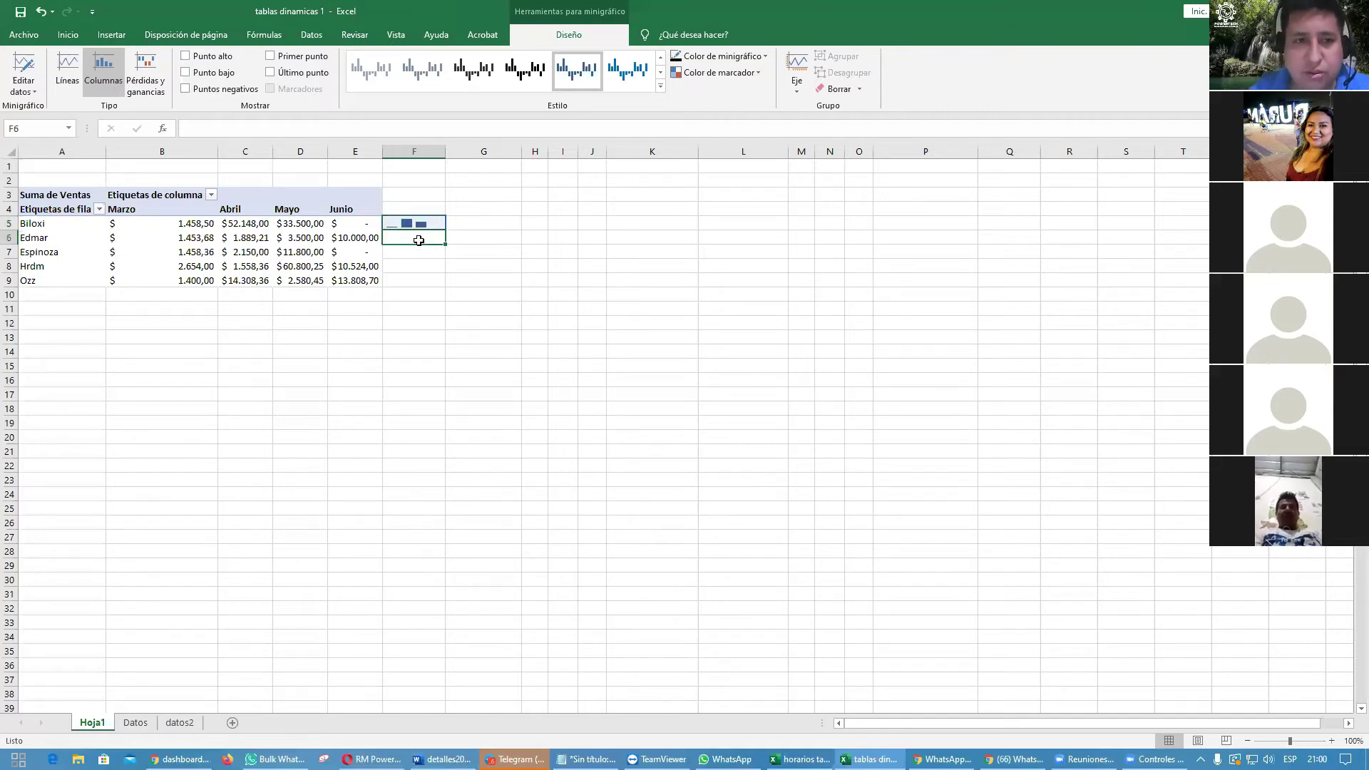
pyautogui.click(113, 34)
pyautogui.click(761, 71)
pyautogui.moveTo(201, 238); pyautogui.dragTo(353, 238)
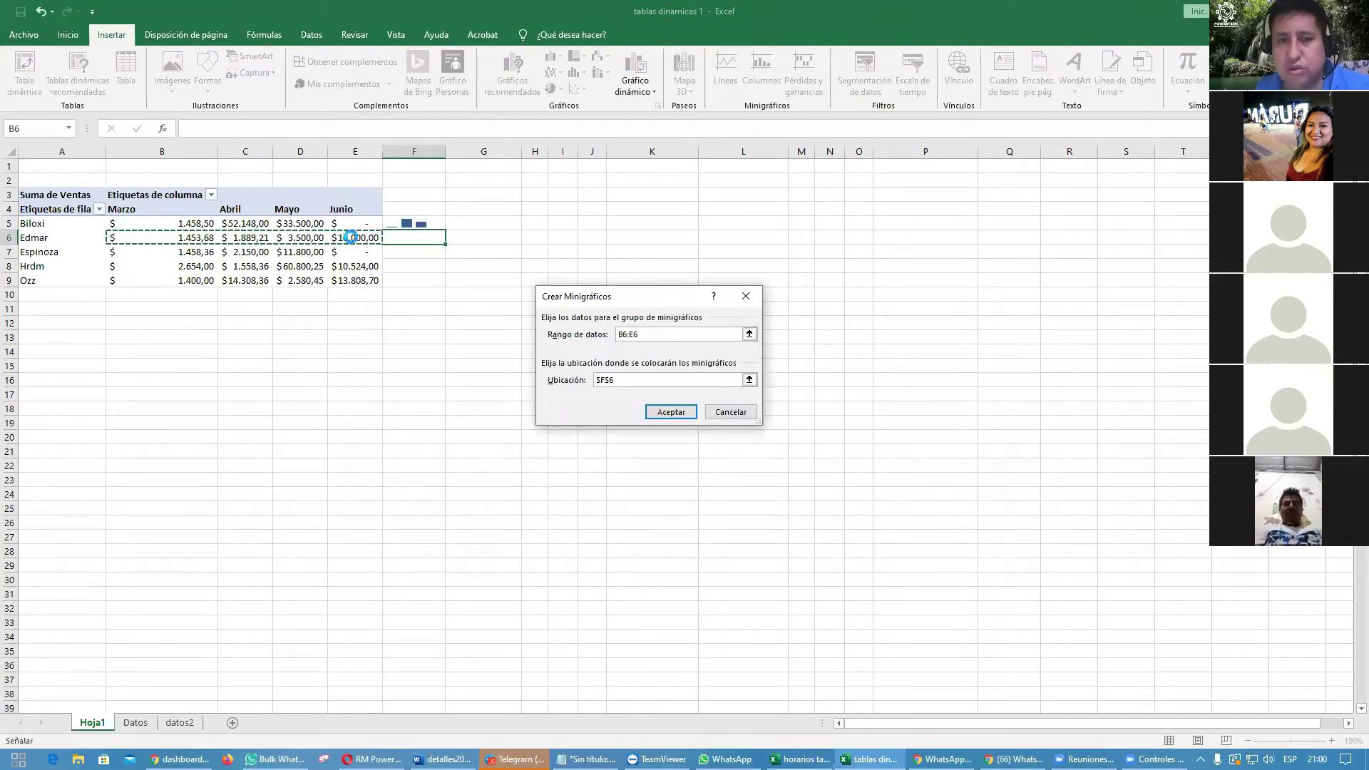
pyautogui.press('Return')
pyautogui.click(463, 382)
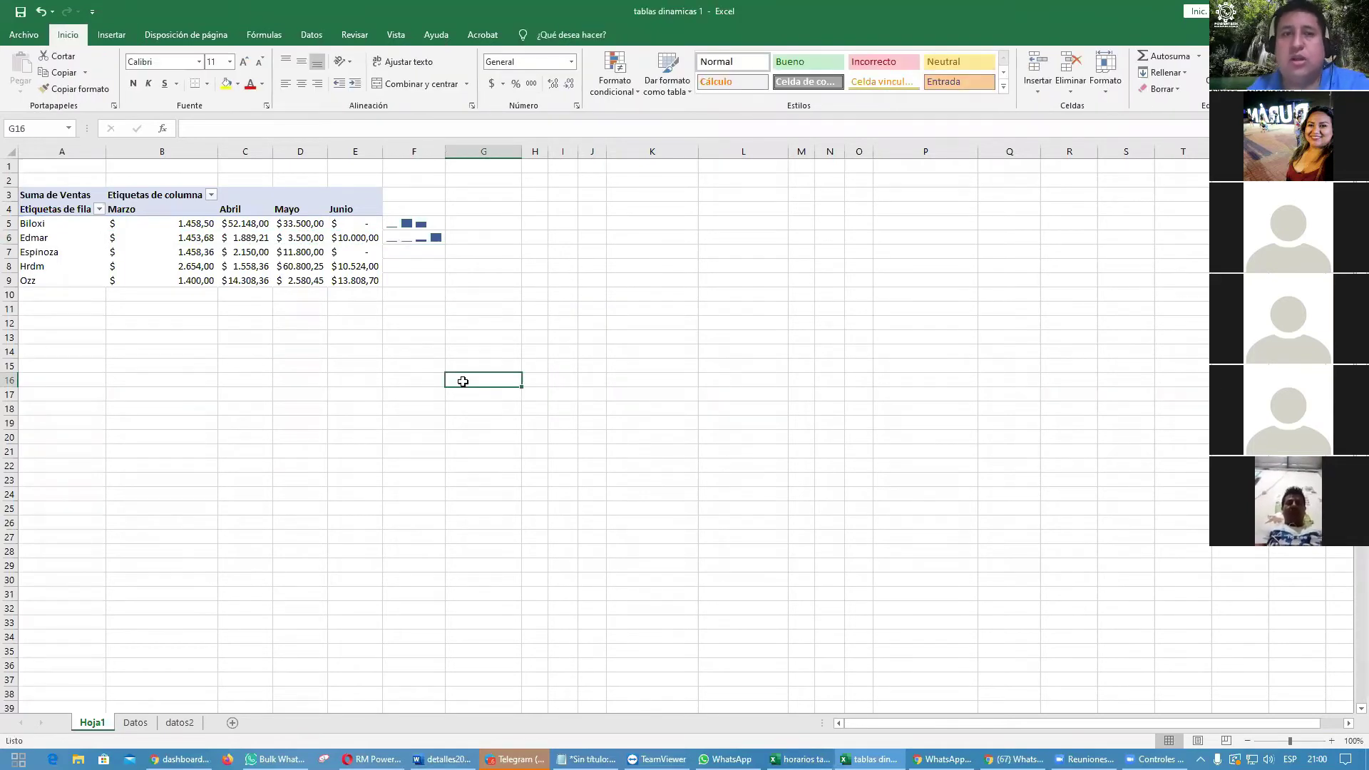
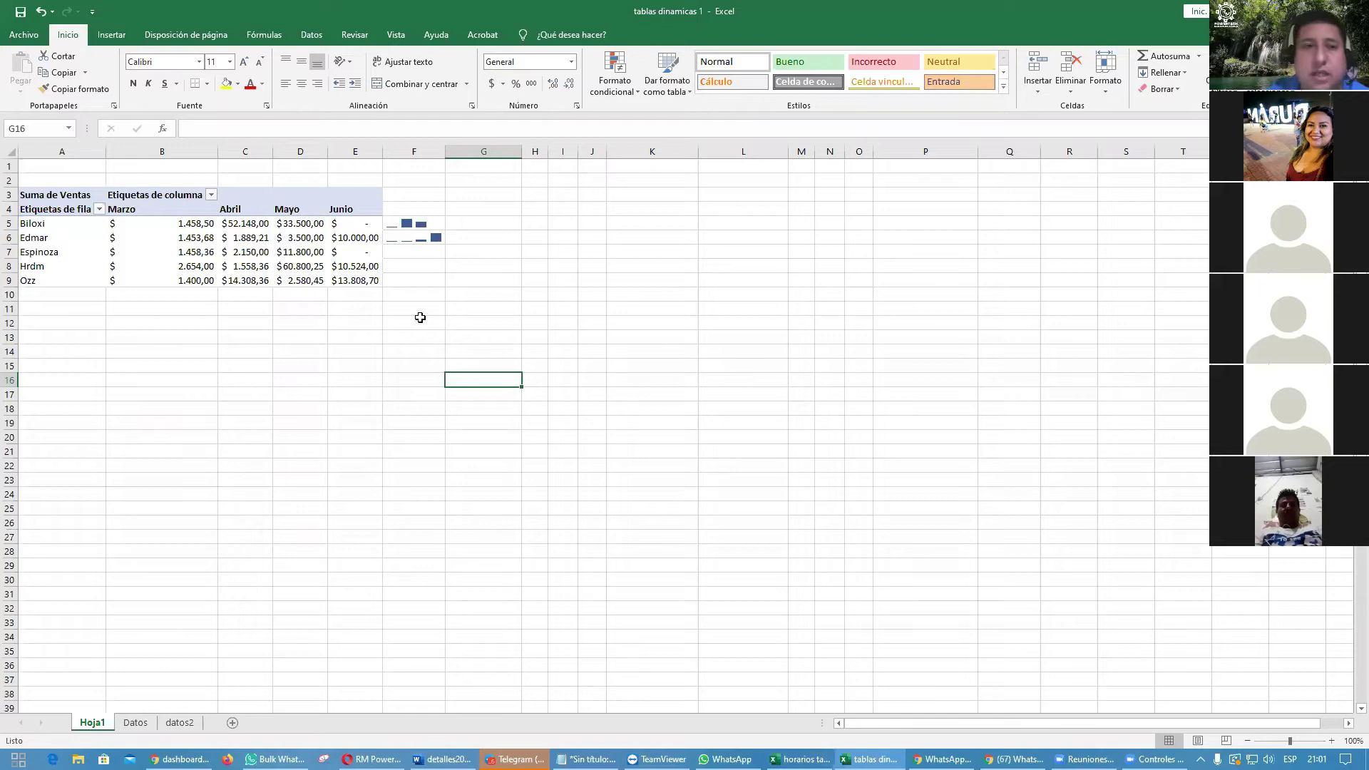
# Step: Delete column F holding the sparklines beside the sales-by-seller-and-month pivot table
pyautogui.click(420, 322)
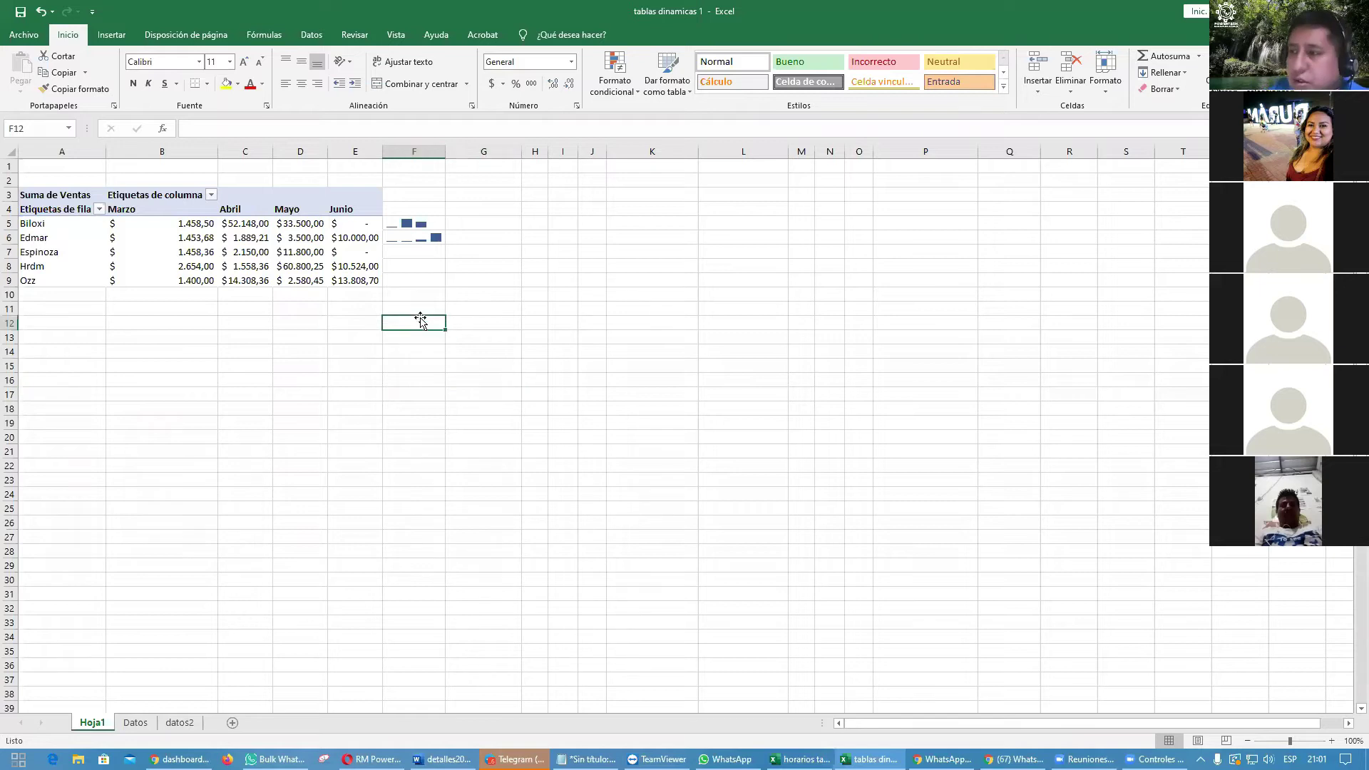
pyautogui.click(302, 253)
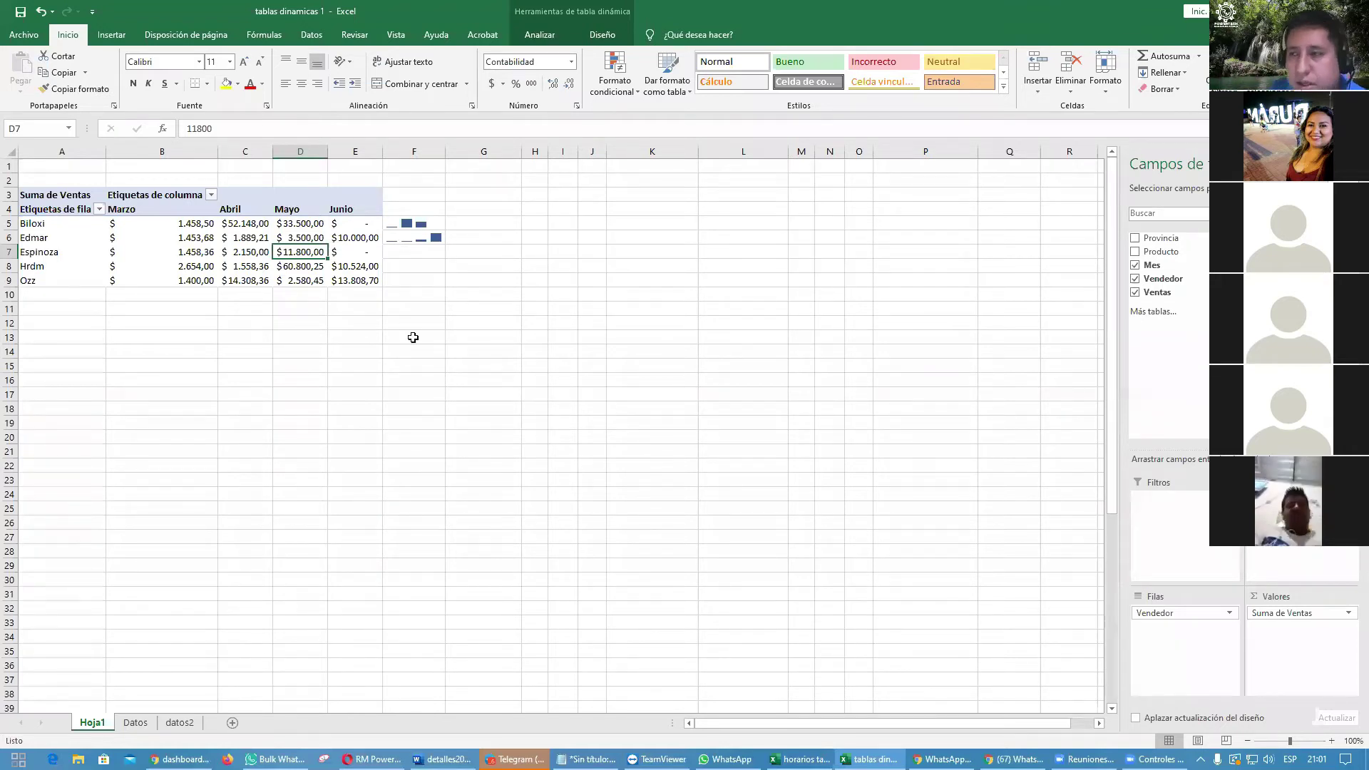
pyautogui.click(412, 225)
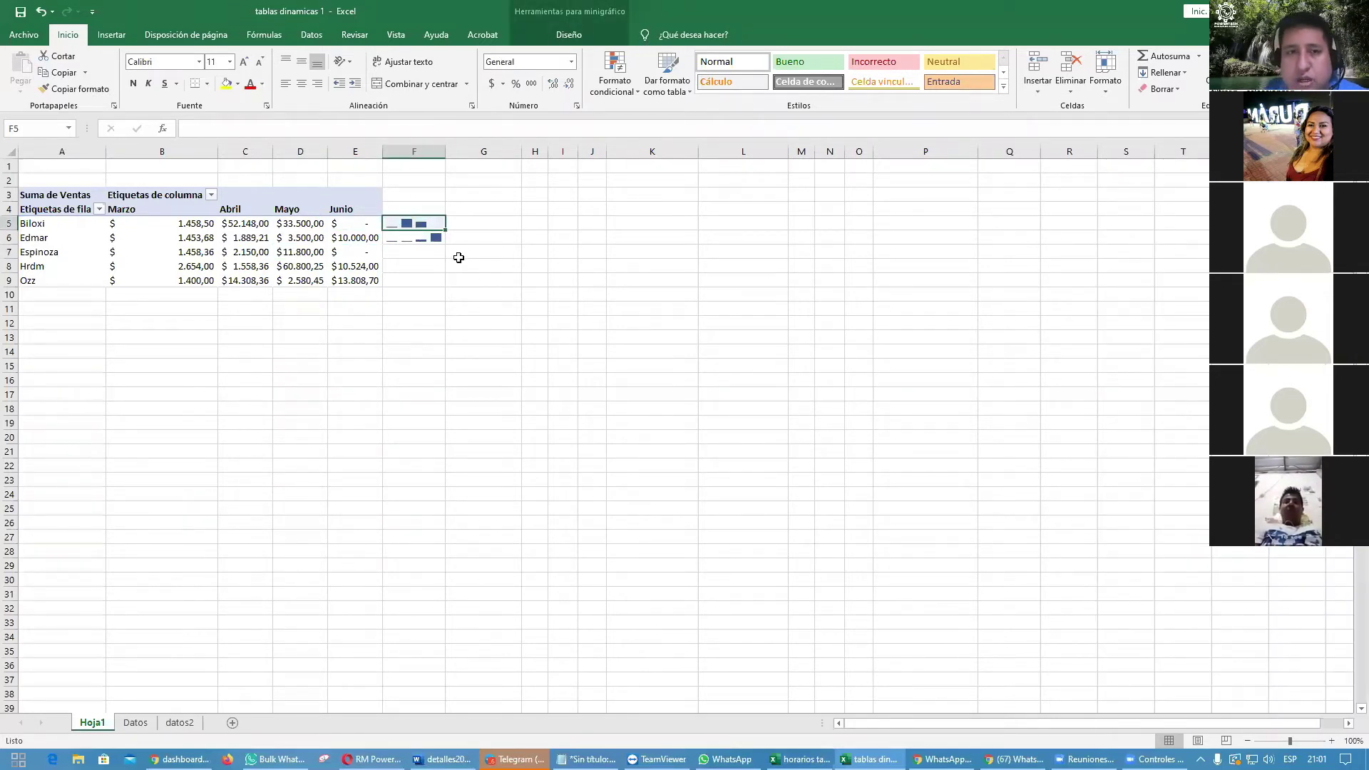
pyautogui.rightClick(420, 152)
pyautogui.click(470, 263)
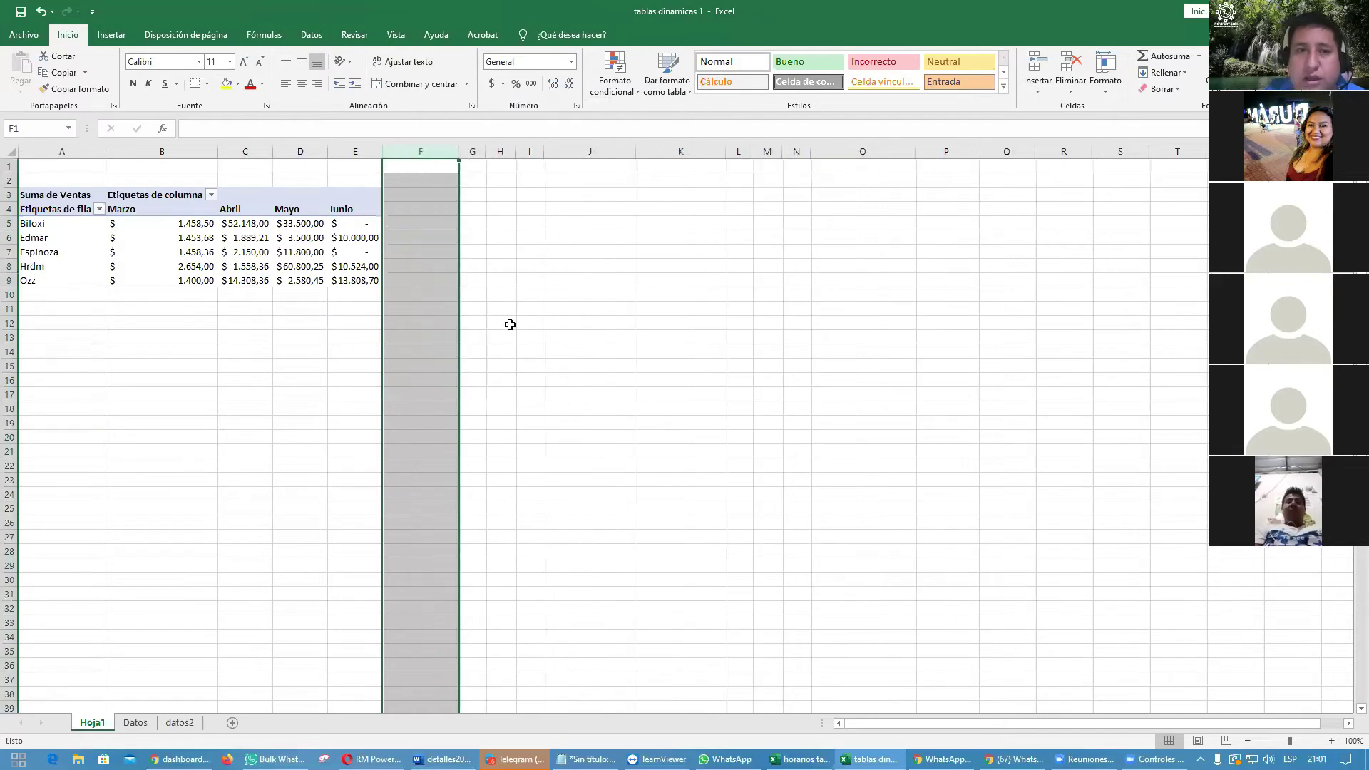
pyautogui.click(545, 365)
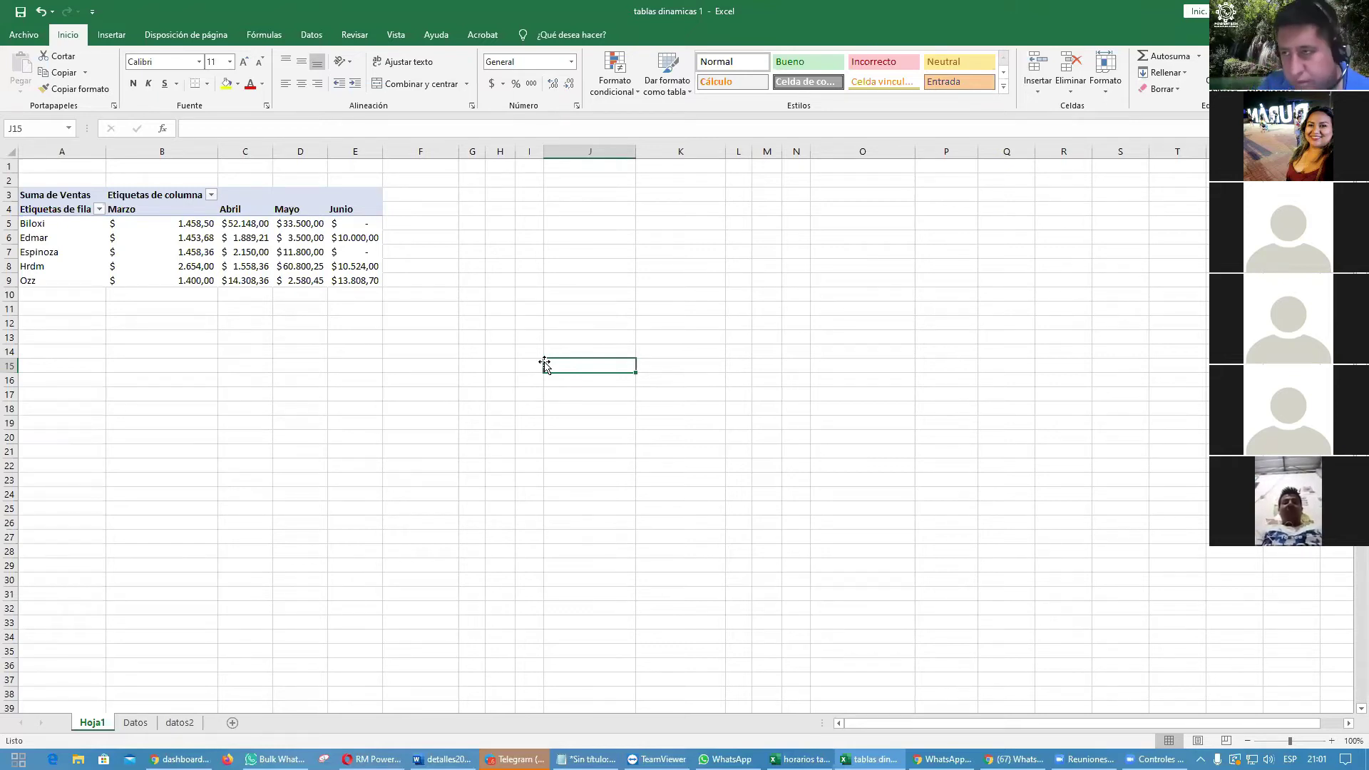
# Step: Replace the Vendedor and Mes fields with Provincia as the pivot table's row field
pyautogui.click(197, 251)
pyautogui.moveTo(194, 234)
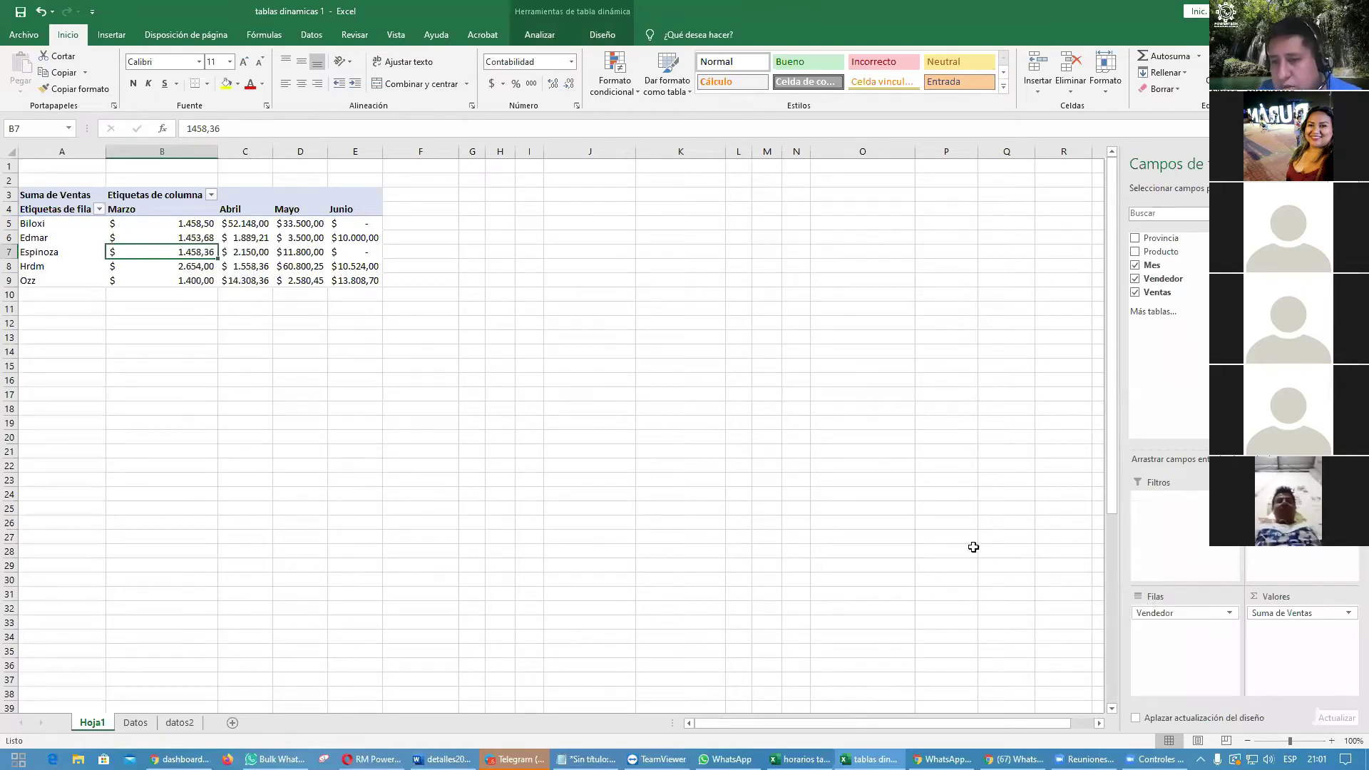
pyautogui.moveTo(973, 547); pyautogui.dragTo(973, 547)
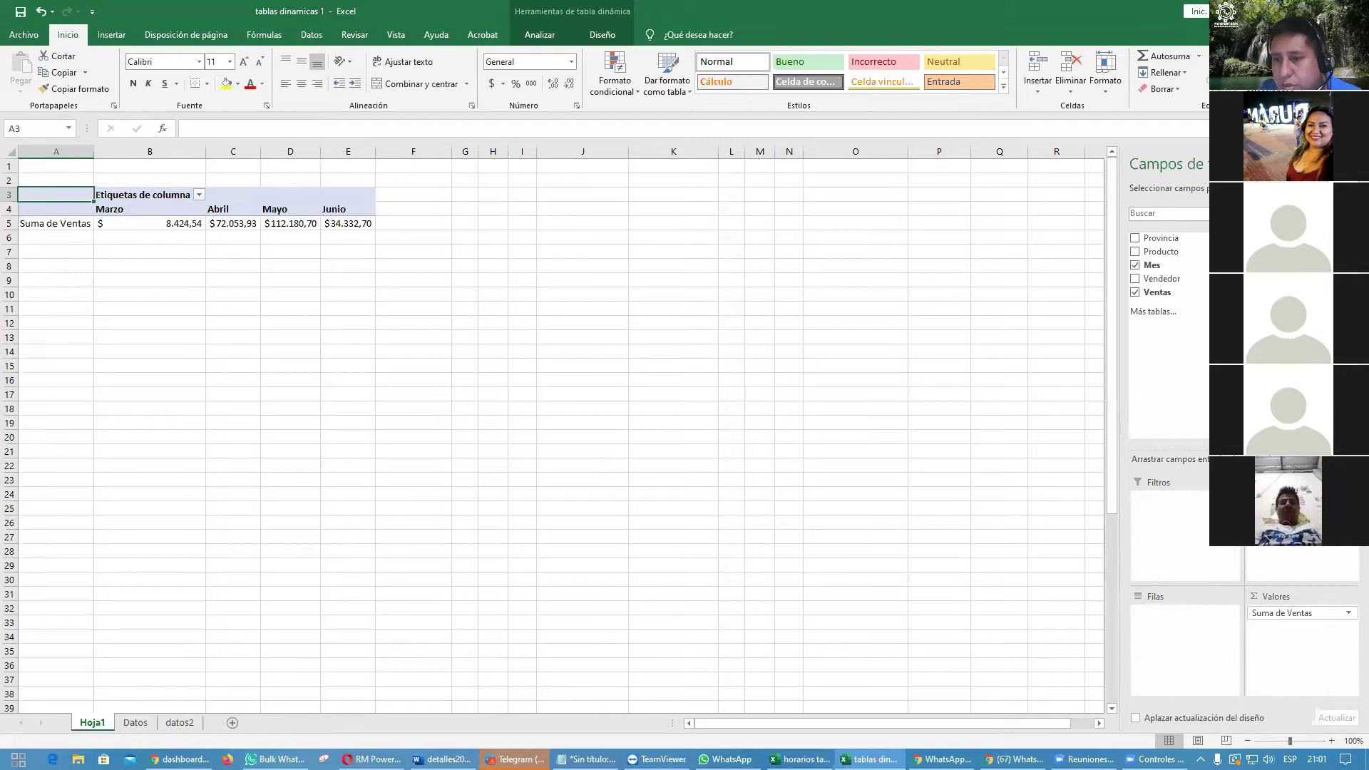
pyautogui.moveTo(1281, 498); pyautogui.dragTo(987, 492)
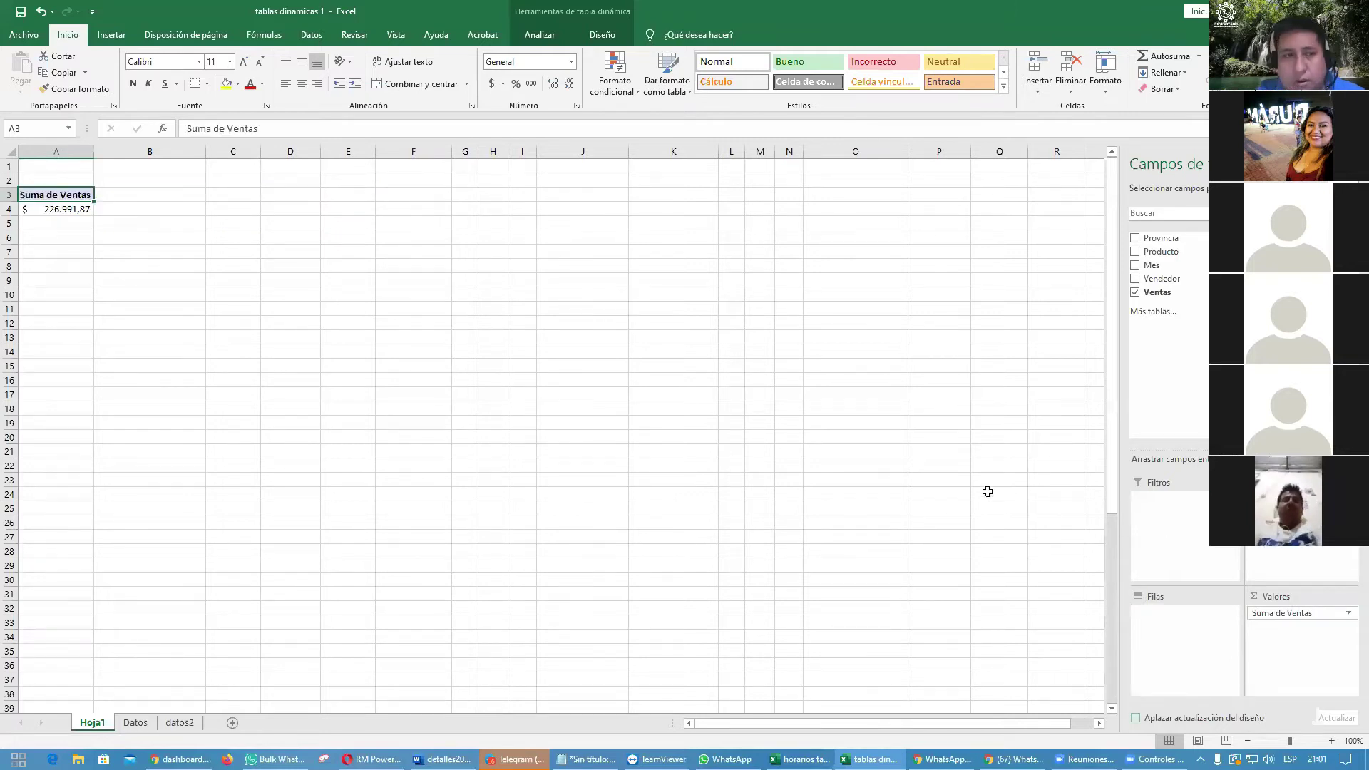
pyautogui.click(1134, 240)
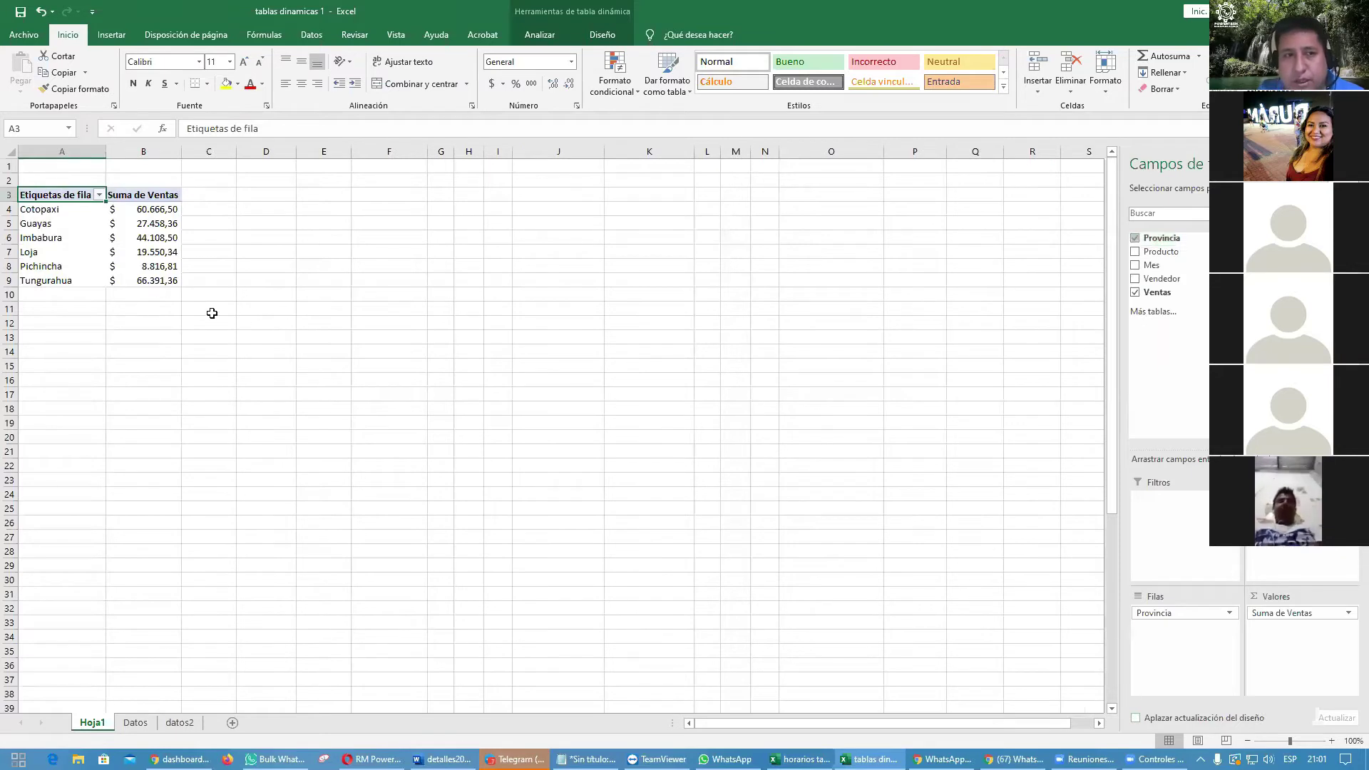
# Step: Turn on grand totals for columns only, adding a Total general row of 226.991,87
pyautogui.click(79, 296)
pyautogui.click(156, 297)
pyautogui.click(61, 293)
pyautogui.click(139, 296)
pyautogui.click(154, 265)
pyautogui.click(153, 240)
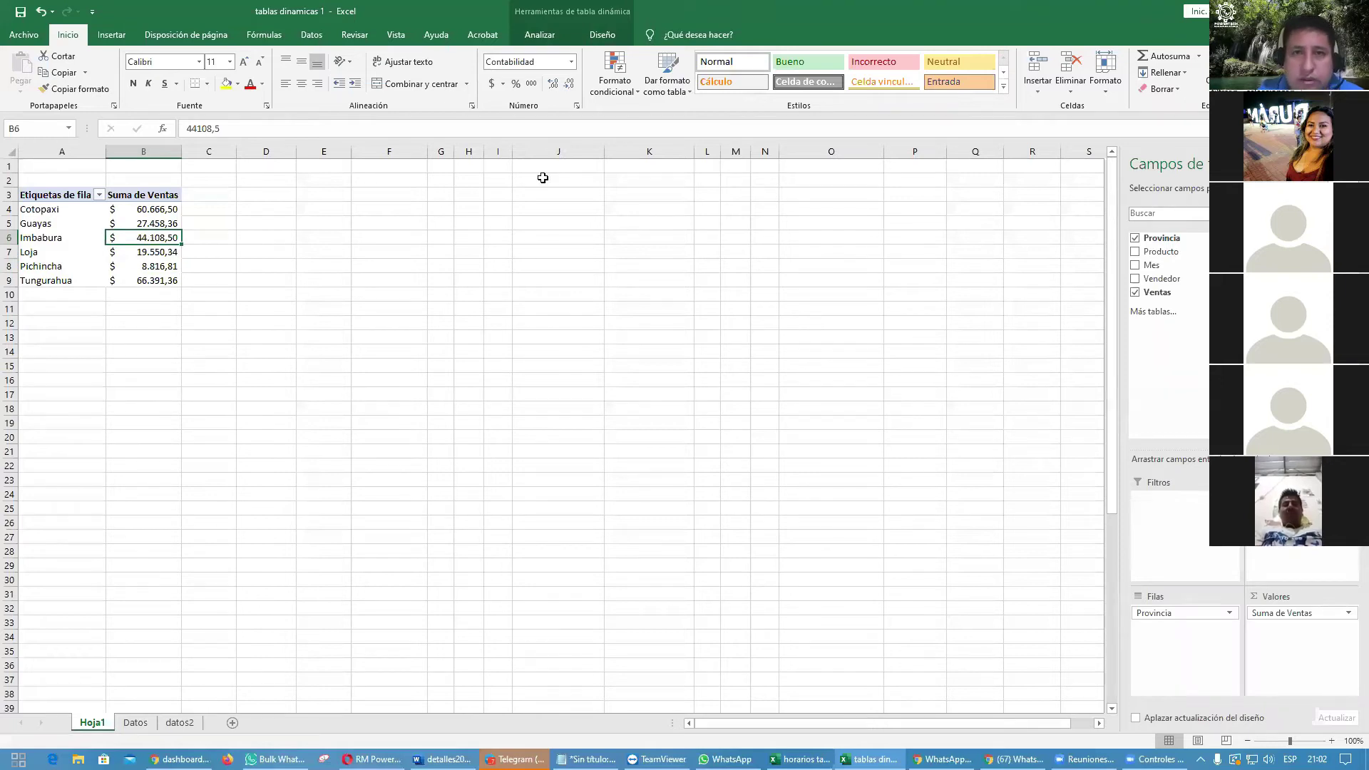
pyautogui.click(599, 37)
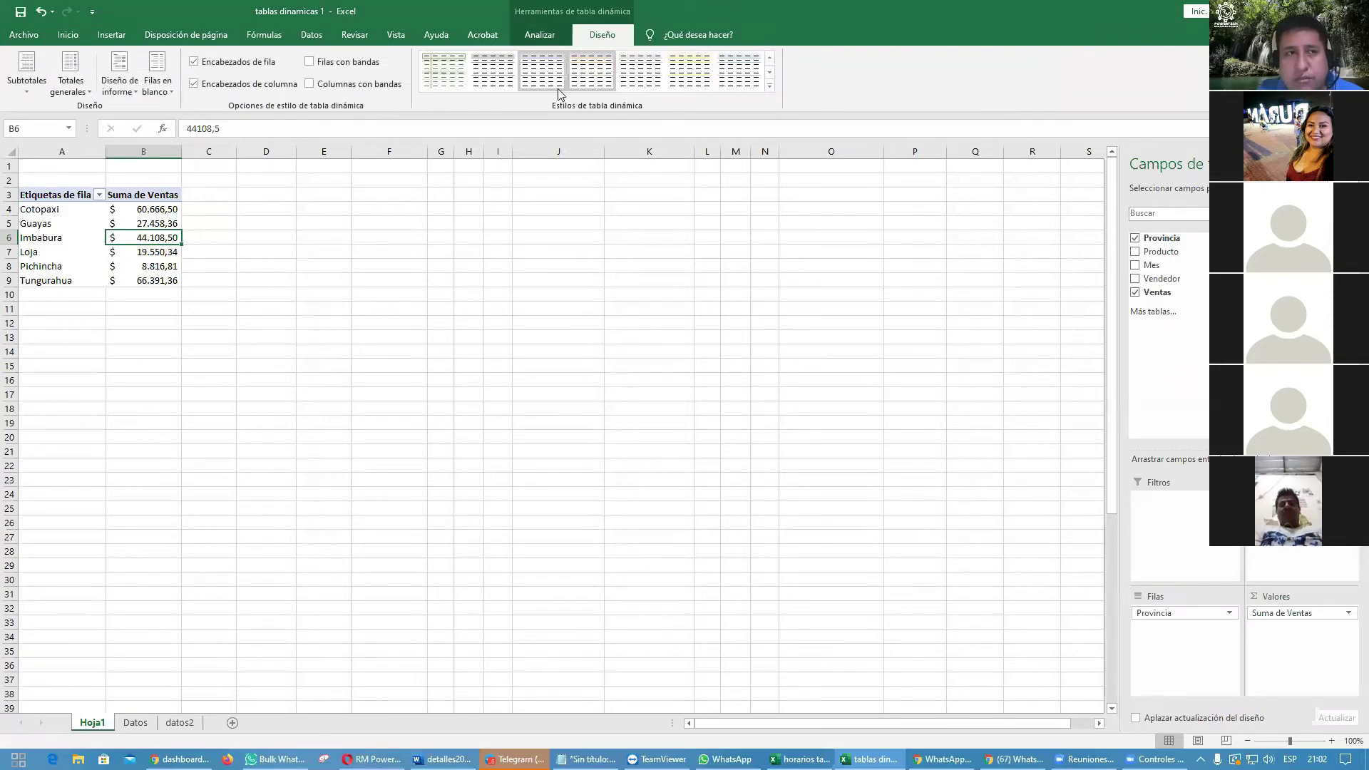
pyautogui.click(84, 93)
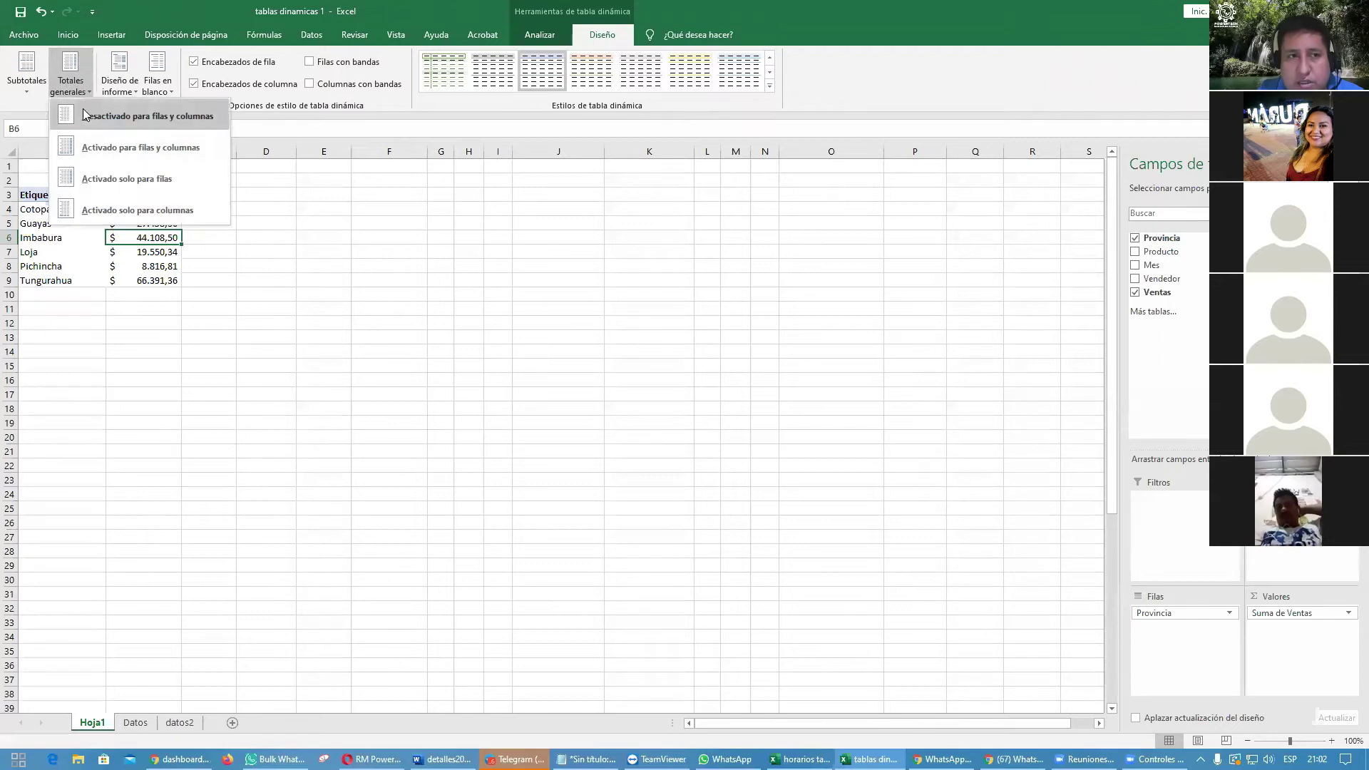
pyautogui.click(99, 210)
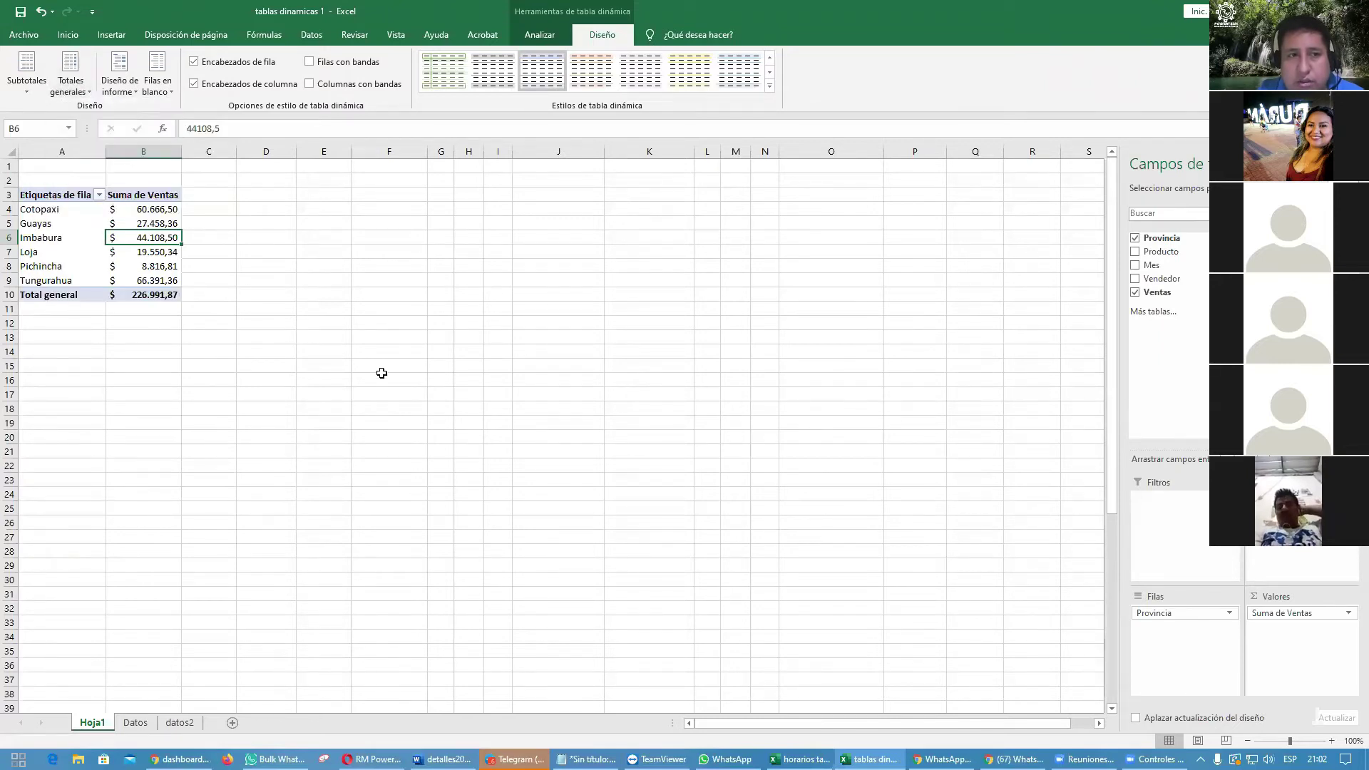
pyautogui.click(383, 374)
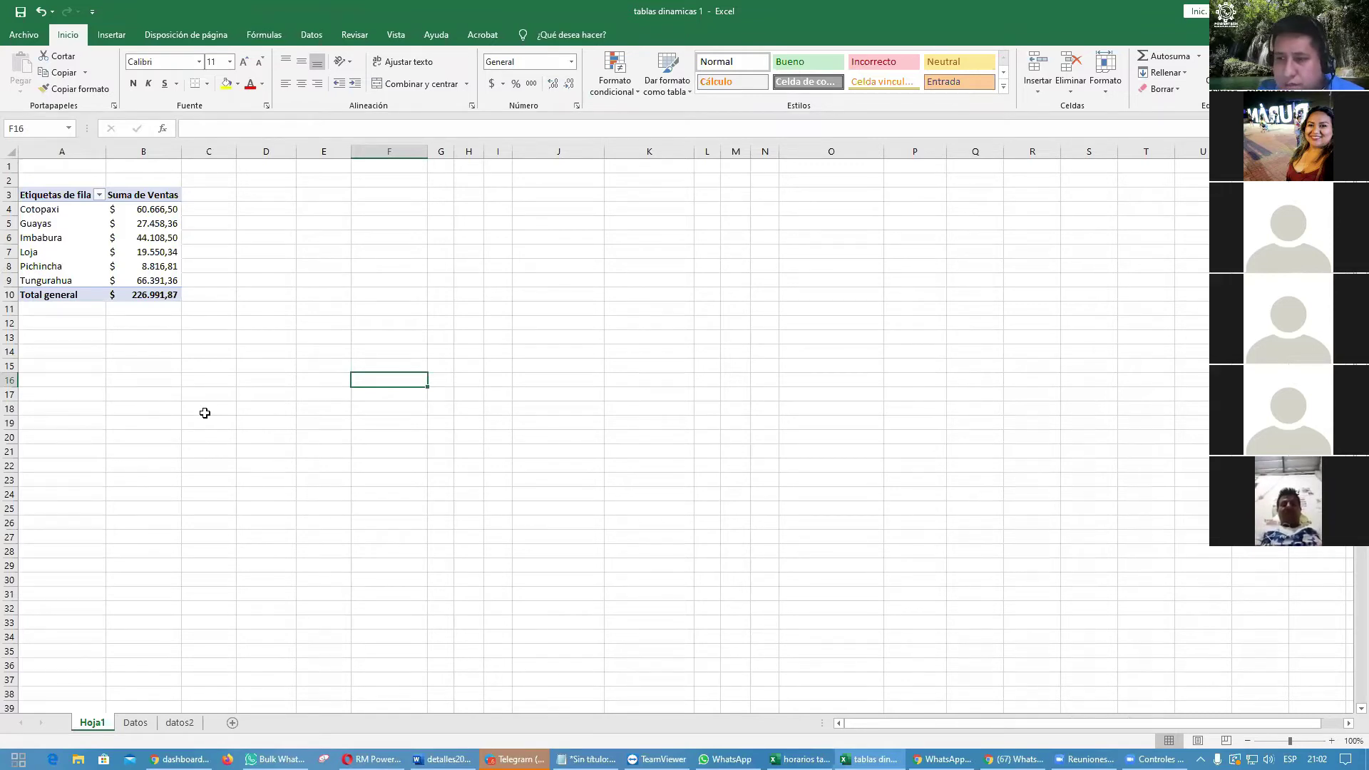
# Step: Rename the pivot headers: A3 to 'Provincia' and B3 to 'Suman'
pyautogui.click(60, 195)
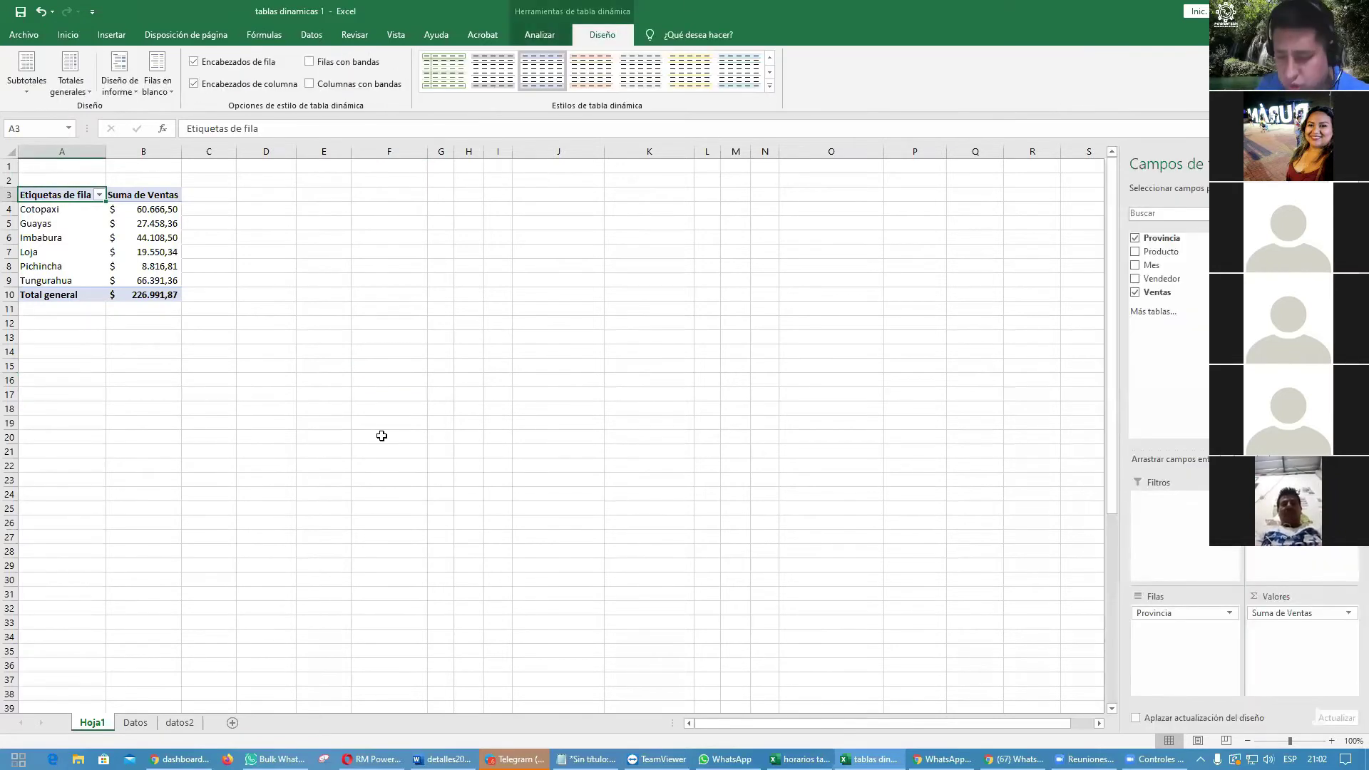
pyautogui.write('Provincia')
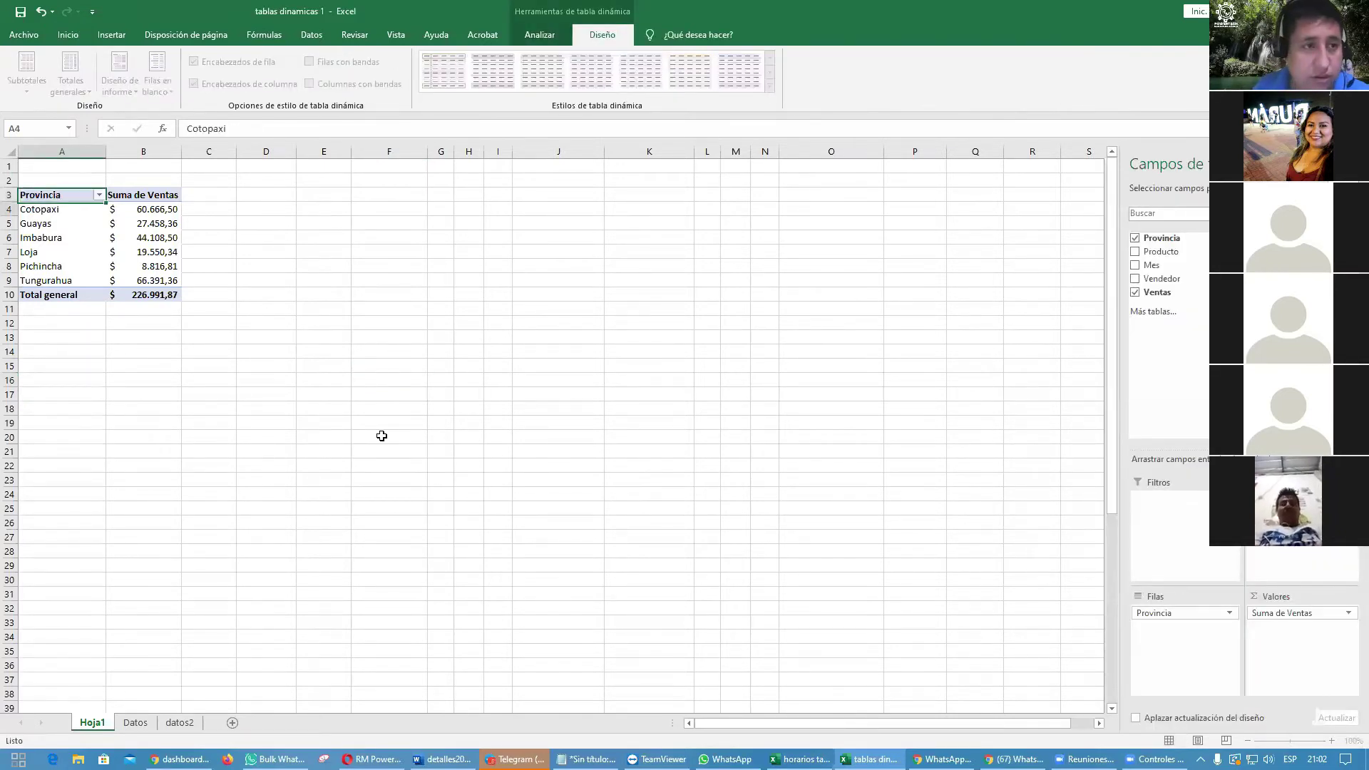
pyautogui.press('Tab')
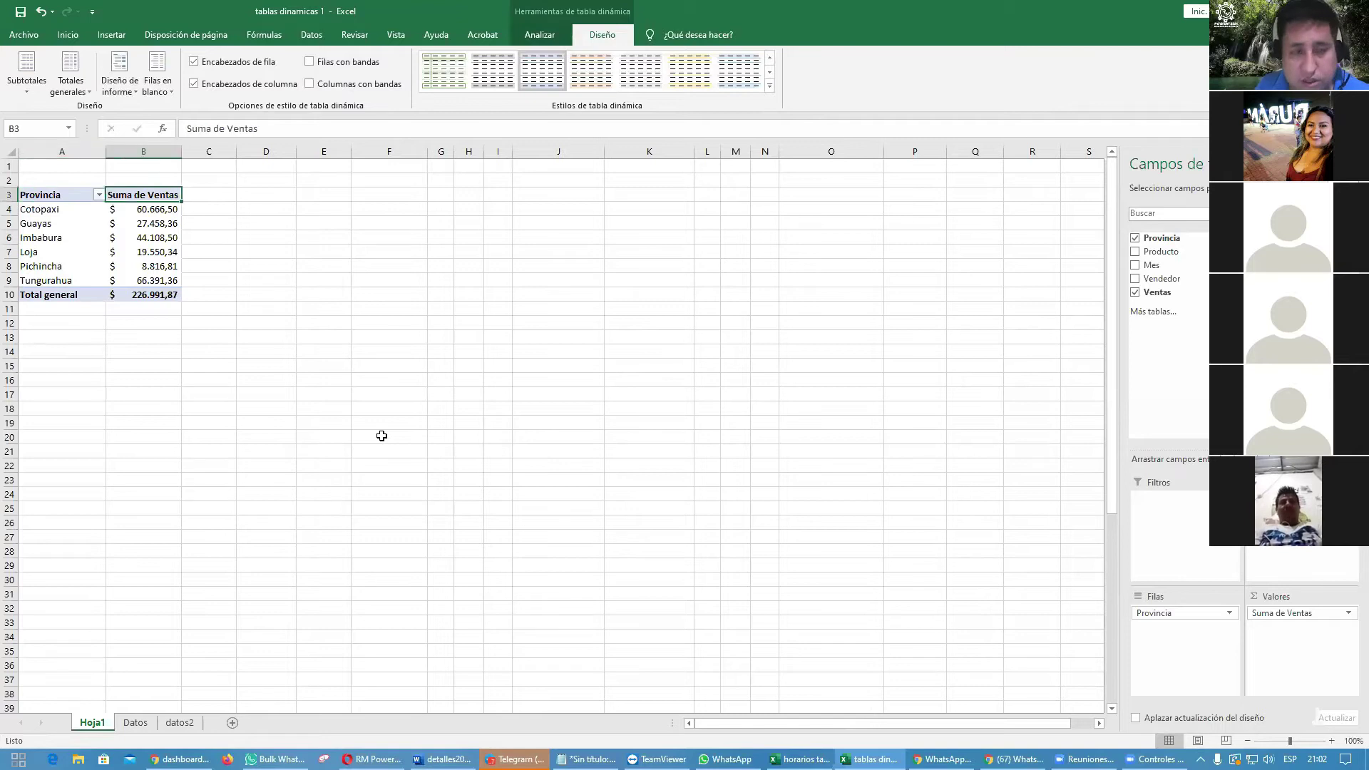
pyautogui.write('Suman')
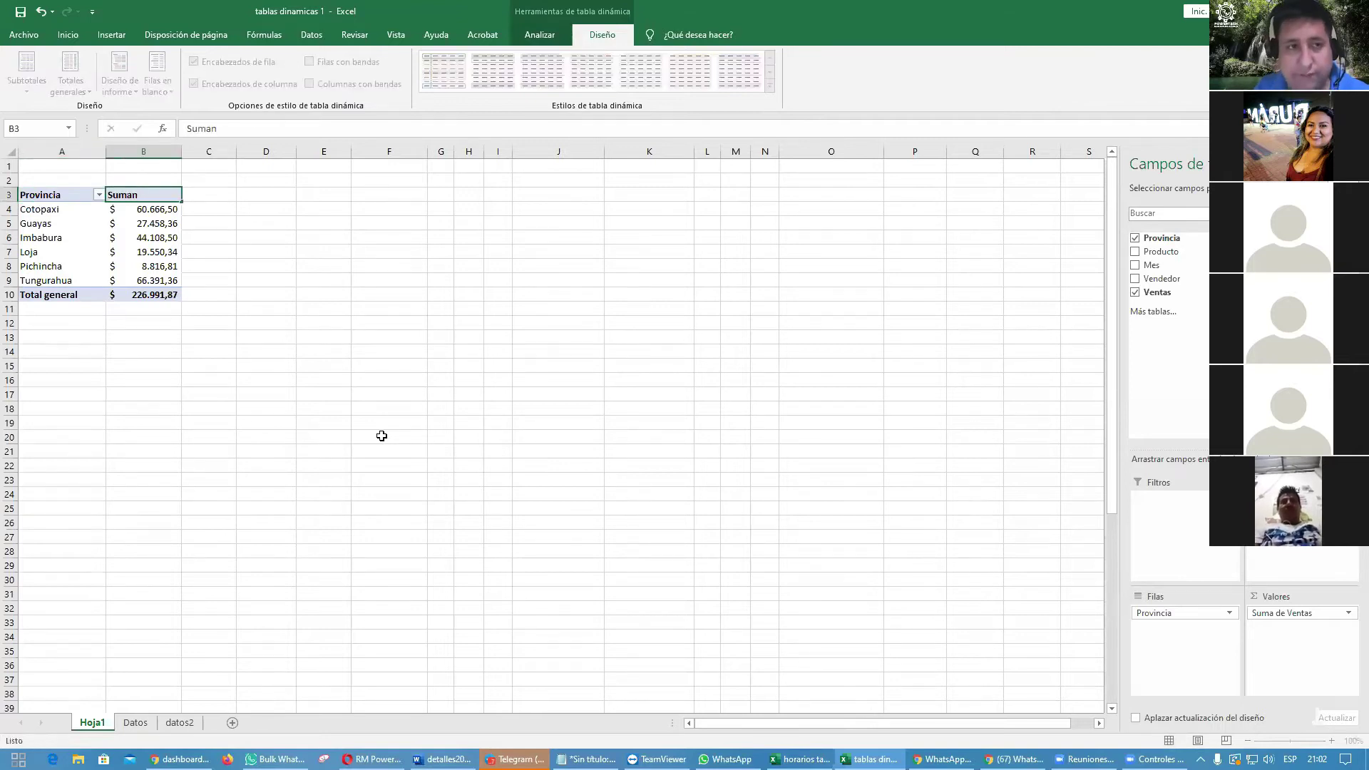
pyautogui.press('Return')
pyautogui.press('Down')
pyautogui.press('Down')
pyautogui.press('Down')
pyautogui.press('Down')
pyautogui.press('Down')
pyautogui.press('Down')
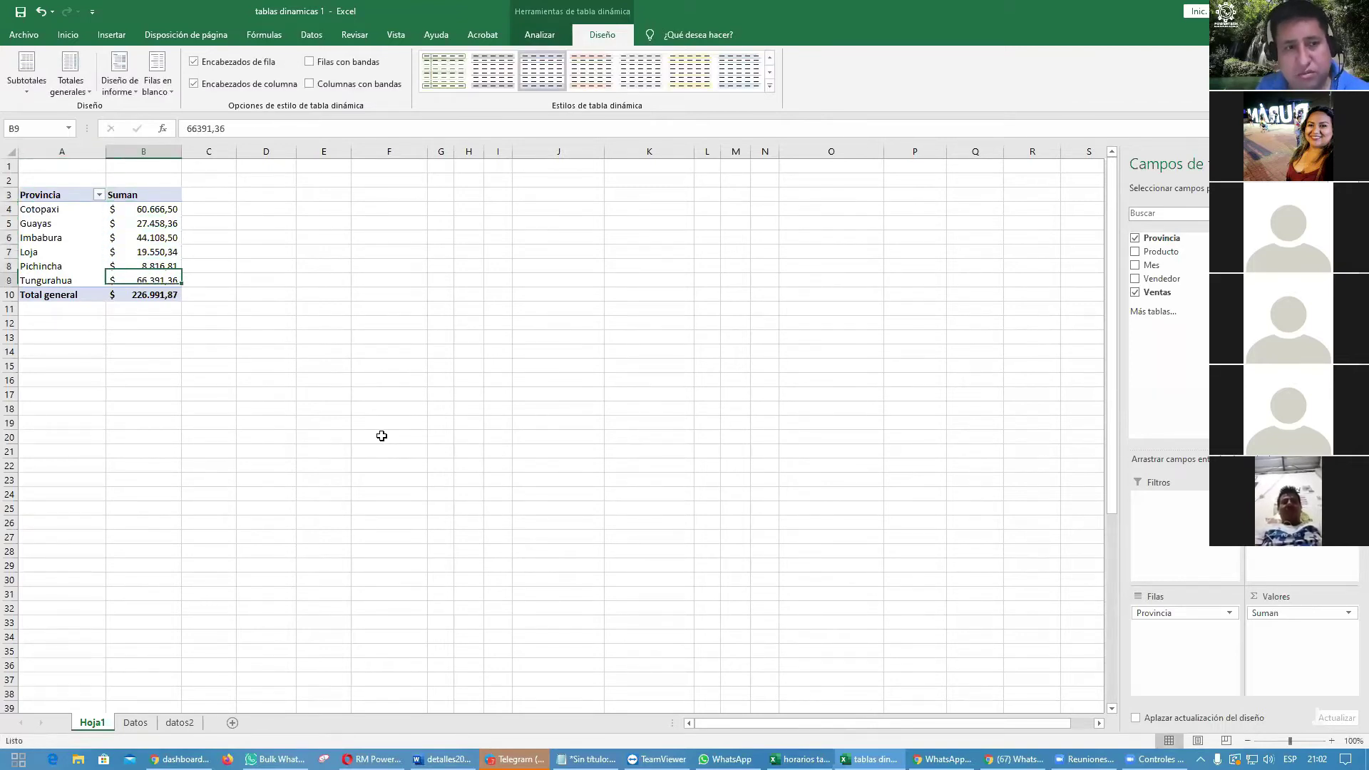
pyautogui.press('Left')
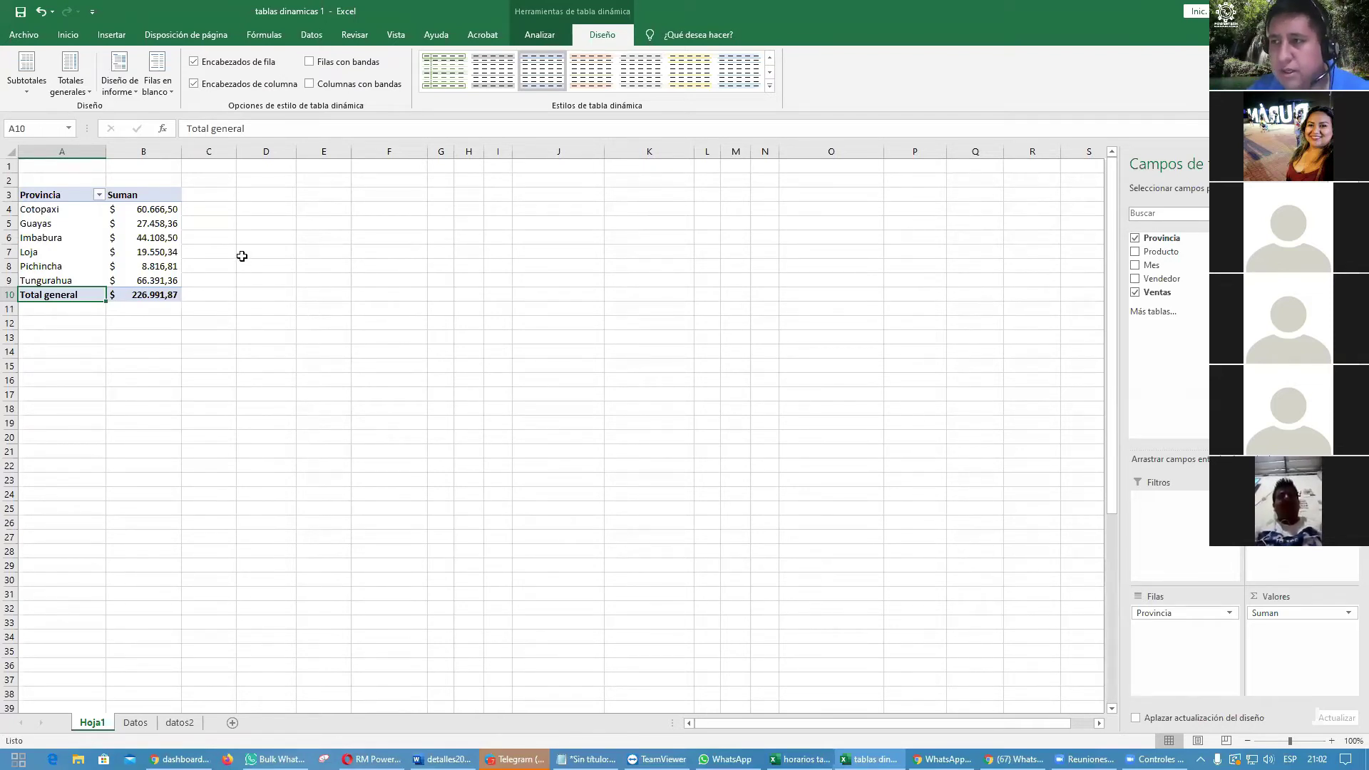
# Step: Sort the provinces by sales from largest to smallest, Tungurahua first
pyautogui.click(171, 210)
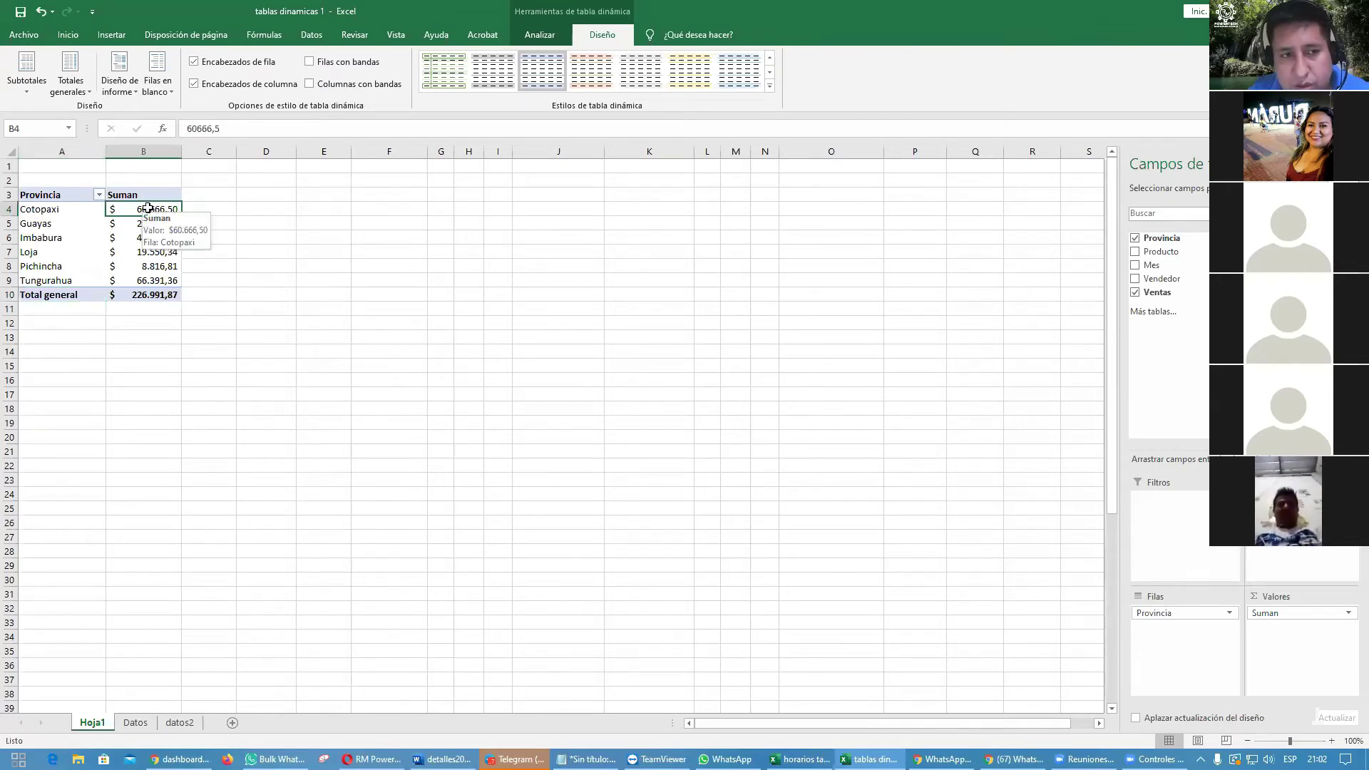
pyautogui.rightClick(150, 211)
pyautogui.moveTo(264, 286)
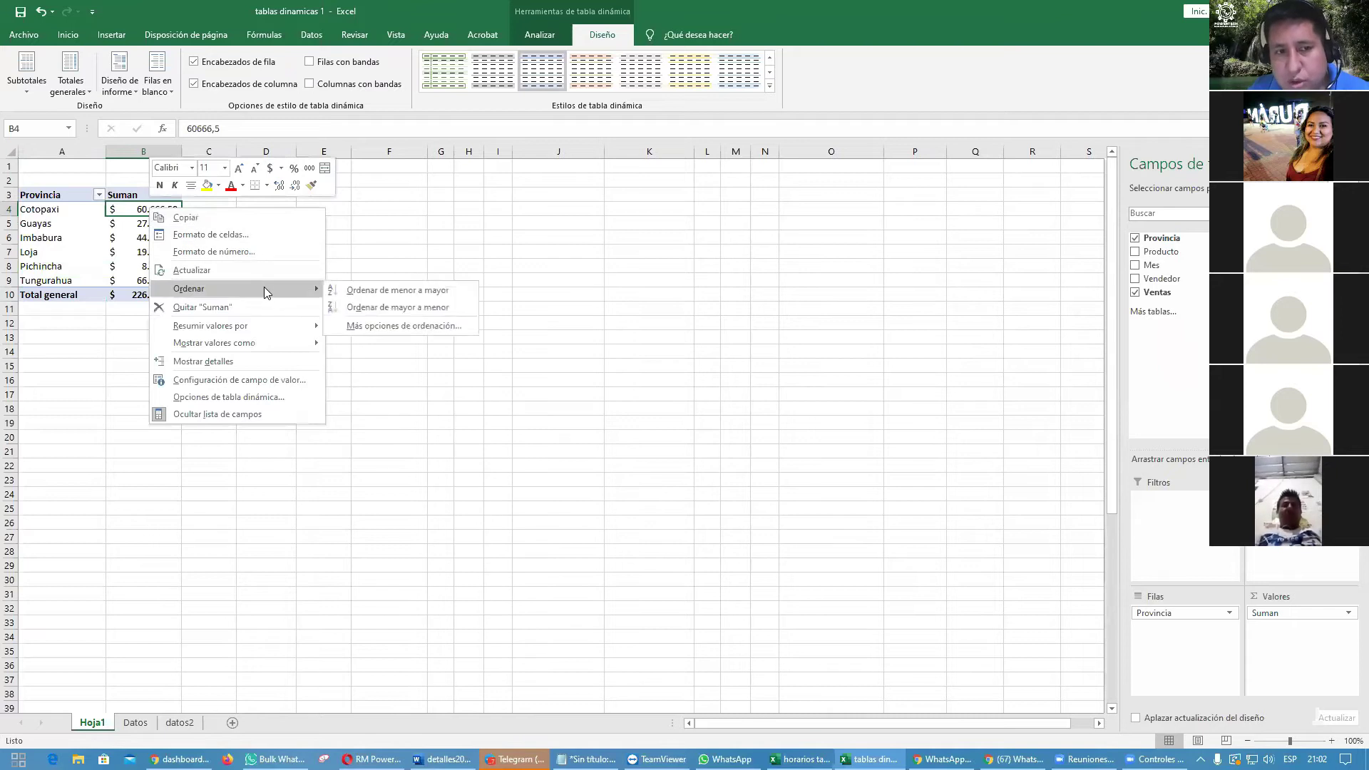
pyautogui.click(453, 308)
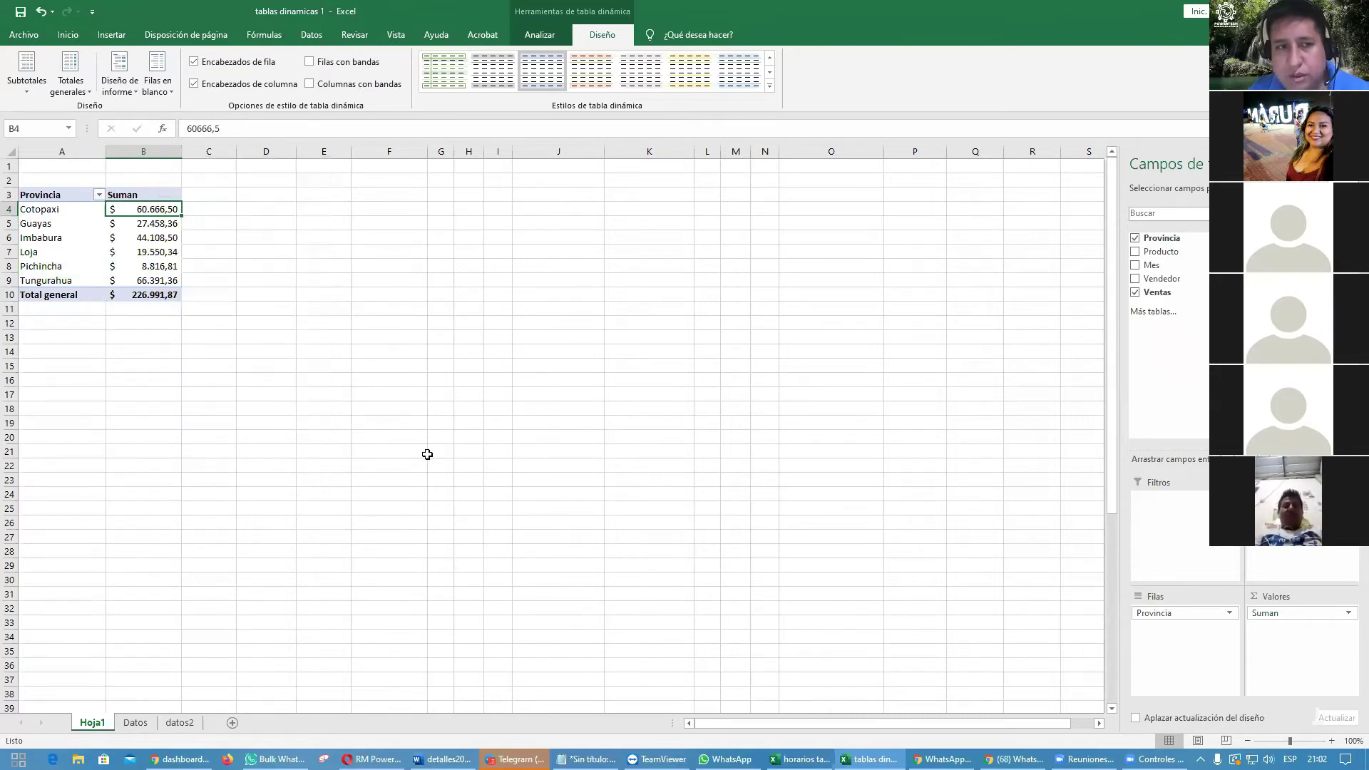
pyautogui.rightClick(136, 209)
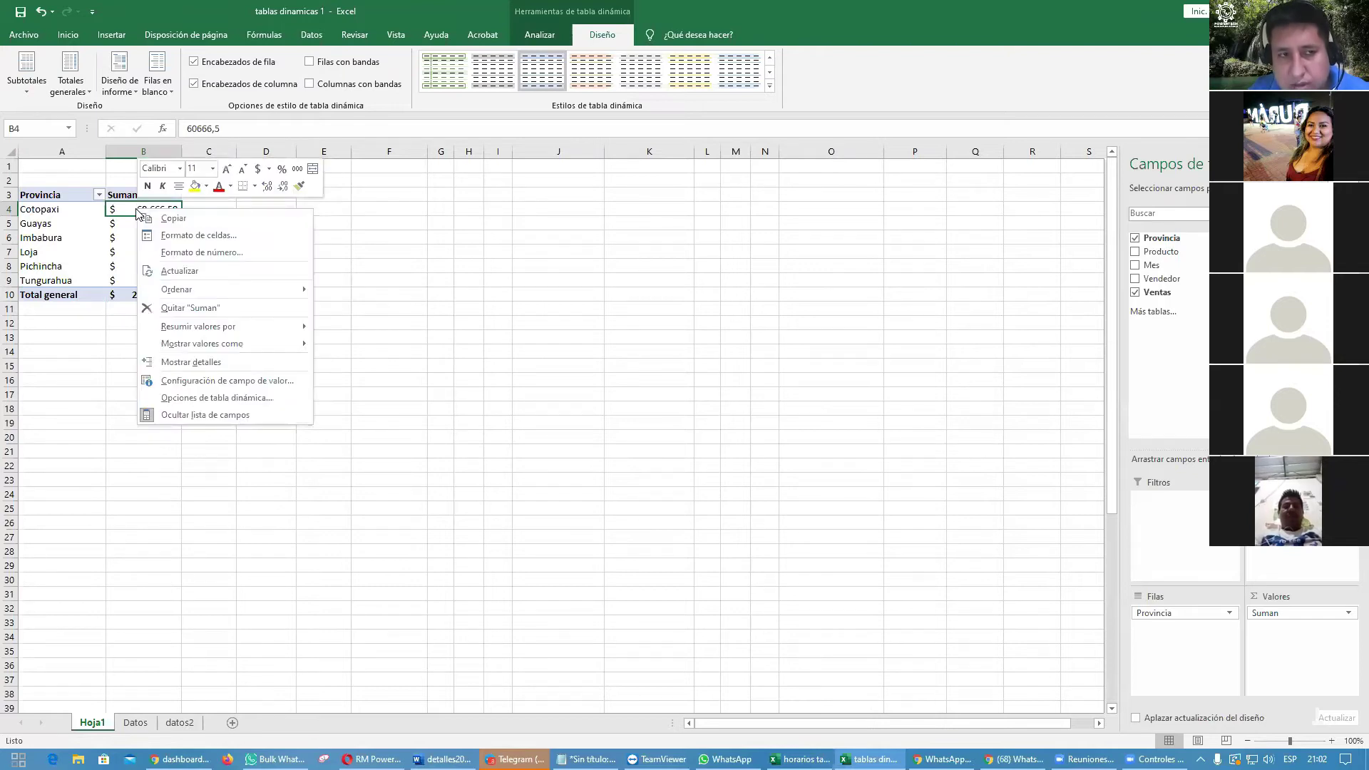
pyautogui.moveTo(264, 299)
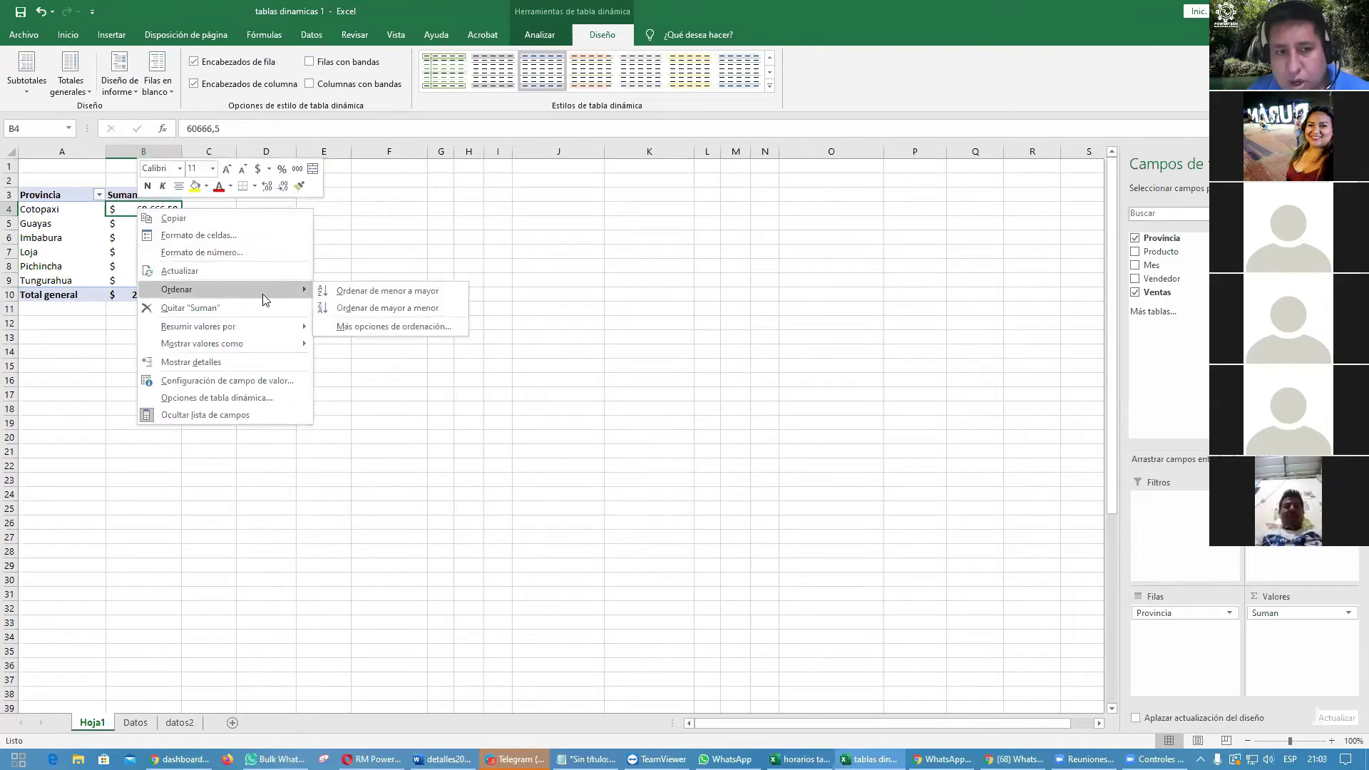
pyautogui.click(460, 308)
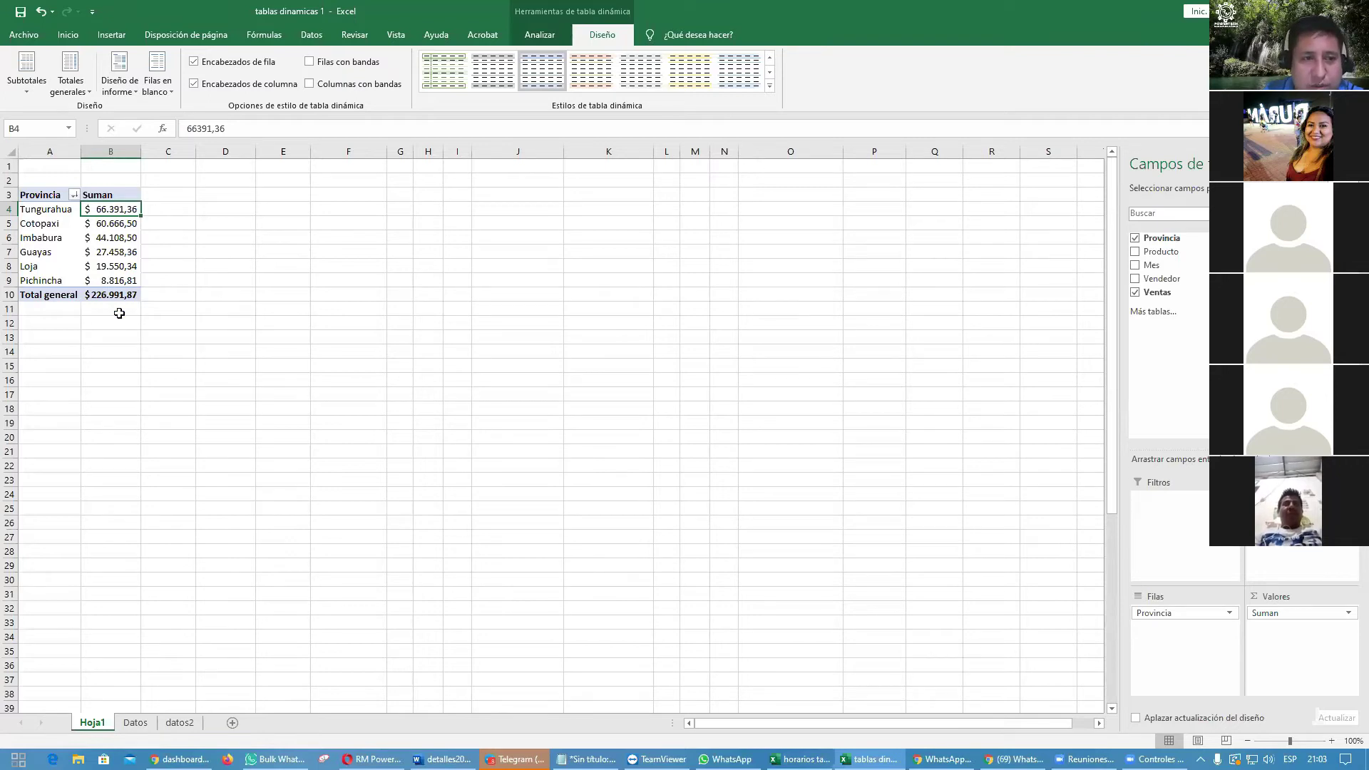
# Step: Insert a column sparkline in C3 charting the province totals in B4:B9
pyautogui.click(118, 315)
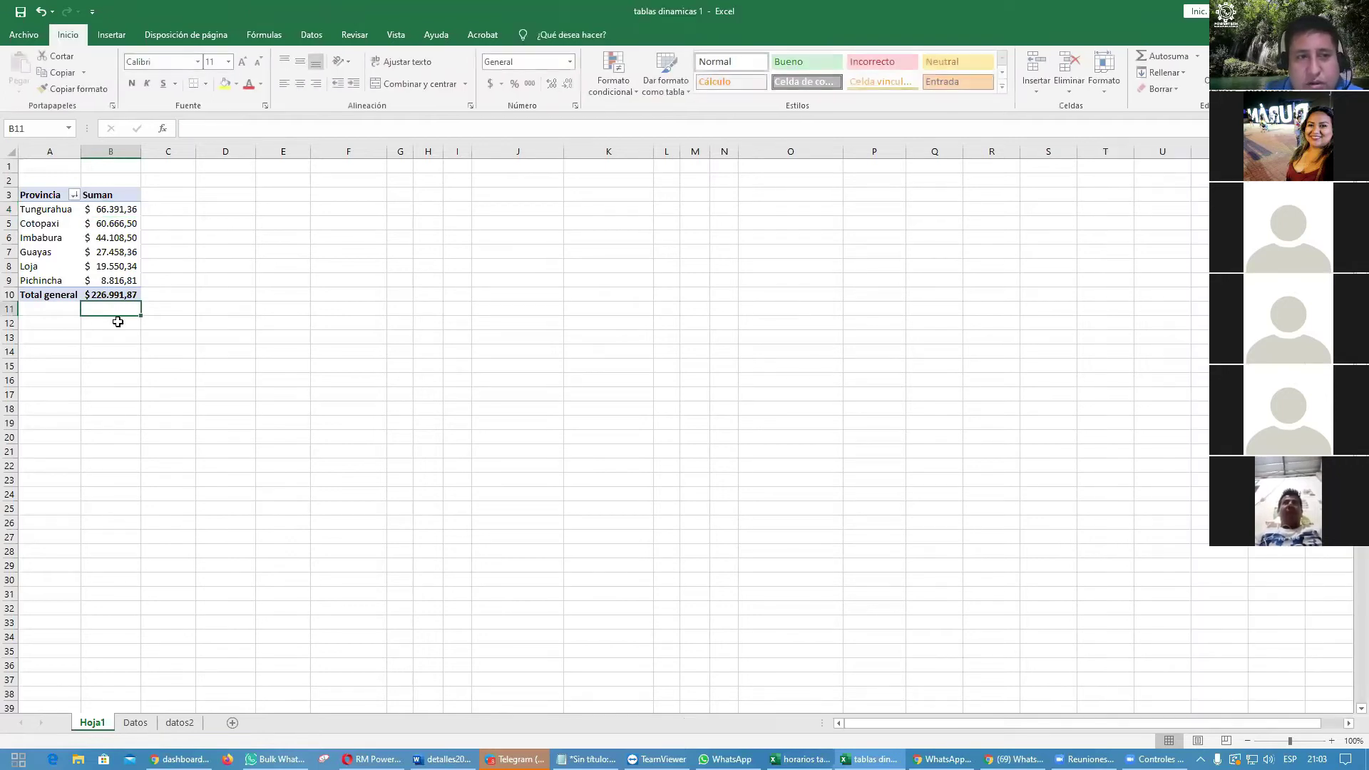
pyautogui.click(168, 193)
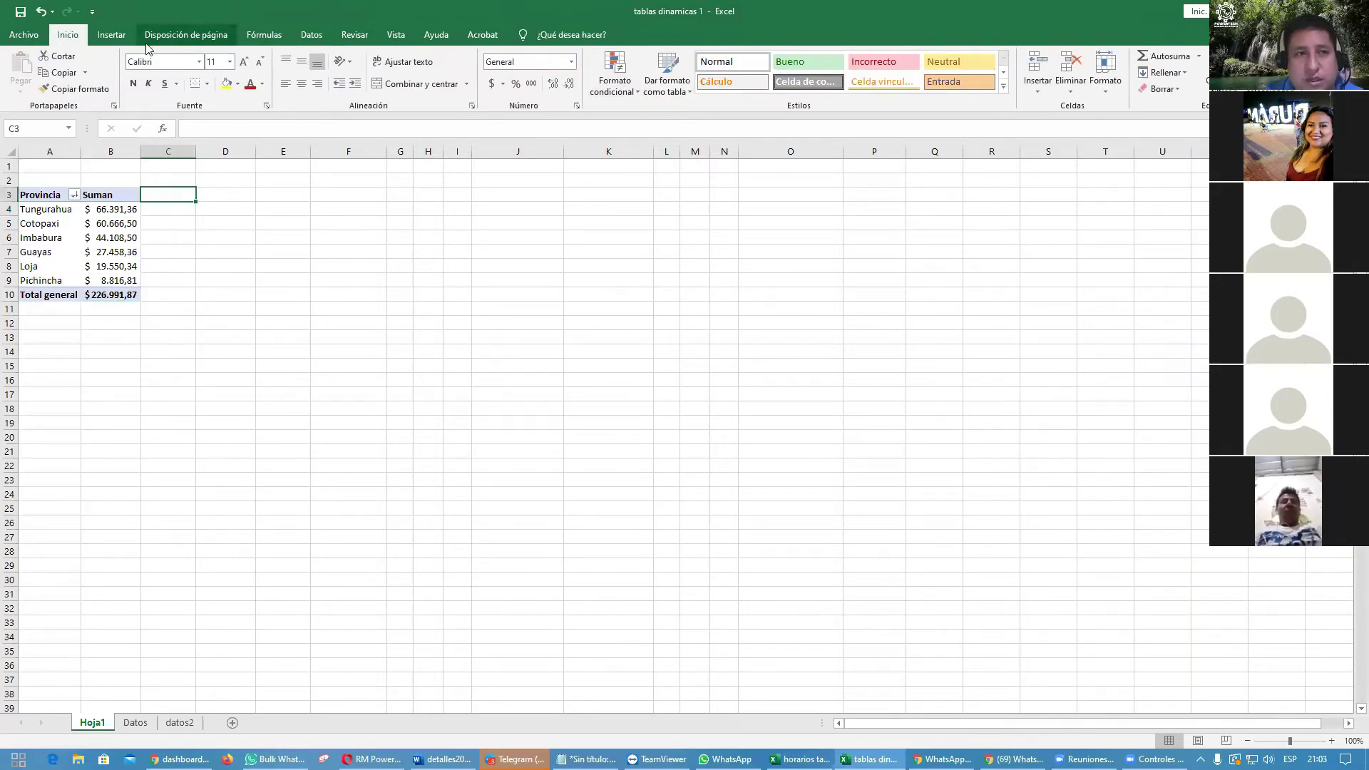
pyautogui.click(112, 34)
pyautogui.click(757, 68)
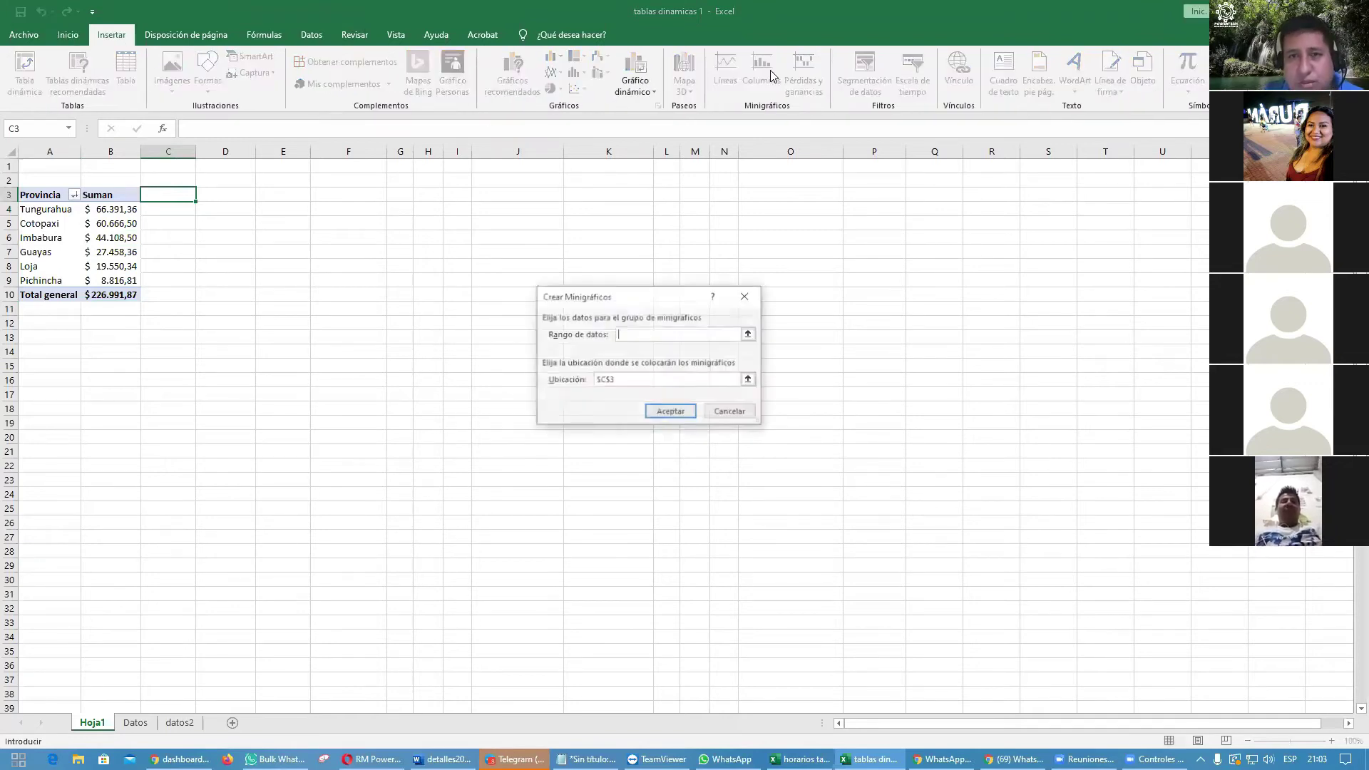
pyautogui.moveTo(122, 209); pyautogui.dragTo(123, 277)
pyautogui.press('Return')
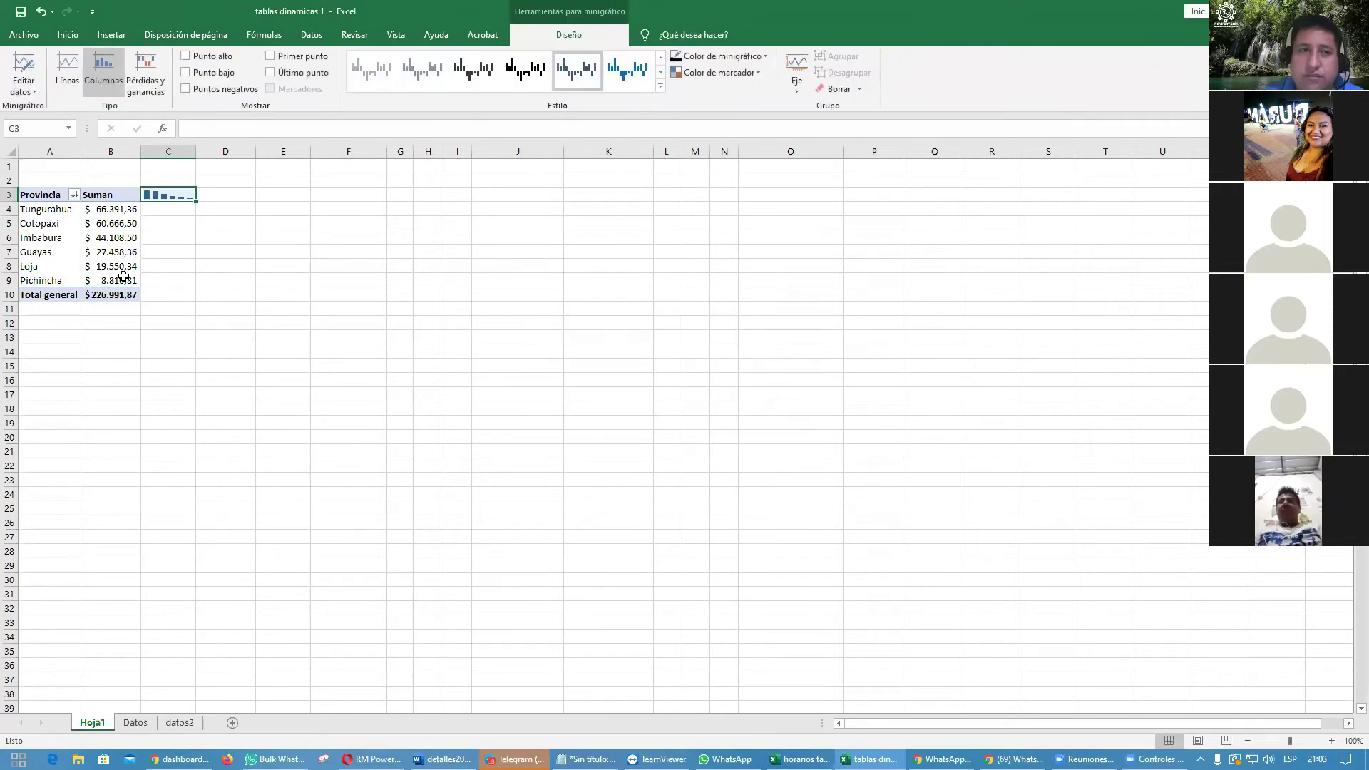
pyautogui.click(401, 339)
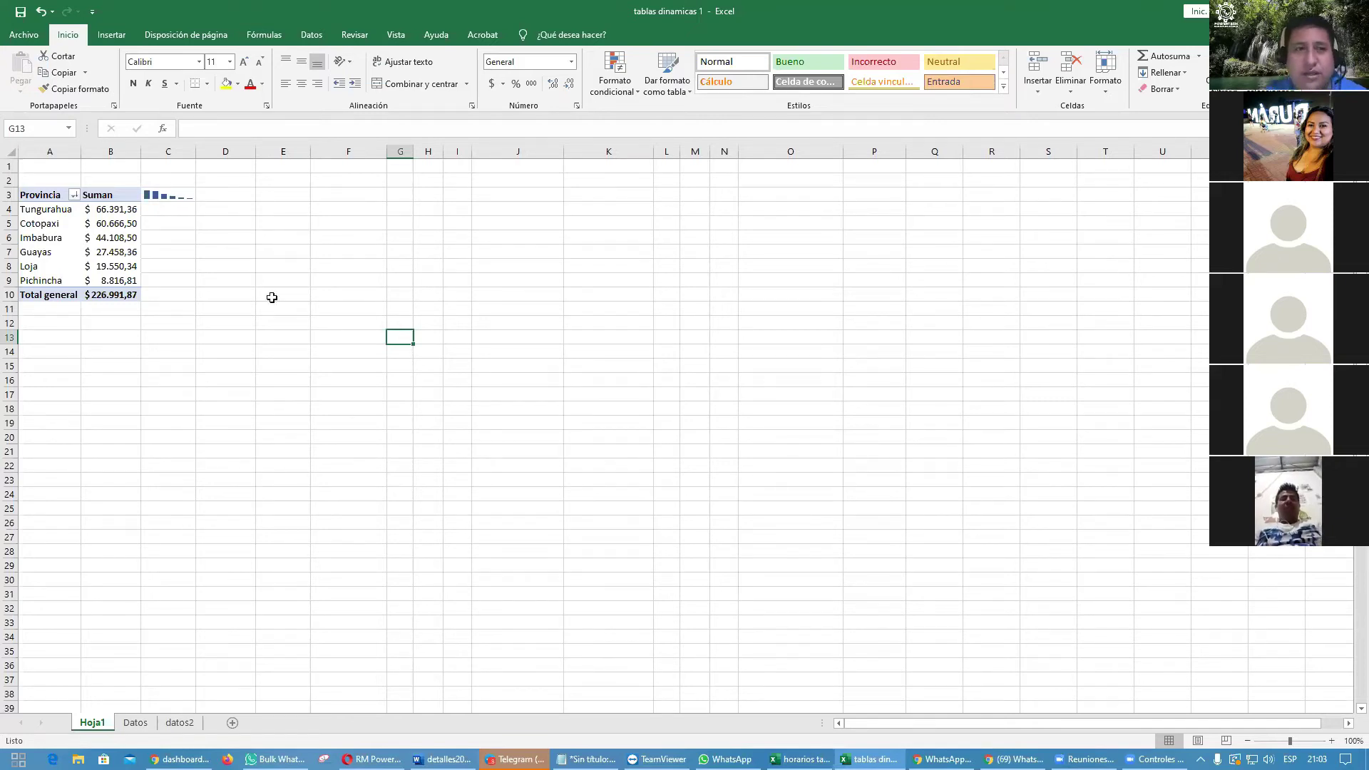
pyautogui.click(172, 198)
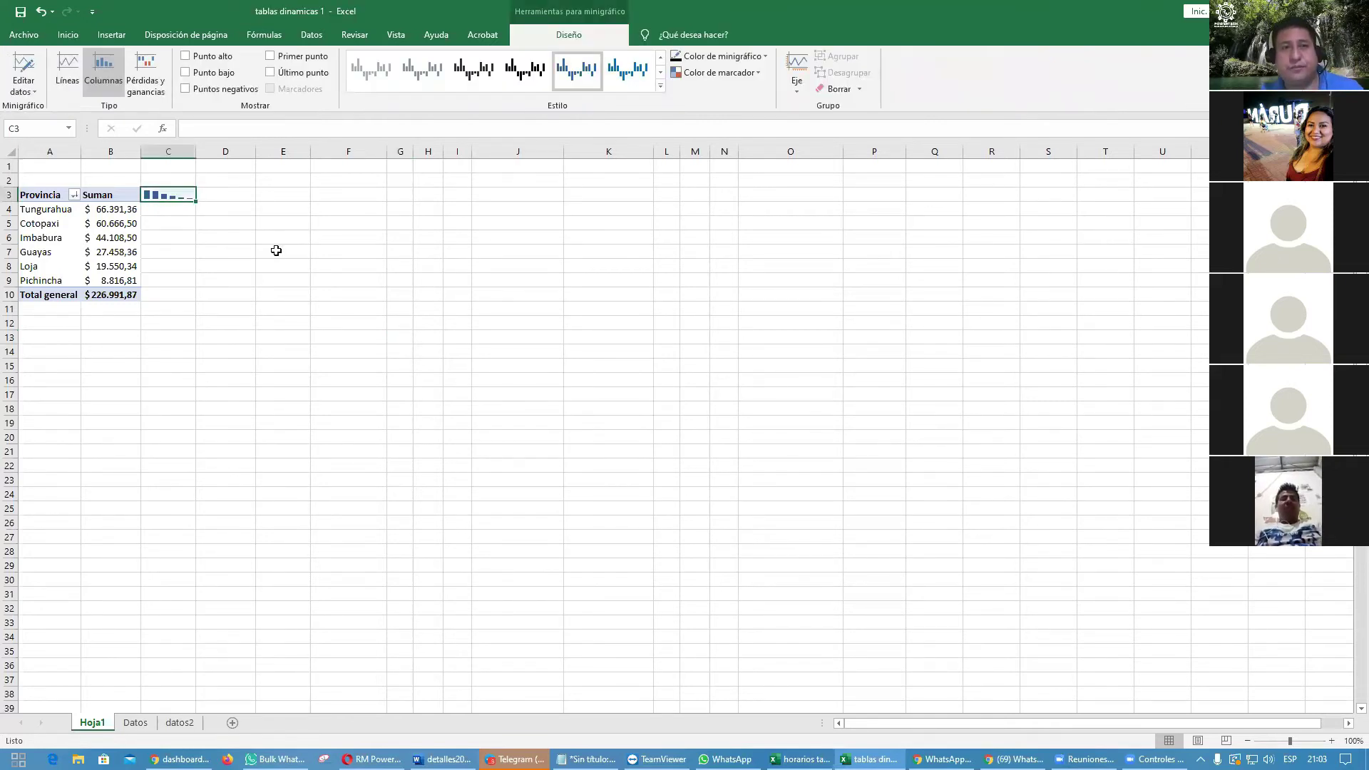
pyautogui.click(241, 380)
pyautogui.click(69, 238)
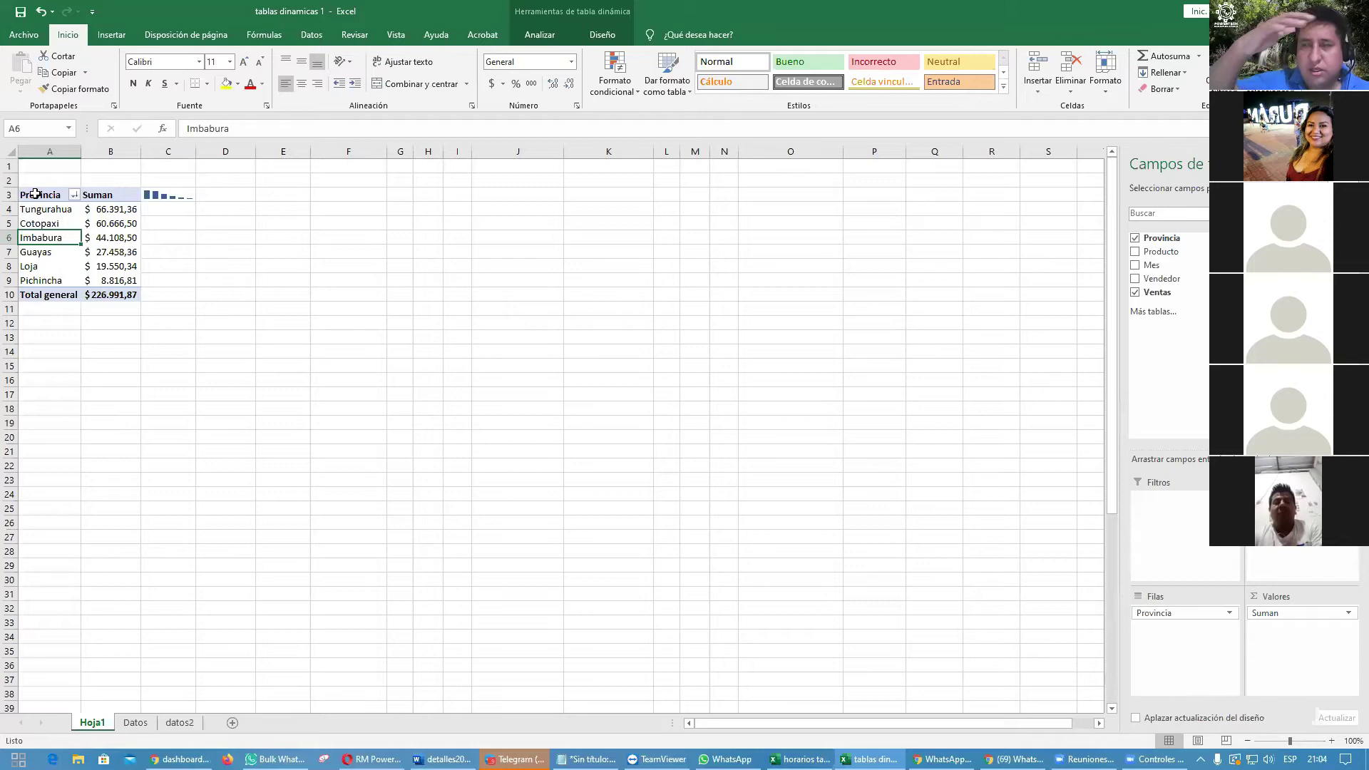
# Step: Copy the province pivot table A3:B10 and paste it at A12
pyautogui.moveTo(34, 194); pyautogui.dragTo(119, 294)
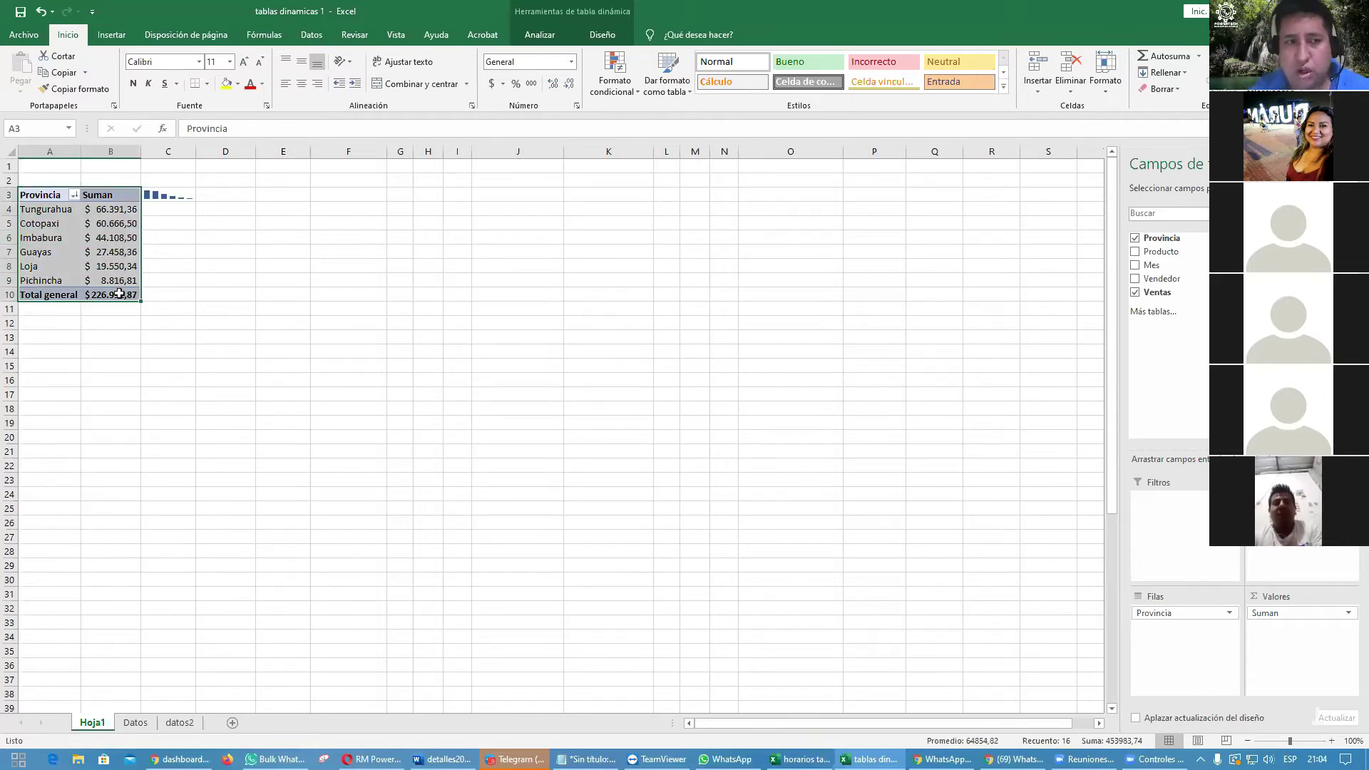
pyautogui.hotkey('ctrl', 'c')
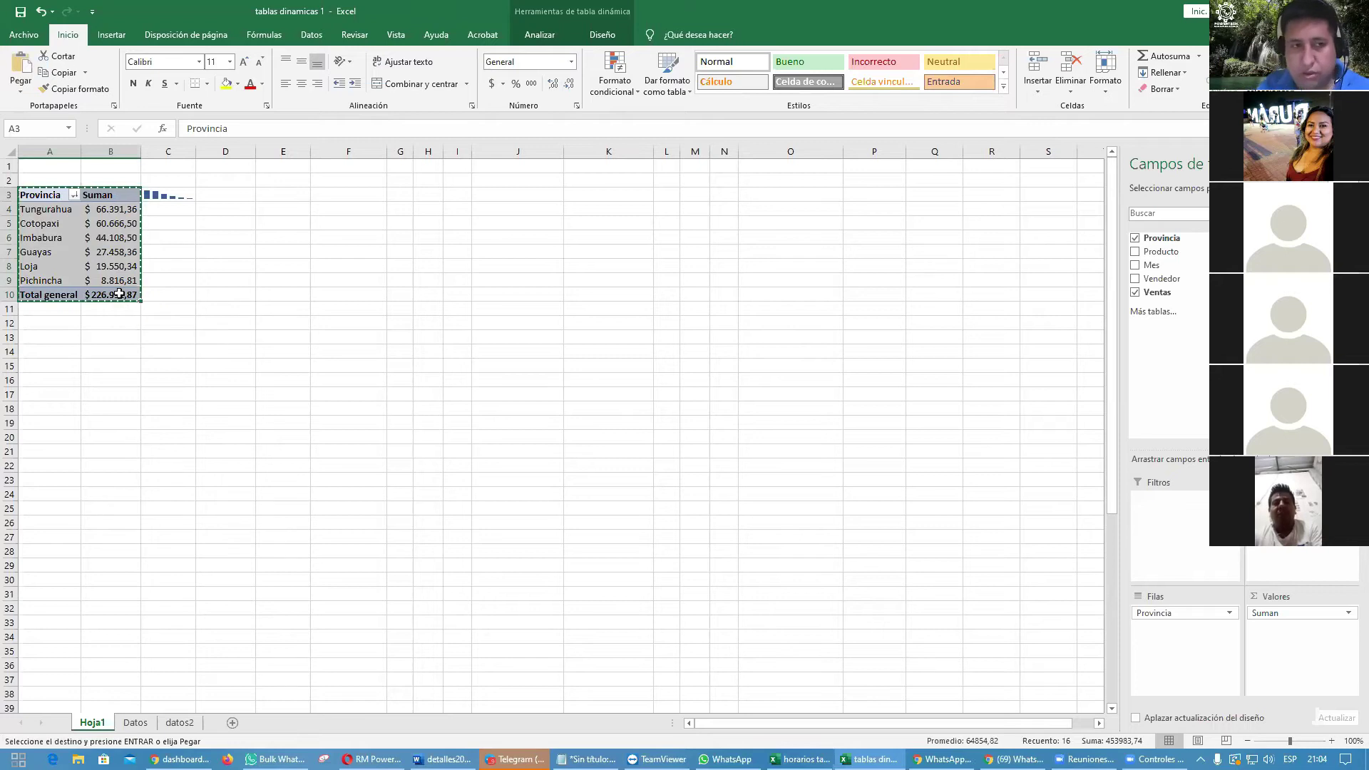
pyautogui.click(46, 322)
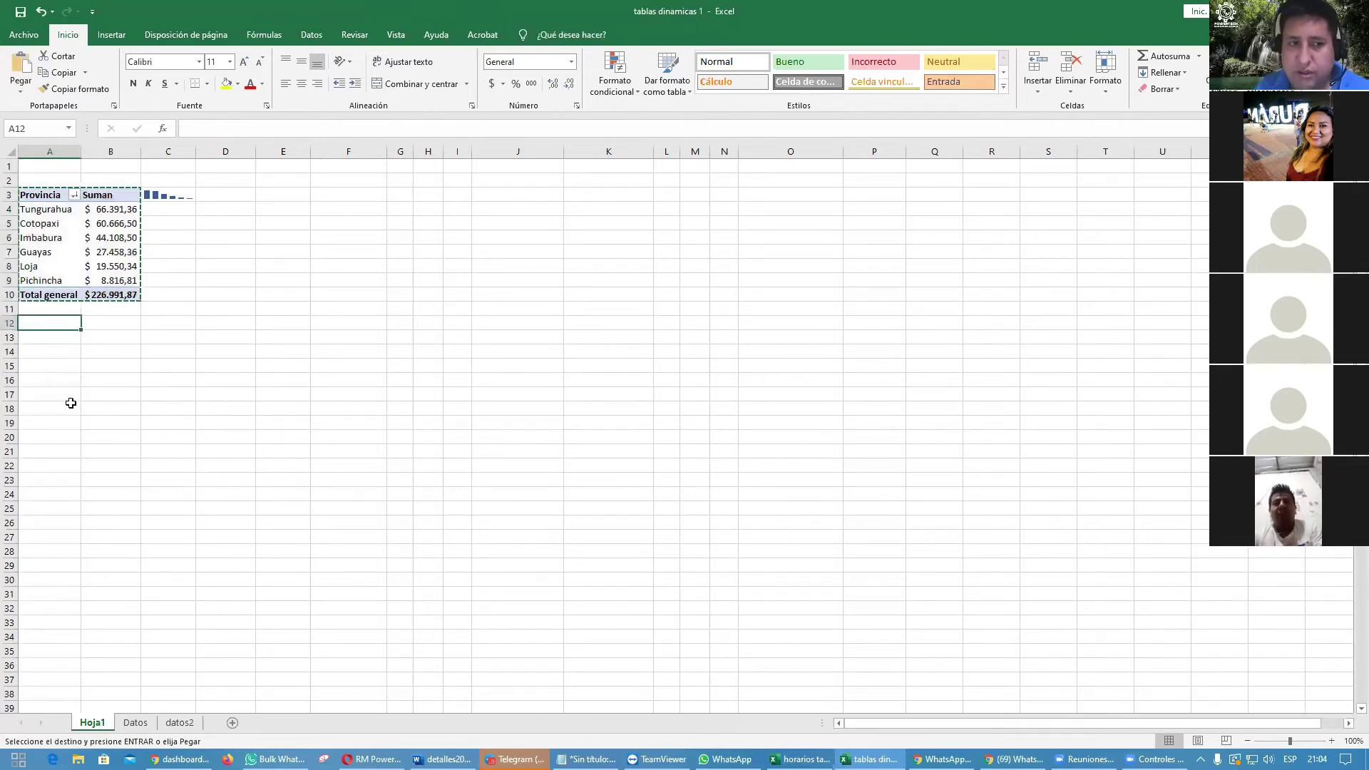
pyautogui.press('Return')
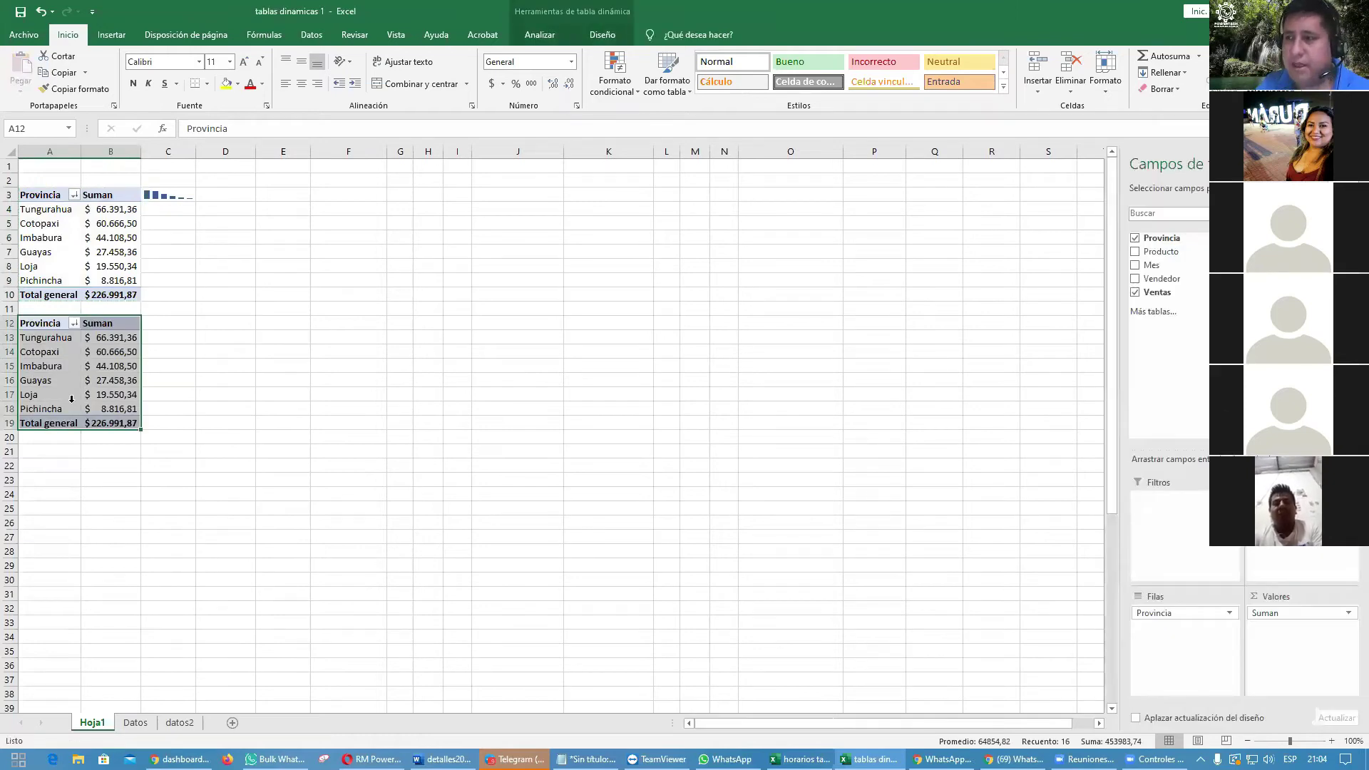
# Step: Switch the copied pivot table's rows from Provincia to Producto
pyautogui.moveTo(72, 399); pyautogui.dragTo(73, 358)
pyautogui.click(68, 337)
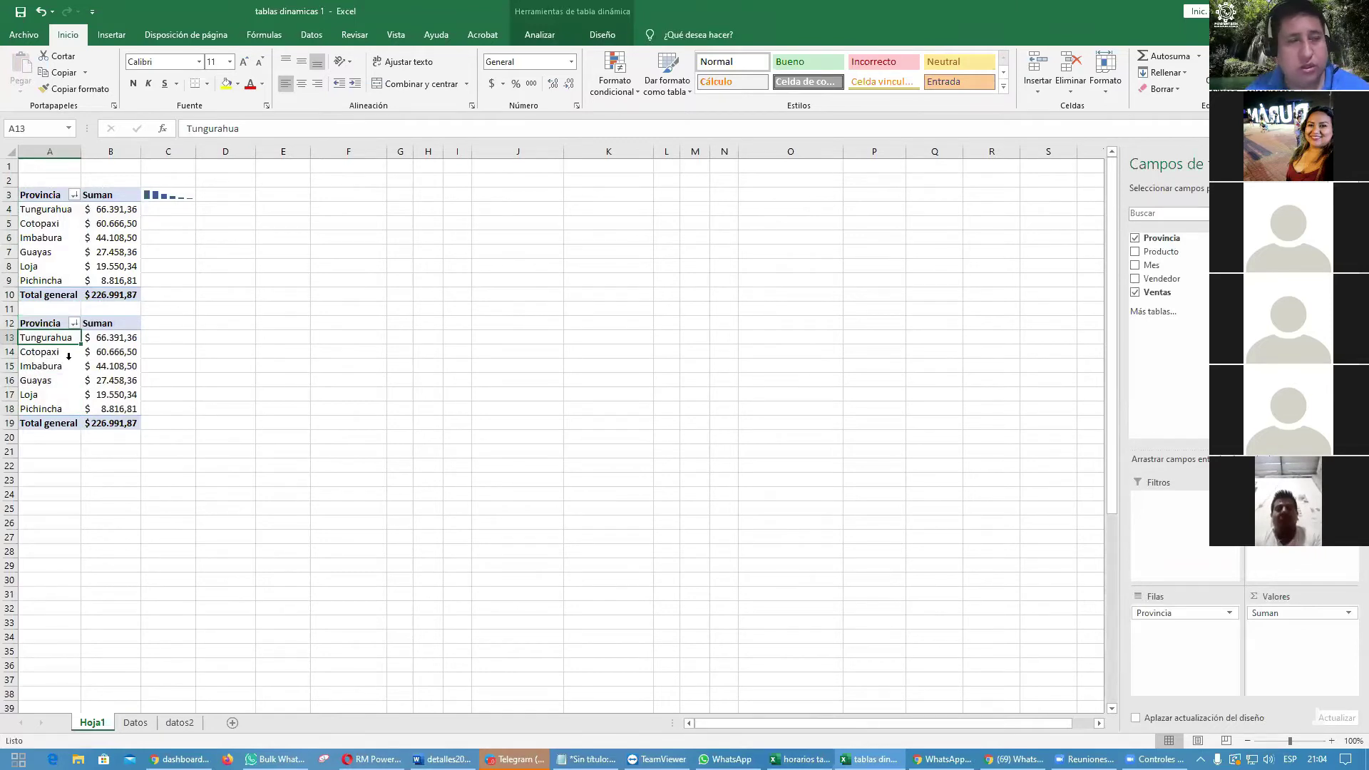
pyautogui.moveTo(65, 386); pyautogui.dragTo(71, 366)
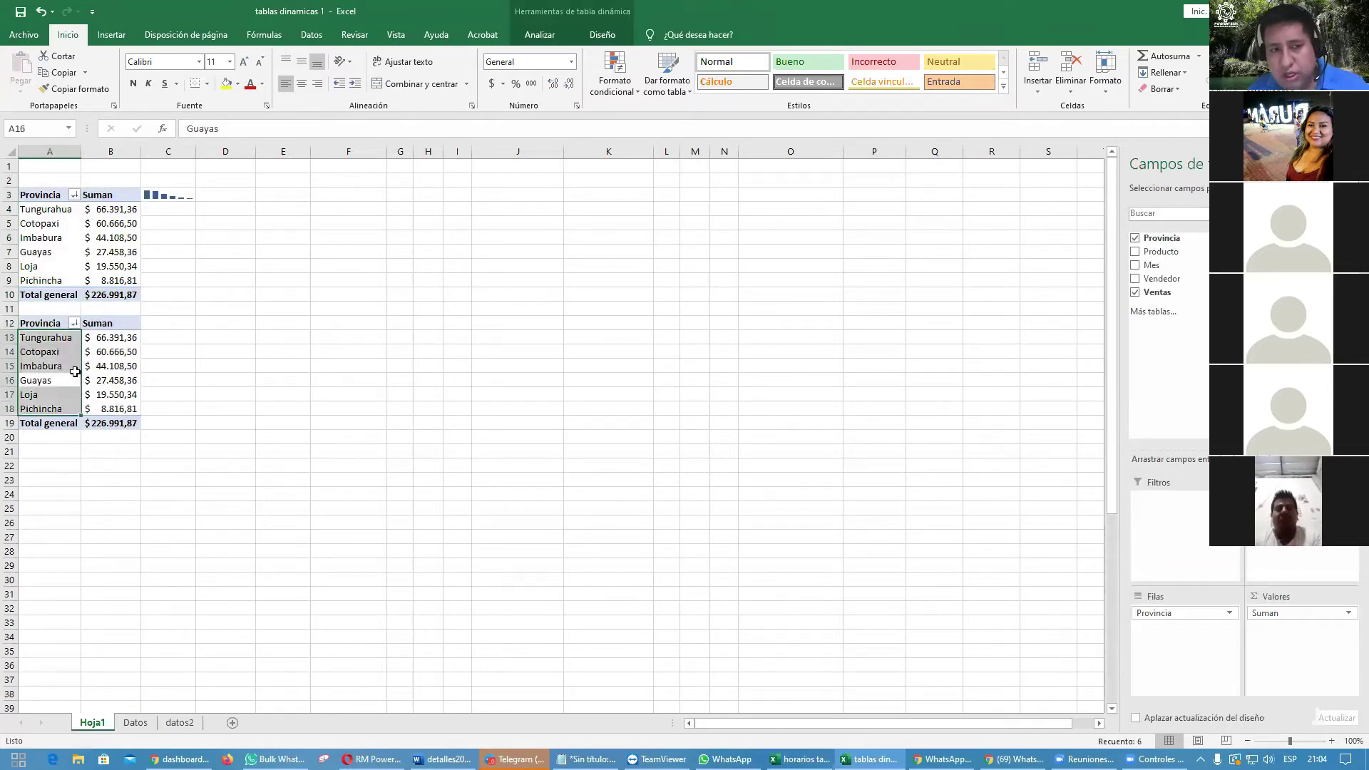
pyautogui.click(74, 368)
pyautogui.moveTo(92, 367)
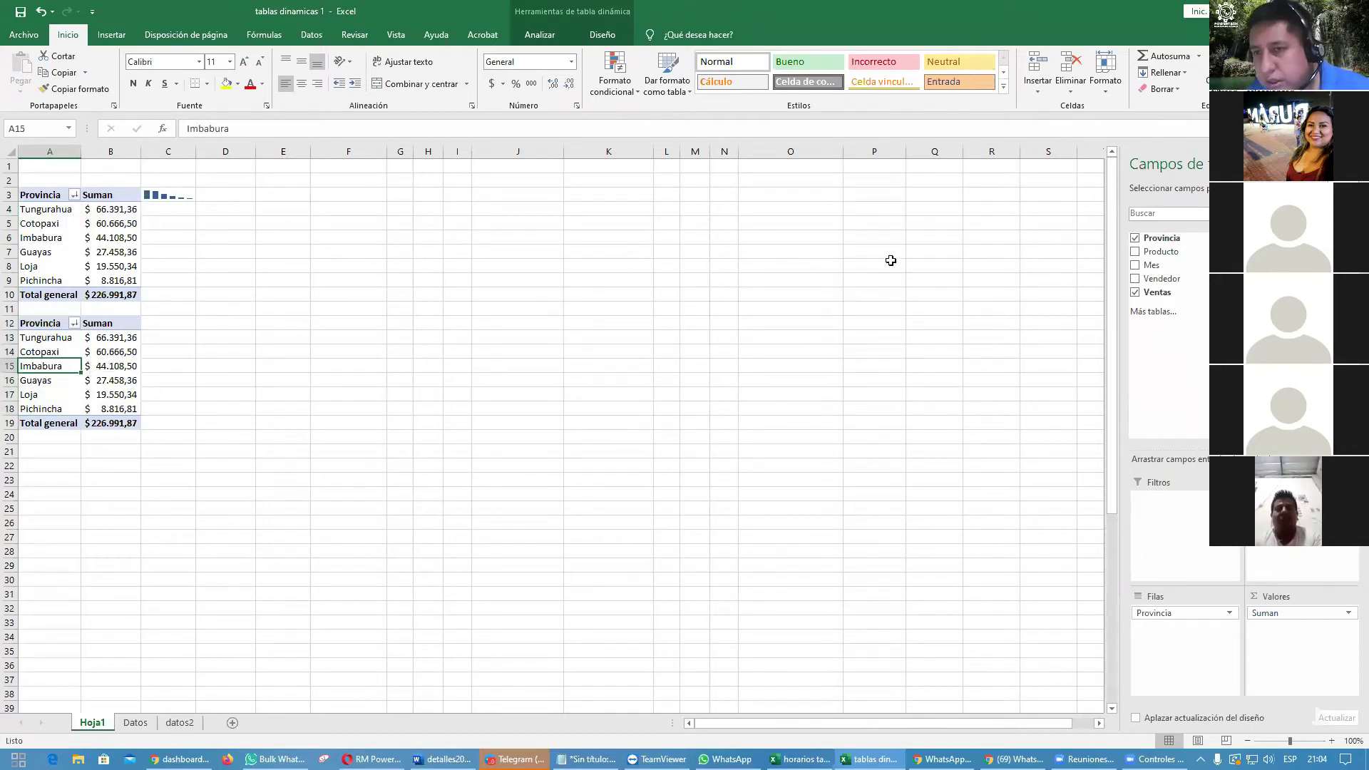
pyautogui.click(1134, 239)
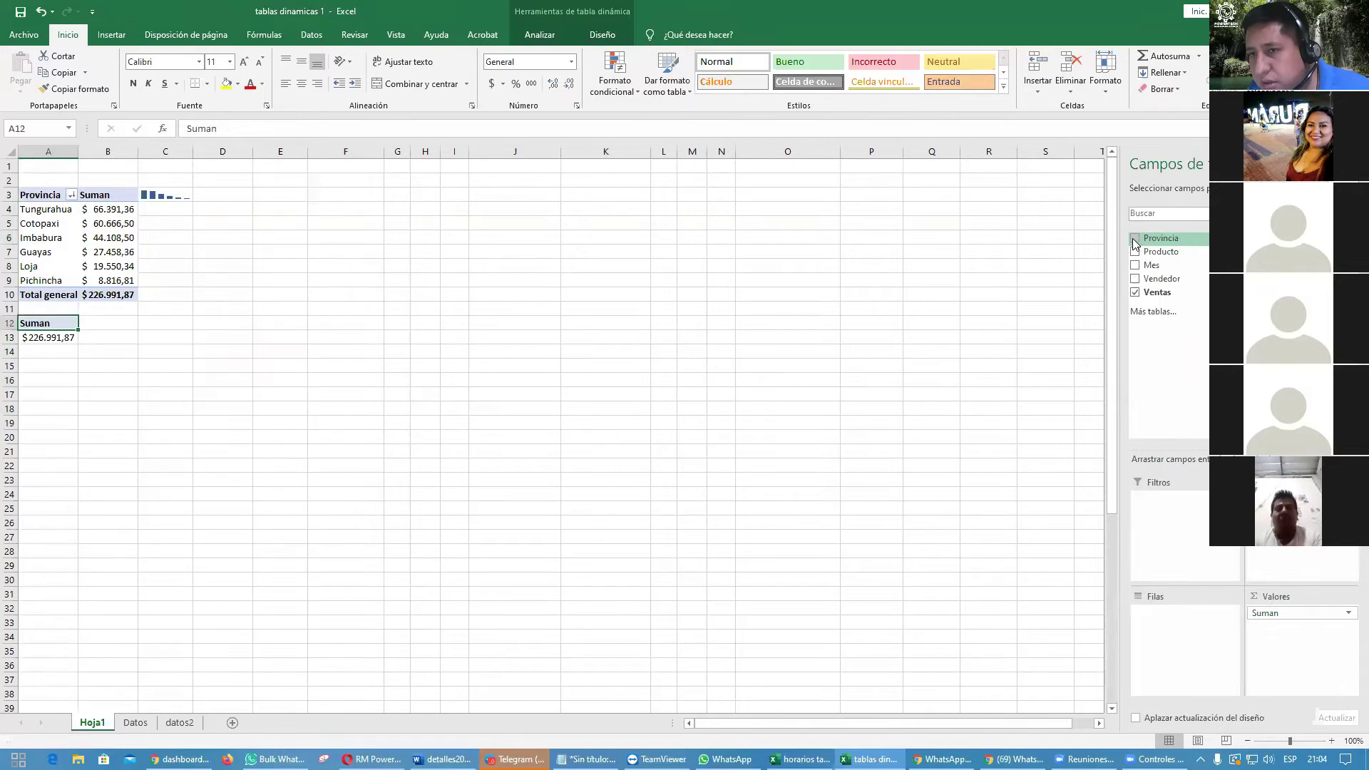
pyautogui.click(1135, 251)
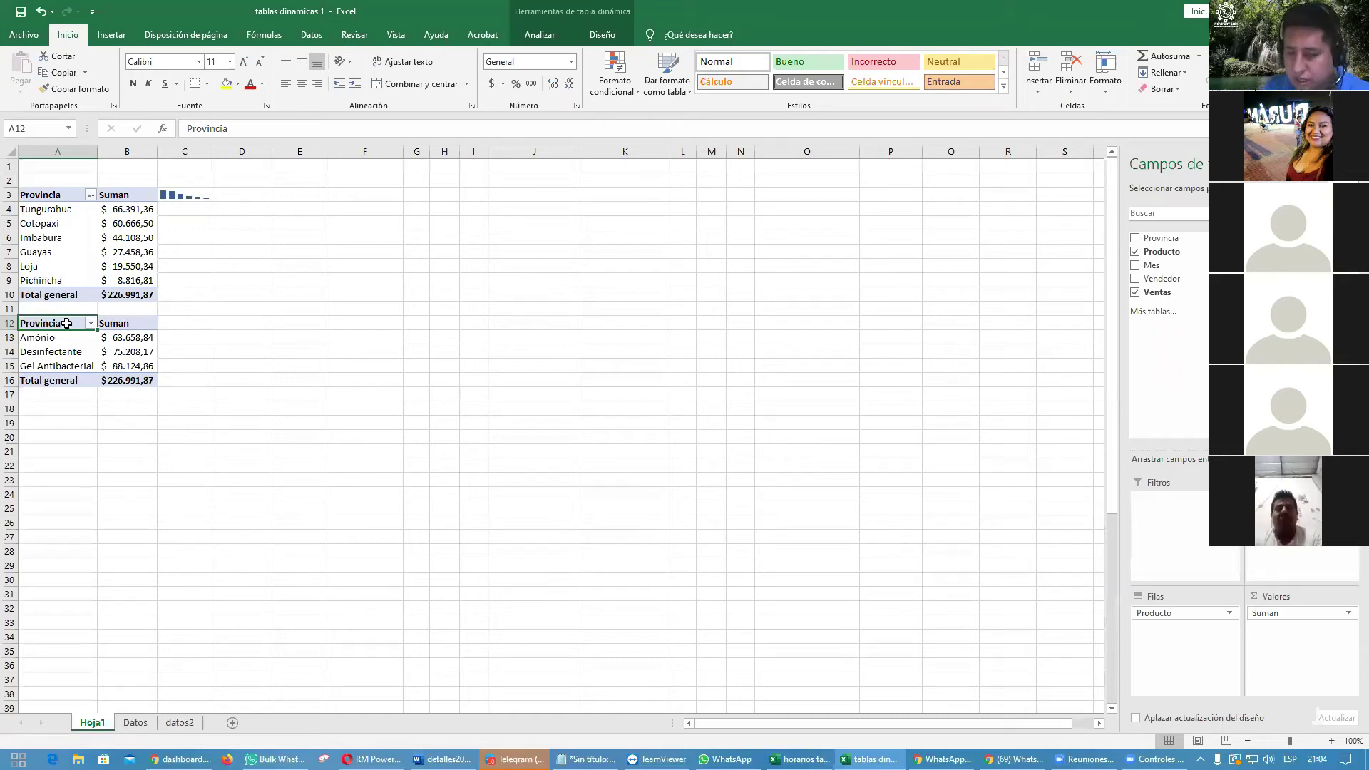
# Step: Rename the copied table's A12 header to 'Producto'
pyautogui.write('Prodcuto')
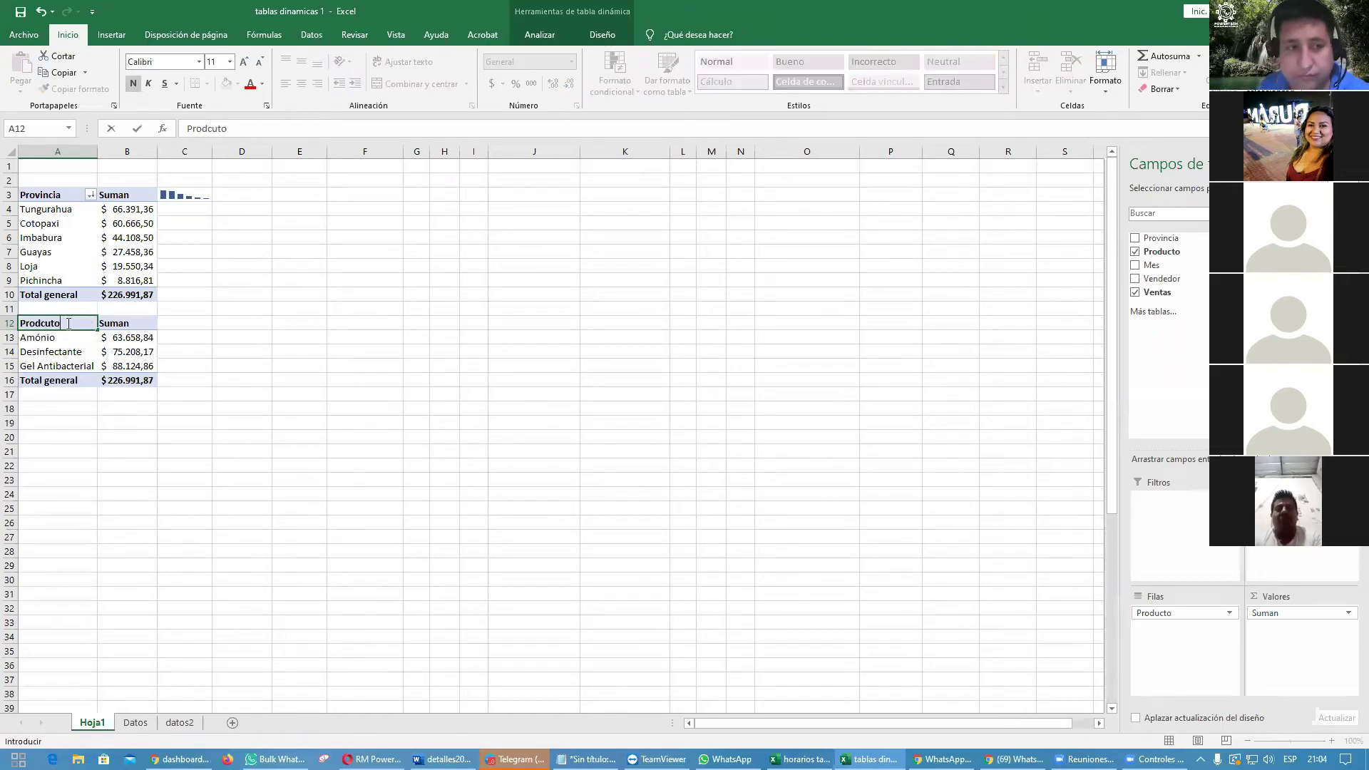
pyautogui.press('BackSpace')
pyautogui.press('BackSpace')
pyautogui.press('BackSpace')
pyautogui.press('BackSpace')
pyautogui.write('ucto')
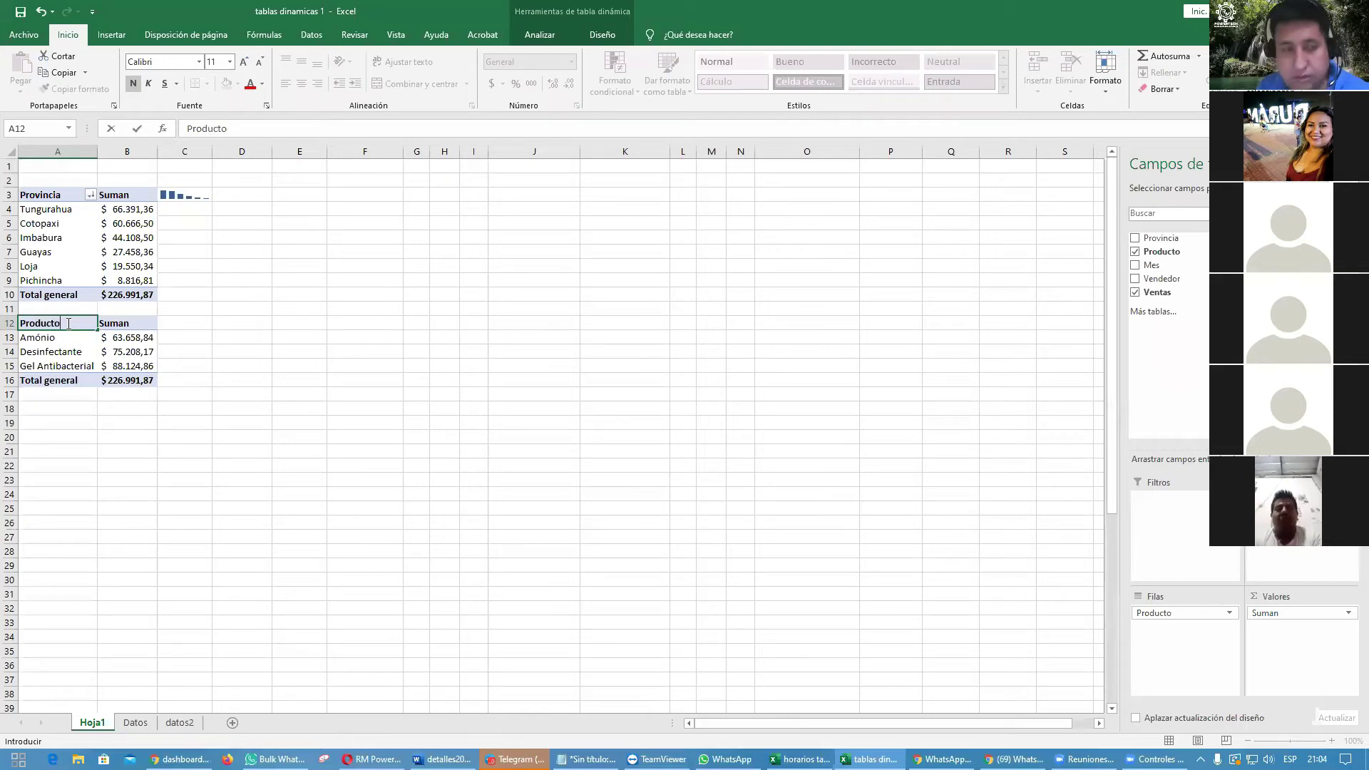
pyautogui.press('Return')
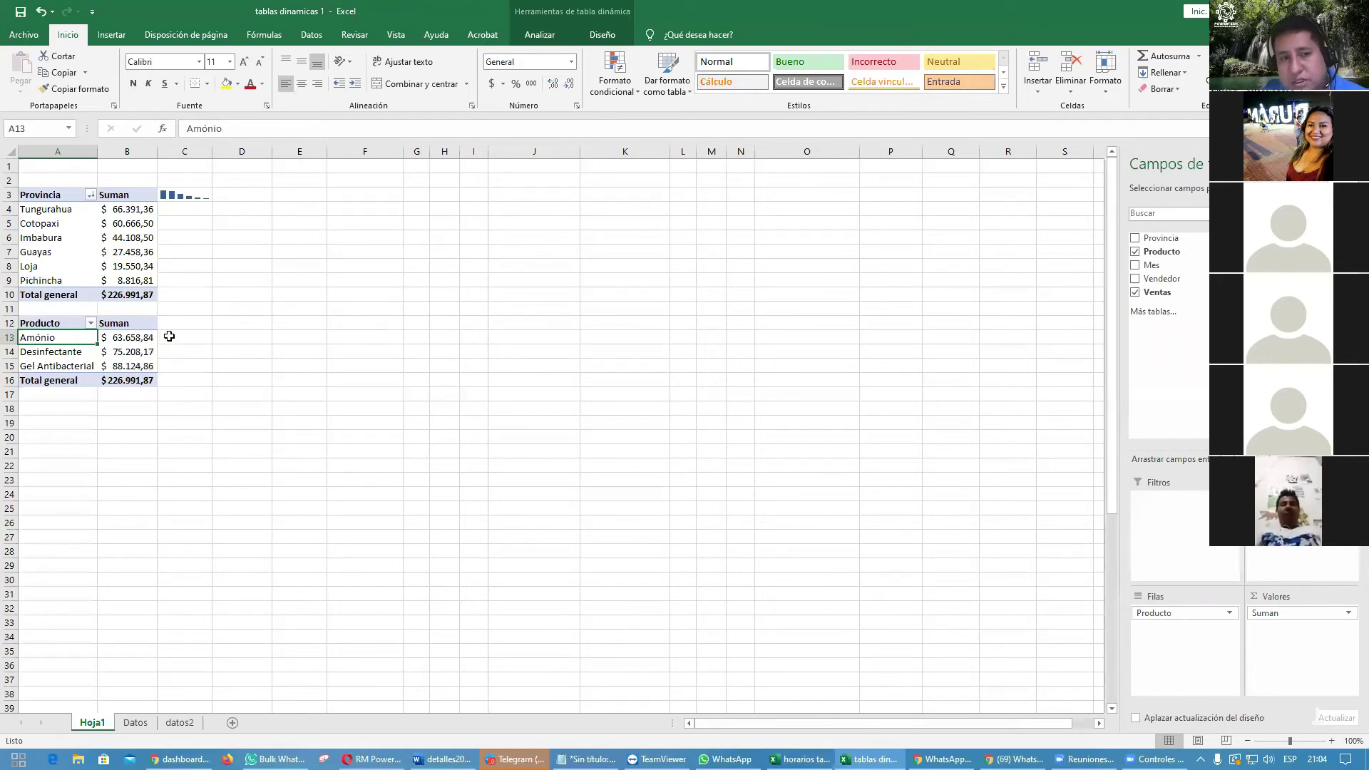
pyautogui.click(186, 321)
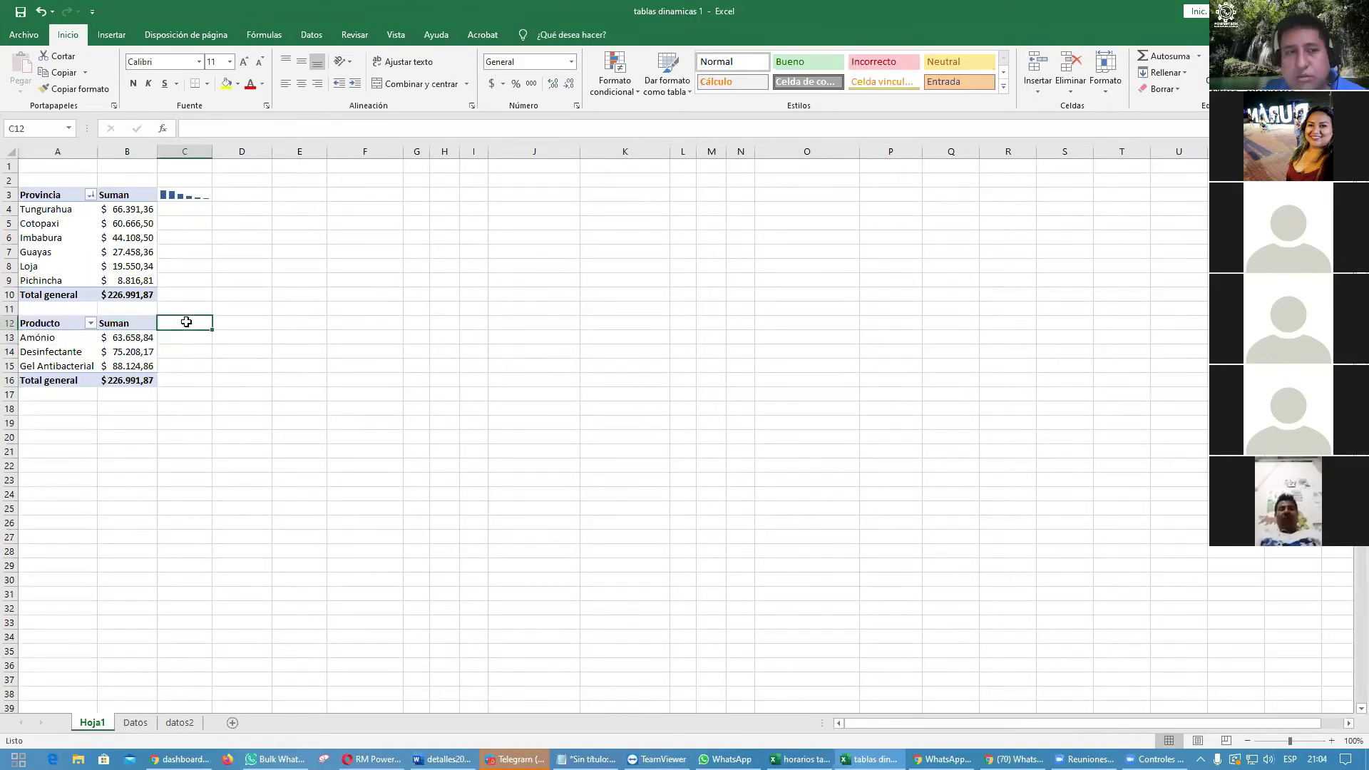
# Step: Insert a line sparkline in C12 charting the product totals in B13:B15
pyautogui.click(106, 35)
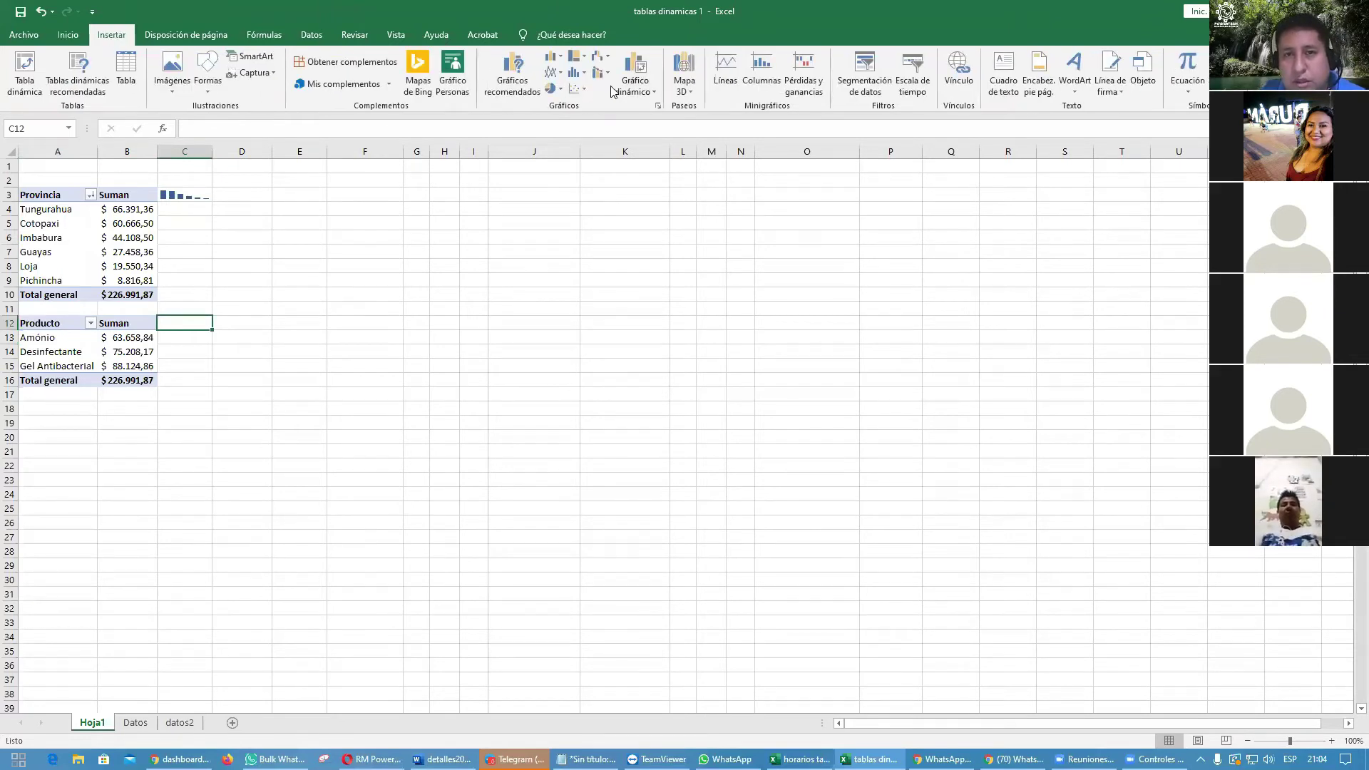
pyautogui.click(729, 83)
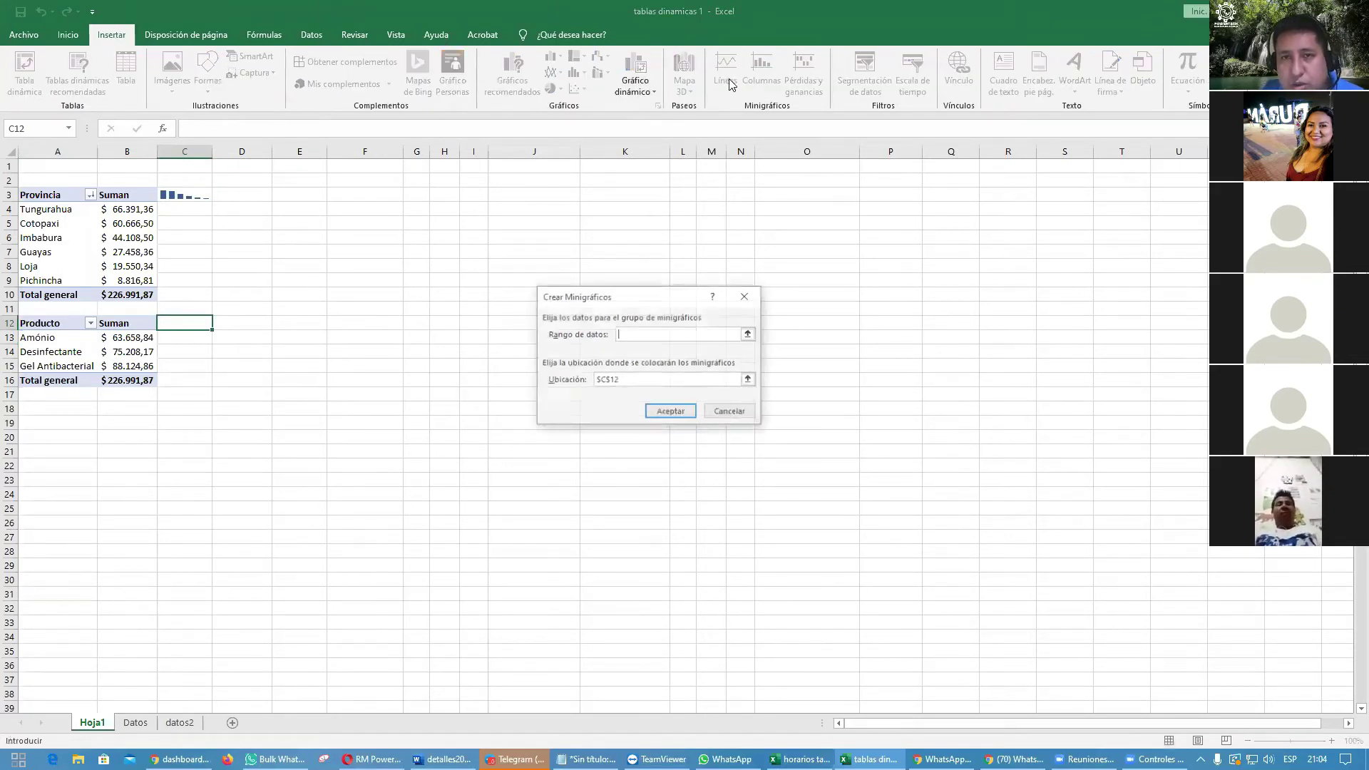
pyautogui.moveTo(137, 345); pyautogui.dragTo(141, 371)
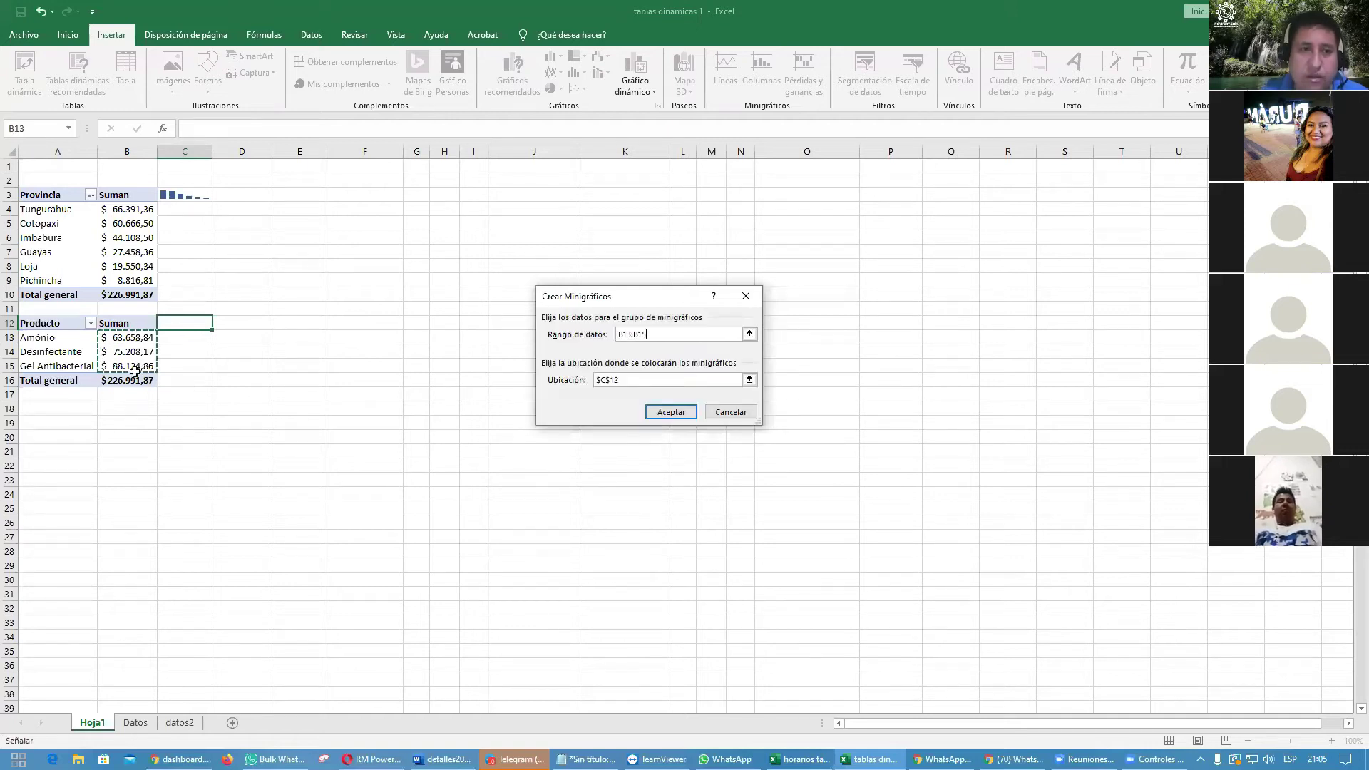
pyautogui.click(670, 411)
pyautogui.click(442, 467)
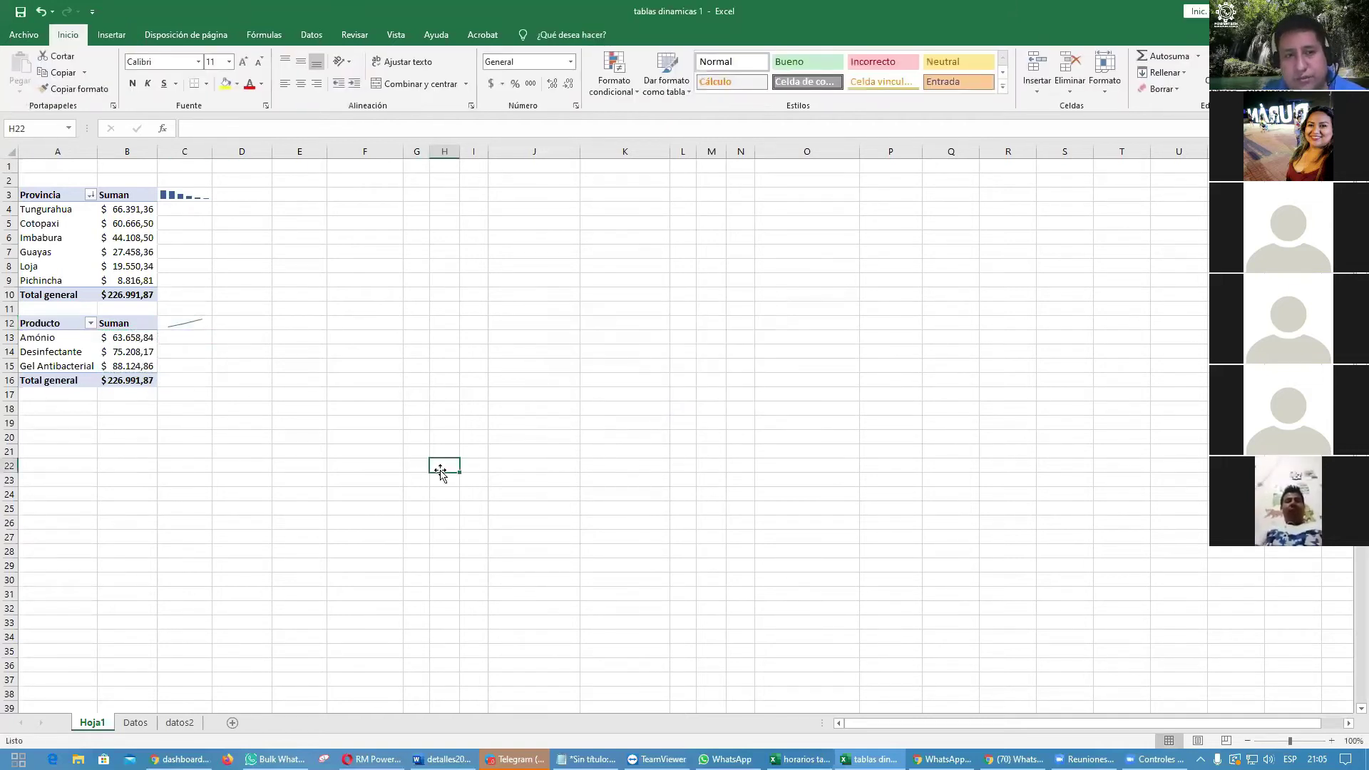
pyautogui.click(184, 323)
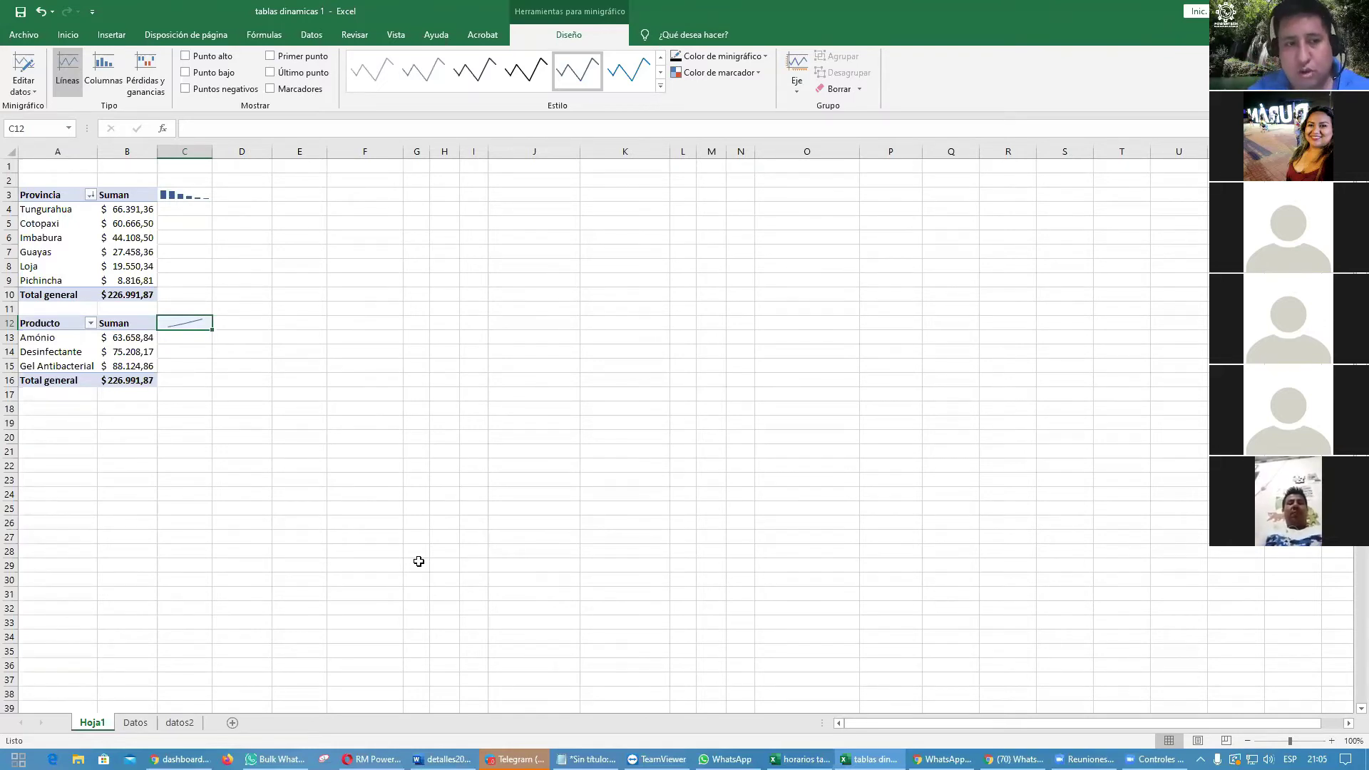
pyautogui.click(131, 342)
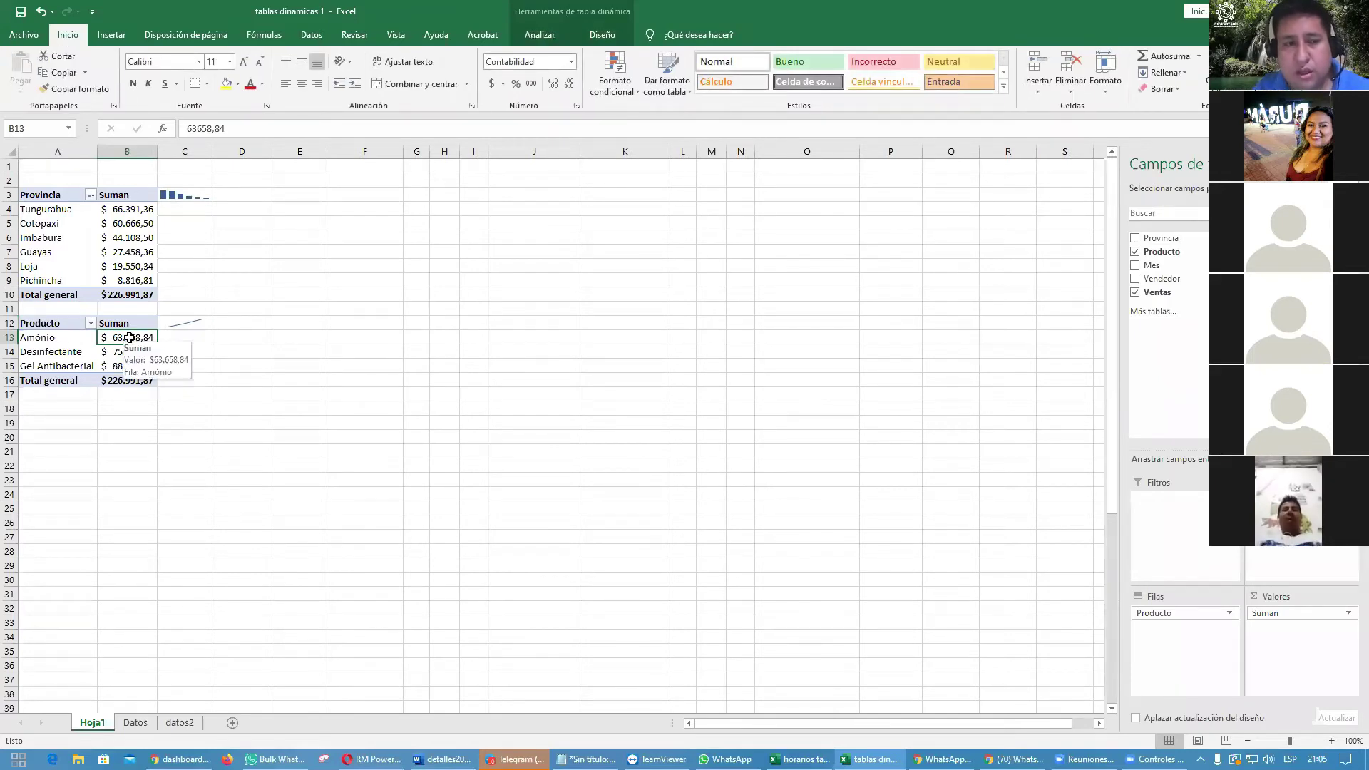
# Step: Sort the product totals from largest to smallest, Gel Antibacterial first and Amónio last
pyautogui.rightClick(130, 338)
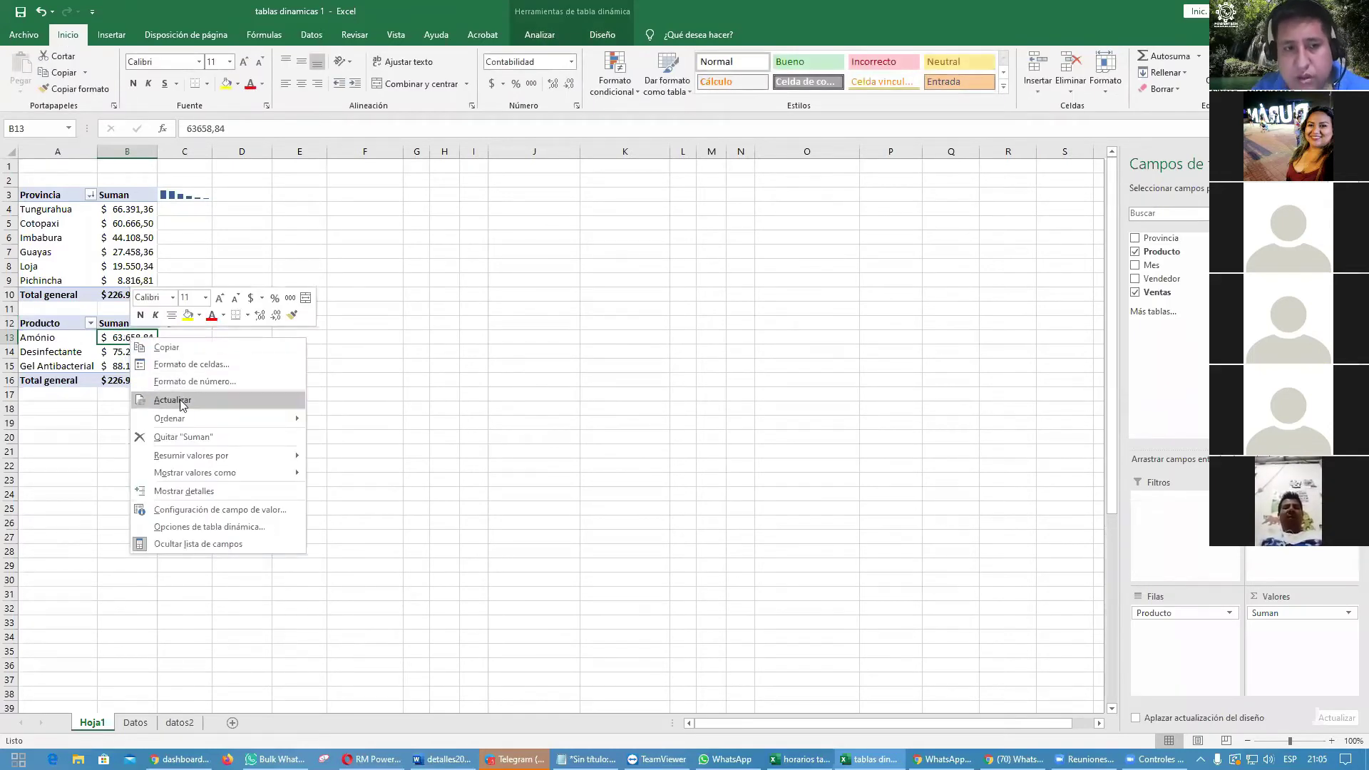
pyautogui.moveTo(199, 416)
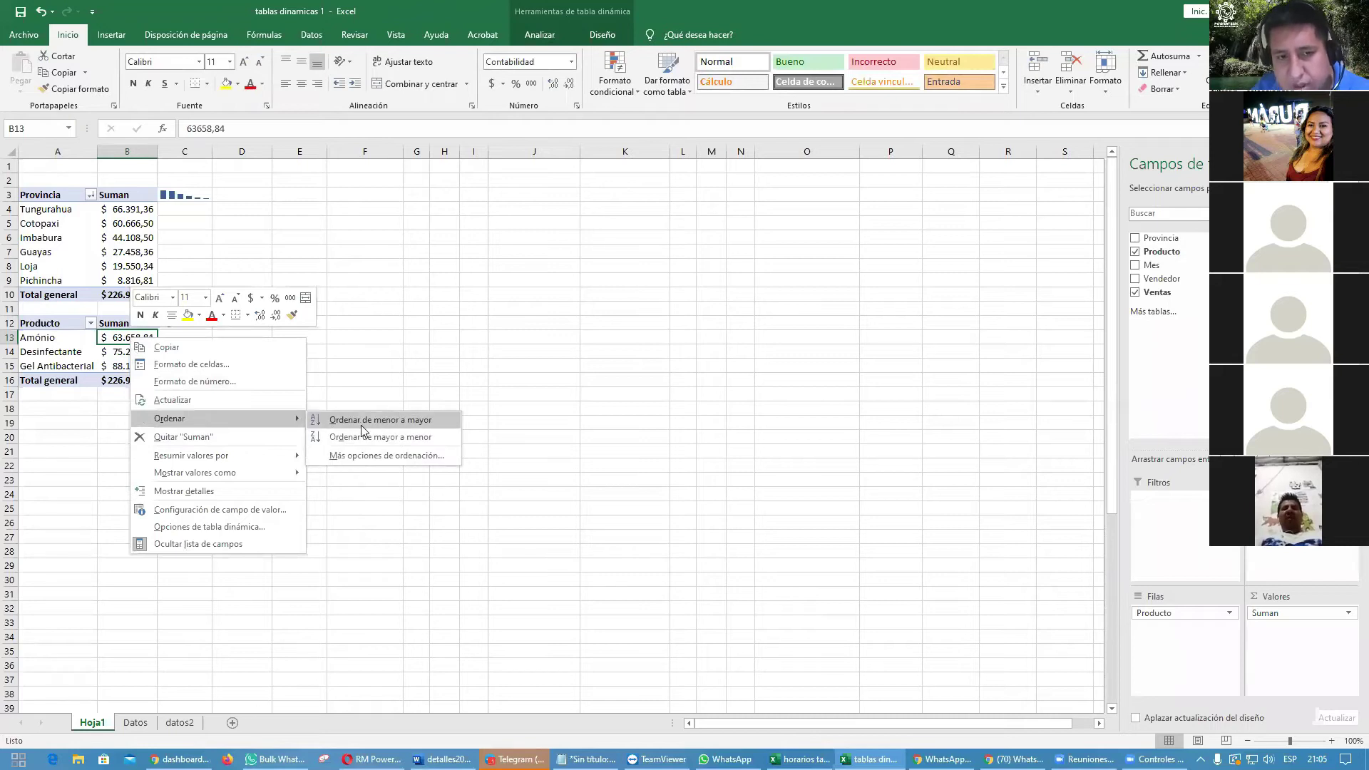
pyautogui.click(431, 438)
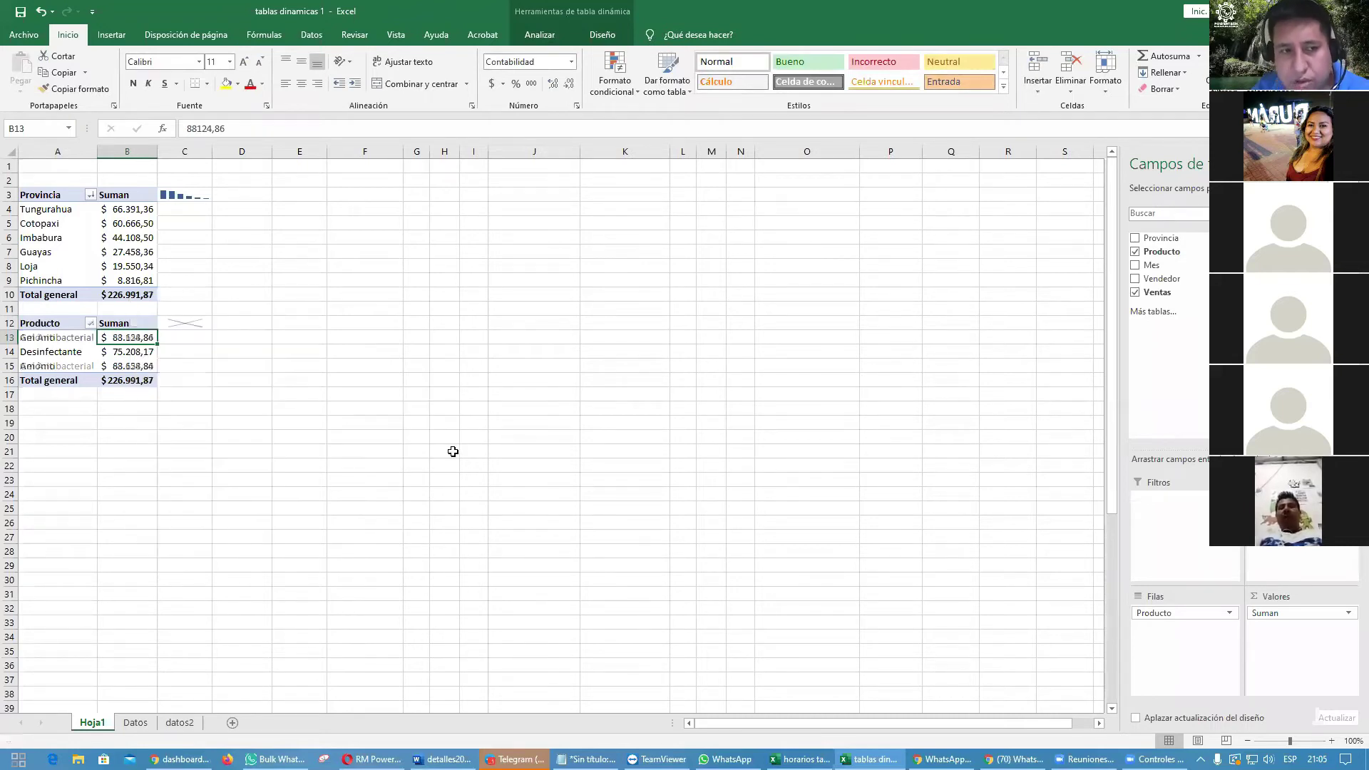
pyautogui.click(462, 455)
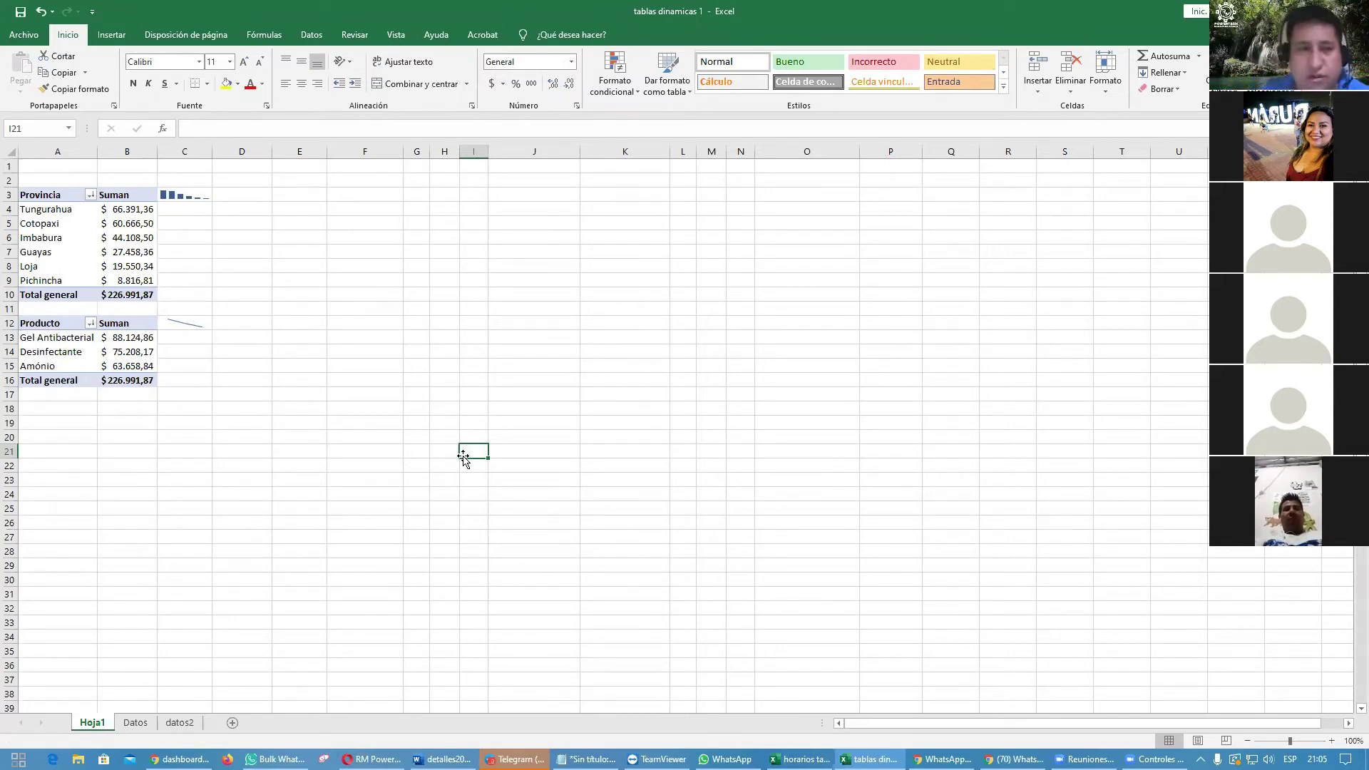
pyautogui.click(53, 324)
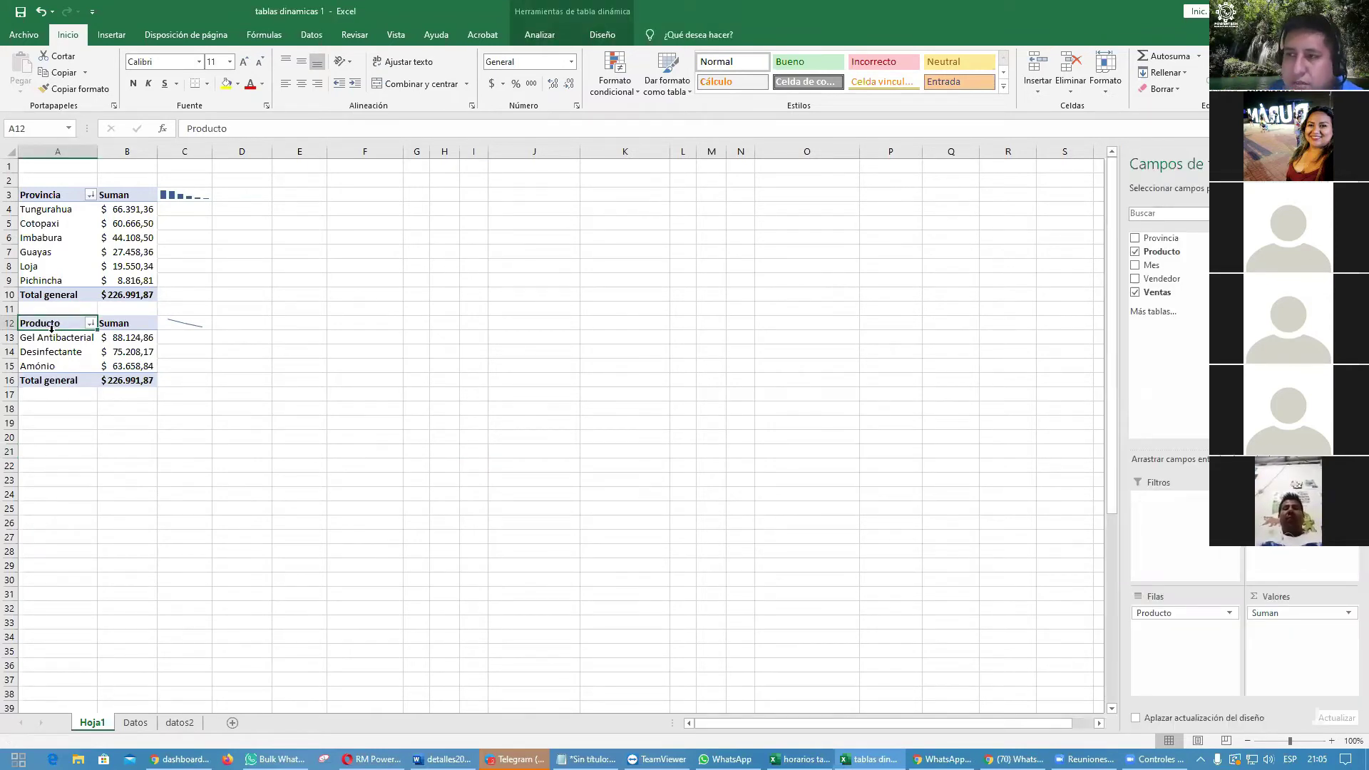
# Step: Copy the product pivot table A12:B16 and paste it at A18
pyautogui.moveTo(52, 325); pyautogui.dragTo(121, 380)
pyautogui.hotkey('ctrl', 'c')
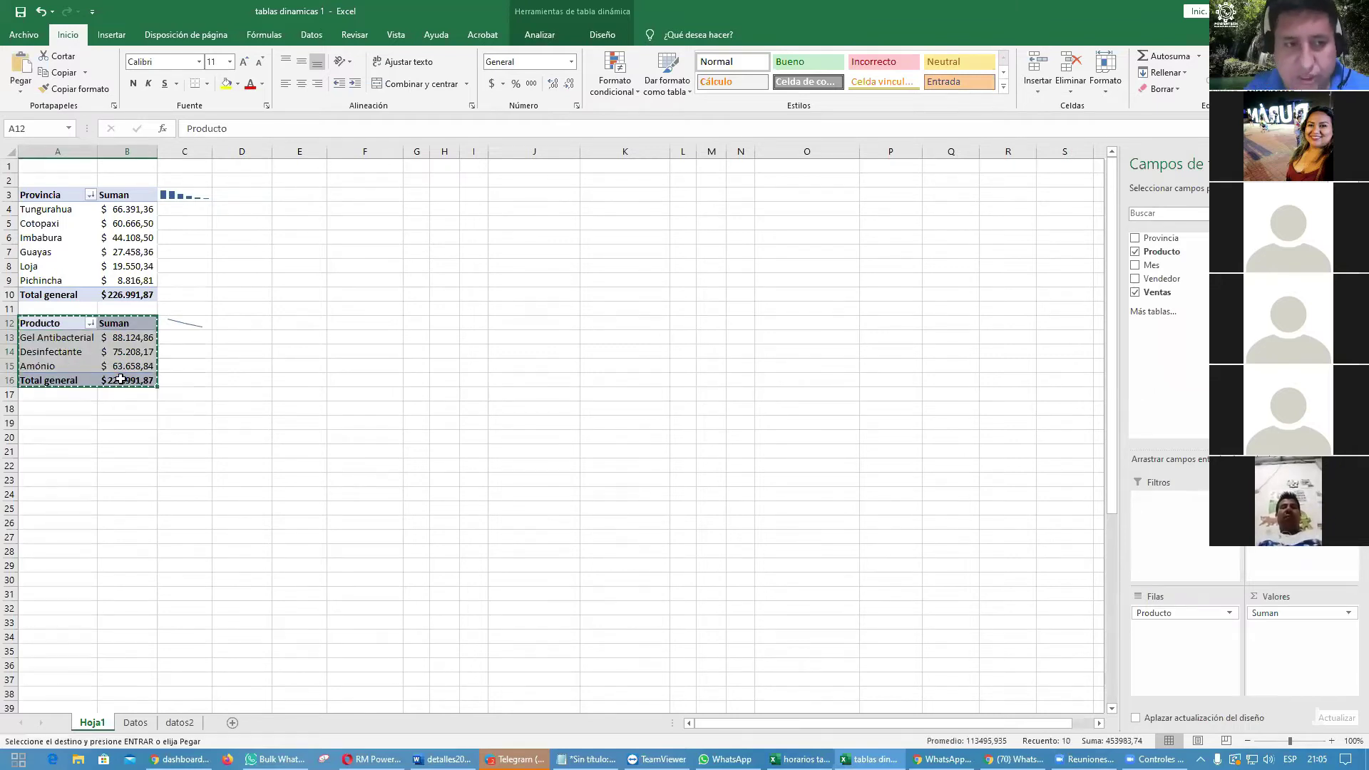
pyautogui.click(77, 408)
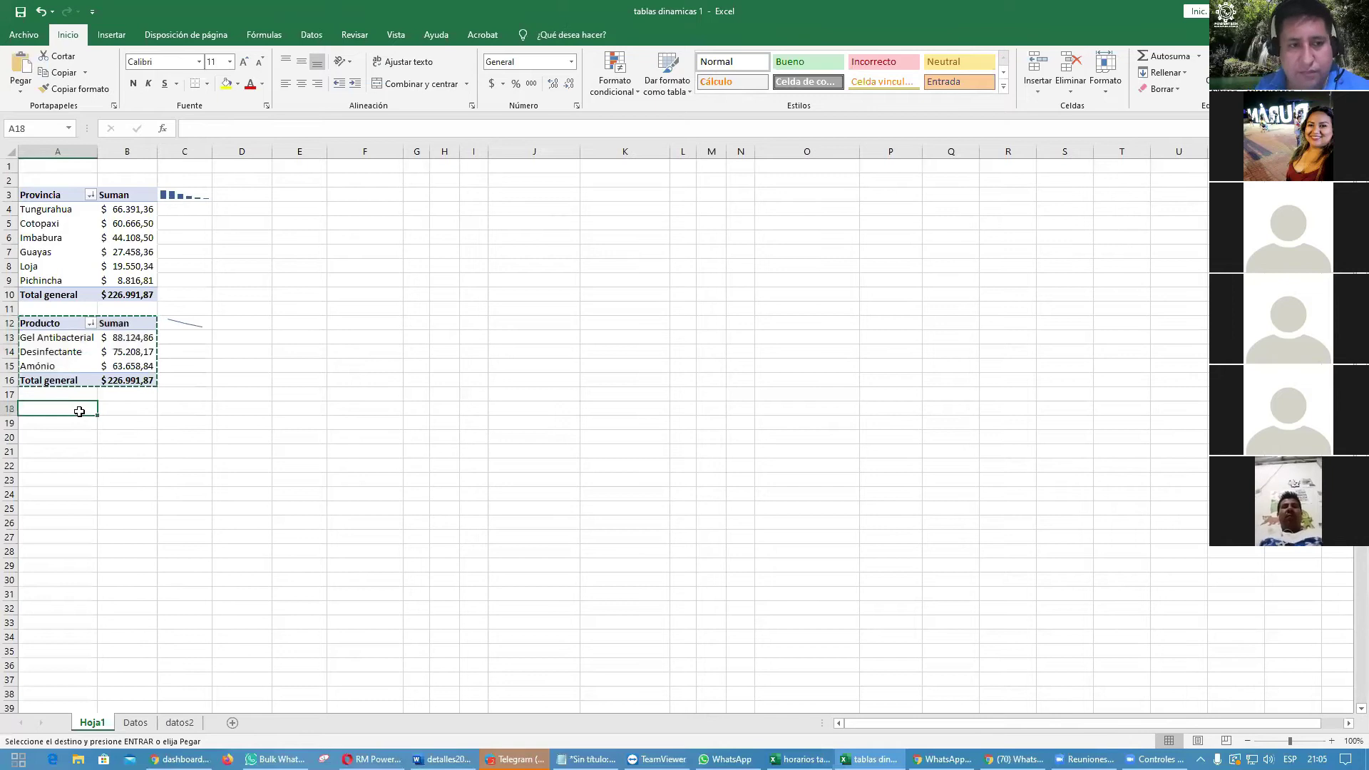
pyautogui.press('Return')
pyautogui.press('Down')
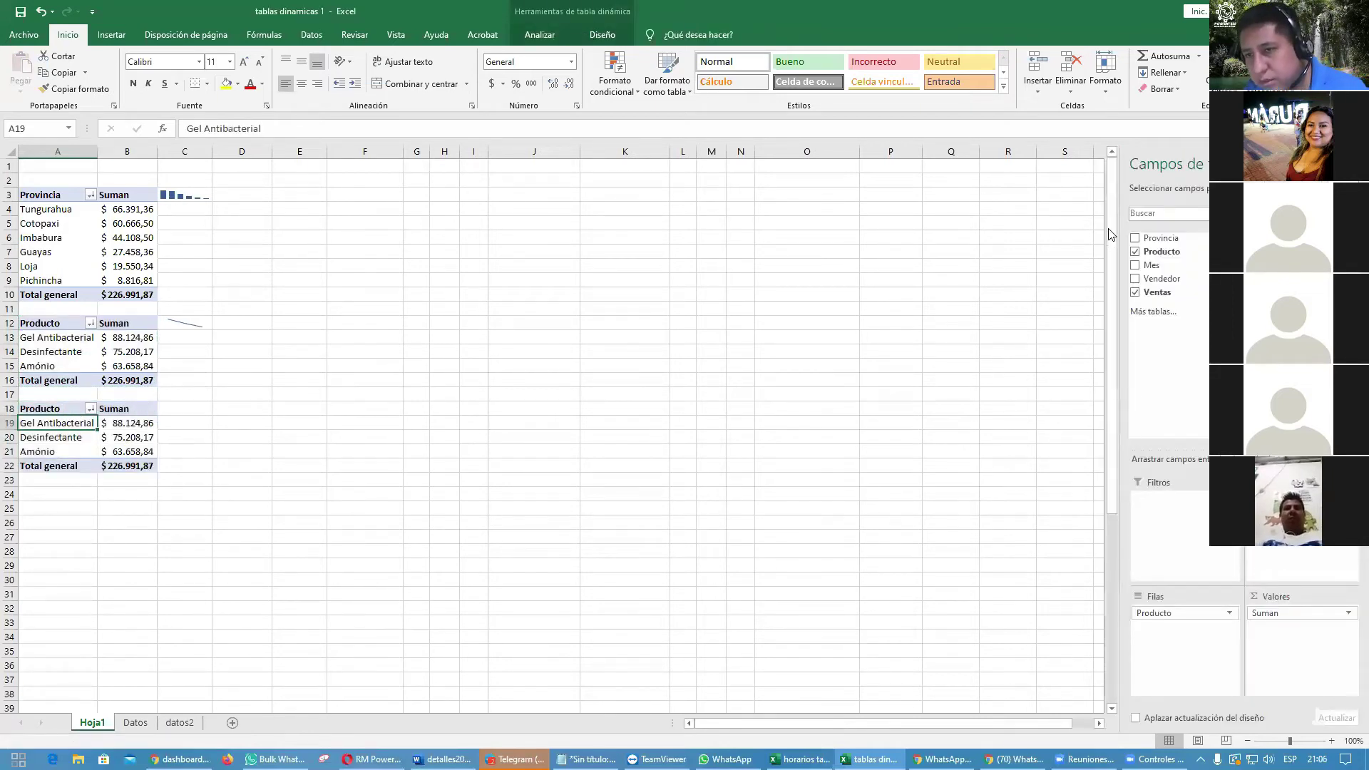
# Step: Change the copy's rows from Producto to Mes and rename its header to 'Mes'
pyautogui.click(1134, 251)
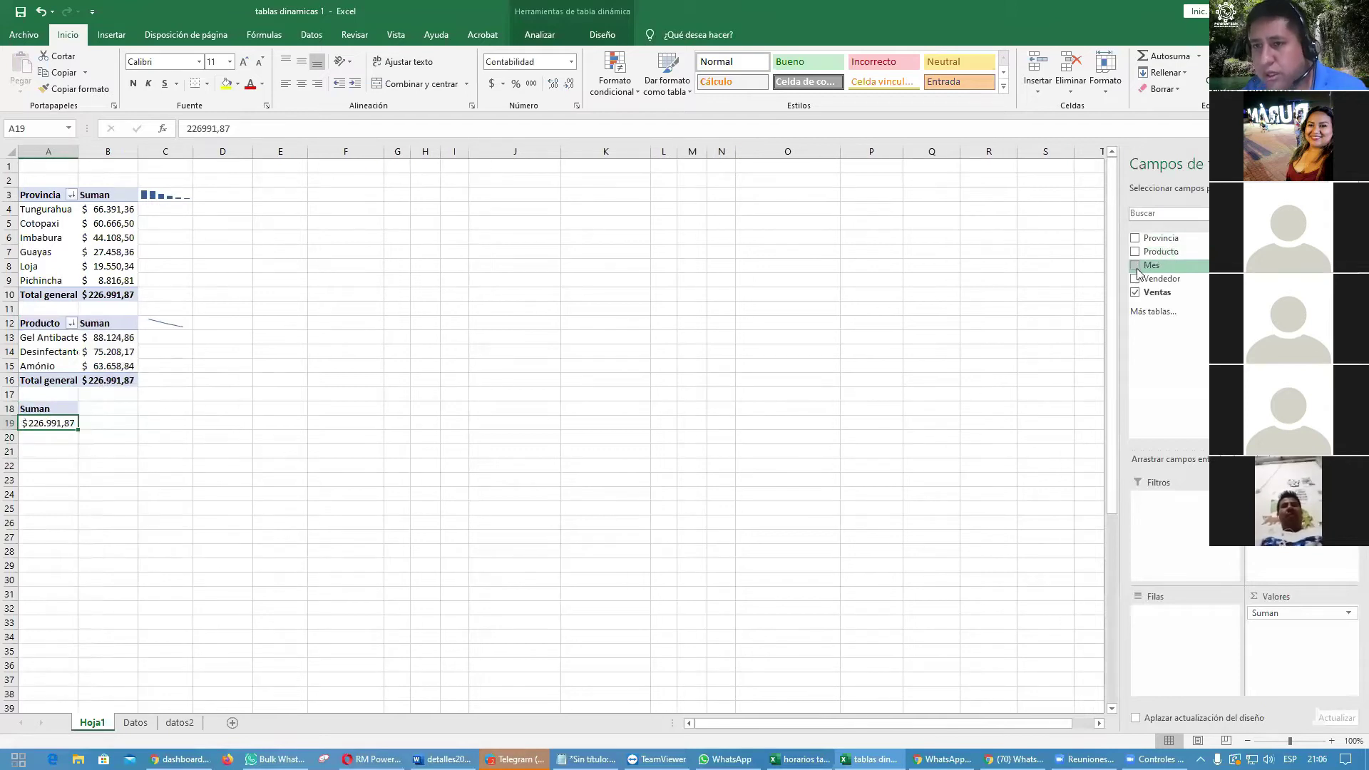
pyautogui.click(1136, 266)
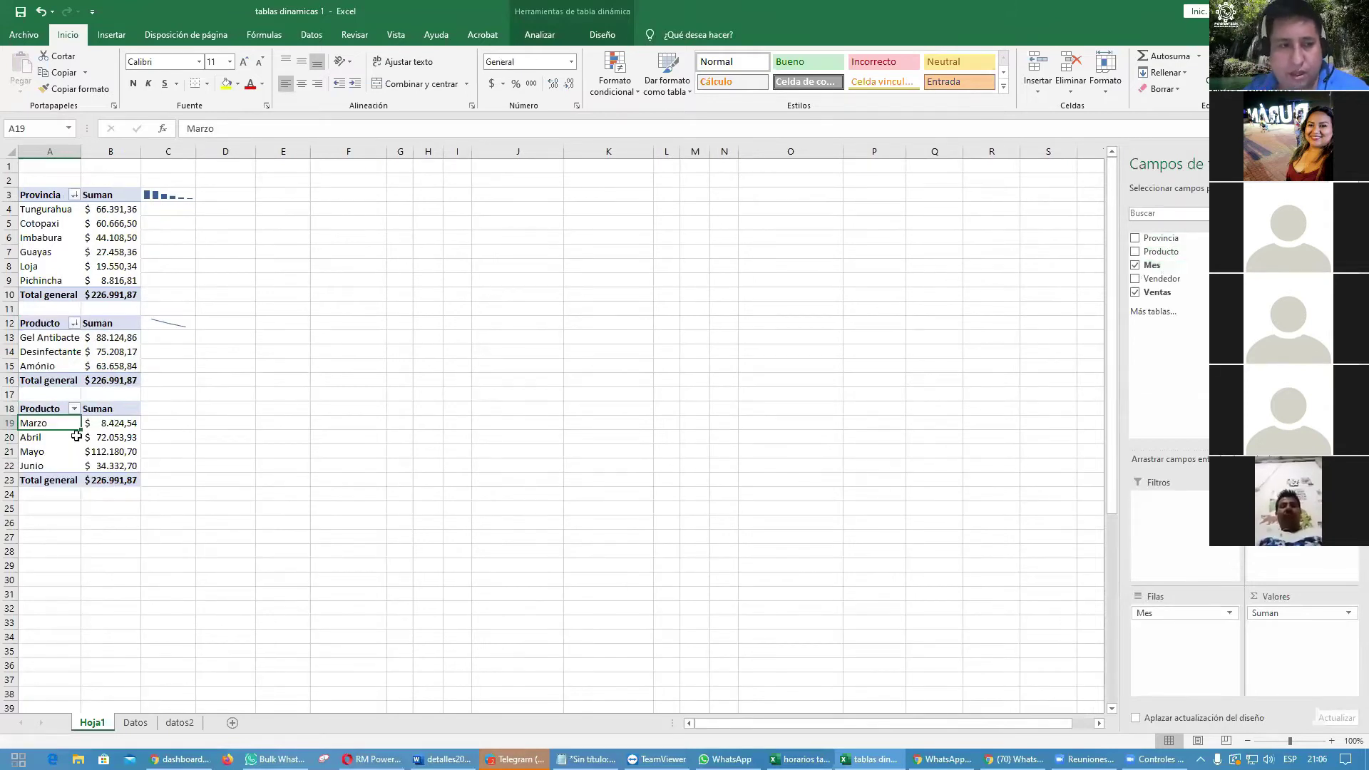
pyautogui.click(45, 412)
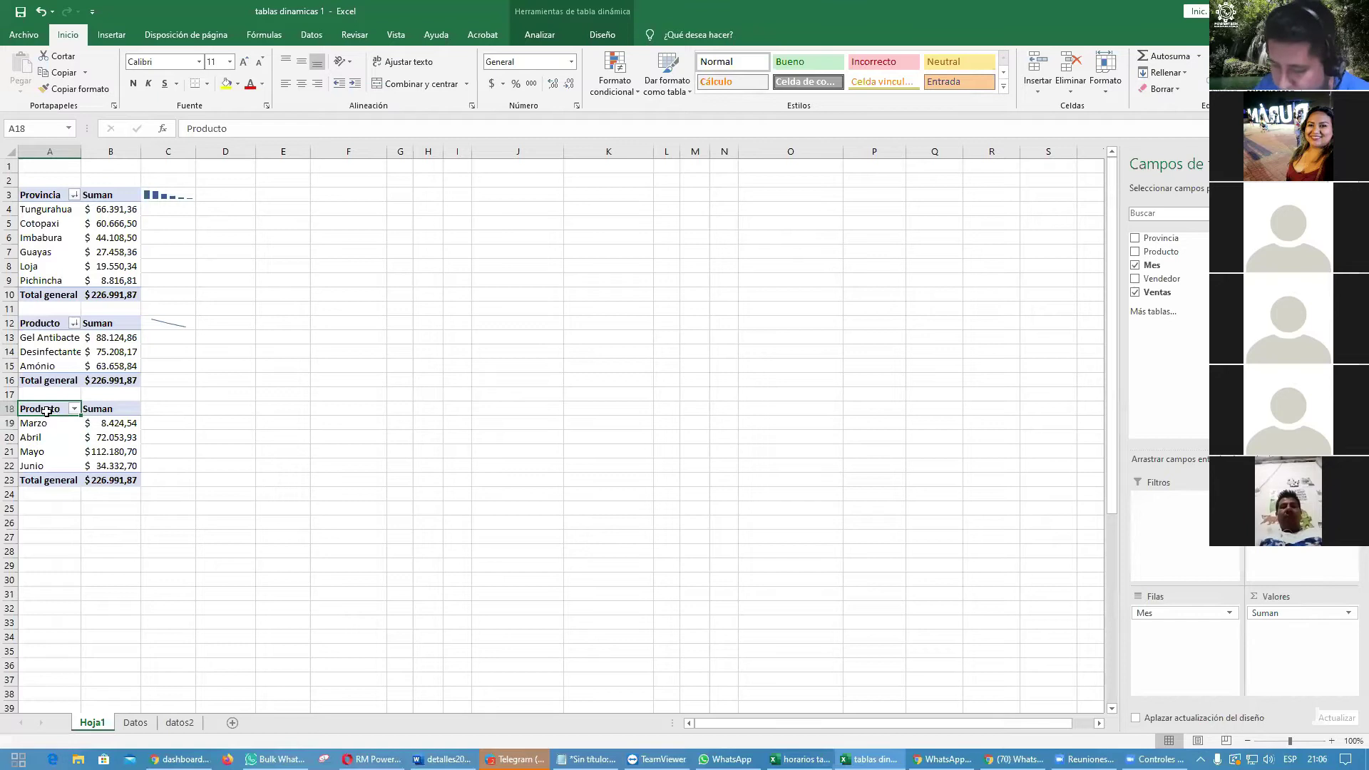
pyautogui.write('Mes')
pyautogui.press('Return')
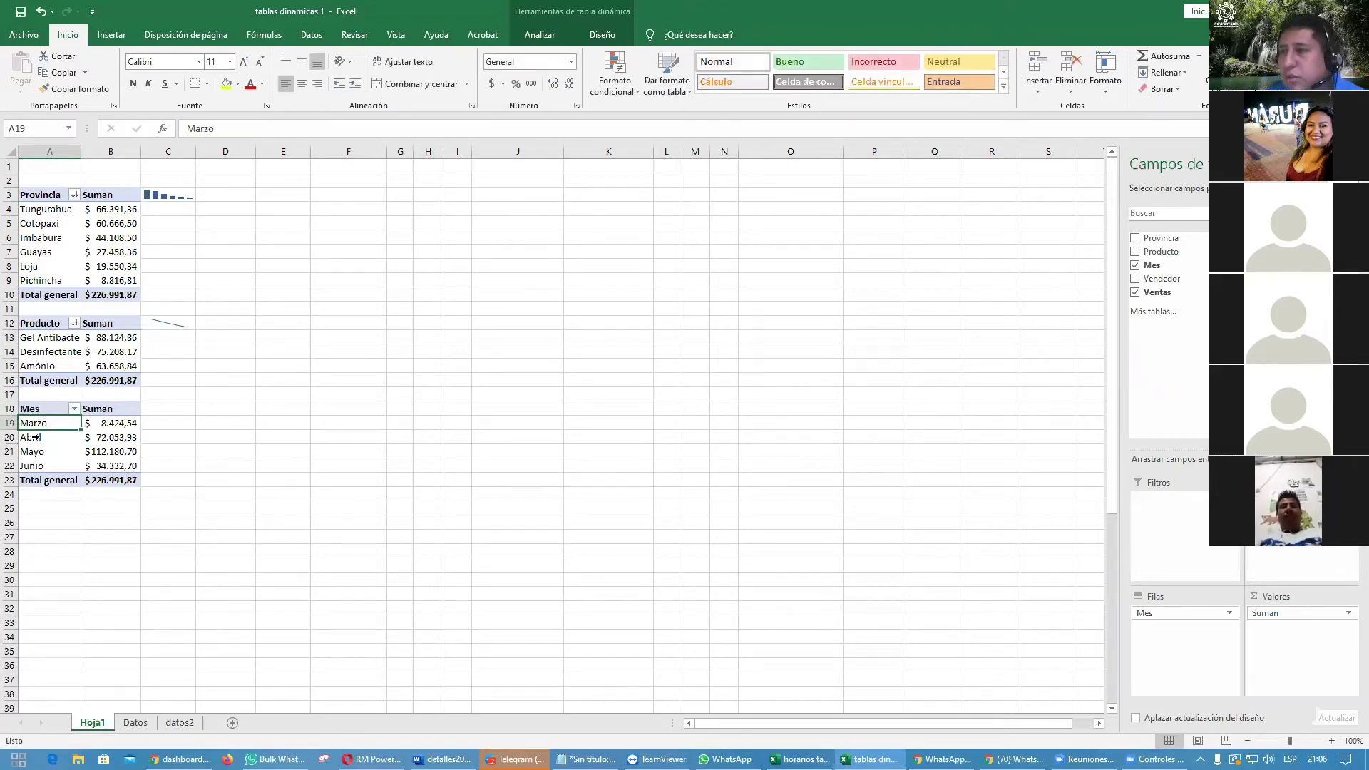
# Step: Sort the month totals from largest to smallest, Mayo first and Marzo last
pyautogui.rightClick(123, 423)
pyautogui.moveTo(192, 502)
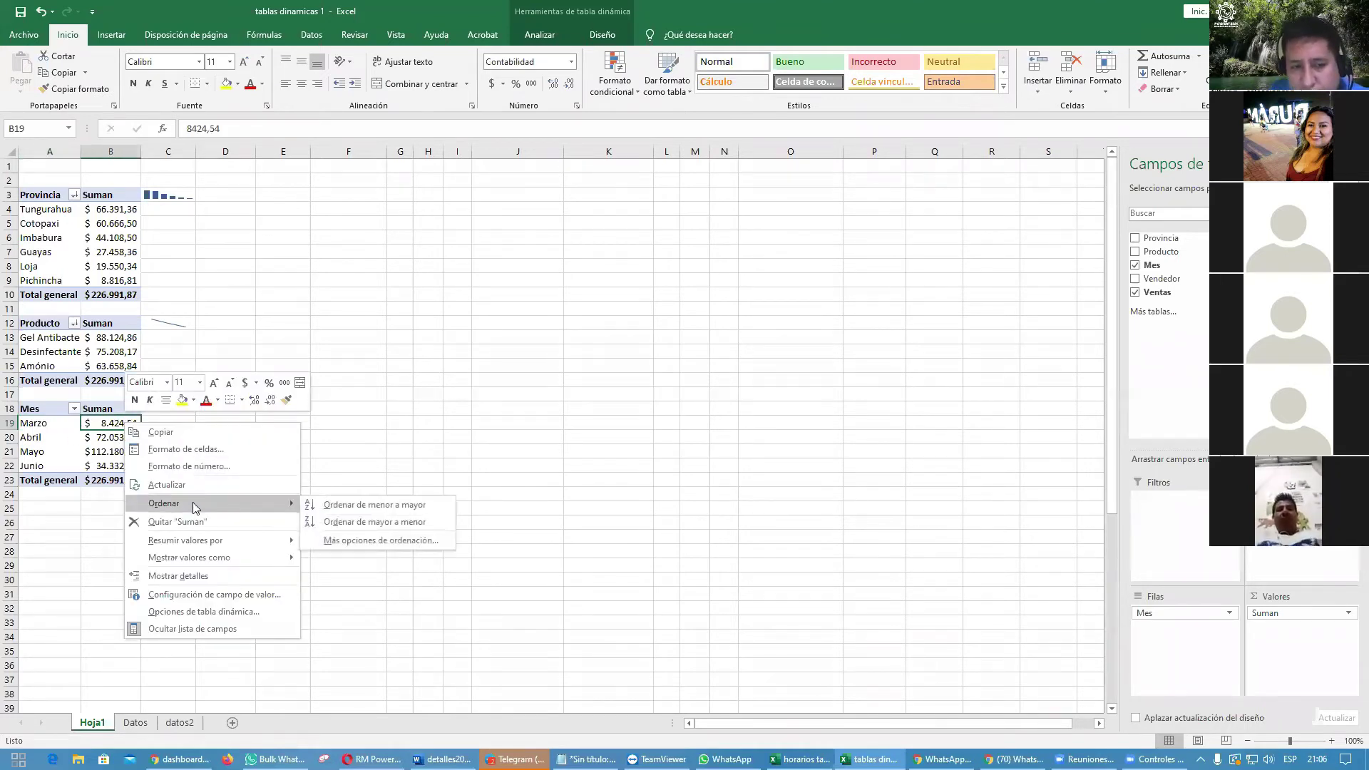
pyautogui.click(372, 523)
pyautogui.click(391, 447)
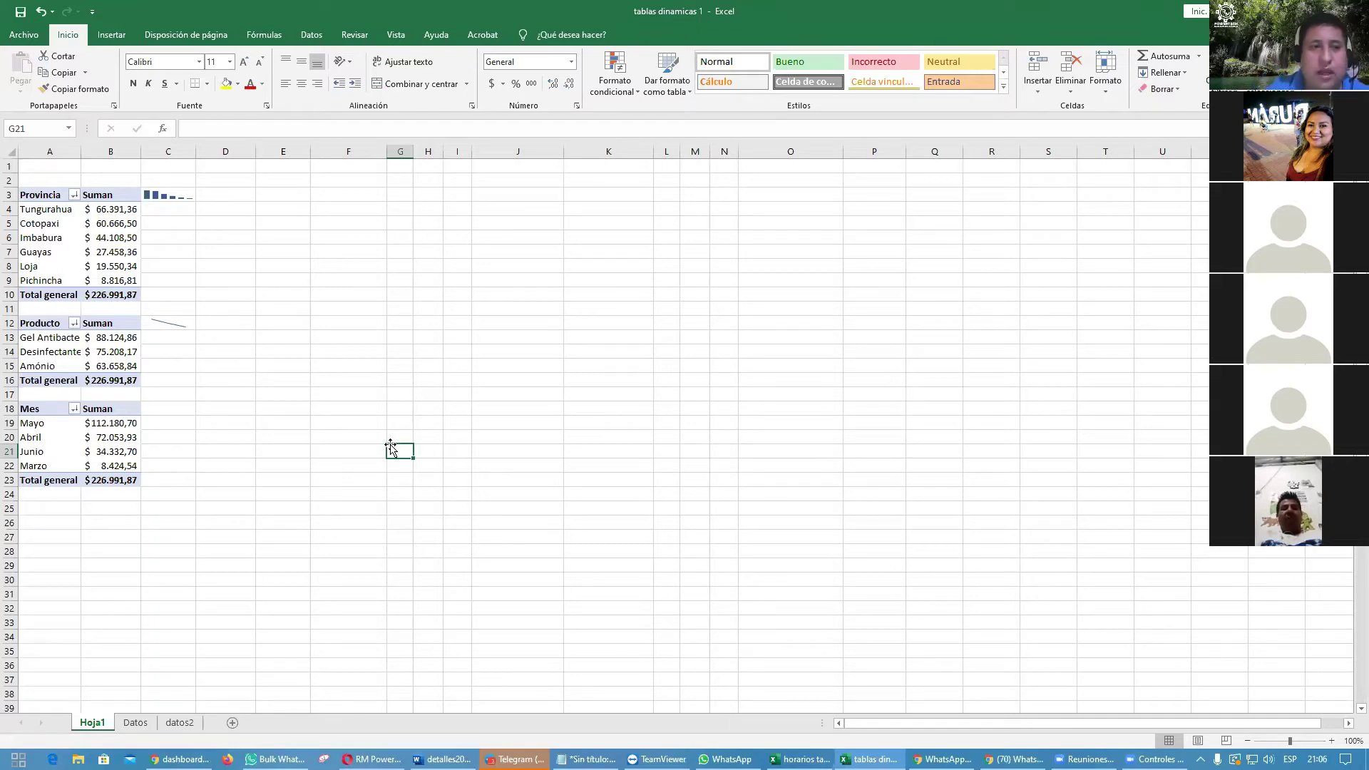
# Step: Delete column C holding the province and product sparklines
pyautogui.rightClick(174, 151)
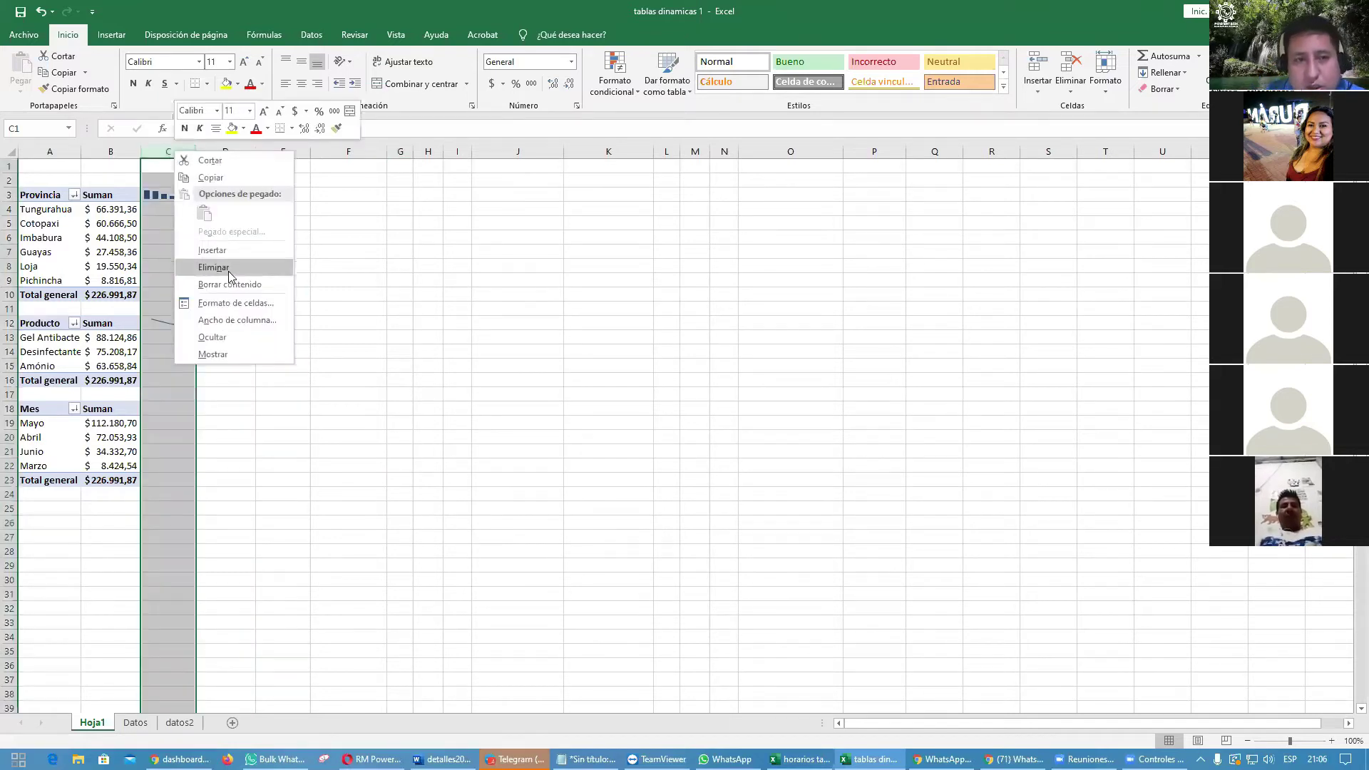
pyautogui.click(229, 275)
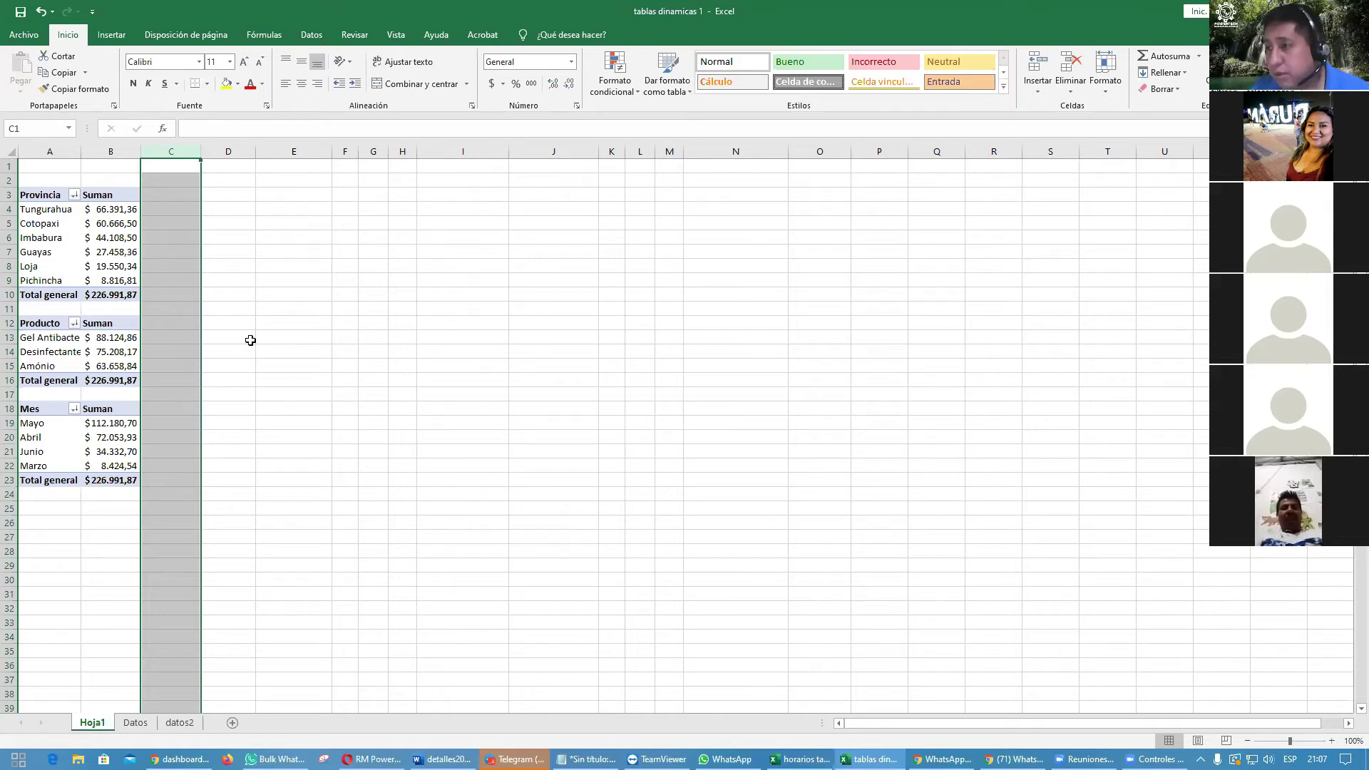
pyautogui.click(343, 463)
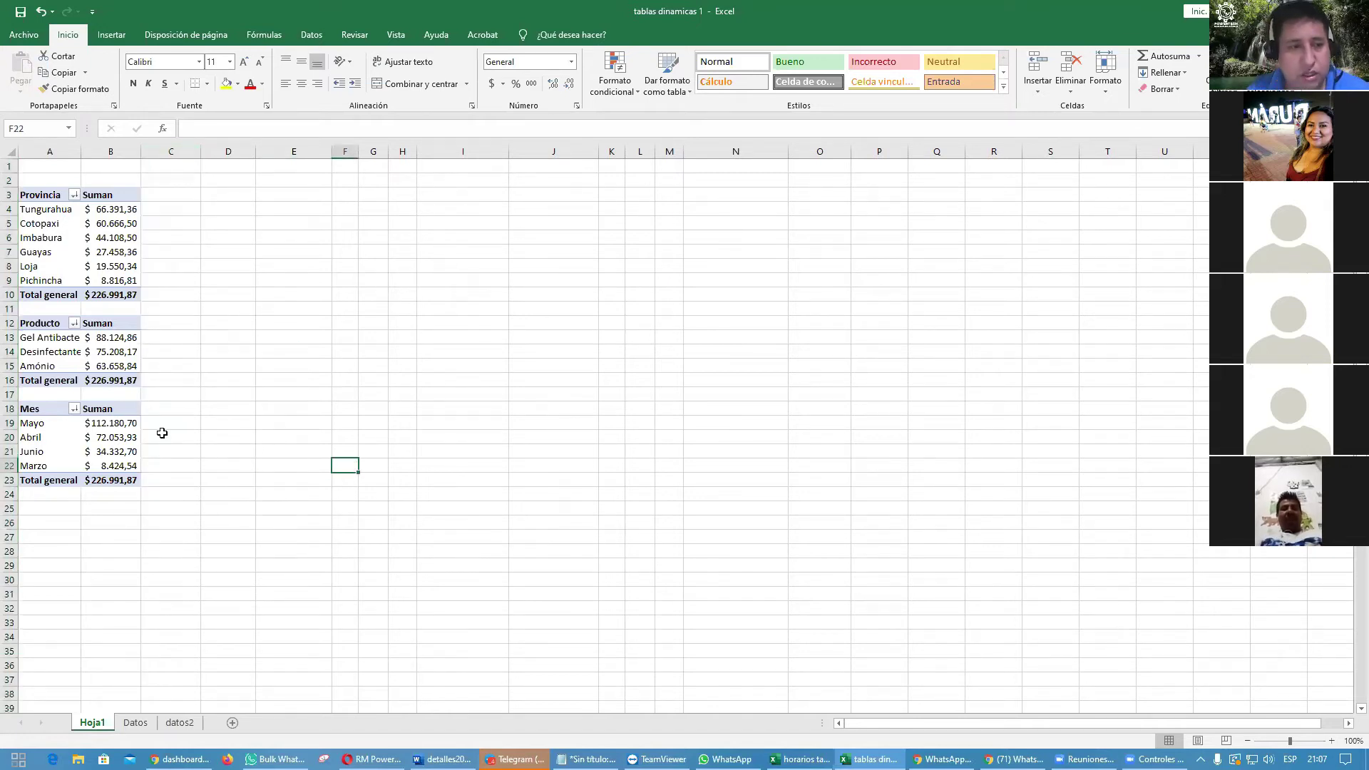
# Step: Copy the Mes pivot table and paste the copy at A25
pyautogui.moveTo(43, 406); pyautogui.dragTo(116, 480)
pyautogui.hotkey('ctrl', 'c')
pyautogui.press('Down')
pyautogui.press('Down')
pyautogui.press('Down')
pyautogui.press('Down')
pyautogui.press('Down')
pyautogui.press('Down')
pyautogui.press('Down')
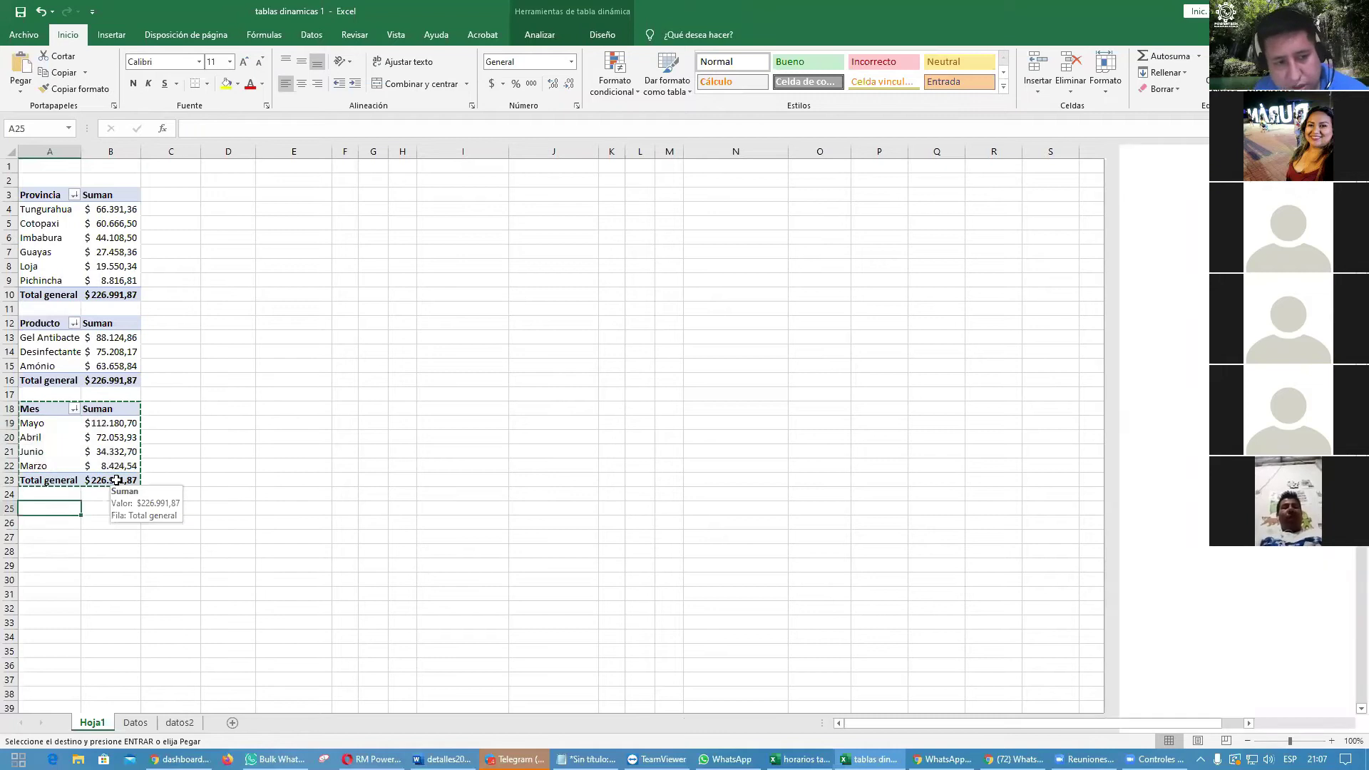
pyautogui.press('Return')
pyautogui.moveTo(116, 480)
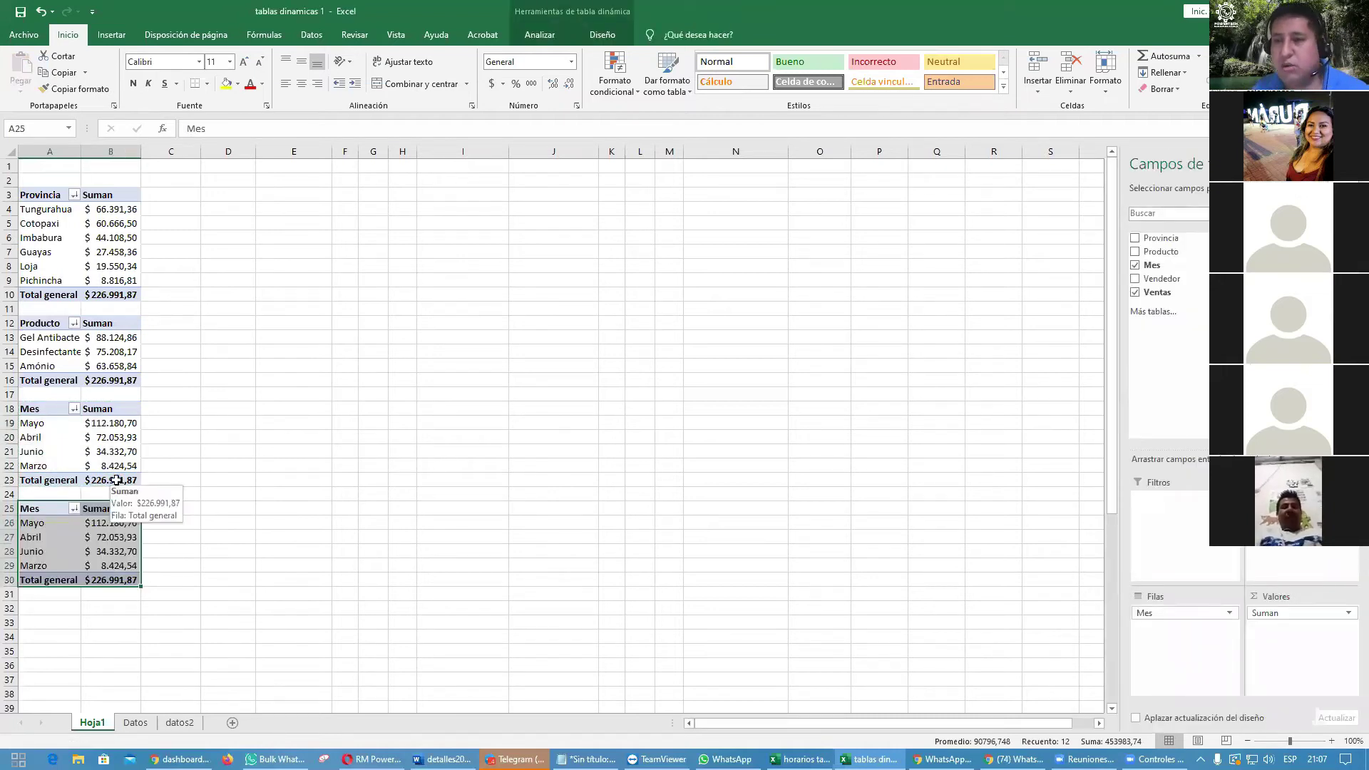
# Step: Replace Mes with Vendedor in the copied pivot's rows and rename its header to Vendedor
pyautogui.click(57, 537)
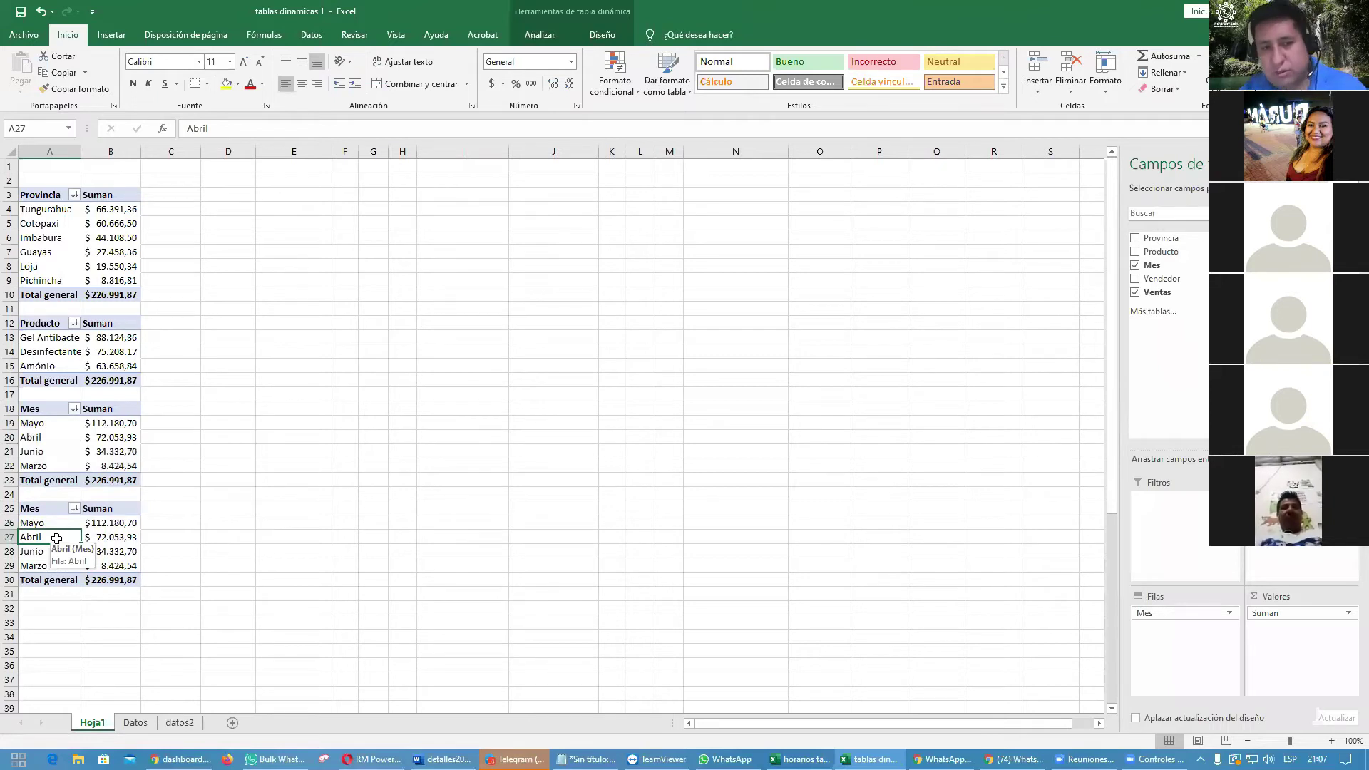
pyautogui.click(1135, 269)
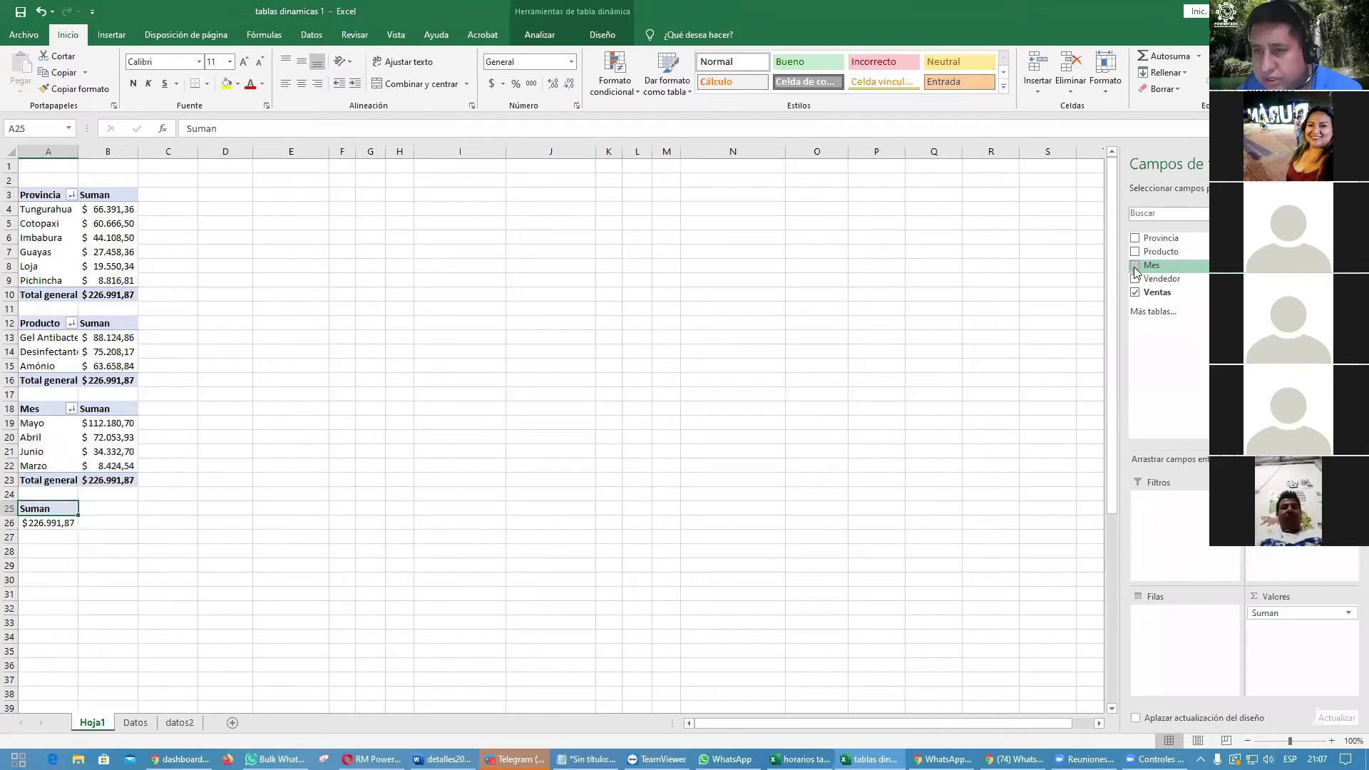
pyautogui.click(1134, 280)
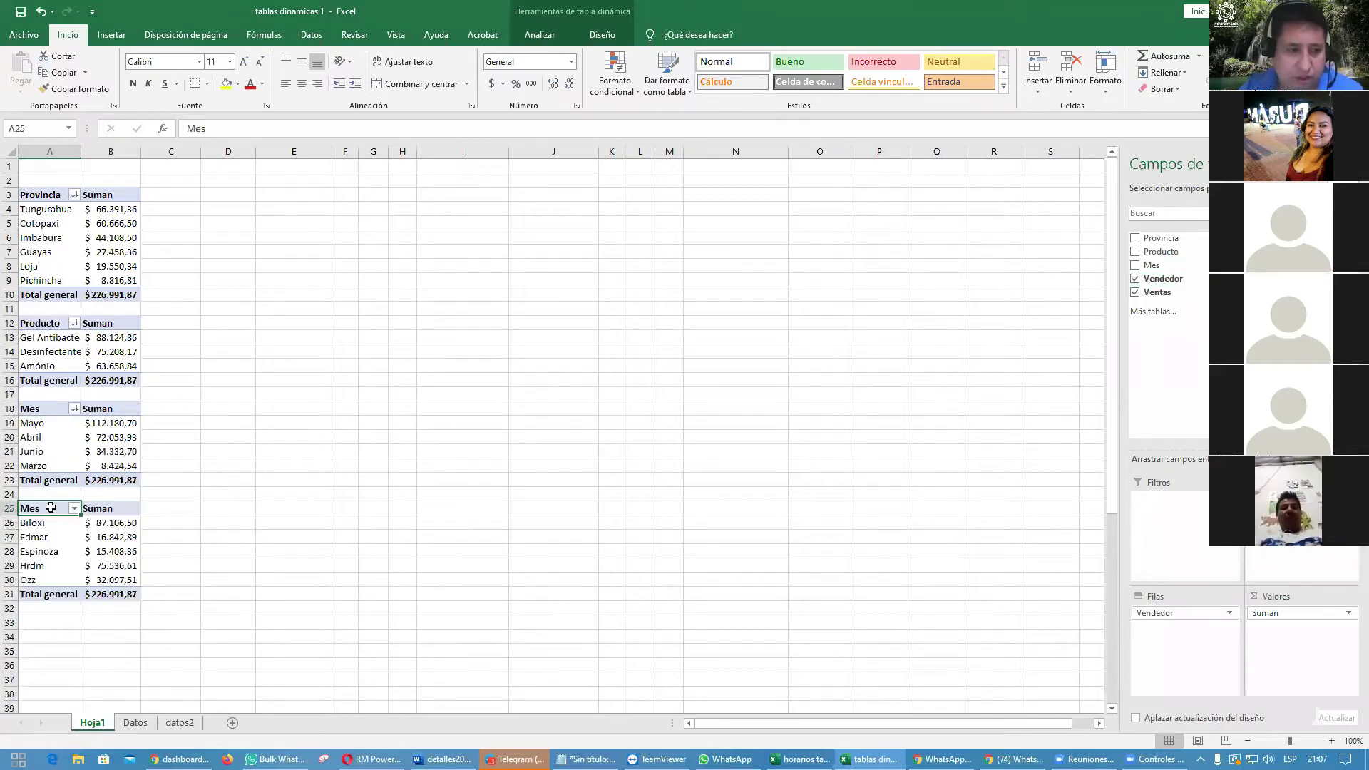
pyautogui.write('Vendedor')
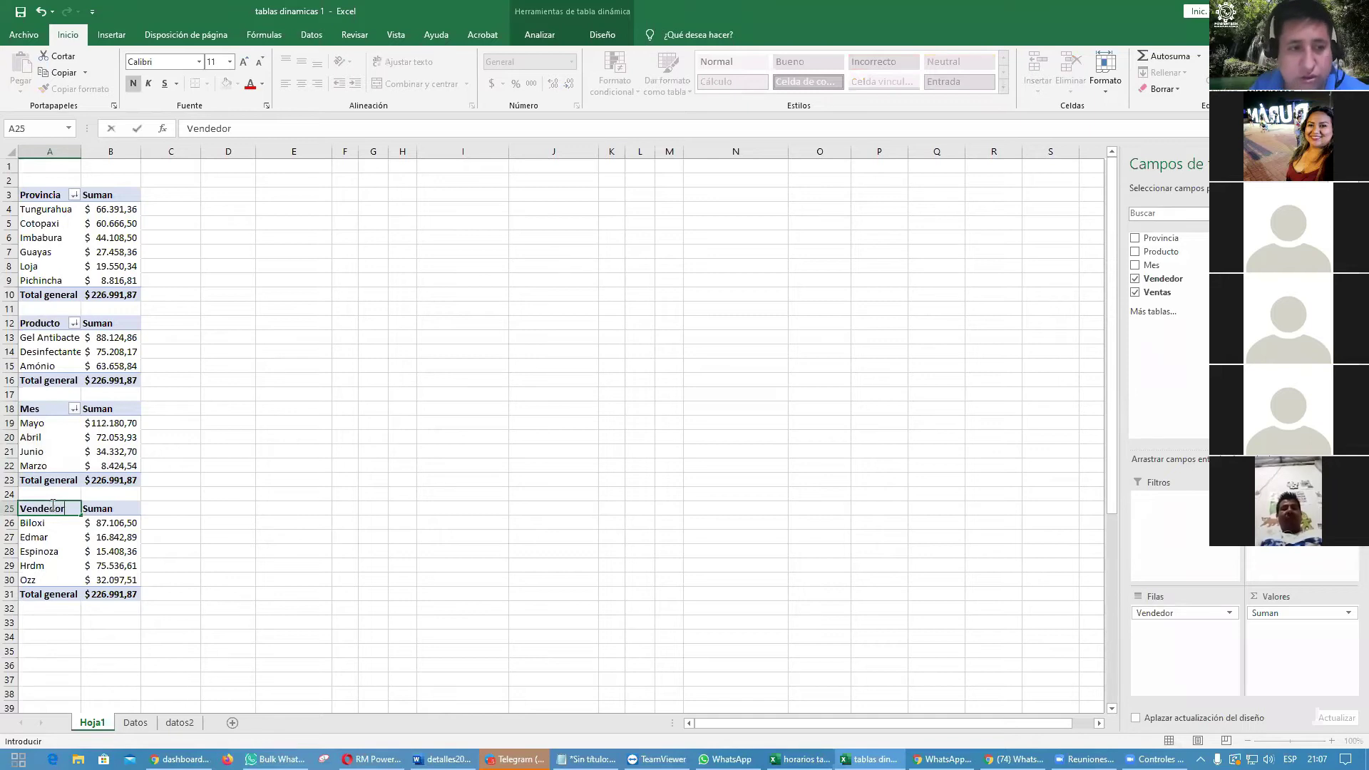
pyautogui.press('Return')
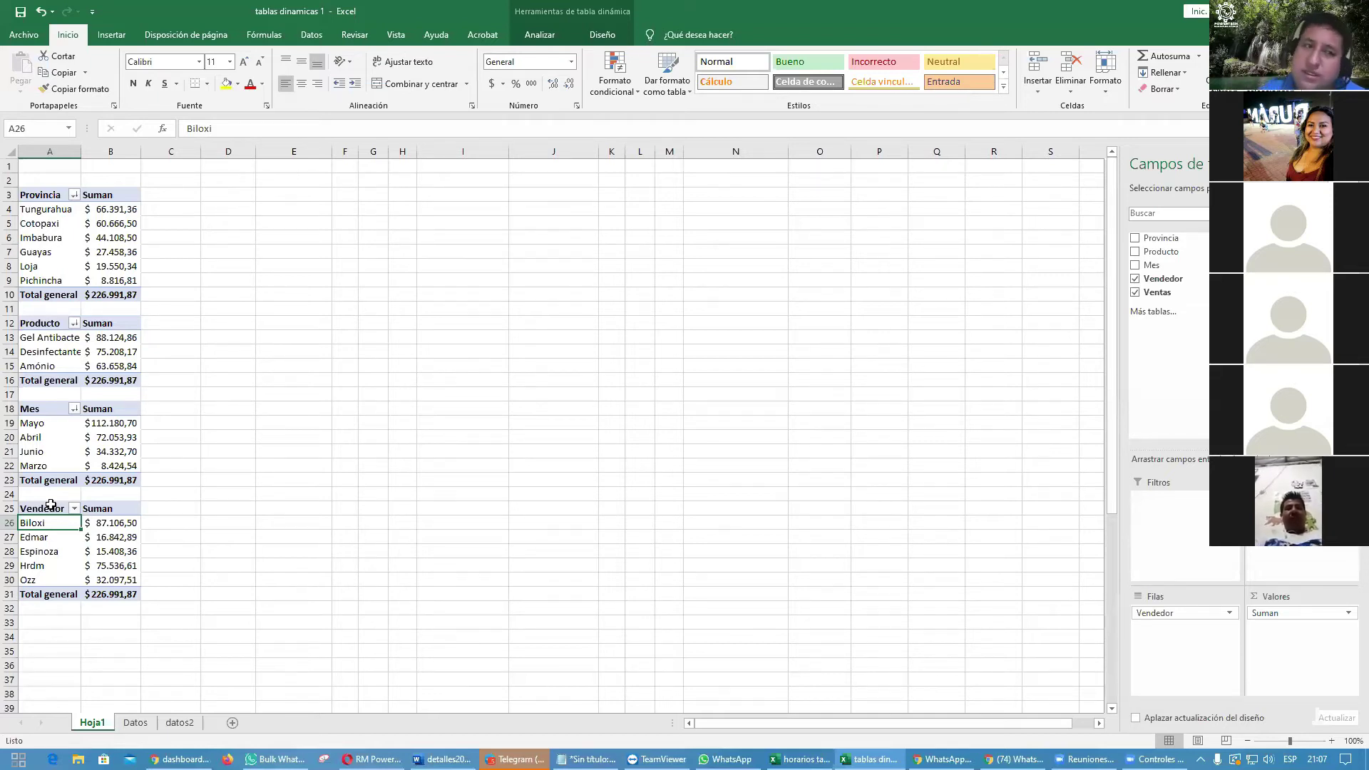
pyautogui.click(56, 241)
pyautogui.click(56, 241)
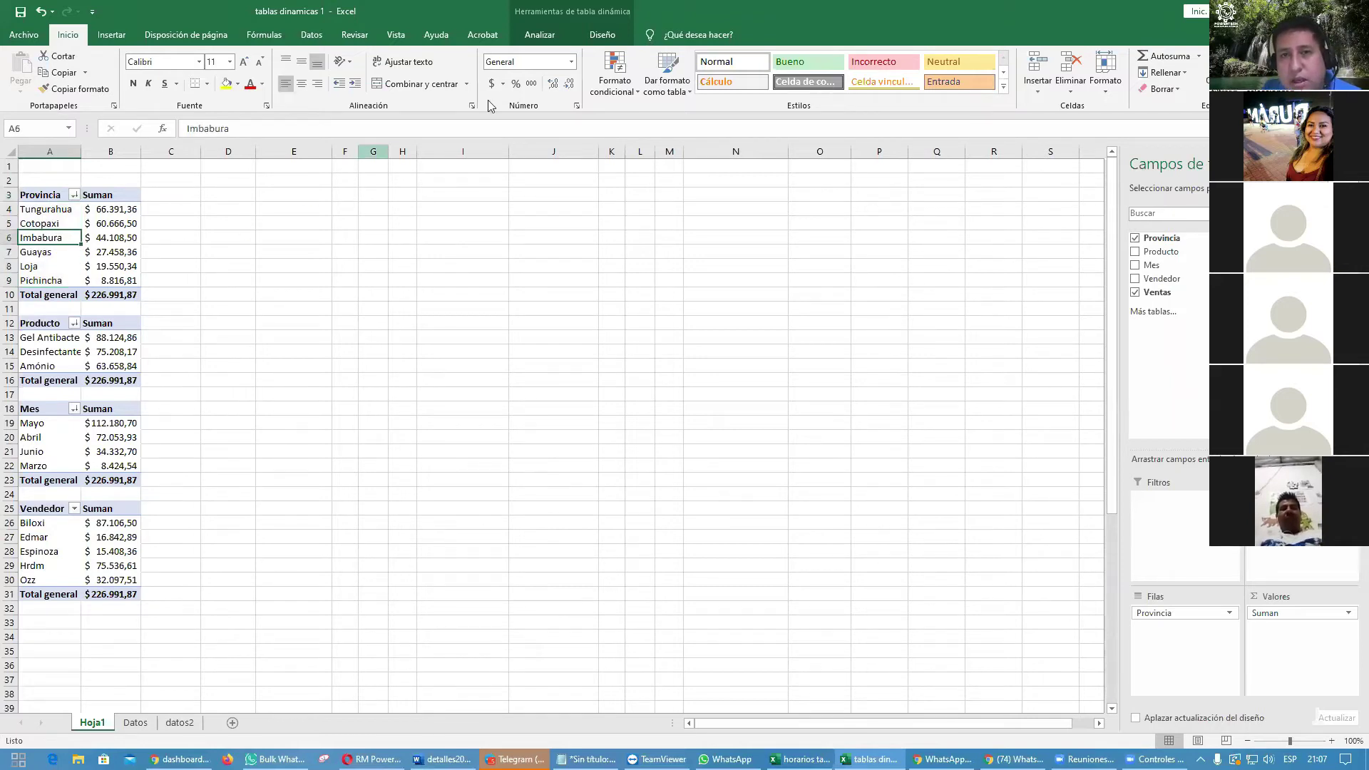
# Step: Give the Provincia pivot table a green medium PivotTable style
pyautogui.click(603, 37)
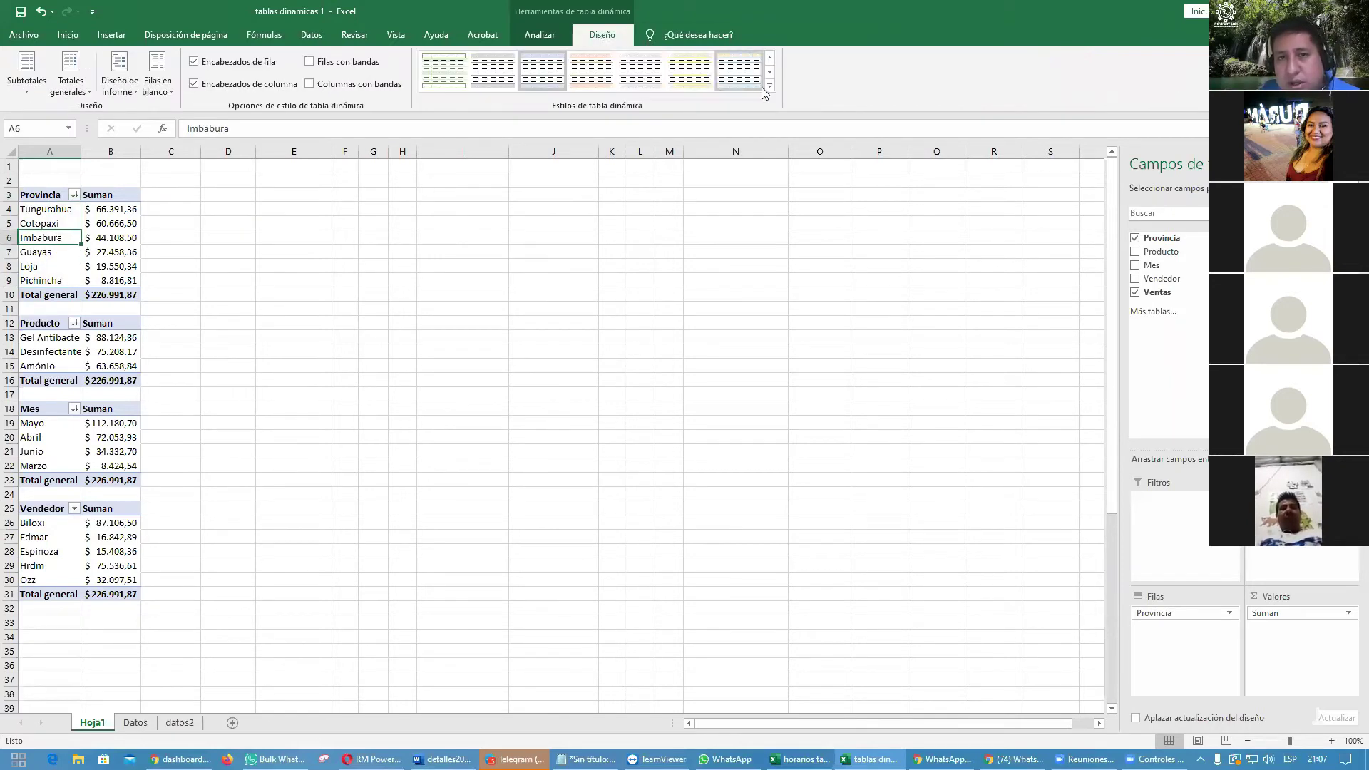
pyautogui.click(769, 85)
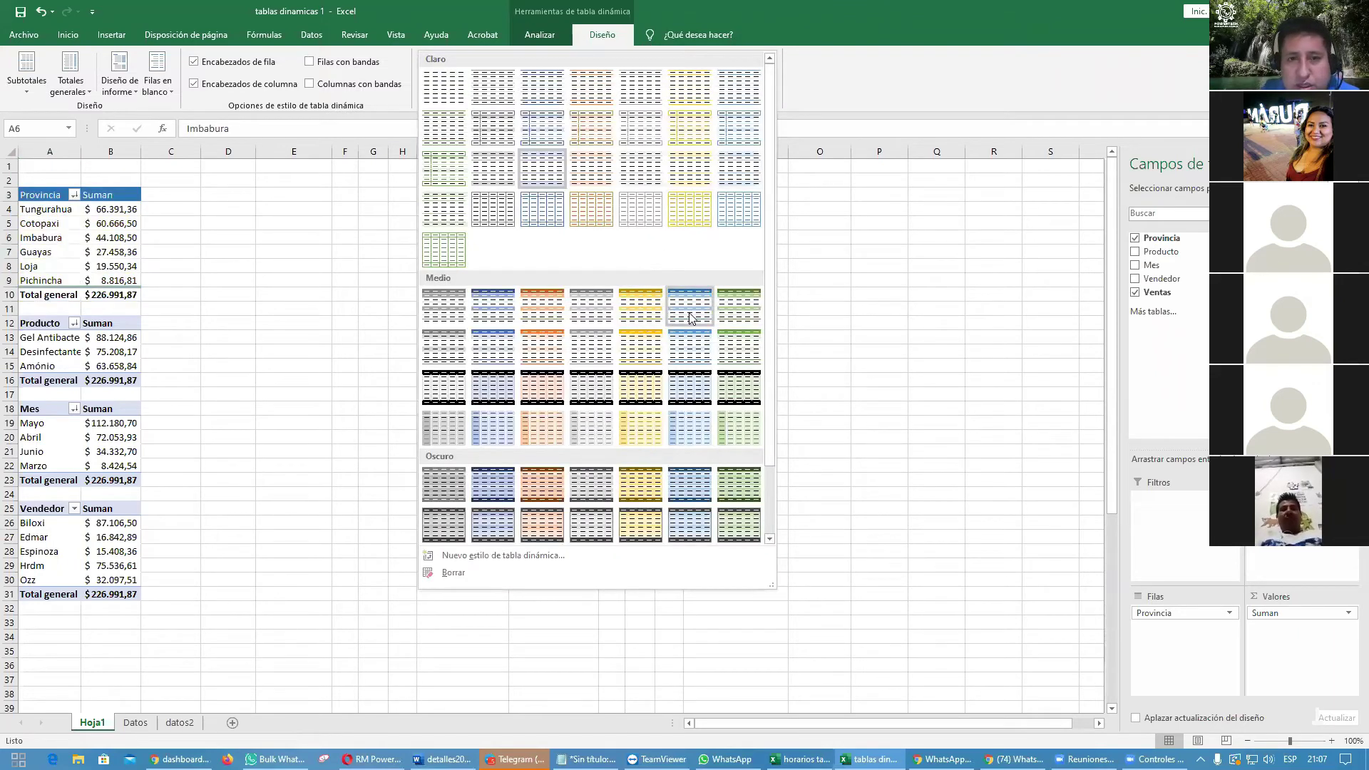
pyautogui.click(734, 394)
pyautogui.click(995, 454)
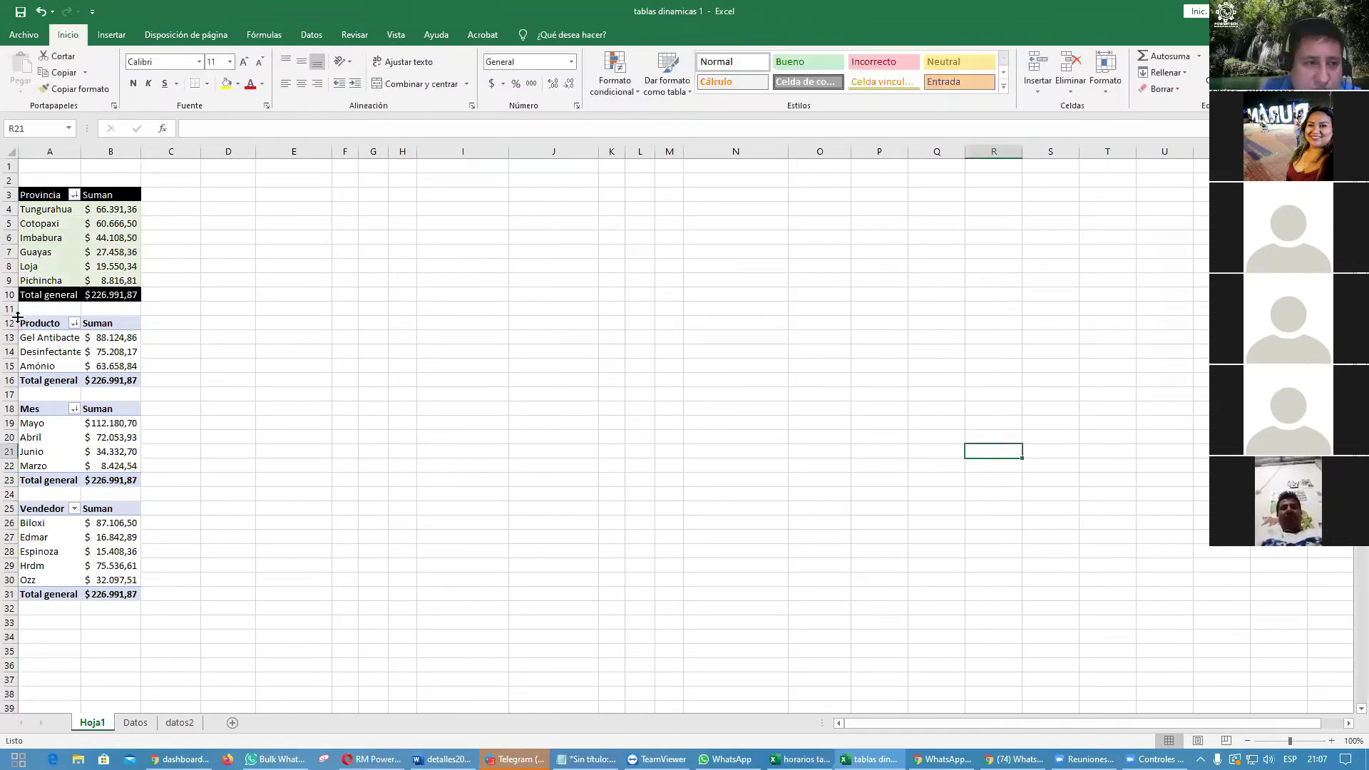
# Step: Give the Producto pivot table an orange medium PivotTable style
pyautogui.moveTo(29, 323); pyautogui.dragTo(123, 374)
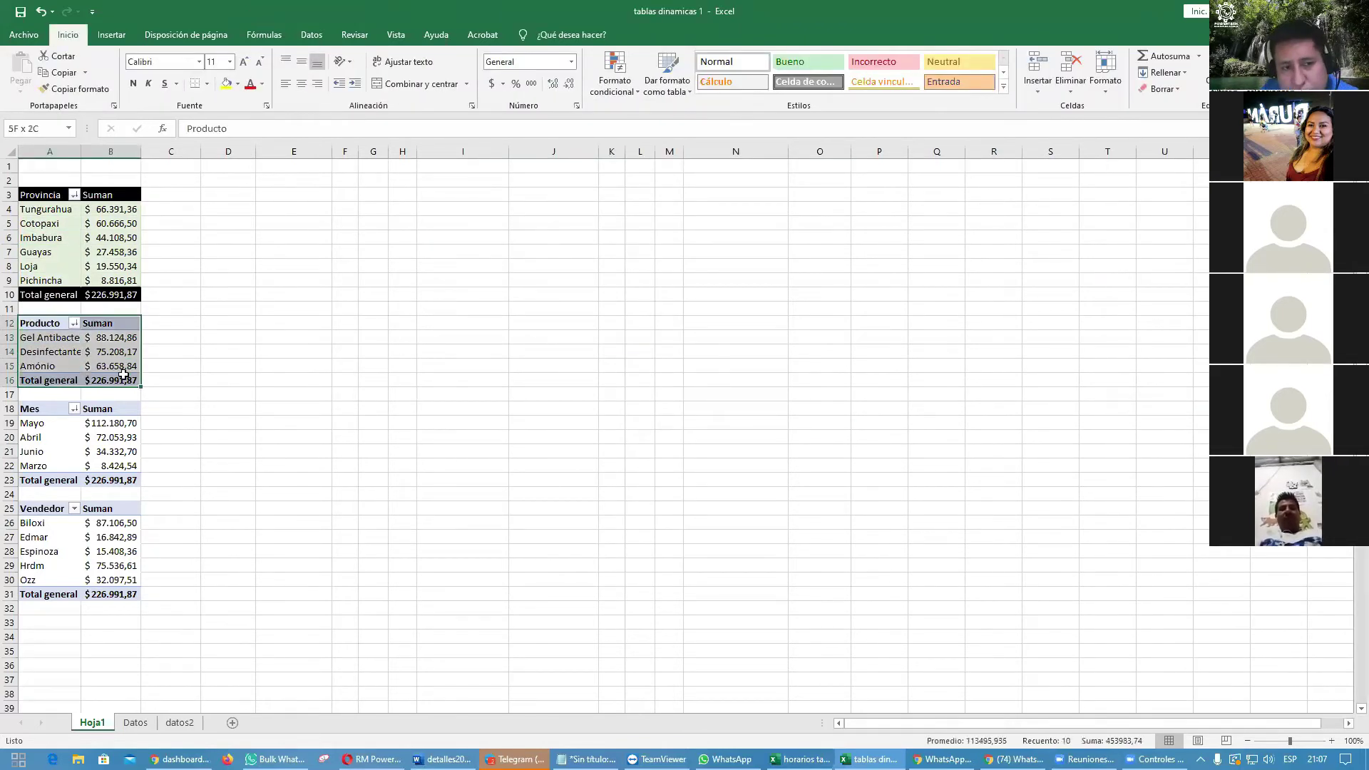
pyautogui.click(114, 353)
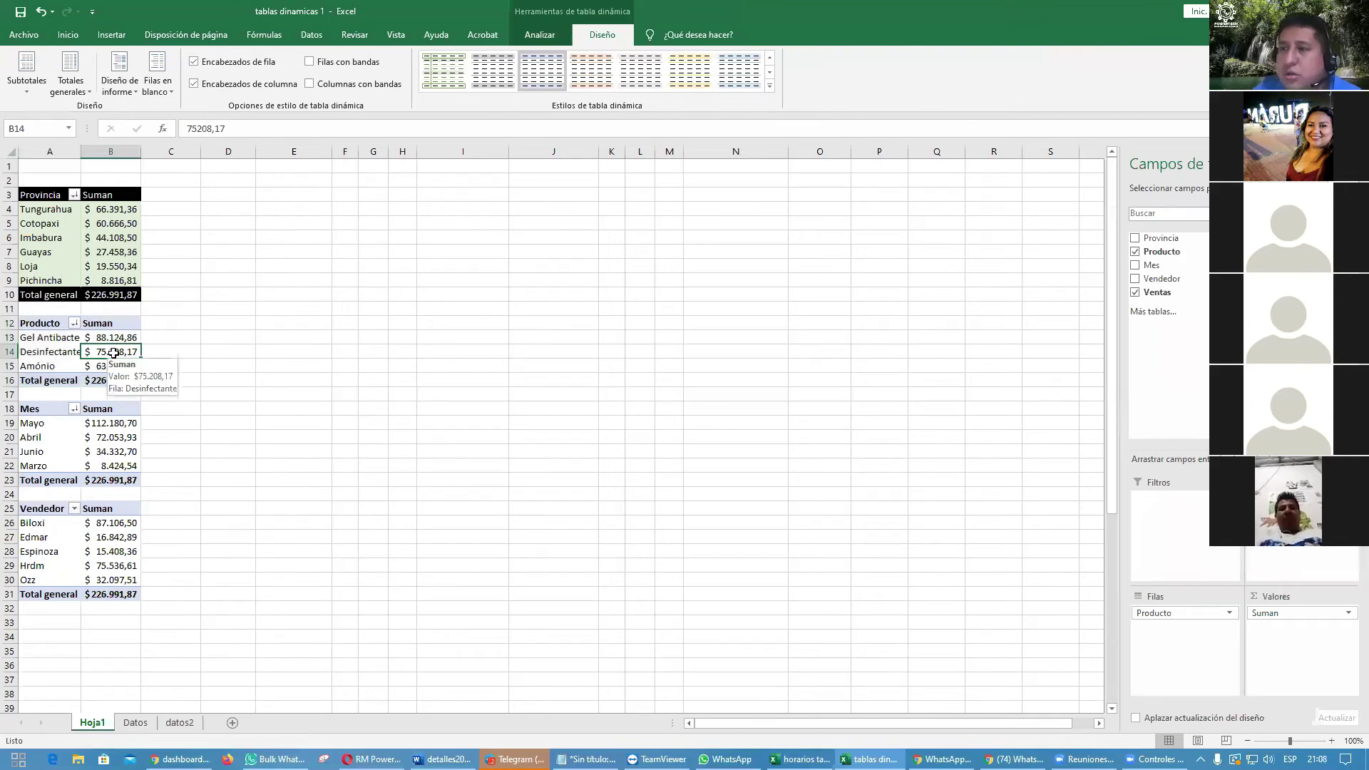
pyautogui.click(45, 355)
pyautogui.click(100, 342)
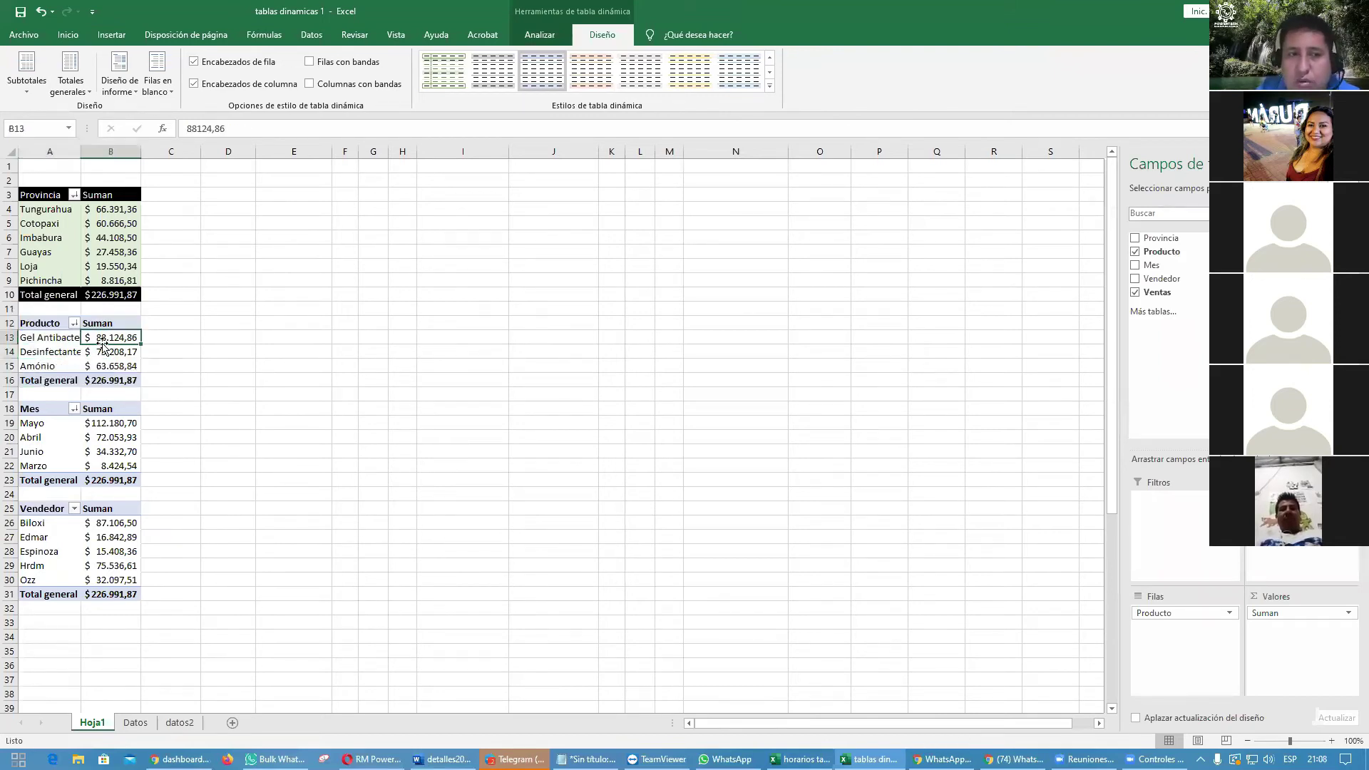
pyautogui.click(47, 353)
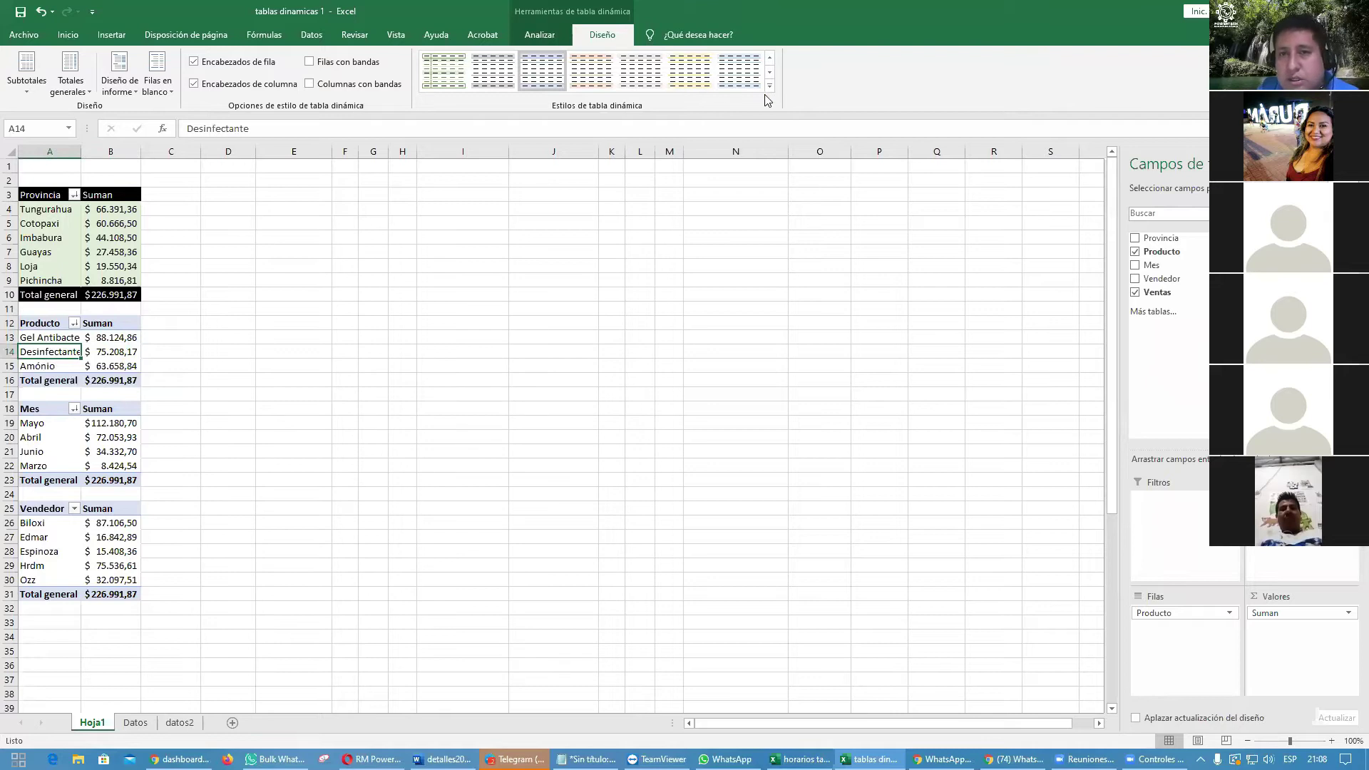
pyautogui.click(771, 86)
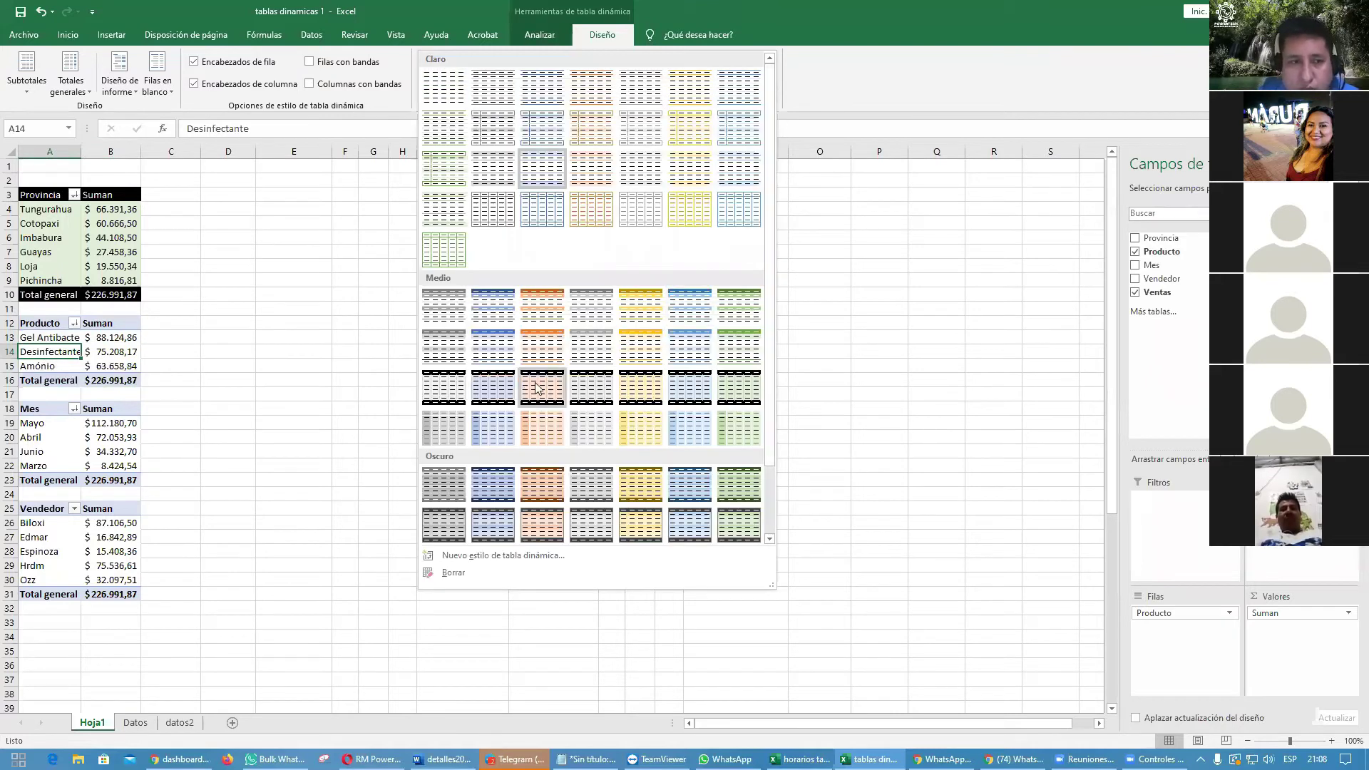
pyautogui.click(534, 383)
pyautogui.click(590, 407)
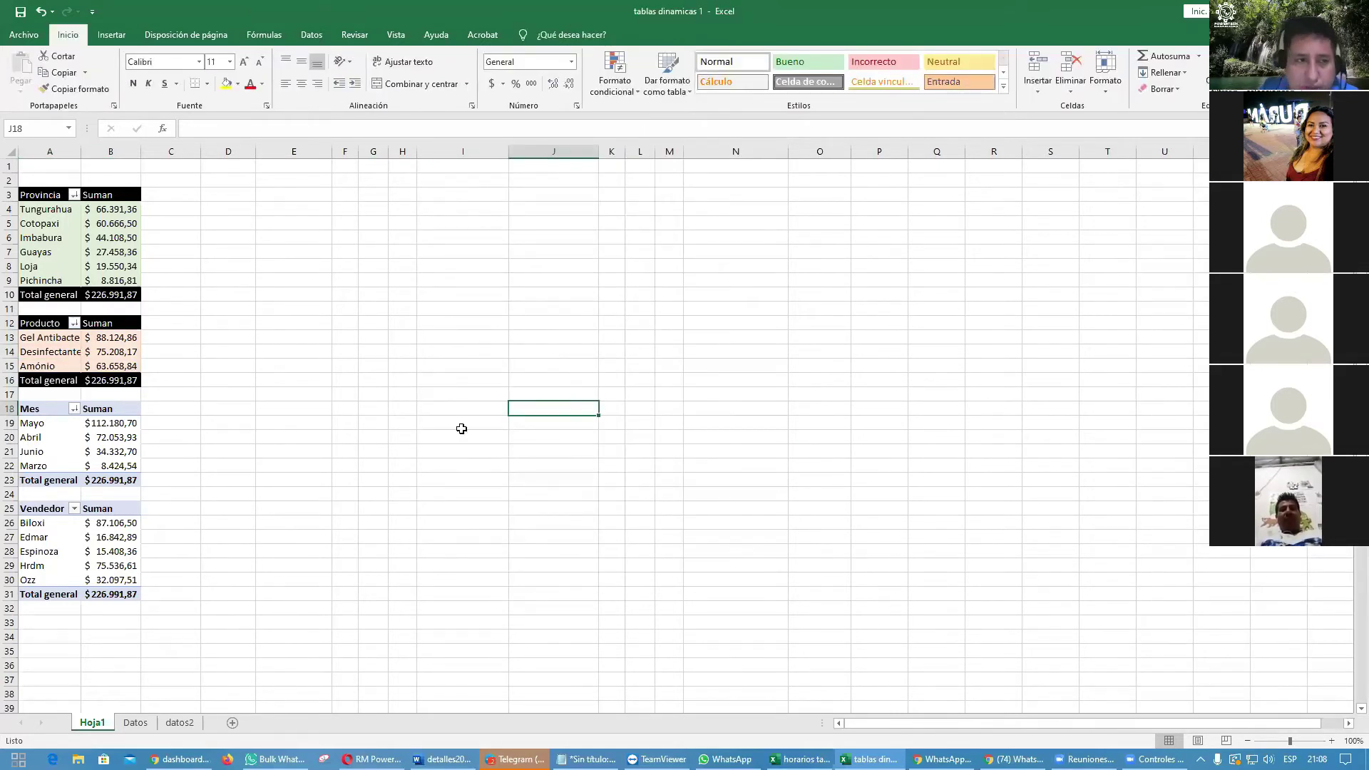
# Step: Style the Mes pivot light blue and Vendedor yellow, then autofit column A
pyautogui.click(49, 451)
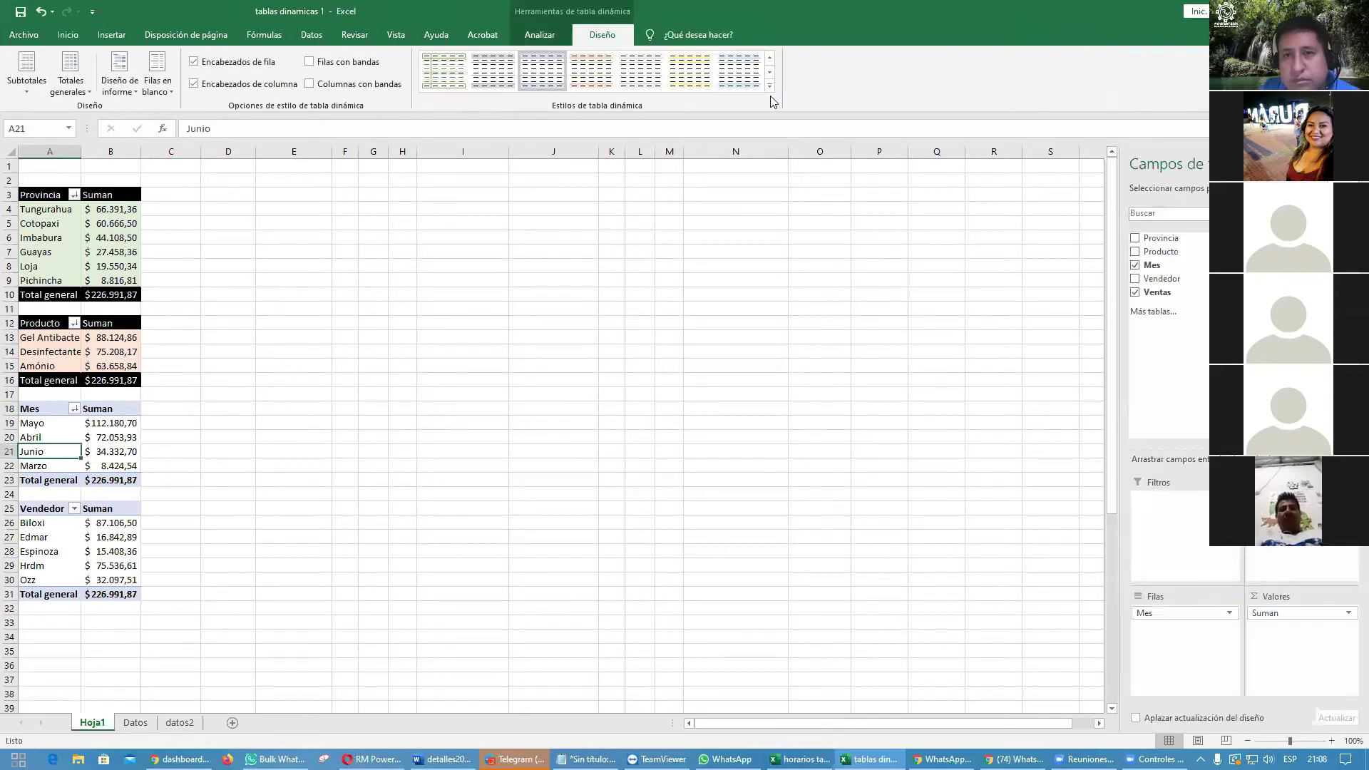
pyautogui.click(770, 94)
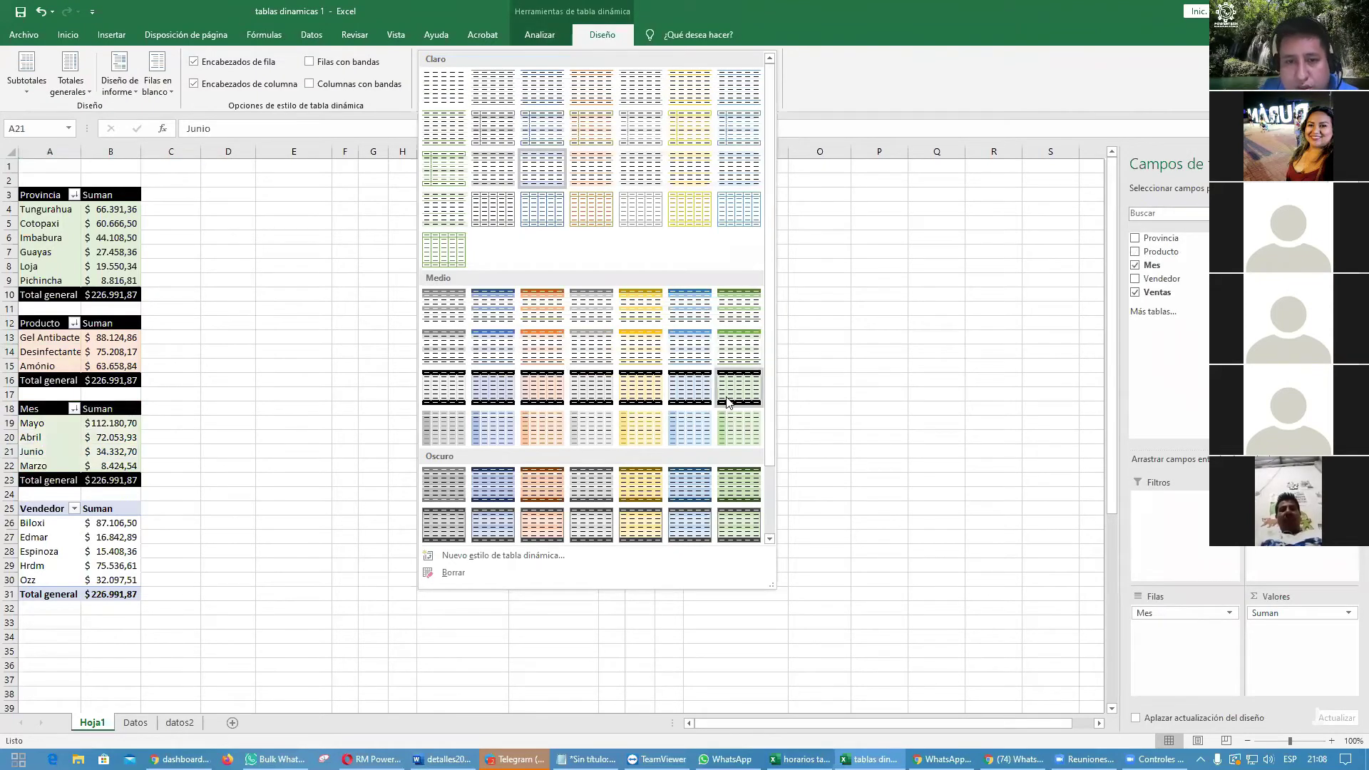
pyautogui.click(688, 387)
pyautogui.click(57, 541)
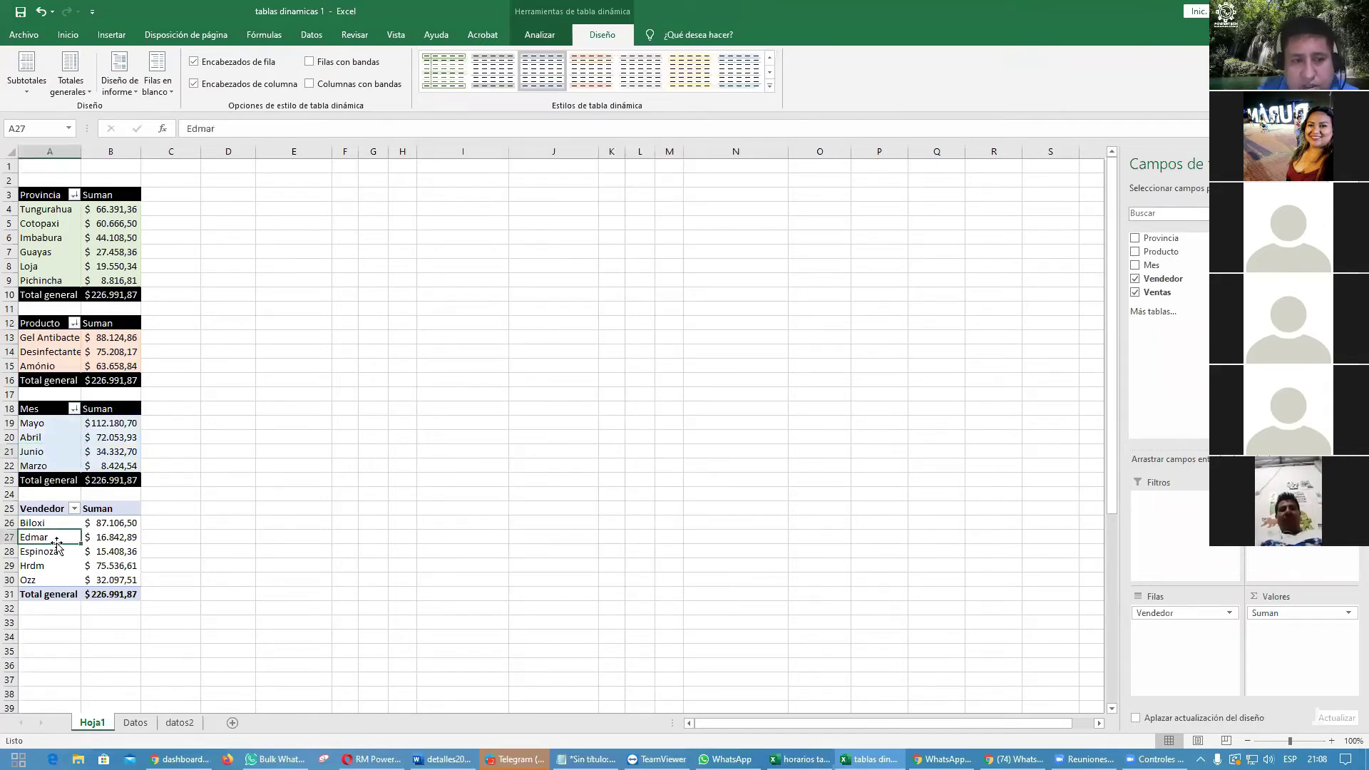
pyautogui.click(770, 86)
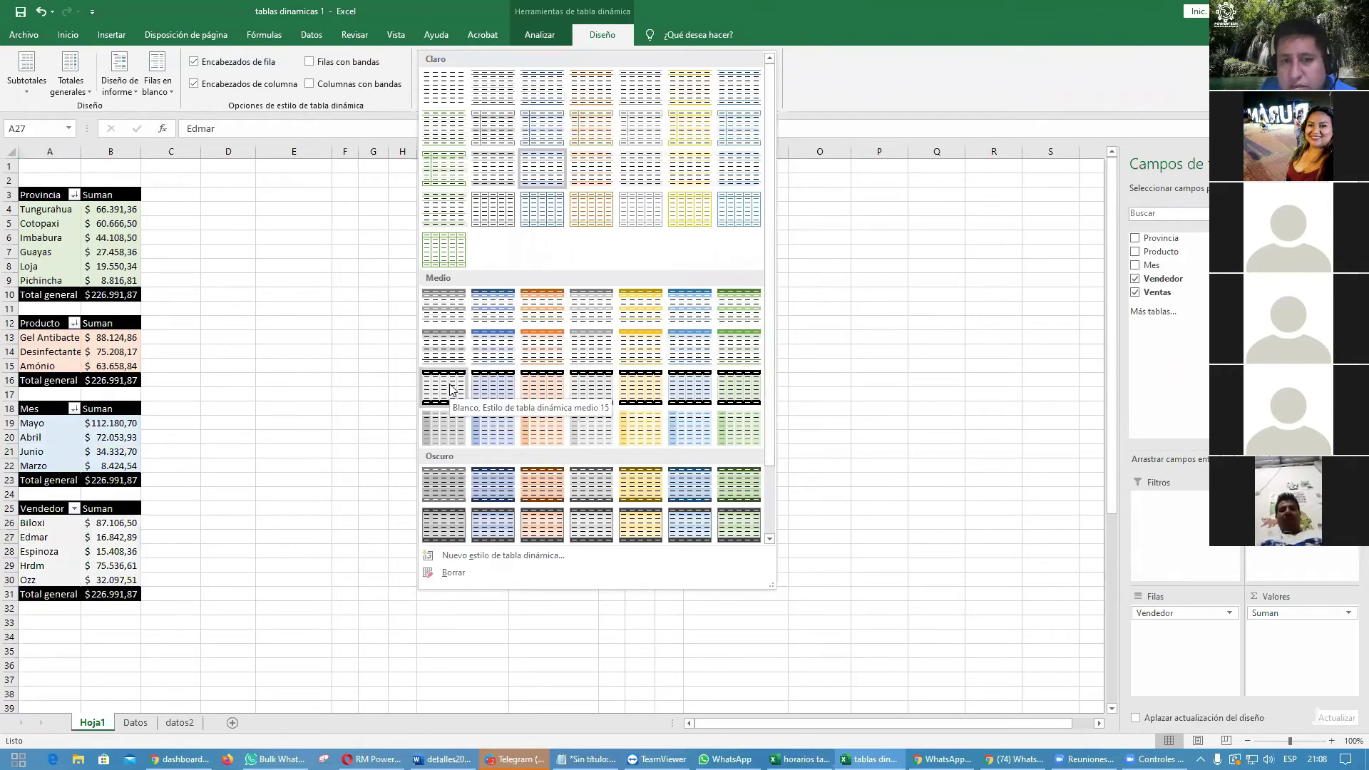
pyautogui.click(649, 389)
pyautogui.click(473, 295)
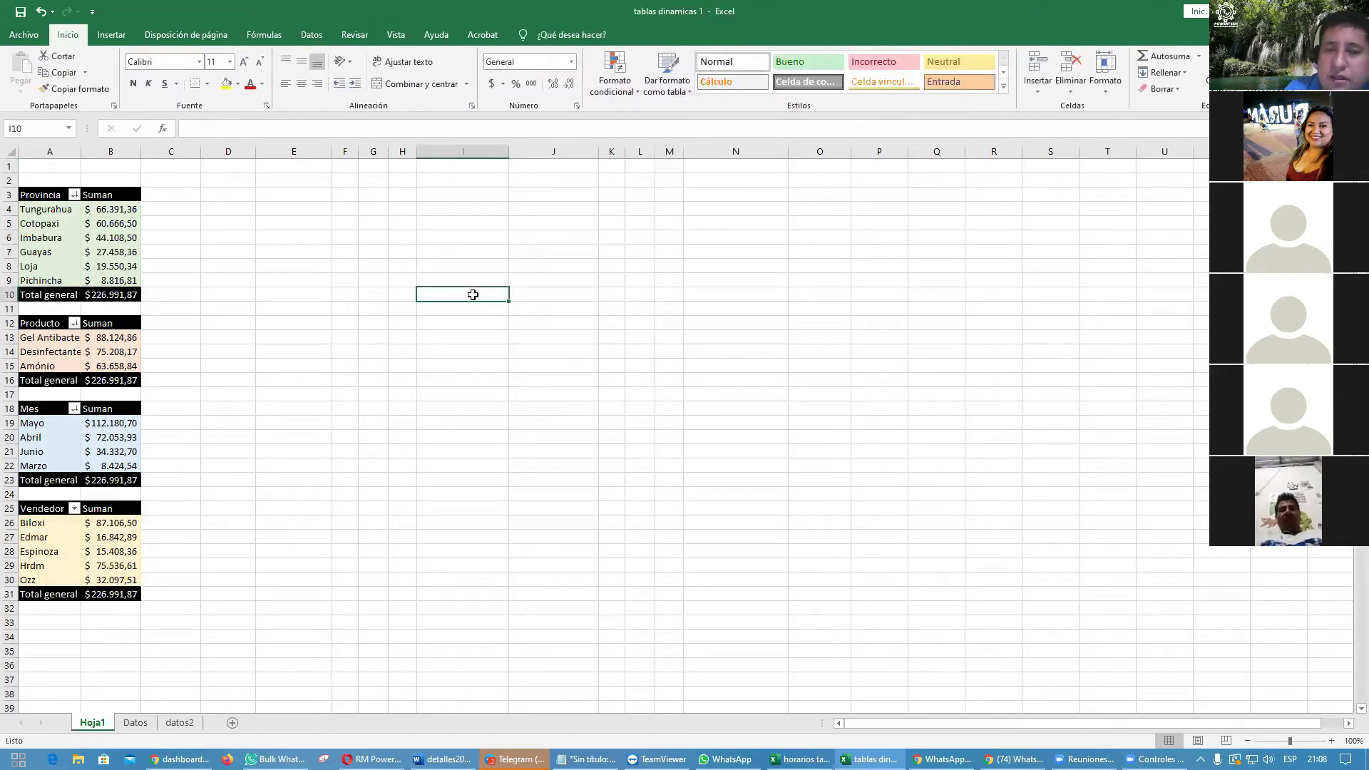
pyautogui.doubleClick(81, 152)
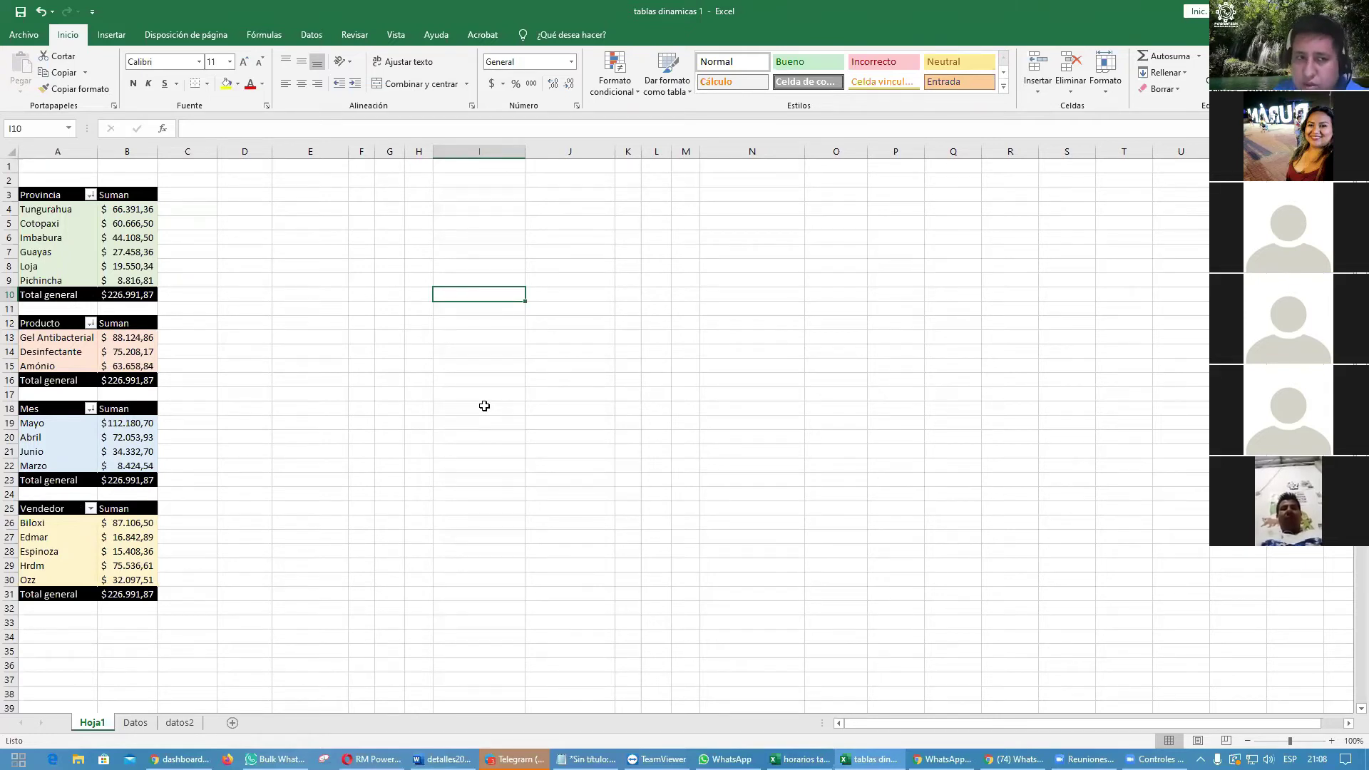
pyautogui.click(85, 236)
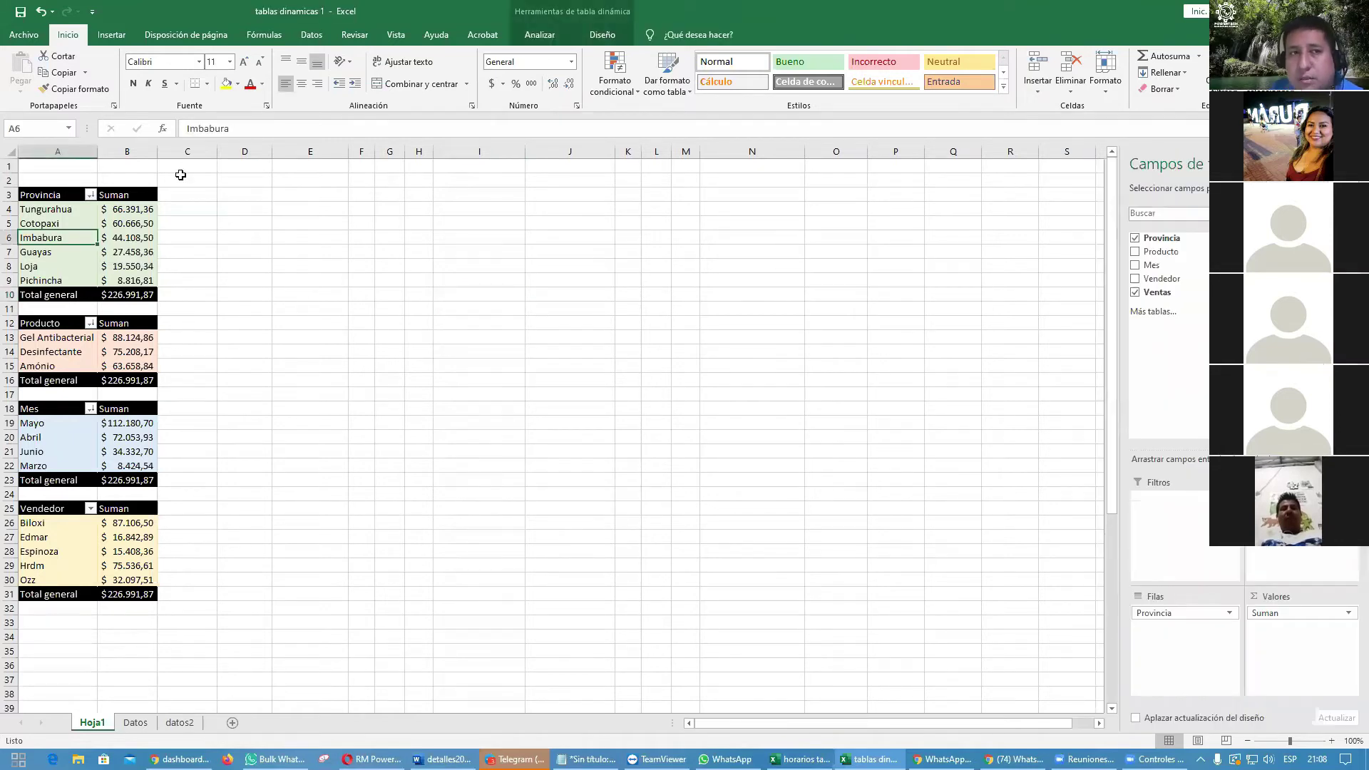
# Step: Insert slicers for Provincia, Producto, Mes and Vendedor
pyautogui.click(112, 34)
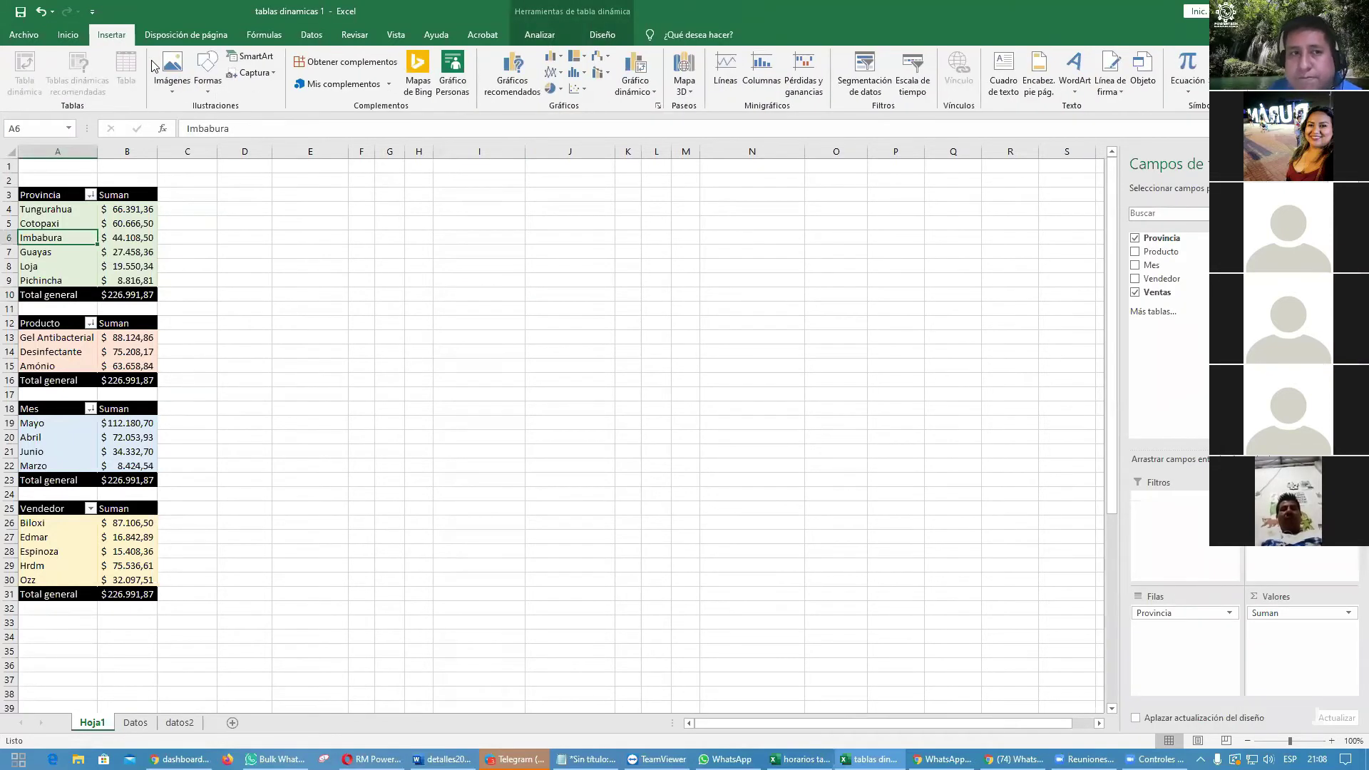
pyautogui.click(863, 84)
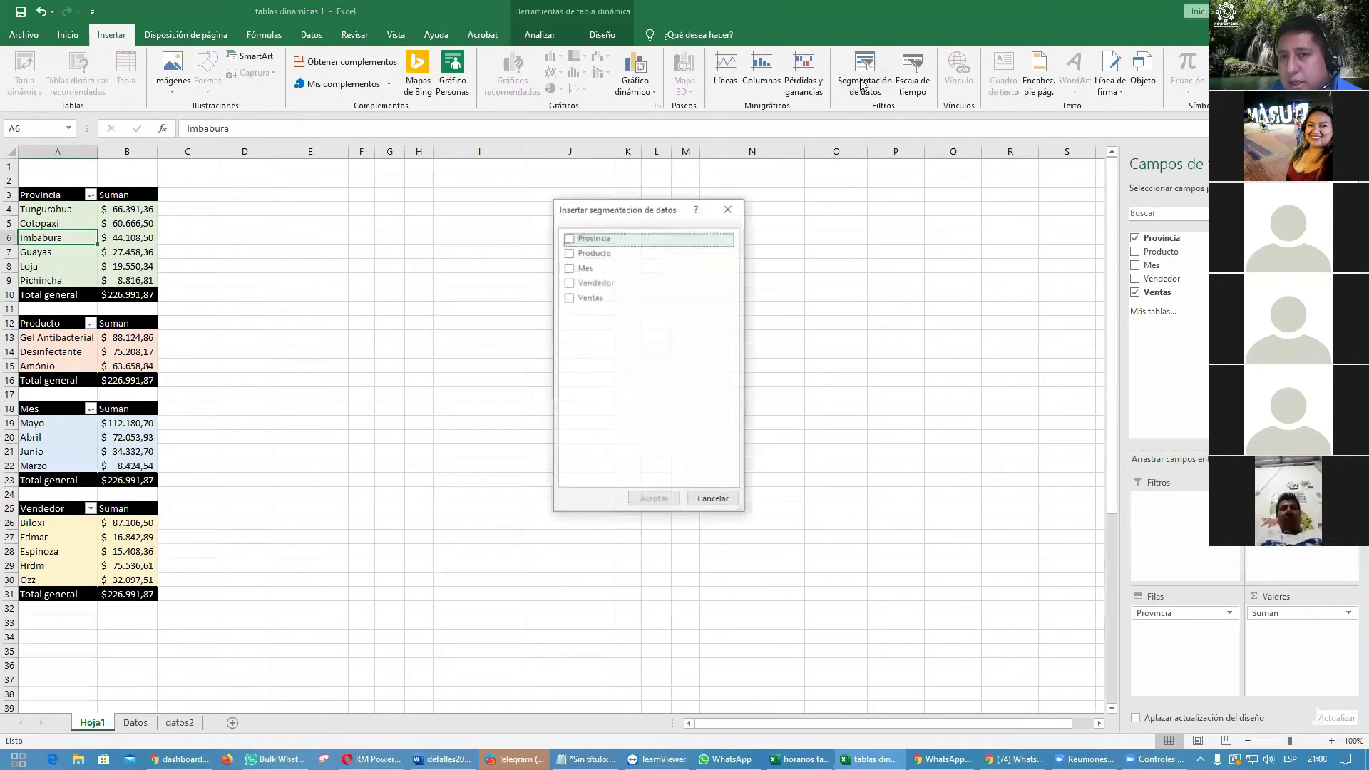
pyautogui.click(569, 238)
pyautogui.click(568, 252)
pyautogui.click(568, 268)
pyautogui.click(568, 282)
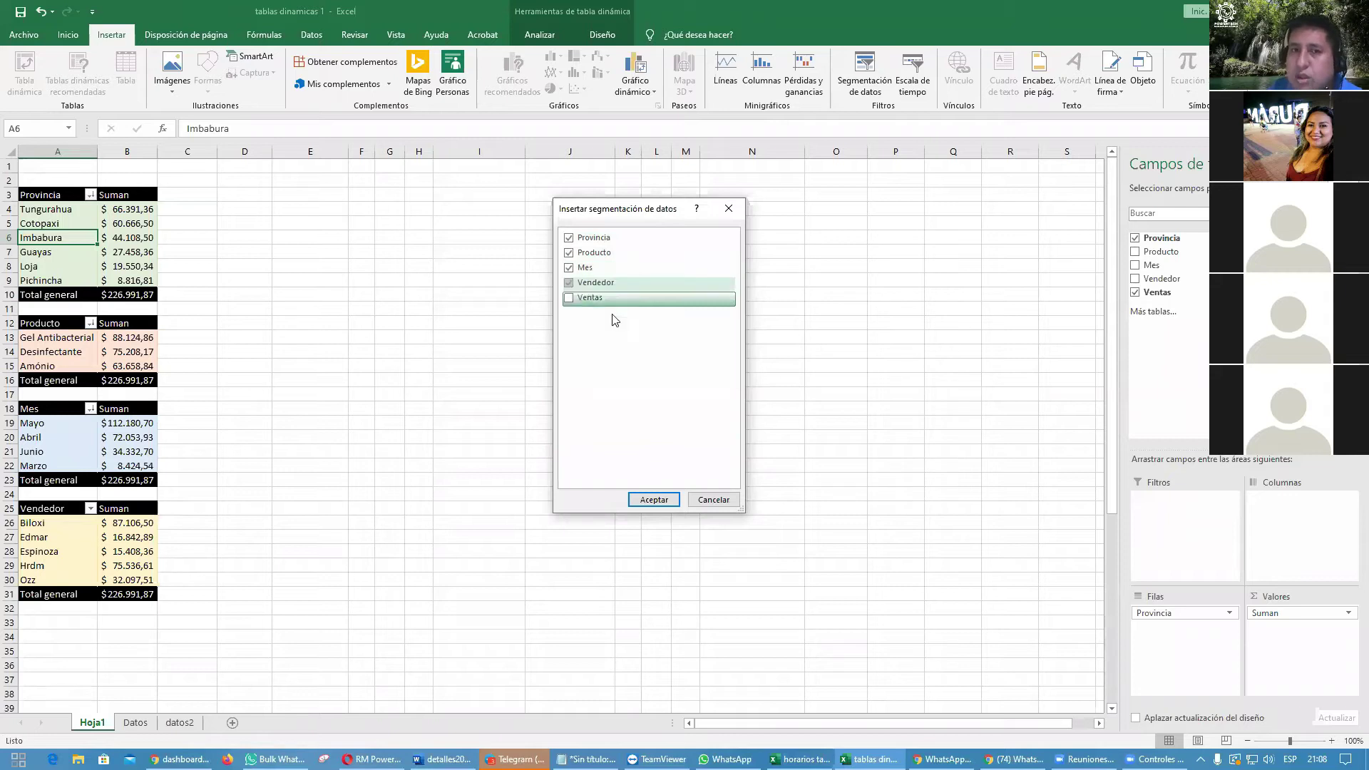
pyautogui.click(654, 499)
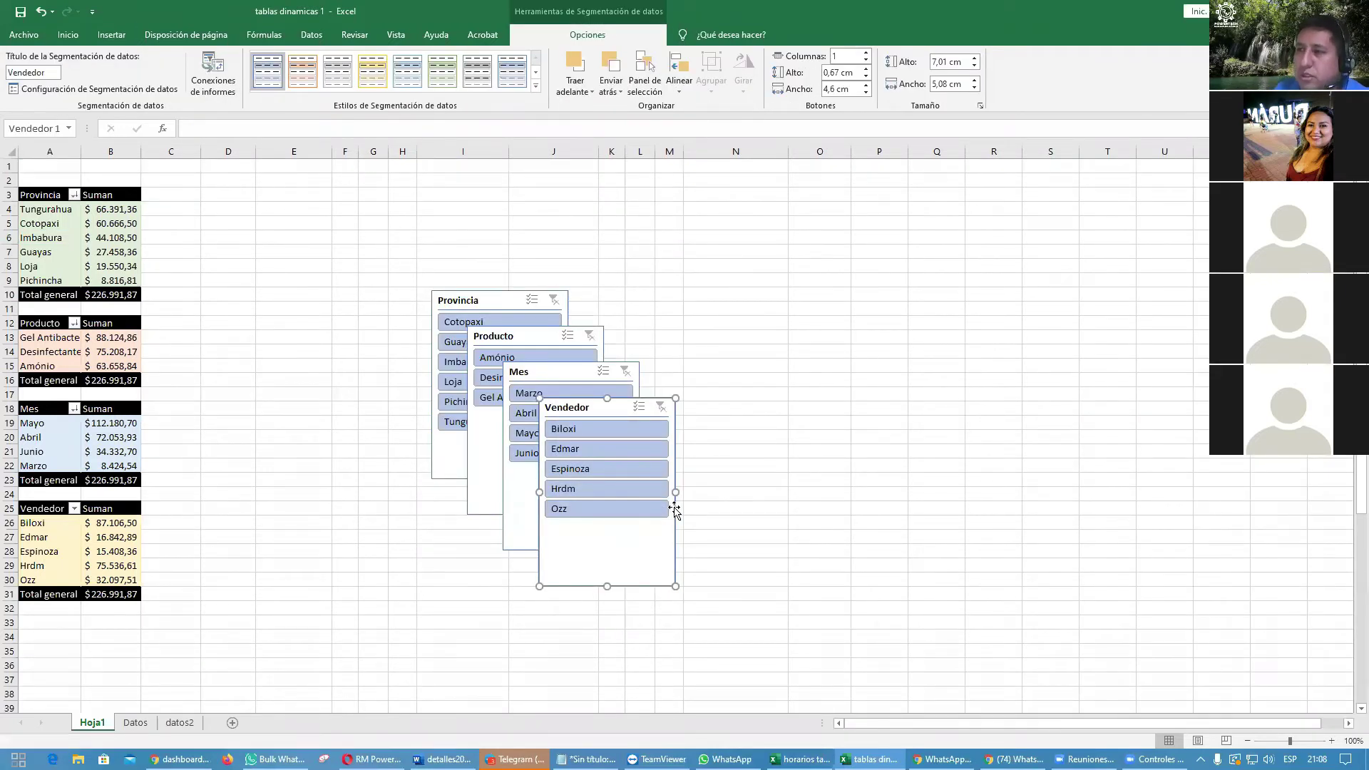
# Step: Line the four slicers up in a row beside the pivot tables
pyautogui.moveTo(604, 412); pyautogui.dragTo(1001, 259)
pyautogui.moveTo(568, 376); pyautogui.dragTo(847, 255)
pyautogui.moveTo(521, 337); pyautogui.dragTo(688, 255)
pyautogui.moveTo(471, 300); pyautogui.dragTo(524, 255)
pyautogui.click(646, 478)
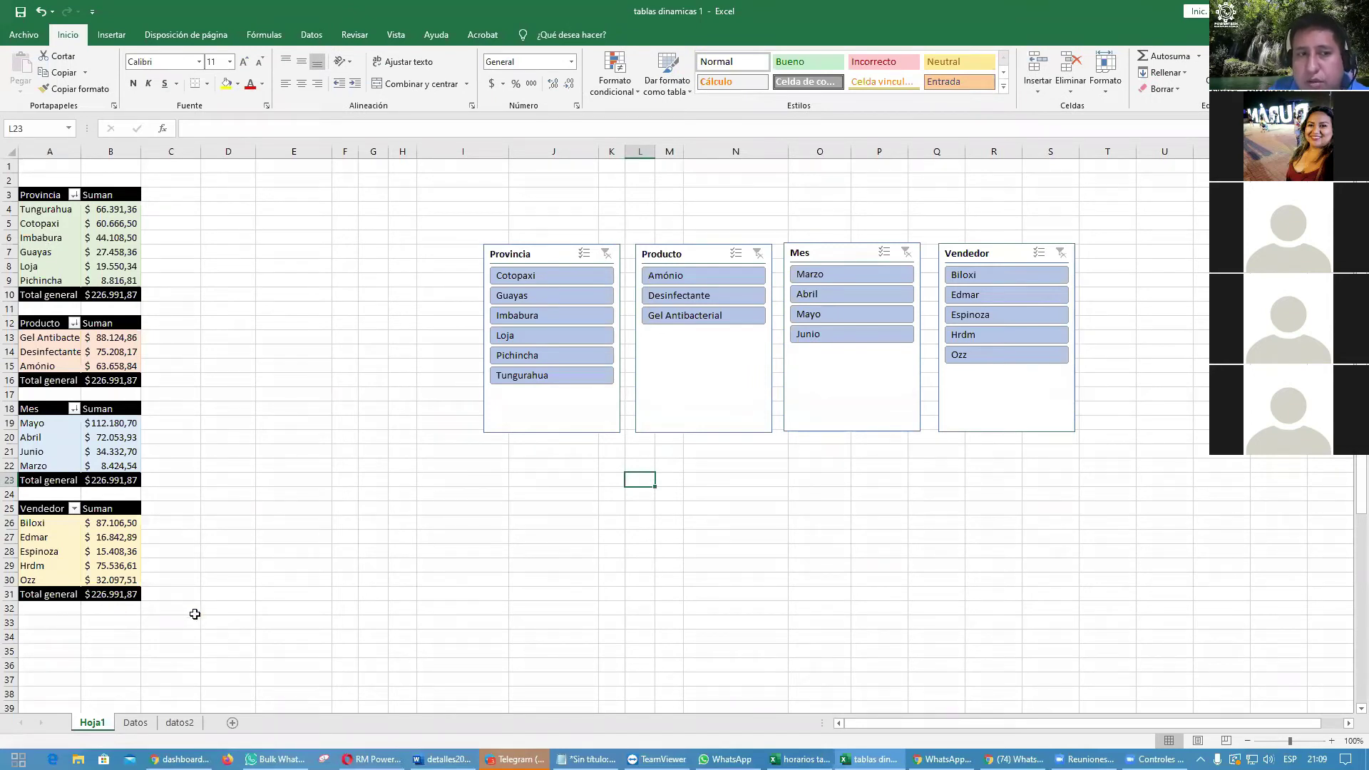
# Step: Test slicer filtering with Guayas, Loja, Amónio, Abril, Mayo, Hrdm and Espinoza
pyautogui.doubleClick(81, 151)
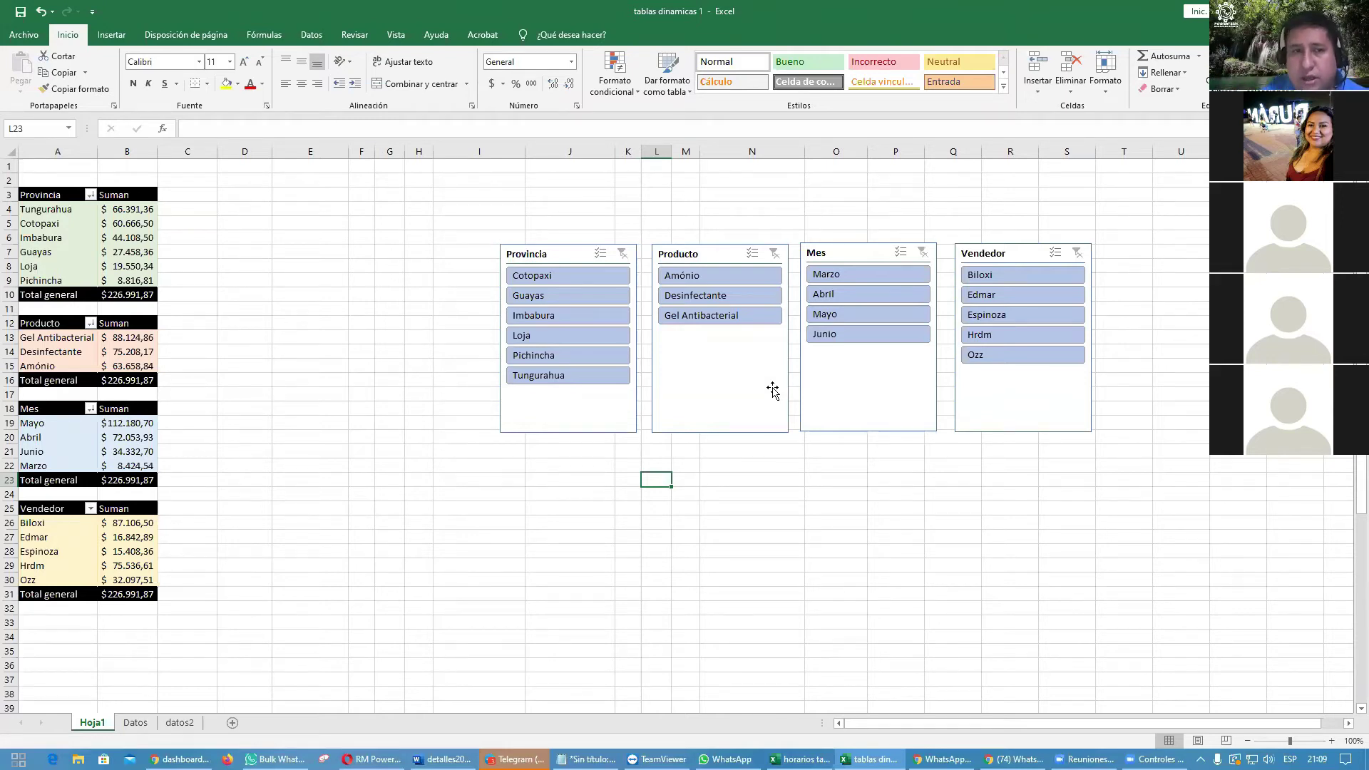
pyautogui.click(551, 292)
pyautogui.click(551, 295)
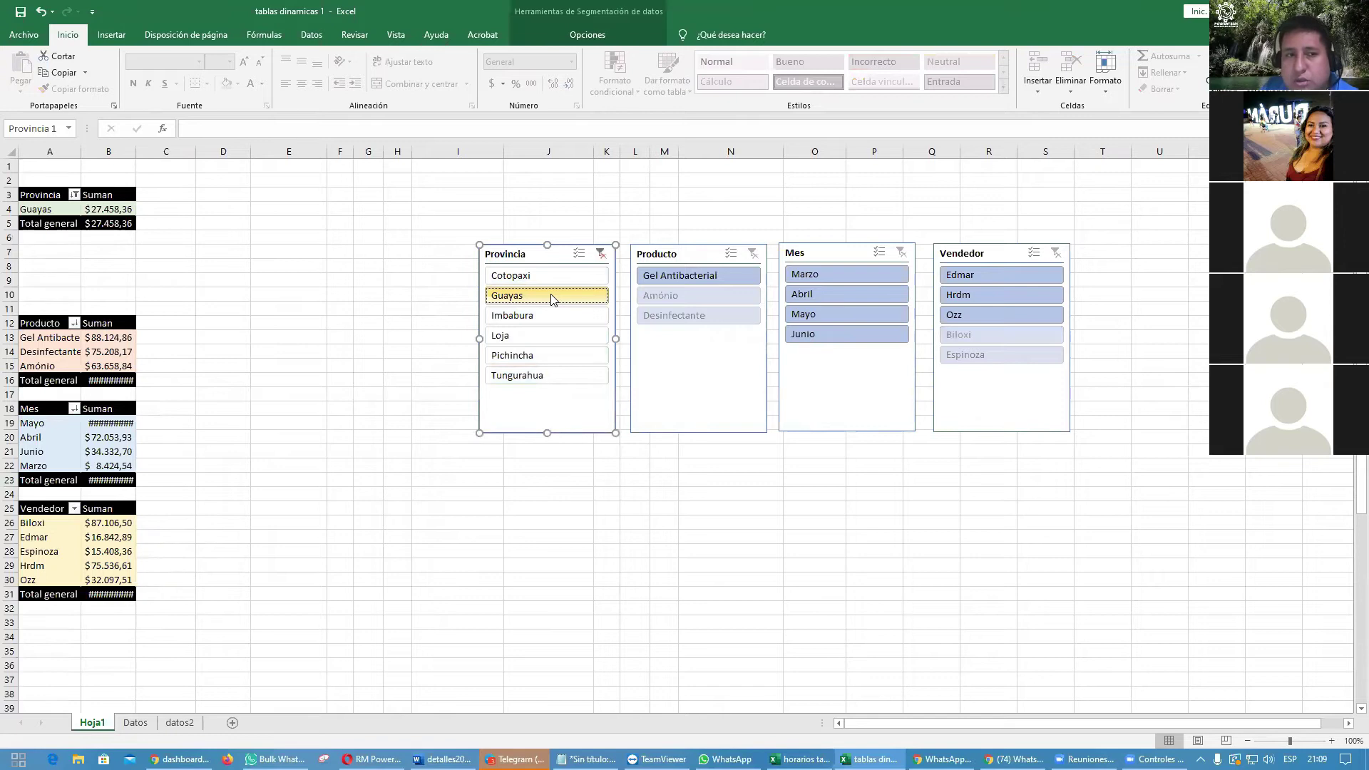
pyautogui.click(551, 335)
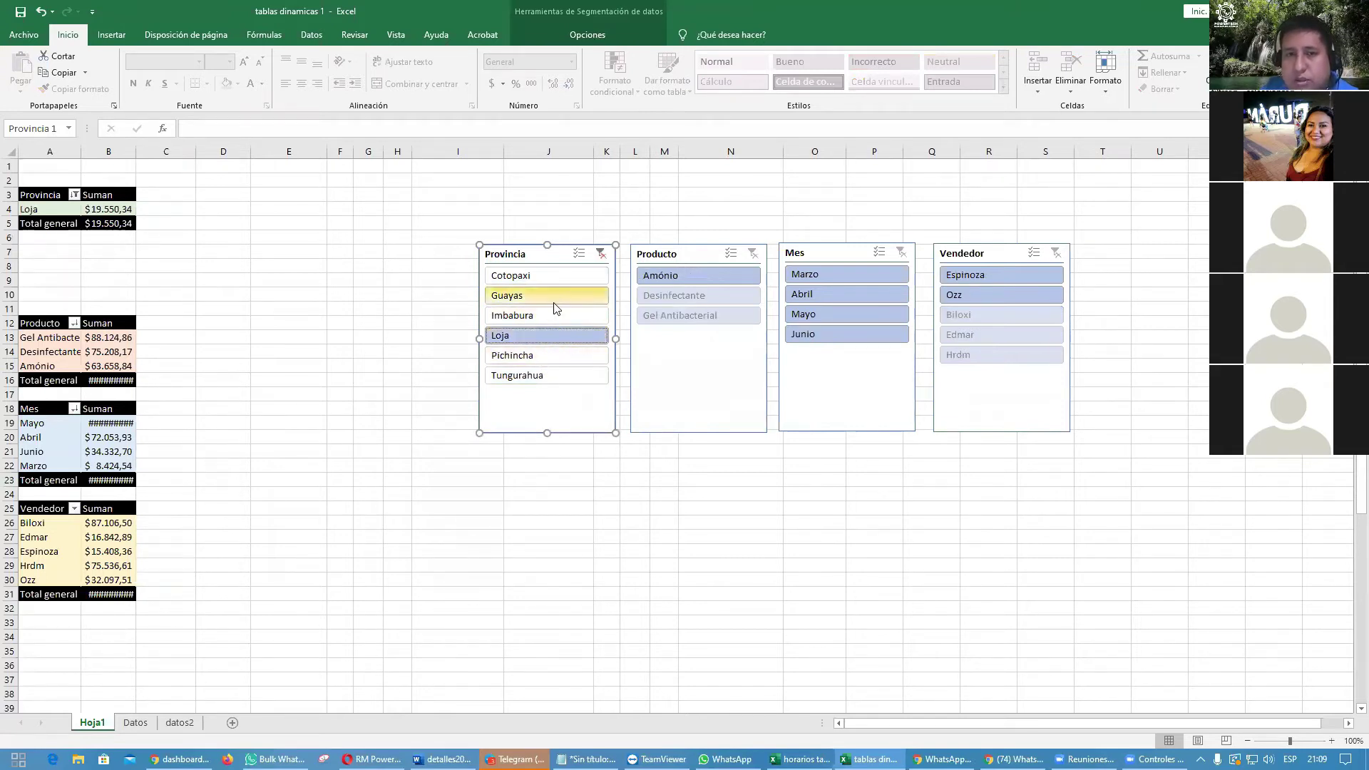
pyautogui.click(555, 296)
pyautogui.click(558, 278)
pyautogui.click(730, 294)
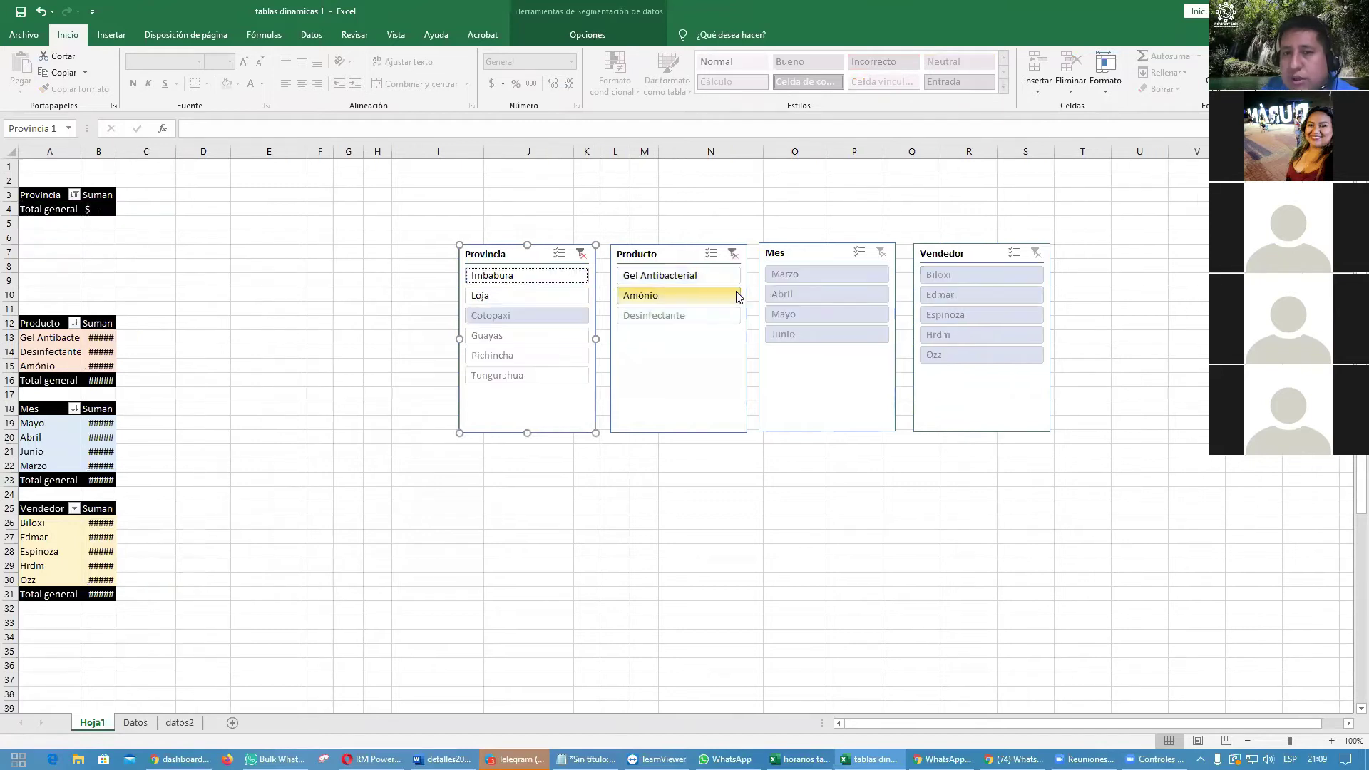
pyautogui.click(814, 295)
pyautogui.click(826, 311)
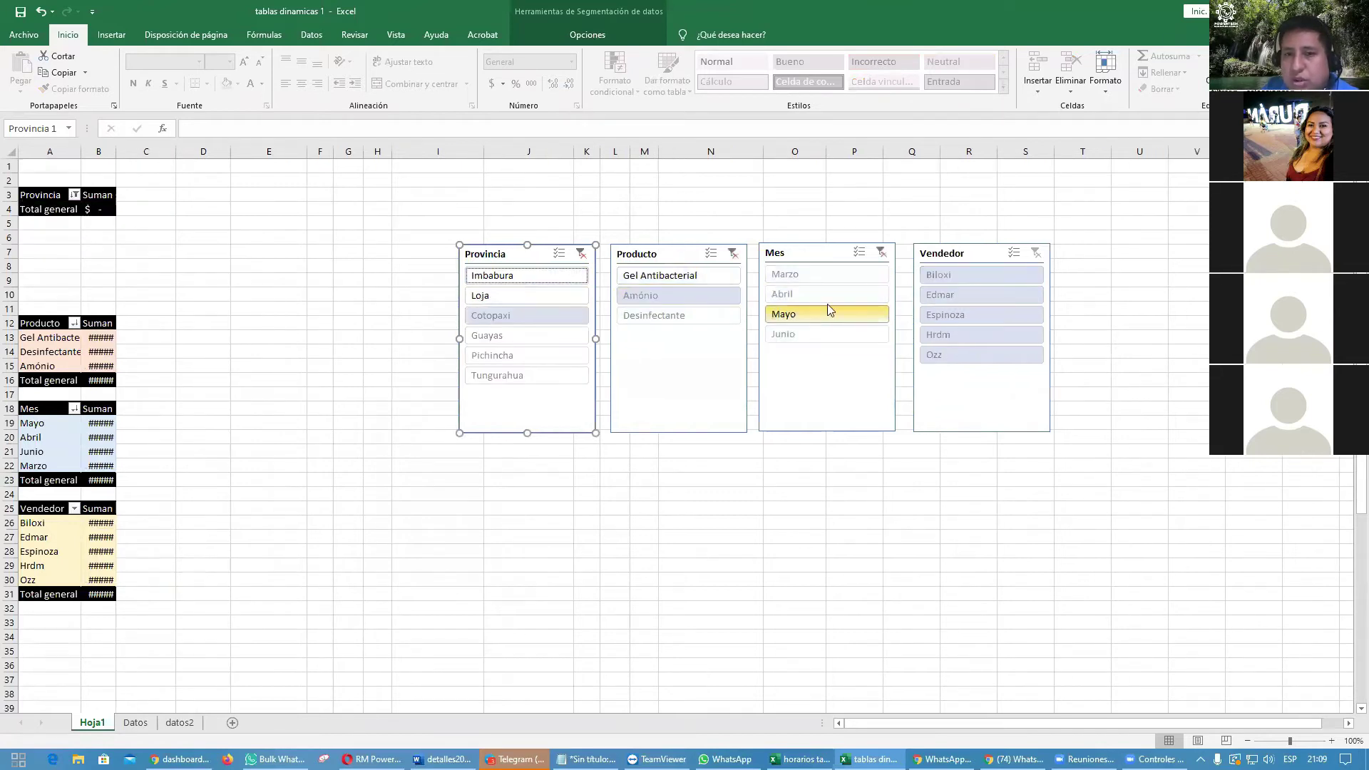
pyautogui.click(971, 335)
pyautogui.click(983, 314)
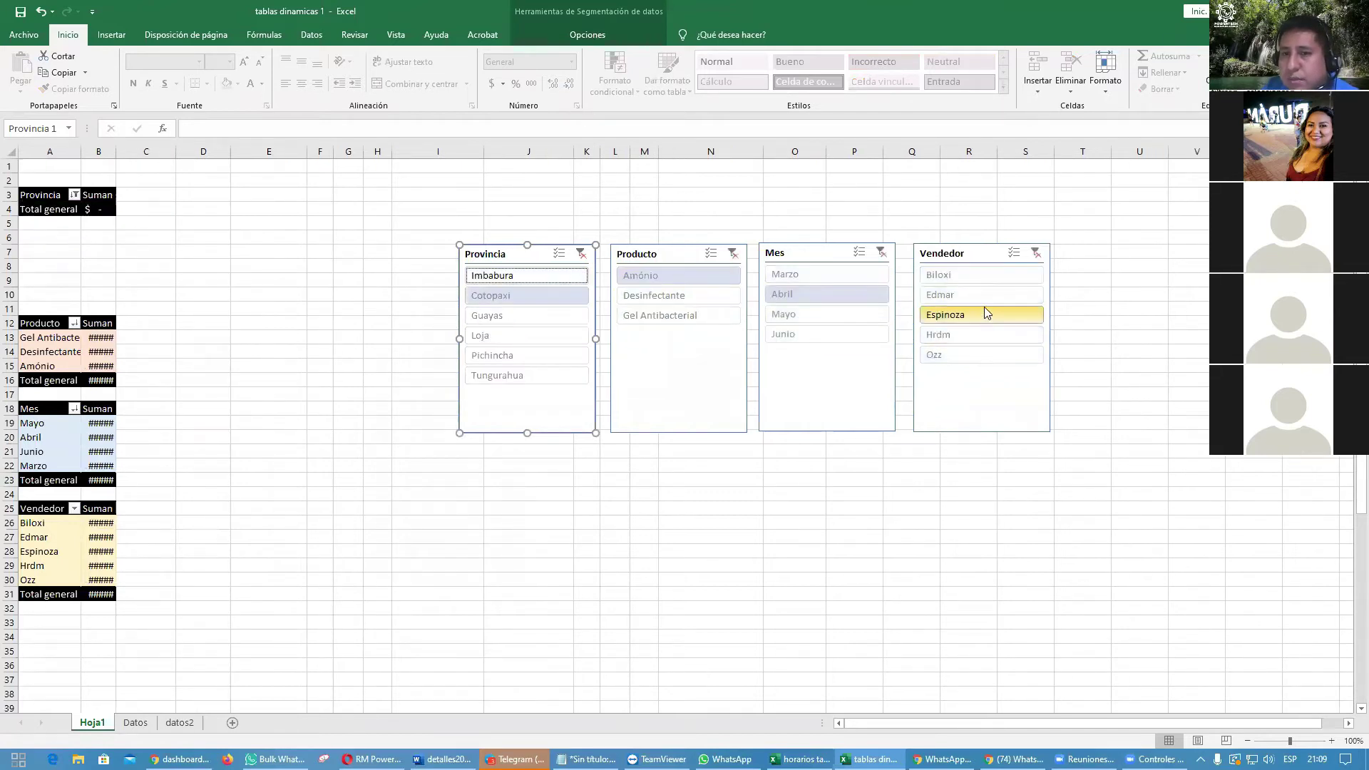
# Step: Clear the filters on the Vendedor, Mes, Producto and Provincia slicers
pyautogui.click(1036, 253)
pyautogui.click(881, 252)
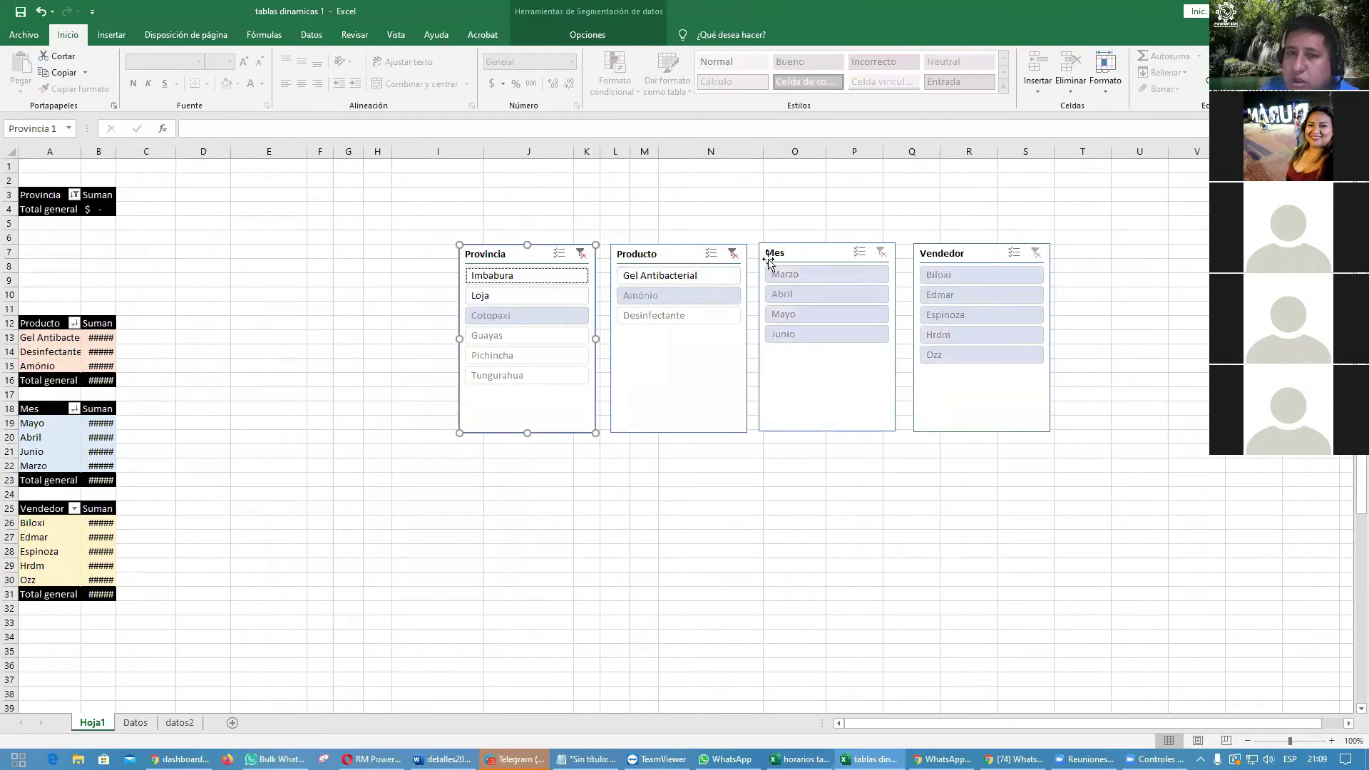
pyautogui.click(732, 254)
pyautogui.click(600, 254)
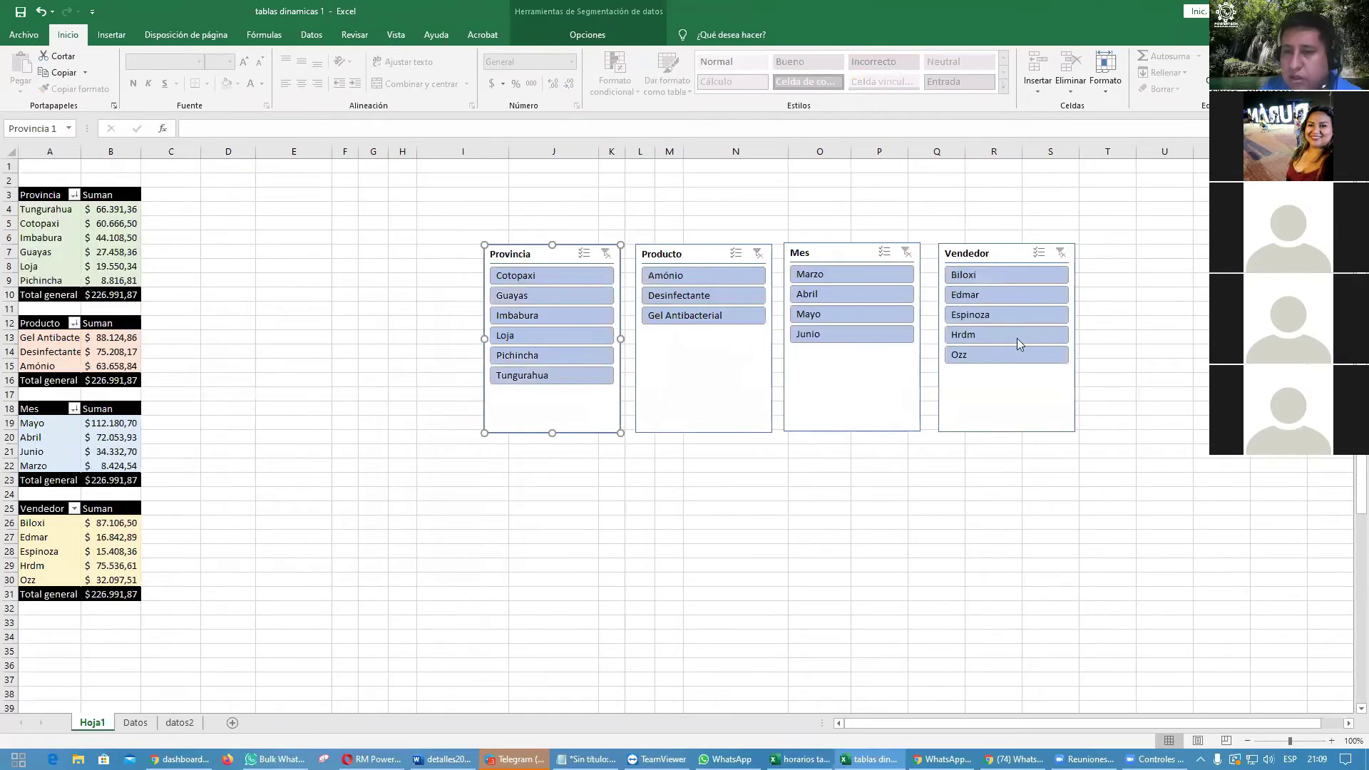
# Step: Delete the Vendedor, Mes, Producto and Provincia slicers
pyautogui.click(1018, 405)
pyautogui.press('Delete')
pyautogui.click(865, 403)
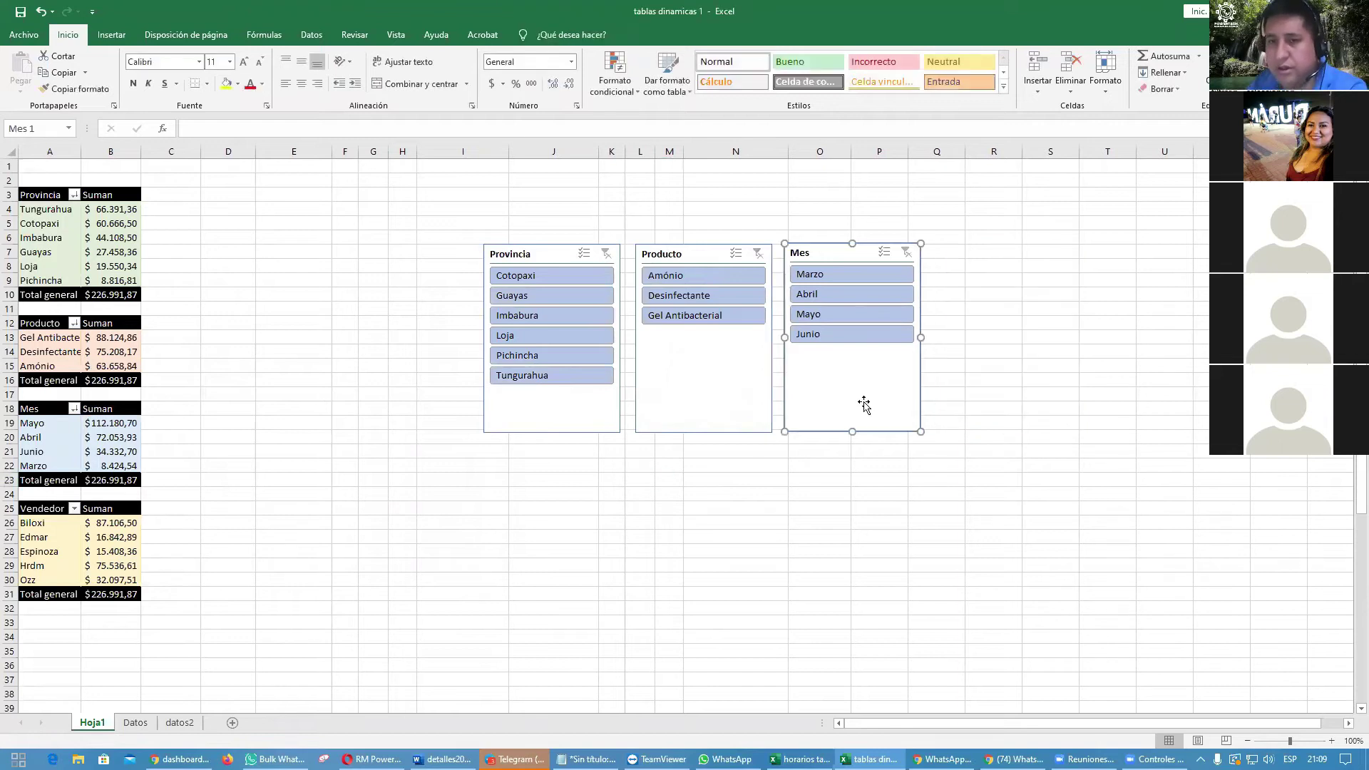
pyautogui.press('Delete')
pyautogui.click(725, 385)
pyautogui.press('Delete')
pyautogui.click(577, 414)
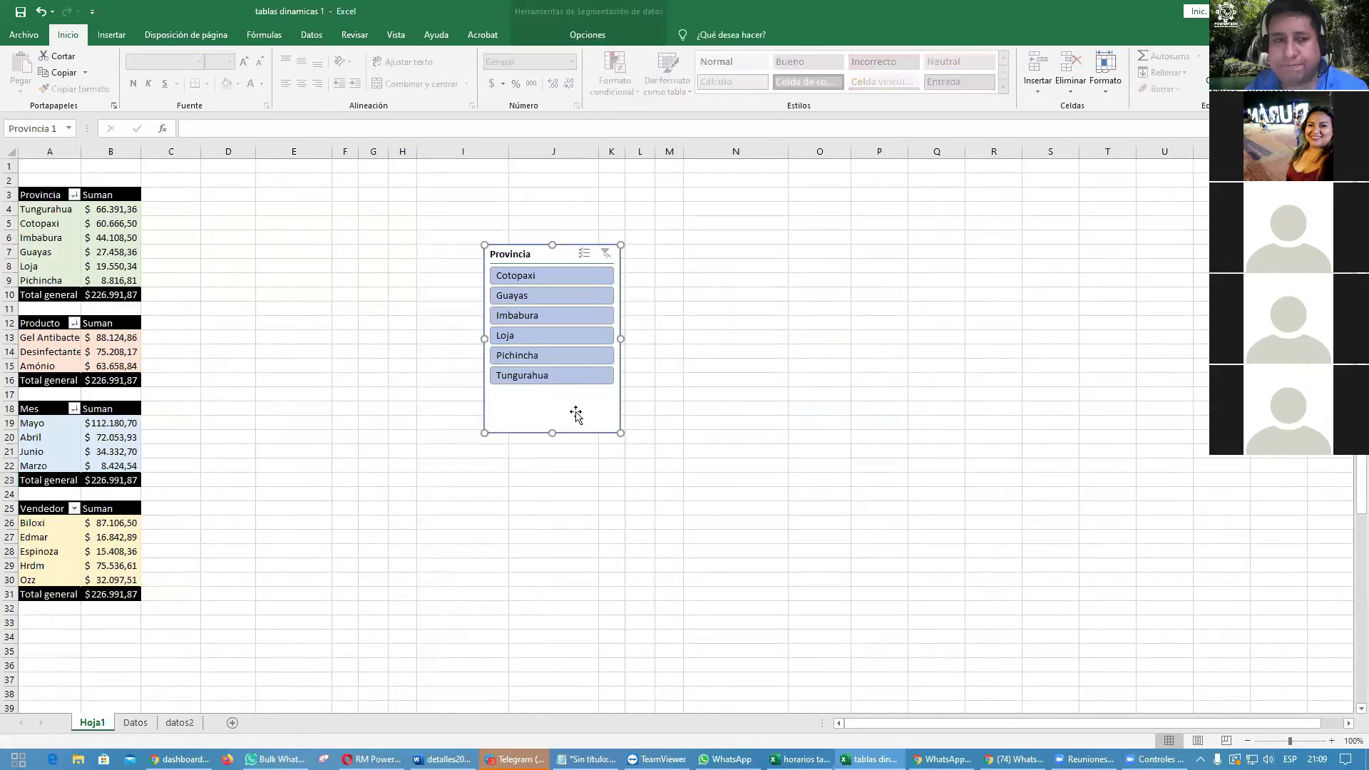
pyautogui.press('Delete')
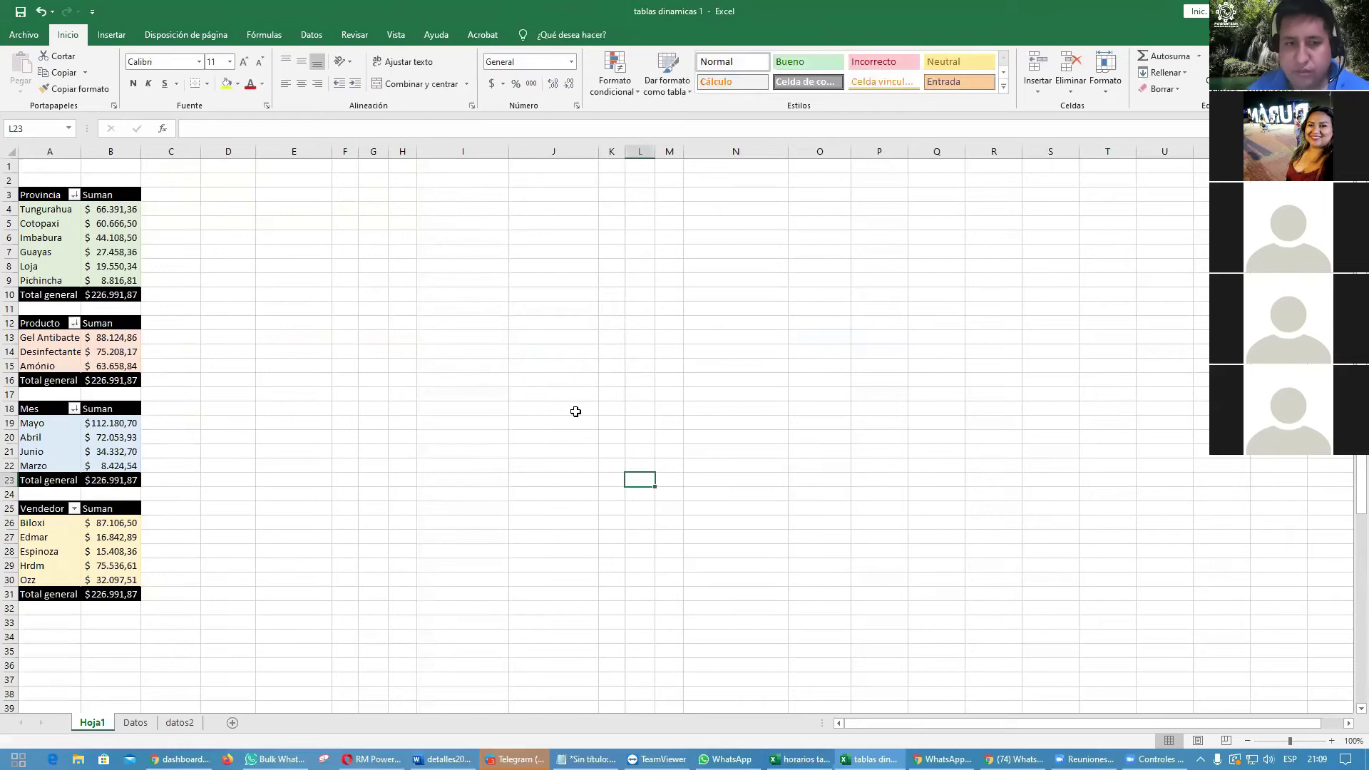
# Step: Name the Provincia pivot table 01 and the Producto pivot table 02
pyautogui.click(61, 240)
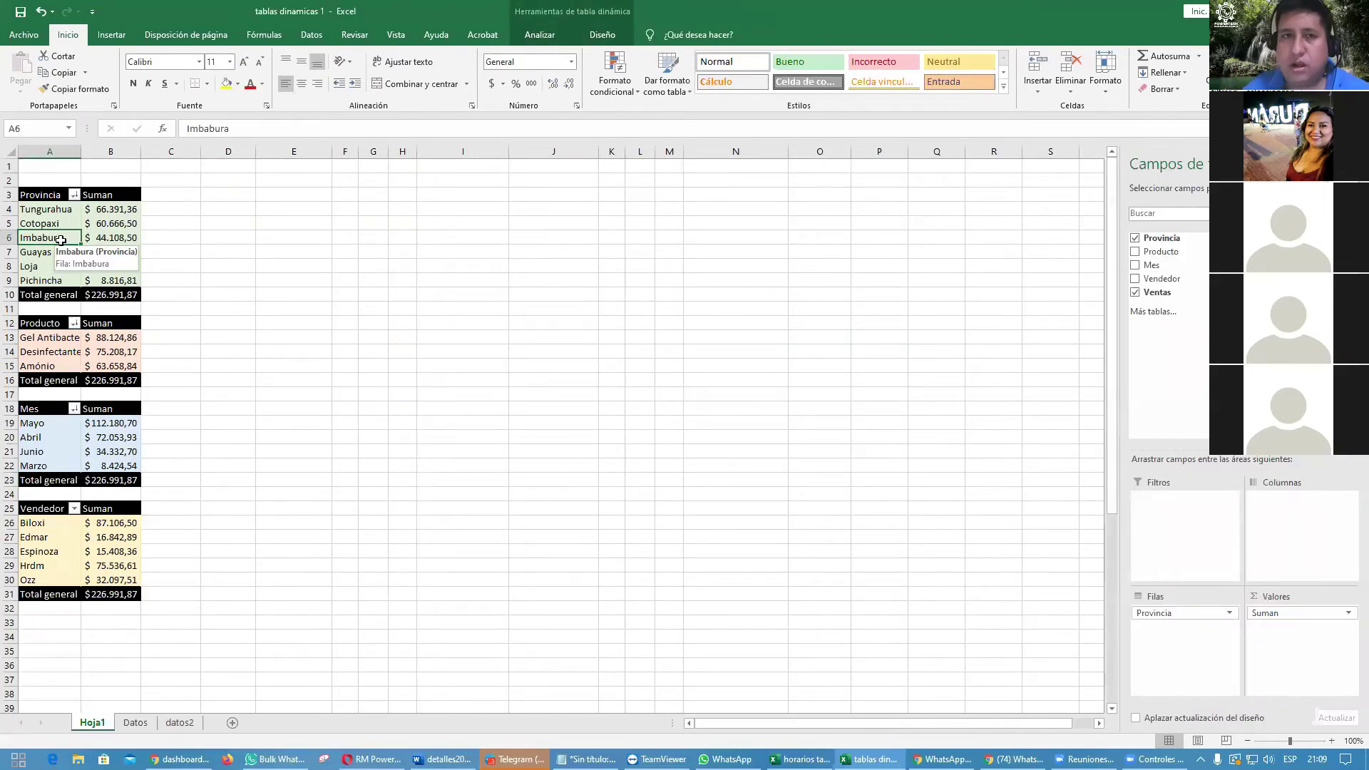
pyautogui.click(550, 38)
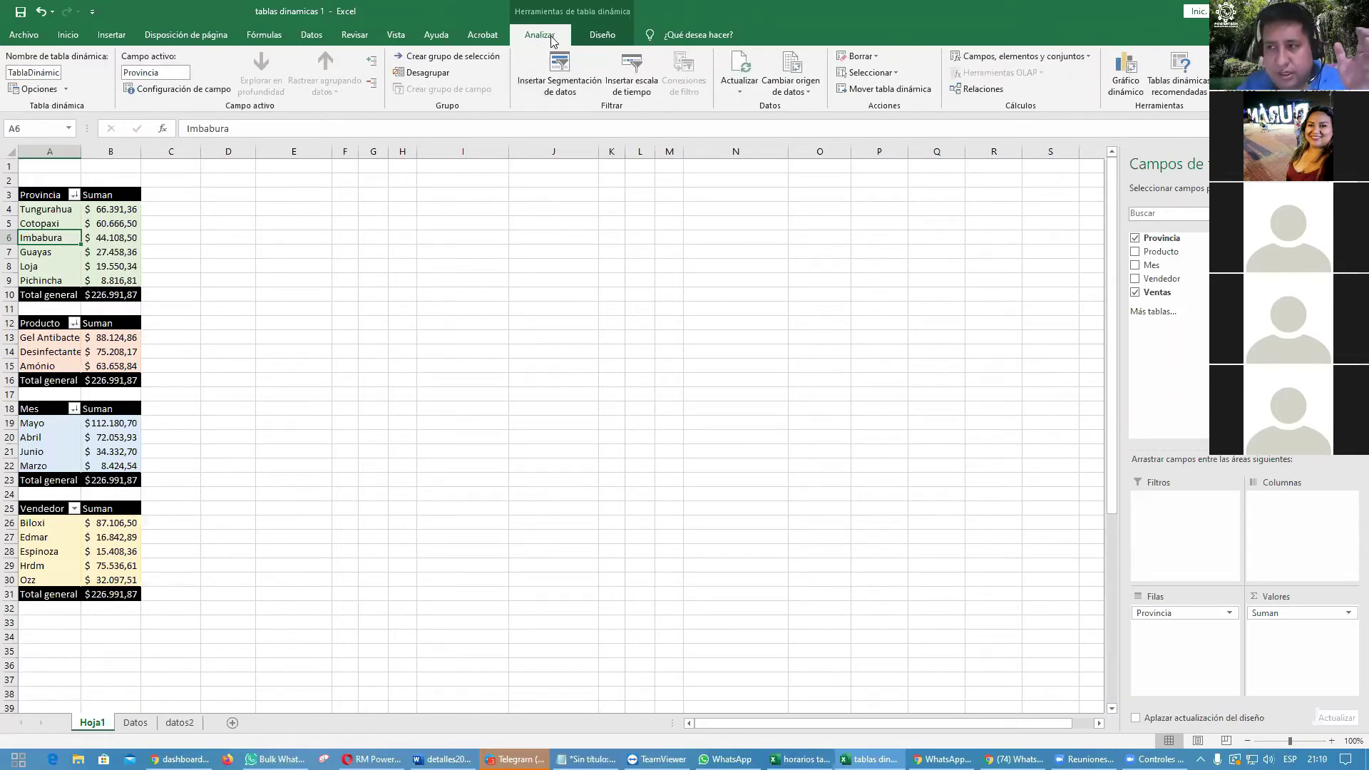
pyautogui.click(34, 72)
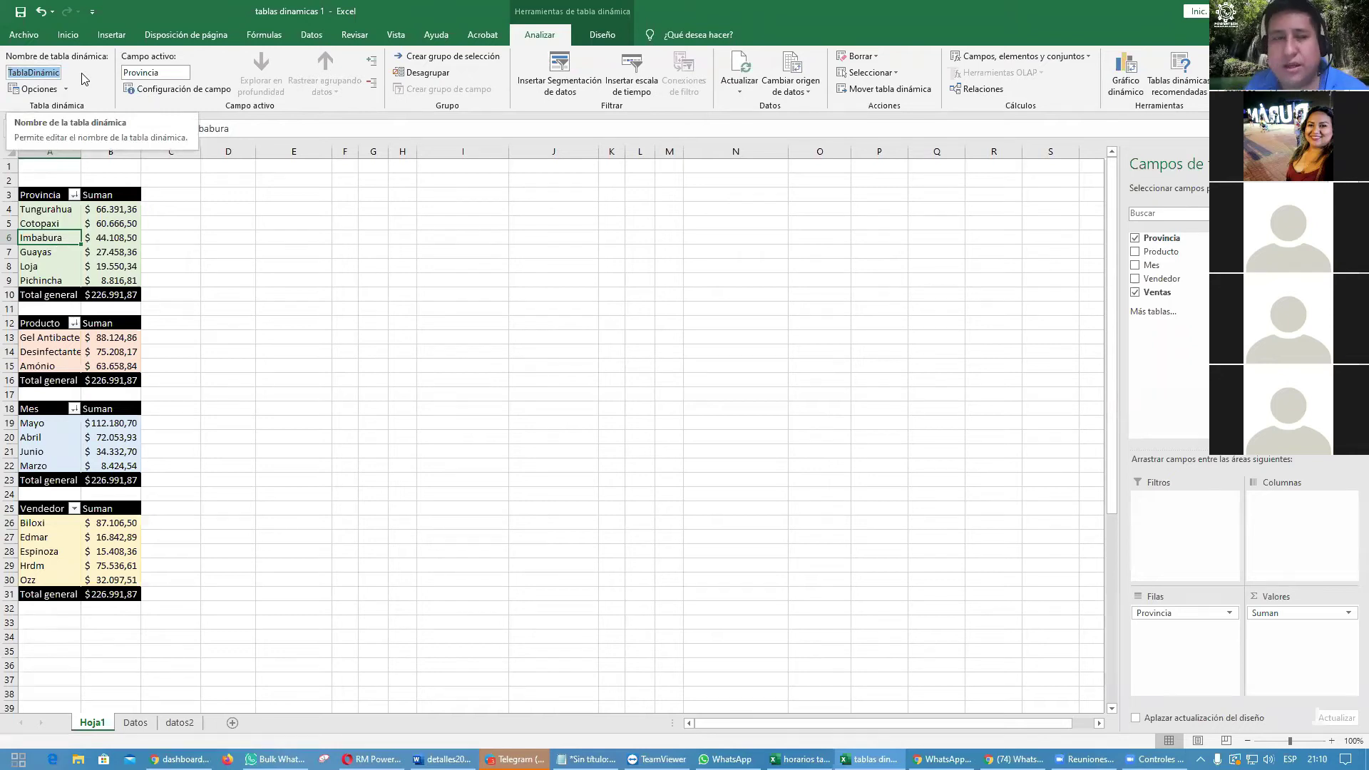
pyautogui.write('01')
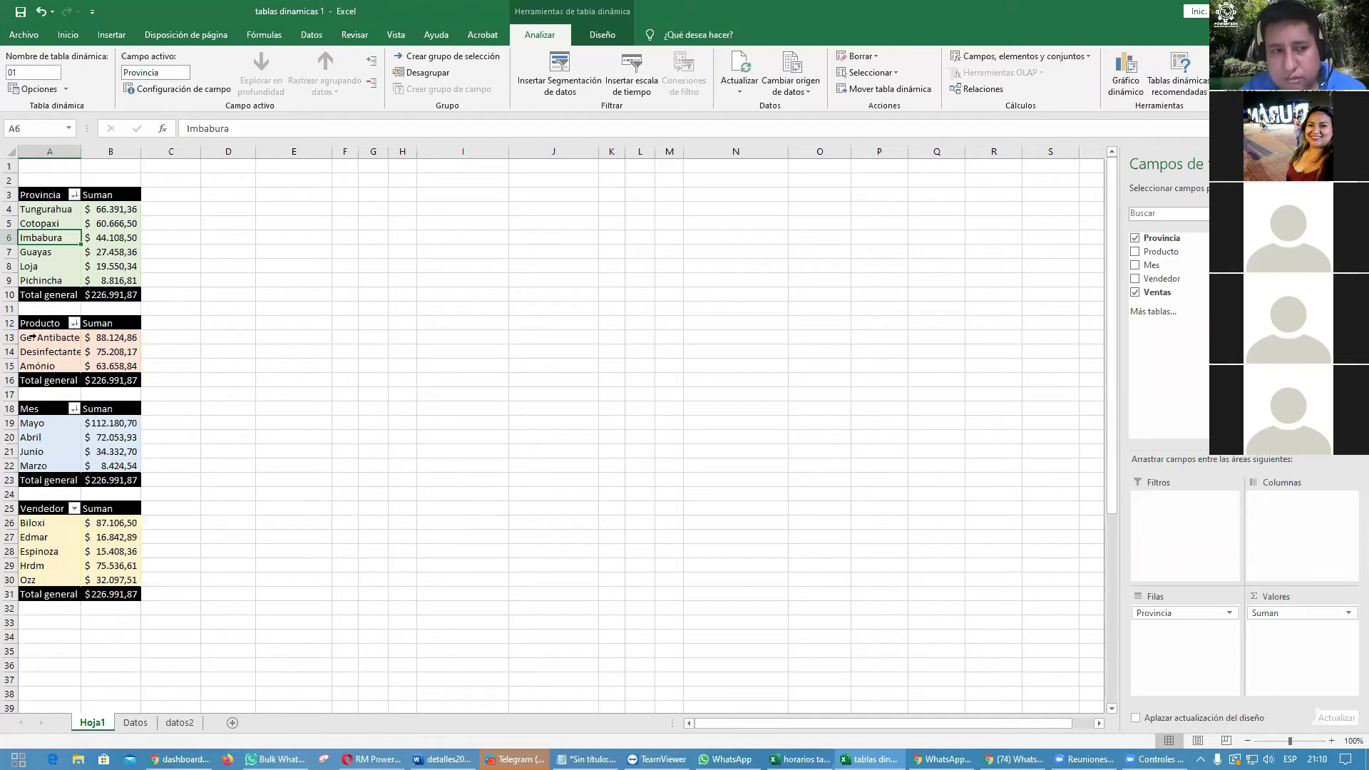
pyautogui.click(63, 351)
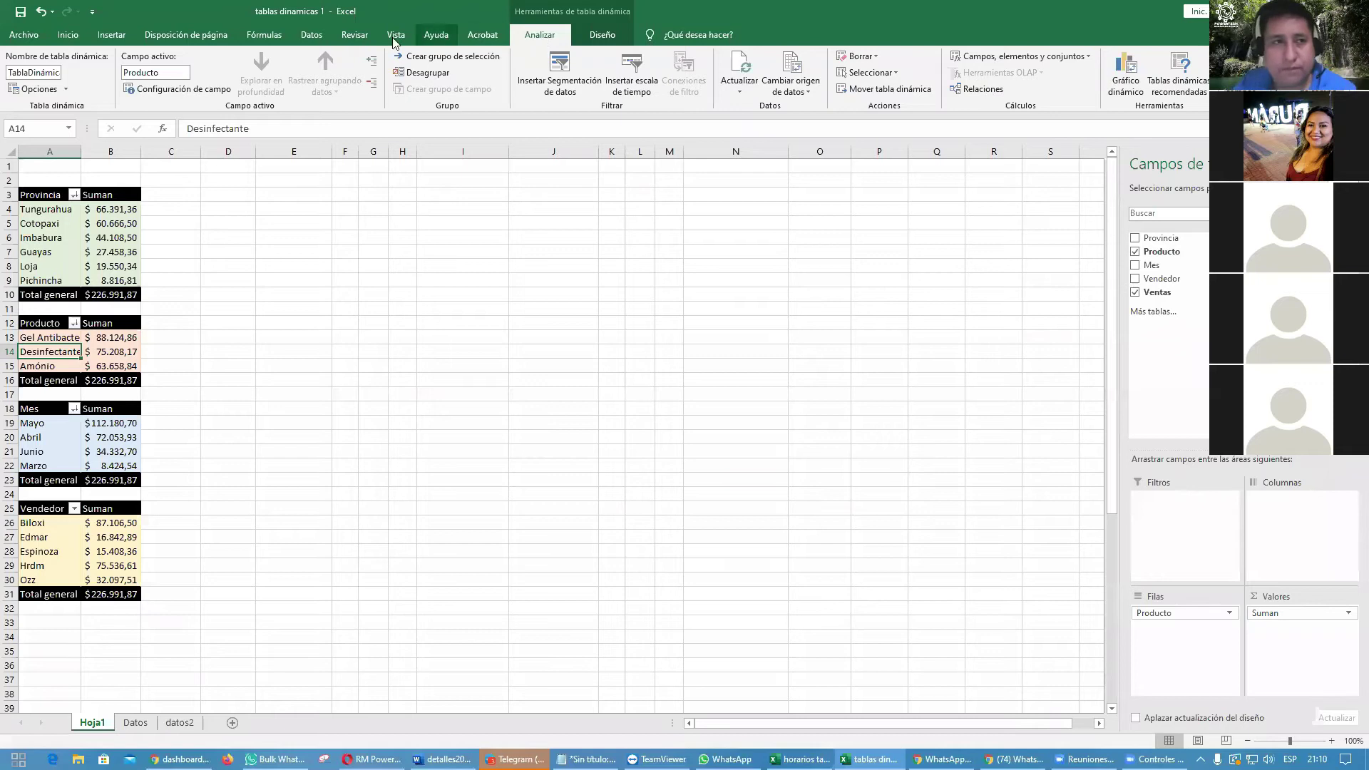
pyautogui.click(47, 72)
pyautogui.write('02')
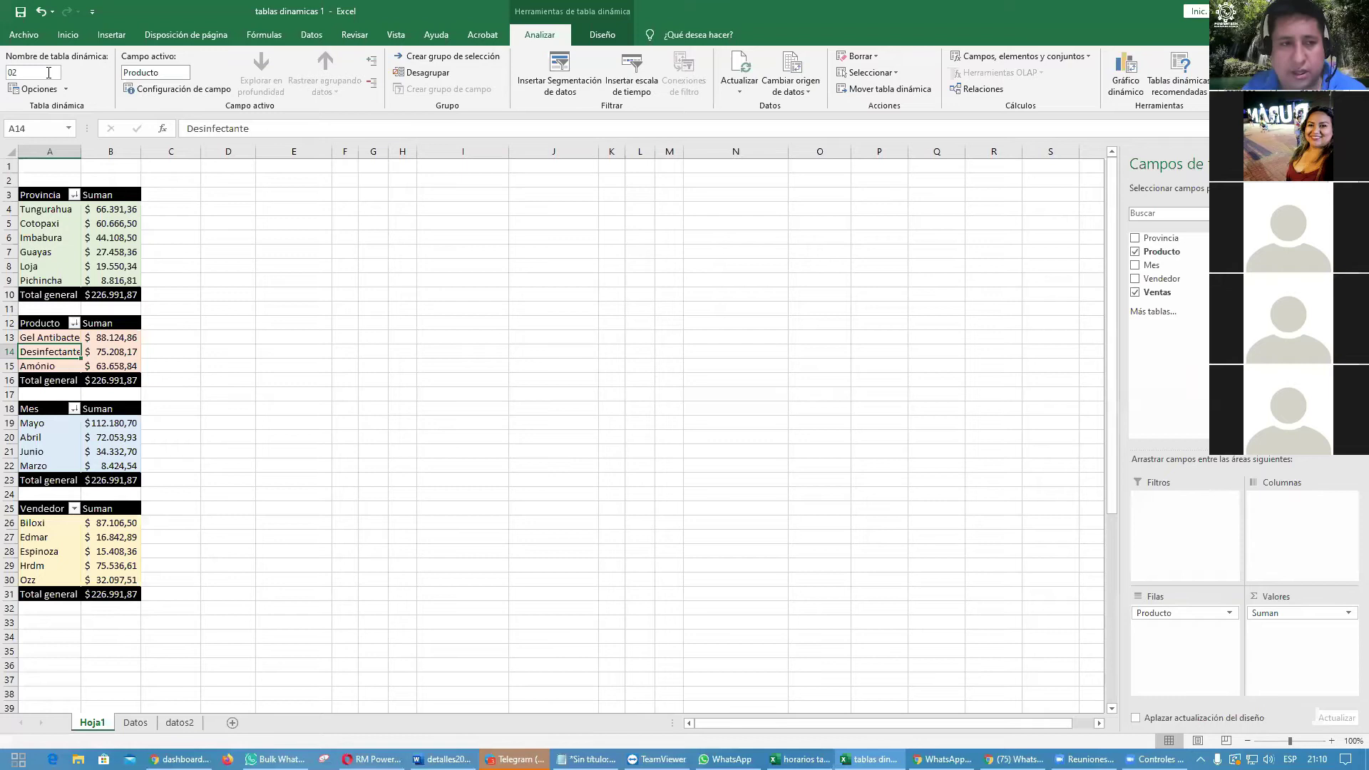
# Step: Name the Mes pivot table 03 and clear the Vendedor pivot's name for renaming
pyautogui.click(64, 446)
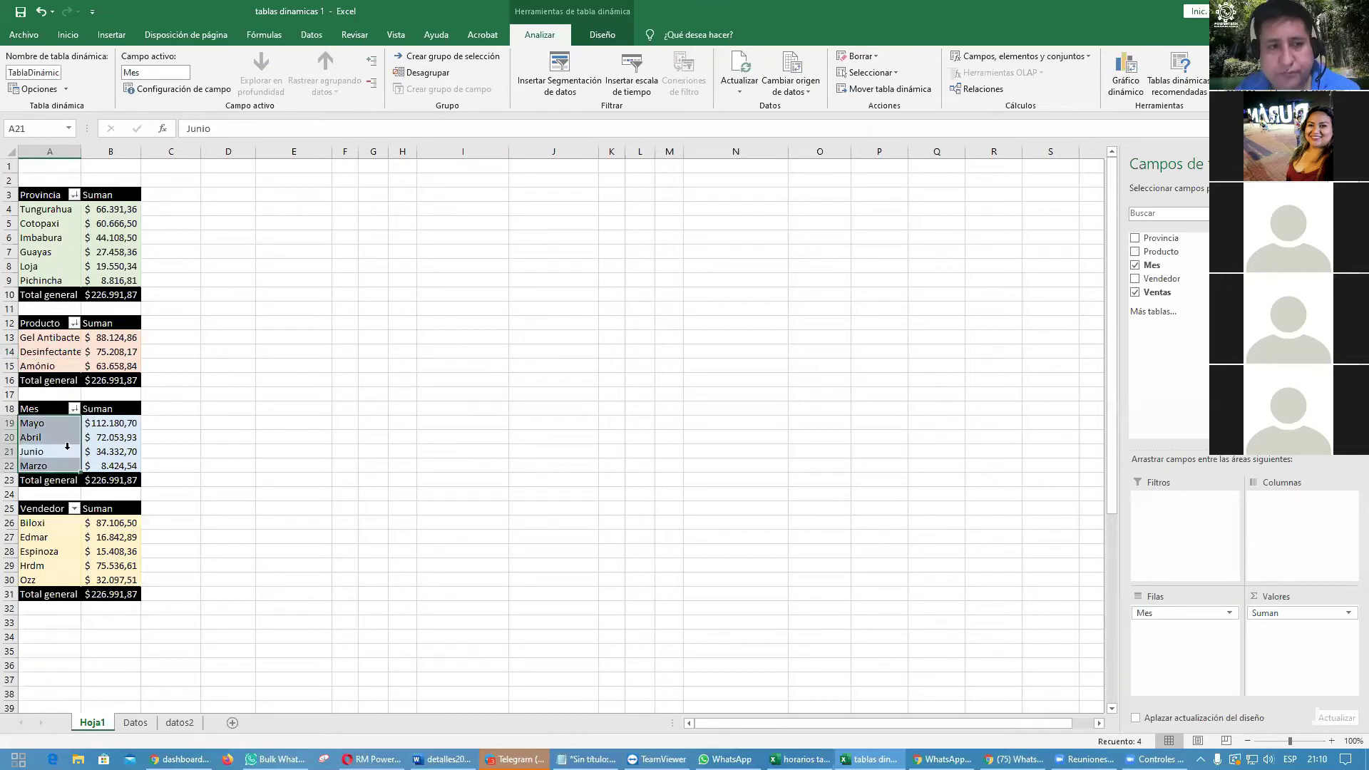
pyautogui.click(65, 443)
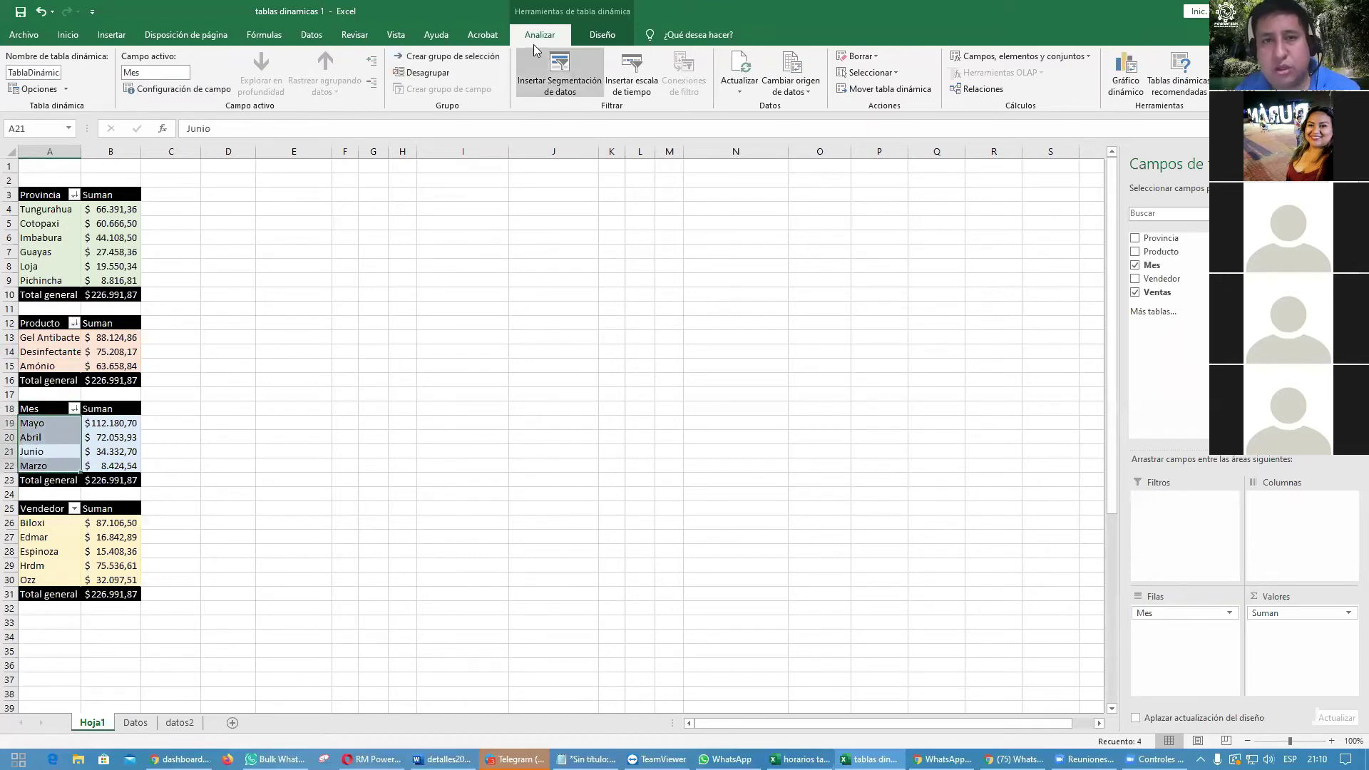
pyautogui.click(48, 73)
pyautogui.write('03')
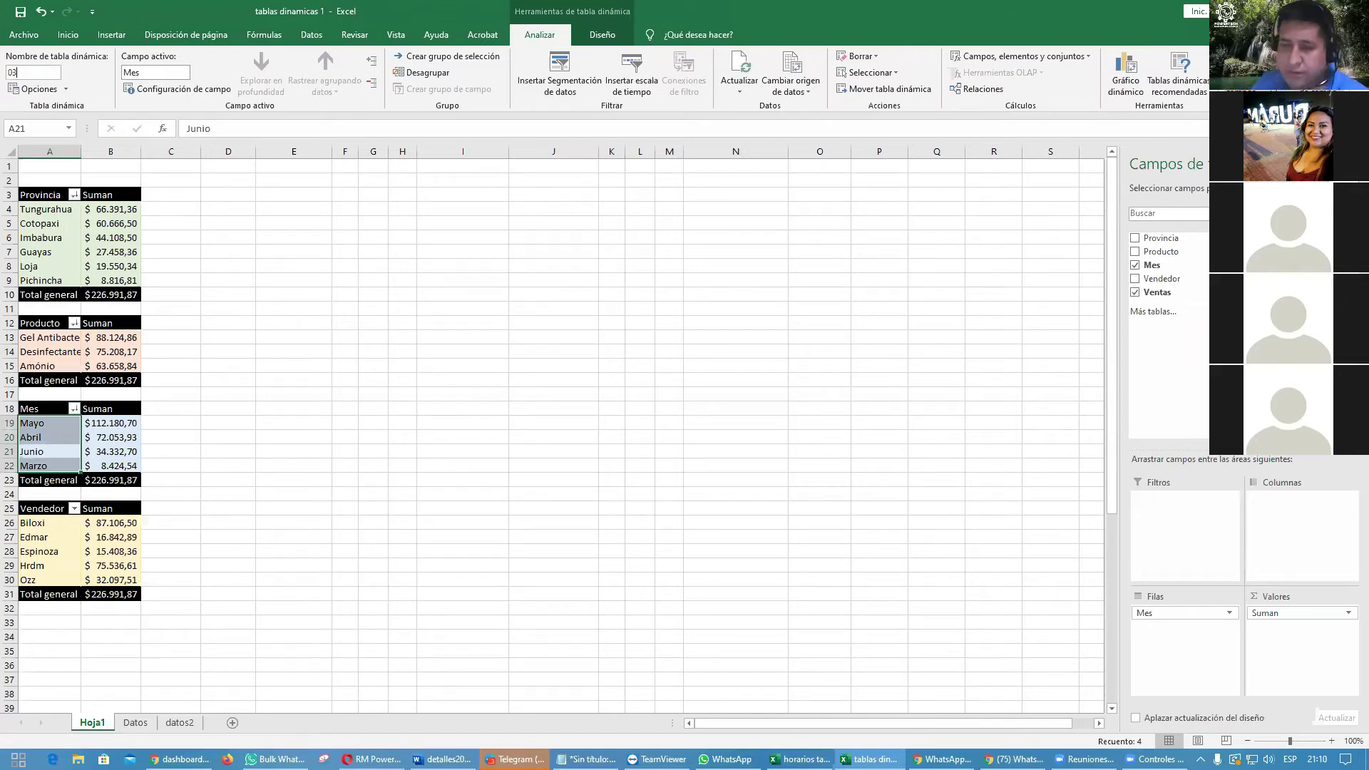
pyautogui.click(81, 537)
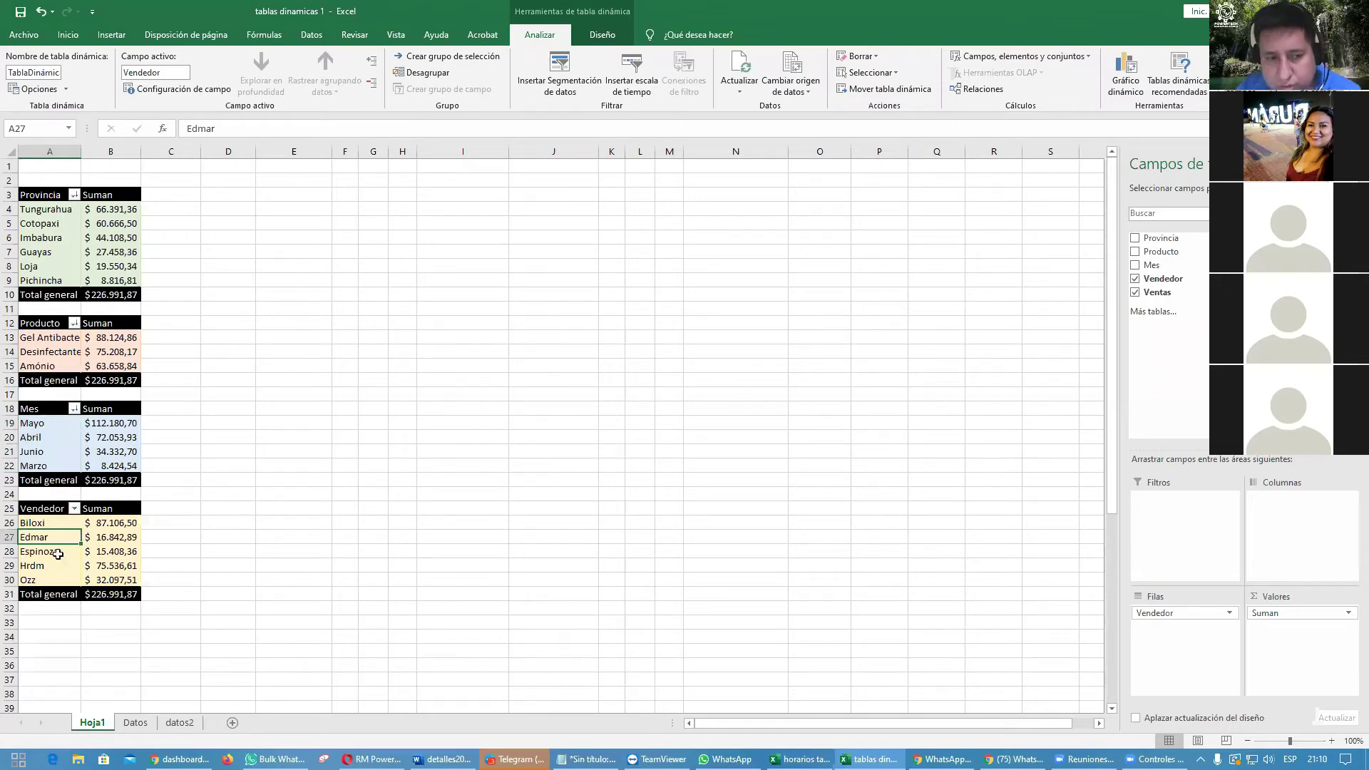
pyautogui.click(58, 554)
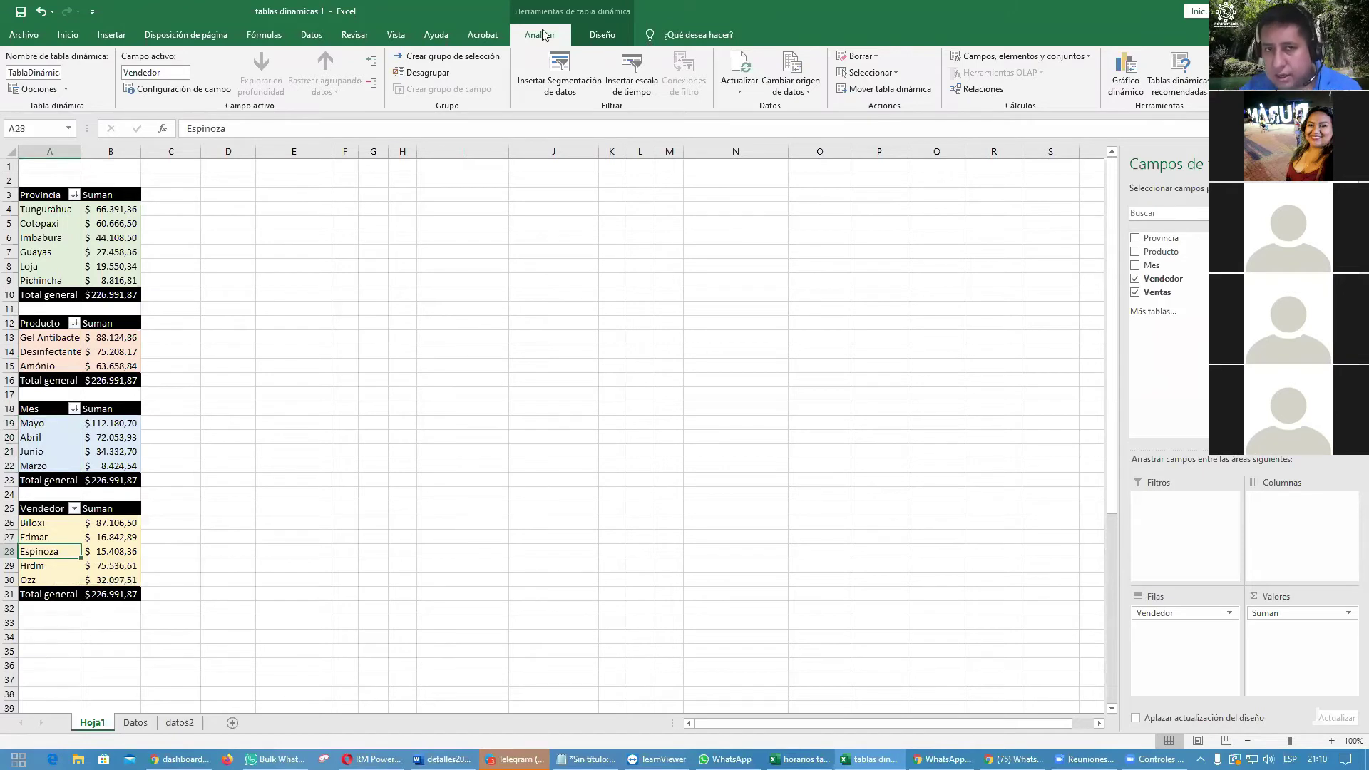
pyautogui.click(497, 34)
pyautogui.click(540, 34)
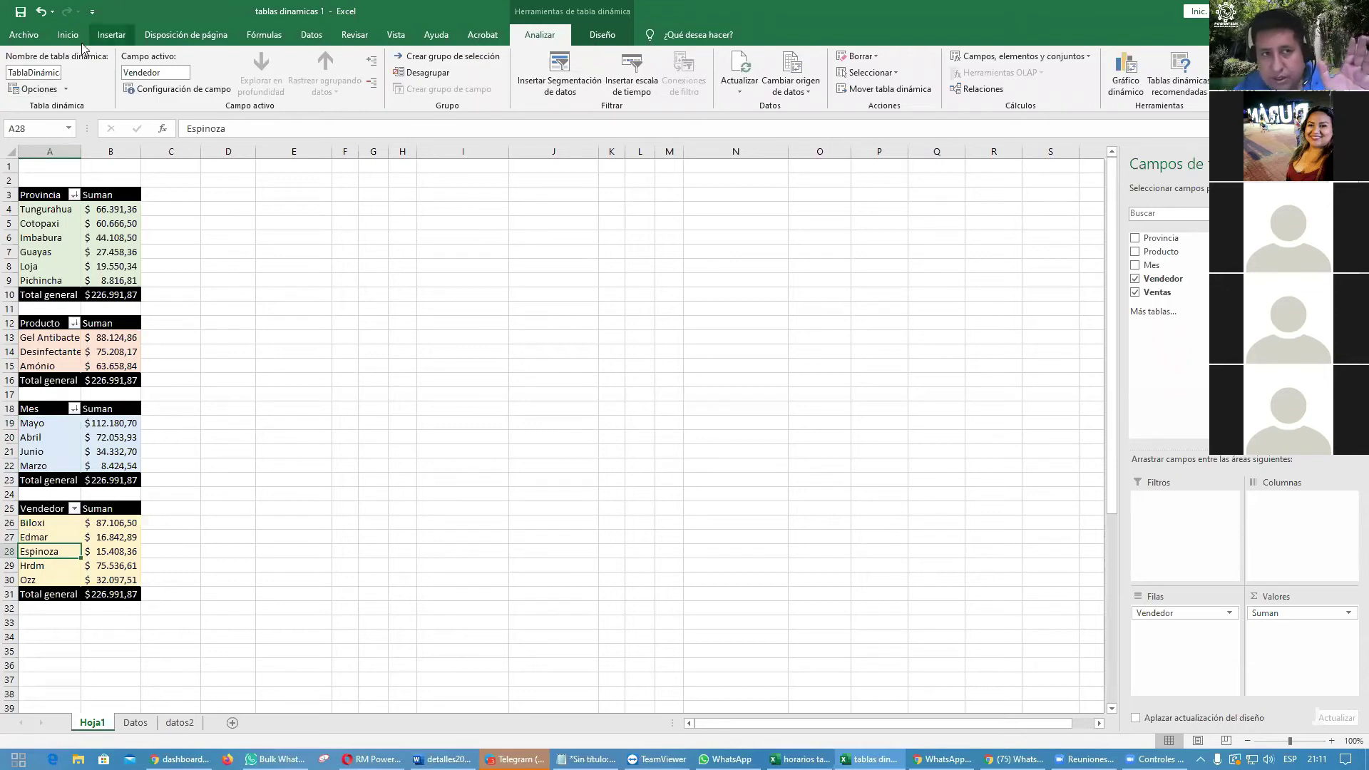
pyautogui.click(55, 73)
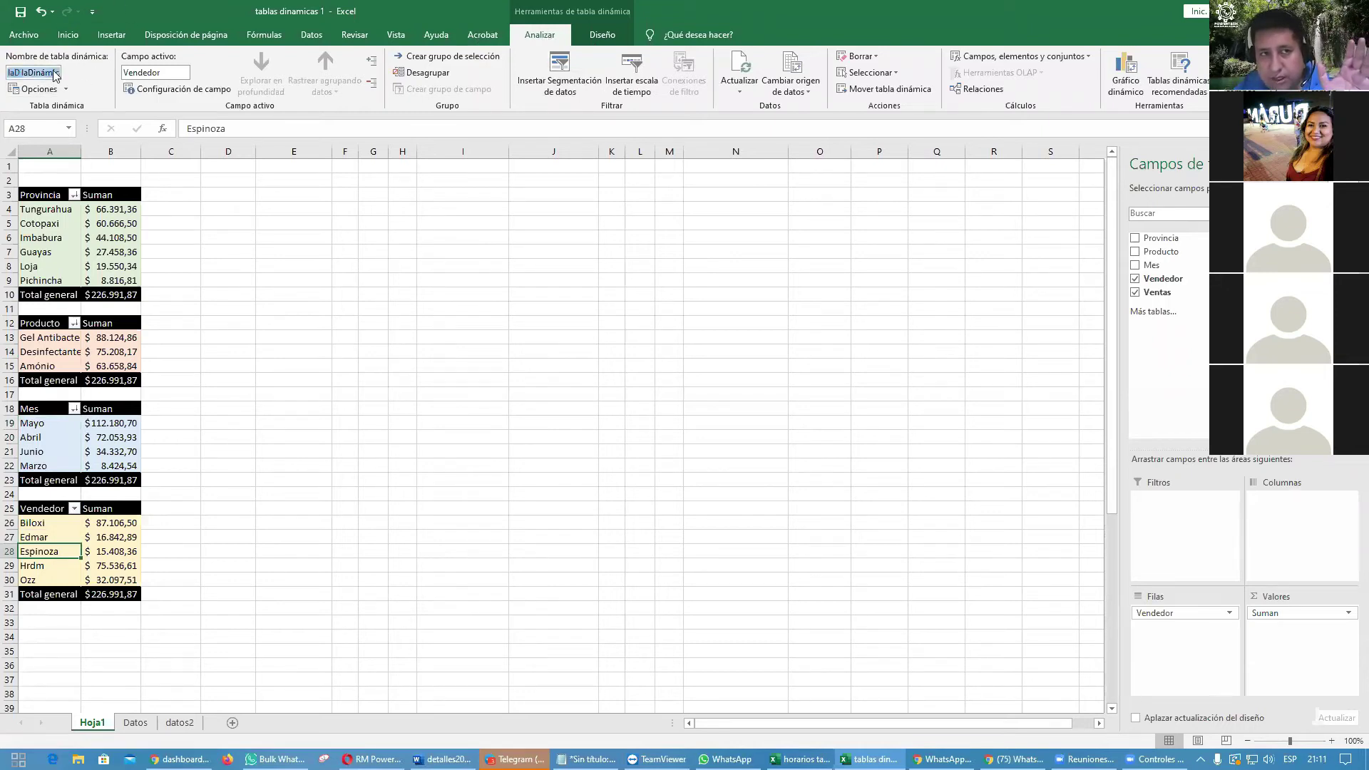
pyautogui.press('BackSpace')
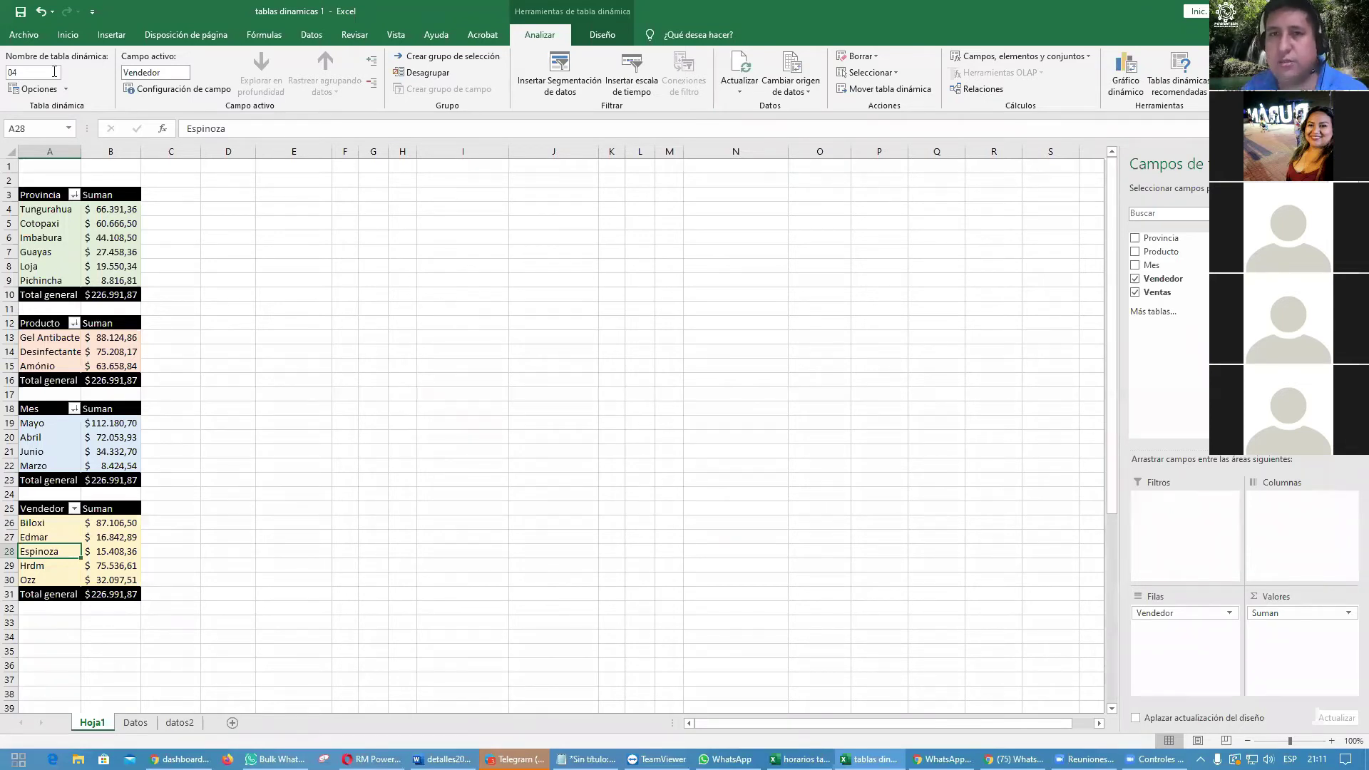
# Step: Confirm the Vendedor pivot name 04 and select a cell in the Provincia pivot
pyautogui.click(536, 266)
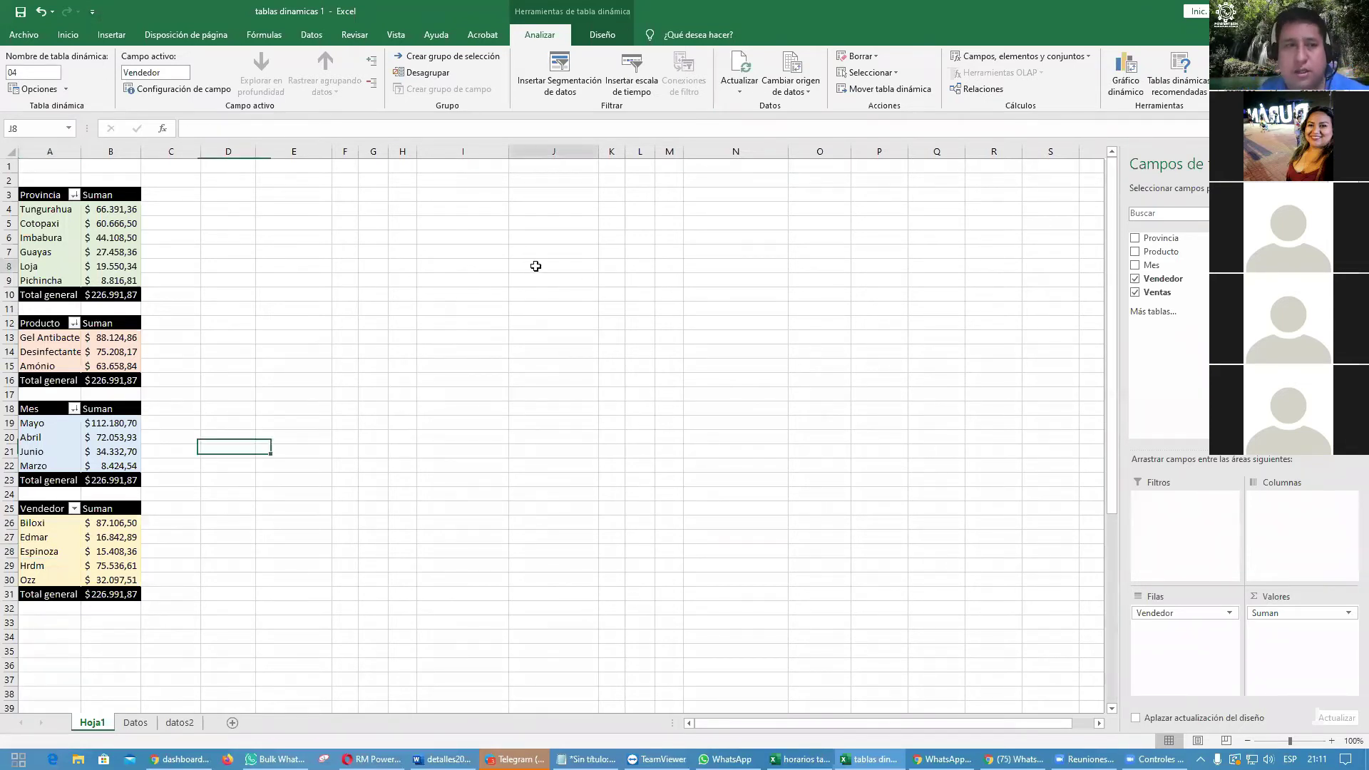
pyautogui.click(421, 294)
pyautogui.click(403, 238)
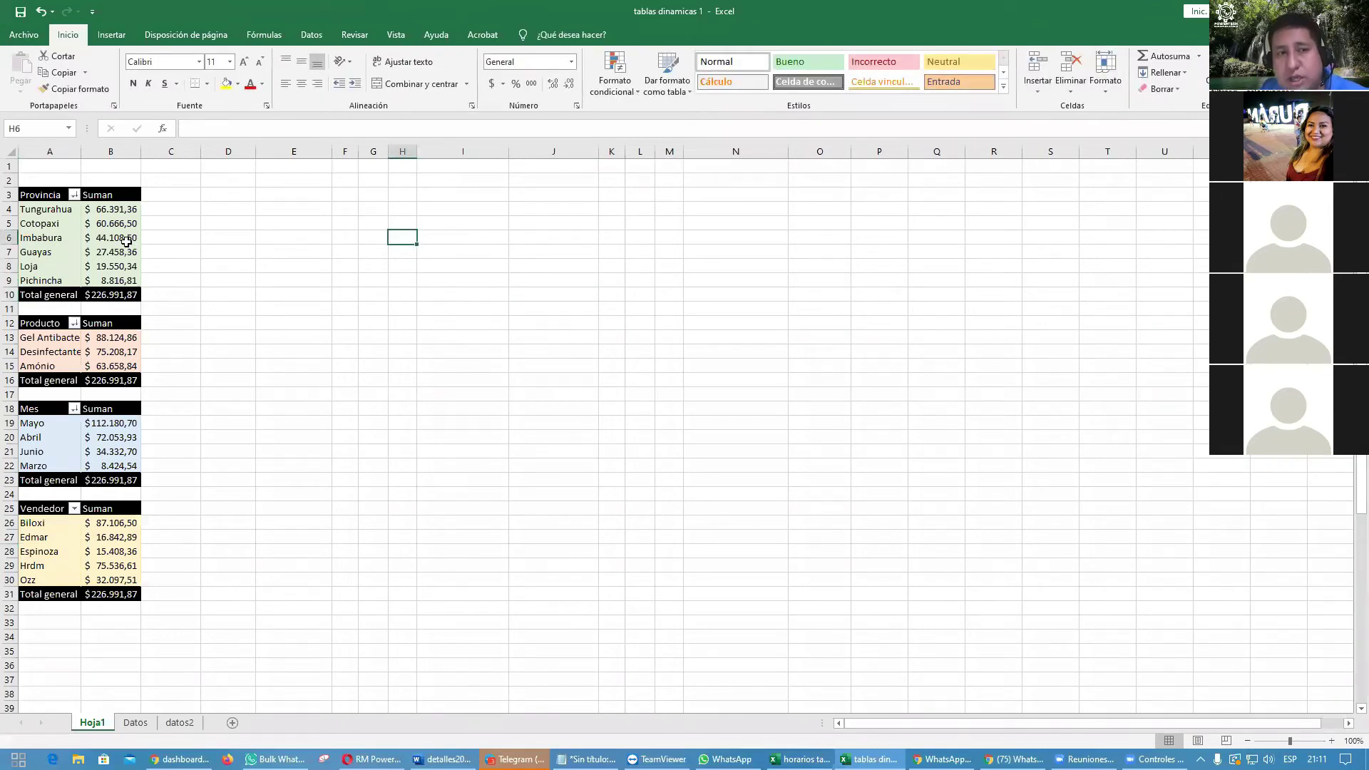
pyautogui.click(127, 242)
pyautogui.click(100, 346)
pyautogui.click(105, 253)
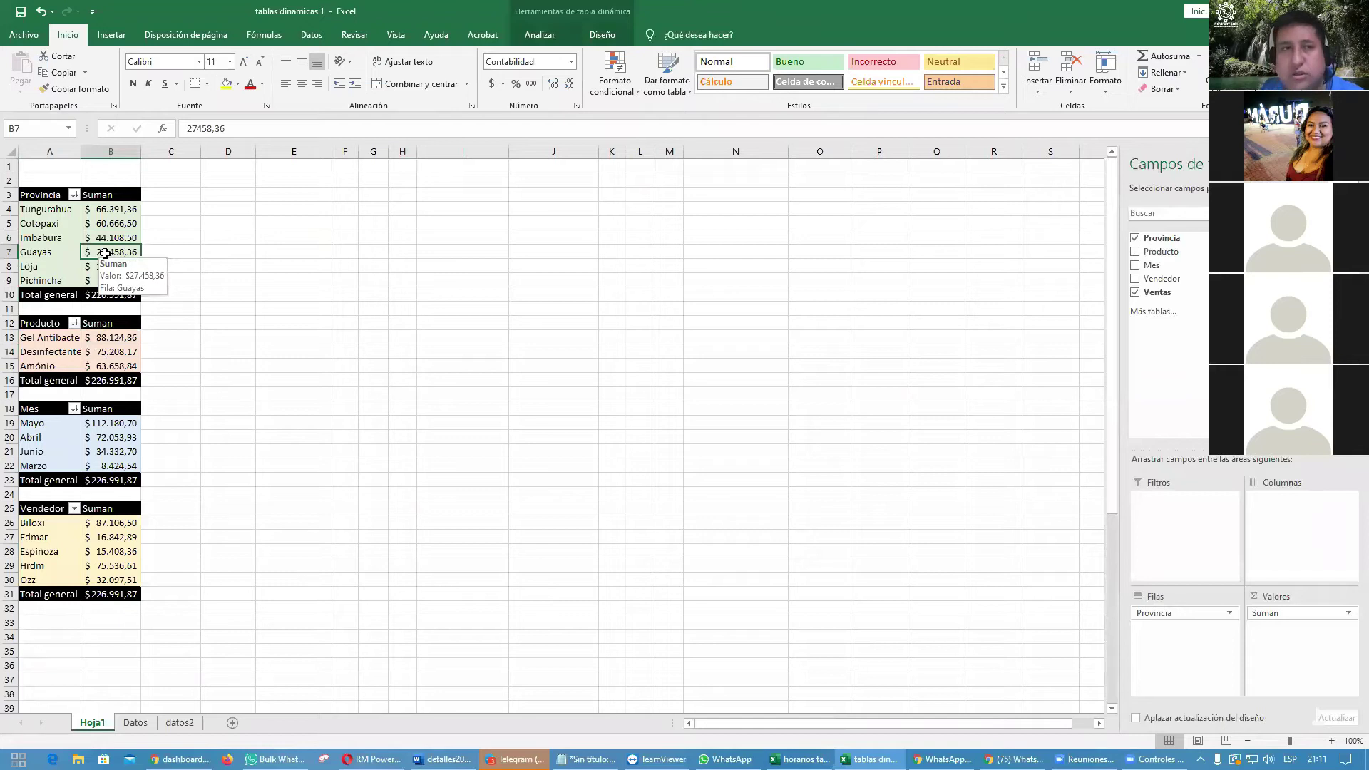
# Step: Insert slicers for Provincia, Producto, Mes and Vendedor
pyautogui.click(112, 37)
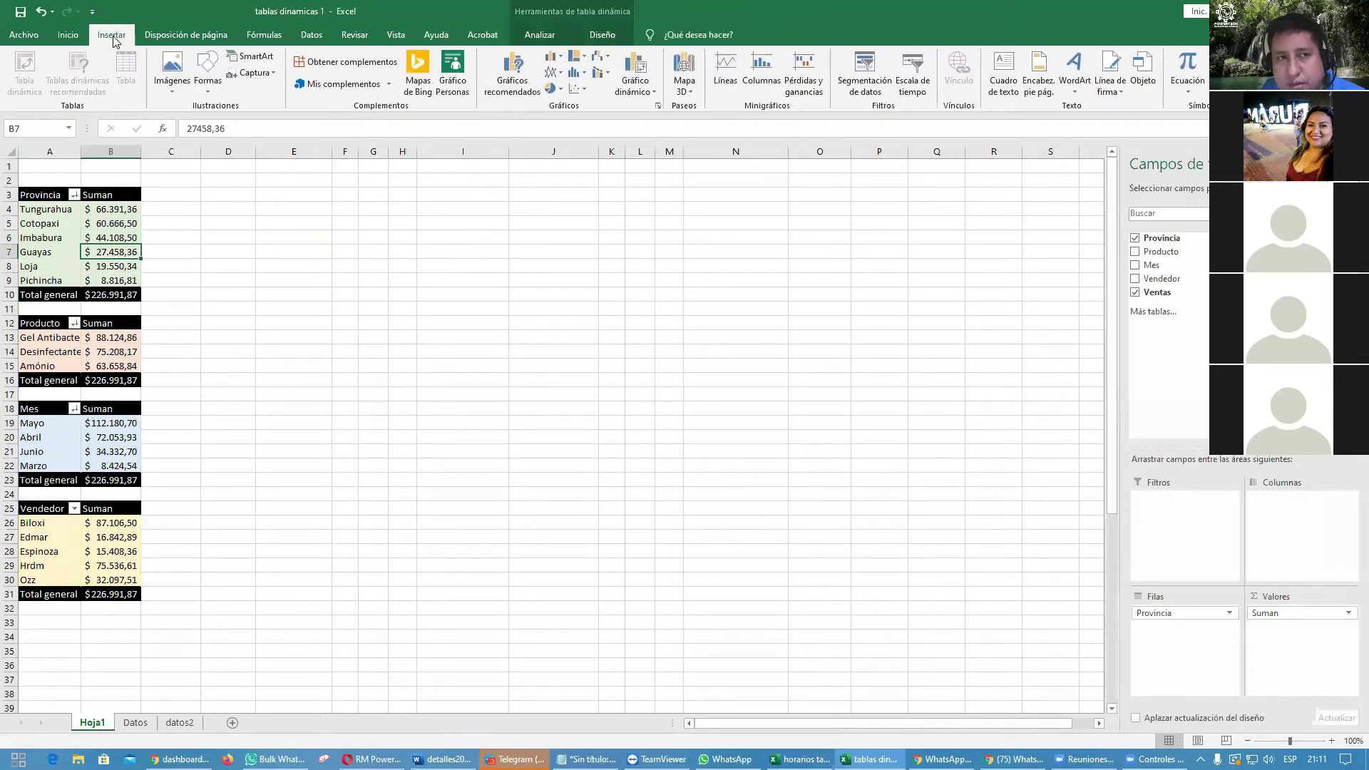
pyautogui.click(873, 80)
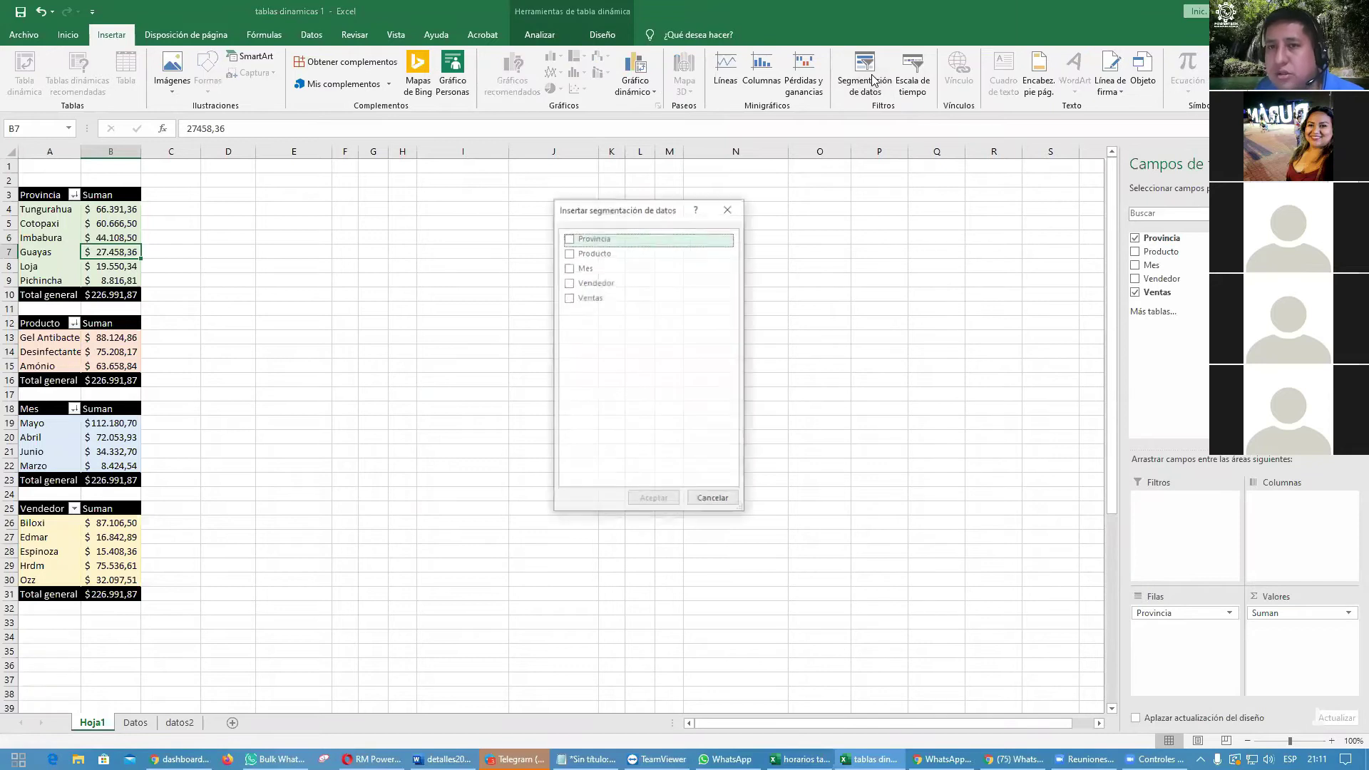
pyautogui.click(570, 240)
pyautogui.click(569, 252)
pyautogui.click(569, 267)
pyautogui.click(568, 282)
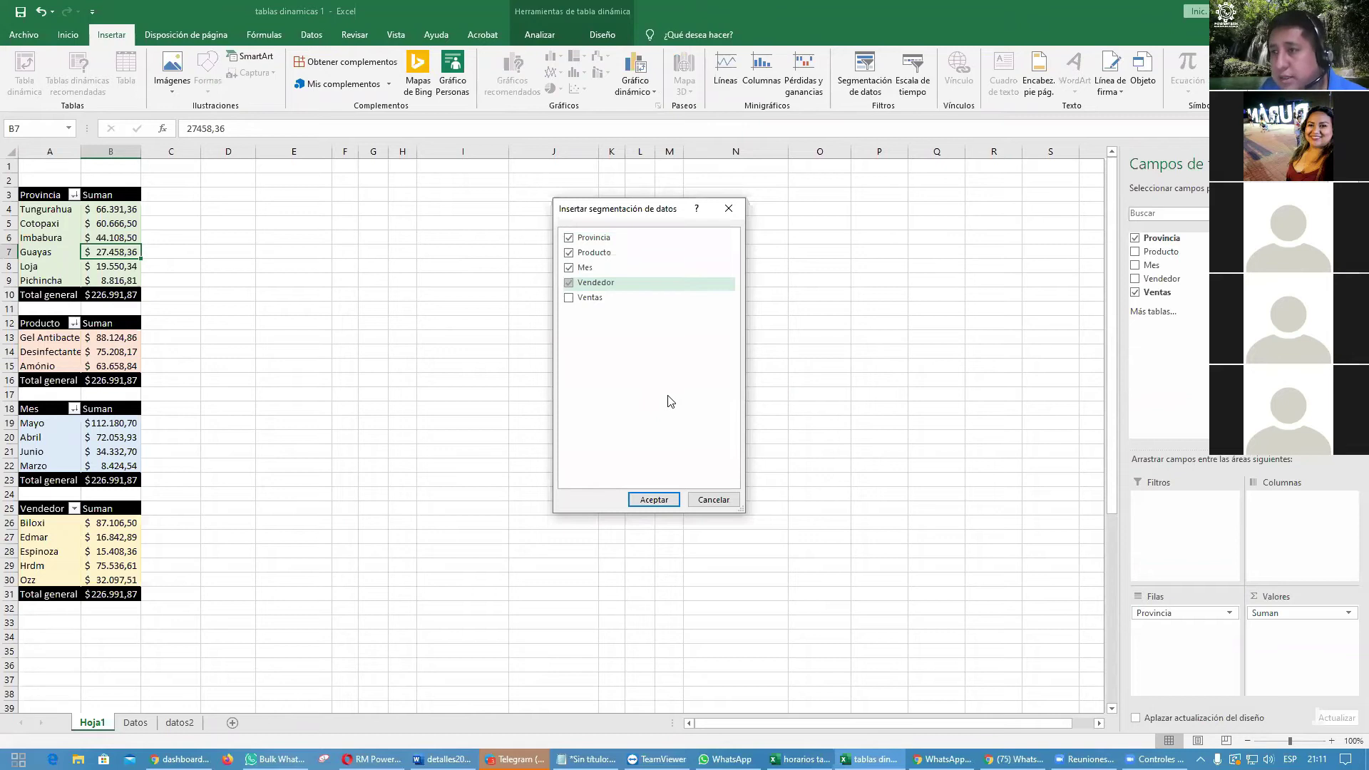
pyautogui.click(653, 498)
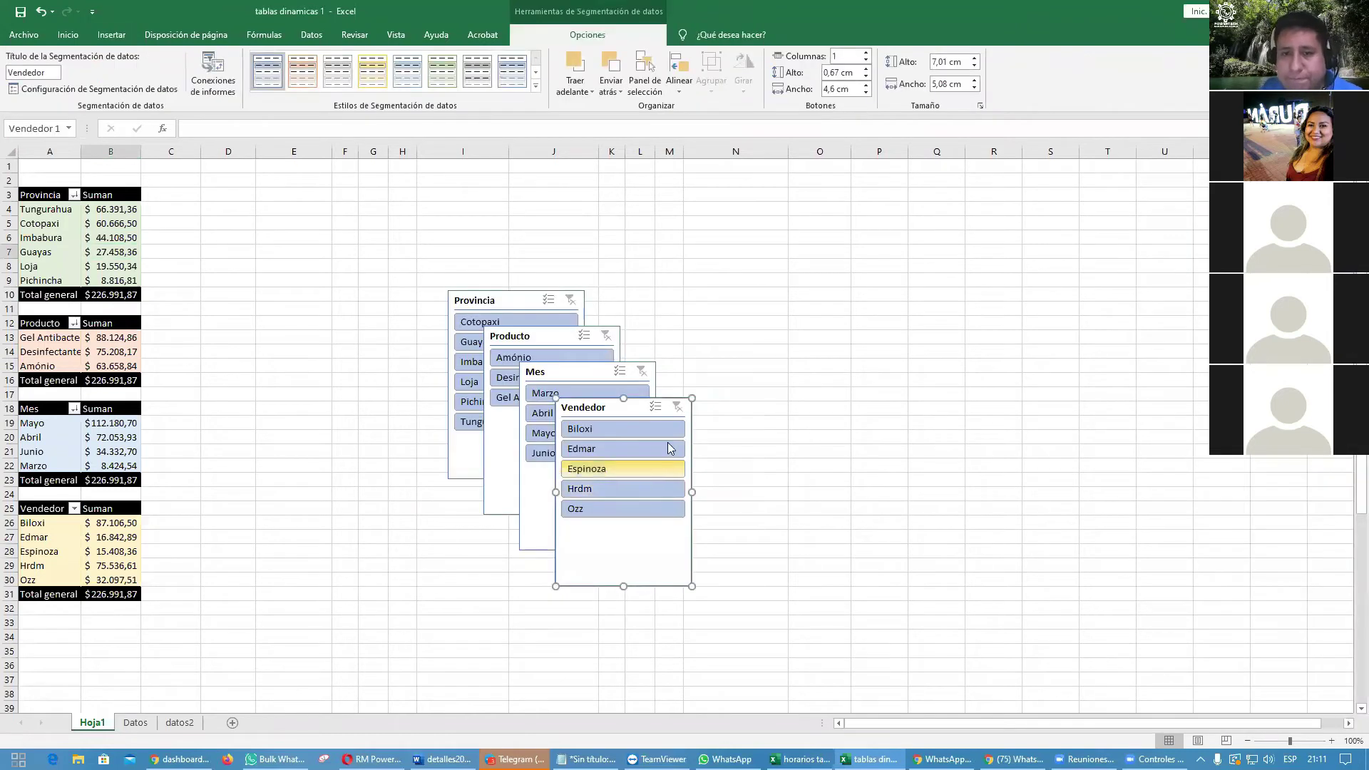
# Step: Arrange the four slicers in a row to the right of the pivot tables
pyautogui.moveTo(602, 410); pyautogui.dragTo(1015, 250)
pyautogui.moveTo(588, 378); pyautogui.dragTo(876, 251)
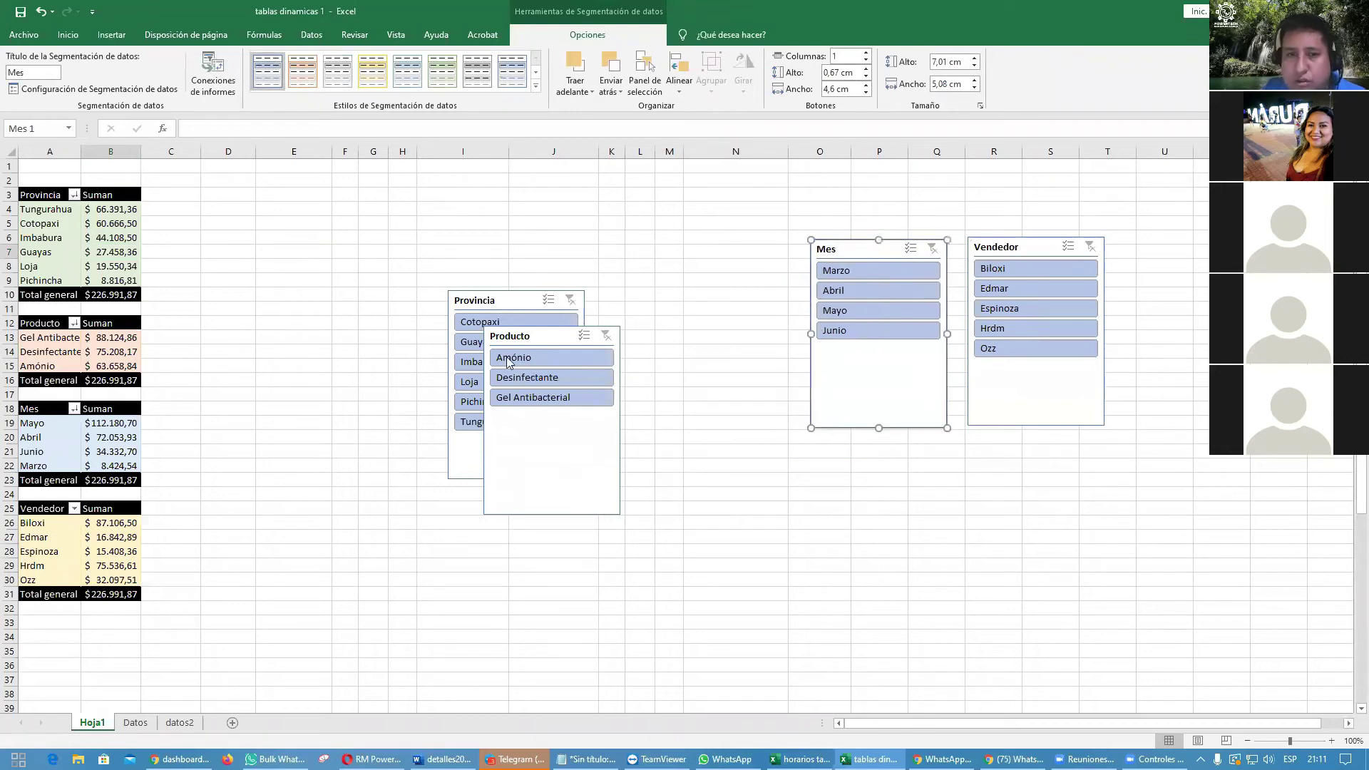
pyautogui.moveTo(531, 336); pyautogui.dragTo(710, 250)
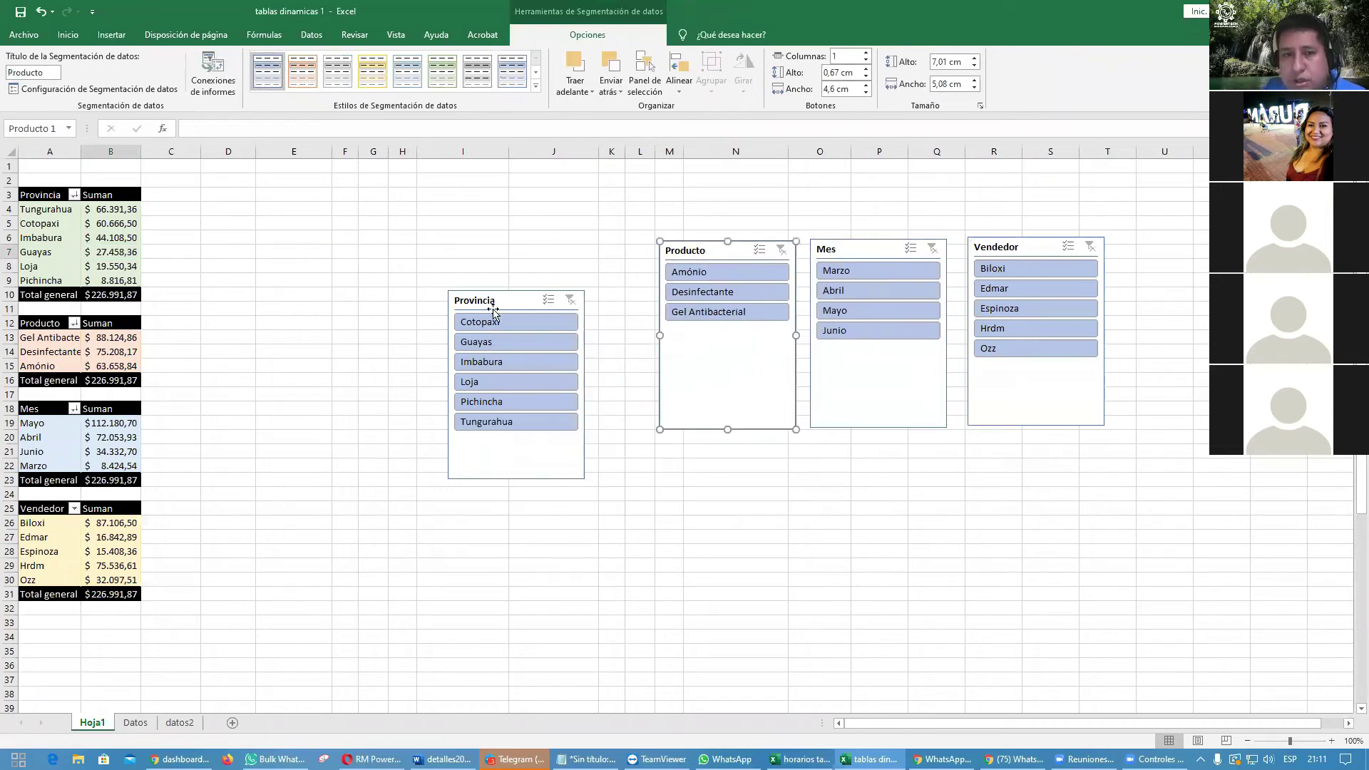
pyautogui.moveTo(504, 299); pyautogui.dragTo(558, 252)
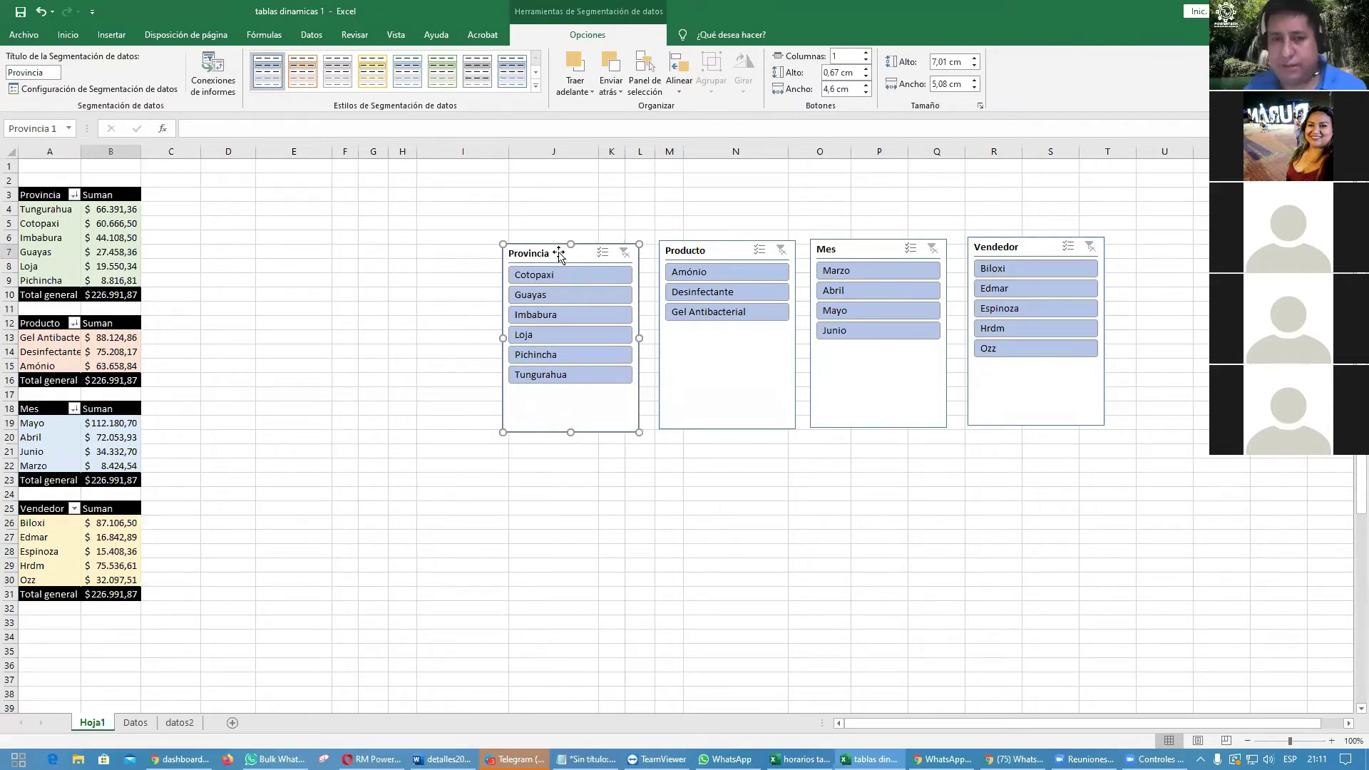
pyautogui.click(640, 451)
pyautogui.click(584, 409)
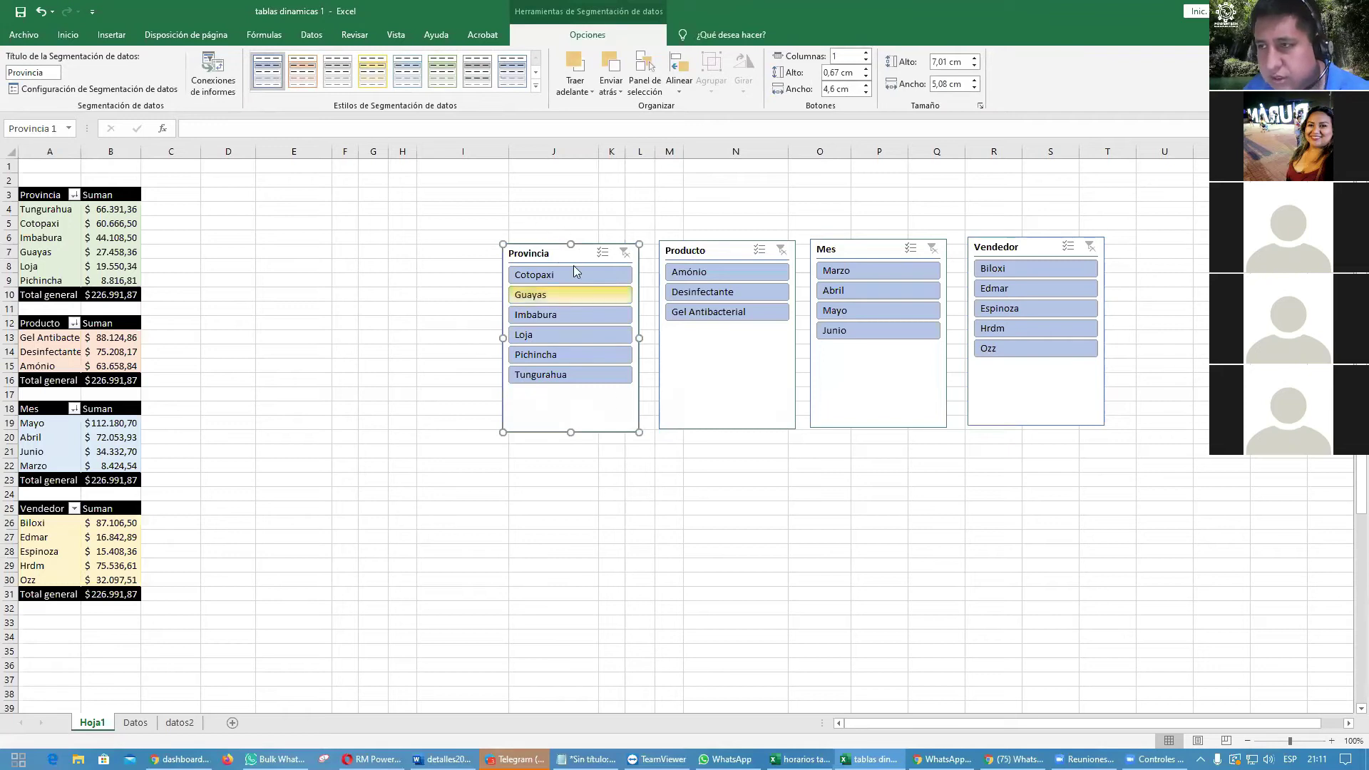
# Step: Connect the Provincia slicer to pivot tables 02, 03 and 04 as well
pyautogui.rightClick(557, 405)
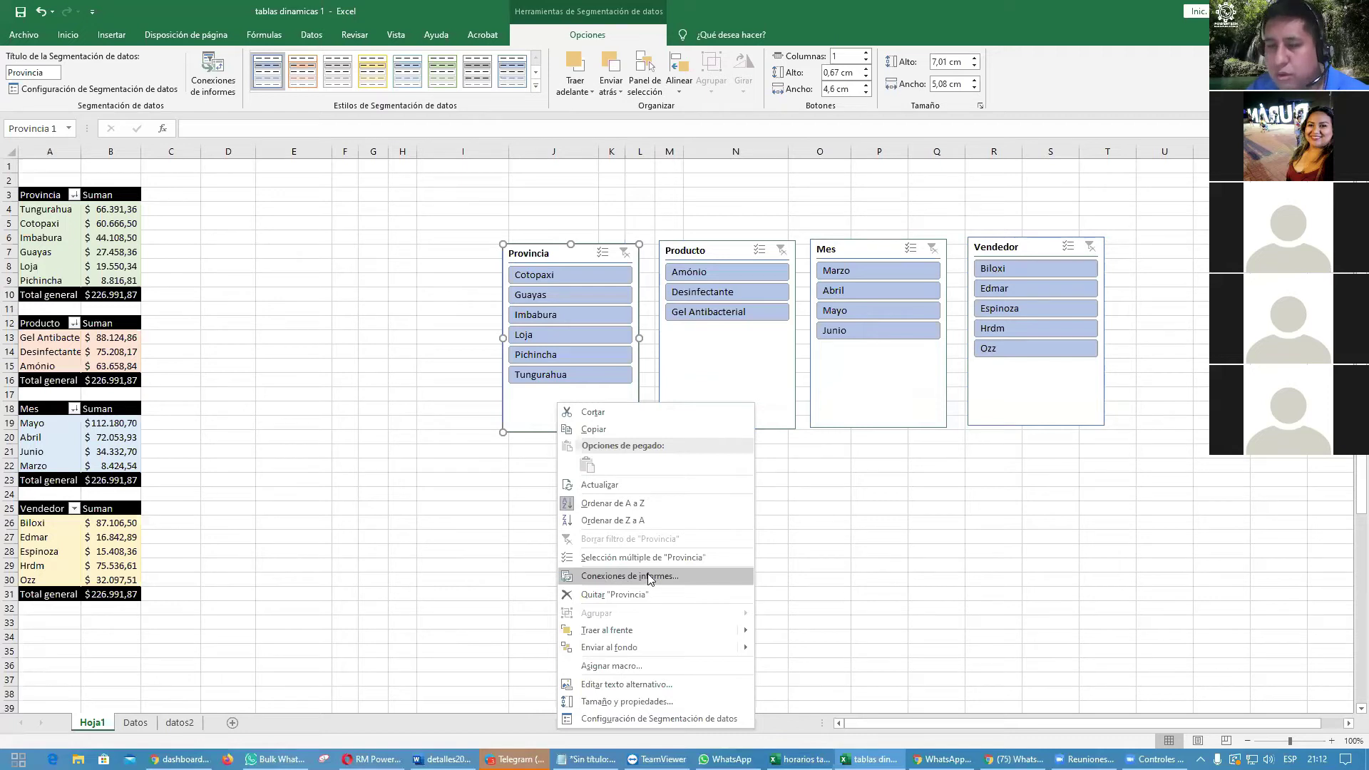
pyautogui.click(647, 575)
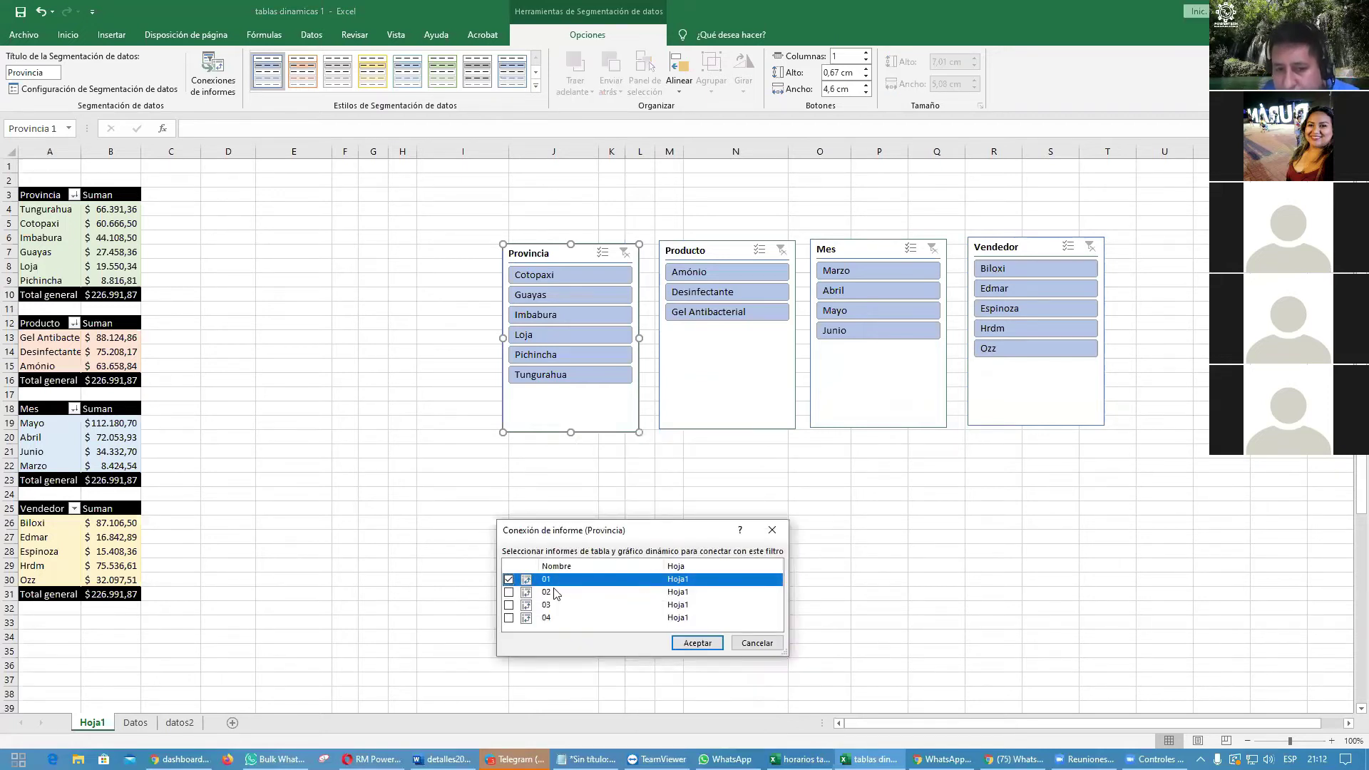
pyautogui.click(509, 593)
pyautogui.click(509, 606)
pyautogui.click(509, 618)
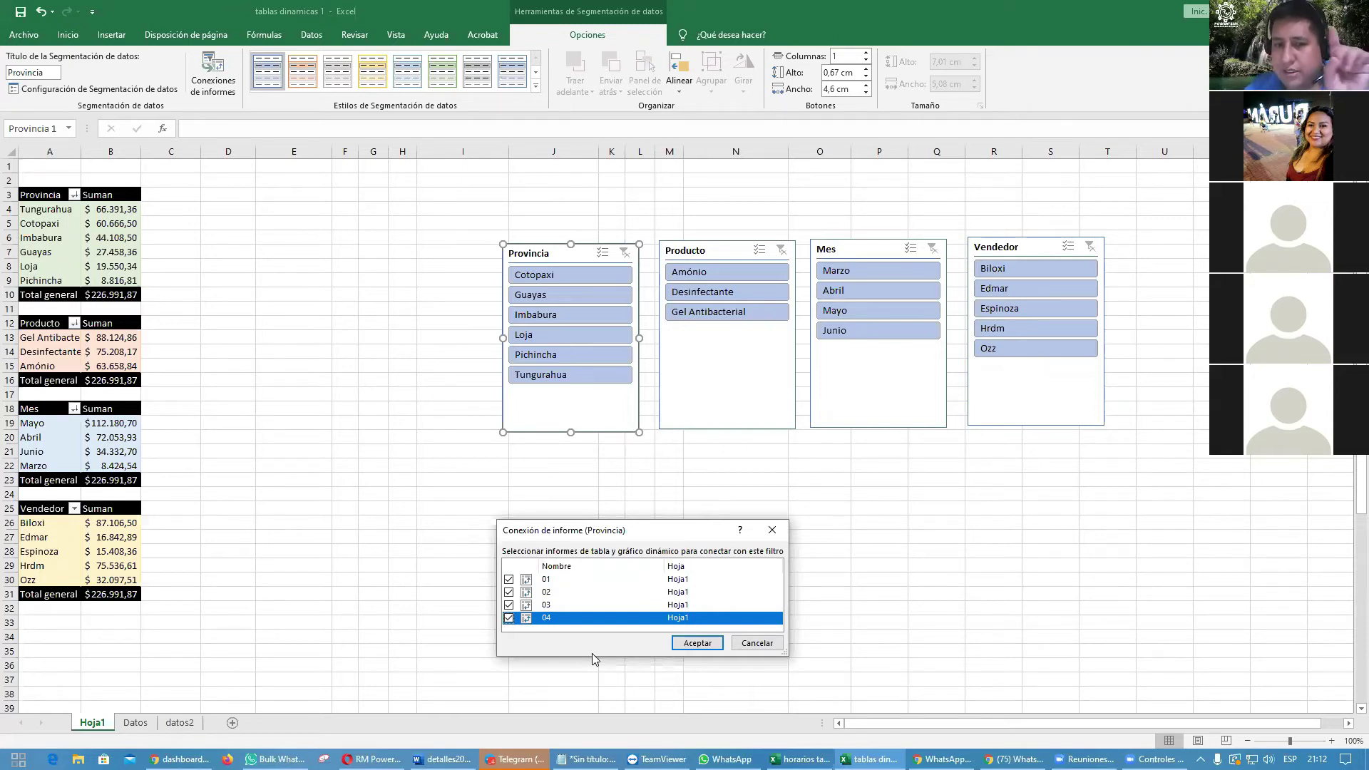
pyautogui.click(703, 643)
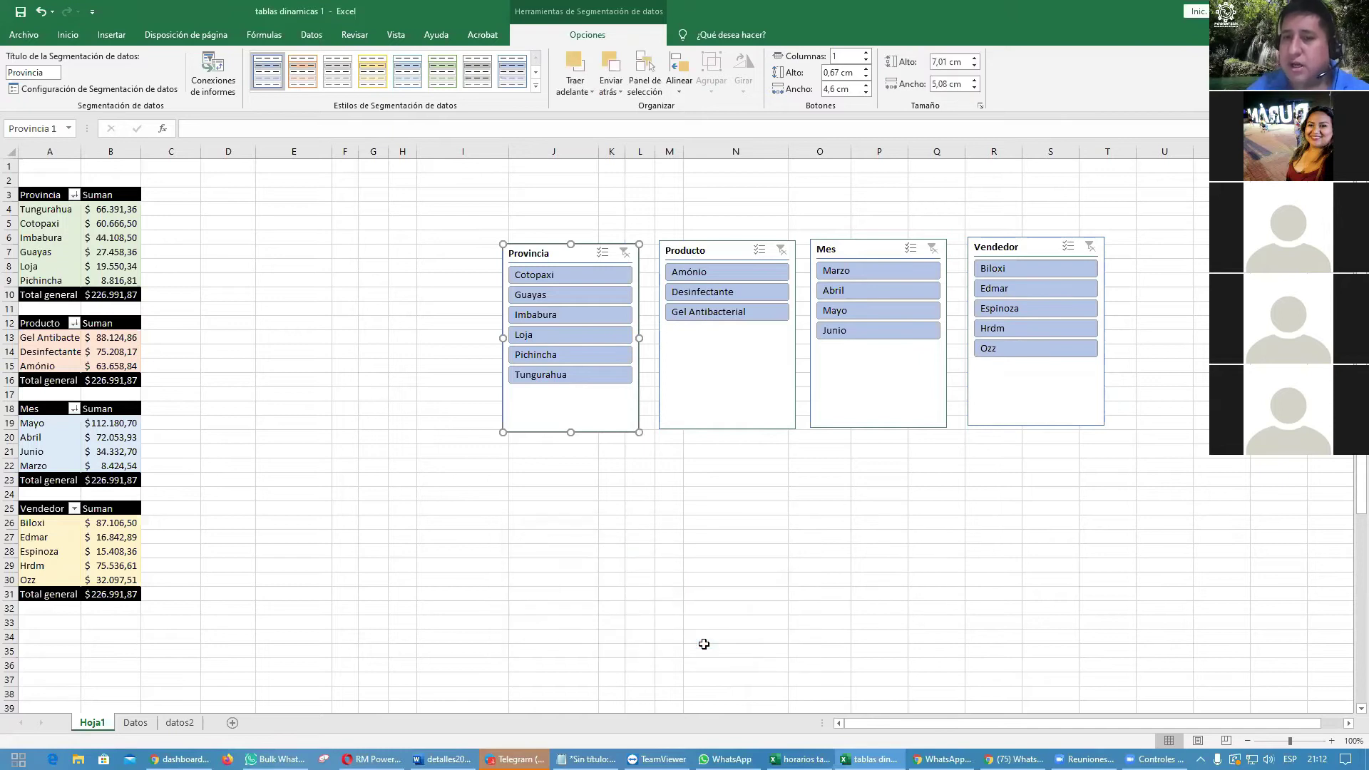
# Step: Connect the Producto slicer to pivot tables 02, 03 and 04 as well
pyautogui.click(720, 378)
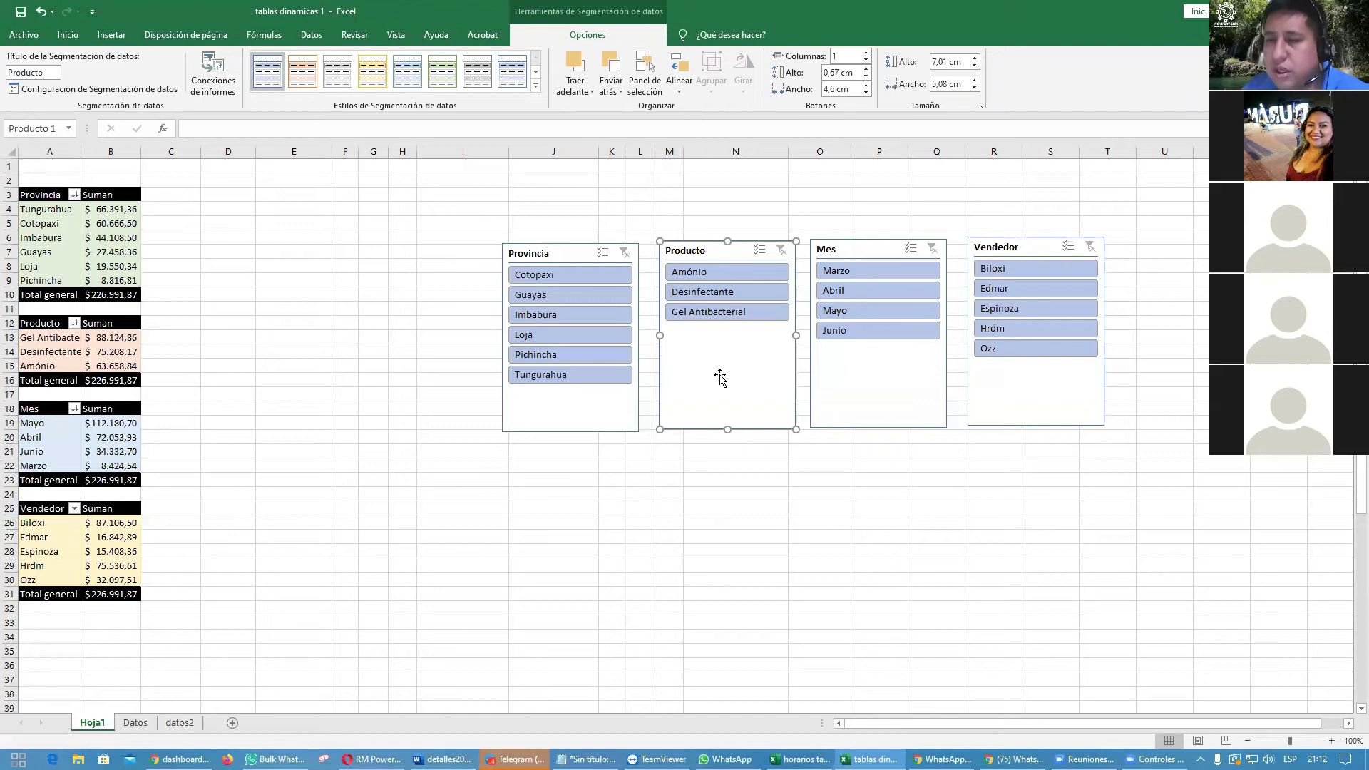
pyautogui.rightClick(720, 379)
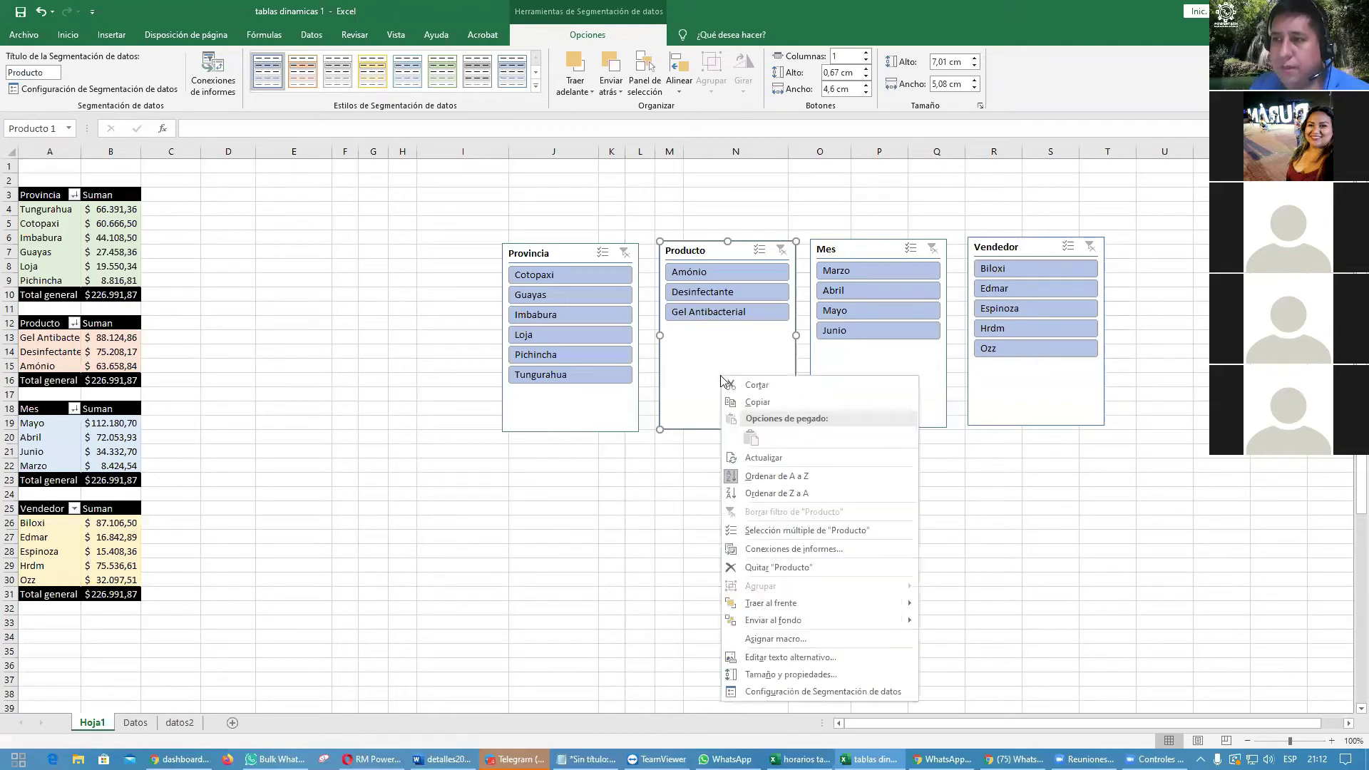
pyautogui.click(816, 549)
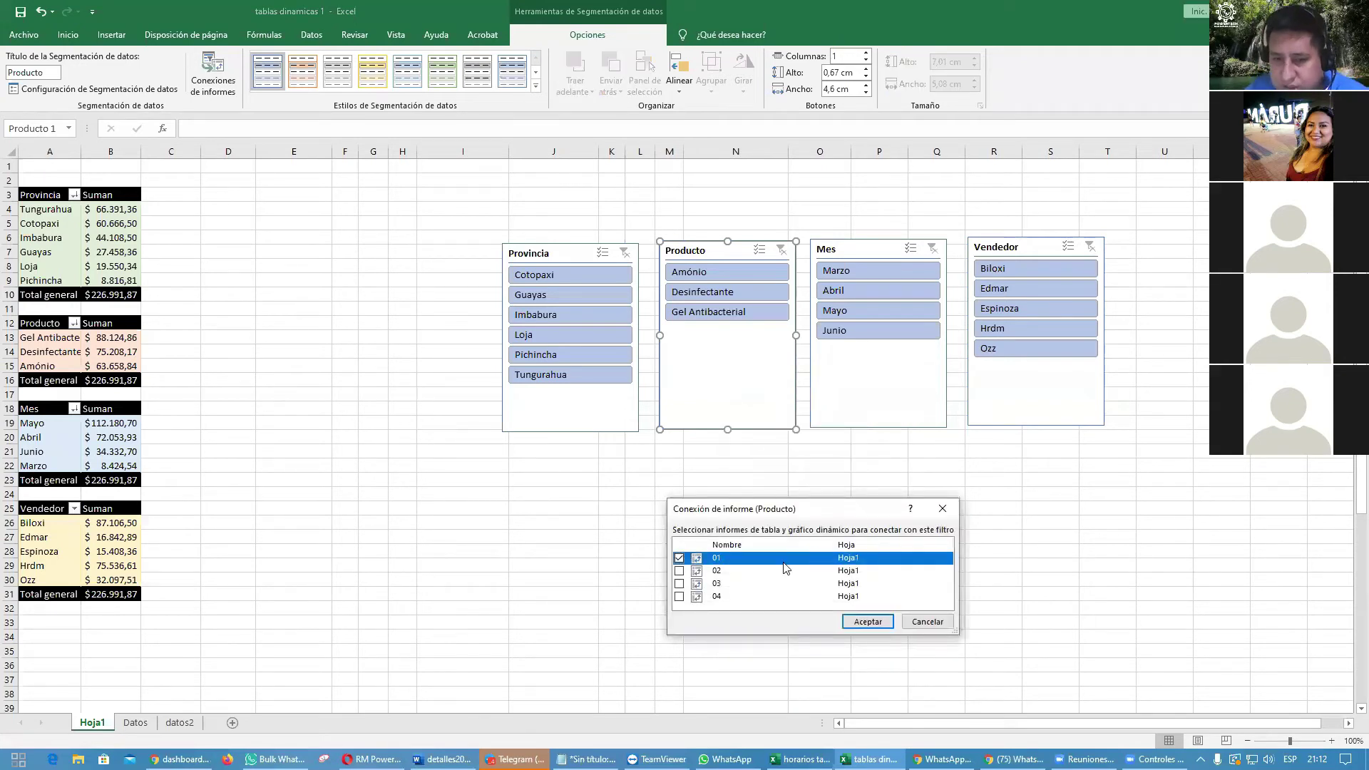
pyautogui.click(679, 571)
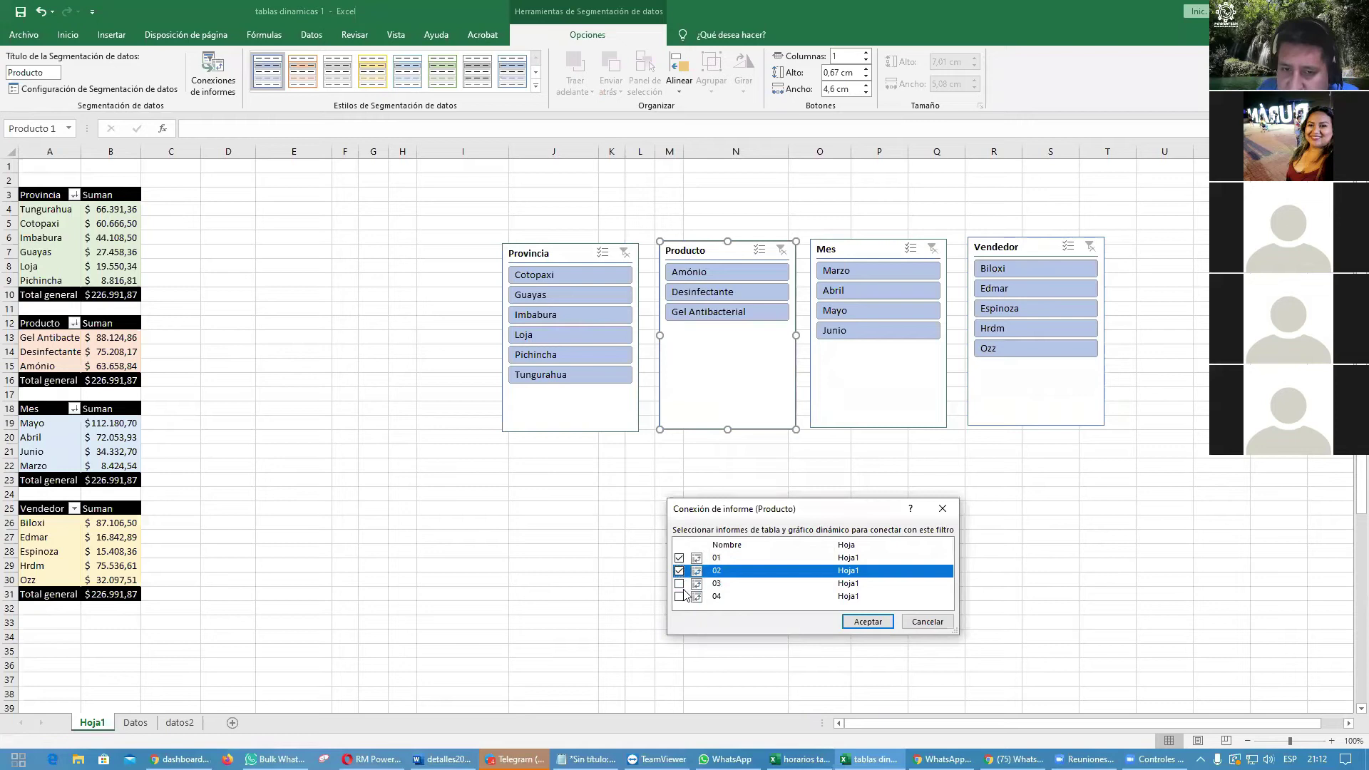
pyautogui.click(680, 584)
pyautogui.click(679, 597)
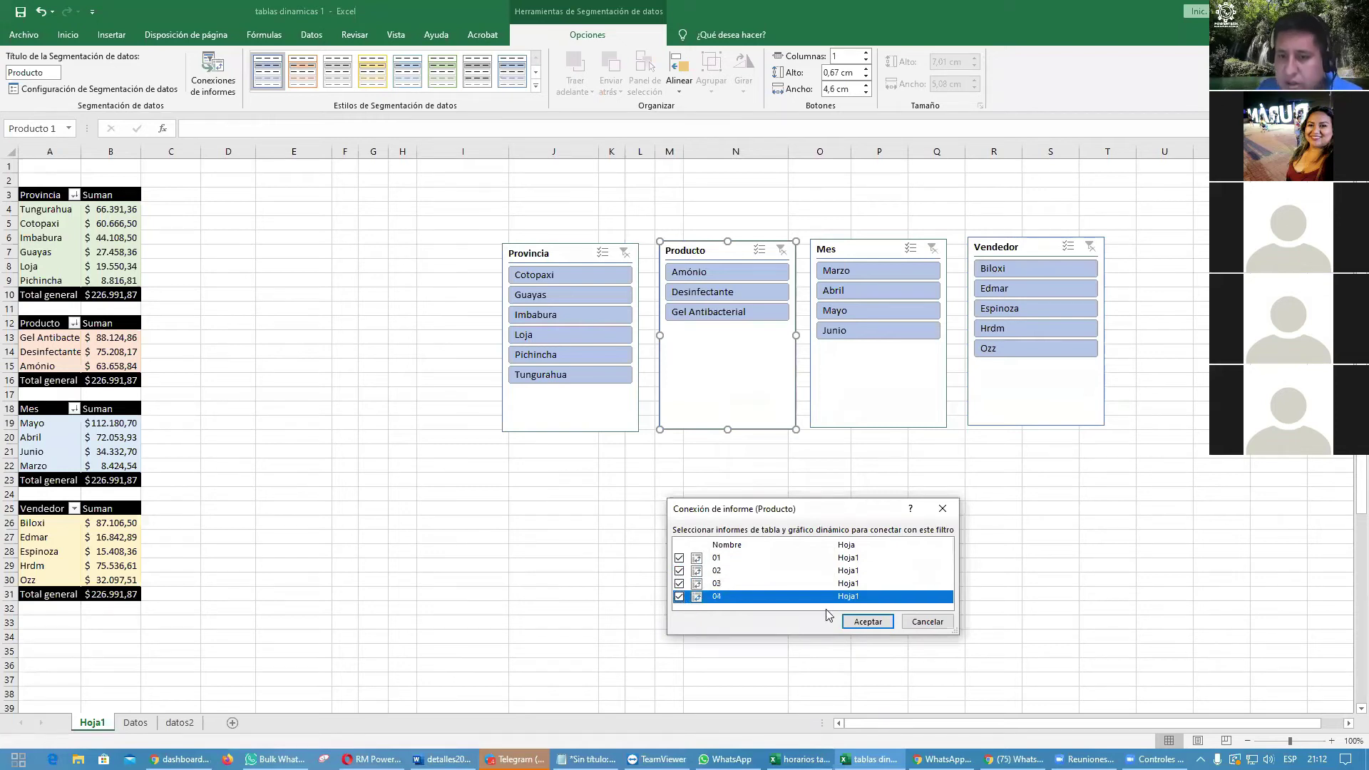
pyautogui.click(857, 620)
pyautogui.click(858, 619)
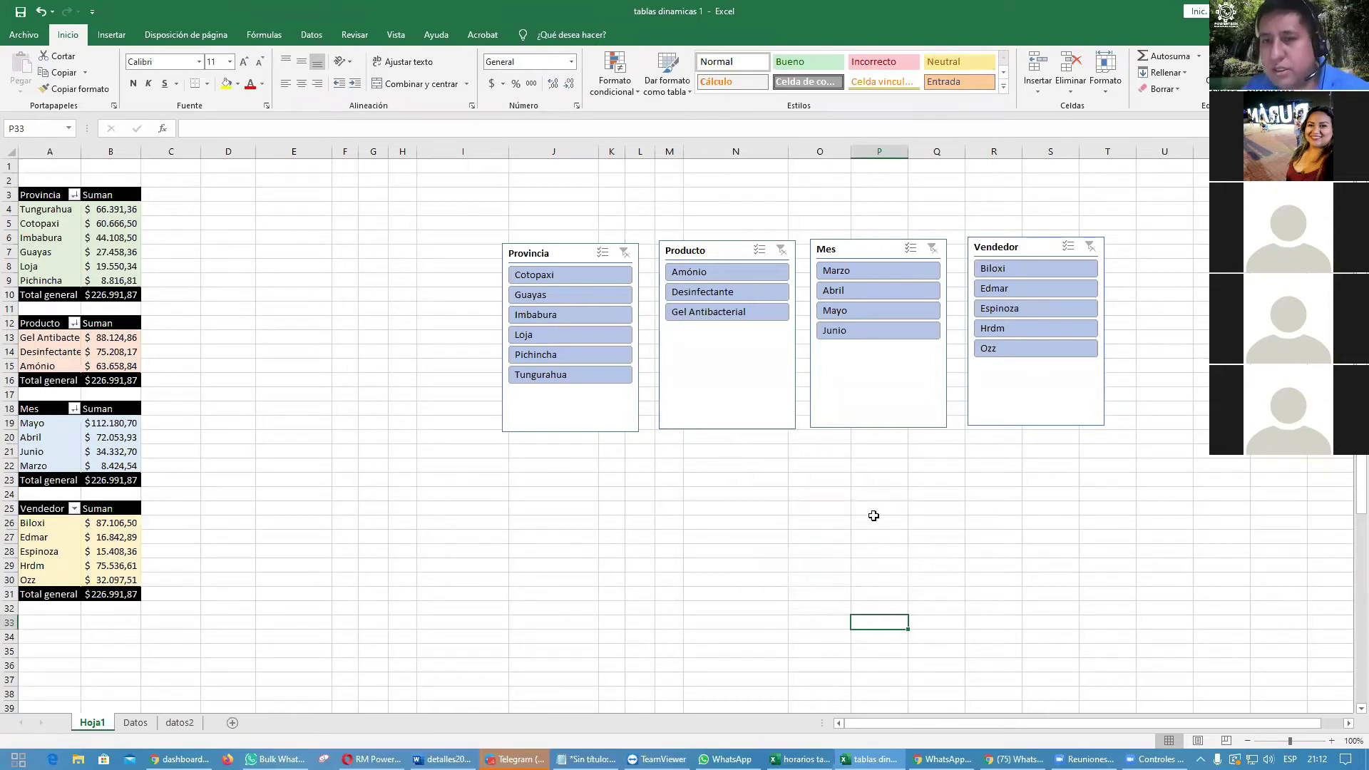
# Step: Connect the Mes slicer to pivot tables 02, 03 and 04 as well
pyautogui.click(877, 413)
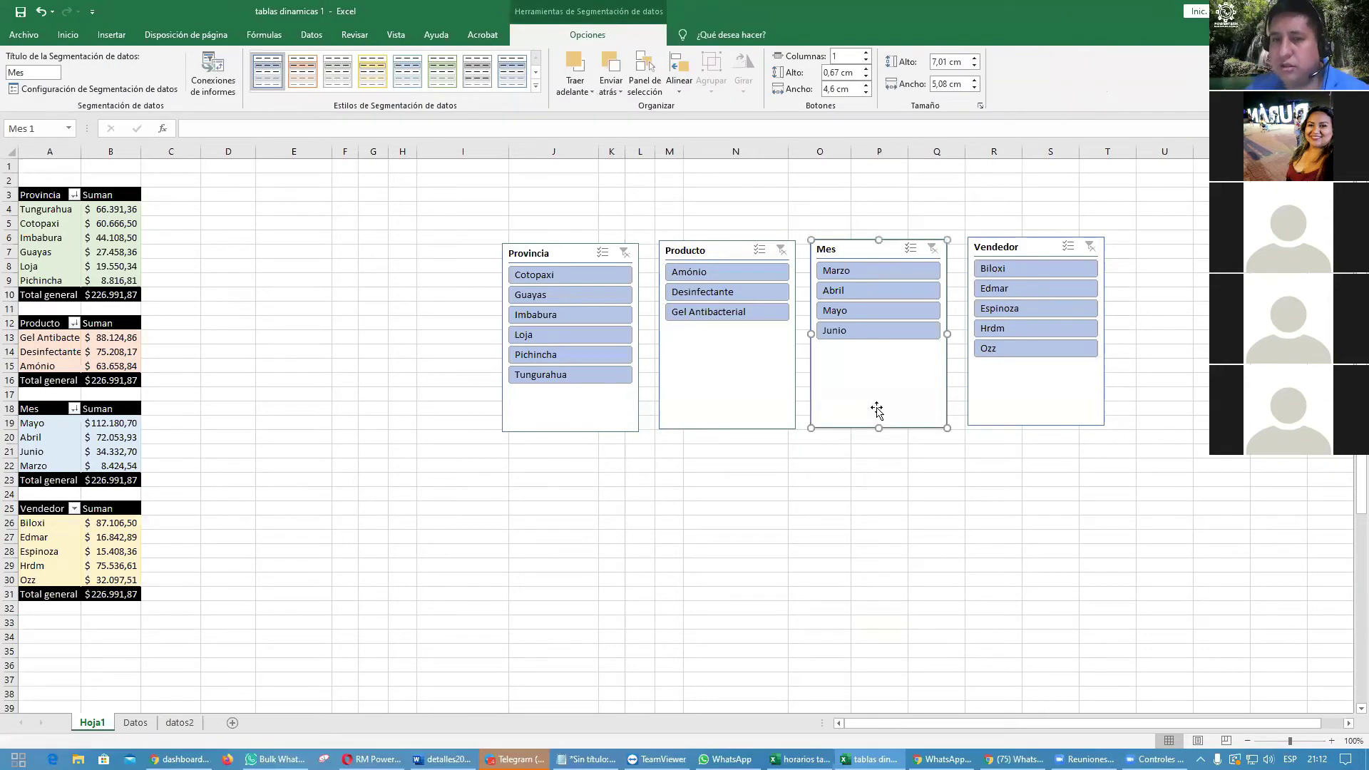
pyautogui.rightClick(887, 372)
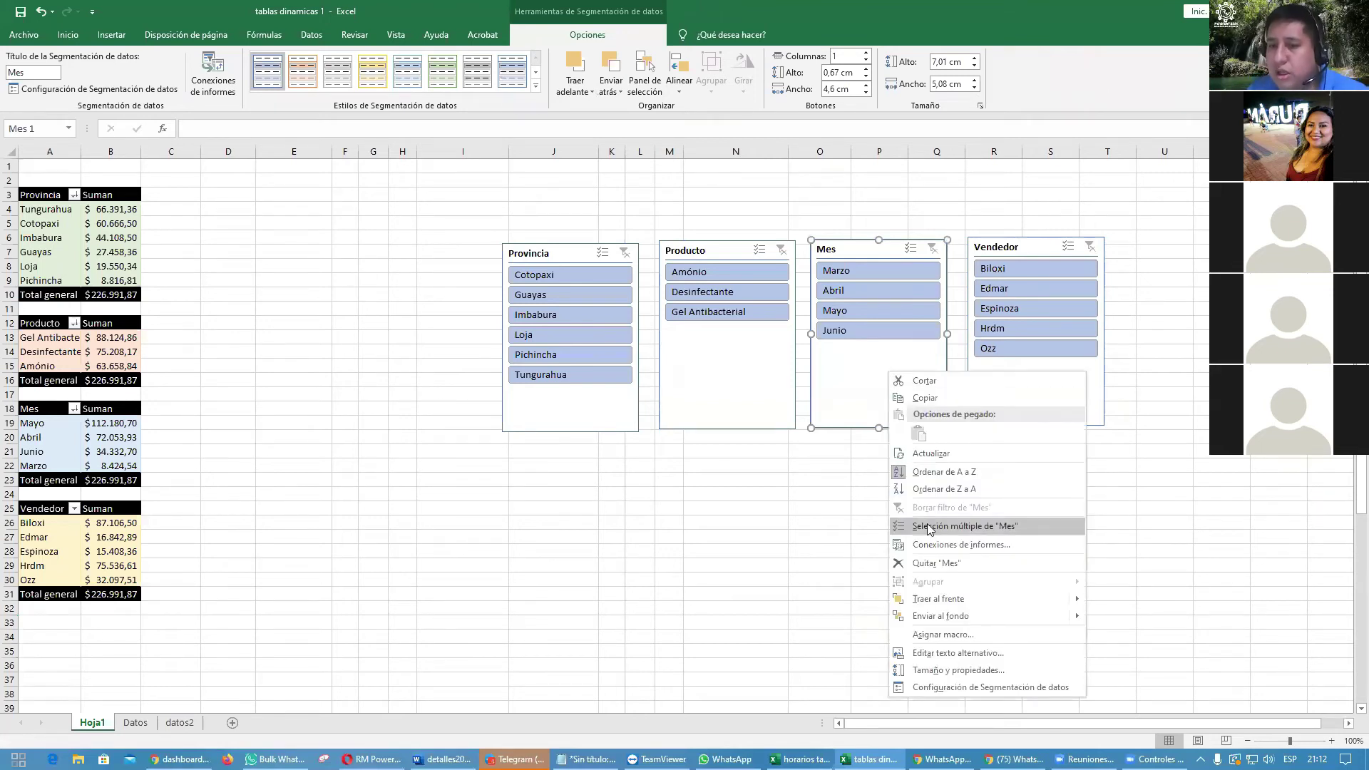
pyautogui.click(940, 545)
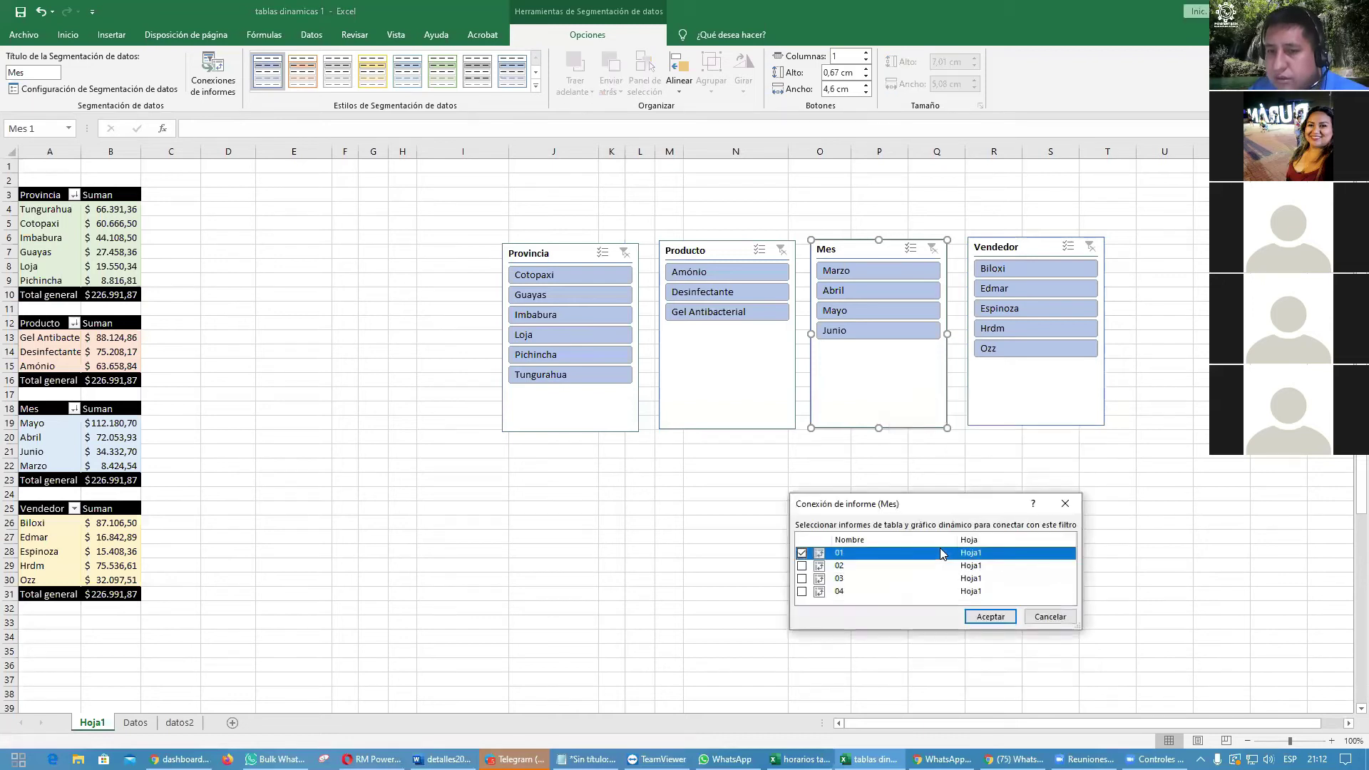
pyautogui.moveTo(925, 503); pyautogui.dragTo(849, 236)
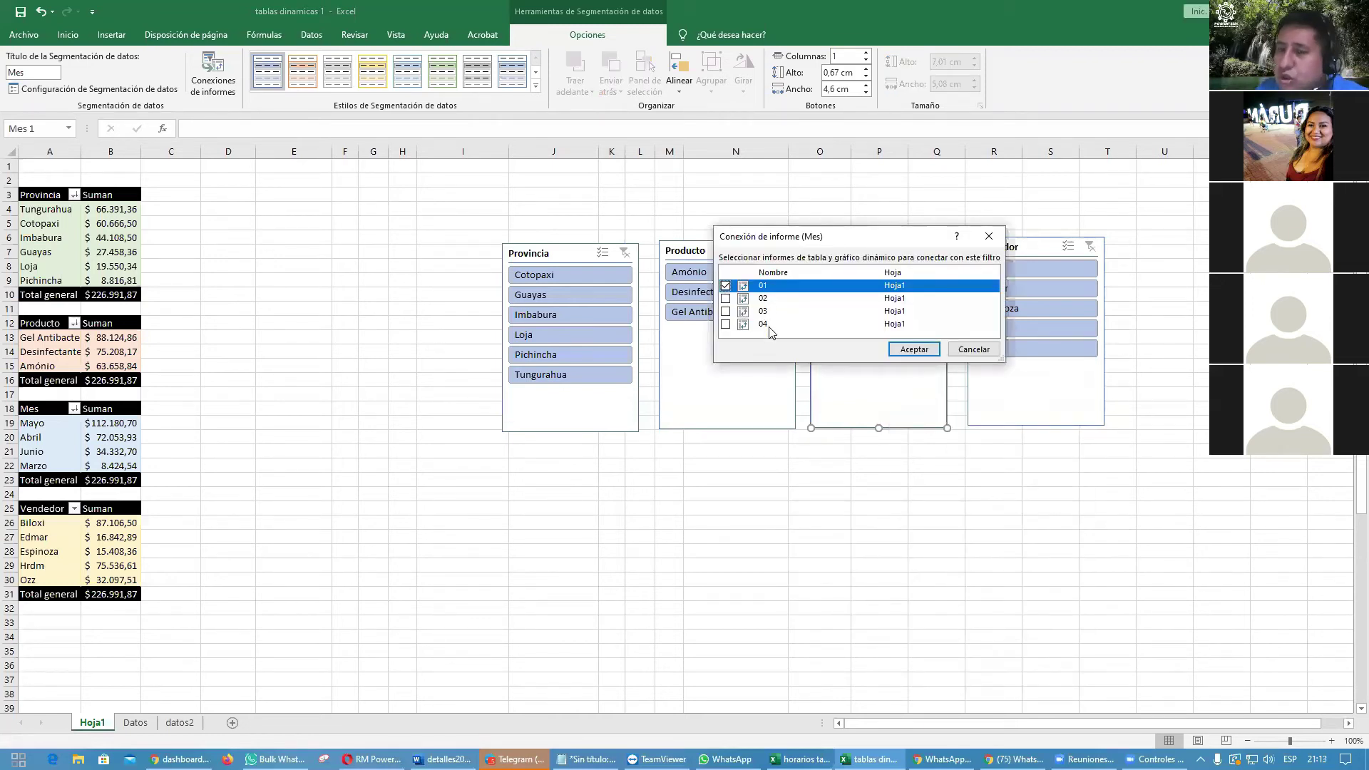
pyautogui.click(725, 298)
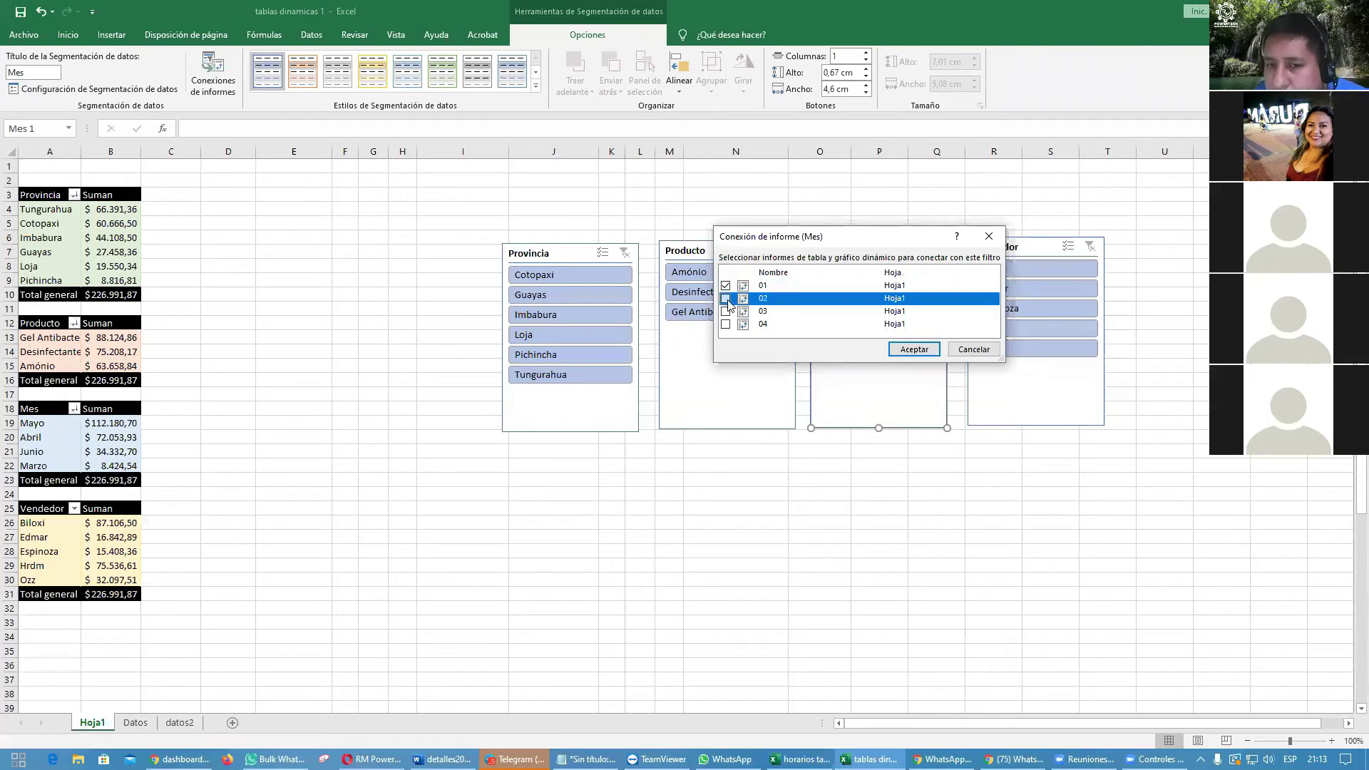
pyautogui.click(725, 310)
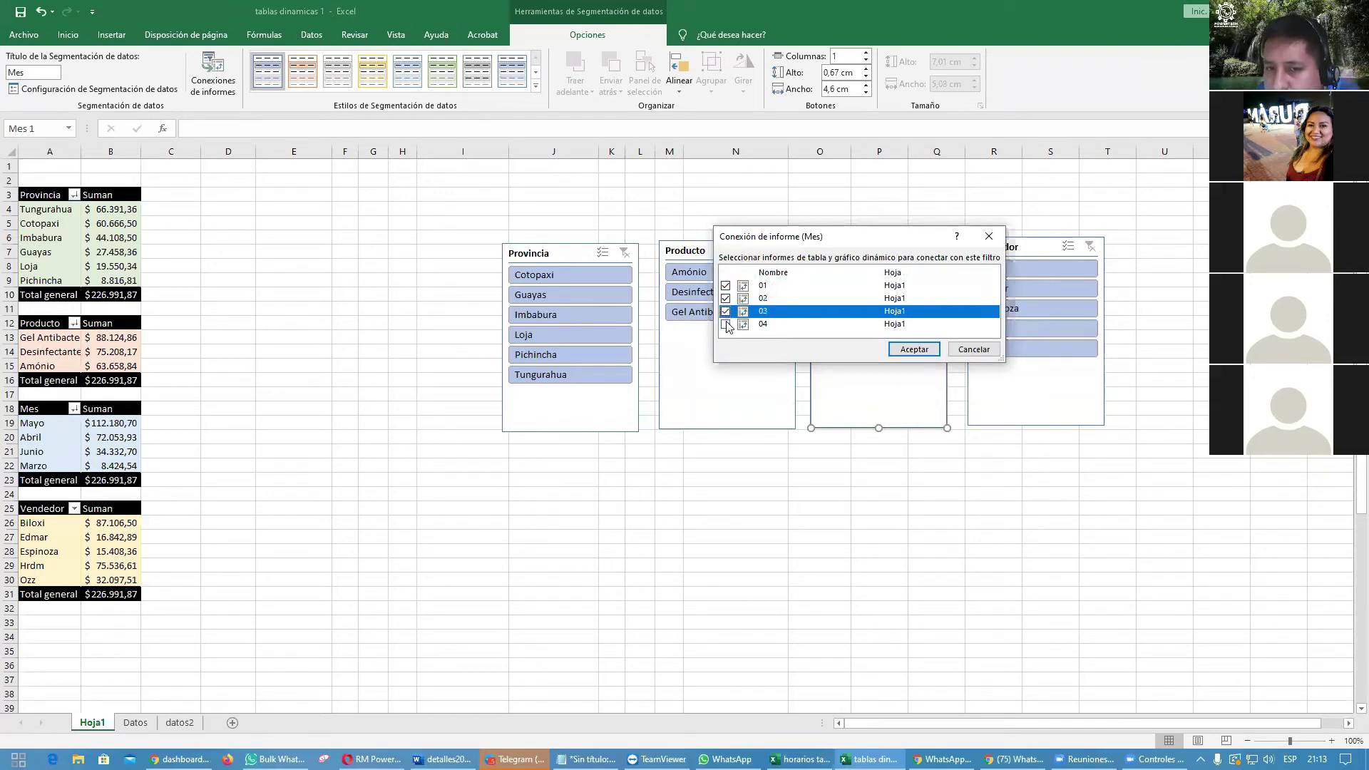
pyautogui.click(725, 324)
pyautogui.click(916, 353)
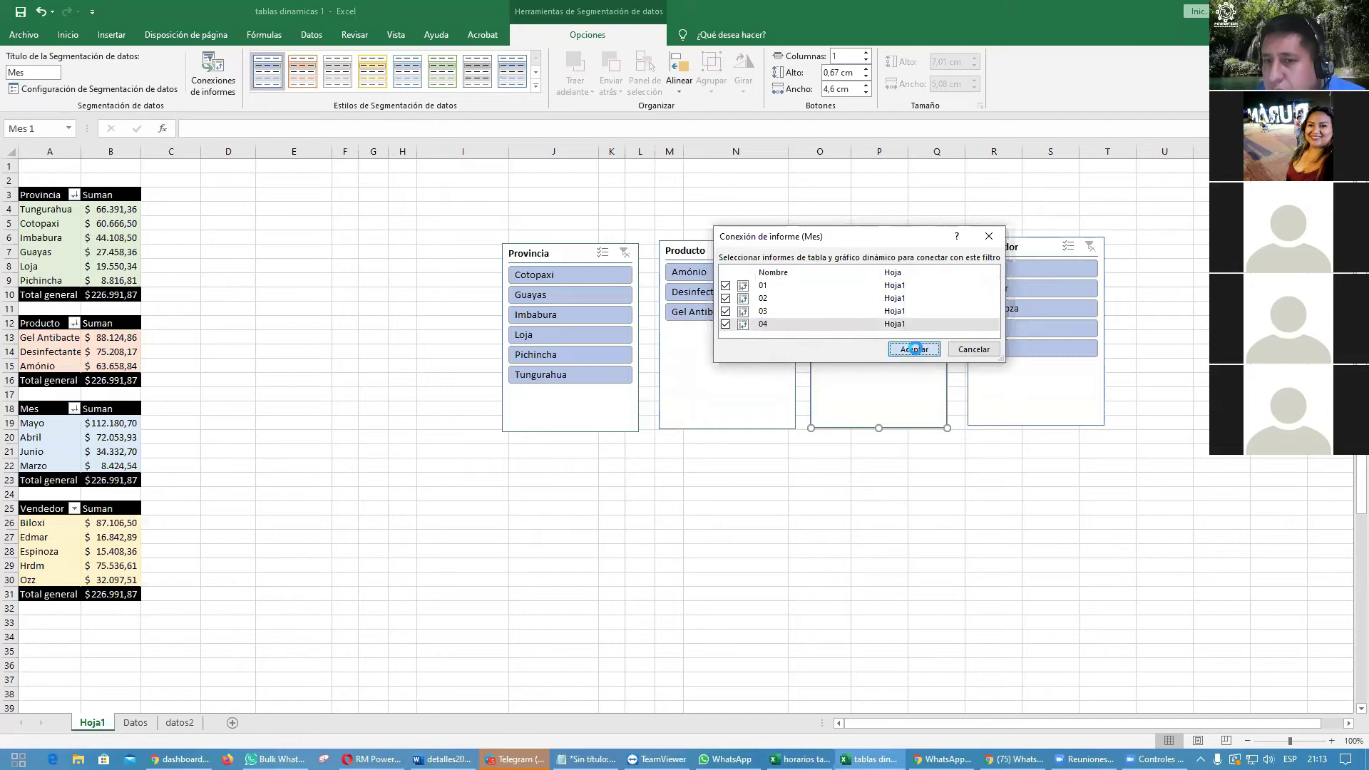
pyautogui.click(1027, 397)
# Step: Connect the Vendedor slicer to pivot tables 02, 03 and 04 as well
pyautogui.click(1198, 366)
pyautogui.click(1075, 383)
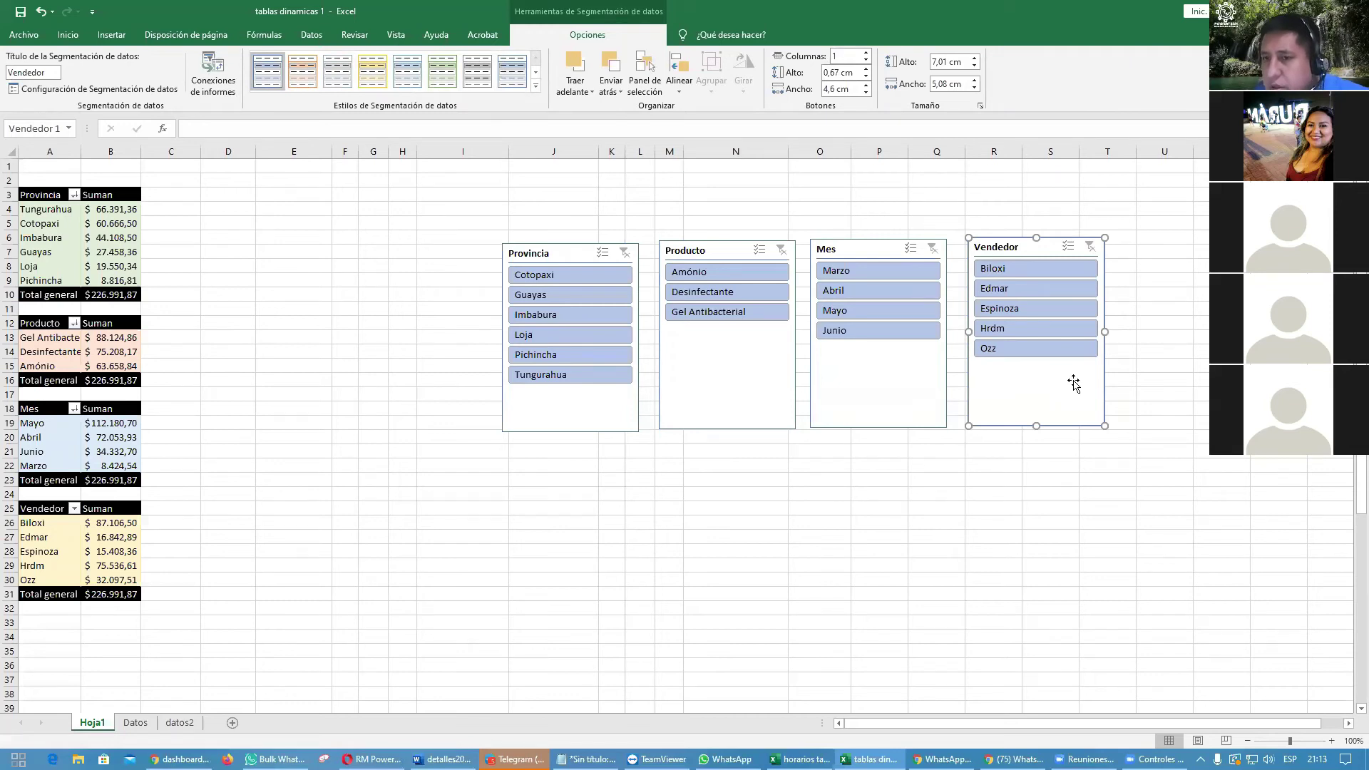
pyautogui.rightClick(1049, 383)
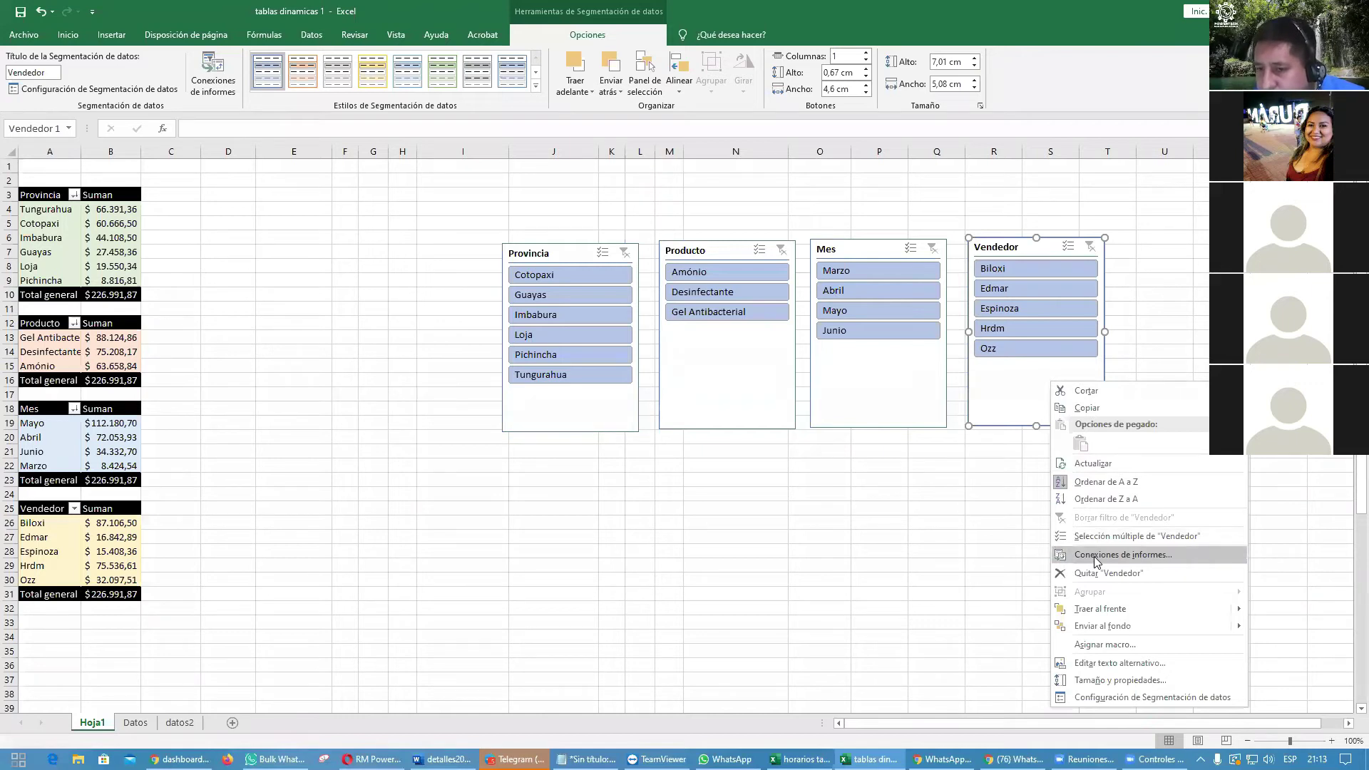
pyautogui.click(1178, 554)
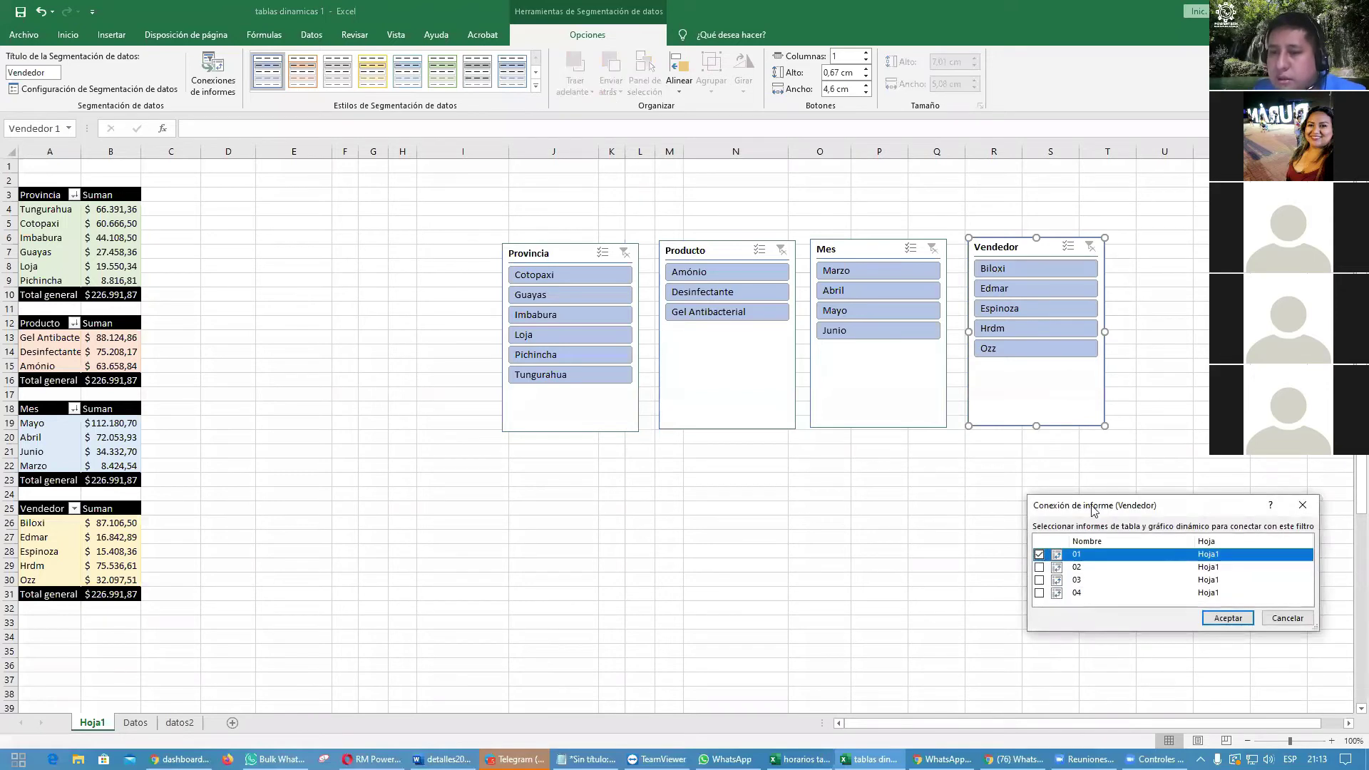
pyautogui.moveTo(1093, 509); pyautogui.dragTo(897, 214)
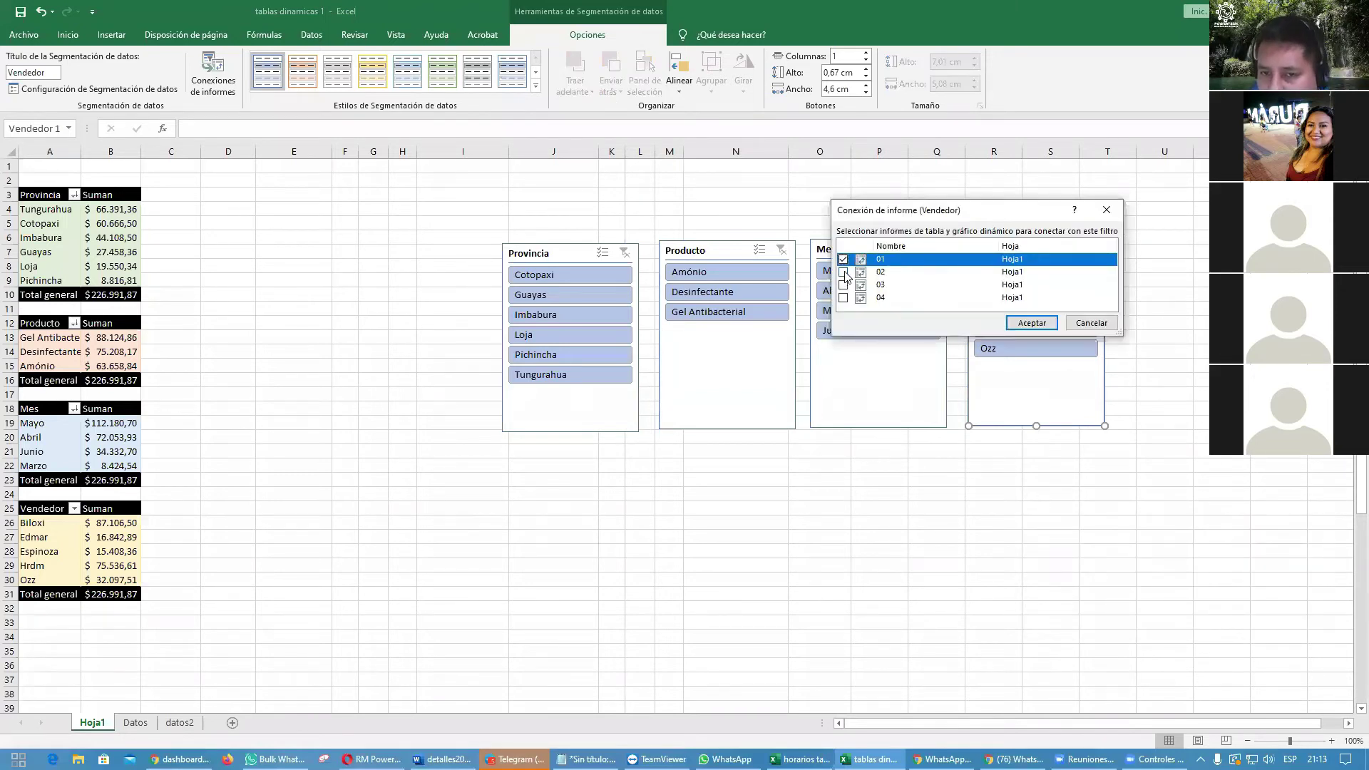
pyautogui.click(845, 273)
pyautogui.click(844, 285)
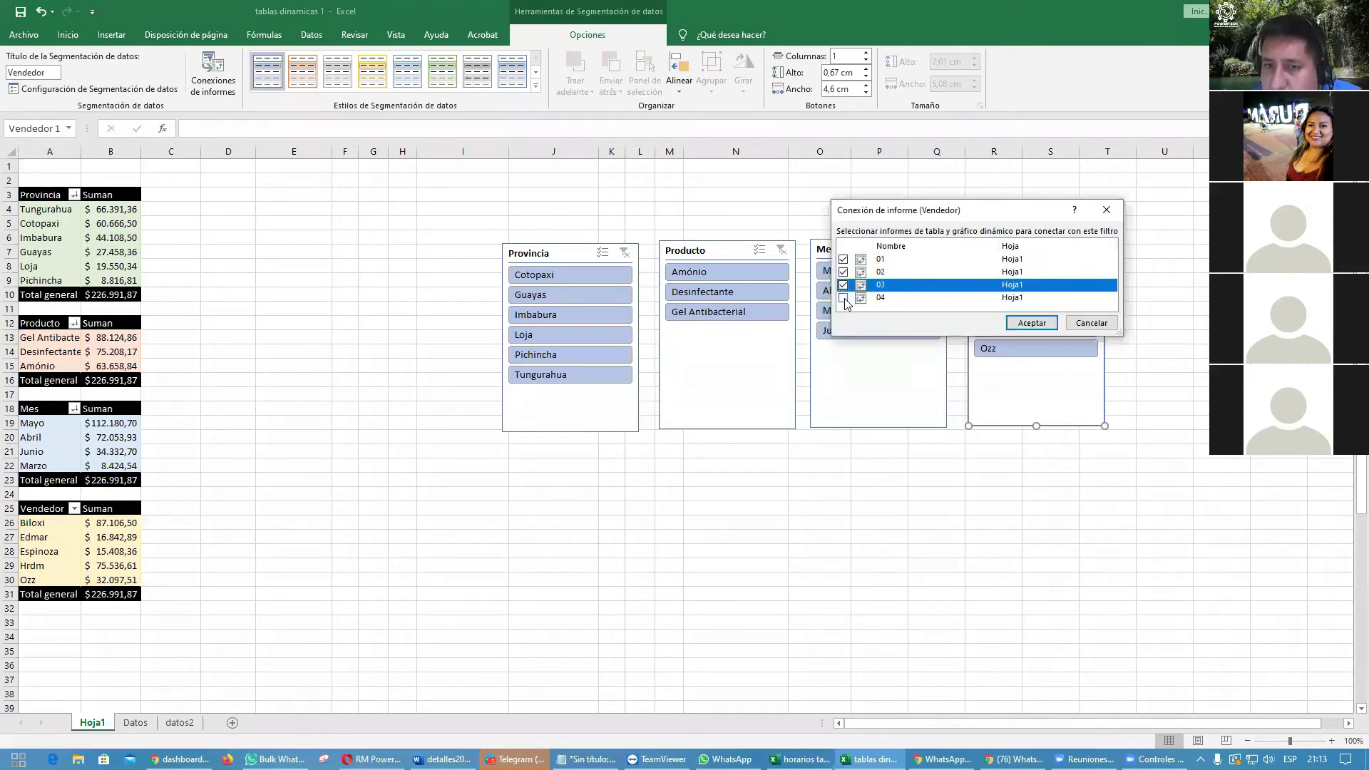
pyautogui.click(843, 298)
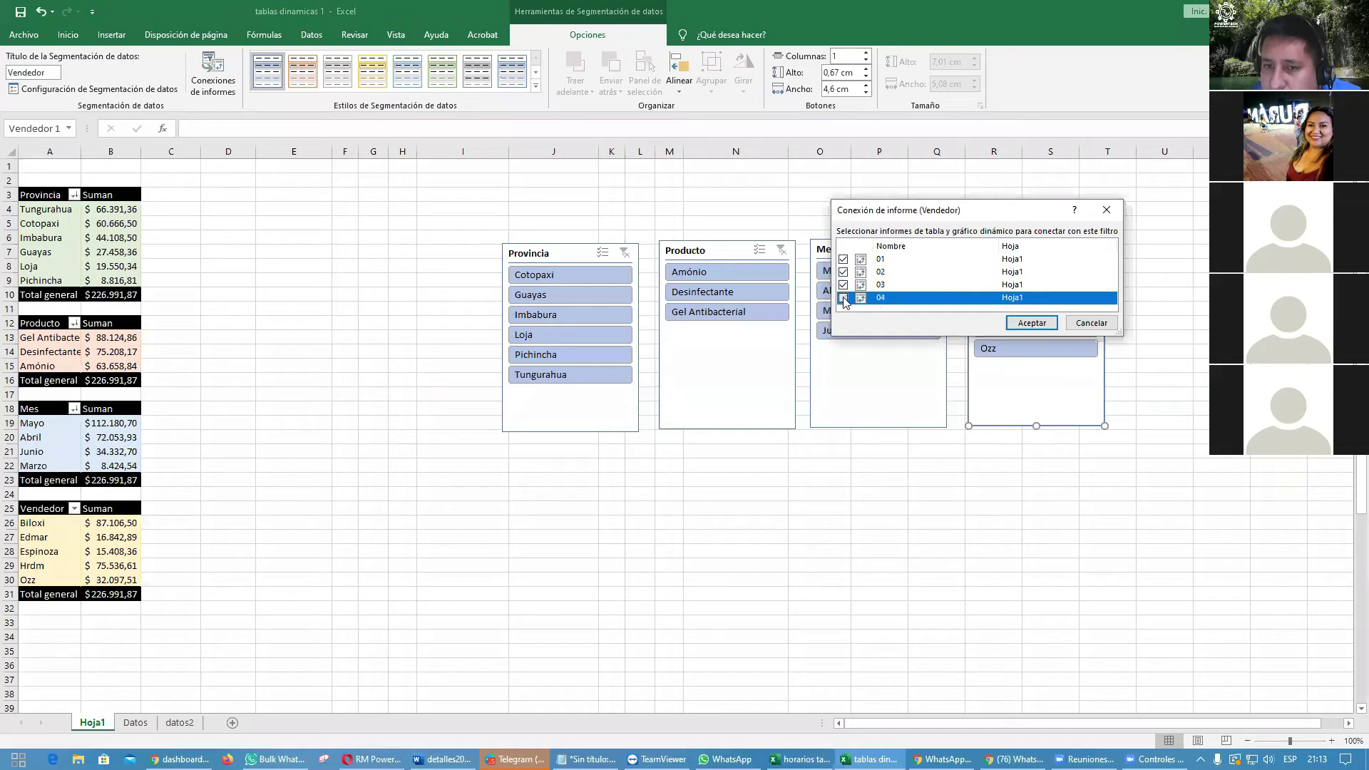
pyautogui.click(1048, 328)
pyautogui.click(1147, 523)
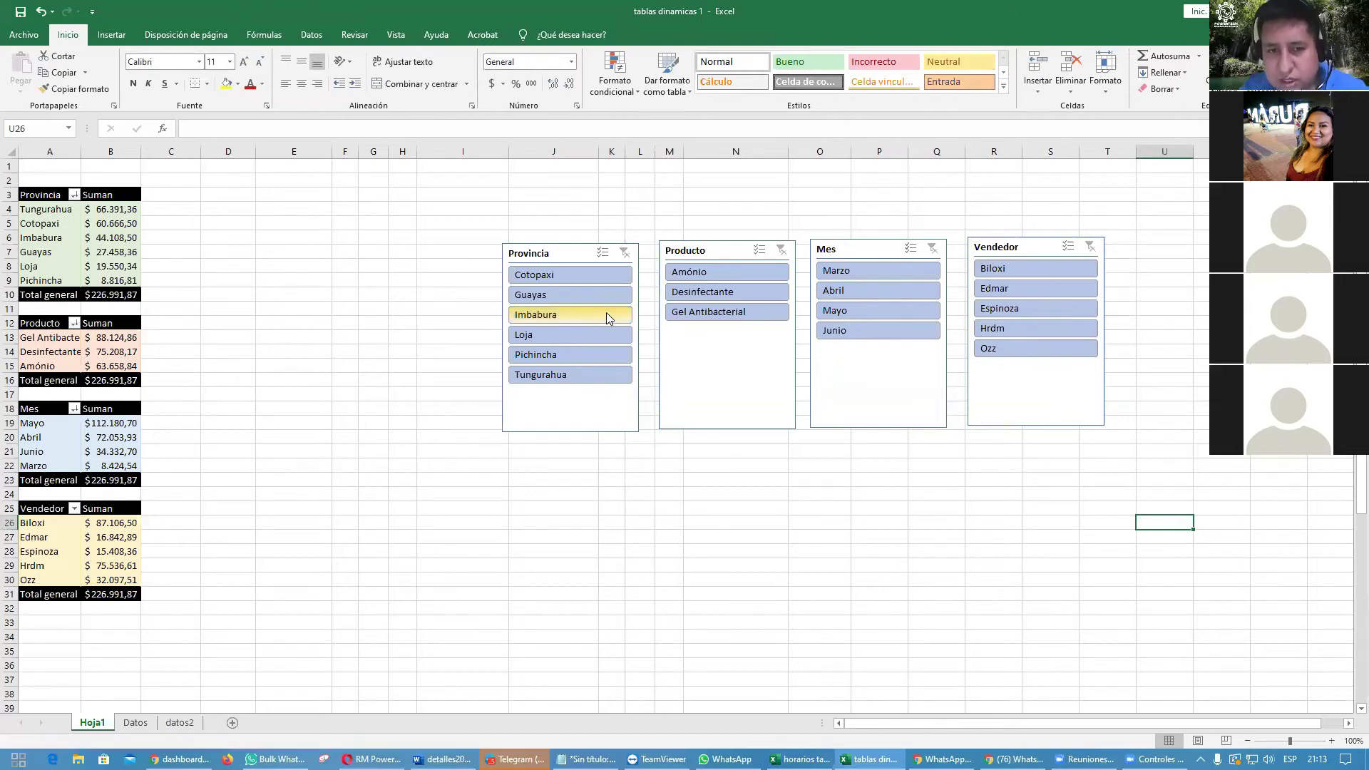
pyautogui.click(591, 295)
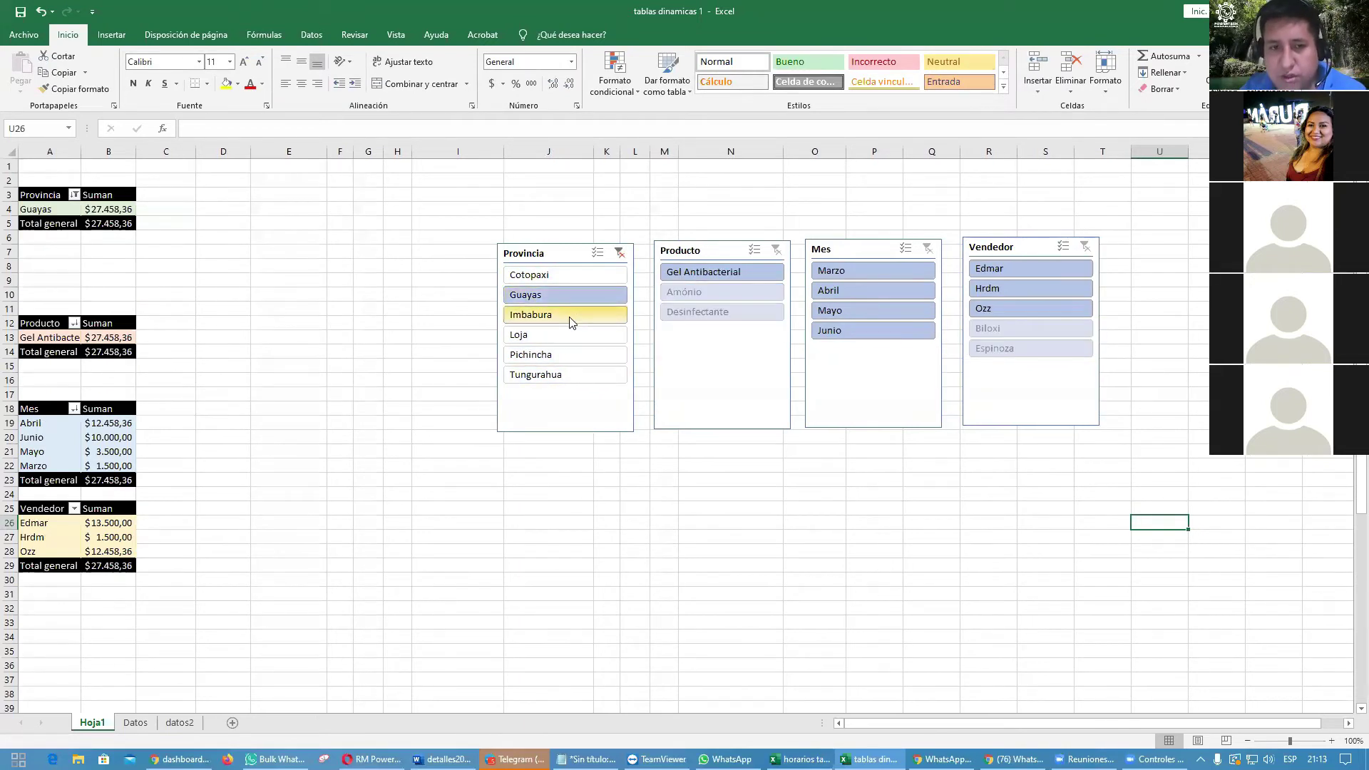
pyautogui.keyDown('ctrl'); pyautogui.click(569, 321); pyautogui.keyUp('ctrl')
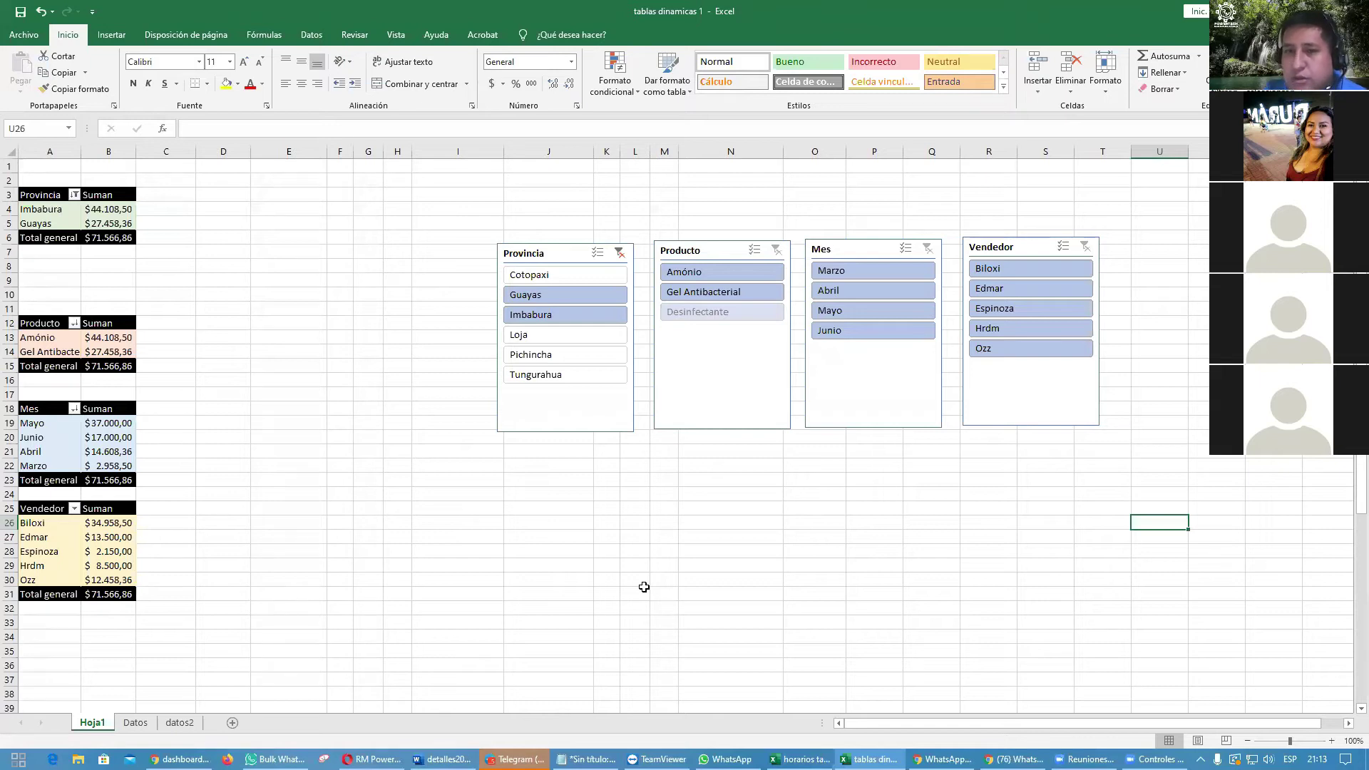
pyautogui.click(619, 252)
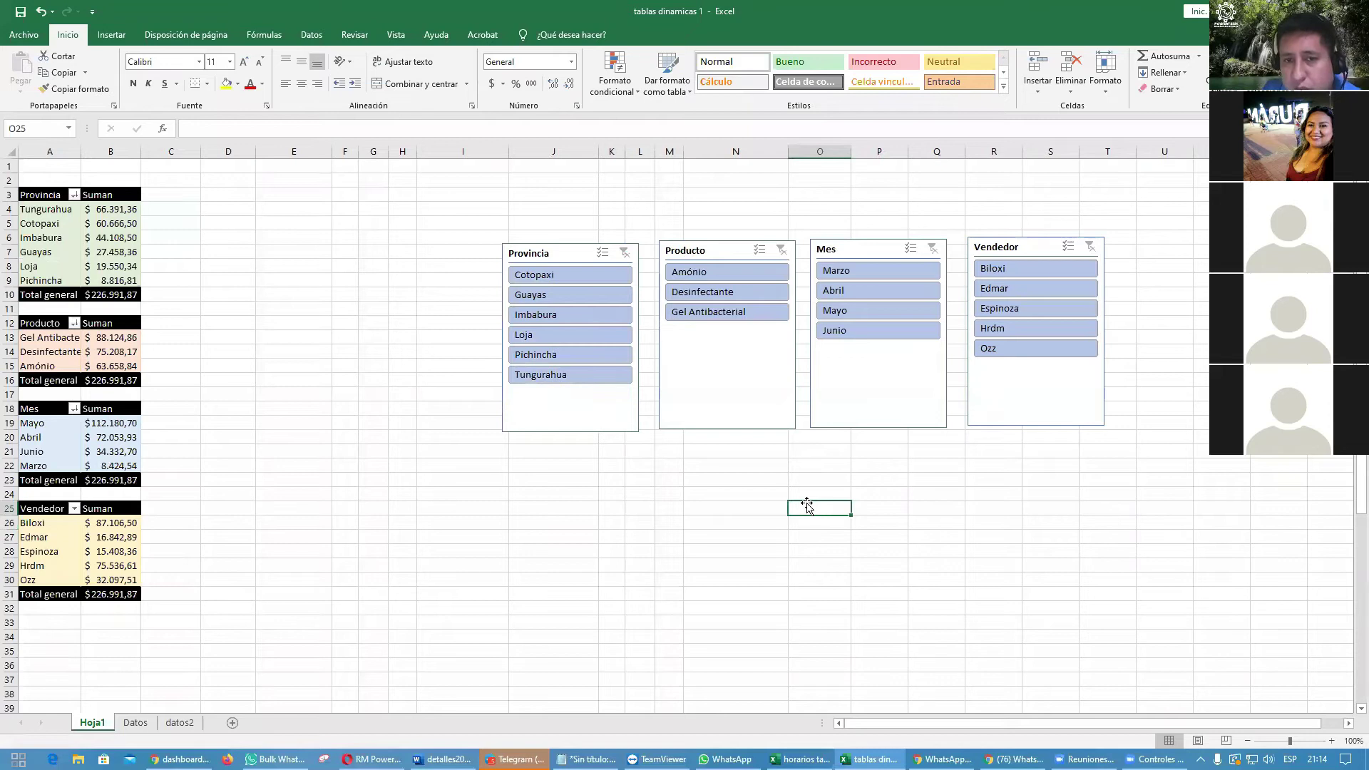
# Step: Rearrange the four slicers, spaced apart, into the order Provincia, Mes, Vendedor, Producto
pyautogui.click(559, 254)
pyautogui.click(698, 252)
pyautogui.moveTo(698, 251); pyautogui.dragTo(845, 494)
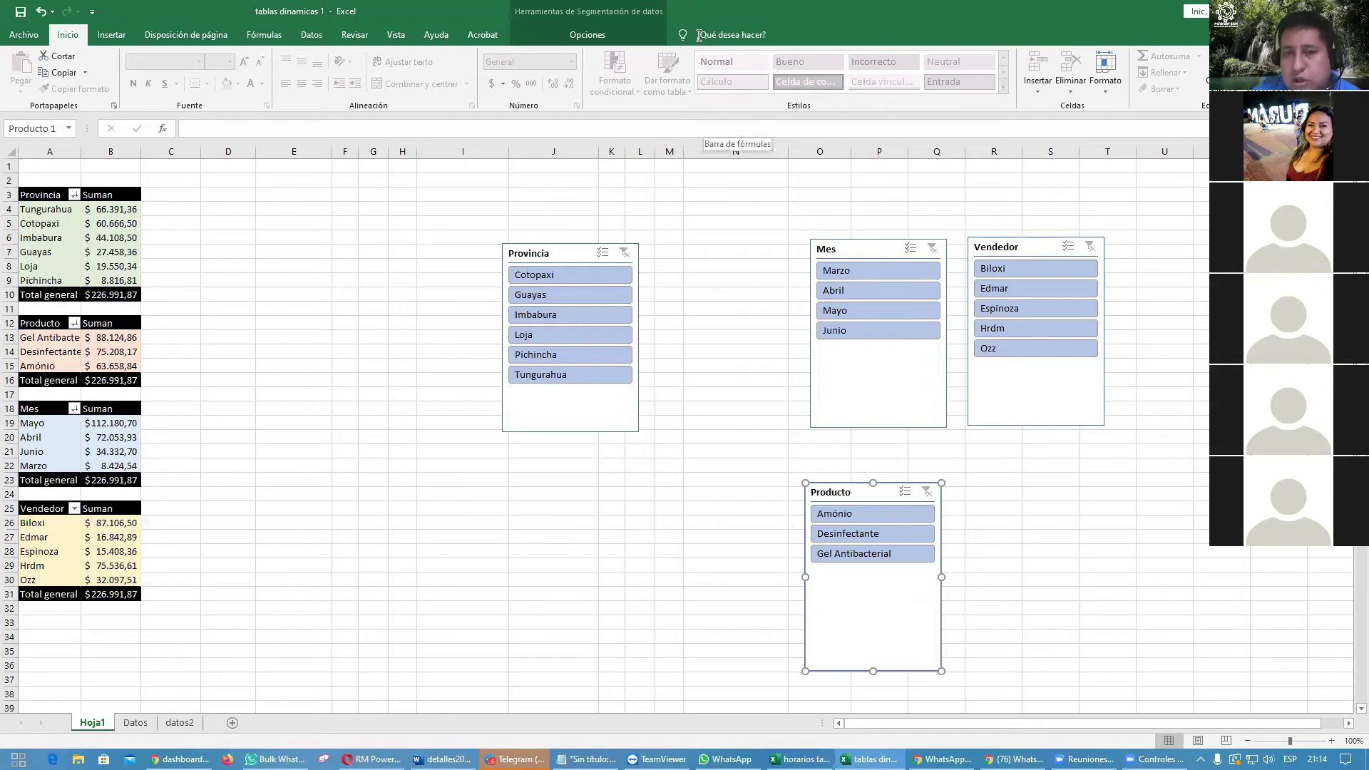
pyautogui.moveTo(559, 255); pyautogui.dragTo(663, 239)
pyautogui.moveTo(839, 248); pyautogui.dragTo(800, 235)
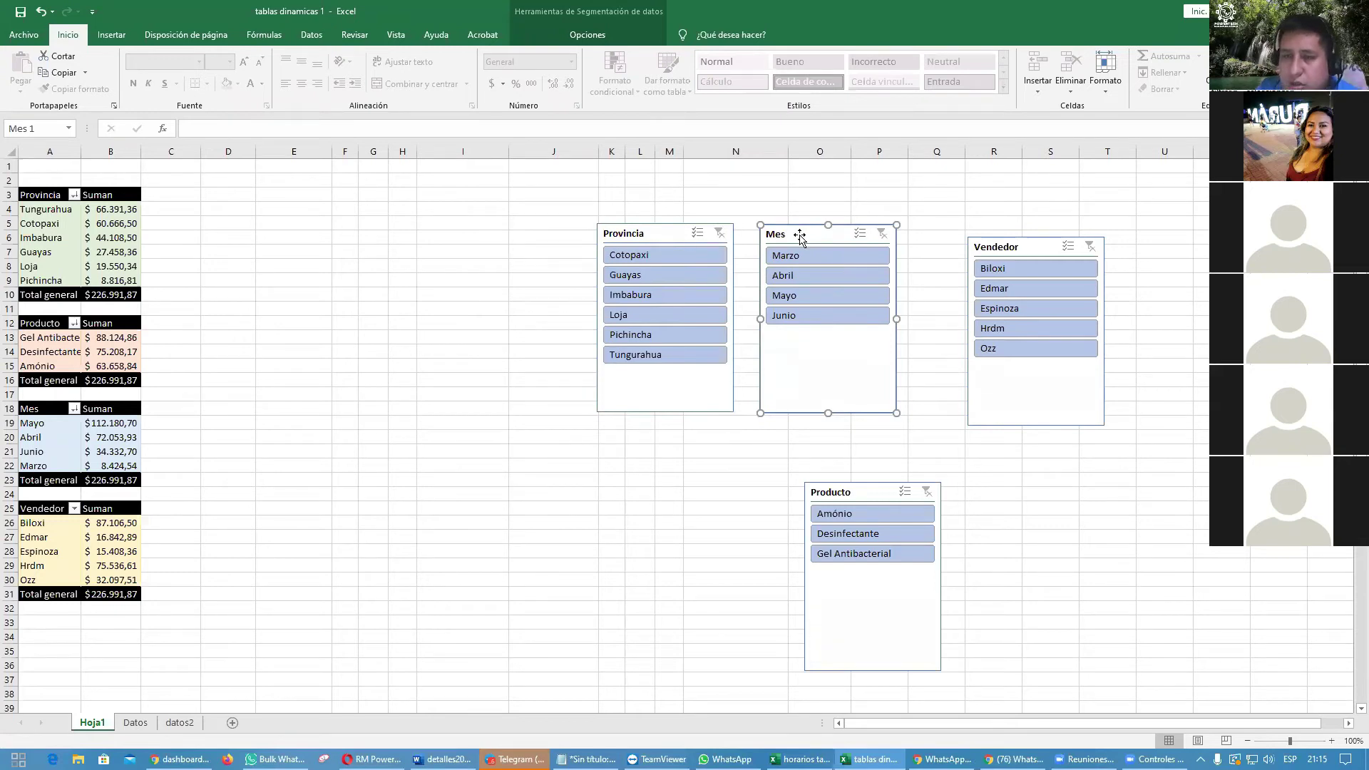
pyautogui.click(643, 237)
pyautogui.click(797, 239)
pyautogui.click(995, 247)
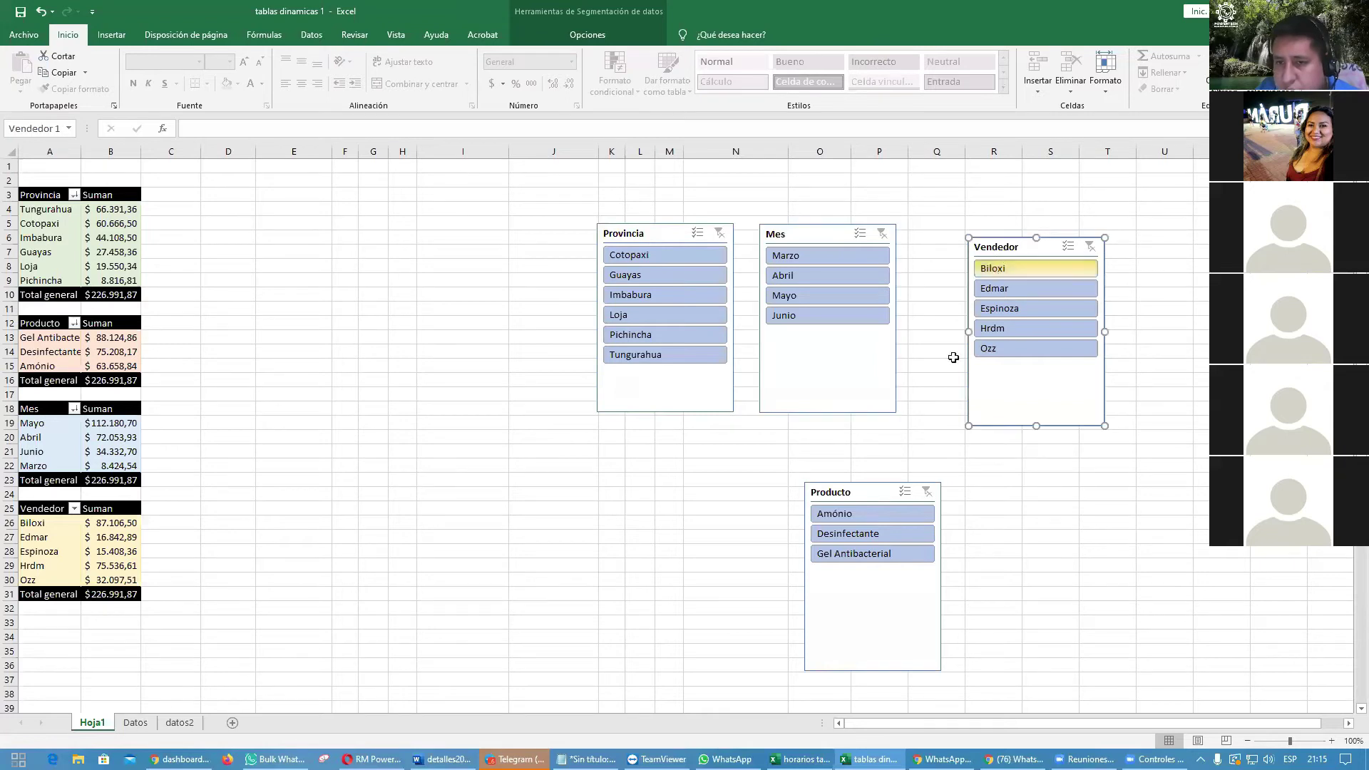
pyautogui.moveTo(871, 498); pyautogui.dragTo(1201, 260)
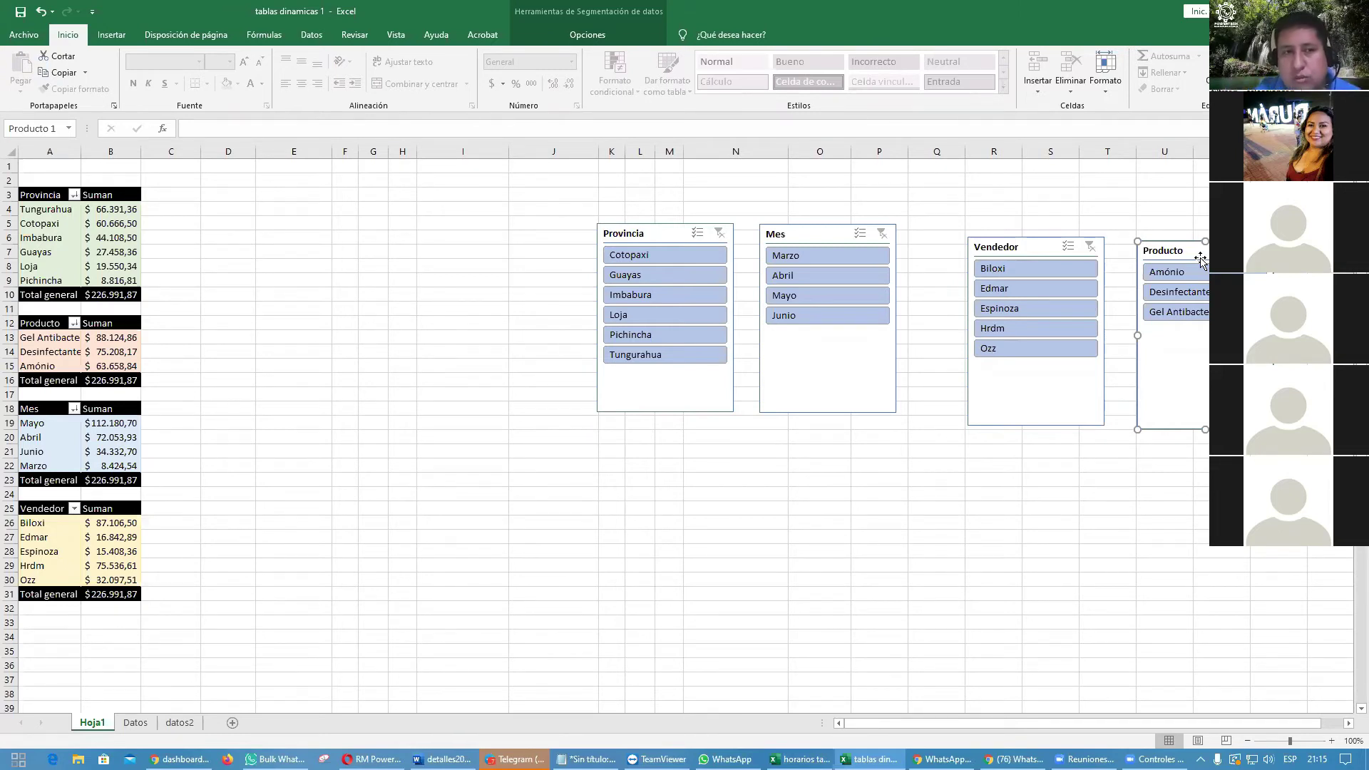
# Step: Rename the province and product pivot tables to 'hrdm1' and 'hrdm2'
pyautogui.press('Delete')
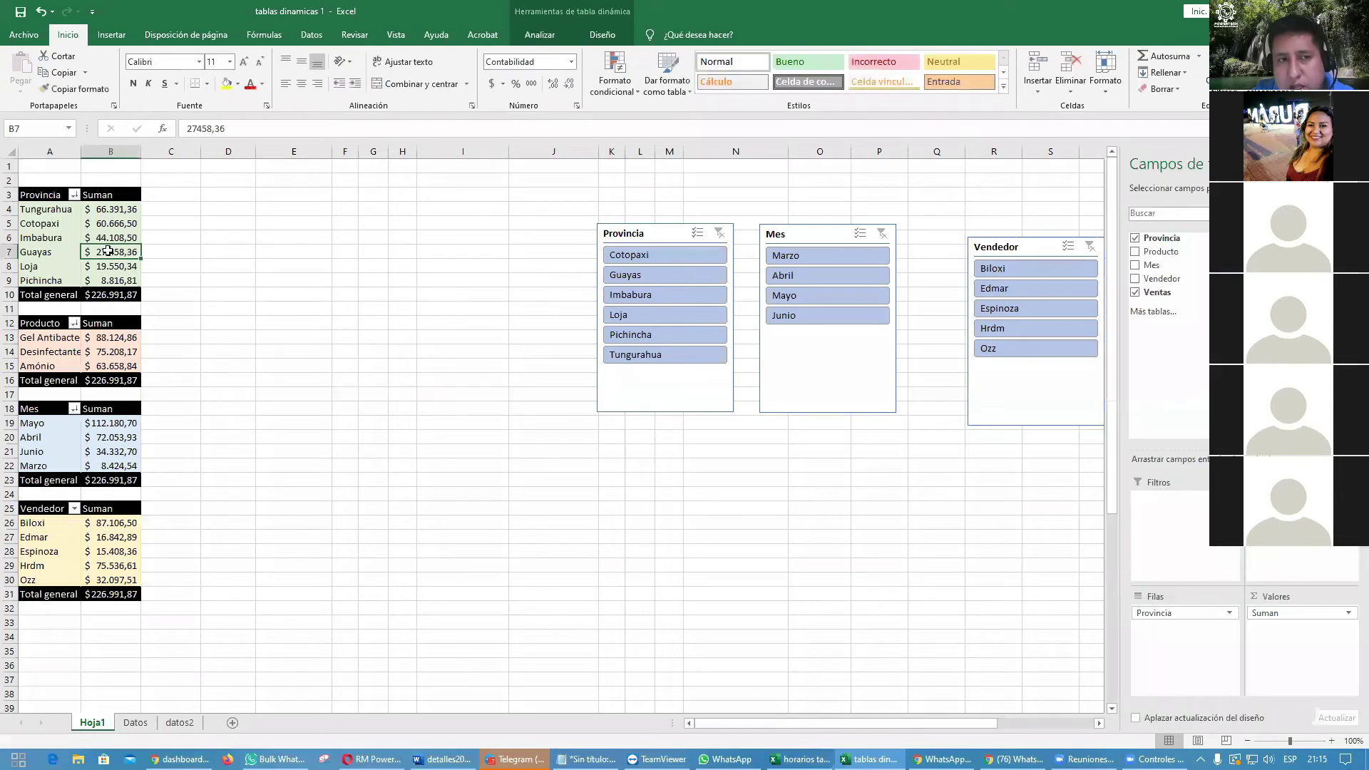
pyautogui.click(100, 259)
pyautogui.click(107, 249)
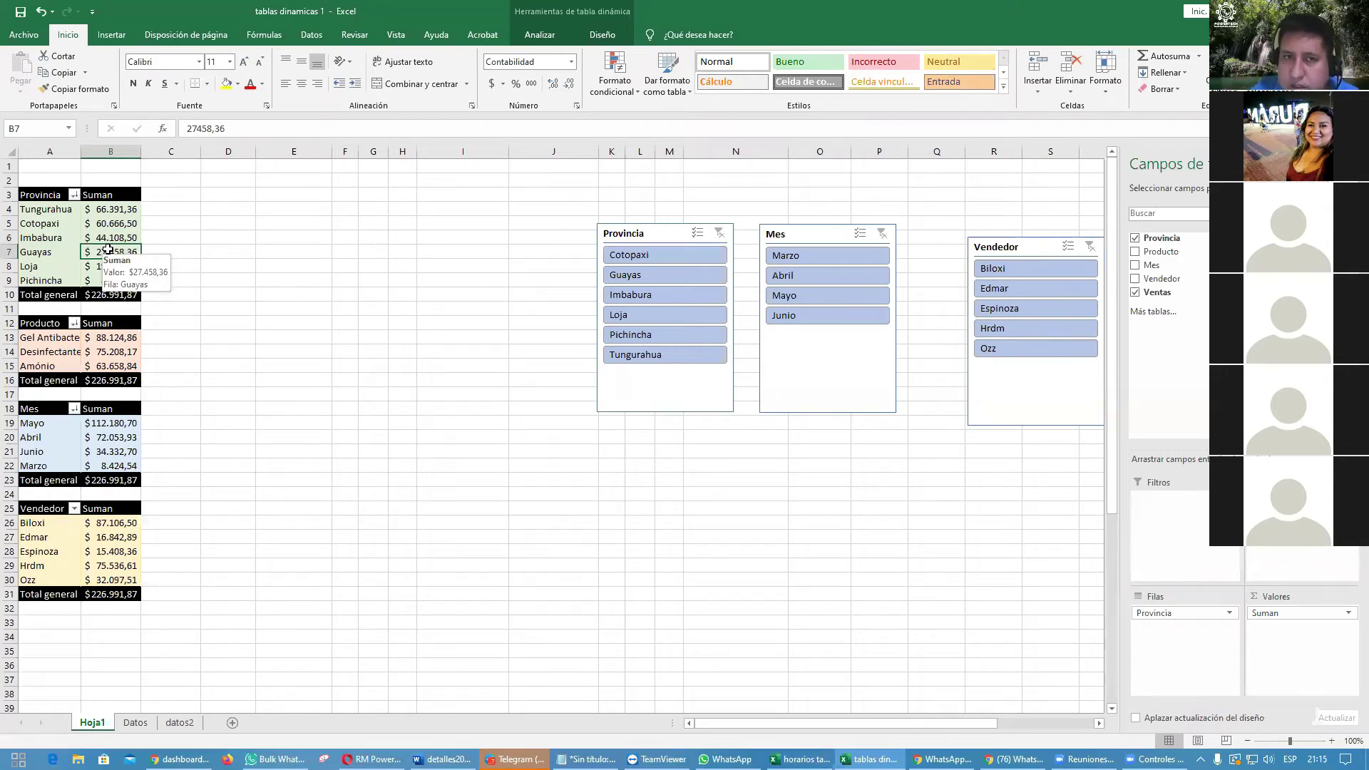
pyautogui.click(533, 37)
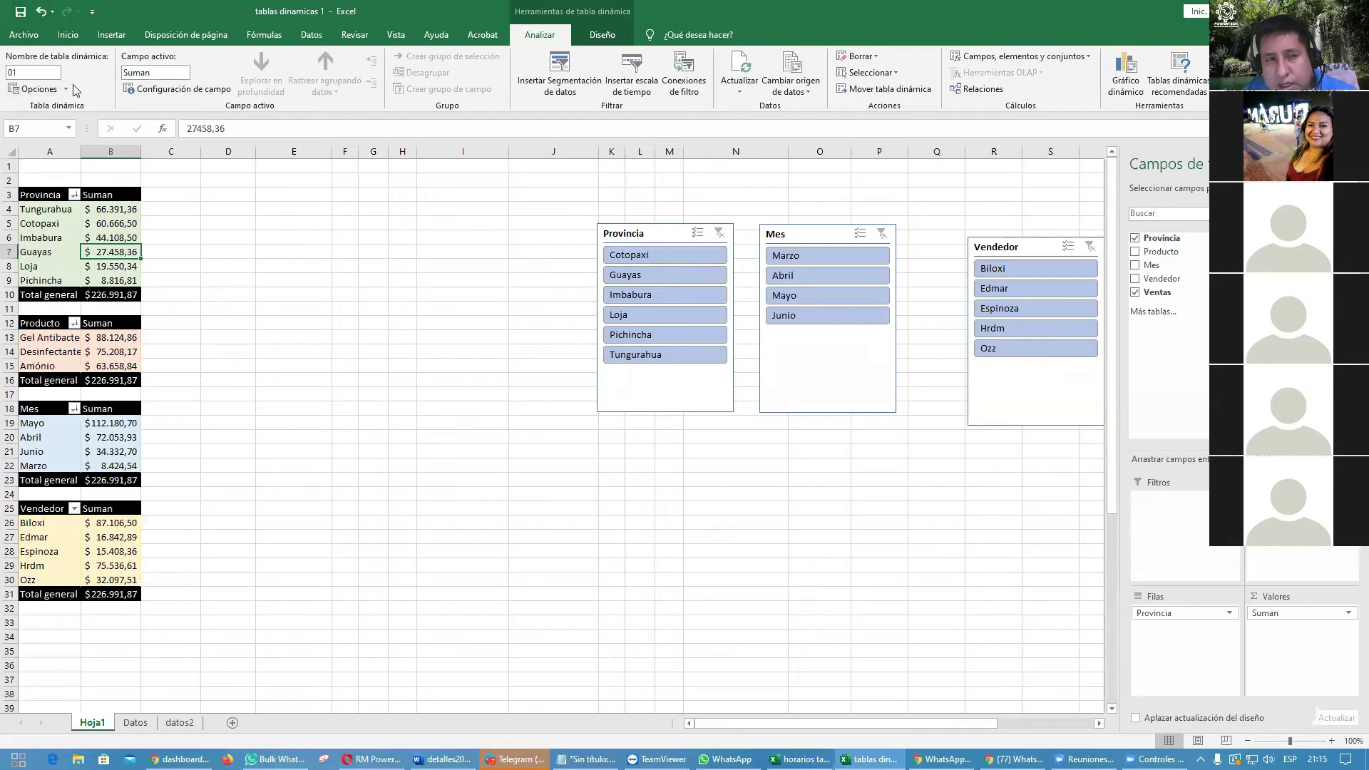
pyautogui.click(45, 70)
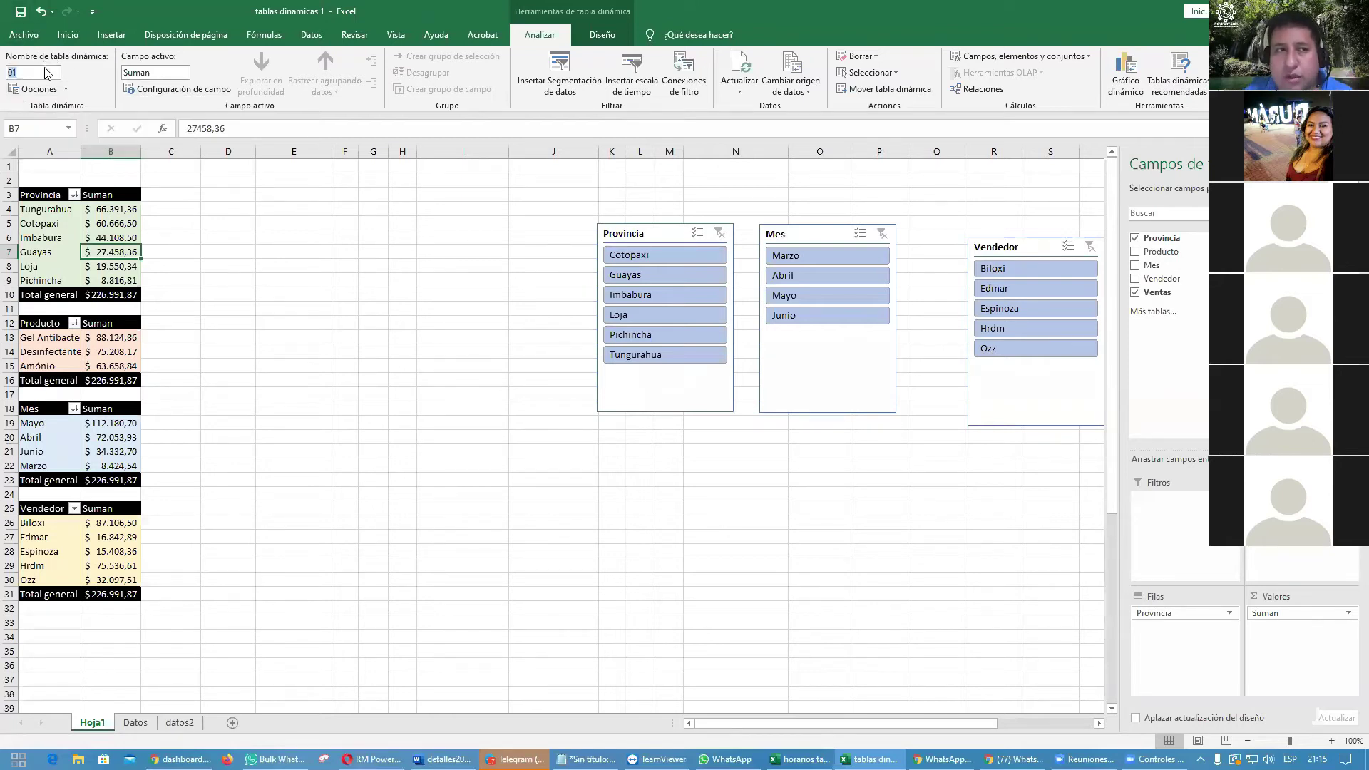
pyautogui.write('hrdm1')
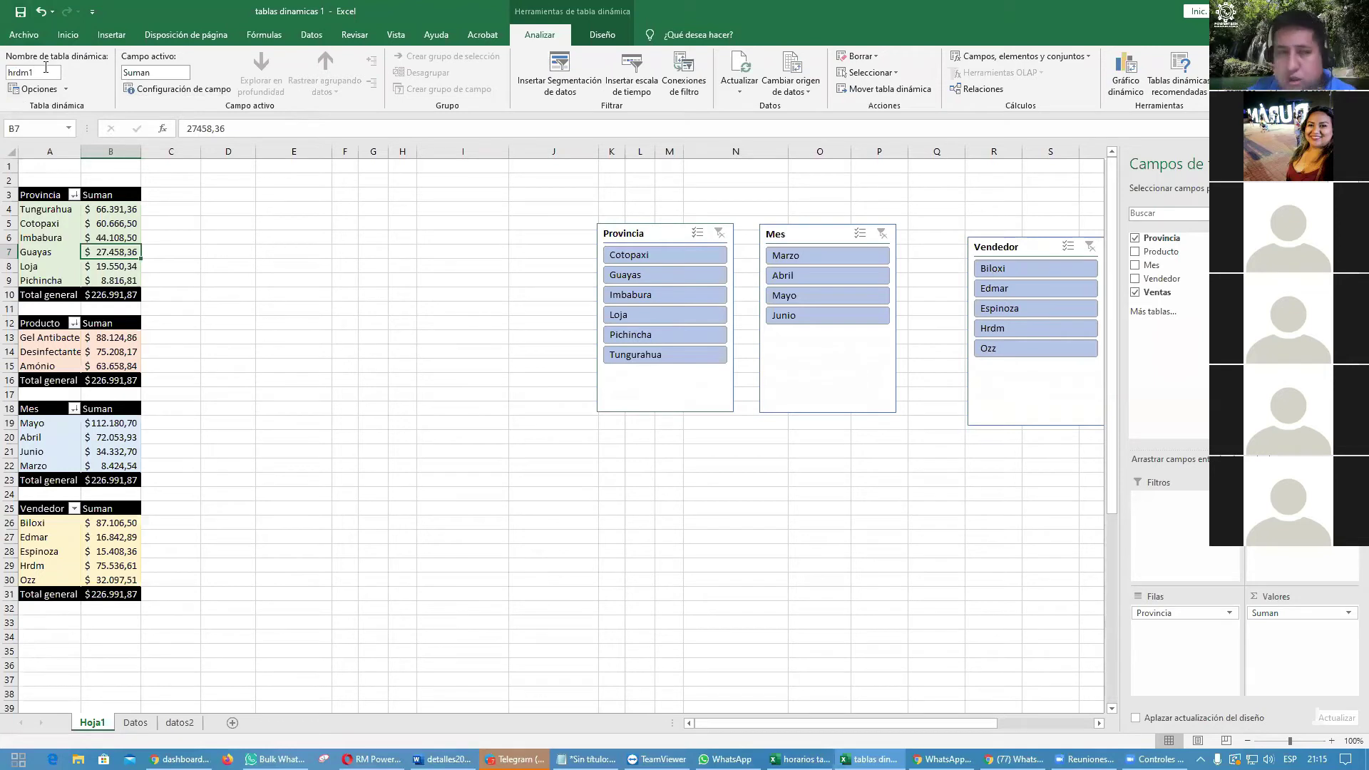
pyautogui.moveTo(42, 337); pyautogui.dragTo(43, 366)
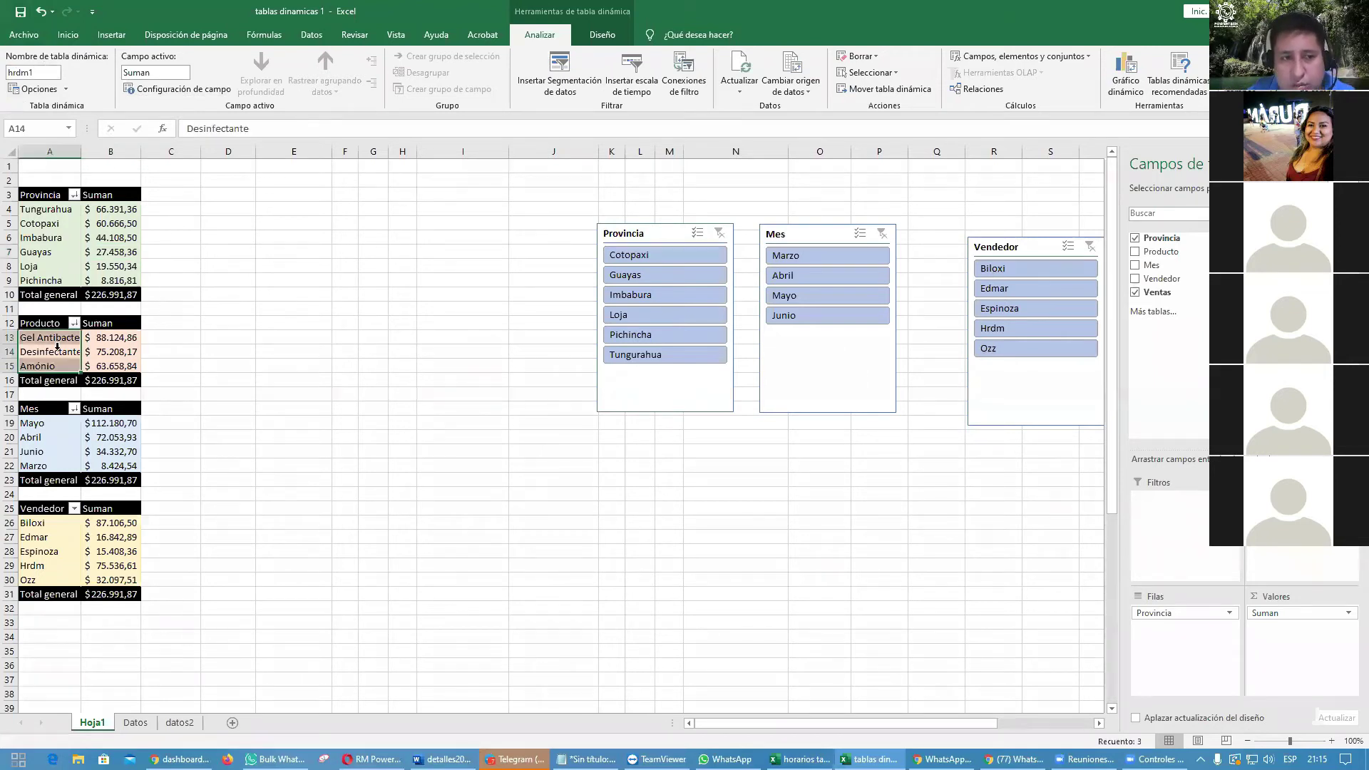
pyautogui.click(97, 350)
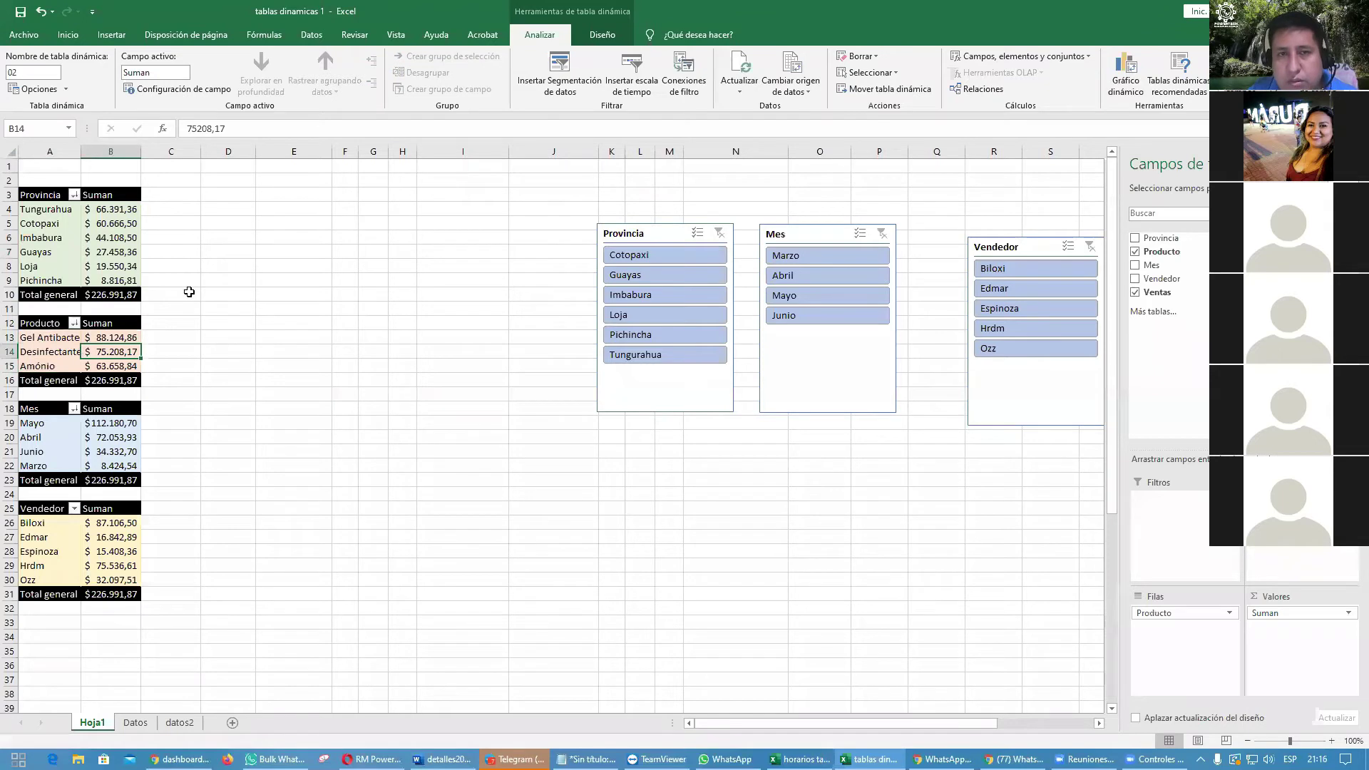
pyautogui.doubleClick(35, 72)
pyautogui.write('hrdm2')
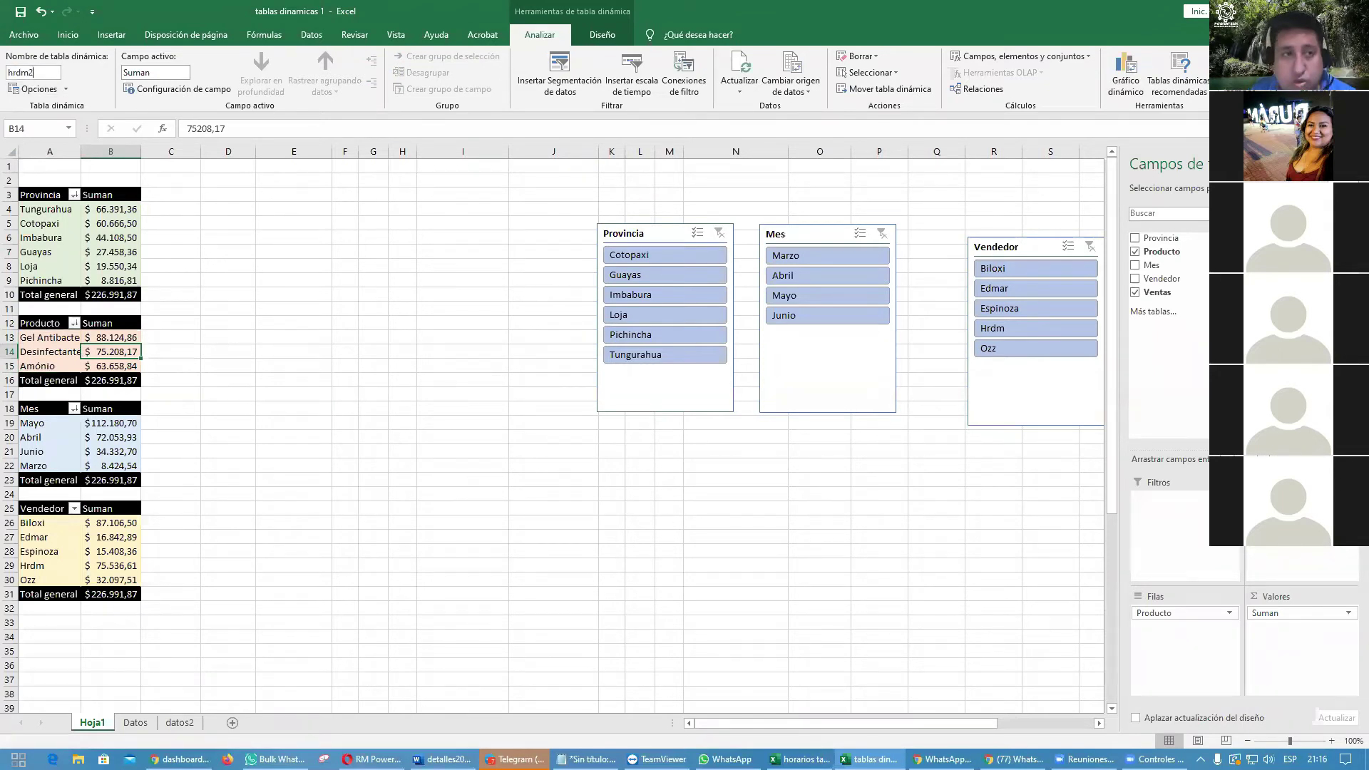
# Step: Filter every pivot table to Guayas with the Provincia slicer, giving totals of 27.458,36
pyautogui.click(212, 394)
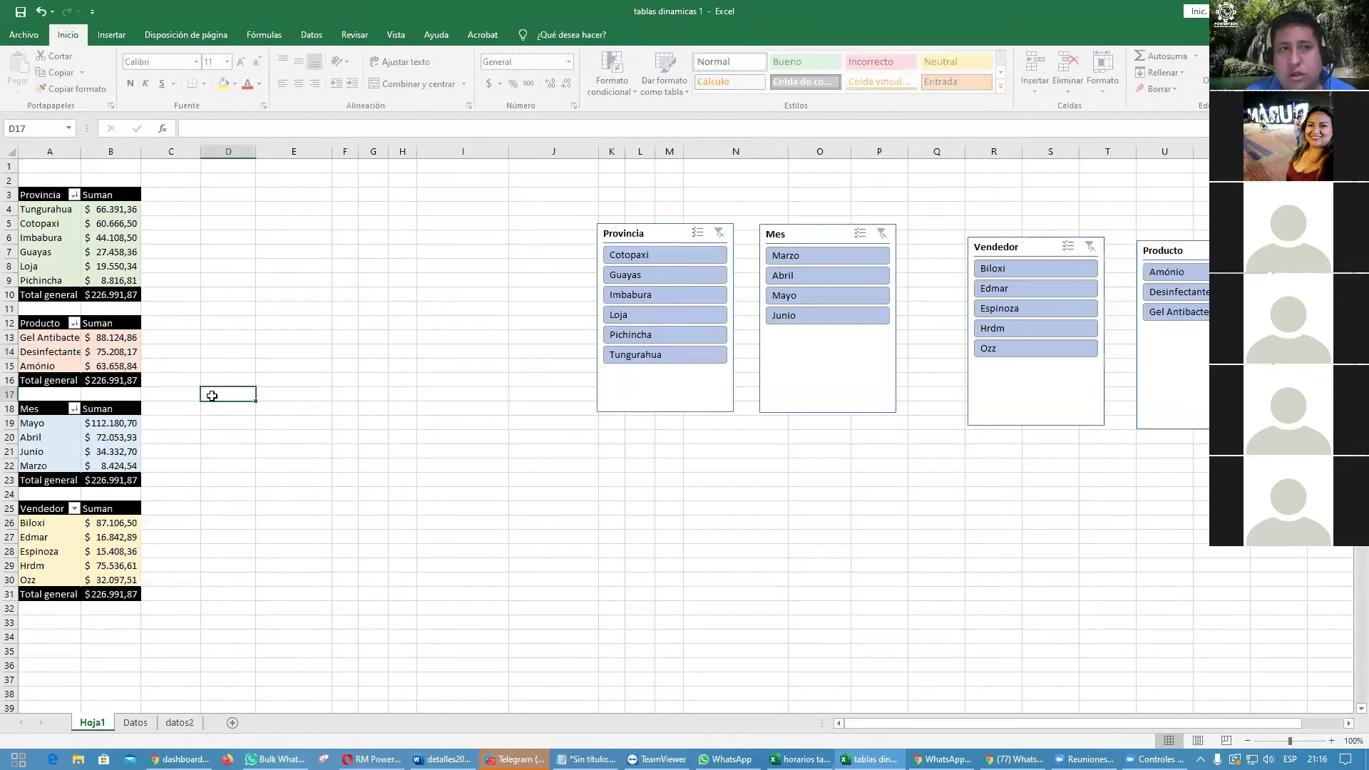
pyautogui.click(63, 236)
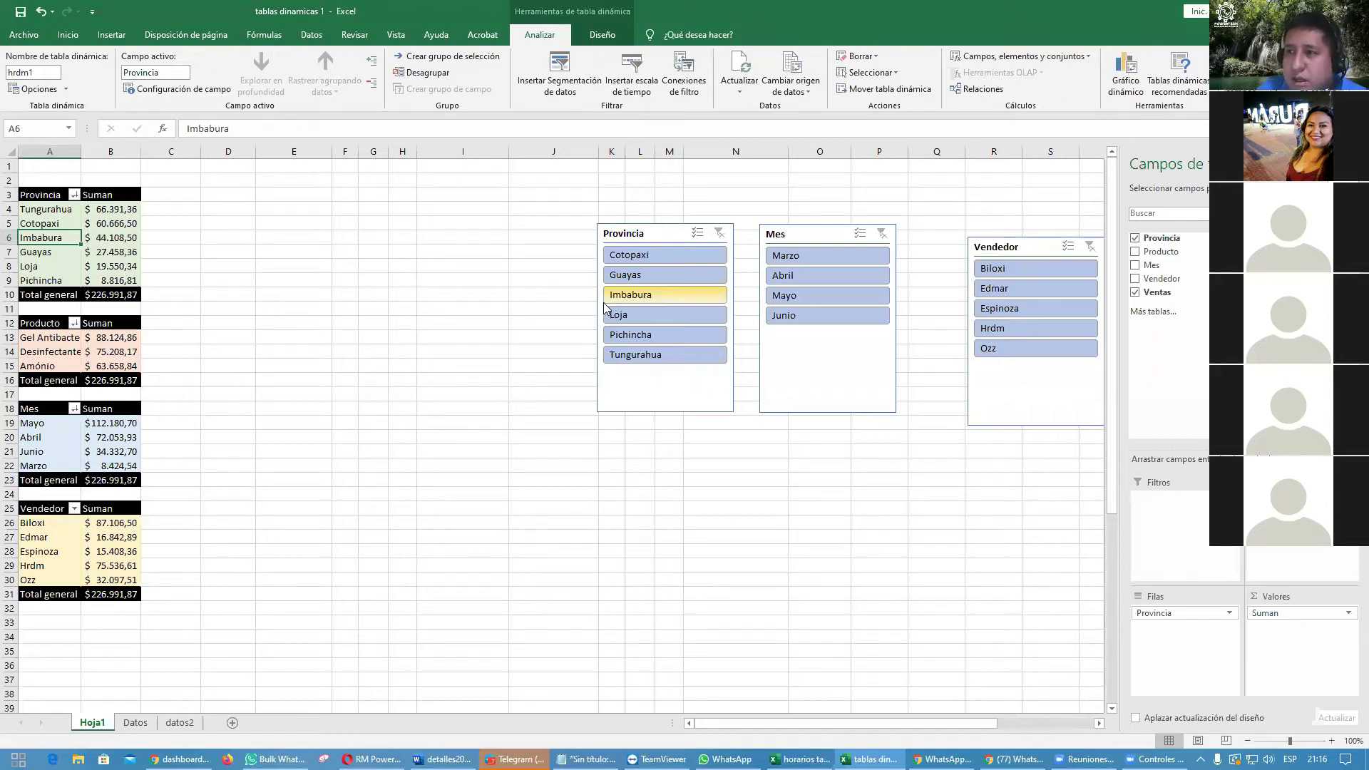
pyautogui.click(634, 295)
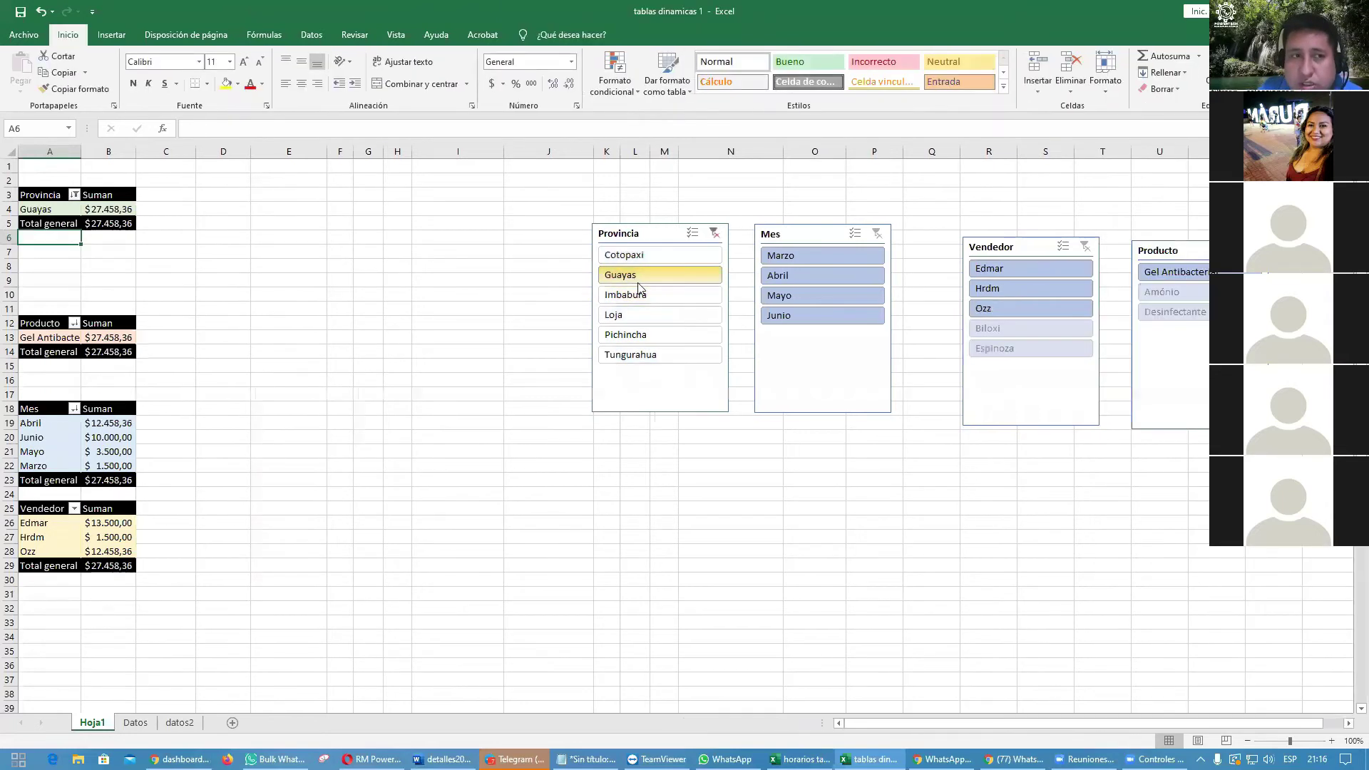
# Step: Clear the Guayas filter and connect the Provincia slicer to all four pivot tables
pyautogui.click(713, 233)
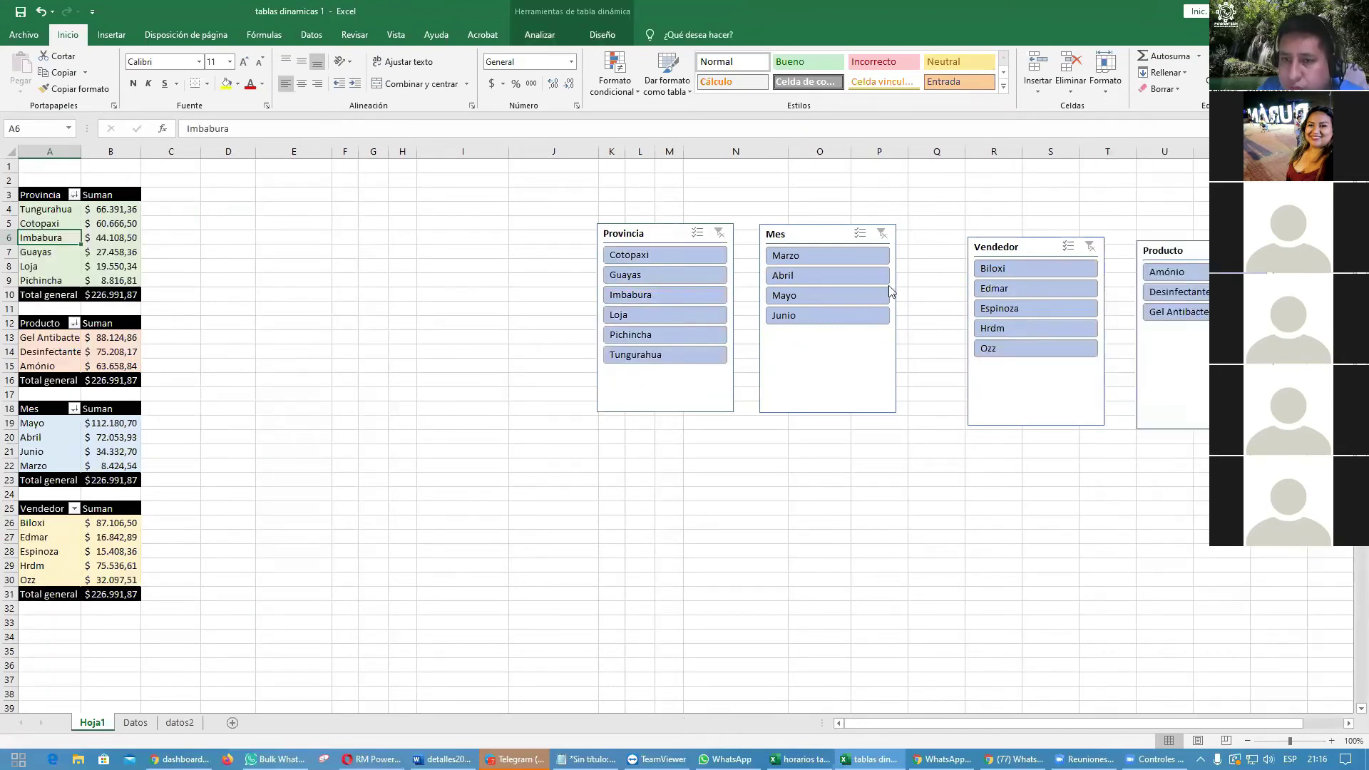
pyautogui.click(664, 408)
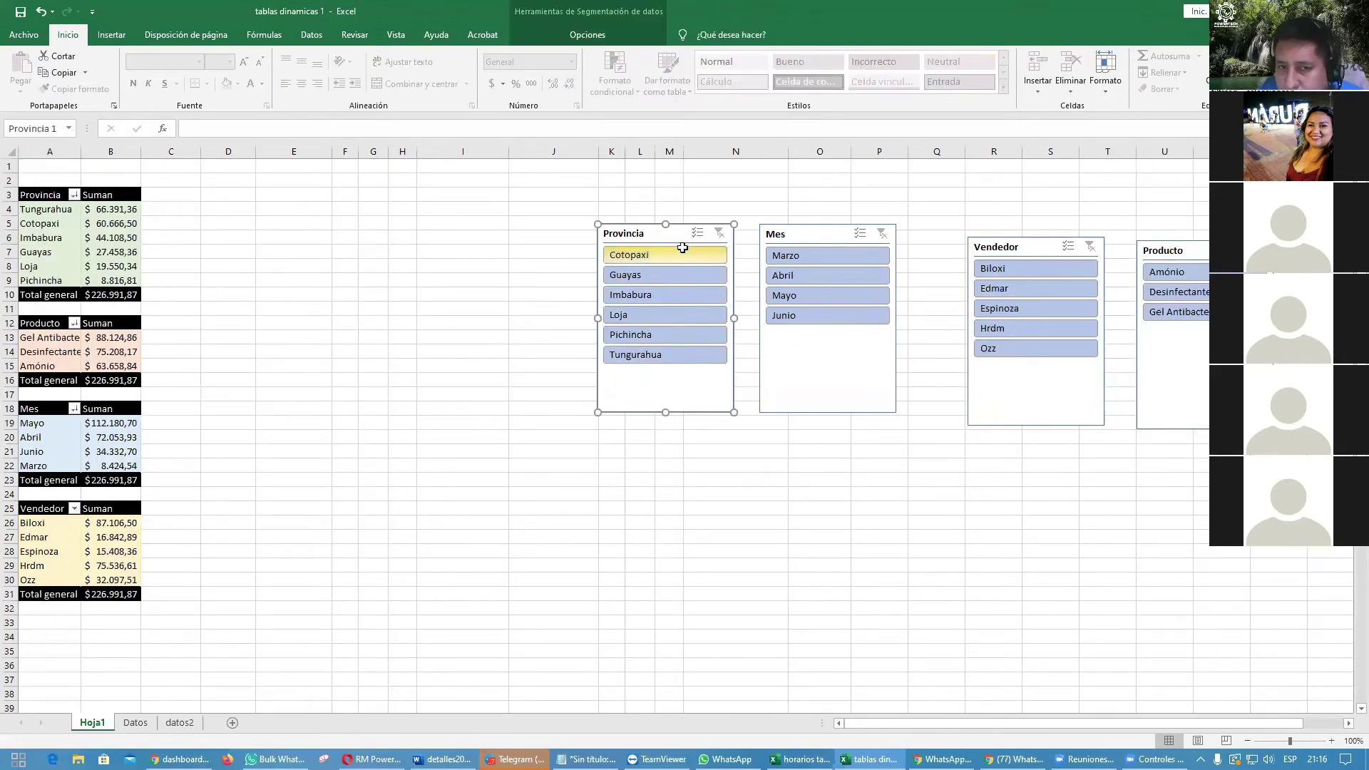
pyautogui.rightClick(647, 396)
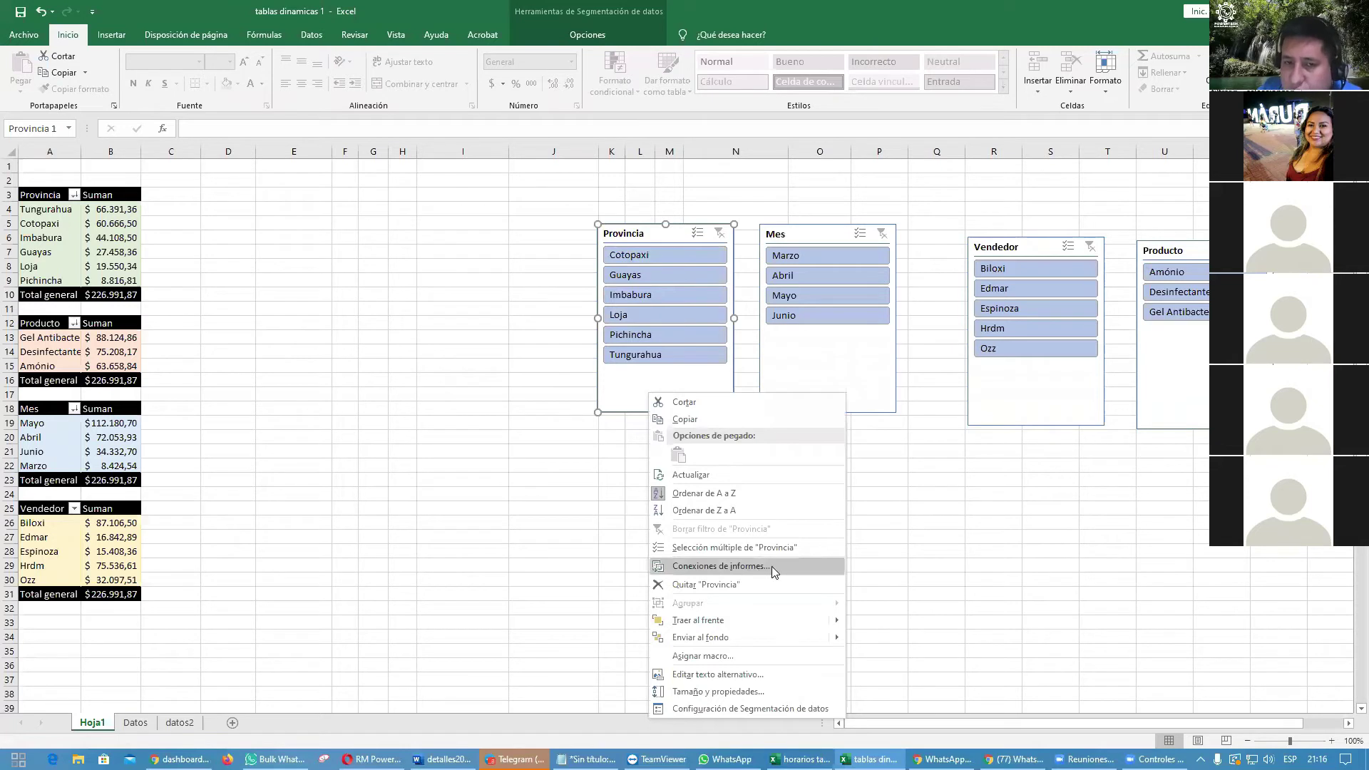
pyautogui.click(392, 361)
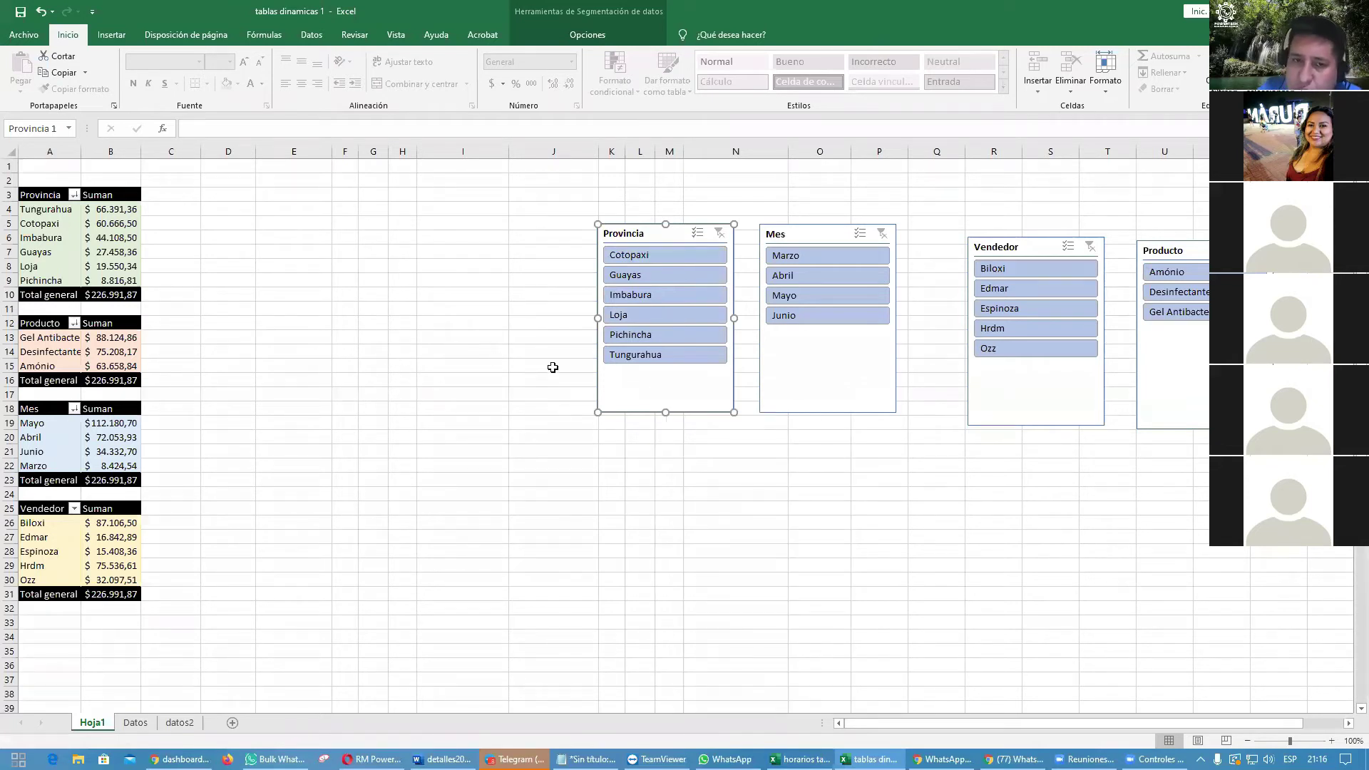
pyautogui.rightClick(625, 379)
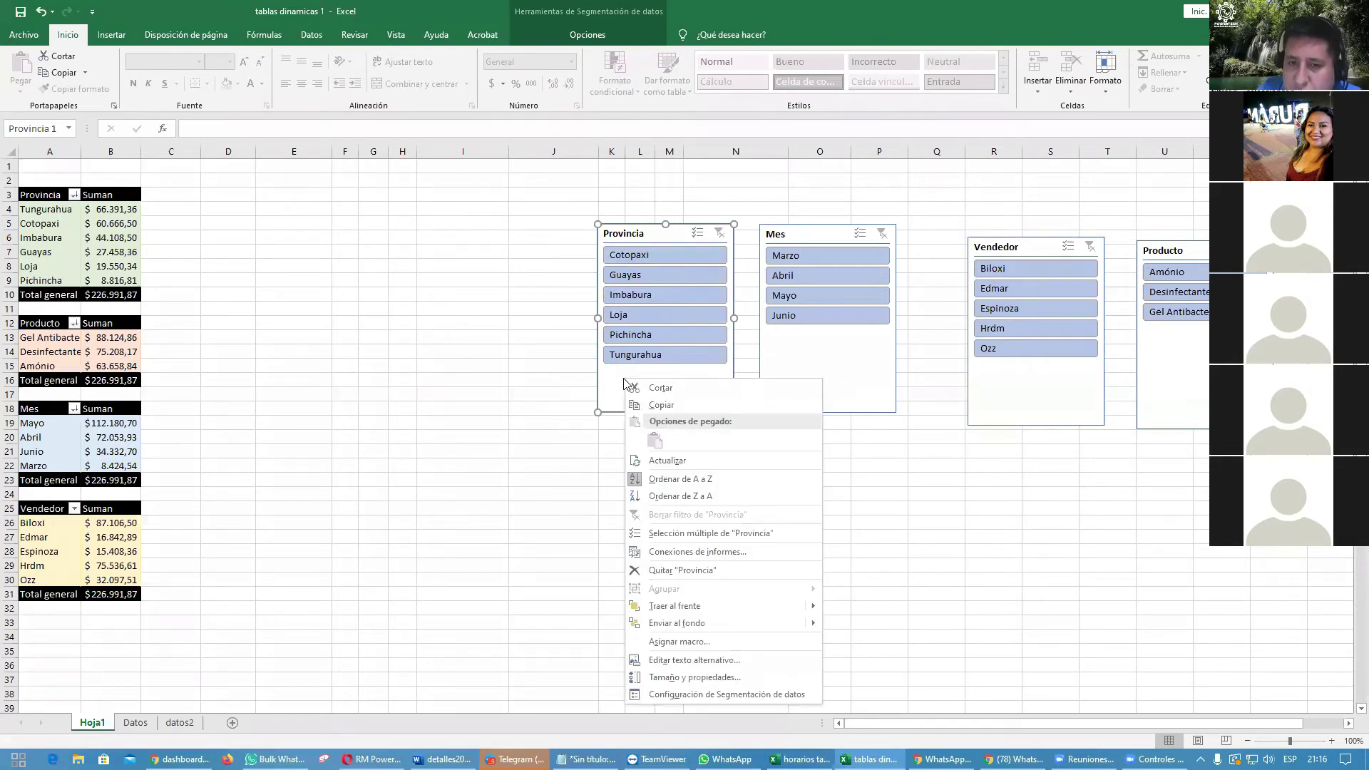
pyautogui.click(717, 554)
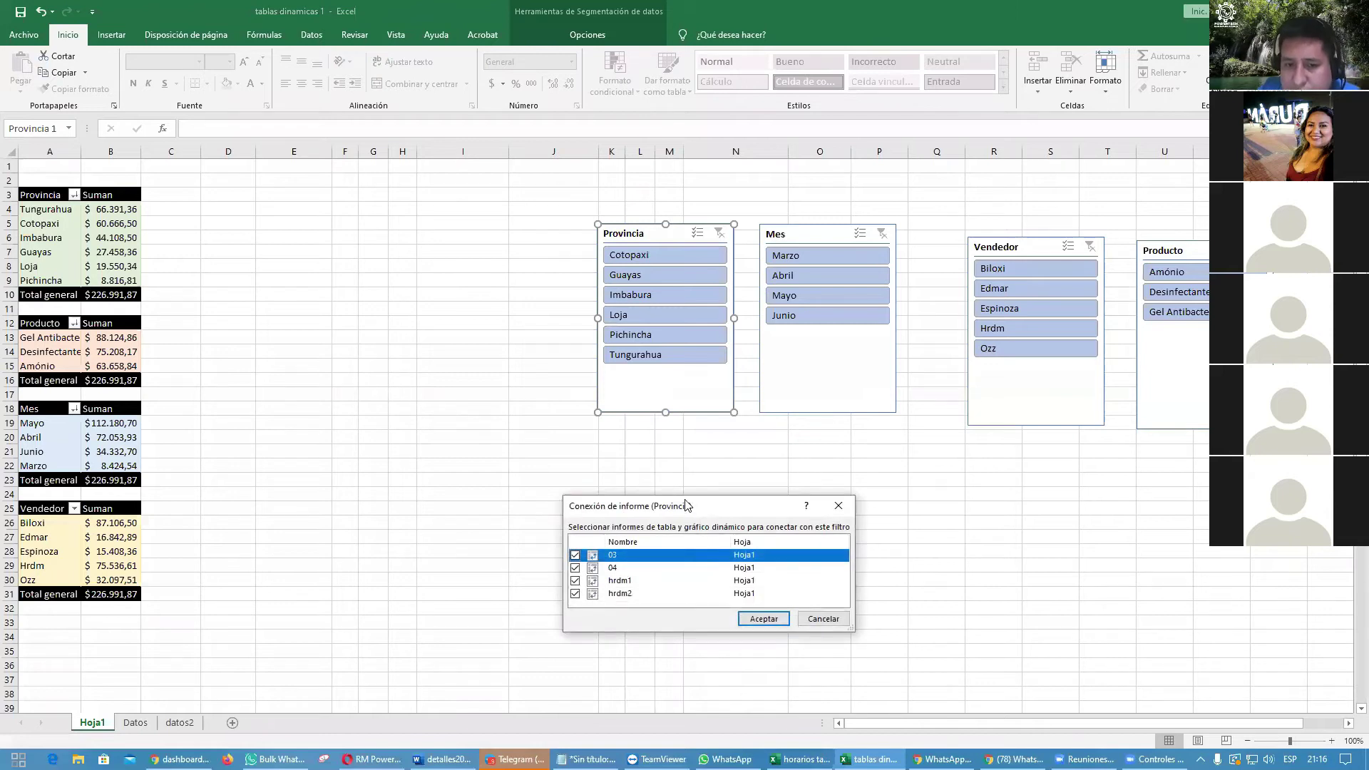
pyautogui.moveTo(686, 504); pyautogui.dragTo(540, 228)
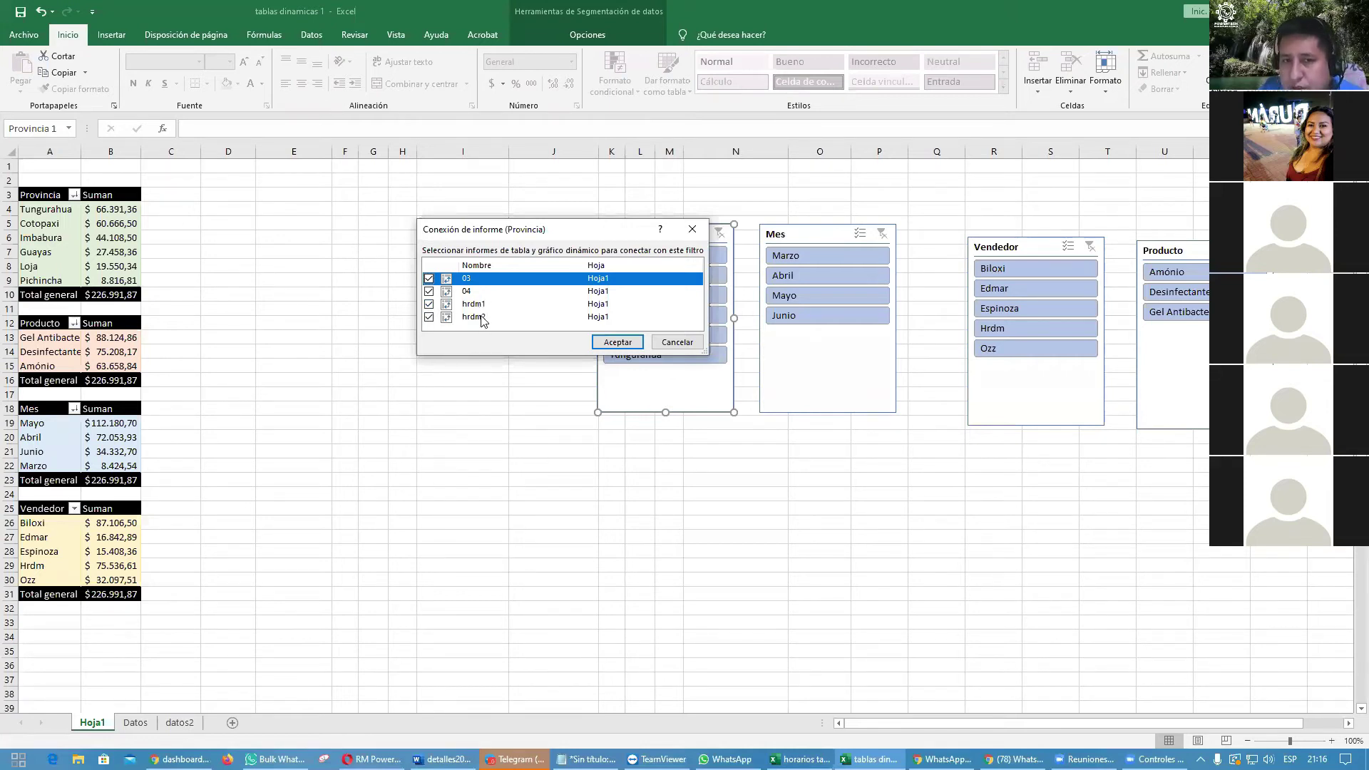
pyautogui.click(618, 341)
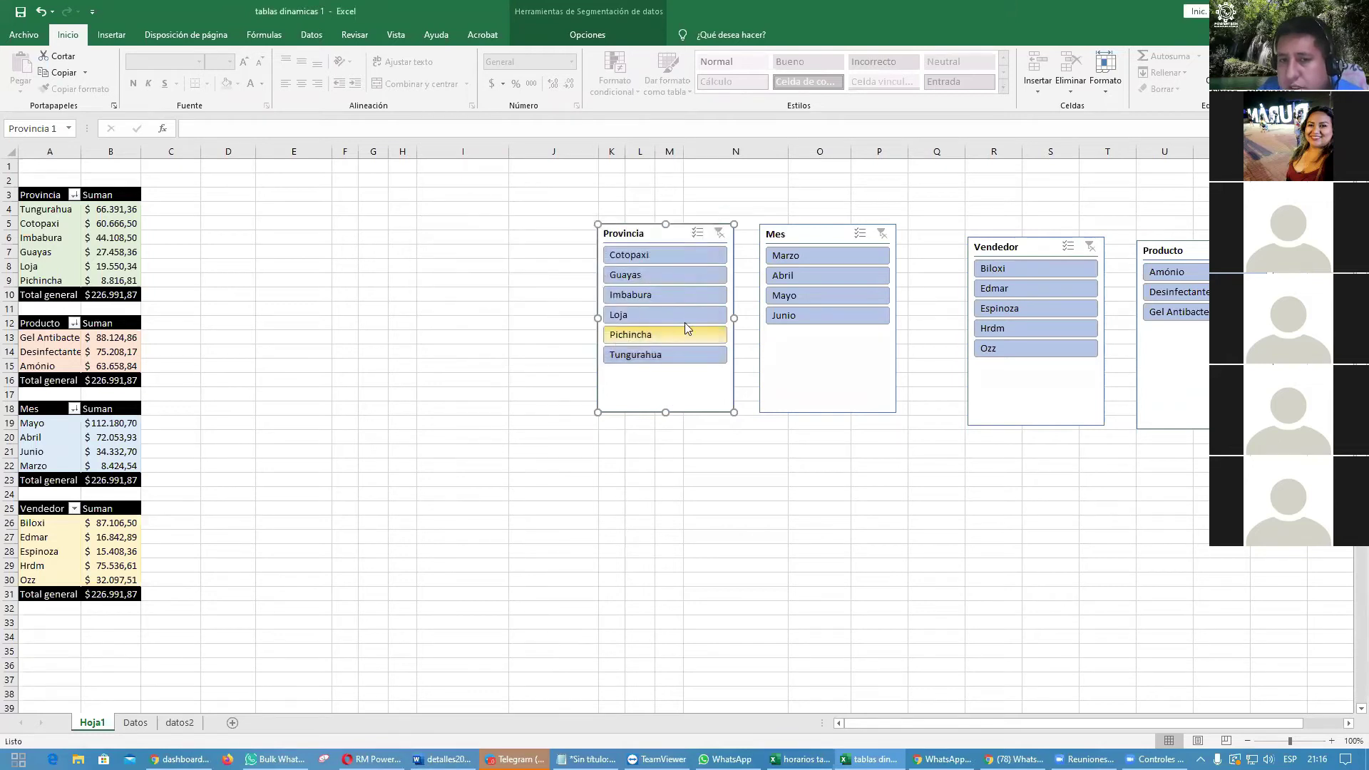
# Step: Test the slicer with Pichincha, Imbabura and Cotopaxi, then clear the province filter
pyautogui.click(687, 300)
pyautogui.click(672, 336)
pyautogui.click(673, 297)
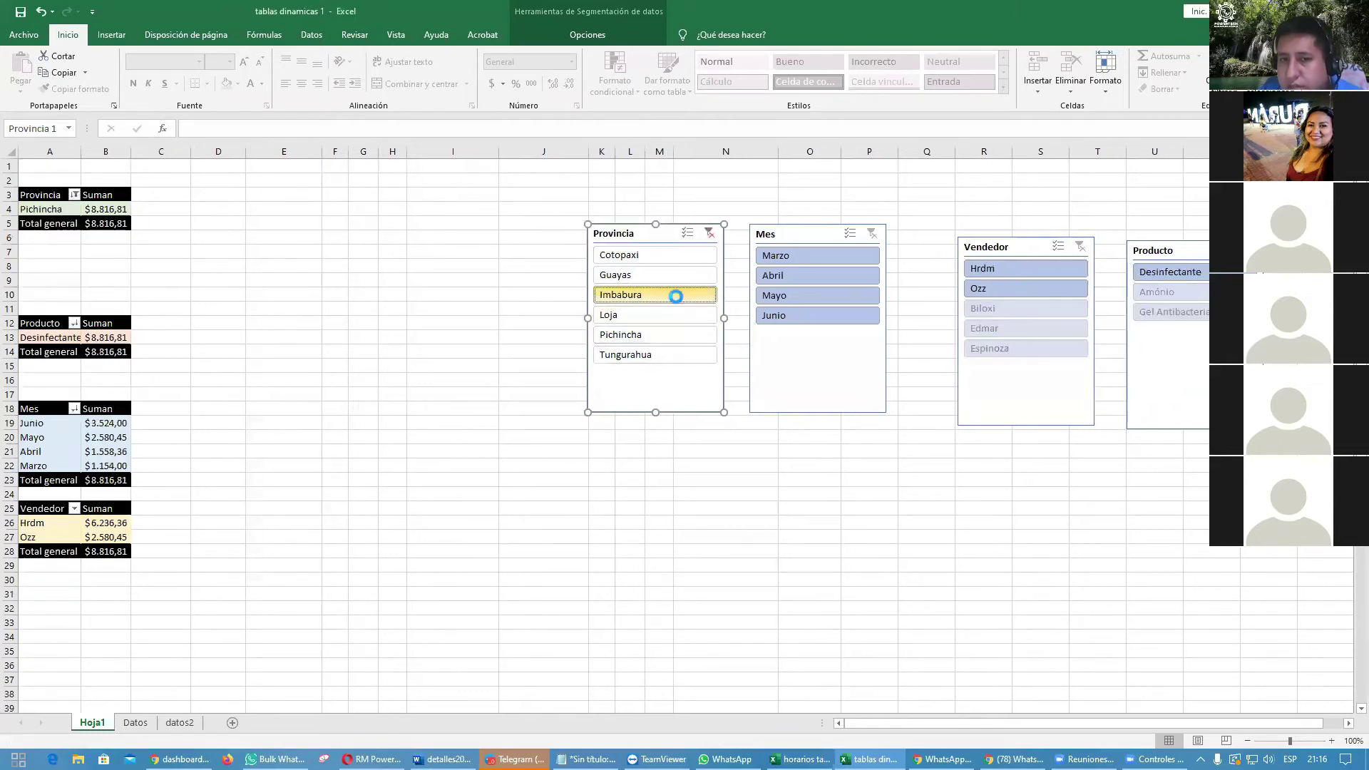
pyautogui.click(670, 259)
pyautogui.click(713, 234)
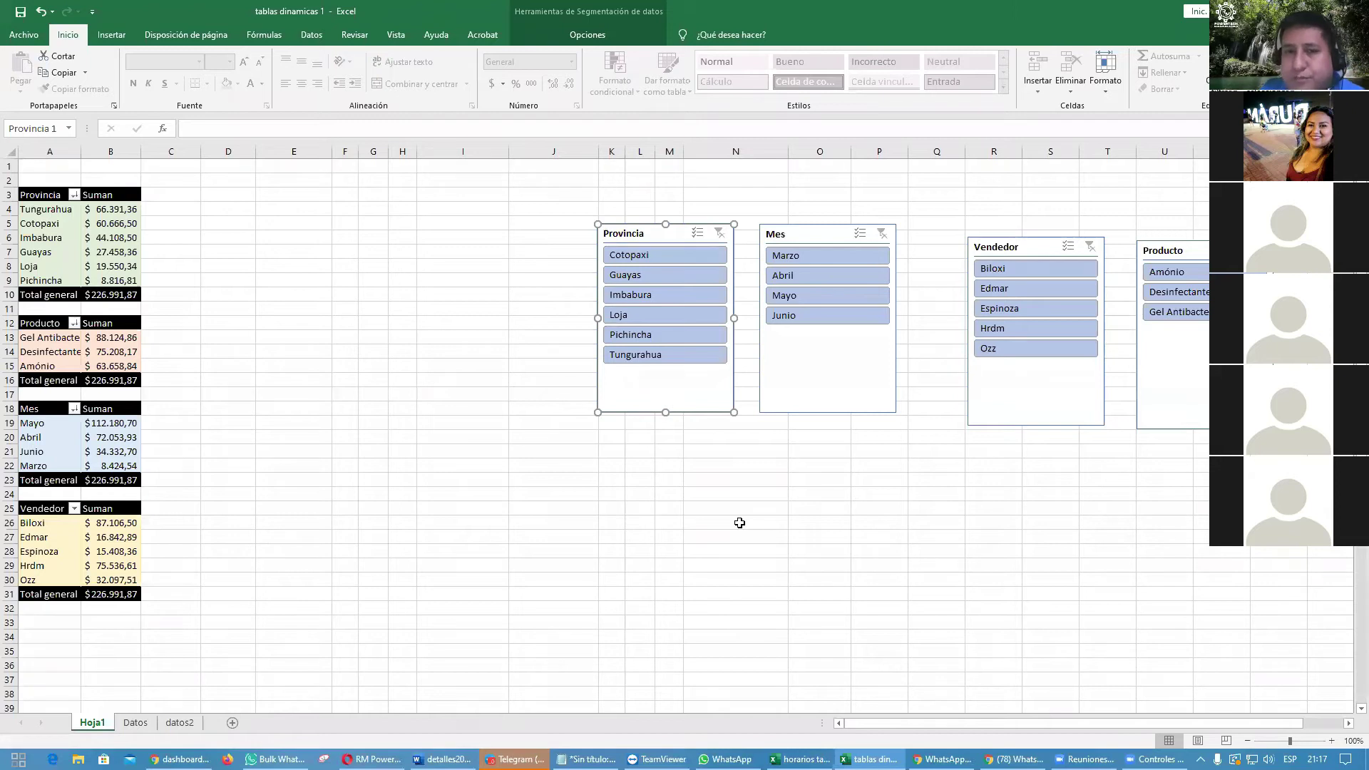
# Step: Move Vendedor down, Mes right above it, and Provincia below Producto
pyautogui.click(728, 470)
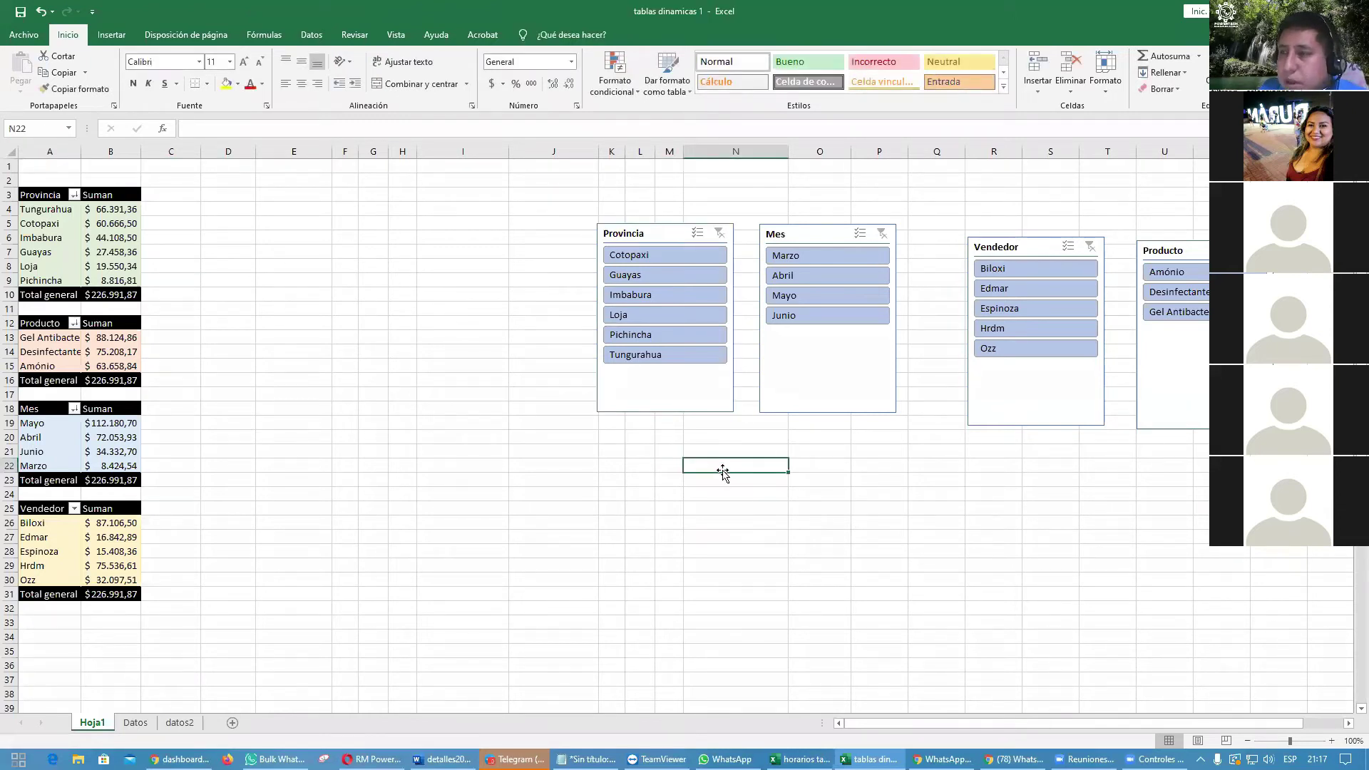
pyautogui.moveTo(1013, 249); pyautogui.dragTo(1010, 463)
pyautogui.moveTo(818, 229); pyautogui.dragTo(1020, 242)
pyautogui.moveTo(651, 232); pyautogui.dragTo(1192, 452)
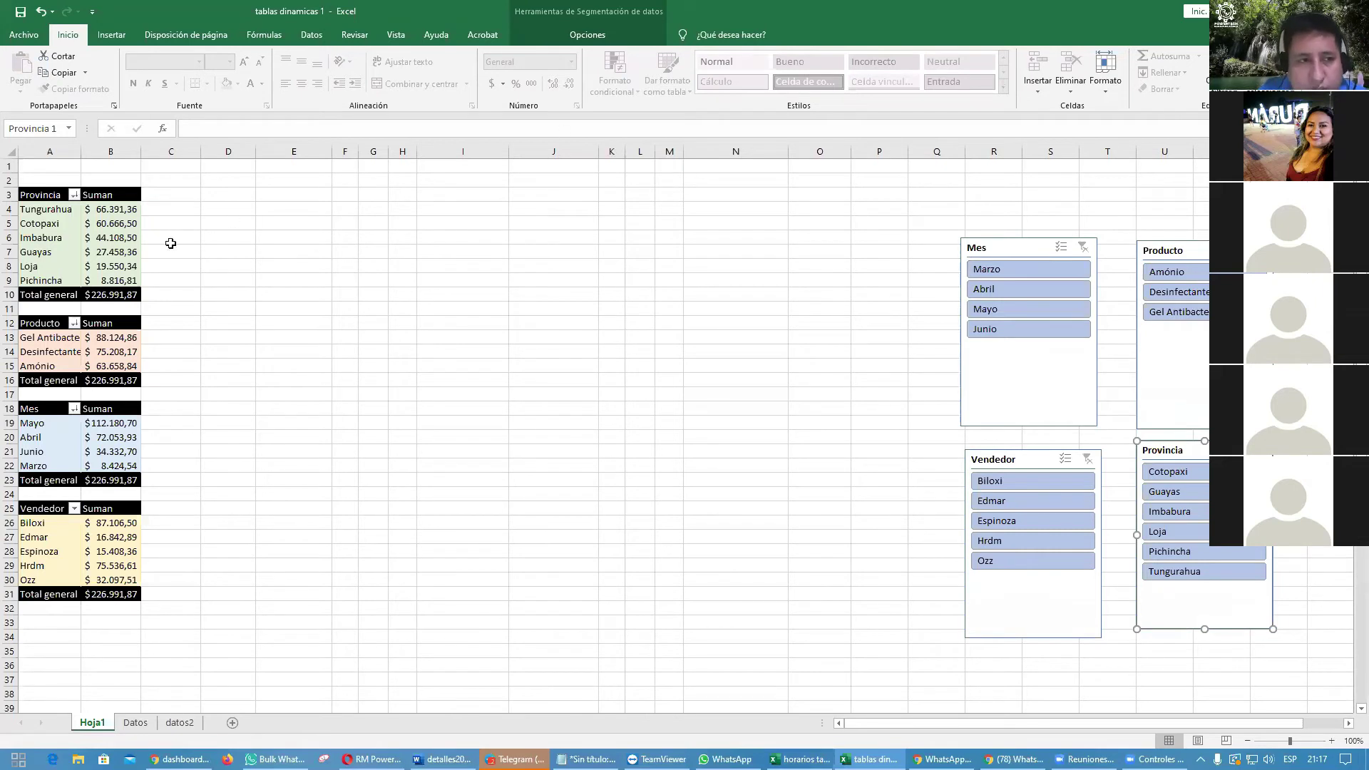
pyautogui.click(87, 242)
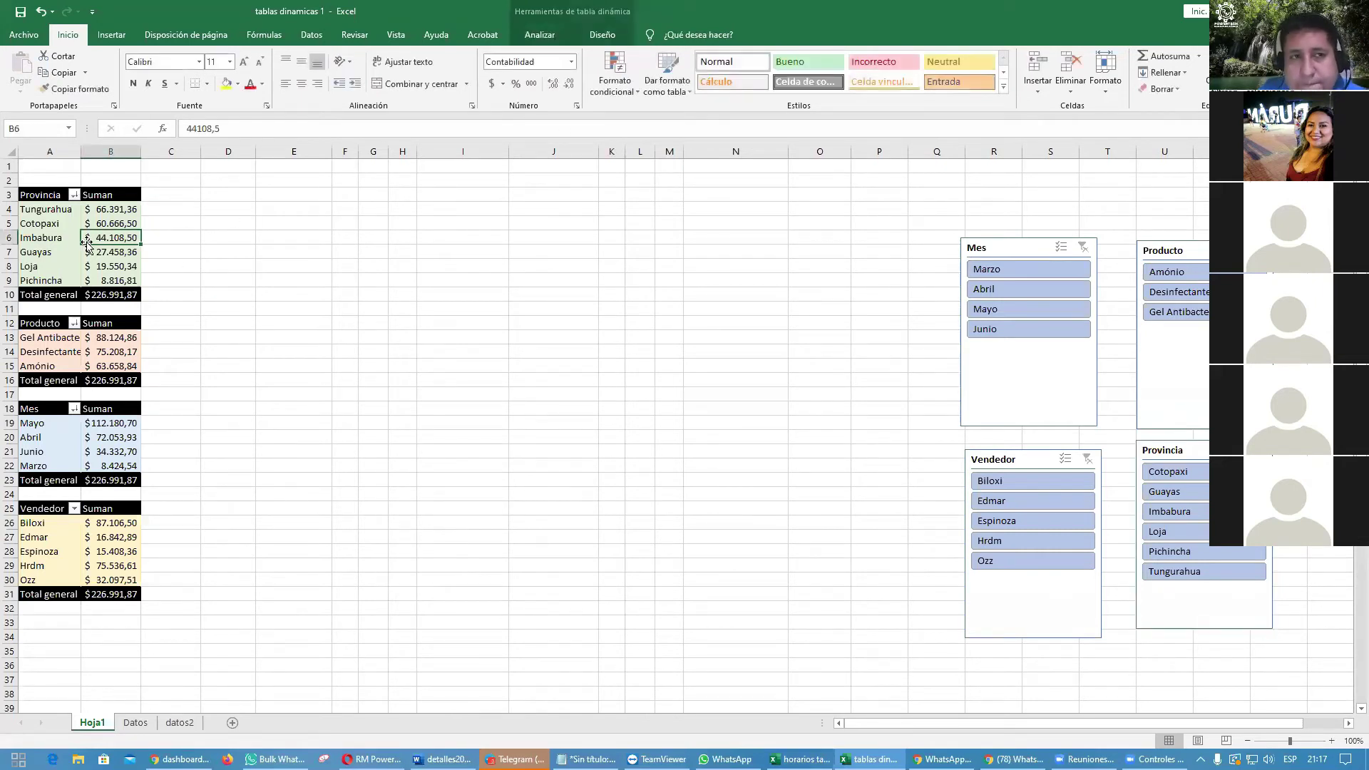
pyautogui.click(117, 36)
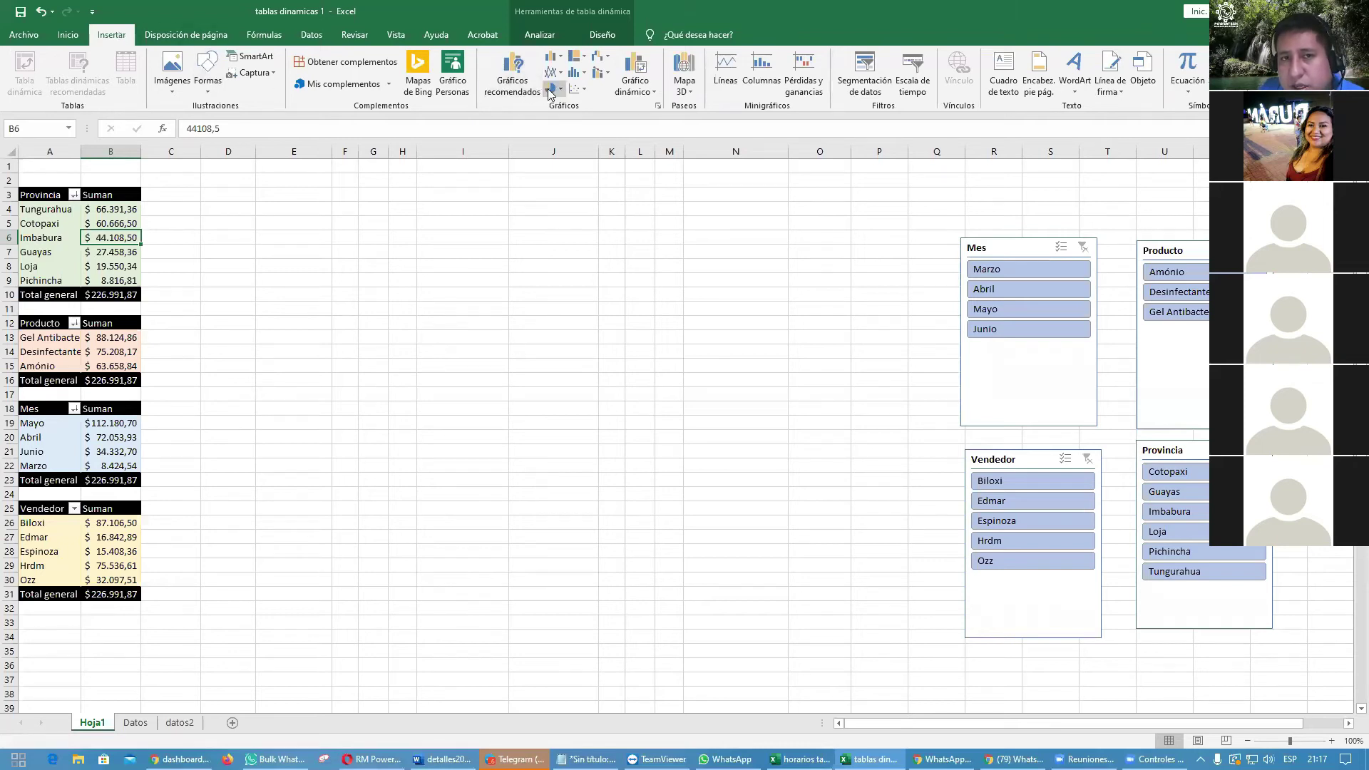
pyautogui.click(524, 96)
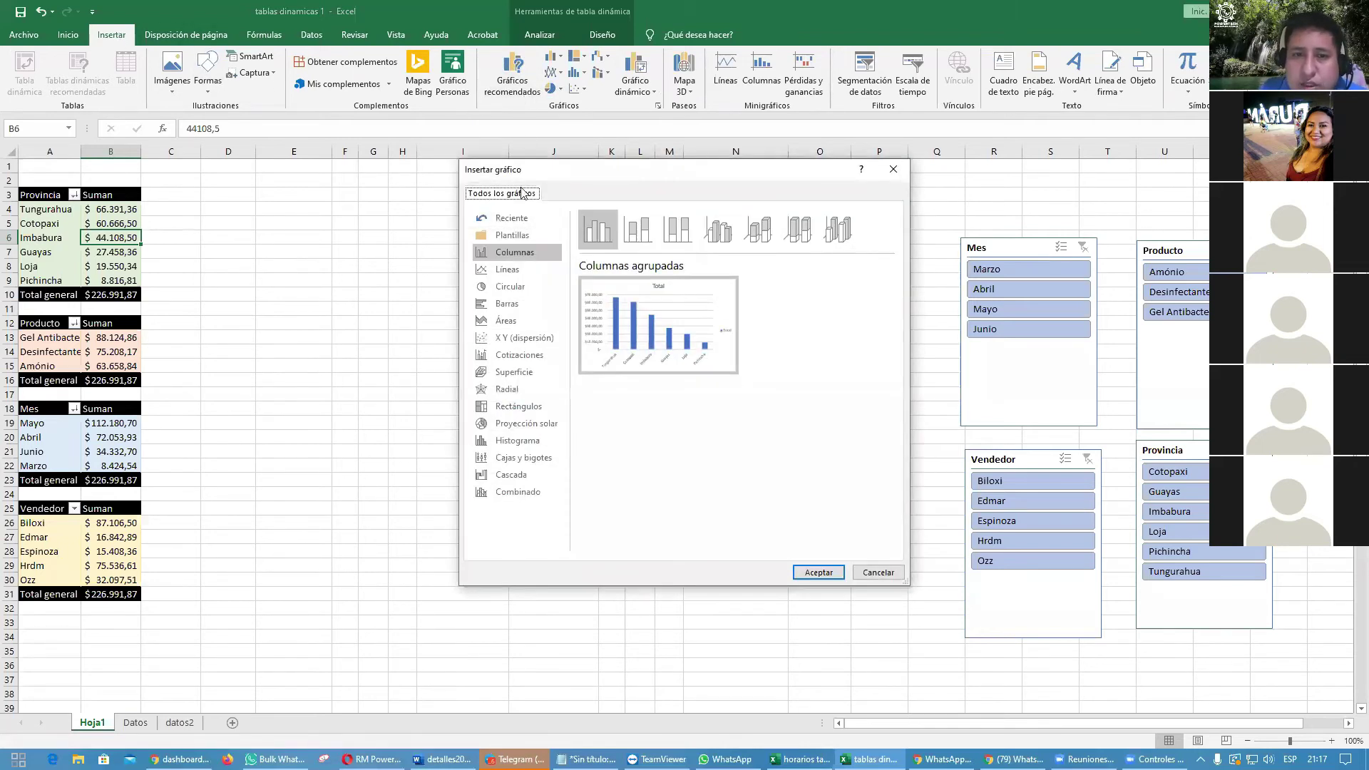
pyautogui.click(516, 291)
pyautogui.click(518, 270)
pyautogui.click(516, 286)
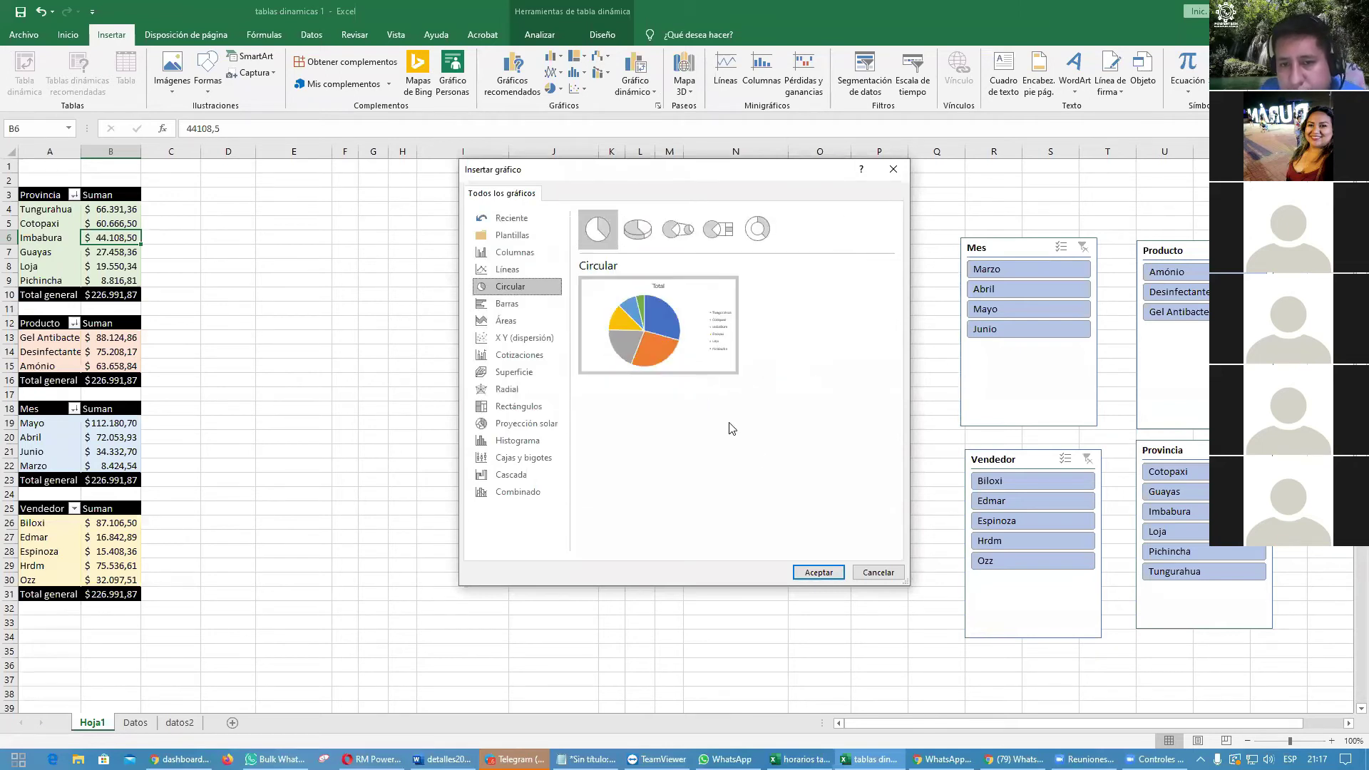
pyautogui.click(826, 571)
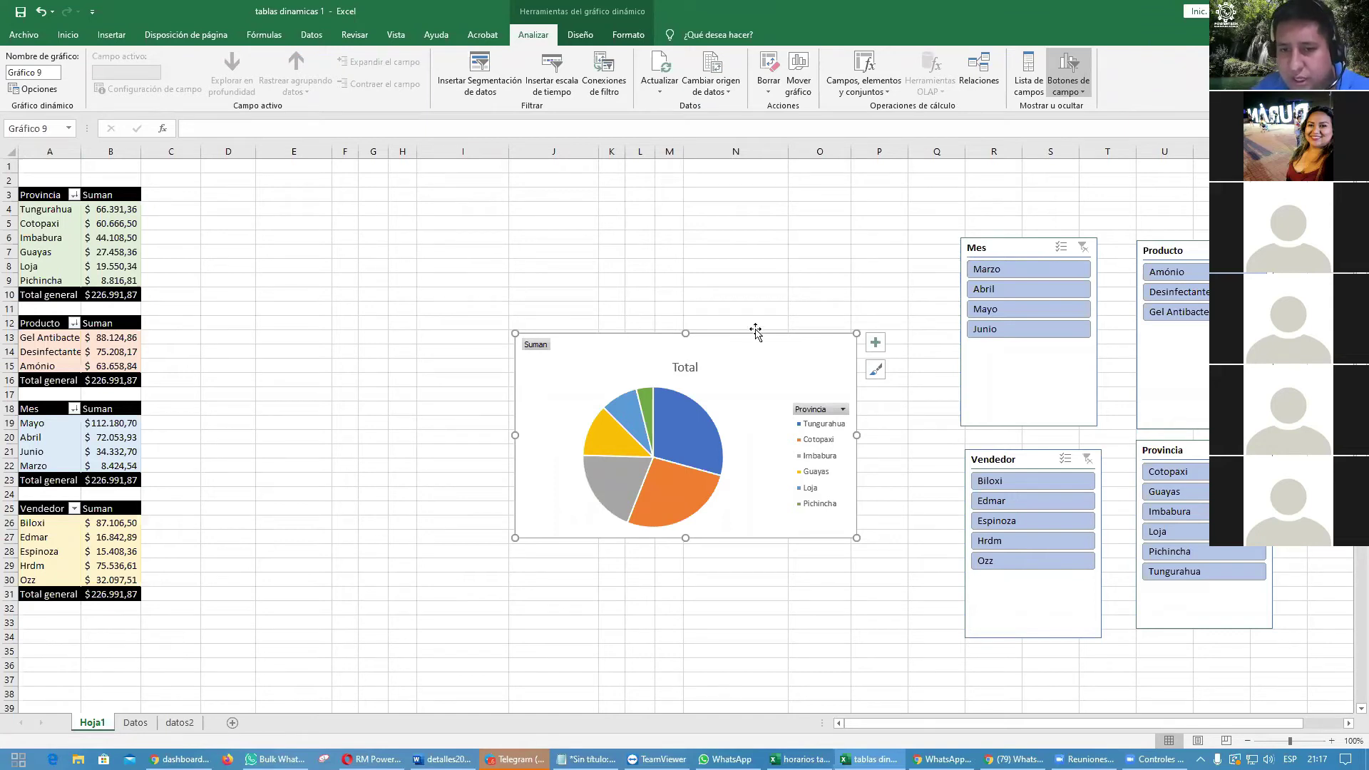
pyautogui.moveTo(770, 367); pyautogui.dragTo(514, 252)
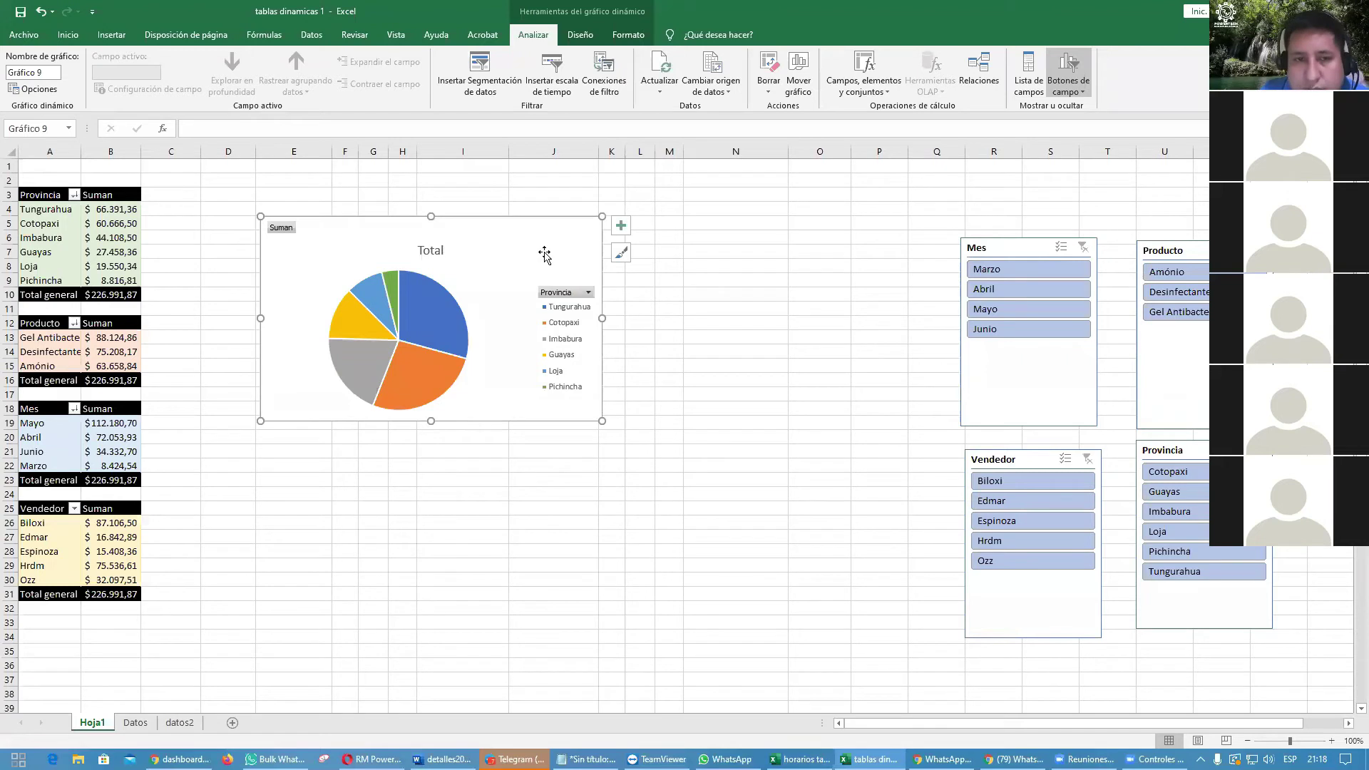
pyautogui.press('Delete')
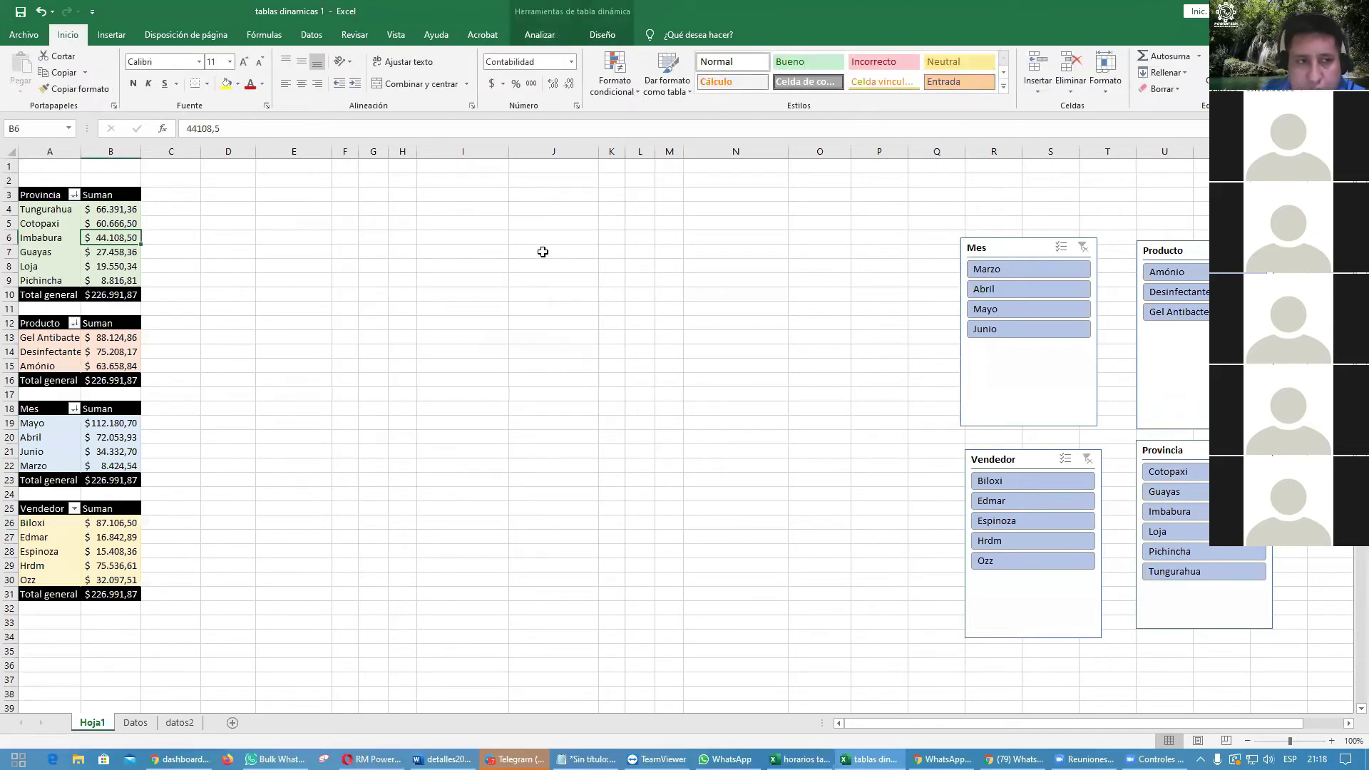
# Step: Insert a 2D pie chart from the Provincia pivot table and place it beside the tables
pyautogui.click(50, 338)
pyautogui.click(66, 214)
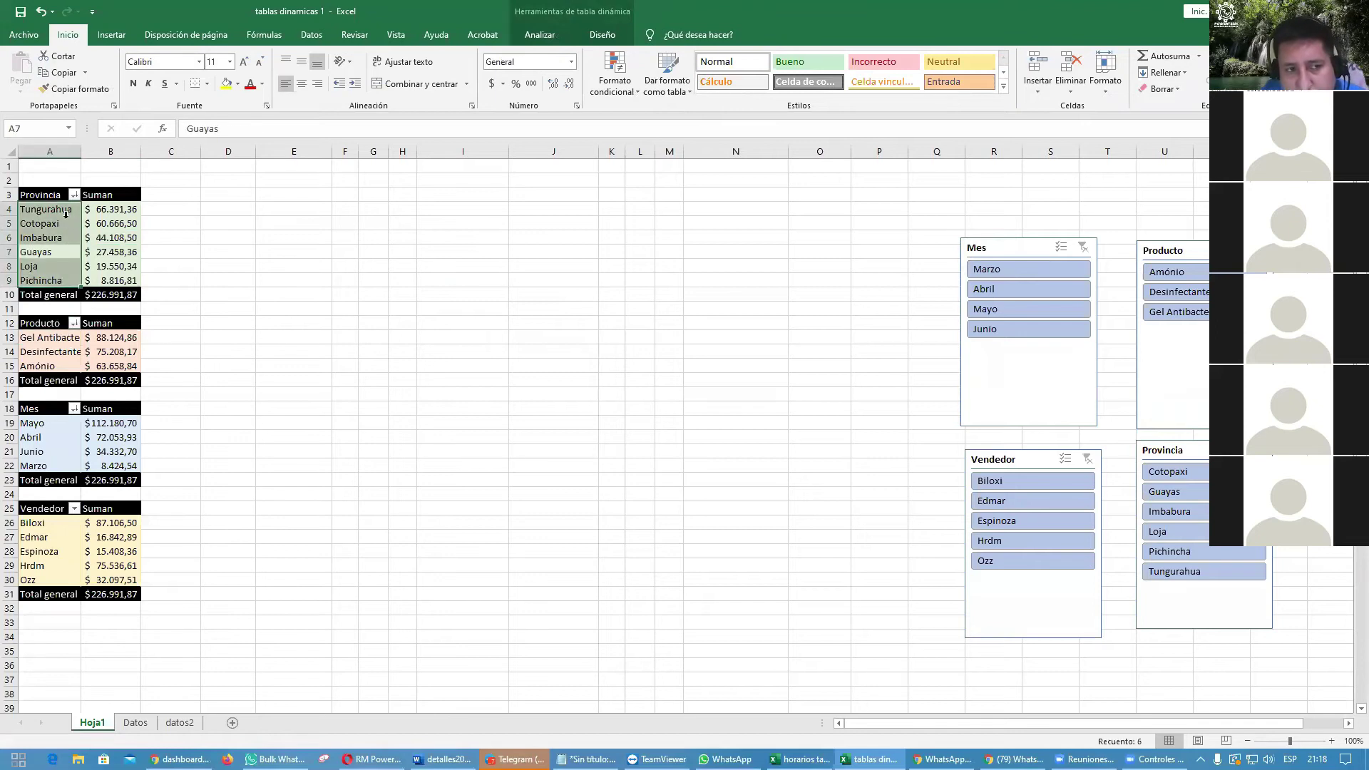
pyautogui.click(95, 240)
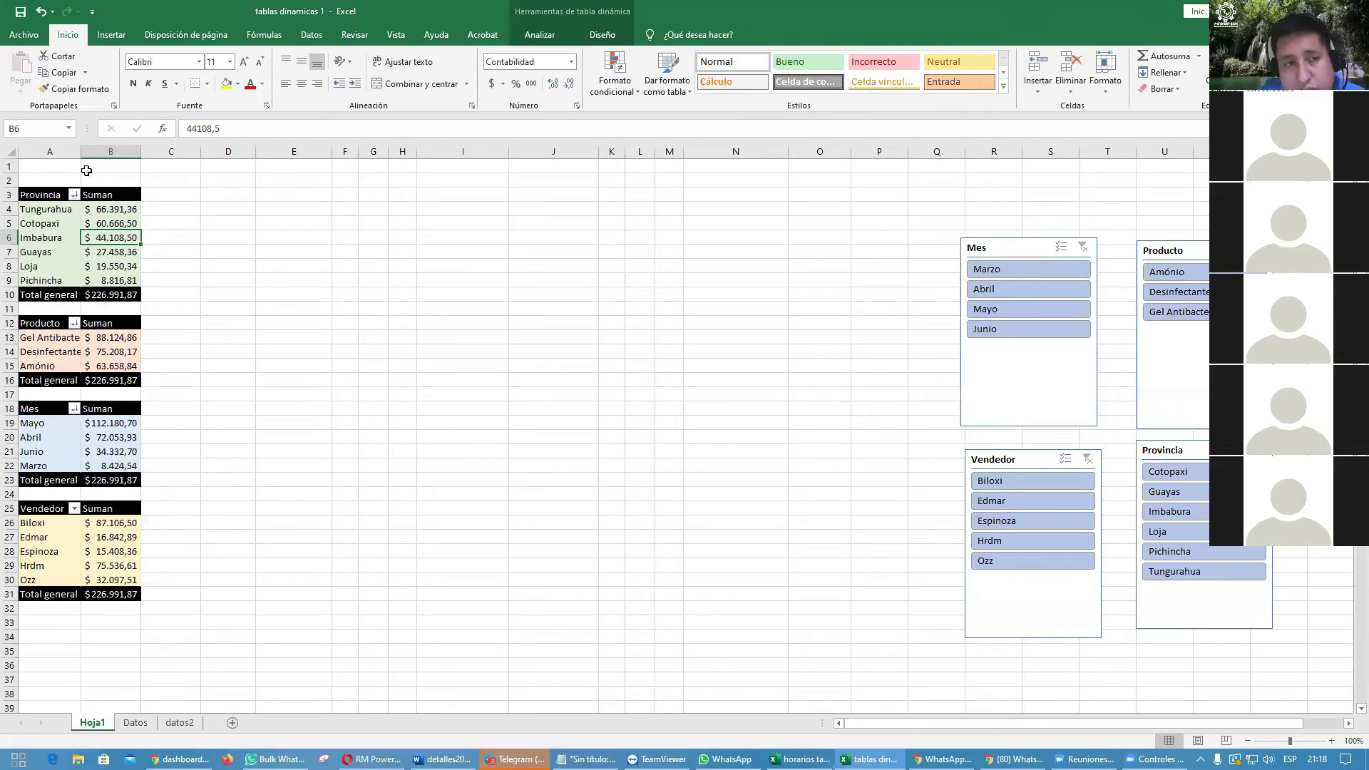
pyautogui.click(41, 189)
pyautogui.click(57, 239)
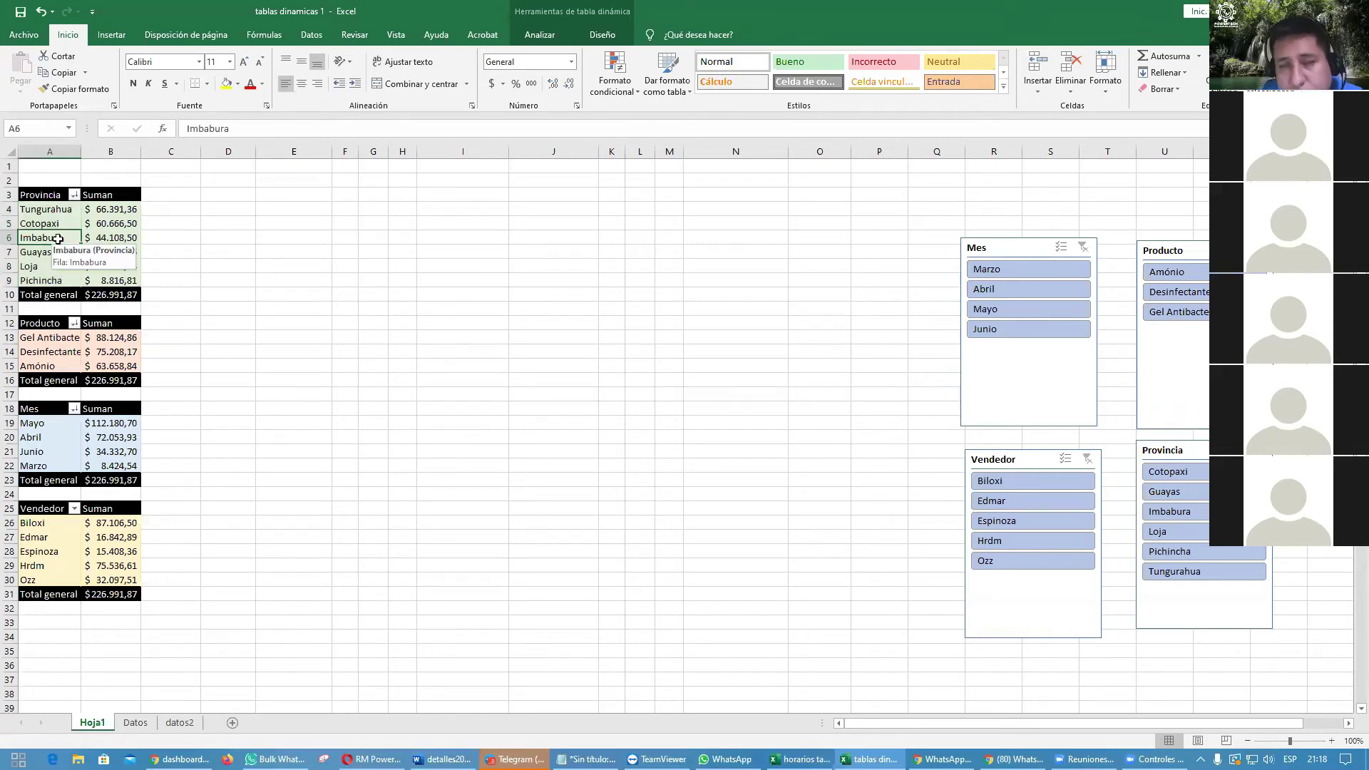
pyautogui.click(112, 35)
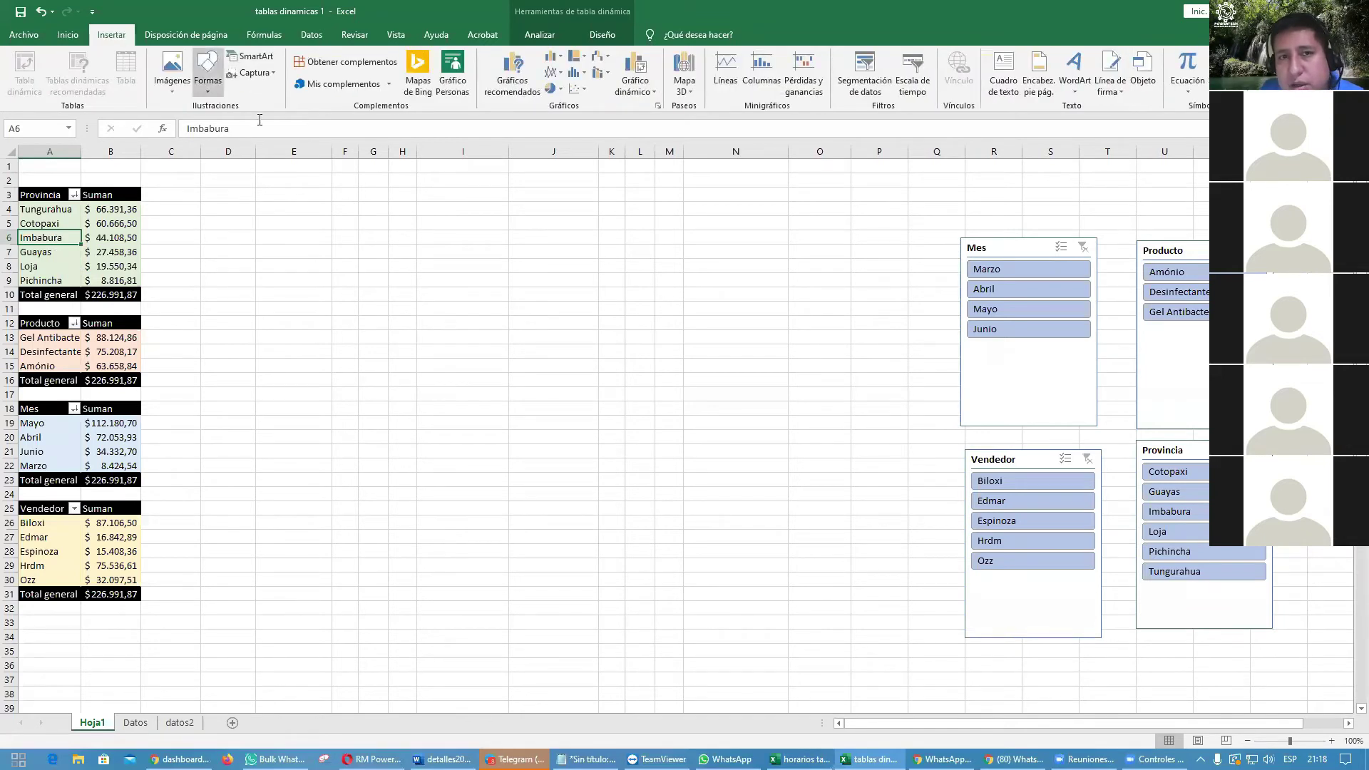
pyautogui.click(561, 90)
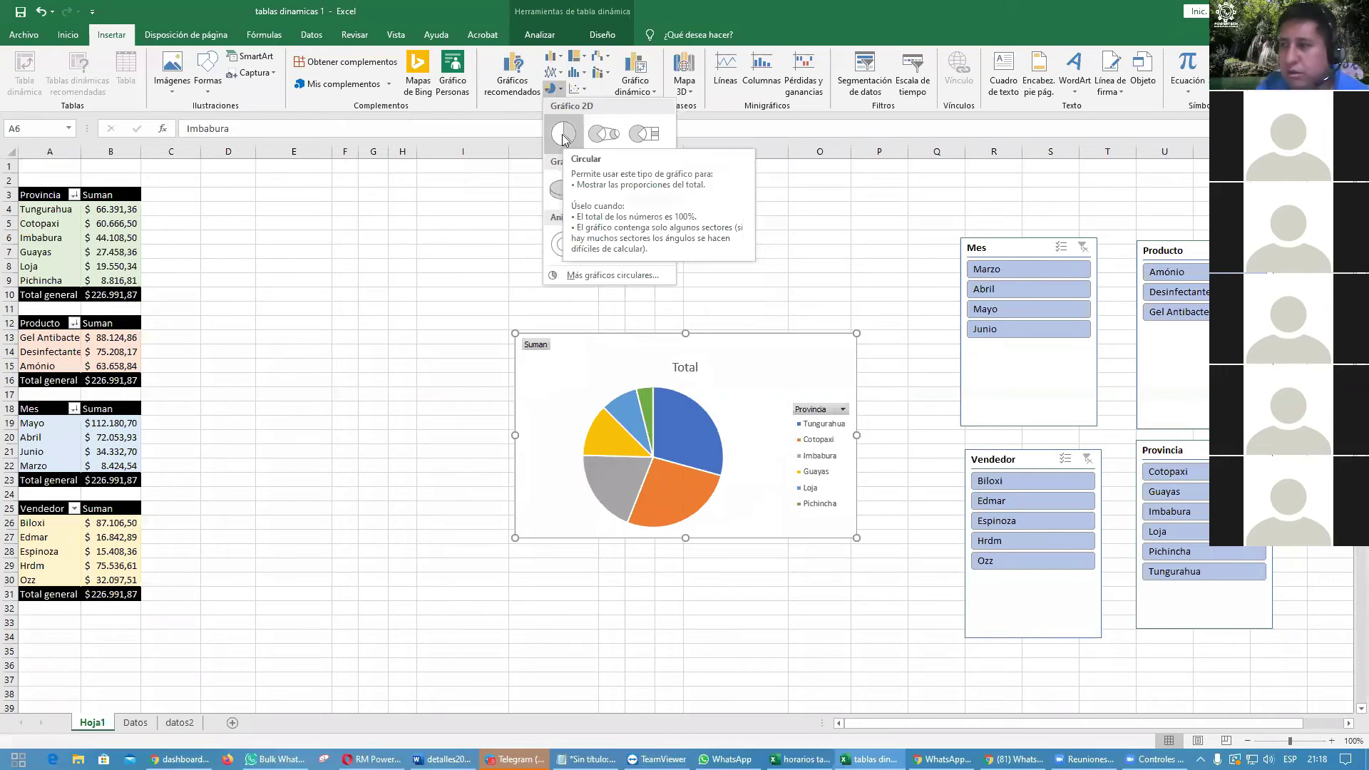
pyautogui.click(563, 135)
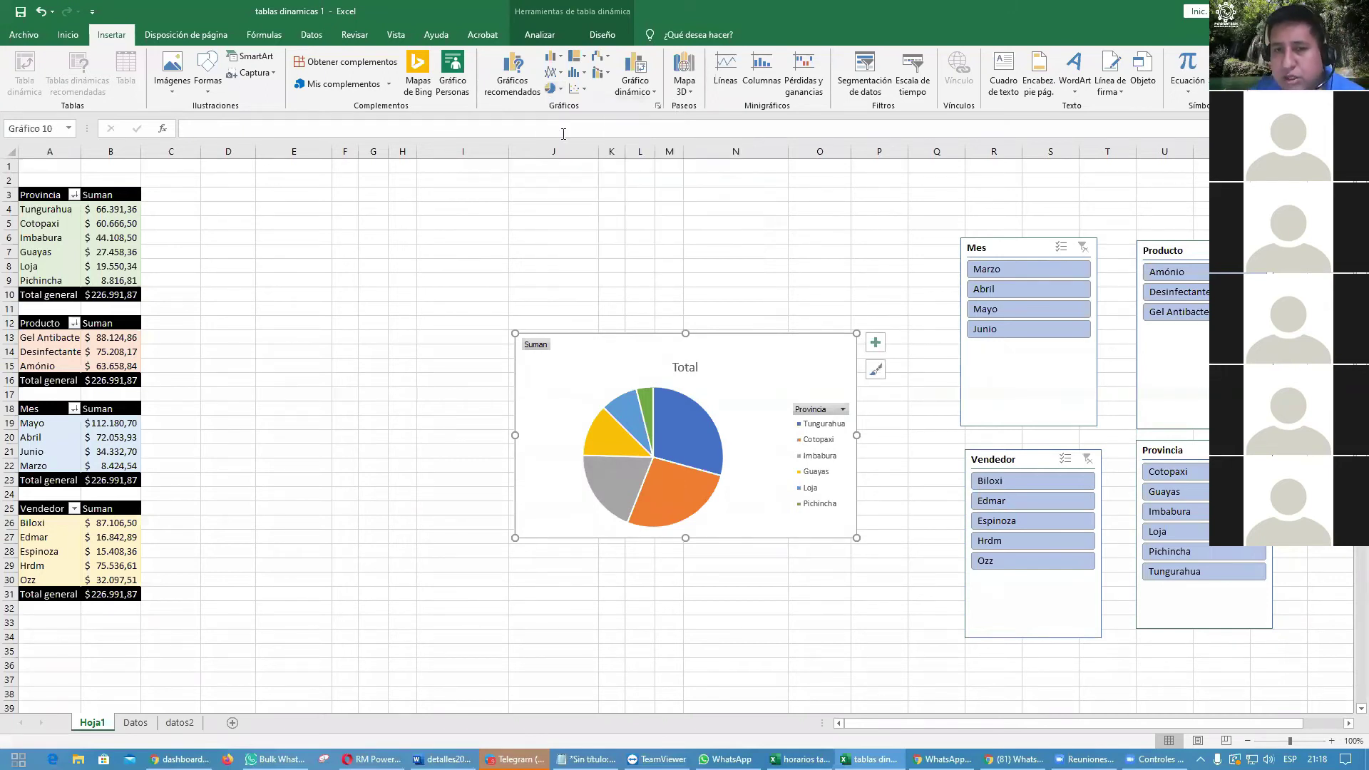
pyautogui.moveTo(776, 376); pyautogui.dragTo(466, 264)
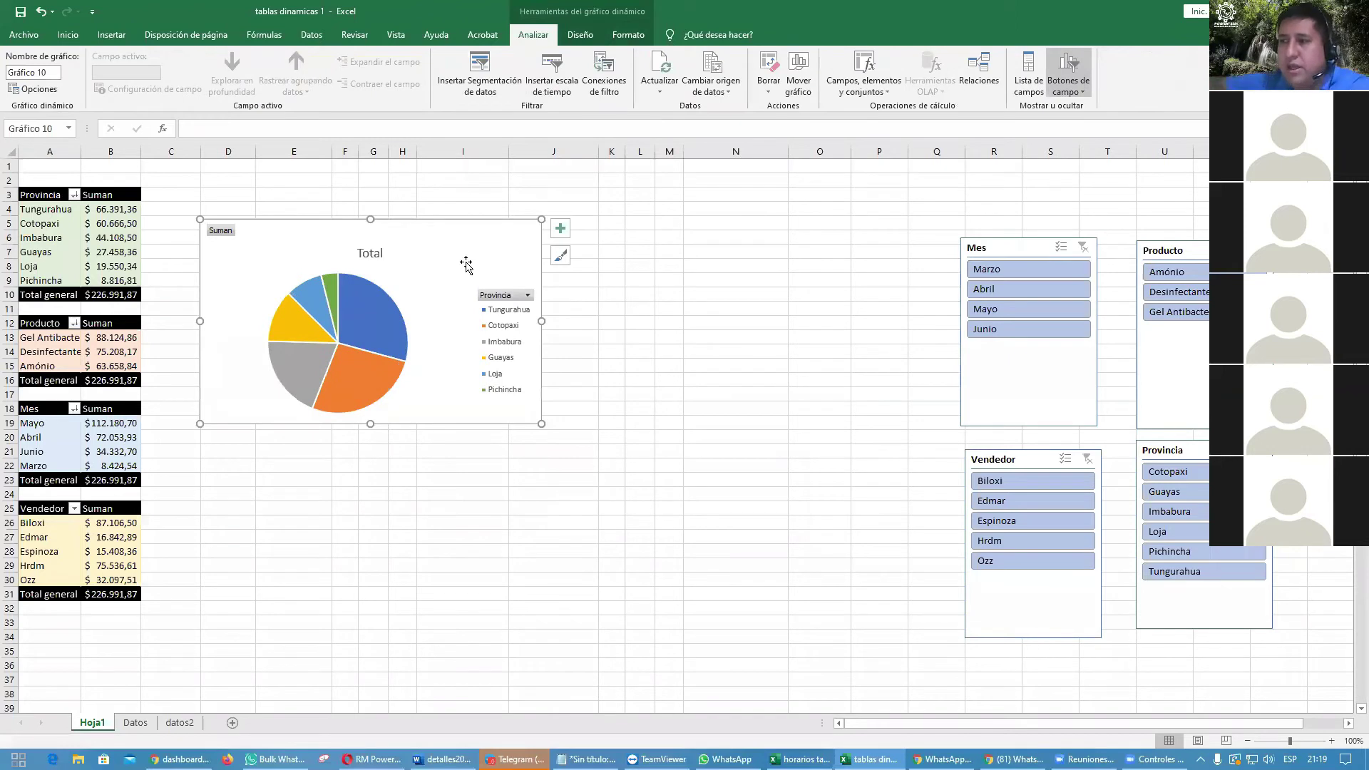
# Step: Insert blank rows above the pivot tables and move the pie chart up
pyautogui.moveTo(11, 163); pyautogui.dragTo(10, 178)
pyautogui.rightClick(10, 178)
pyautogui.click(44, 279)
pyautogui.rightClick(8, 173)
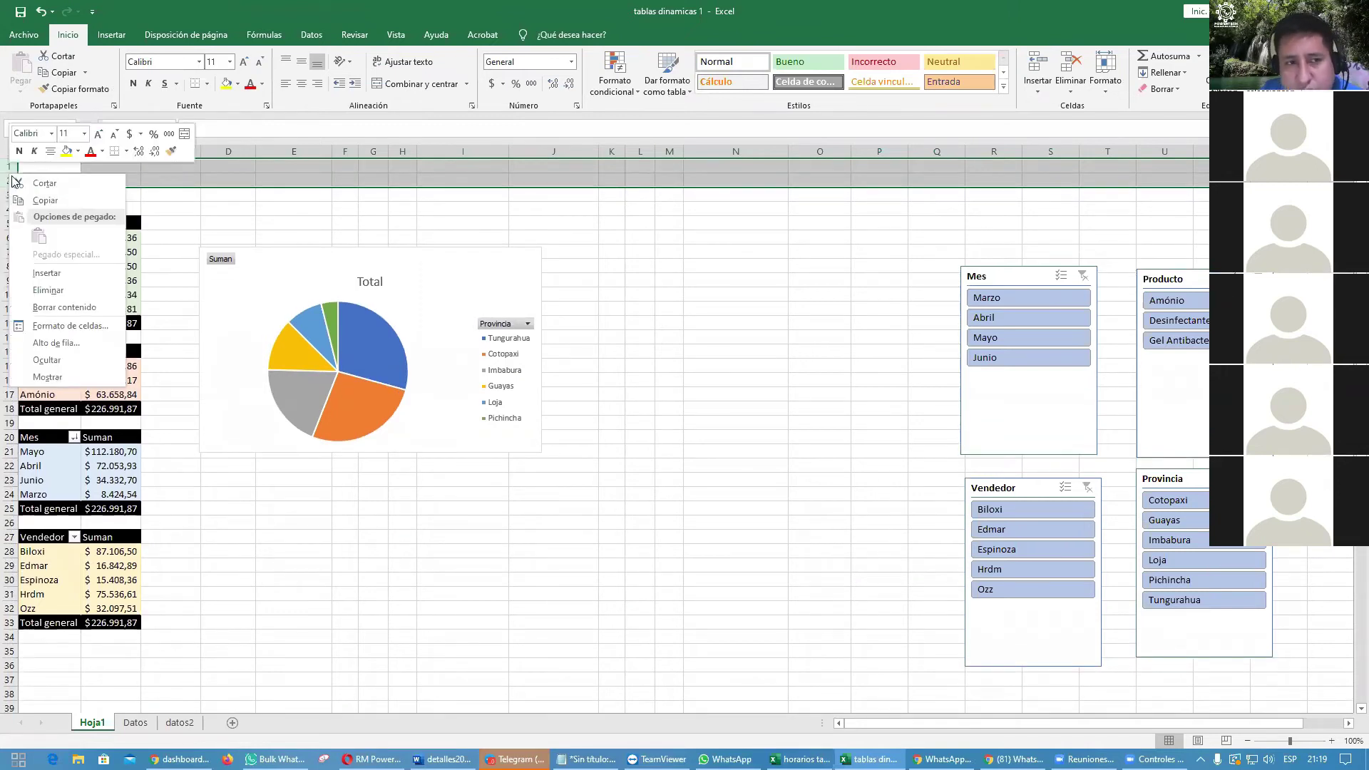
pyautogui.click(28, 278)
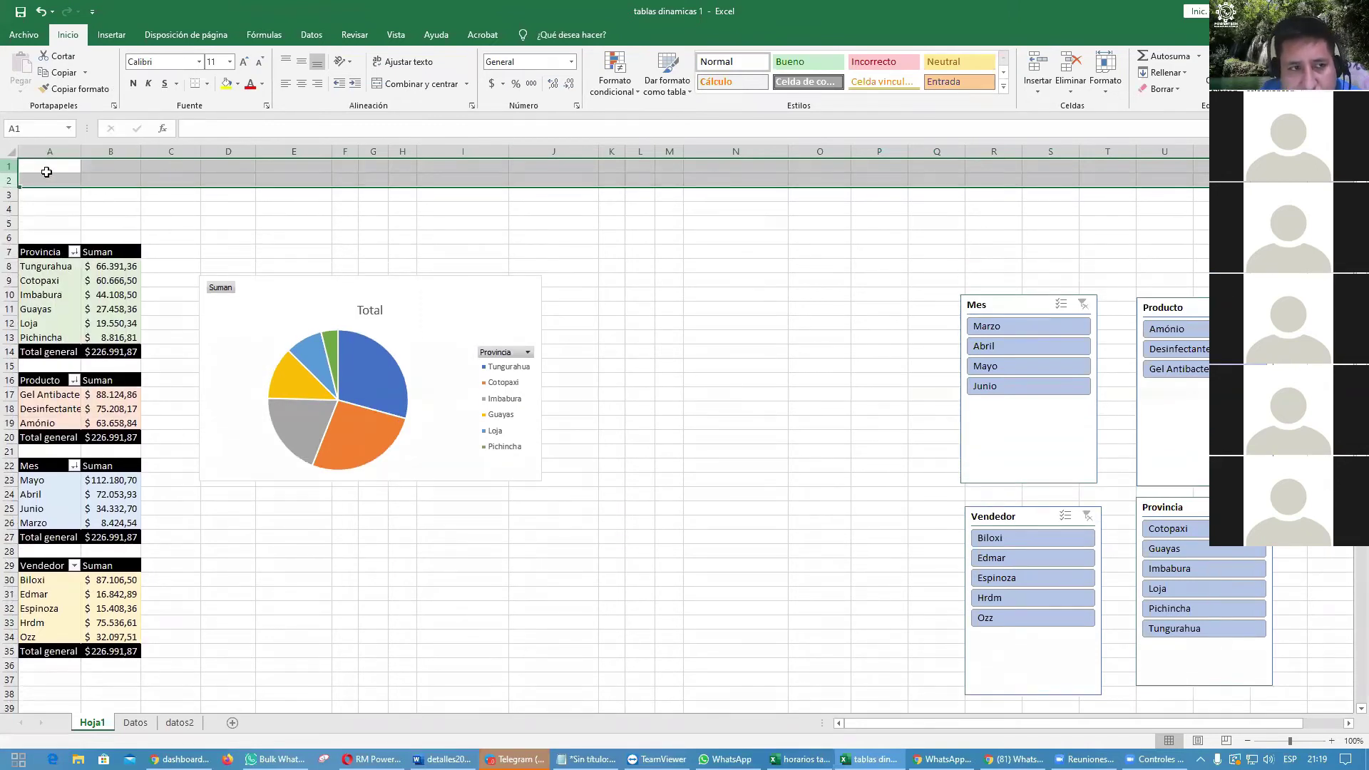
pyautogui.rightClick(45, 173)
pyautogui.click(86, 273)
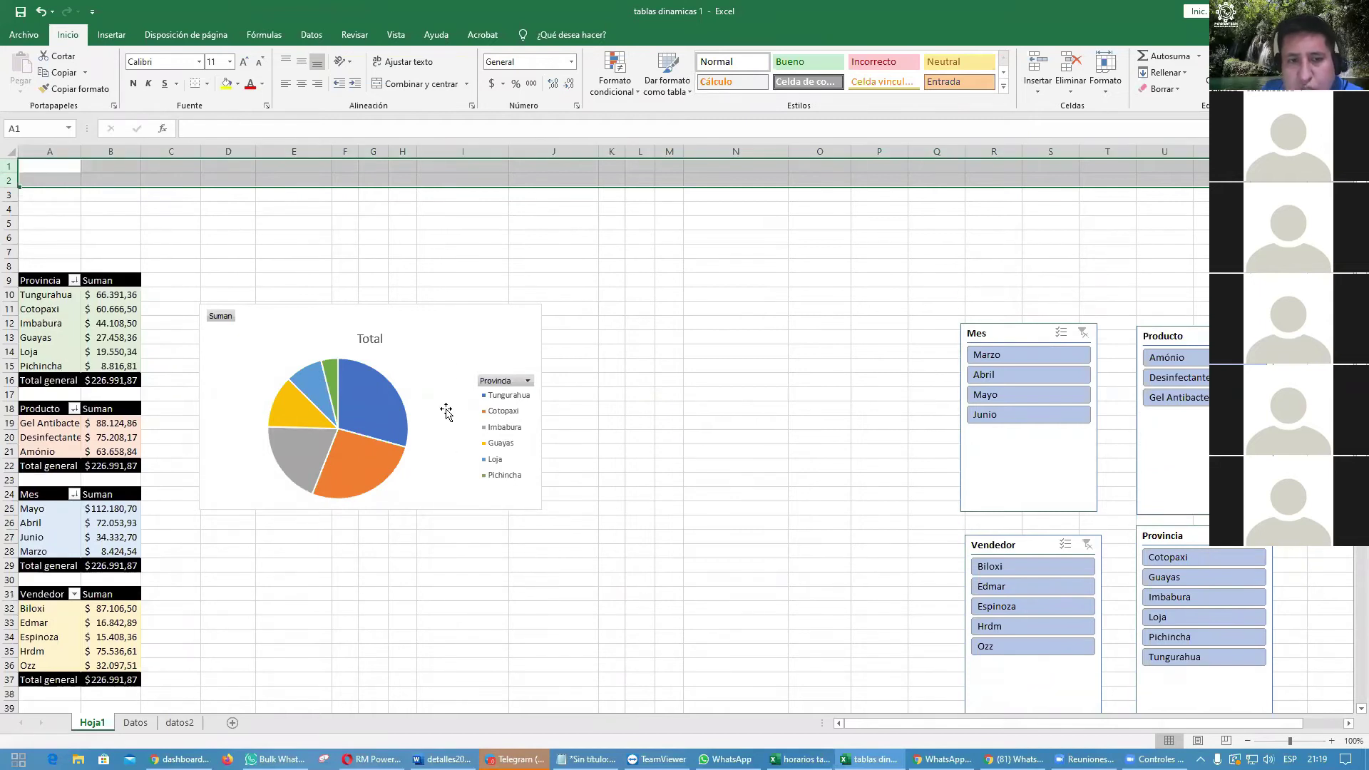
pyautogui.click(452, 360)
pyautogui.moveTo(452, 328); pyautogui.dragTo(458, 296)
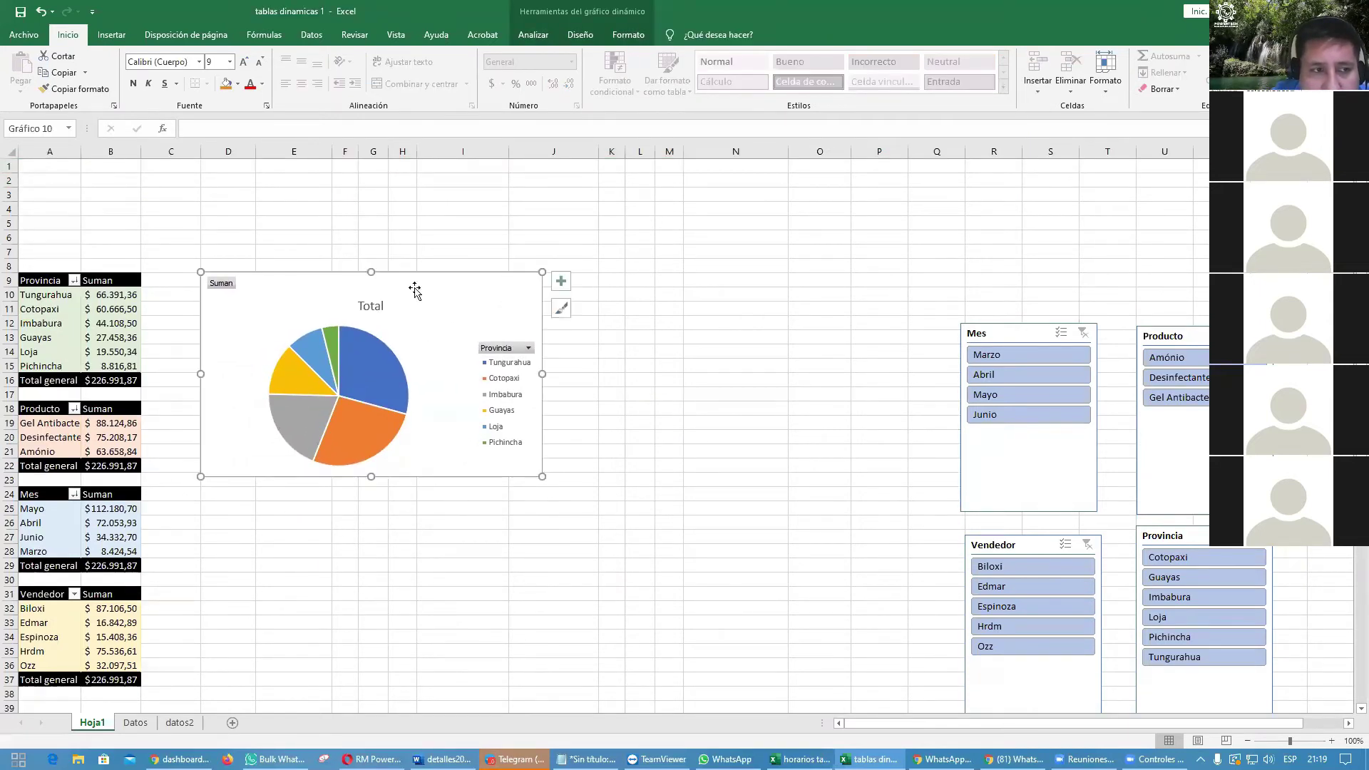
# Step: Insert a narrow new column A and shift the pie chart slightly left
pyautogui.rightClick(61, 151)
pyautogui.click(122, 253)
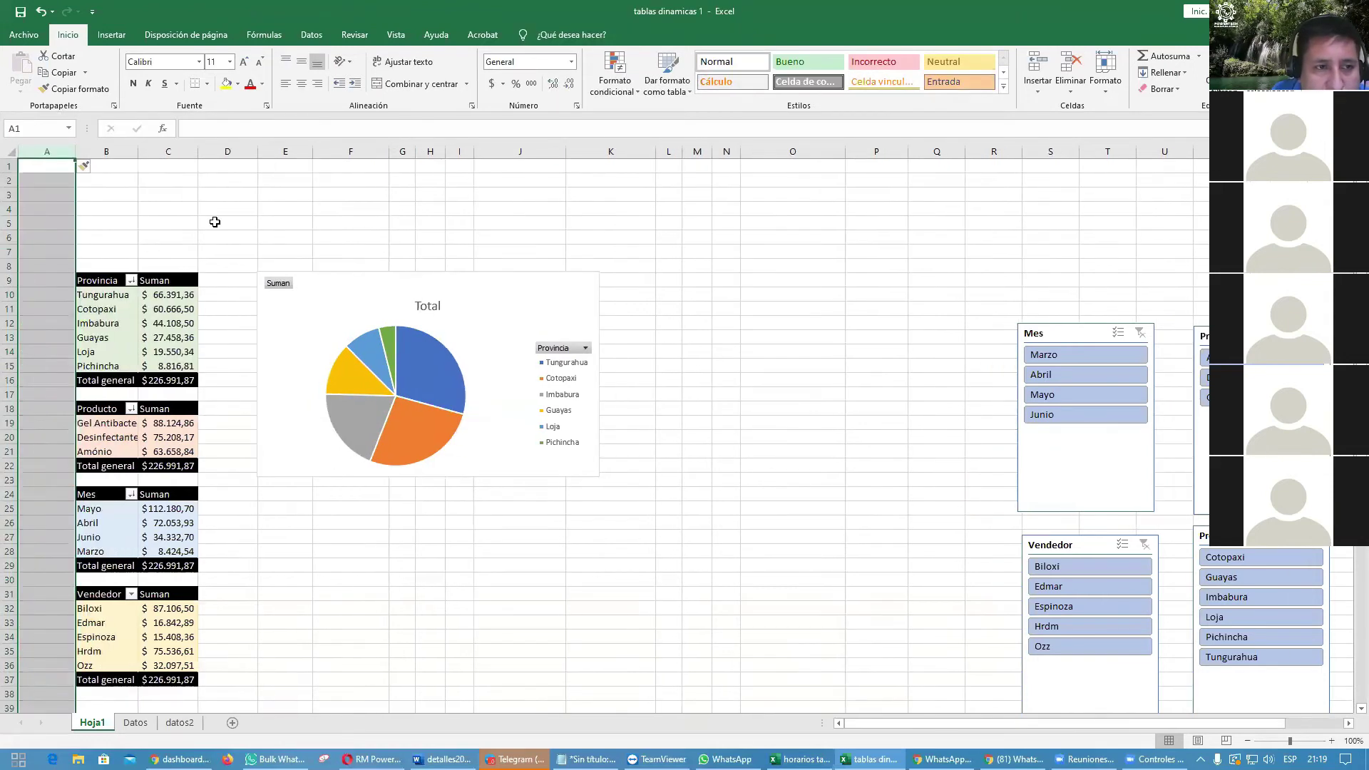
pyautogui.click(214, 221)
pyautogui.moveTo(76, 151); pyautogui.dragTo(44, 152)
pyautogui.moveTo(353, 282); pyautogui.dragTo(326, 286)
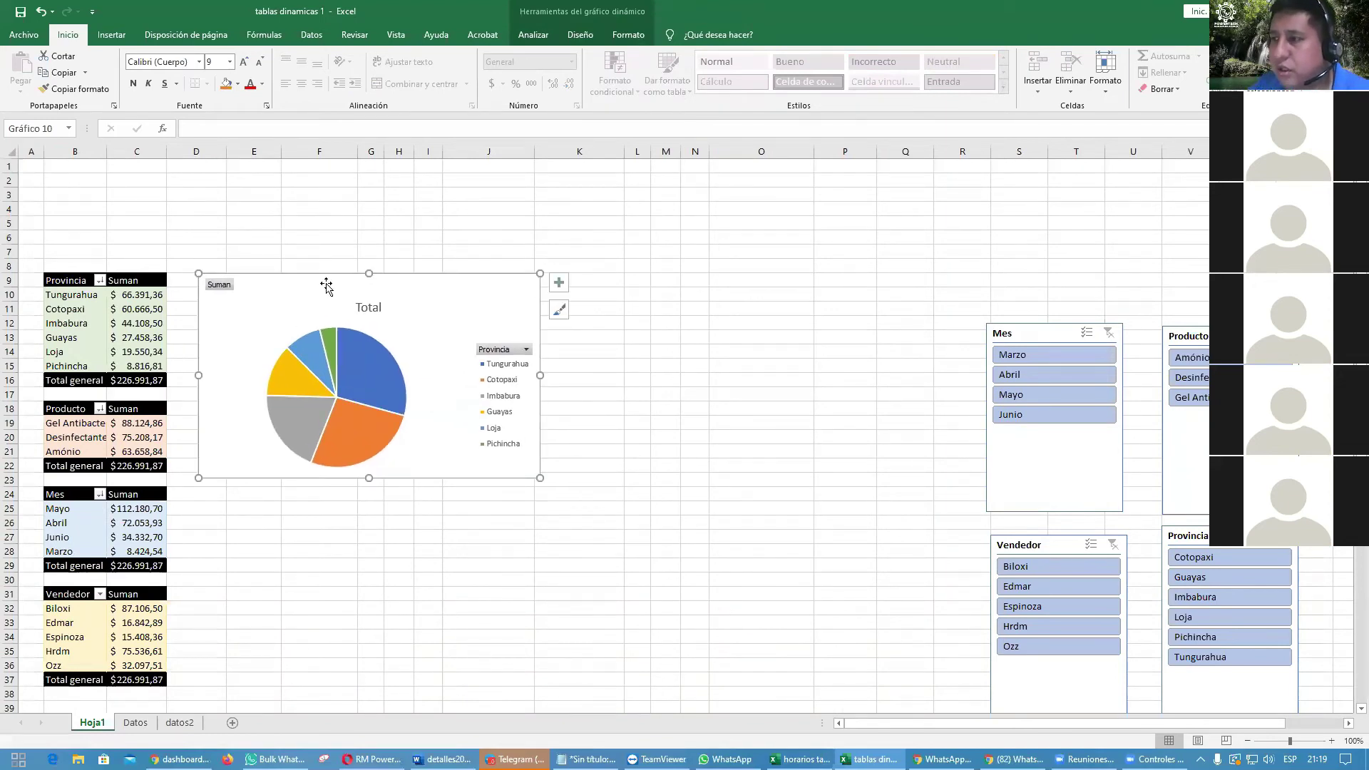
# Step: Retitle the chart 'TOTAL VENTAS POR PROVINCIA' and make the title bold
pyautogui.click(376, 307)
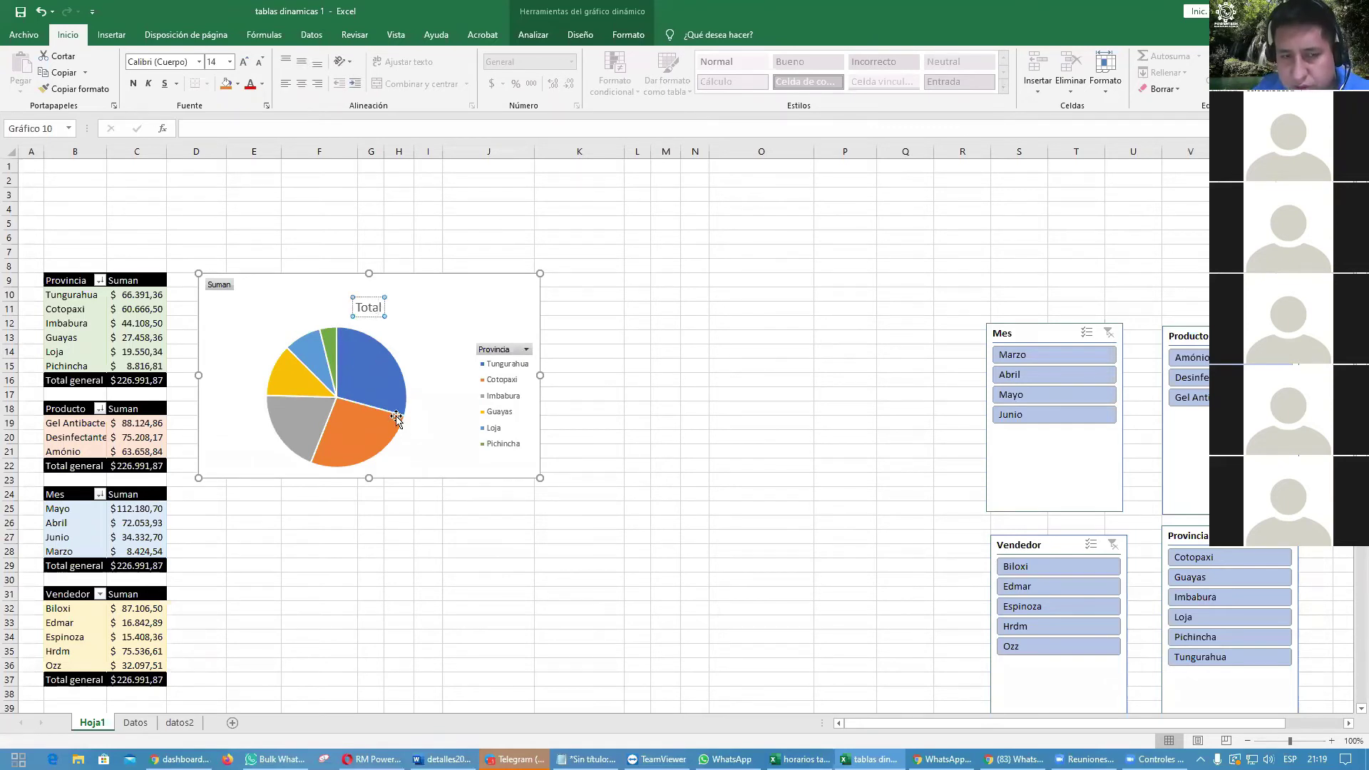
pyautogui.moveTo(396, 418)
pyautogui.press('BackSpace')
pyautogui.press('BackSpace')
pyautogui.press('BackSpace')
pyautogui.press('BackSpace')
pyautogui.press('BackSpace')
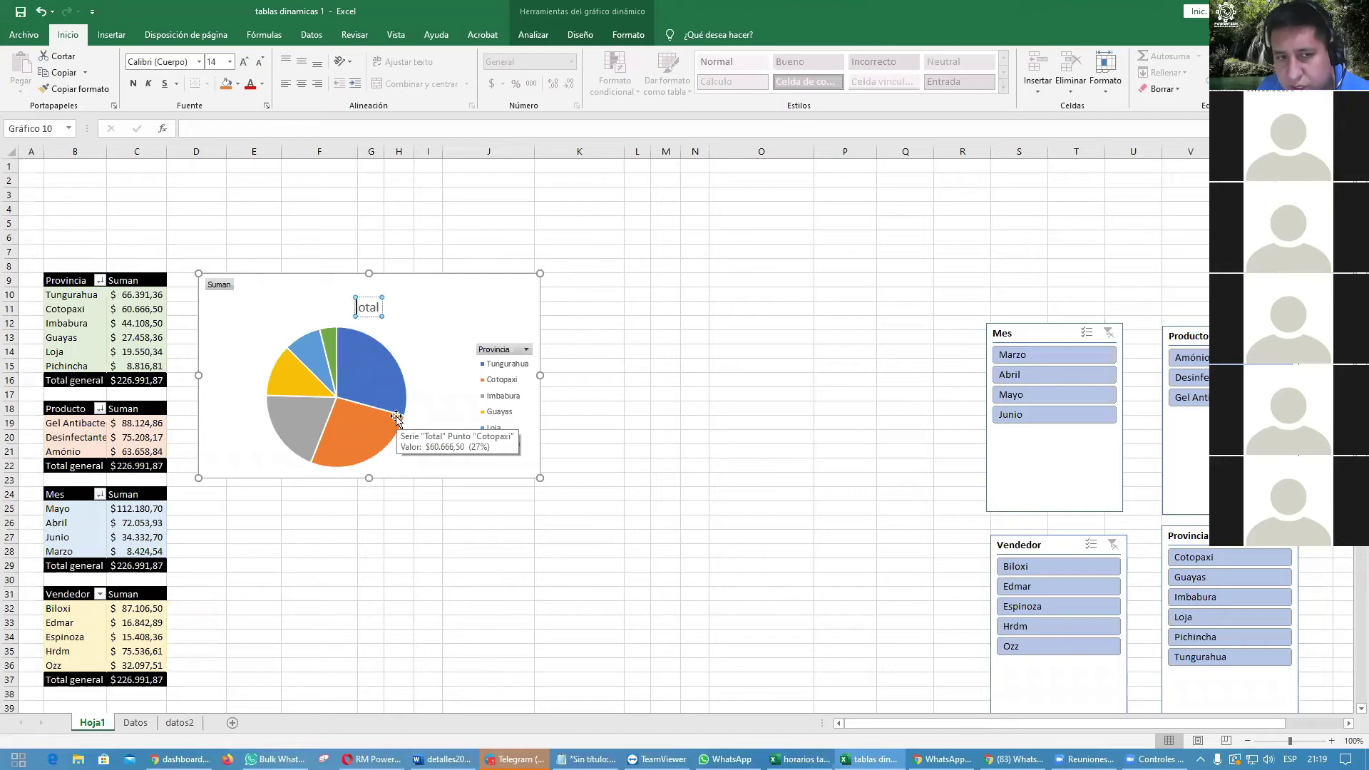
pyautogui.write('TOTAL VENTAS POR PROVINCIA')
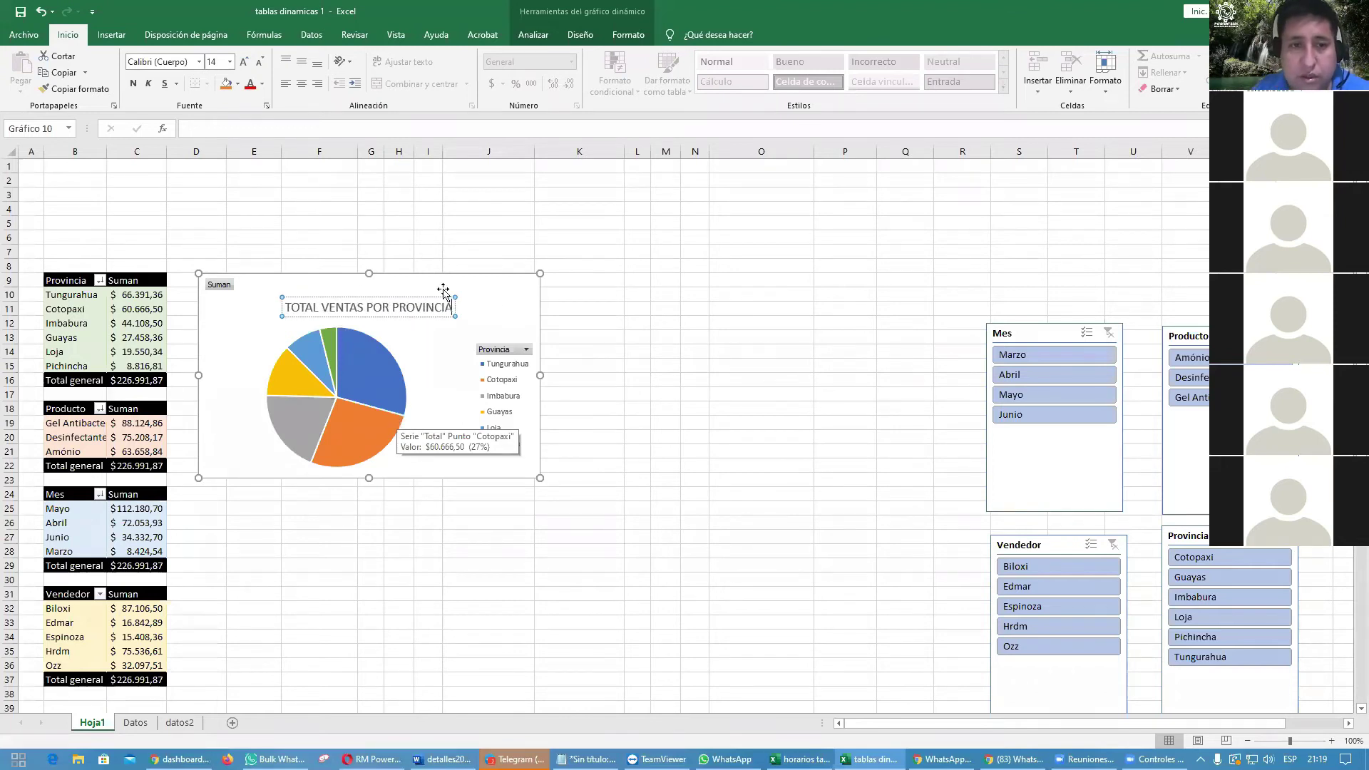
pyautogui.click(666, 307)
pyautogui.click(412, 309)
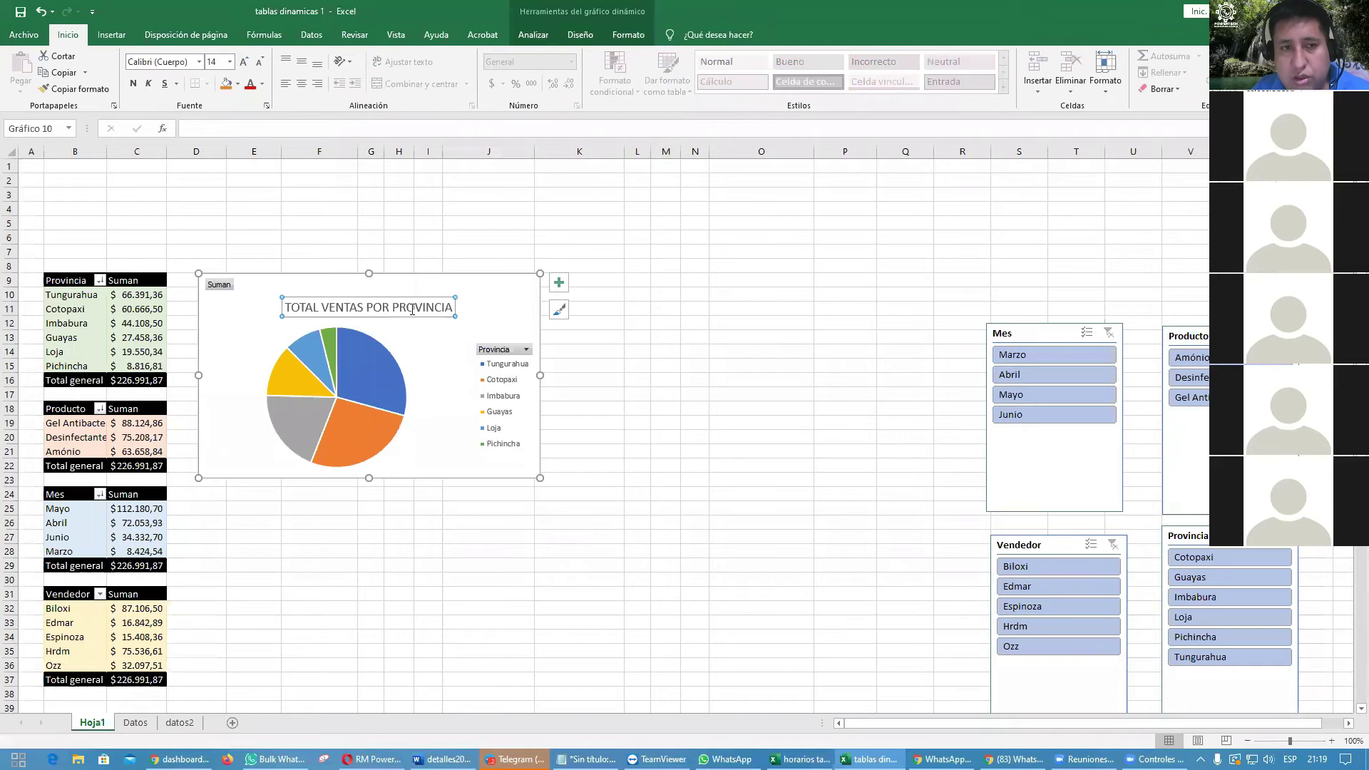
pyautogui.hotkey('ctrl', 'n')
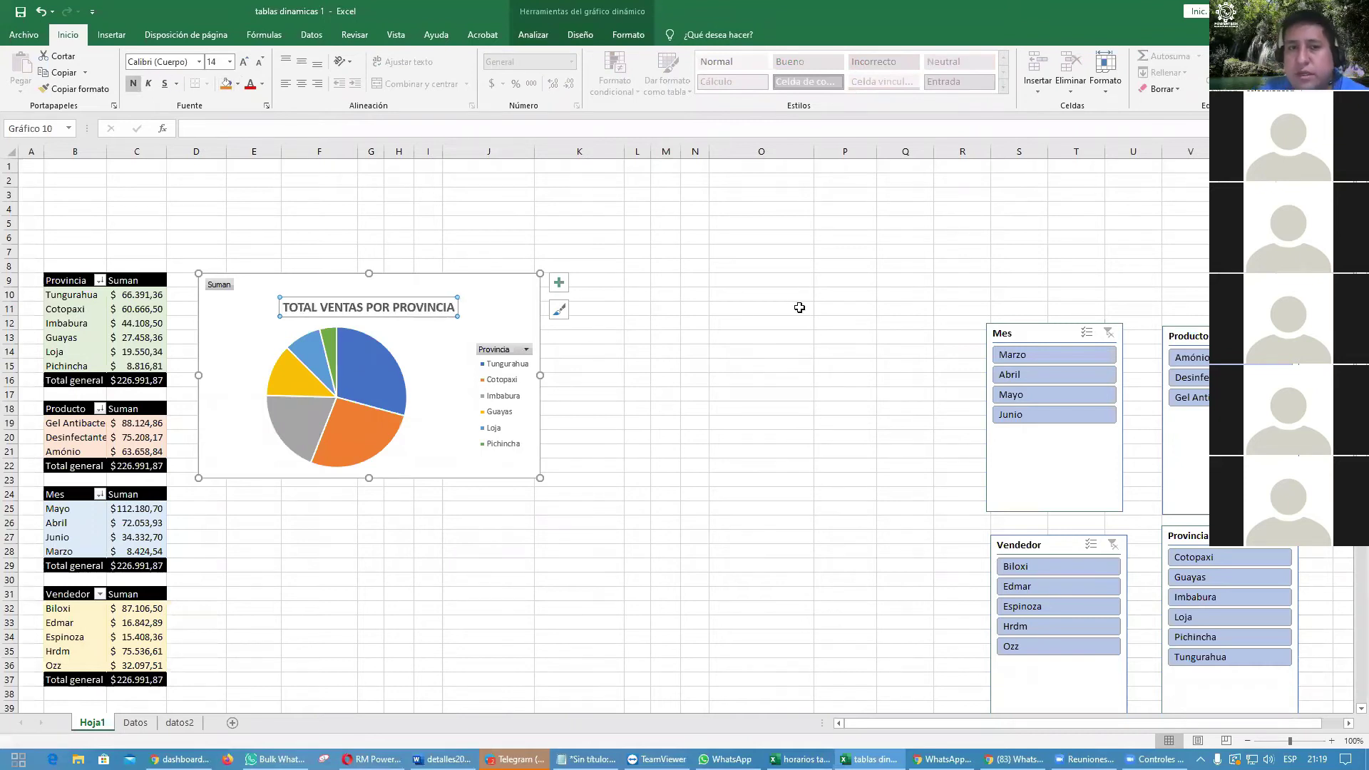
pyautogui.click(798, 306)
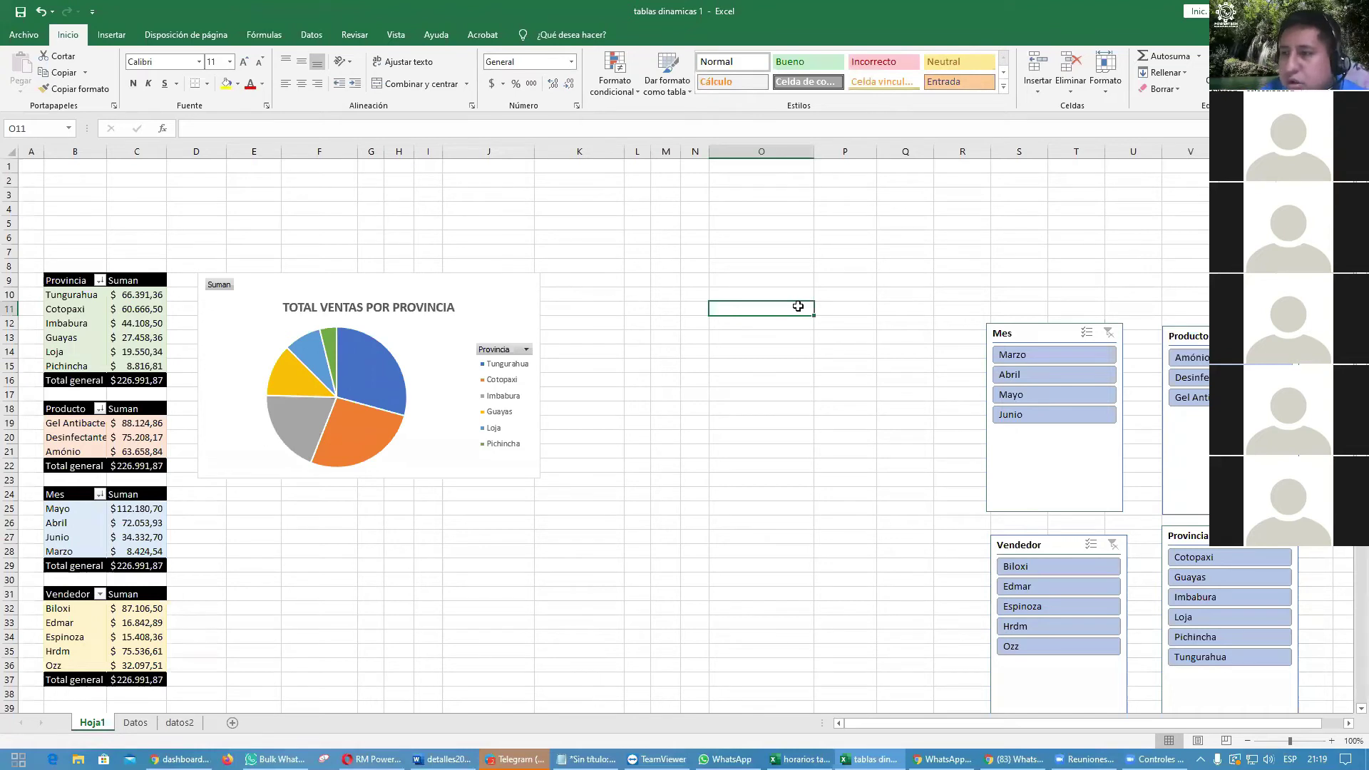
# Step: Set the chart title font size to 18
pyautogui.click(427, 306)
pyautogui.click(218, 62)
pyautogui.write('18')
pyautogui.press('Return')
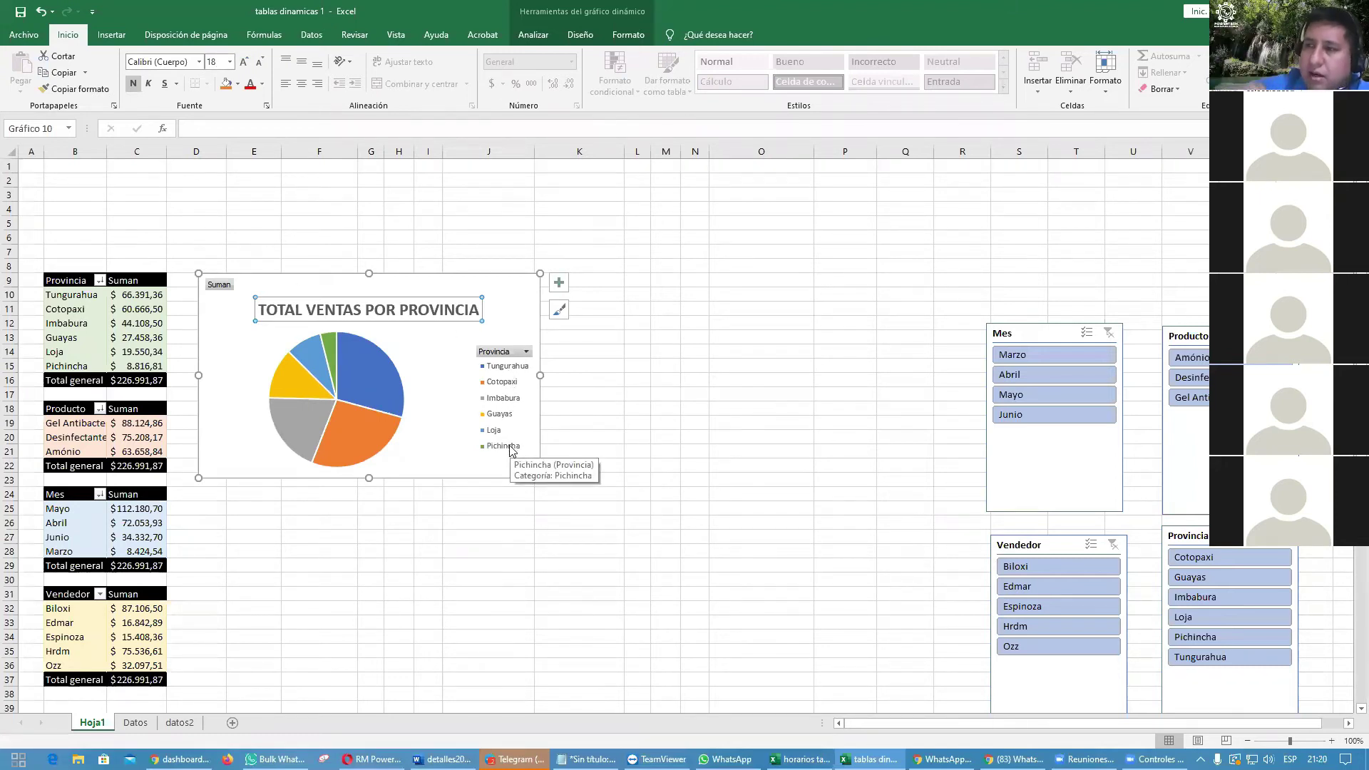
pyautogui.press('Escape')
pyautogui.press('Escape')
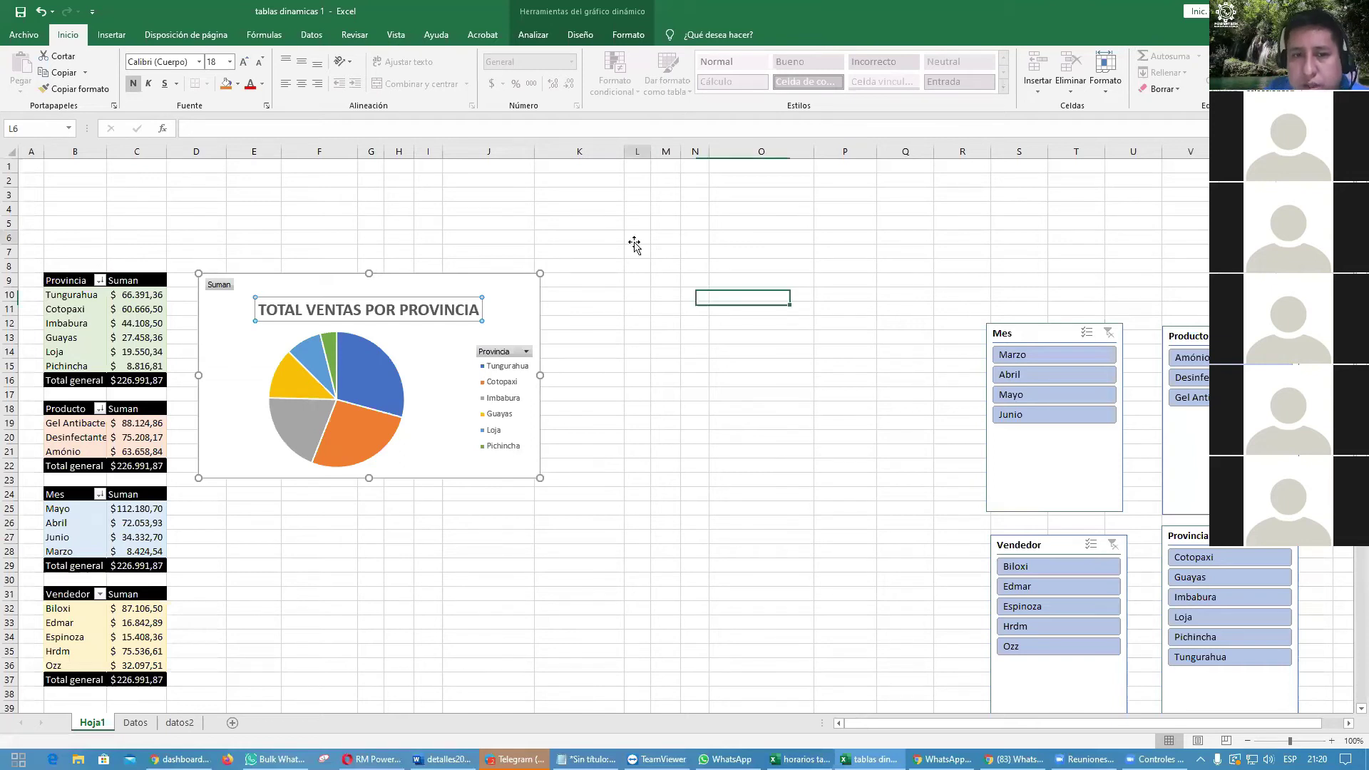
# Step: Move the chart legend to the bottom, below the pie
pyautogui.click(492, 284)
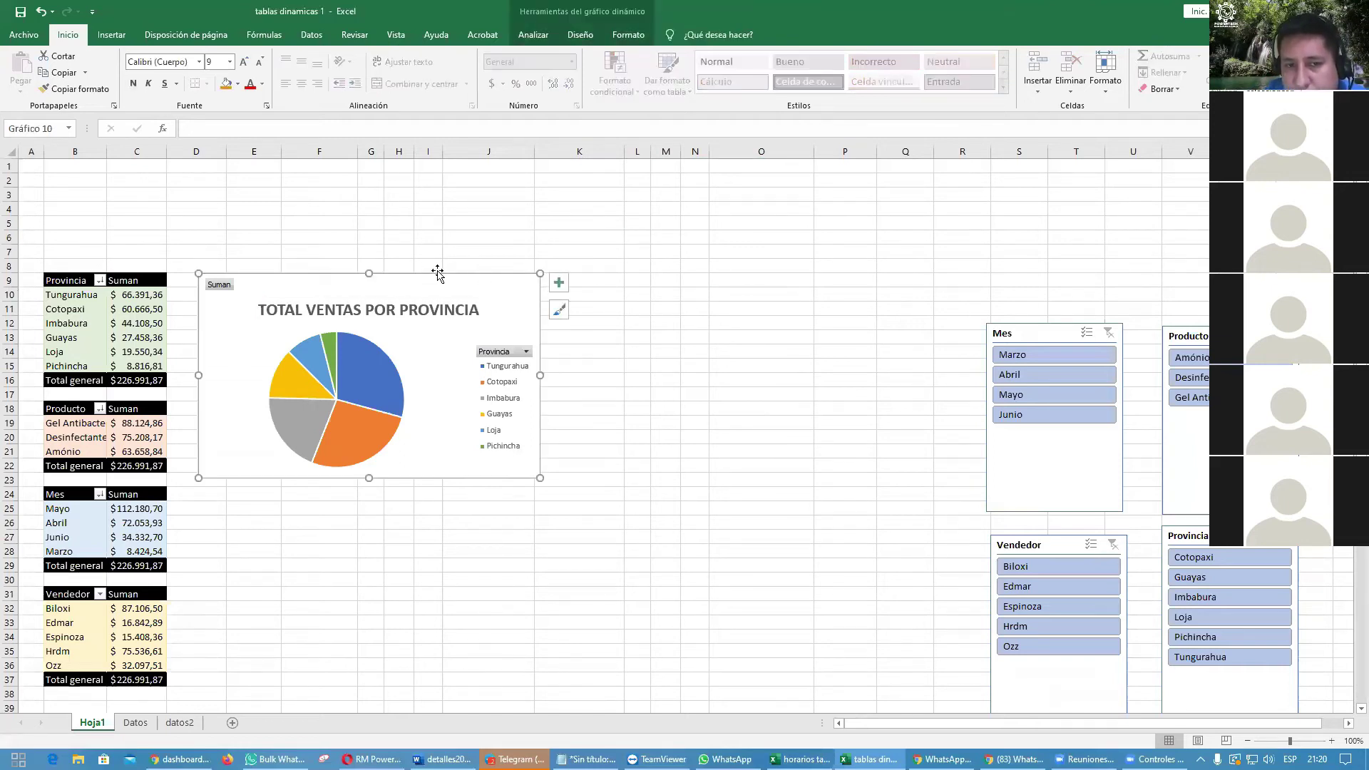
pyautogui.click(559, 283)
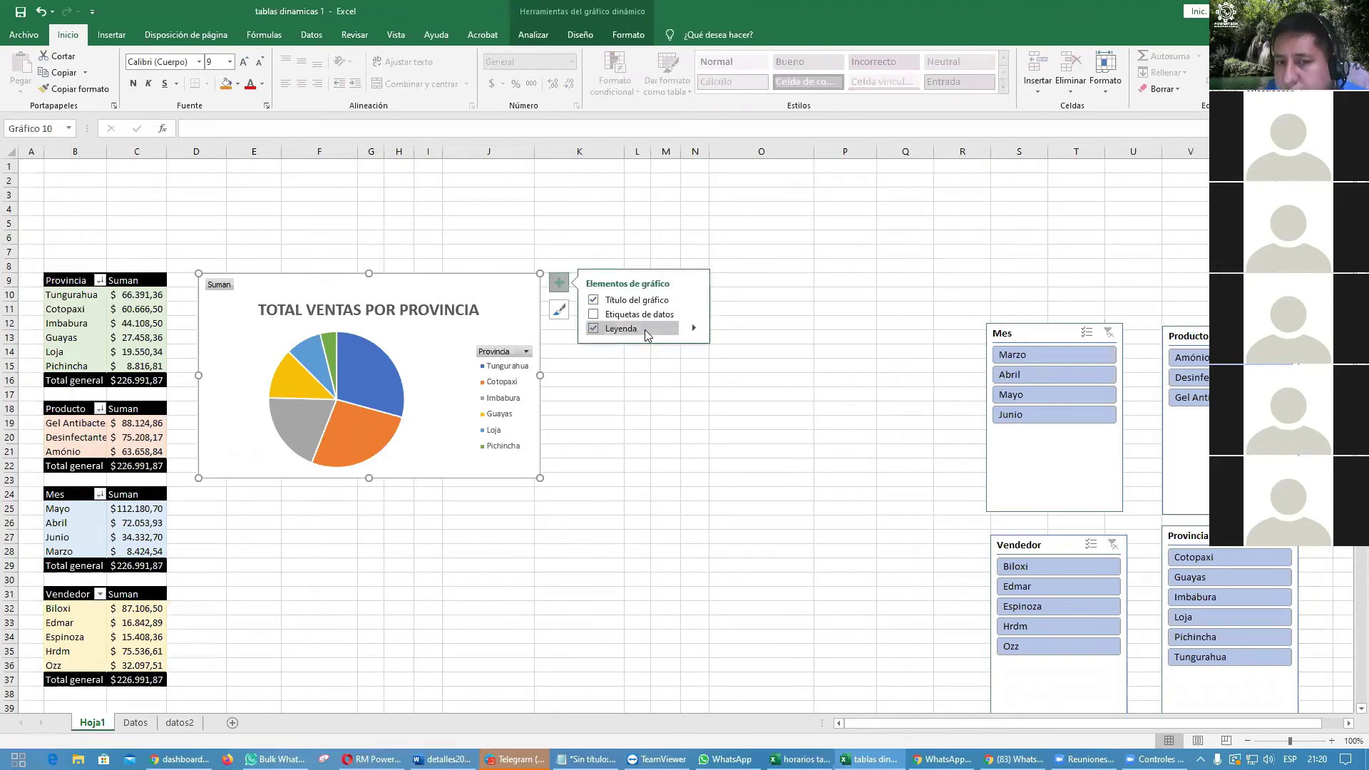
pyautogui.click(695, 329)
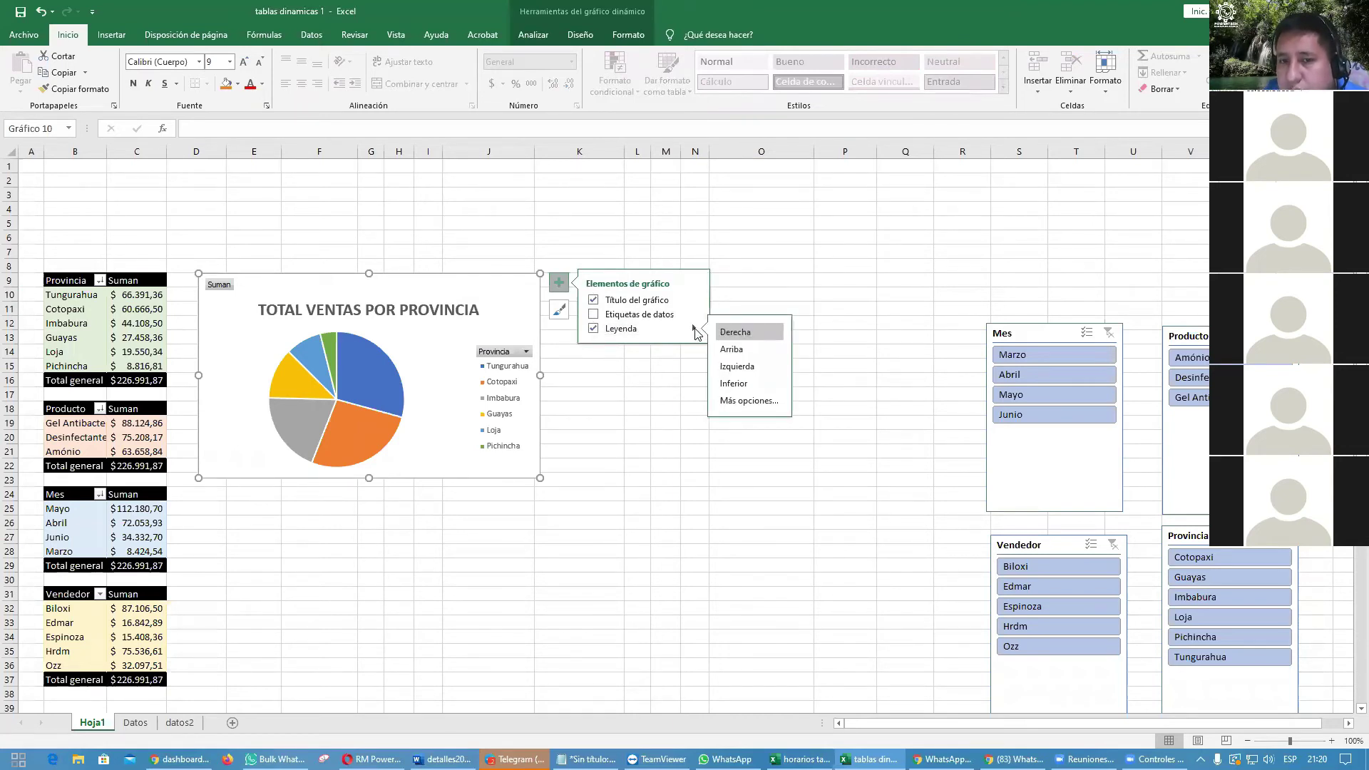
pyautogui.click(734, 385)
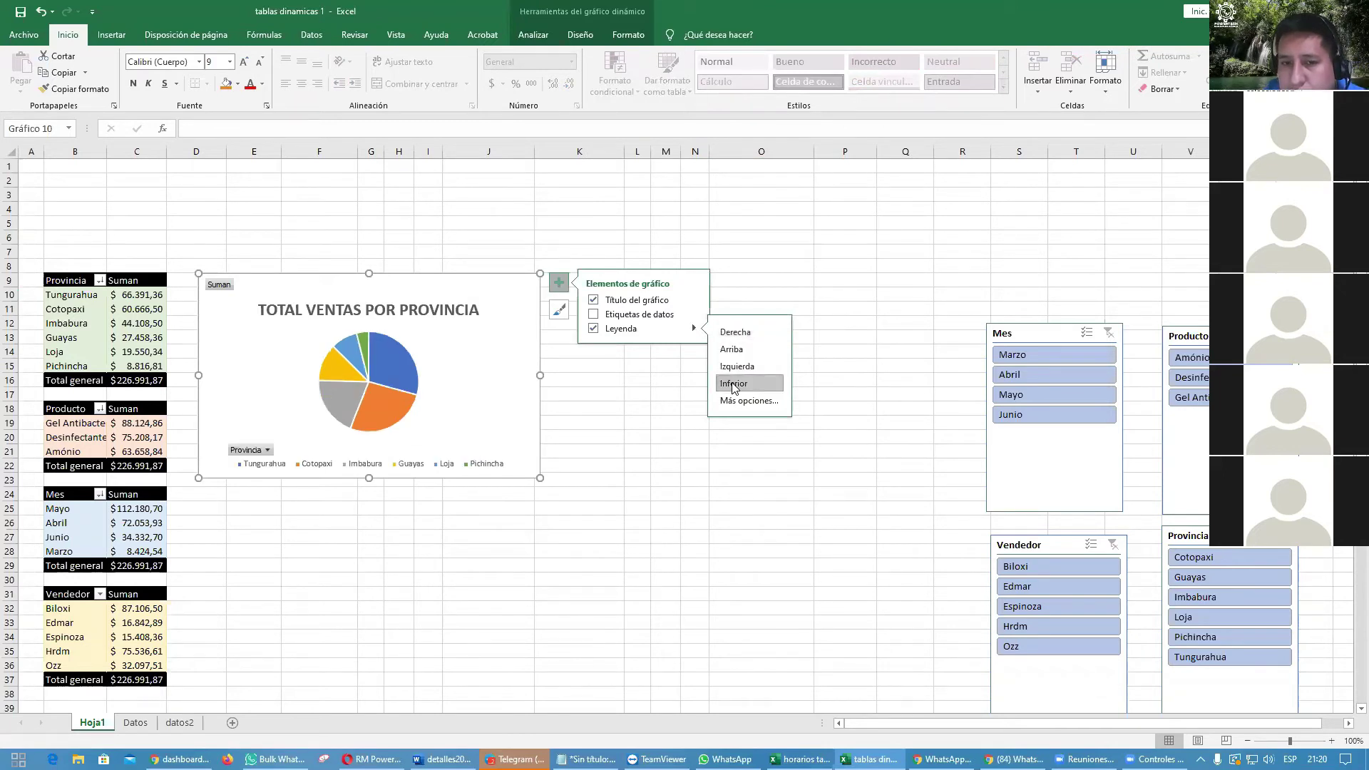
pyautogui.click(646, 466)
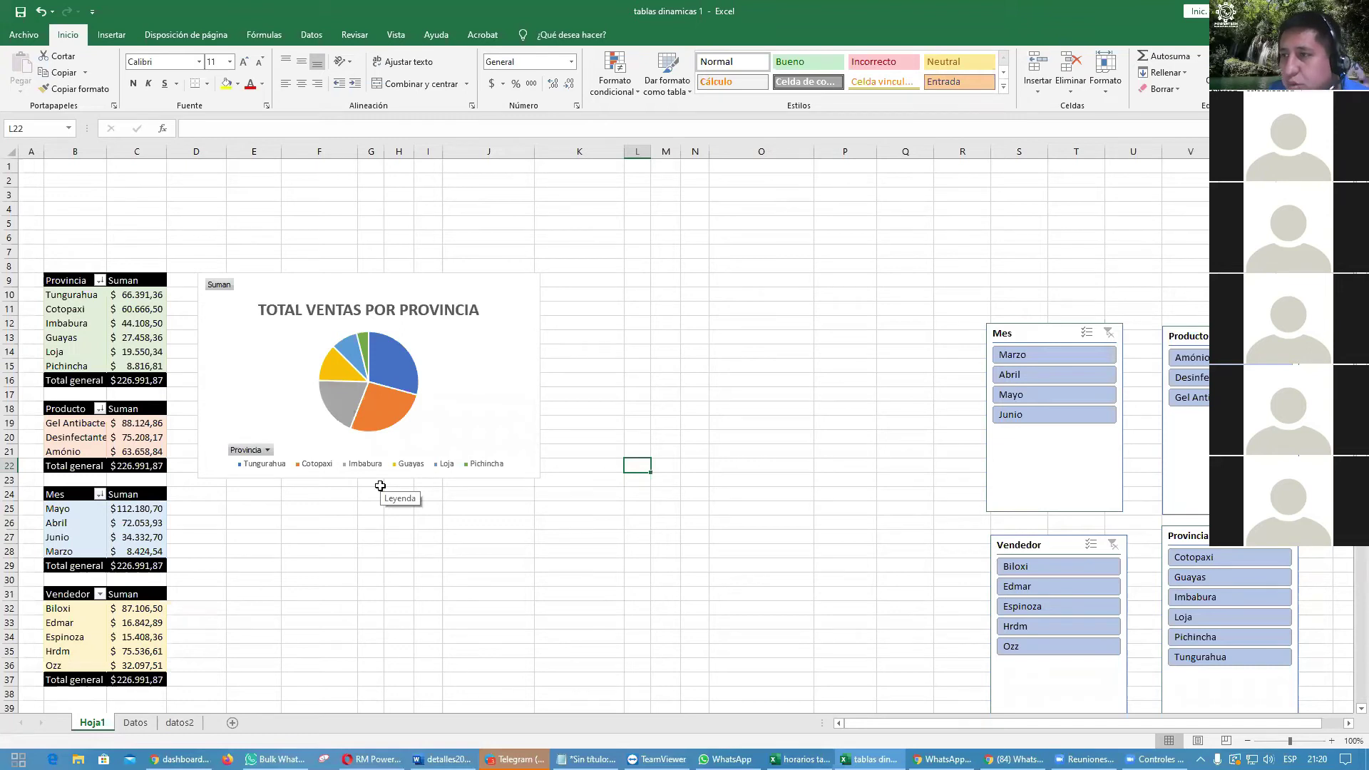
# Step: Filter the pie chart to Pichincha and Imbabura using its Provincia field button
pyautogui.click(267, 450)
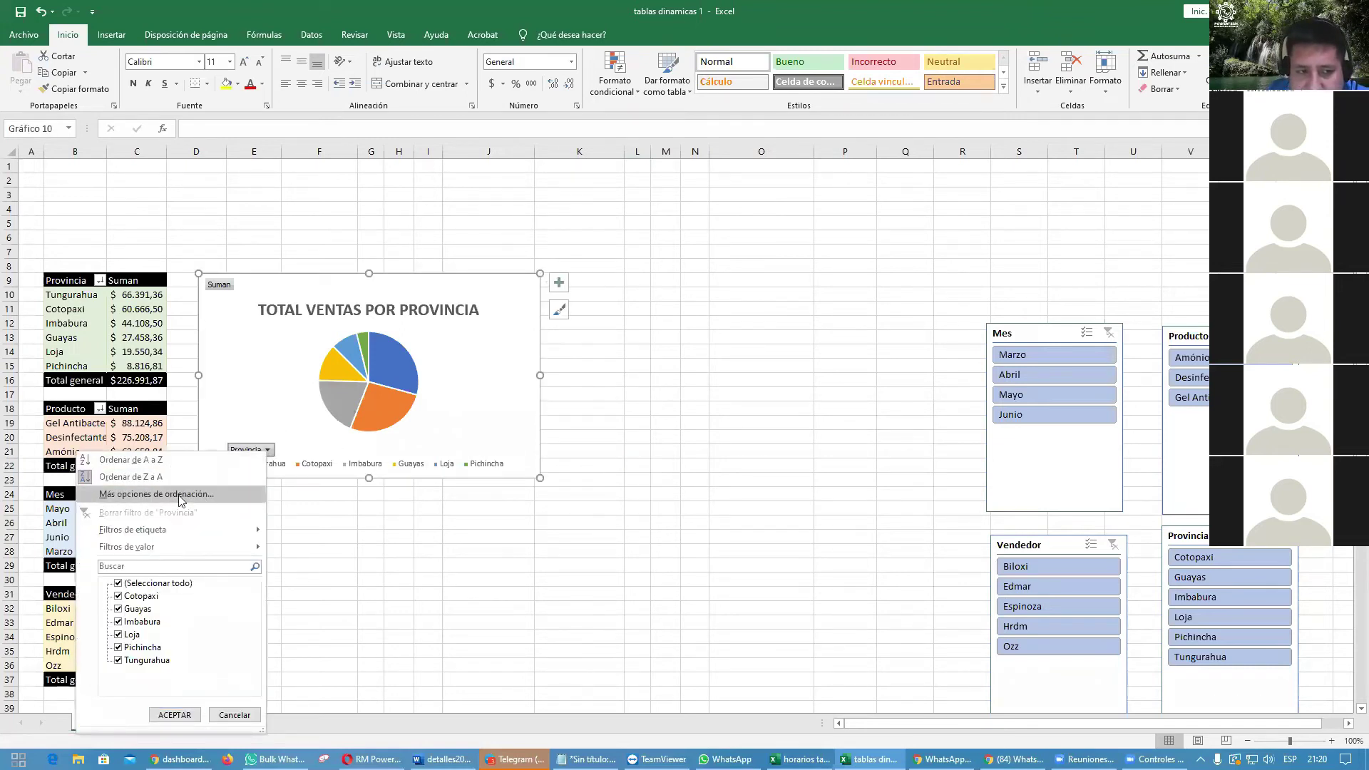
pyautogui.click(134, 597)
pyautogui.click(120, 583)
pyautogui.click(120, 648)
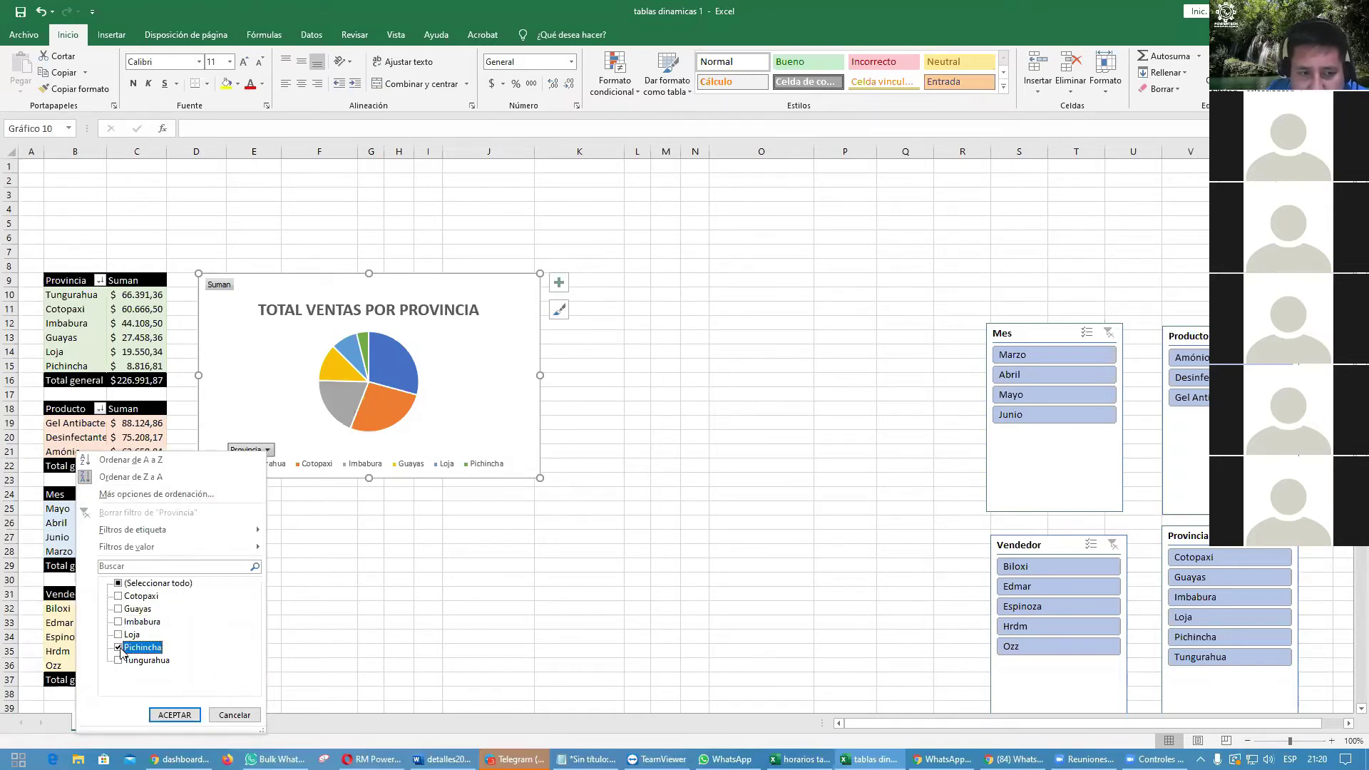
pyautogui.click(119, 621)
pyautogui.click(175, 715)
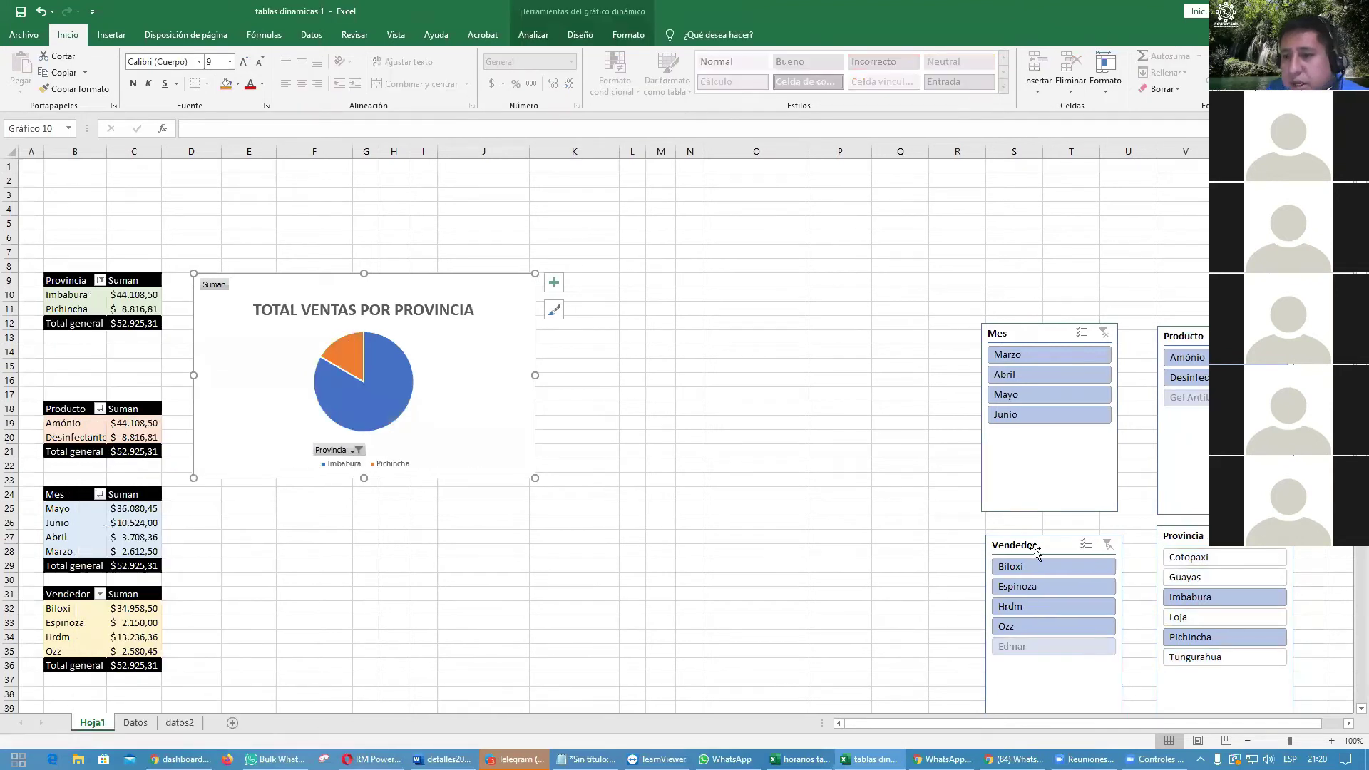
# Step: Move the Provincia slicer beside Mes and clear the chart's Provincia filter
pyautogui.moveTo(1193, 538); pyautogui.dragTo(834, 304)
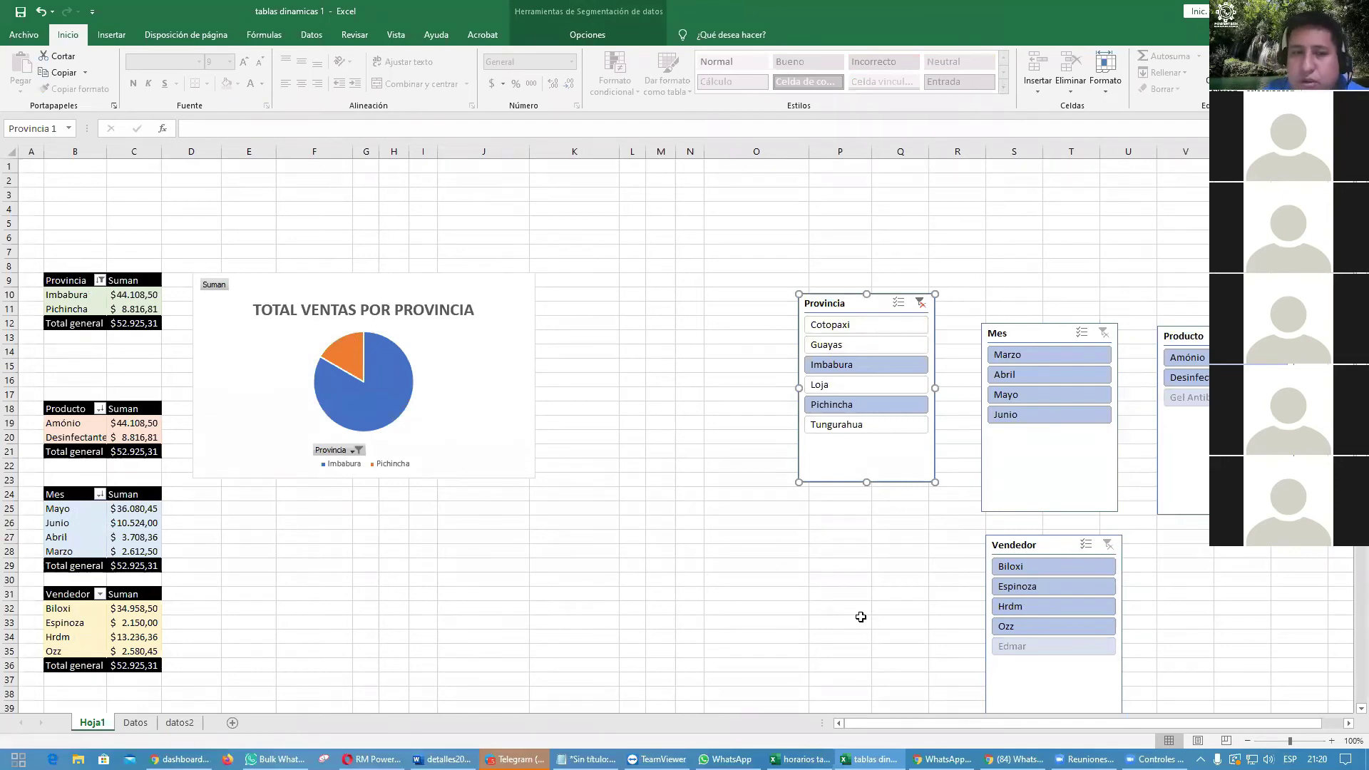
pyautogui.click(355, 452)
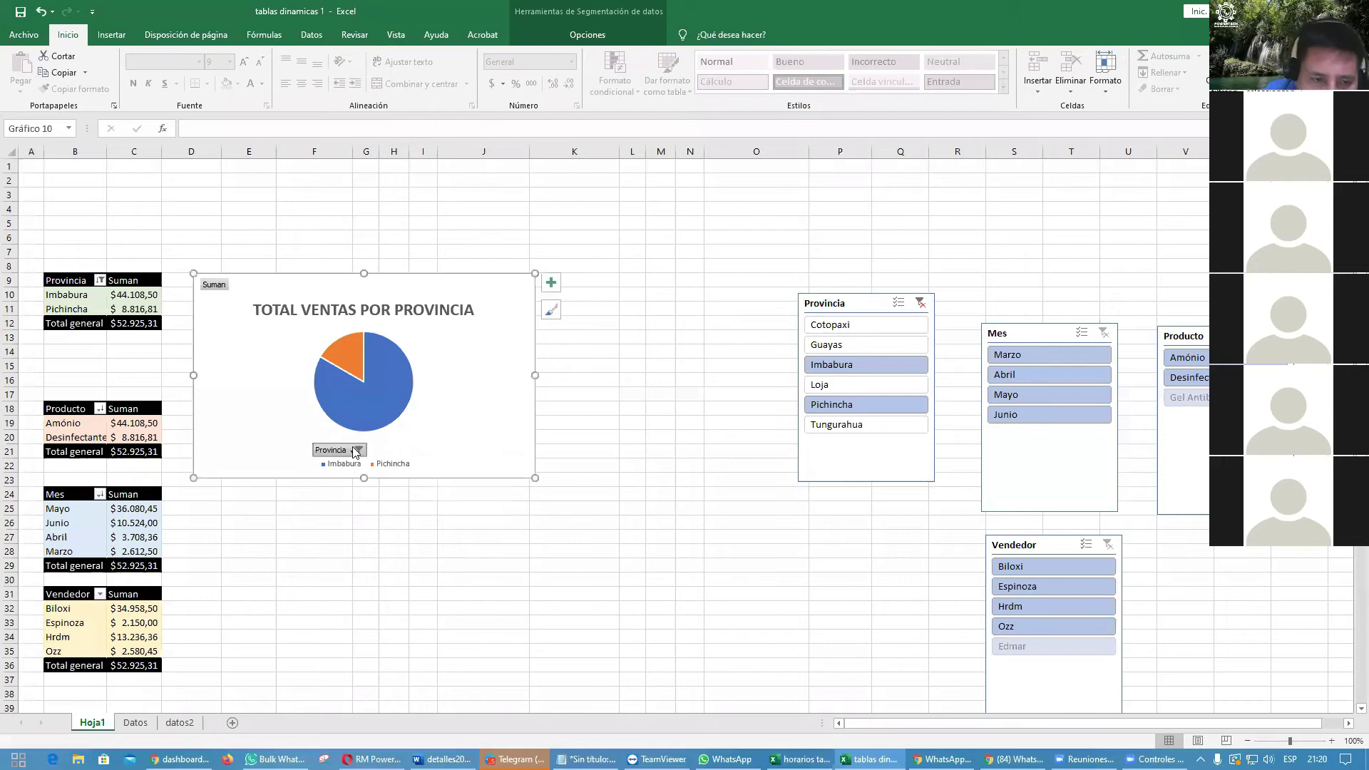
pyautogui.click(357, 450)
pyautogui.click(206, 594)
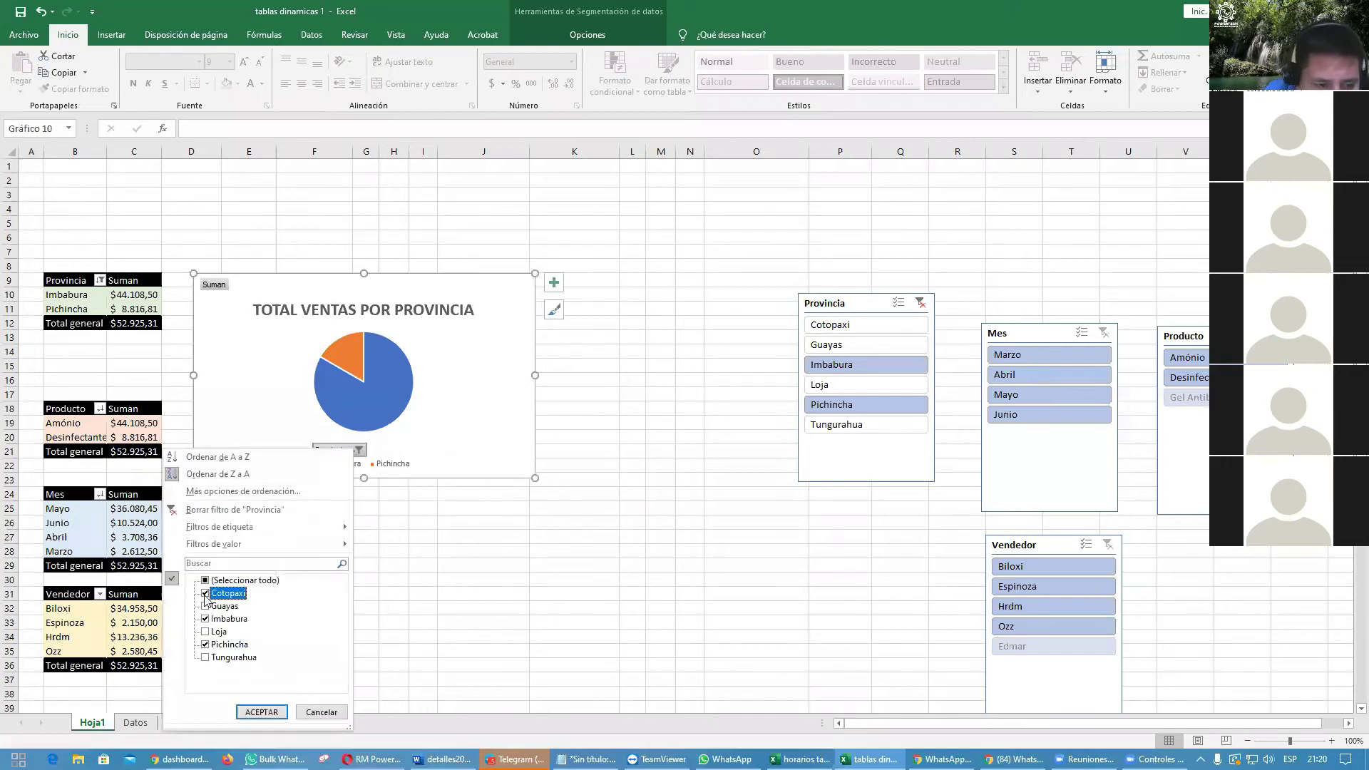
pyautogui.click(187, 509)
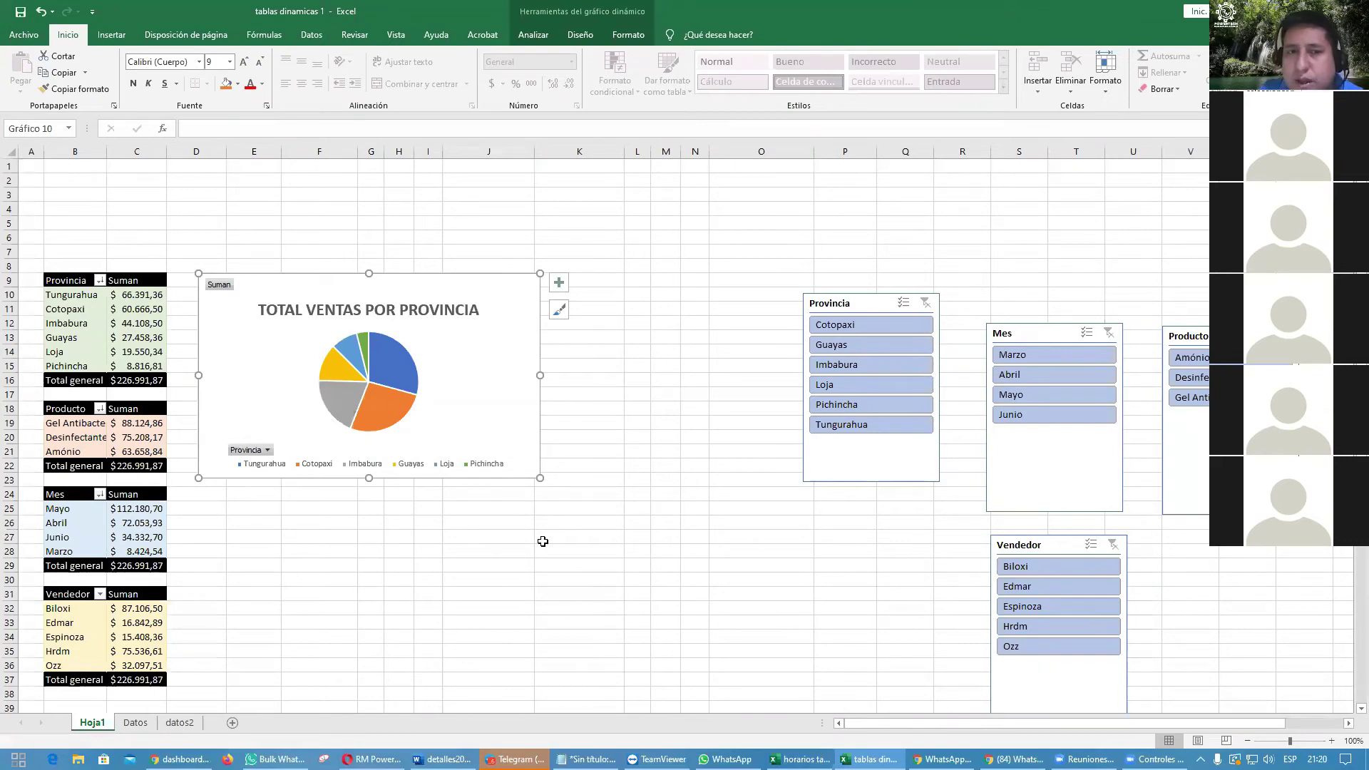
# Step: Test the slicer with Cotopaxi, Imbabura, Guayas, Loja and Tungurahua, then clear it
pyautogui.click(896, 327)
pyautogui.click(887, 366)
pyautogui.click(889, 346)
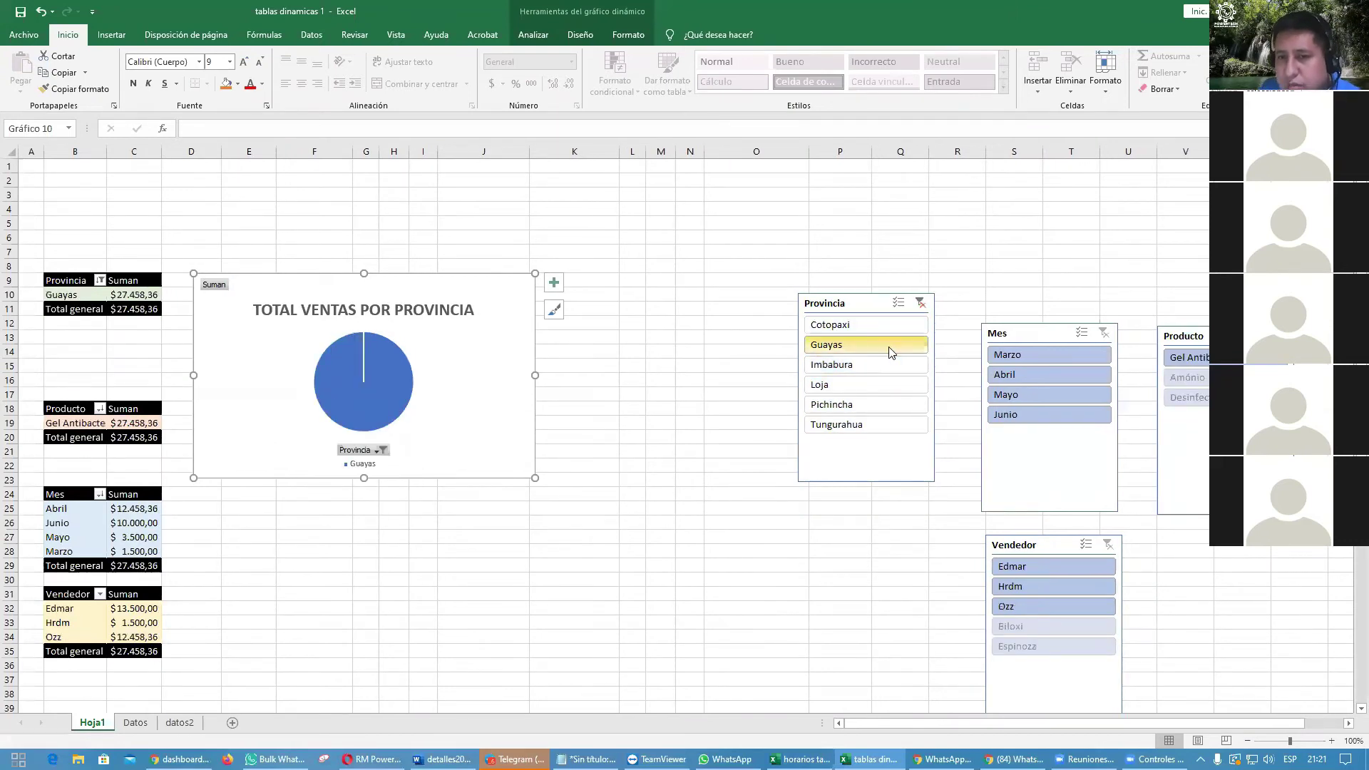
pyautogui.keyDown('ctrl'); pyautogui.click(884, 385); pyautogui.keyUp('ctrl')
pyautogui.keyDown('ctrl'); pyautogui.click(885, 425); pyautogui.keyUp('ctrl')
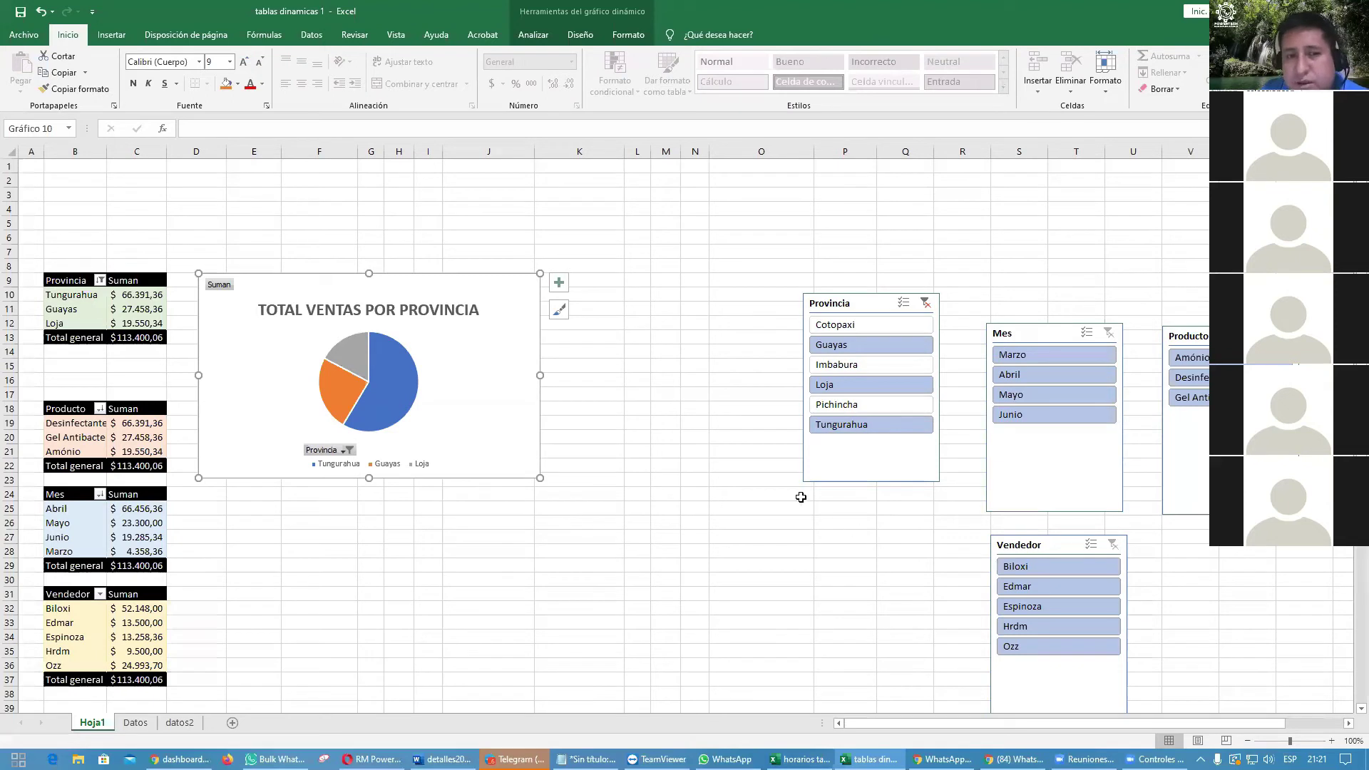
pyautogui.click(925, 303)
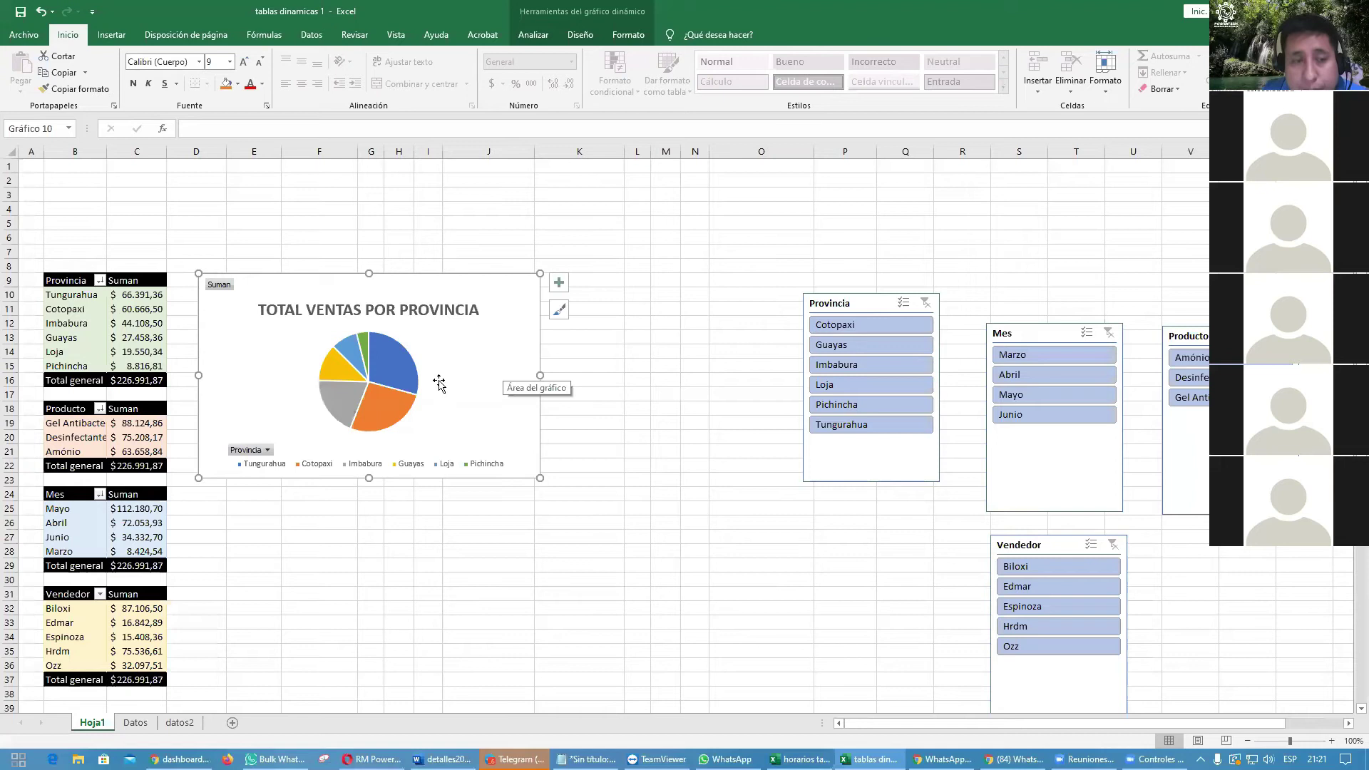
# Step: Hide all field buttons on the pie chart via the Provincia button's menu
pyautogui.rightClick(251, 455)
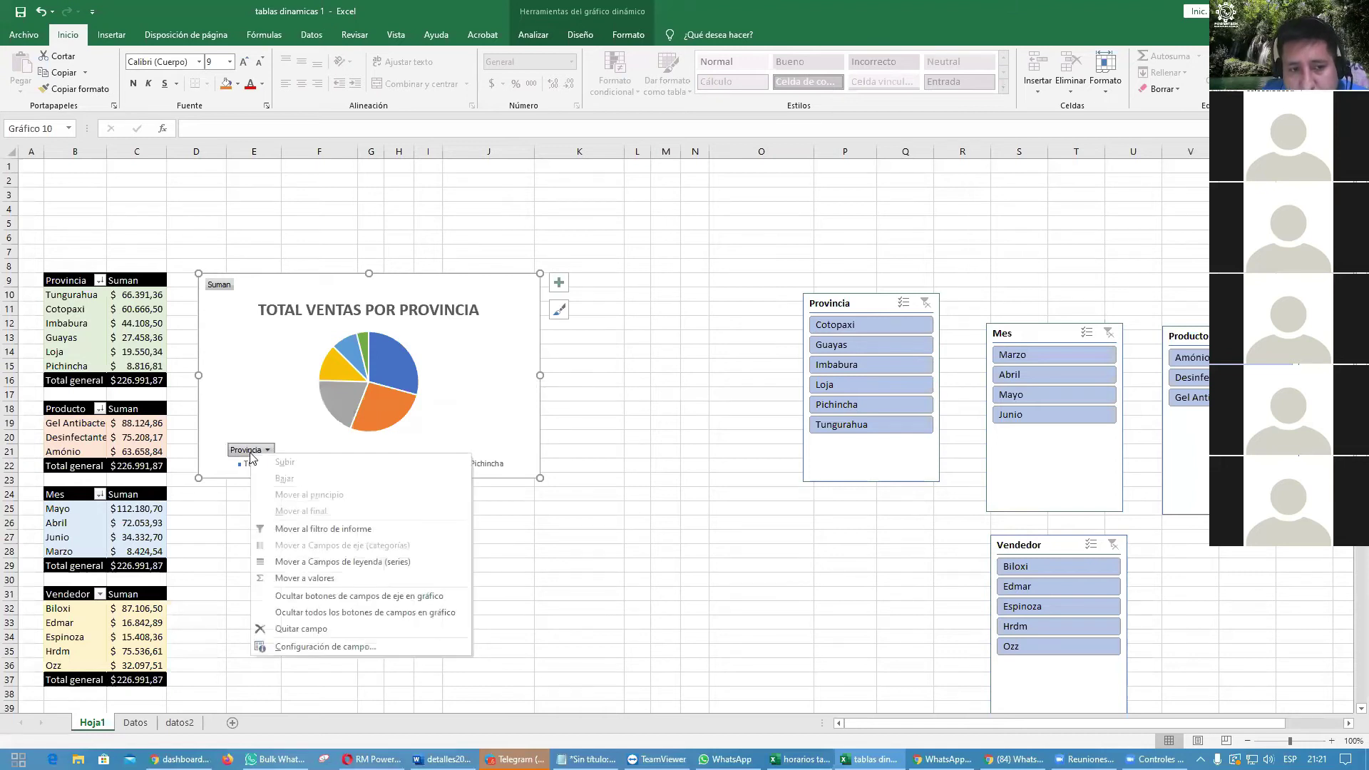
pyautogui.click(354, 614)
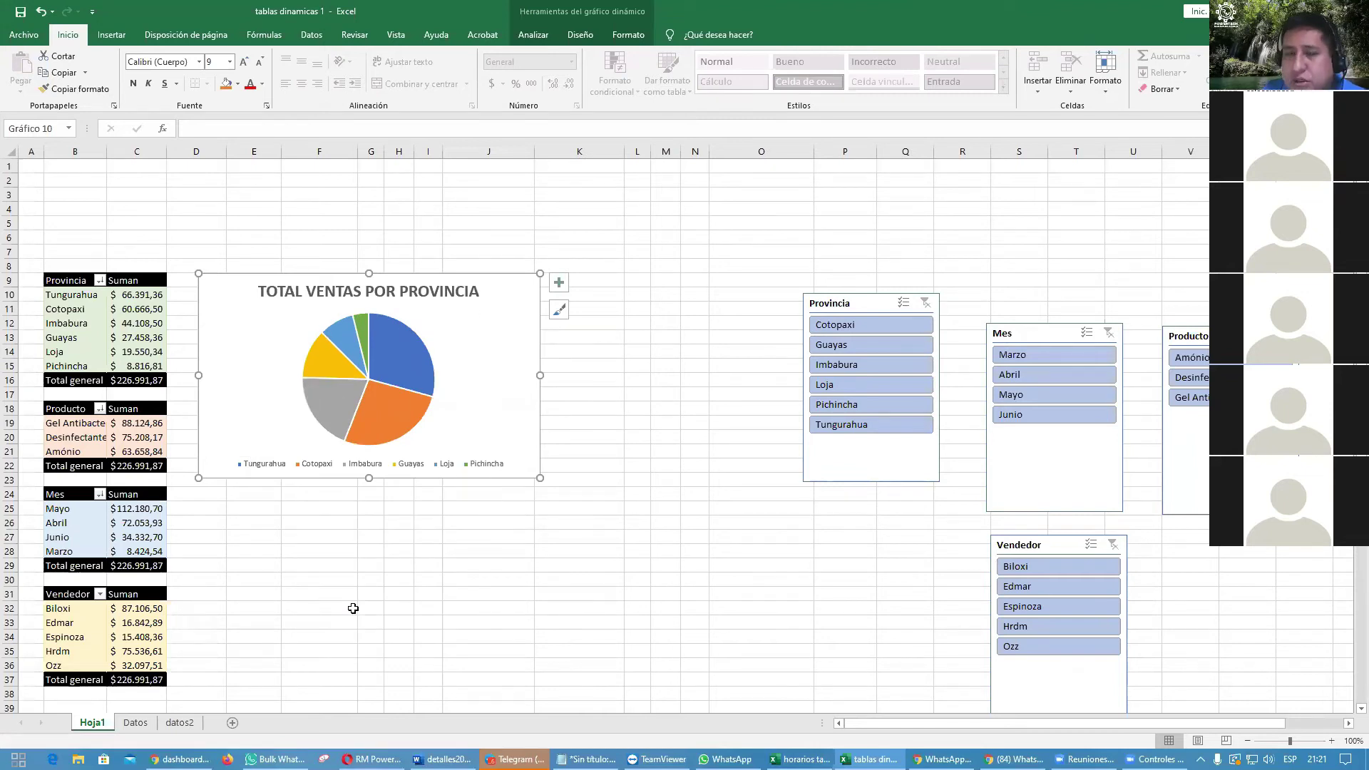
pyautogui.click(353, 608)
pyautogui.click(466, 375)
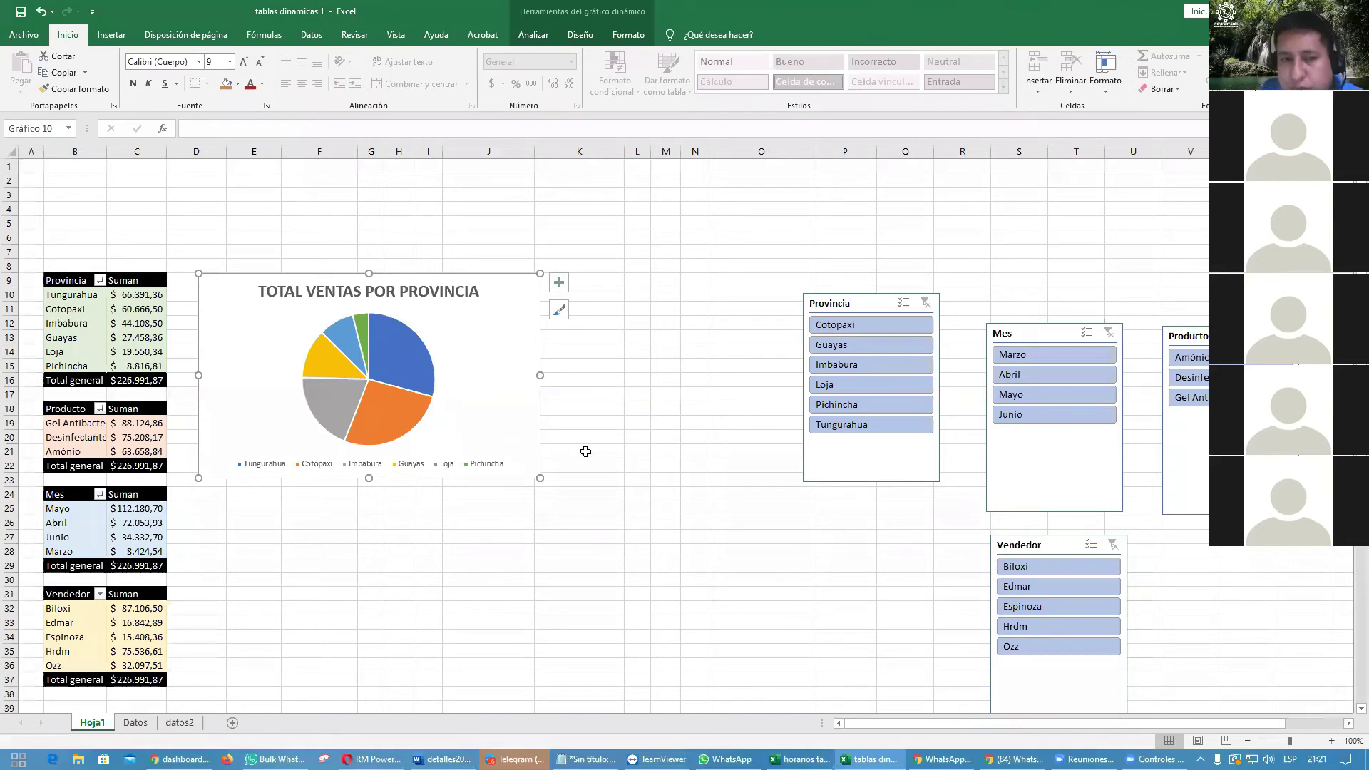
pyautogui.click(583, 449)
pyautogui.click(506, 340)
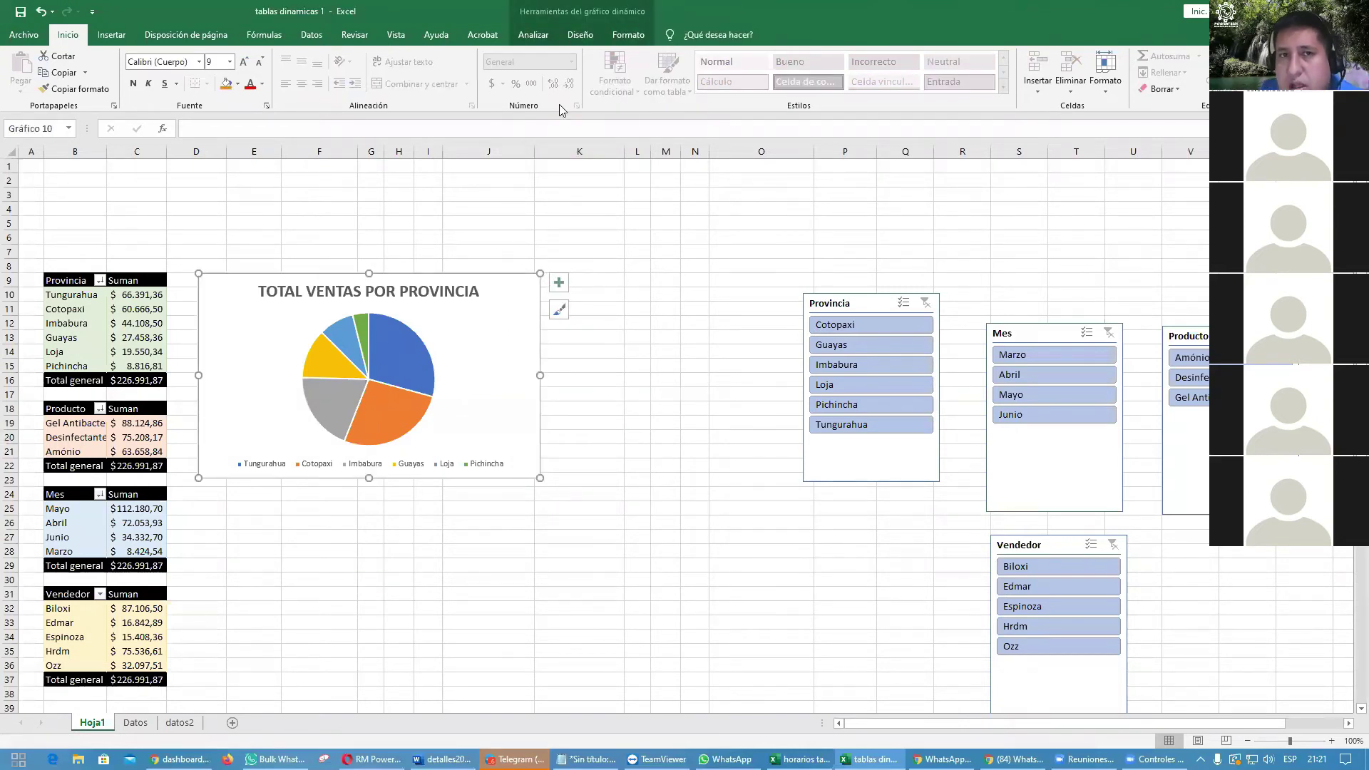
# Step: Bring the chart's field buttons back from the PivotChart Analyze field button options
pyautogui.click(536, 37)
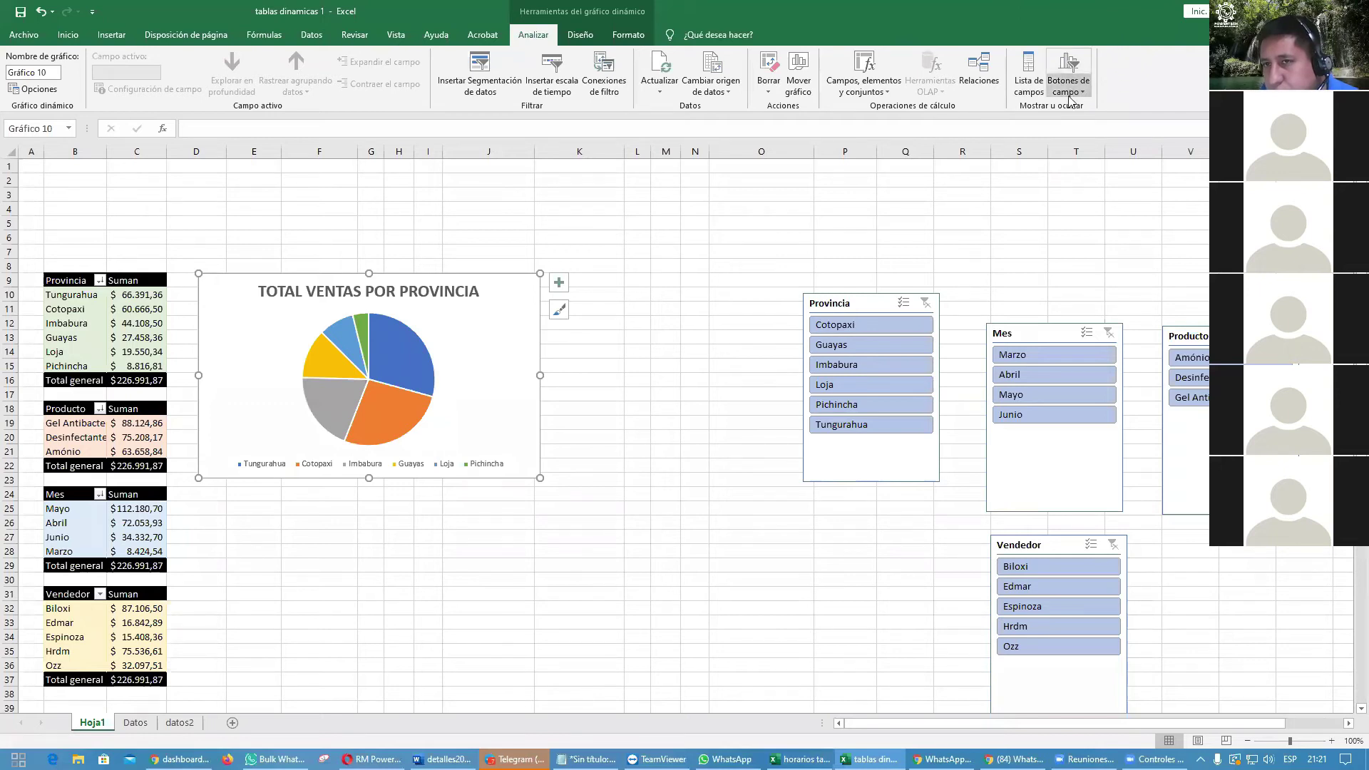
pyautogui.click(742, 338)
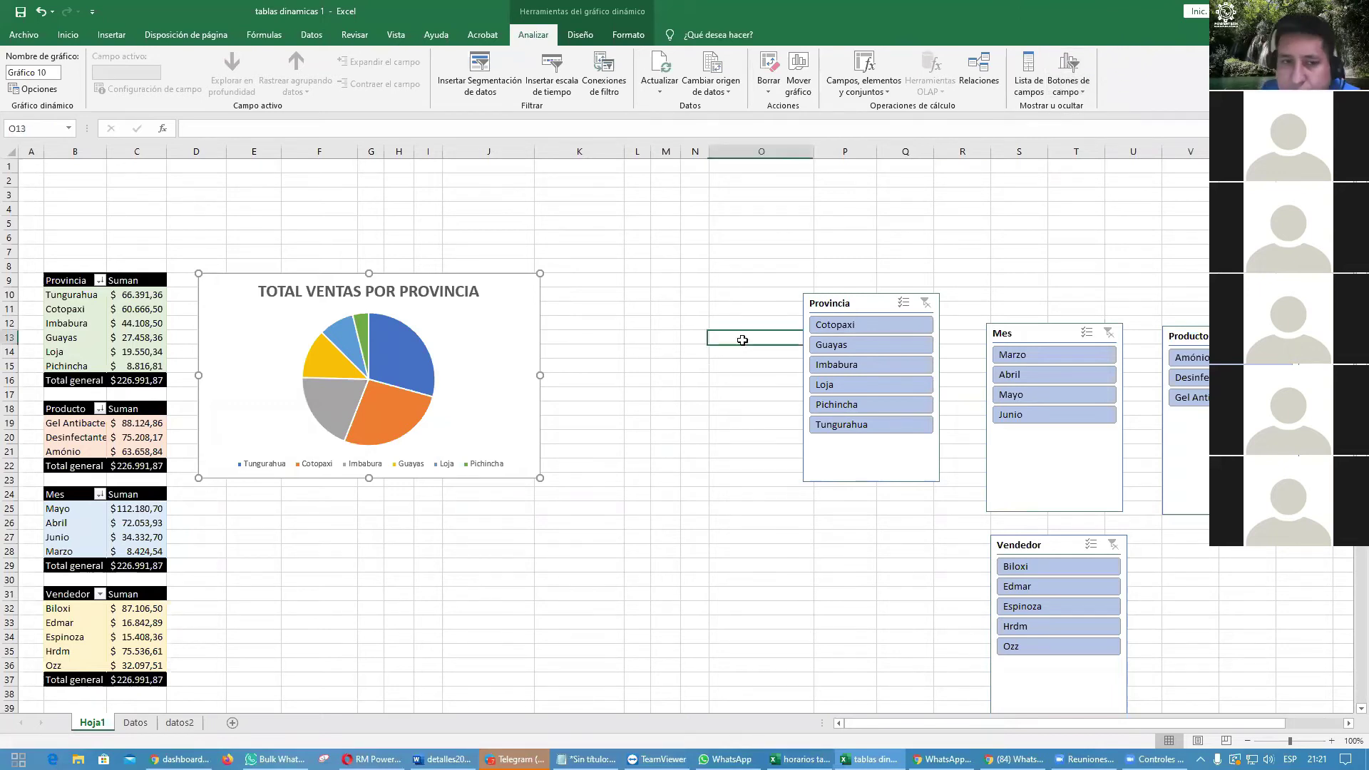
pyautogui.click(517, 331)
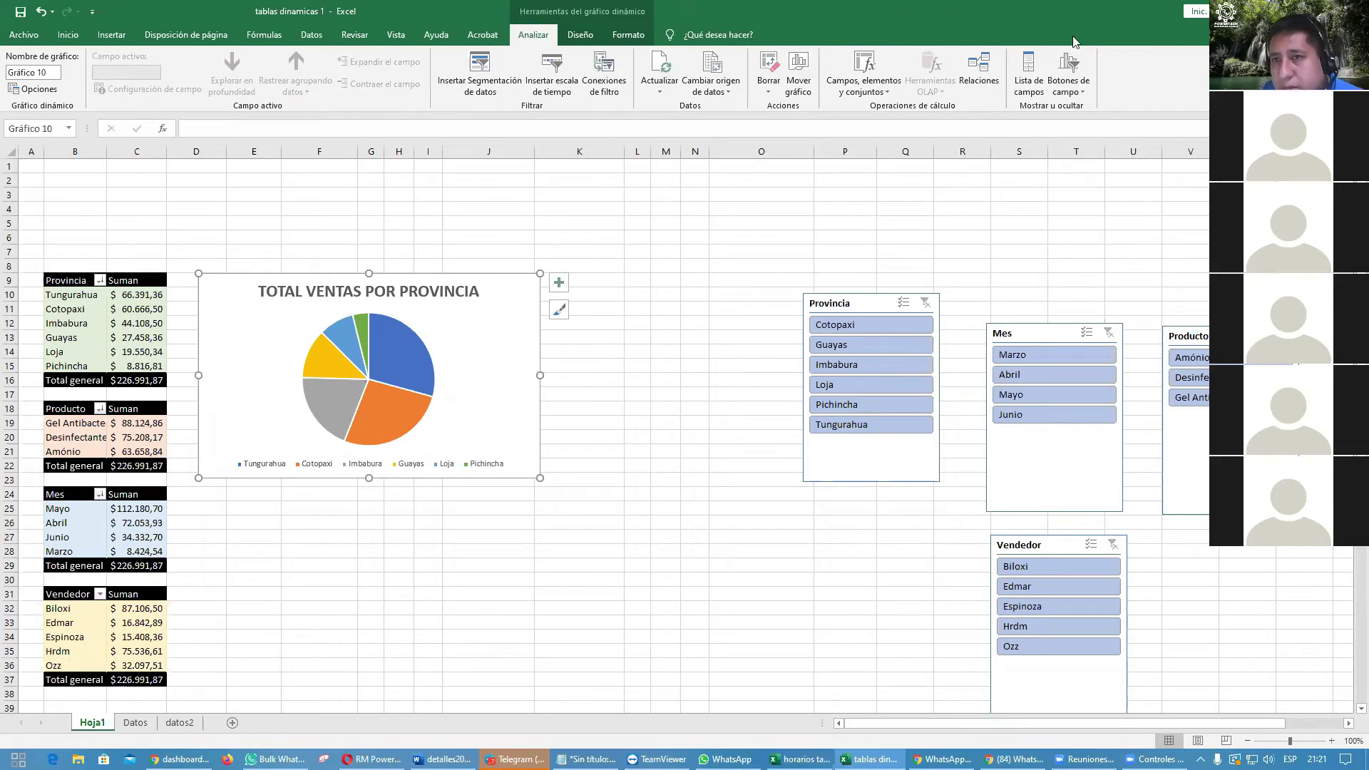
pyautogui.click(1083, 94)
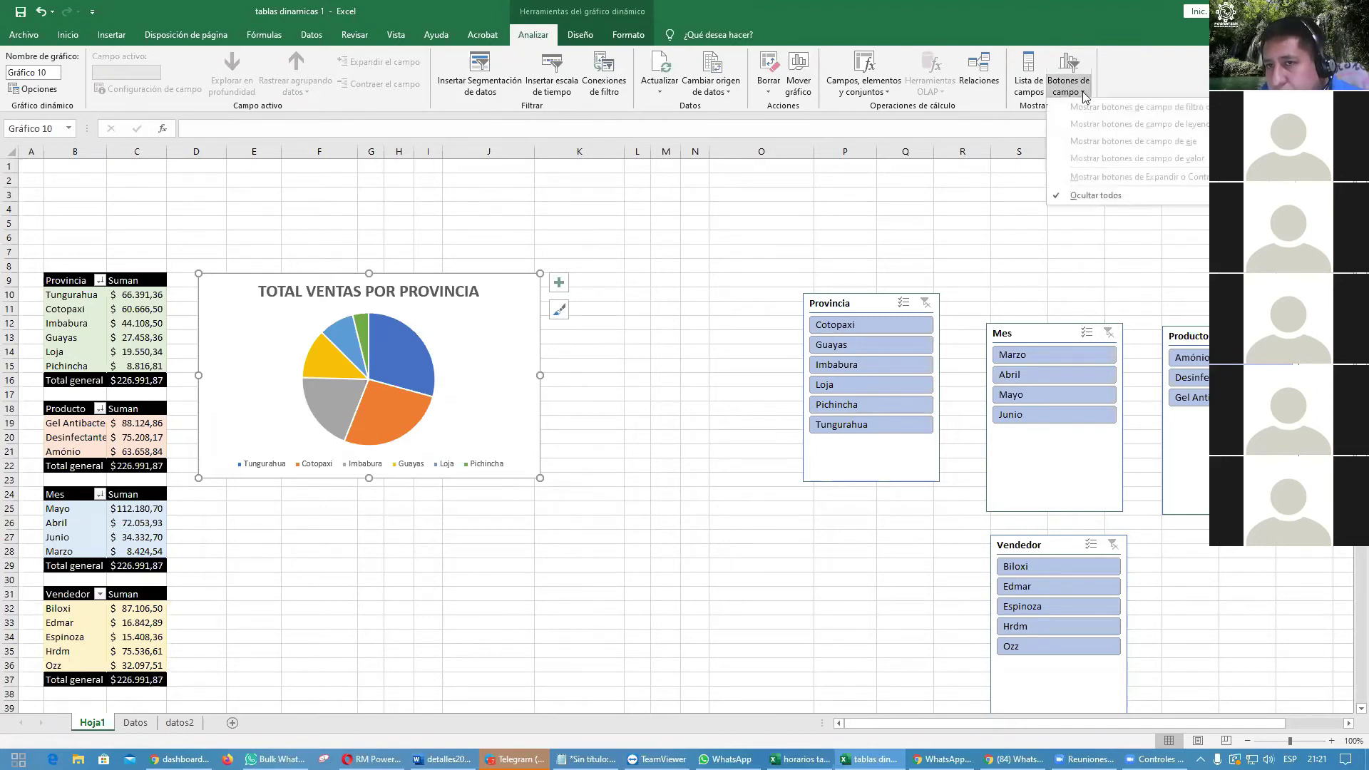
pyautogui.click(1058, 196)
pyautogui.click(637, 408)
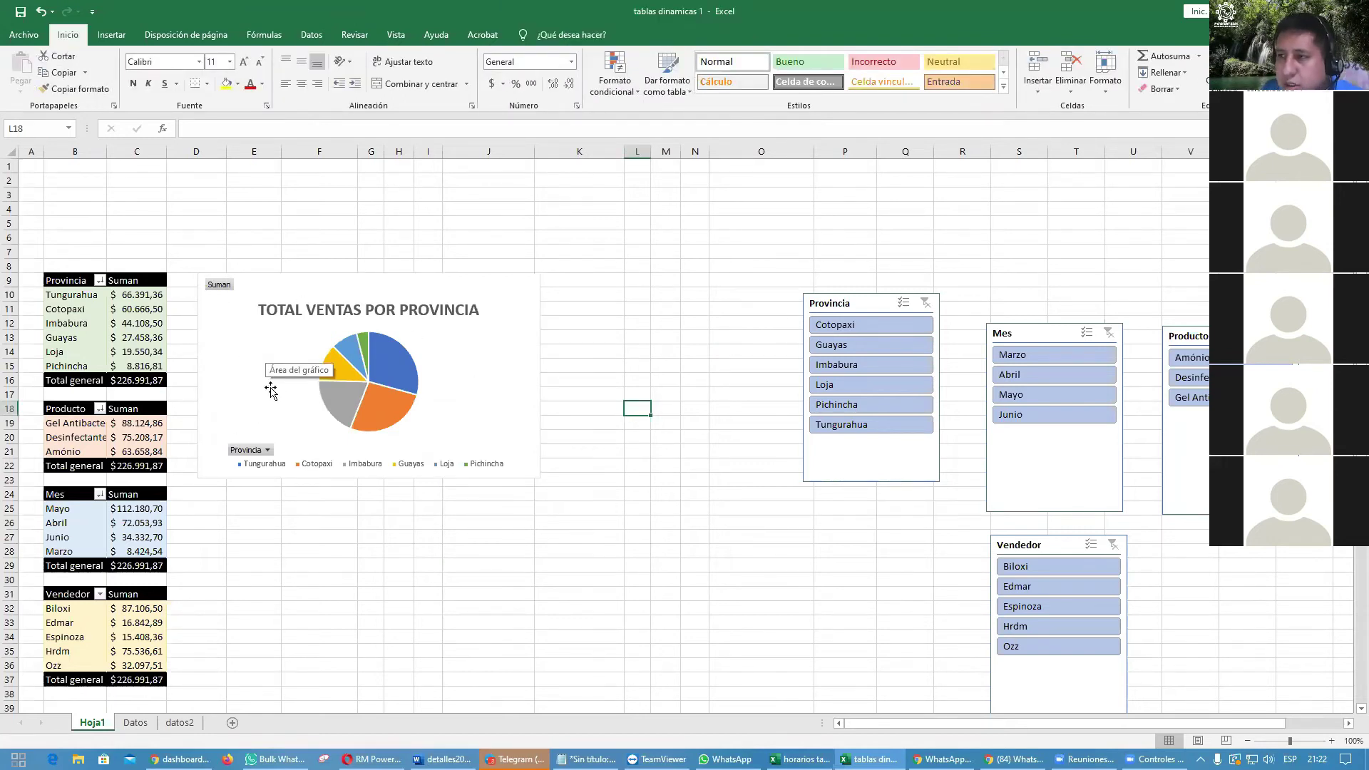
# Step: Hide the chart's field buttons again, leaving only title, pie and legend
pyautogui.rightClick(256, 454)
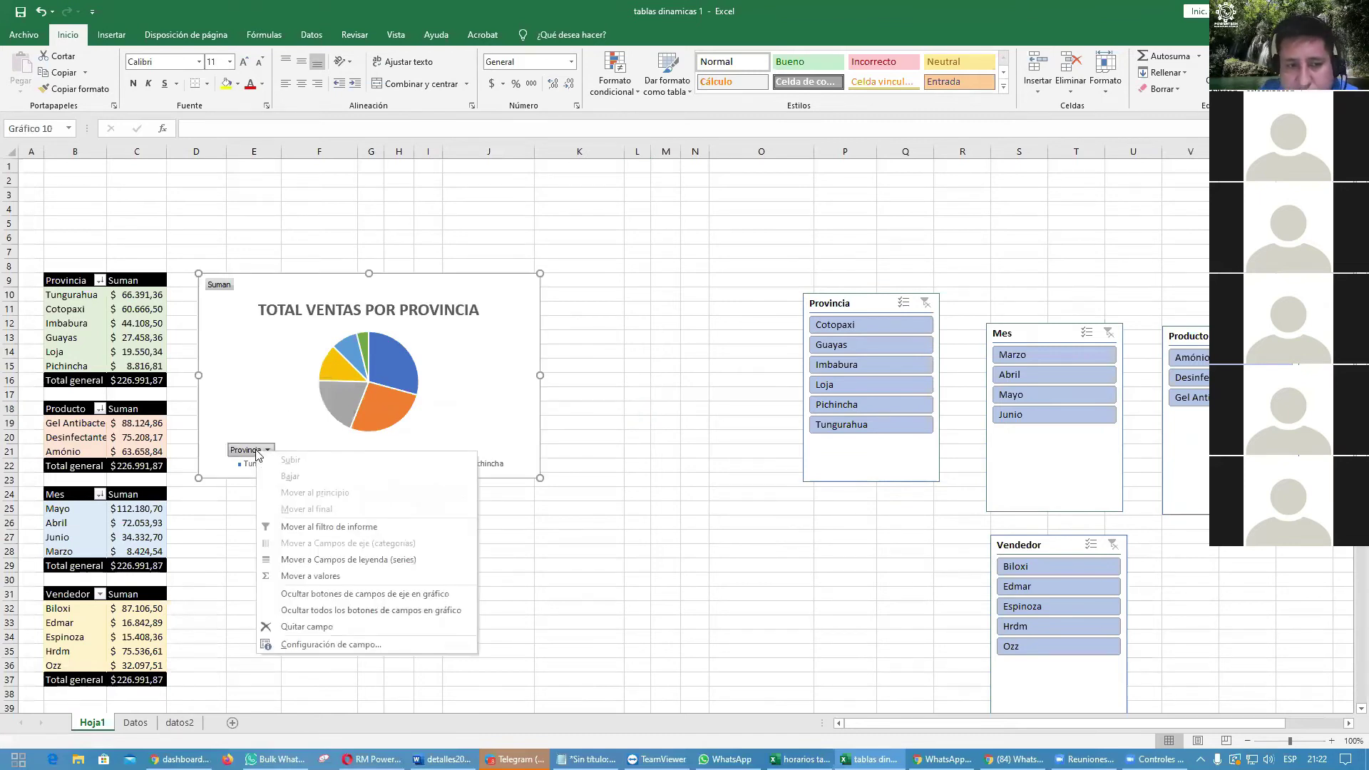
pyautogui.click(307, 610)
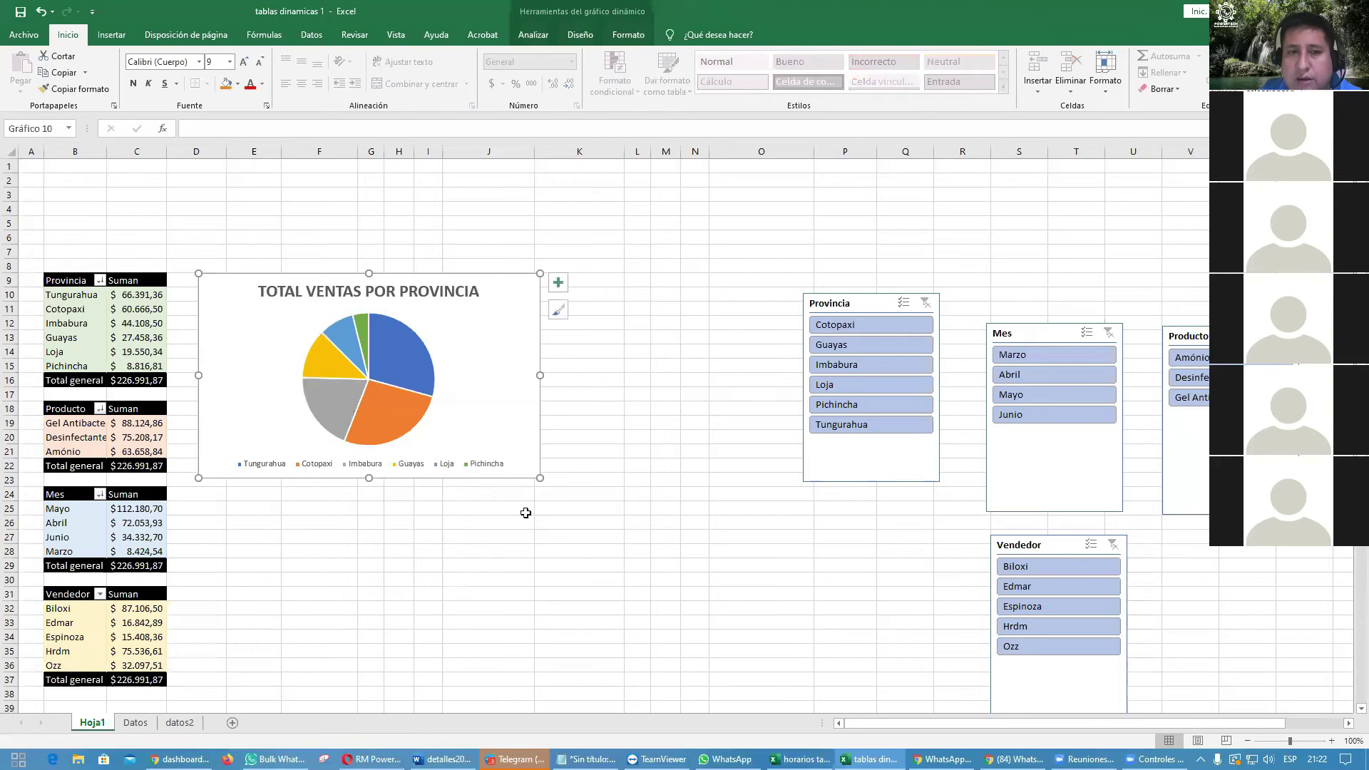
pyautogui.click(694, 413)
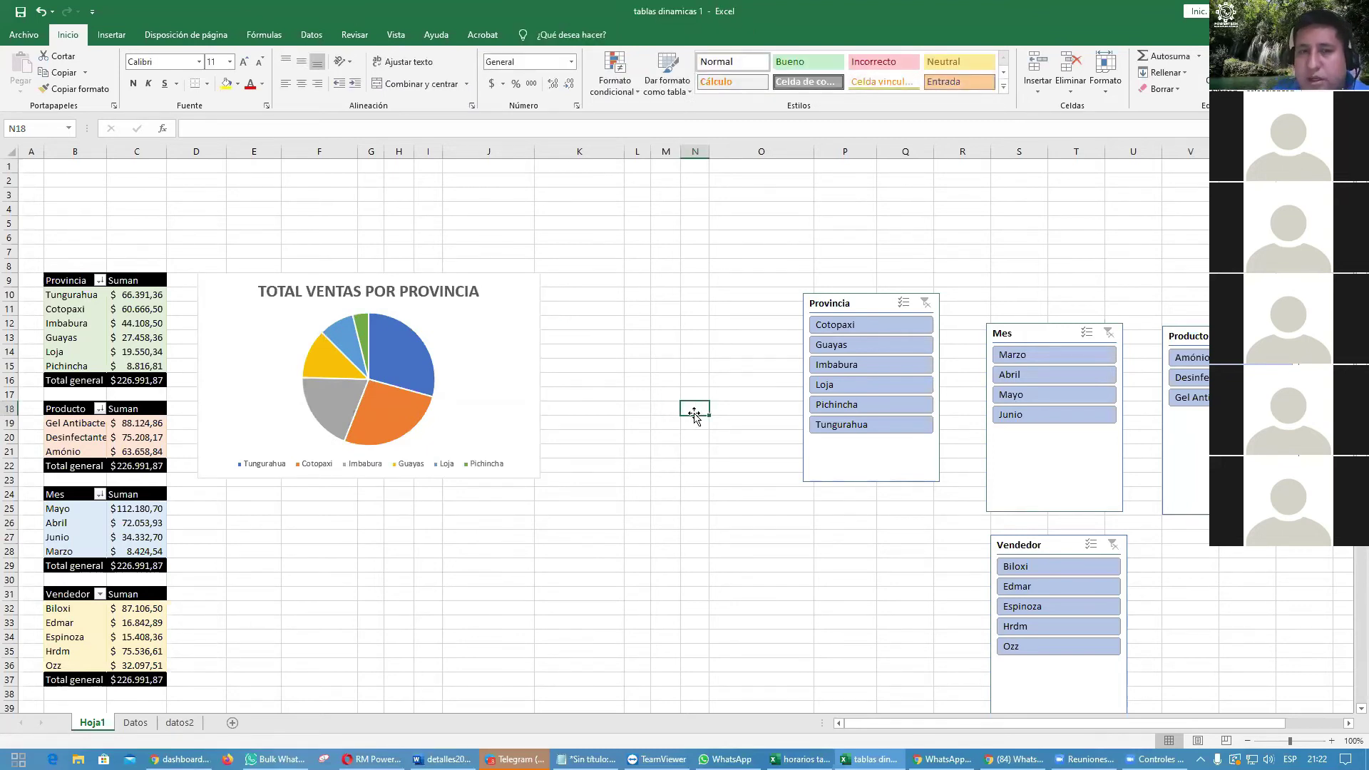
pyautogui.click(500, 305)
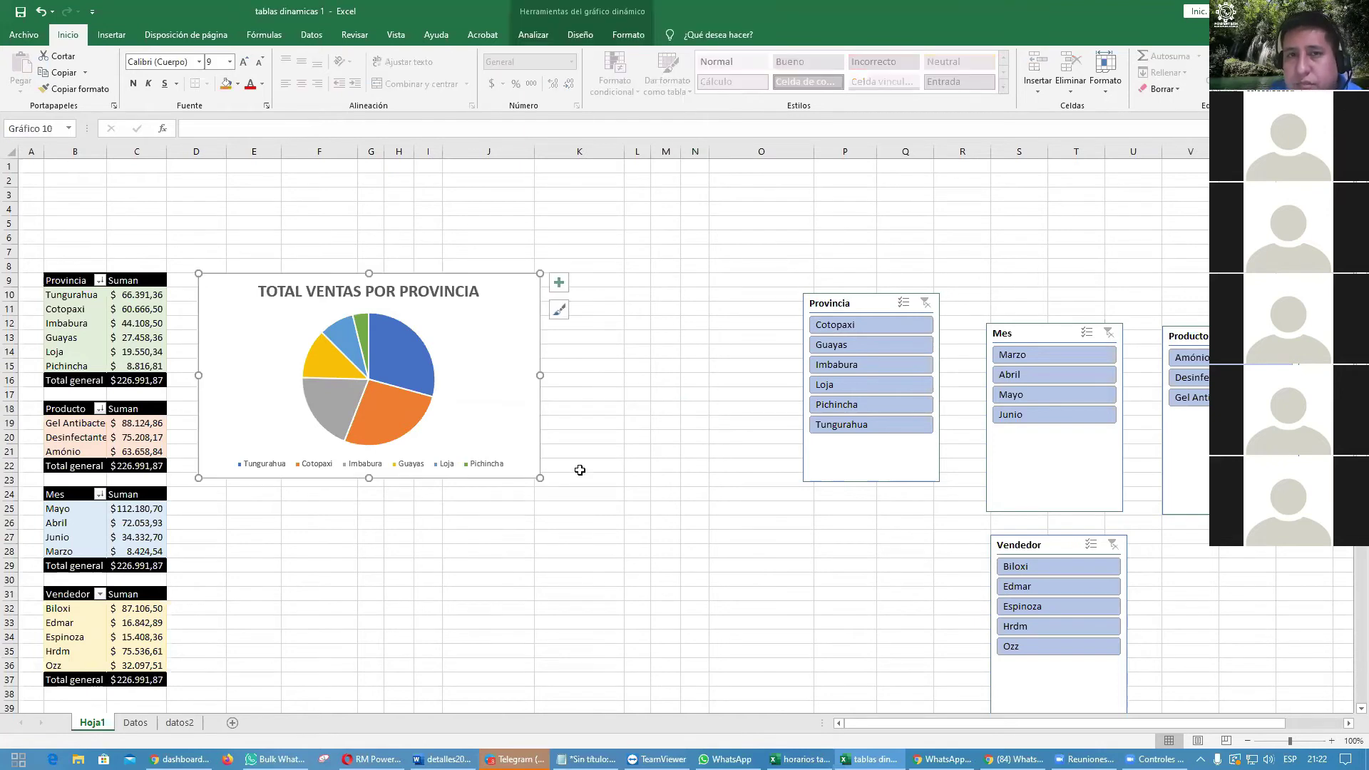
pyautogui.click(565, 38)
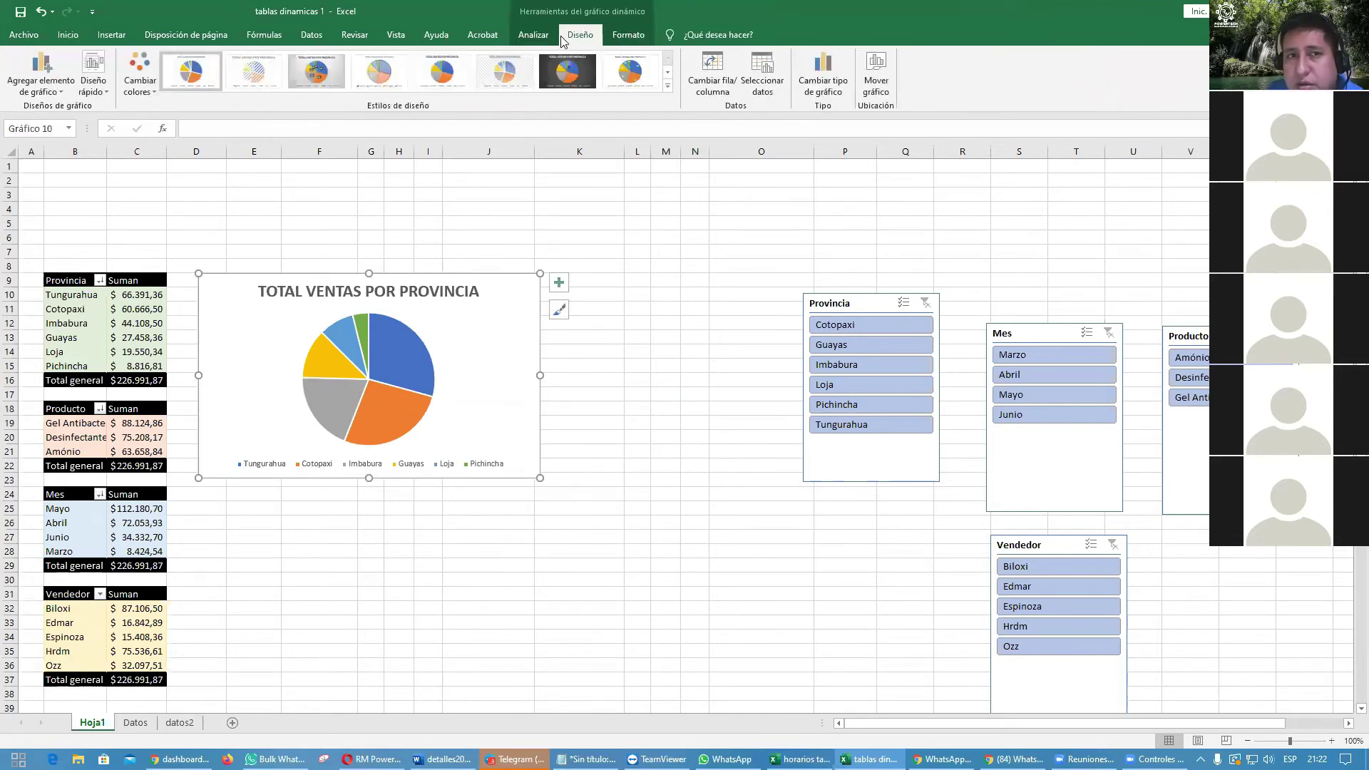
# Step: Apply a chart style with percentage labels on the slices, then try one with outside labels
pyautogui.click(668, 86)
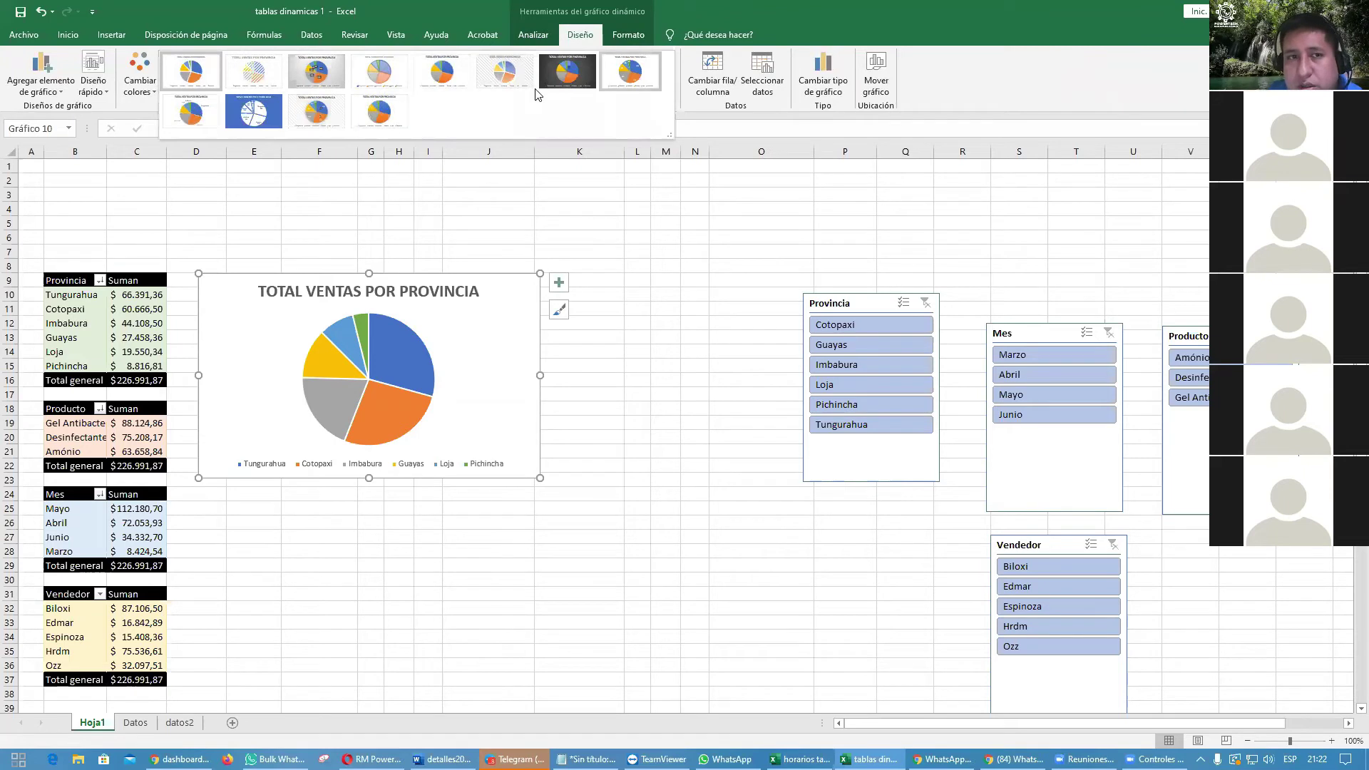
pyautogui.click(321, 116)
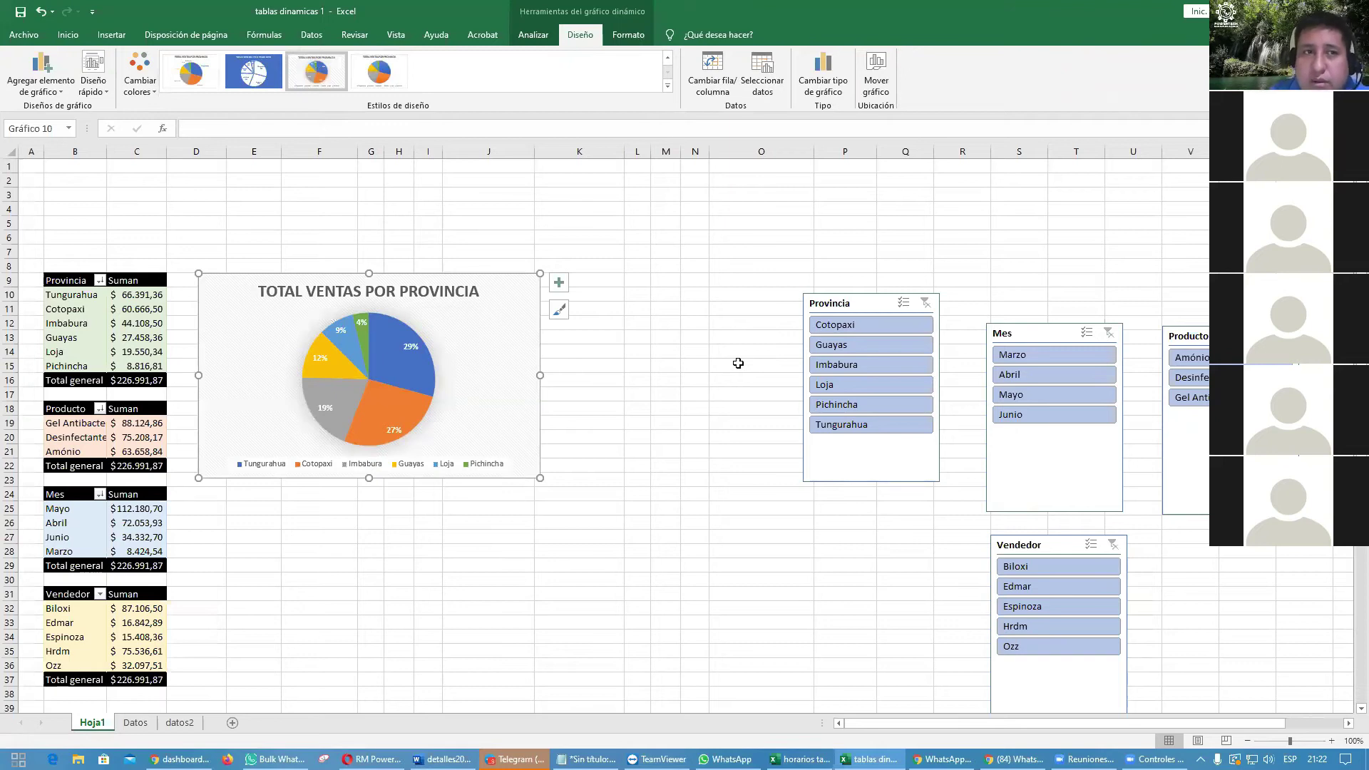
pyautogui.click(191, 72)
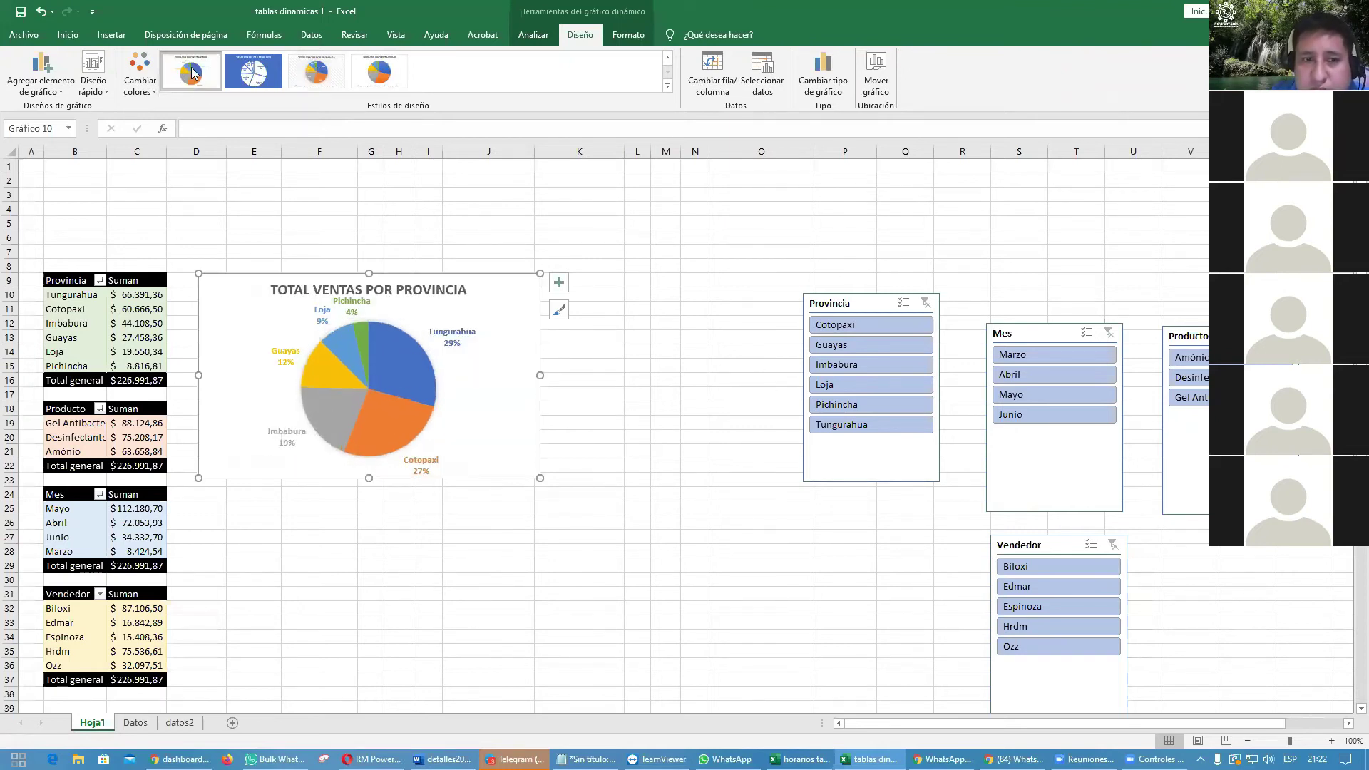
pyautogui.scroll(4, 196, 71)
pyautogui.scroll(-4, 207, 76)
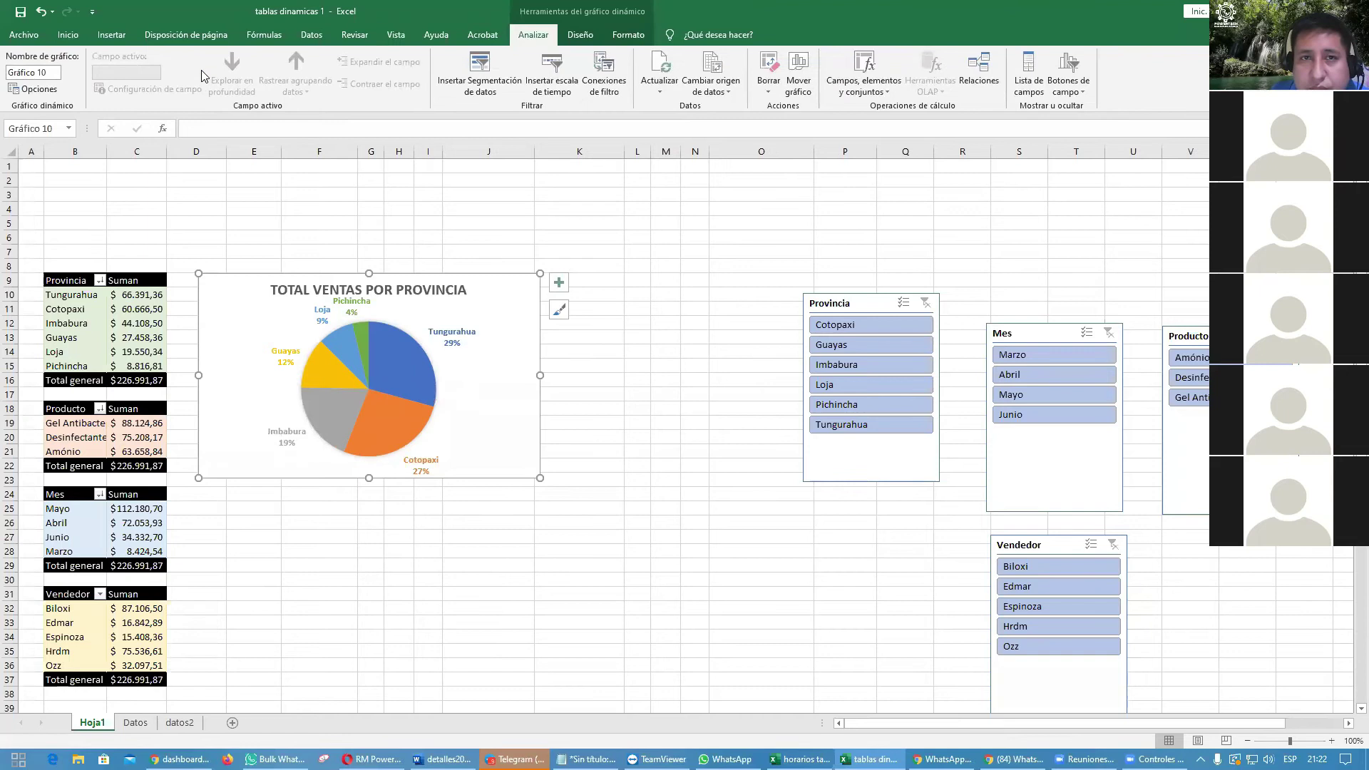
pyautogui.click(740, 366)
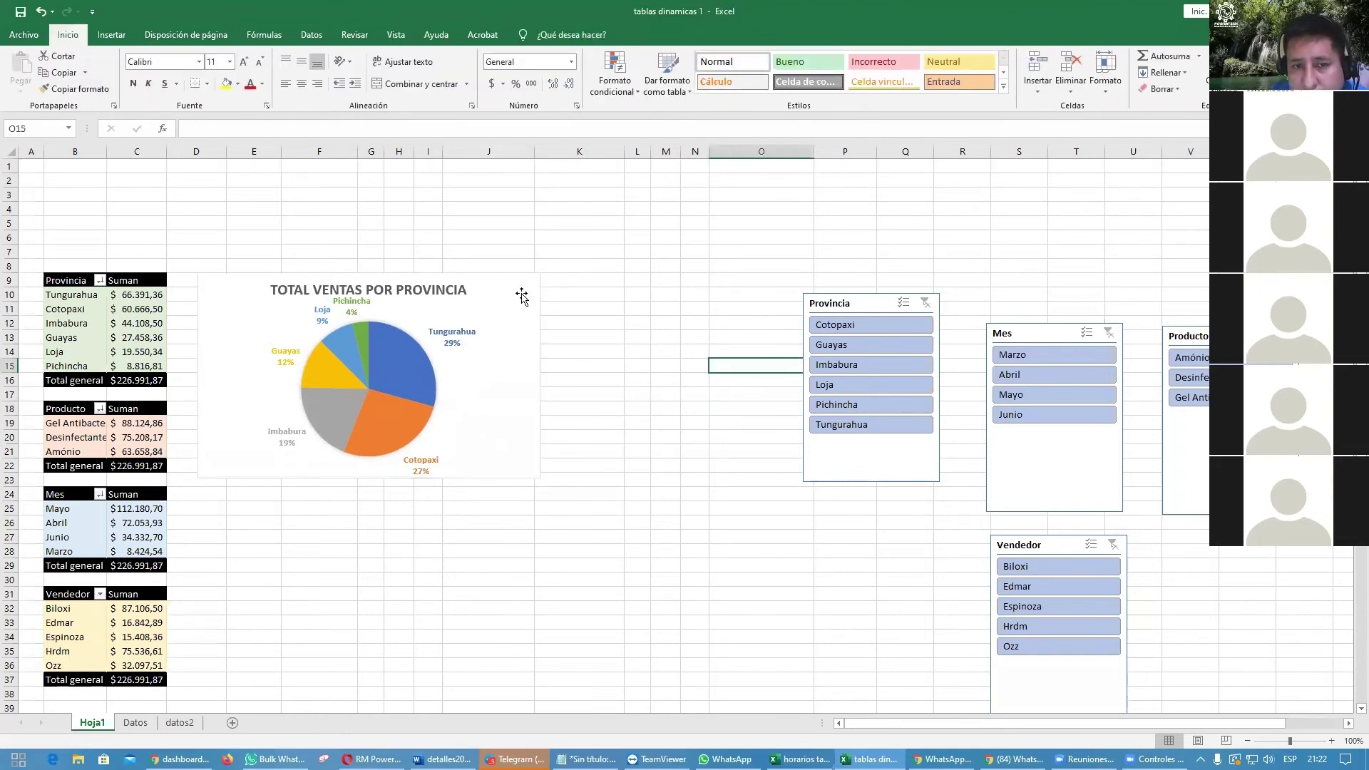
pyautogui.click(522, 297)
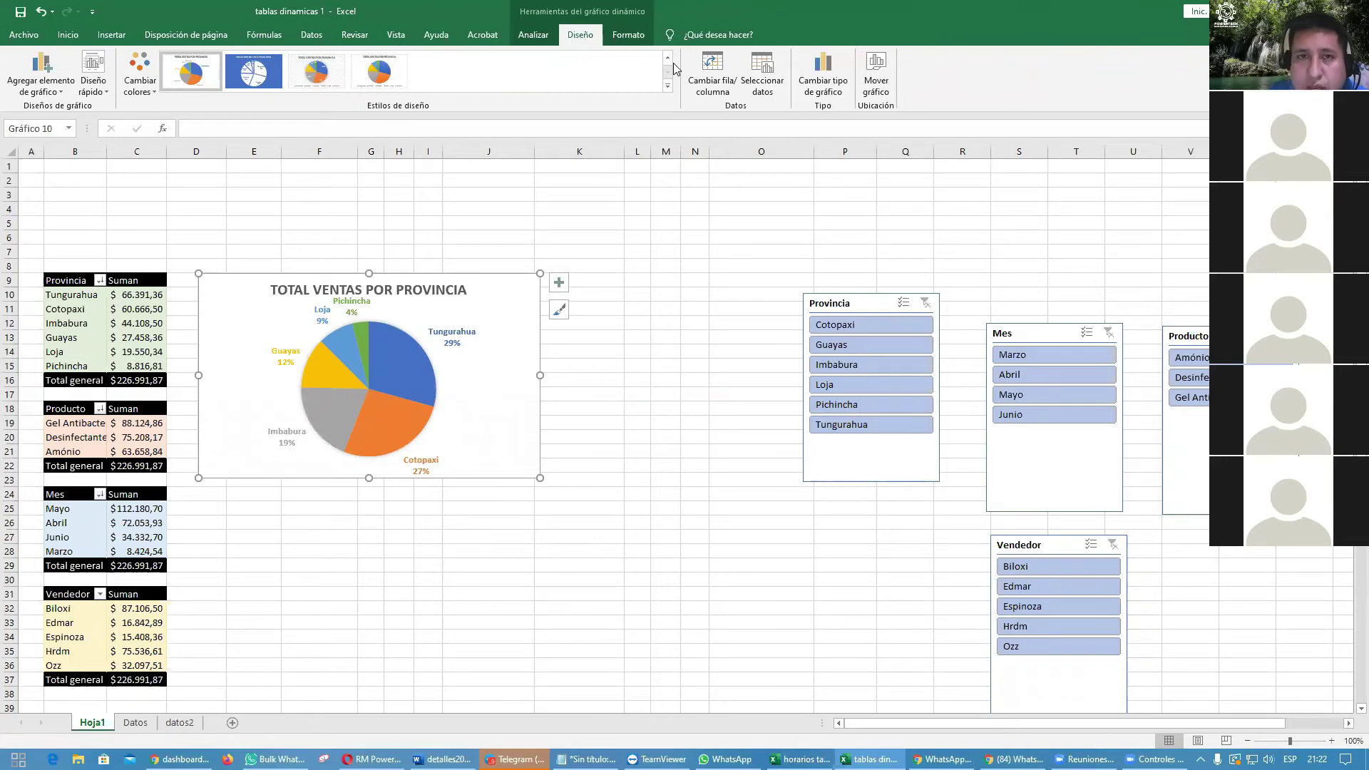
# Step: Undo the trial chart style and nudge the chart slightly
pyautogui.click(667, 85)
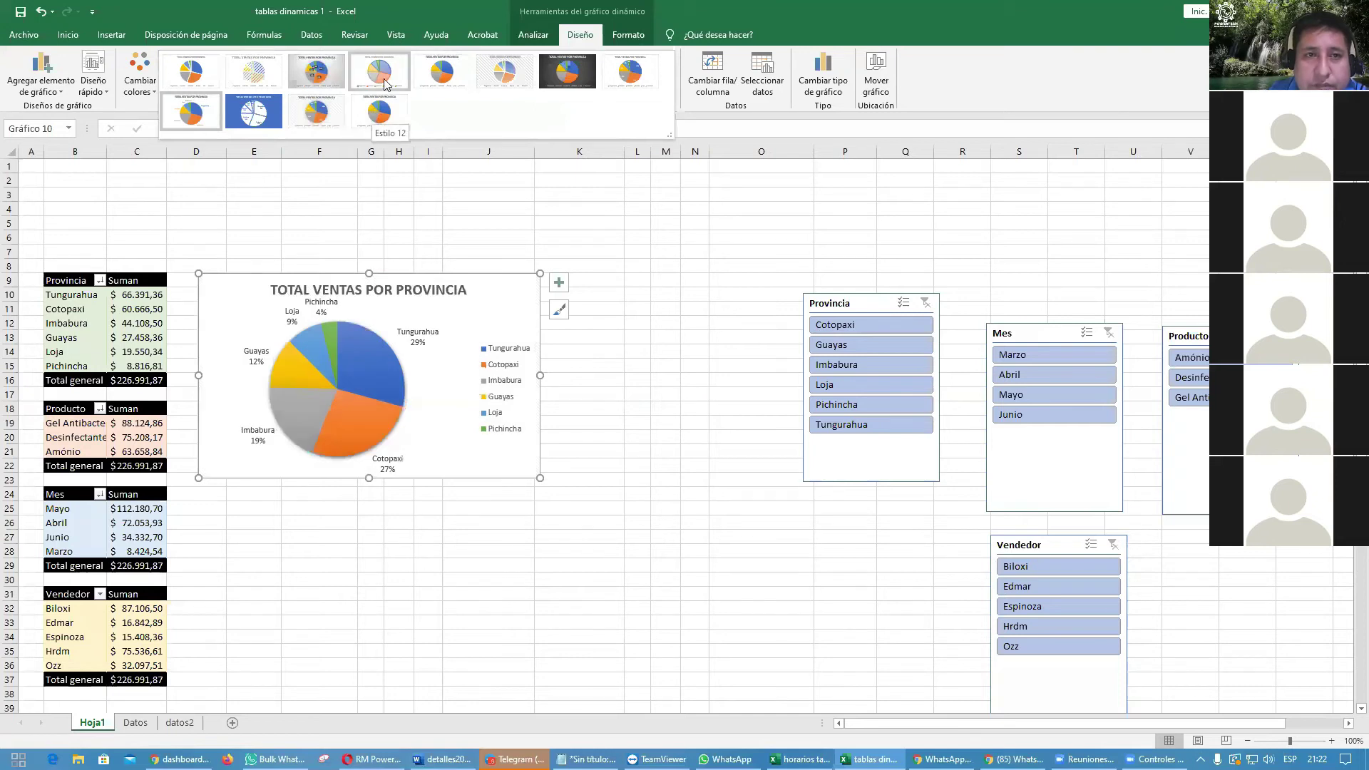
pyautogui.click(657, 205)
pyautogui.click(640, 168)
pyautogui.hotkey('ctrl', 'z')
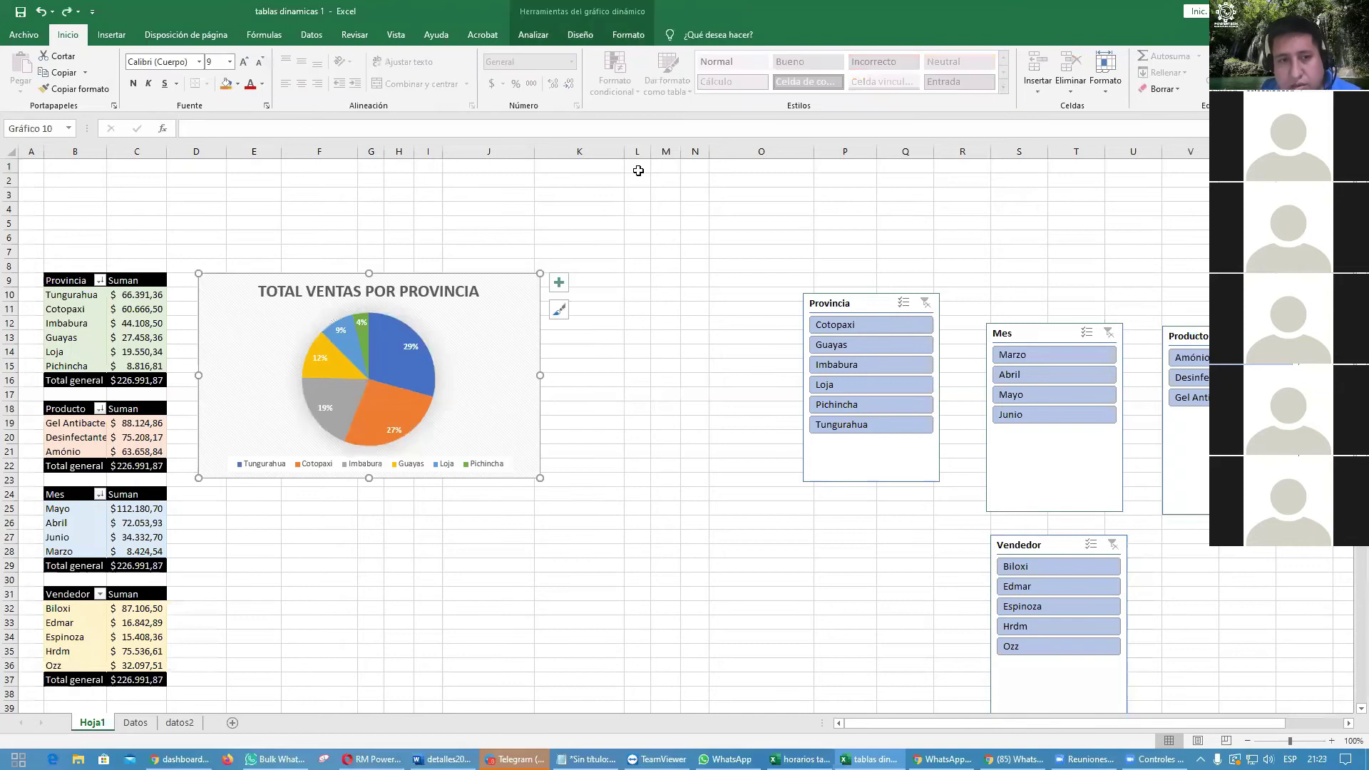
pyautogui.click(649, 178)
pyautogui.click(519, 328)
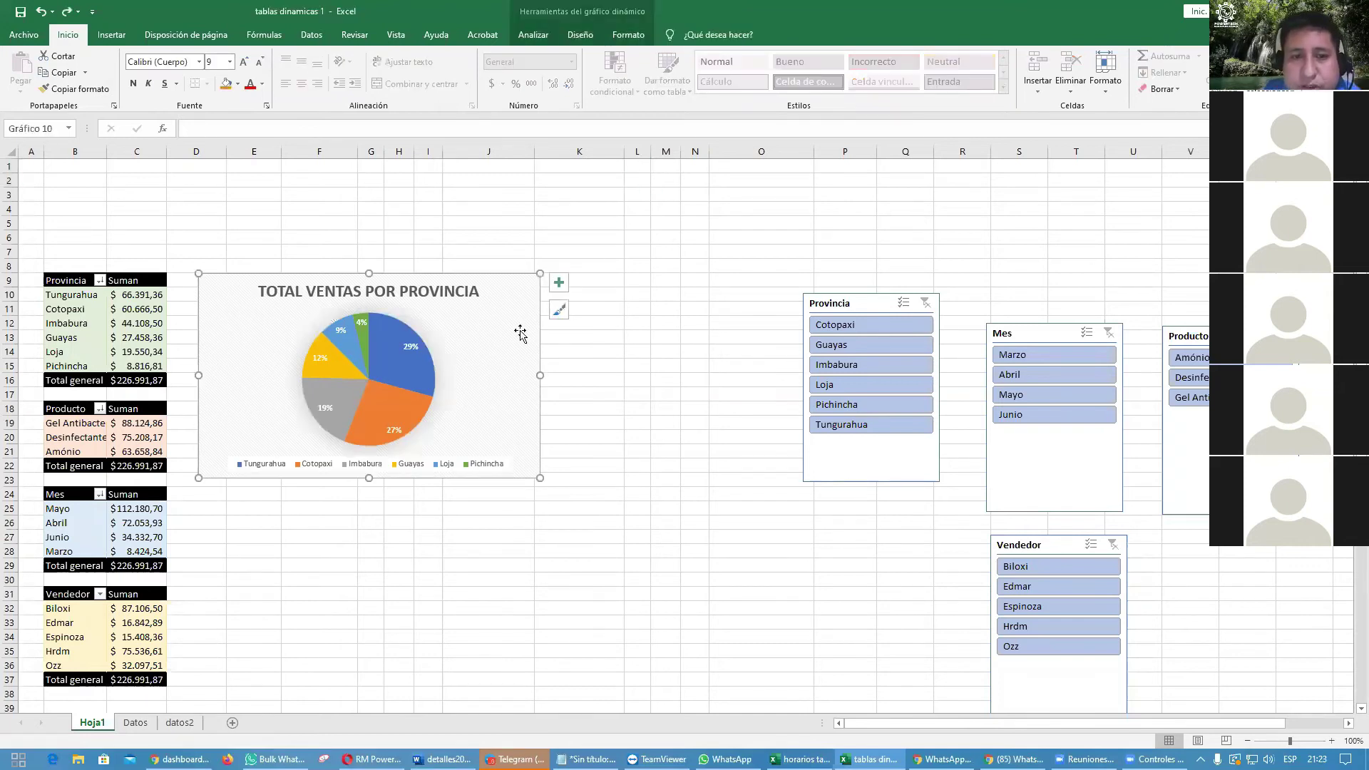
pyautogui.moveTo(519, 328)
pyautogui.mouseDown()
pyautogui.moveTo(520, 309)
pyautogui.moveTo(516, 326)
pyautogui.mouseUp()
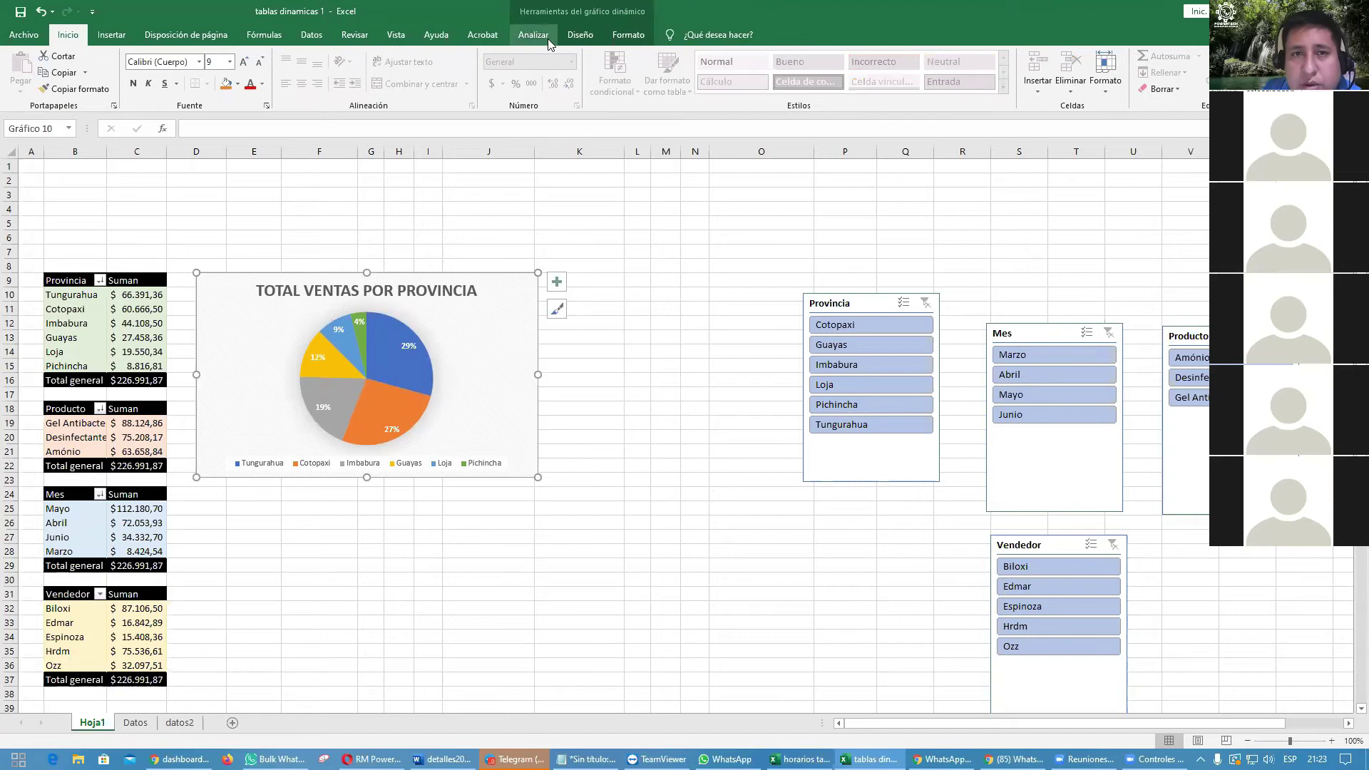
# Step: Change the chart type to Circular 3D
pyautogui.click(580, 35)
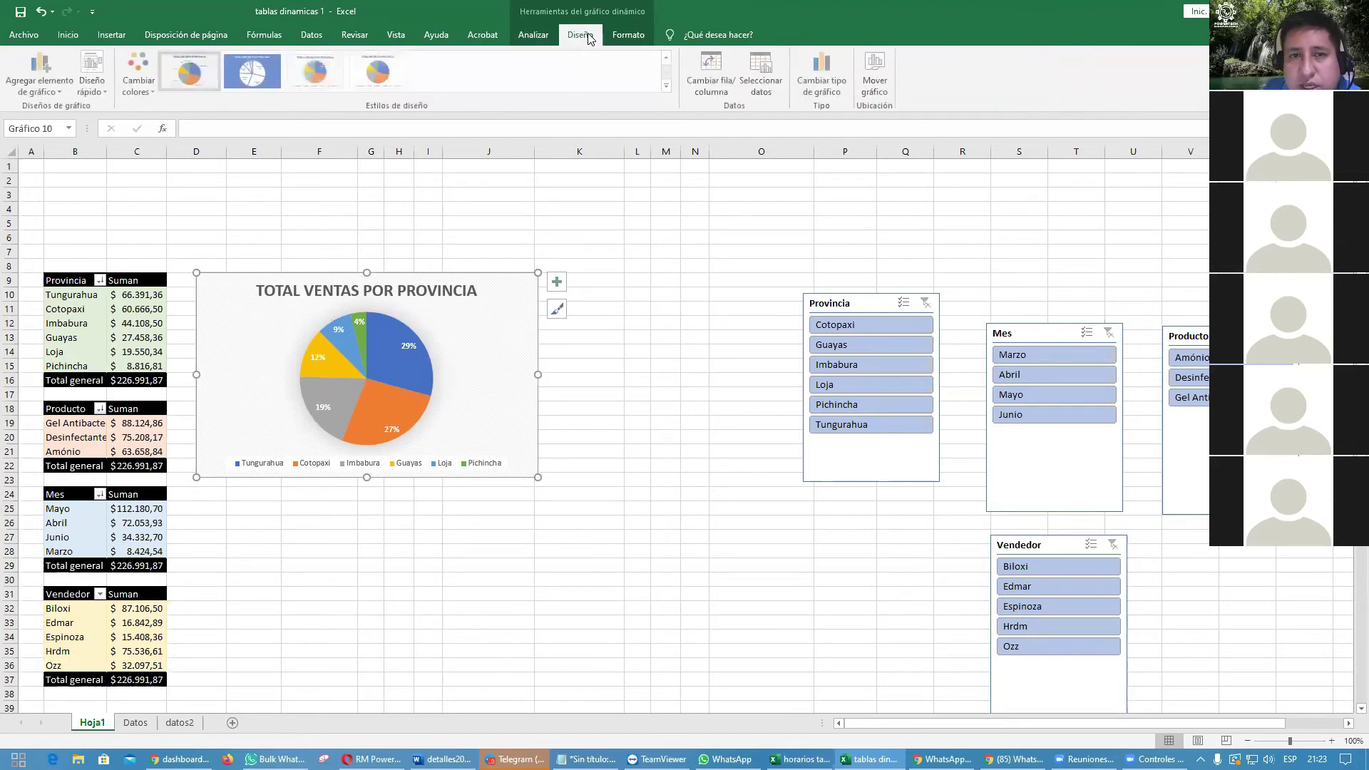
pyautogui.click(825, 85)
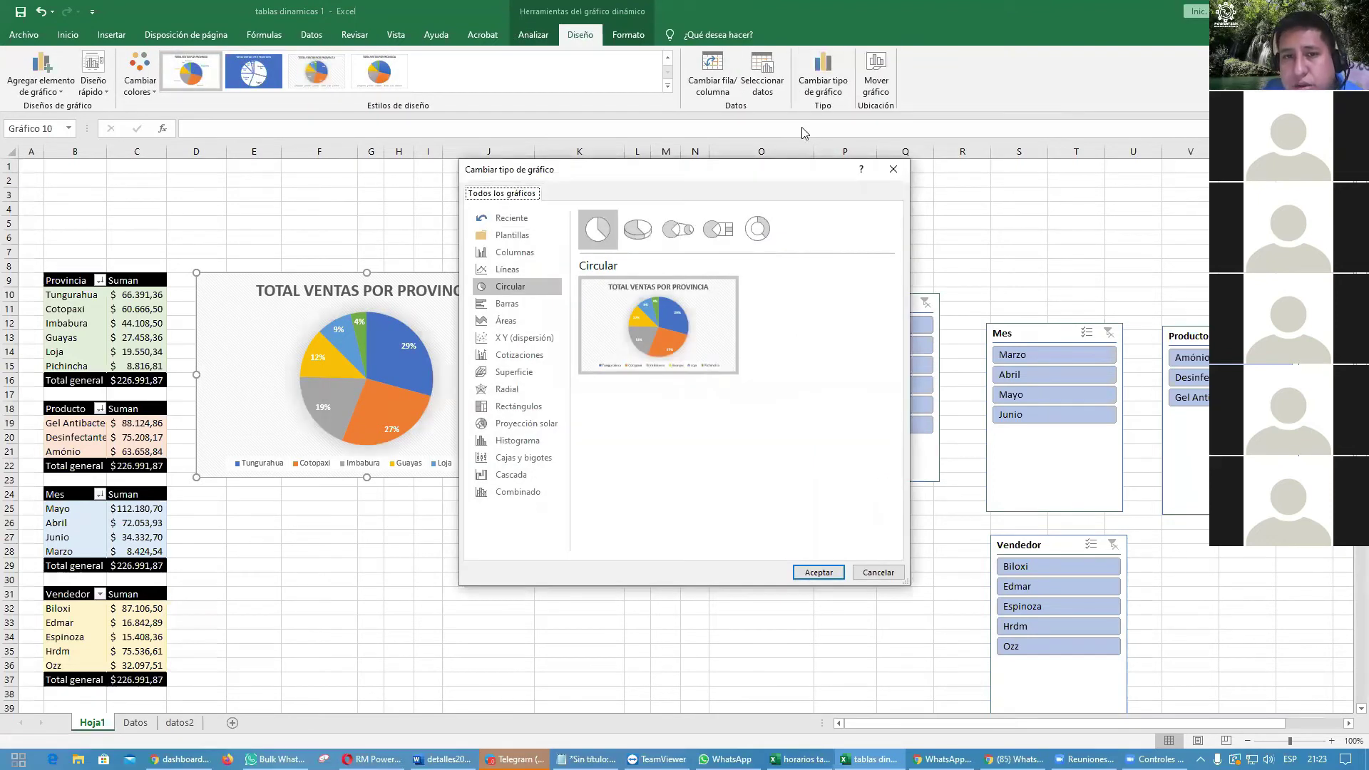
pyautogui.click(642, 232)
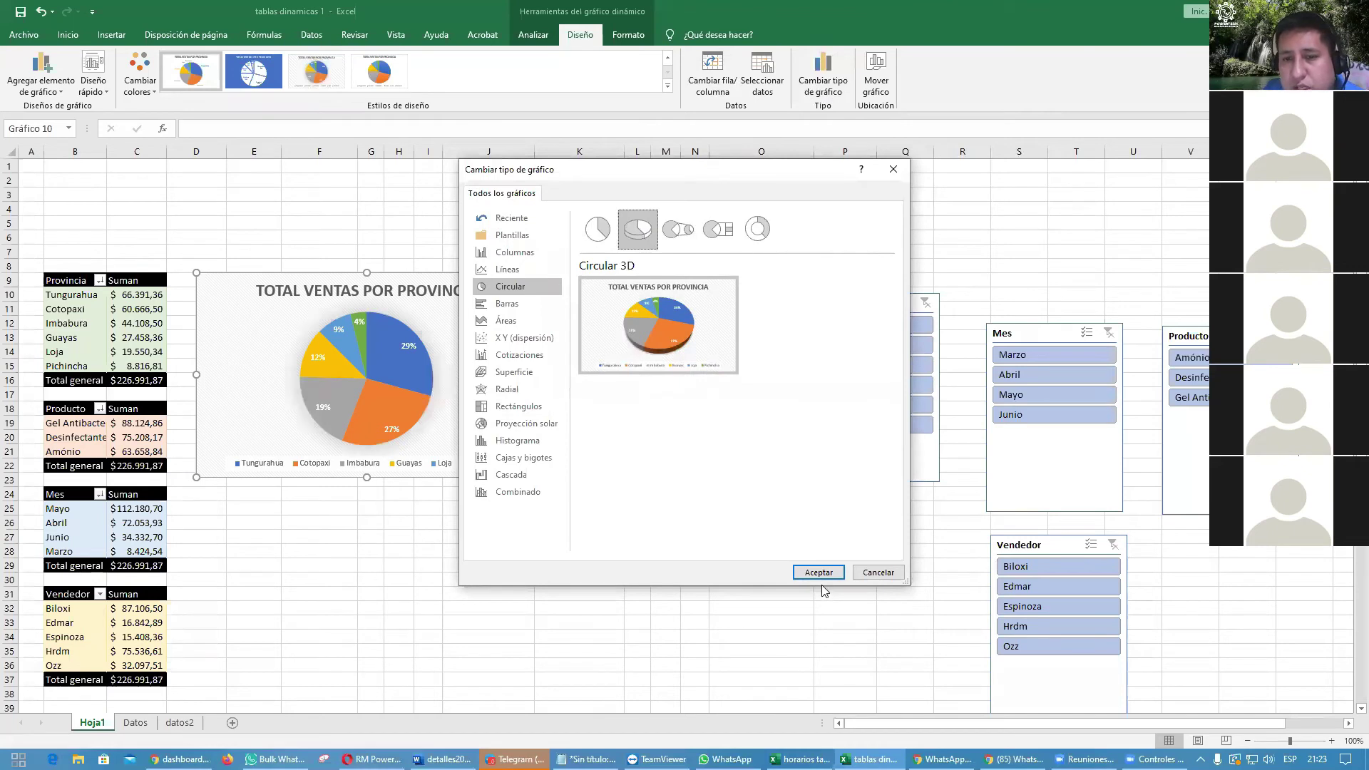
pyautogui.click(820, 573)
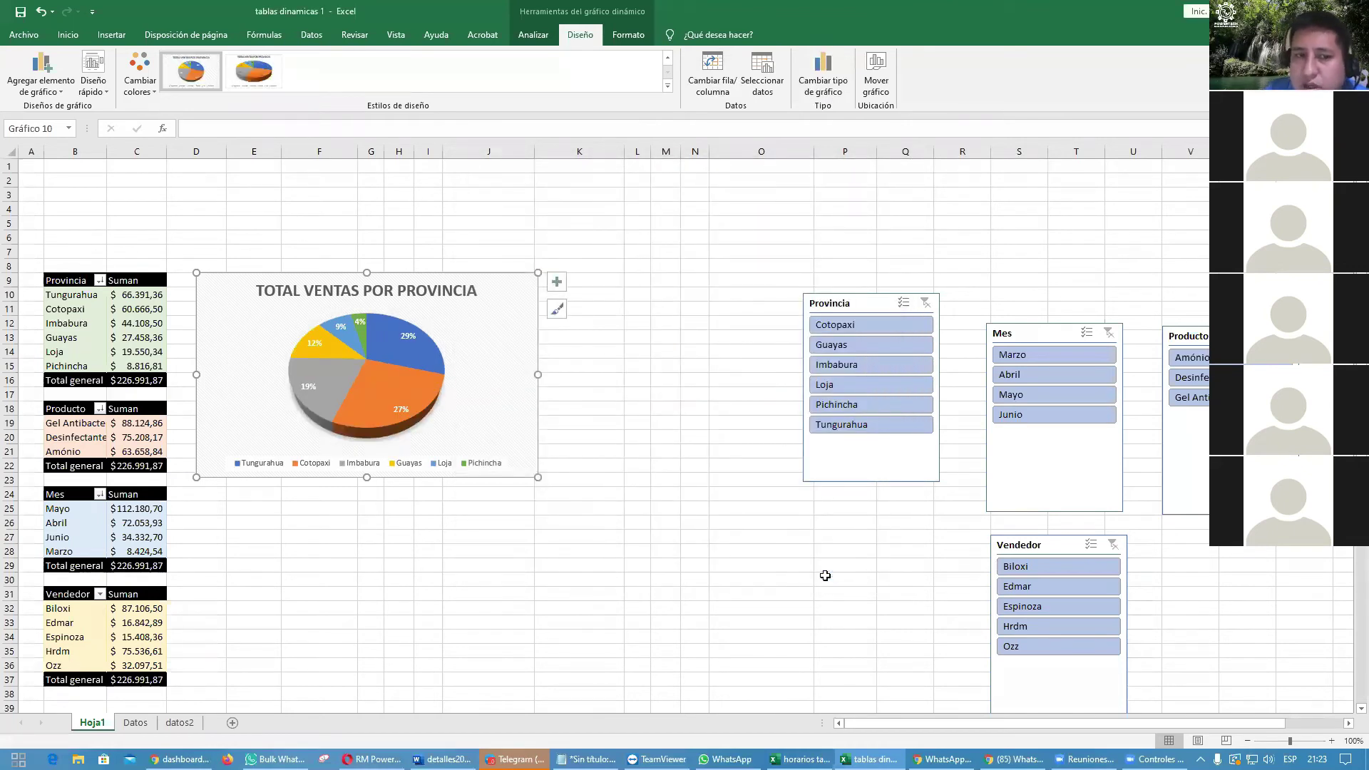
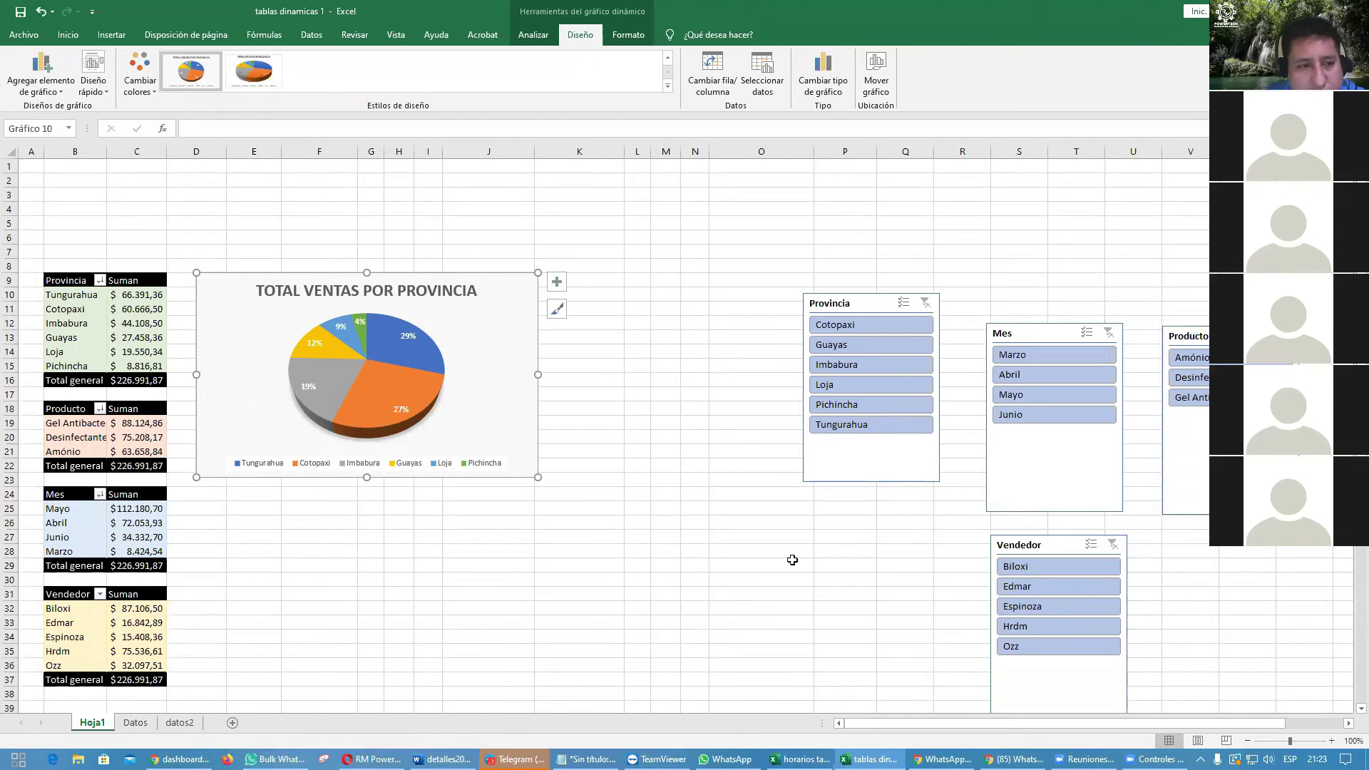
# Step: Insert a doughnut chart from the Producto pivot table and place it beside the province pie
pyautogui.click(77, 423)
pyautogui.click(83, 440)
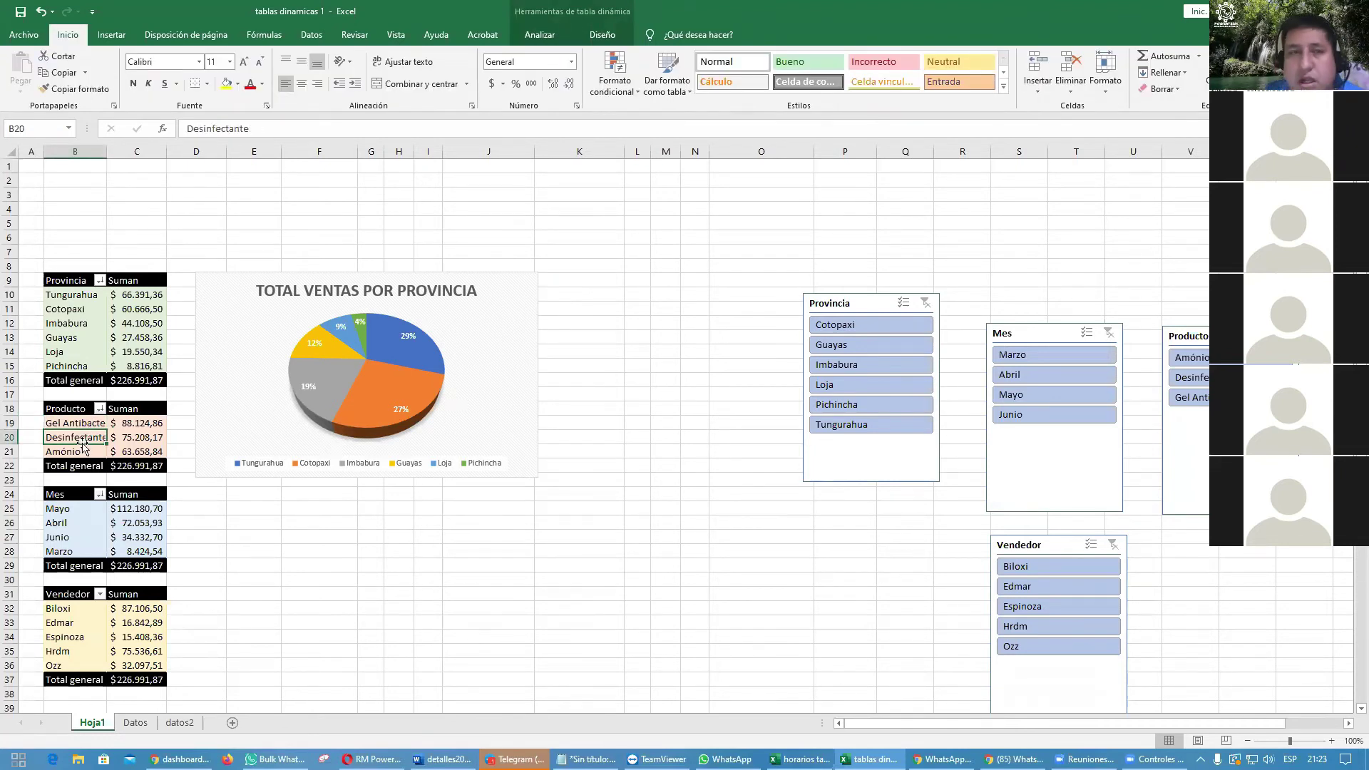
pyautogui.click(111, 34)
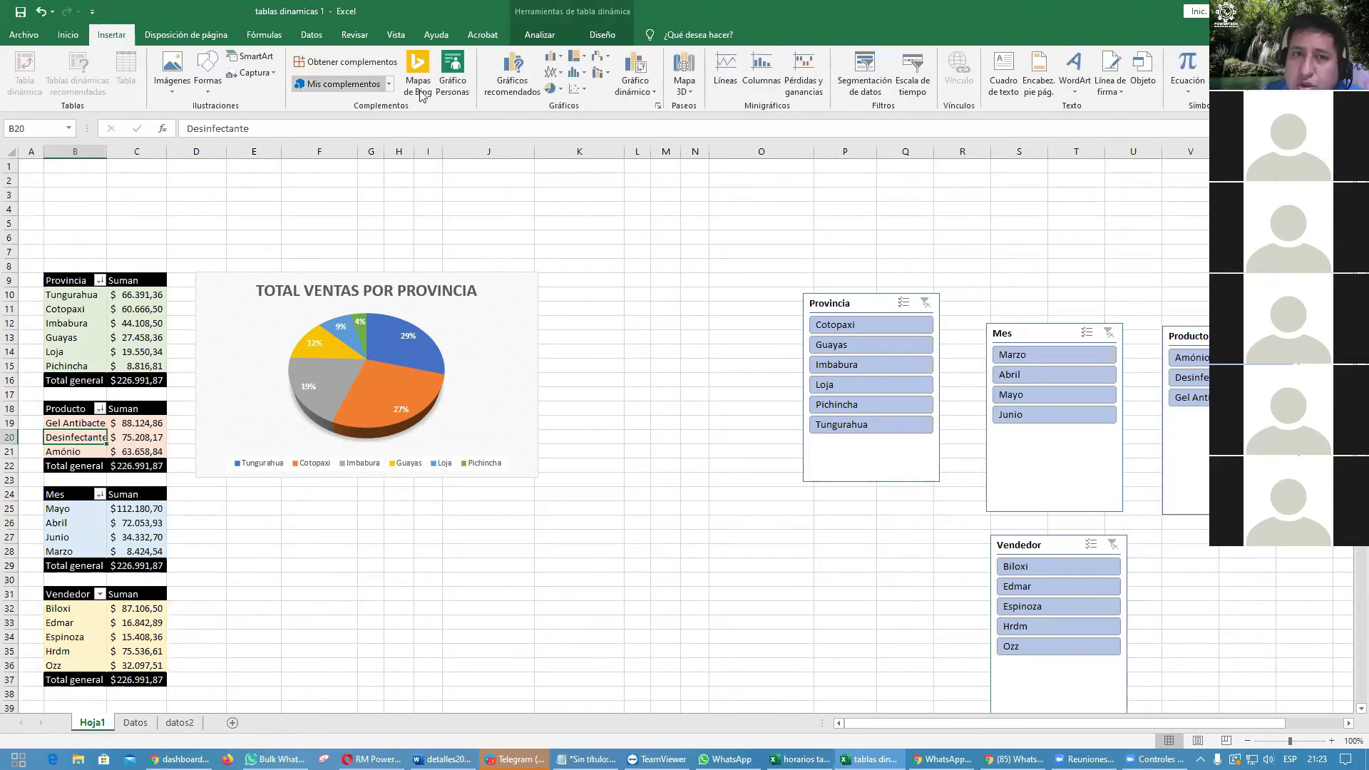
pyautogui.click(554, 88)
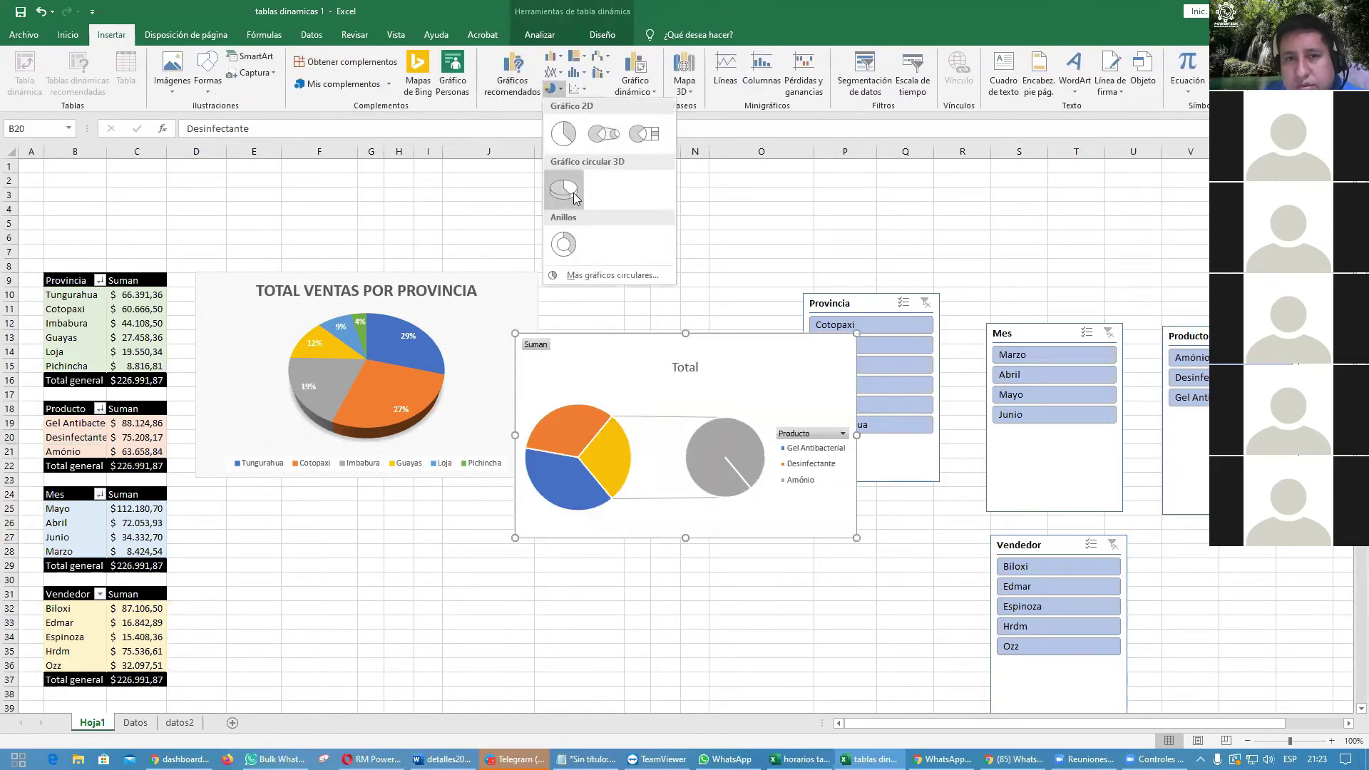
pyautogui.click(563, 244)
pyautogui.moveTo(751, 378); pyautogui.dragTo(789, 302)
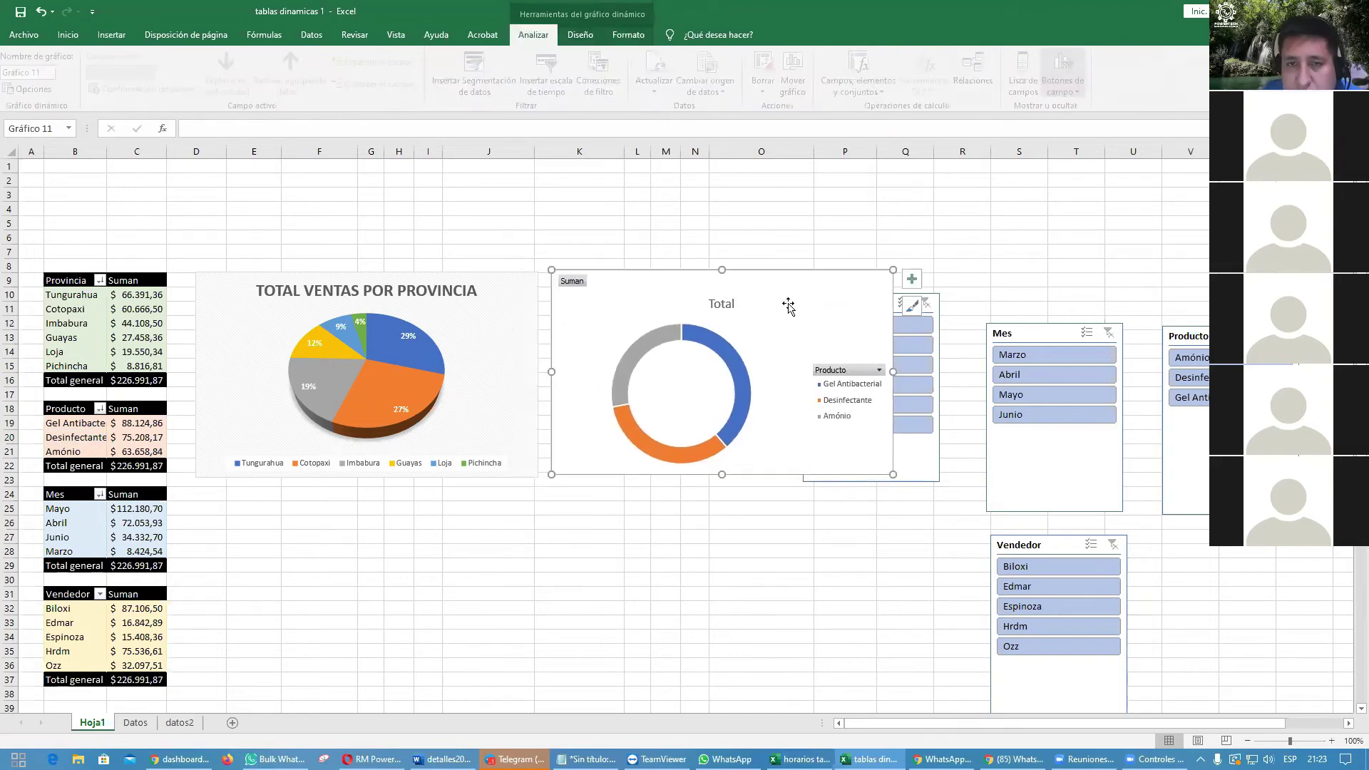
# Step: Apply chart style 8 to the doughnut and drag the Provincia slicer to the lower right
pyautogui.click(580, 34)
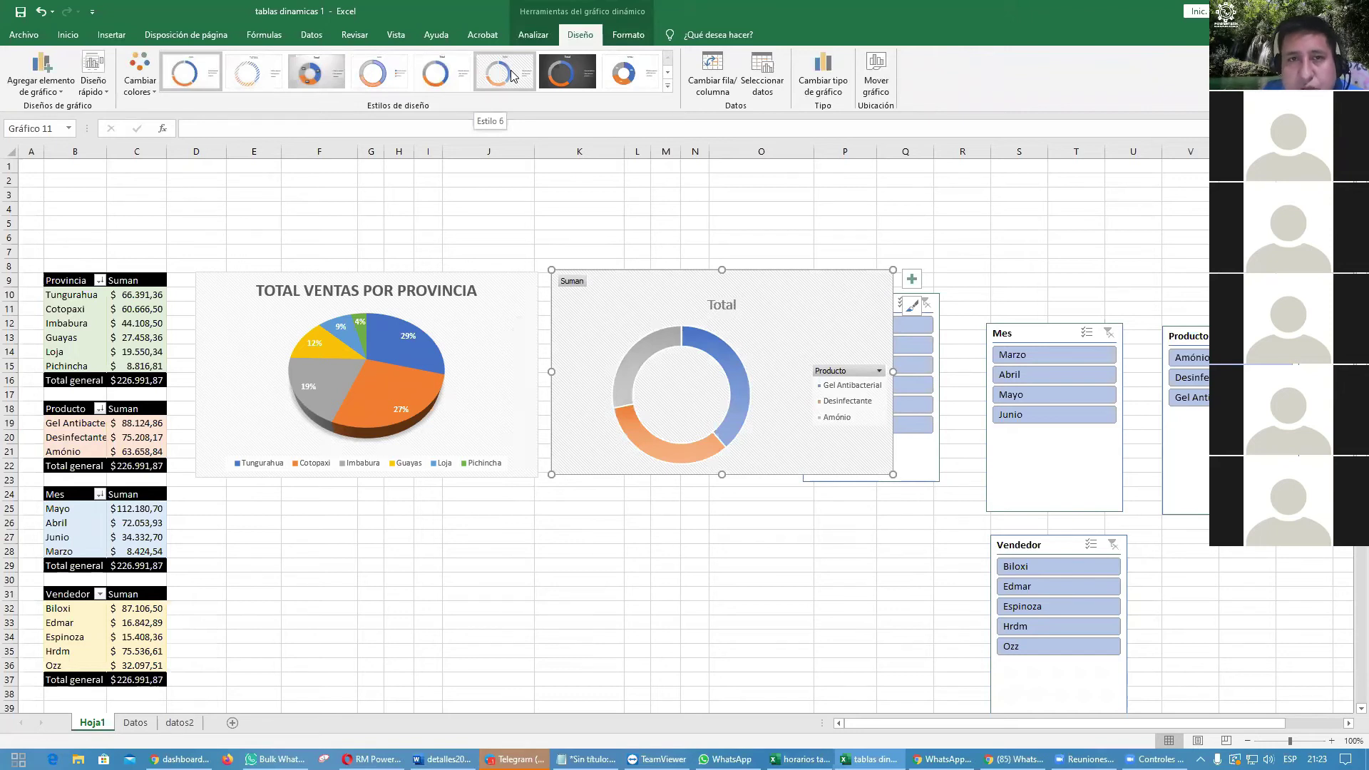
pyautogui.click(639, 90)
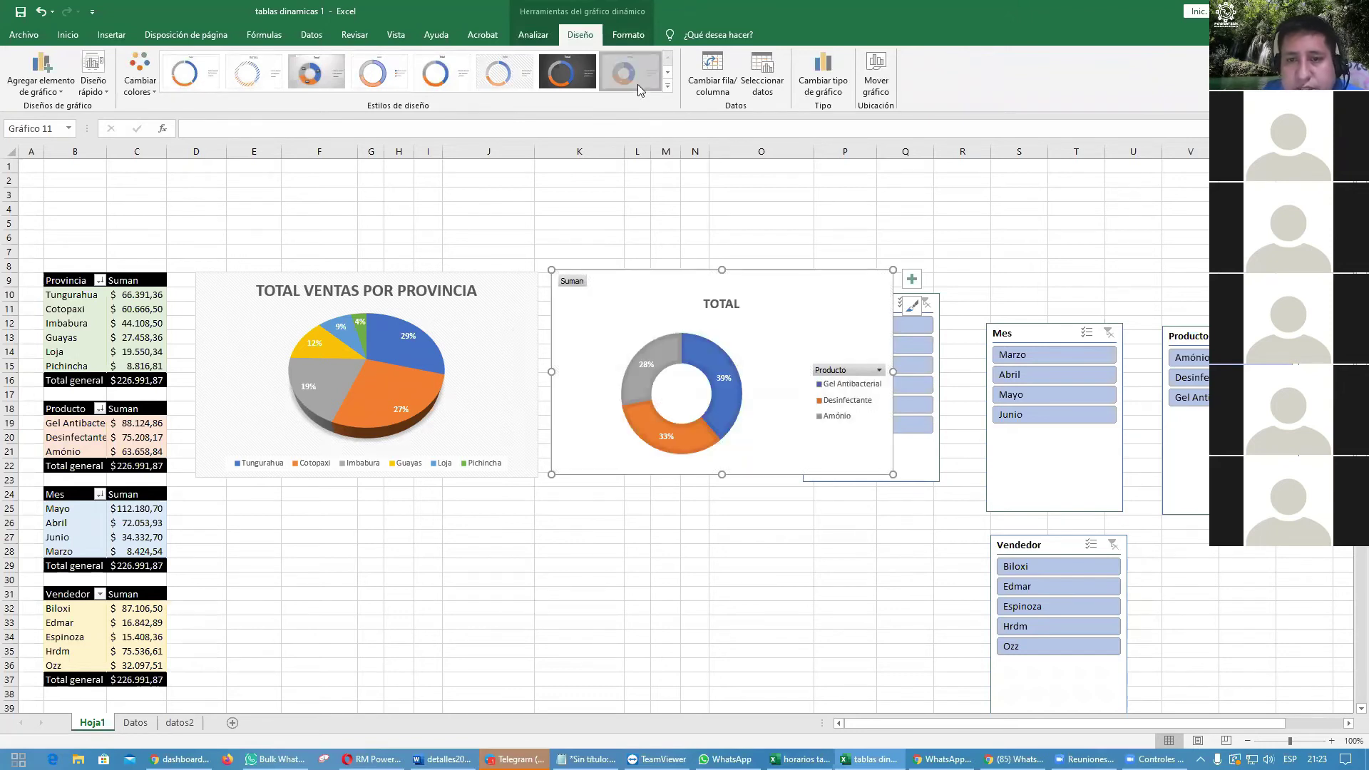
pyautogui.click(911, 608)
pyautogui.moveTo(914, 472); pyautogui.dragTo(1293, 692)
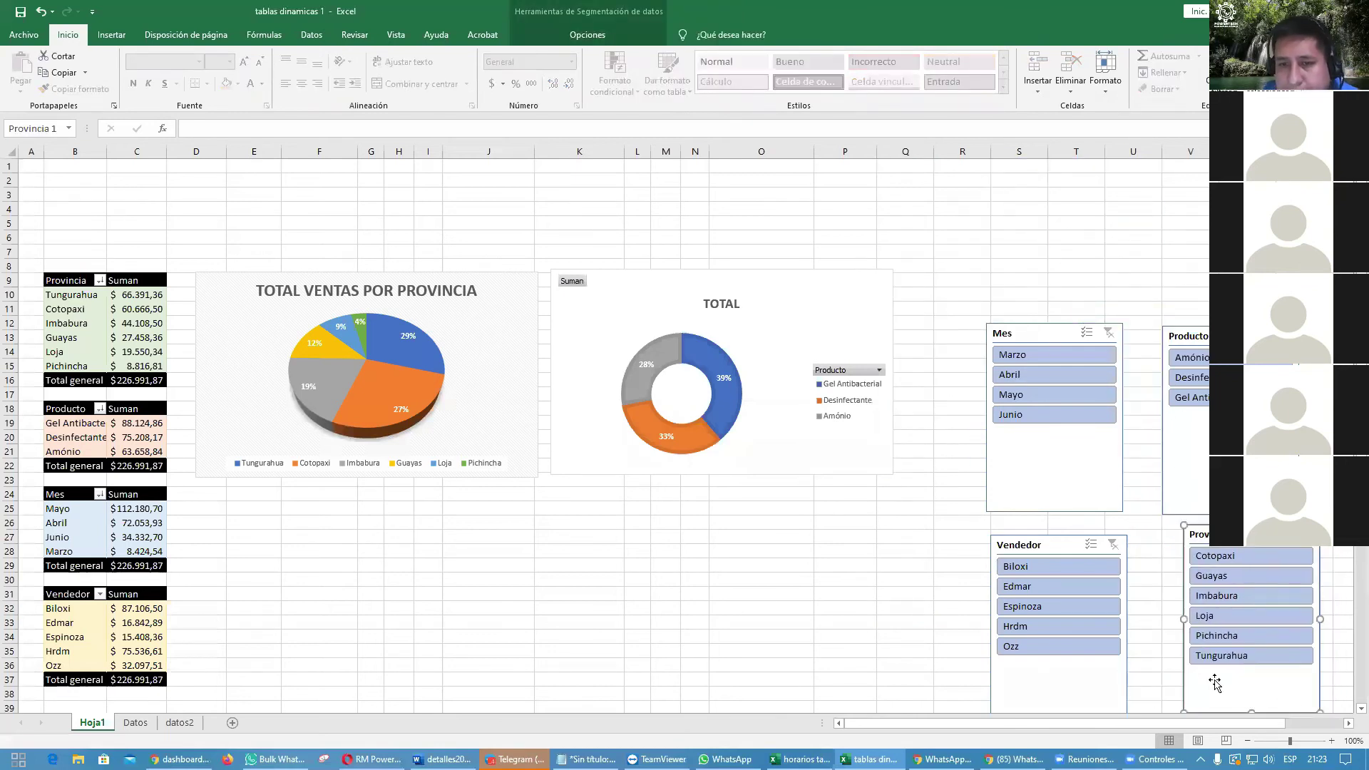
# Step: Hide the doughnut chart's field buttons and retitle it 'TOTAL VENTAS POR PRODUCTO'
pyautogui.rightClick(834, 372)
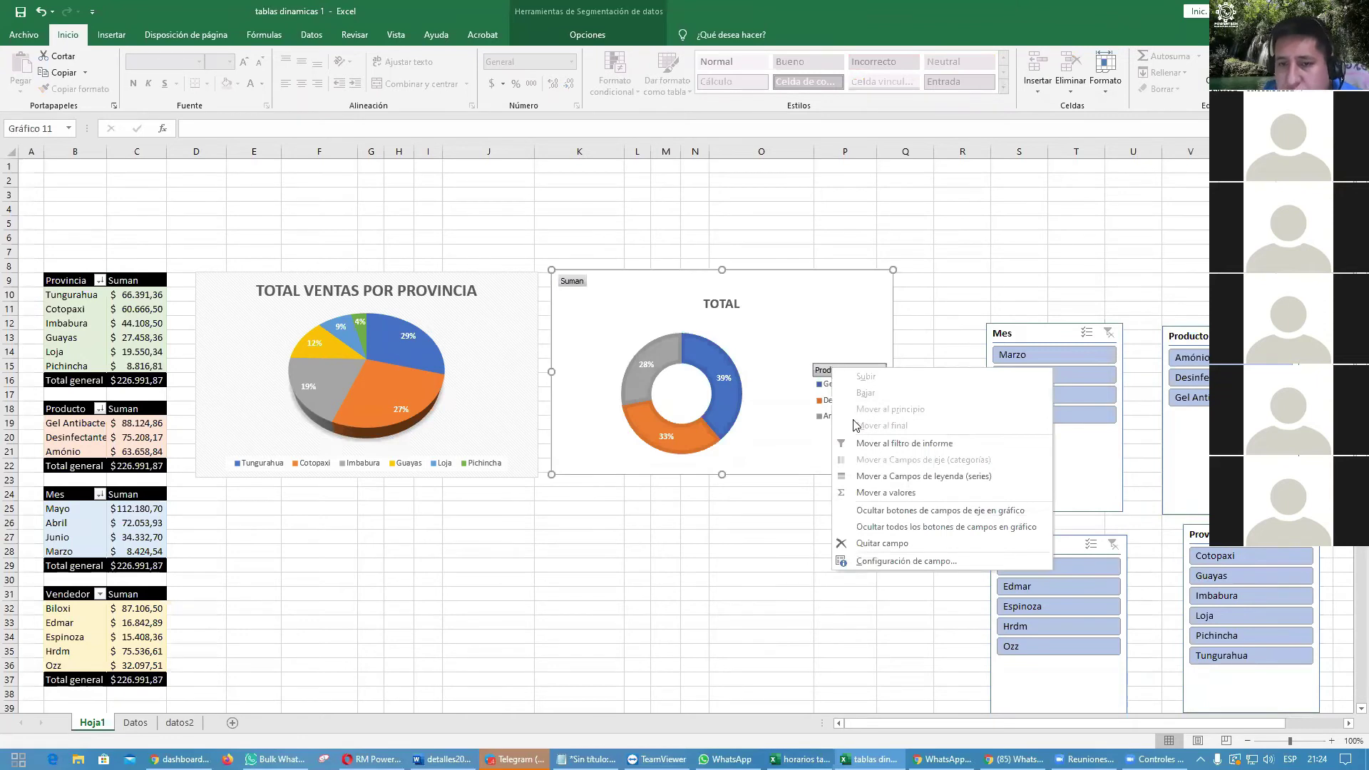
pyautogui.click(890, 528)
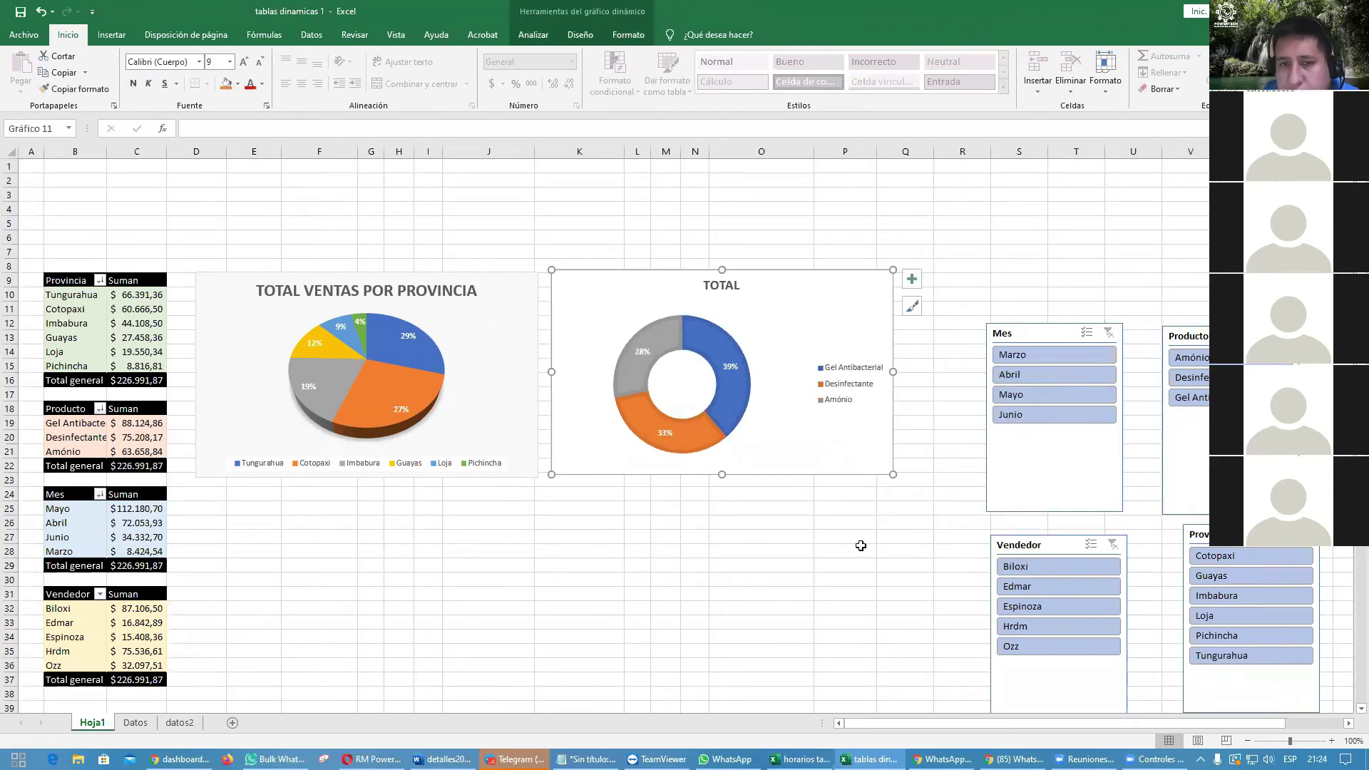
pyautogui.click(726, 285)
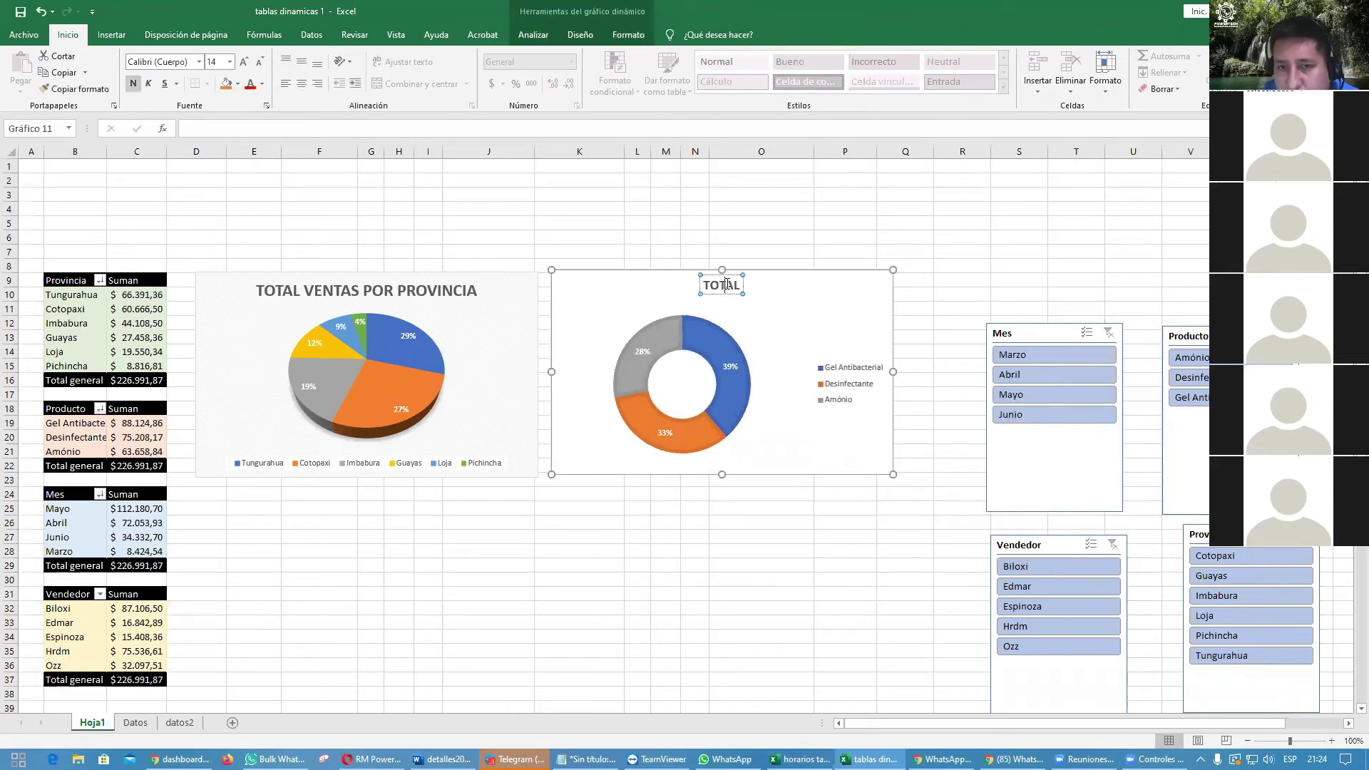
pyautogui.doubleClick(725, 285)
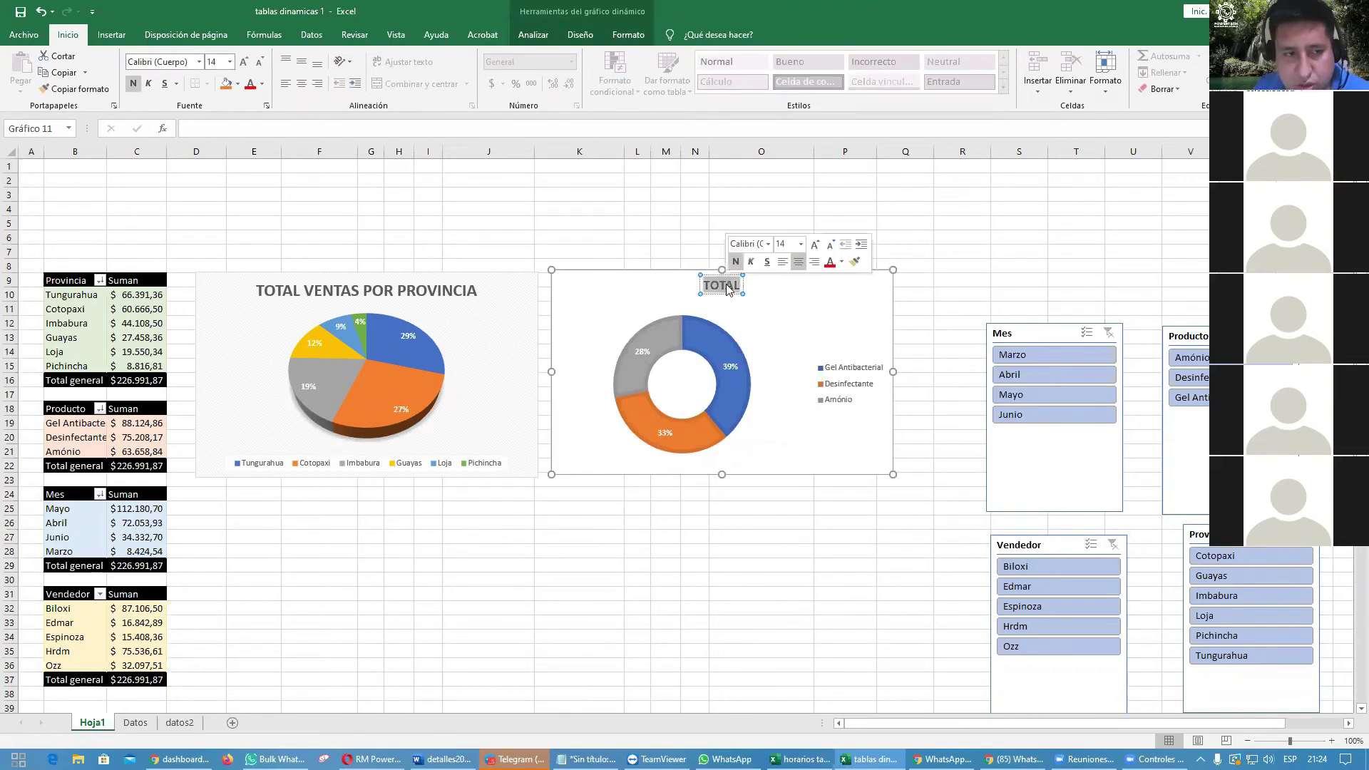
pyautogui.write('TOTAL POR')
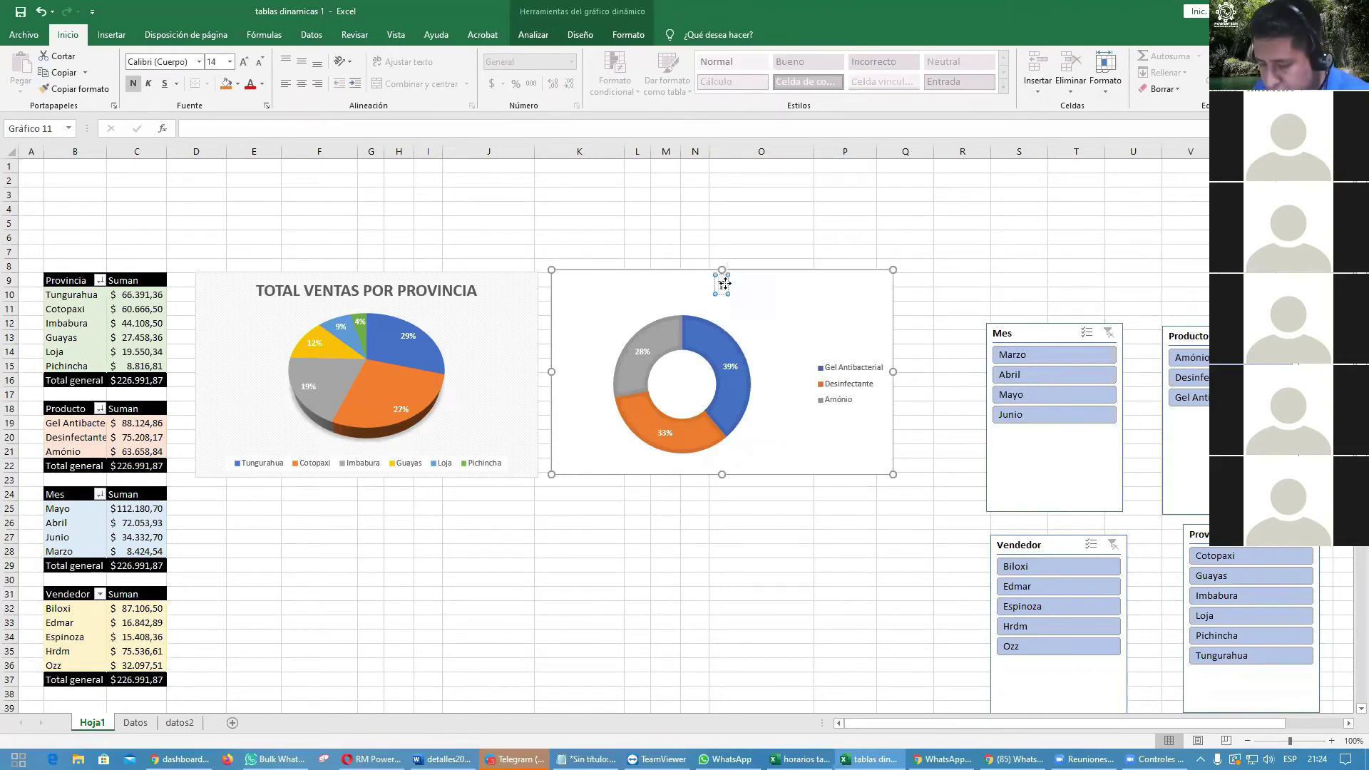
pyautogui.press('BackSpace')
pyautogui.press('BackSpace')
pyautogui.press('BackSpace')
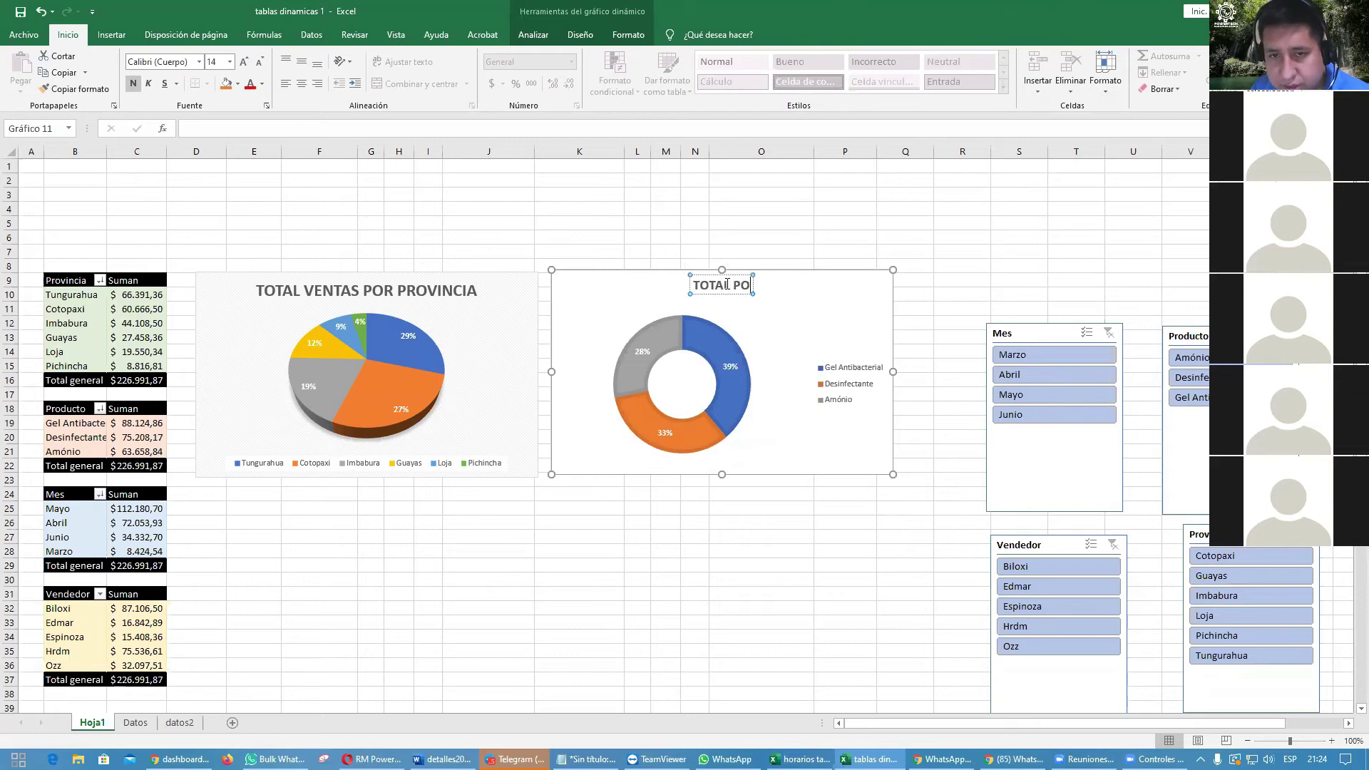
pyautogui.write('VENTAS')
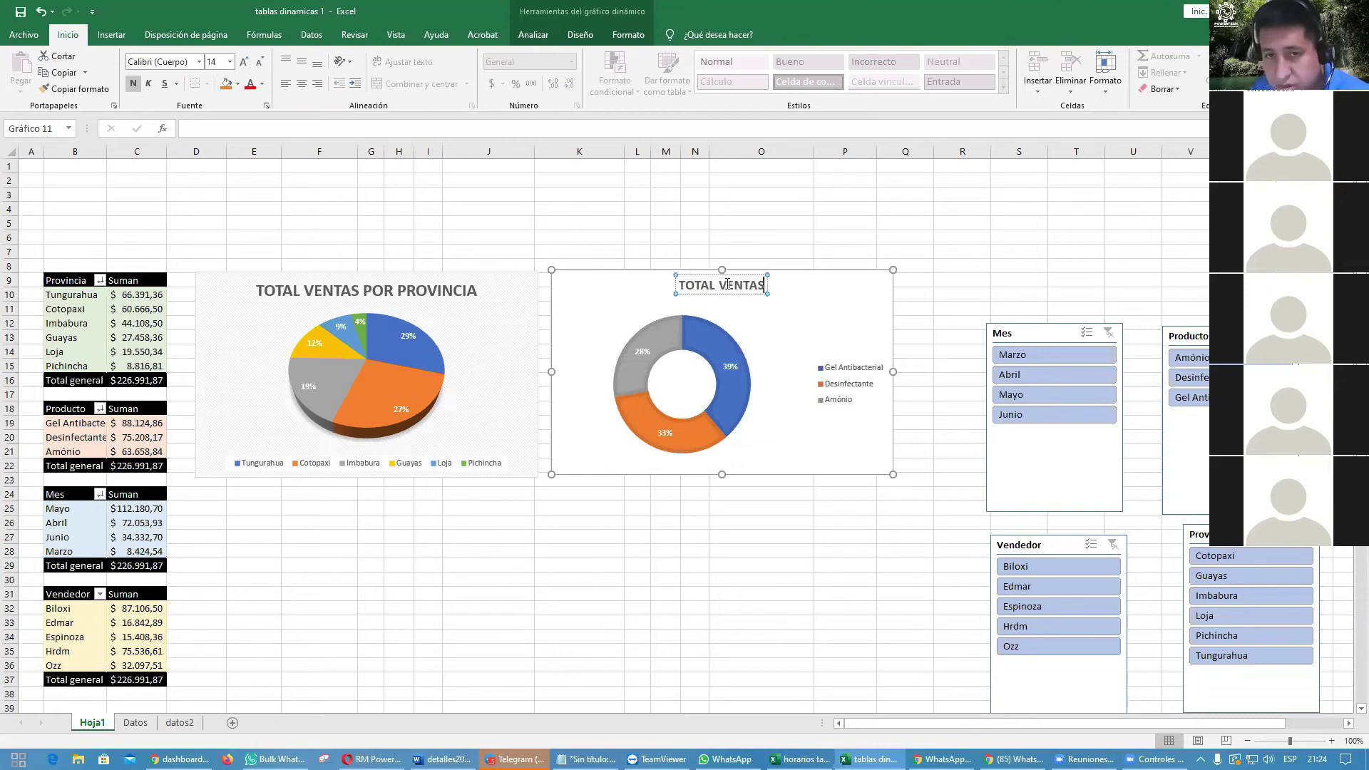
pyautogui.write(' POR PRODUCT')
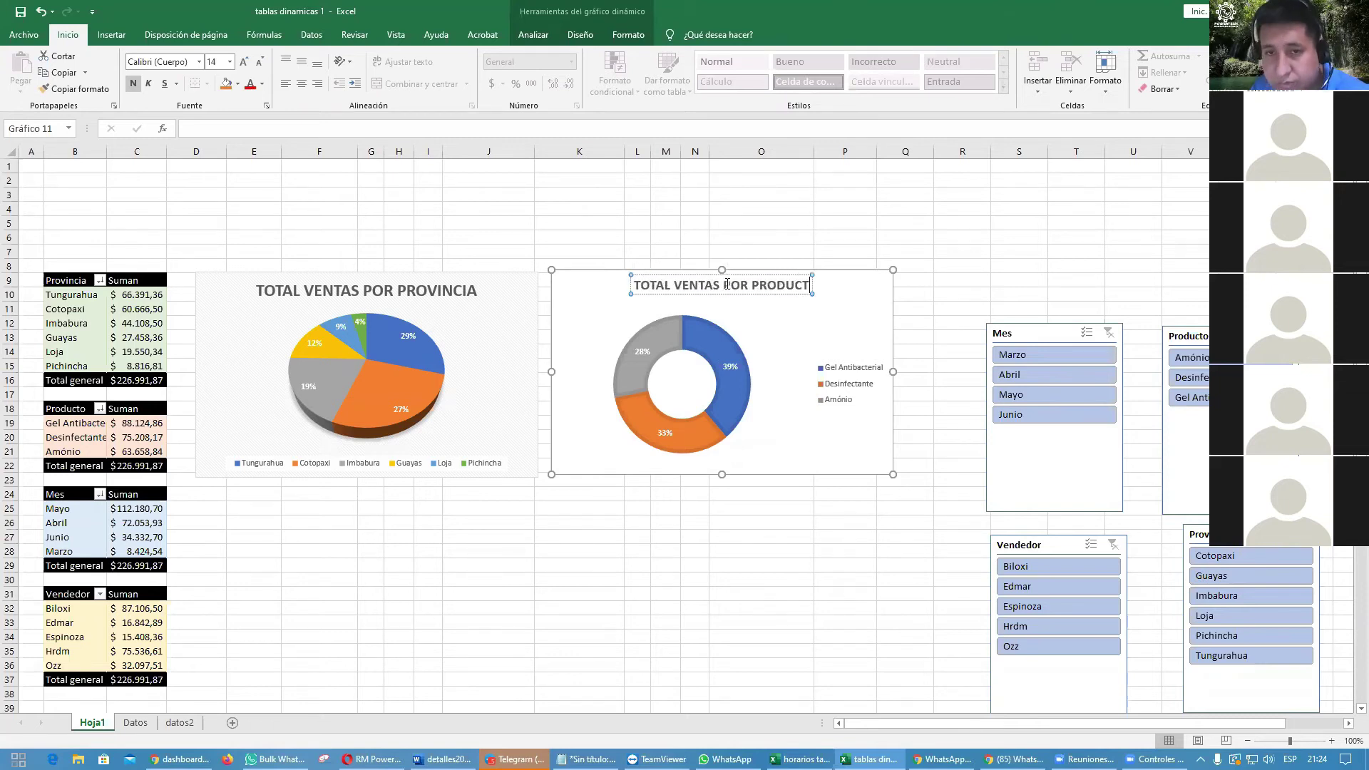
pyautogui.write('O')
pyautogui.click(925, 552)
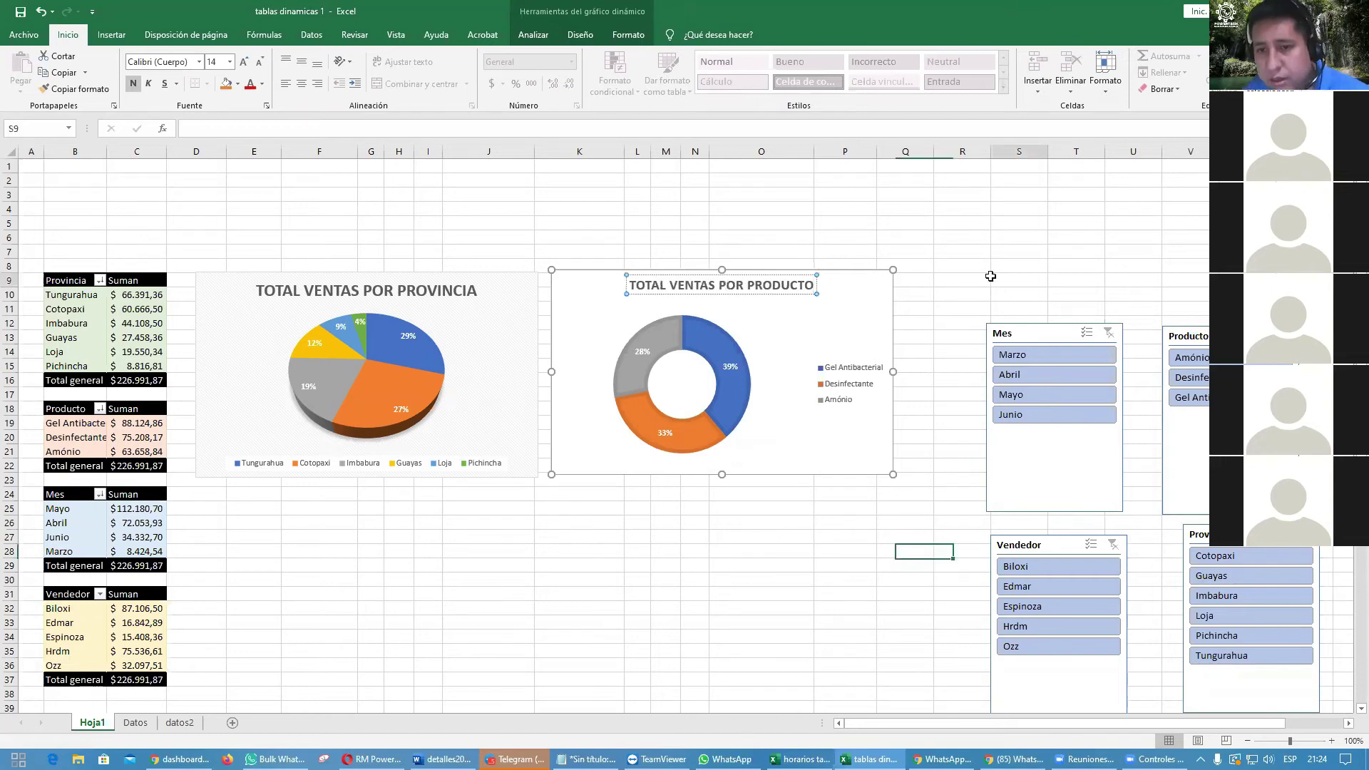
# Step: Move the doughnut chart's legend to the bottom
pyautogui.click(849, 378)
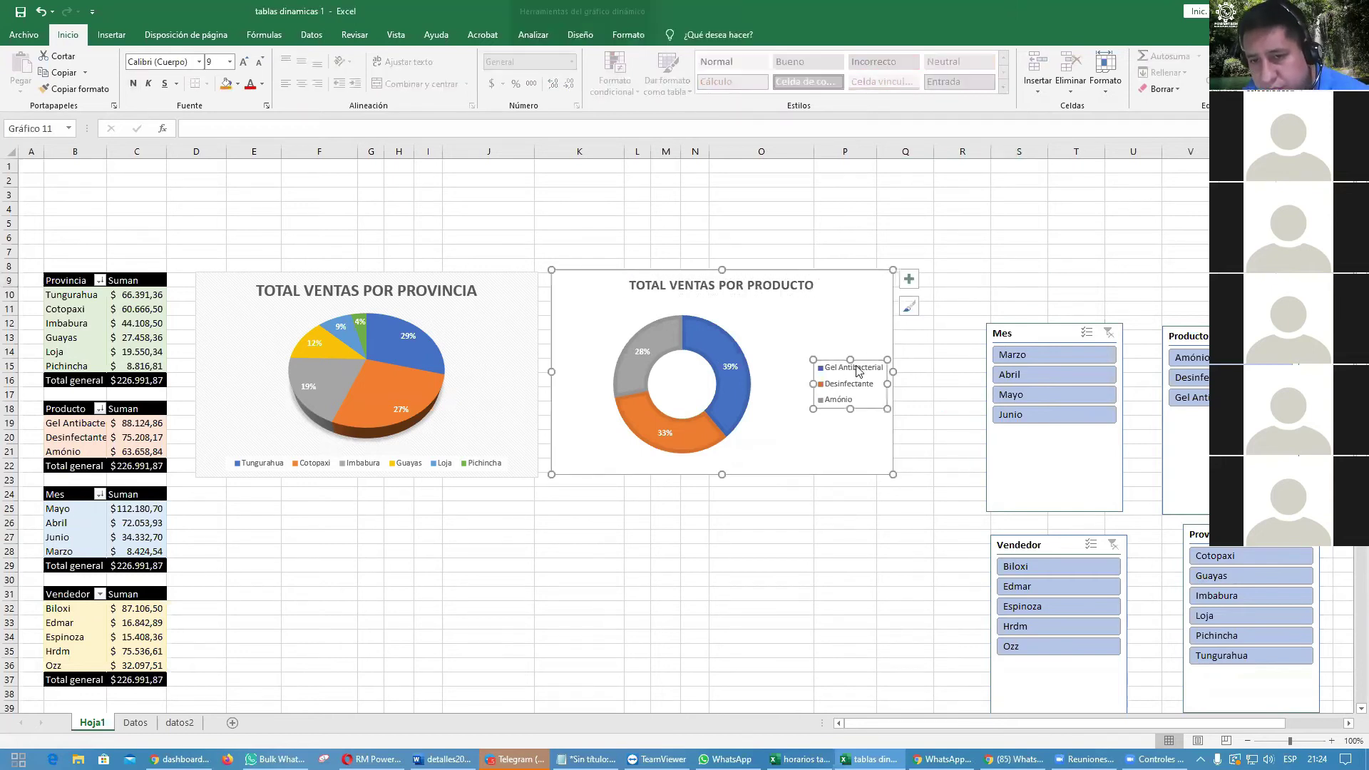
pyautogui.click(913, 281)
pyautogui.click(913, 280)
pyautogui.click(910, 218)
pyautogui.click(886, 284)
pyautogui.click(912, 280)
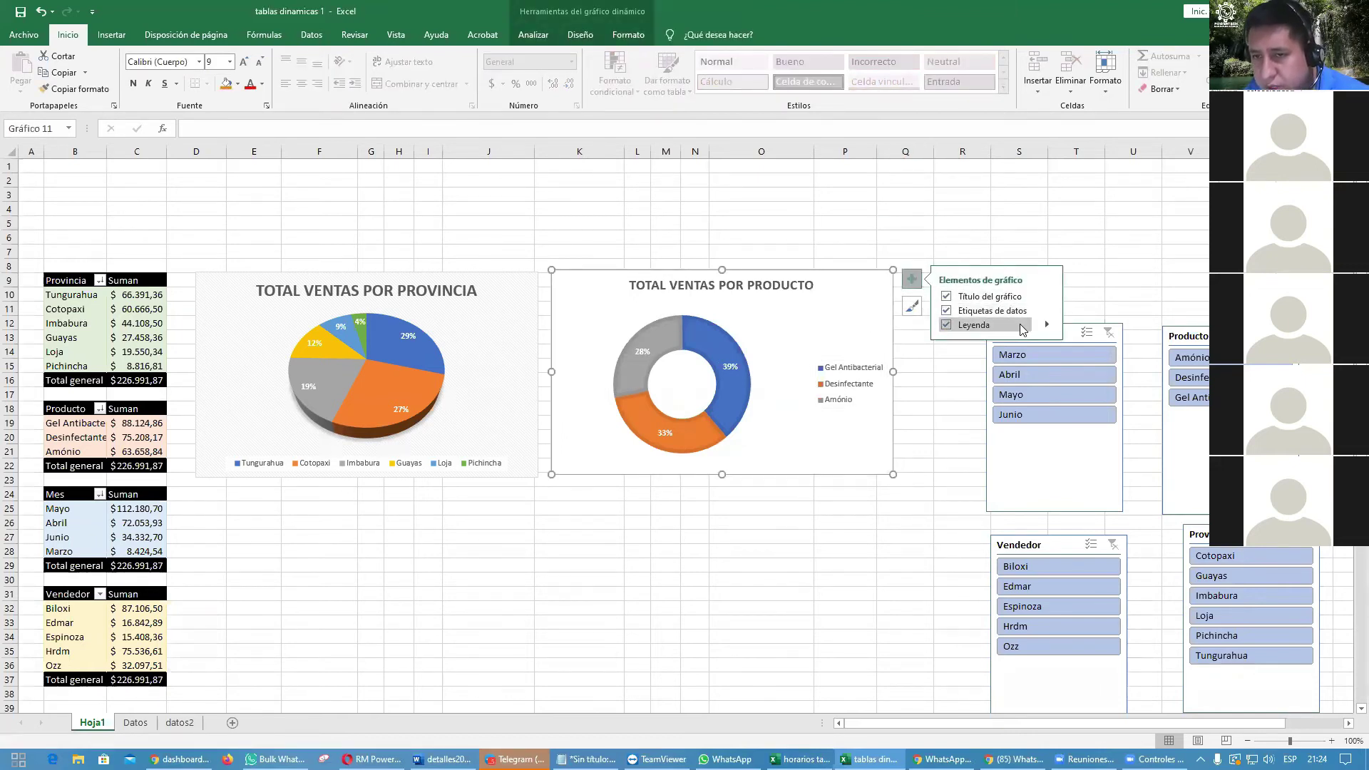
pyautogui.click(1047, 326)
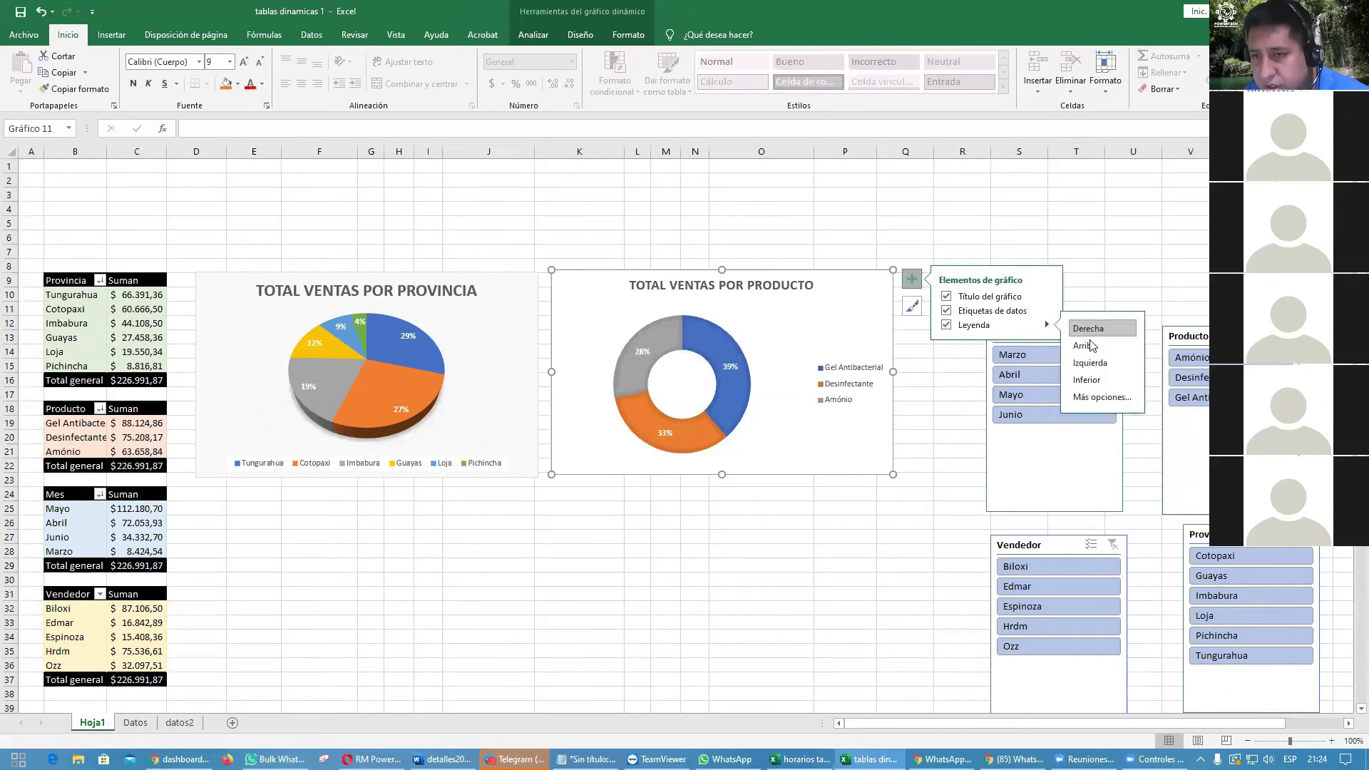
pyautogui.click(883, 549)
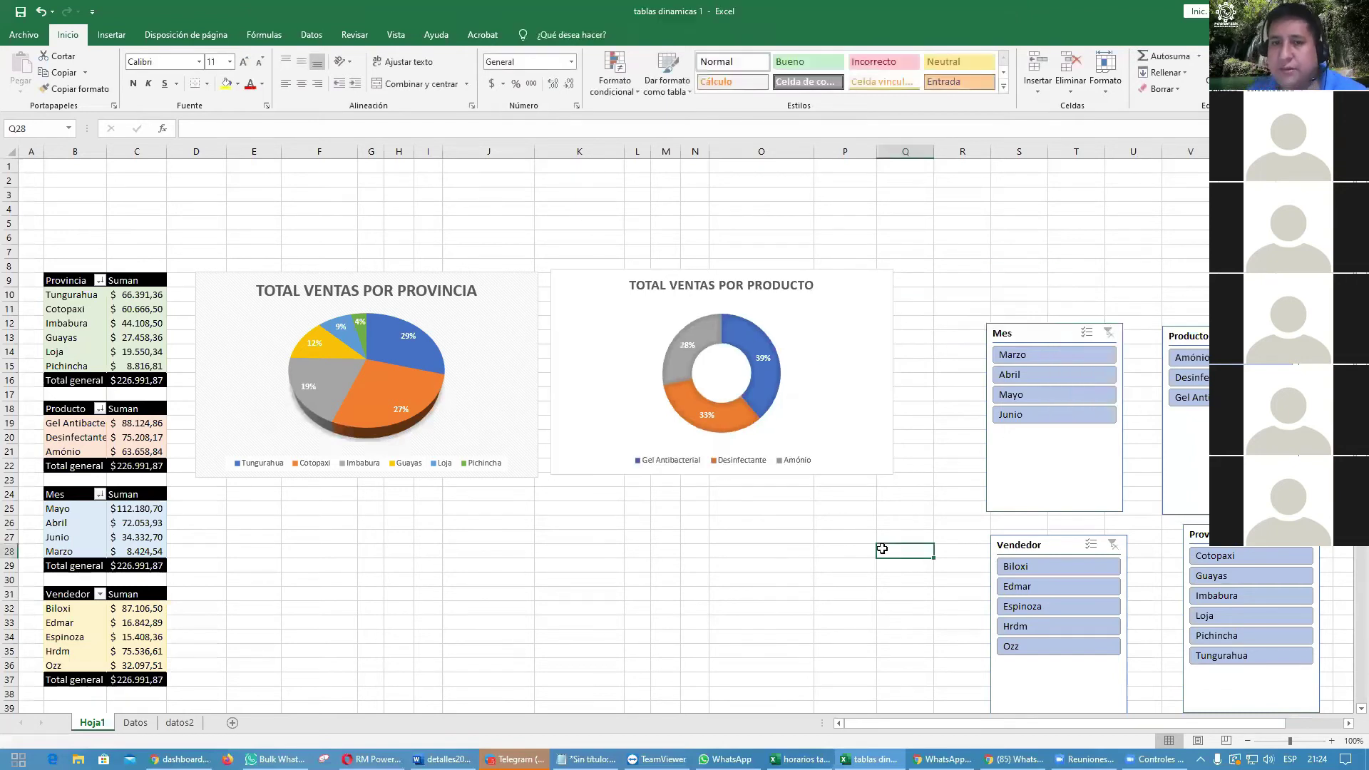
# Step: Narrow the doughnut chart slightly by dragging its right edge
pyautogui.click(844, 369)
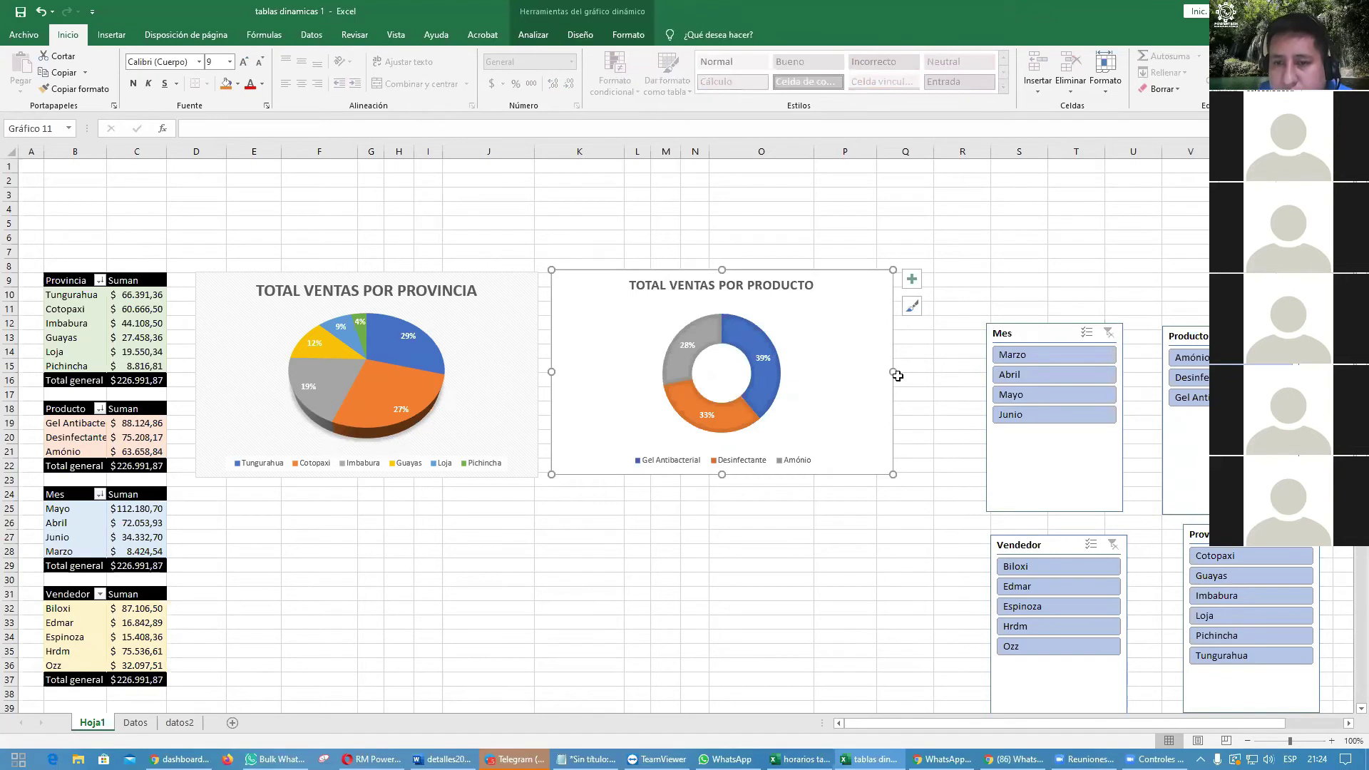
pyautogui.moveTo(893, 372); pyautogui.dragTo(876, 366)
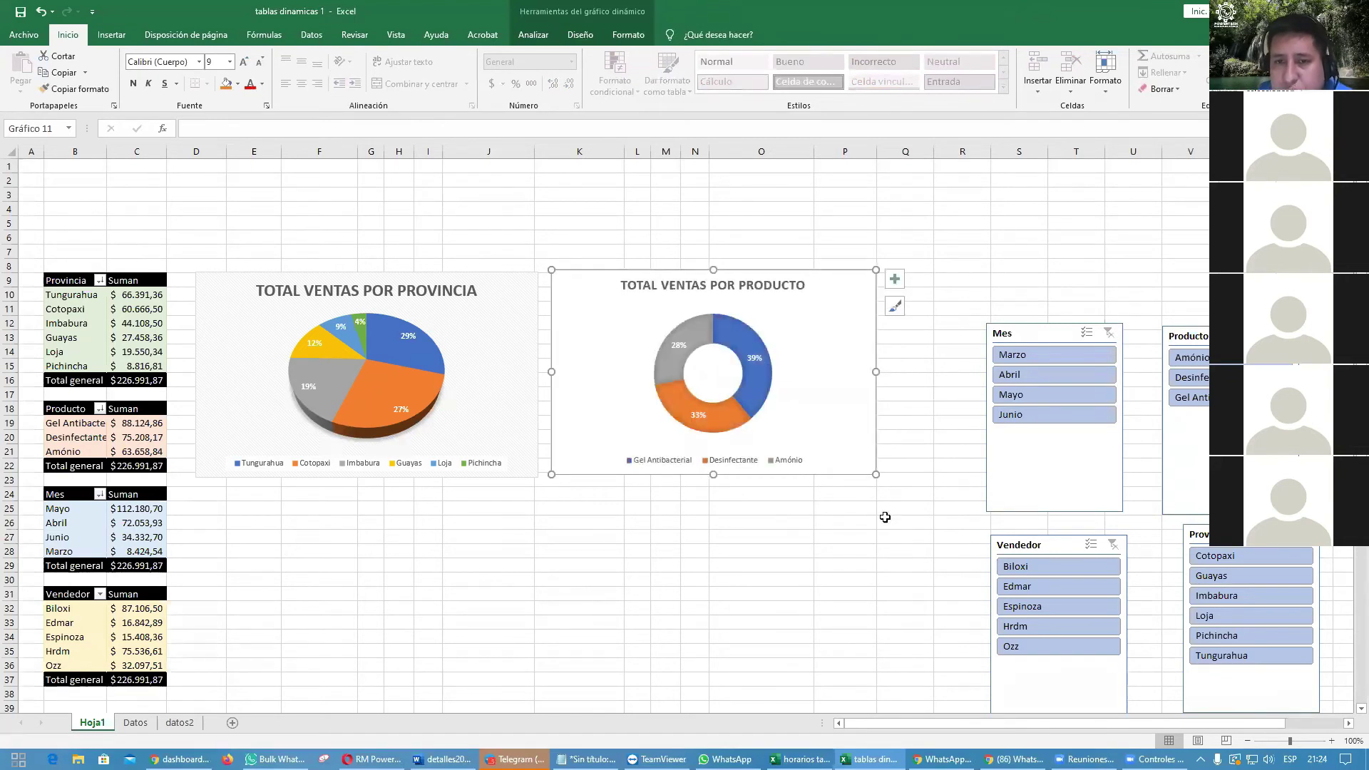
pyautogui.scroll(-2, 828, 524)
pyautogui.scroll(1, 828, 524)
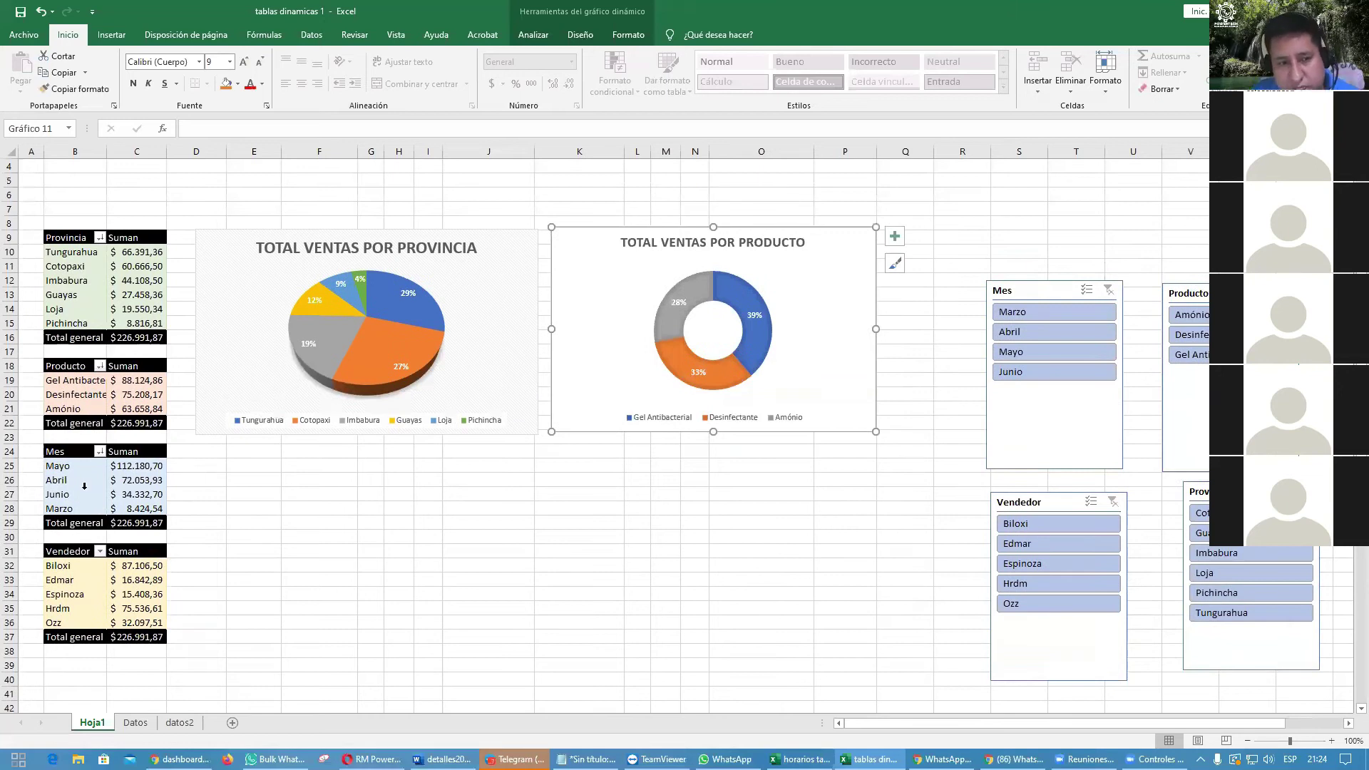
pyautogui.click(84, 486)
# Step: Insert a clustered bar chart of monthly sales and place it below the province pie
pyautogui.click(89, 494)
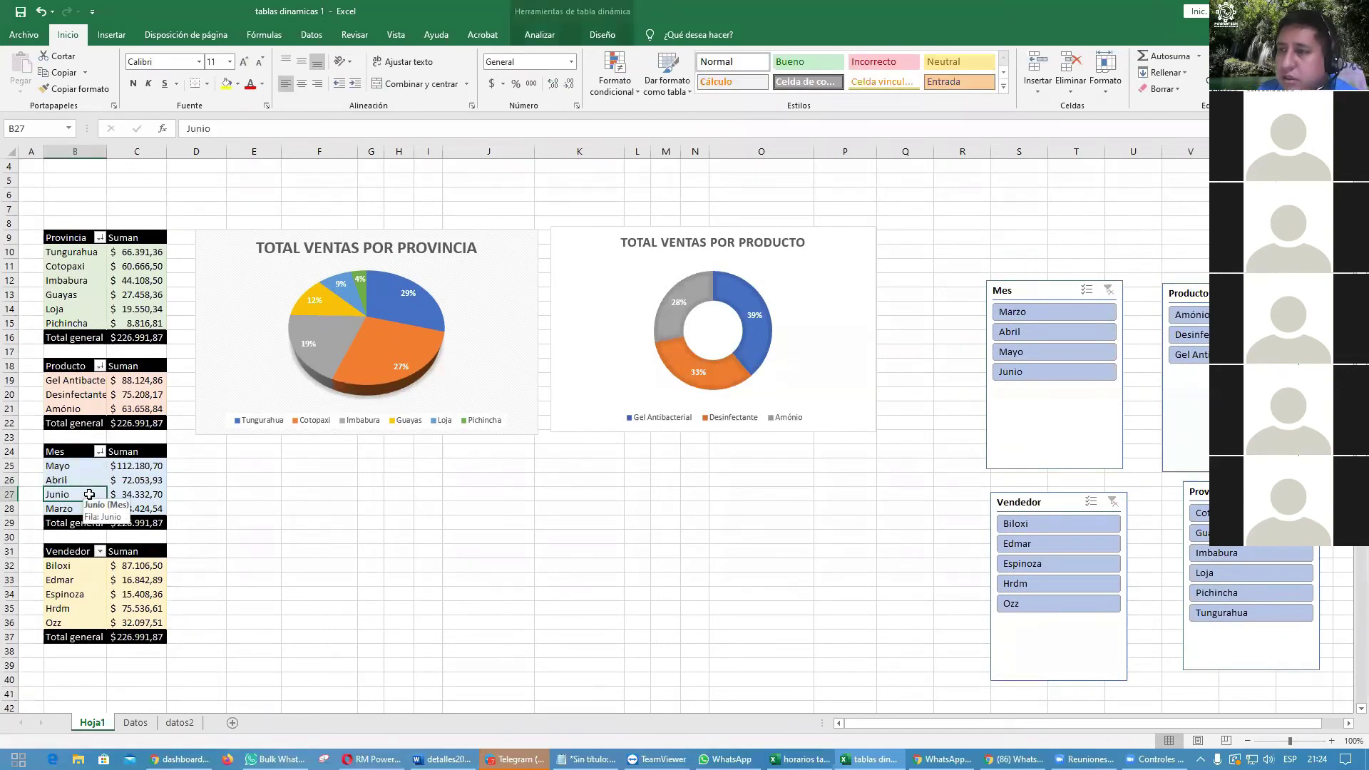
pyautogui.click(111, 35)
pyautogui.click(522, 85)
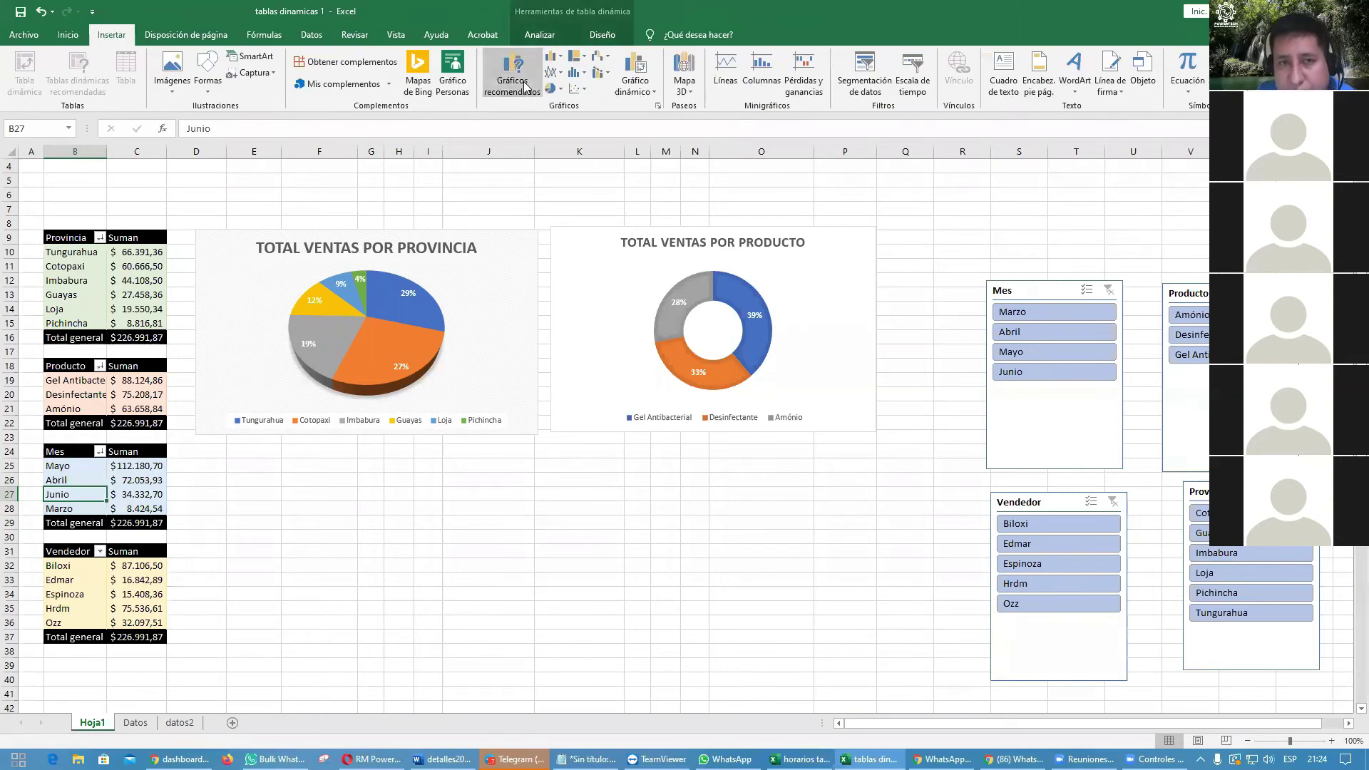
pyautogui.click(500, 304)
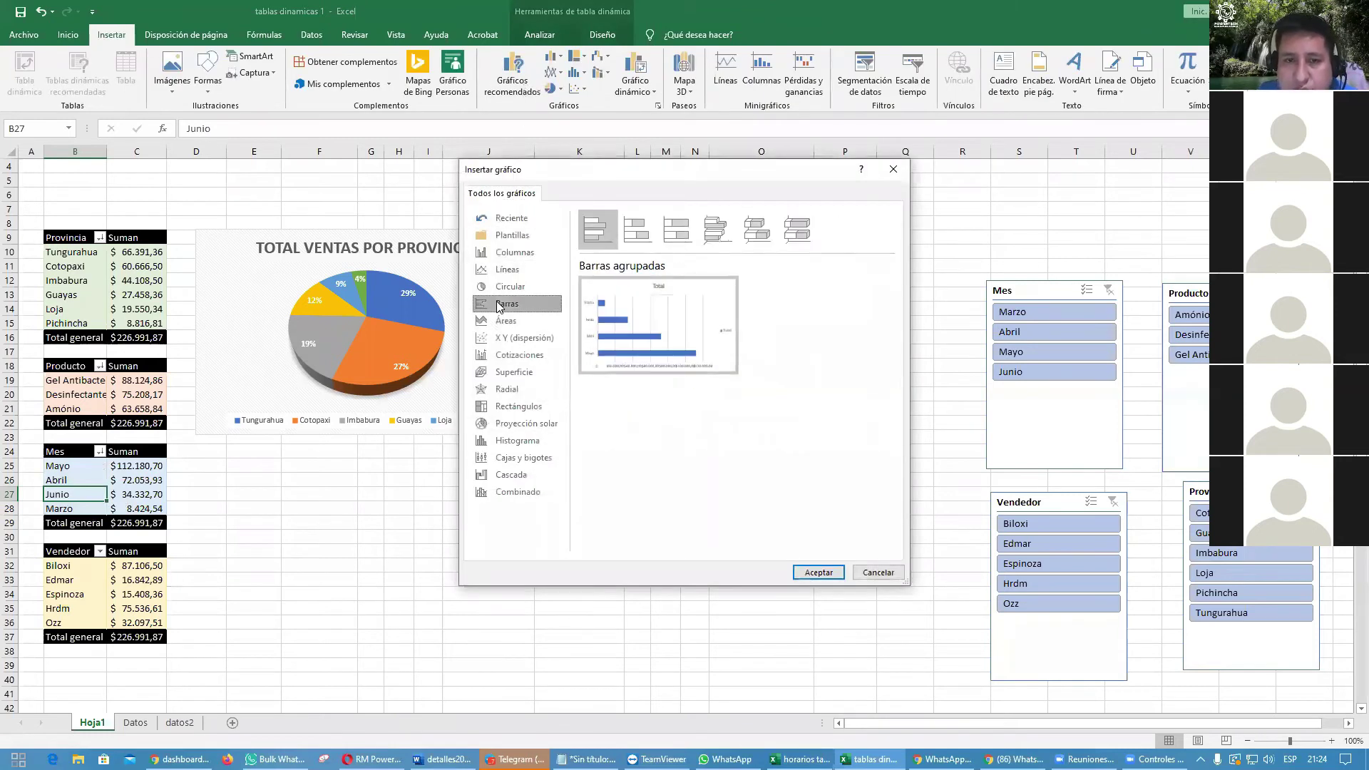
pyautogui.click(503, 340)
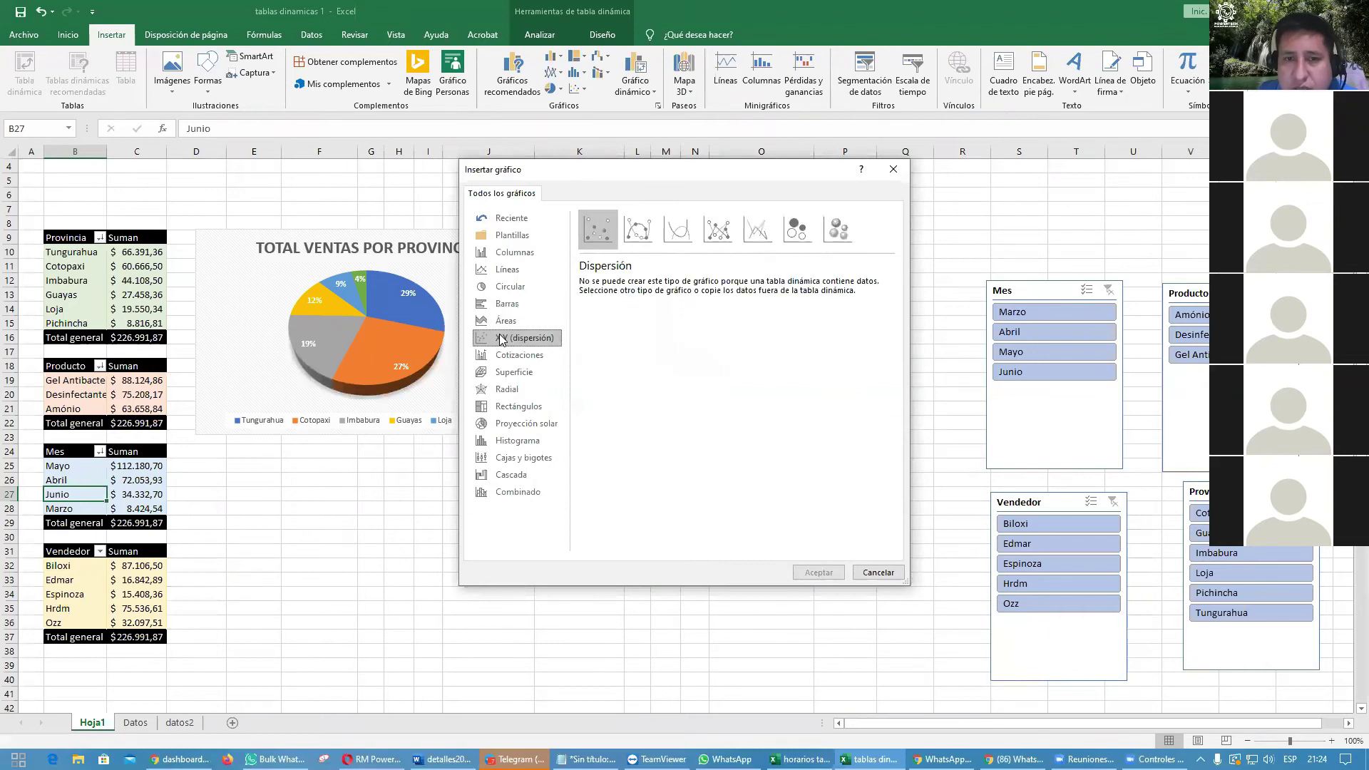
pyautogui.click(504, 307)
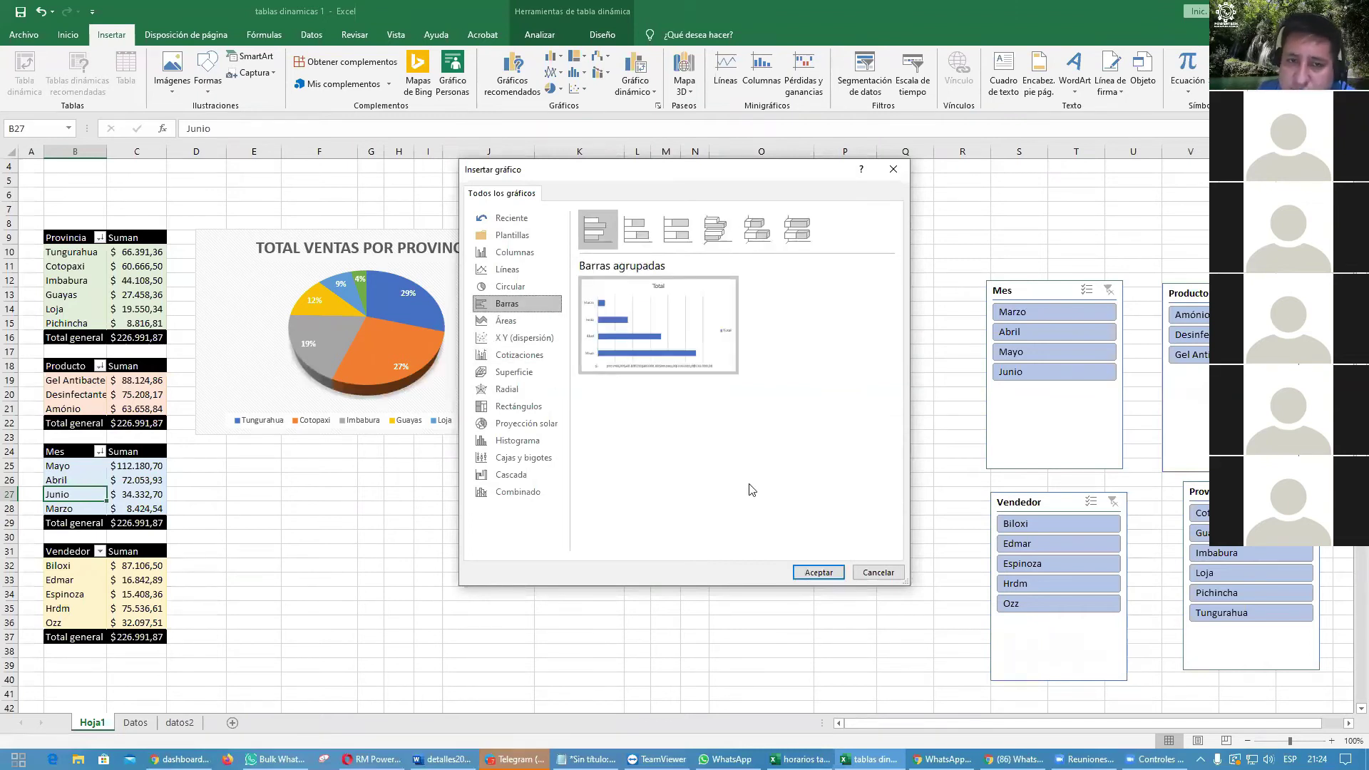
pyautogui.click(817, 572)
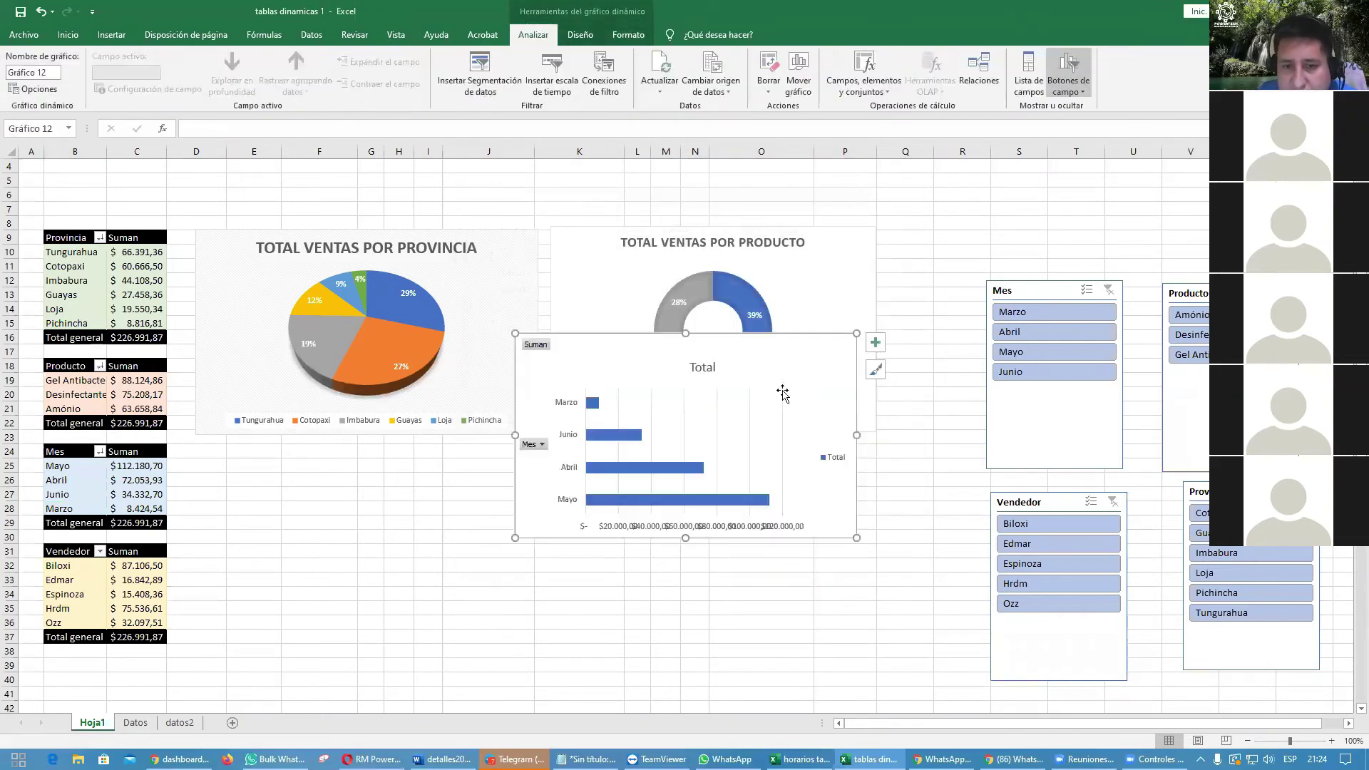
pyautogui.moveTo(780, 361); pyautogui.dragTo(474, 466)
# Step: Title the bar chart 'TOTAL DE VENTAS POR MES' in bold
pyautogui.click(385, 482)
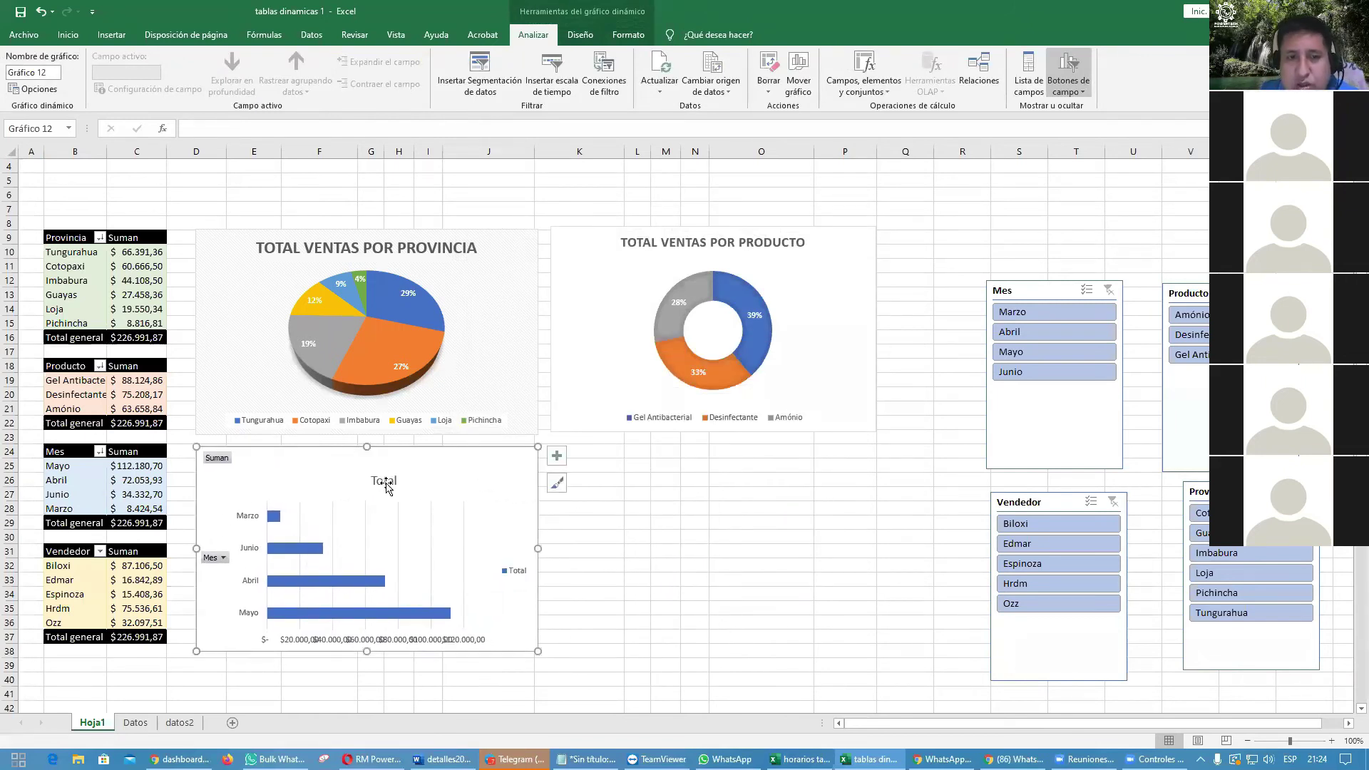
pyautogui.doubleClick(387, 482)
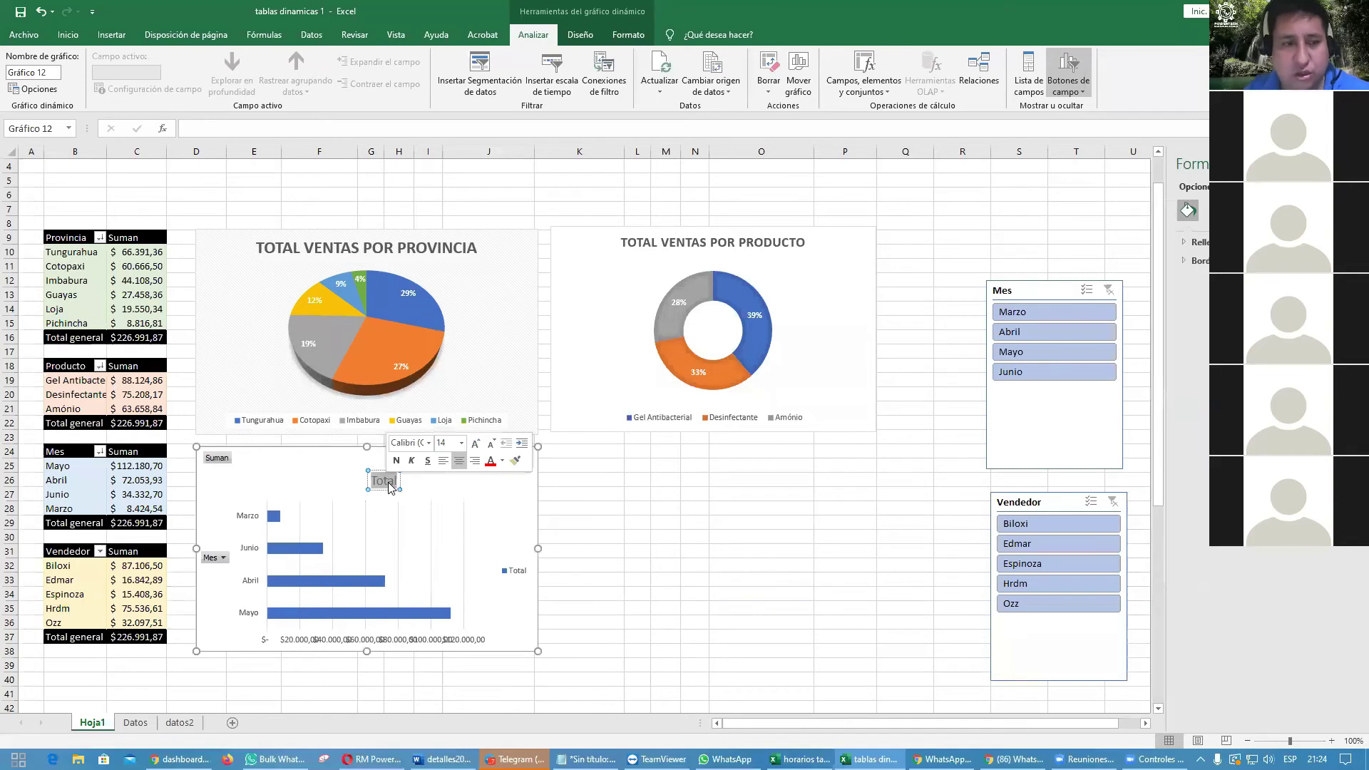
pyautogui.write('TOT')
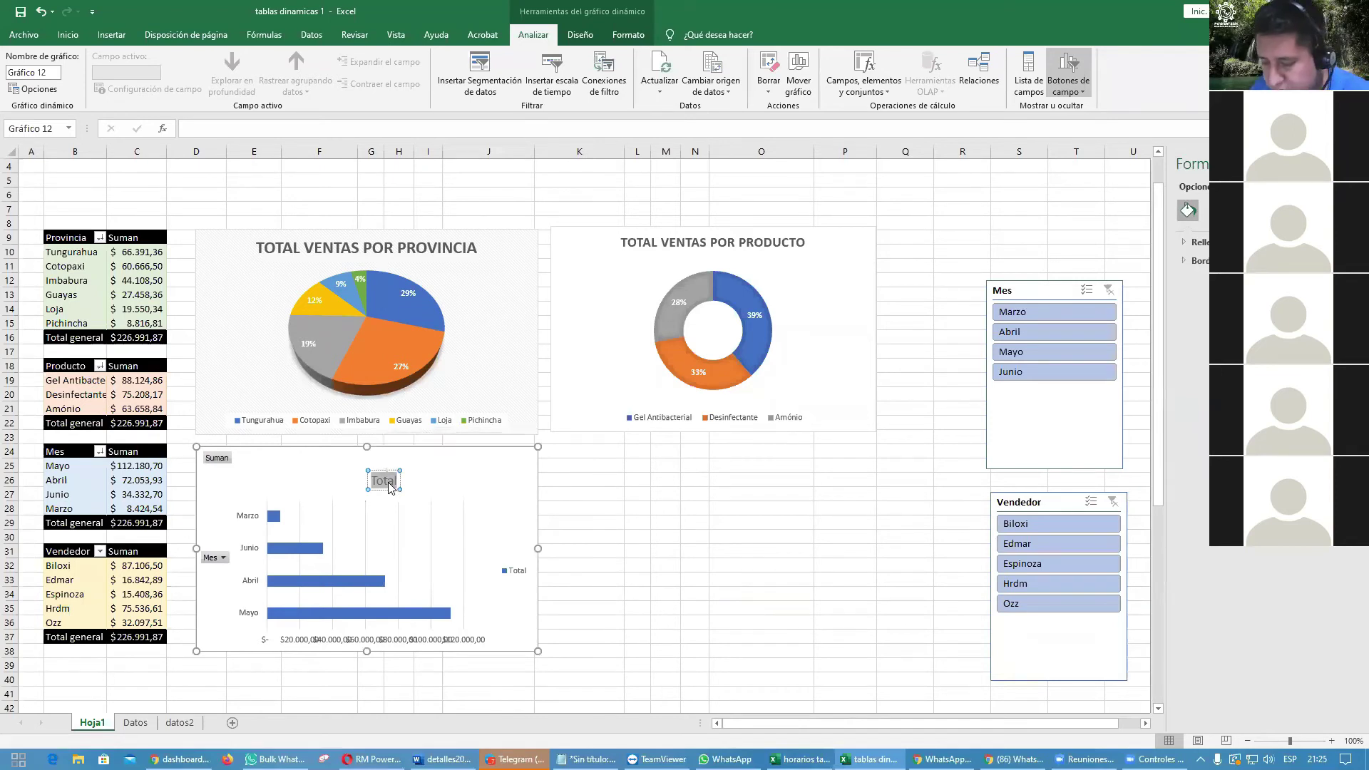
pyautogui.write('AL D')
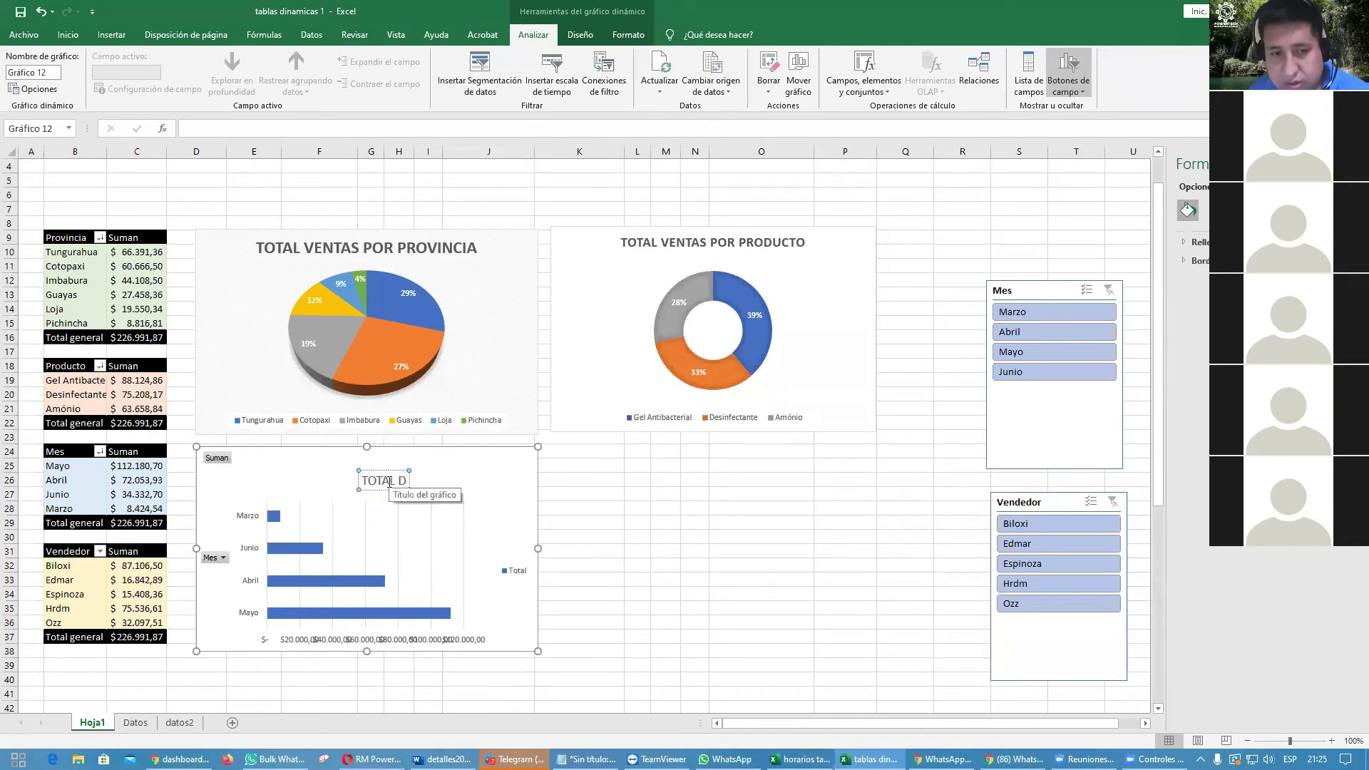
pyautogui.write('E VENTAS POR MES')
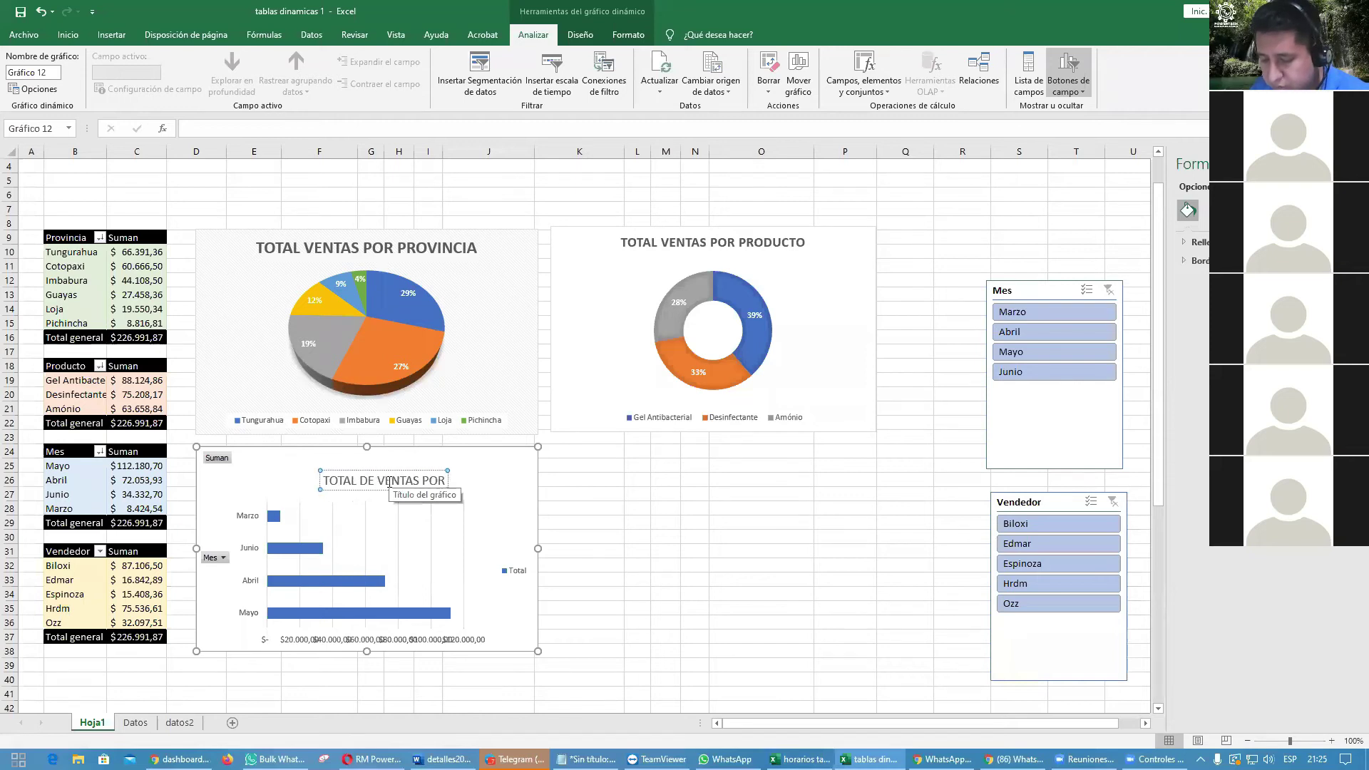
pyautogui.click(732, 497)
pyautogui.click(436, 483)
pyautogui.click(68, 35)
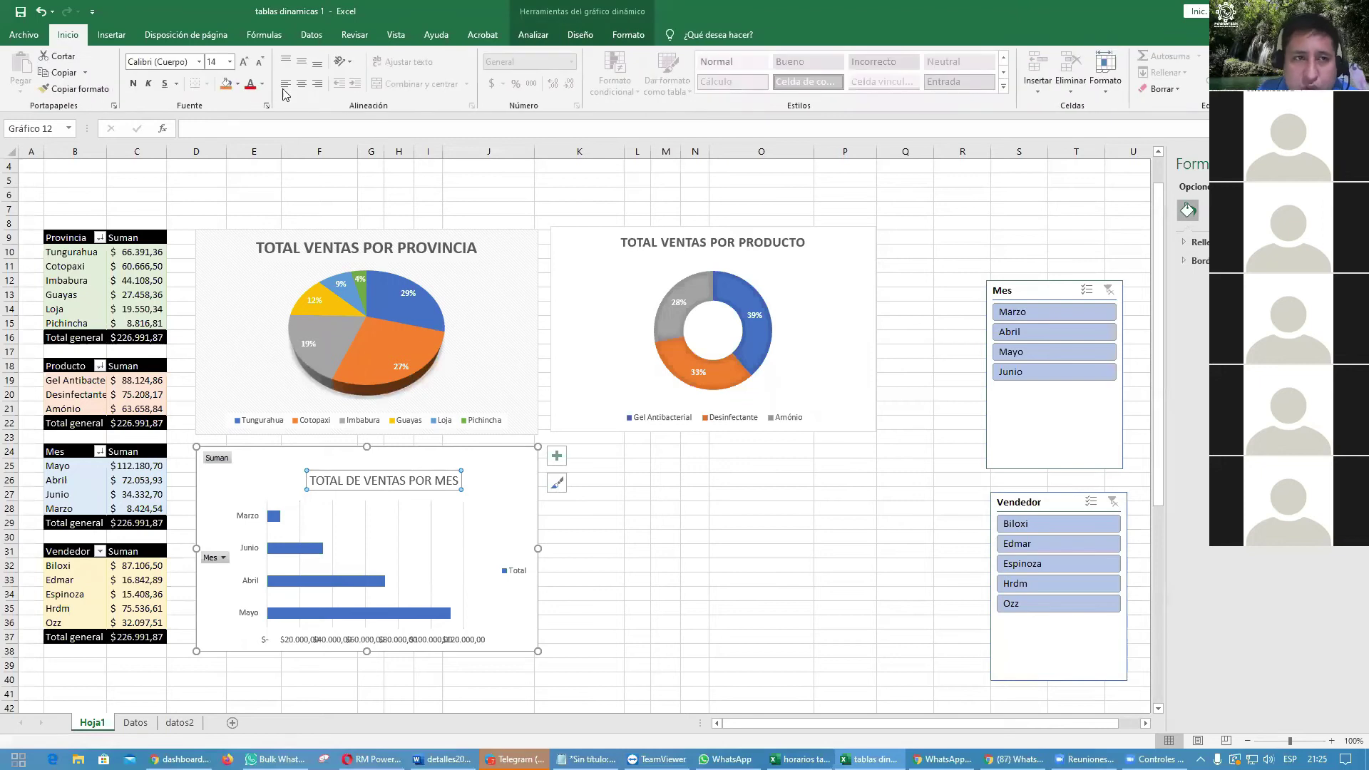
pyautogui.click(132, 83)
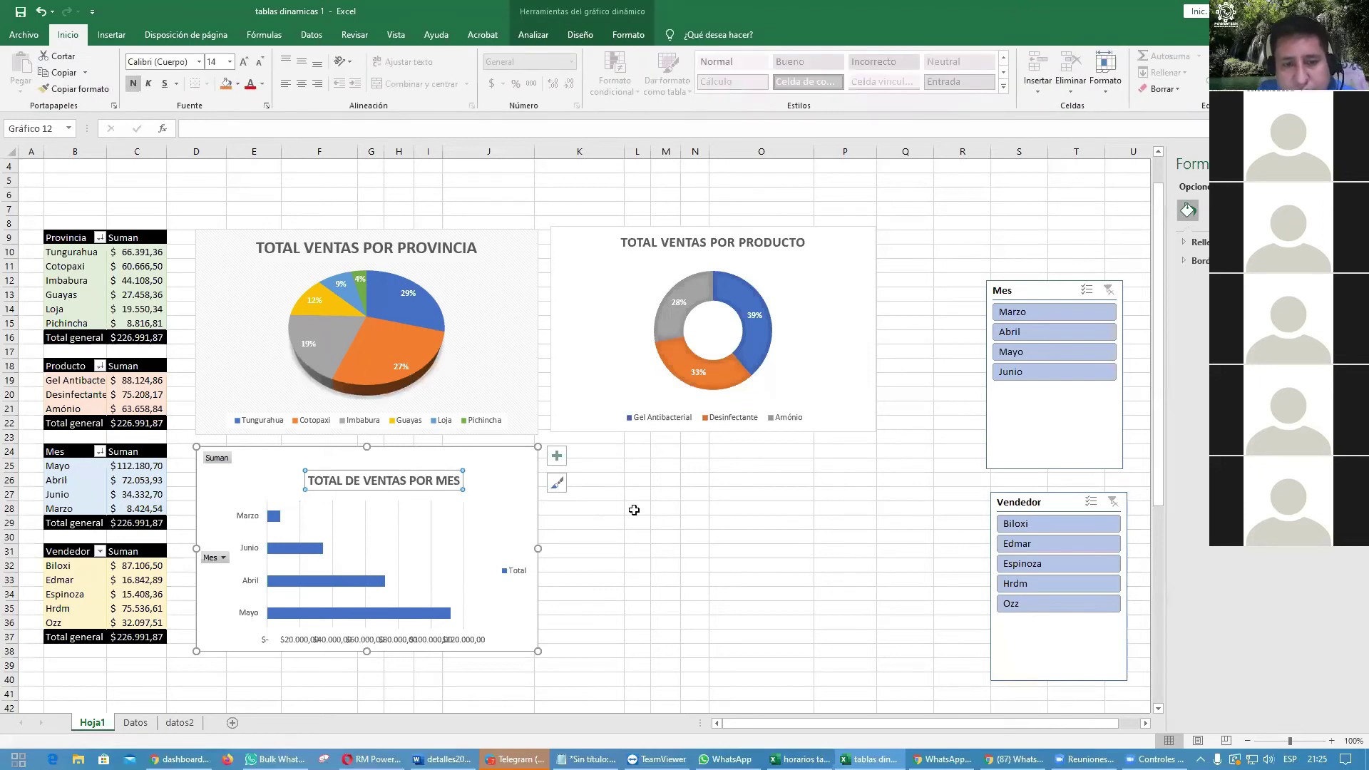
# Step: Delete the bar chart's horizontal value axis and Total legend
pyautogui.click(524, 521)
pyautogui.click(520, 574)
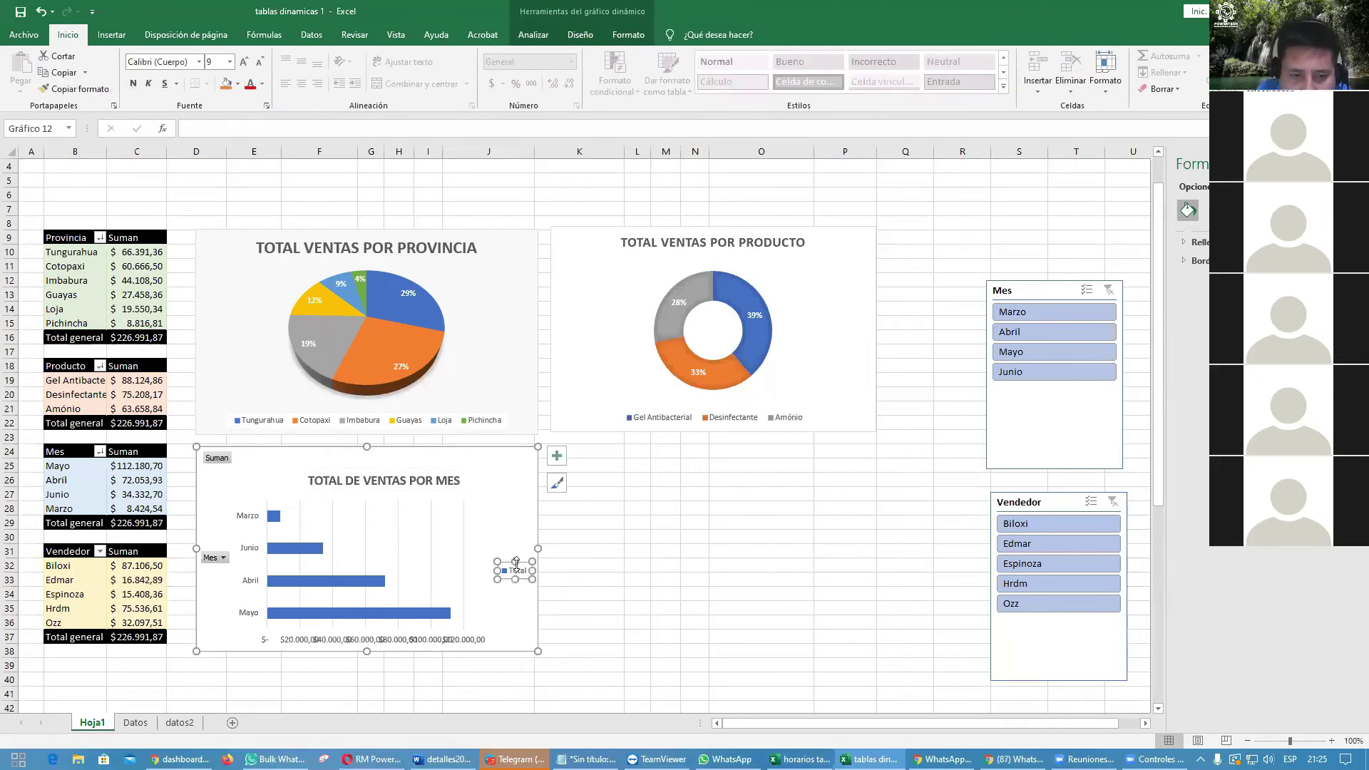
pyautogui.click(448, 642)
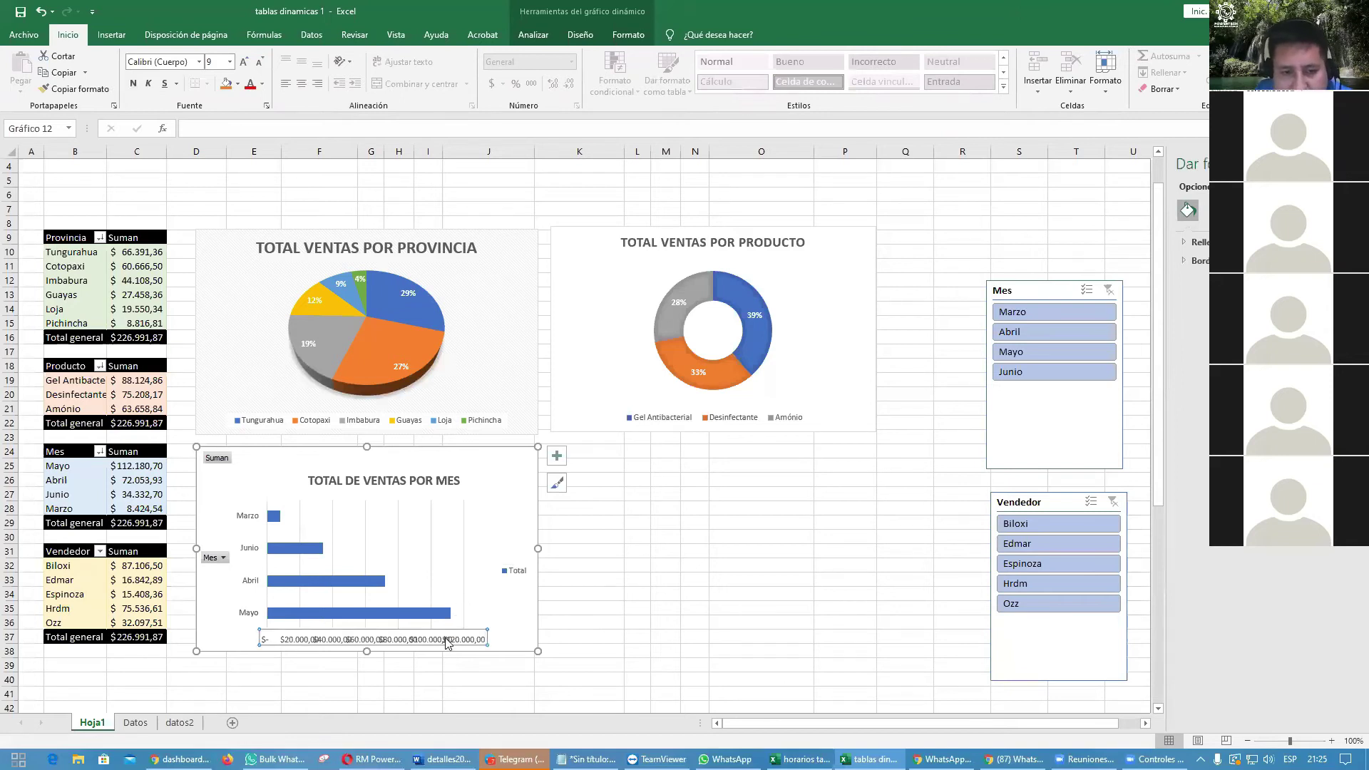
pyautogui.press('Delete')
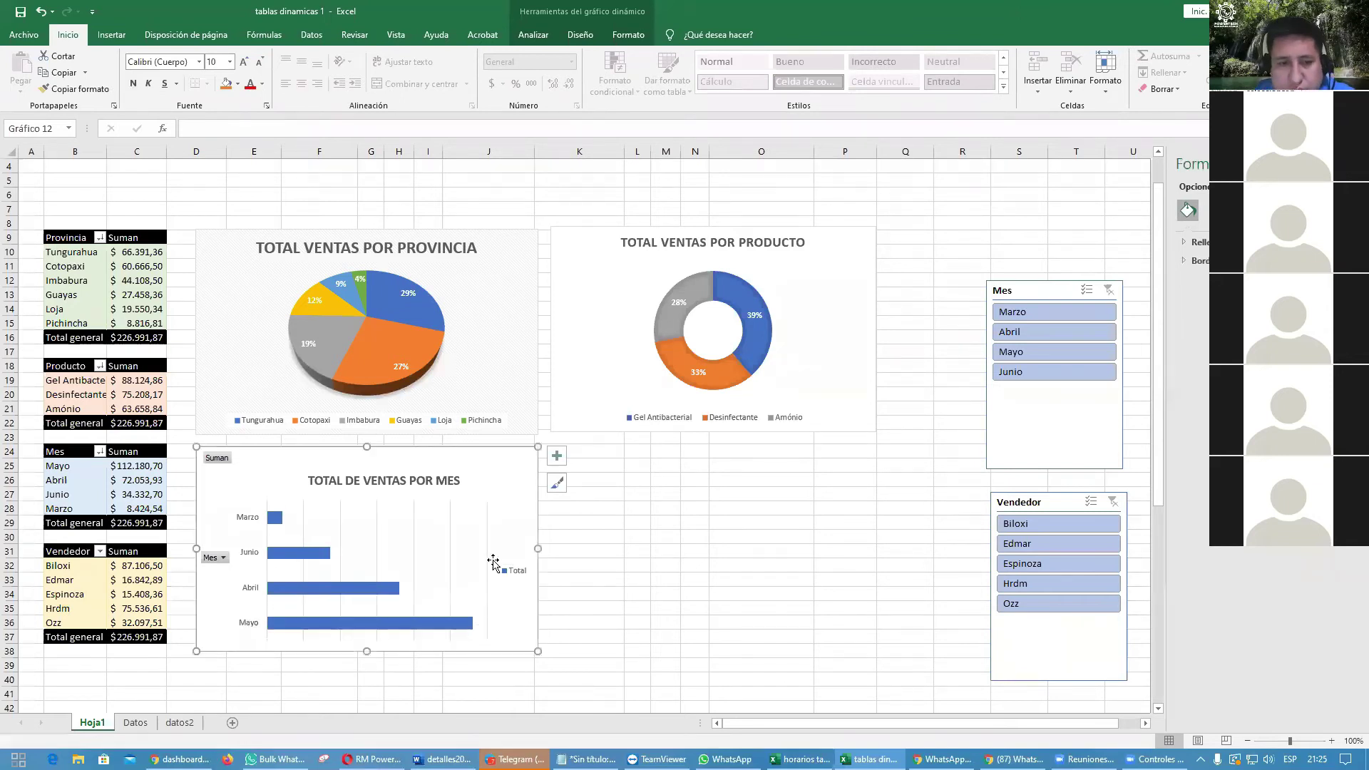
pyautogui.click(514, 574)
pyautogui.press('Delete')
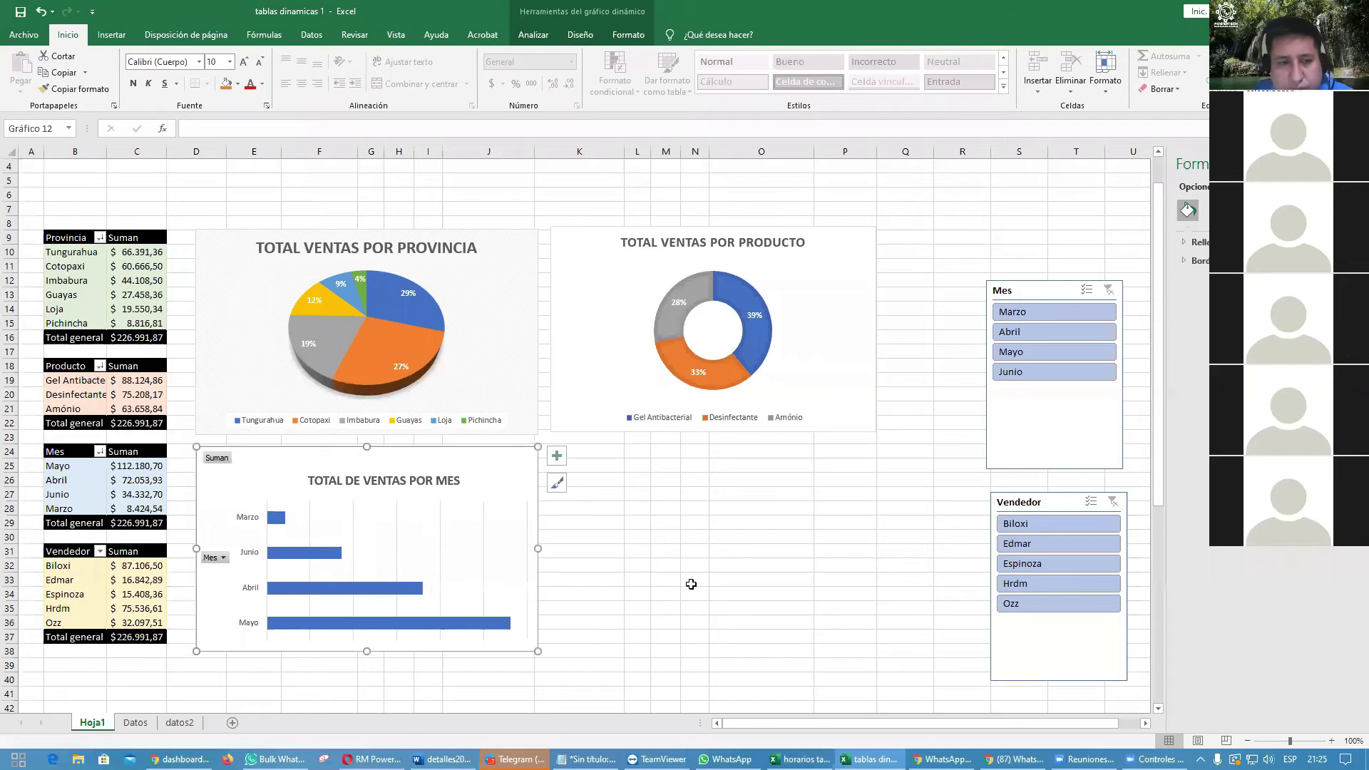
pyautogui.click(693, 585)
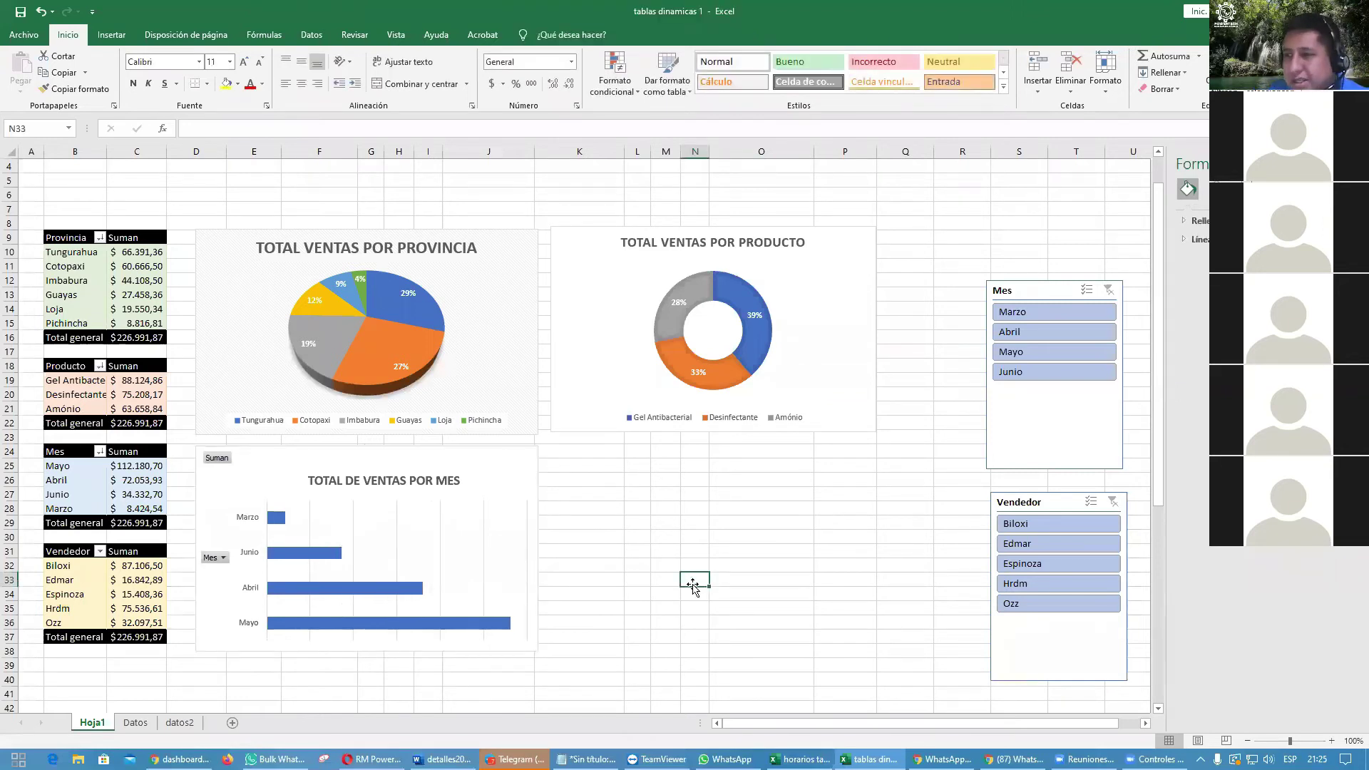
# Step: Apply the grey gradient chart style with value labels to the month bar chart
pyautogui.click(512, 512)
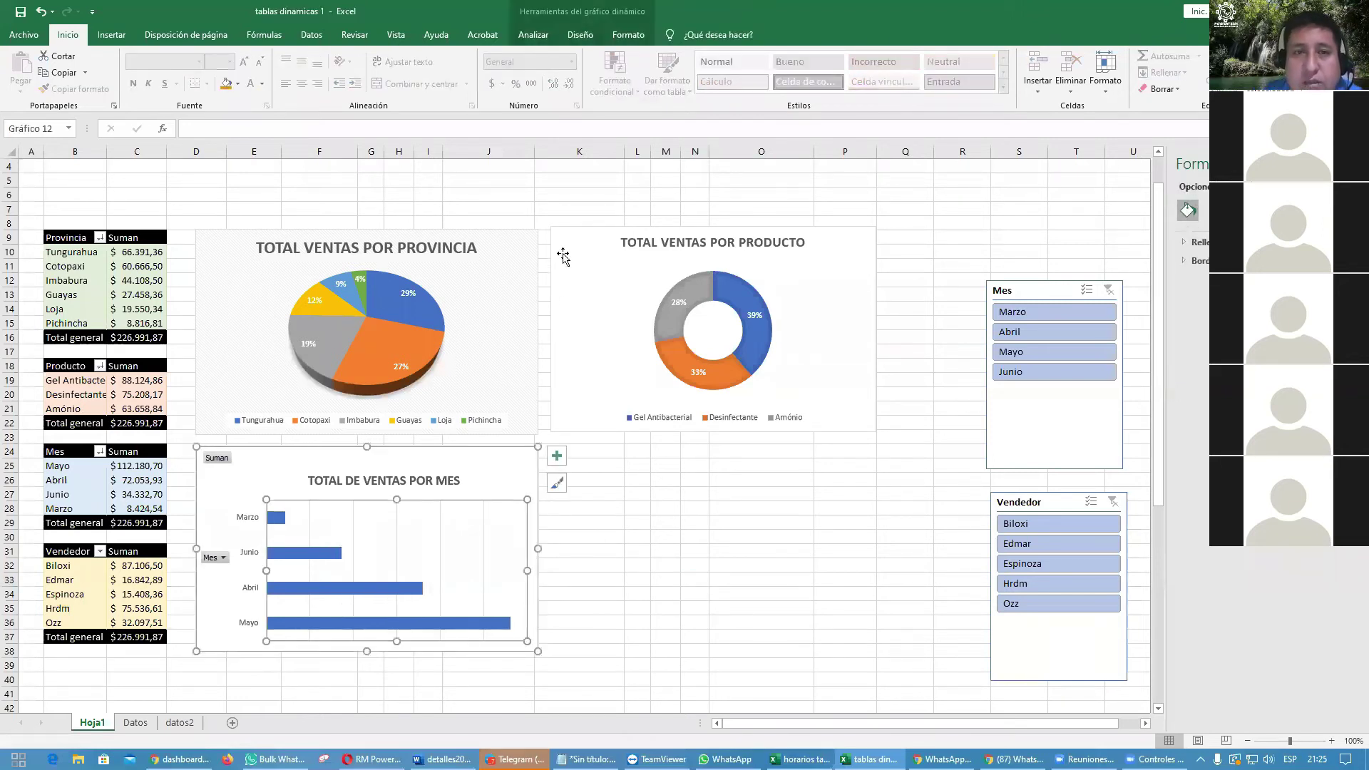
pyautogui.click(580, 35)
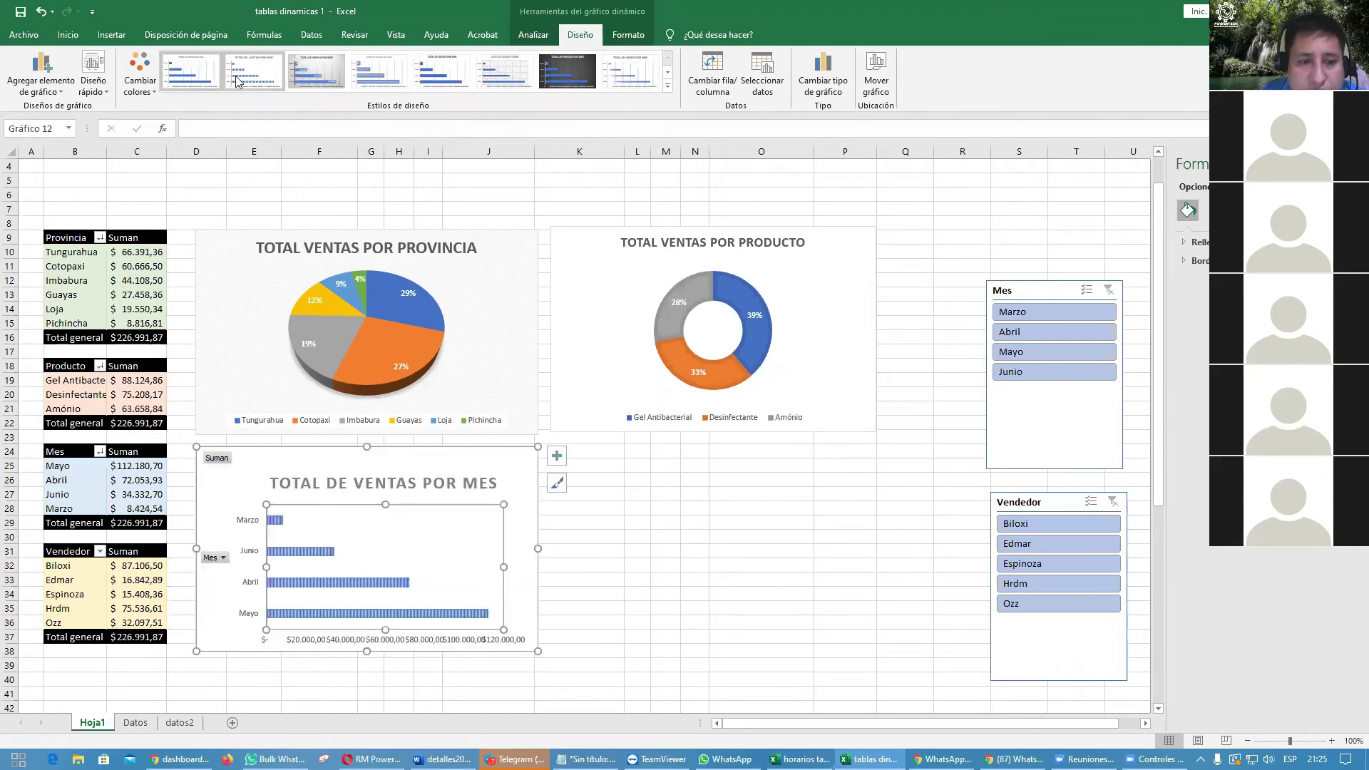
pyautogui.click(186, 80)
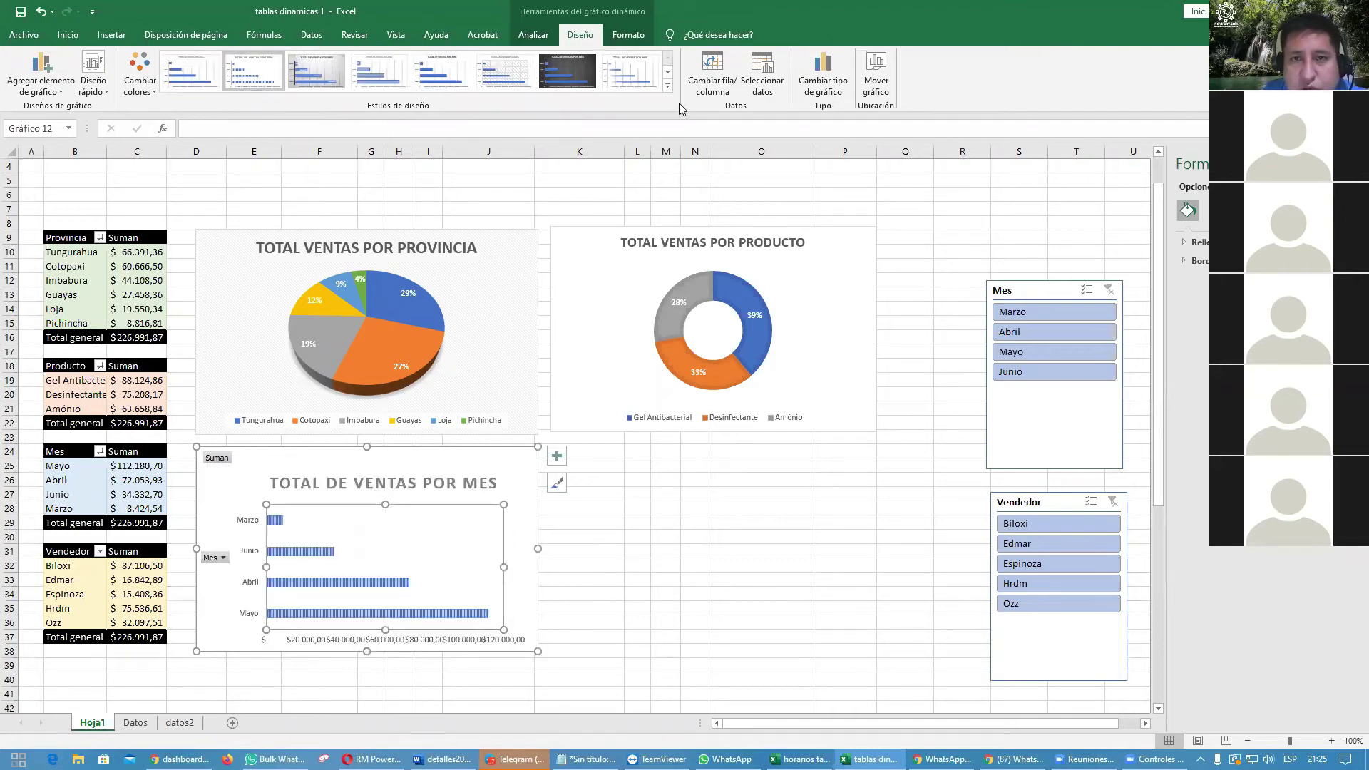
pyautogui.click(668, 86)
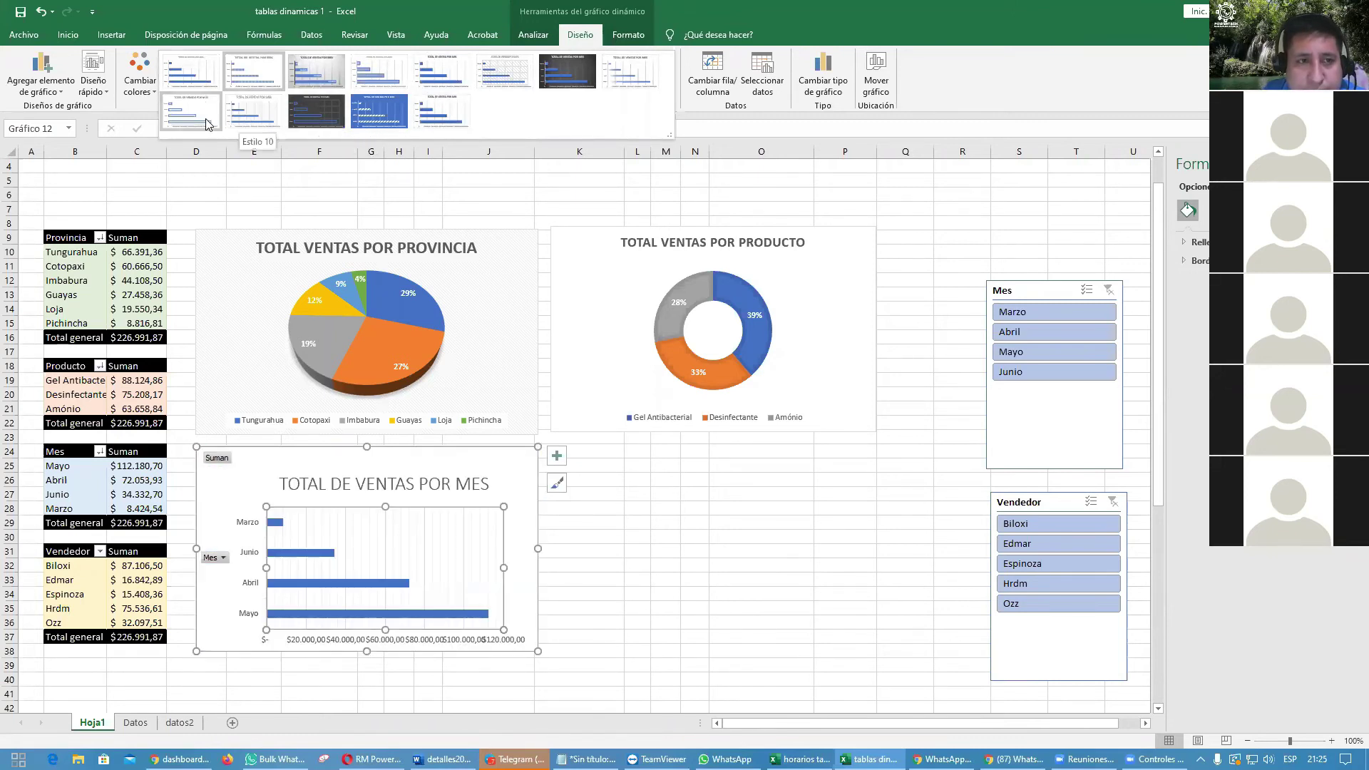
pyautogui.click(314, 70)
pyautogui.click(666, 576)
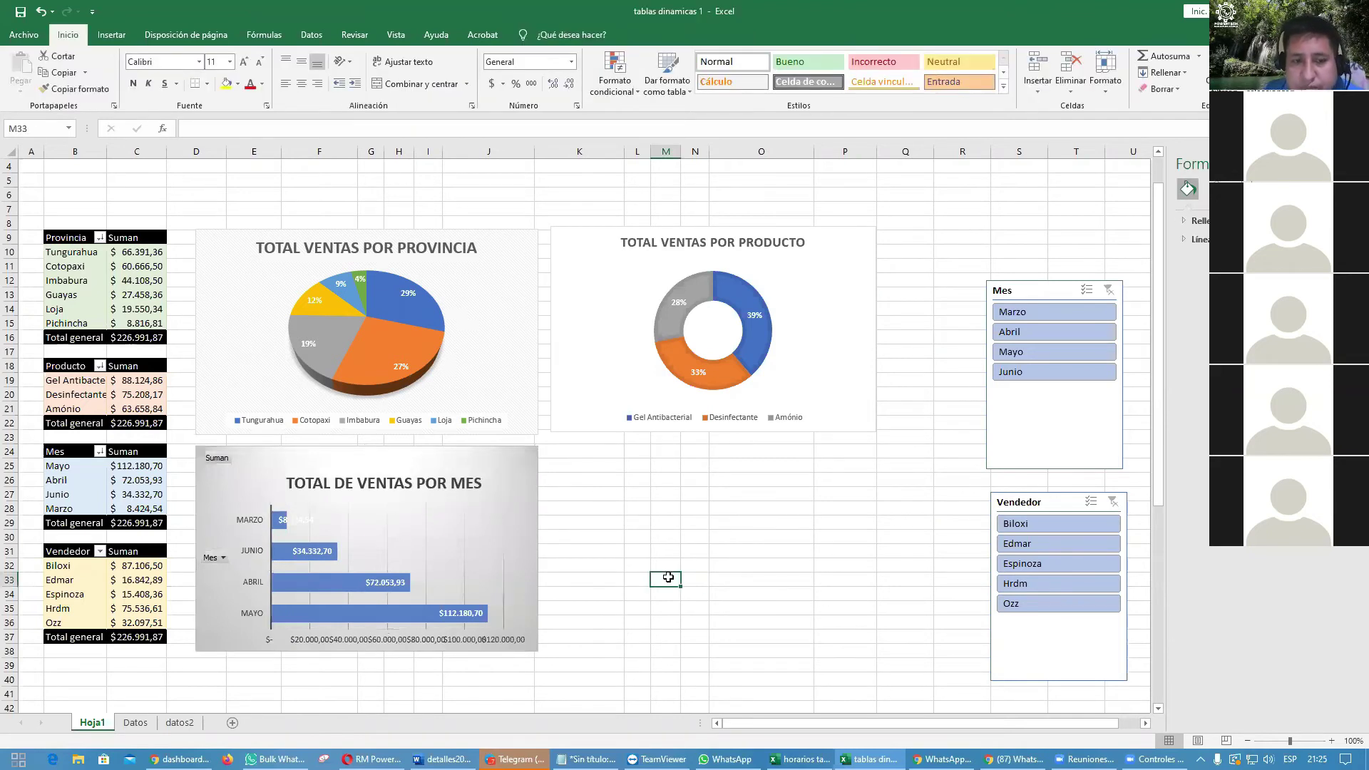
# Step: Give the Marzo value label a dark font colour
pyautogui.click(303, 523)
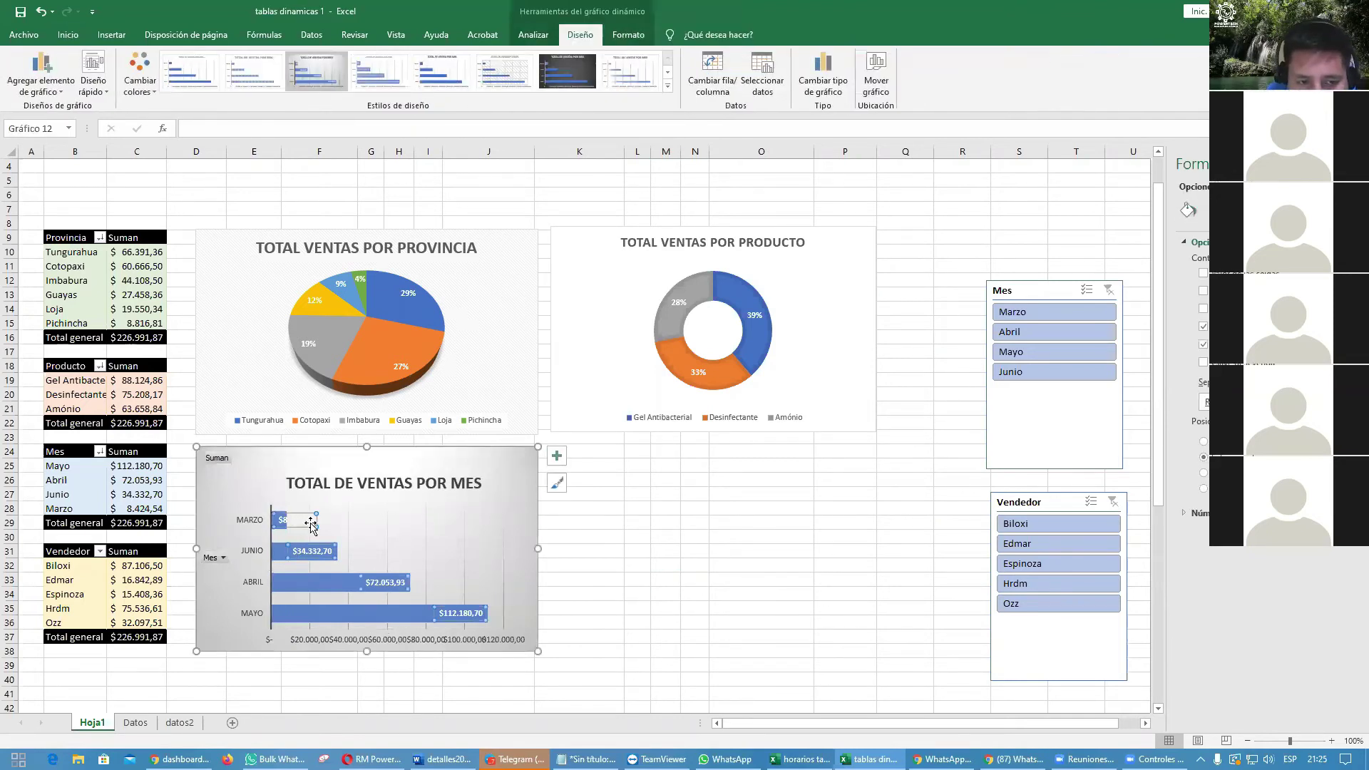
pyautogui.click(307, 526)
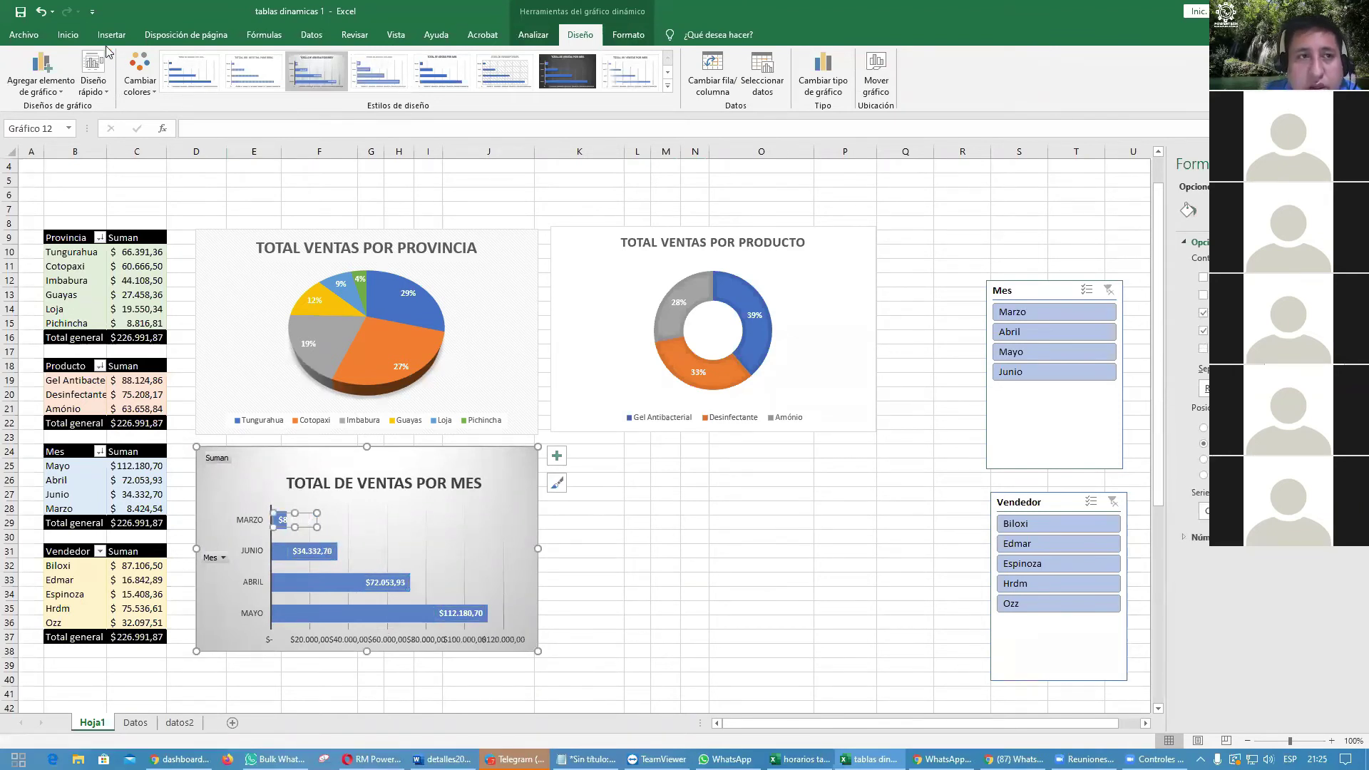
pyautogui.click(68, 34)
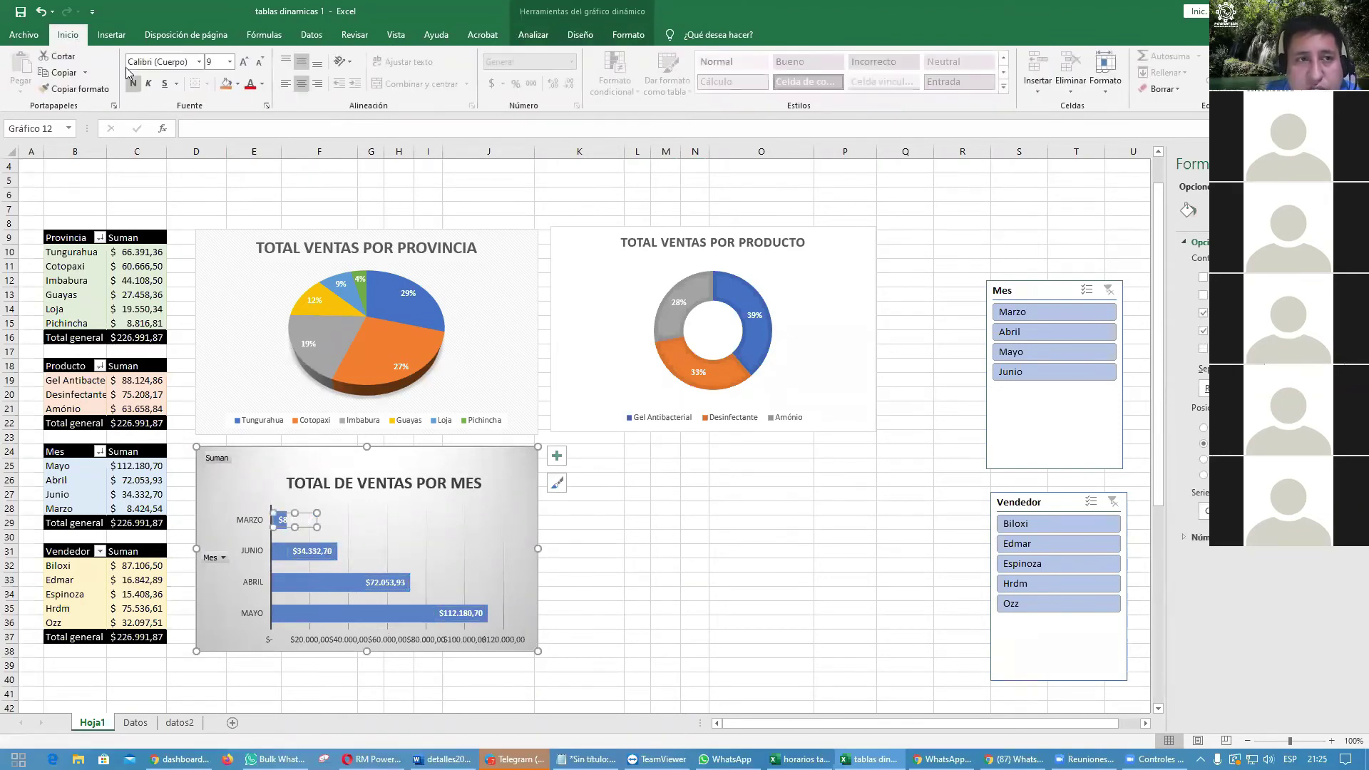
pyautogui.click(262, 84)
pyautogui.click(271, 95)
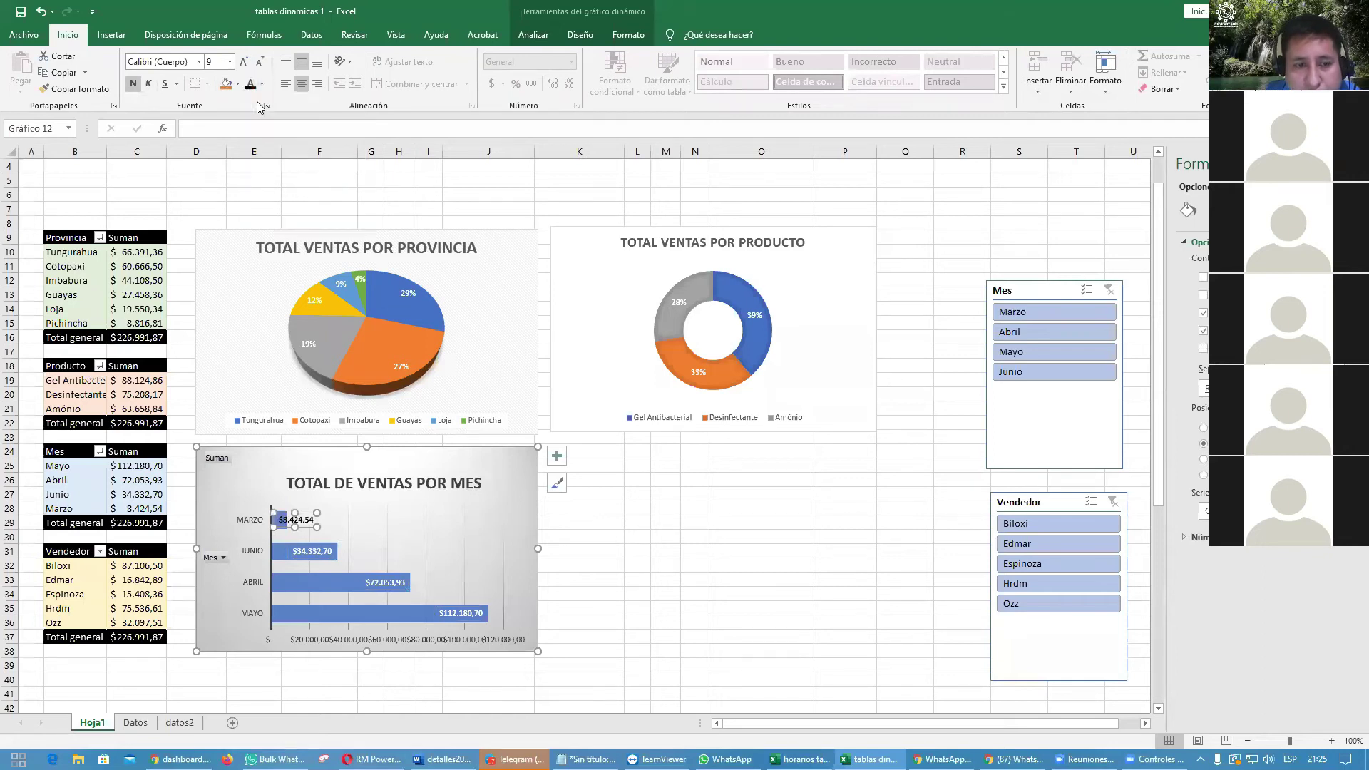
pyautogui.click(769, 501)
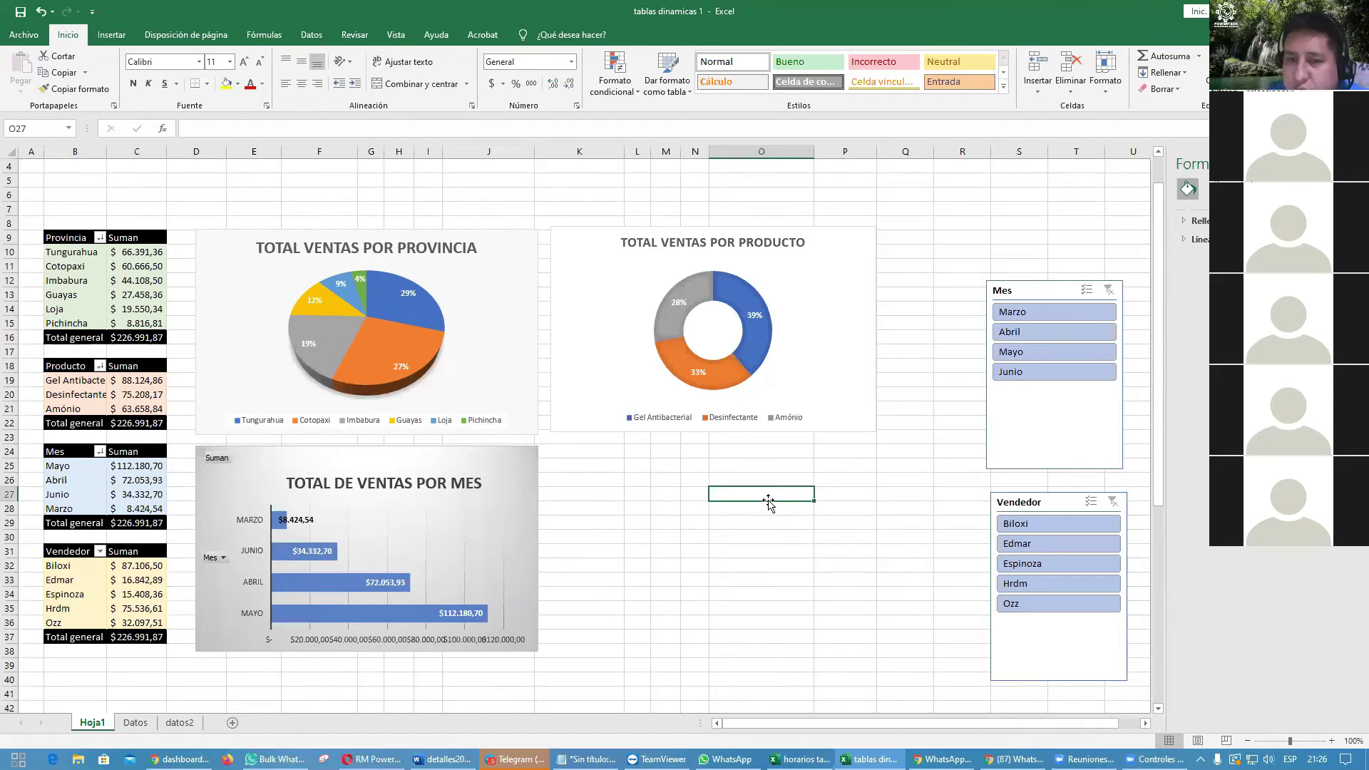
pyautogui.click(1035, 311)
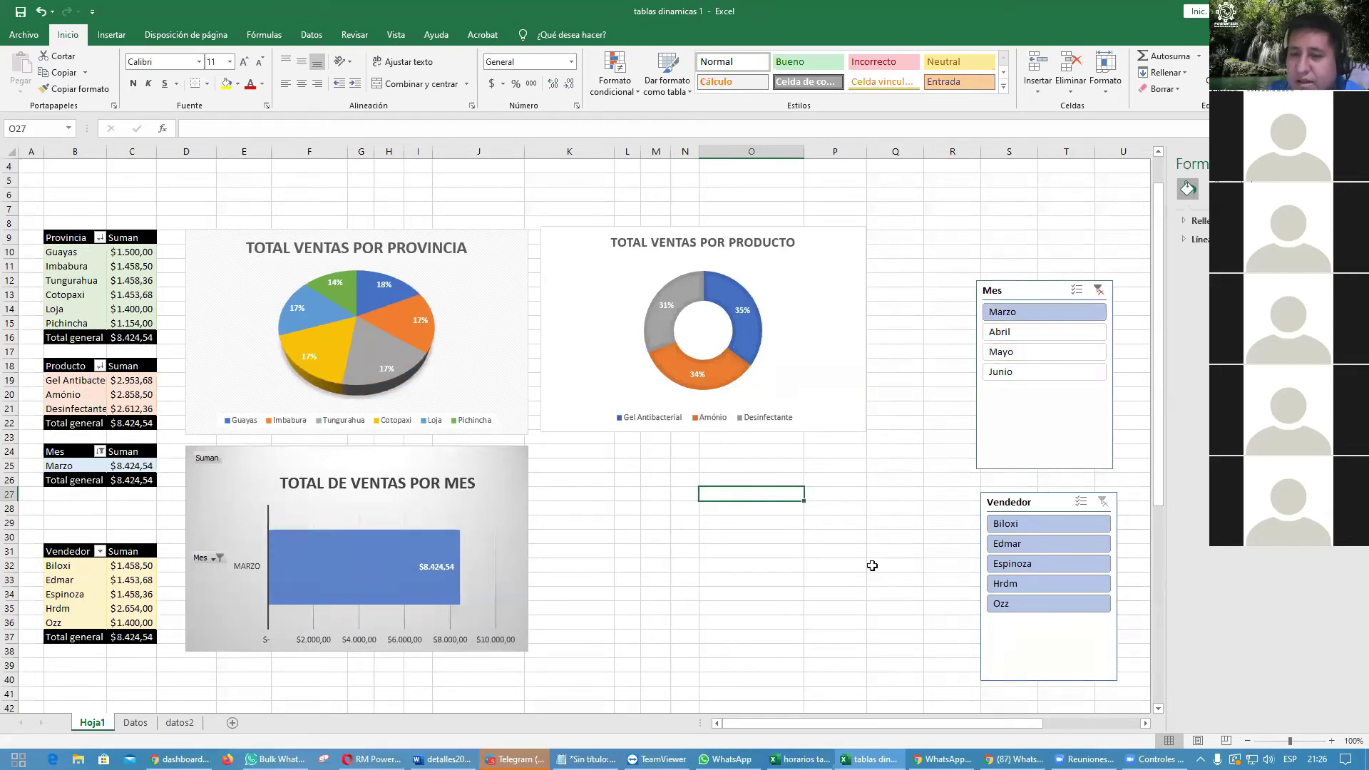
pyautogui.keyDown('ctrl'); pyautogui.click(998, 351); pyautogui.keyUp('ctrl')
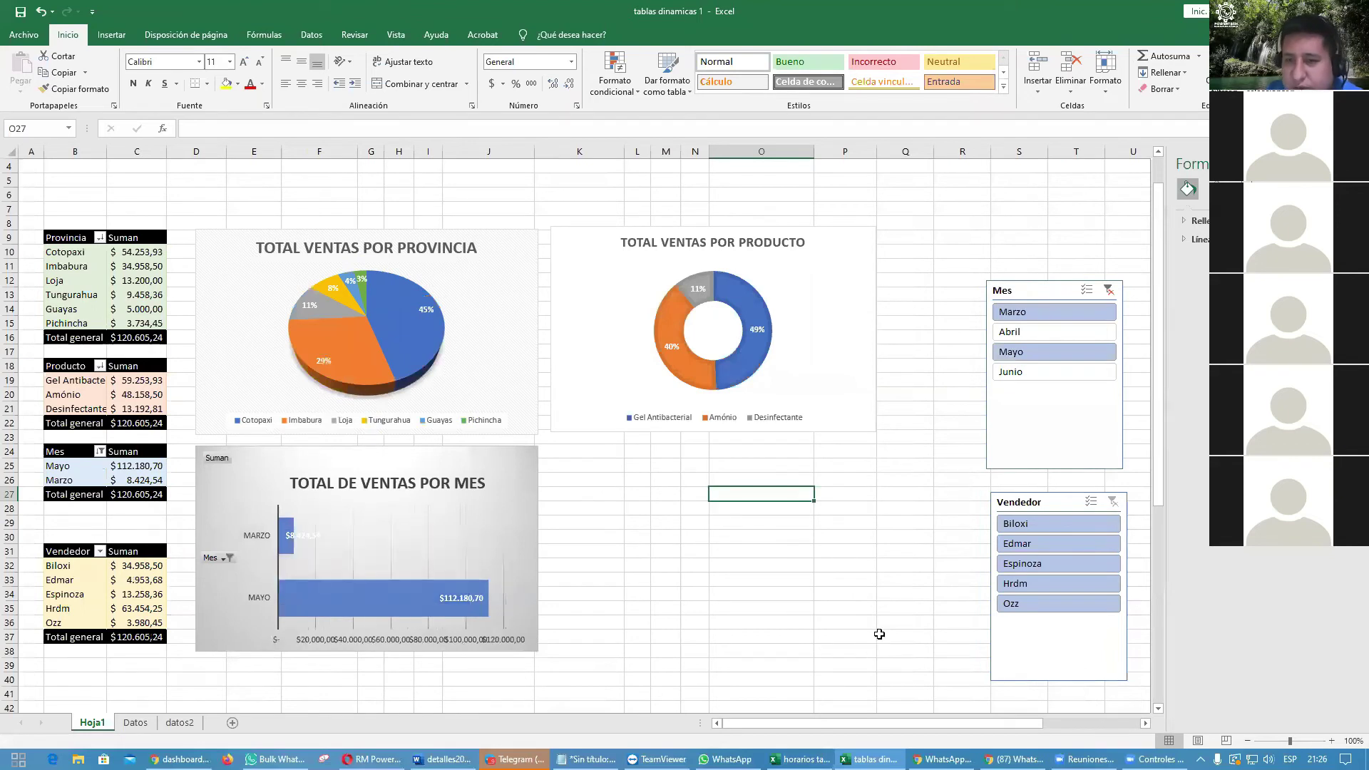
pyautogui.keyDown('ctrl'); pyautogui.click(1012, 371); pyautogui.keyUp('ctrl')
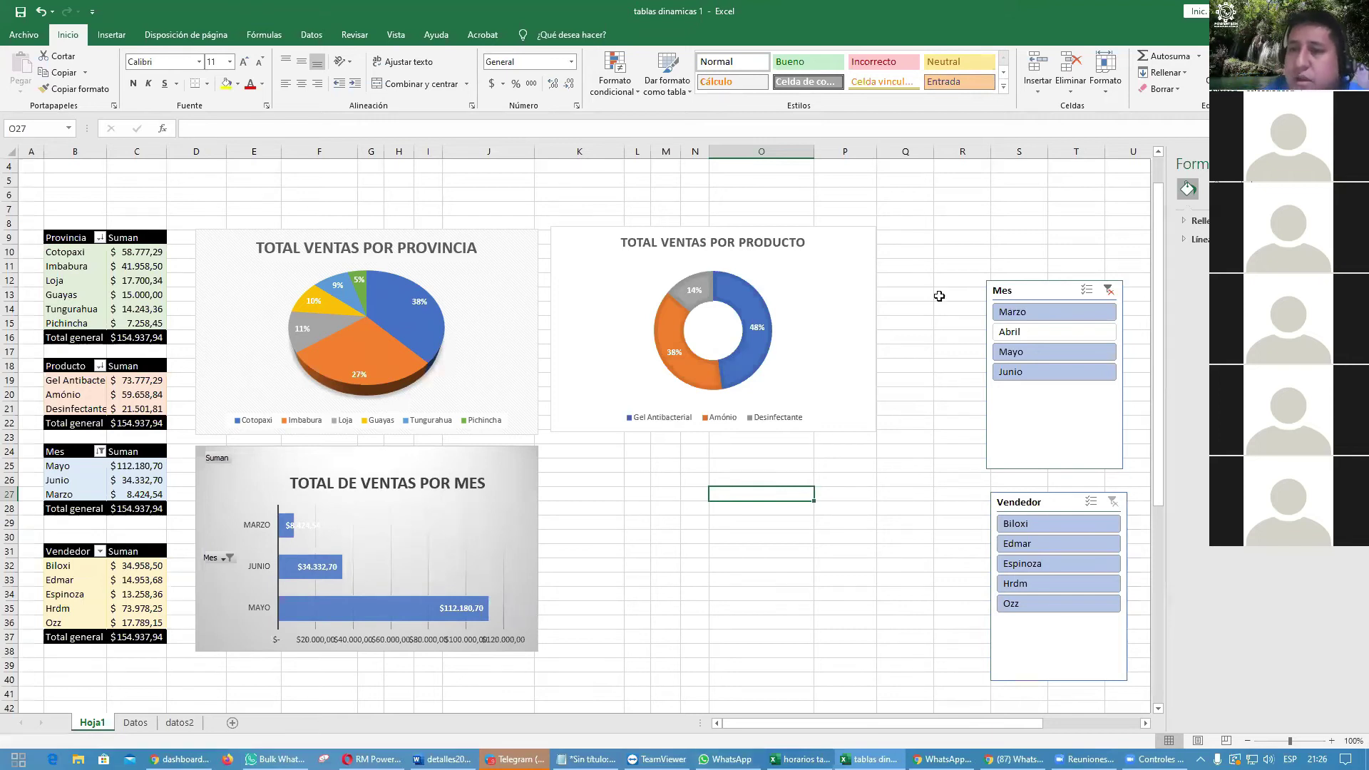
pyautogui.click(1108, 290)
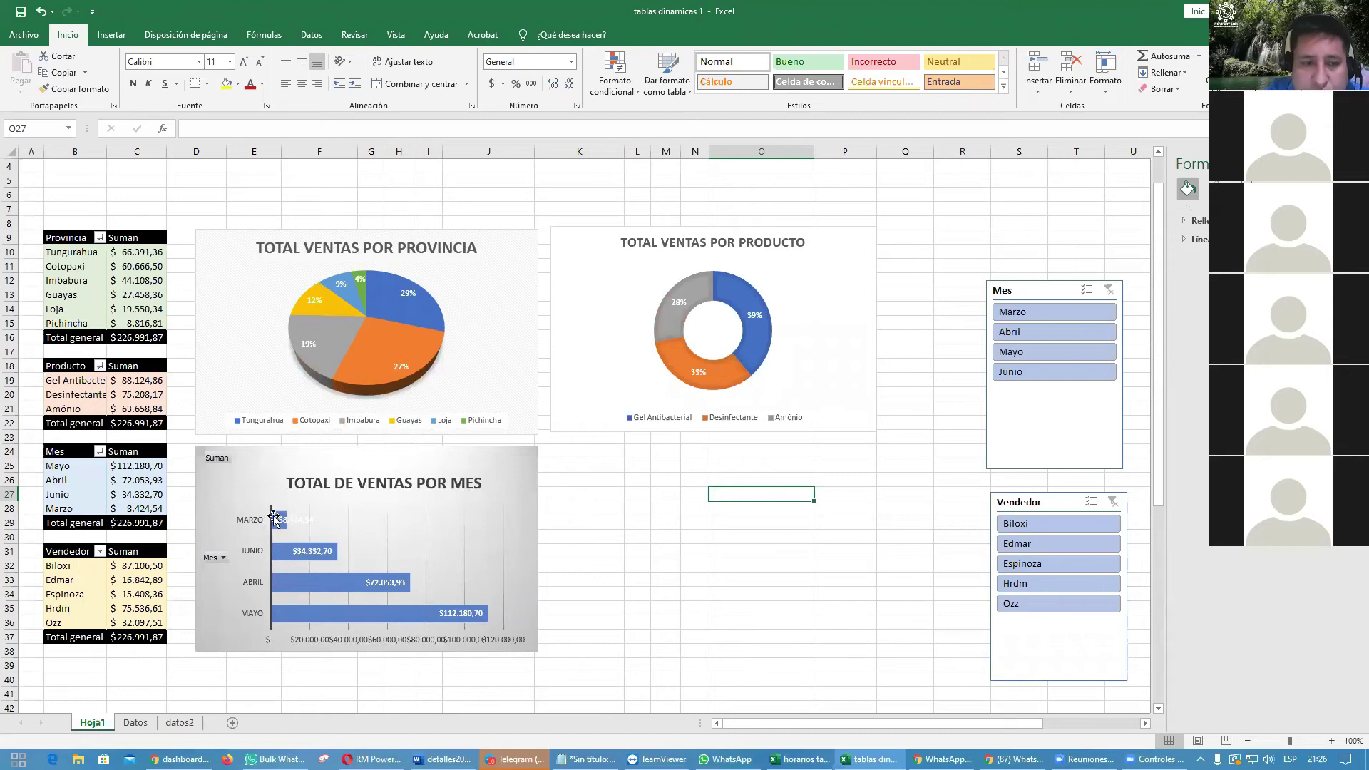
pyautogui.click(325, 582)
# Step: Give the ABRIL bar a solid gold fill, leaving the other bars blue
pyautogui.click(330, 581)
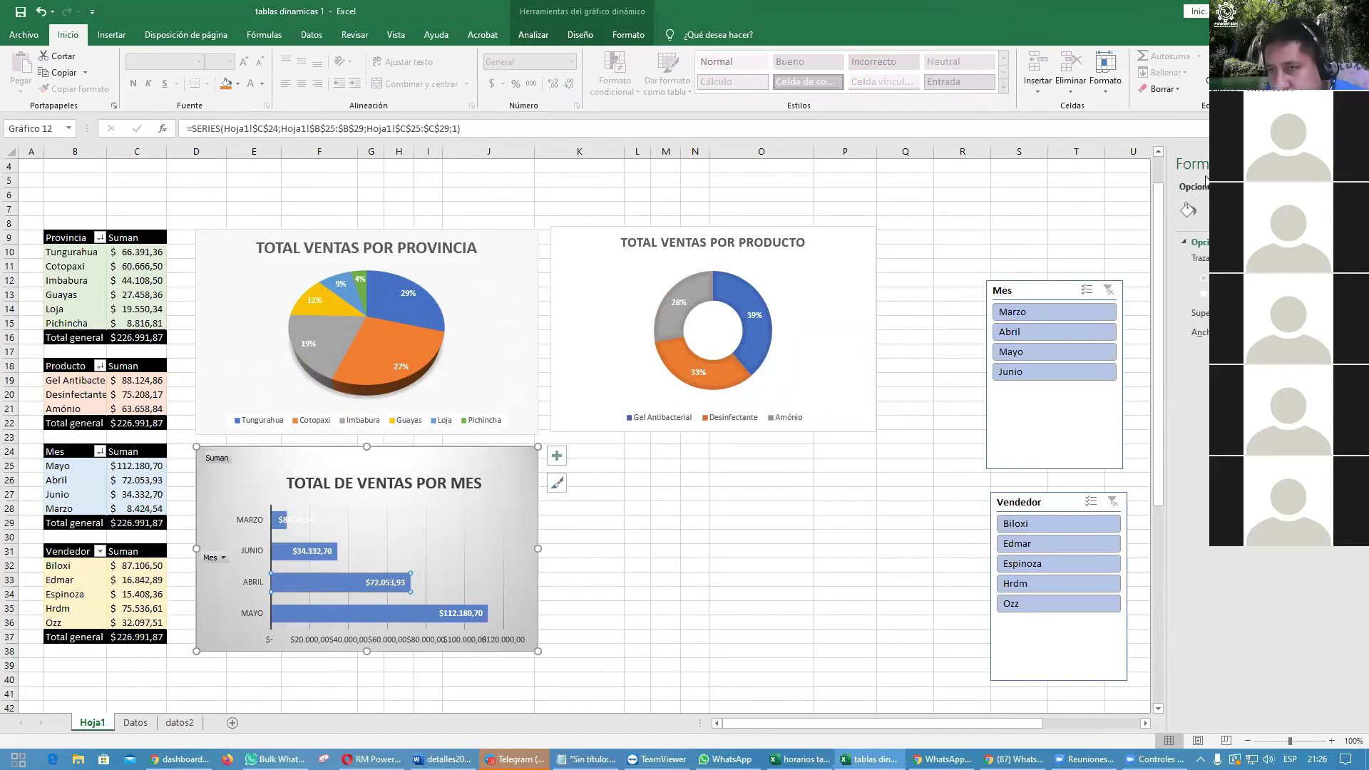
pyautogui.click(1188, 210)
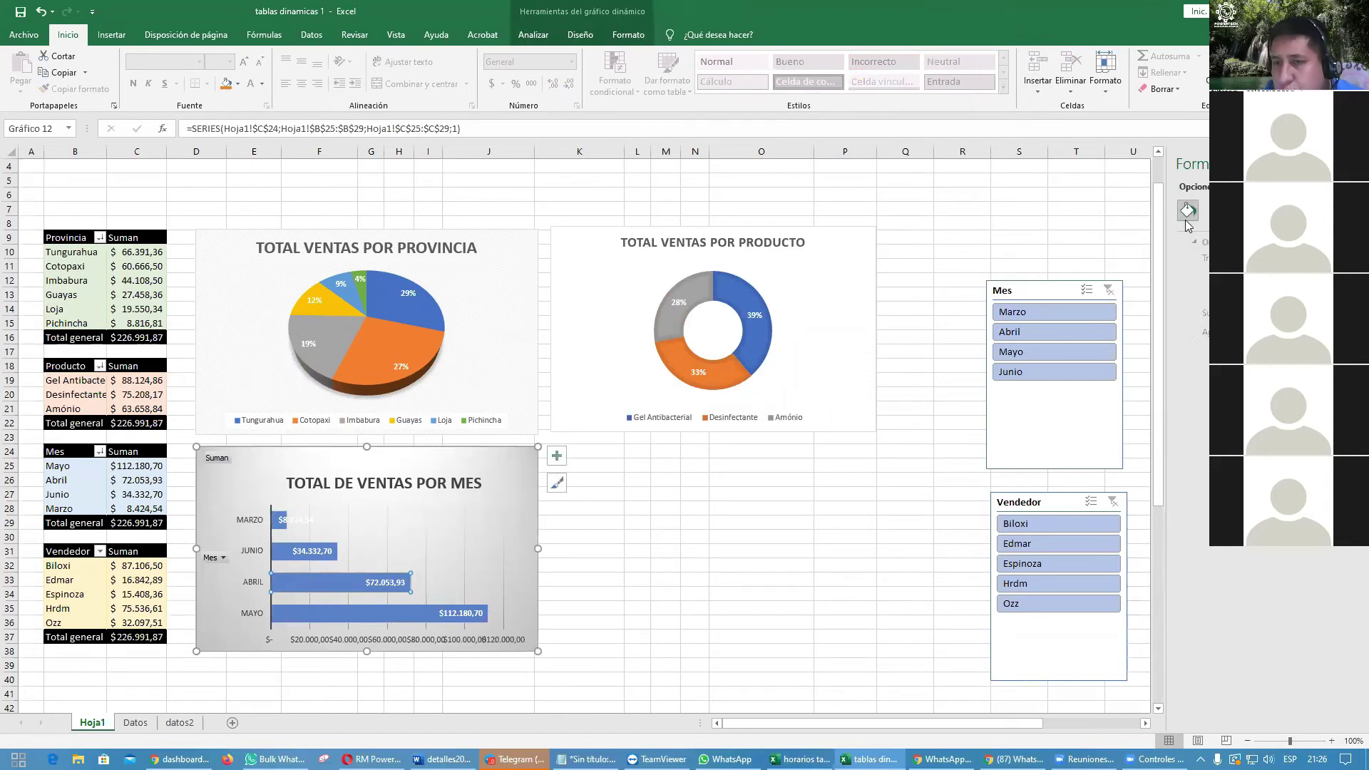
pyautogui.click(1200, 242)
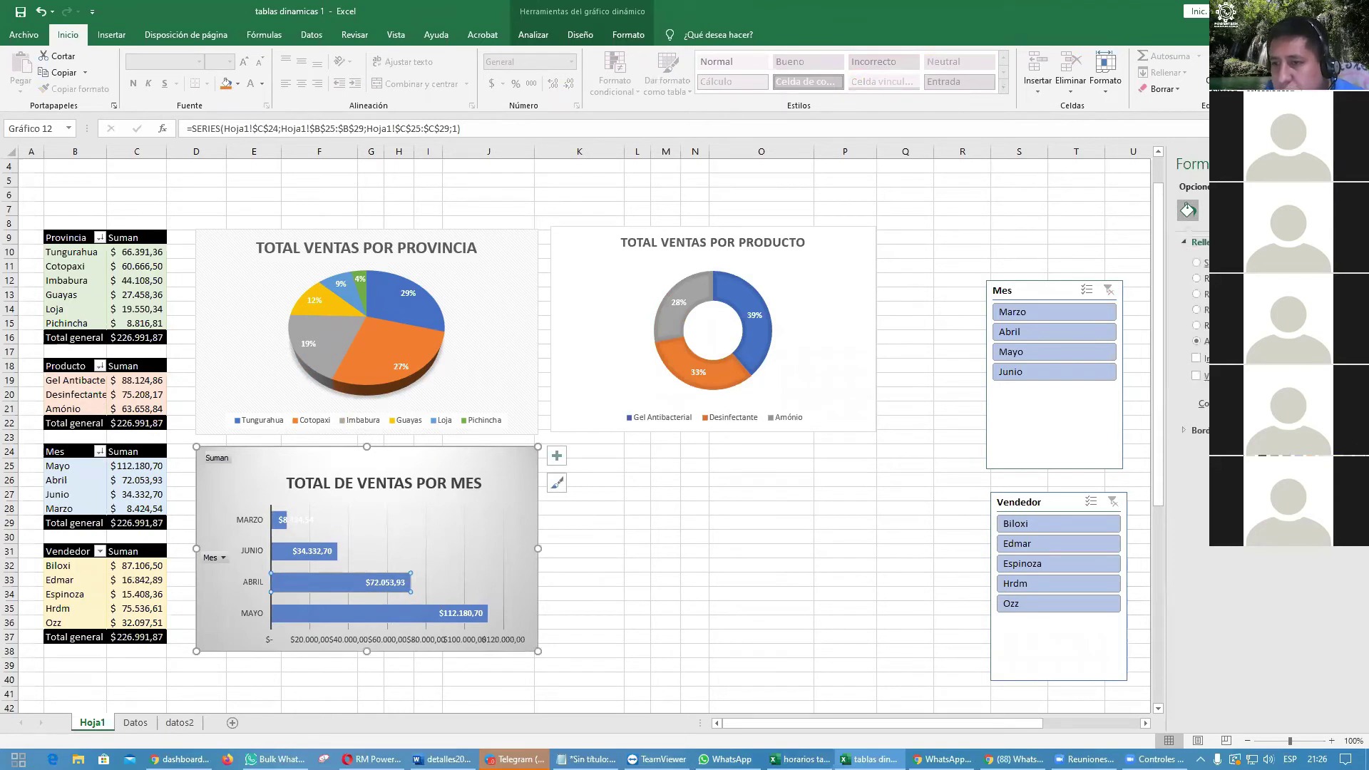
pyautogui.click(953, 602)
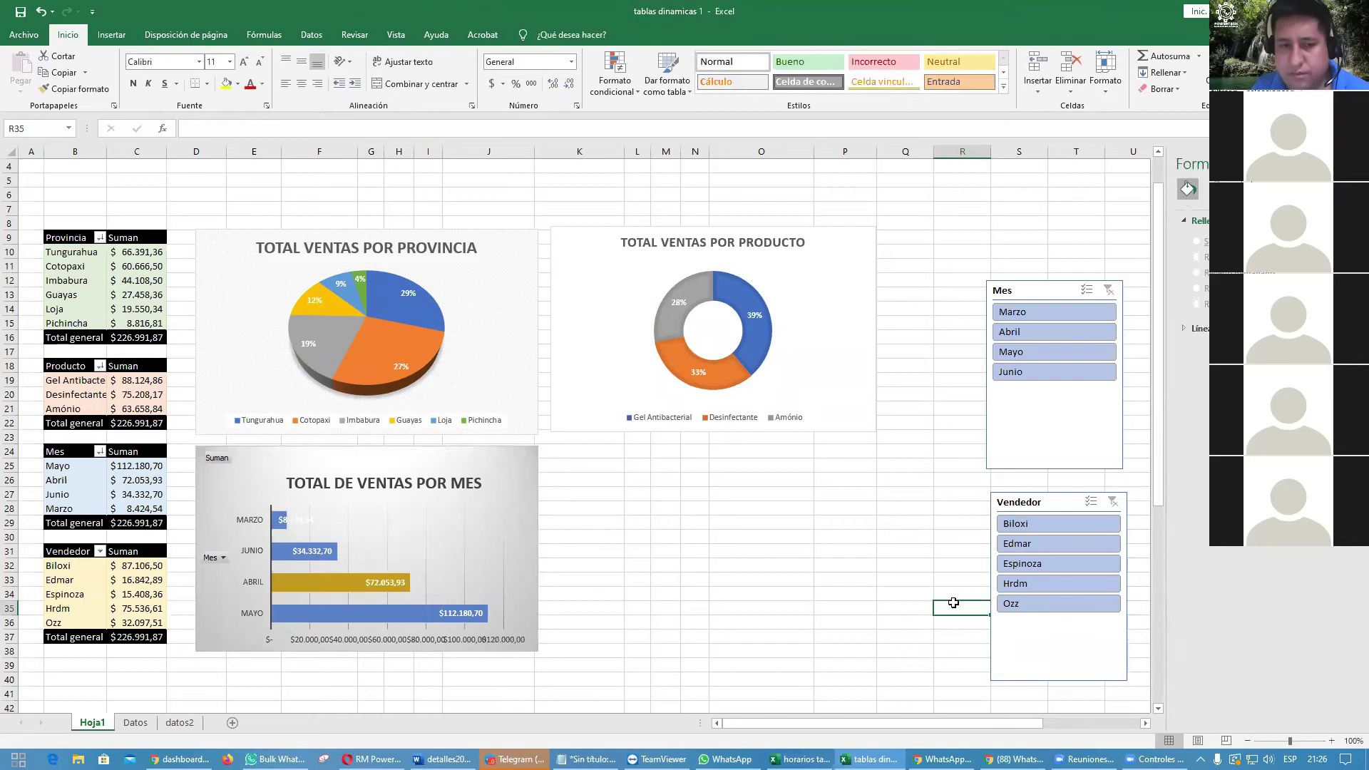
# Step: Apply the second chart style to the month sales chart
pyautogui.click(504, 462)
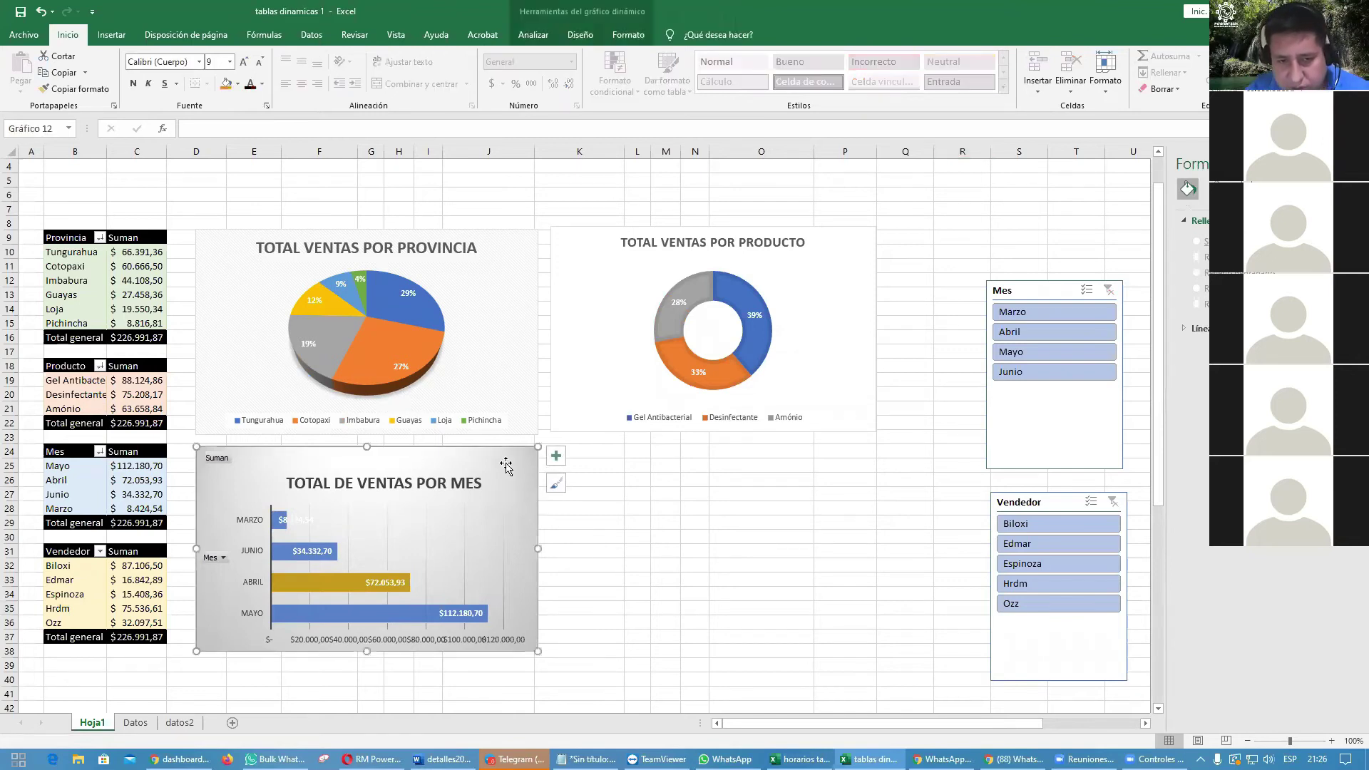
pyautogui.click(557, 485)
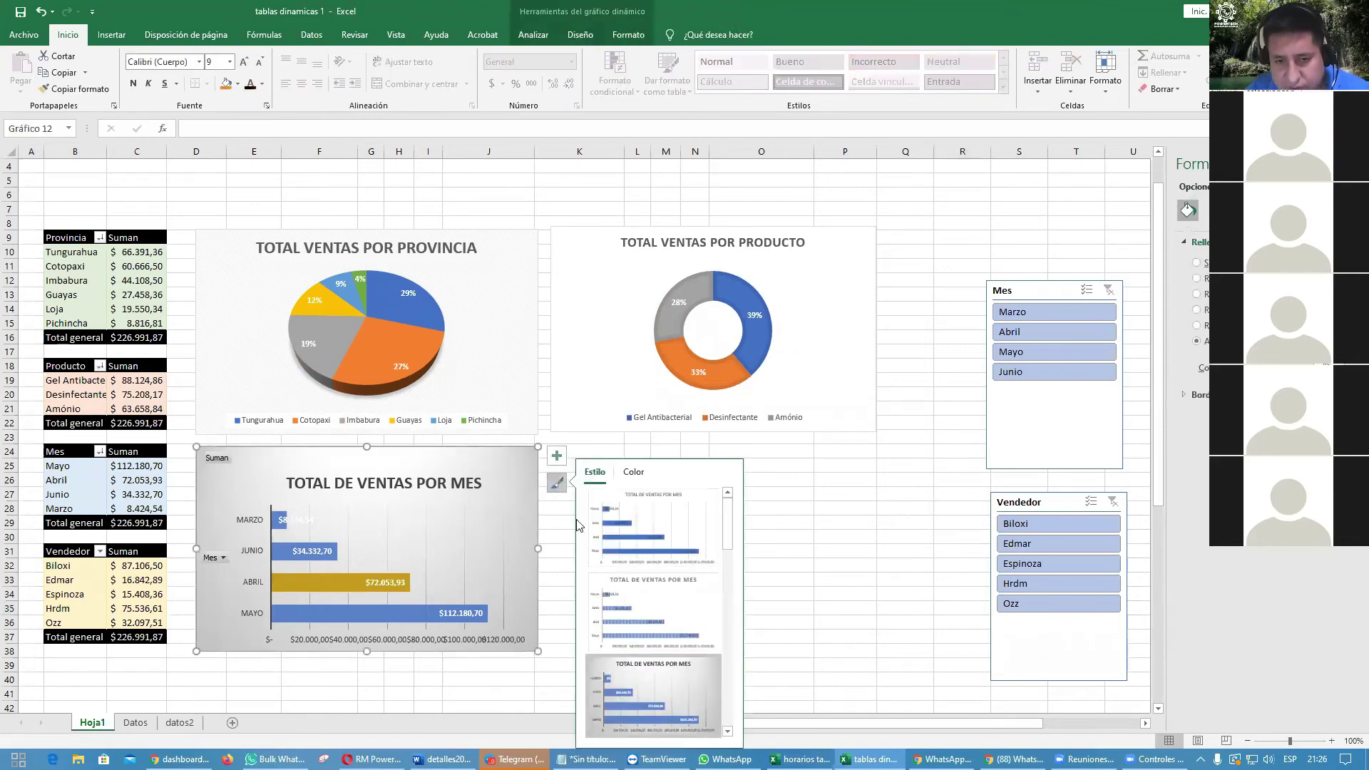
pyautogui.click(653, 612)
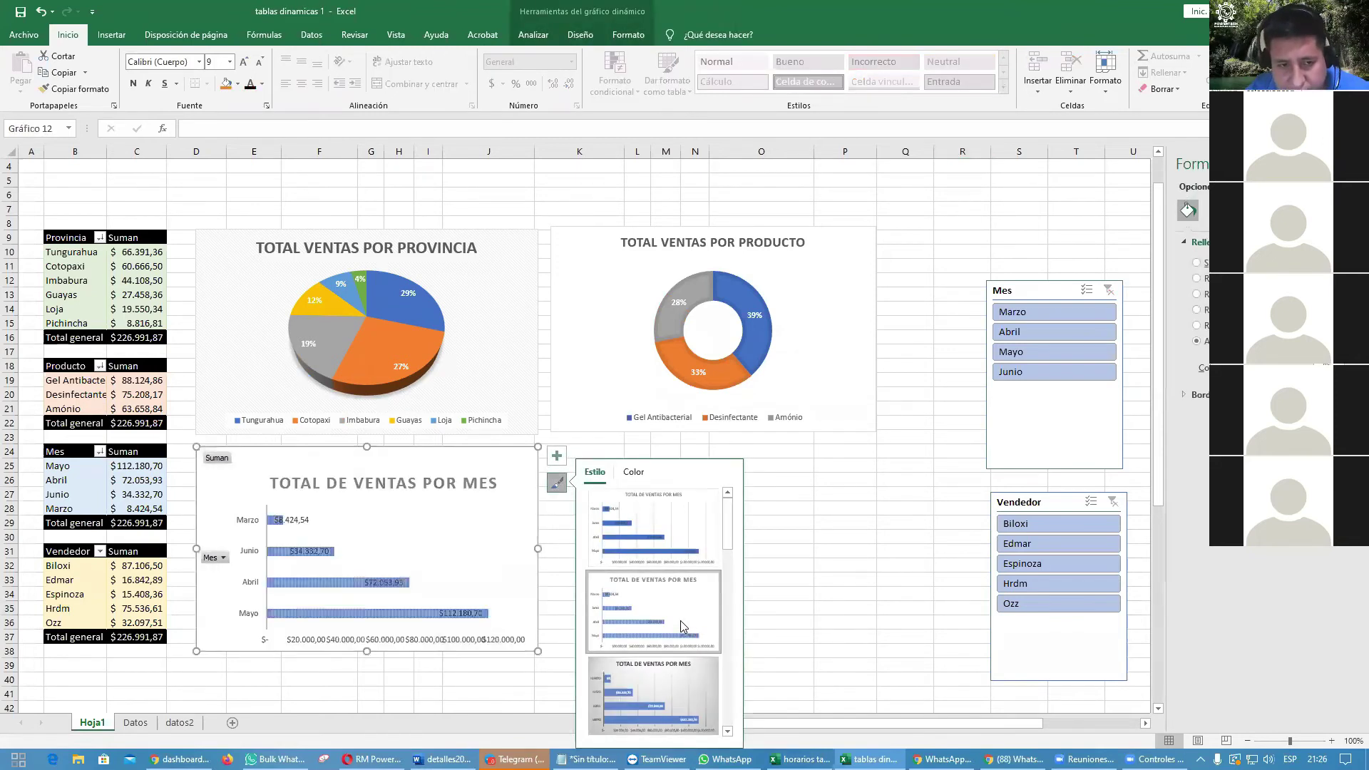
# Step: Add a data table beneath the month chart and remove the bar value labels
pyautogui.click(557, 457)
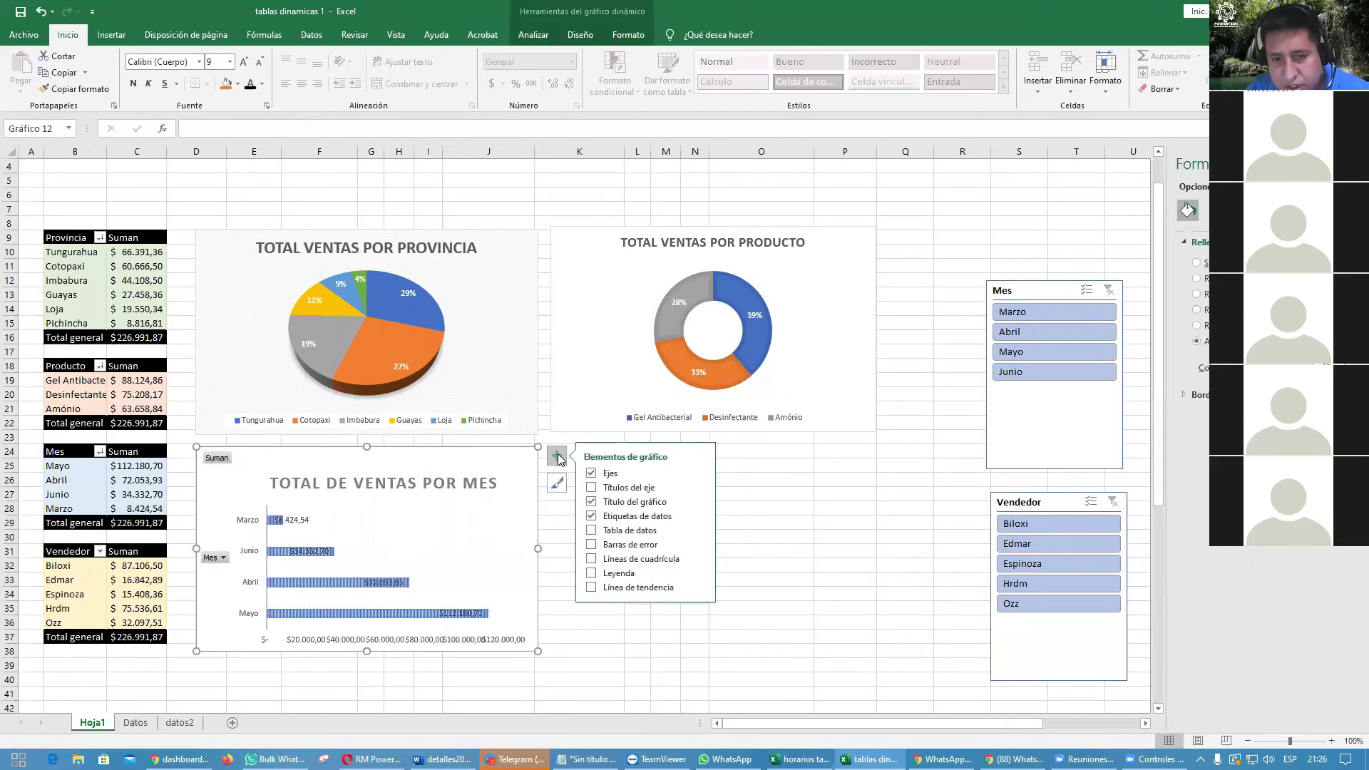
pyautogui.click(591, 531)
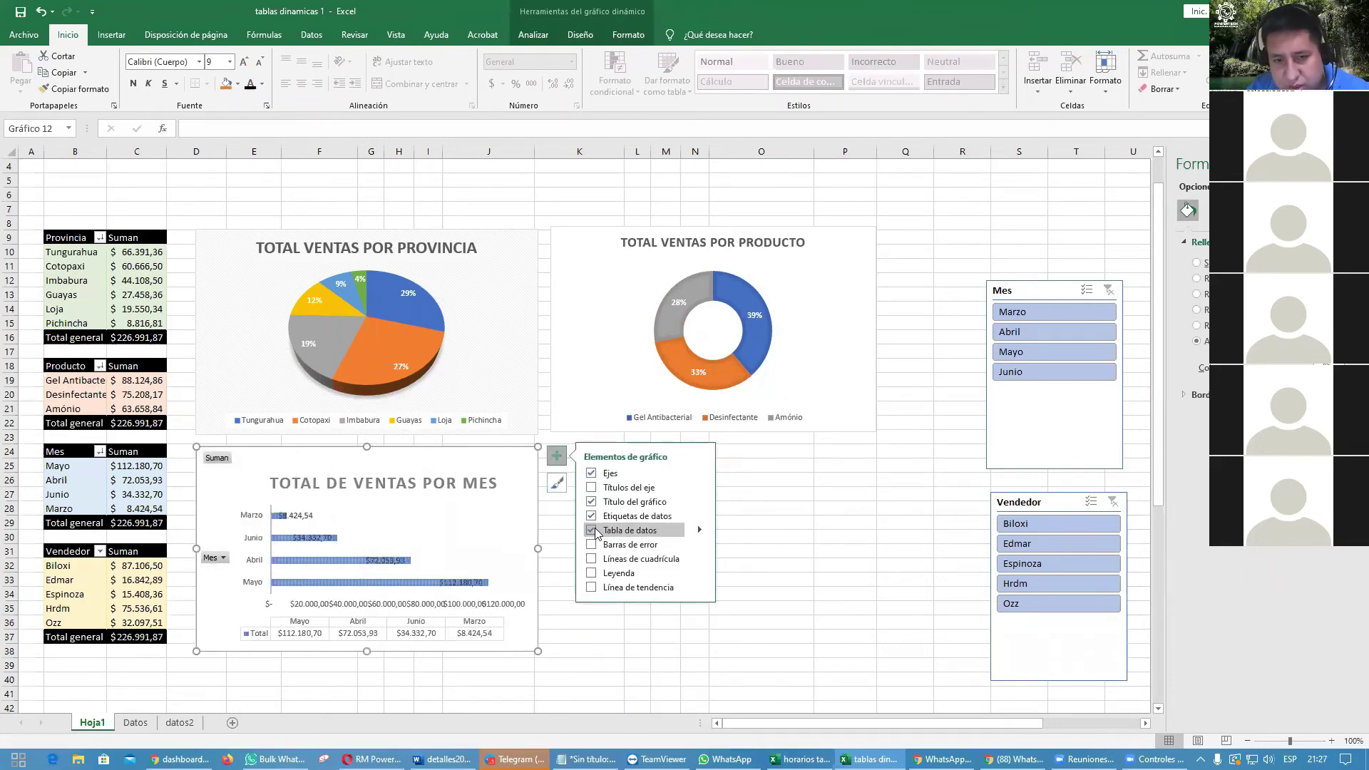
pyautogui.click(591, 516)
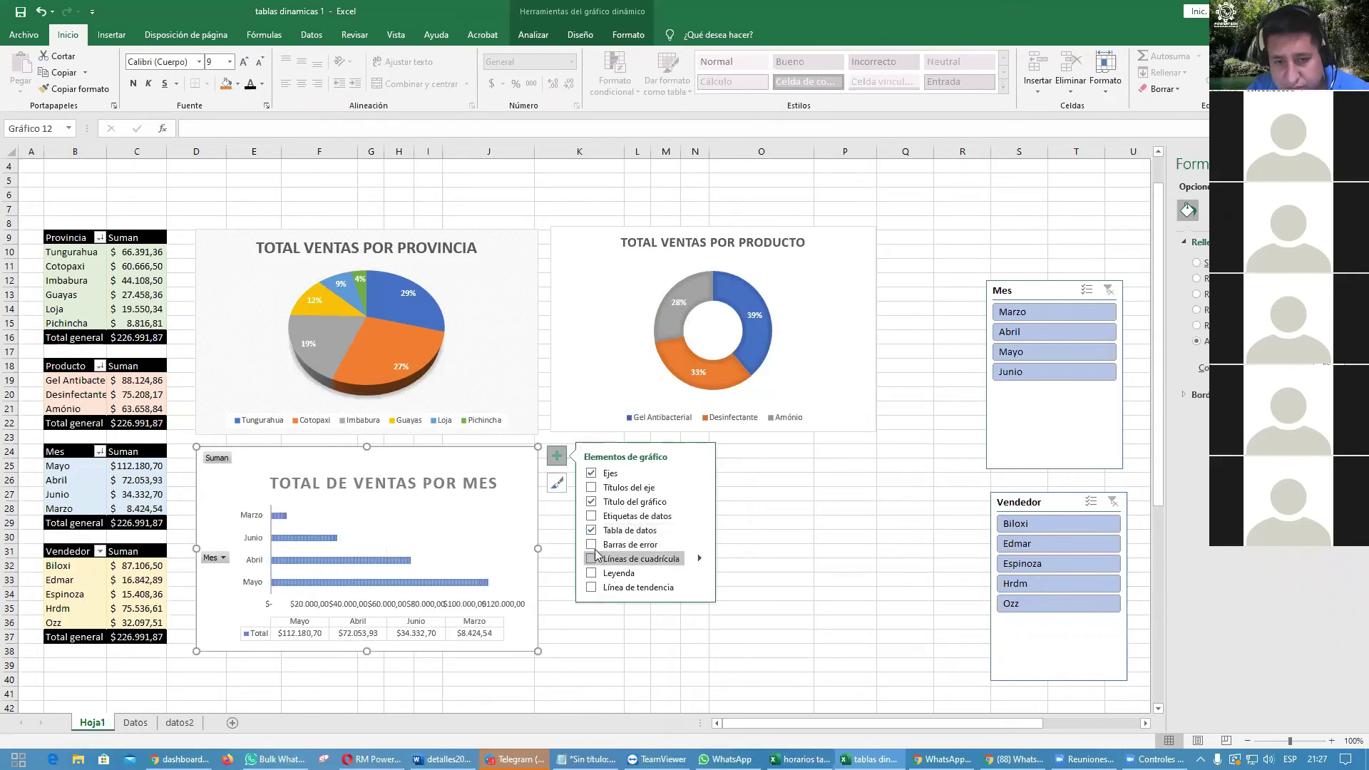
# Step: Add a curved trendline to the month chart, leaving error bars, gridlines and legend off
pyautogui.click(591, 545)
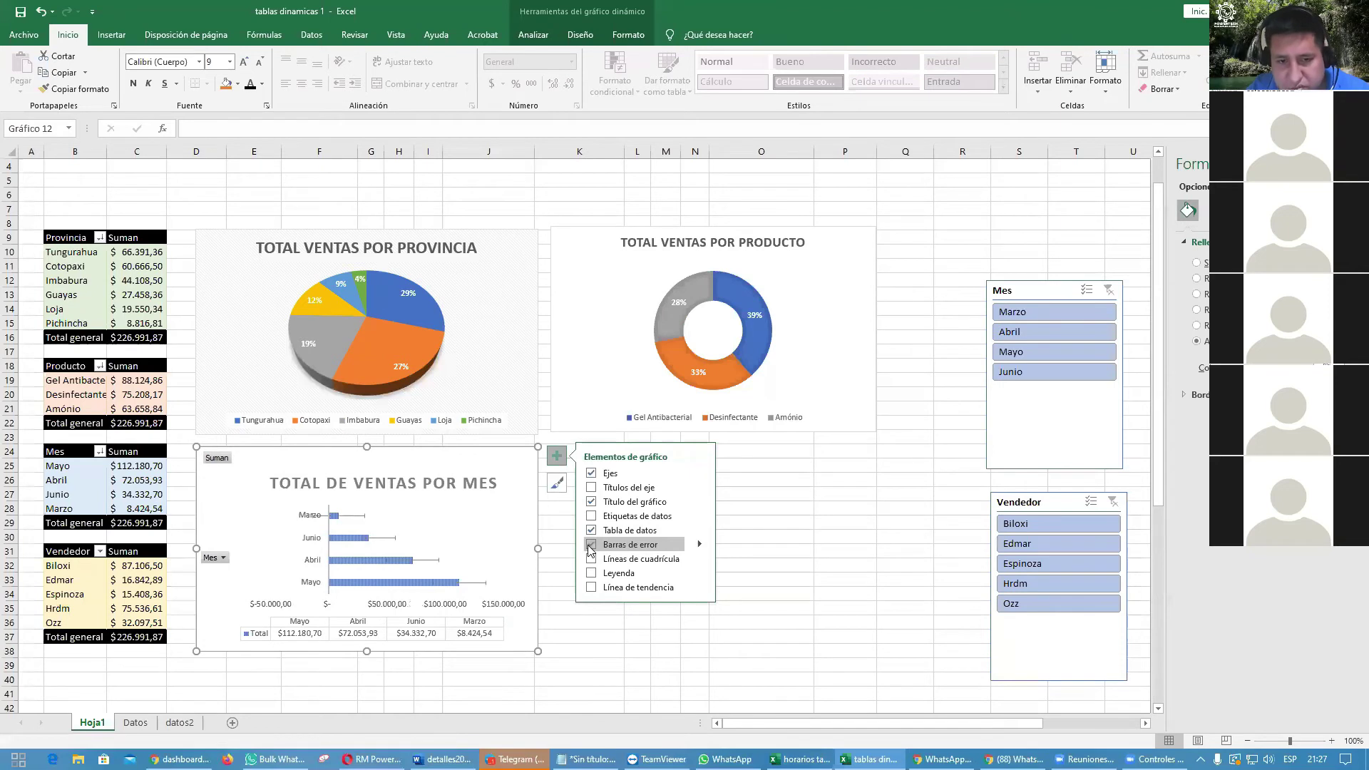
pyautogui.click(591, 546)
pyautogui.click(592, 560)
pyautogui.click(592, 560)
pyautogui.click(591, 574)
pyautogui.click(591, 574)
pyautogui.click(591, 588)
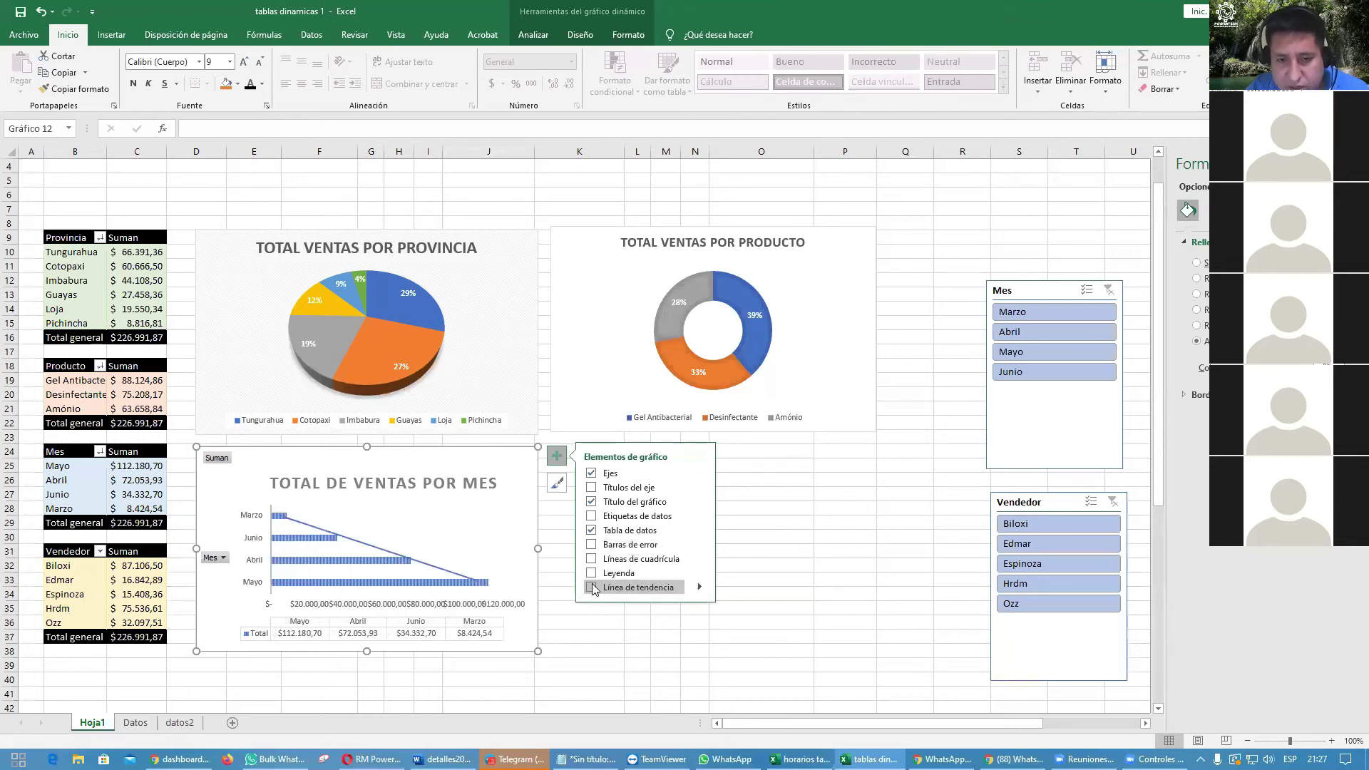
pyautogui.click(592, 589)
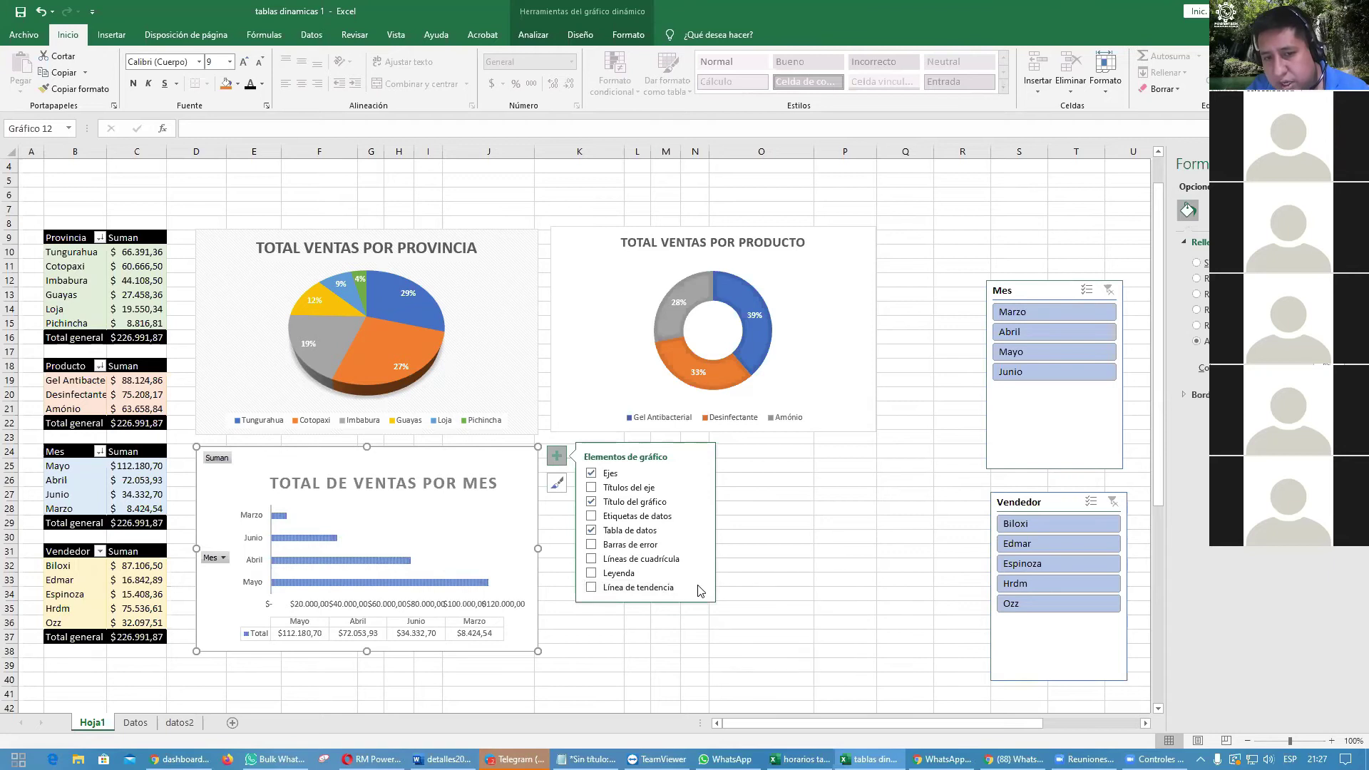
pyautogui.click(699, 587)
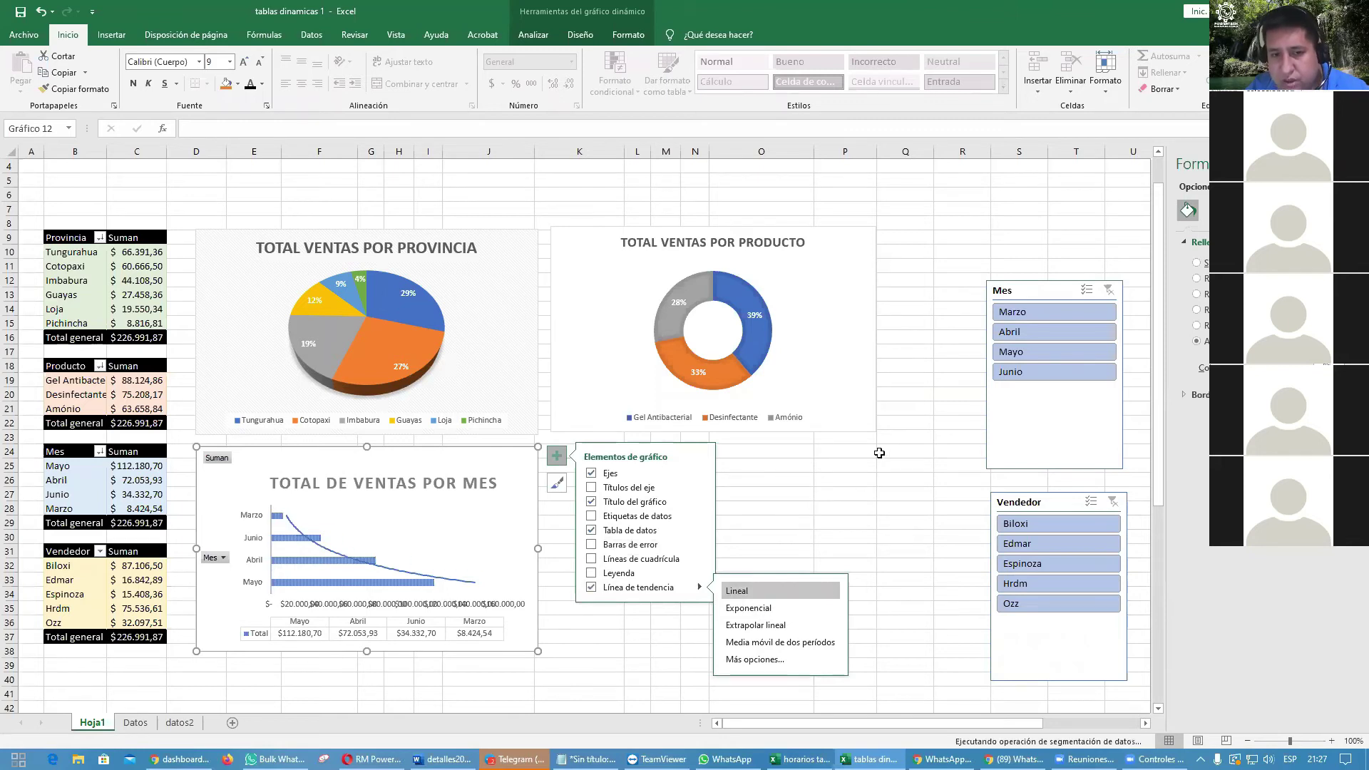
pyautogui.click(905, 452)
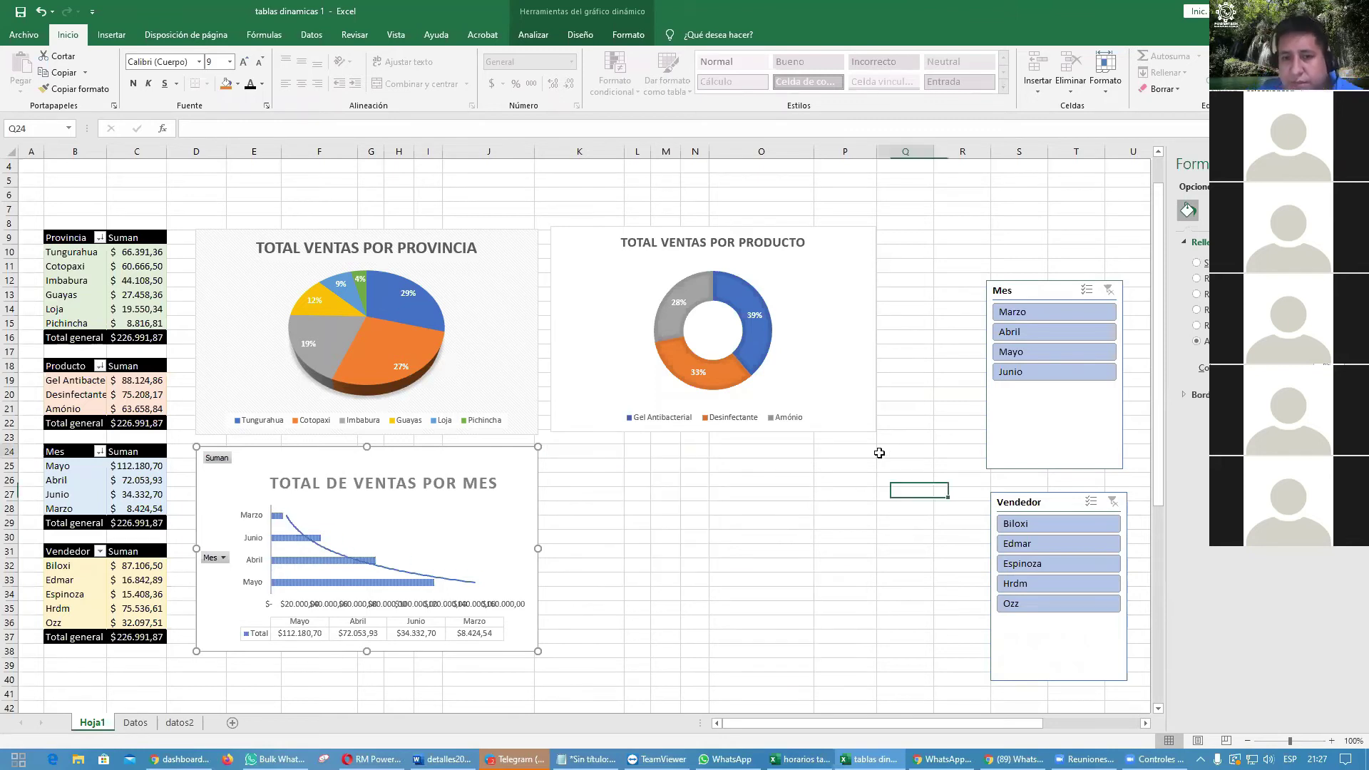
# Step: Remove the horizontal value axis labels from beneath the month chart's bars
pyautogui.click(403, 574)
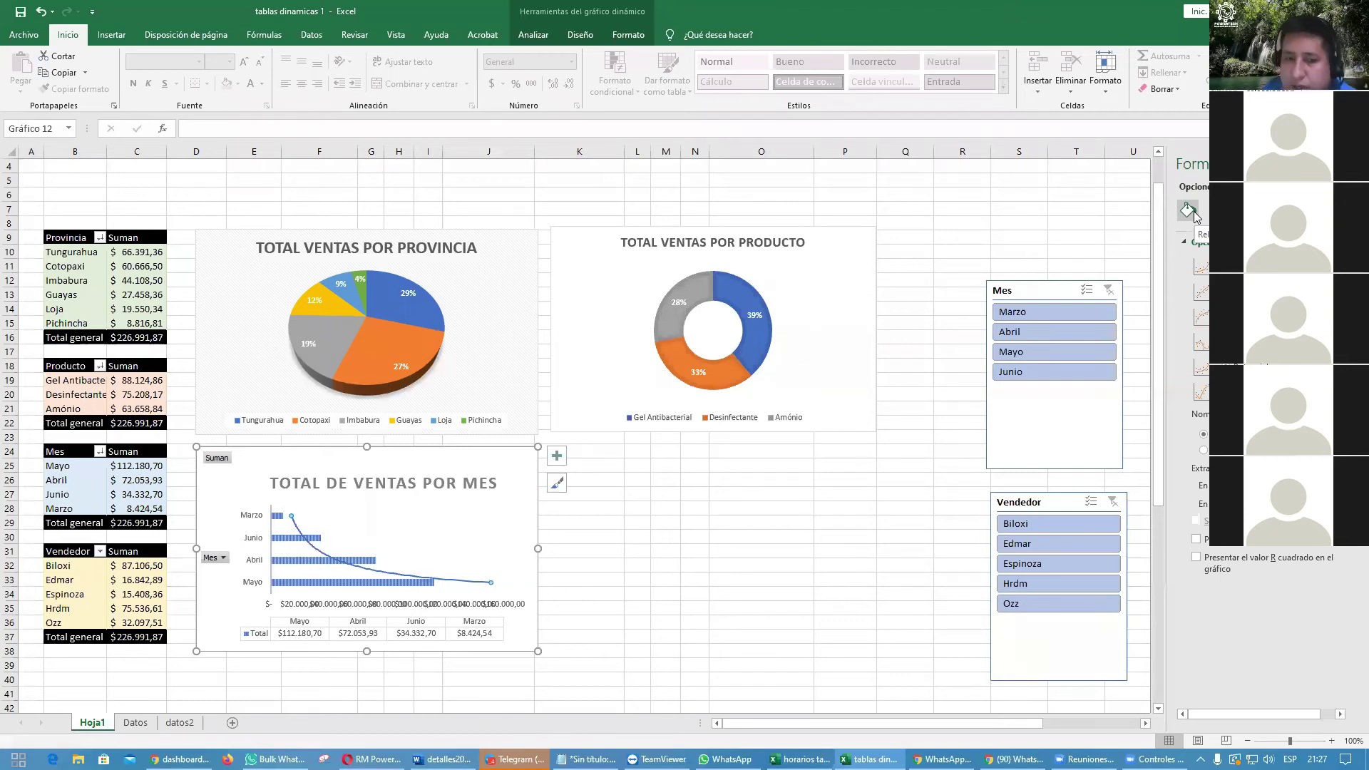
pyautogui.click(602, 579)
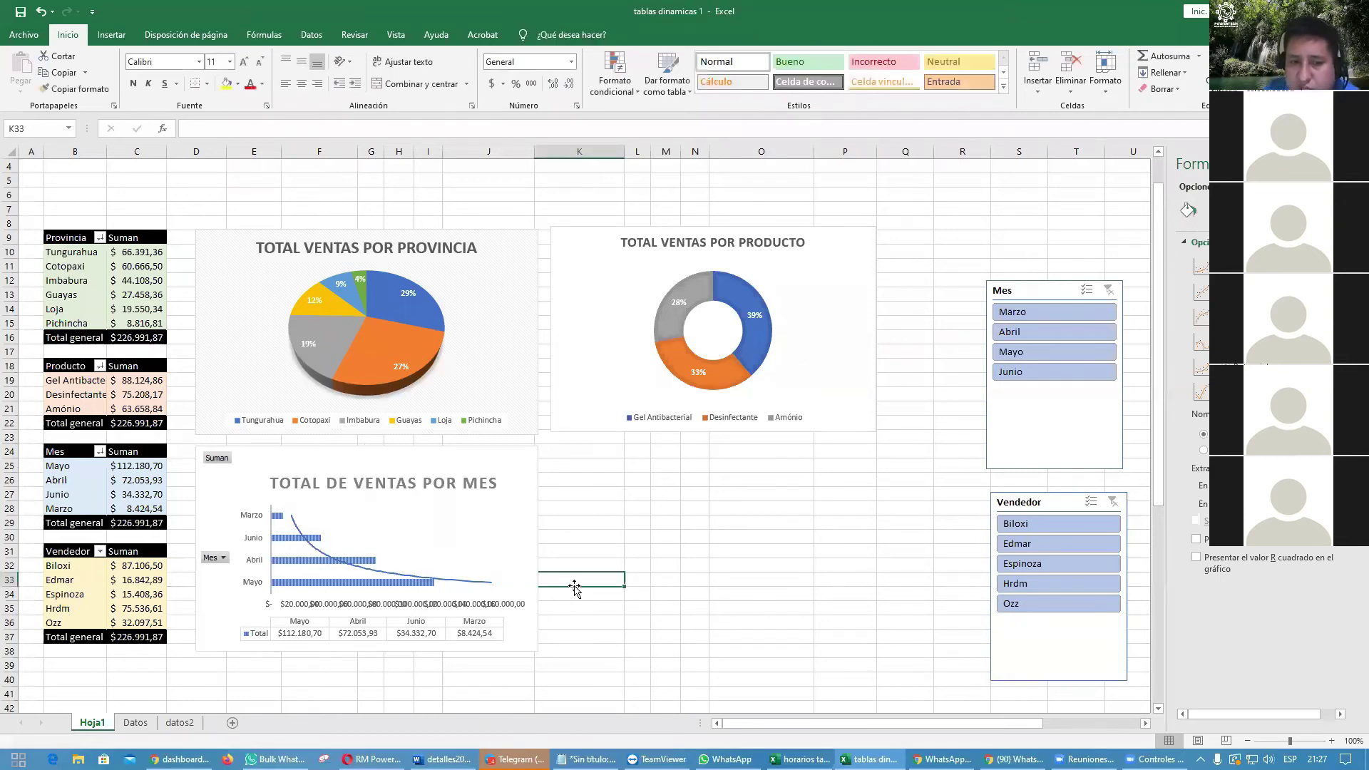
pyautogui.click(460, 607)
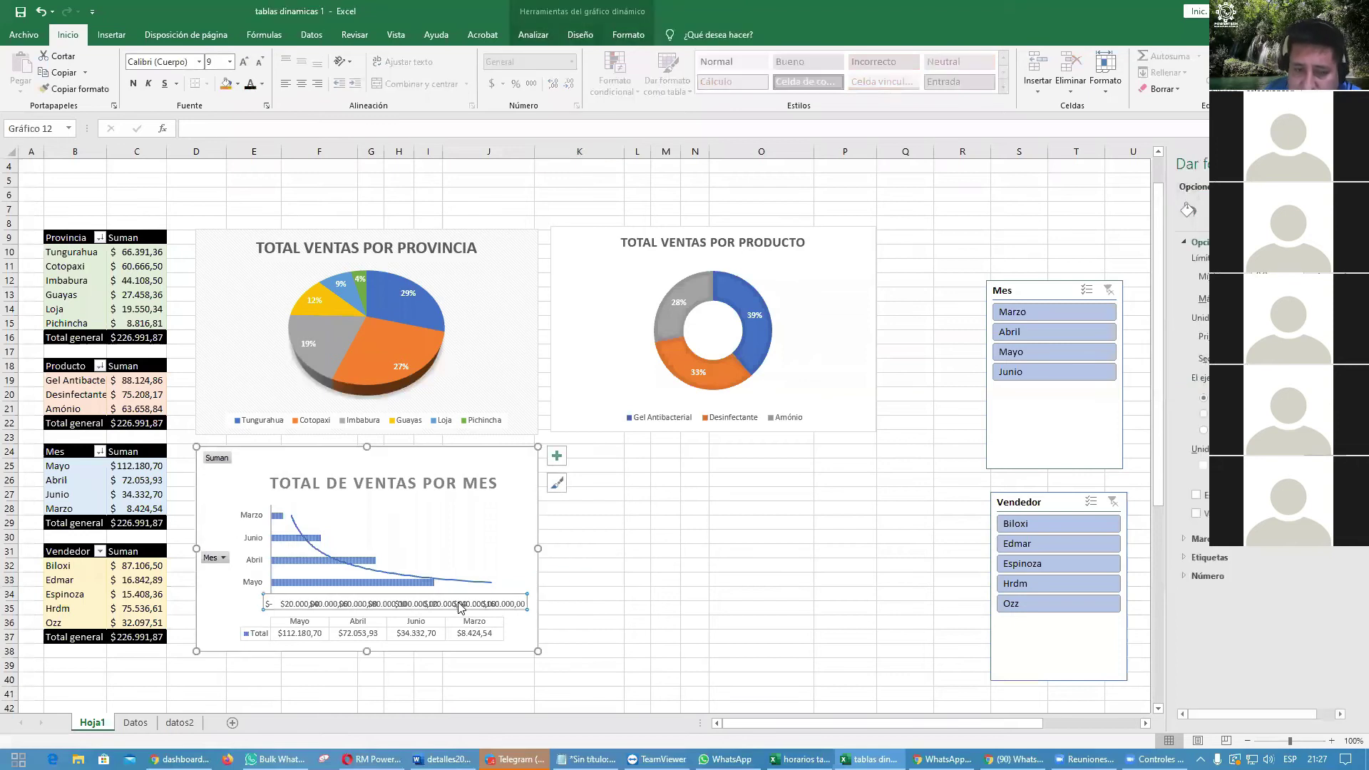
pyautogui.press('Delete')
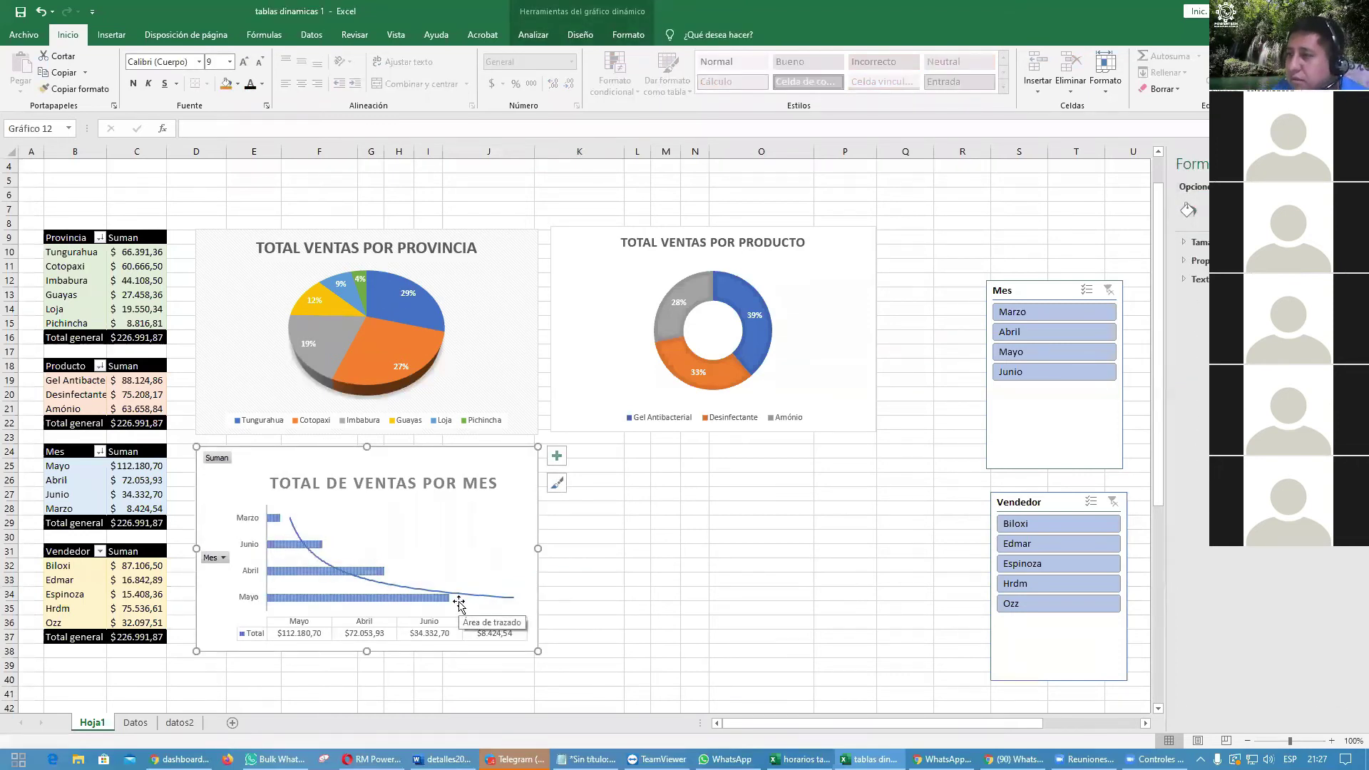
pyautogui.click(98, 594)
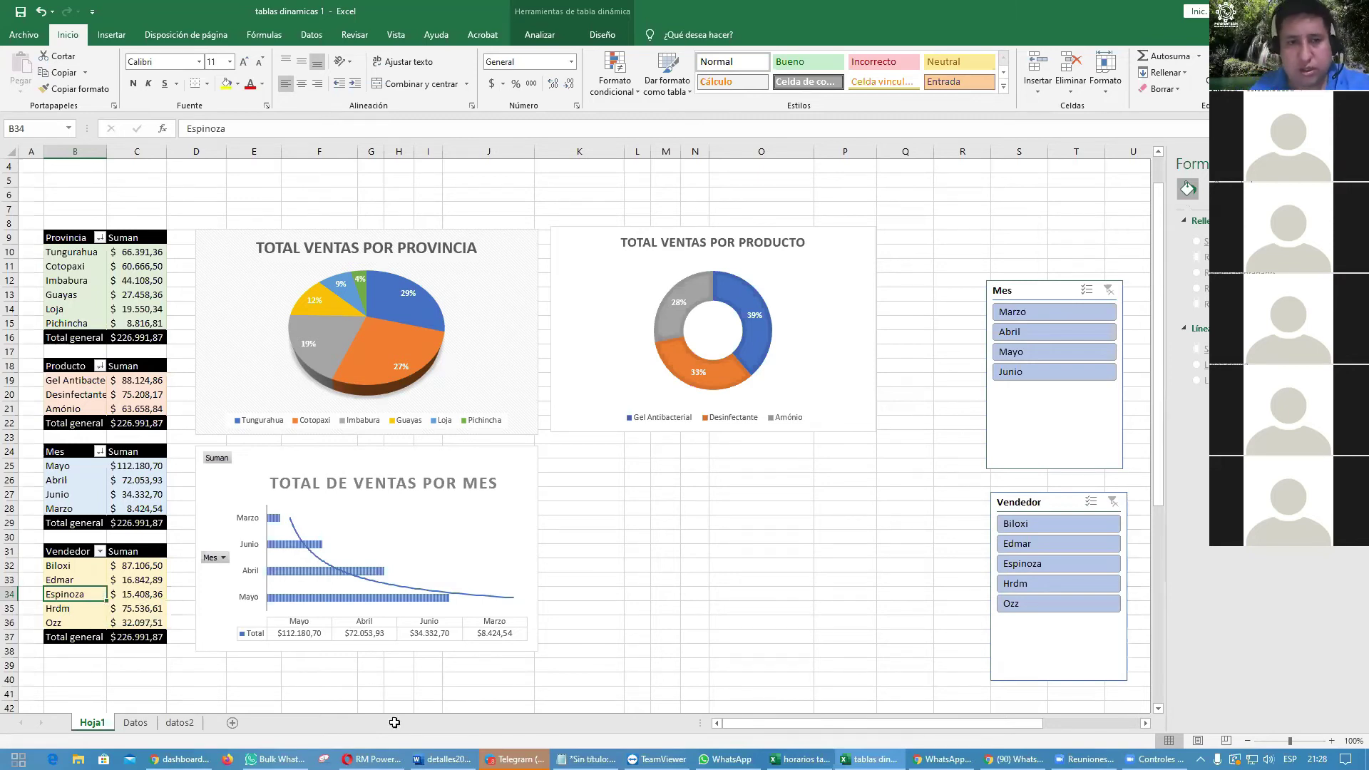
# Step: Arrange the Mes, Producto, Vendedor and Provincia slicers into a two-by-two grid
pyautogui.click(96, 283)
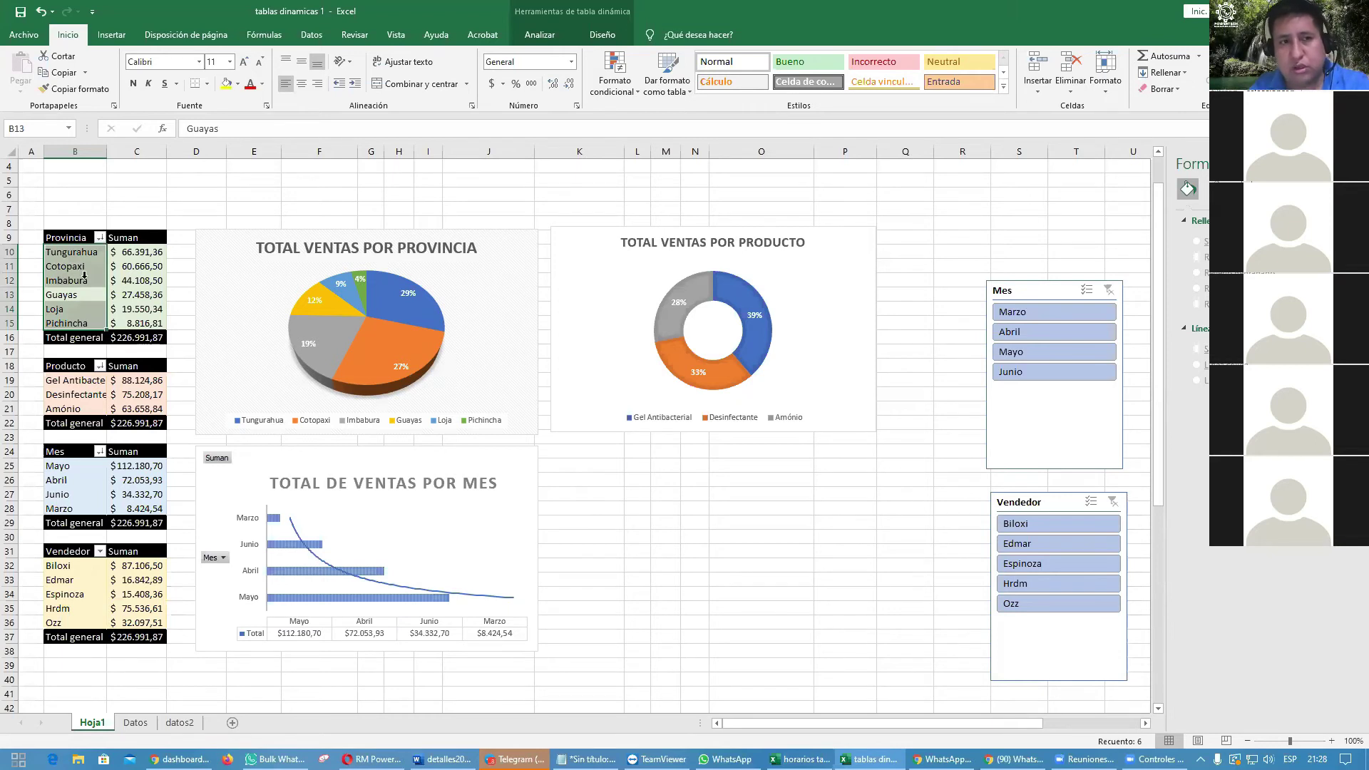
pyautogui.hotkey('shift', 'Return')
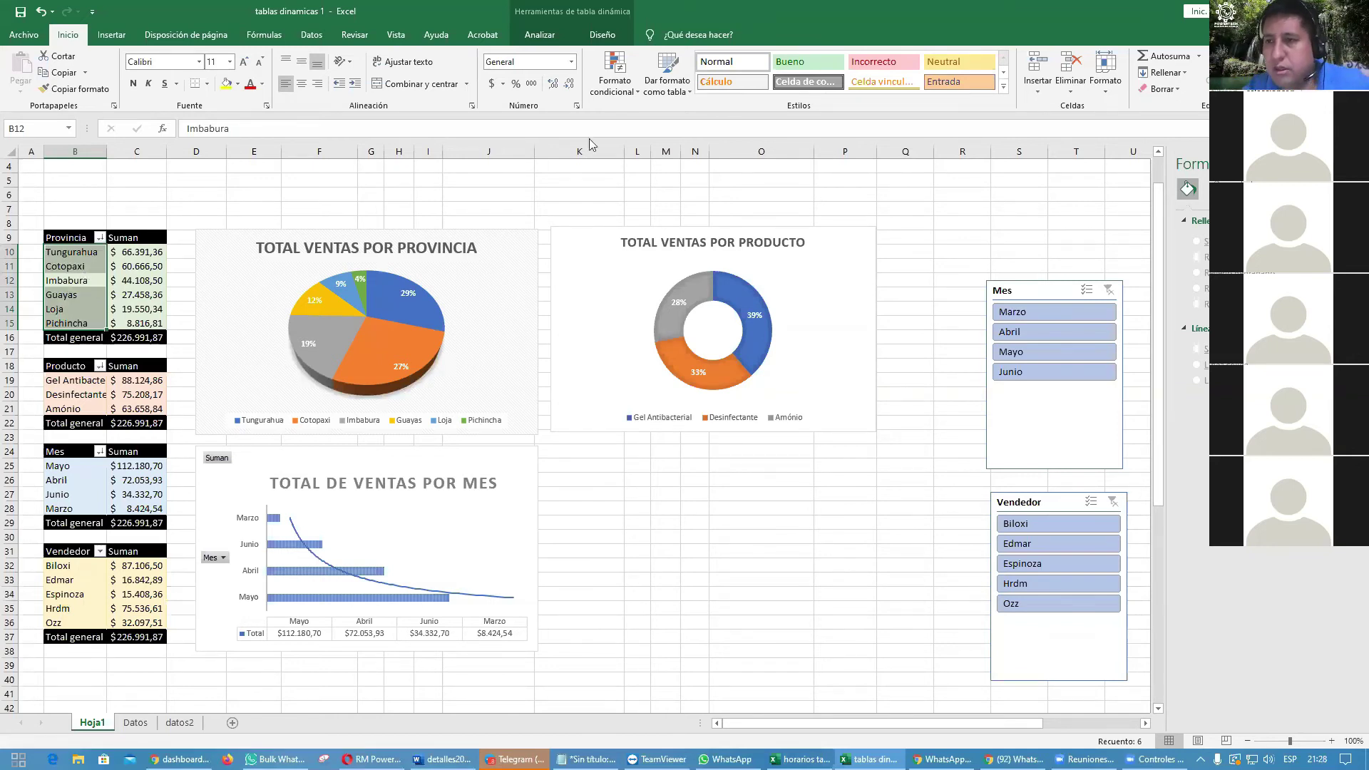
pyautogui.click(1358, 164)
pyautogui.moveTo(1027, 290); pyautogui.dragTo(959, 227)
pyautogui.moveTo(1195, 295); pyautogui.dragTo(1111, 228)
pyautogui.moveTo(1046, 506); pyautogui.dragTo(973, 438)
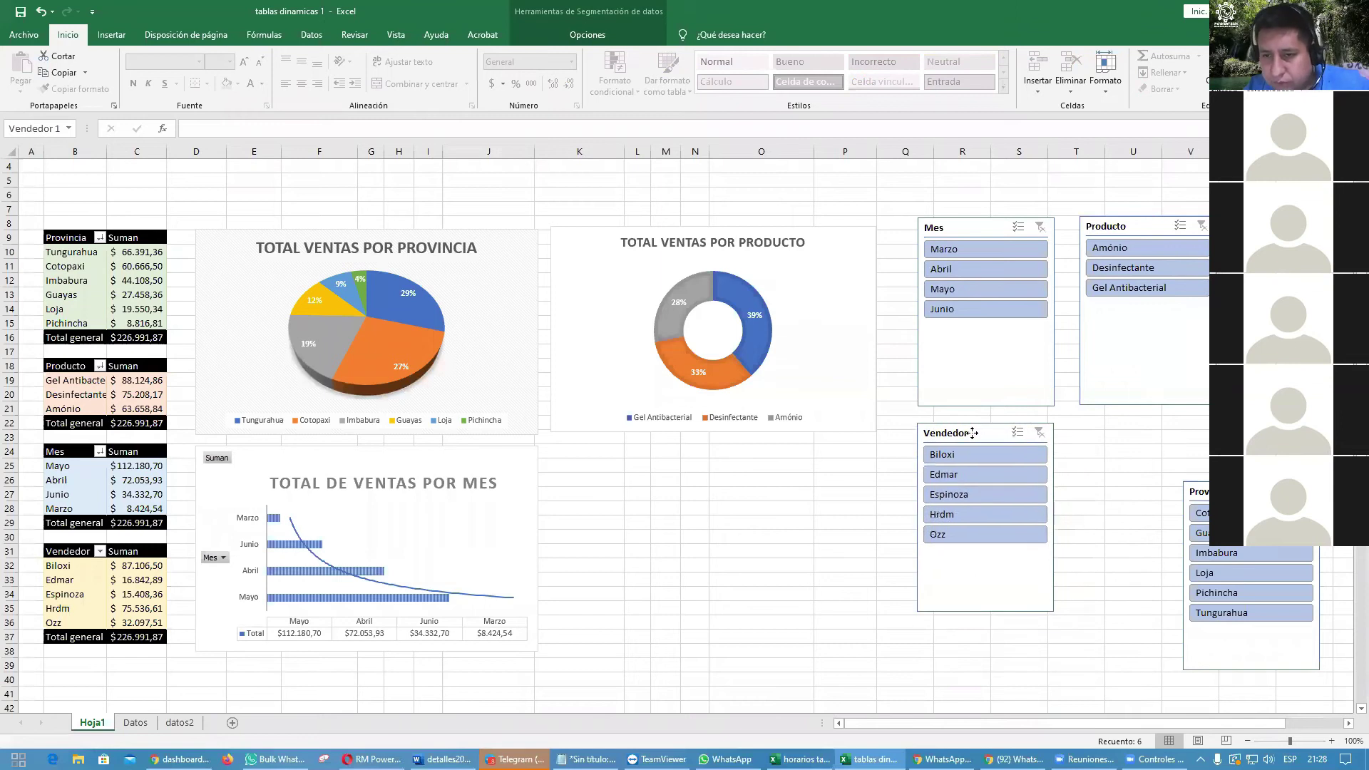
pyautogui.moveTo(1214, 487); pyautogui.dragTo(1107, 429)
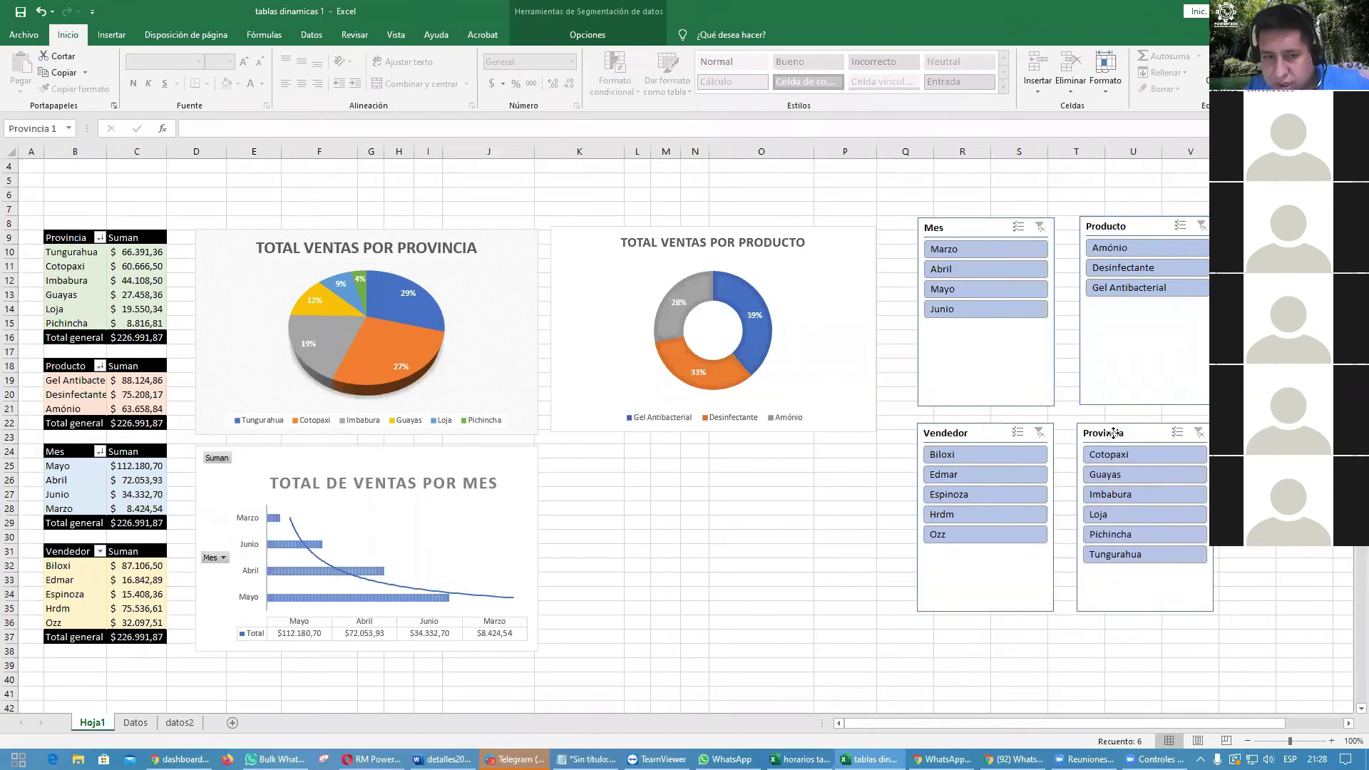
# Step: Select a cell in the Vendedor pivot table to chart it
pyautogui.click(740, 547)
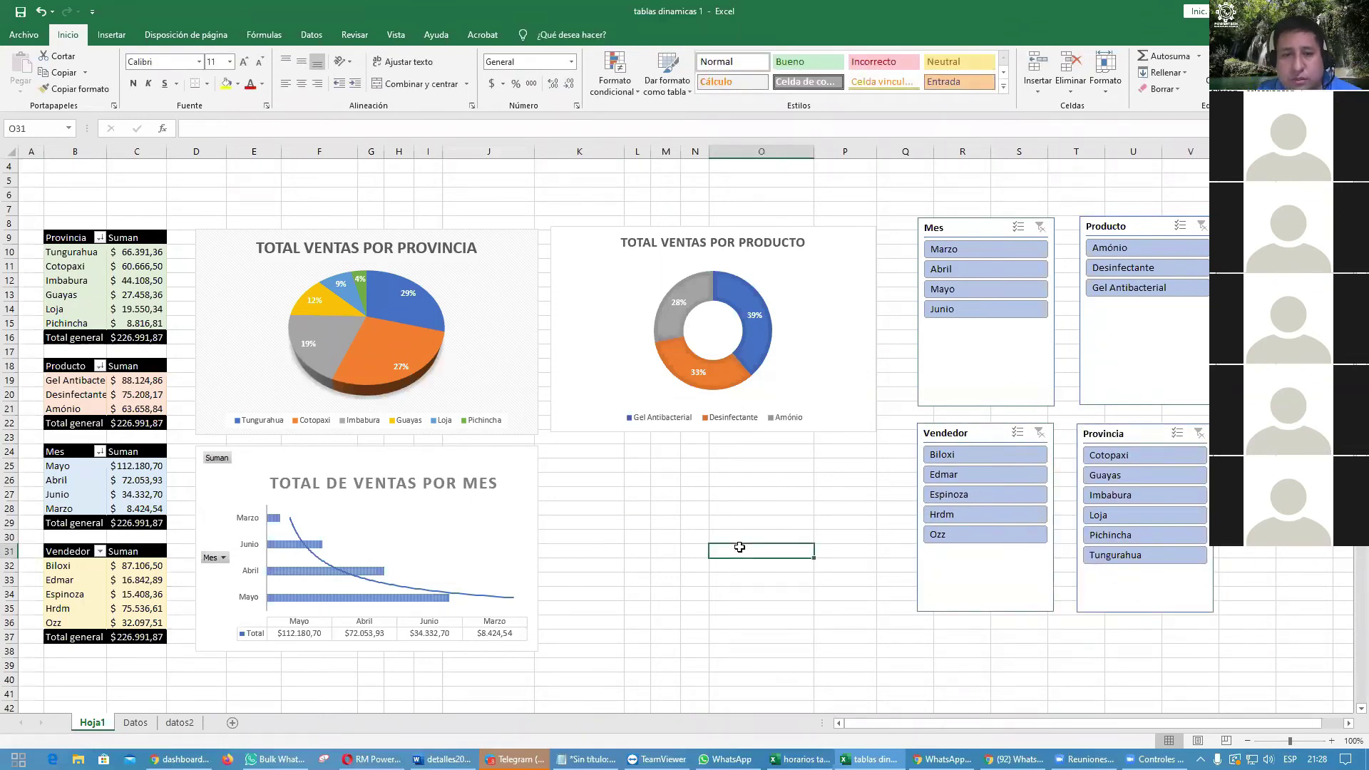
pyautogui.click(75, 594)
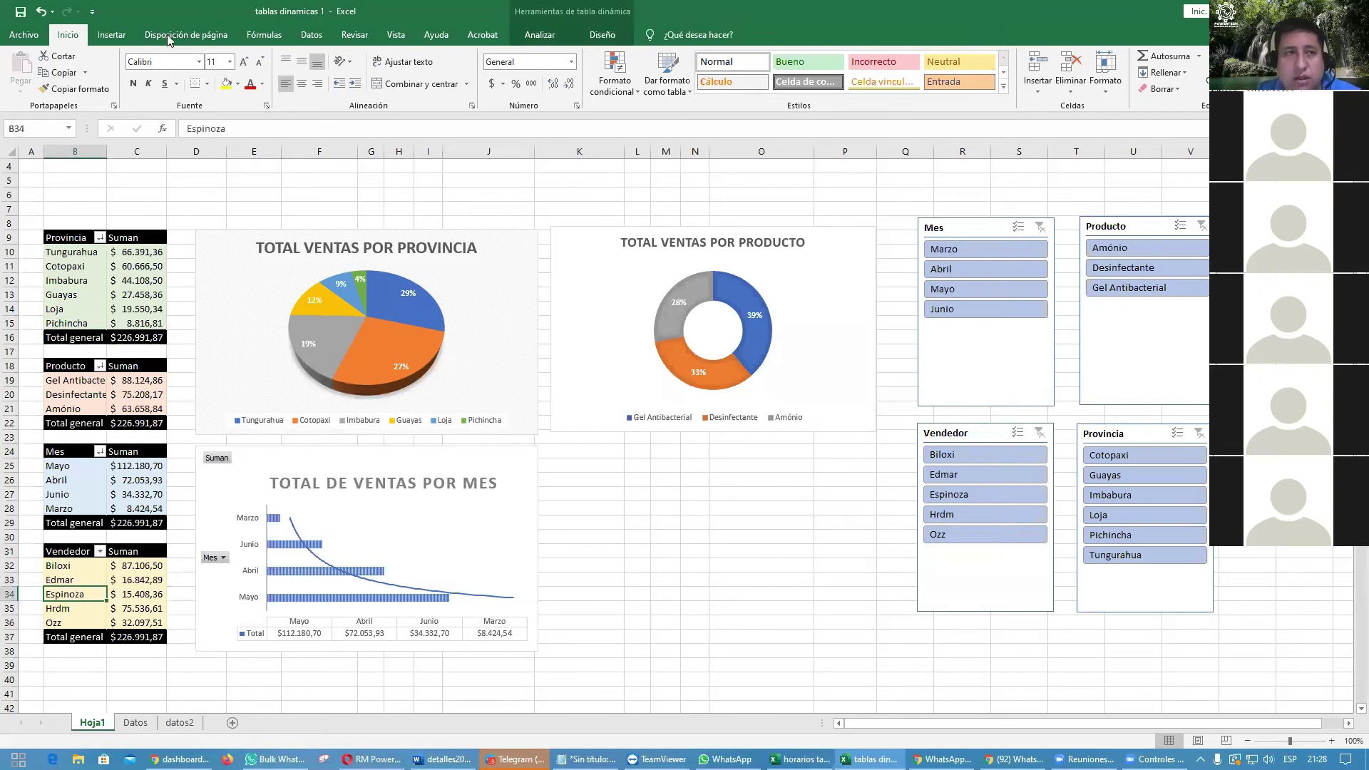
pyautogui.click(111, 34)
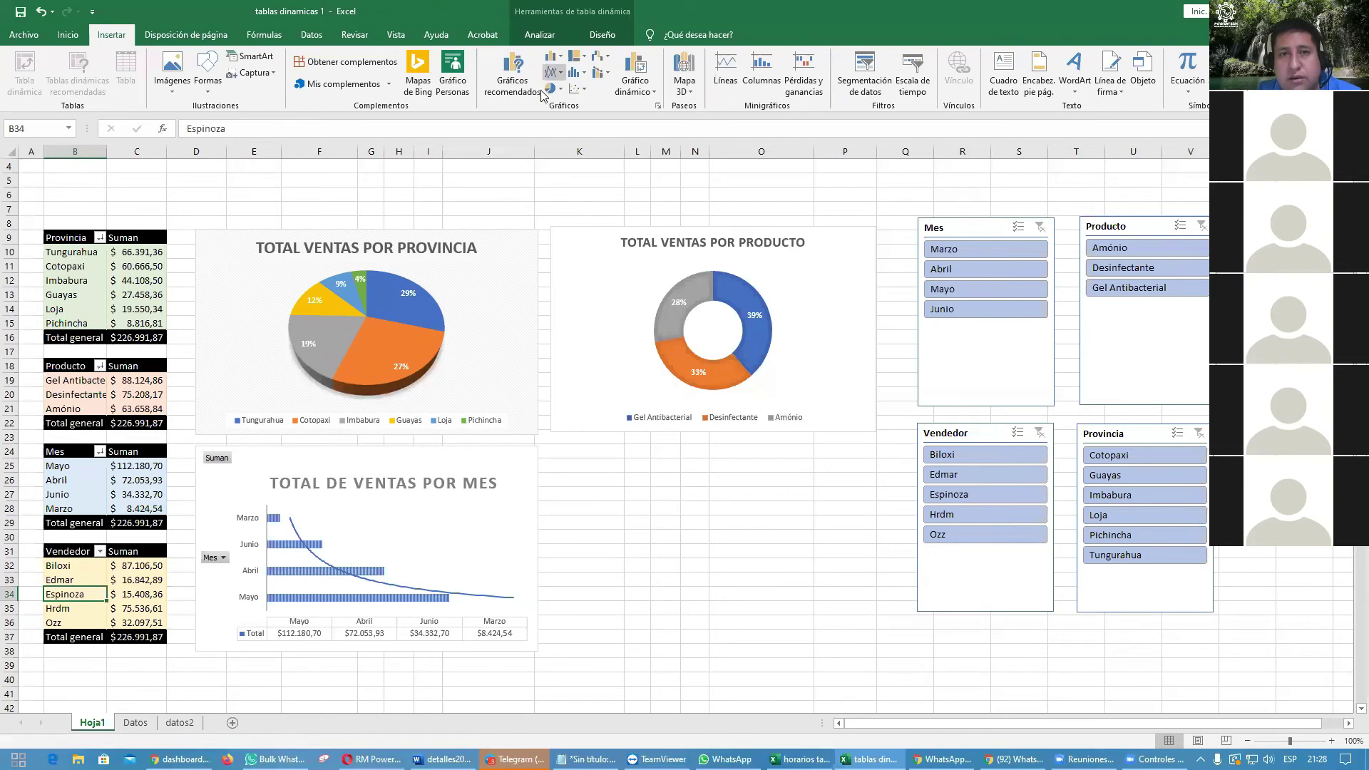
# Step: Insert an Áreas pivot chart of total sales by Vendedor after browsing chart types
pyautogui.click(513, 77)
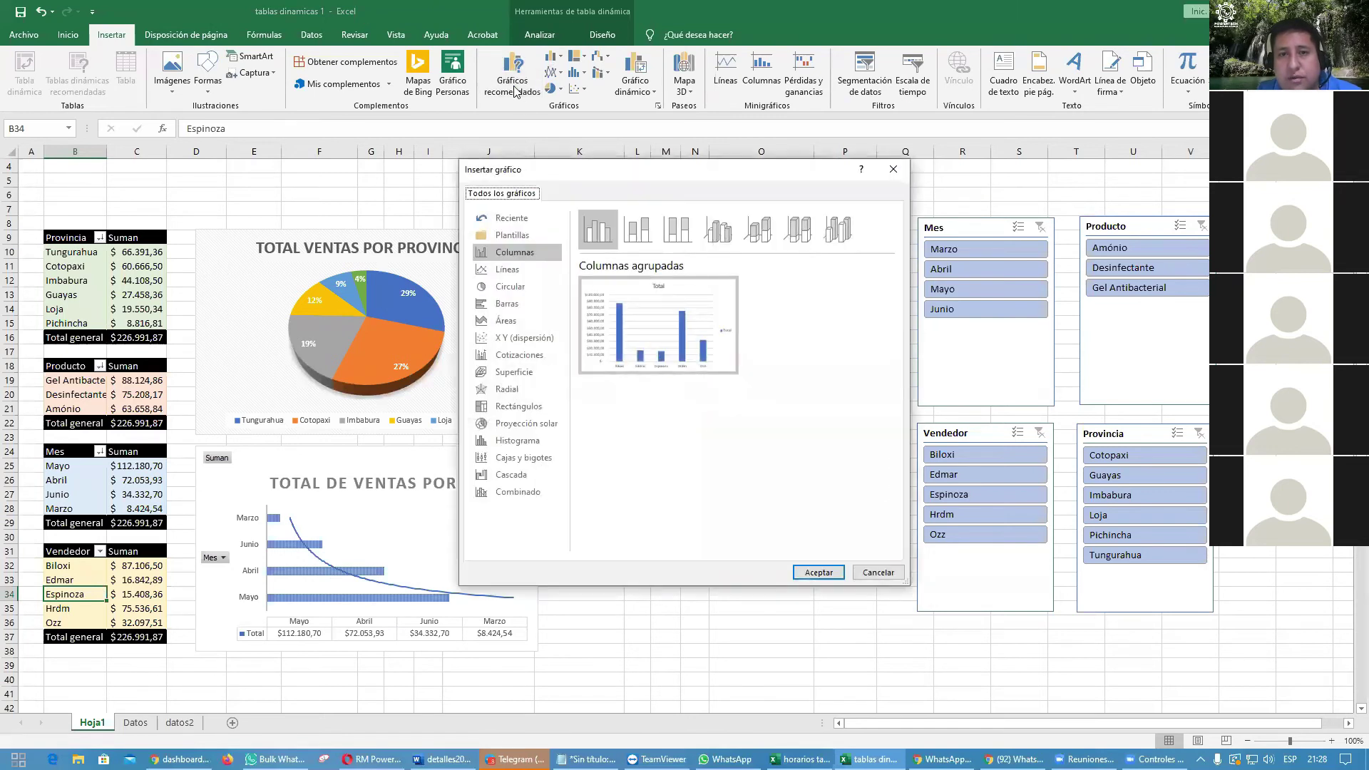
pyautogui.click(510, 276)
pyautogui.click(511, 286)
pyautogui.click(510, 304)
pyautogui.click(512, 322)
pyautogui.click(516, 338)
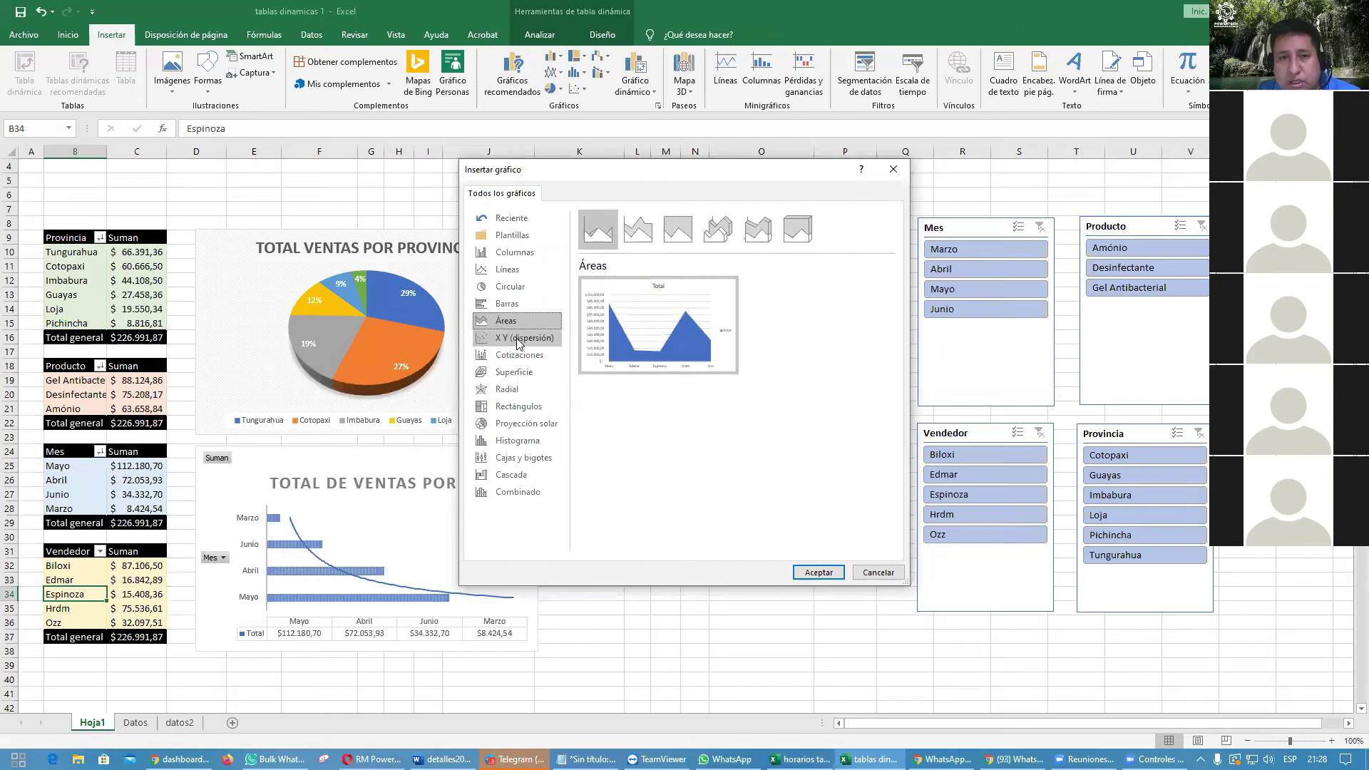
pyautogui.click(516, 355)
pyautogui.click(513, 372)
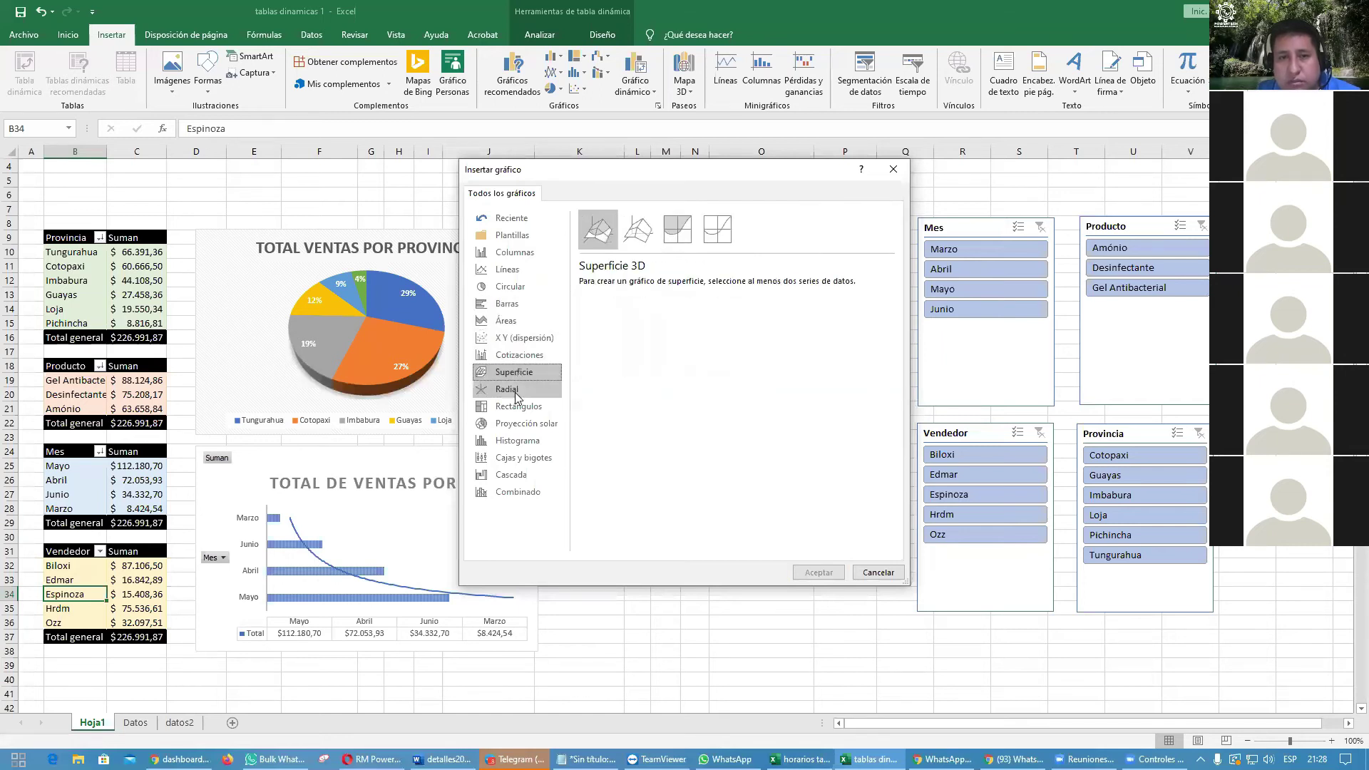
pyautogui.click(508, 390)
pyautogui.click(520, 426)
pyautogui.click(520, 457)
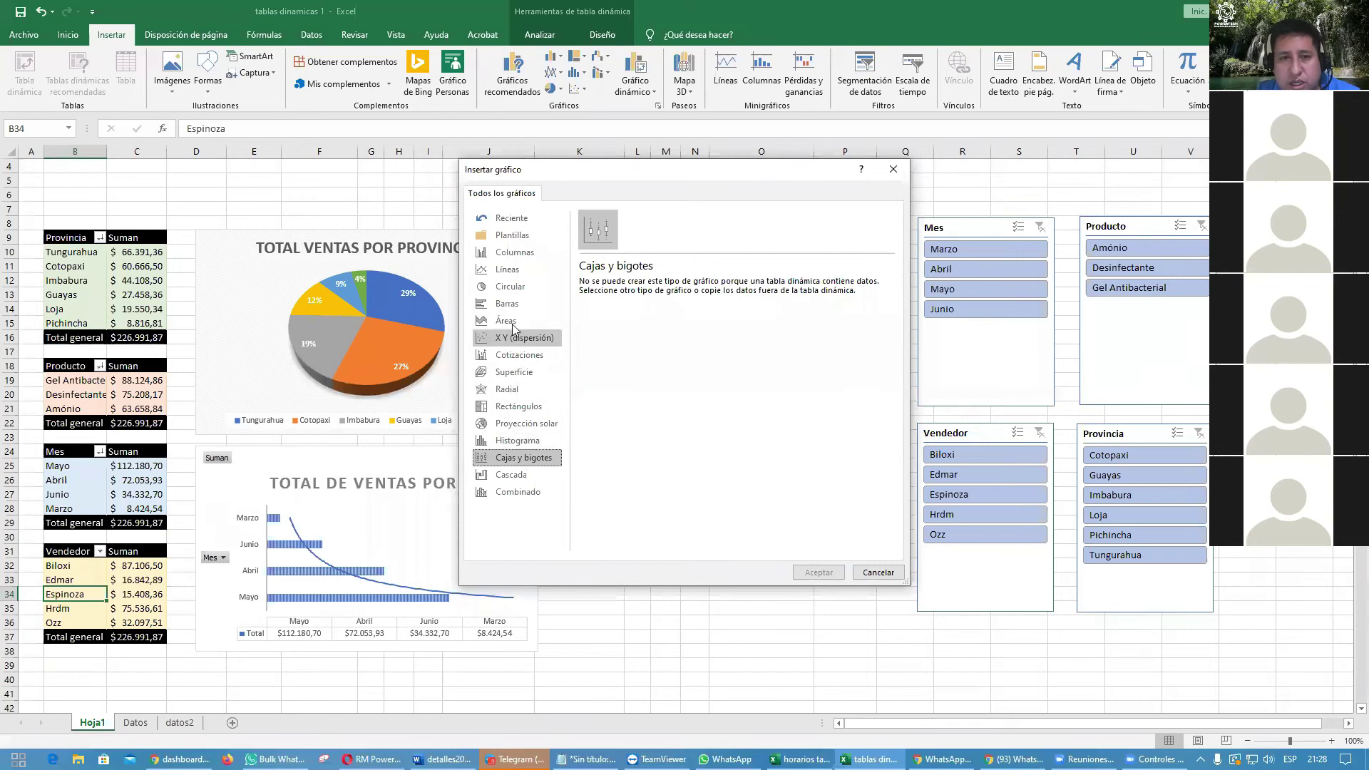
pyautogui.click(513, 303)
pyautogui.click(513, 287)
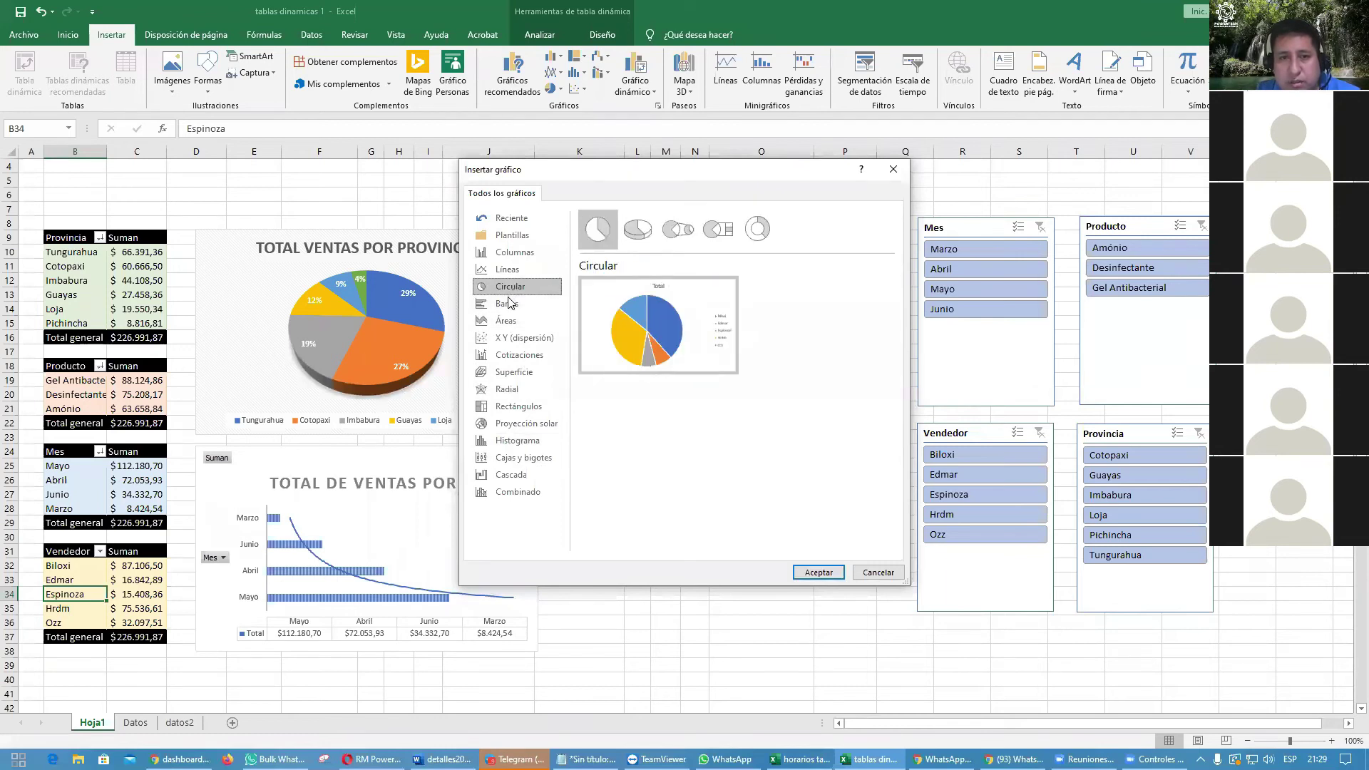
pyautogui.click(510, 322)
pyautogui.click(827, 571)
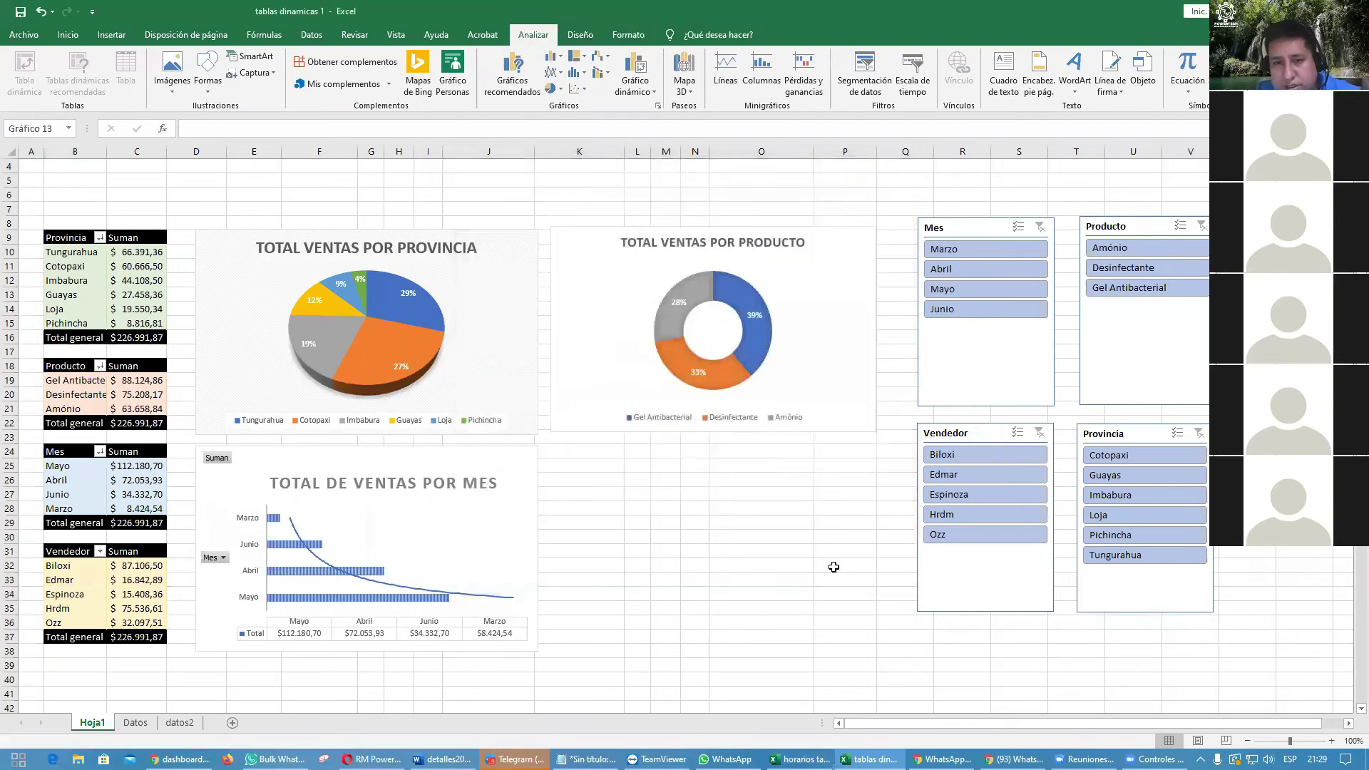
# Step: Move the area chart below the product doughnut and add a data table of vendor totals
pyautogui.moveTo(739, 378); pyautogui.dragTo(777, 482)
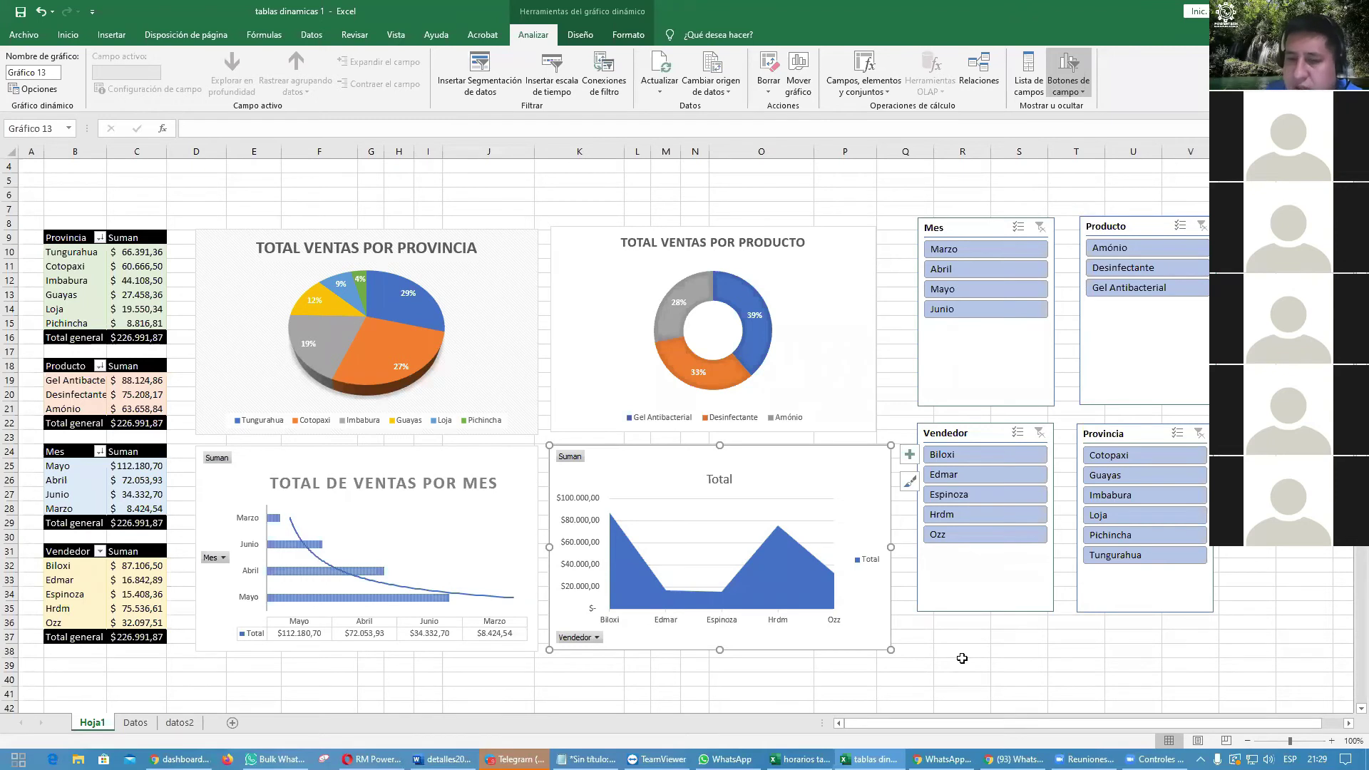
pyautogui.click(909, 455)
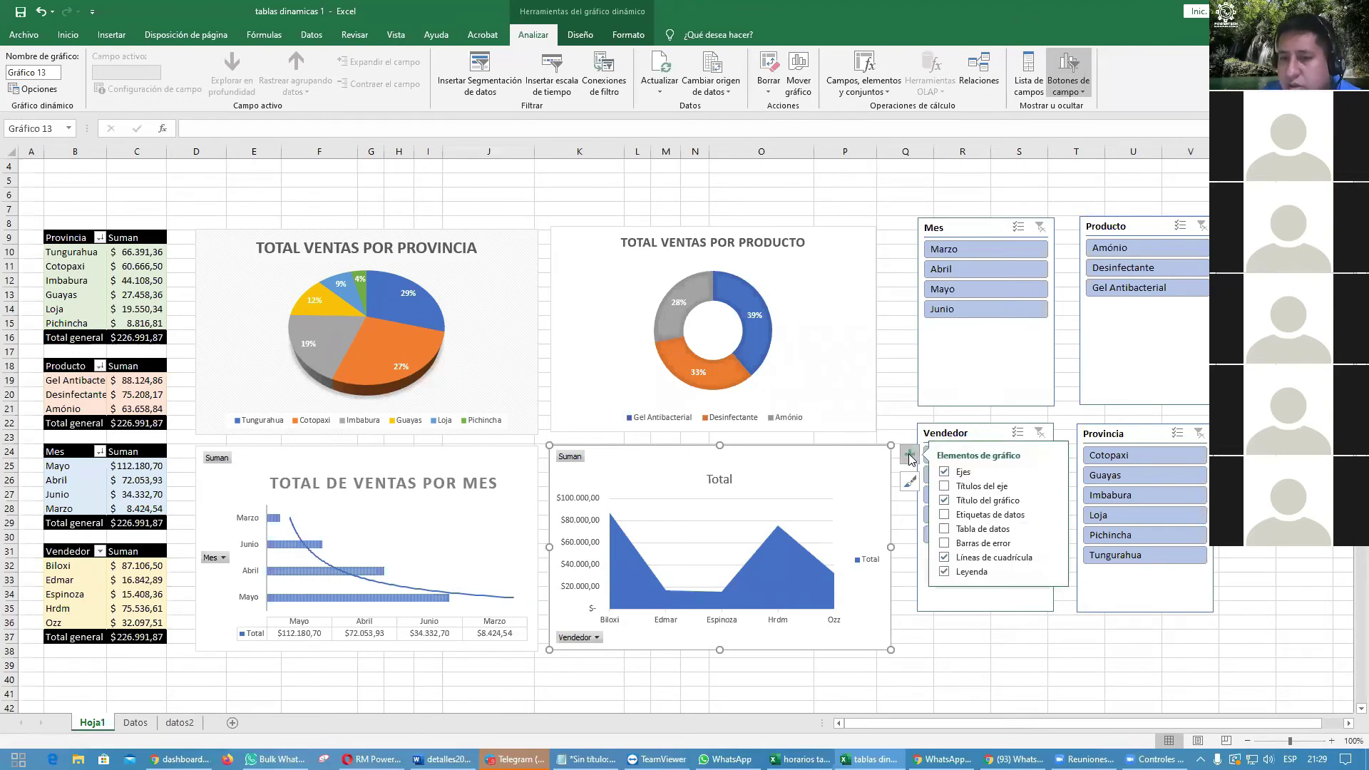
pyautogui.click(945, 529)
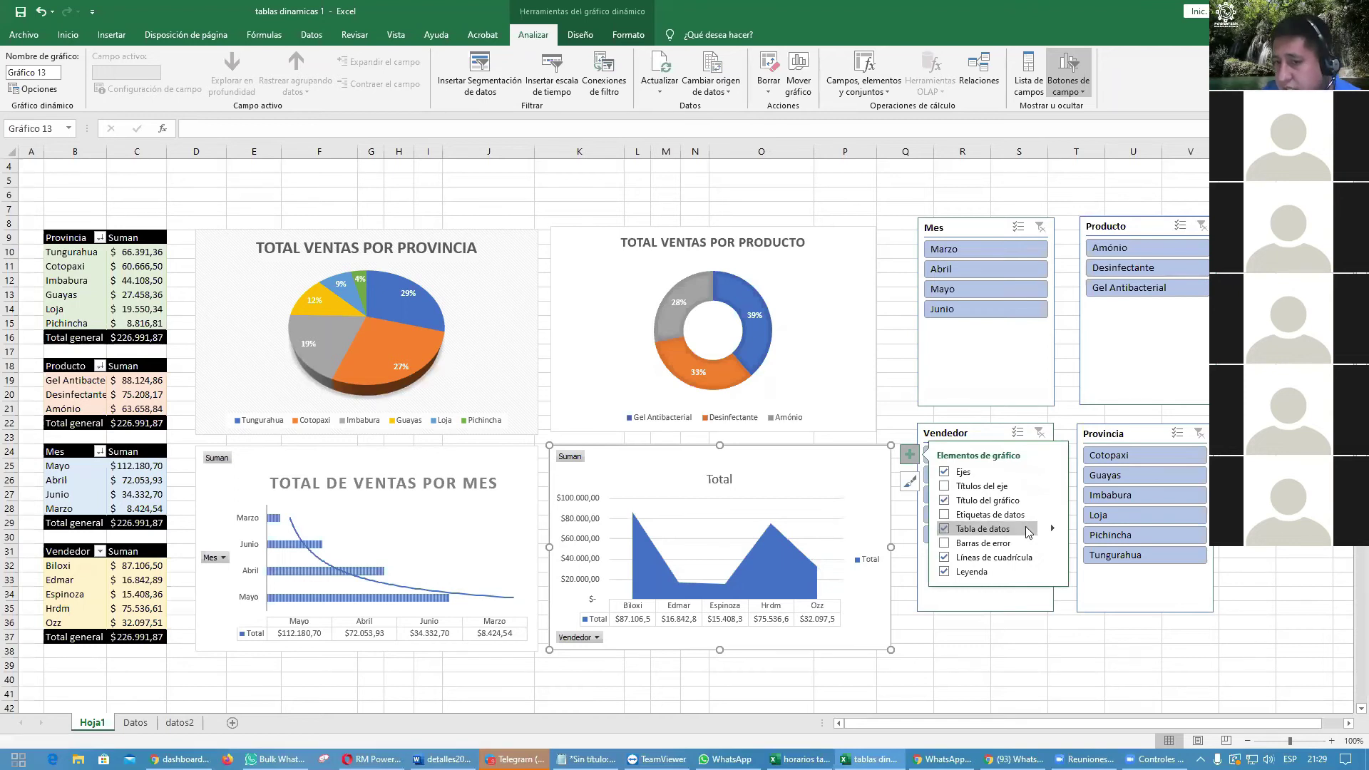
pyautogui.click(946, 515)
pyautogui.click(946, 515)
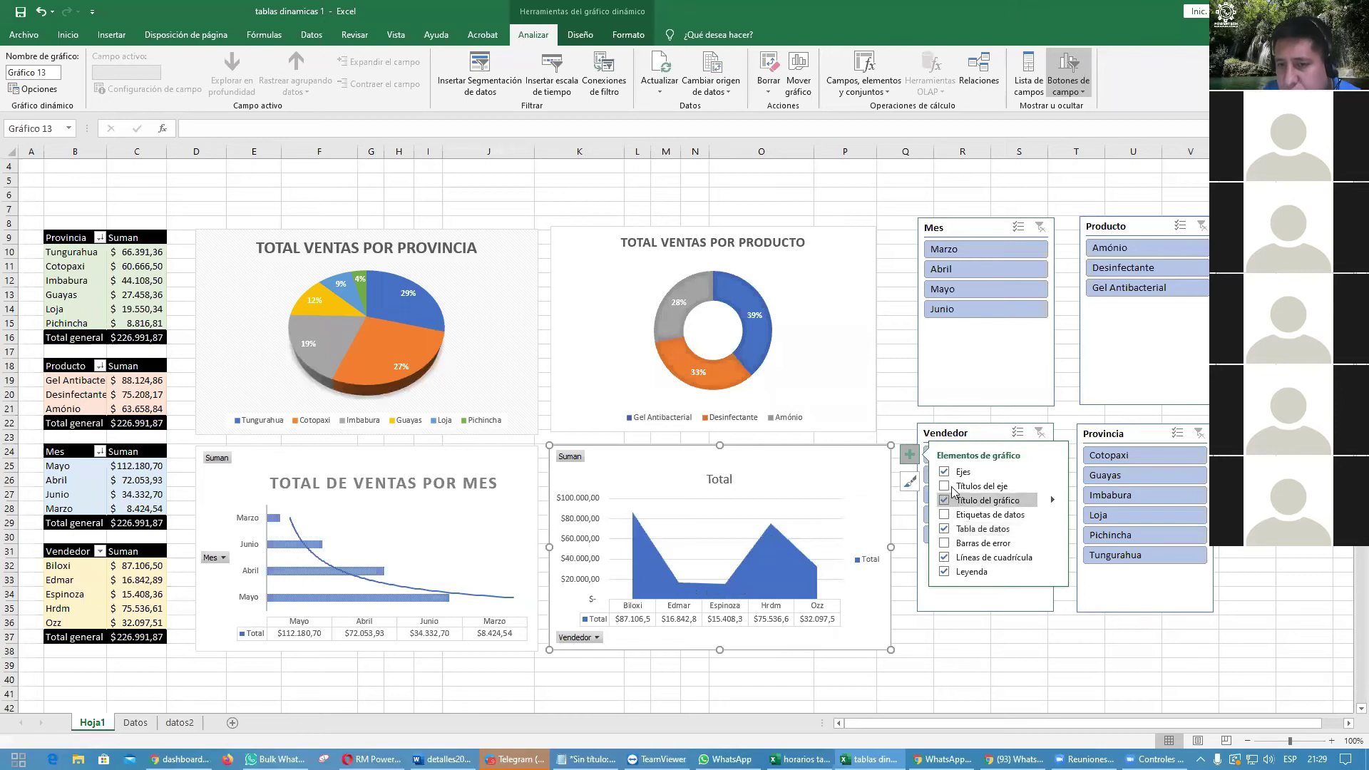
# Step: Turn off the area chart's gridlines and browse its style choices without changing them
pyautogui.click(1052, 572)
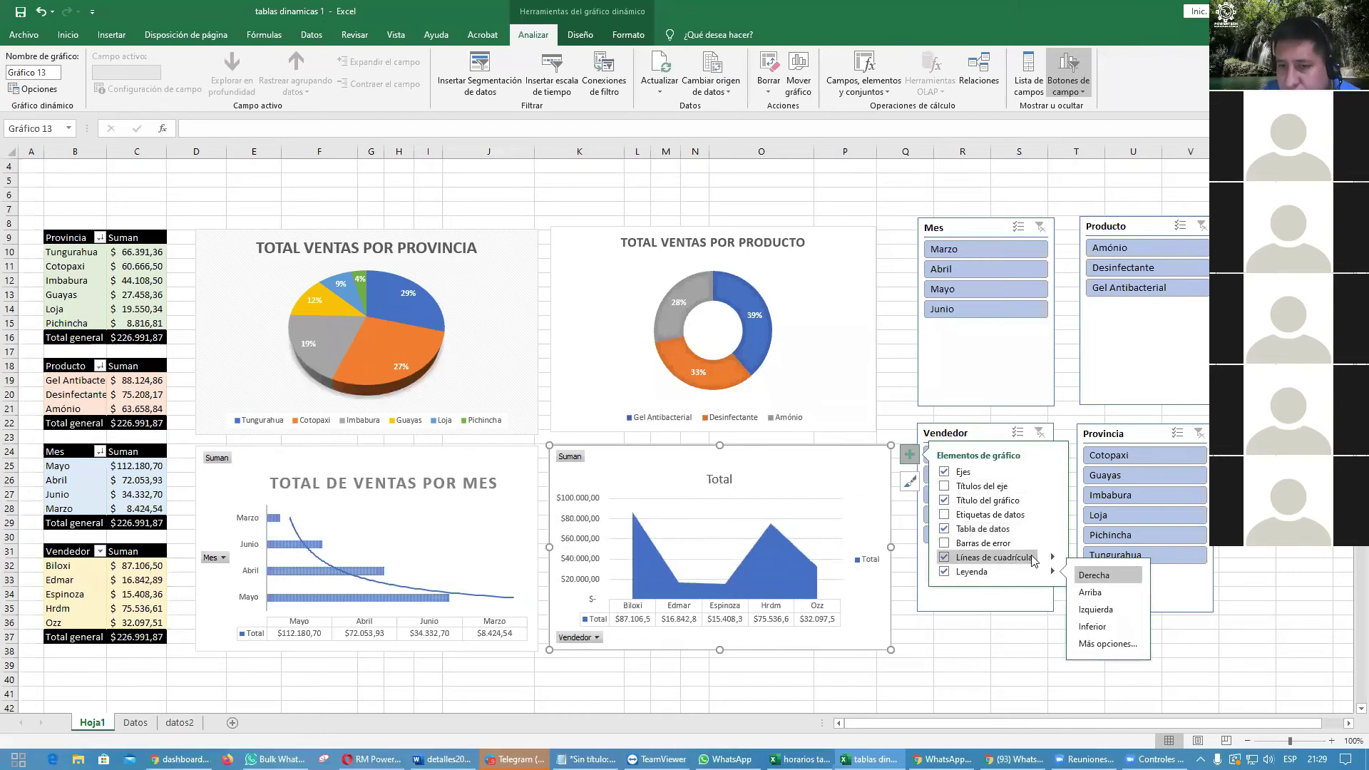
pyautogui.click(1022, 559)
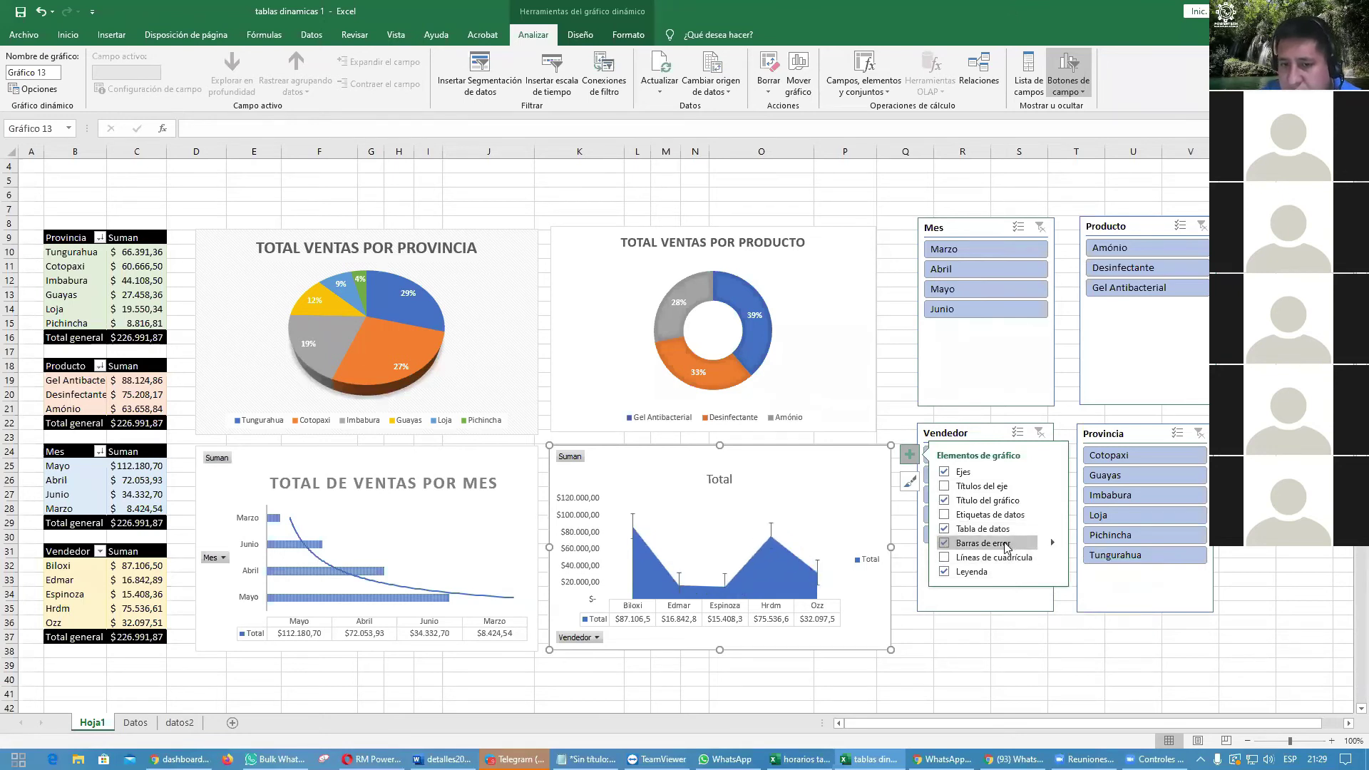
pyautogui.click(909, 454)
pyautogui.click(909, 482)
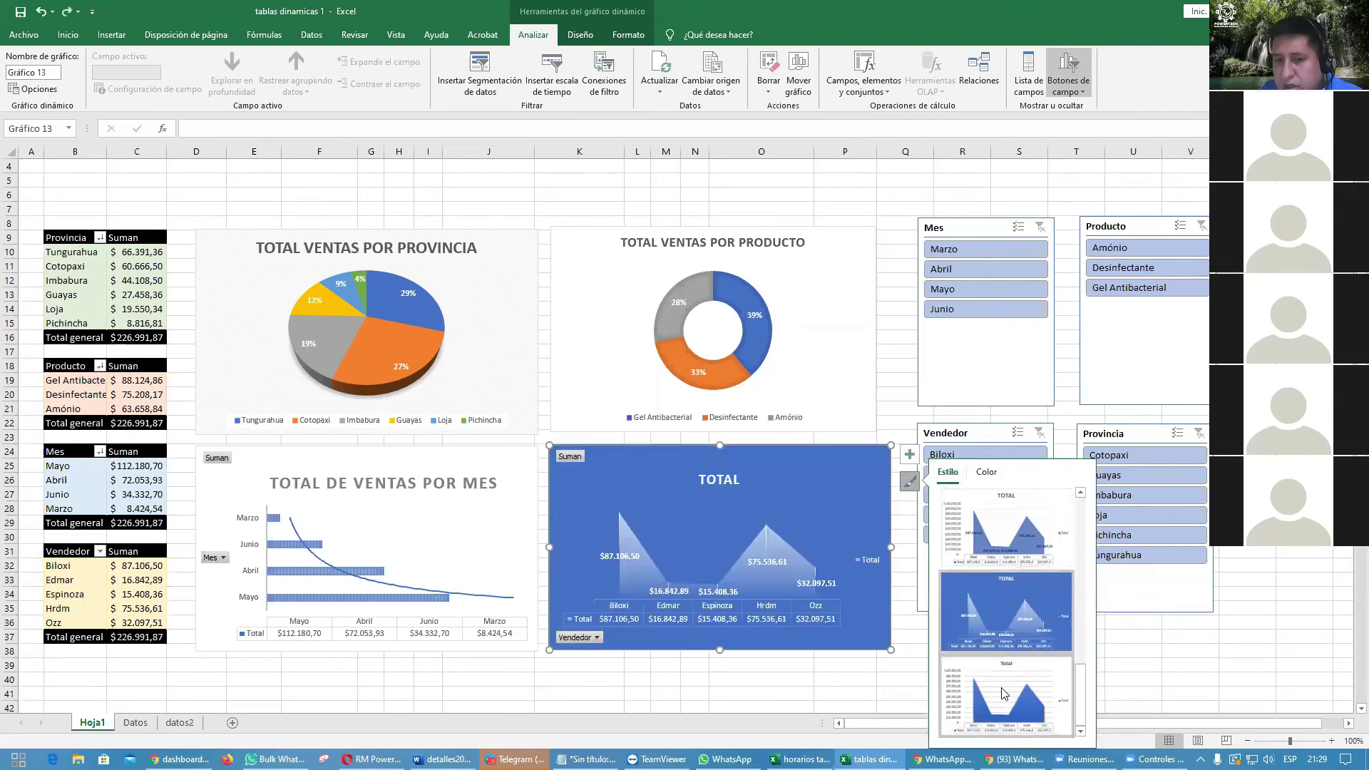
pyautogui.click(1187, 637)
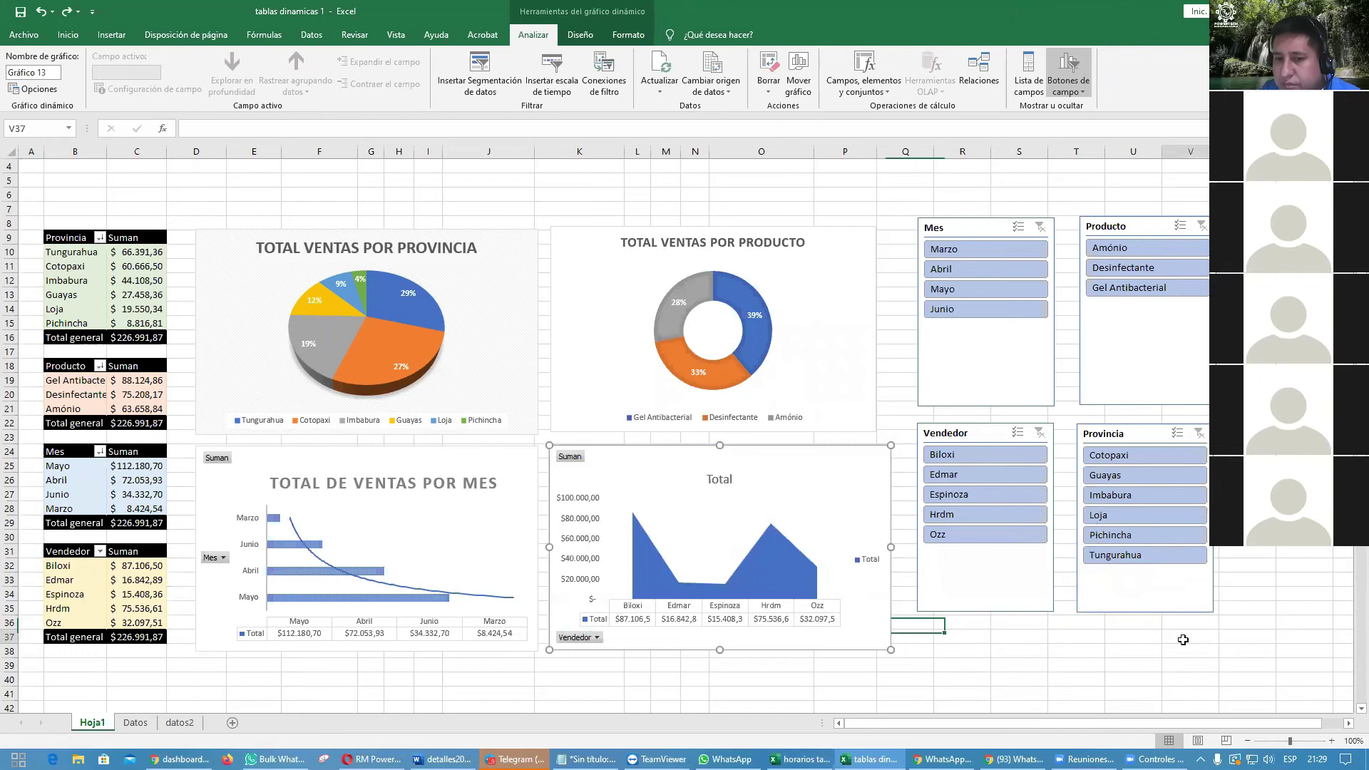
# Step: Fill the vendor Total area chart's series green through Dar formato a serie de datos
pyautogui.click(770, 551)
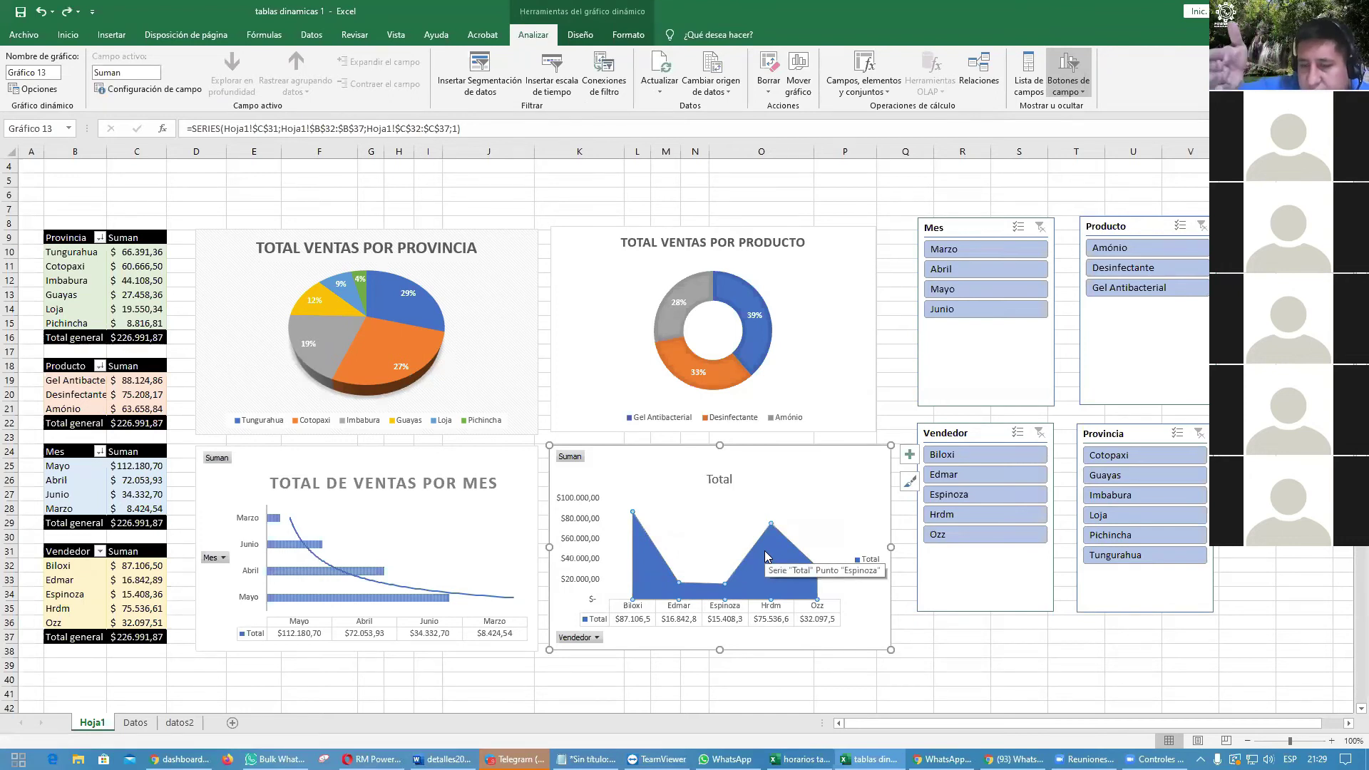
pyautogui.rightClick(765, 552)
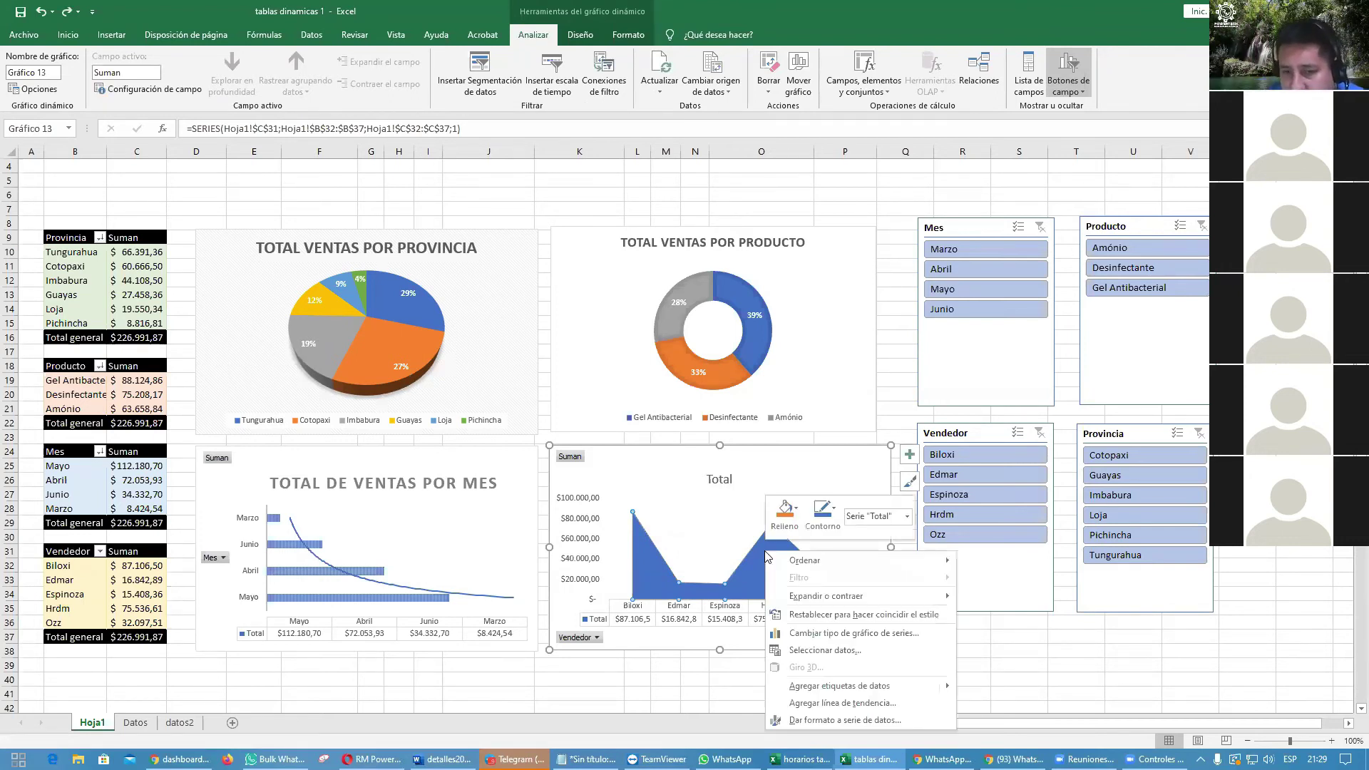
pyautogui.click(825, 720)
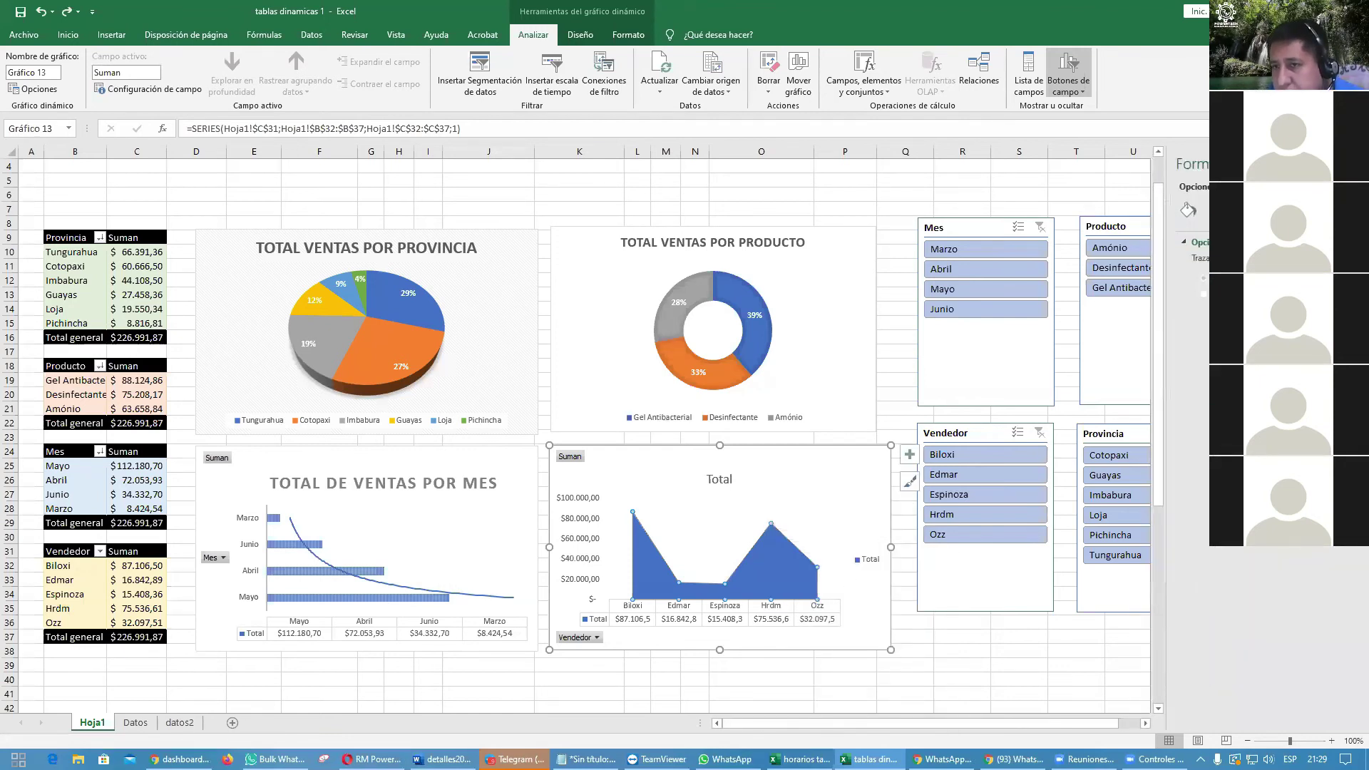
pyautogui.click(1187, 210)
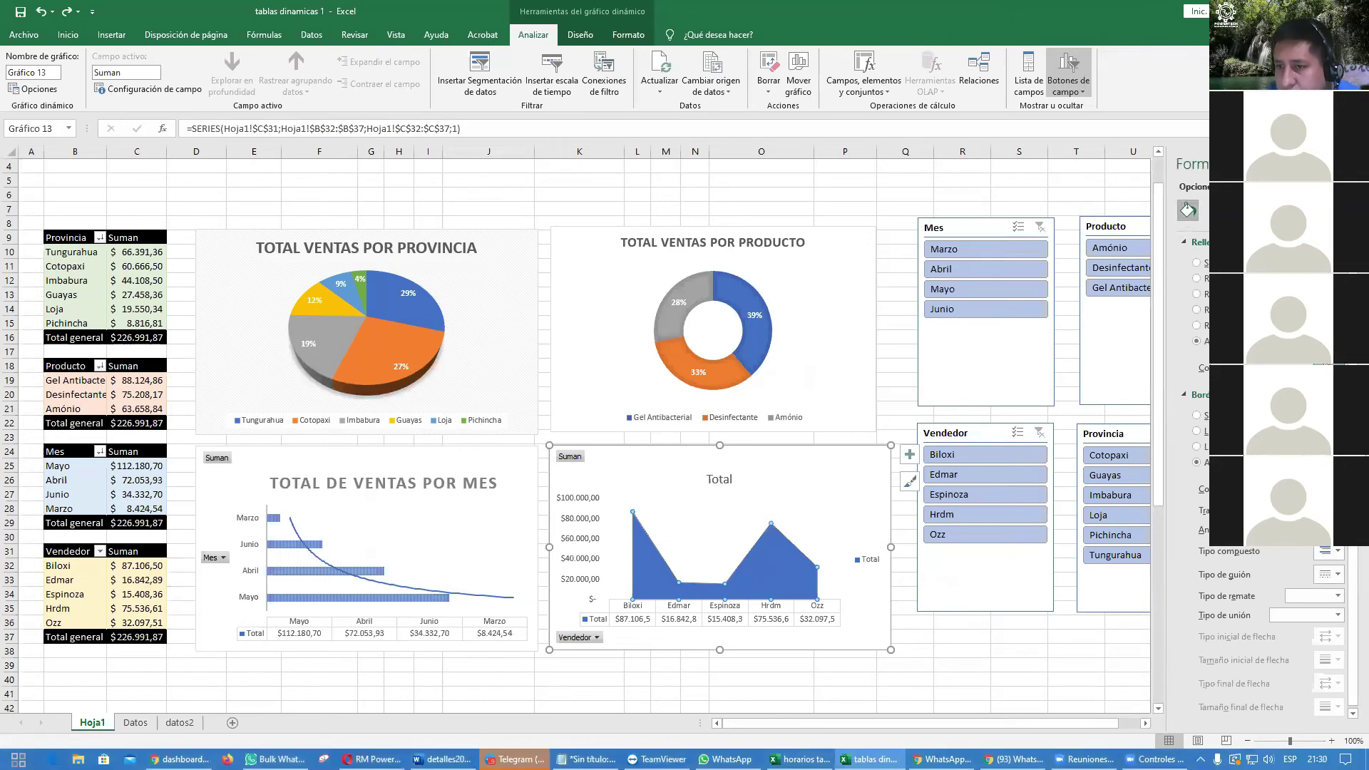
pyautogui.click(1039, 649)
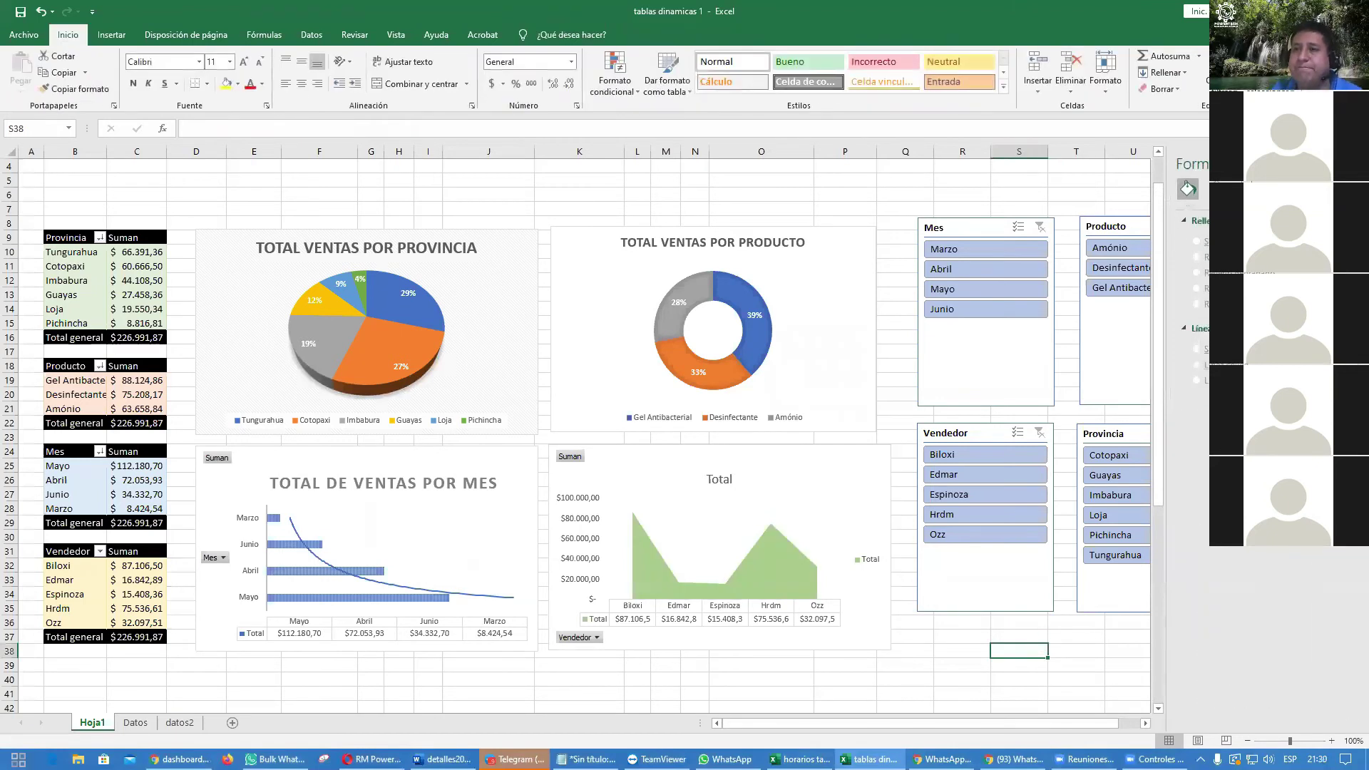
# Step: Close the format pane and trial-filter the Mes slicer by Mayo, Abril, then Marzo
pyautogui.click(1358, 164)
pyautogui.click(1247, 423)
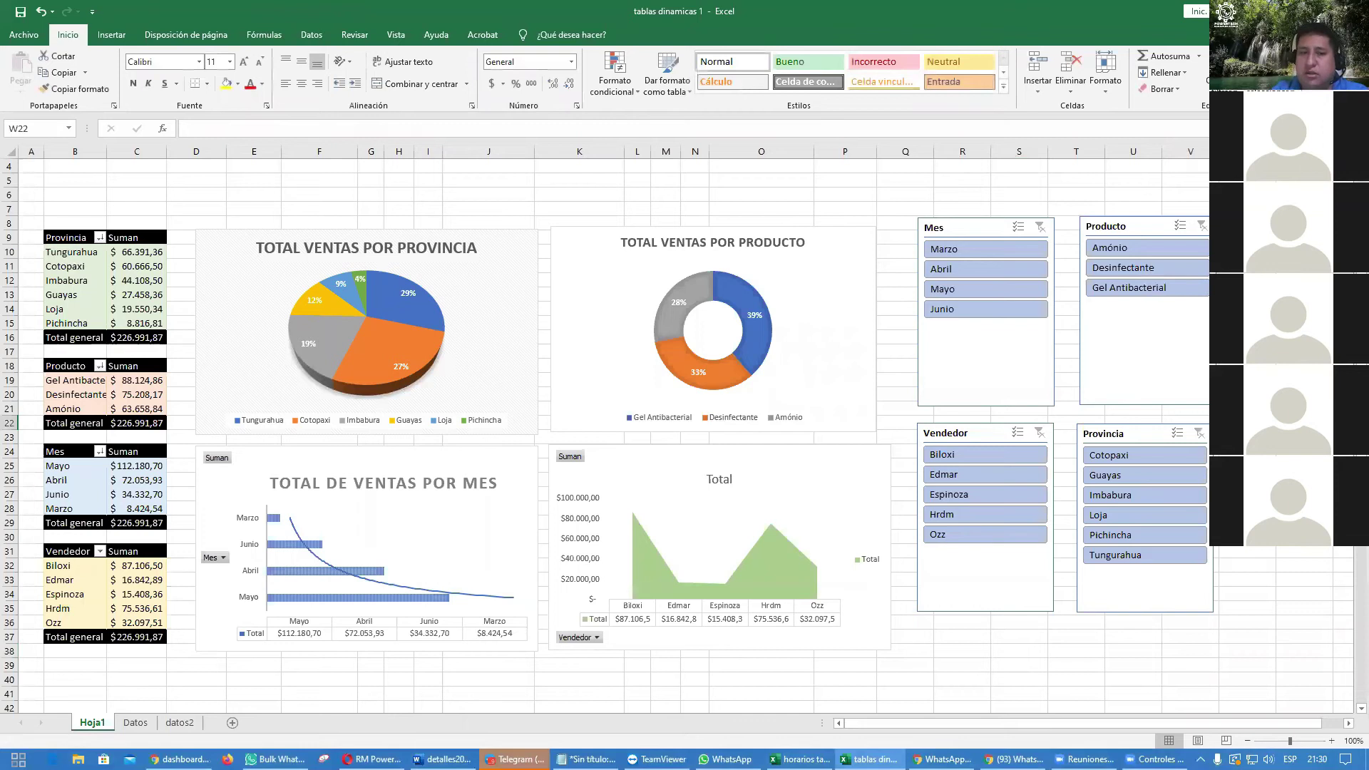
pyautogui.click(999, 288)
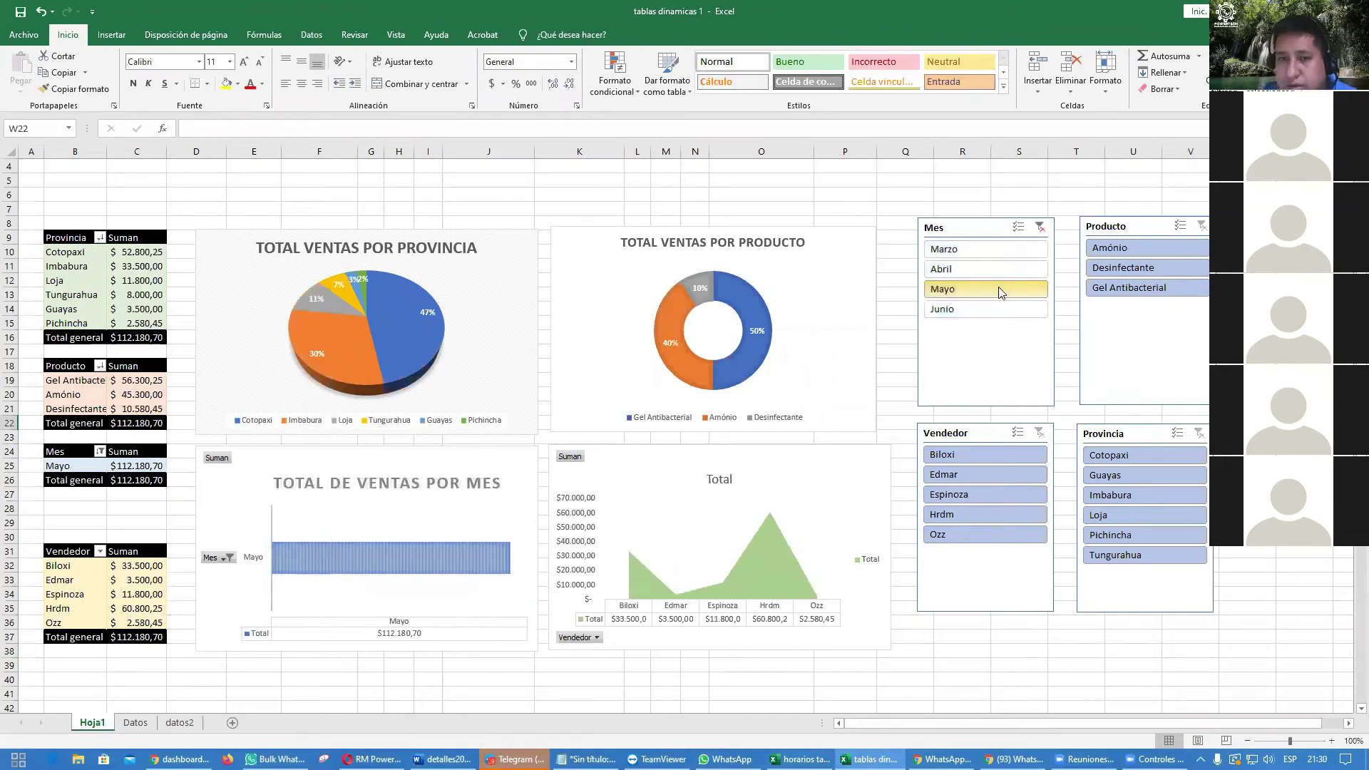
pyautogui.click(998, 273)
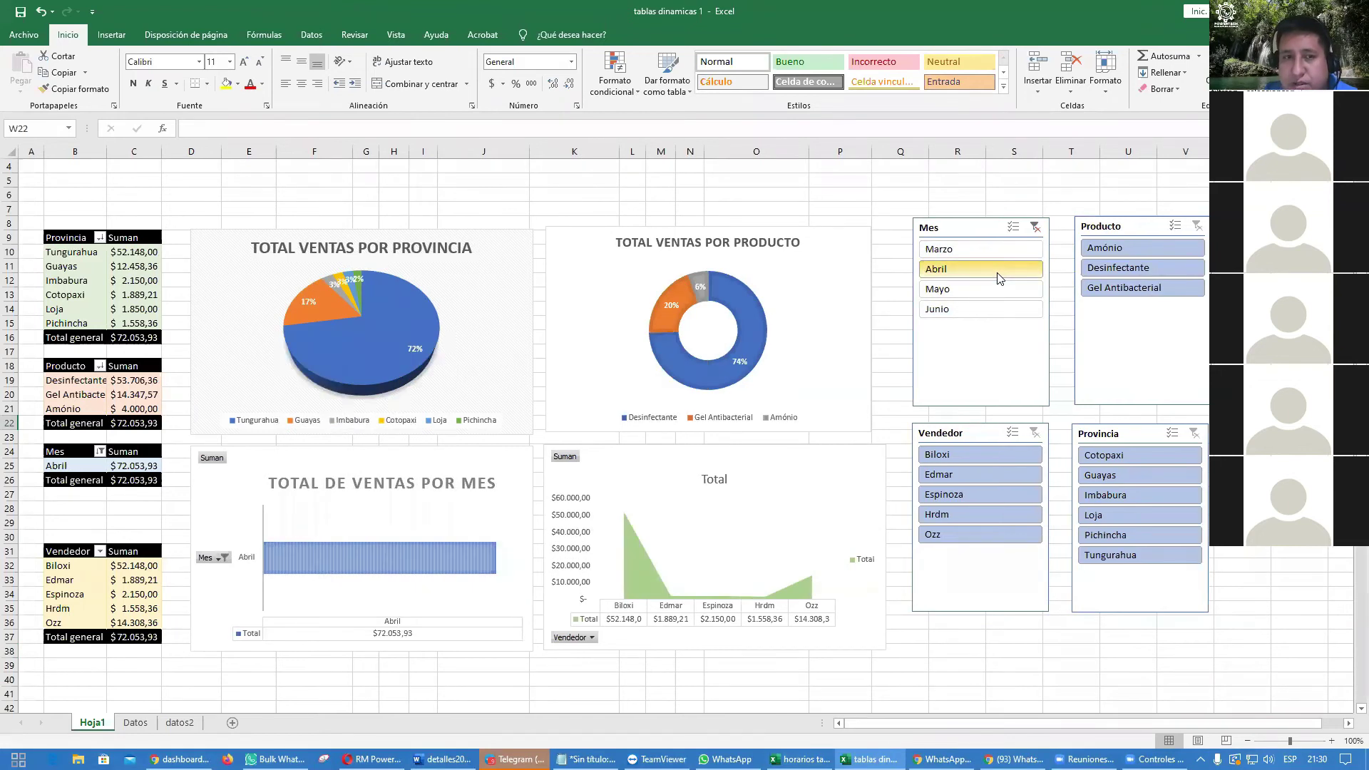
pyautogui.click(1000, 251)
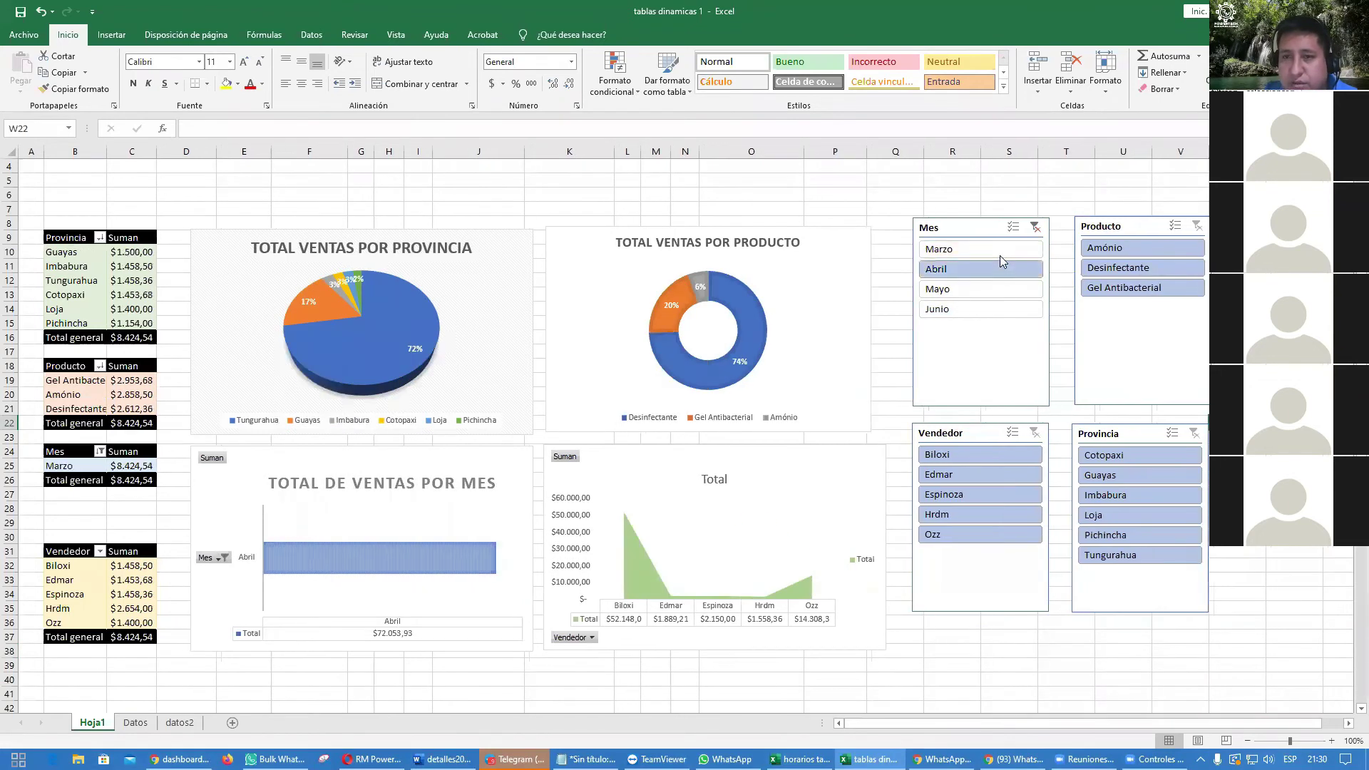
# Step: Filter by the Desinfectante product, then clear the Producto and Mes slicer filters
pyautogui.click(1149, 272)
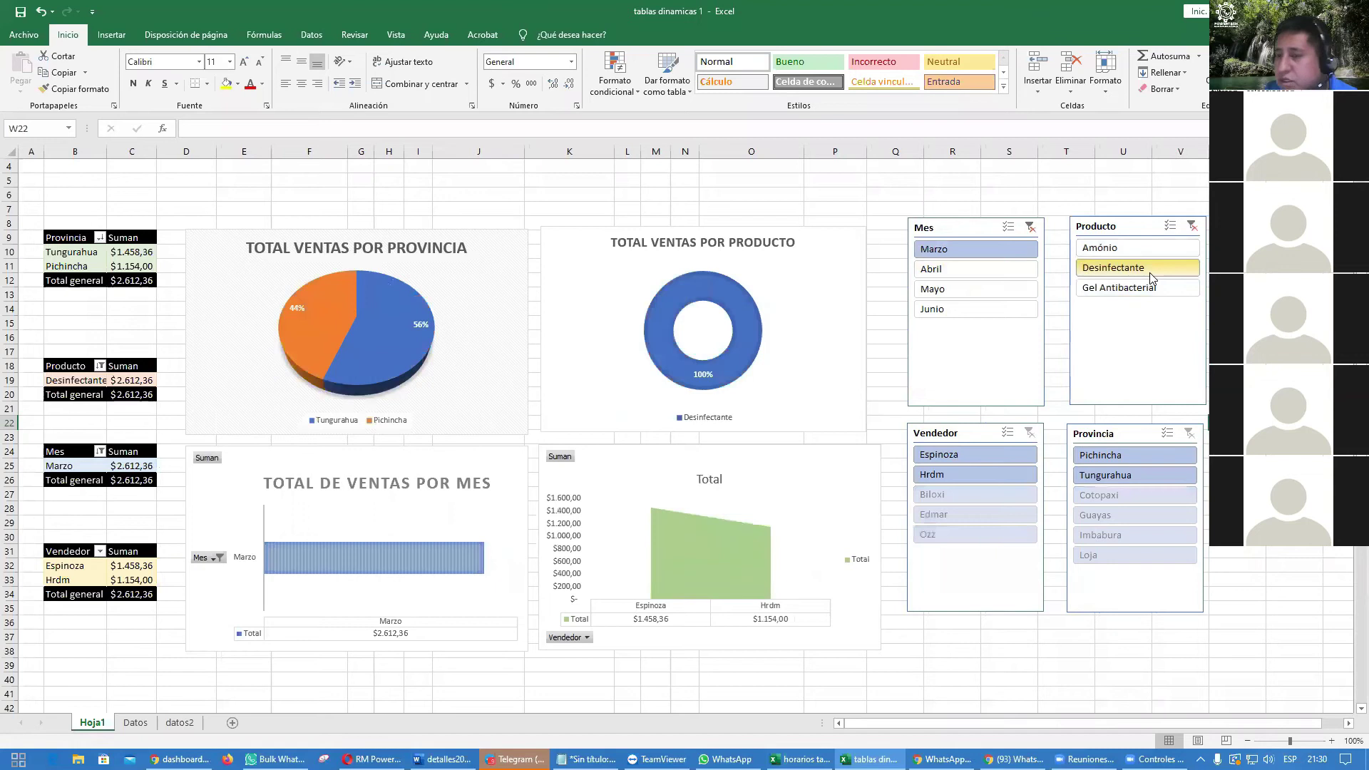
pyautogui.click(1192, 226)
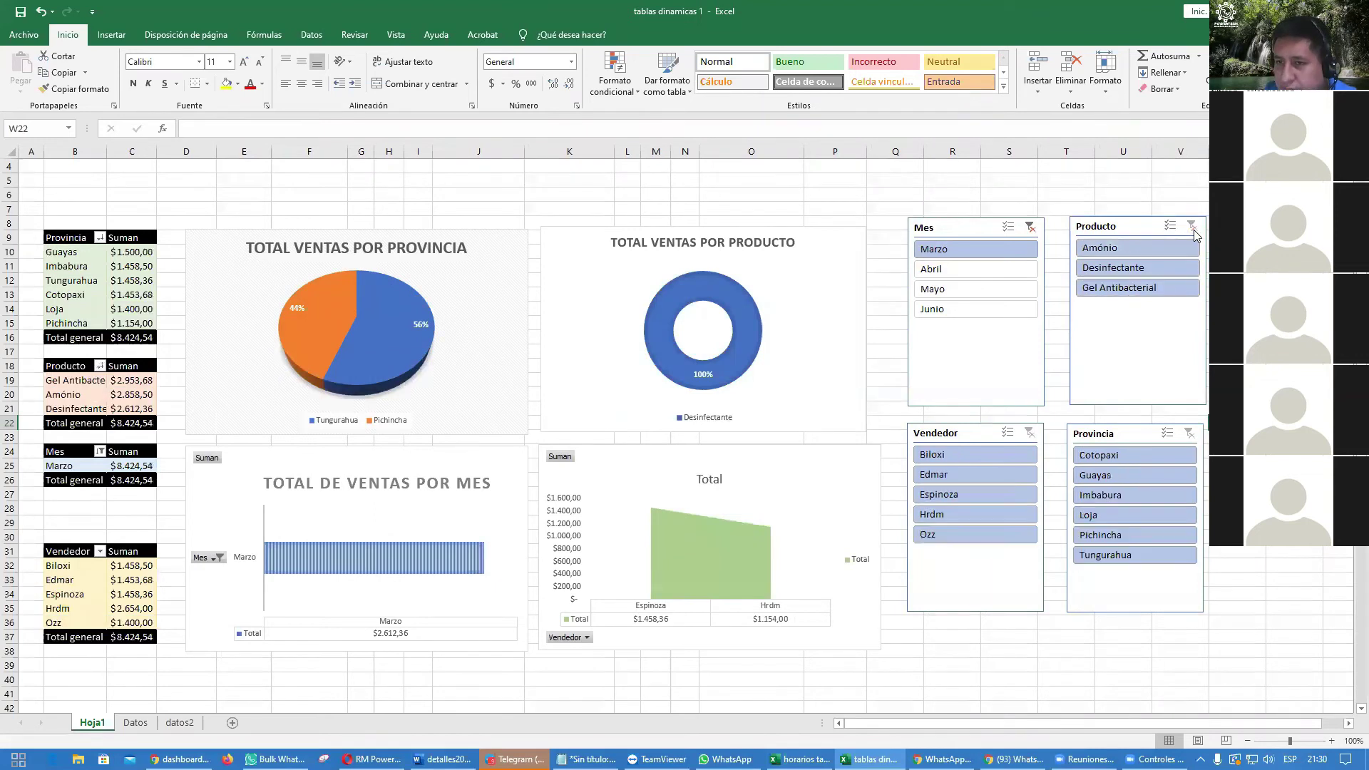
pyautogui.click(1031, 228)
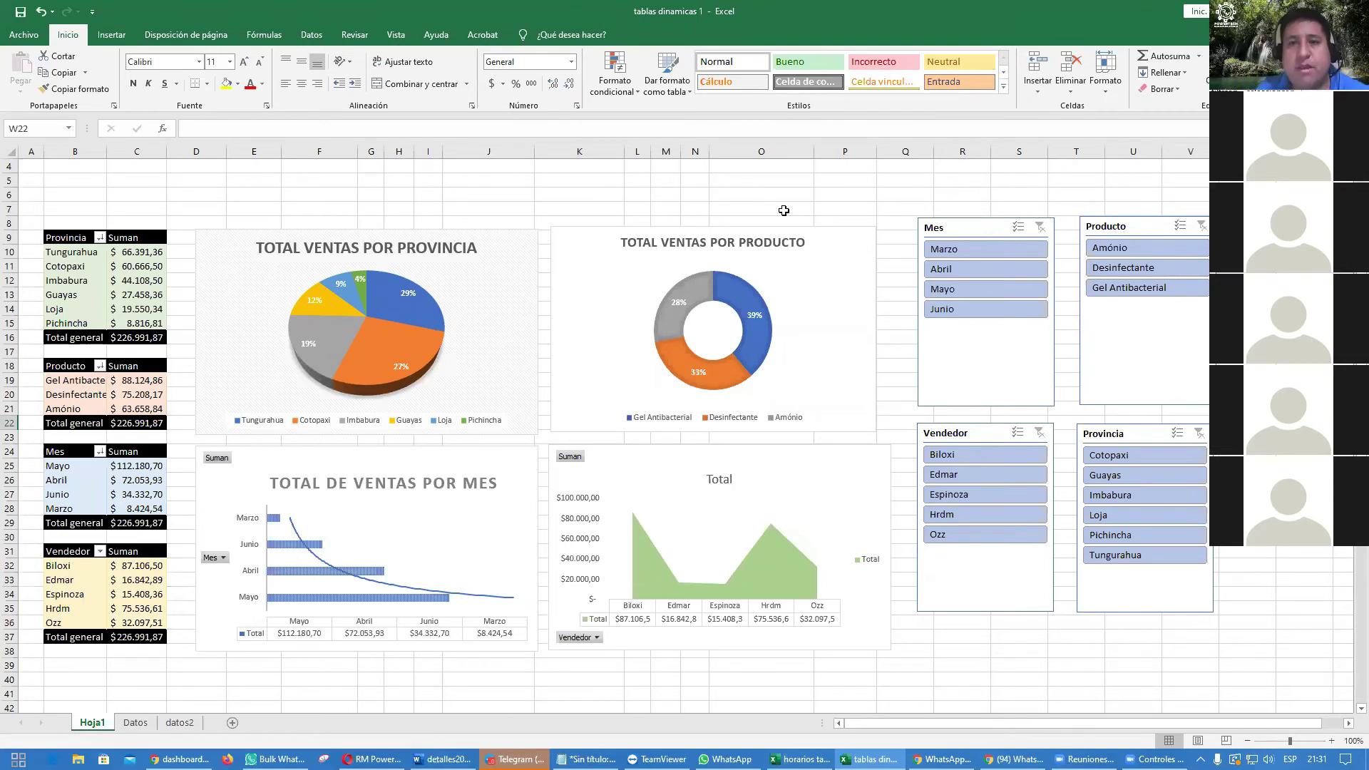
# Step: Narrow the Total area chart and nudge the product and month charts, undoing a plot-area move
pyautogui.moveTo(816, 316); pyautogui.dragTo(808, 318)
pyautogui.click(881, 548)
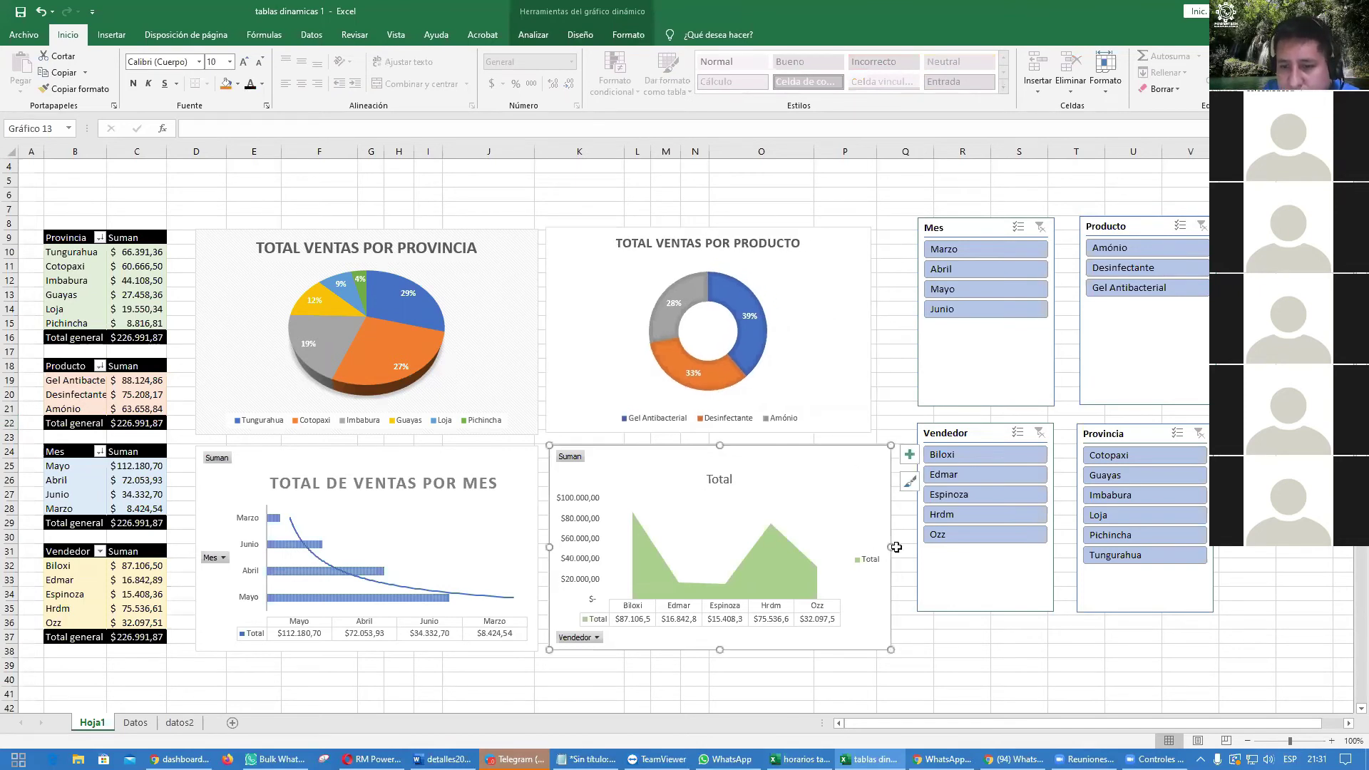
pyautogui.moveTo(889, 547); pyautogui.dragTo(870, 545)
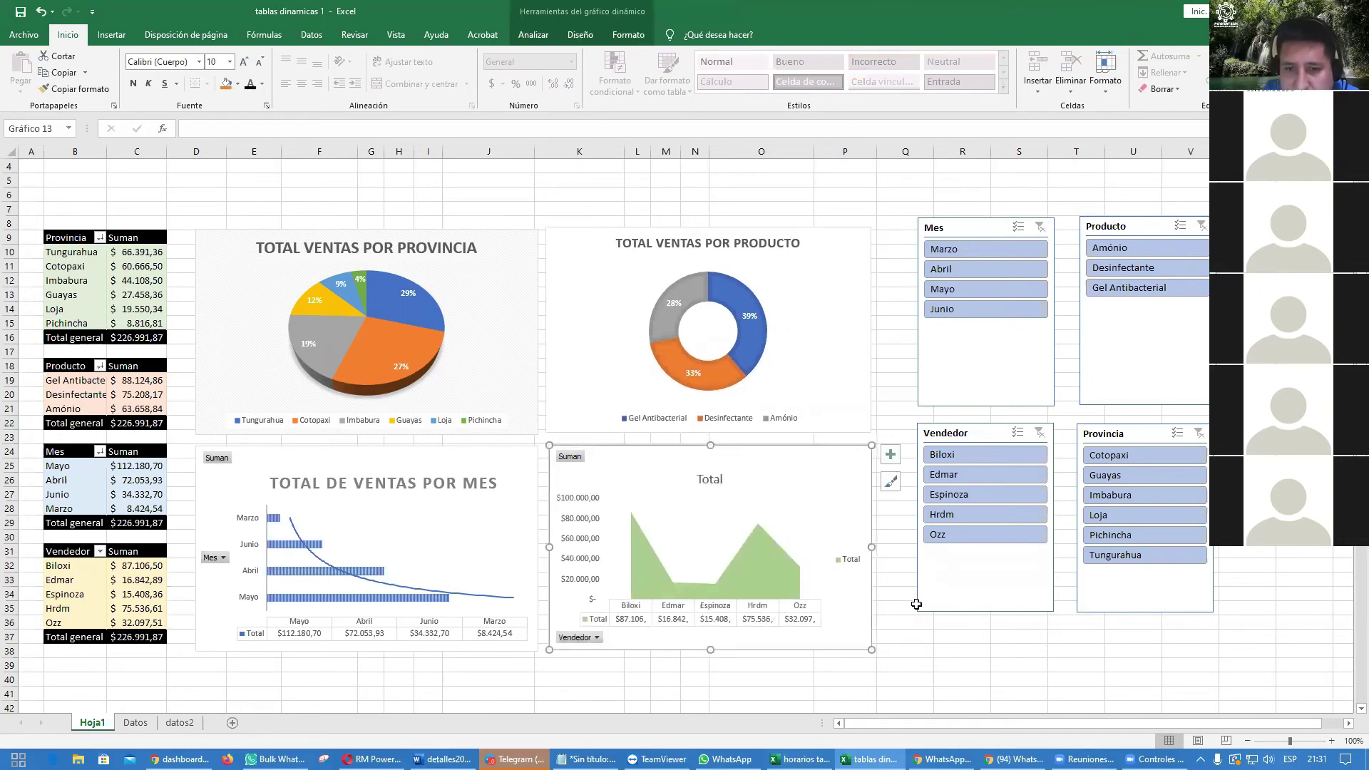
pyautogui.click(923, 631)
pyautogui.click(503, 510)
pyautogui.moveTo(503, 510); pyautogui.dragTo(498, 498)
pyautogui.hotkey('ctrl', 'z')
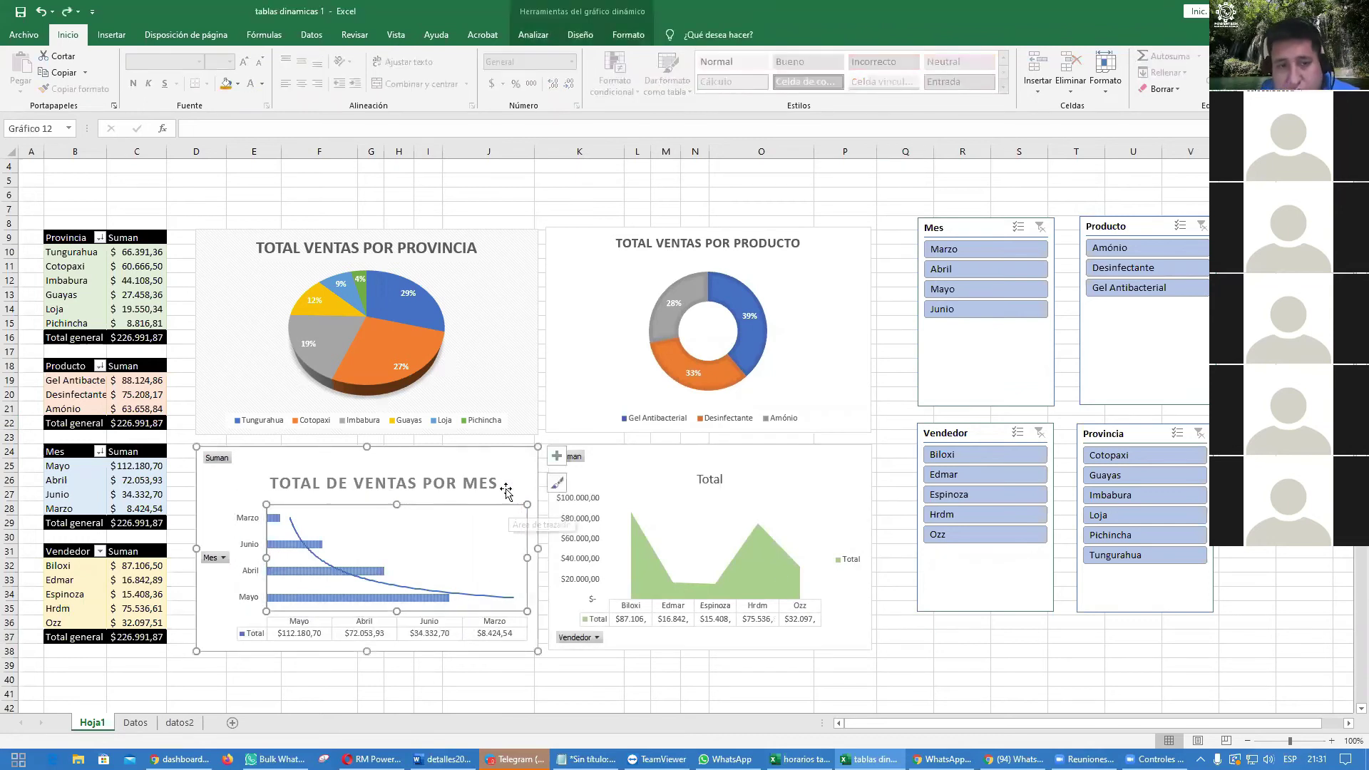
pyautogui.moveTo(504, 459); pyautogui.dragTo(507, 460)
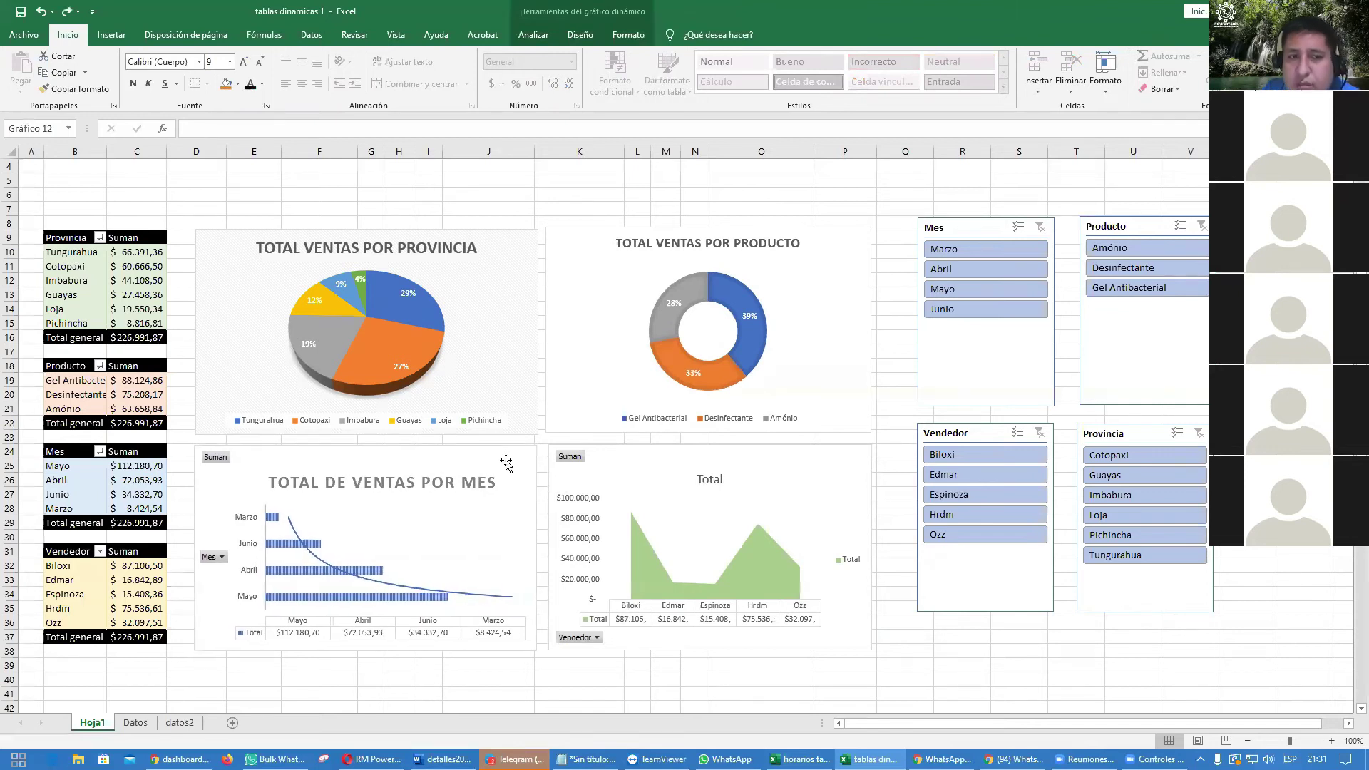
pyautogui.click(972, 647)
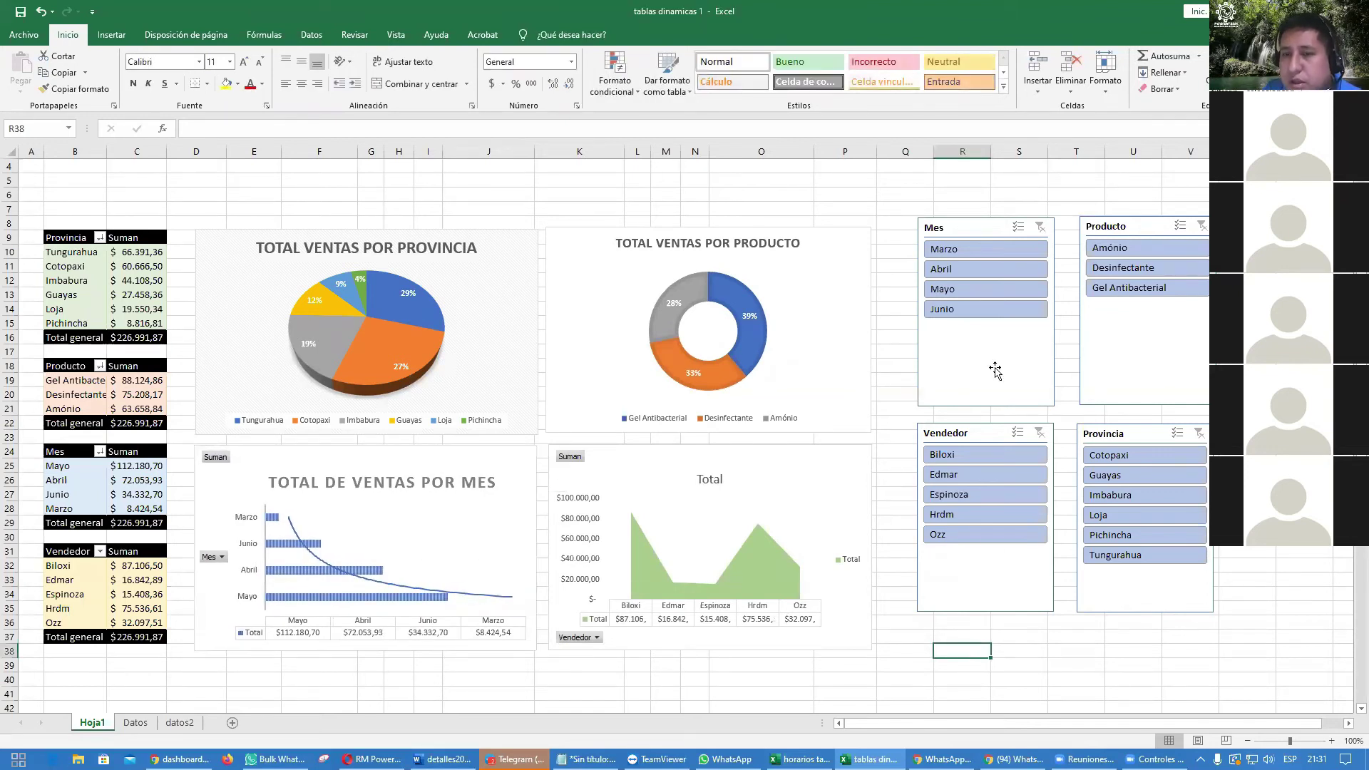
# Step: Move the Mes, Vendedor, Producto and Provincia slicers left into a tight two-by-two grid
pyautogui.moveTo(1000, 345); pyautogui.dragTo(966, 357)
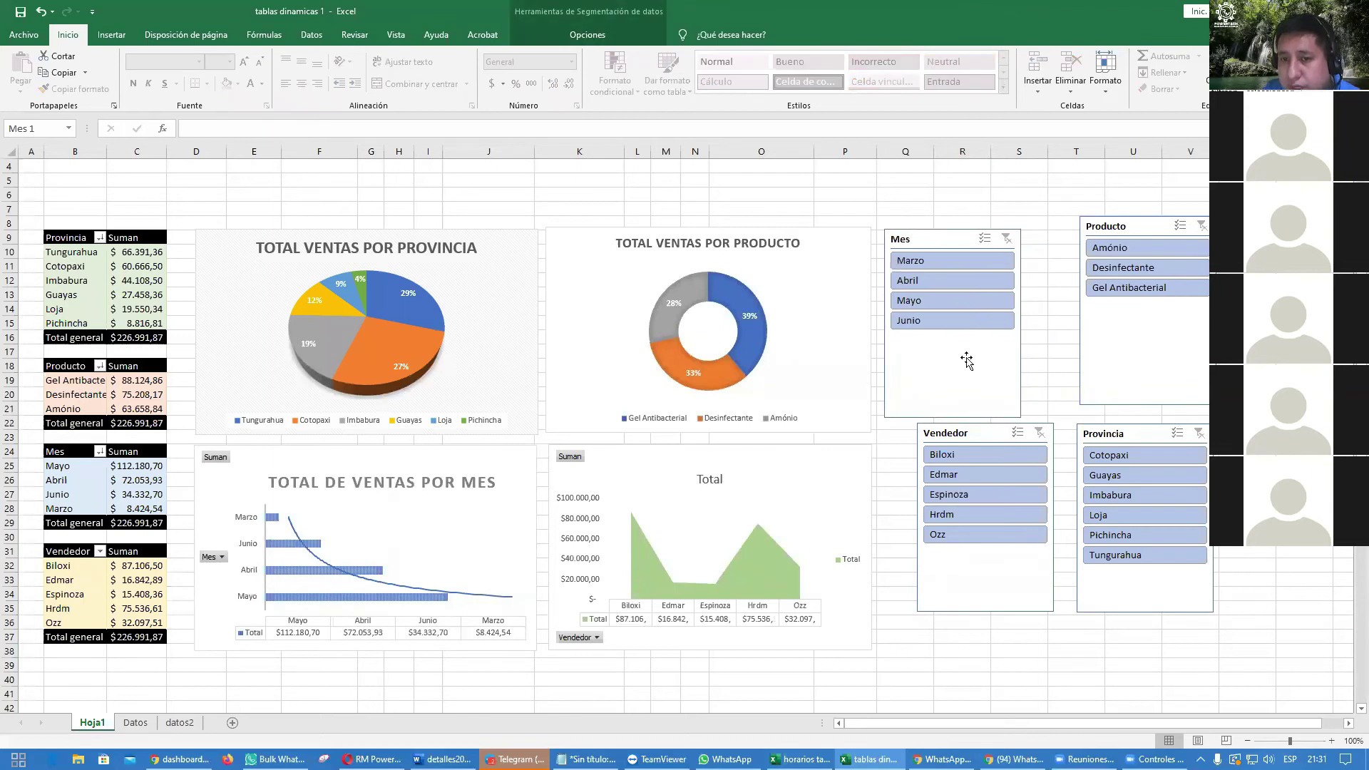
pyautogui.moveTo(983, 564); pyautogui.dragTo(953, 585)
pyautogui.moveTo(1117, 339); pyautogui.dragTo(1087, 352)
pyautogui.moveTo(1138, 603); pyautogui.dragTo(1110, 625)
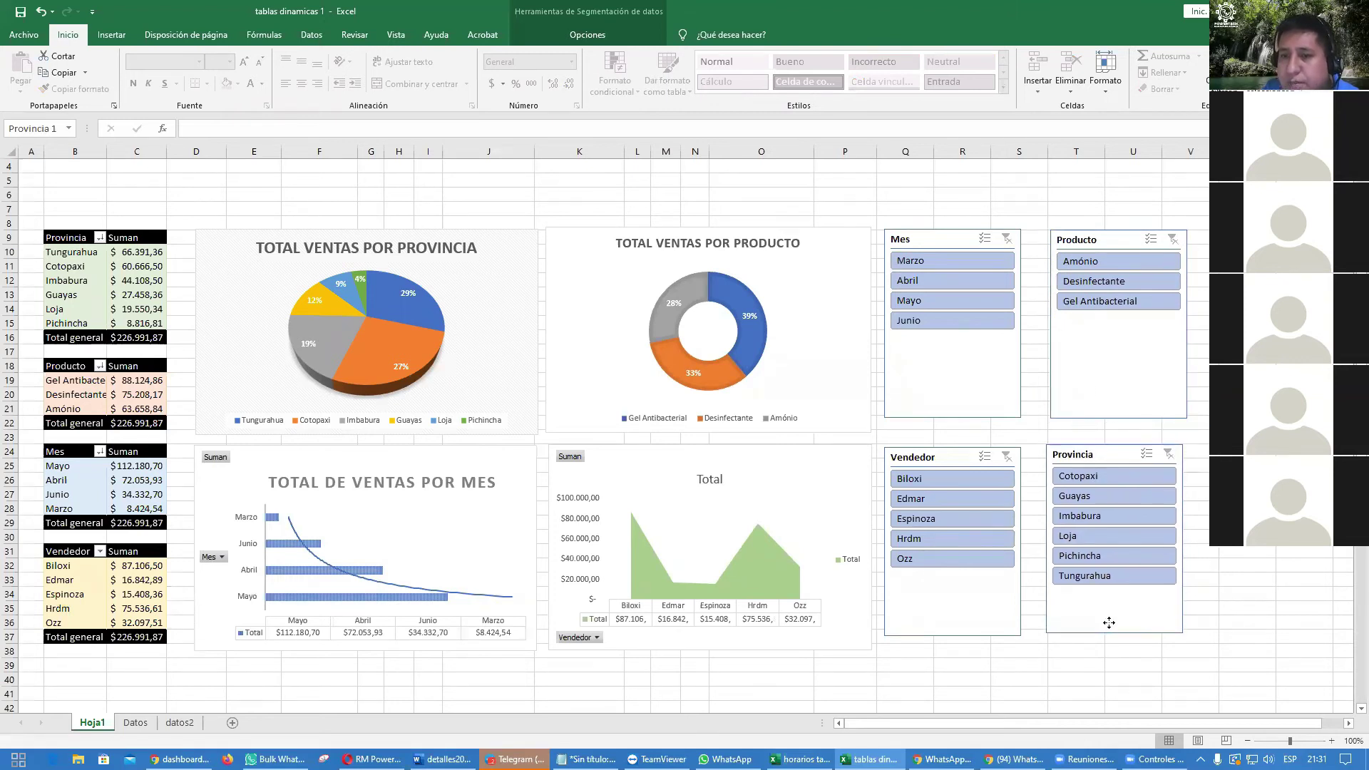
# Step: Try the Berlín and another workbook theme, then undo to restore the original colours
pyautogui.click(207, 34)
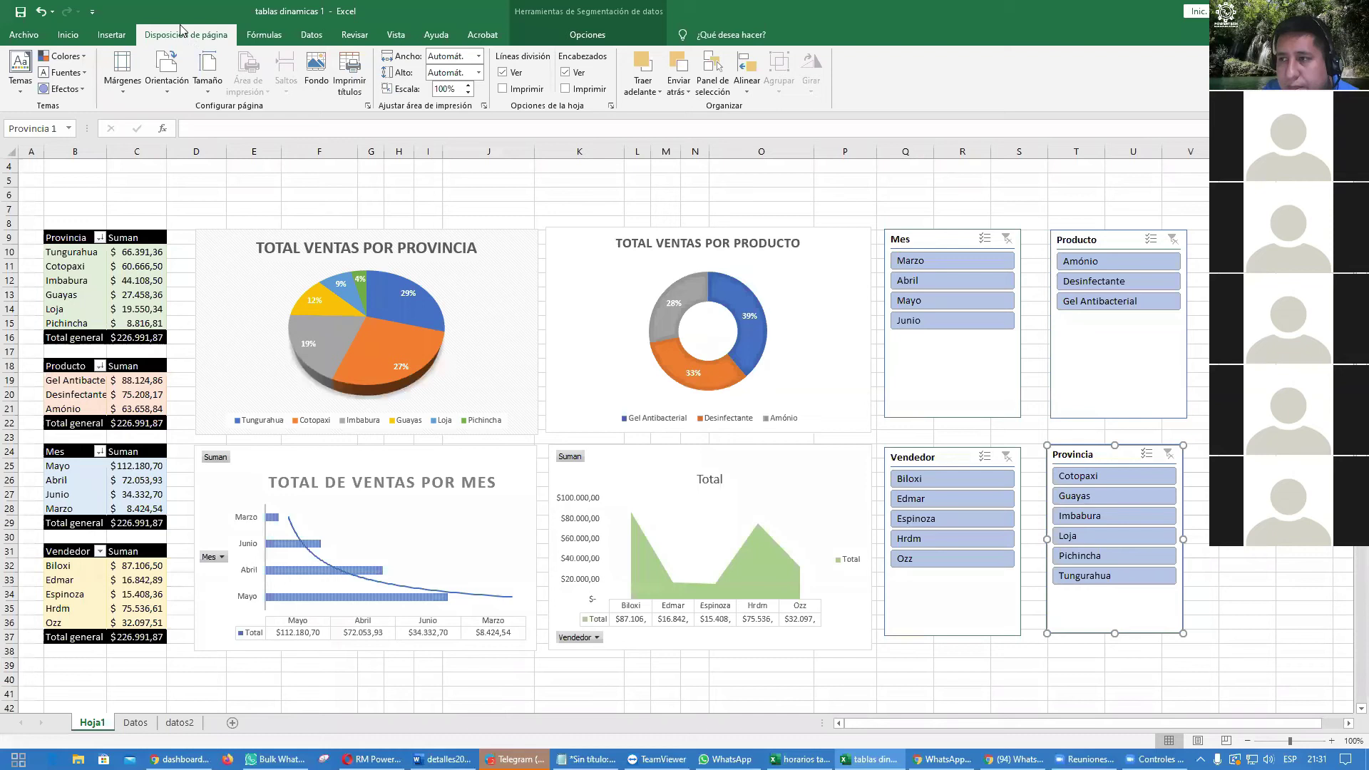
pyautogui.click(19, 97)
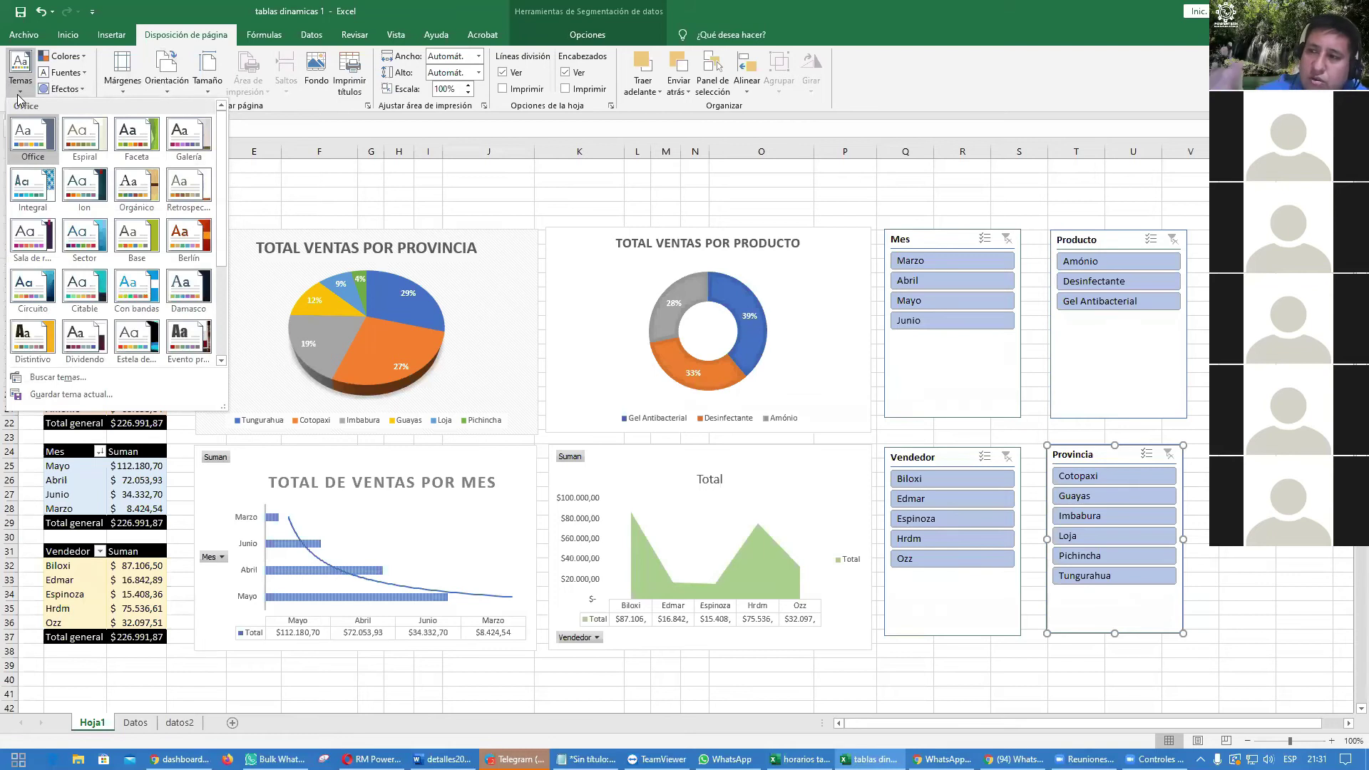
pyautogui.click(189, 235)
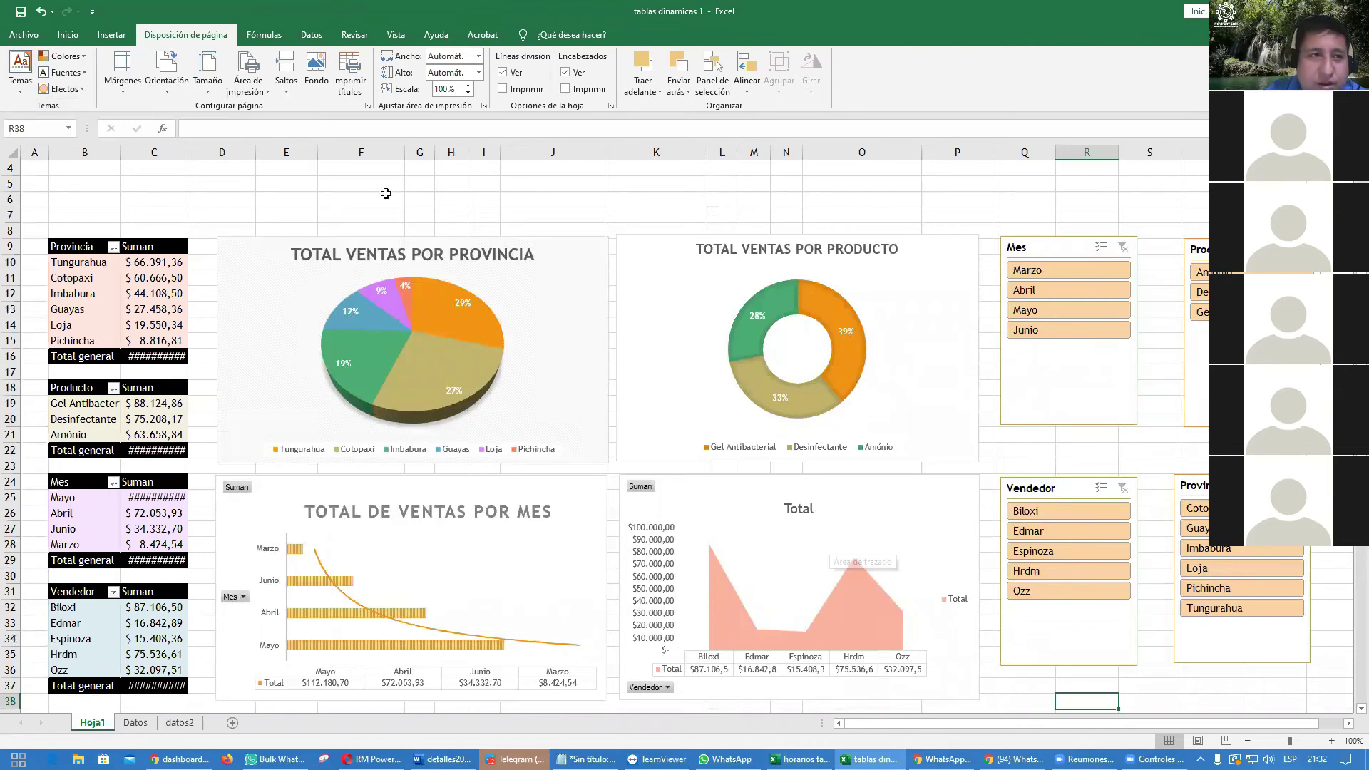
pyautogui.click(21, 96)
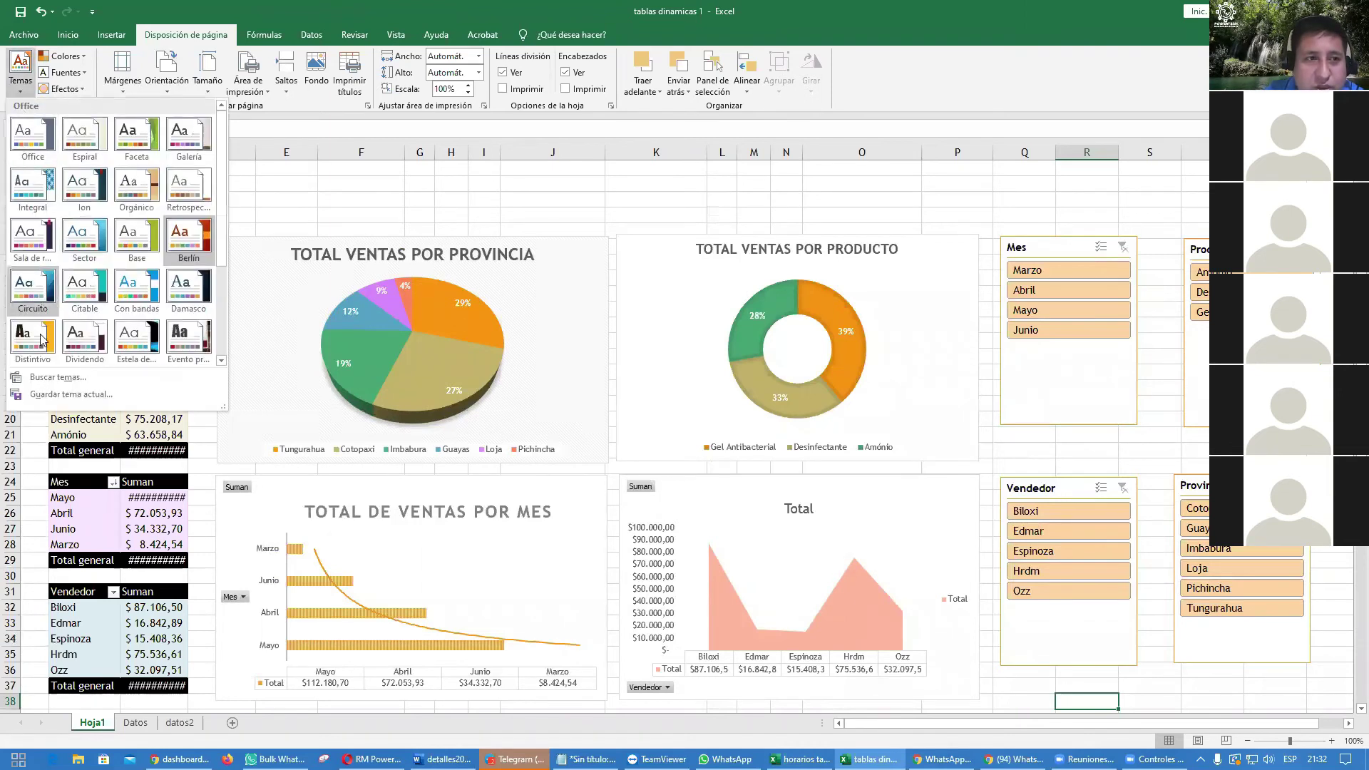
pyautogui.click(32, 340)
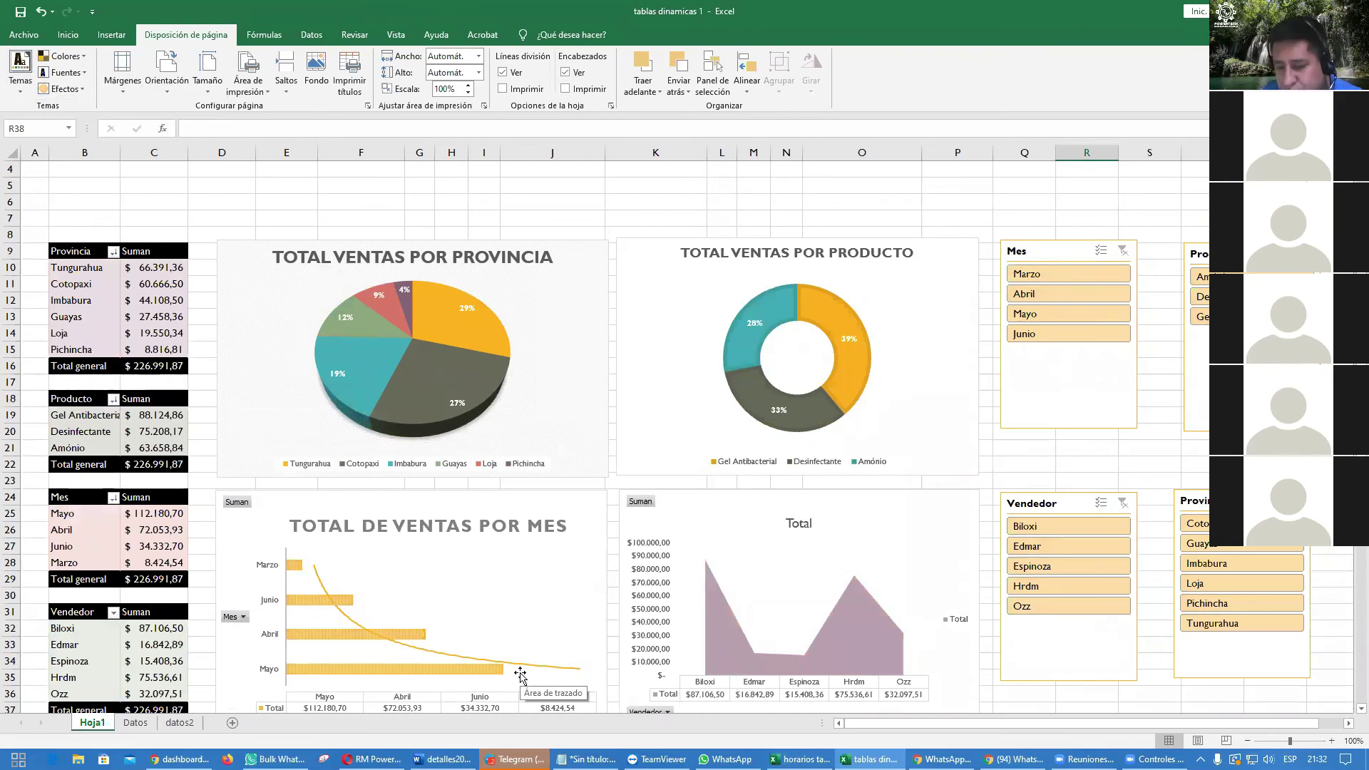
pyautogui.scroll(-3, 521, 674)
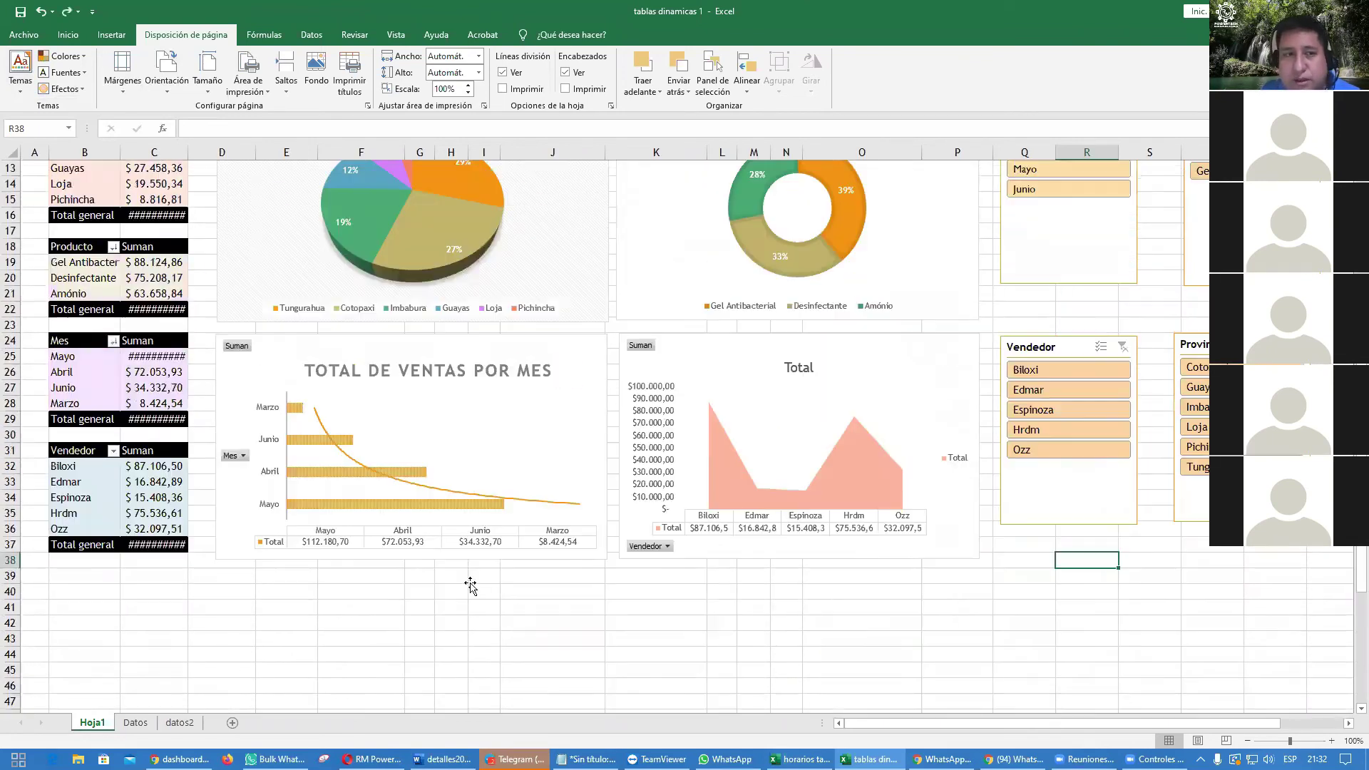
pyautogui.hotkey('ctrl', 'z')
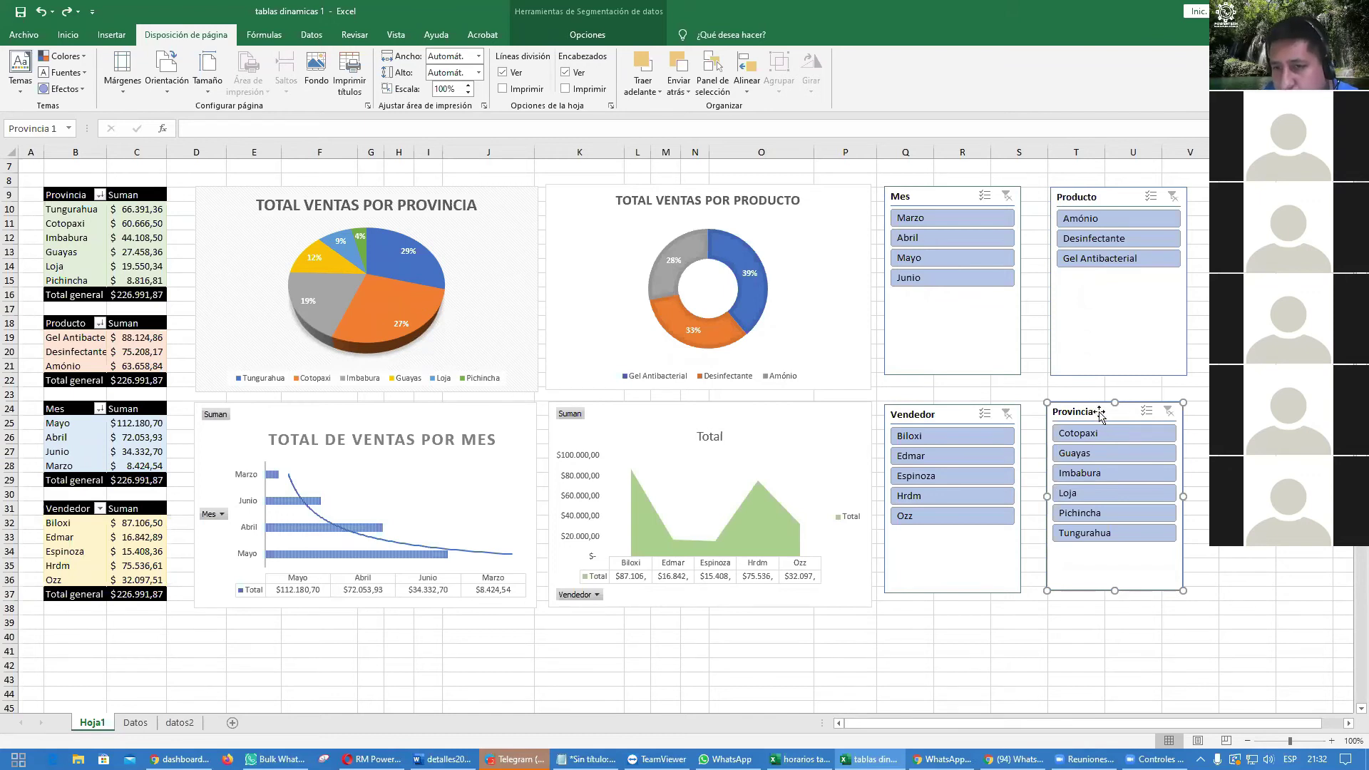
pyautogui.click(1244, 590)
pyautogui.click(1098, 412)
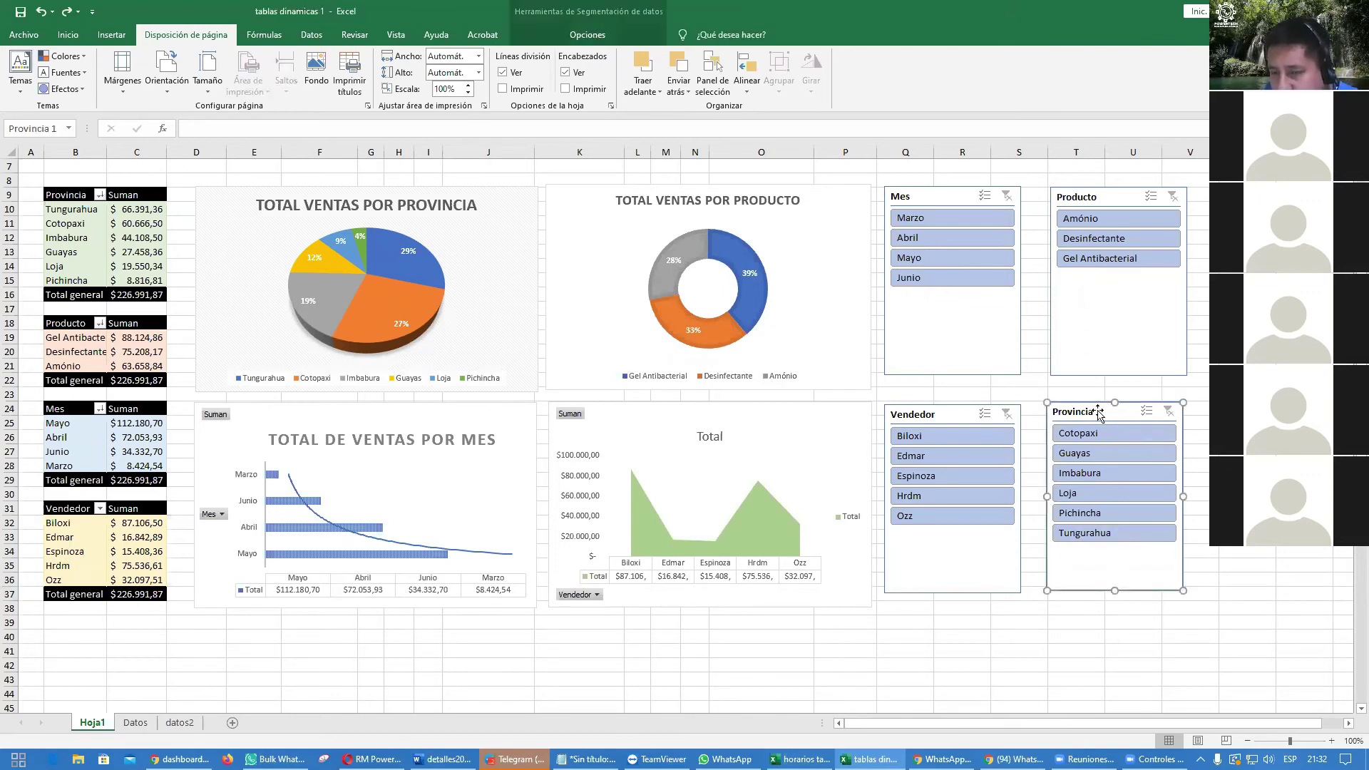
# Step: Give the Provincia slicer a green slicer style and shift it slightly right
pyautogui.click(586, 35)
pyautogui.click(535, 85)
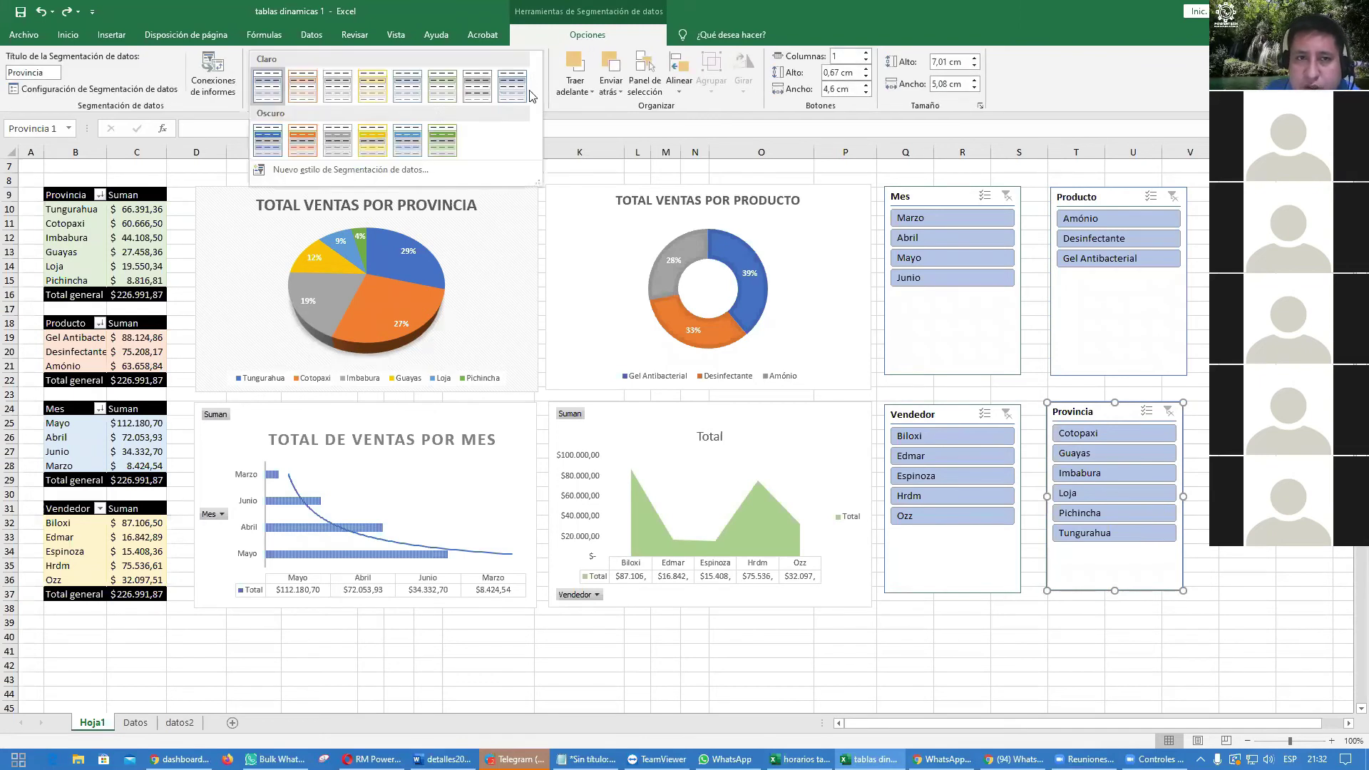
pyautogui.click(442, 146)
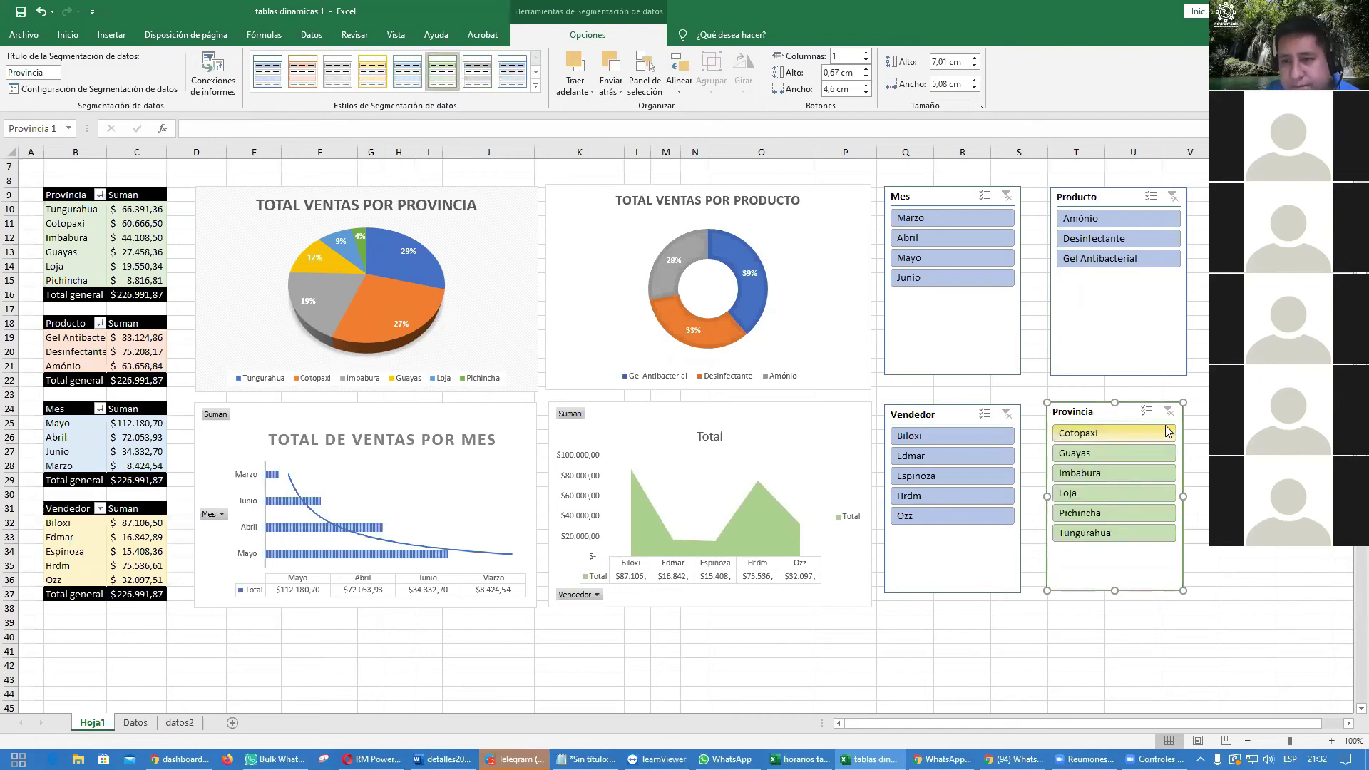
pyautogui.moveTo(1084, 410)
pyautogui.mouseDown()
pyautogui.moveTo(543, 429)
pyautogui.moveTo(167, 188)
pyautogui.moveTo(71, 209)
pyautogui.moveTo(1013, 373)
pyautogui.moveTo(1127, 416)
pyautogui.moveTo(1110, 407)
pyautogui.mouseUp()
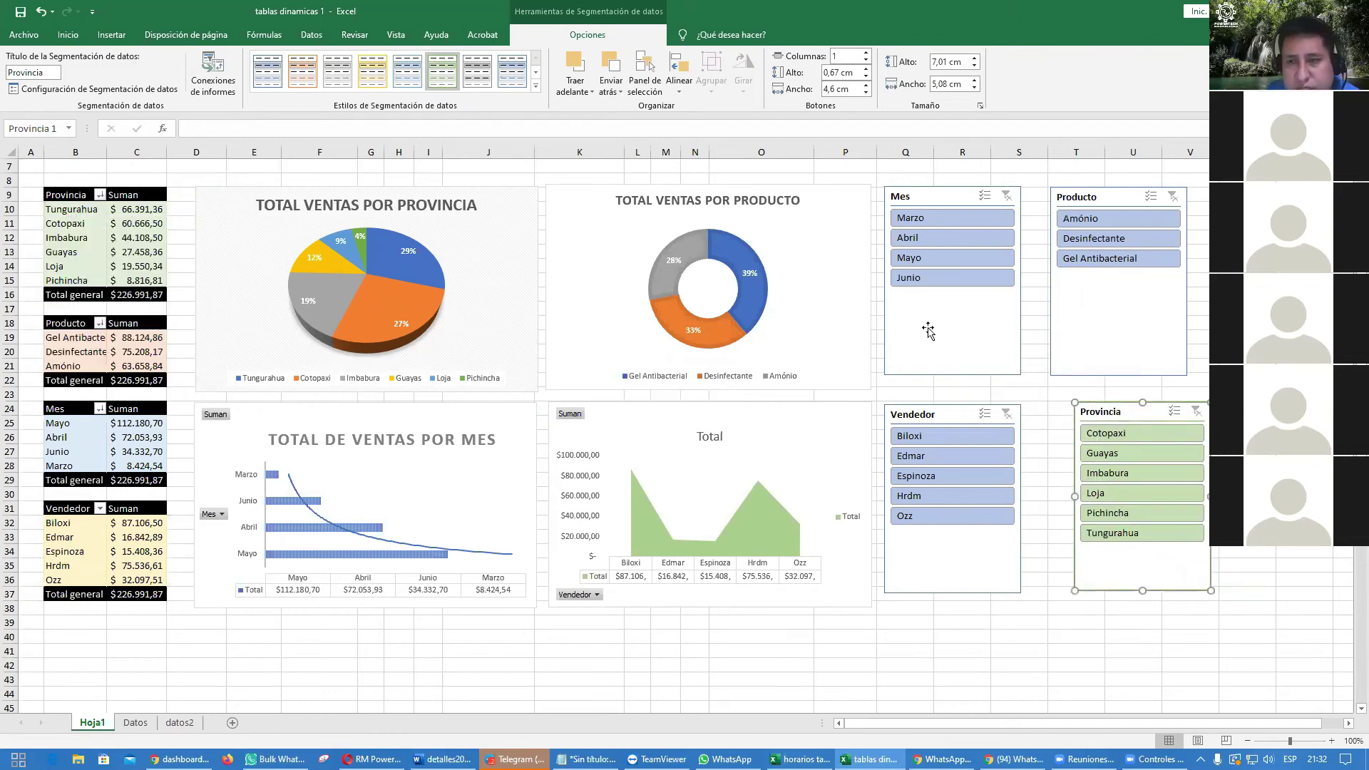
# Step: Apply an orange slicer style to the Producto slicer
pyautogui.click(1092, 203)
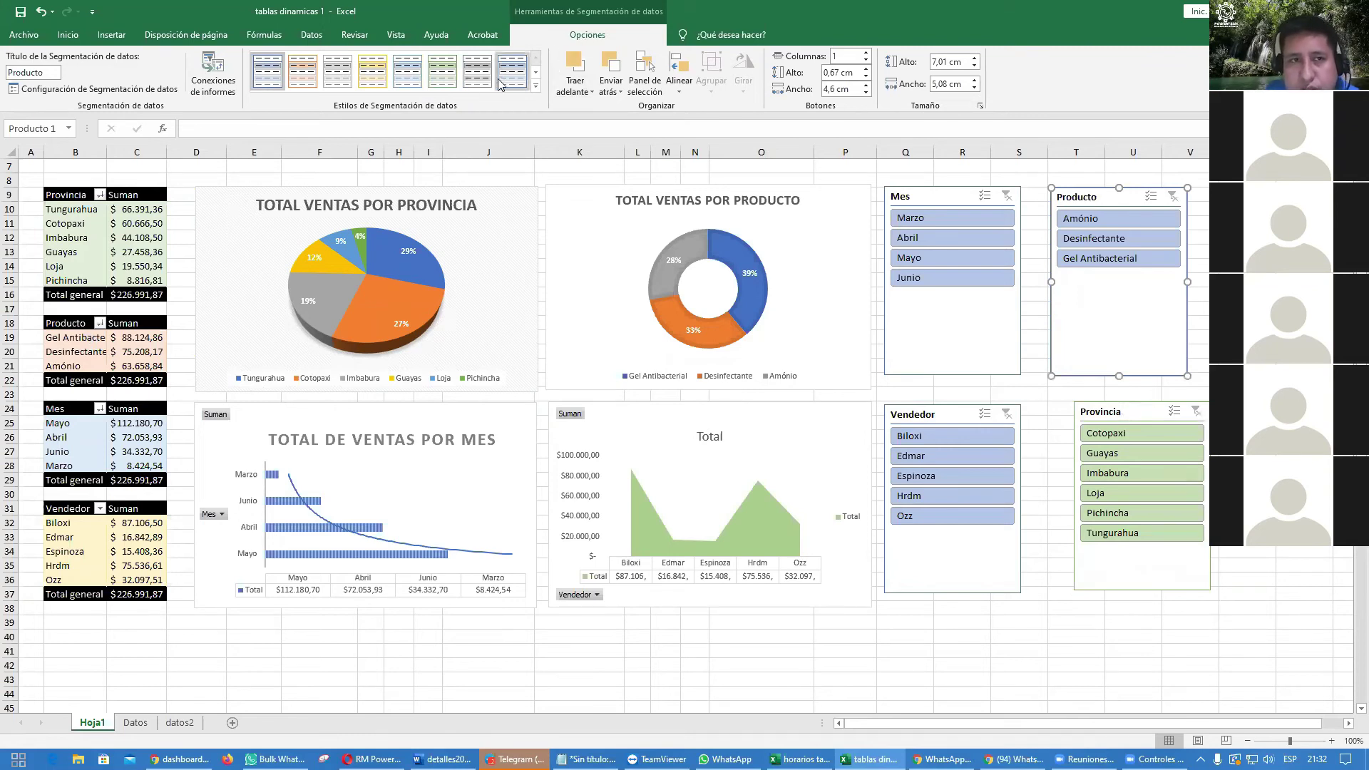
pyautogui.click(303, 74)
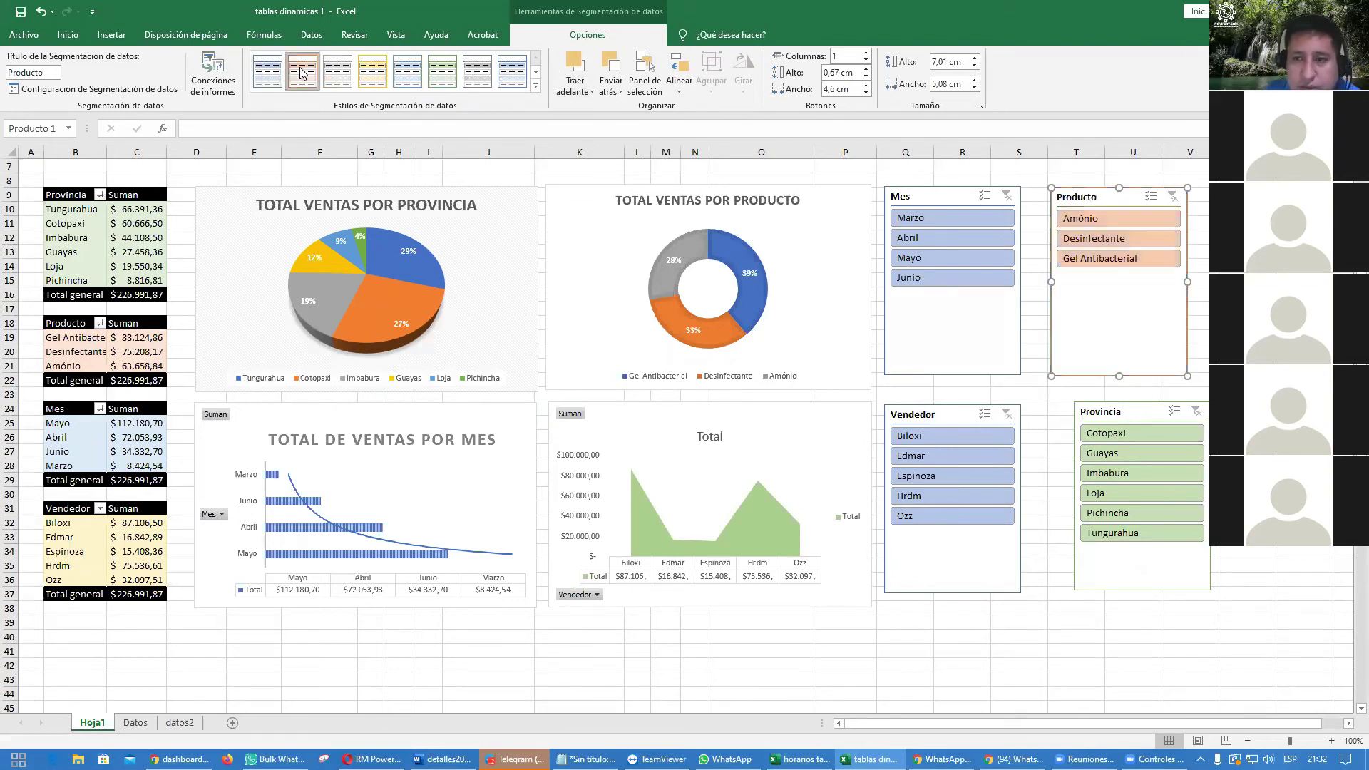
pyautogui.click(536, 85)
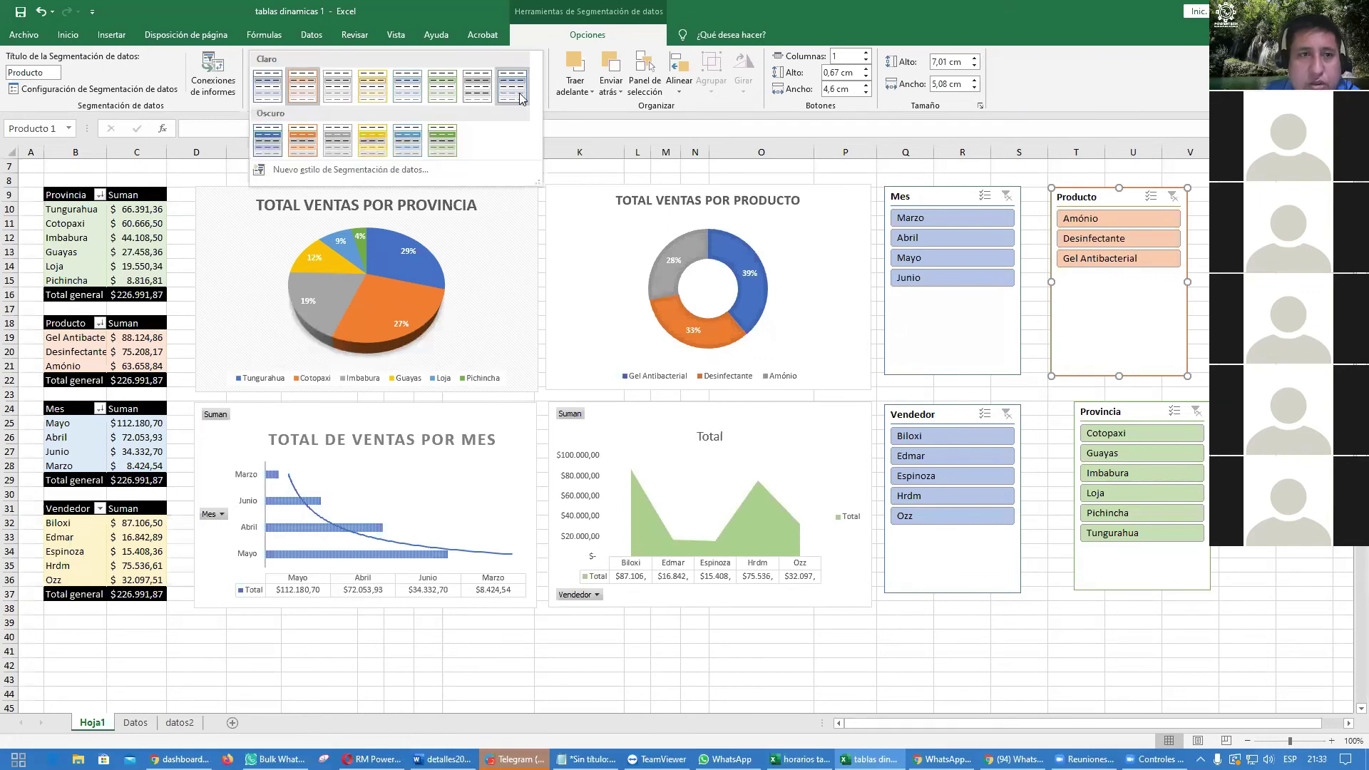
pyautogui.click(306, 84)
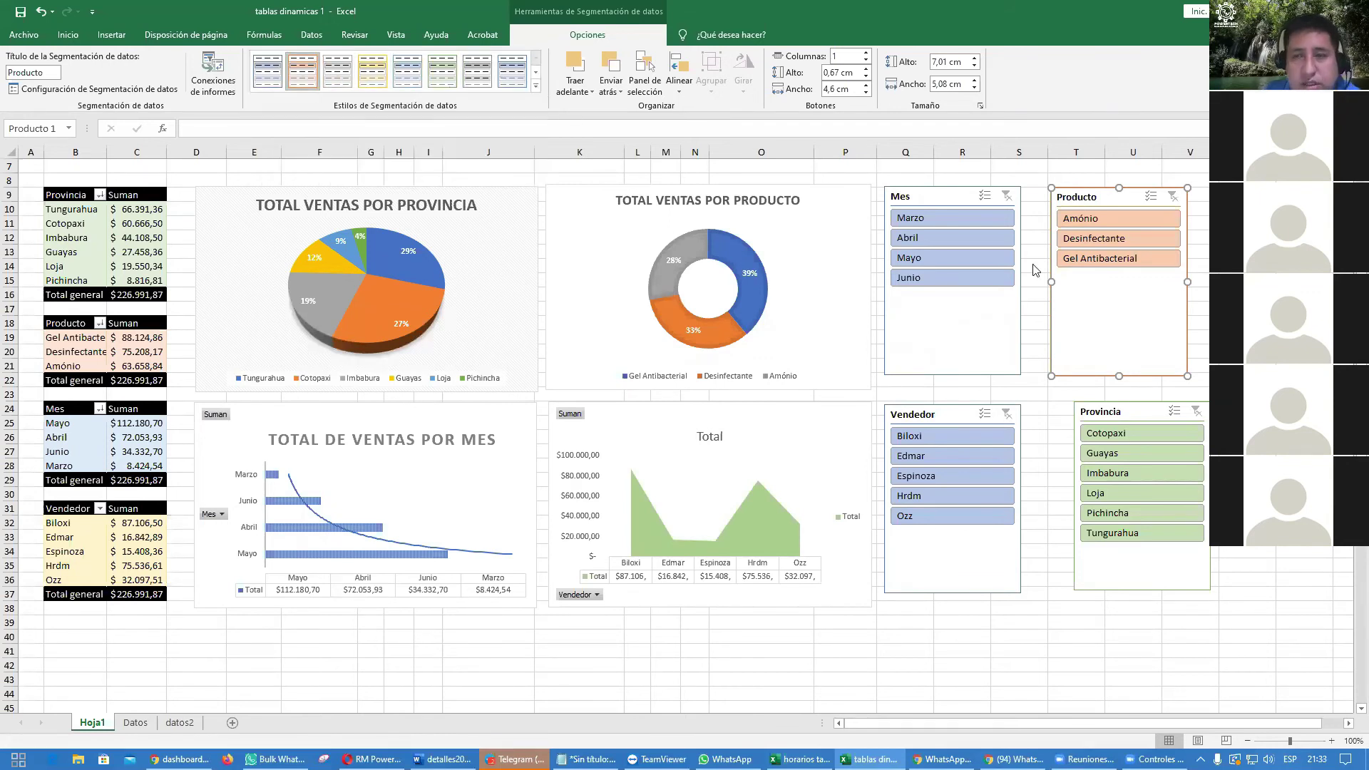
pyautogui.click(1304, 338)
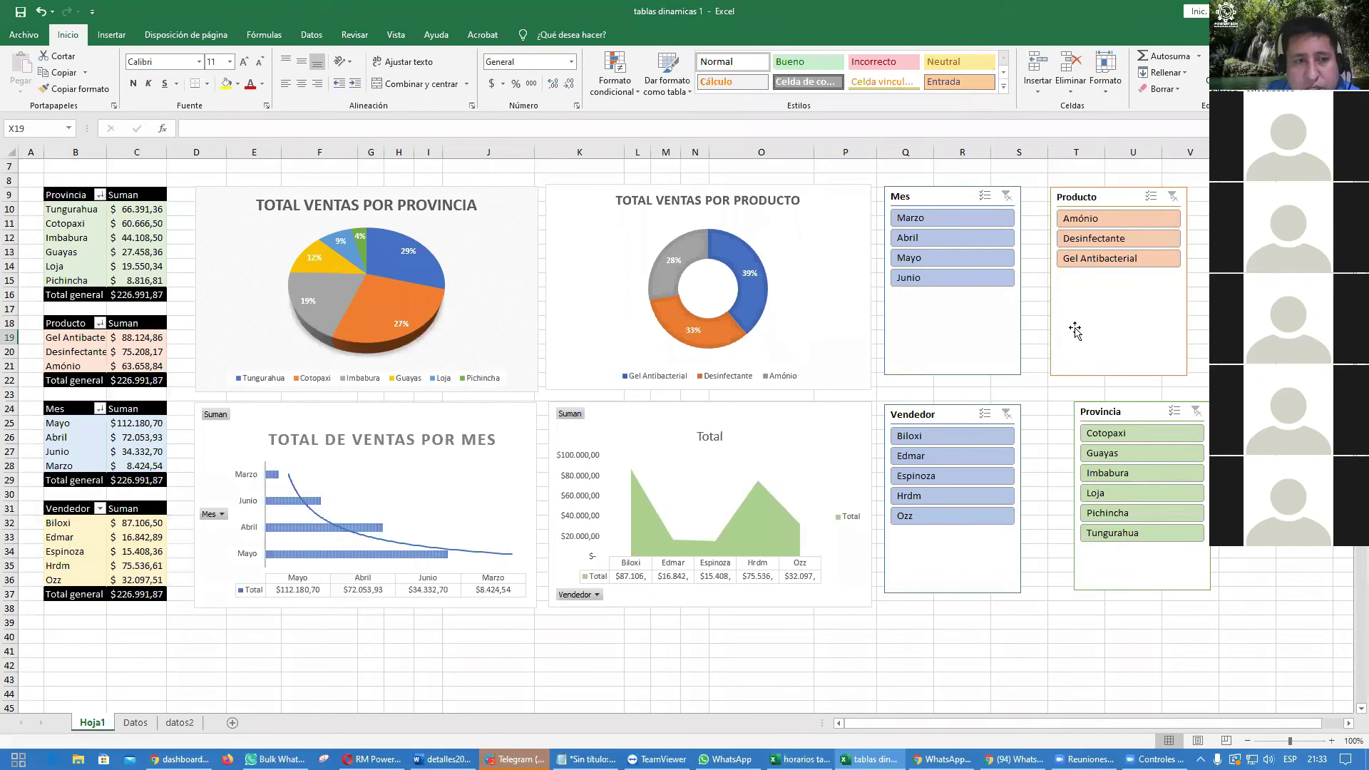
# Step: Style the Mes slicer light blue and the Vendedor slicer yellow
pyautogui.click(922, 194)
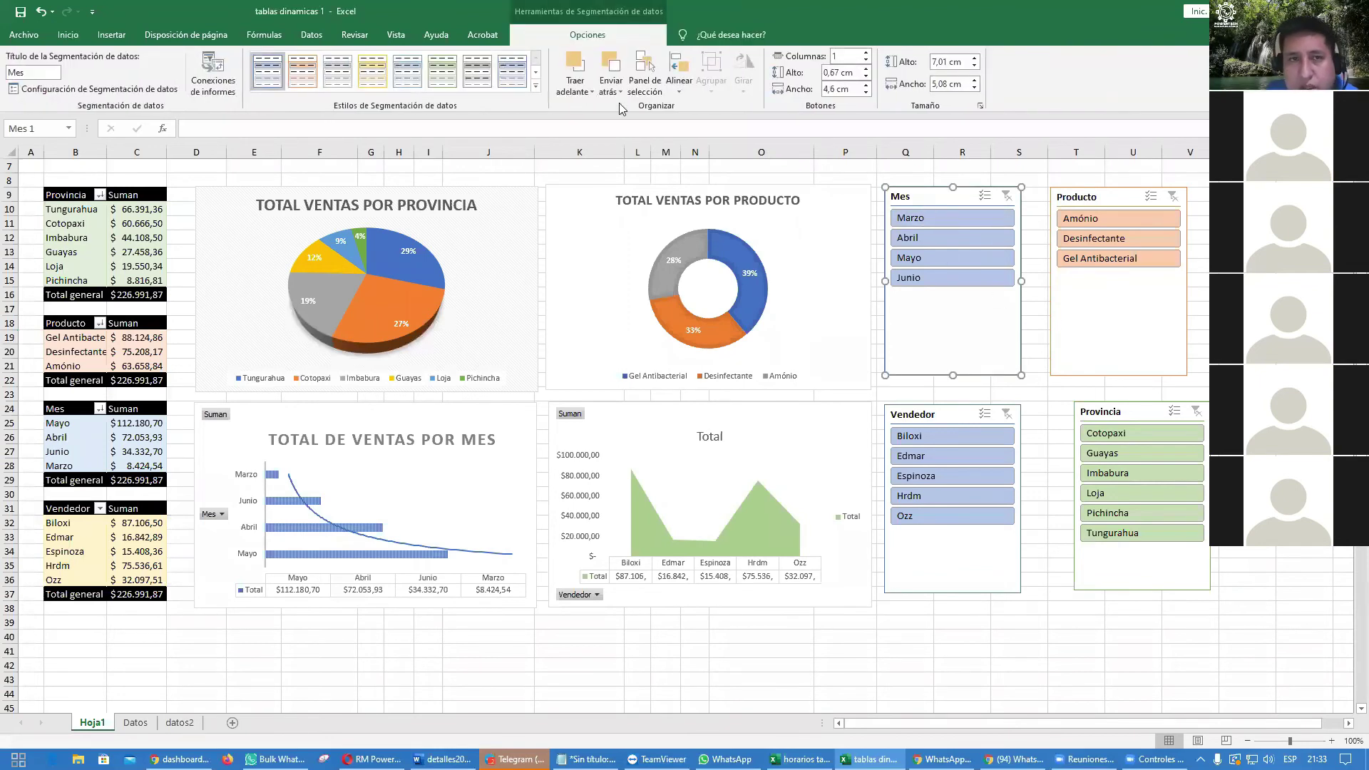
pyautogui.click(407, 72)
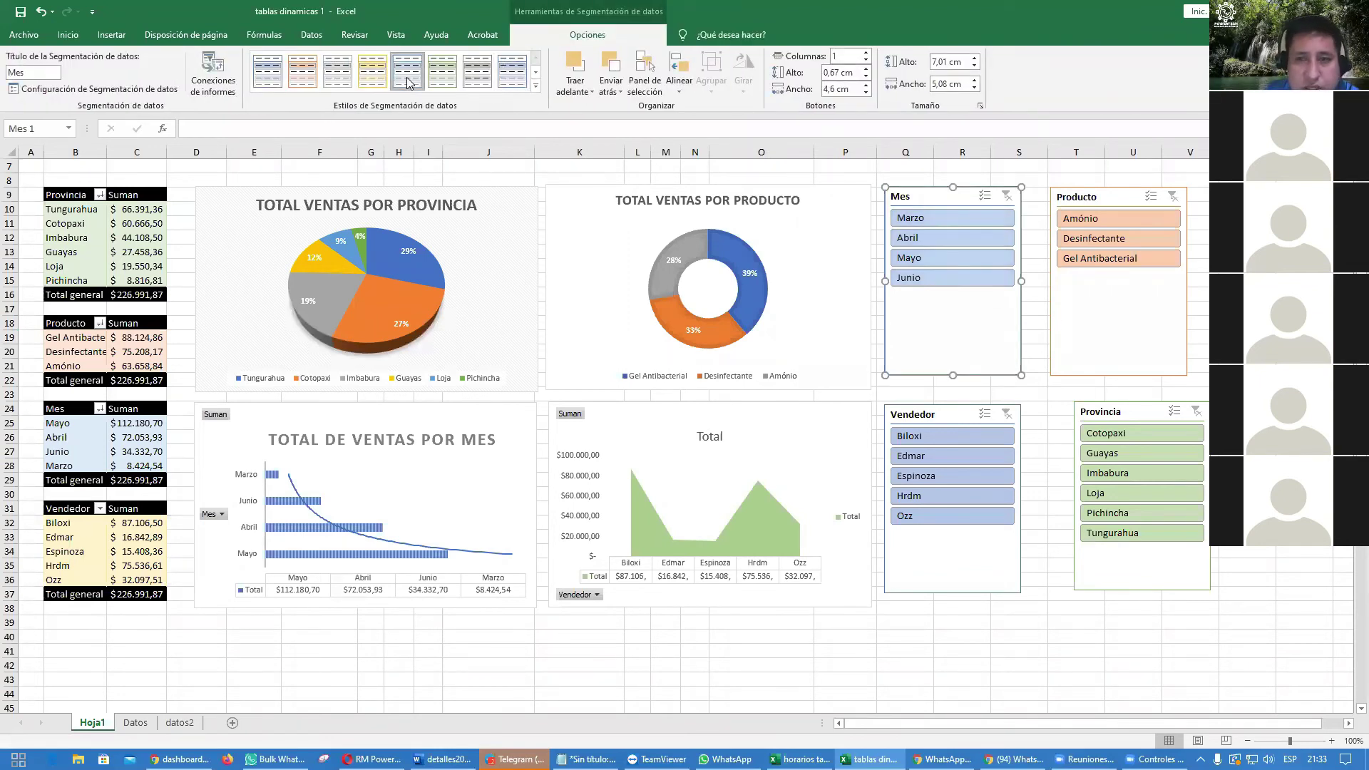
pyautogui.click(920, 415)
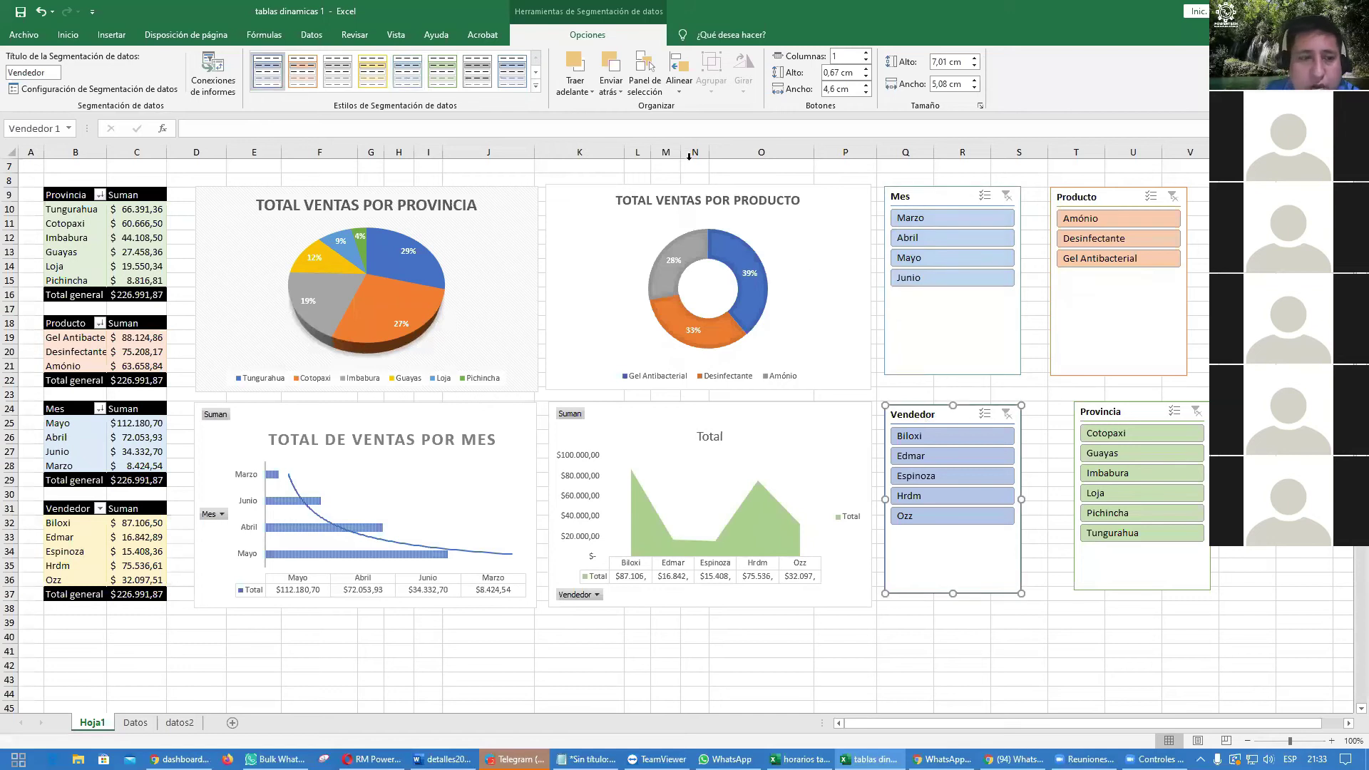
pyautogui.click(372, 71)
pyautogui.click(1304, 409)
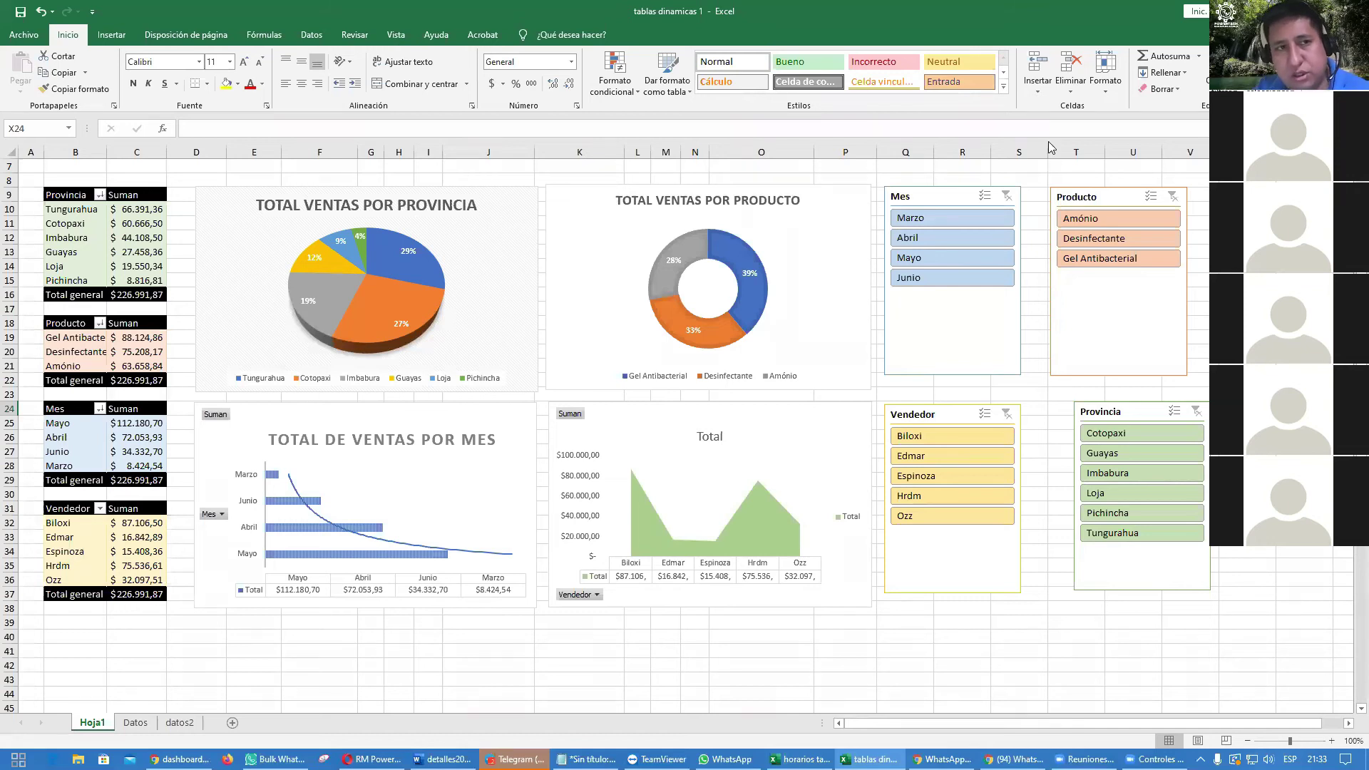
# Step: Apply the Dividendo theme to the workbook
pyautogui.click(185, 34)
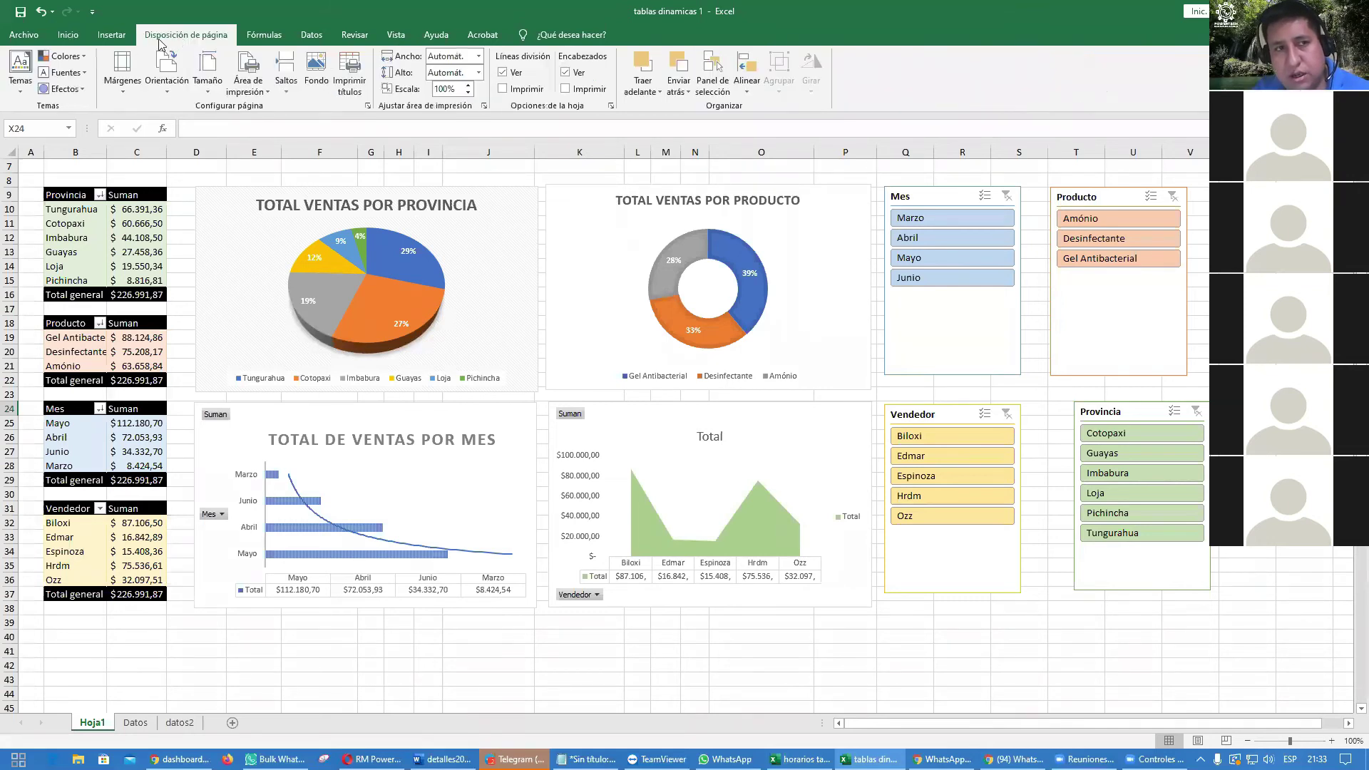
pyautogui.click(21, 92)
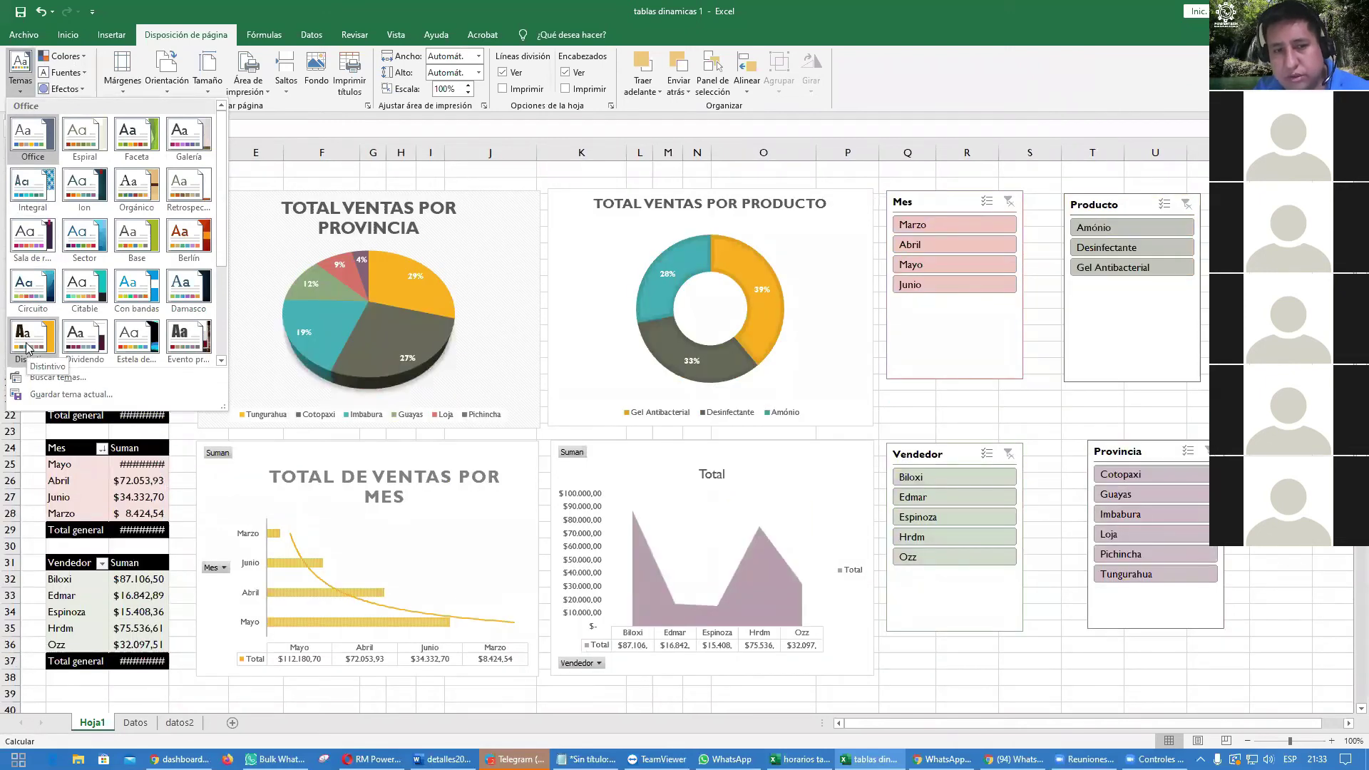
pyautogui.click(104, 347)
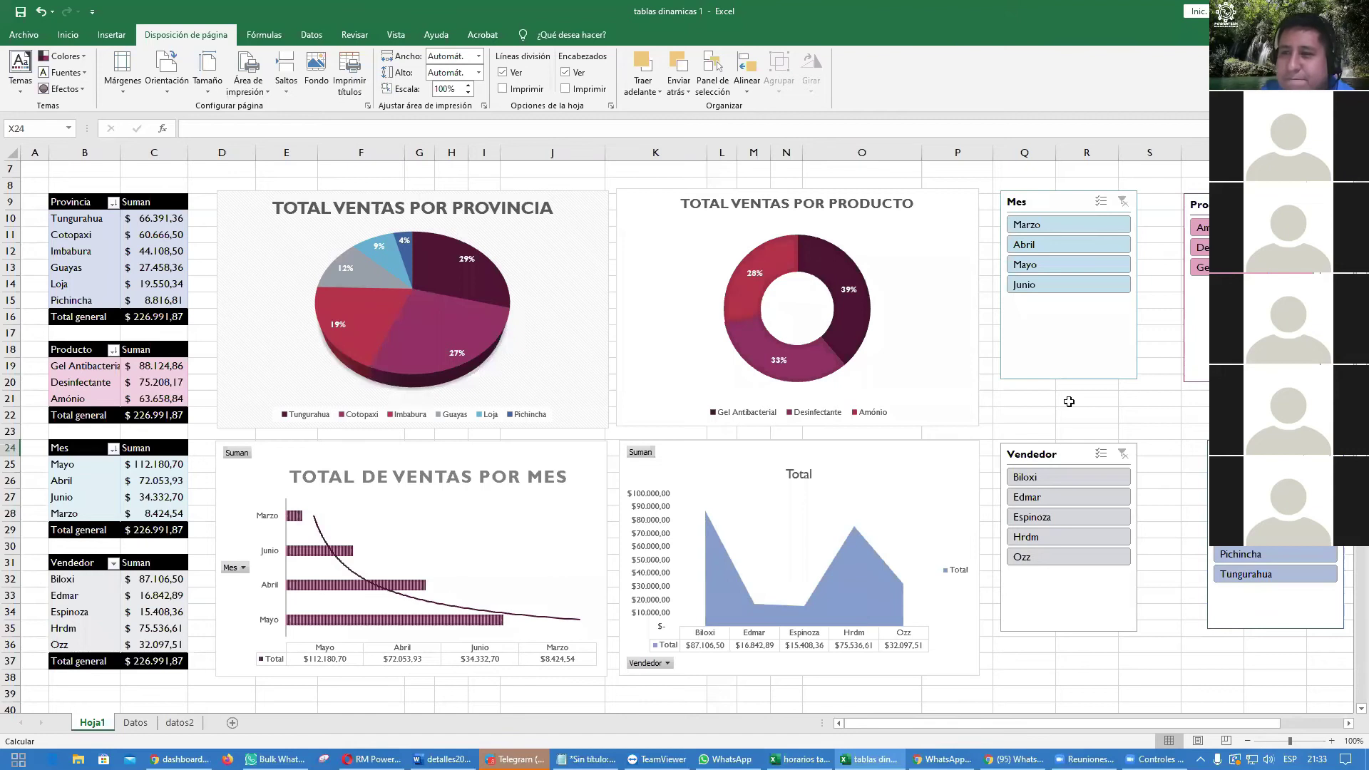
# Step: Shift the Producto and Provincia slicers slightly to the left
pyautogui.moveTo(1185, 335); pyautogui.dragTo(1157, 336)
pyautogui.moveTo(1248, 456); pyautogui.dragTo(1200, 459)
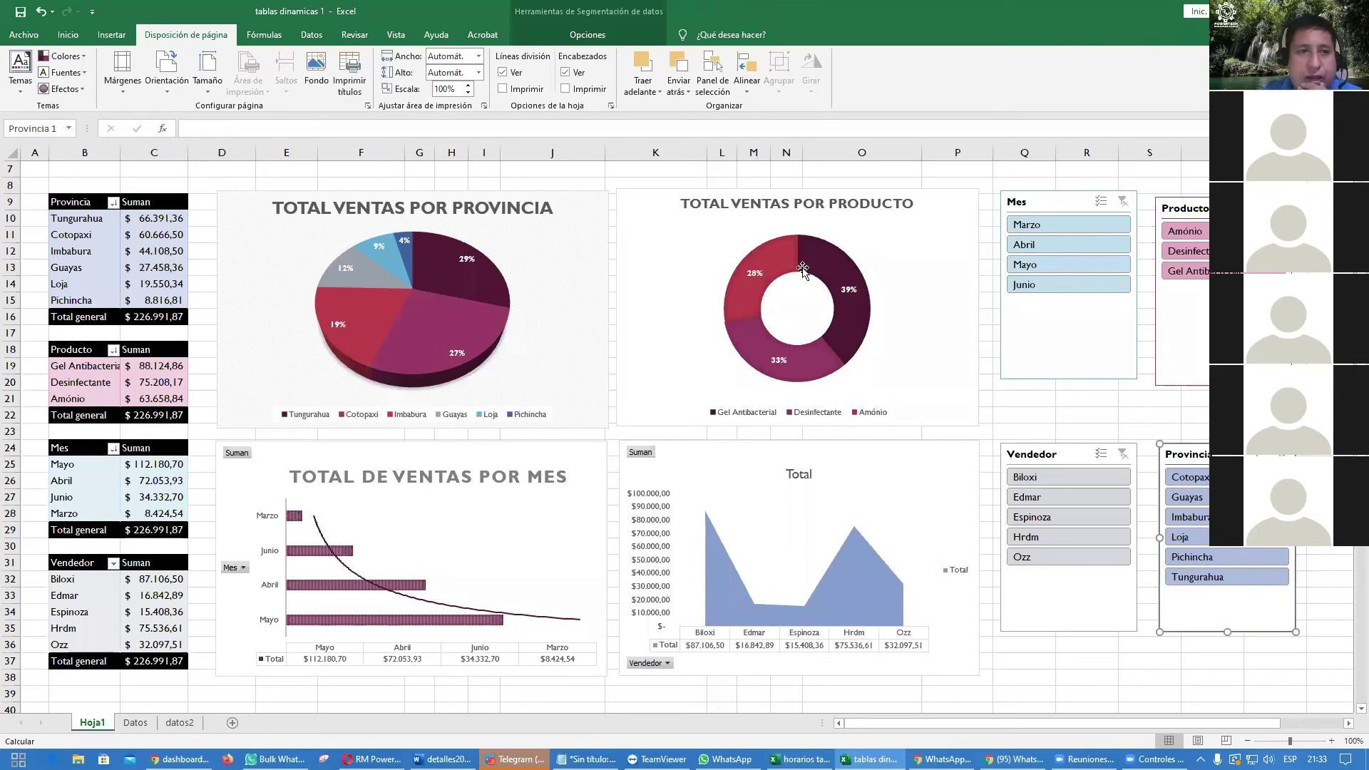
pyautogui.scroll(2, 606, 427)
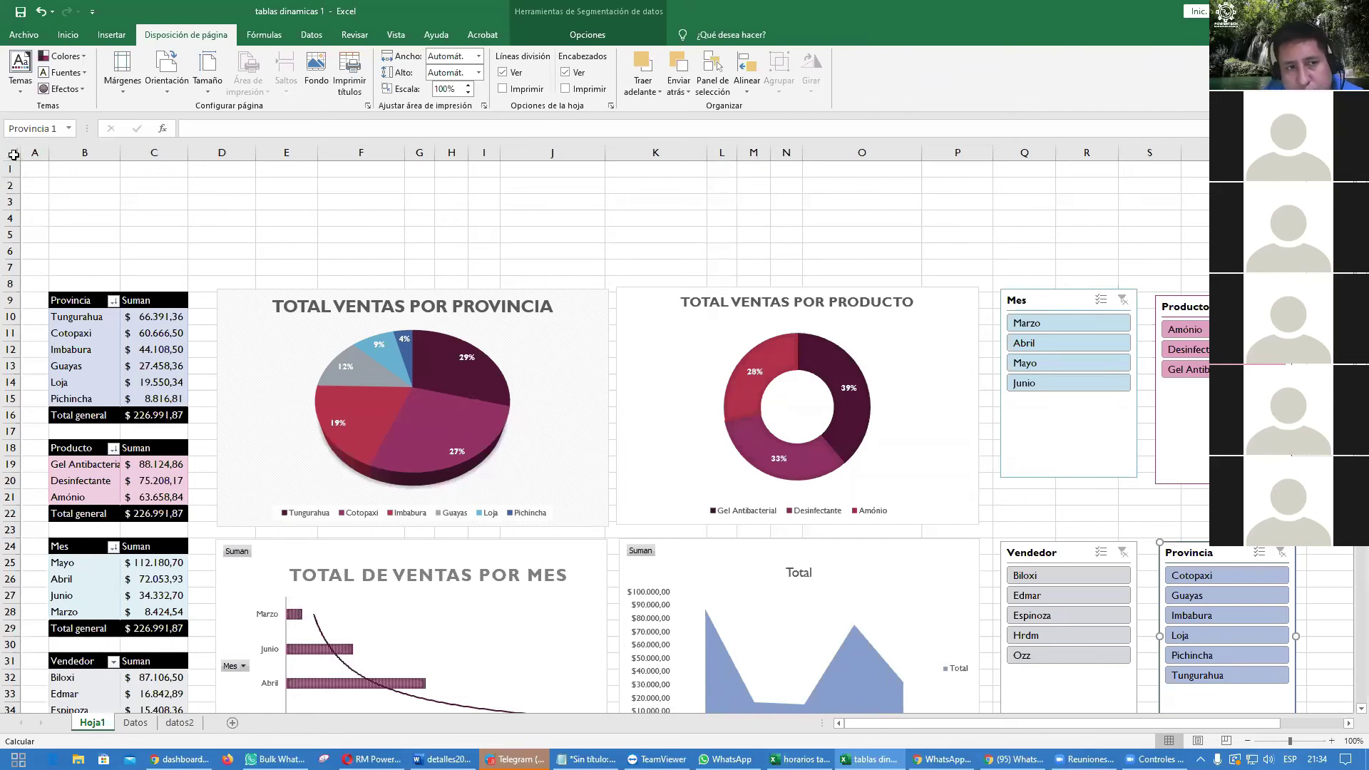
# Step: Select the entire worksheet and give it a white fill
pyautogui.click(12, 153)
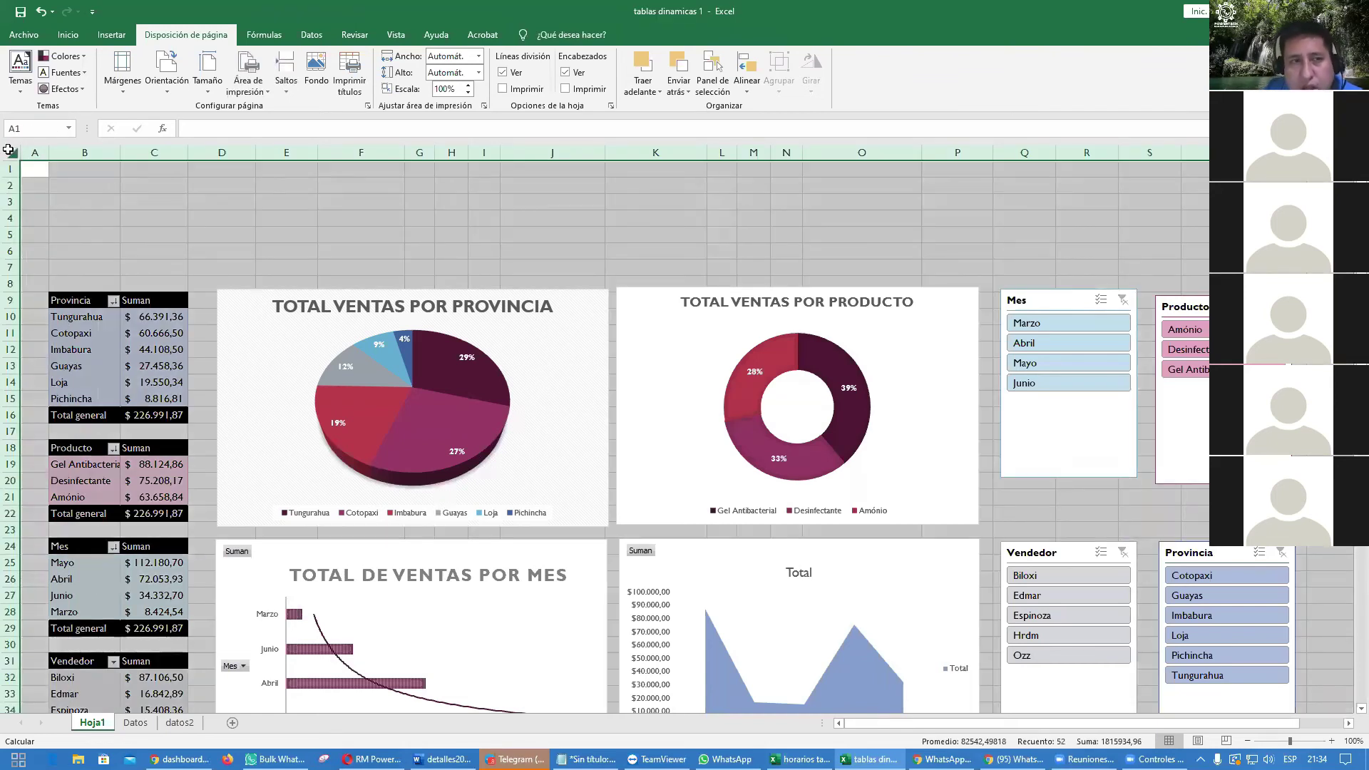
pyautogui.click(71, 40)
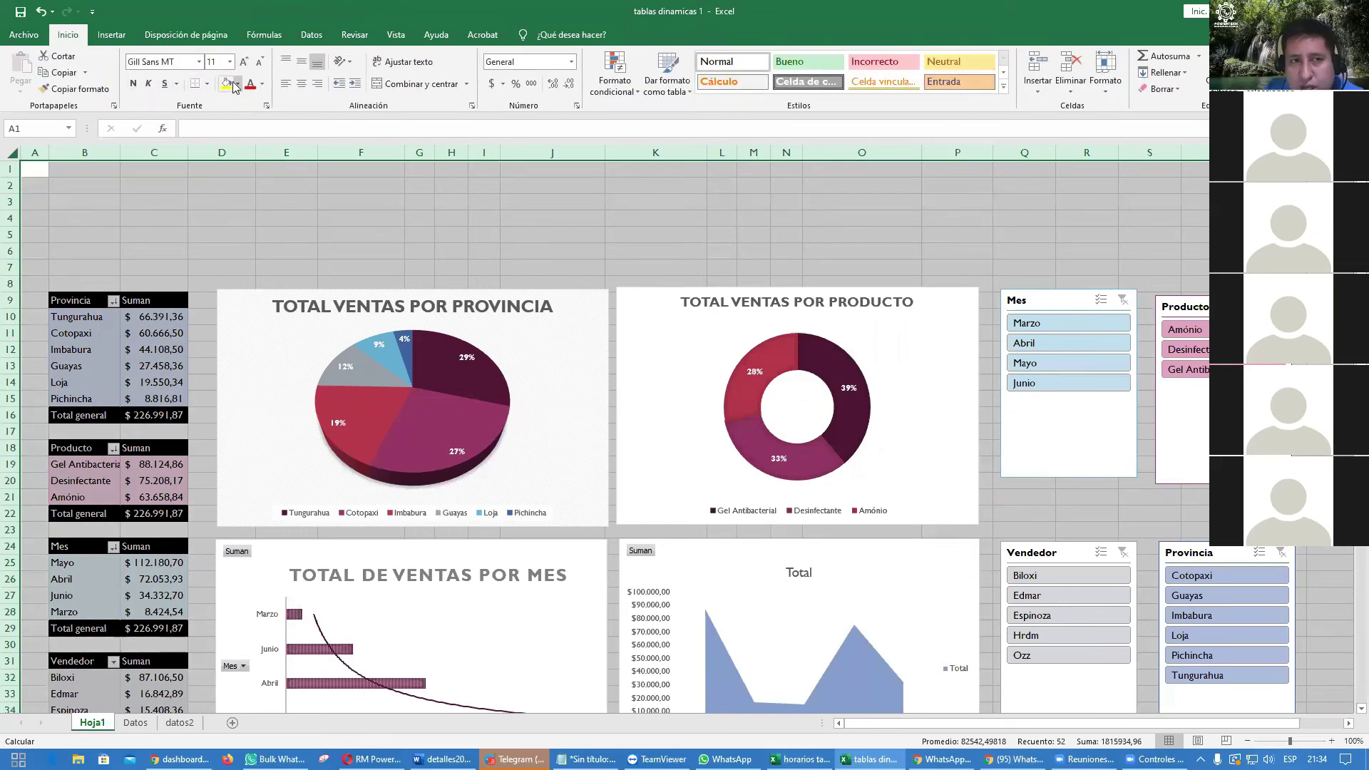
pyautogui.click(239, 84)
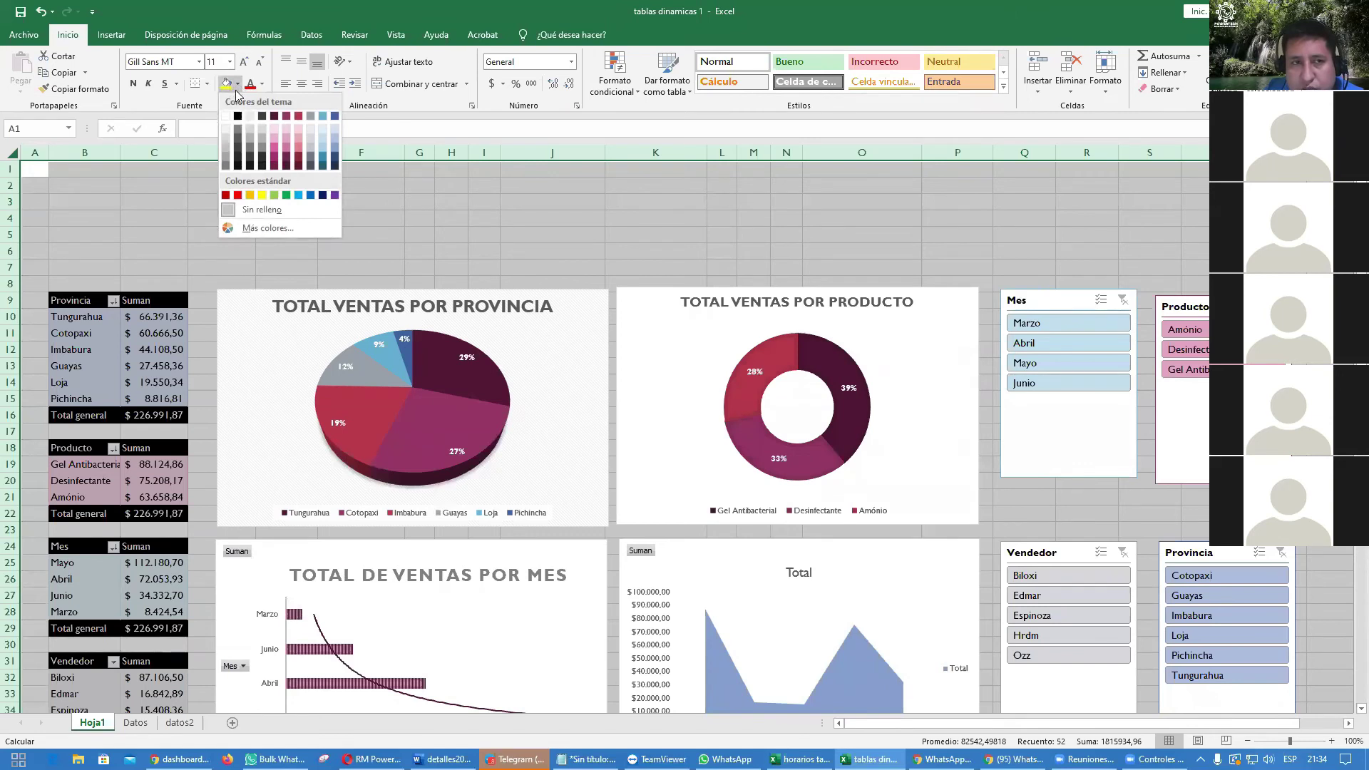
pyautogui.click(226, 117)
pyautogui.click(206, 214)
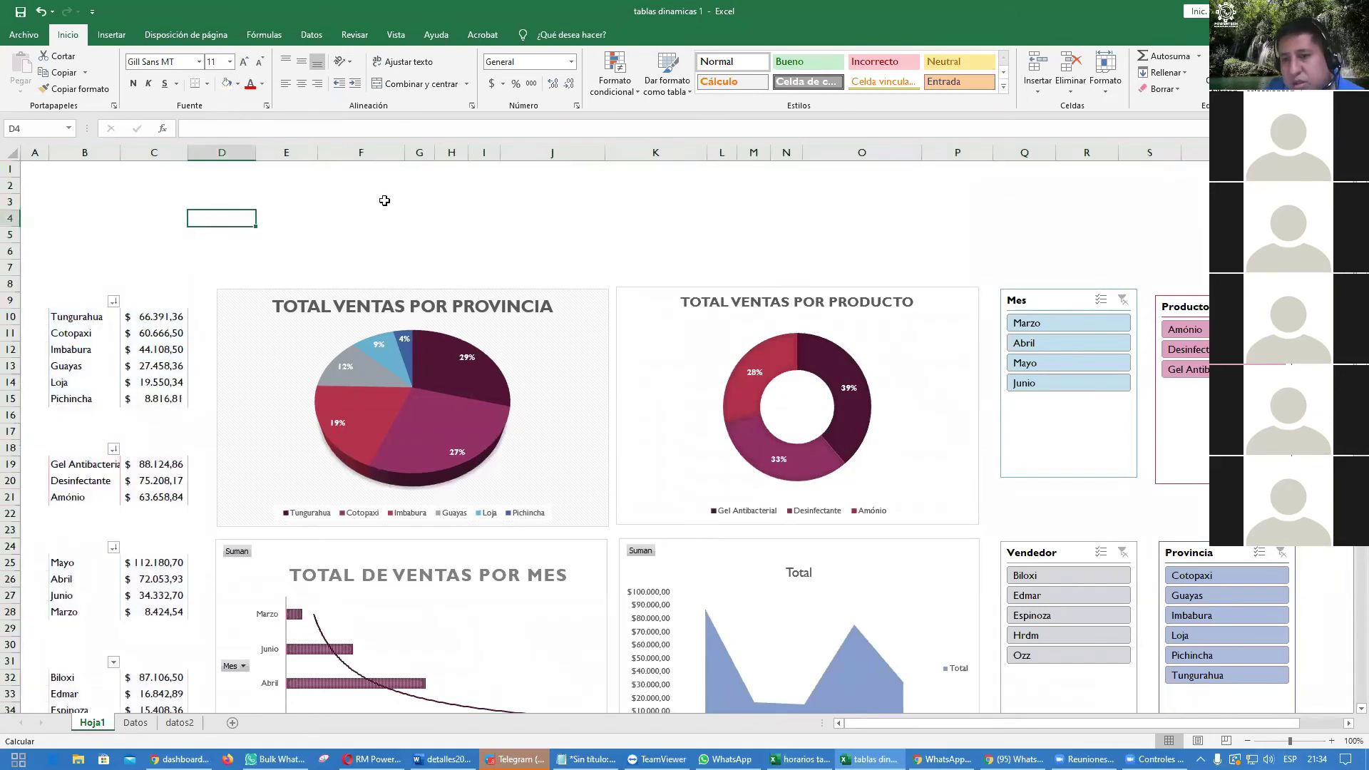
# Step: Undo the white fill and Dividendo theme, then fill the whole sheet white again
pyautogui.hotkey('ctrl', 'z')
pyautogui.hotkey('ctrl', 'z')
pyautogui.hotkey('ctrl', 'z')
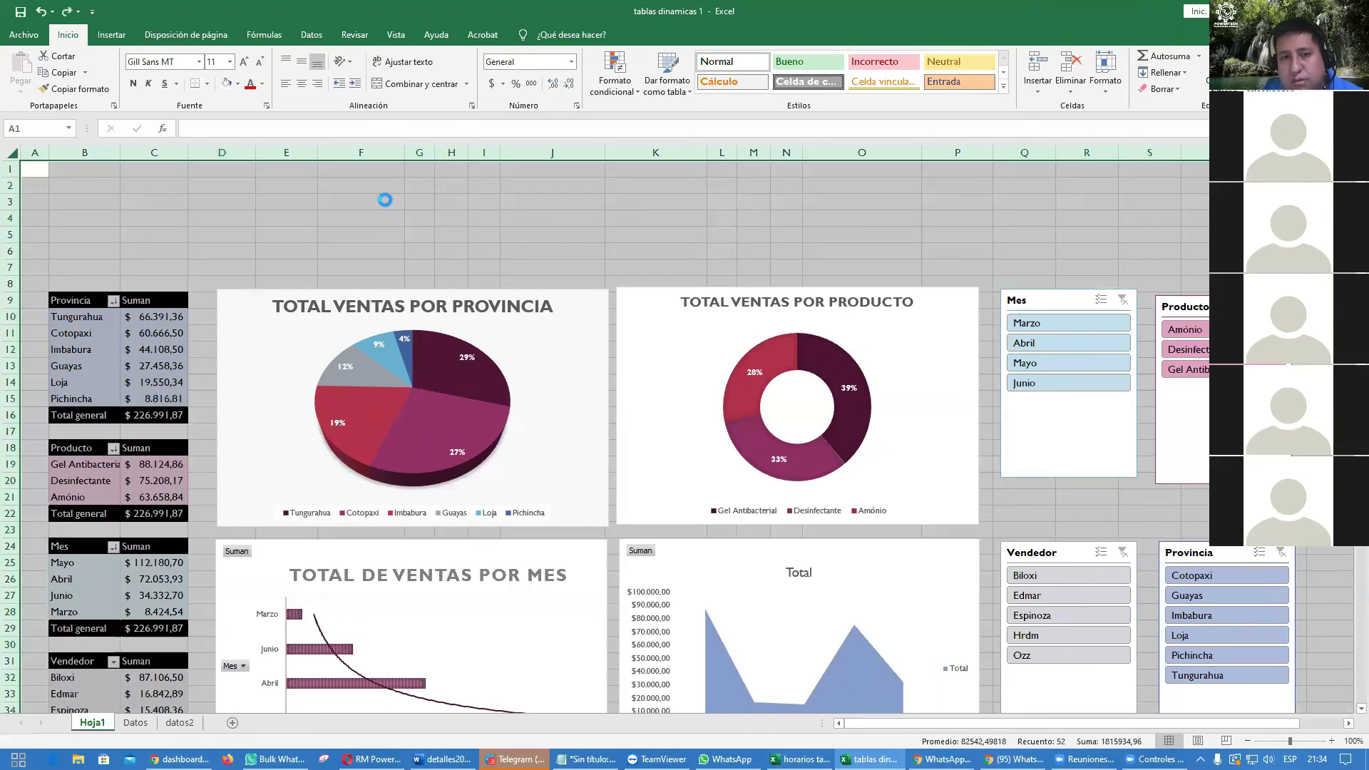
pyautogui.hotkey('ctrl', 'z')
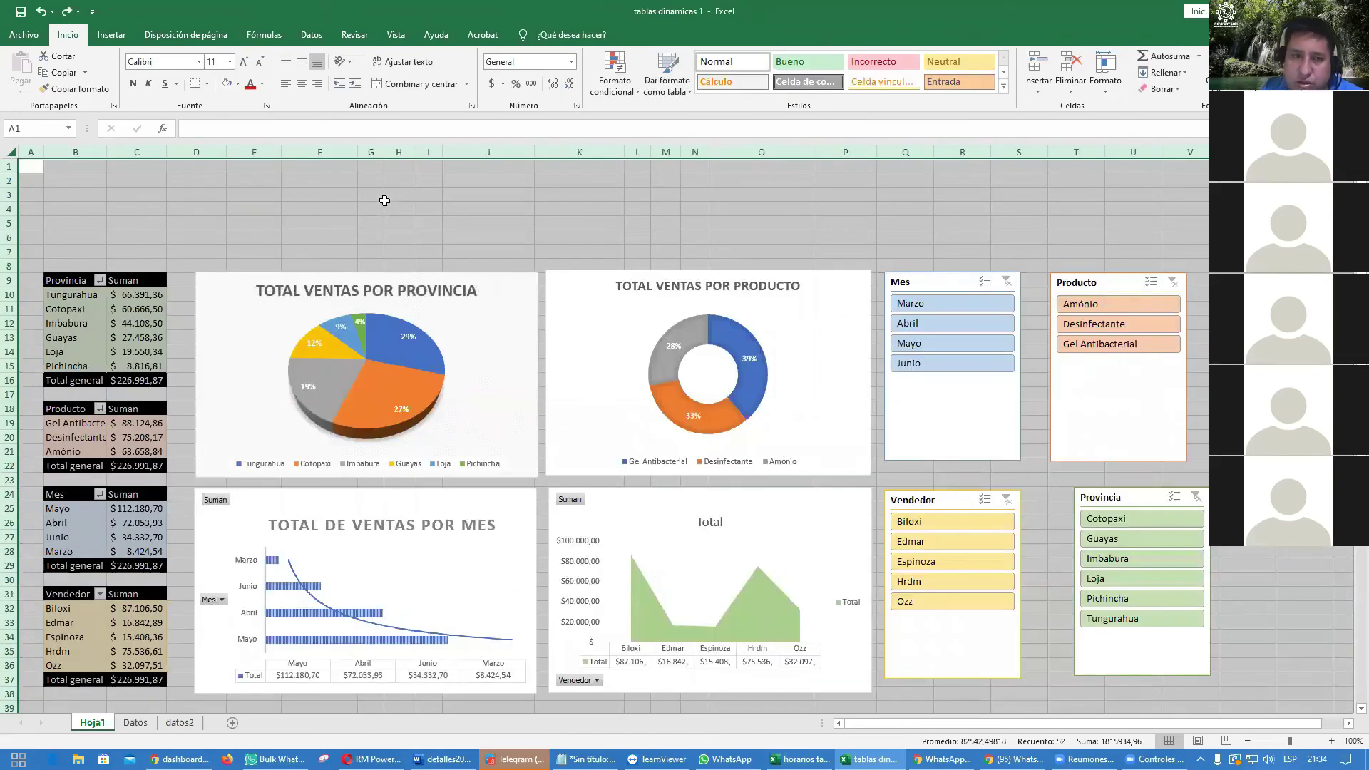
pyautogui.click(399, 223)
pyautogui.click(21, 147)
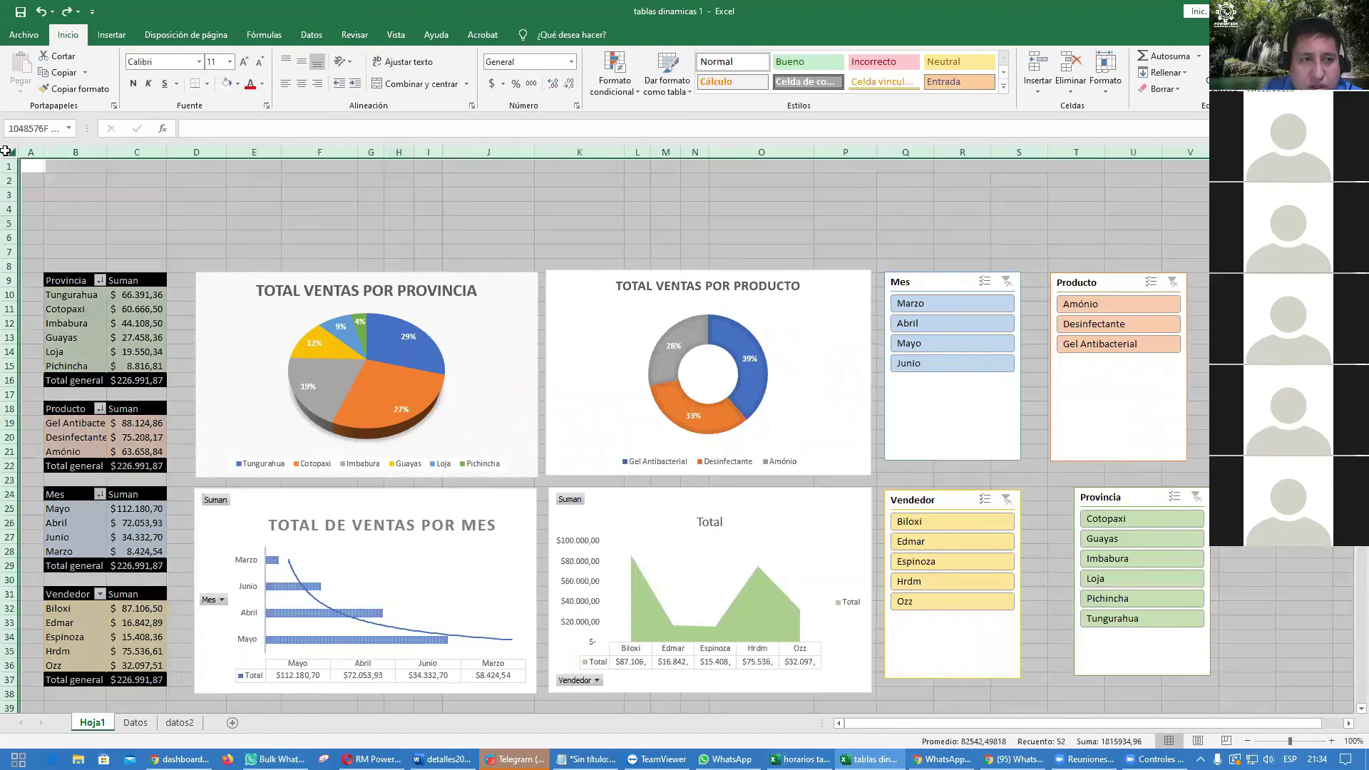
pyautogui.click(227, 83)
pyautogui.click(238, 192)
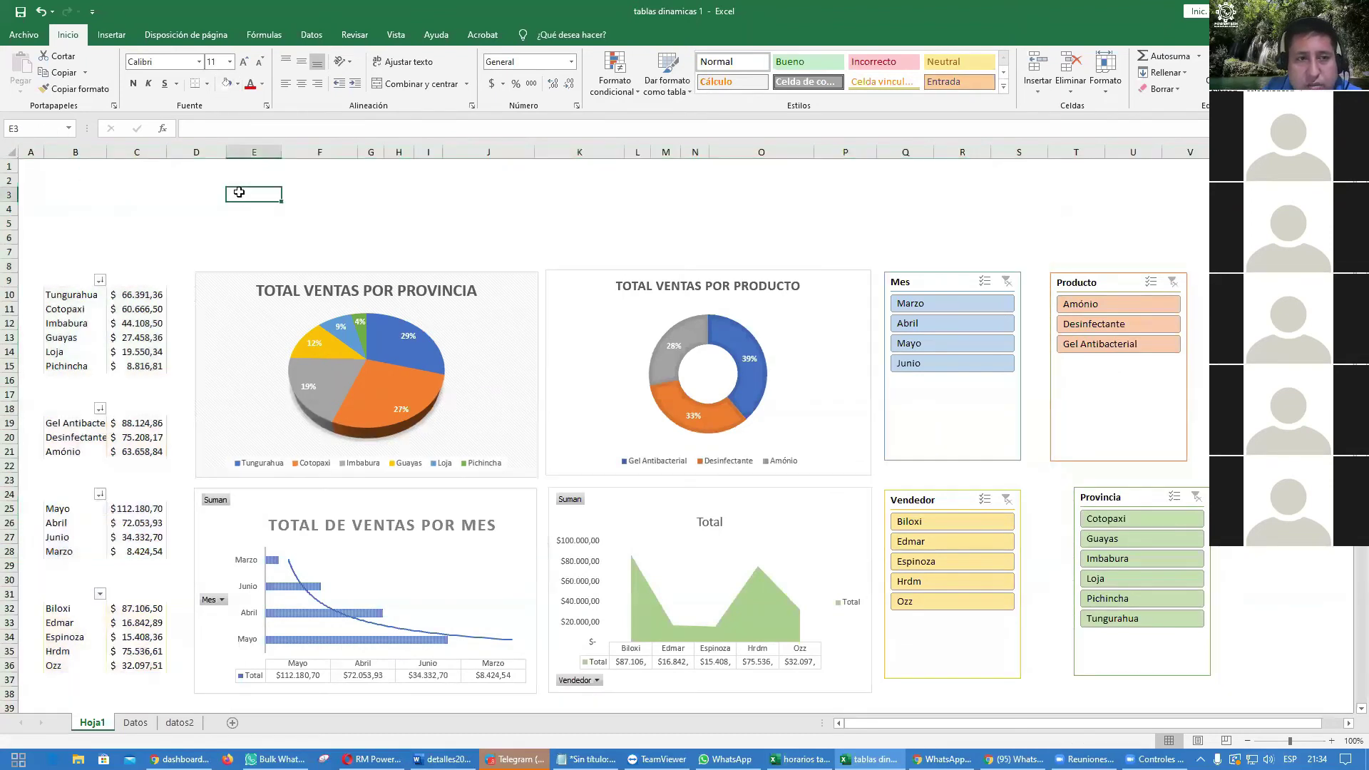
# Step: Select cells in the Provincia pivot table, including labels B9:B15 and Imbabura's row
pyautogui.click(139, 294)
pyautogui.moveTo(47, 280); pyautogui.dragTo(71, 366)
pyautogui.click(138, 323)
pyautogui.click(84, 323)
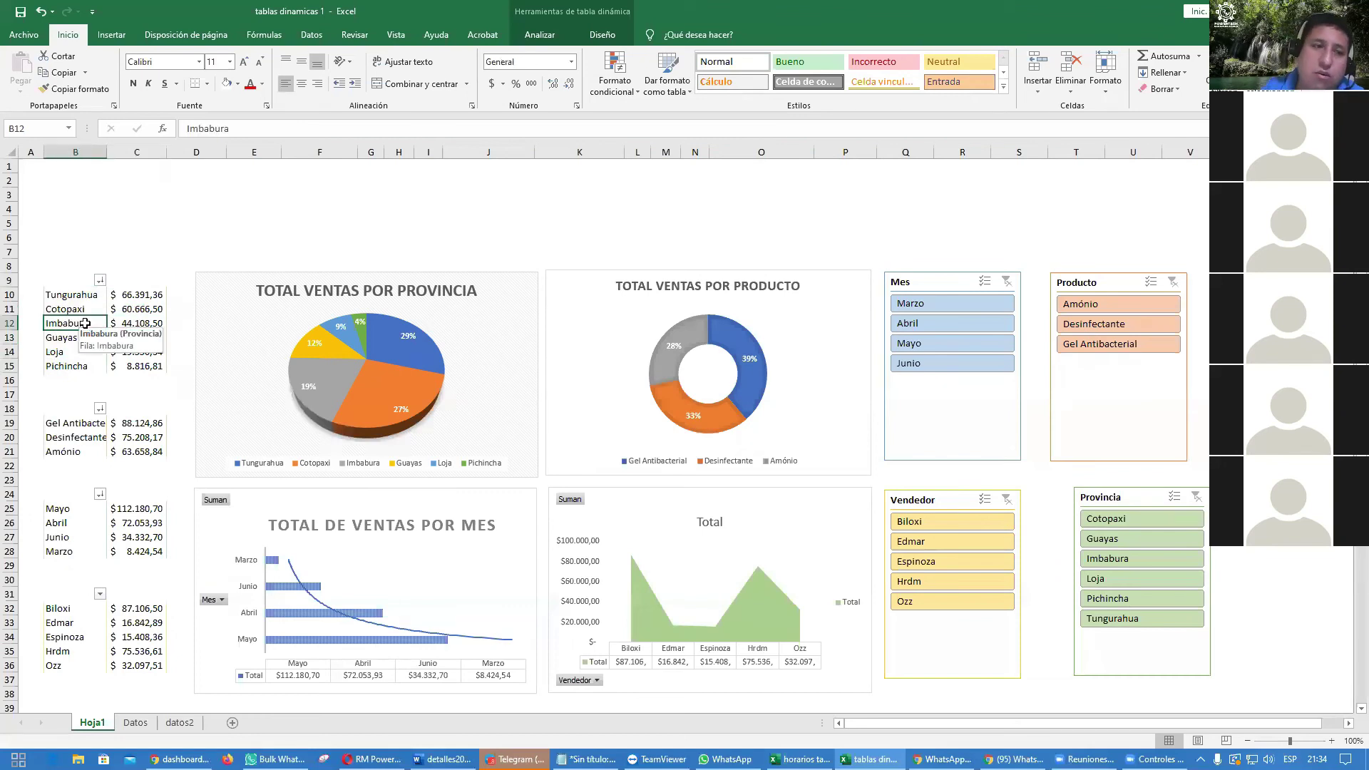
pyautogui.click(602, 34)
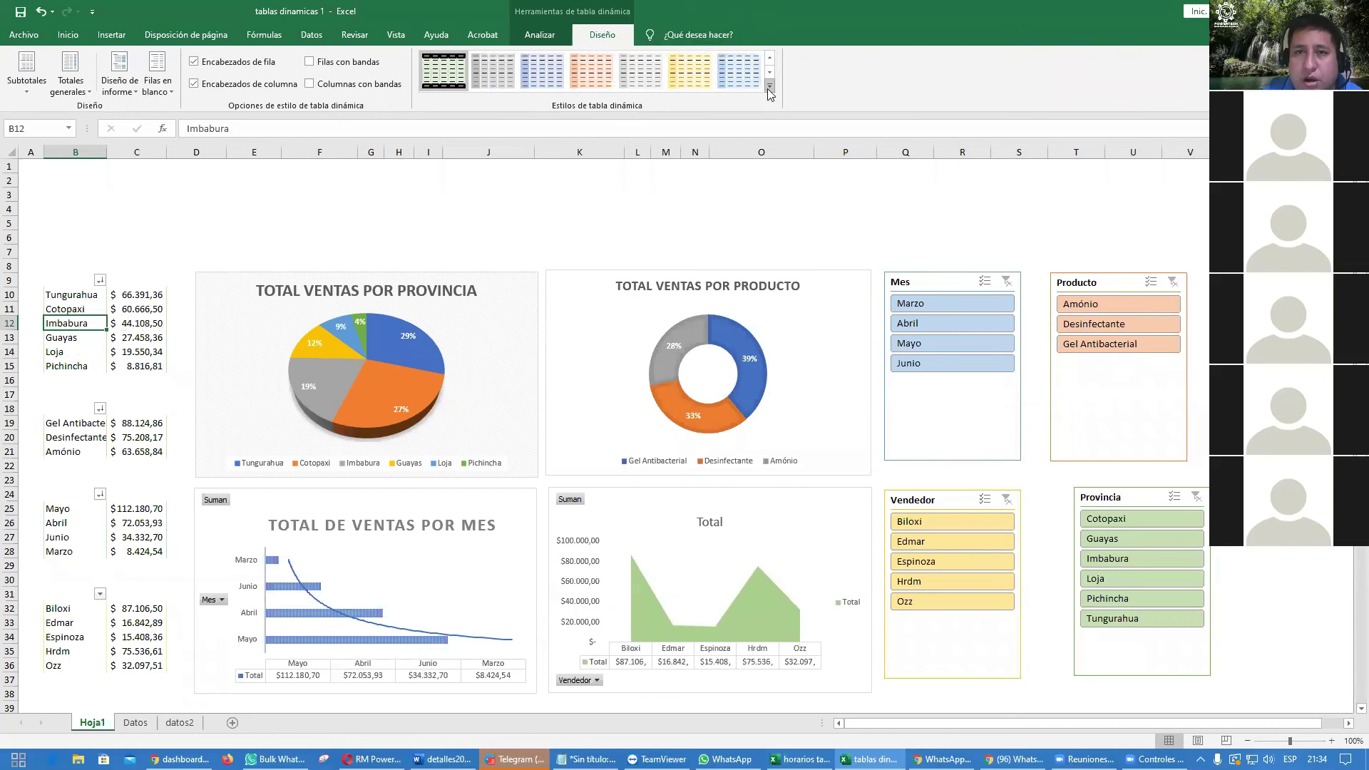
pyautogui.click(770, 85)
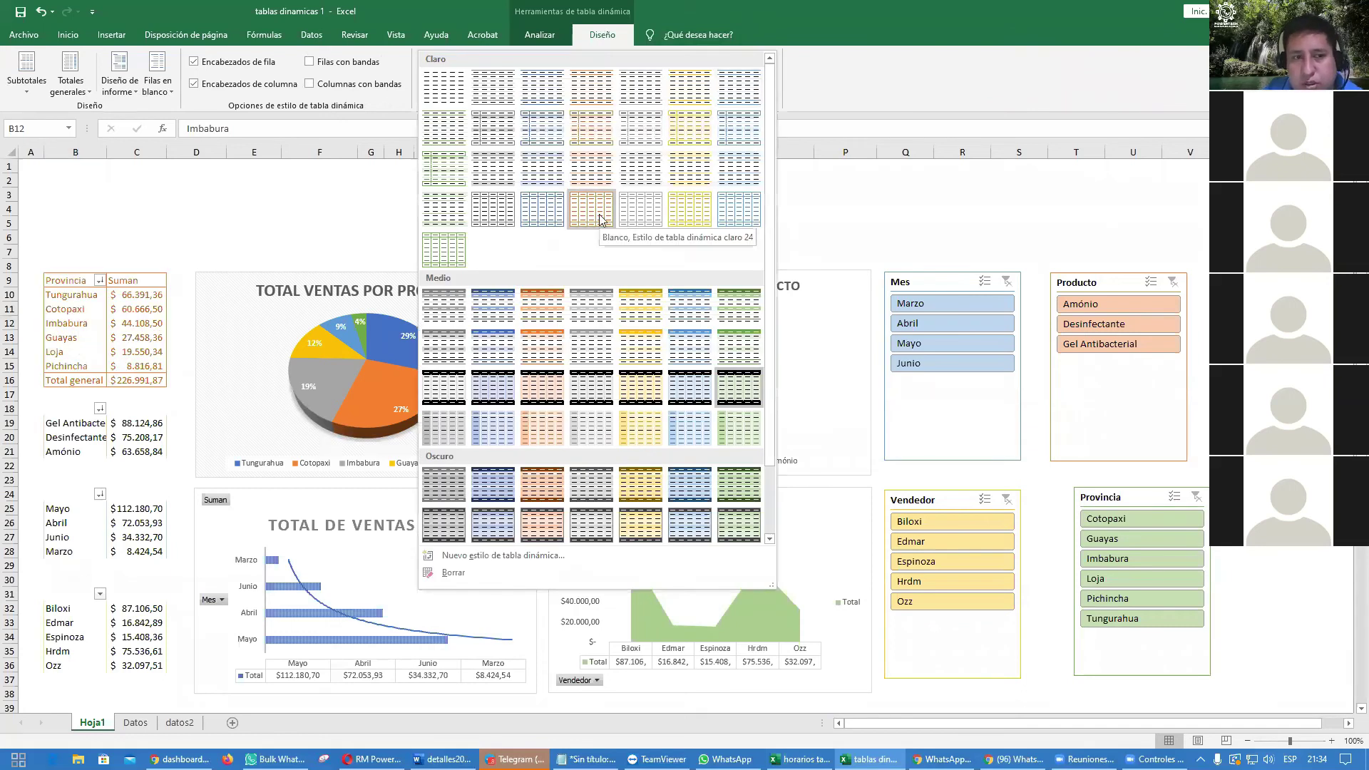
pyautogui.click(879, 194)
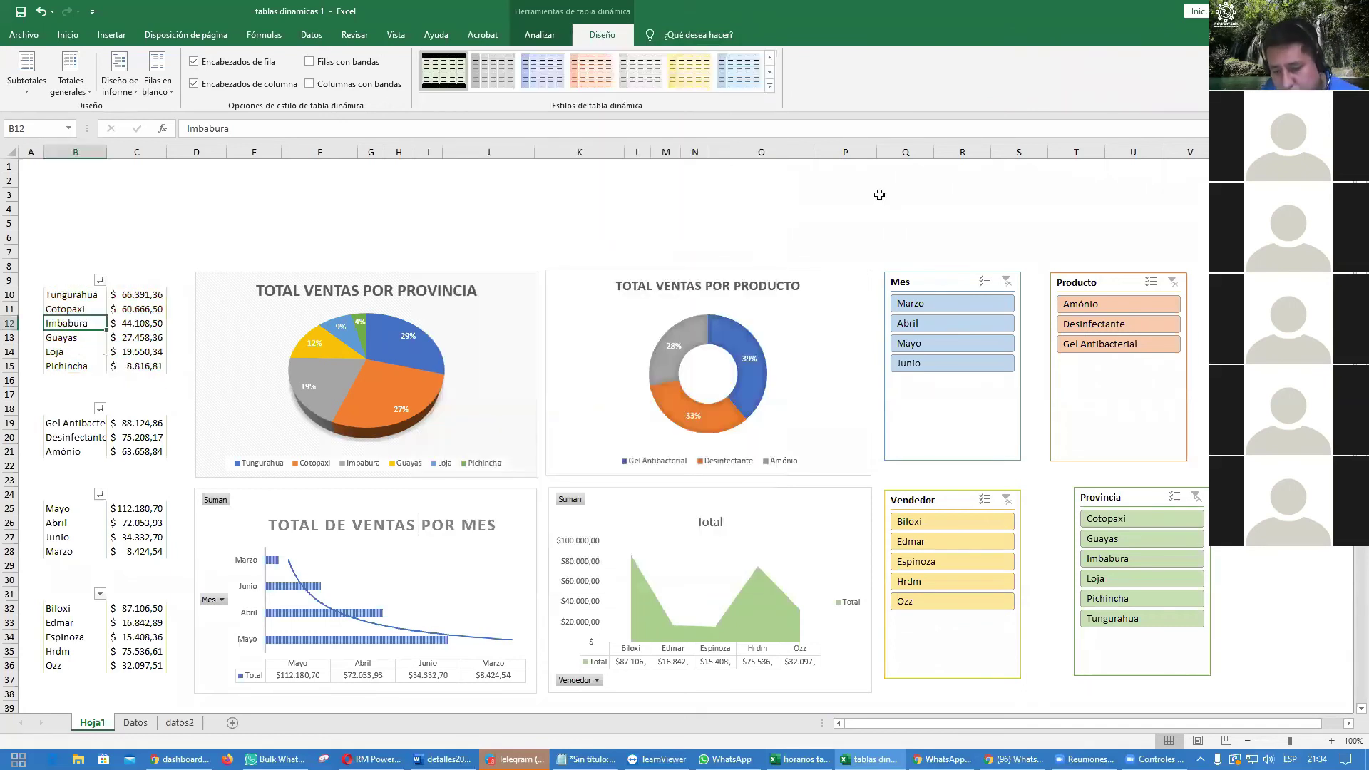
pyautogui.click(847, 207)
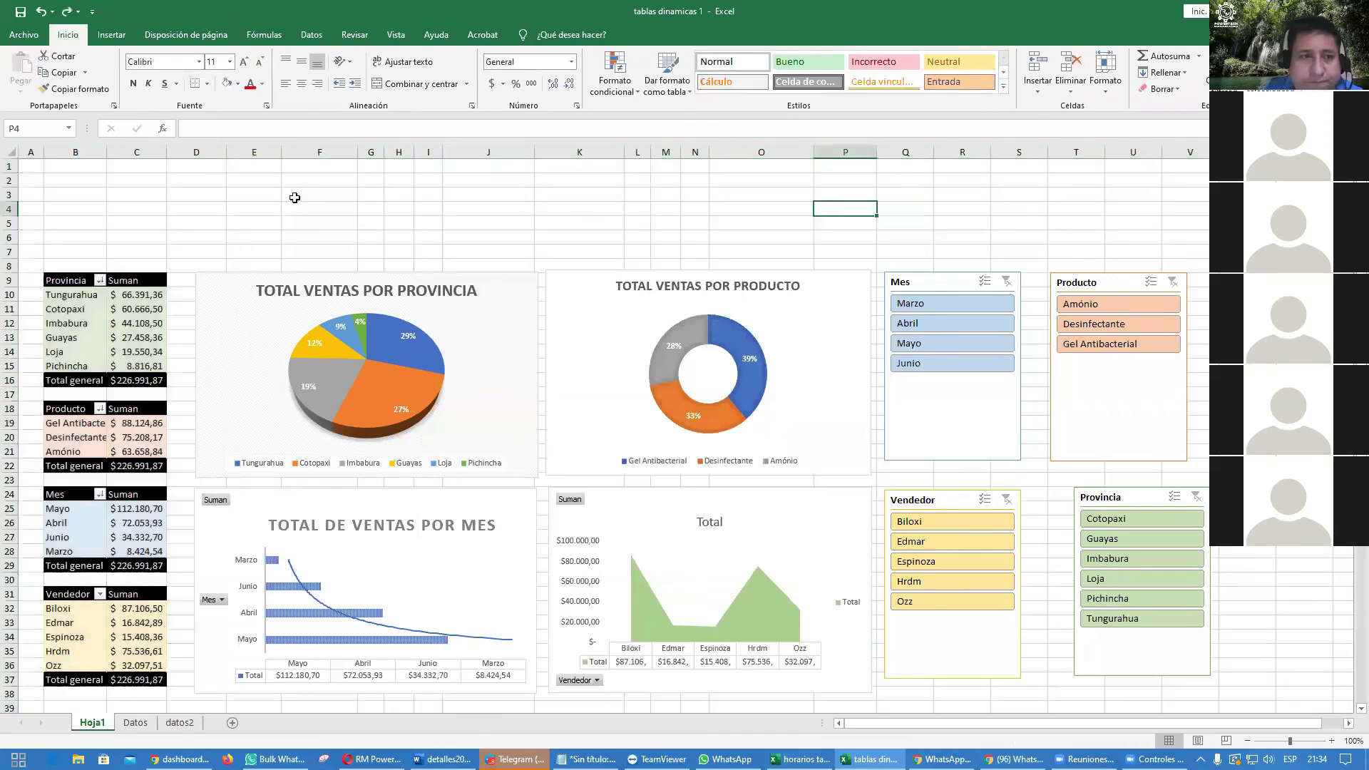
pyautogui.click(10, 152)
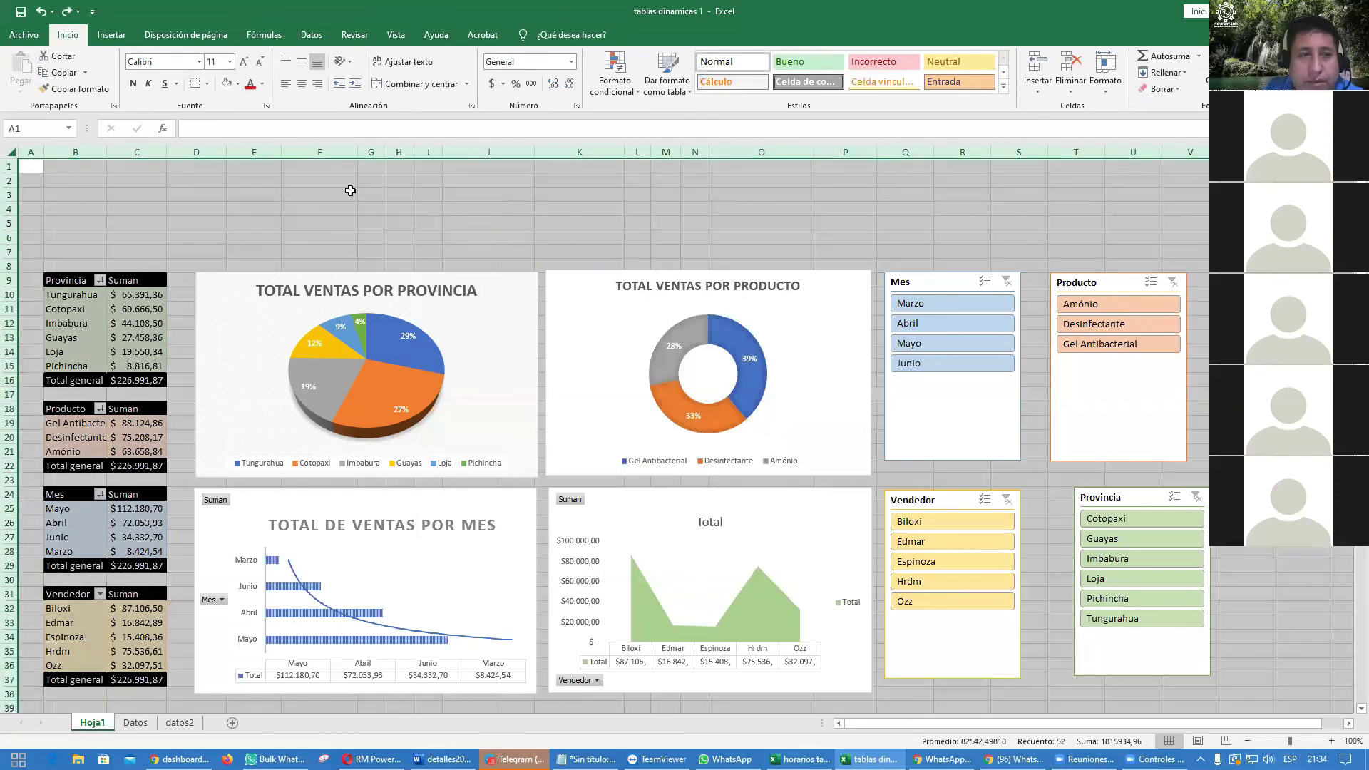
pyautogui.click(237, 84)
pyautogui.click(225, 158)
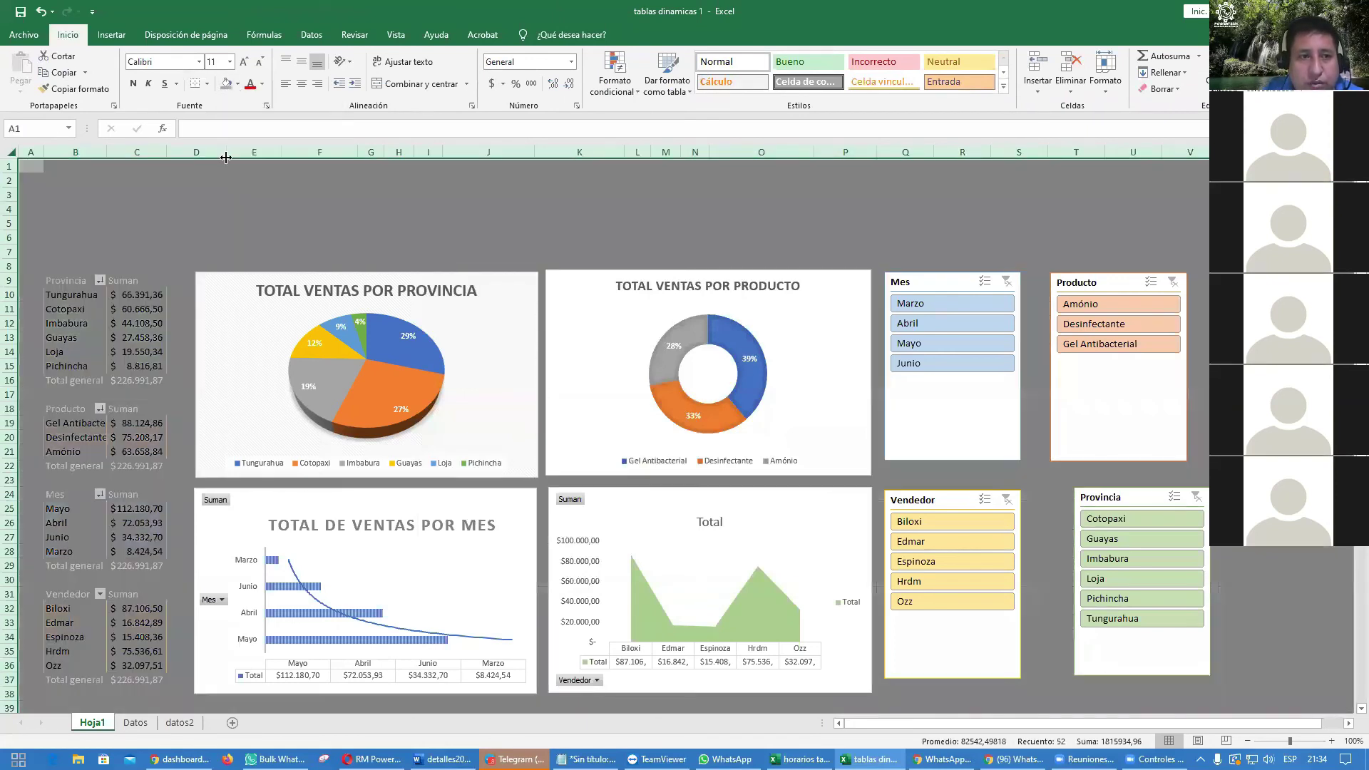
pyautogui.click(236, 181)
pyautogui.click(536, 228)
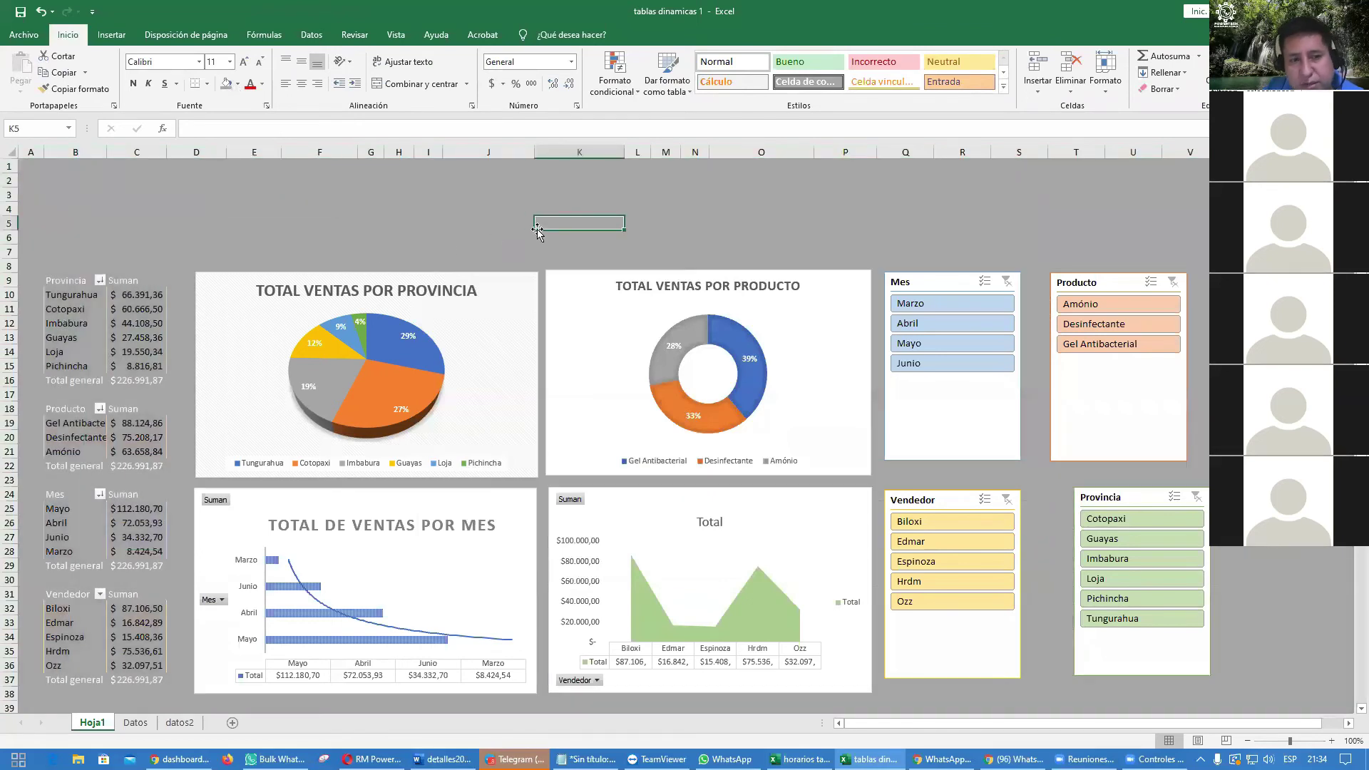
pyautogui.click(13, 151)
pyautogui.click(237, 83)
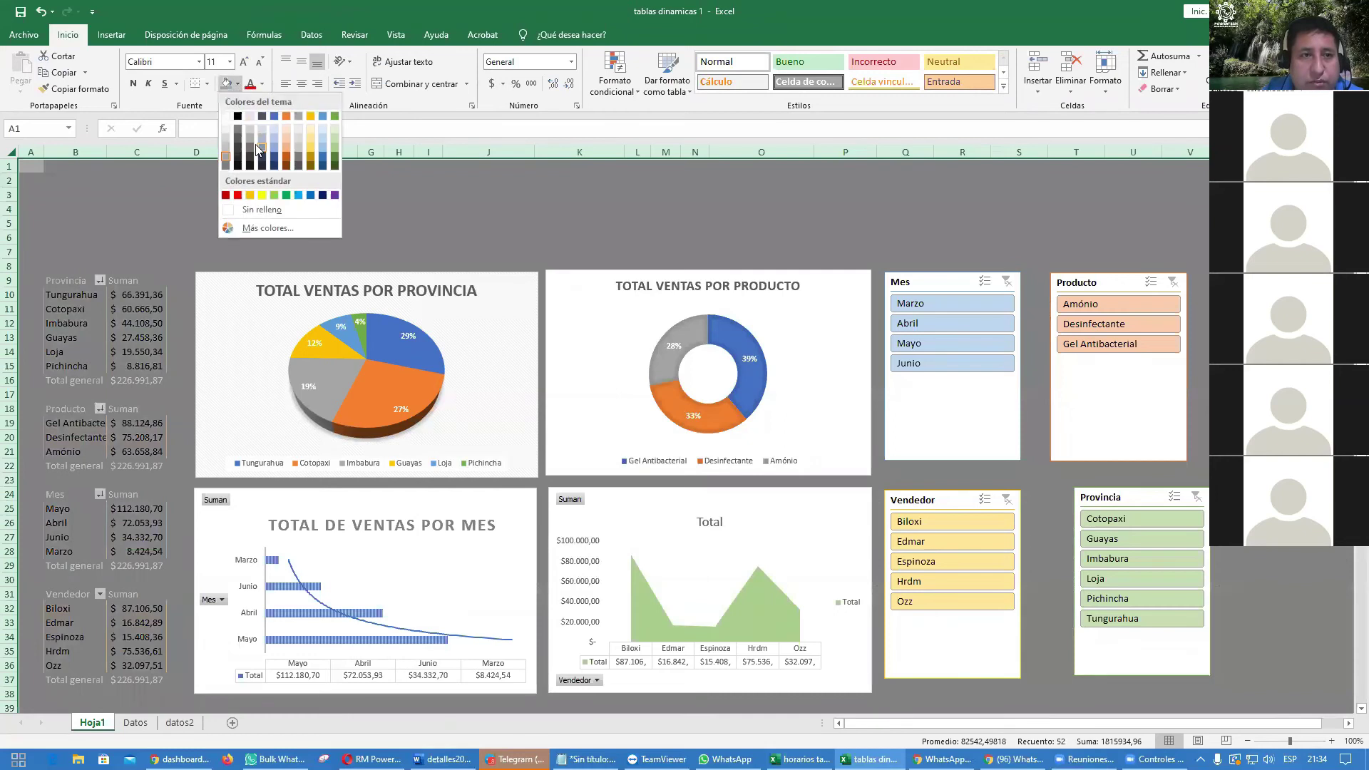
pyautogui.click(263, 167)
pyautogui.click(314, 208)
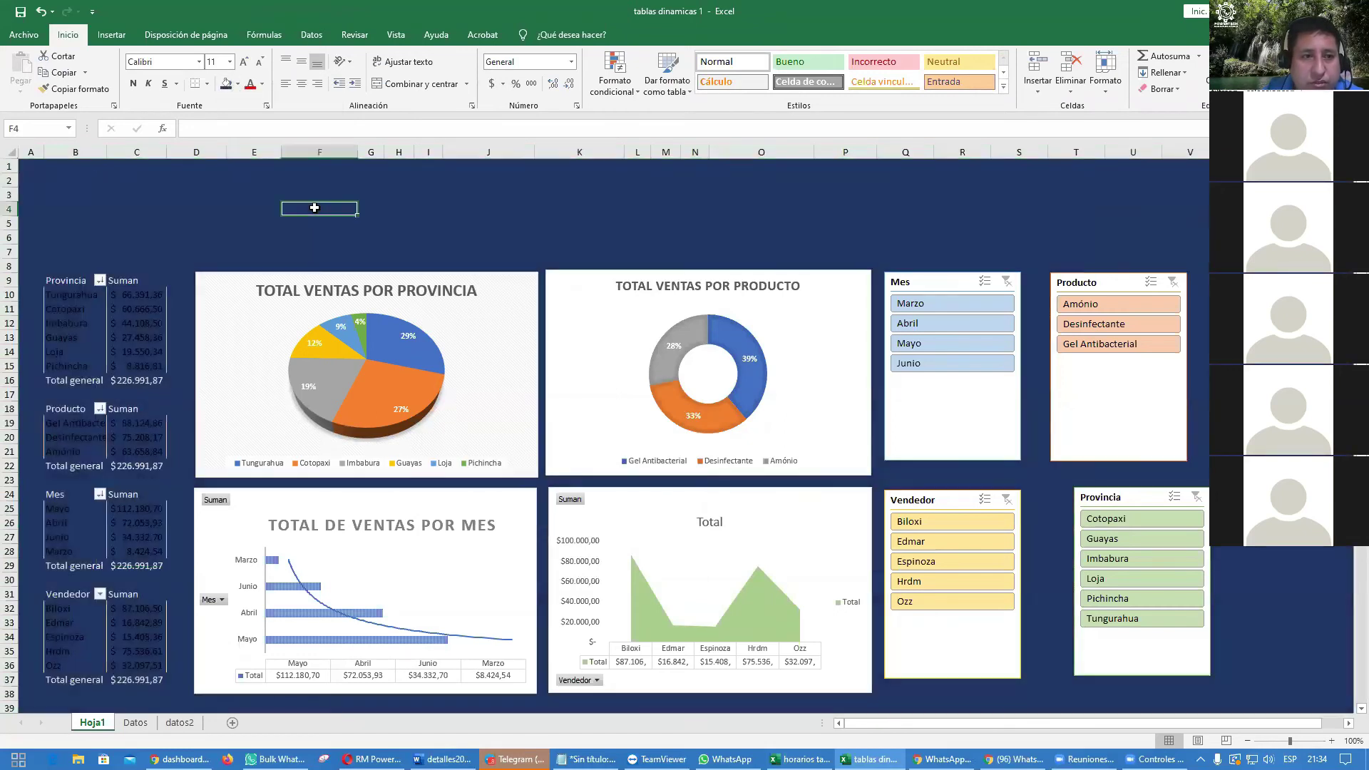
pyautogui.hotkey('ctrl', 'z')
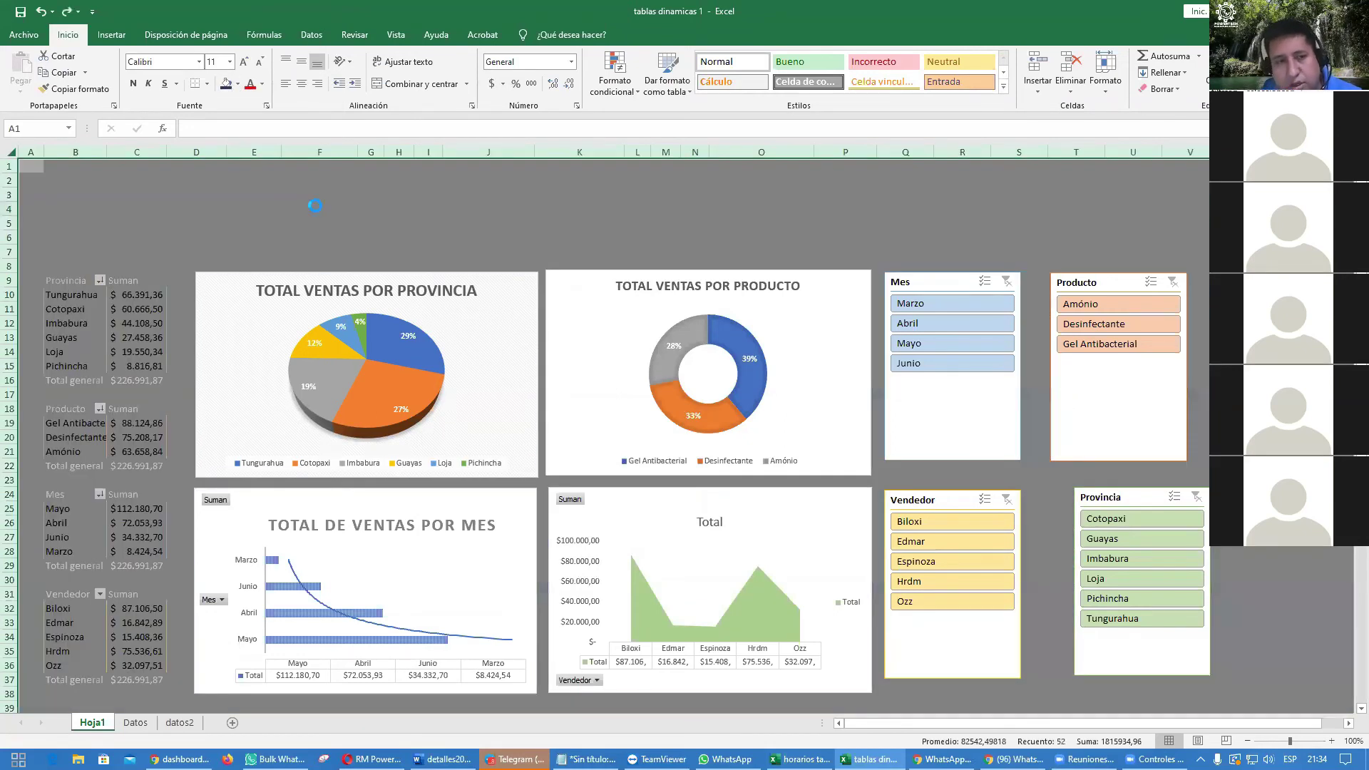
pyautogui.click(471, 190)
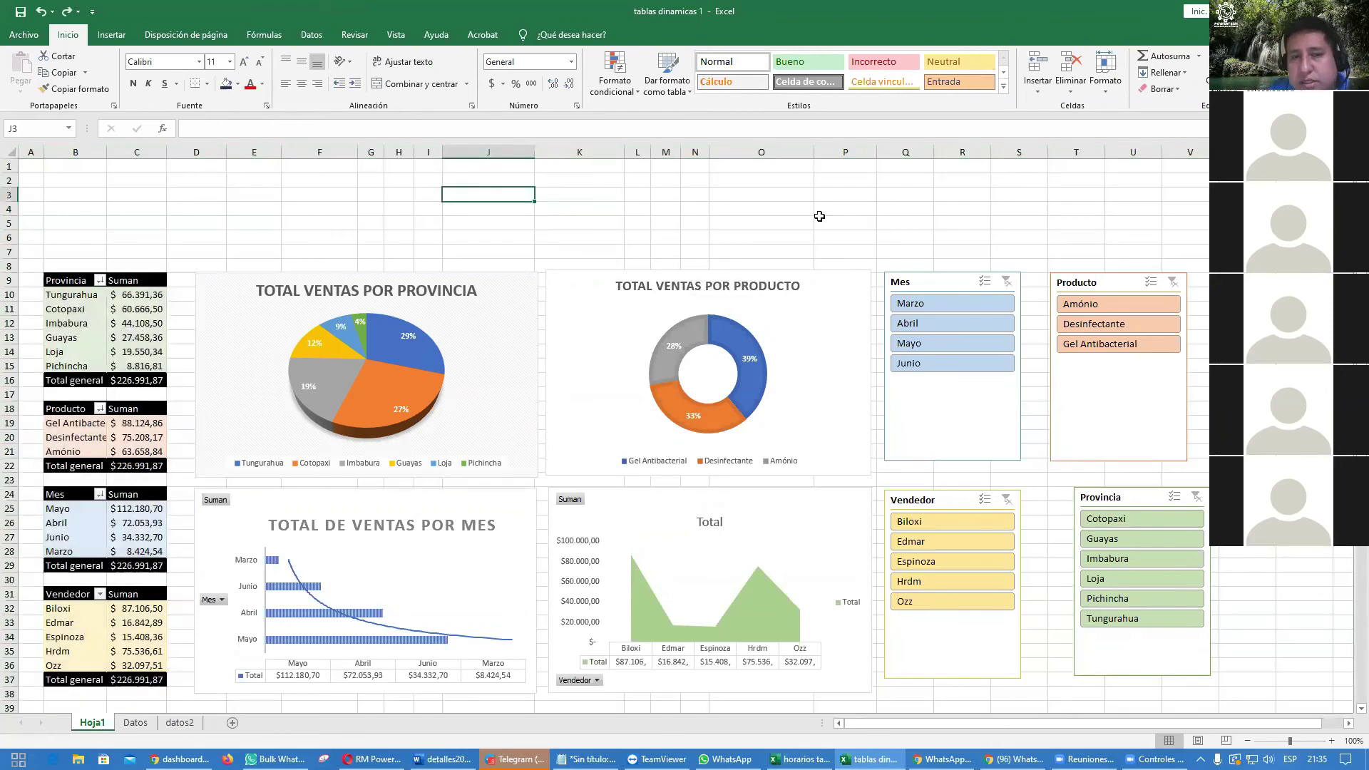
# Step: Turn off the sheet gridlines from the View tab, then select B1:U6 as the title area
pyautogui.click(396, 34)
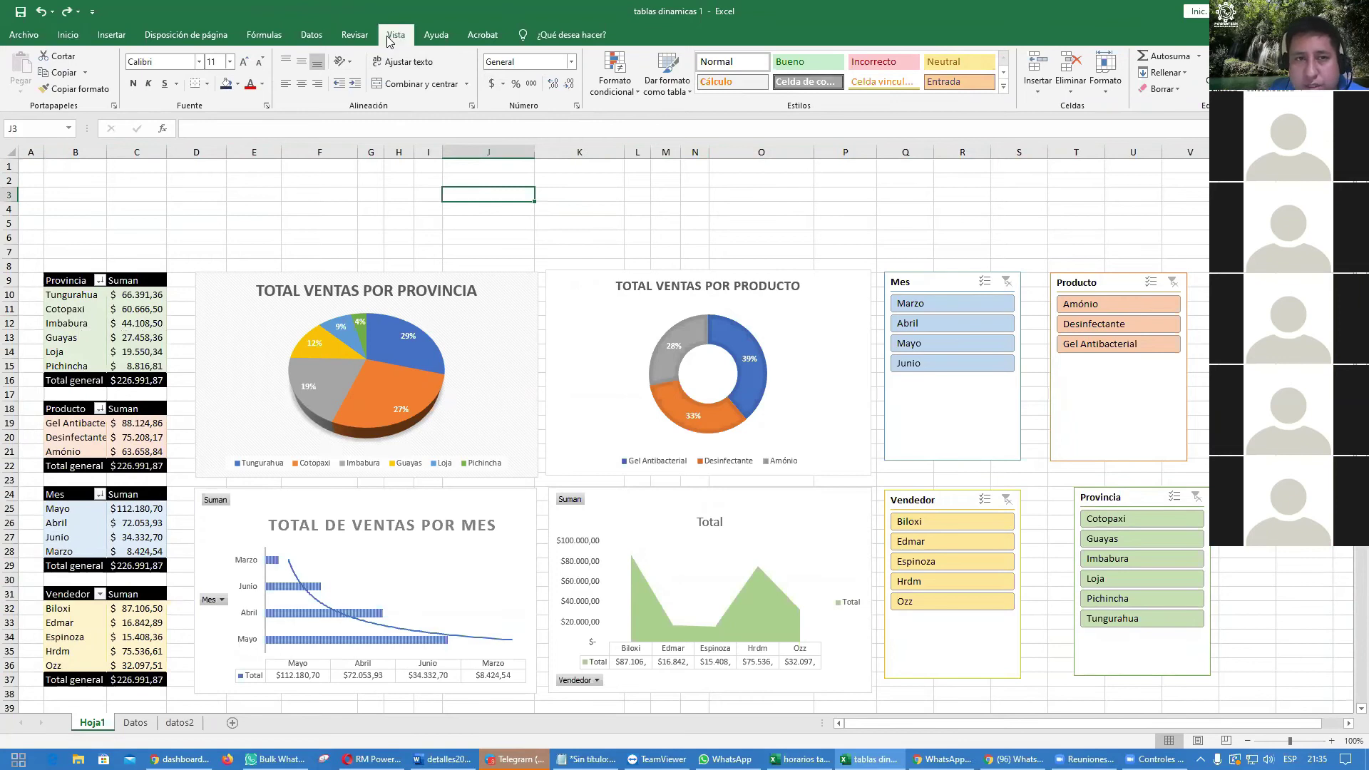
pyautogui.click(187, 84)
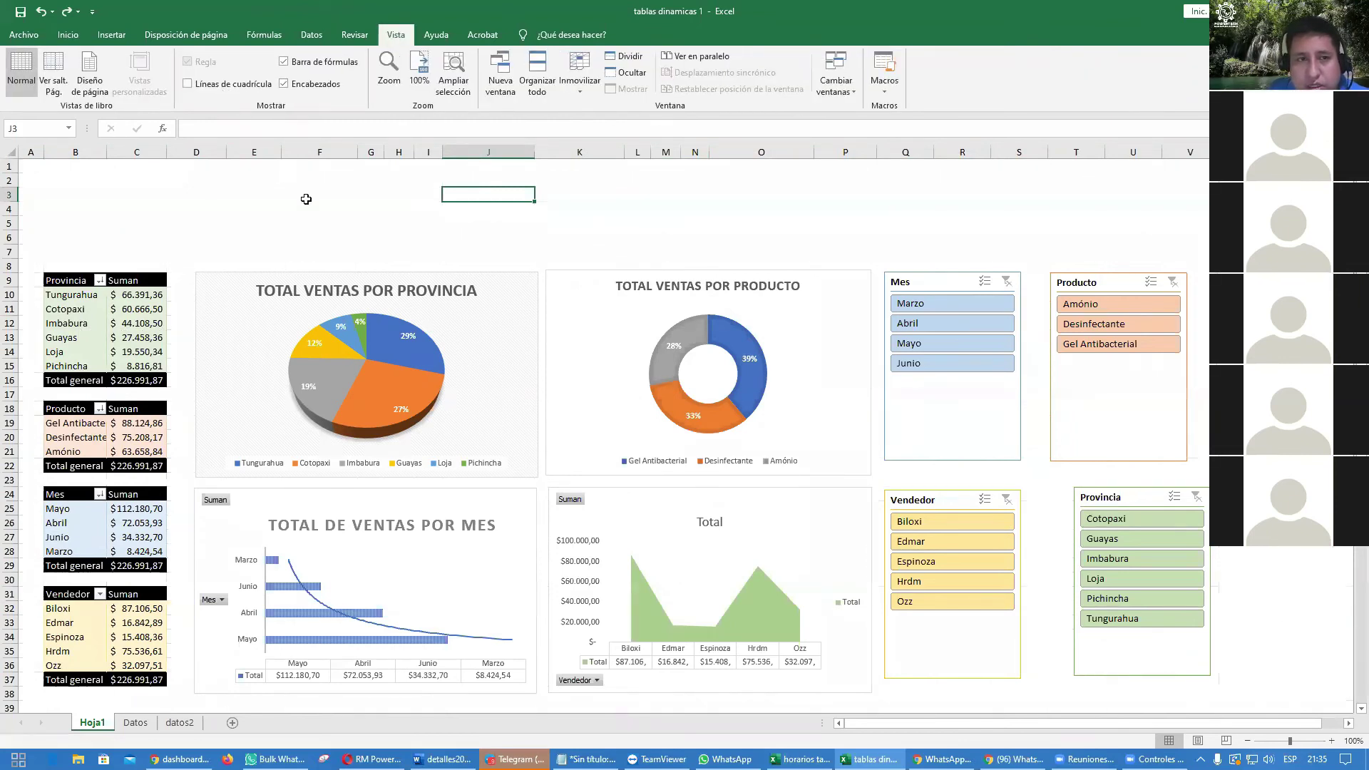
pyautogui.click(310, 205)
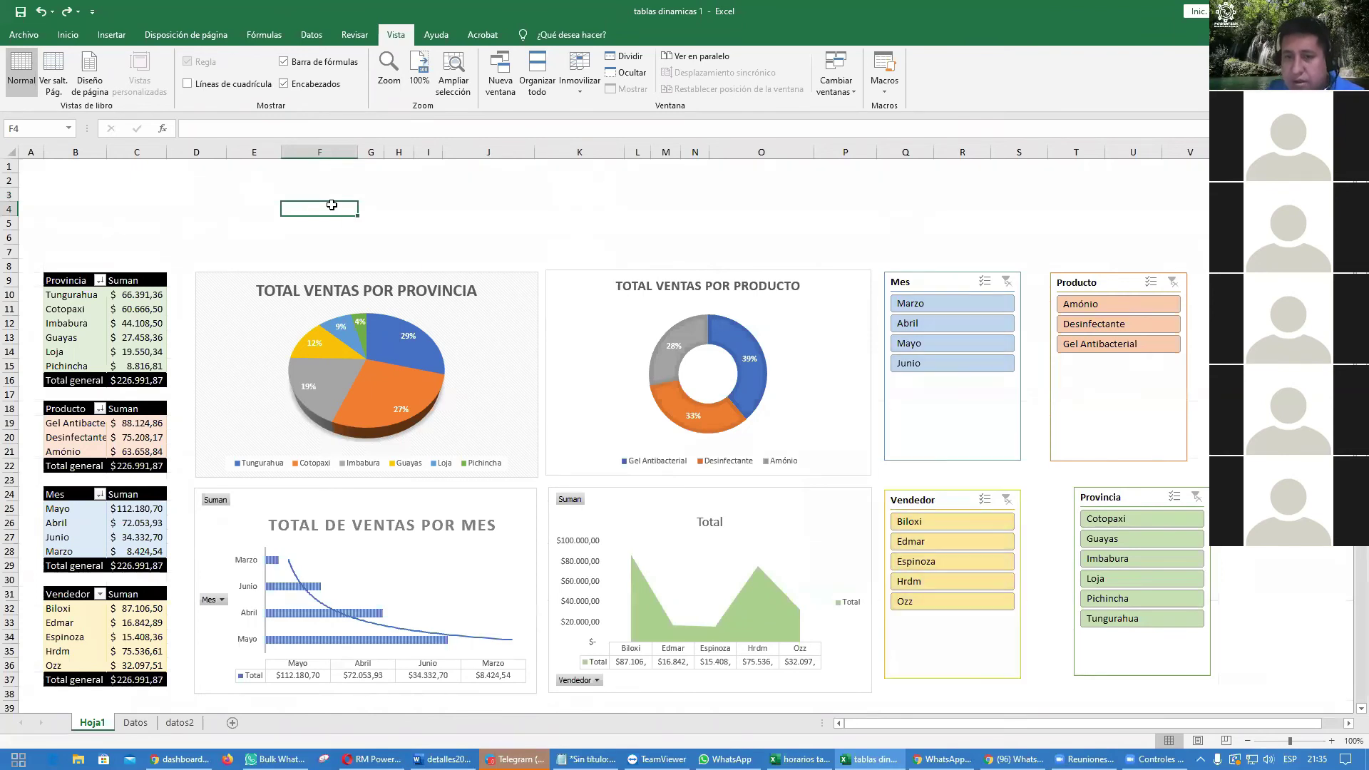
pyautogui.click(366, 206)
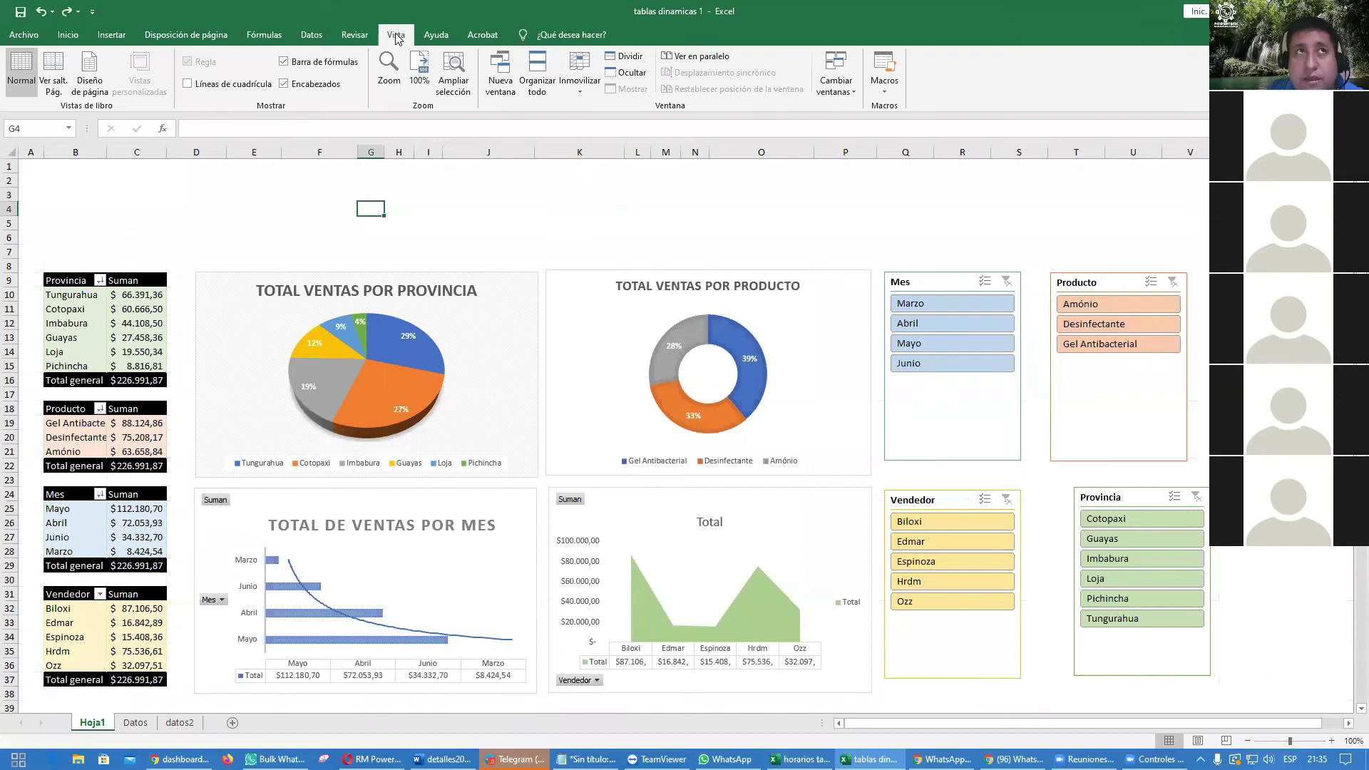
pyautogui.click(187, 84)
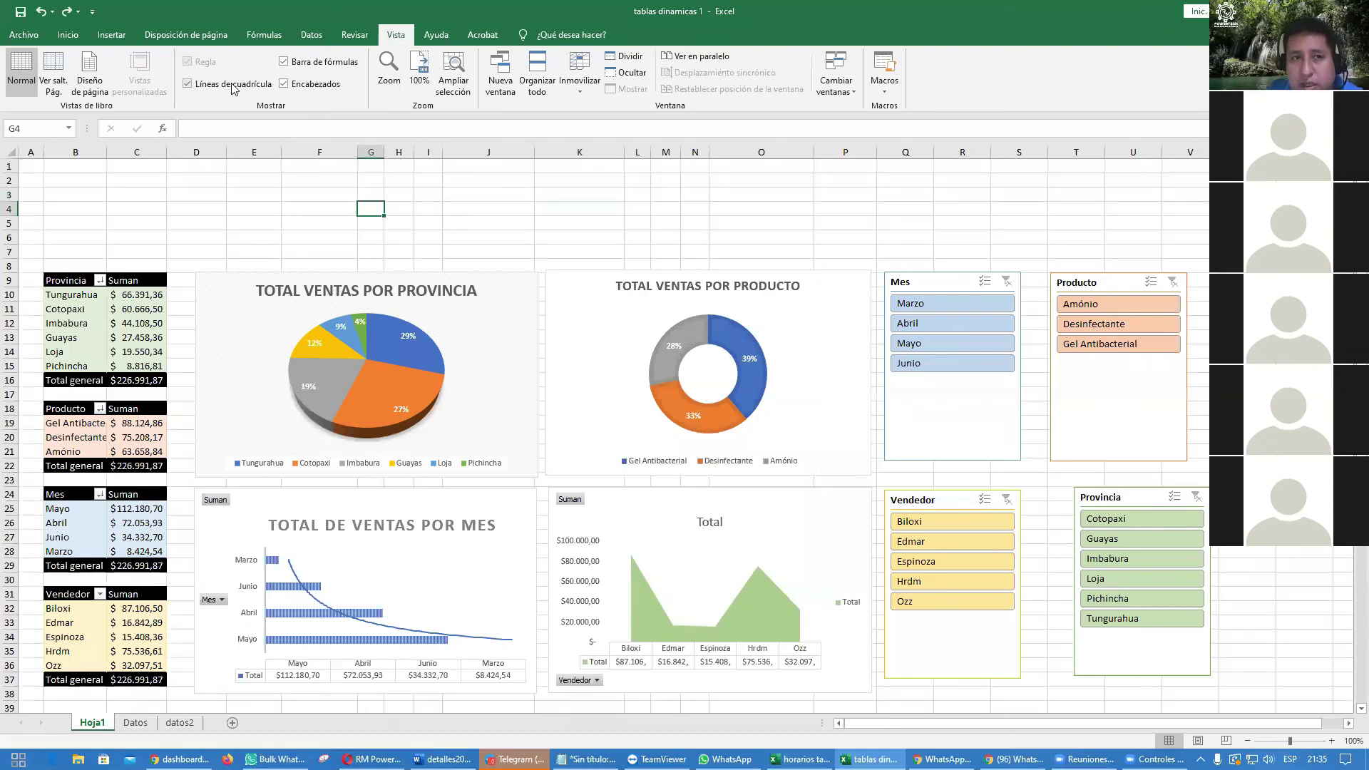
pyautogui.click(205, 86)
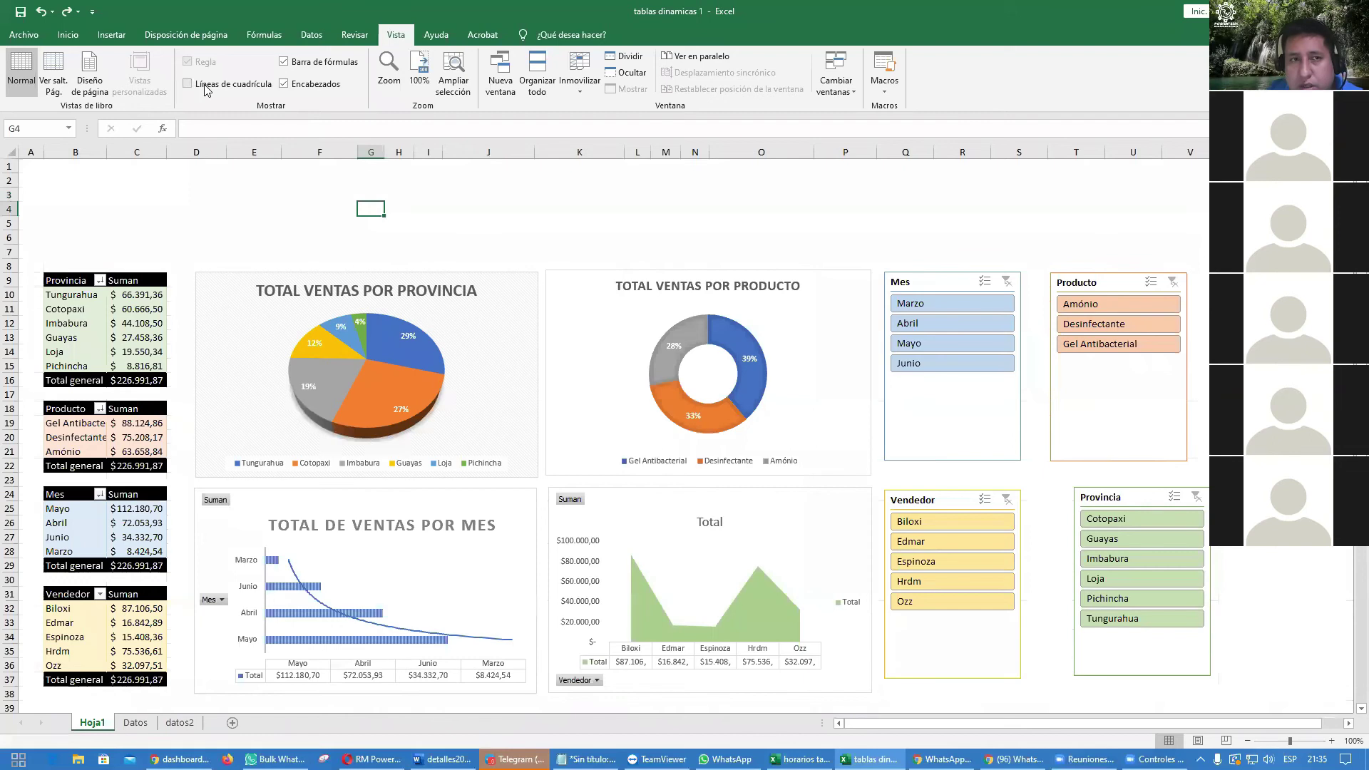
pyautogui.click(290, 205)
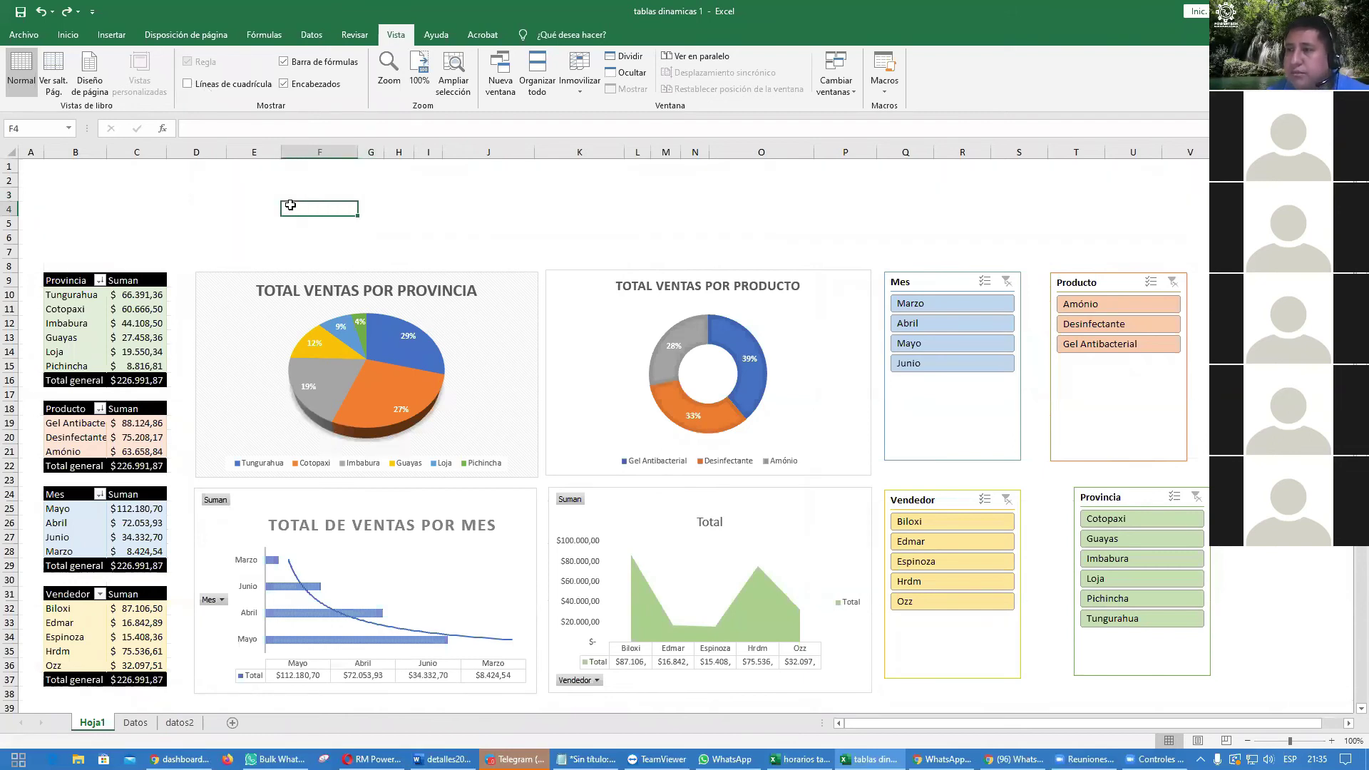
pyautogui.click(417, 207)
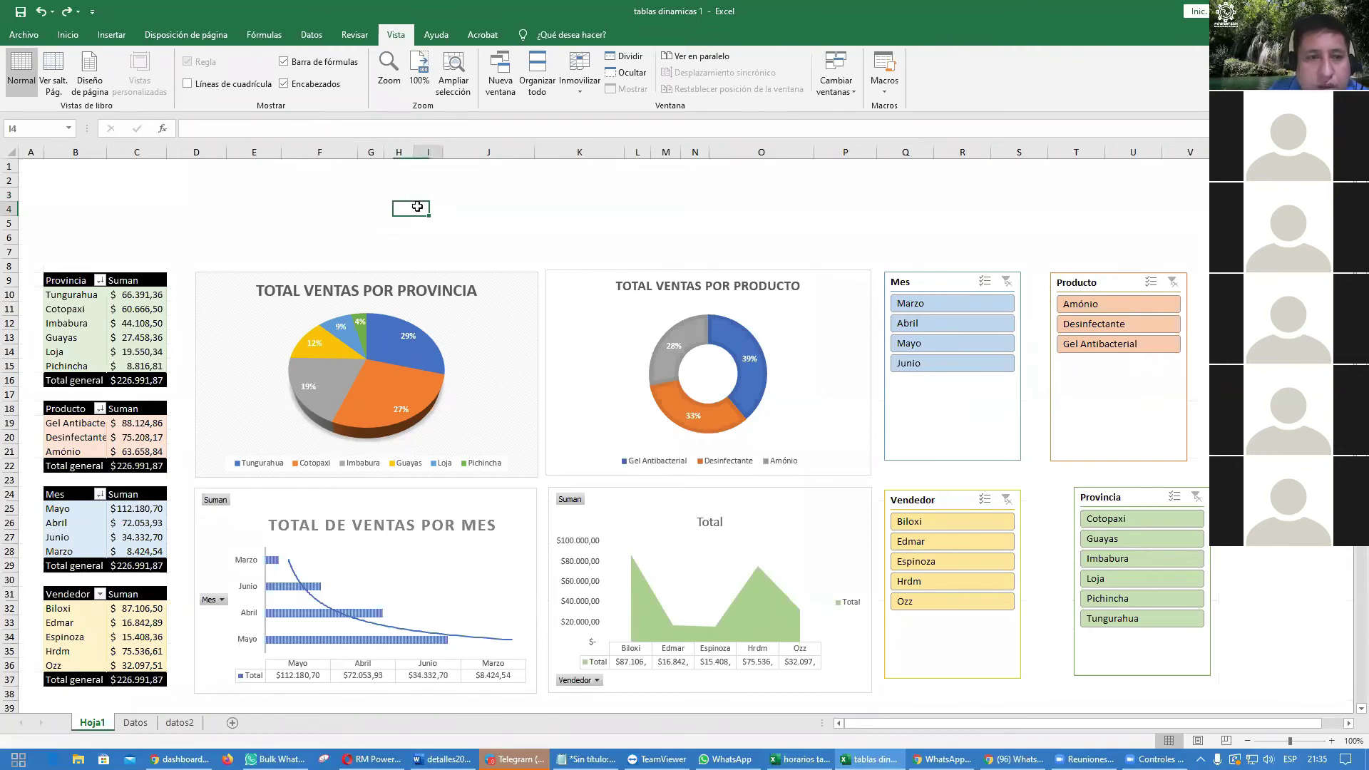
pyautogui.moveTo(49, 172); pyautogui.dragTo(1135, 239)
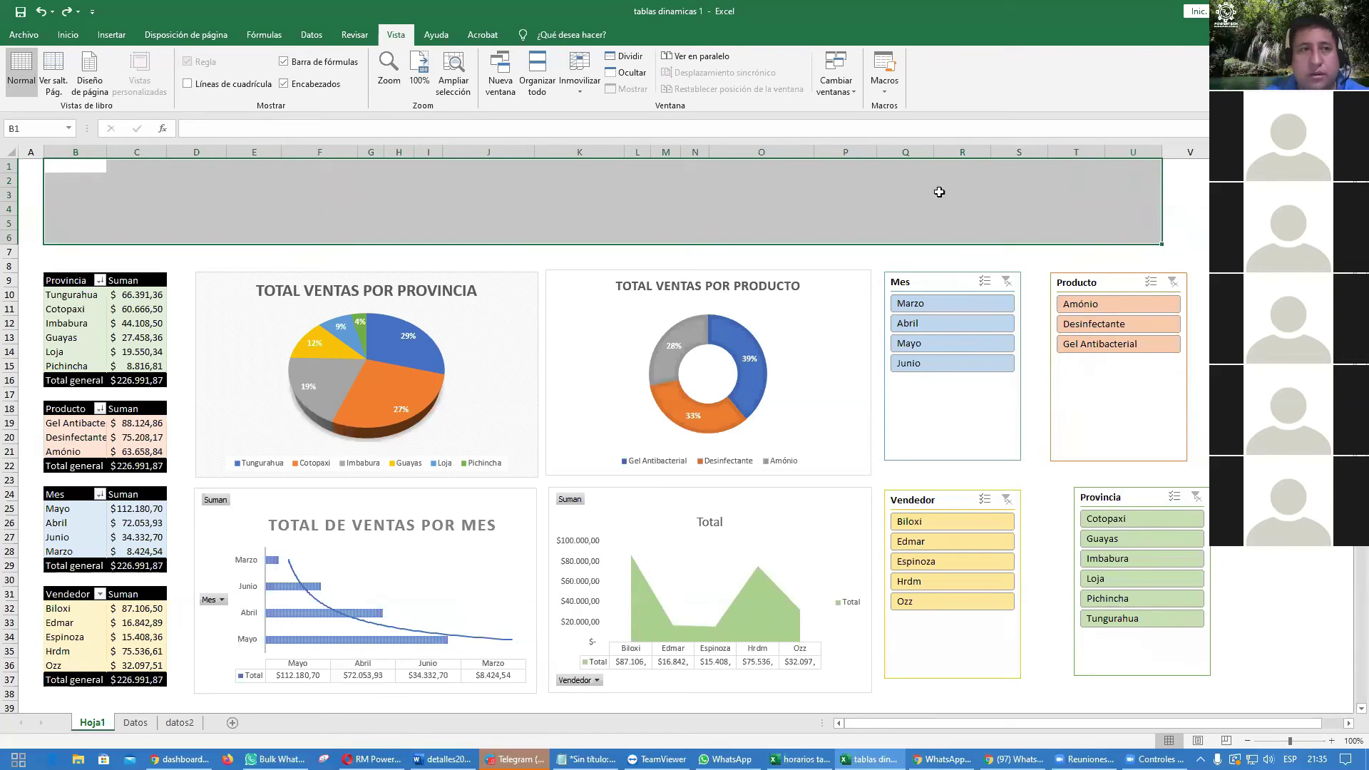
# Step: Merge and centre B1:U6 and enter the title INFORME DE VENTAS
pyautogui.click(75, 37)
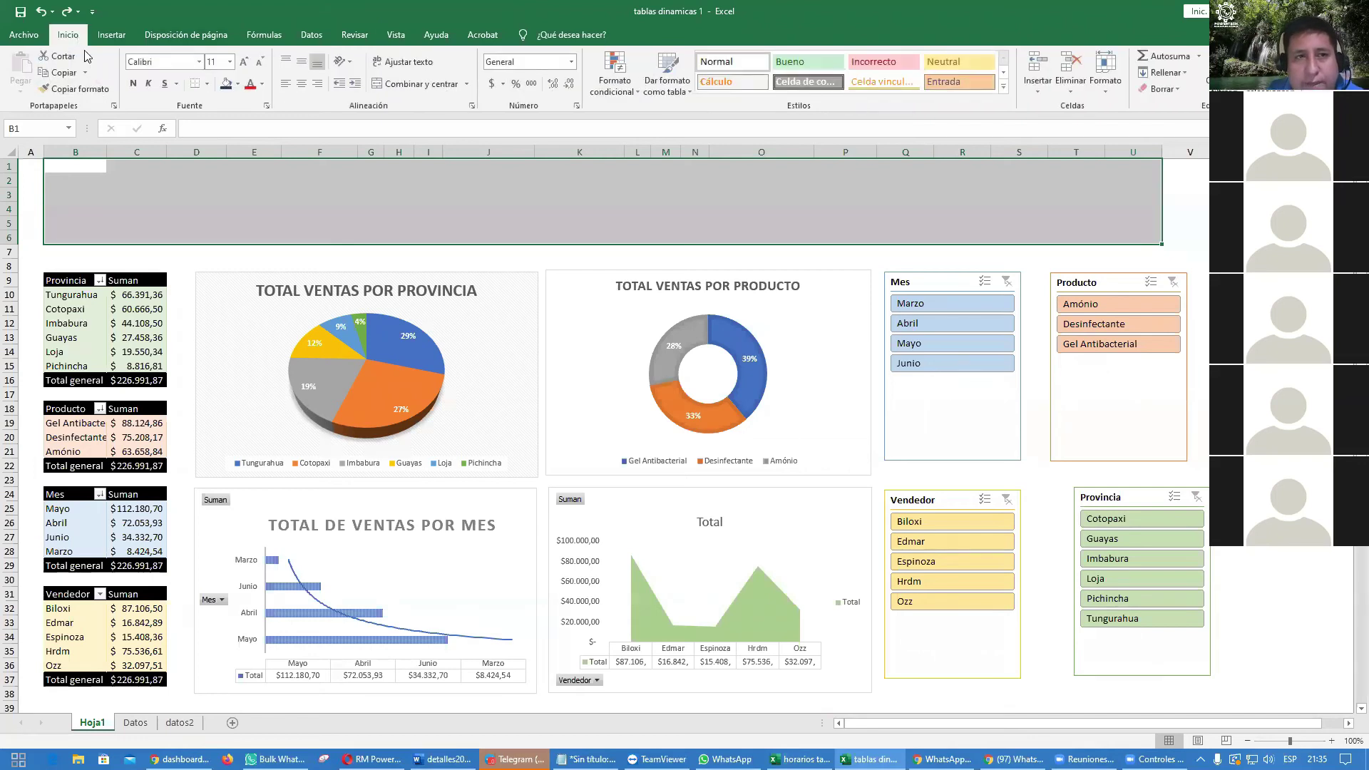
pyautogui.click(419, 86)
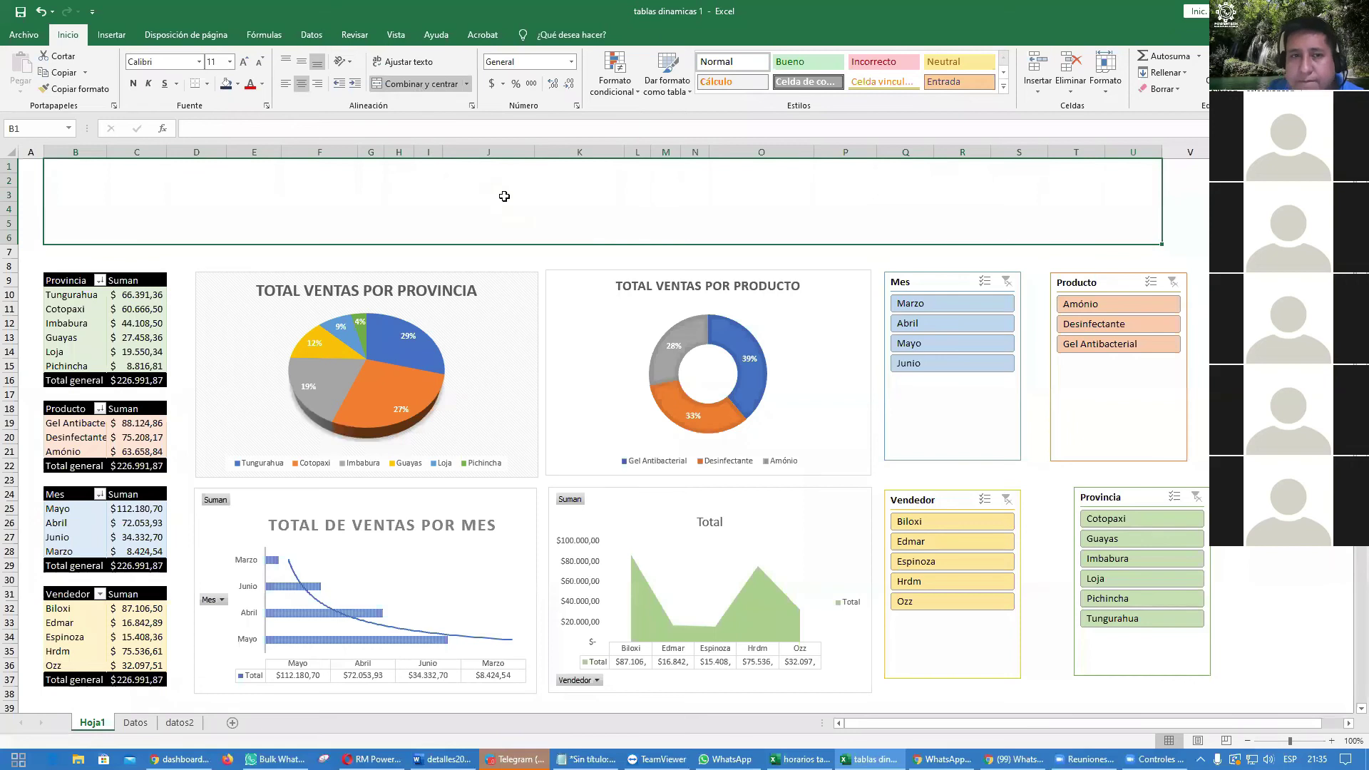
pyautogui.write('IN')
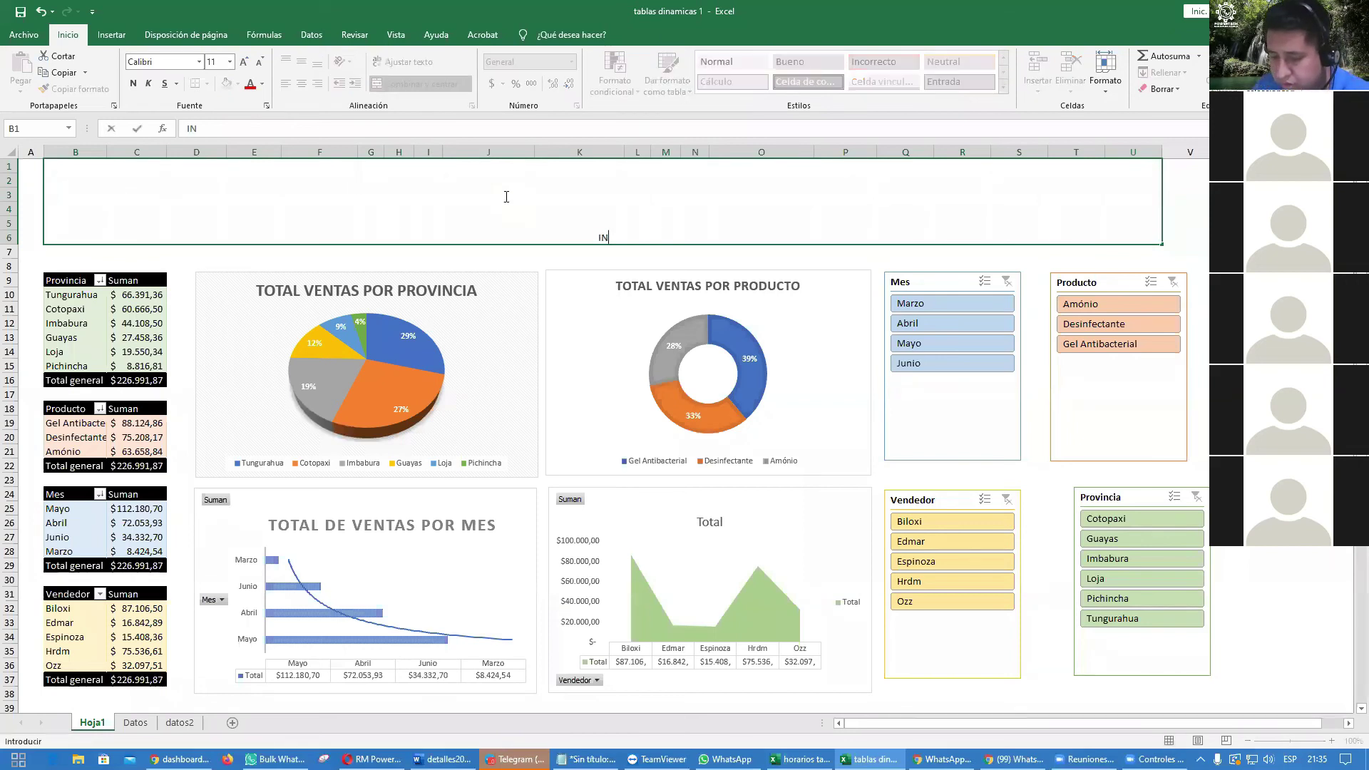
pyautogui.write('FORME DE VENTAS')
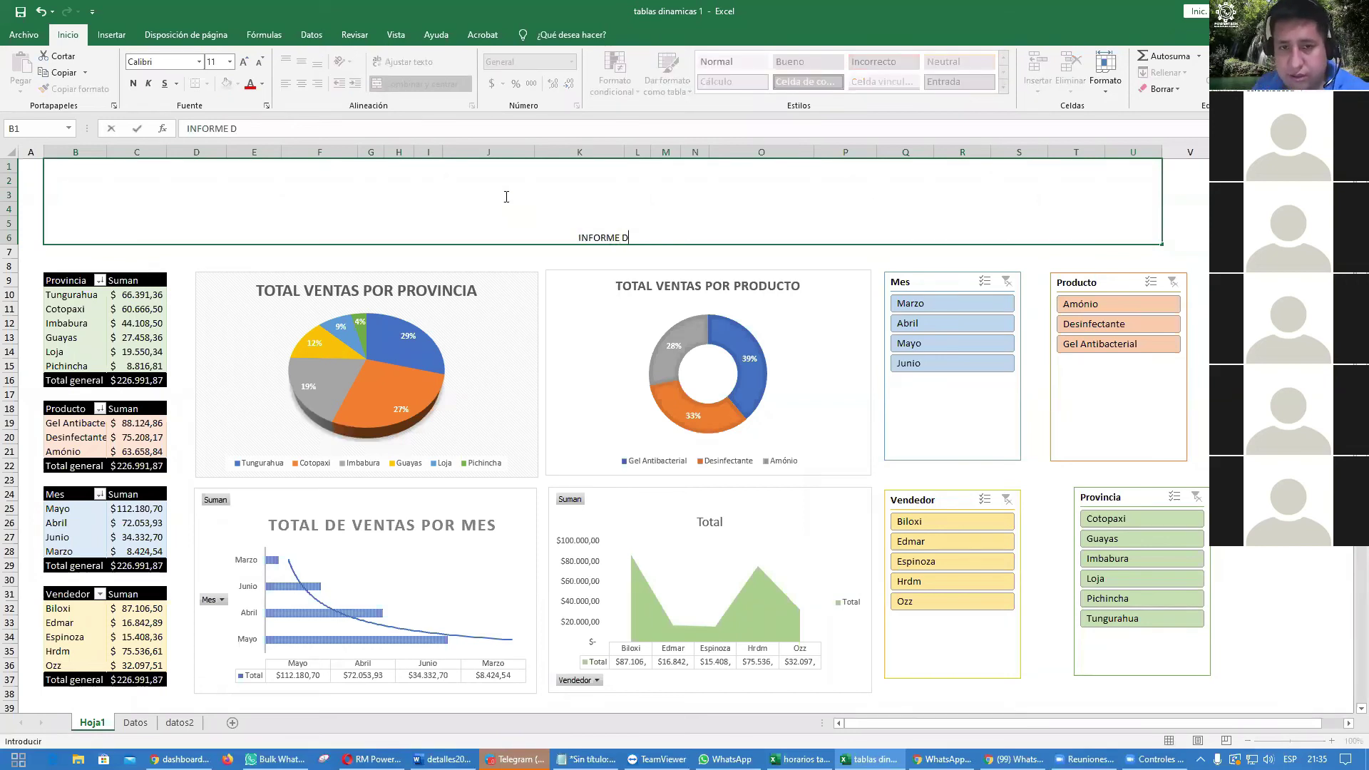
pyautogui.press('Return')
# Step: Enlarge the INFORME DE VENTAS title's font size several steps
pyautogui.click(505, 196)
pyautogui.click(244, 62)
pyautogui.click(244, 62)
pyautogui.click(244, 62)
pyautogui.click(244, 62)
pyautogui.click(244, 62)
pyautogui.click(244, 62)
pyautogui.click(244, 62)
pyautogui.click(244, 63)
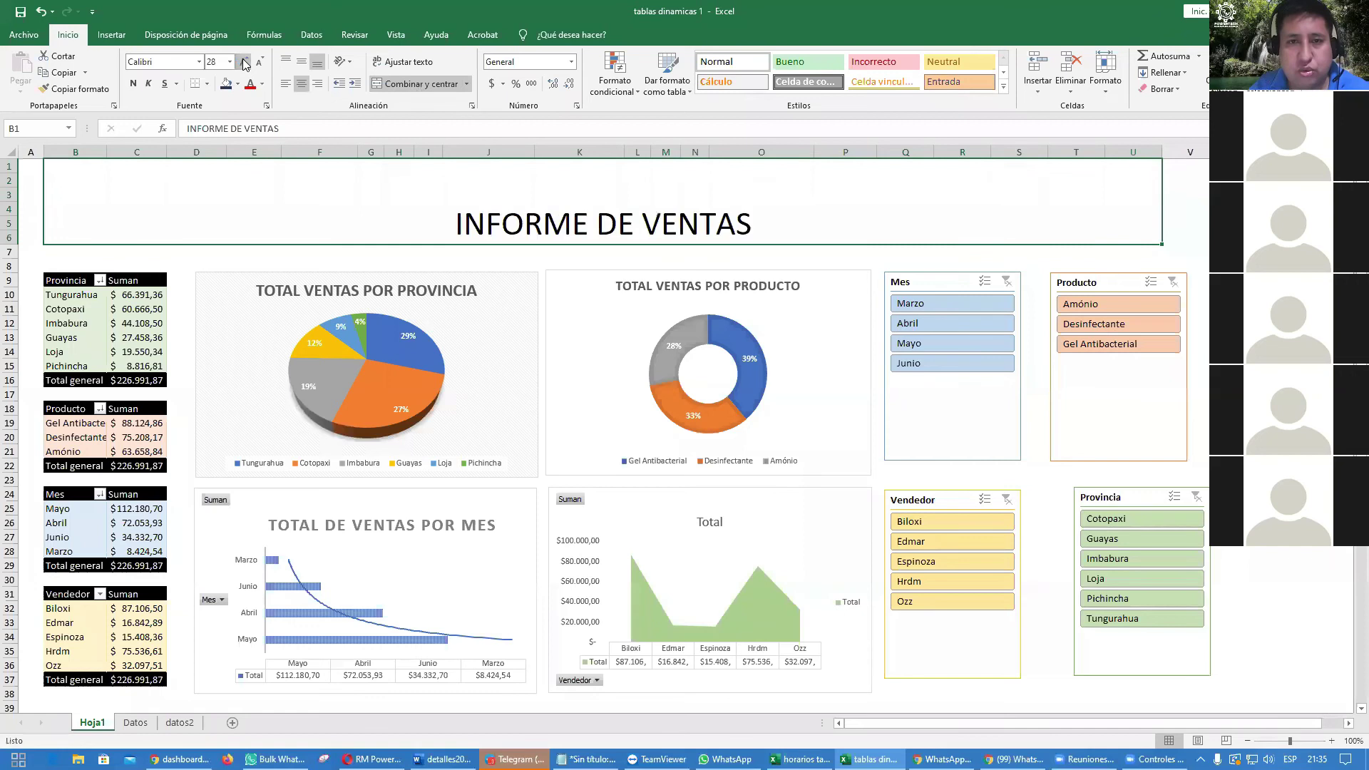
pyautogui.click(244, 62)
pyautogui.click(244, 62)
pyautogui.click(1244, 280)
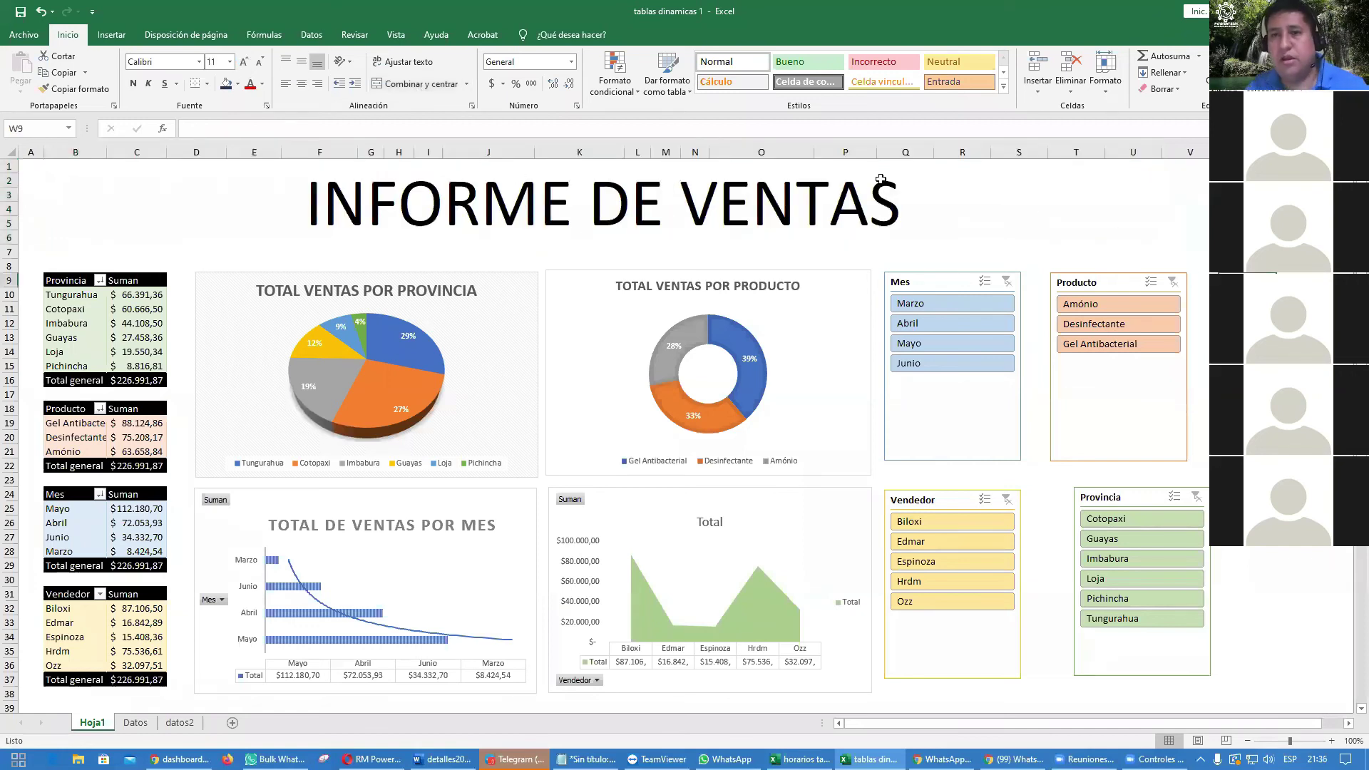
# Step: Give the title banner a yellow fill and red text, then shorten the Mes slicer
pyautogui.click(1039, 219)
pyautogui.click(238, 84)
pyautogui.click(266, 195)
pyautogui.click(249, 83)
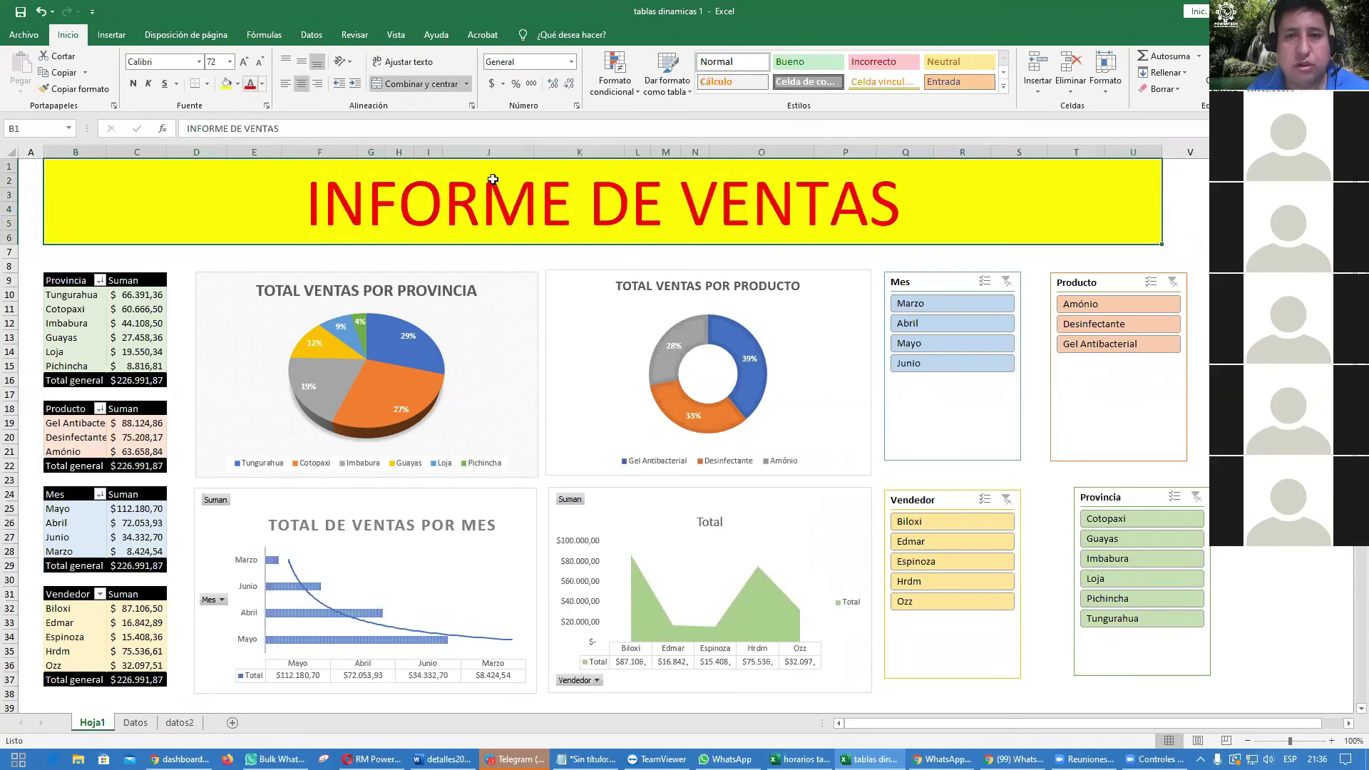
pyautogui.click(1301, 295)
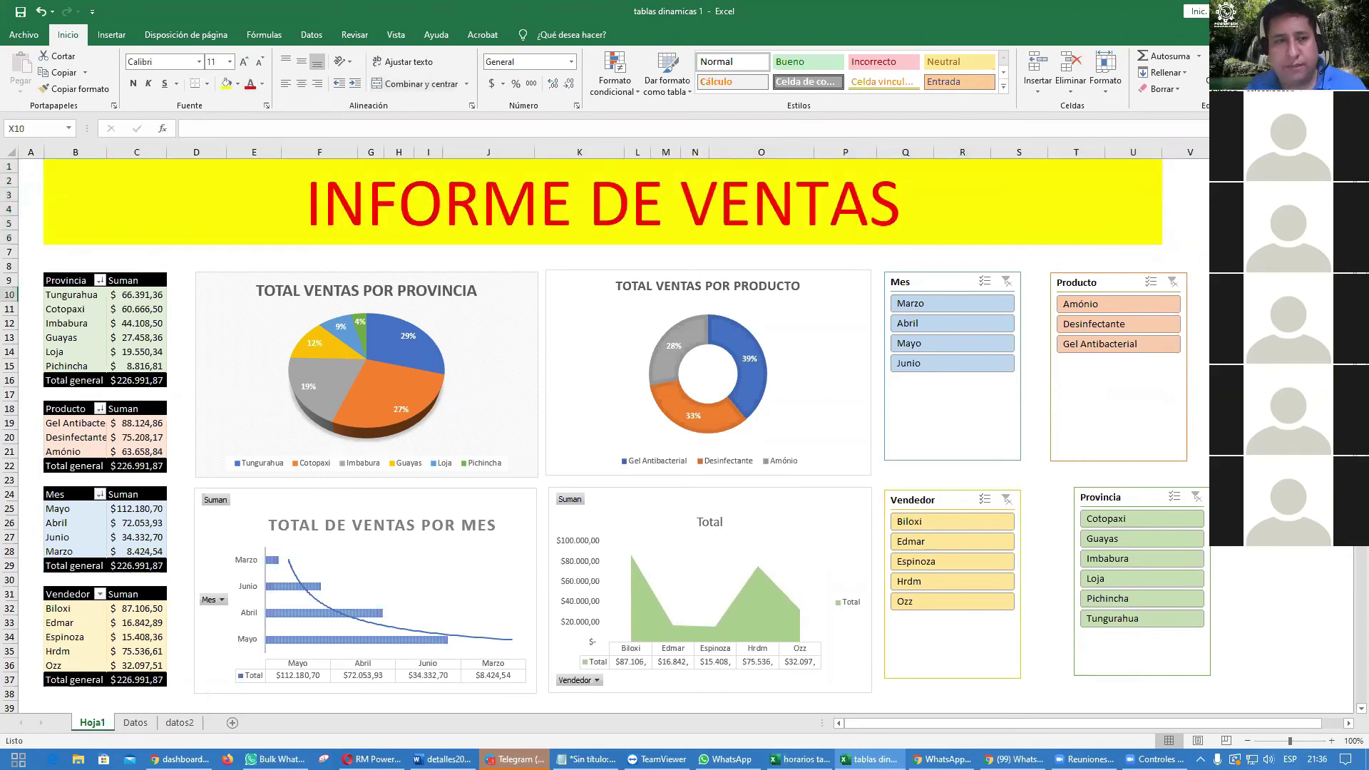
pyautogui.click(945, 419)
pyautogui.moveTo(954, 461); pyautogui.dragTo(954, 383)
# Step: Lay the Mes slicer out in 4 columns as a single row on the banner's right
pyautogui.click(1304, 394)
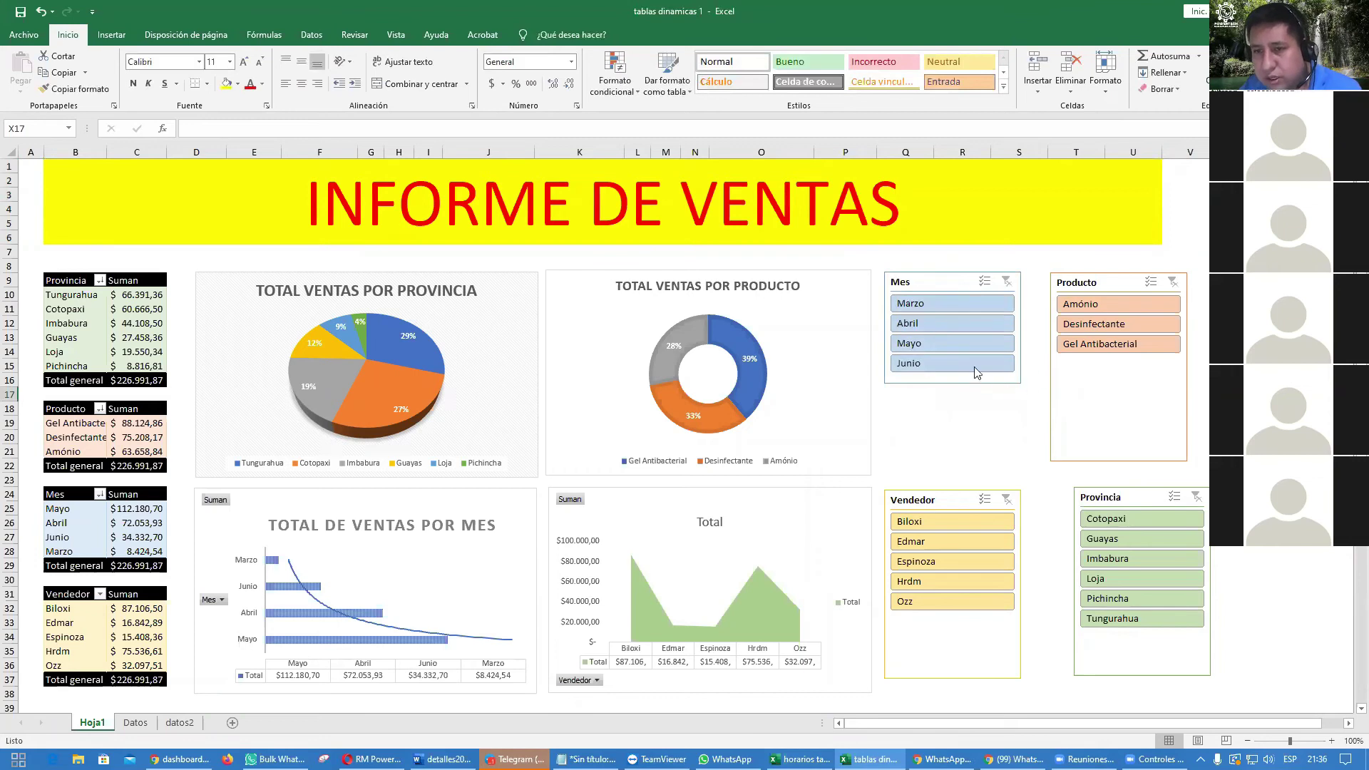
pyautogui.click(939, 283)
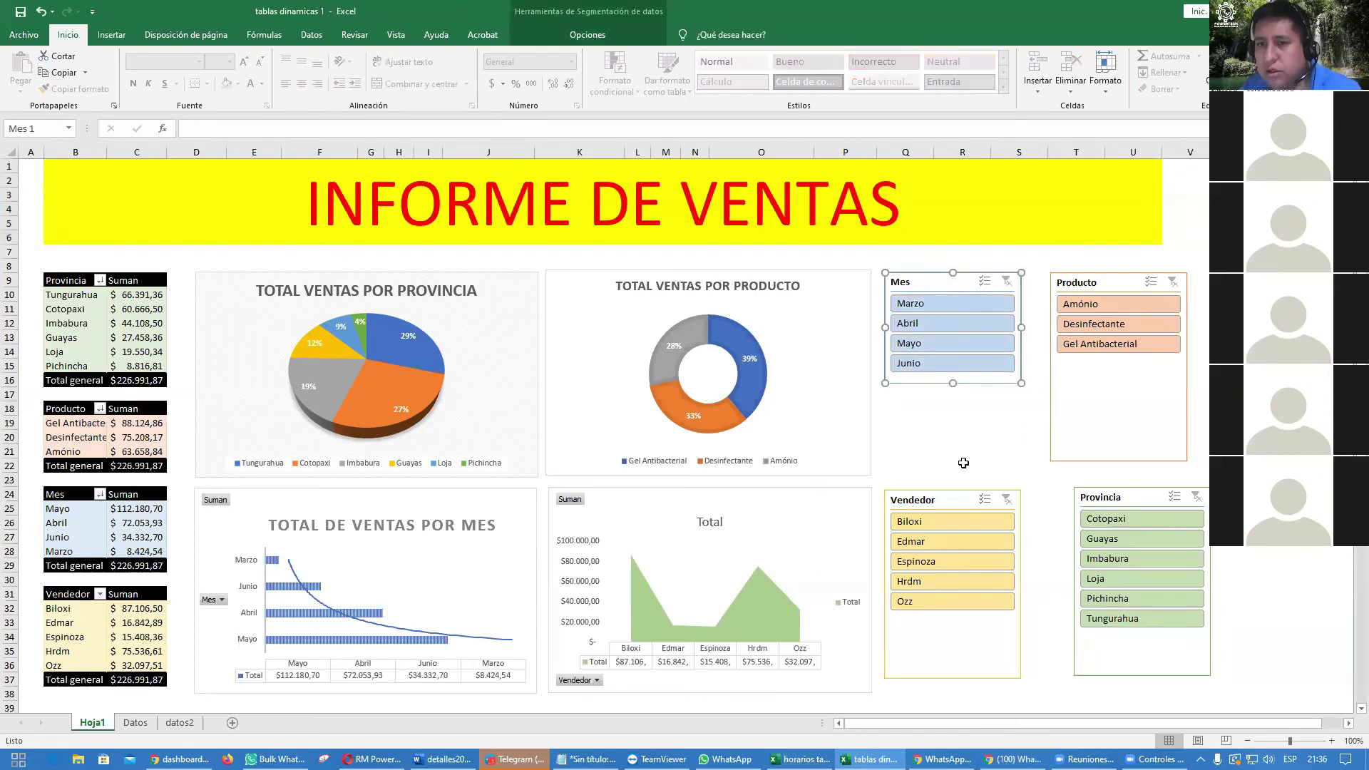
pyautogui.click(587, 35)
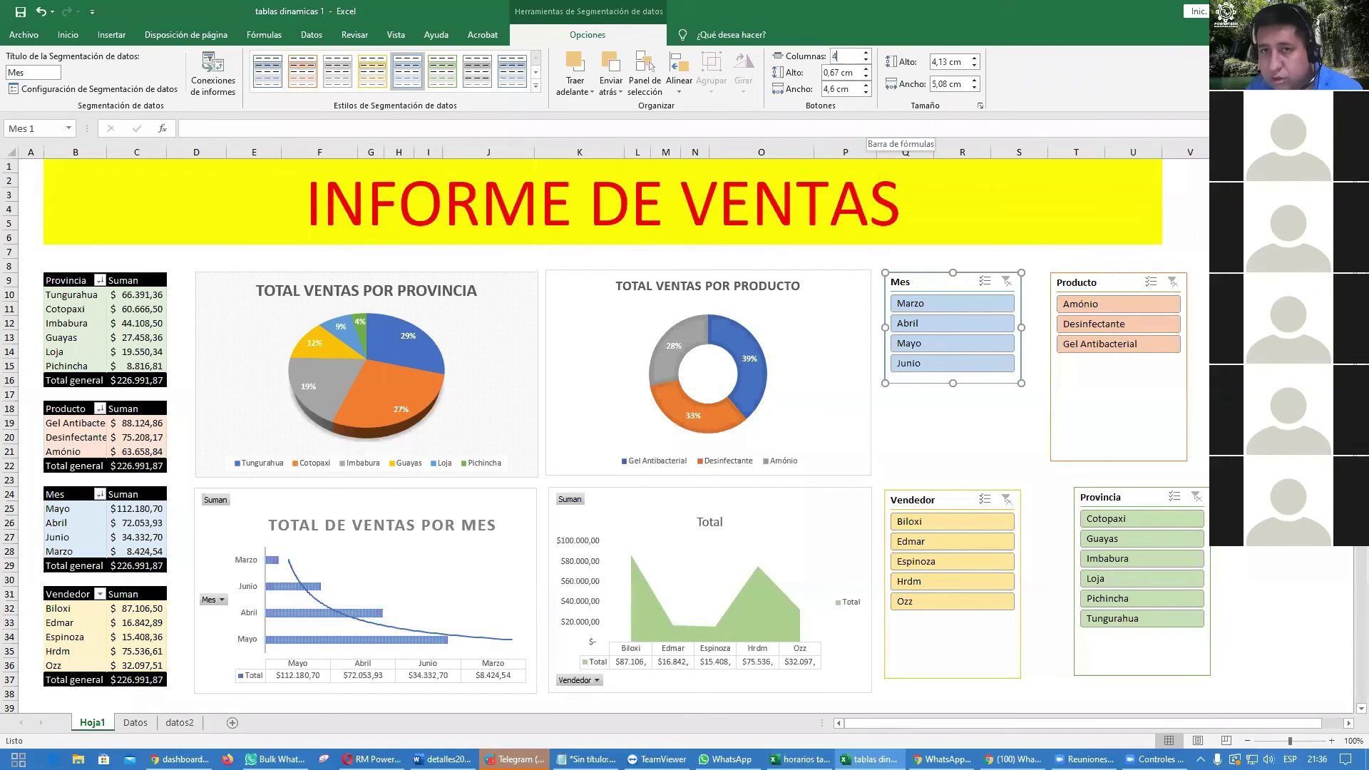
pyautogui.press('Return')
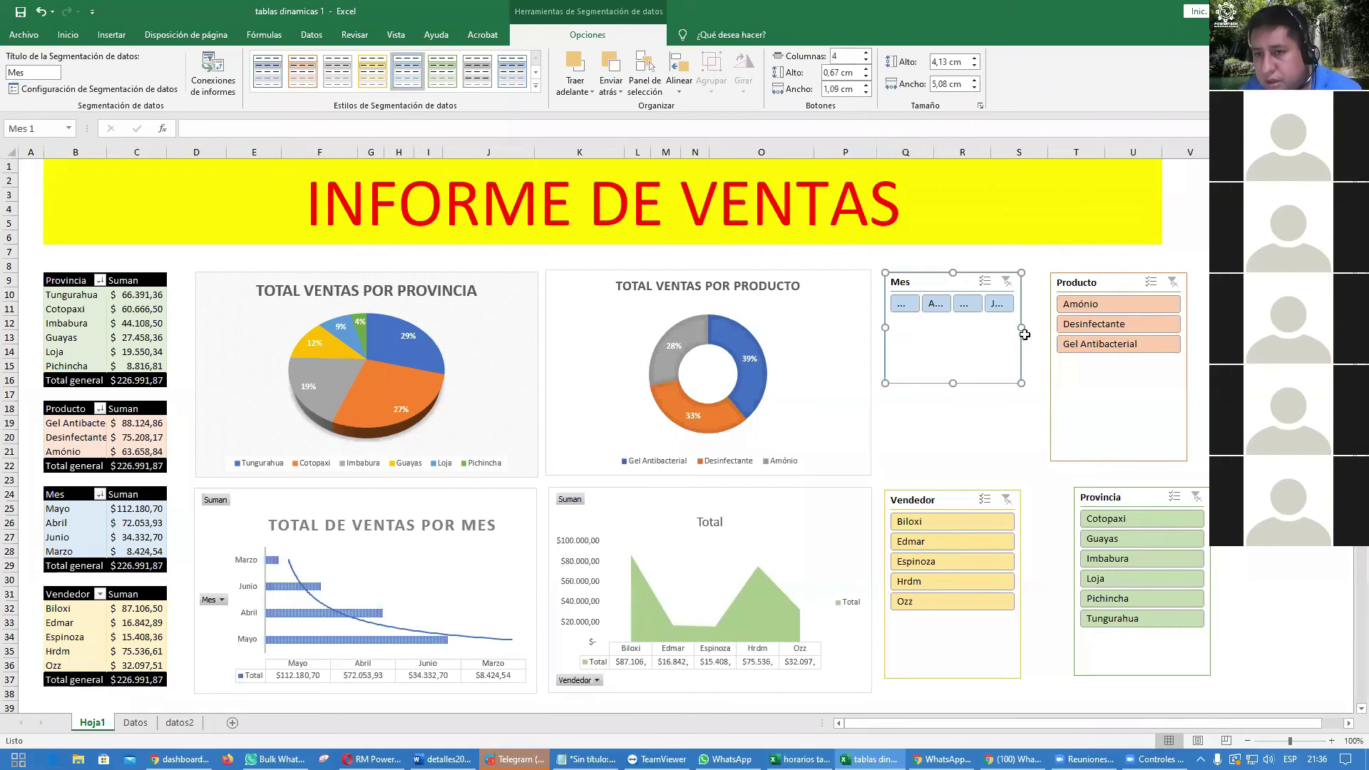
pyautogui.moveTo(1064, 324); pyautogui.dragTo(1086, 327)
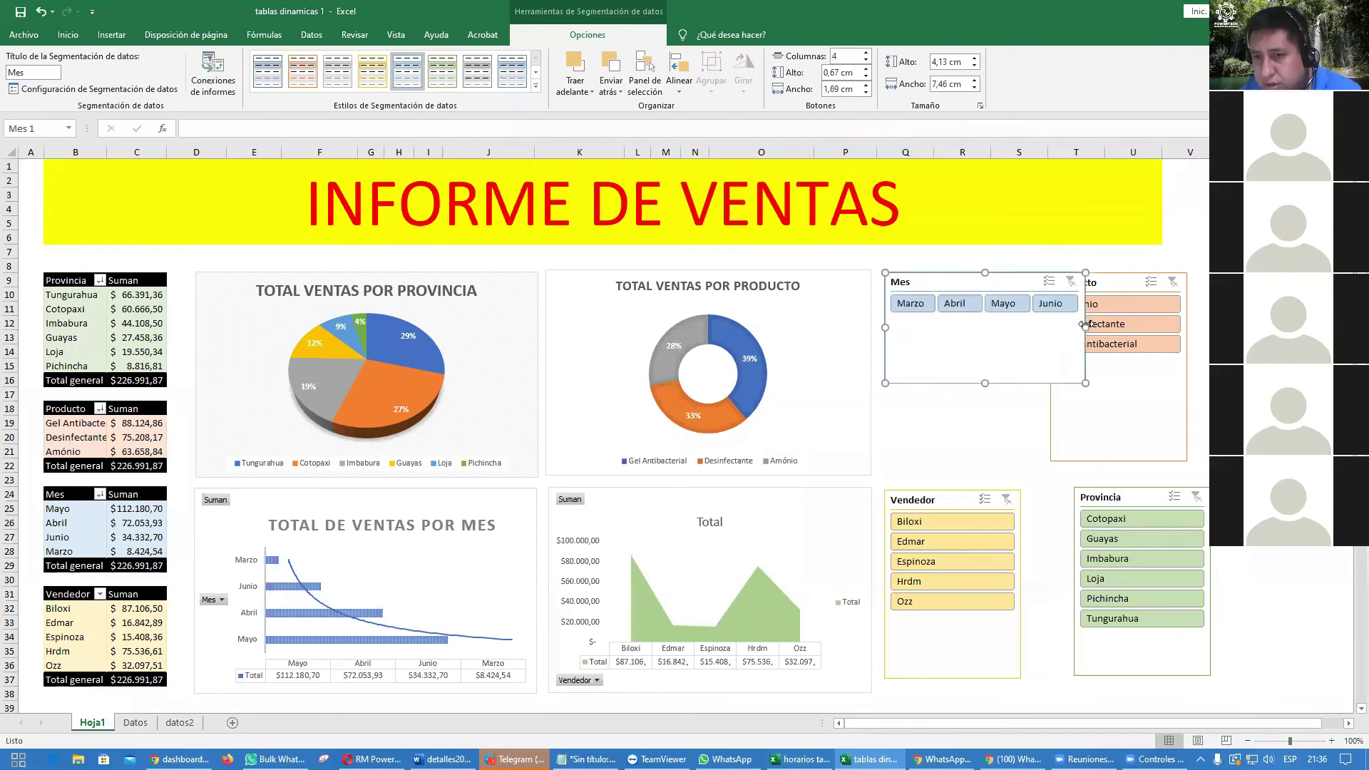
pyautogui.moveTo(984, 382); pyautogui.dragTo(985, 324)
pyautogui.moveTo(1001, 279); pyautogui.dragTo(1047, 184)
pyautogui.click(1248, 295)
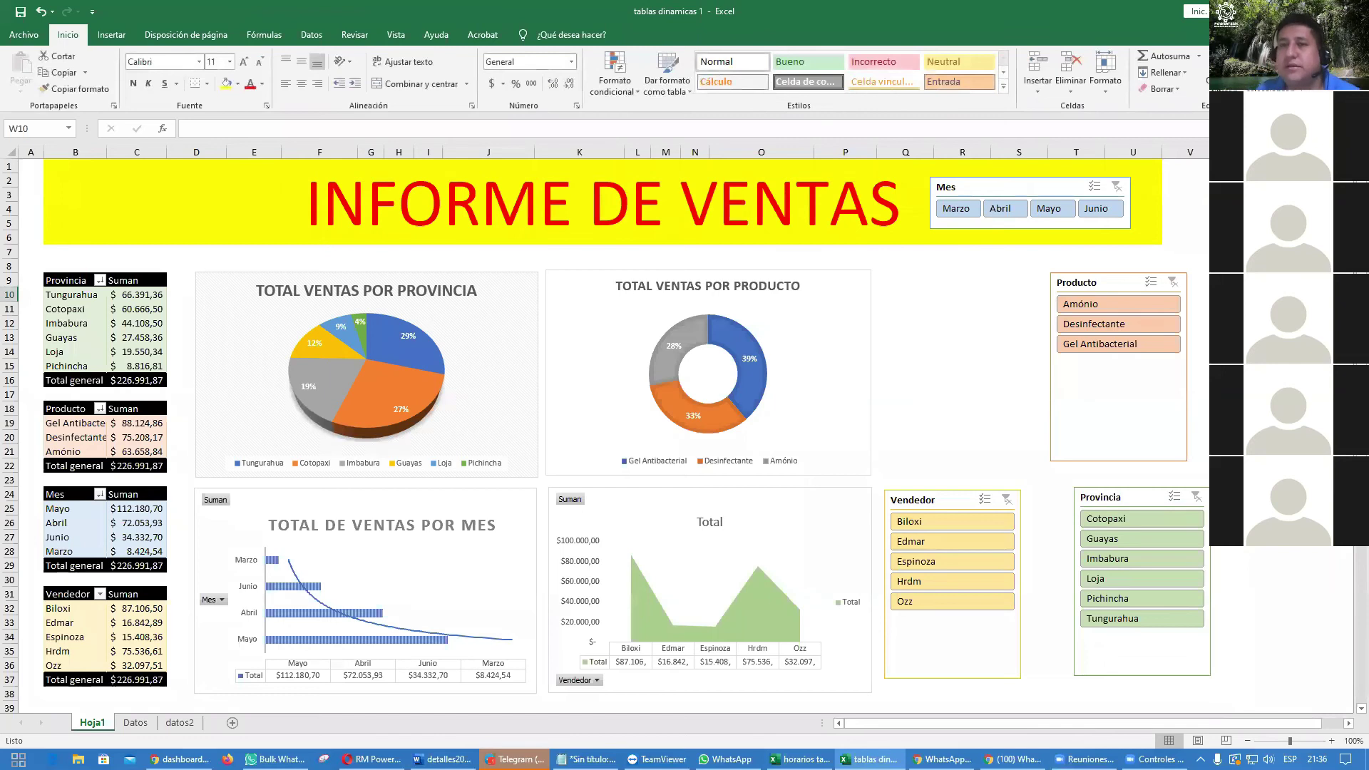
# Step: Move the Producto slicer beside the donut chart, shorten it, and place Provincia beside it
pyautogui.moveTo(1111, 283); pyautogui.dragTo(948, 281)
pyautogui.moveTo(959, 460); pyautogui.dragTo(955, 360)
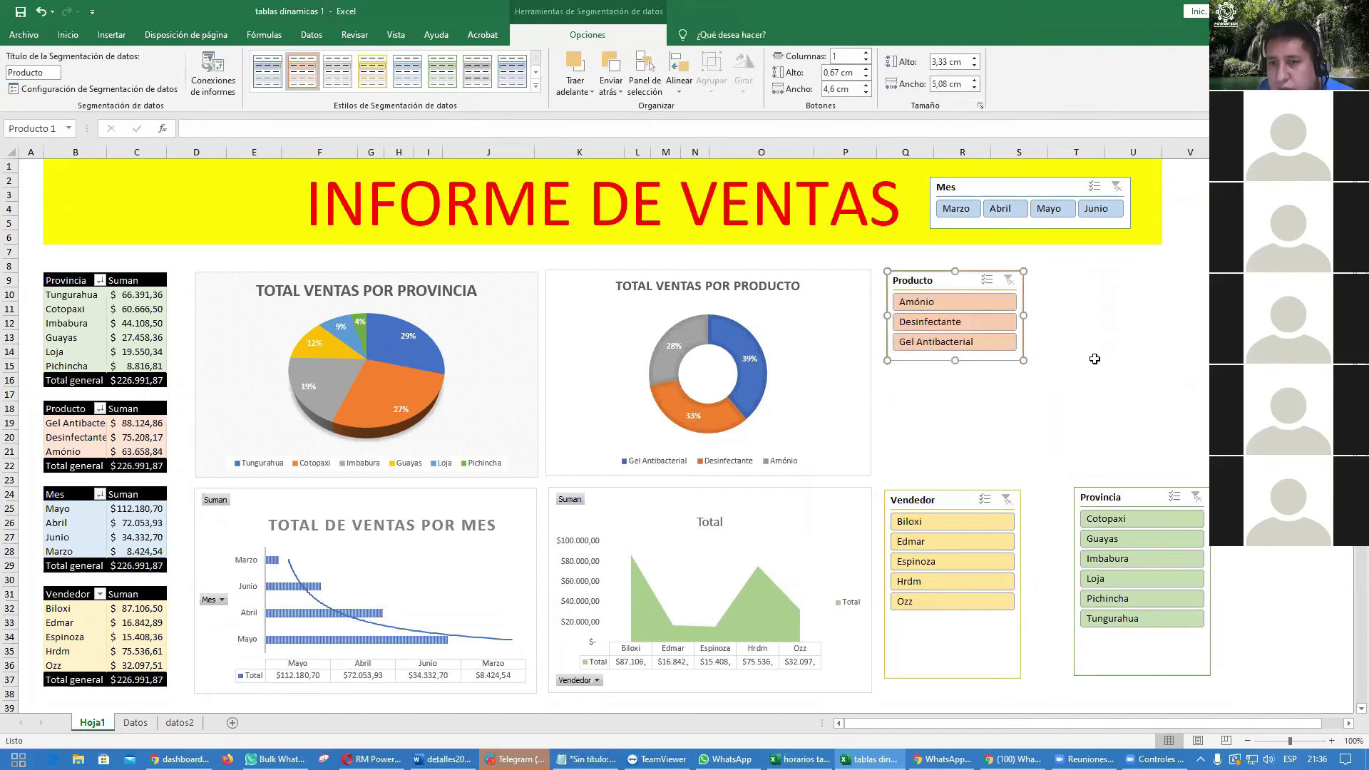
pyautogui.click(1094, 358)
pyautogui.moveTo(1118, 488); pyautogui.dragTo(1091, 268)
pyautogui.moveTo(1114, 459); pyautogui.dragTo(1114, 423)
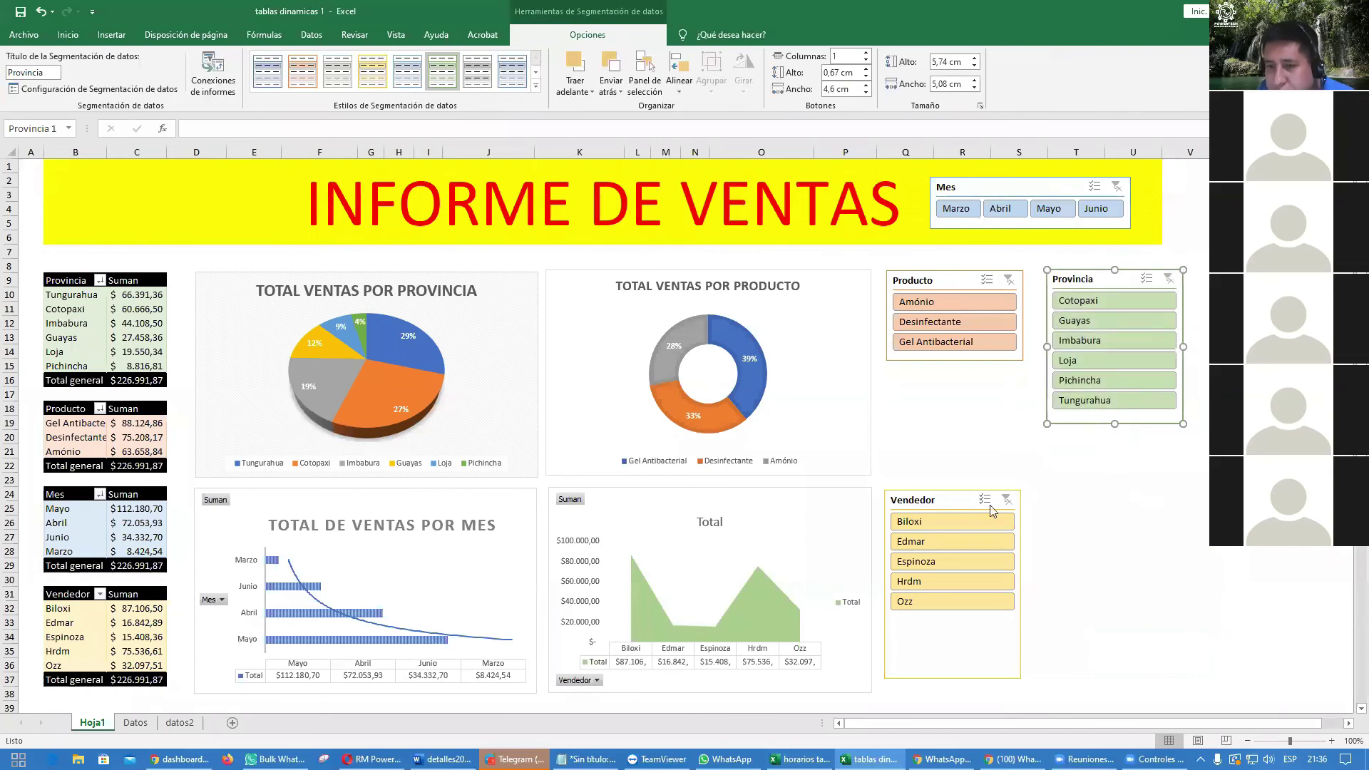
# Step: Place Vendedor below Producto, sized to show all five sellers, and lower Provincia slightly
pyautogui.moveTo(947, 507); pyautogui.dragTo(953, 385)
pyautogui.moveTo(956, 558); pyautogui.dragTo(962, 492)
pyautogui.click(1123, 509)
pyautogui.click(966, 496)
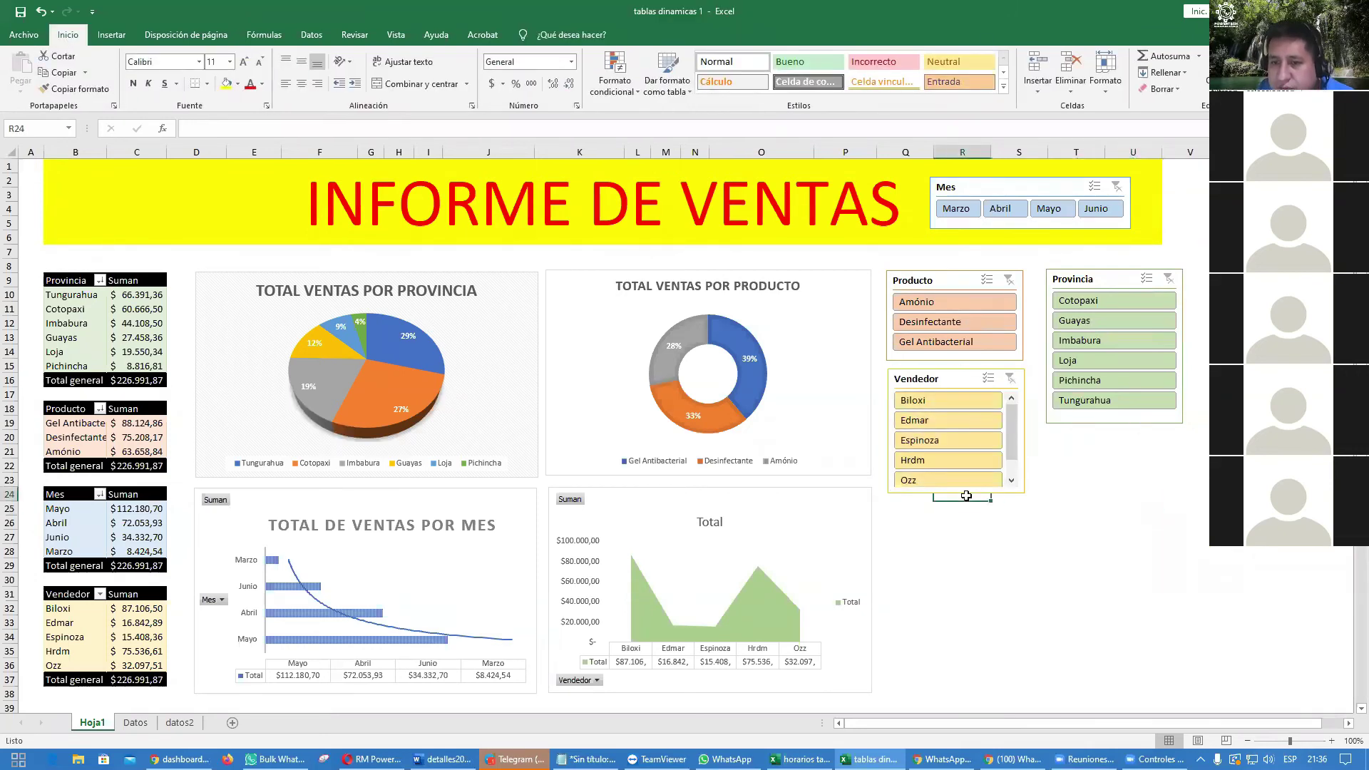
pyautogui.scroll(-1, 966, 492)
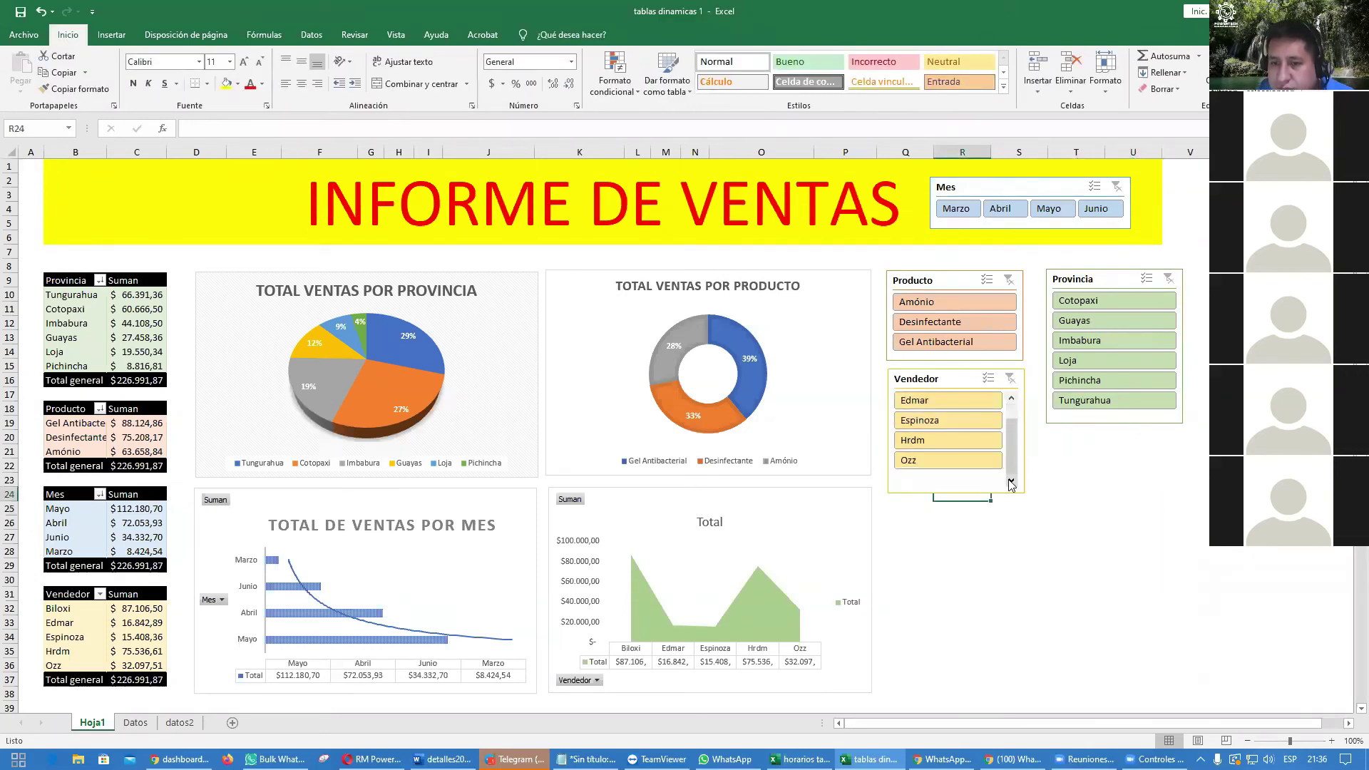
pyautogui.click(958, 378)
pyautogui.moveTo(956, 494); pyautogui.dragTo(956, 499)
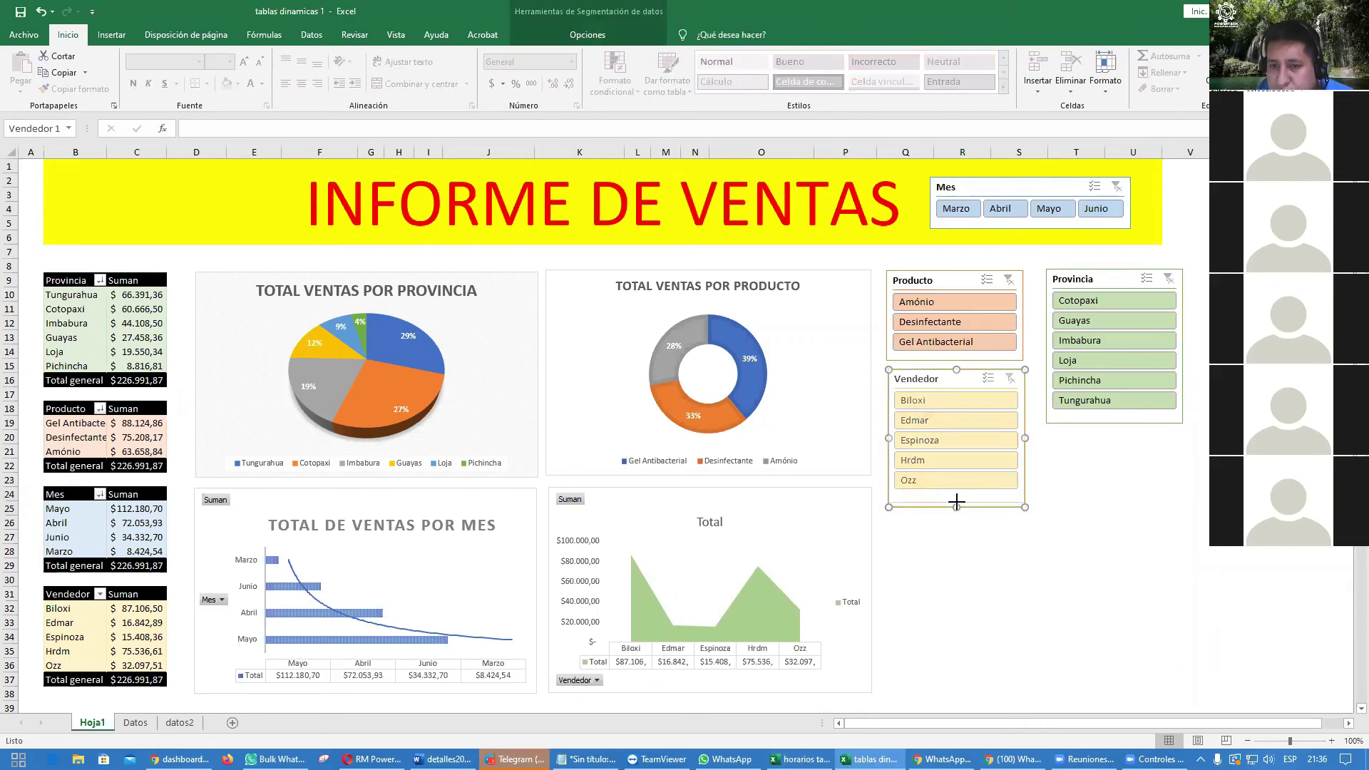
pyautogui.click(1181, 493)
pyautogui.moveTo(1101, 281); pyautogui.dragTo(1095, 318)
pyautogui.click(1241, 536)
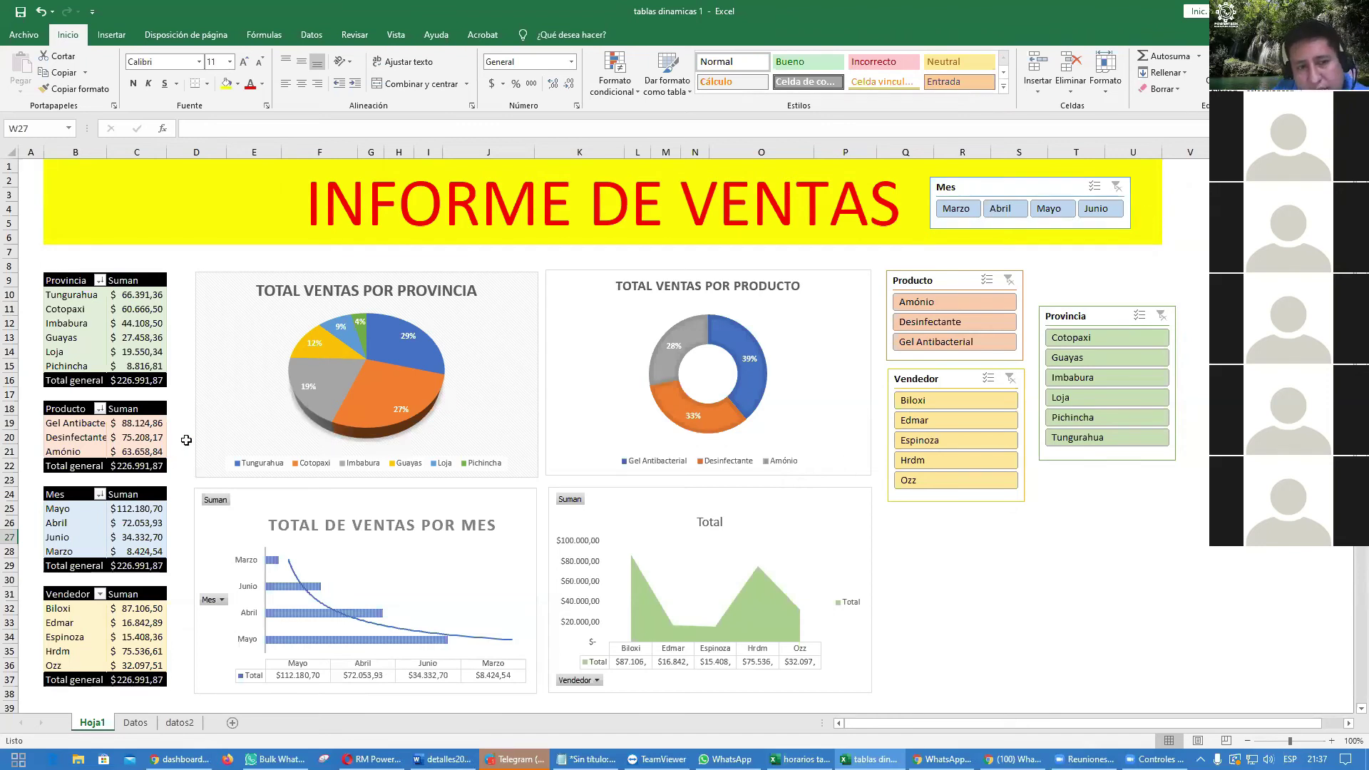
# Step: Inspect the grand total rows of the Provincia, Producto and Vendedor pivot tables
pyautogui.click(149, 382)
pyautogui.click(150, 465)
pyautogui.click(139, 680)
pyautogui.click(130, 466)
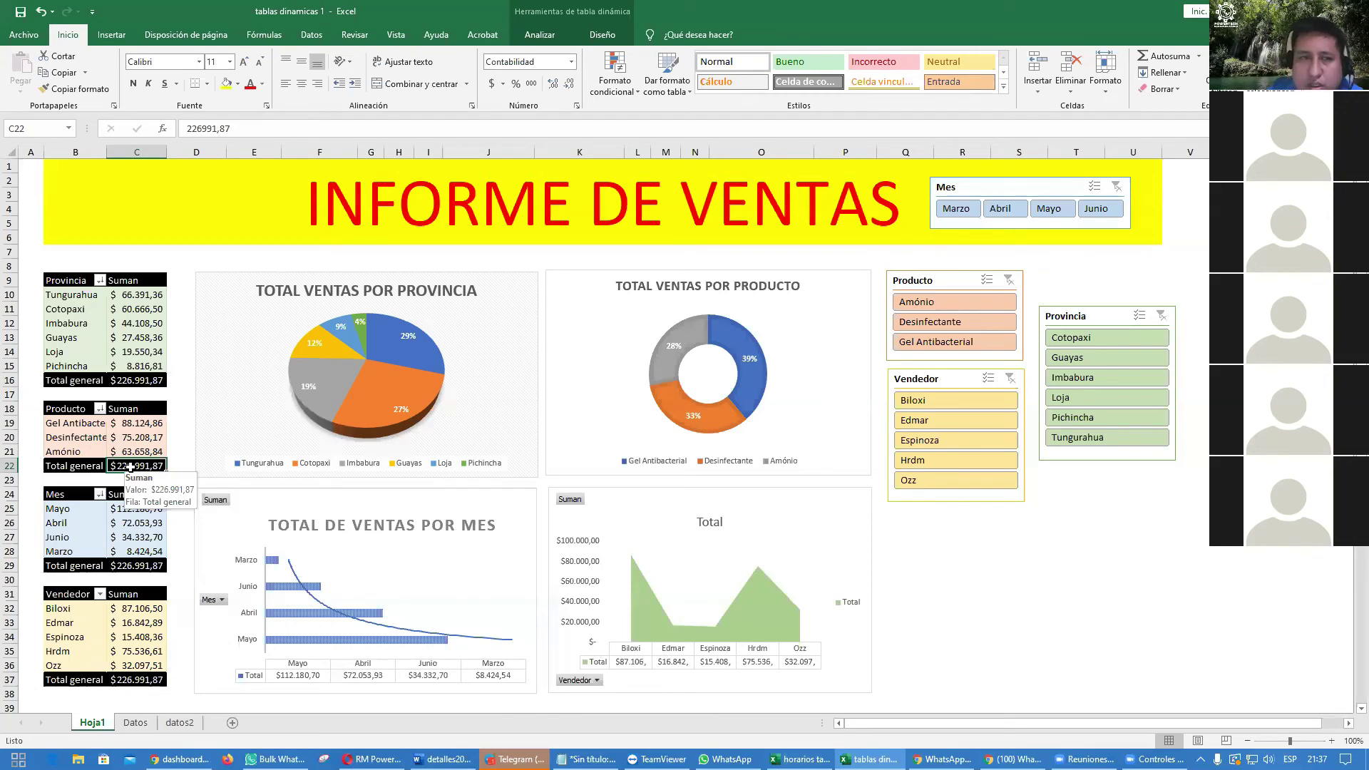
pyautogui.click(145, 336)
pyautogui.click(144, 323)
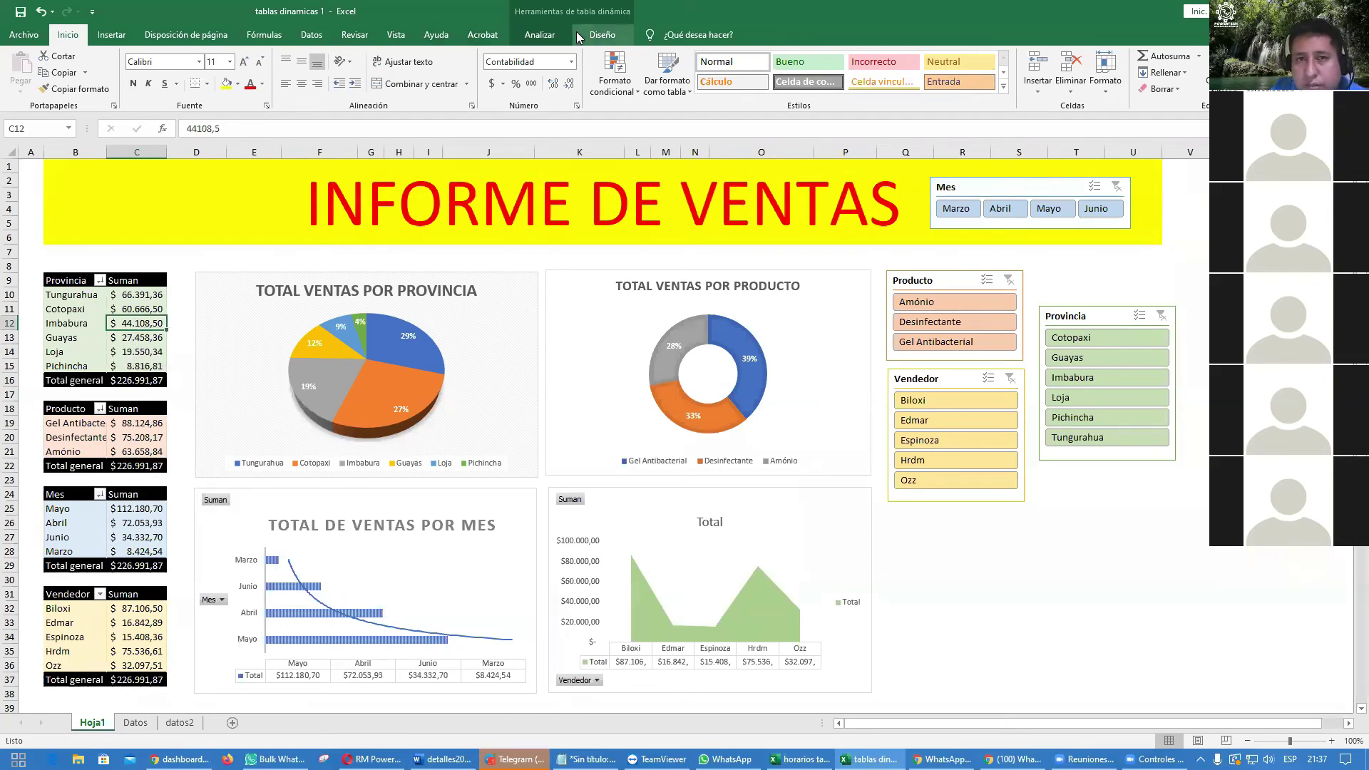
# Step: Turn off grand totals for rows and columns in the Provincia, Producto and Mes pivots
pyautogui.click(602, 37)
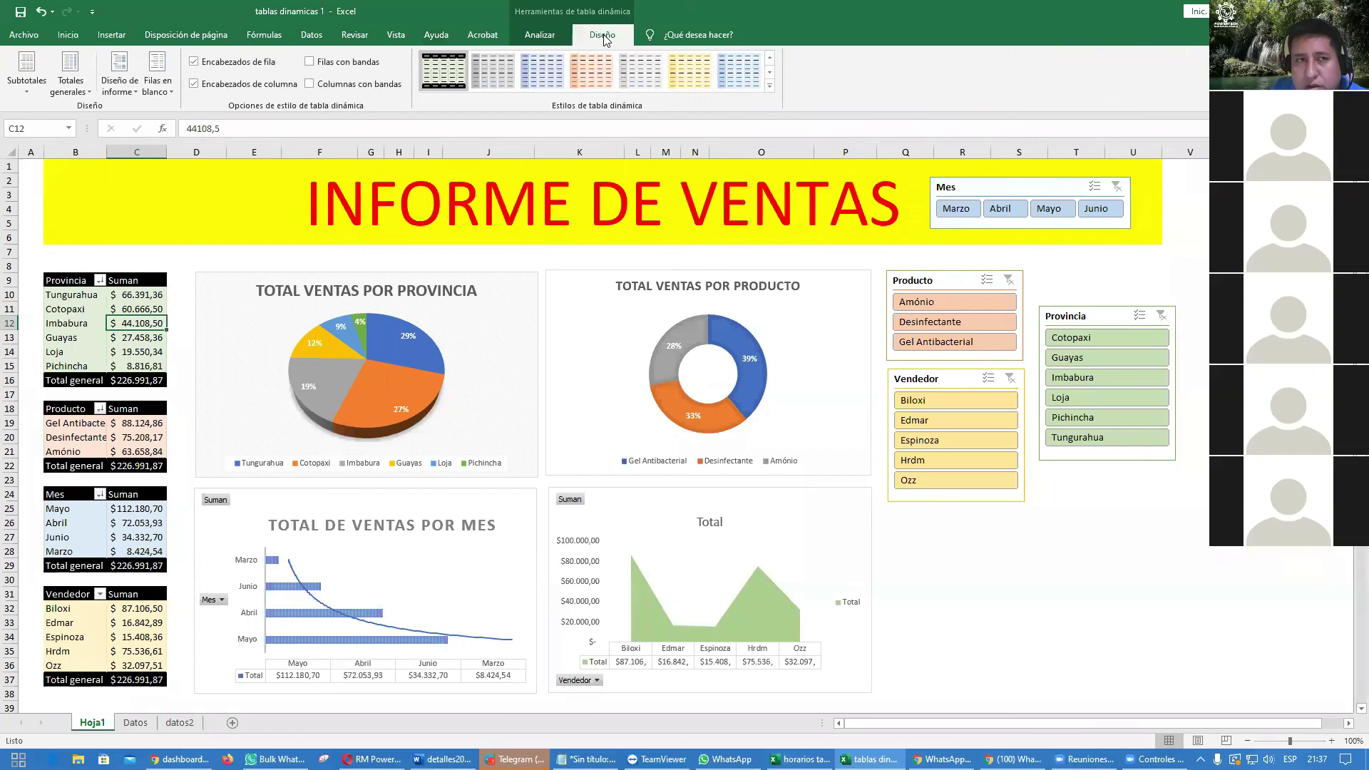
pyautogui.click(90, 93)
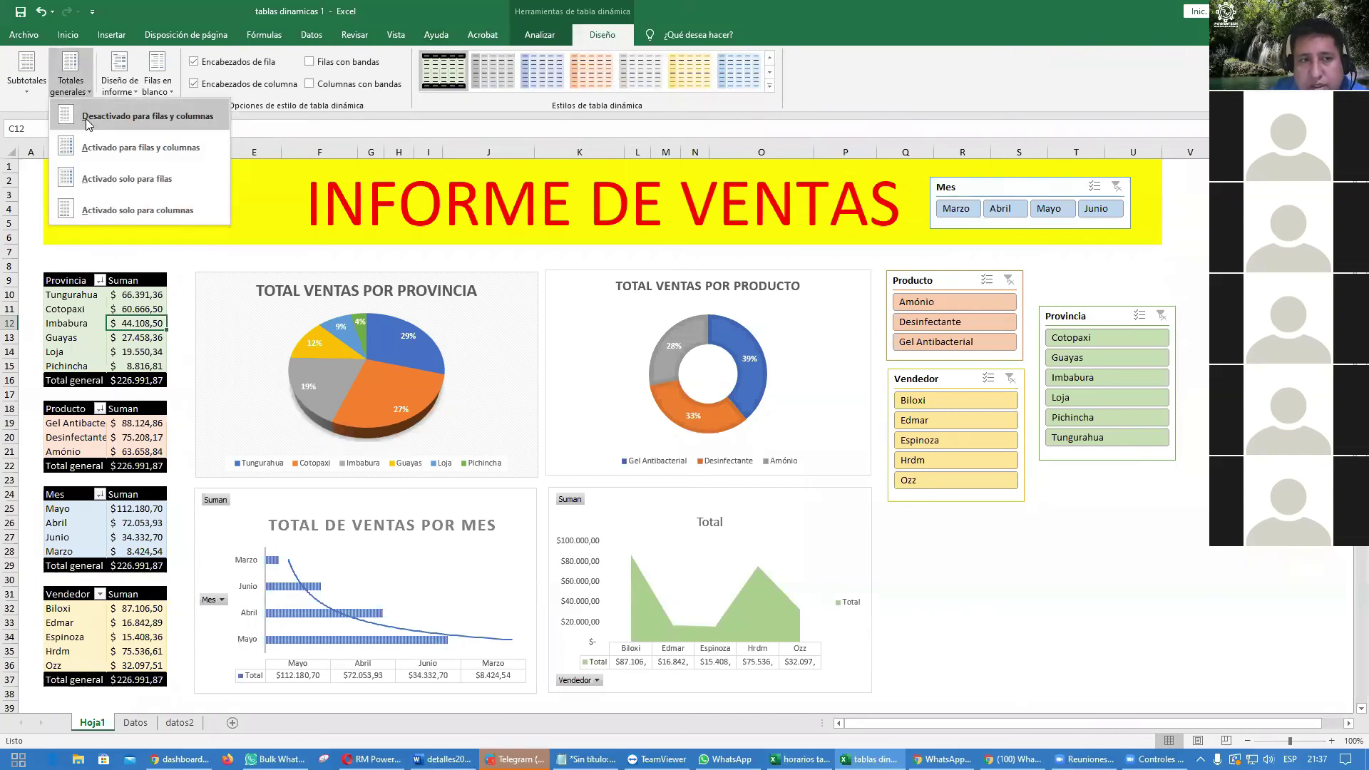
pyautogui.click(88, 123)
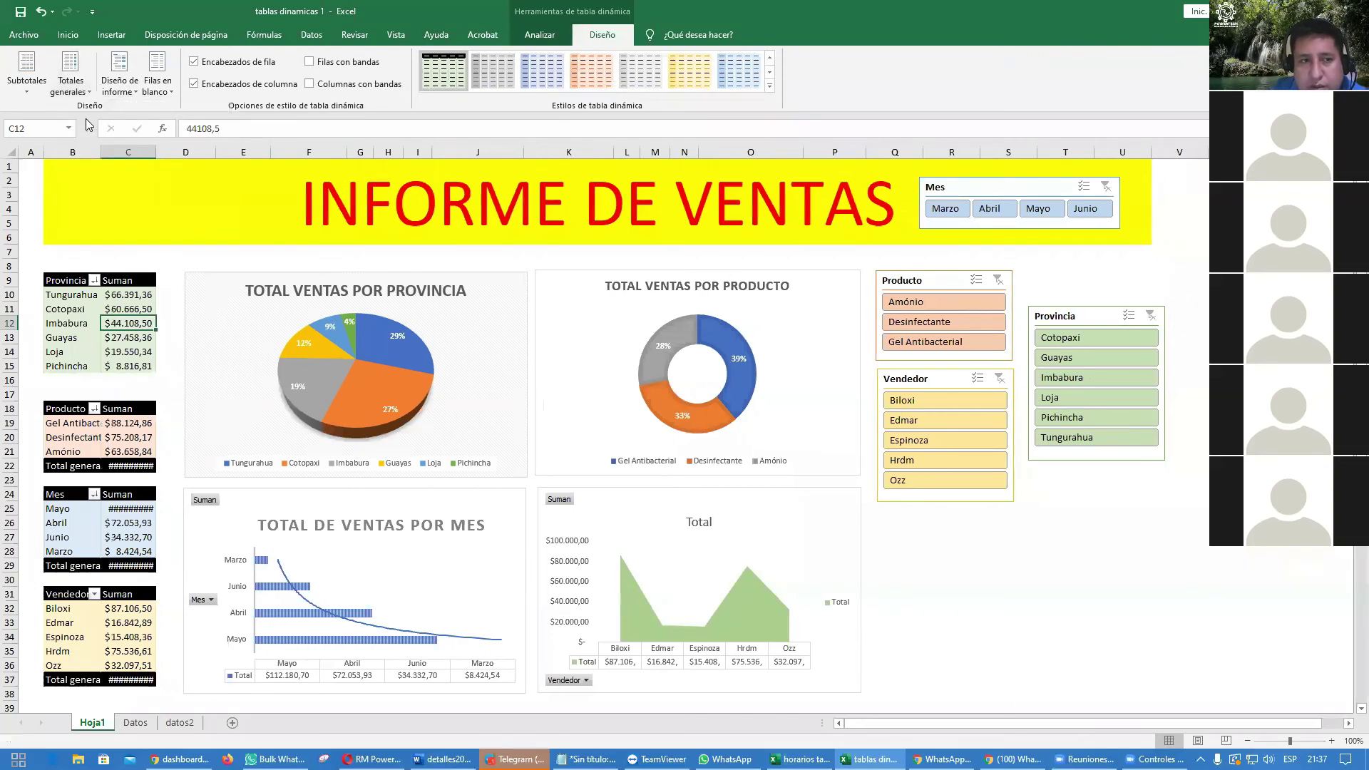
pyautogui.click(131, 439)
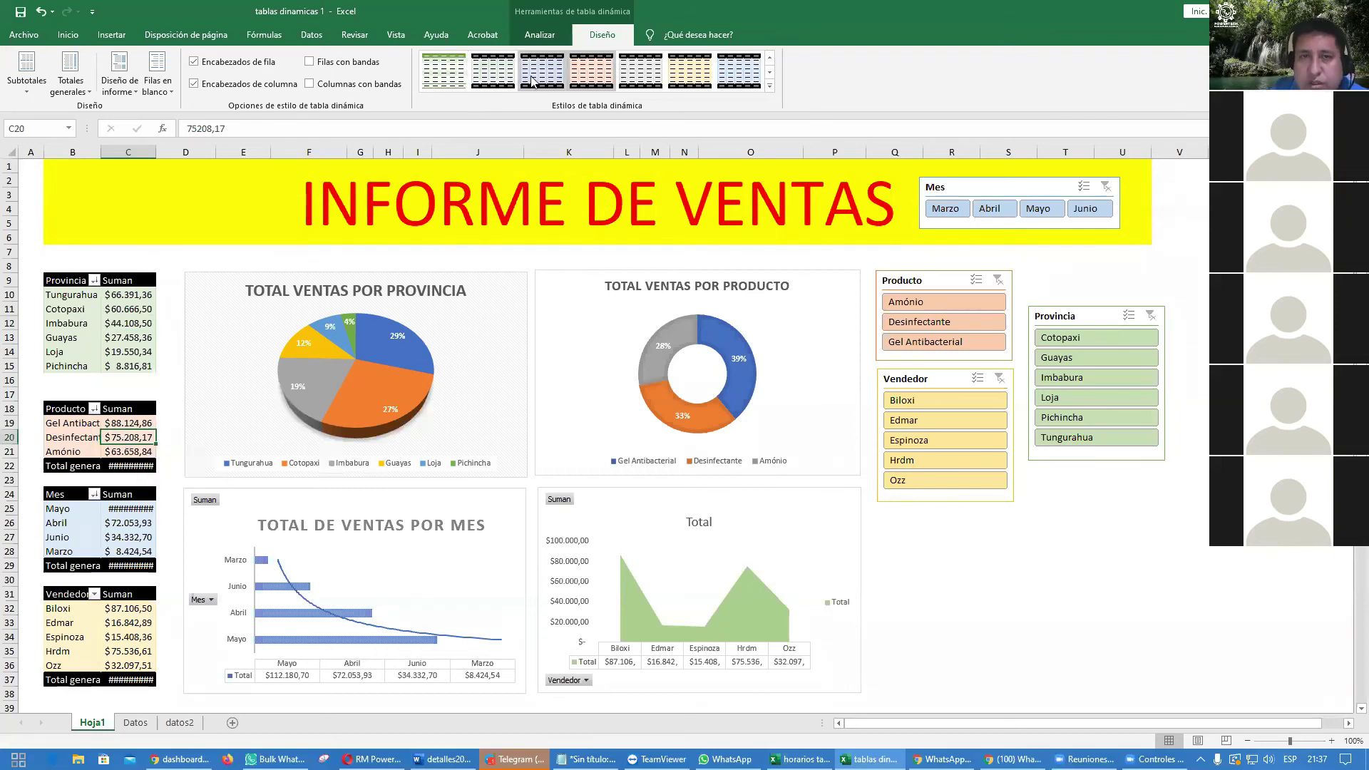
pyautogui.click(70, 85)
pyautogui.click(100, 116)
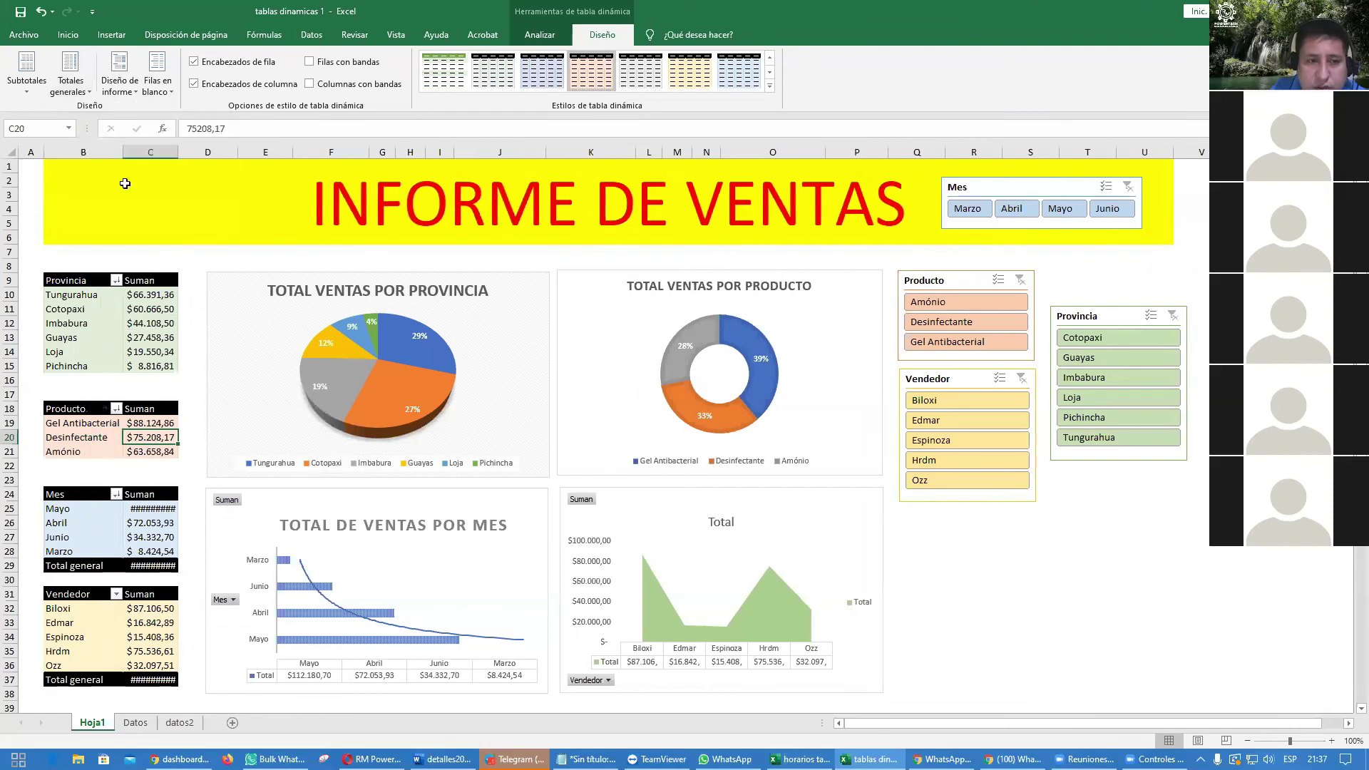
pyautogui.click(155, 524)
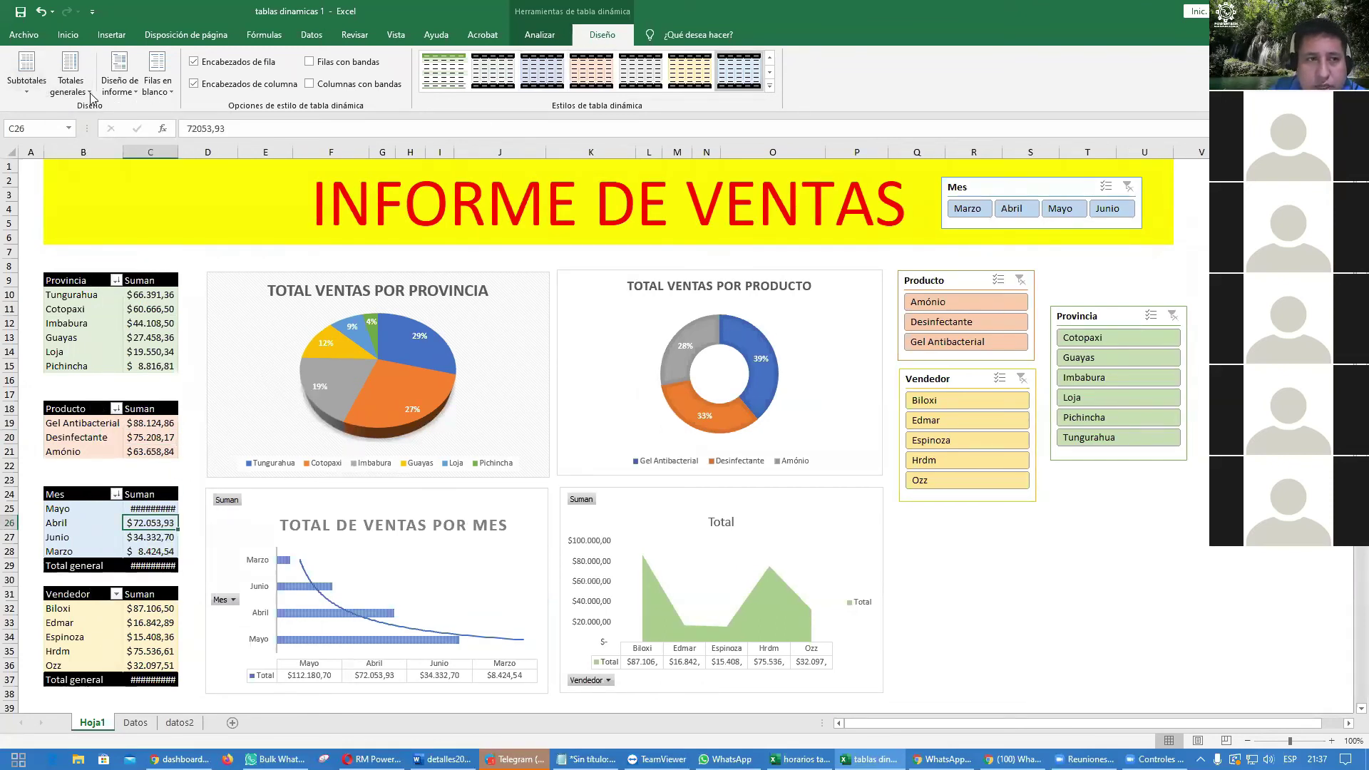
pyautogui.click(70, 84)
pyautogui.click(110, 115)
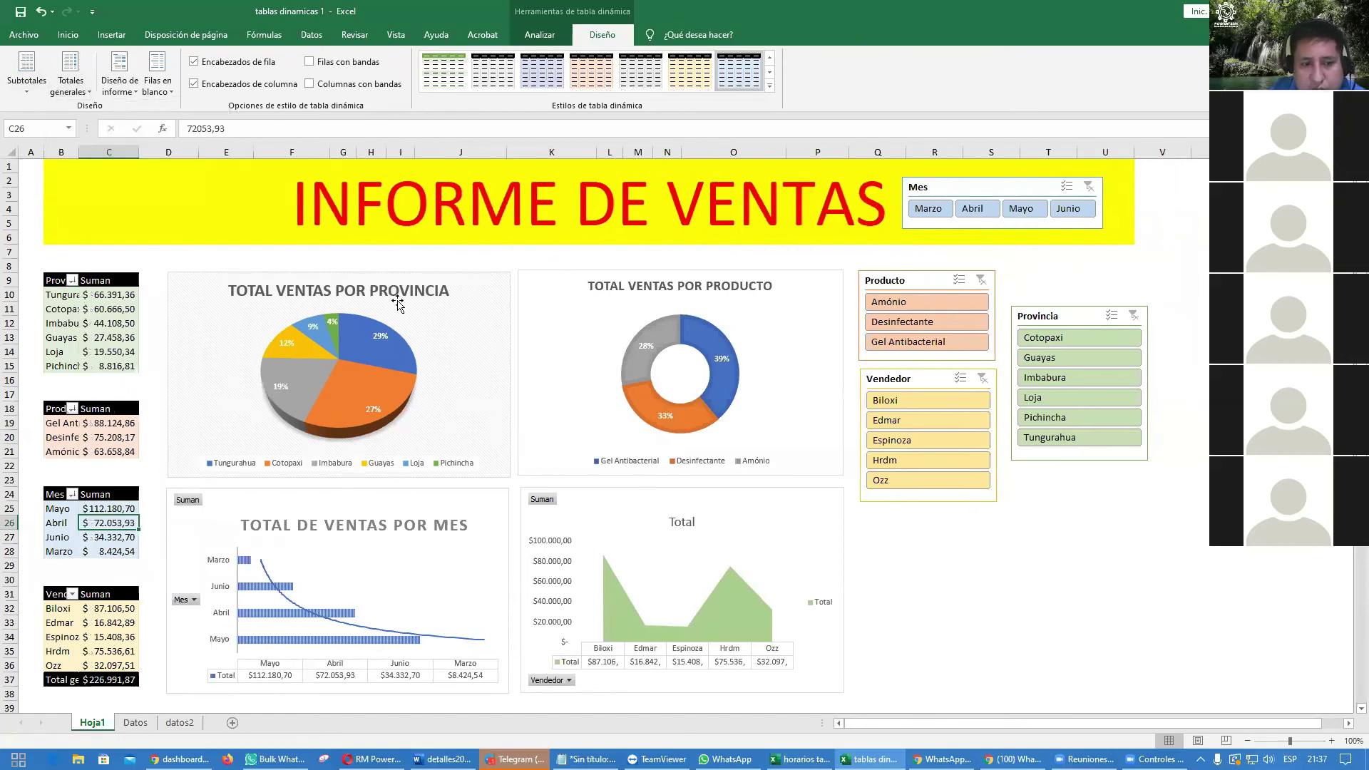
# Step: Autofit column B so labels like Gel Antibacterial and Total general show fully
pyautogui.click(914, 568)
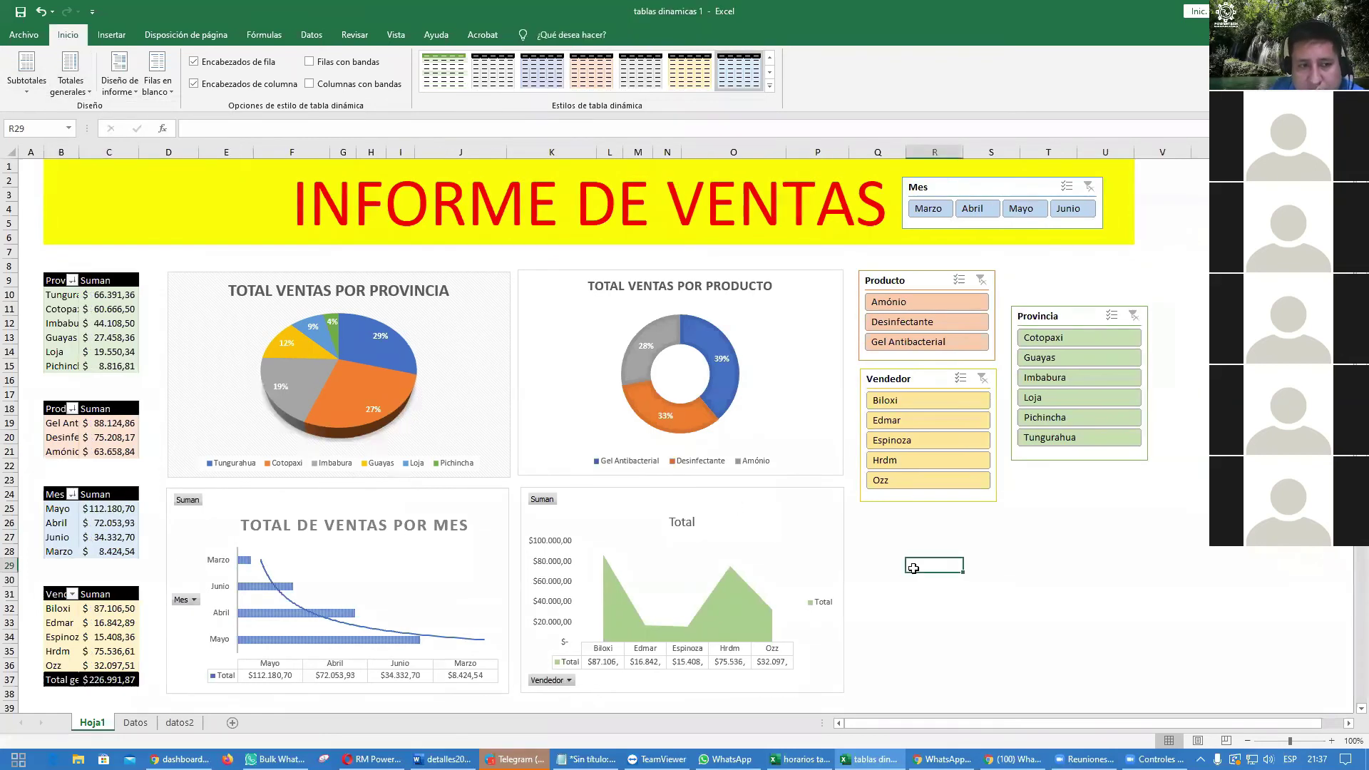
pyautogui.doubleClick(76, 152)
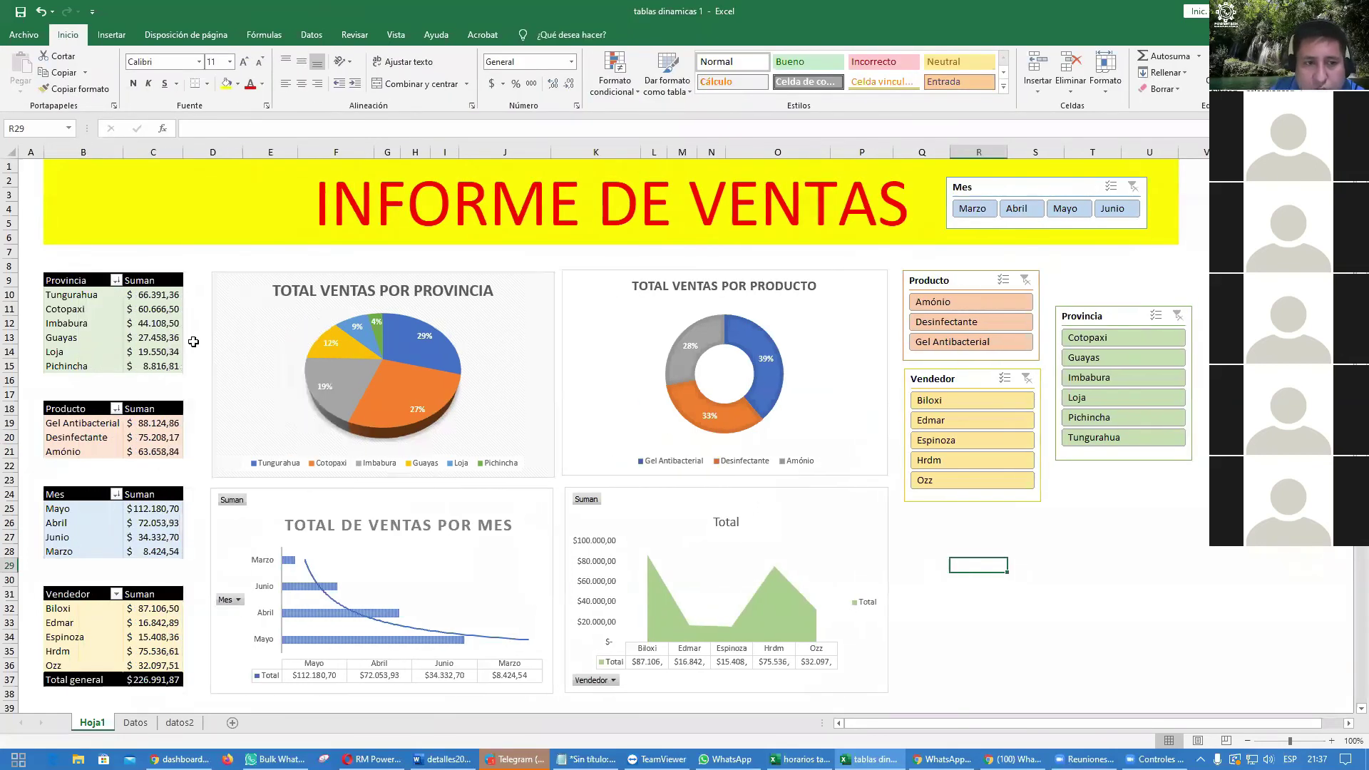
pyautogui.click(184, 149)
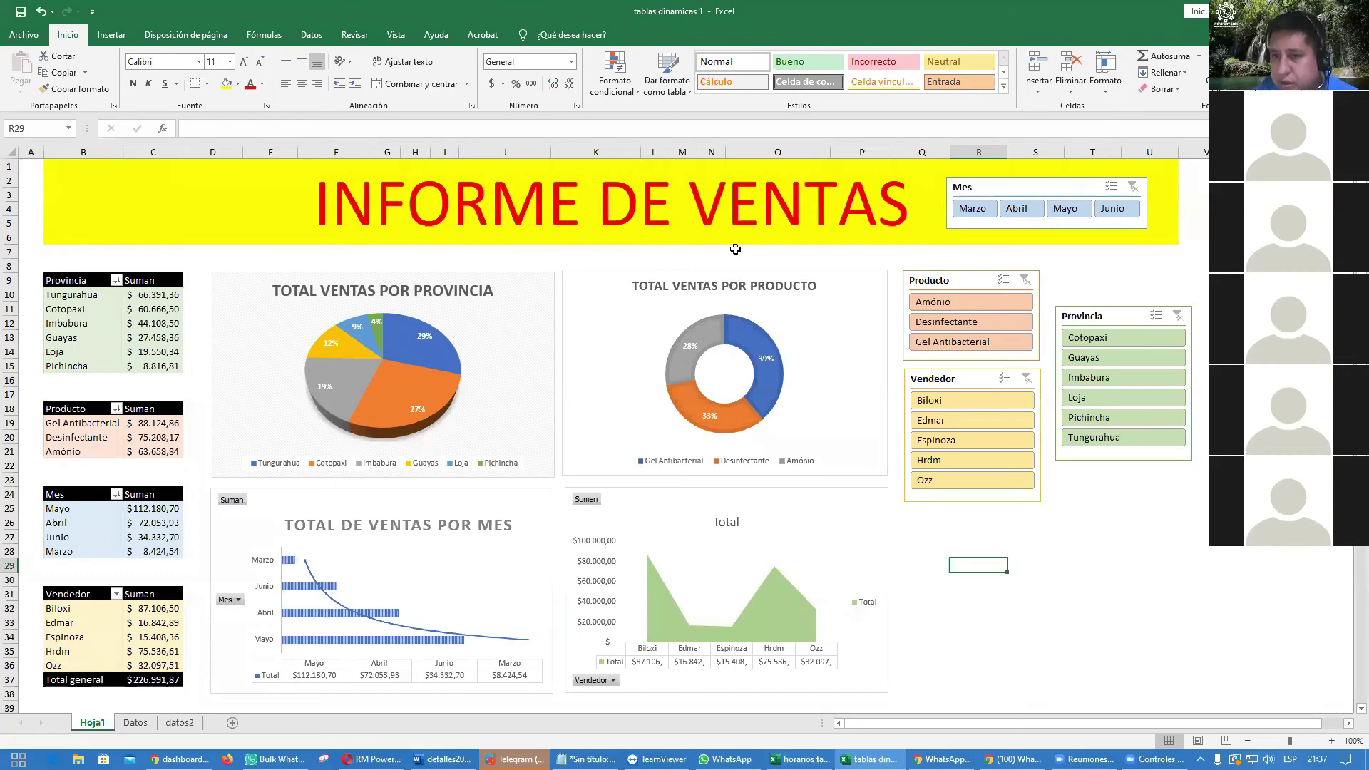
# Step: Align the Provincia, Producto and Vendedor slicers top to bottom in one column beside the donut chart
pyautogui.moveTo(1107, 318); pyautogui.dragTo(1102, 276)
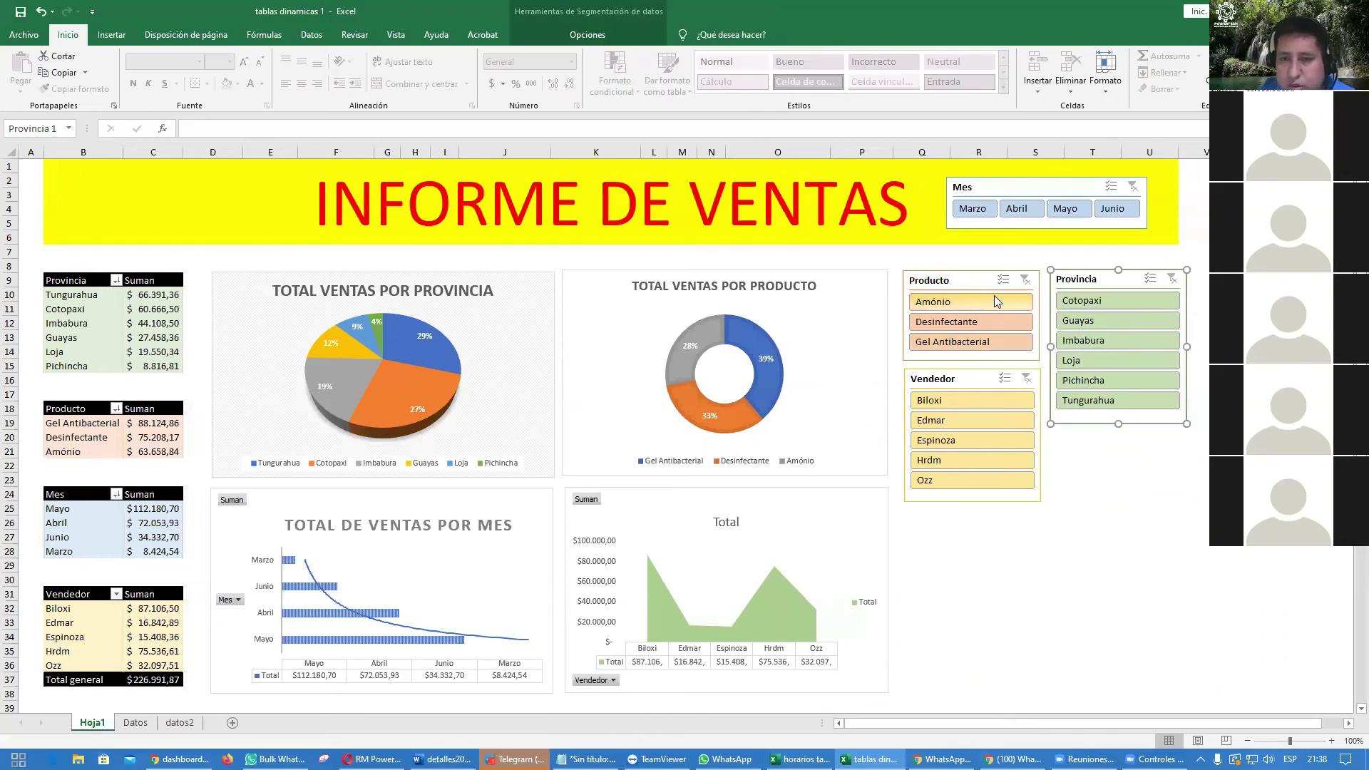
pyautogui.moveTo(967, 281); pyautogui.dragTo(967, 558)
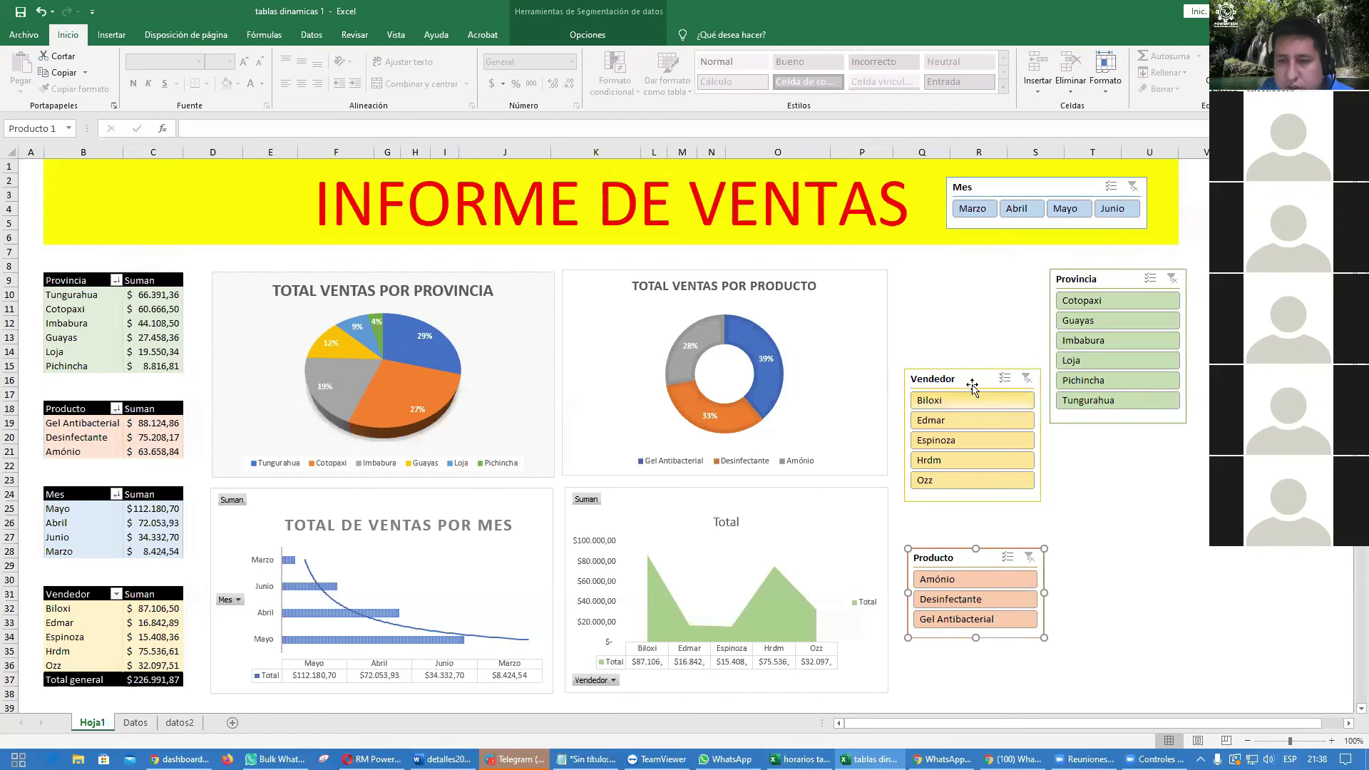
pyautogui.moveTo(971, 382); pyautogui.dragTo(1075, 479)
pyautogui.moveTo(1096, 276); pyautogui.dragTo(1078, 279)
pyautogui.moveTo(967, 282); pyautogui.dragTo(952, 276)
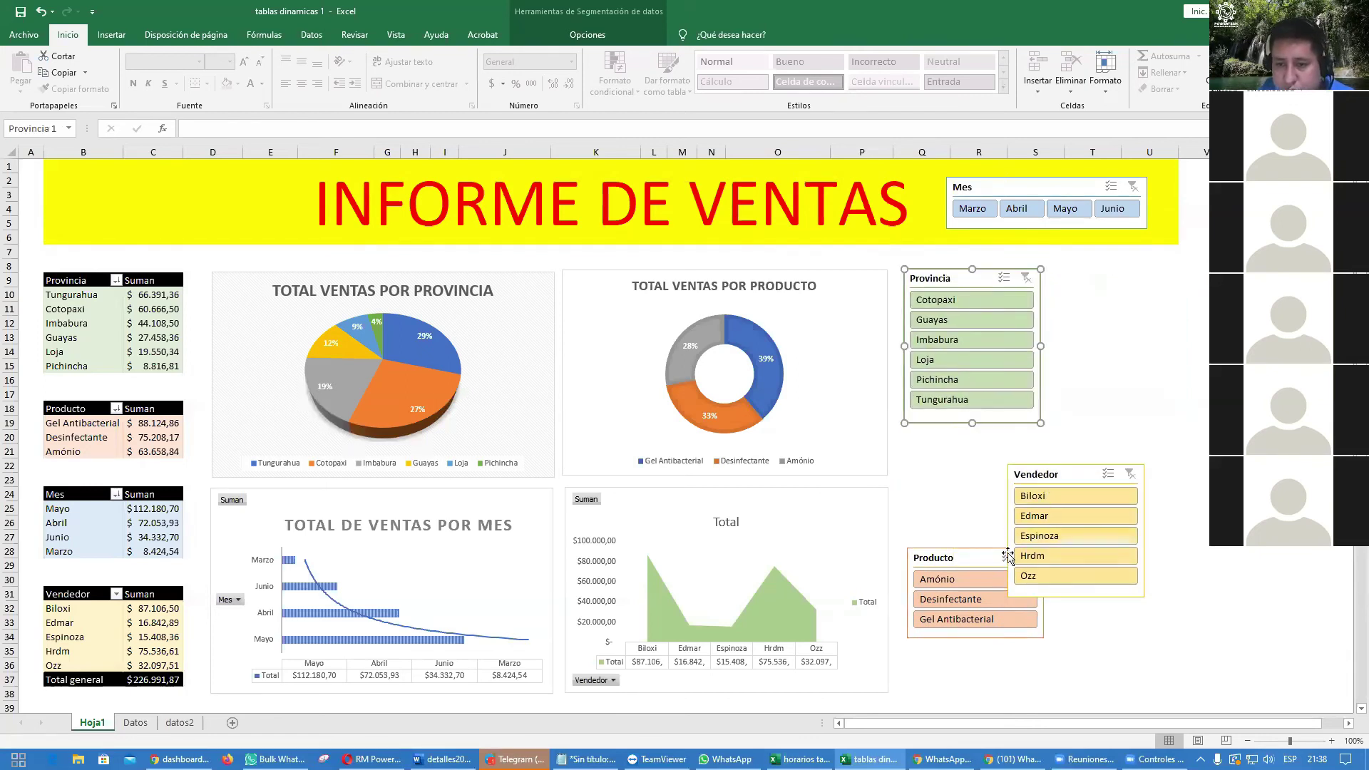
pyautogui.moveTo(940, 561); pyautogui.dragTo(932, 449)
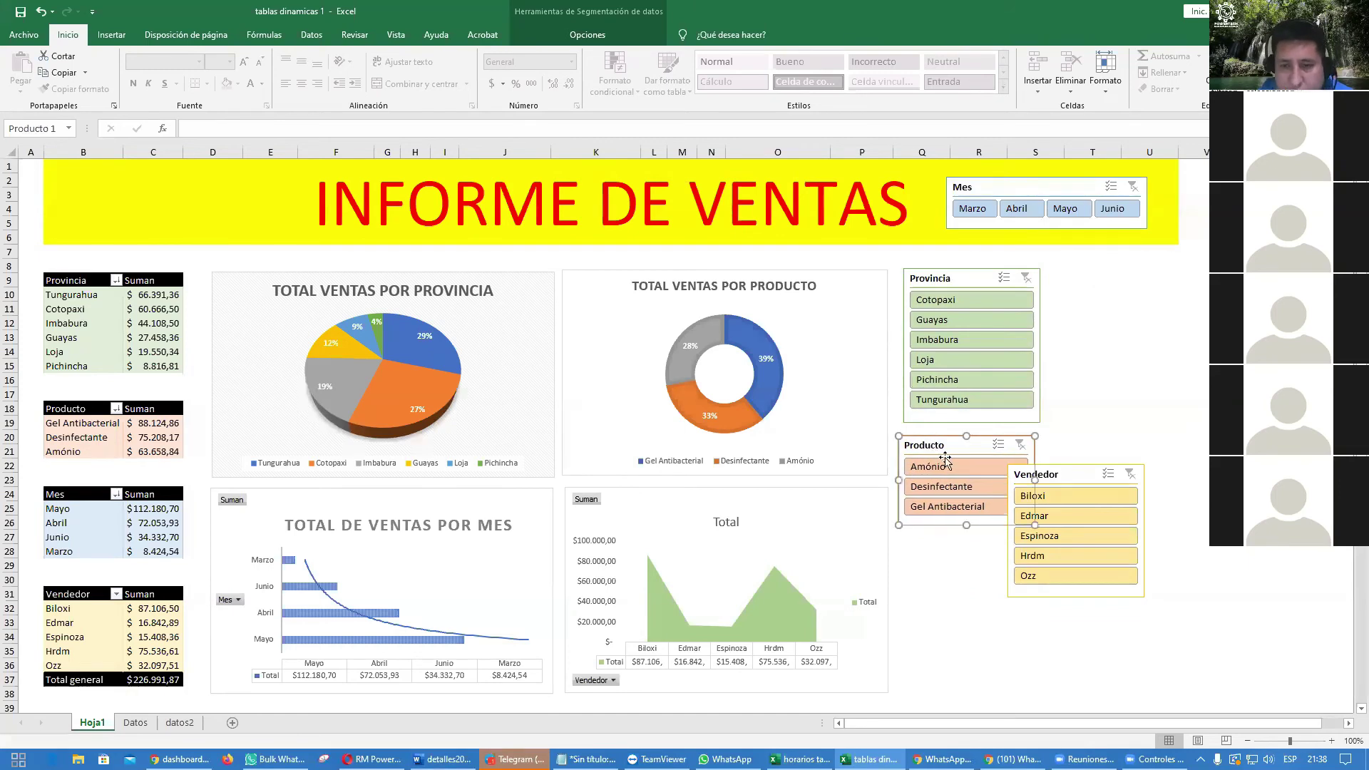
pyautogui.moveTo(1063, 474); pyautogui.dragTo(934, 588)
pyautogui.moveTo(951, 443); pyautogui.dragTo(957, 439)
pyautogui.moveTo(953, 552); pyautogui.dragTo(962, 543)
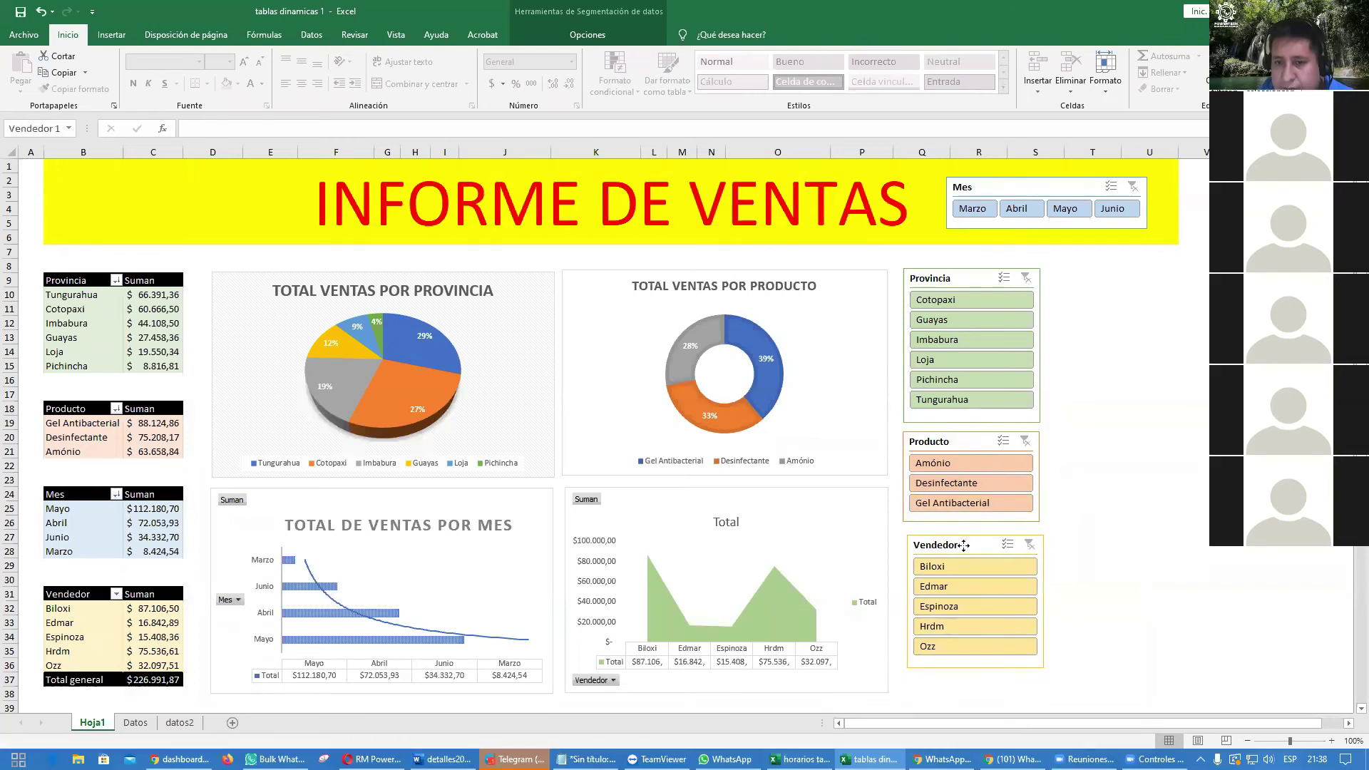
pyautogui.click(1130, 538)
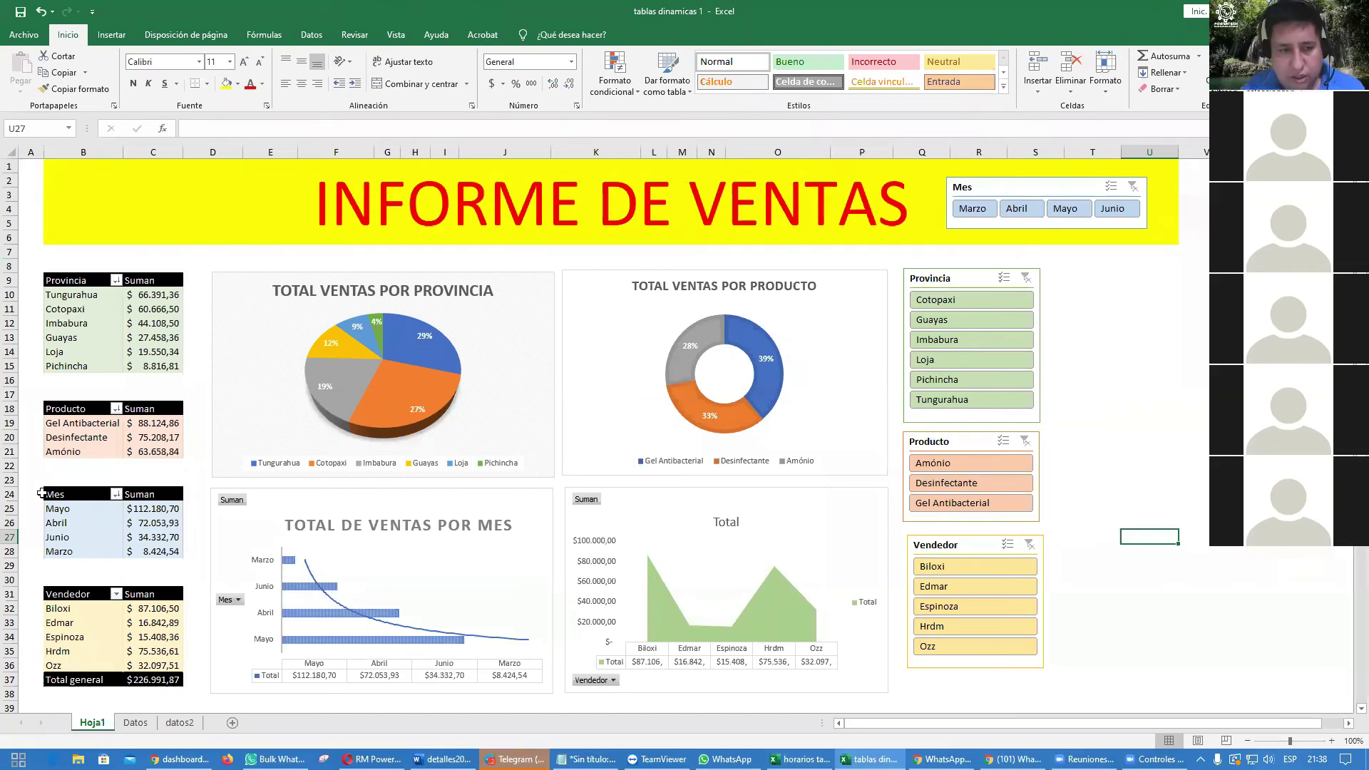
pyautogui.click(200, 473)
pyautogui.scroll(-1, 197, 473)
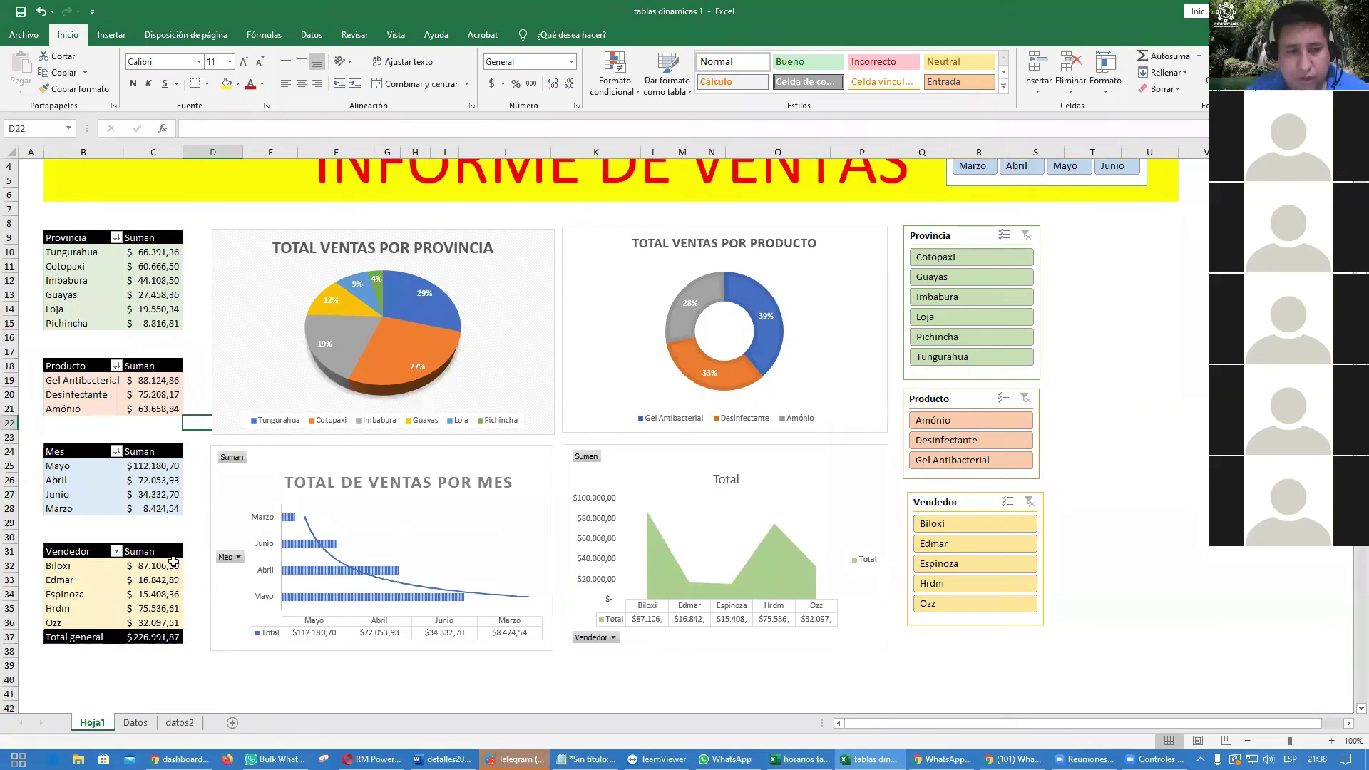
pyautogui.click(152, 666)
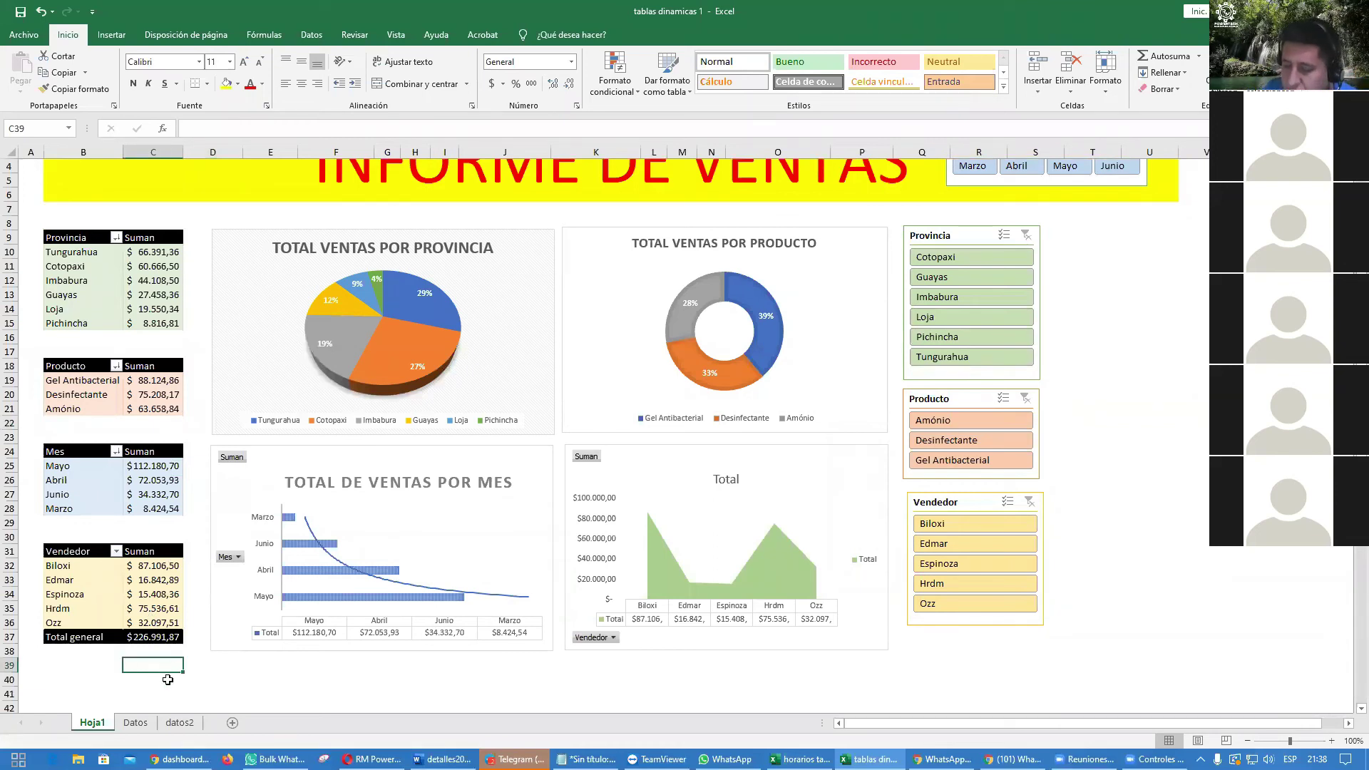
pyautogui.write('=')
pyautogui.press('Up')
pyautogui.press('Up')
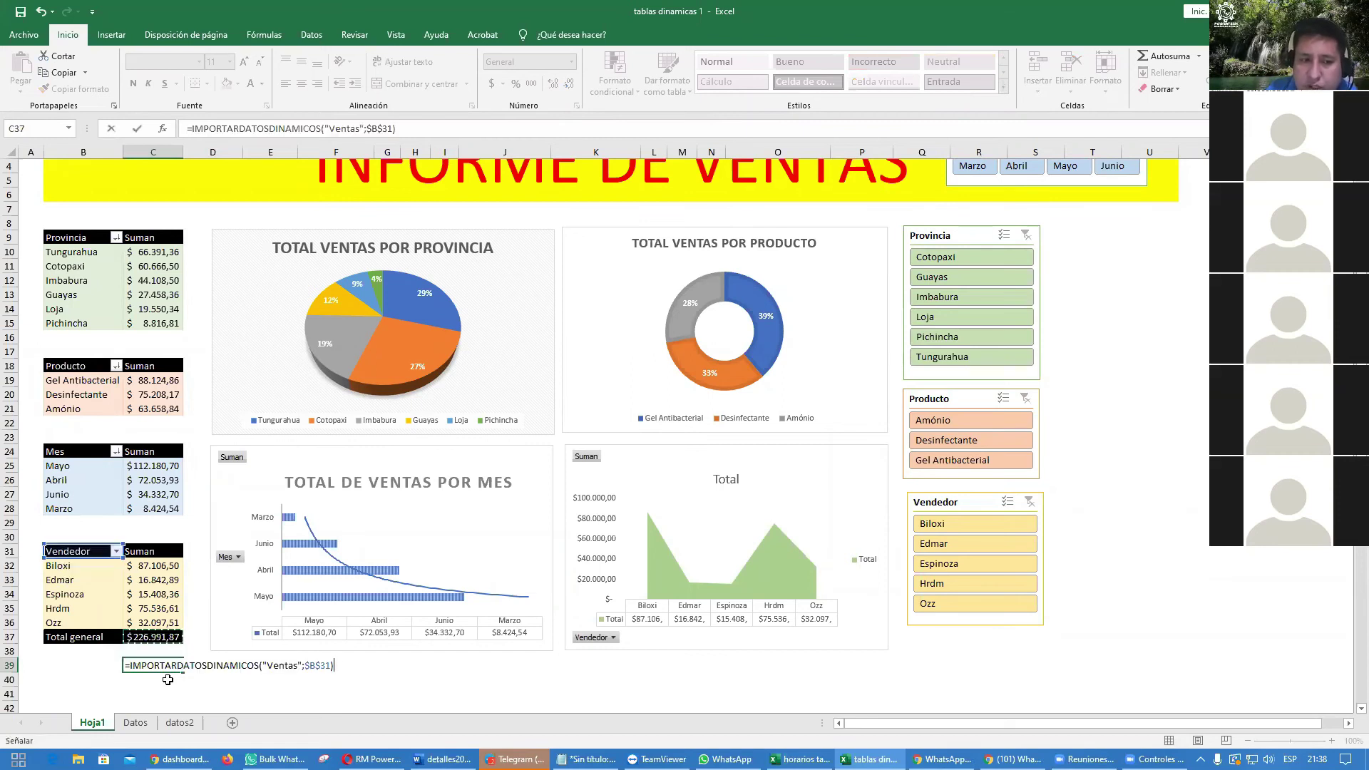
pyautogui.press('Return')
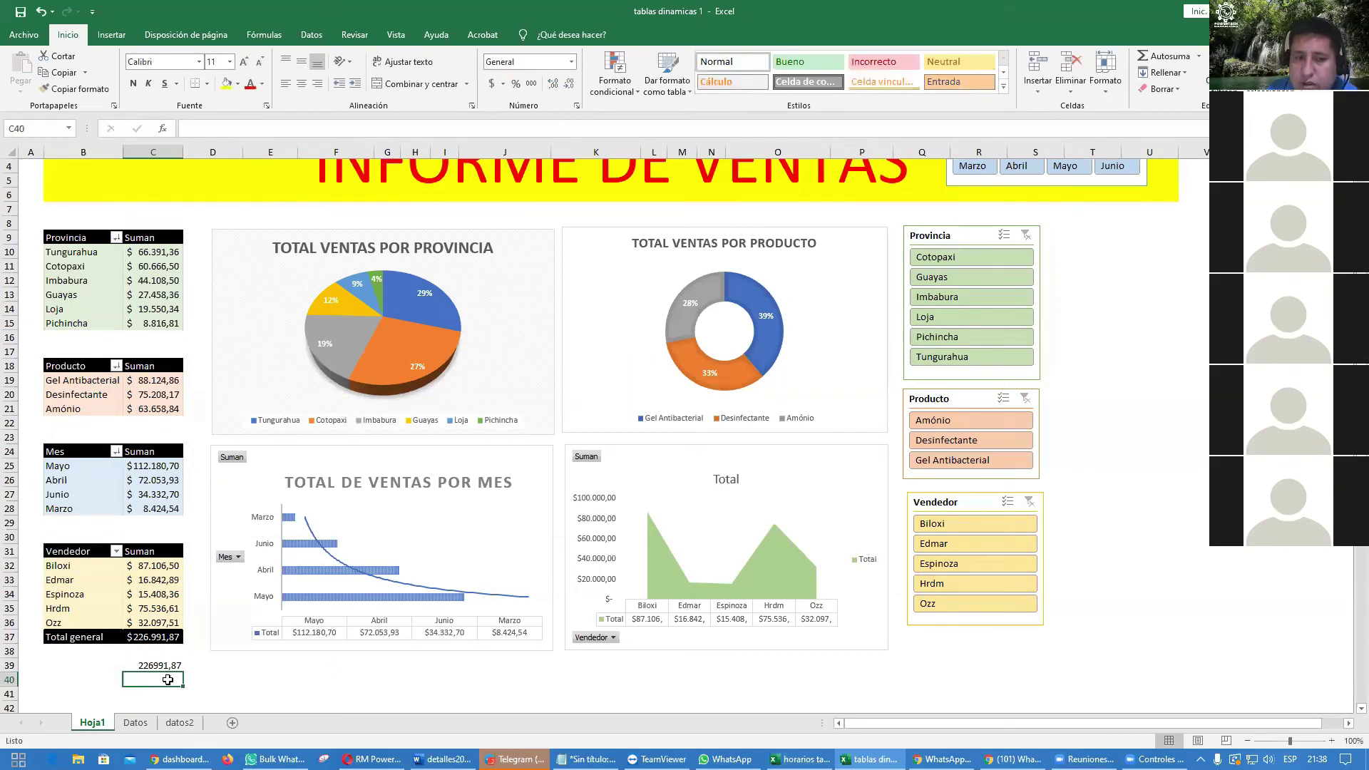
pyautogui.click(160, 666)
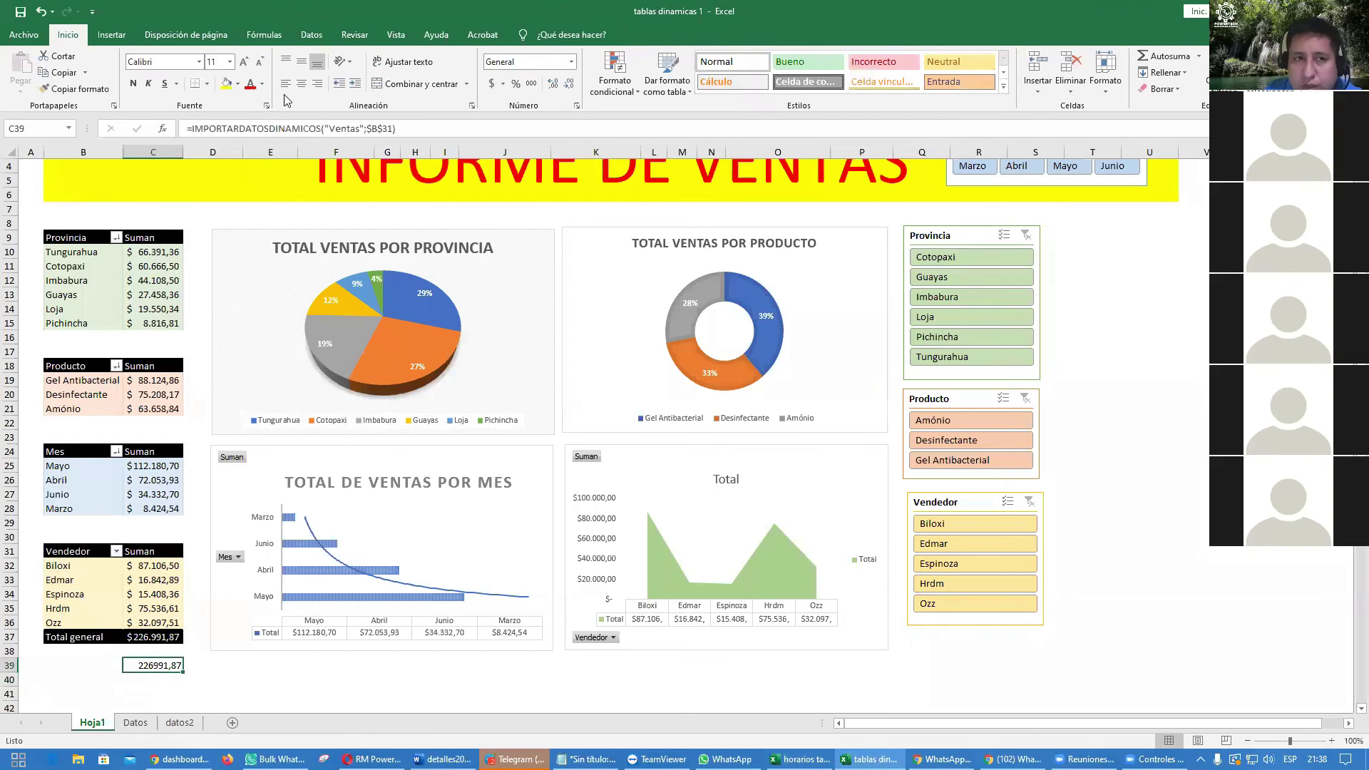
pyautogui.click(531, 84)
pyautogui.click(491, 83)
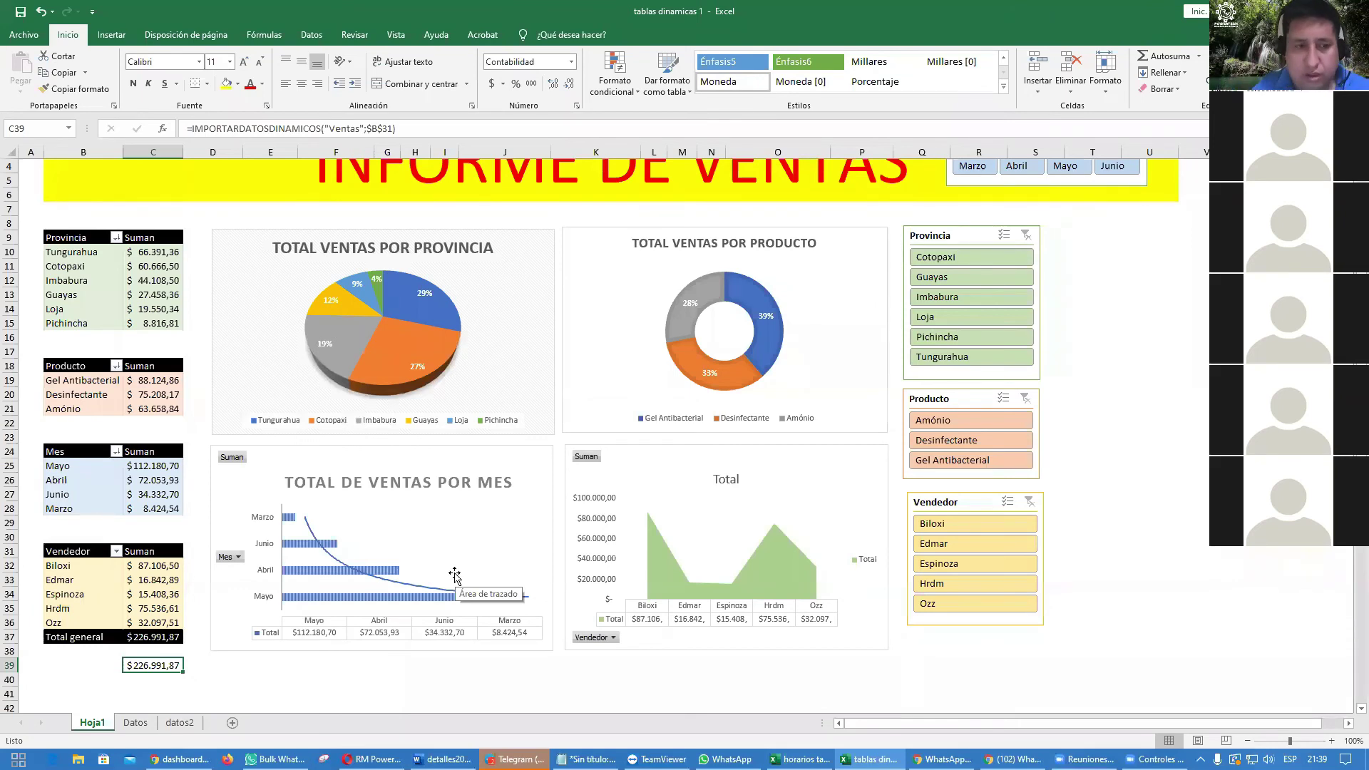
pyautogui.click(132, 83)
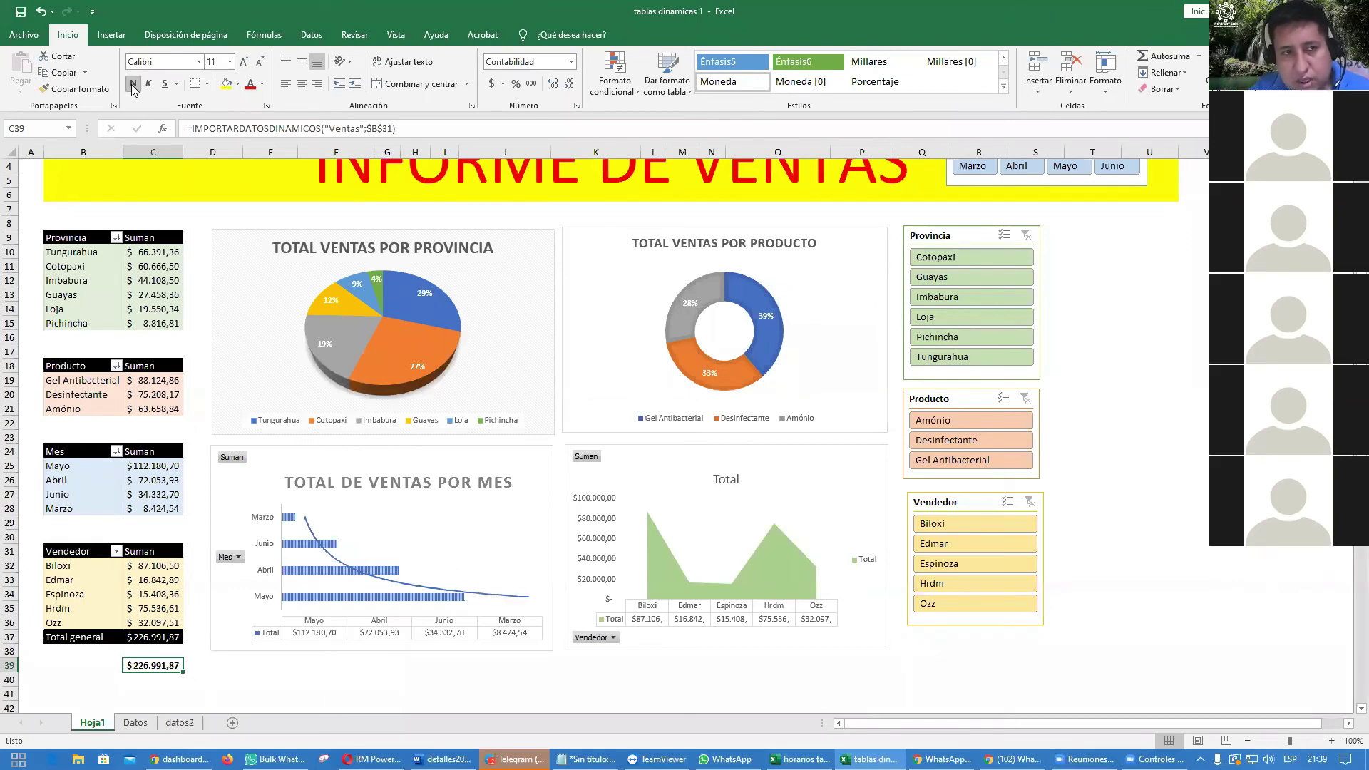
pyautogui.click(262, 83)
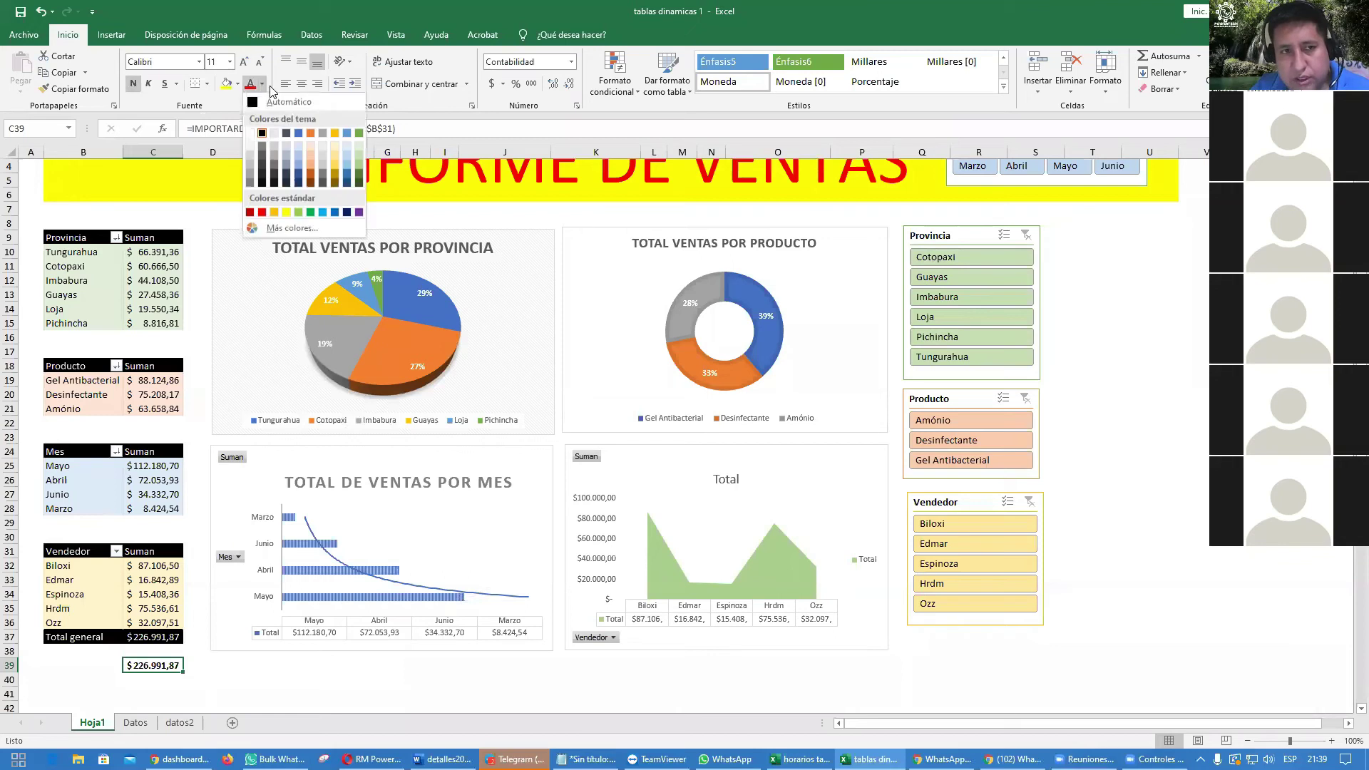
pyautogui.click(250, 127)
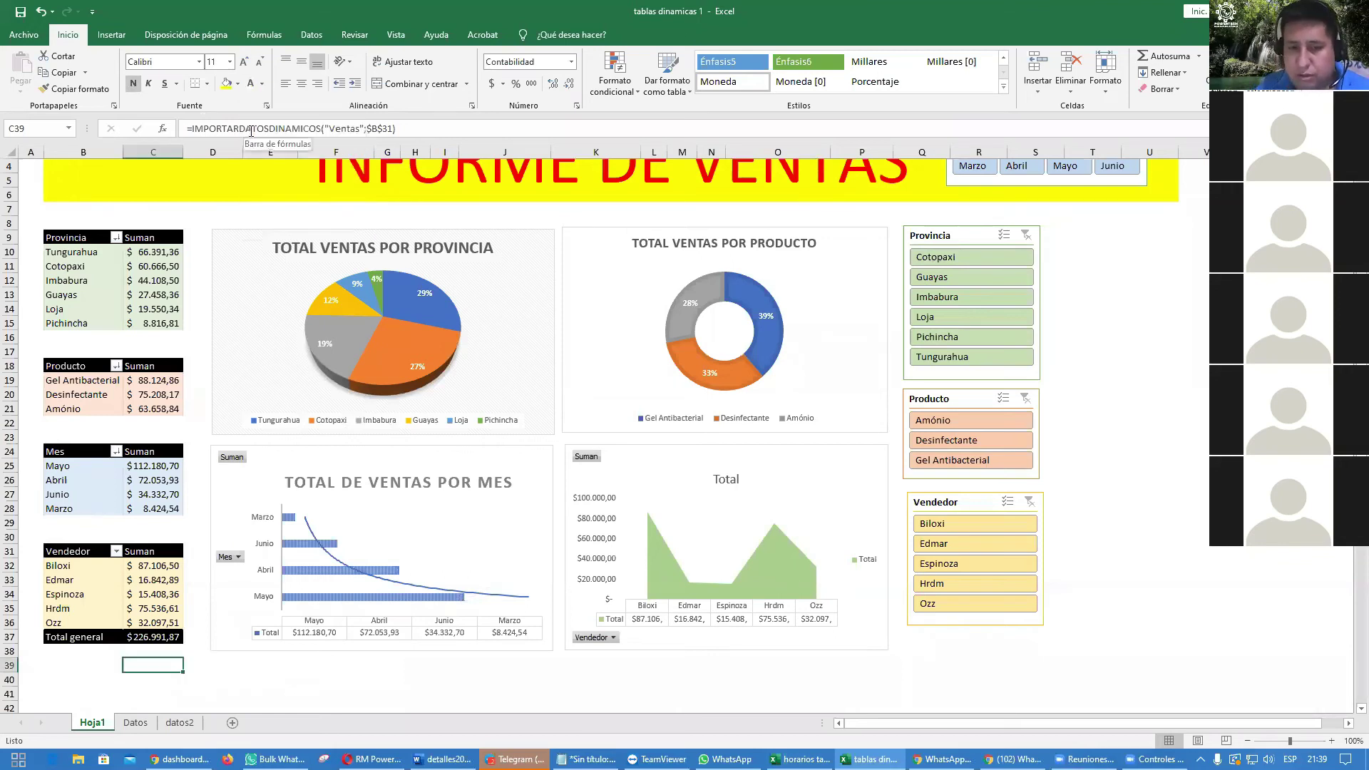
pyautogui.click(1196, 433)
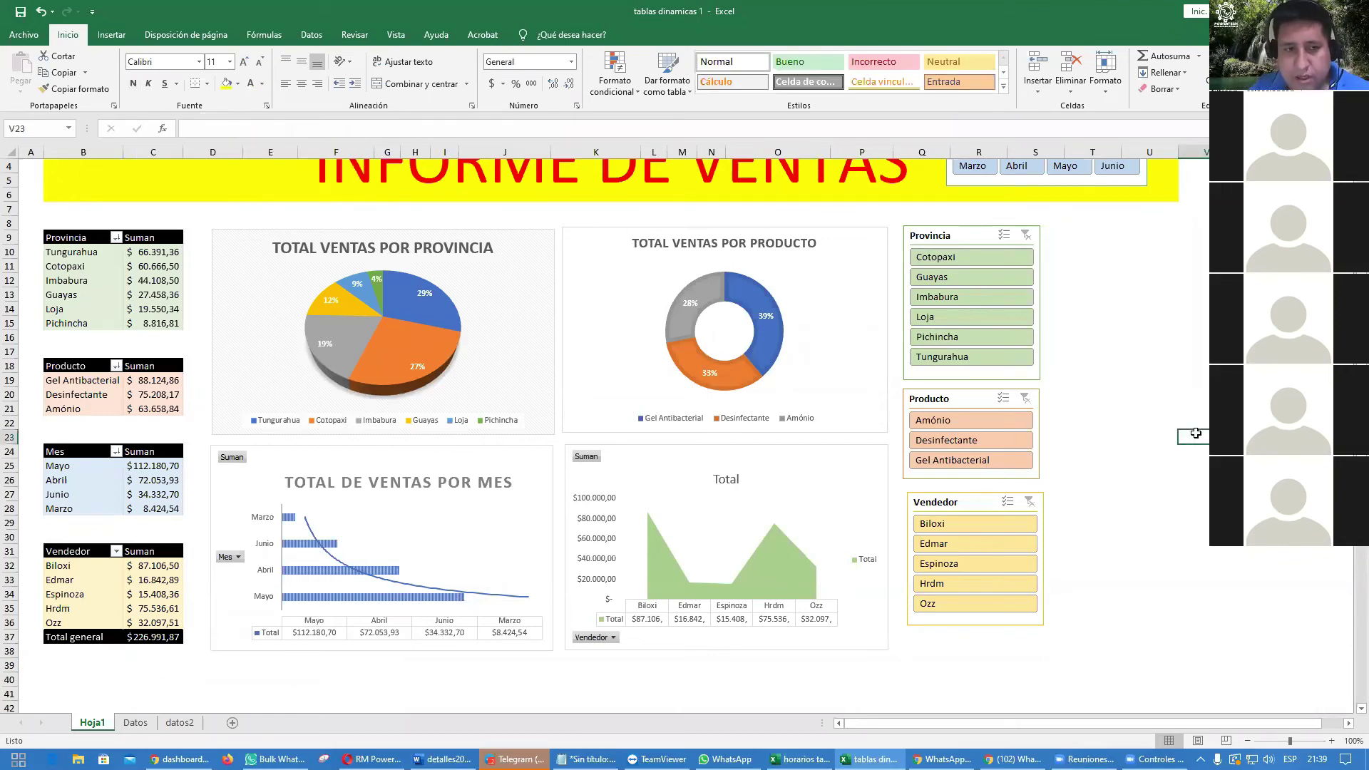
pyautogui.scroll(1, 1196, 433)
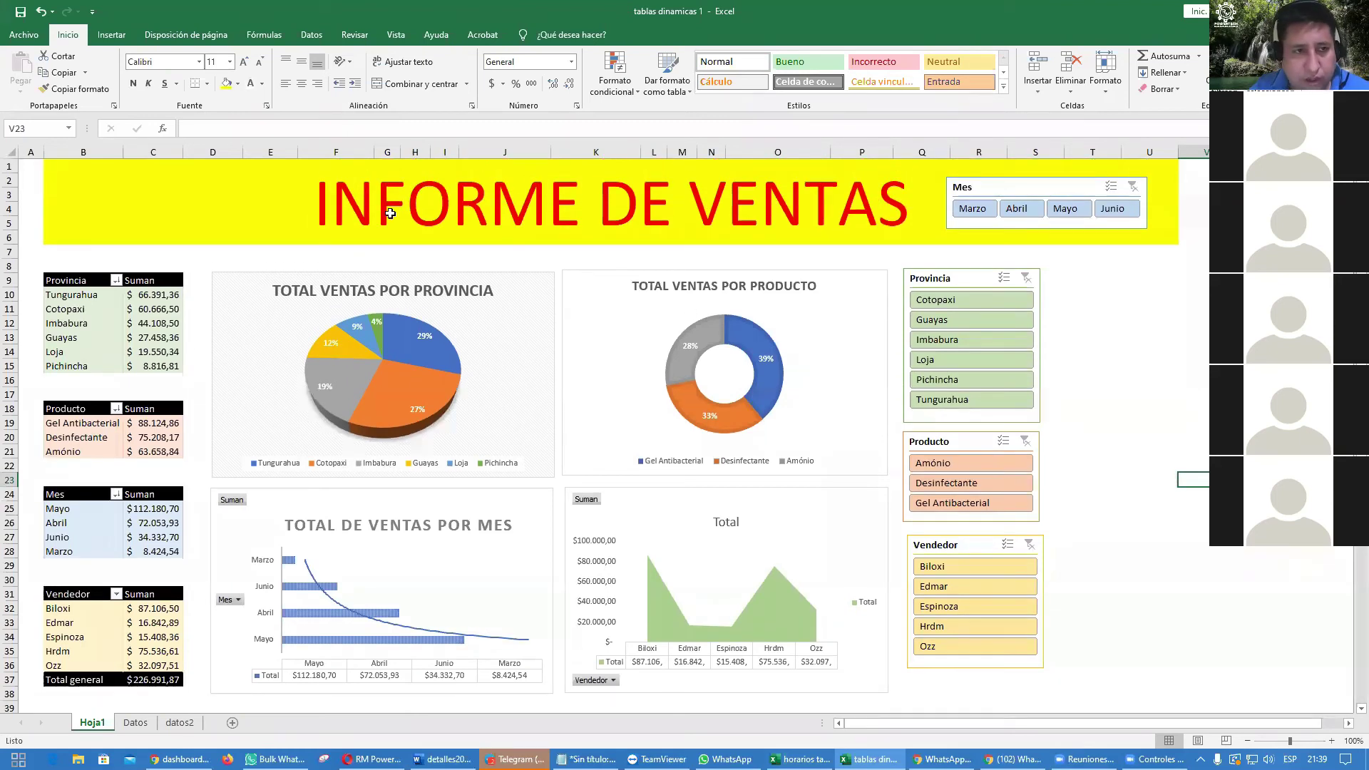
# Step: Draw a blue chevron arrow shape to the right of the slicers
pyautogui.click(119, 37)
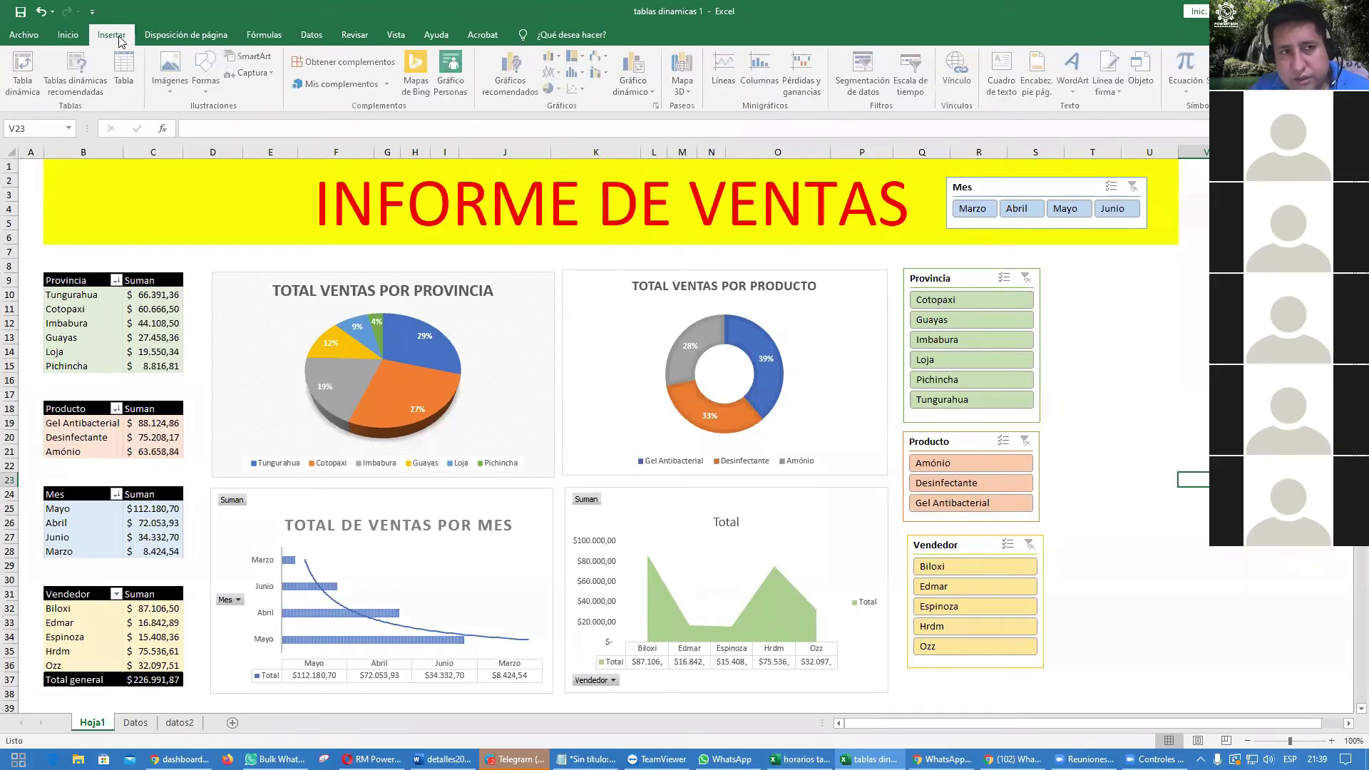
pyautogui.click(207, 91)
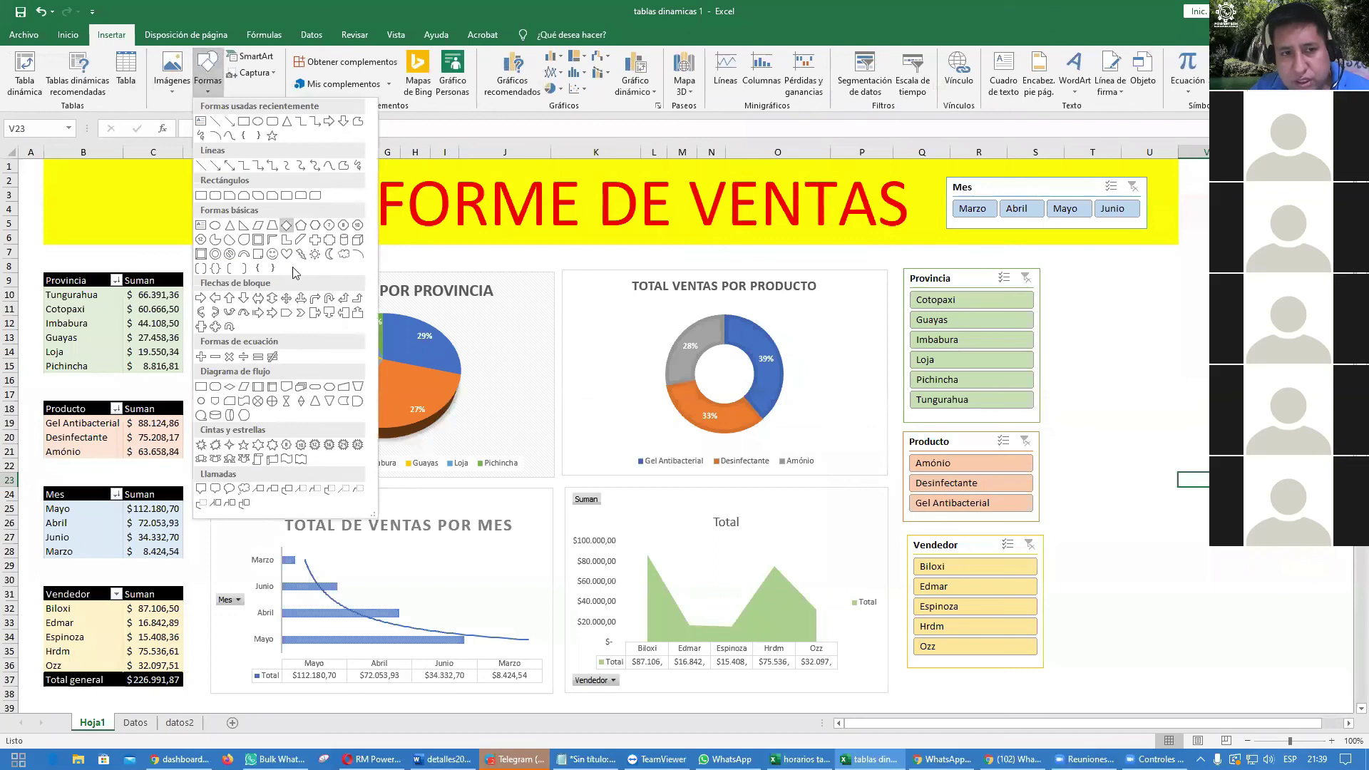
pyautogui.click(299, 314)
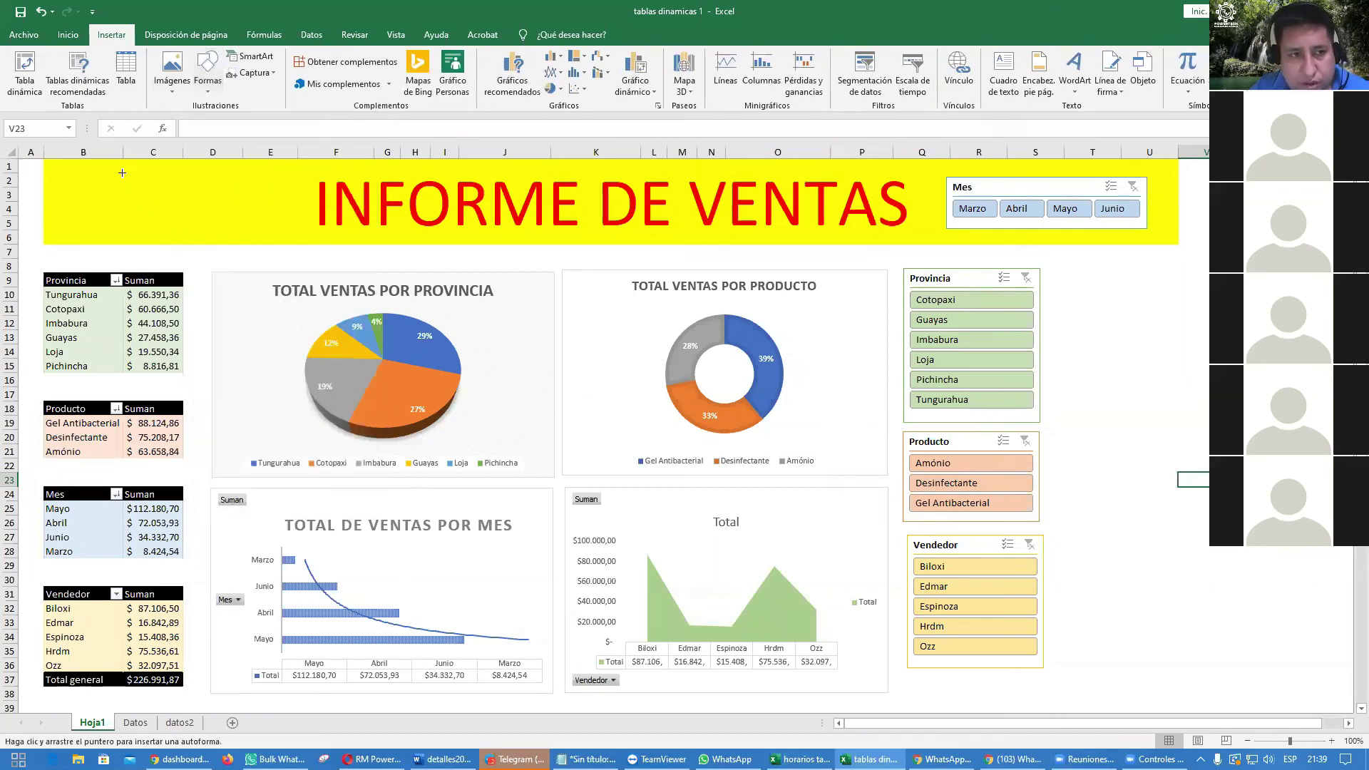
pyautogui.moveTo(1097, 268); pyautogui.dragTo(1343, 632)
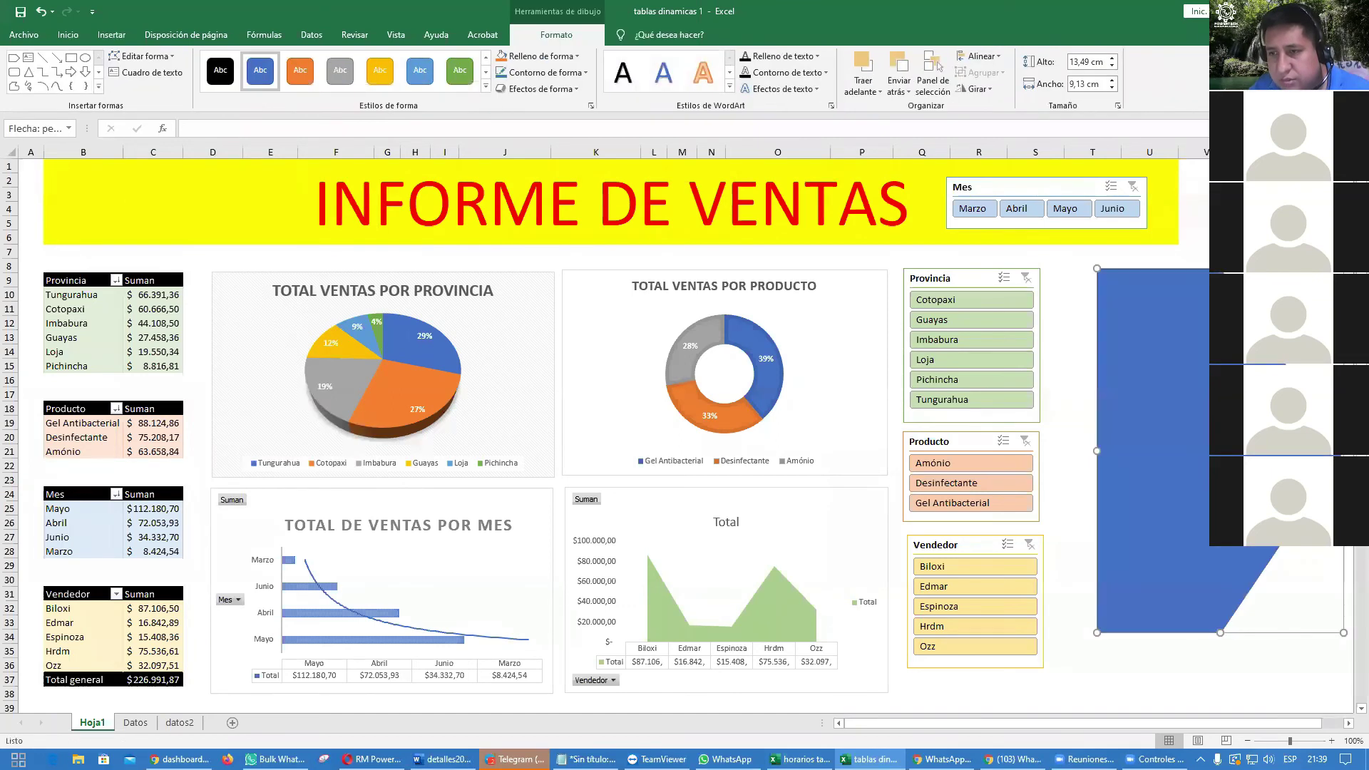
# Step: Flip the arrow to point left, place it beside the slicers and narrow it to 4,58 cm
pyautogui.moveTo(1343, 450); pyautogui.dragTo(868, 450)
pyautogui.moveTo(1035, 458); pyautogui.dragTo(1225, 464)
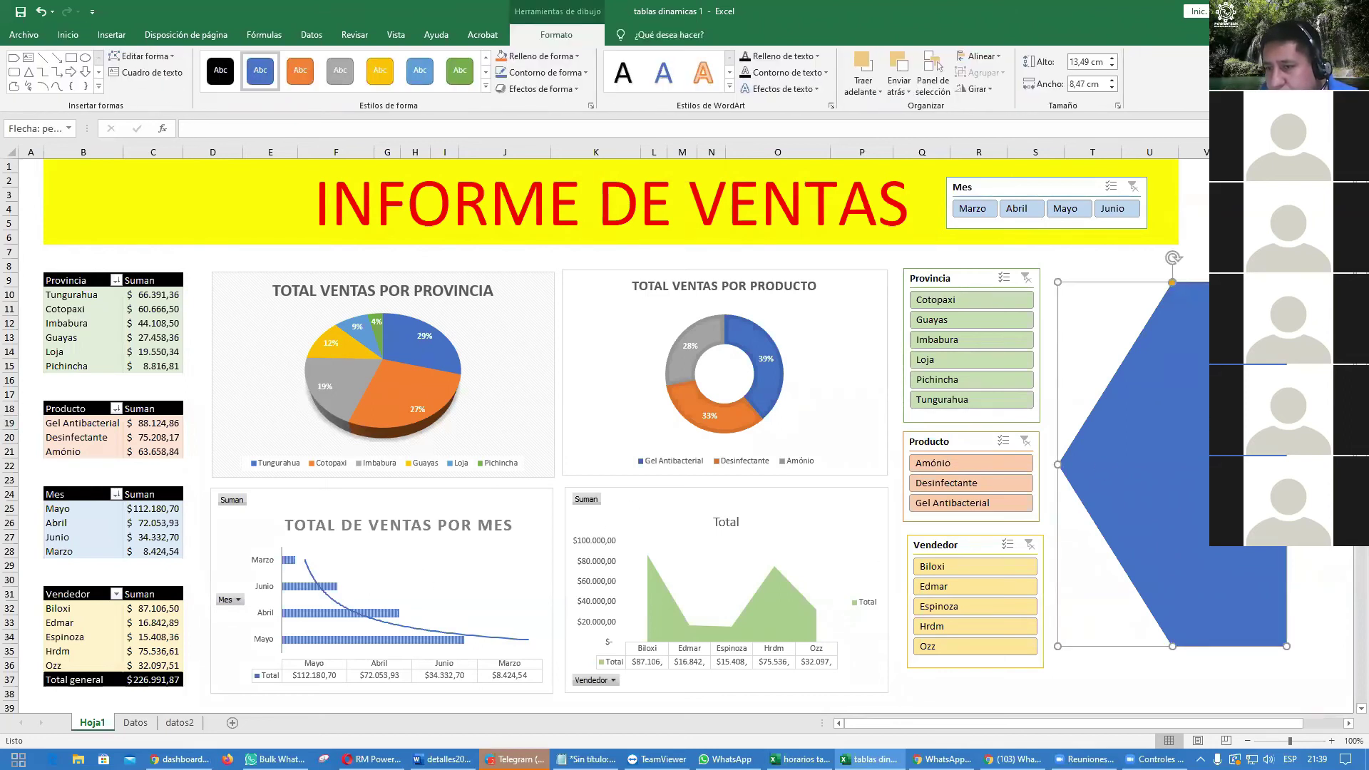
pyautogui.moveTo(1287, 465); pyautogui.dragTo(1182, 464)
pyautogui.press('Escape')
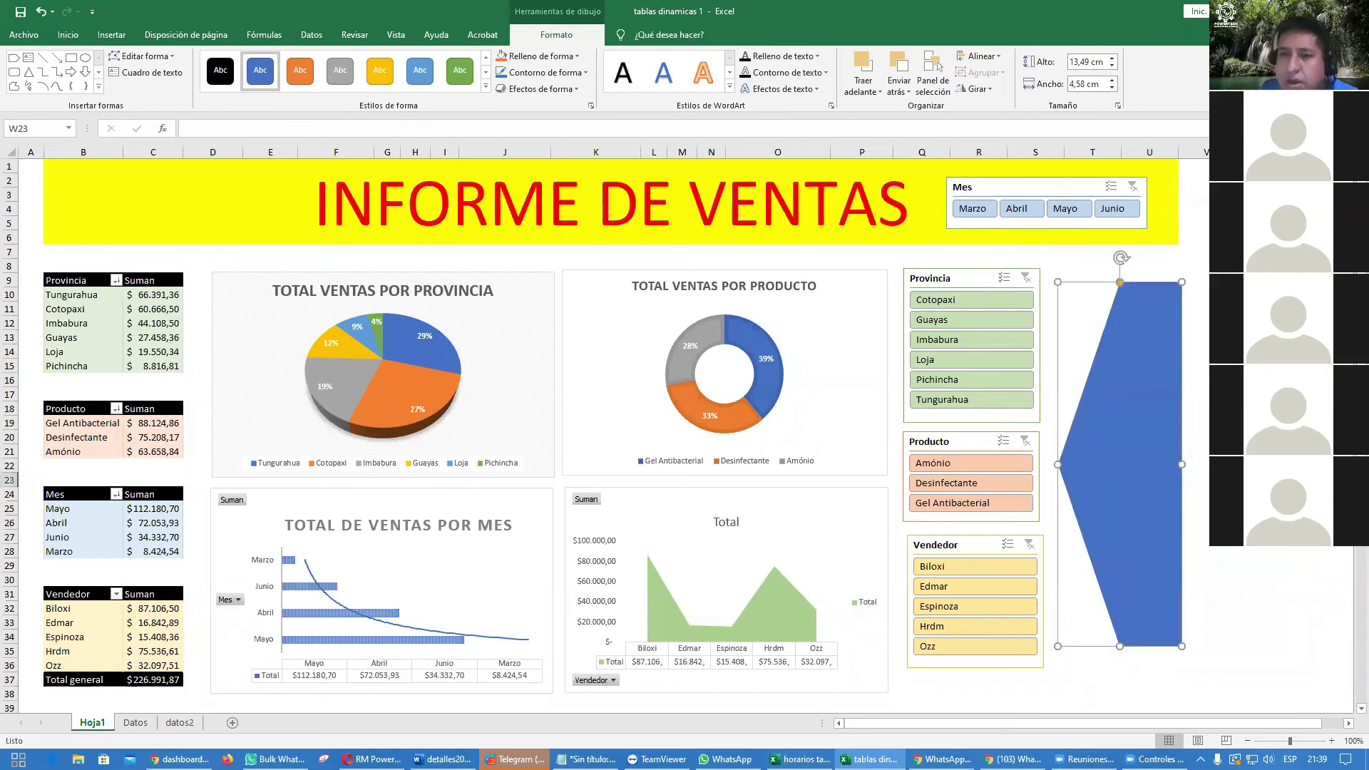
pyautogui.click(1136, 470)
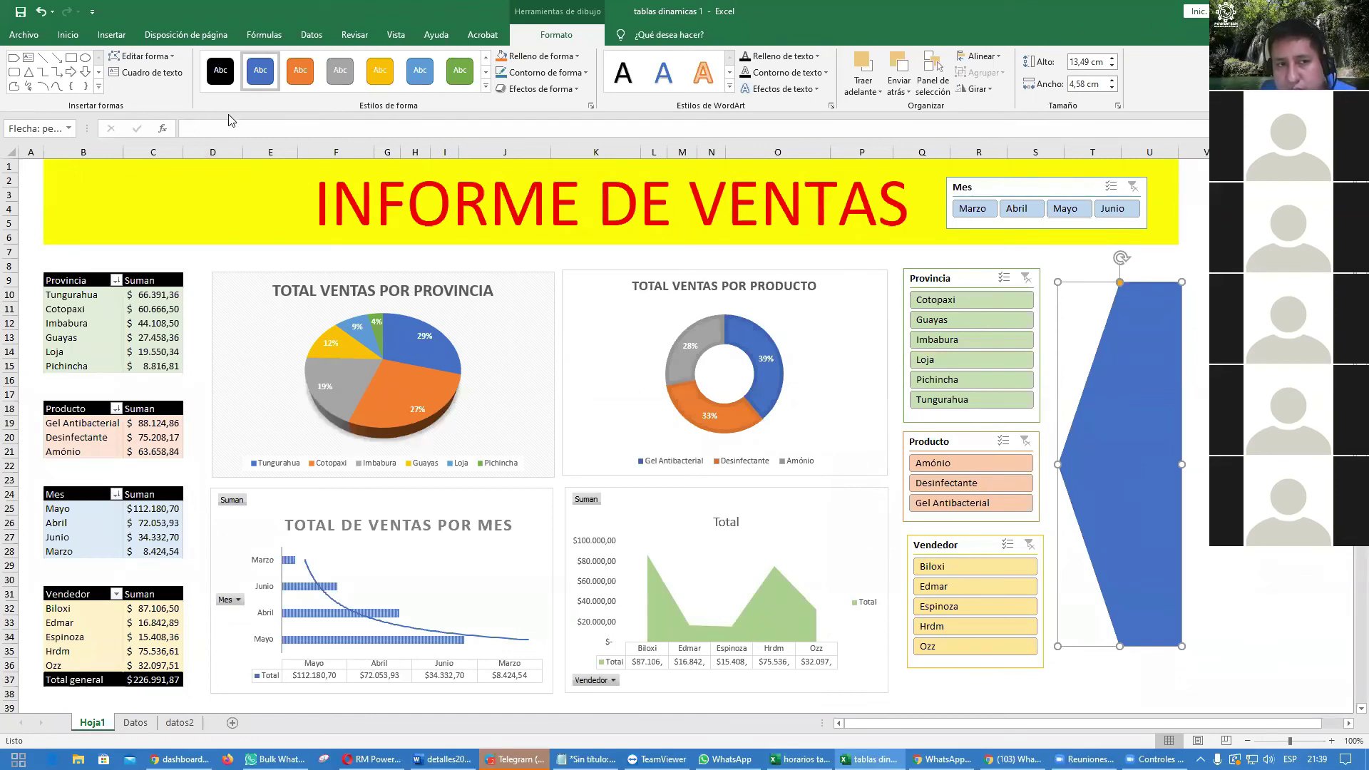
# Step: Link the arrow's text to cell C39 so it shows the $226.991,87 total
pyautogui.click(207, 129)
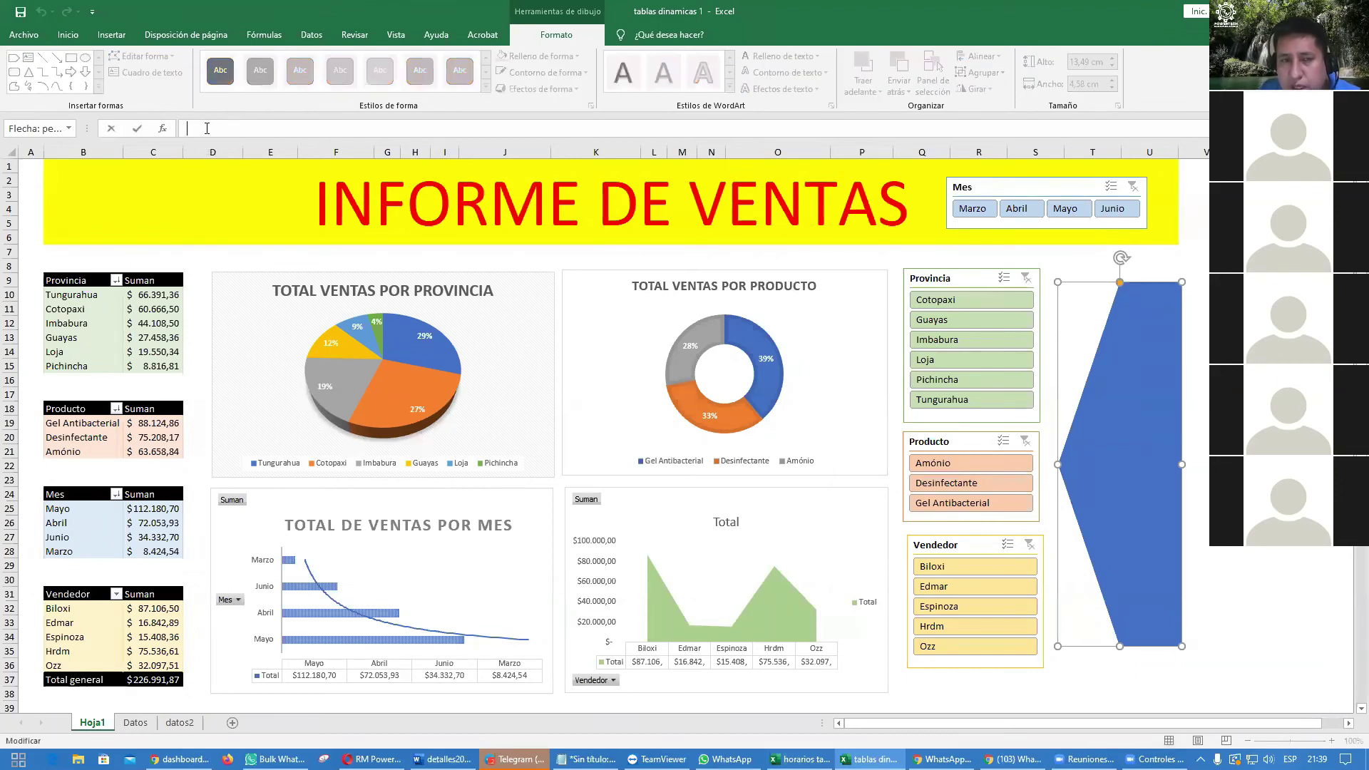
pyautogui.write('=')
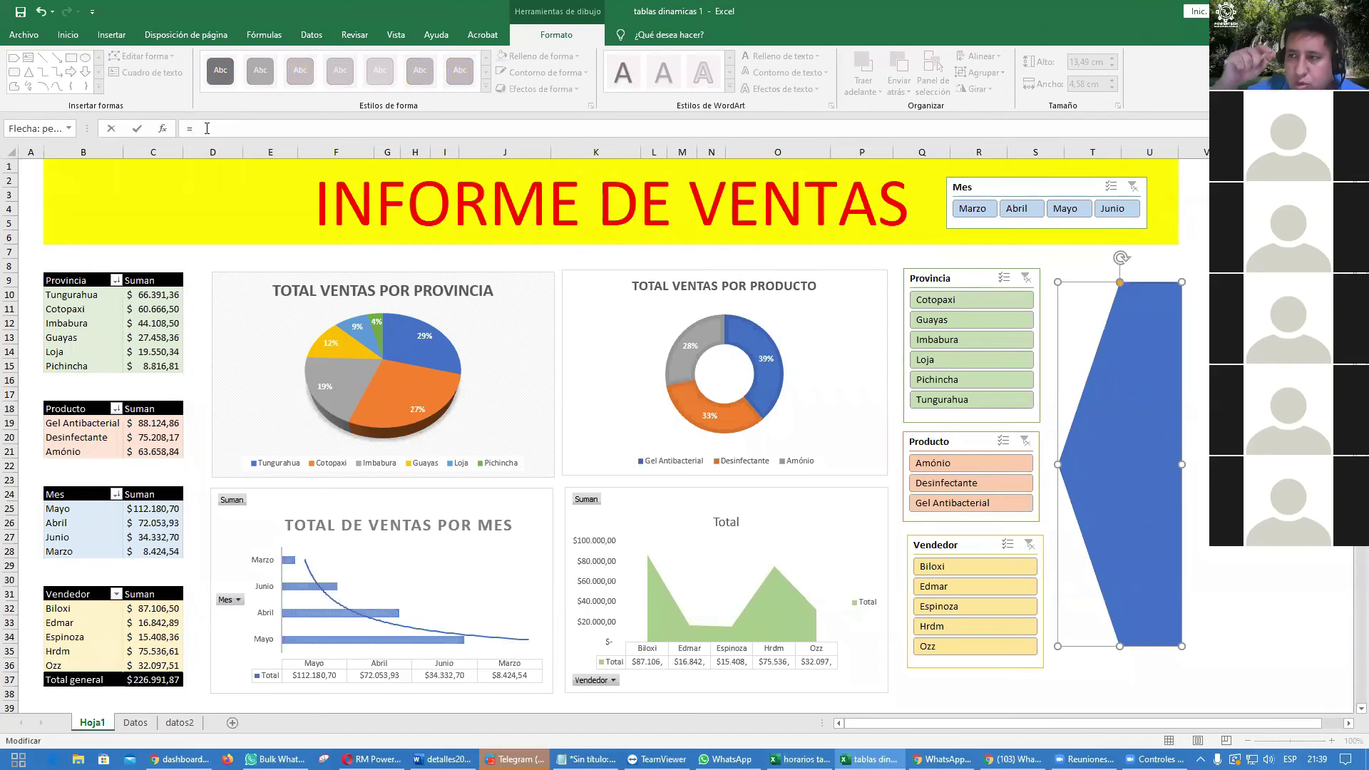
pyautogui.scroll(-1, 124, 377)
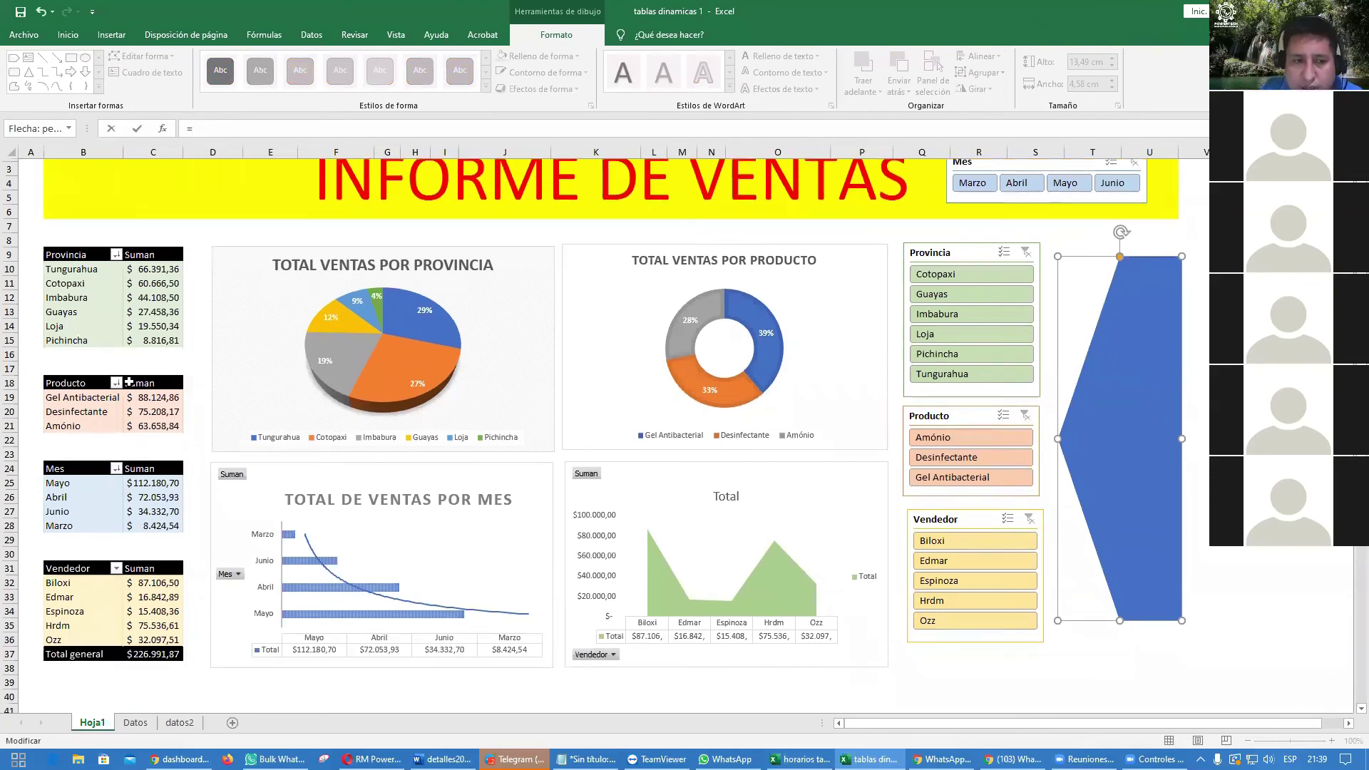
pyautogui.click(164, 663)
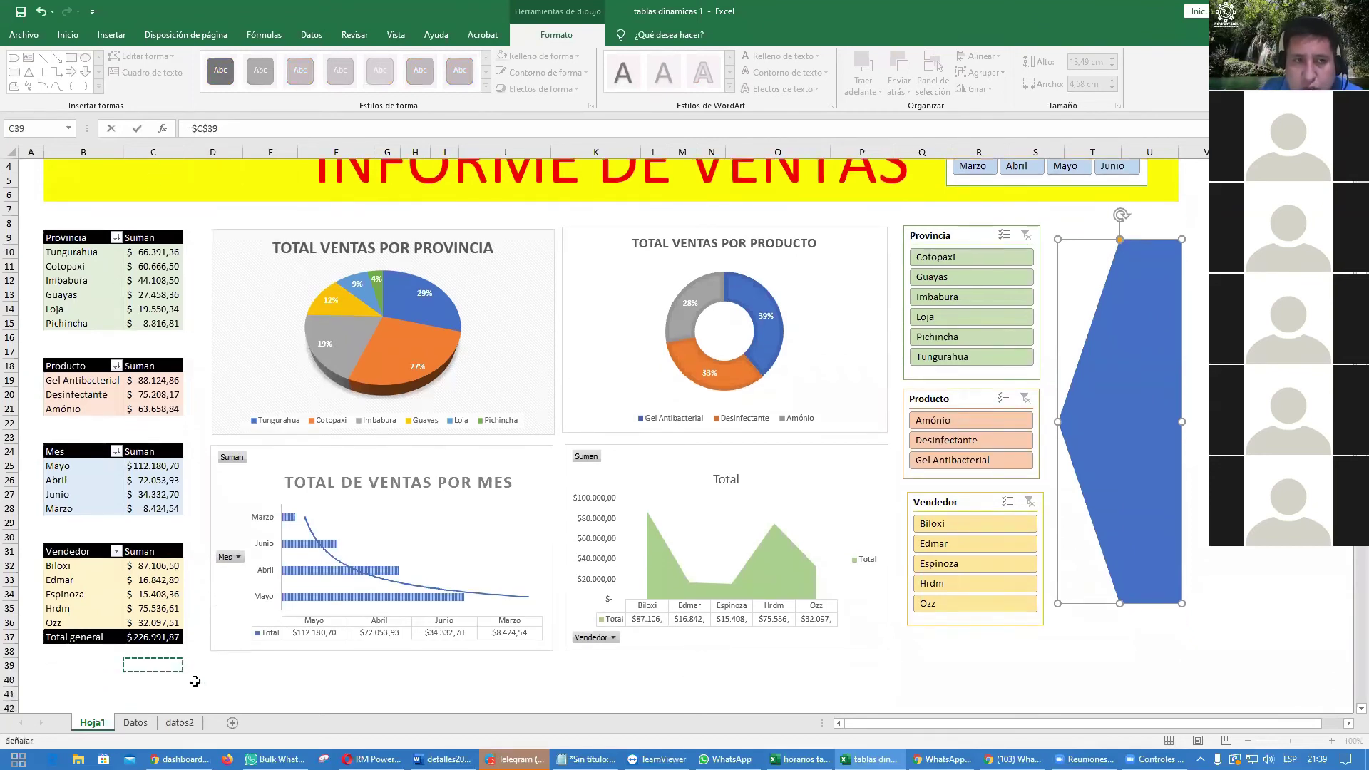
pyautogui.press('Return')
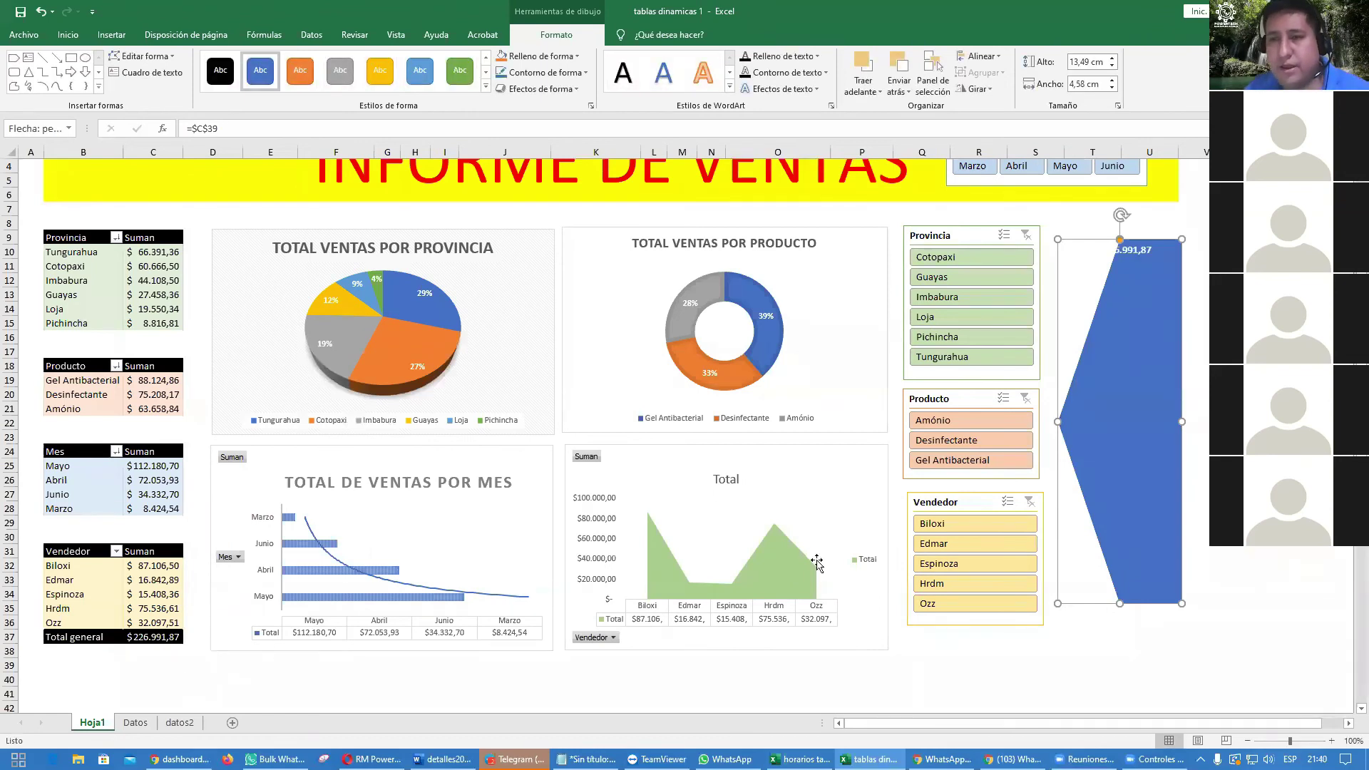
# Step: Middle-align the arrow's text and increase its font size to 16
pyautogui.click(68, 35)
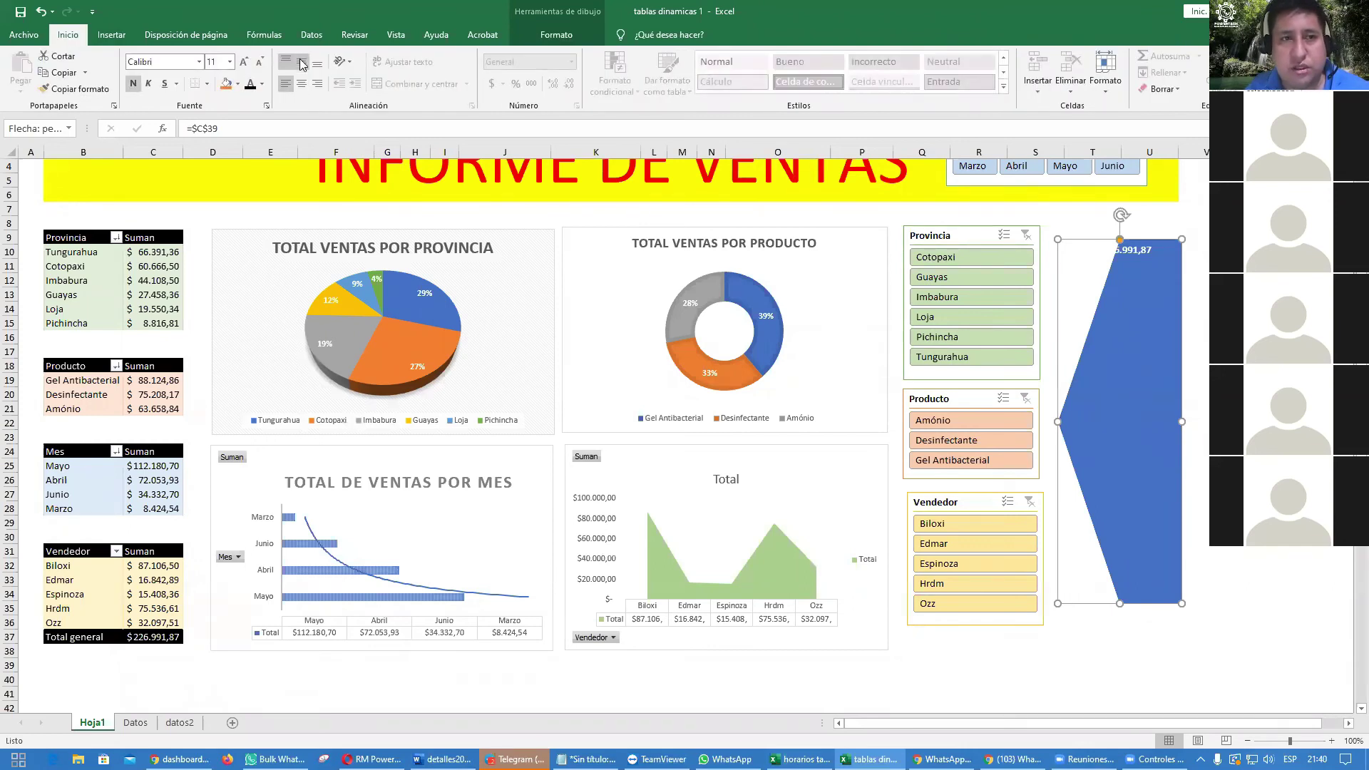
pyautogui.click(301, 62)
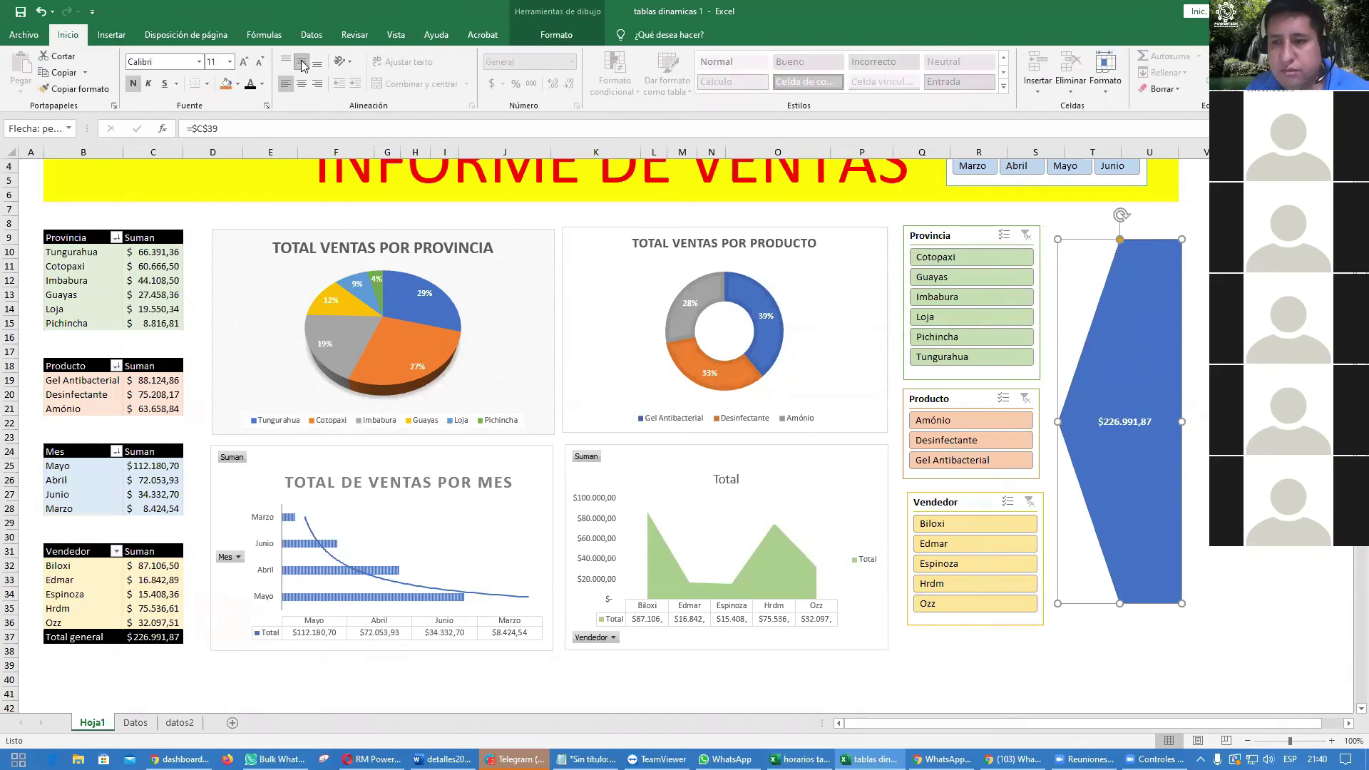
pyautogui.click(243, 63)
pyautogui.click(243, 63)
pyautogui.click(243, 63)
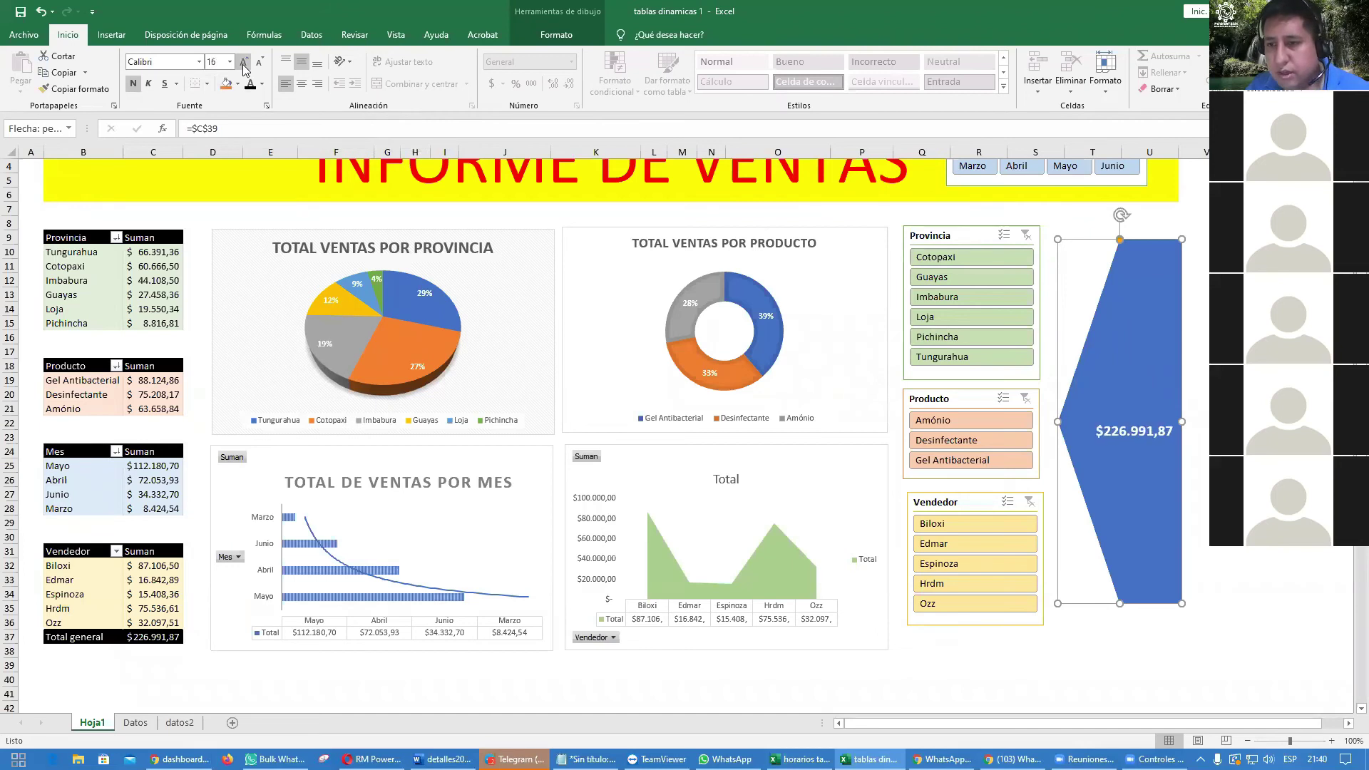
pyautogui.click(1262, 366)
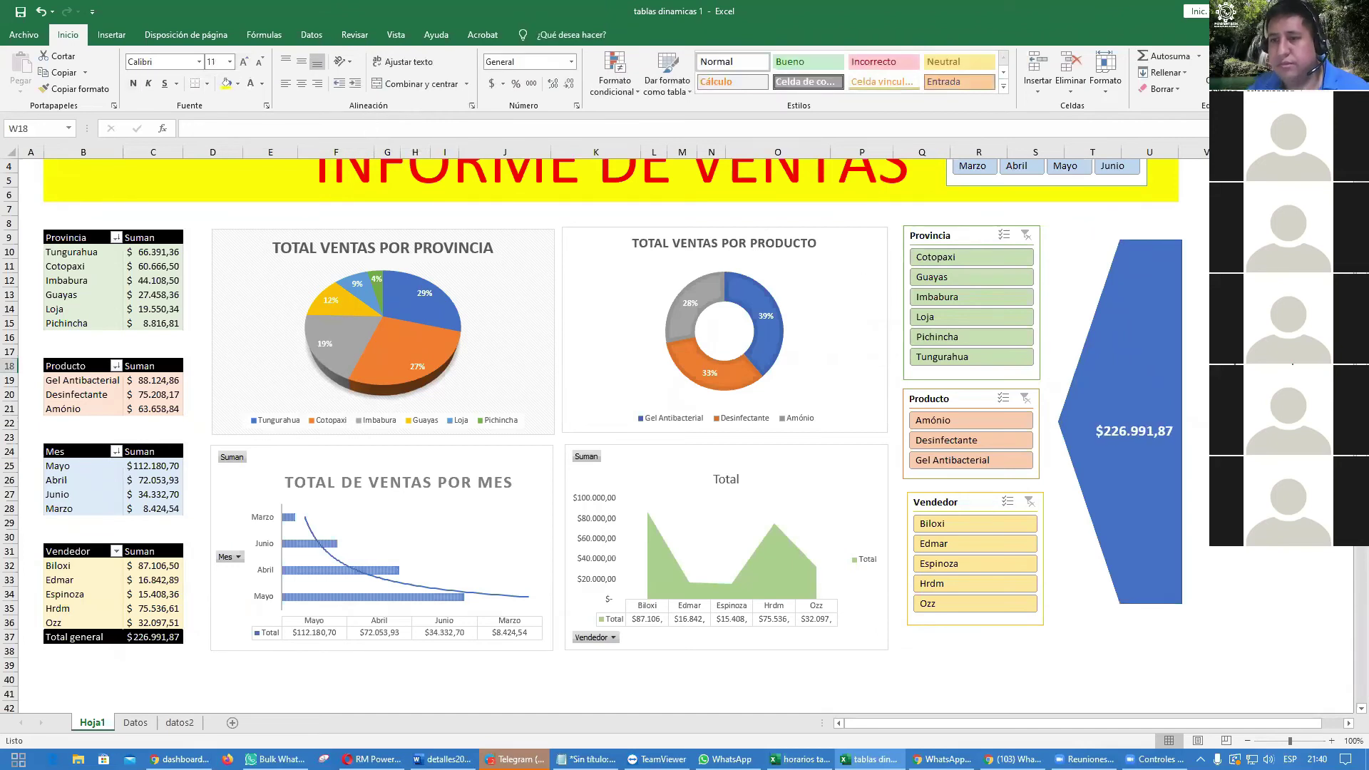
# Step: Test the Provincia slicer with Guayas, Pichincha, Loja and Imbabura, then clear the filter
pyautogui.click(969, 278)
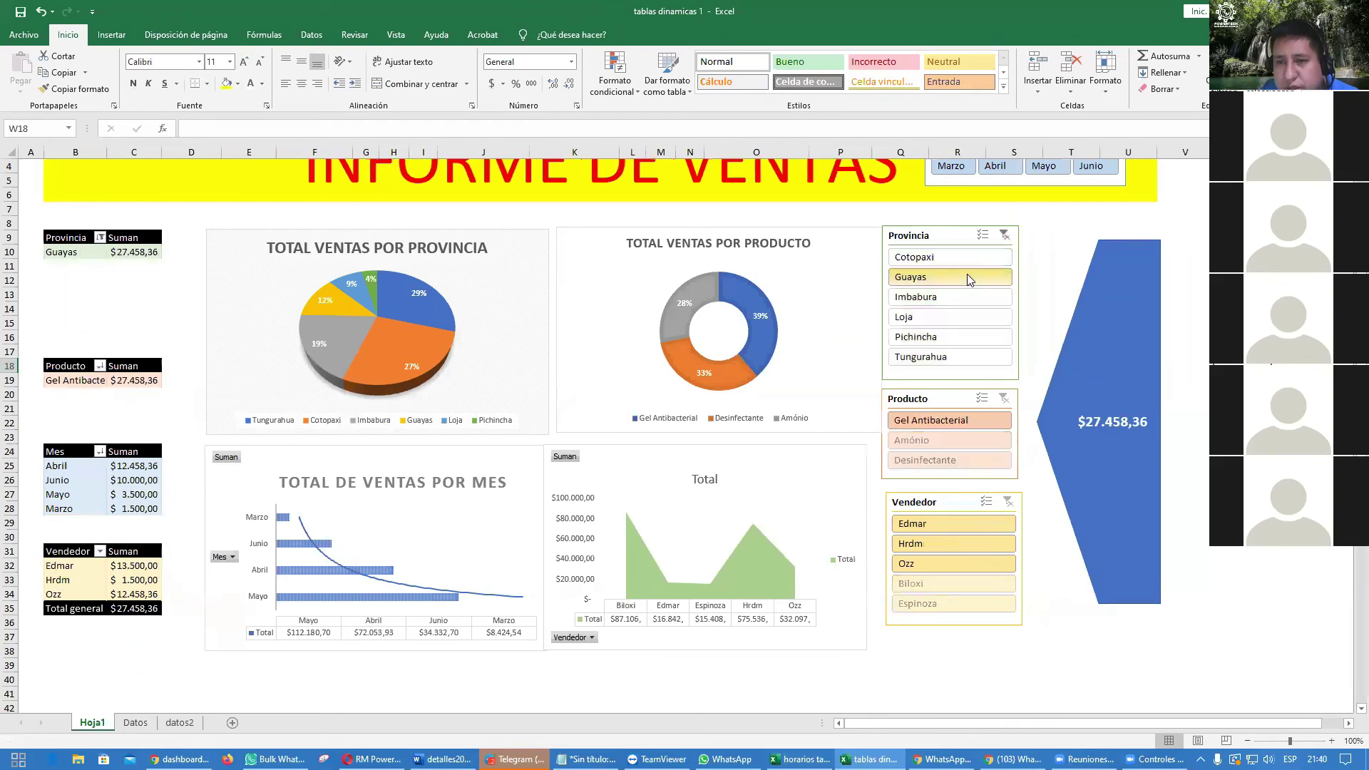
pyautogui.keyDown('ctrl'); pyautogui.click(947, 340); pyautogui.keyUp('ctrl')
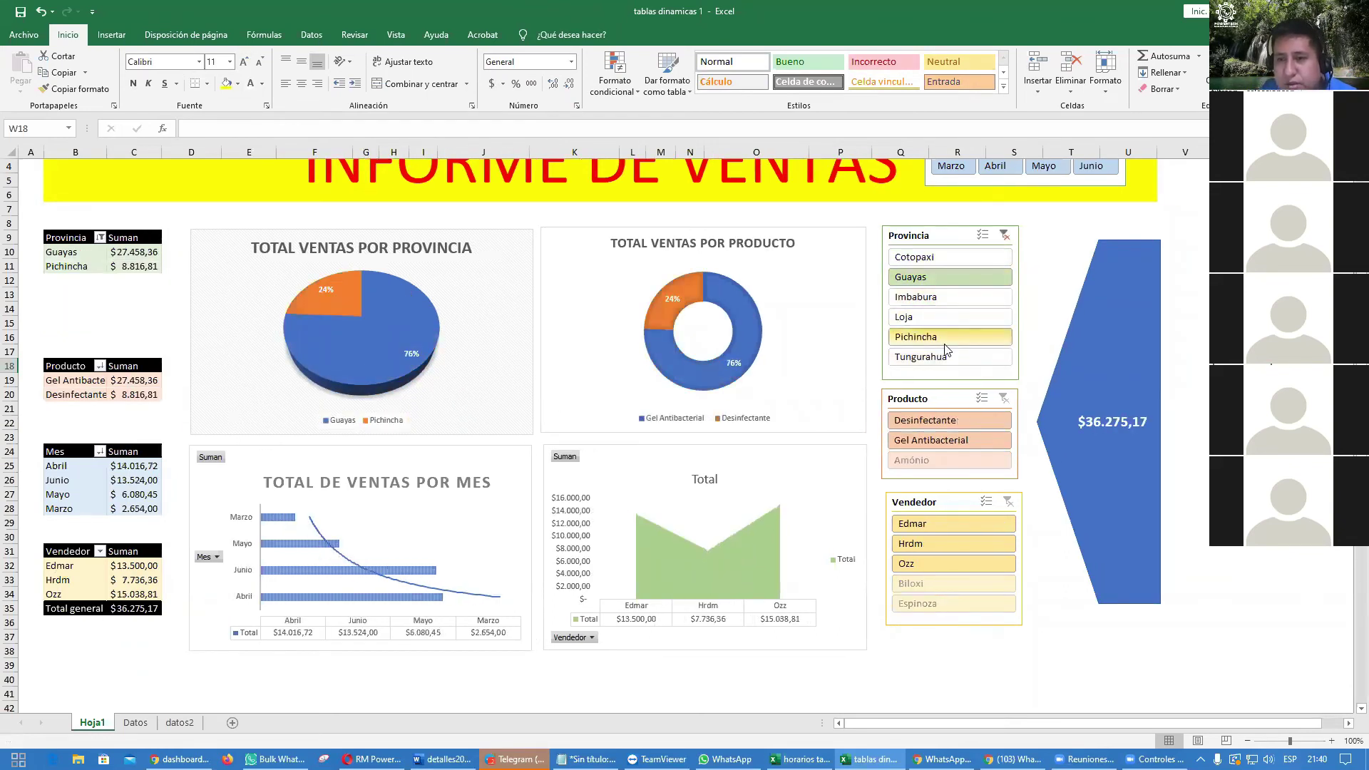
pyautogui.keyDown('ctrl'); pyautogui.click(945, 316); pyautogui.keyUp('ctrl')
pyautogui.keyDown('ctrl'); pyautogui.click(945, 297); pyautogui.keyUp('ctrl')
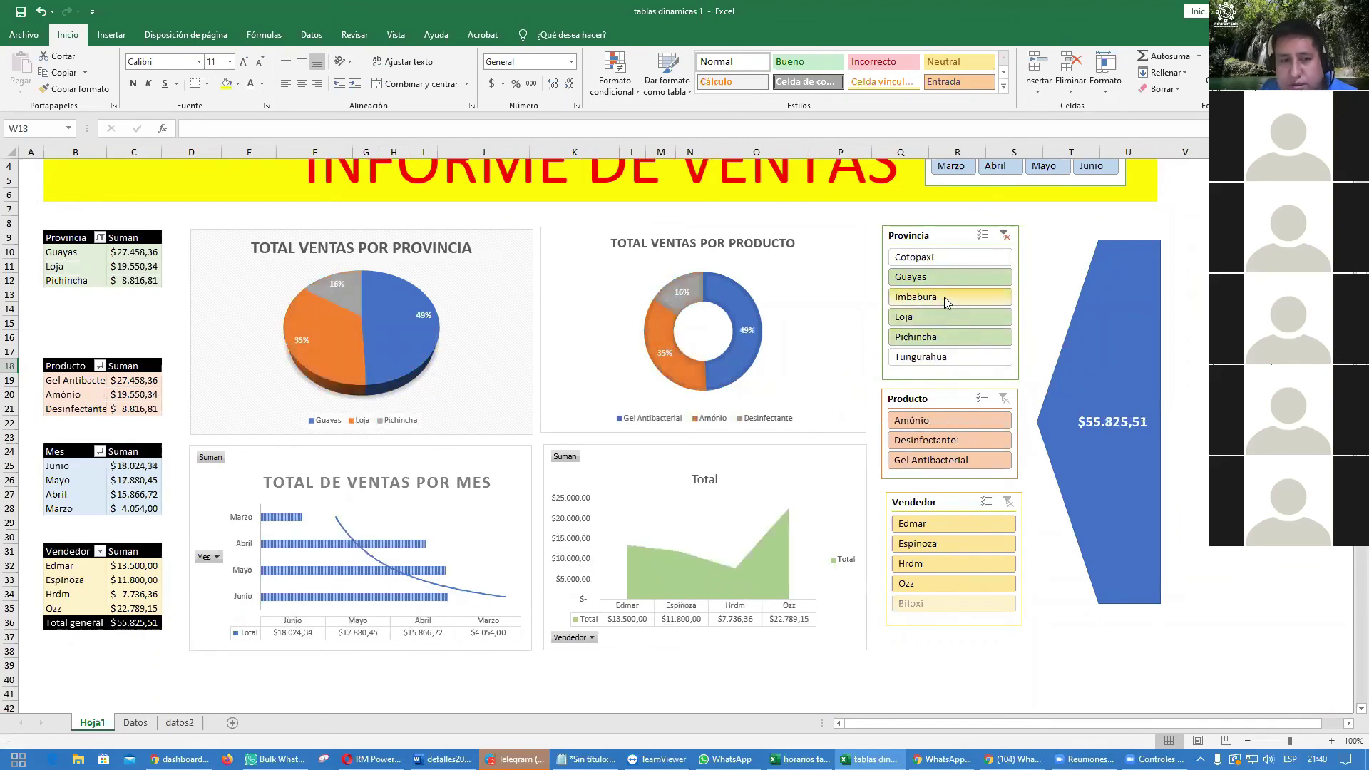
pyautogui.click(1005, 237)
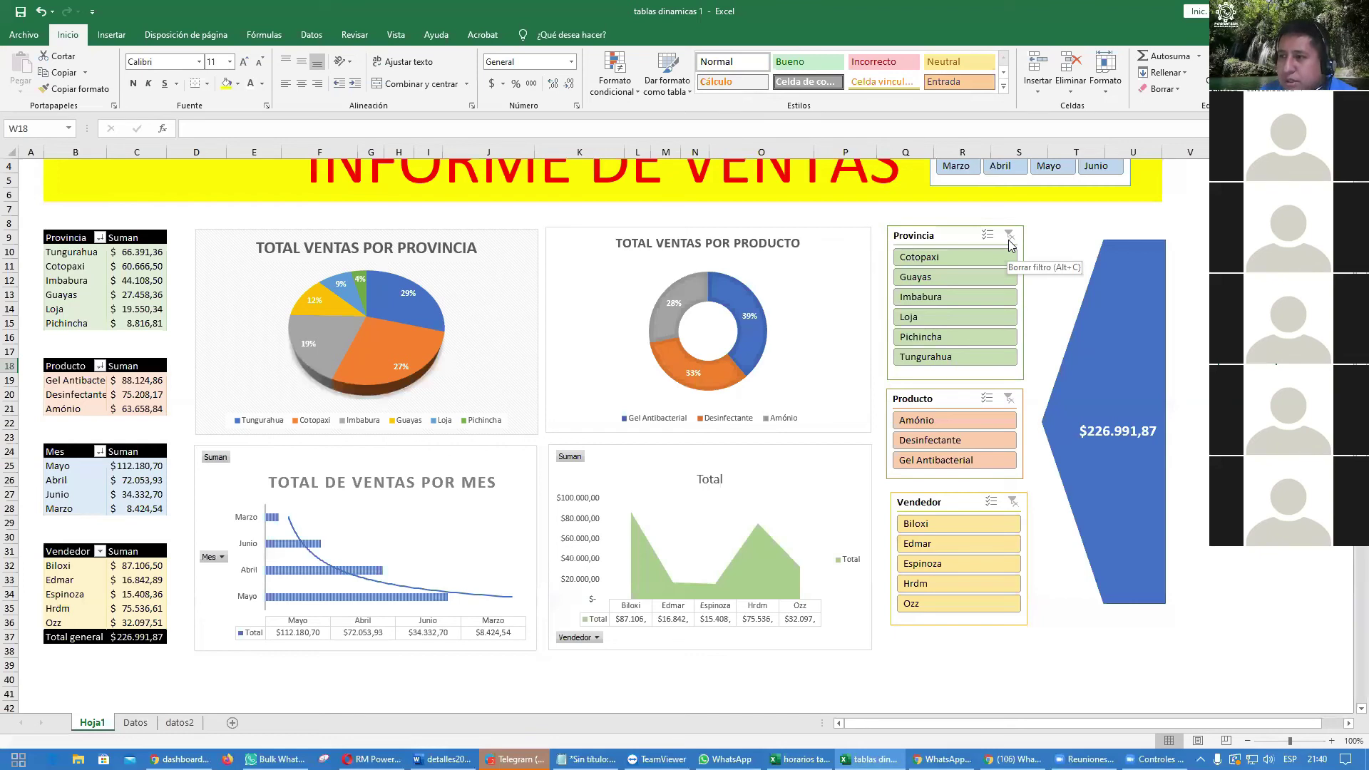
# Step: Delete the blue total arrow and clear the formula in cell C39
pyautogui.click(1108, 345)
pyautogui.press('Delete')
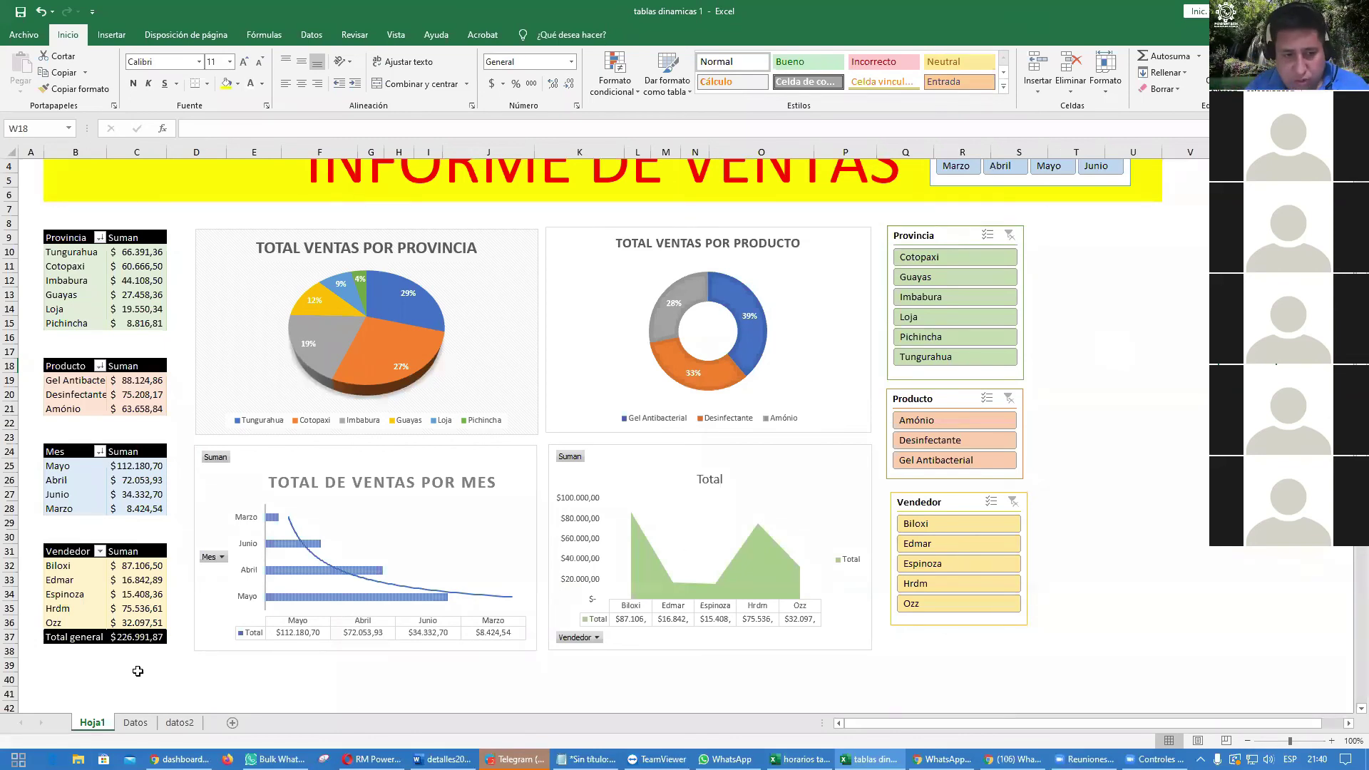
pyautogui.click(135, 676)
pyautogui.hotkey('ctrl', 'z')
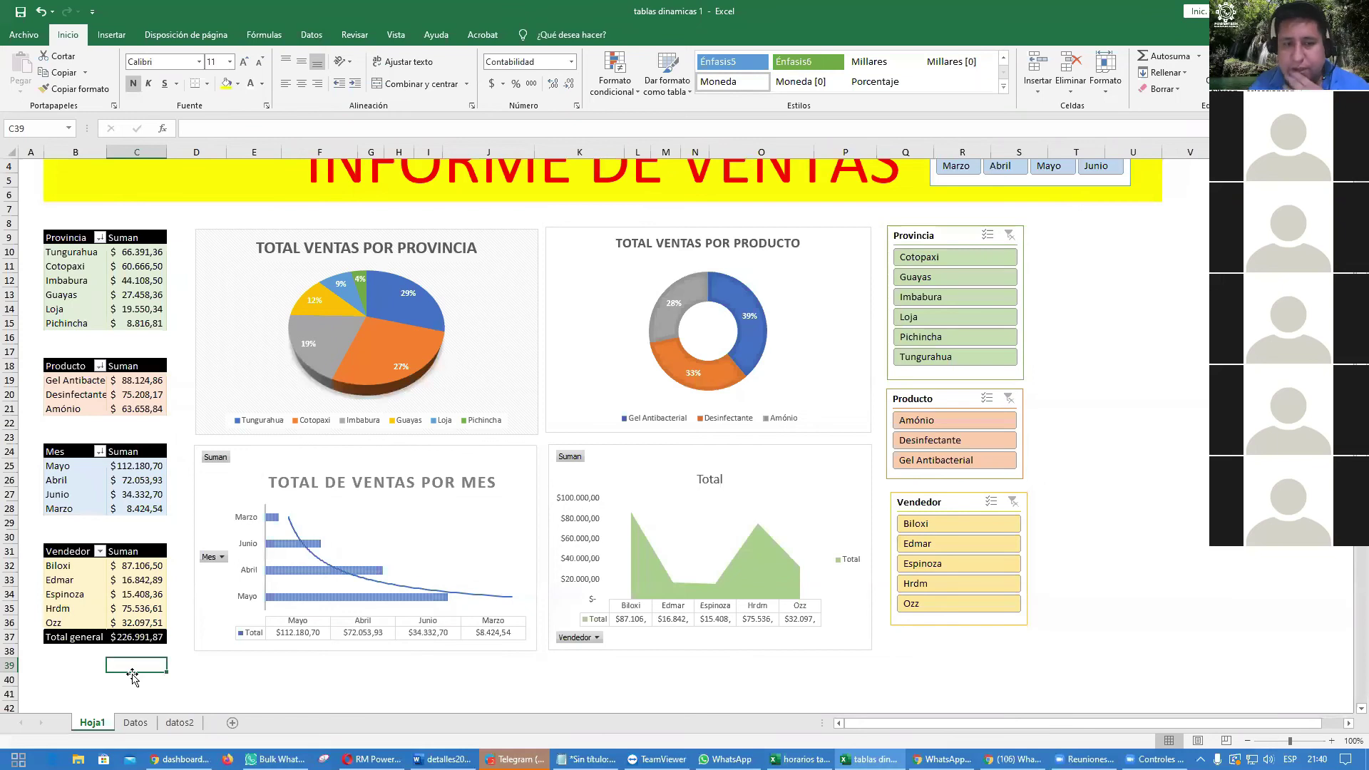
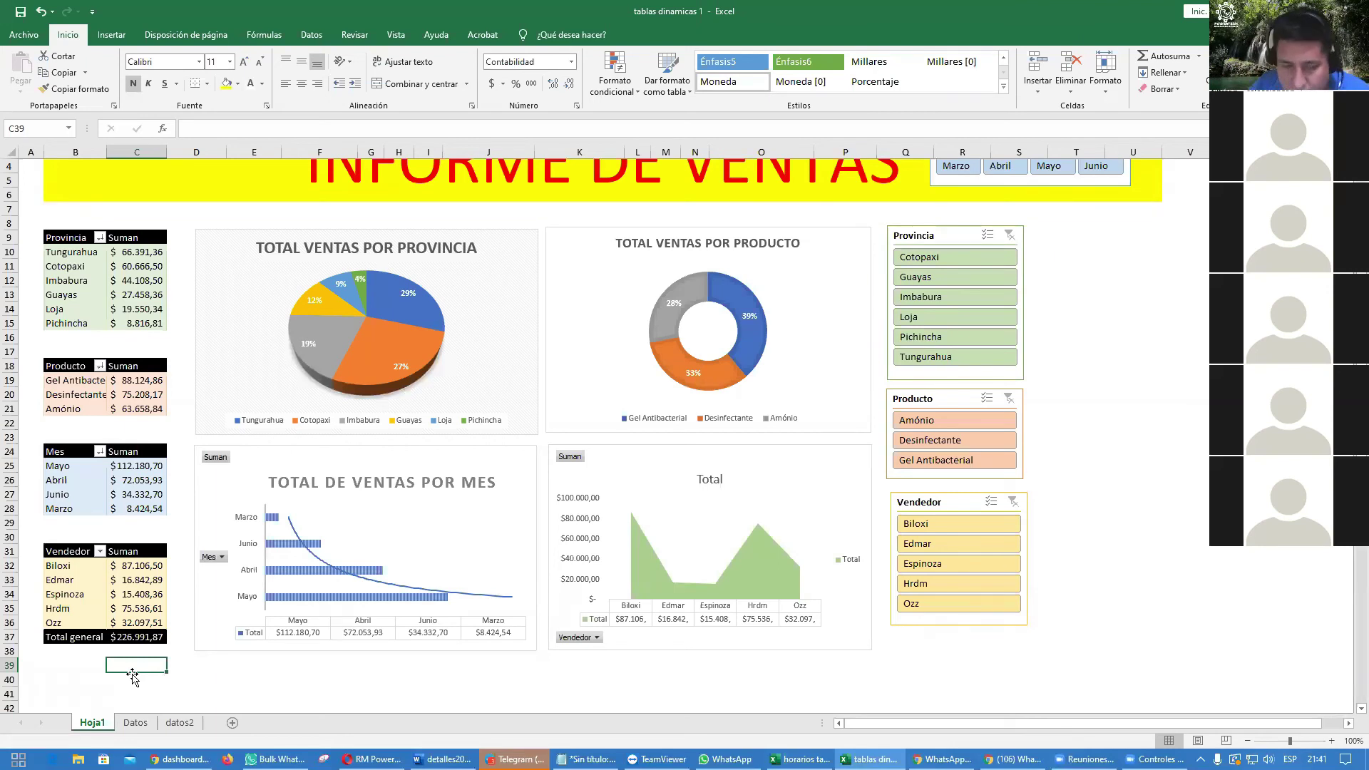
# Step: Enter a GETPIVOTDATA formula in C40 that references the pivot's Total general
pyautogui.click(127, 638)
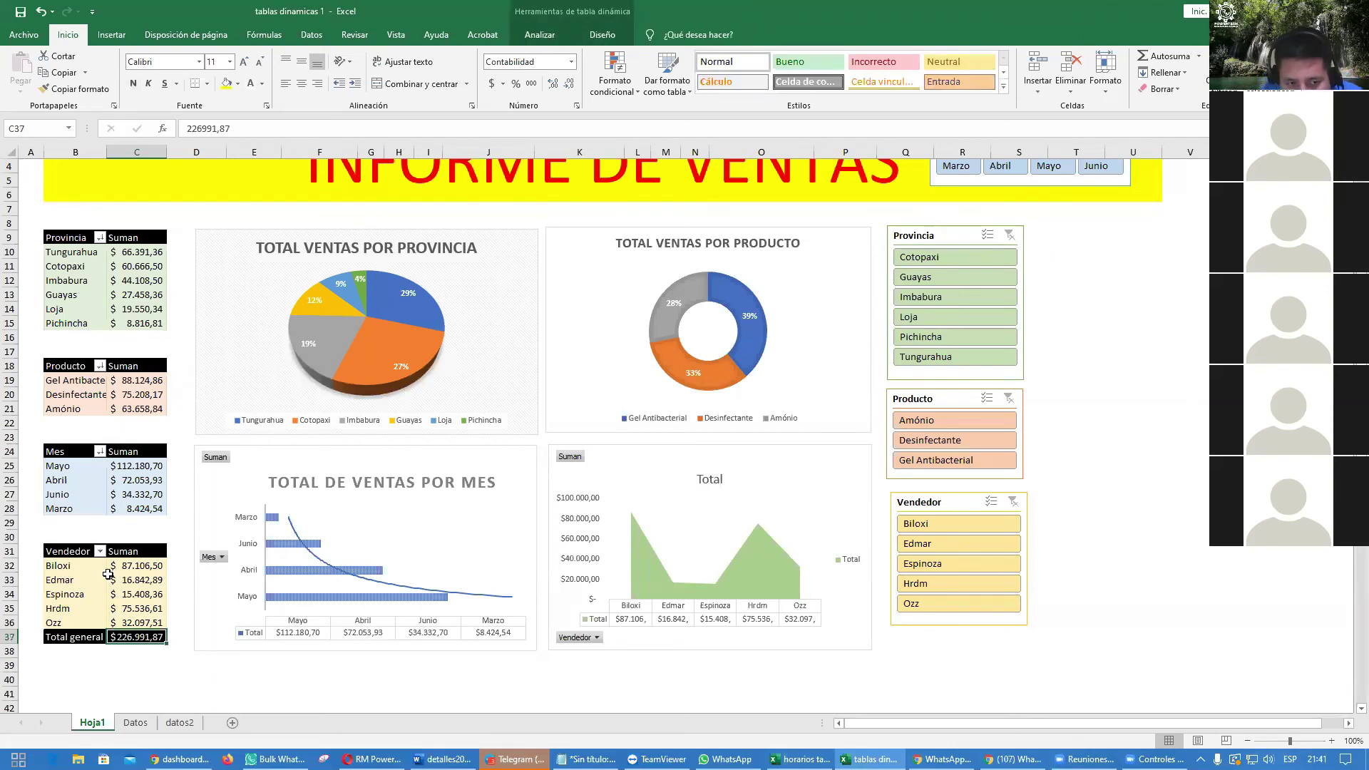
pyautogui.click(132, 676)
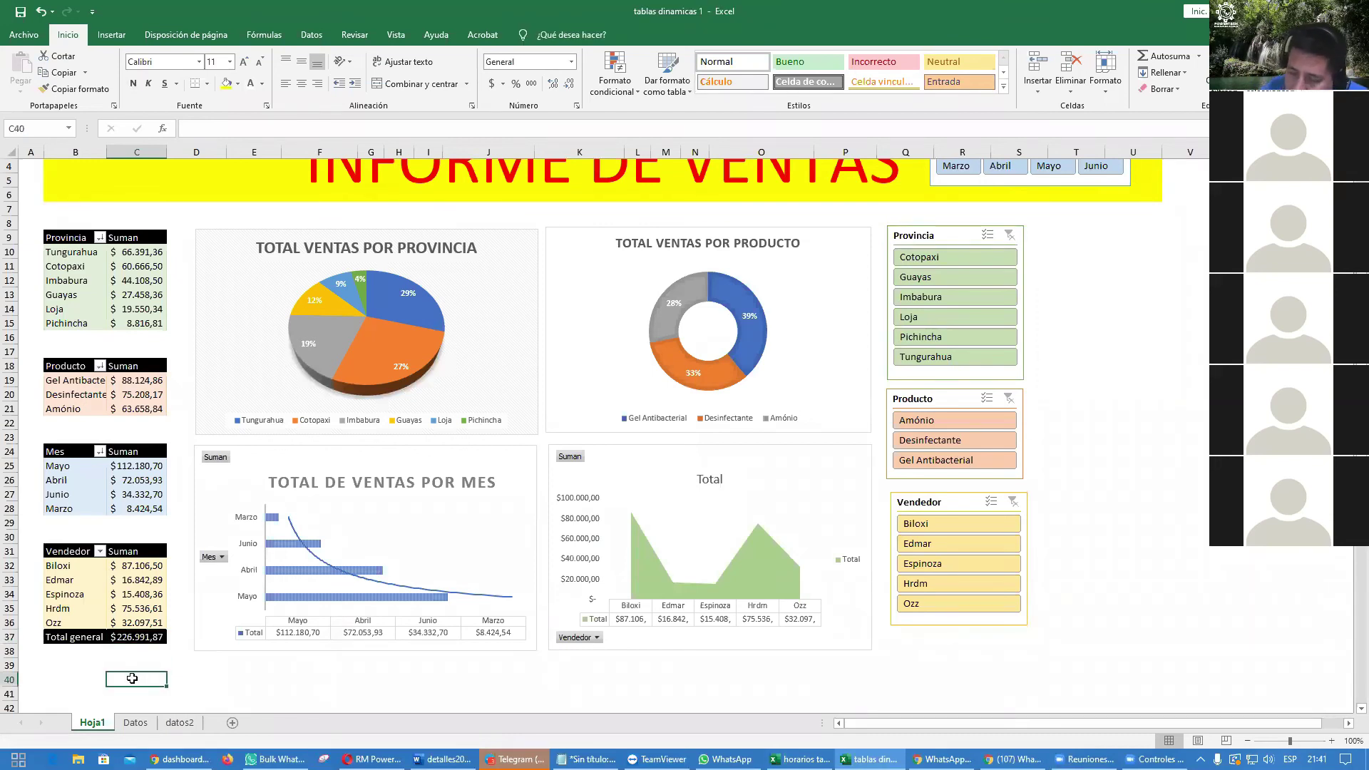
pyautogui.write('=')
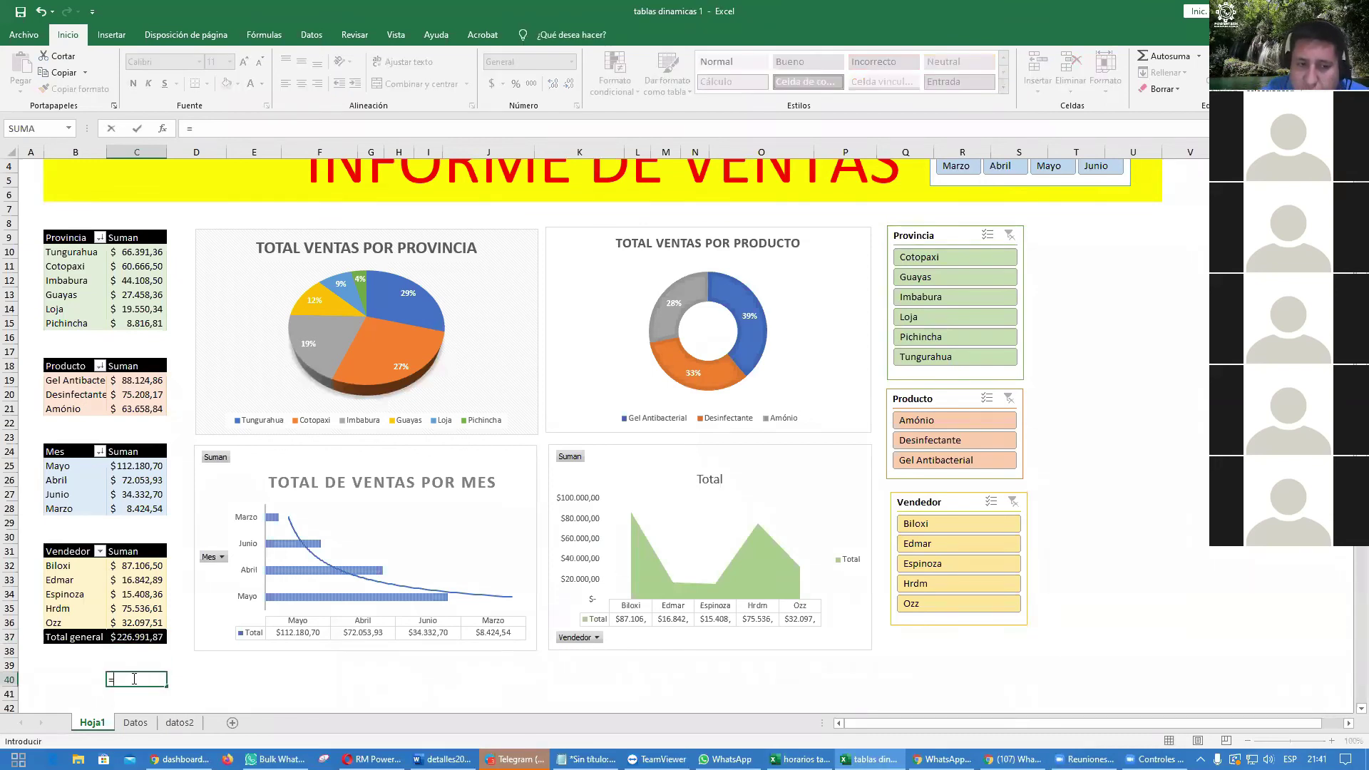
pyautogui.click(132, 639)
pyautogui.press('Return')
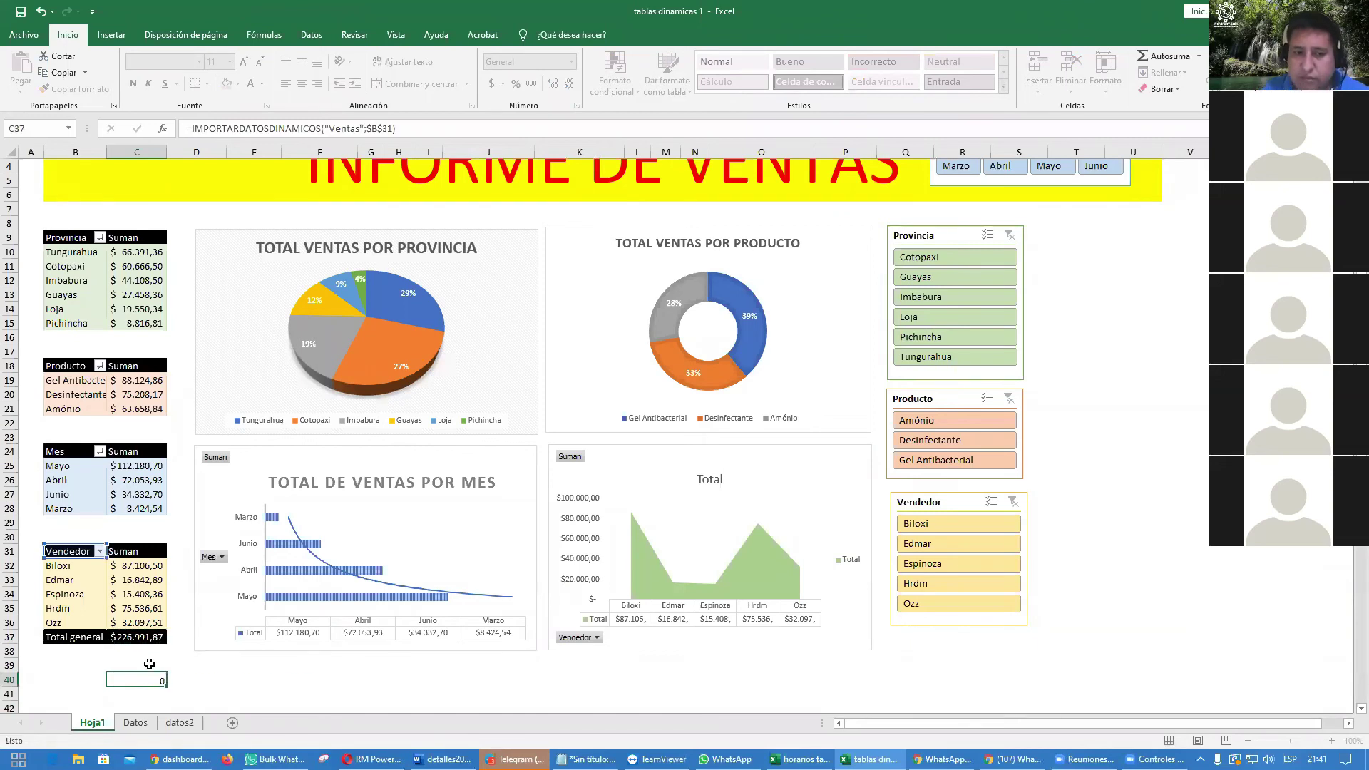
pyautogui.press('Up')
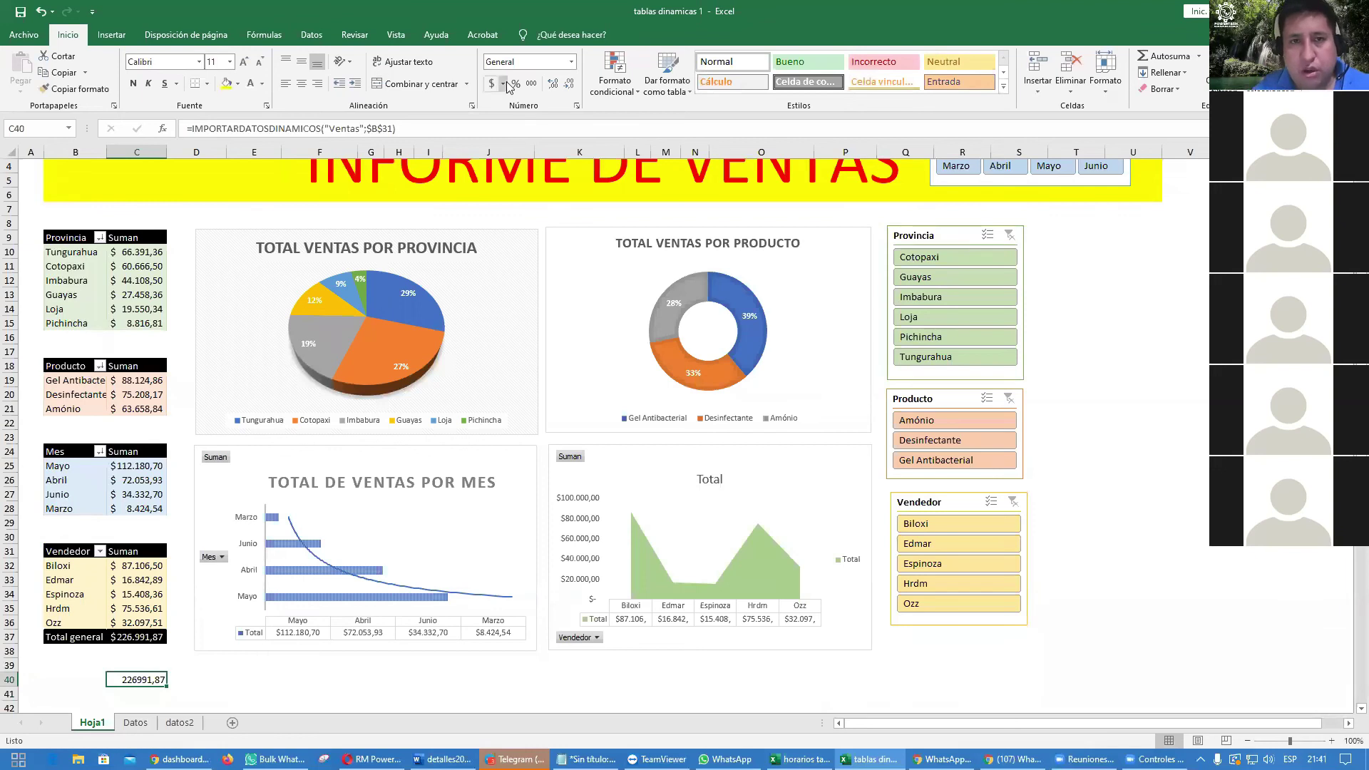
# Step: Format C40 as bold currency with thousands separators and a white font to hide it
pyautogui.click(531, 84)
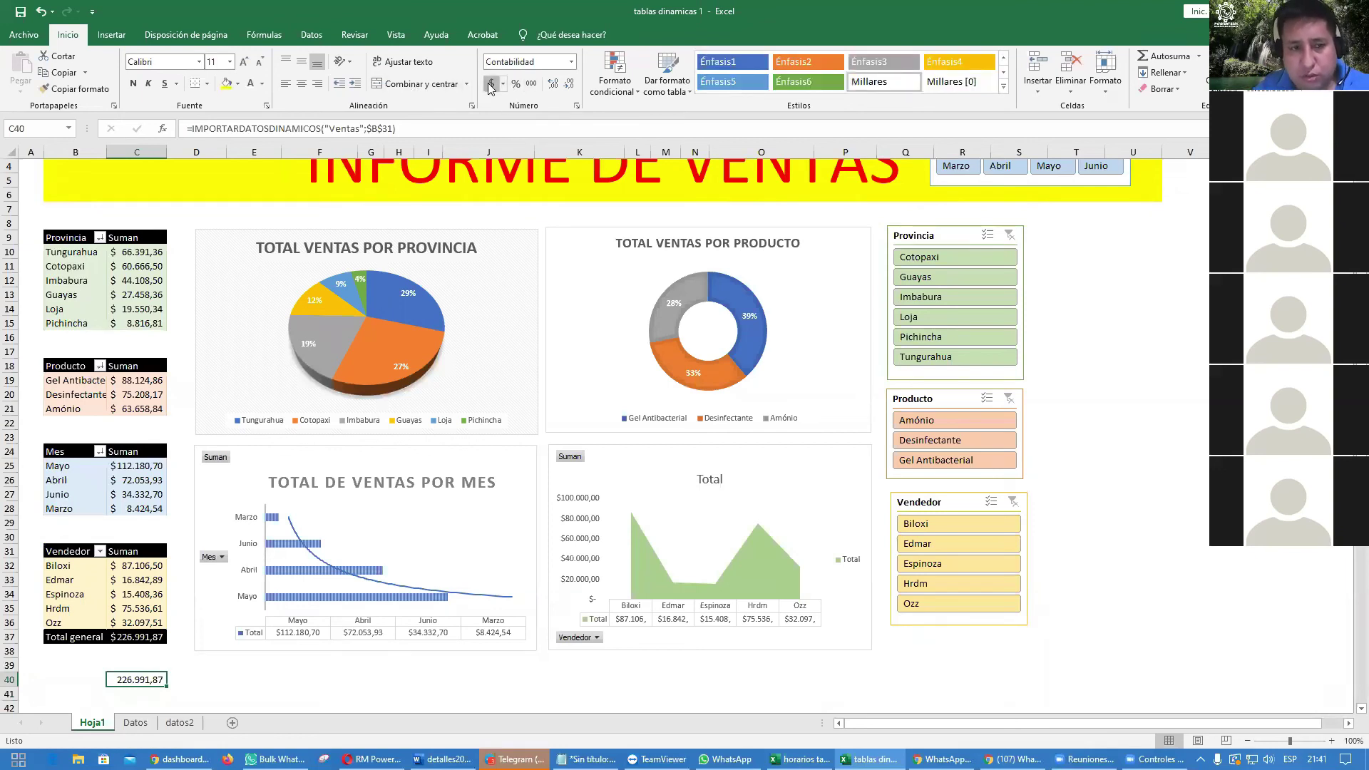
pyautogui.click(490, 84)
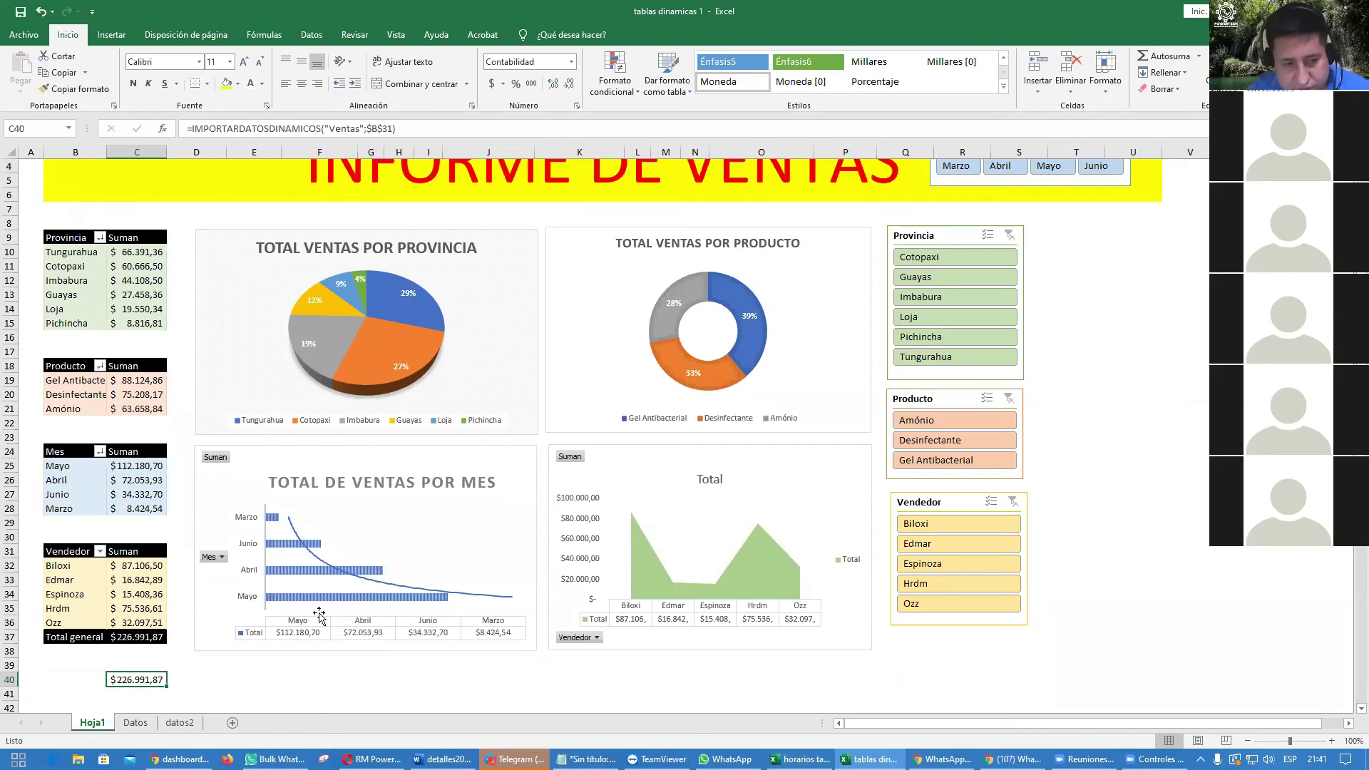
pyautogui.click(133, 84)
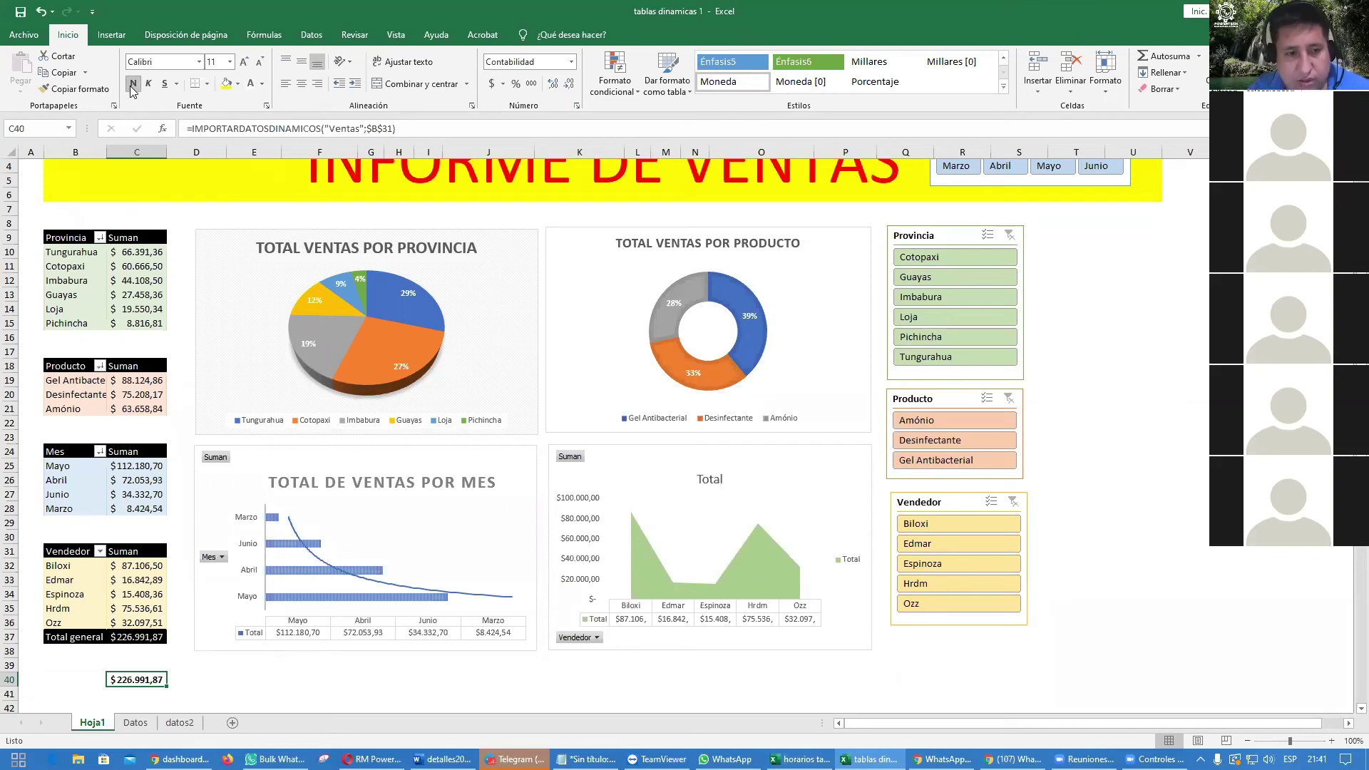
pyautogui.click(250, 85)
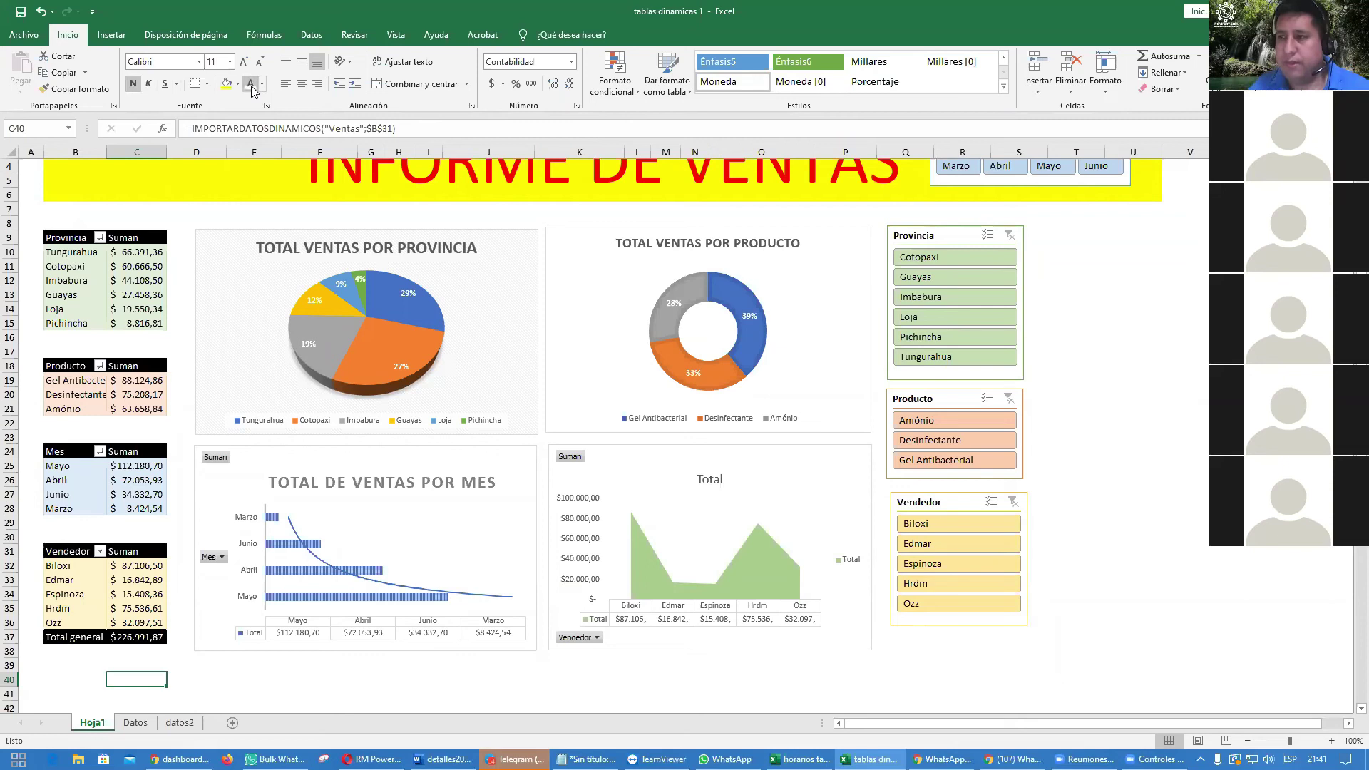
pyautogui.click(1184, 464)
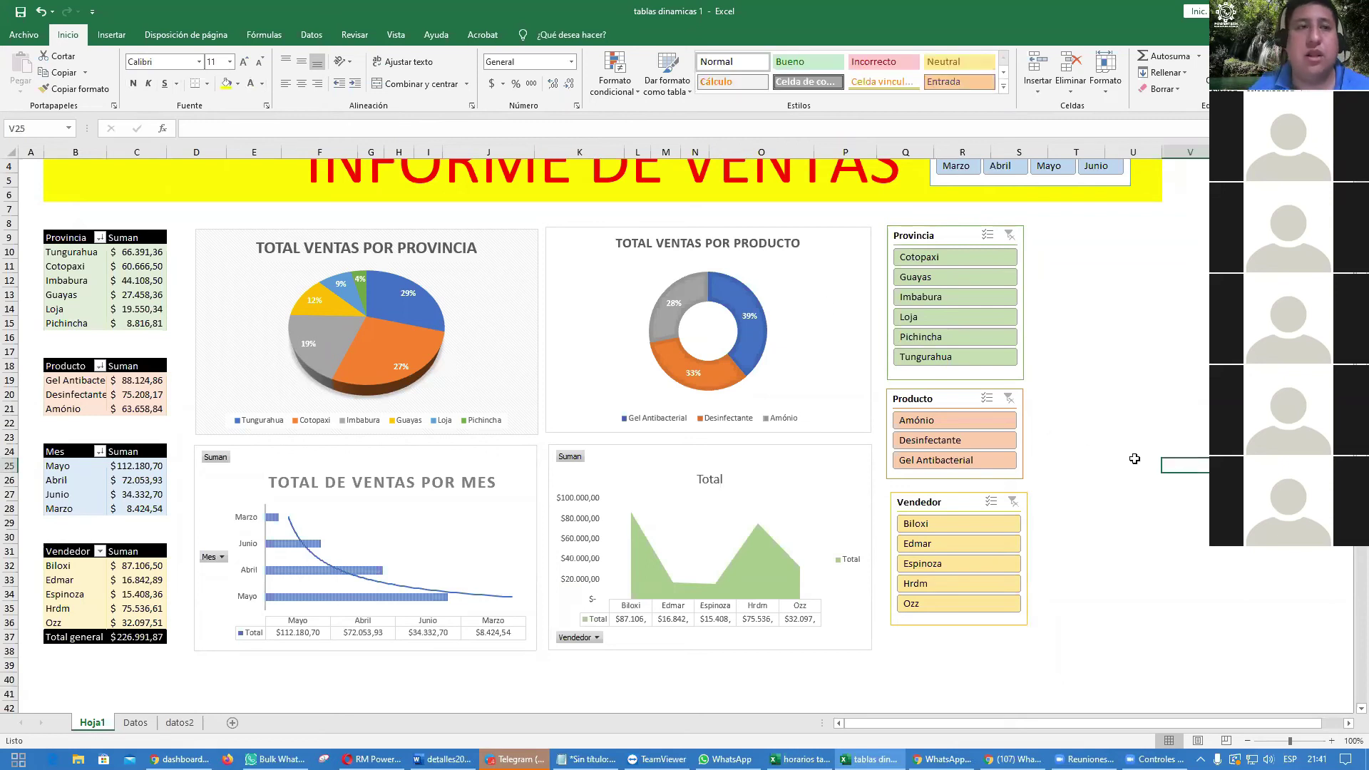
# Step: Draw a trial arrow callout beside the slicers, reshape it, then delete it
pyautogui.click(120, 40)
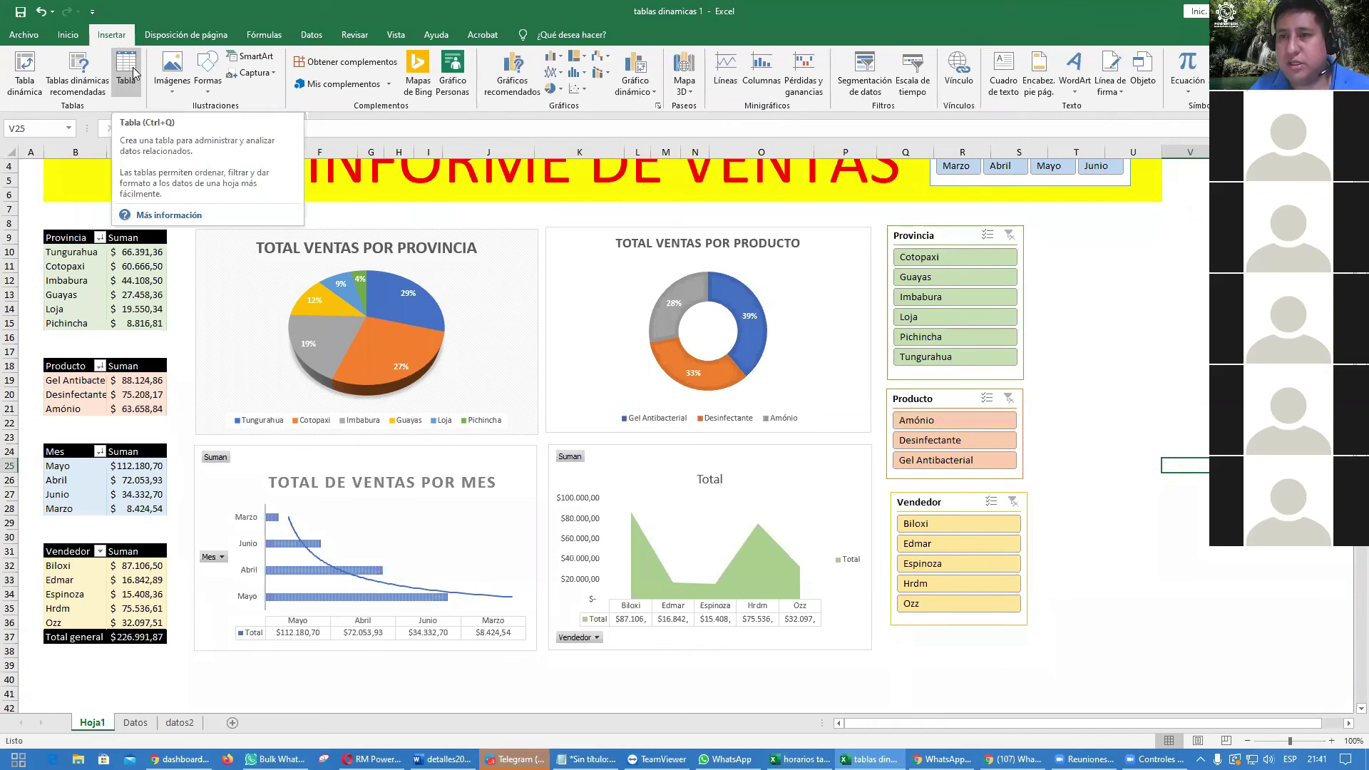
pyautogui.click(207, 84)
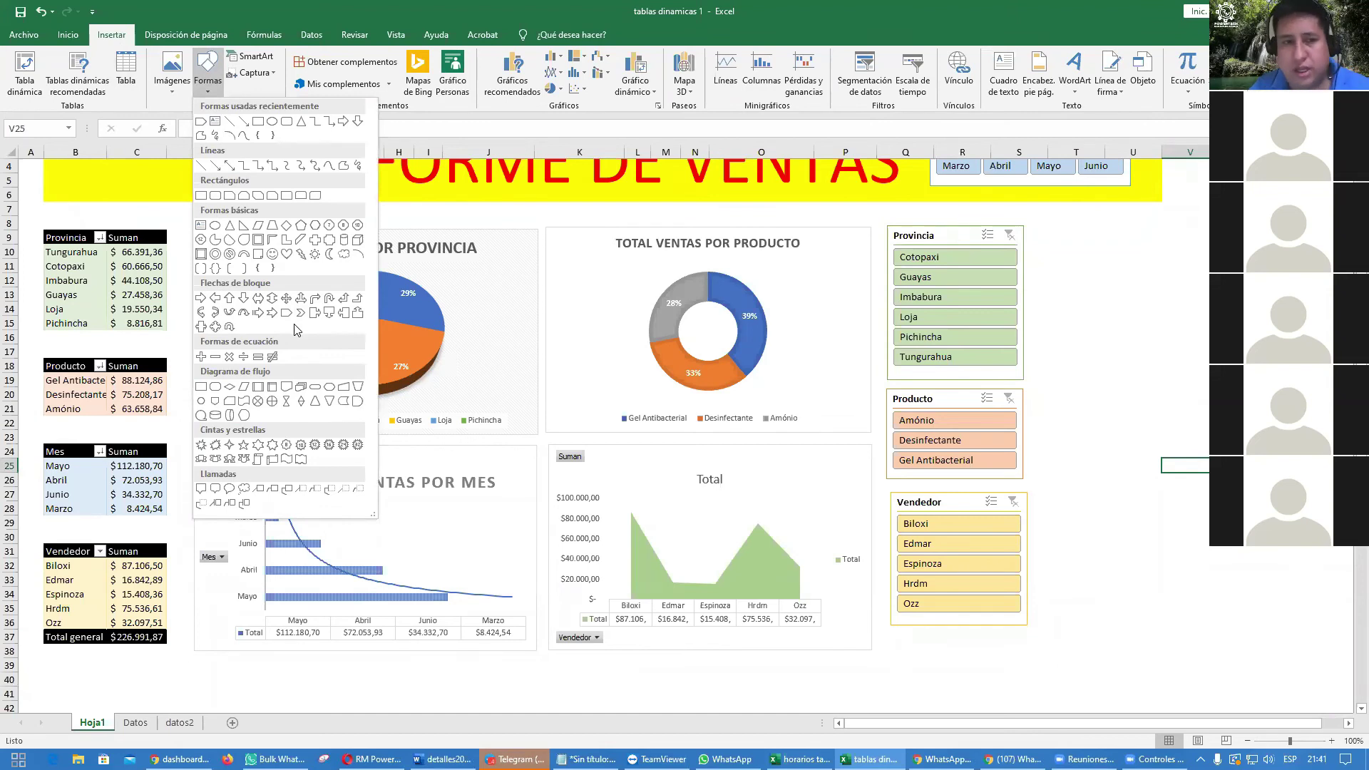
pyautogui.click(314, 312)
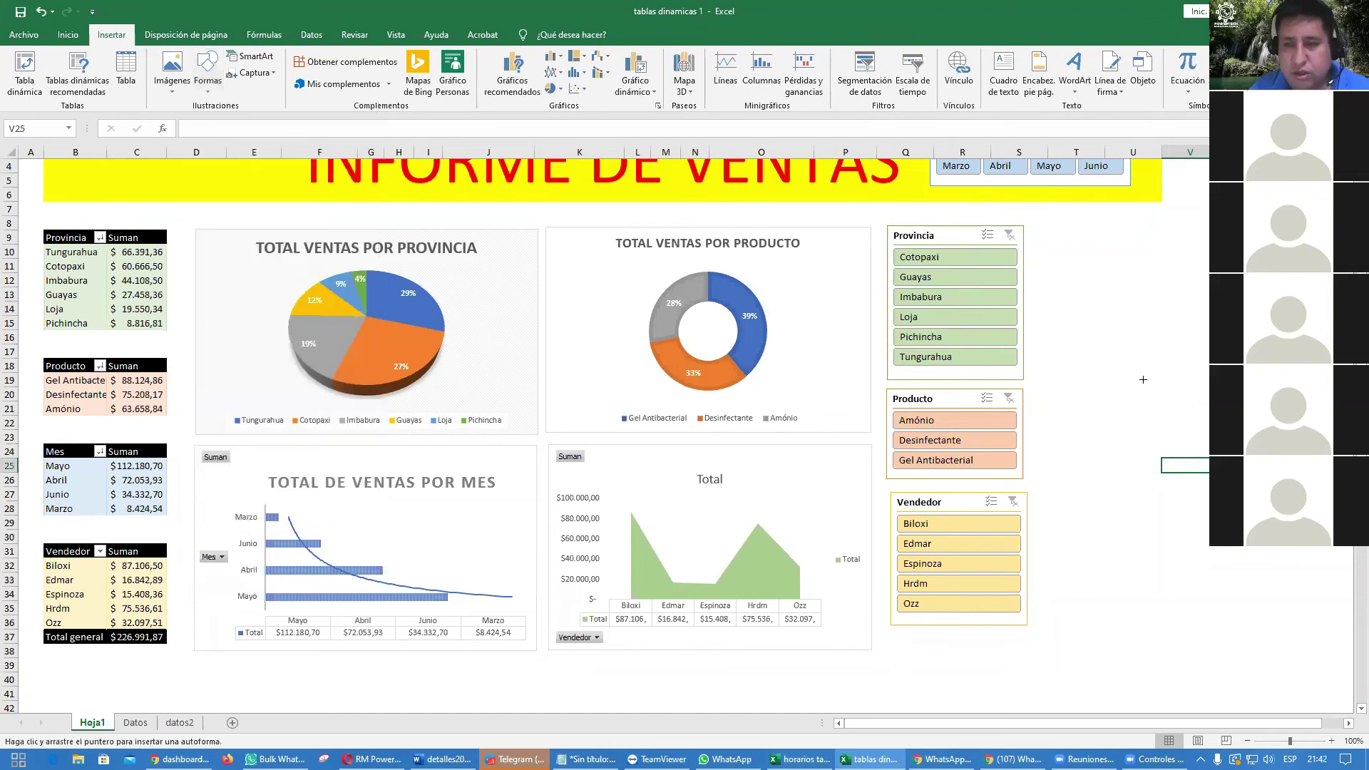
pyautogui.moveTo(1089, 301); pyautogui.dragTo(1202, 539)
pyautogui.moveTo(1315, 420); pyautogui.dragTo(881, 420)
pyautogui.moveTo(1035, 430); pyautogui.dragTo(1190, 426)
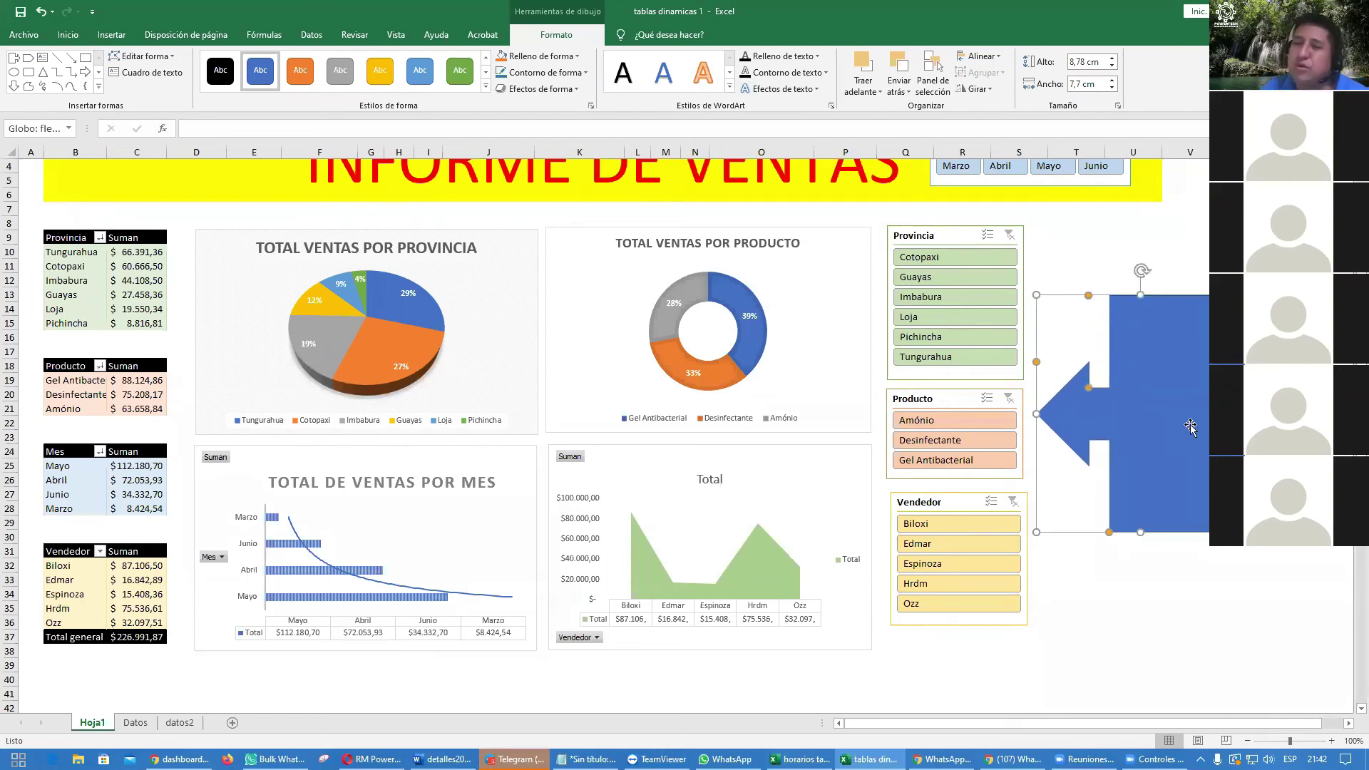
pyautogui.press('Delete')
# Step: Draw a right block arrow at the left end of the INFORME DE VENTAS banner
pyautogui.scroll(1, 1190, 426)
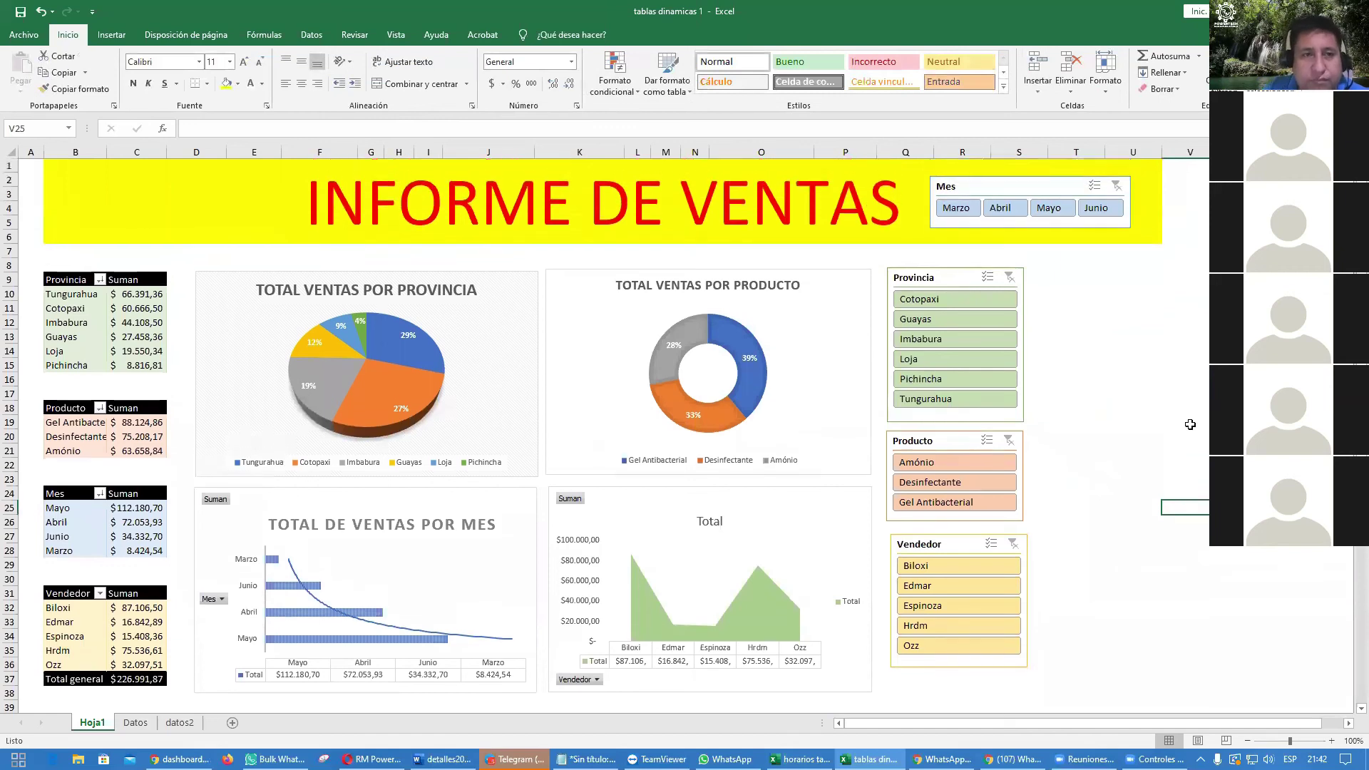
pyautogui.click(111, 34)
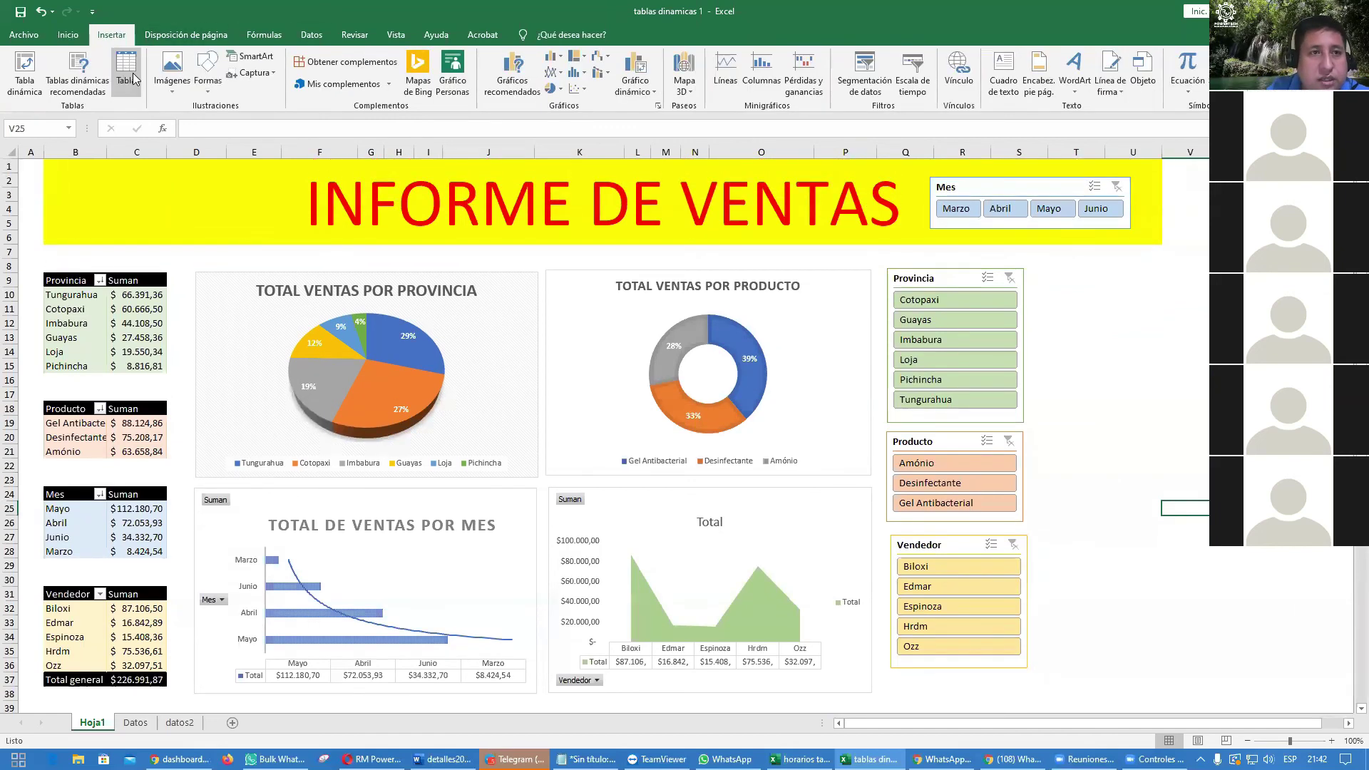
pyautogui.click(208, 71)
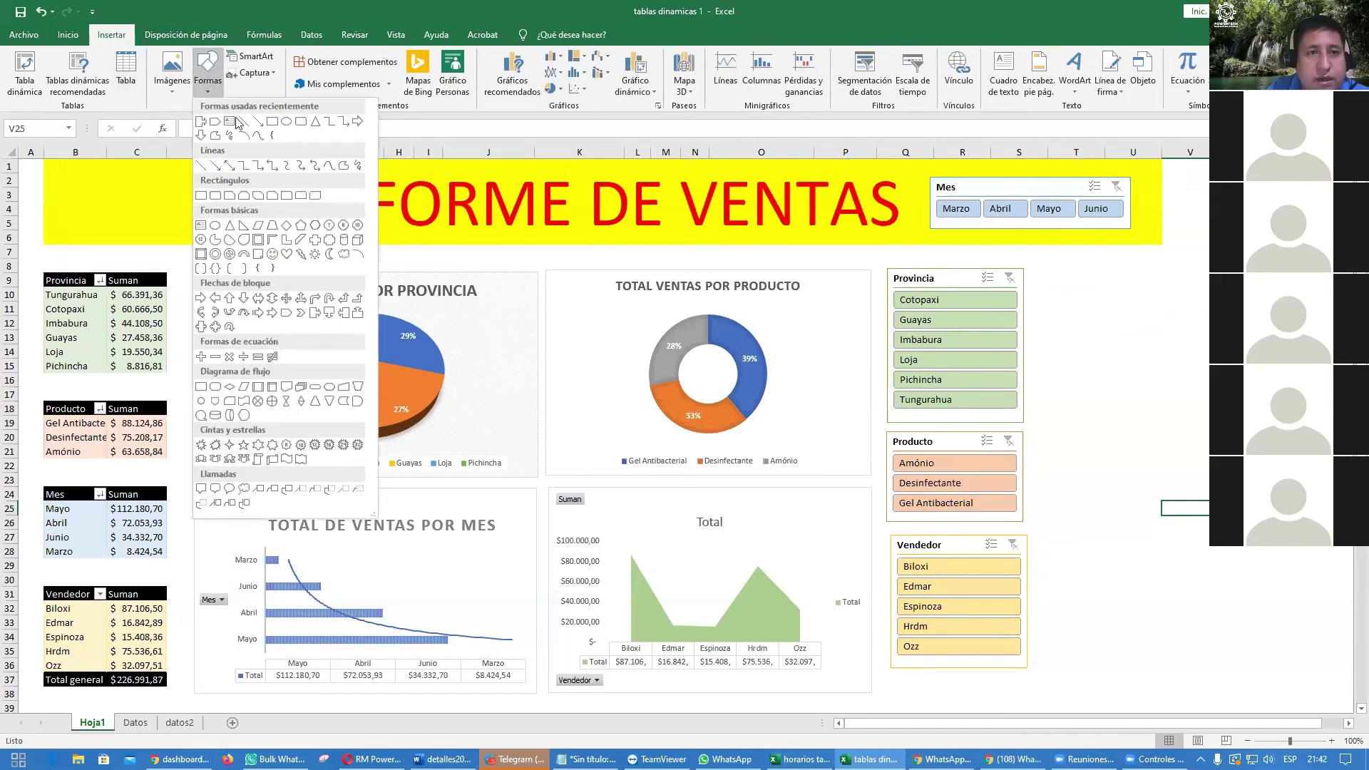
pyautogui.click(315, 314)
pyautogui.moveTo(122, 178); pyautogui.dragTo(243, 238)
pyautogui.moveTo(175, 210)
pyautogui.mouseDown()
pyautogui.moveTo(196, 207)
pyautogui.moveTo(61, 203)
pyautogui.moveTo(230, 204)
pyautogui.moveTo(229, 183)
pyautogui.mouseUp()
pyautogui.click(1146, 337)
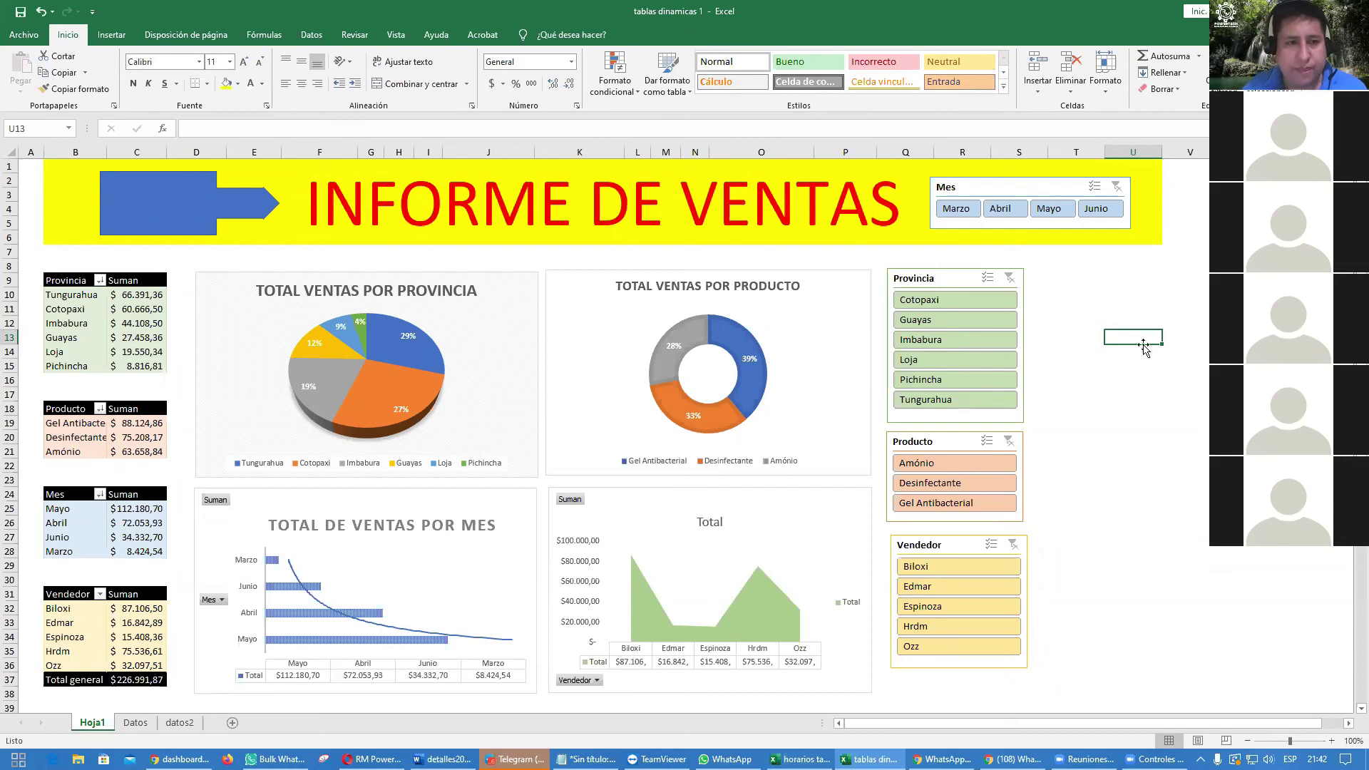
pyautogui.click(176, 207)
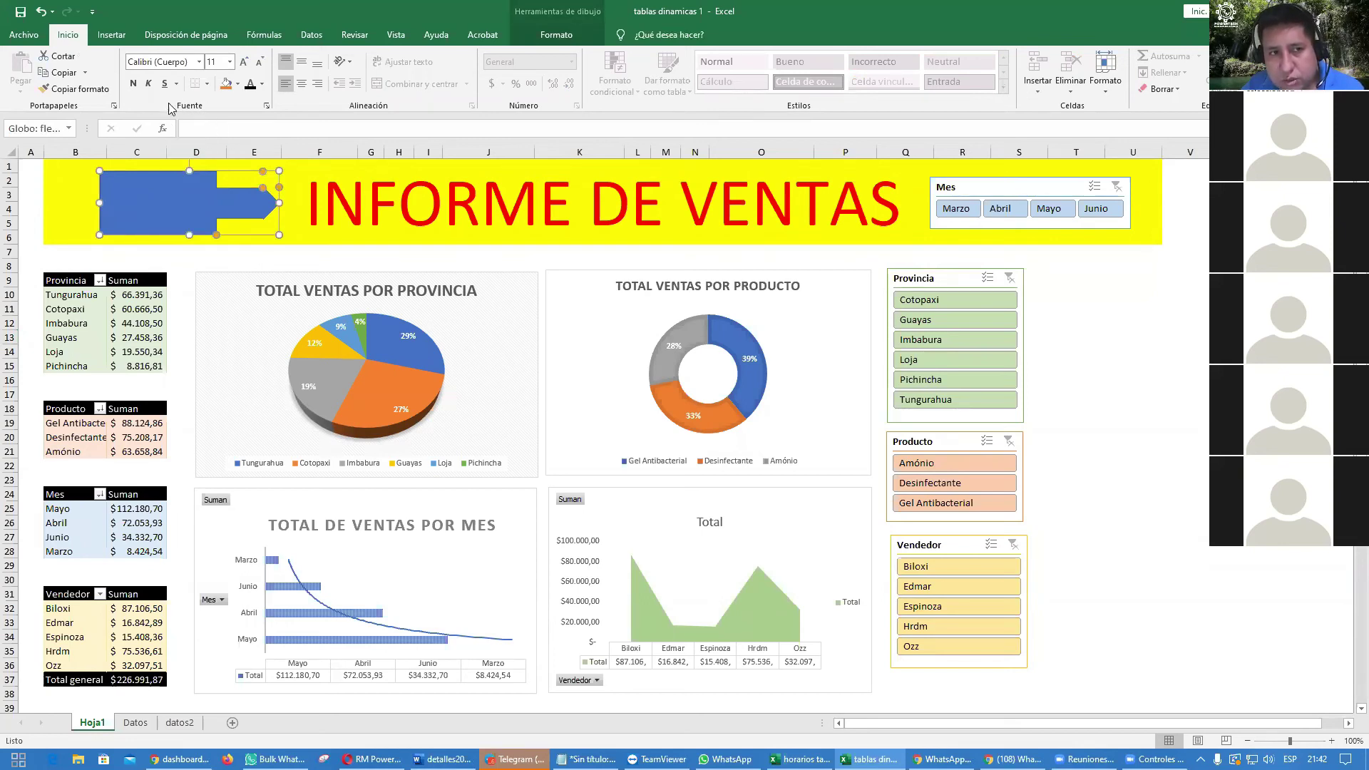
# Step: Link the arrow's text to cell $C$40 through the formula bar
pyautogui.click(204, 129)
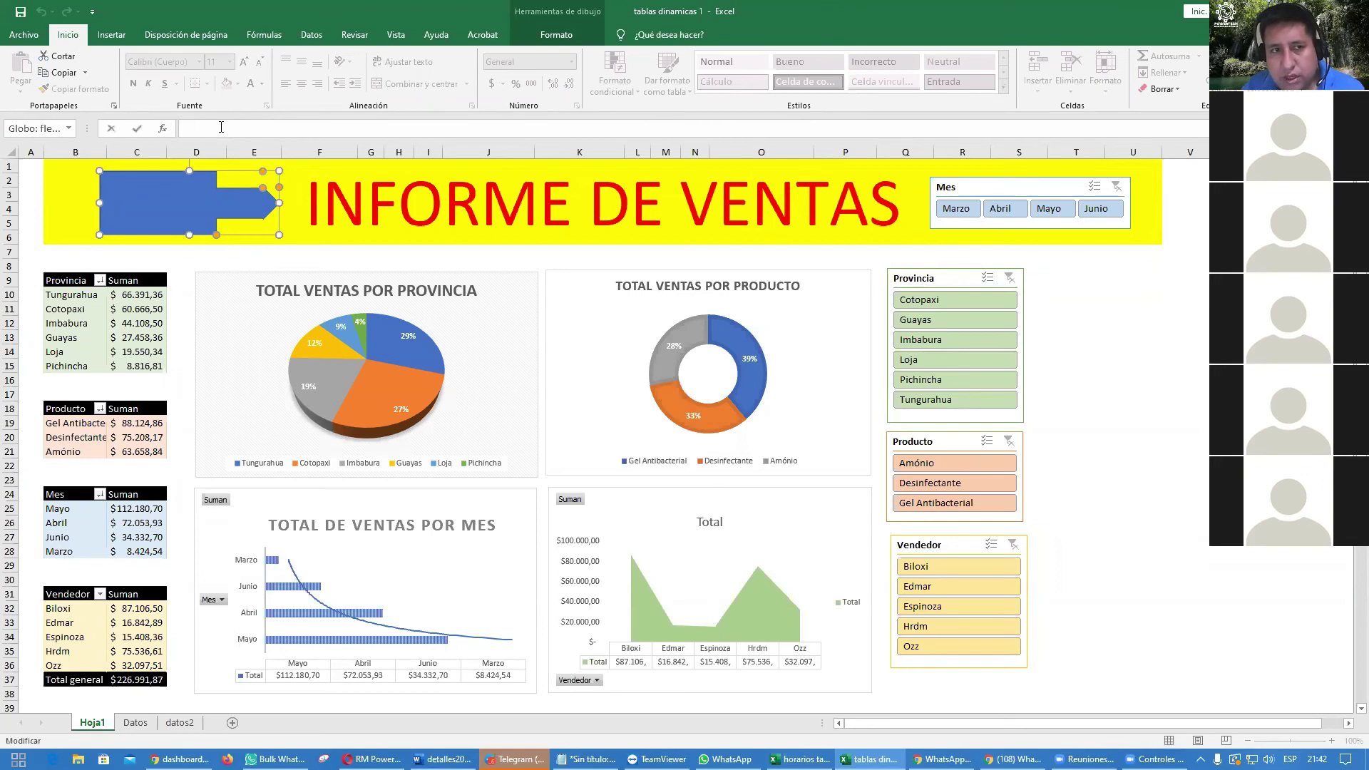
pyautogui.write('=')
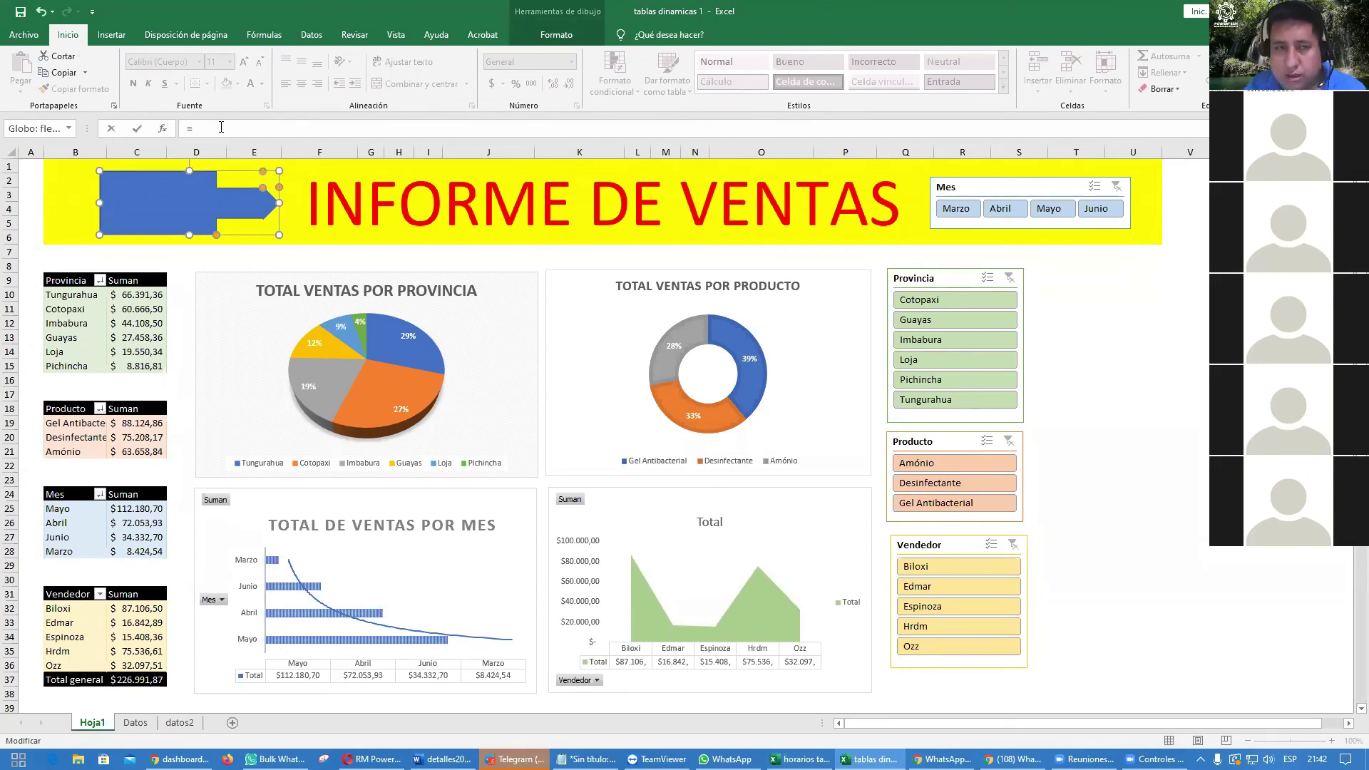
pyautogui.scroll(-1, 158, 357)
pyautogui.click(153, 675)
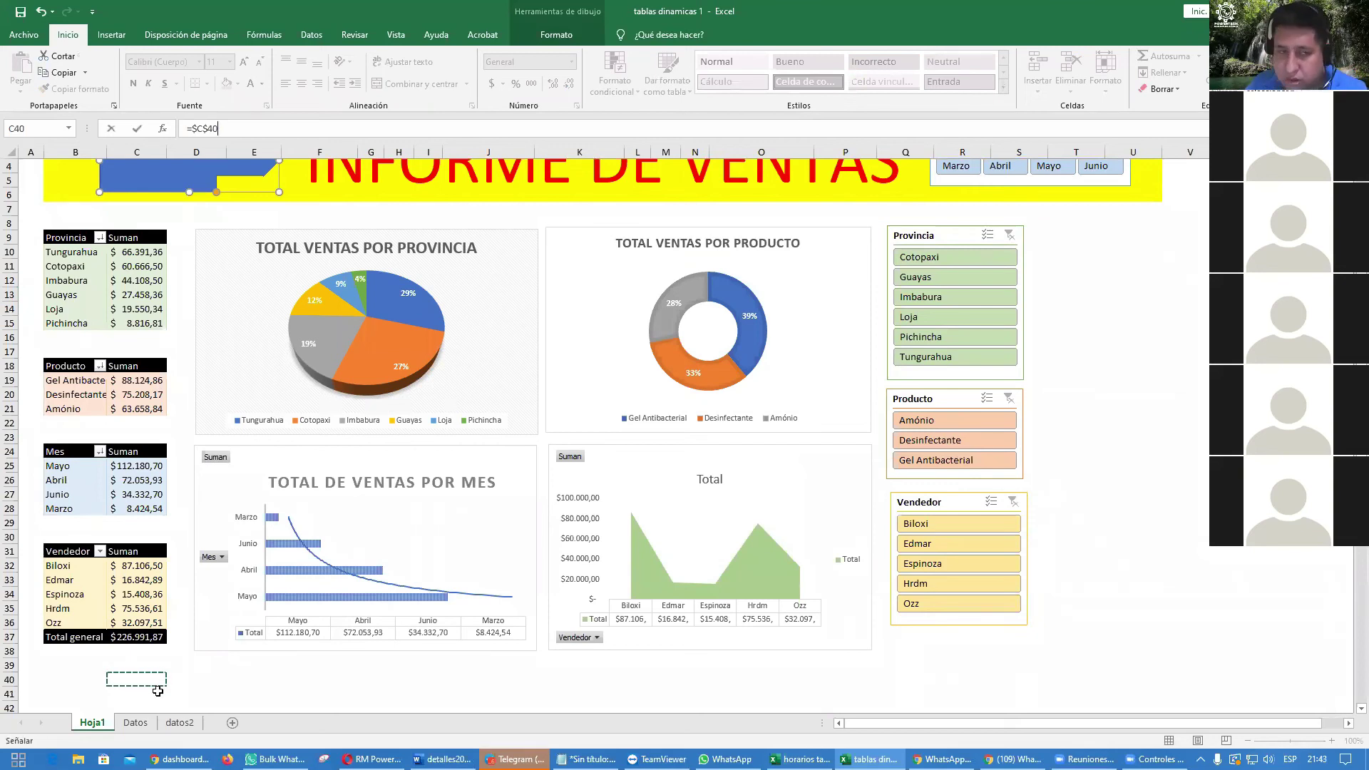
pyautogui.press('Return')
# Step: Center the arrow's text both ways and resize its font so the total fits
pyautogui.scroll(1, 158, 691)
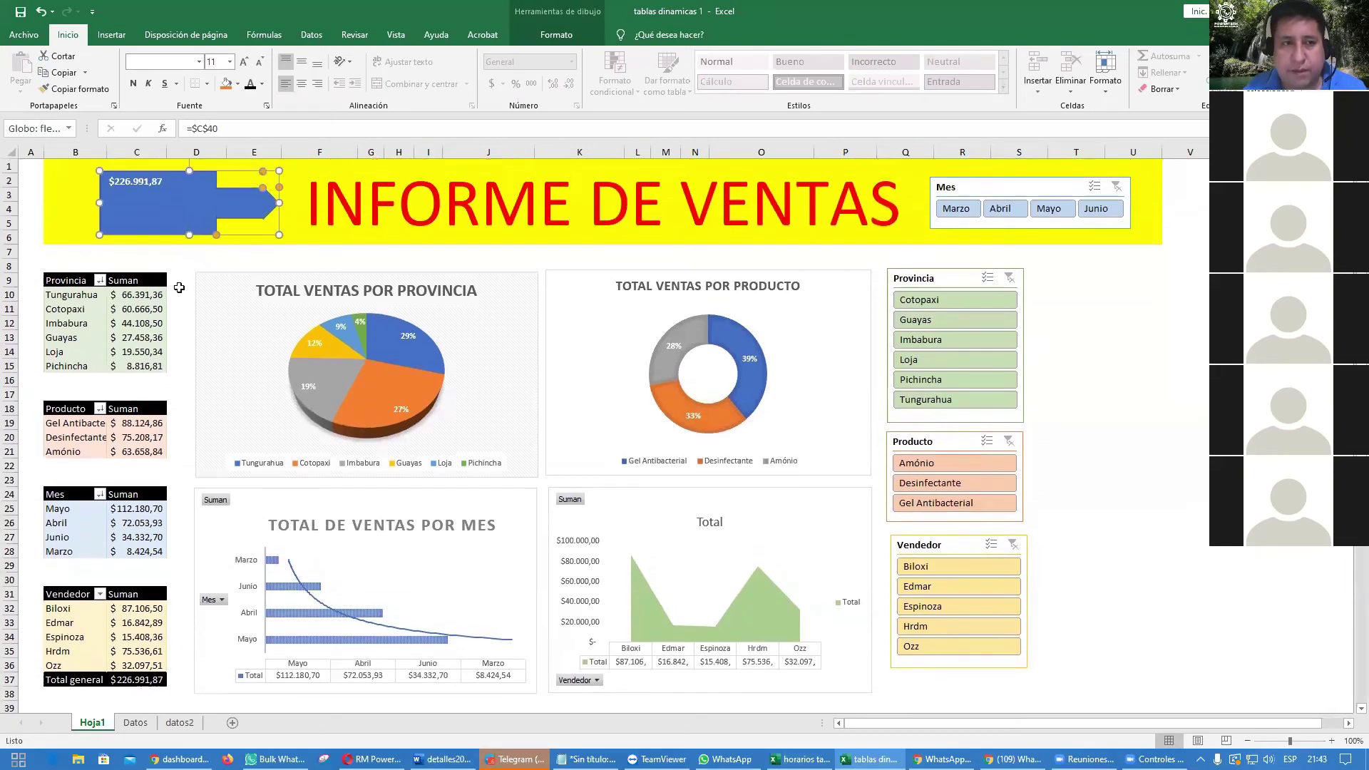
pyautogui.click(302, 63)
pyautogui.click(302, 85)
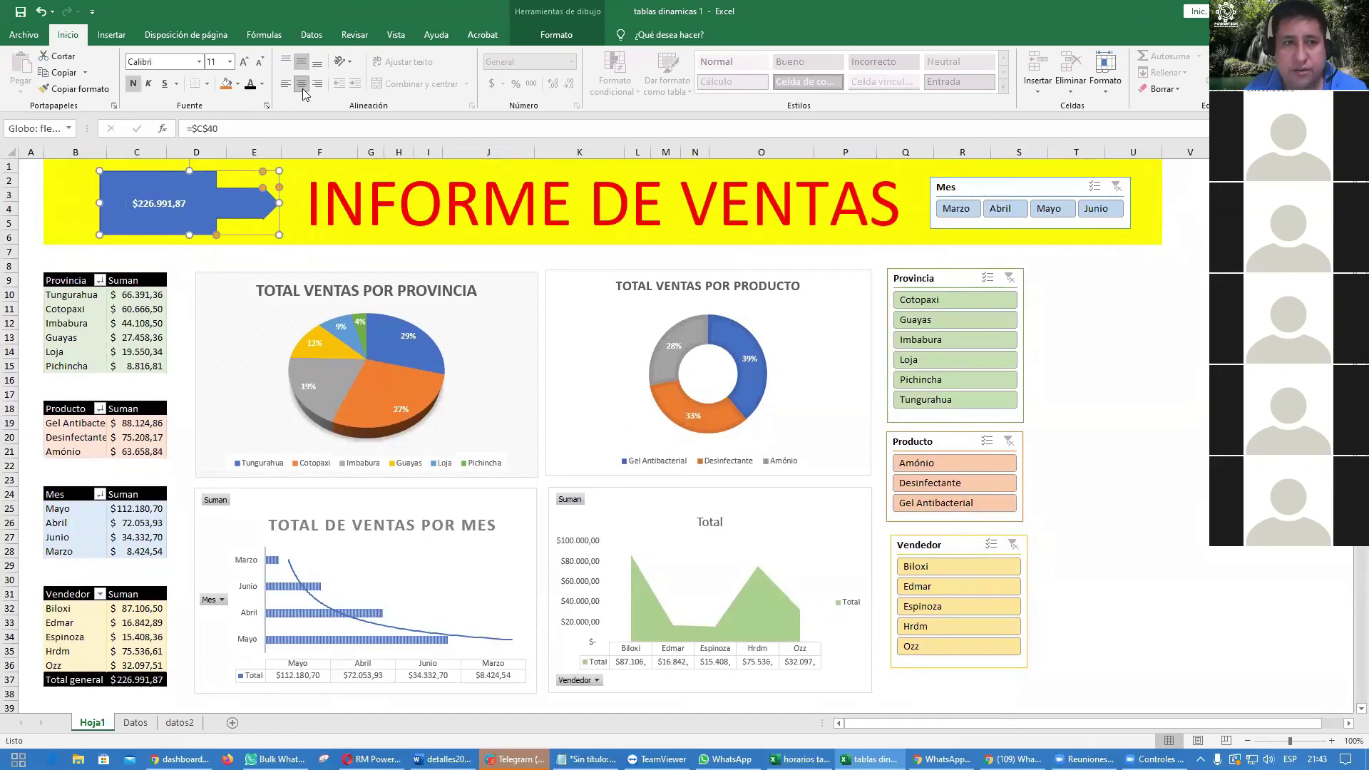
pyautogui.click(244, 63)
pyautogui.click(244, 62)
pyautogui.click(245, 62)
pyautogui.click(245, 63)
pyautogui.click(245, 63)
pyautogui.click(245, 63)
pyautogui.click(245, 63)
pyautogui.click(259, 62)
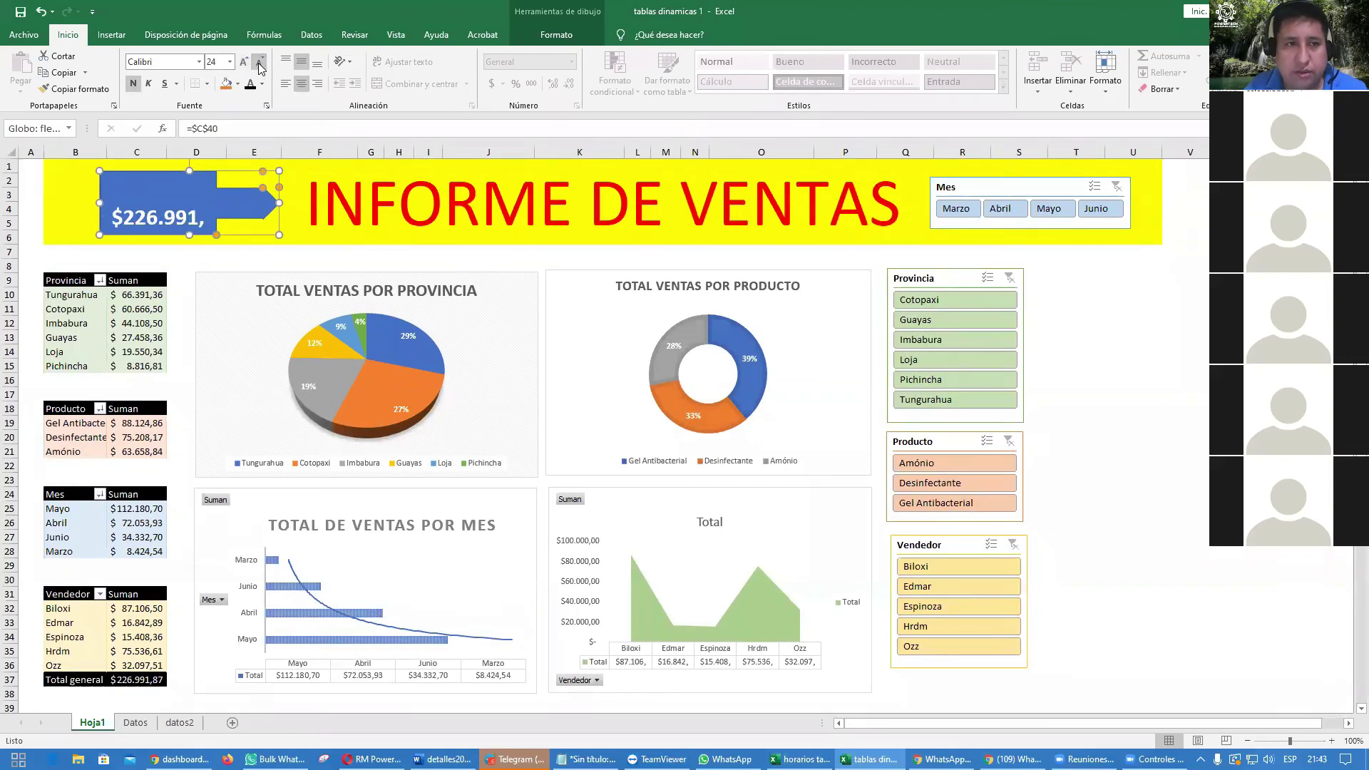
pyautogui.click(258, 63)
pyautogui.click(1204, 447)
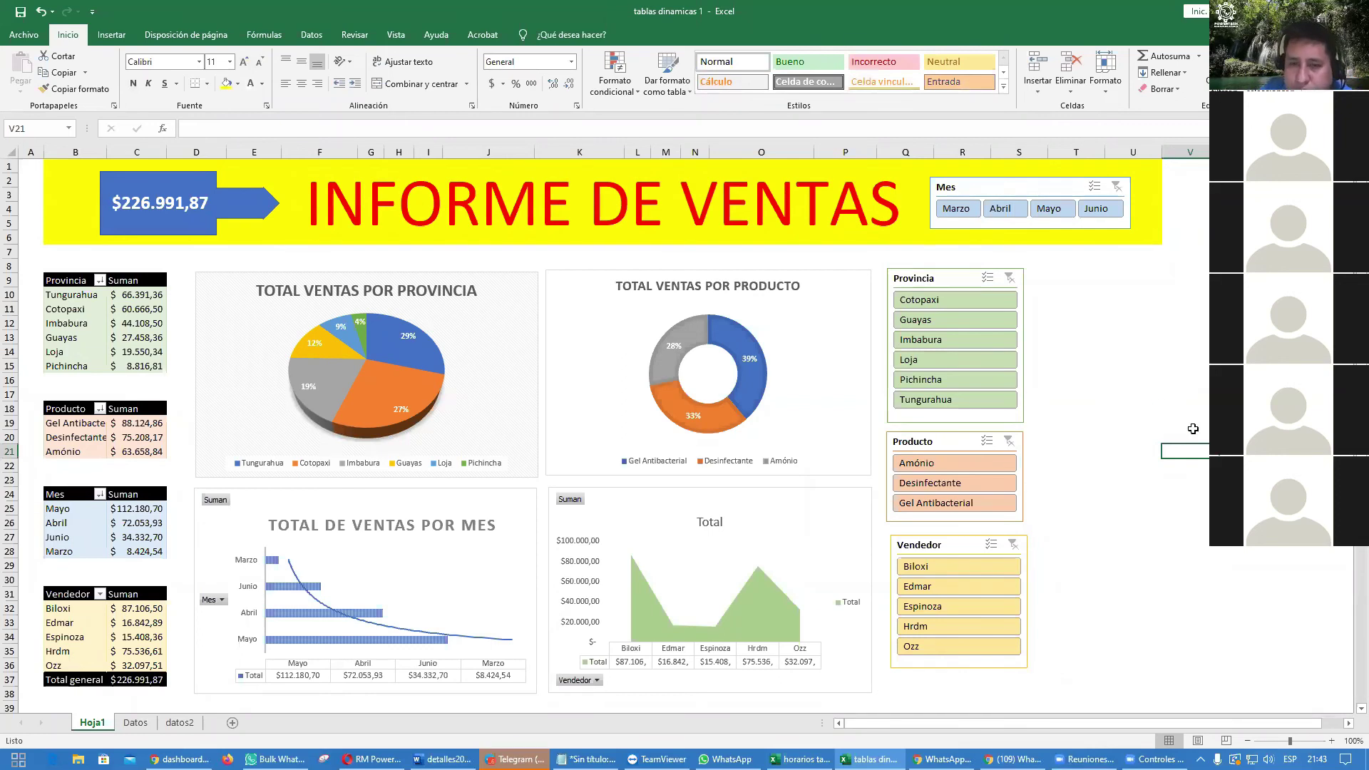
pyautogui.click(962, 340)
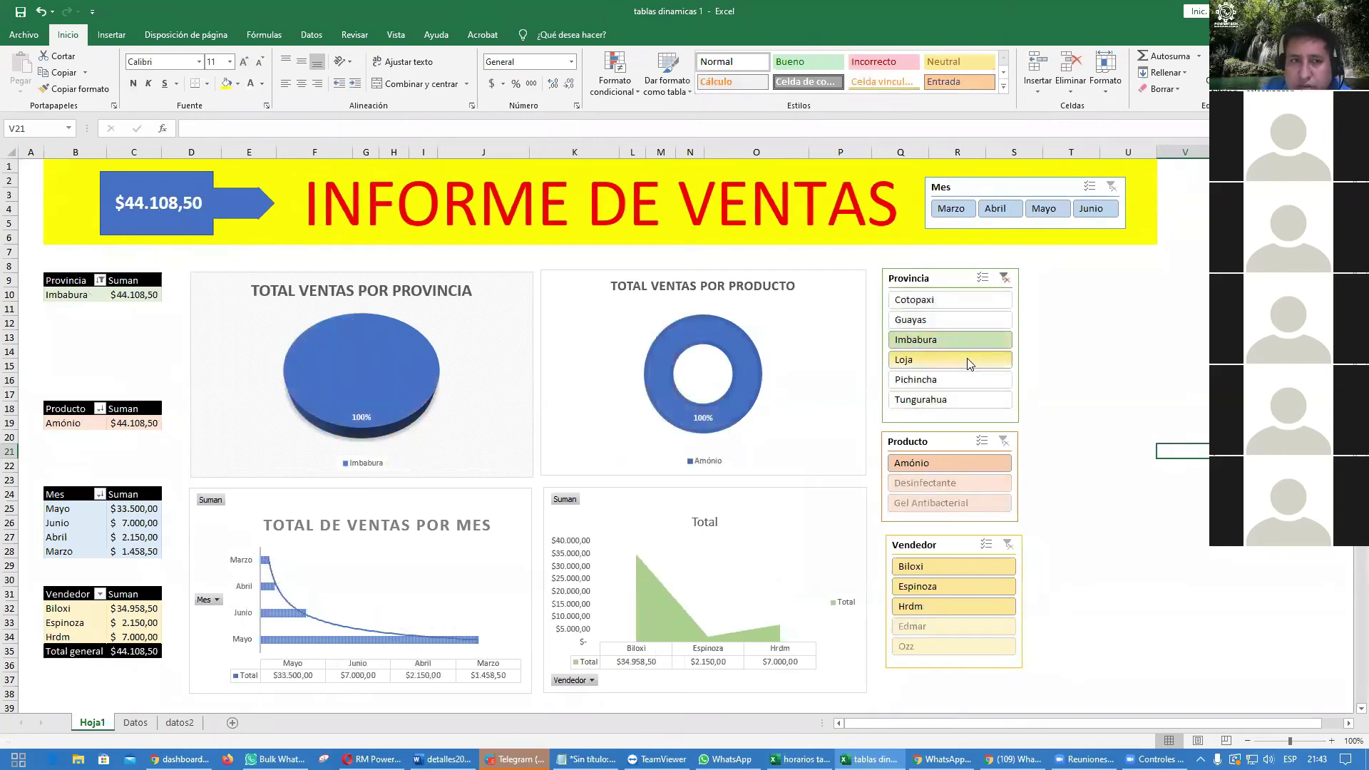
pyautogui.keyDown('ctrl'); pyautogui.click(968, 360); pyautogui.keyUp('ctrl')
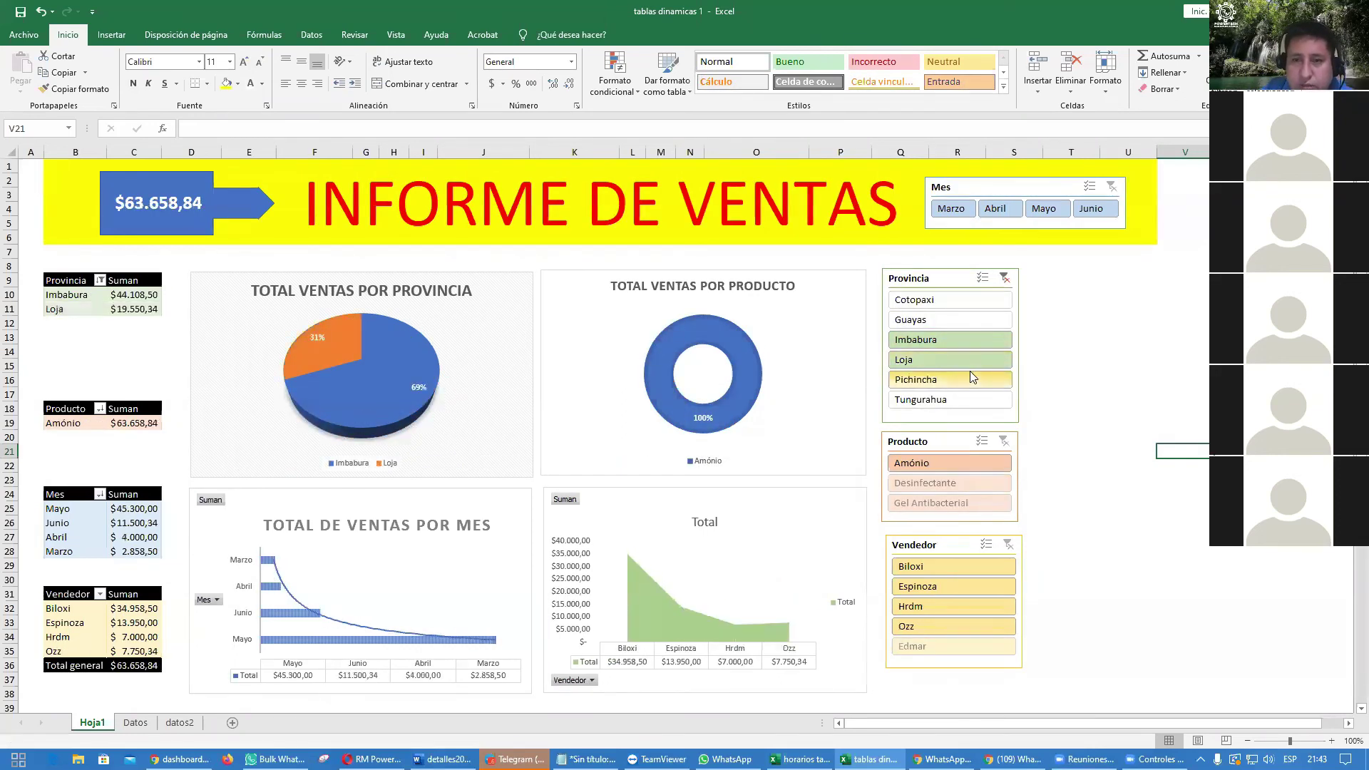
pyautogui.keyDown('ctrl'); pyautogui.click(963, 383); pyautogui.keyUp('ctrl')
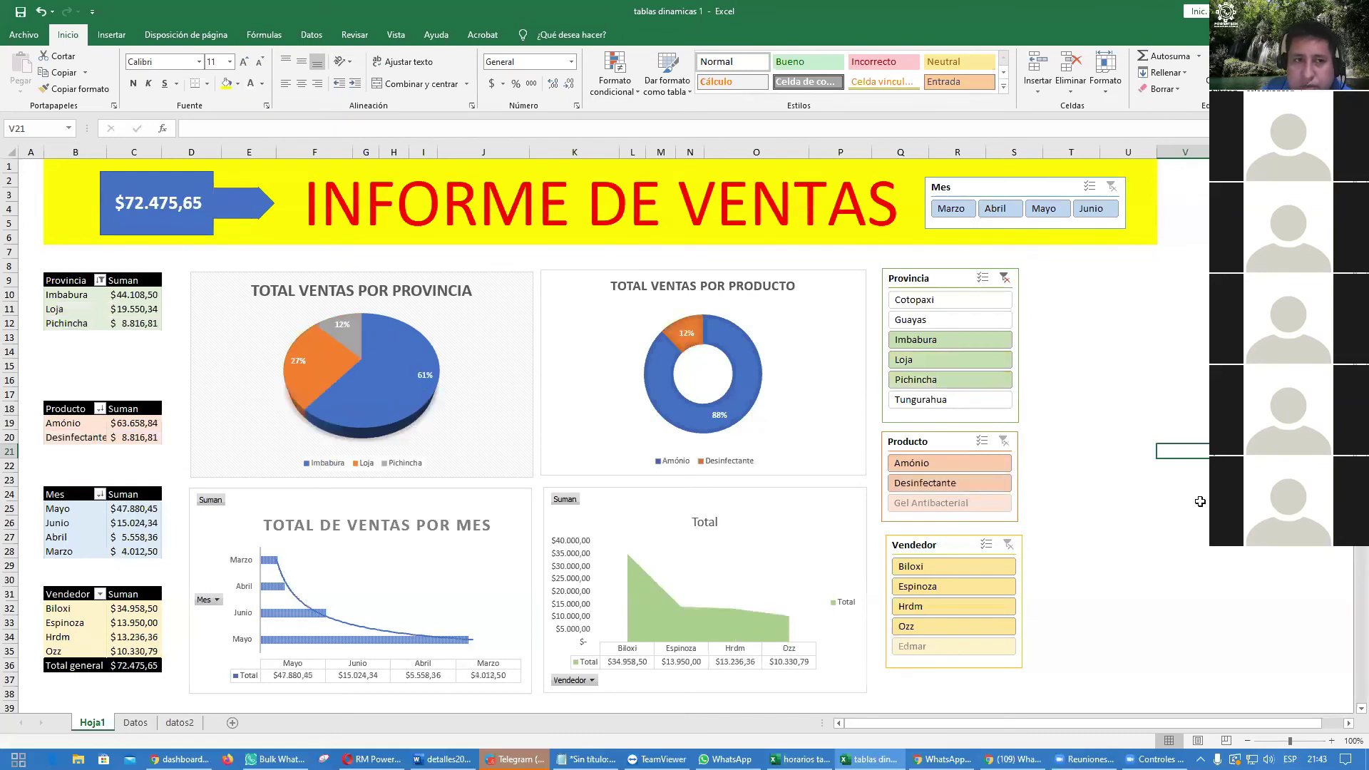
pyautogui.click(1005, 277)
pyautogui.click(1125, 353)
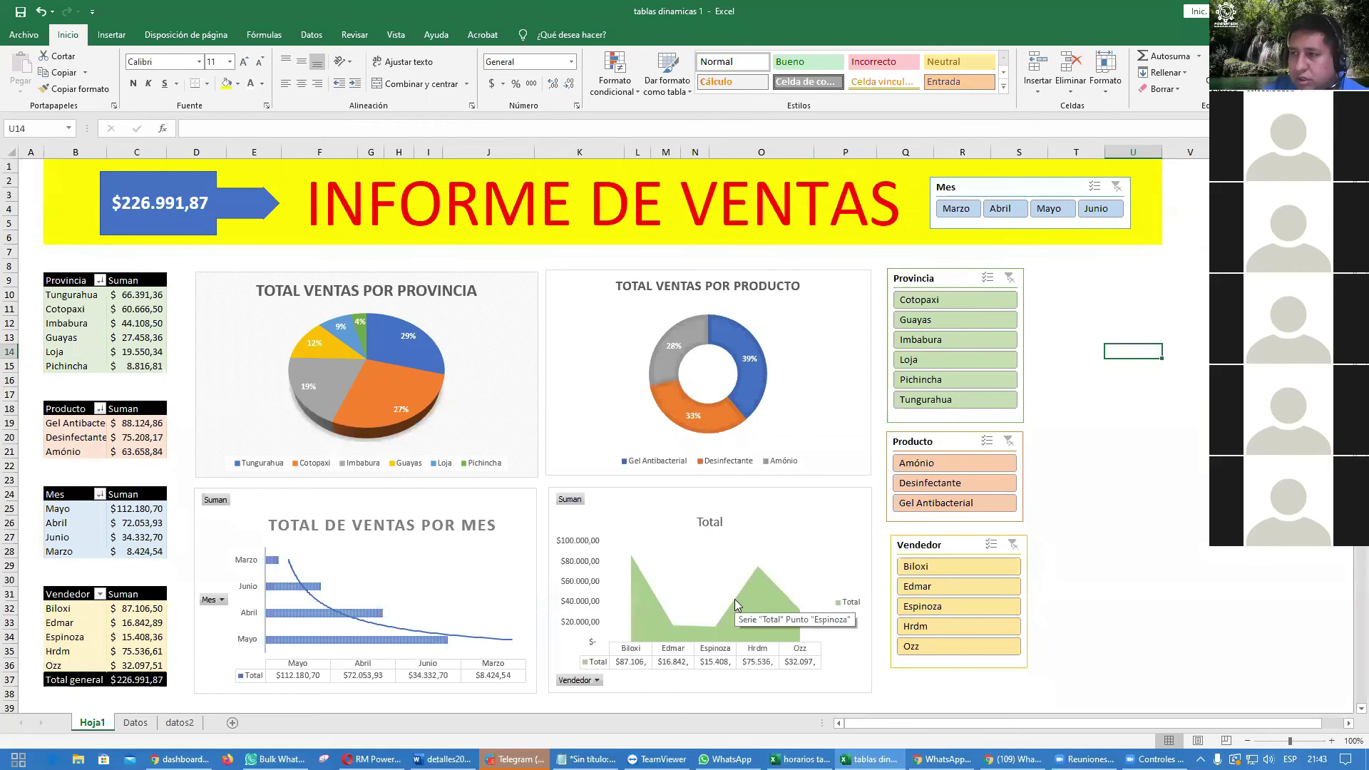
pyautogui.click(133, 723)
# Step: On Datos, enter sales 7.850 in E12 and 4520 in E13, then return to Hoja1
pyautogui.click(275, 350)
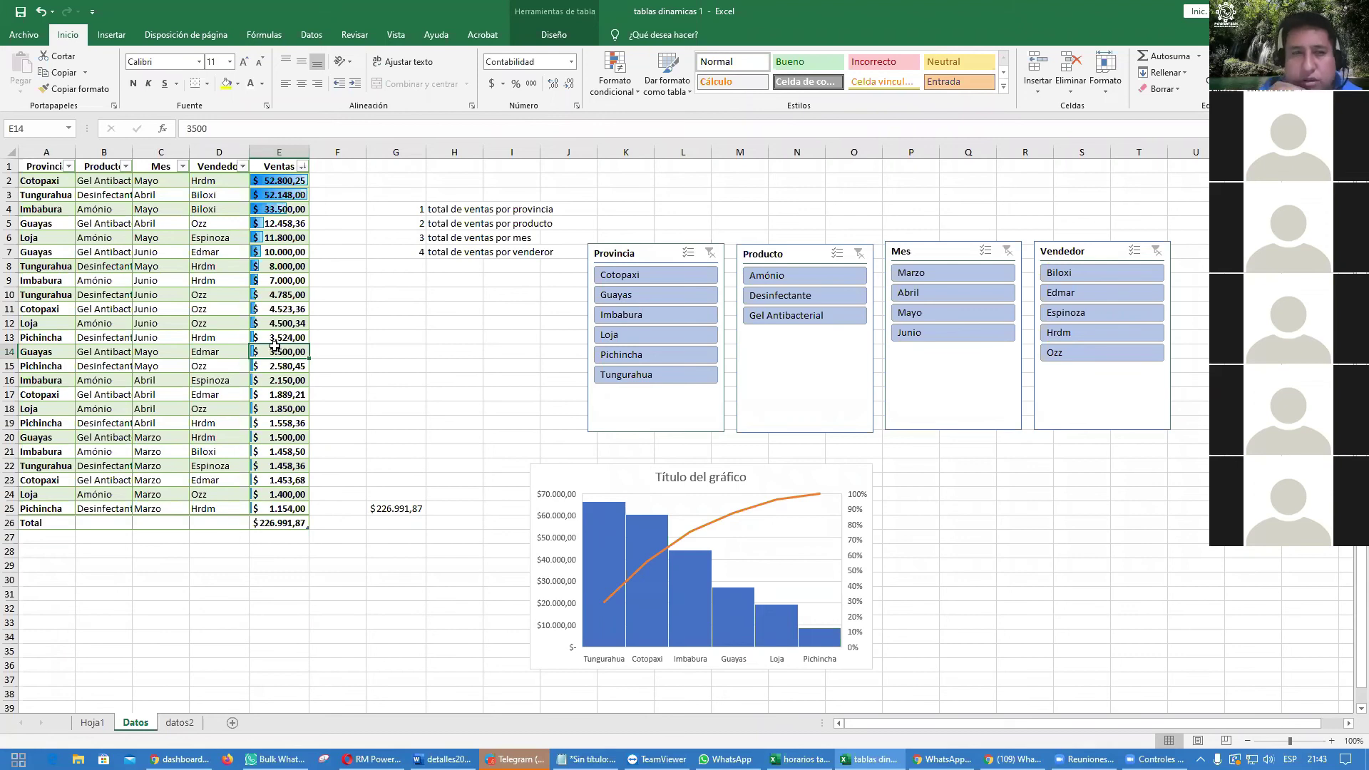
pyautogui.press('Up')
pyautogui.press('Up')
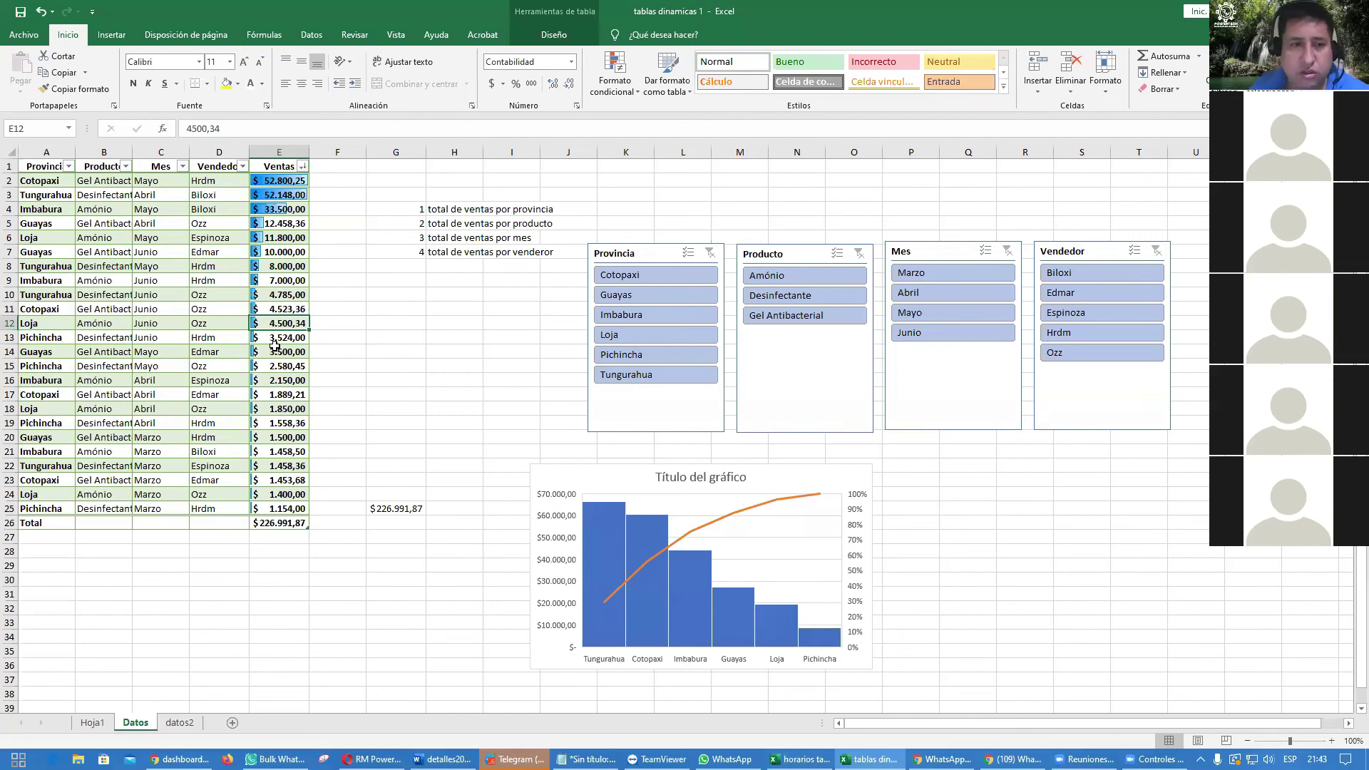
pyautogui.write('7.850')
pyautogui.press('Return')
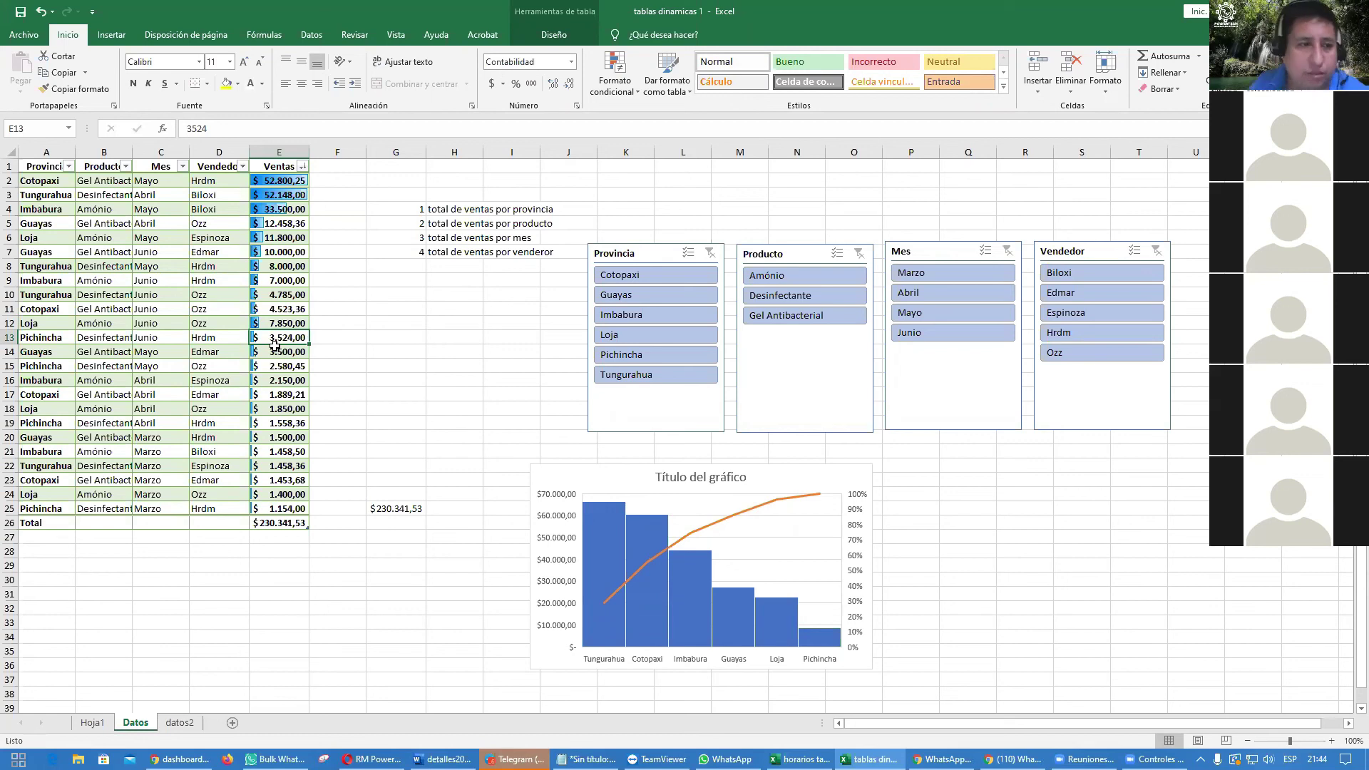
pyautogui.write('4520')
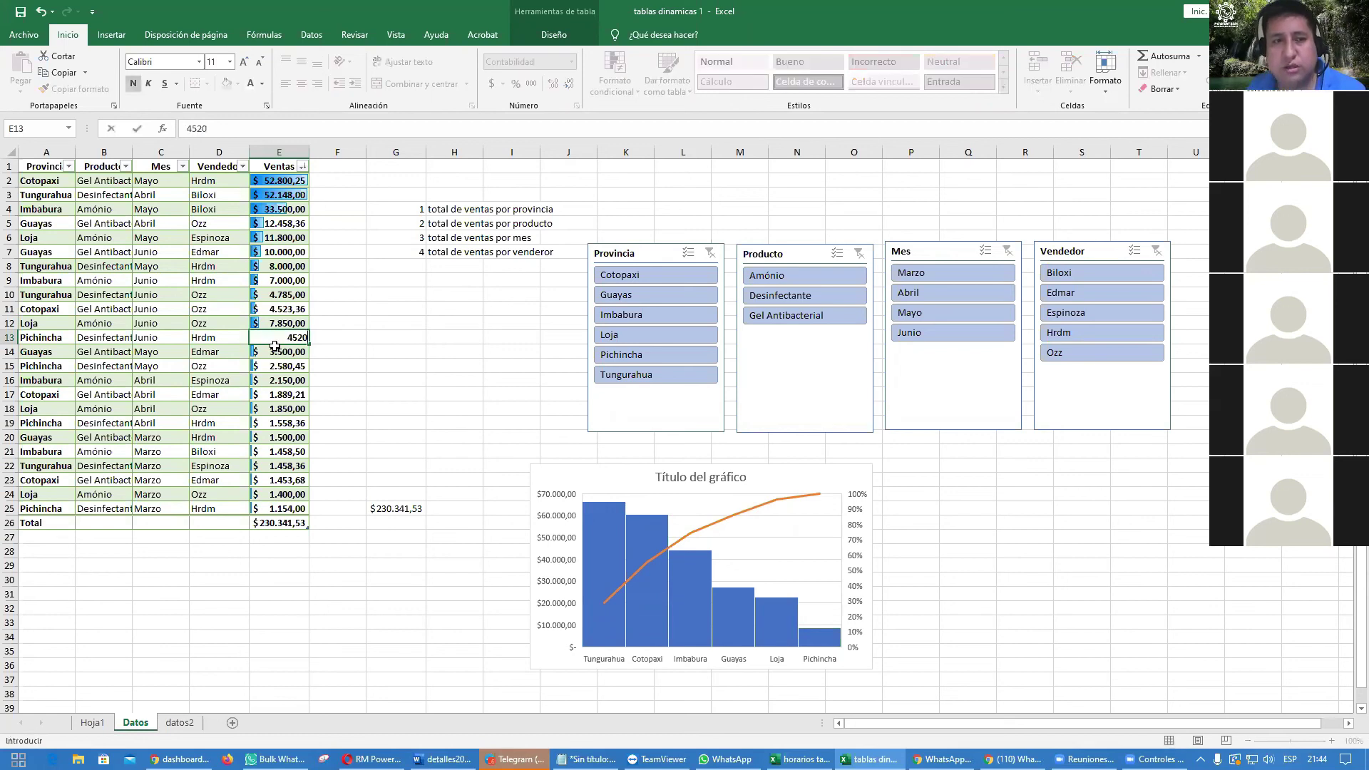
pyautogui.press('Return')
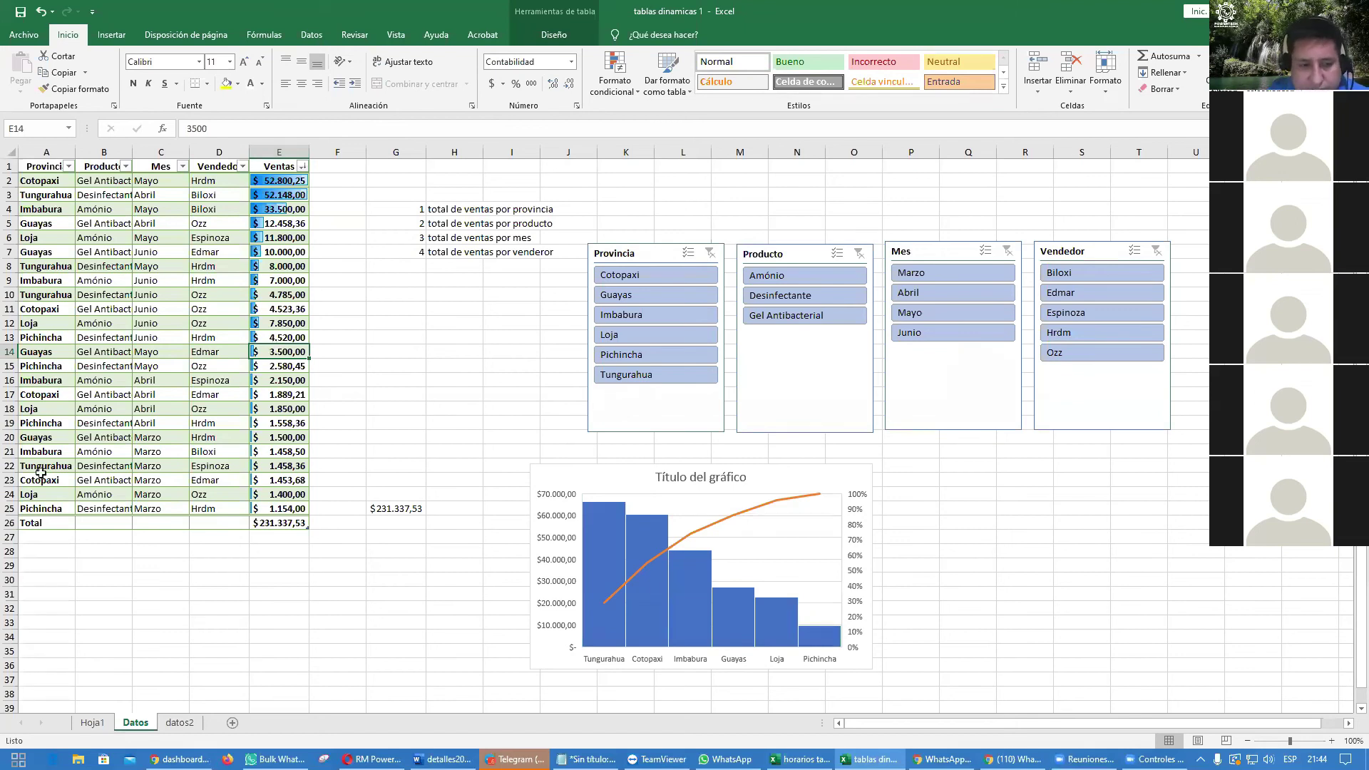
pyautogui.click(93, 723)
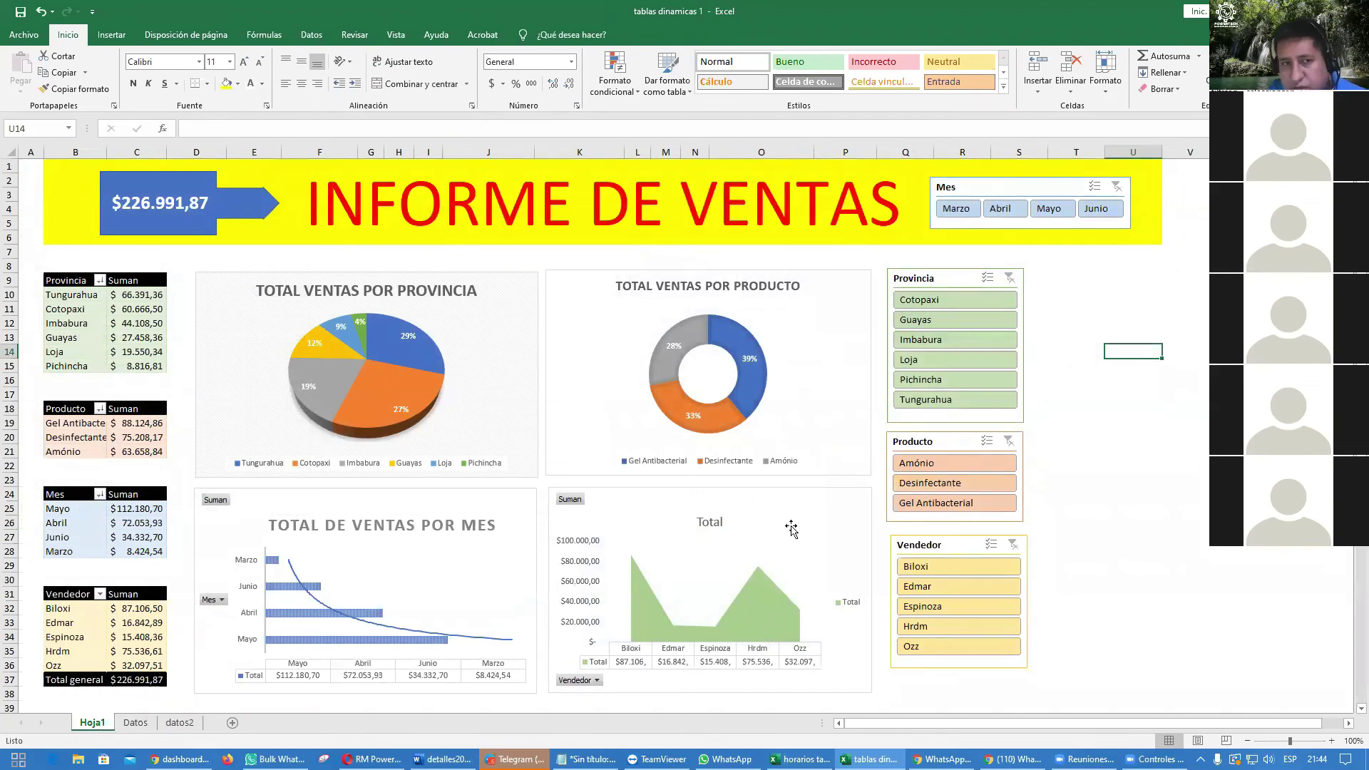
# Step: Refresh all pivot tables and shrink the arrow's font so $231.337,53 fits
pyautogui.click(310, 35)
pyautogui.click(403, 72)
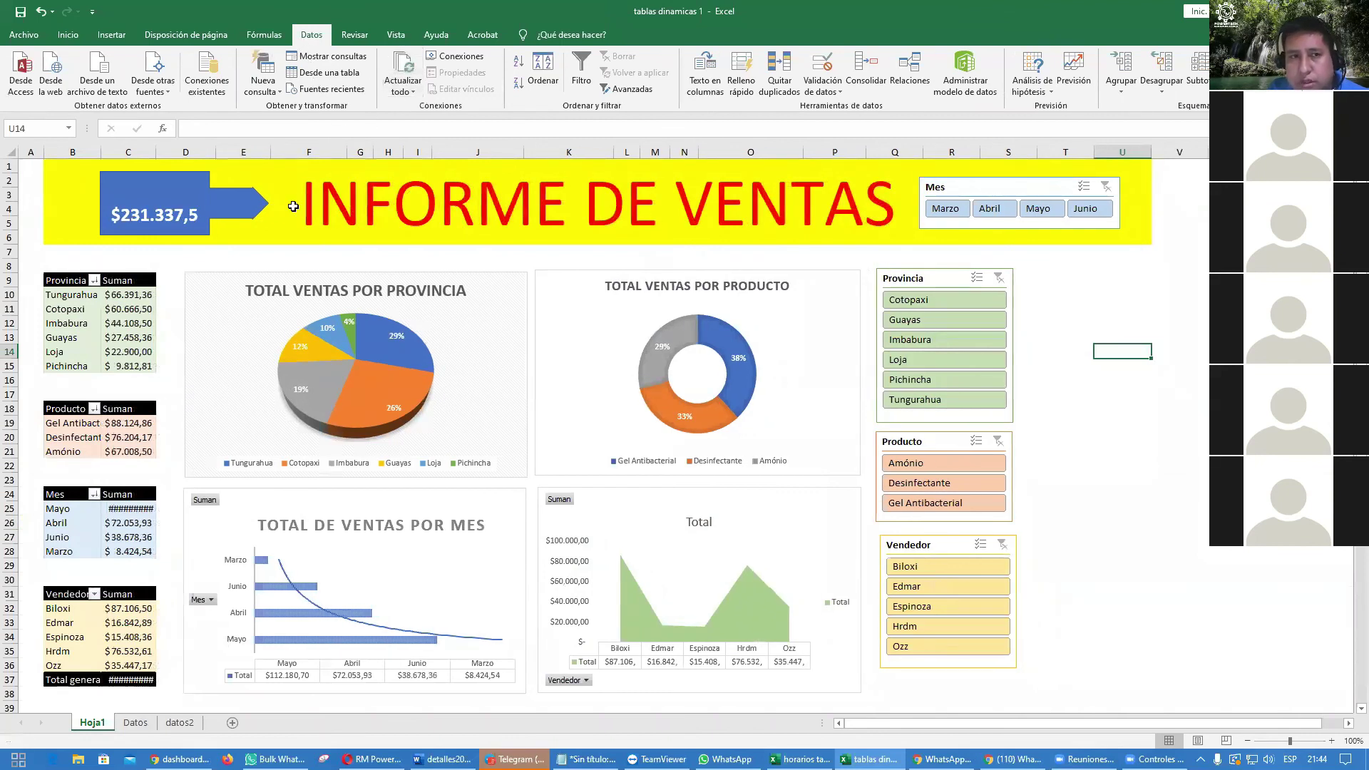
pyautogui.click(229, 207)
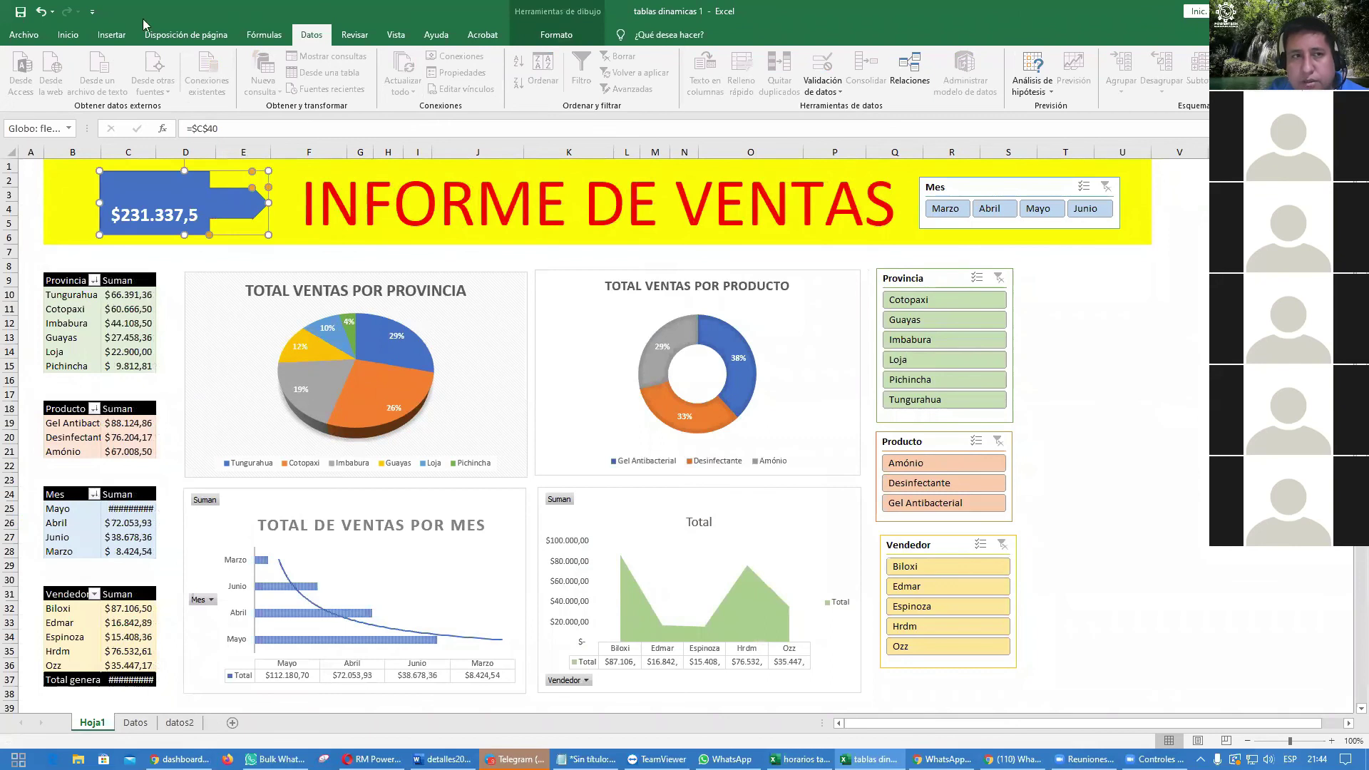
pyautogui.click(68, 35)
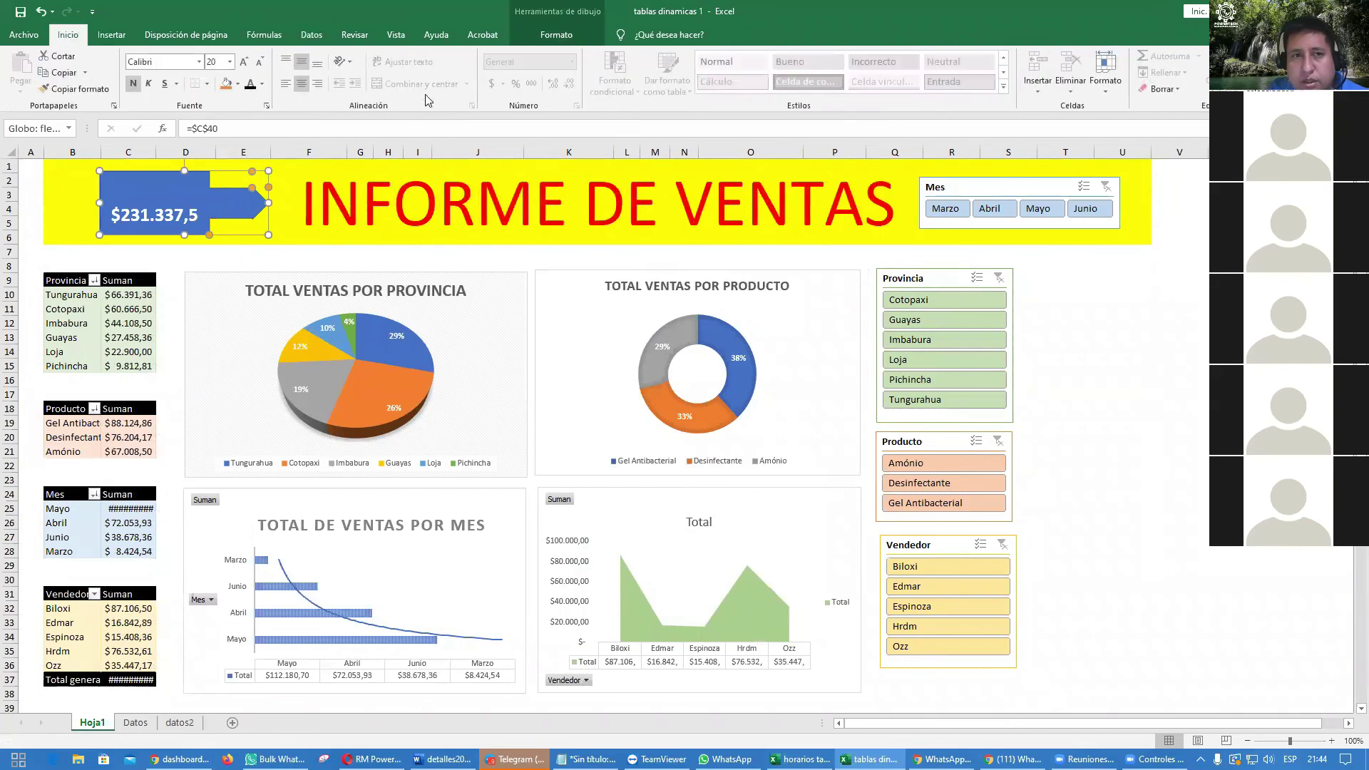
pyautogui.click(259, 61)
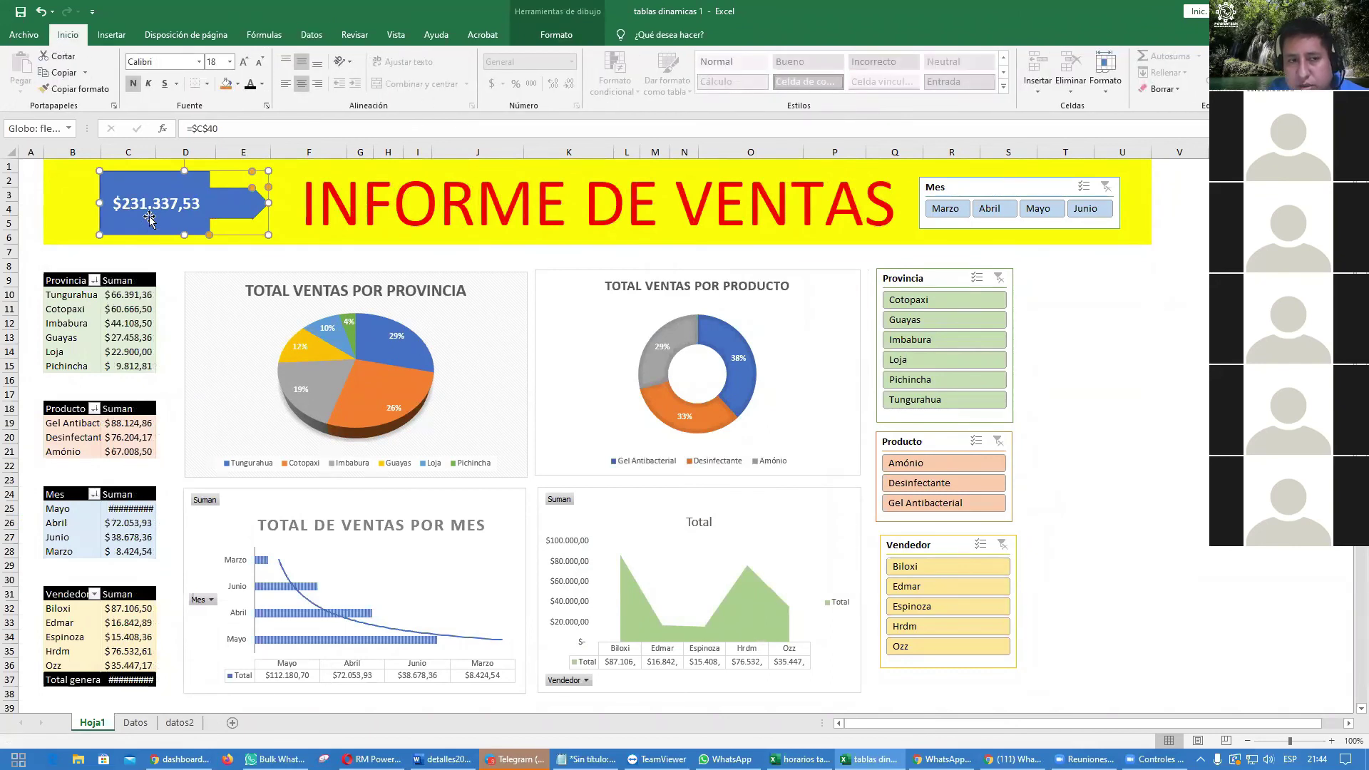
pyautogui.click(147, 726)
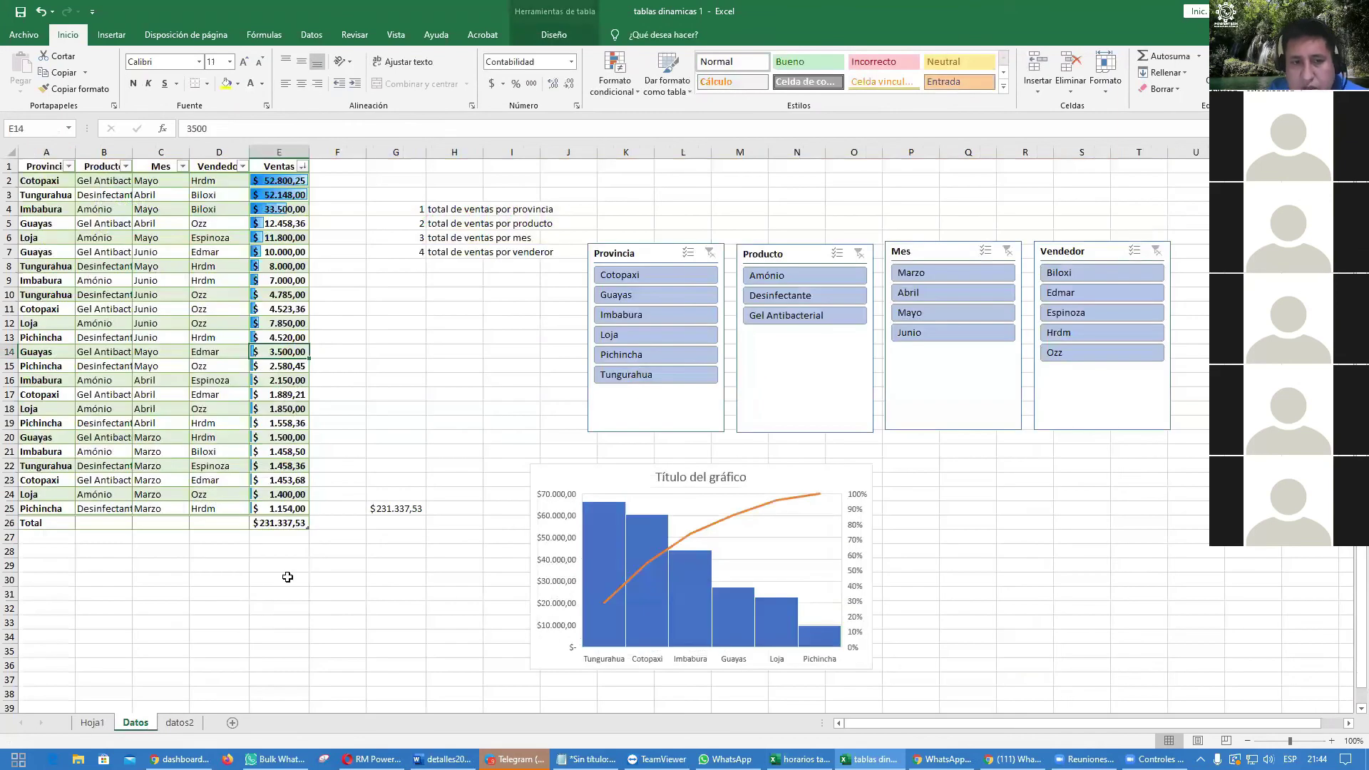
pyautogui.click(95, 723)
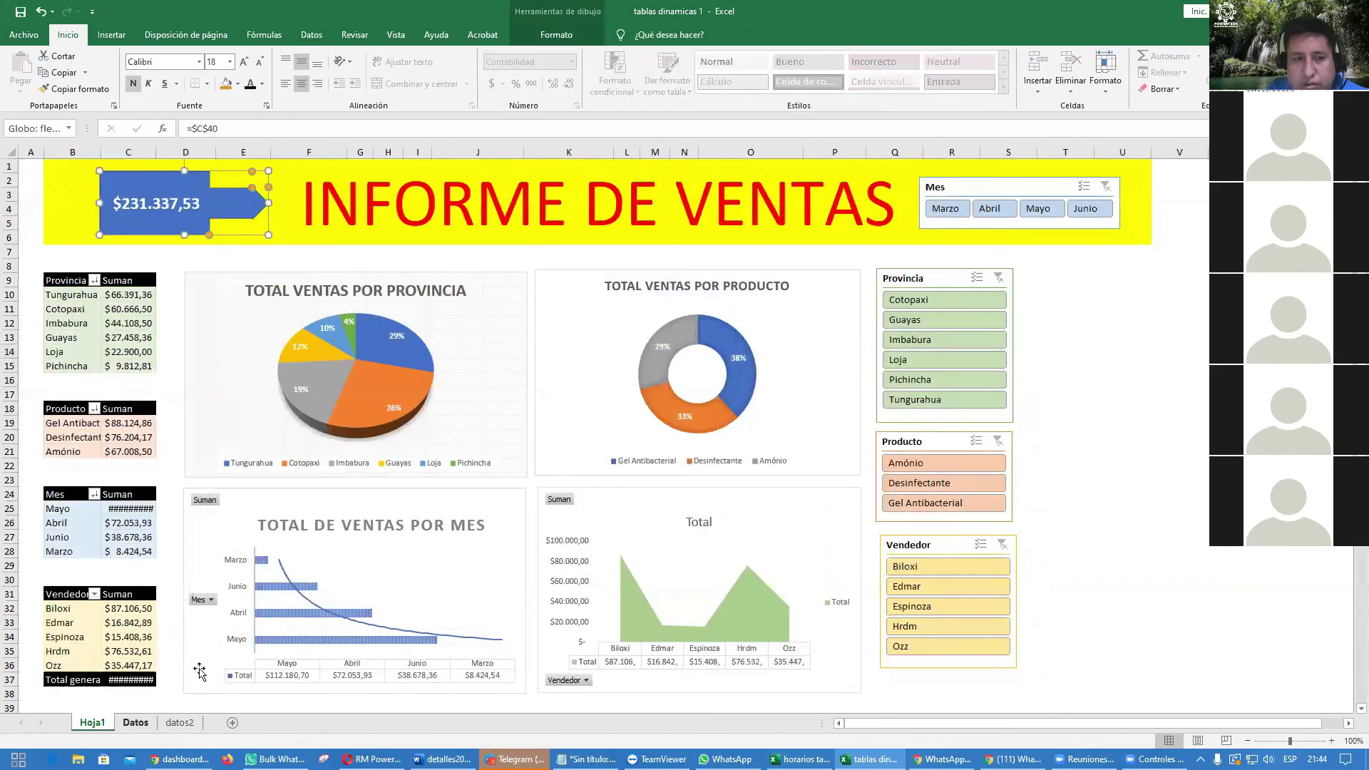
pyautogui.click(137, 509)
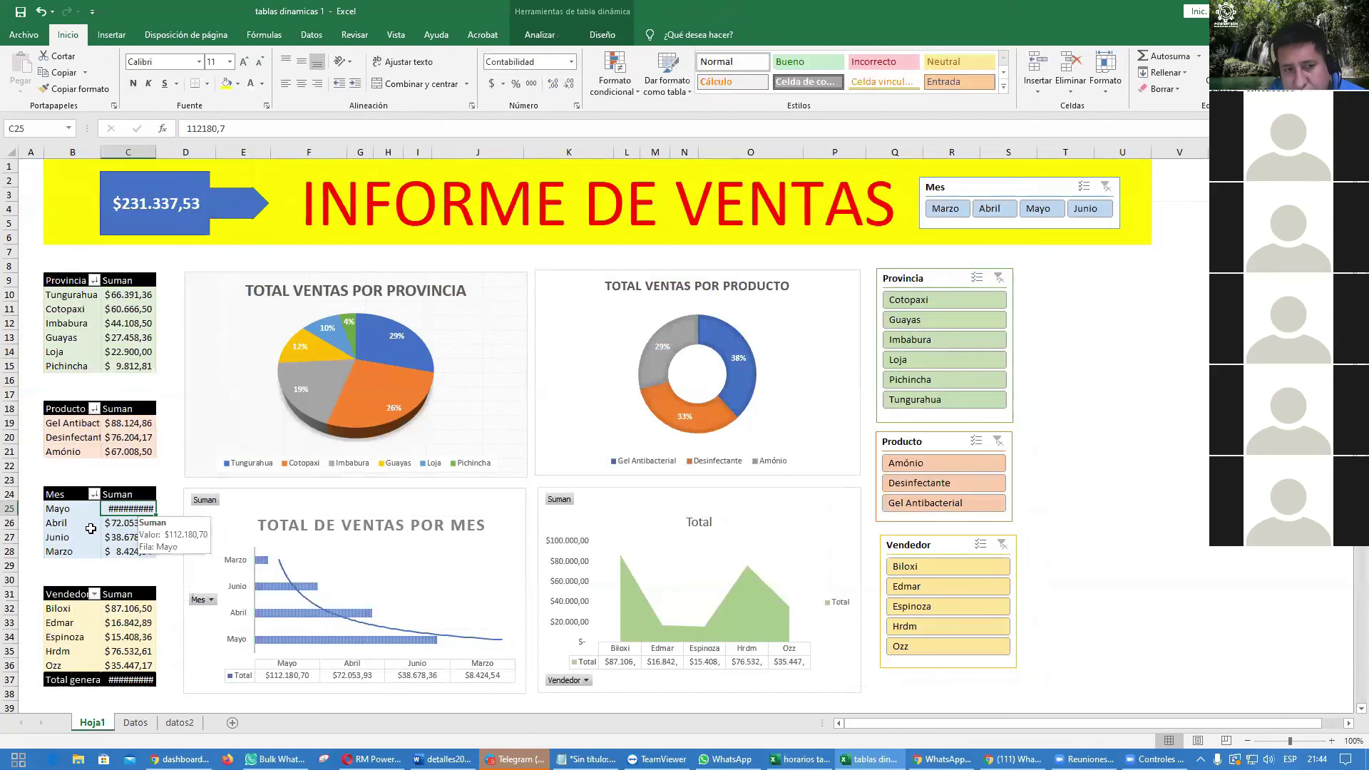
# Step: Auto-fit column C and set the month pivot to autofit widths without preserving cell formatting
pyautogui.doubleClick(156, 152)
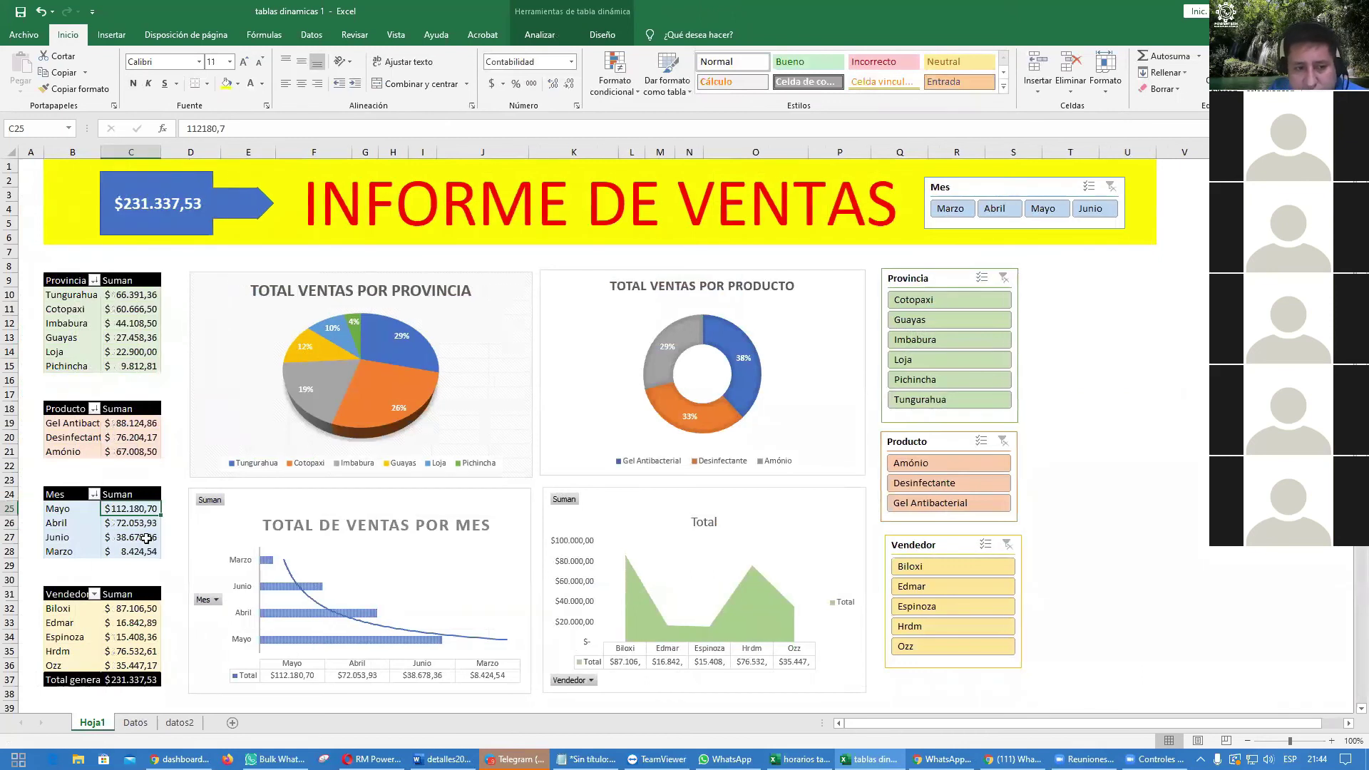
pyautogui.rightClick(146, 538)
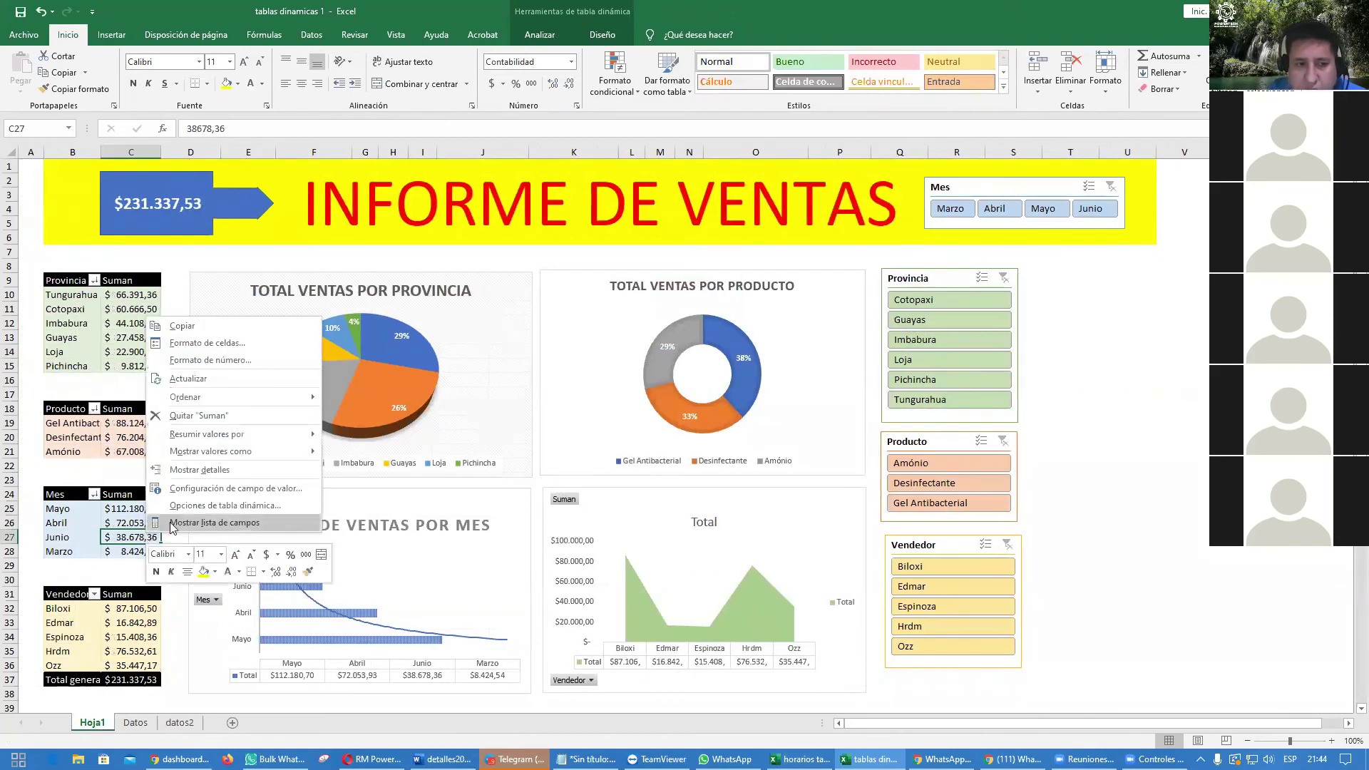
pyautogui.click(194, 510)
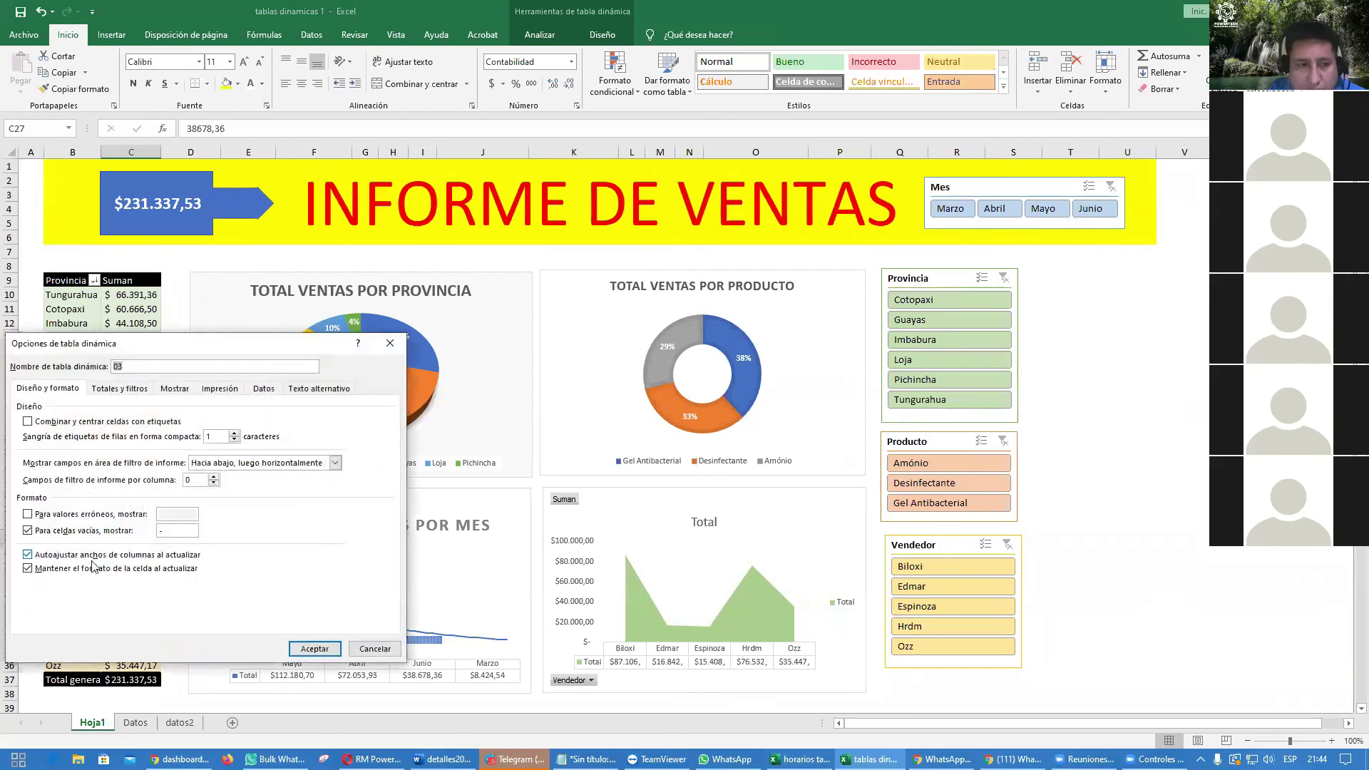
pyautogui.click(28, 555)
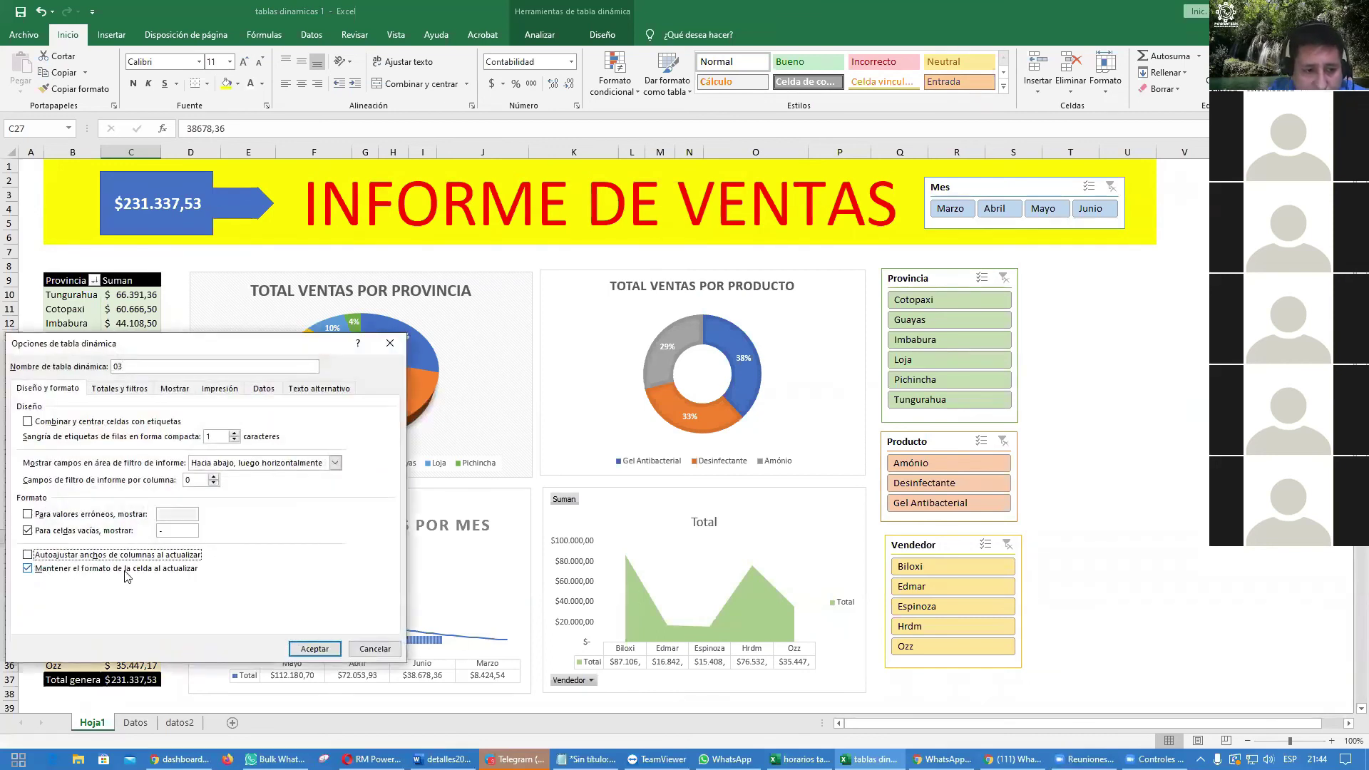
pyautogui.click(27, 555)
pyautogui.click(28, 568)
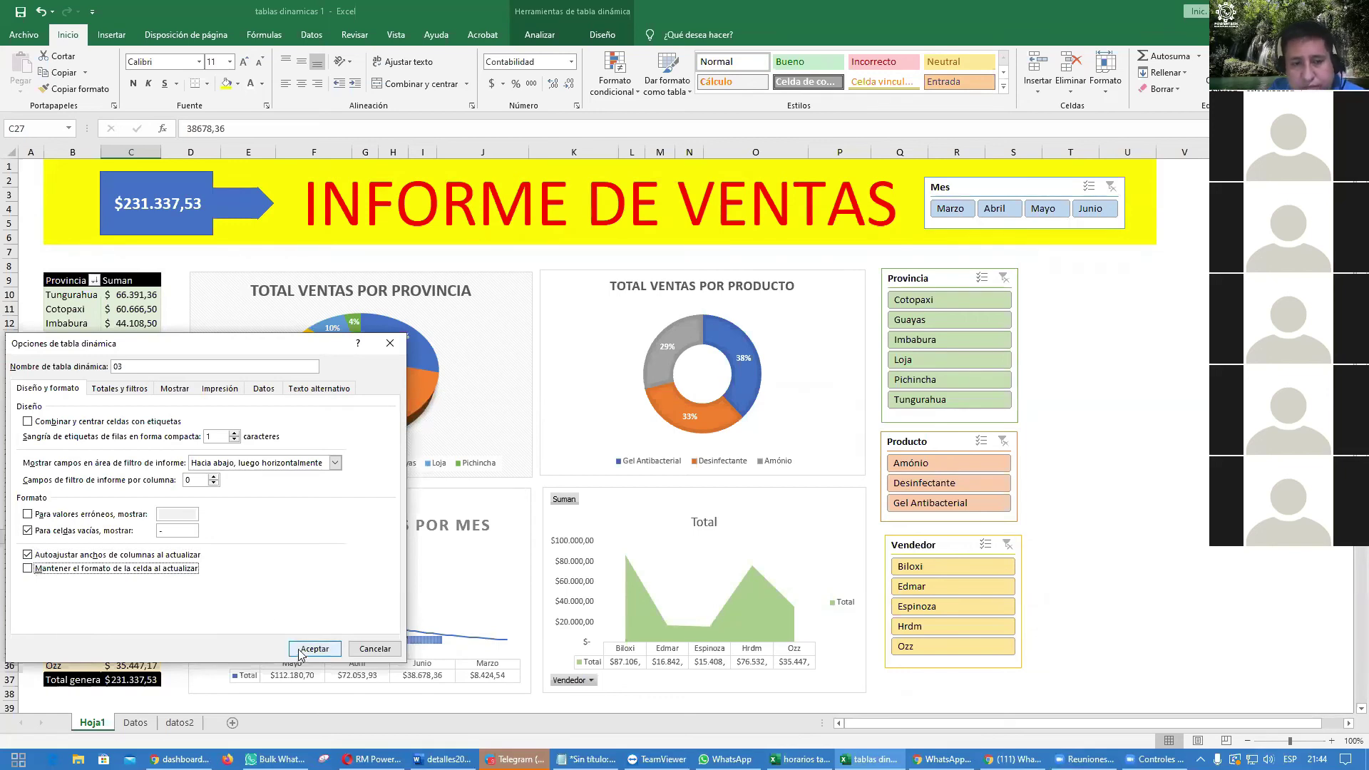
pyautogui.click(296, 649)
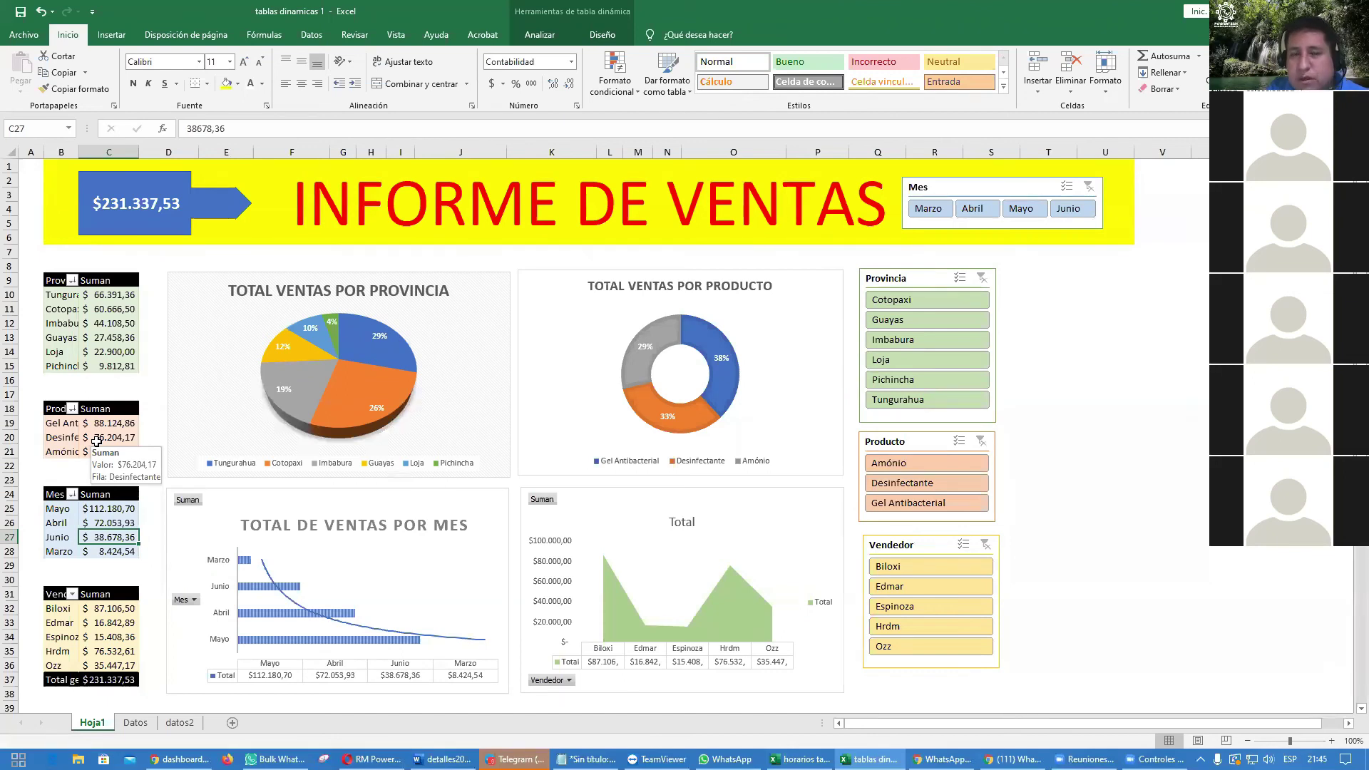
# Step: Widen the total arrow shape slightly to the right
pyautogui.click(211, 206)
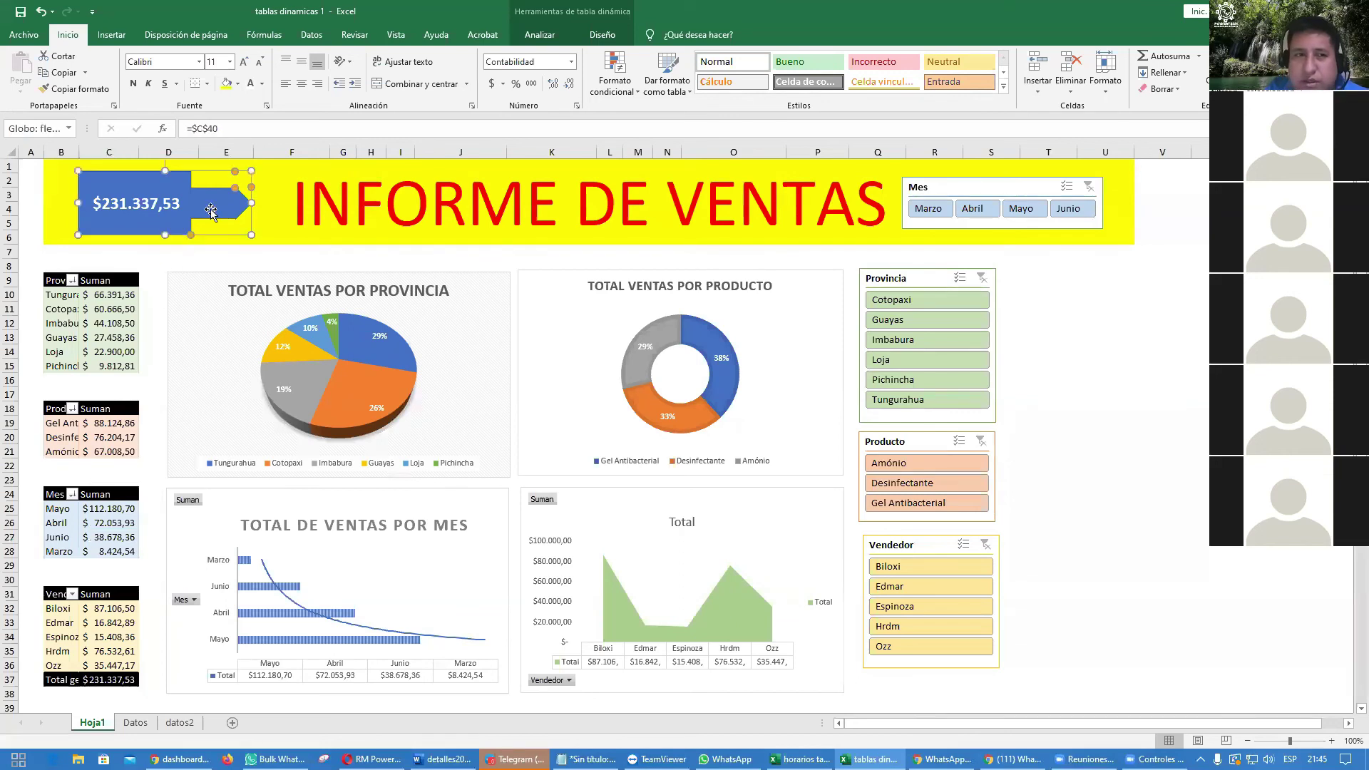
pyautogui.moveTo(251, 204); pyautogui.dragTo(271, 207)
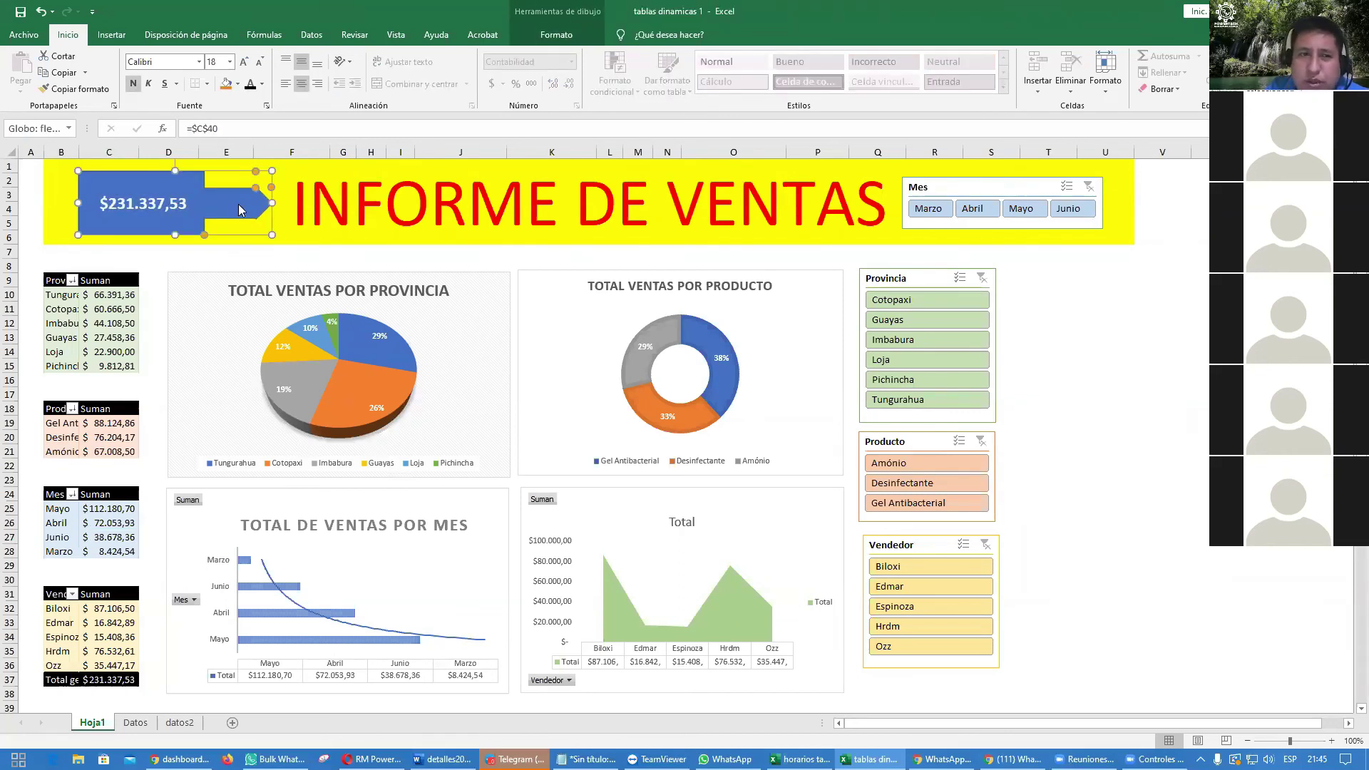
pyautogui.rightClick(241, 208)
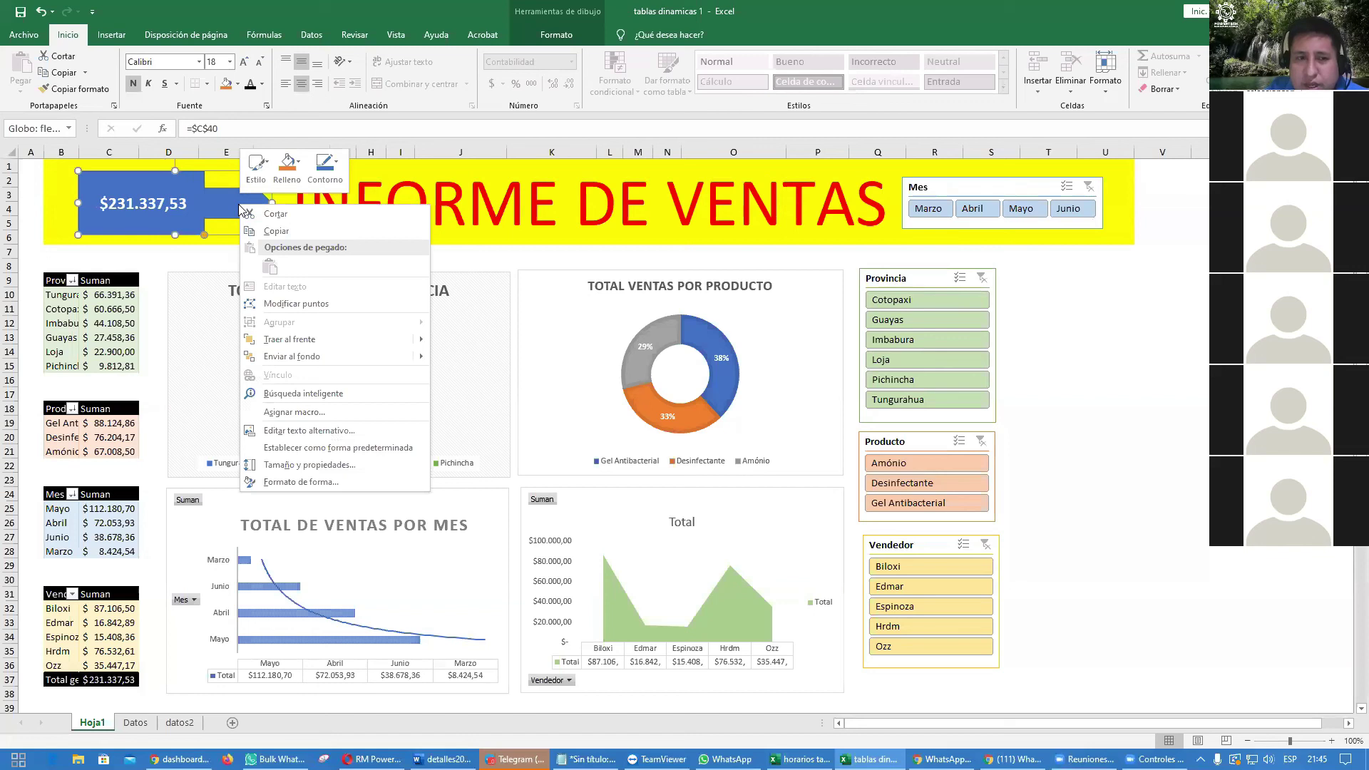
pyautogui.click(238, 207)
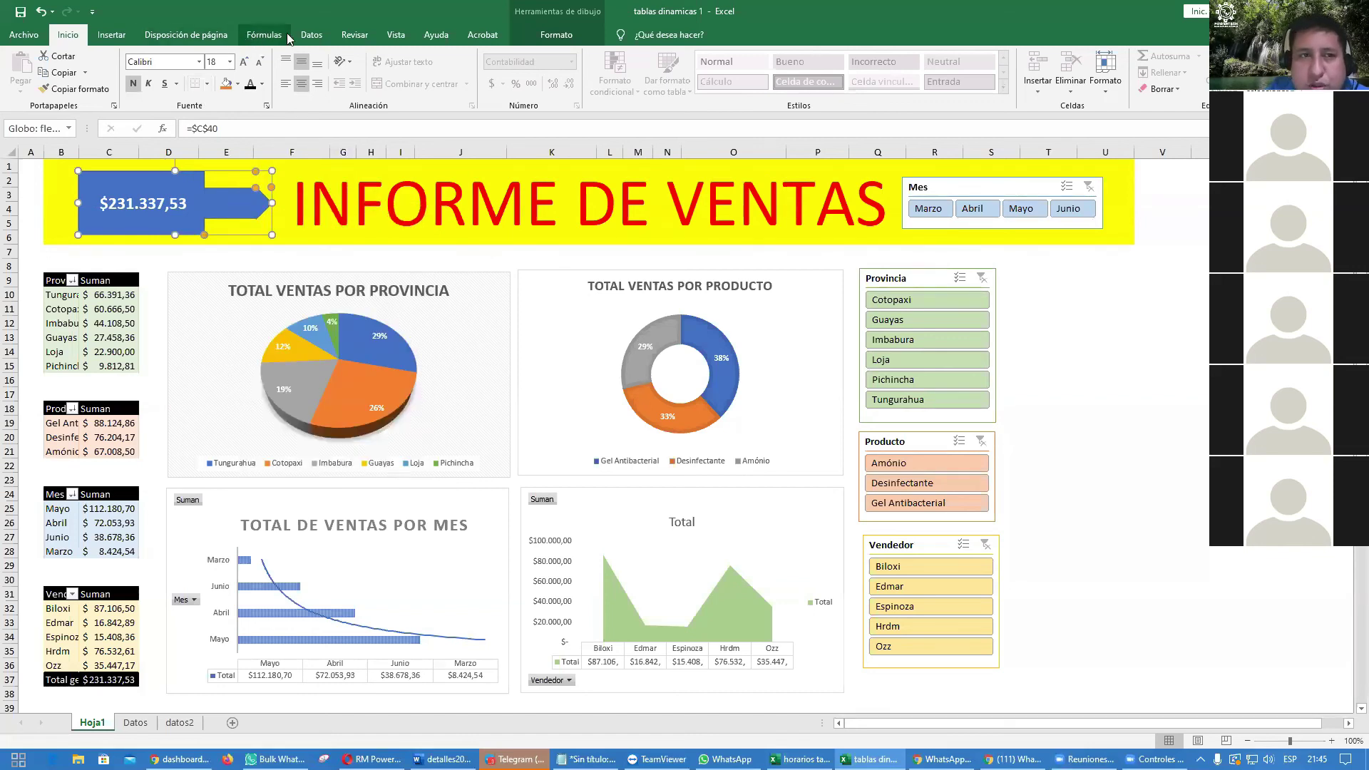
# Step: Refresh all pivot tables in the workbook and nudge the Vendedor slicer left
pyautogui.click(311, 35)
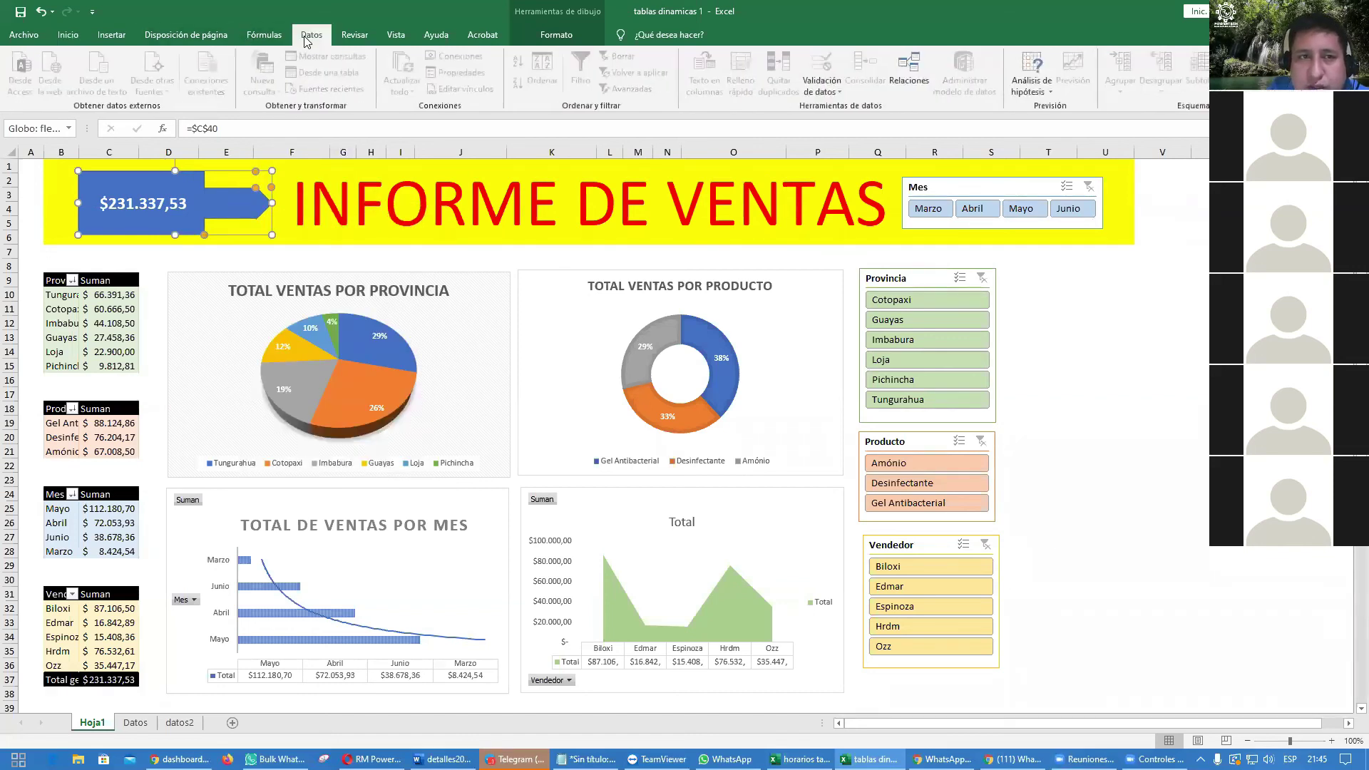
pyautogui.click(275, 289)
pyautogui.click(282, 264)
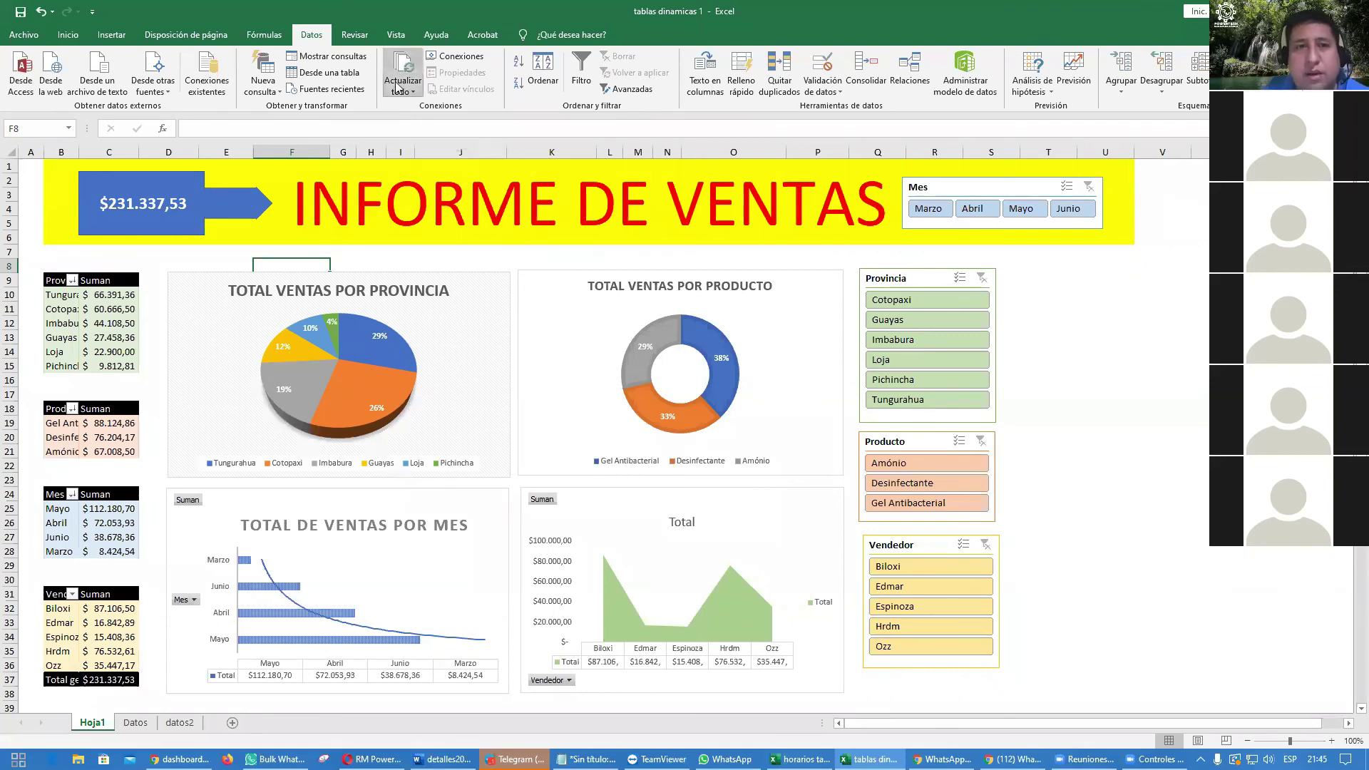
pyautogui.click(405, 90)
pyautogui.click(424, 107)
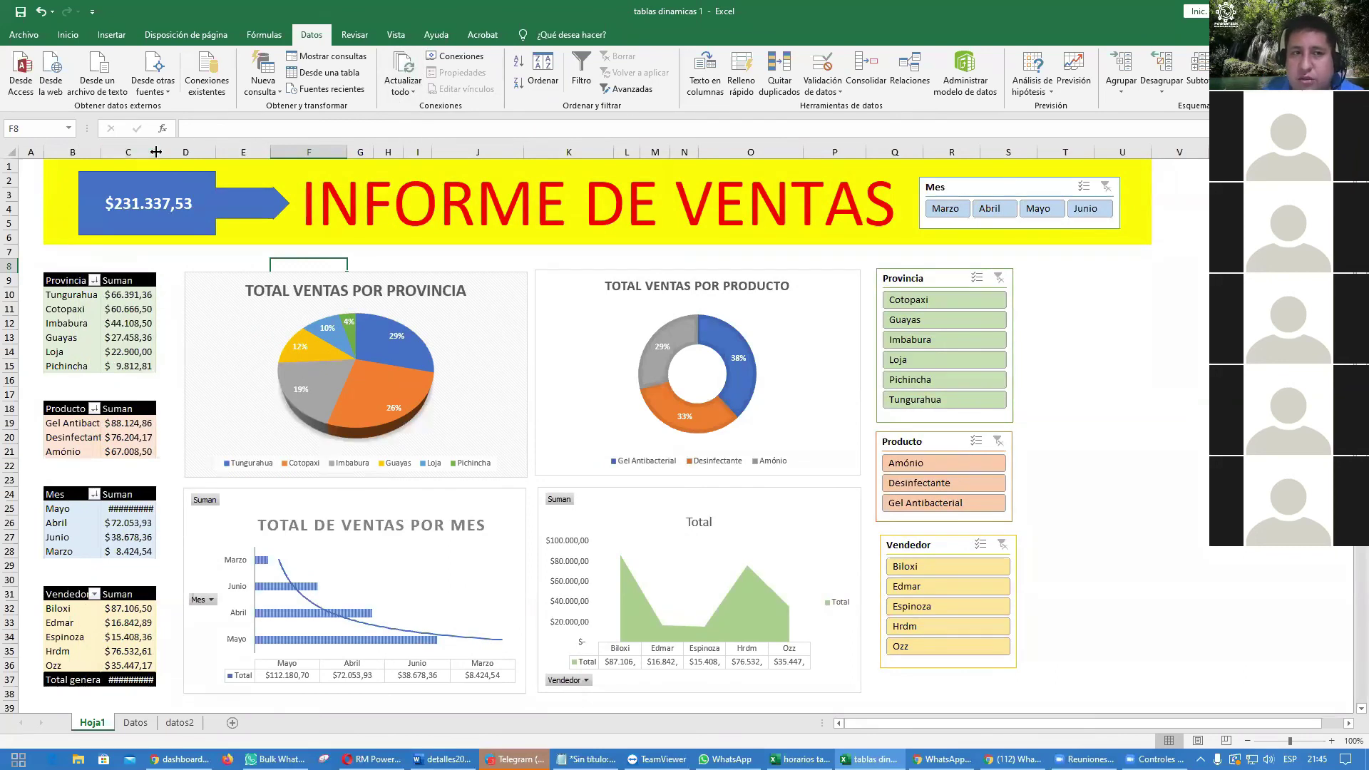
pyautogui.moveTo(939, 543); pyautogui.dragTo(934, 546)
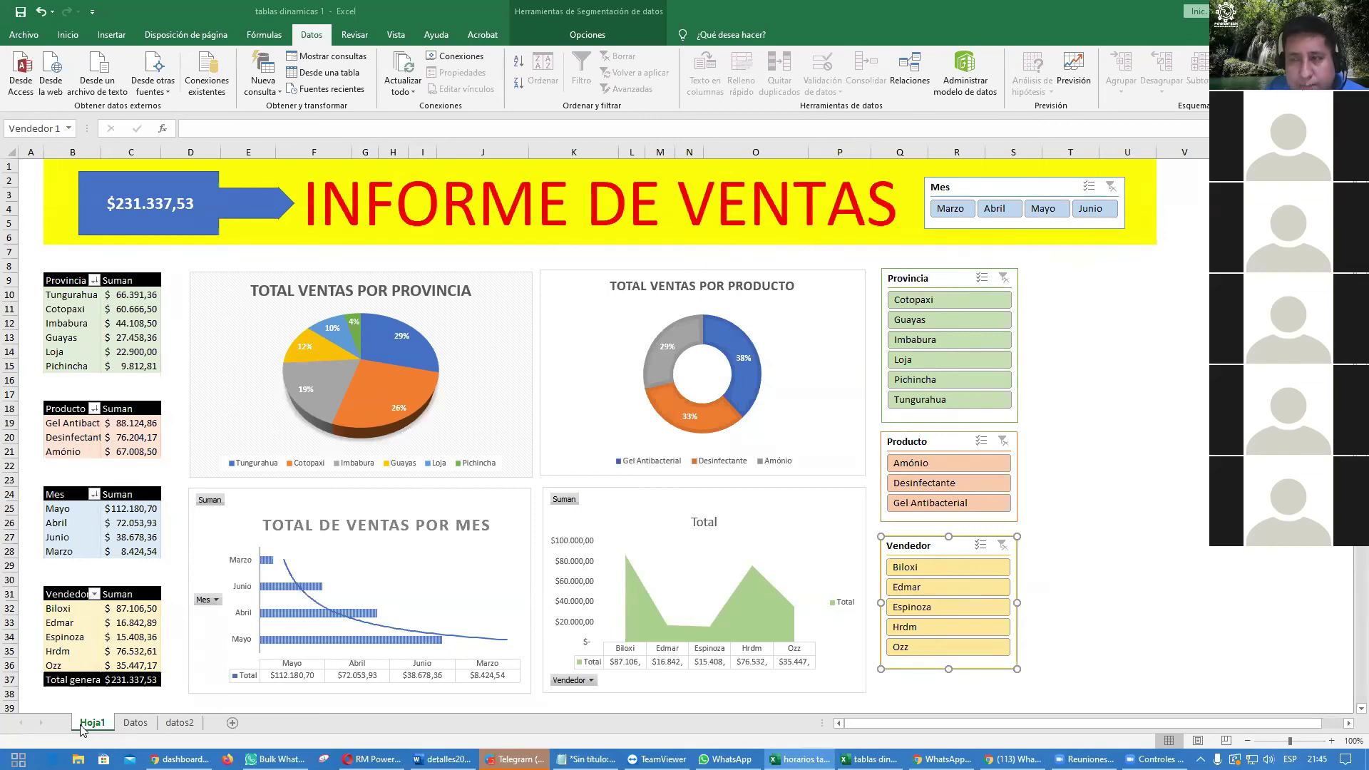
# Step: Paste the Worksheet_Activate RefreshAll macro into Hoja1's code and remove the blank top line
pyautogui.rightClick(81, 726)
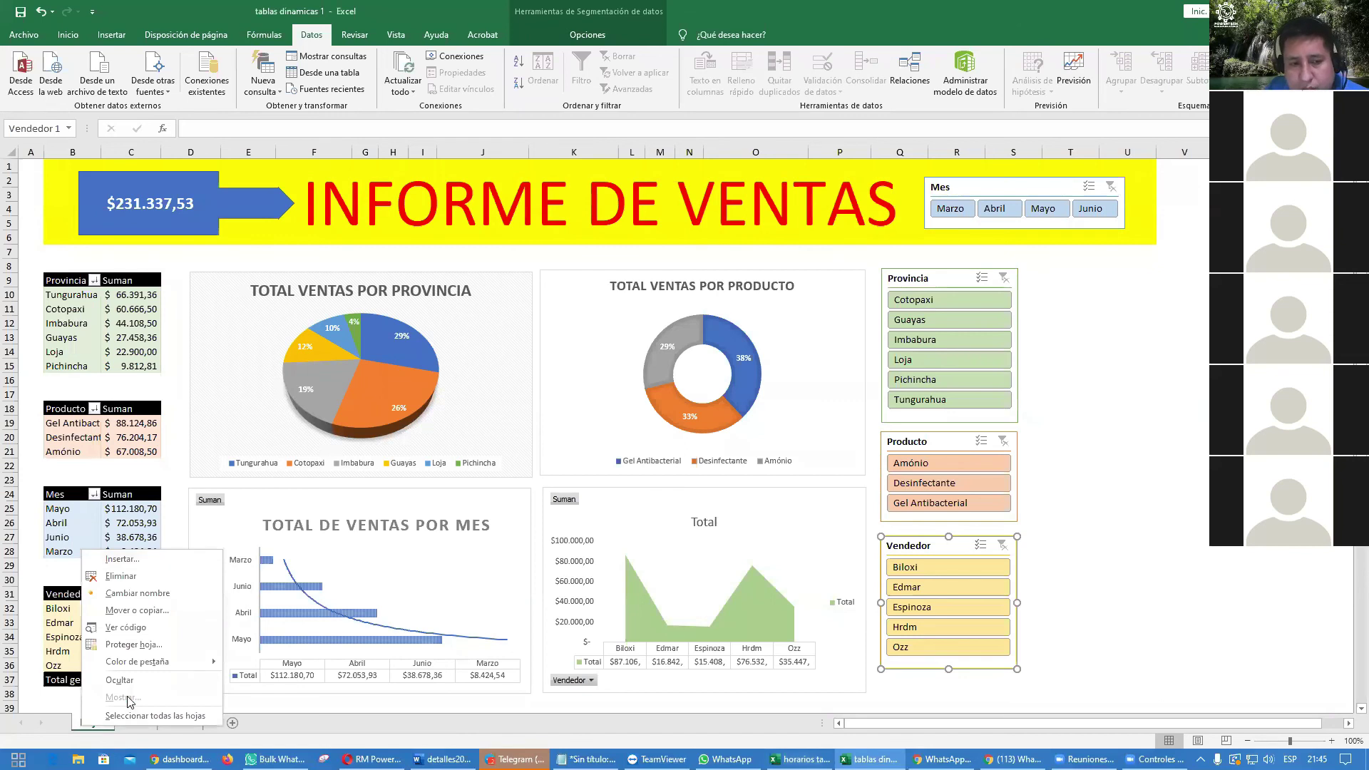
pyautogui.click(154, 634)
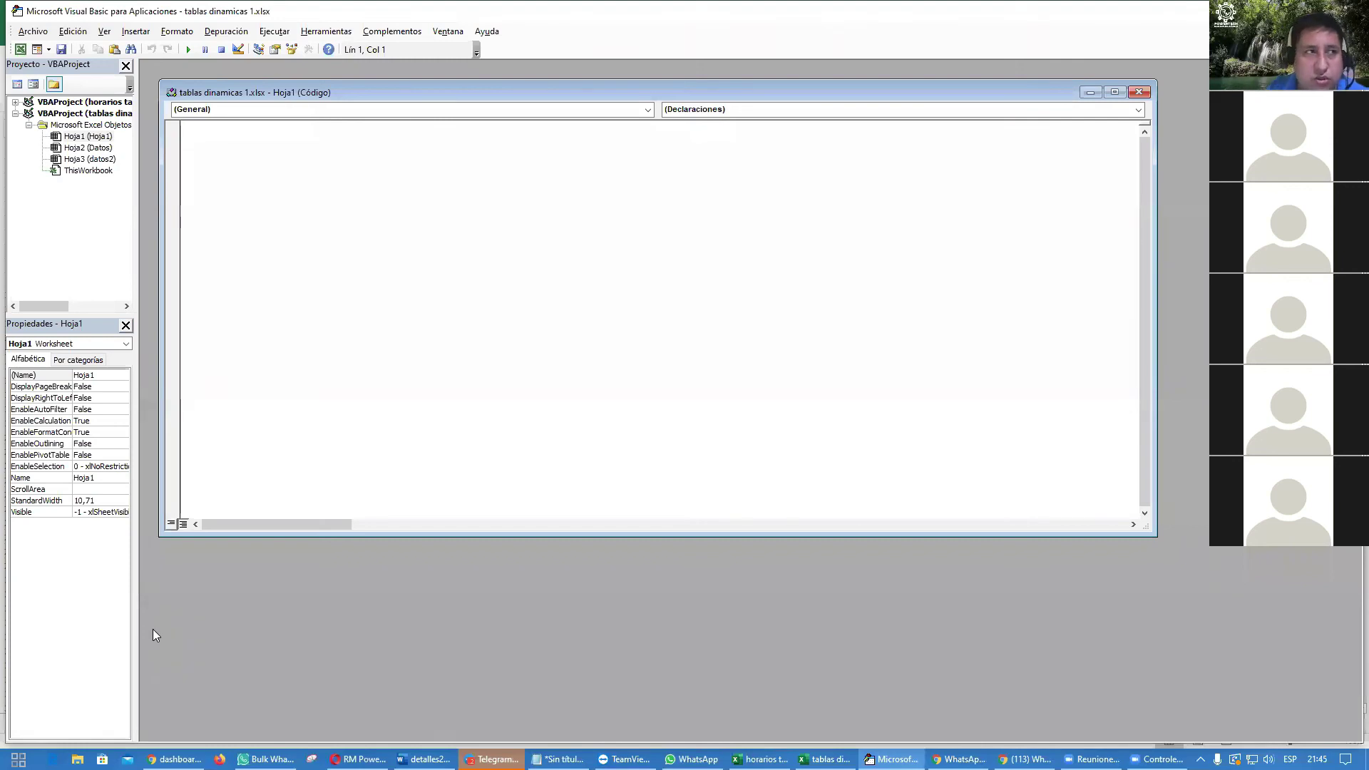
pyautogui.write('Private Sub Worksheet_Activate() ActiveWorkbook.RefreshAll End Sub')
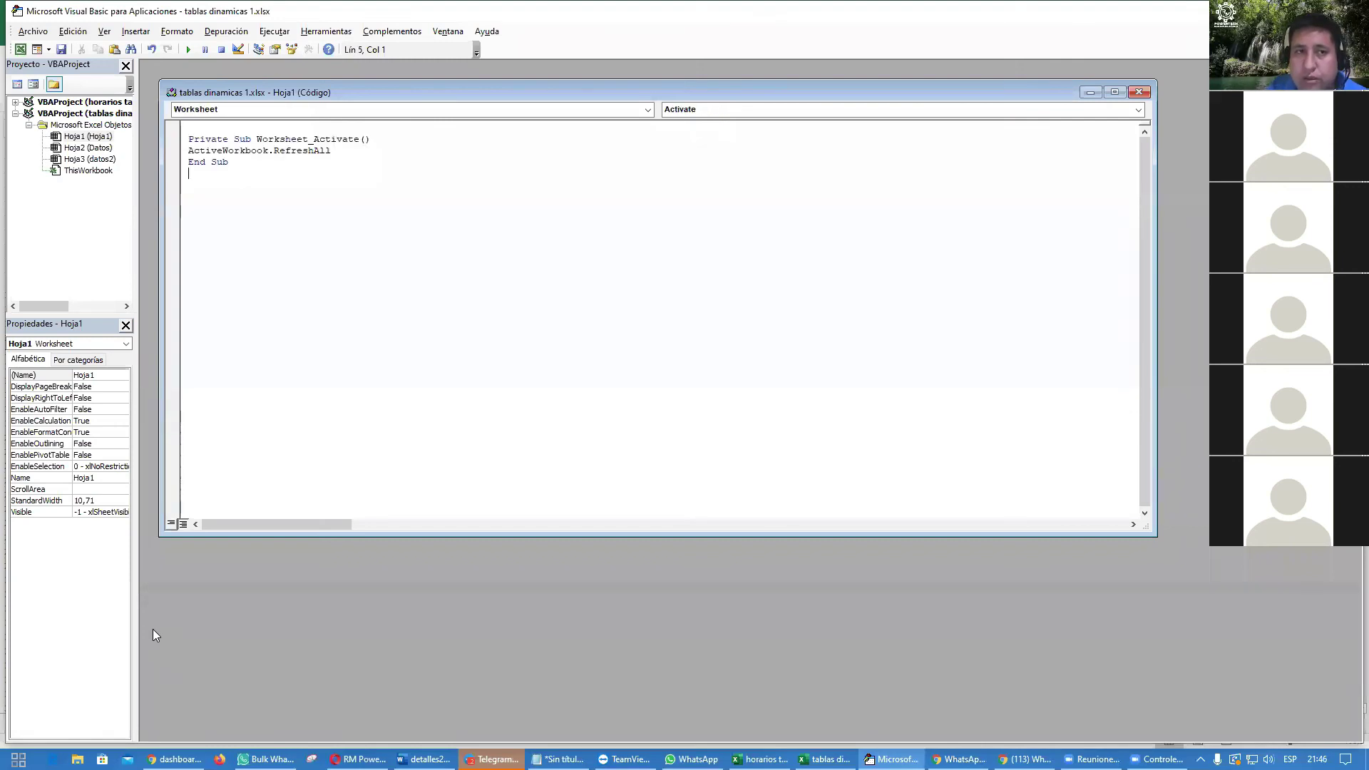
pyautogui.hotkey('ctrl', 'Home')
pyautogui.press('Delete')
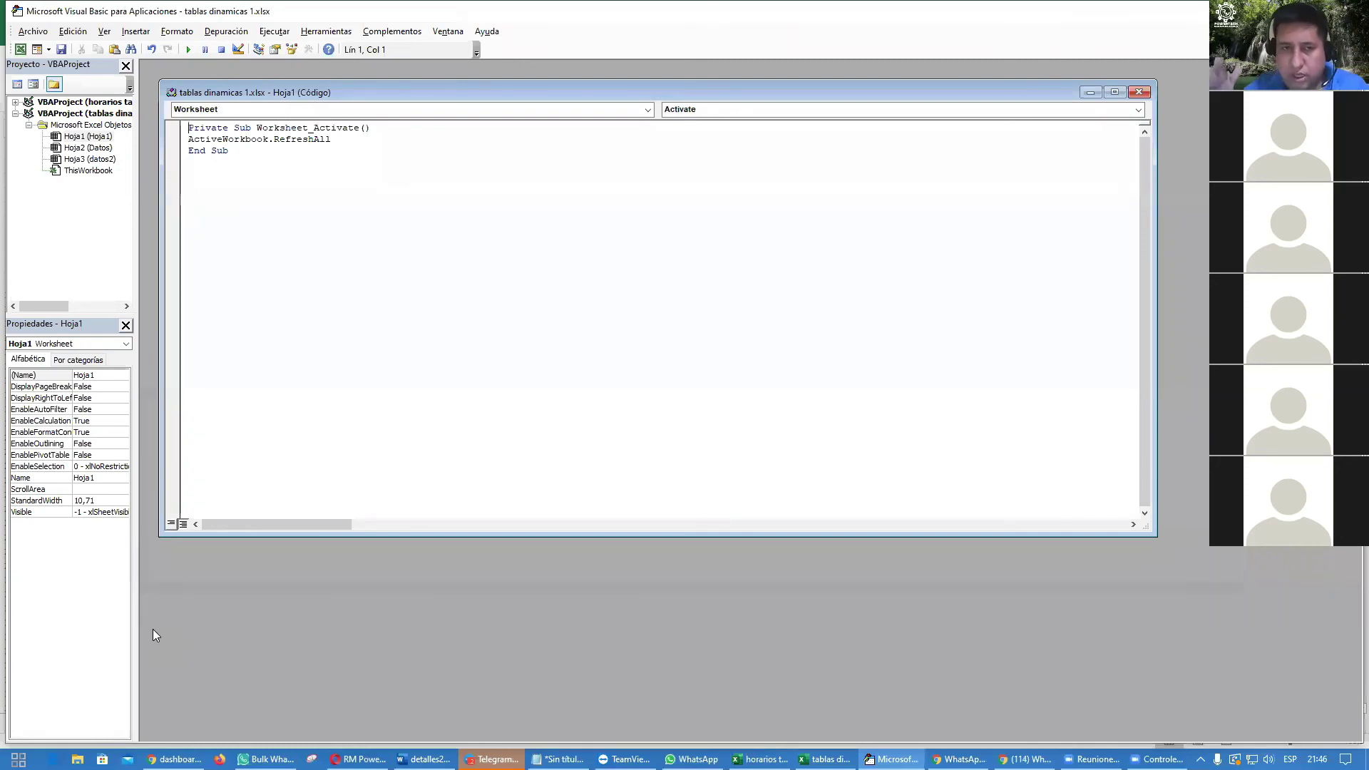
# Step: Review the Worksheet_Activate and ActiveWorkbook.RefreshAll code, then return to Excel
pyautogui.hotkey('ctrl', 'shift', 'Right')
pyautogui.hotkey('ctrl', 'shift', 'Right')
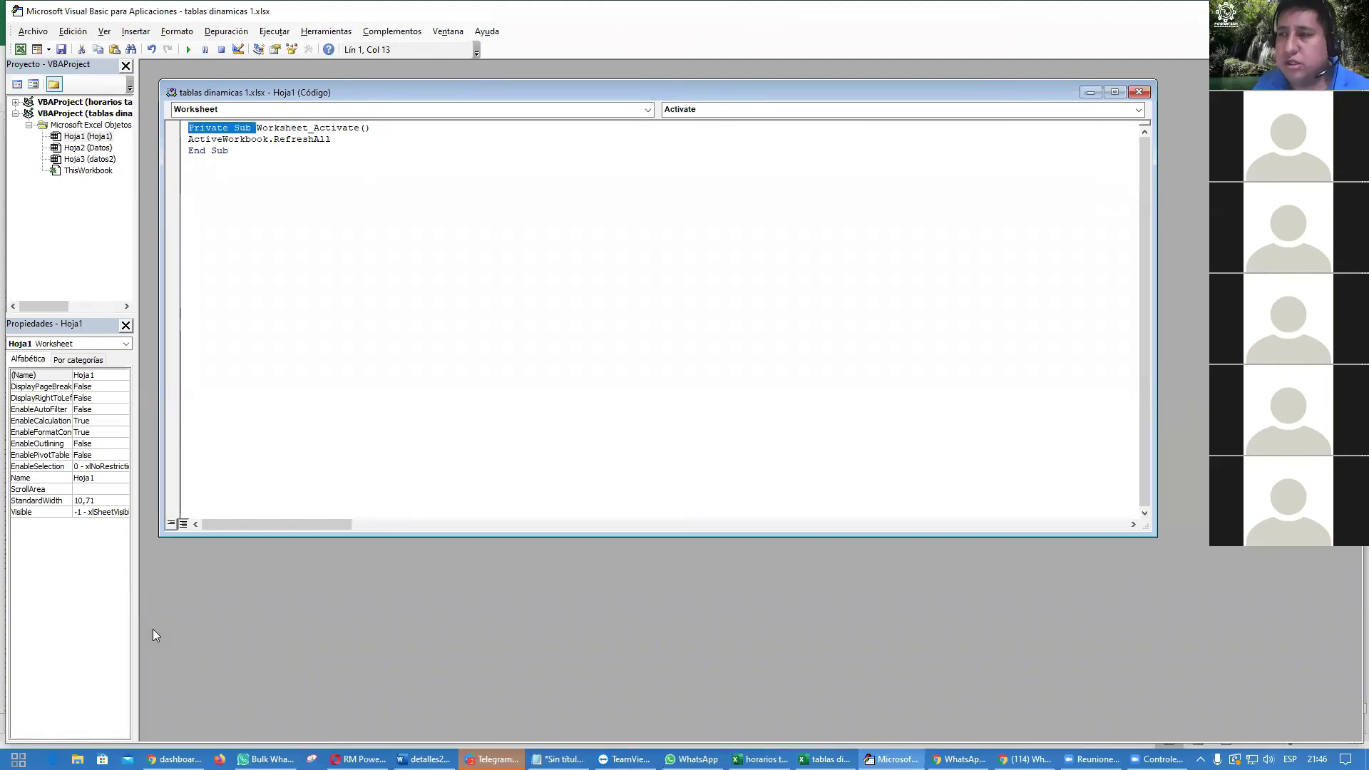
pyautogui.press('Left')
pyautogui.press('Right')
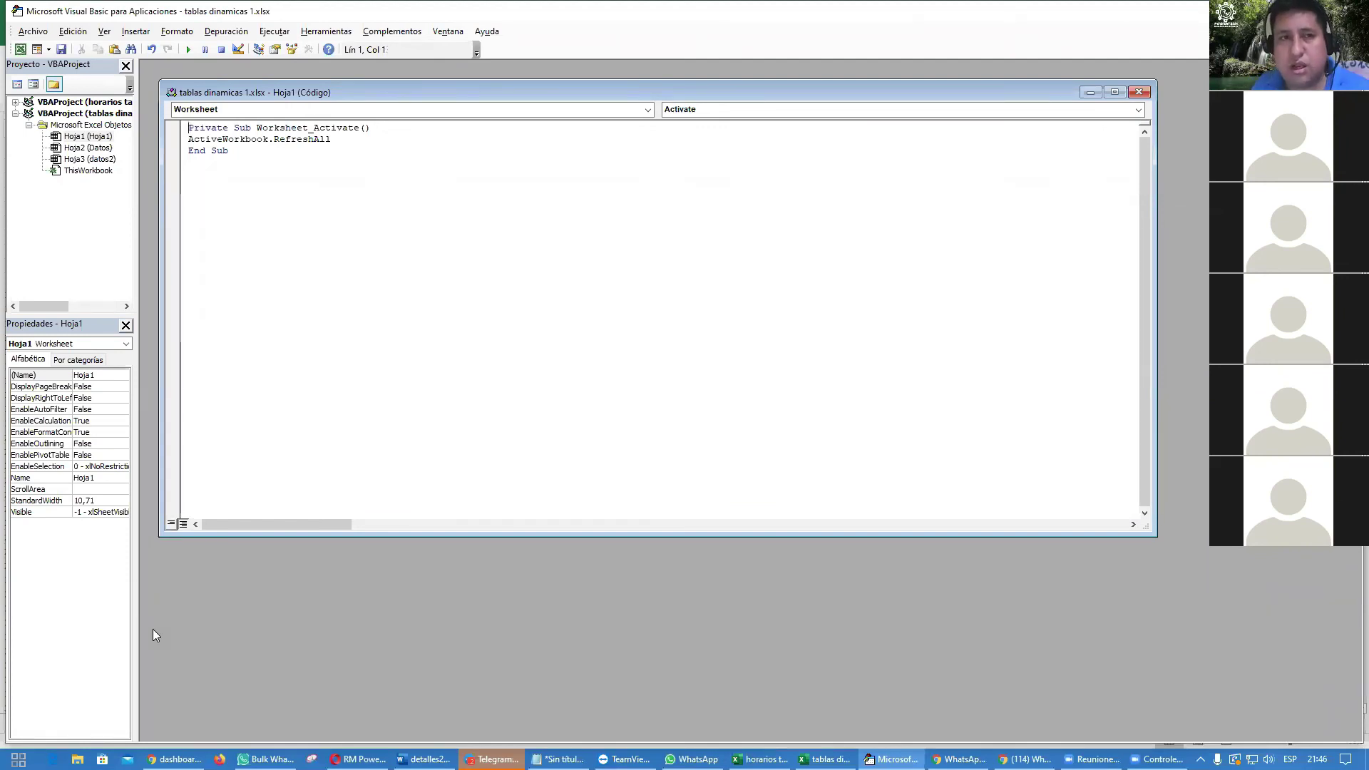
pyautogui.press('Right')
pyautogui.press('Right')
pyautogui.press('Right')
pyautogui.press('Right')
pyautogui.press('Right')
pyautogui.press('Right')
pyautogui.press('Right')
pyautogui.press('Right')
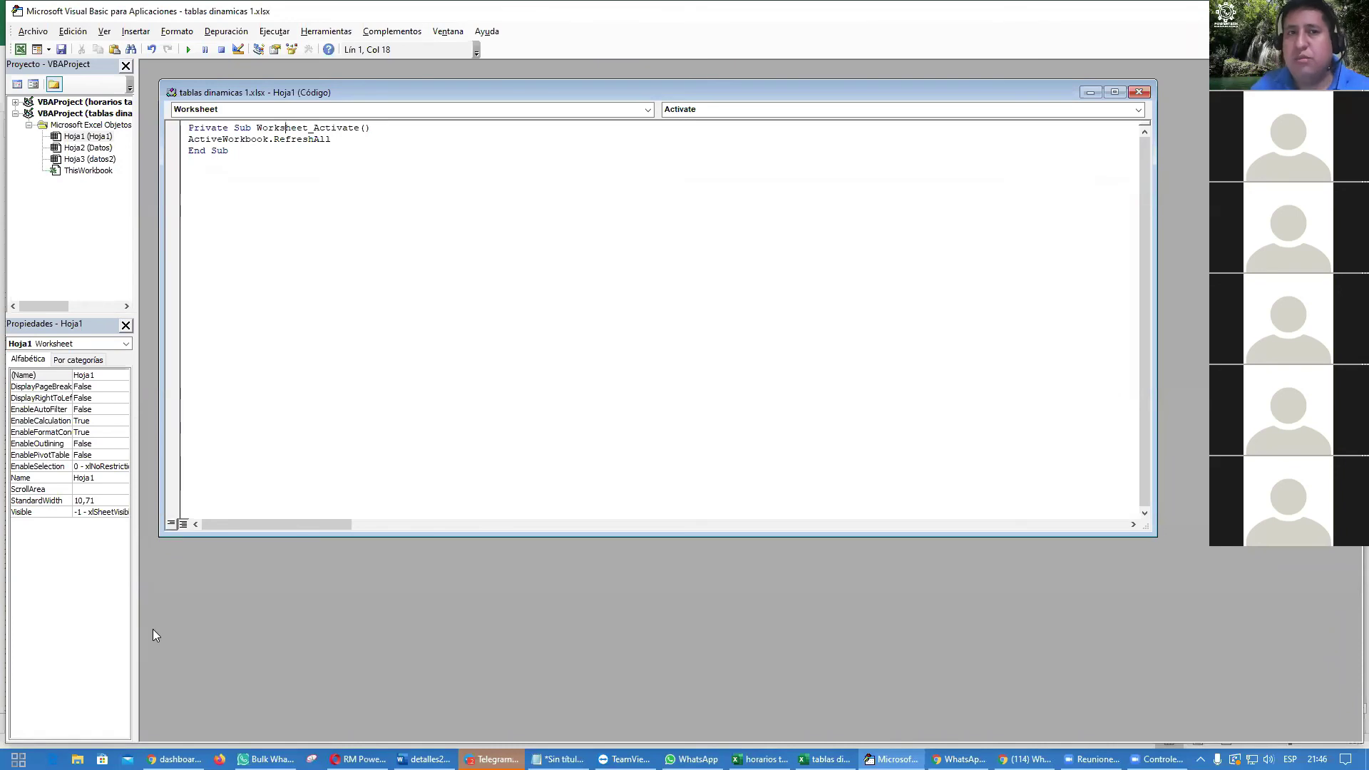
pyautogui.press('Right')
pyautogui.press('Right')
pyautogui.press('Right')
pyautogui.press('Right')
pyautogui.press('Right')
pyautogui.press('Right')
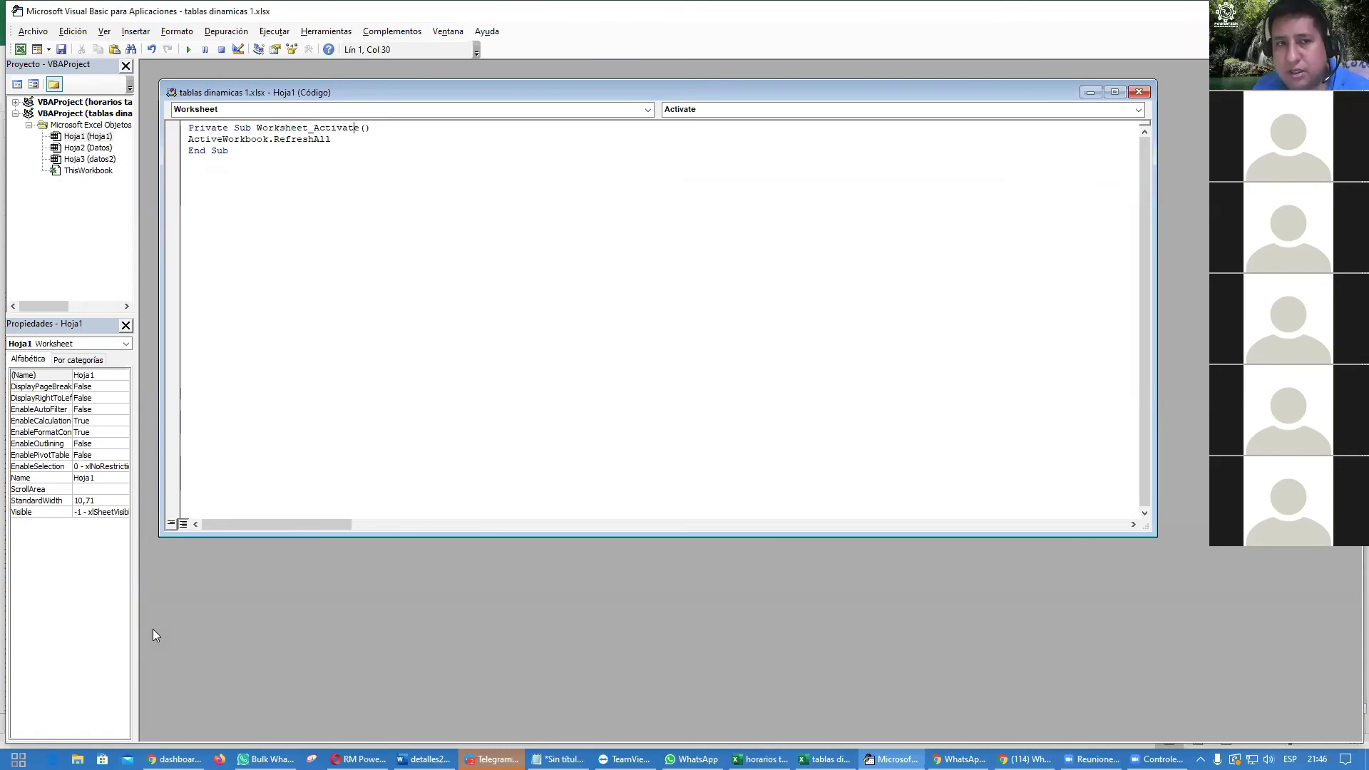
pyautogui.hotkey('ctrl', 'shift', 'Left')
pyautogui.press('Right')
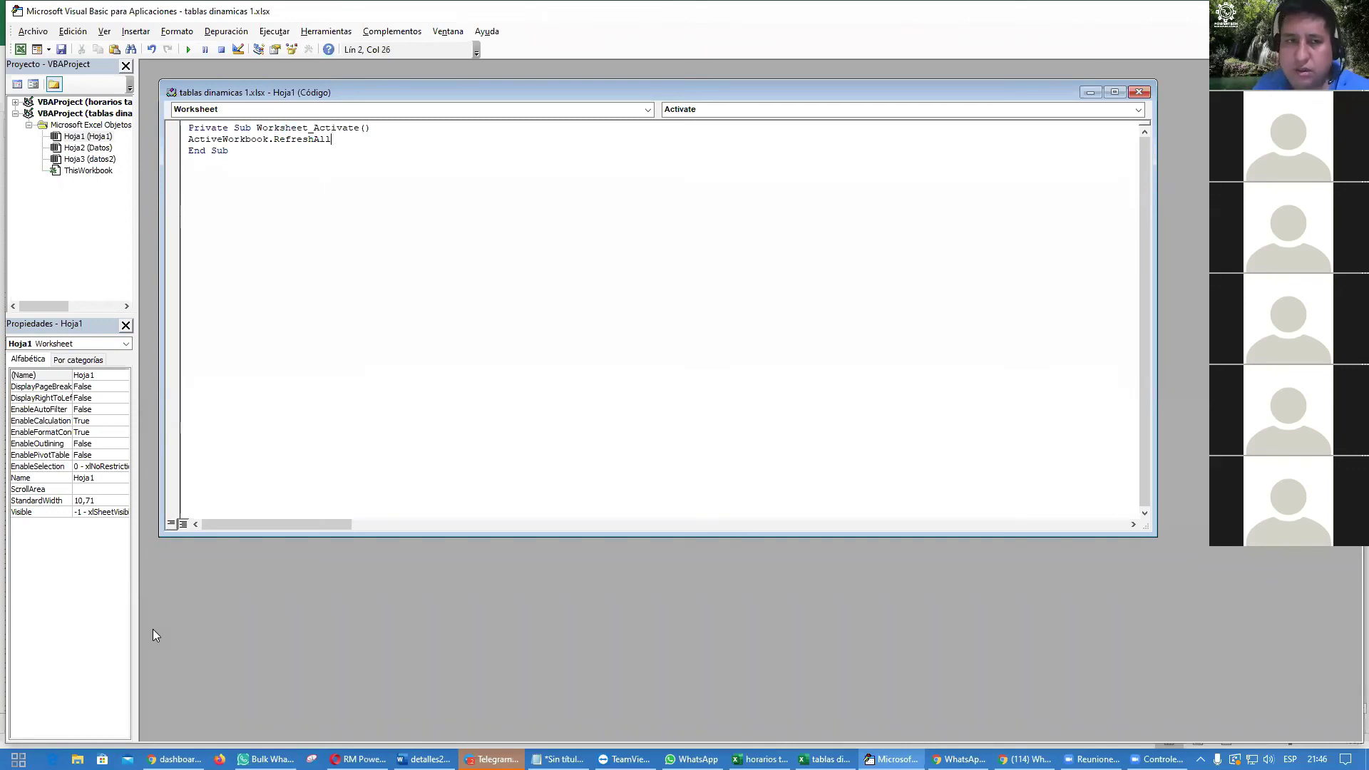
pyautogui.press('Home')
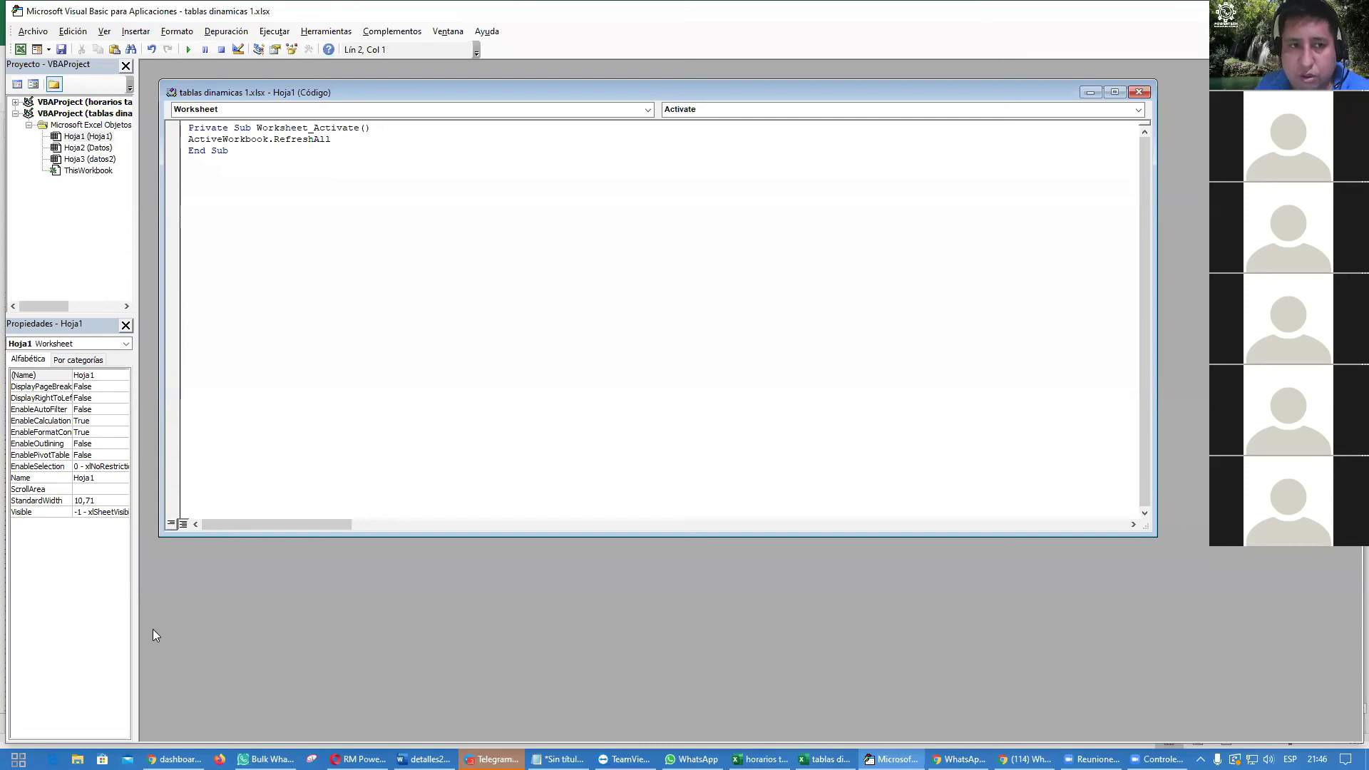
pyautogui.hotkey('ctrl', 'shift', 'Right')
pyautogui.hotkey('shift', 'Left')
pyautogui.press('Right')
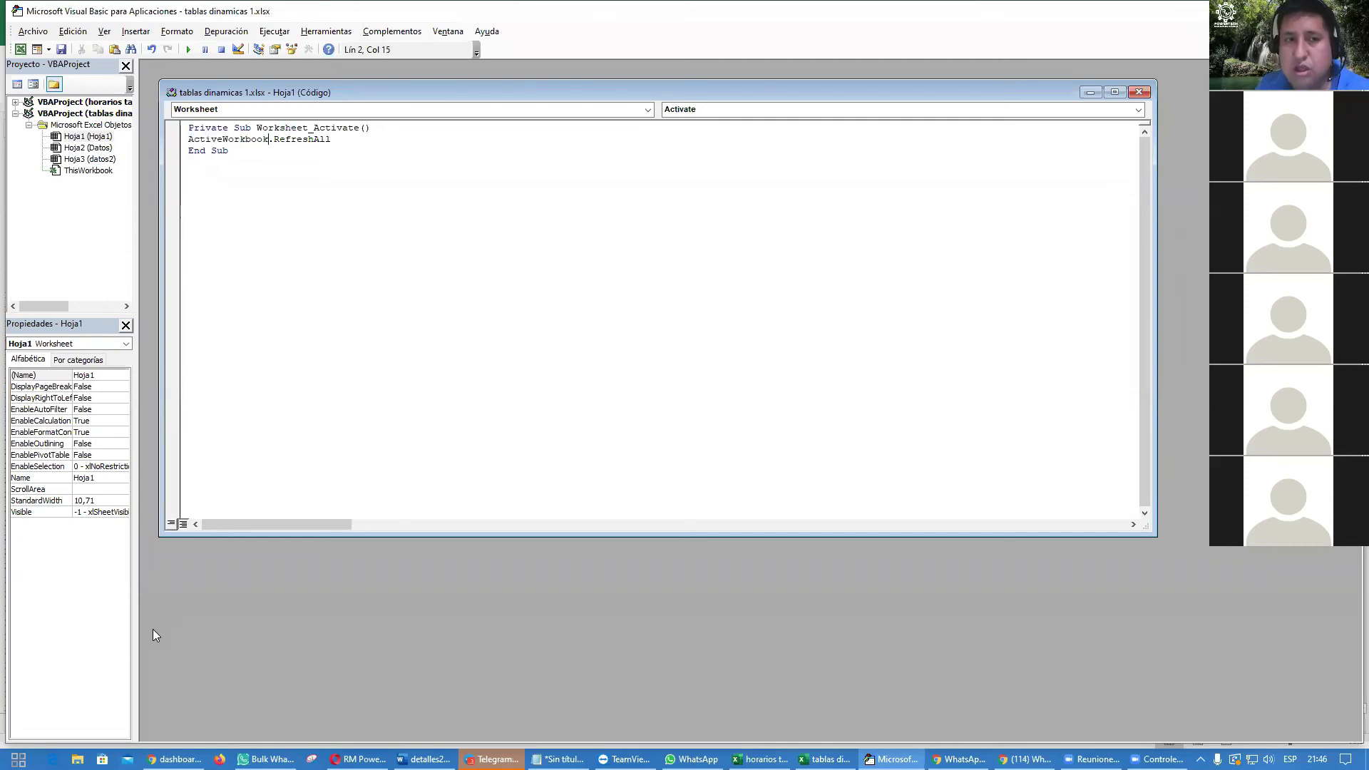
pyautogui.hotkey('ctrl', 'shift', 'Right')
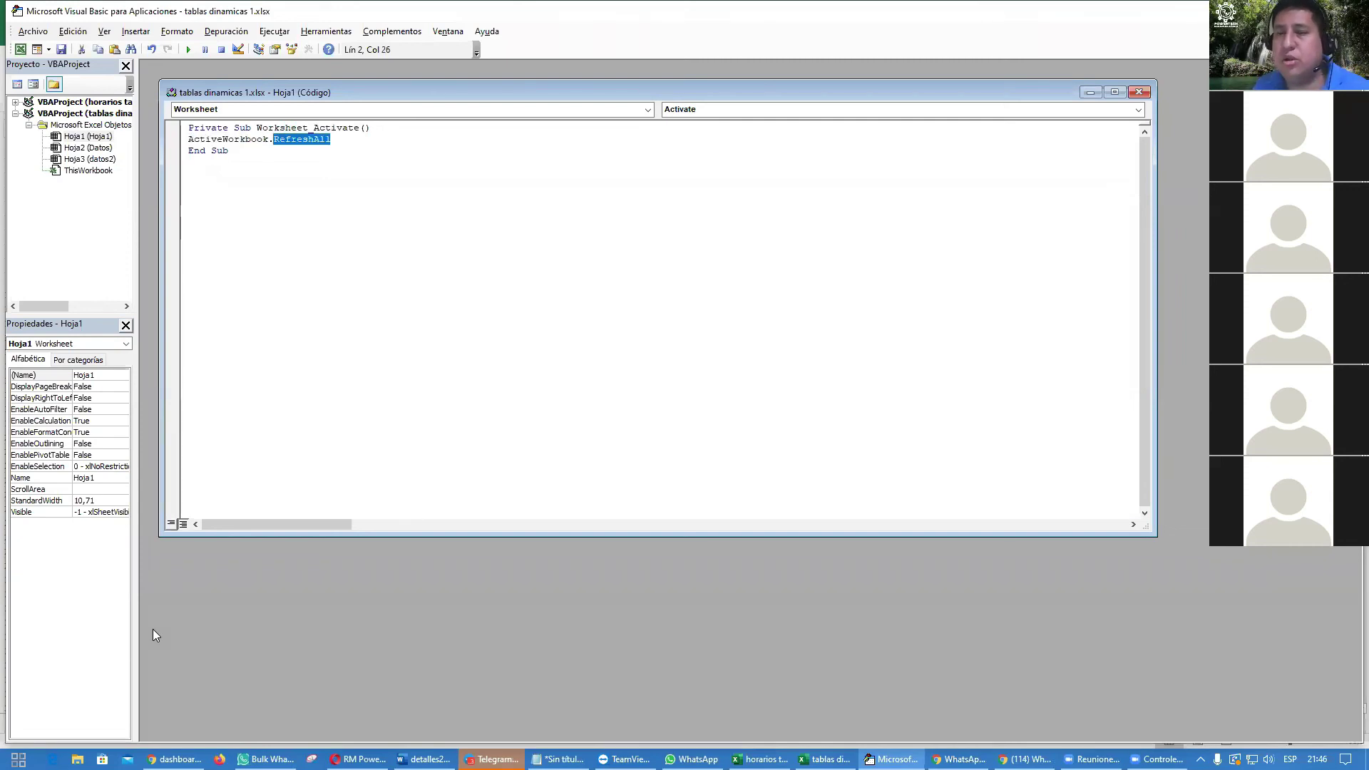
pyautogui.press('Down')
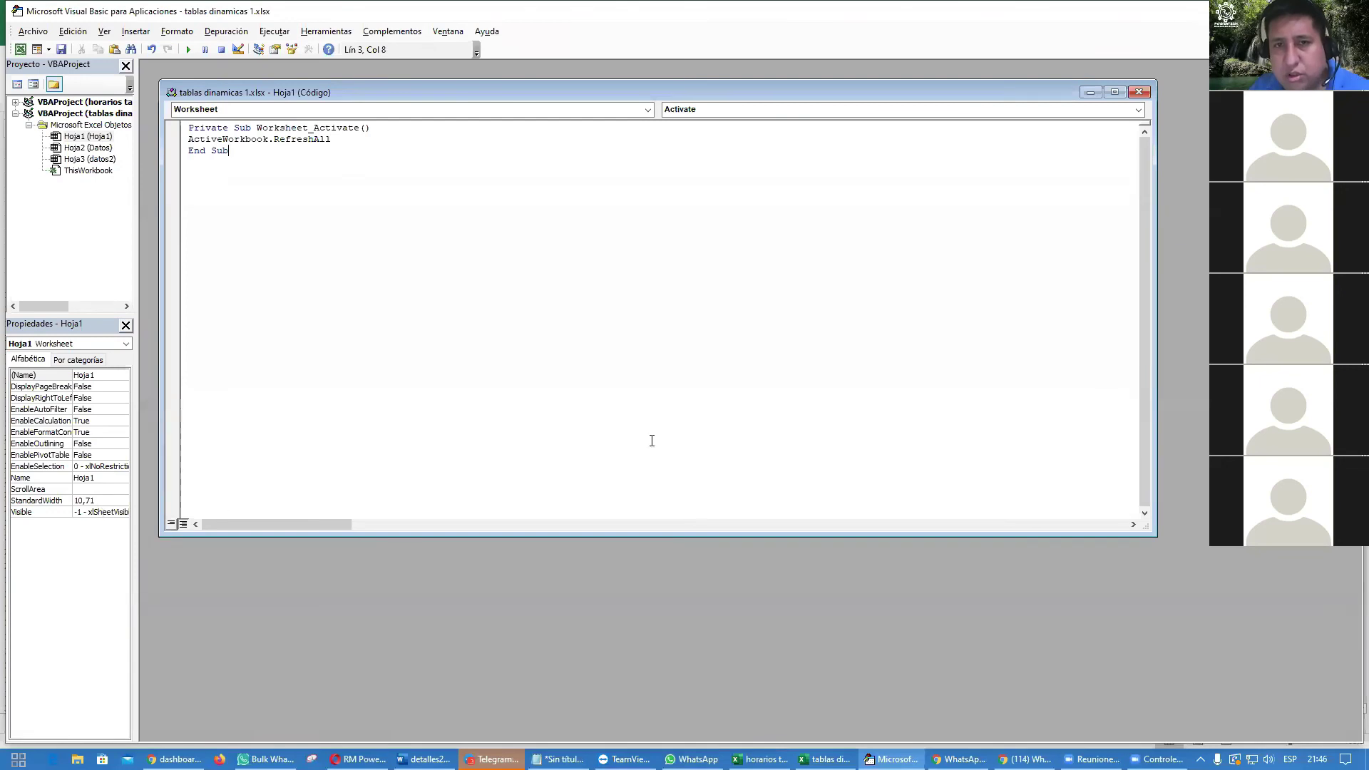
pyautogui.hotkey('alt', 'F11')
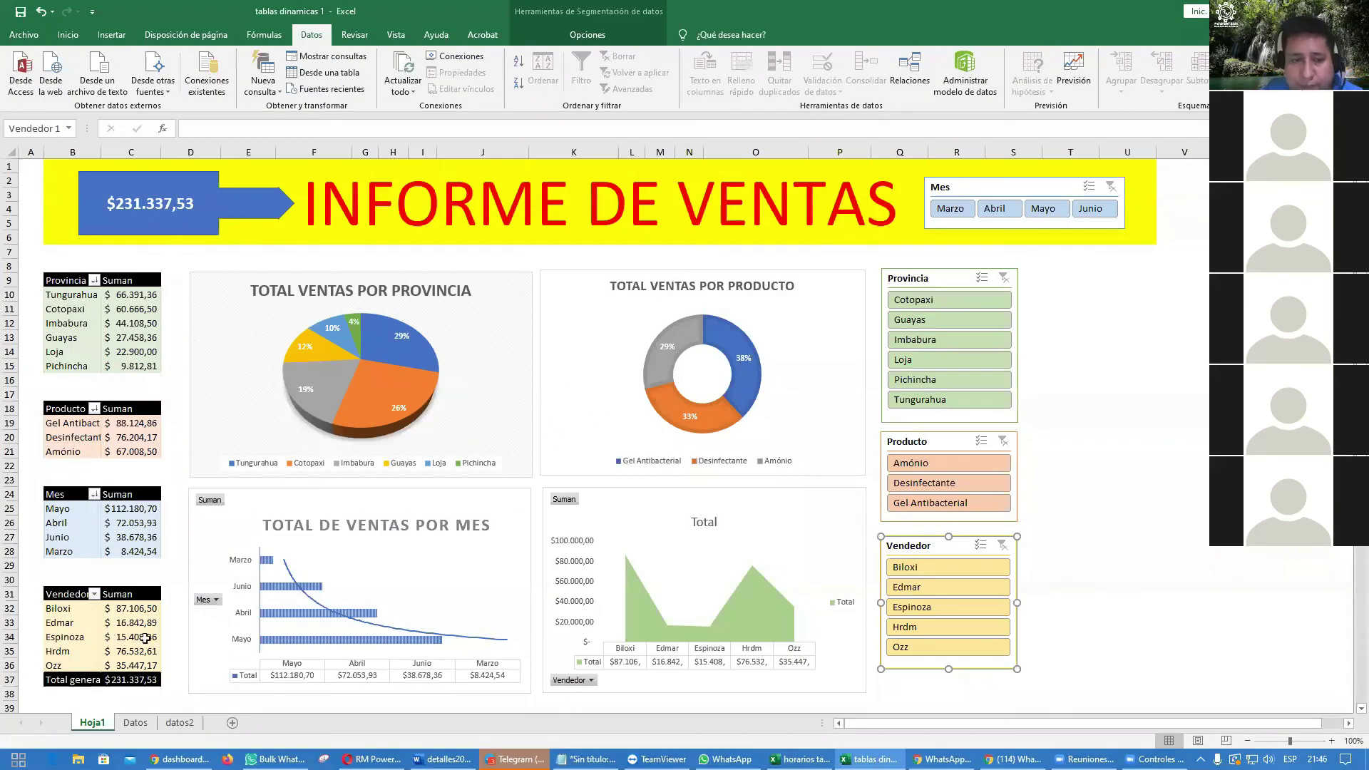
# Step: Change the Datos sales to 3500 in E13 and 6250 in E12
pyautogui.click(136, 722)
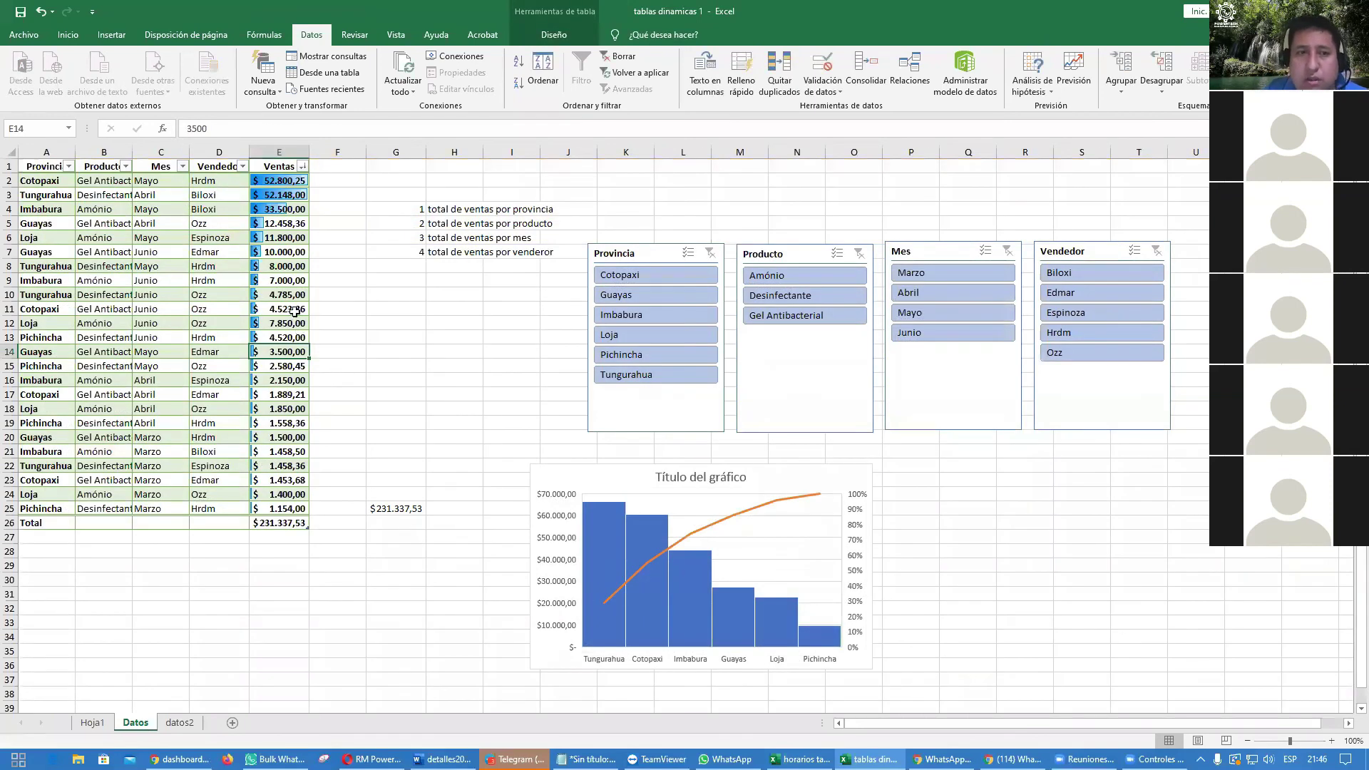
pyautogui.click(289, 338)
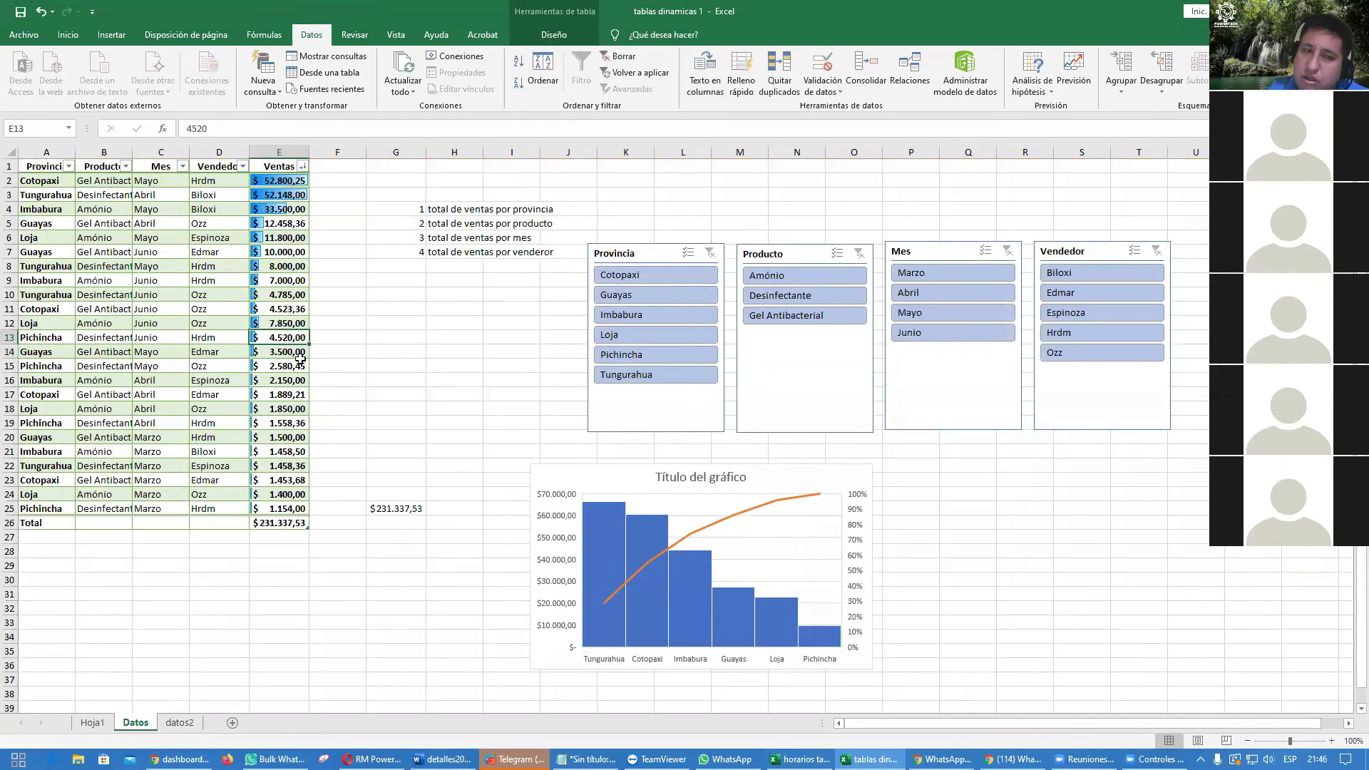
pyautogui.write('3500')
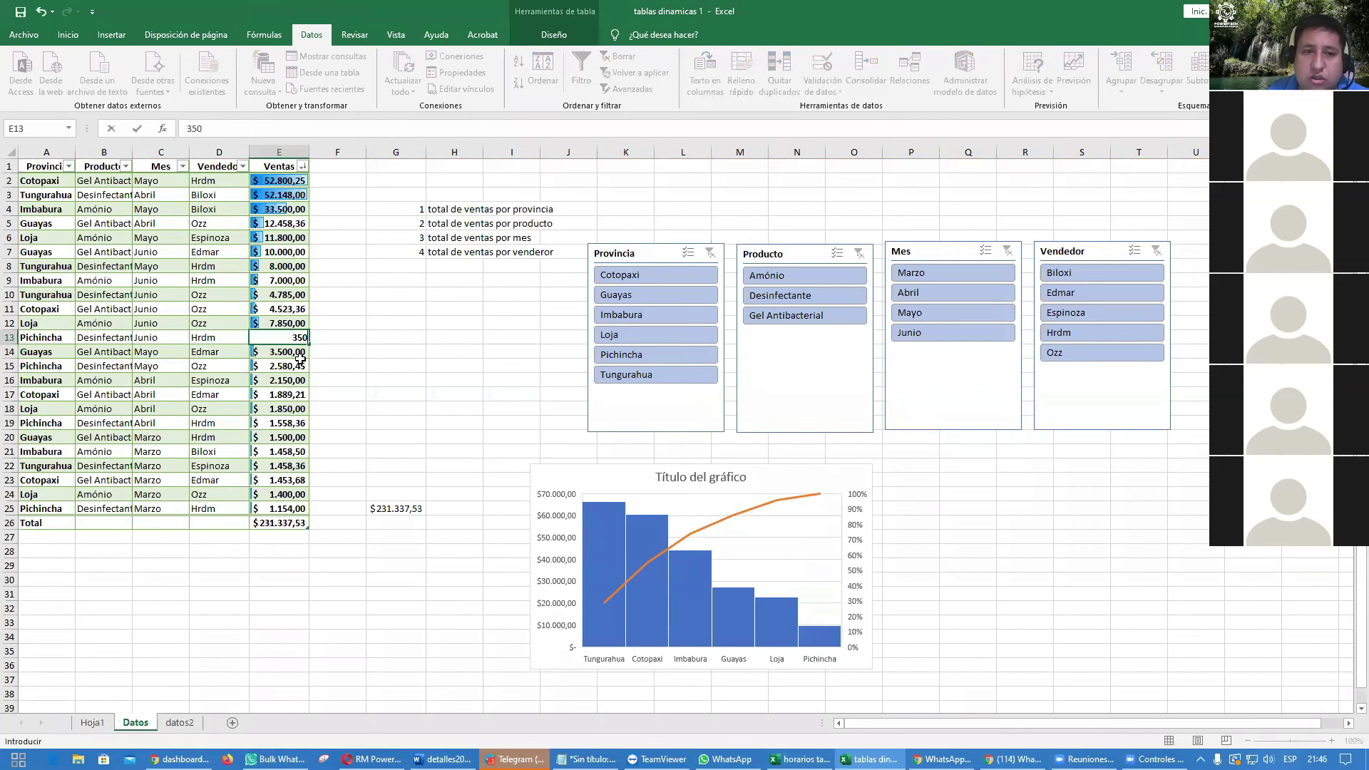
pyautogui.press('Return')
pyautogui.press('Up')
pyautogui.press('Up')
pyautogui.write('6250')
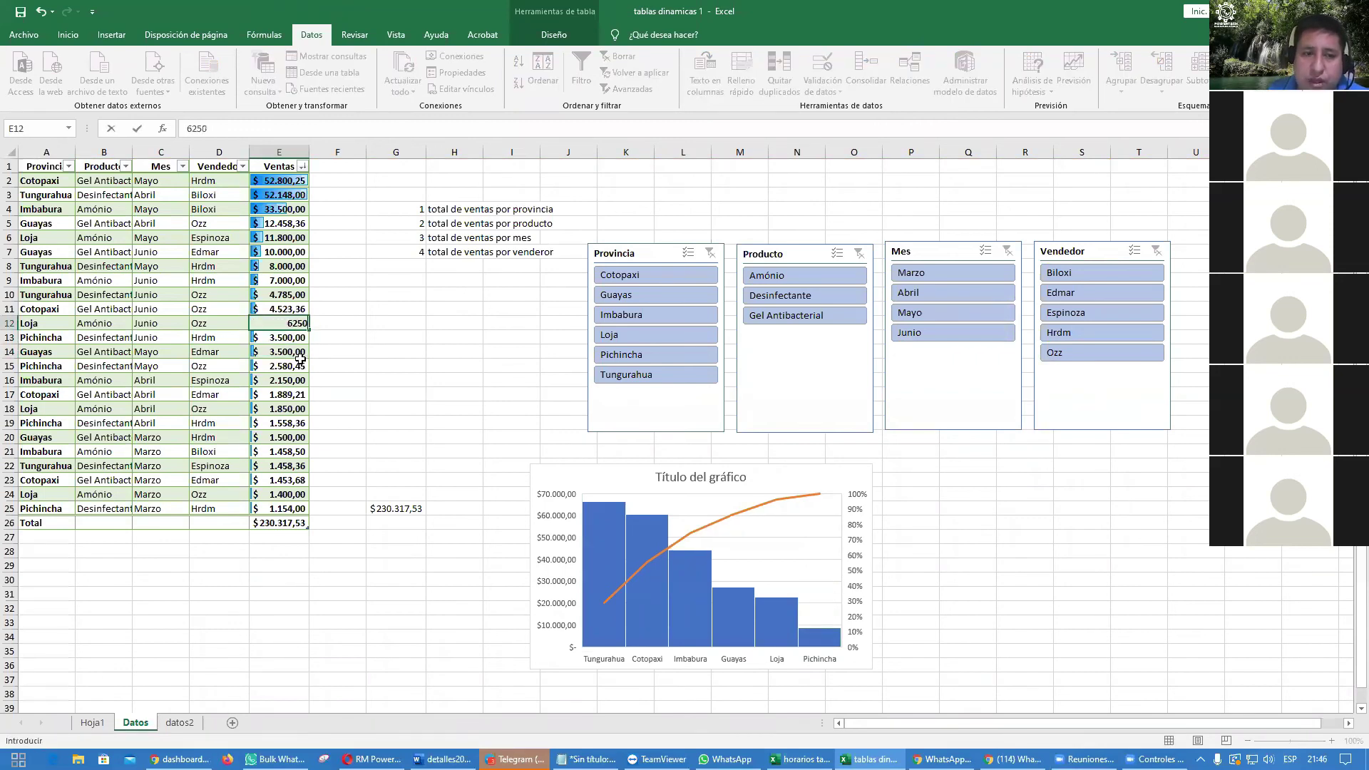
pyautogui.press('Return')
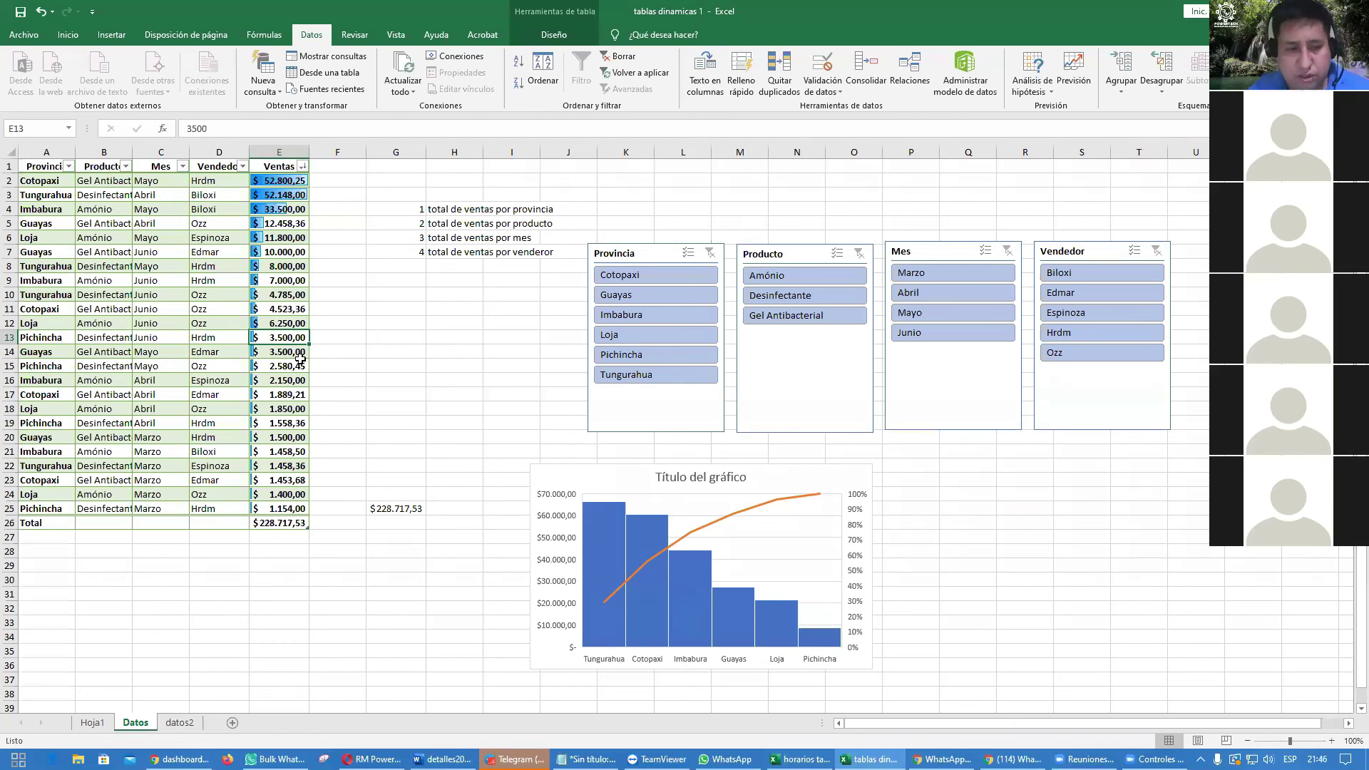
# Step: Check the auto-refreshed Hoja1 dashboard and widen column C to show $228.717,53
pyautogui.click(92, 722)
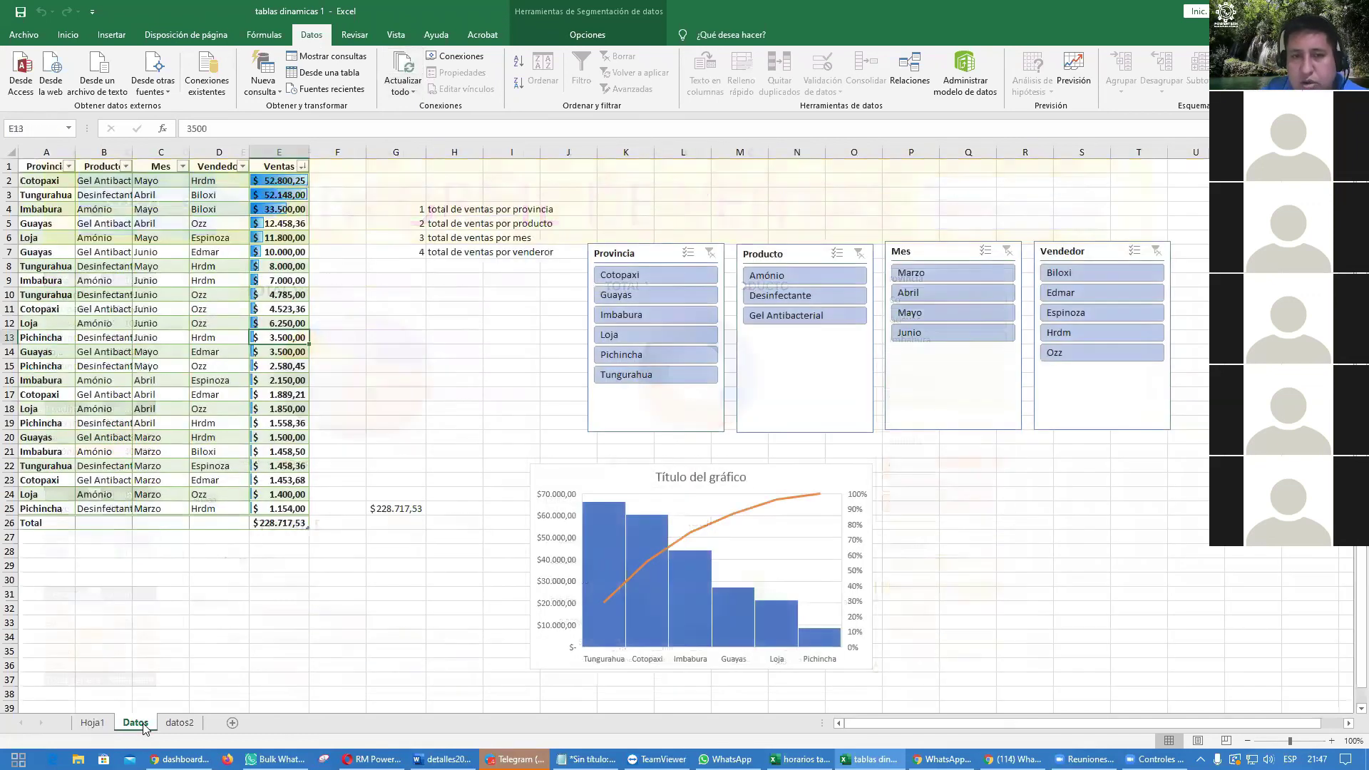
pyautogui.click(140, 723)
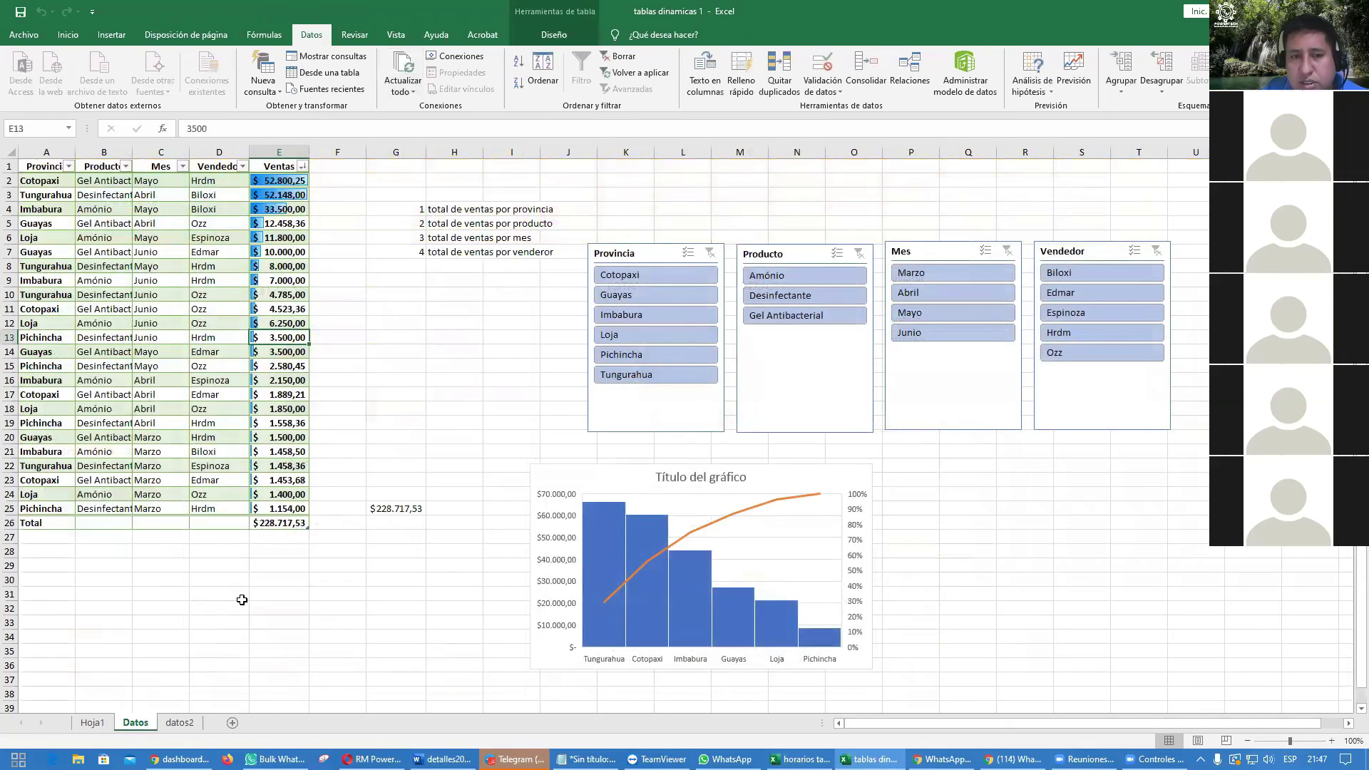
pyautogui.click(93, 723)
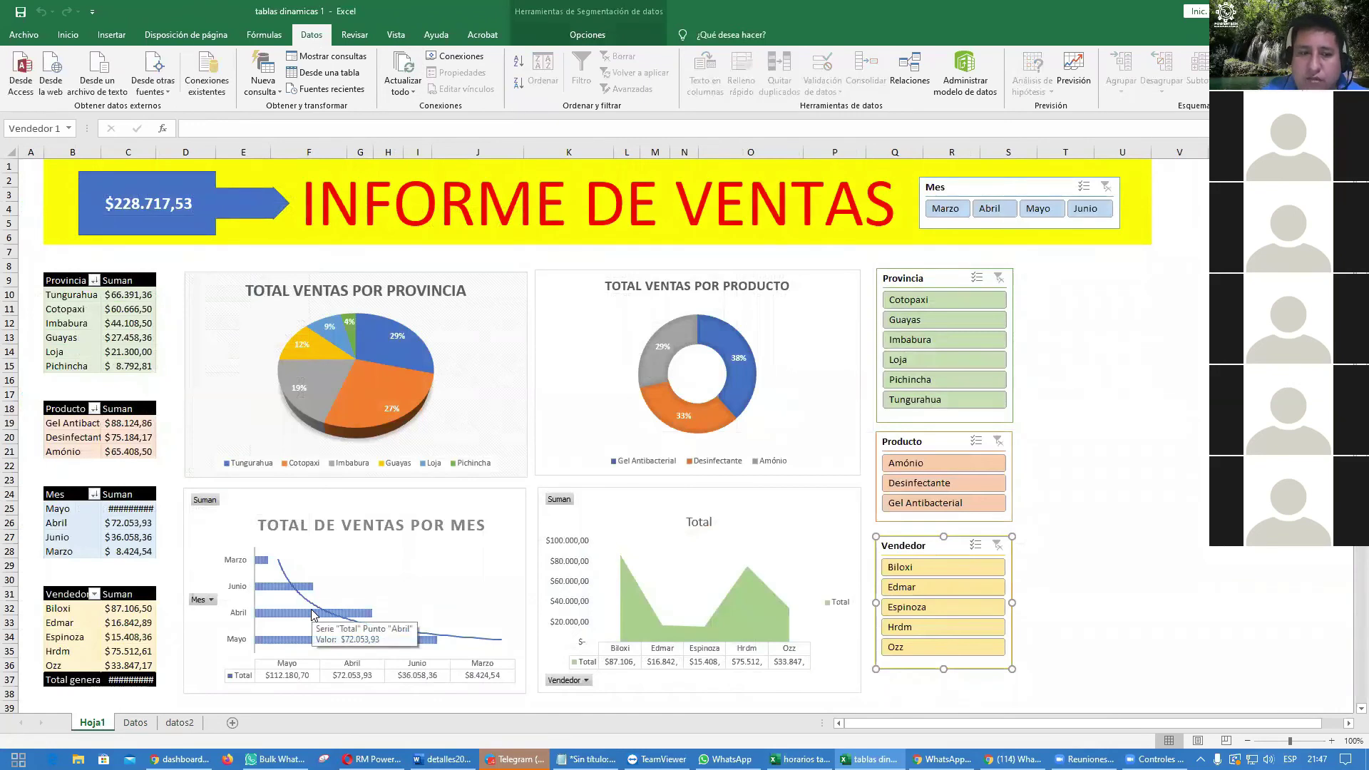
pyautogui.moveTo(157, 152); pyautogui.dragTo(162, 152)
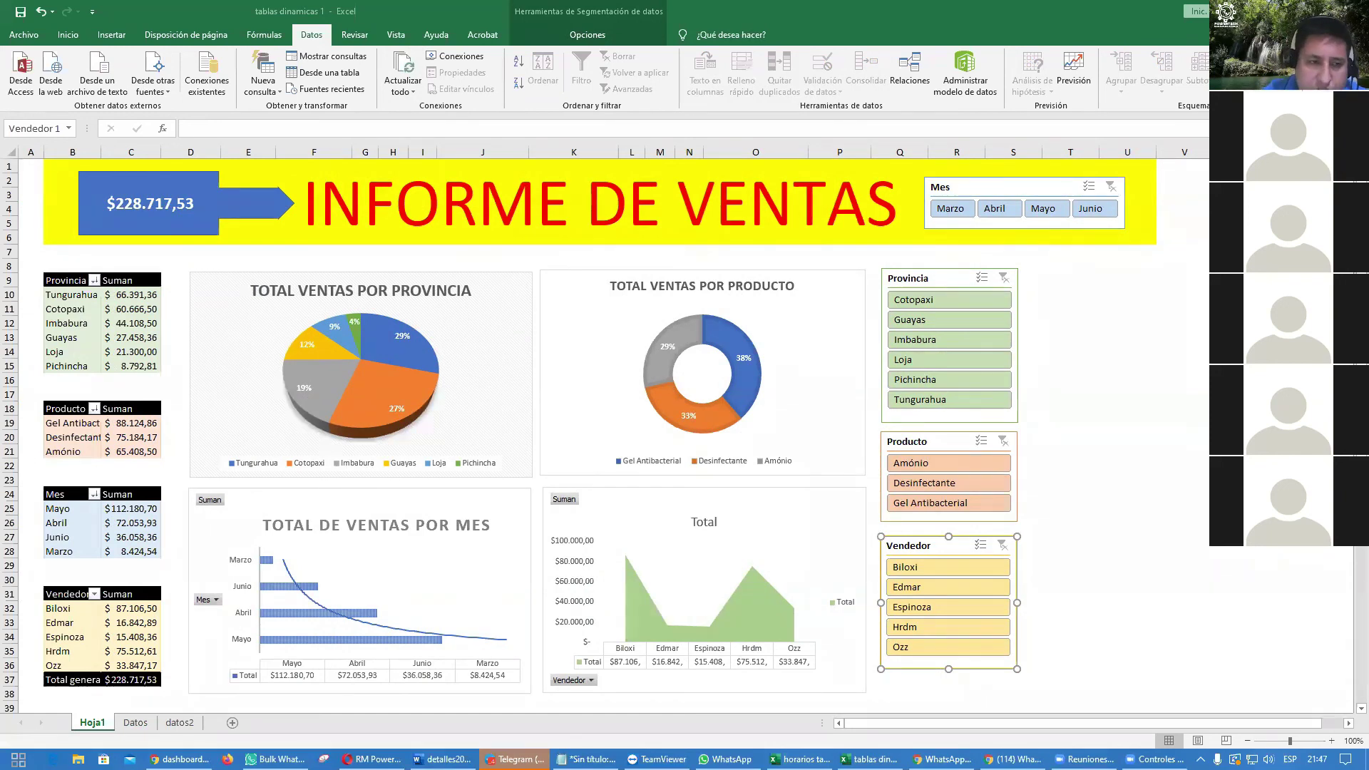
# Step: Turn off the Datos table's Total Row and select cell A26 for a new record
pyautogui.click(136, 722)
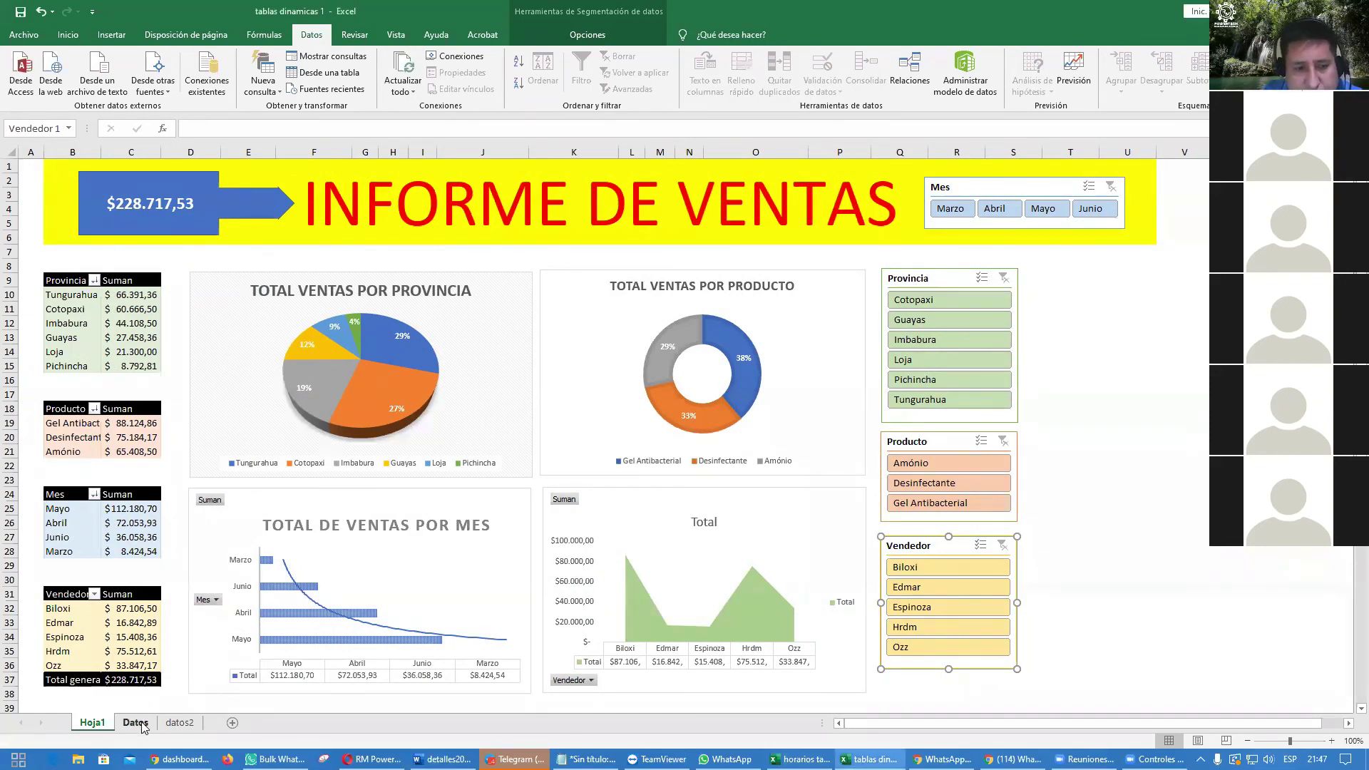
pyautogui.click(408, 306)
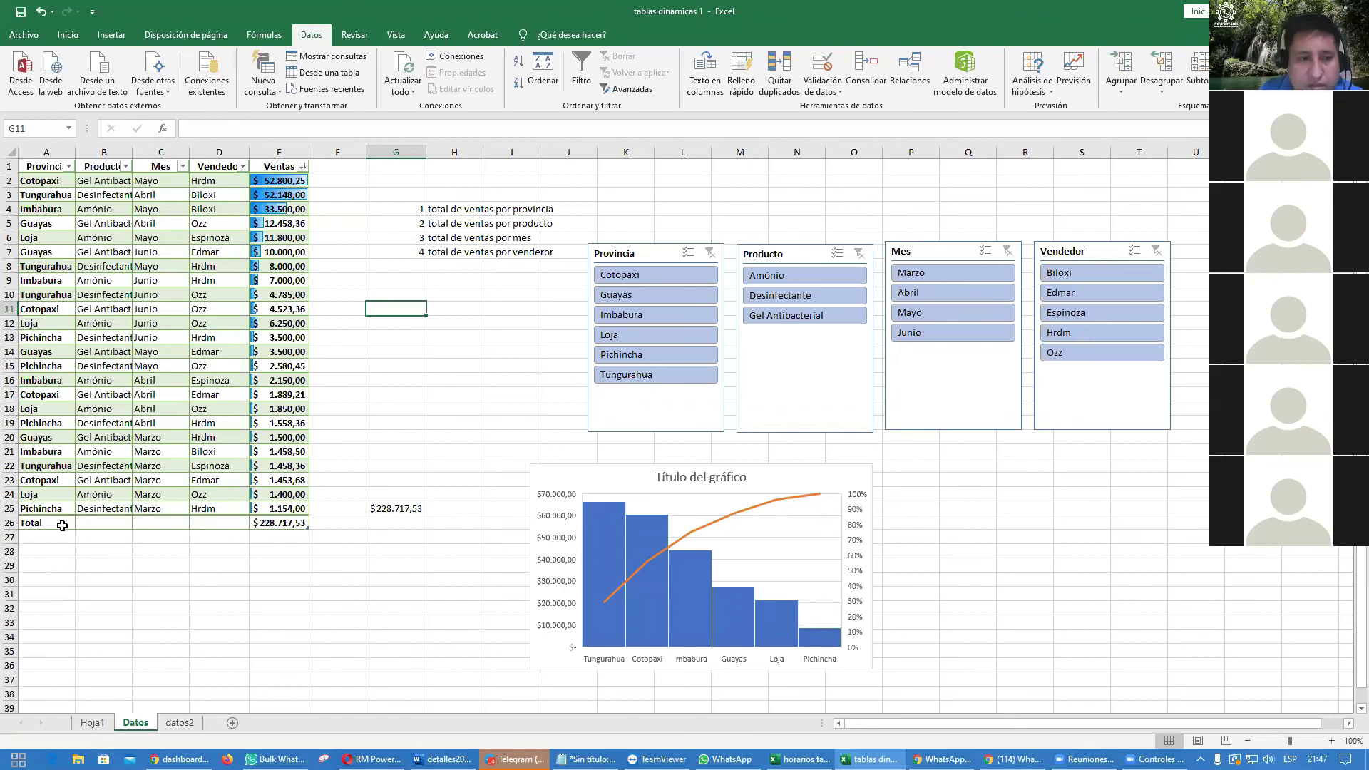
pyautogui.click(151, 454)
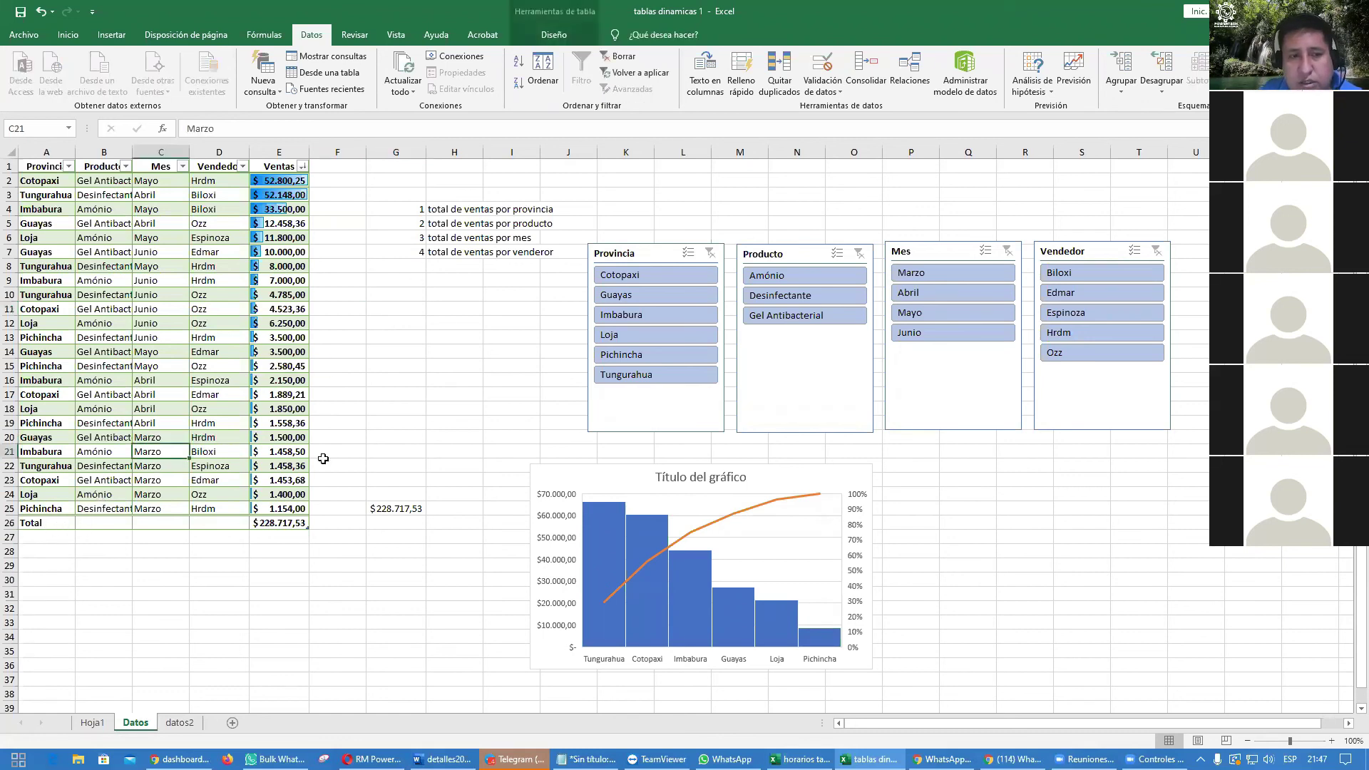
pyautogui.click(563, 36)
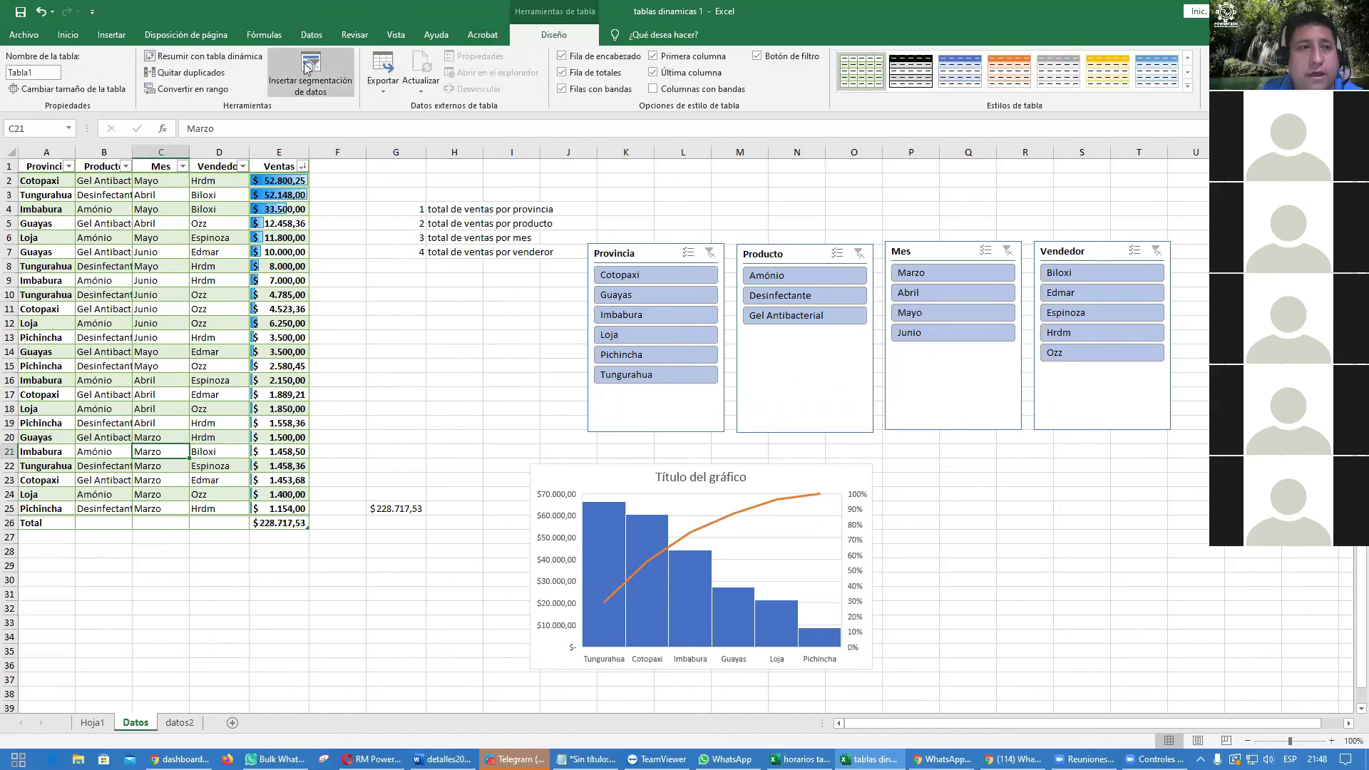
pyautogui.click(562, 72)
pyautogui.click(56, 520)
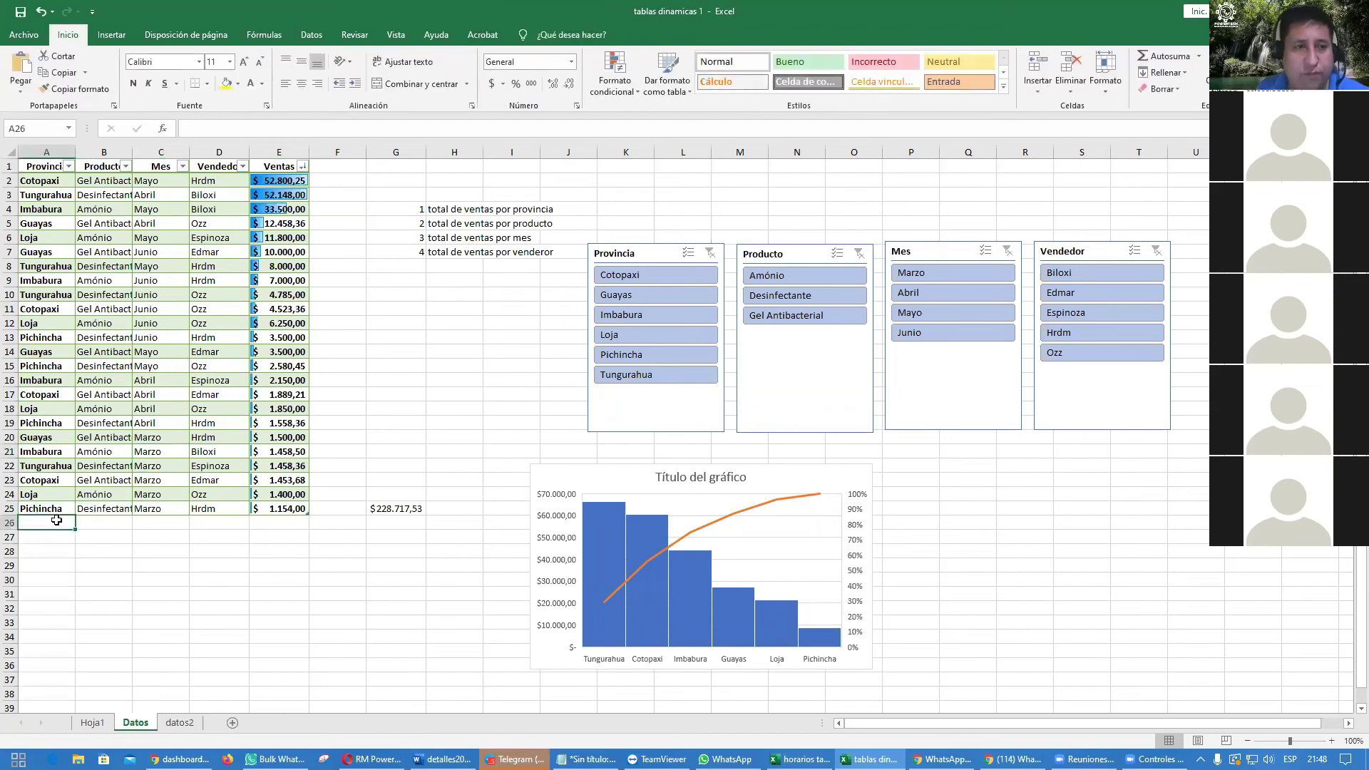
# Step: Enter row 26 as a Galapagos, Desinfectante, Junio sale by the seller for 62.580,45
pyautogui.write('gALAPAGOS')
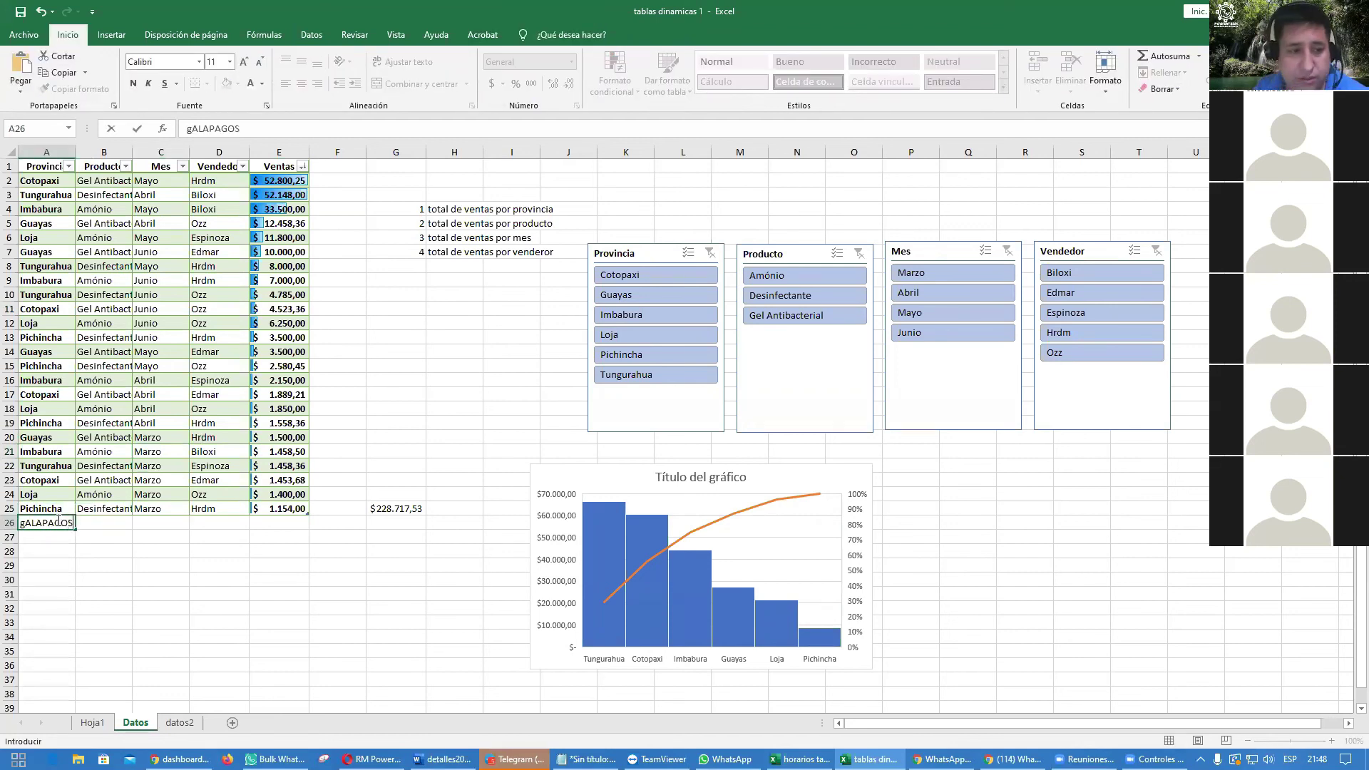
pyautogui.press('Tab')
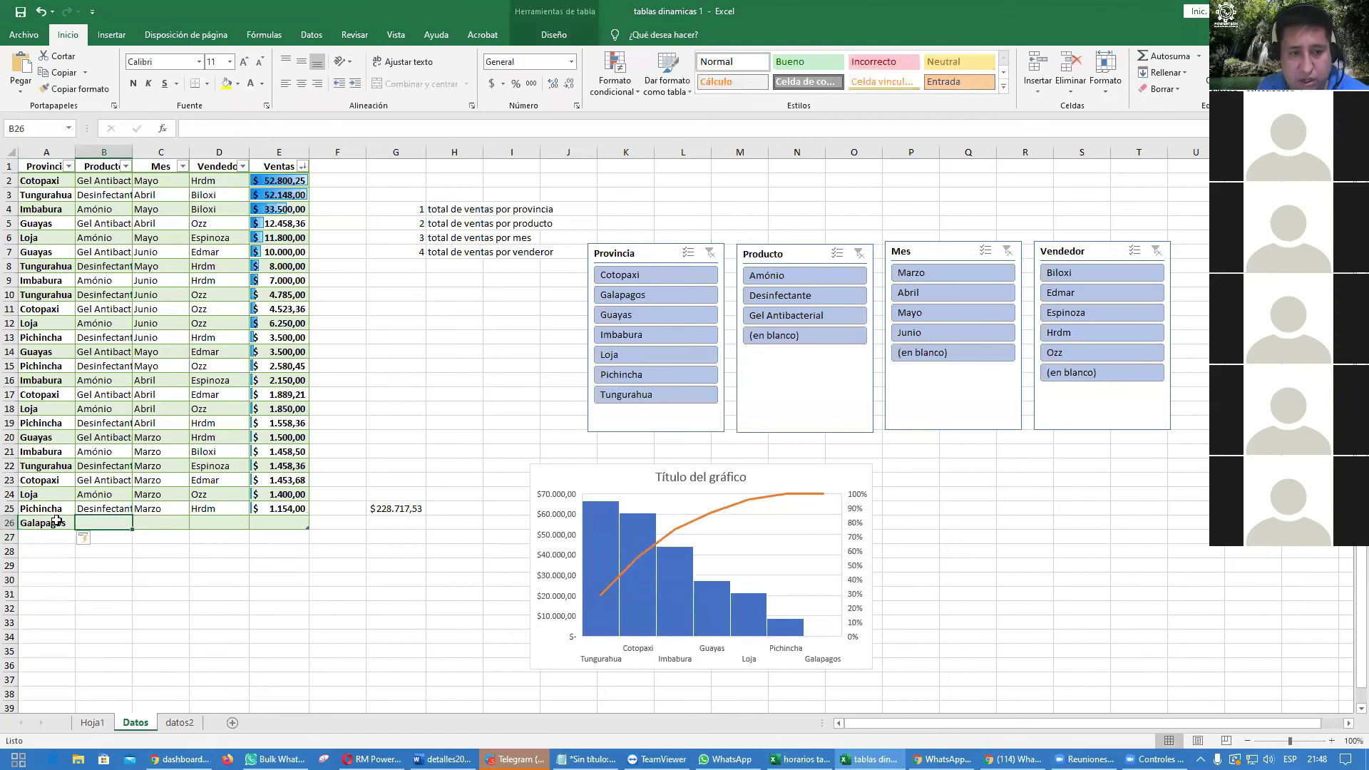
pyautogui.write('Desinfectante')
pyautogui.press('Tab')
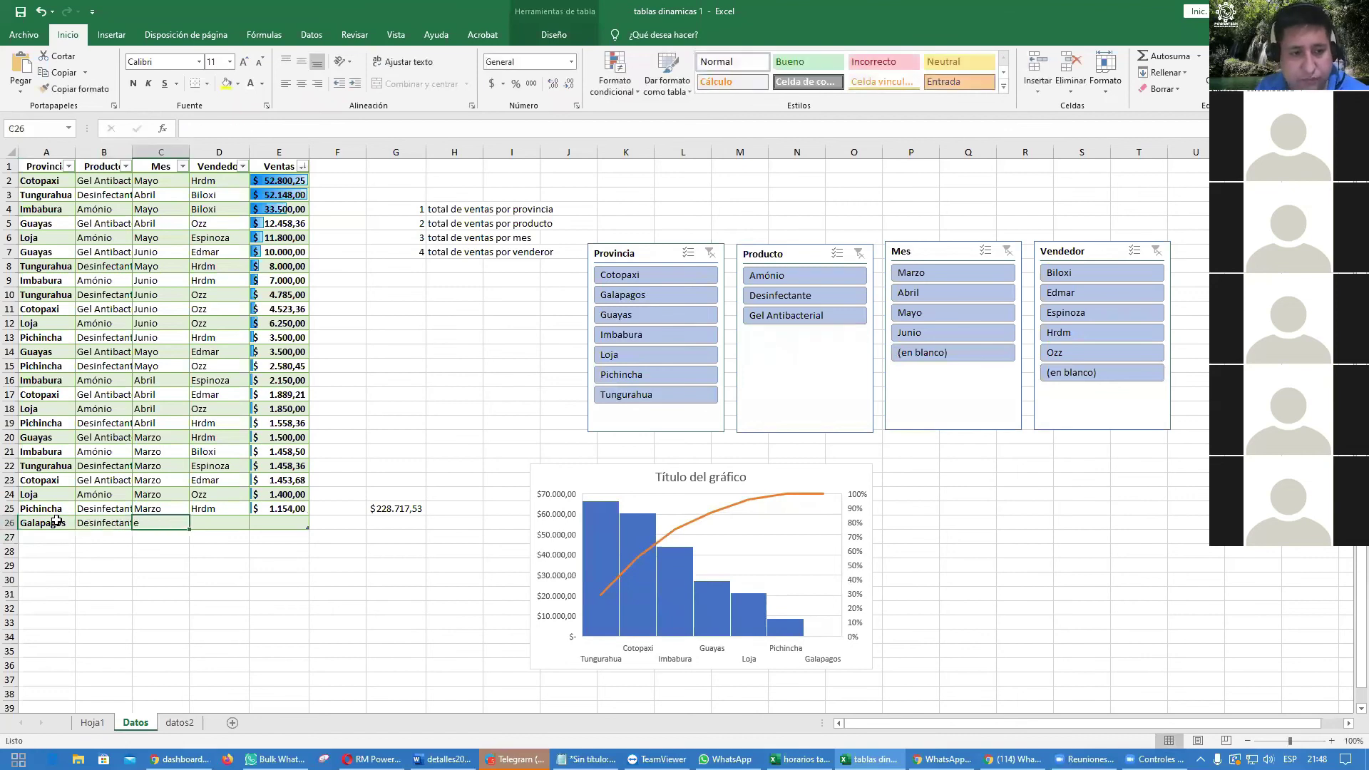
pyautogui.write('Junio')
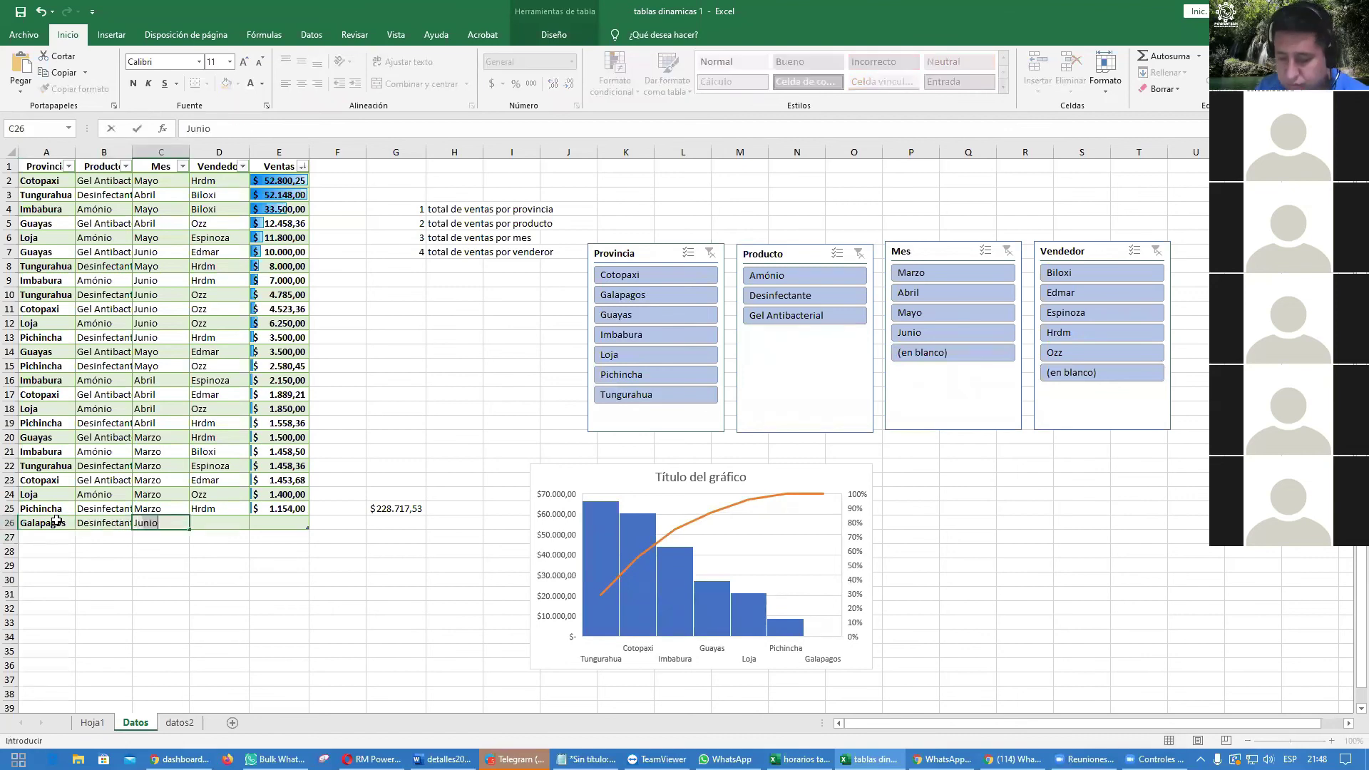
pyautogui.press('Tab')
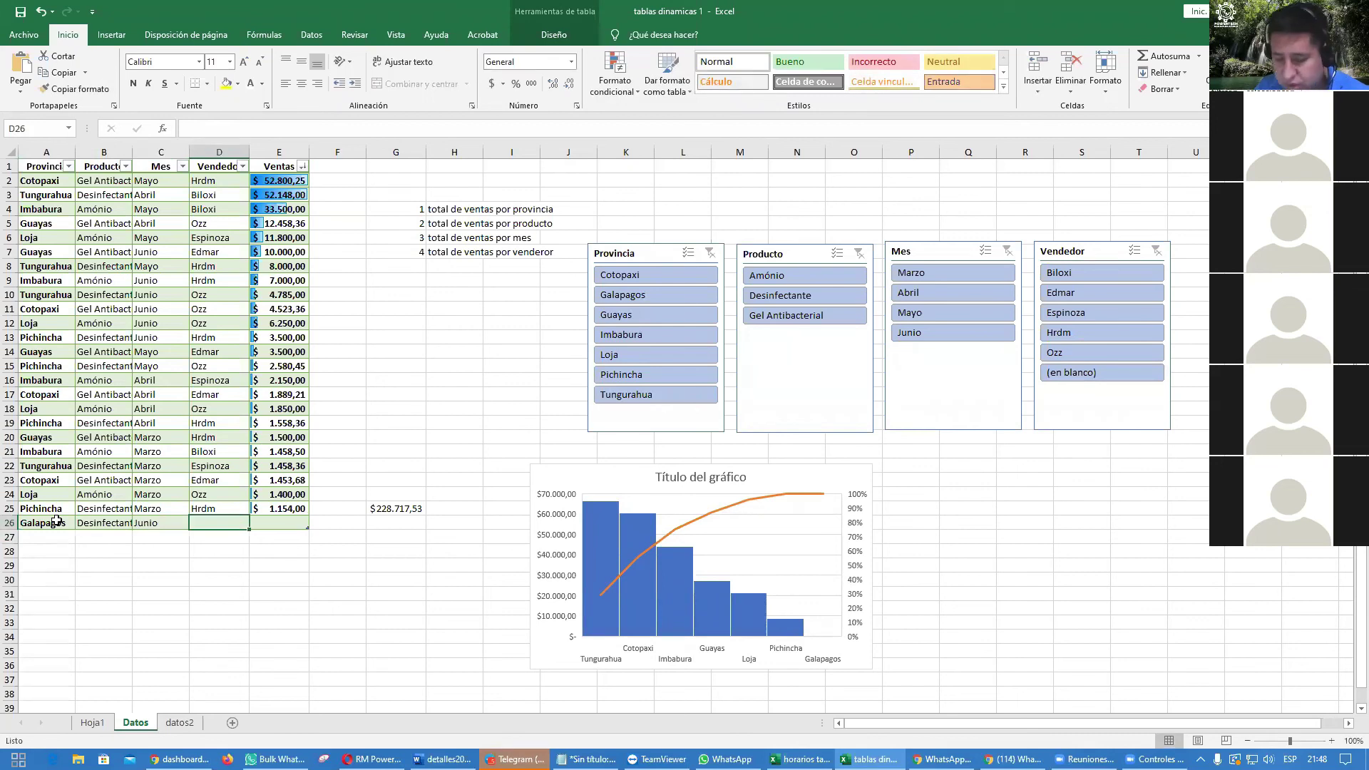
pyautogui.write('hrdm')
pyautogui.press('Tab')
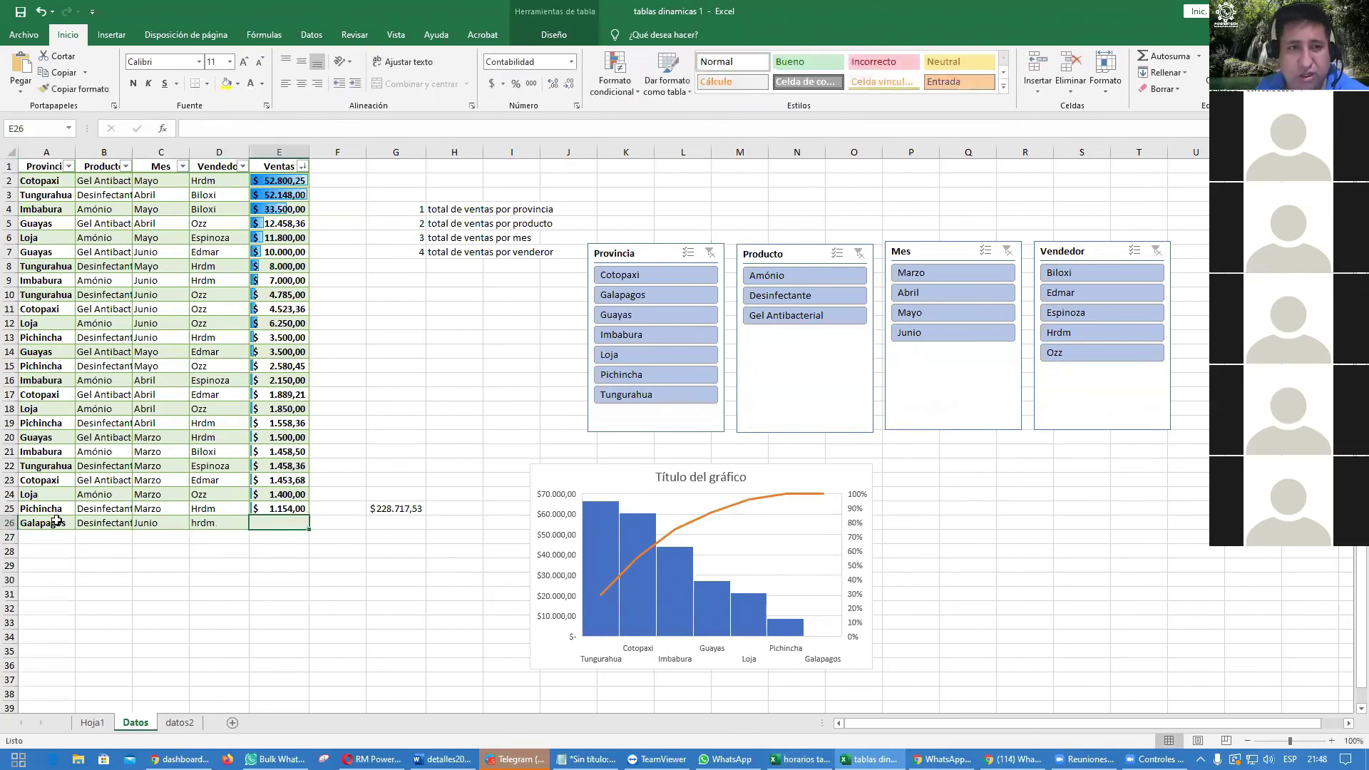
pyautogui.write('62')
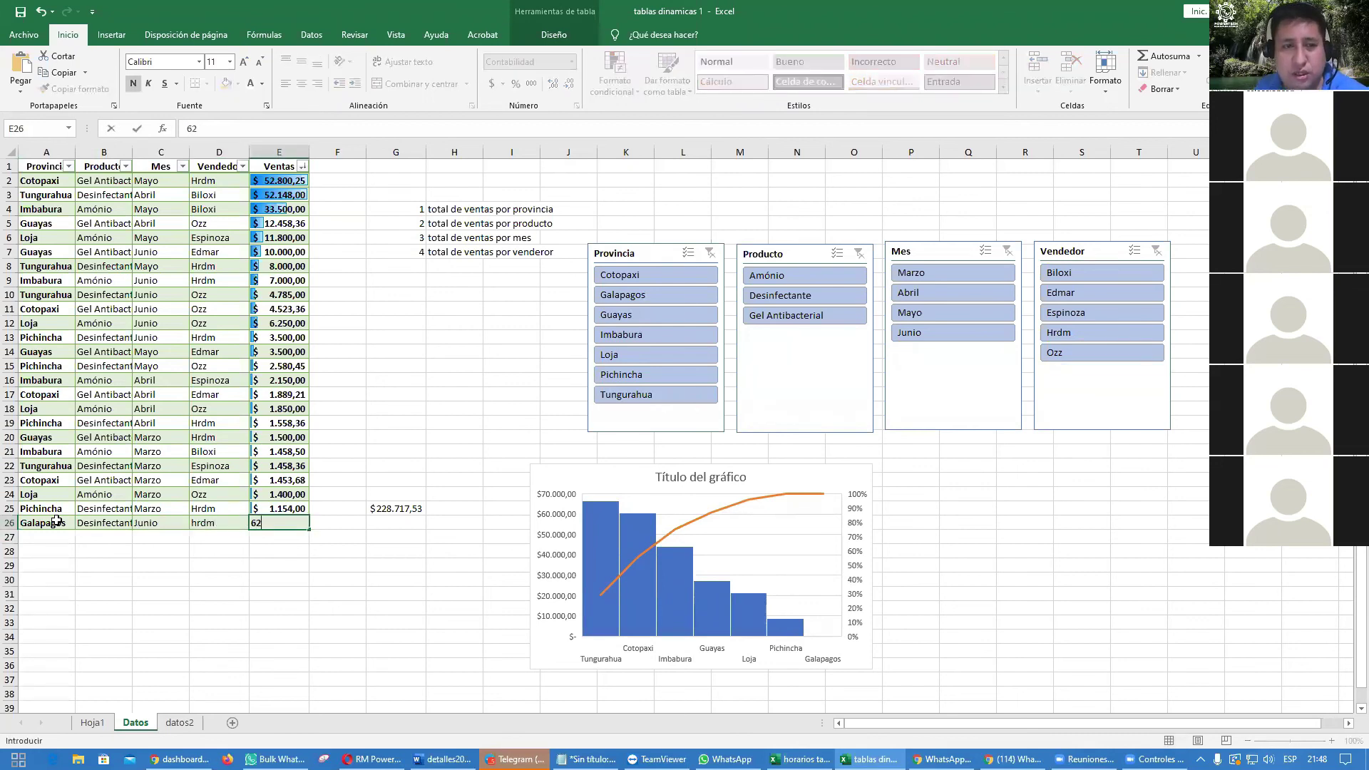
pyautogui.write('.580,45')
pyautogui.press('Return')
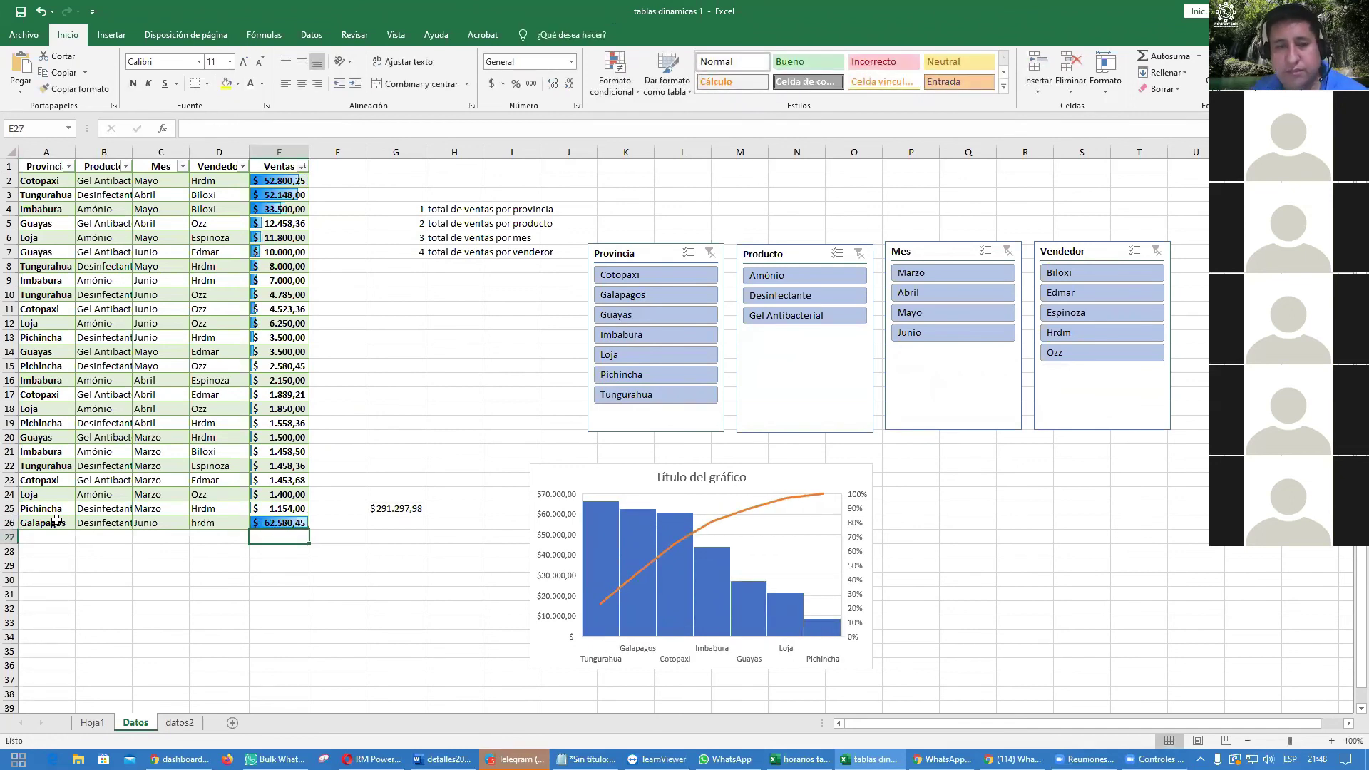
# Step: Go to the Hoja1 dashboard and select the Galapagos total in the province table
pyautogui.click(180, 723)
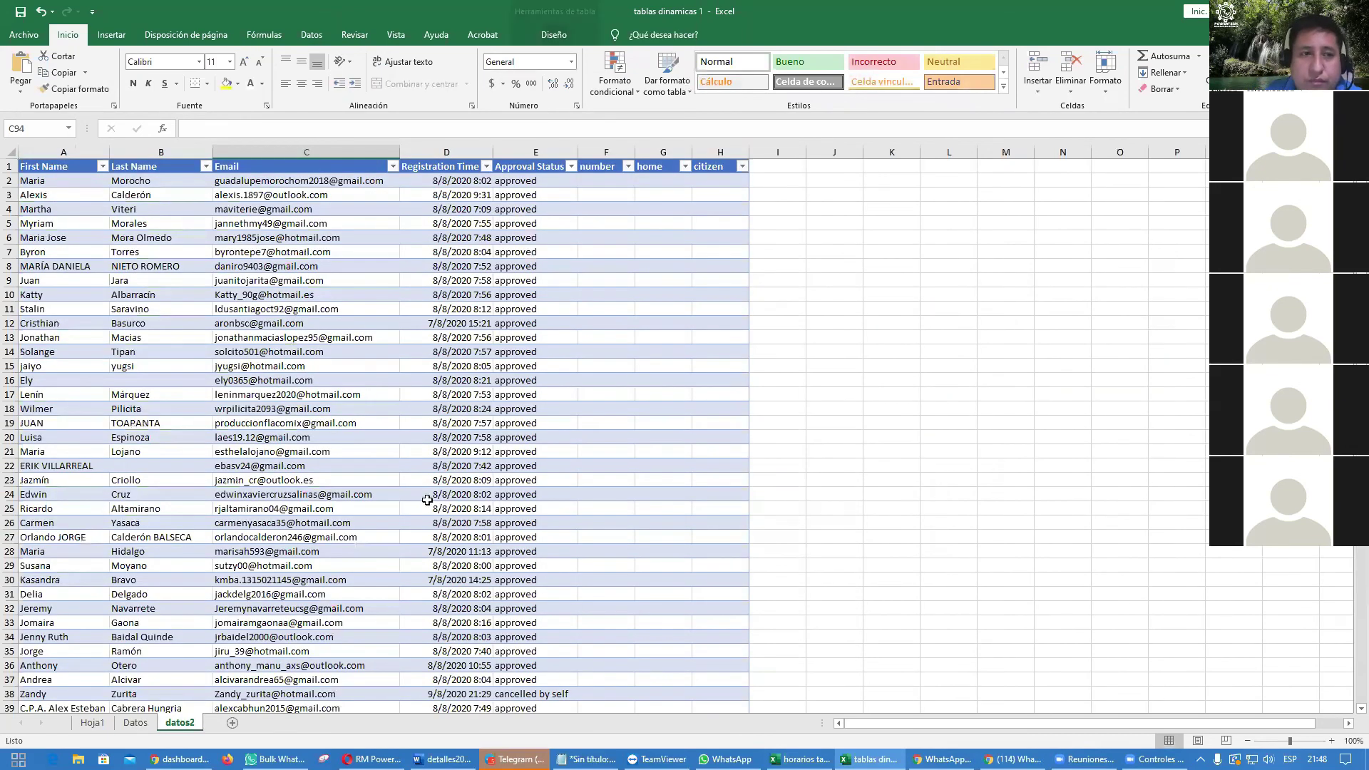
pyautogui.click(93, 723)
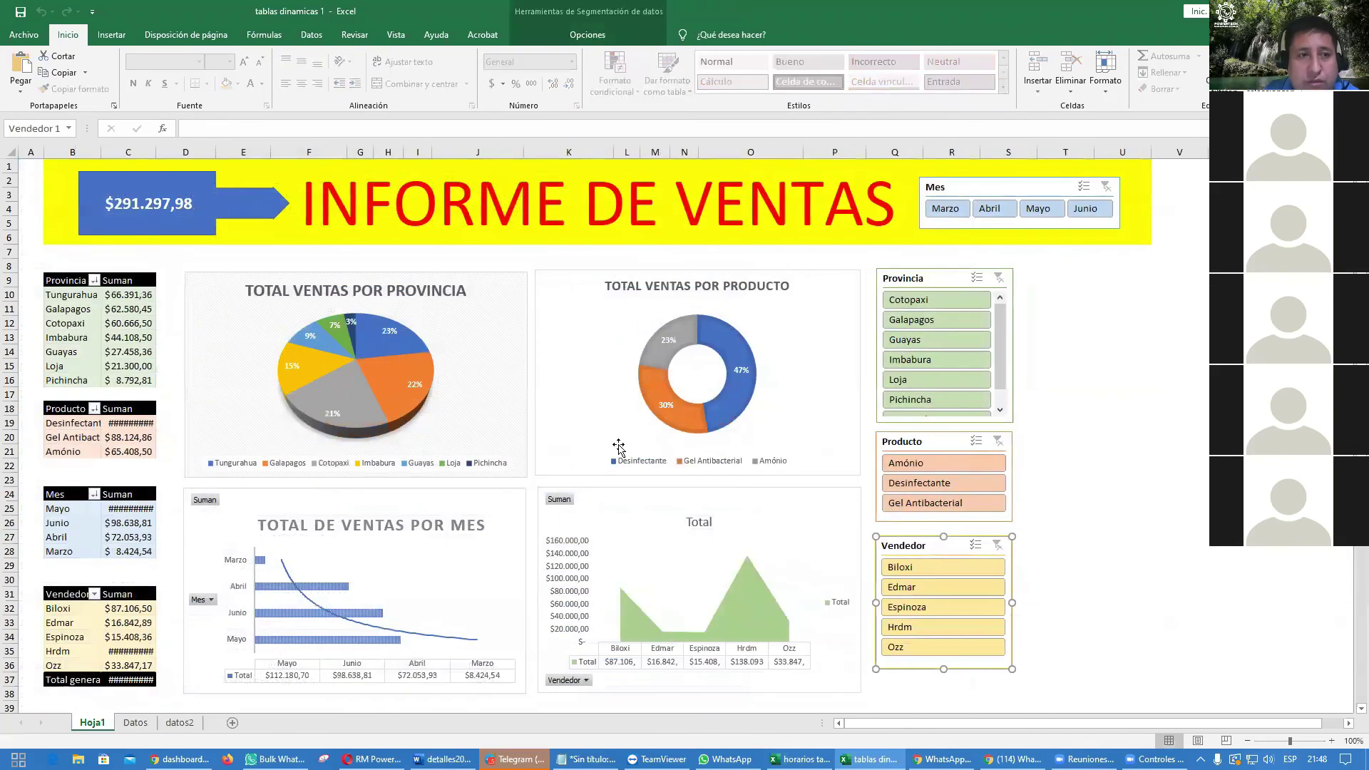
pyautogui.moveTo(59, 310); pyautogui.dragTo(128, 309)
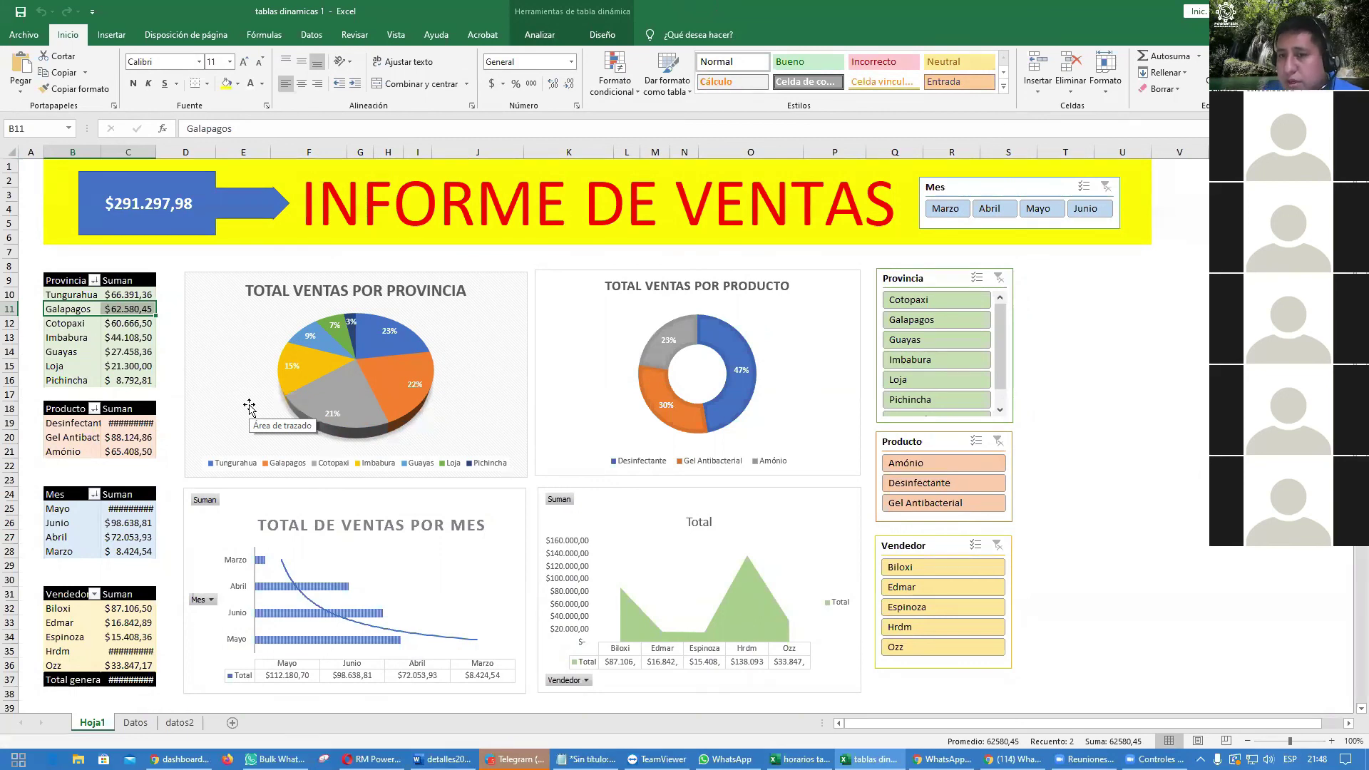
# Step: Filter the Provincia slicer to Galapagos, then clear the filter to show all provinces
pyautogui.moveTo(1001, 355); pyautogui.dragTo(1000, 369)
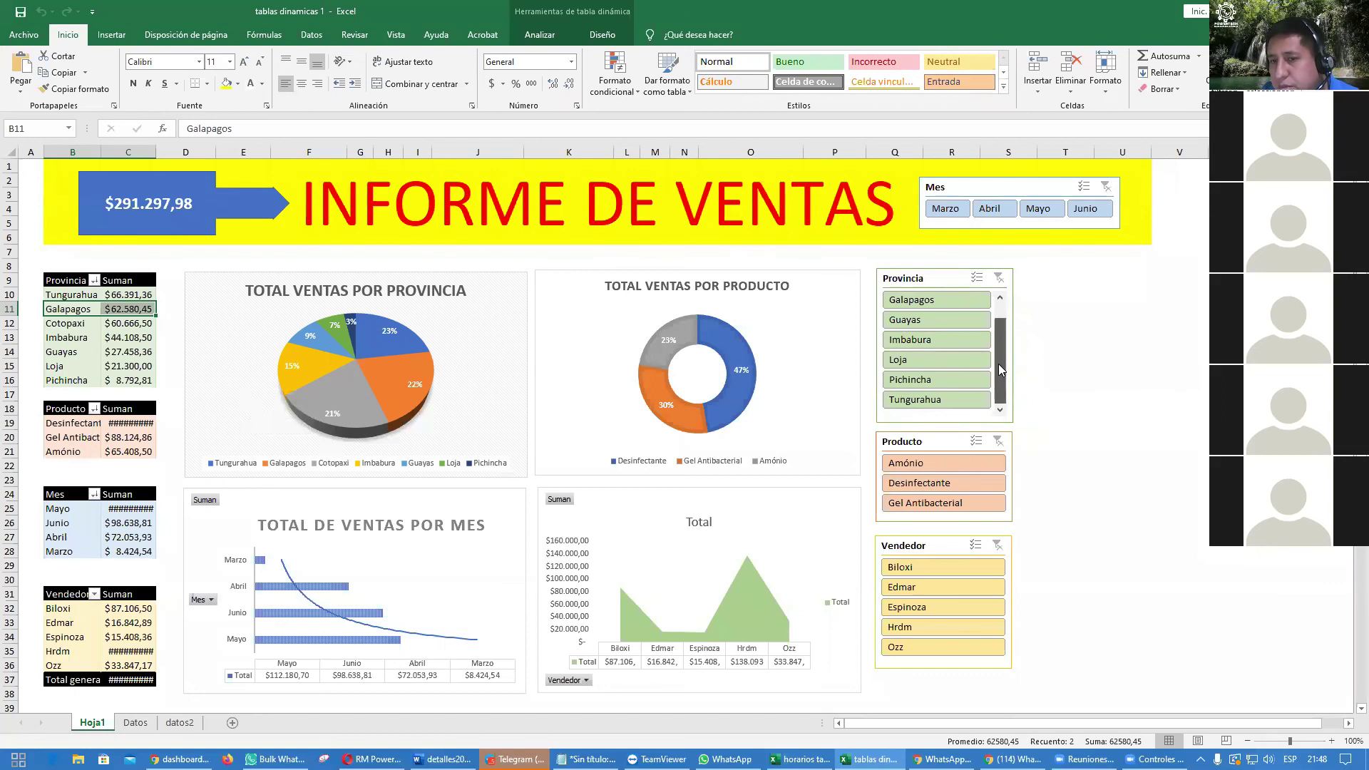
pyautogui.click(926, 300)
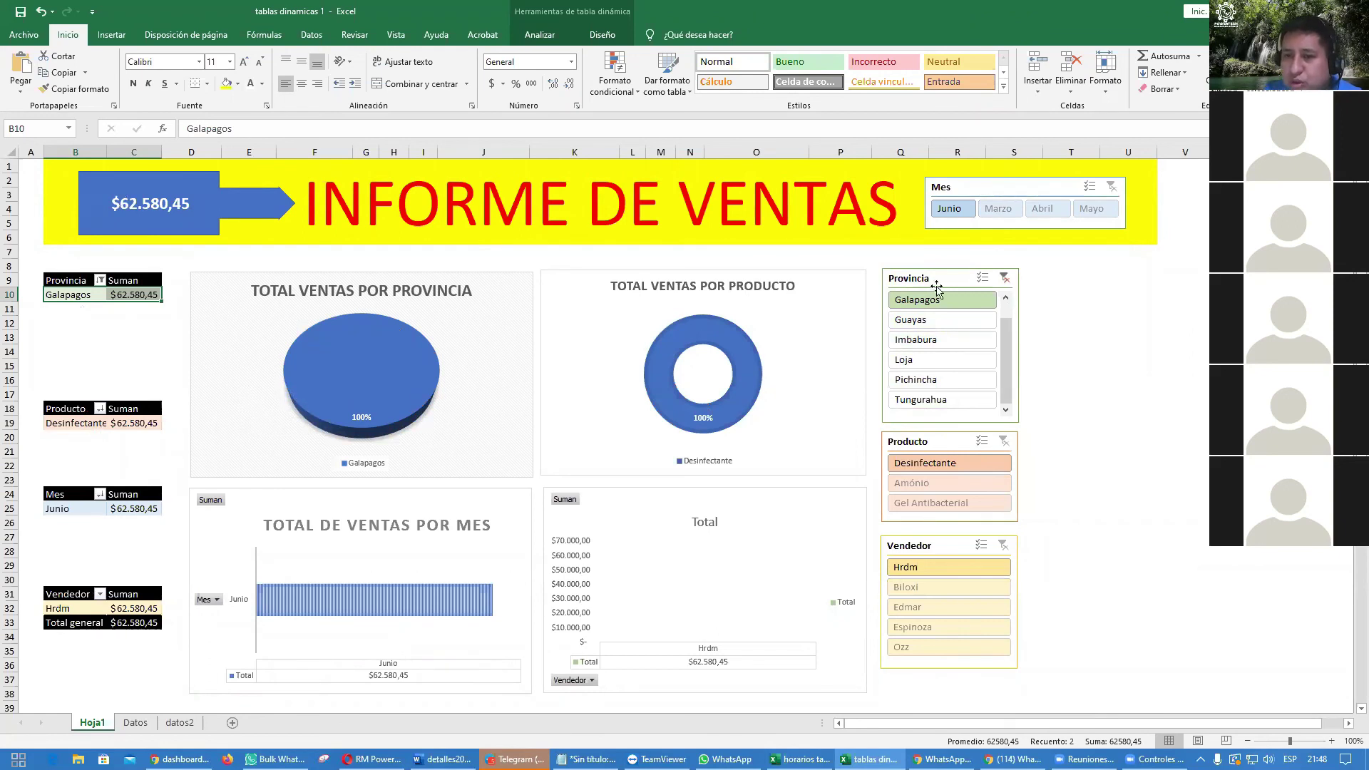
pyautogui.click(1004, 279)
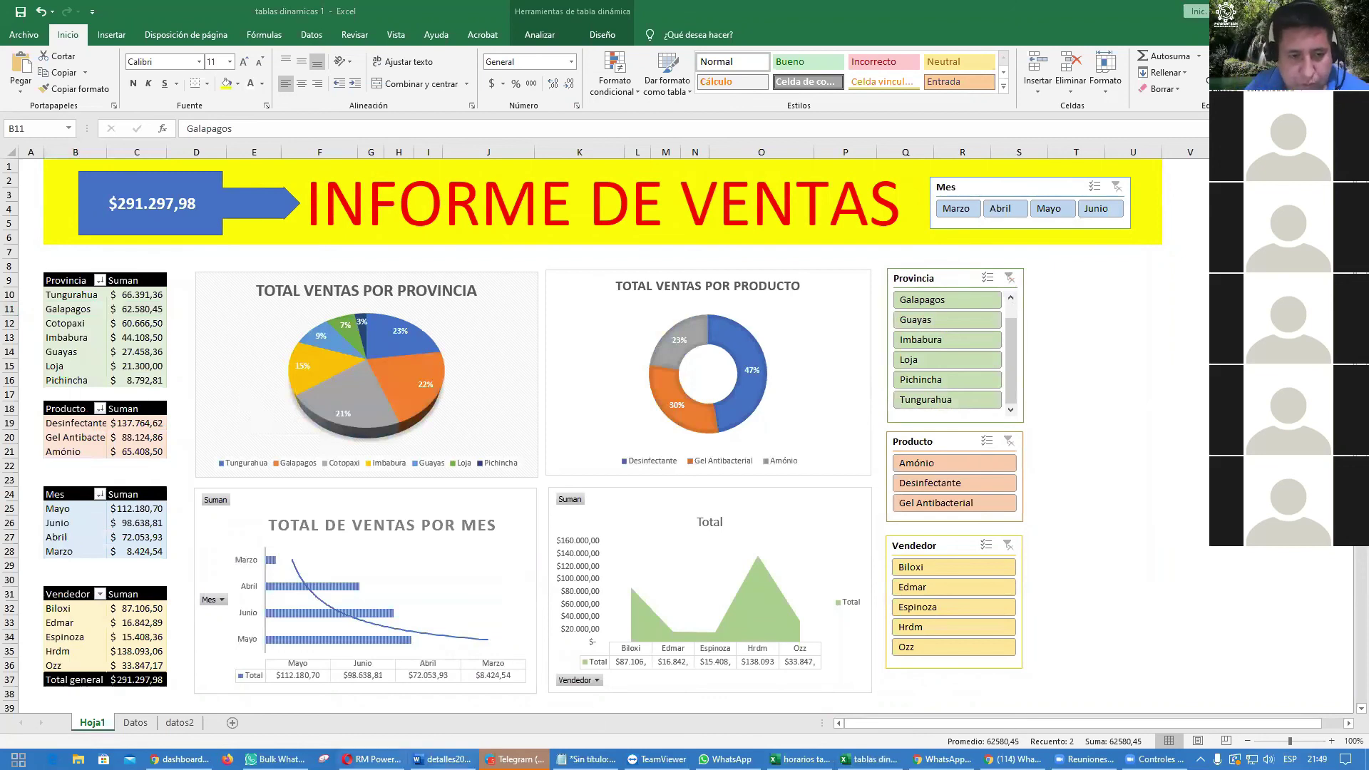
# Step: Delete all of Hoja1's Worksheet_Activate macro code and go back to the Datos sheet
pyautogui.rightClick(102, 724)
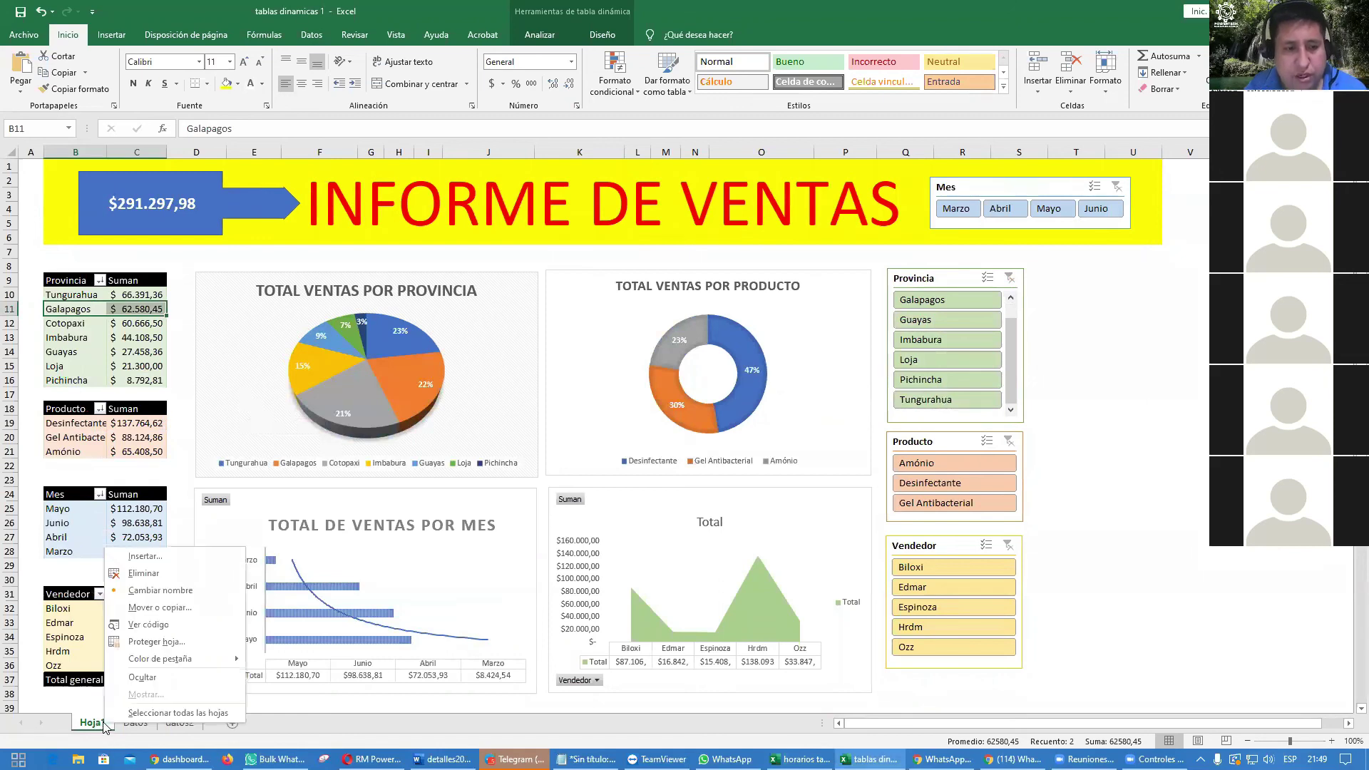
pyautogui.click(160, 624)
pyautogui.hotkey('ctrl', 'a')
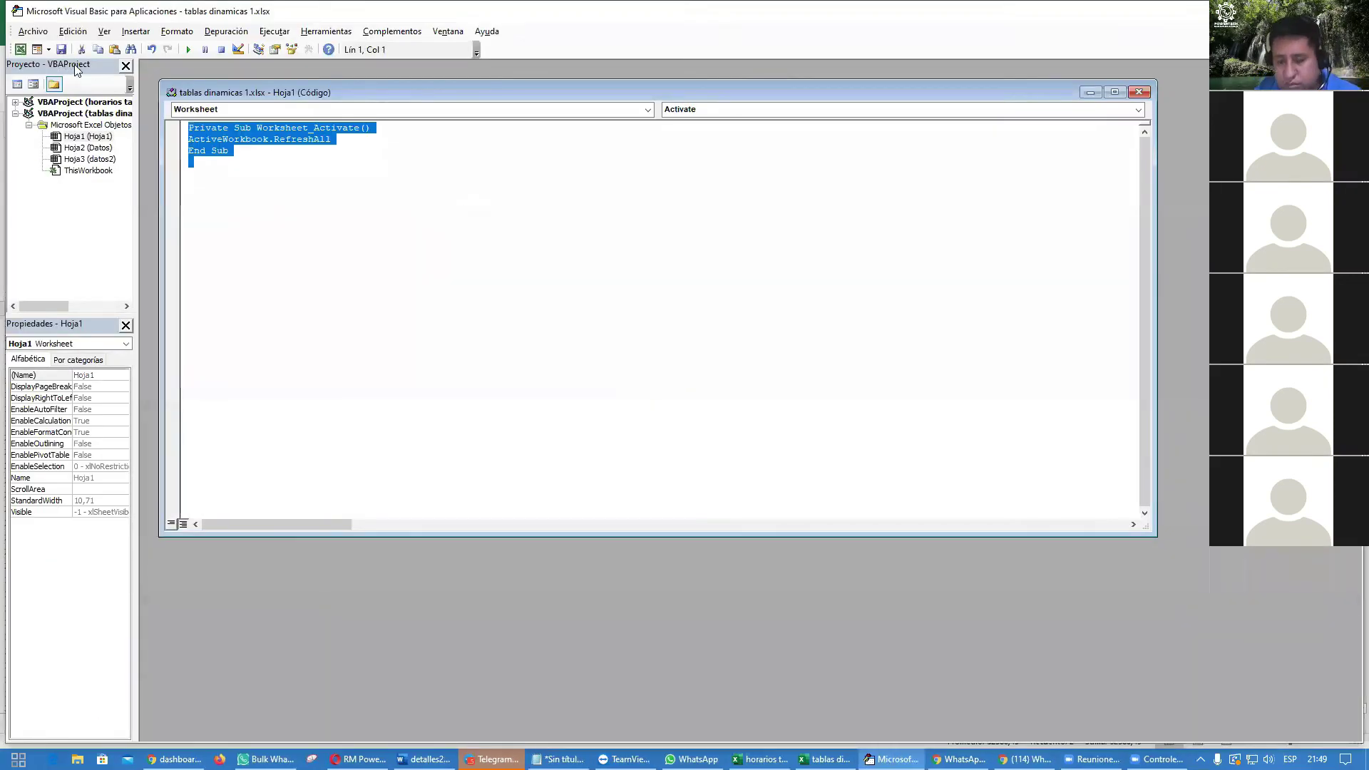
pyautogui.press('Delete')
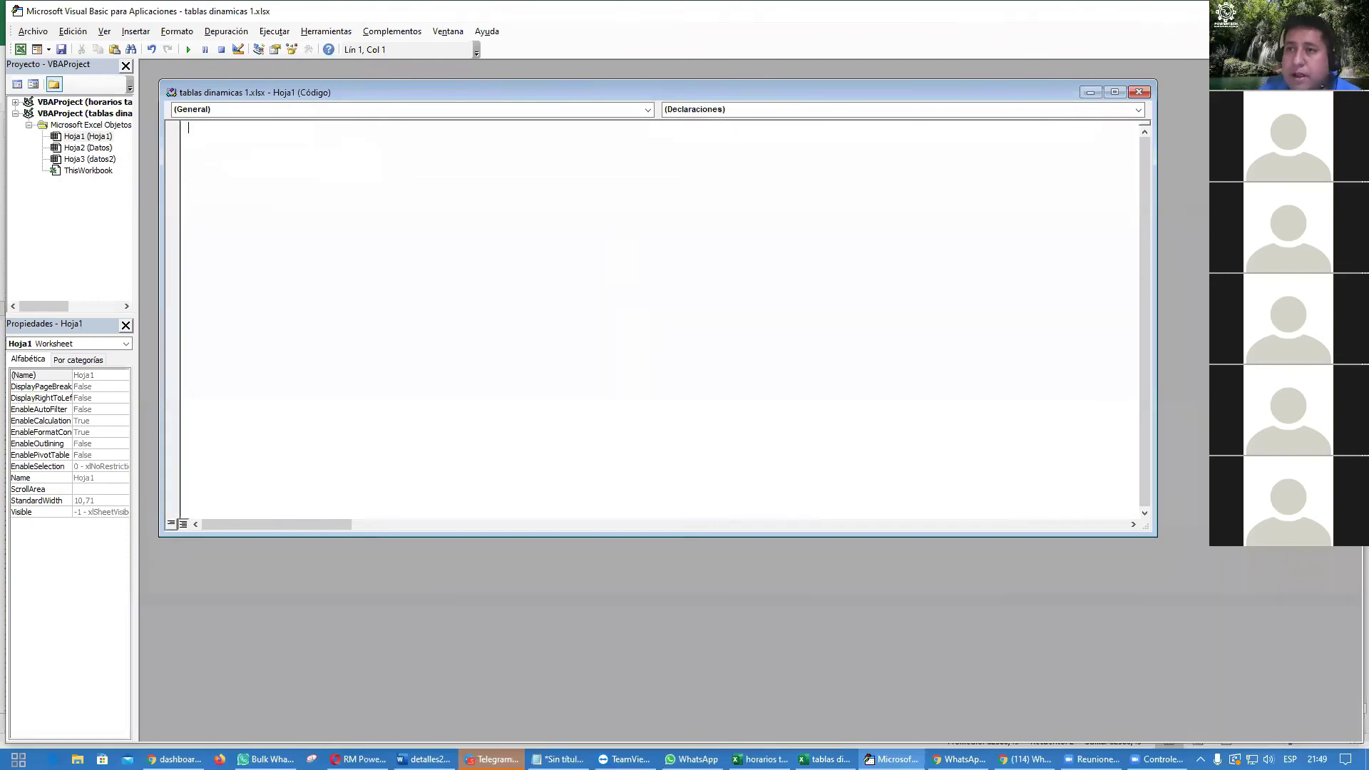
pyautogui.hotkey('alt', 'F11')
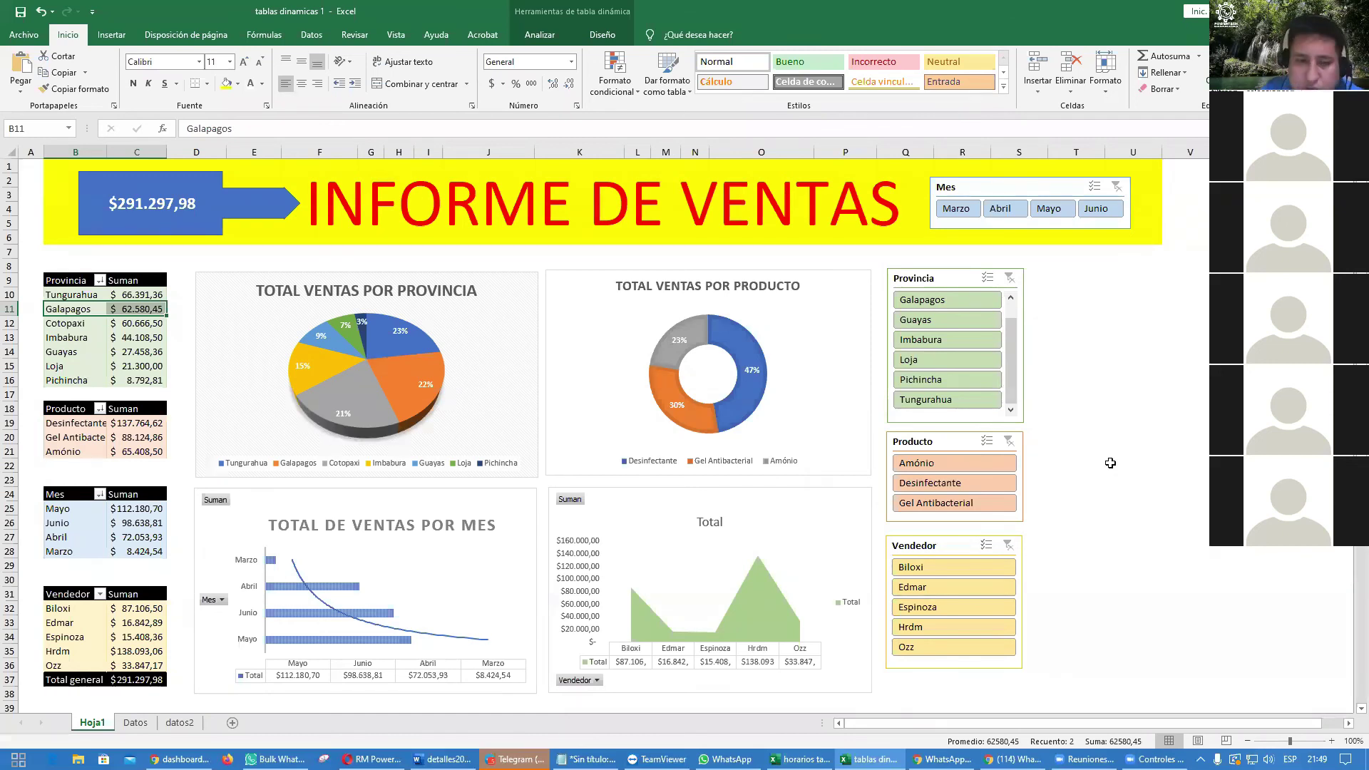
pyautogui.click(142, 723)
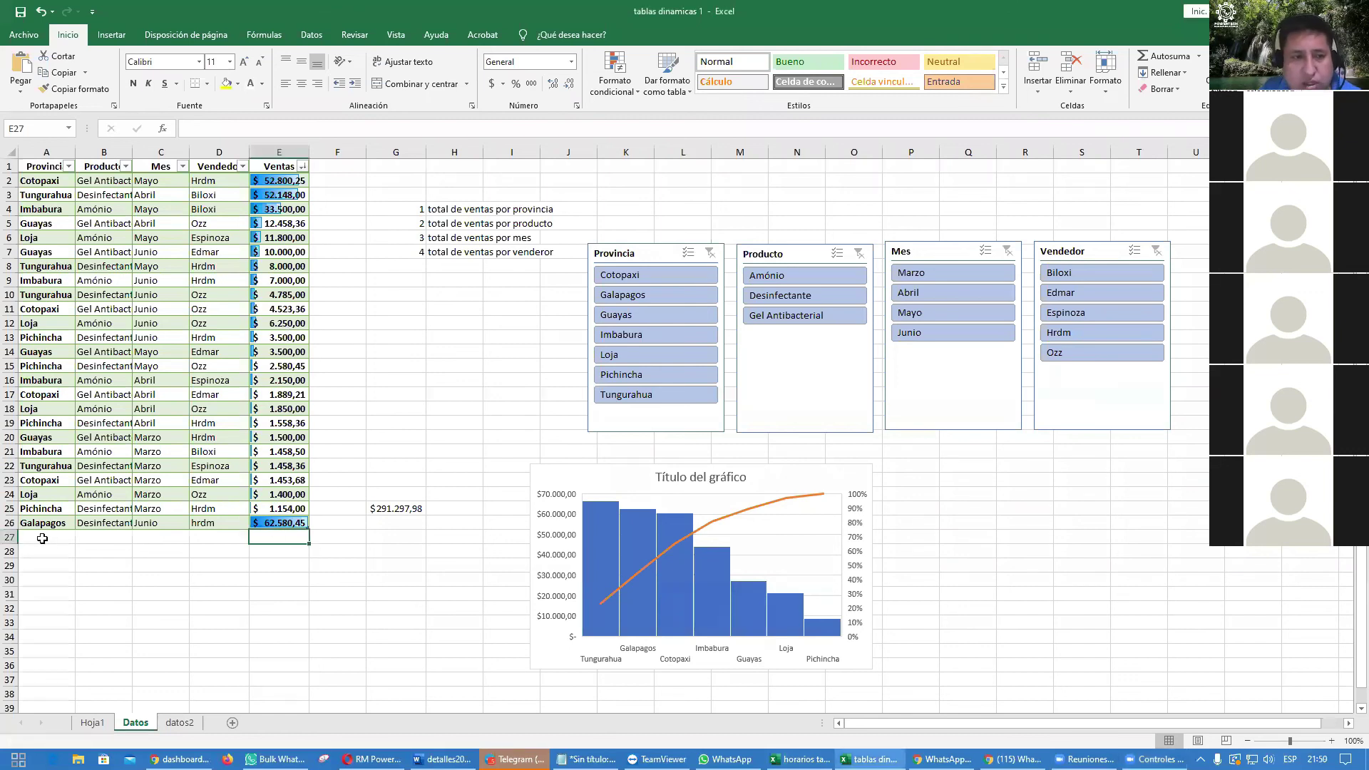
# Step: Start row 27 with Galapagos, Gel Antibacterial, Mayo and the seller's name
pyautogui.click(36, 538)
pyautogui.write('Galapagos')
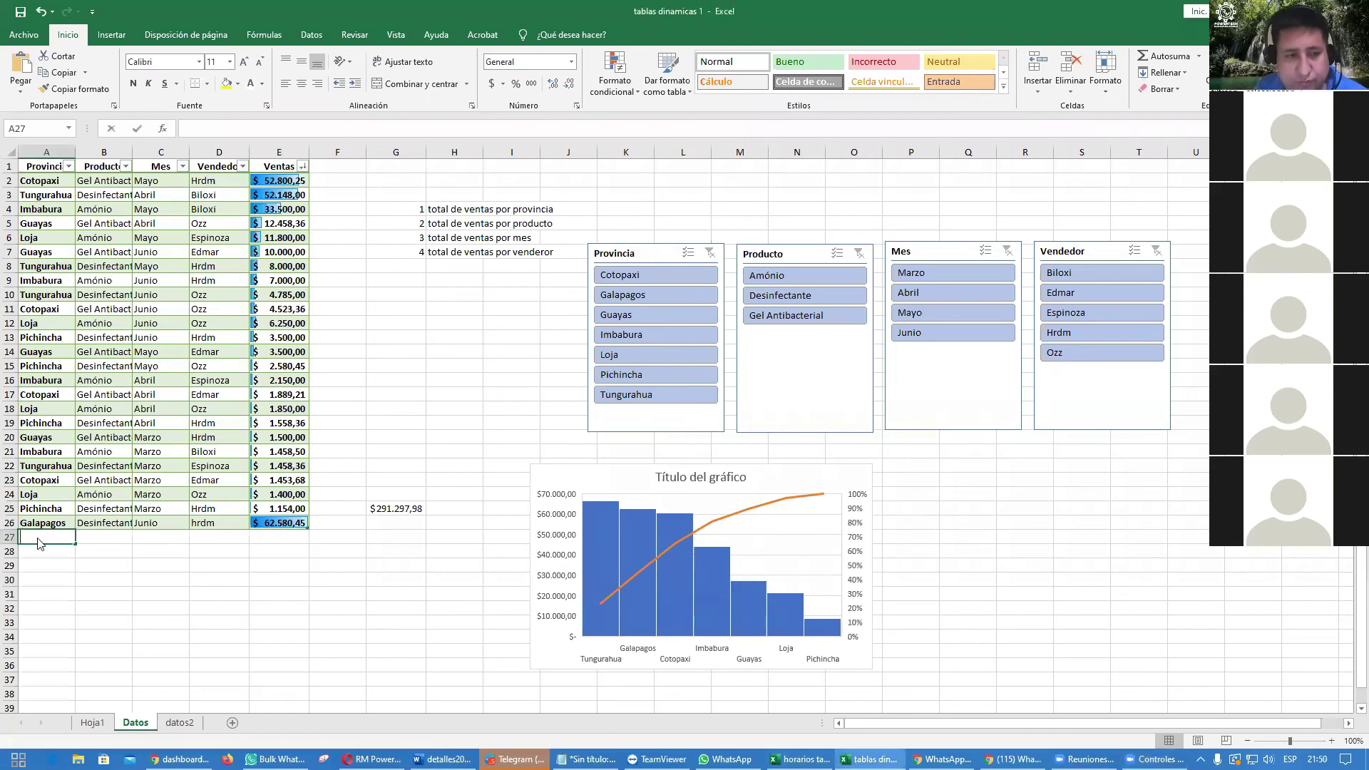
pyautogui.press('Tab')
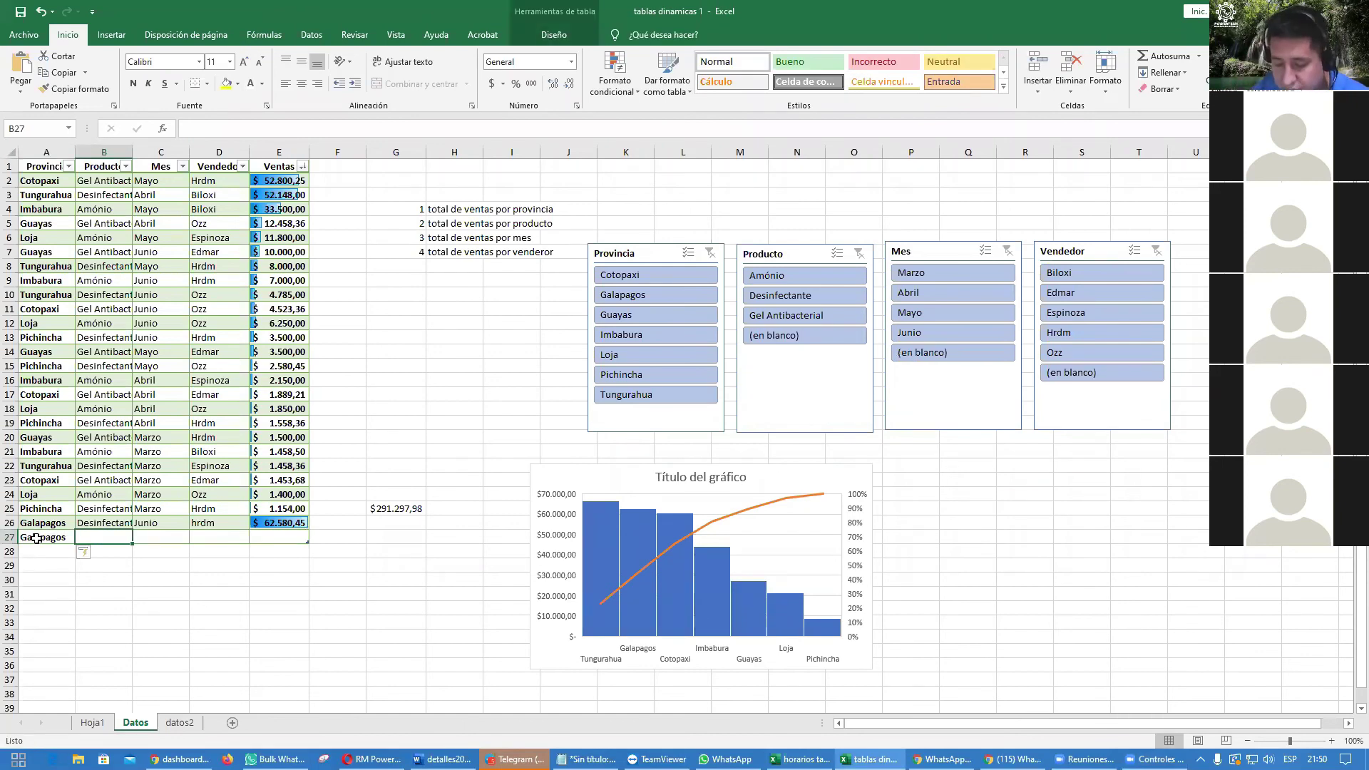
pyautogui.write('Gel Antibacterial')
pyautogui.press('Tab')
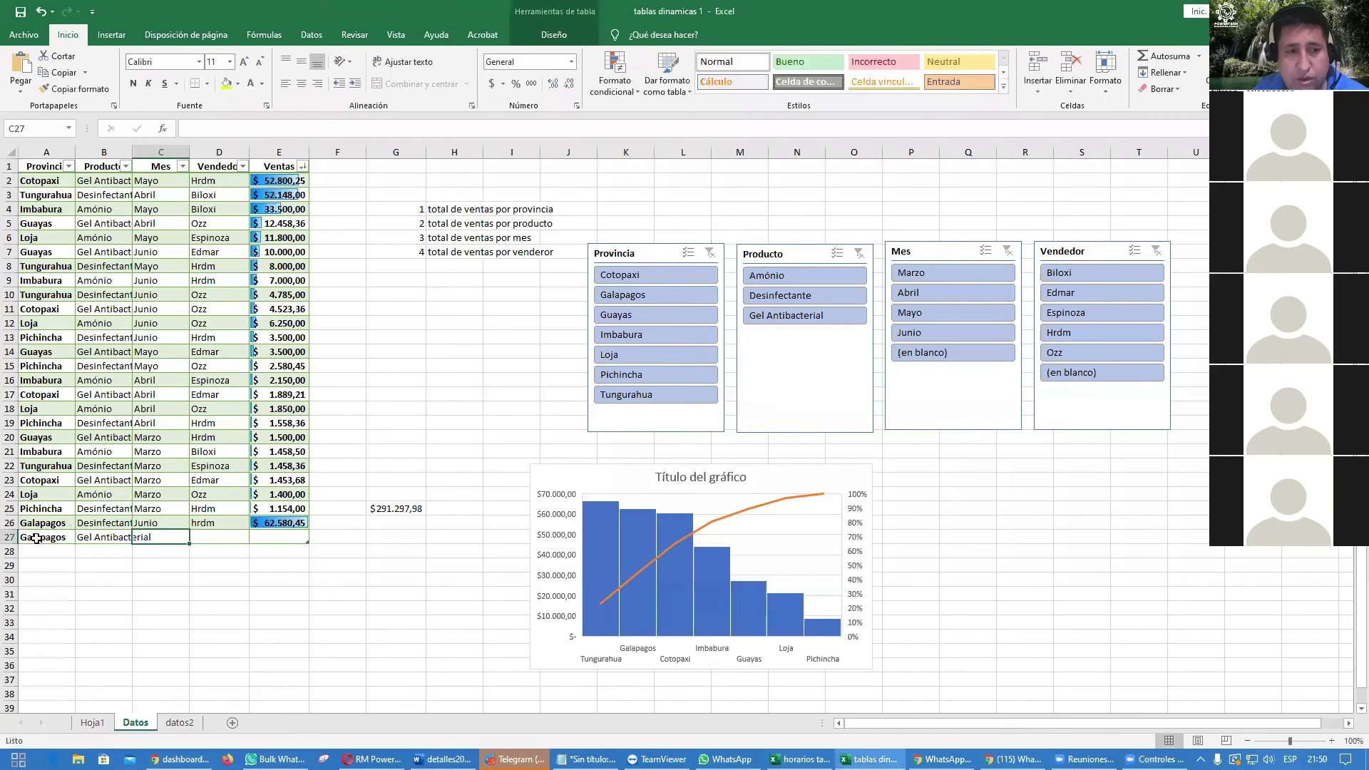
pyautogui.write('Mayo')
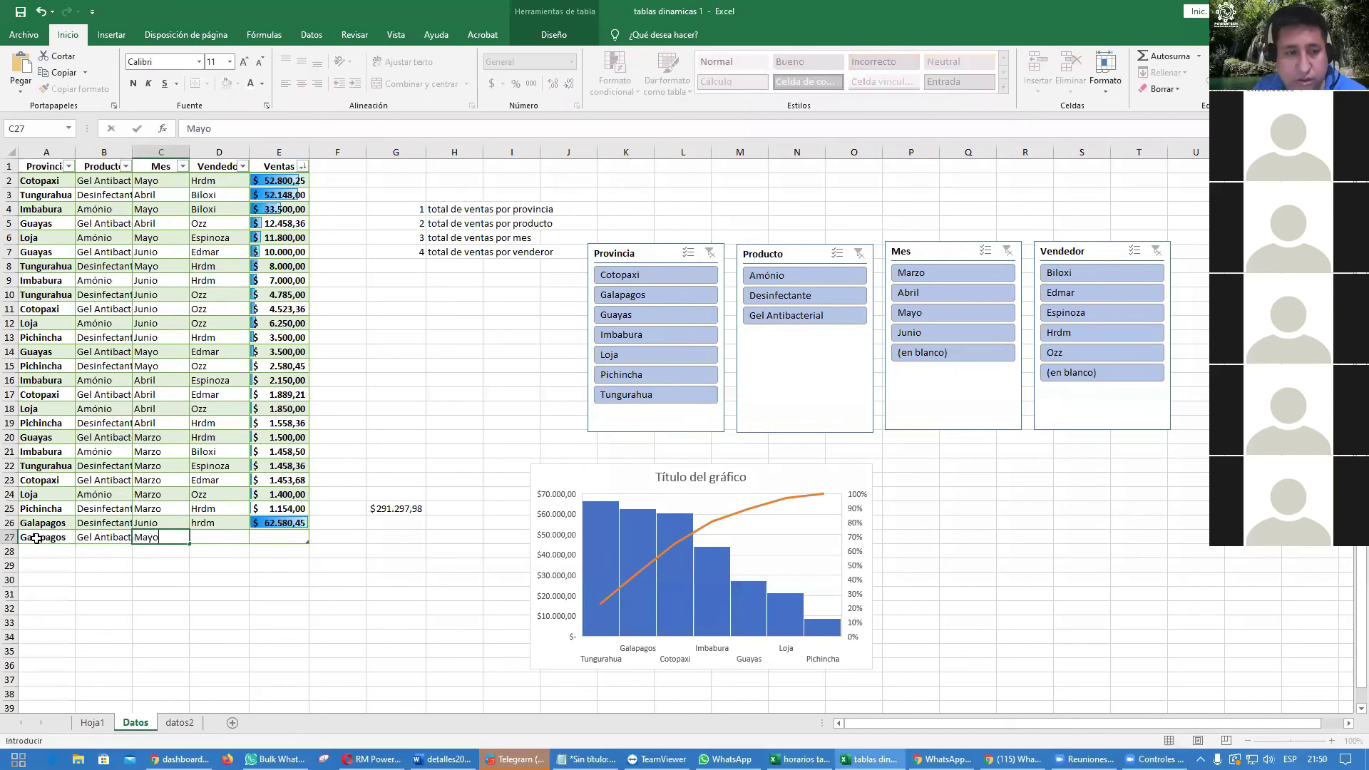
pyautogui.press('Tab')
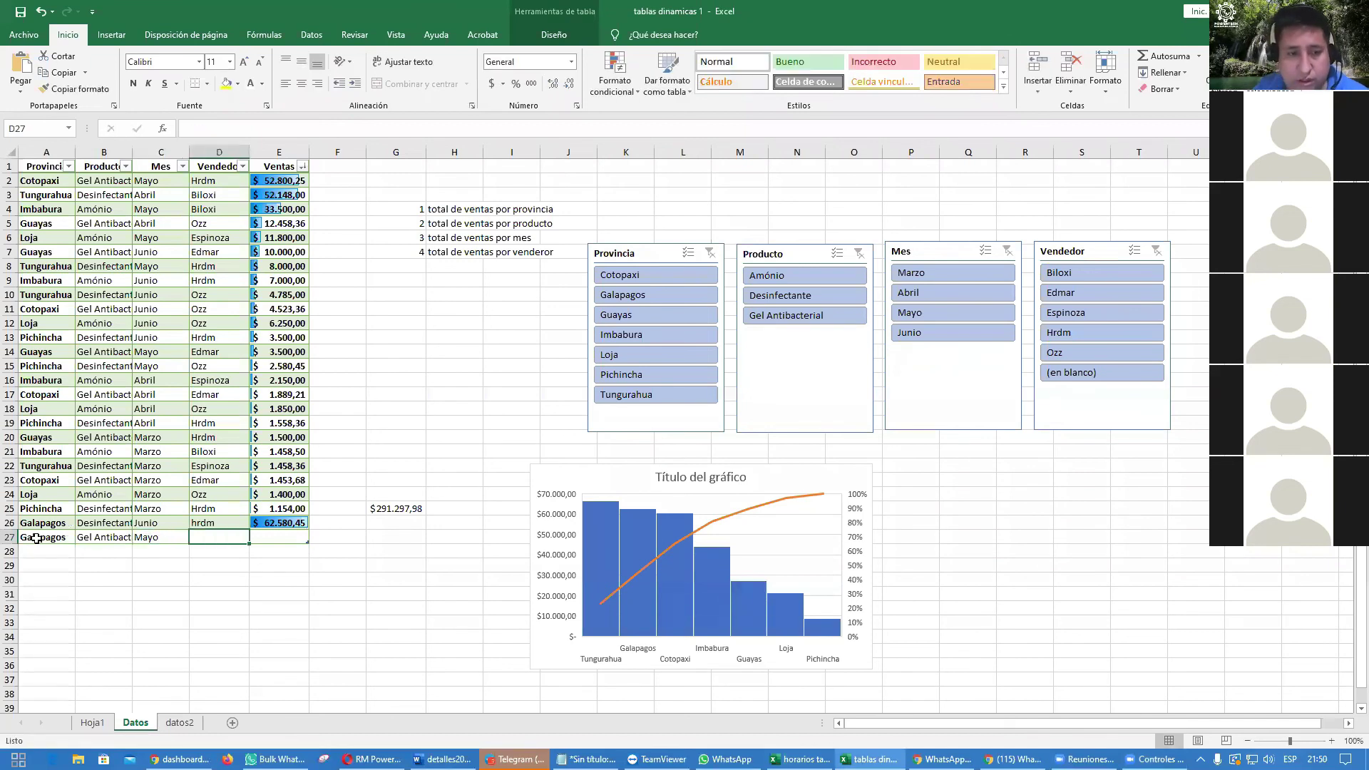
pyautogui.write('Ozz')
pyautogui.press('Tab')
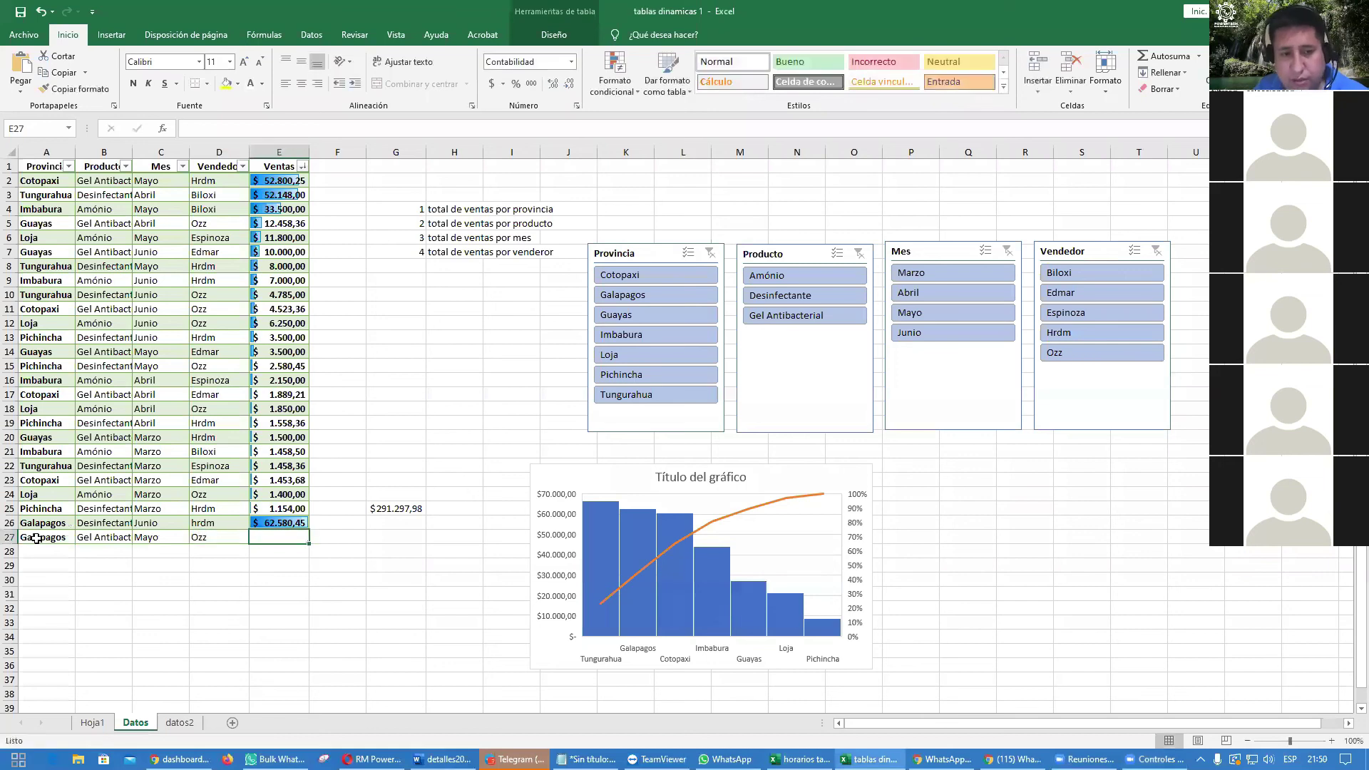
# Step: Set the row 27 sale amount to 35642, correcting the mistyped value in E27
pyautogui.write('542')
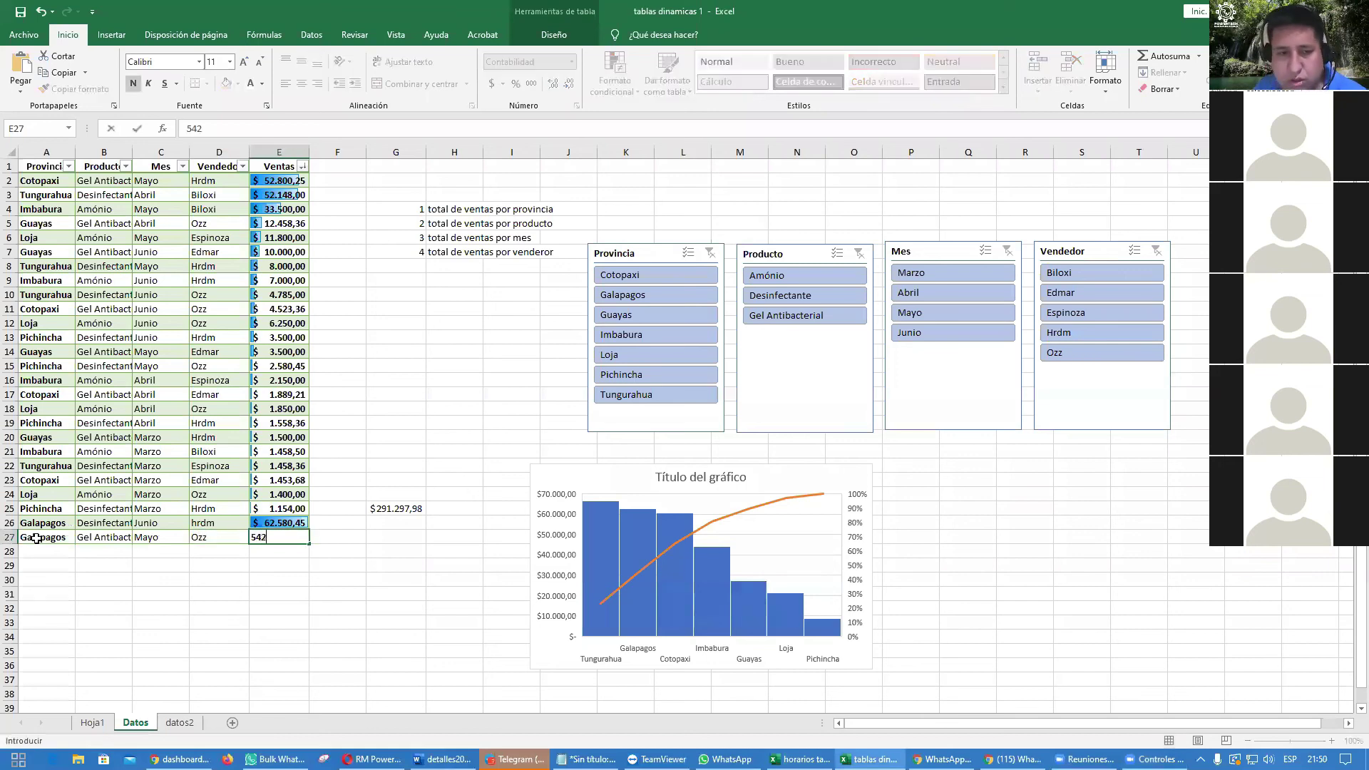
pyautogui.write('532,')
pyautogui.press('BackSpace')
pyautogui.press('Return')
pyautogui.press('Up')
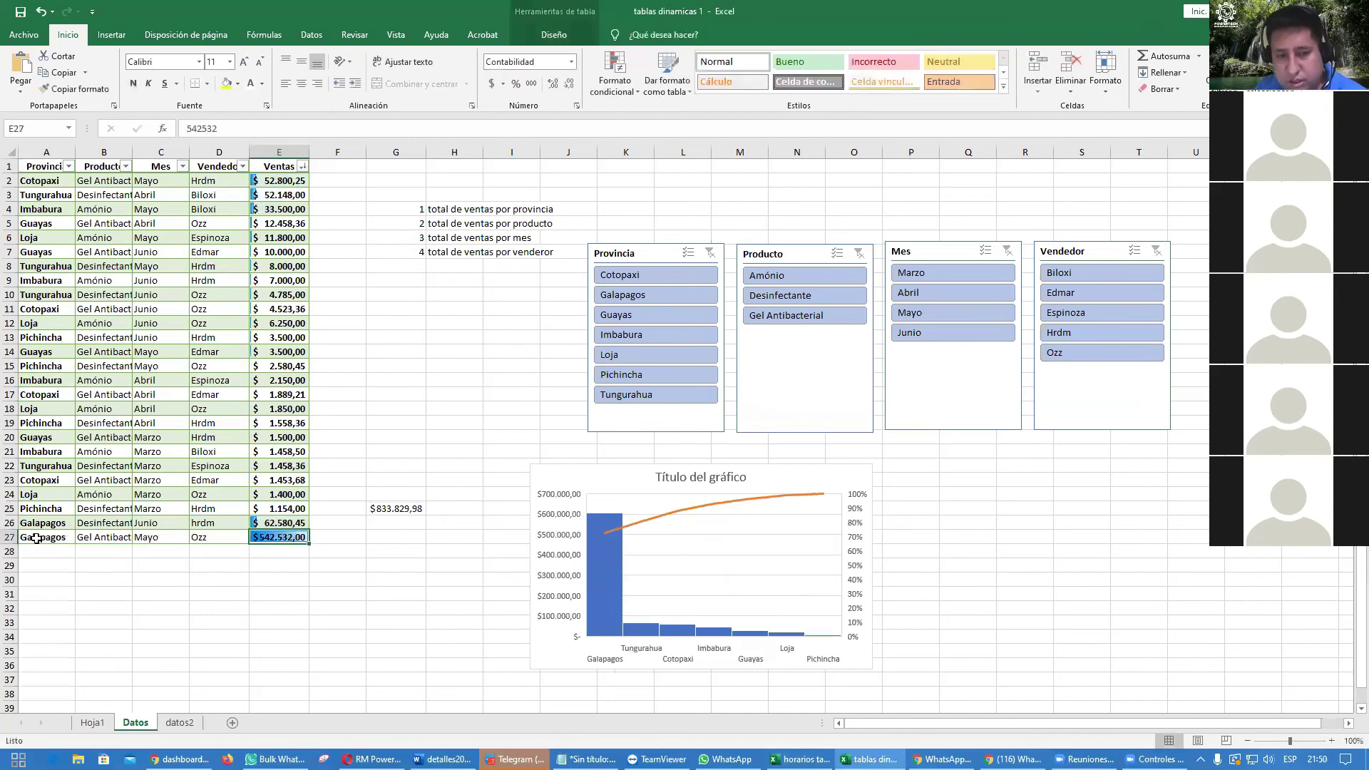
pyautogui.write('35642')
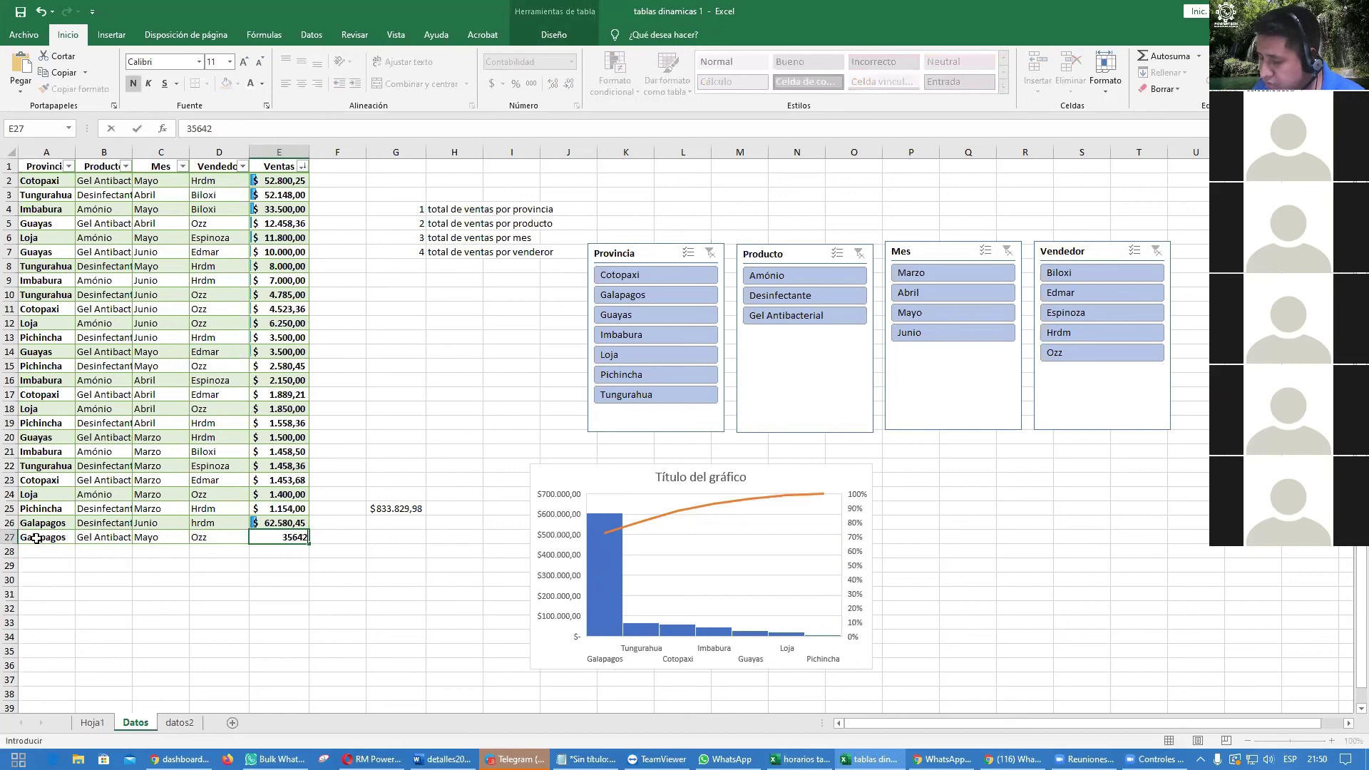
pyautogui.press('Return')
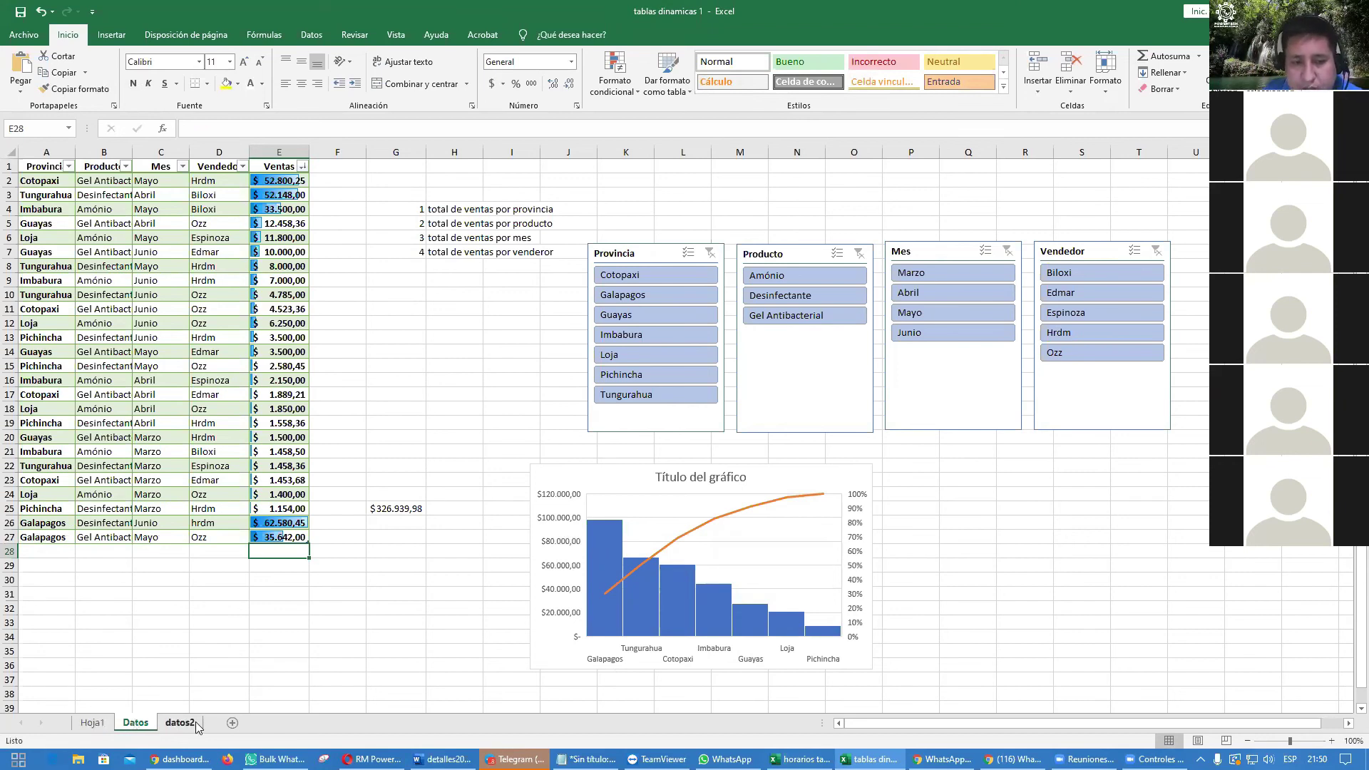
# Step: Check the SUMA total in G25 on Datos, then return to the Hoja1 dashboard
pyautogui.click(96, 724)
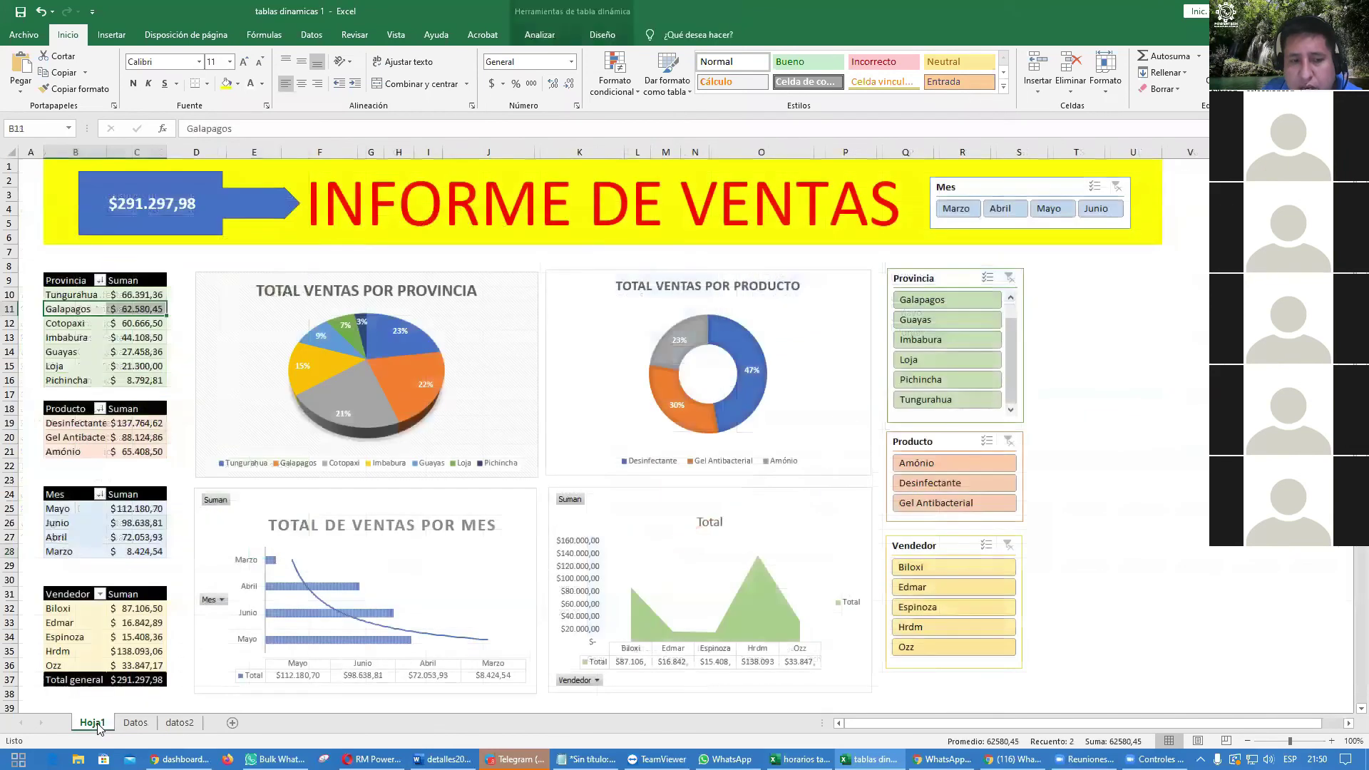
pyautogui.click(180, 723)
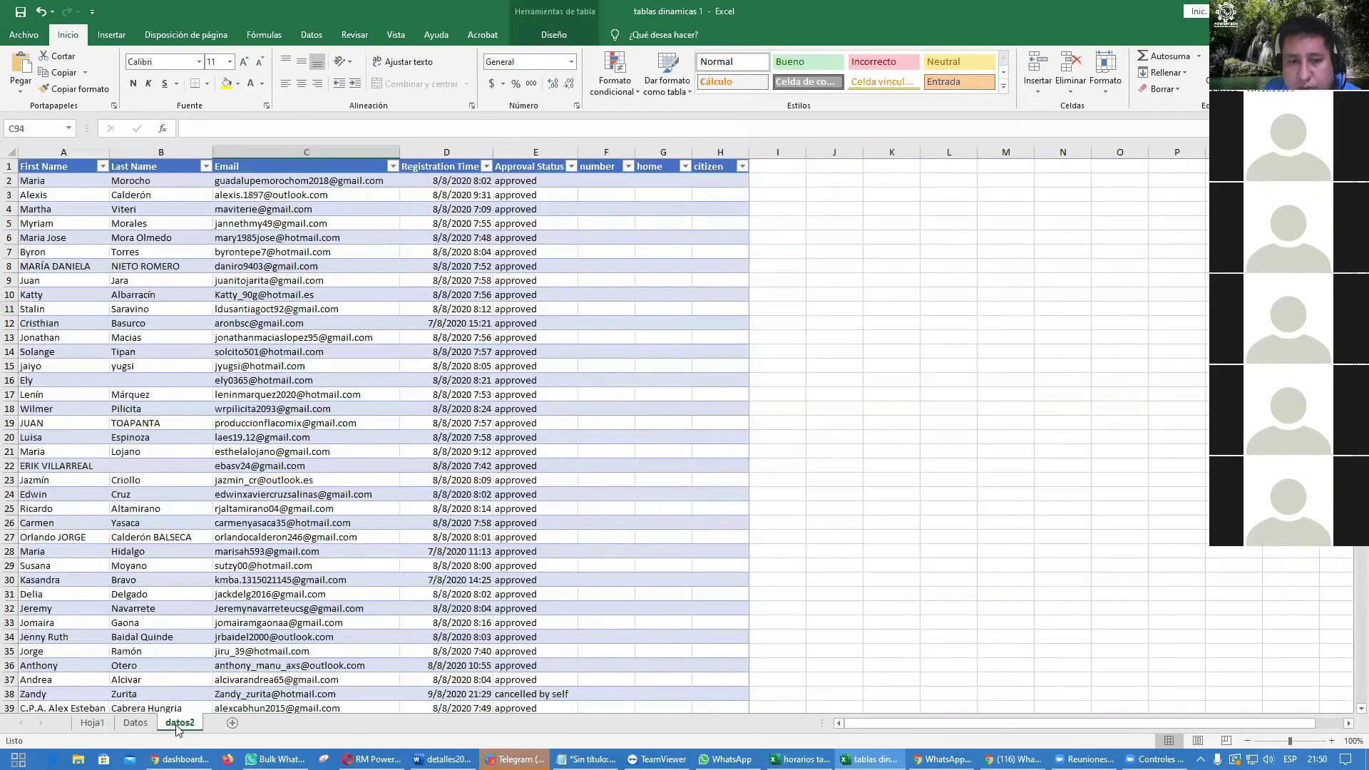
pyautogui.click(129, 724)
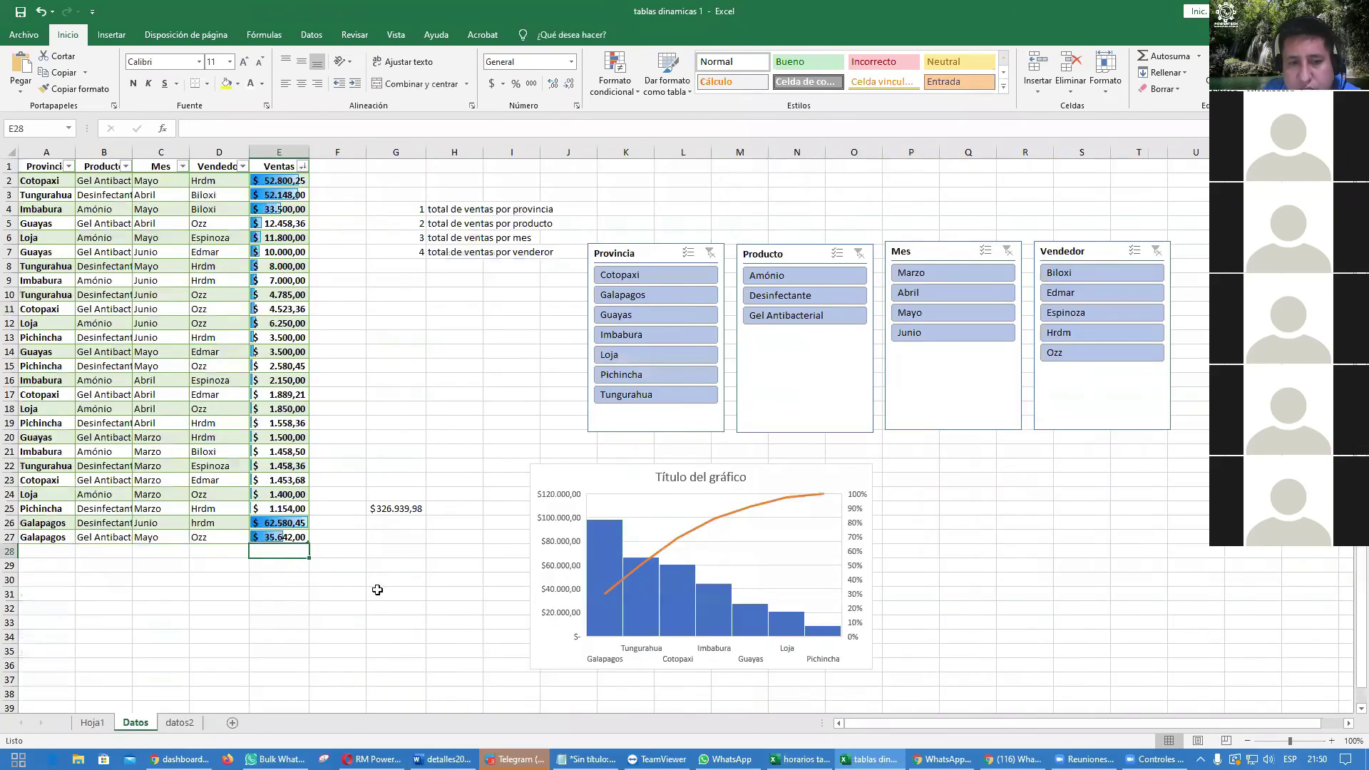
pyautogui.click(391, 512)
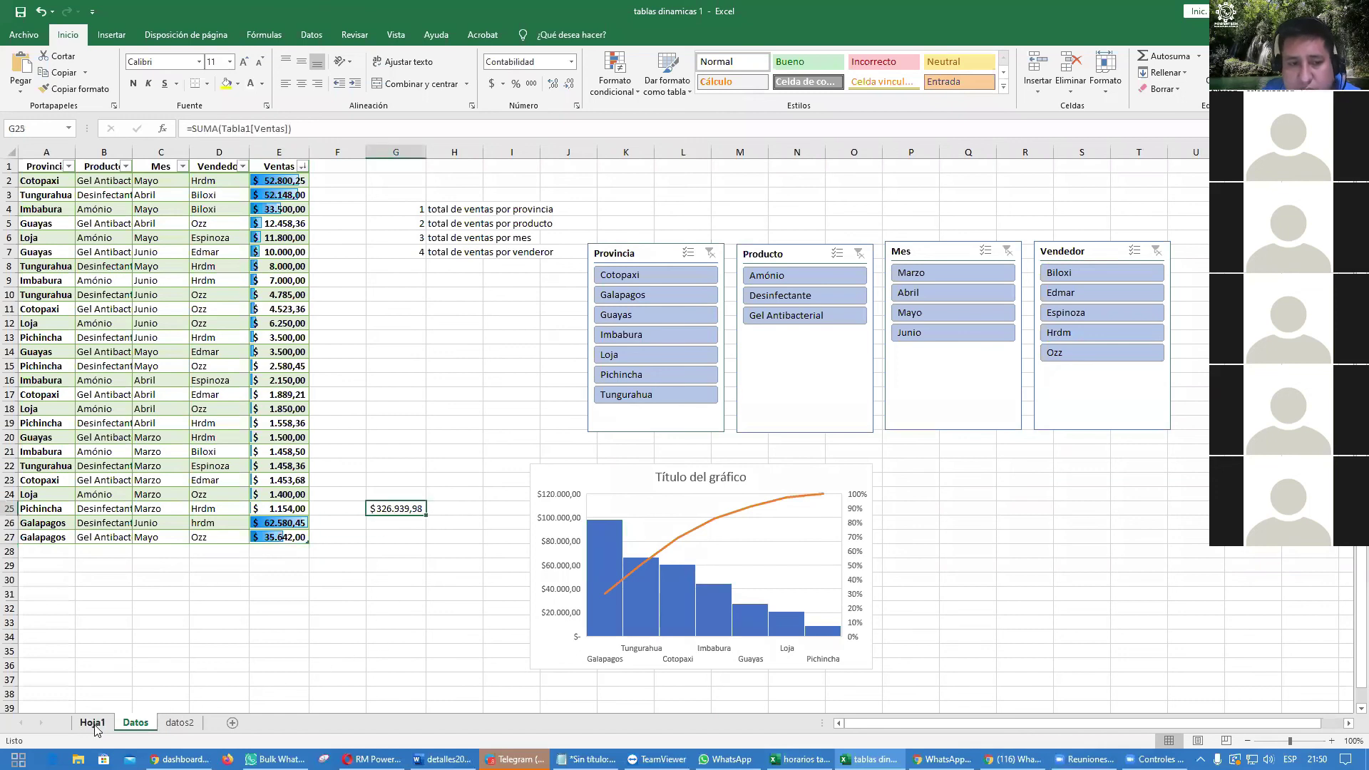
pyautogui.click(93, 724)
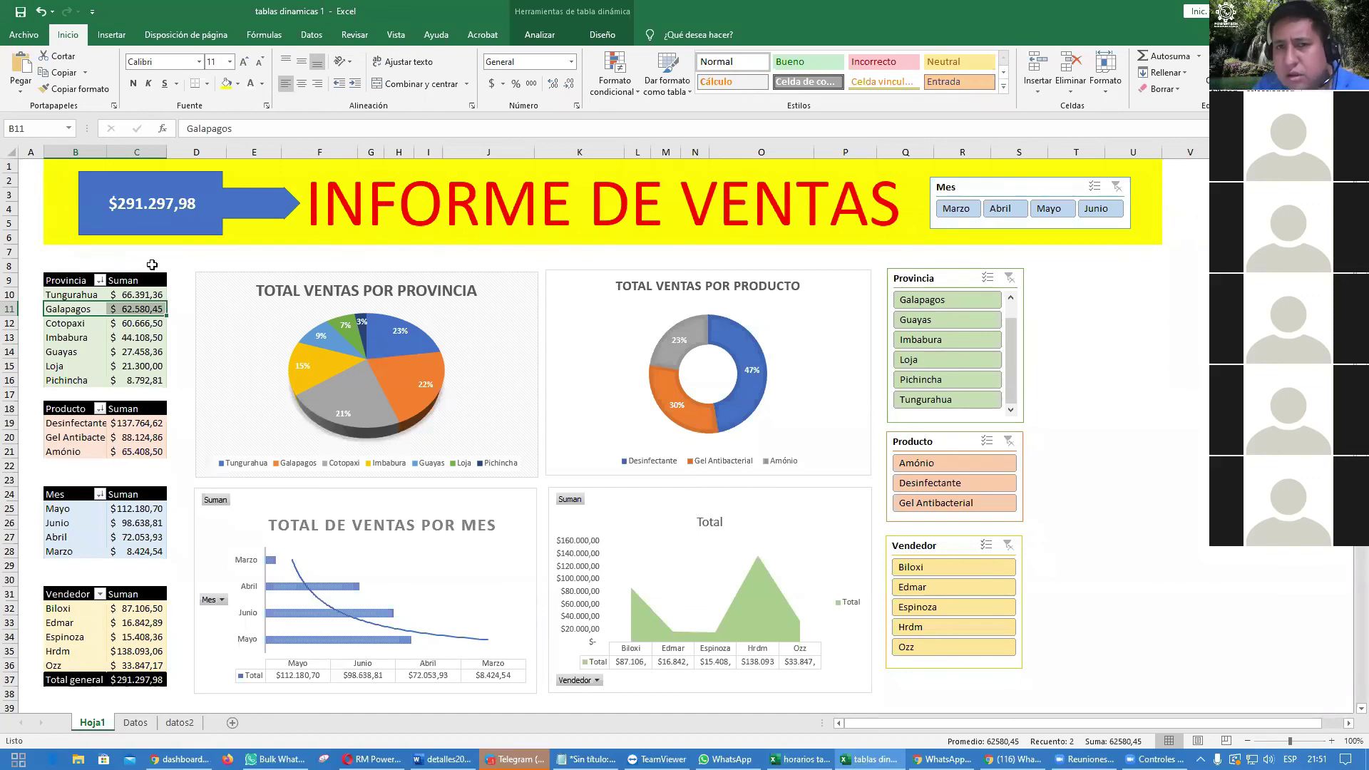
# Step: Refresh all pivot tables to reach $326.939,98 and autofit column C so values display fully
pyautogui.click(311, 43)
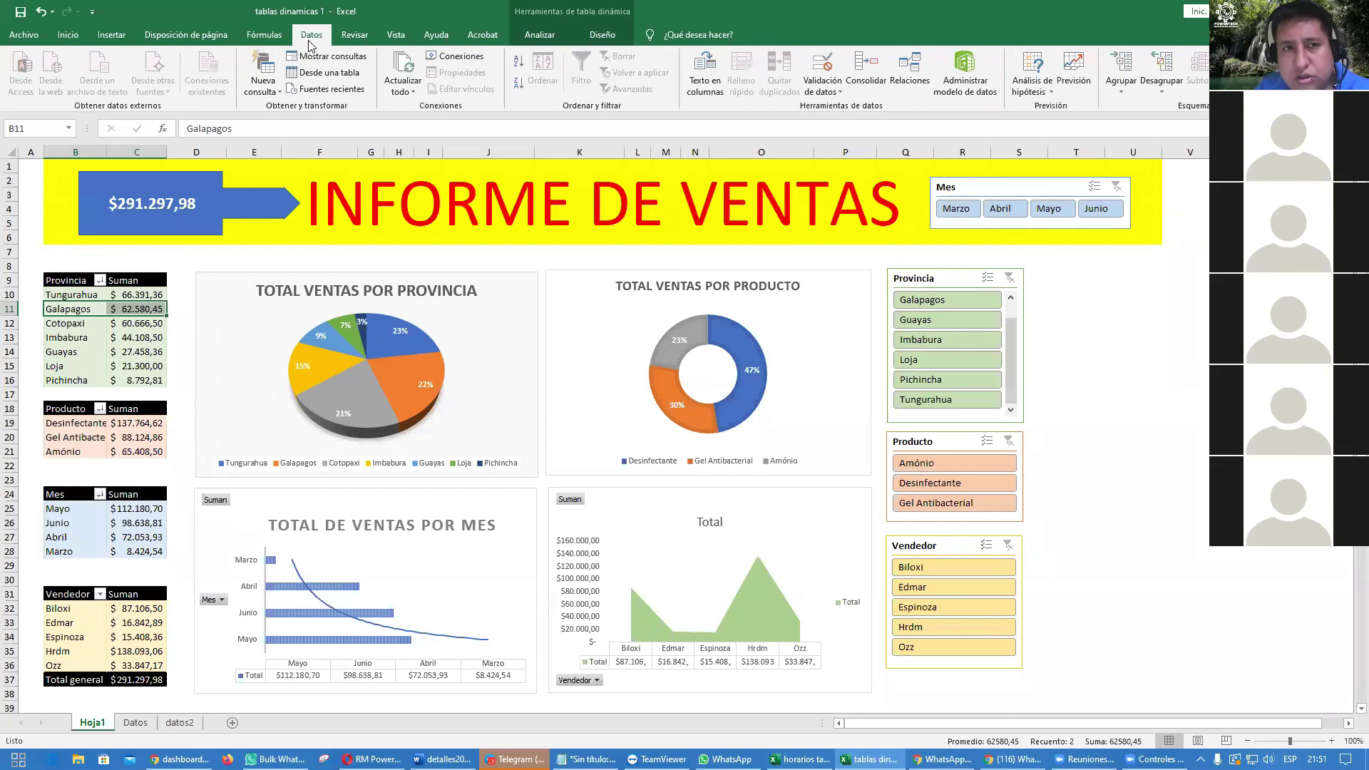
pyautogui.click(412, 90)
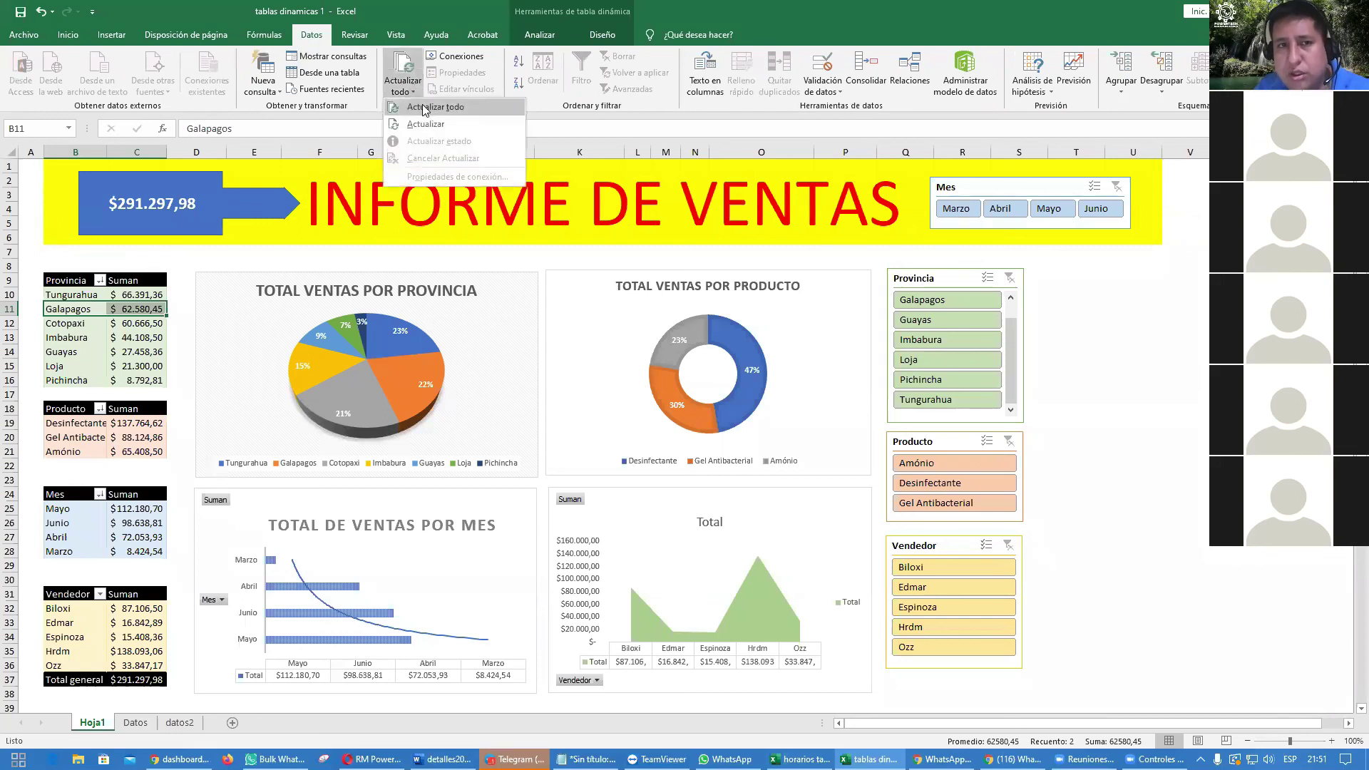
pyautogui.click(425, 107)
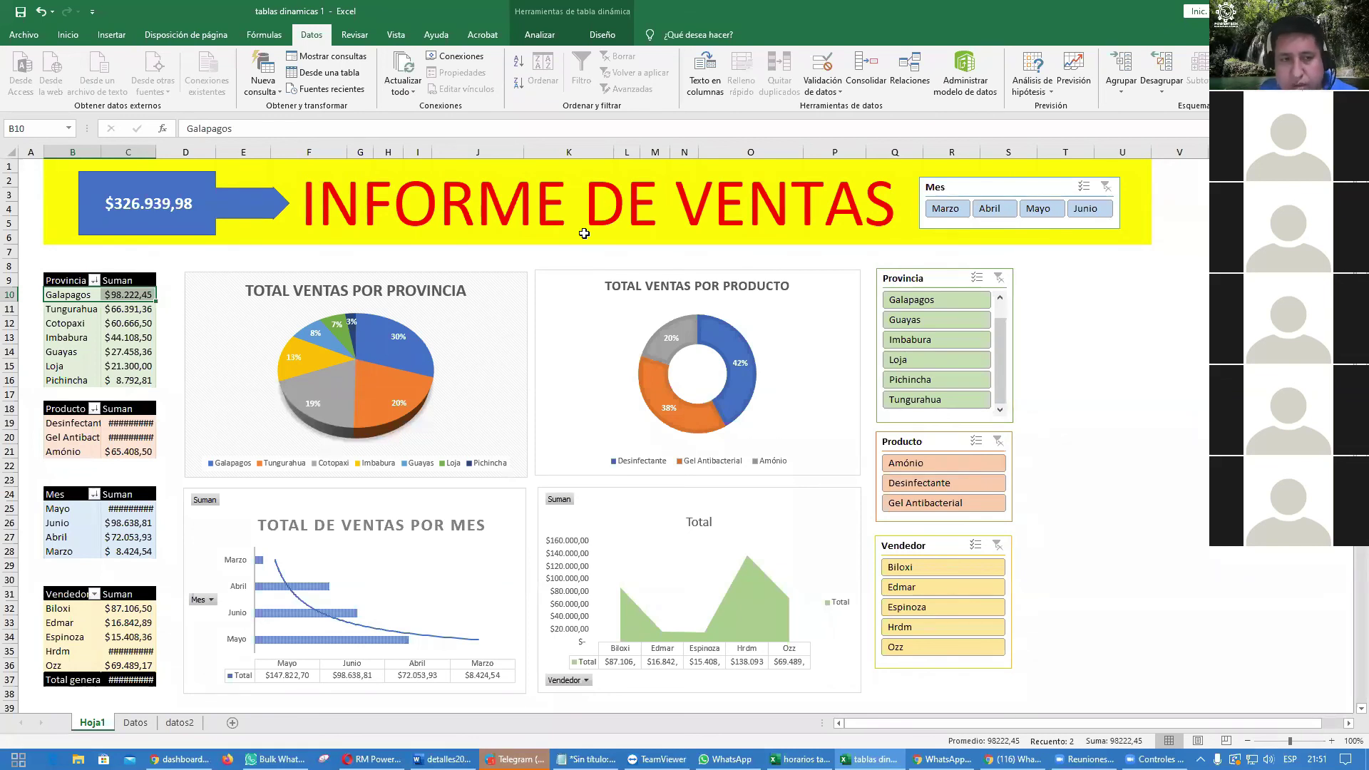
pyautogui.doubleClick(156, 152)
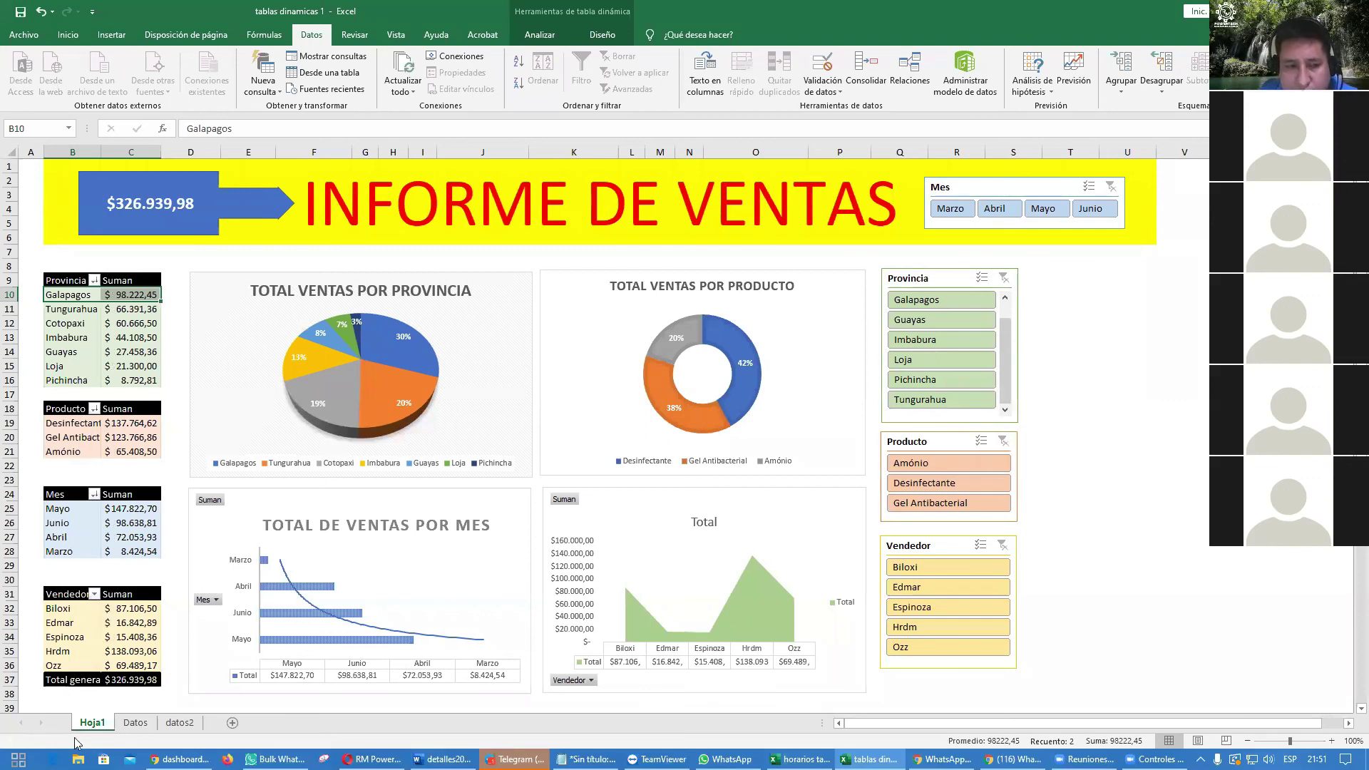
# Step: Paste the Worksheet_Activate ActiveWorkbook.RefreshAll macro back into Hoja1's code module
pyautogui.rightClick(97, 726)
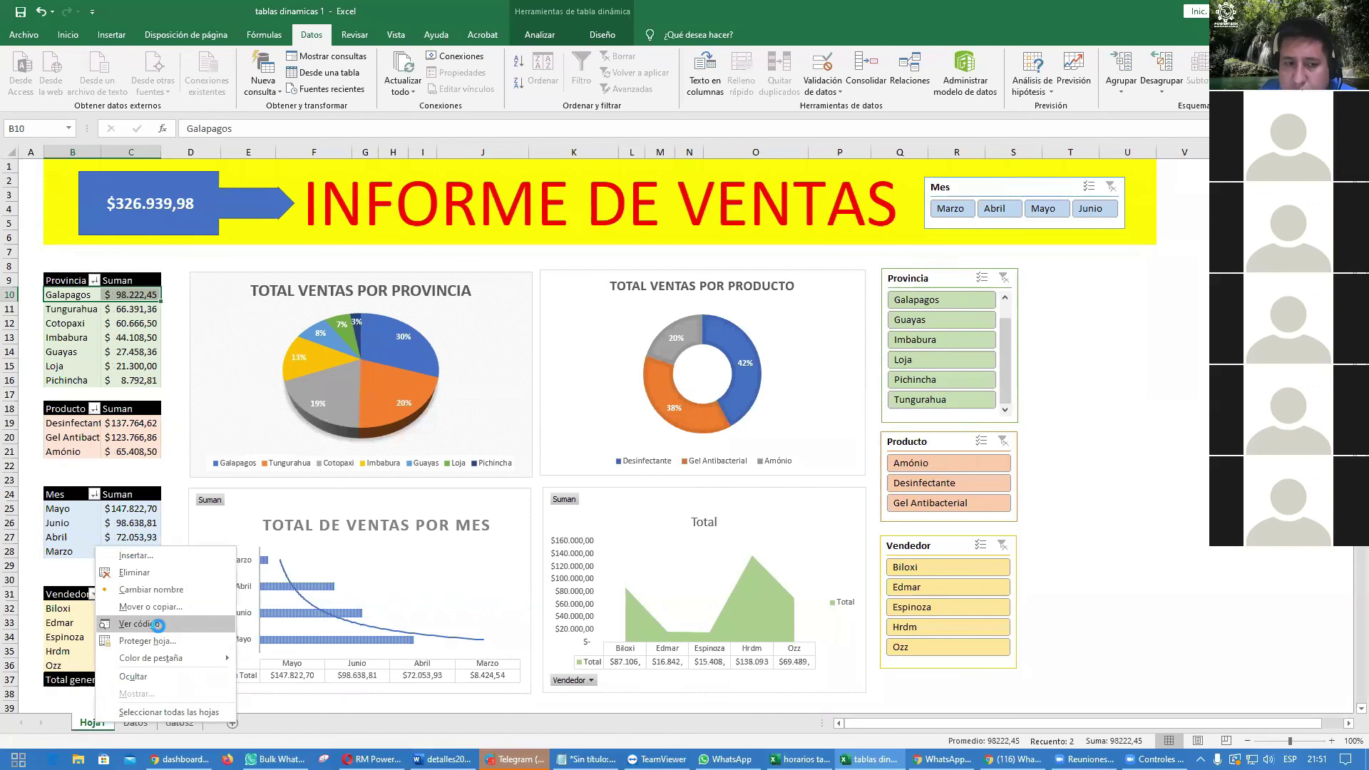
pyautogui.click(160, 628)
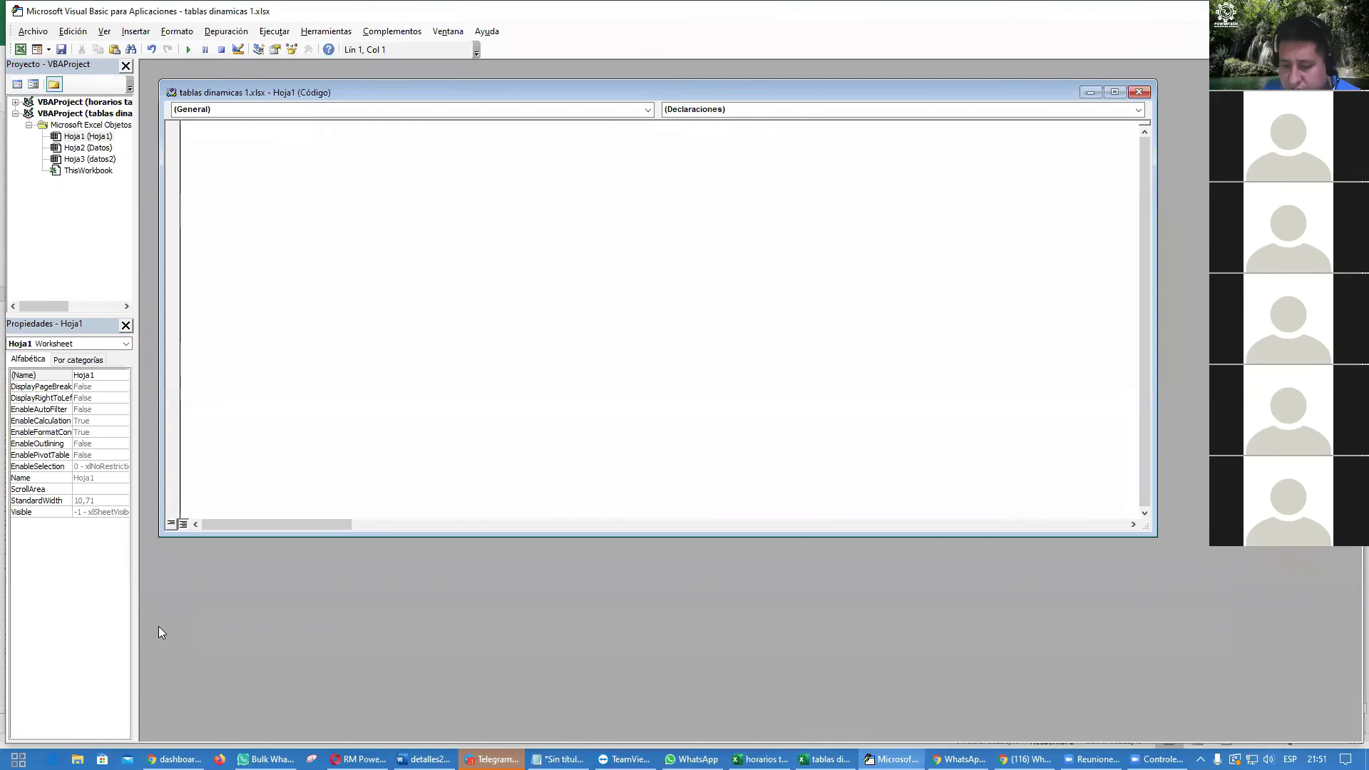
pyautogui.write('Private Sub Worksheet_Activate() ActiveWorkbook.RefreshAll End Sub')
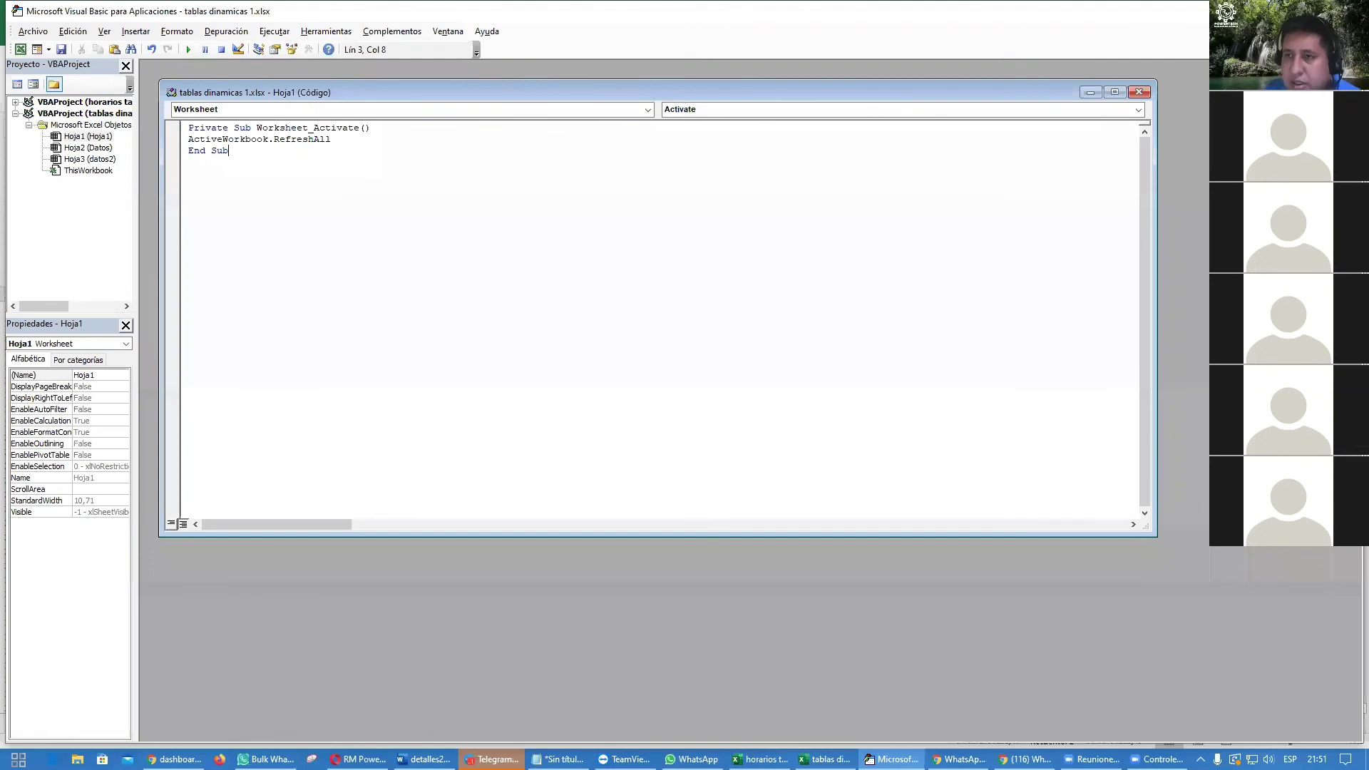
pyautogui.hotkey('alt', 'F11')
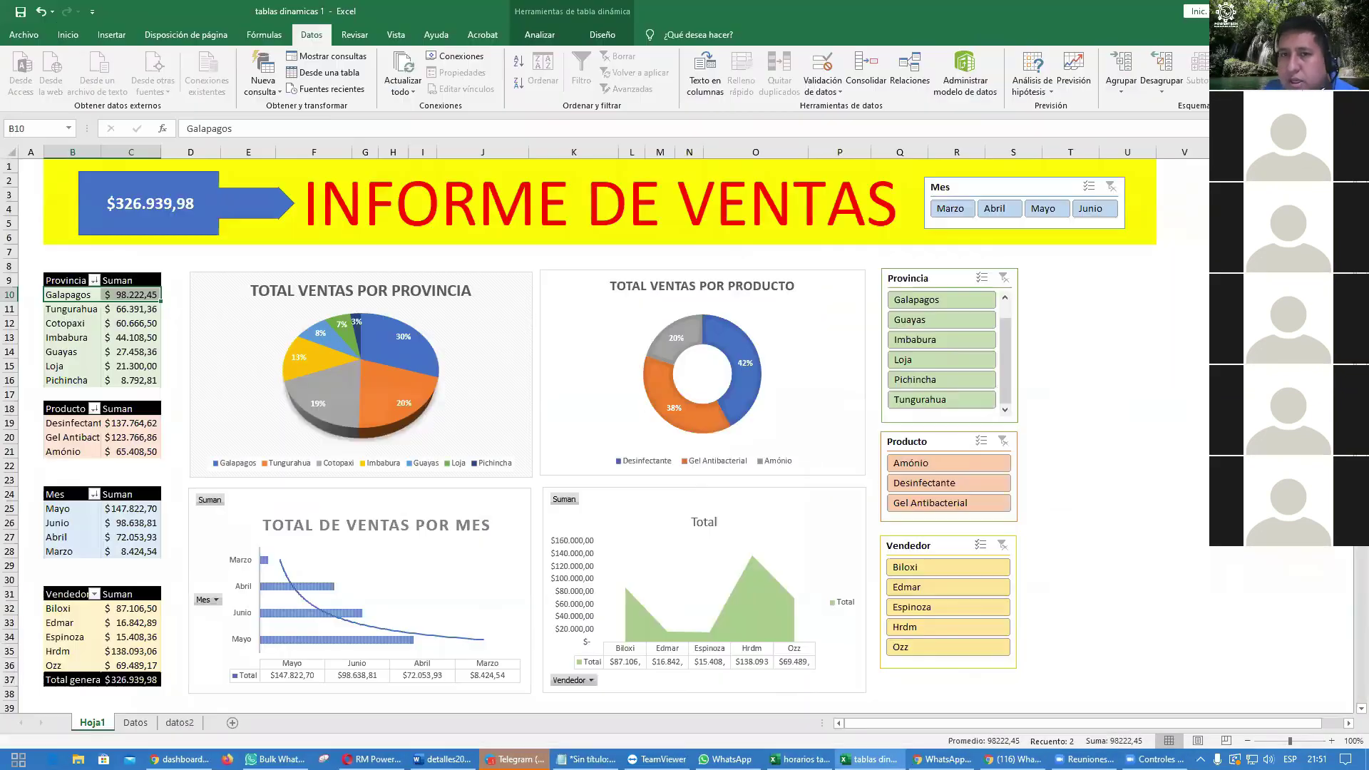